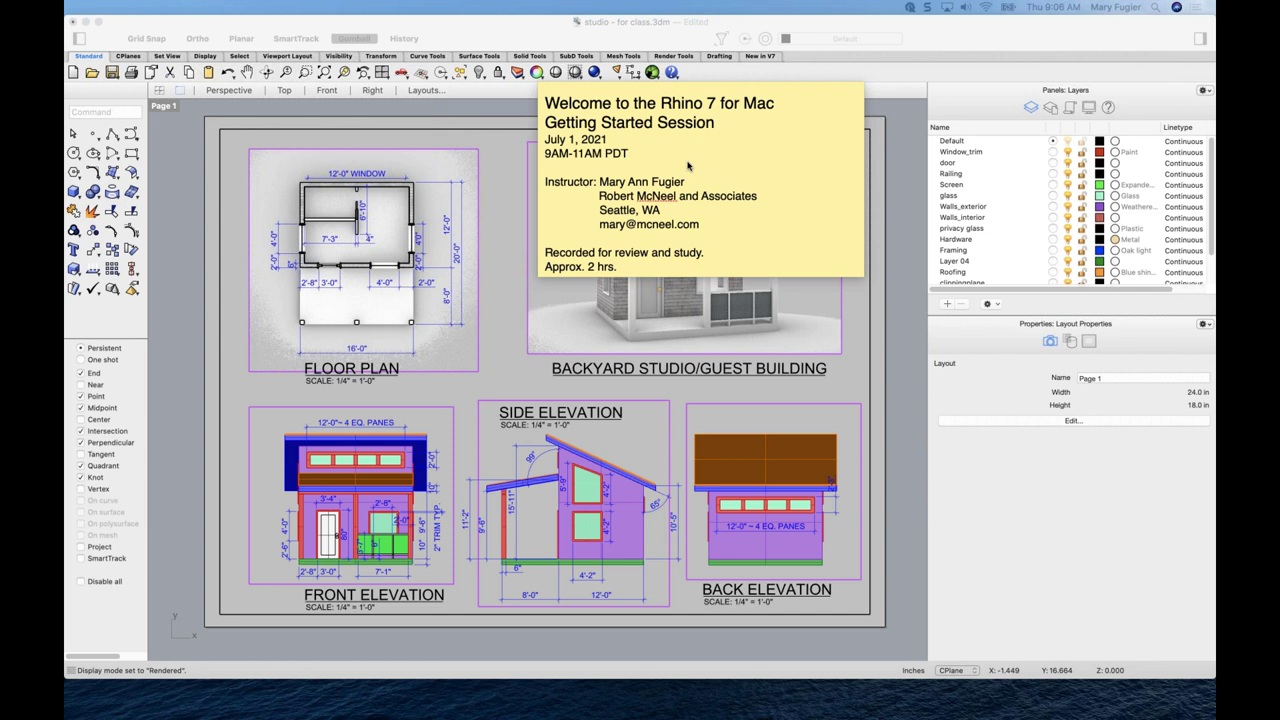
- Move the yellow welcome note off the rendered studio view so the whole layout sheet is uncovered
{"action": "left_click", "coordinate": [770, 97]}
{"action": "left_click_drag", "start_coordinate": [770, 97], "coordinate": [1077, 90]}
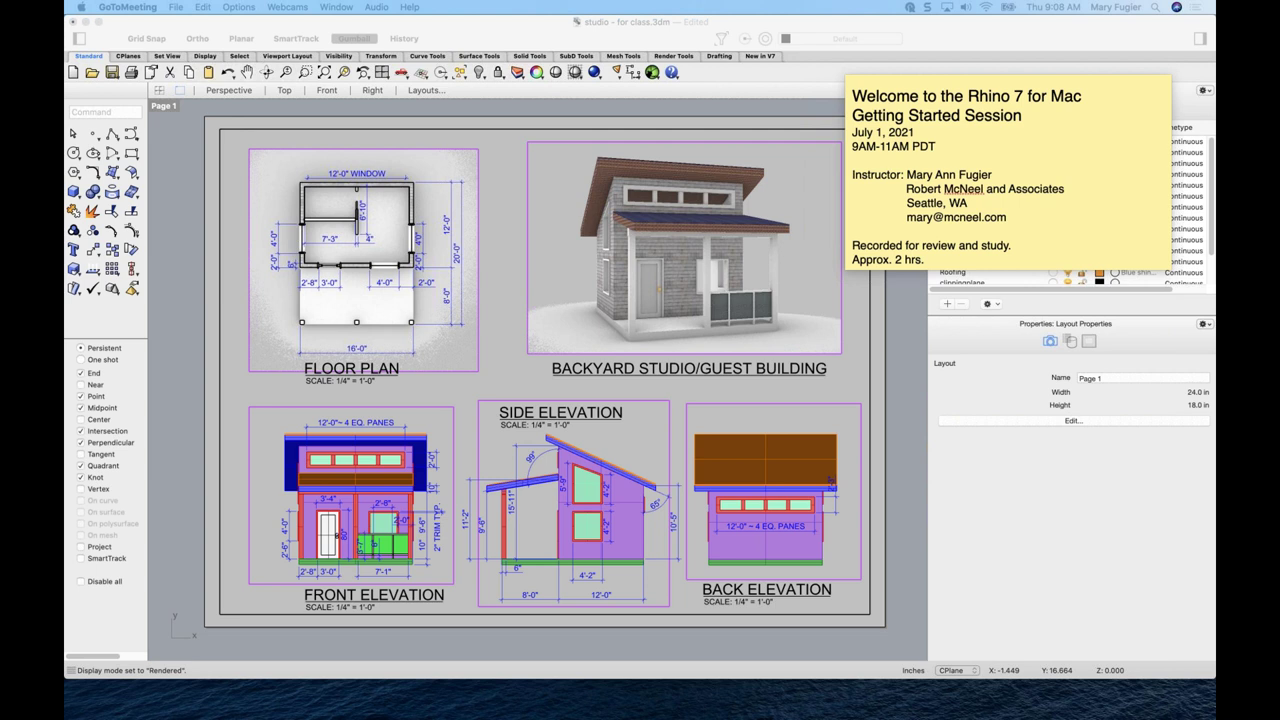
- Switch to Chrome and look over the 1990 Vintage Phone video page and the Rhino 7 for Mac showcase
{"action": "key", "text": "super+Tab"}
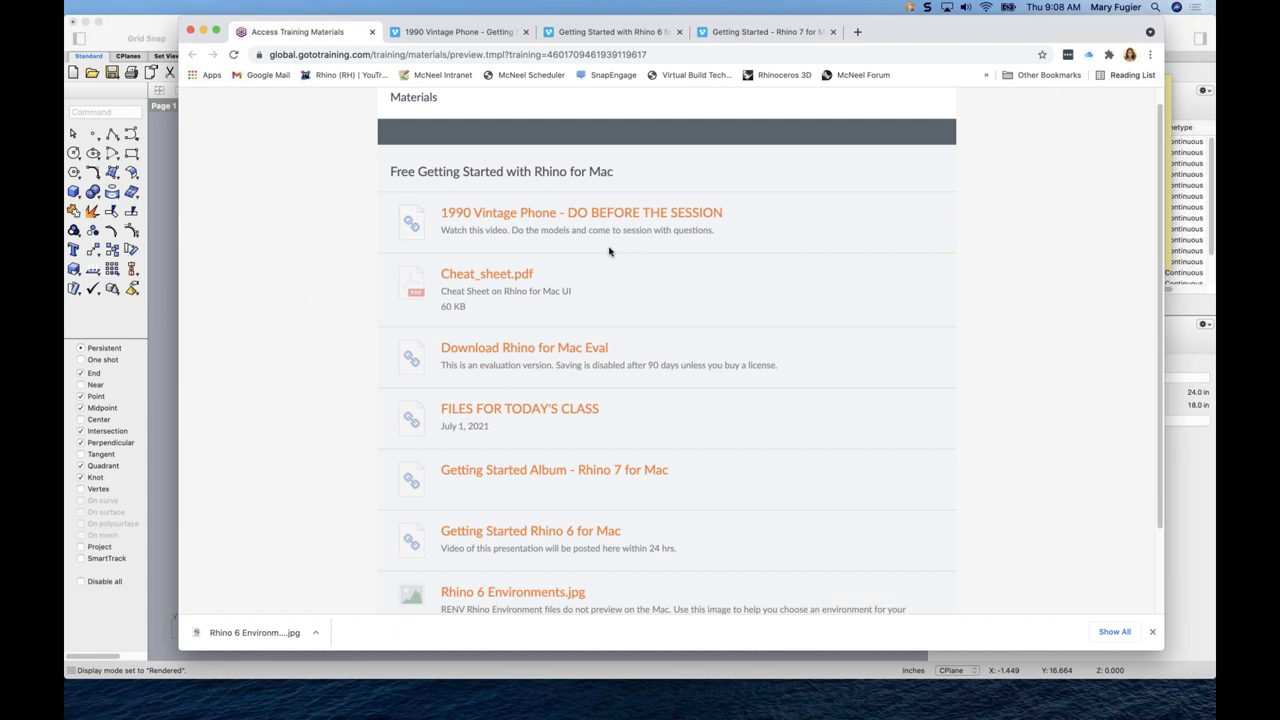
{"action": "left_click", "coordinate": [462, 32]}
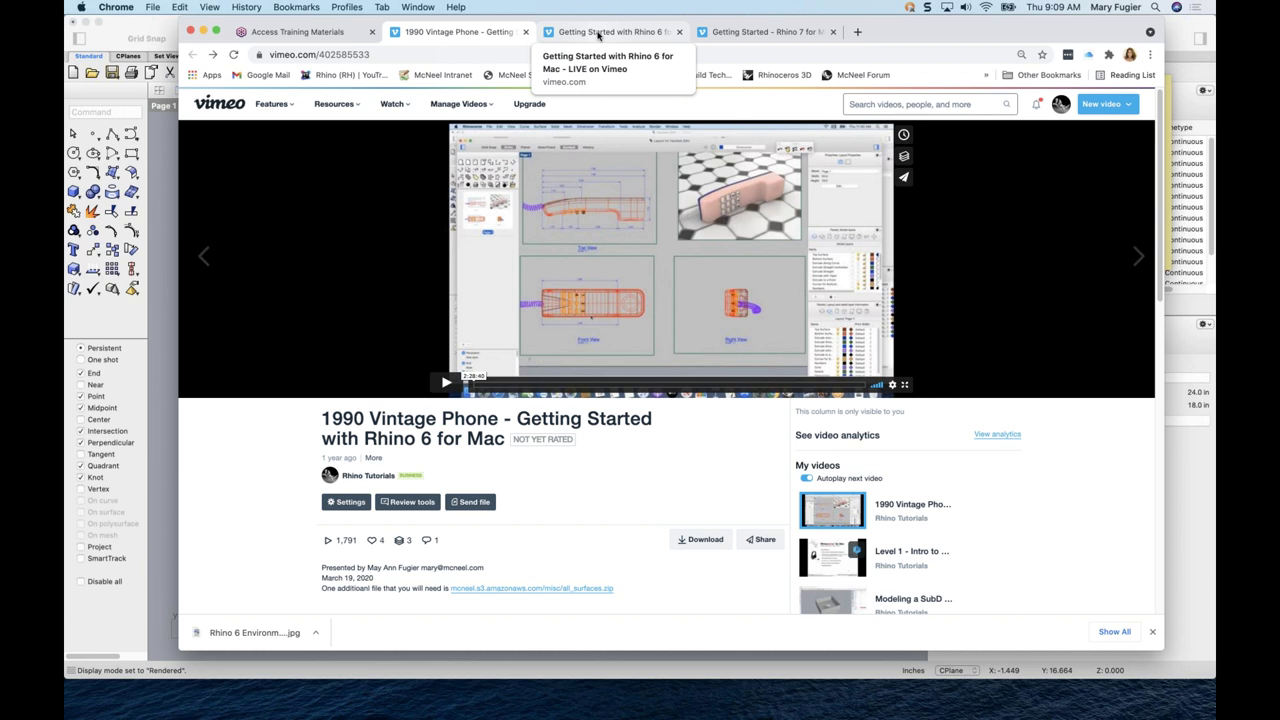
{"action": "left_click", "coordinate": [598, 34]}
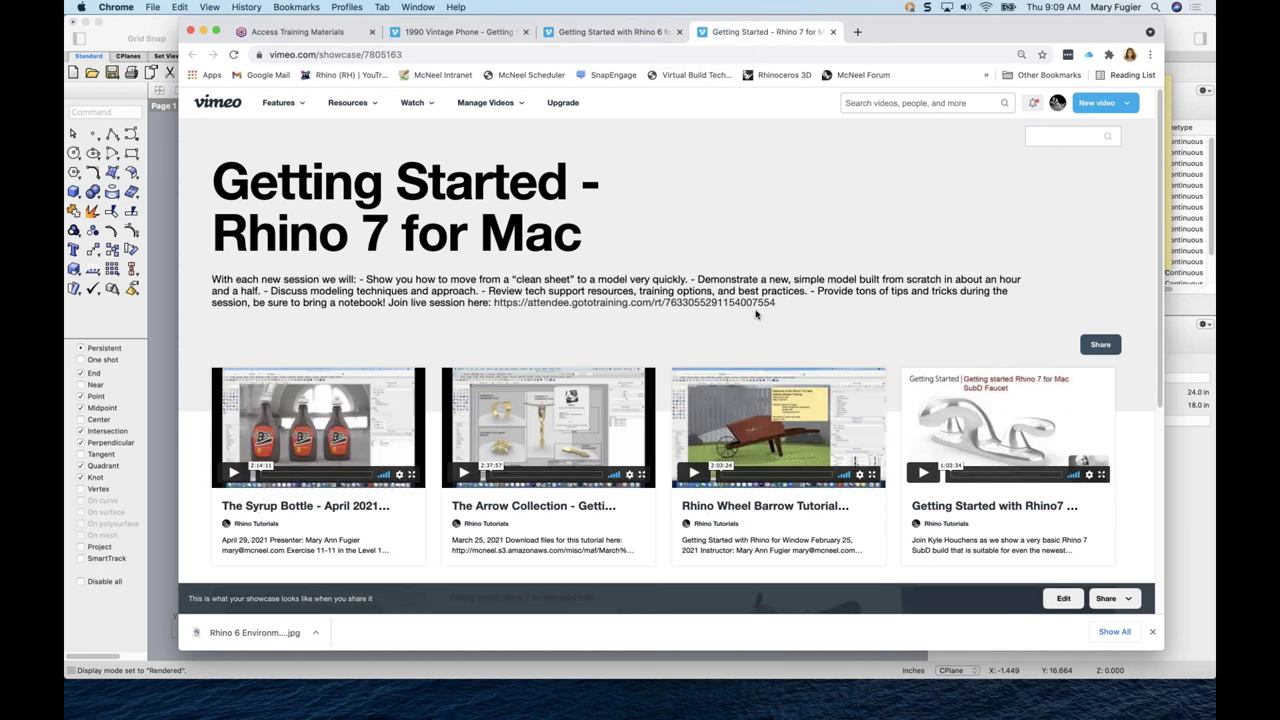
{"action": "scroll", "coordinate": [752, 222], "scroll_direction": "down", "scroll_amount": 5}
{"action": "scroll", "coordinate": [756, 313], "scroll_direction": "up", "scroll_amount": 5}
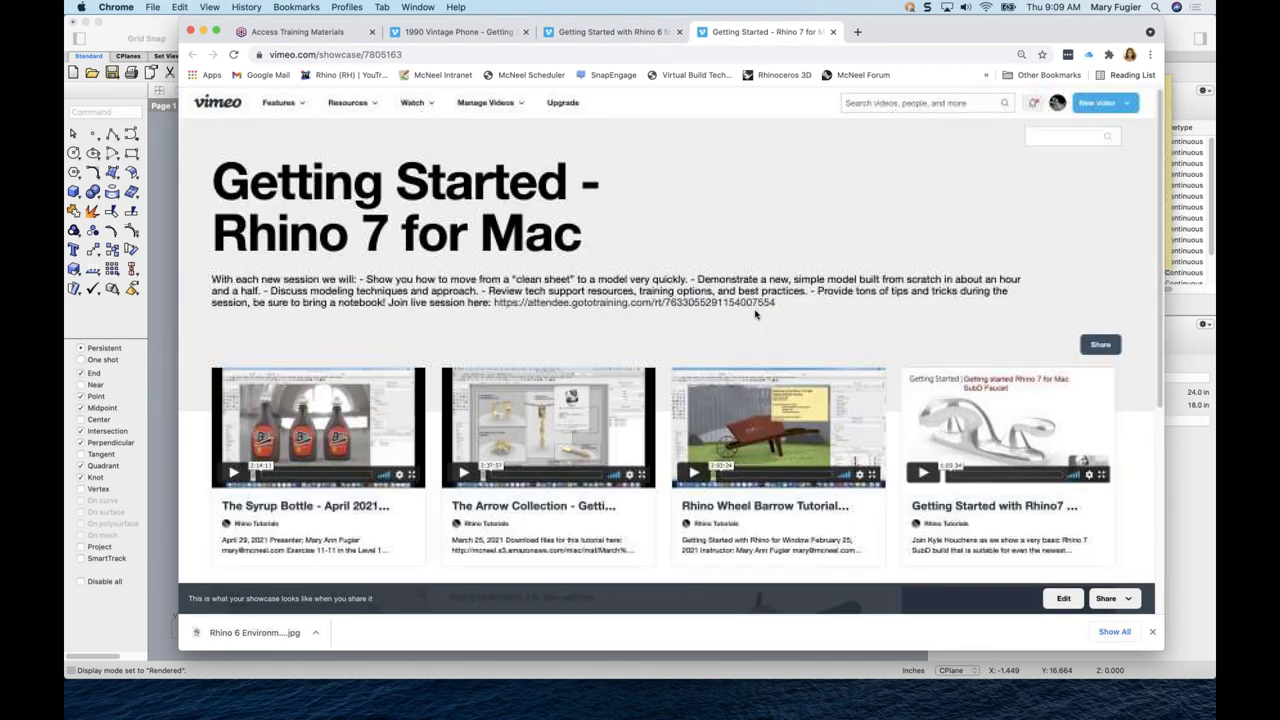
- Copy the full web address of the Getting Started - Rhino 7 for Mac showcase
{"action": "left_click", "coordinate": [415, 54]}
{"action": "left_click", "coordinate": [415, 54]}
{"action": "double_click", "coordinate": [412, 54]}
{"action": "left_click", "coordinate": [440, 54]}
{"action": "left_click", "coordinate": [268, 54], "text": "shift"}
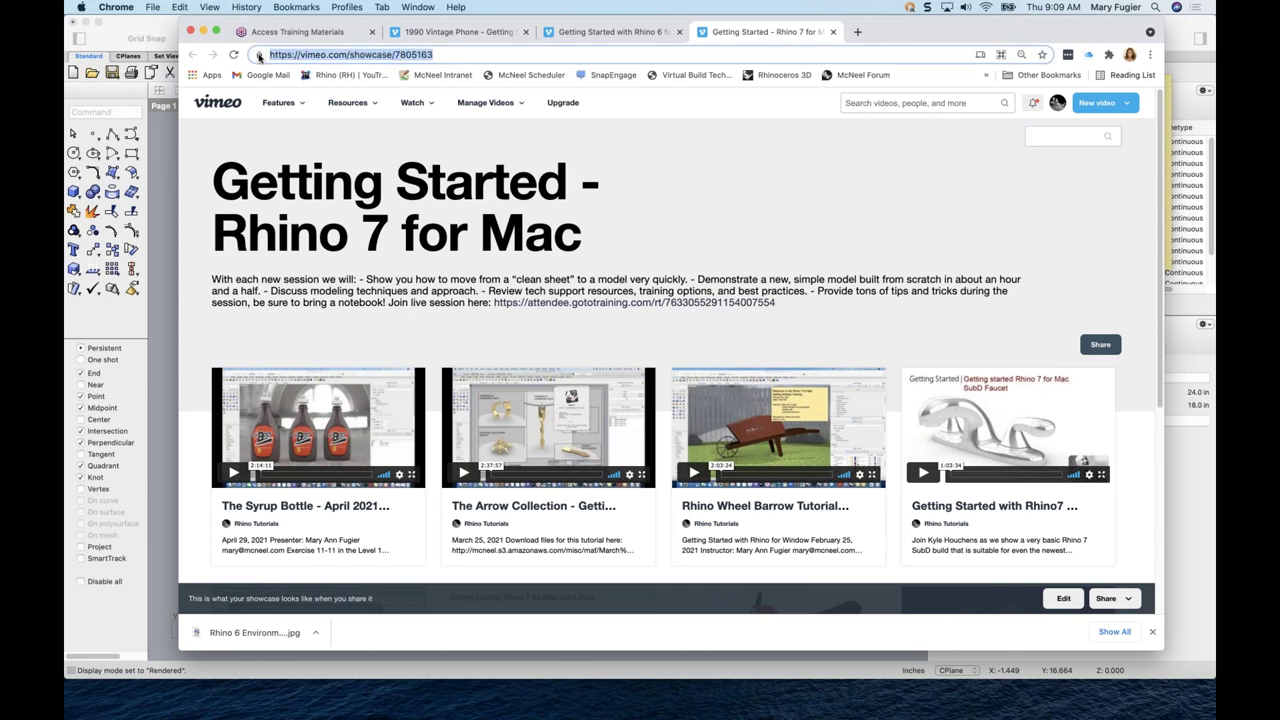
{"action": "key", "text": "super+c"}
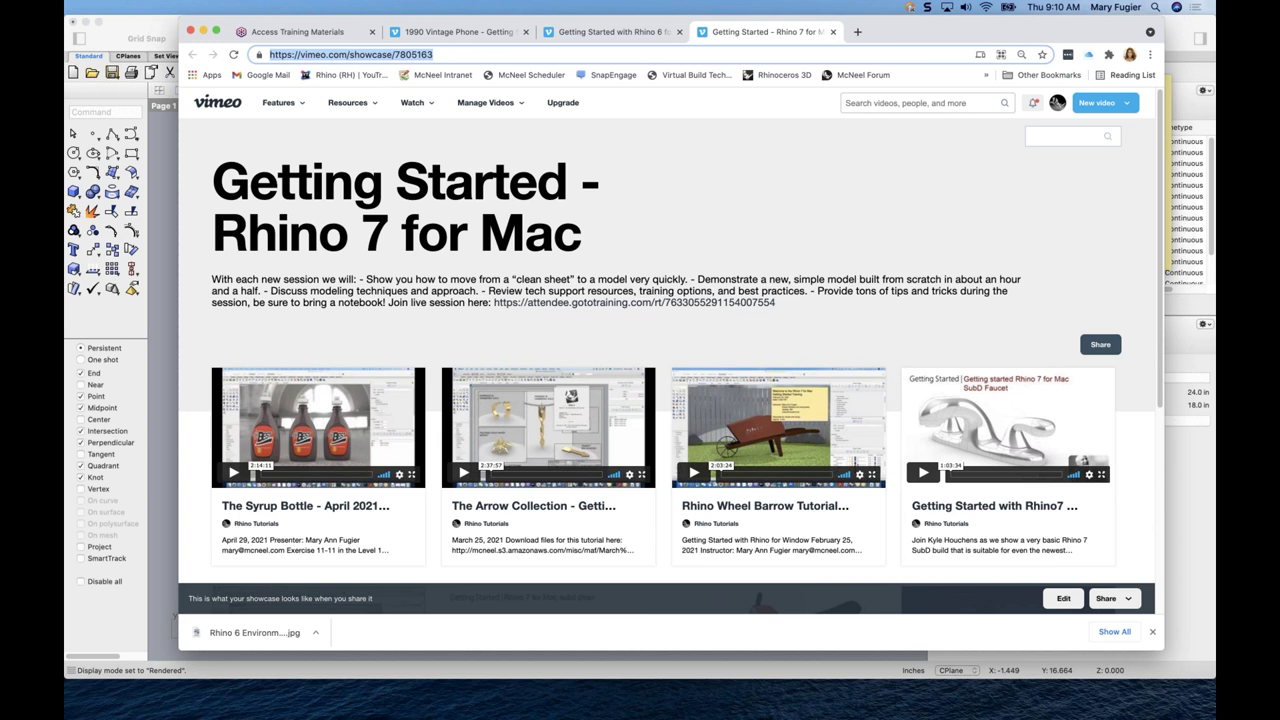
- Examine the tutorial videos listed in the Getting Started - Rhino 7 for Mac showcase
{"action": "scroll", "coordinate": [617, 470], "scroll_direction": "down", "scroll_amount": 1}
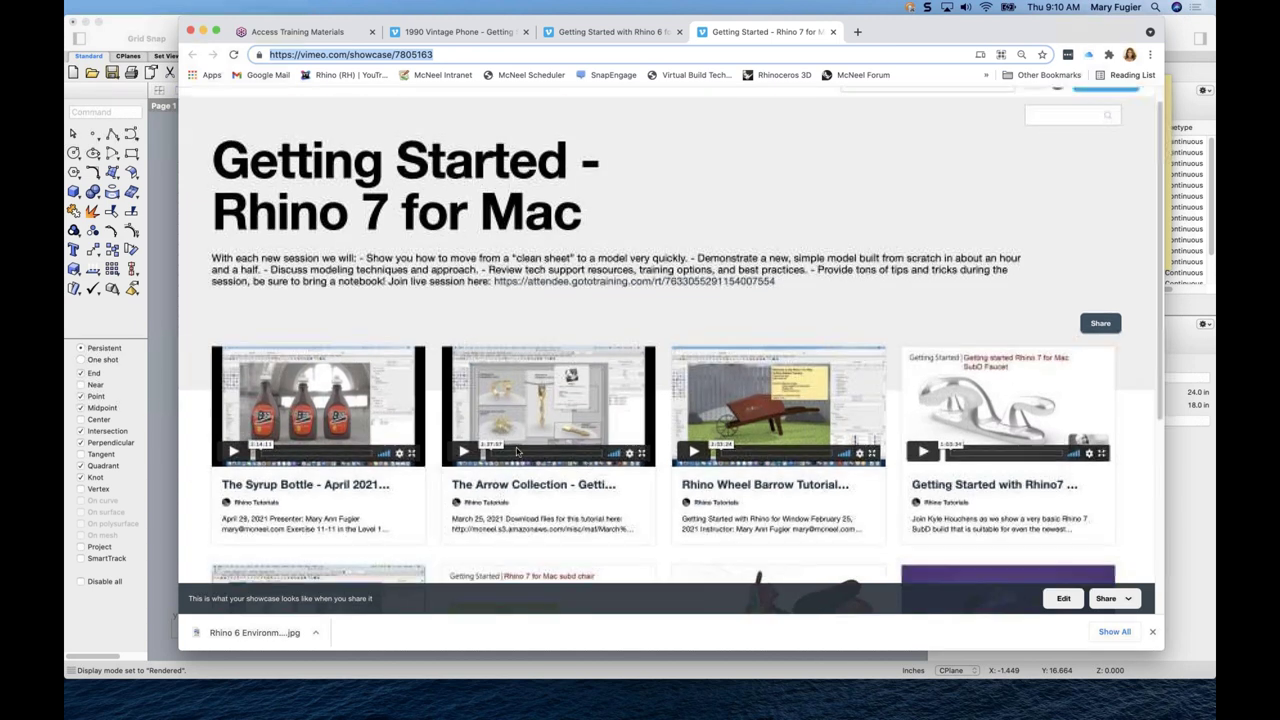
{"action": "scroll", "coordinate": [617, 470], "scroll_direction": "down", "scroll_amount": 5}
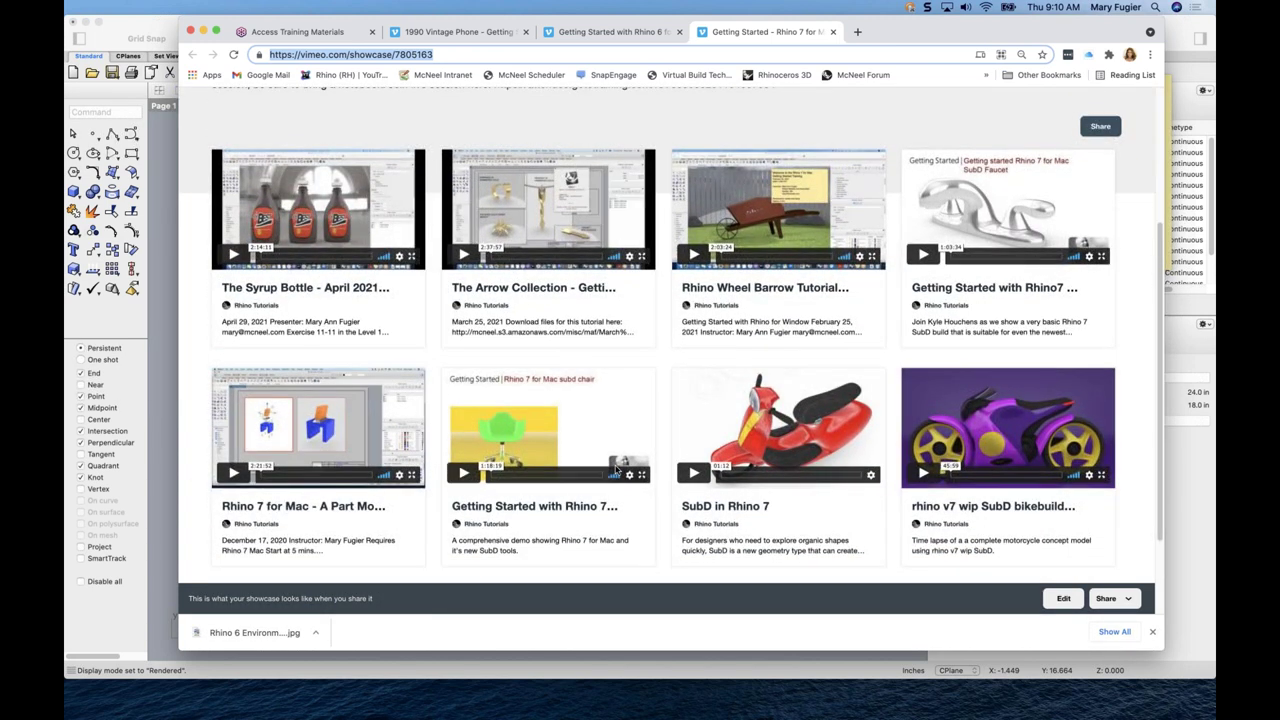
{"action": "scroll", "coordinate": [617, 470], "scroll_direction": "up", "scroll_amount": 3}
{"action": "scroll", "coordinate": [617, 470], "scroll_direction": "down", "scroll_amount": 2}
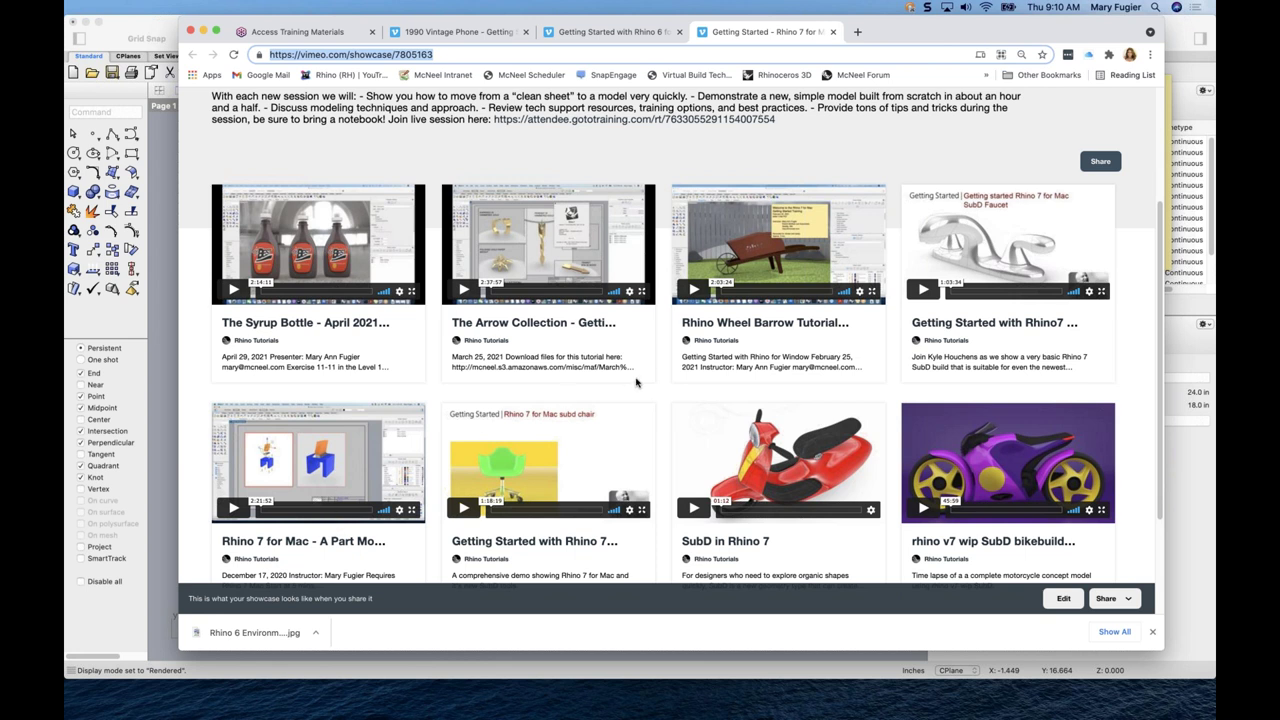
{"action": "scroll", "coordinate": [824, 355], "scroll_direction": "down", "scroll_amount": 2}
{"action": "scroll", "coordinate": [822, 360], "scroll_direction": "up", "scroll_amount": 3}
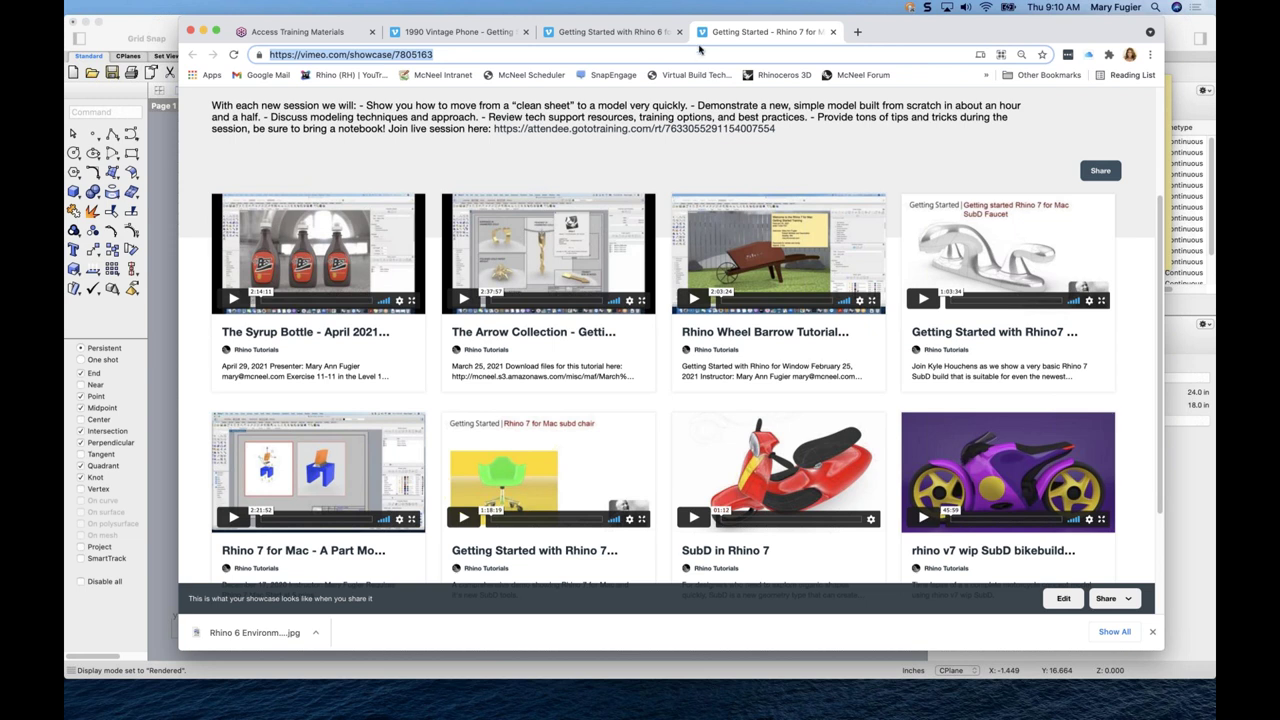
- Examine the tutorial videos listed in the Getting Started with Rhino 6 for Mac - LIVE showcase
{"action": "left_click", "coordinate": [608, 33]}
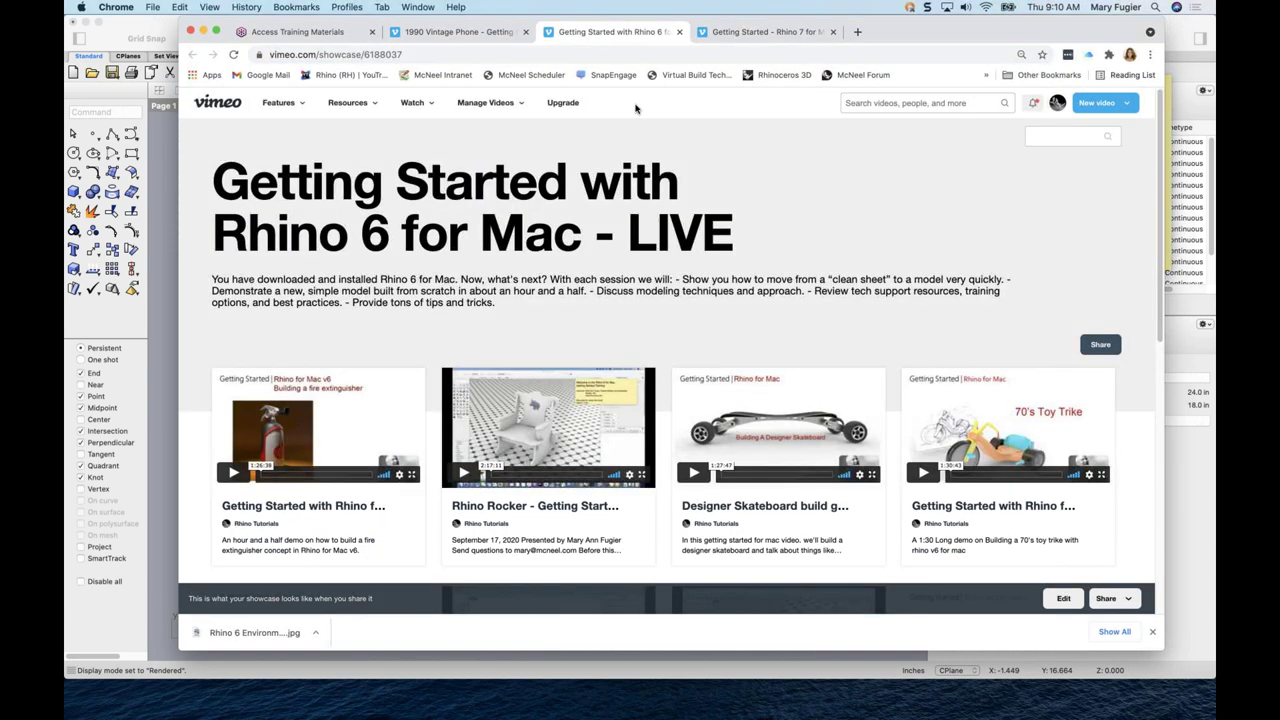
{"action": "scroll", "coordinate": [845, 247], "scroll_direction": "down", "scroll_amount": 2}
{"action": "scroll", "coordinate": [845, 247], "scroll_direction": "down", "scroll_amount": 4}
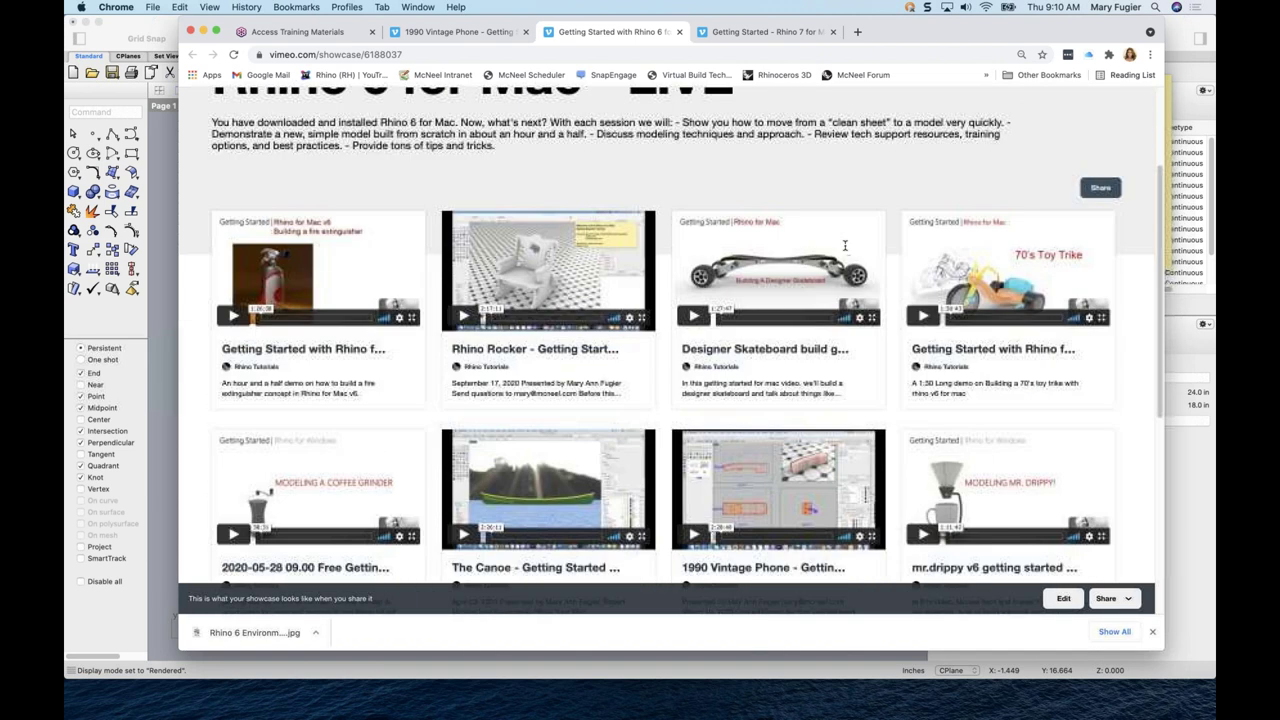
{"action": "scroll", "coordinate": [845, 250], "scroll_direction": "down", "scroll_amount": 4}
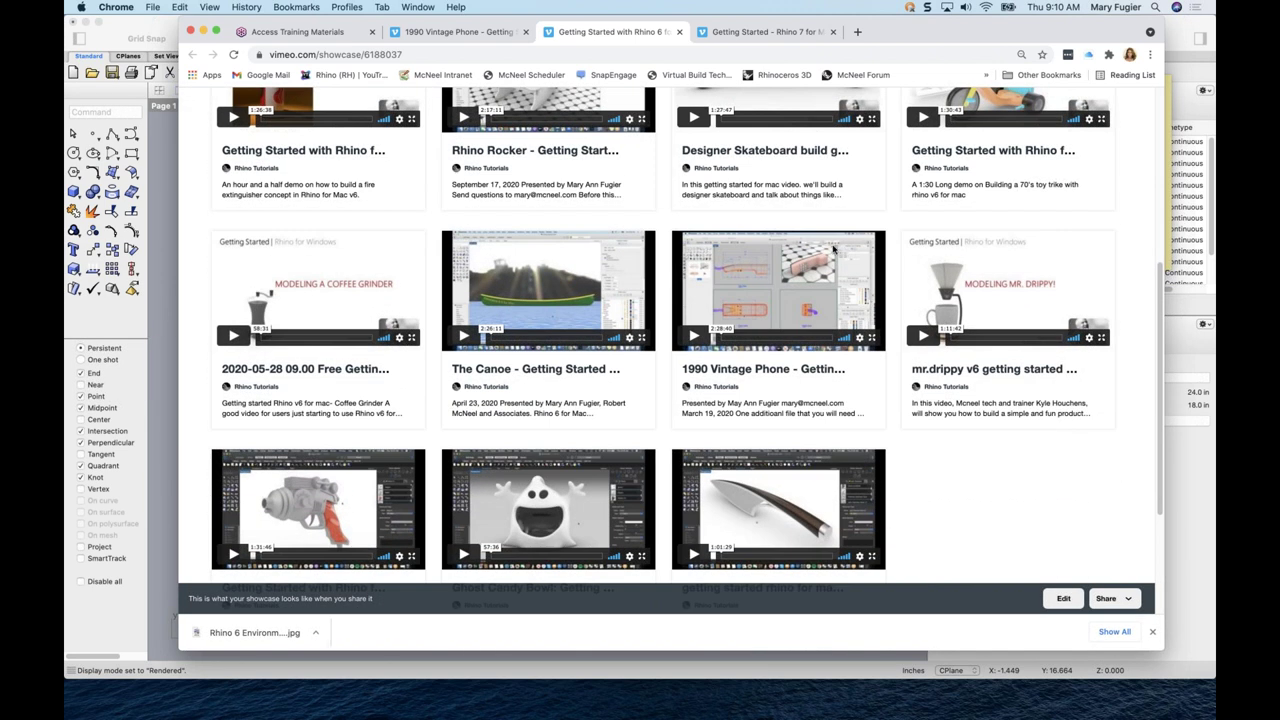
{"action": "scroll", "coordinate": [835, 248], "scroll_direction": "up", "scroll_amount": 3}
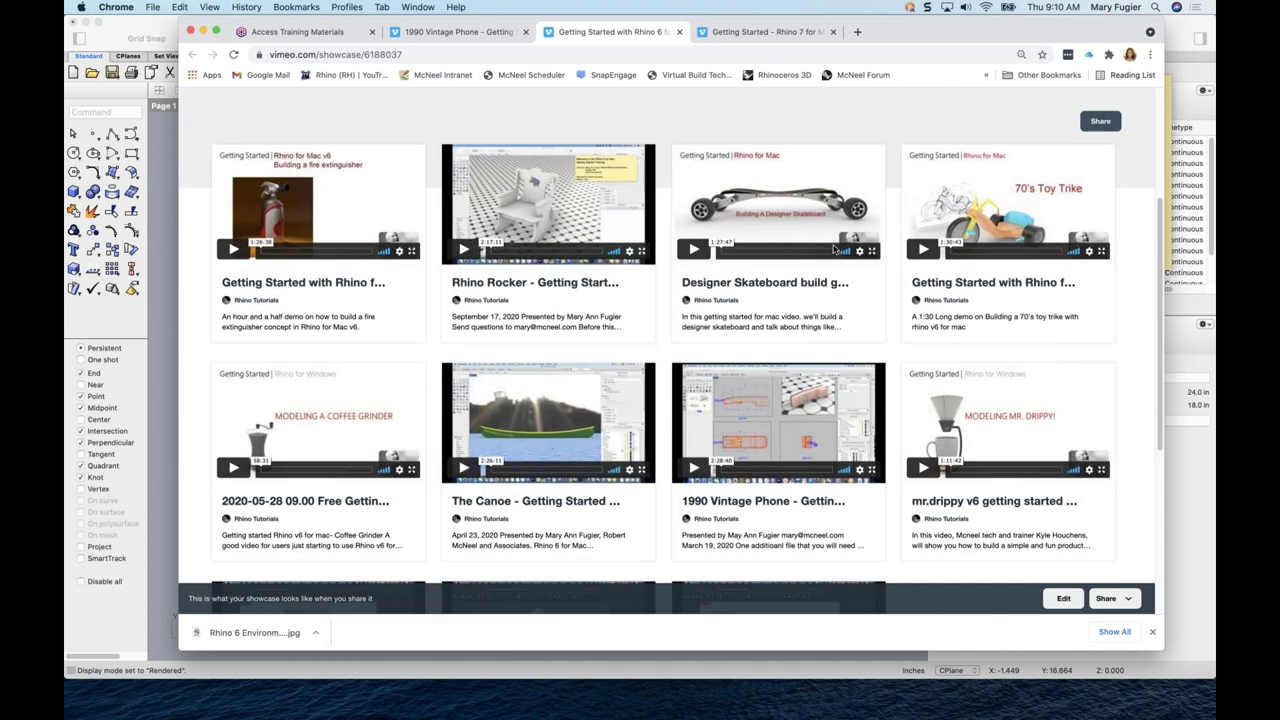
{"action": "scroll", "coordinate": [835, 248], "scroll_direction": "down", "scroll_amount": 1}
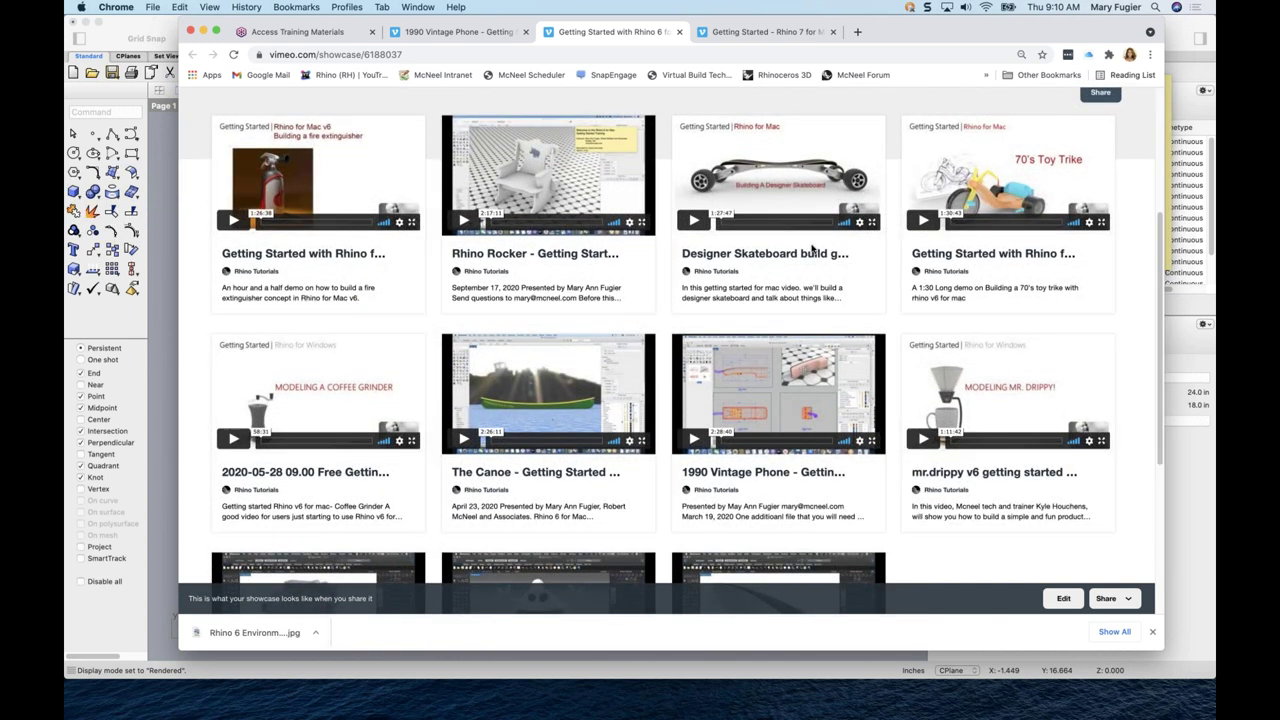
{"action": "scroll", "coordinate": [837, 248], "scroll_direction": "down", "scroll_amount": 1}
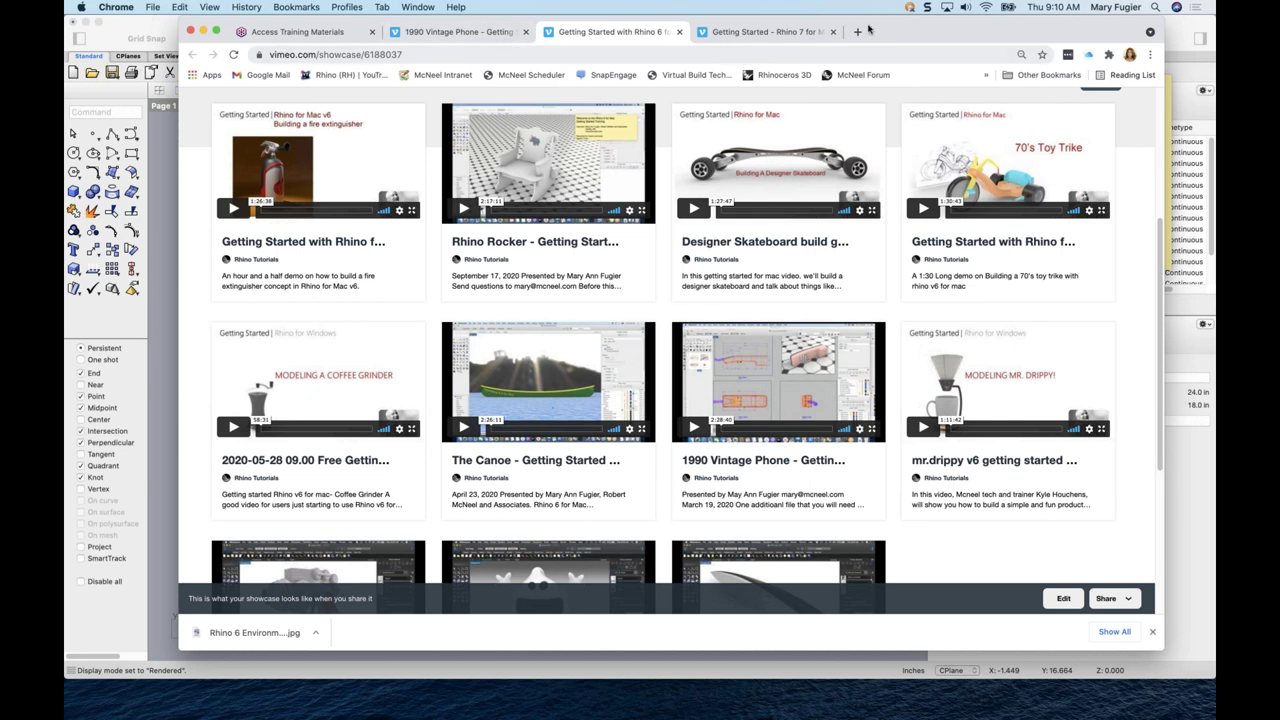
- Minimize the browser, bring up STUDIO BUILDING.pdf in Acrobat Reader and enlarge its window to show the whole sheet
{"action": "double_click", "coordinate": [914, 40]}
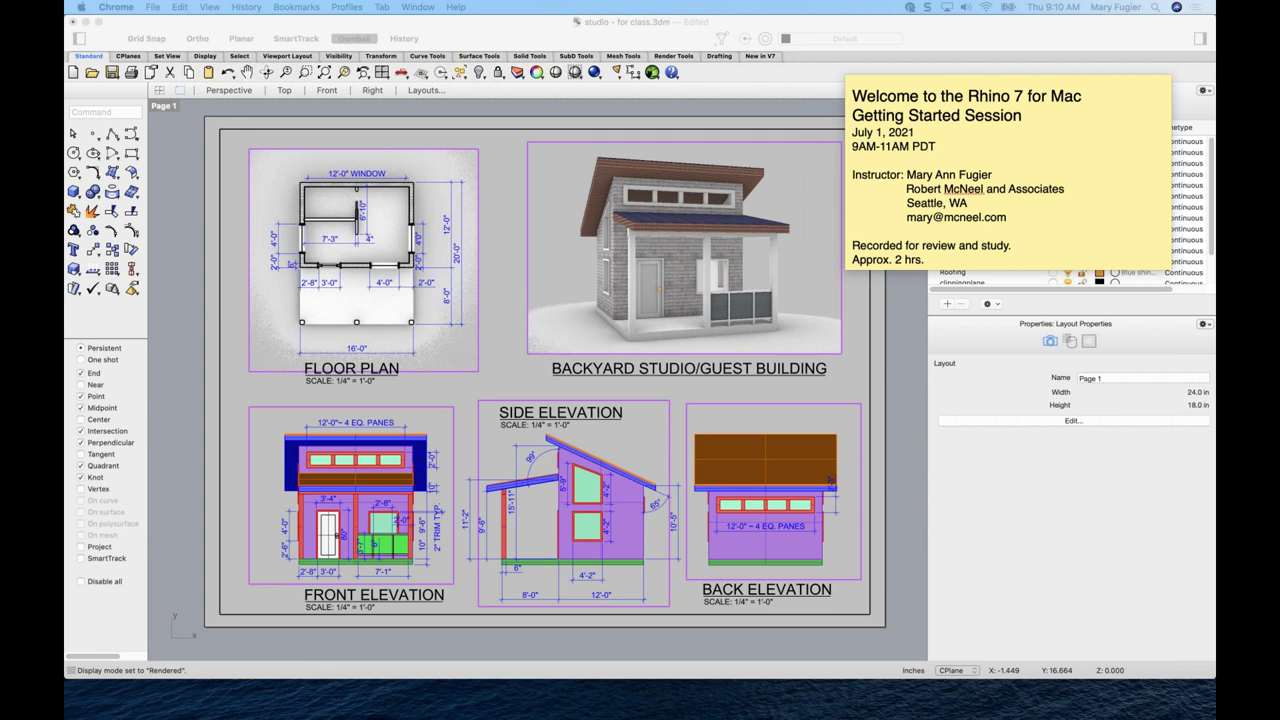
{"action": "left_click", "coordinate": [150, 267]}
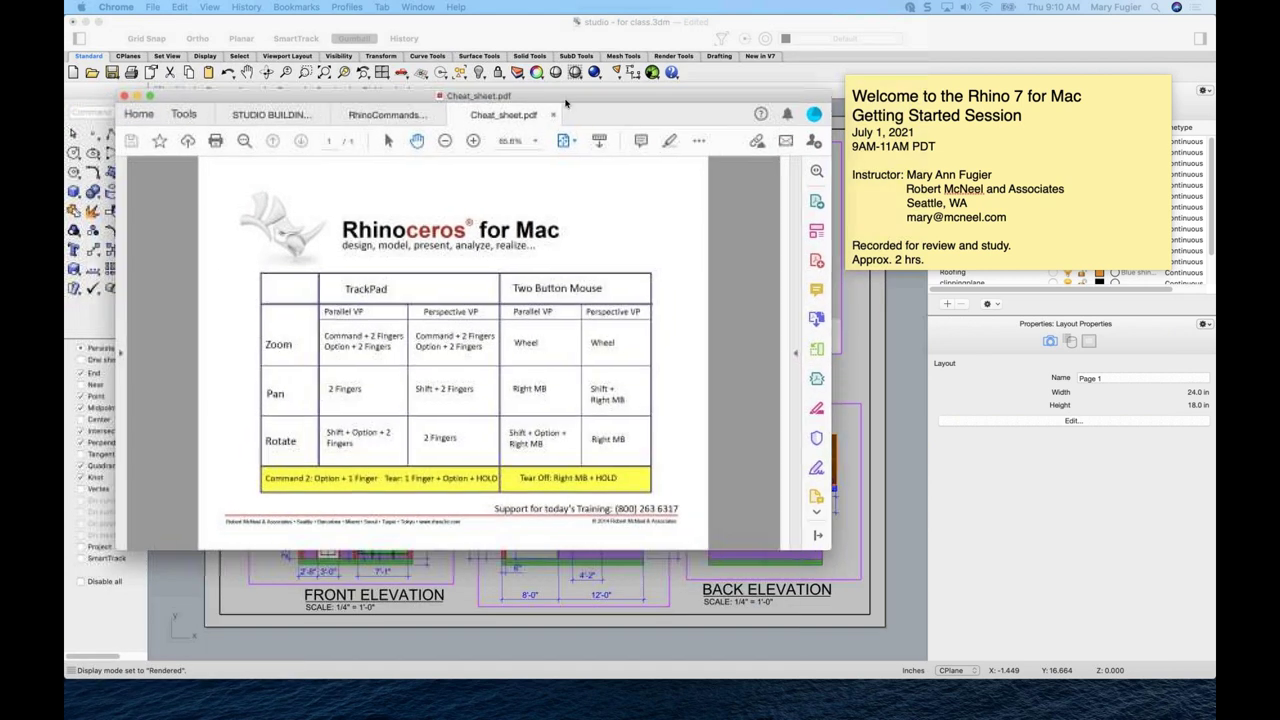
{"action": "left_click", "coordinate": [285, 124]}
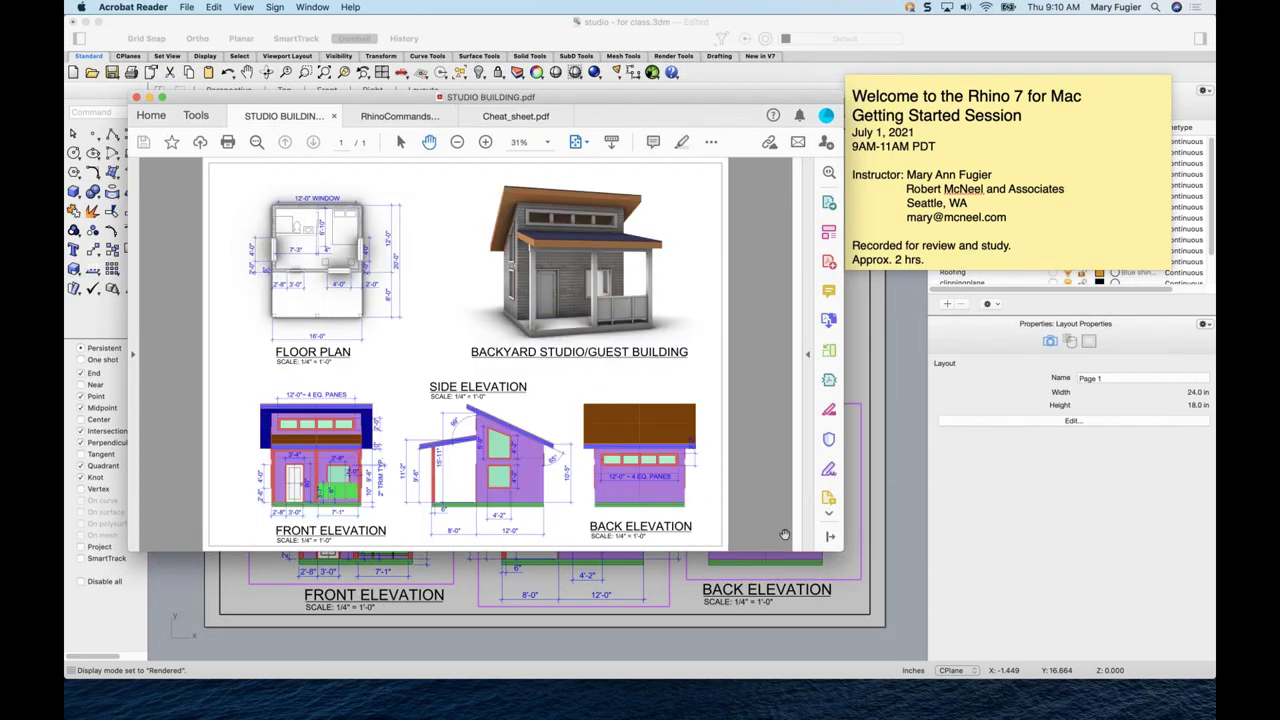
{"action": "left_click_drag", "start_coordinate": [848, 556], "coordinate": [845, 610]}
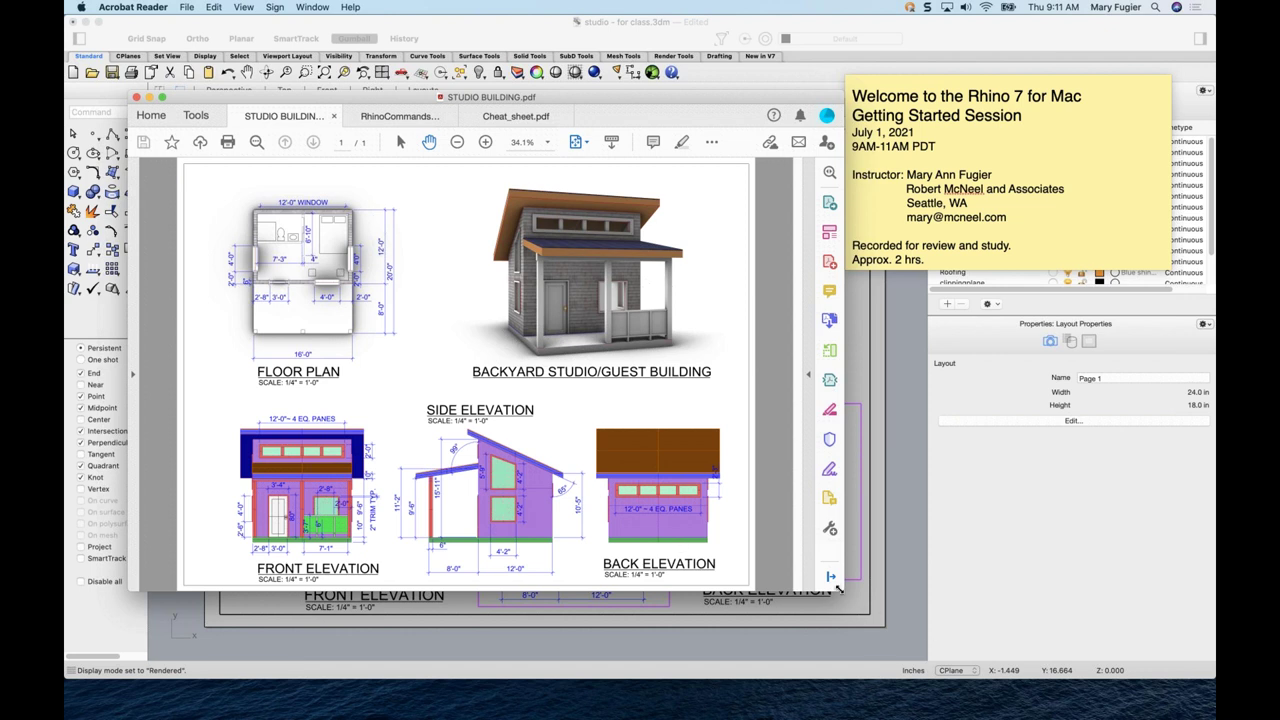
{"action": "left_click_drag", "start_coordinate": [855, 598], "coordinate": [861, 604]}
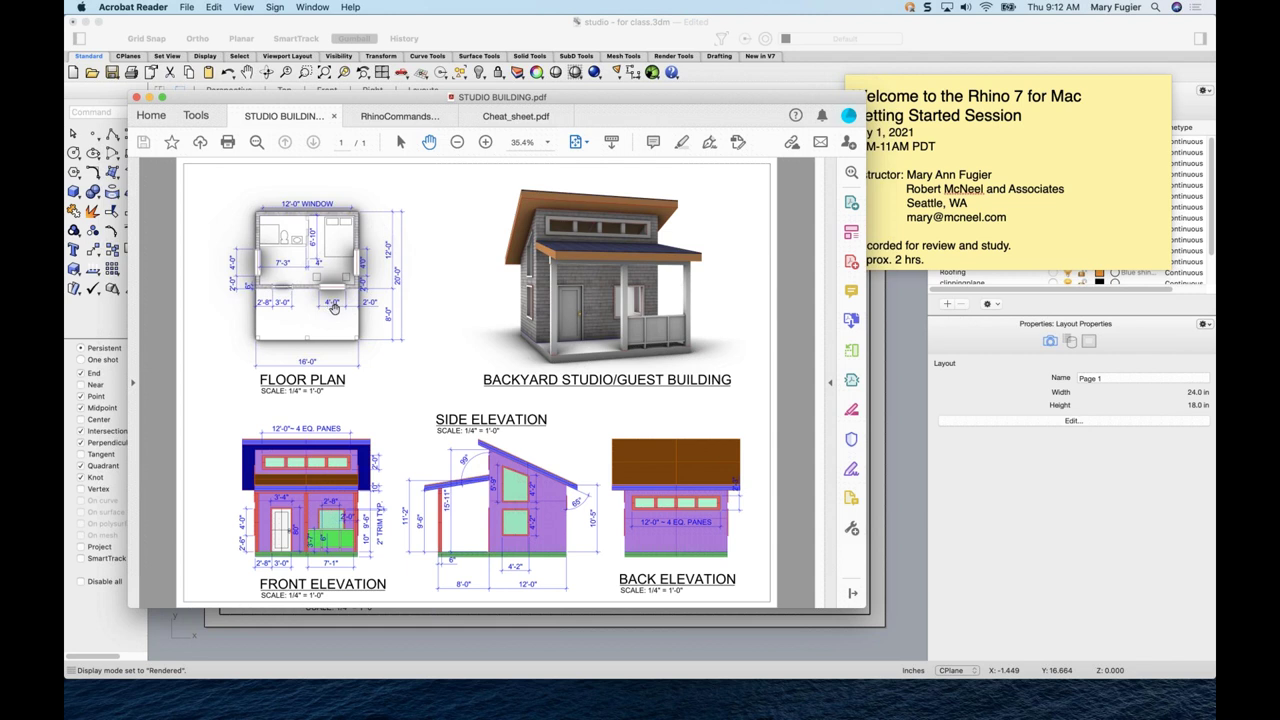
- View the command list in RhinoCommandsToKnow.pdf and the trackpad and mouse navigation table in Cheat_sheet.pdf
{"action": "left_click", "coordinate": [400, 115]}
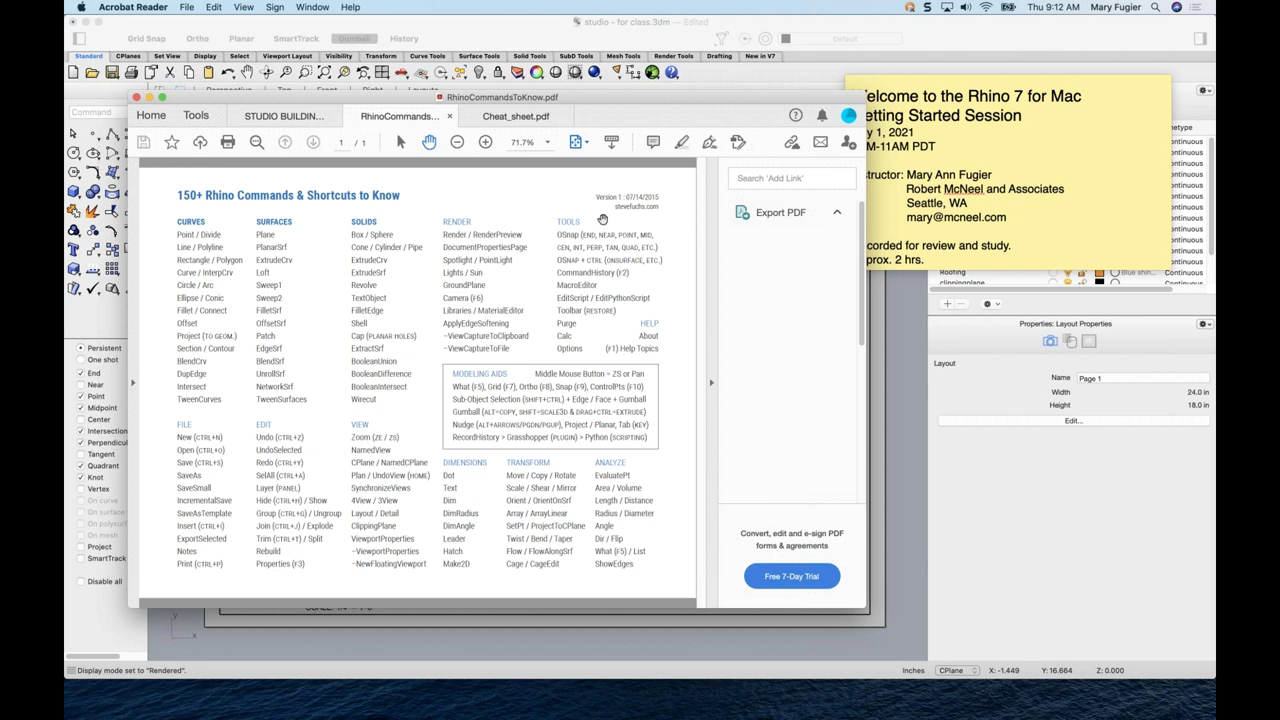
{"action": "left_click", "coordinate": [513, 118]}
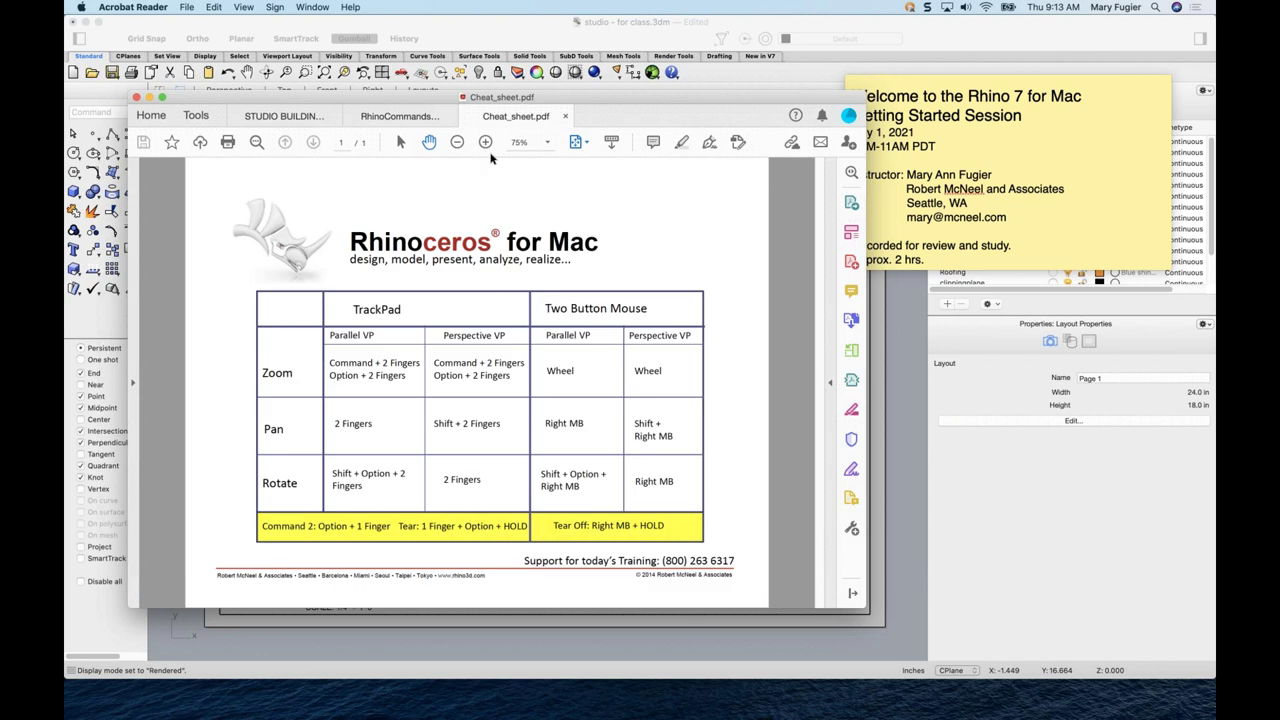
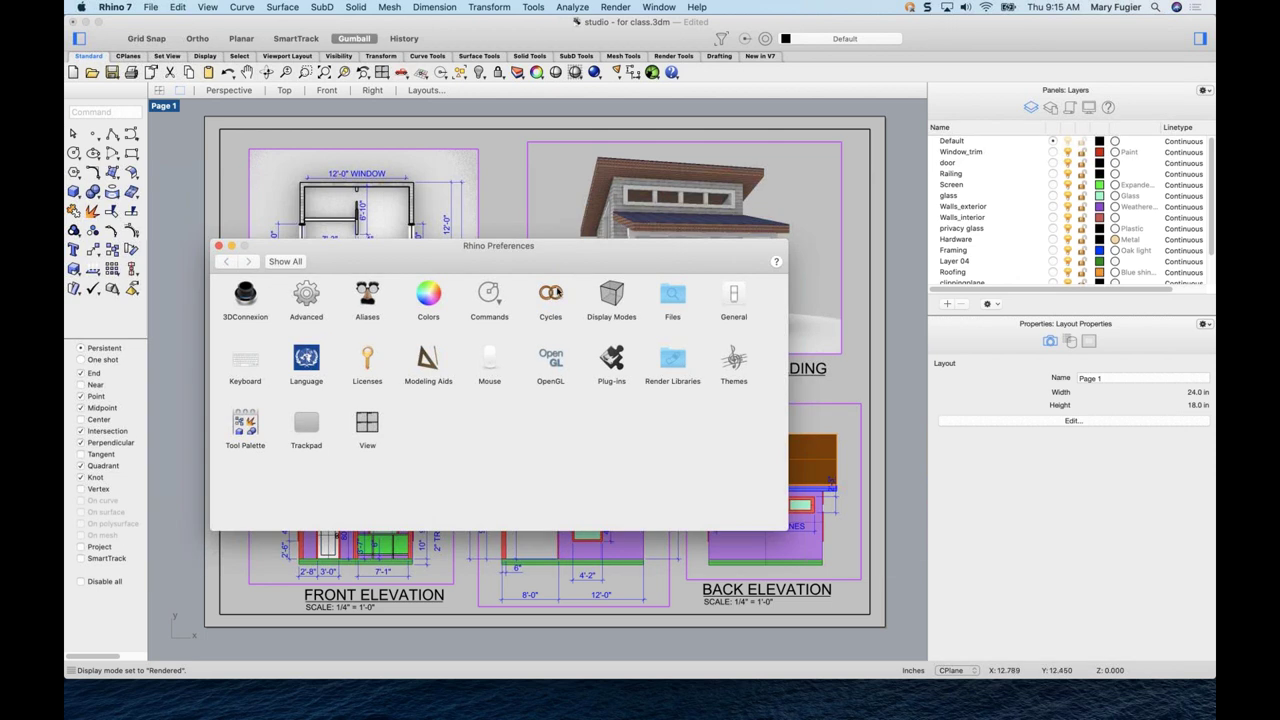
- Review the available interface themes in Rhino's Themes preferences, keep Default and close the preferences
{"action": "left_click", "coordinate": [735, 365]}
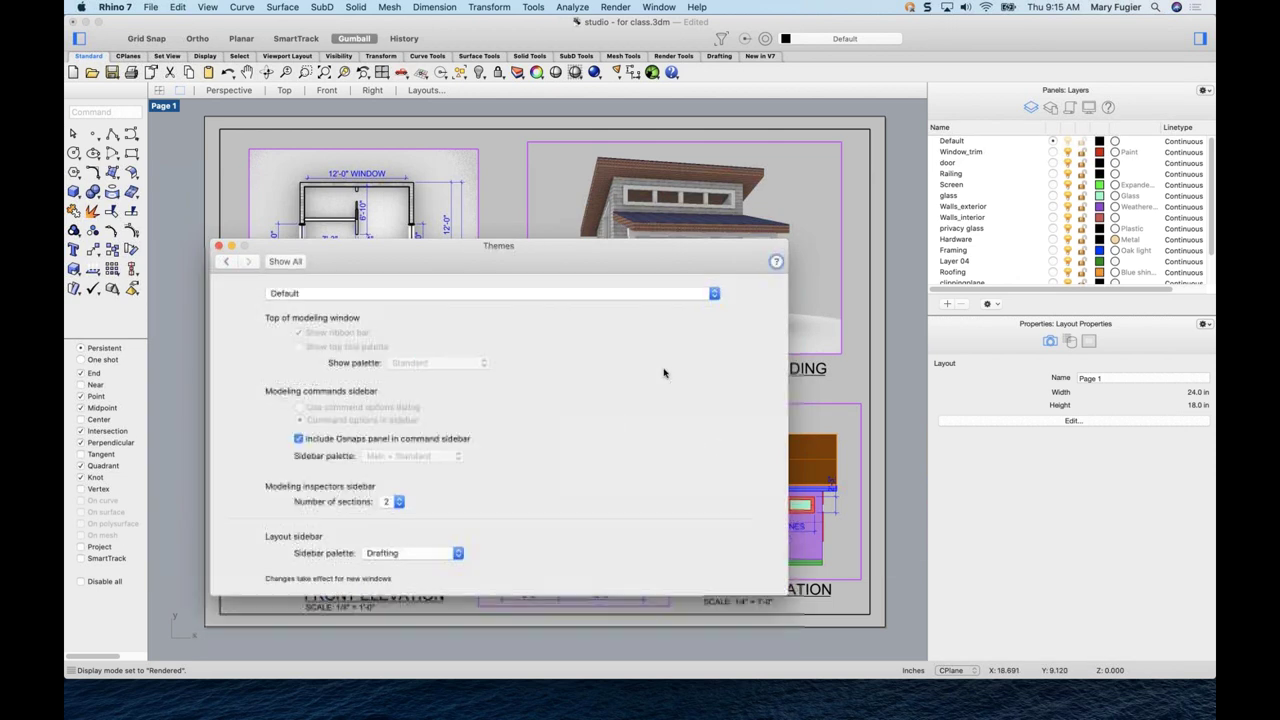
{"action": "left_click_drag", "start_coordinate": [414, 250], "coordinate": [372, 123]}
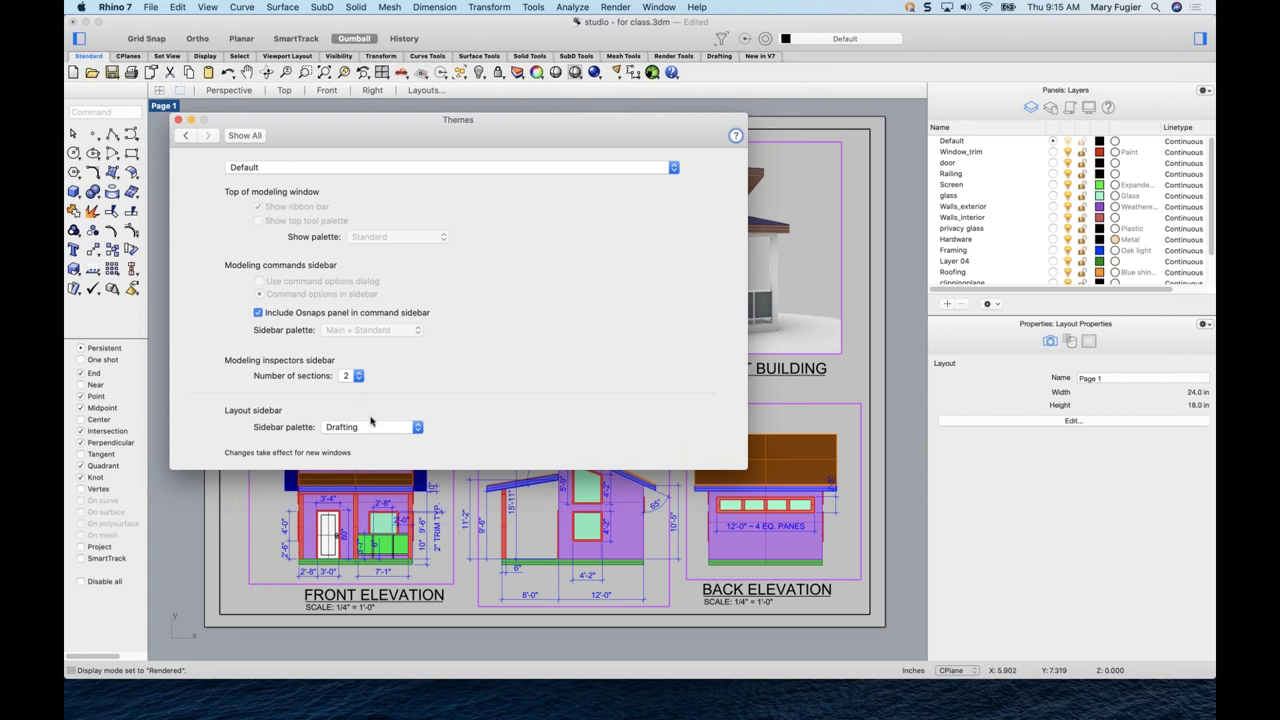
{"action": "left_click", "coordinate": [345, 168]}
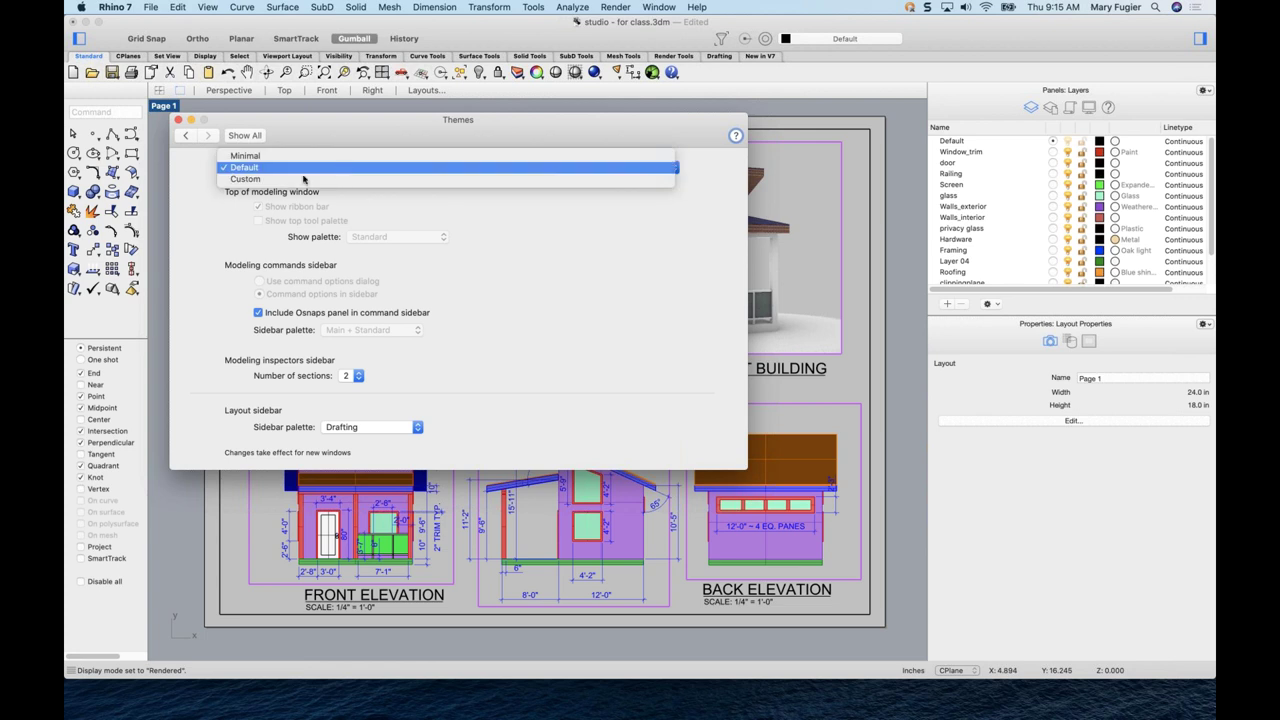
{"action": "left_click", "coordinate": [579, 237]}
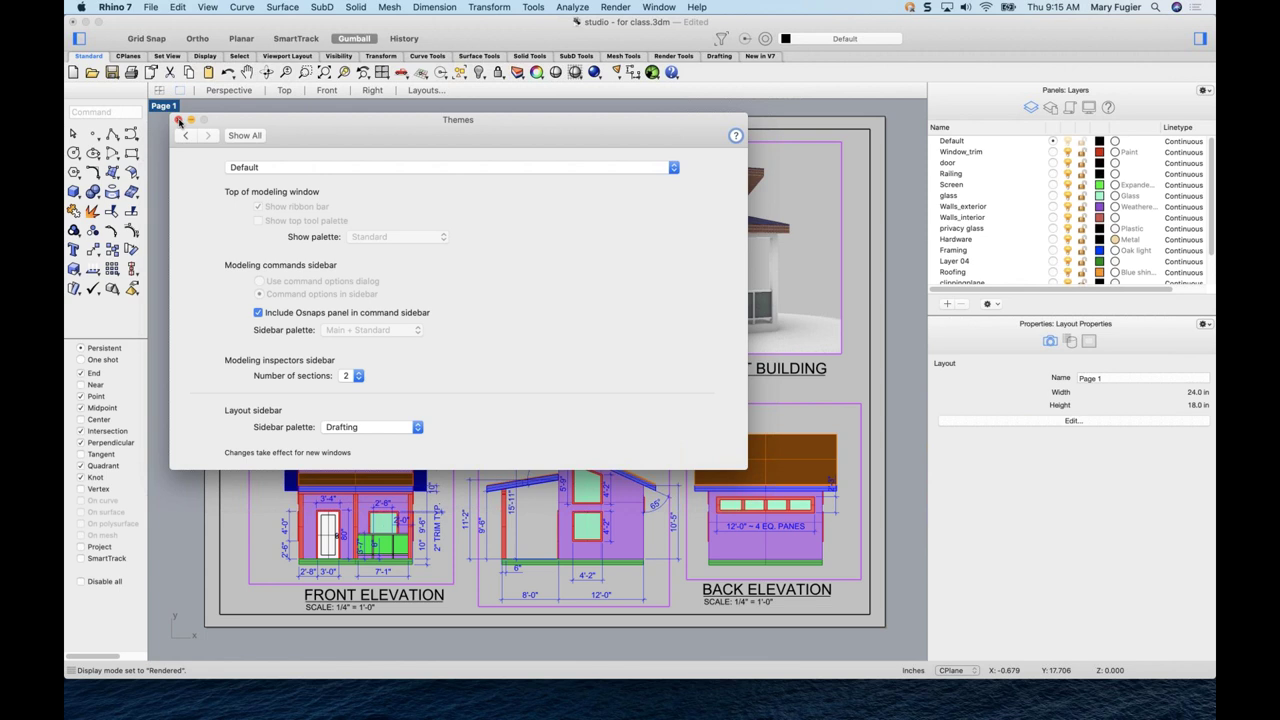
{"action": "left_click", "coordinate": [178, 120]}
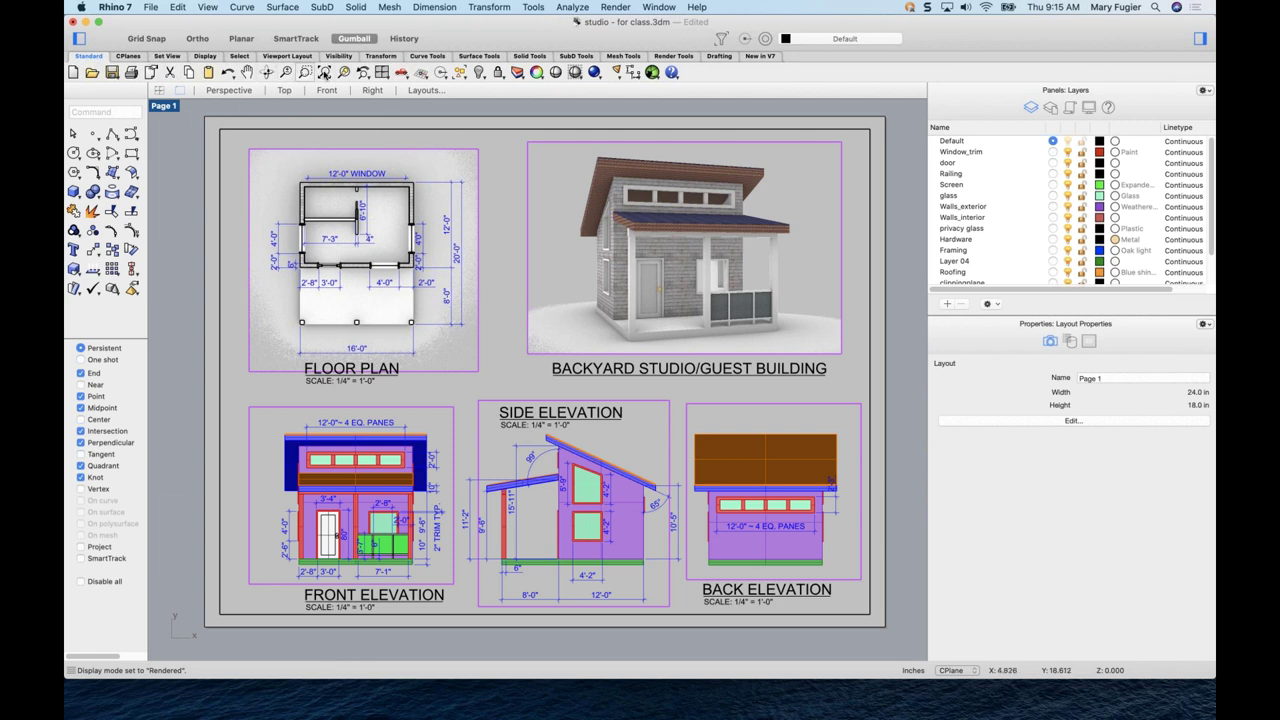
- Review the available curve, surface and solid modelling commands, including the sphere creation methods, without starting any of them
{"action": "left_click", "coordinate": [242, 8]}
{"action": "mouse_move", "coordinate": [304, 9]}
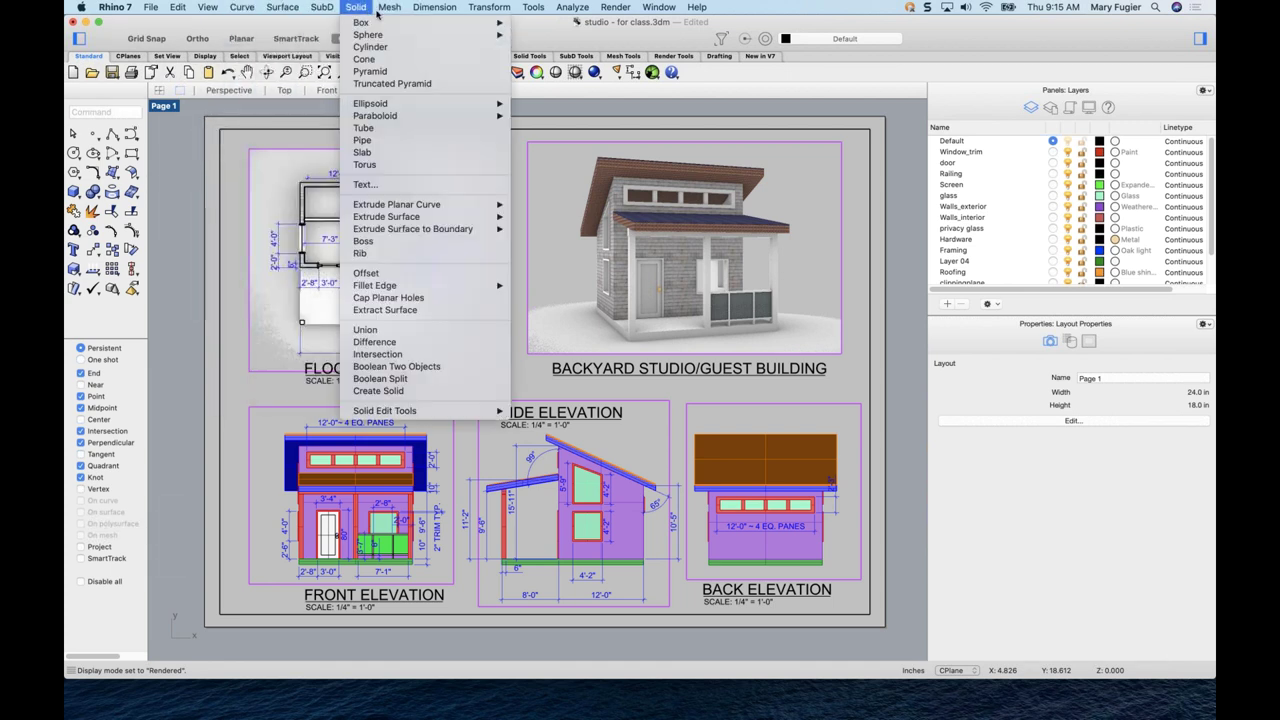
{"action": "mouse_move", "coordinate": [242, 8]}
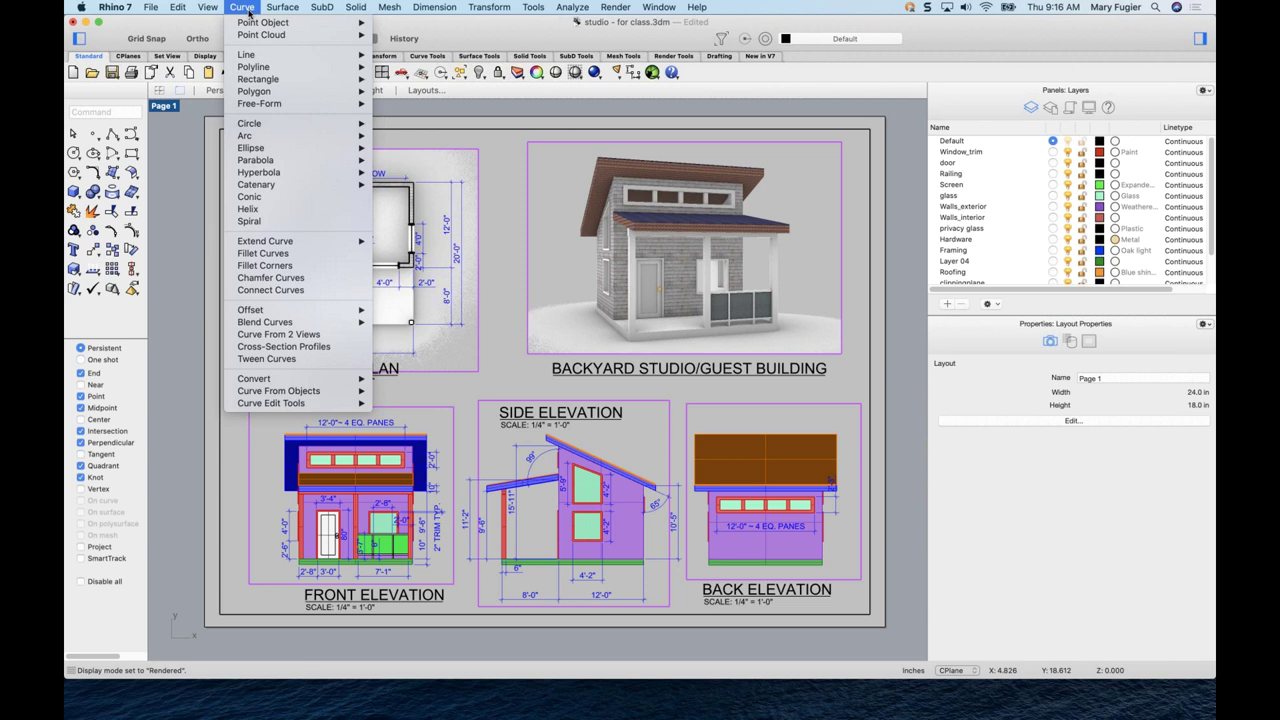
{"action": "mouse_move", "coordinate": [533, 7]}
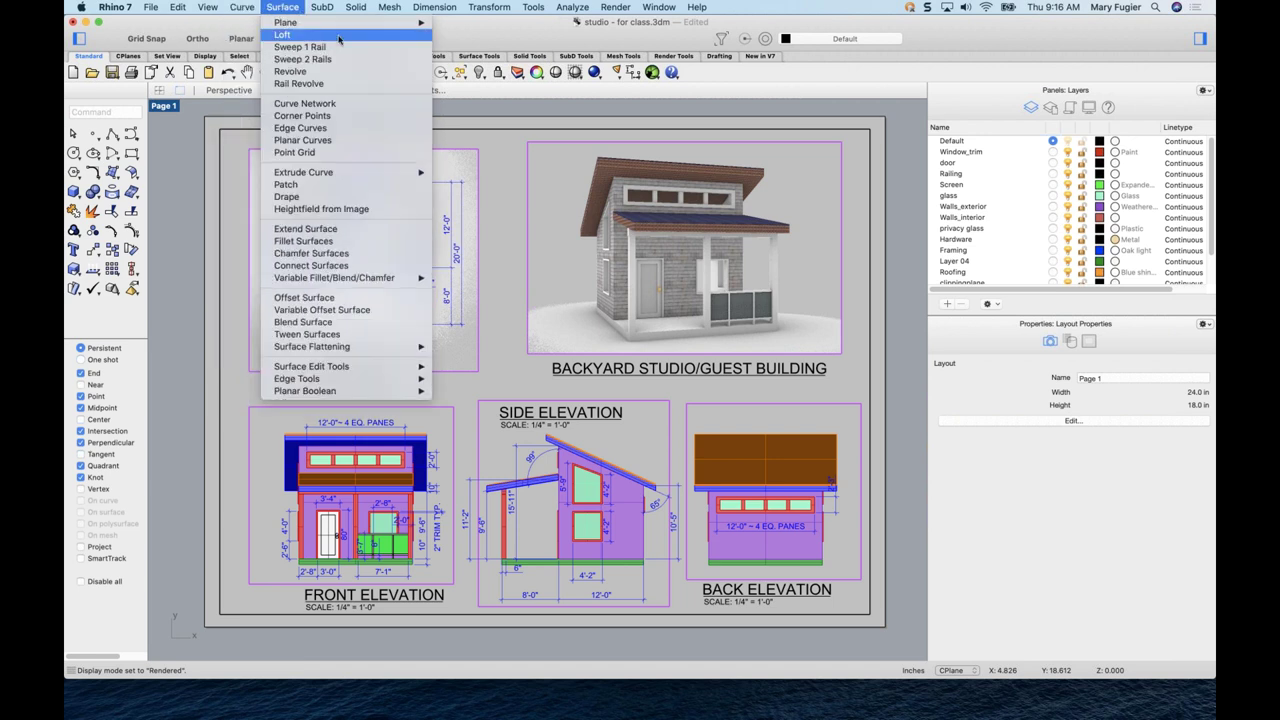
{"action": "mouse_move", "coordinate": [356, 10]}
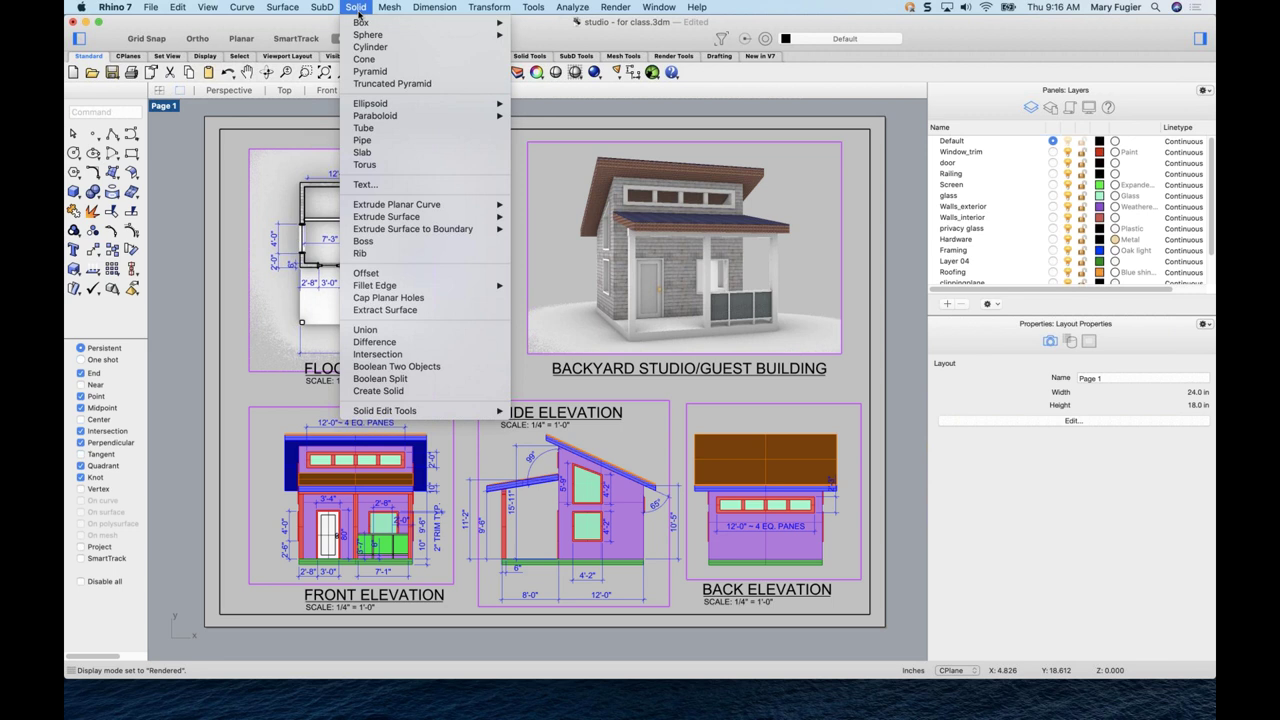
{"action": "mouse_move", "coordinate": [362, 38]}
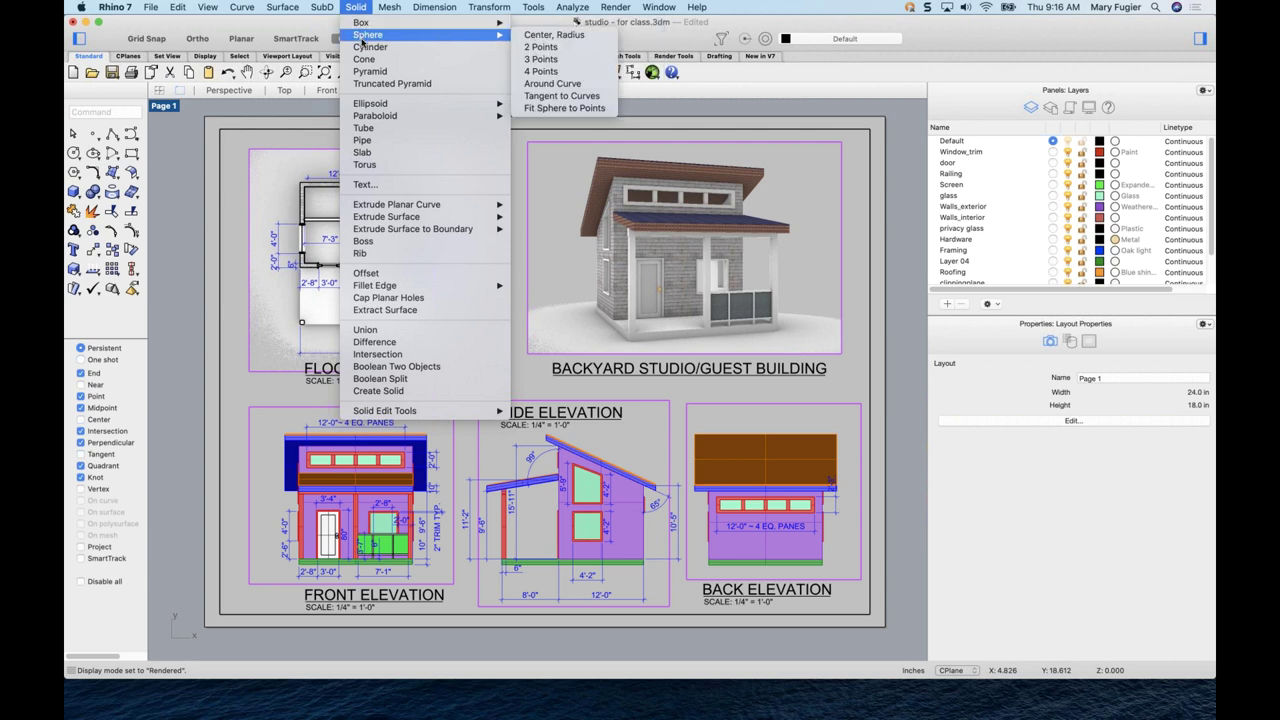
{"action": "mouse_move", "coordinate": [390, 412]}
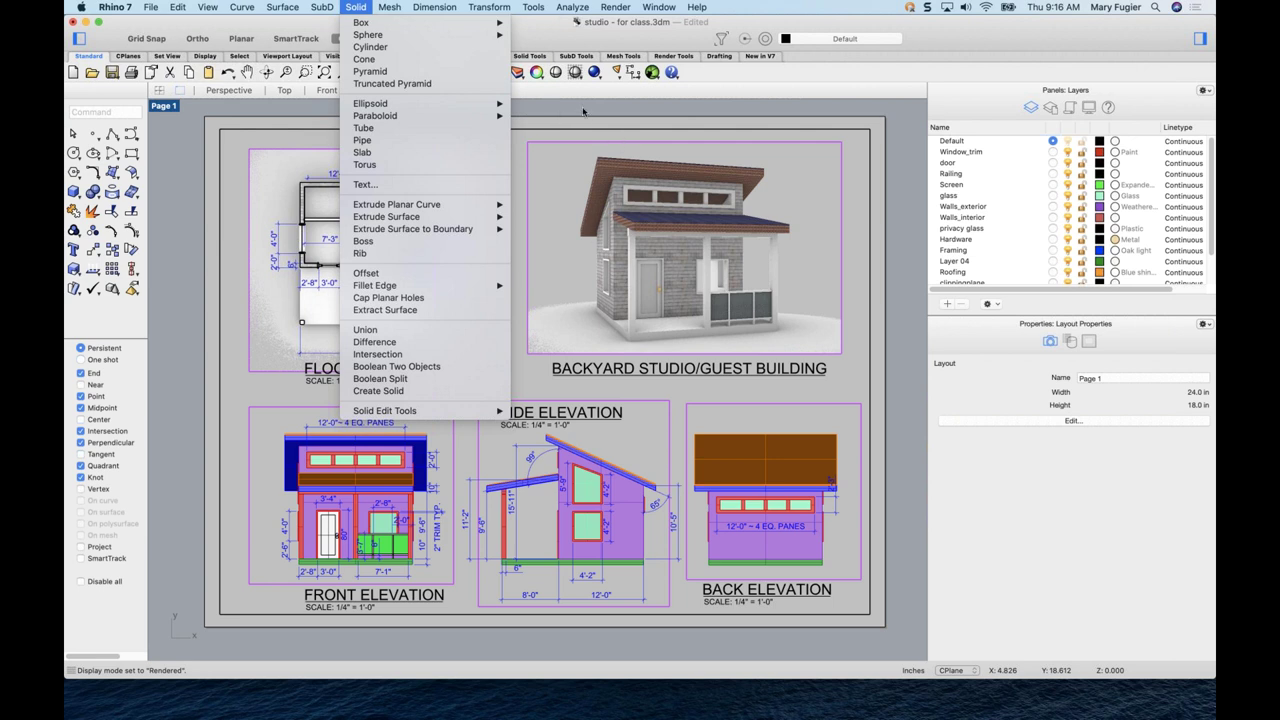
{"action": "left_click", "coordinate": [569, 143]}
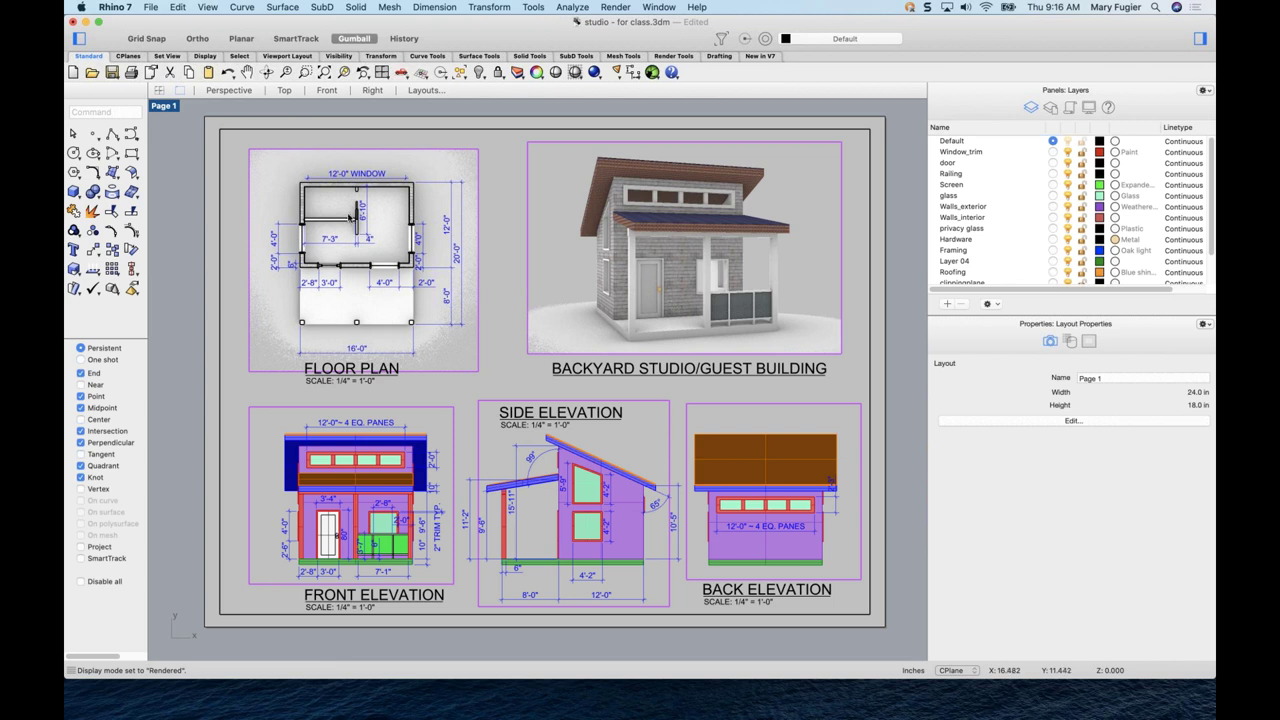
- Turn off the Gumball modeling aid and leave History recording off
{"action": "left_click", "coordinate": [132, 34]}
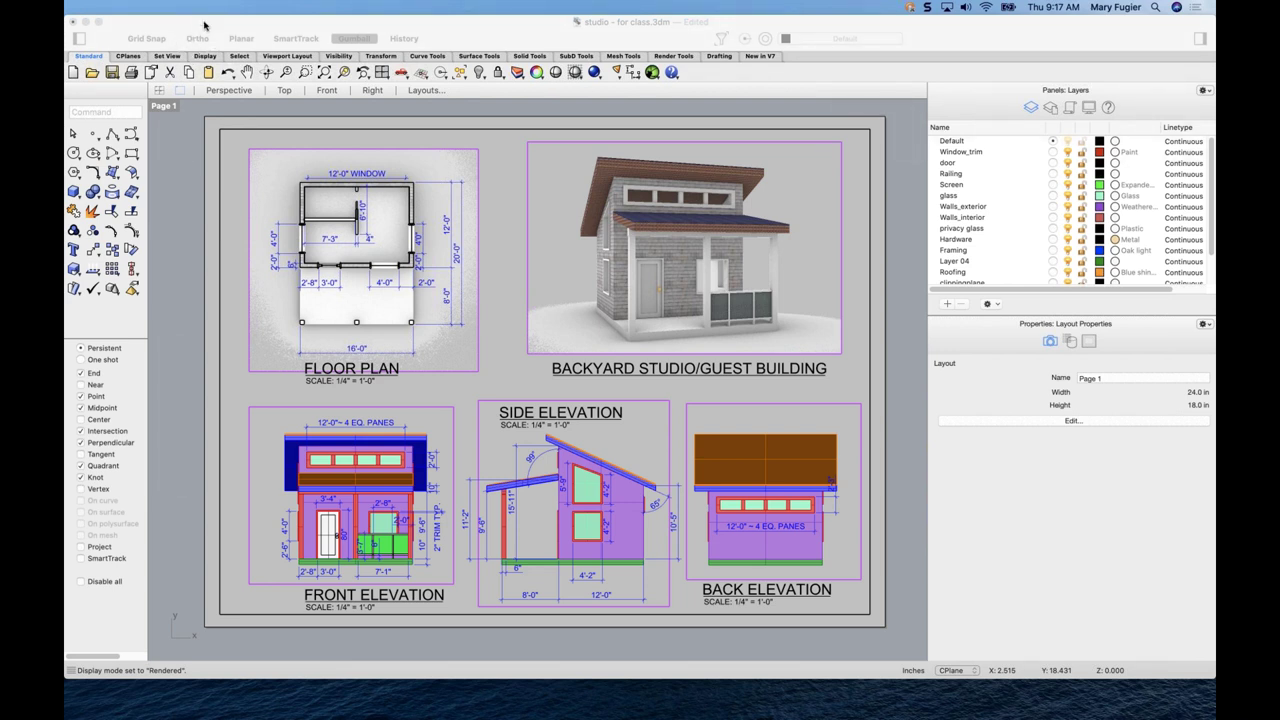
{"action": "left_click", "coordinate": [515, 147]}
{"action": "left_click", "coordinate": [357, 40]}
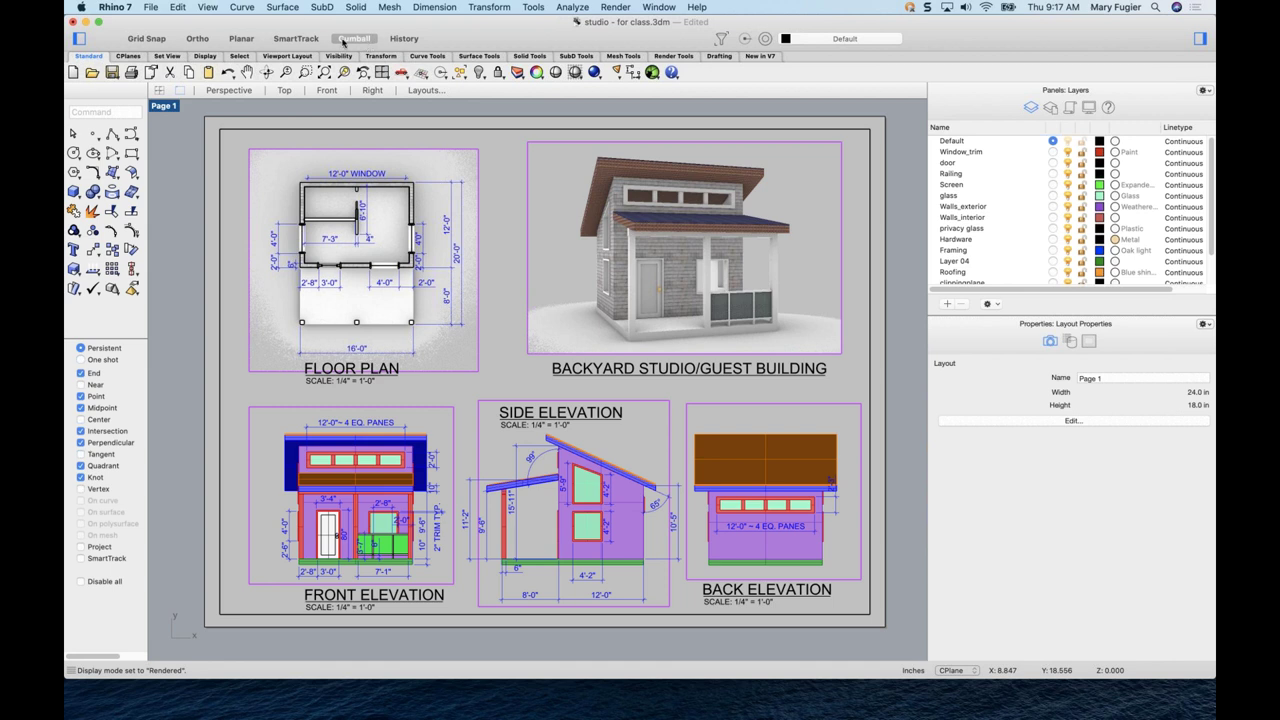
{"action": "left_click", "coordinate": [350, 40]}
{"action": "left_click", "coordinate": [404, 39]}
- Look over the Curve Tools command set and return to the Standard tools
{"action": "left_click", "coordinate": [427, 56]}
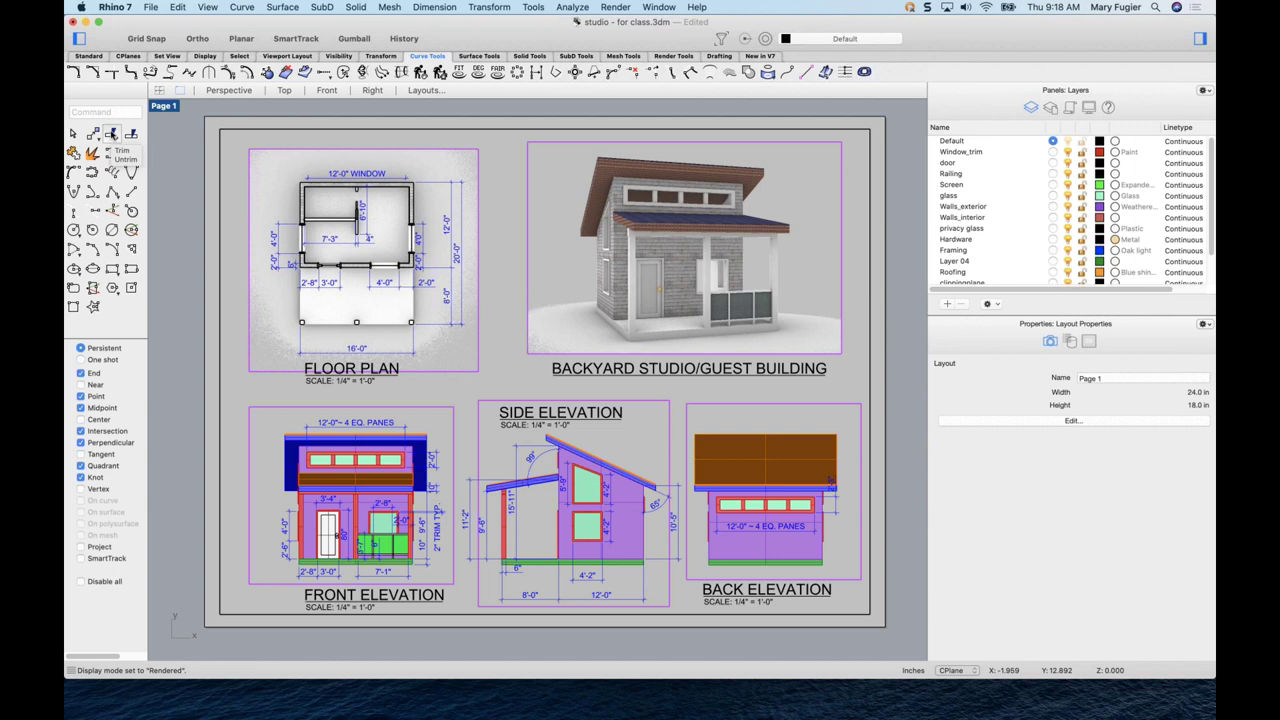
{"action": "left_click", "coordinate": [97, 57]}
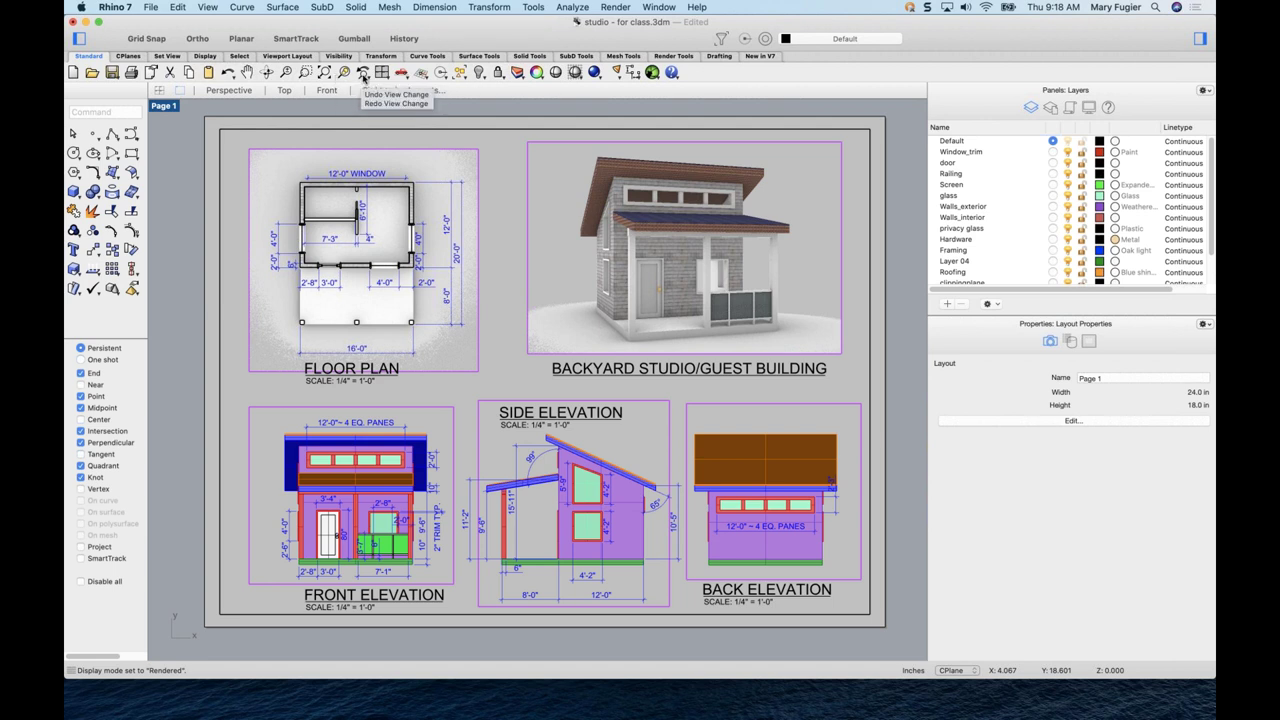
- Show the floating Object Snap toolbar, reshape it into a wide strip and place it above the Layers panel
{"action": "left_click", "coordinate": [441, 74]}
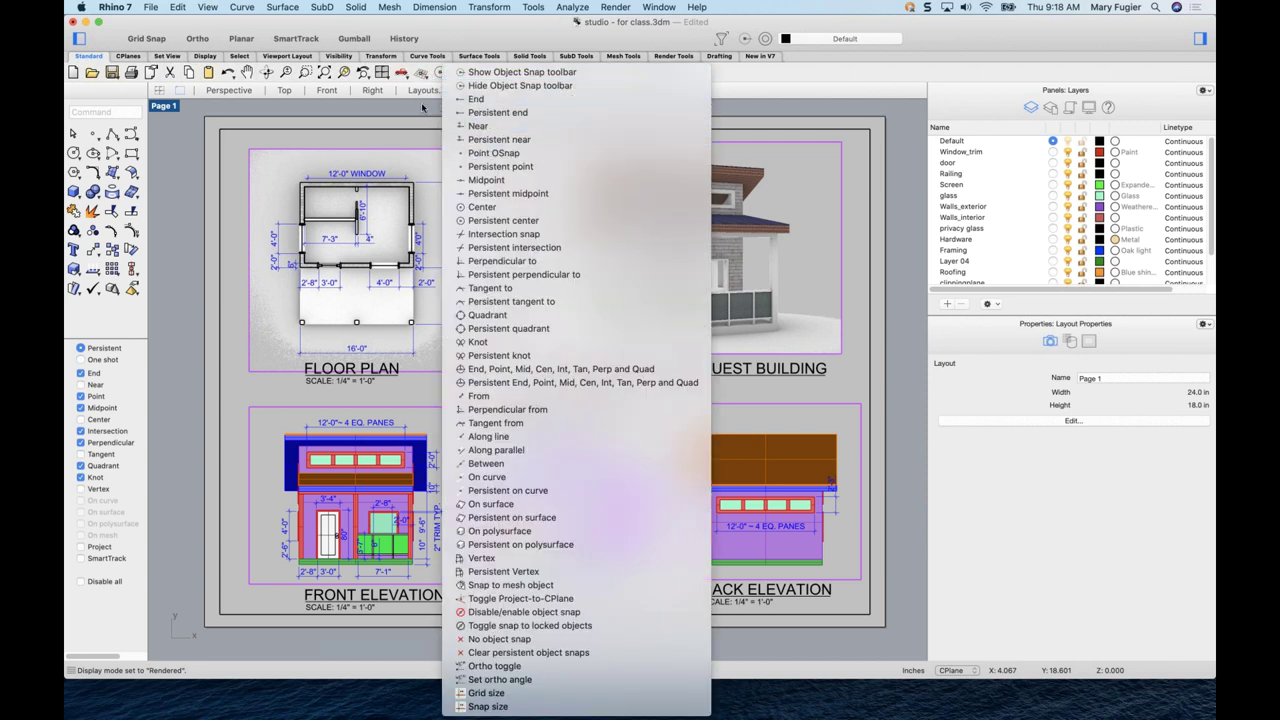
{"action": "left_click", "coordinate": [421, 114]}
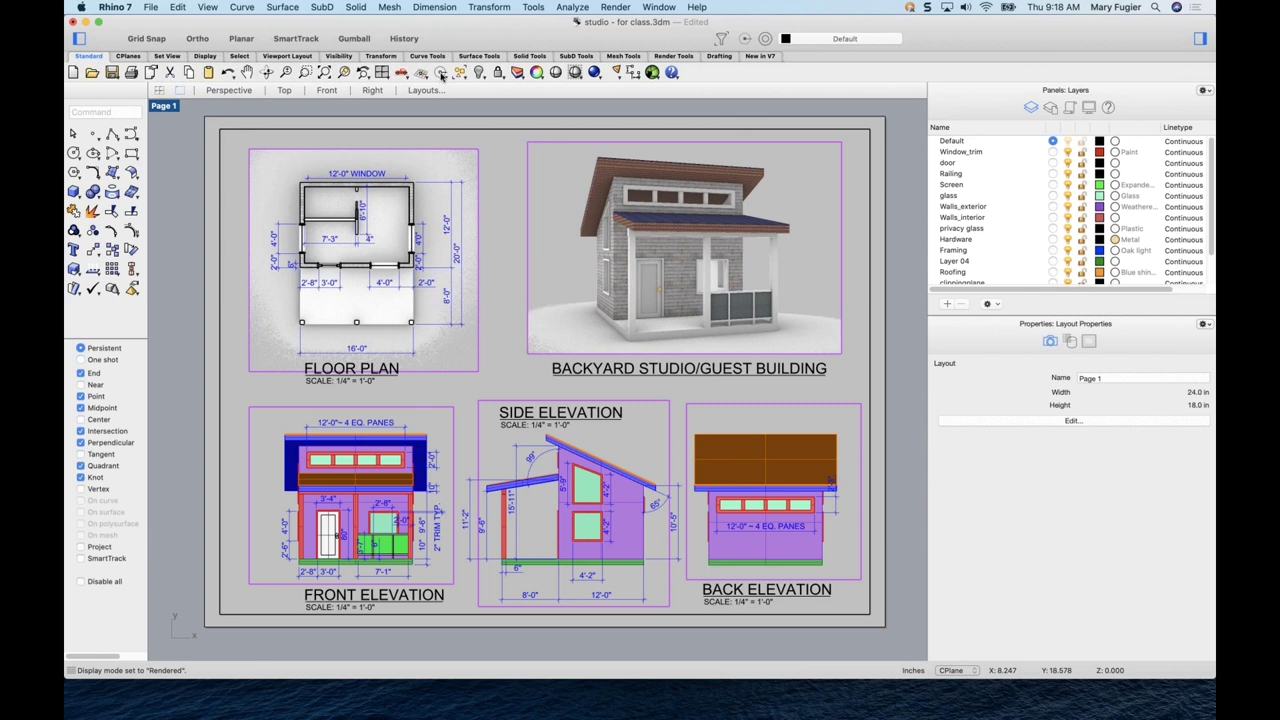
{"action": "left_click", "coordinate": [441, 74]}
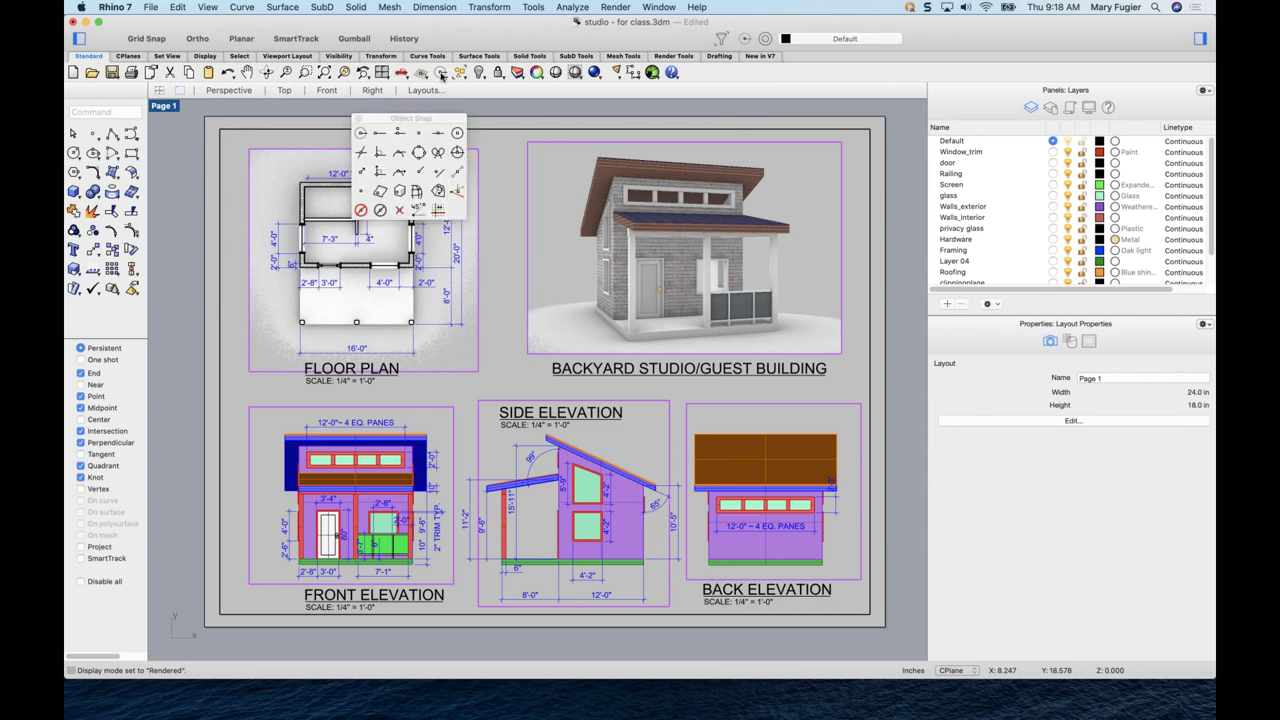
{"action": "left_click_drag", "start_coordinate": [426, 122], "coordinate": [867, 108]}
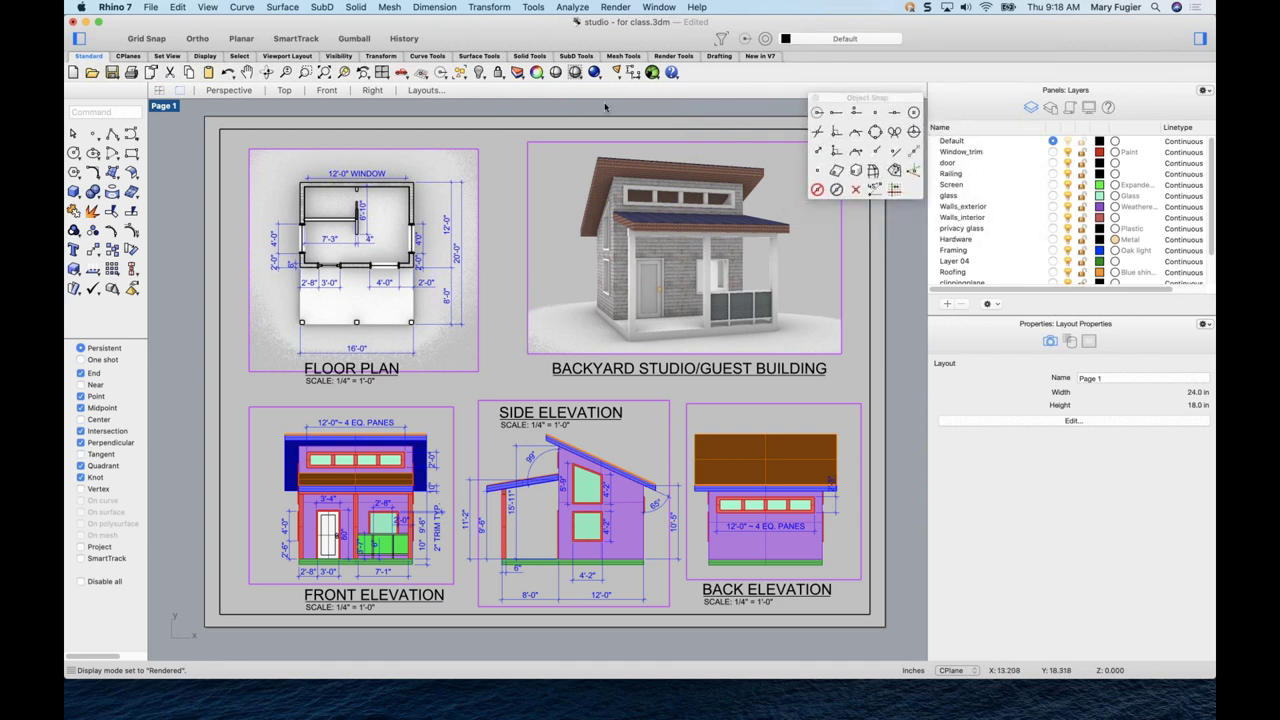
{"action": "left_click_drag", "start_coordinate": [860, 95], "coordinate": [1136, 25]}
{"action": "left_click_drag", "start_coordinate": [1071, 123], "coordinate": [916, 84]}
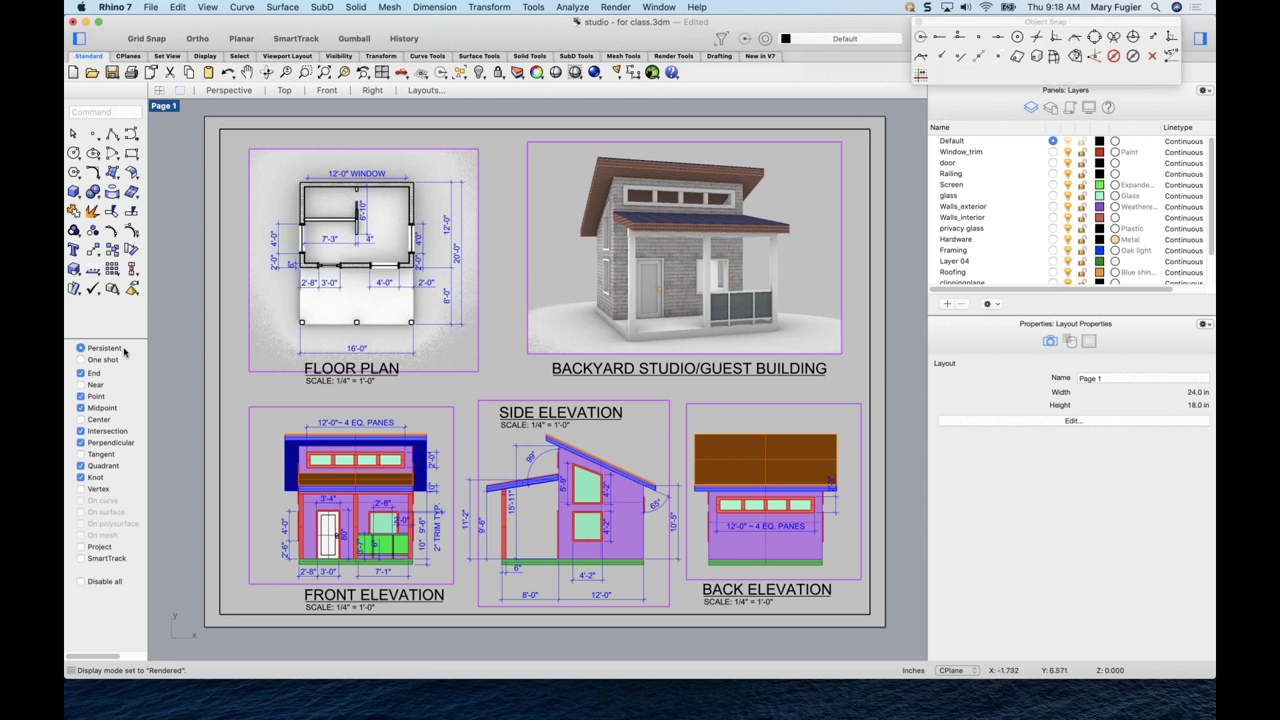
- Give the tool palette more height above the object snap list, and disable the Point, Perpendicular, Quadrant and Knot snaps
{"action": "left_click_drag", "start_coordinate": [127, 339], "coordinate": [127, 401]}
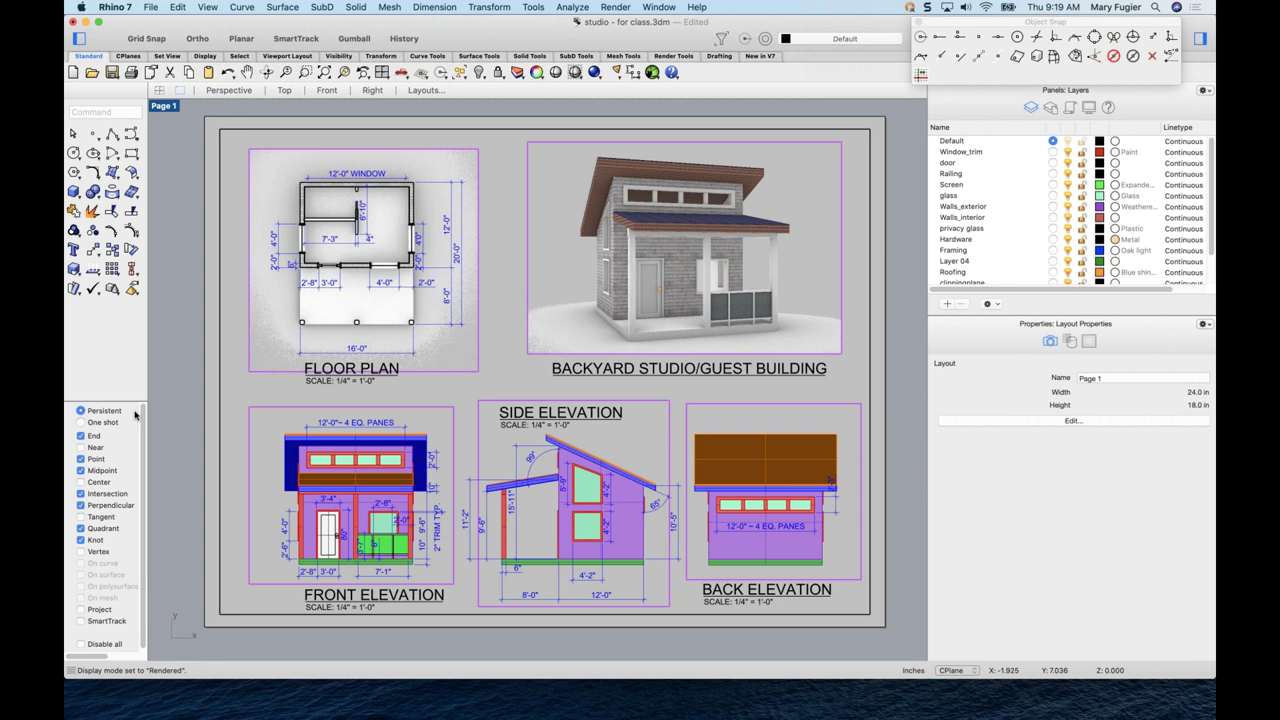
{"action": "left_click", "coordinate": [81, 459]}
{"action": "left_click", "coordinate": [81, 505]}
{"action": "left_click", "coordinate": [81, 540]}
{"action": "left_click", "coordinate": [81, 528]}
- Check the options offered by the Polyline and Circle commands, cancelling each without drawing anything
{"action": "left_click", "coordinate": [113, 134]}
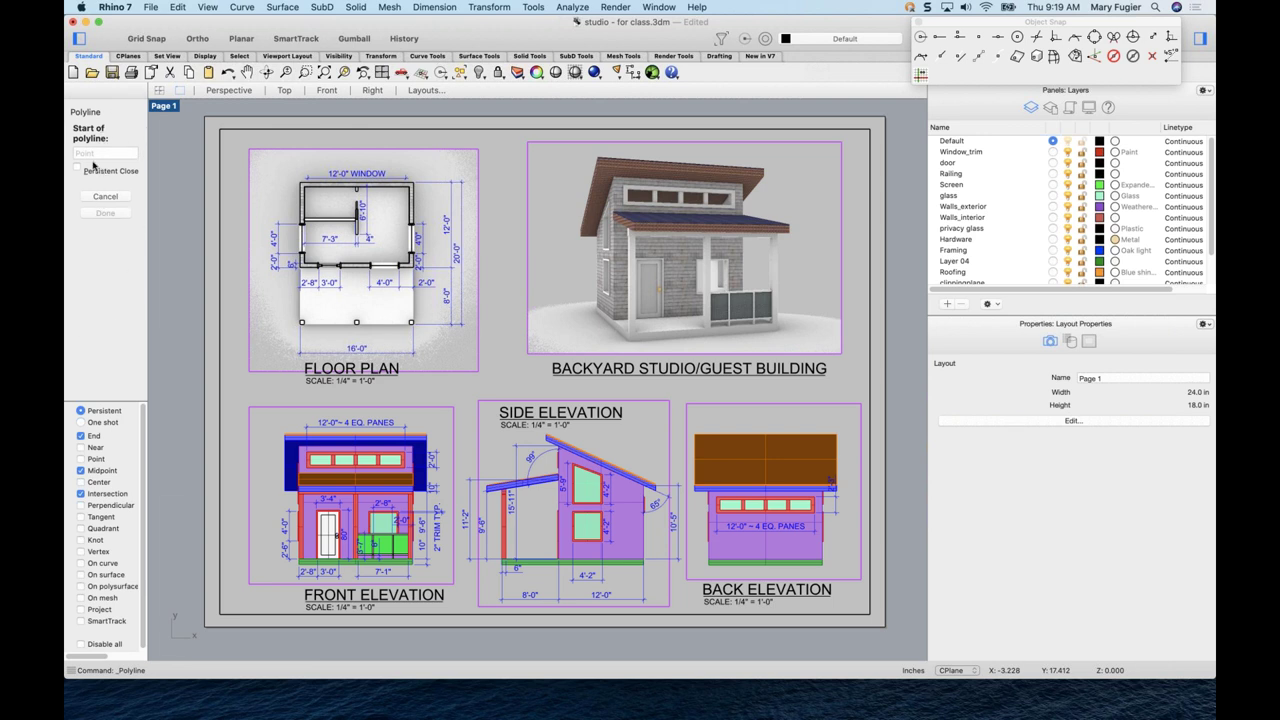
{"action": "key", "text": "Escape"}
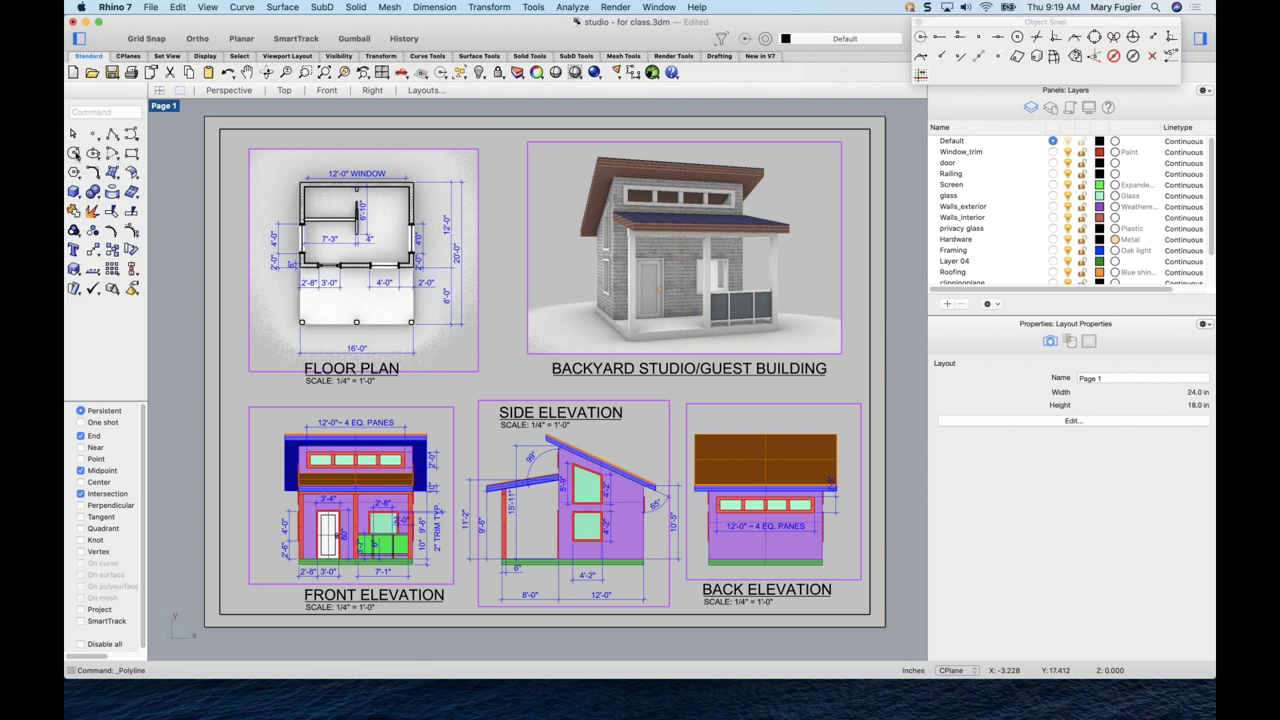
{"action": "left_click", "coordinate": [74, 153]}
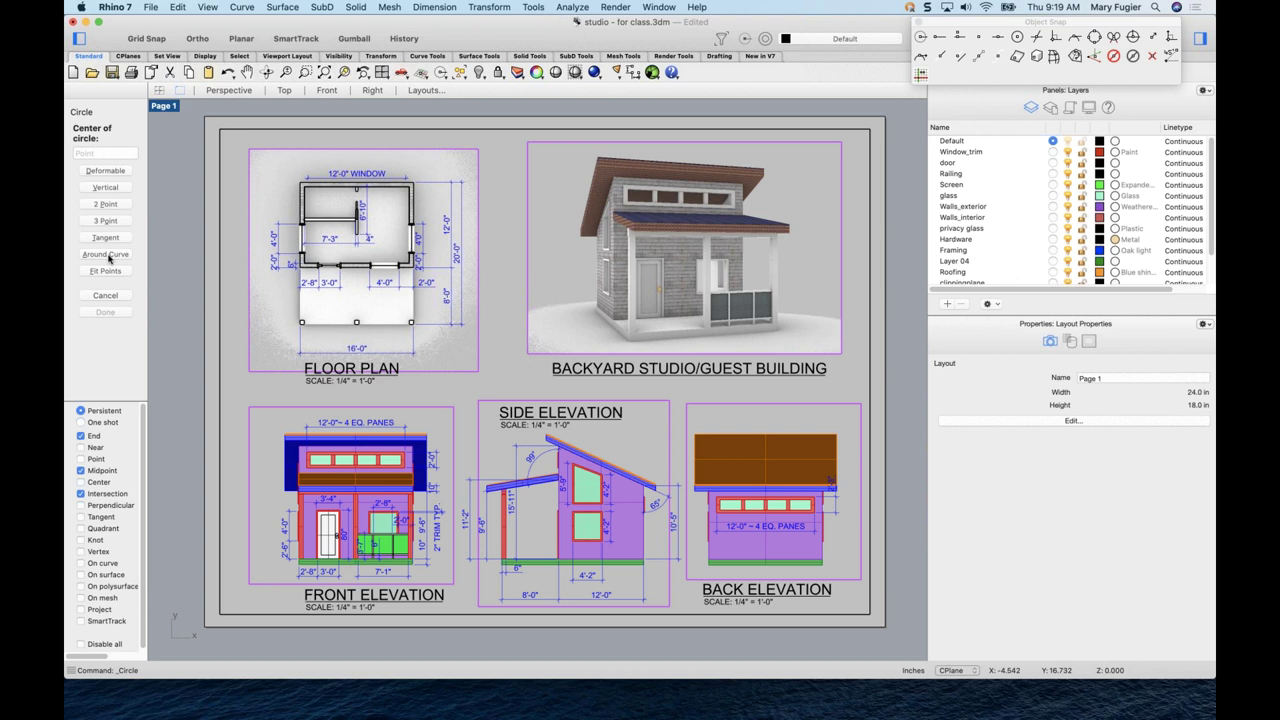
{"action": "key", "text": "Escape"}
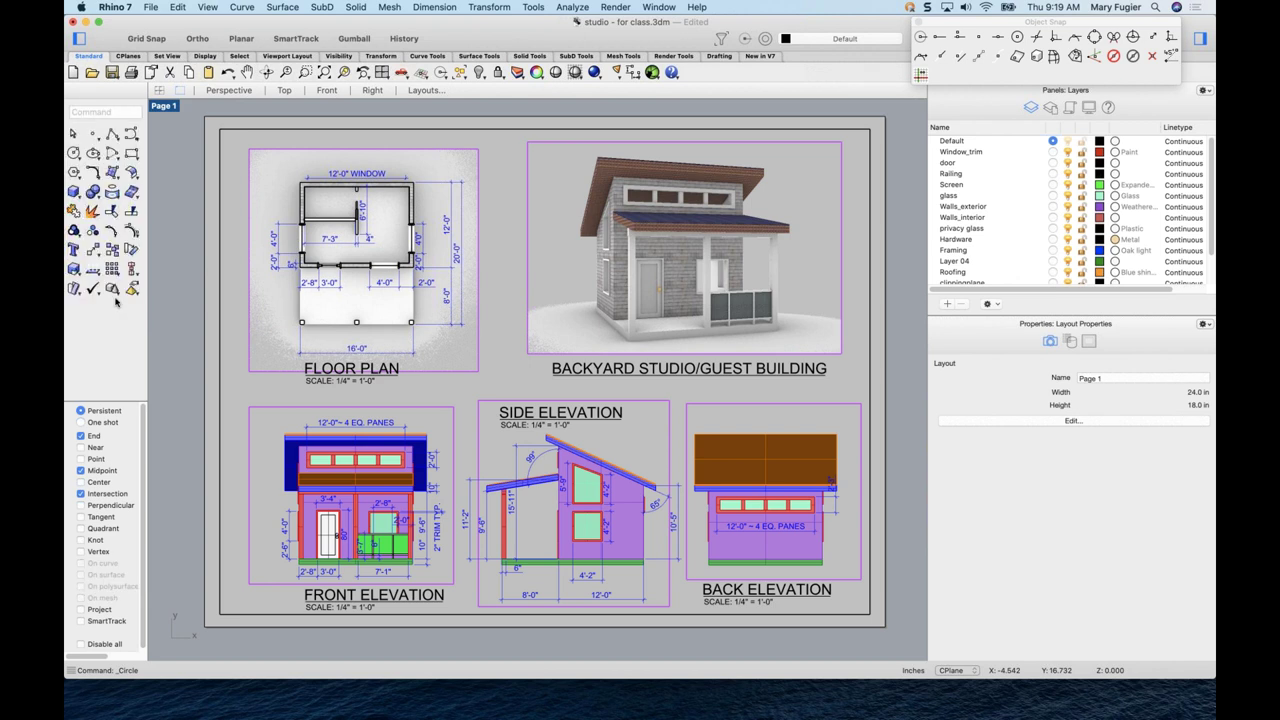
- Draw a circle of radius 10 centred between the floor plan and rendered perspective views on the layout, and delete it
{"action": "left_click", "coordinate": [74, 153]}
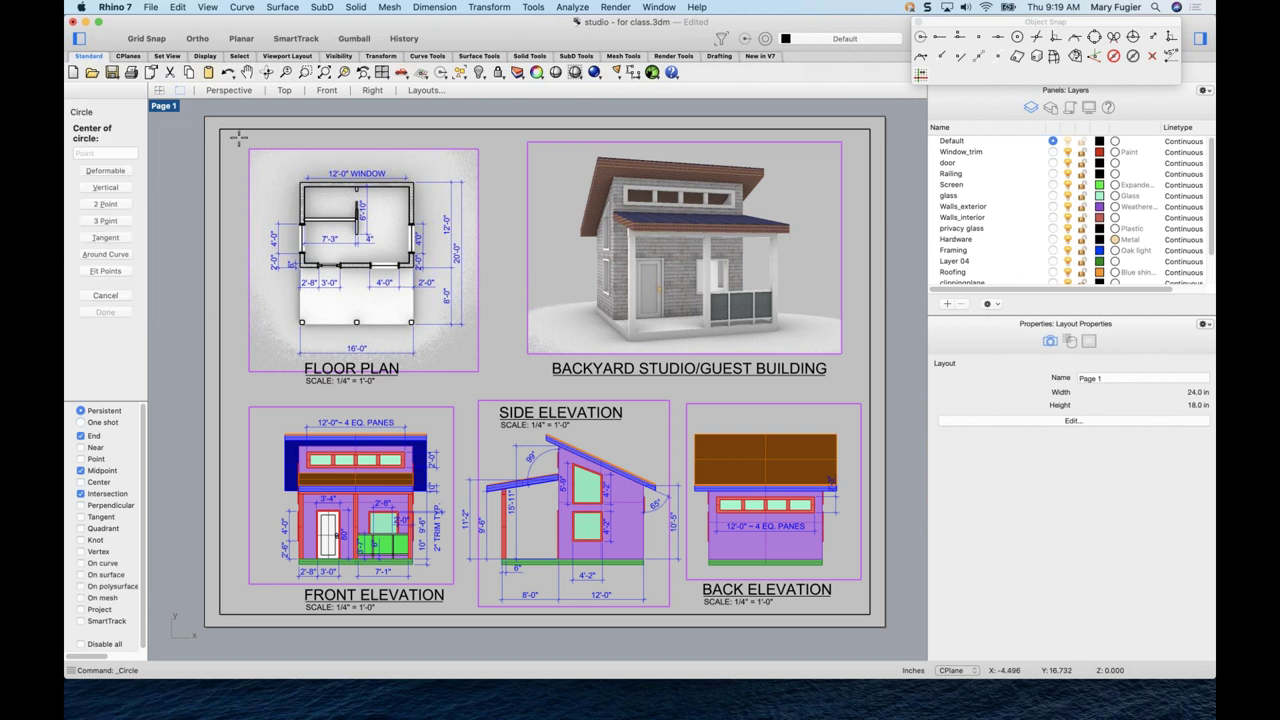
{"action": "left_click", "coordinate": [498, 166]}
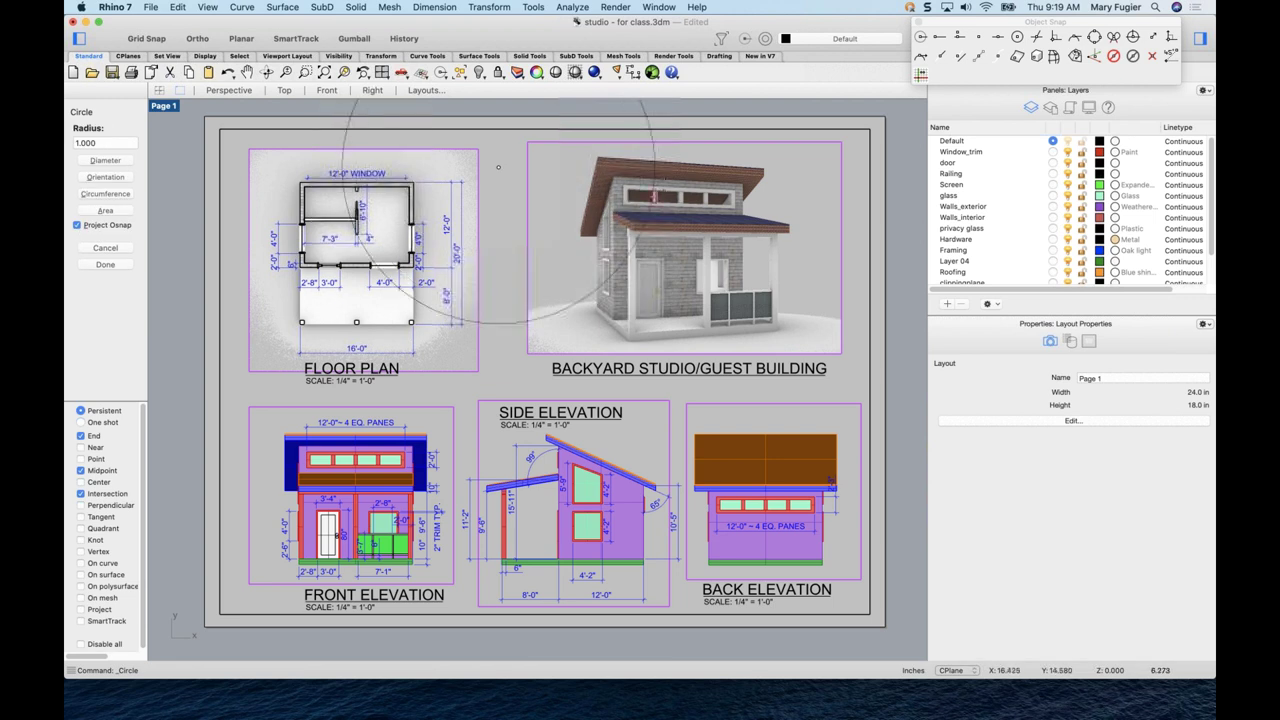
{"action": "type", "text": "1"}
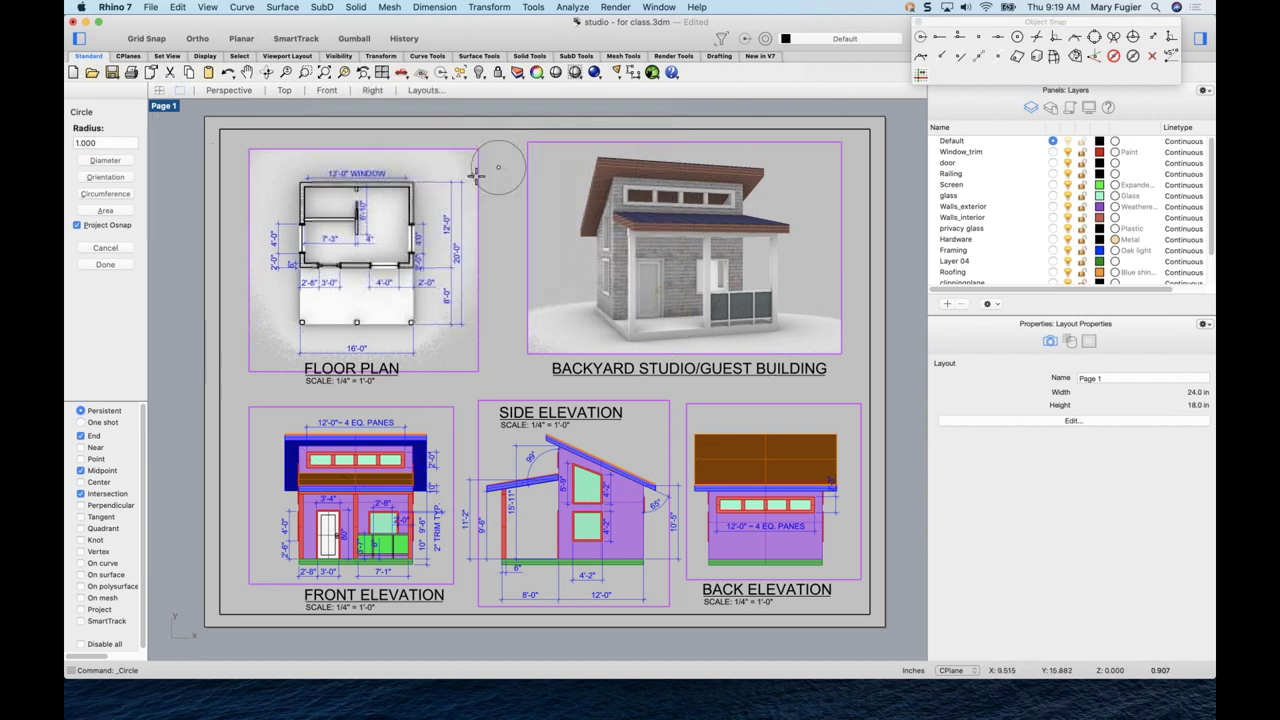
{"action": "left_click", "coordinate": [79, 143]}
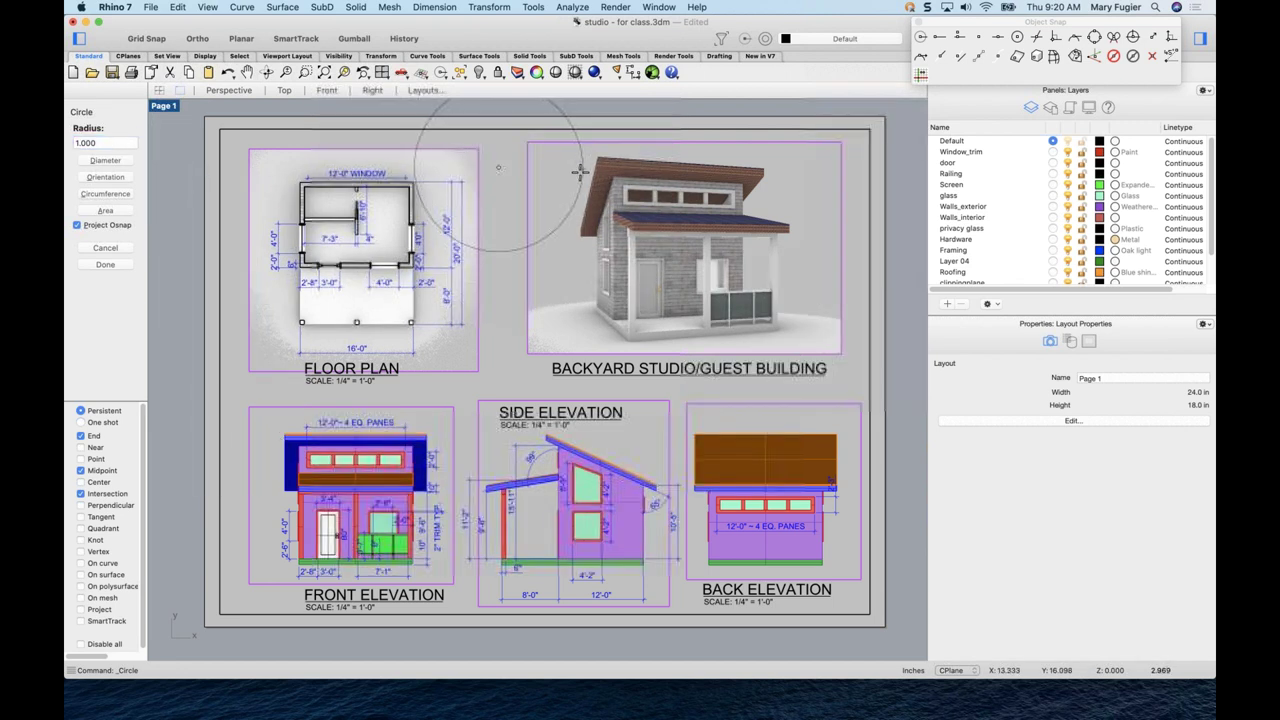
{"action": "type", "text": "10"}
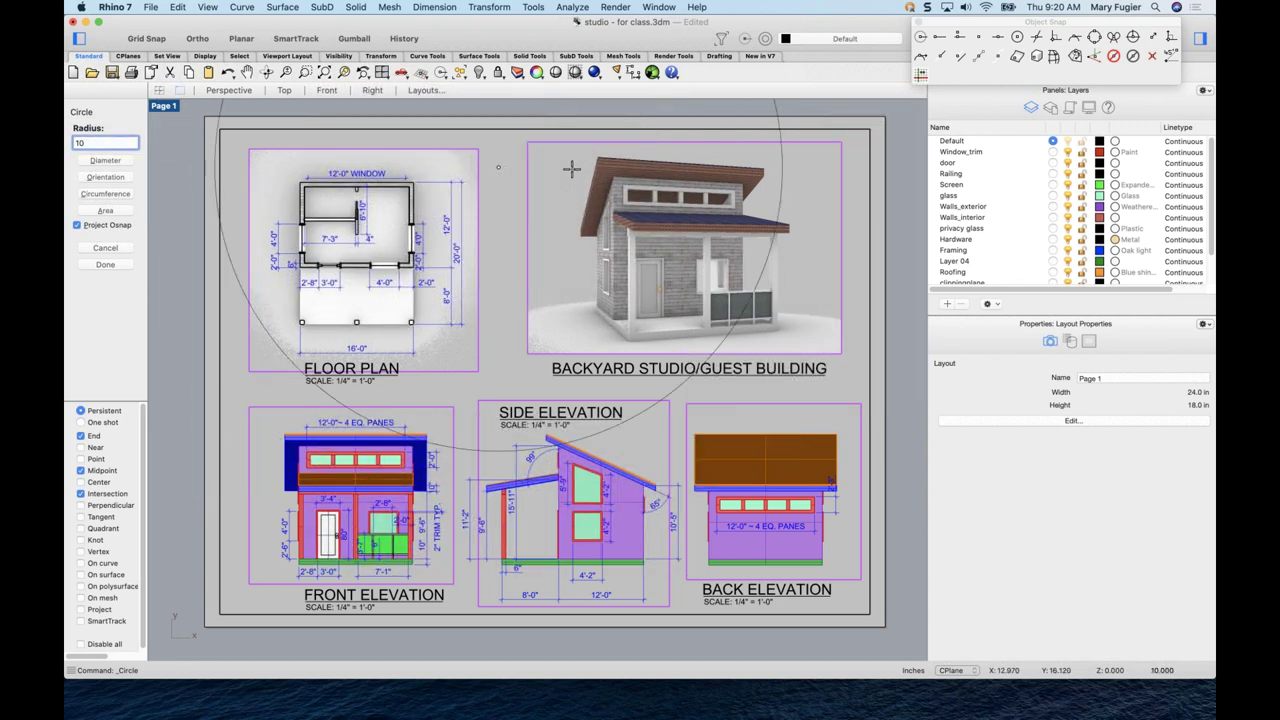
{"action": "key", "text": "Return"}
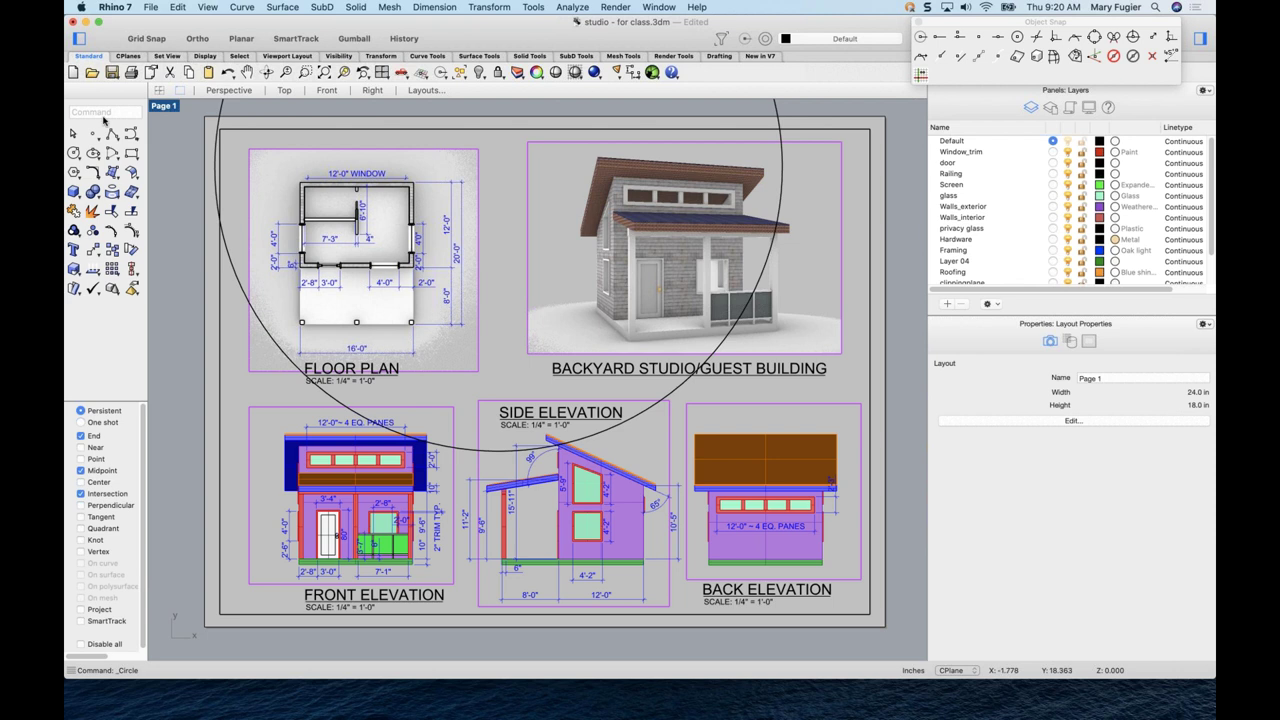
{"action": "left_click", "coordinate": [223, 118]}
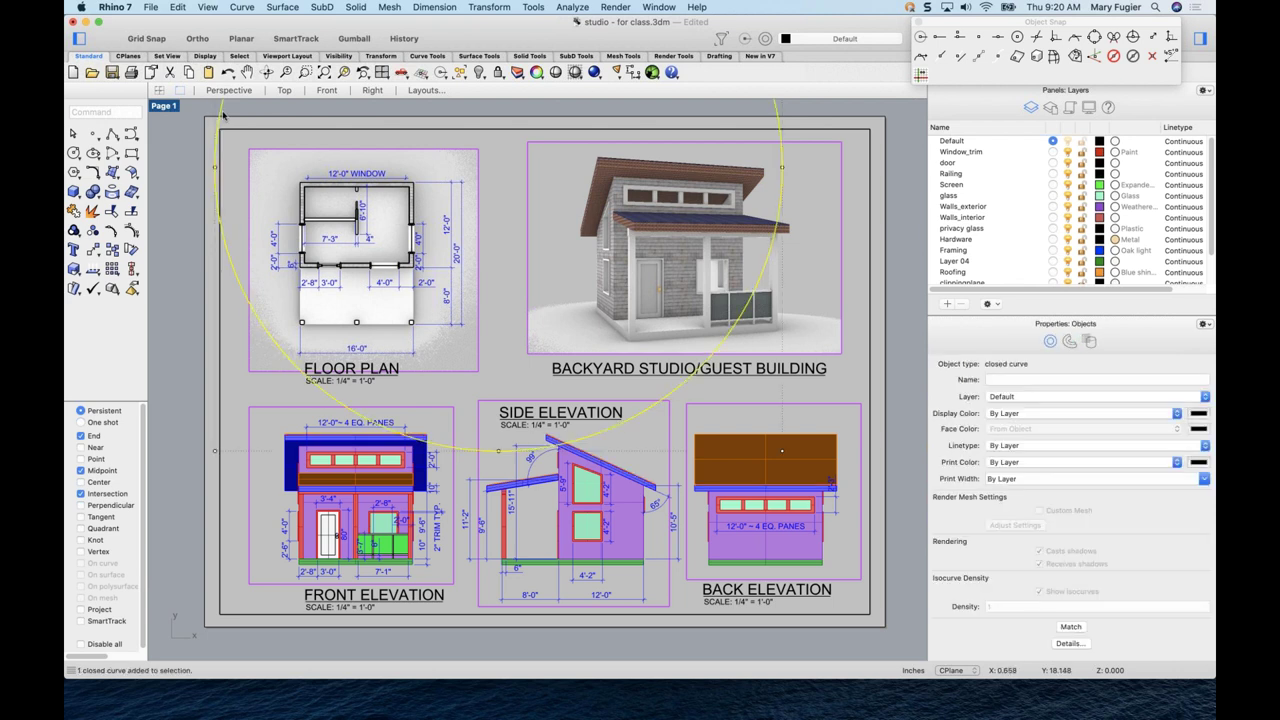
{"action": "key", "text": "Delete"}
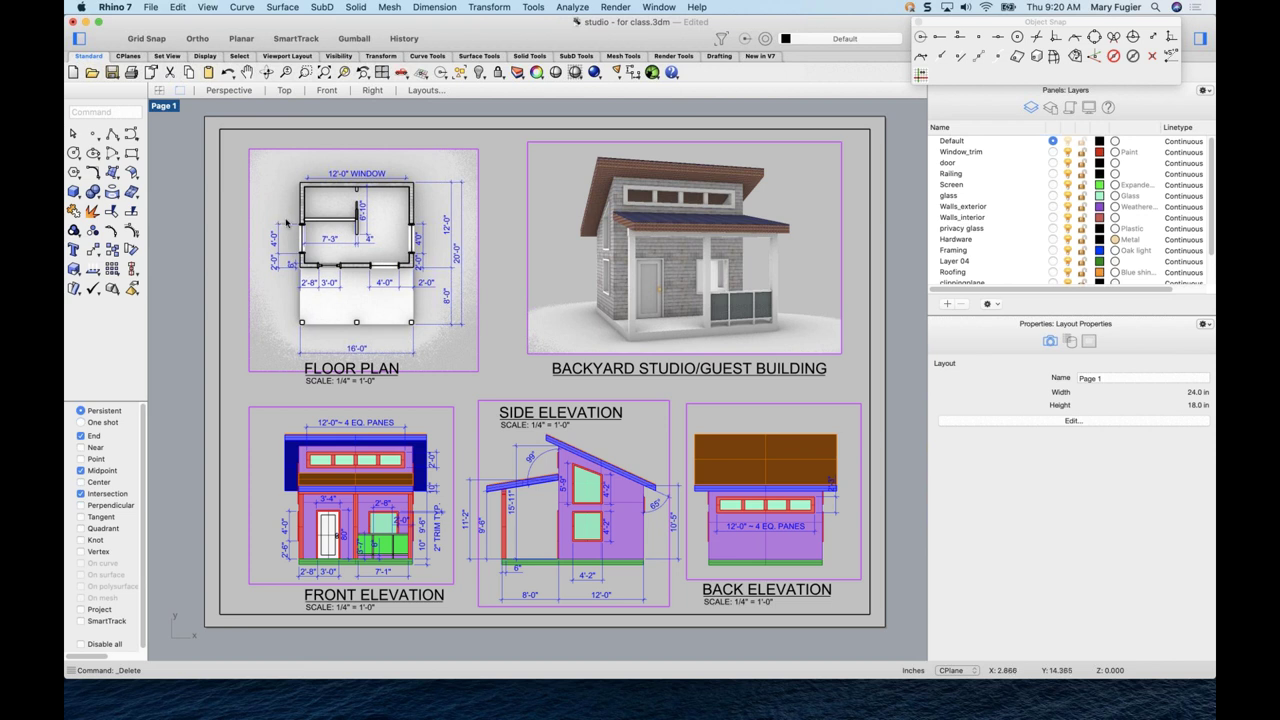
- Compare the starting prompts of the Polyline and Circle commands, leaving each one before placing a point
{"action": "left_click", "coordinate": [113, 134]}
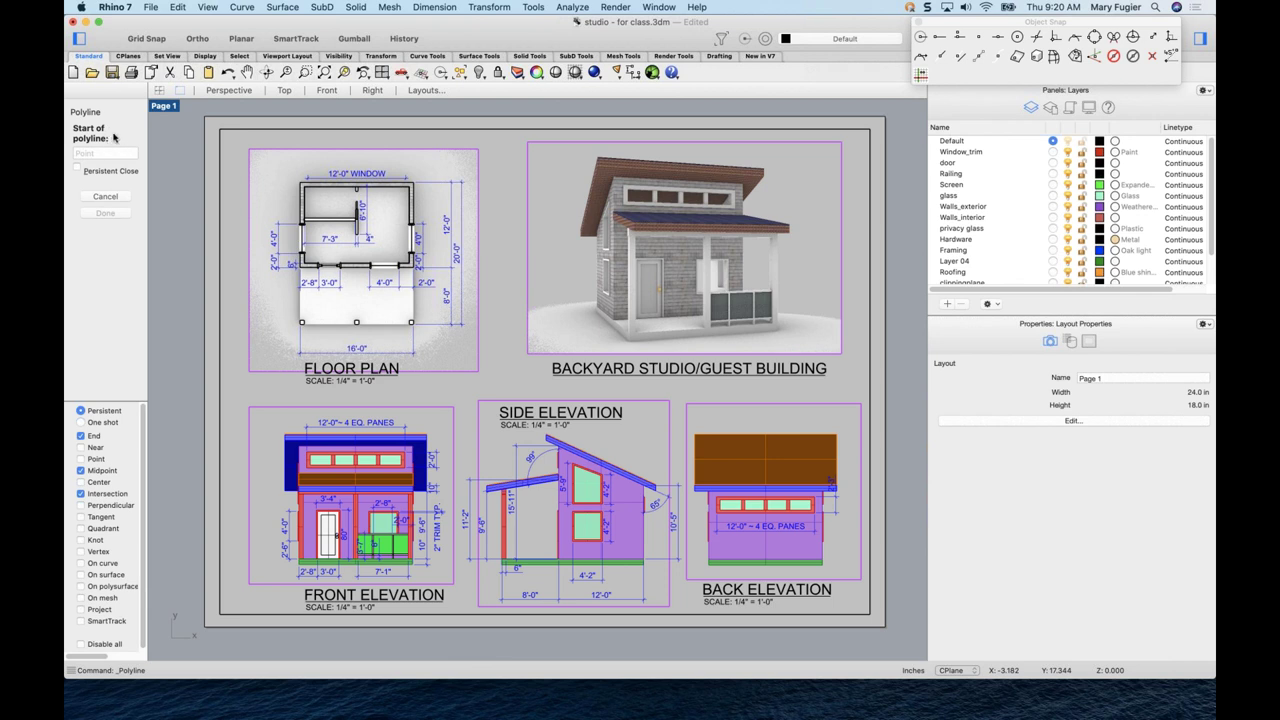
{"action": "key", "text": "Escape"}
{"action": "type", "text": "circle"}
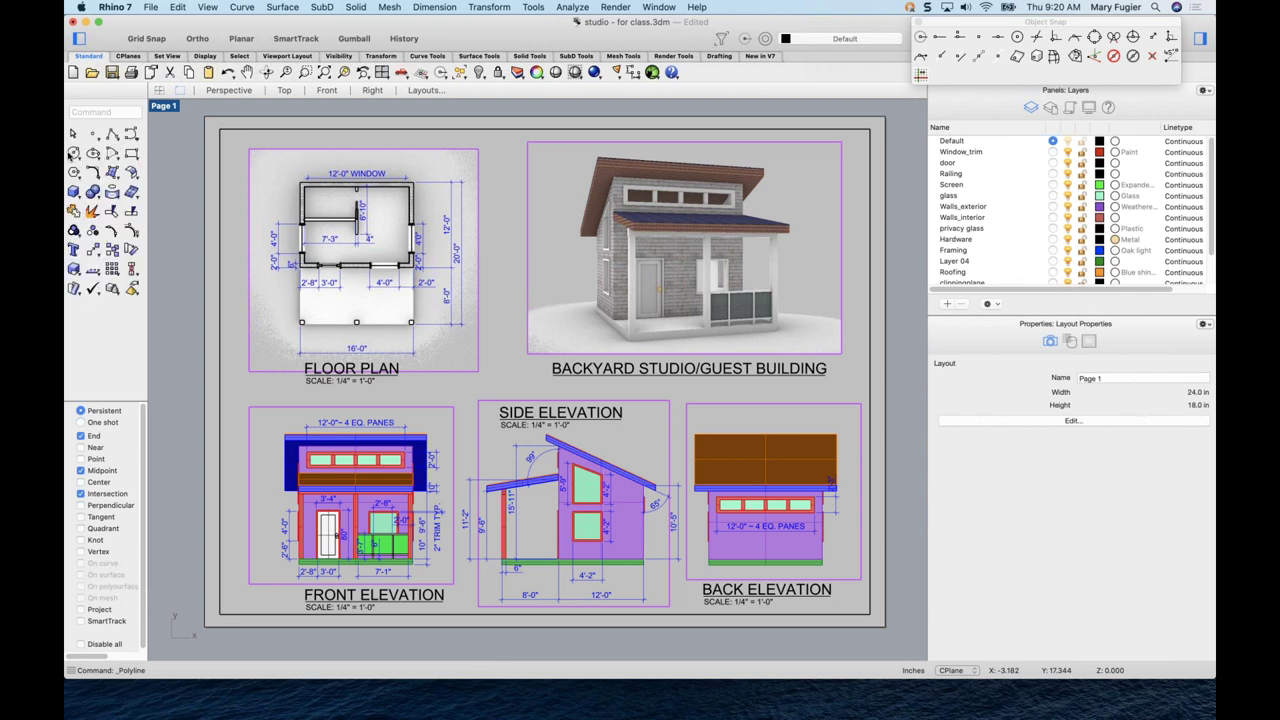
{"action": "key", "text": "Return"}
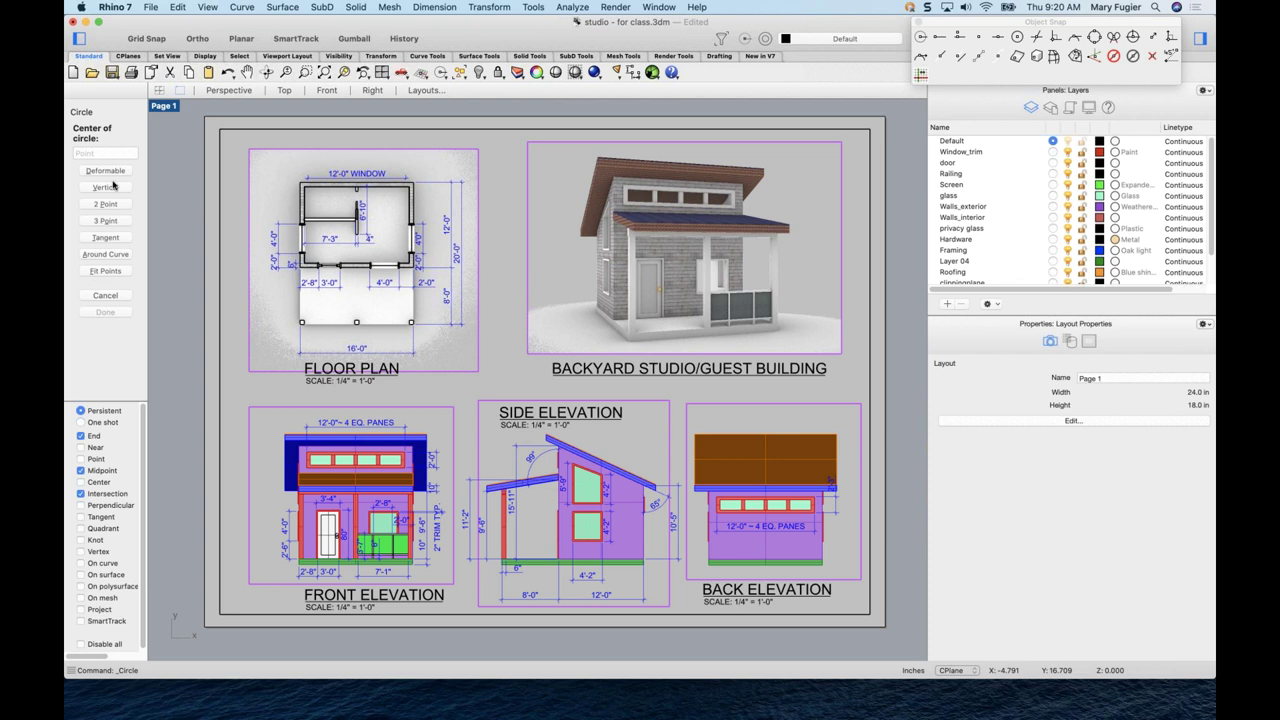
{"action": "key", "text": "Escape"}
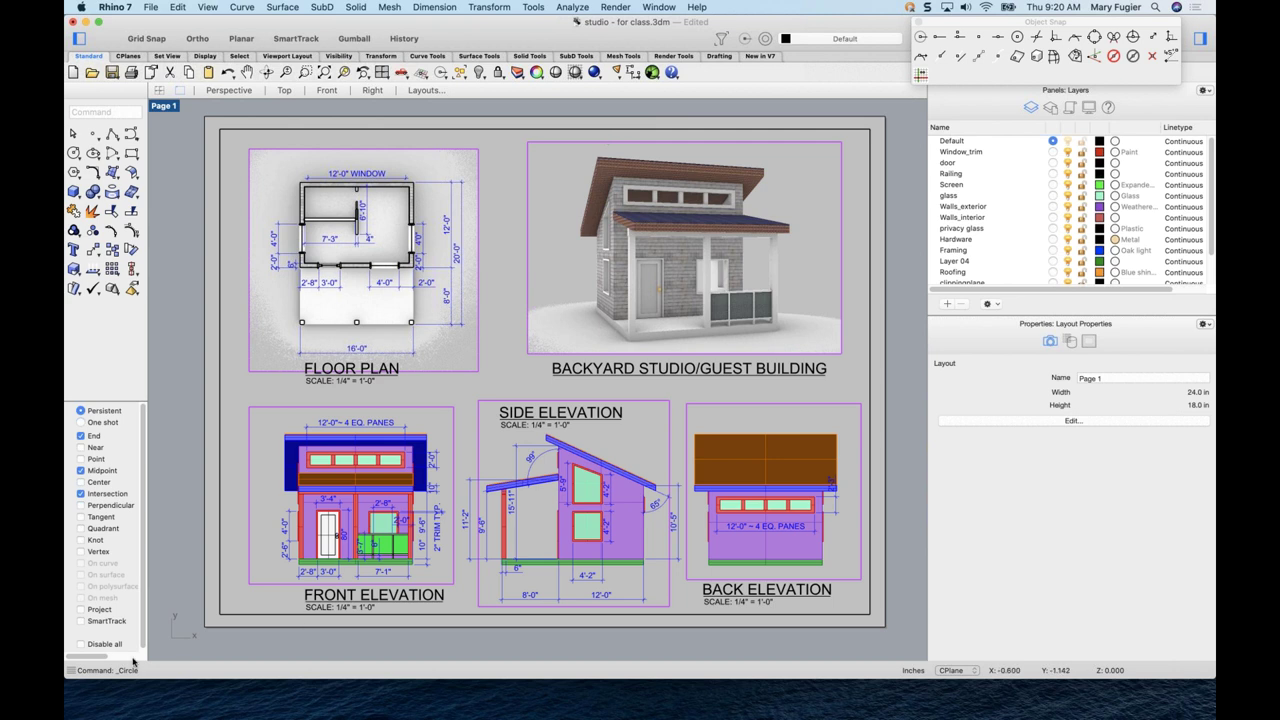
- View the history of recently run commands and close it
{"action": "left_click", "coordinate": [71, 672]}
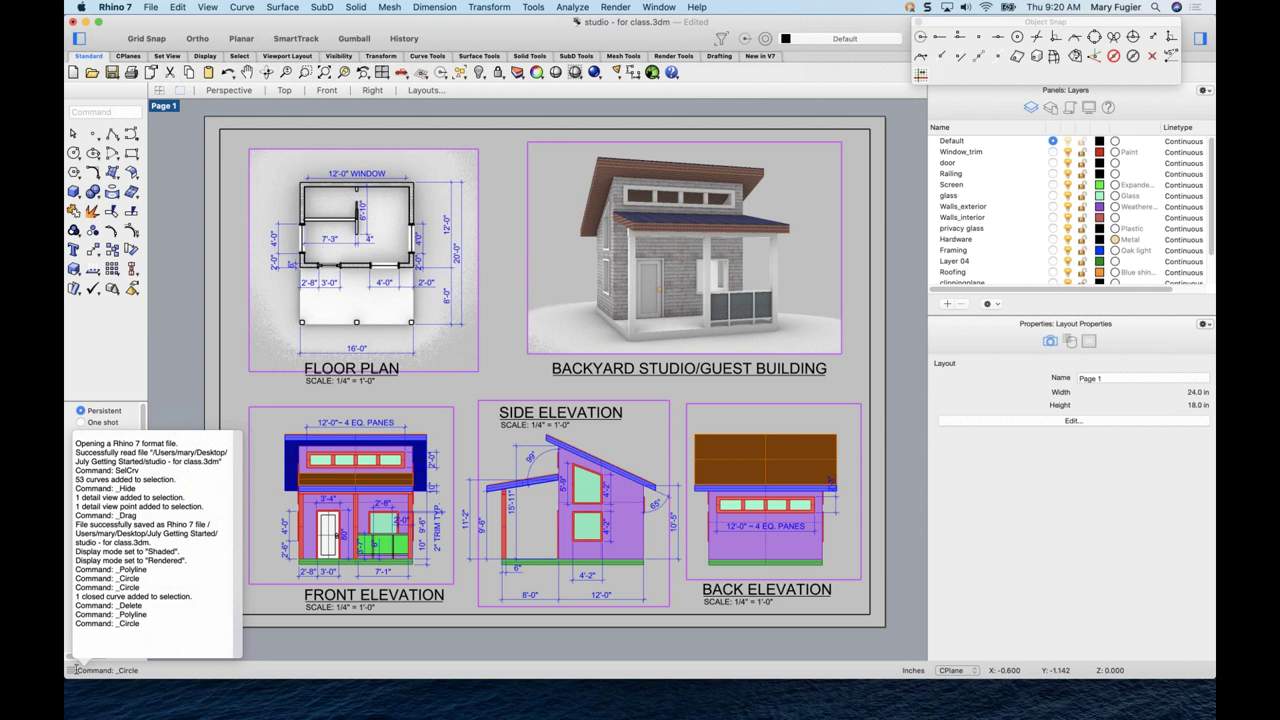
{"action": "left_click", "coordinate": [199, 670]}
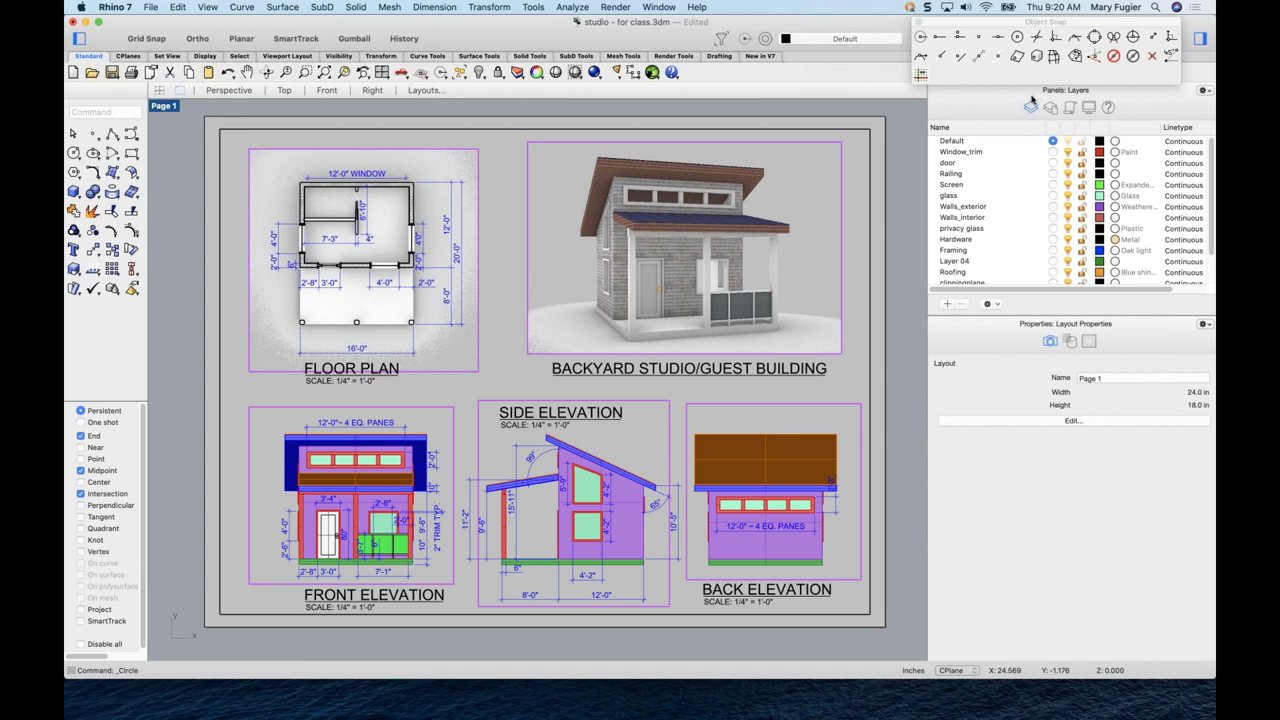
- Reshape the floating Object Snap toolbar into two rows and enlarge the Layers panel to show the whole layer list
{"action": "left_click_drag", "start_coordinate": [911, 40], "coordinate": [876, 42]}
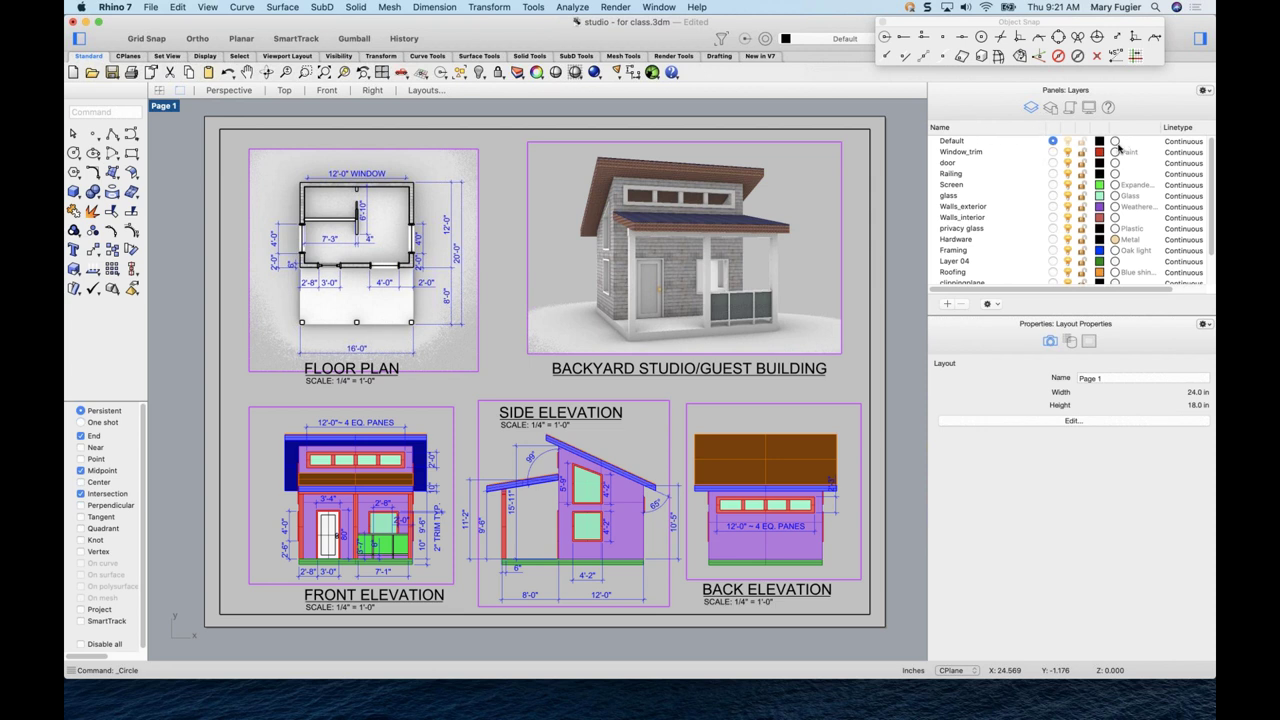
{"action": "left_click_drag", "start_coordinate": [1122, 318], "coordinate": [1133, 380]}
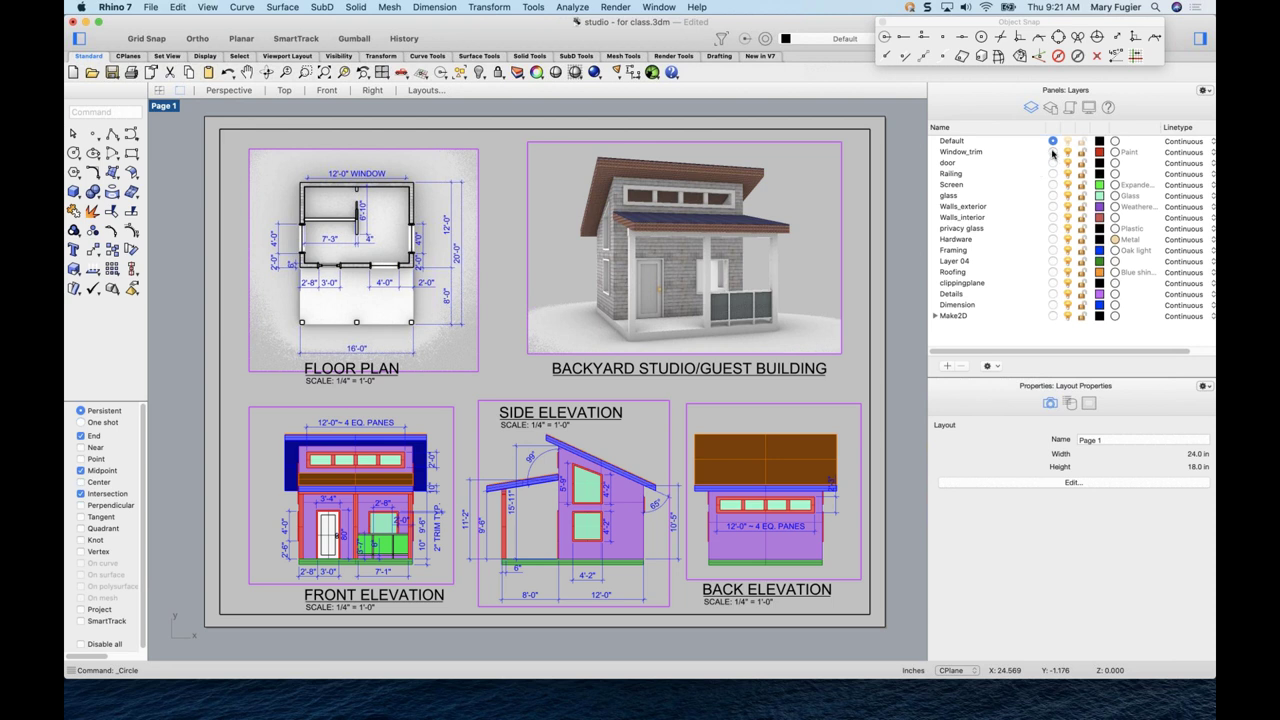
- View the list of available panels and look through the layout and detail layer information, command history and display panels, returning to Layers
{"action": "left_click", "coordinate": [1203, 91]}
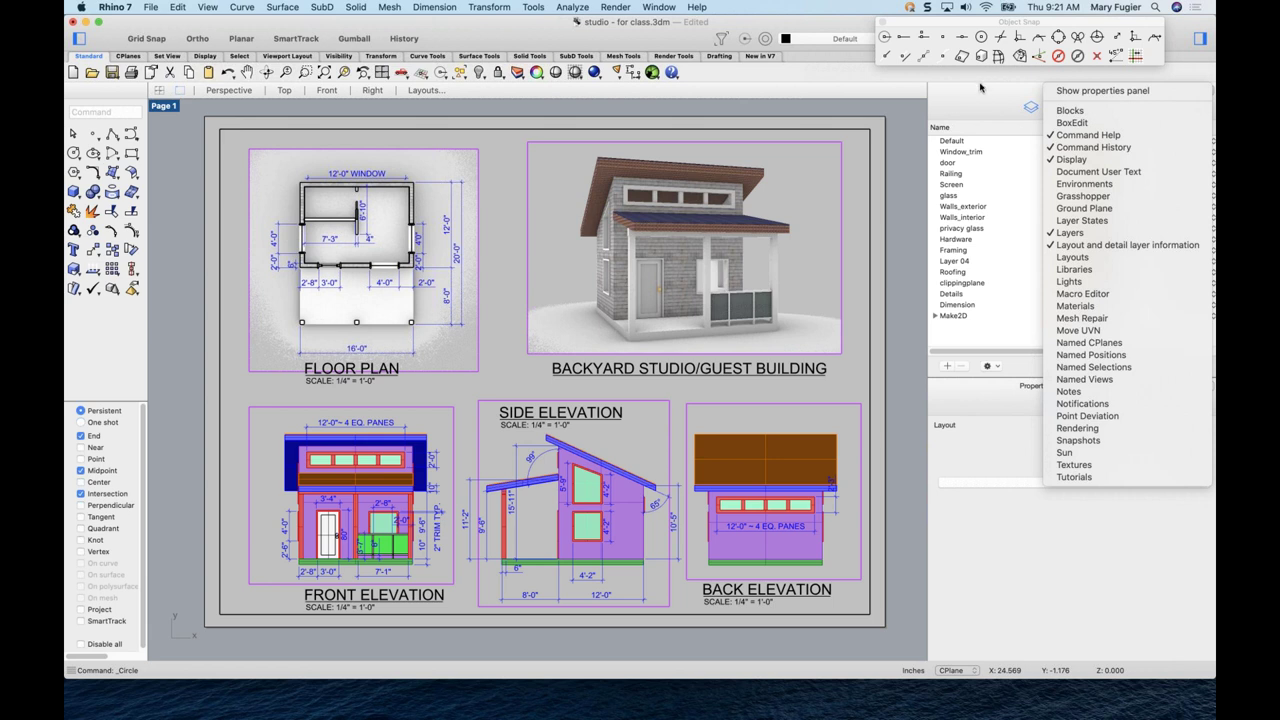
{"action": "left_click", "coordinate": [982, 88]}
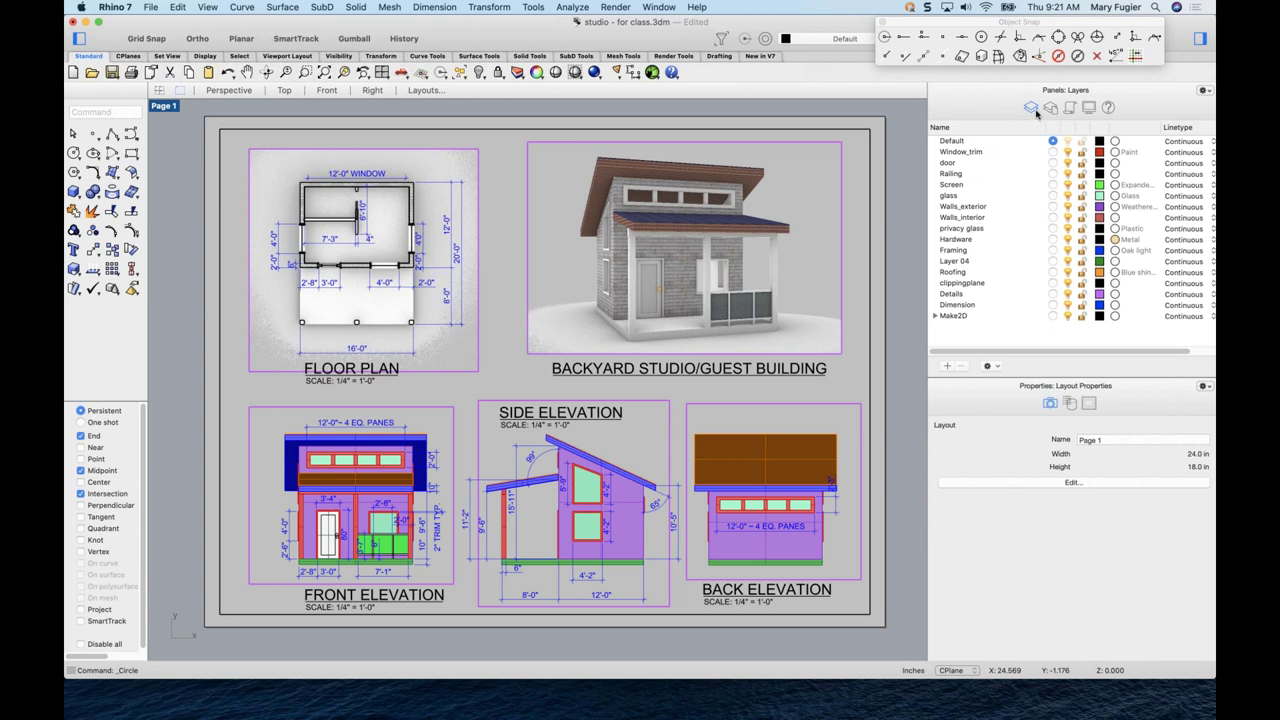
{"action": "left_click", "coordinate": [1049, 108]}
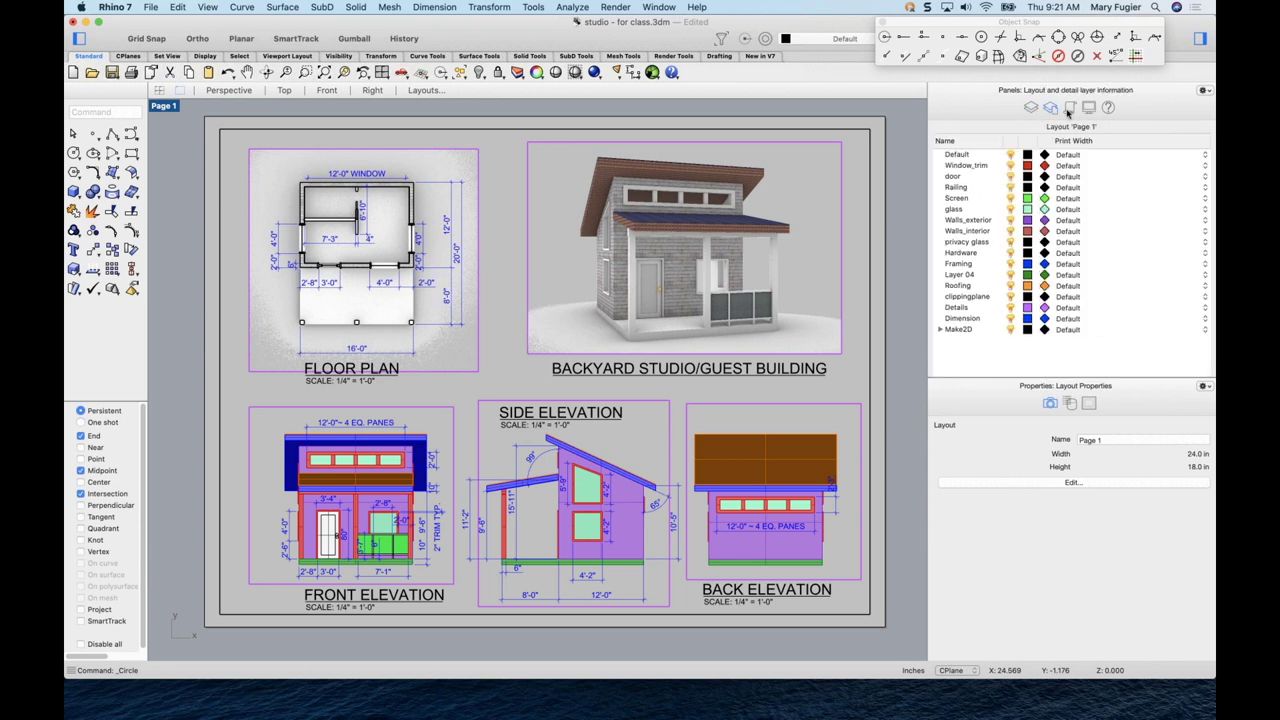
{"action": "left_click", "coordinate": [1071, 109]}
{"action": "left_click", "coordinate": [1092, 108]}
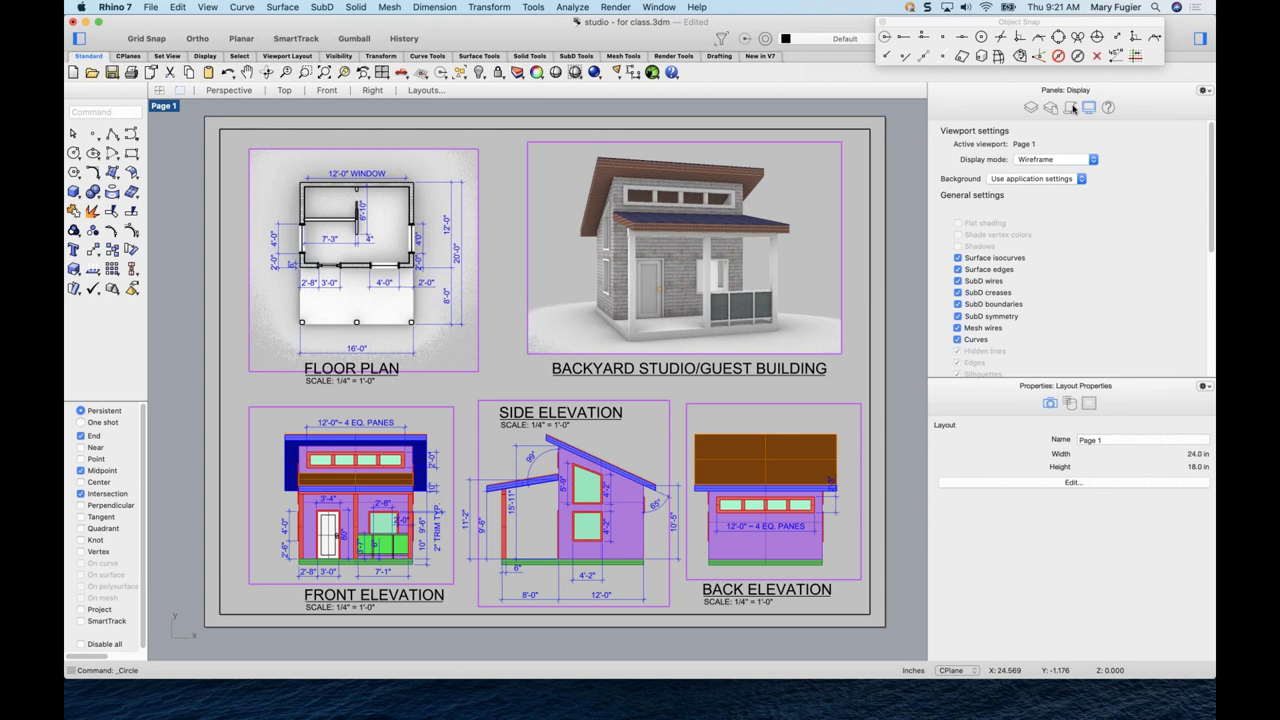
{"action": "left_click", "coordinate": [1033, 108]}
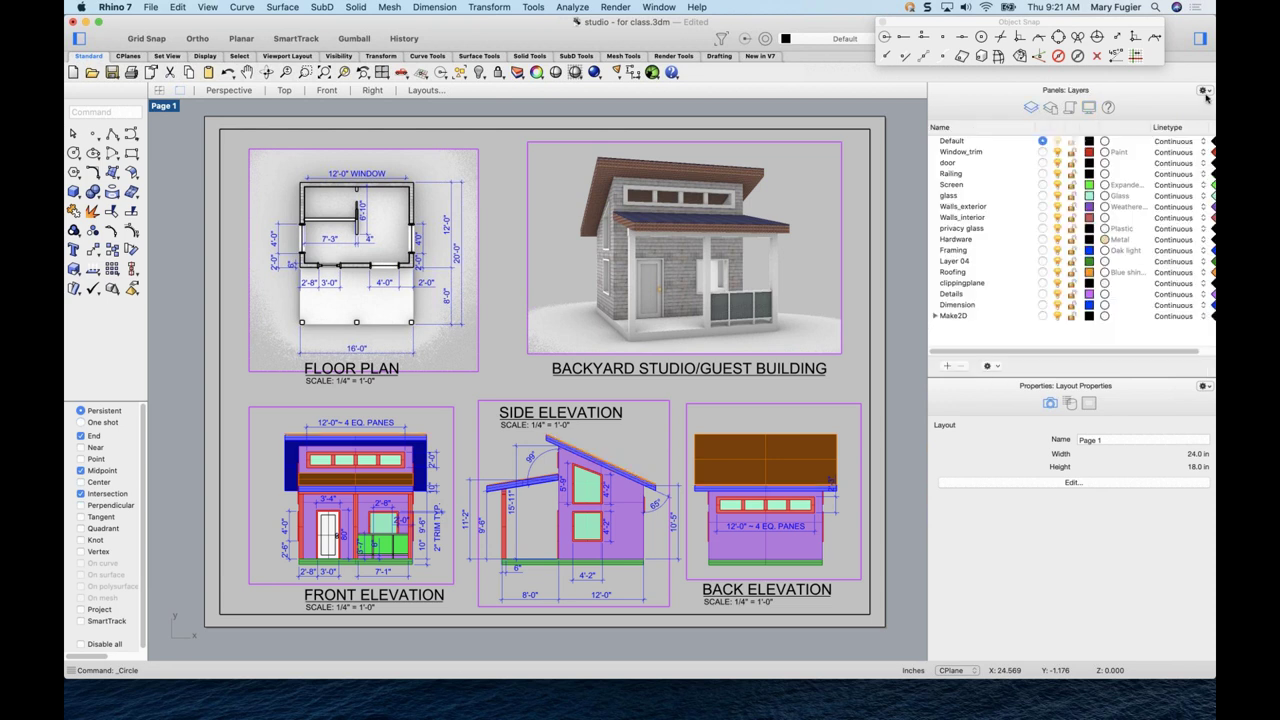
- Switch the Layers panel group to show properties, and compare both properties panels with the rendered perspective detail selected
{"action": "left_click", "coordinate": [1204, 90]}
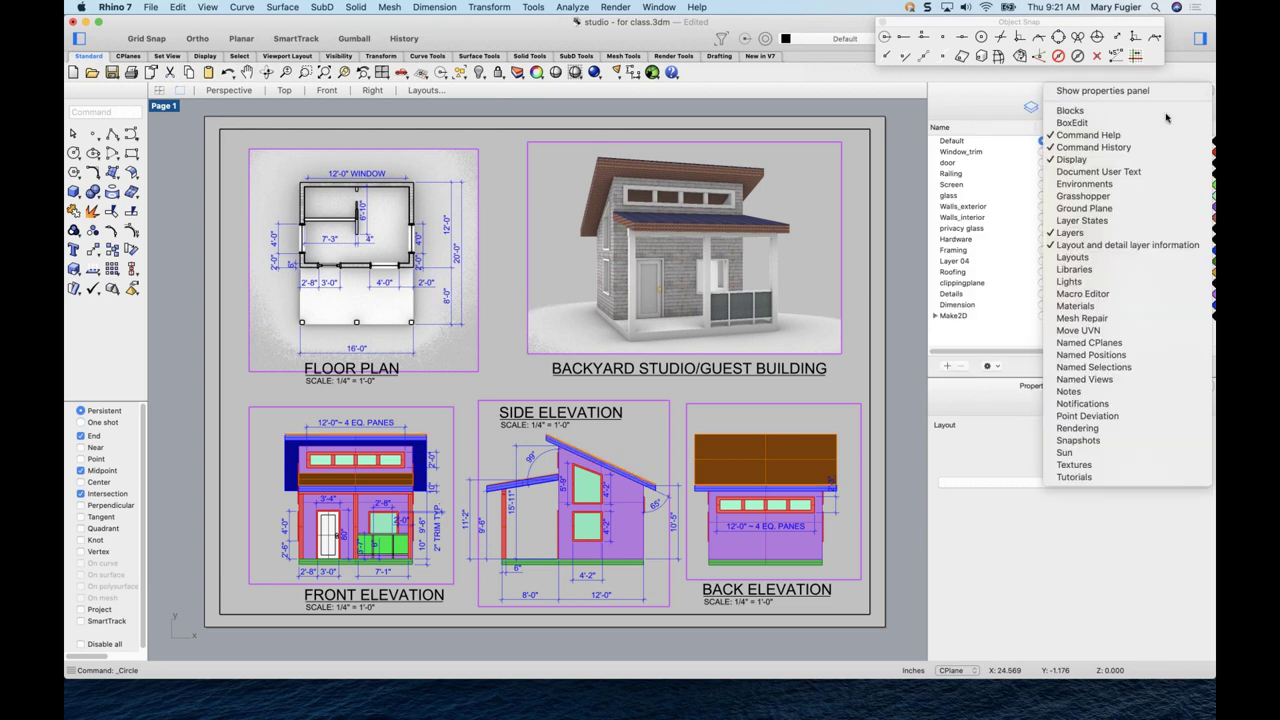
{"action": "left_click", "coordinate": [1108, 91]}
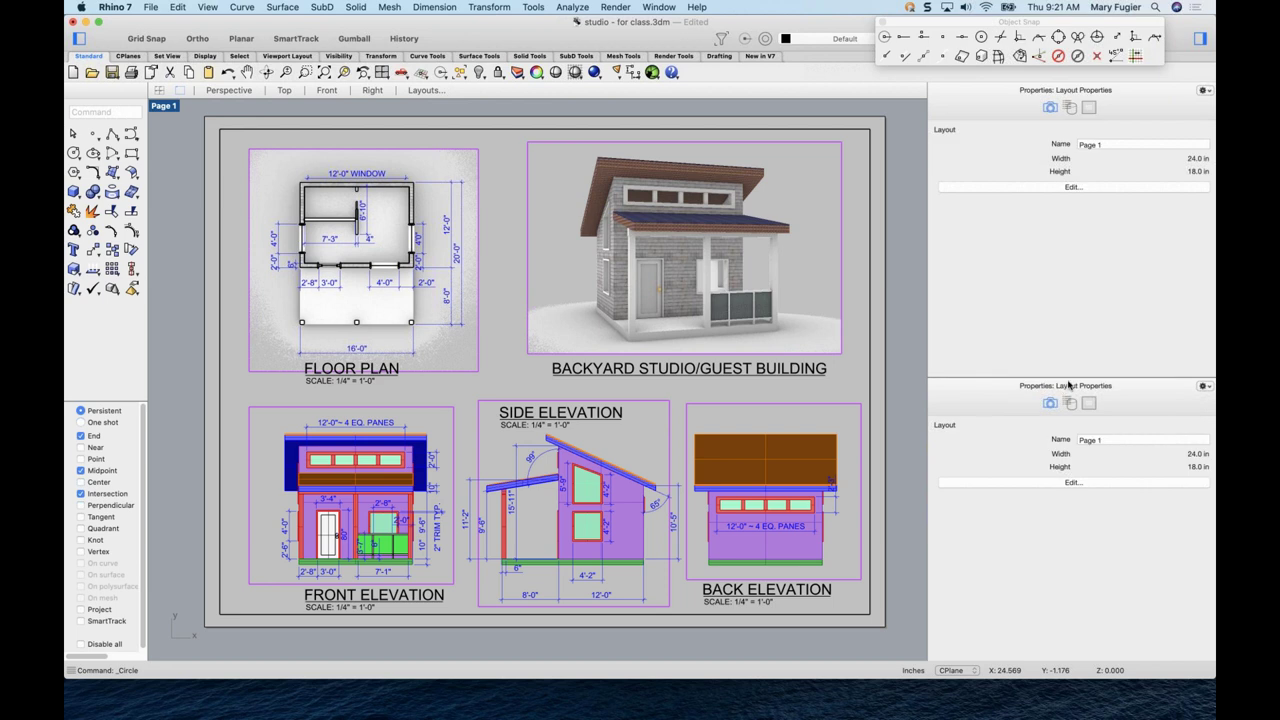
{"action": "left_click_drag", "start_coordinate": [1068, 384], "coordinate": [1067, 344]}
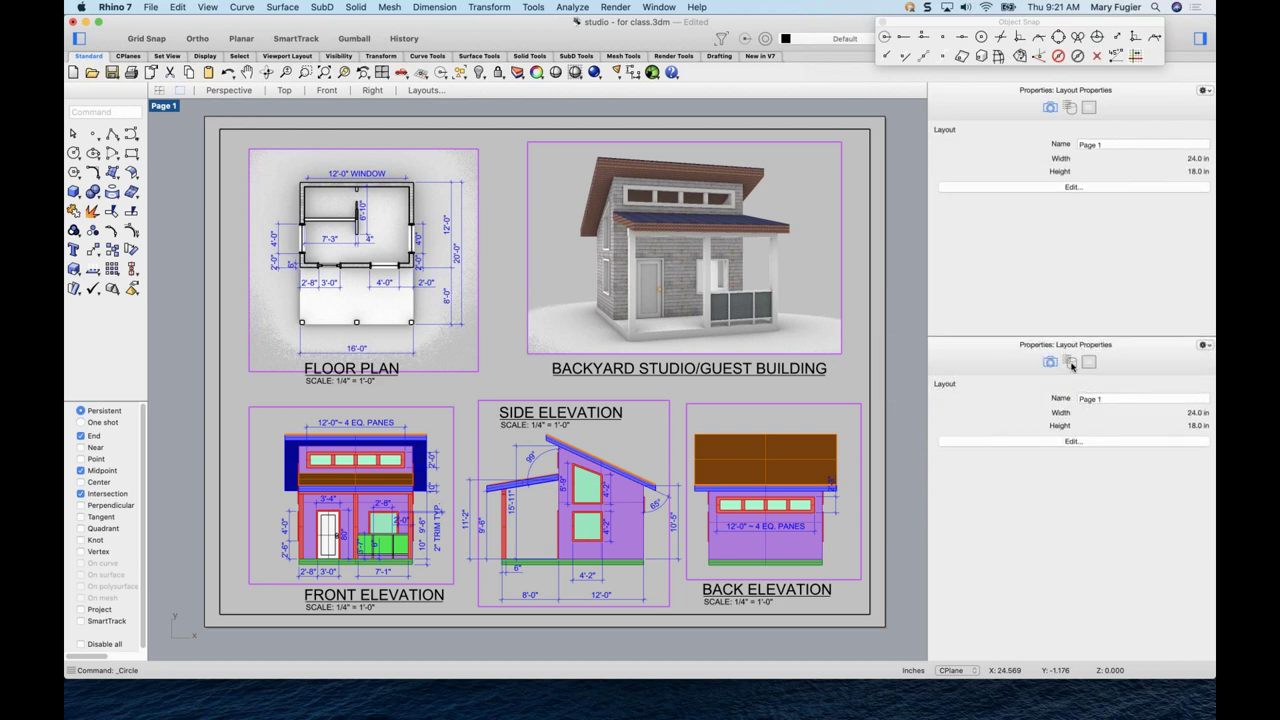
{"action": "left_click", "coordinate": [842, 157]}
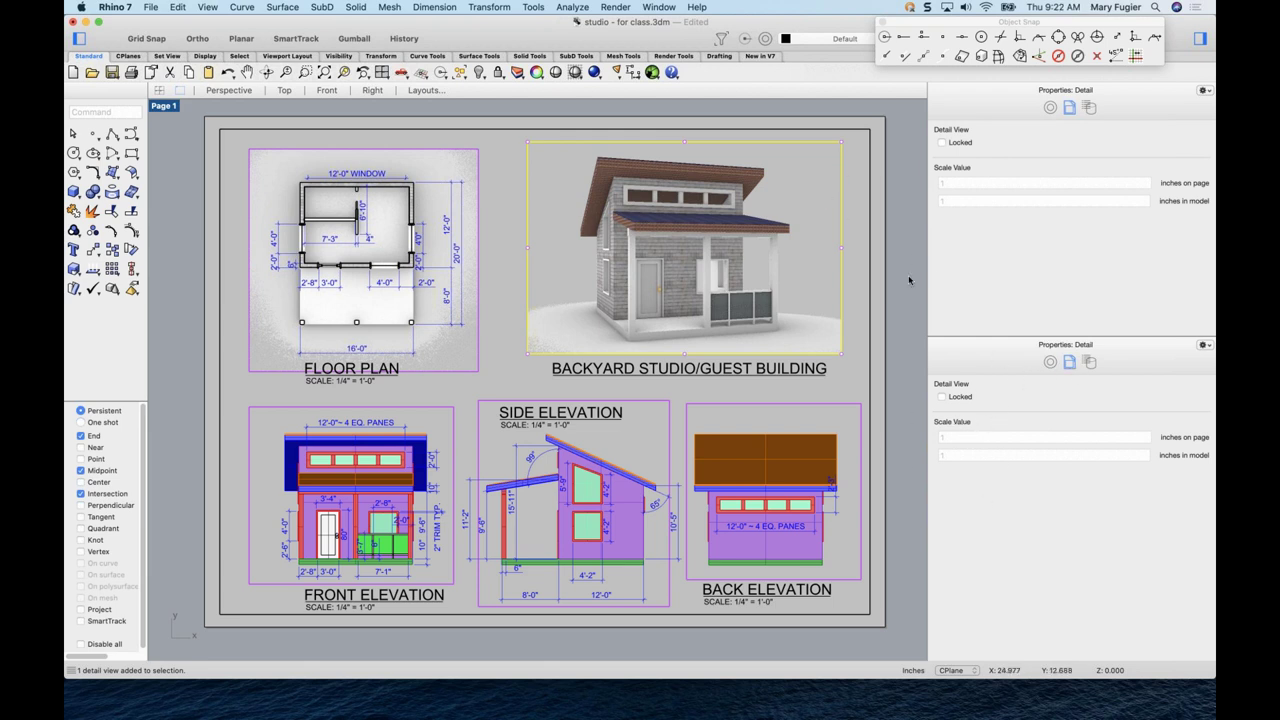
{"action": "left_click", "coordinate": [852, 270]}
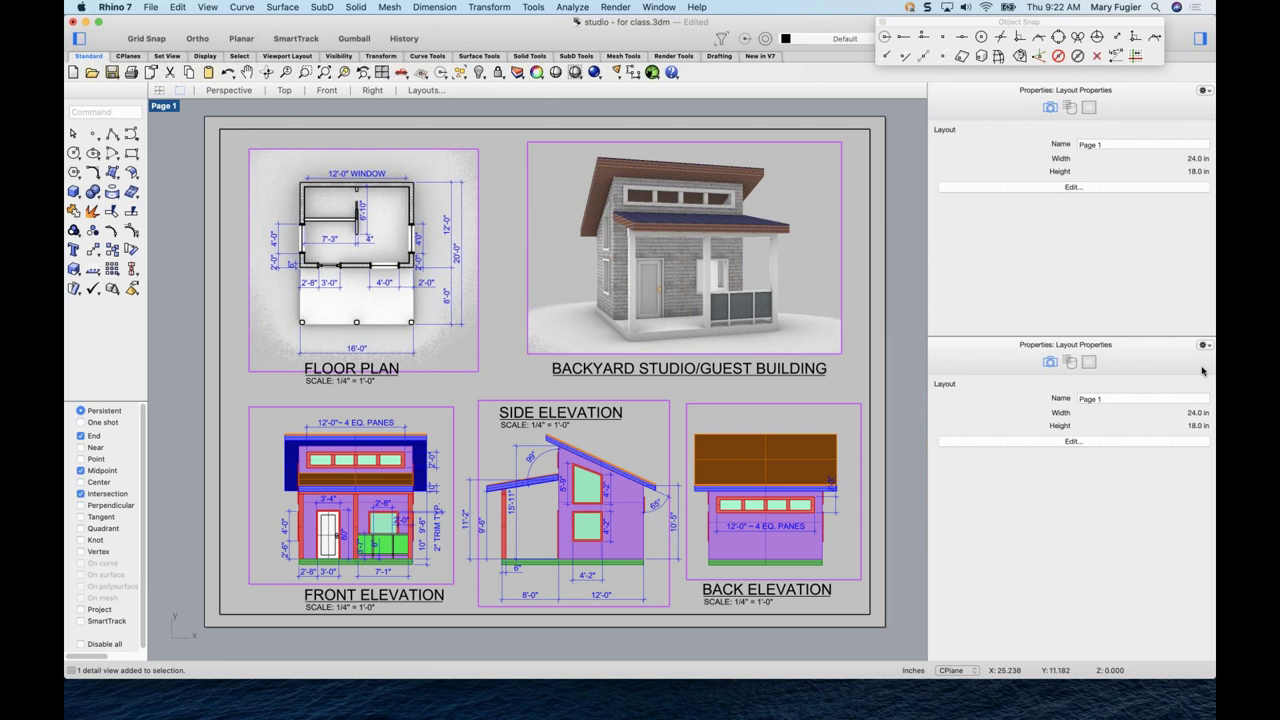
- Switch the lower panel group to the inspector panels and make it slightly taller
{"action": "left_click", "coordinate": [1203, 345]}
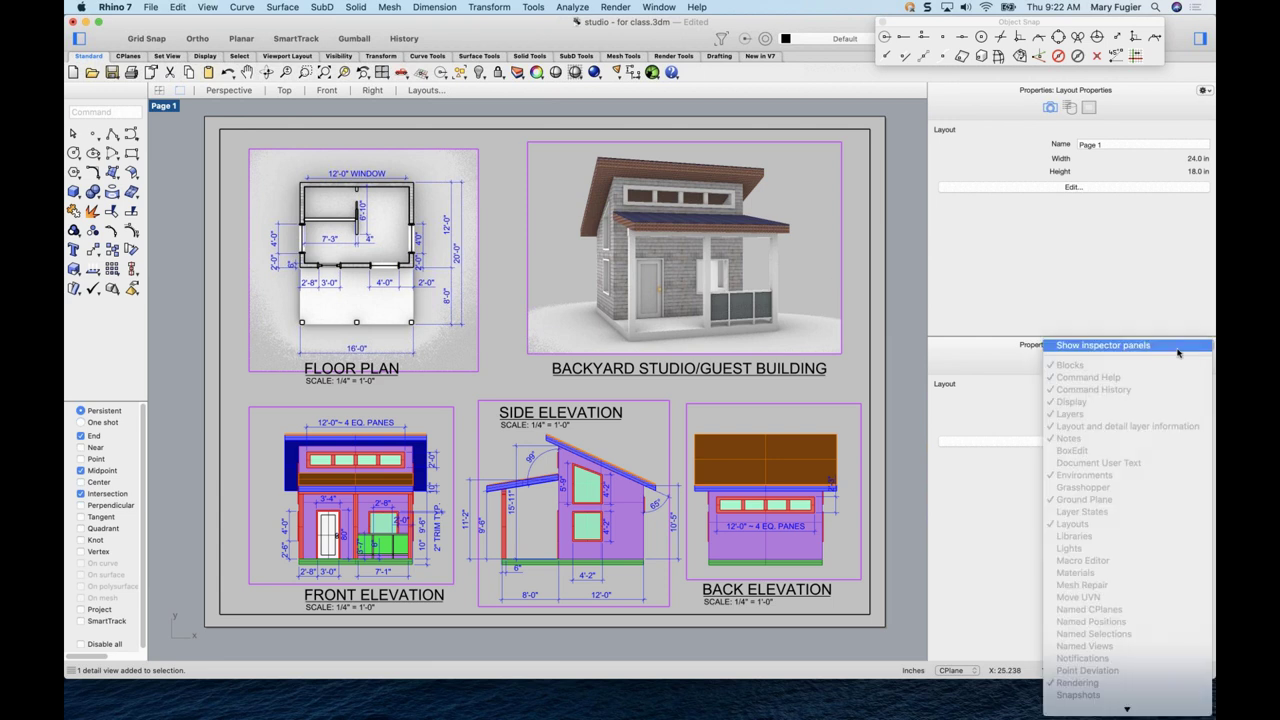
{"action": "left_click", "coordinate": [1116, 345]}
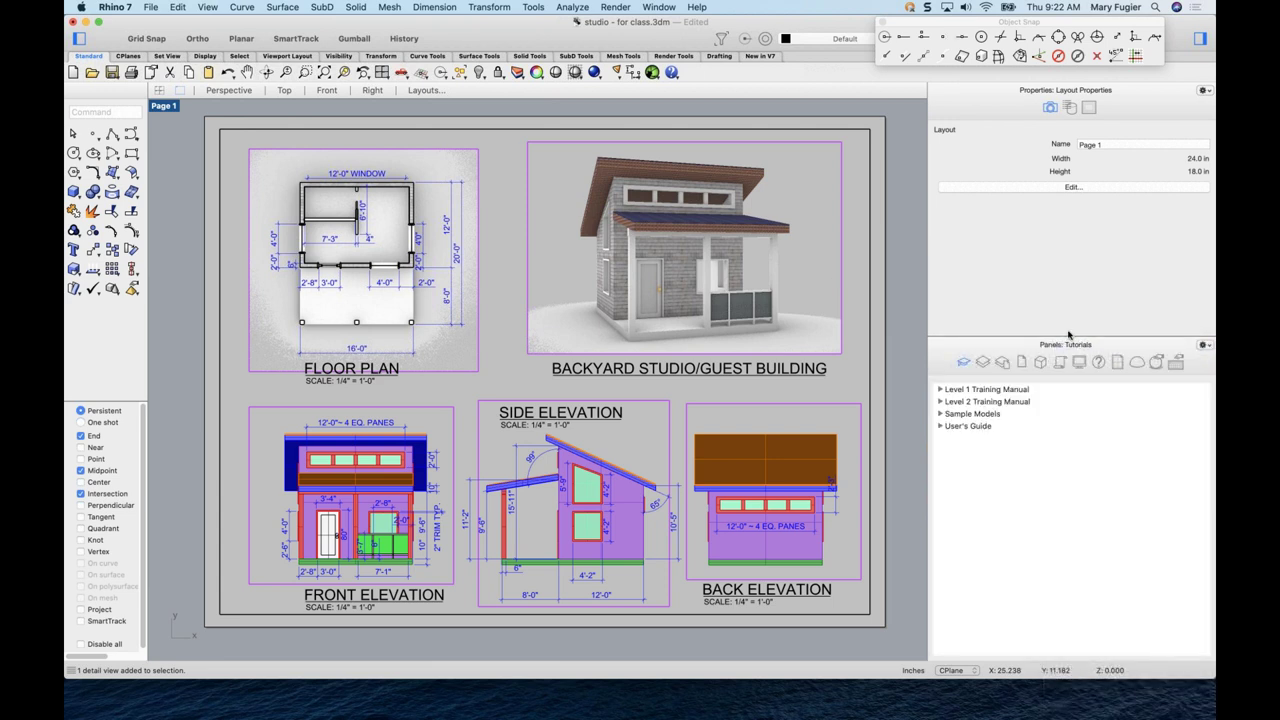
{"action": "left_click_drag", "start_coordinate": [1069, 336], "coordinate": [1071, 301]}
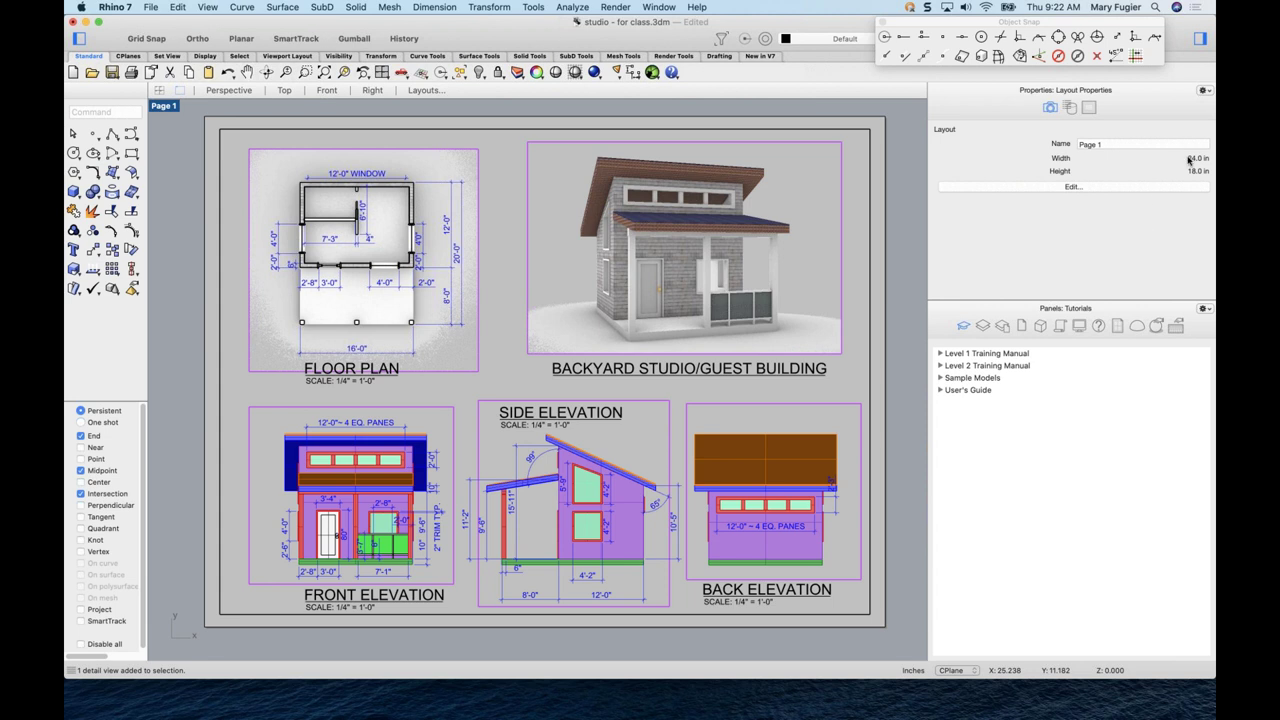
- Restore the Layers inspector panels above and the properties panel below, enlarging the Layers area to show all layers
{"action": "left_click", "coordinate": [1207, 92]}
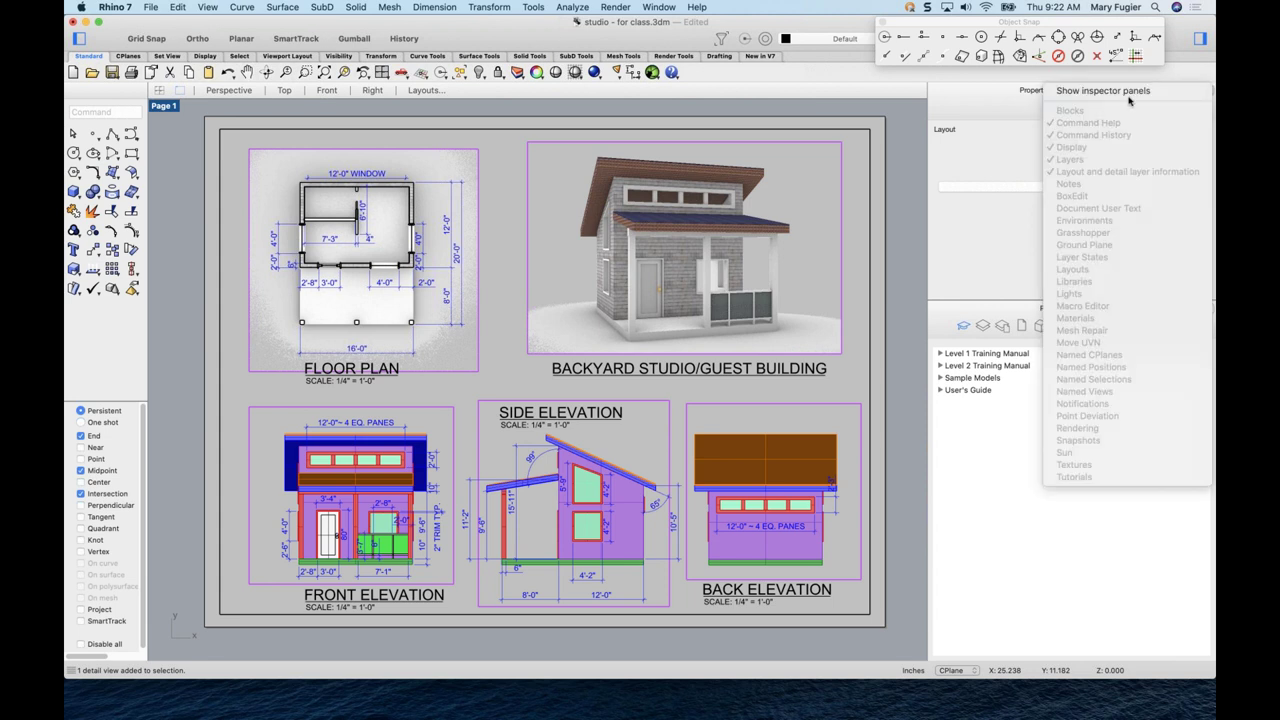
{"action": "left_click", "coordinate": [1194, 265]}
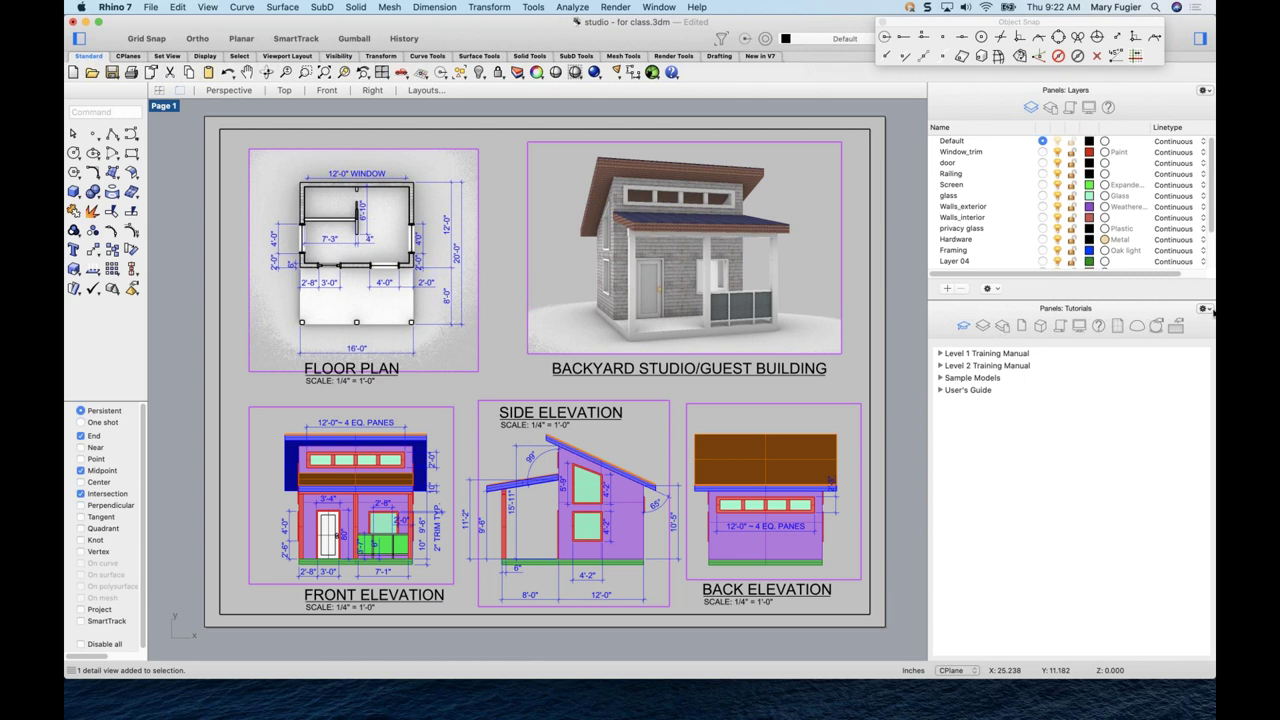
{"action": "left_click", "coordinate": [1203, 309]}
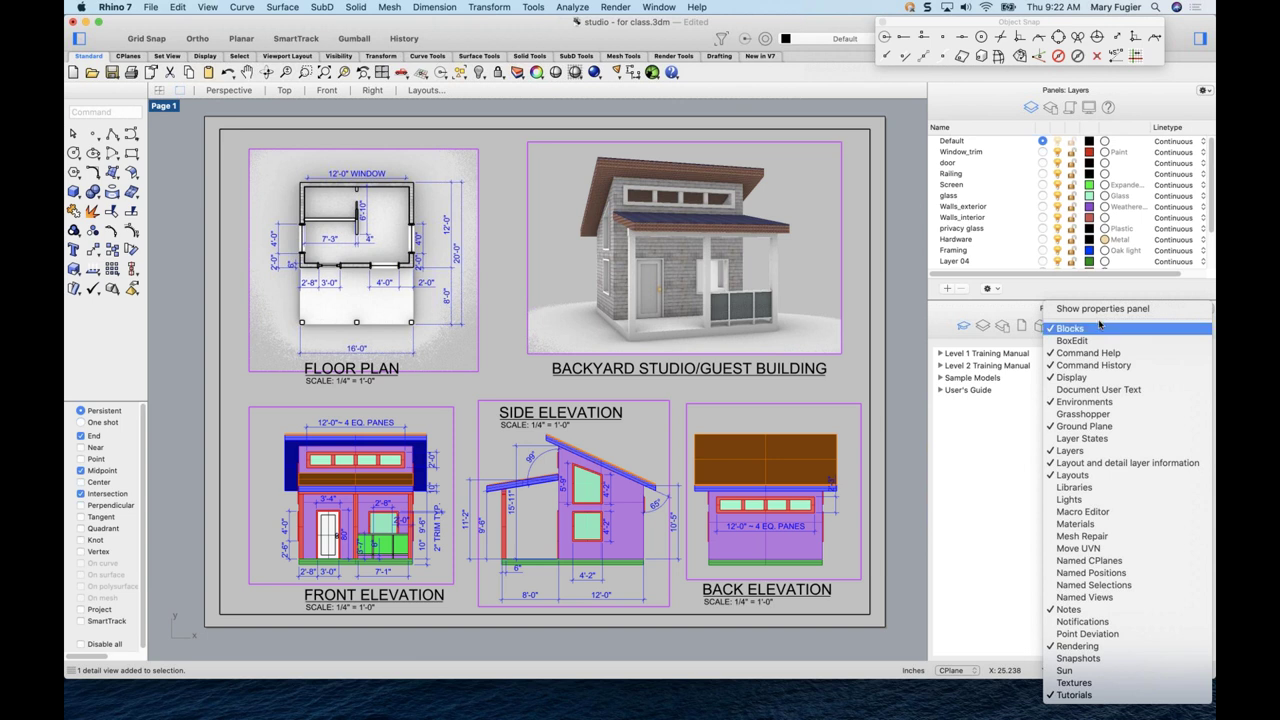
{"action": "left_click", "coordinate": [1103, 312]}
{"action": "left_click_drag", "start_coordinate": [1035, 309], "coordinate": [1059, 383]}
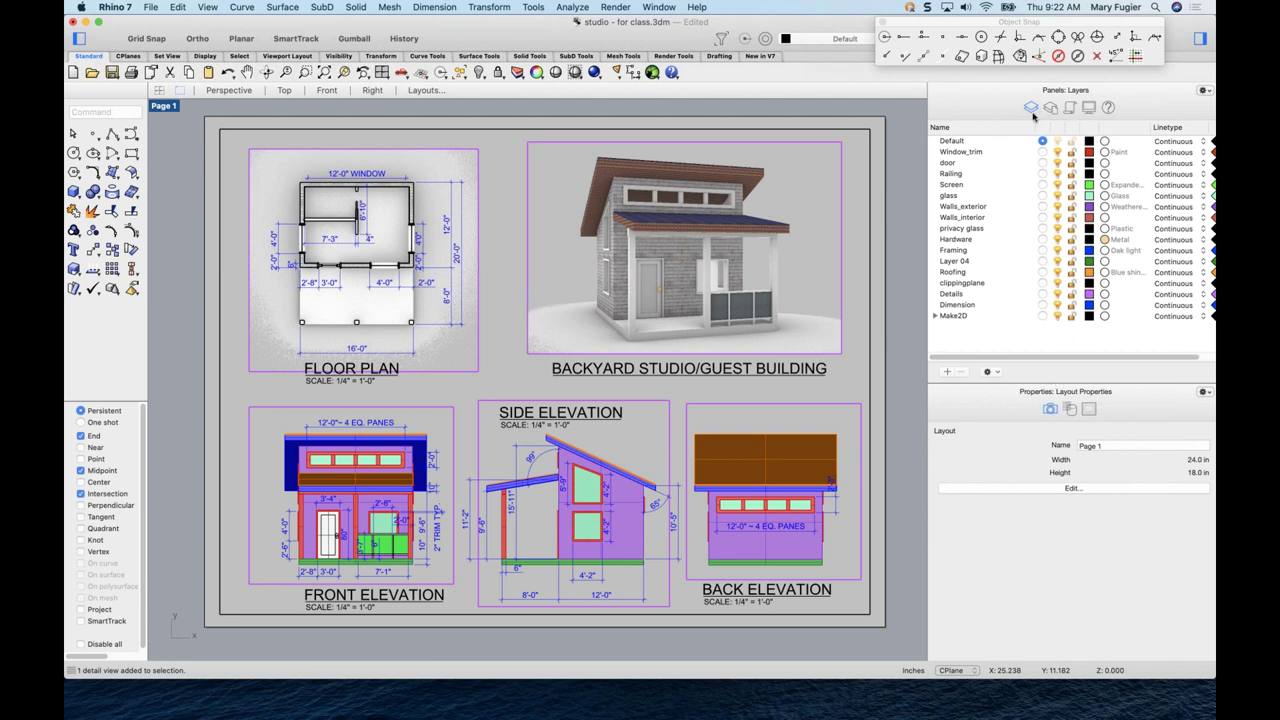
- Activate the perspective detail to check its layout and detail layer information against the Layers panel, and return to the page
{"action": "double_click", "coordinate": [832, 233]}
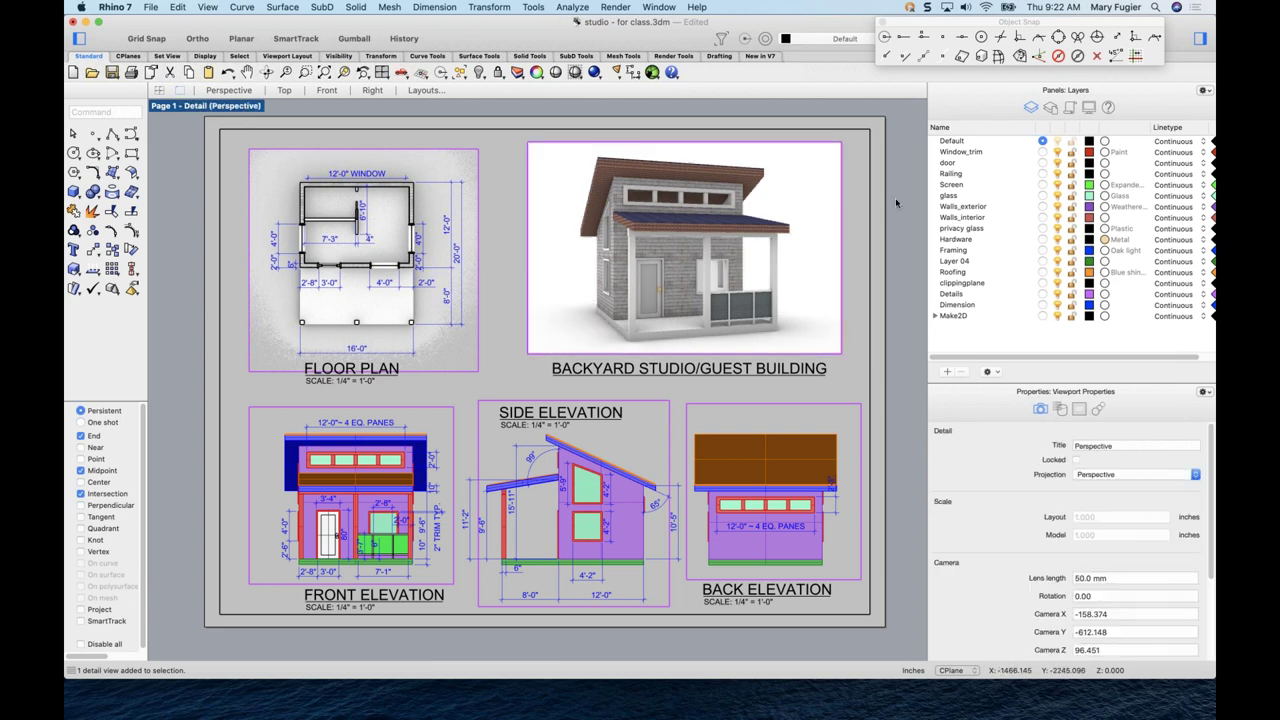
{"action": "left_click", "coordinate": [1049, 108]}
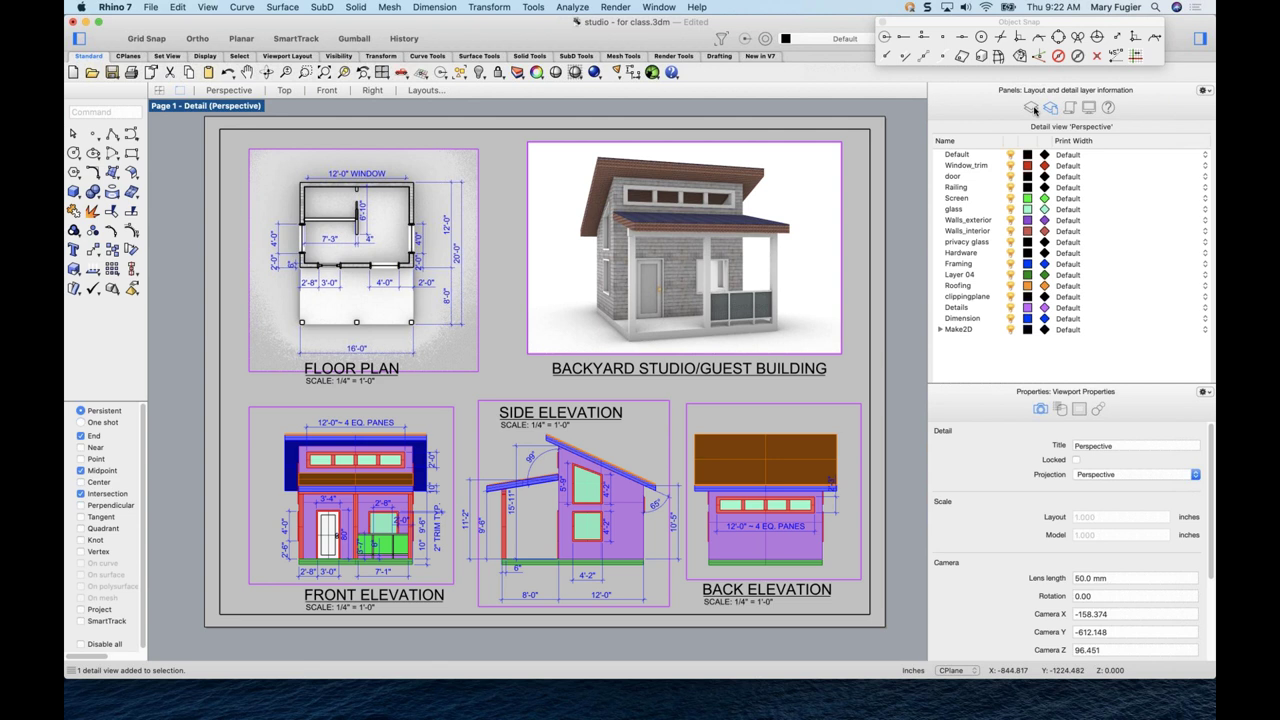
{"action": "left_click", "coordinate": [1034, 109]}
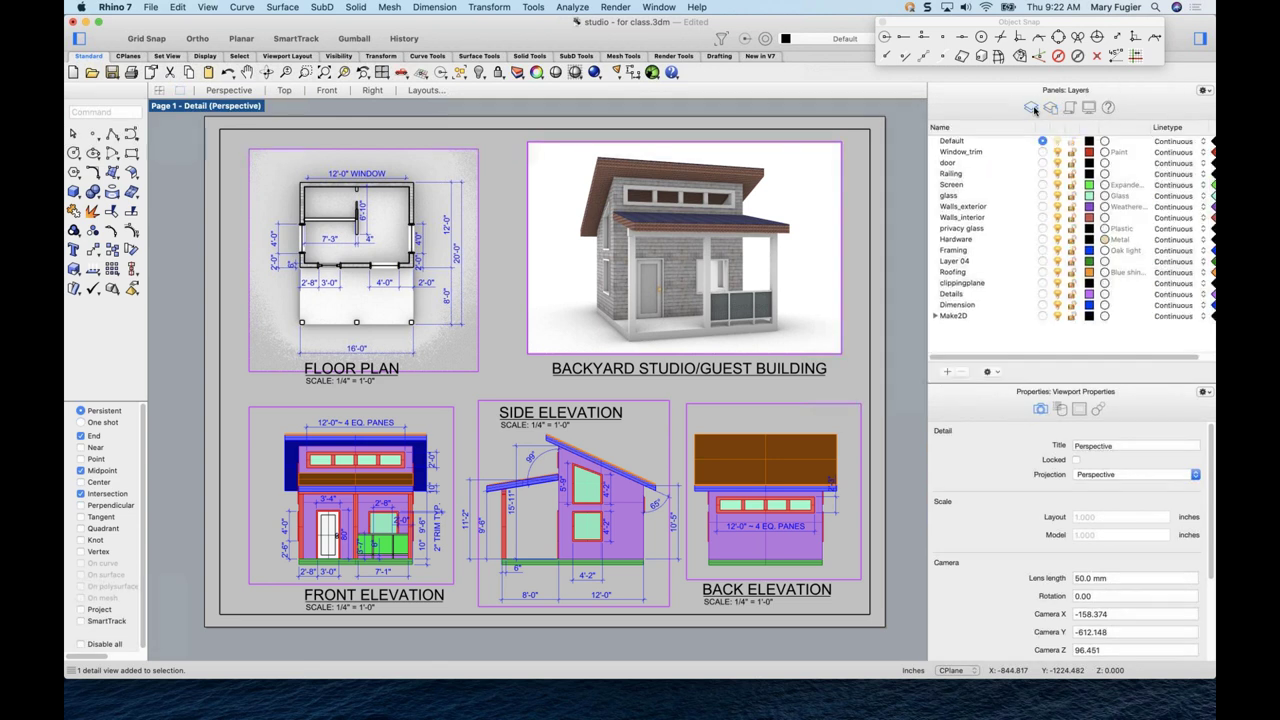
{"action": "double_click", "coordinate": [811, 215]}
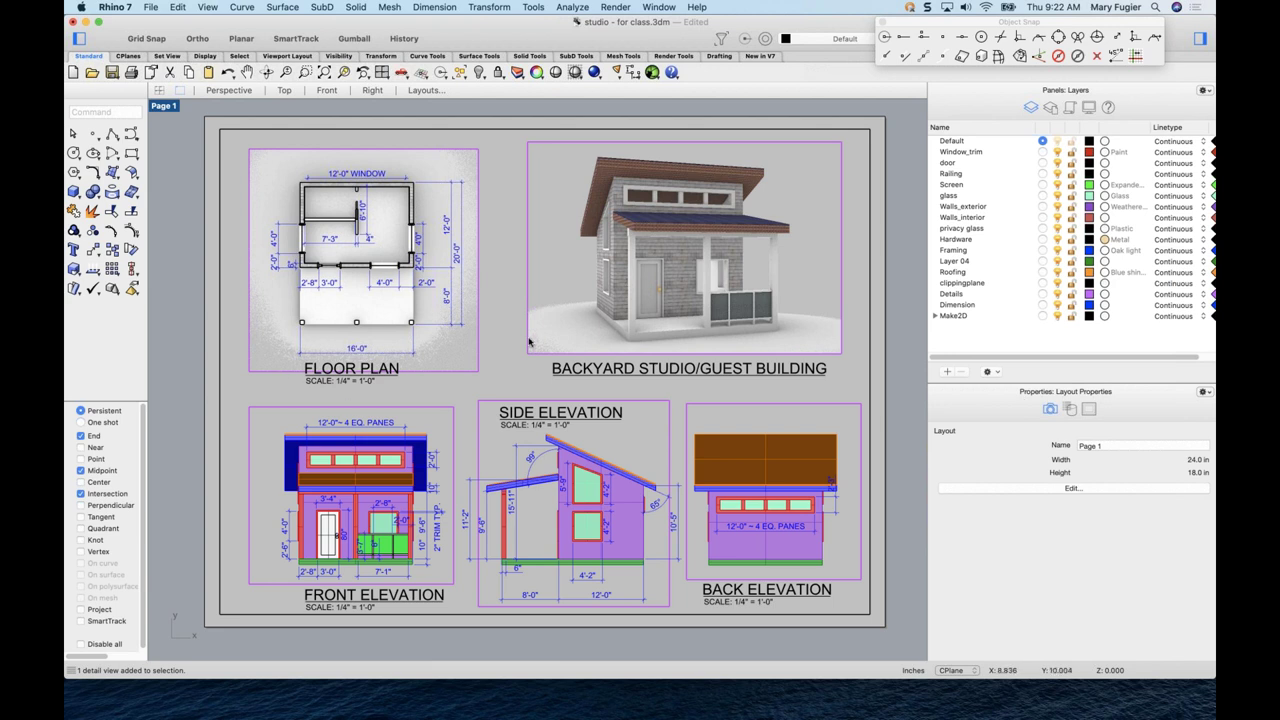
- Float the CPlanes and Set View toolbars side by side over the layout, and close both
{"action": "left_click", "coordinate": [422, 75]}
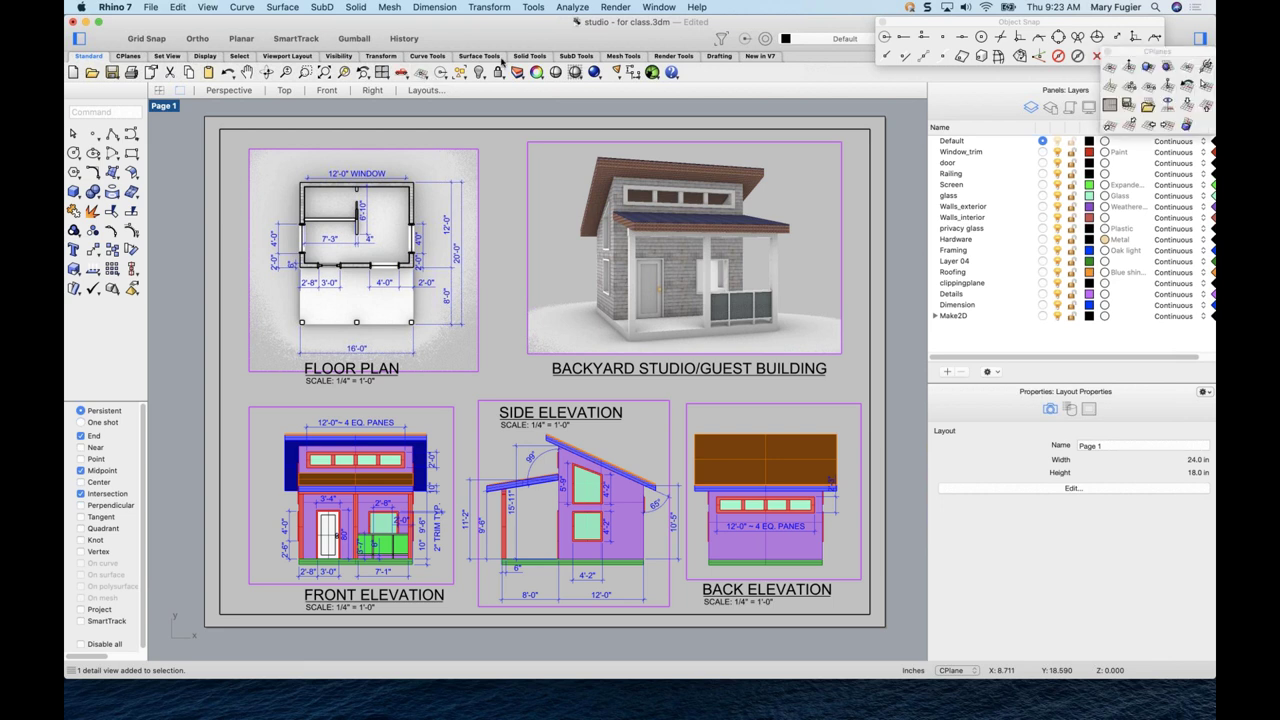
{"action": "left_click_drag", "start_coordinate": [1124, 45], "coordinate": [459, 103]}
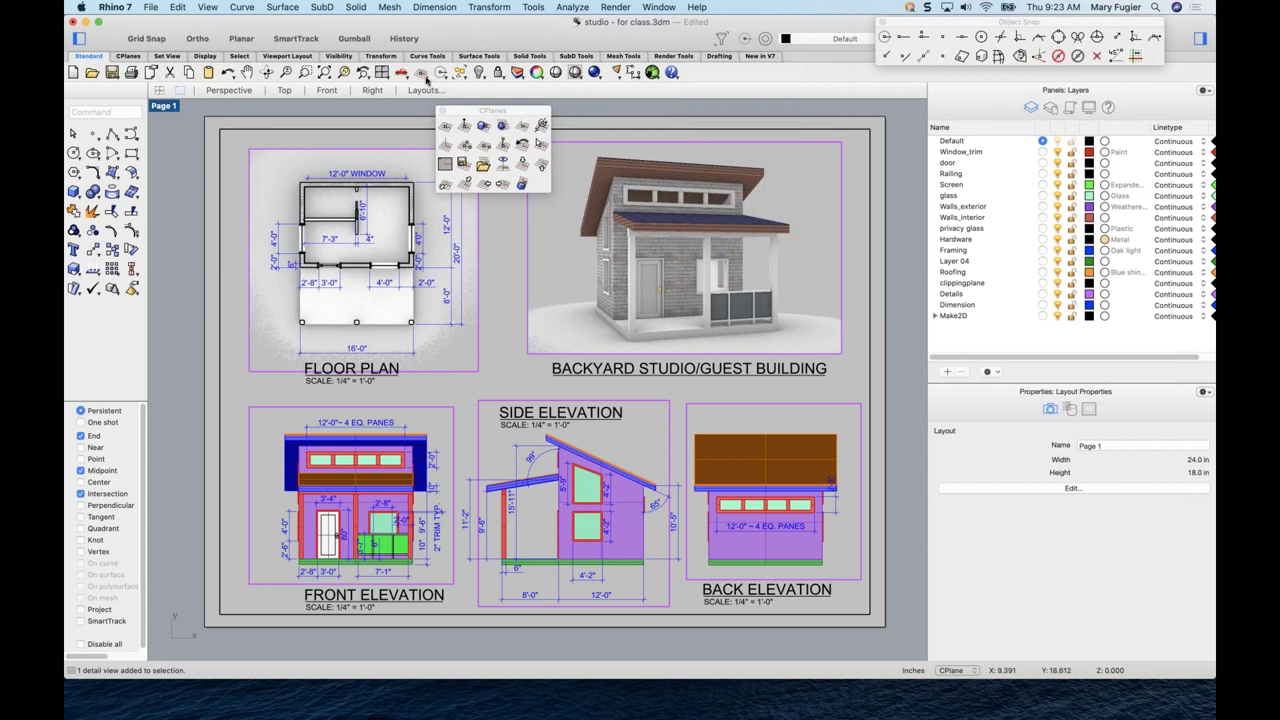
{"action": "left_click_drag", "start_coordinate": [497, 112], "coordinate": [575, 111]}
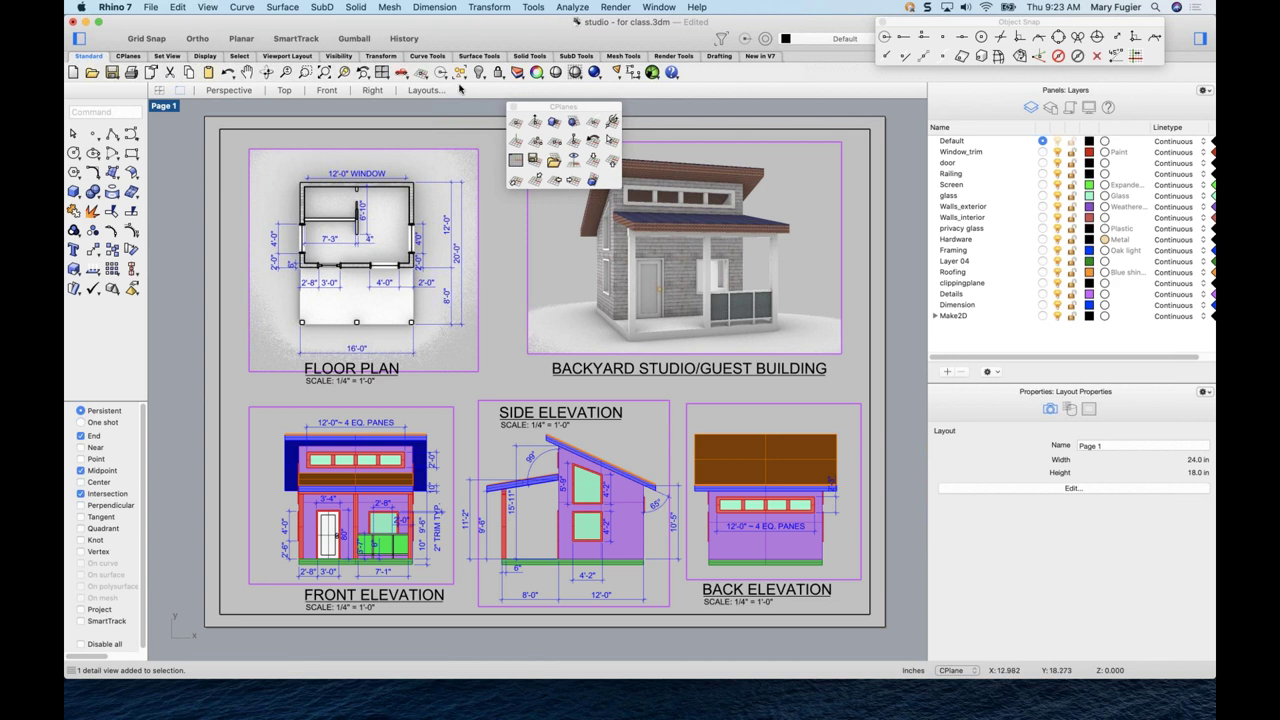
{"action": "left_click", "coordinate": [403, 74]}
{"action": "left_click_drag", "start_coordinate": [470, 114], "coordinate": [370, 112]}
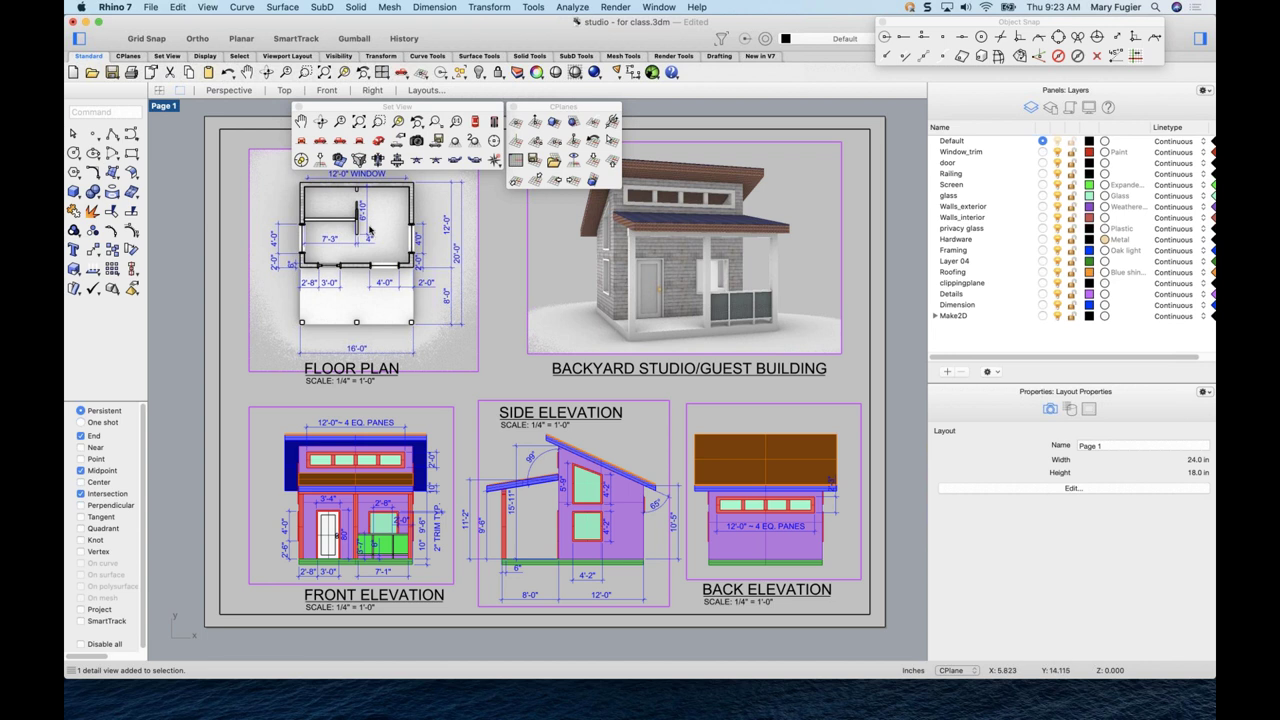
{"action": "left_click_drag", "start_coordinate": [963, 27], "coordinate": [983, 28]}
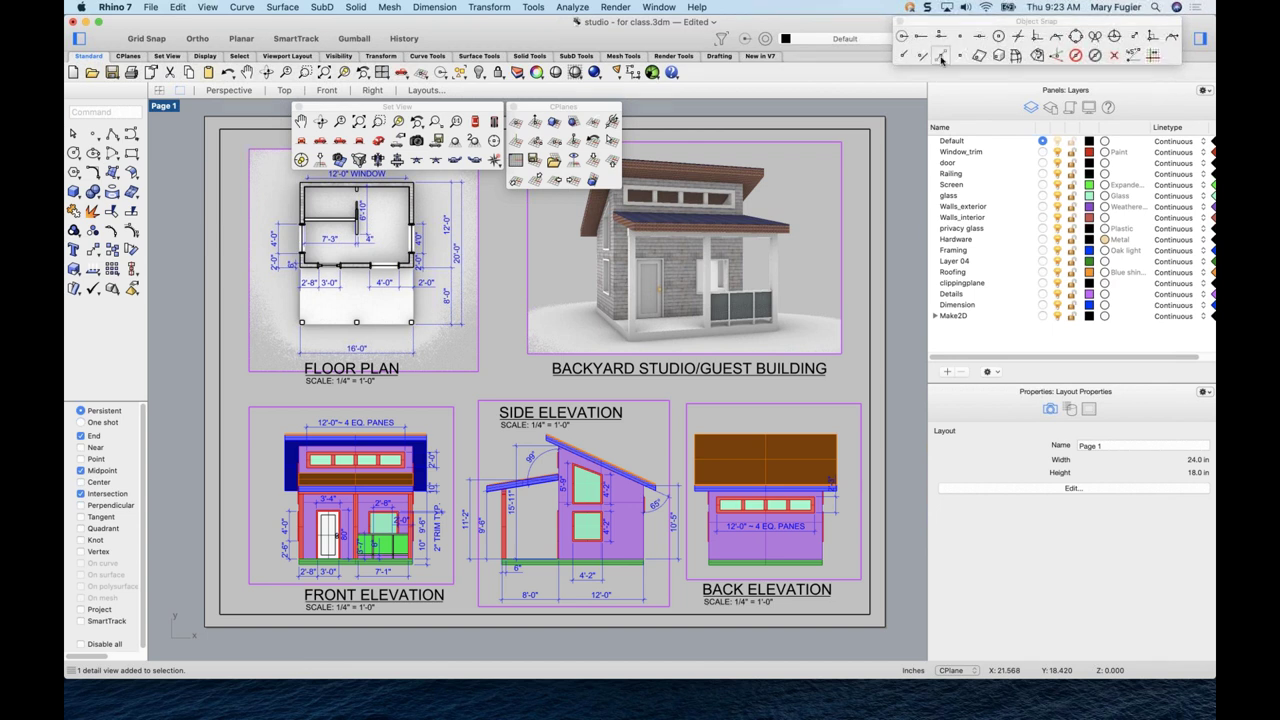
{"action": "left_click", "coordinate": [513, 108]}
{"action": "left_click", "coordinate": [298, 107]}
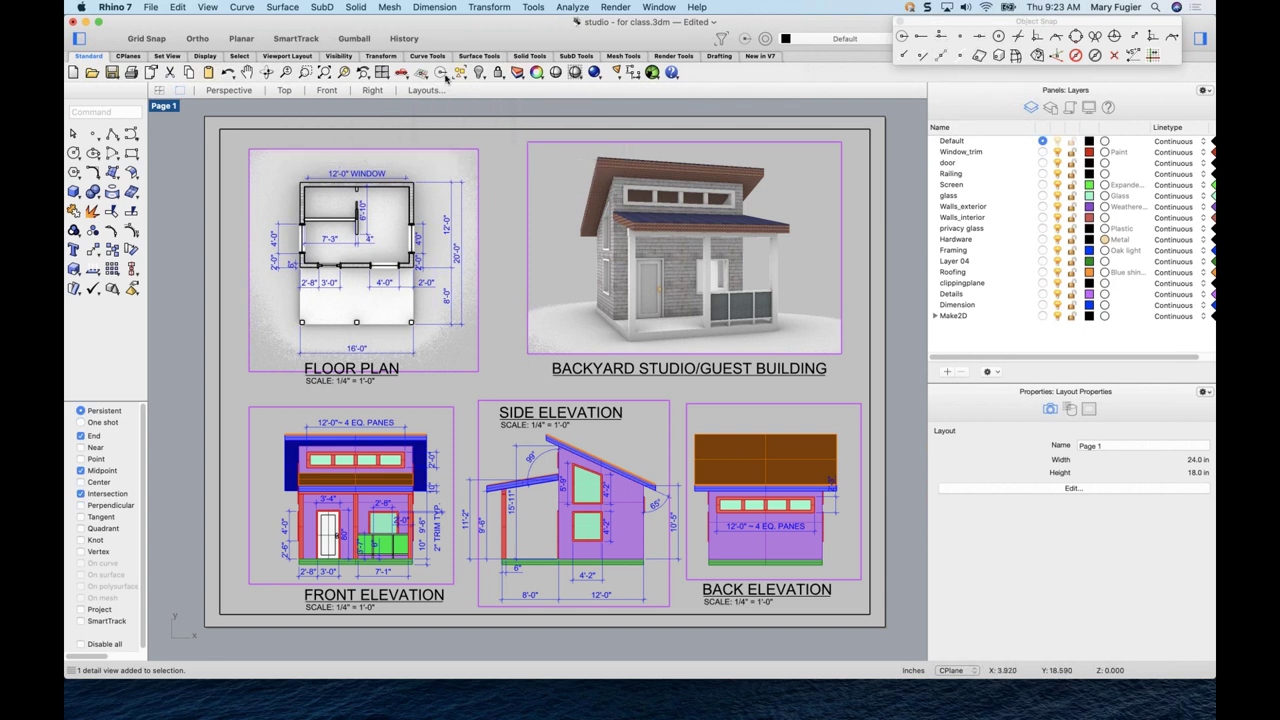
- Try the one-shot Midpoint object snap without any command running
{"action": "left_click", "coordinate": [441, 76]}
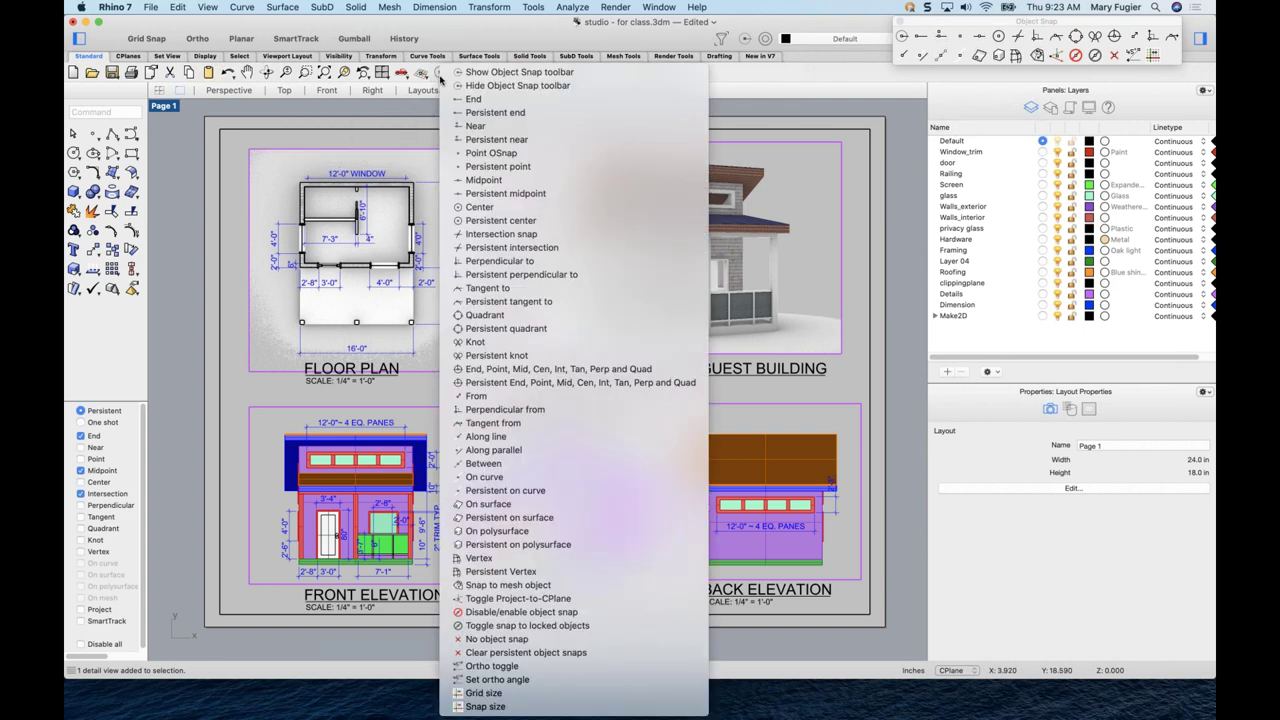
{"action": "left_click", "coordinate": [488, 182]}
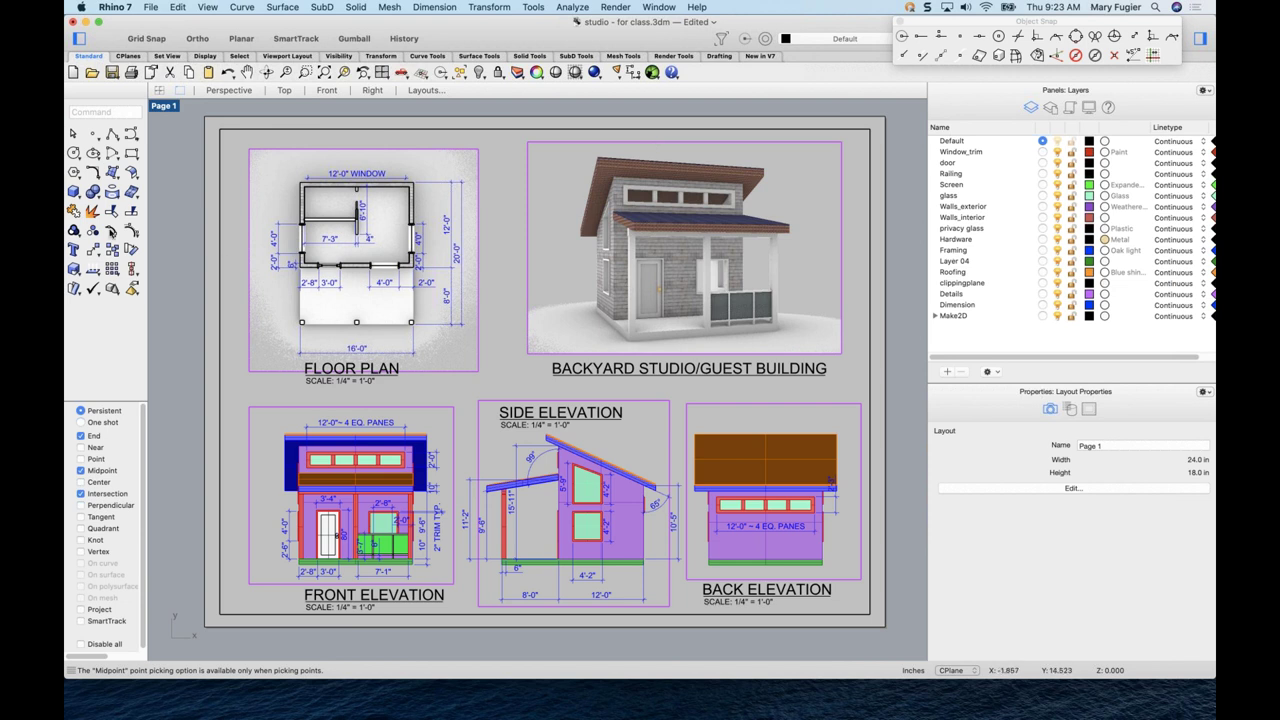
- Float the Surface Creation toolbar beside the main tools and close it
{"action": "left_click", "coordinate": [113, 174]}
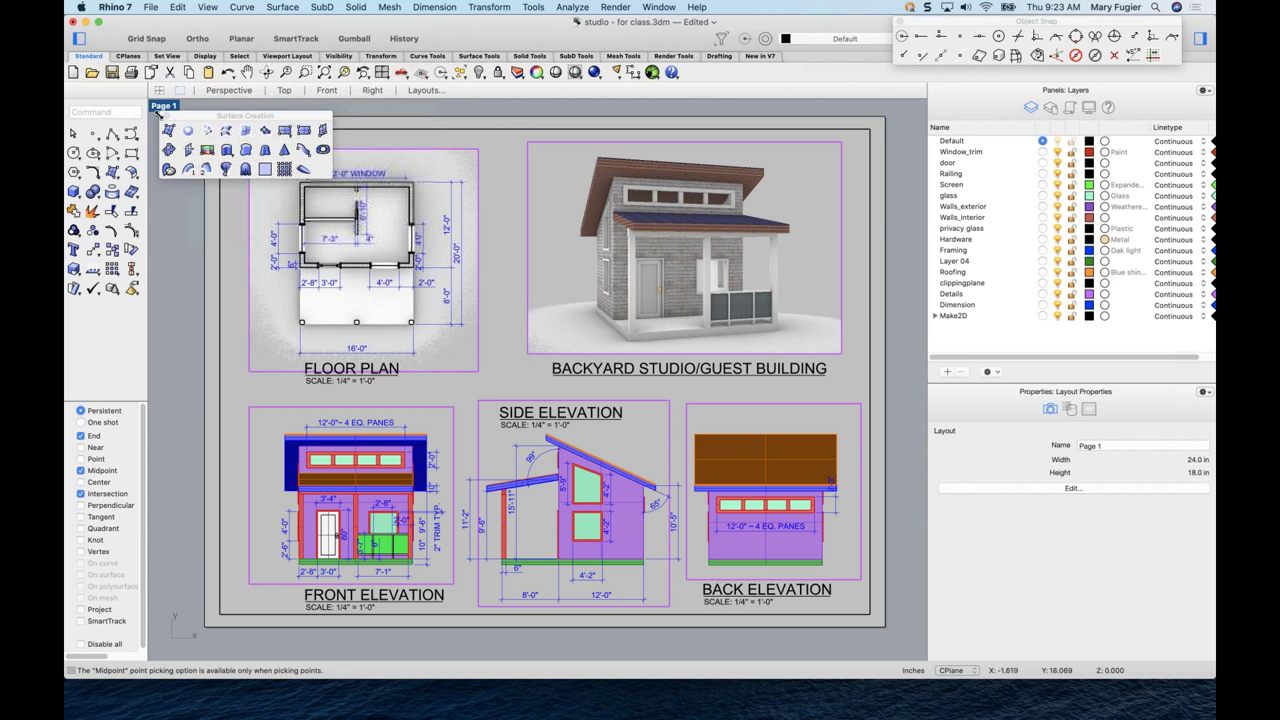
{"action": "mouse_move", "coordinate": [190, 121]}
{"action": "left_mouse_down"}
{"action": "mouse_move", "coordinate": [105, 114]}
{"action": "mouse_move", "coordinate": [170, 120]}
{"action": "left_mouse_up"}
{"action": "left_click", "coordinate": [170, 119]}
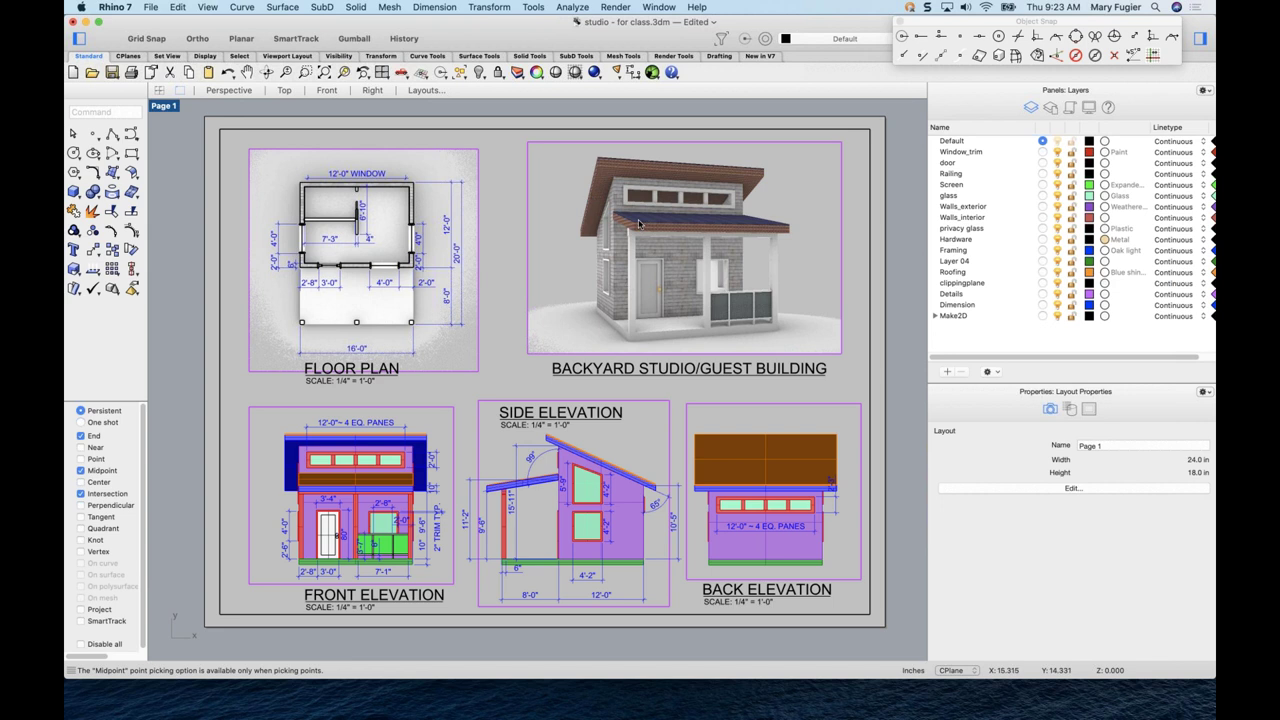
- Close the floating Object Snap toolbar, reopen it from the pop-up toolbar, and place it above the Layers panel
{"action": "left_click", "coordinate": [899, 20]}
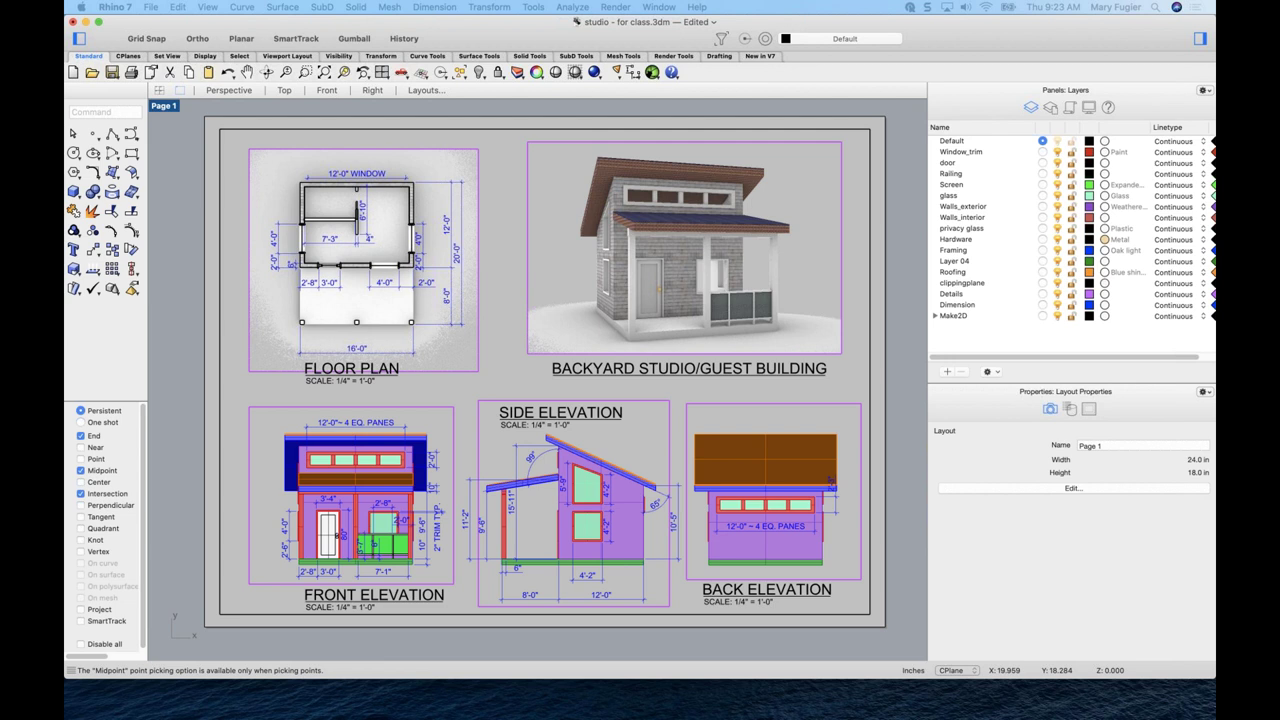
{"action": "middle_click", "coordinate": [377, 215]}
{"action": "left_click_drag", "start_coordinate": [360, 180], "coordinate": [1077, 29]}
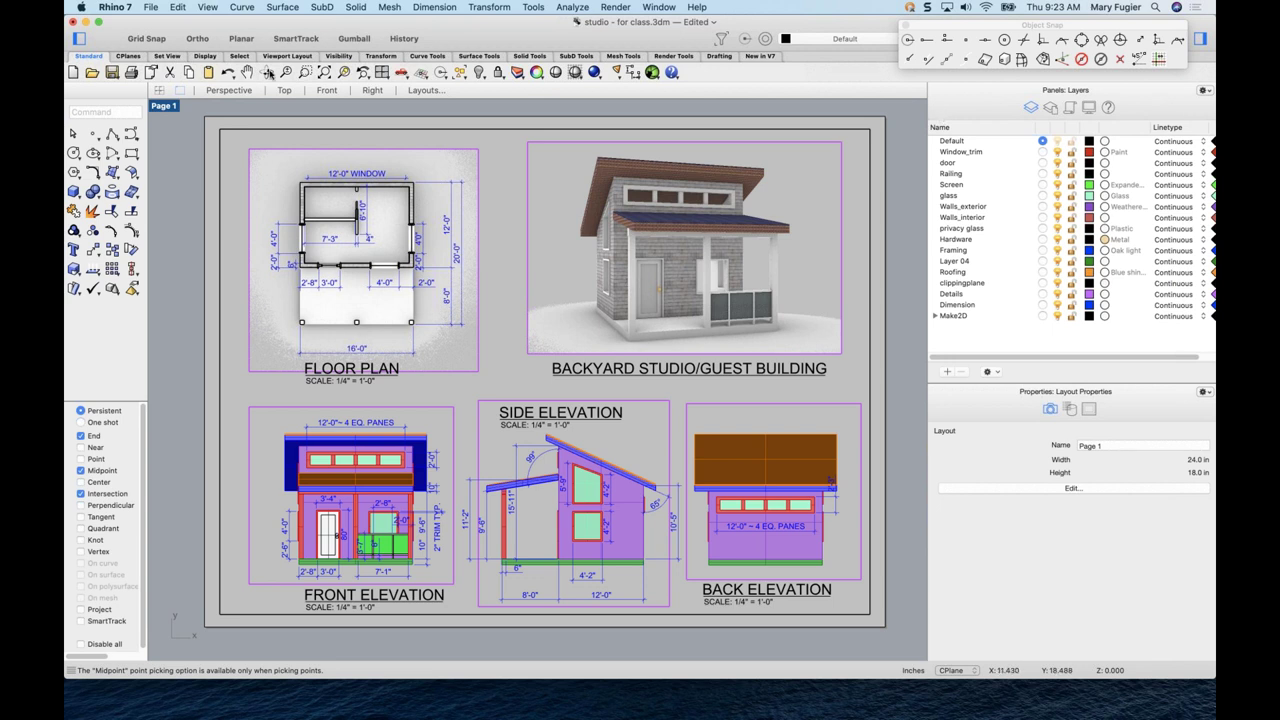
- Browse the Surface, Solid, SubD and Curve Tools toolbar groups with their matching side tools, and return to the Standard tools
{"action": "left_click", "coordinate": [478, 56]}
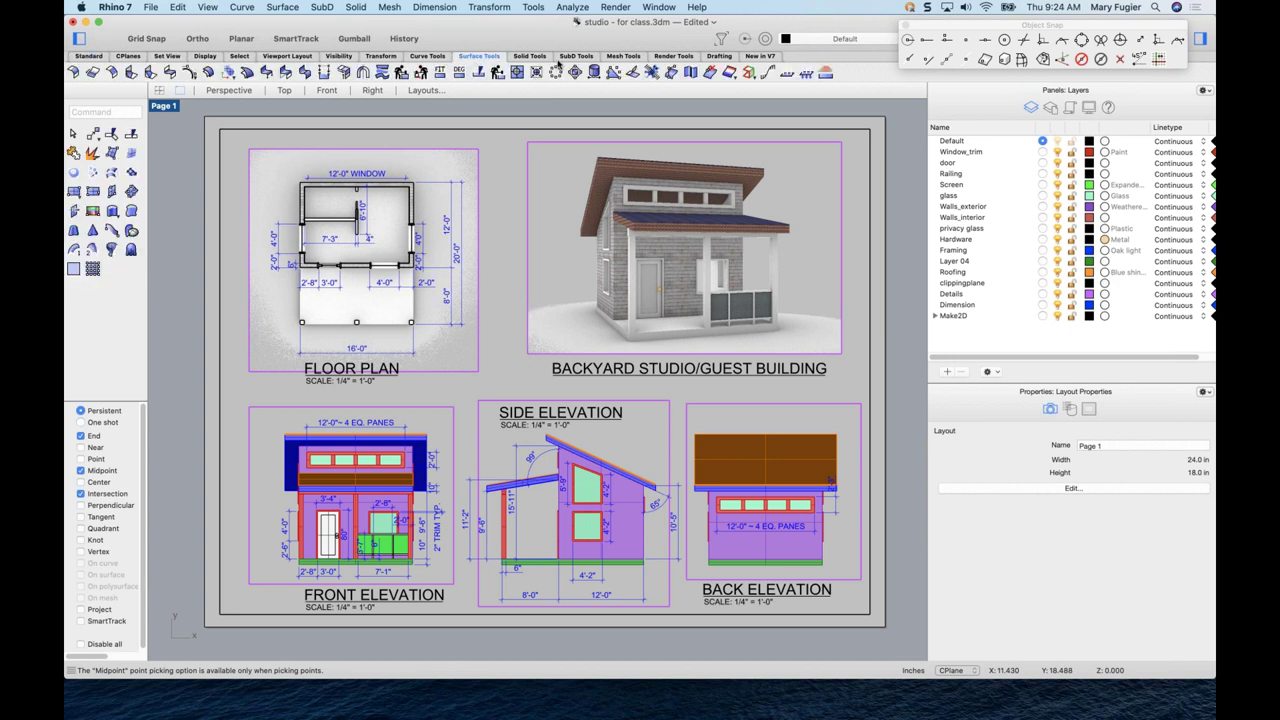
{"action": "left_click", "coordinate": [544, 59]}
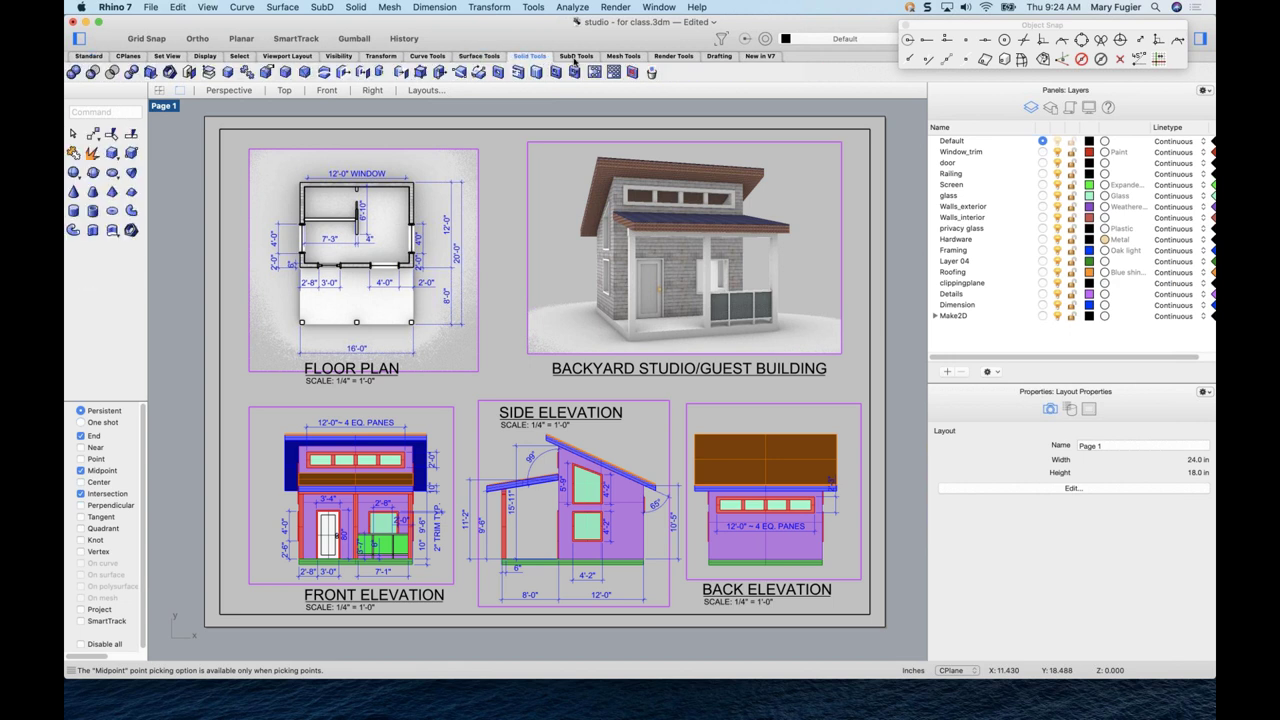
{"action": "left_click", "coordinate": [576, 57]}
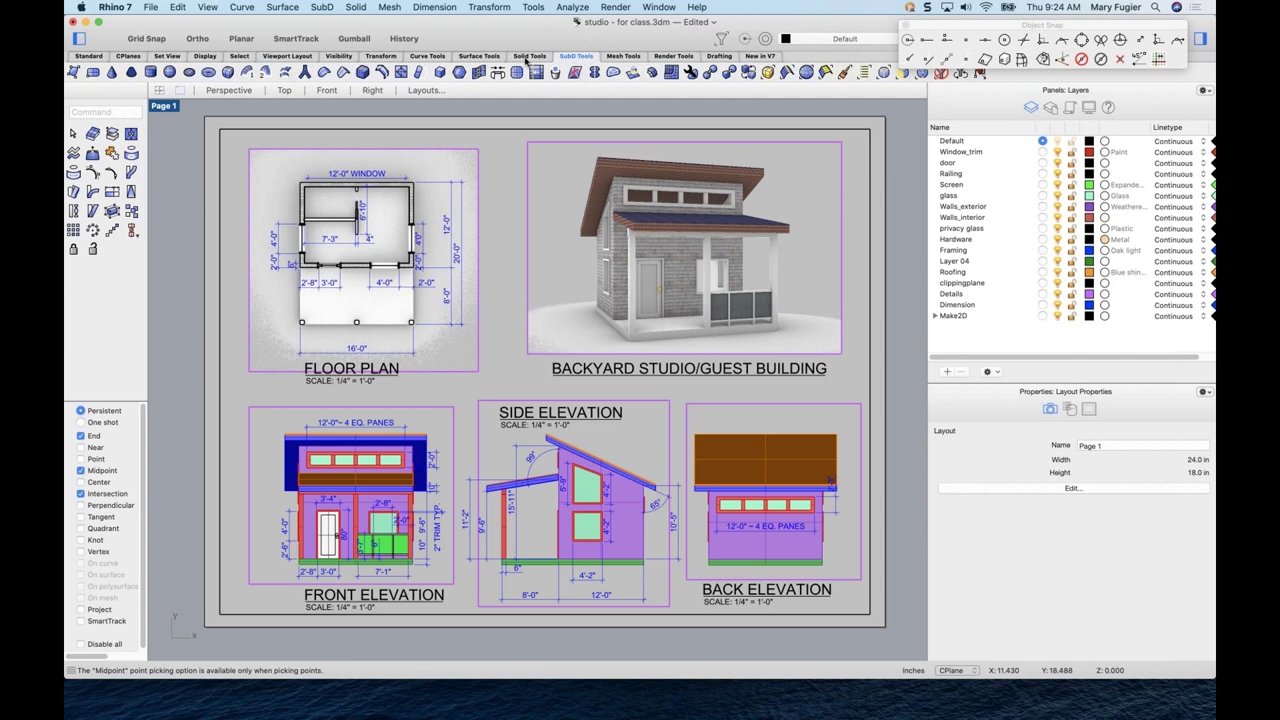
{"action": "left_click", "coordinate": [529, 57]}
{"action": "left_click", "coordinate": [478, 57]}
{"action": "left_click", "coordinate": [427, 57]}
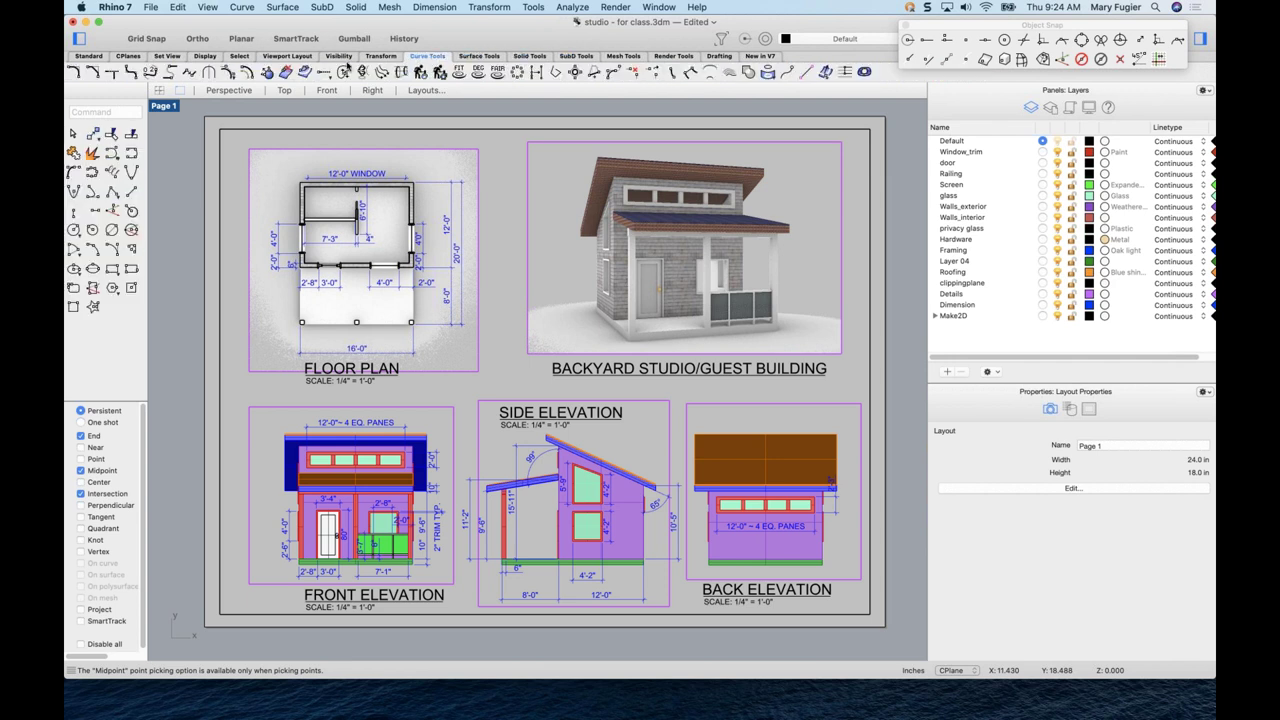
{"action": "left_click", "coordinate": [89, 57]}
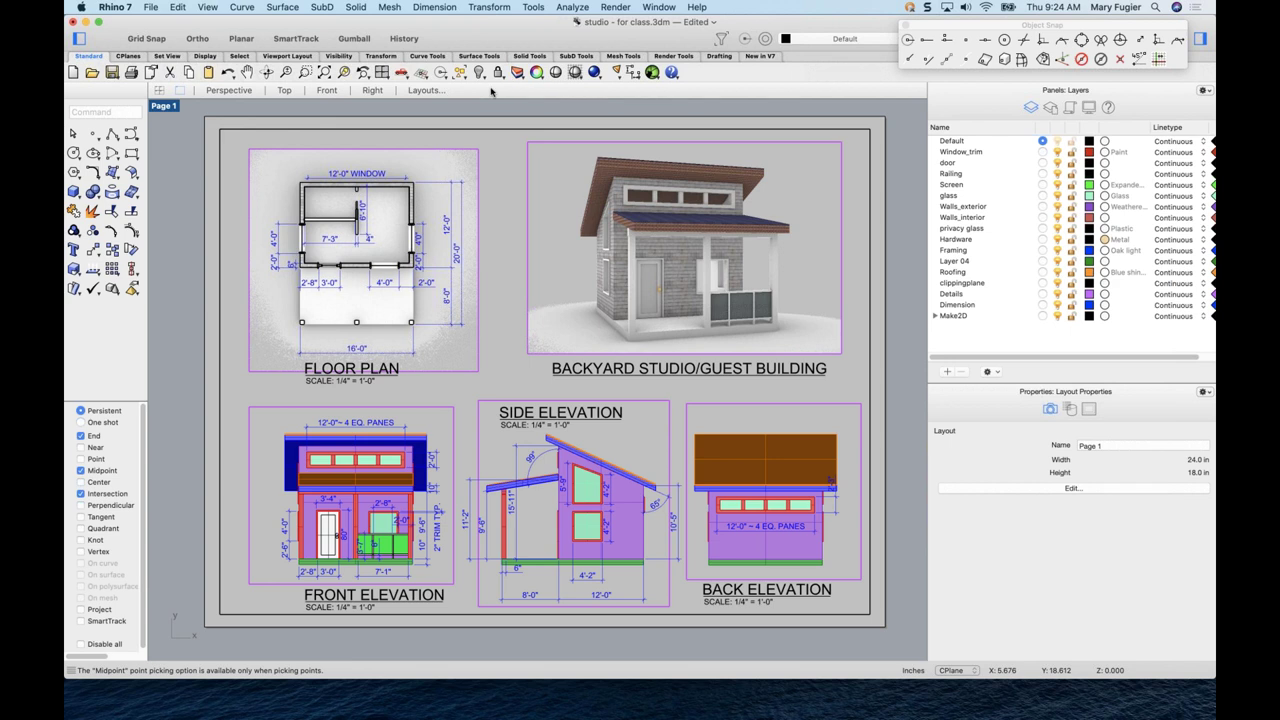
- Hide and restore the tools sidebar, and do the same with the panels sidebar
{"action": "left_click", "coordinate": [78, 39]}
{"action": "left_click", "coordinate": [78, 39]}
{"action": "left_click", "coordinate": [1204, 43]}
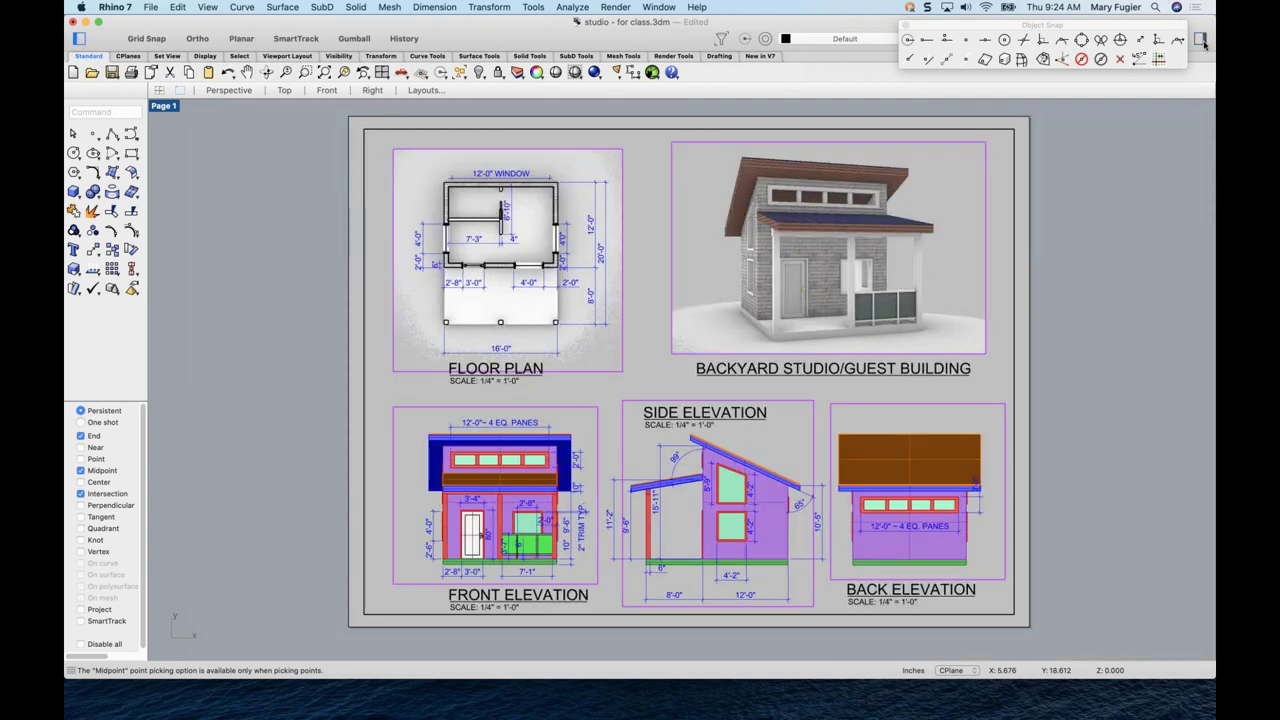
{"action": "left_click", "coordinate": [1204, 43]}
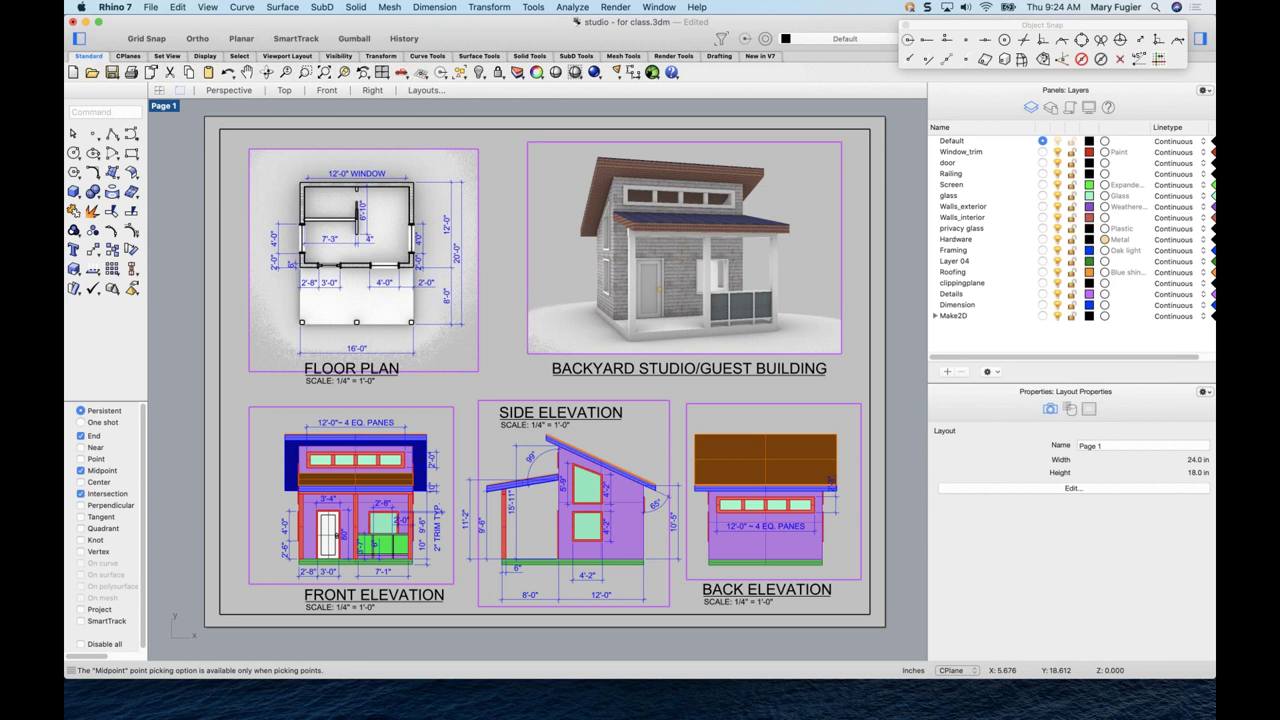
- Hide both the tools and panels sidebars to enlarge the drawing area, and pan and zoom the layout page
{"action": "left_click", "coordinate": [78, 38]}
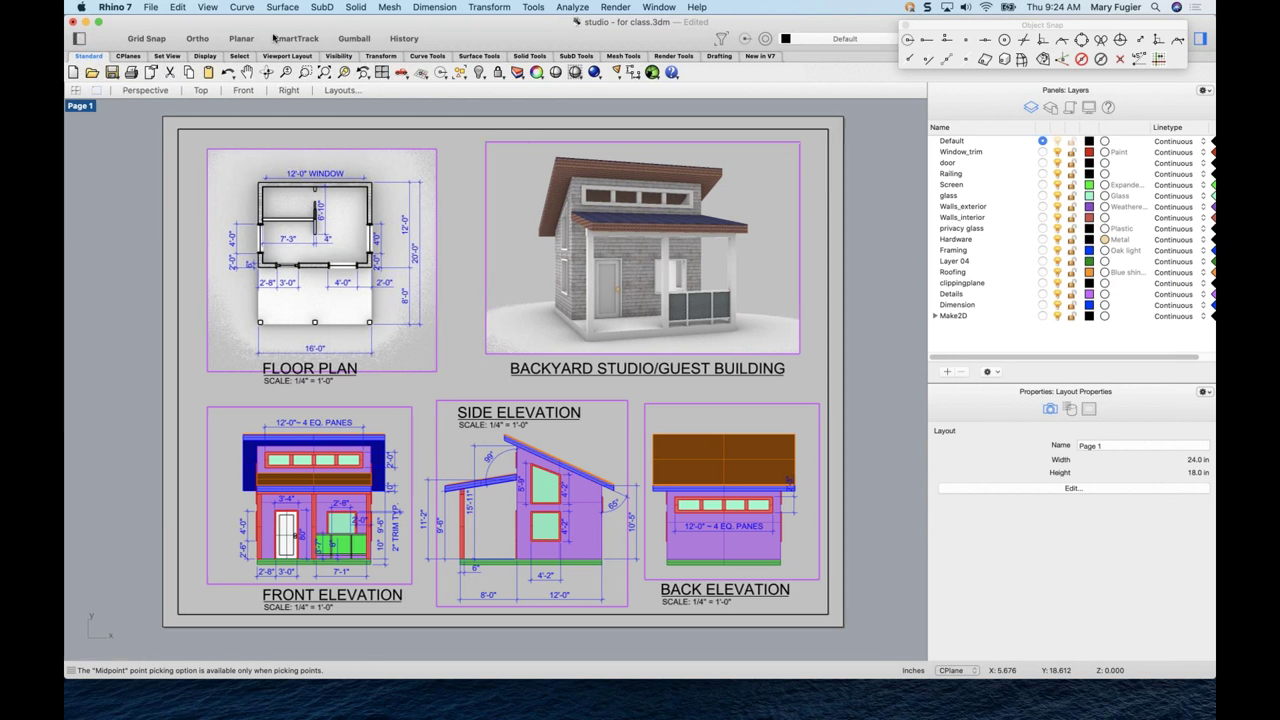
{"action": "left_click", "coordinate": [1201, 40]}
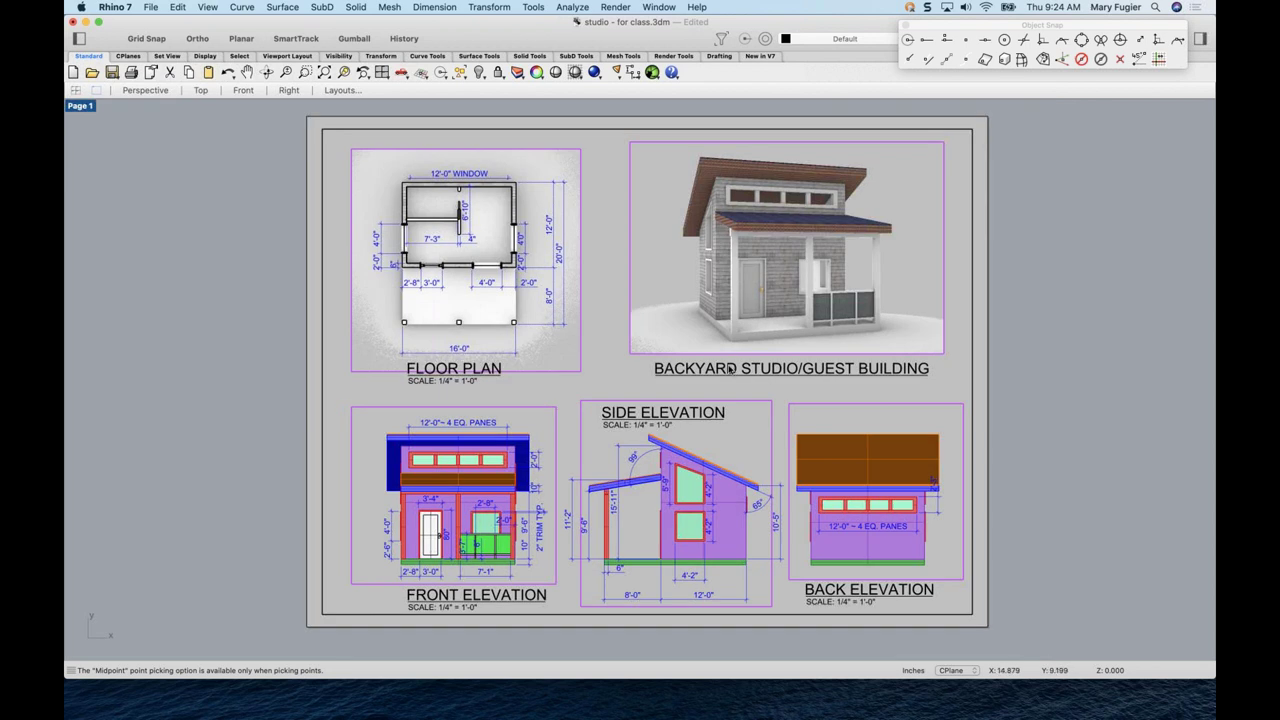
{"action": "scroll", "coordinate": [730, 369], "scroll_direction": "up", "scroll_amount": 3}
{"action": "scroll", "coordinate": [730, 369], "scroll_direction": "down", "scroll_amount": 3}
{"action": "scroll", "coordinate": [722, 369], "scroll_direction": "right", "scroll_amount": 2}
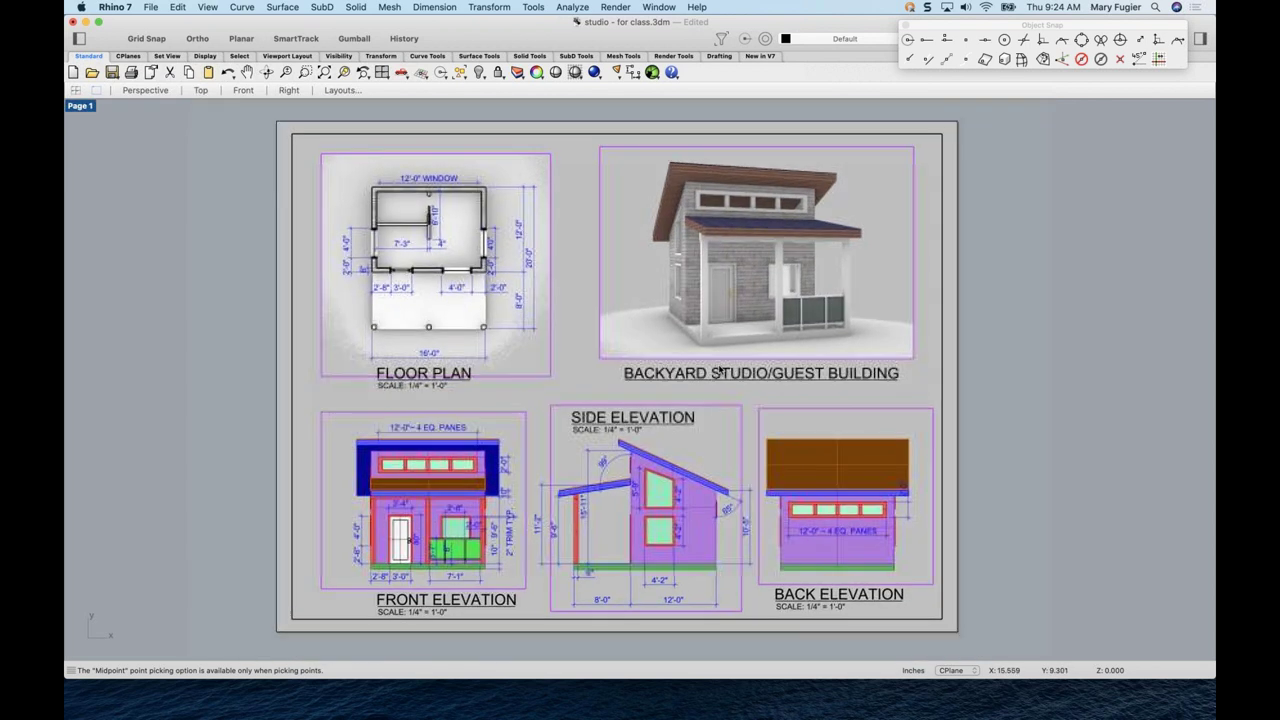
{"action": "scroll", "coordinate": [680, 385], "scroll_direction": "up", "scroll_amount": 3}
{"action": "scroll", "coordinate": [680, 385], "scroll_direction": "down", "scroll_amount": 3}
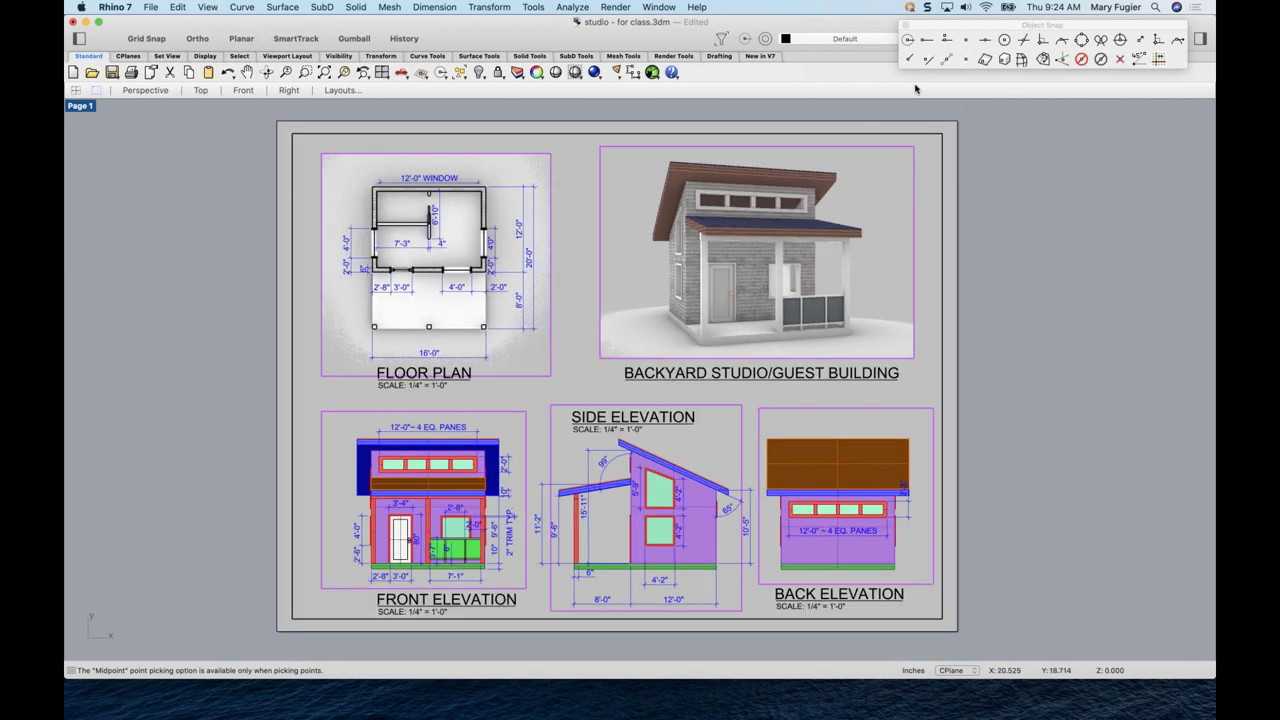
- Show the panels and tools sidebars again, toggling the tools sidebar off and on once more
{"action": "left_click", "coordinate": [1200, 39]}
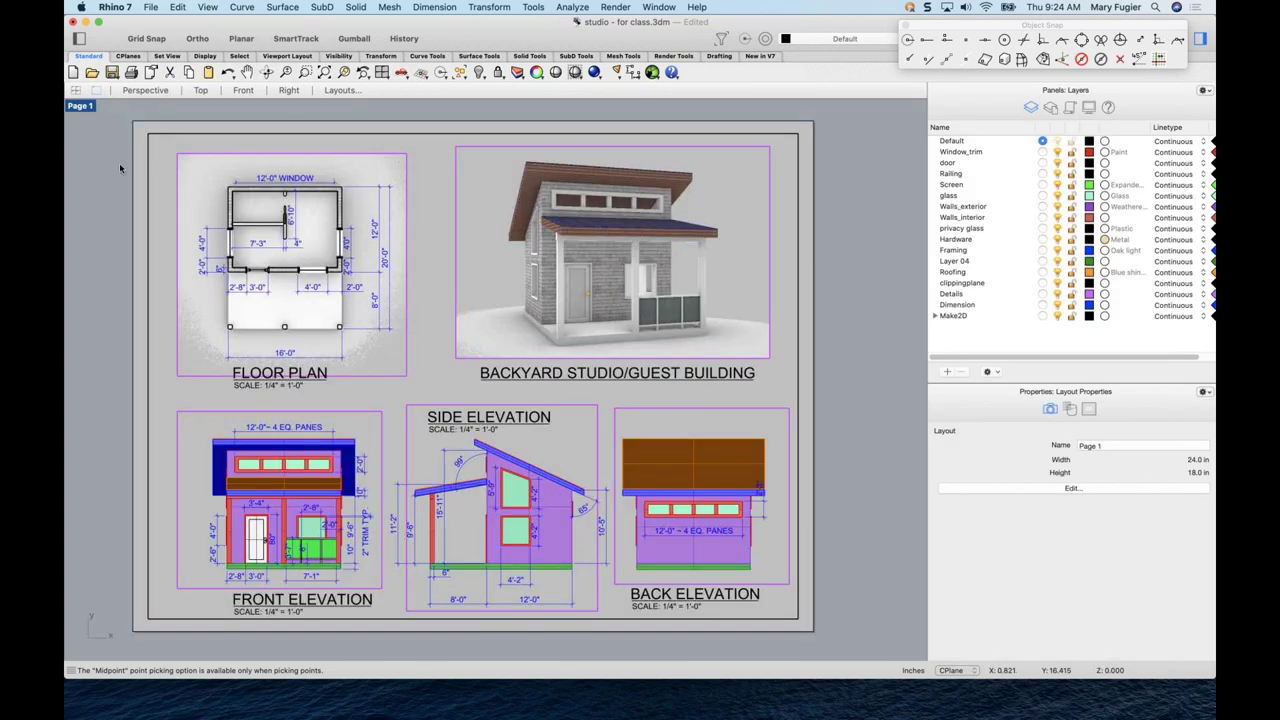
{"action": "left_click", "coordinate": [79, 39]}
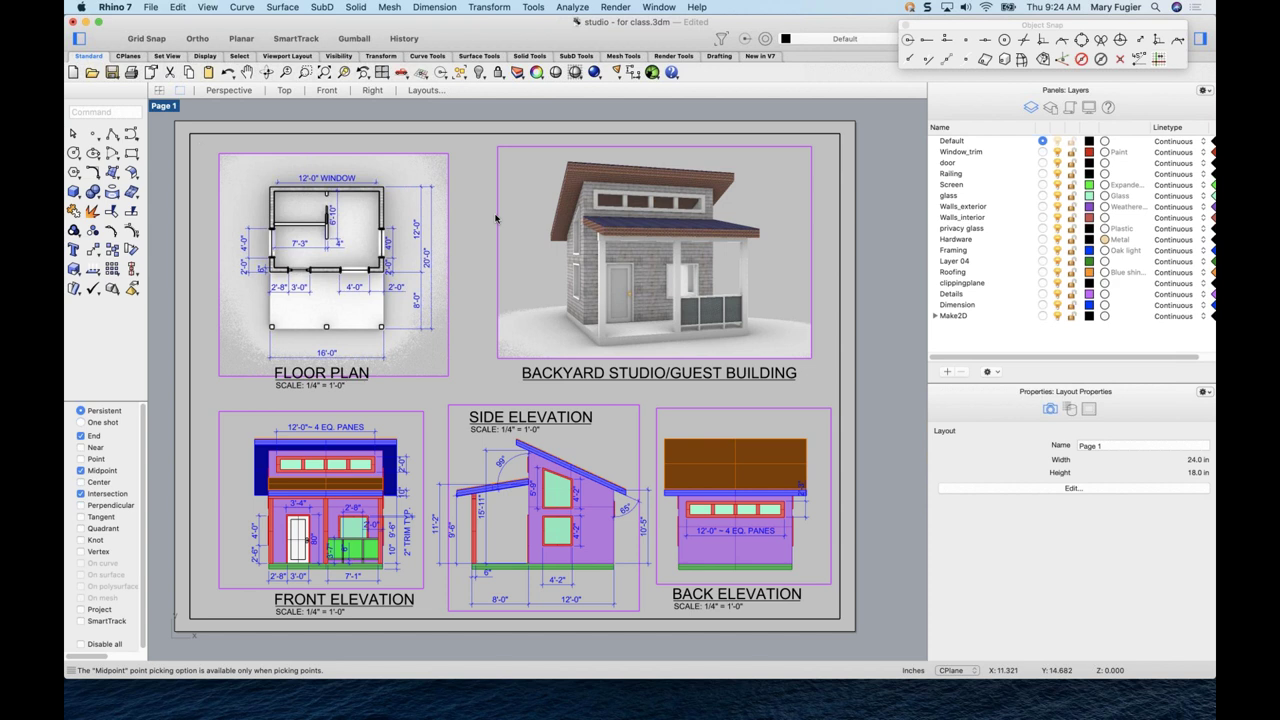
{"action": "left_click", "coordinate": [80, 39]}
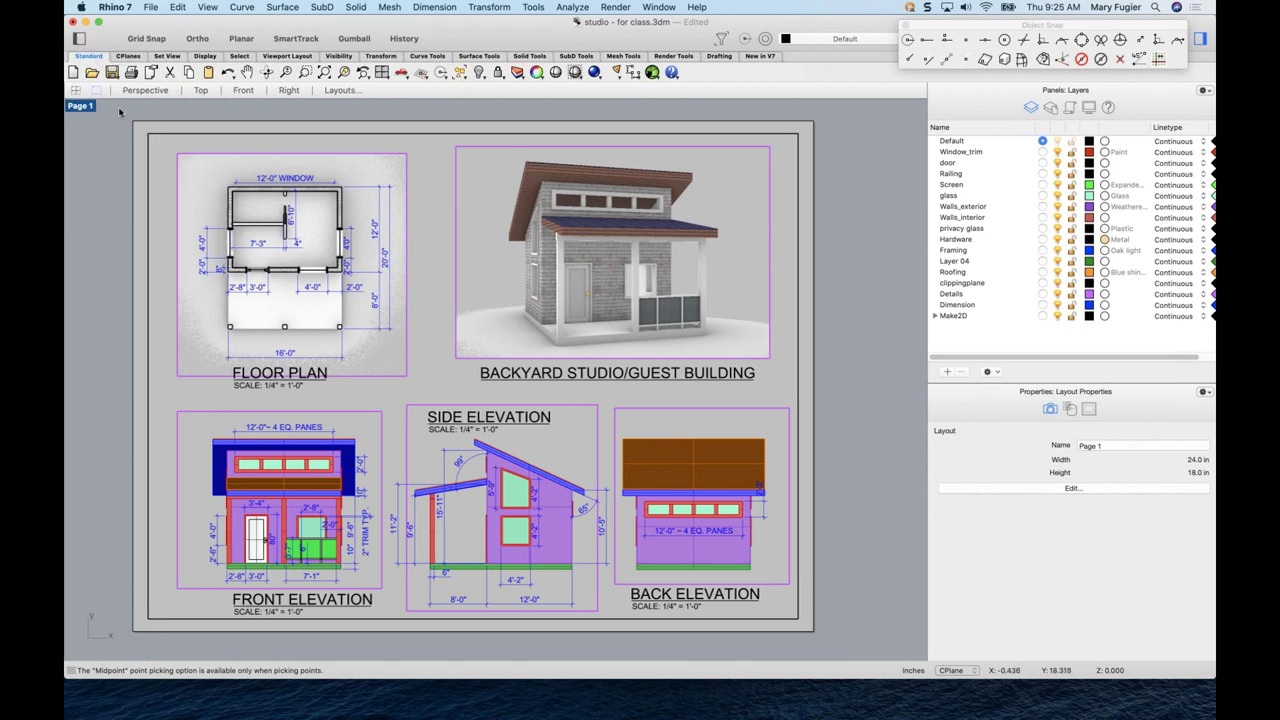
{"action": "left_click", "coordinate": [80, 39]}
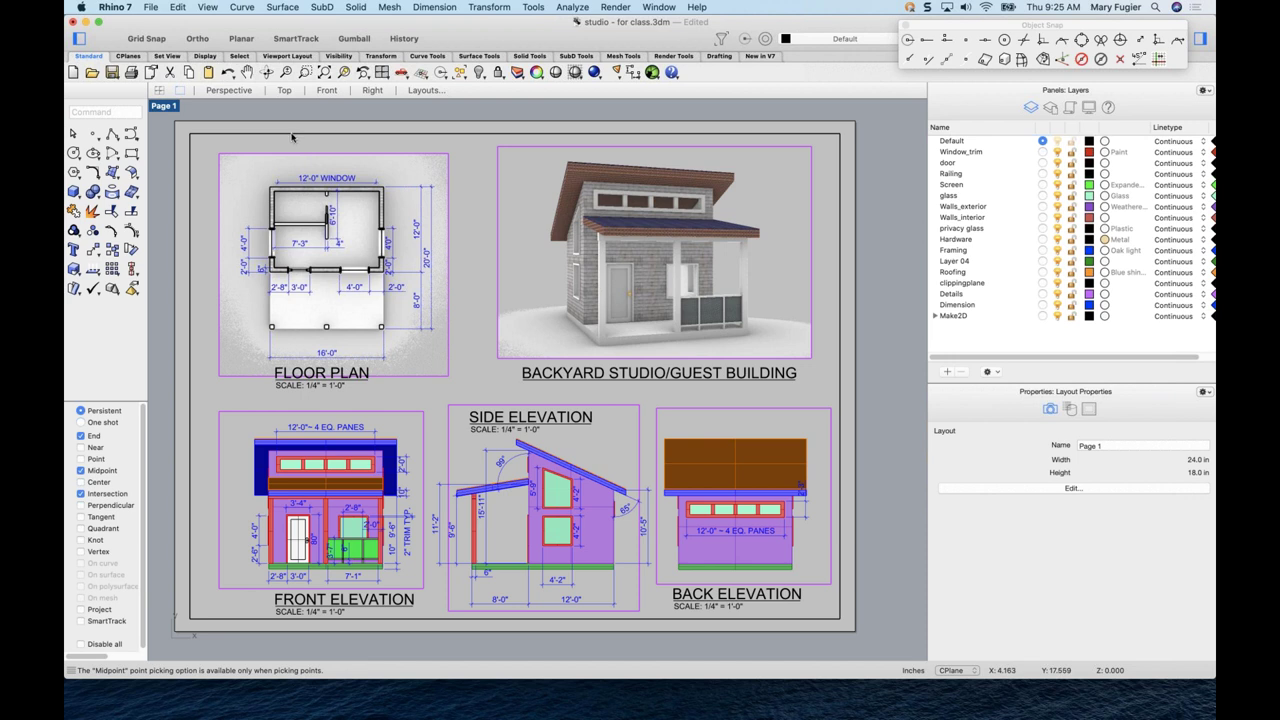
{"action": "scroll", "coordinate": [456, 244], "scroll_direction": "left", "scroll_amount": 2}
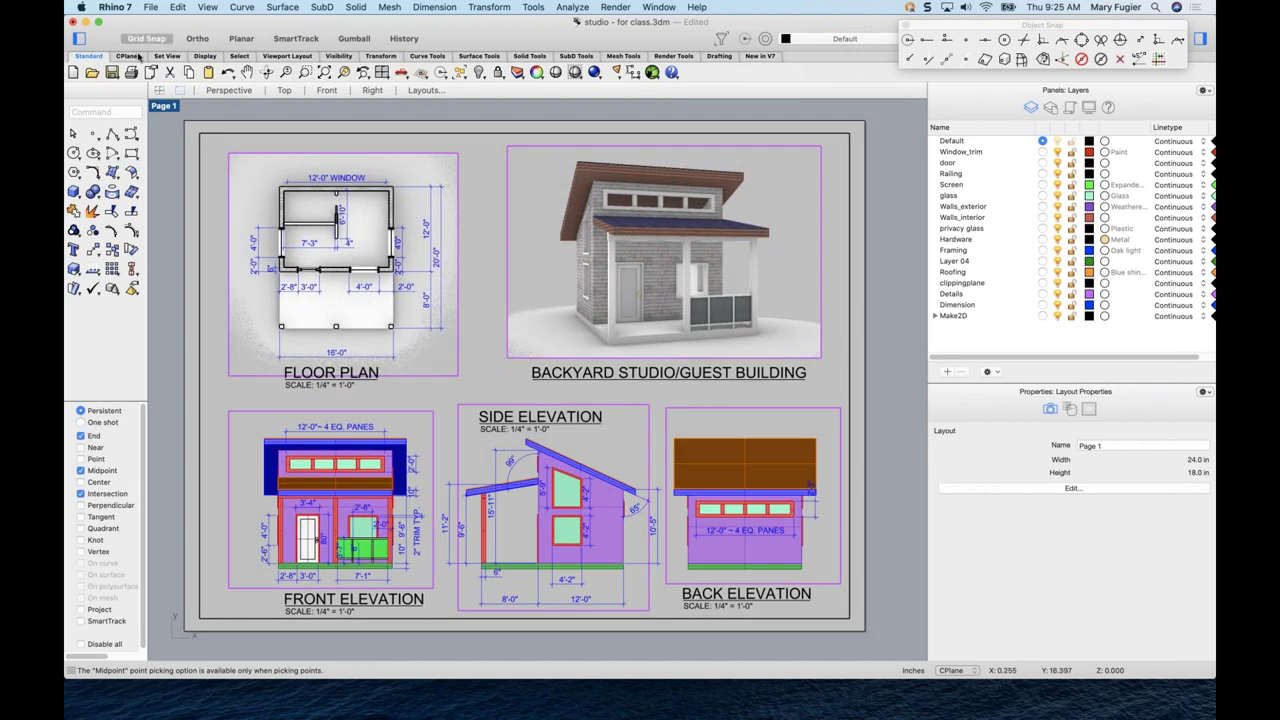
{"action": "left_click", "coordinate": [151, 9]}
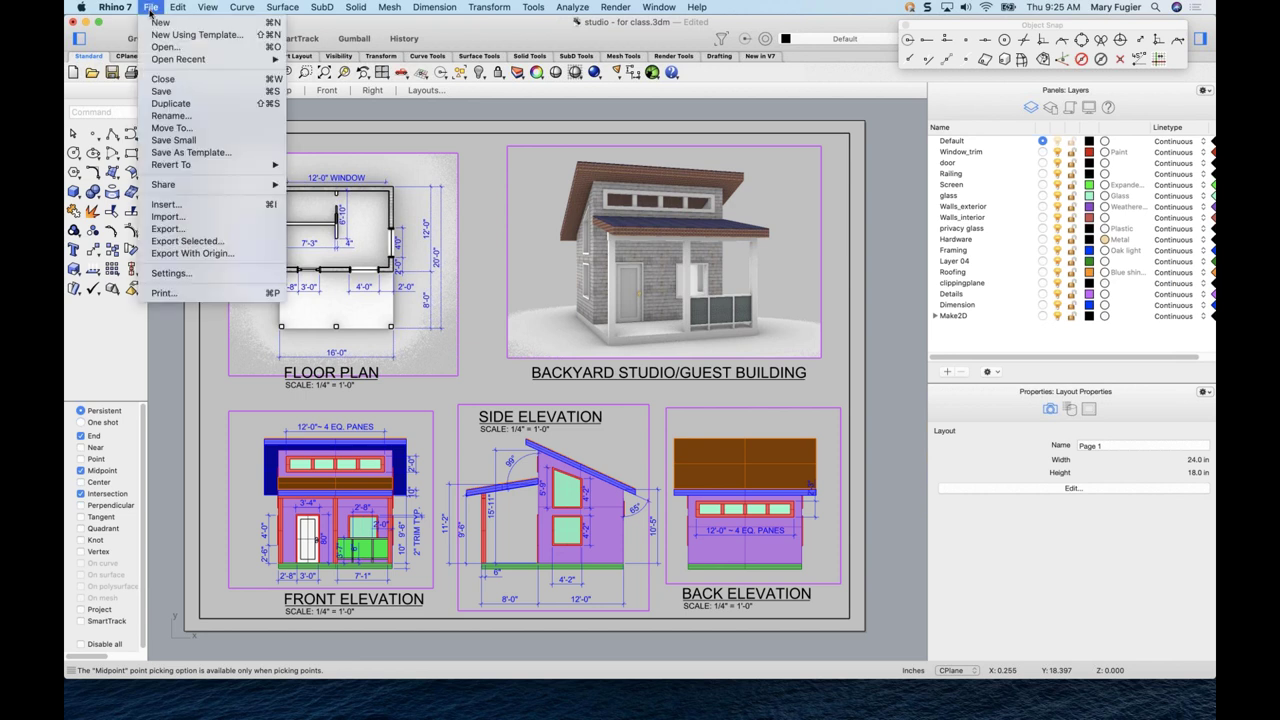
{"action": "left_click", "coordinate": [163, 79]}
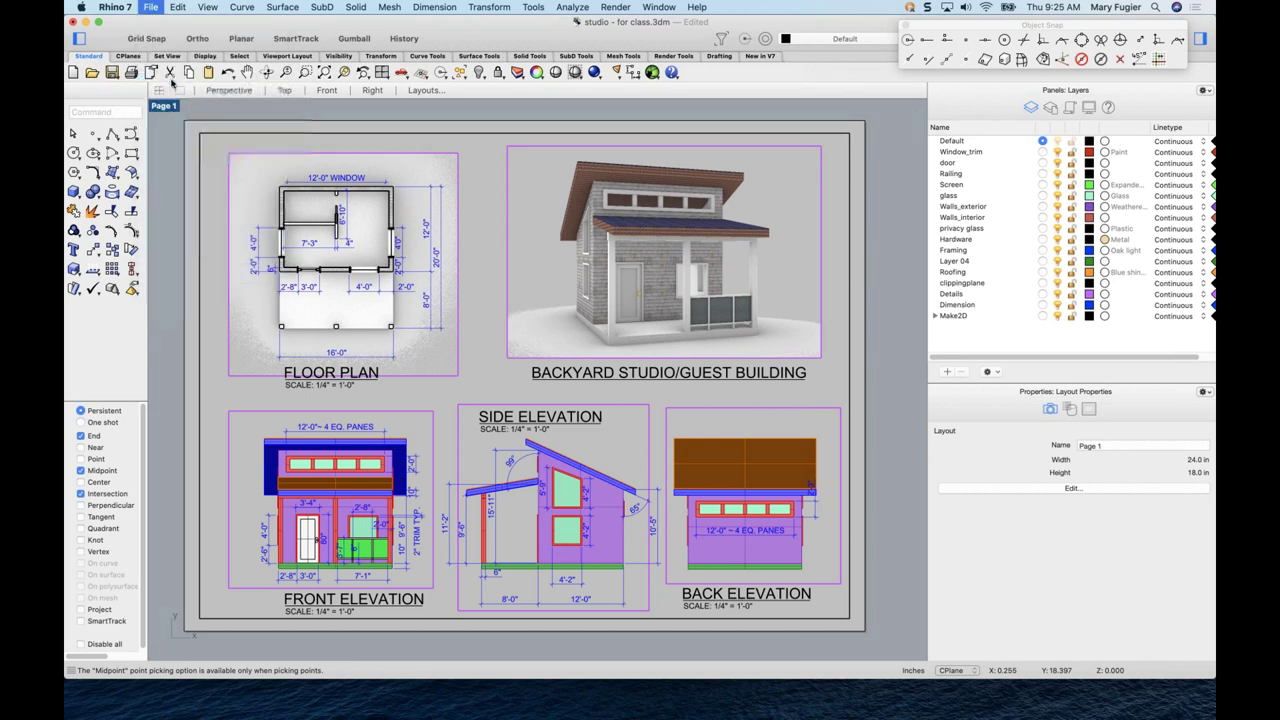
{"action": "left_click", "coordinate": [696, 122]}
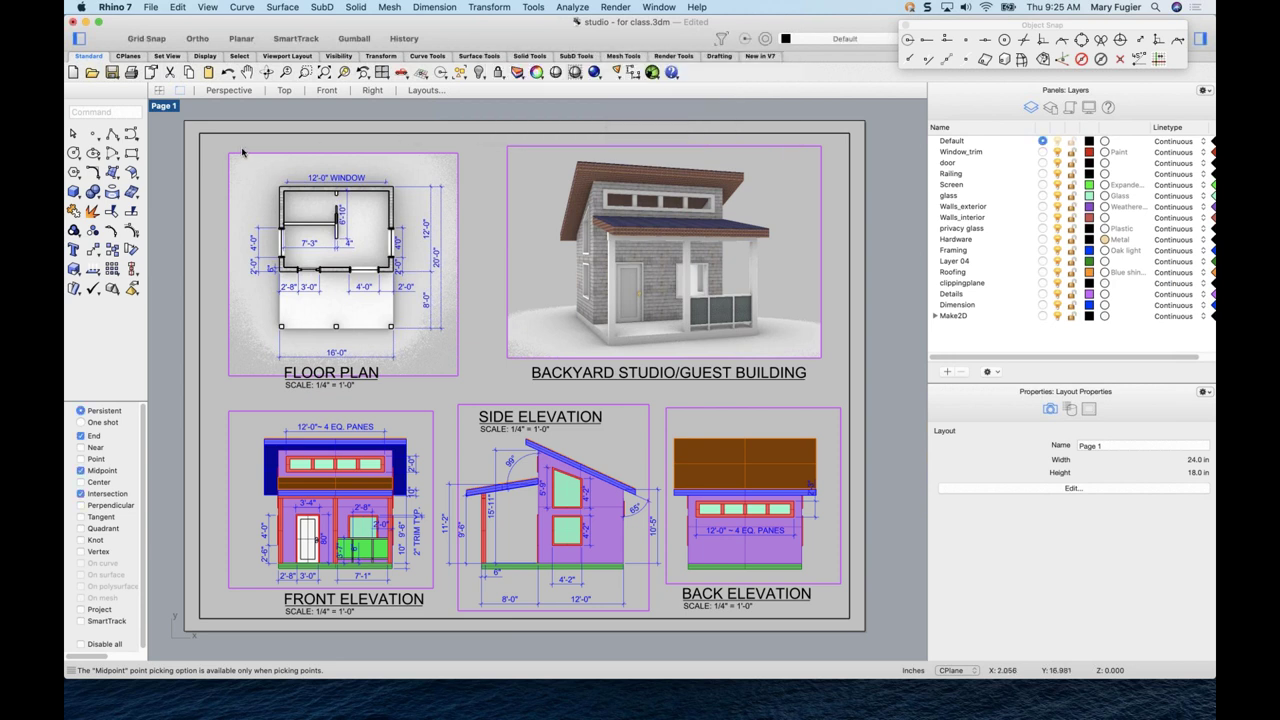
- Create a new model from the Small Objects - Millimeters template
{"action": "left_click", "coordinate": [149, 8]}
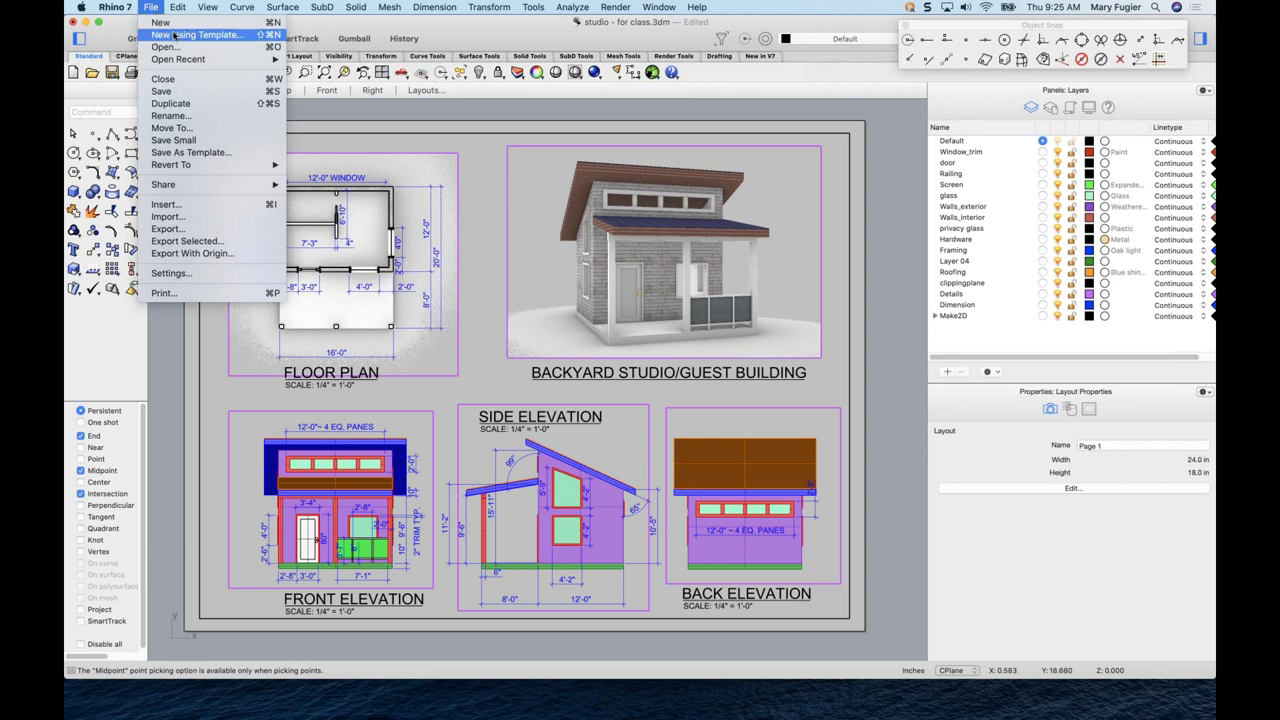
{"action": "left_click", "coordinate": [229, 37]}
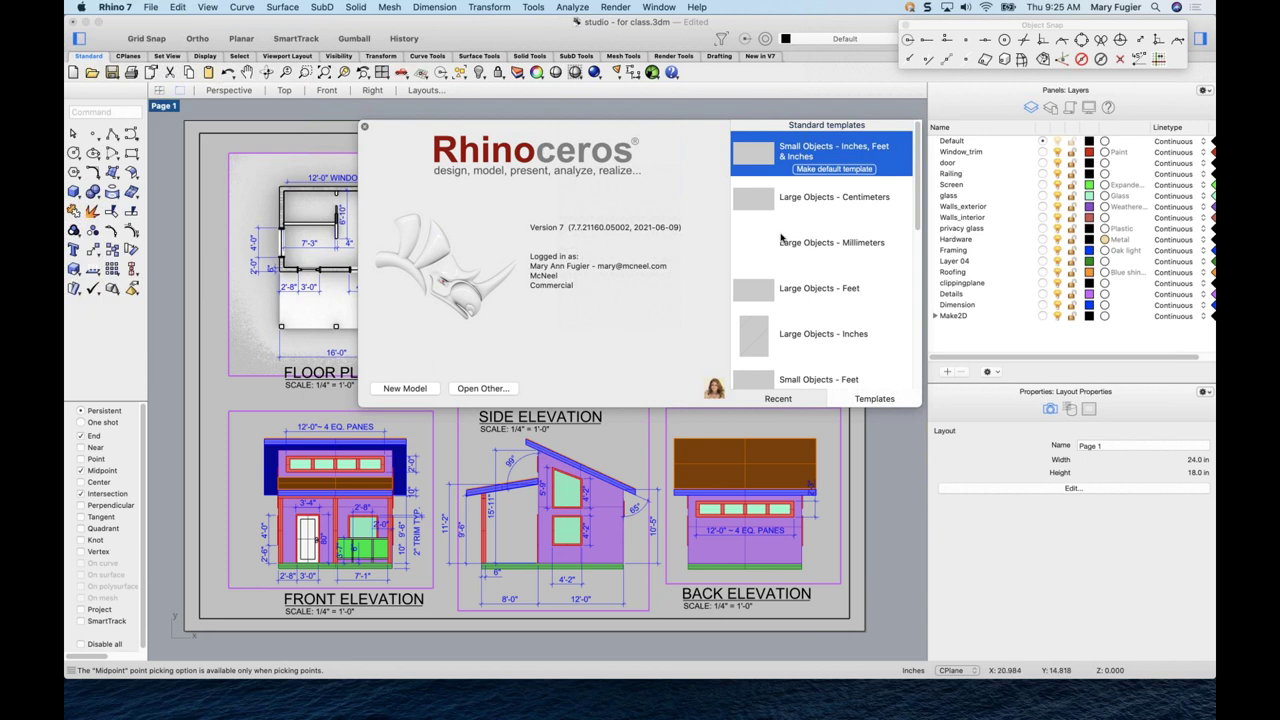
{"action": "scroll", "coordinate": [780, 277], "scroll_direction": "down", "scroll_amount": 5}
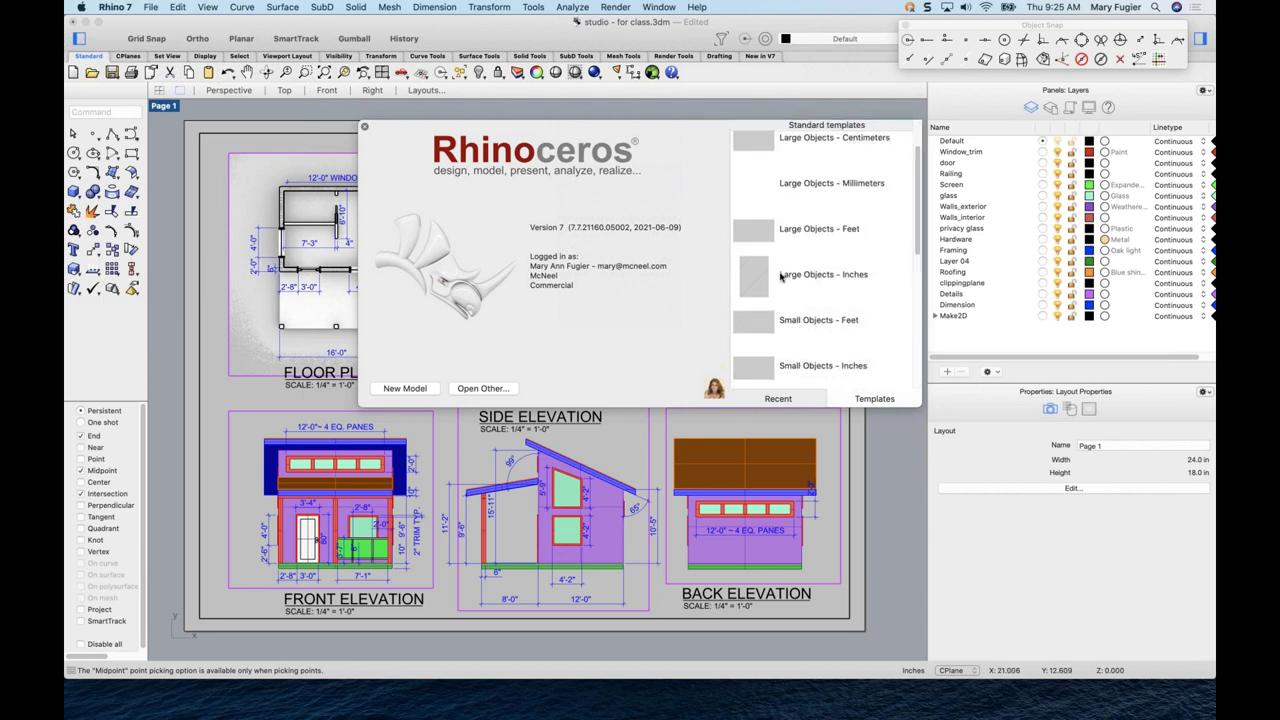
{"action": "scroll", "coordinate": [780, 277], "scroll_direction": "up", "scroll_amount": 5}
{"action": "scroll", "coordinate": [780, 277], "scroll_direction": "down", "scroll_amount": 3}
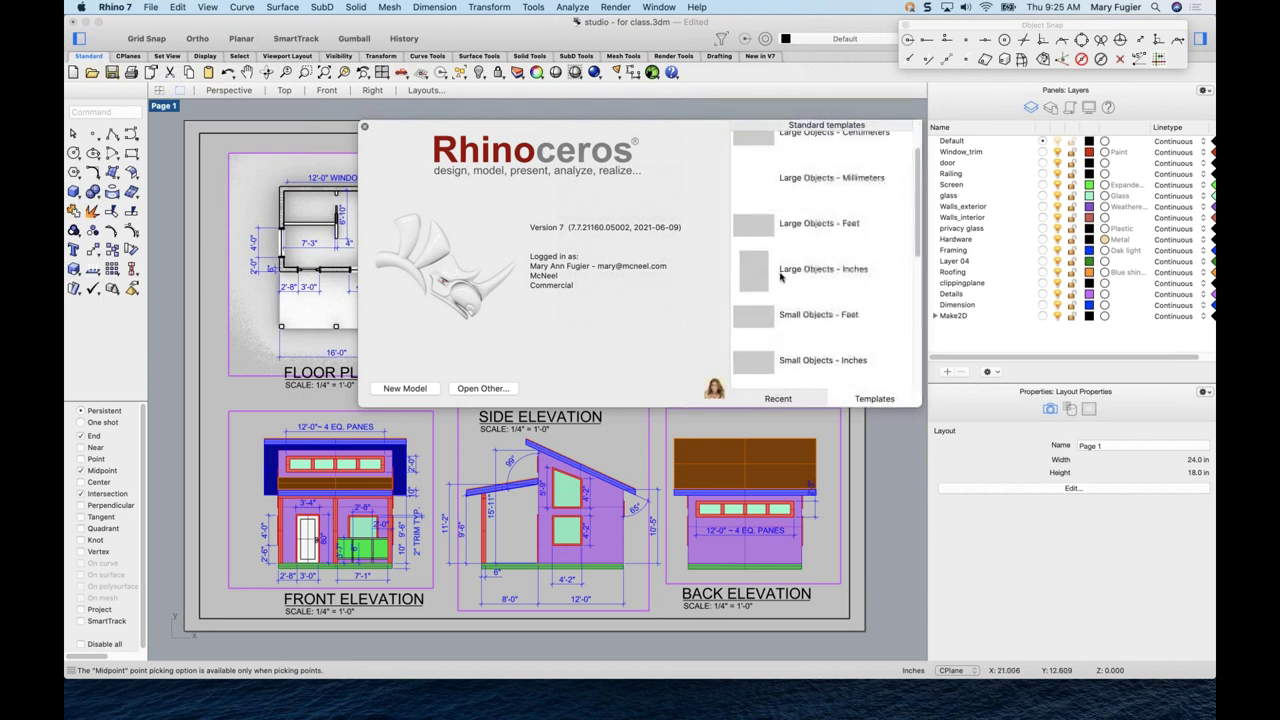
{"action": "scroll", "coordinate": [781, 277], "scroll_direction": "down", "scroll_amount": 7}
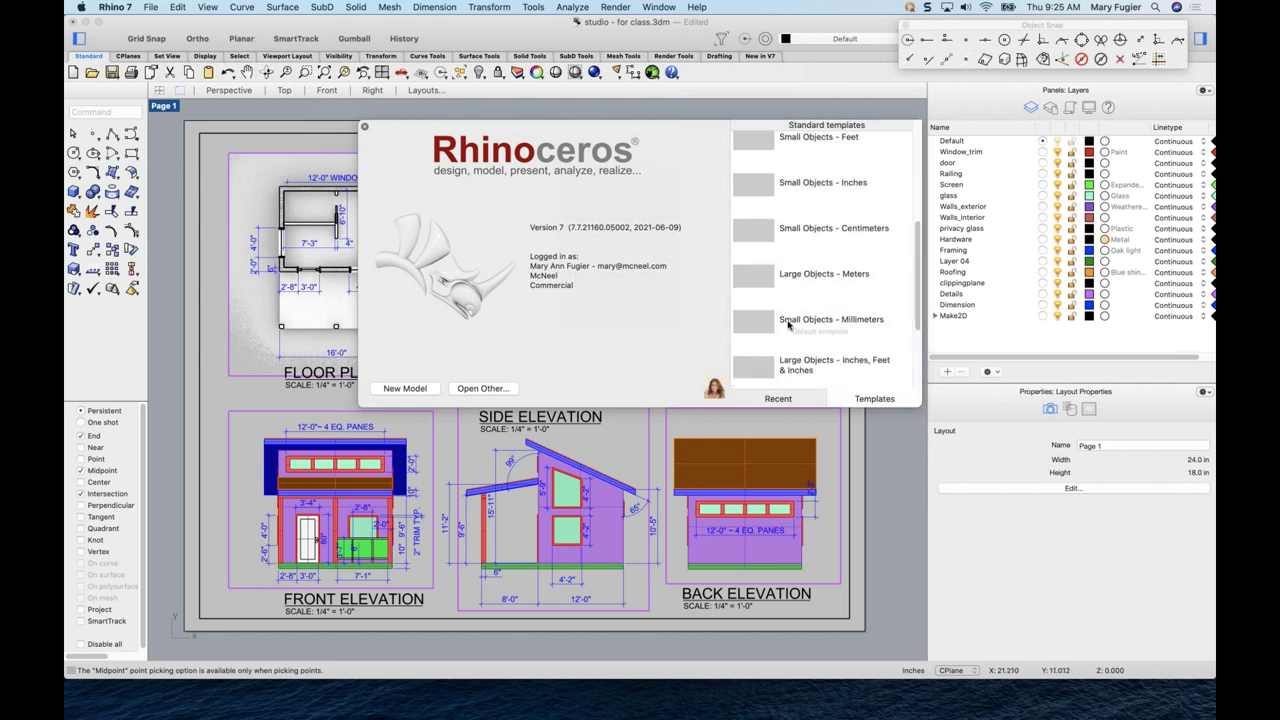
{"action": "left_click", "coordinate": [788, 323]}
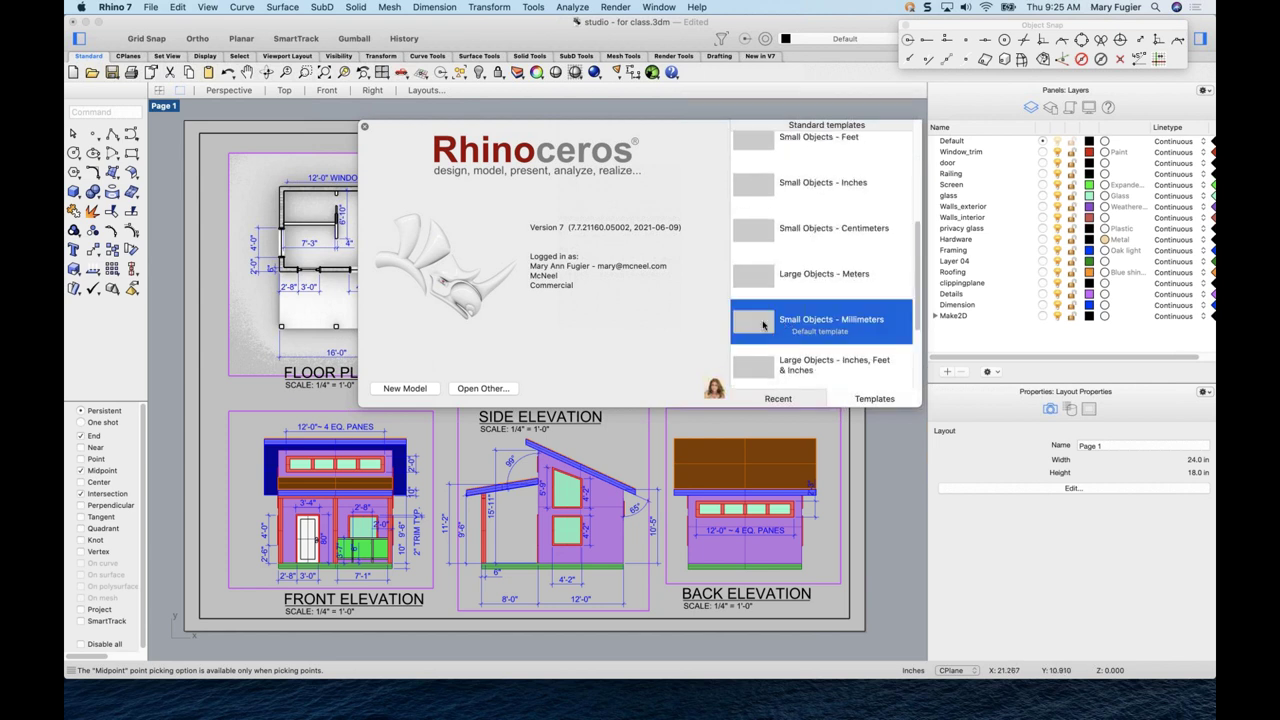
{"action": "double_click", "coordinate": [763, 325]}
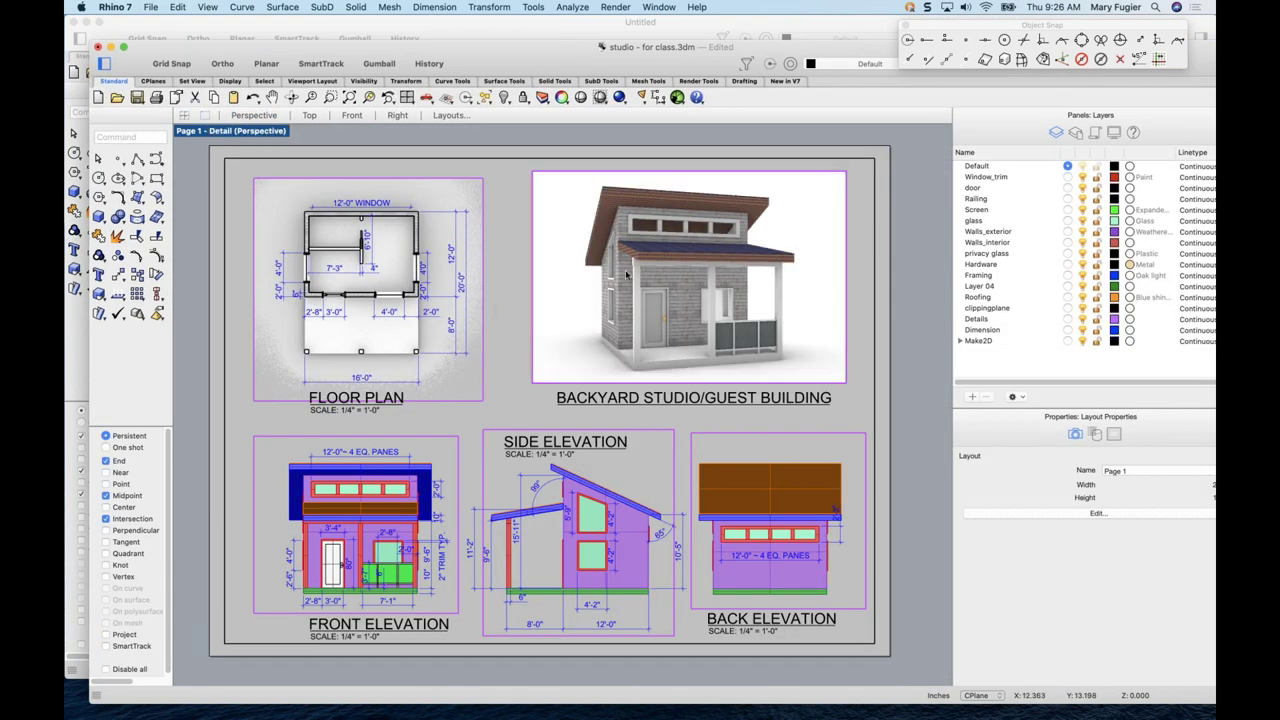
- Copy the exterior walls polysurface from the studio file's perspective detail and paste it into the untitled model
{"action": "left_click", "coordinate": [678, 278]}
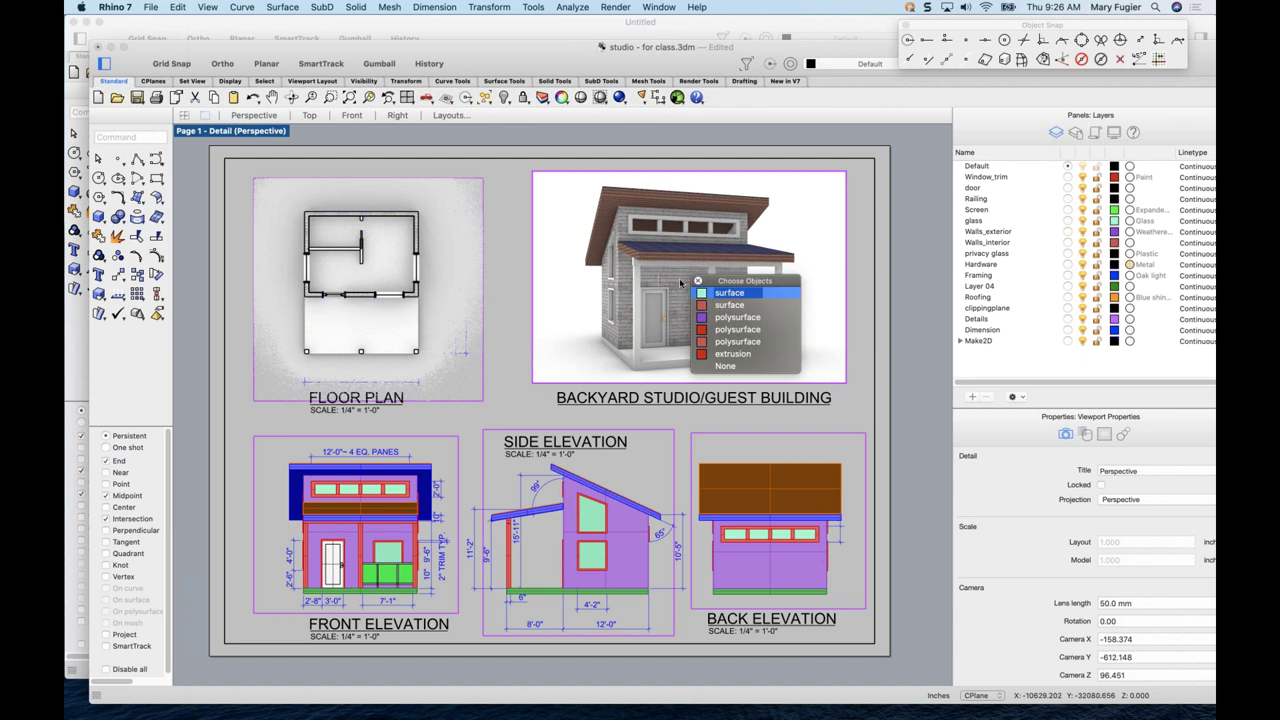
{"action": "left_click", "coordinate": [706, 316]}
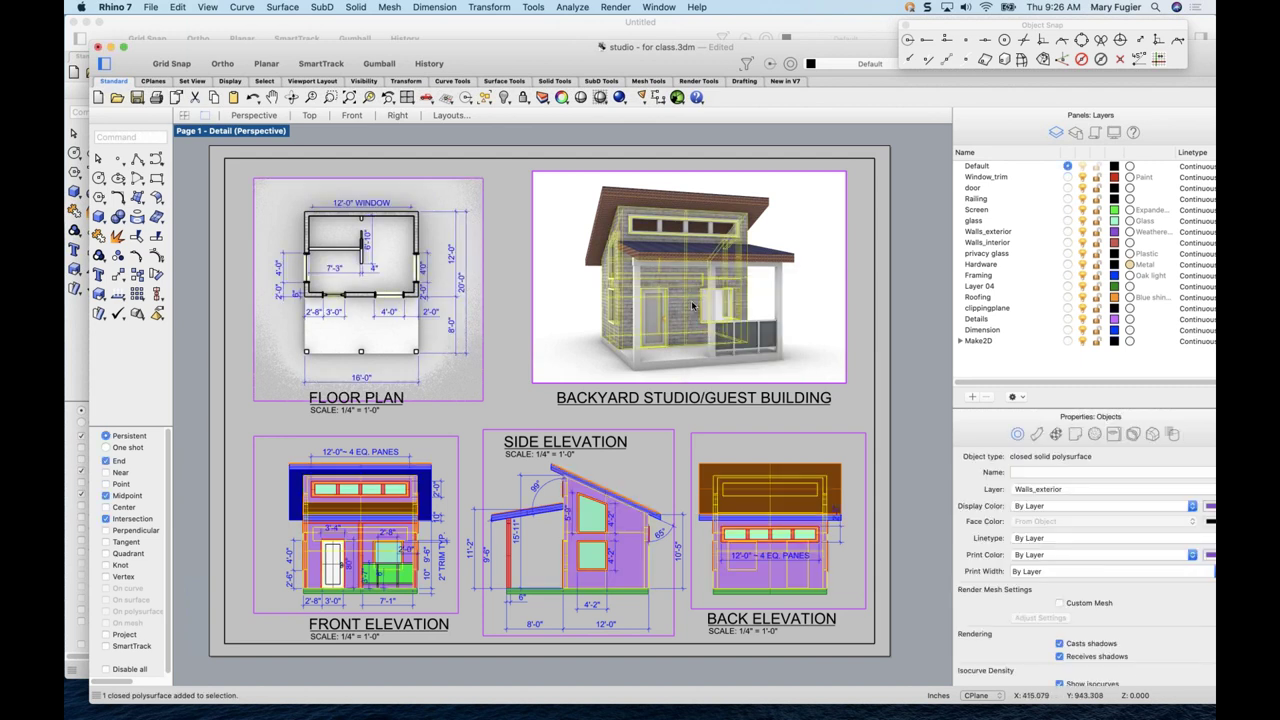
{"action": "key", "text": "super+c"}
{"action": "left_click", "coordinate": [193, 40]}
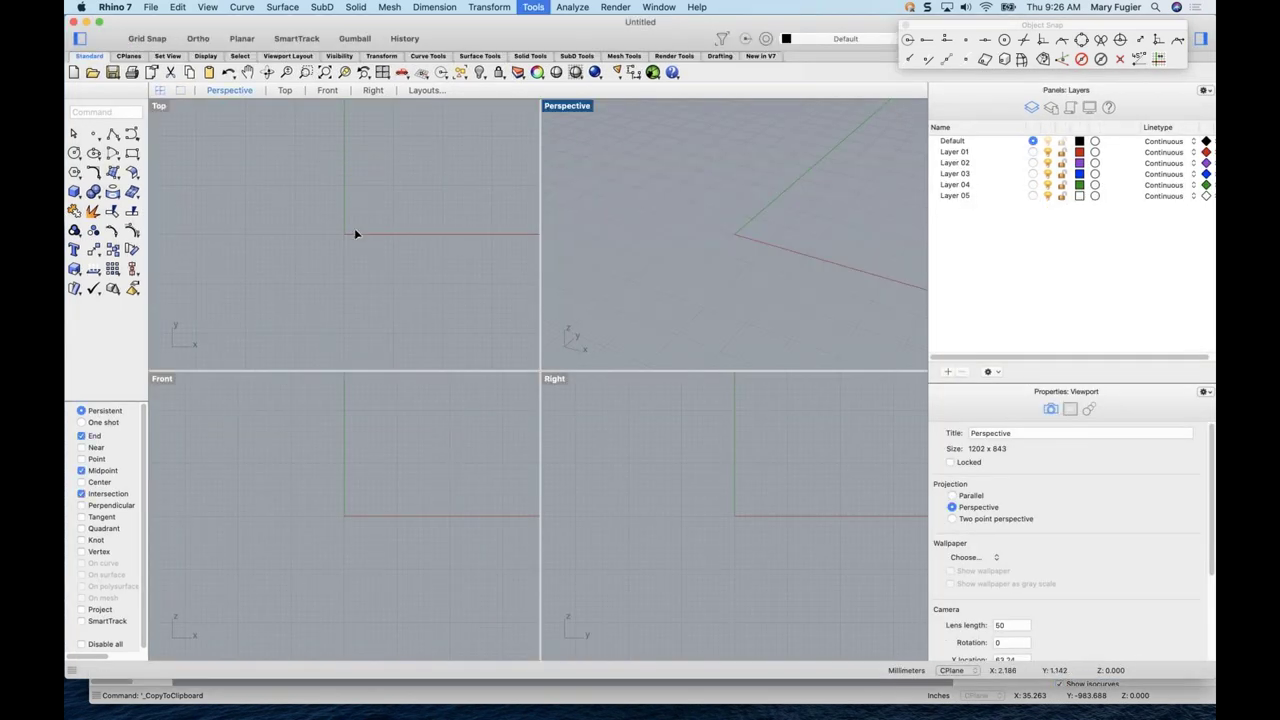
{"action": "key", "text": "super+v"}
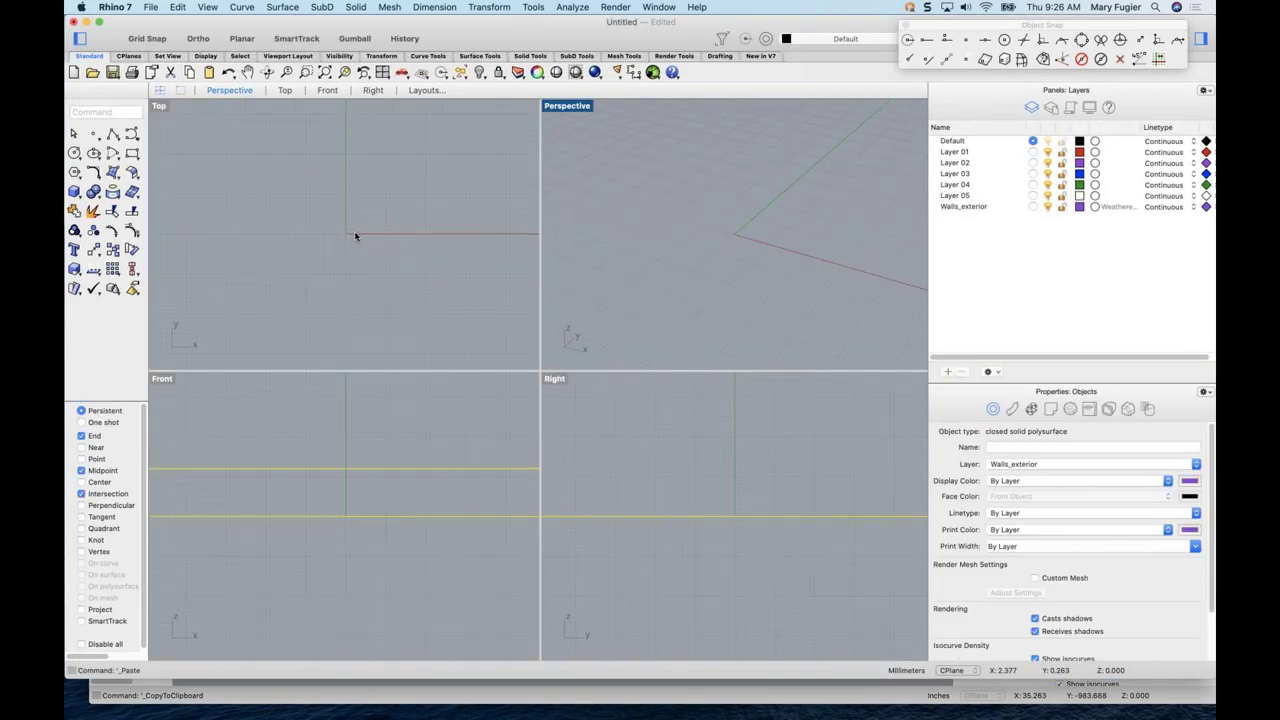
{"action": "left_click", "coordinate": [355, 235]}
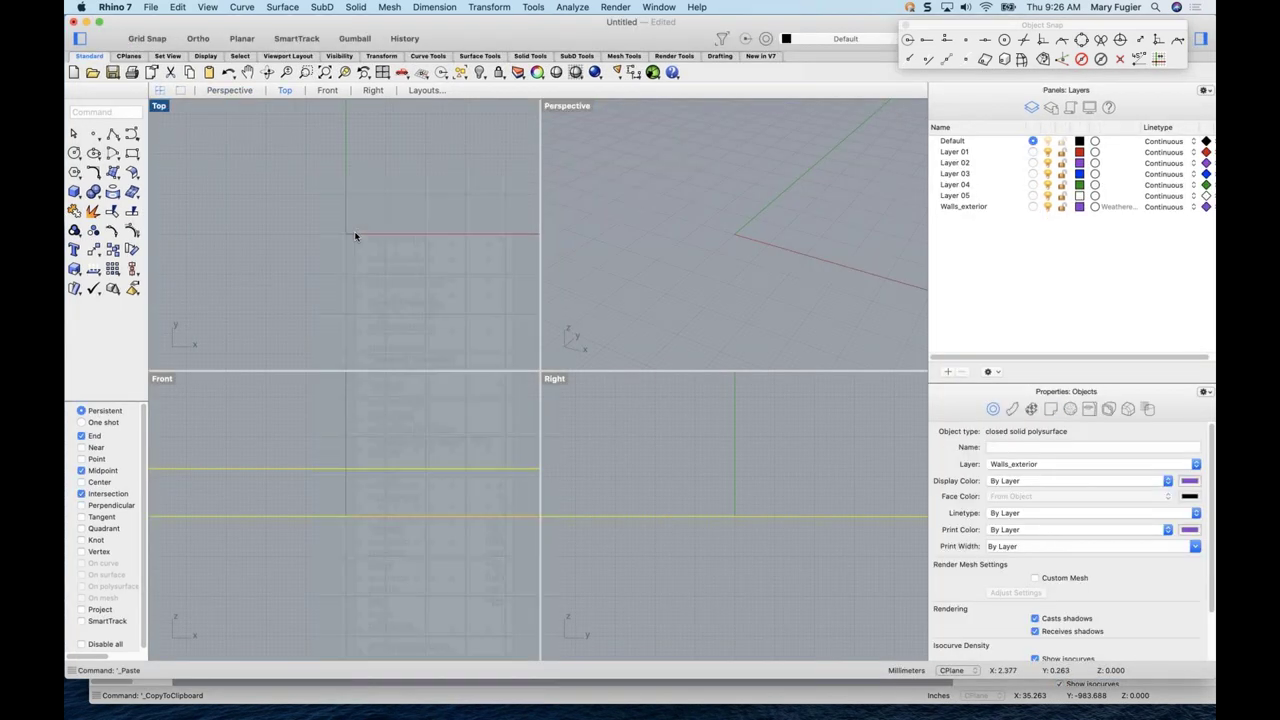
- Zoom all viewports to the extents of the pasted exterior walls, orbit them in Perspective, and delete them
{"action": "left_click", "coordinate": [325, 72]}
{"action": "right_click_drag", "start_coordinate": [737, 277], "coordinate": [714, 291]}
{"action": "key", "text": "Escape"}
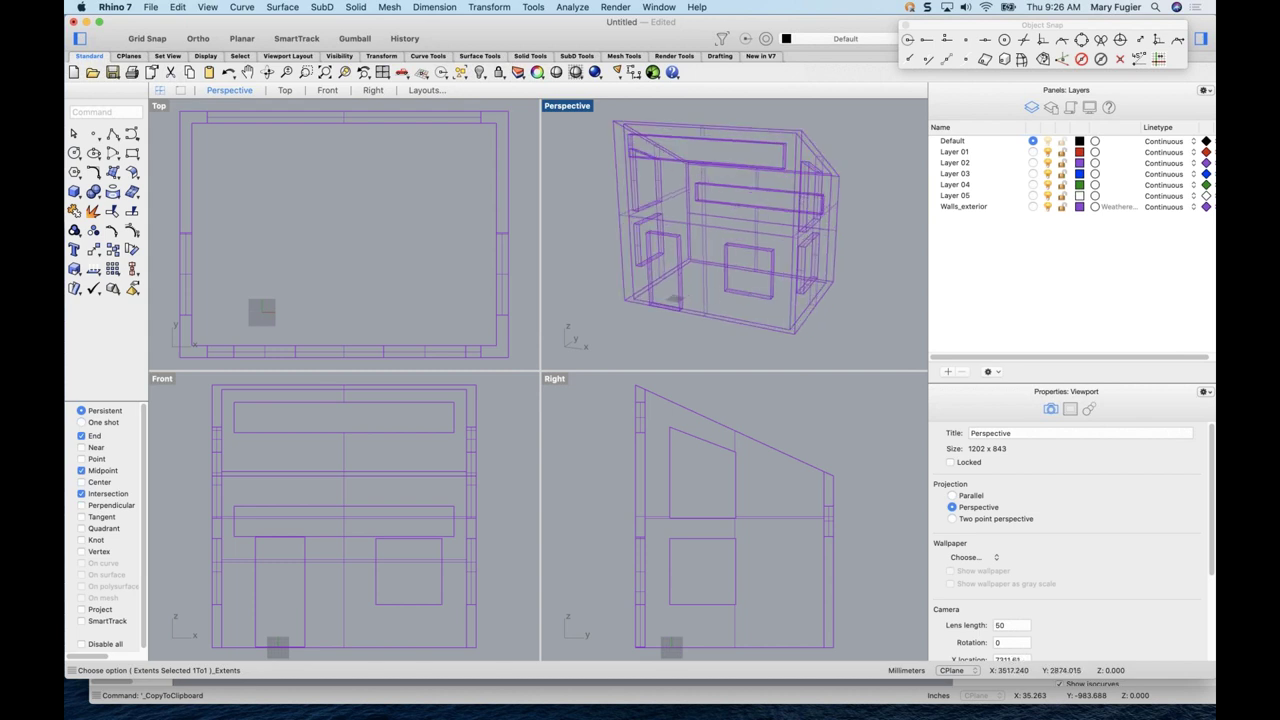
{"action": "left_click", "coordinate": [500, 283]}
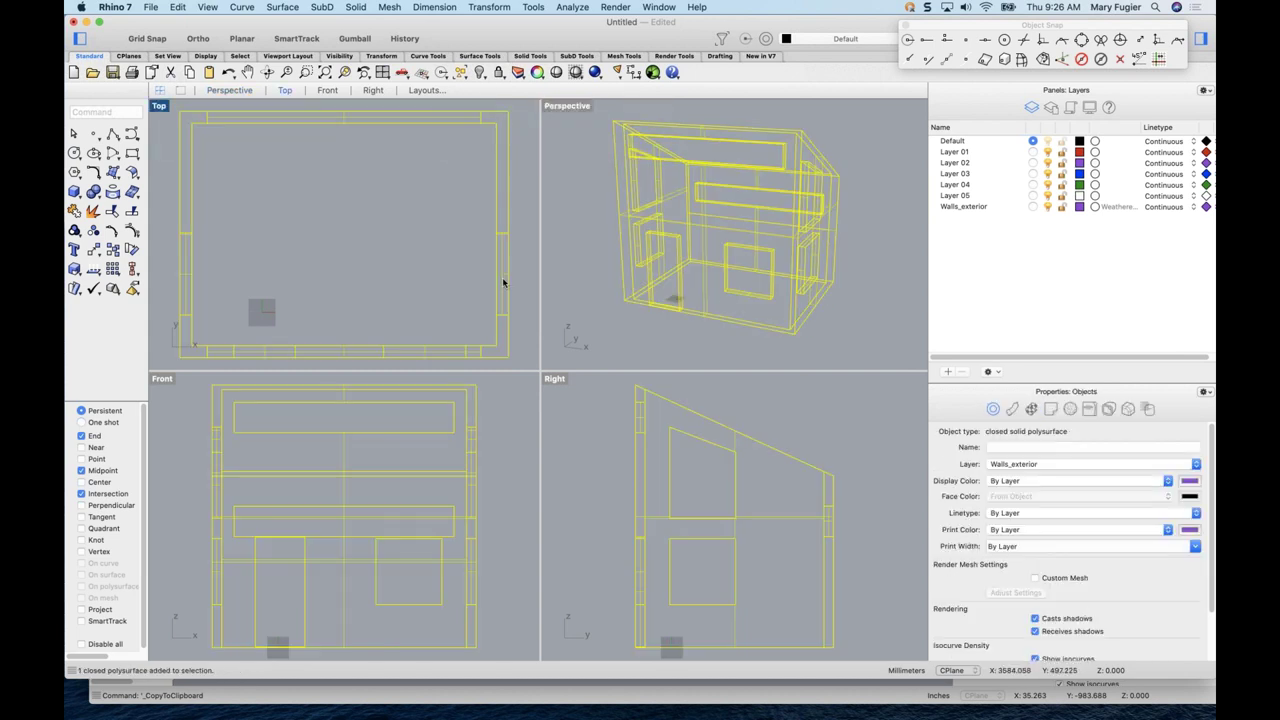
{"action": "key", "text": "Delete"}
- Switch to the studio - for class.3dm file and close it, reverting its unsaved changes
{"action": "key", "text": "super+grave"}
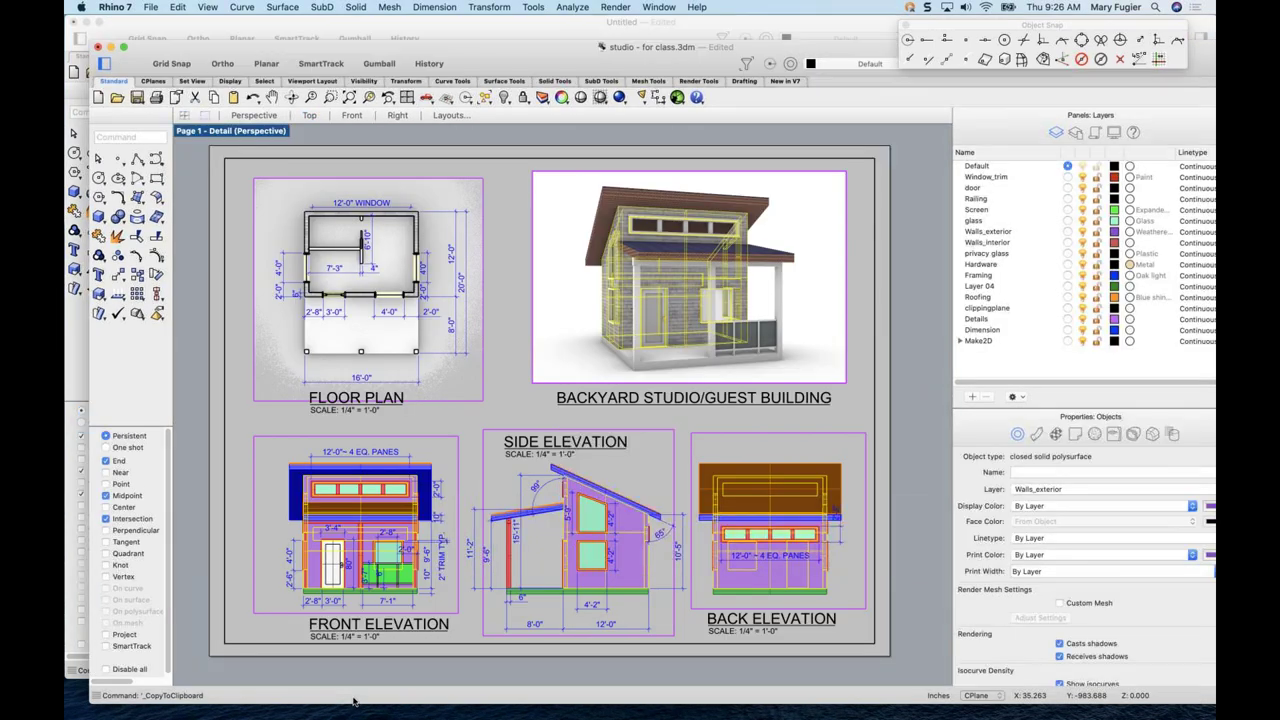
{"action": "left_click", "coordinate": [97, 47]}
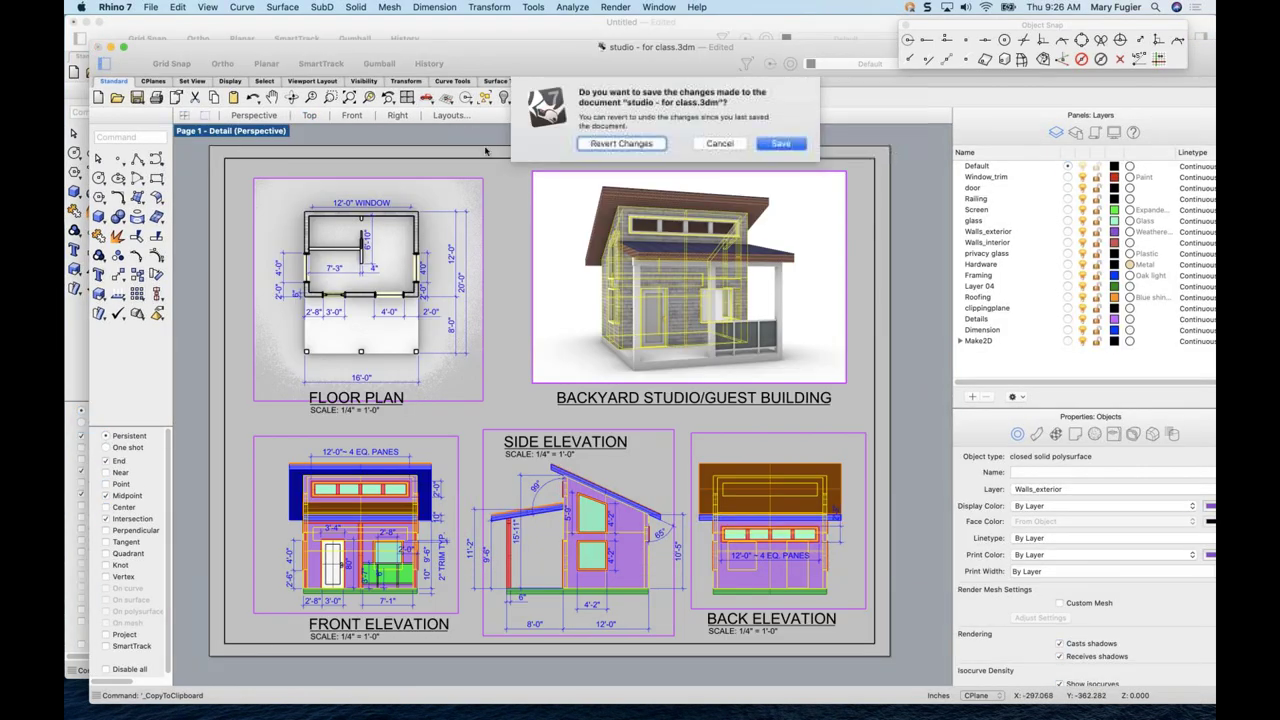
{"action": "left_click", "coordinate": [637, 149]}
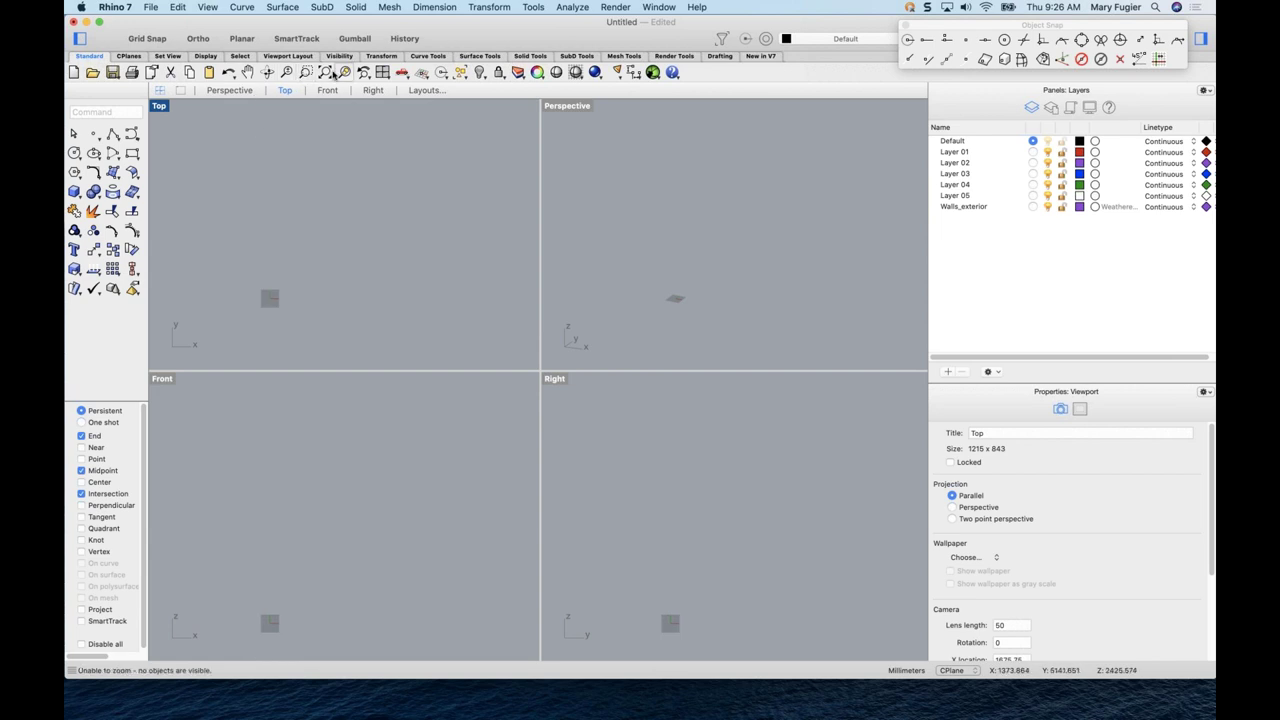
- Try to zoom the viewports of the empty untitled model back to the construction grid
{"action": "right_click", "coordinate": [305, 73]}
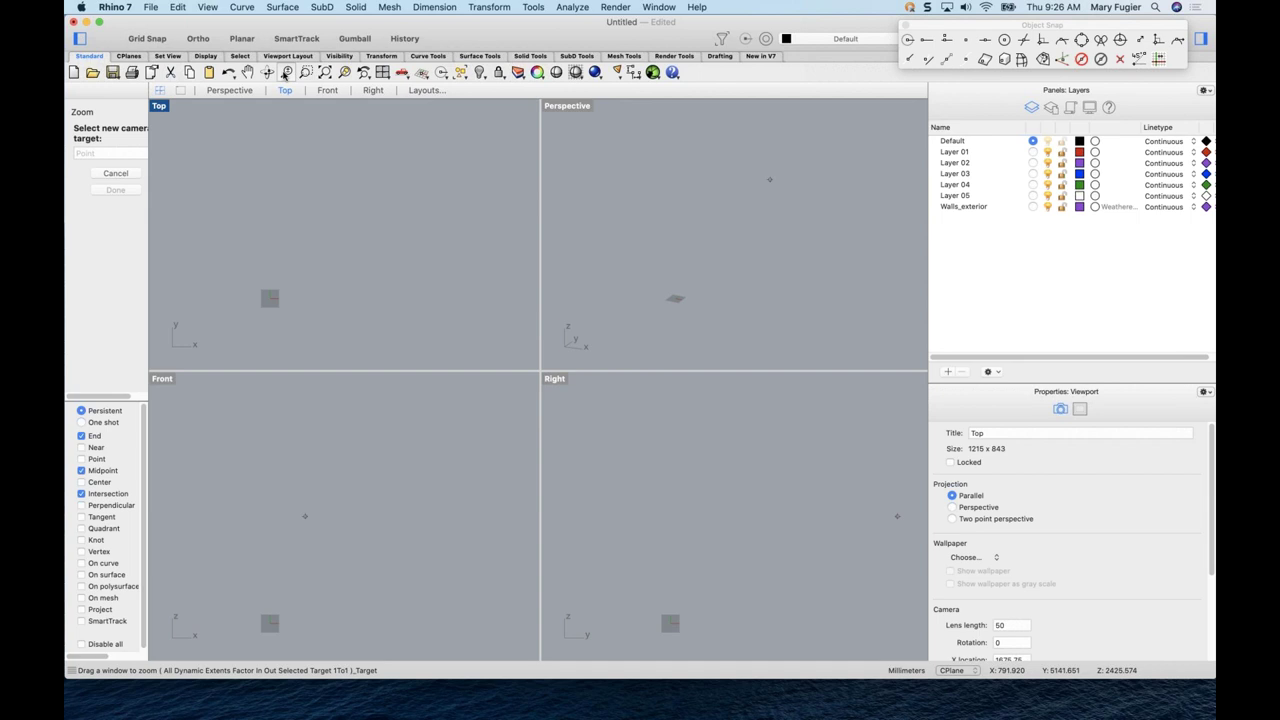
{"action": "key", "text": "Escape"}
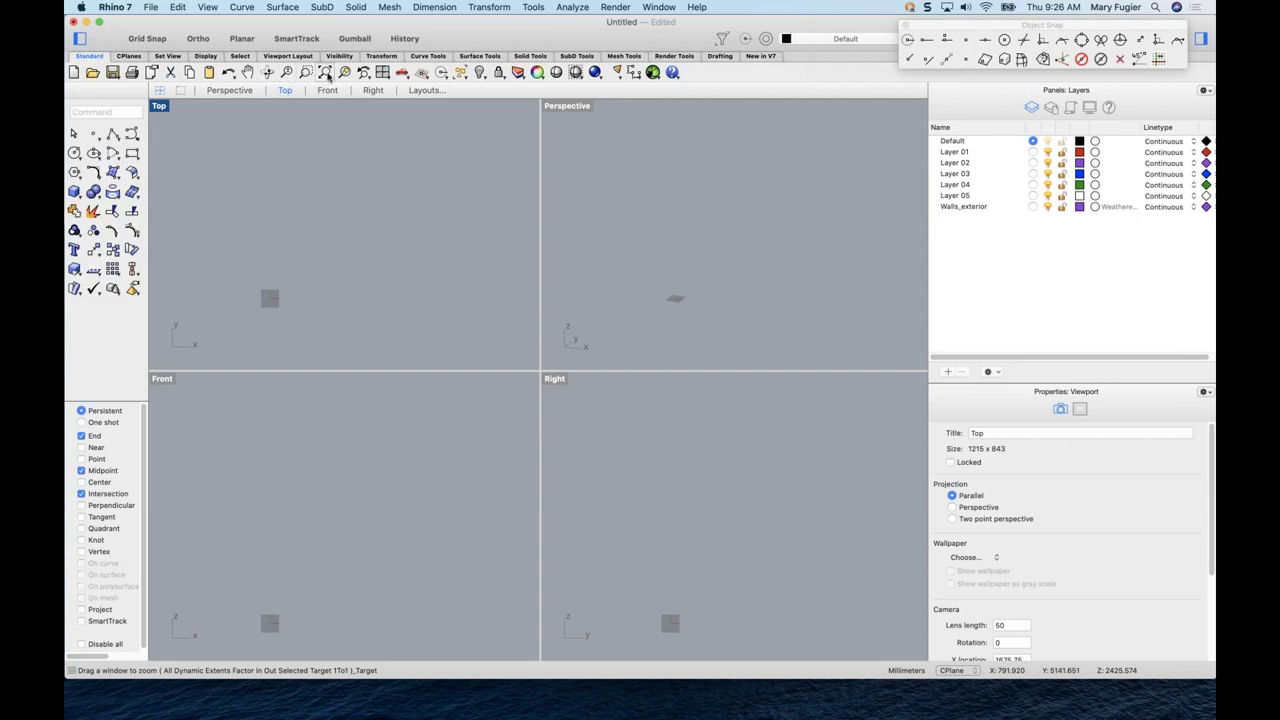
{"action": "scroll", "coordinate": [287, 338], "scroll_direction": "up", "scroll_amount": 3}
{"action": "scroll", "coordinate": [310, 225], "scroll_direction": "down", "scroll_amount": 3}
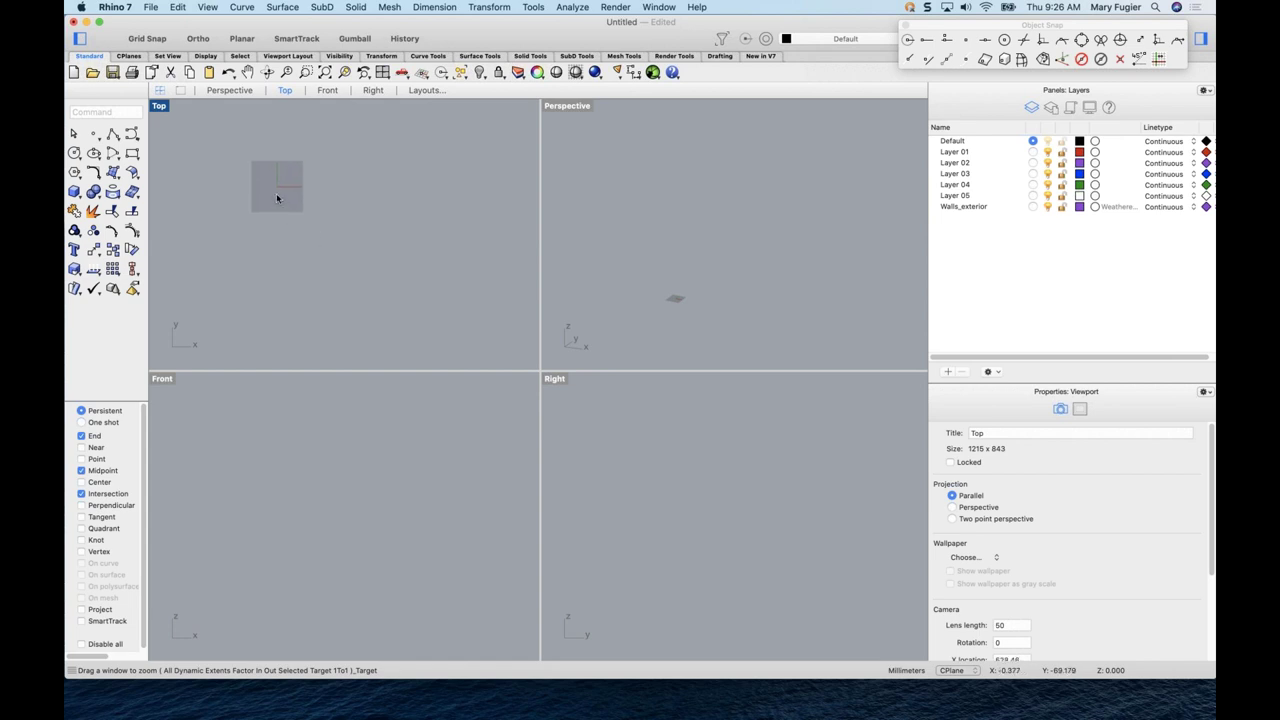
{"action": "scroll", "coordinate": [276, 193], "scroll_direction": "up", "scroll_amount": 5}
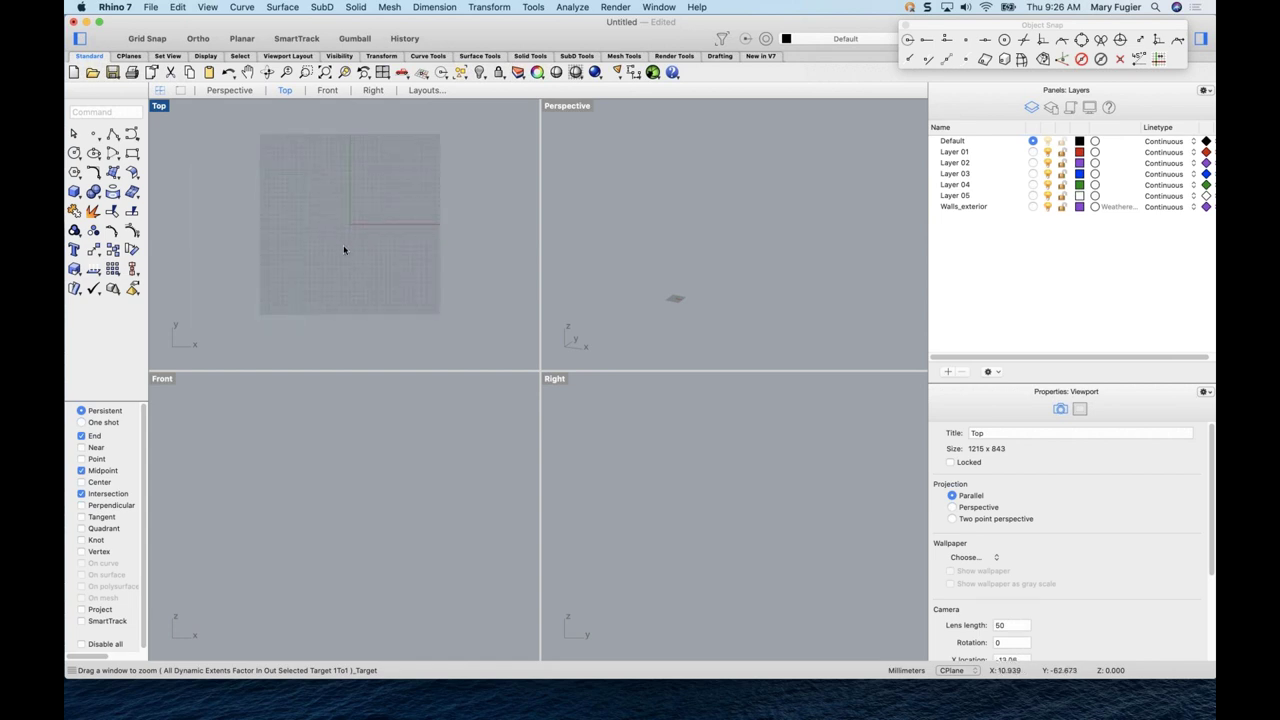
{"action": "scroll", "coordinate": [343, 249], "scroll_direction": "up", "scroll_amount": 3}
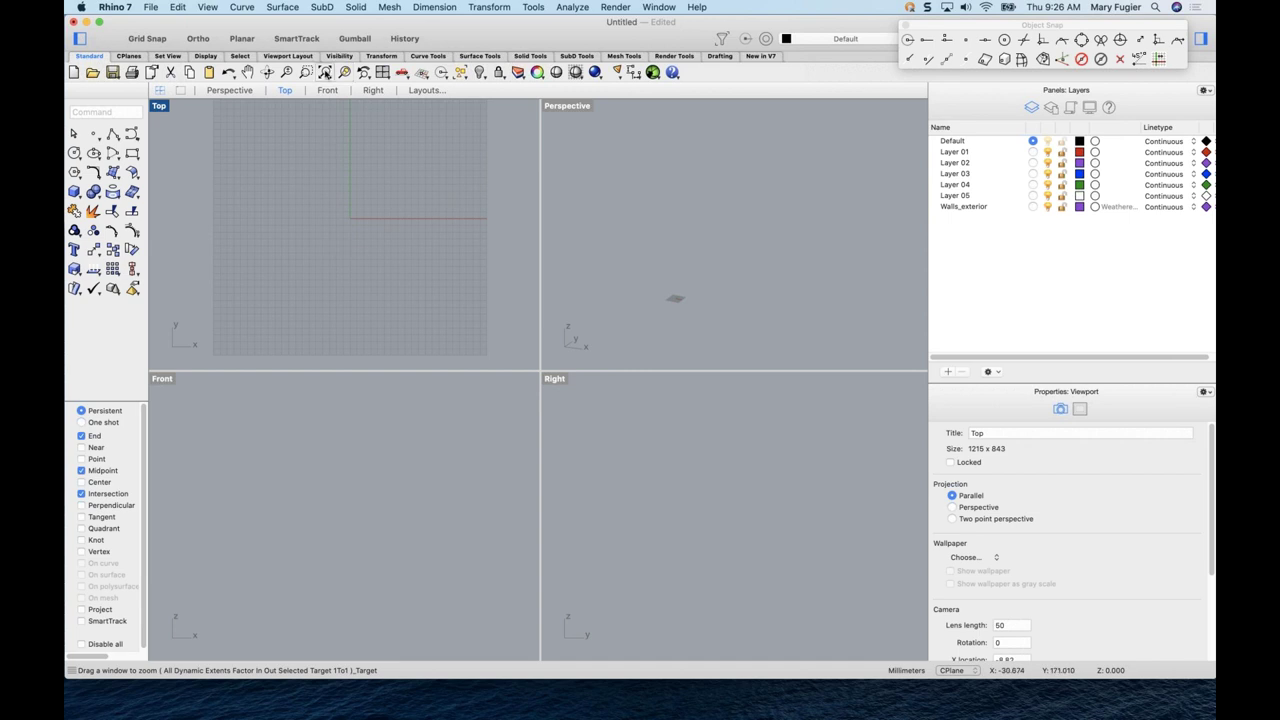
{"action": "left_click", "coordinate": [325, 73]}
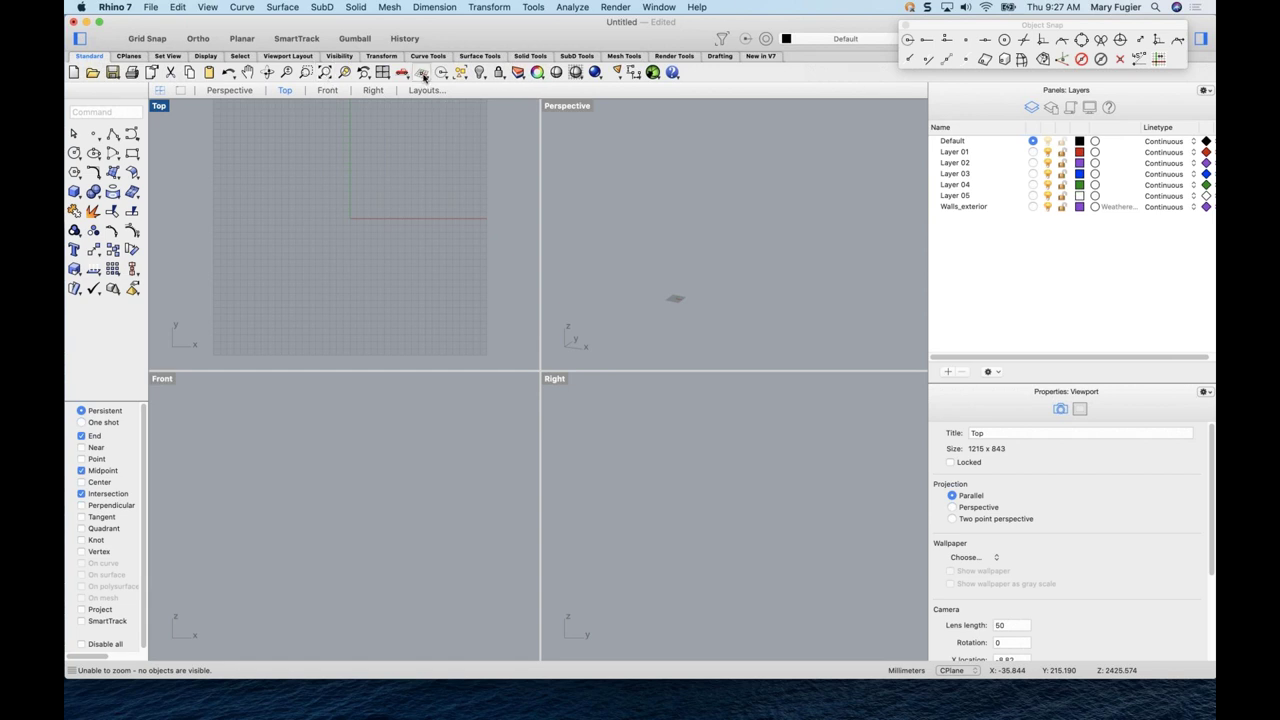
- Reset the workspace to the 4 viewports layout and highlight the Walls_exterior layer
{"action": "left_click", "coordinate": [383, 74]}
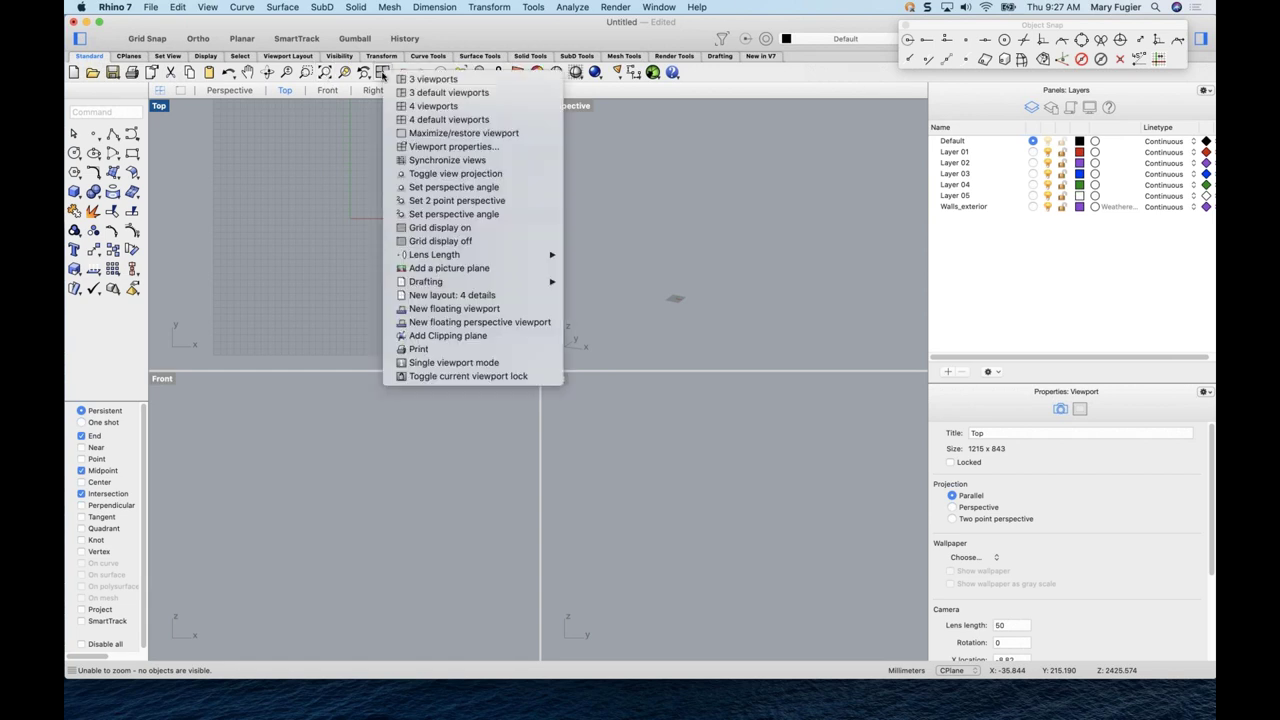
{"action": "left_click", "coordinate": [422, 108]}
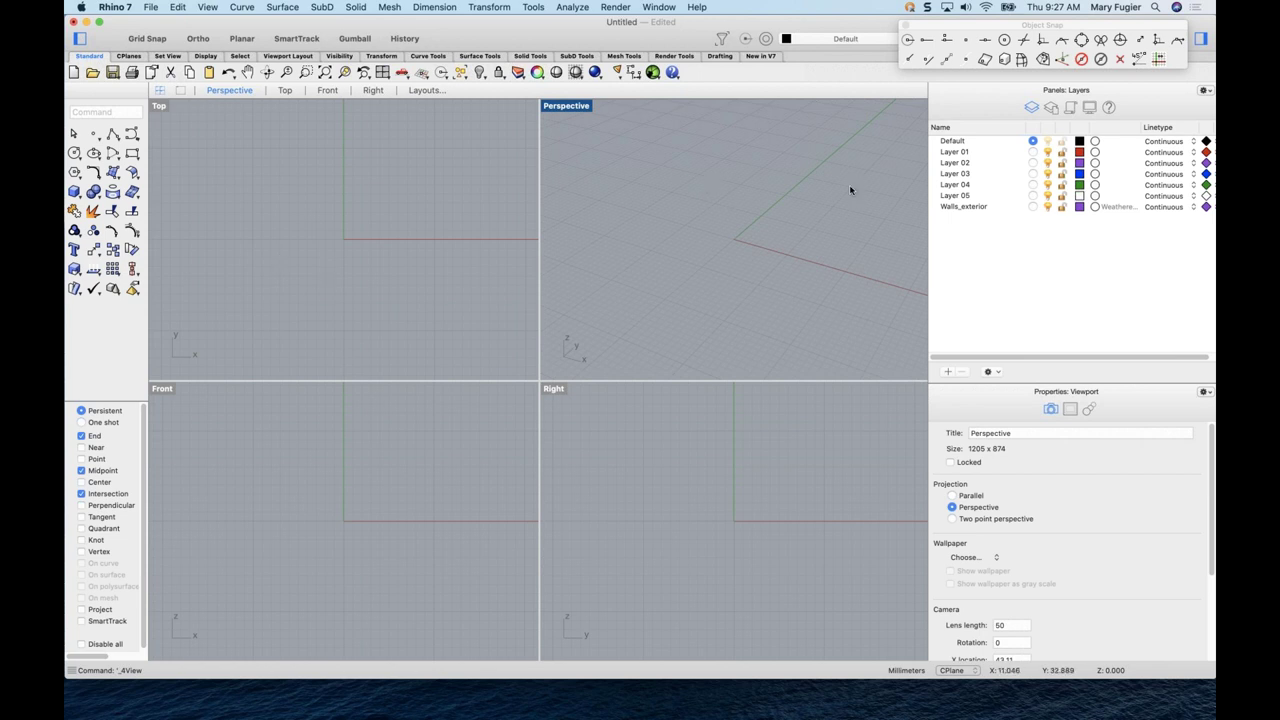
{"action": "left_click", "coordinate": [960, 208]}
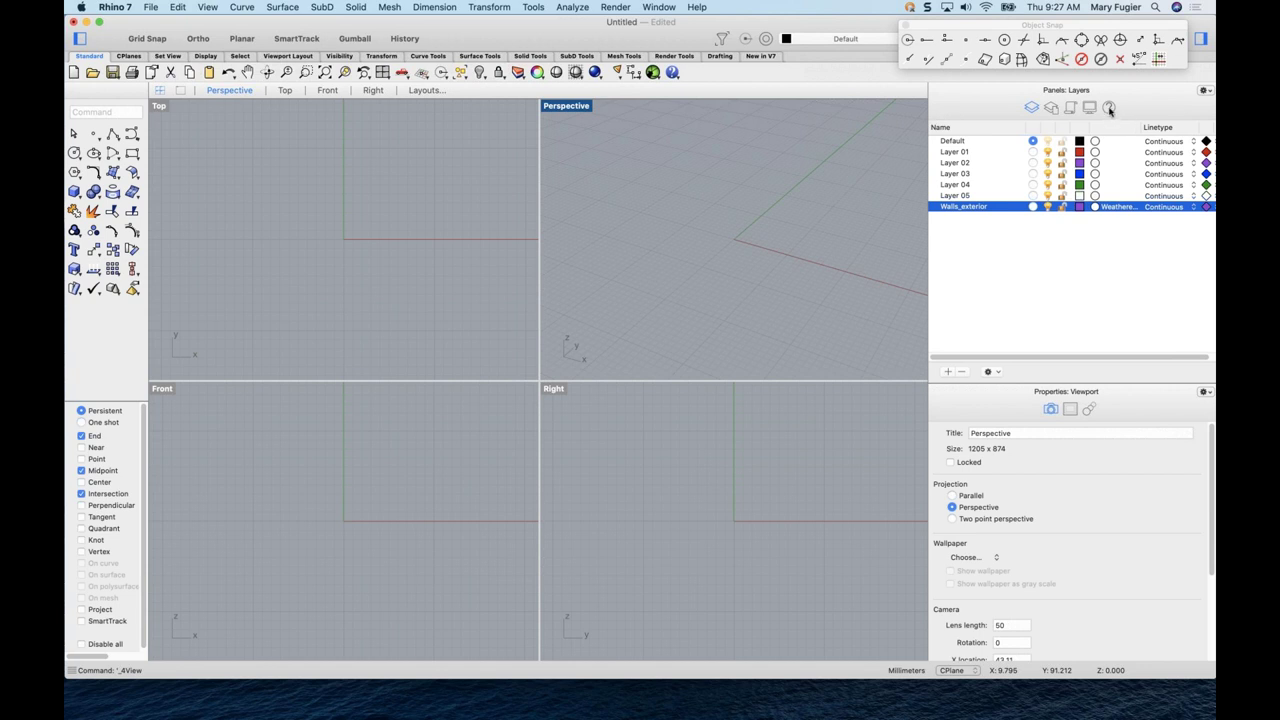
- Show Command Help in place of the layer list and make its area taller
{"action": "left_click", "coordinate": [1109, 108]}
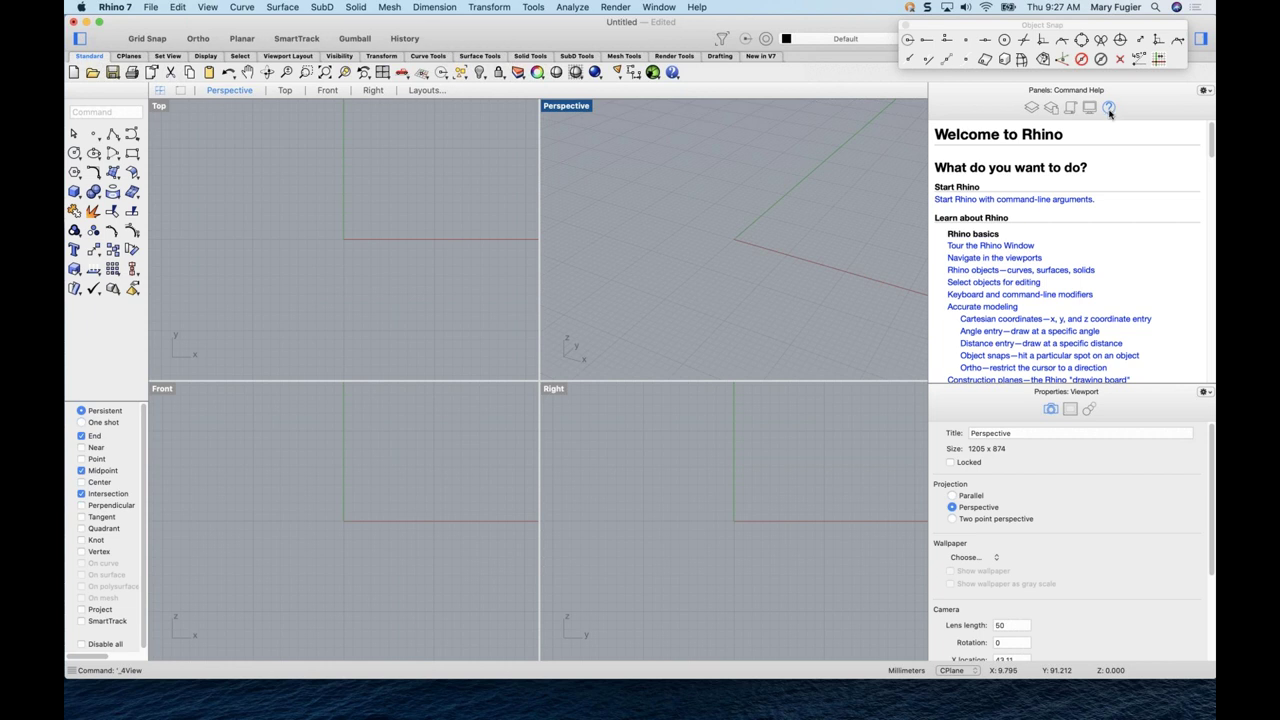
{"action": "left_click_drag", "start_coordinate": [1036, 385], "coordinate": [1036, 420]}
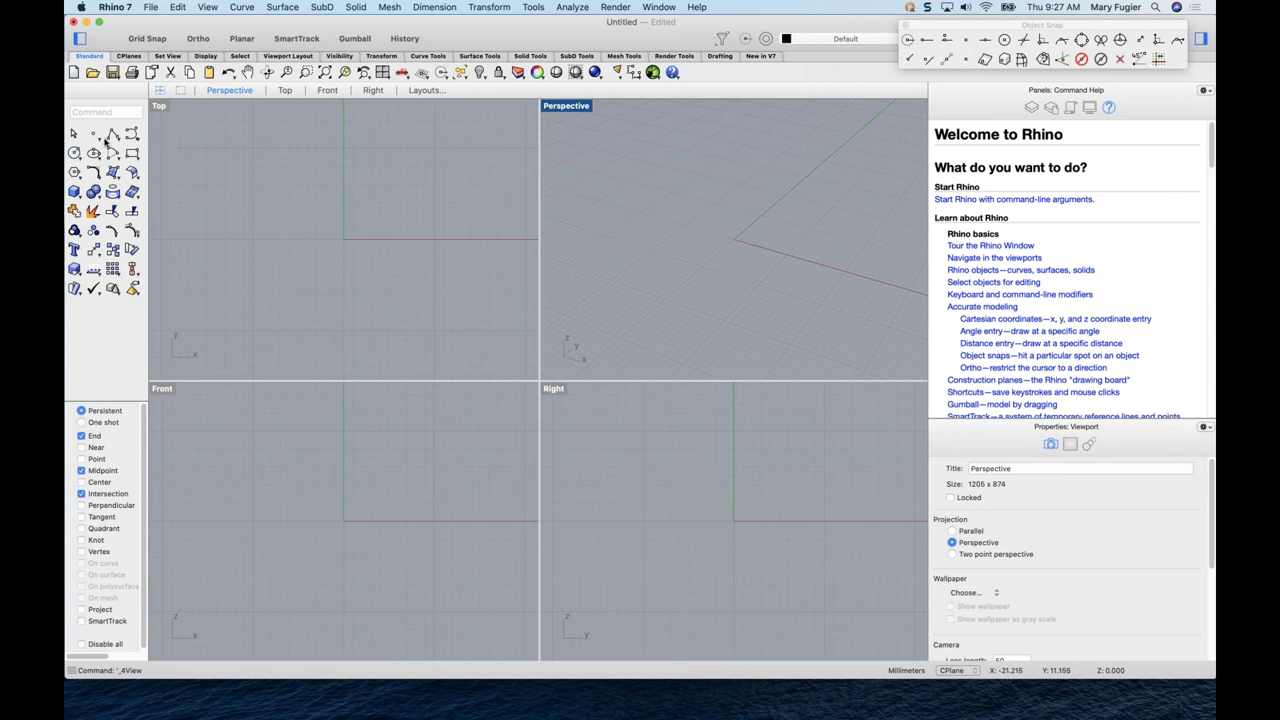
- Start the Polyline command to read its help topic through the command-line options and PolylineOnMesh section, and cancel the command
{"action": "left_click", "coordinate": [113, 136]}
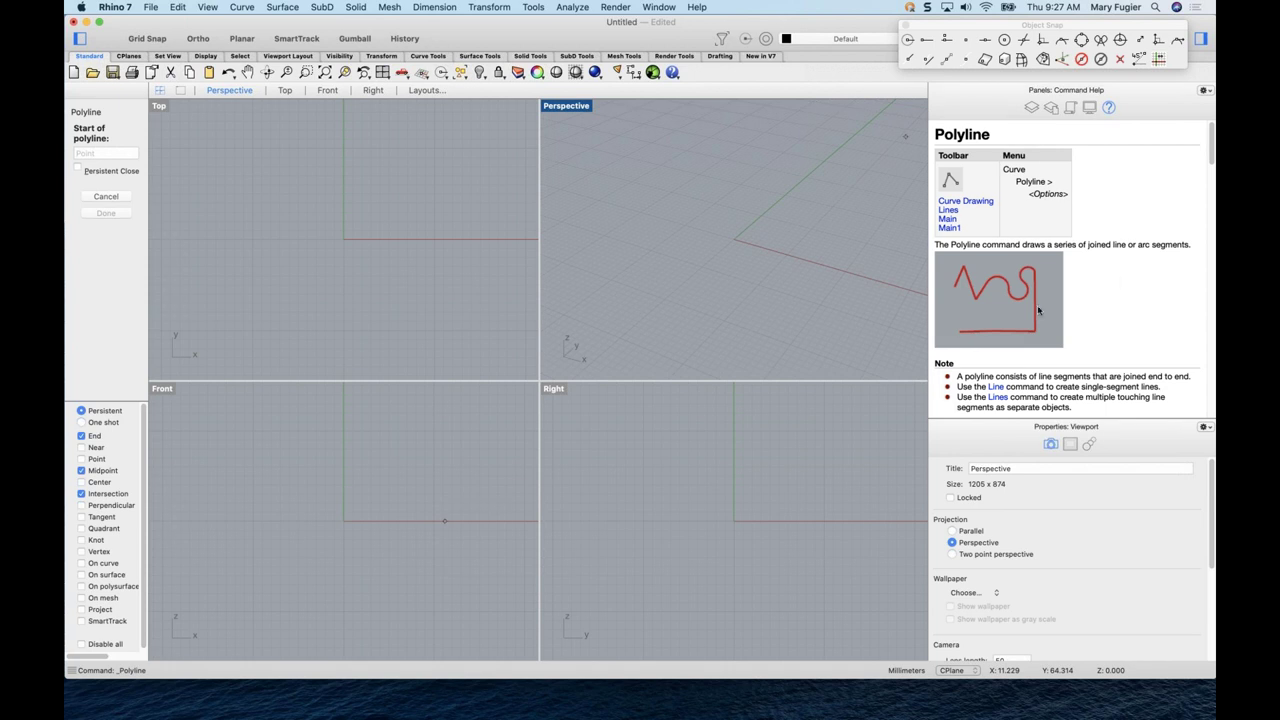
{"action": "scroll", "coordinate": [1104, 296], "scroll_direction": "down", "scroll_amount": 5}
{"action": "scroll", "coordinate": [1104, 292], "scroll_direction": "down", "scroll_amount": 3}
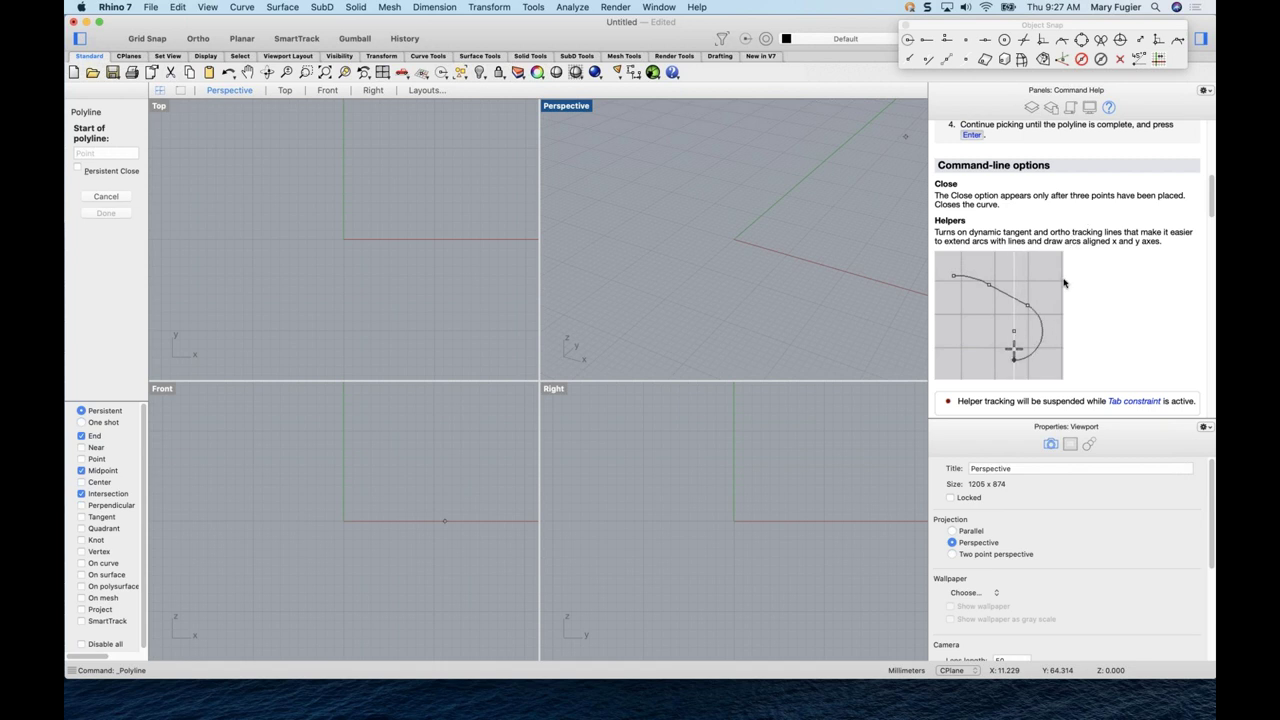
{"action": "scroll", "coordinate": [1064, 288], "scroll_direction": "down", "scroll_amount": 10}
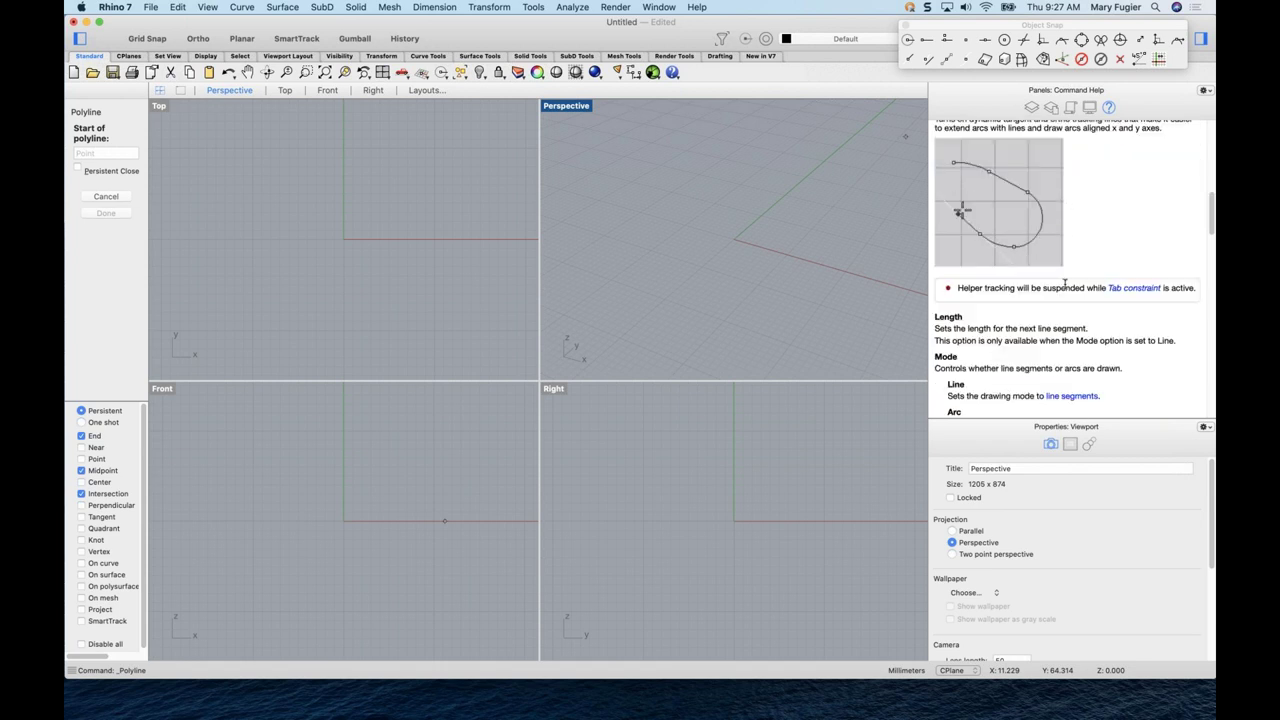
{"action": "scroll", "coordinate": [1065, 288], "scroll_direction": "down", "scroll_amount": 8}
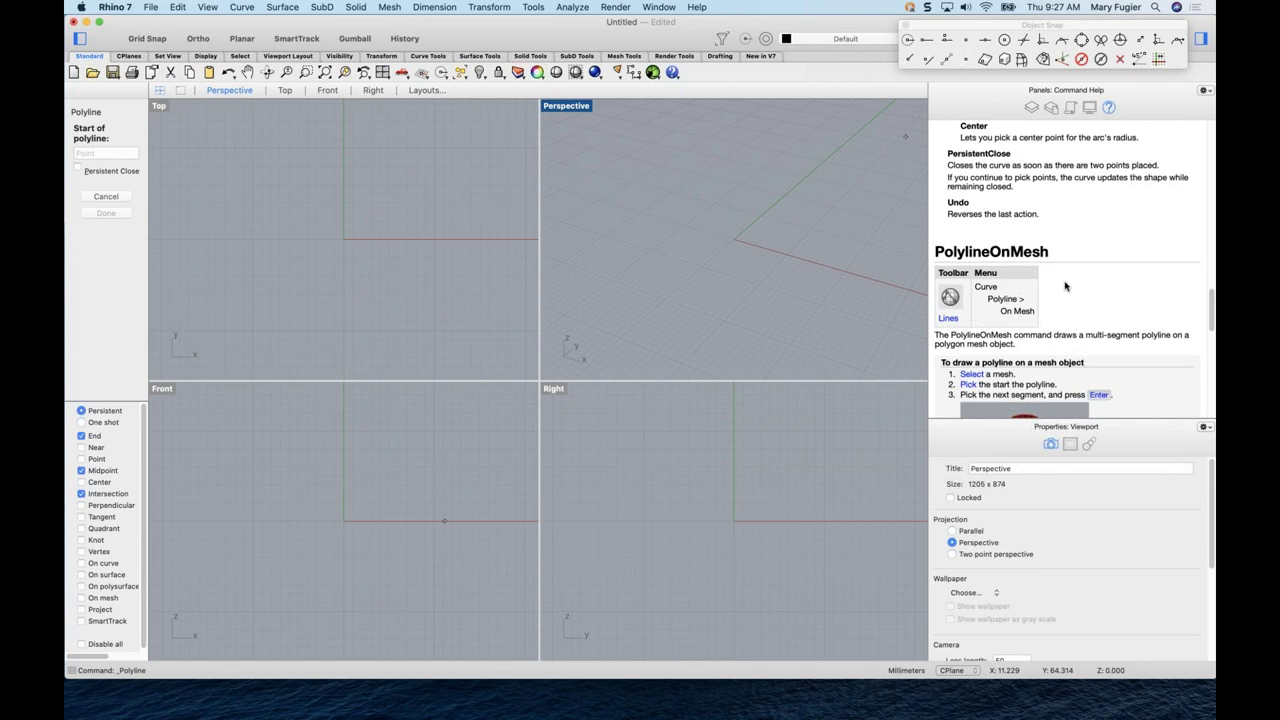
{"action": "scroll", "coordinate": [1064, 284], "scroll_direction": "up", "scroll_amount": 12}
{"action": "scroll", "coordinate": [1064, 284], "scroll_direction": "up", "scroll_amount": 10}
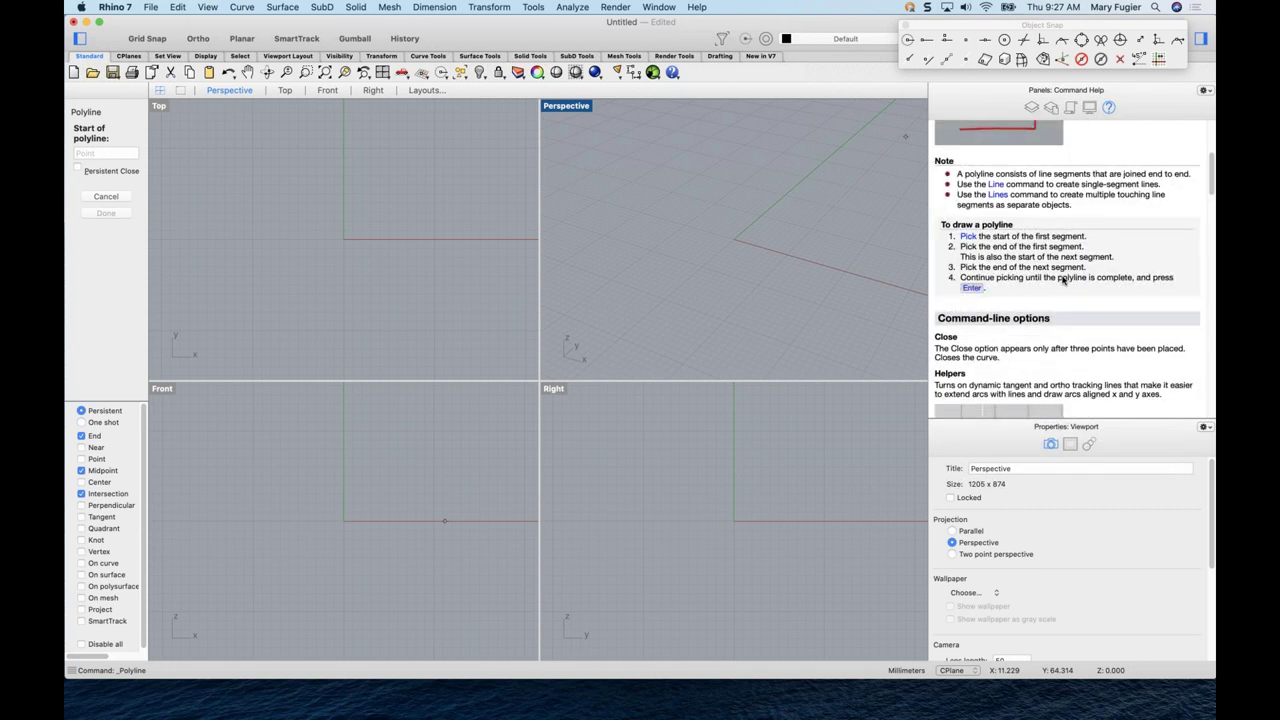
{"action": "key", "text": "Escape"}
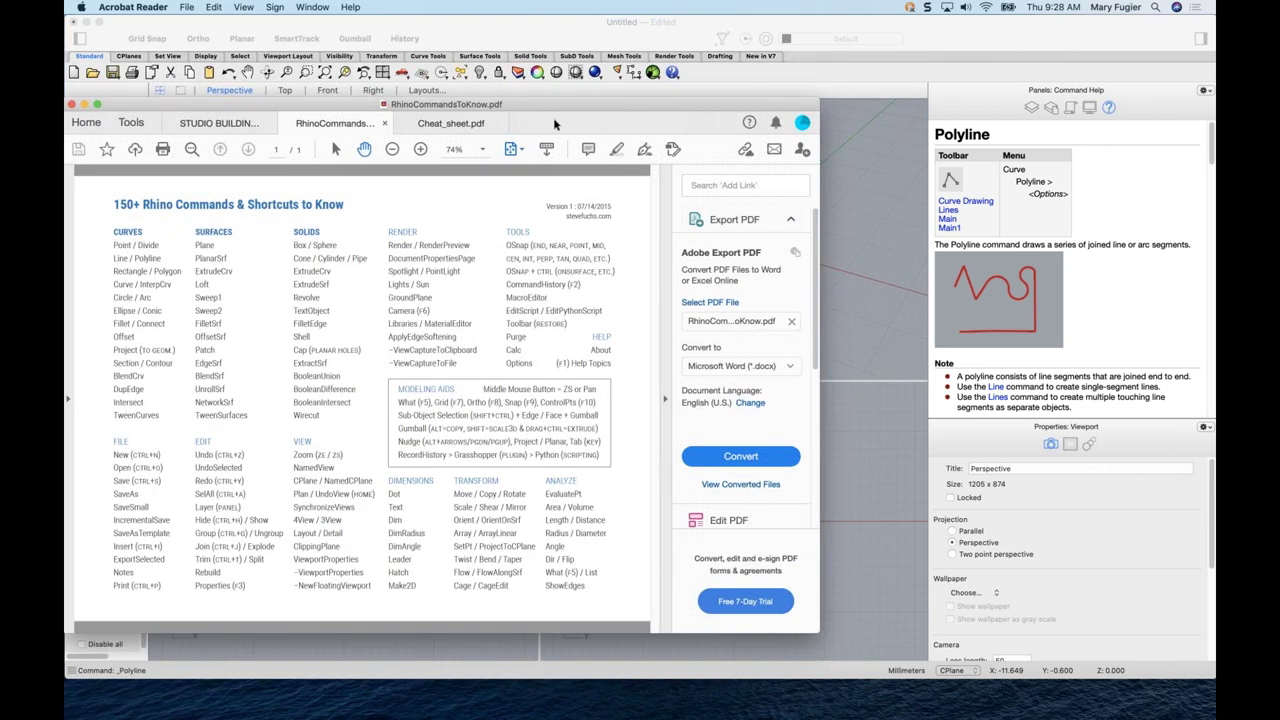
- Minimize RhinoCommandsToKnow.pdf, return to Rhino 7, and start the Loft command by name to examine its help topic
{"action": "key", "text": "super+m"}
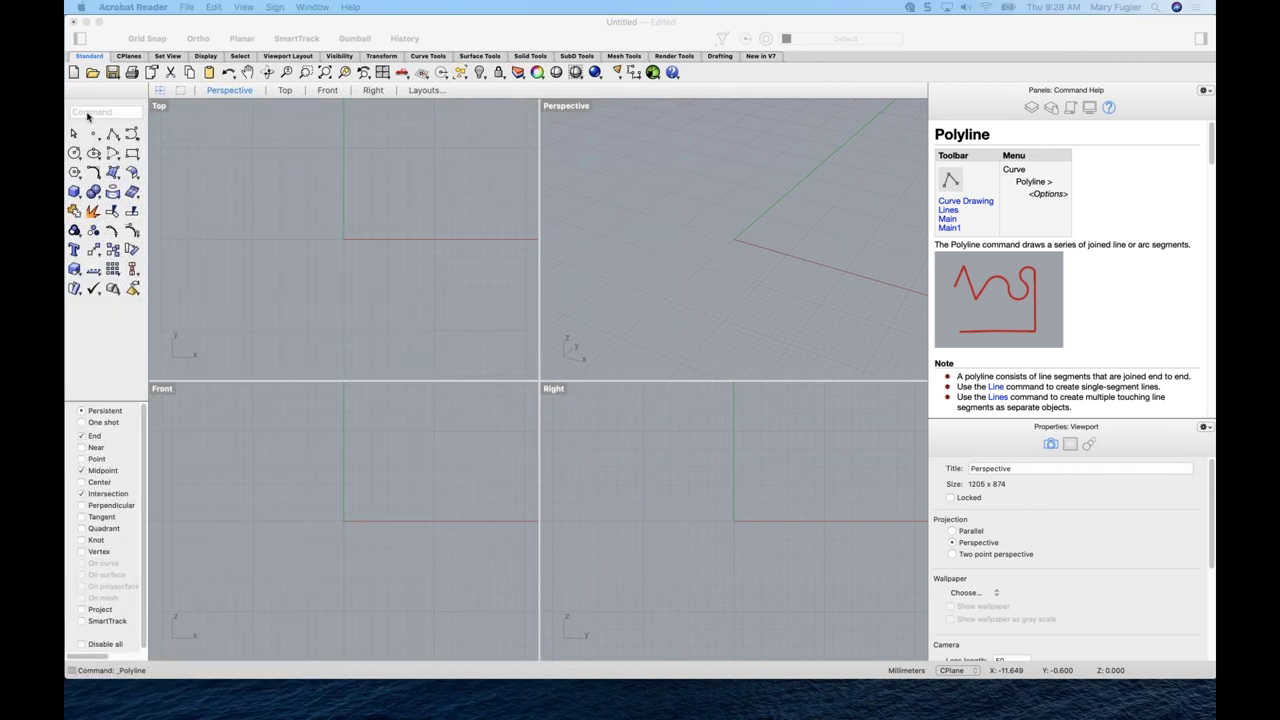
{"action": "left_click", "coordinate": [94, 111]}
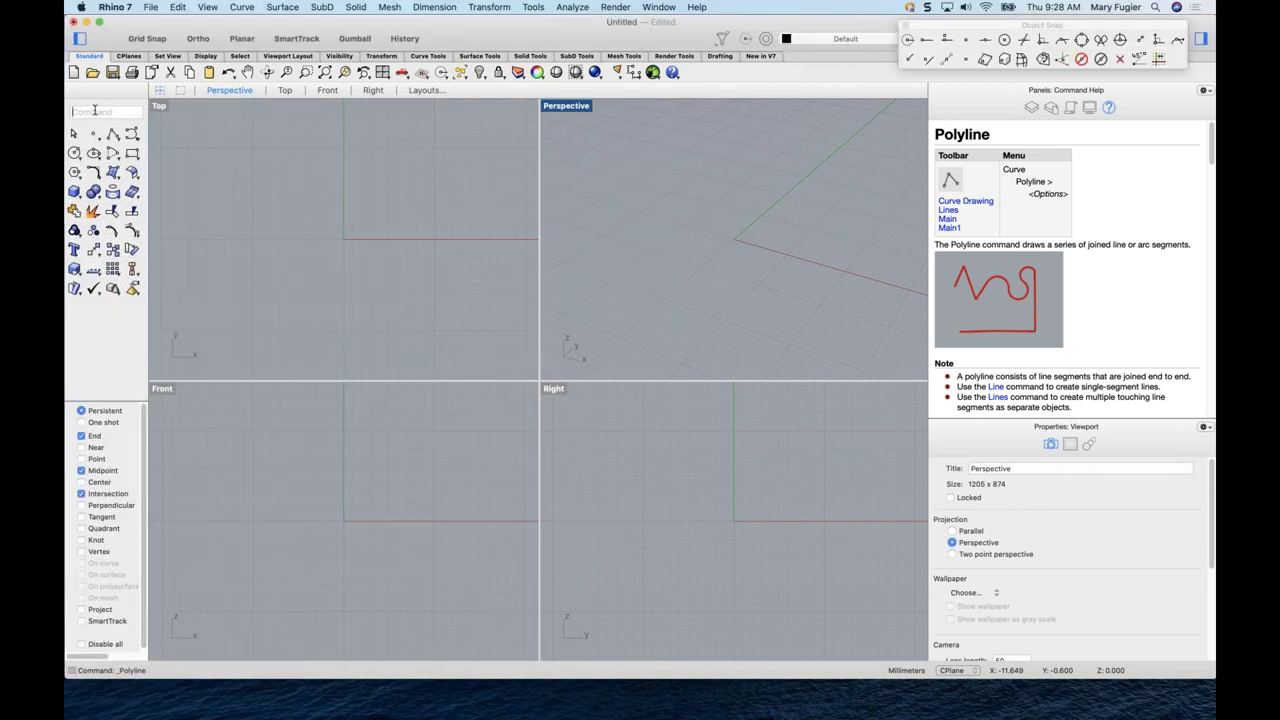
{"action": "type", "text": "lo"}
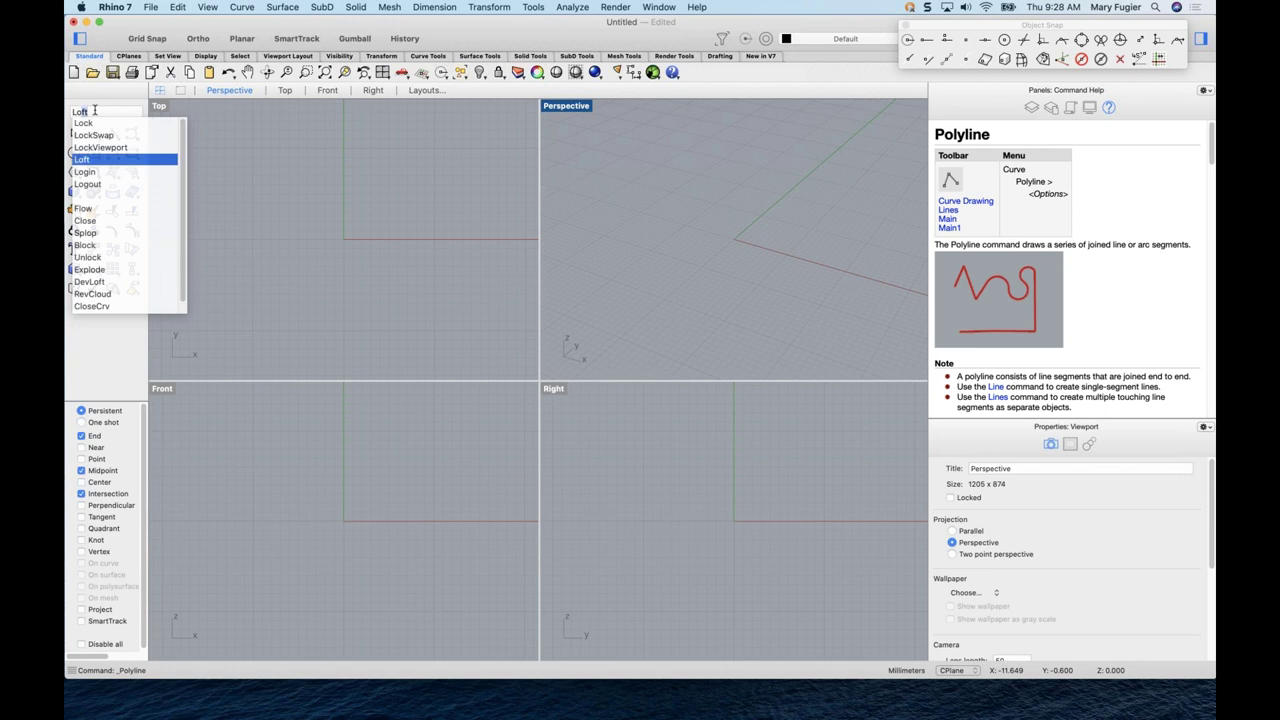
{"action": "key", "text": "Return"}
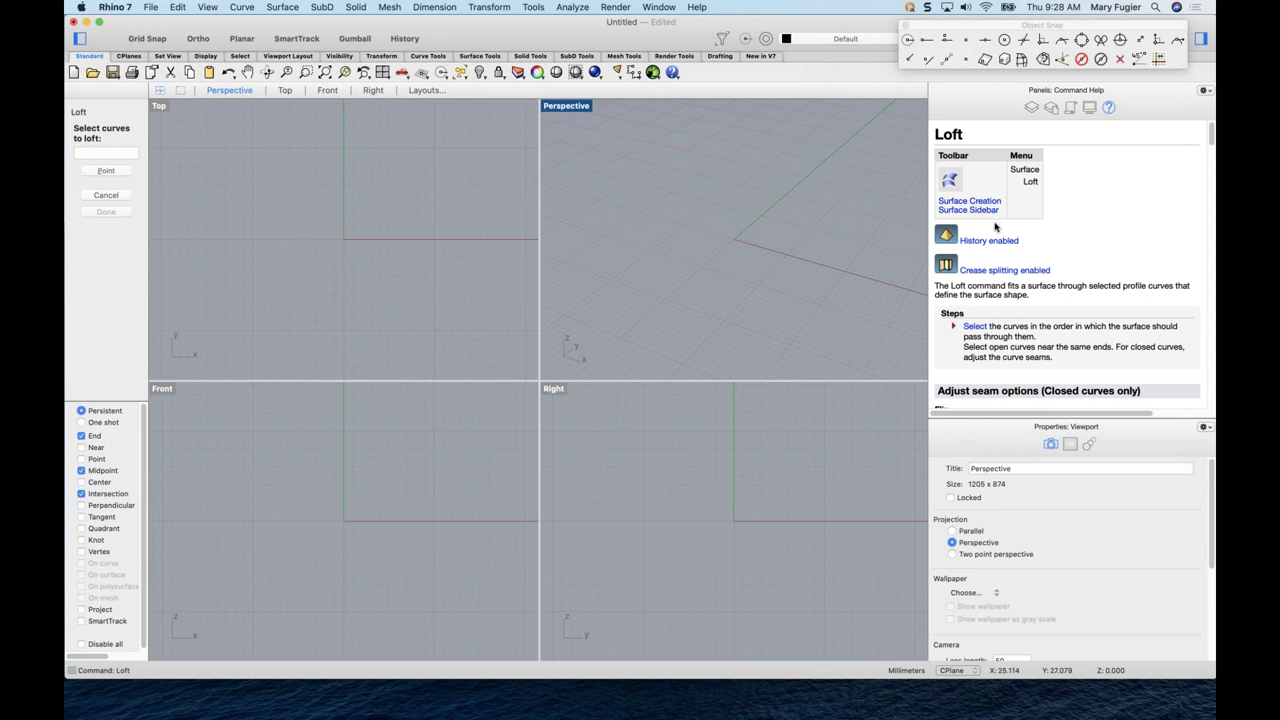
{"action": "scroll", "coordinate": [1001, 290], "scroll_direction": "down", "scroll_amount": 3}
{"action": "scroll", "coordinate": [1001, 290], "scroll_direction": "up", "scroll_amount": 3}
- Look through the available surface commands, cancel Loft, and display the Surface Tools toolbar set with its matching sidebar tools
{"action": "left_click", "coordinate": [284, 8]}
{"action": "mouse_move", "coordinate": [290, 22]}
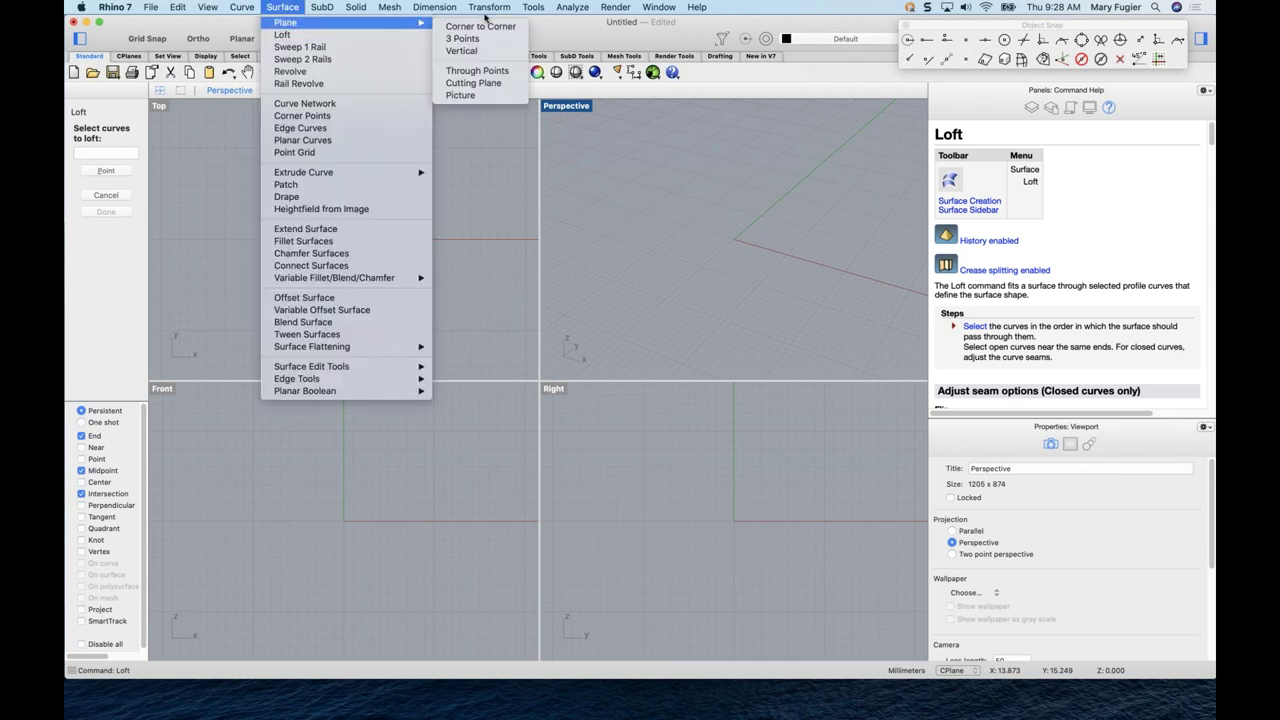
{"action": "left_click", "coordinate": [613, 128]}
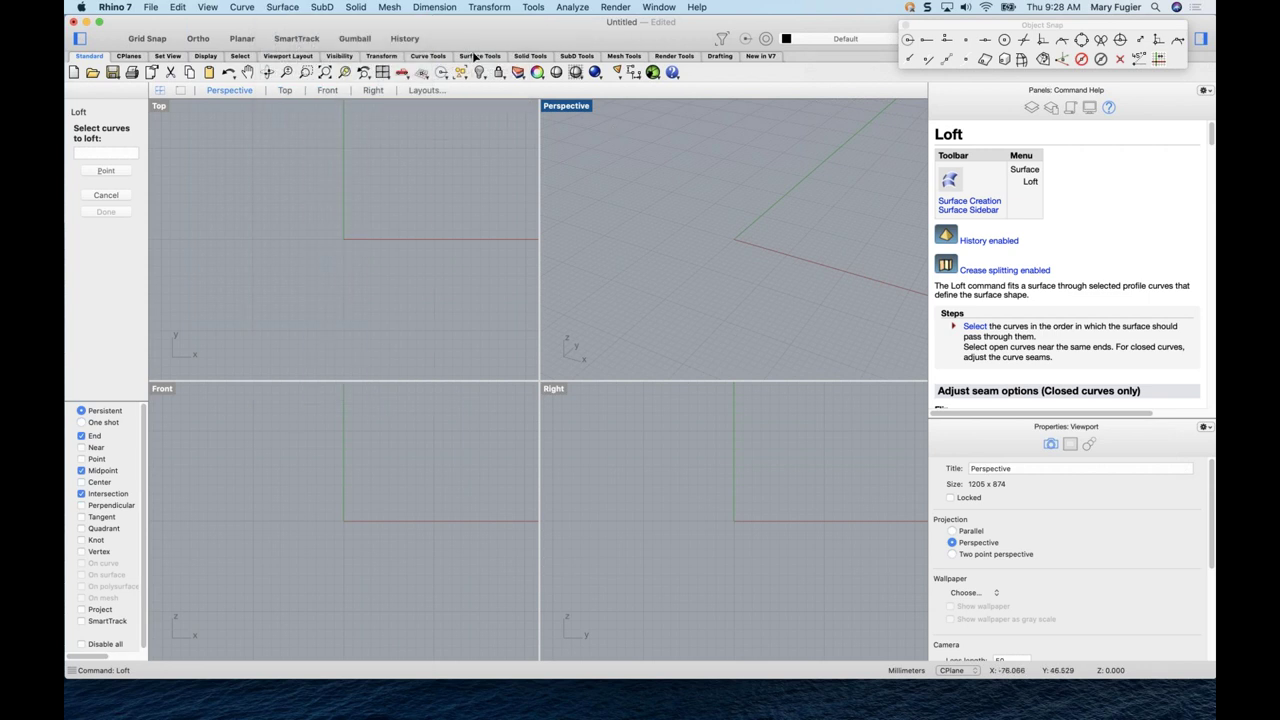
{"action": "left_click", "coordinate": [477, 56]}
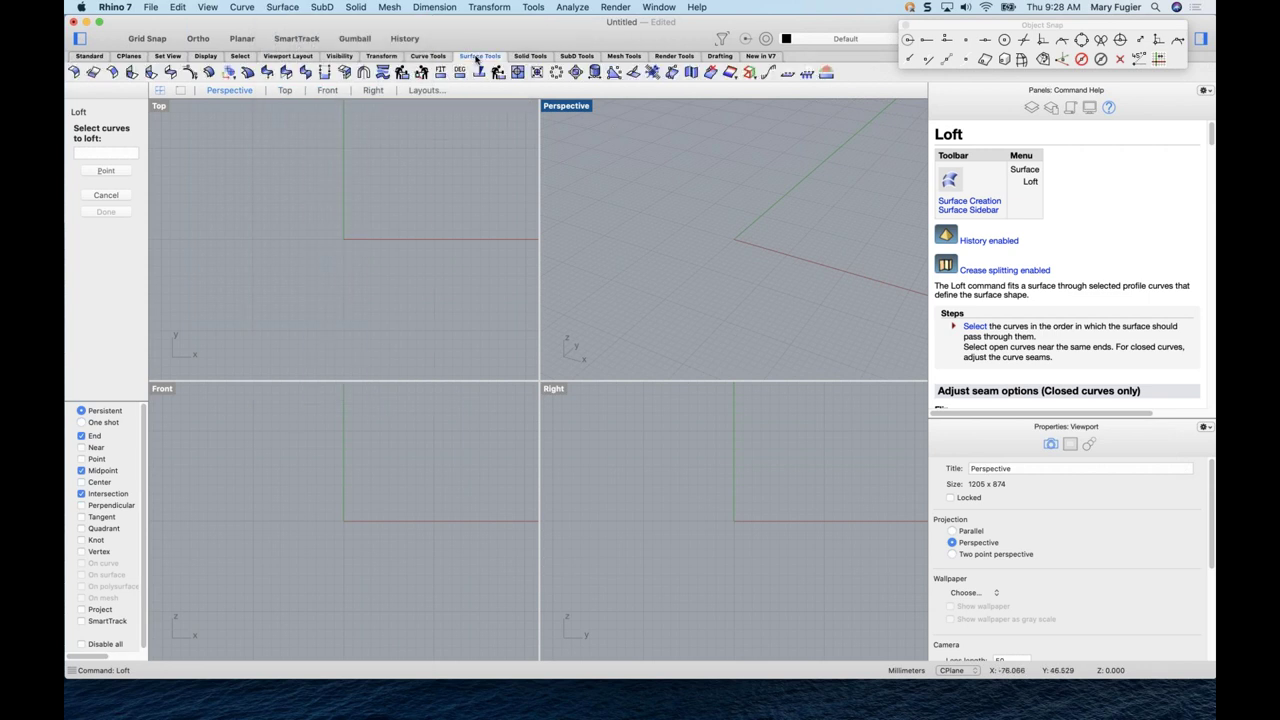
{"action": "key", "text": "Escape"}
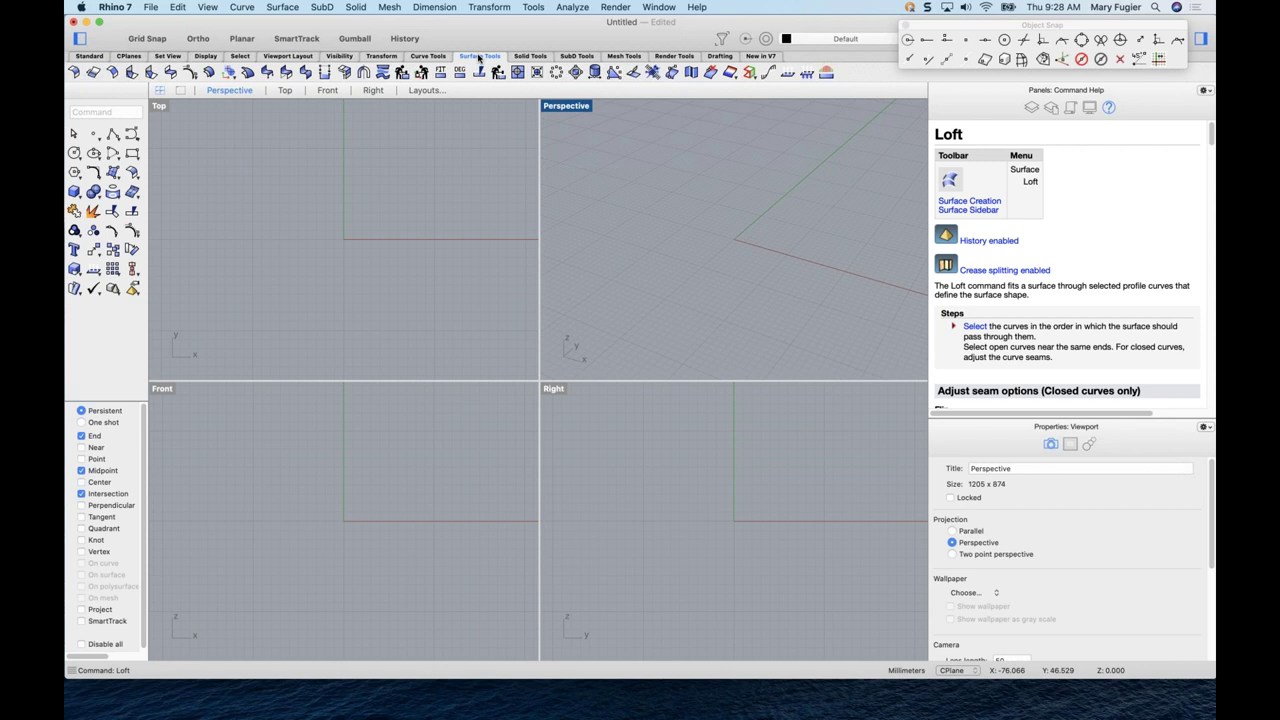
{"action": "left_click", "coordinate": [479, 57]}
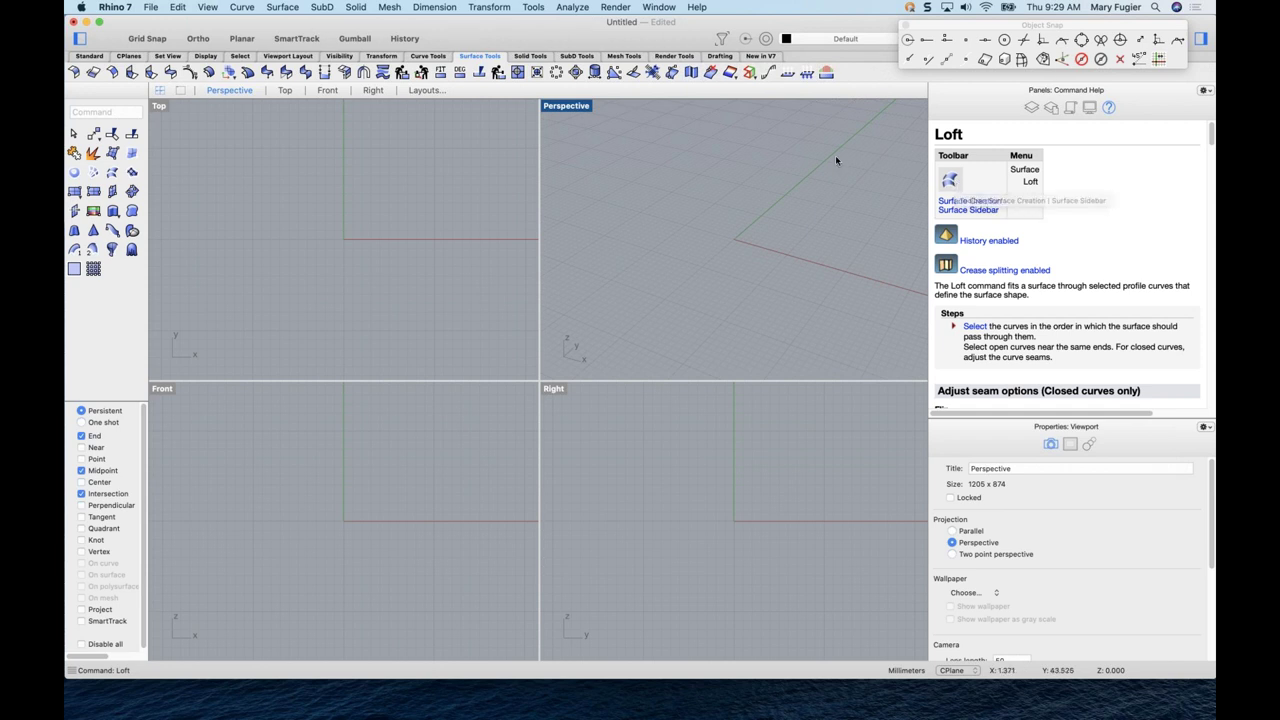
- Start the Sweep 2 Rails command to examine its help topic, and cancel the command
{"action": "left_click", "coordinate": [283, 7]}
{"action": "left_click", "coordinate": [302, 60]}
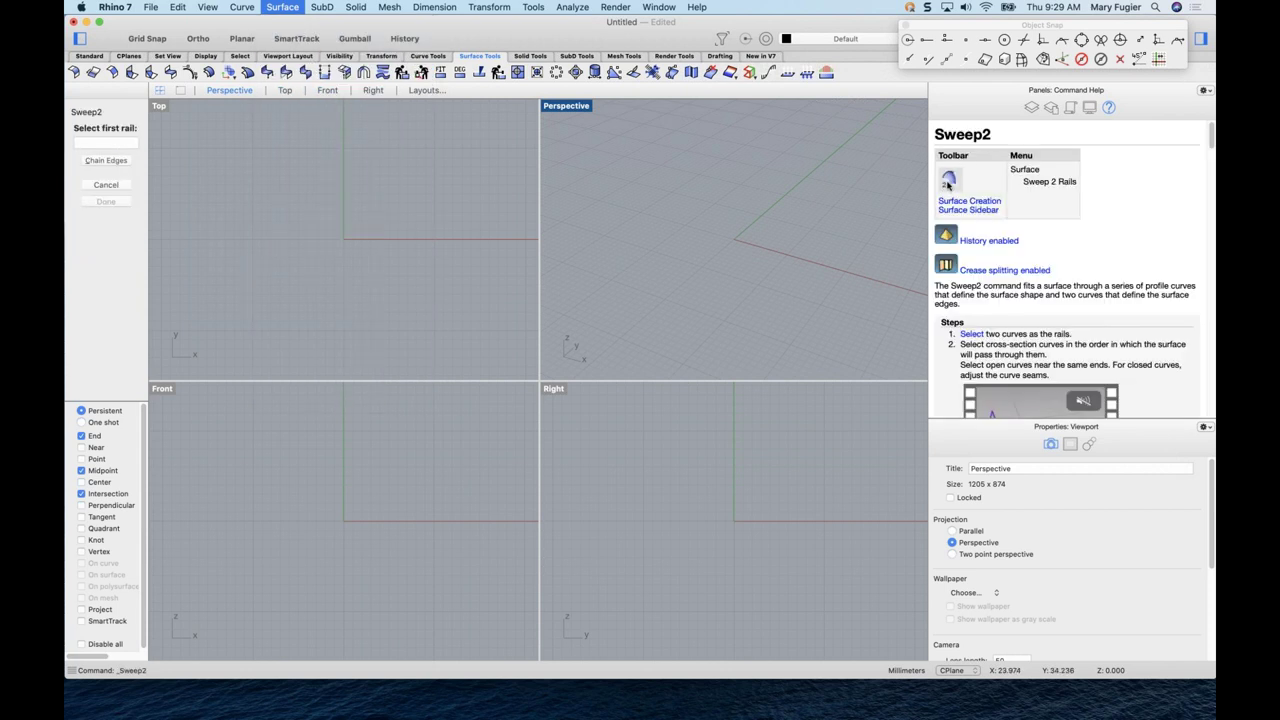
{"action": "key", "text": "Escape"}
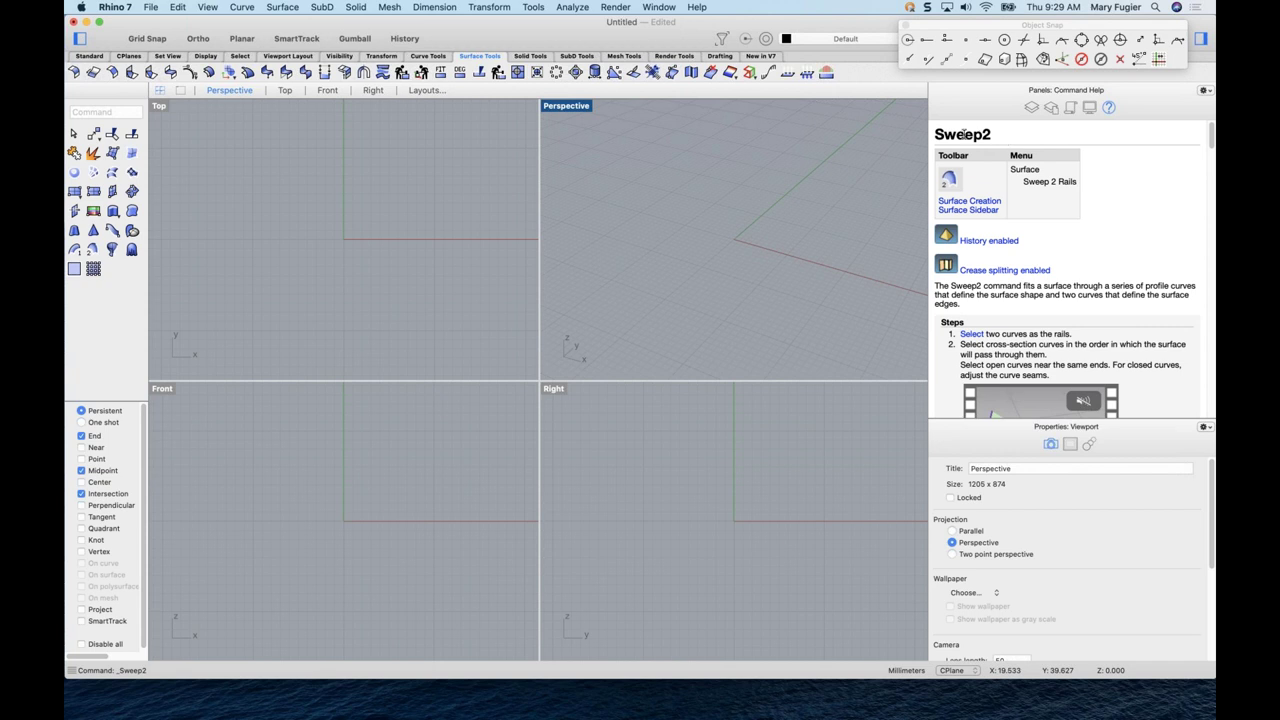
- Start the History command by name to read its help topic through the history-enabled commands and overriding options, and end the command
{"action": "type", "text": "h"}
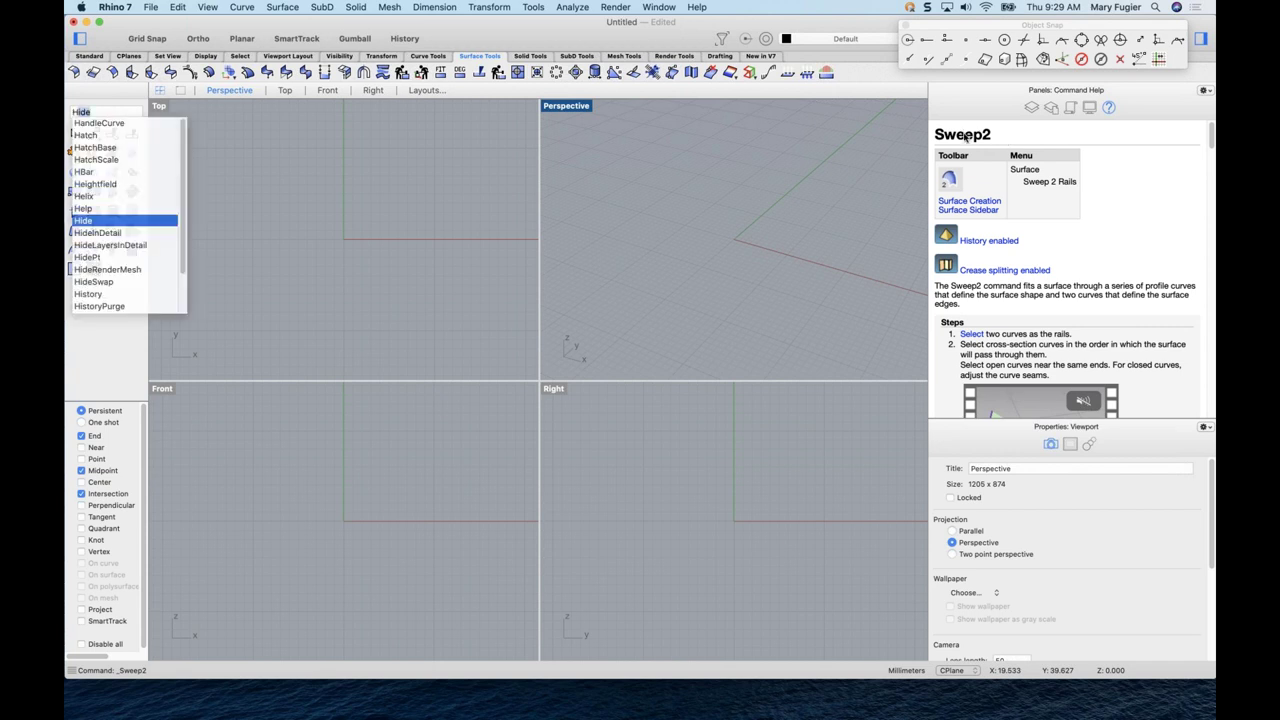
{"action": "type", "text": "is"}
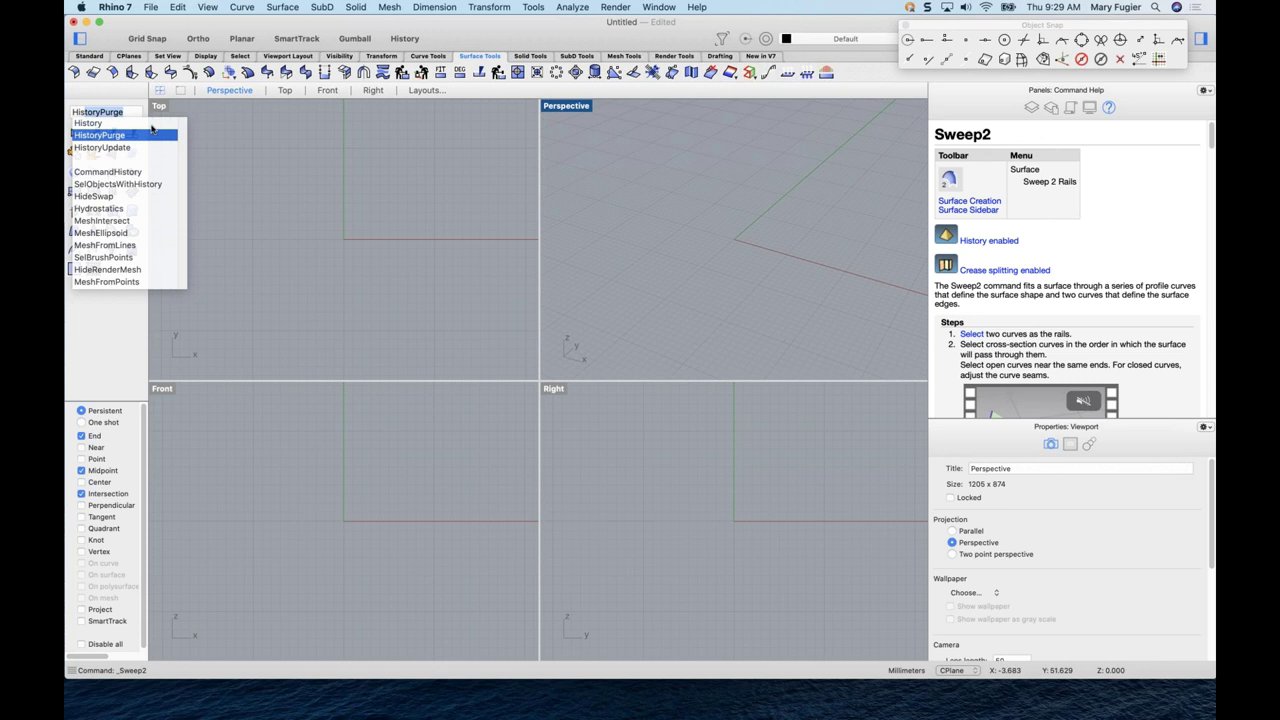
{"action": "left_click", "coordinate": [151, 123]}
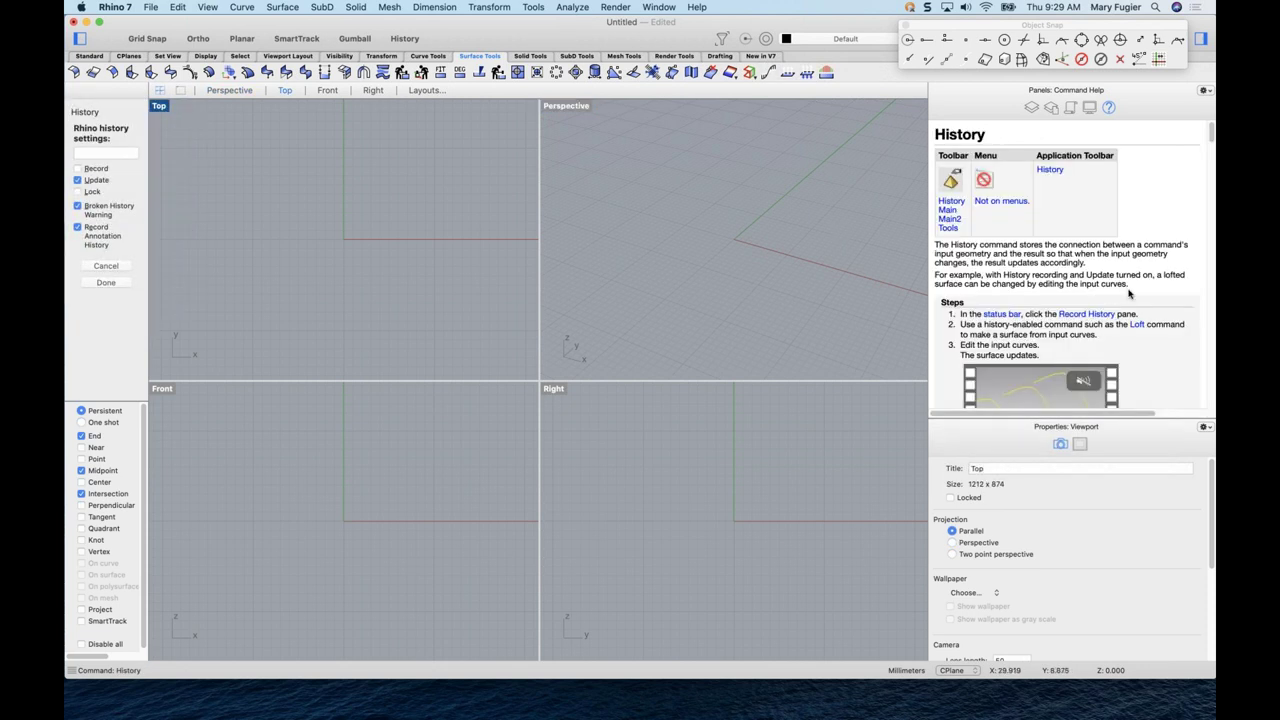
{"action": "scroll", "coordinate": [1210, 140], "scroll_direction": "down", "scroll_amount": 2}
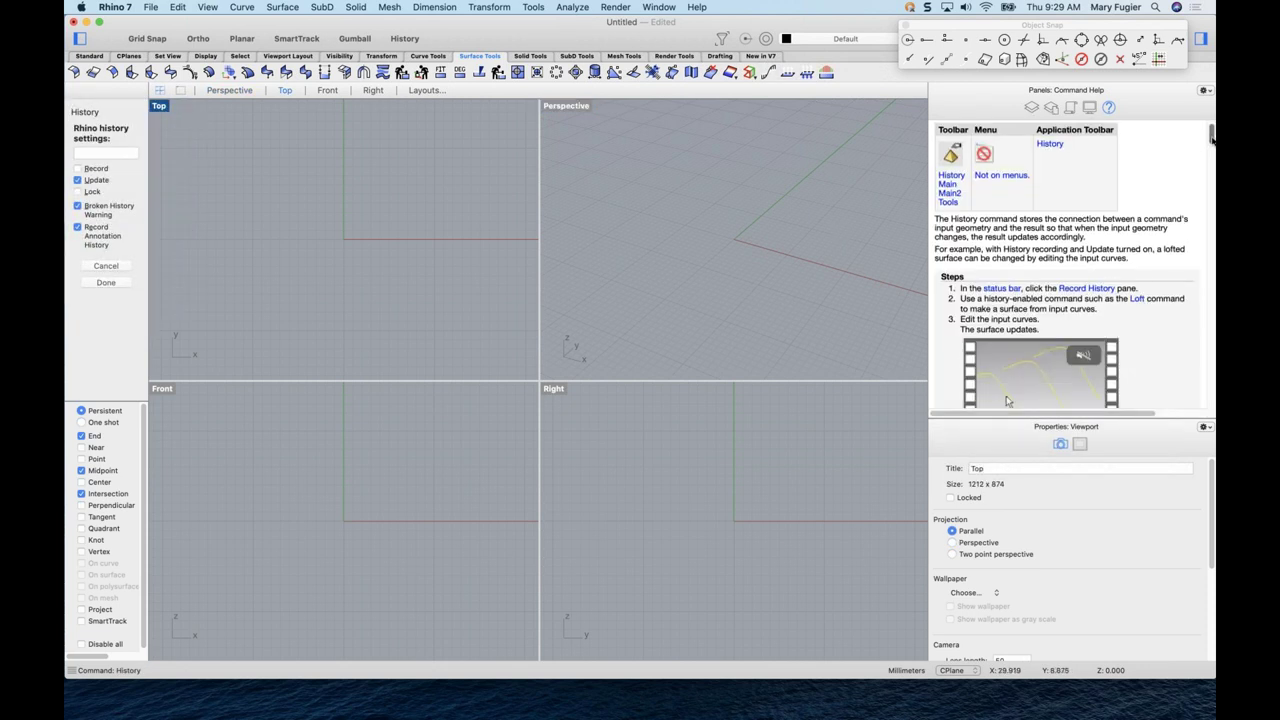
{"action": "left_click_drag", "start_coordinate": [1211, 139], "coordinate": [1210, 234]}
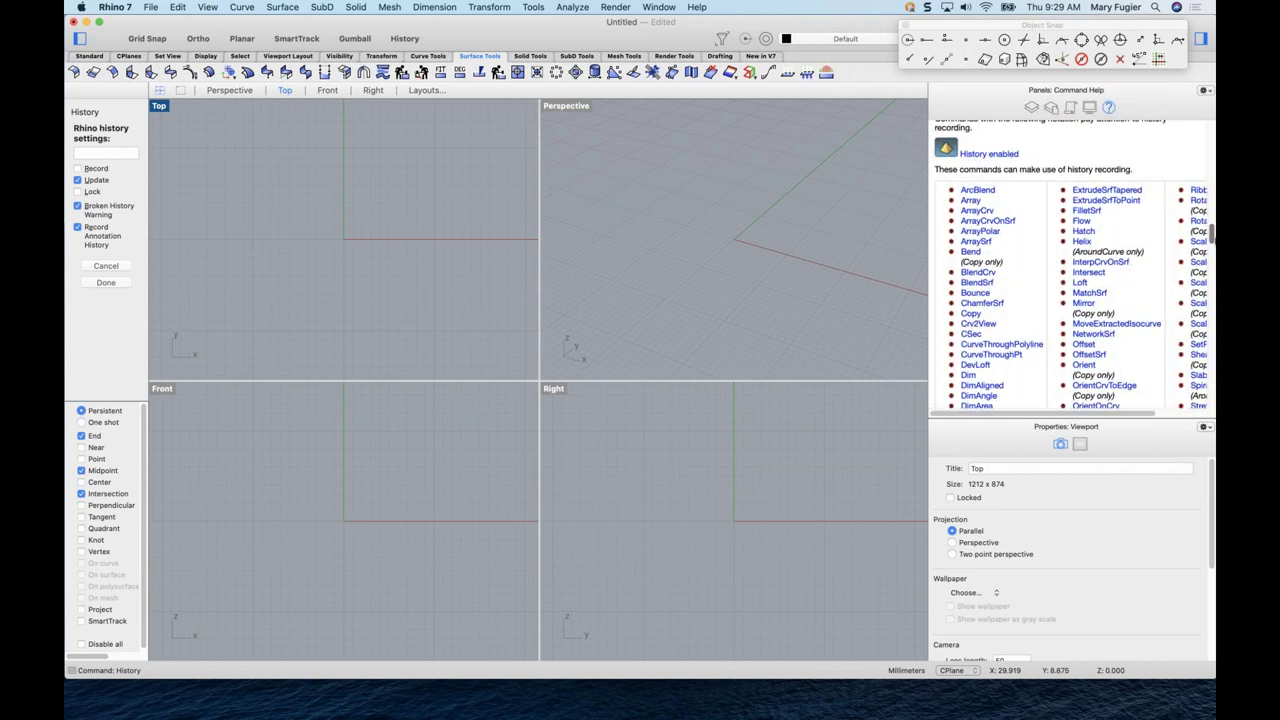
{"action": "key", "text": "Return"}
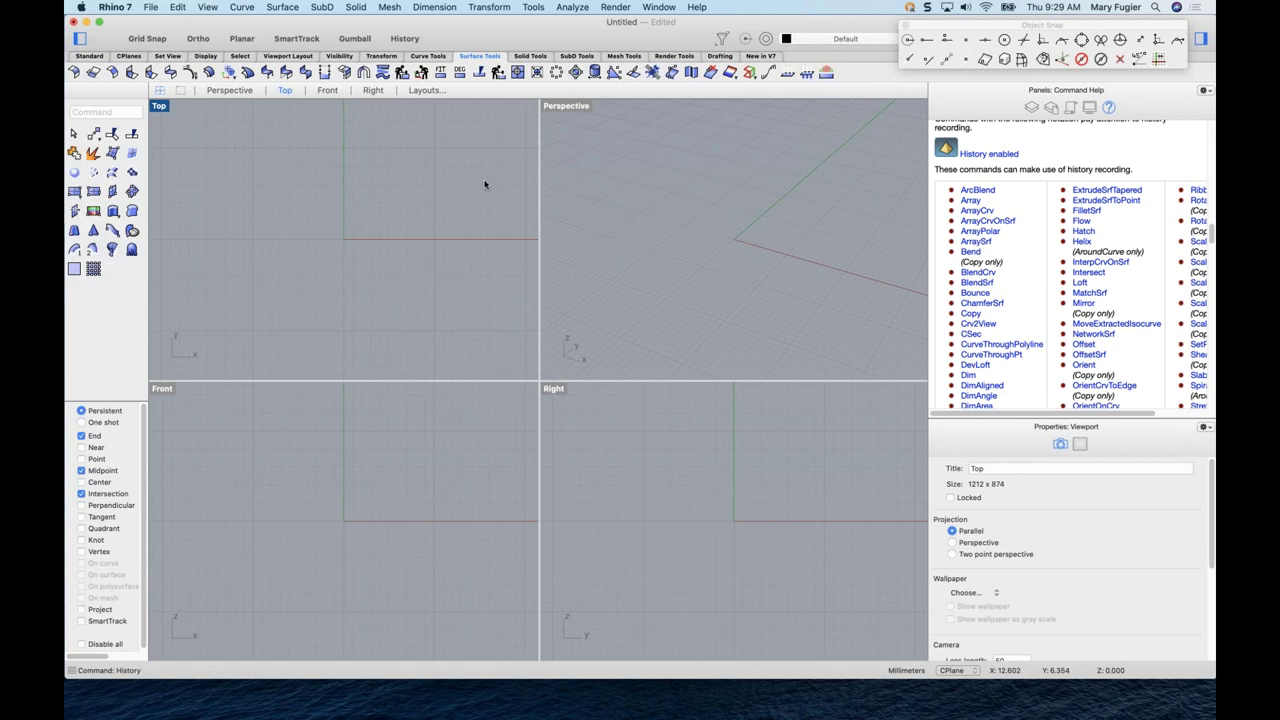
{"action": "left_click", "coordinate": [909, 177]}
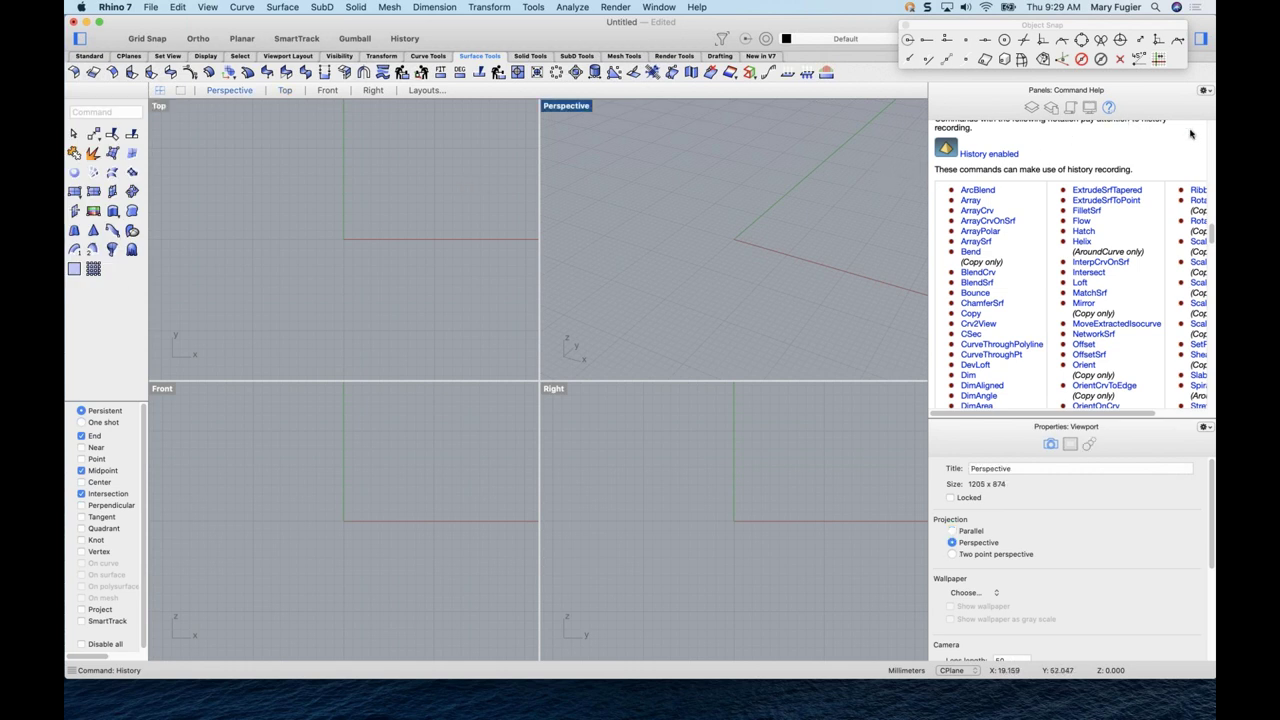
{"action": "scroll", "coordinate": [1190, 133], "scroll_direction": "up", "scroll_amount": 5}
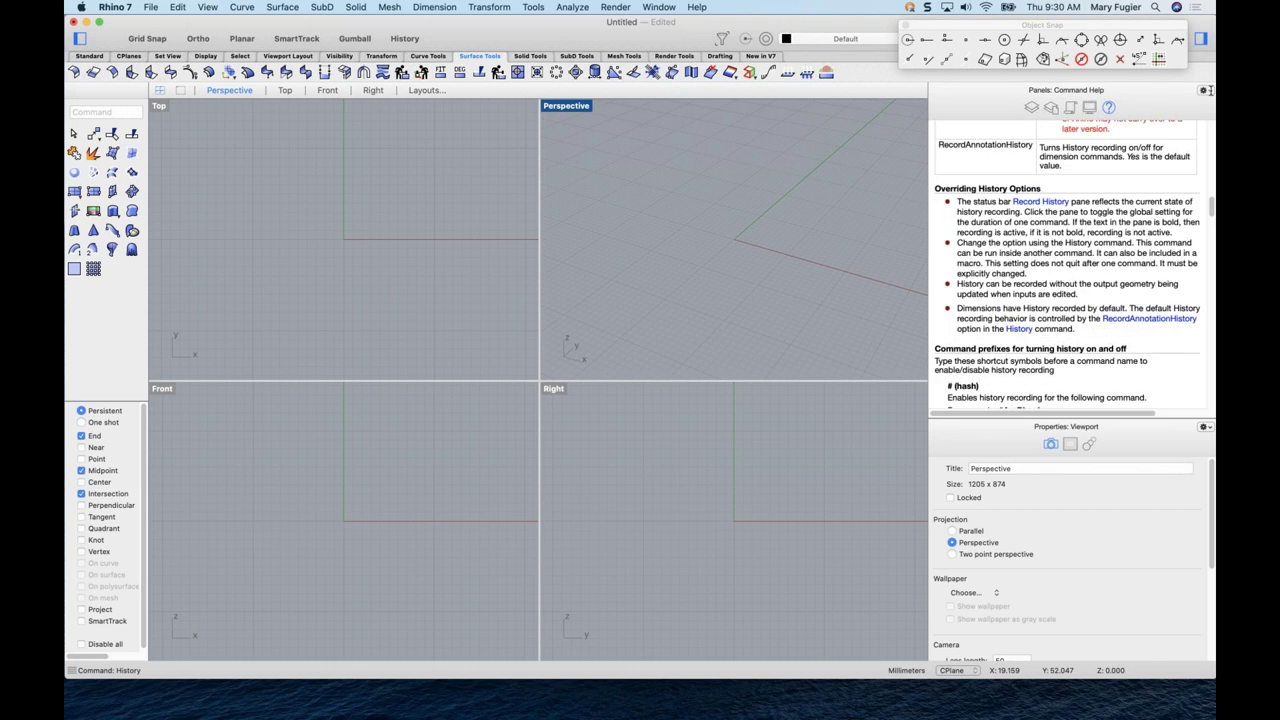
- Add the Tutorials panel to the upper panel group
{"action": "left_click", "coordinate": [1205, 90]}
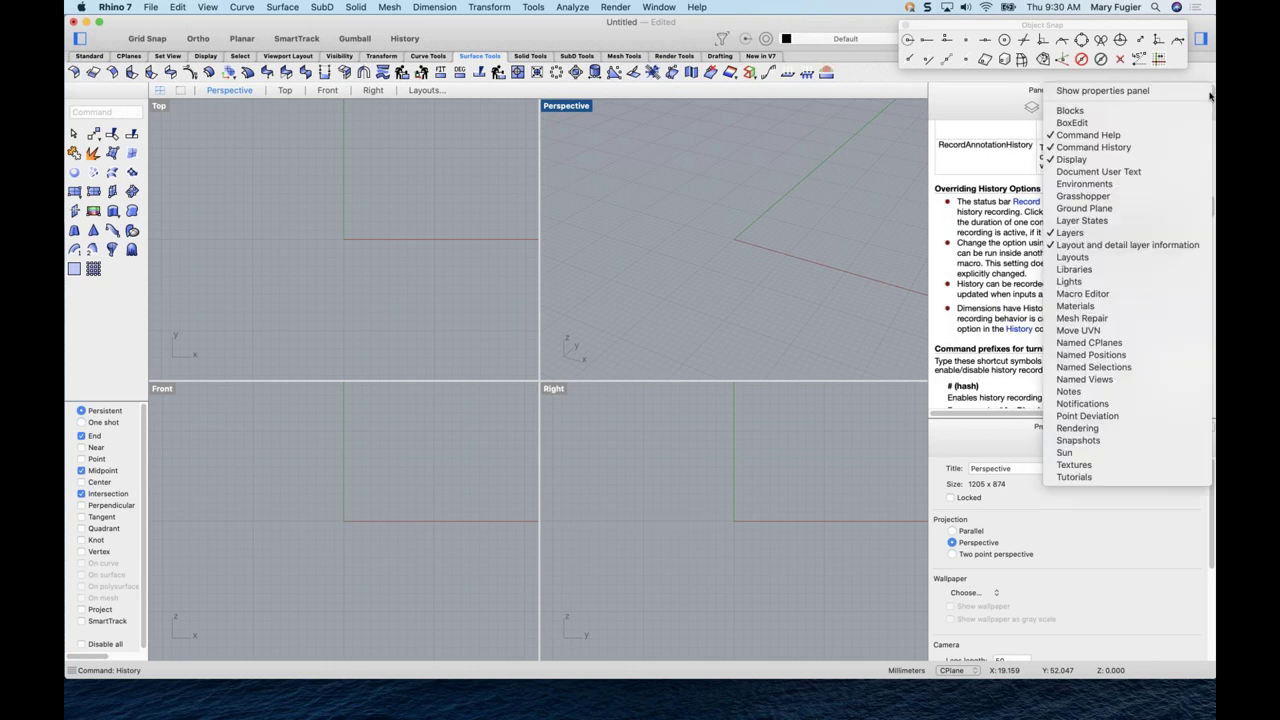
{"action": "left_click", "coordinate": [1074, 477]}
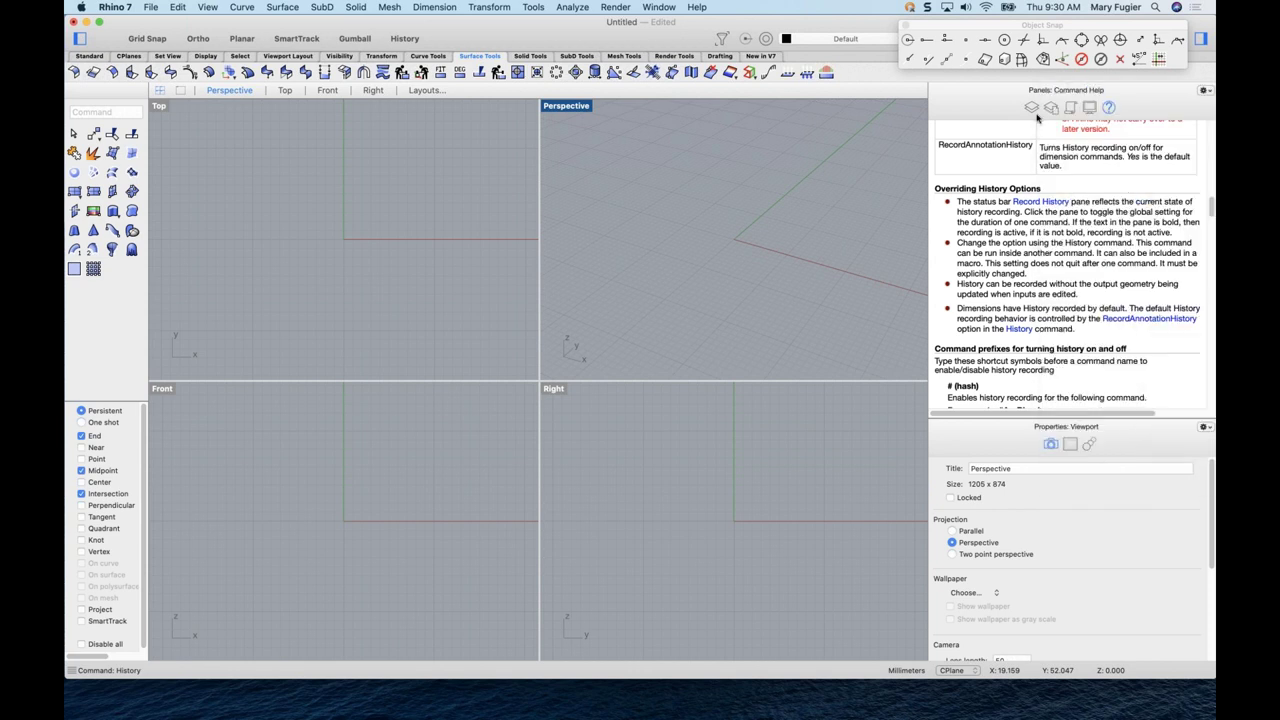
{"action": "left_click", "coordinate": [1207, 91]}
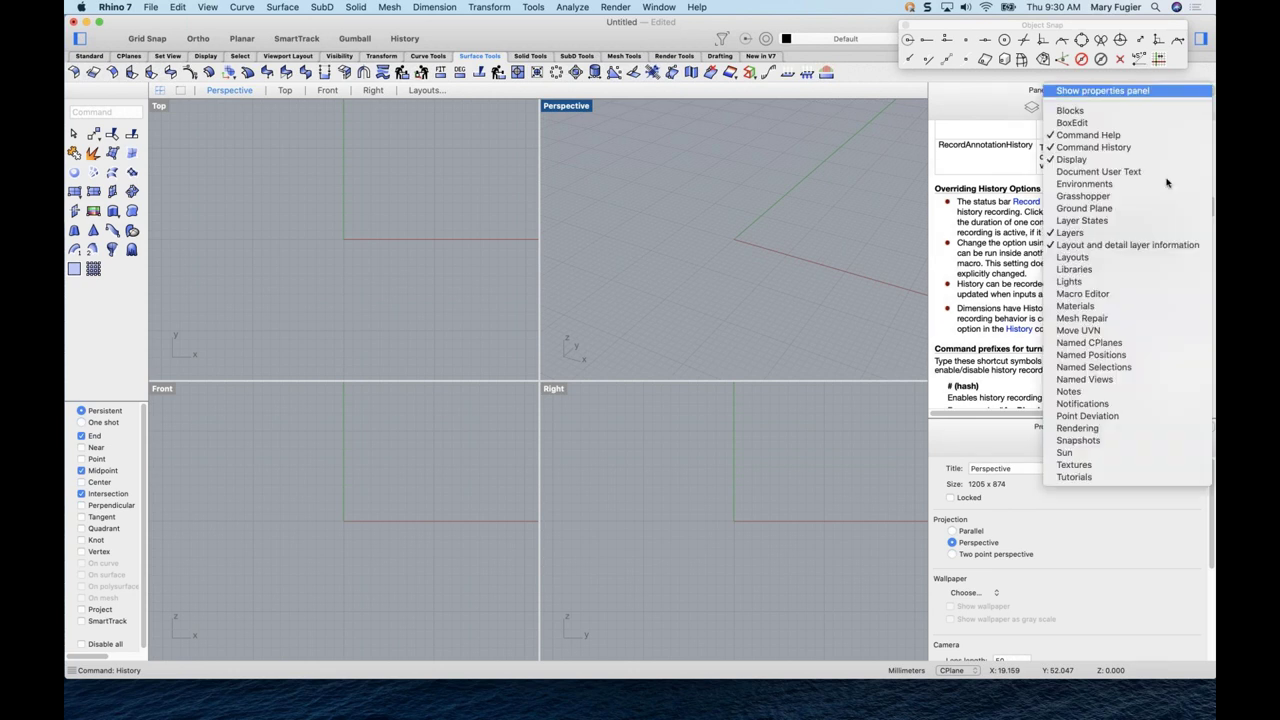
{"action": "left_click", "coordinate": [1083, 478]}
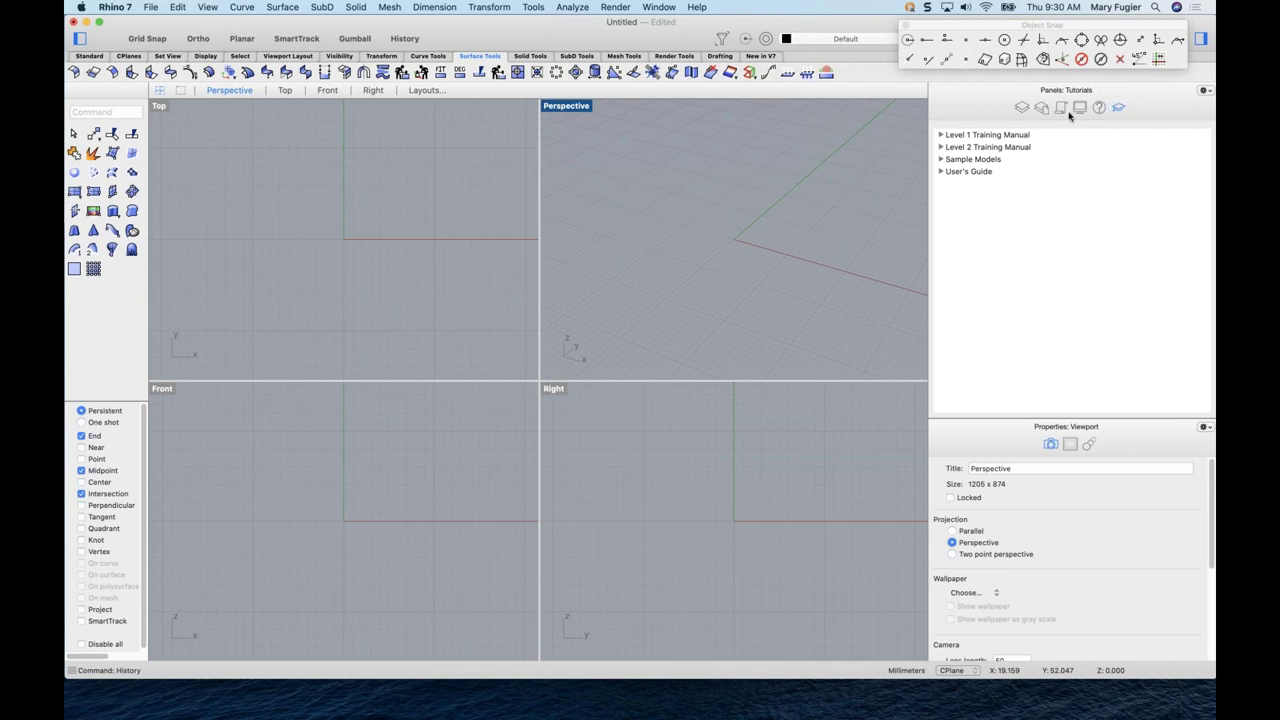
- Display the Layers and Command Help panels in turn, review the available panels, and return to the Tutorials panel
{"action": "left_click", "coordinate": [1021, 108]}
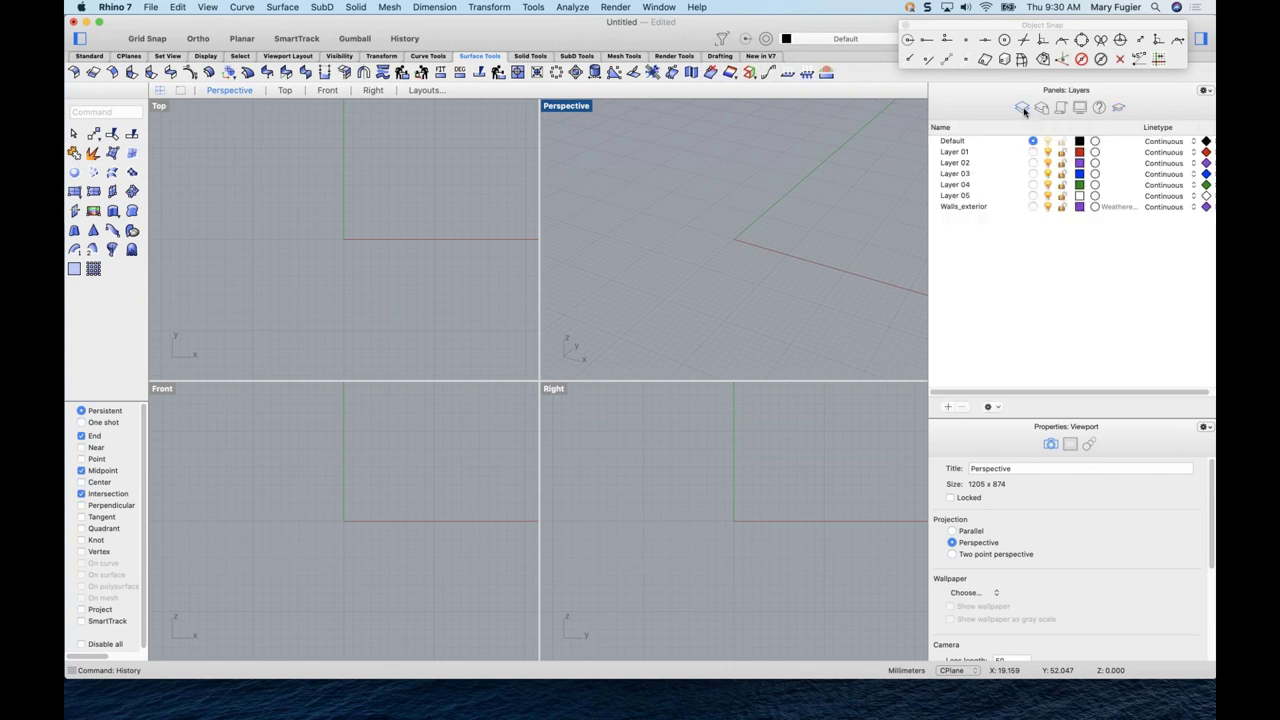
{"action": "left_click", "coordinate": [1100, 109]}
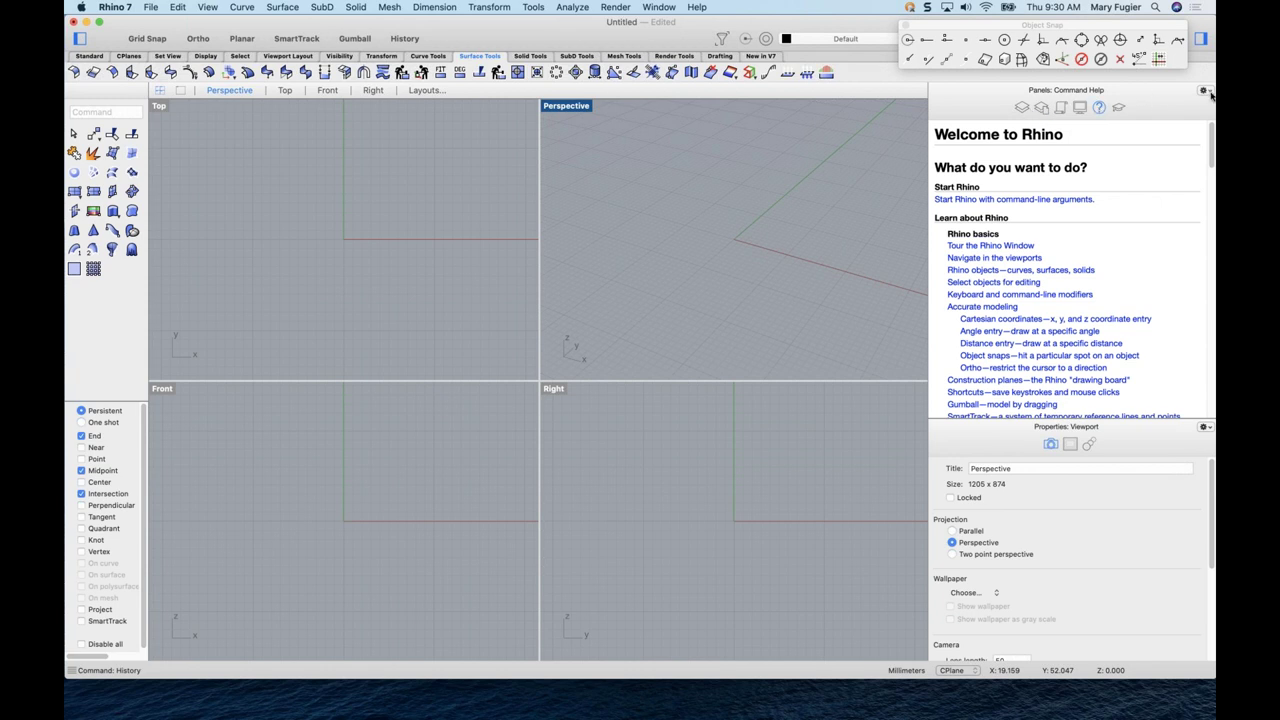
{"action": "left_click", "coordinate": [1208, 92]}
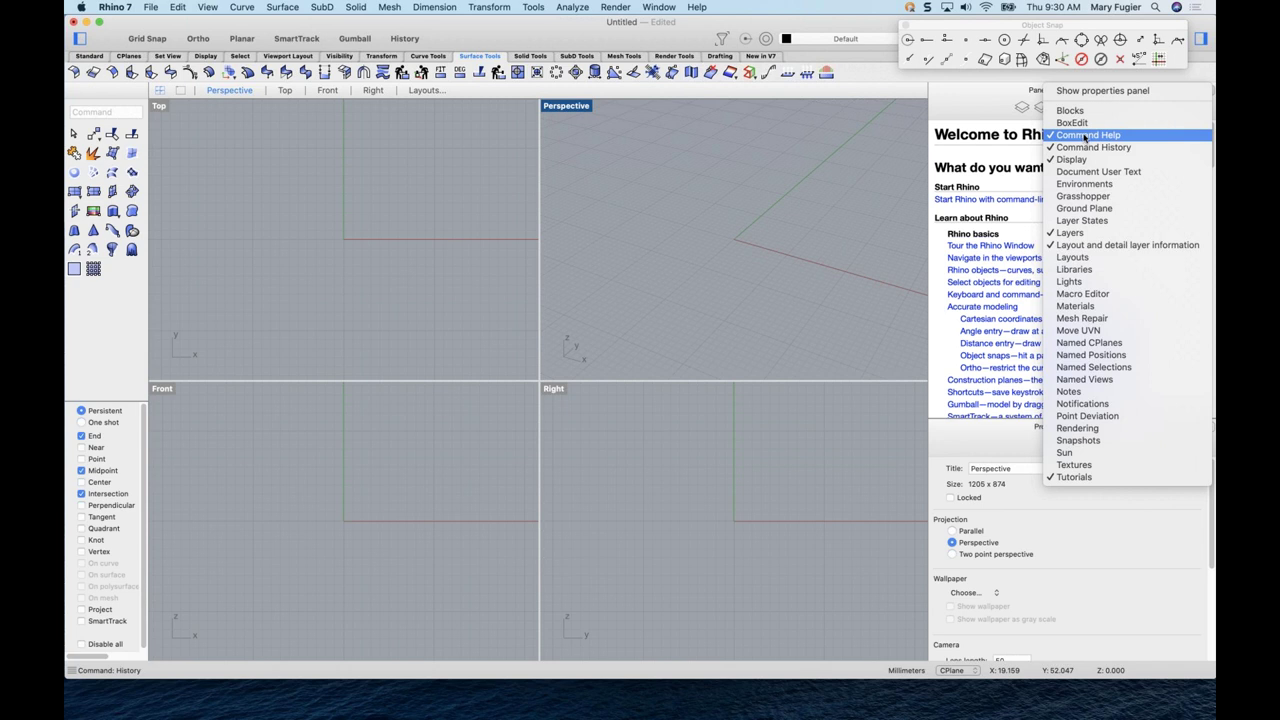
{"action": "left_click", "coordinate": [1086, 136]}
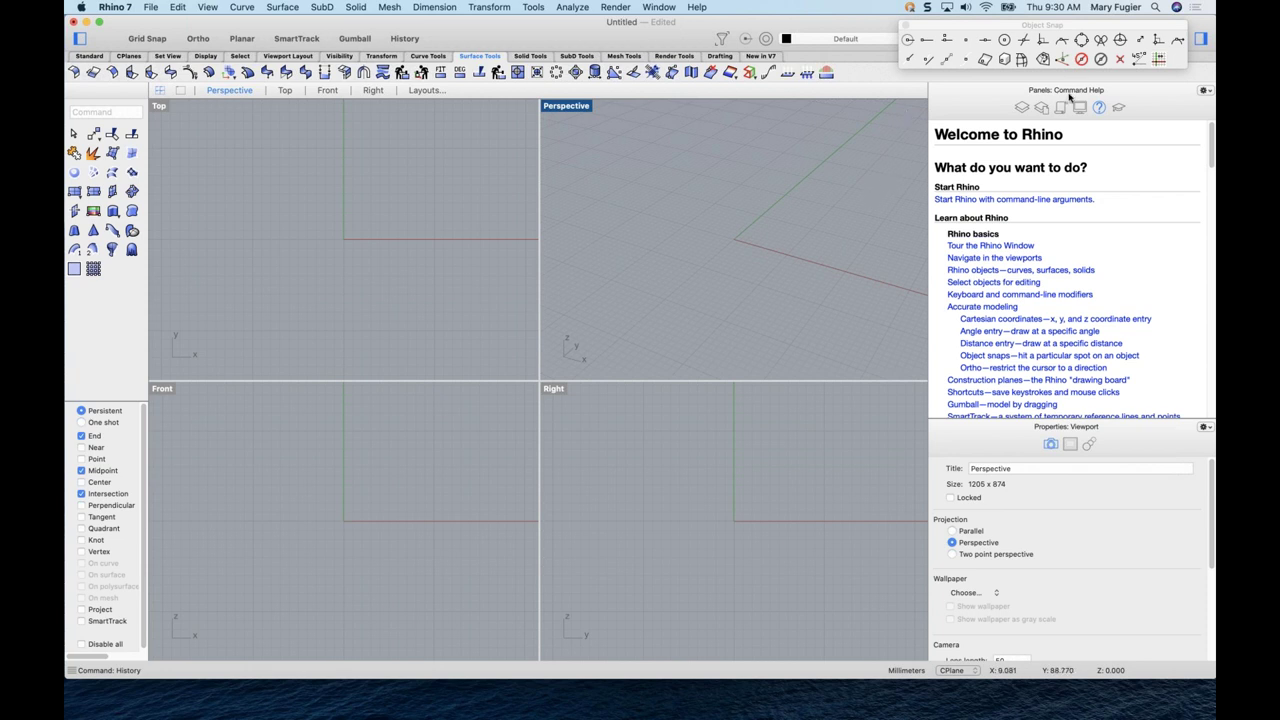
{"action": "left_click", "coordinate": [1205, 91]}
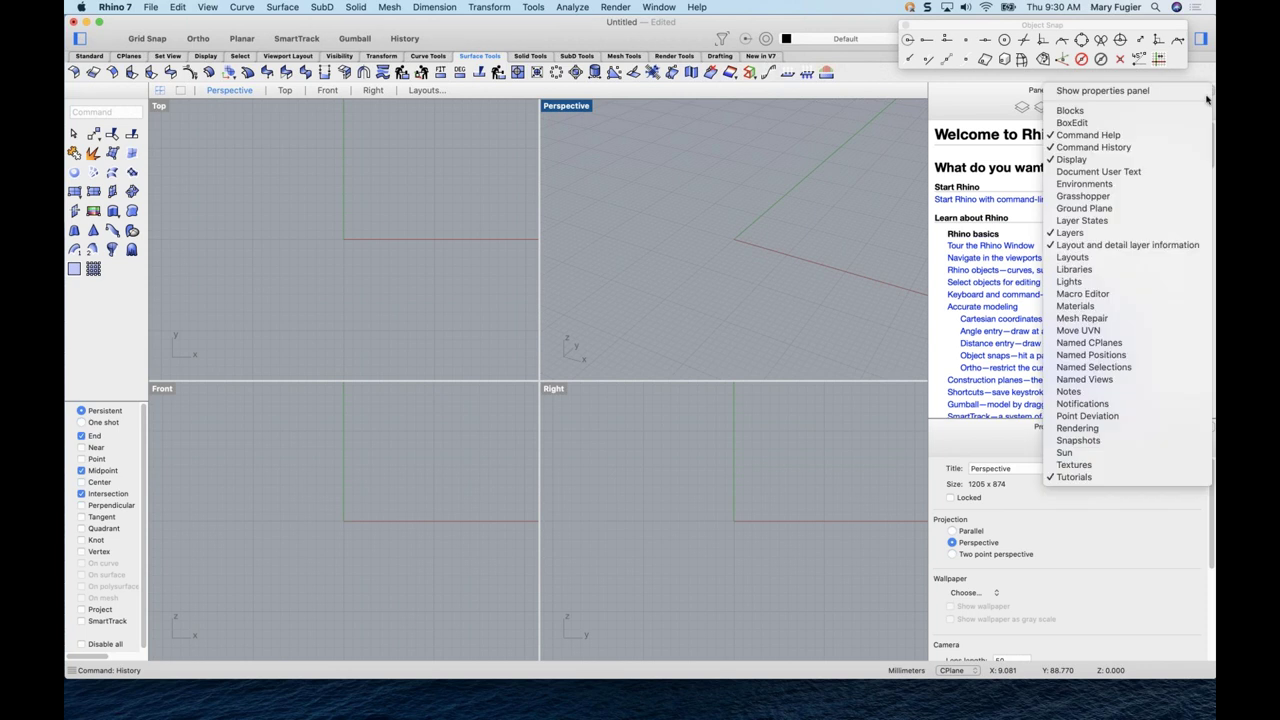
{"action": "left_click", "coordinate": [1075, 478]}
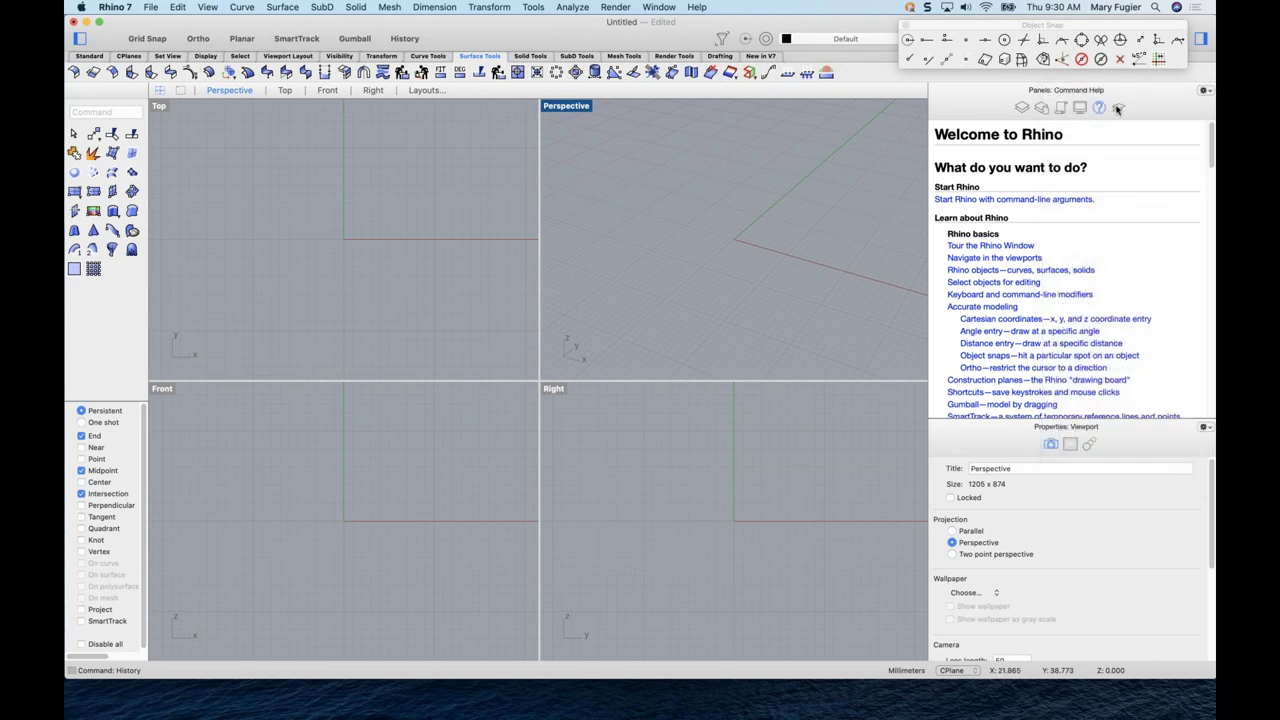
{"action": "left_click", "coordinate": [1118, 108]}
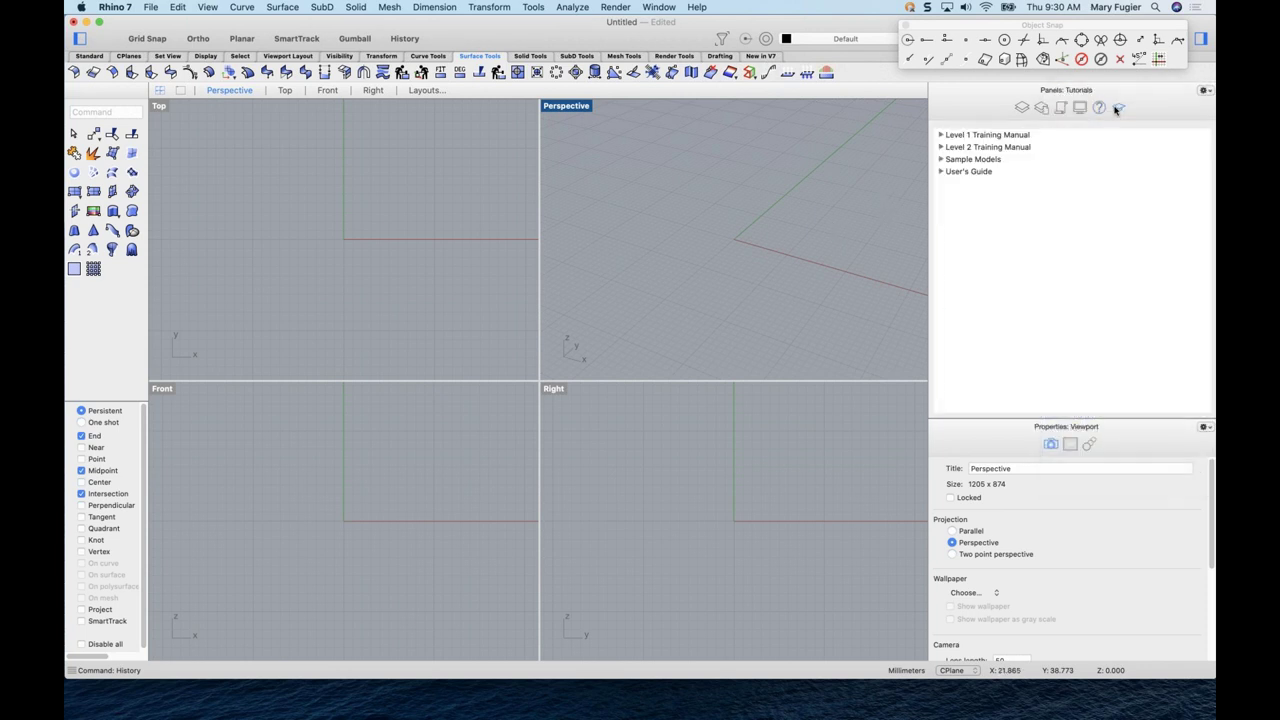
- Expand the User's Guide tutorials and open Rhino User's Guide for Mac (.pdf)
{"action": "left_click", "coordinate": [940, 172]}
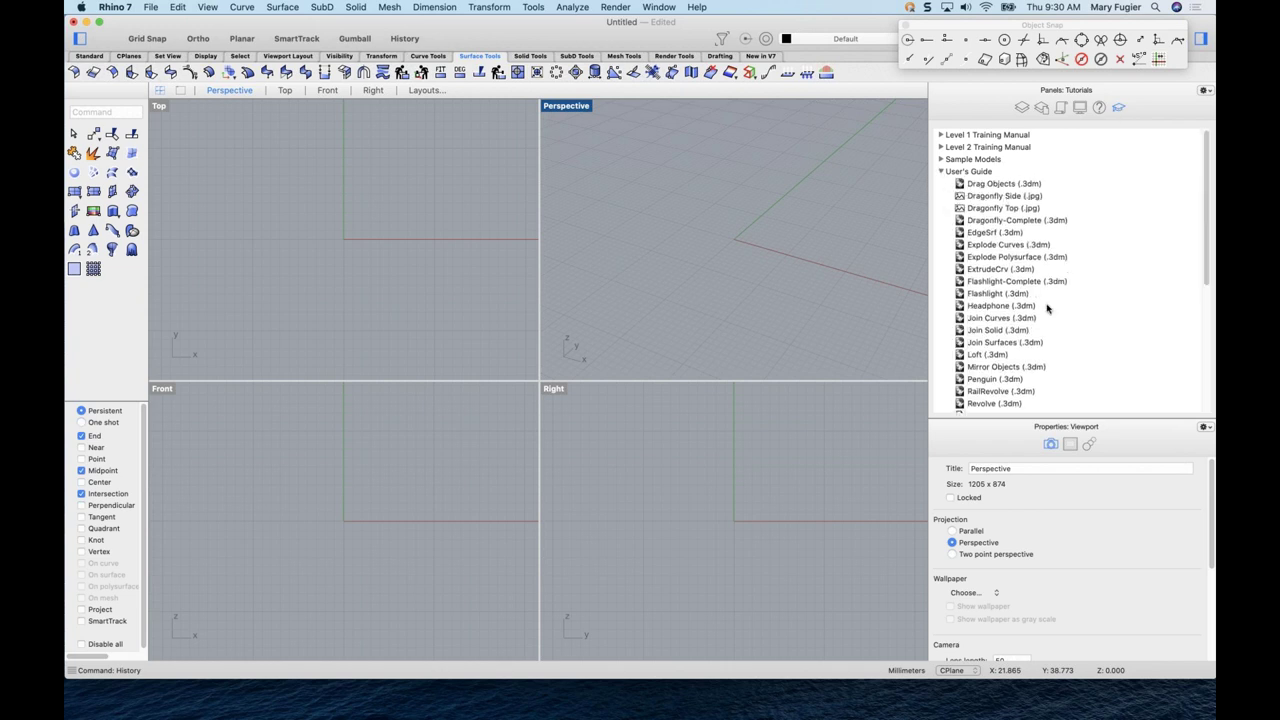
{"action": "left_click_drag", "start_coordinate": [1212, 272], "coordinate": [1213, 362]}
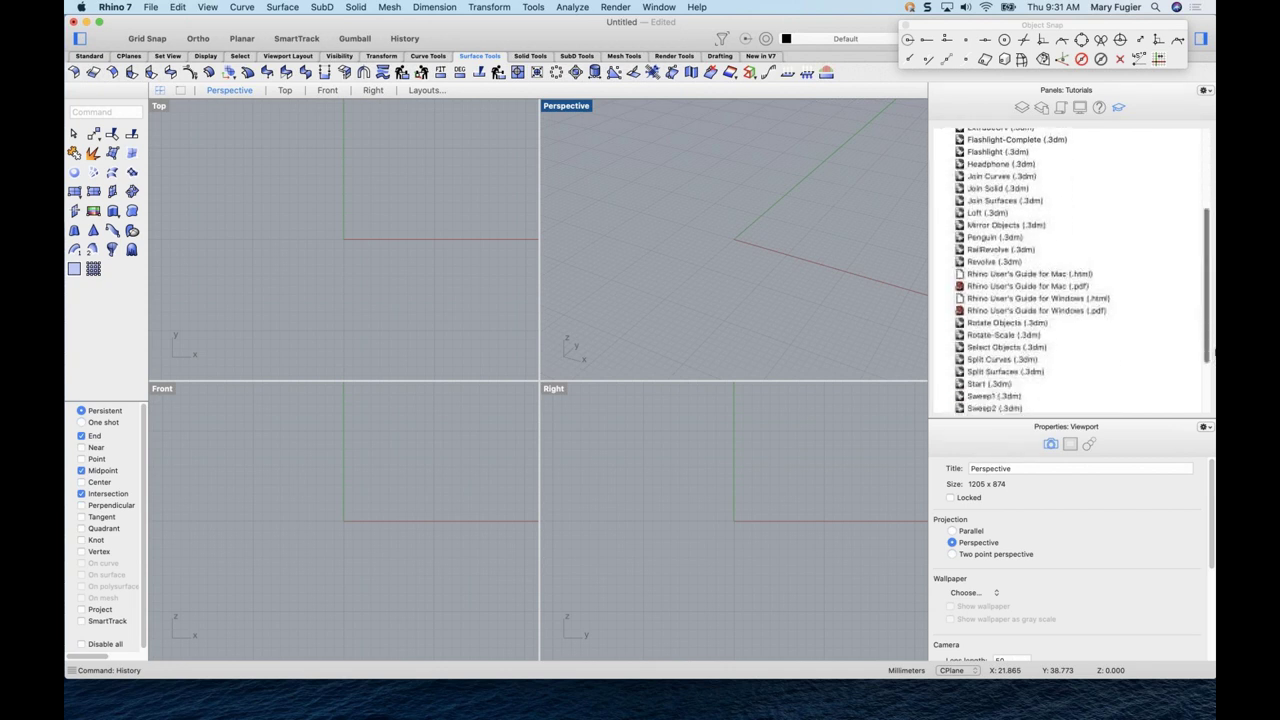
{"action": "left_click", "coordinate": [1038, 288]}
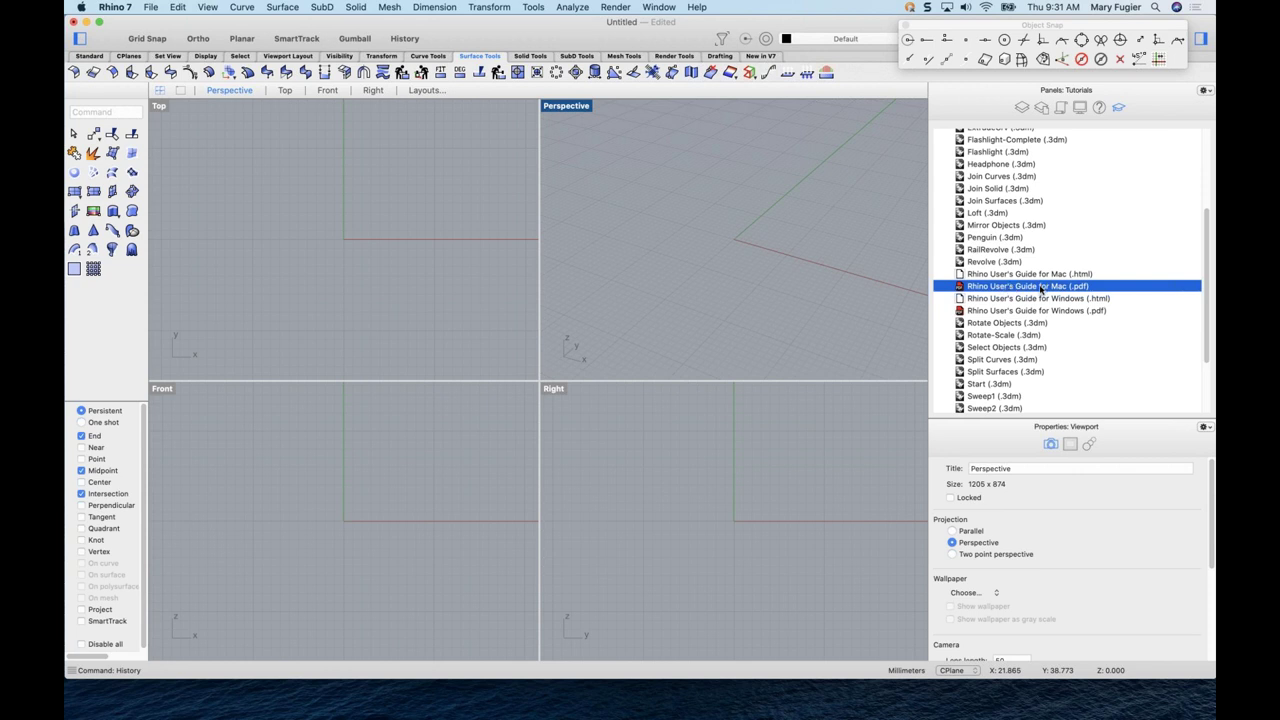
{"action": "double_click", "coordinate": [1040, 288]}
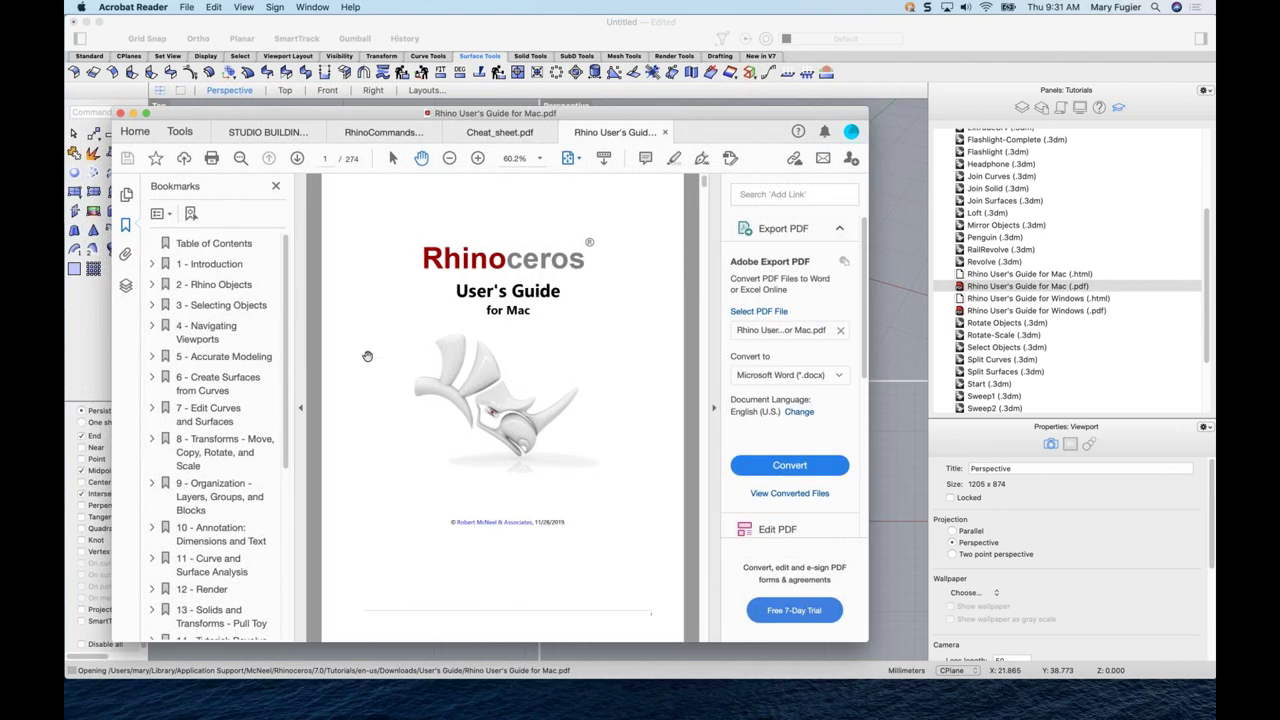
- Page through the user's guide to the Explode and Trim surfaces exercises, widening the document window along the way
{"action": "scroll", "coordinate": [599, 384], "scroll_direction": "down", "scroll_amount": 15}
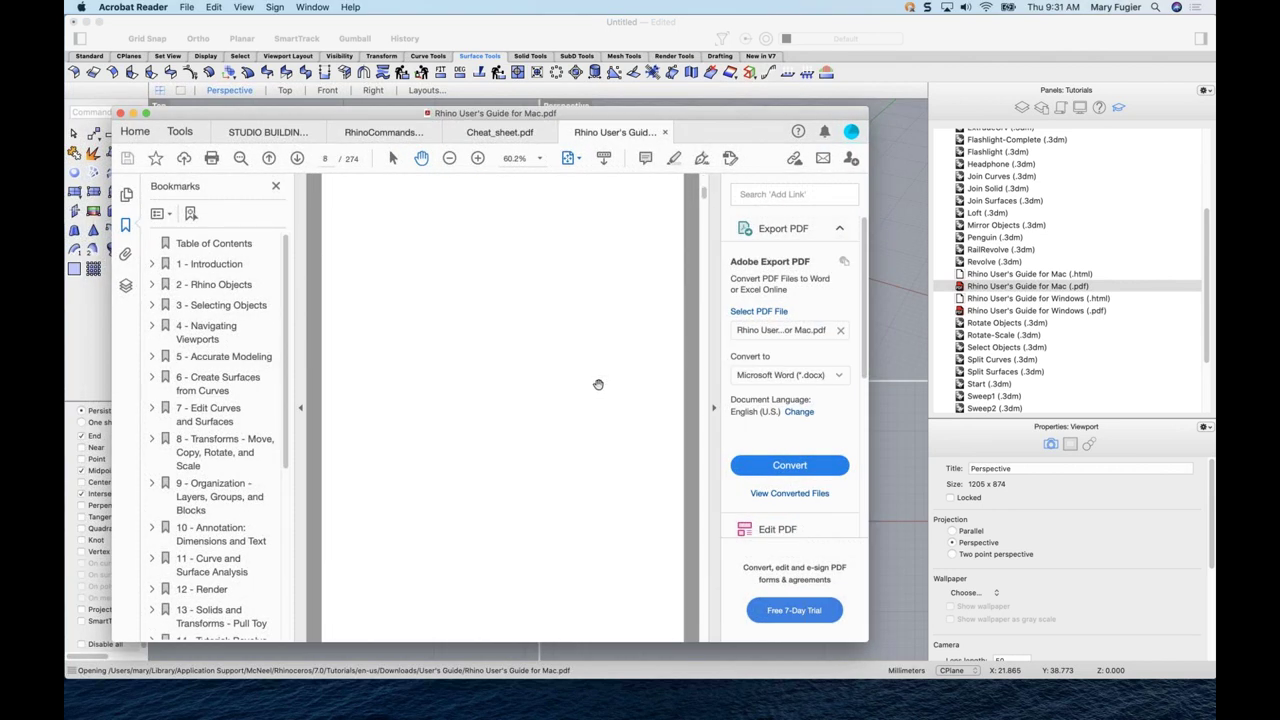
{"action": "scroll", "coordinate": [598, 384], "scroll_direction": "down", "scroll_amount": 20}
{"action": "scroll", "coordinate": [597, 386], "scroll_direction": "down", "scroll_amount": 20}
{"action": "scroll", "coordinate": [593, 390], "scroll_direction": "down", "scroll_amount": 20}
{"action": "scroll", "coordinate": [588, 392], "scroll_direction": "down", "scroll_amount": 12}
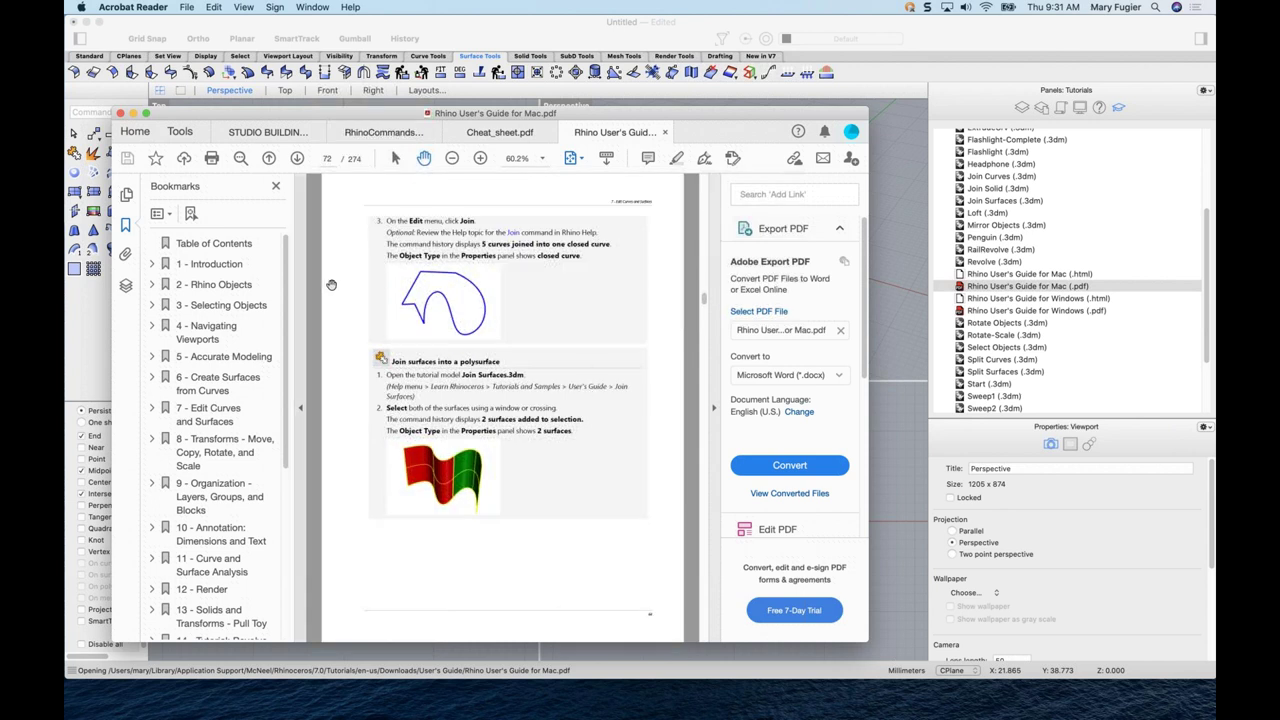
{"action": "left_click_drag", "start_coordinate": [868, 441], "coordinate": [931, 441]}
{"action": "scroll", "coordinate": [611, 437], "scroll_direction": "down", "scroll_amount": 4}
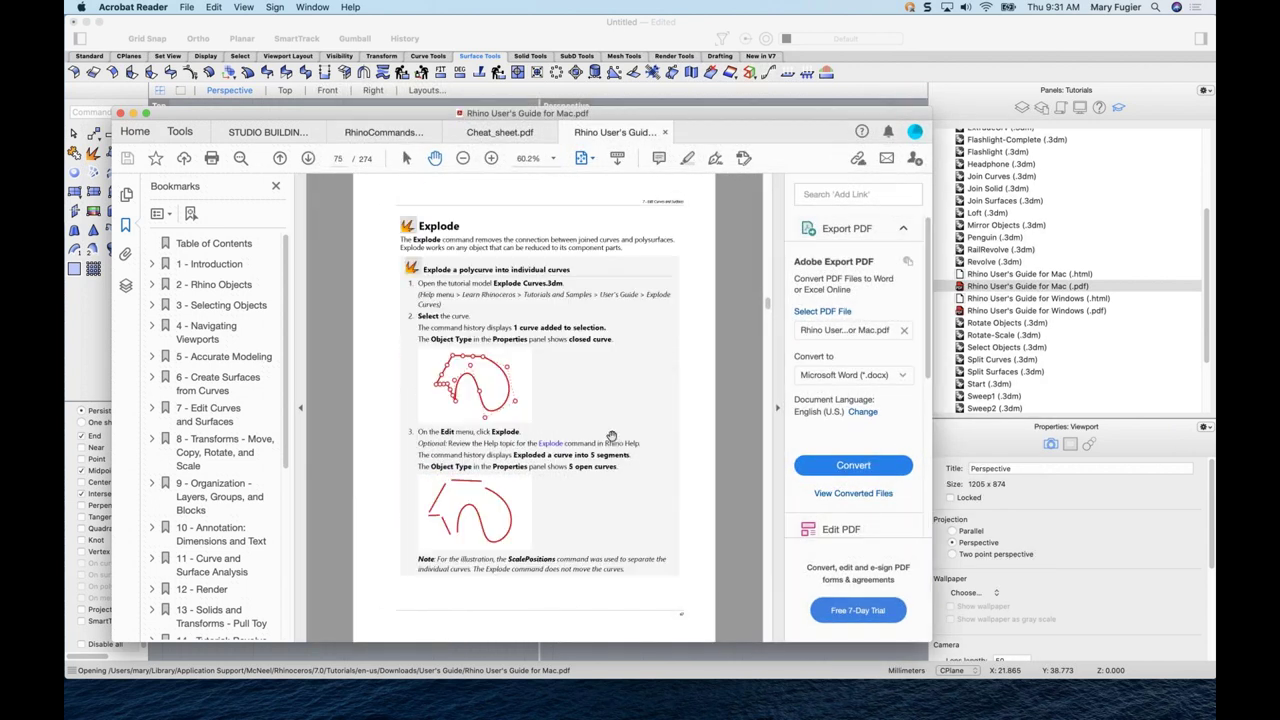
{"action": "scroll", "coordinate": [611, 437], "scroll_direction": "down", "scroll_amount": 4}
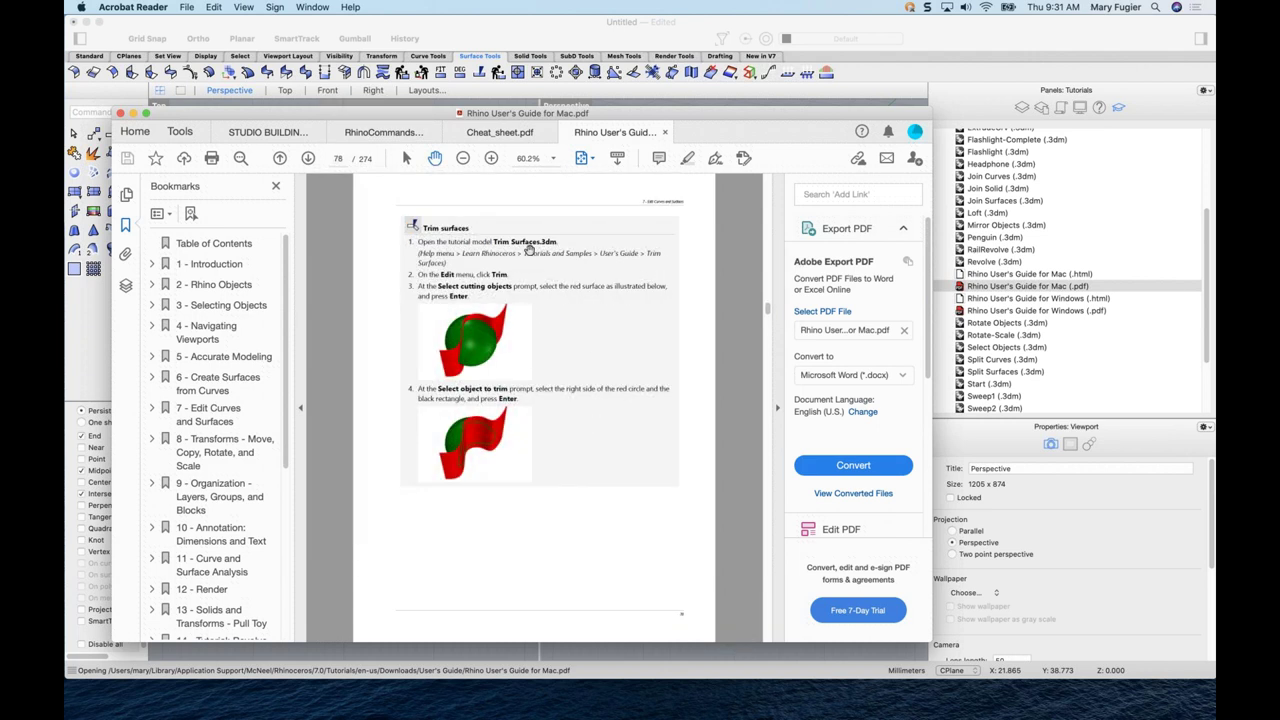
- Return to Rhino 7 and open the Trim Curves (.3dm) tutorial model, accepting the Auto Save notice
{"action": "left_click_drag", "start_coordinate": [1208, 336], "coordinate": [1208, 384]}
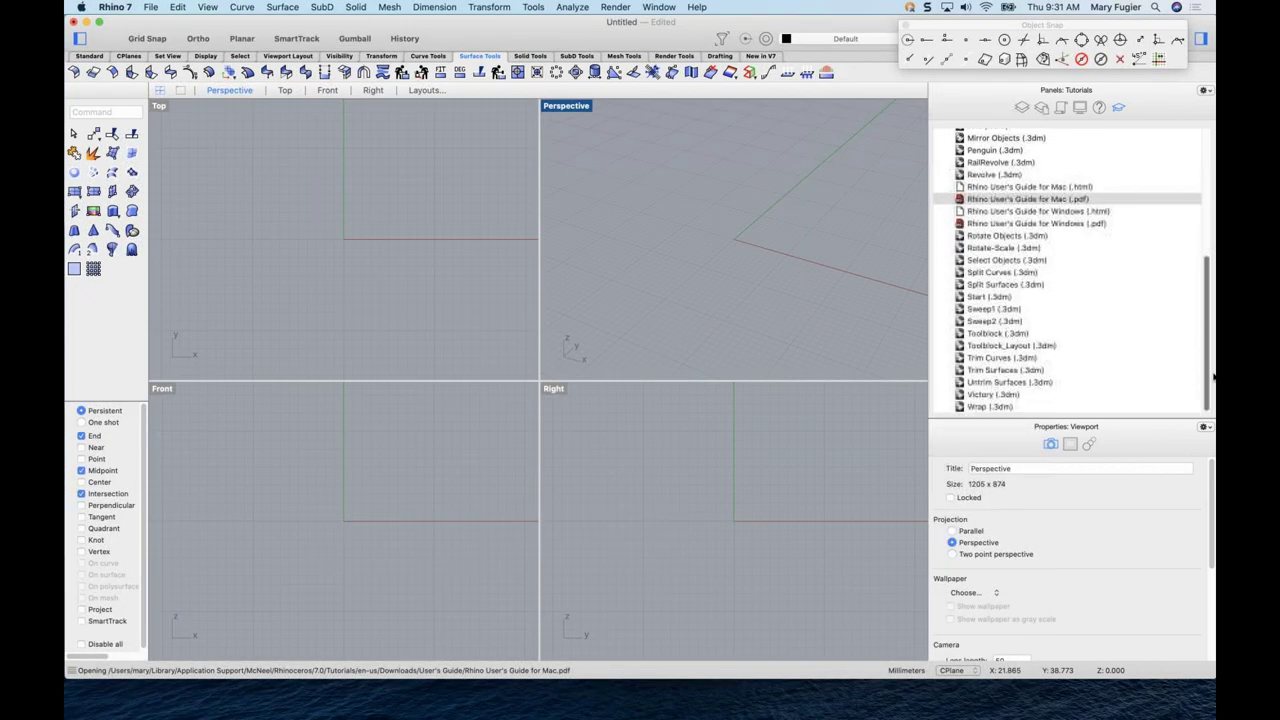
{"action": "left_click", "coordinate": [1000, 358]}
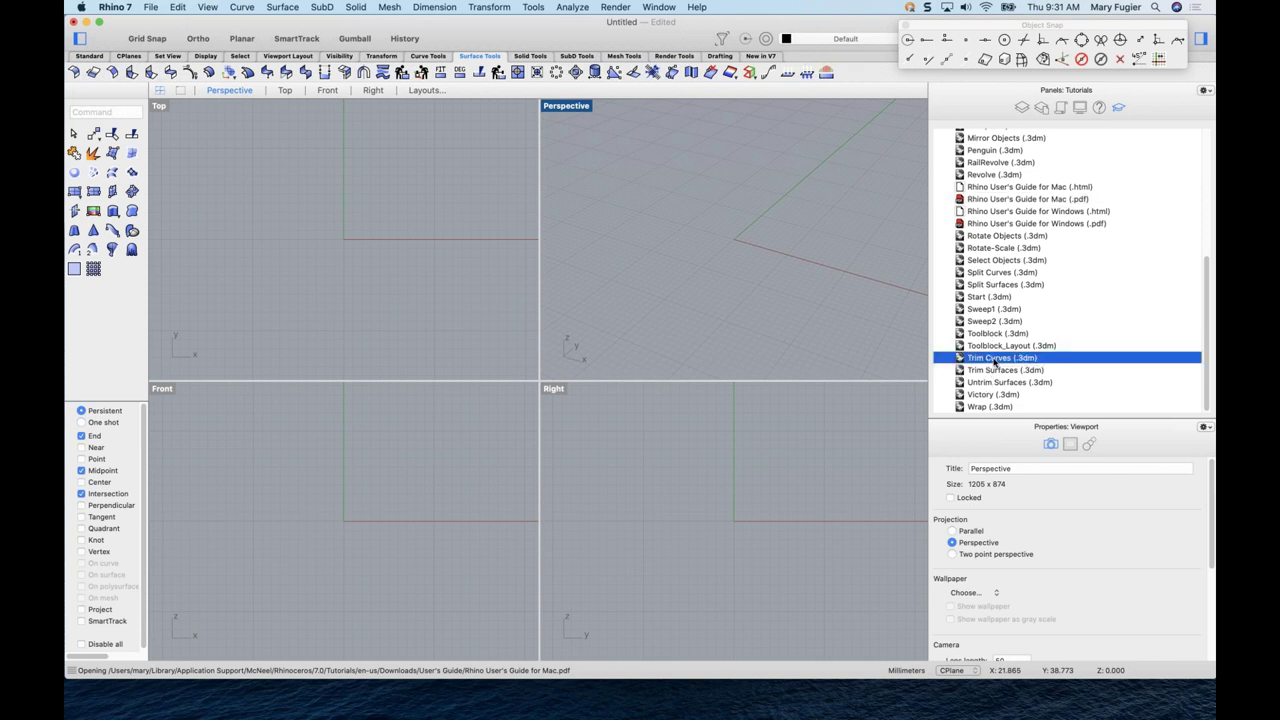
{"action": "double_click", "coordinate": [995, 358]}
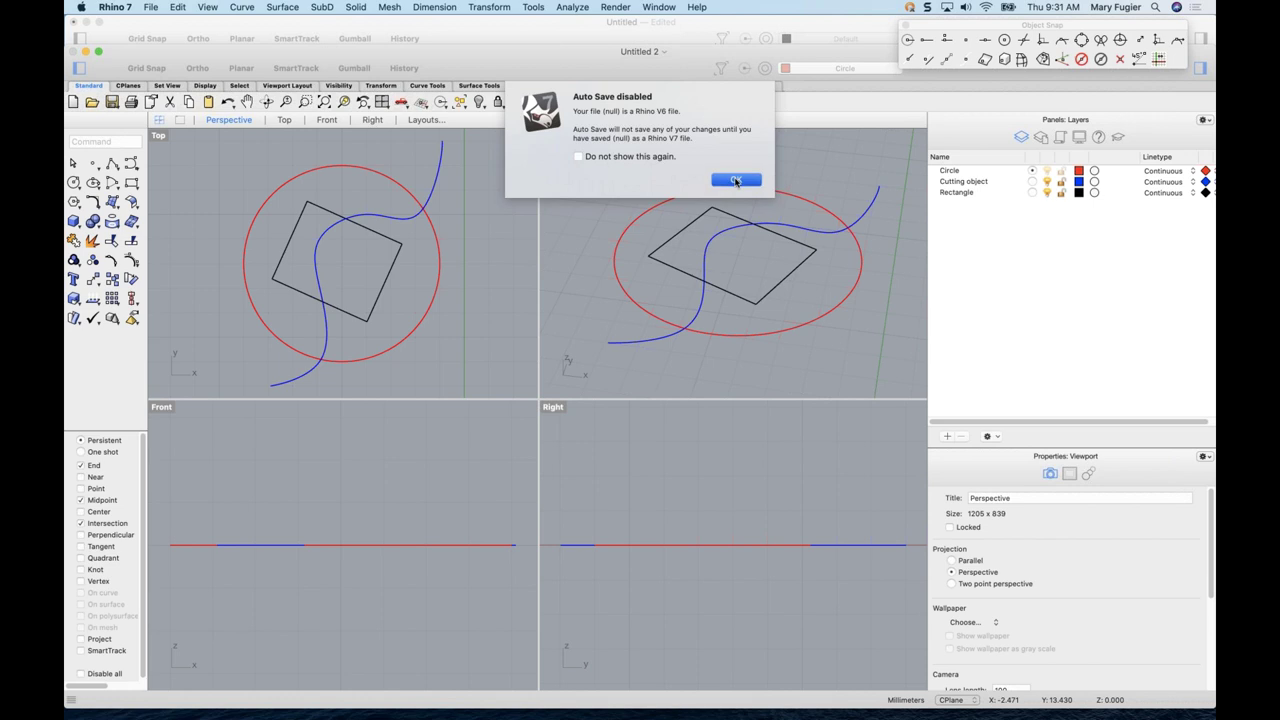
{"action": "left_click", "coordinate": [735, 181]}
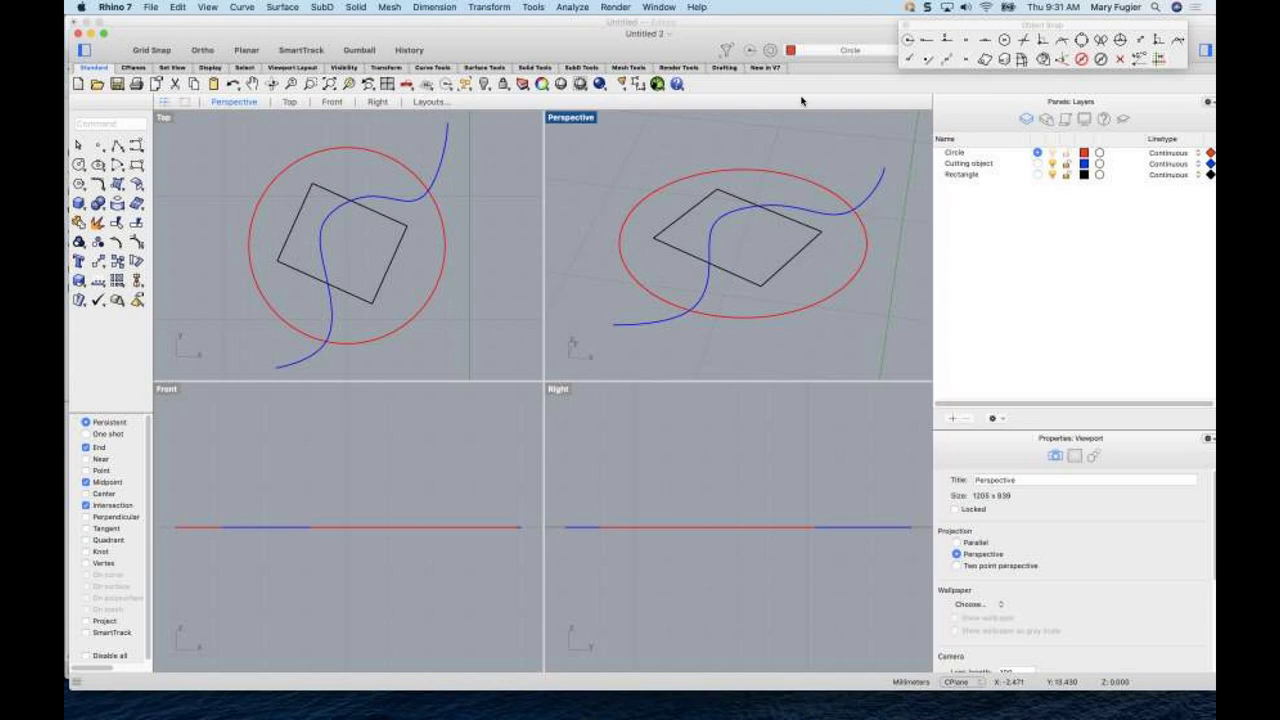
- Look through the User's Guide files in the Trim Curves model's Tutorials panel, and close the model
{"action": "left_click", "coordinate": [1123, 120]}
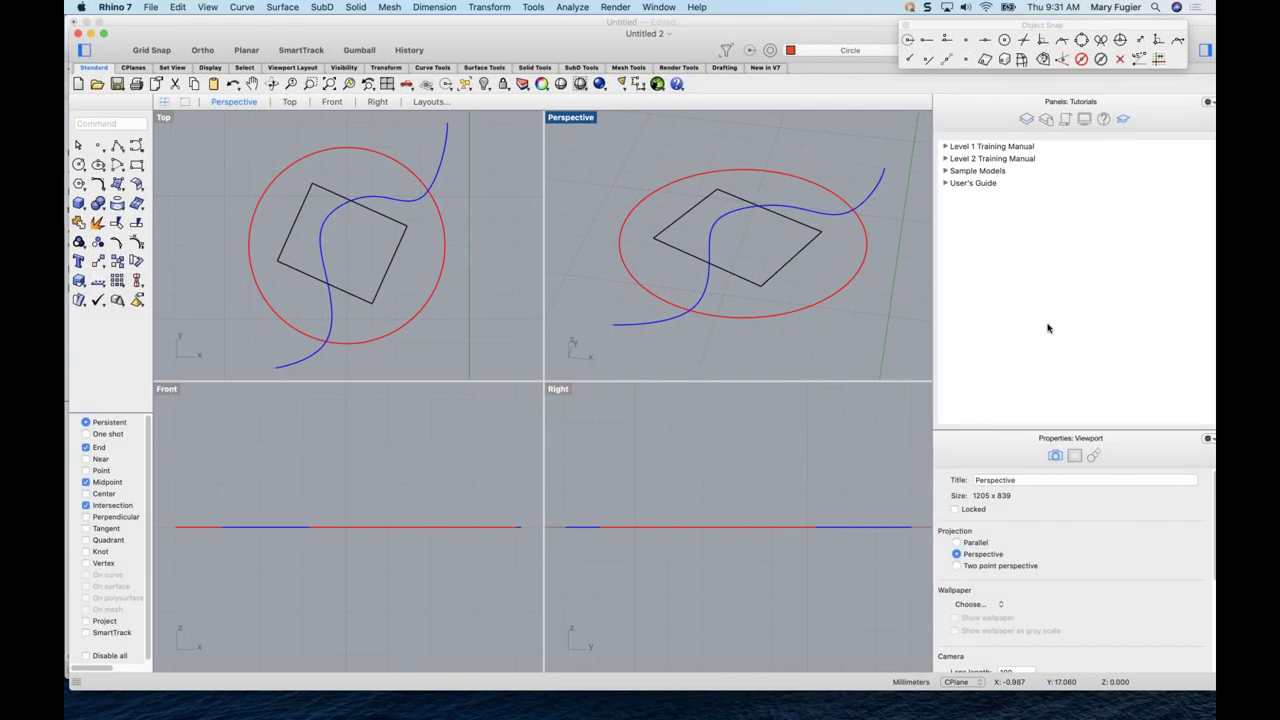
{"action": "left_click", "coordinate": [944, 183]}
{"action": "scroll", "coordinate": [1018, 342], "scroll_direction": "down", "scroll_amount": 3}
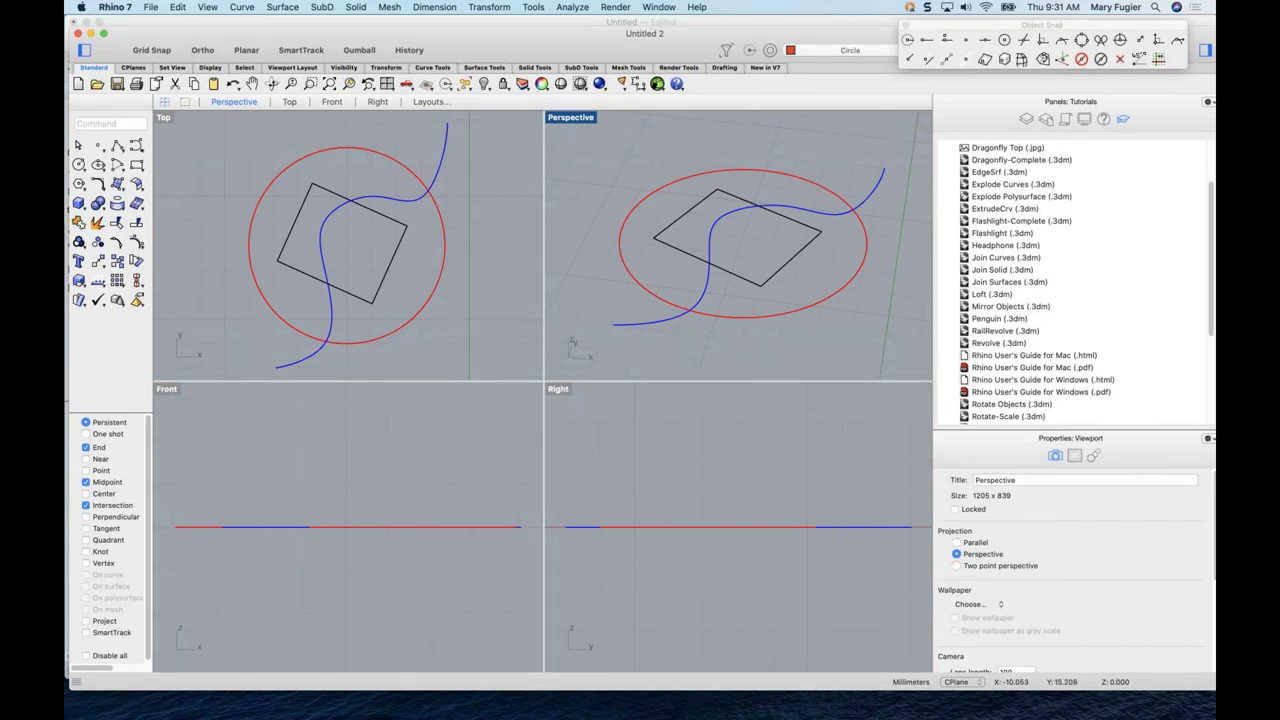
{"action": "left_click_drag", "start_coordinate": [160, 42], "coordinate": [177, 47]}
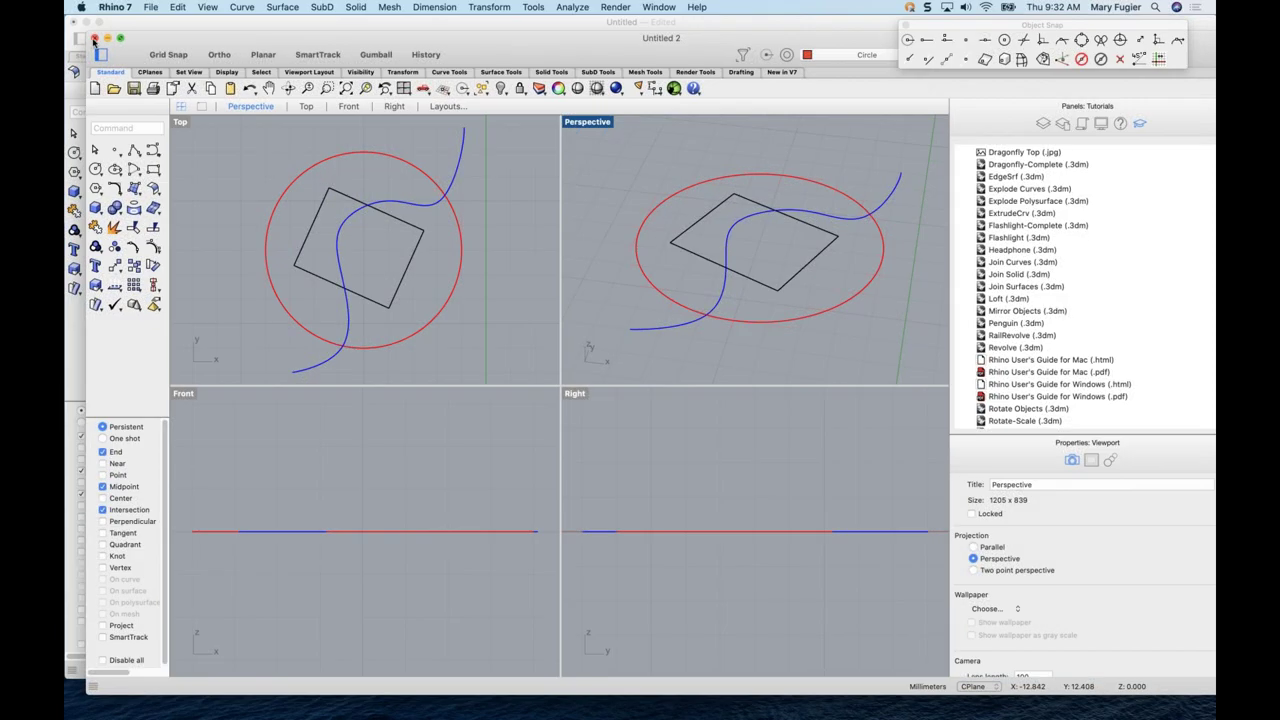
{"action": "left_click", "coordinate": [94, 39]}
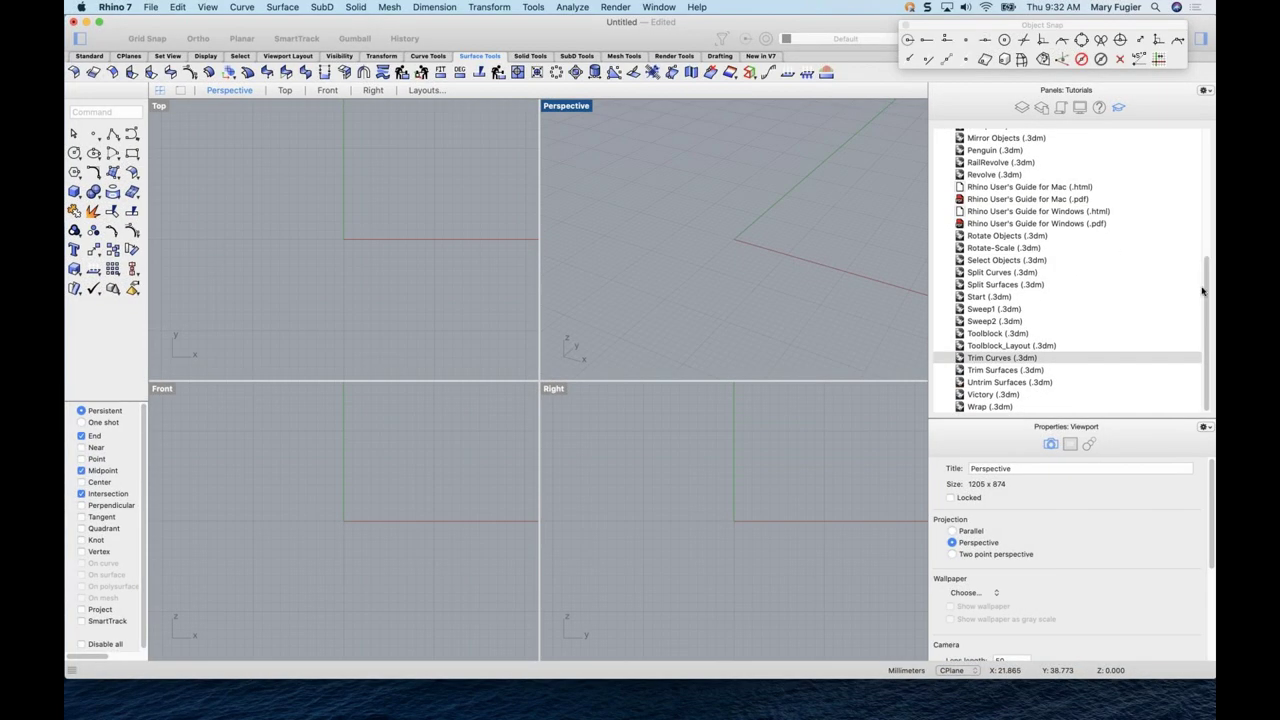
- Expand the Level 1 Training Manual tutorials, view the Rhino 6 Level 1 Training (.pdf) entry, and collapse the group
{"action": "scroll", "coordinate": [1206, 291], "scroll_direction": "up", "scroll_amount": 10}
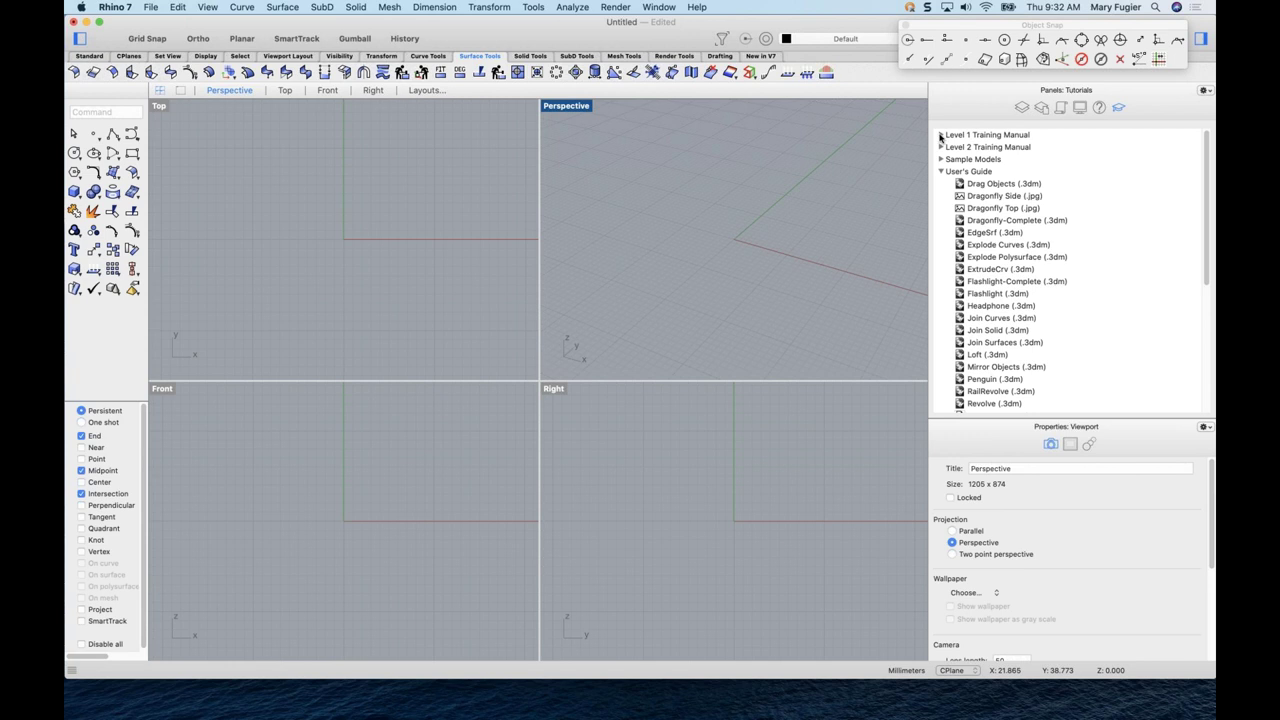
{"action": "left_click", "coordinate": [940, 135]}
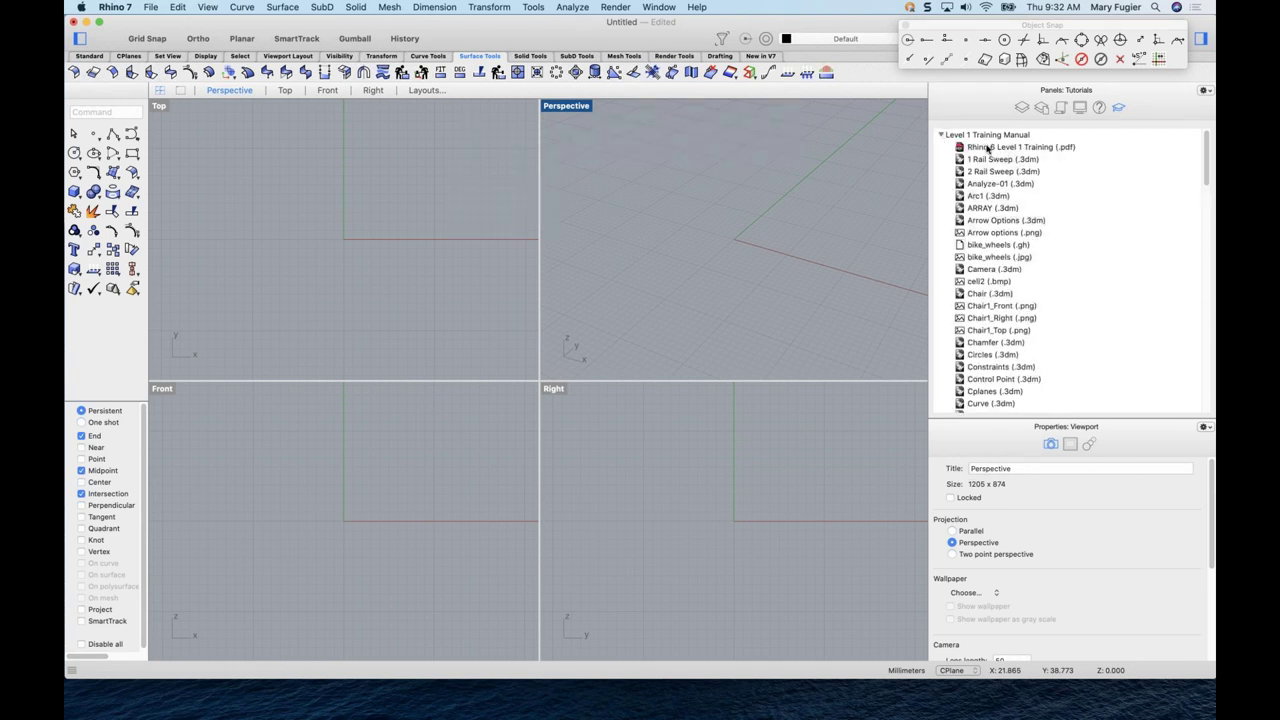
{"action": "left_click", "coordinate": [1010, 148]}
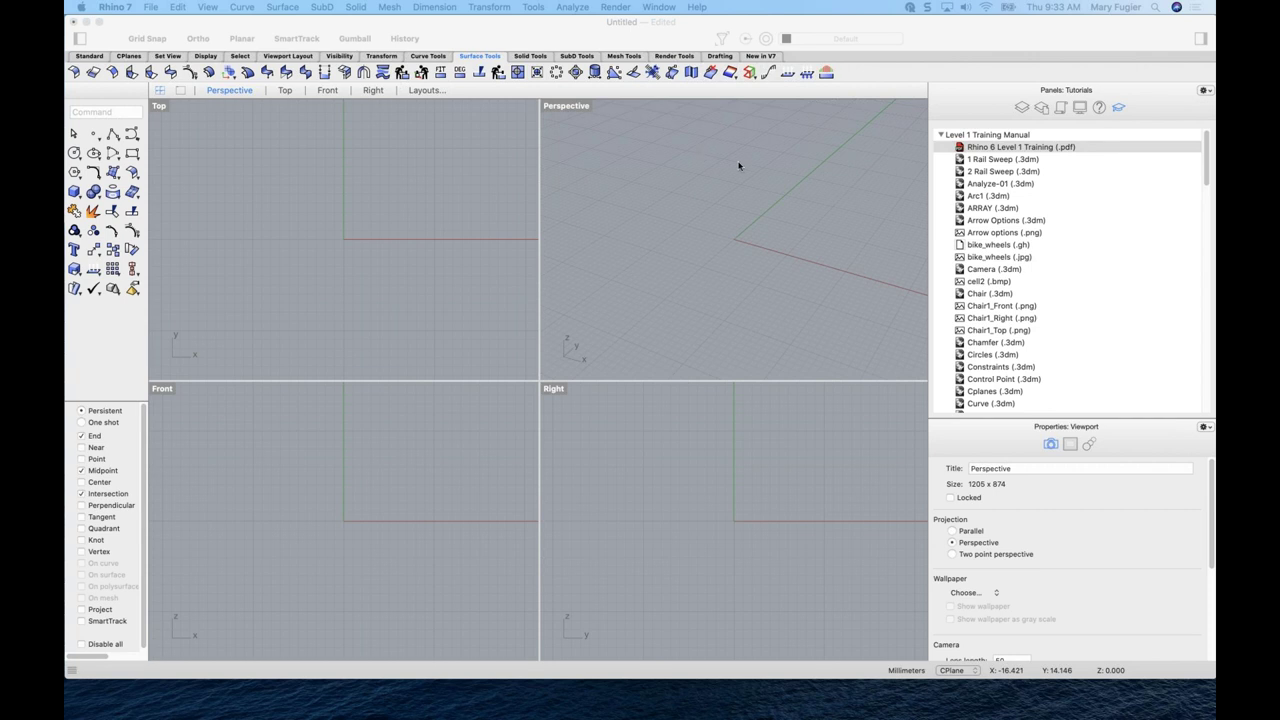
{"action": "left_click", "coordinate": [942, 137]}
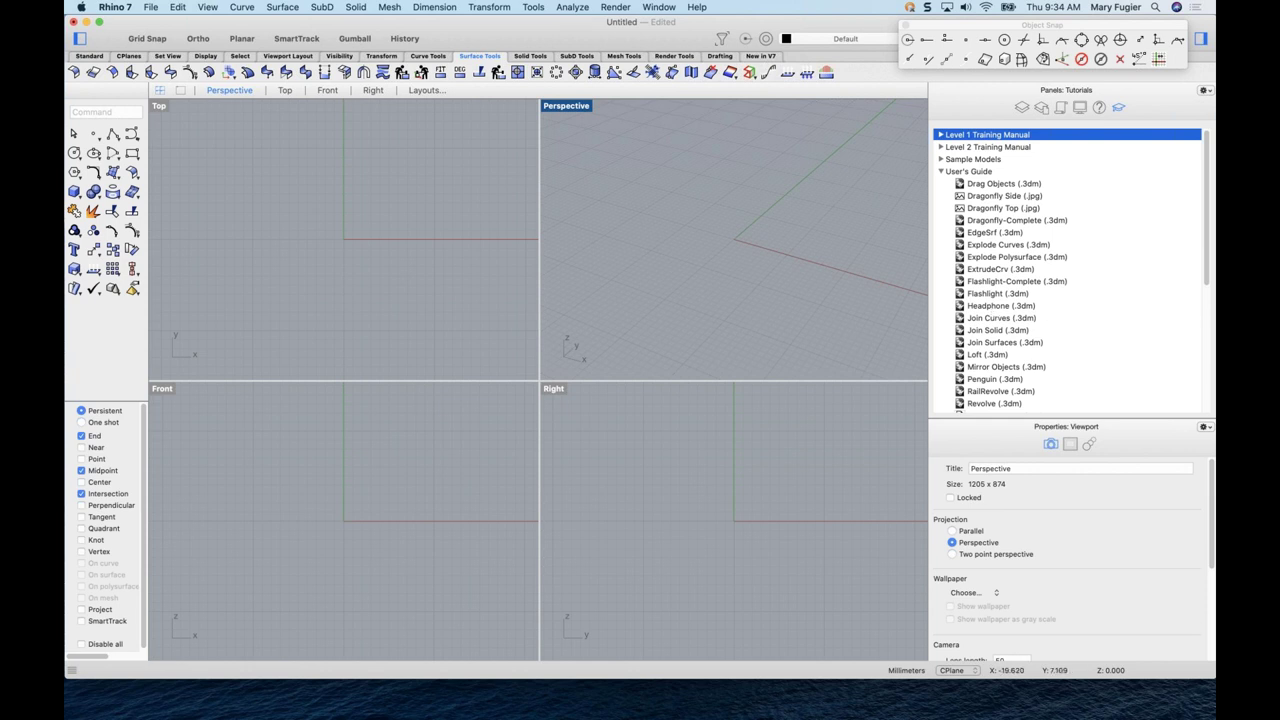
- Switch to the browser's Getting Started video showcase, then return to Rhino 7 and collapse the User's Guide tutorials
{"action": "key", "text": "super+Tab"}
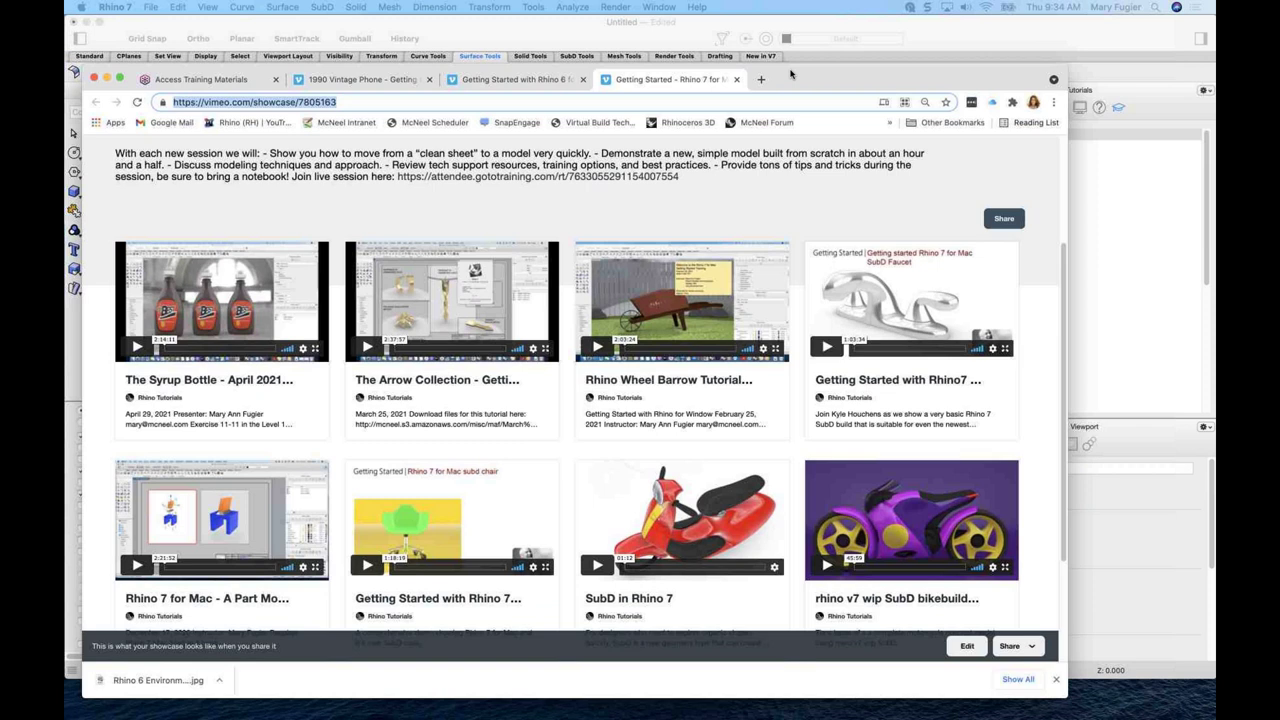
{"action": "key", "text": "super+Tab"}
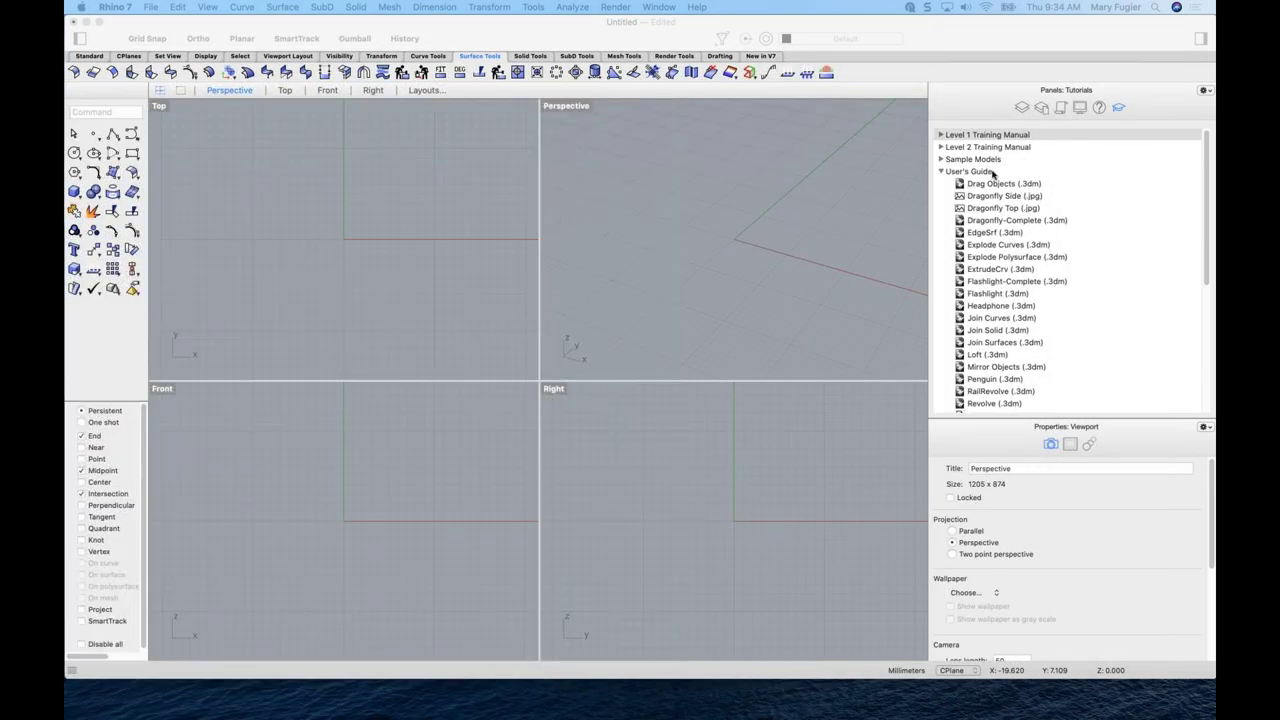
{"action": "left_click", "coordinate": [942, 173]}
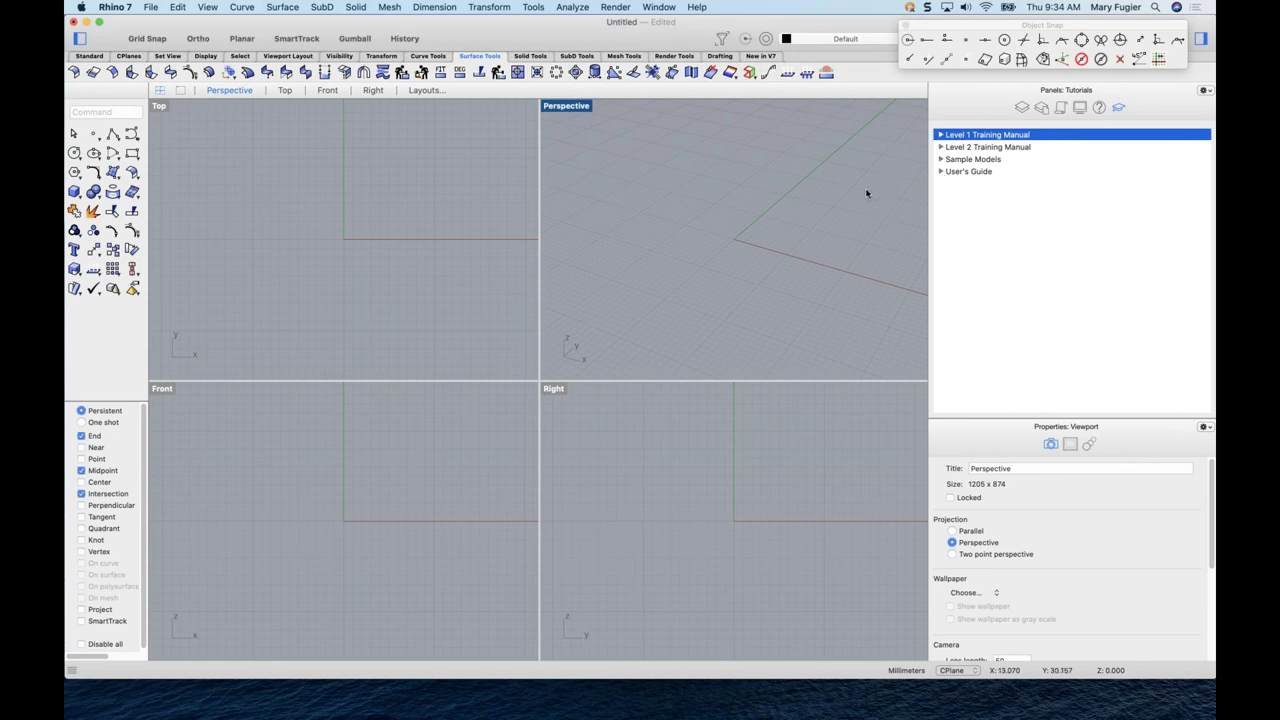
{"action": "left_click", "coordinate": [941, 172]}
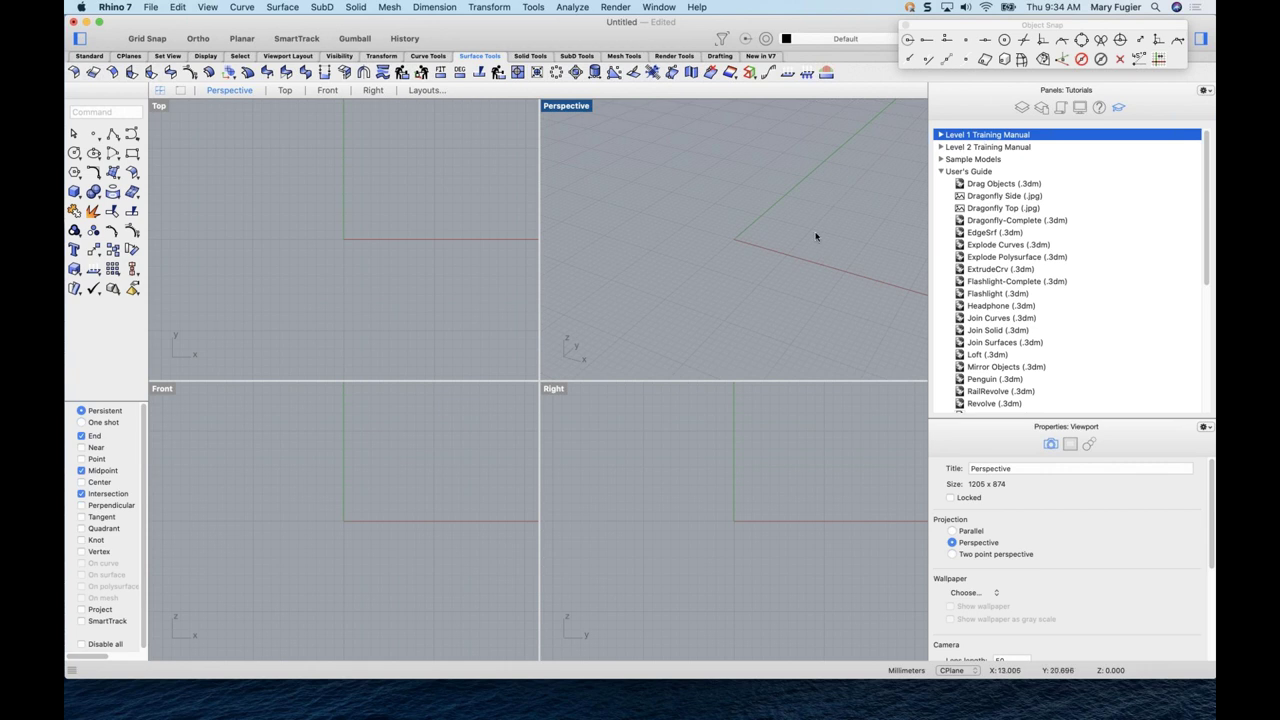
{"action": "right_click_drag", "start_coordinate": [731, 254], "coordinate": [776, 245]}
{"action": "scroll", "coordinate": [700, 247], "scroll_direction": "left", "scroll_amount": 3}
{"action": "left_click", "coordinate": [941, 172]}
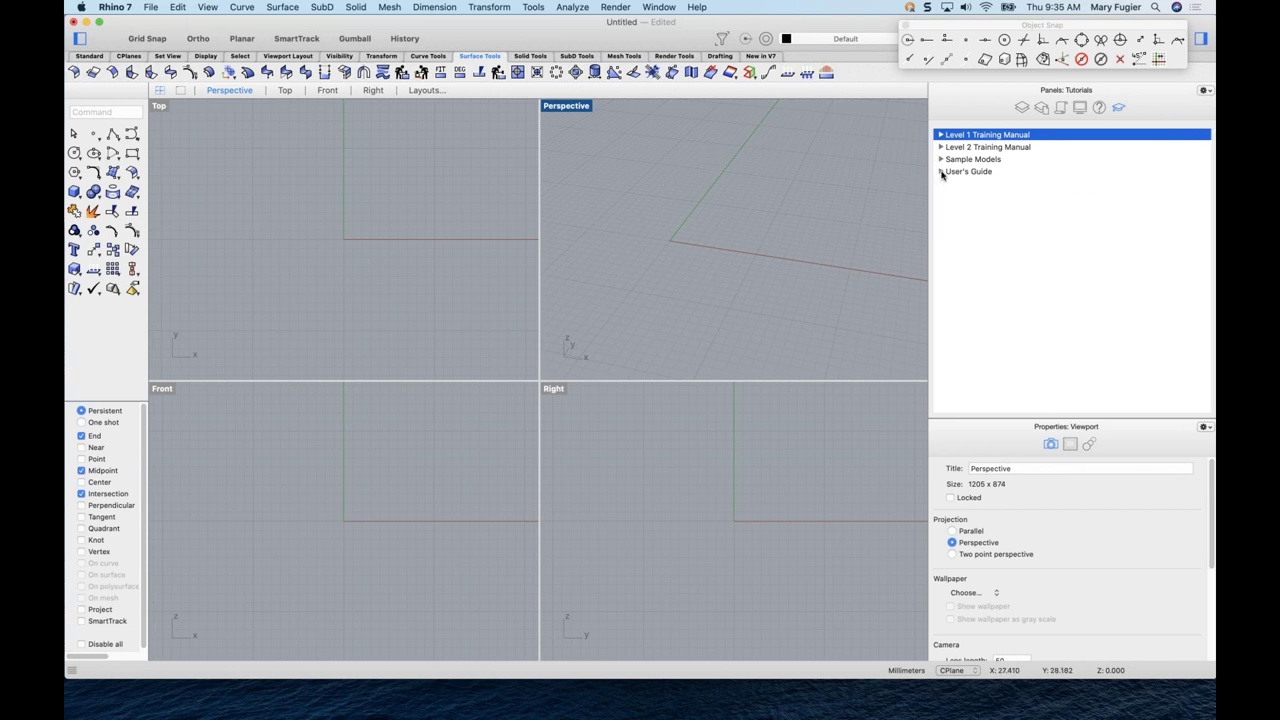
- Expand the User's Guide and Level 1 Training Manual tutorials, and make the Tutorials panel slightly taller
{"action": "left_click", "coordinate": [941, 172]}
{"action": "left_click_drag", "start_coordinate": [1207, 245], "coordinate": [1208, 200]}
{"action": "left_click", "coordinate": [990, 135]}
{"action": "left_click", "coordinate": [941, 135]}
{"action": "left_click_drag", "start_coordinate": [1209, 190], "coordinate": [1215, 390]}
{"action": "scroll", "coordinate": [1100, 385], "scroll_direction": "down", "scroll_amount": 5}
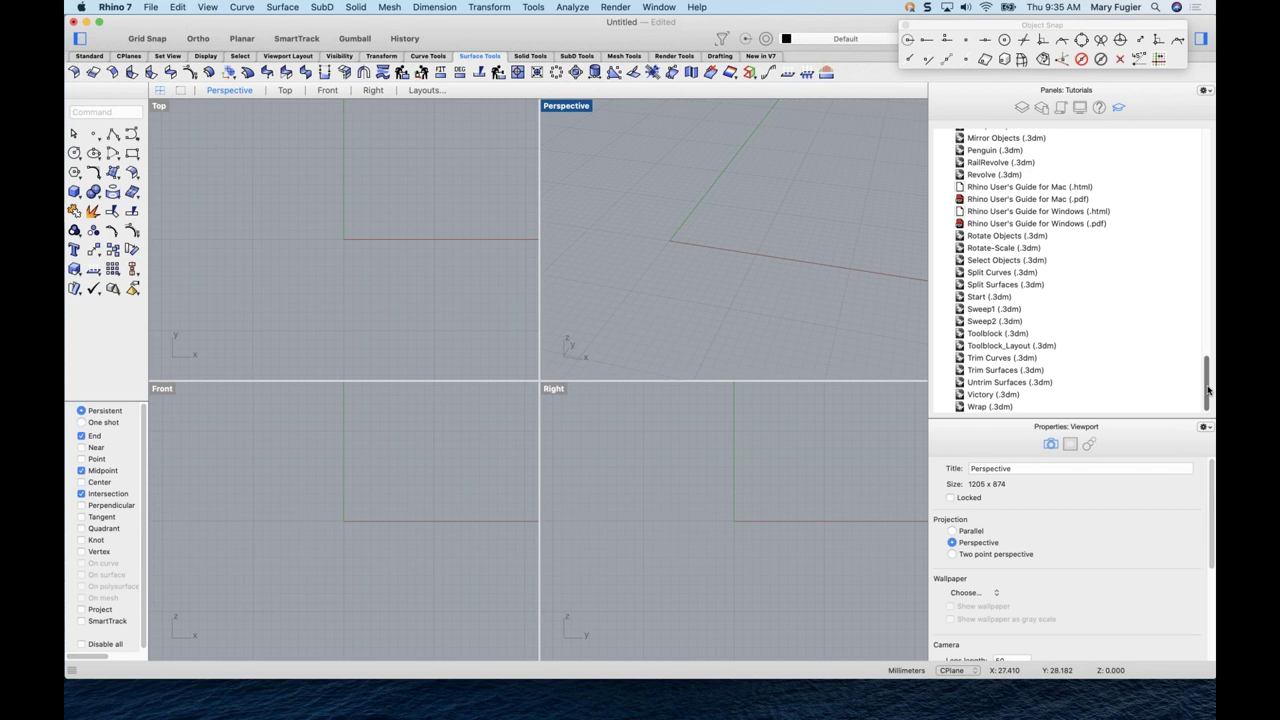
{"action": "left_click_drag", "start_coordinate": [1090, 419], "coordinate": [1085, 431]}
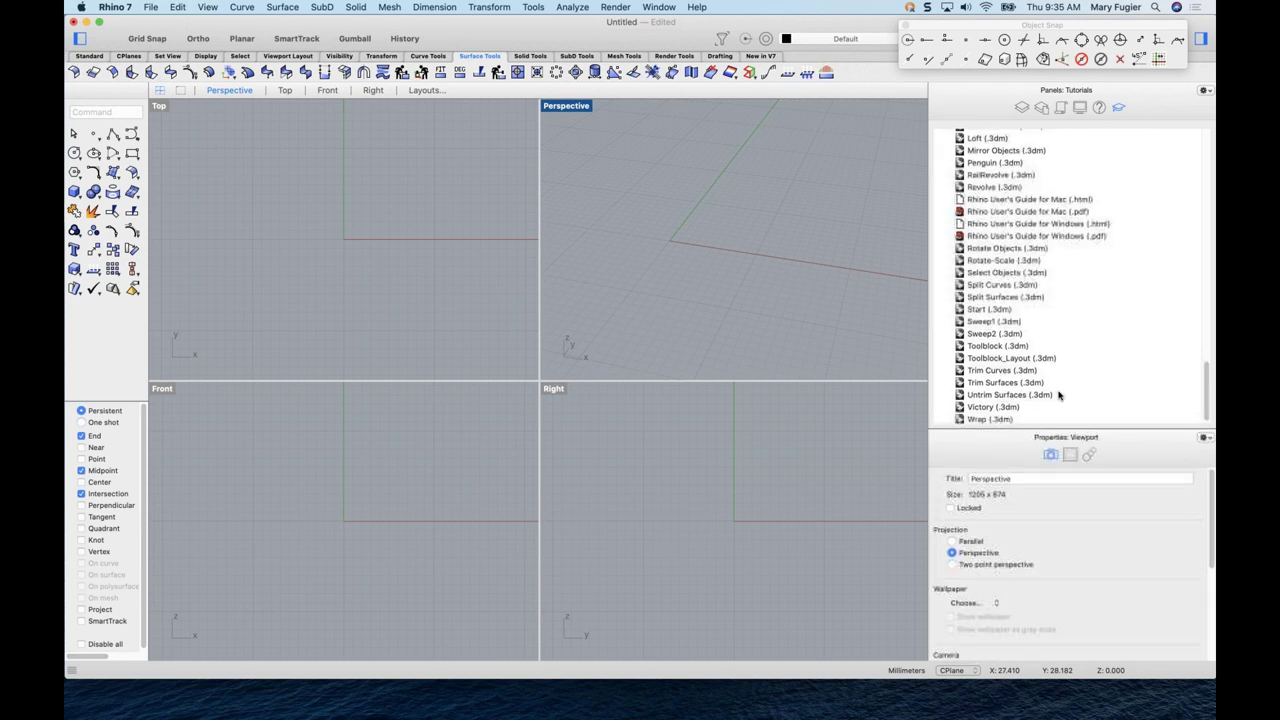
- Look through the end of the User's Guide list, selecting Rhino User's Guide for Windows (.html) and Wrap (.3dm)
{"action": "left_click", "coordinate": [996, 226]}
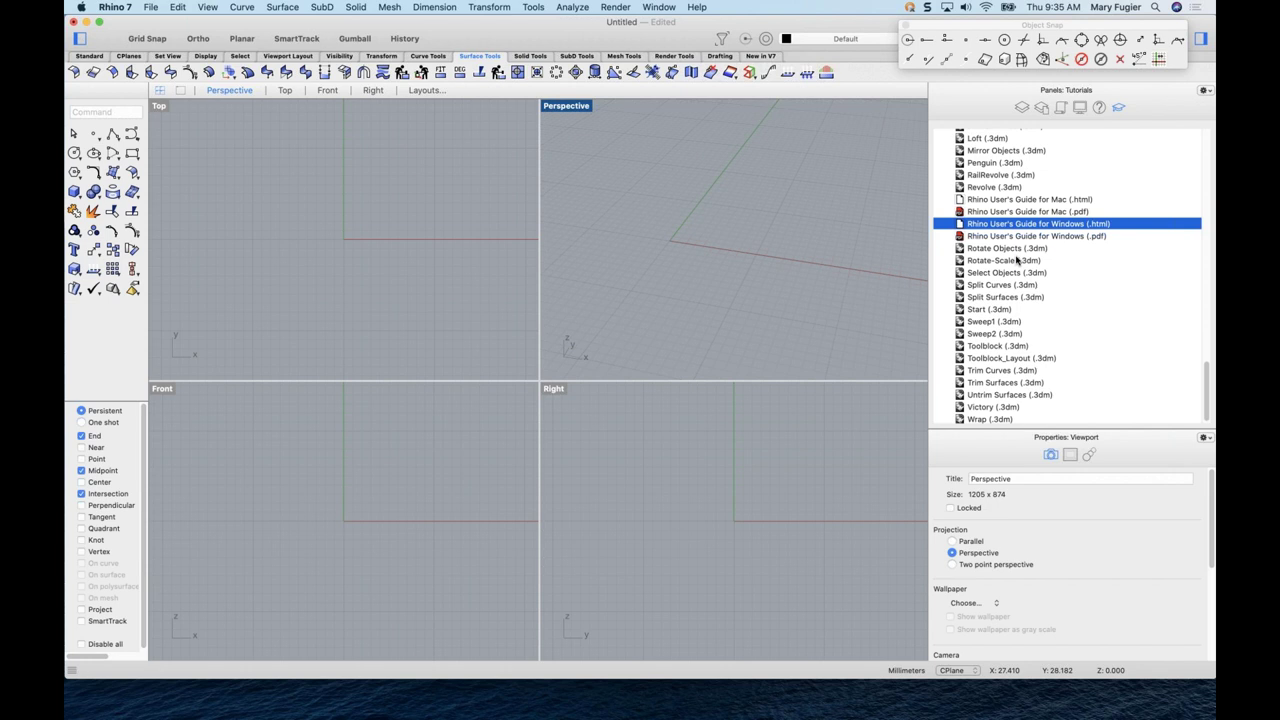
{"action": "scroll", "coordinate": [1017, 260], "scroll_direction": "down", "scroll_amount": 1}
{"action": "scroll", "coordinate": [1017, 260], "scroll_direction": "up", "scroll_amount": 3}
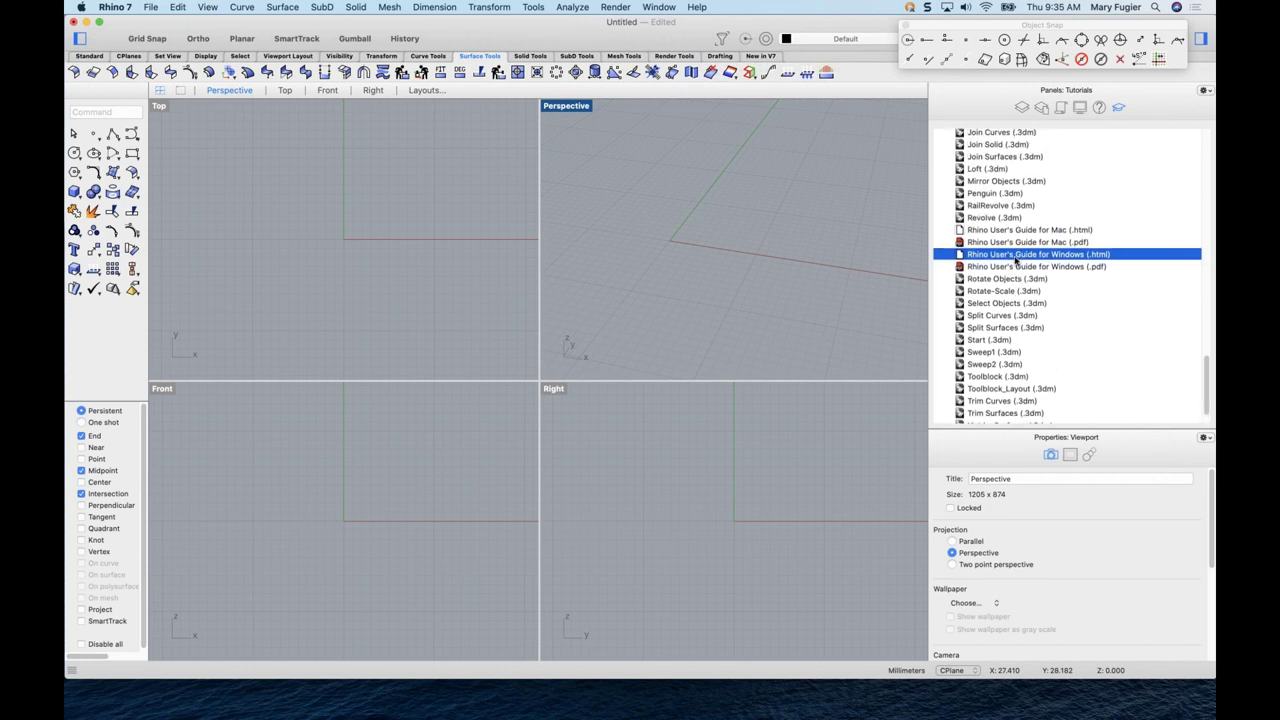
{"action": "scroll", "coordinate": [1017, 260], "scroll_direction": "down", "scroll_amount": 3}
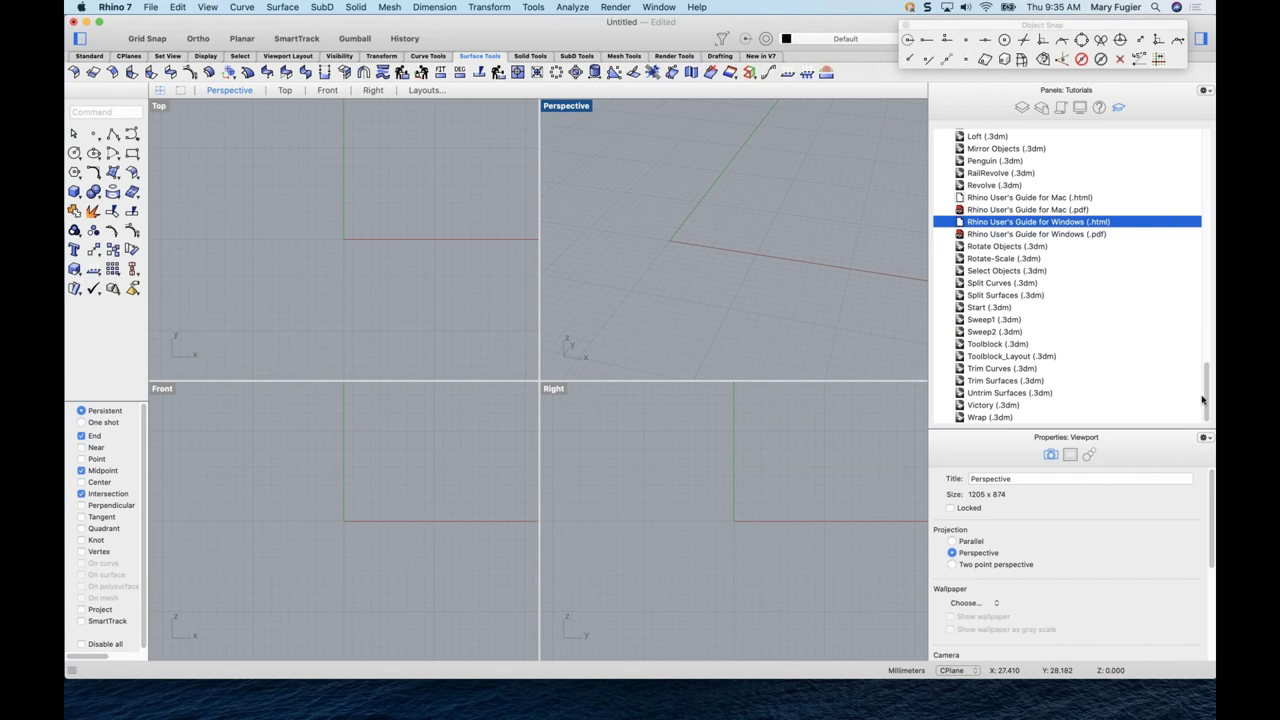
{"action": "left_click", "coordinate": [975, 418]}
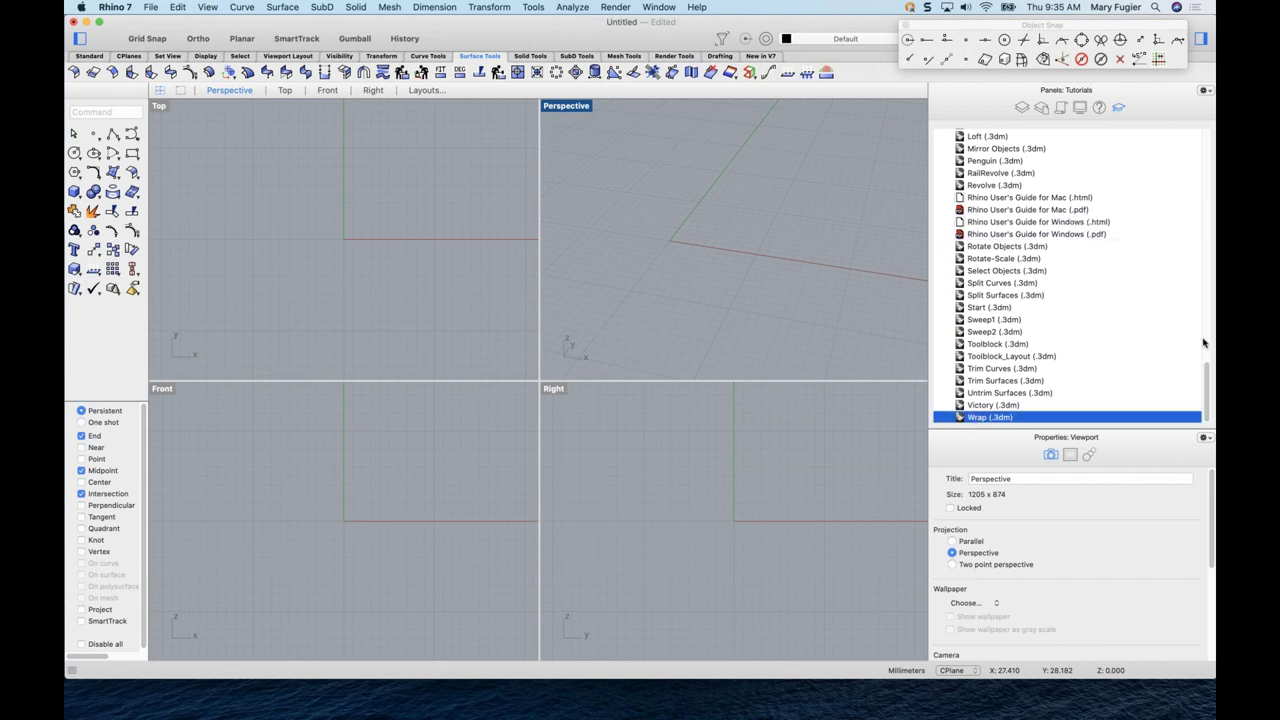
- Open the What_is_Rhino (.3dm) model from the Level 1 Training Manual tutorials, accepting the Auto Save notice
{"action": "left_click_drag", "start_coordinate": [1207, 373], "coordinate": [1207, 145]}
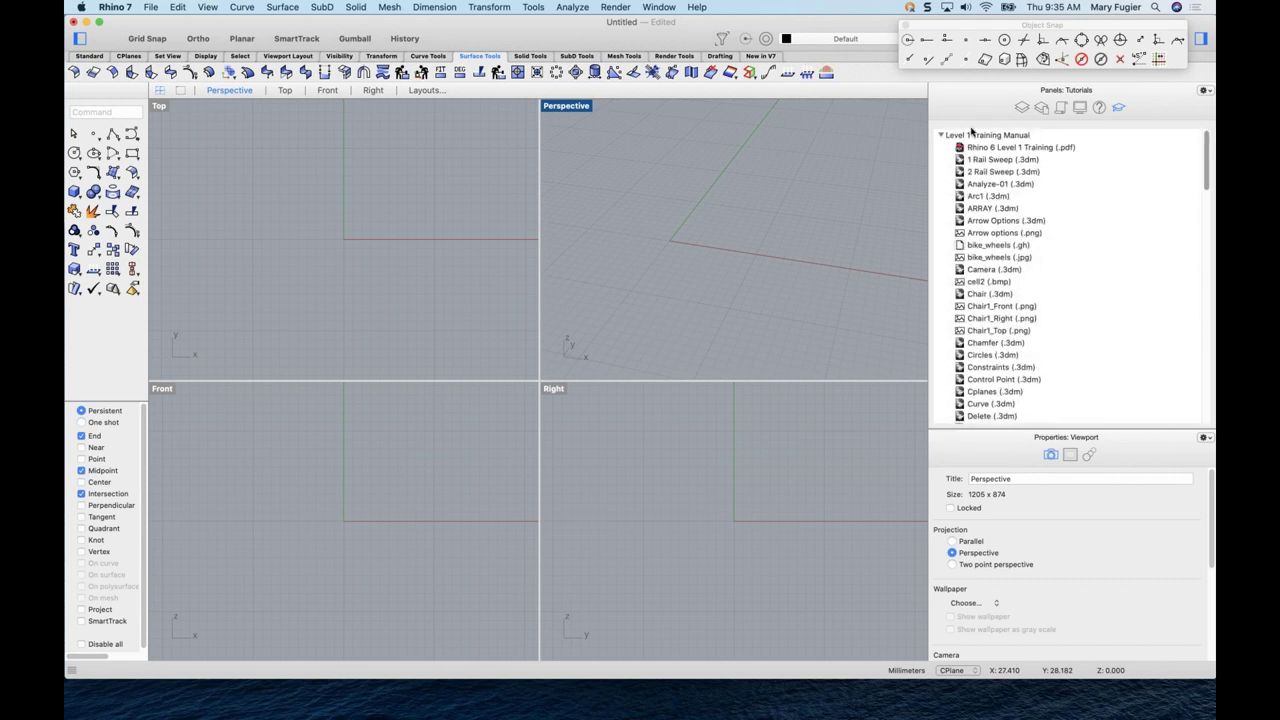
{"action": "left_click", "coordinate": [940, 136]}
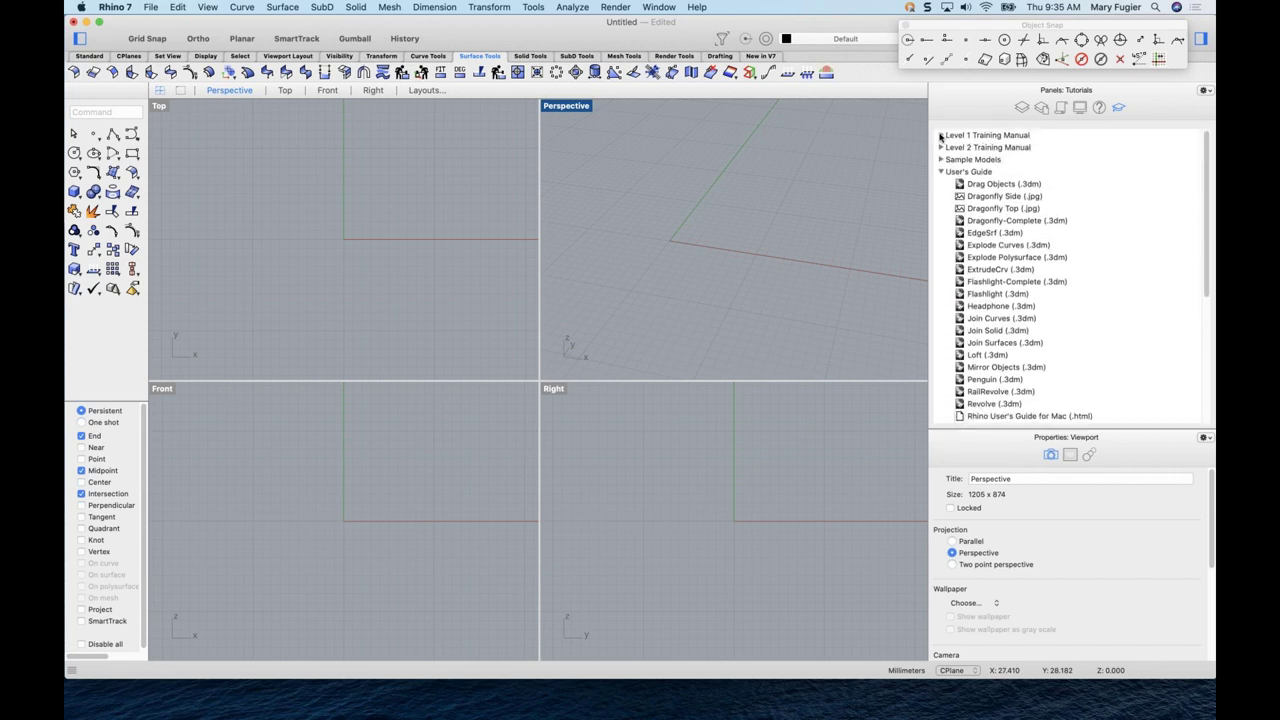
{"action": "left_click", "coordinate": [940, 136]}
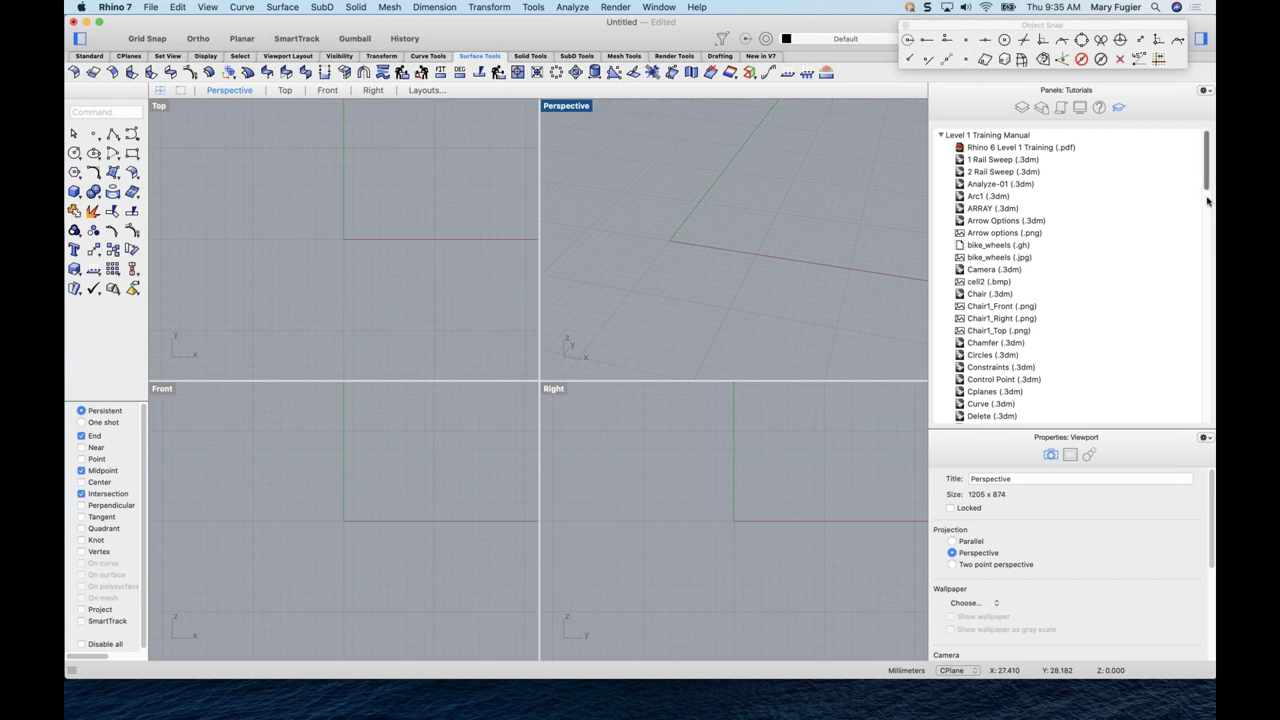
{"action": "left_click_drag", "start_coordinate": [1207, 190], "coordinate": [1212, 326]}
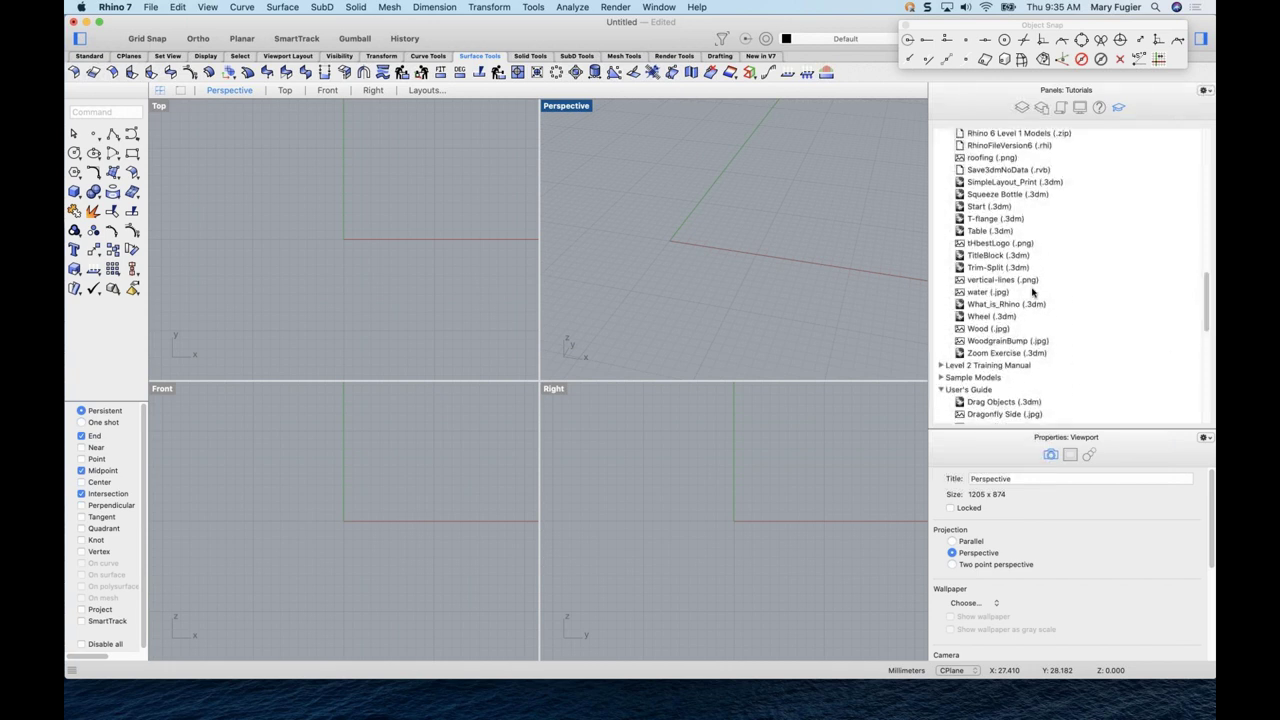
{"action": "left_click", "coordinate": [1003, 305]}
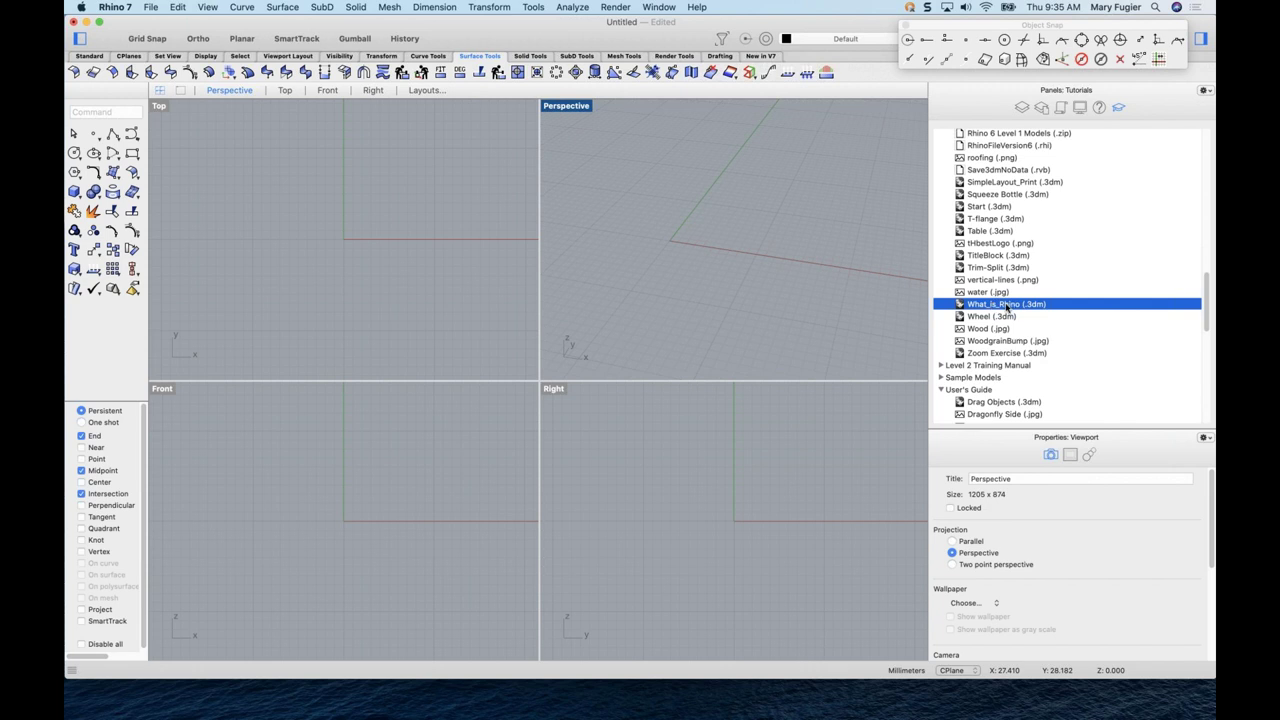
{"action": "double_click", "coordinate": [1007, 305]}
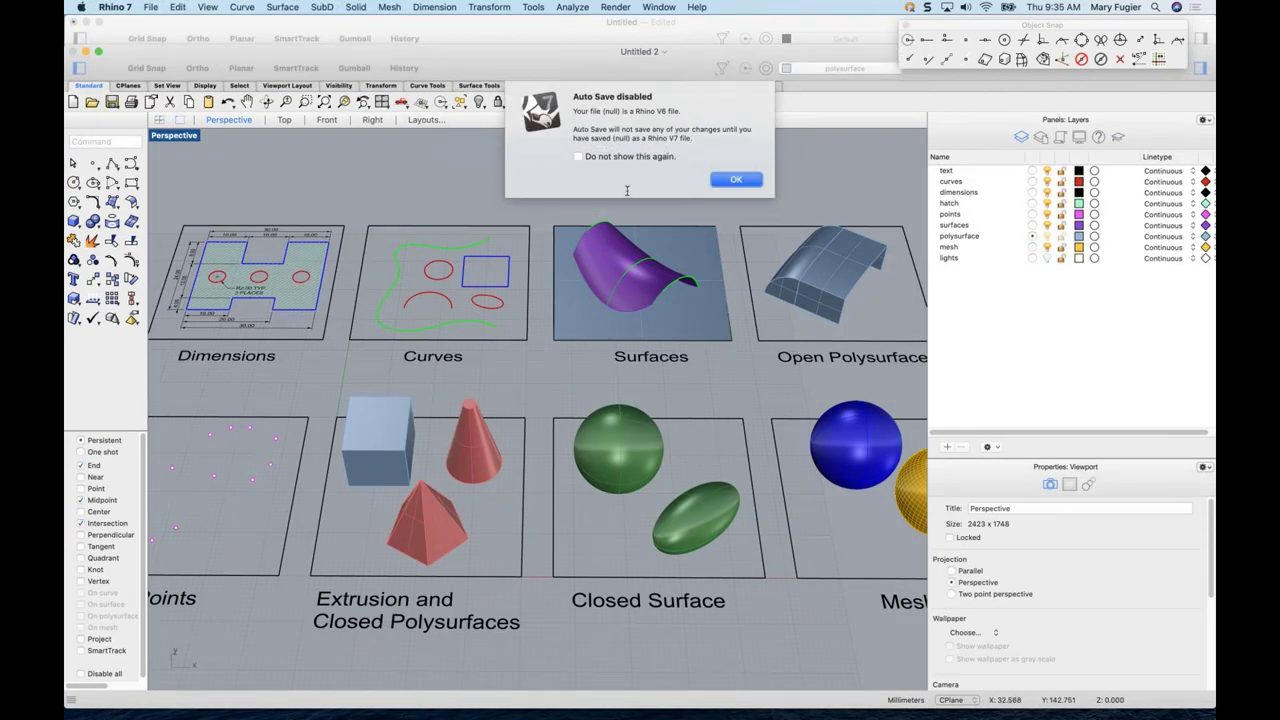
{"action": "left_click", "coordinate": [735, 181]}
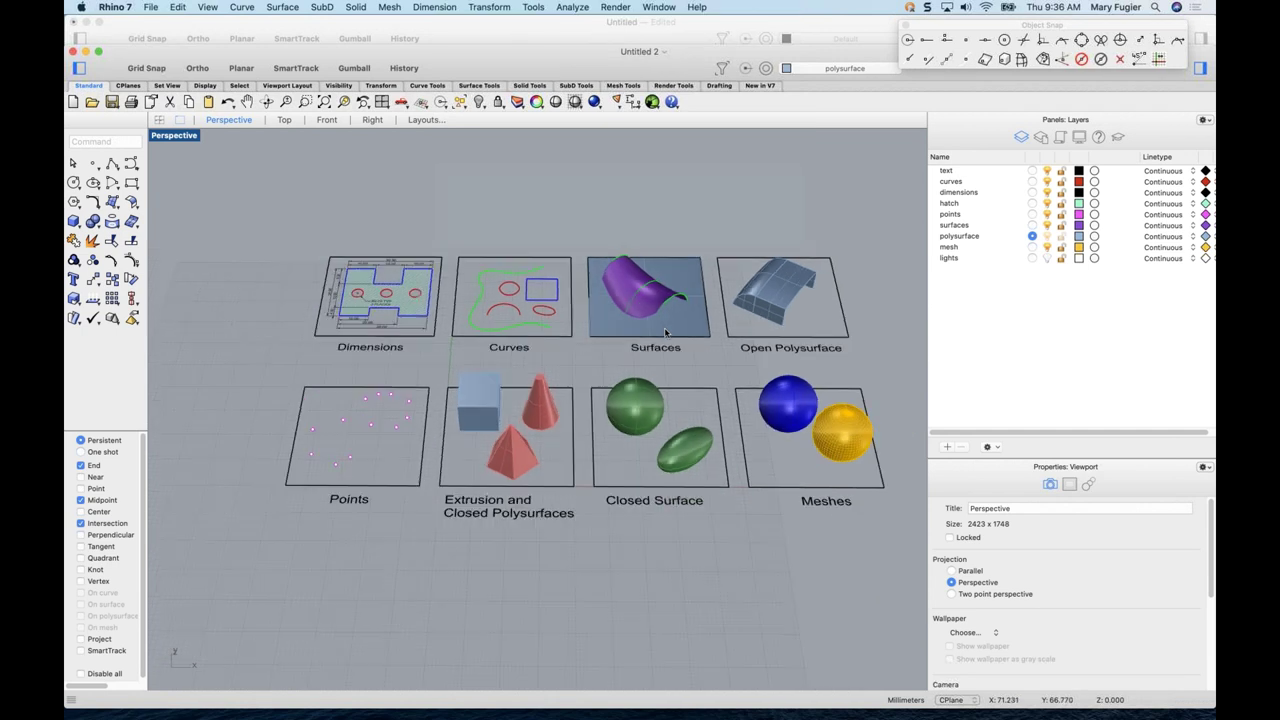
- Examine the model's labeled geometry types in the Perspective view, from points, curves and surfaces to polysurfaces and meshes
{"action": "scroll", "coordinate": [669, 320], "scroll_direction": "left", "scroll_amount": 10}
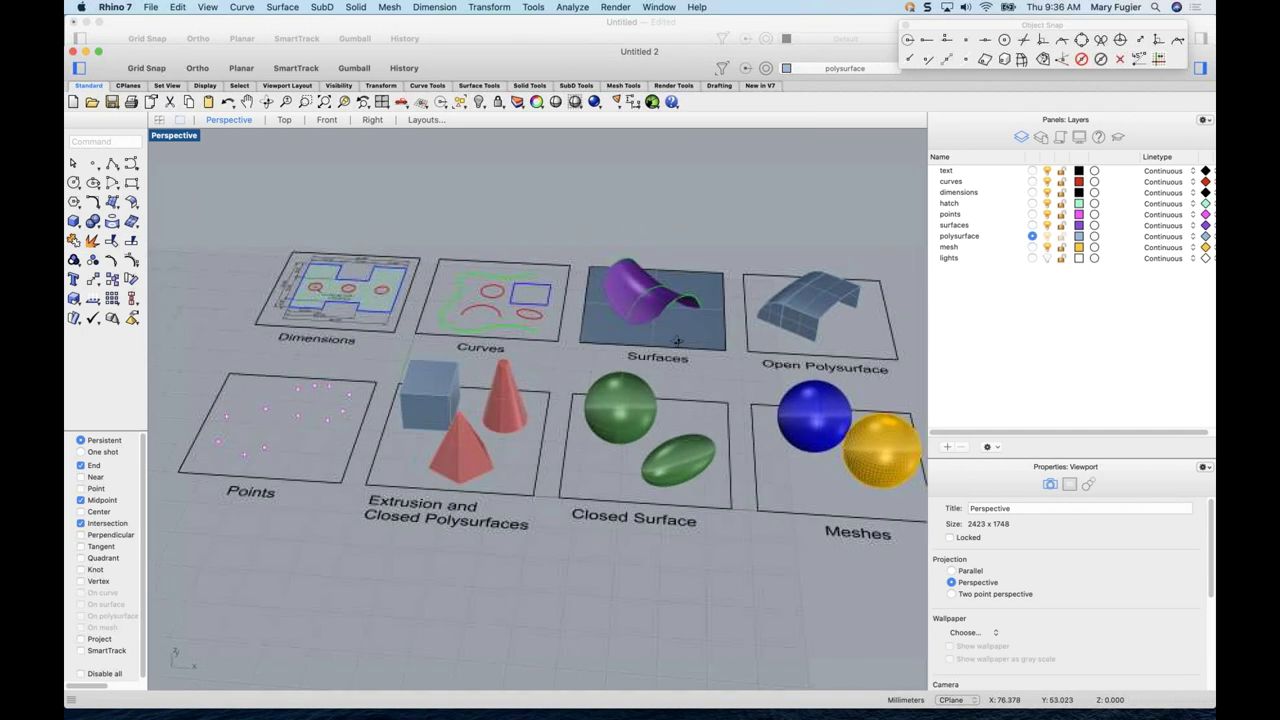
{"action": "scroll", "coordinate": [669, 346], "scroll_direction": "right", "scroll_amount": 5}
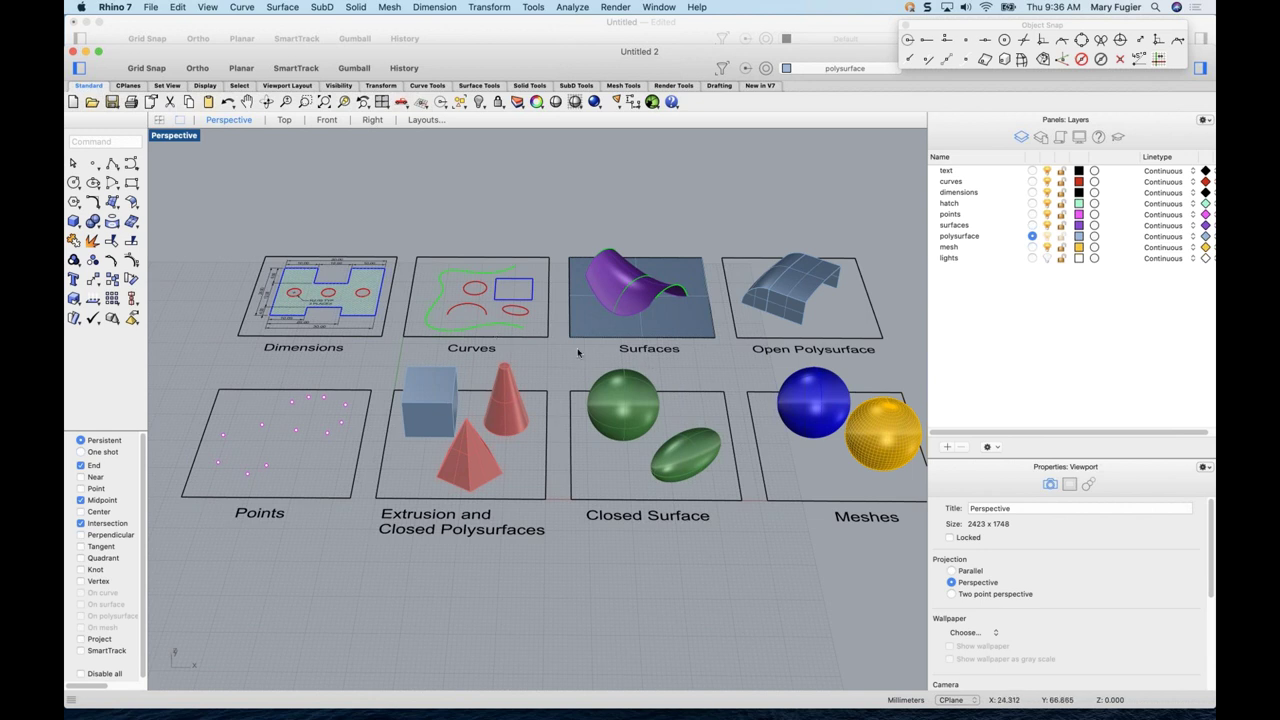
{"action": "scroll", "coordinate": [614, 358], "scroll_direction": "down", "scroll_amount": 2}
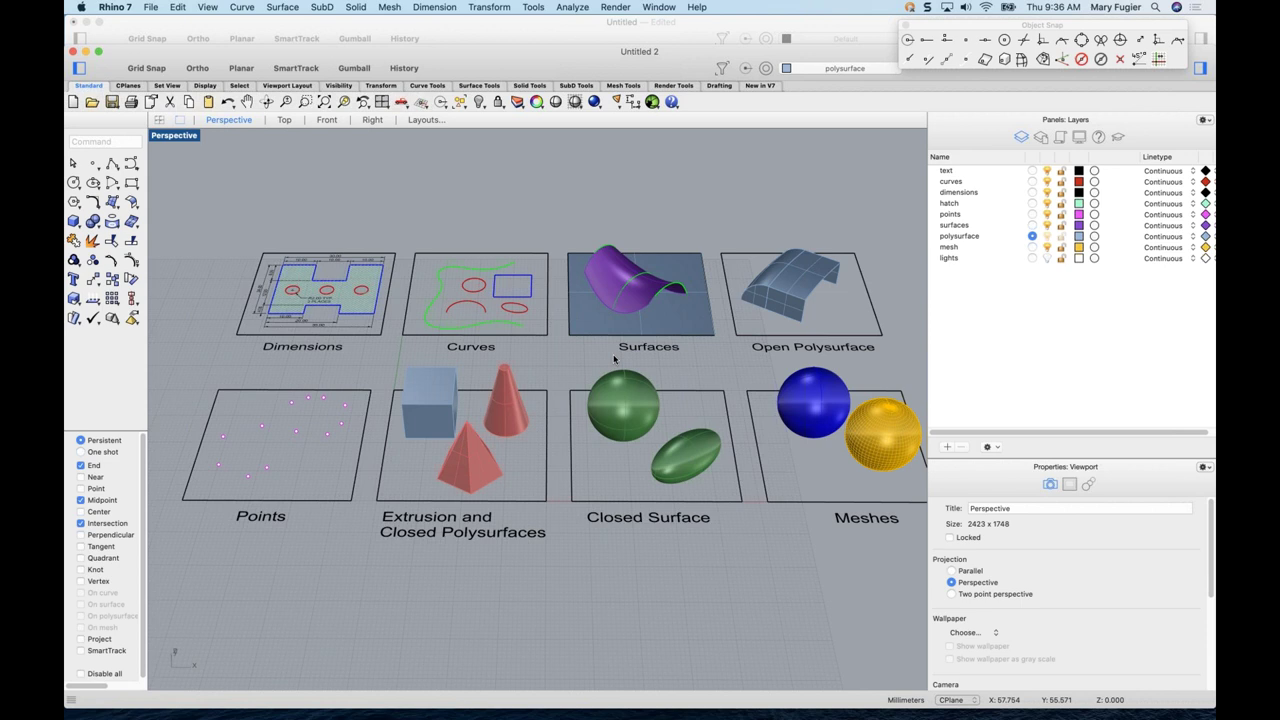
{"action": "scroll", "coordinate": [600, 340], "scroll_direction": "down", "scroll_amount": 2}
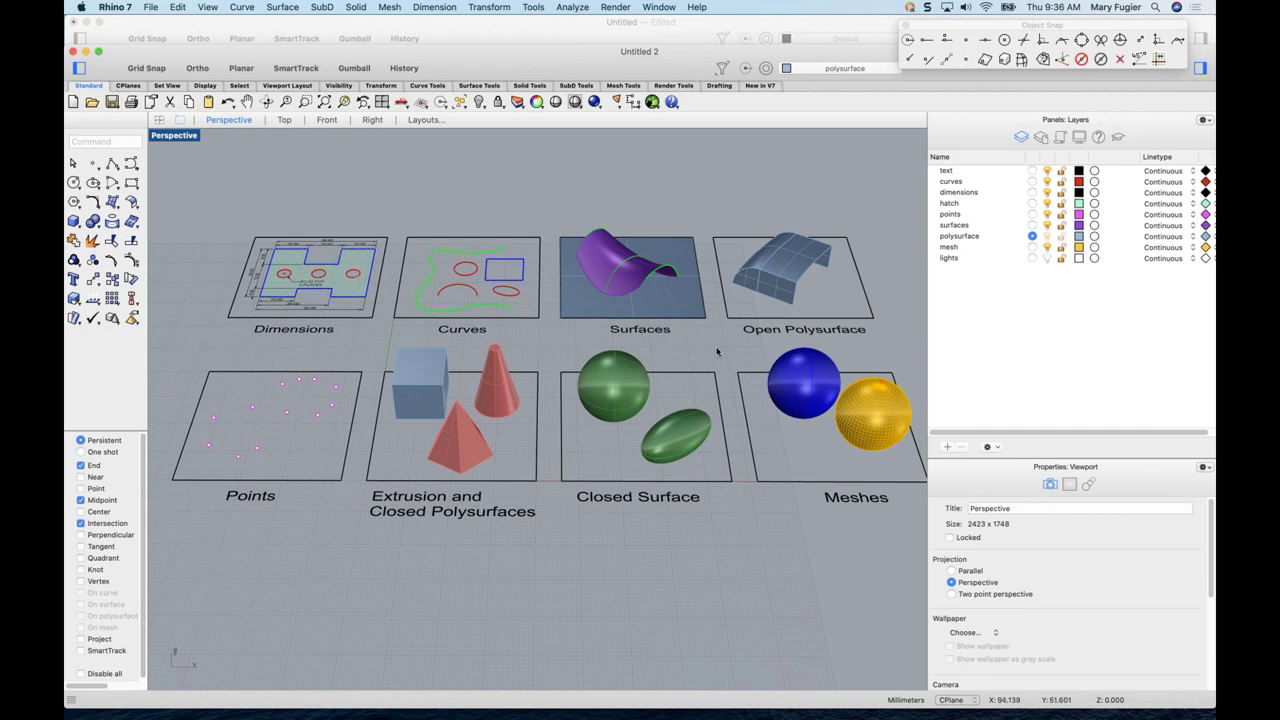
{"action": "mouse_move", "coordinate": [688, 357]}
{"action": "right_mouse_down"}
{"action": "mouse_move", "coordinate": [630, 345]}
{"action": "mouse_move", "coordinate": [705, 362]}
{"action": "right_mouse_up"}
{"action": "scroll", "coordinate": [624, 287], "scroll_direction": "up", "scroll_amount": 5}
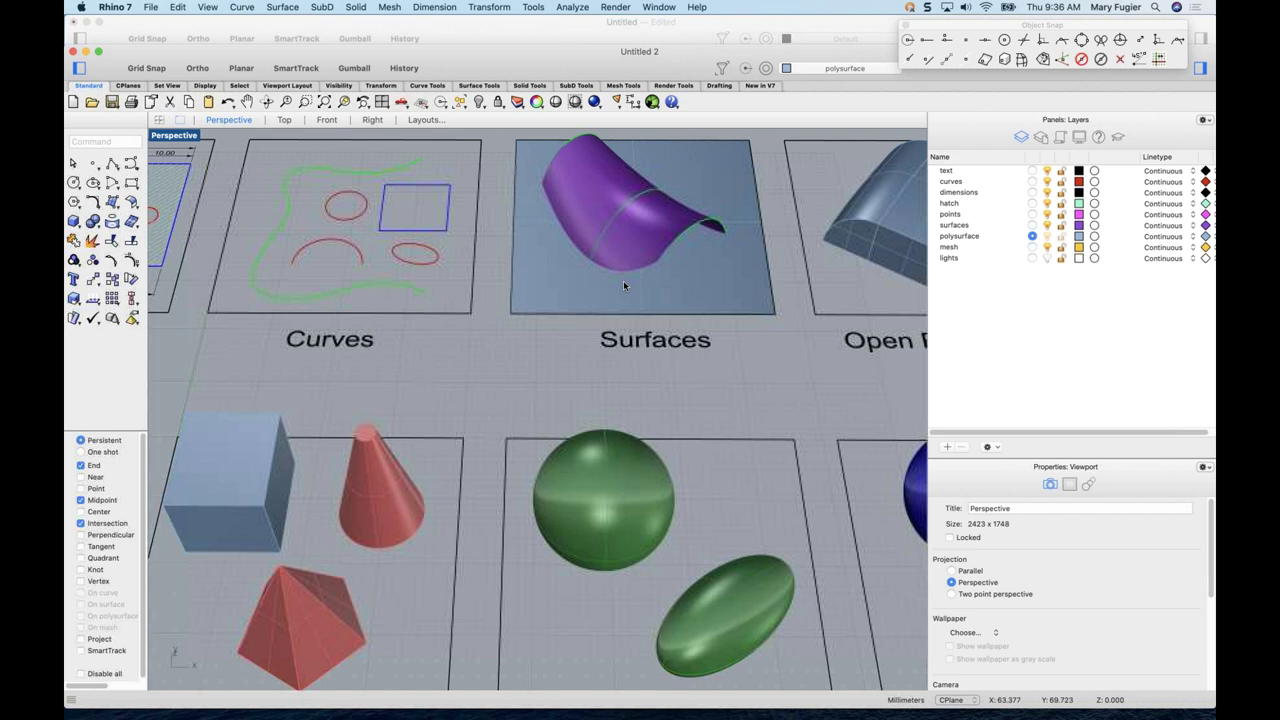
{"action": "scroll", "coordinate": [640, 290], "scroll_direction": "down", "scroll_amount": 5}
{"action": "scroll", "coordinate": [653, 297], "scroll_direction": "up", "scroll_amount": 3}
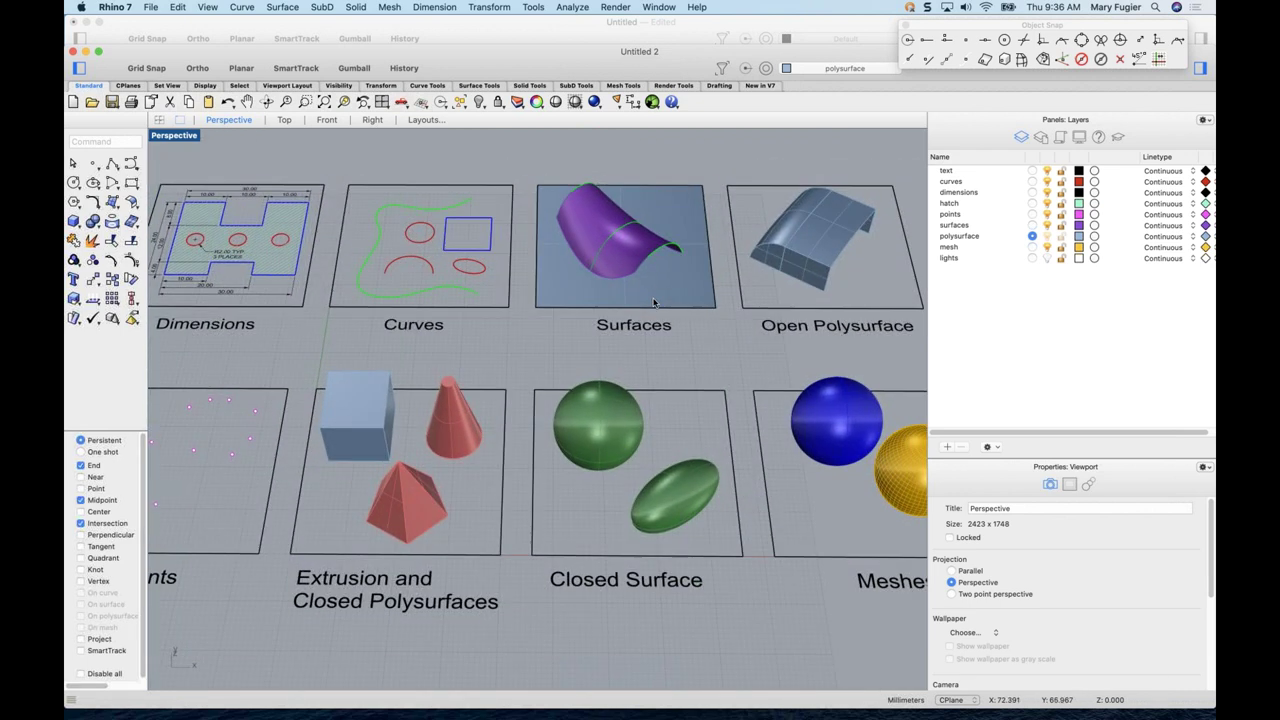
{"action": "scroll", "coordinate": [653, 302], "scroll_direction": "down", "scroll_amount": 3}
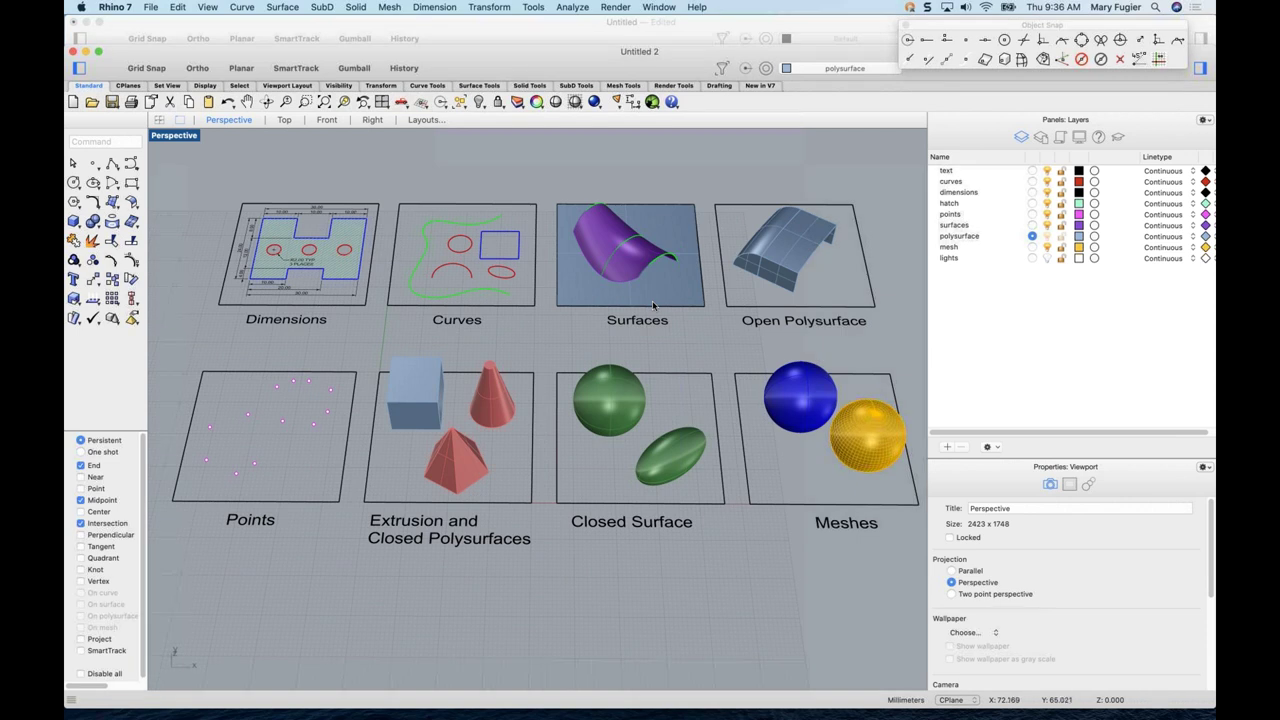
- Select the green open curve in the Curves frame and inspect it in the Perspective, Top and Front views
{"action": "right_click_drag", "start_coordinate": [624, 327], "coordinate": [487, 250]}
{"action": "scroll", "coordinate": [488, 250], "scroll_direction": "up", "scroll_amount": 5}
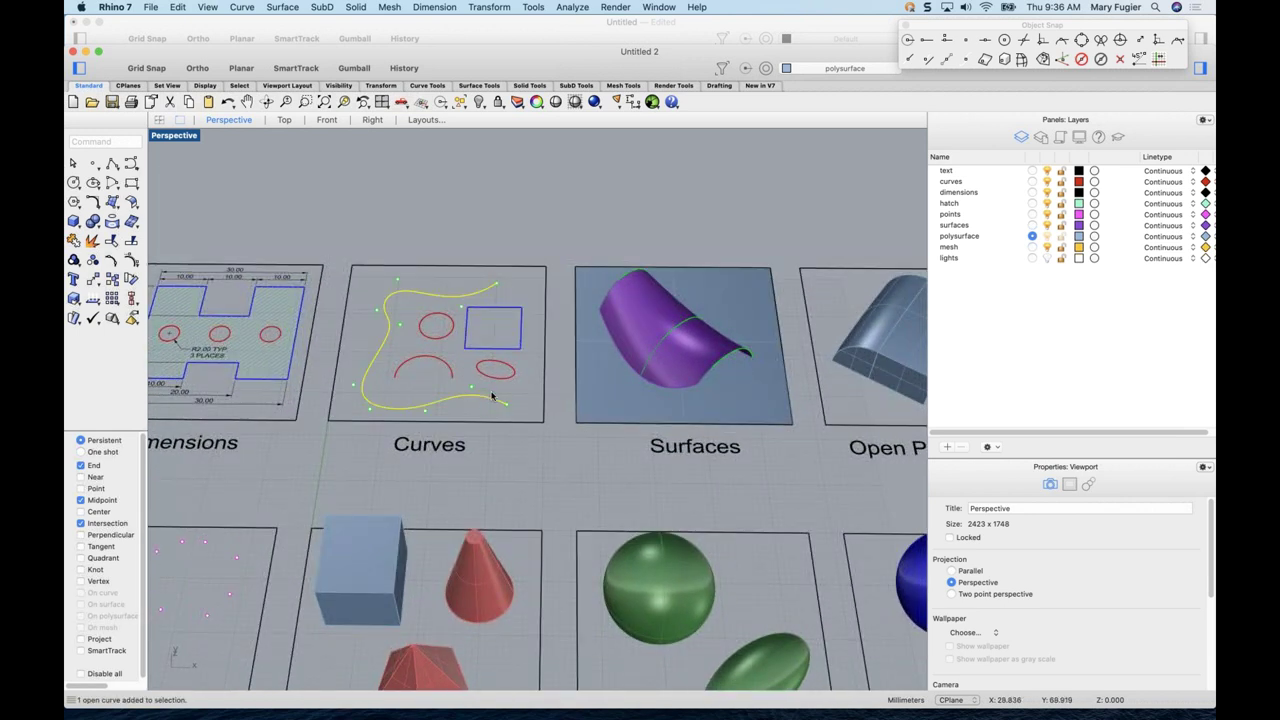
{"action": "left_click", "coordinate": [485, 401]}
{"action": "right_click_drag", "start_coordinate": [485, 401], "coordinate": [385, 289]}
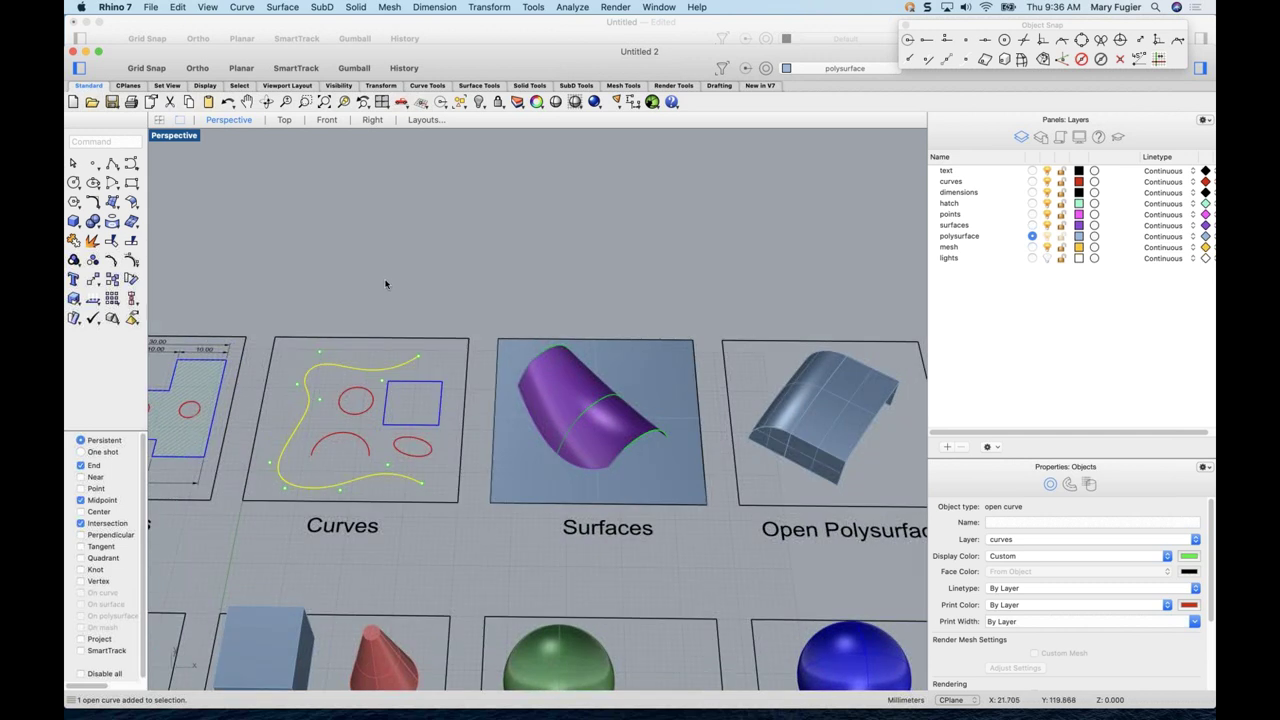
{"action": "right_click_drag", "start_coordinate": [446, 404], "coordinate": [309, 163]}
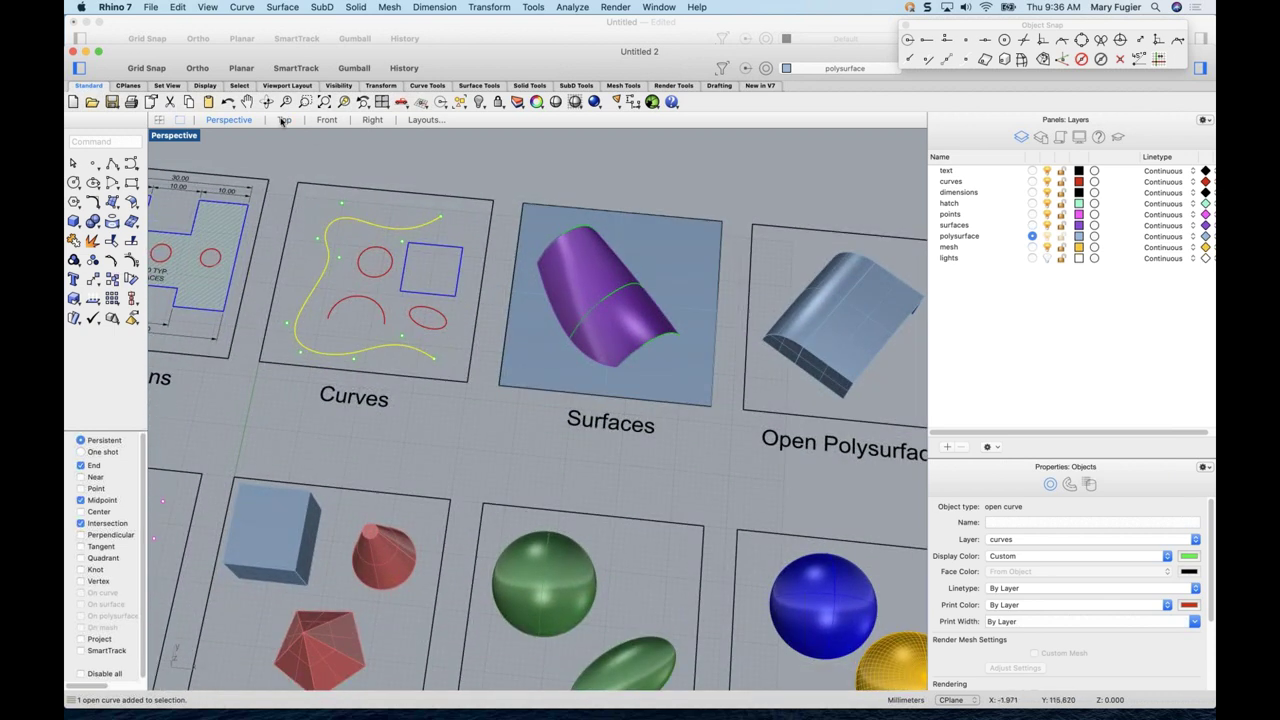
{"action": "left_click", "coordinate": [284, 120]}
{"action": "scroll", "coordinate": [434, 390], "scroll_direction": "up", "scroll_amount": 5}
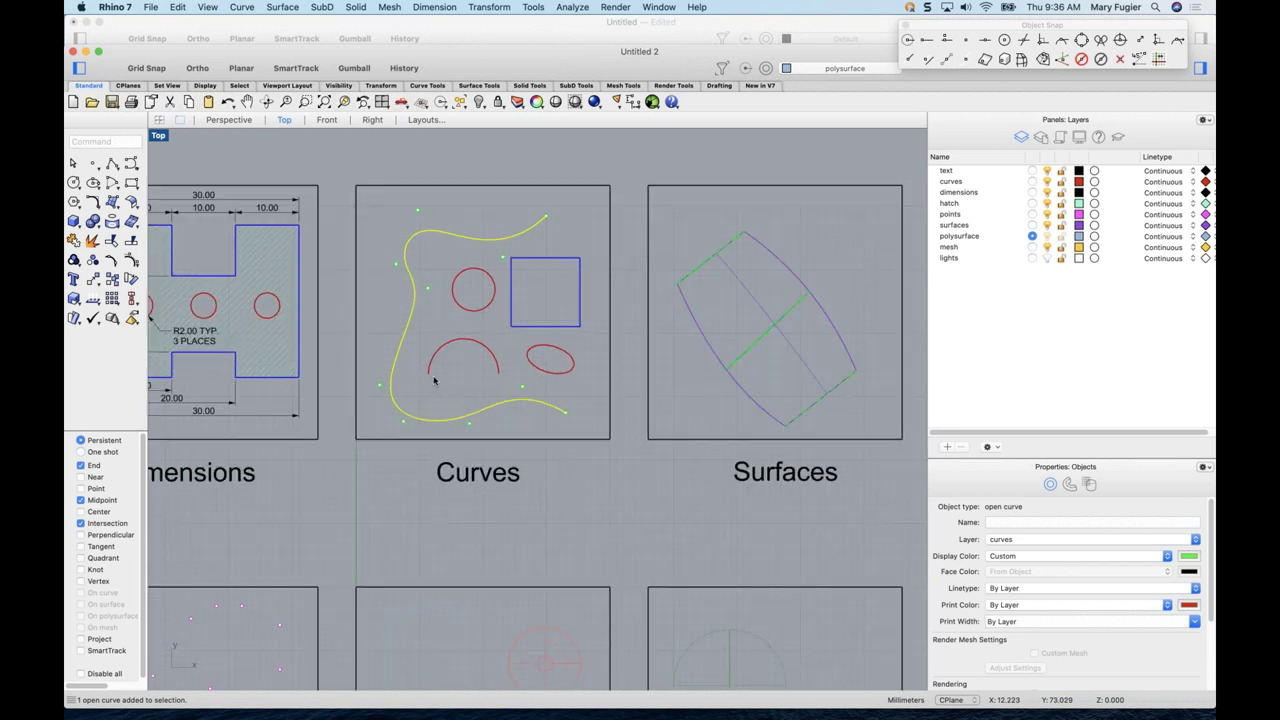
{"action": "left_click", "coordinate": [327, 120]}
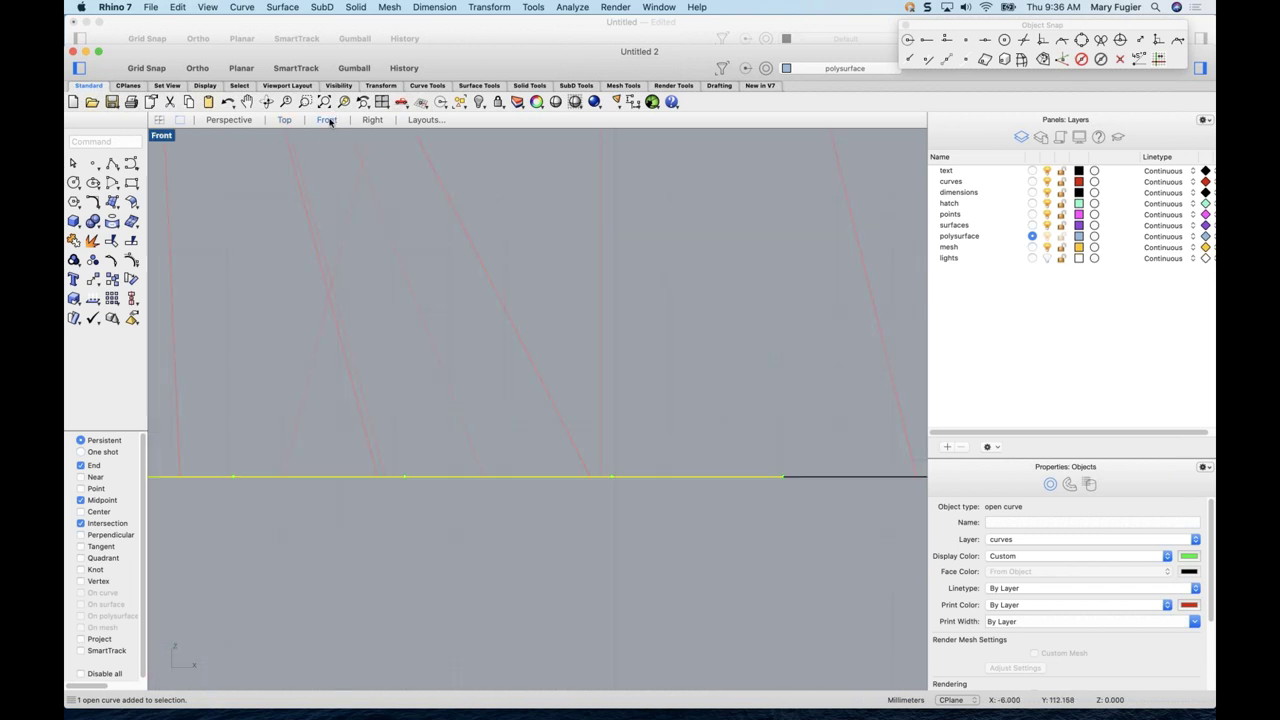
{"action": "left_click", "coordinate": [284, 121]}
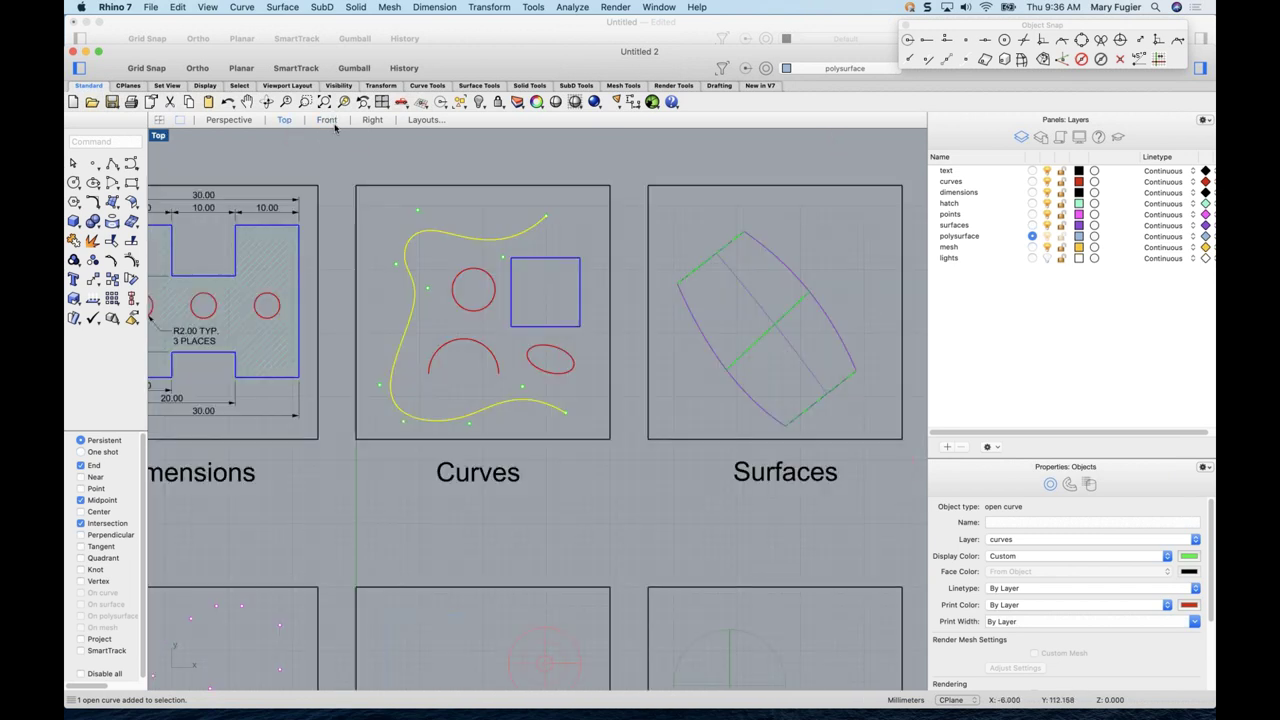
- Compare the four-viewport layout with the maximized Top view around the Curves frame, and clear the curve selection
{"action": "left_click", "coordinate": [244, 122]}
{"action": "left_click", "coordinate": [282, 123]}
{"action": "right_click_drag", "start_coordinate": [466, 360], "coordinate": [480, 361]}
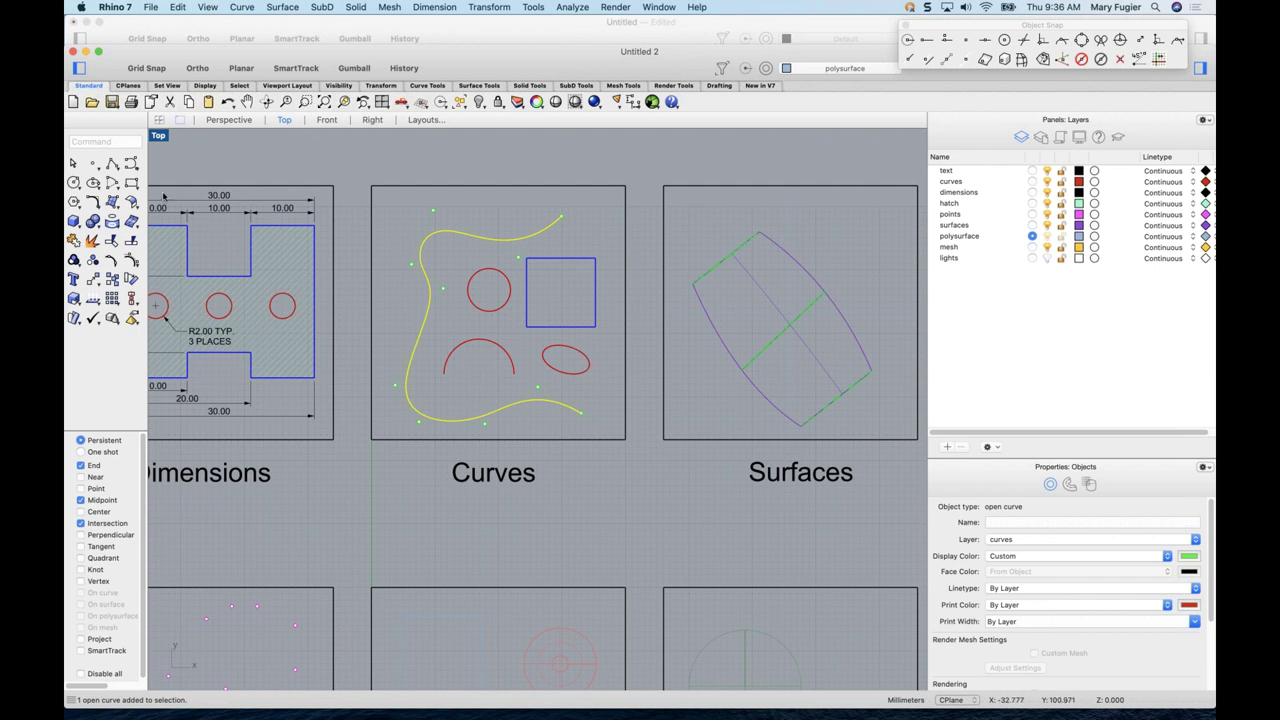
{"action": "double_click", "coordinate": [158, 135]}
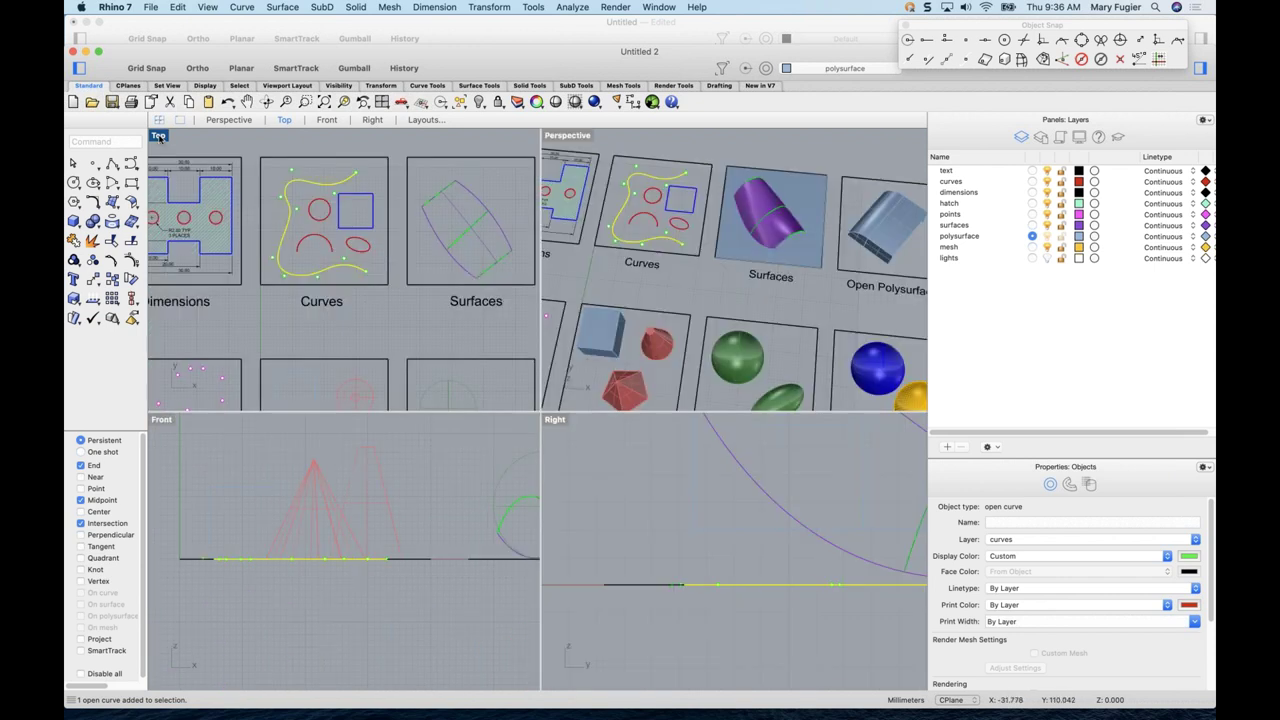
{"action": "double_click", "coordinate": [158, 135]}
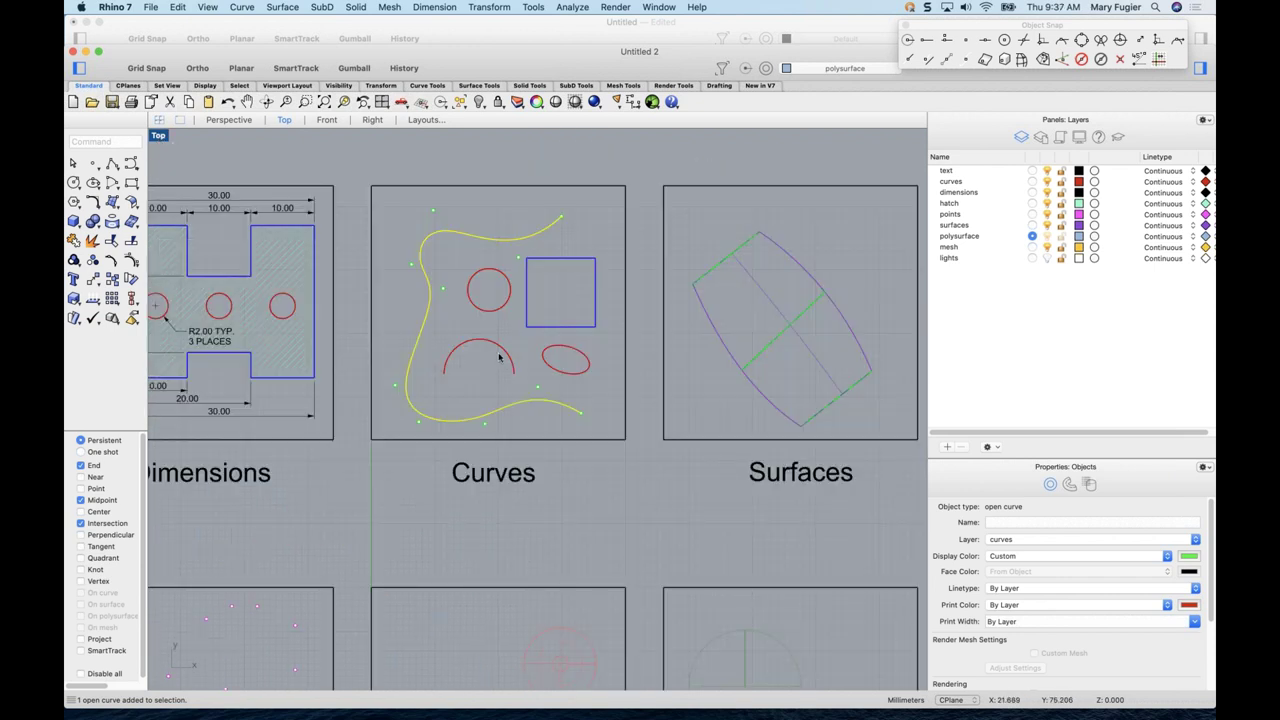
{"action": "scroll", "coordinate": [499, 357], "scroll_direction": "up", "scroll_amount": 5}
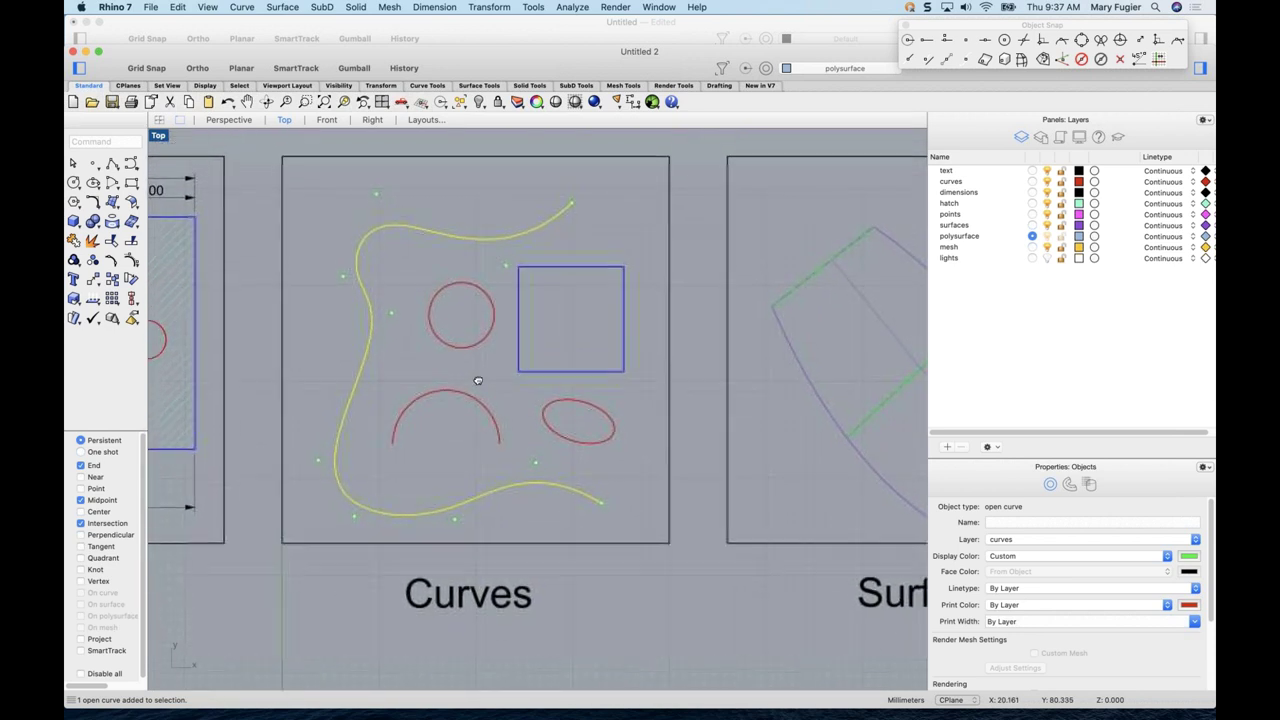
{"action": "key", "text": "Escape"}
{"action": "scroll", "coordinate": [480, 382], "scroll_direction": "down", "scroll_amount": 5}
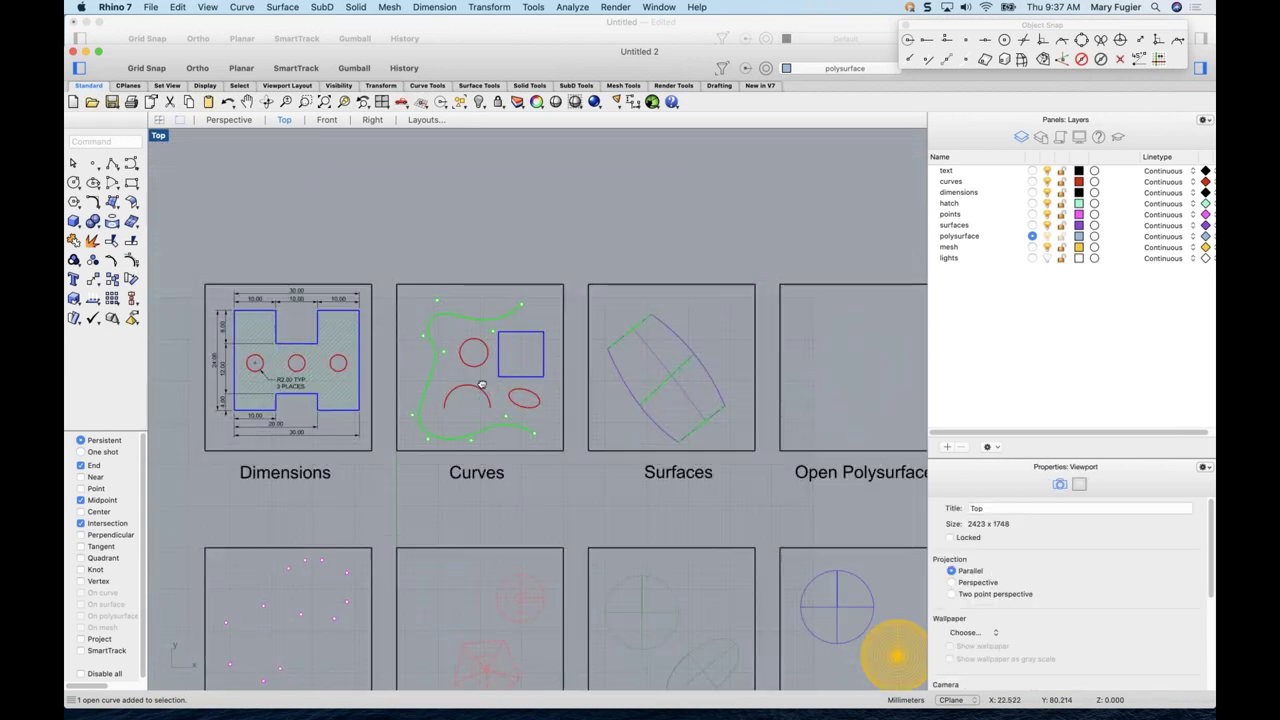
{"action": "scroll", "coordinate": [481, 384], "scroll_direction": "up", "scroll_amount": 3}
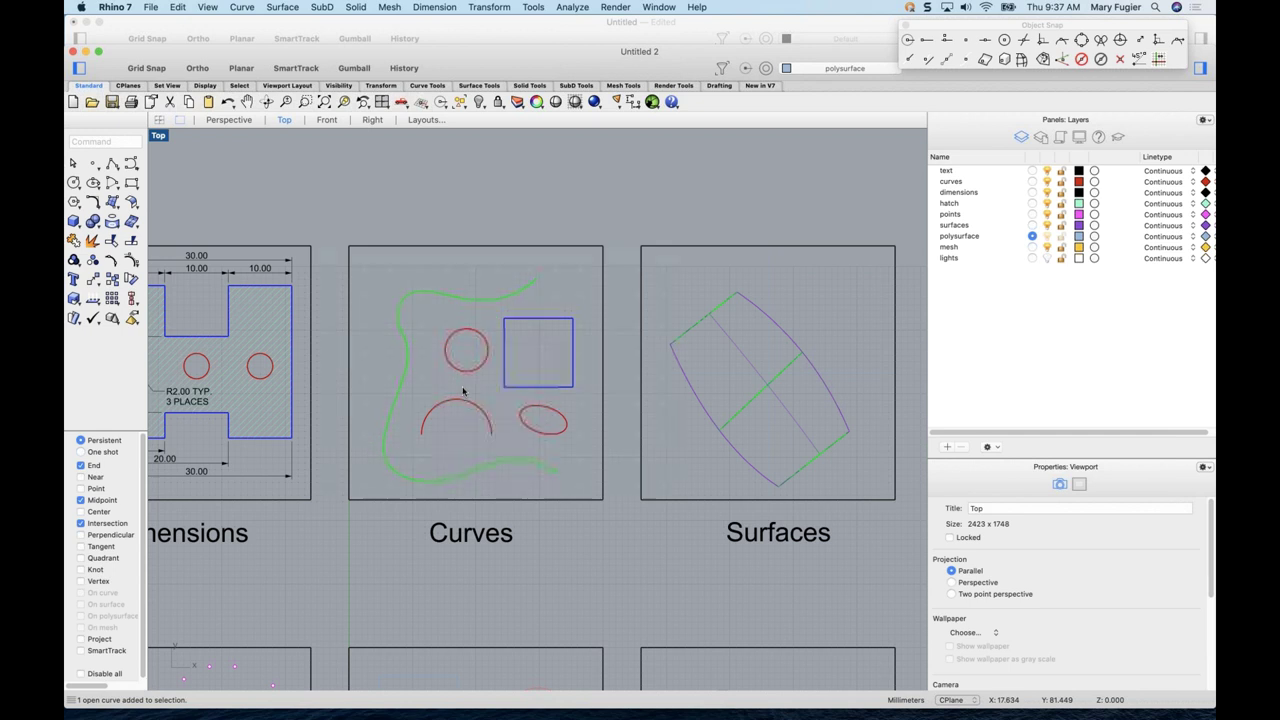
- Reshape the green open curve in the Curves frame by moving several control points on its upper and left parts, including its upper endpoint
{"action": "left_click", "coordinate": [489, 469]}
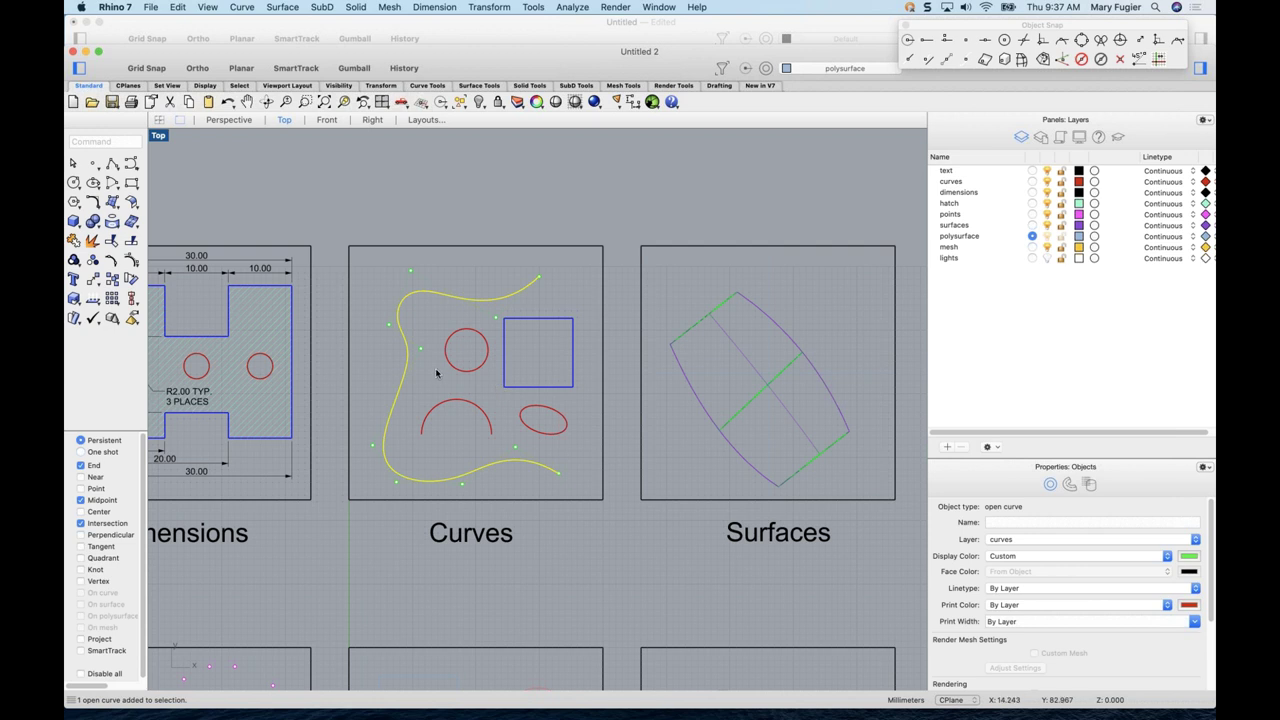
{"action": "left_click", "coordinate": [410, 269]}
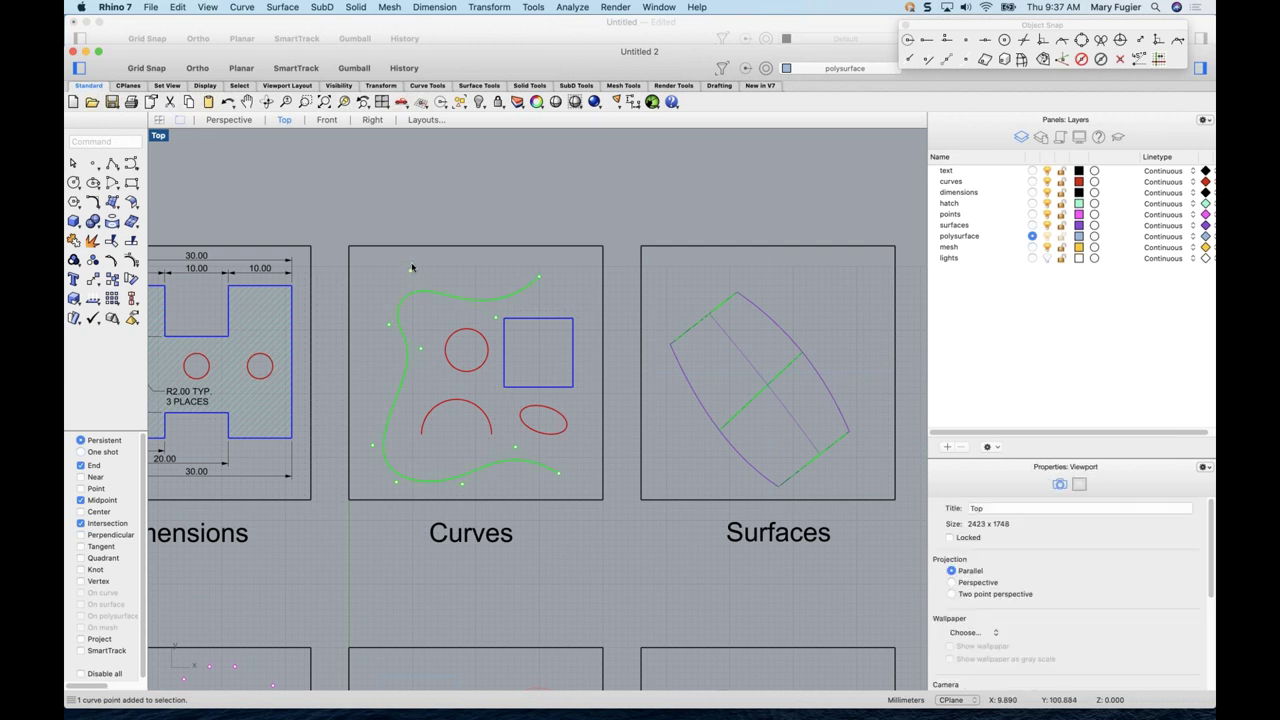
{"action": "left_click_drag", "start_coordinate": [410, 271], "coordinate": [407, 277]}
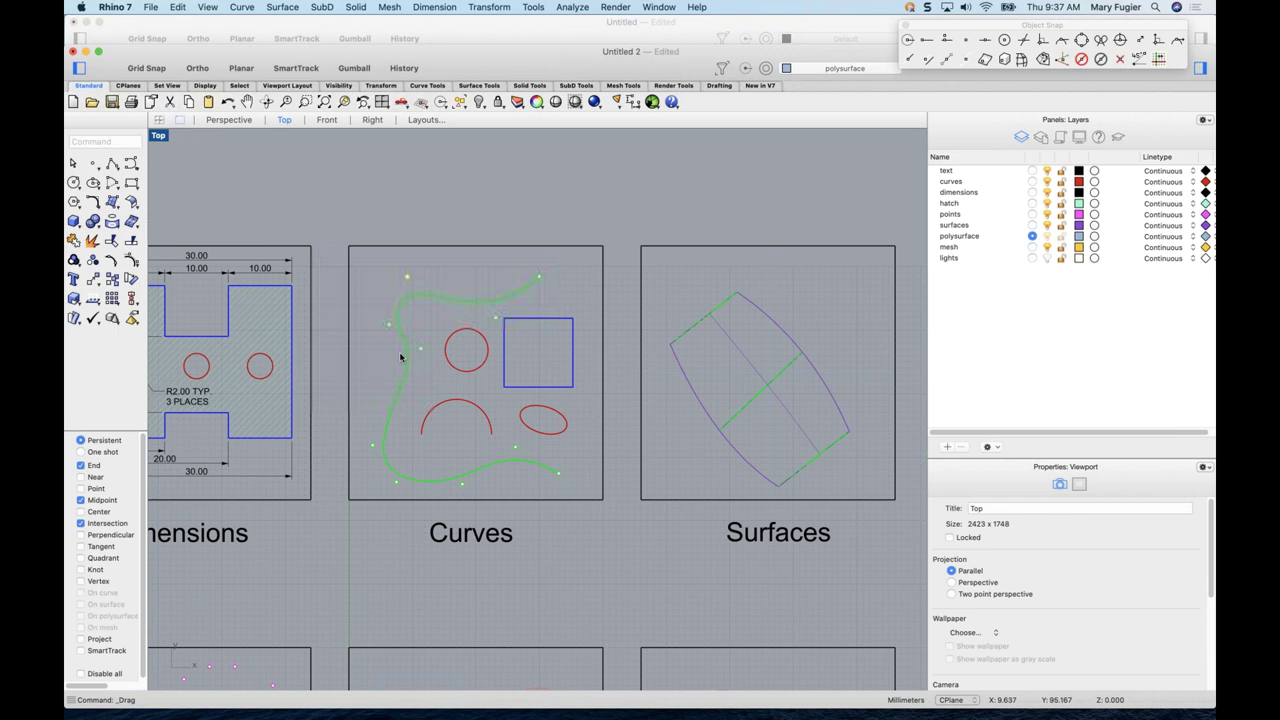
{"action": "left_click_drag", "start_coordinate": [390, 327], "coordinate": [383, 336]}
{"action": "left_click", "coordinate": [404, 324]}
{"action": "left_click", "coordinate": [391, 323]}
{"action": "left_click_drag", "start_coordinate": [389, 318], "coordinate": [412, 380]}
{"action": "left_click_drag", "start_coordinate": [539, 271], "coordinate": [563, 277]}
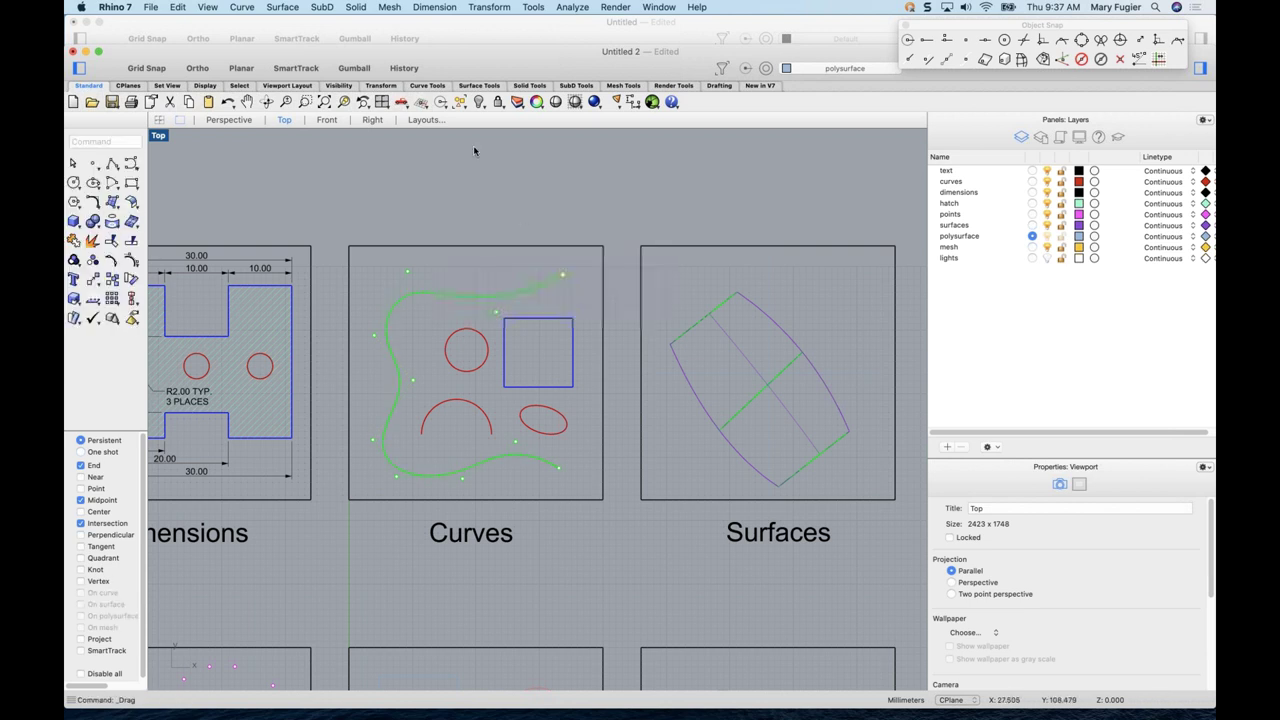
- Reshape the blue square in the Curves frame into a slanted diamond by moving two opposite corner points inward
{"action": "left_click", "coordinate": [550, 318]}
{"action": "left_click_drag", "start_coordinate": [505, 320], "coordinate": [518, 338]}
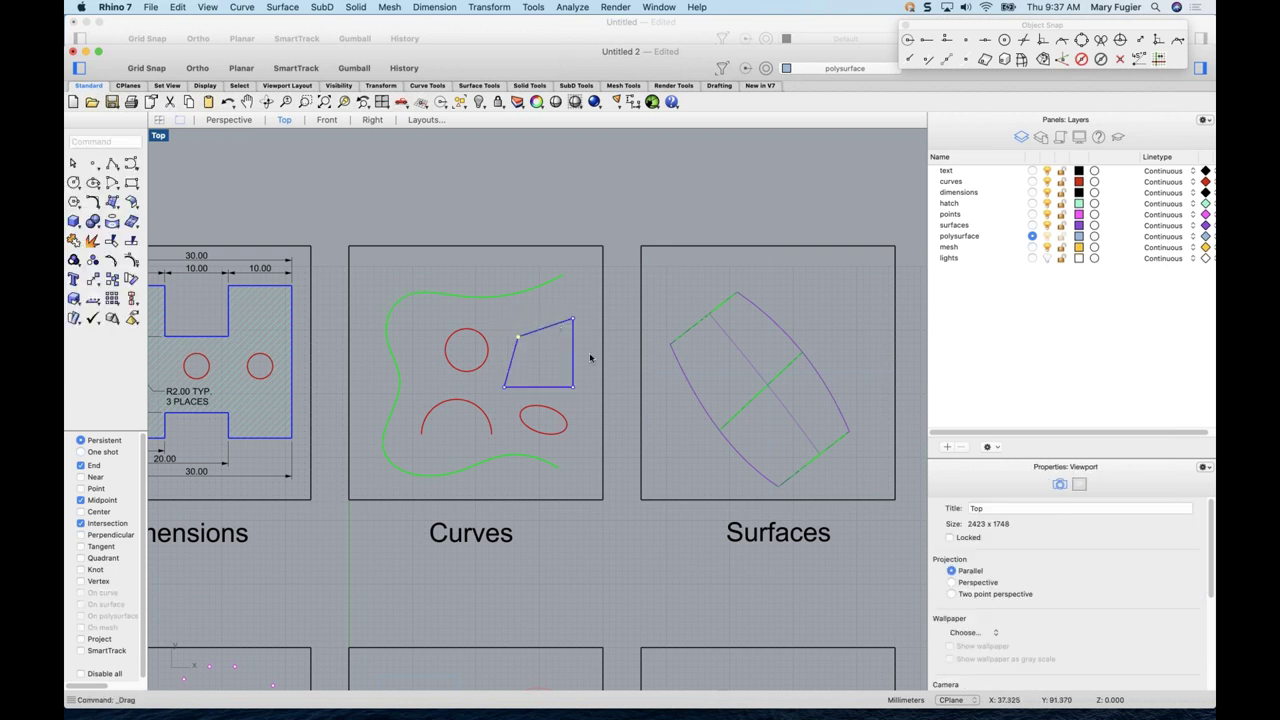
{"action": "left_click_drag", "start_coordinate": [575, 390], "coordinate": [551, 370]}
- Select the green open curve, review the Transform commands, and turn on the Gumball
{"action": "left_click", "coordinate": [491, 299]}
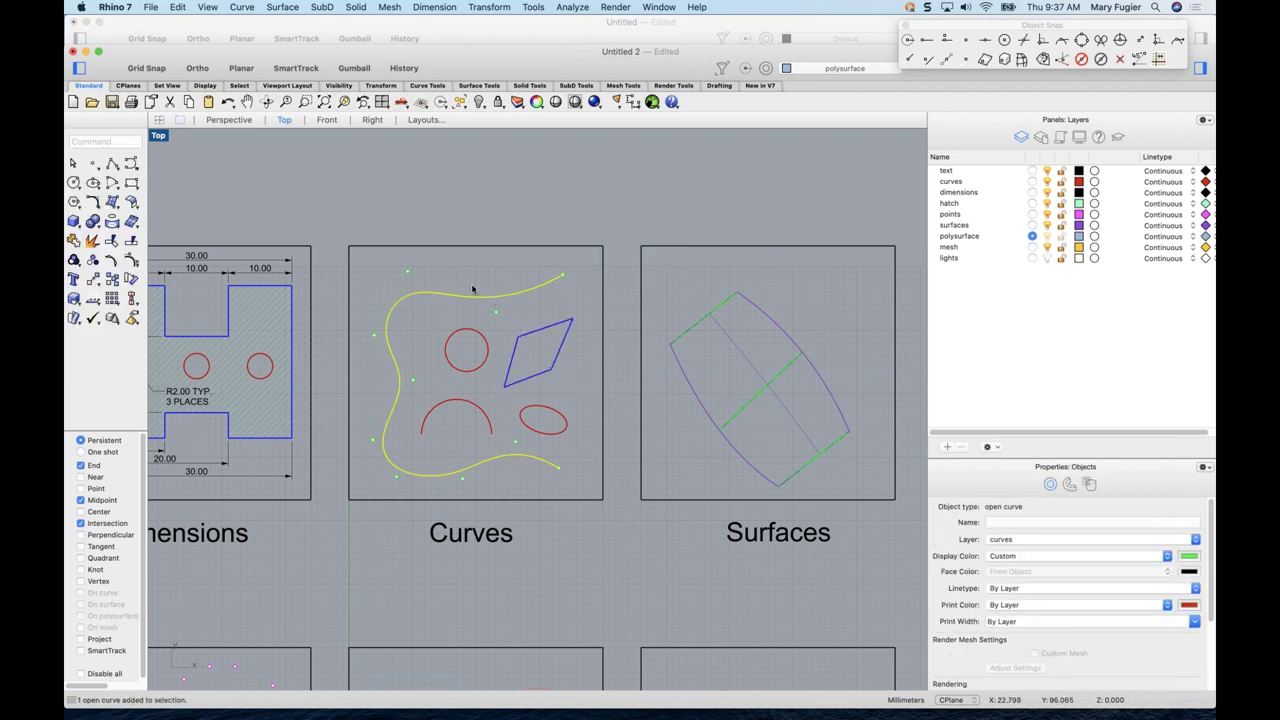
{"action": "scroll", "coordinate": [491, 299], "scroll_direction": "down", "scroll_amount": 2}
{"action": "right_click_drag", "start_coordinate": [491, 299], "coordinate": [389, 360]}
{"action": "scroll", "coordinate": [389, 360], "scroll_direction": "up", "scroll_amount": 2}
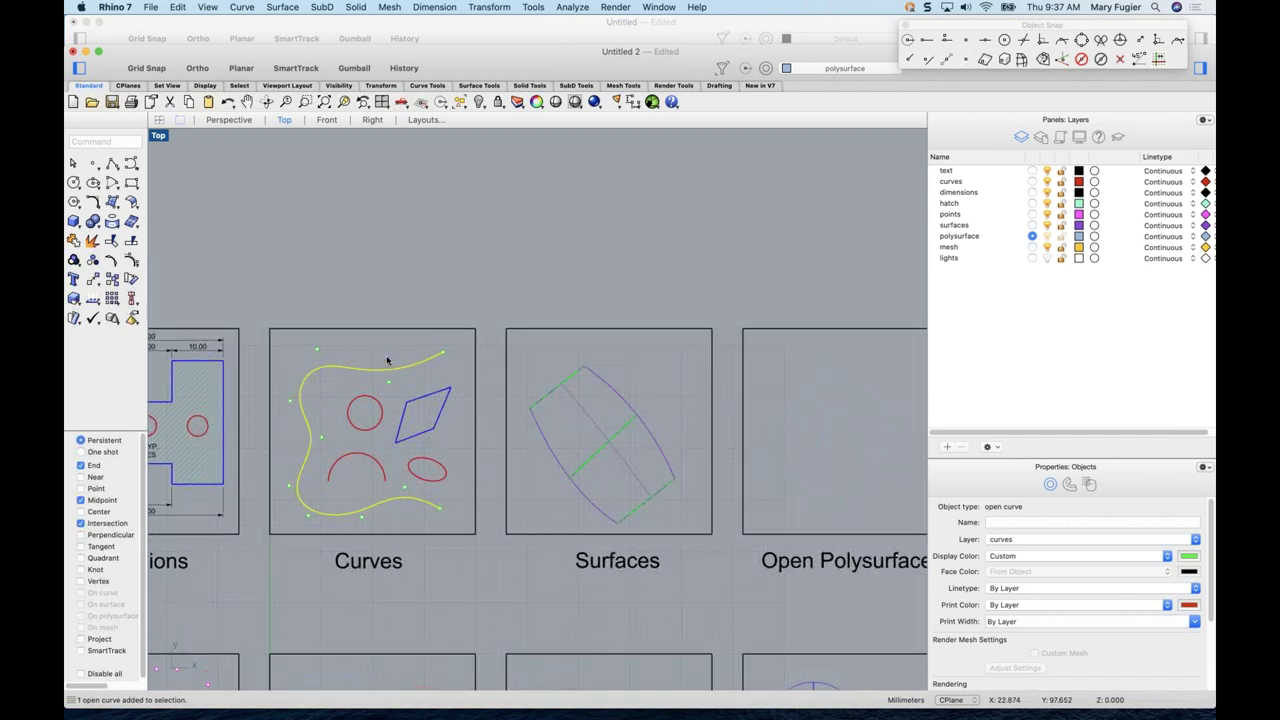
{"action": "left_click", "coordinate": [495, 10]}
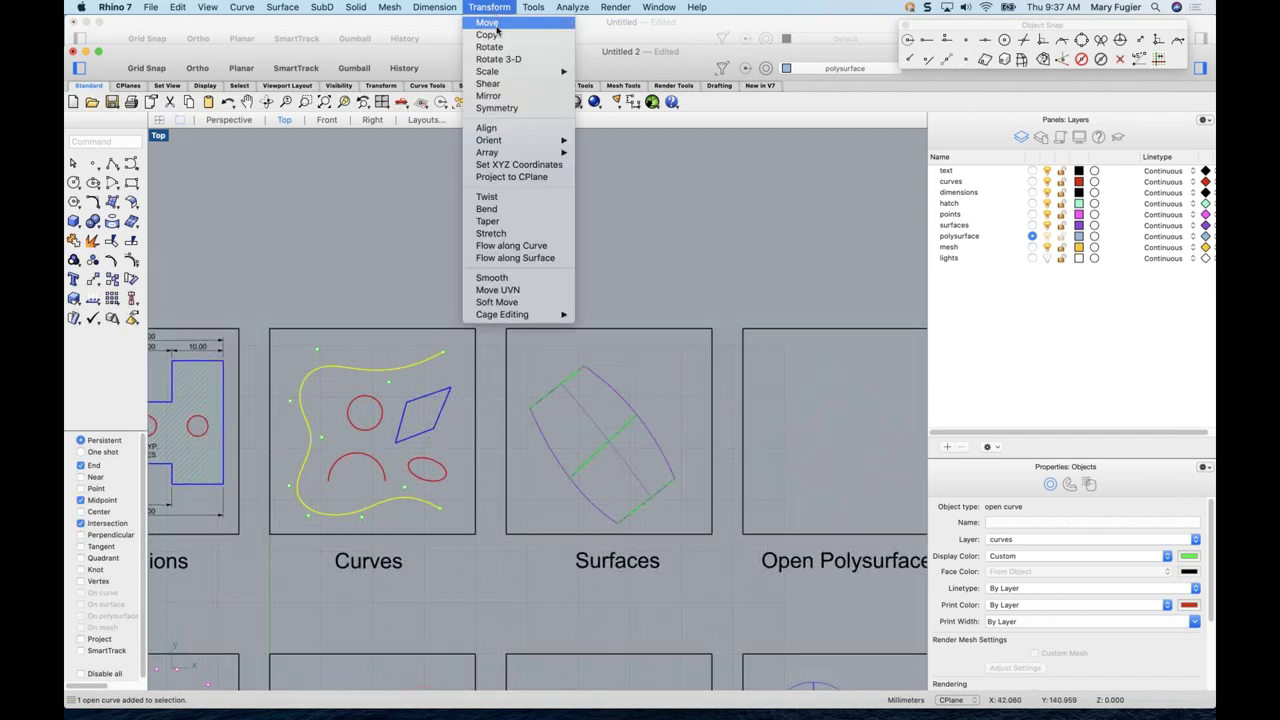
{"action": "left_click", "coordinate": [385, 166]}
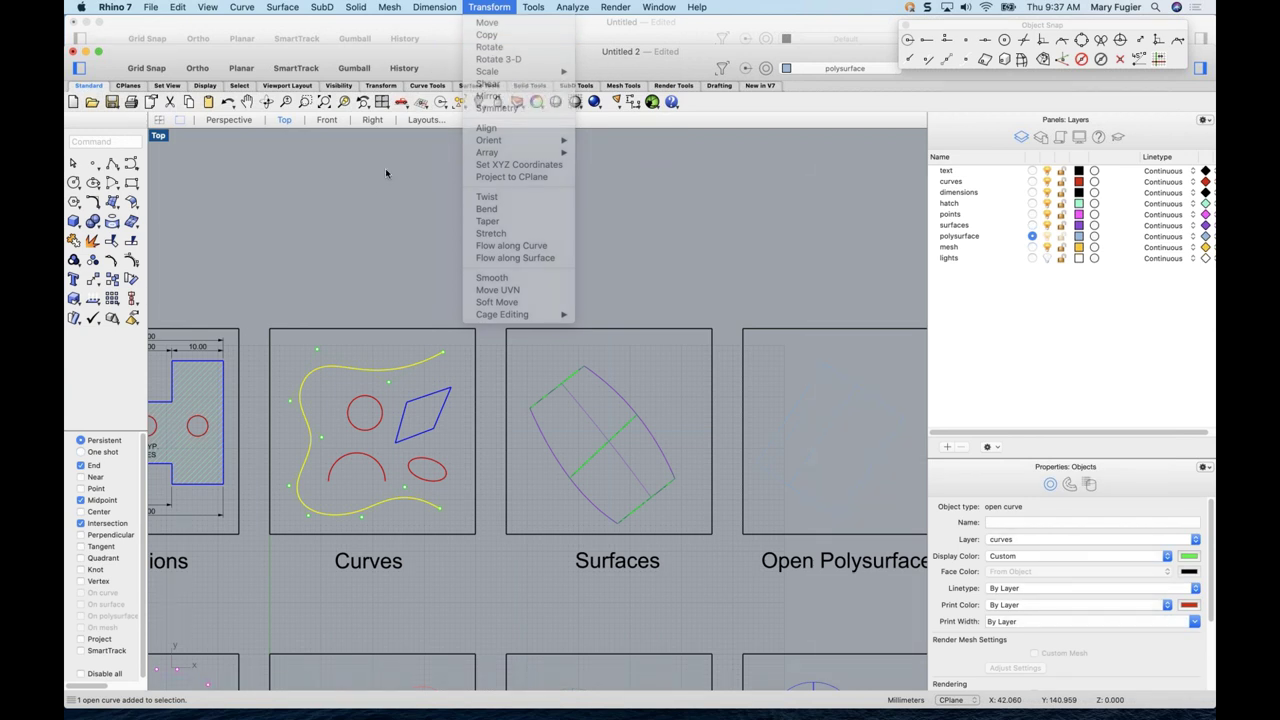
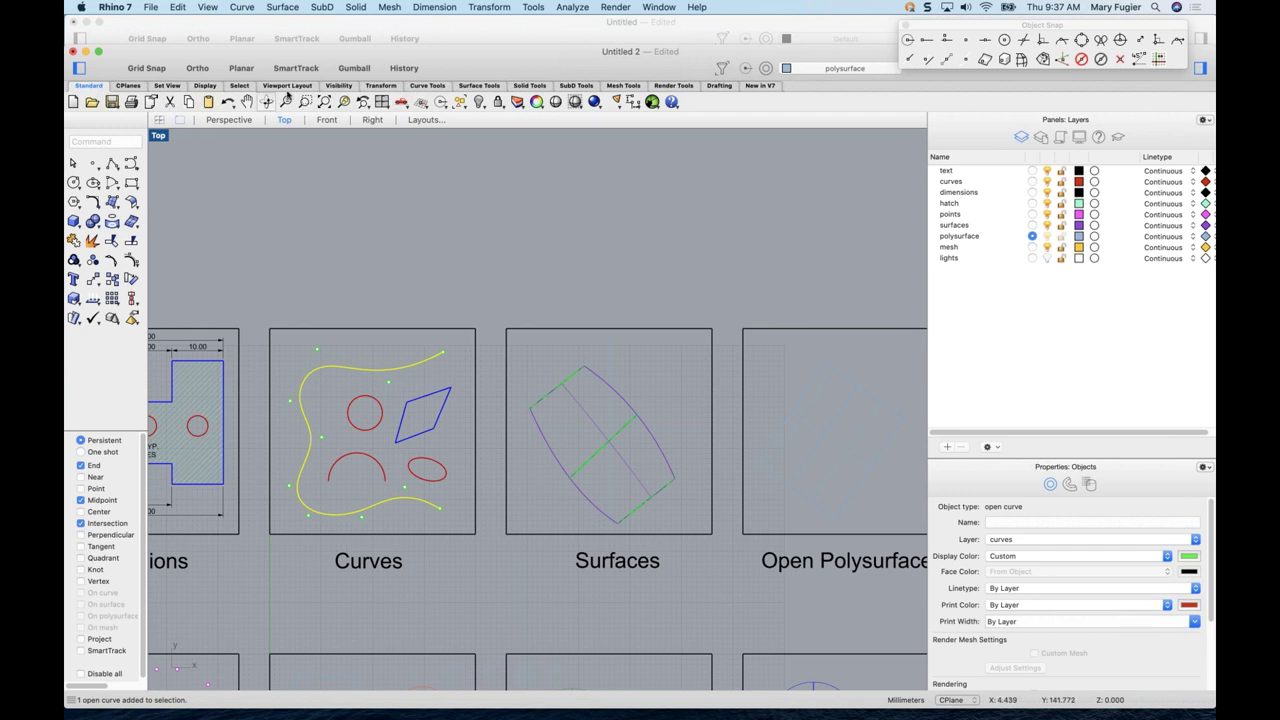
{"action": "left_click", "coordinate": [355, 68]}
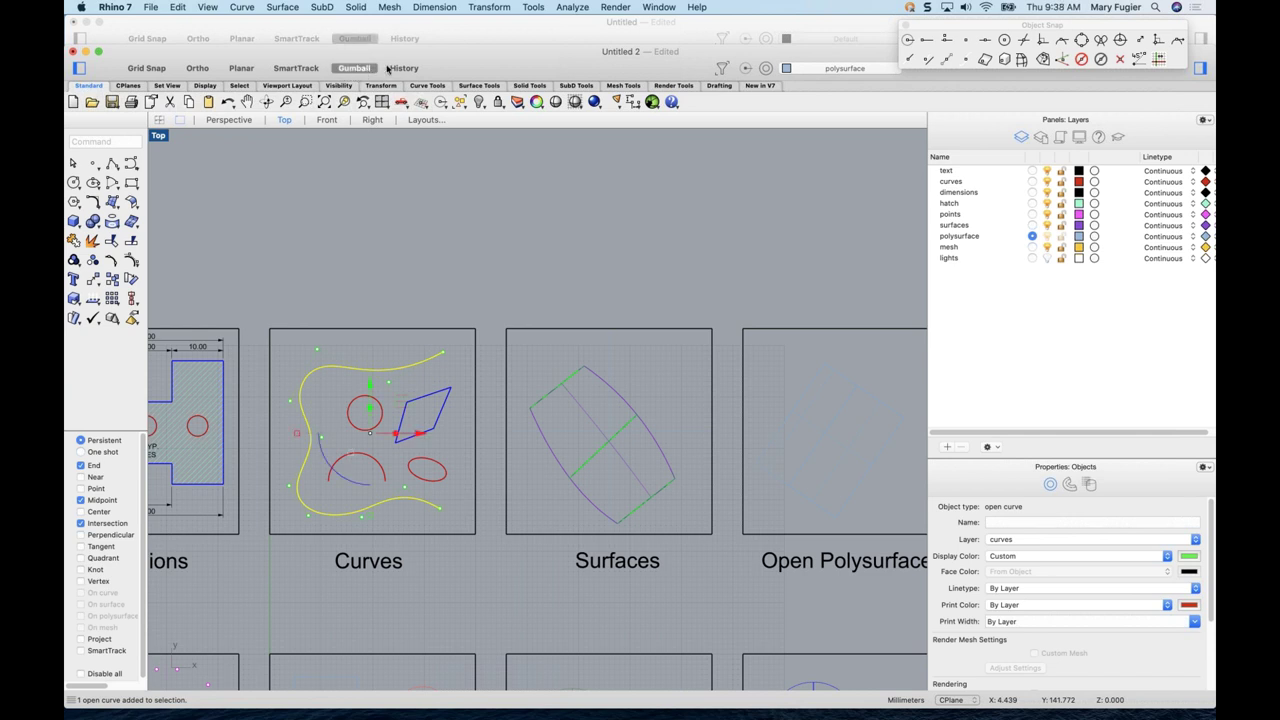
{"action": "left_click_drag", "start_coordinate": [465, 52], "coordinate": [464, 25]}
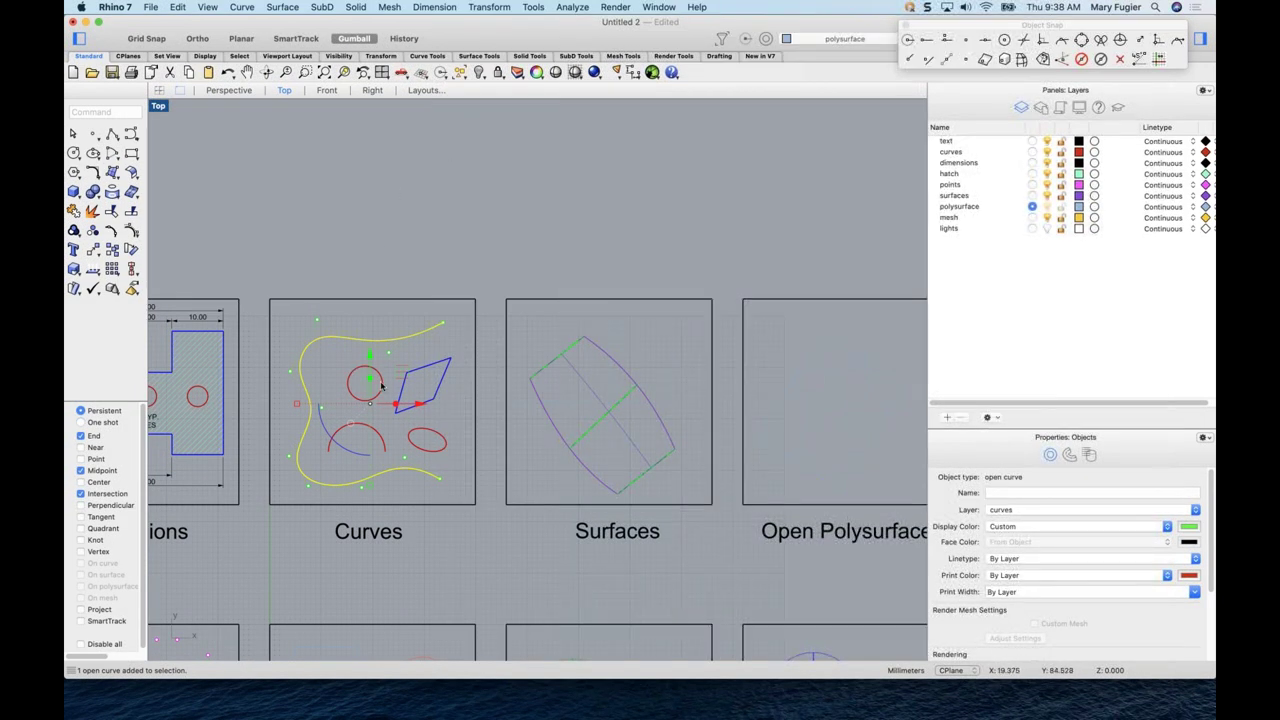
- Select the blue diamond and the green edge curve in the Surfaces frame in turn to inspect their Gumballs, then deselect
{"action": "left_click", "coordinate": [436, 409]}
{"action": "left_click", "coordinate": [432, 403]}
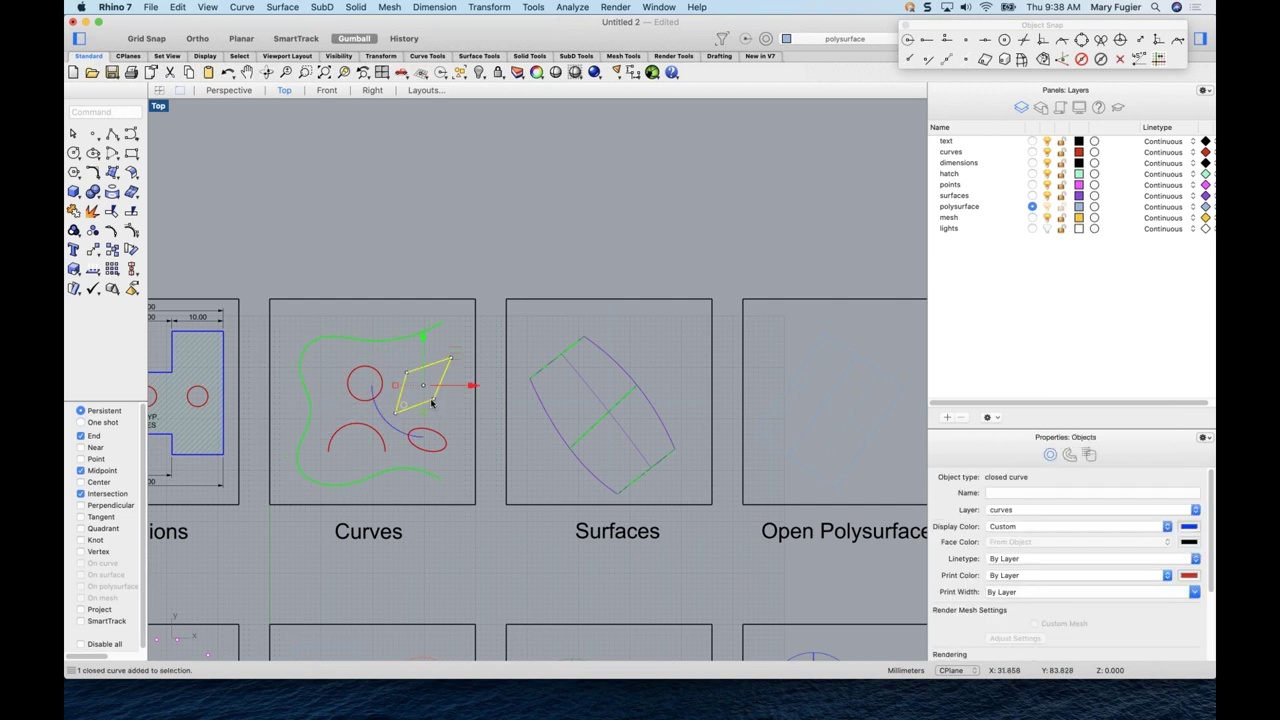
{"action": "left_click", "coordinate": [567, 357]}
{"action": "left_click", "coordinate": [610, 372]}
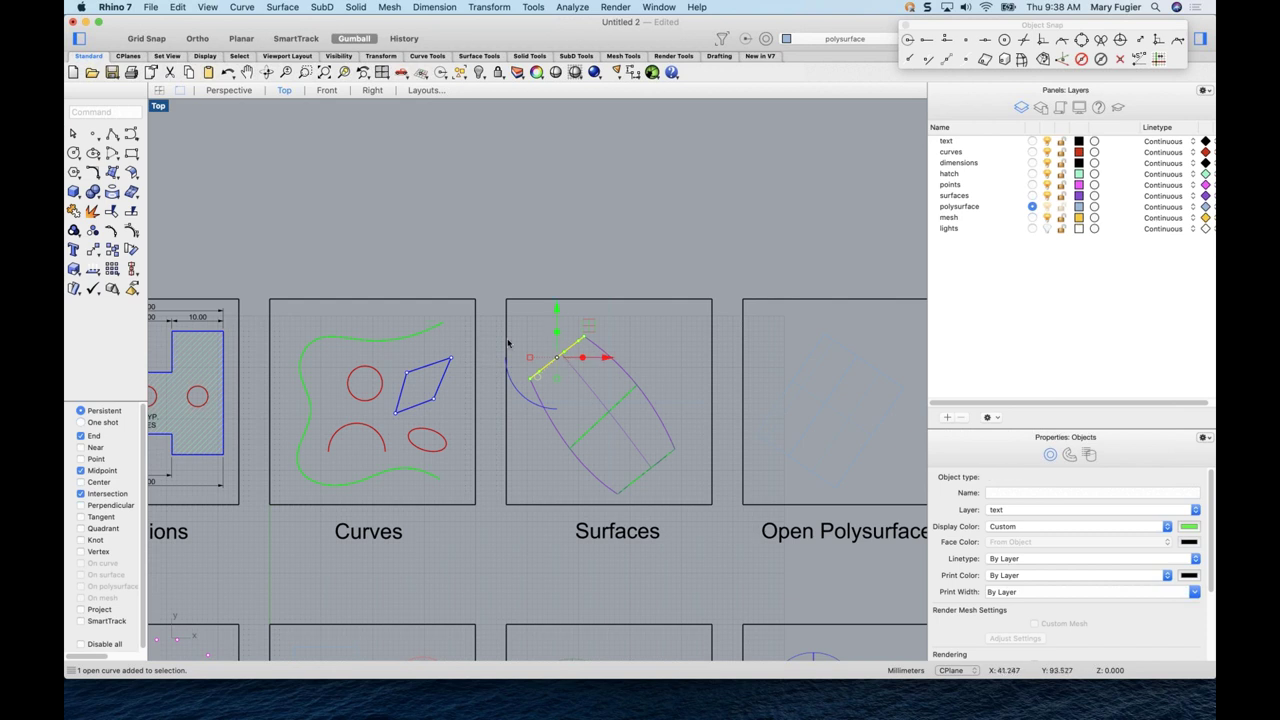
{"action": "key", "text": "Escape"}
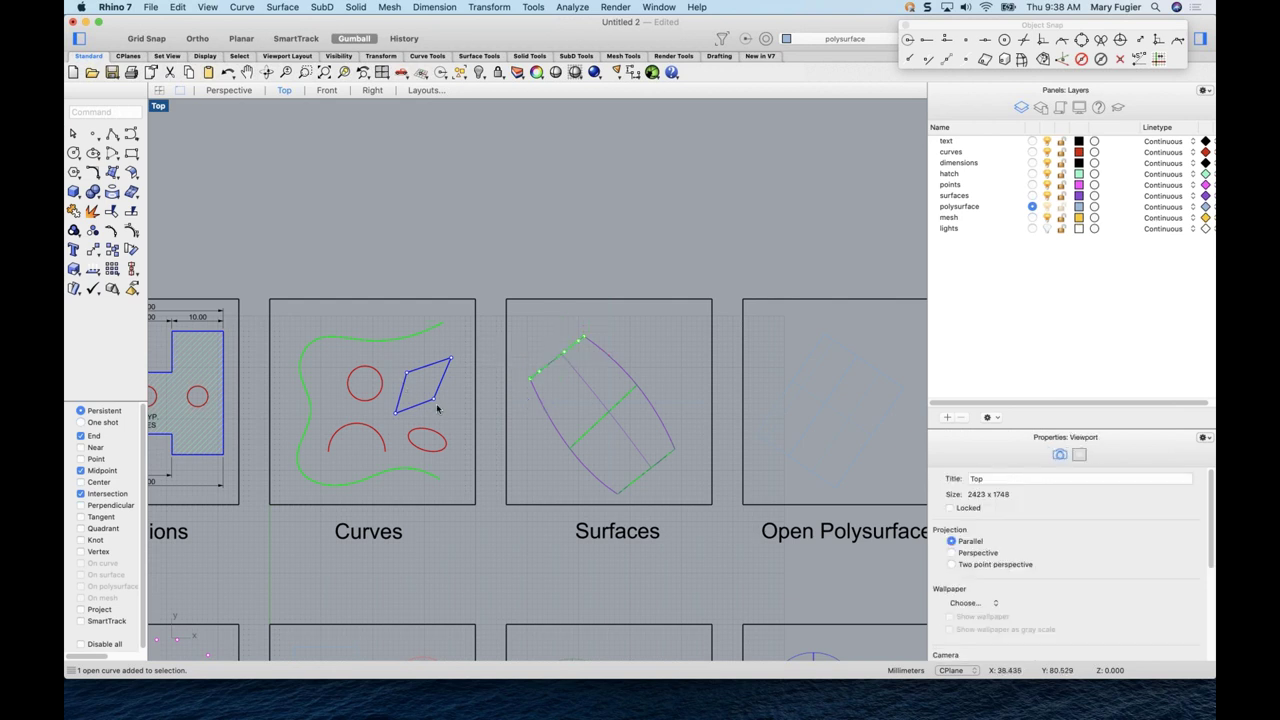
- Duplicate the green open curve about 39 mm along Y with the Gumball, placing the copy above the Curves frame
{"action": "left_click", "coordinate": [368, 339]}
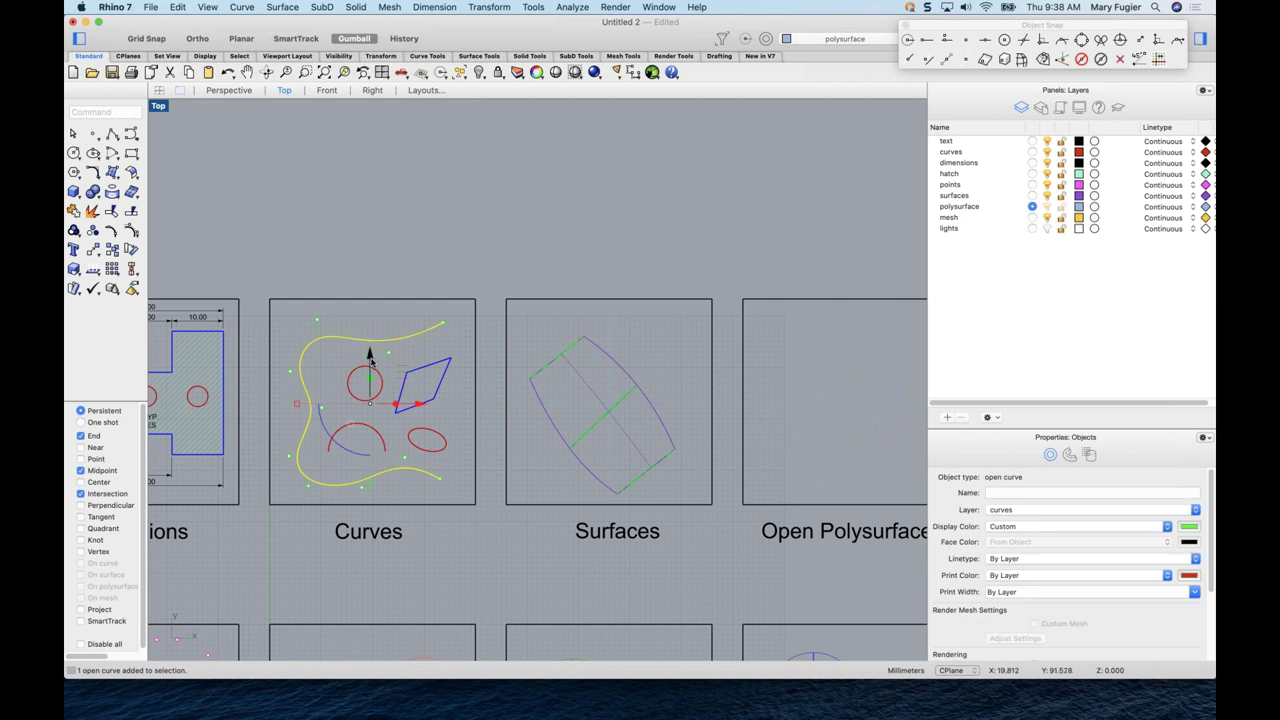
{"action": "left_click_drag", "start_coordinate": [369, 357], "coordinate": [410, 157]}
{"action": "key", "text": "alt"}
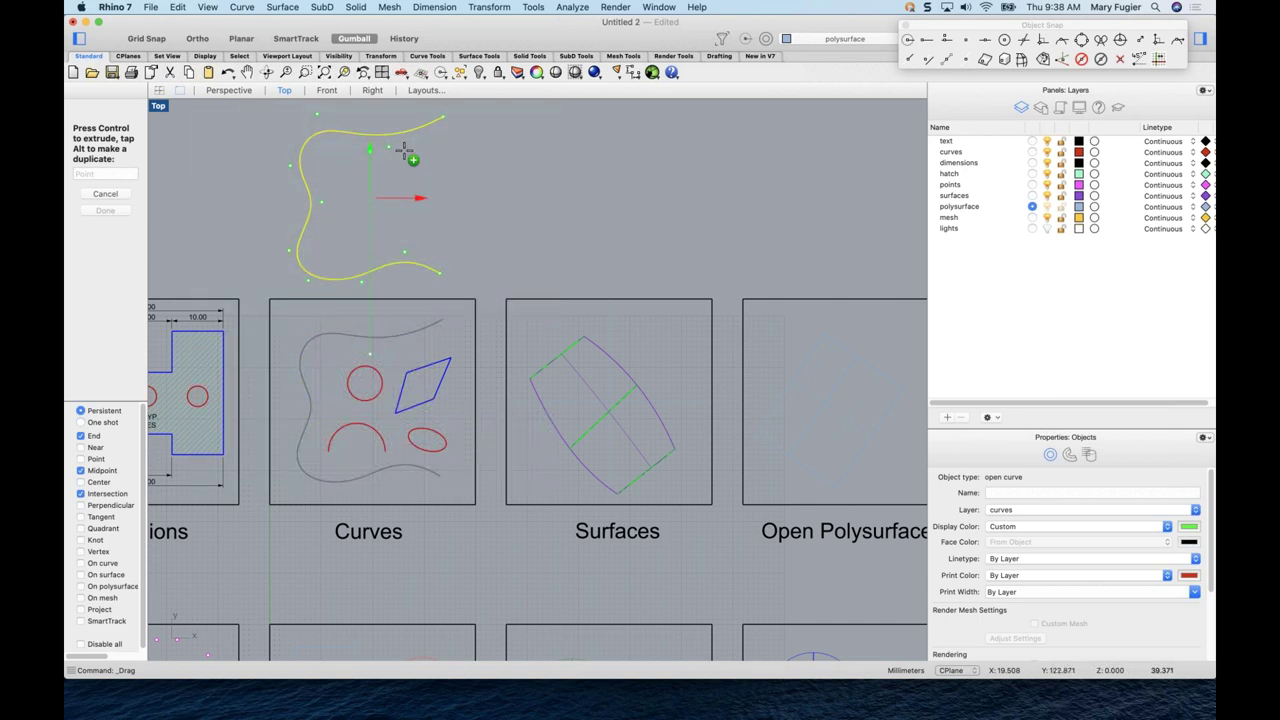
{"action": "left_click_drag", "start_coordinate": [404, 149], "coordinate": [404, 148]}
- Duplicate the upper copy about 41 mm along X with the Gumball, placing it above the Surfaces frame
{"action": "scroll", "coordinate": [388, 225], "scroll_direction": "down", "scroll_amount": 2}
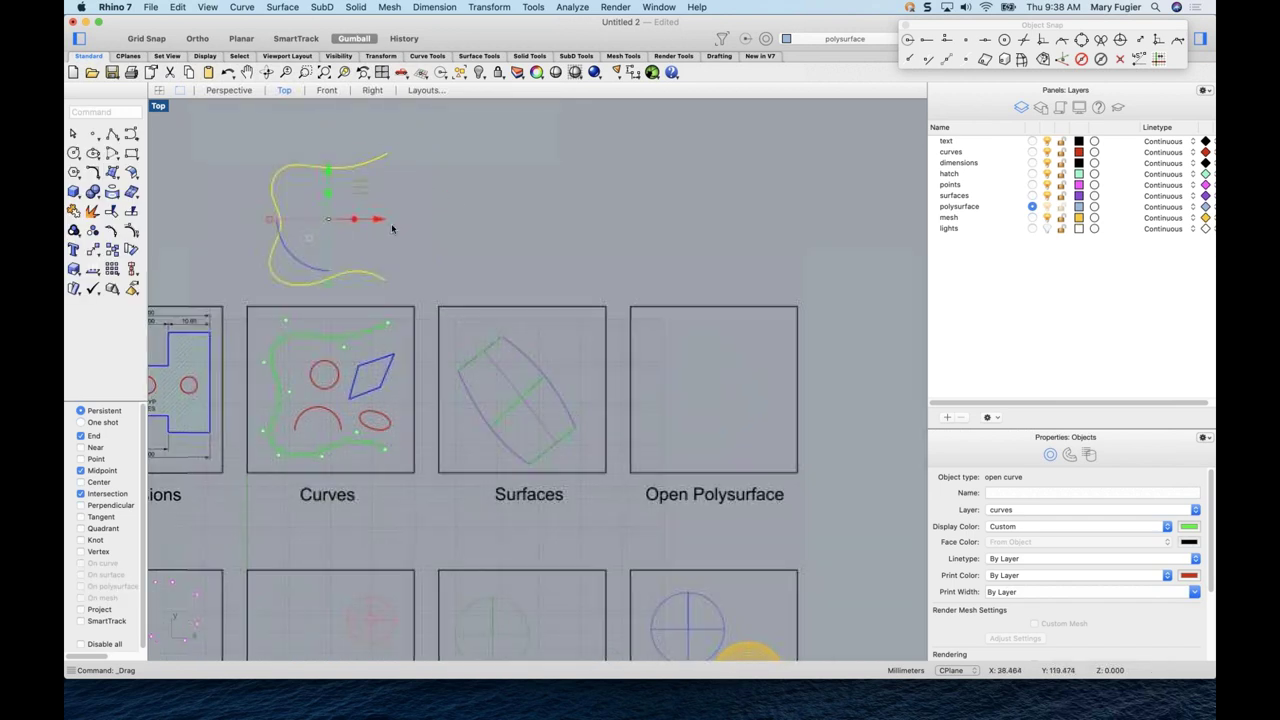
{"action": "left_click_drag", "start_coordinate": [380, 223], "coordinate": [548, 220]}
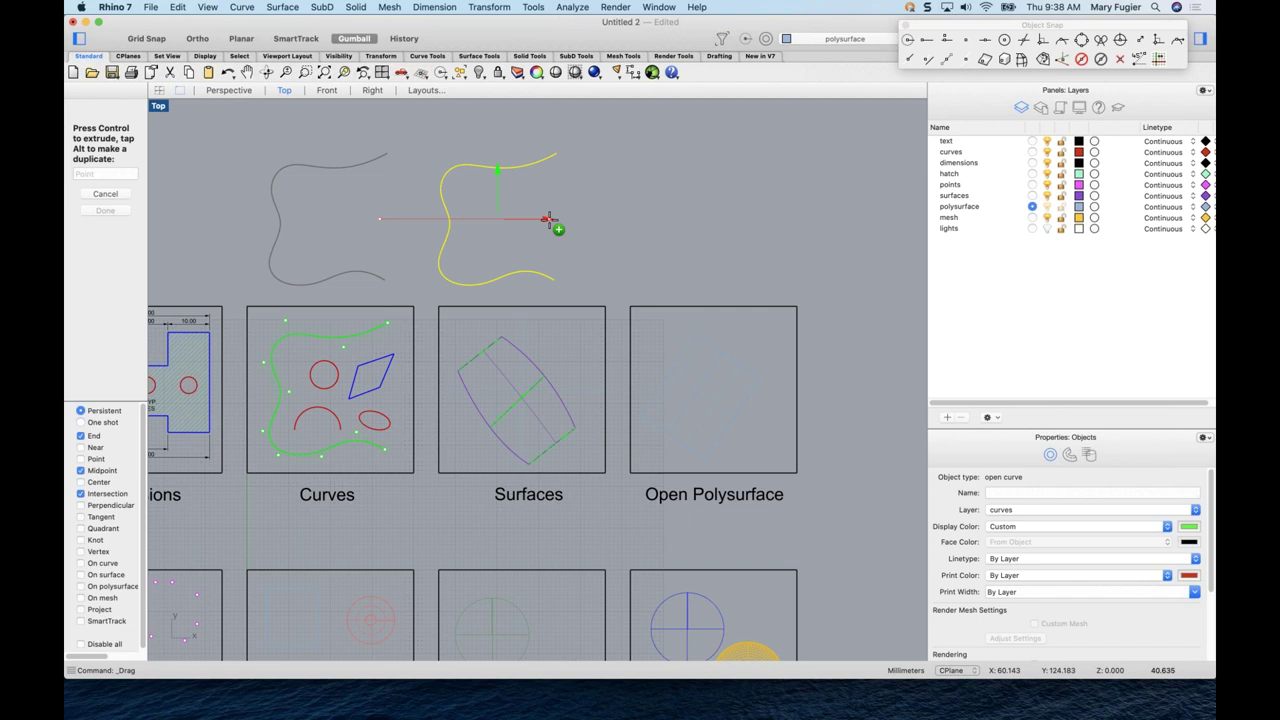
{"action": "left_click_drag", "start_coordinate": [549, 220], "coordinate": [549, 223]}
{"action": "left_click_drag", "start_coordinate": [549, 223], "coordinate": [549, 223]}
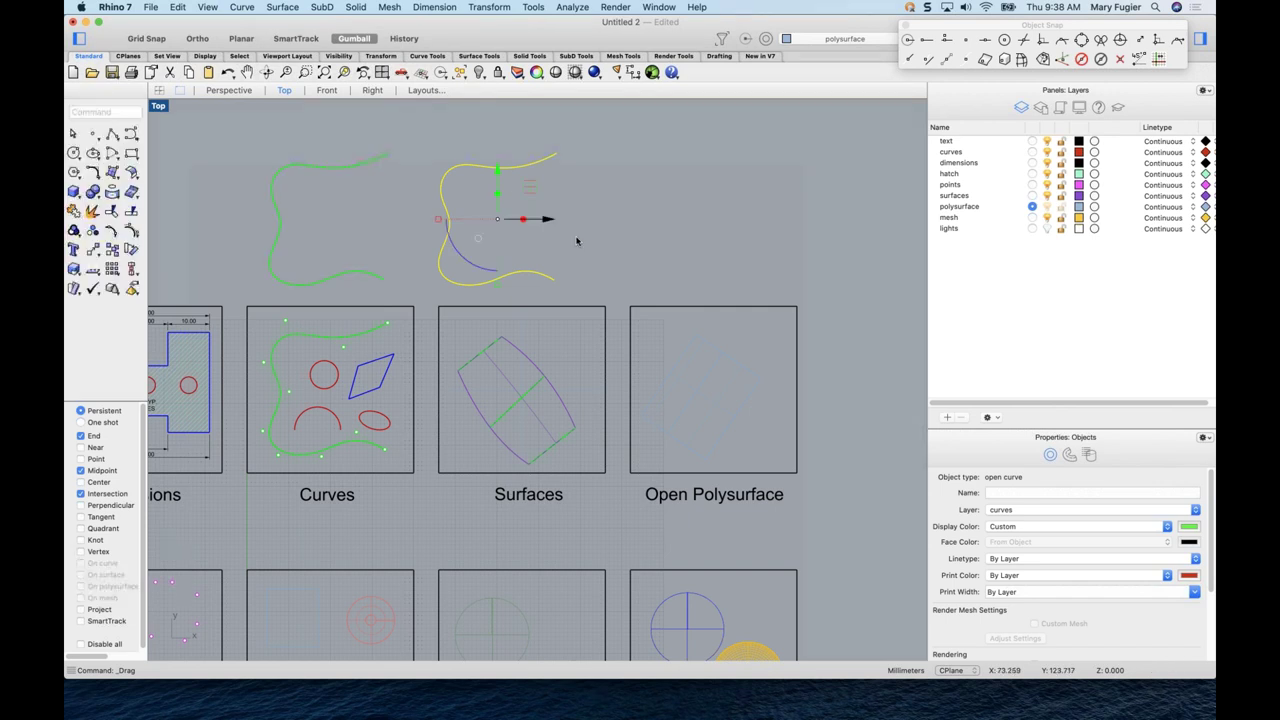
{"action": "left_click", "coordinate": [565, 260]}
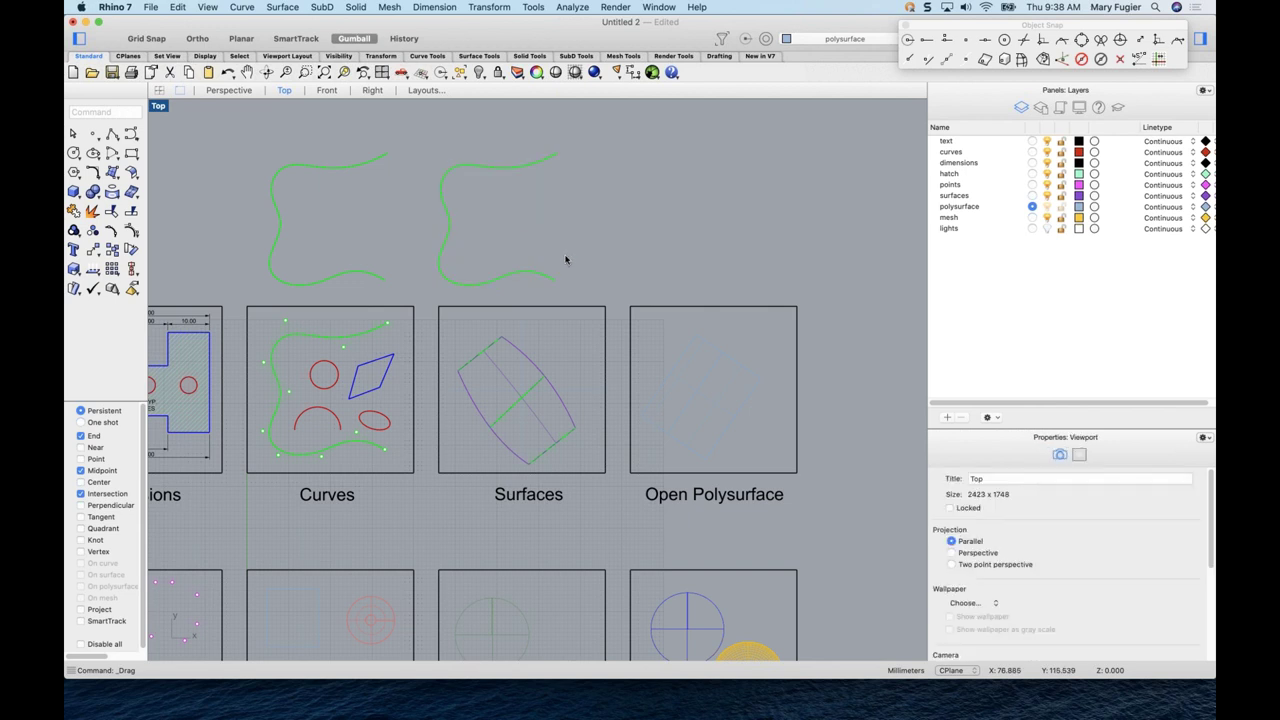
- Duplicate the curve above the Surfaces frame along X with the Gumball, placing a third copy above the Open Polysurface frame
{"action": "left_click", "coordinate": [516, 278]}
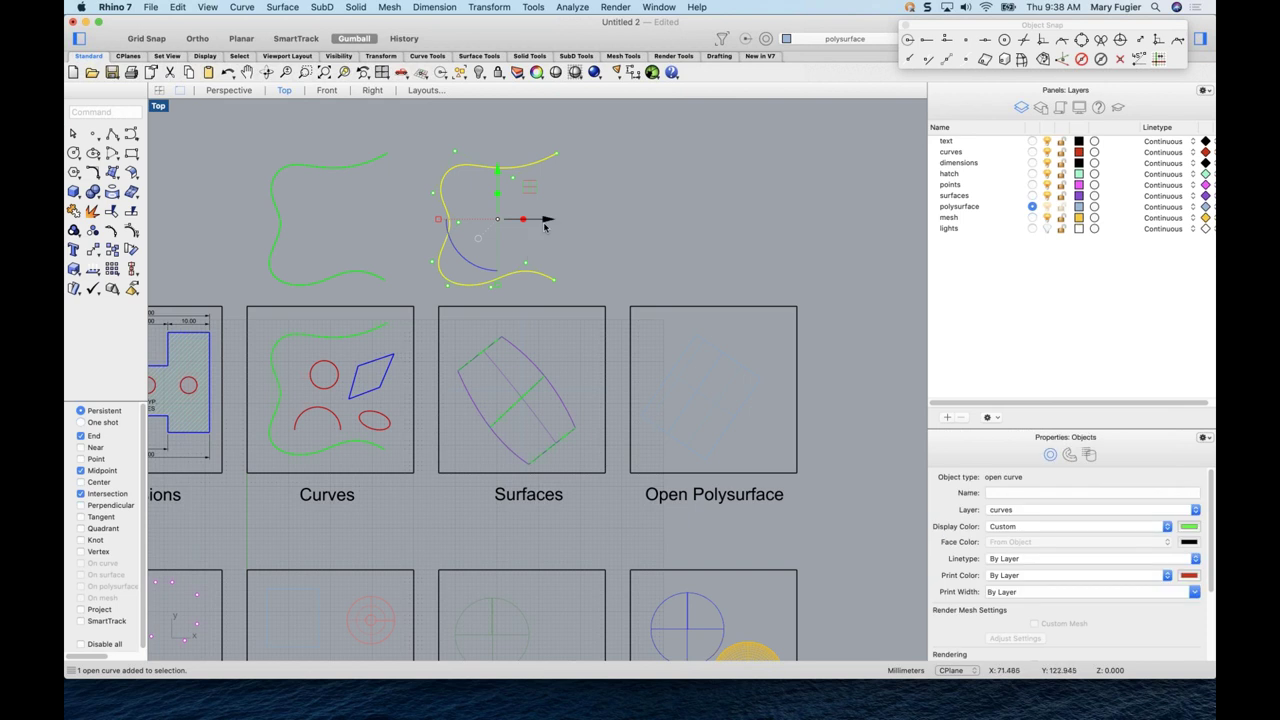
{"action": "left_click_drag", "start_coordinate": [548, 222], "coordinate": [705, 220]}
{"action": "left_click", "coordinate": [737, 278]}
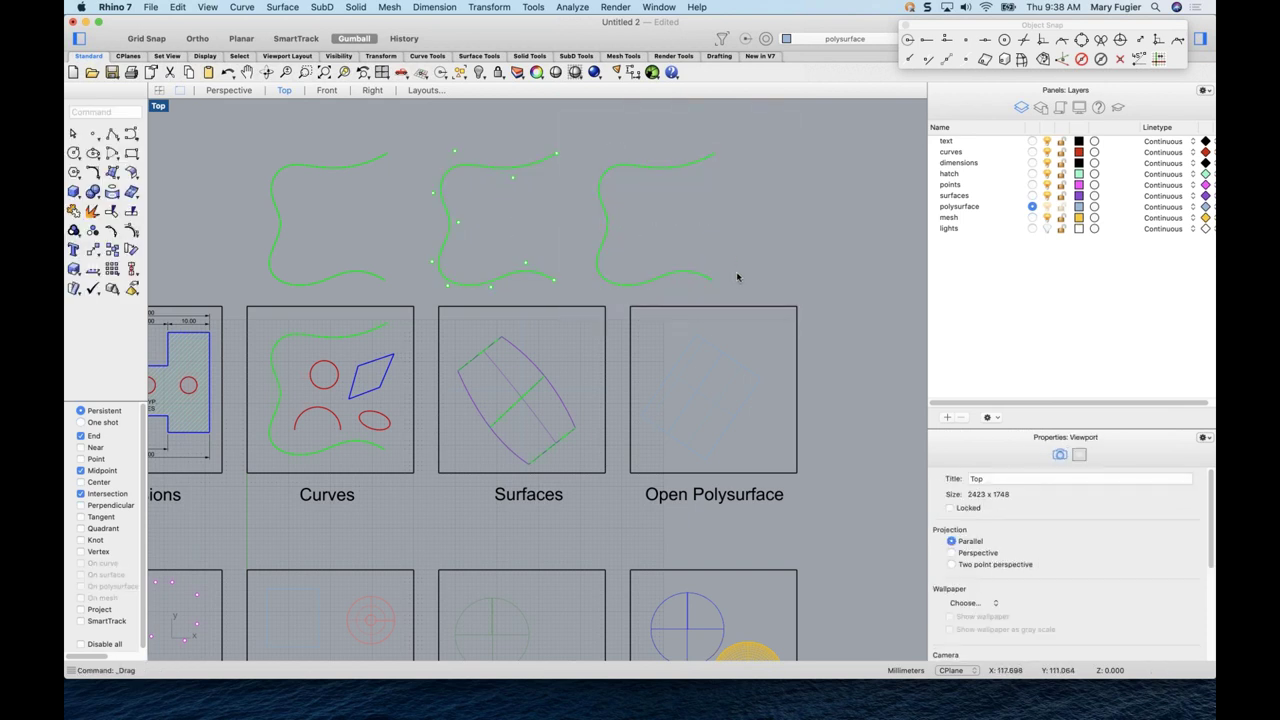
- Copy and paste the curve above the Open Polysurface frame in place, and move one of the overlapping curves 10 mm in X
{"action": "left_click", "coordinate": [656, 277]}
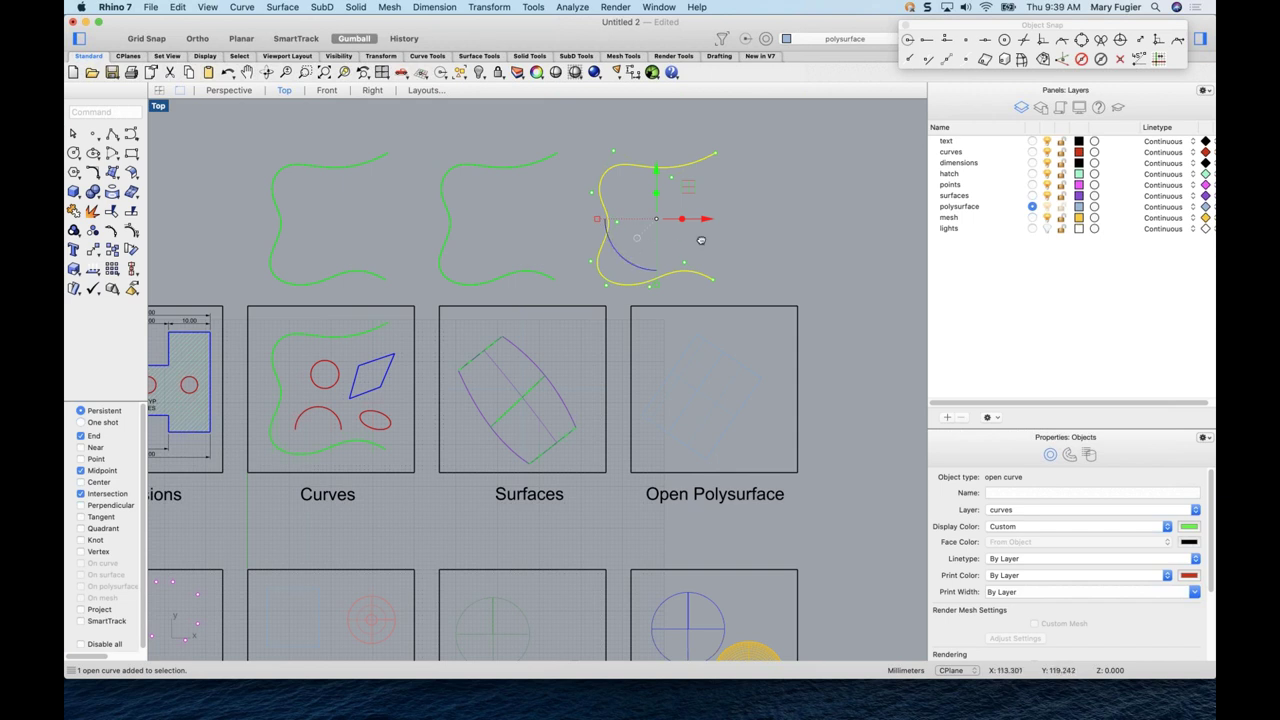
{"action": "scroll", "coordinate": [702, 250], "scroll_direction": "right", "scroll_amount": 3}
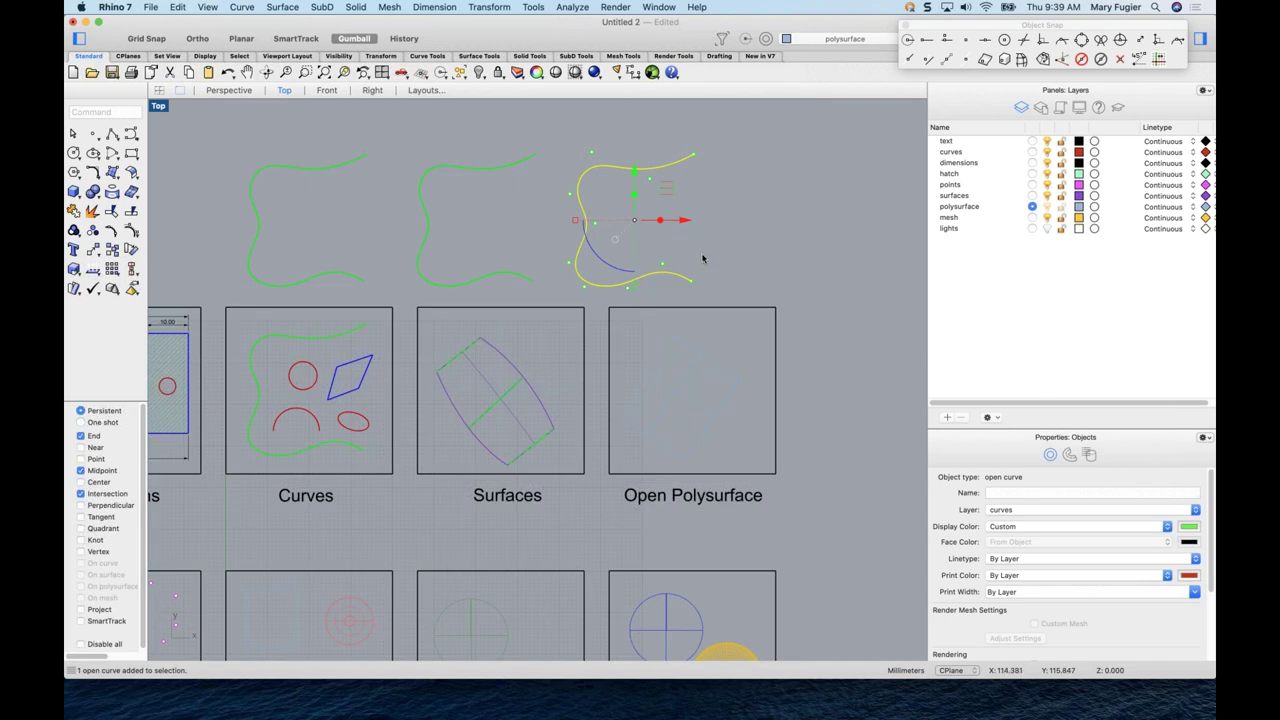
{"action": "key", "text": "super+v"}
{"action": "key", "text": "Escape"}
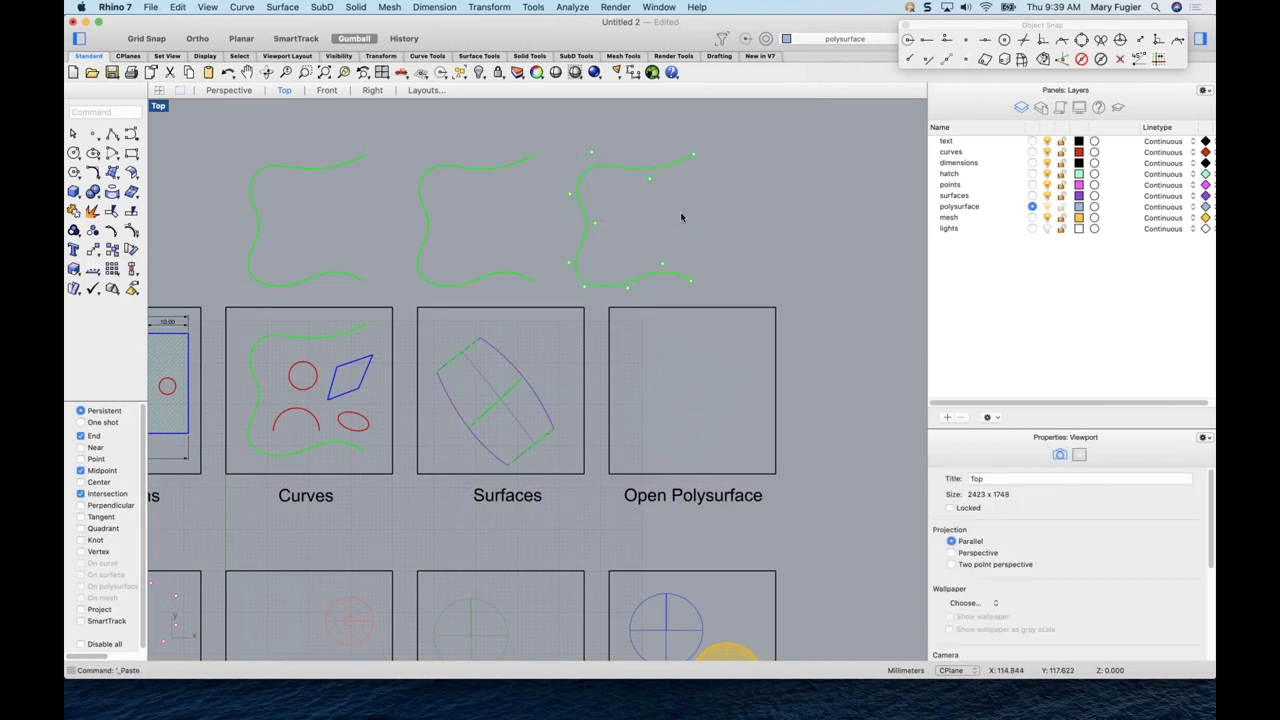
{"action": "left_click", "coordinate": [658, 172]}
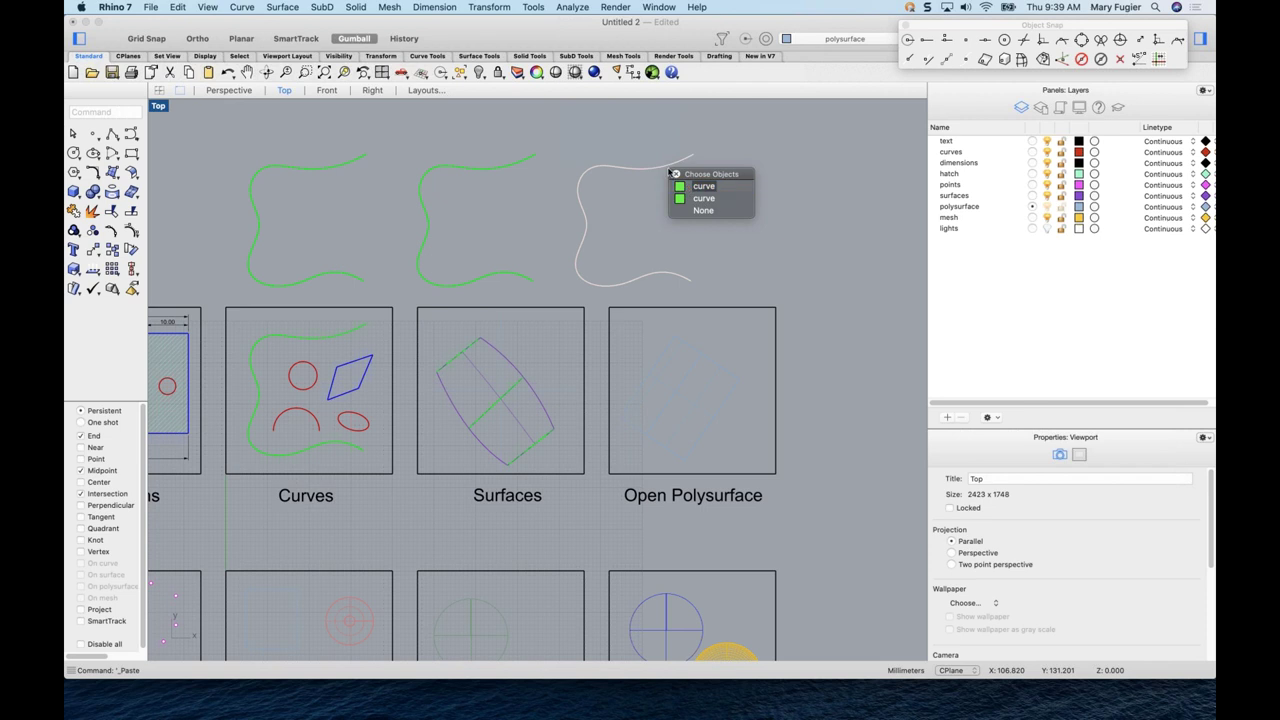
{"action": "left_click", "coordinate": [690, 187]}
{"action": "left_click", "coordinate": [675, 220]}
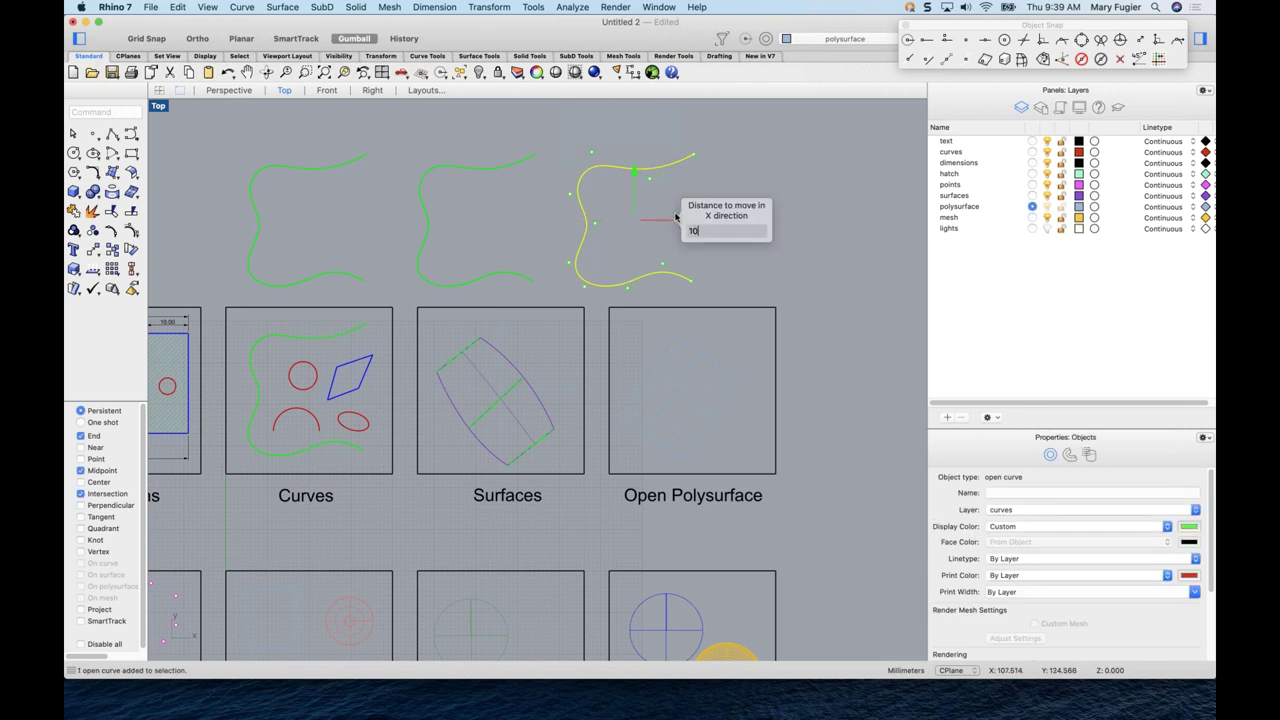
{"action": "key", "text": "Return"}
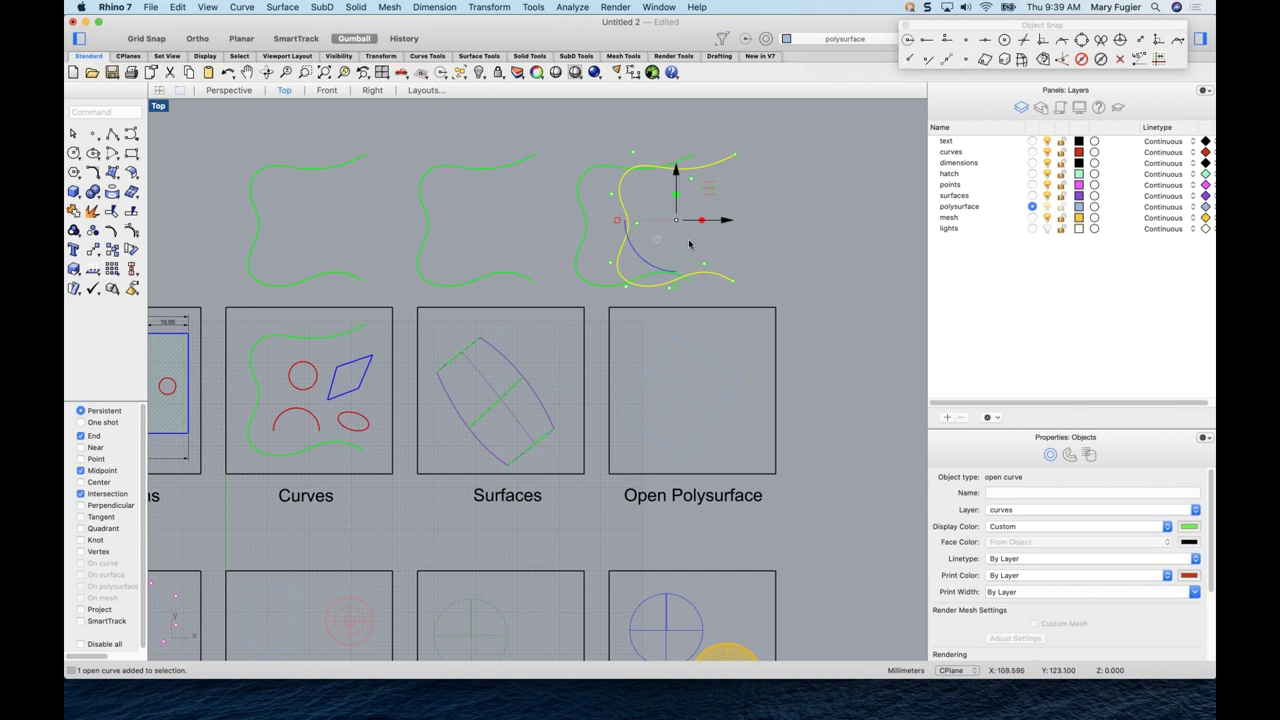
- Move the overlapping curve along X beyond the other green curves and rotate it freehand clockwise with the Gumball
{"action": "left_click_drag", "start_coordinate": [732, 221], "coordinate": [849, 221]}
{"action": "left_click", "coordinate": [718, 147]}
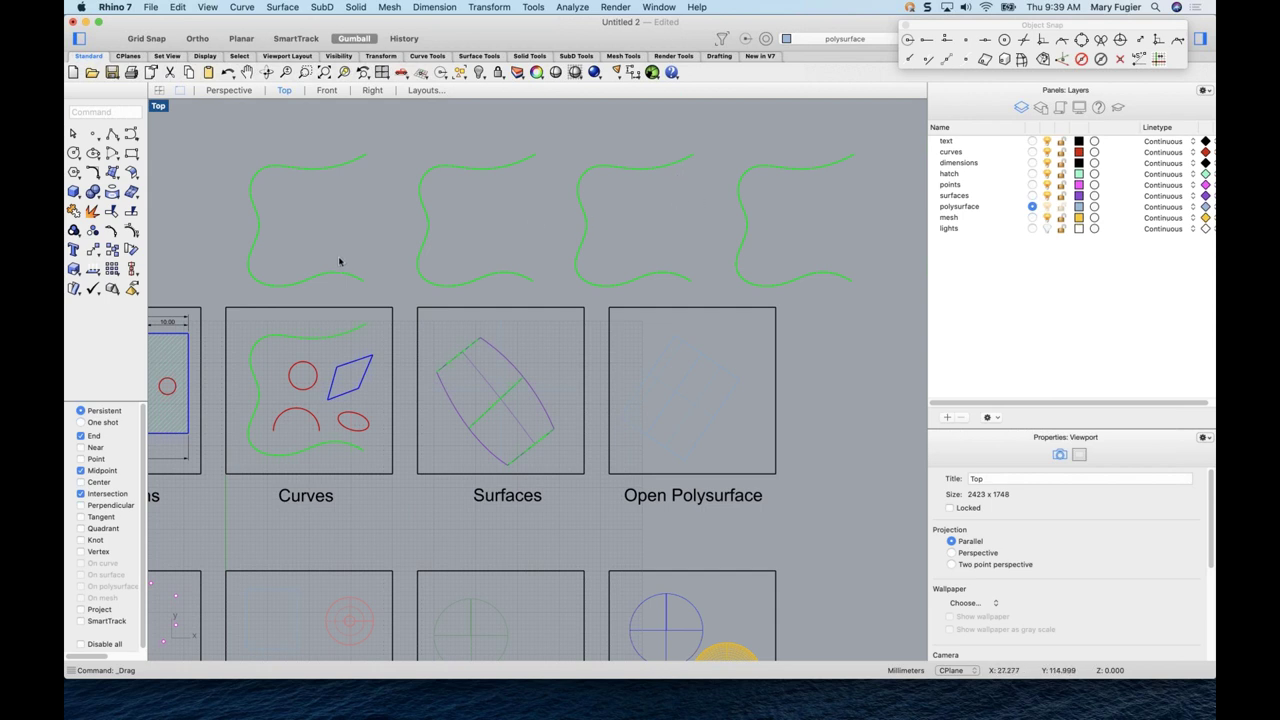
{"action": "left_click", "coordinate": [741, 264]}
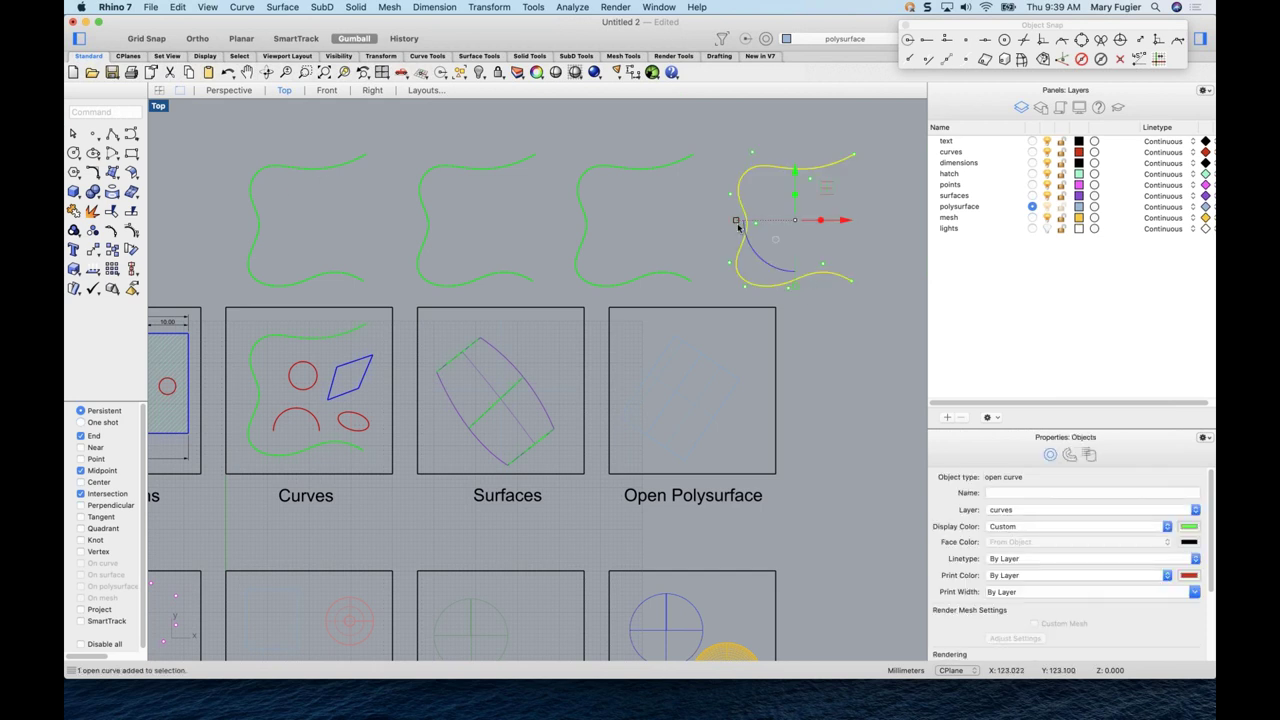
{"action": "left_click_drag", "start_coordinate": [779, 268], "coordinate": [751, 251]}
- Rotate the curve above the Open Polysurface frame clockwise about the Z axis by entering a numeric Gumball angle
{"action": "left_click", "coordinate": [578, 282]}
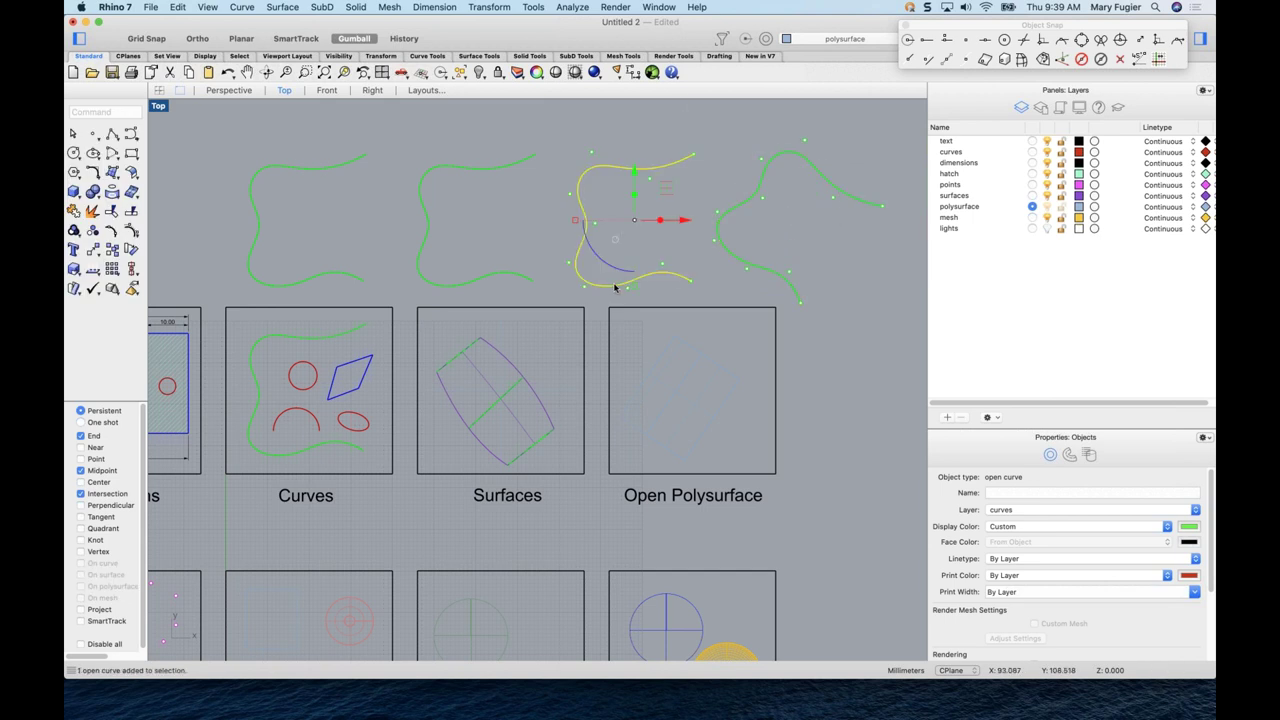
{"action": "left_click", "coordinate": [620, 264]}
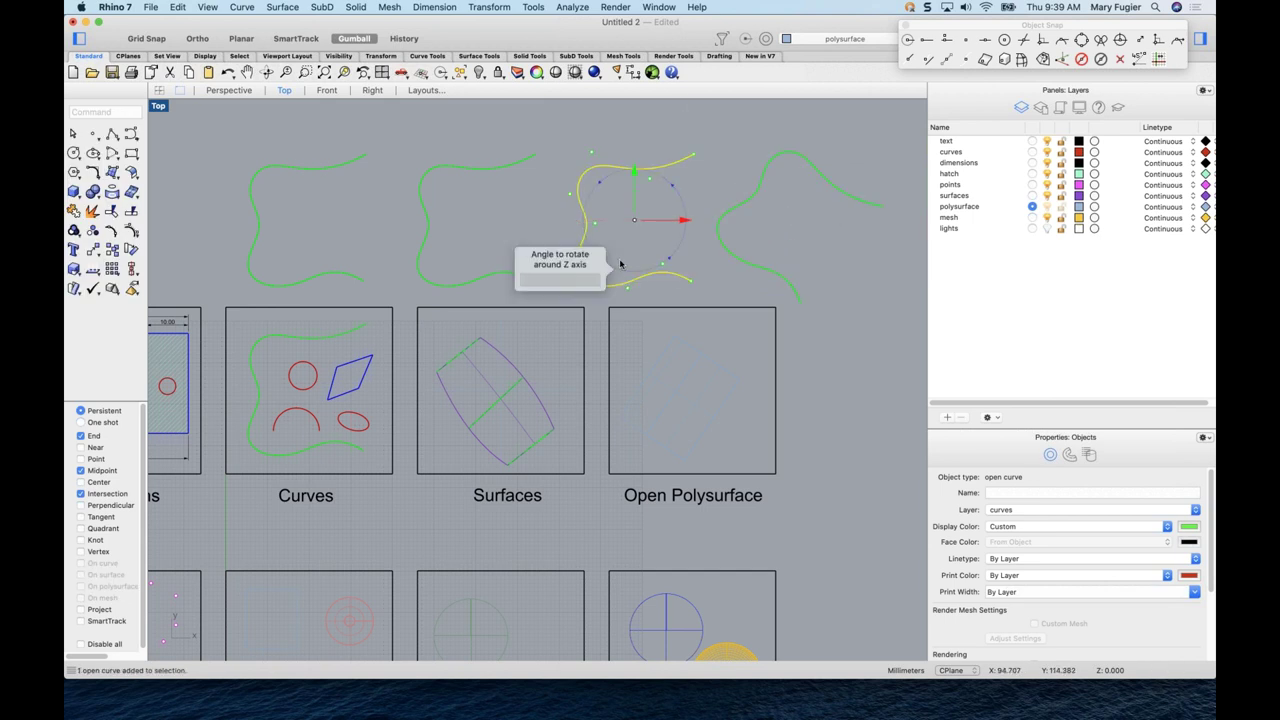
{"action": "key", "text": "Return"}
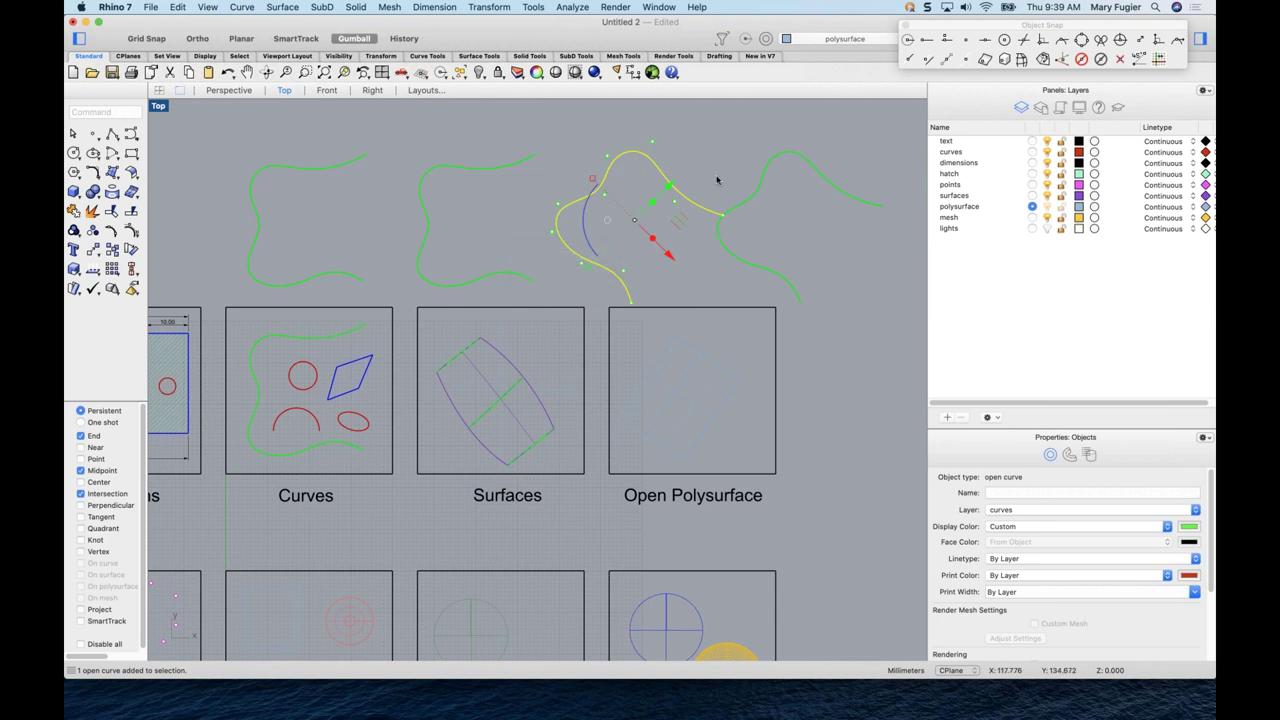
- Rotate the curve above the Open Polysurface frame freehand counter-clockwise, and move the neighbouring outermost curve slightly along X away from it
{"action": "left_click", "coordinate": [716, 180]}
{"action": "left_click", "coordinate": [707, 211]}
{"action": "left_click_drag", "start_coordinate": [589, 243], "coordinate": [697, 255]}
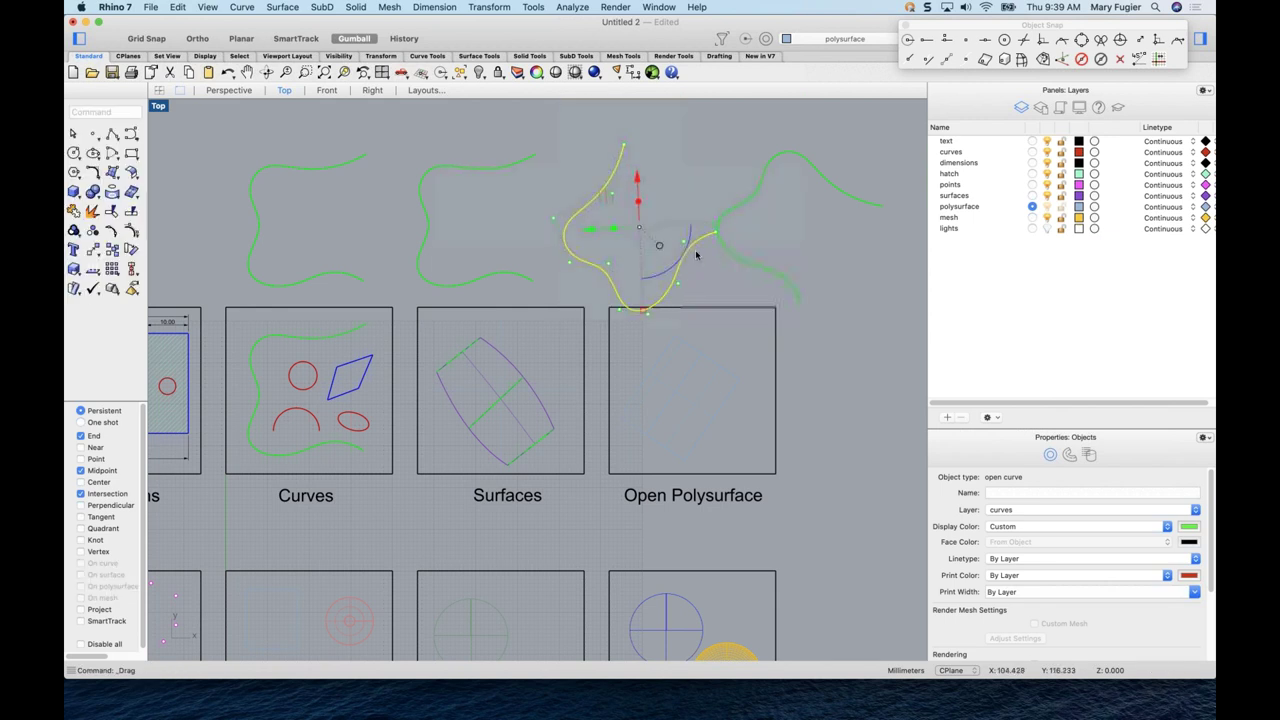
{"action": "left_click", "coordinate": [728, 248]}
{"action": "left_click_drag", "start_coordinate": [848, 228], "coordinate": [868, 228]}
- Scale the curve above the Surfaces frame with the Gumball, shrinking it and enlarging it back to nearly full size
{"action": "left_click", "coordinate": [496, 226]}
{"action": "left_click", "coordinate": [484, 276]}
{"action": "left_click_drag", "start_coordinate": [420, 220], "coordinate": [449, 223]}
{"action": "mouse_move", "coordinate": [477, 286]}
{"action": "left_mouse_down"}
{"action": "mouse_move", "coordinate": [481, 320]}
{"action": "mouse_move", "coordinate": [491, 271]}
{"action": "mouse_move", "coordinate": [497, 289]}
{"action": "mouse_move", "coordinate": [486, 263]}
{"action": "left_mouse_up"}
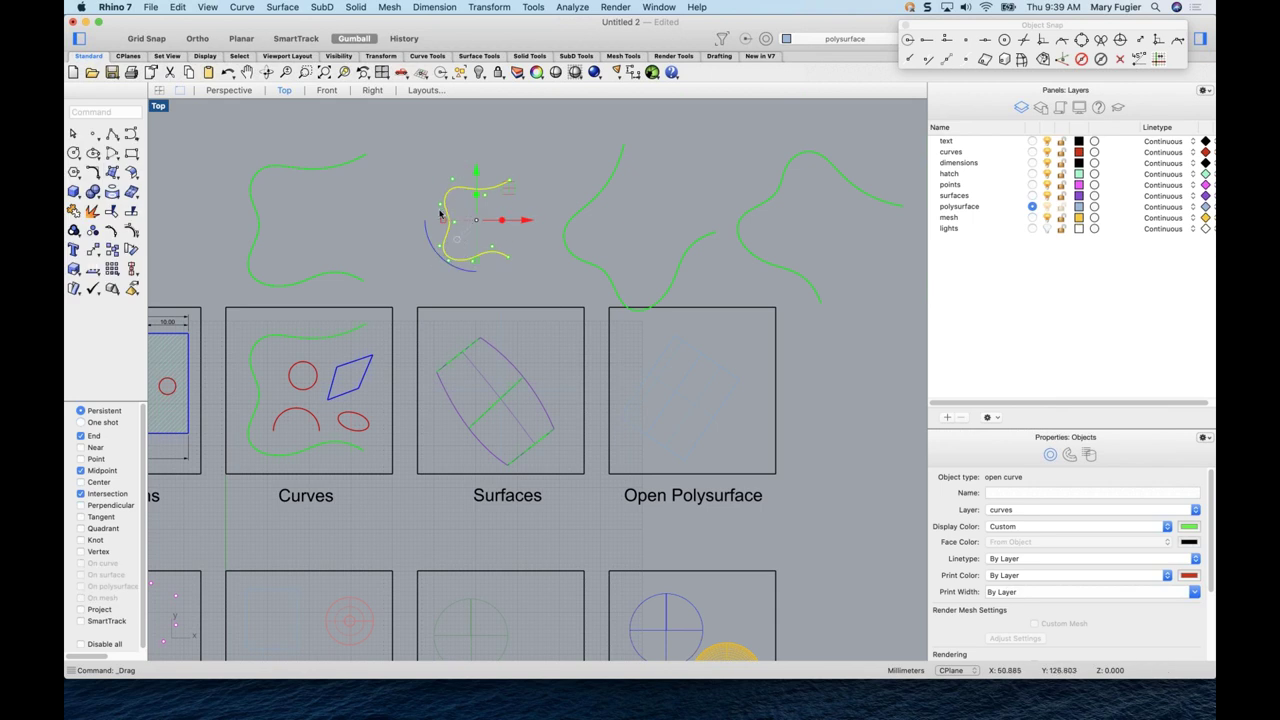
{"action": "mouse_move", "coordinate": [443, 220]}
{"action": "left_mouse_down"}
{"action": "mouse_move", "coordinate": [405, 228]}
{"action": "mouse_move", "coordinate": [423, 214]}
{"action": "left_mouse_up"}
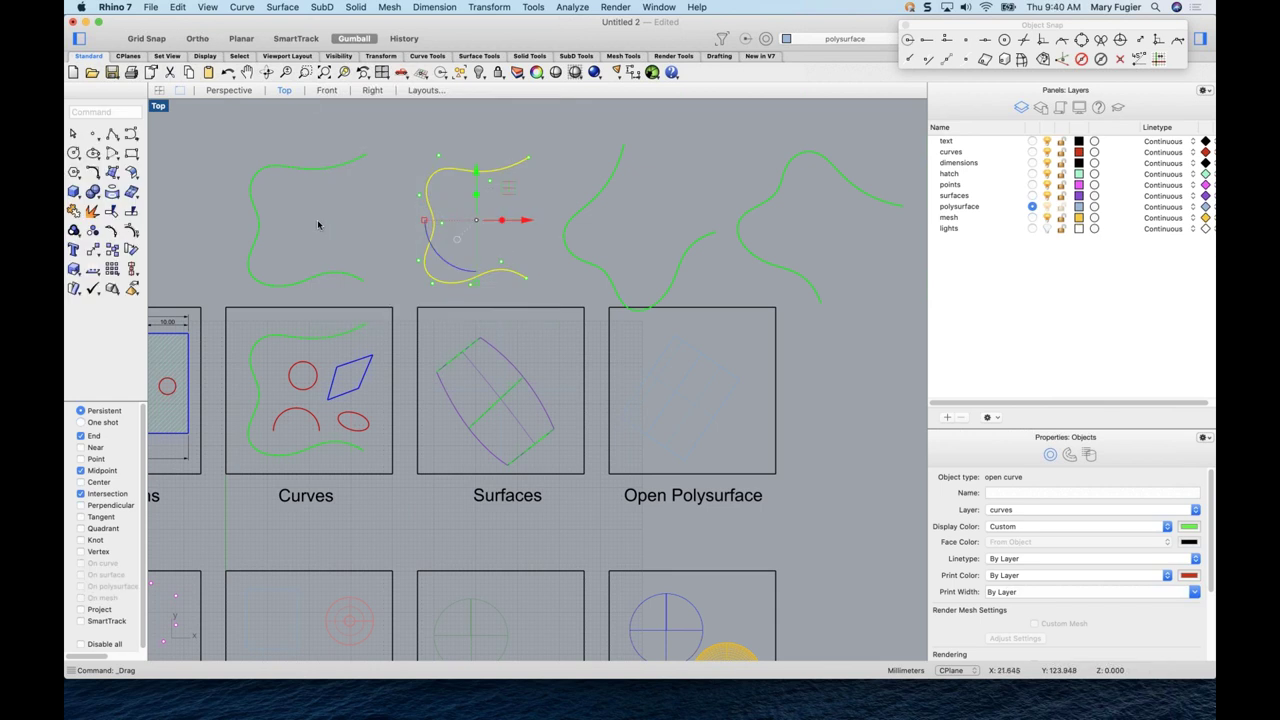
- Scale the curve above the Curves frame by a factor of .5 in X and stretch it to about double its height in Y
{"action": "left_click", "coordinate": [317, 201]}
{"action": "left_click", "coordinate": [320, 174]}
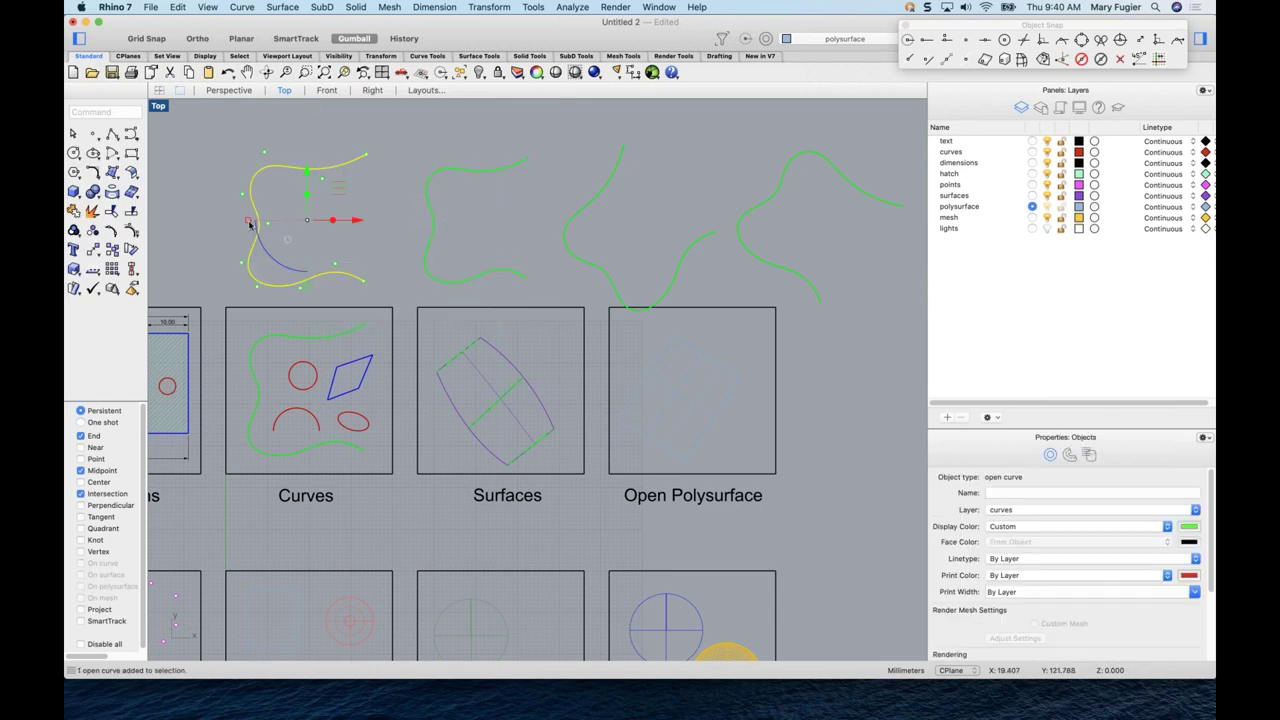
{"action": "left_click_drag", "start_coordinate": [249, 222], "coordinate": [267, 207]}
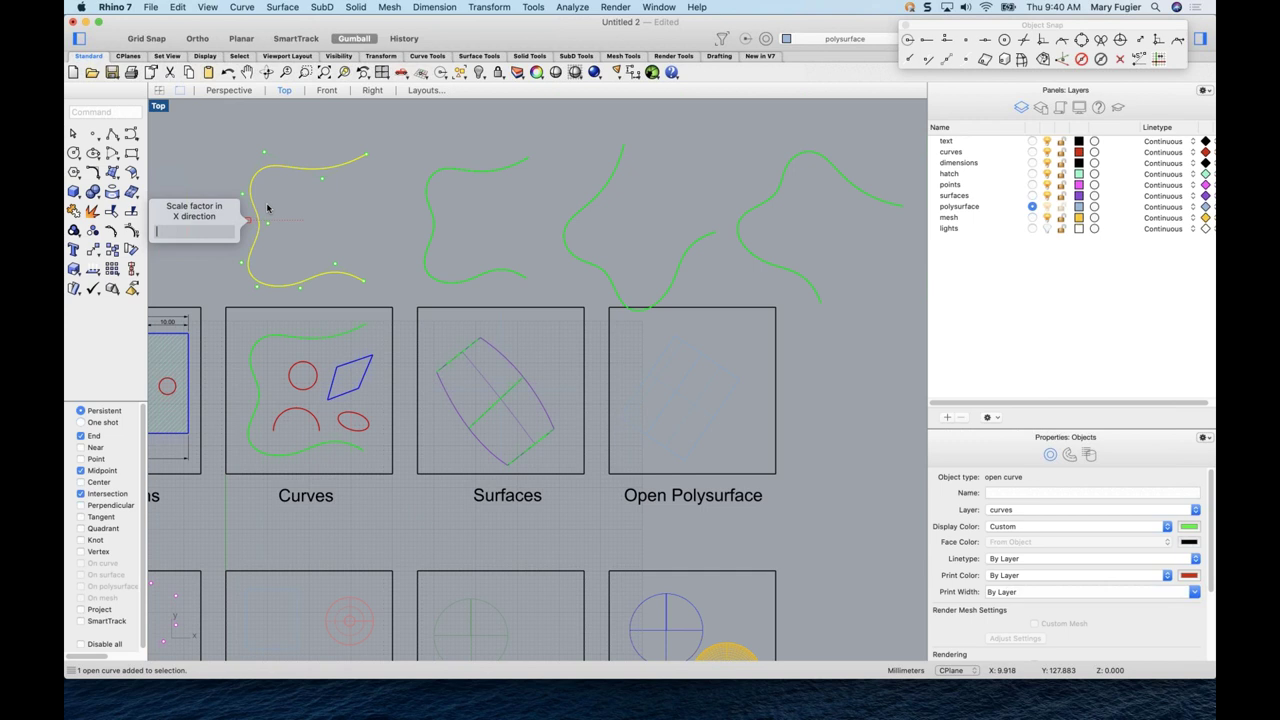
{"action": "key", "text": "Return"}
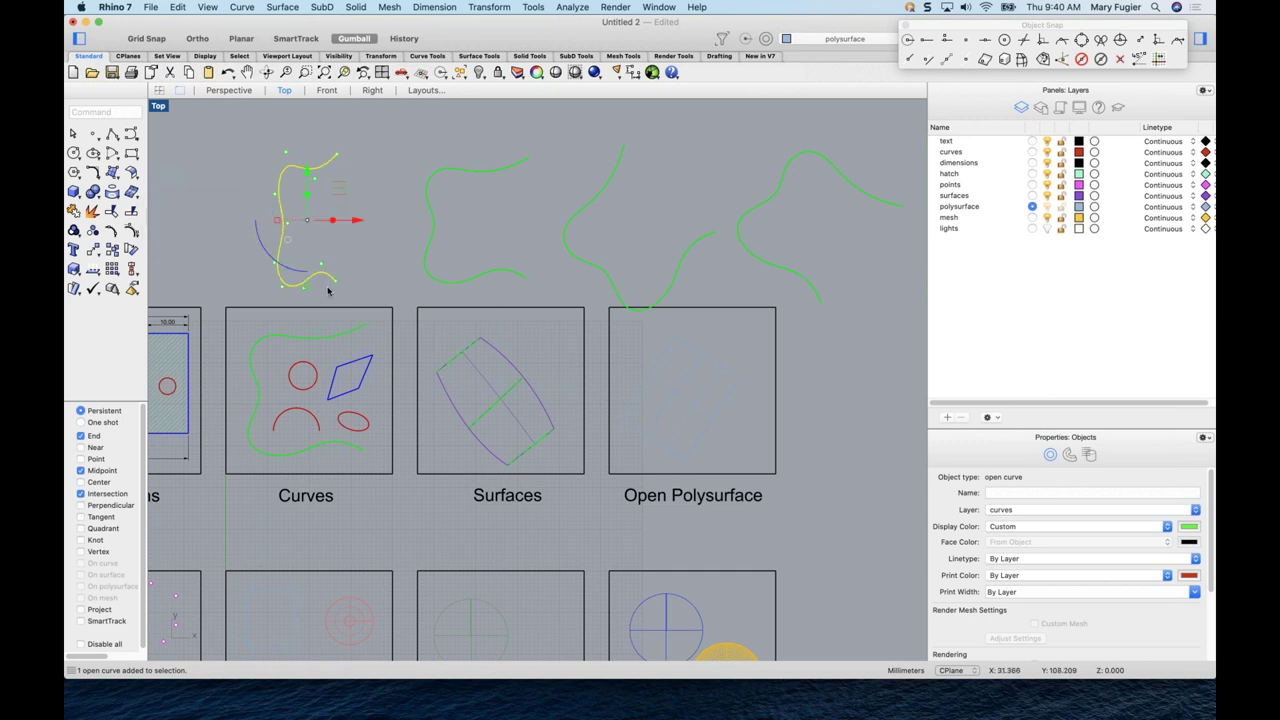
{"action": "left_click_drag", "start_coordinate": [306, 288], "coordinate": [331, 274]}
{"action": "type", "text": ".5"}
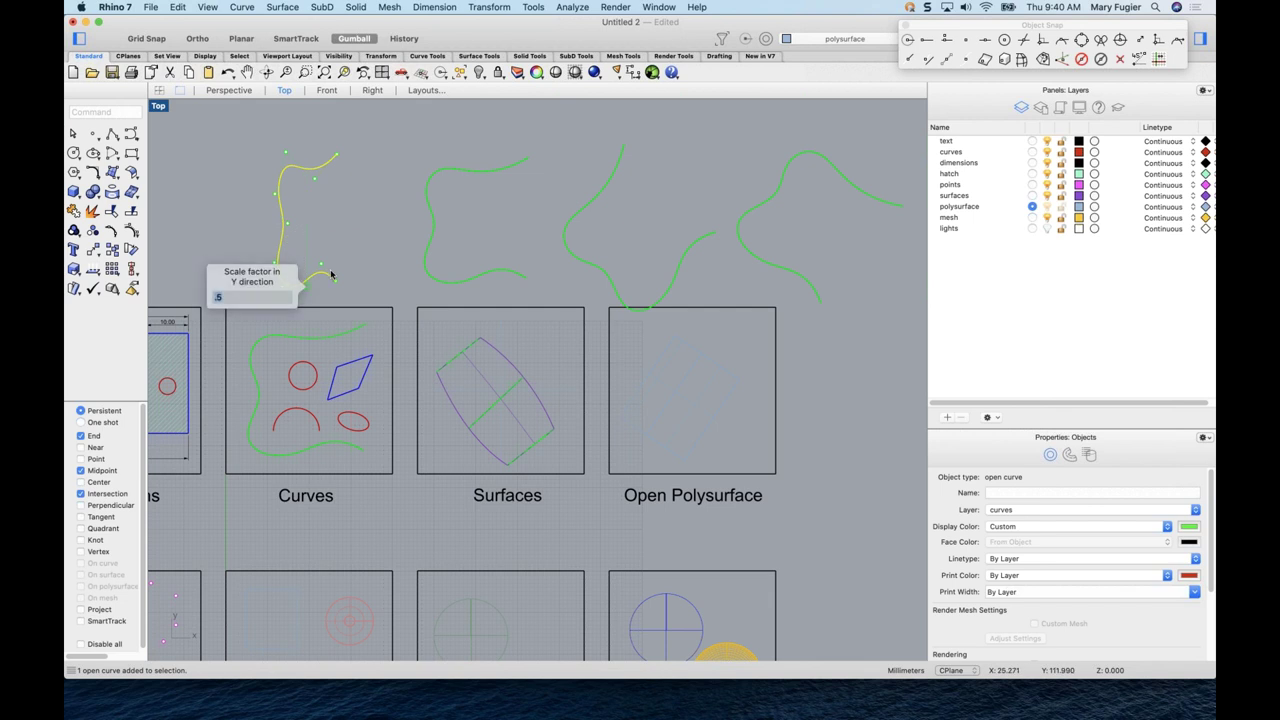
{"action": "key", "text": "Return"}
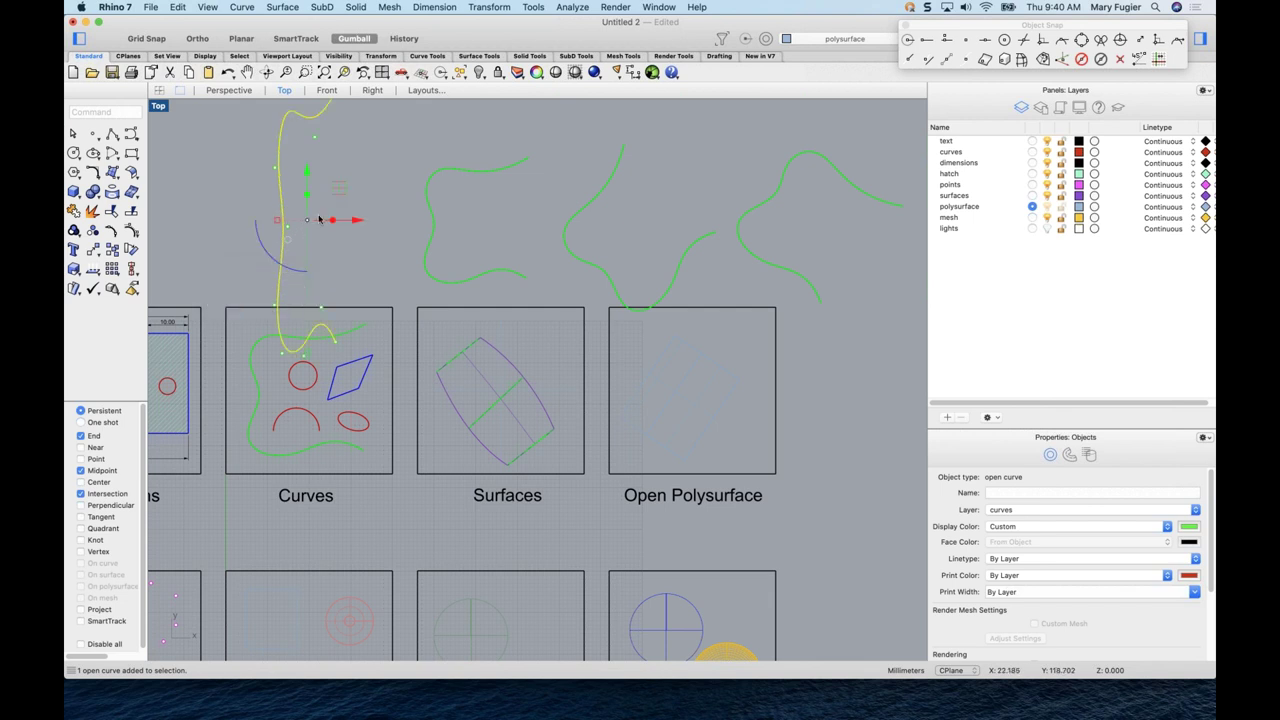
- Move the stretched curve along Y with the Gumball, away from the geometry inside the Curves frame
{"action": "scroll", "coordinate": [329, 214], "scroll_direction": "down", "scroll_amount": 3}
{"action": "scroll", "coordinate": [337, 280], "scroll_direction": "up", "scroll_amount": 3}
{"action": "left_click_drag", "start_coordinate": [306, 243], "coordinate": [316, 250]}
{"action": "left_click", "coordinate": [474, 217]}
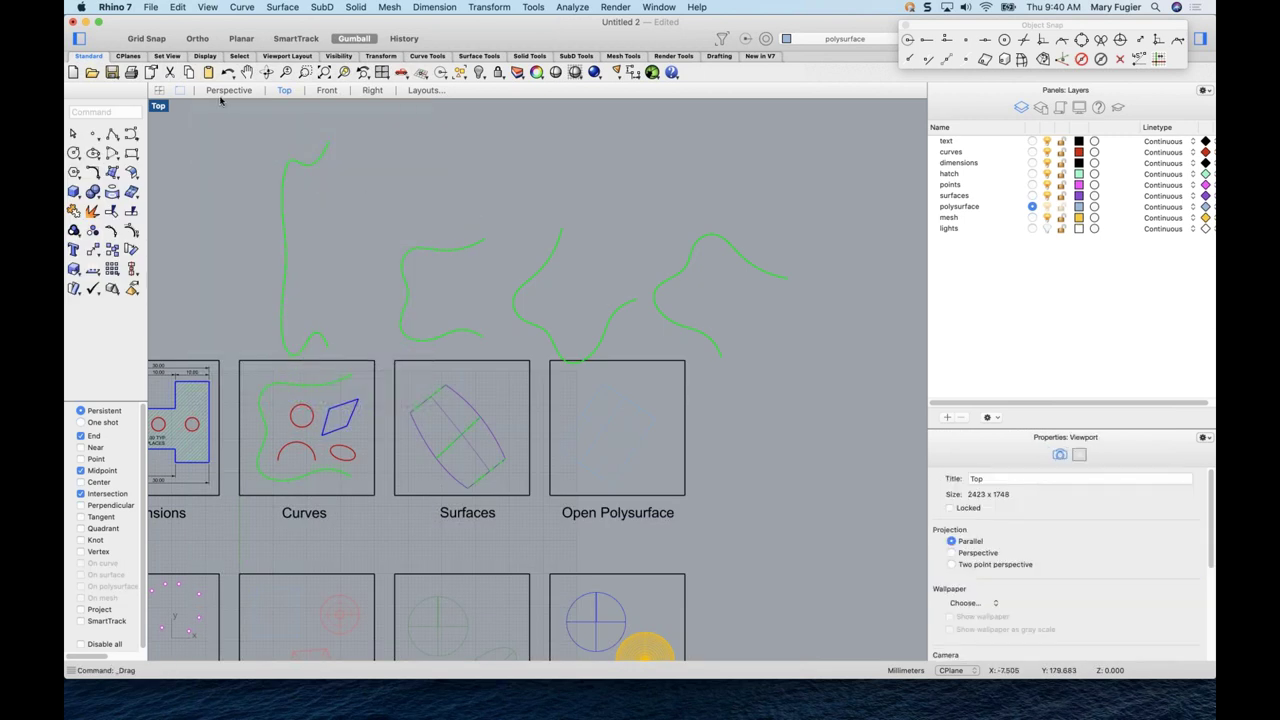
- In the Perspective view, extrude the stretched curve above the Curves frame and the blue closed curve inside that frame upward with the Gumball
{"action": "left_click", "coordinate": [227, 91]}
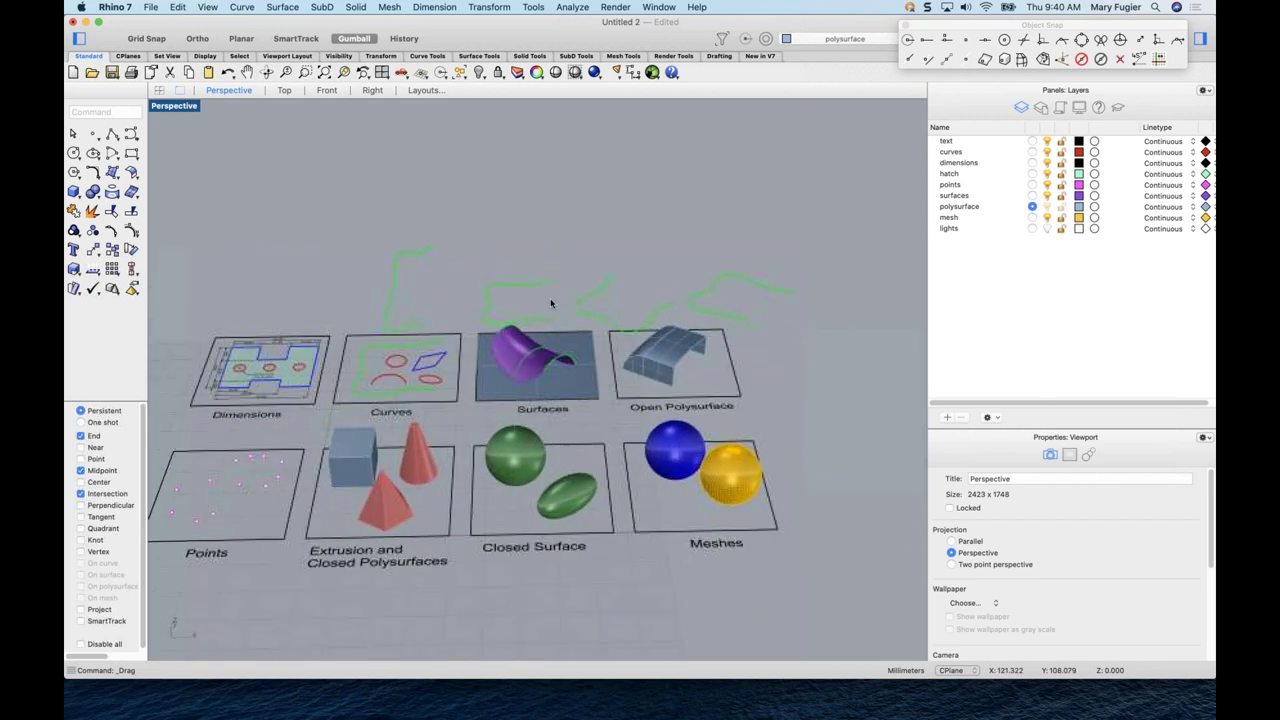
{"action": "left_click", "coordinate": [420, 329]}
{"action": "scroll", "coordinate": [412, 322], "scroll_direction": "down", "scroll_amount": 5}
{"action": "right_click_drag", "start_coordinate": [409, 318], "coordinate": [561, 283]}
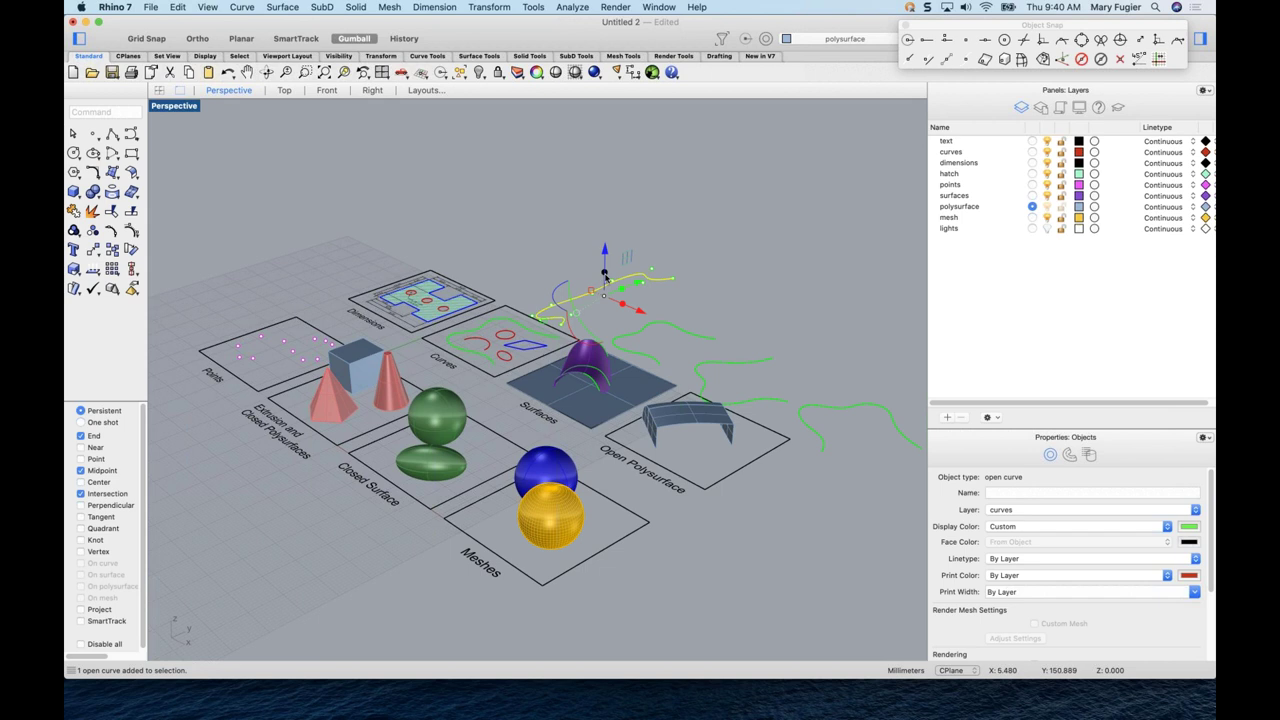
{"action": "left_click_drag", "start_coordinate": [604, 273], "coordinate": [604, 194]}
{"action": "right_click_drag", "start_coordinate": [688, 306], "coordinate": [560, 320]}
{"action": "left_click", "coordinate": [468, 328]}
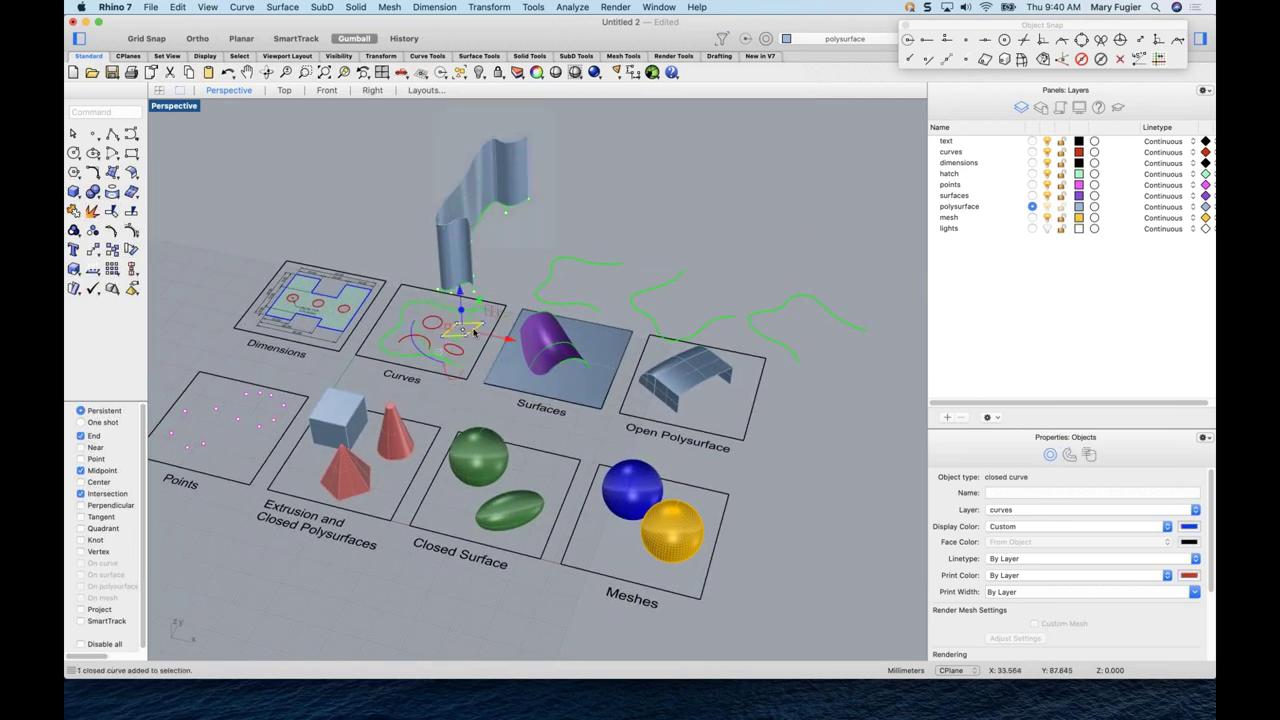
{"action": "left_click_drag", "start_coordinate": [464, 322], "coordinate": [462, 262]}
- Close the open green curve above the Surfaces frame with the CloseCrv command
{"action": "right_click_drag", "start_coordinate": [590, 288], "coordinate": [500, 223]}
{"action": "scroll", "coordinate": [500, 223], "scroll_direction": "up", "scroll_amount": 3}
{"action": "right_click_drag", "start_coordinate": [540, 306], "coordinate": [618, 384]}
{"action": "scroll", "coordinate": [571, 323], "scroll_direction": "down", "scroll_amount": 5}
{"action": "scroll", "coordinate": [578, 342], "scroll_direction": "down", "scroll_amount": 2}
{"action": "right_click_drag", "start_coordinate": [578, 342], "coordinate": [585, 370]}
{"action": "key", "text": "Home"}
{"action": "left_click", "coordinate": [624, 353]}
{"action": "type", "text": "c"}
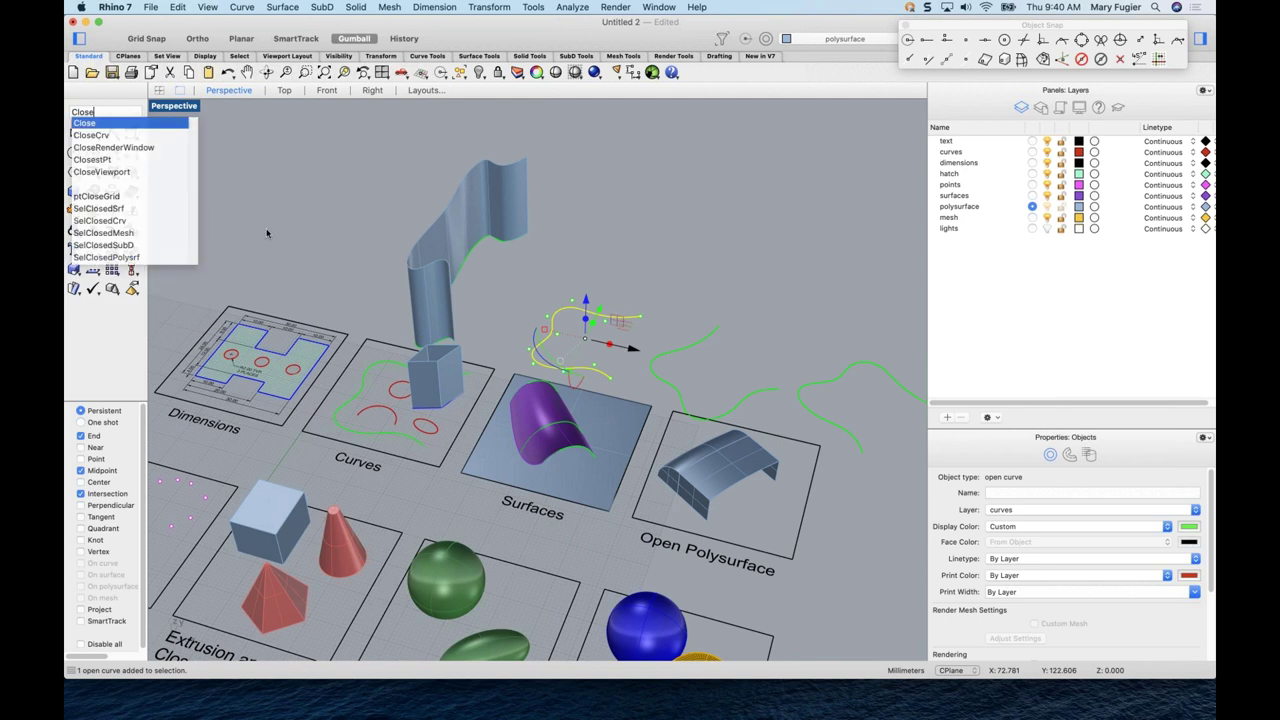
{"action": "left_click", "coordinate": [100, 135]}
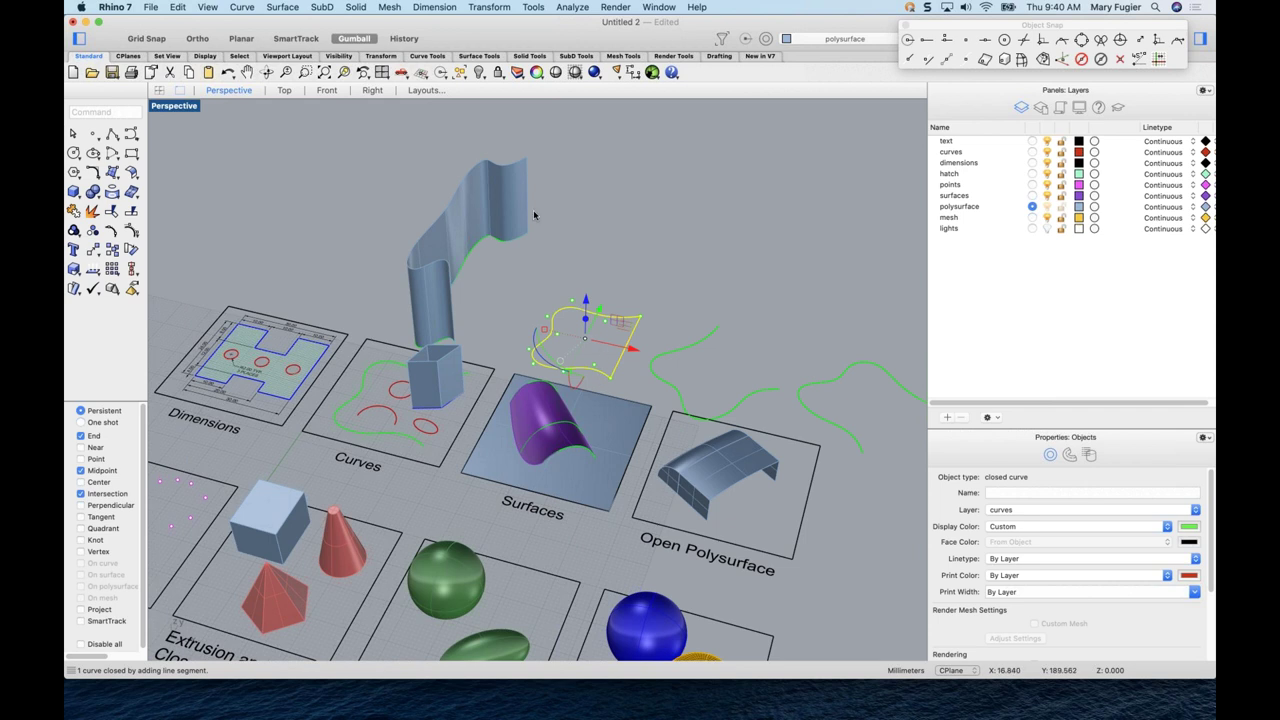
- Extrude the closed curve above the Surfaces frame upward with the Gumball and close the extrusion's open ends with Cap
{"action": "left_click_drag", "start_coordinate": [588, 320], "coordinate": [590, 213]}
{"action": "right_click_drag", "start_coordinate": [680, 315], "coordinate": [692, 310]}
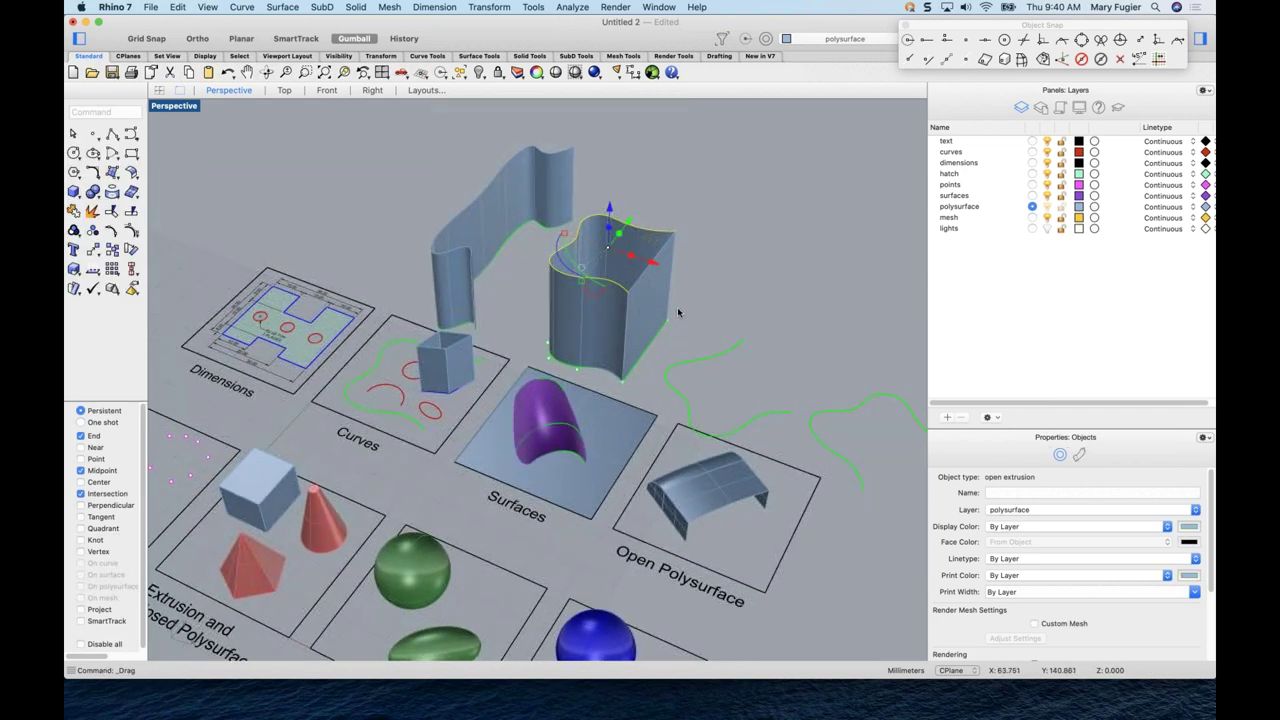
{"action": "type", "text": "Cap"}
{"action": "key", "text": "Return"}
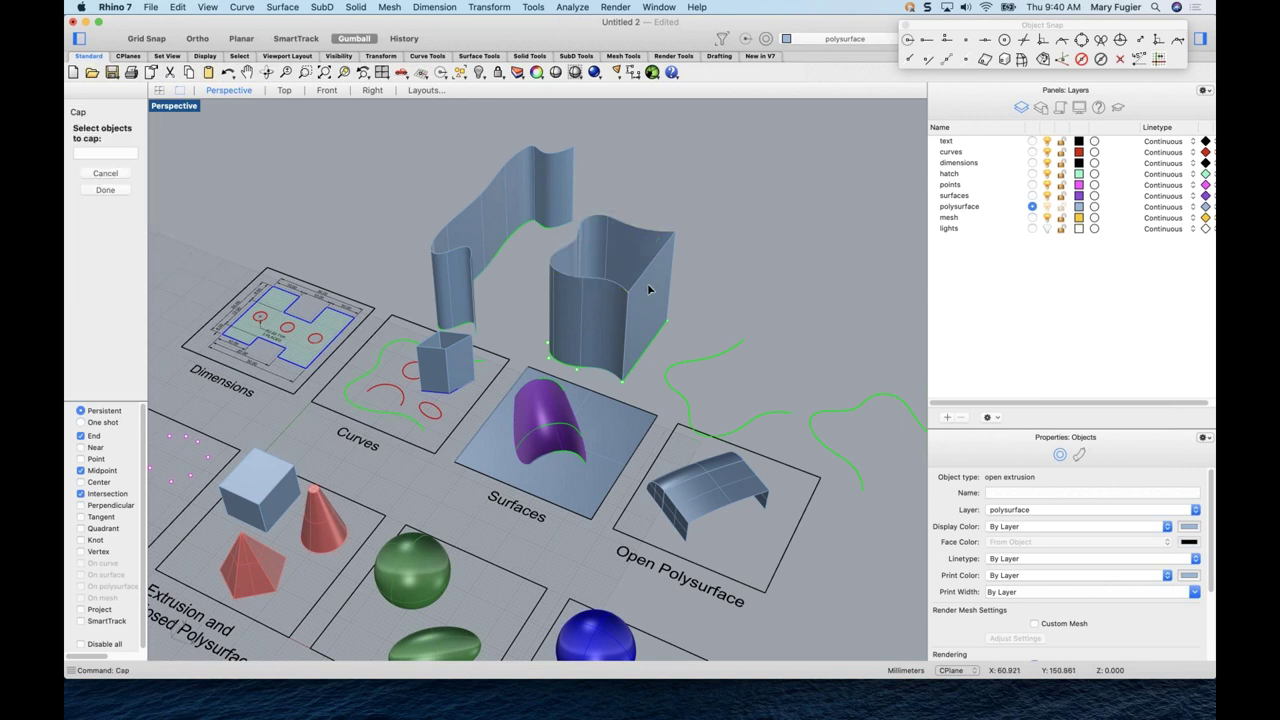
{"action": "left_click", "coordinate": [648, 289]}
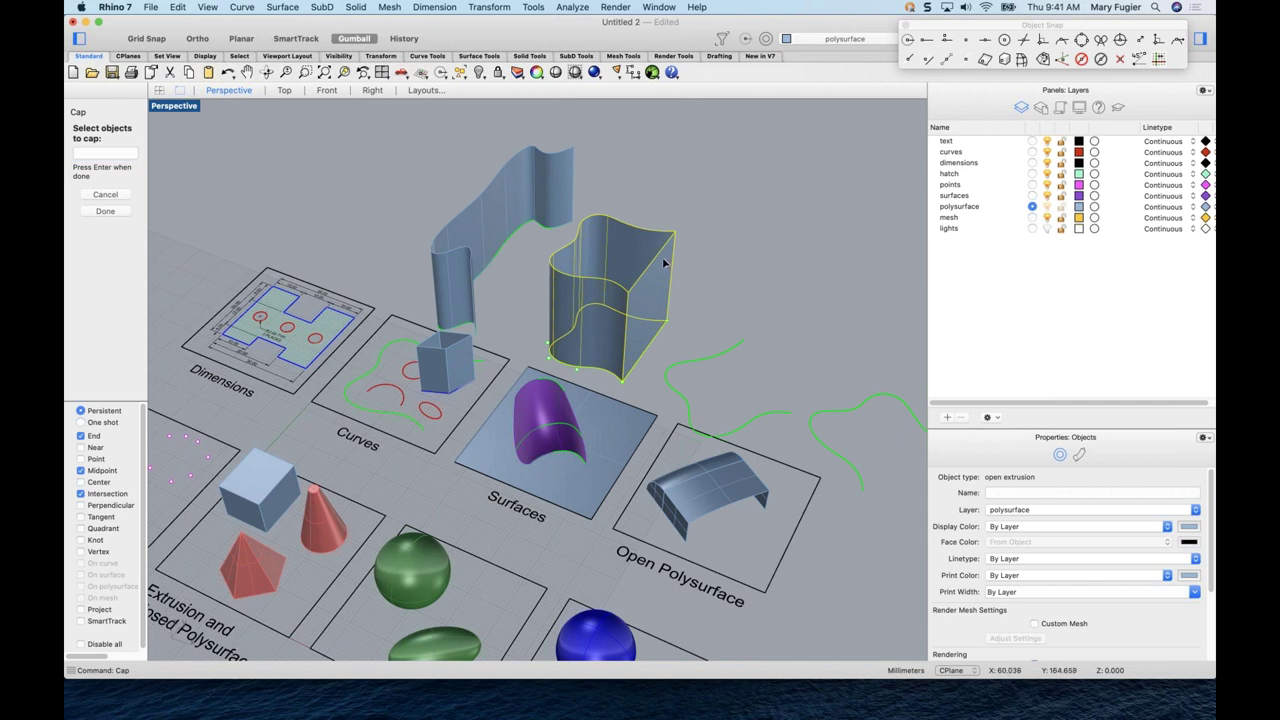
{"action": "key", "text": "Return"}
{"action": "right_click_drag", "start_coordinate": [688, 287], "coordinate": [645, 295]}
{"action": "left_click", "coordinate": [645, 296]}
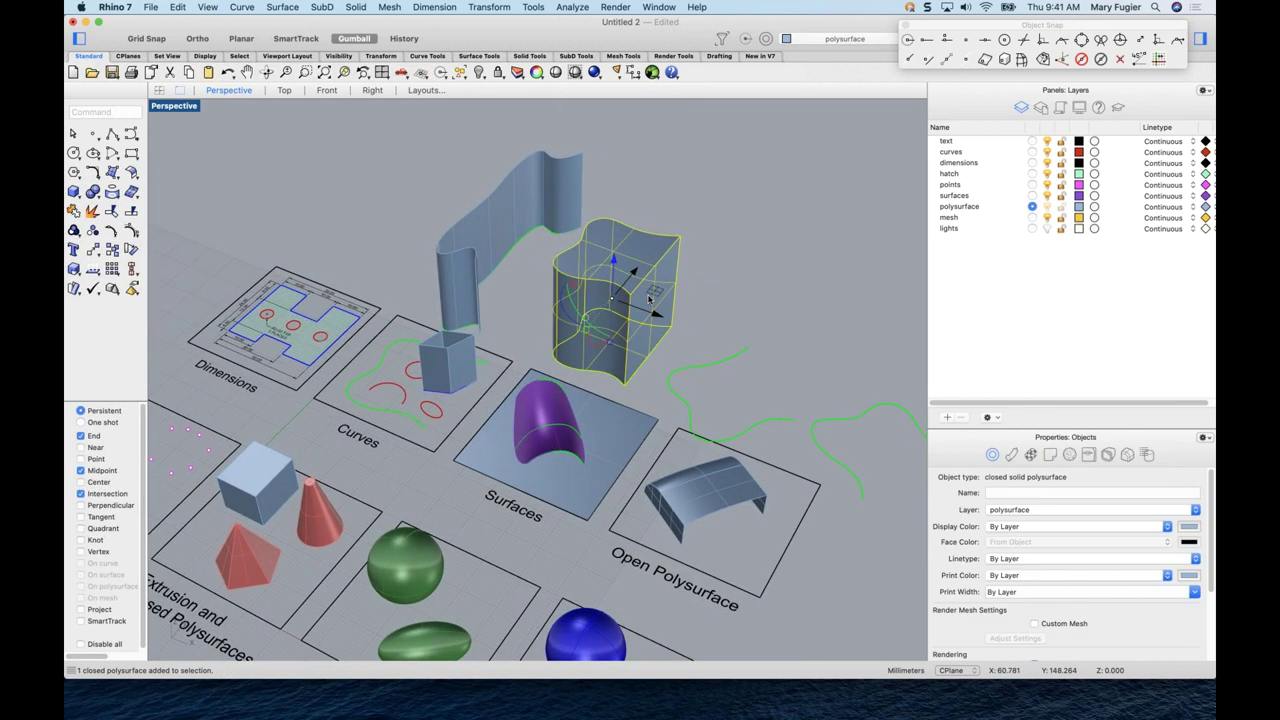
- Undo the Cap and the Gumball extrusion of the closed curve
{"action": "key", "text": "super+z"}
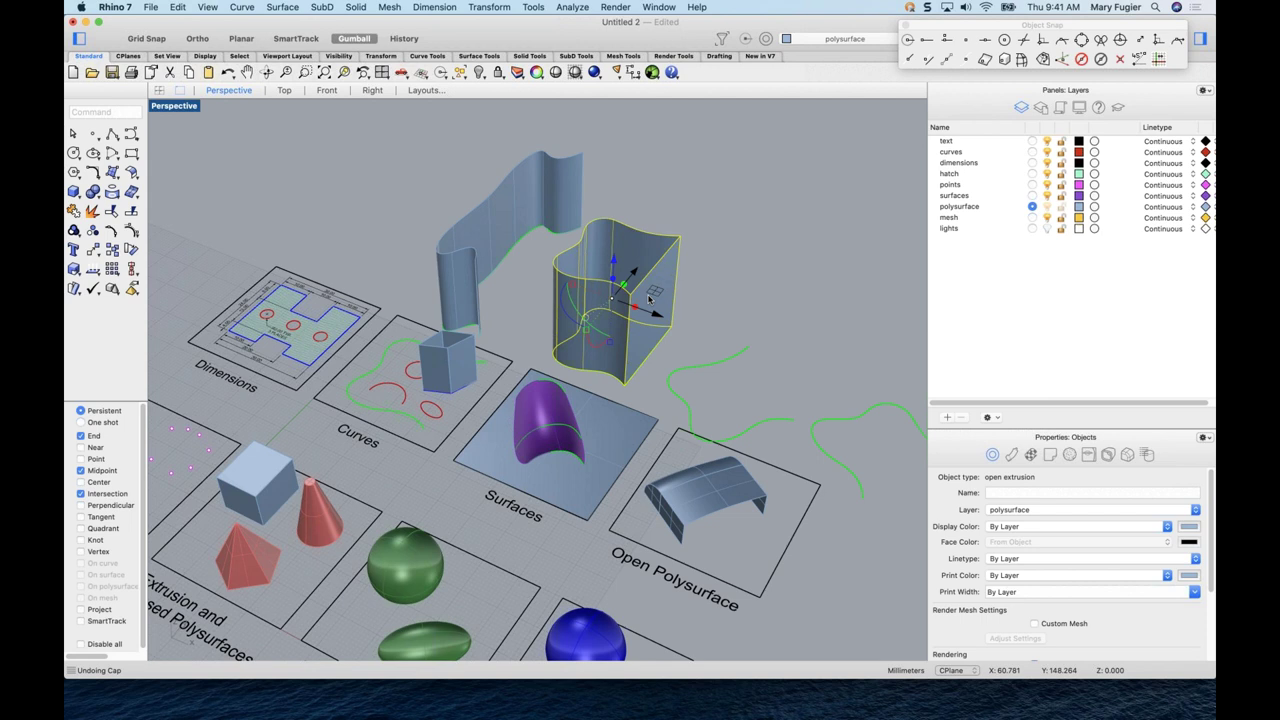
{"action": "key", "text": "super+z"}
- Extrude the closed curve above the Surfaces frame upward into a solid with Extrude Planar Curve, keeping the Solid option enabled
{"action": "left_click", "coordinate": [355, 7]}
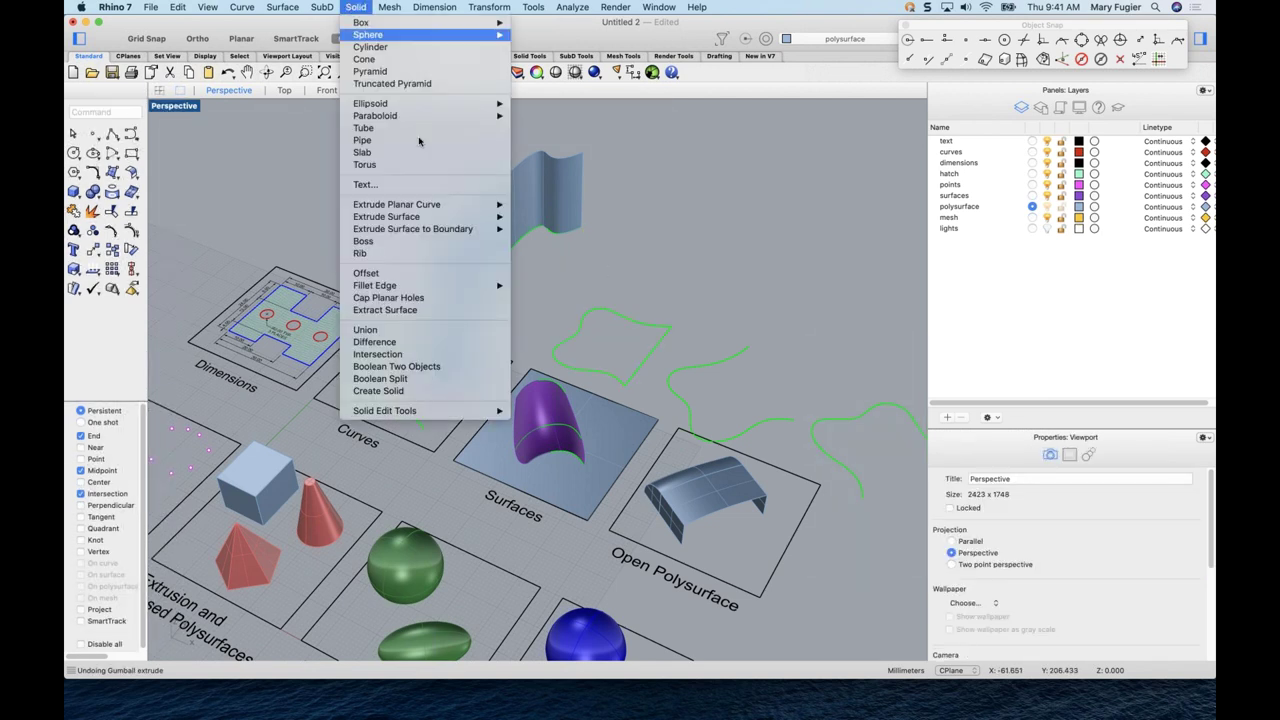
{"action": "mouse_move", "coordinate": [460, 204]}
{"action": "left_click", "coordinate": [530, 204]}
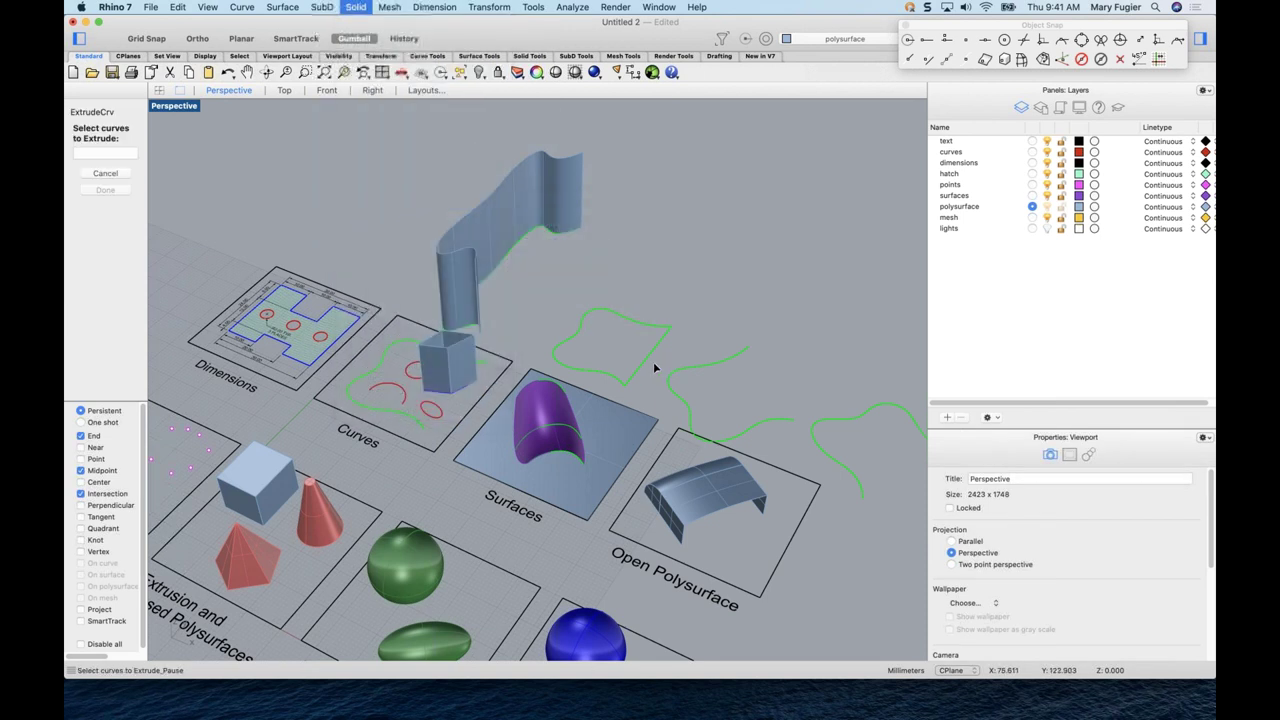
{"action": "left_click", "coordinate": [648, 355]}
{"action": "key", "text": "Return"}
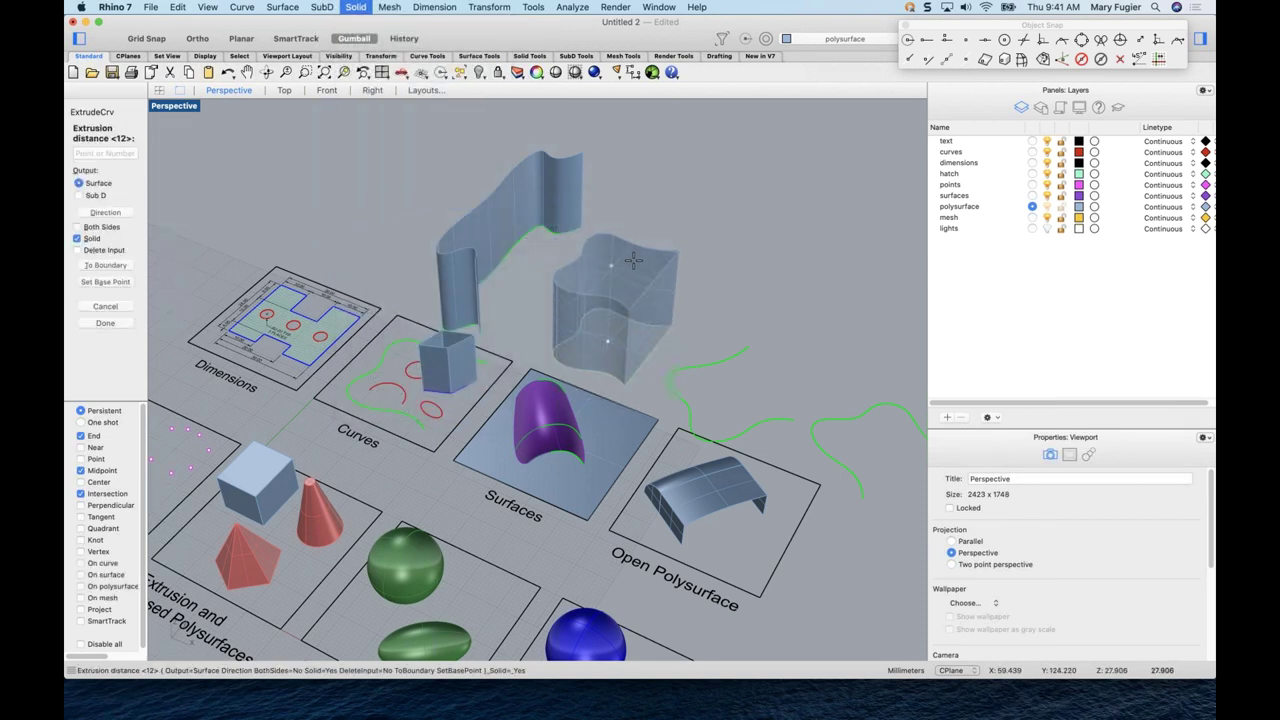
{"action": "left_click", "coordinate": [655, 275]}
{"action": "right_click_drag", "start_coordinate": [709, 309], "coordinate": [641, 398]}
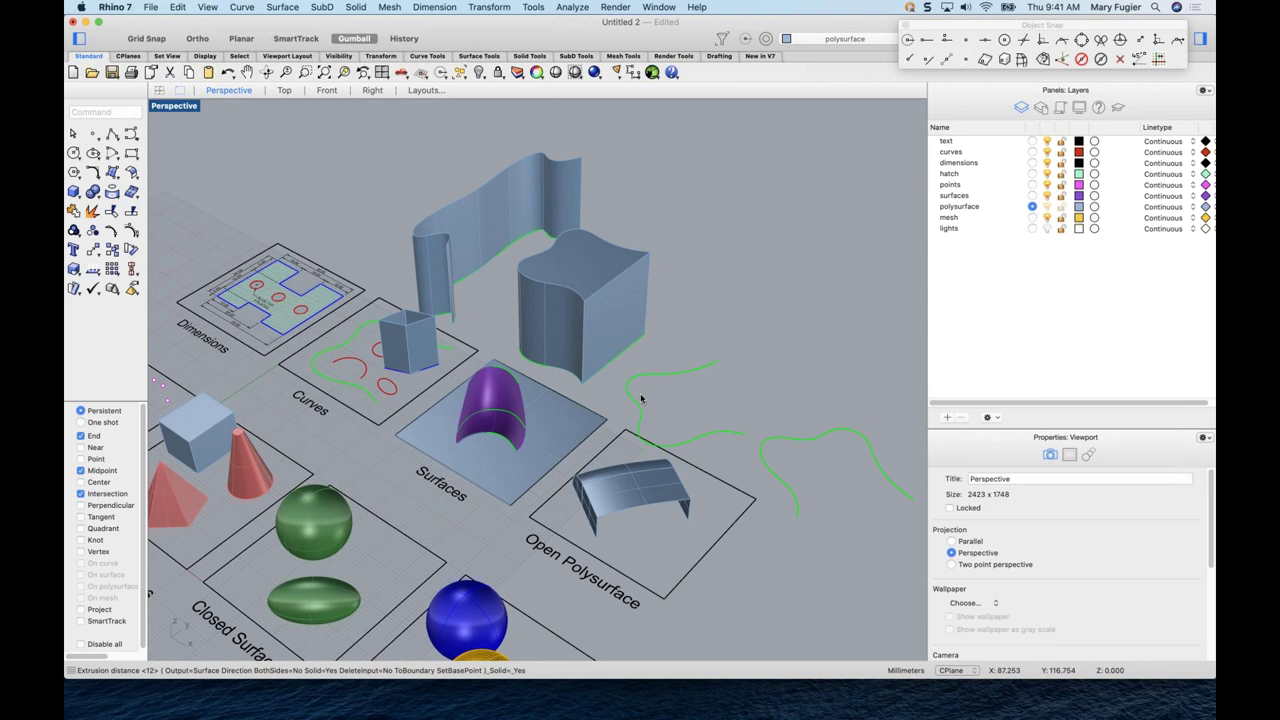
- Create a Pipe along the curve above the Open Polysurface frame with start and end radii of 1.000 and flat caps
{"action": "left_click", "coordinate": [283, 7]}
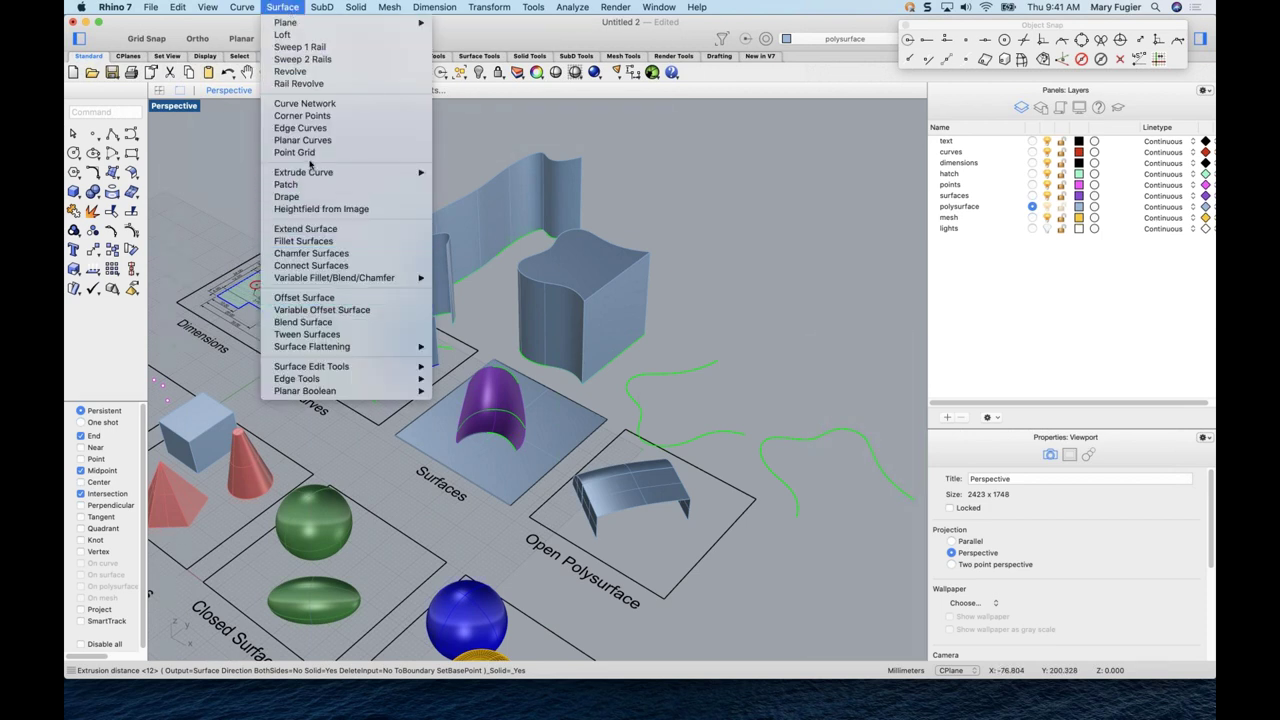
{"action": "mouse_move", "coordinate": [356, 7]}
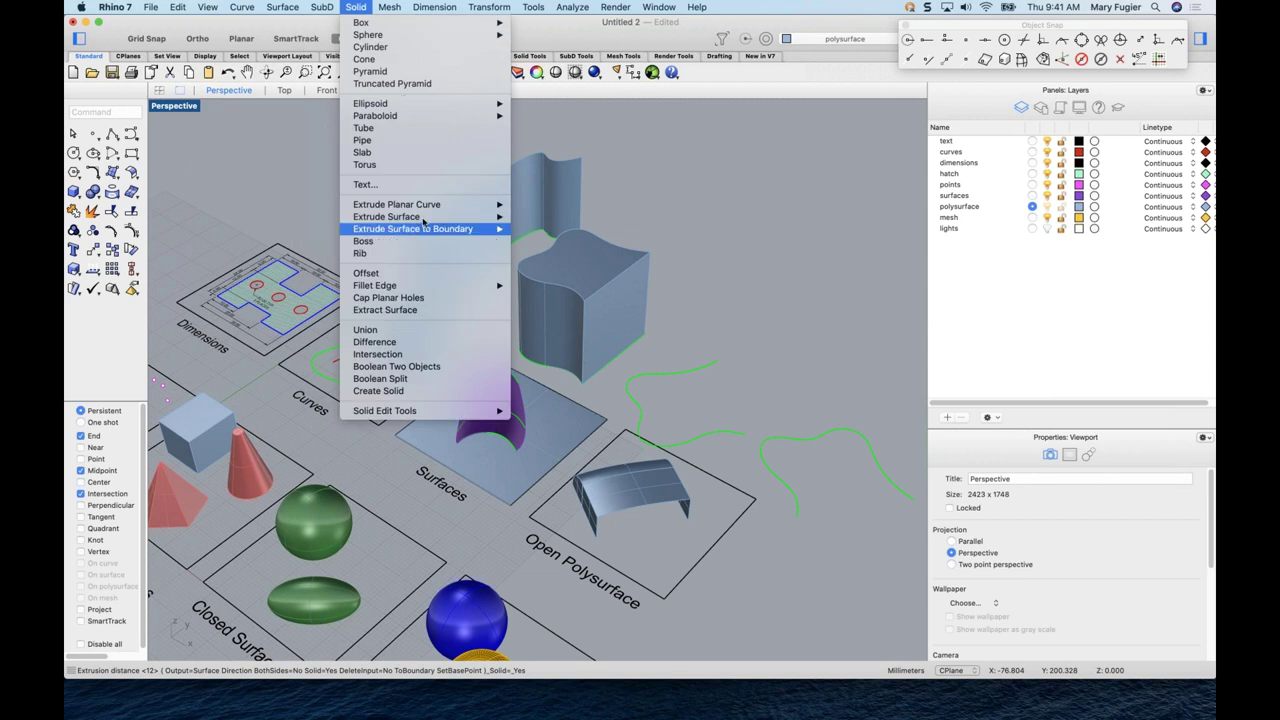
{"action": "left_click", "coordinate": [381, 141]}
{"action": "left_click", "coordinate": [713, 365]}
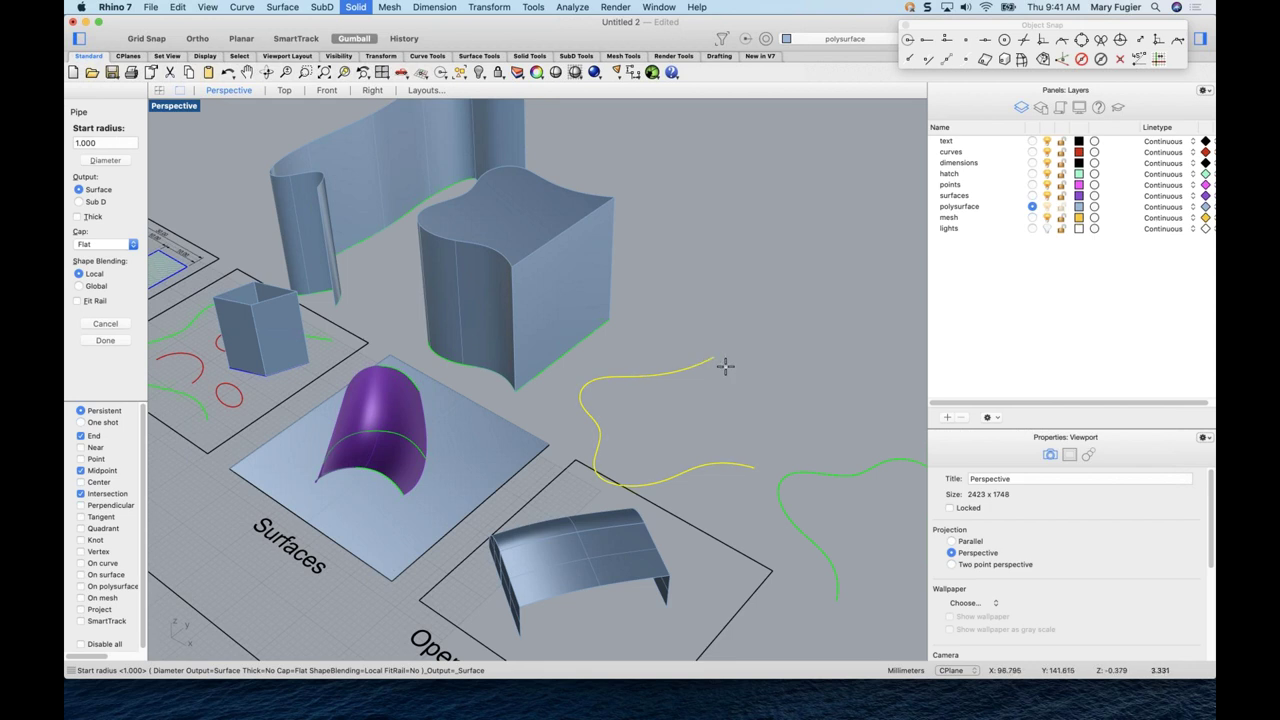
{"action": "key", "text": "Return"}
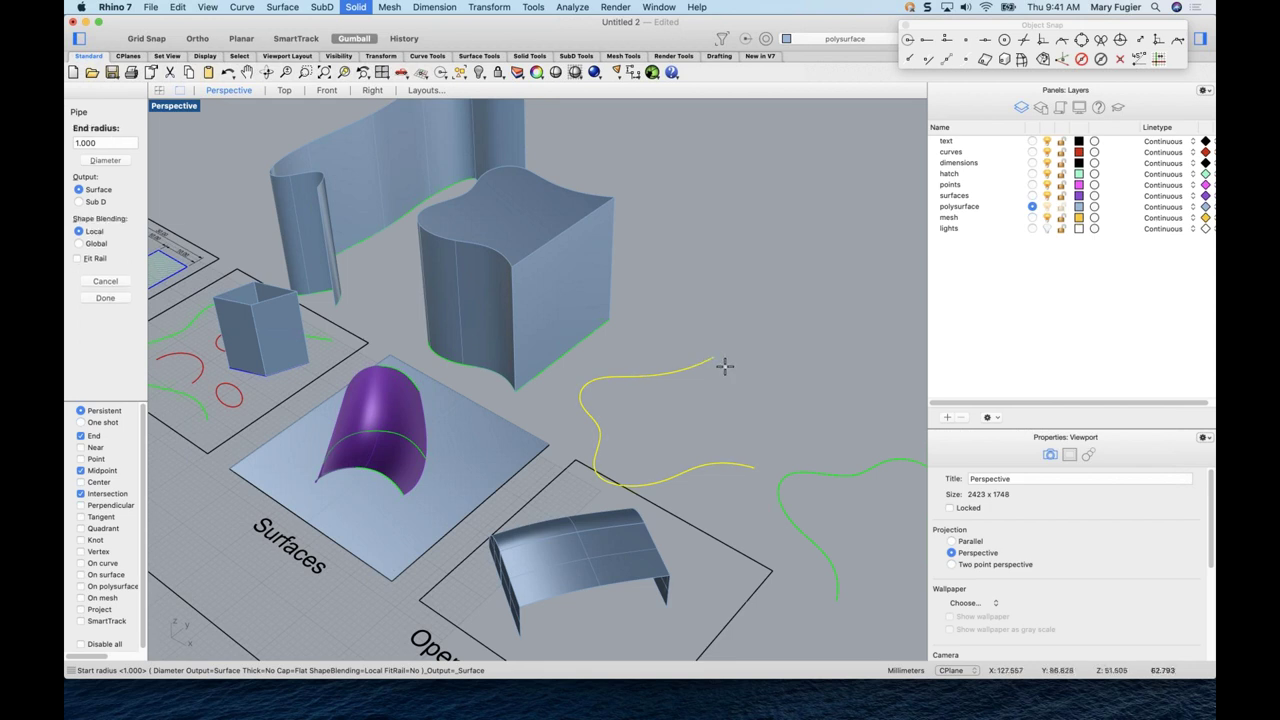
{"action": "key", "text": "Return"}
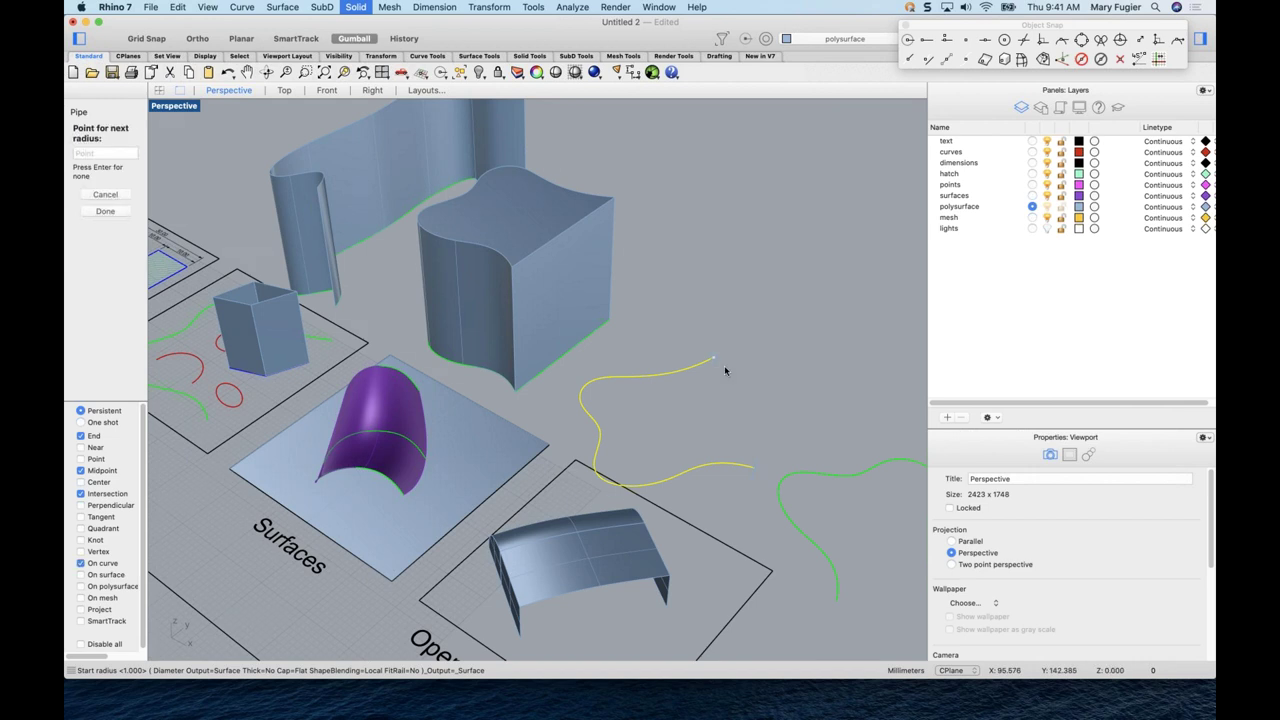
{"action": "key", "text": "Return"}
{"action": "scroll", "coordinate": [729, 482], "scroll_direction": "right", "scroll_amount": 10}
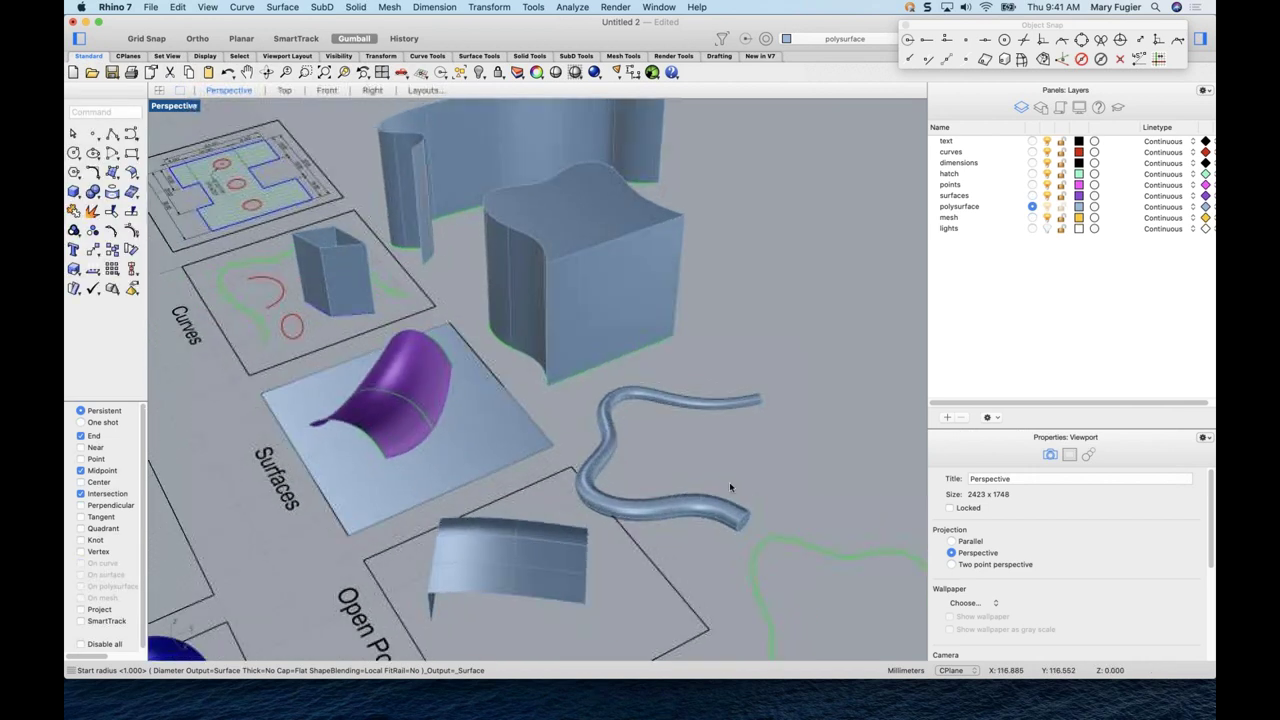
{"action": "scroll", "coordinate": [614, 477], "scroll_direction": "left", "scroll_amount": 10}
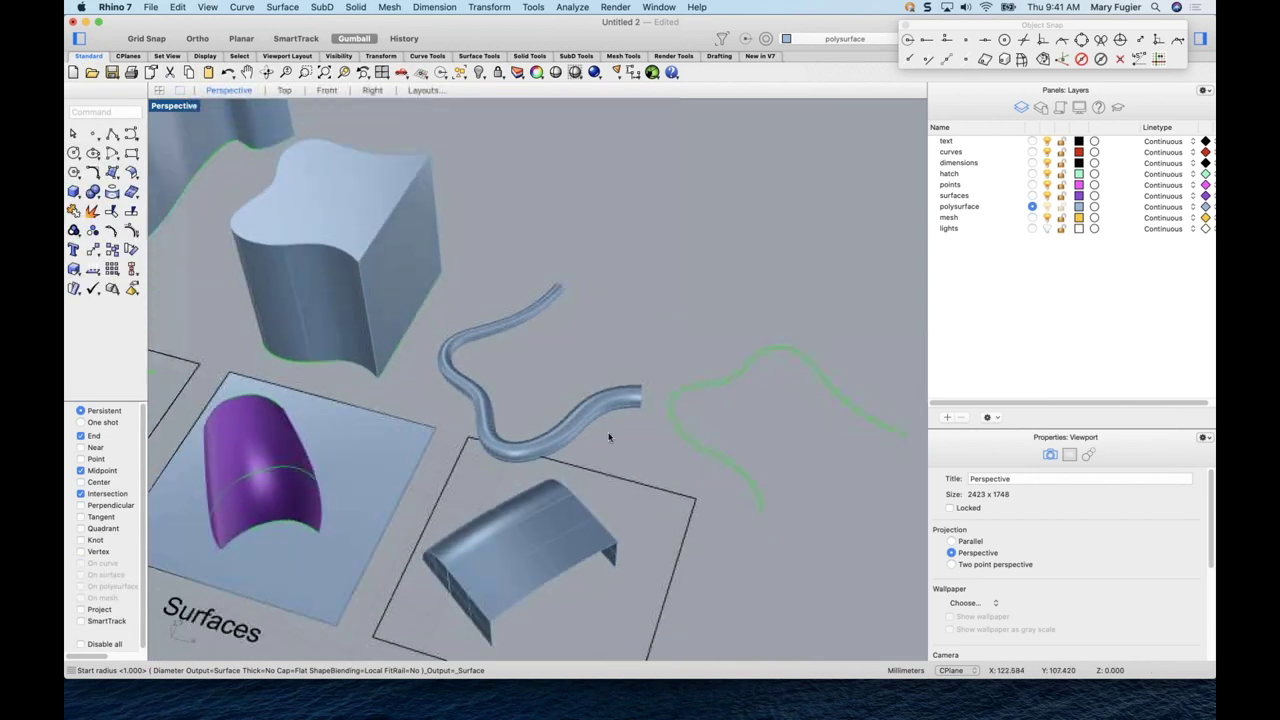
- Switch the Perspective viewport to Ghosted display and inspect the pipe near the Open Polysurface frame
{"action": "scroll", "coordinate": [613, 425], "scroll_direction": "down", "scroll_amount": 5}
{"action": "scroll", "coordinate": [440, 290], "scroll_direction": "up", "scroll_amount": 2}
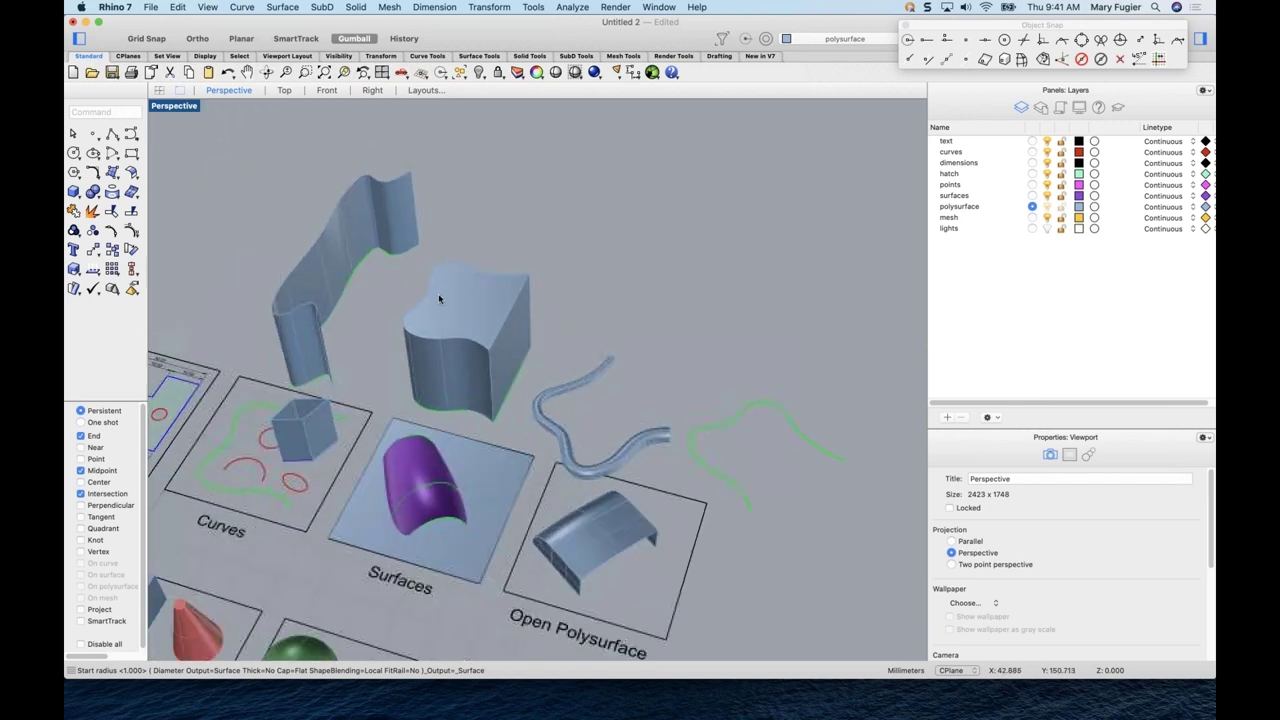
{"action": "left_click", "coordinate": [167, 107]}
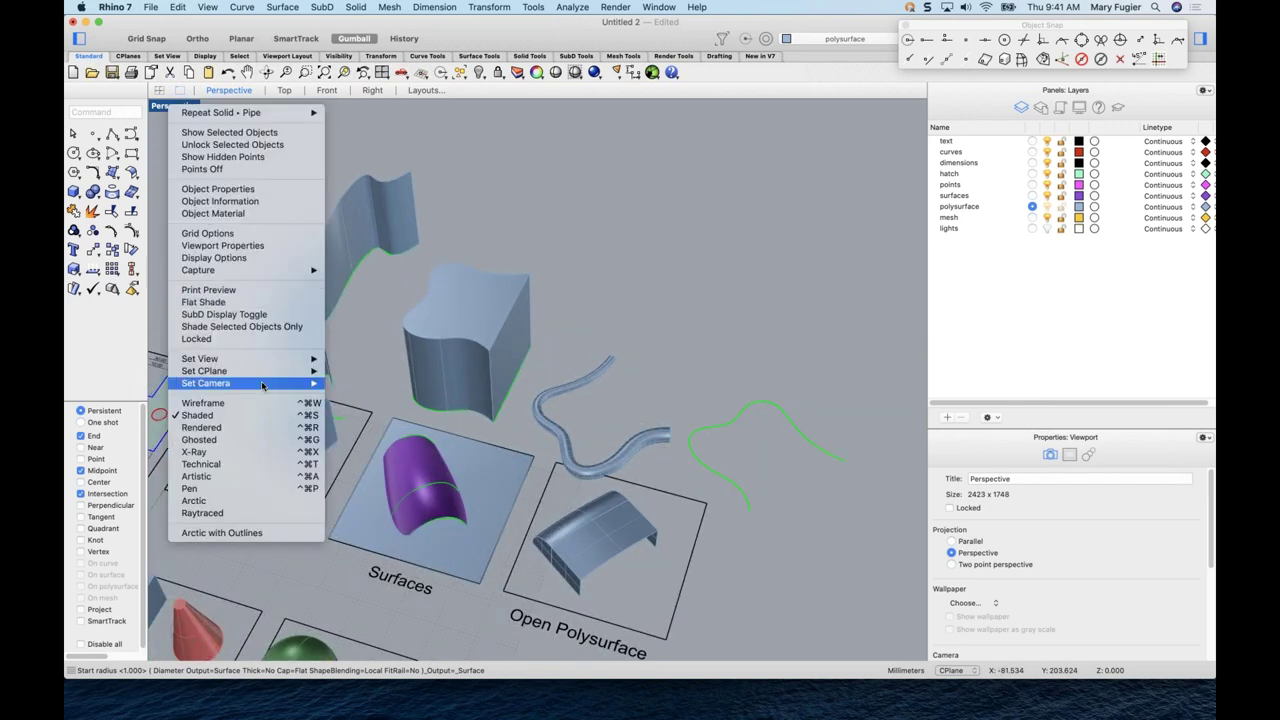
{"action": "left_click", "coordinate": [227, 443]}
{"action": "scroll", "coordinate": [614, 475], "scroll_direction": "up", "scroll_amount": 3}
{"action": "scroll", "coordinate": [614, 475], "scroll_direction": "up", "scroll_amount": 5}
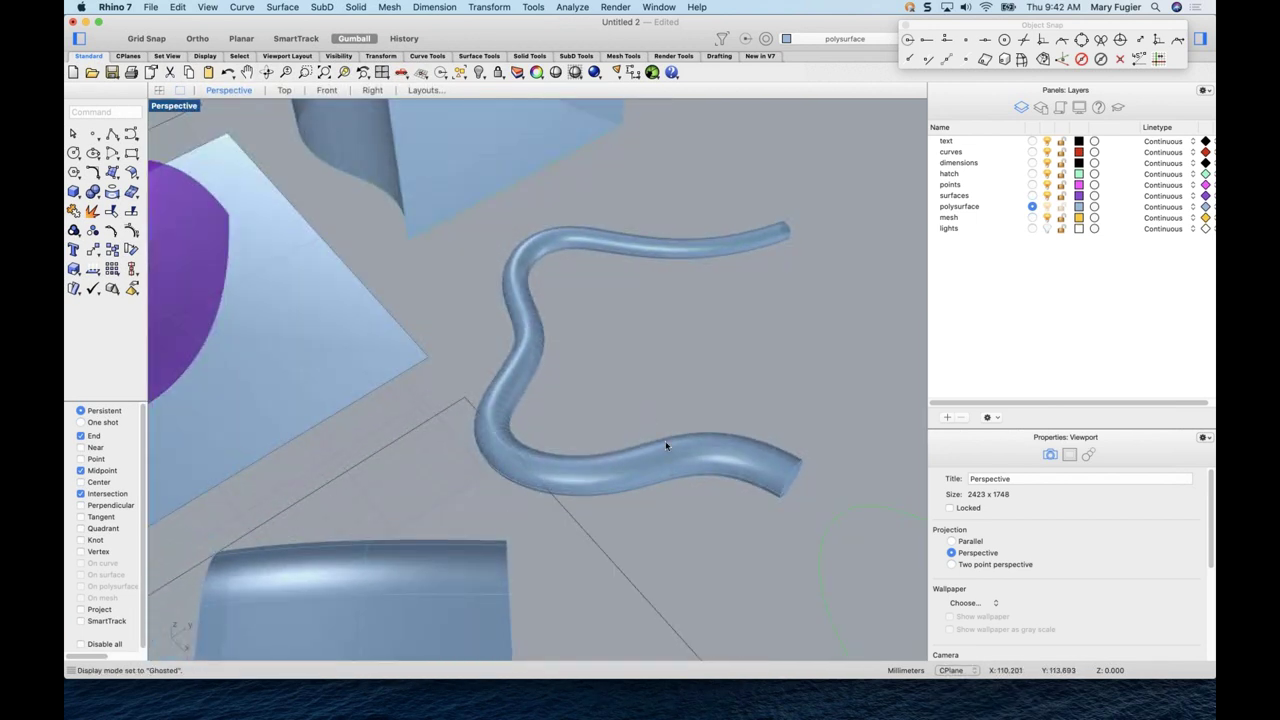
{"action": "scroll", "coordinate": [631, 394], "scroll_direction": "down", "scroll_amount": 6}
{"action": "scroll", "coordinate": [651, 392], "scroll_direction": "down", "scroll_amount": 1}
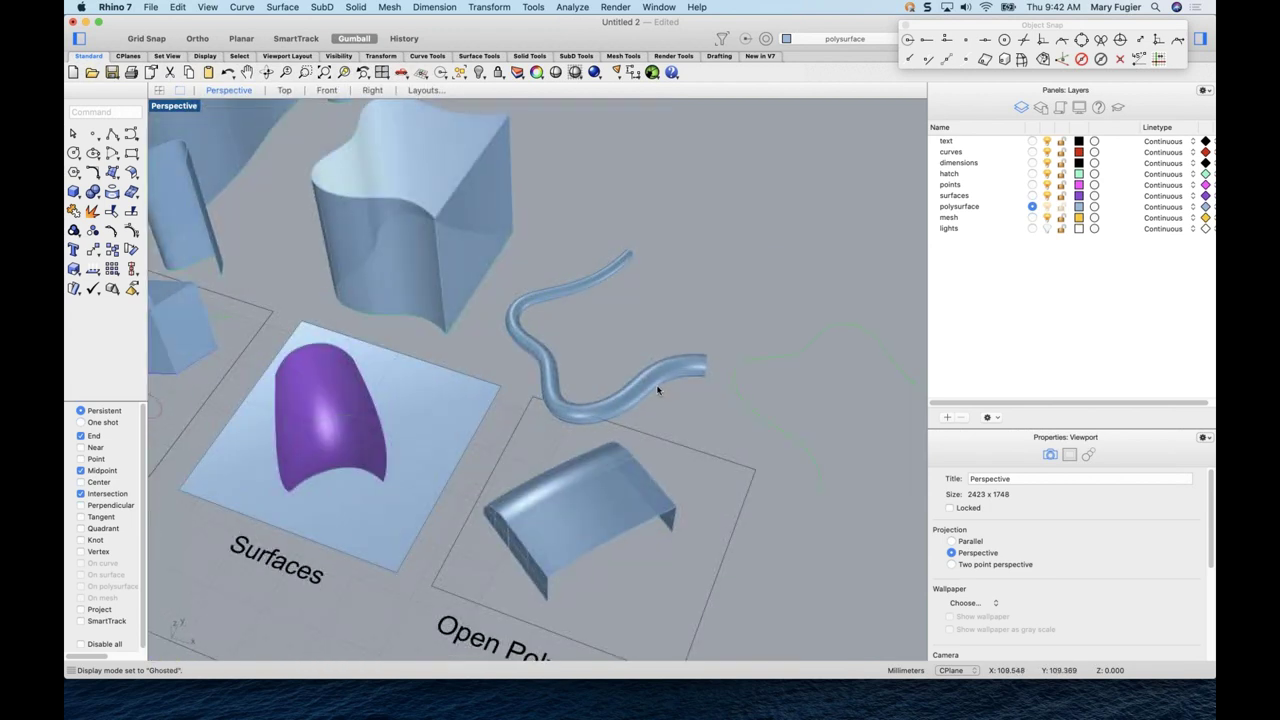
{"action": "scroll", "coordinate": [621, 391], "scroll_direction": "down", "scroll_amount": 3}
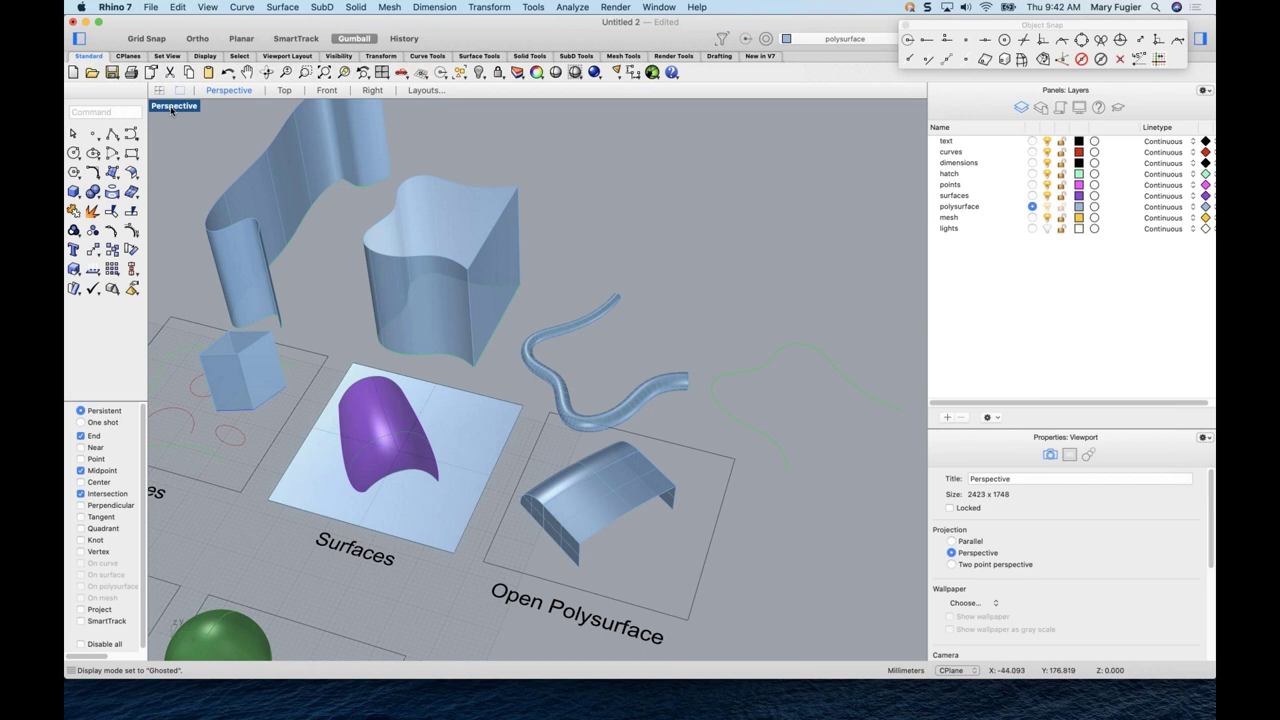
- Switch the Perspective viewport to X-Ray display so the curve inside the pipe can be seen
{"action": "left_click", "coordinate": [173, 107]}
{"action": "left_click", "coordinate": [258, 452]}
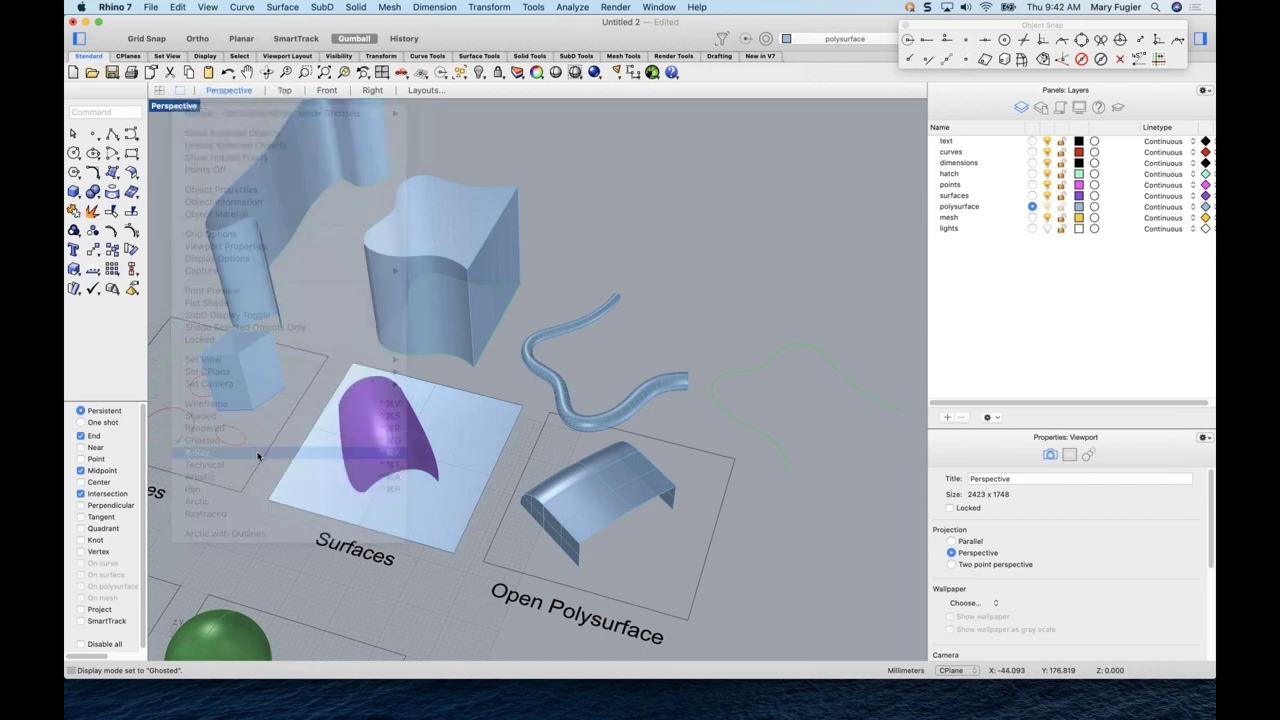
{"action": "scroll", "coordinate": [533, 450], "scroll_direction": "up", "scroll_amount": 3}
{"action": "scroll", "coordinate": [632, 420], "scroll_direction": "up", "scroll_amount": 2}
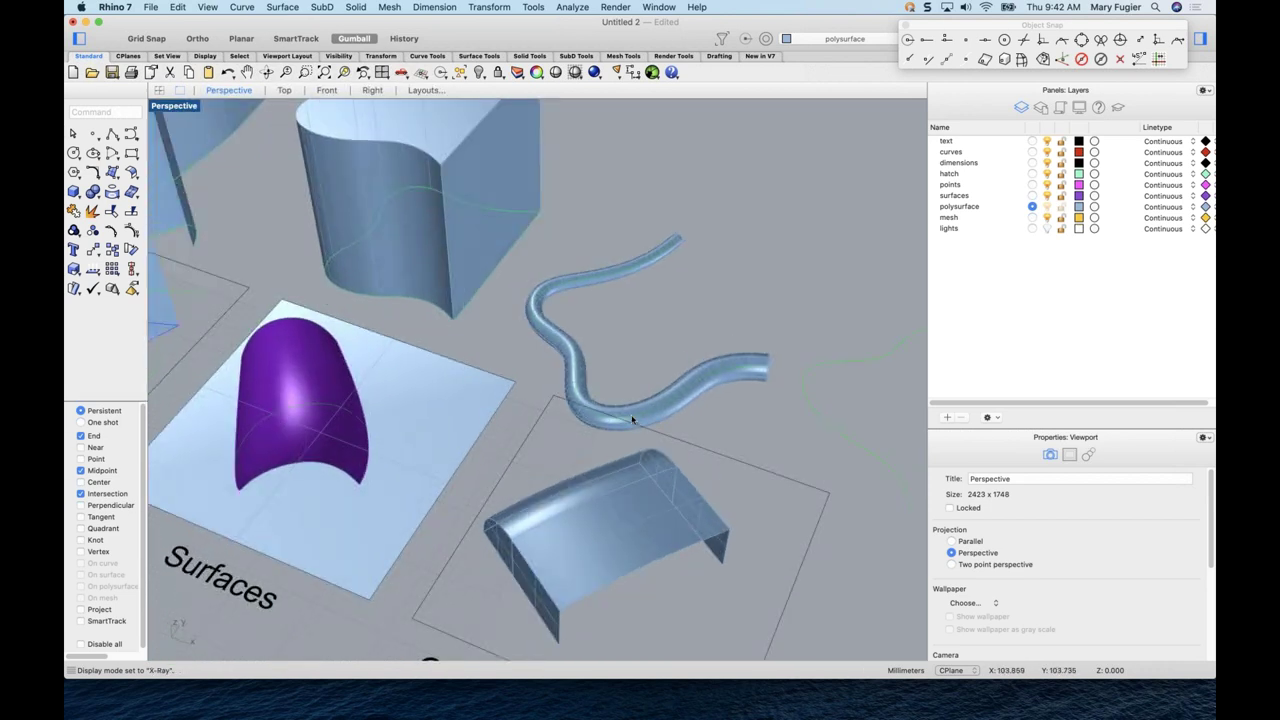
- Extrude the curve inside the pipe upward into an open surface with the Gumball and clear the selection
{"action": "mouse_move", "coordinate": [743, 400]}
{"action": "right_mouse_down"}
{"action": "mouse_move", "coordinate": [700, 400]}
{"action": "mouse_move", "coordinate": [751, 380]}
{"action": "mouse_move", "coordinate": [731, 391]}
{"action": "right_mouse_up"}
{"action": "right_click_drag", "start_coordinate": [648, 388], "coordinate": [688, 398]}
{"action": "left_click", "coordinate": [688, 395]}
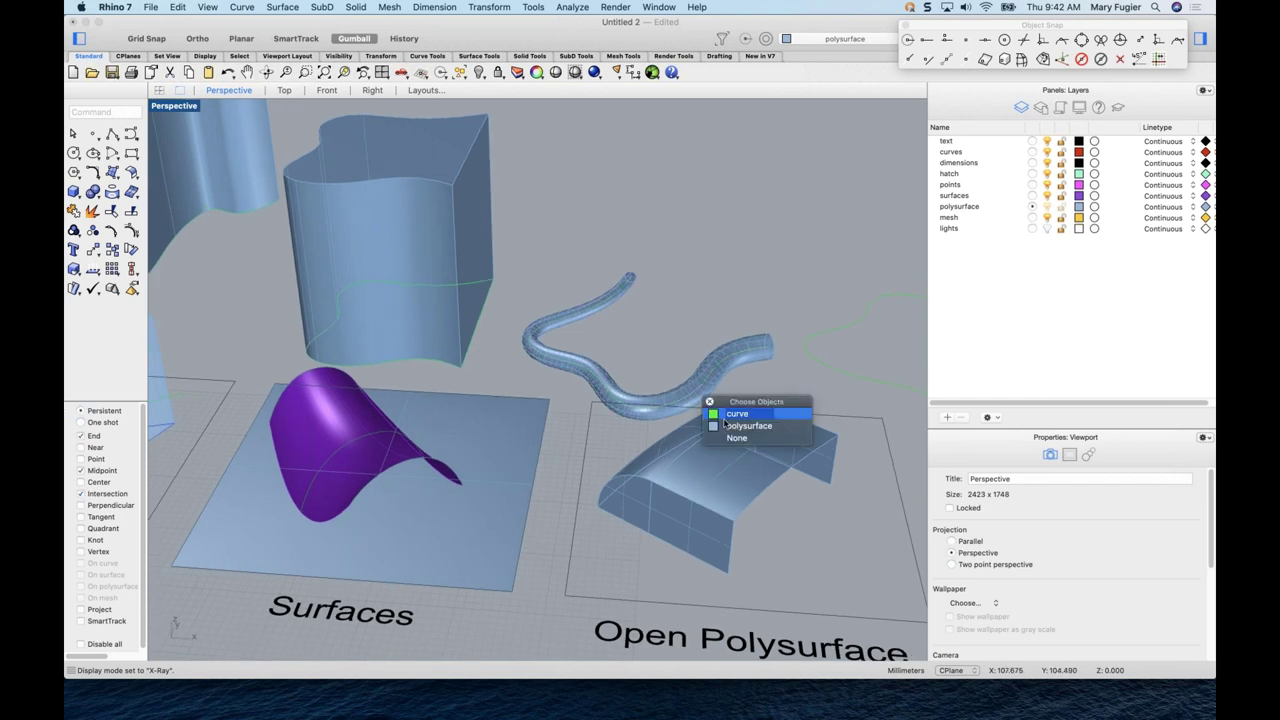
{"action": "left_click", "coordinate": [722, 419]}
{"action": "left_click_drag", "start_coordinate": [650, 318], "coordinate": [650, 165]}
{"action": "mouse_move", "coordinate": [768, 347]}
{"action": "right_mouse_down"}
{"action": "mouse_move", "coordinate": [758, 381]}
{"action": "mouse_move", "coordinate": [675, 393]}
{"action": "right_mouse_up"}
{"action": "key", "text": "Escape"}
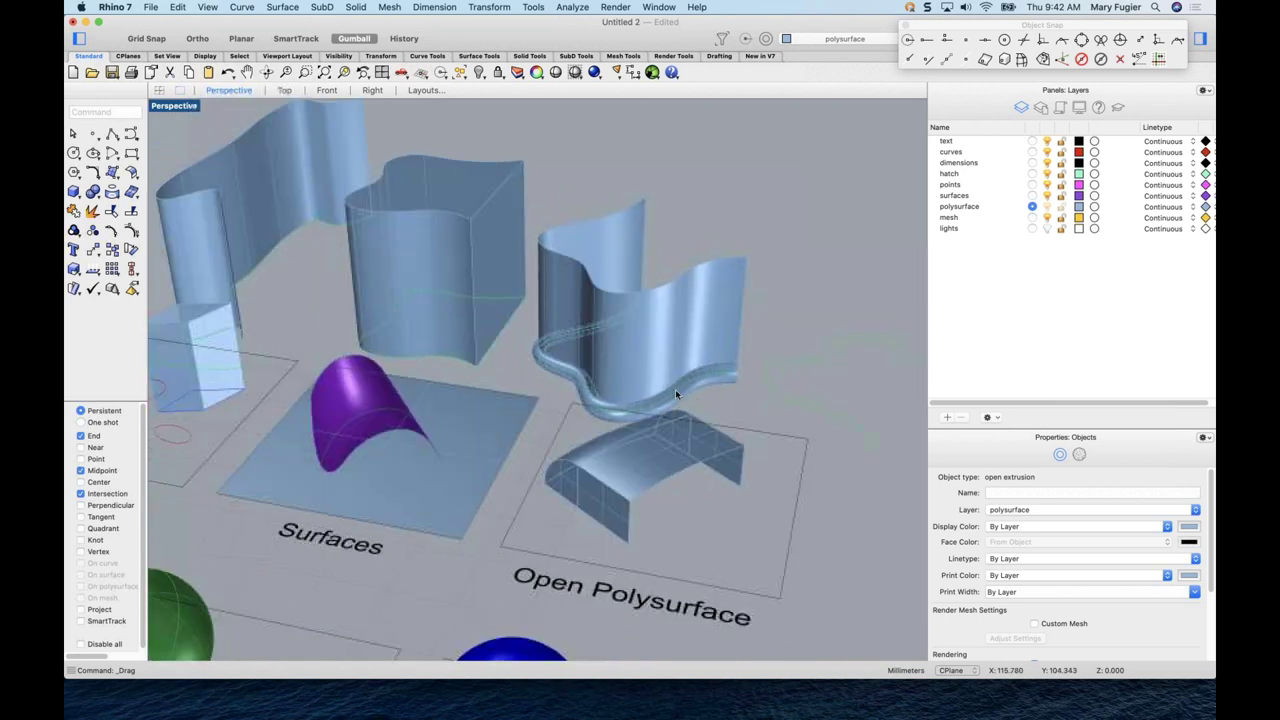
- Run Offset Surface on the open extrusion rising from the pipe's curve, with the Solid option enabled
{"action": "scroll", "coordinate": [645, 397], "scroll_direction": "down", "scroll_amount": 5}
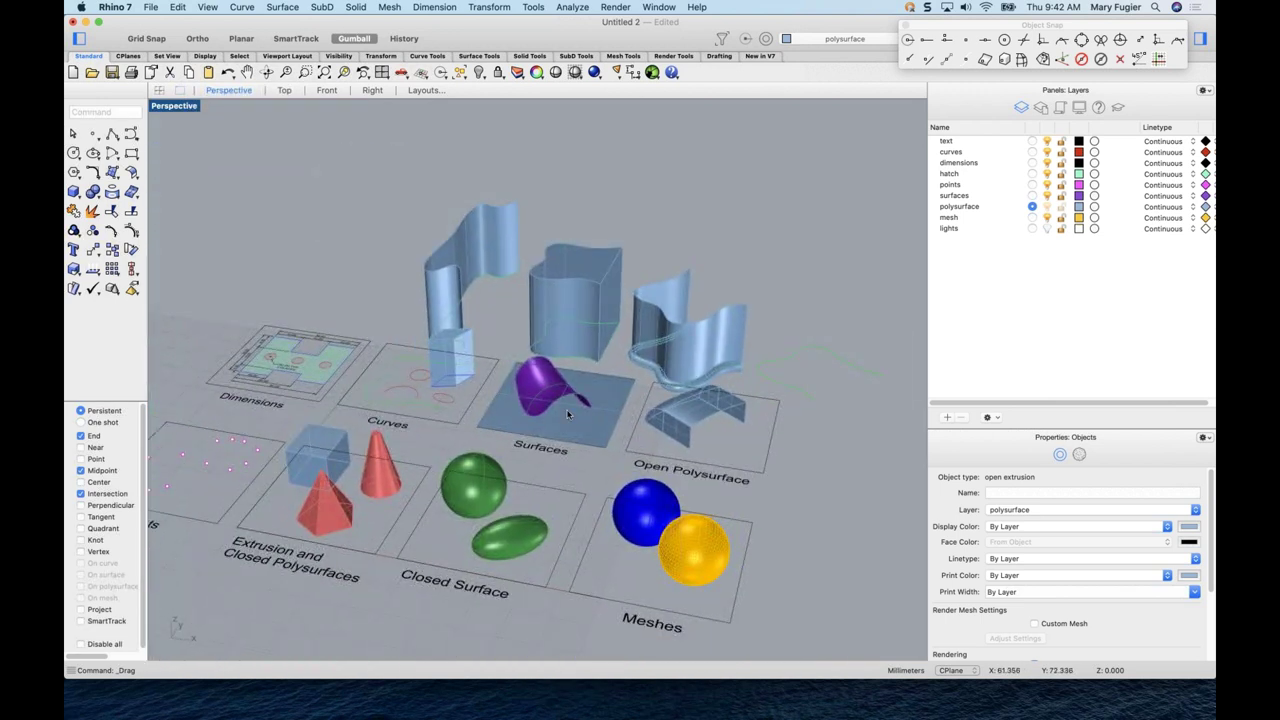
{"action": "right_click_drag", "start_coordinate": [600, 408], "coordinate": [606, 415]}
{"action": "mouse_move", "coordinate": [602, 330]}
{"action": "right_mouse_down"}
{"action": "mouse_move", "coordinate": [587, 312]}
{"action": "mouse_move", "coordinate": [601, 308]}
{"action": "right_mouse_up"}
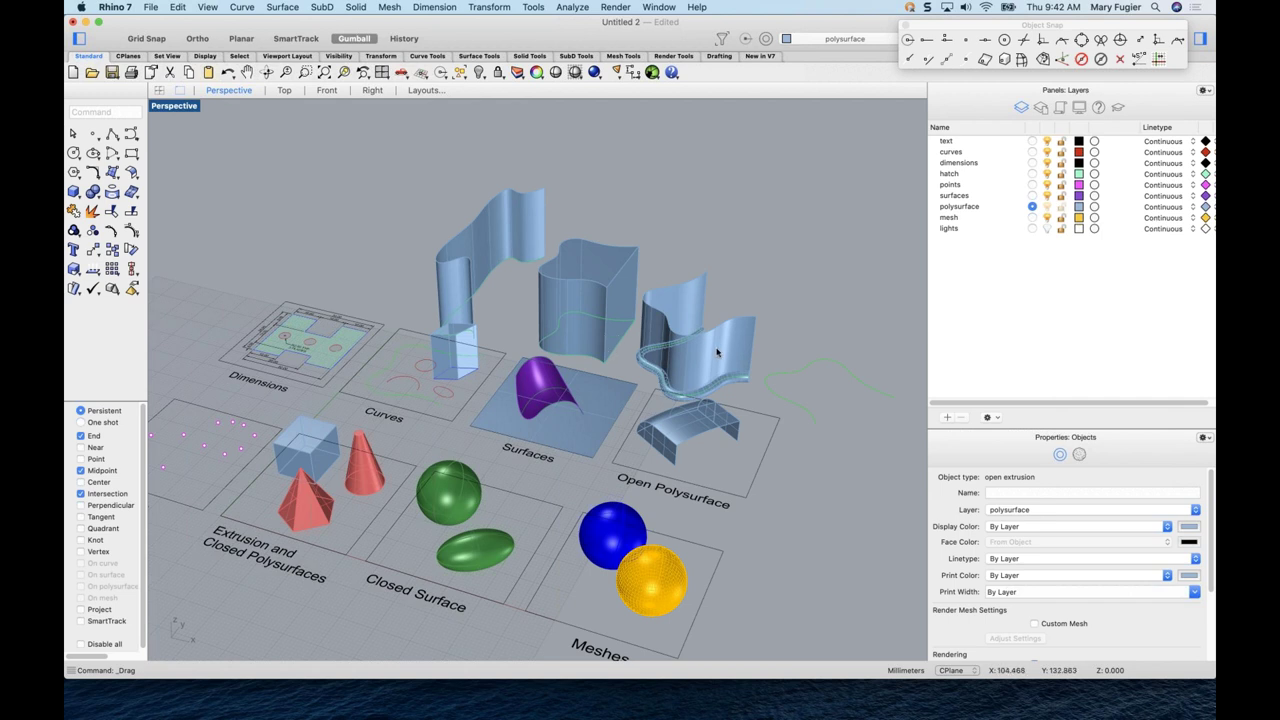
{"action": "scroll", "coordinate": [718, 356], "scroll_direction": "up", "scroll_amount": 5}
{"action": "right_click_drag", "start_coordinate": [718, 356], "coordinate": [676, 369]}
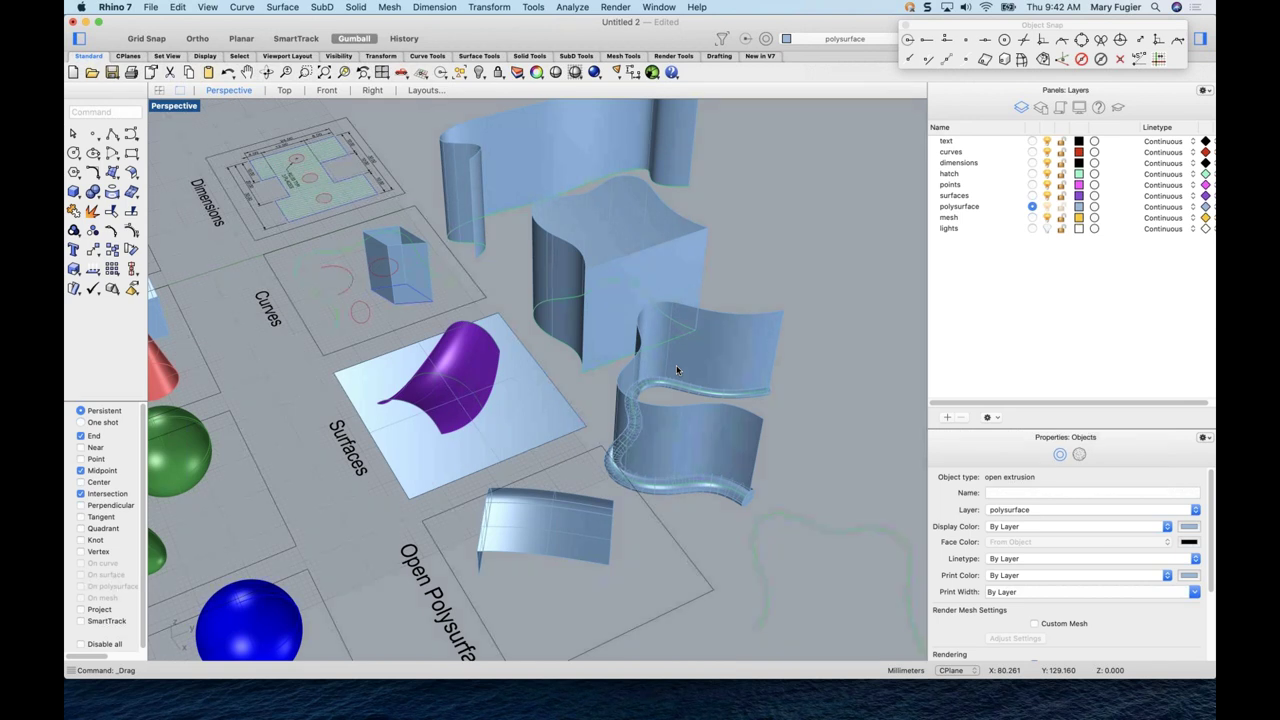
{"action": "right_click_drag", "start_coordinate": [760, 362], "coordinate": [781, 362]}
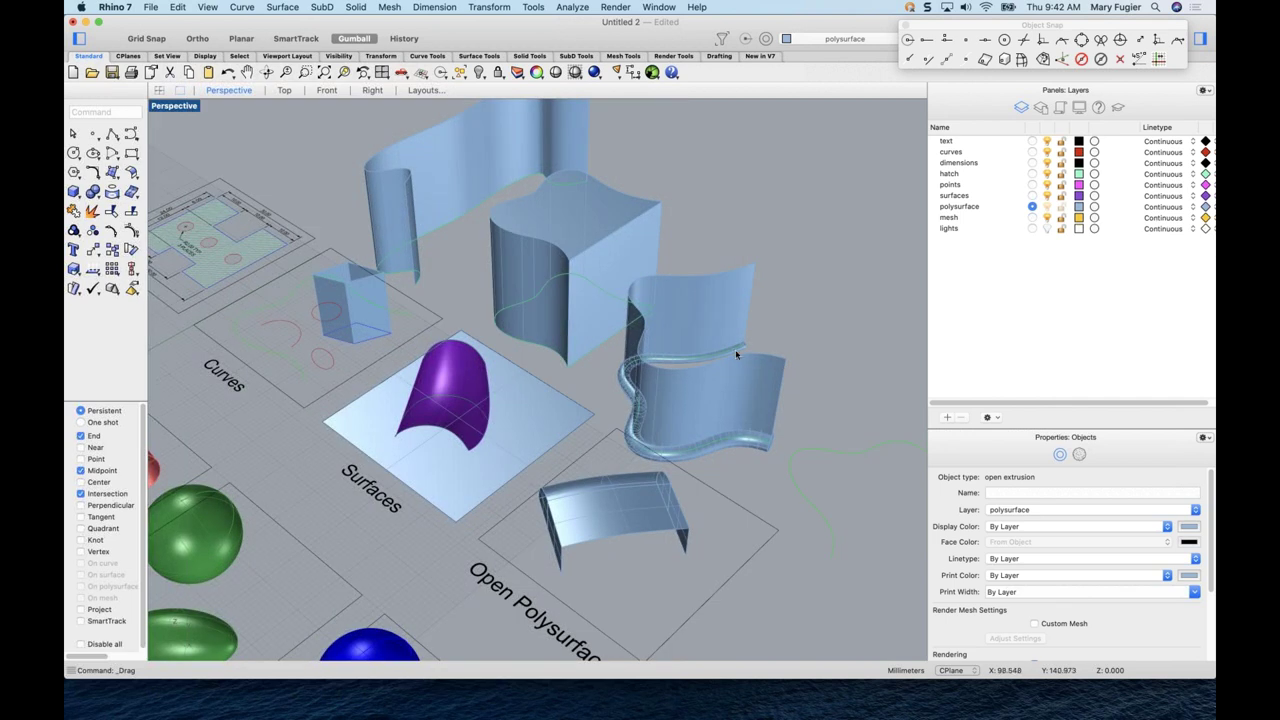
{"action": "scroll", "coordinate": [699, 353], "scroll_direction": "up", "scroll_amount": 5}
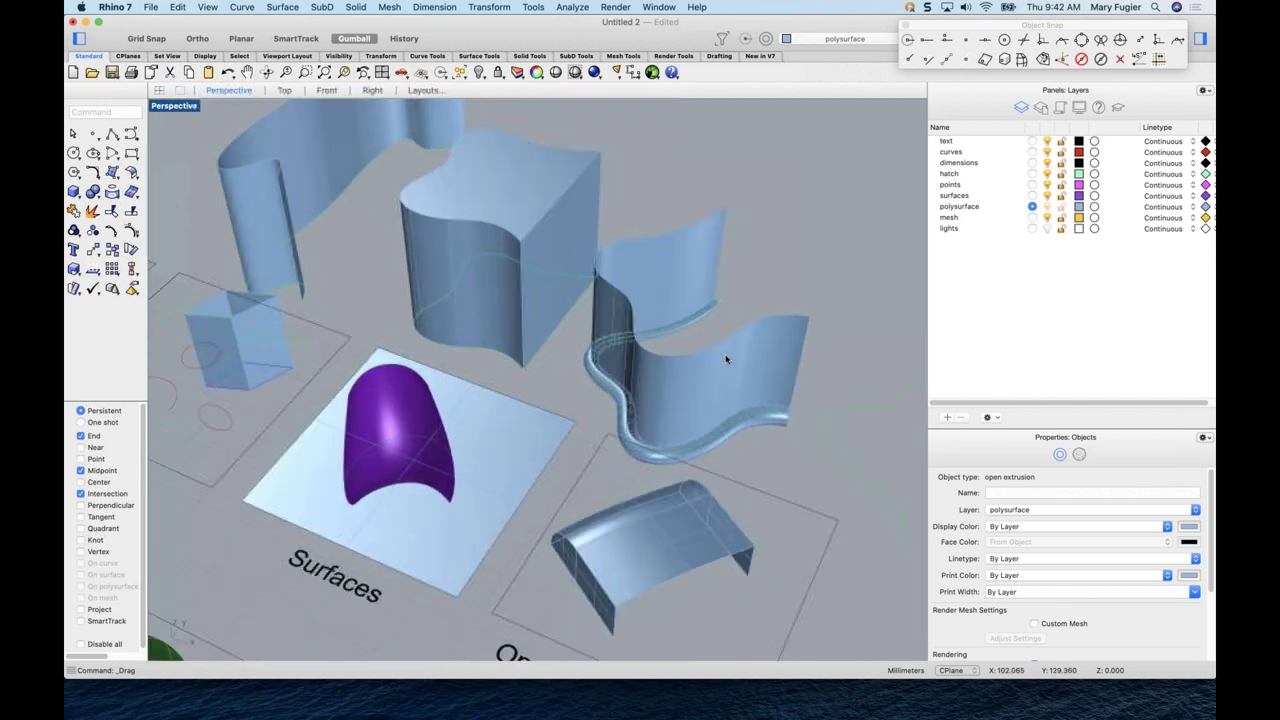
{"action": "left_click", "coordinate": [727, 355]}
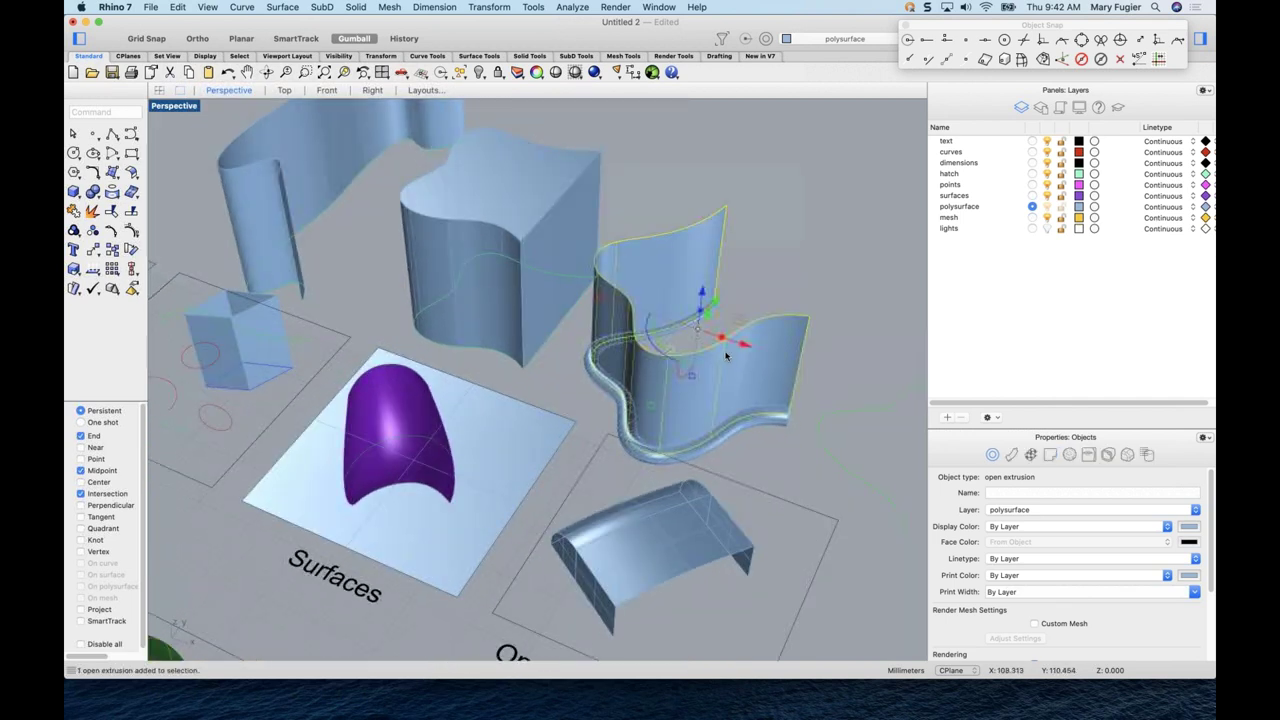
{"action": "left_click", "coordinate": [240, 8]}
{"action": "mouse_move", "coordinate": [279, 16]}
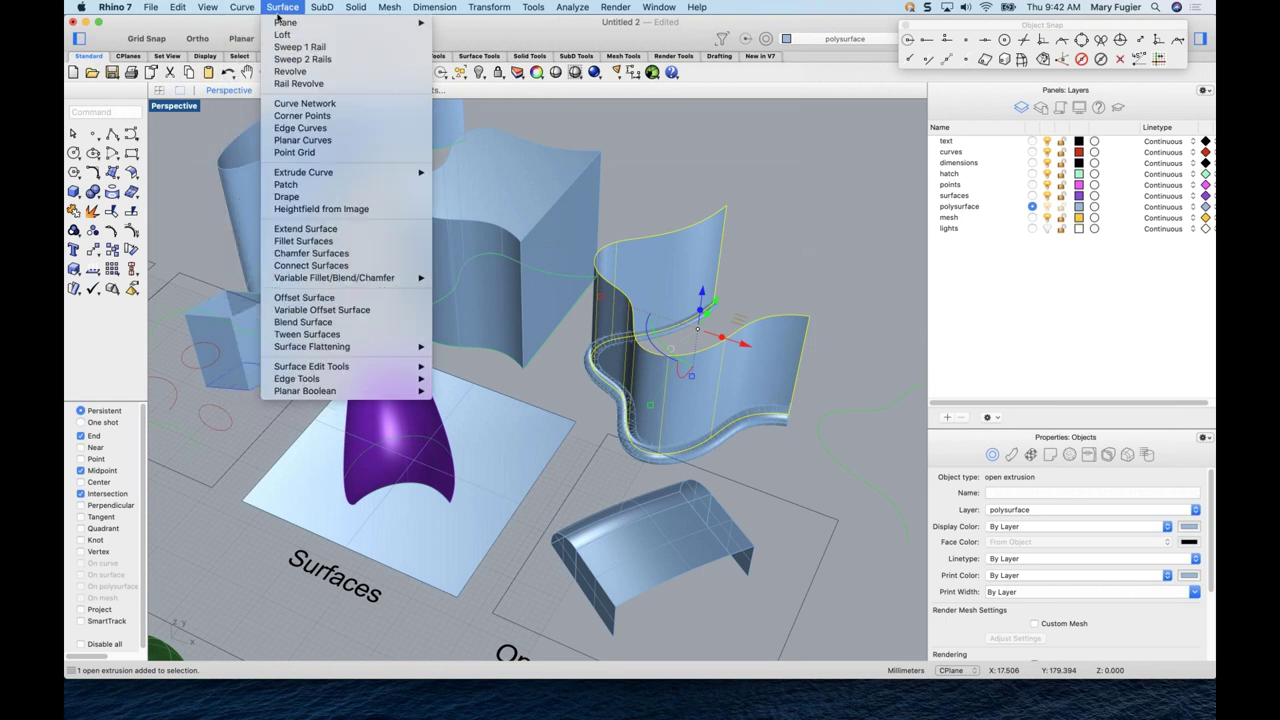
{"action": "left_click", "coordinate": [330, 297]}
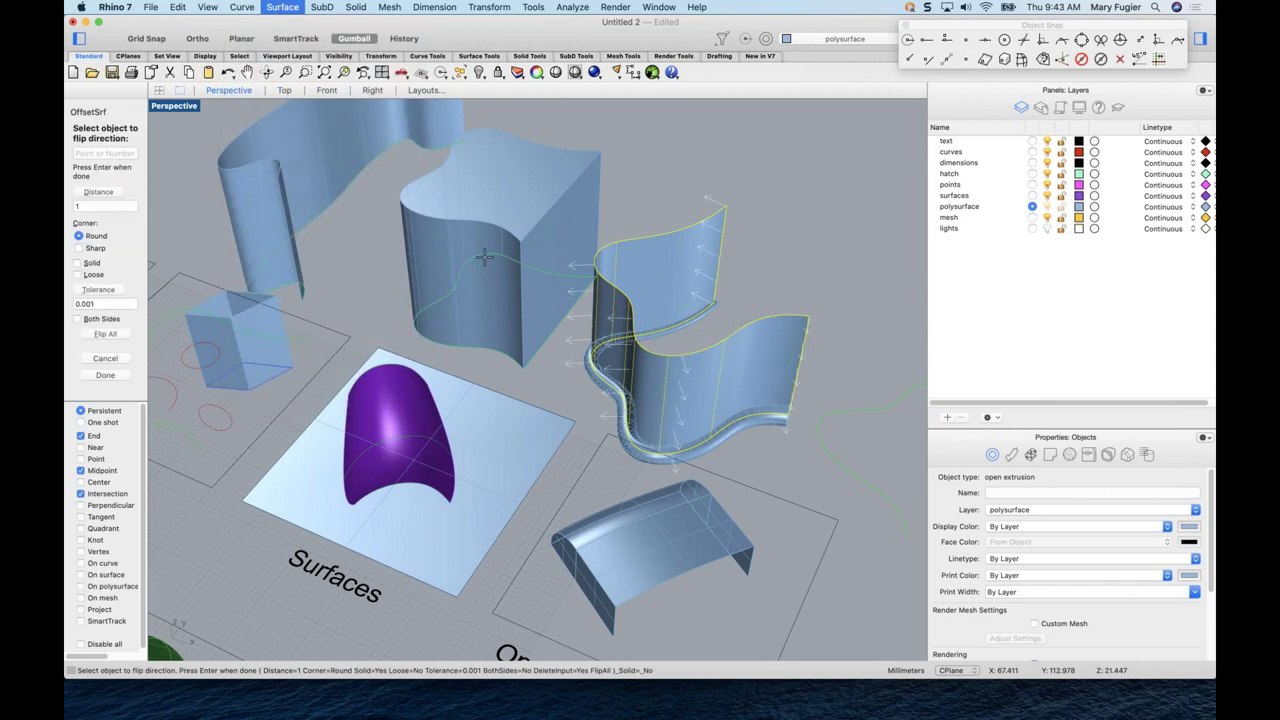
{"action": "left_click", "coordinate": [83, 264]}
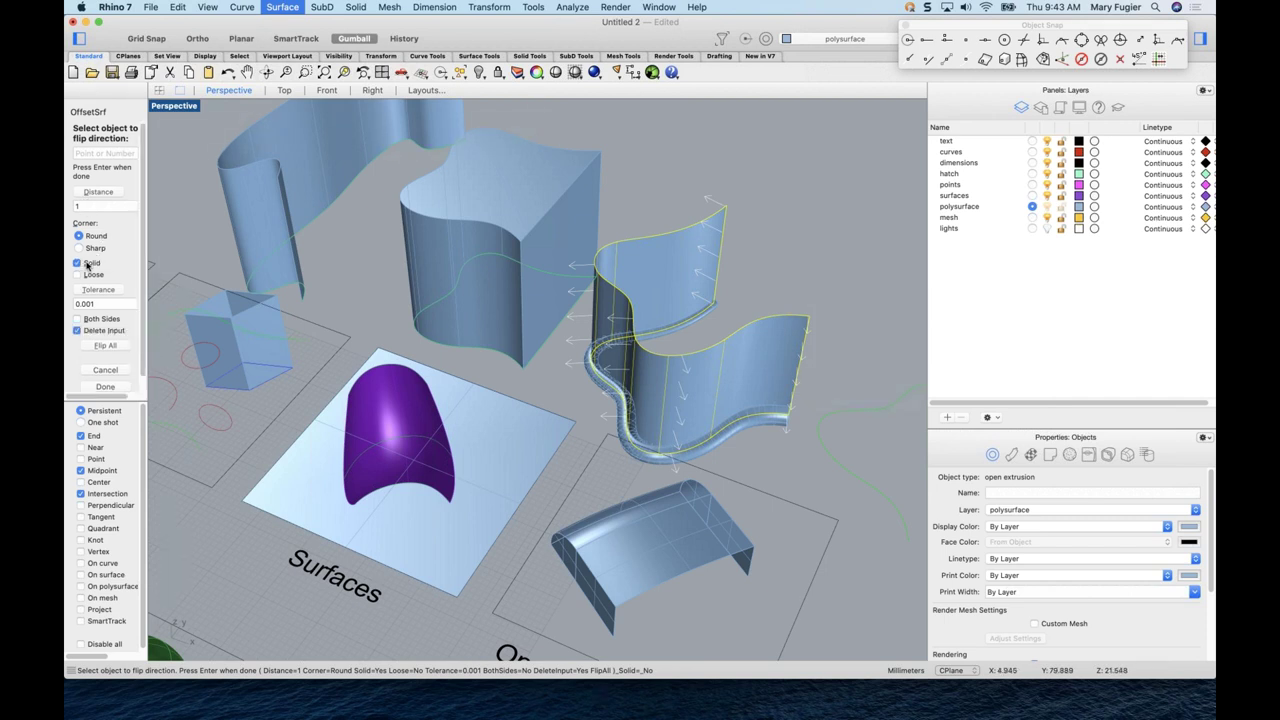
- Flip the offset direction of the curved open extrusion and complete its 1 mm solid offset with round corners
{"action": "left_click", "coordinate": [104, 345]}
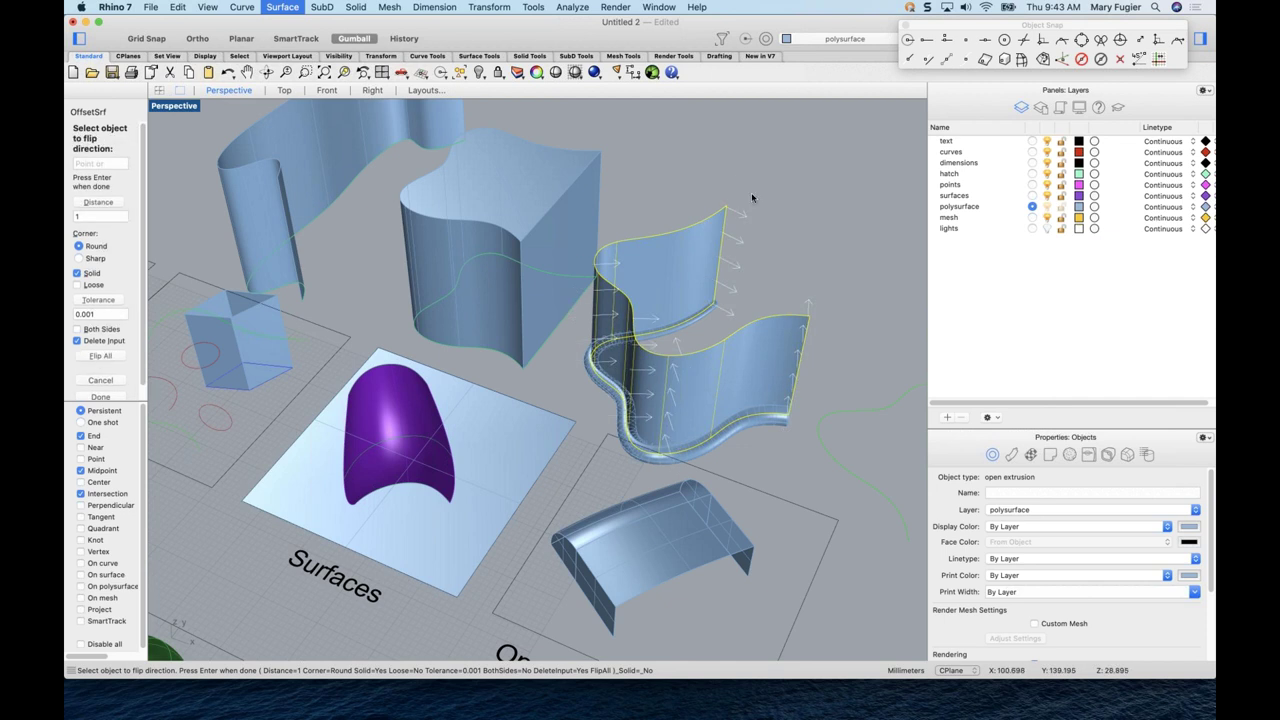
{"action": "key", "text": "Return"}
{"action": "left_click", "coordinate": [782, 292]}
{"action": "right_click_drag", "start_coordinate": [782, 292], "coordinate": [722, 395]}
{"action": "left_click", "coordinate": [736, 410]}
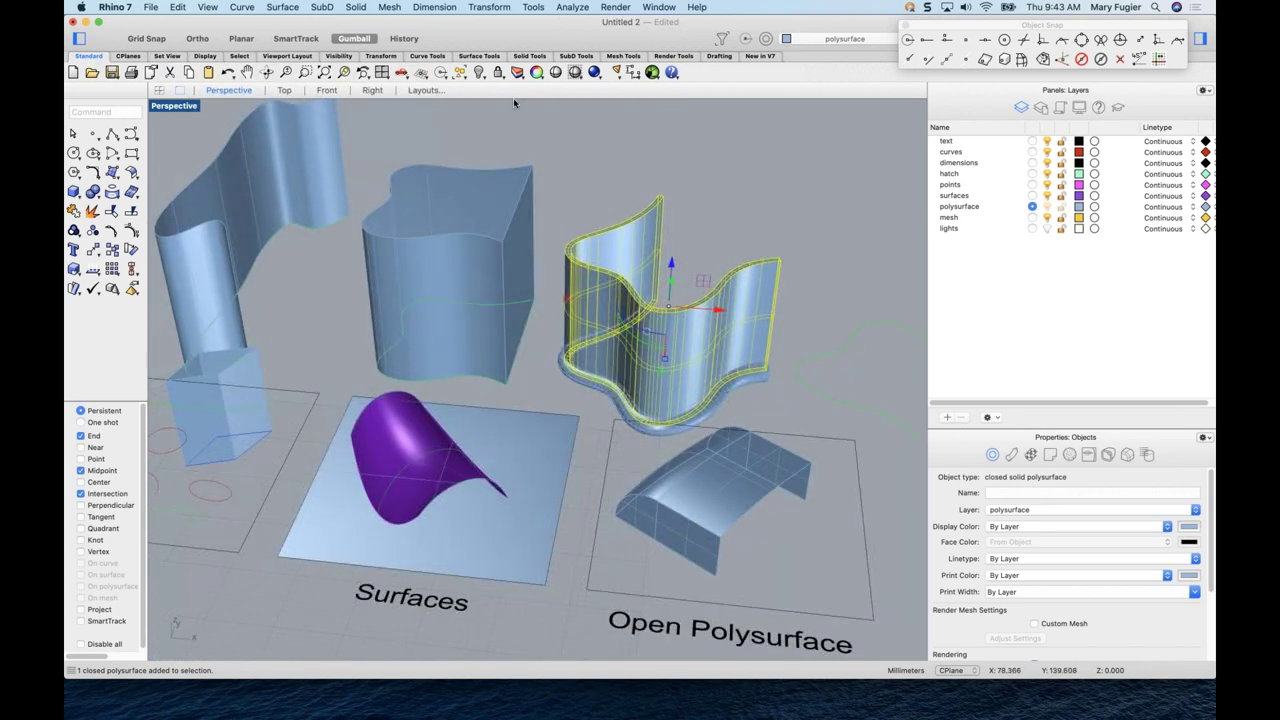
{"action": "left_click", "coordinate": [486, 143]}
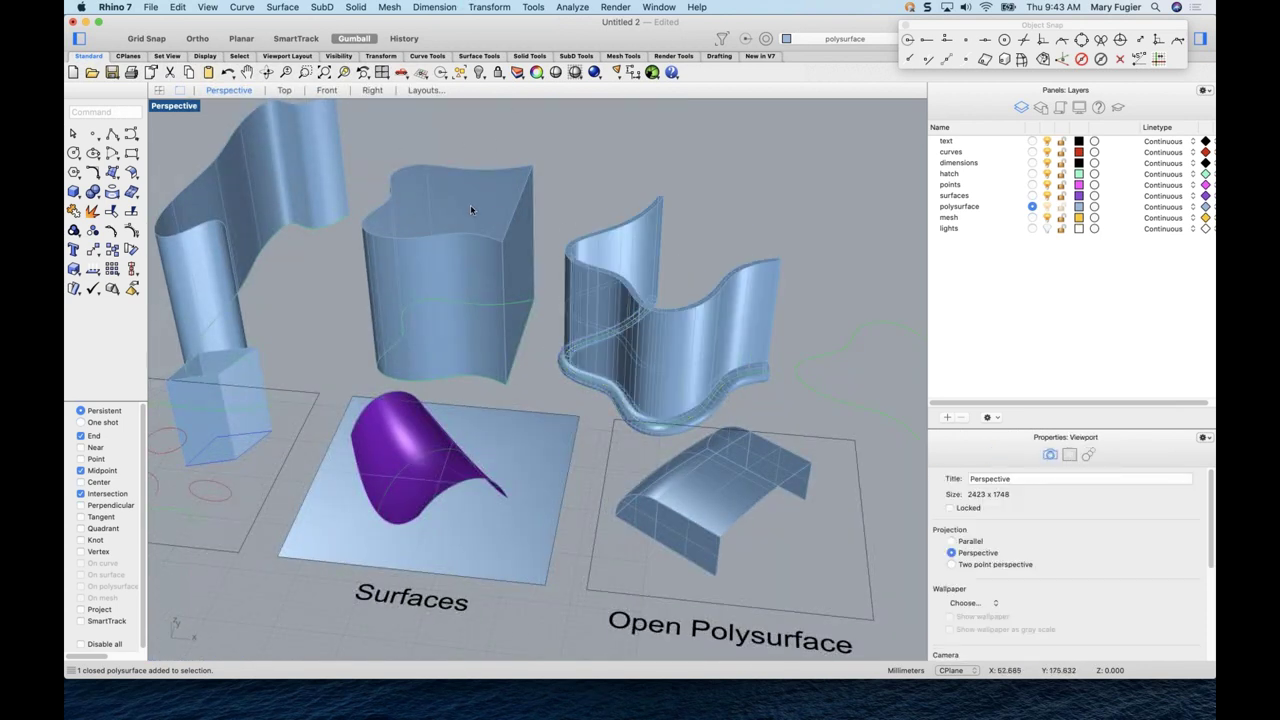
- Examine the thickened curved wall and the pipe along its base from several angles, selecting each in turn
{"action": "right_click_drag", "start_coordinate": [519, 222], "coordinate": [517, 230]}
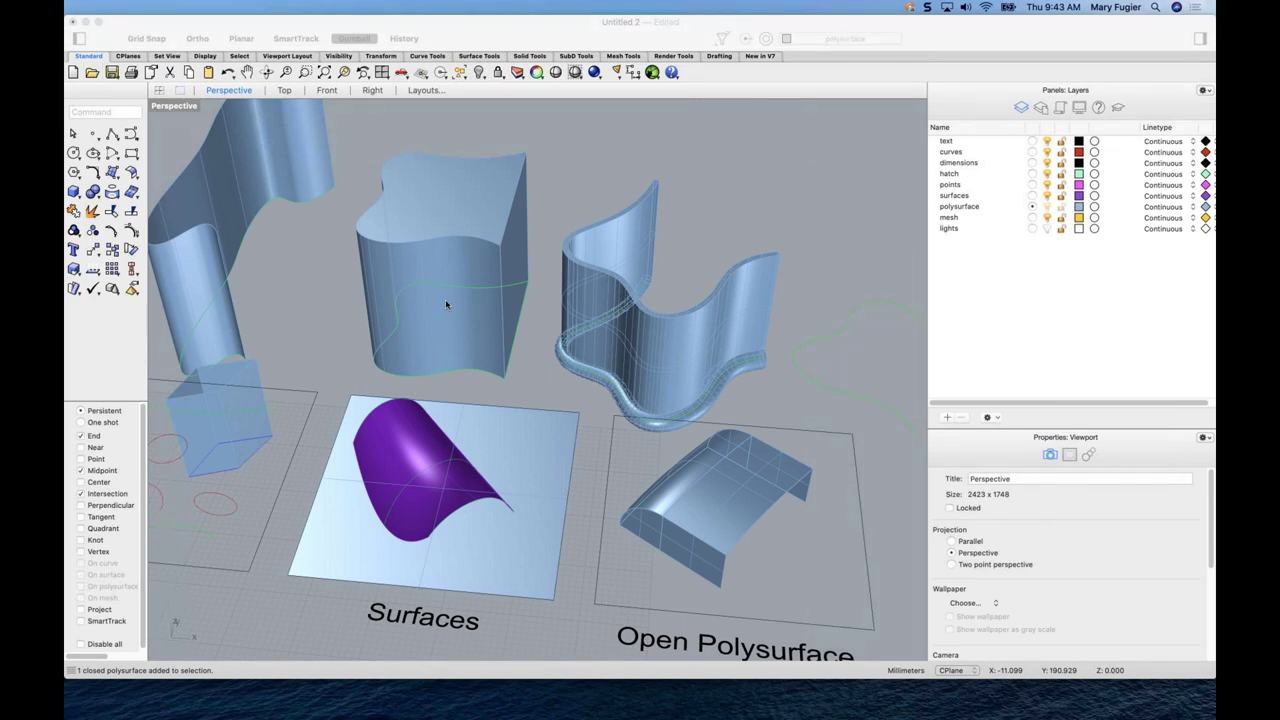
{"action": "right_click_drag", "start_coordinate": [672, 353], "coordinate": [667, 347]}
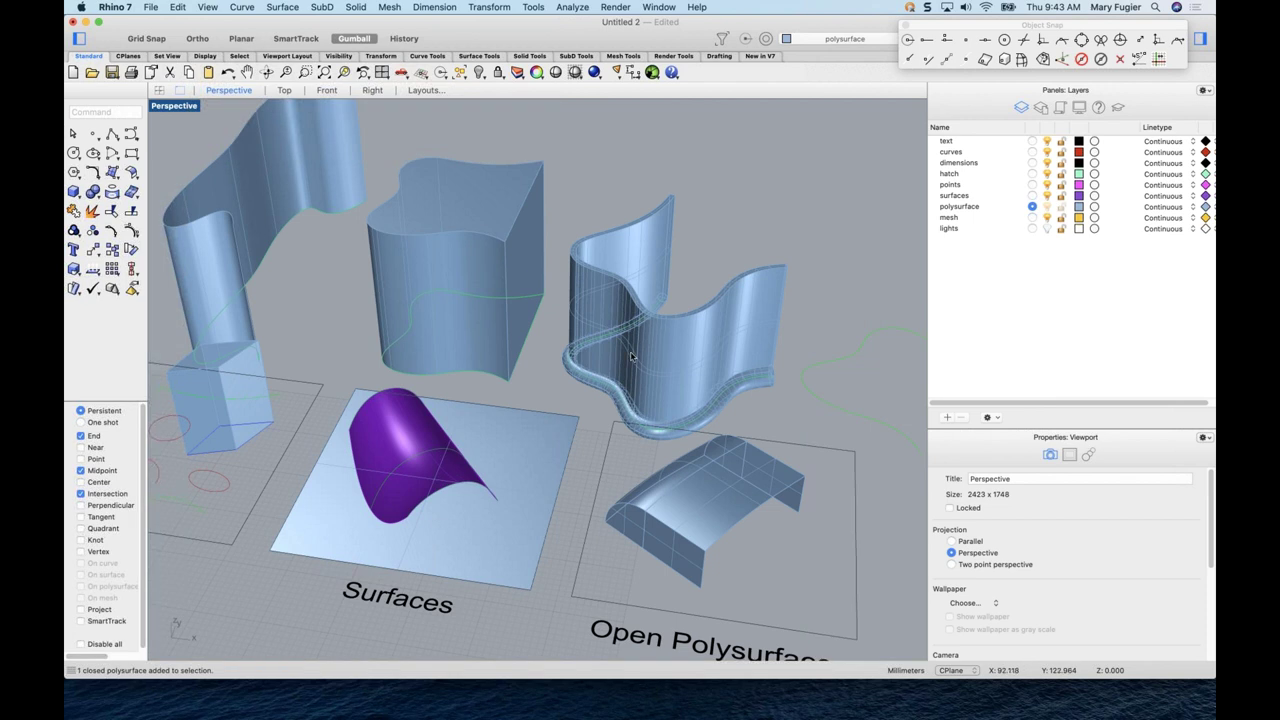
{"action": "right_click_drag", "start_coordinate": [636, 350], "coordinate": [574, 306]}
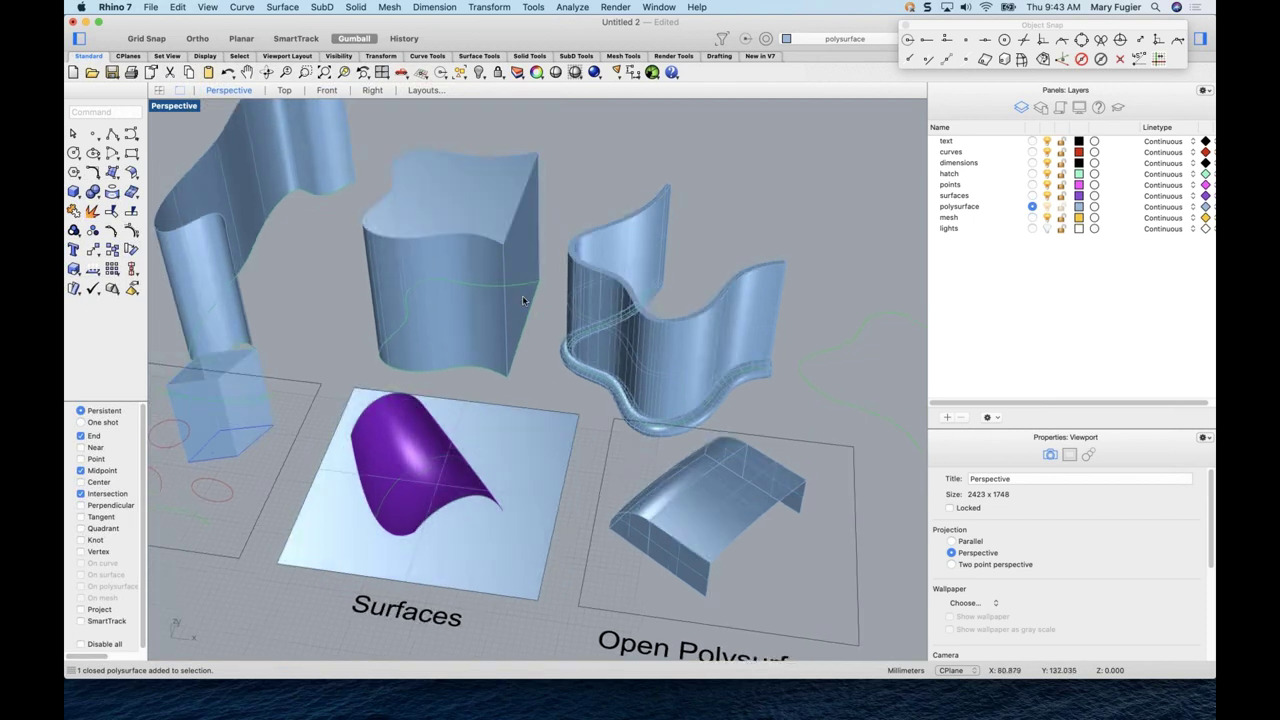
{"action": "left_click", "coordinate": [748, 377]}
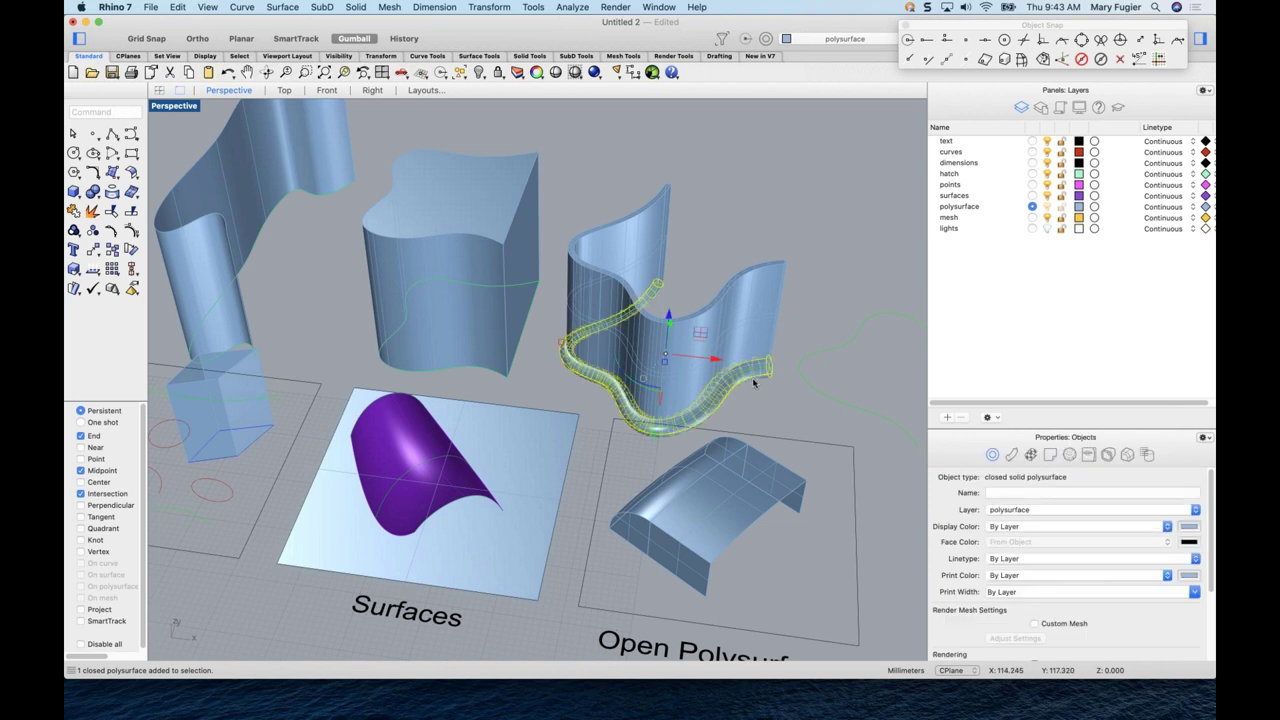
{"action": "mouse_move", "coordinate": [733, 334]}
{"action": "right_mouse_down"}
{"action": "mouse_move", "coordinate": [655, 335]}
{"action": "mouse_move", "coordinate": [633, 350]}
{"action": "mouse_move", "coordinate": [551, 321]}
{"action": "right_mouse_up"}
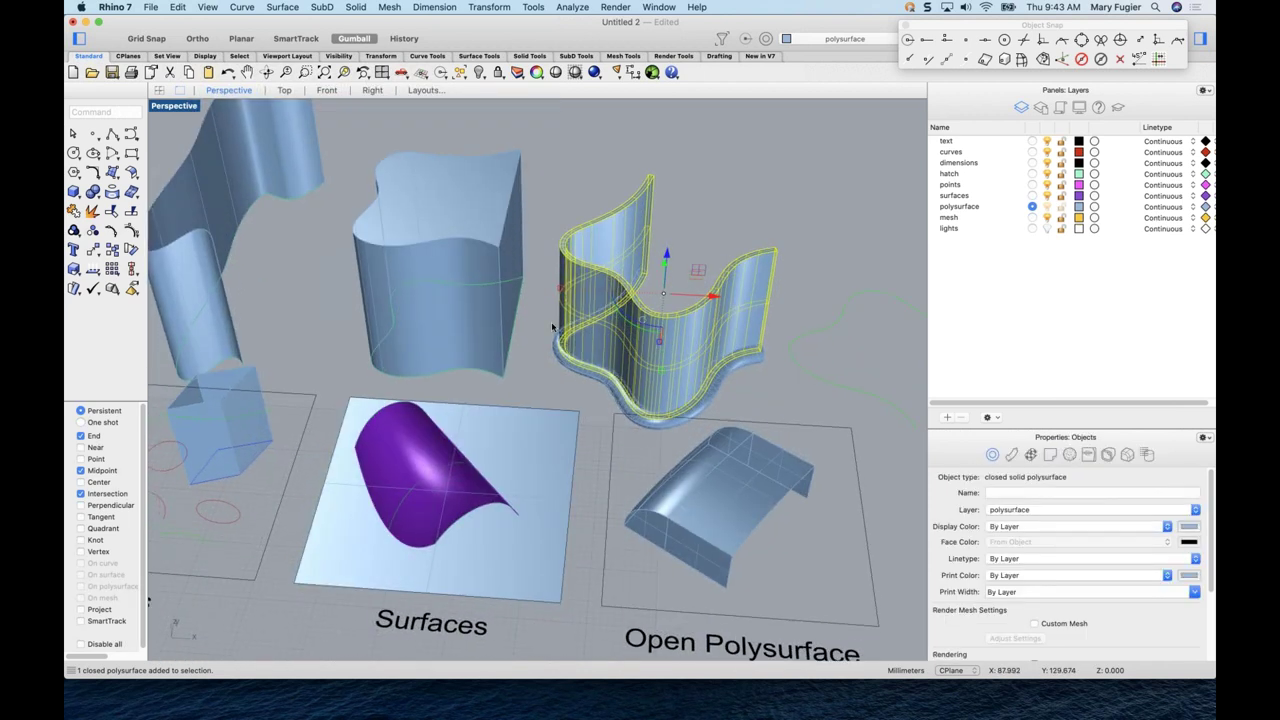
{"action": "right_click_drag", "start_coordinate": [485, 193], "coordinate": [509, 220]}
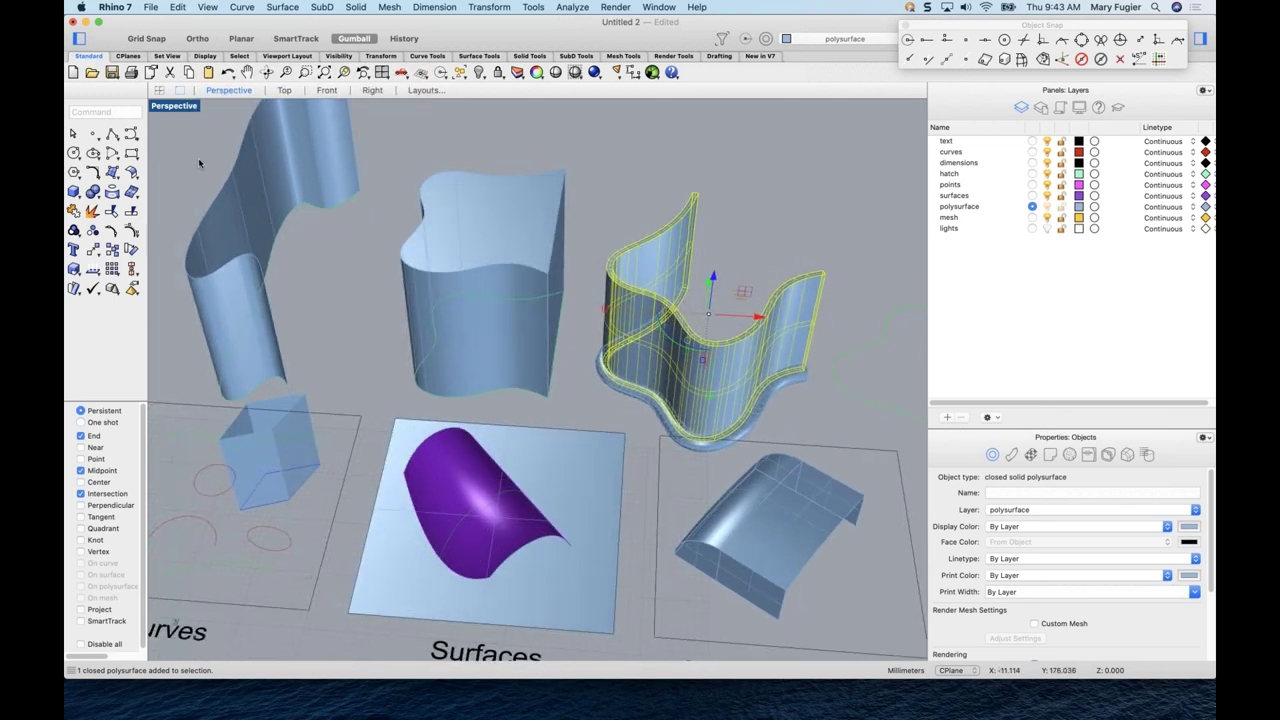
- Shell the closed wavy extrusion with a thickness of 1 mm, removing its top face
{"action": "type", "text": "Shell"}
{"action": "key", "text": "Return"}
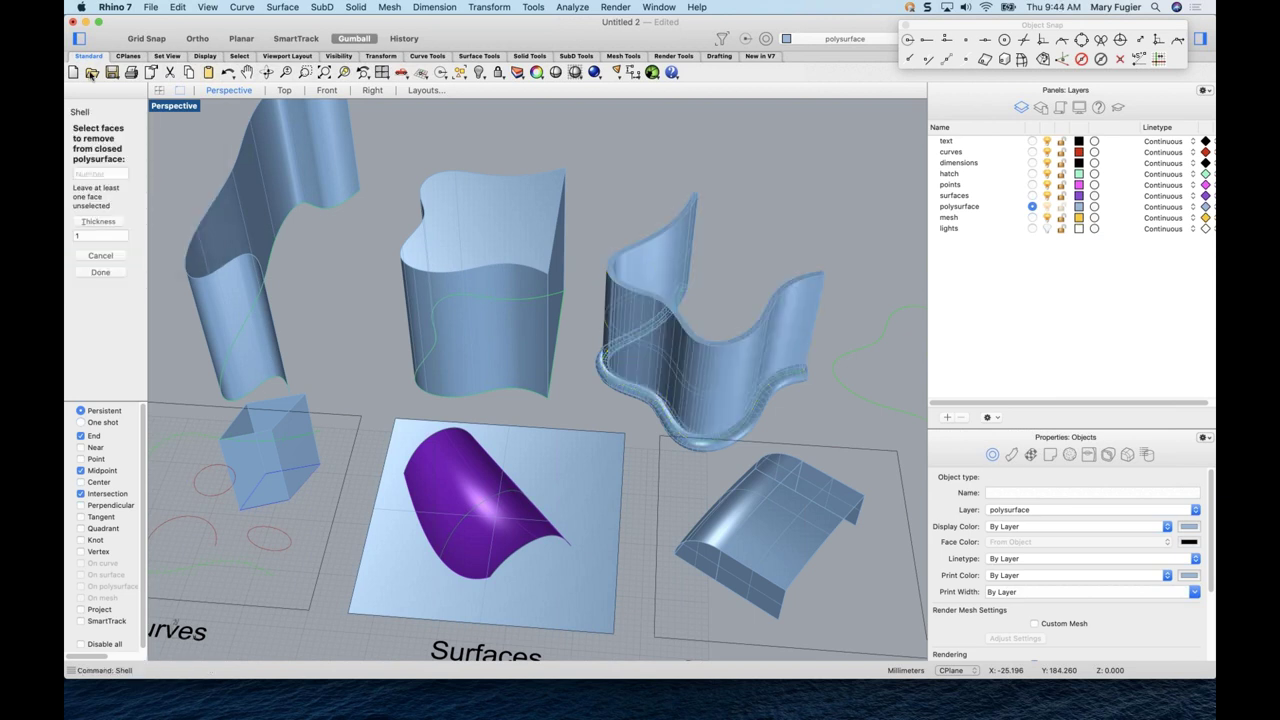
{"action": "right_click_drag", "start_coordinate": [456, 296], "coordinate": [521, 241]}
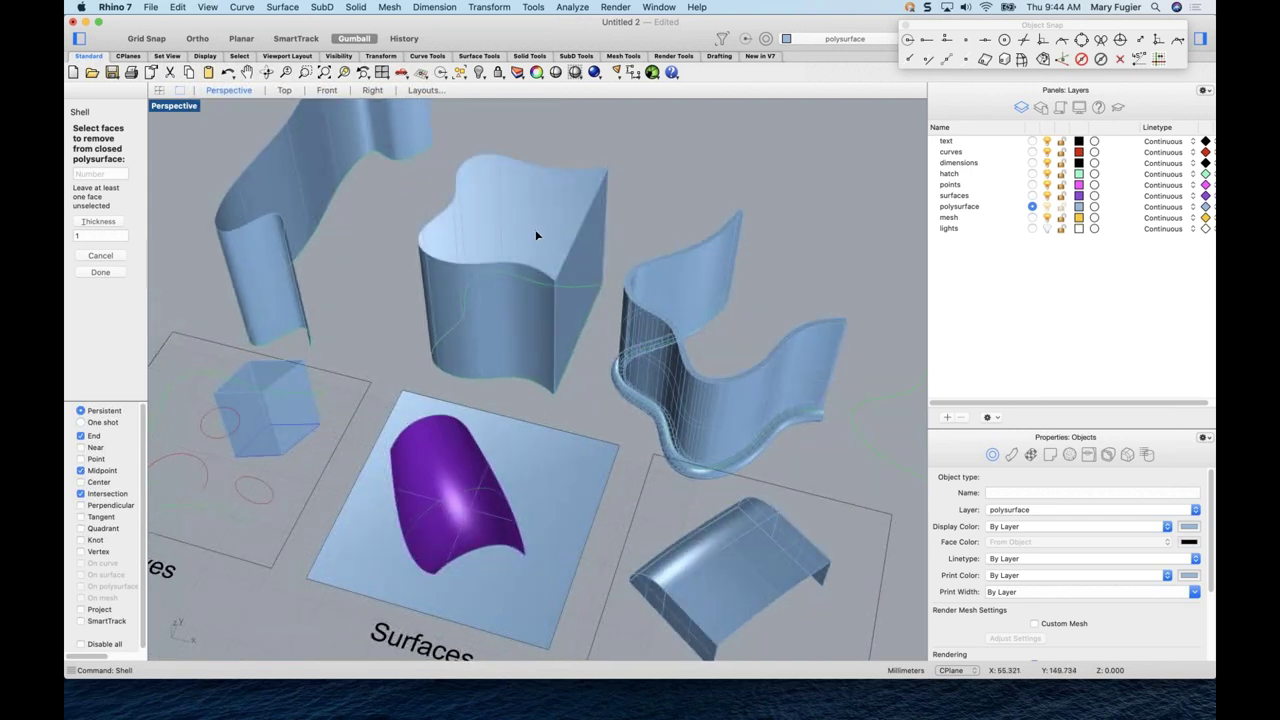
{"action": "left_click", "coordinate": [528, 230]}
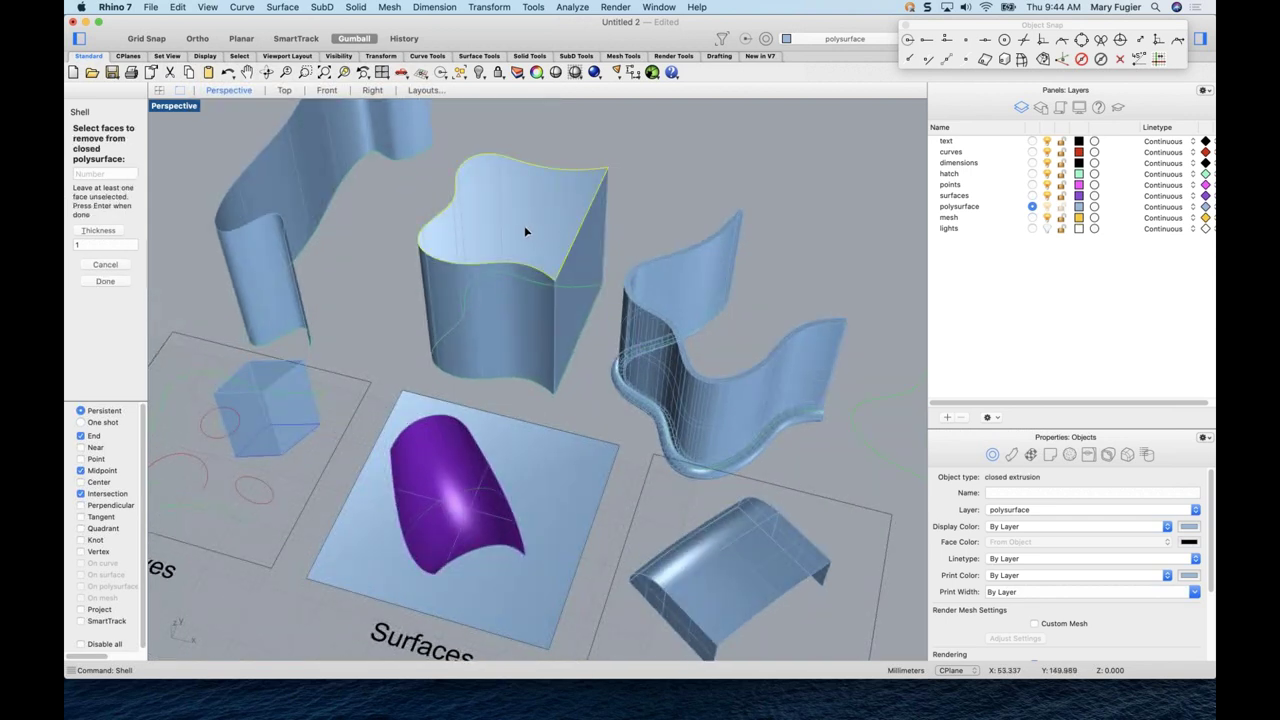
{"action": "key", "text": "Return"}
- Examine the shelled extrusion and the neighbouring thickened wall from several angles, ending with an overview of all the sample objects
{"action": "mouse_move", "coordinate": [563, 258]}
{"action": "right_mouse_down"}
{"action": "mouse_move", "coordinate": [553, 262]}
{"action": "mouse_move", "coordinate": [660, 255]}
{"action": "mouse_move", "coordinate": [517, 286]}
{"action": "mouse_move", "coordinate": [540, 250]}
{"action": "mouse_move", "coordinate": [500, 283]}
{"action": "right_mouse_up"}
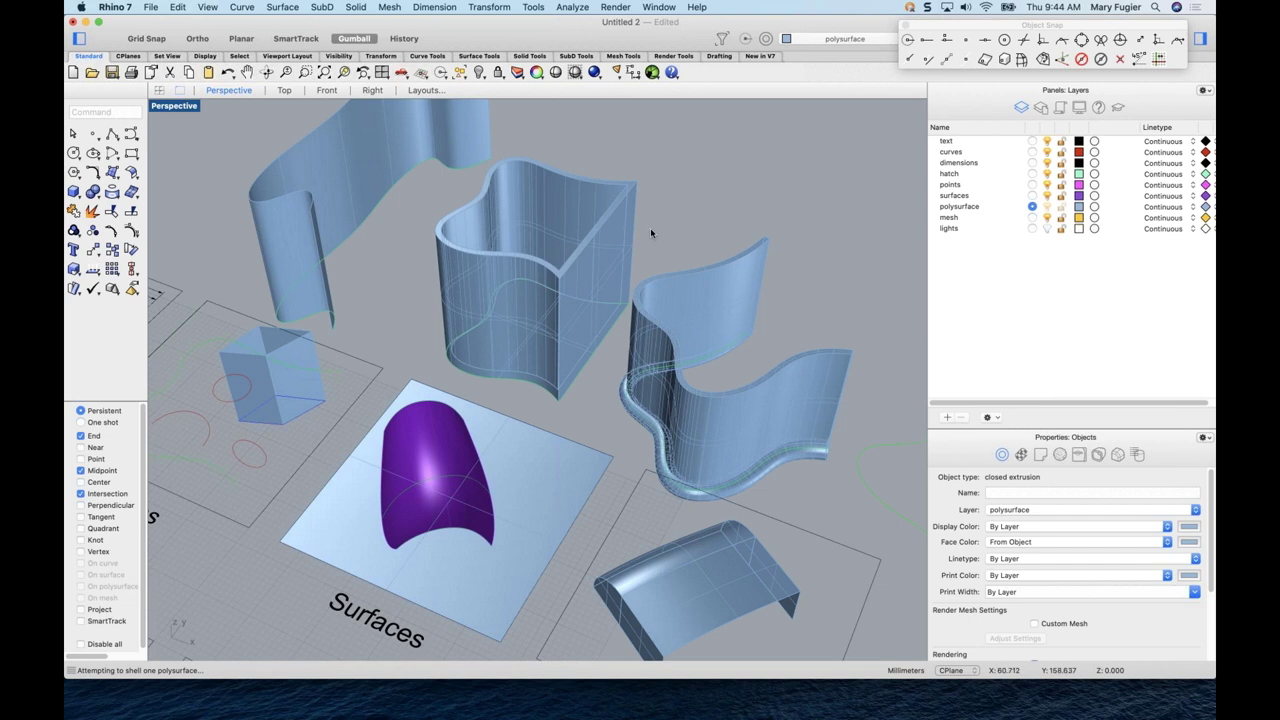
{"action": "right_click_drag", "start_coordinate": [649, 231], "coordinate": [601, 280]}
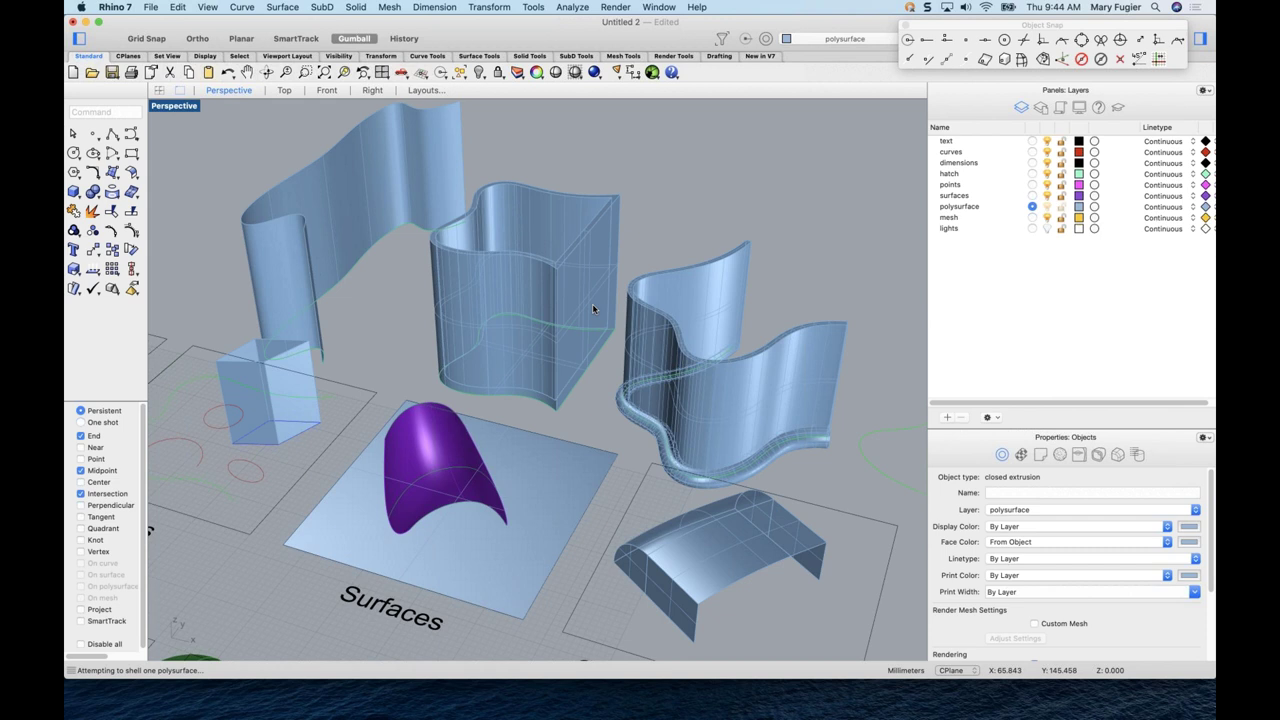
{"action": "right_click_drag", "start_coordinate": [592, 309], "coordinate": [555, 309]}
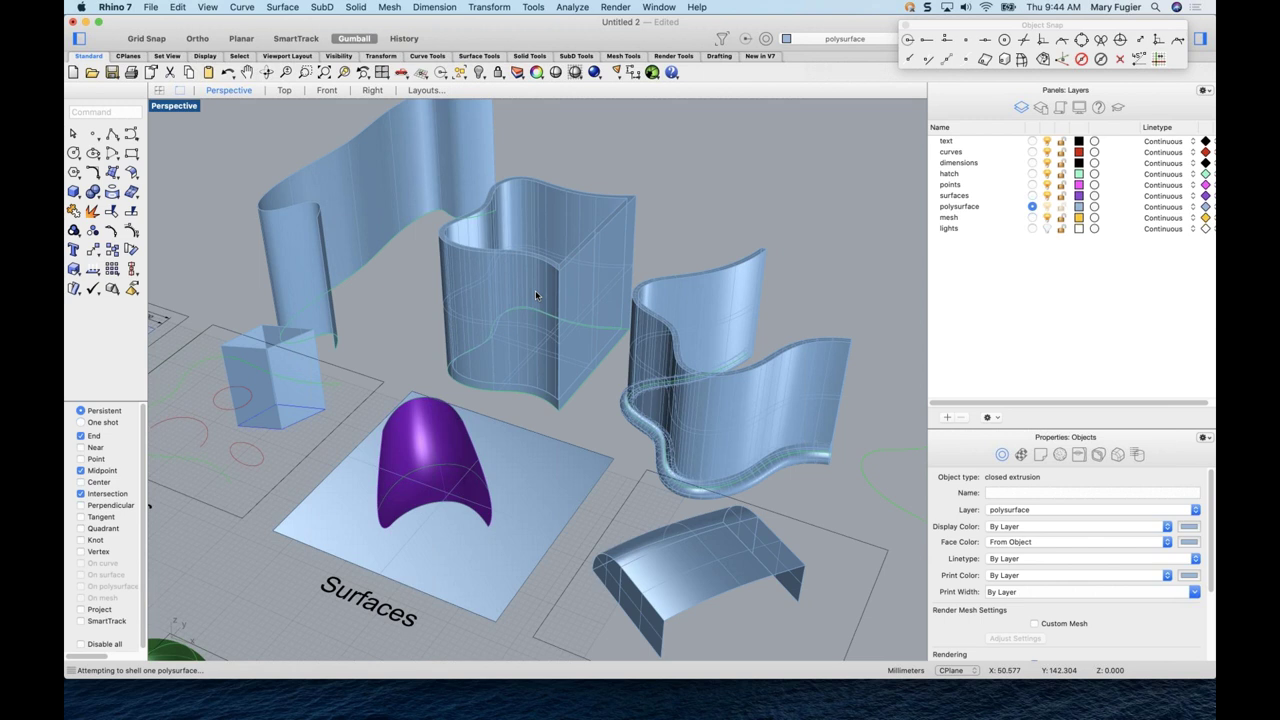
{"action": "mouse_move", "coordinate": [757, 434]}
{"action": "right_mouse_down"}
{"action": "mouse_move", "coordinate": [789, 419]}
{"action": "mouse_move", "coordinate": [737, 447]}
{"action": "right_mouse_up"}
{"action": "left_click", "coordinate": [789, 419]}
{"action": "key", "text": "Escape"}
{"action": "right_click_drag", "start_coordinate": [733, 349], "coordinate": [716, 366]}
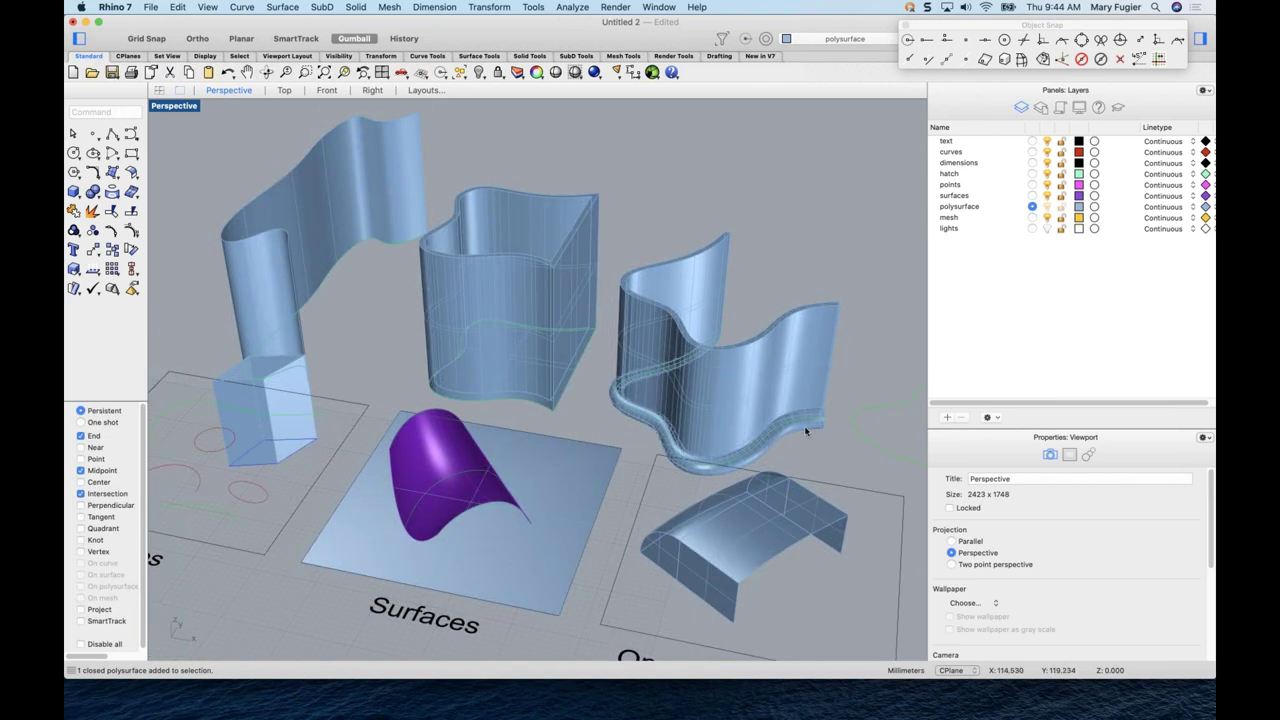
{"action": "left_click_drag", "start_coordinate": [808, 439], "coordinate": [607, 285]}
{"action": "right_click_drag", "start_coordinate": [628, 328], "coordinate": [624, 328]}
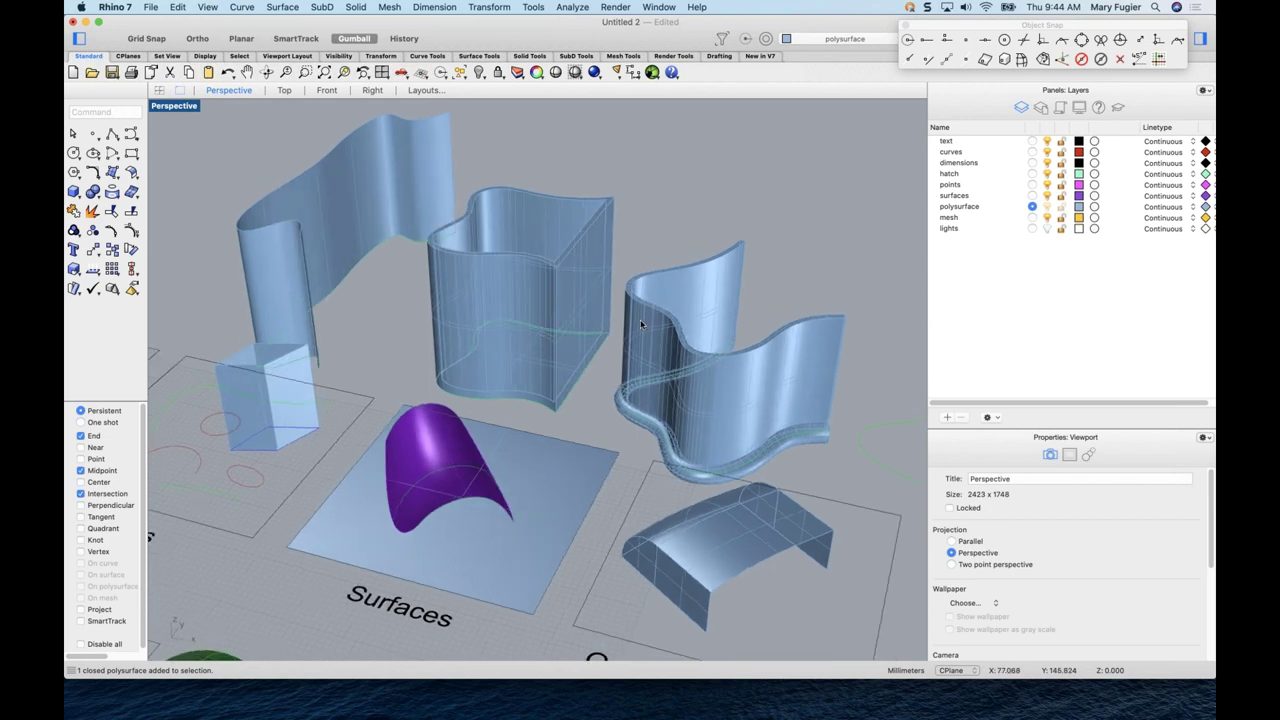
{"action": "scroll", "coordinate": [638, 319], "scroll_direction": "down", "scroll_amount": 5}
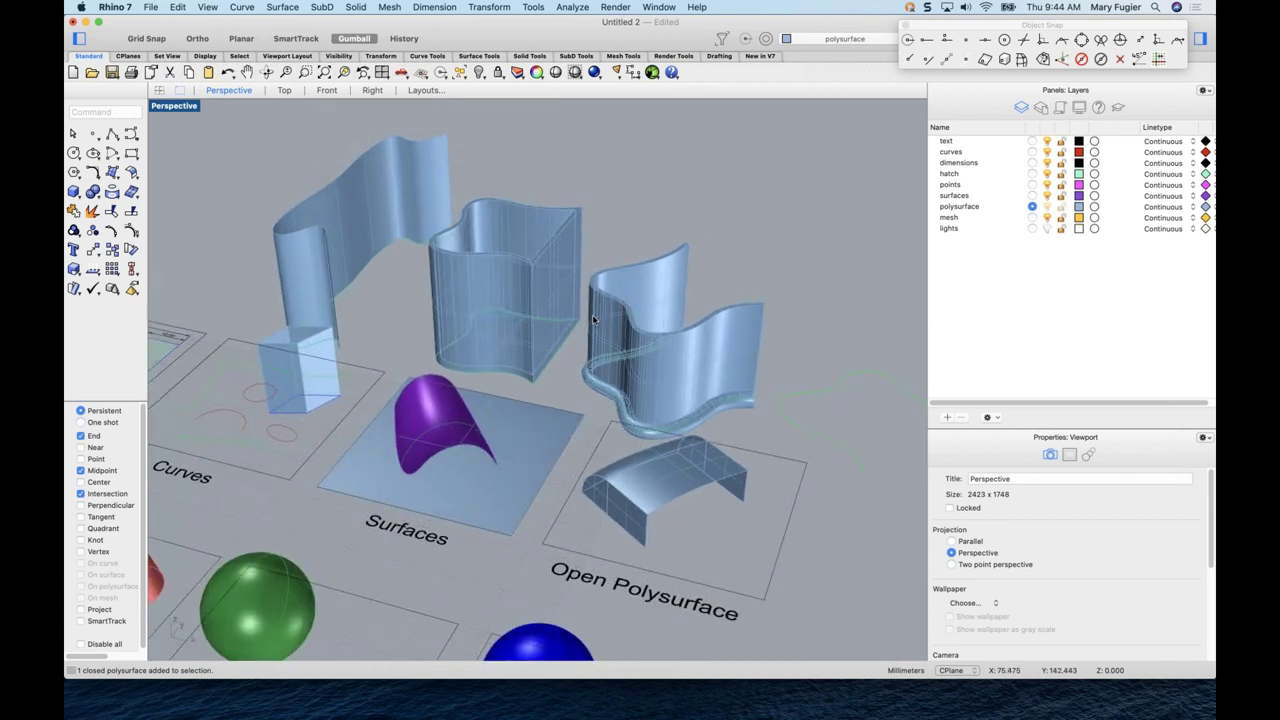
{"action": "scroll", "coordinate": [588, 330], "scroll_direction": "down", "scroll_amount": 4}
{"action": "right_click_drag", "start_coordinate": [572, 297], "coordinate": [340, 160]}
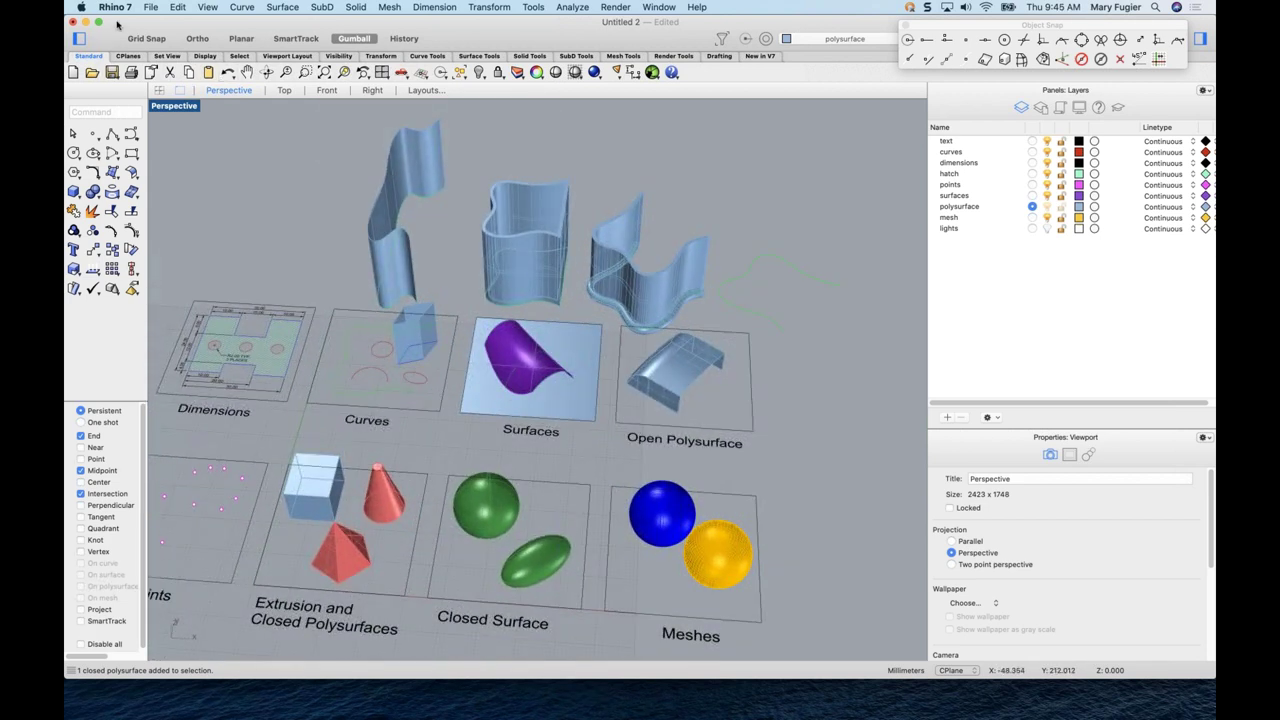
- Open surfaces.3dm from the July Getting Started folder and dismiss the Auto Save notice
{"action": "left_click", "coordinate": [151, 8]}
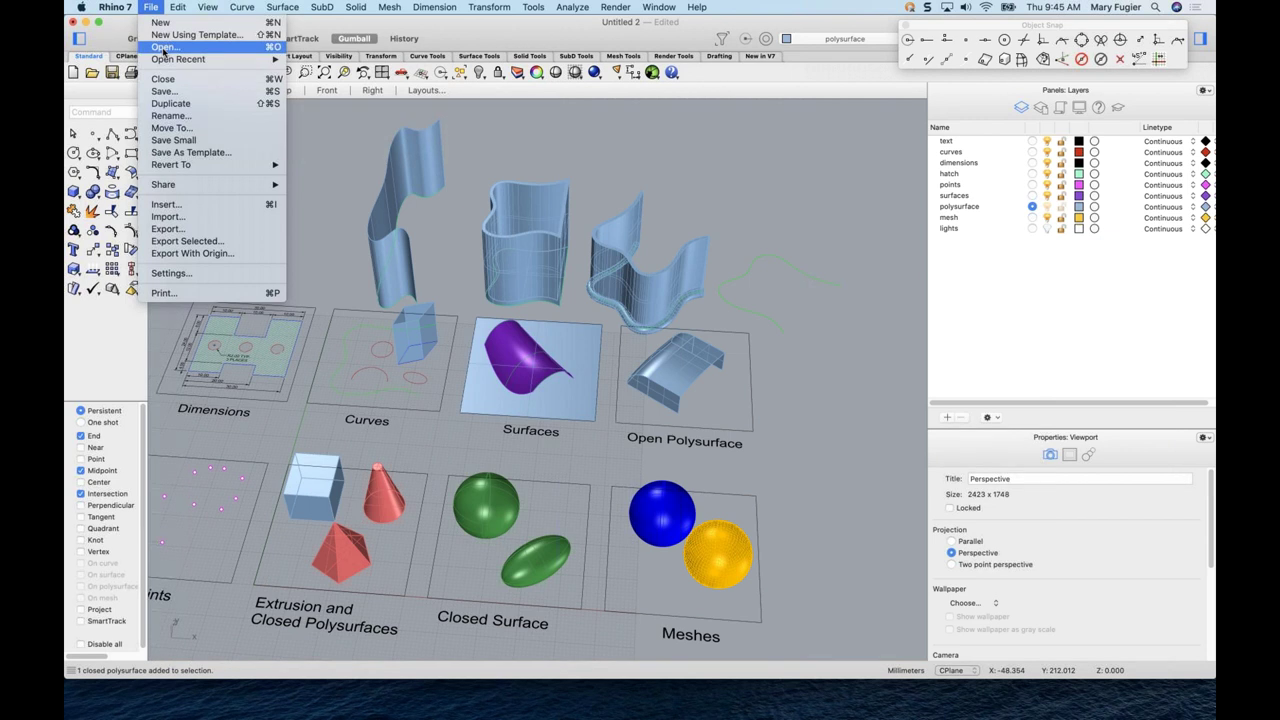
{"action": "left_click", "coordinate": [155, 47]}
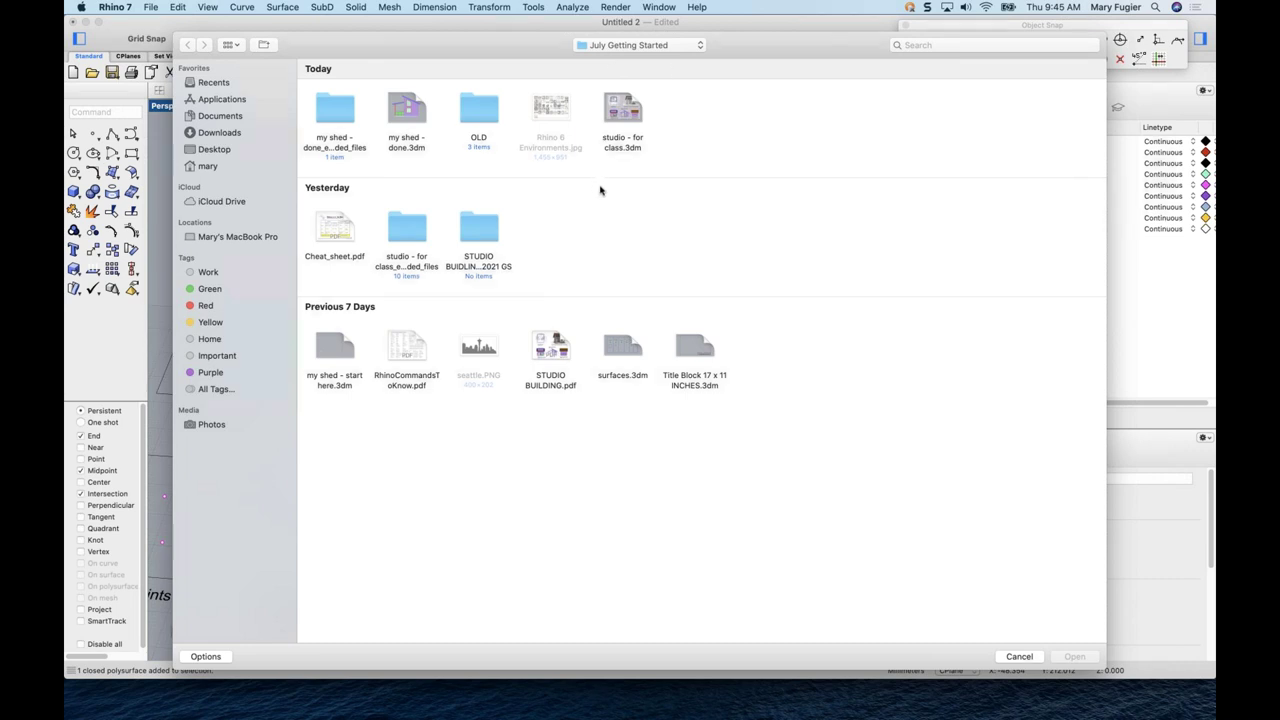
{"action": "left_click", "coordinate": [628, 352]}
{"action": "double_click", "coordinate": [628, 352]}
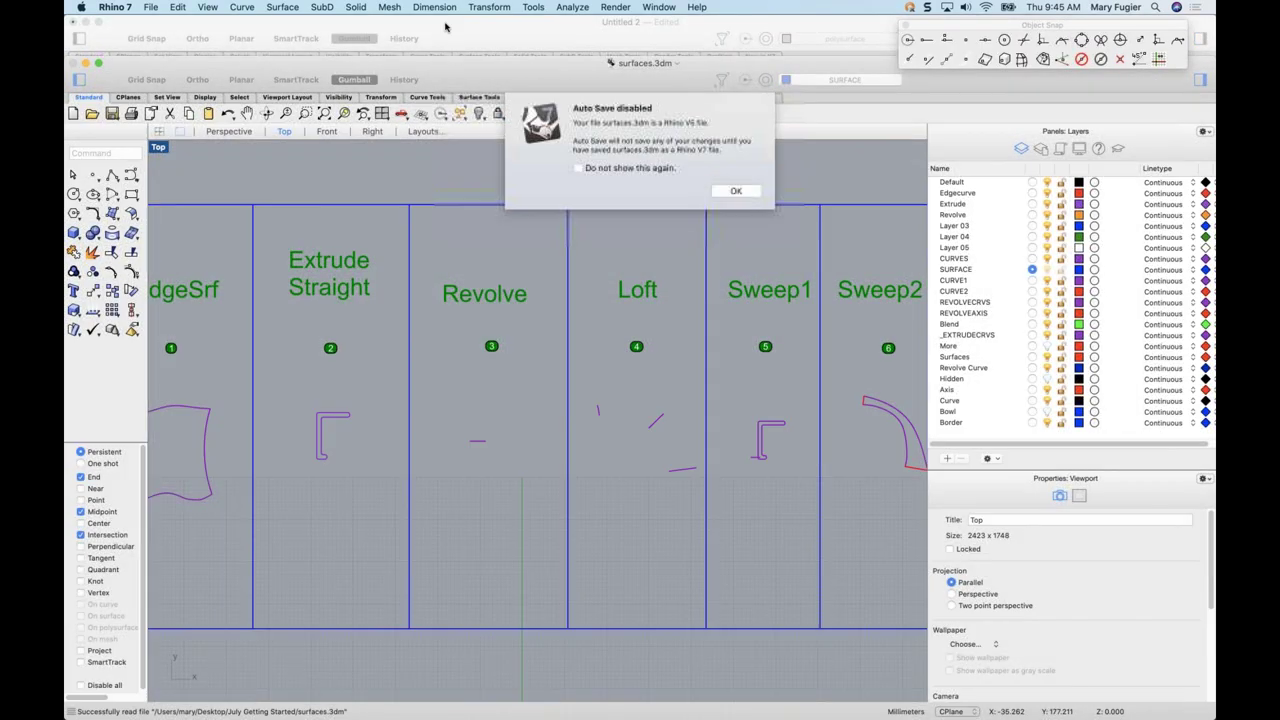
{"action": "left_click", "coordinate": [735, 192]}
{"action": "left_click_drag", "start_coordinate": [521, 73], "coordinate": [519, 33]}
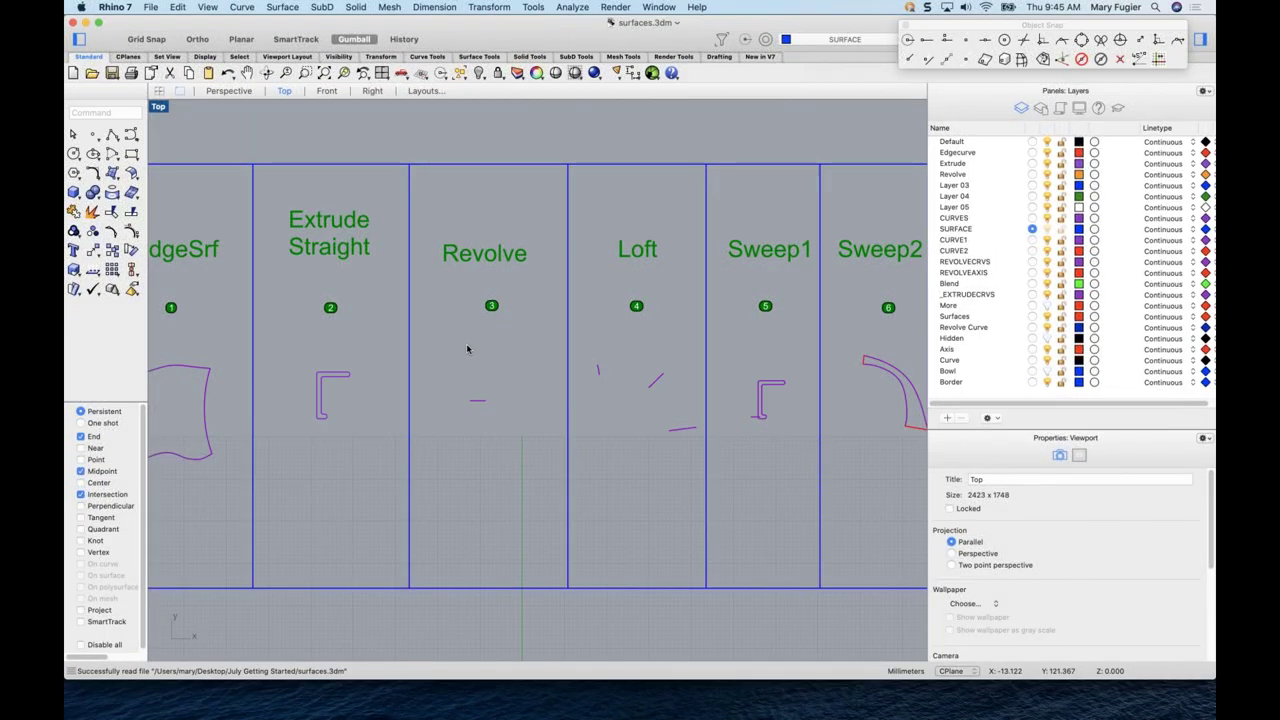
- Switch to the Perspective viewport with all six surface exercises in view and display the Command Help
{"action": "scroll", "coordinate": [466, 349], "scroll_direction": "down", "scroll_amount": 3}
{"action": "scroll", "coordinate": [446, 374], "scroll_direction": "up", "scroll_amount": 2}
{"action": "right_click_drag", "start_coordinate": [446, 374], "coordinate": [457, 357]}
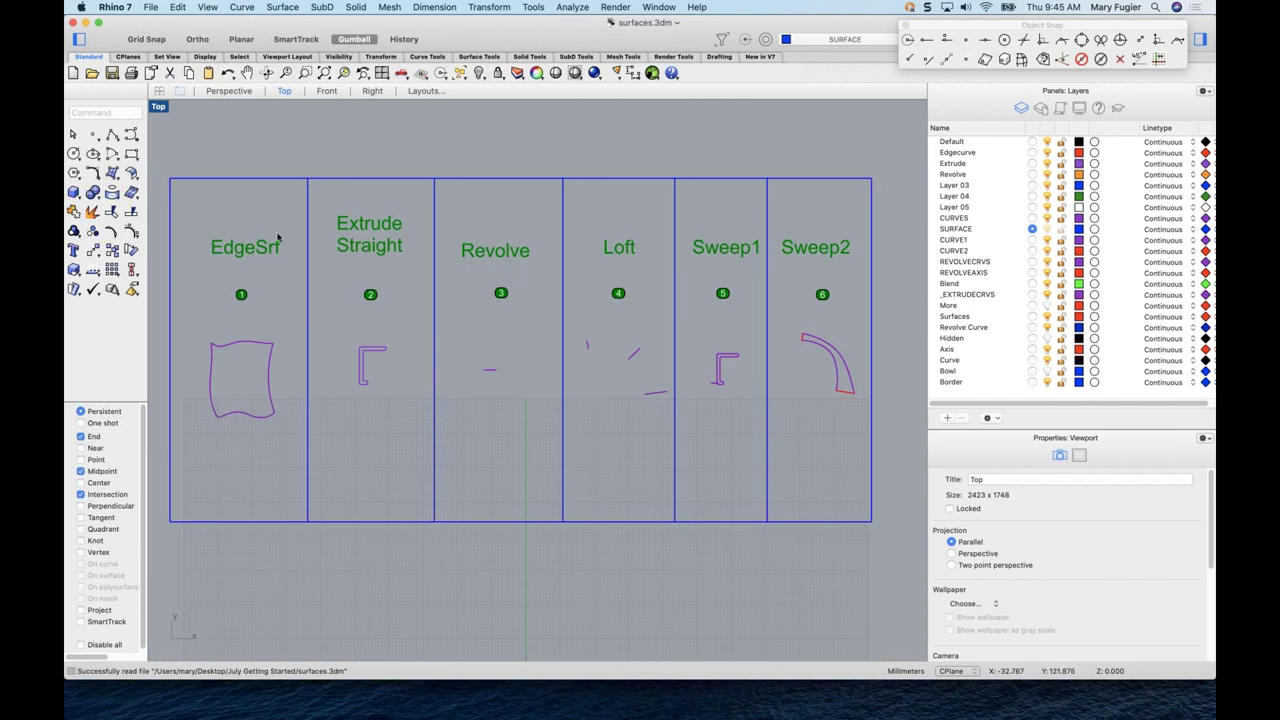
{"action": "left_click", "coordinate": [229, 90]}
{"action": "scroll", "coordinate": [560, 337], "scroll_direction": "left", "scroll_amount": 10}
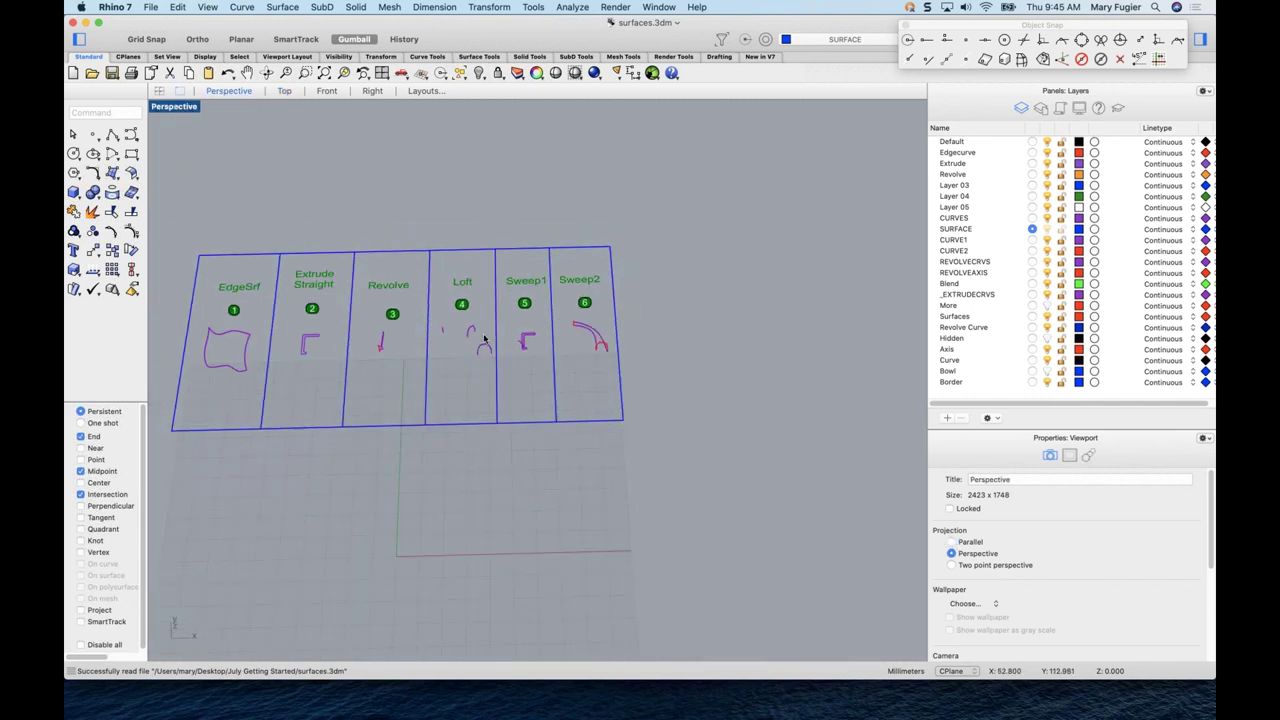
{"action": "scroll", "coordinate": [571, 333], "scroll_direction": "up", "scroll_amount": 5}
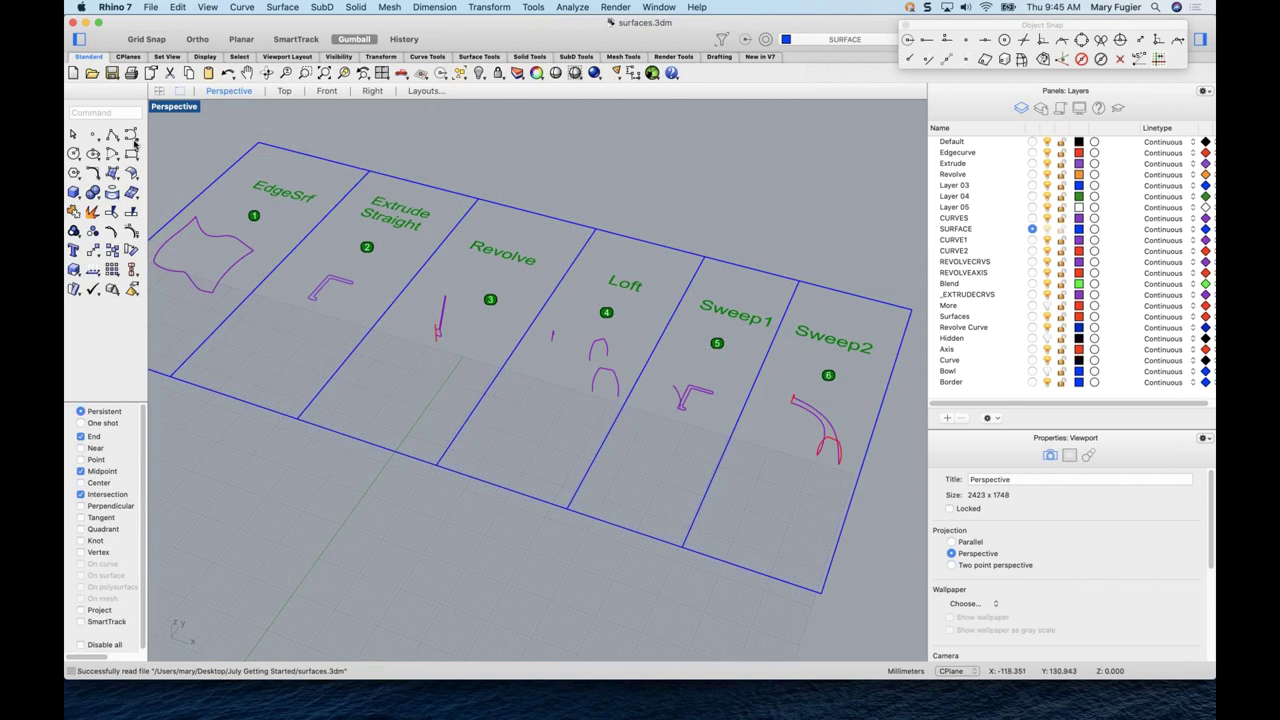
{"action": "left_click", "coordinate": [1099, 108]}
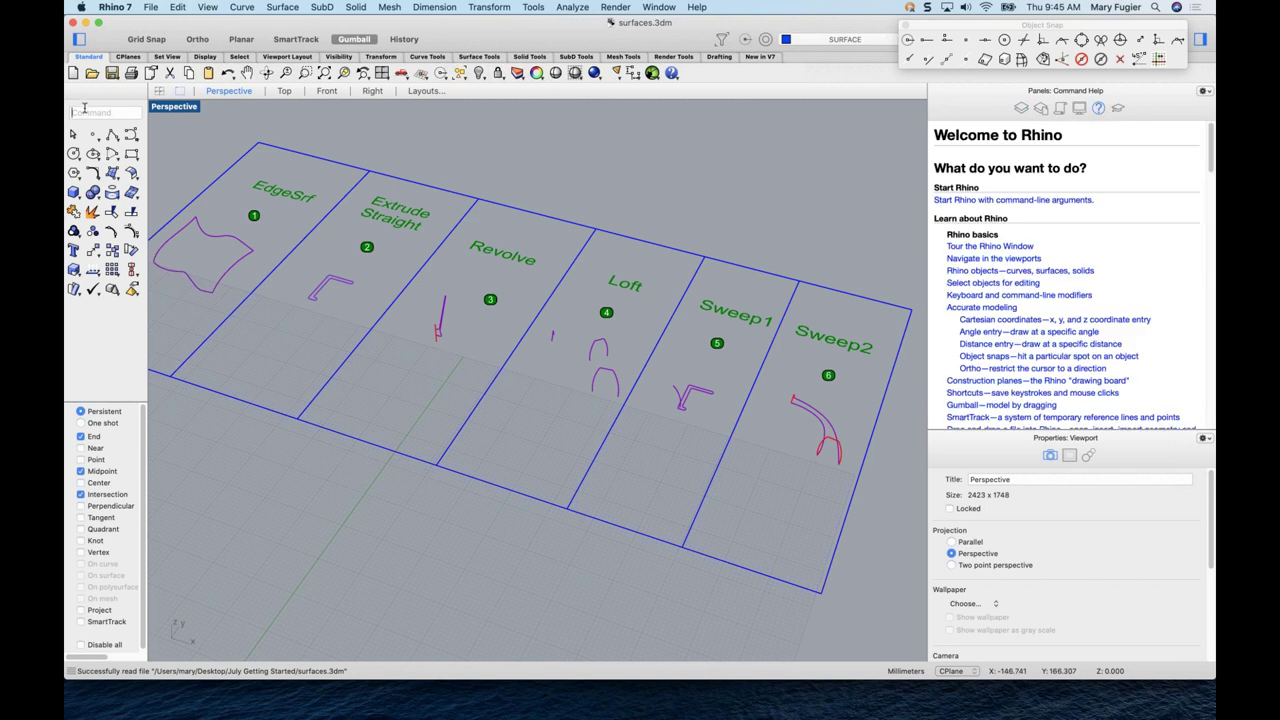
- Create an EdgeSrf surface from the four boundary curves in exercise 1
{"action": "type", "text": "EdgeSrf"}
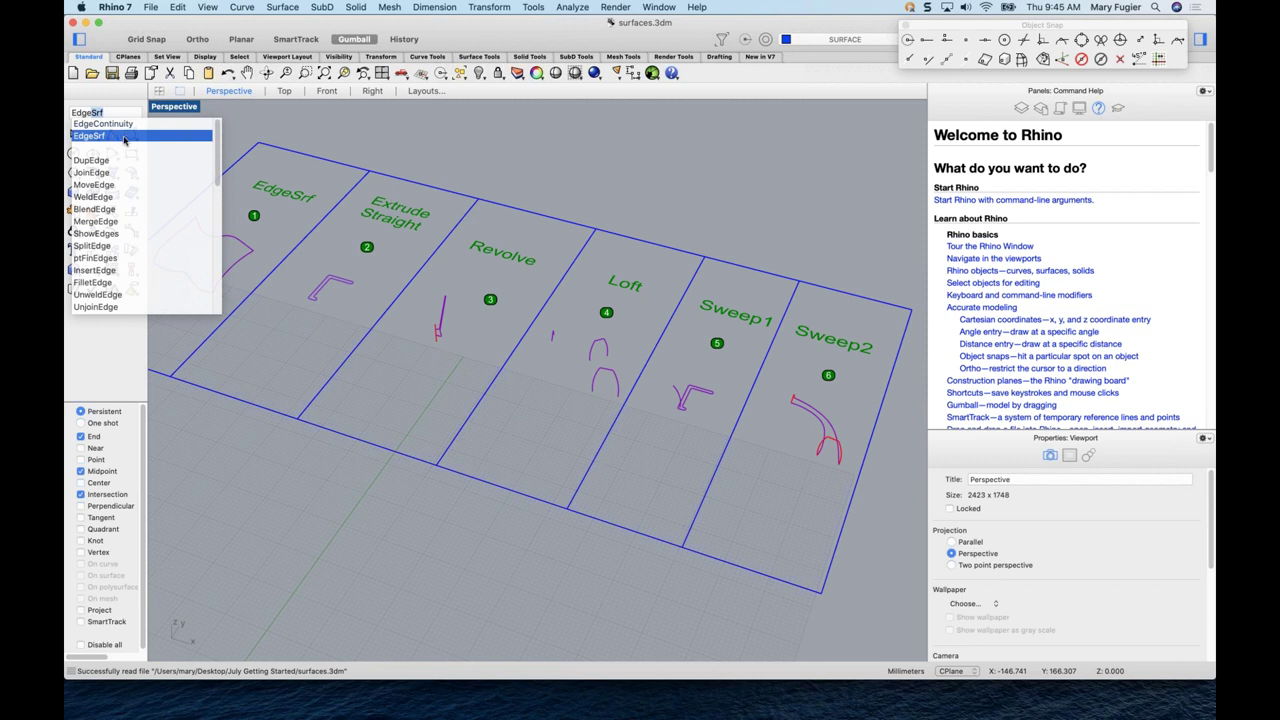
{"action": "left_click", "coordinate": [124, 140]}
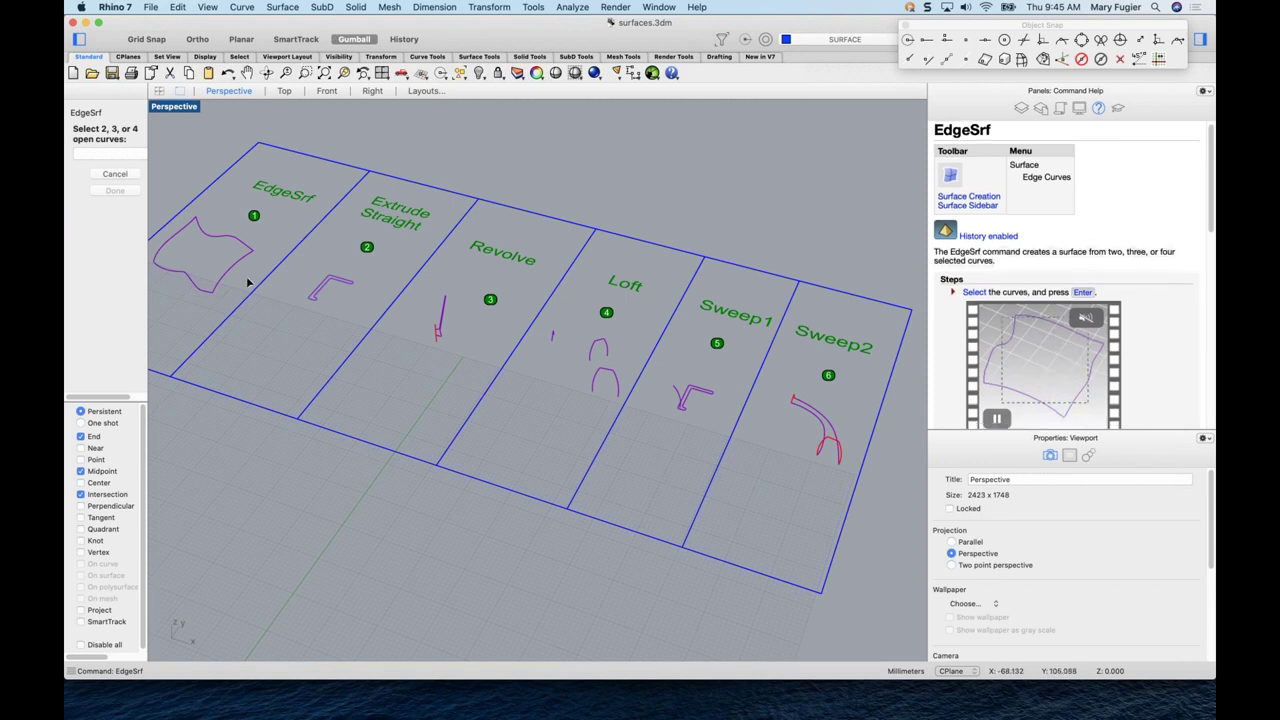
{"action": "left_click_drag", "start_coordinate": [245, 291], "coordinate": [171, 230]}
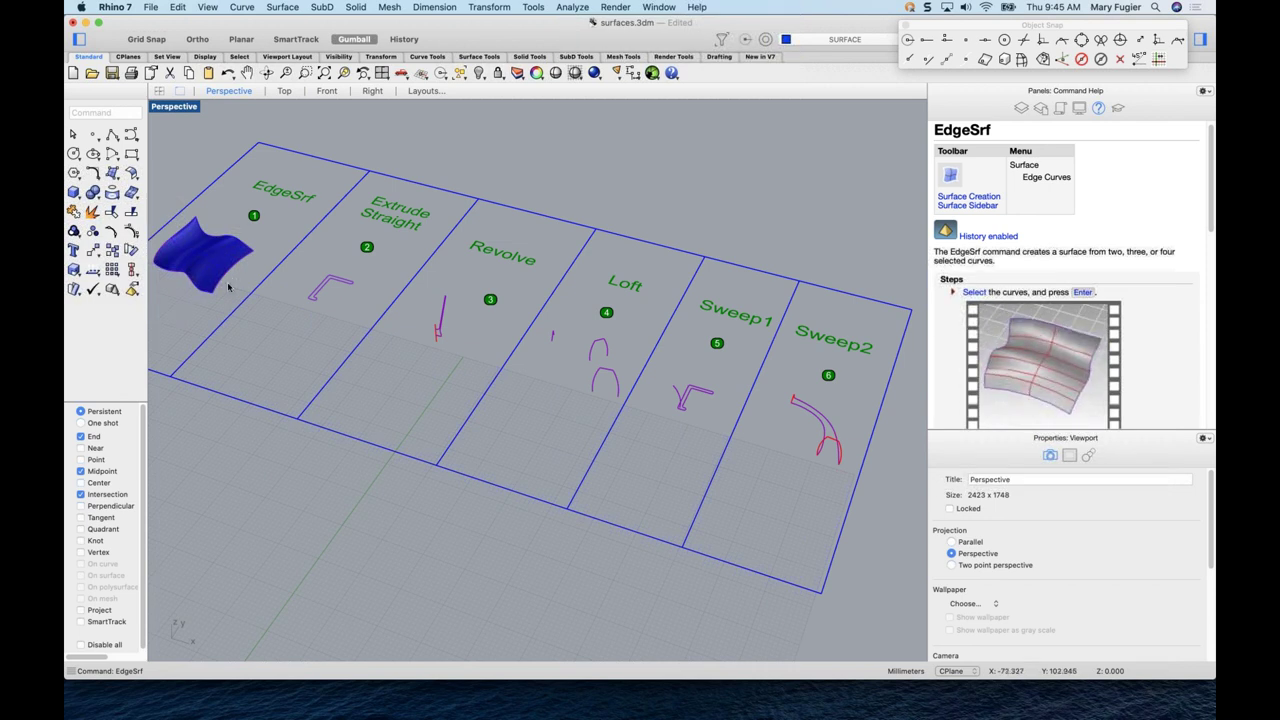
{"action": "scroll", "coordinate": [240, 287], "scroll_direction": "left", "scroll_amount": 5}
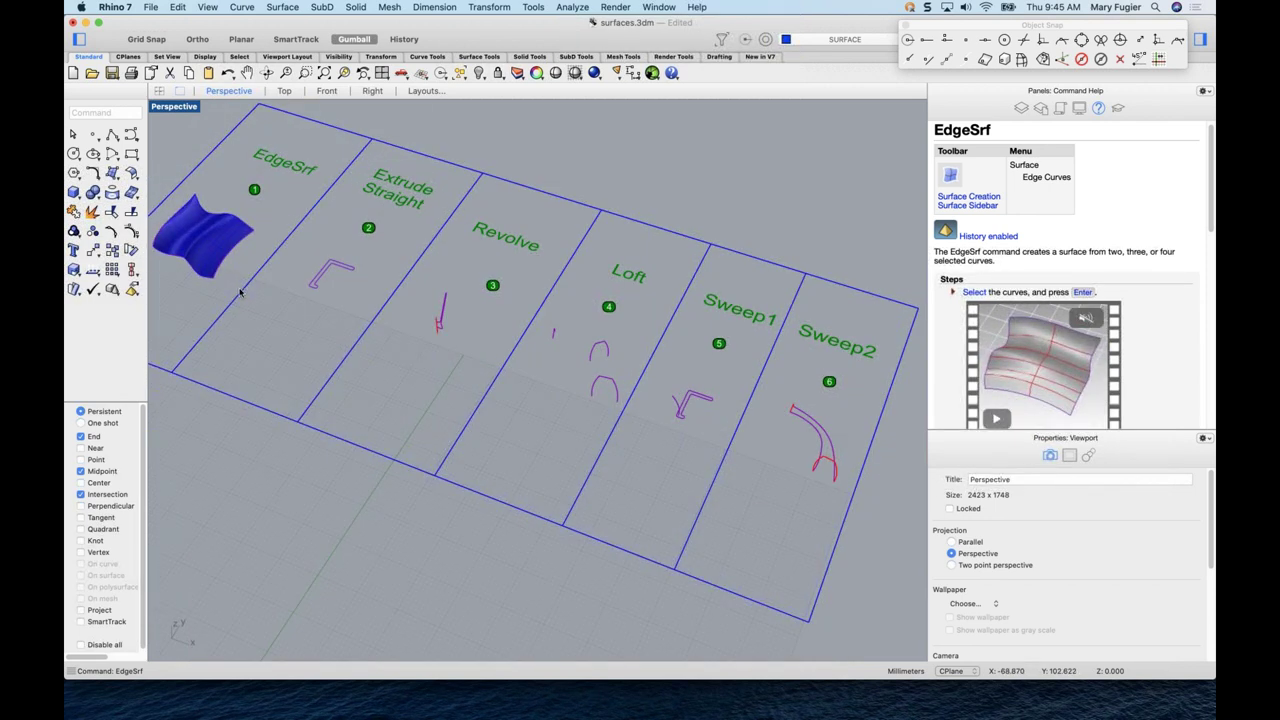
{"action": "scroll", "coordinate": [240, 285], "scroll_direction": "down", "scroll_amount": 2}
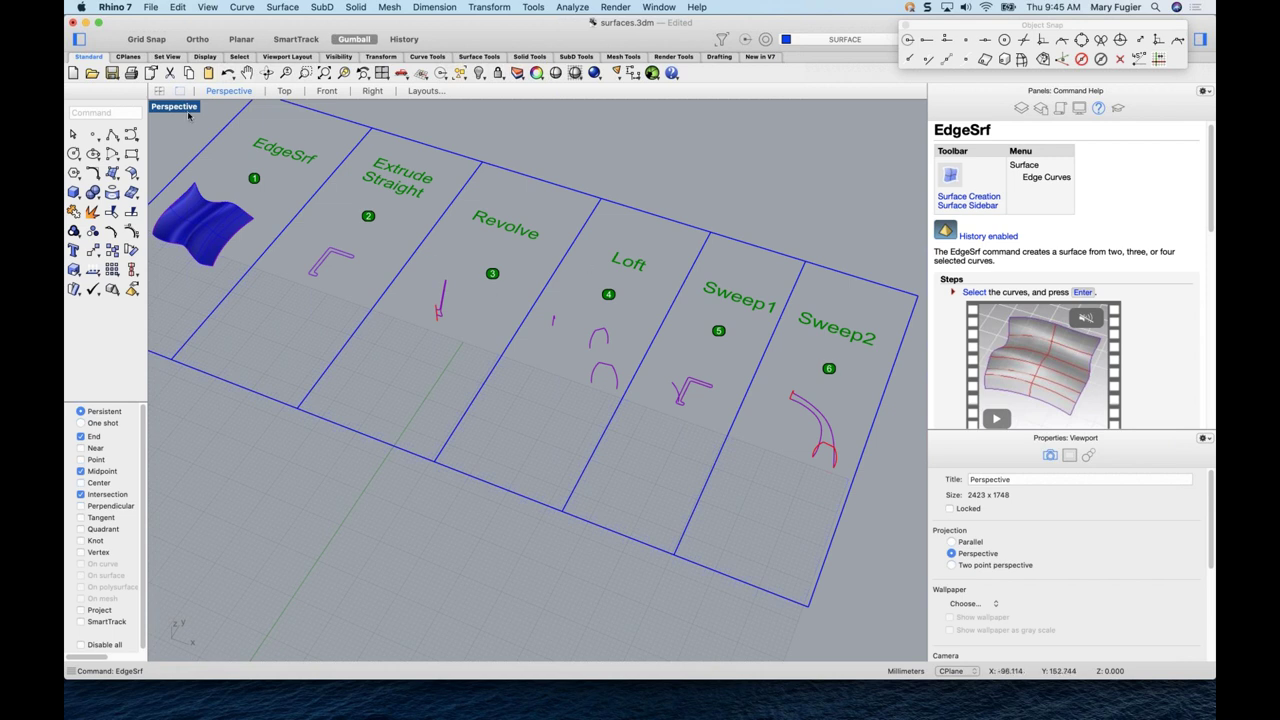
- Start Sweep2 with history recording on and select the two curved rails in exercise 6
{"action": "type", "text": "Shep"}
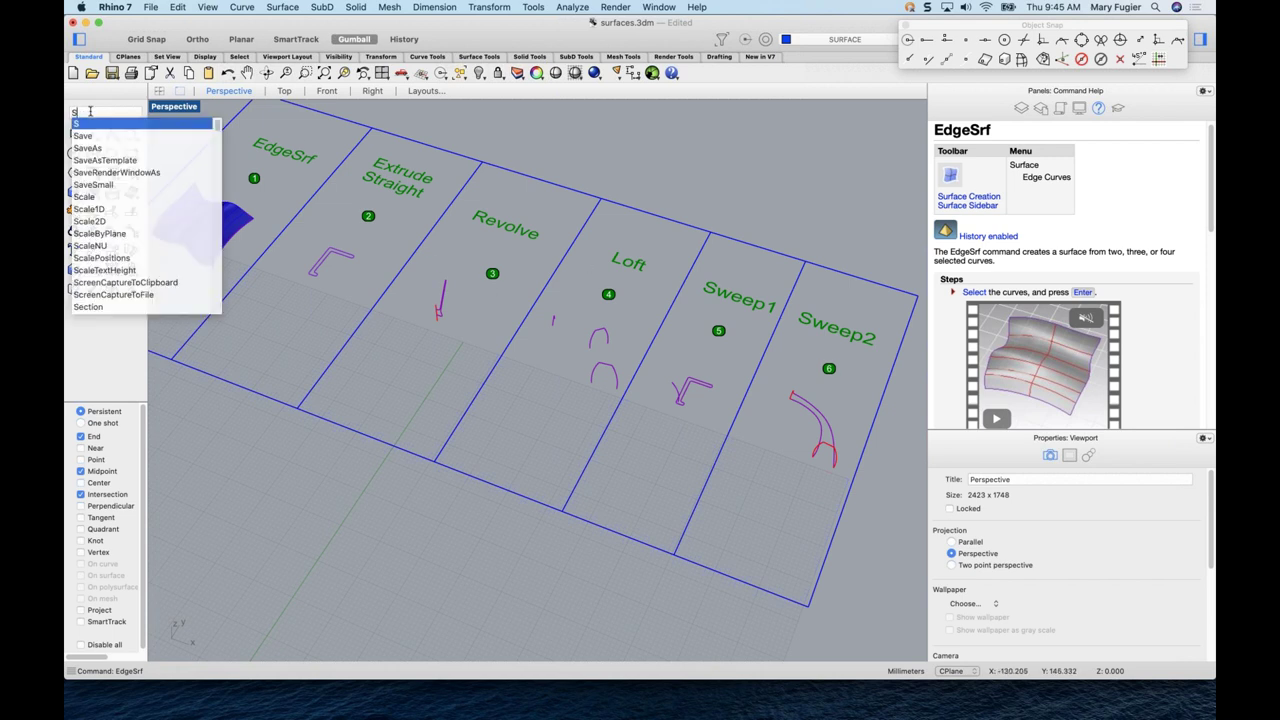
{"action": "key", "text": "BackSpace"}
{"action": "key", "text": "BackSpace"}
{"action": "key", "text": "BackSpace"}
{"action": "key", "text": "BackSpace"}
{"action": "type", "text": "Sweep1"}
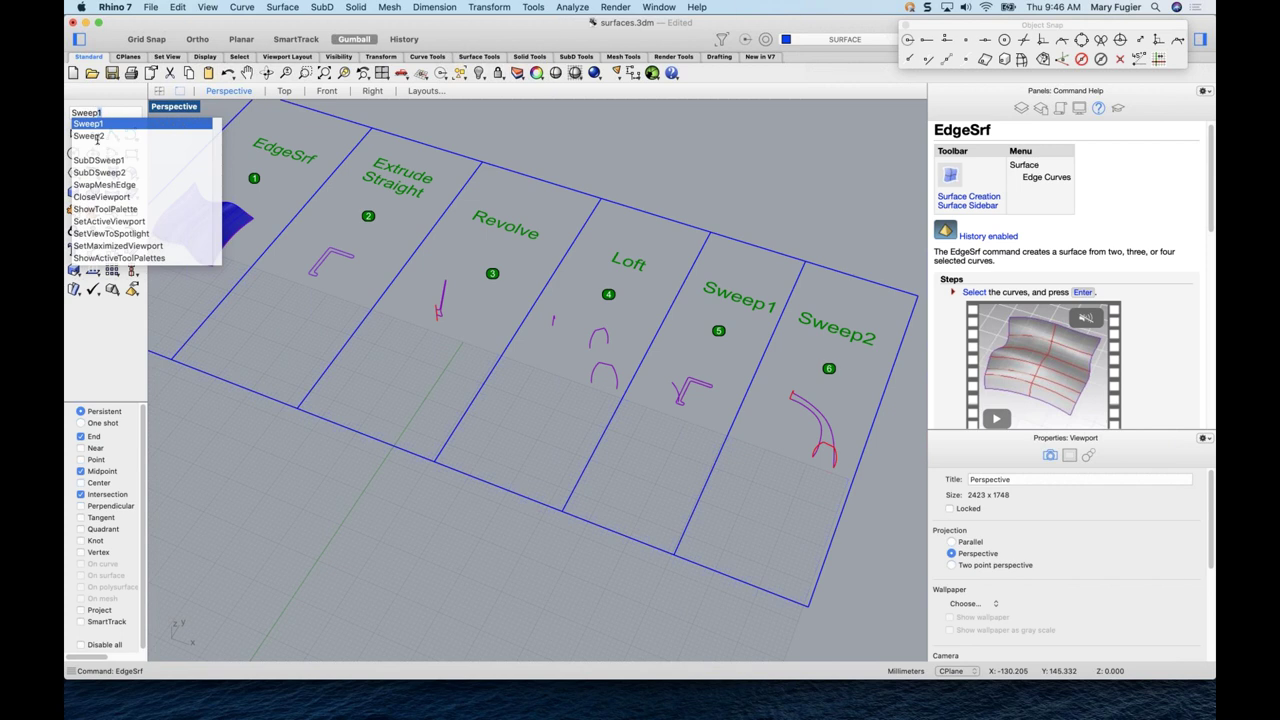
{"action": "left_click", "coordinate": [90, 135]}
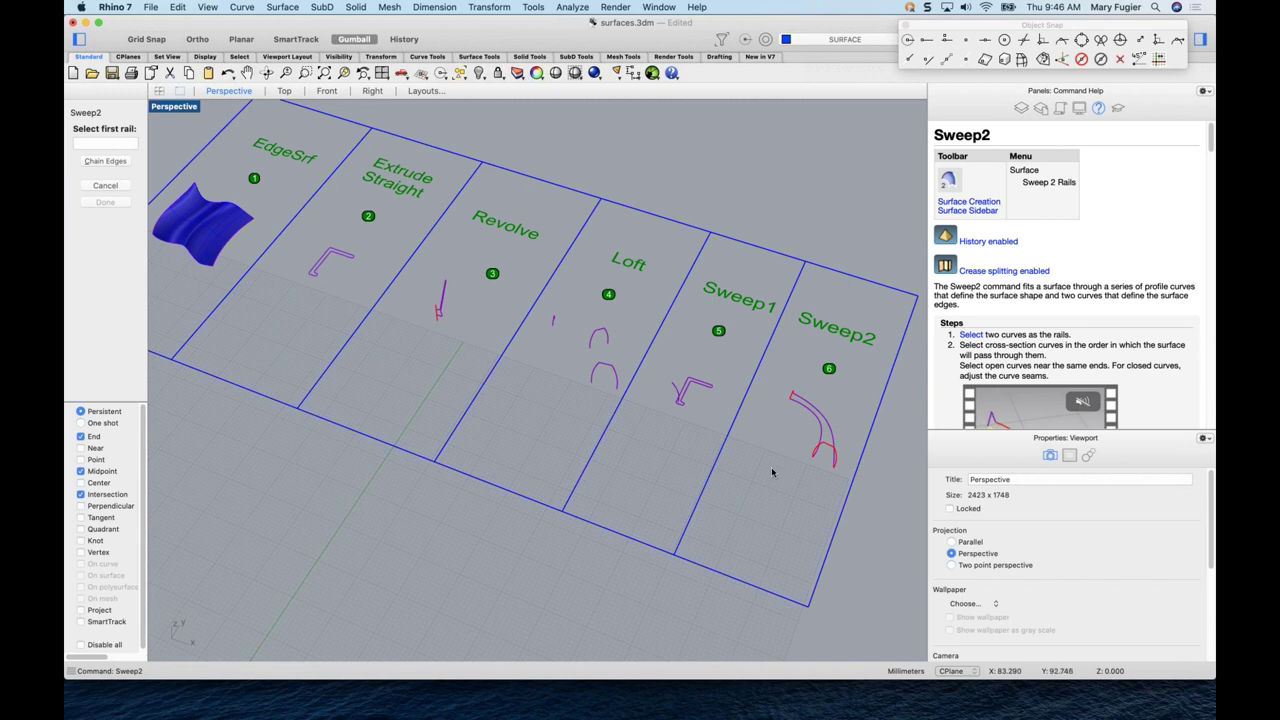
{"action": "left_click", "coordinate": [822, 437]}
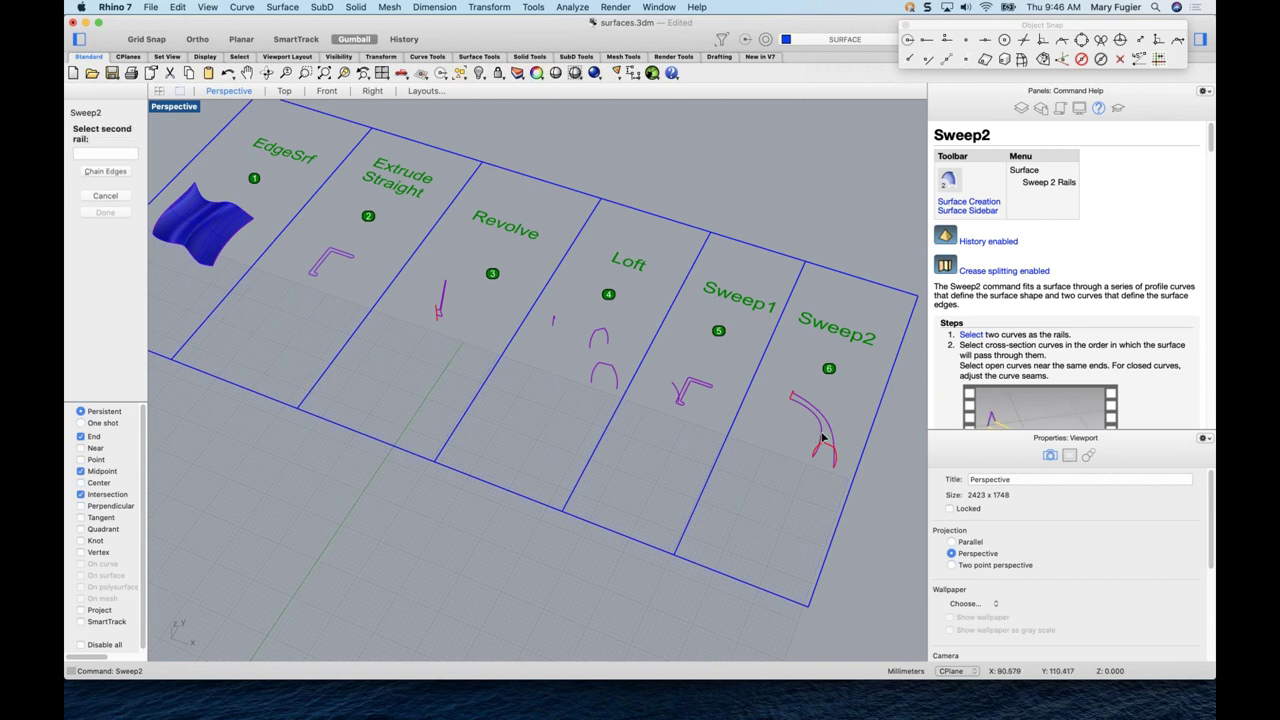
{"action": "left_click", "coordinate": [830, 440]}
{"action": "scroll", "coordinate": [830, 440], "scroll_direction": "up", "scroll_amount": 5}
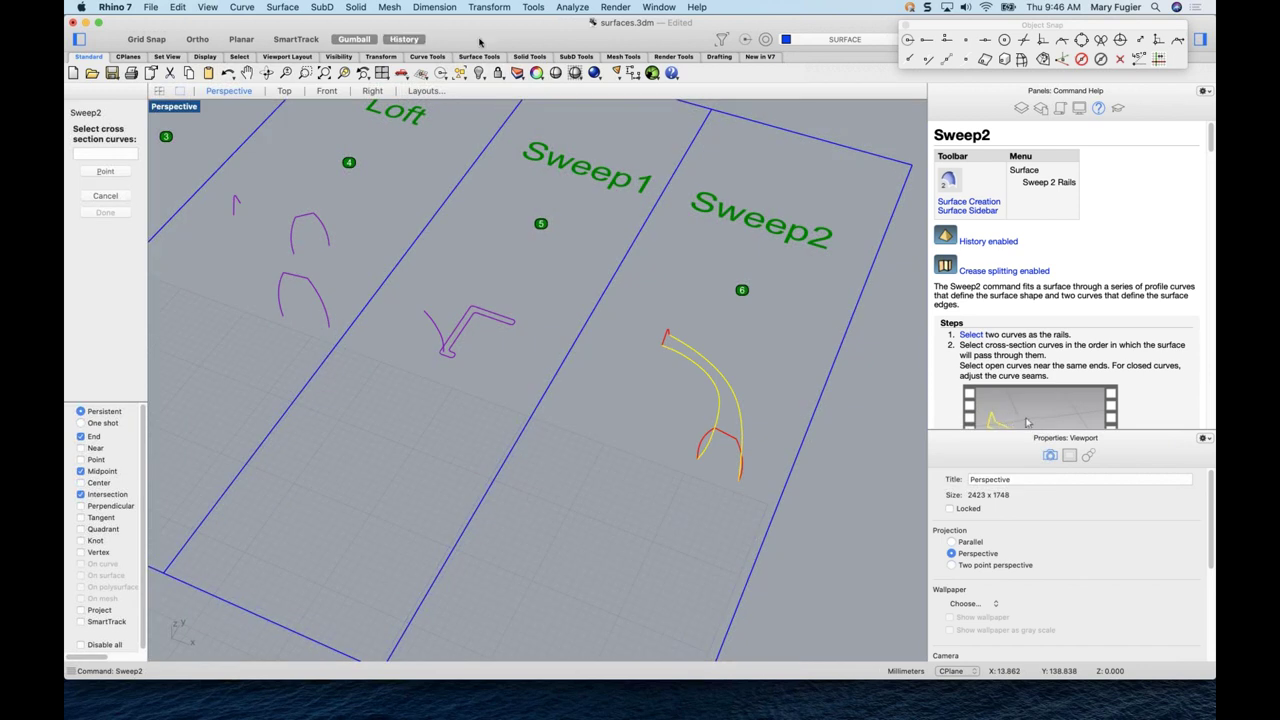
{"action": "scroll", "coordinate": [682, 425], "scroll_direction": "up", "scroll_amount": 5}
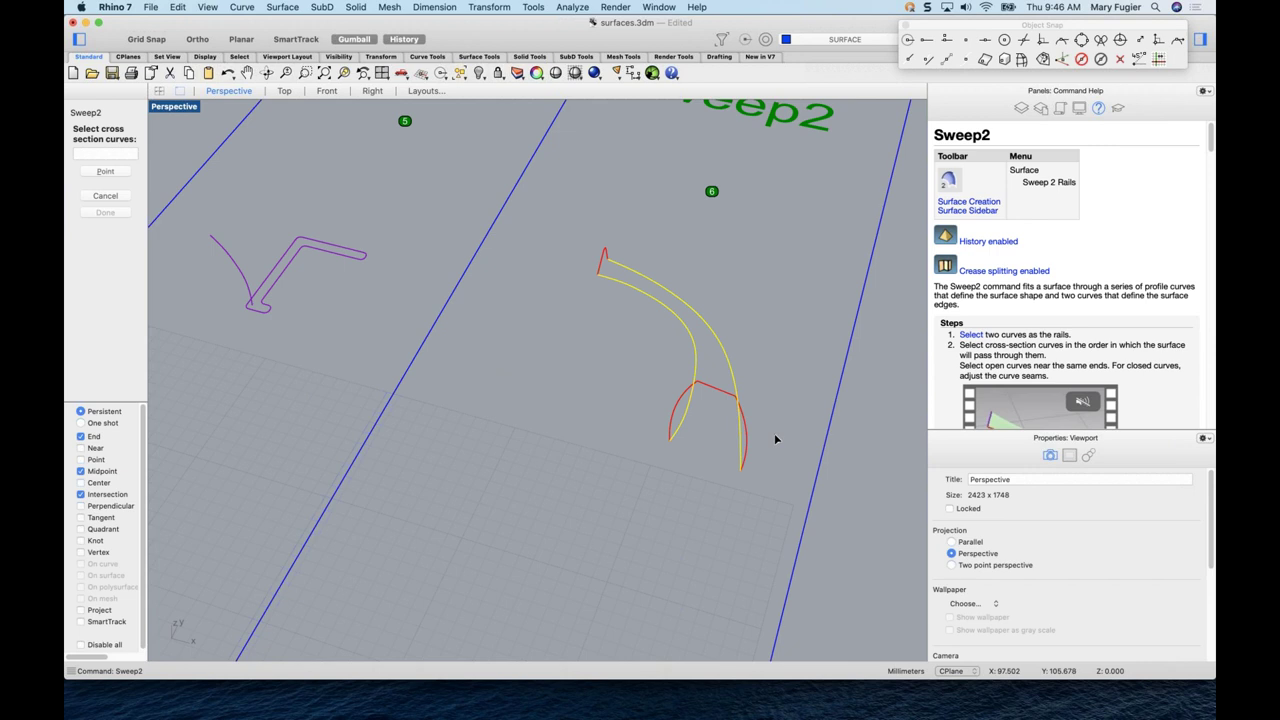
{"action": "right_click_drag", "start_coordinate": [752, 430], "coordinate": [761, 424]}
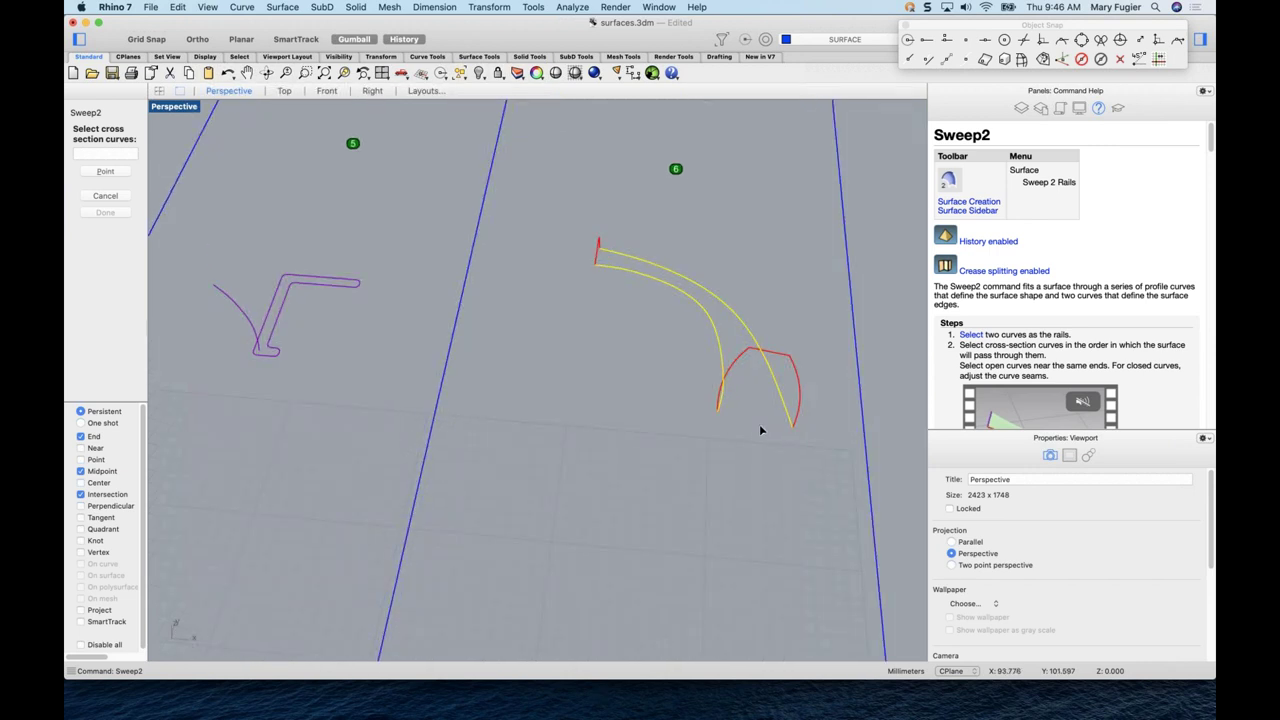
- Sweep the large and small end profiles along the rails with unchanged cross sections and Position continuity on both edges
{"action": "left_click", "coordinate": [765, 350]}
{"action": "left_click", "coordinate": [598, 244]}
{"action": "scroll", "coordinate": [671, 266], "scroll_direction": "down", "scroll_amount": 3}
{"action": "key", "text": "Return"}
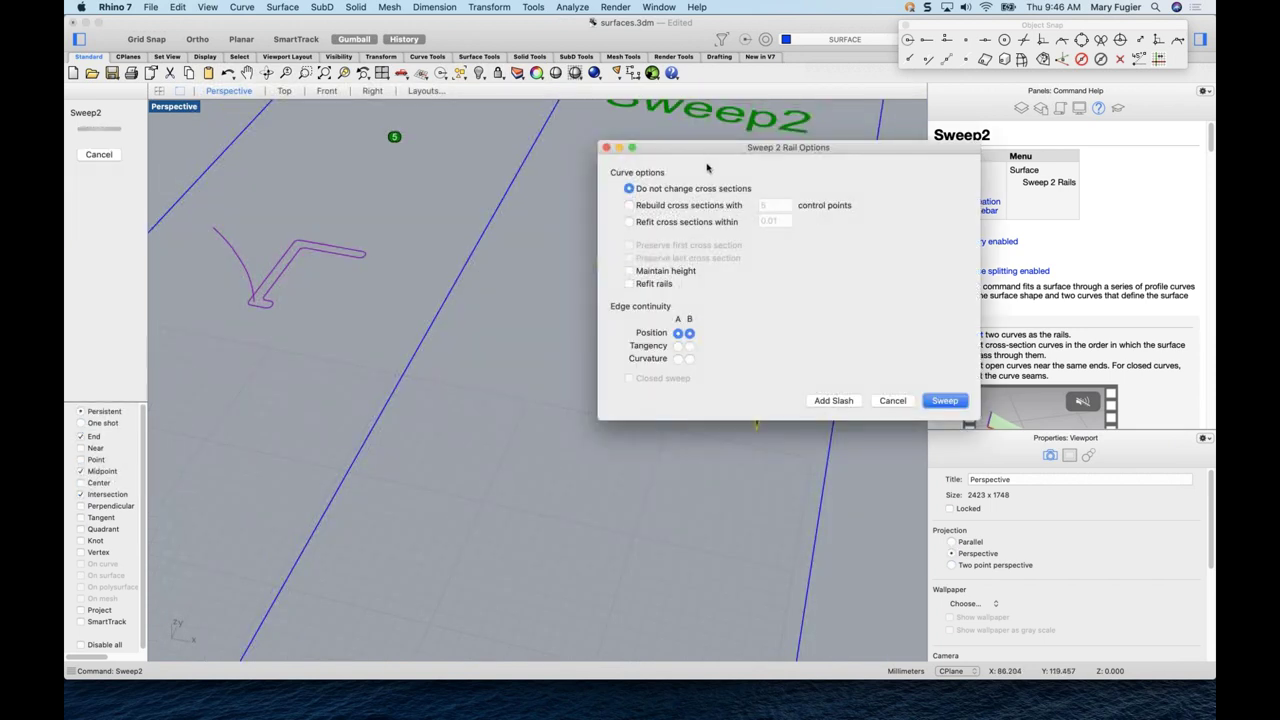
{"action": "left_click_drag", "start_coordinate": [712, 157], "coordinate": [310, 338]}
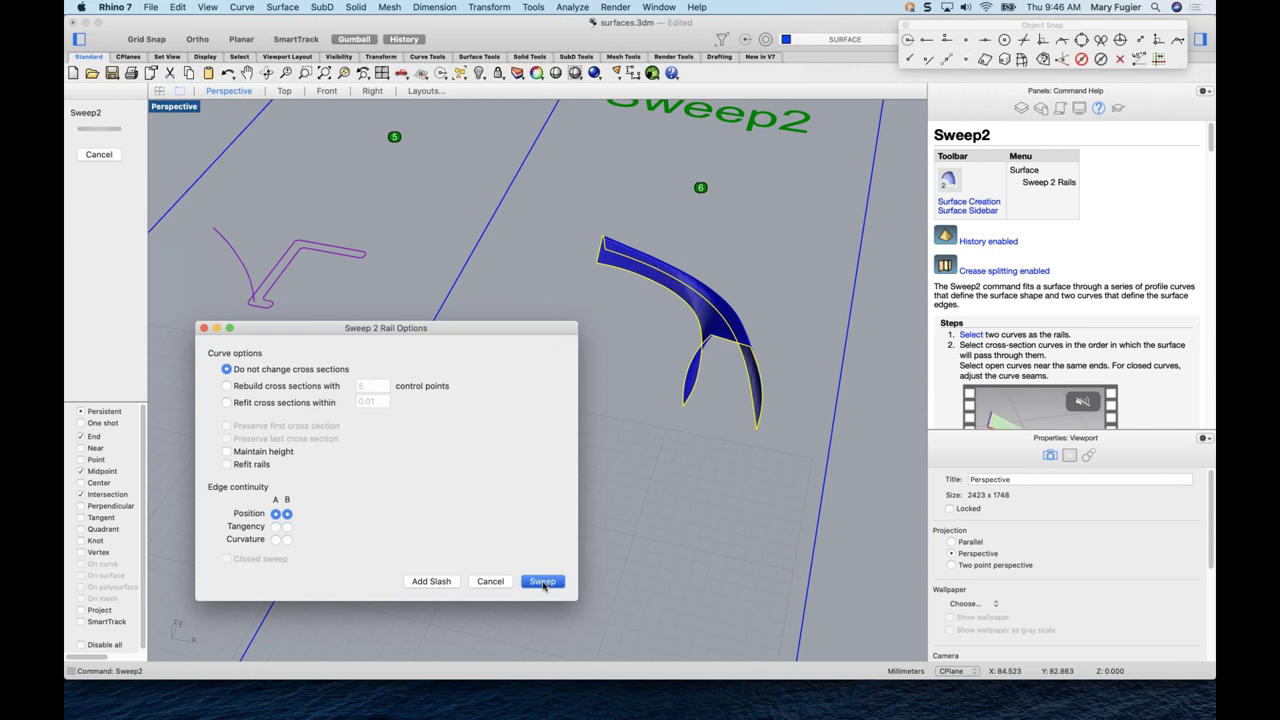
{"action": "left_click", "coordinate": [543, 583]}
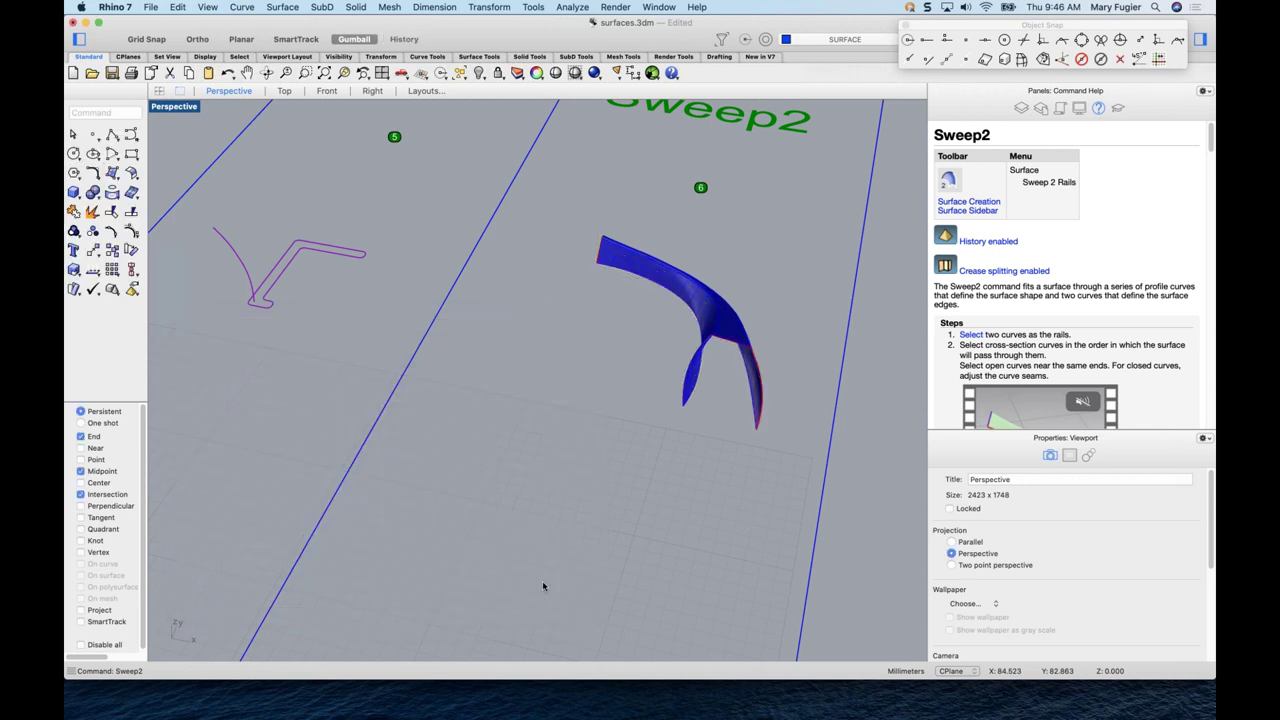
- Select the inner rail curve of the swept surface and switch the Perspective viewport to X-Ray display
{"action": "left_click", "coordinate": [681, 299]}
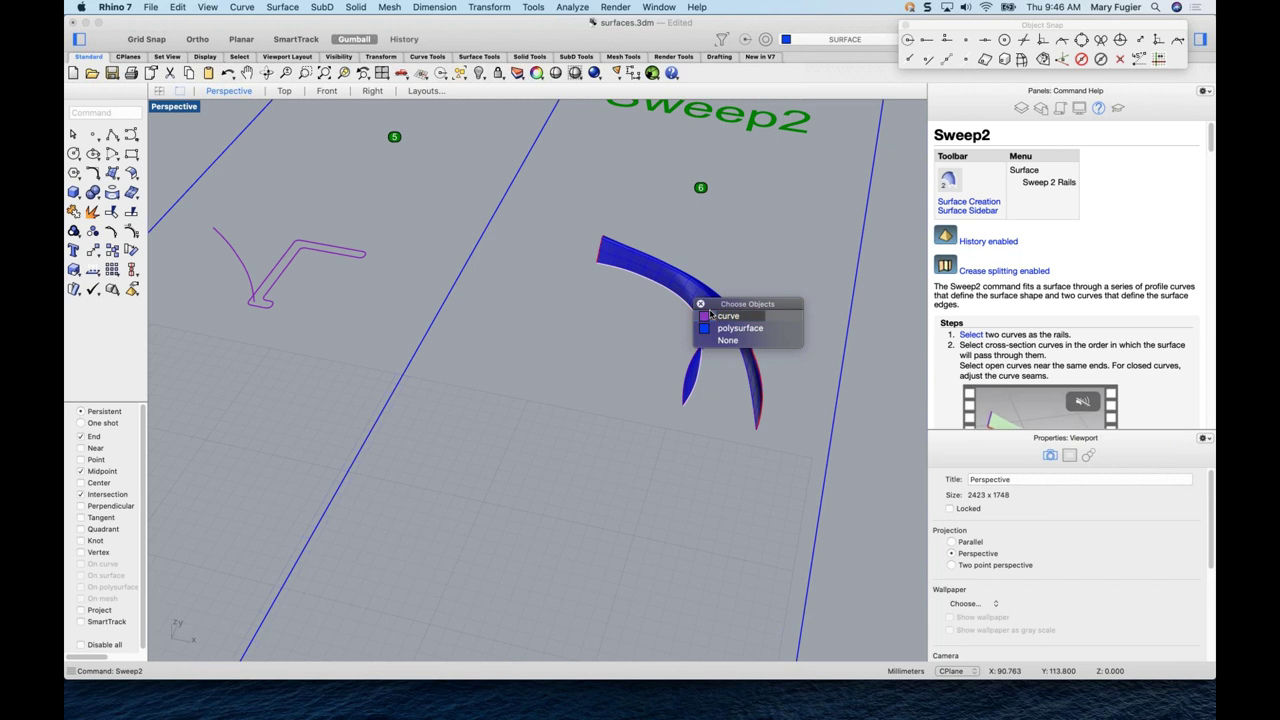
{"action": "left_click", "coordinate": [710, 314]}
{"action": "scroll", "coordinate": [695, 308], "scroll_direction": "up", "scroll_amount": 5}
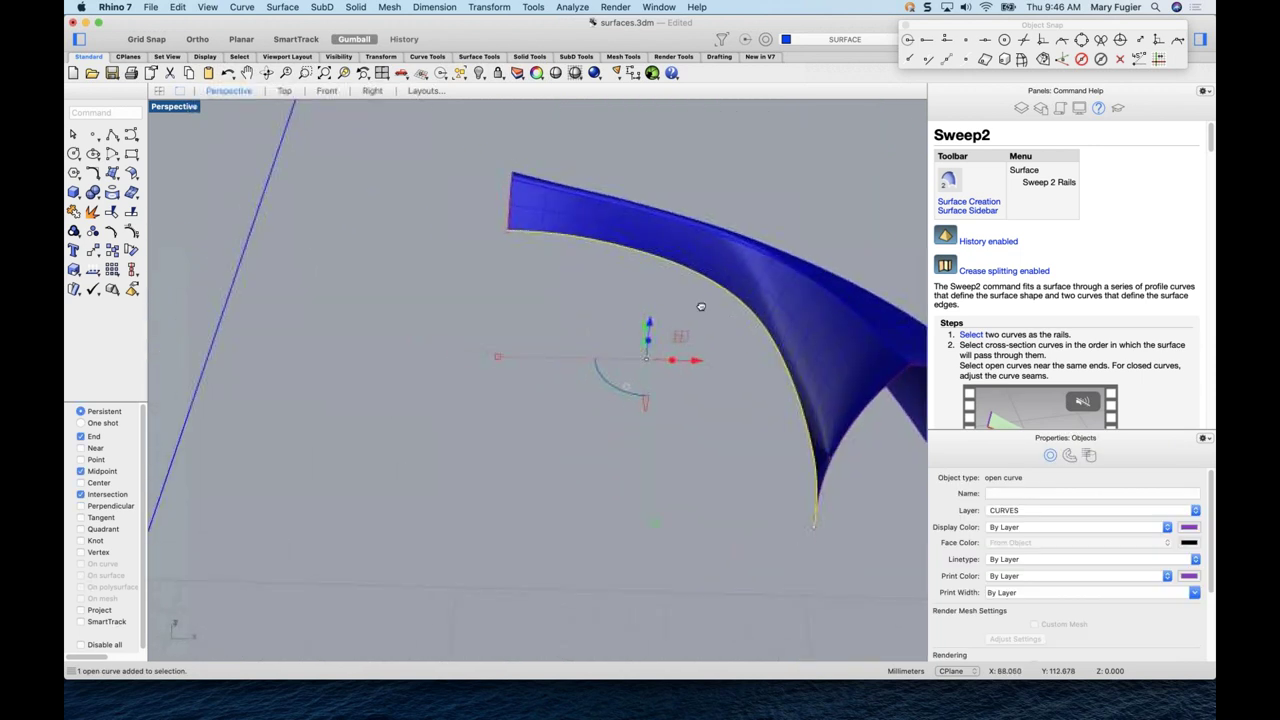
{"action": "right_click_drag", "start_coordinate": [558, 287], "coordinate": [590, 305]}
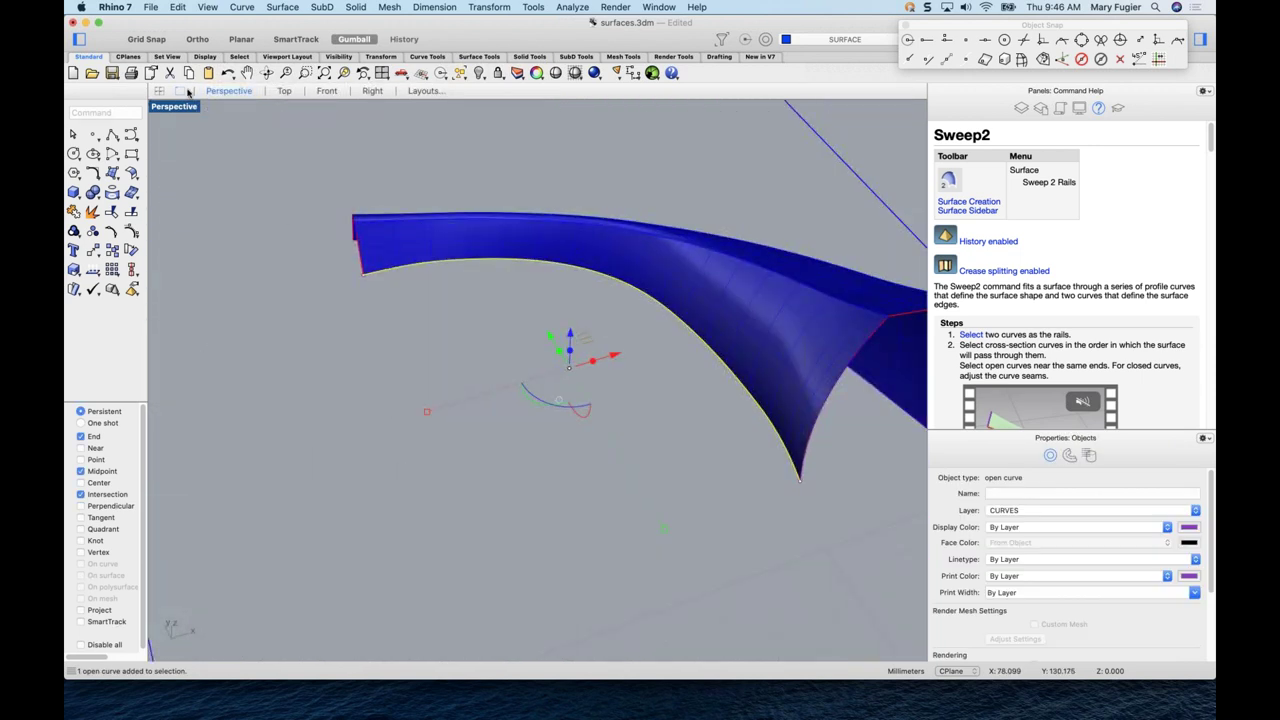
{"action": "left_click", "coordinate": [173, 105]}
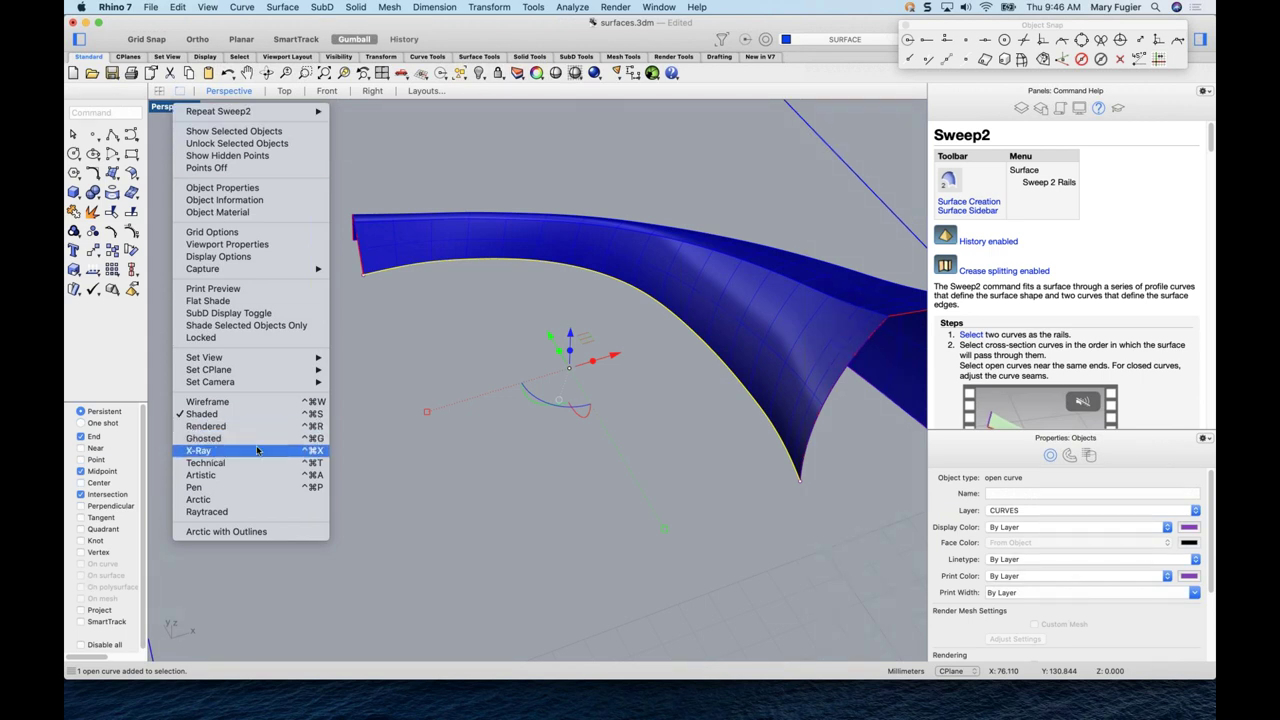
{"action": "left_click", "coordinate": [258, 451]}
- Move two control points of the inner rail curve to reshape the history-linked sweep
{"action": "left_click", "coordinate": [449, 261]}
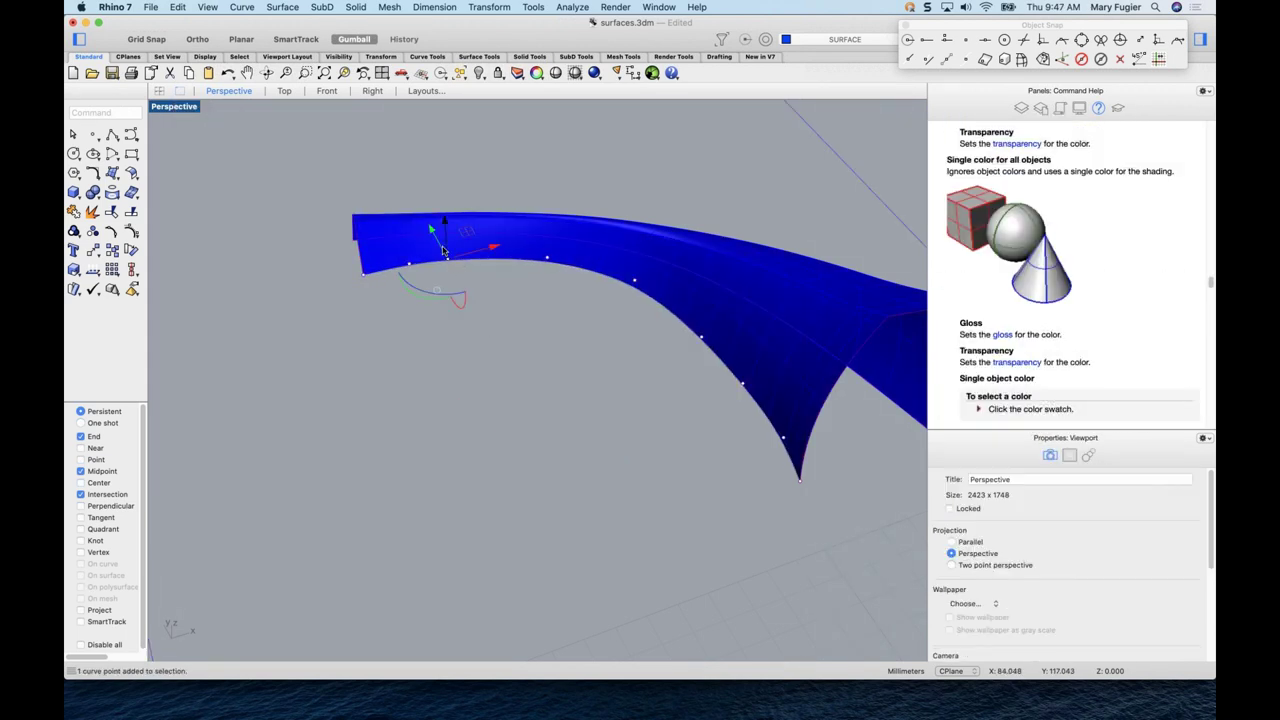
{"action": "left_click_drag", "start_coordinate": [449, 261], "coordinate": [458, 268]}
{"action": "right_click_drag", "start_coordinate": [458, 268], "coordinate": [621, 405]}
{"action": "left_click", "coordinate": [570, 402]}
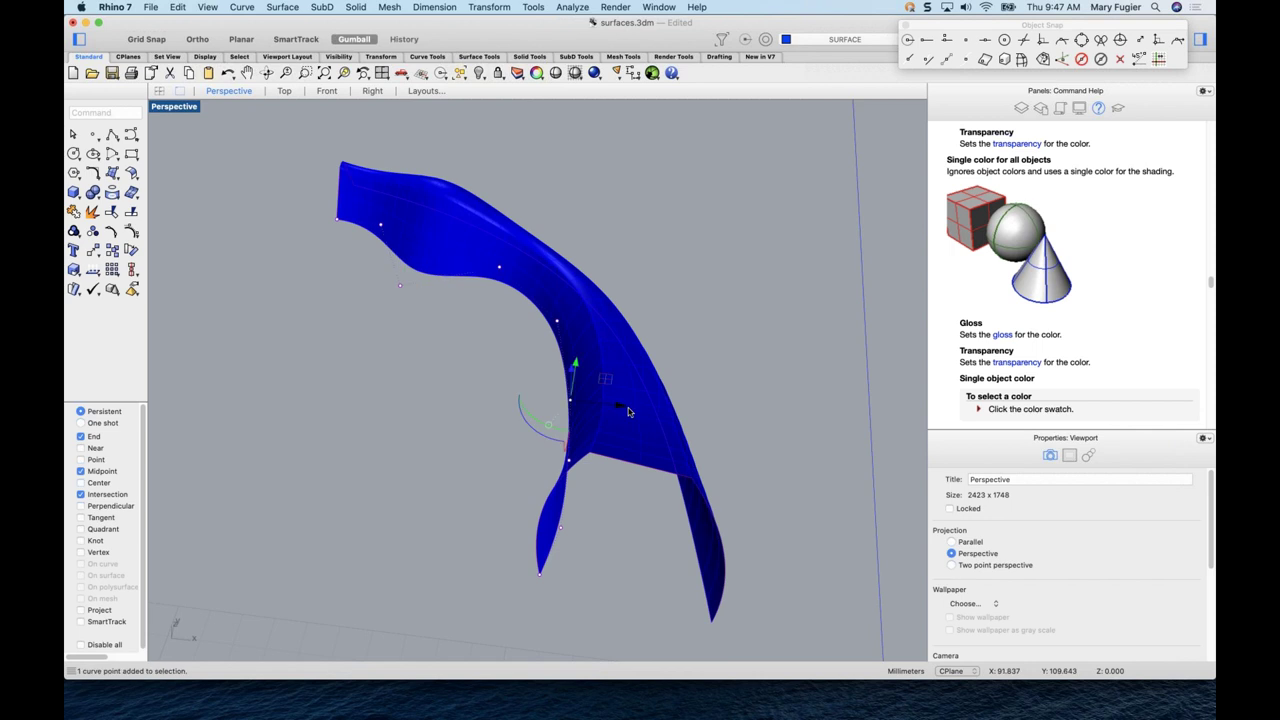
{"action": "left_click_drag", "start_coordinate": [627, 411], "coordinate": [578, 416]}
{"action": "right_click_drag", "start_coordinate": [578, 416], "coordinate": [528, 430]}
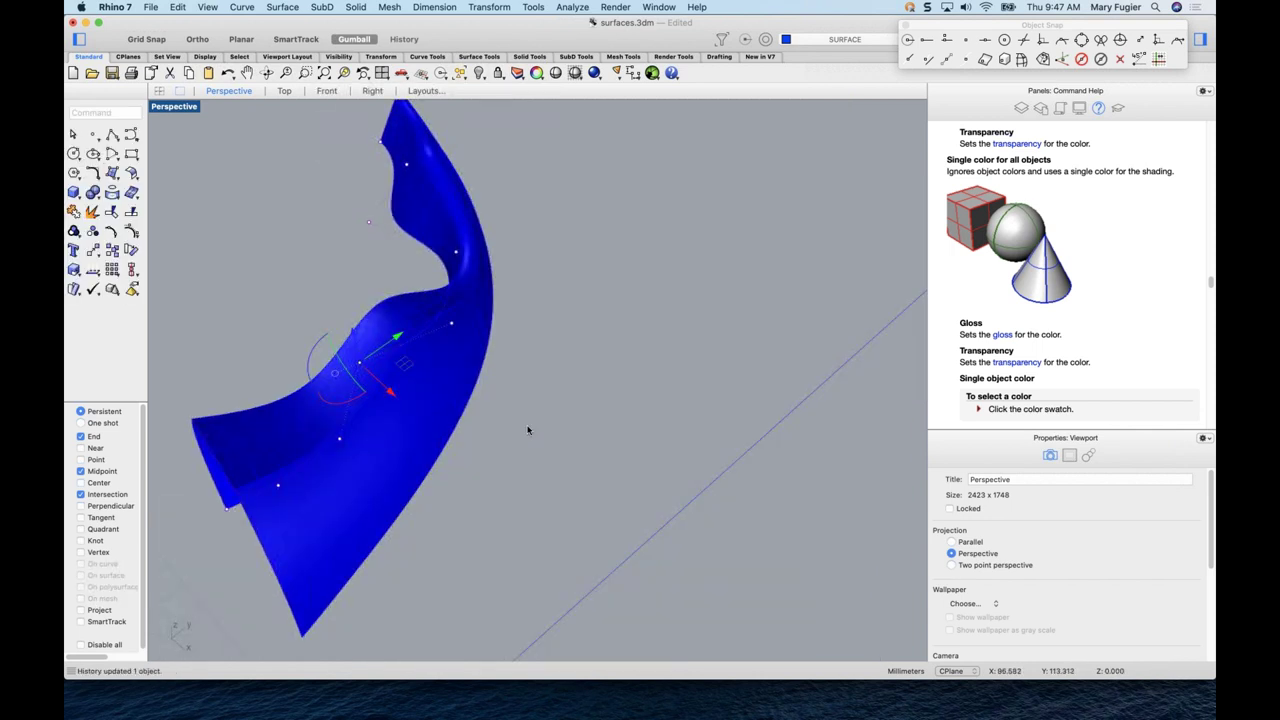
- Show the outer rail curve's control points and pull one outward to bulge that side of the sweep
{"action": "left_click", "coordinate": [465, 450]}
{"action": "left_click", "coordinate": [493, 463]}
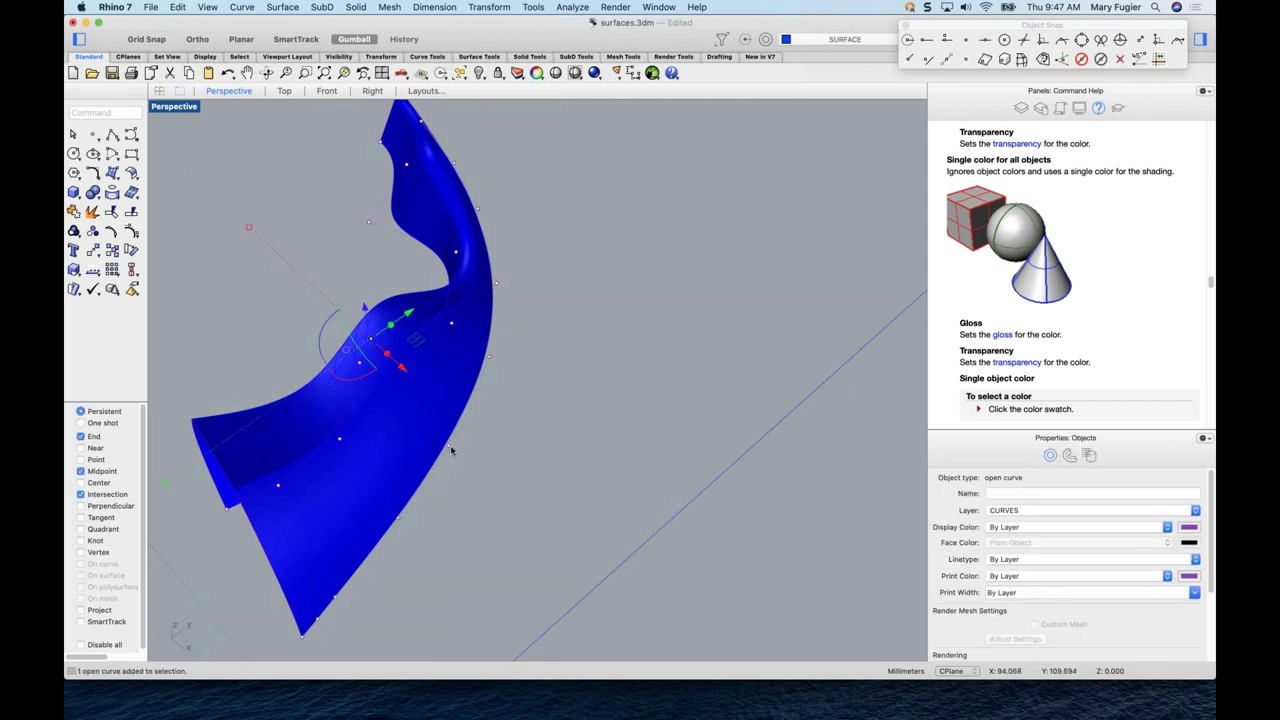
{"action": "left_click", "coordinate": [448, 450]}
{"action": "left_click_drag", "start_coordinate": [483, 480], "coordinate": [509, 504]}
{"action": "right_click_drag", "start_coordinate": [428, 520], "coordinate": [500, 551]}
{"action": "left_click", "coordinate": [421, 544]}
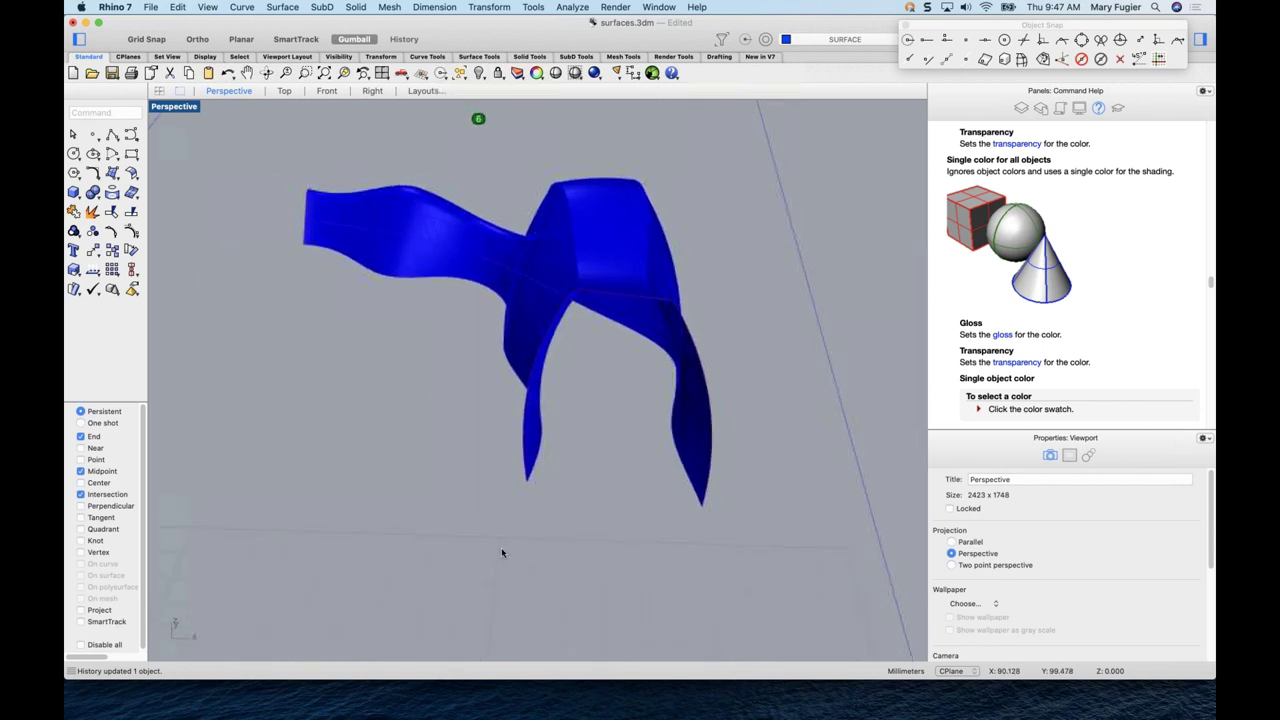
- Move the small end profile curve along the X axis away from the surface to lengthen the sweep
{"action": "left_click", "coordinate": [309, 216]}
{"action": "left_click", "coordinate": [345, 232]}
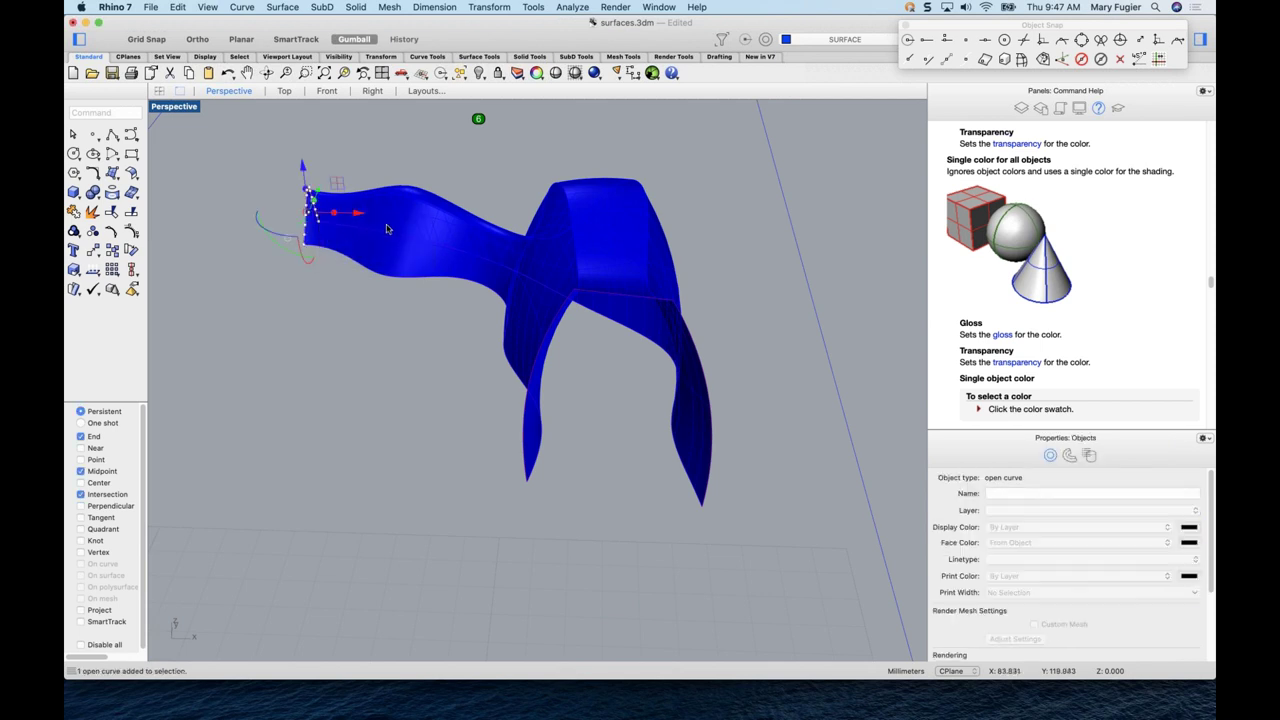
{"action": "left_click_drag", "start_coordinate": [352, 216], "coordinate": [308, 222]}
{"action": "right_click_drag", "start_coordinate": [511, 390], "coordinate": [520, 345]}
{"action": "key", "text": "Escape"}
- Try scaling the swept polysurface directly with its gumball, dismiss the history warning and undo the scaling
{"action": "left_click", "coordinate": [553, 330]}
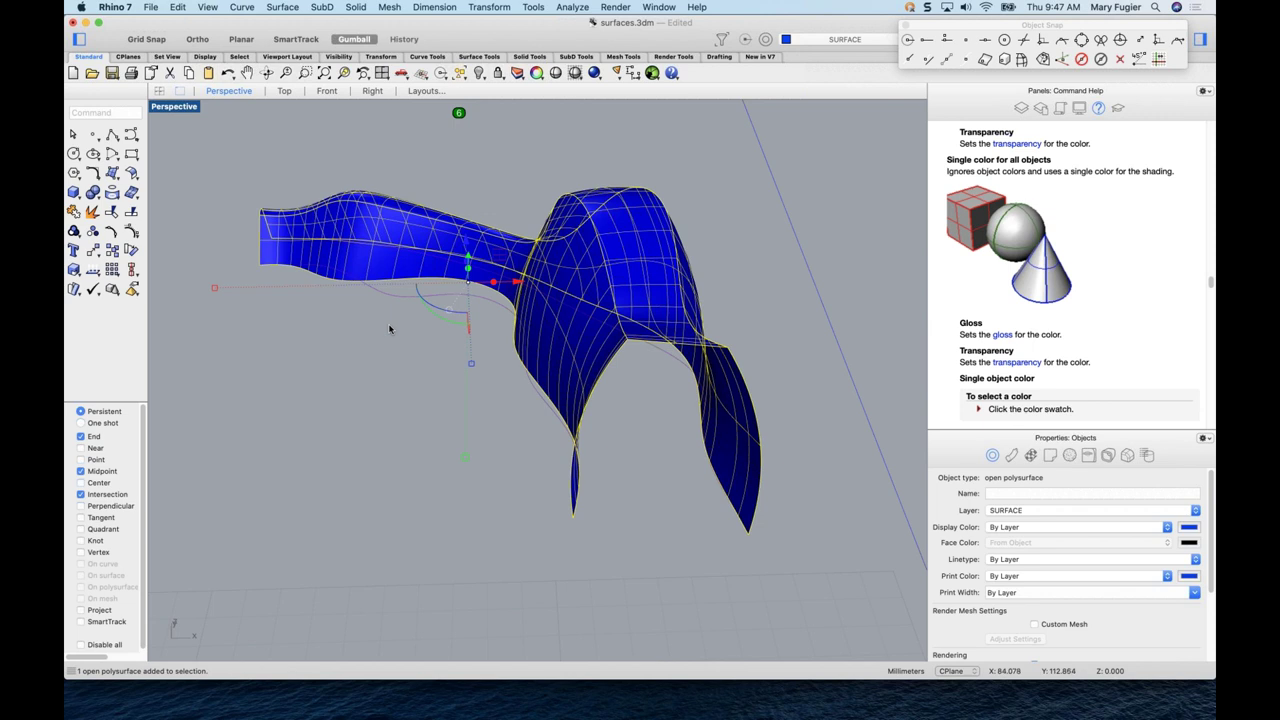
{"action": "left_click_drag", "start_coordinate": [471, 369], "coordinate": [470, 351]}
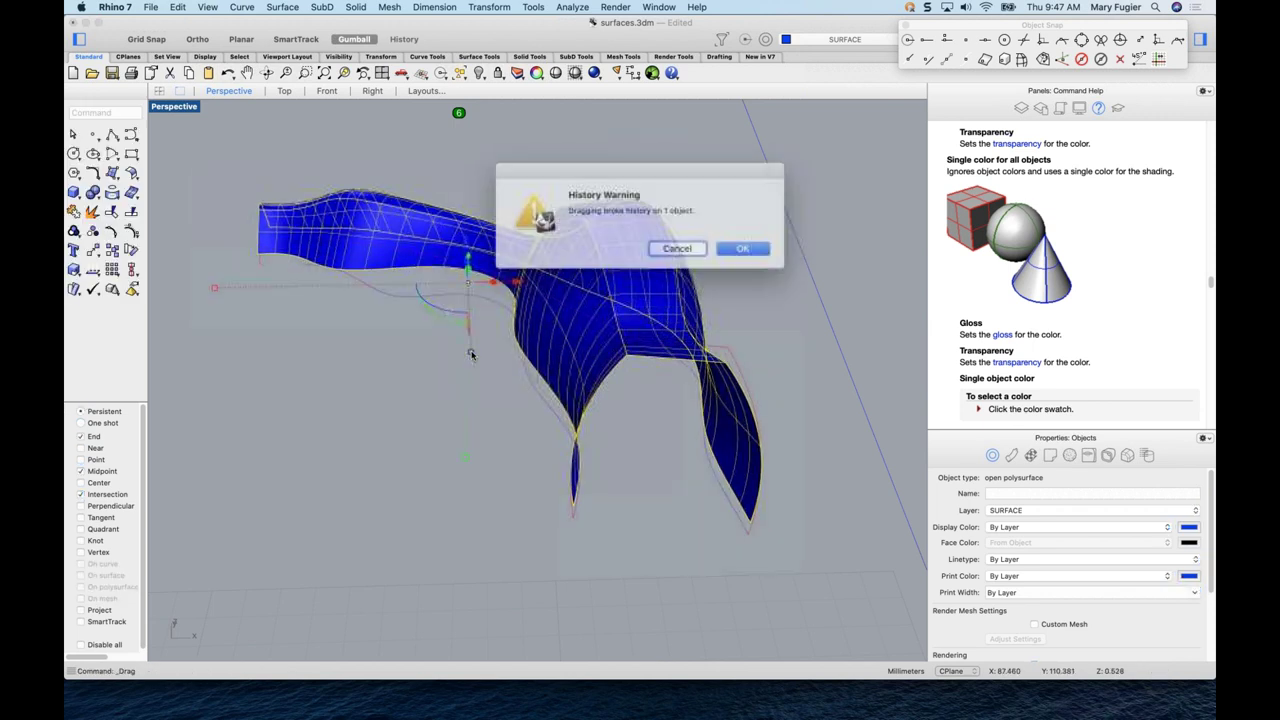
{"action": "left_click", "coordinate": [675, 247]}
{"action": "key", "text": "super+z"}
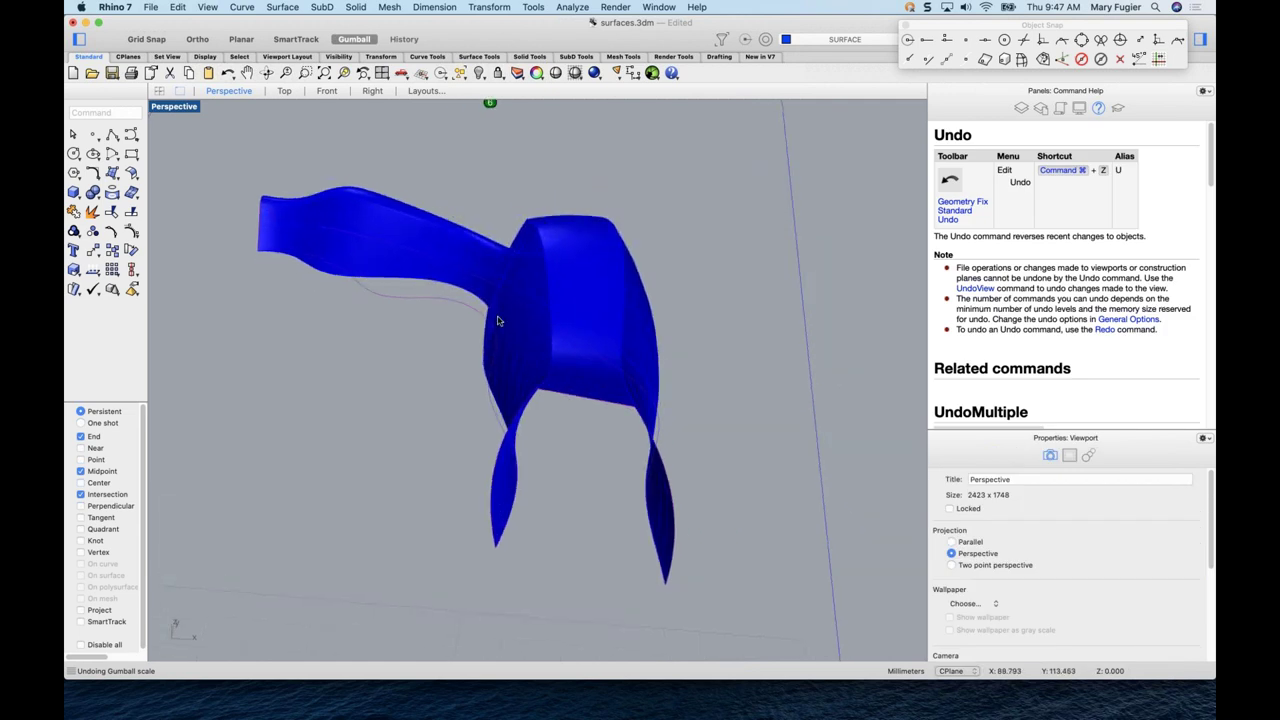
{"action": "scroll", "coordinate": [518, 316], "scroll_direction": "right", "scroll_amount": 3}
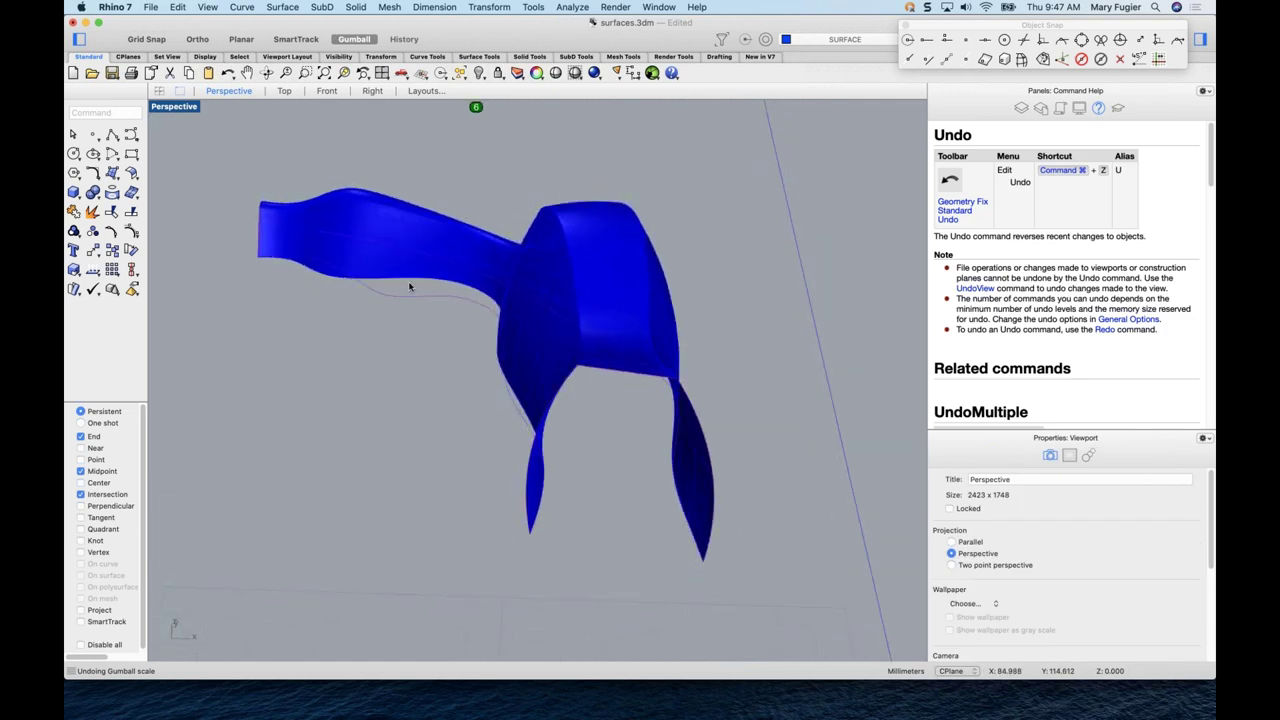
- Move the small end profile curve along the X axis toward the rest of the sweep to shorten it
{"action": "left_click", "coordinate": [260, 212]}
{"action": "left_click", "coordinate": [306, 229]}
{"action": "left_click_drag", "start_coordinate": [312, 228], "coordinate": [364, 235]}
{"action": "scroll", "coordinate": [422, 265], "scroll_direction": "right", "scroll_amount": 5}
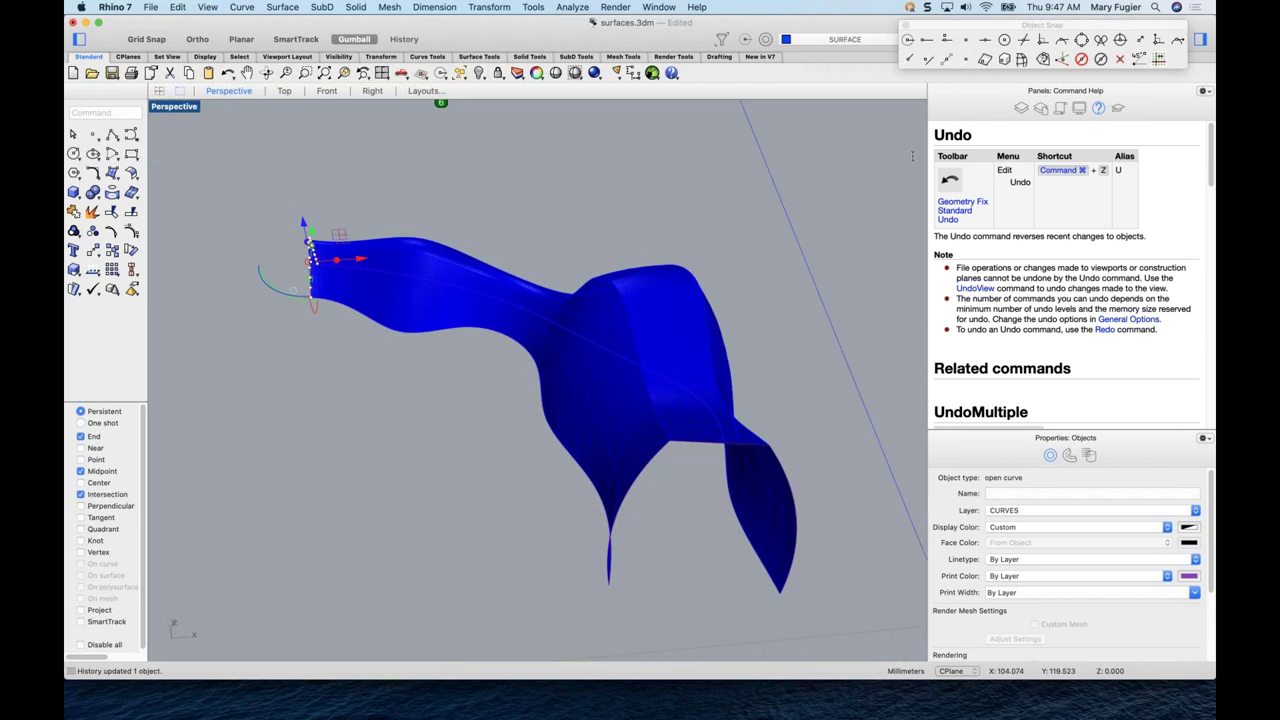
{"action": "left_click", "coordinate": [782, 180]}
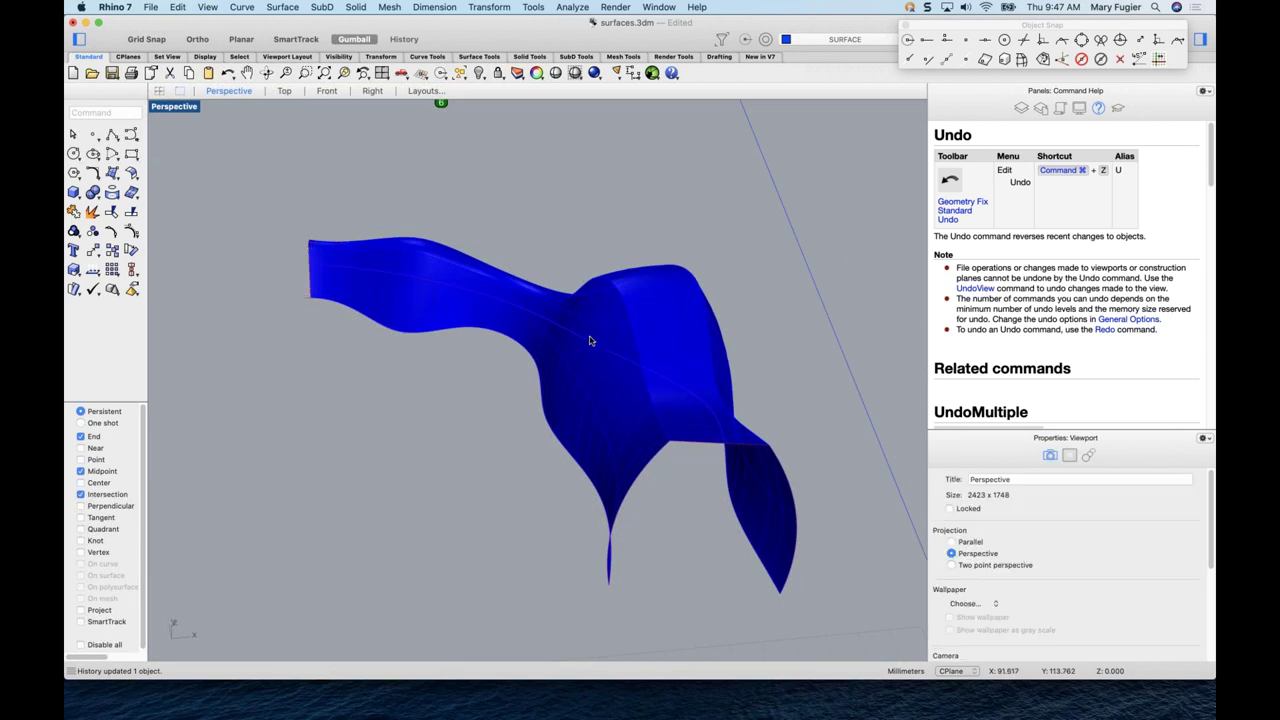
- Close surfaces.3dm and revert the changes made to it
{"action": "scroll", "coordinate": [592, 337], "scroll_direction": "down", "scroll_amount": 5}
{"action": "scroll", "coordinate": [597, 328], "scroll_direction": "down", "scroll_amount": 8}
{"action": "scroll", "coordinate": [637, 379], "scroll_direction": "down", "scroll_amount": 10}
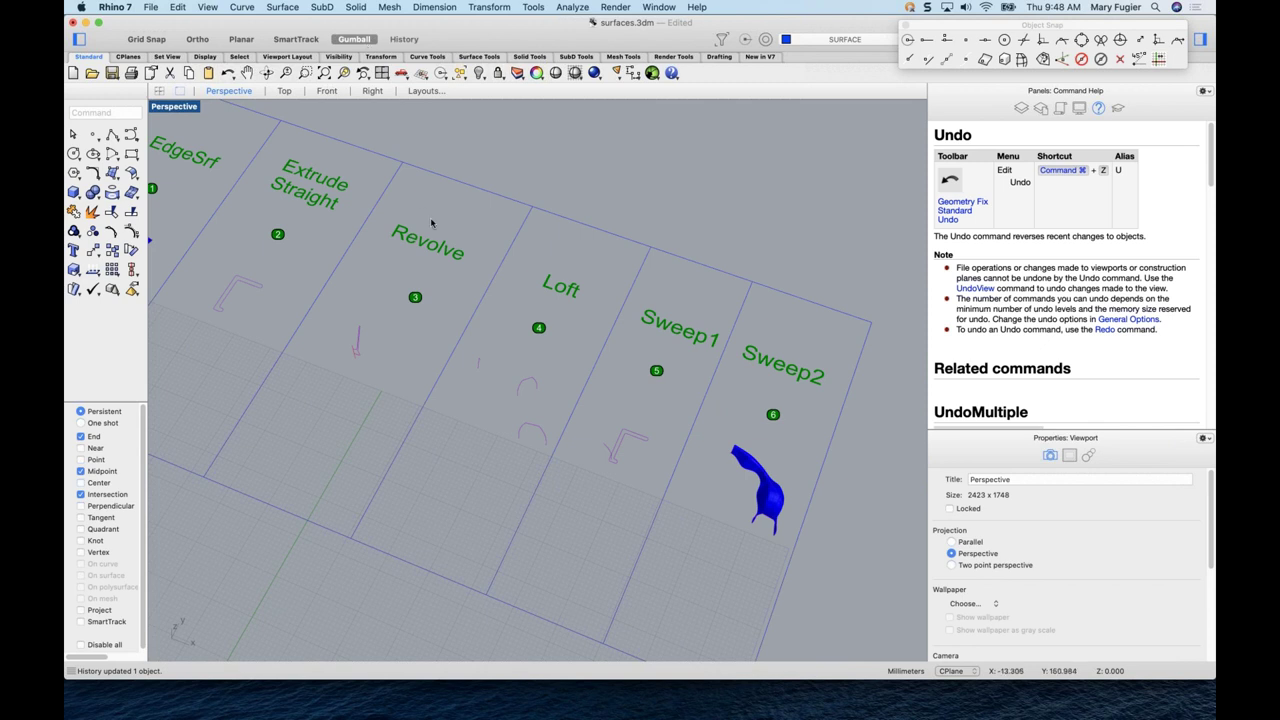
{"action": "scroll", "coordinate": [433, 216], "scroll_direction": "down", "scroll_amount": 3}
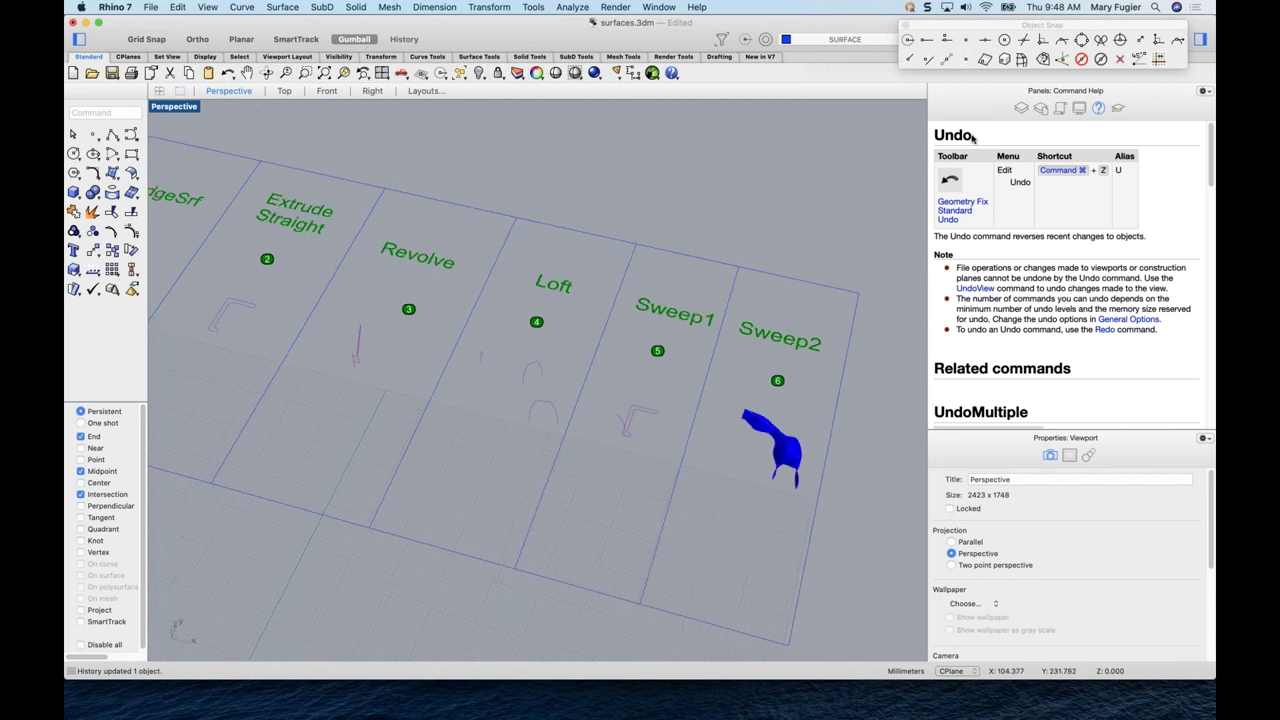
{"action": "left_click", "coordinate": [148, 8]}
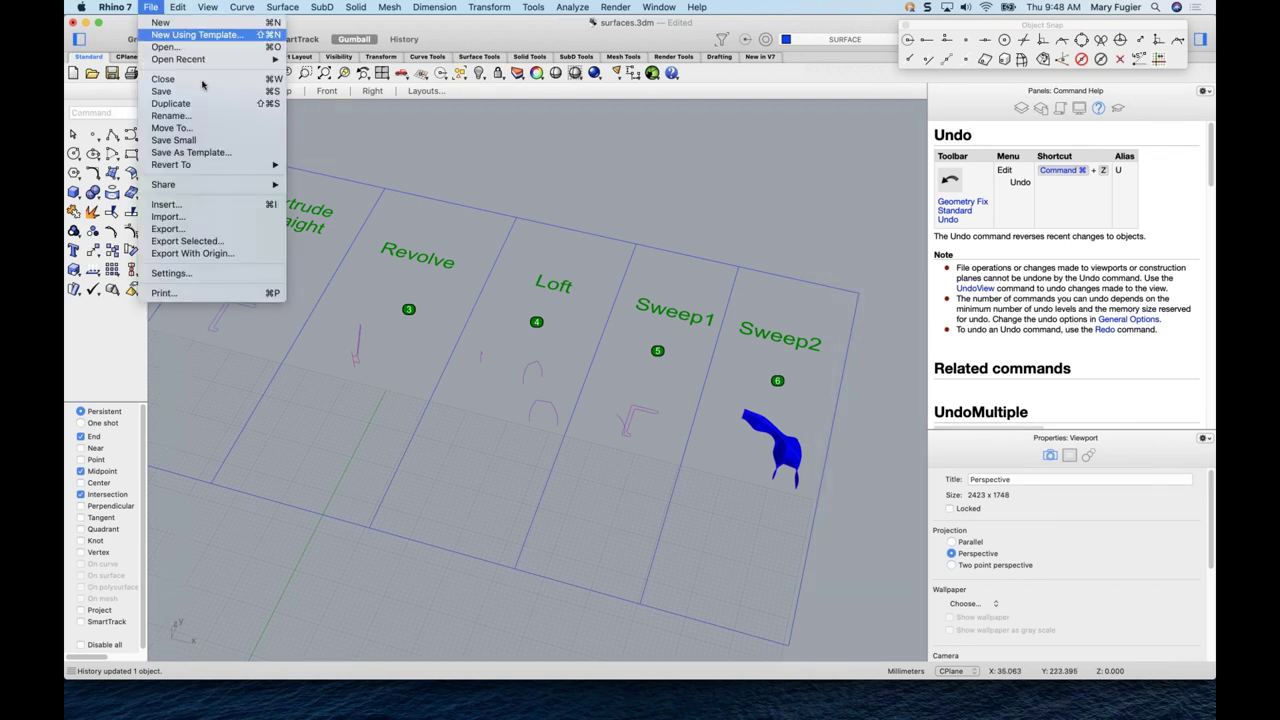
{"action": "left_click", "coordinate": [199, 80]}
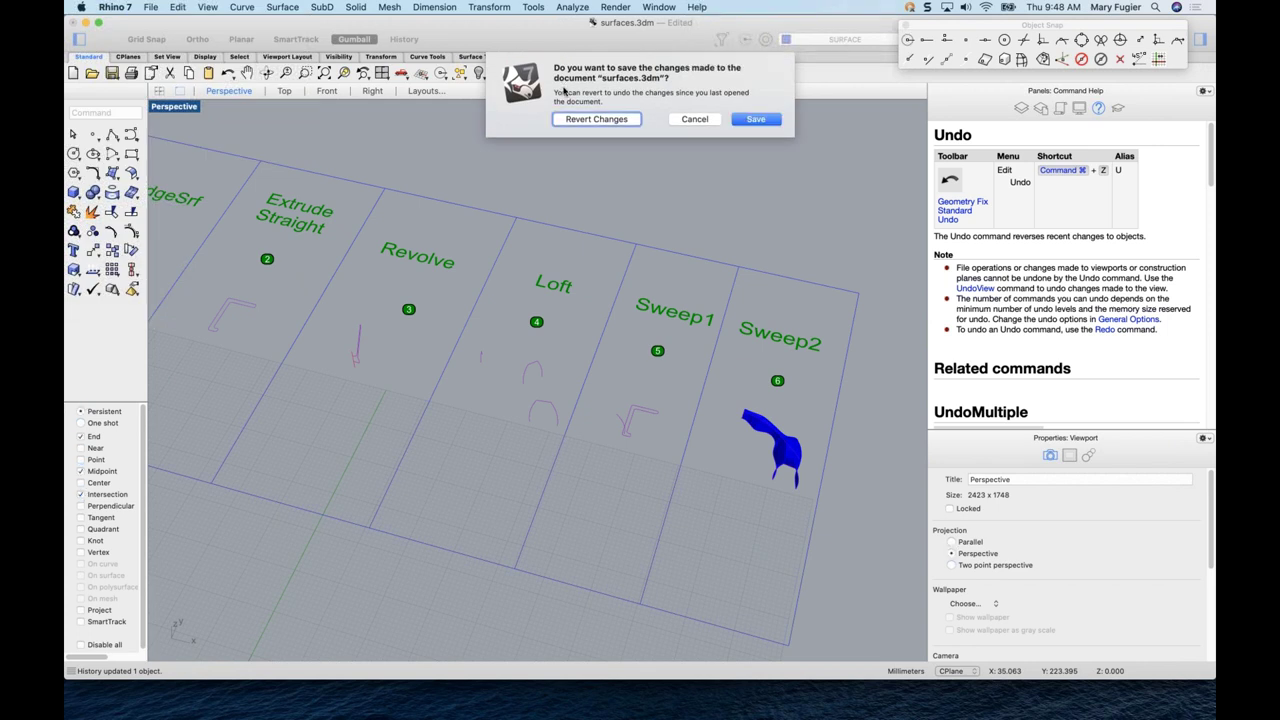
{"action": "left_click", "coordinate": [604, 121]}
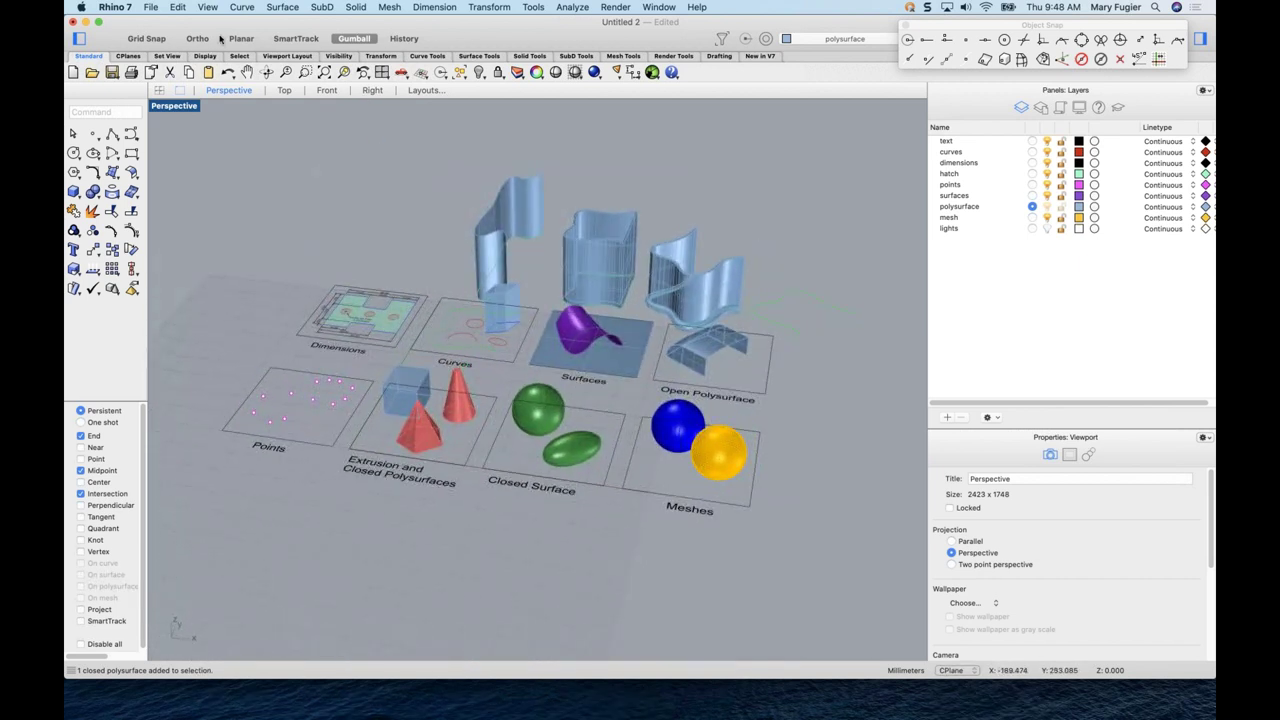
- Save the sample objects model as all rhino.3dm in the July Getting Started folder and close it
{"action": "left_click", "coordinate": [150, 7]}
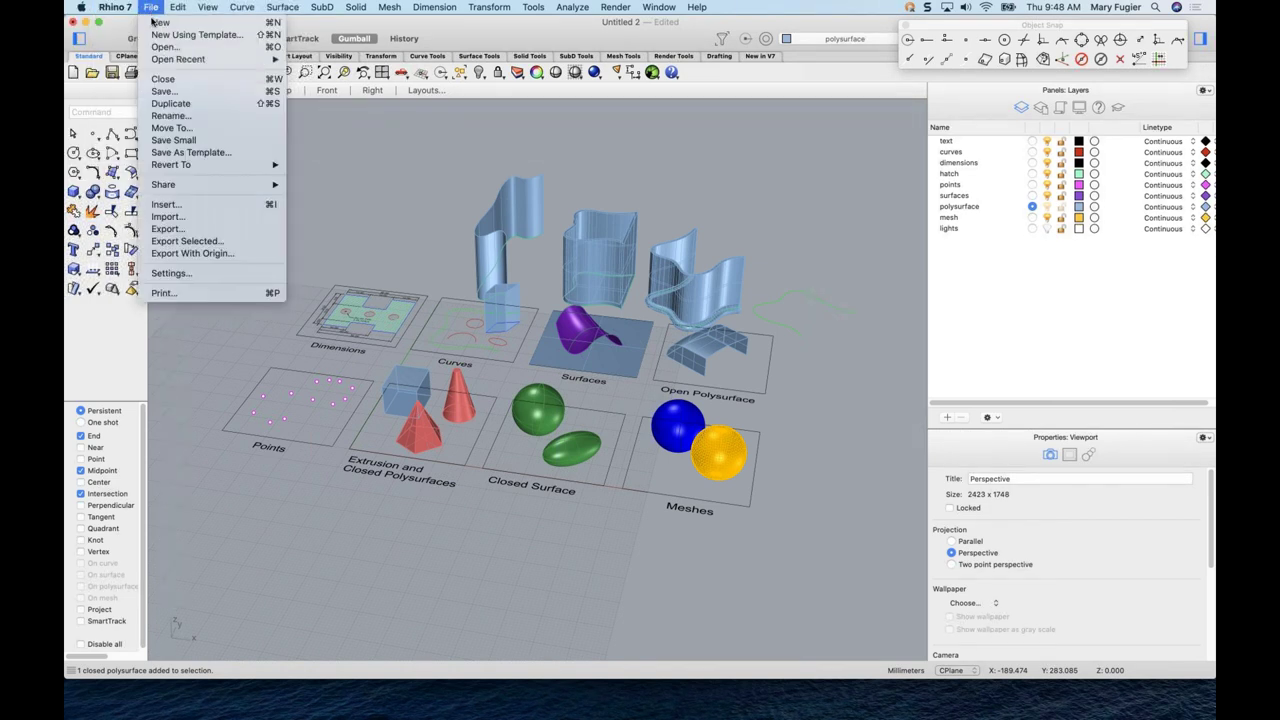
{"action": "mouse_move", "coordinate": [165, 60]}
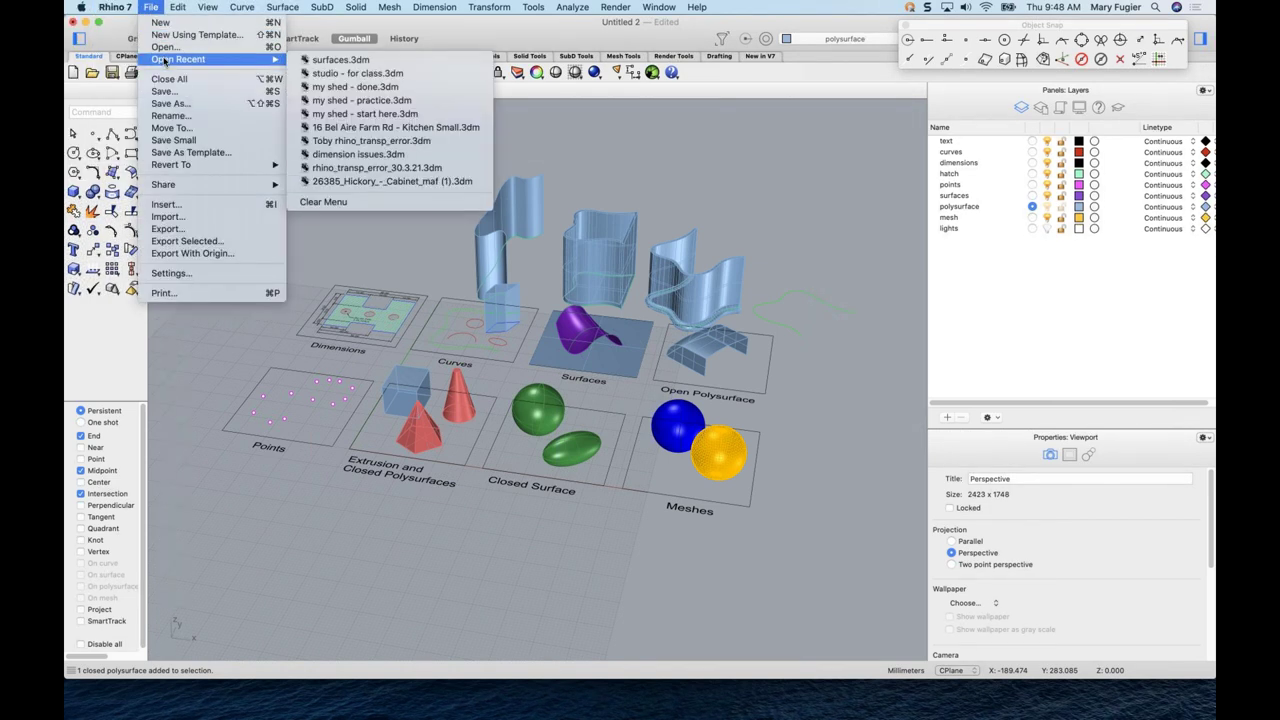
{"action": "key", "text": "alt"}
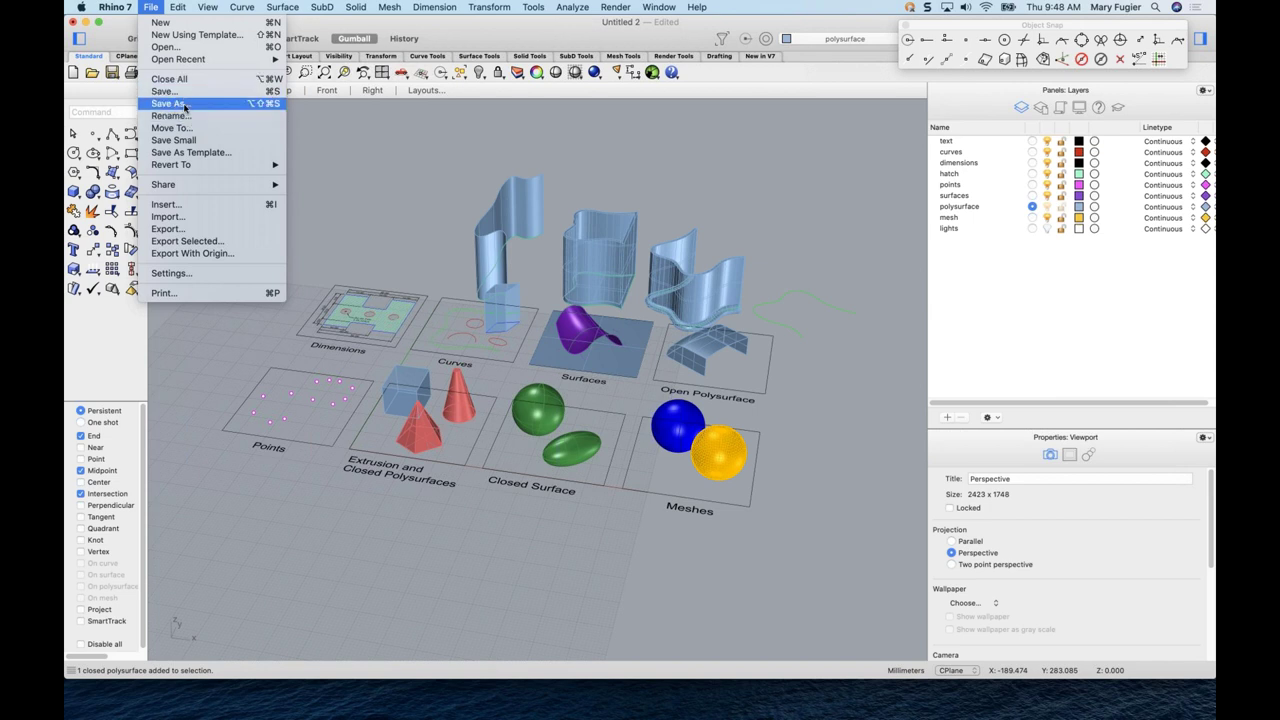
{"action": "key", "text": "alt"}
{"action": "key", "text": "alt"}
{"action": "key", "text": "alt"}
{"action": "left_click", "coordinate": [183, 105]}
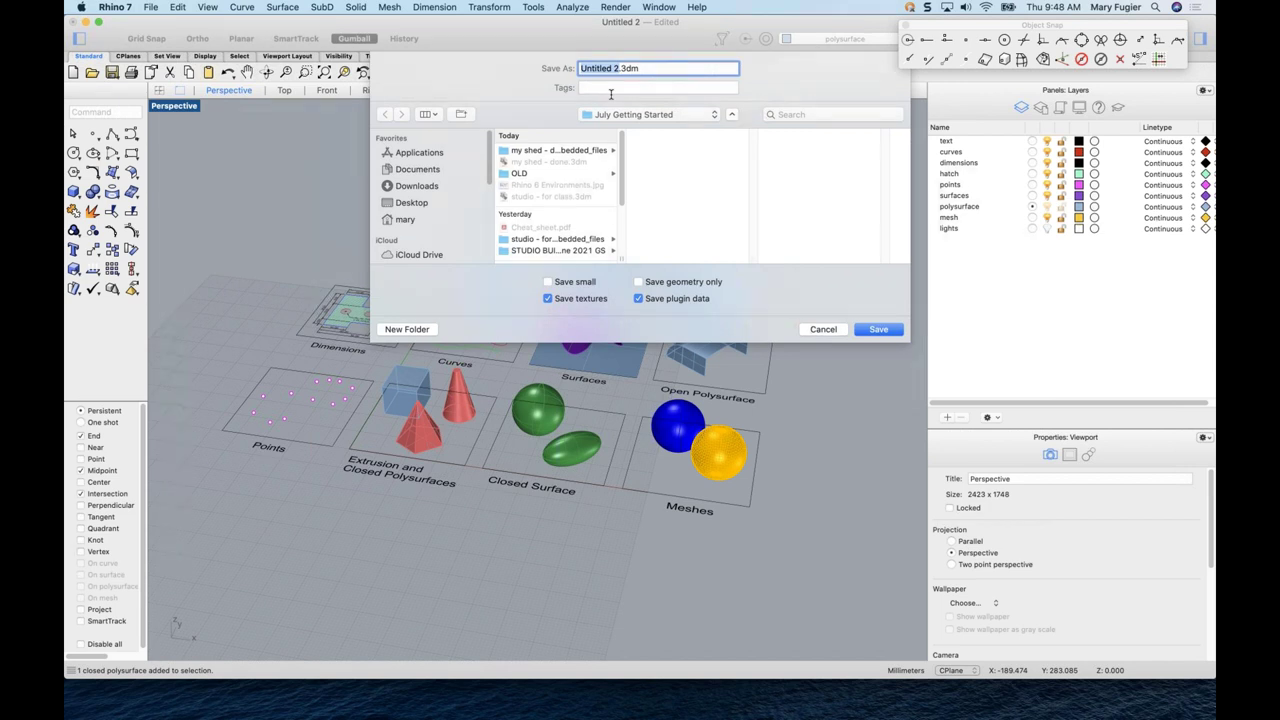
{"action": "type", "text": "all rhino"}
{"action": "key", "text": "Return"}
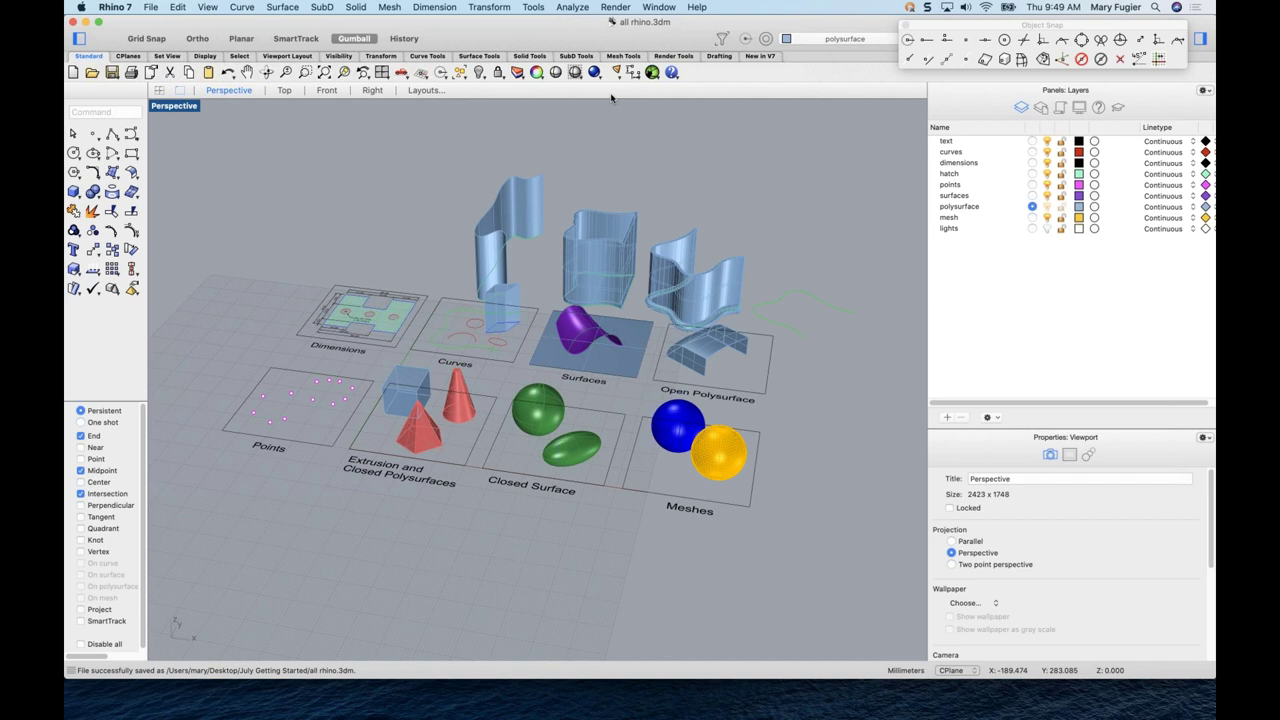
{"action": "left_click", "coordinate": [72, 21]}
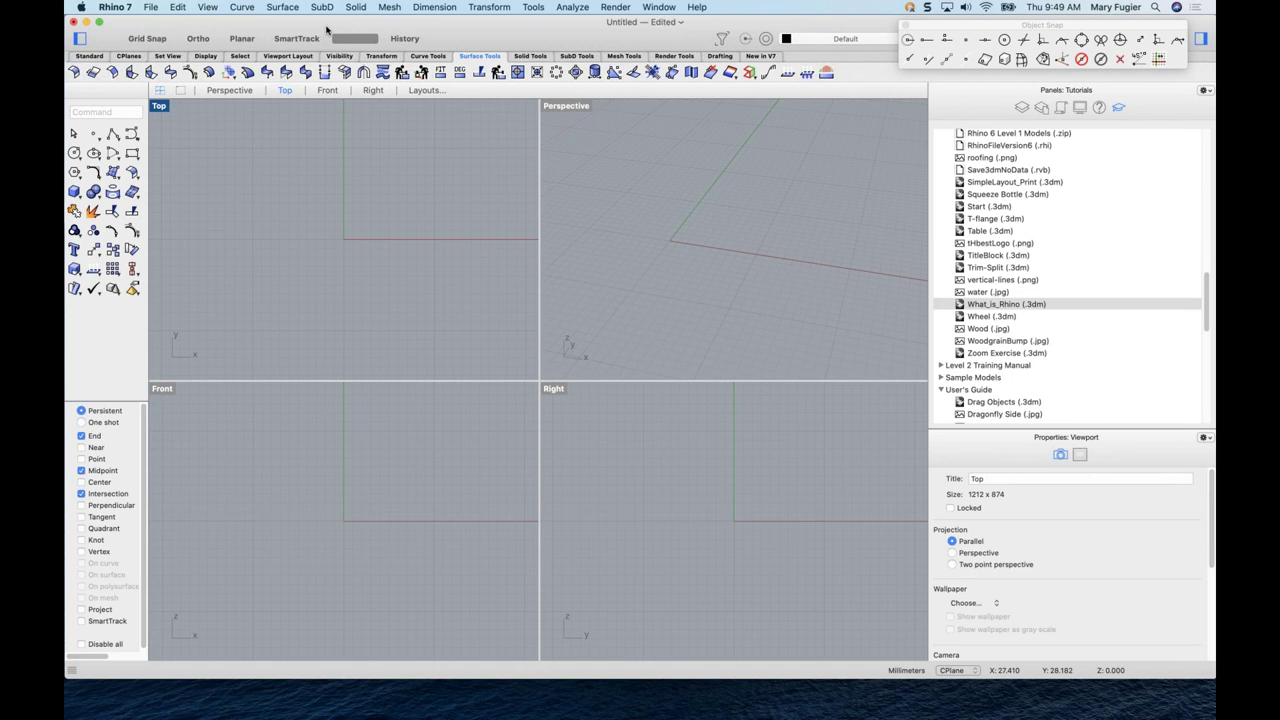
- Open my shed - start here.3dm from the July Getting Started folder
{"action": "left_click", "coordinate": [150, 8]}
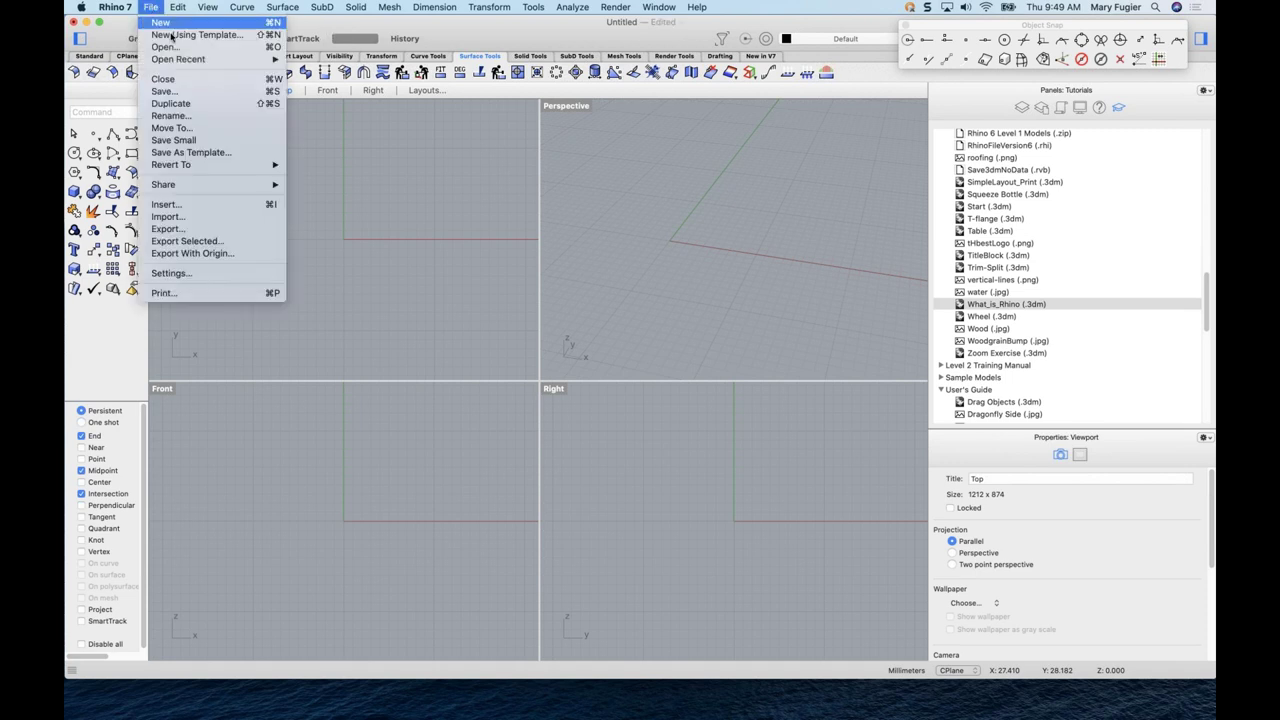
{"action": "left_click", "coordinate": [178, 46]}
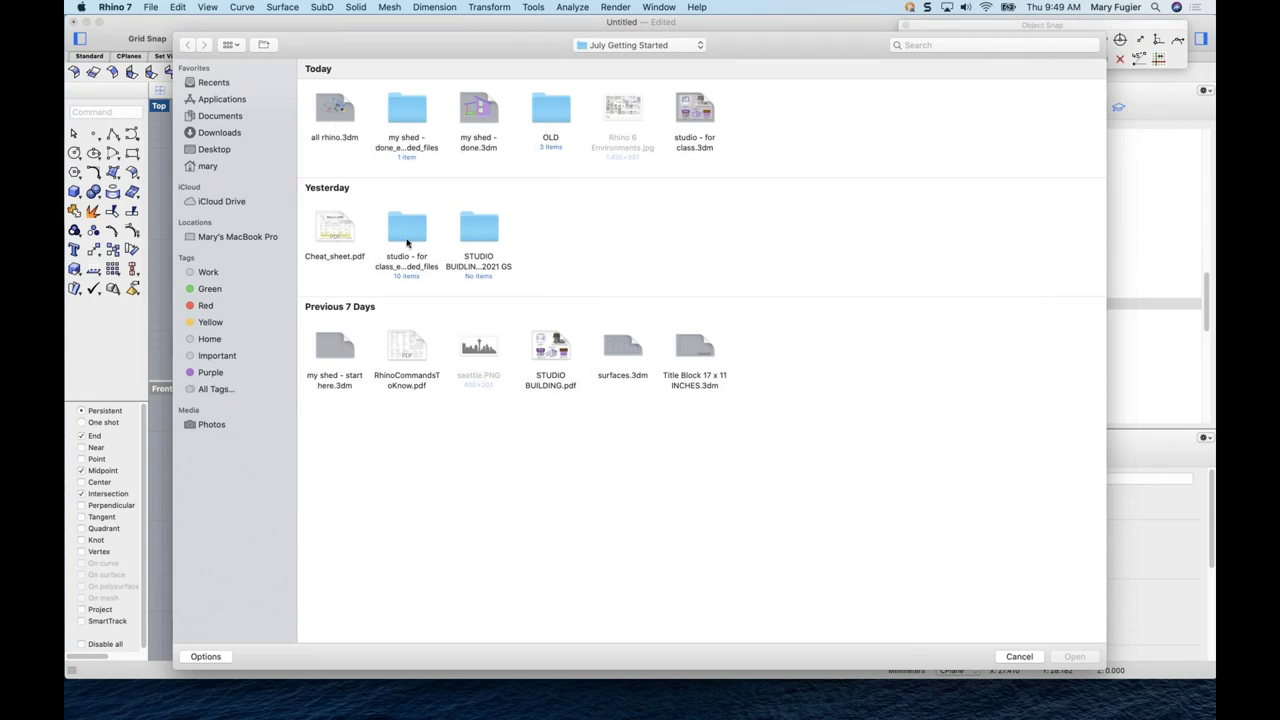
{"action": "left_click", "coordinate": [474, 236]}
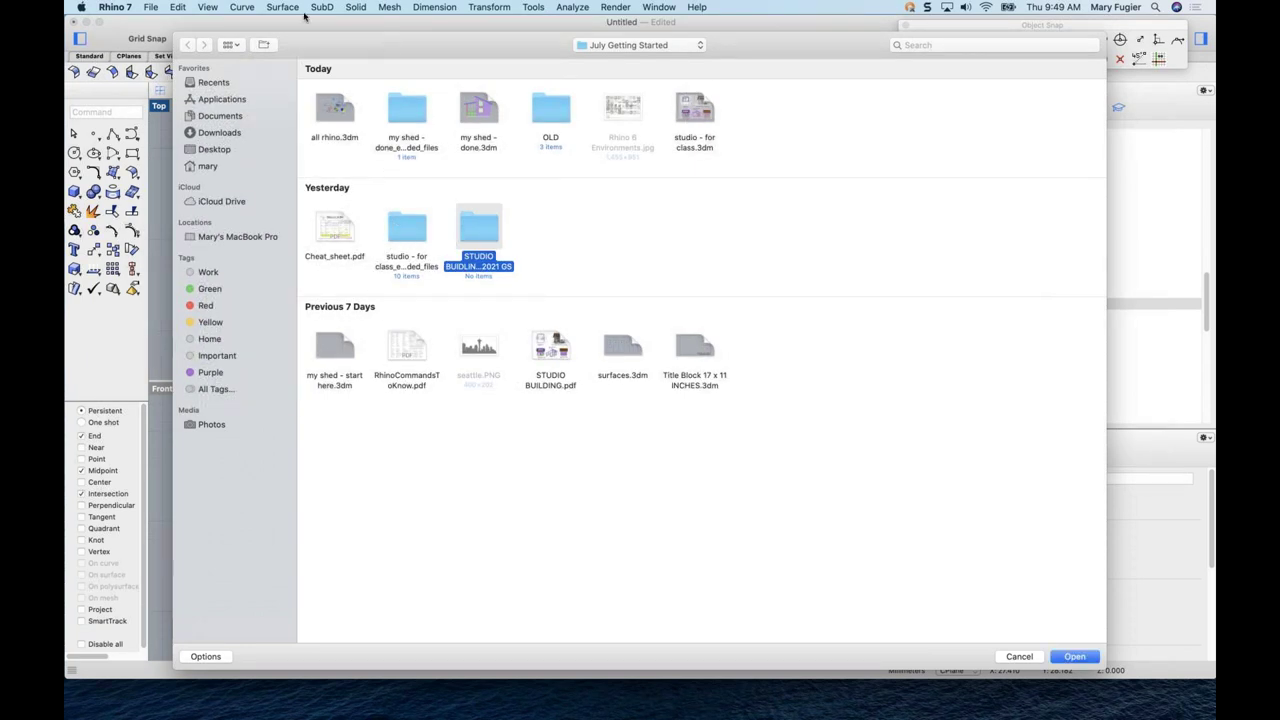
{"action": "left_click", "coordinate": [323, 380]}
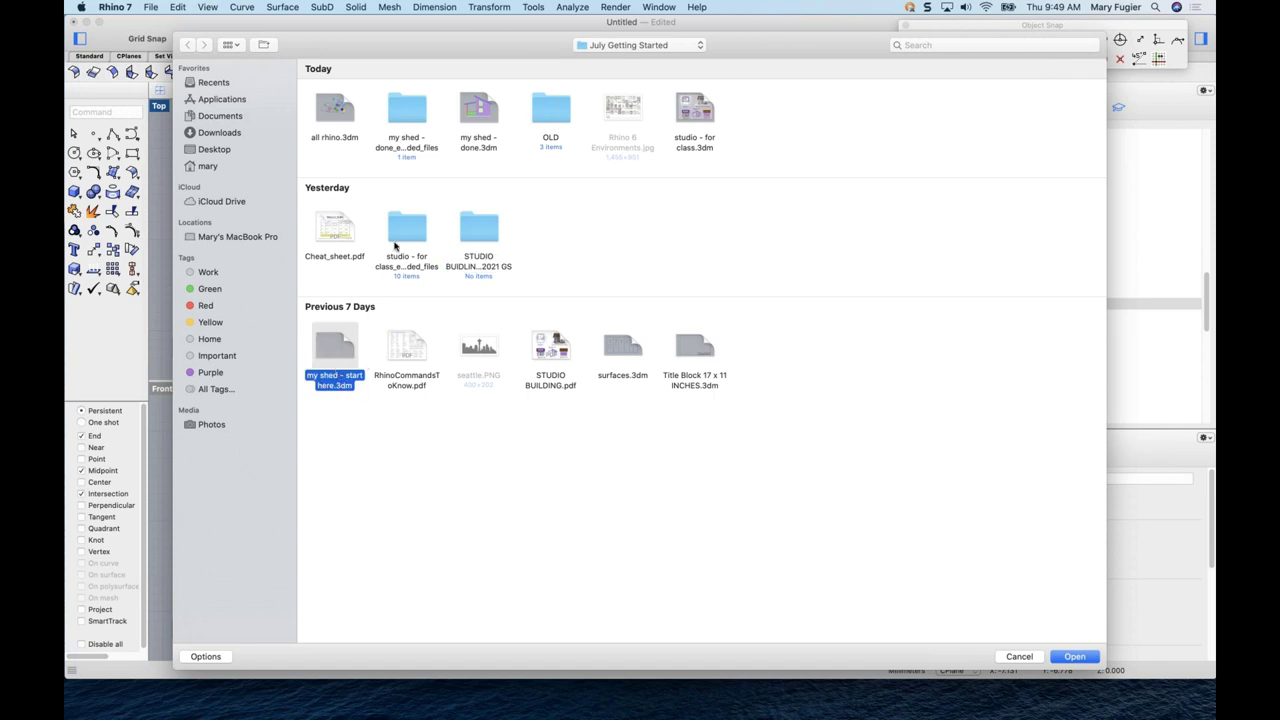
{"action": "double_click", "coordinate": [342, 355]}
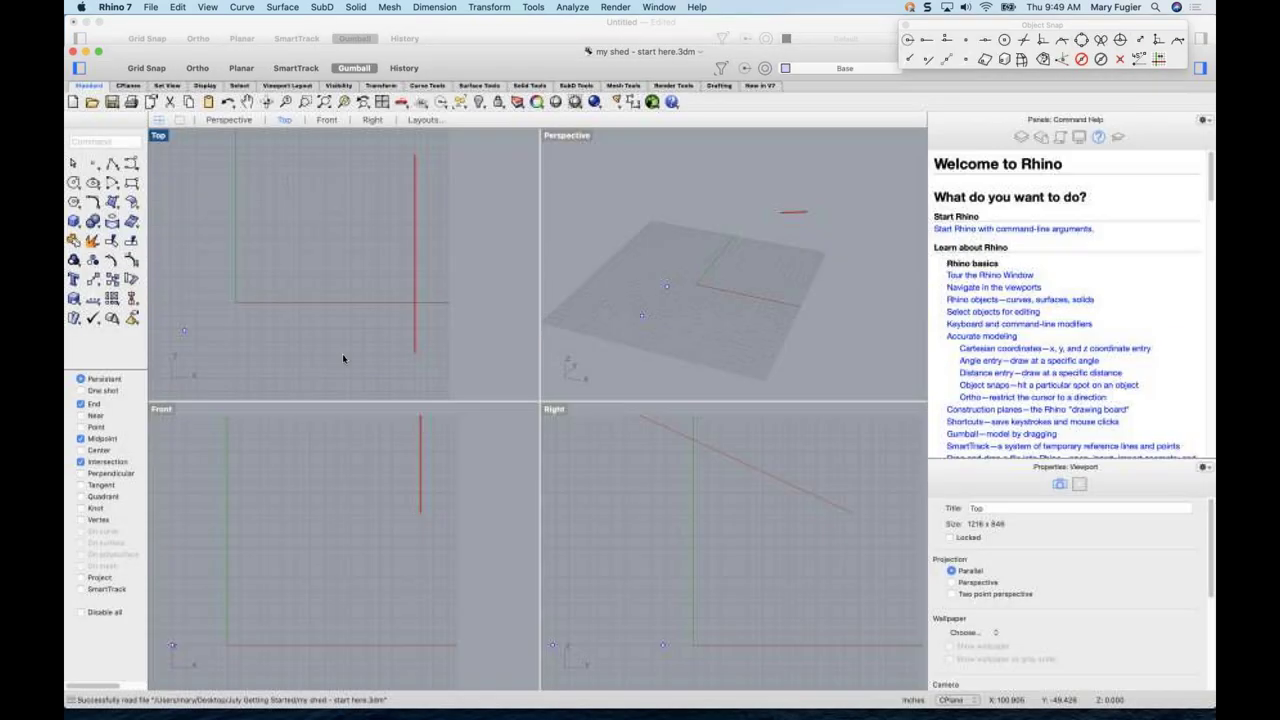
- Fit all viewports to the extents of the shed model and display its layer list
{"action": "mouse_move", "coordinate": [678, 339]}
{"action": "right_mouse_down"}
{"action": "mouse_move", "coordinate": [766, 320]}
{"action": "mouse_move", "coordinate": [746, 320]}
{"action": "mouse_move", "coordinate": [758, 334]}
{"action": "mouse_move", "coordinate": [700, 329]}
{"action": "mouse_move", "coordinate": [717, 311]}
{"action": "mouse_move", "coordinate": [726, 327]}
{"action": "mouse_move", "coordinate": [690, 330]}
{"action": "right_mouse_up"}
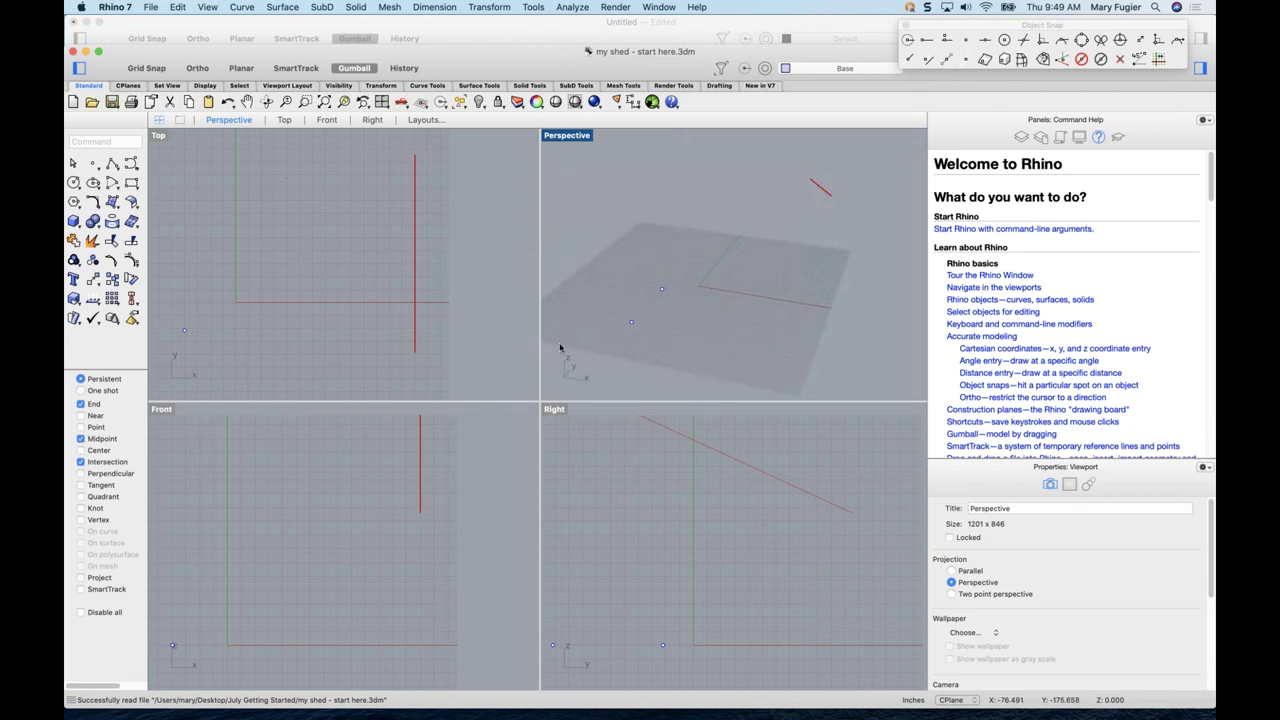
{"action": "key", "text": "super+alt+e"}
{"action": "right_click_drag", "start_coordinate": [395, 352], "coordinate": [290, 340]}
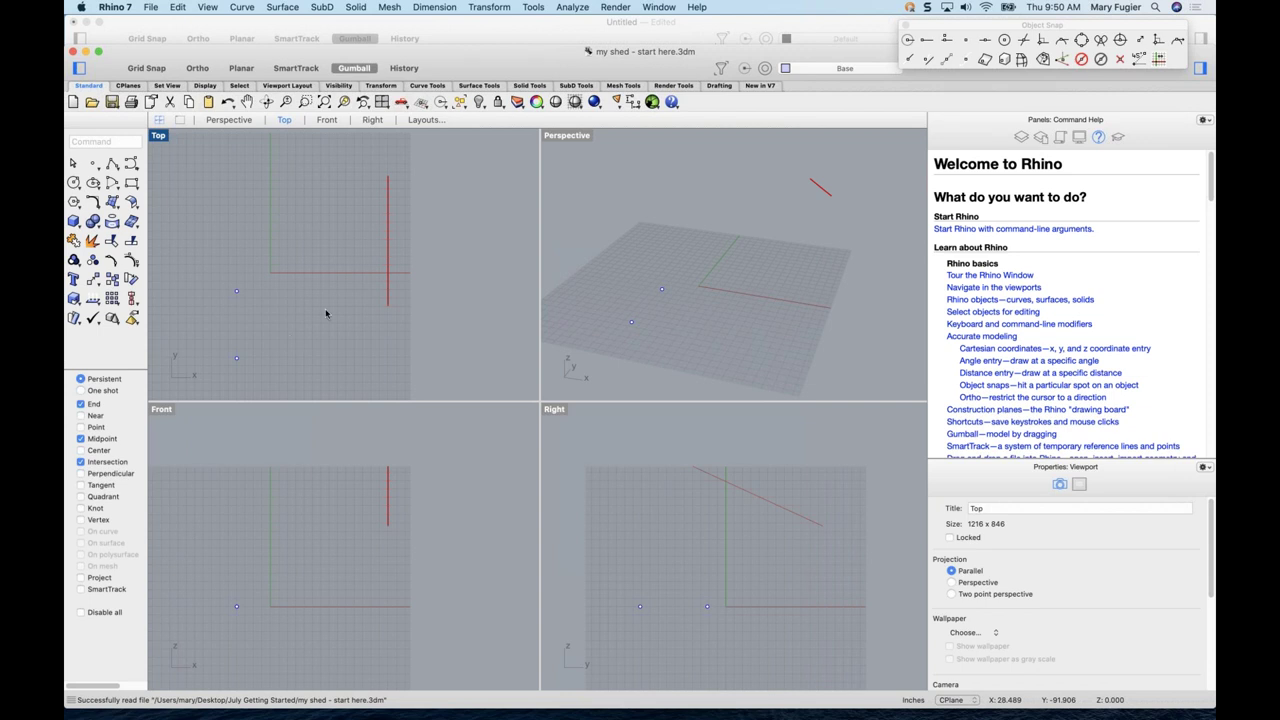
{"action": "left_click", "coordinate": [1021, 138]}
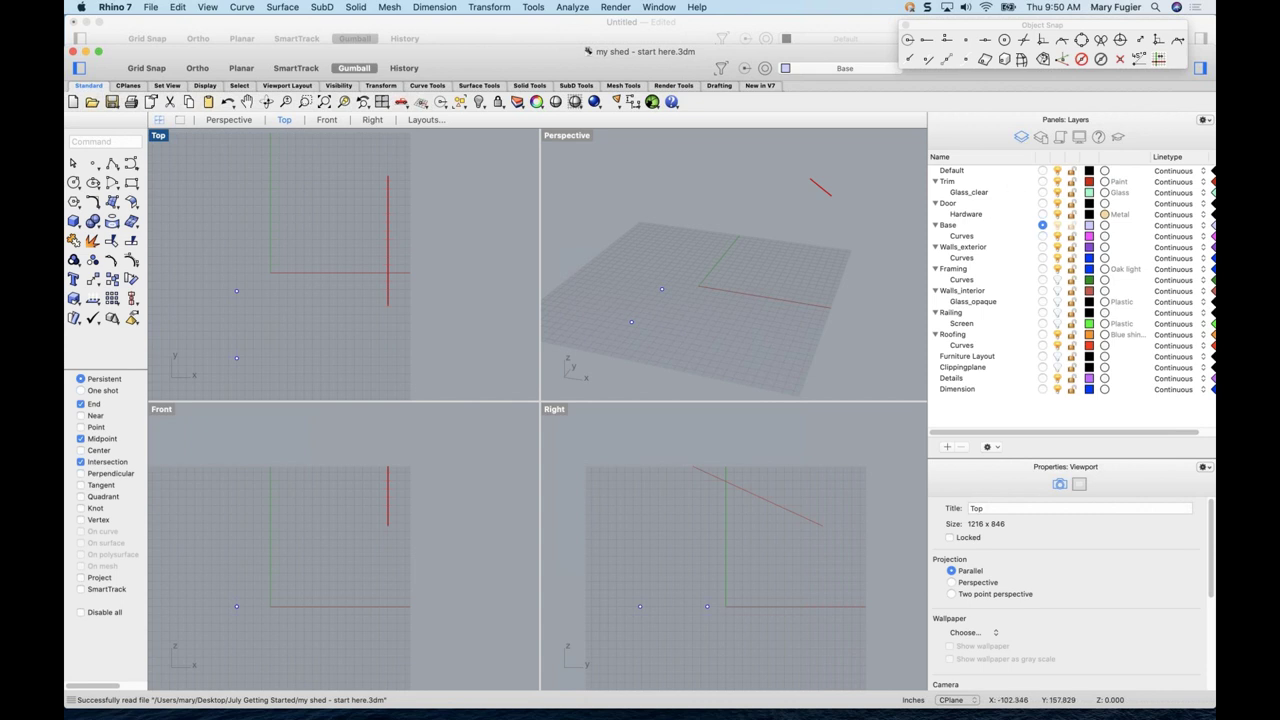
- Switch to Acrobat Reader to view the STUDIO BUILDING.pdf drawings and move that window off the modeling screen
{"action": "key", "text": "super+Tab"}
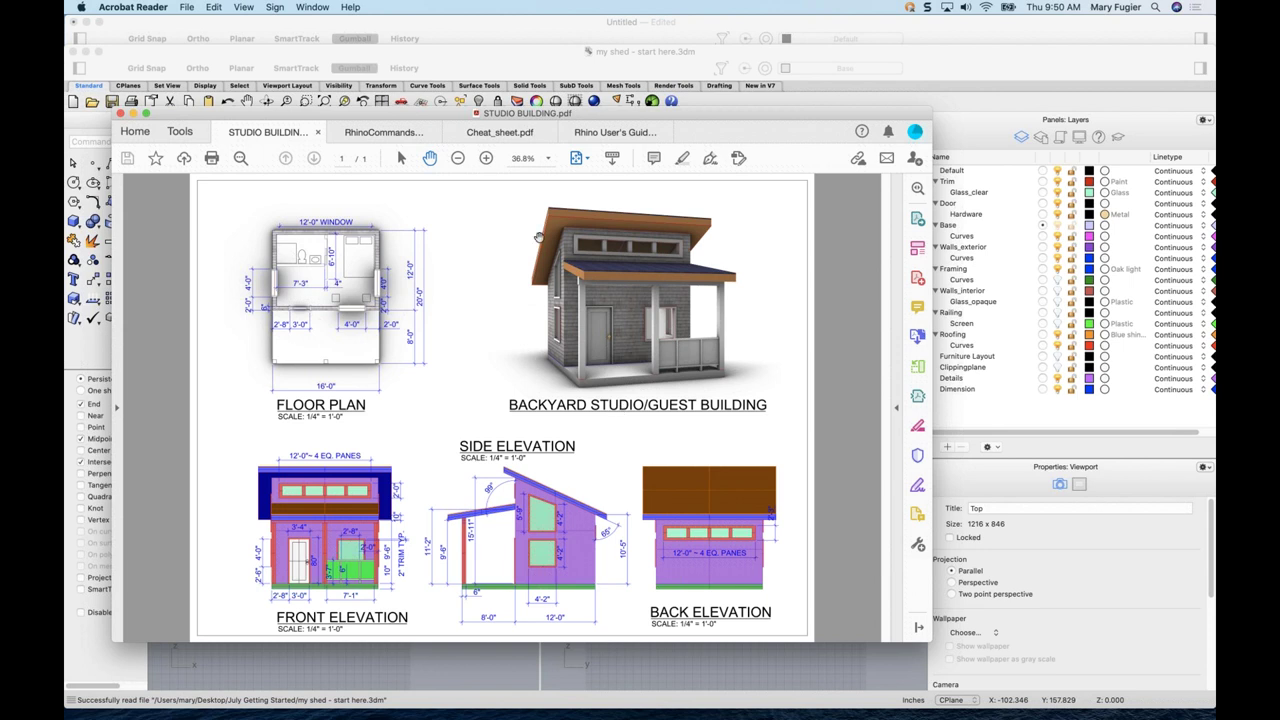
{"action": "left_click_drag", "start_coordinate": [742, 116], "coordinate": [0, 250]}
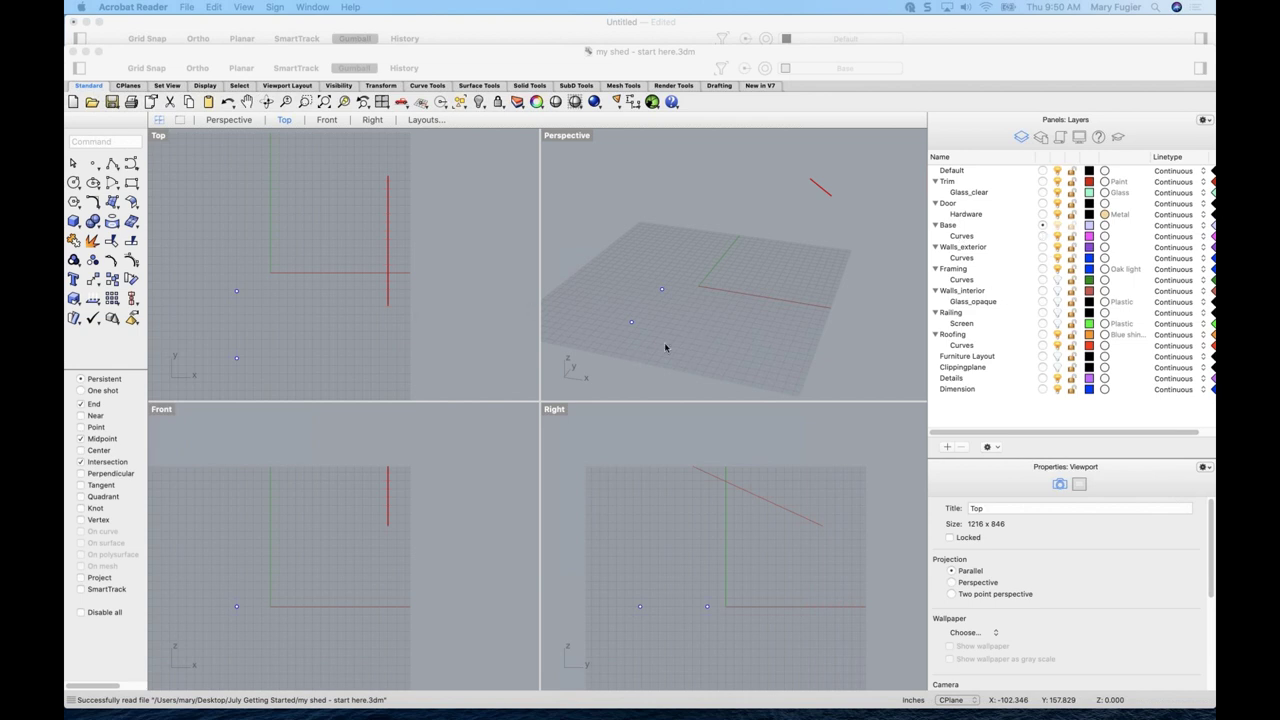
- Make the Curves sublayer under Base current, enable Point snap and start a polyline at the lower point object in the Top view
{"action": "left_click", "coordinate": [1043, 237]}
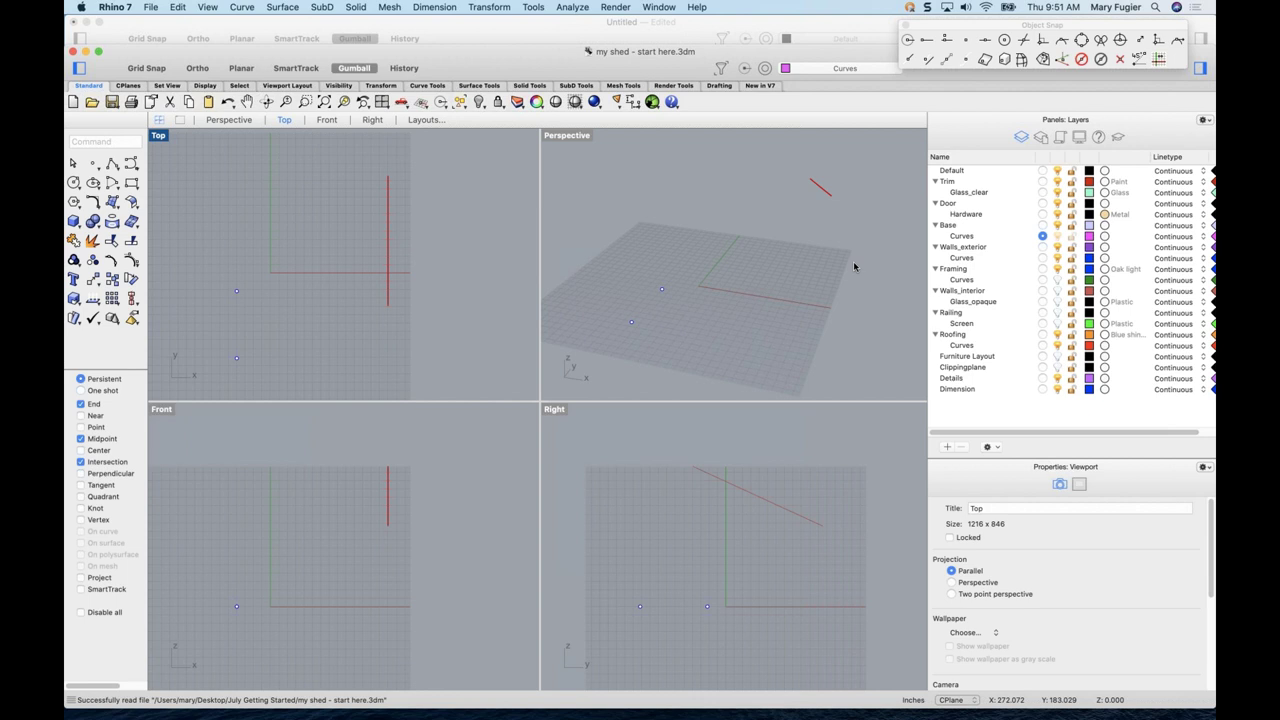
{"action": "left_click", "coordinate": [112, 164]}
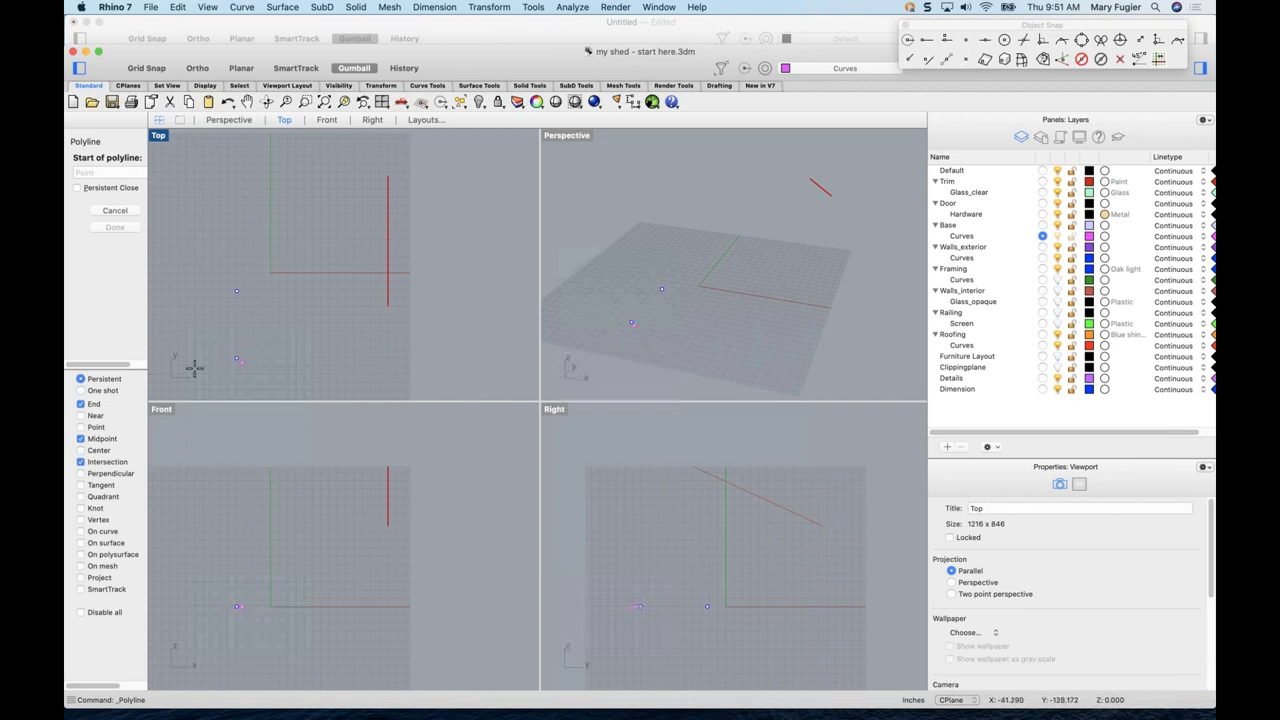
{"action": "left_click", "coordinate": [82, 428]}
{"action": "left_click", "coordinate": [235, 360]}
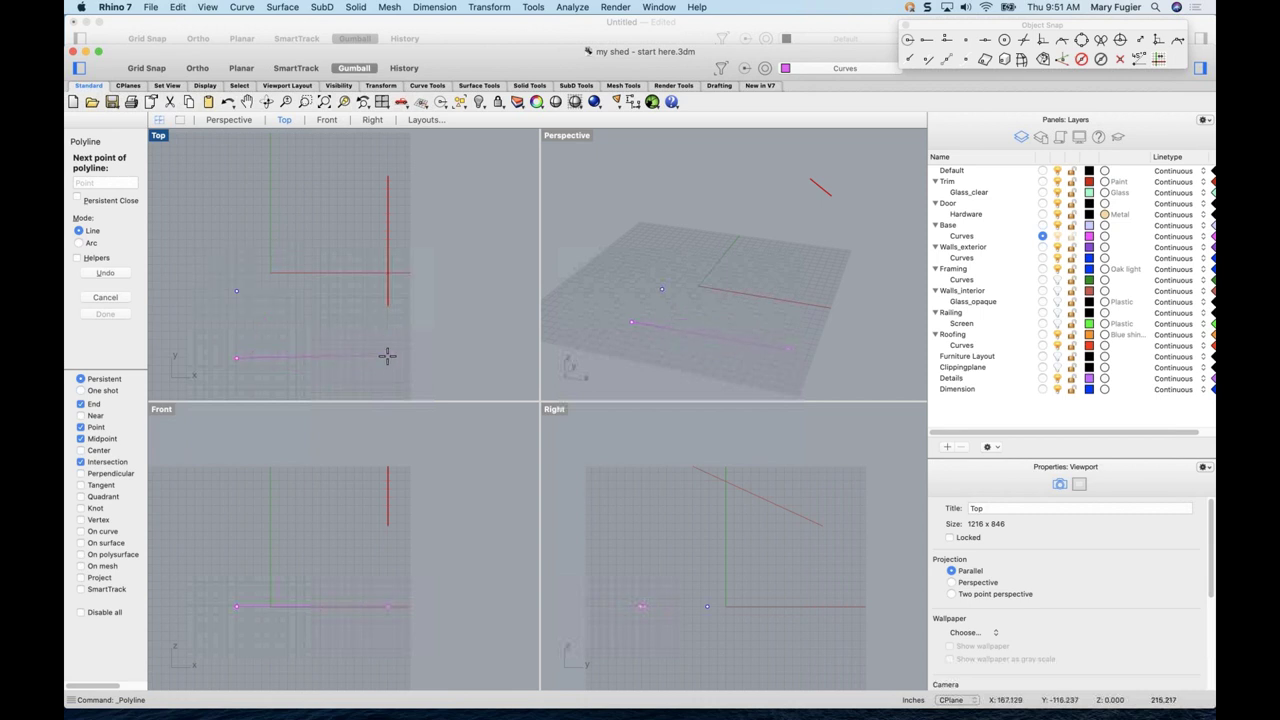
- Turn on Ortho and draw the polyline's first segment horizontally from the start point in the Top view
{"action": "scroll", "coordinate": [335, 350], "scroll_direction": "up", "scroll_amount": 4}
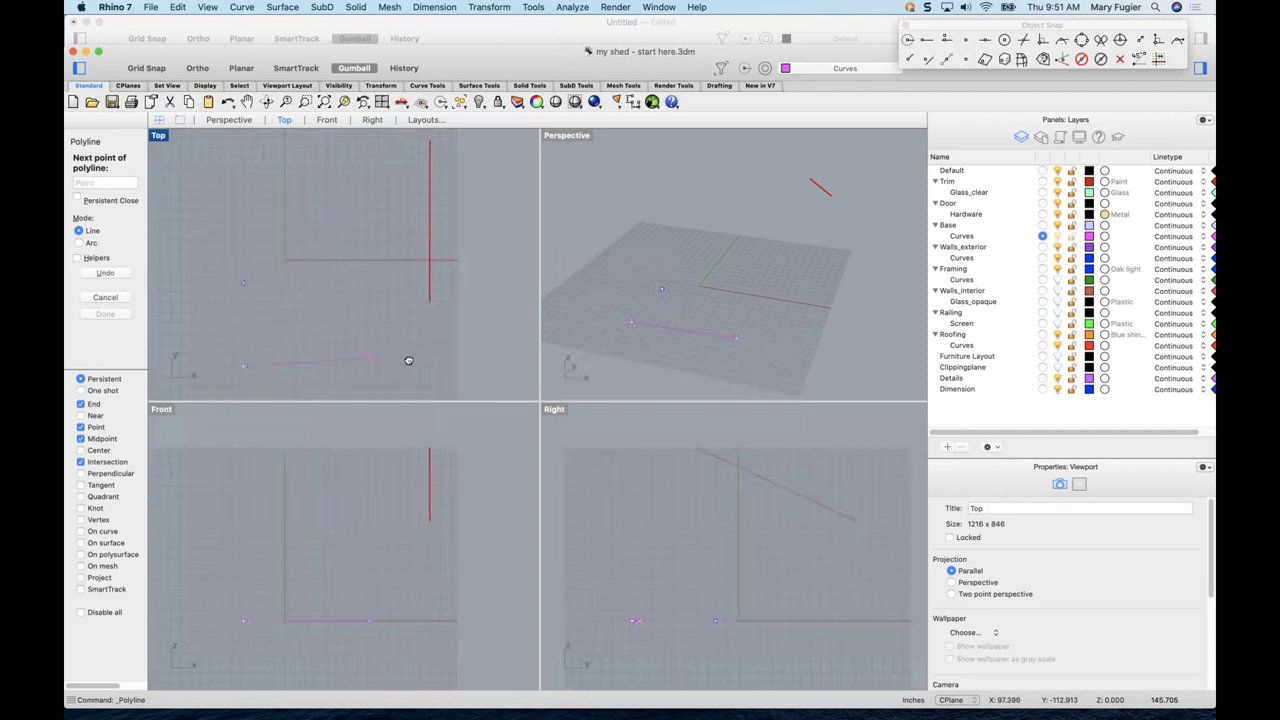
{"action": "scroll", "coordinate": [392, 360], "scroll_direction": "right", "scroll_amount": 2}
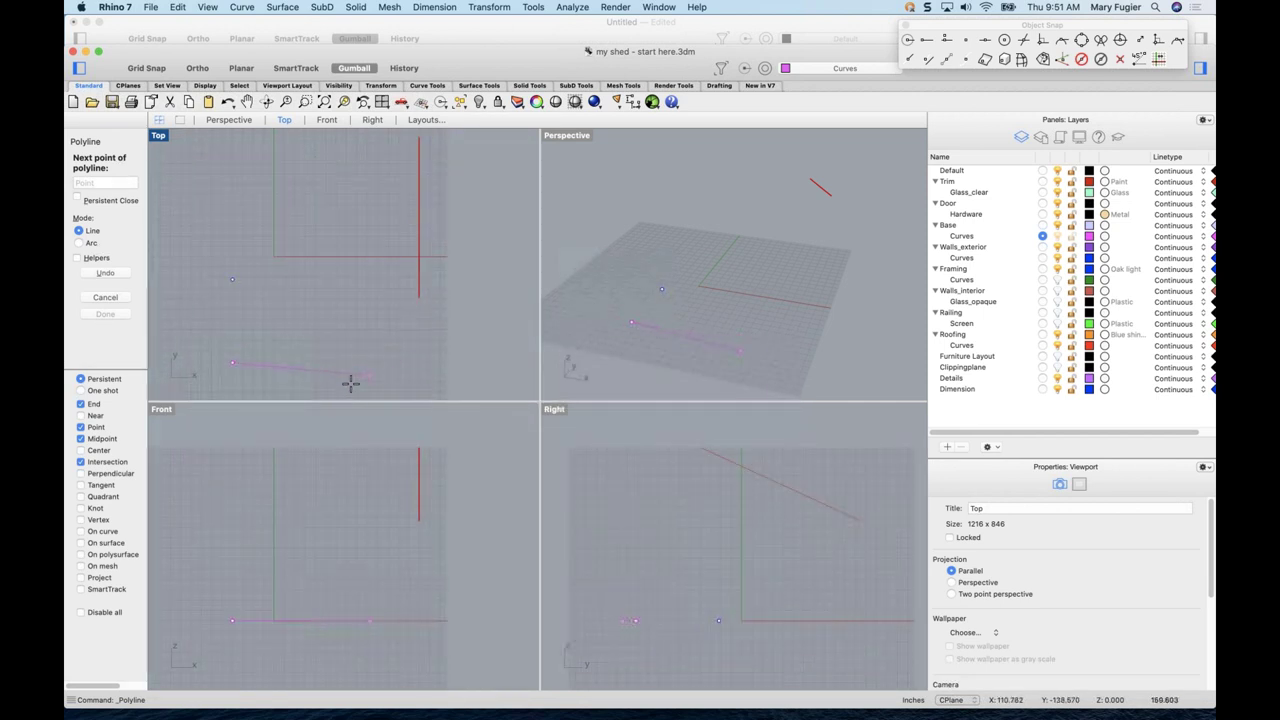
{"action": "scroll", "coordinate": [352, 362], "scroll_direction": "down", "scroll_amount": 3}
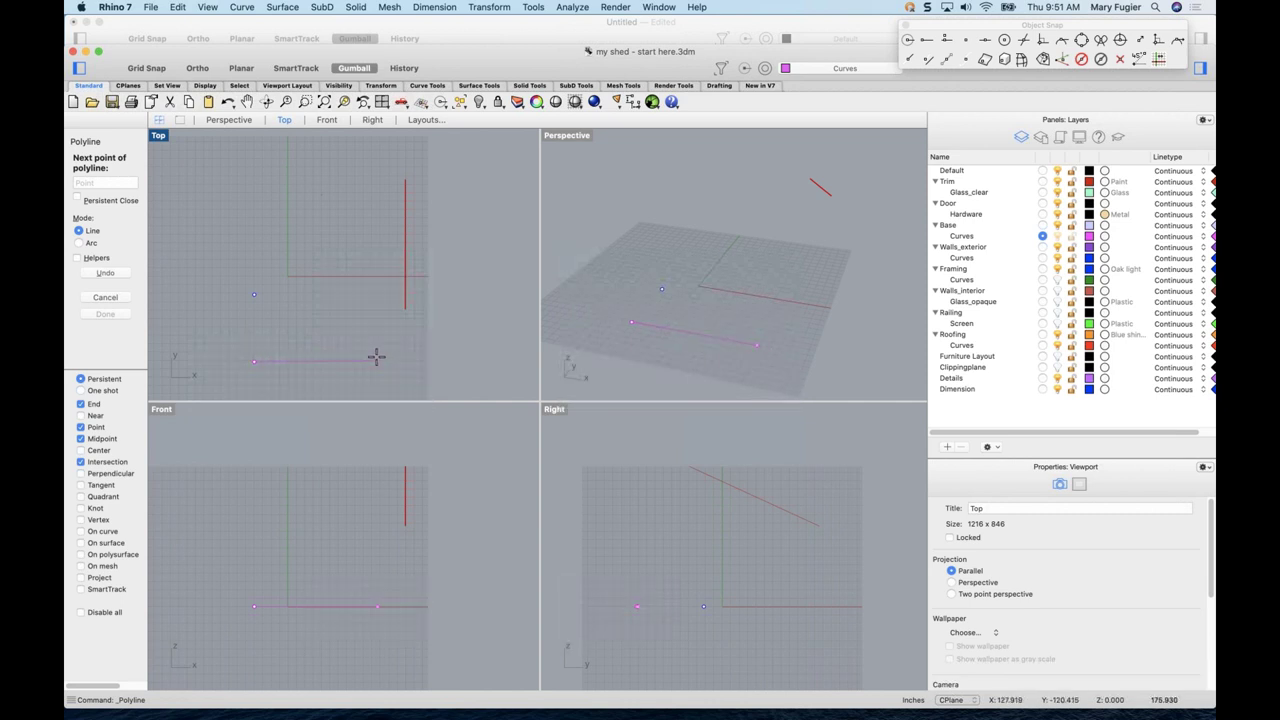
{"action": "left_click", "coordinate": [197, 68]}
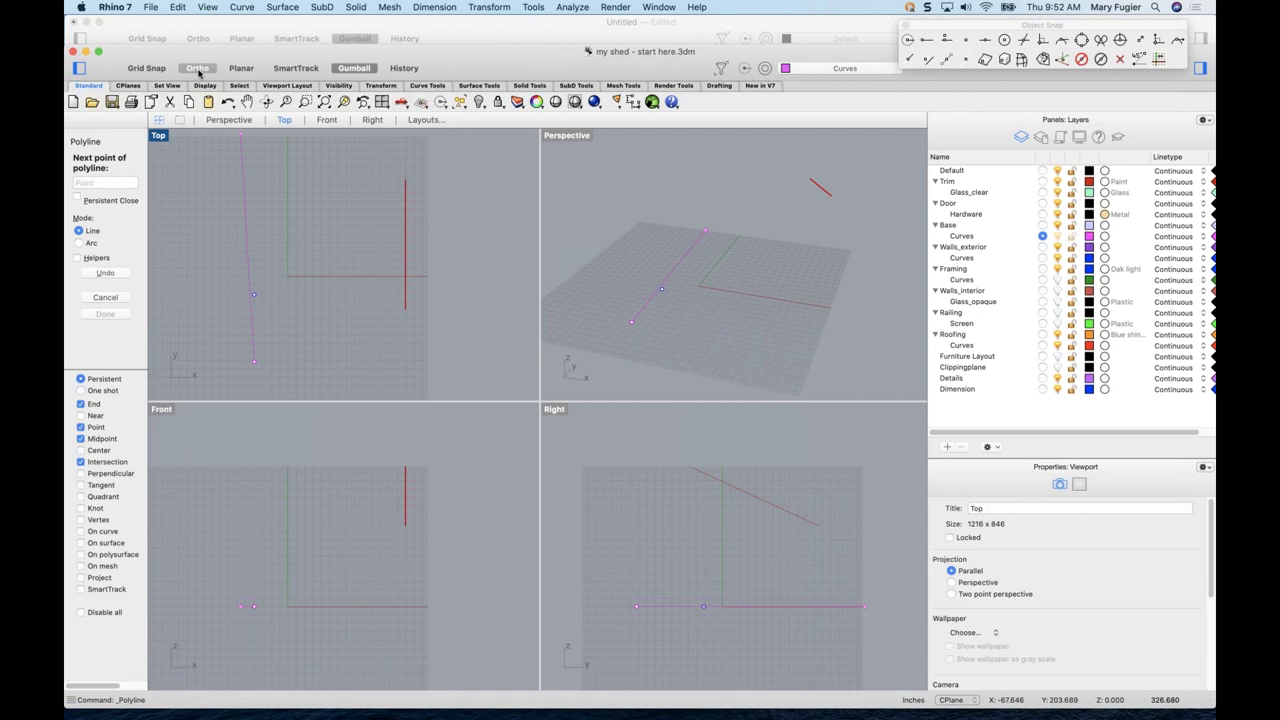
{"action": "scroll", "coordinate": [323, 323], "scroll_direction": "up", "scroll_amount": 3}
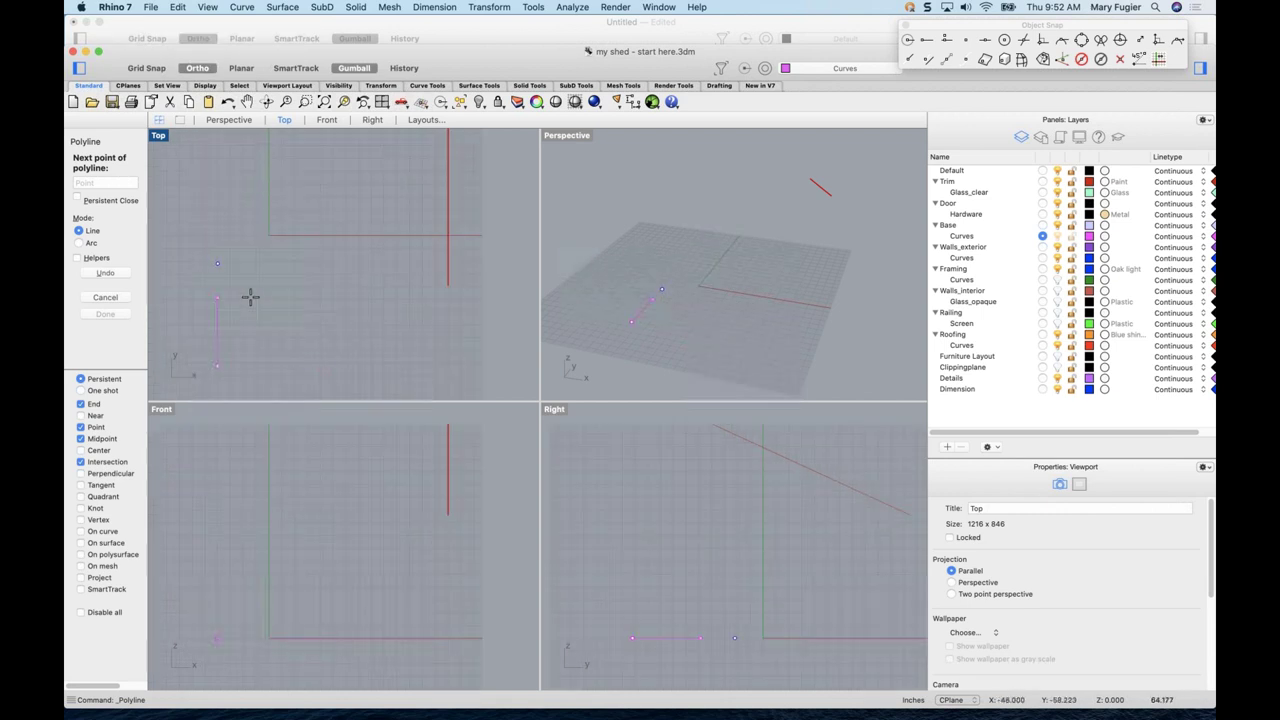
{"action": "scroll", "coordinate": [337, 343], "scroll_direction": "down", "scroll_amount": 3}
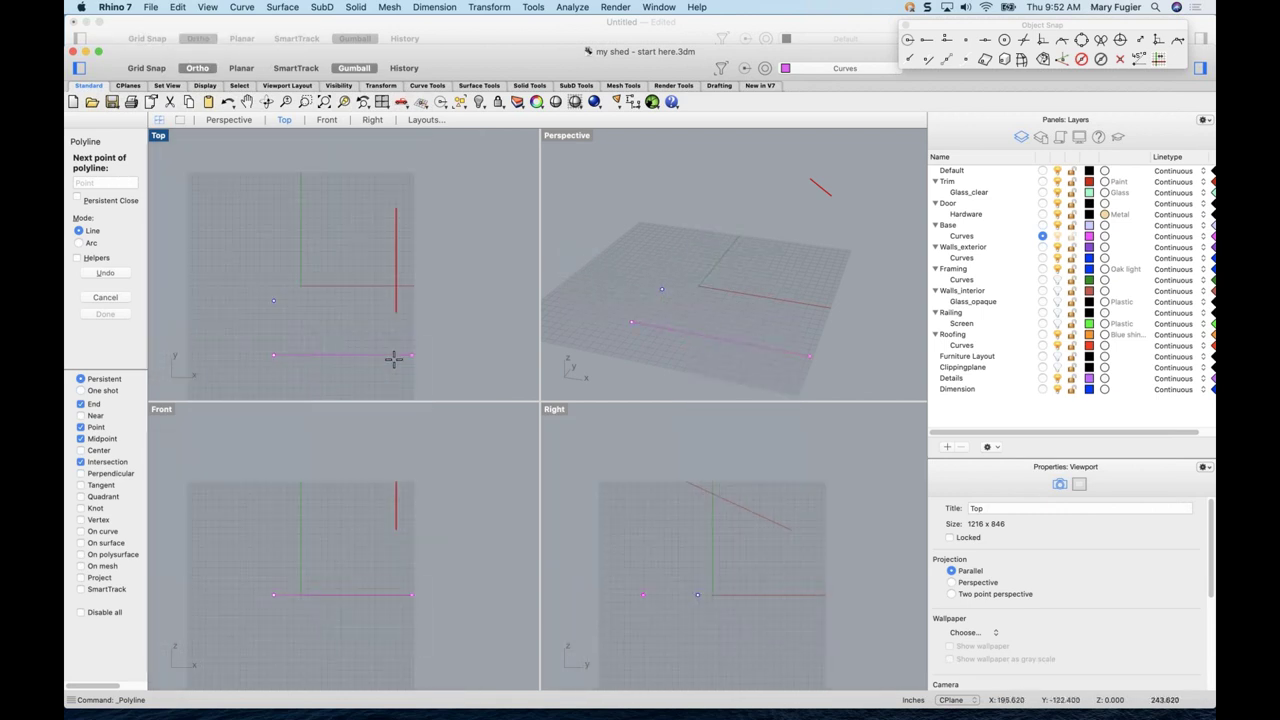
{"action": "scroll", "coordinate": [343, 349], "scroll_direction": "up", "scroll_amount": 2}
{"action": "right_click_drag", "start_coordinate": [343, 349], "coordinate": [362, 306]}
{"action": "left_click", "coordinate": [316, 314]}
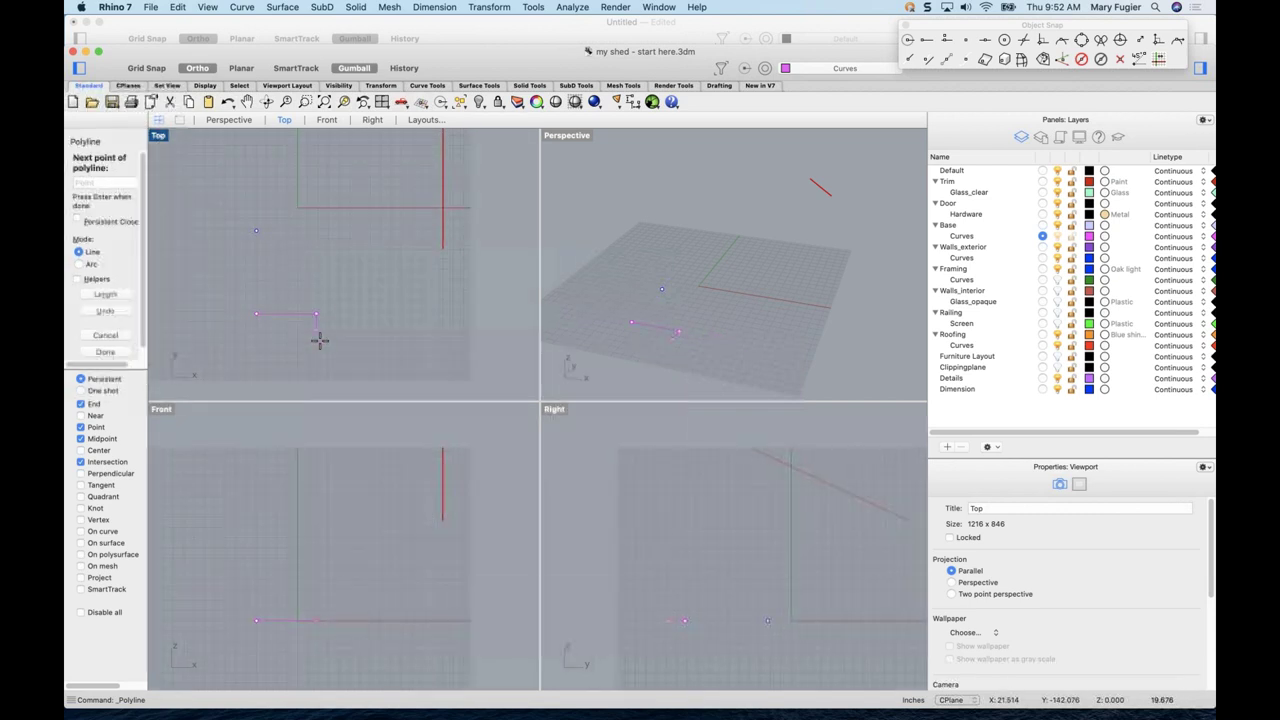
- Continue the polyline with stepped horizontal and vertical segments and close it back to its start point
{"action": "left_click", "coordinate": [316, 356]}
{"action": "left_click", "coordinate": [376, 356]}
{"action": "left_click", "coordinate": [376, 316]}
{"action": "left_click", "coordinate": [424, 316]}
{"action": "left_click", "coordinate": [424, 269]}
{"action": "left_click", "coordinate": [346, 269]}
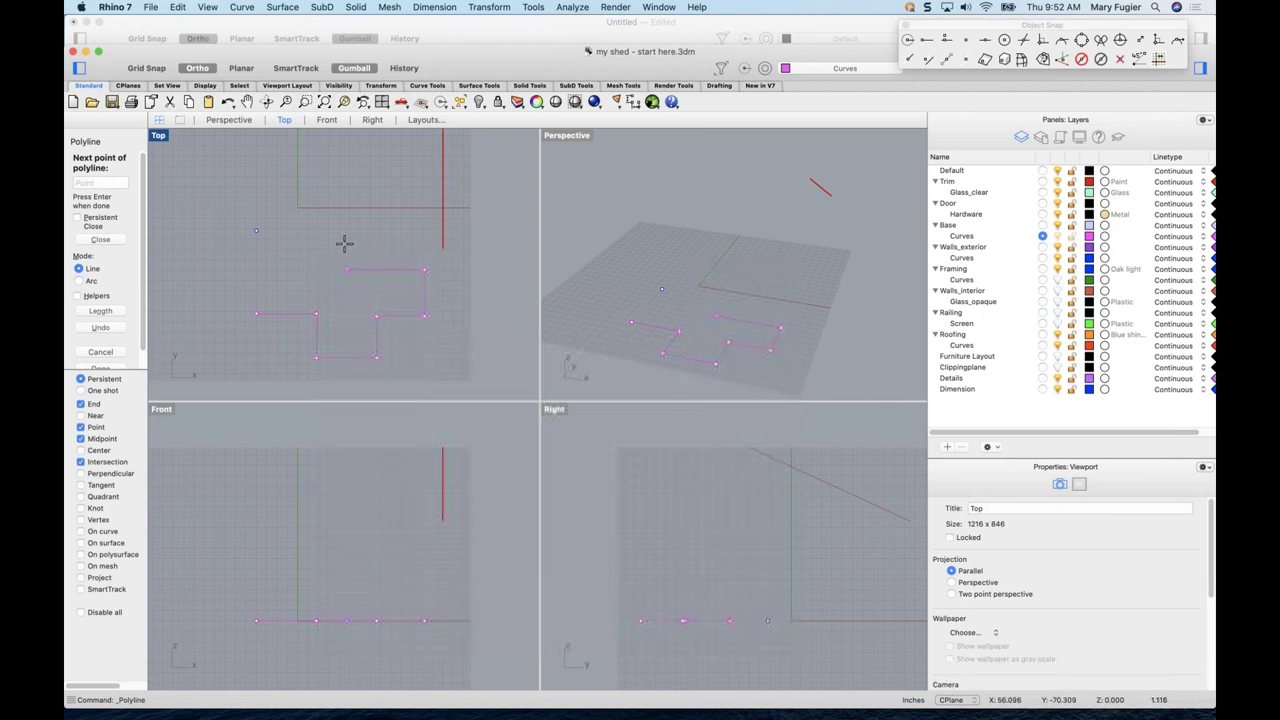
{"action": "left_click", "coordinate": [342, 243]}
{"action": "left_click", "coordinate": [280, 245]}
{"action": "left_click", "coordinate": [97, 241]}
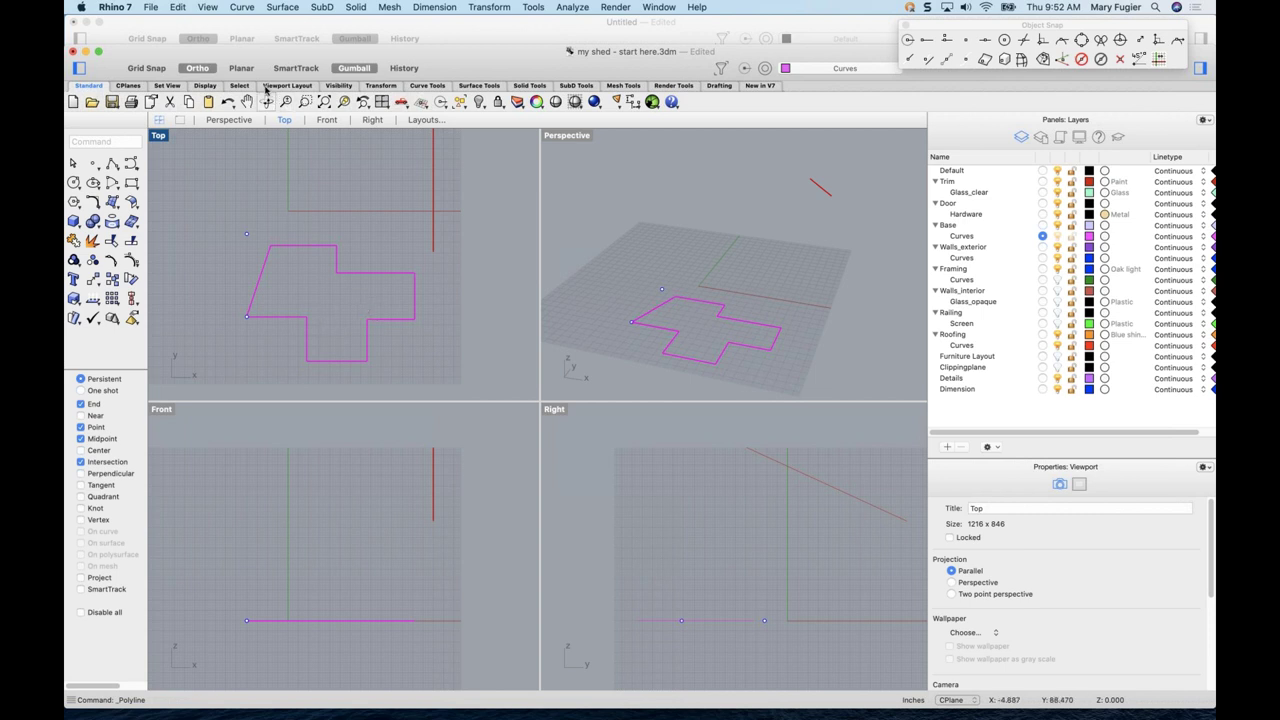
- Set the Ortho snap angle to every 15 degrees in the Modeling Aids preferences
{"action": "right_click", "coordinate": [203, 71]}
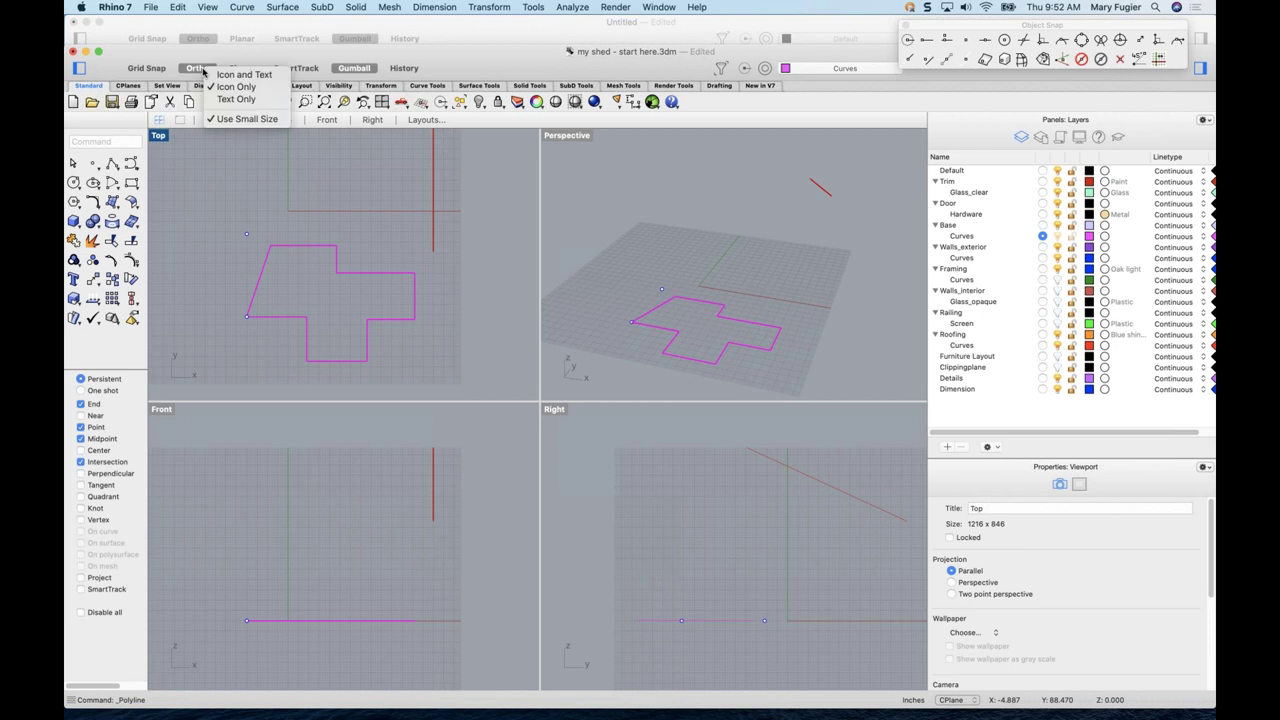
{"action": "left_click", "coordinate": [196, 180]}
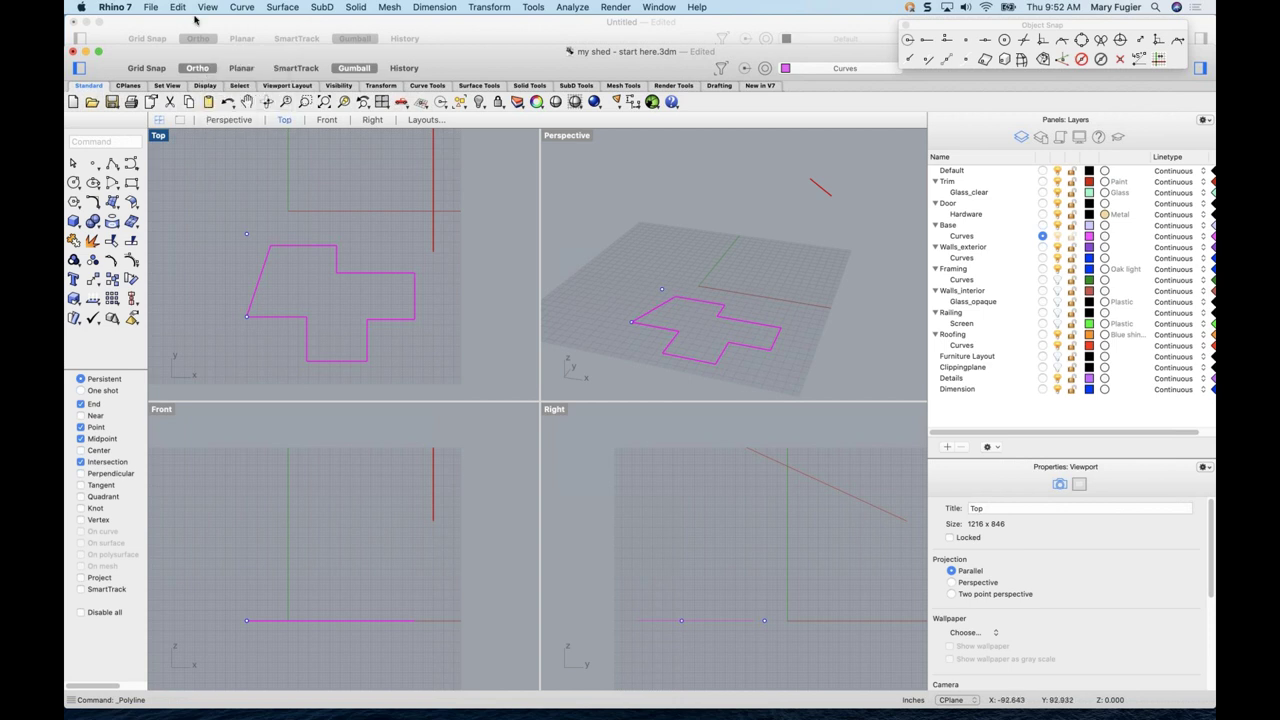
{"action": "left_click", "coordinate": [116, 8]}
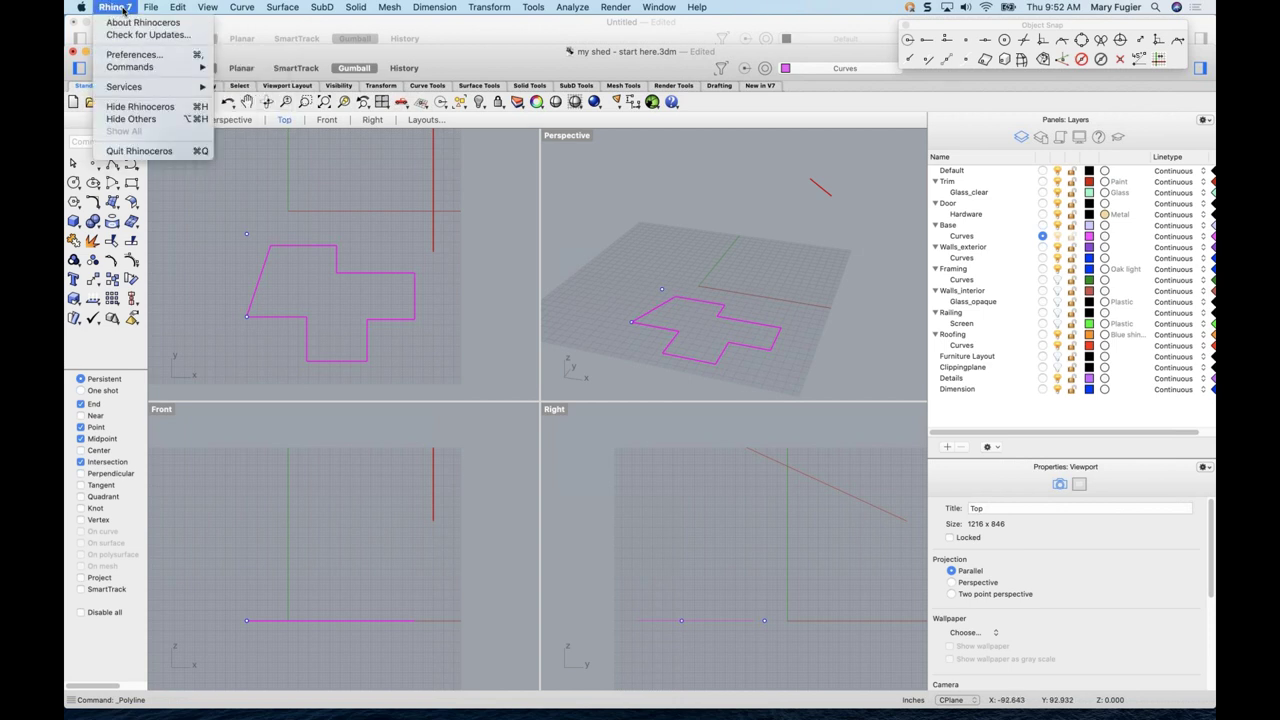
{"action": "left_click", "coordinate": [139, 57]}
{"action": "left_click_drag", "start_coordinate": [551, 131], "coordinate": [755, 153]}
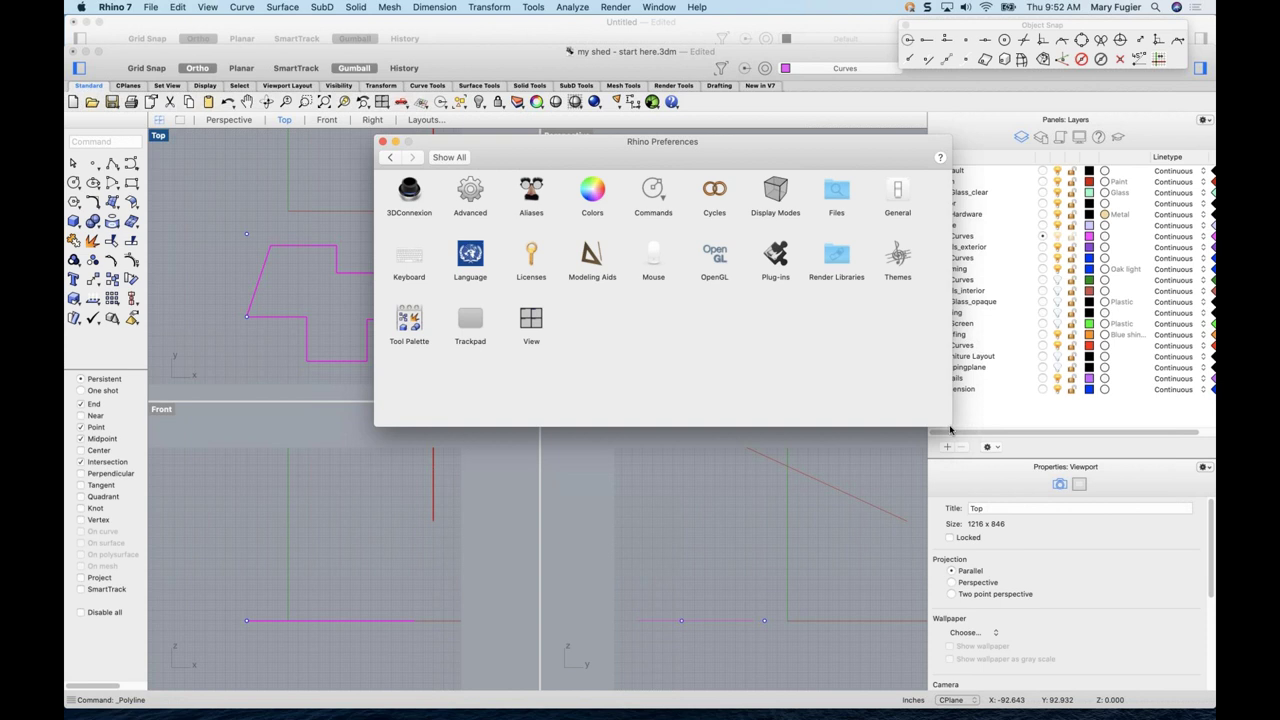
{"action": "left_click_drag", "start_coordinate": [803, 157], "coordinate": [760, 151]}
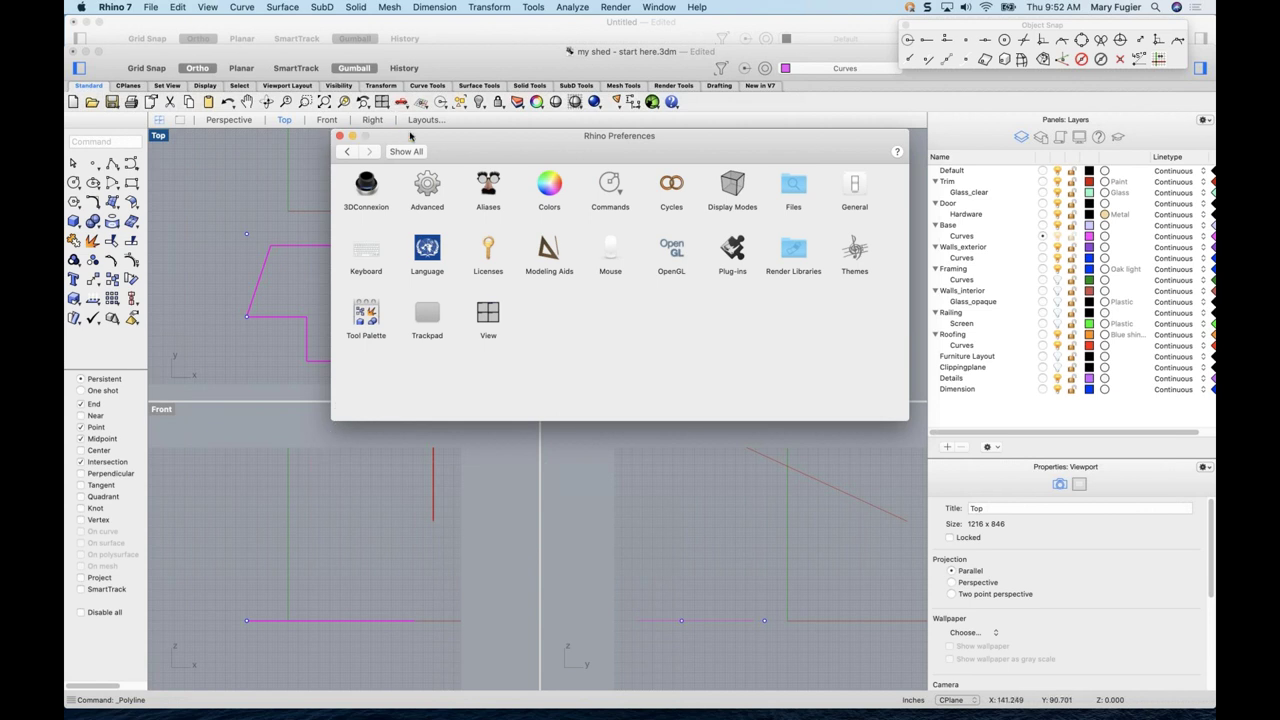
{"action": "left_click_drag", "start_coordinate": [352, 135], "coordinate": [342, 147]}
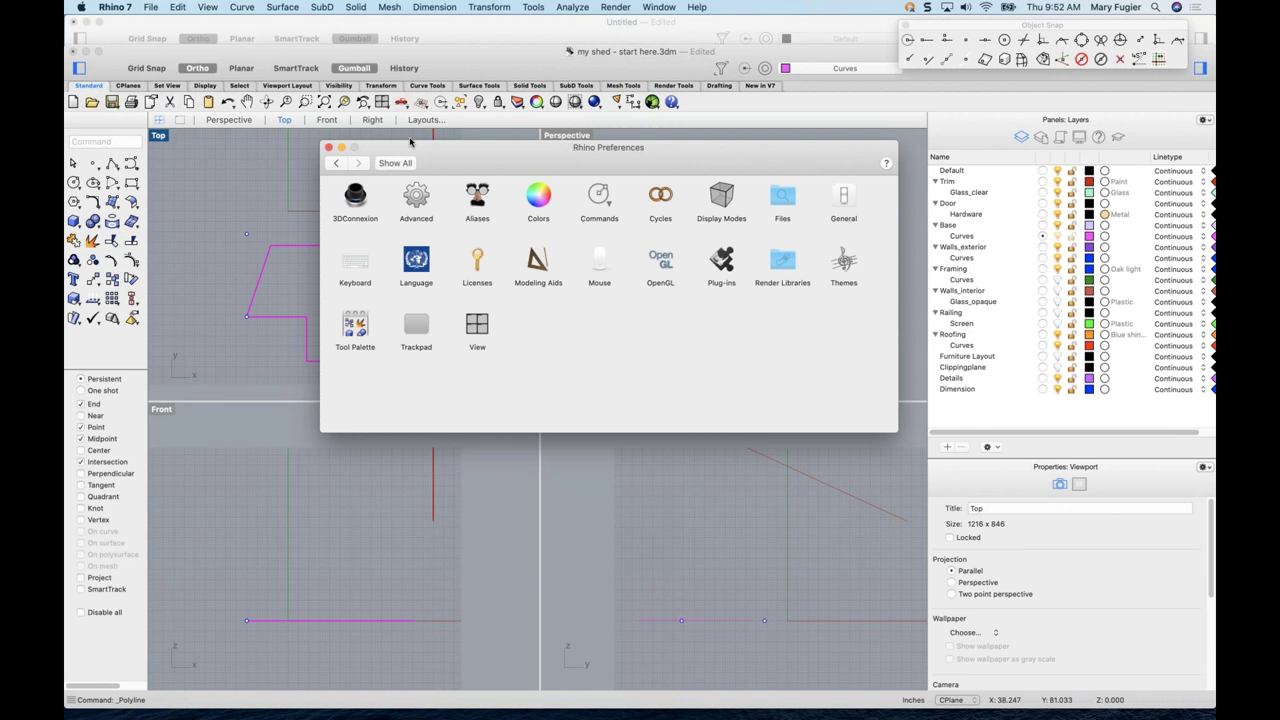
{"action": "left_click_drag", "start_coordinate": [479, 155], "coordinate": [469, 158]}
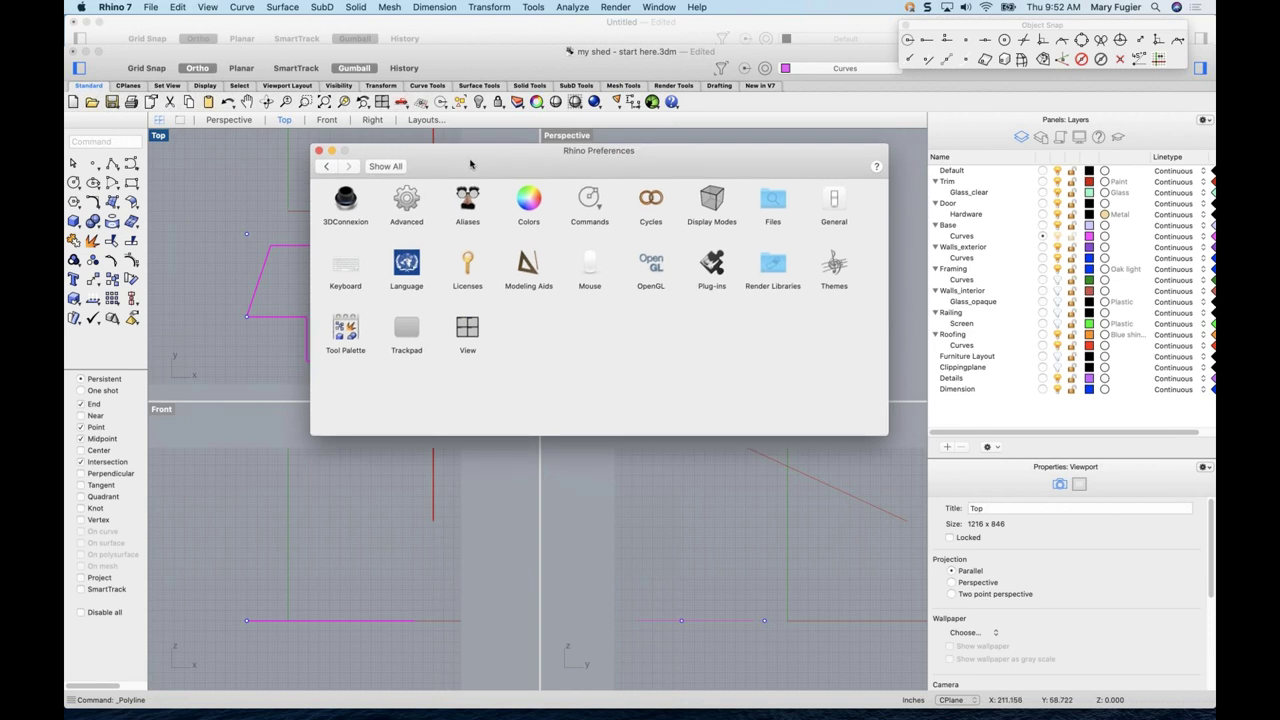
{"action": "left_click", "coordinate": [528, 264]}
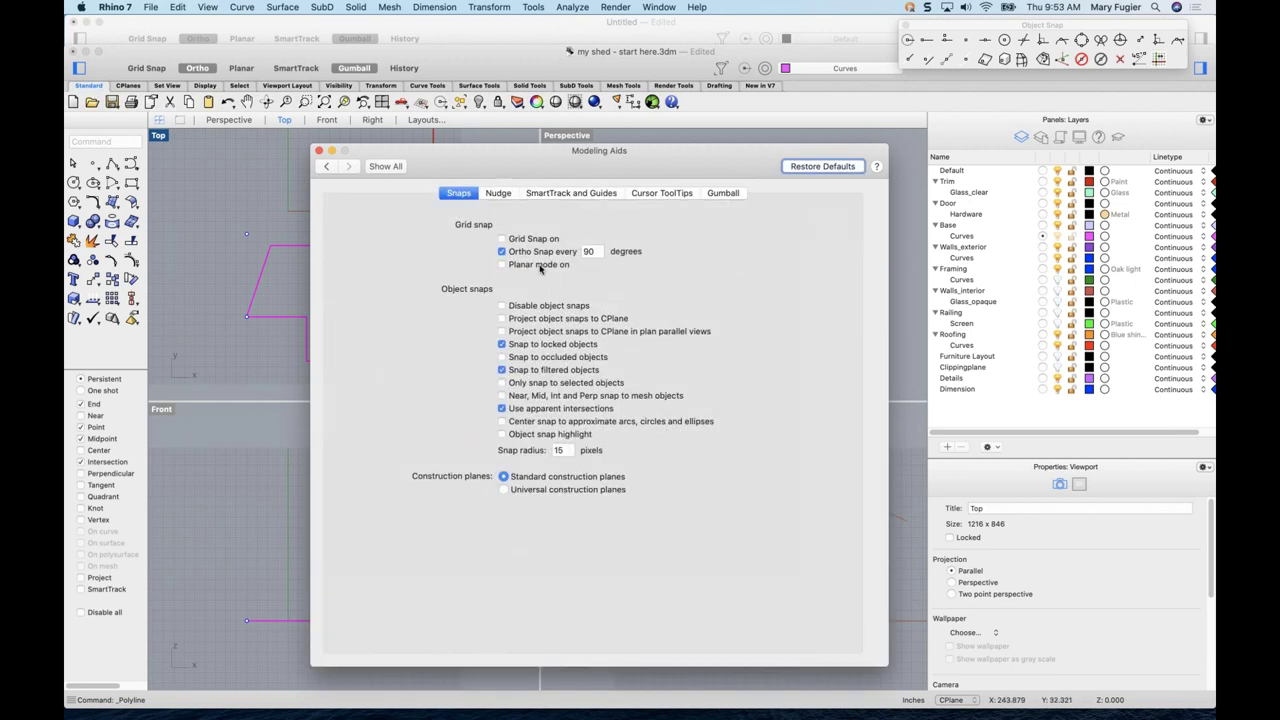
{"action": "left_click", "coordinate": [593, 251]}
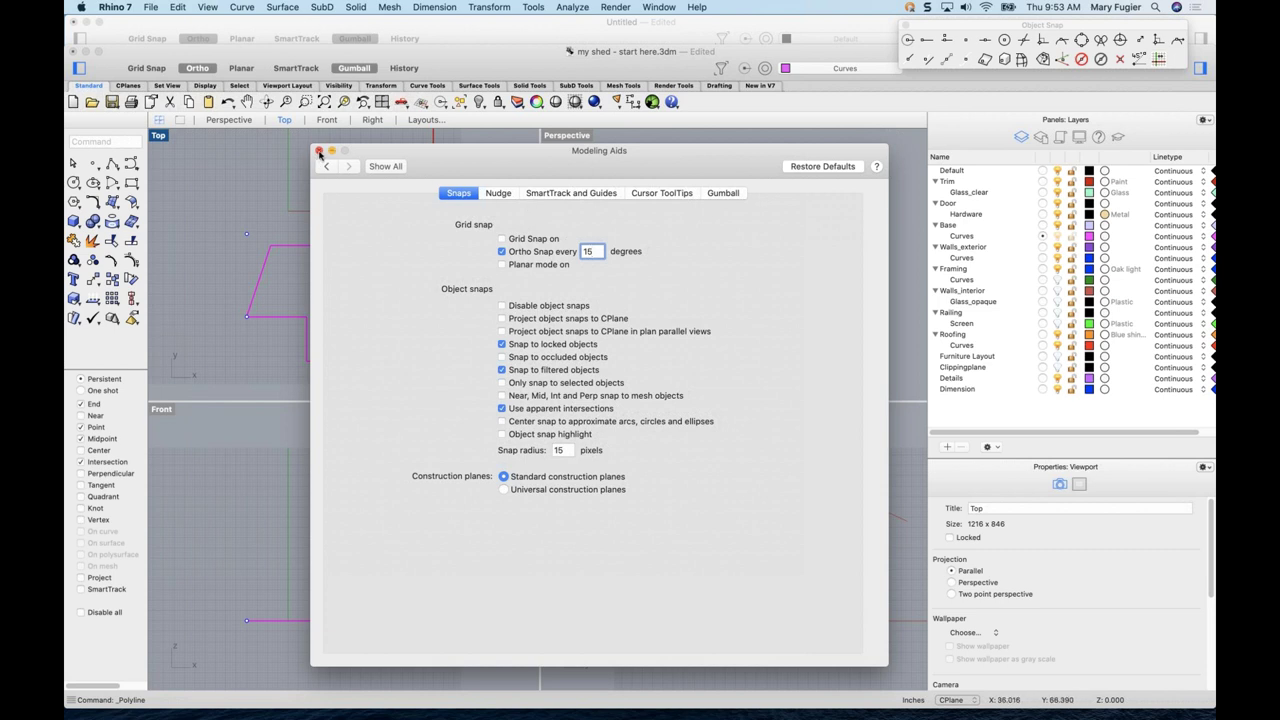
{"action": "left_click", "coordinate": [390, 167]}
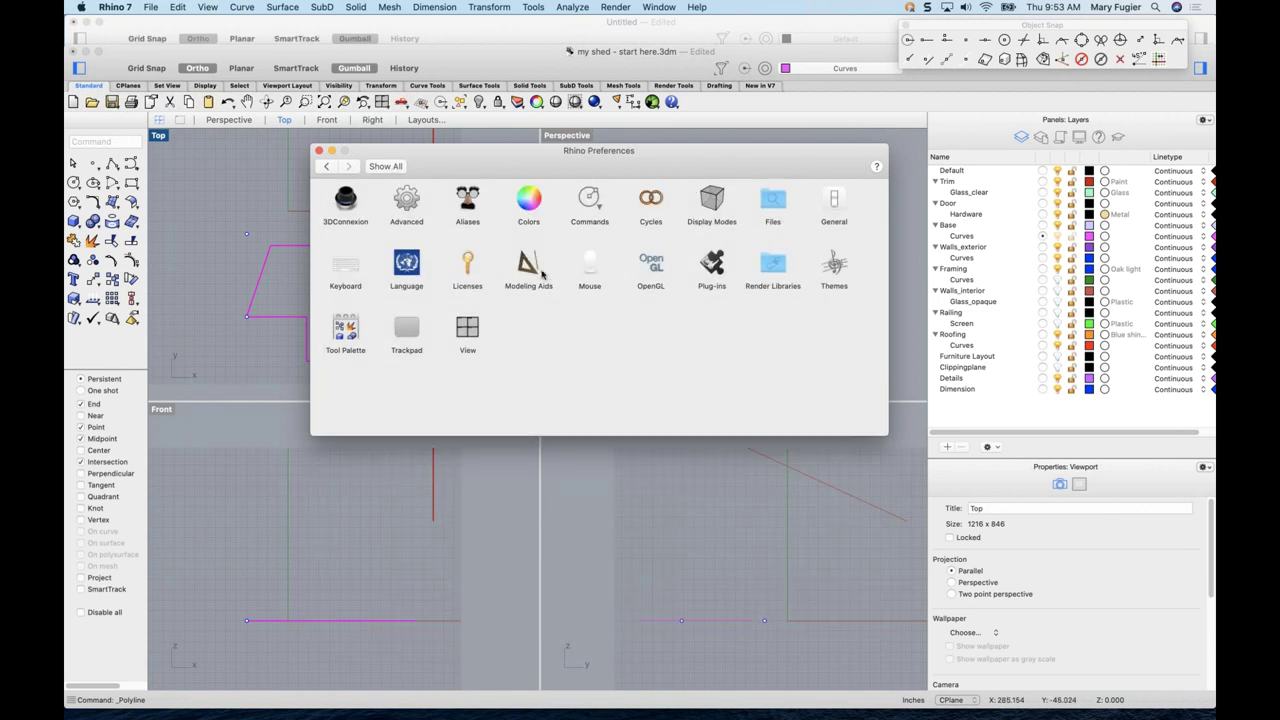
- Check the Ortho snap angle in the Modeling Aids preferences again and close the preferences
{"action": "left_click", "coordinate": [530, 268]}
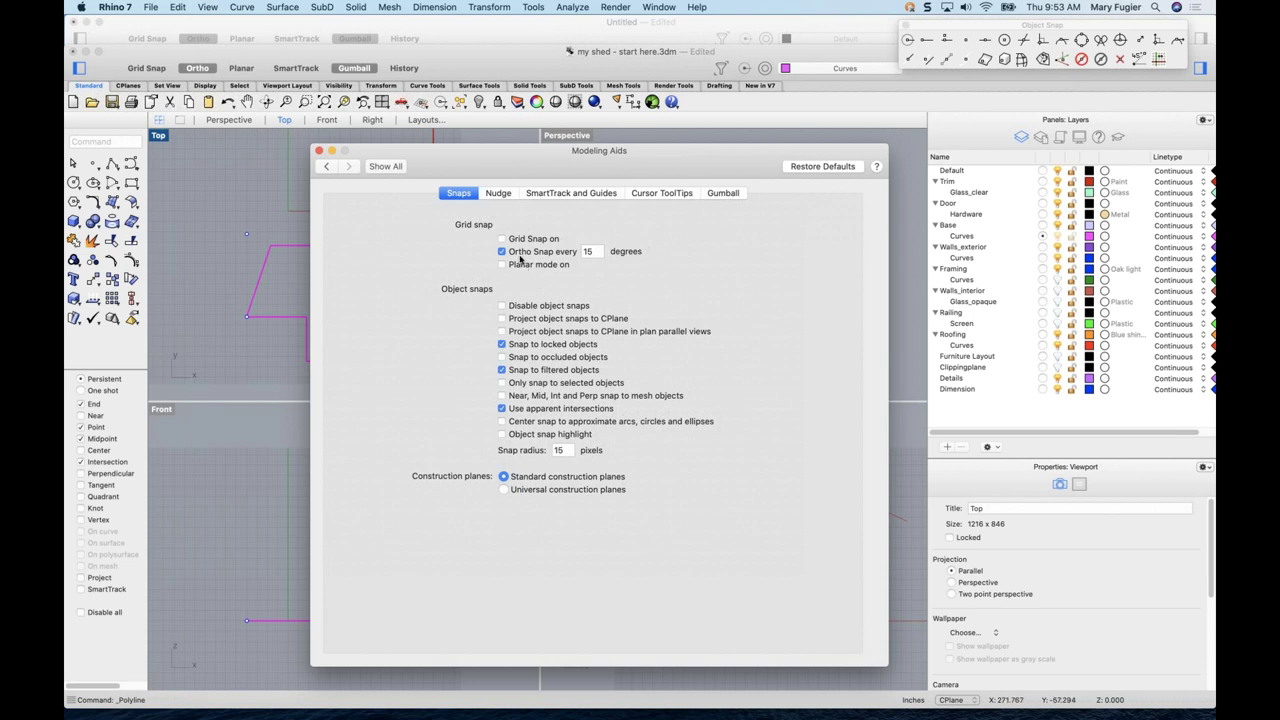
{"action": "left_click", "coordinate": [596, 252]}
{"action": "left_click", "coordinate": [378, 167]}
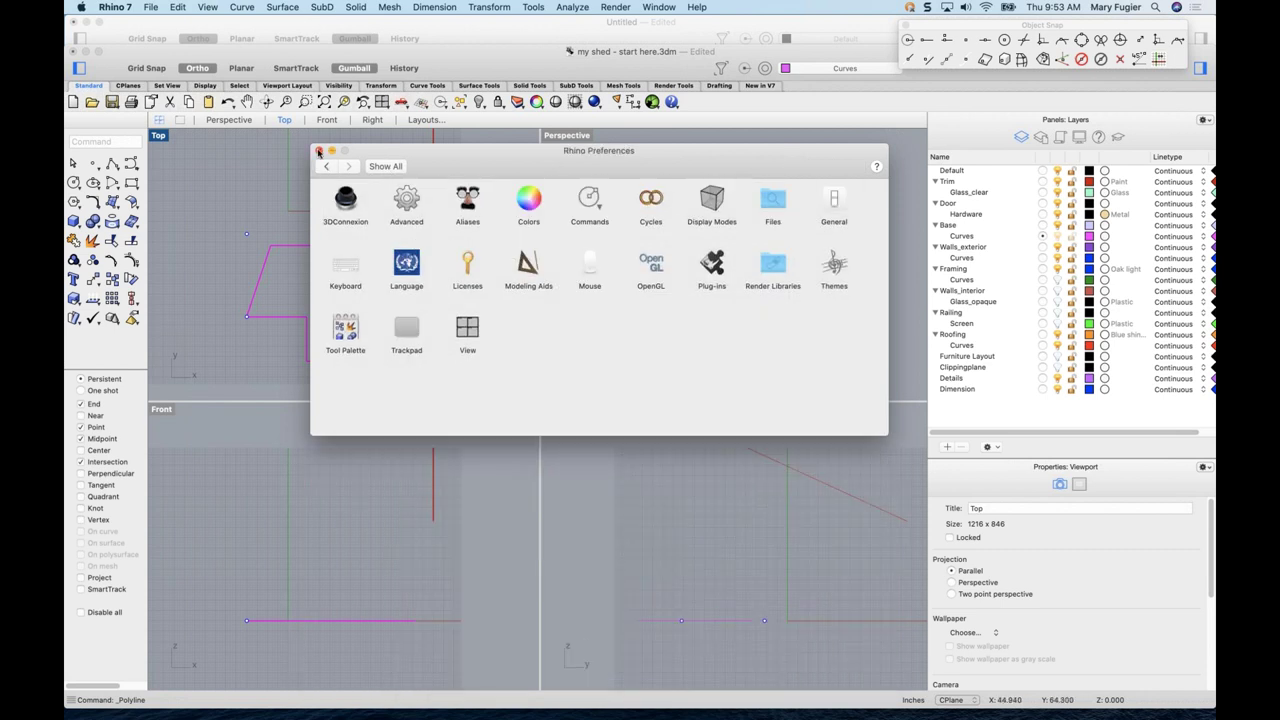
{"action": "left_click", "coordinate": [318, 151]}
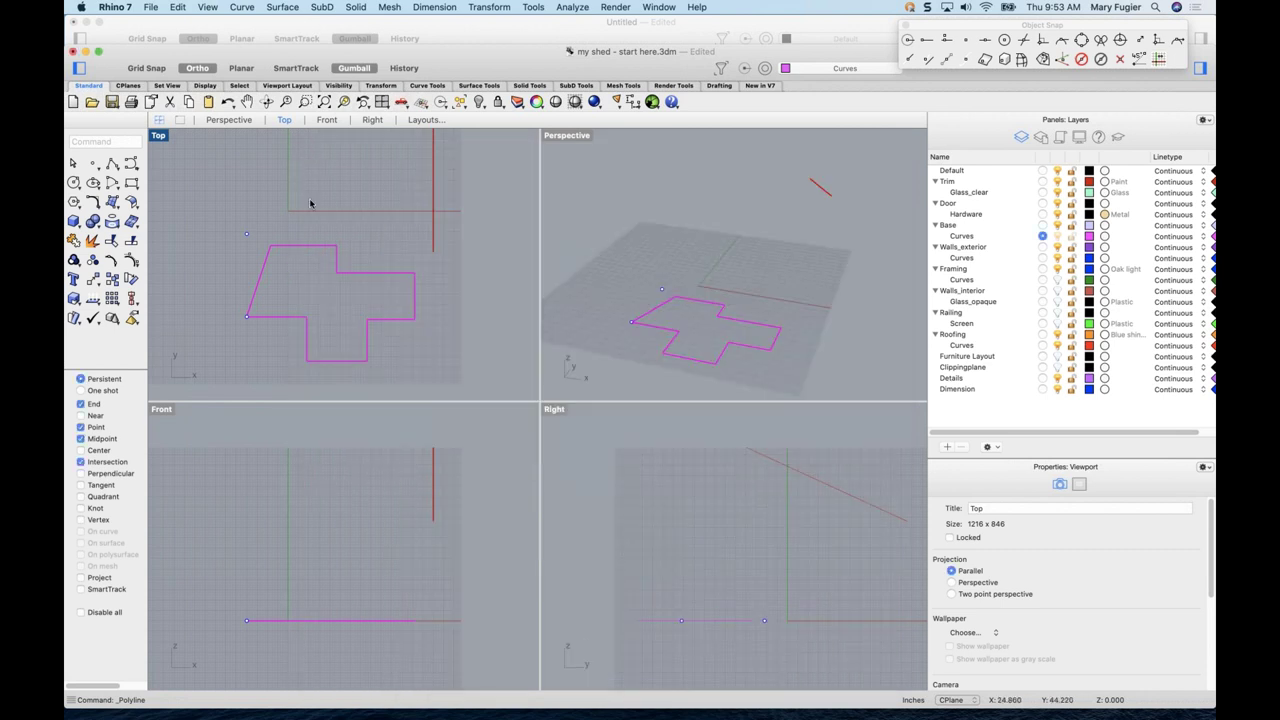
- Start an open polyline at the closed outline's lower-left corner in the Top view with a horizontal segment outward and an angled segment back up
{"action": "left_click", "coordinate": [283, 251]}
{"action": "scroll", "coordinate": [276, 315], "scroll_direction": "up", "scroll_amount": 3}
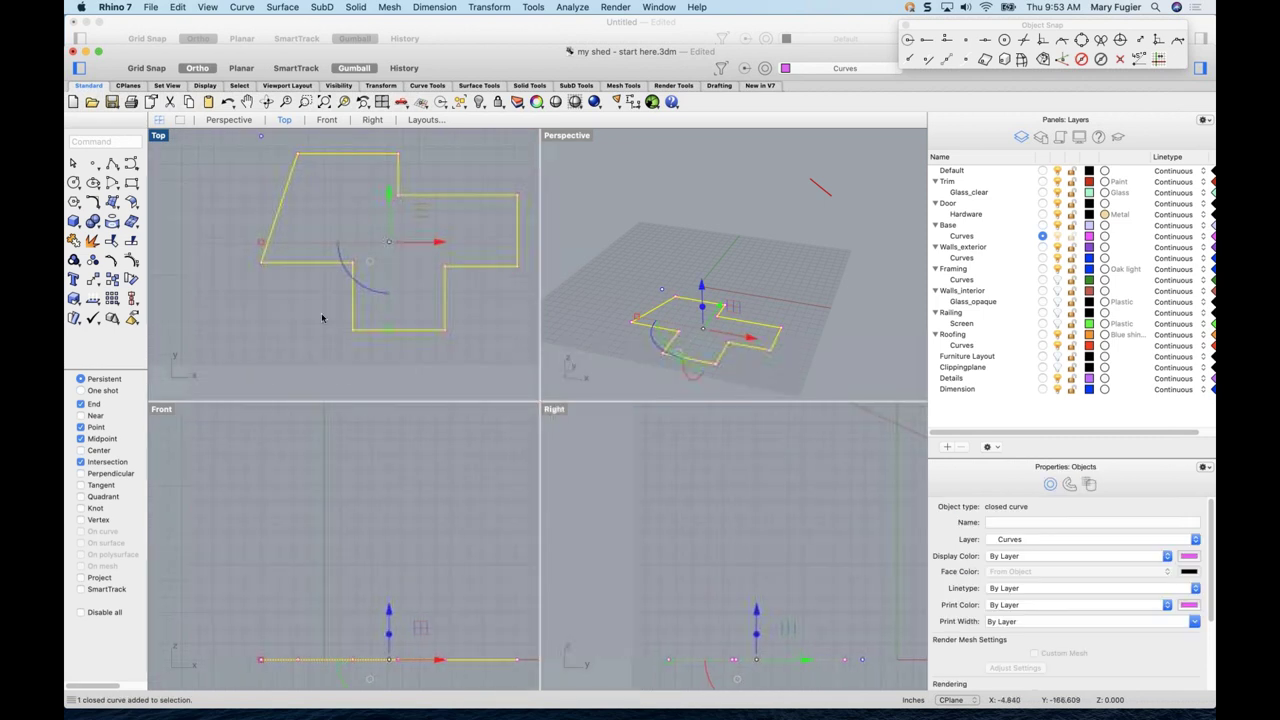
{"action": "left_click", "coordinate": [112, 163]}
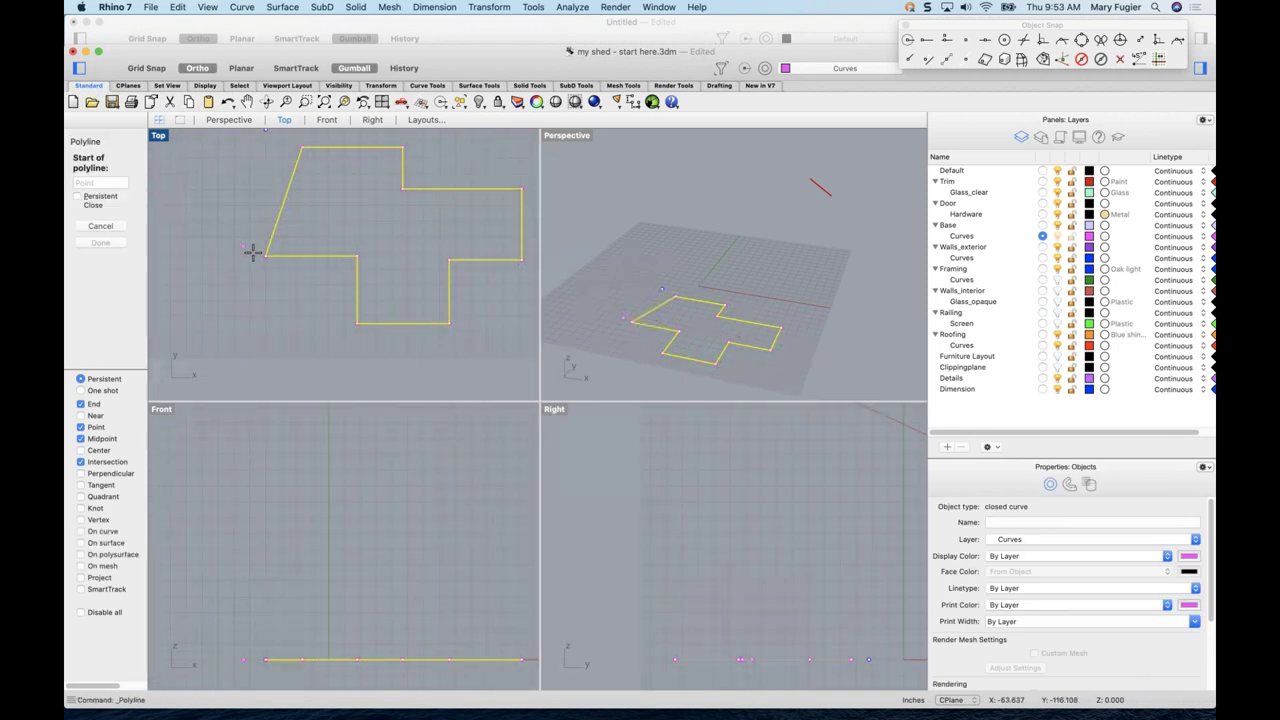
{"action": "left_click", "coordinate": [266, 256]}
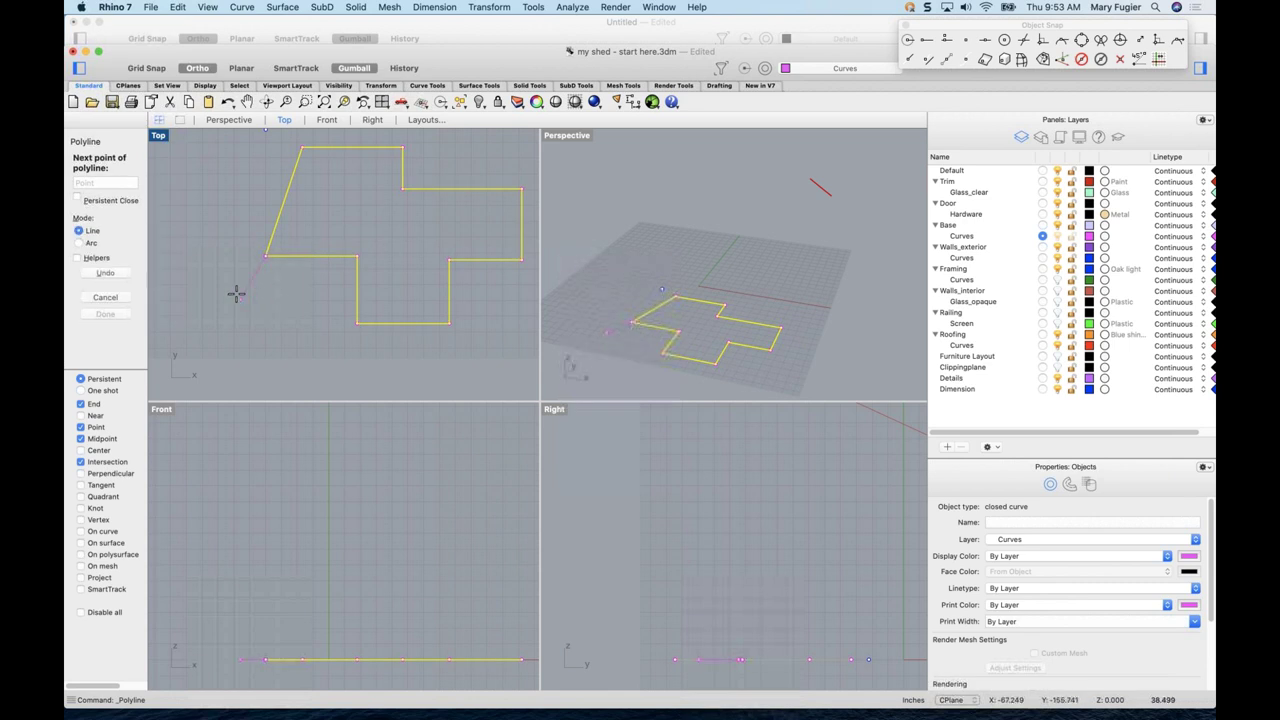
{"action": "left_click", "coordinate": [195, 249]}
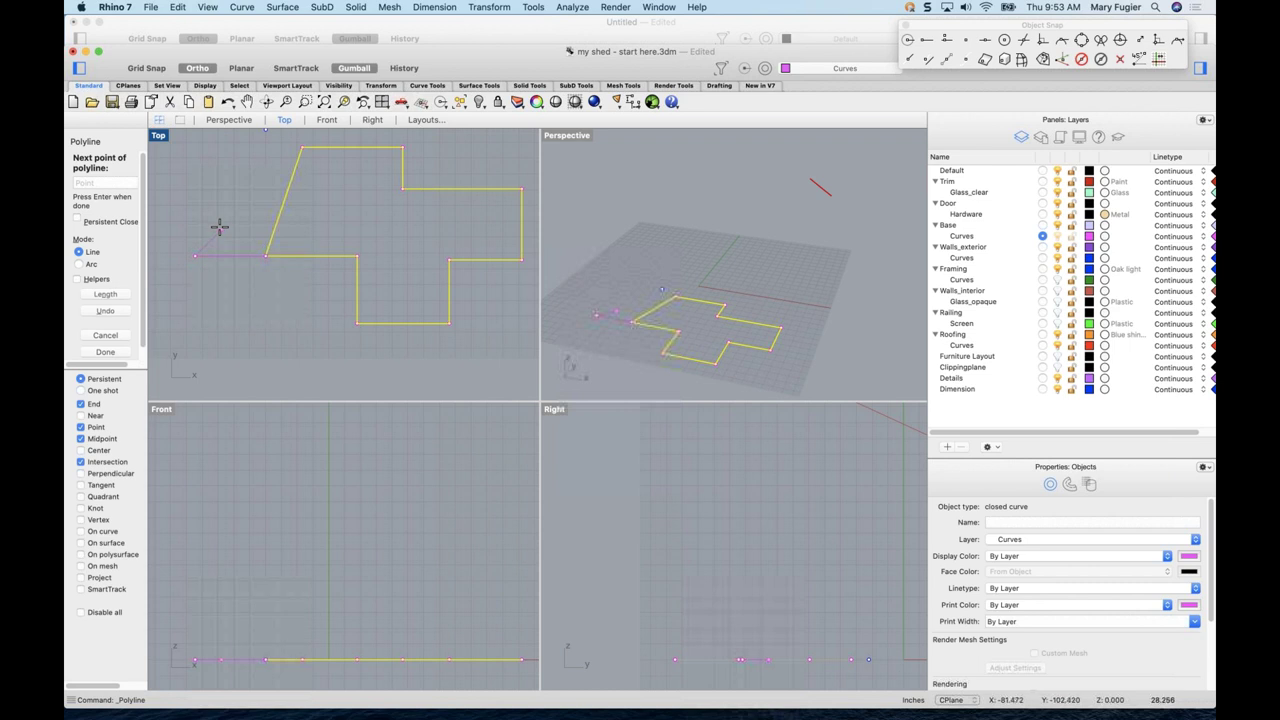
{"action": "left_click", "coordinate": [220, 229]}
- Continue the open polyline upward with vertical and angled Ortho segments, and finish it with a short horizontal segment
{"action": "scroll", "coordinate": [218, 222], "scroll_direction": "up", "scroll_amount": 3}
{"action": "left_click", "coordinate": [222, 193]}
{"action": "scroll", "coordinate": [215, 194], "scroll_direction": "up", "scroll_amount": 3}
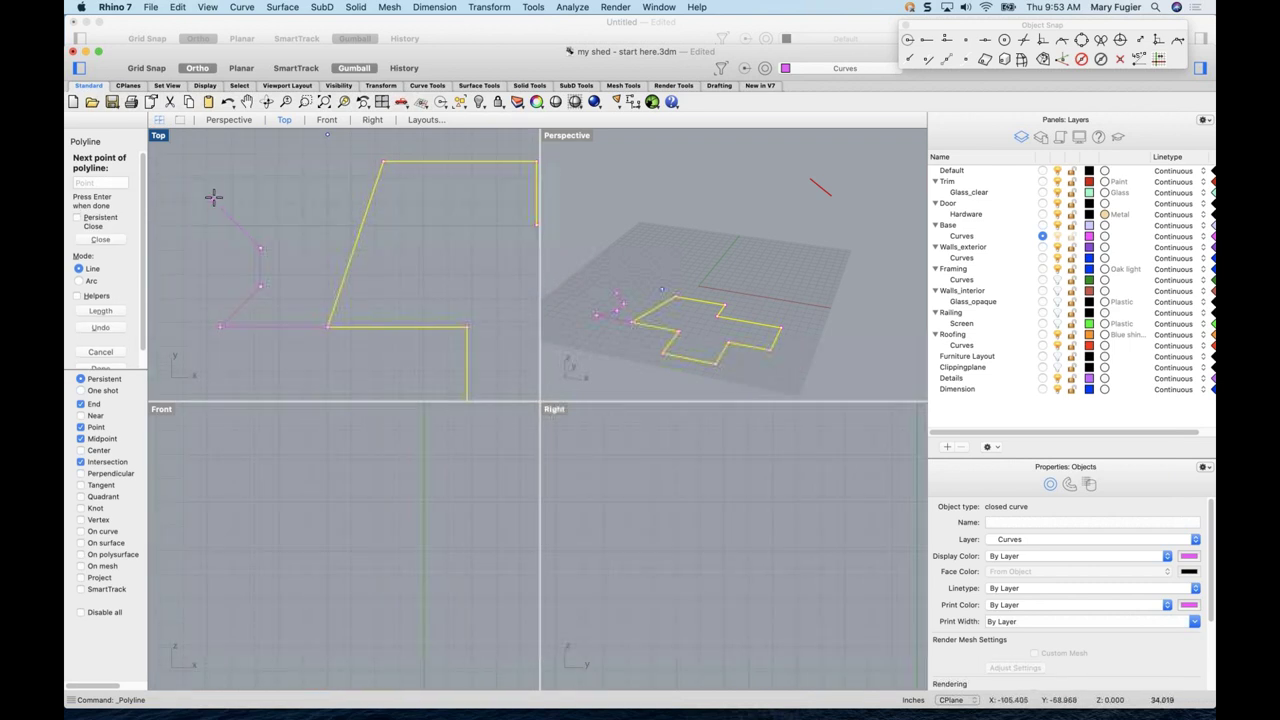
{"action": "left_click", "coordinate": [216, 201]}
{"action": "scroll", "coordinate": [246, 185], "scroll_direction": "up", "scroll_amount": 3}
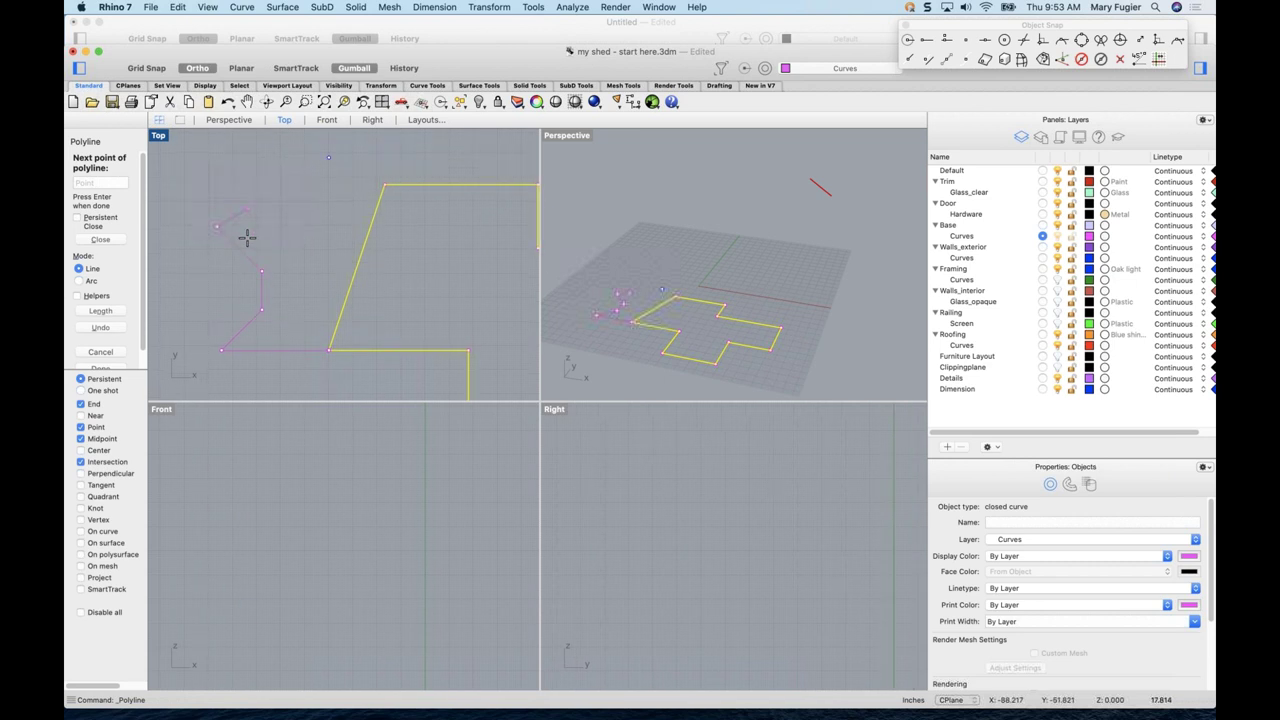
{"action": "left_click", "coordinate": [216, 205]}
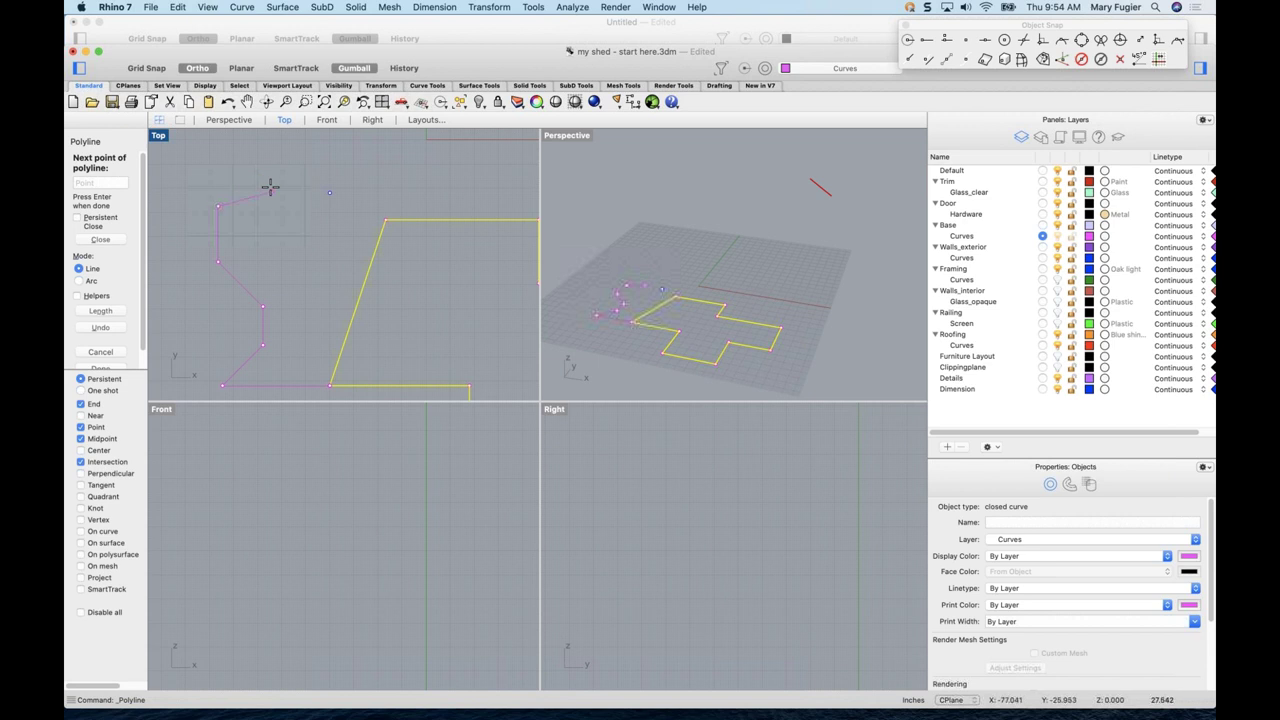
{"action": "scroll", "coordinate": [264, 185], "scroll_direction": "down", "scroll_amount": 4}
{"action": "left_click", "coordinate": [246, 205]}
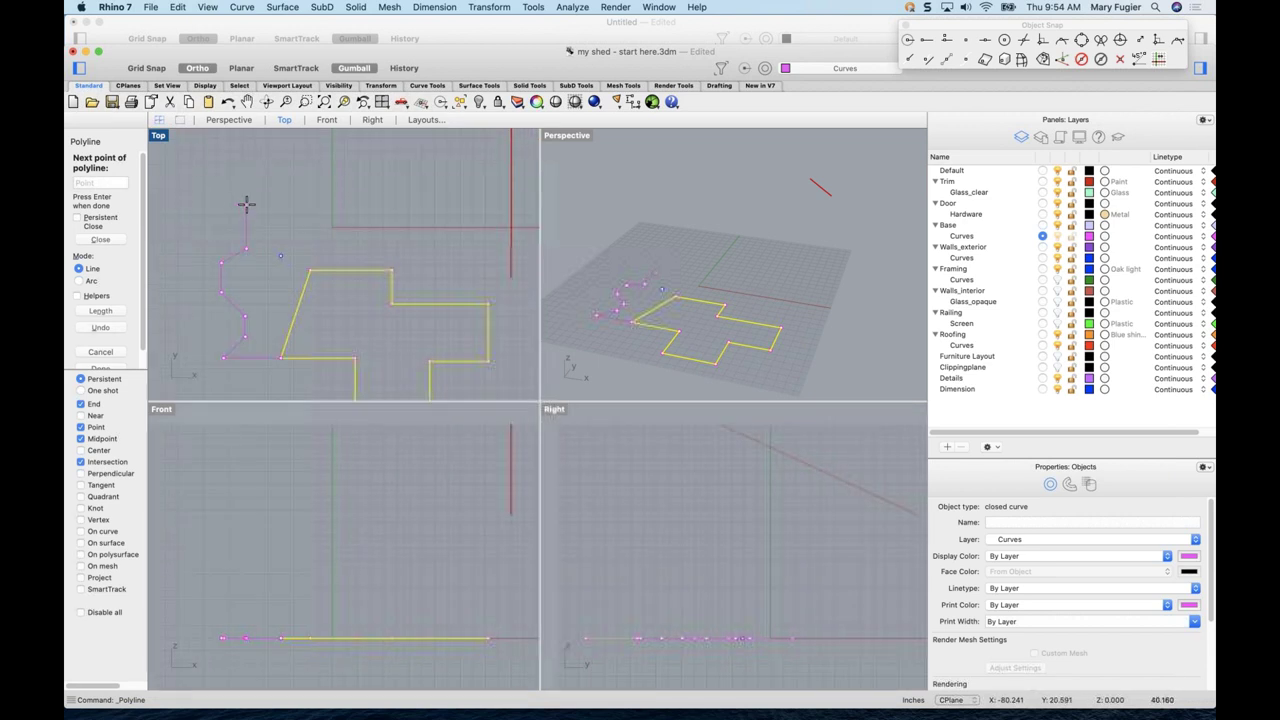
{"action": "left_click", "coordinate": [276, 205]}
{"action": "key", "text": "Return"}
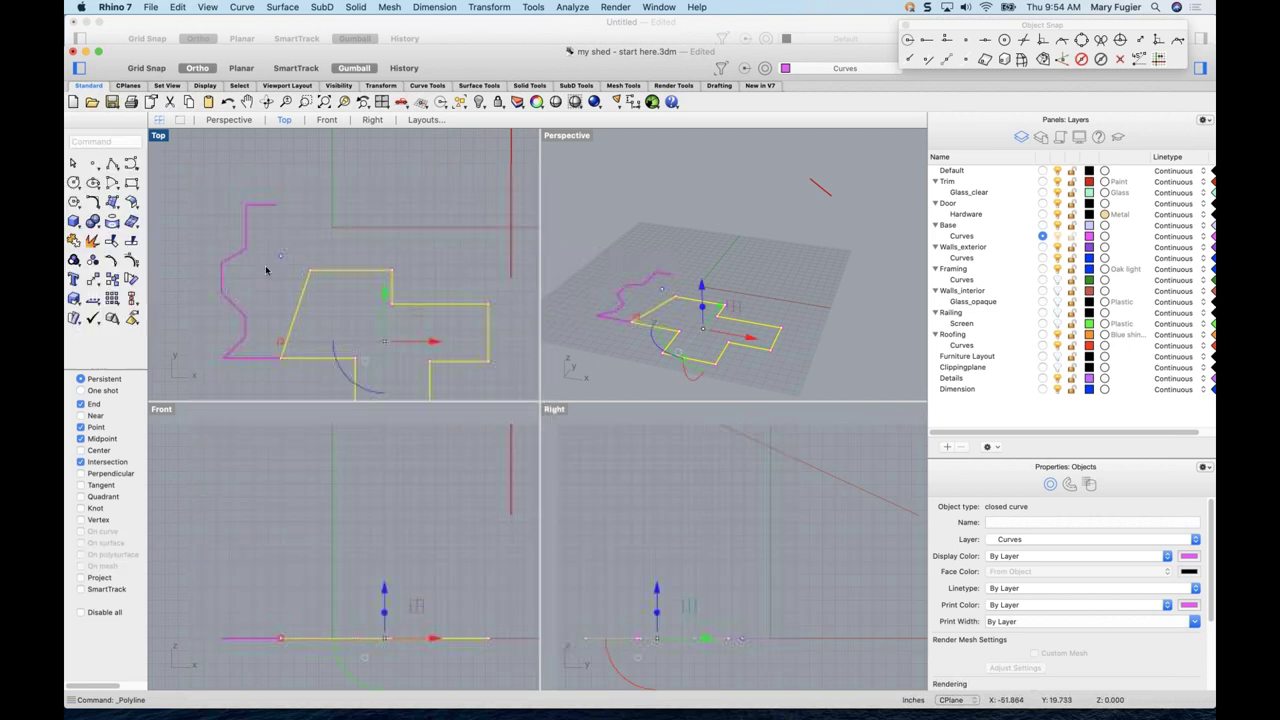
{"action": "scroll", "coordinate": [250, 290], "scroll_direction": "right", "scroll_amount": 2}
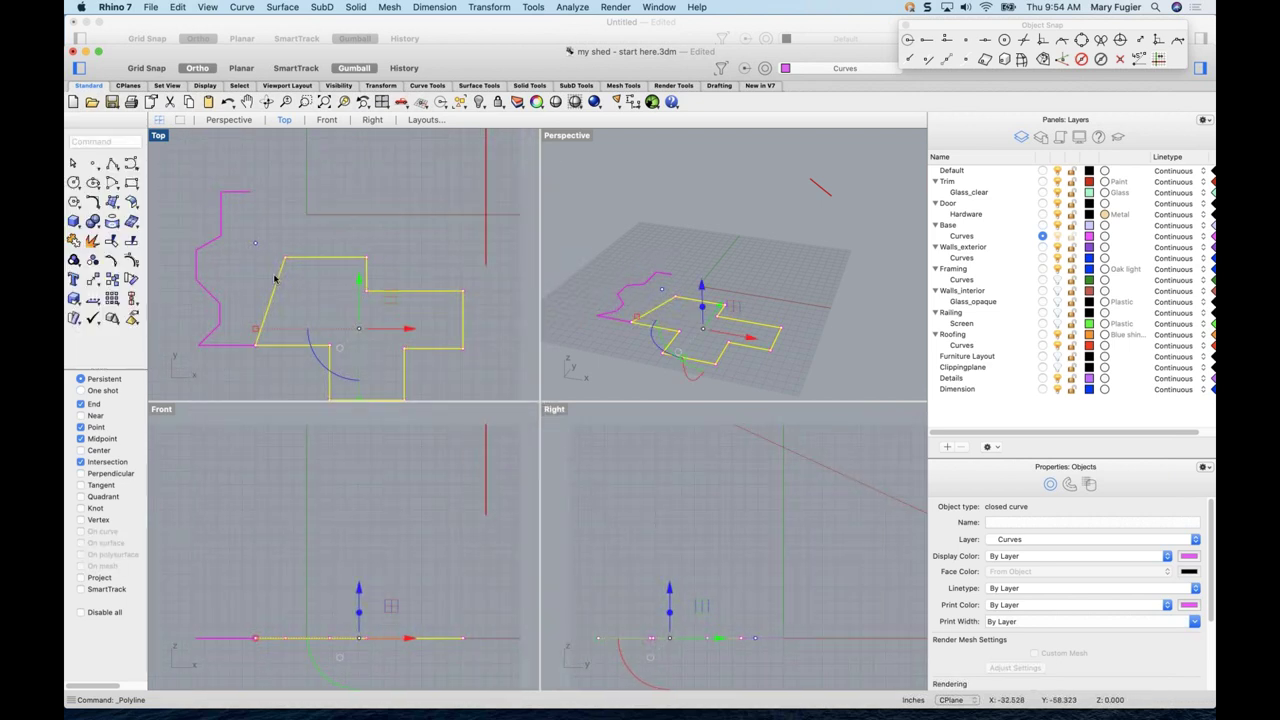
- Enable the Relative point and angle cursor tooltip in the Modeling Aids preferences and close the preferences
{"action": "left_click", "coordinate": [113, 8]}
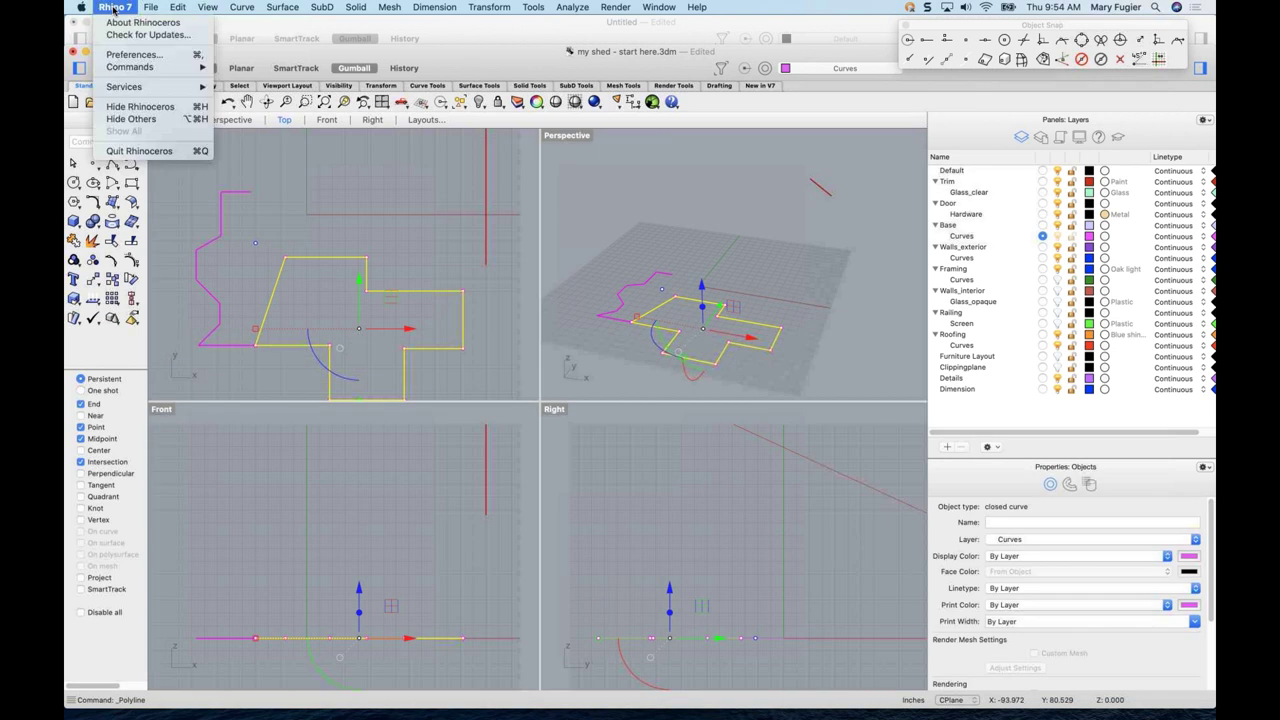
{"action": "left_click", "coordinate": [176, 57]}
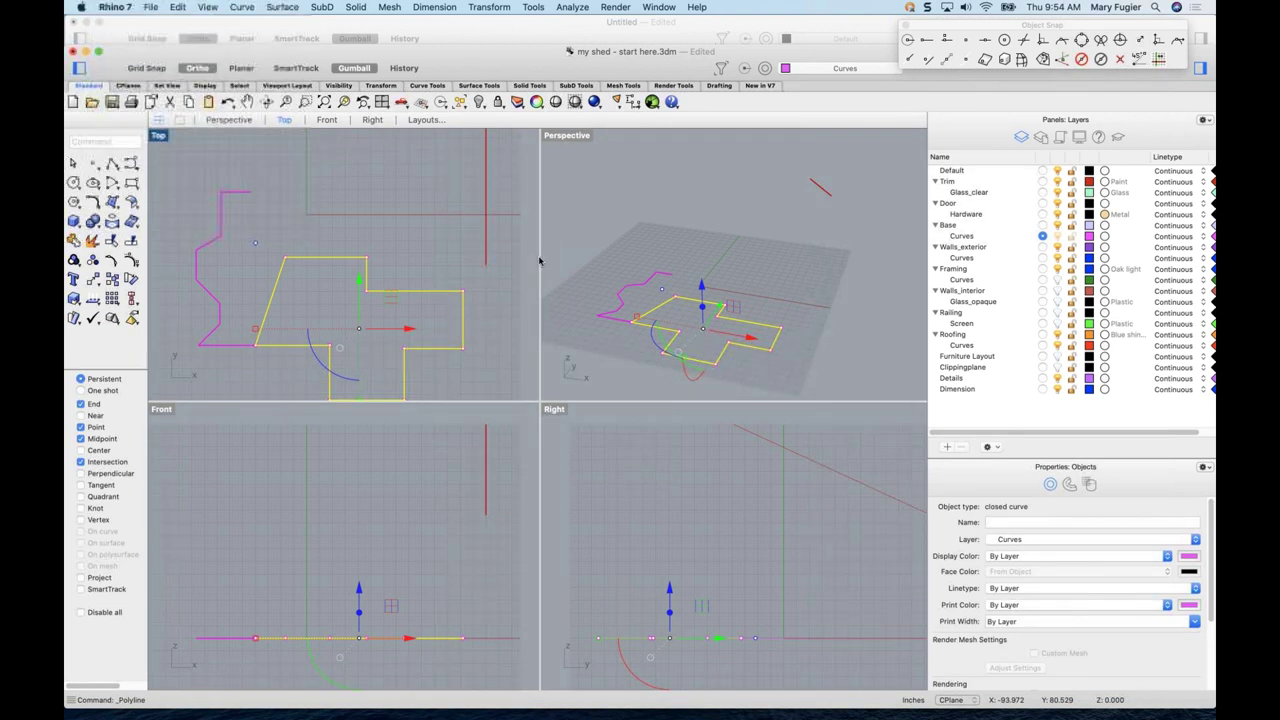
{"action": "left_click", "coordinate": [527, 266]}
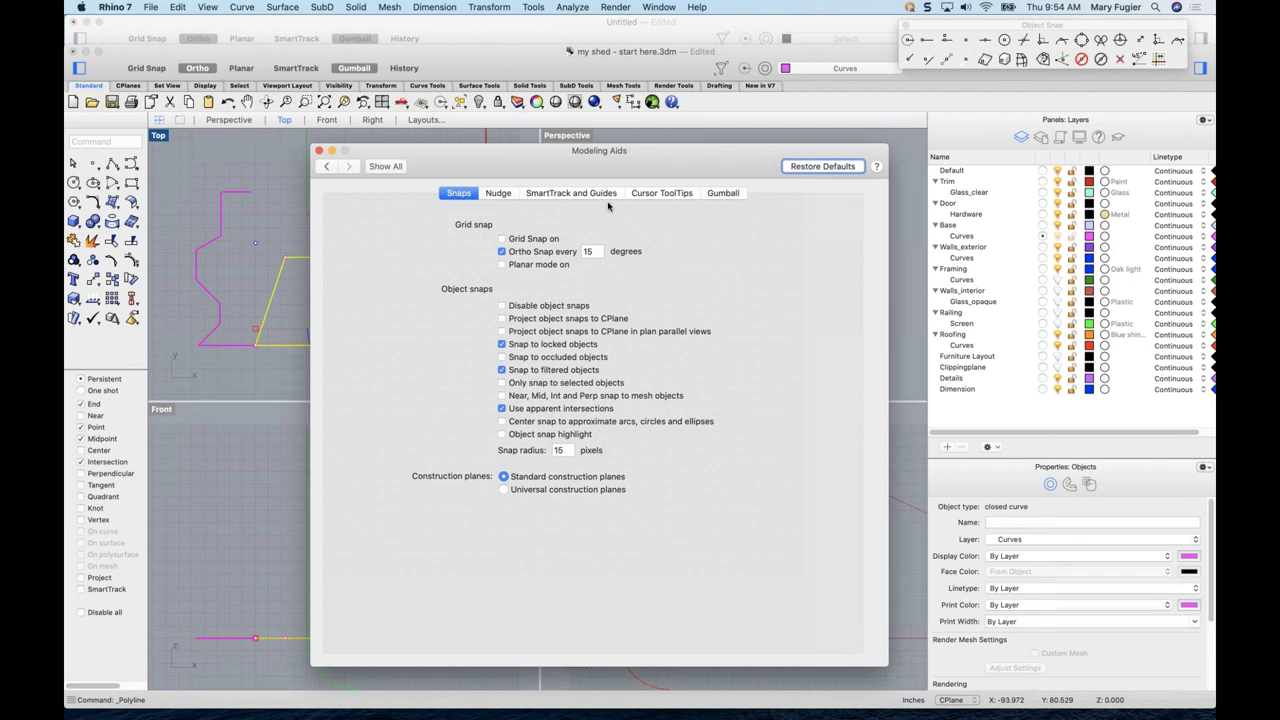
{"action": "left_click", "coordinate": [671, 195]}
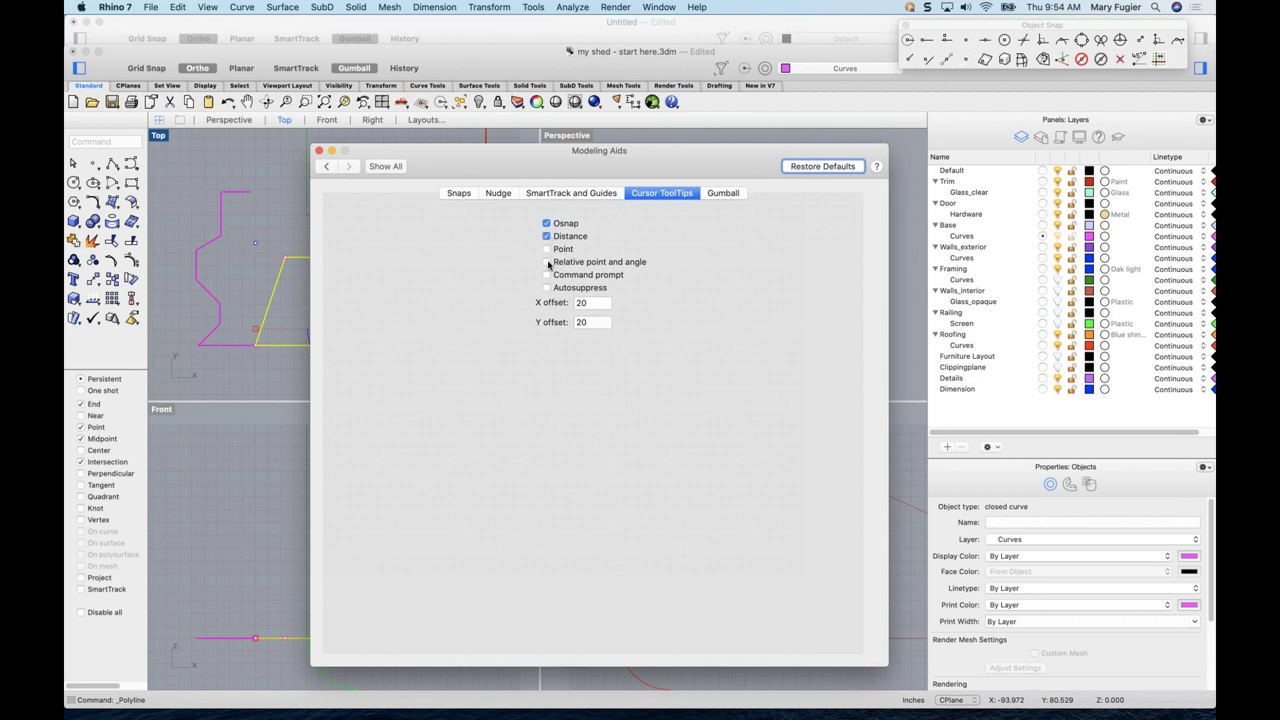
{"action": "left_click", "coordinate": [547, 262]}
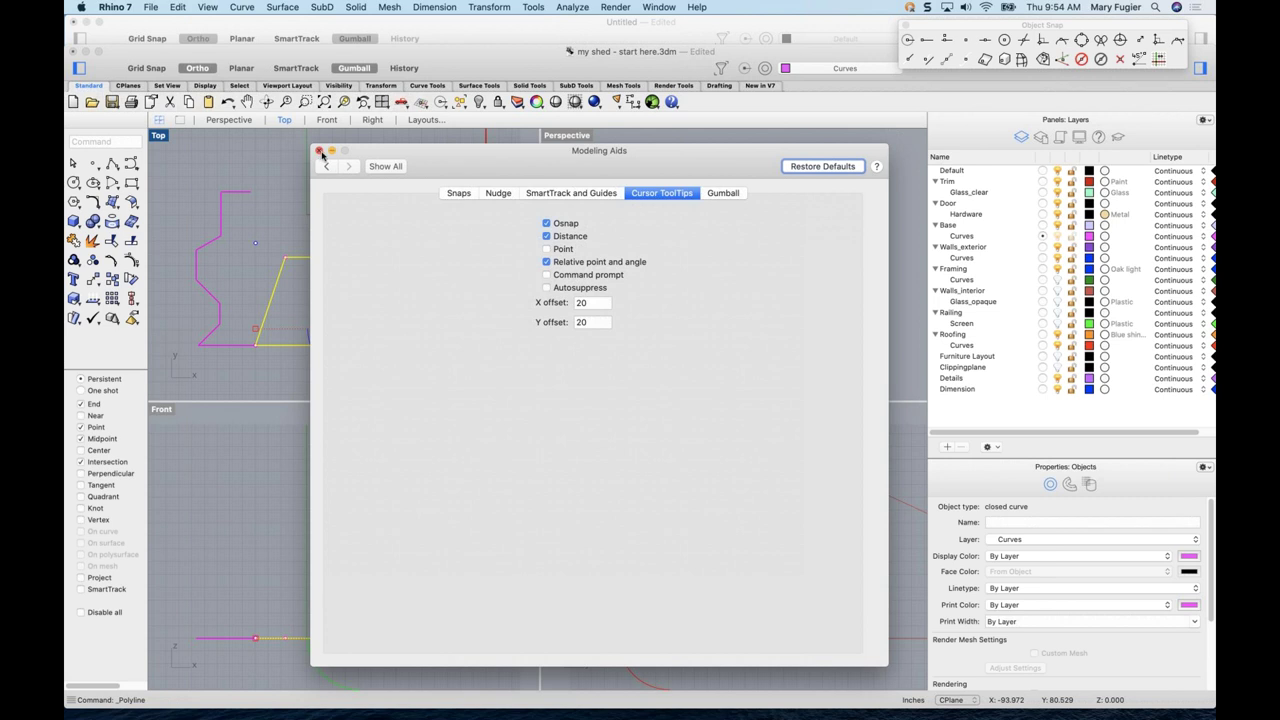
{"action": "left_click", "coordinate": [386, 167]}
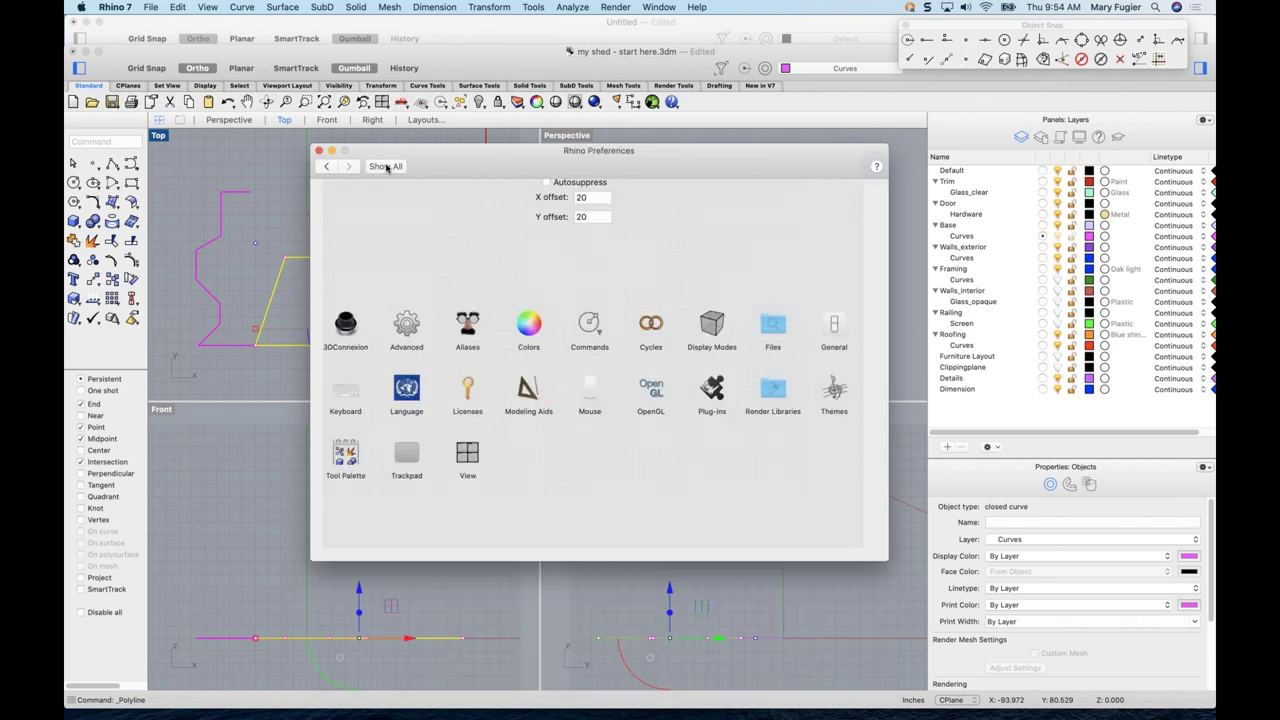
{"action": "left_click", "coordinate": [319, 152]}
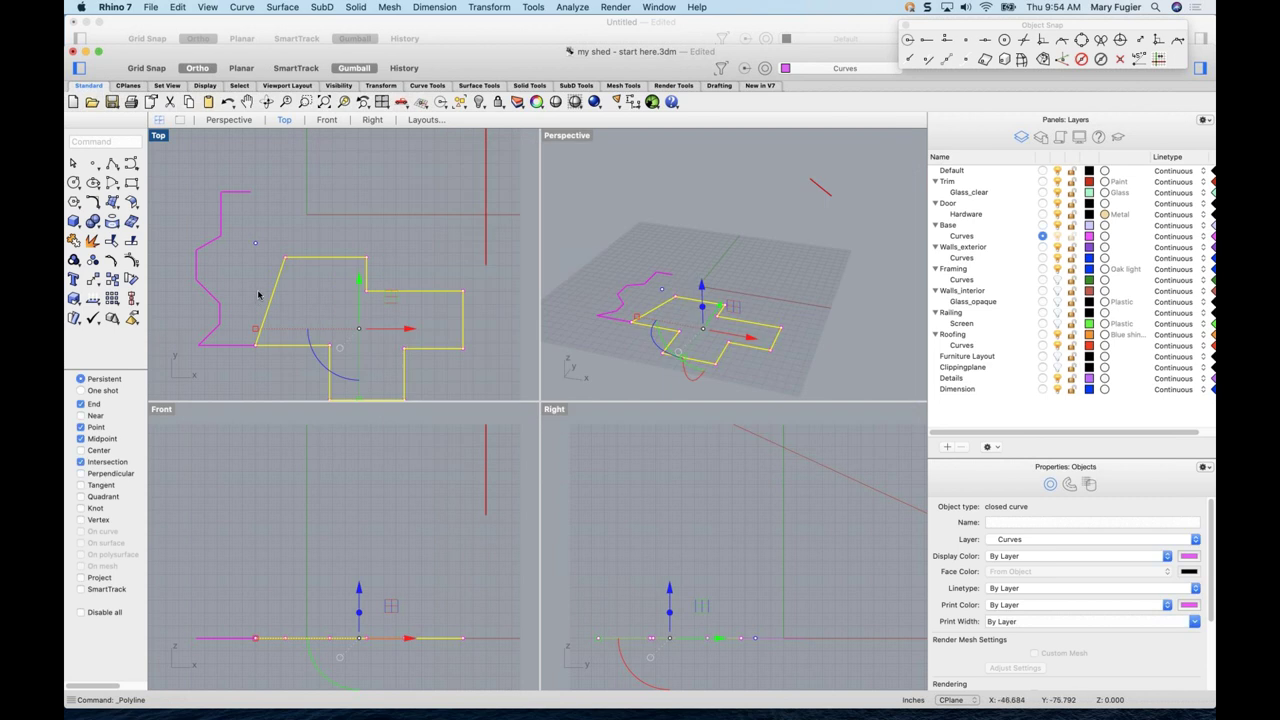
- Start a polyline at the upper point object in the Top view with a 100-inch horizontal segment and a 100-inch segment at 30 degrees
{"action": "right_click_drag", "start_coordinate": [288, 270], "coordinate": [298, 293]}
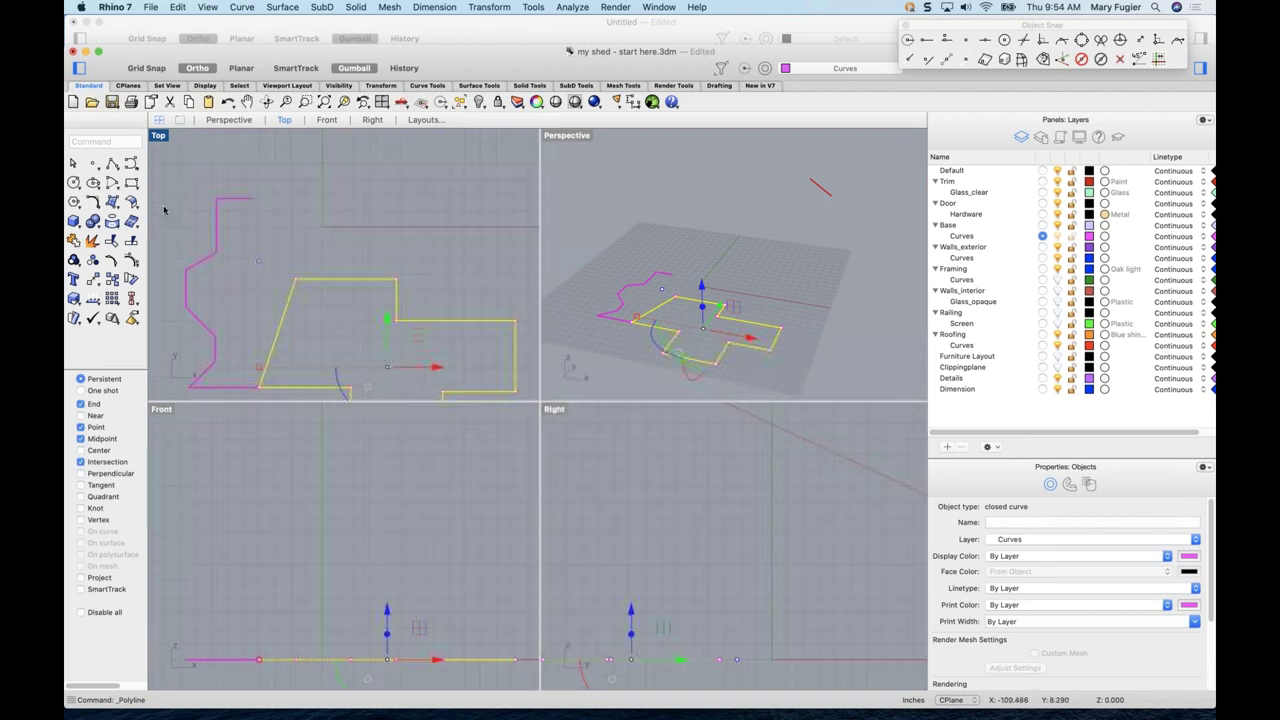
{"action": "left_click", "coordinate": [111, 163]}
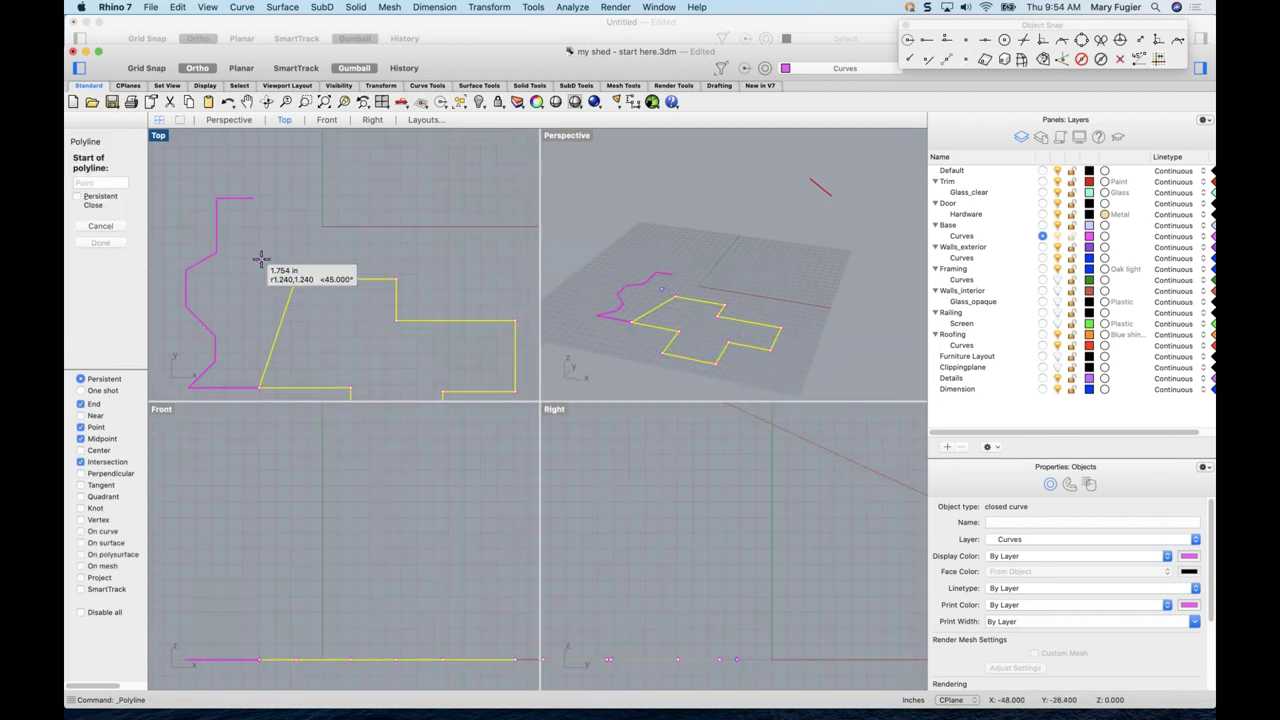
{"action": "left_click", "coordinate": [260, 260]}
{"action": "scroll", "coordinate": [420, 270], "scroll_direction": "down", "scroll_amount": 3}
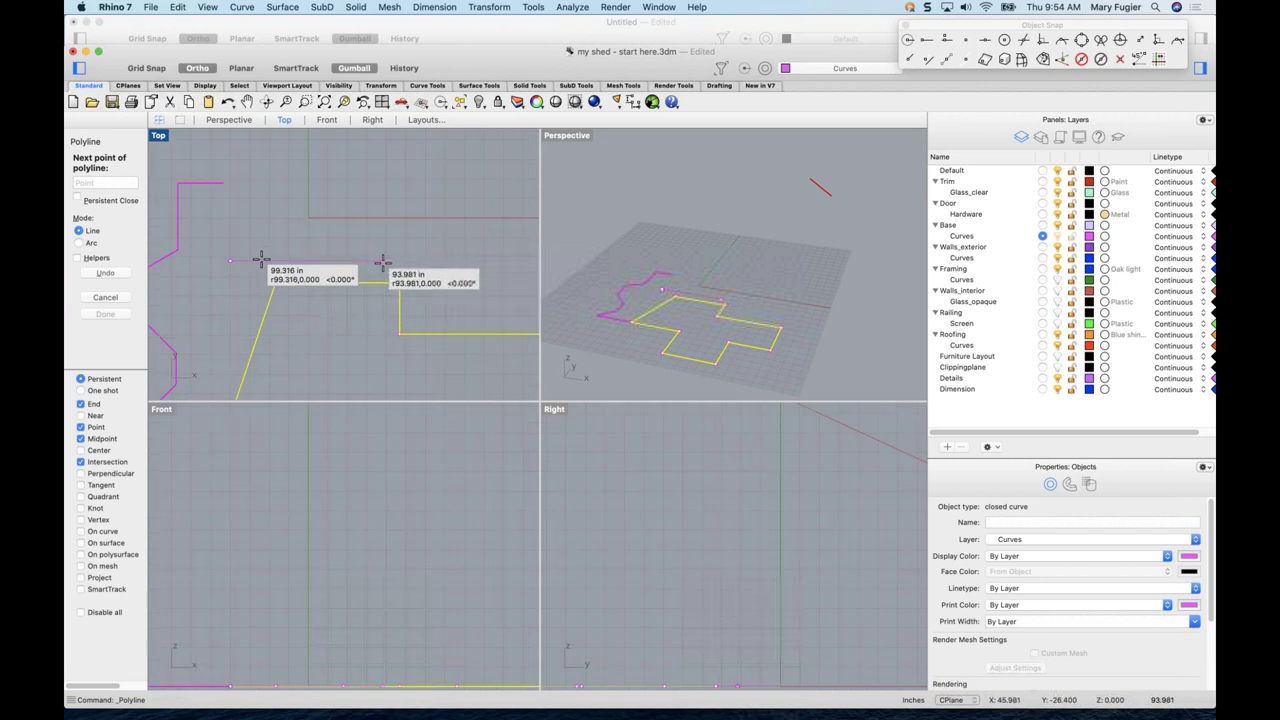
{"action": "right_click_drag", "start_coordinate": [449, 278], "coordinate": [390, 273]}
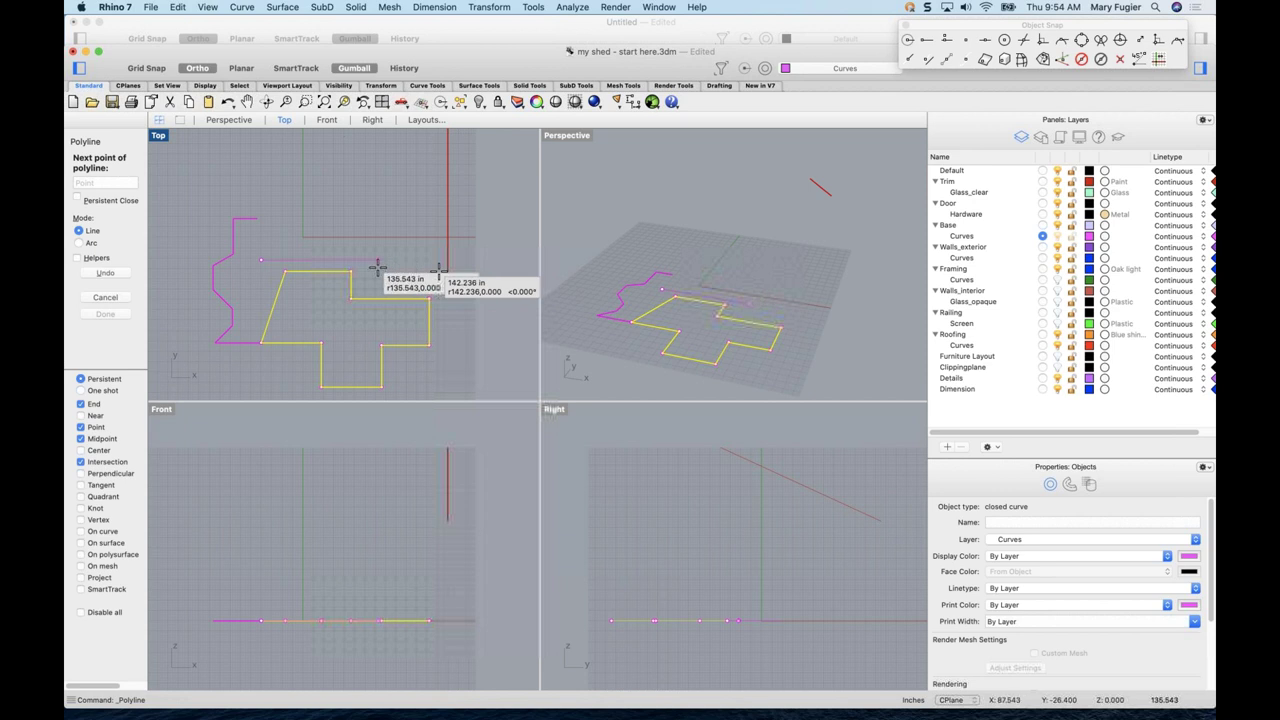
{"action": "type", "text": "100"}
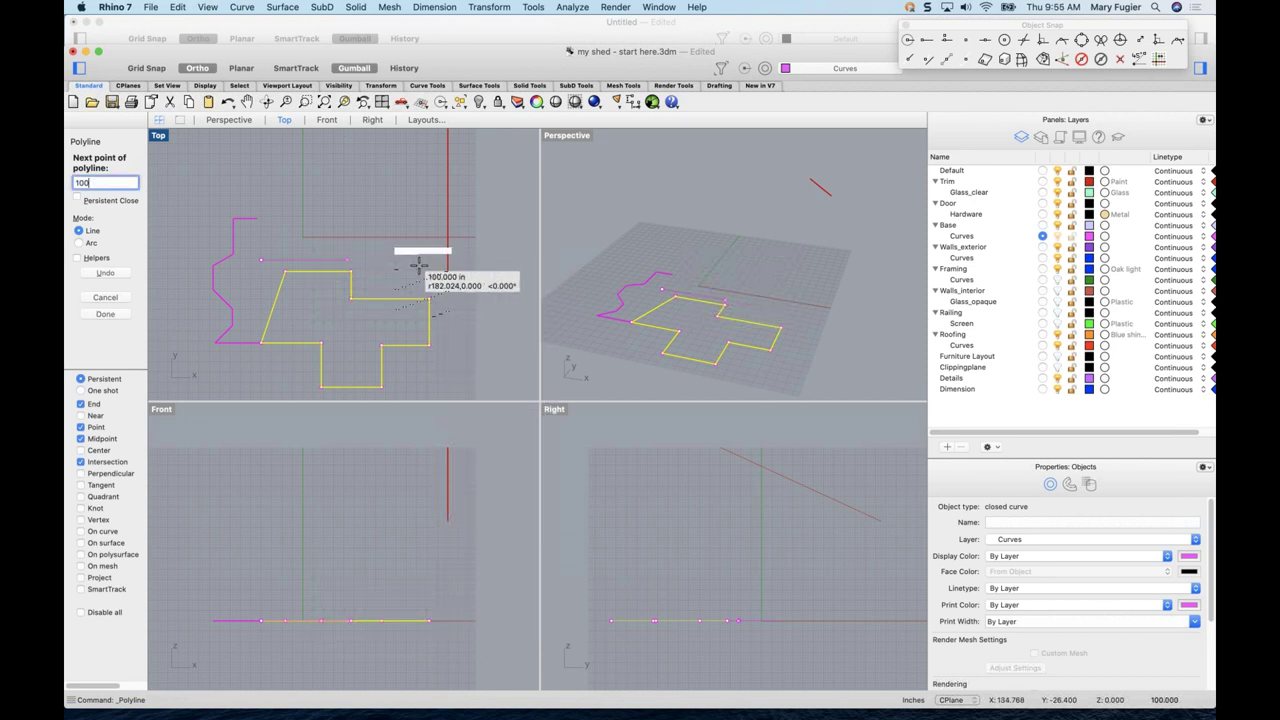
{"action": "key", "text": "Return"}
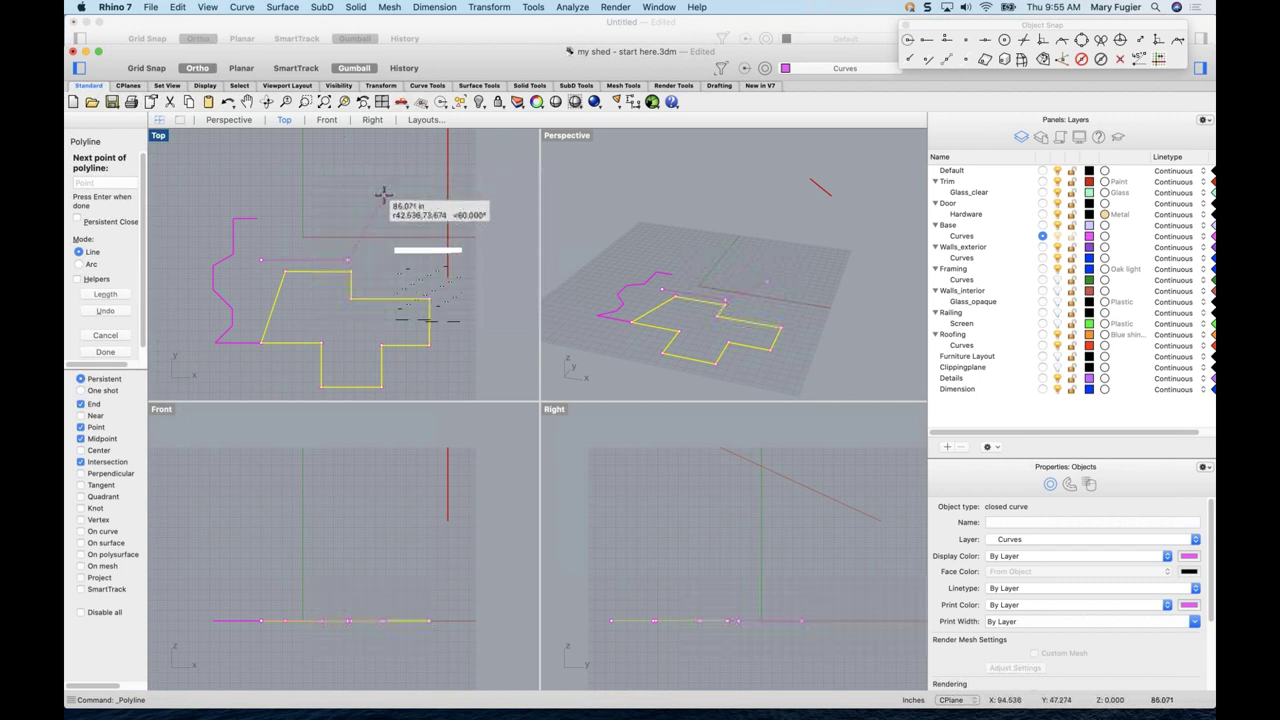
{"action": "type", "text": "100"}
{"action": "key", "text": "Return"}
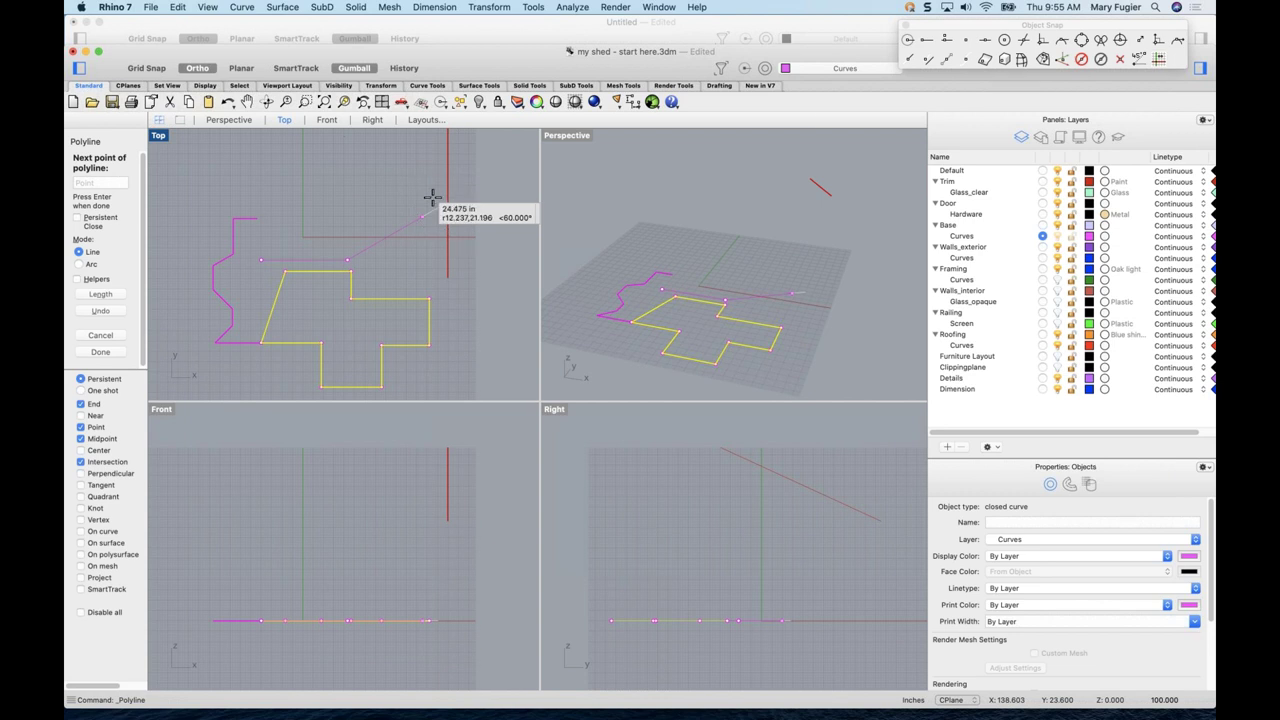
- Continue the polyline with three 10-inch Ortho segments running up, left and up again
{"action": "left_click", "coordinate": [428, 188]}
{"action": "key", "text": "Return"}
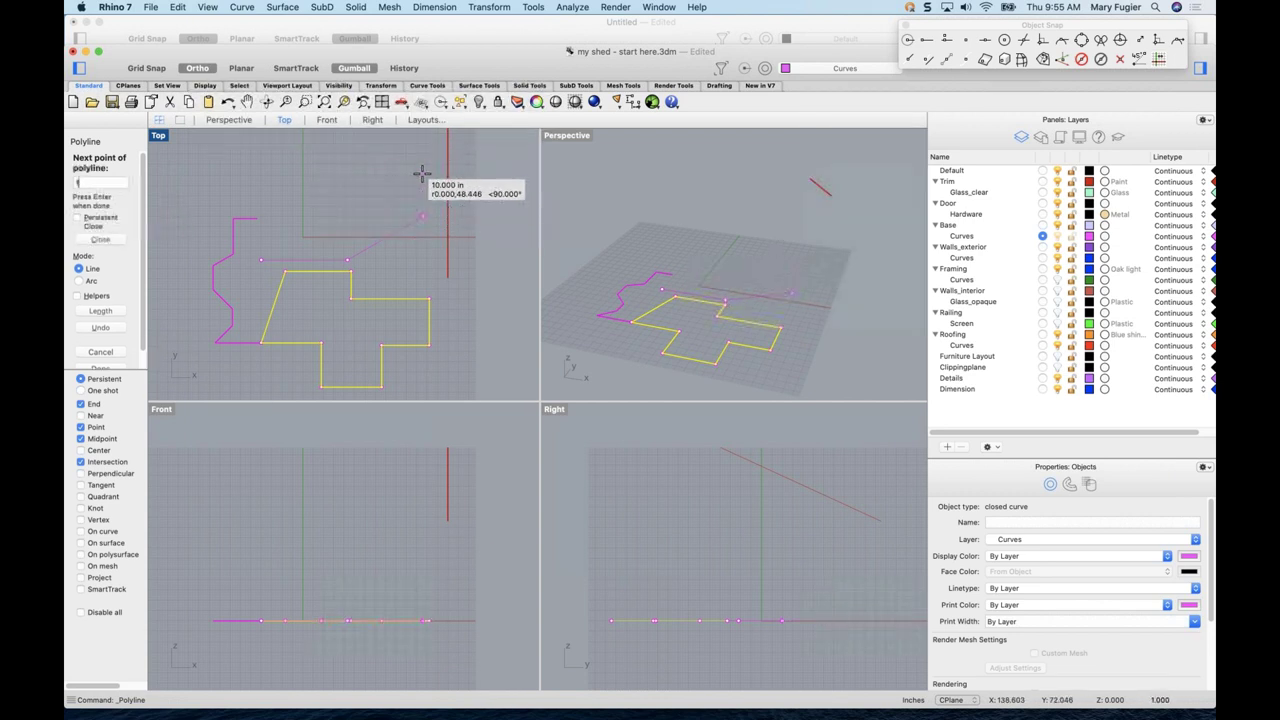
{"action": "left_click", "coordinate": [421, 173]}
{"action": "scroll", "coordinate": [395, 205], "scroll_direction": "up", "scroll_amount": 3}
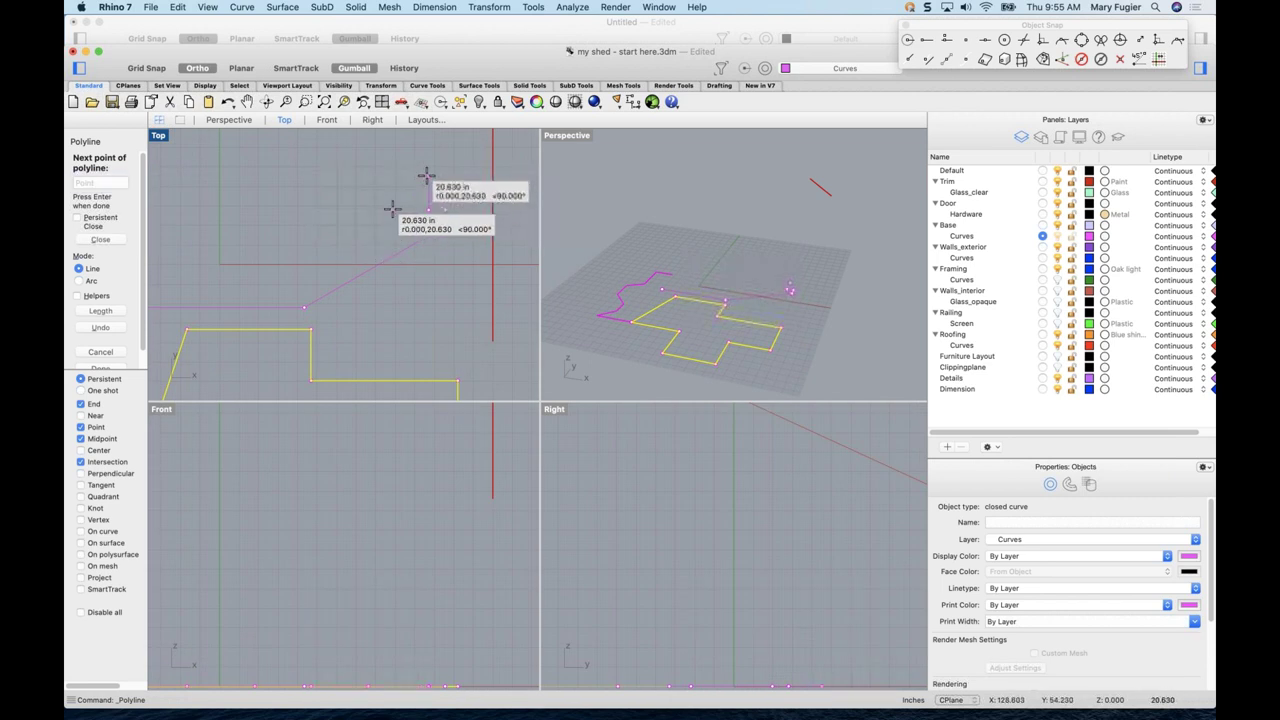
{"action": "type", "text": "10"}
{"action": "key", "text": "Return"}
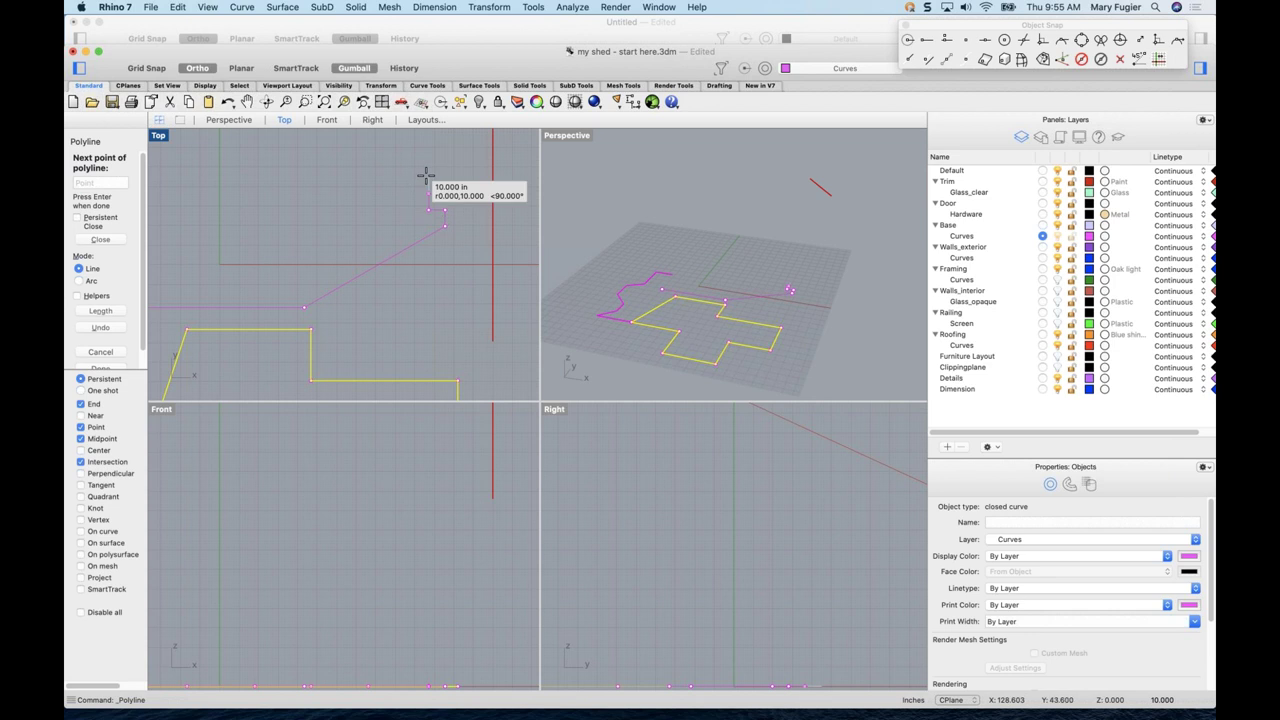
{"action": "left_click", "coordinate": [424, 170]}
- Add a horizontal segment about 94 inches long to the left, finish the polyline and deselect the closed outline
{"action": "type", "text": "100"}
{"action": "key", "text": "Return"}
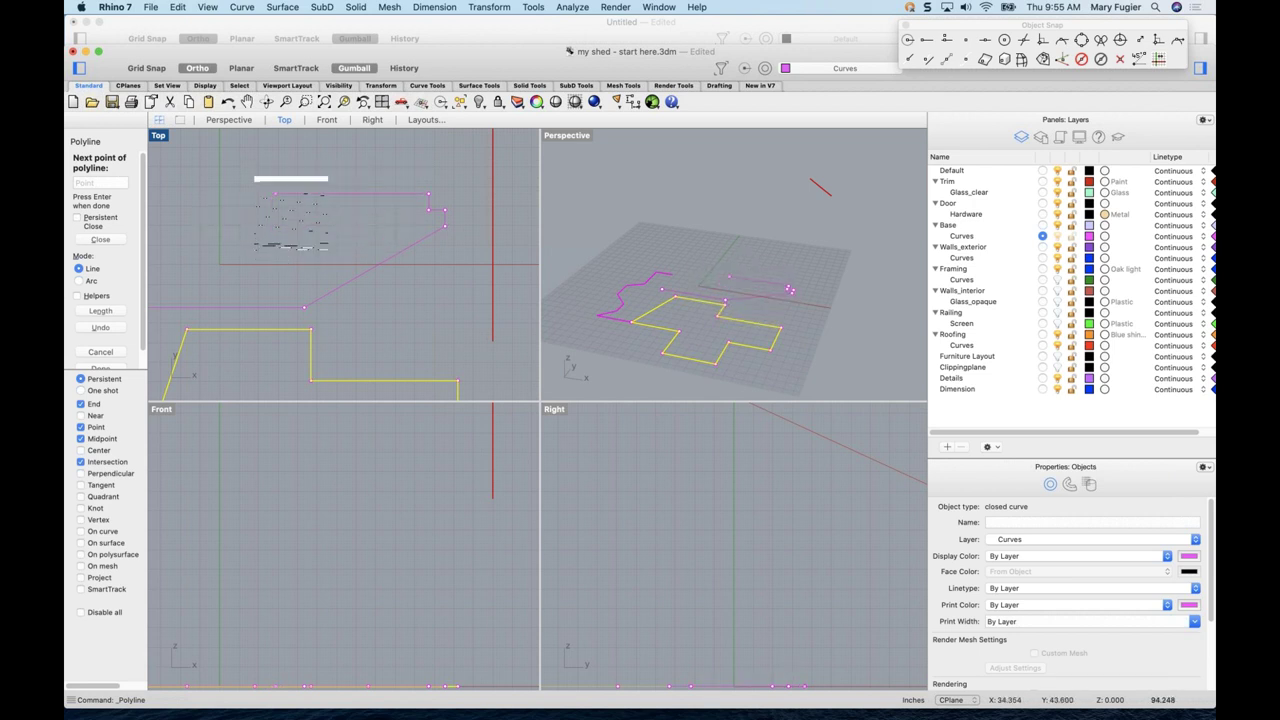
{"action": "key", "text": "Return"}
{"action": "scroll", "coordinate": [355, 283], "scroll_direction": "down", "scroll_amount": 3}
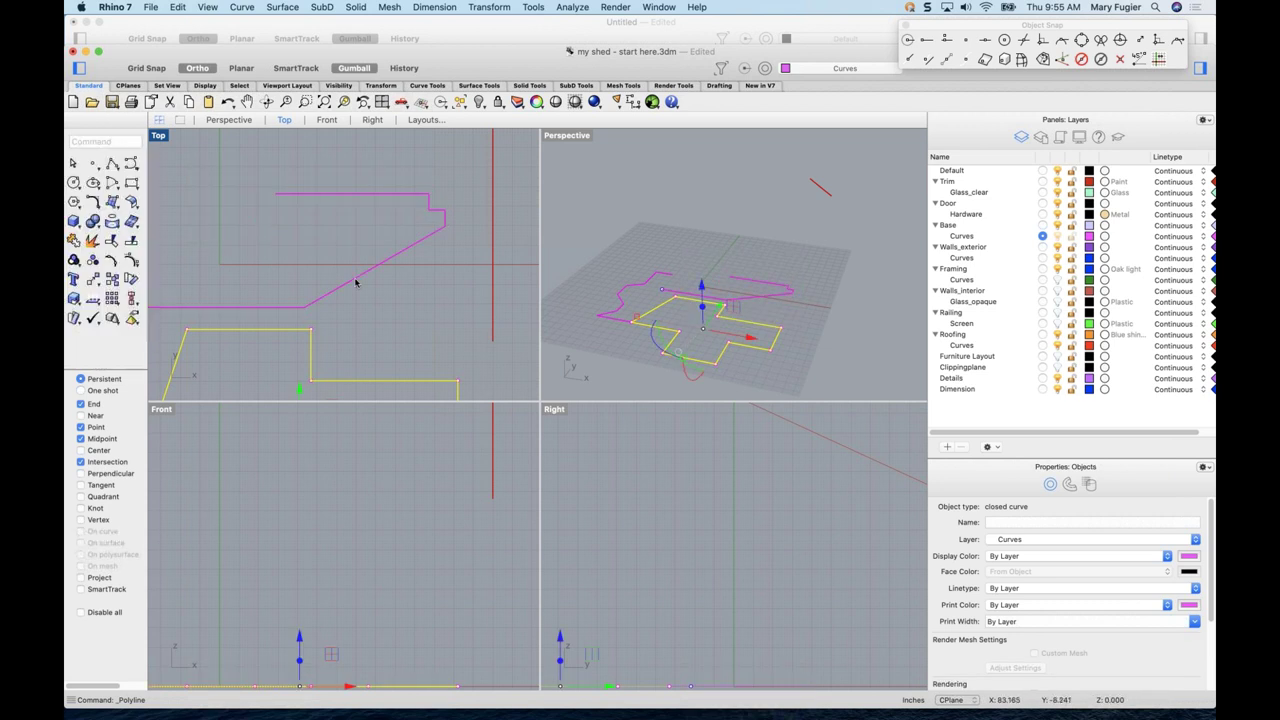
{"action": "scroll", "coordinate": [360, 260], "scroll_direction": "down", "scroll_amount": 3}
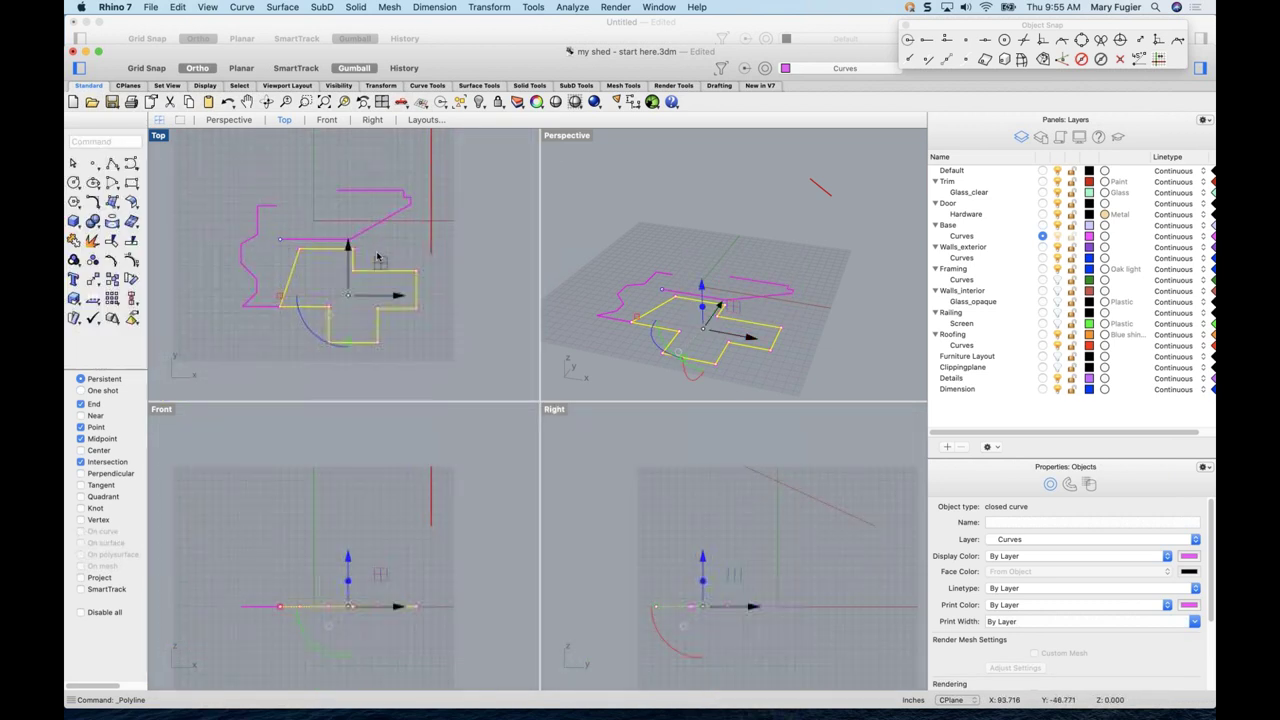
{"action": "right_click_drag", "start_coordinate": [375, 254], "coordinate": [381, 265]}
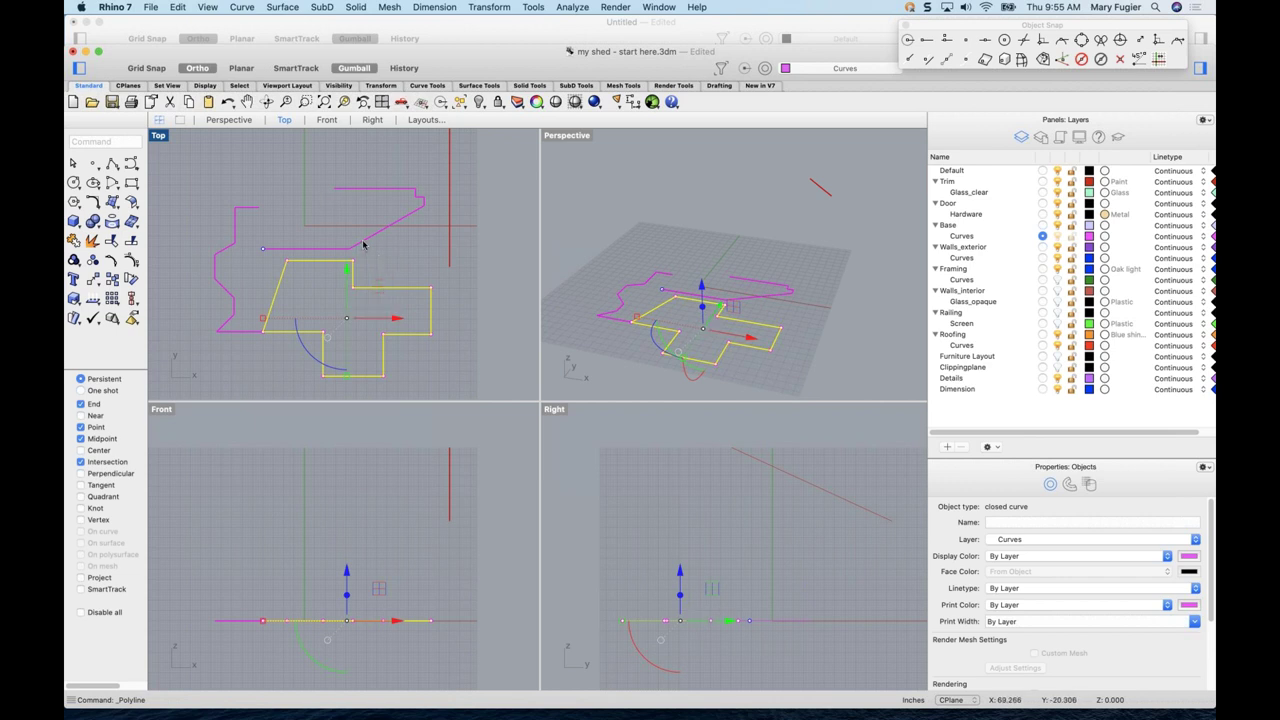
{"action": "left_click", "coordinate": [365, 252]}
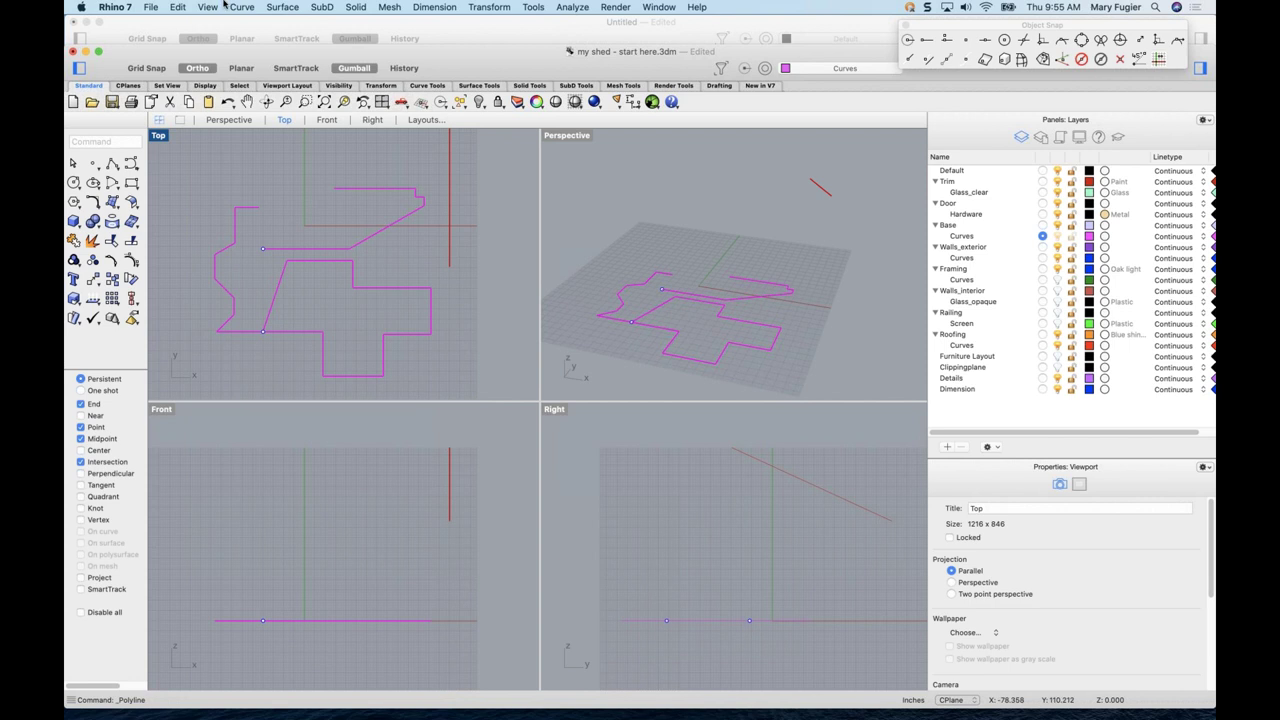
- In the document's grid settings, set minor grid lines every 6 inches and snap spacing to 6 inches, and close the settings
{"action": "left_click", "coordinate": [151, 7]}
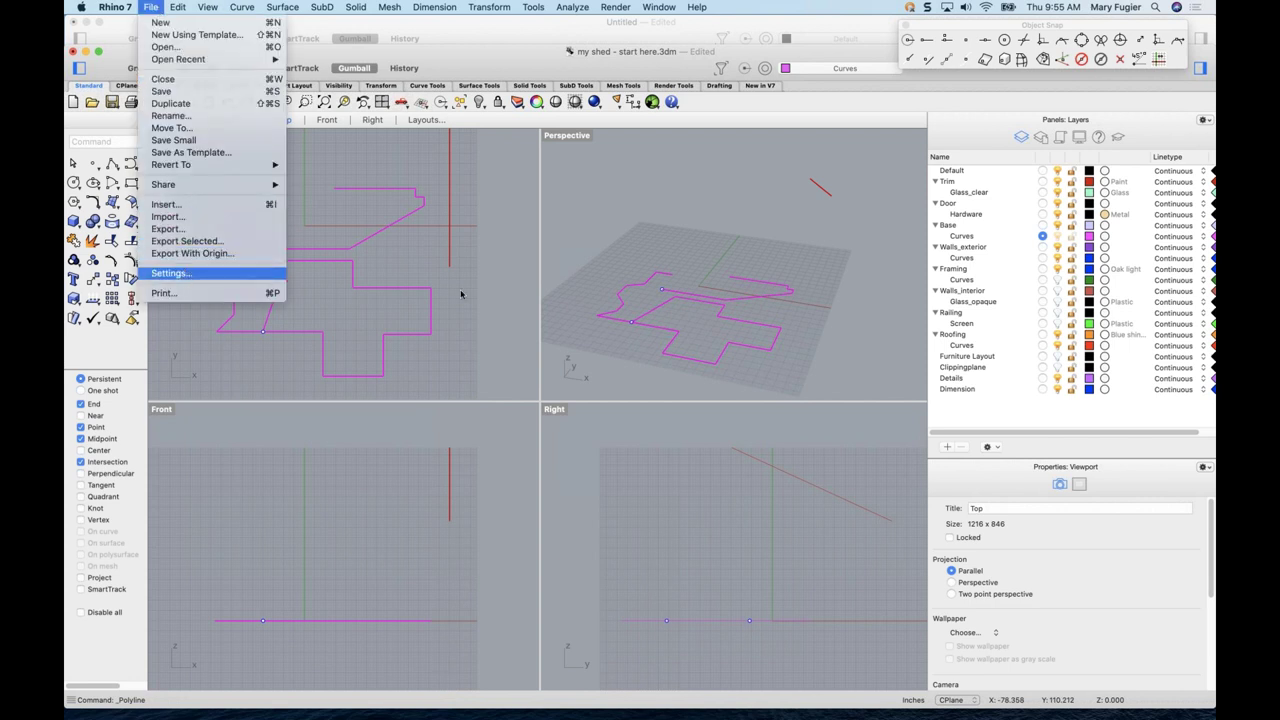
{"action": "key", "text": "Return"}
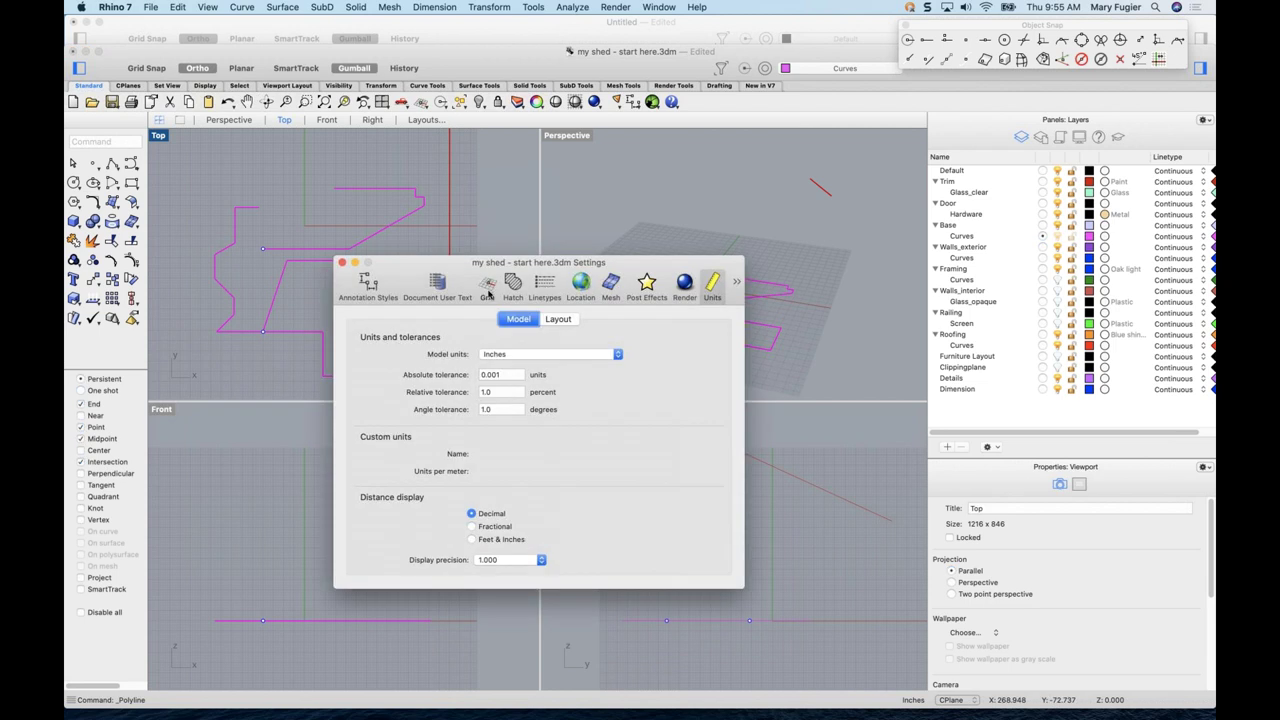
{"action": "left_click", "coordinate": [488, 288]}
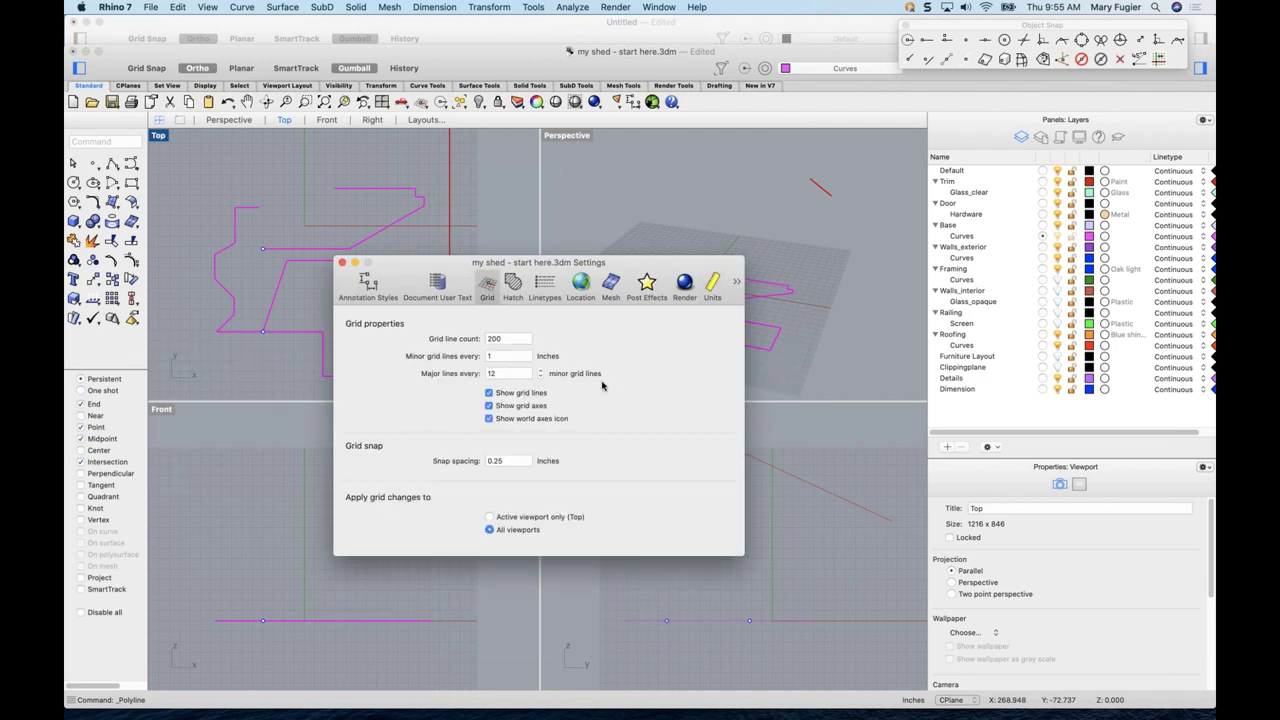
{"action": "double_click", "coordinate": [487, 355]}
{"action": "double_click", "coordinate": [503, 372]}
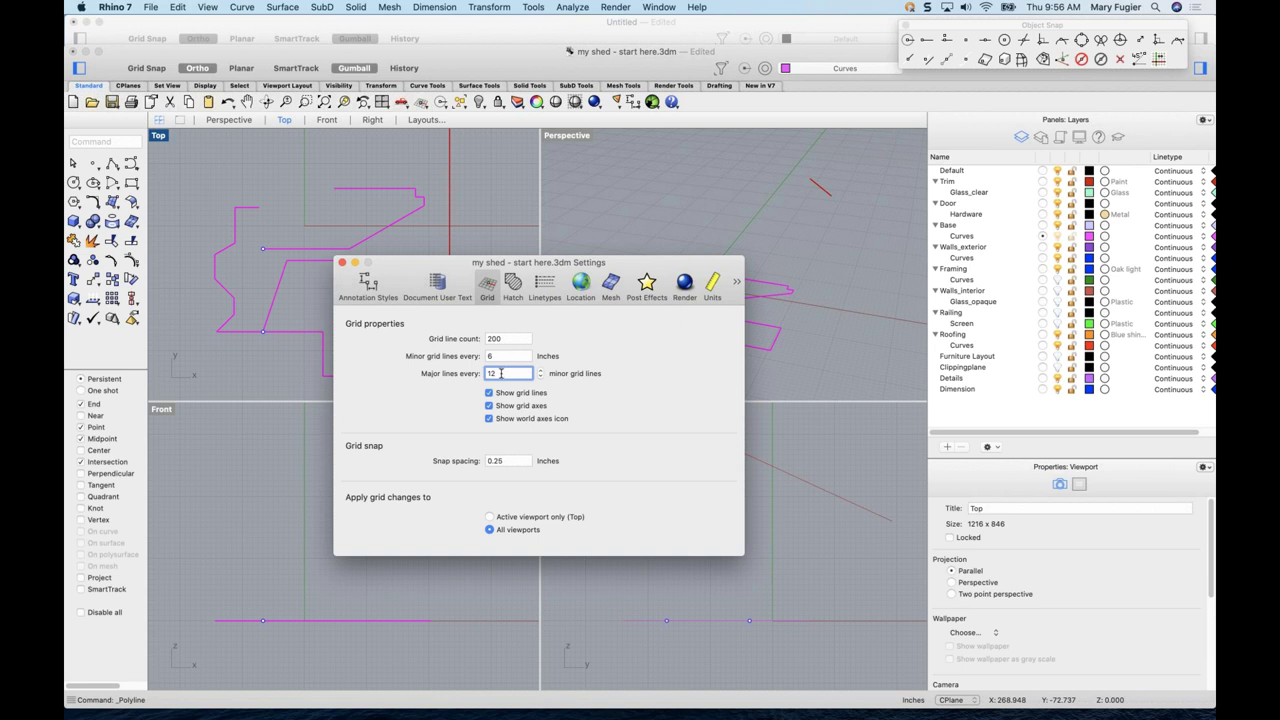
{"action": "double_click", "coordinate": [500, 355]}
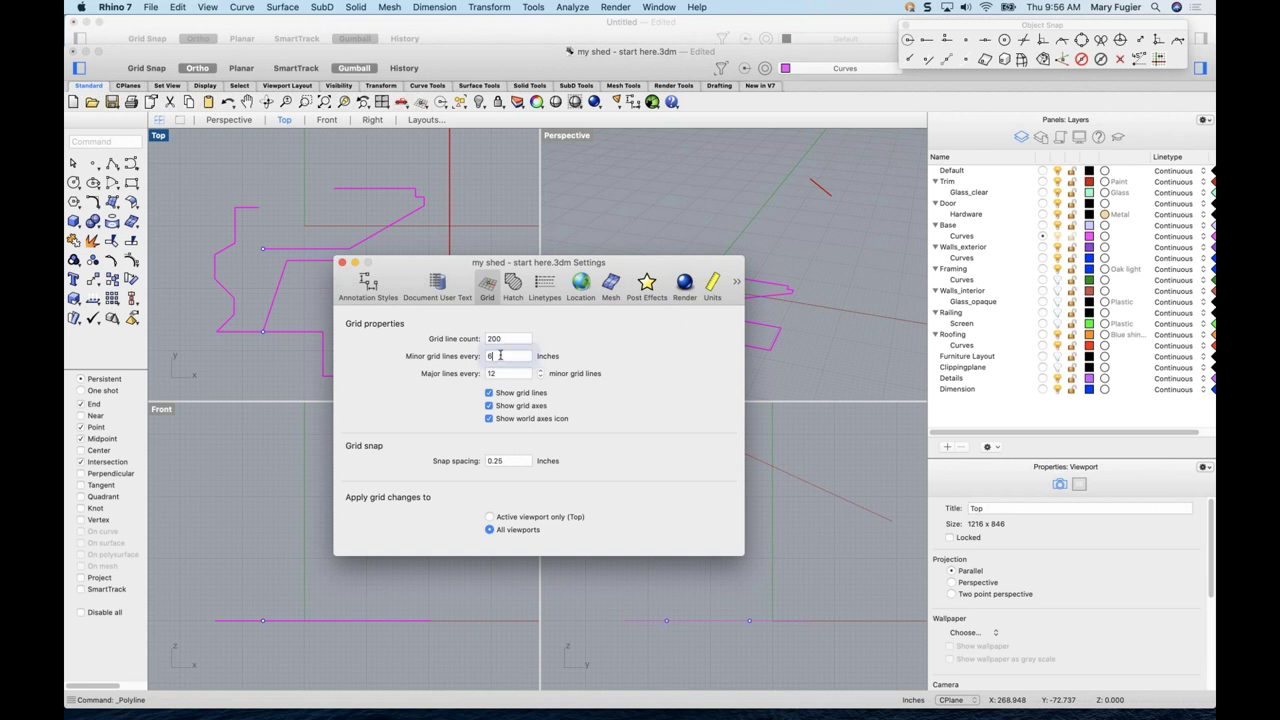
{"action": "double_click", "coordinate": [514, 461]}
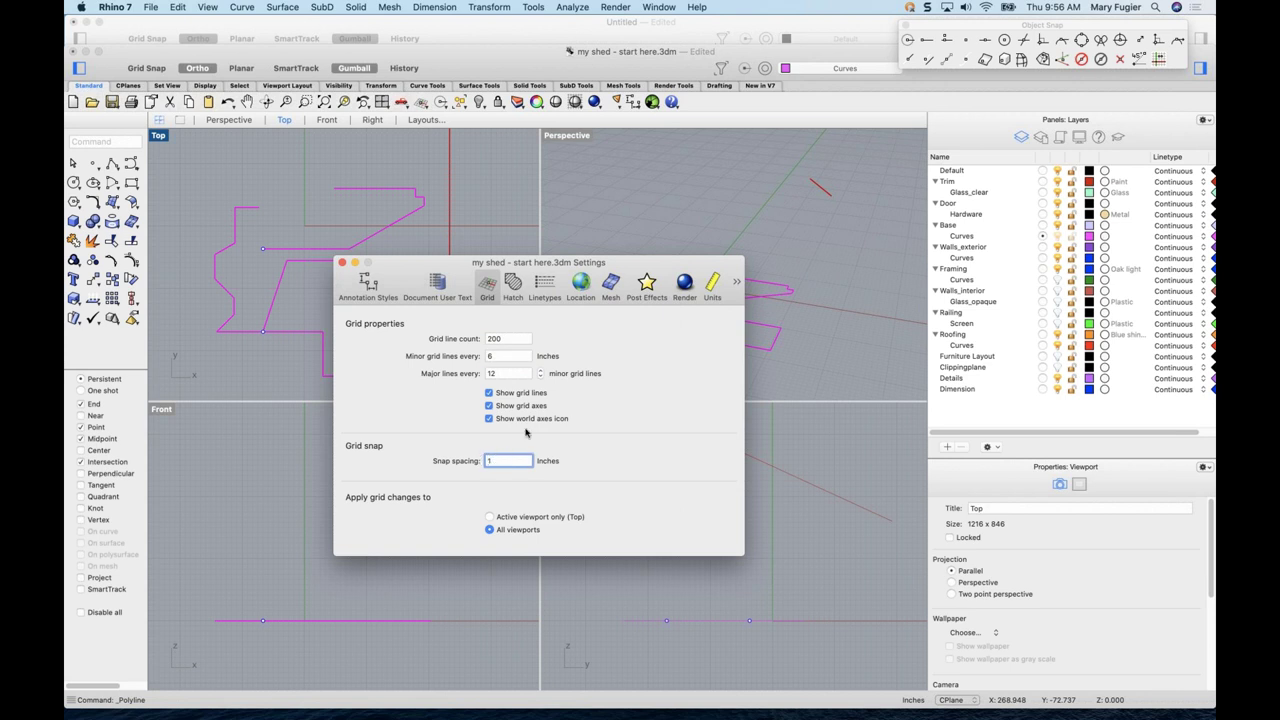
{"action": "type", "text": "6"}
{"action": "left_click", "coordinate": [342, 263]}
- Turn on Grid Snap and start a polyline inside the closed outline with segments 36 inches up, 6 right, 6 down and 18 right
{"action": "scroll", "coordinate": [329, 294], "scroll_direction": "up", "scroll_amount": 5}
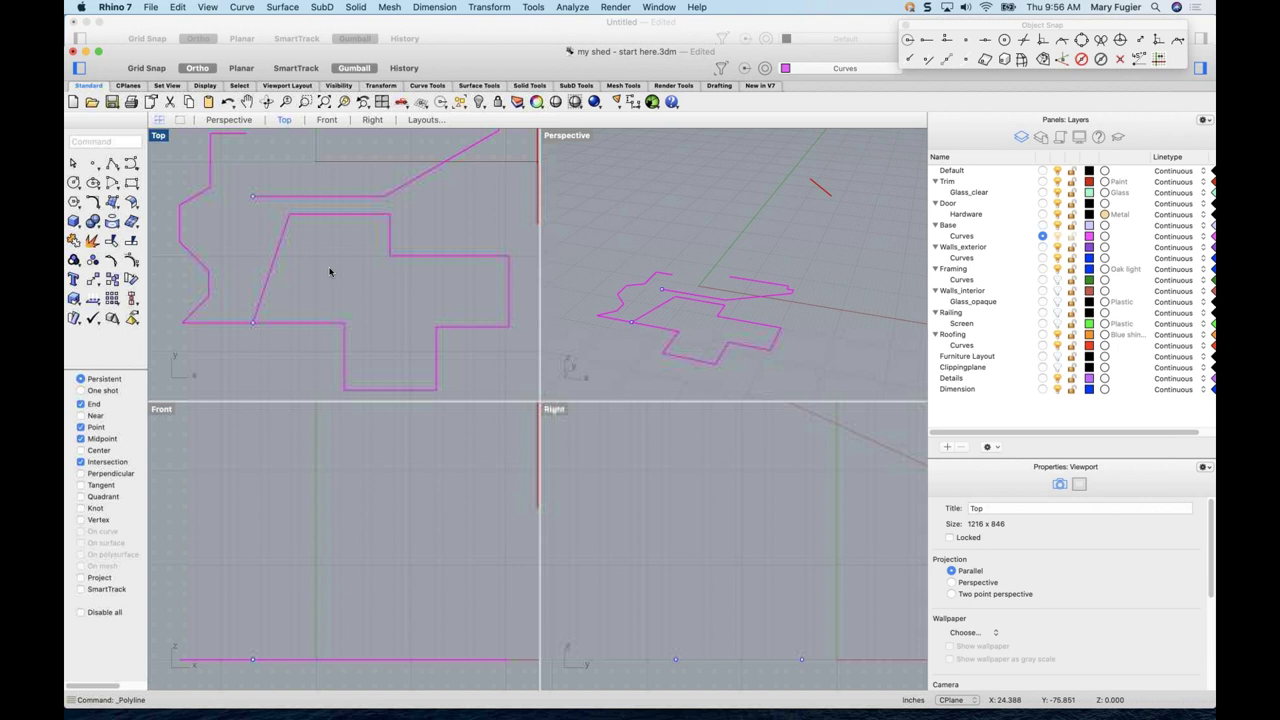
{"action": "left_click", "coordinate": [112, 162]}
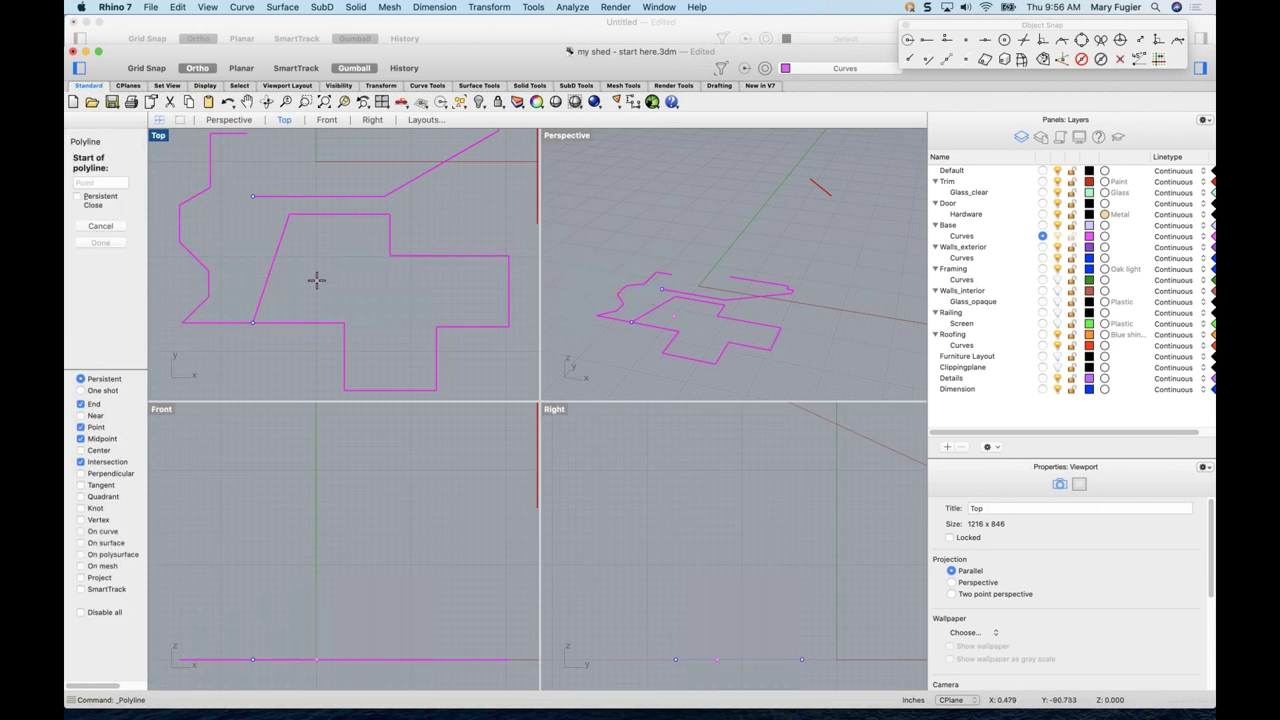
{"action": "left_click", "coordinate": [146, 68]}
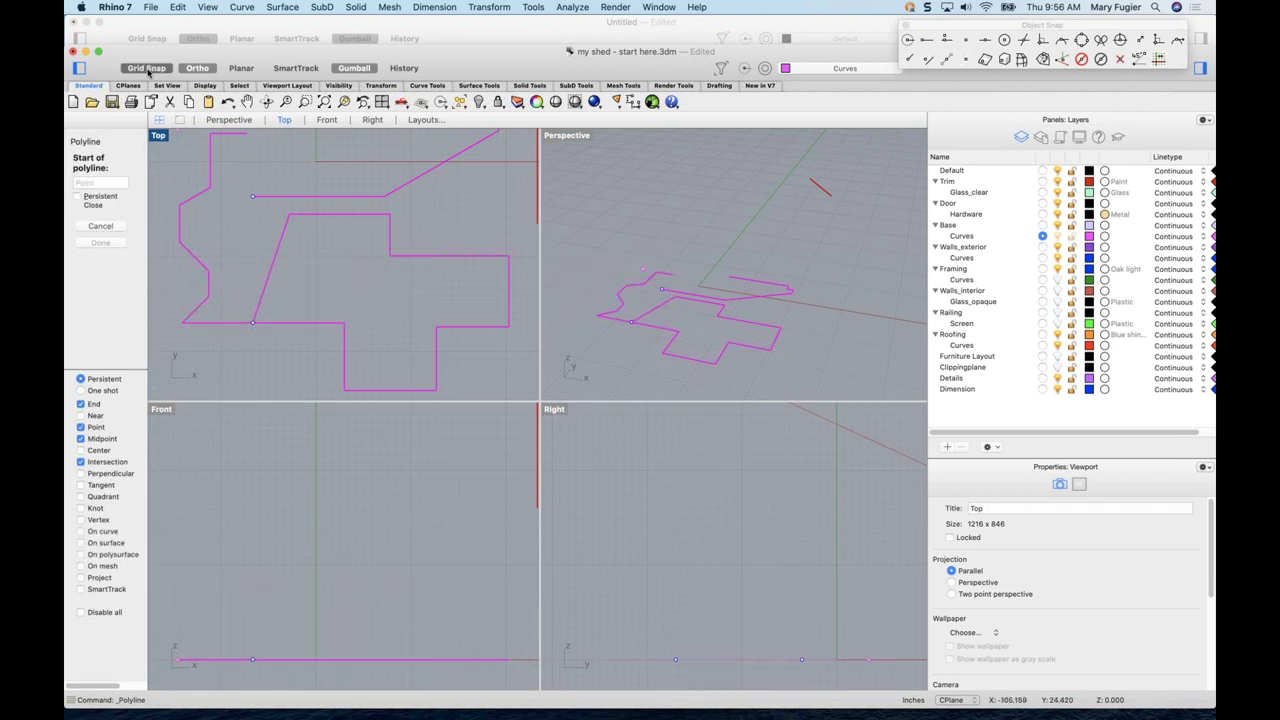
{"action": "left_click", "coordinate": [329, 290]}
{"action": "scroll", "coordinate": [331, 287], "scroll_direction": "up", "scroll_amount": 4}
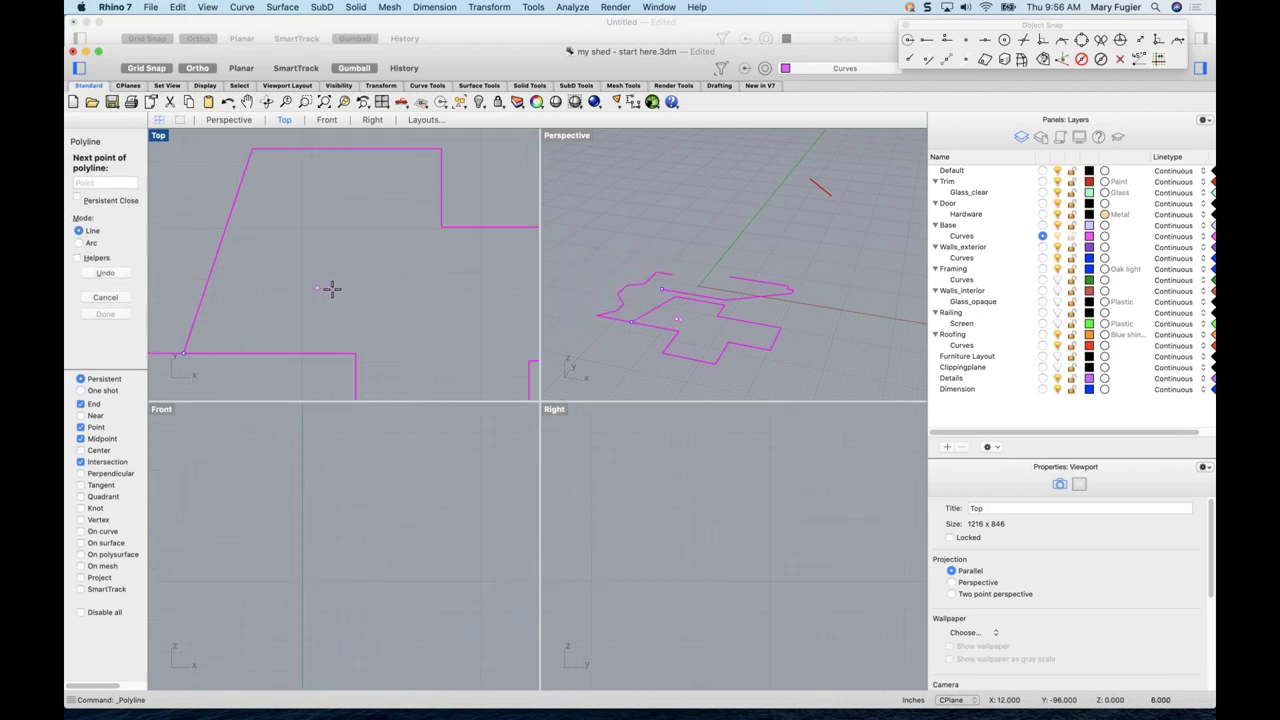
{"action": "left_click", "coordinate": [317, 196]}
{"action": "left_click", "coordinate": [331, 198]}
{"action": "left_click", "coordinate": [331, 212]}
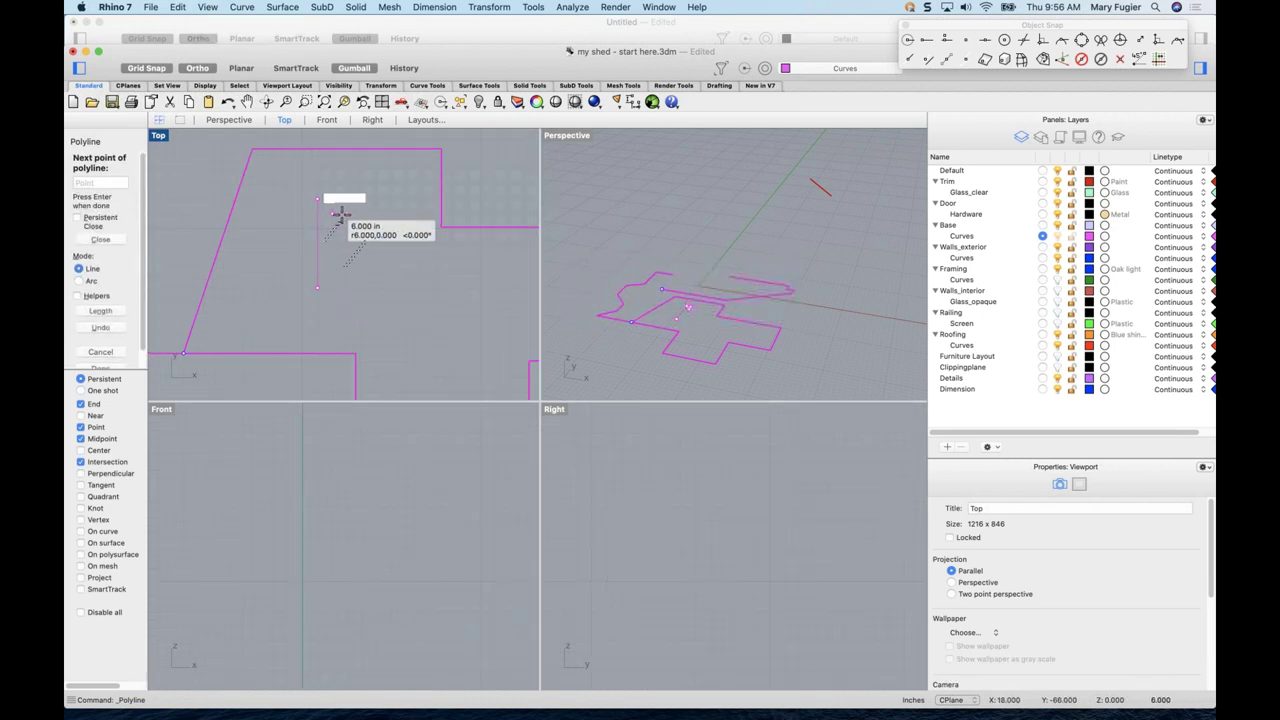
{"action": "left_click", "coordinate": [376, 212]}
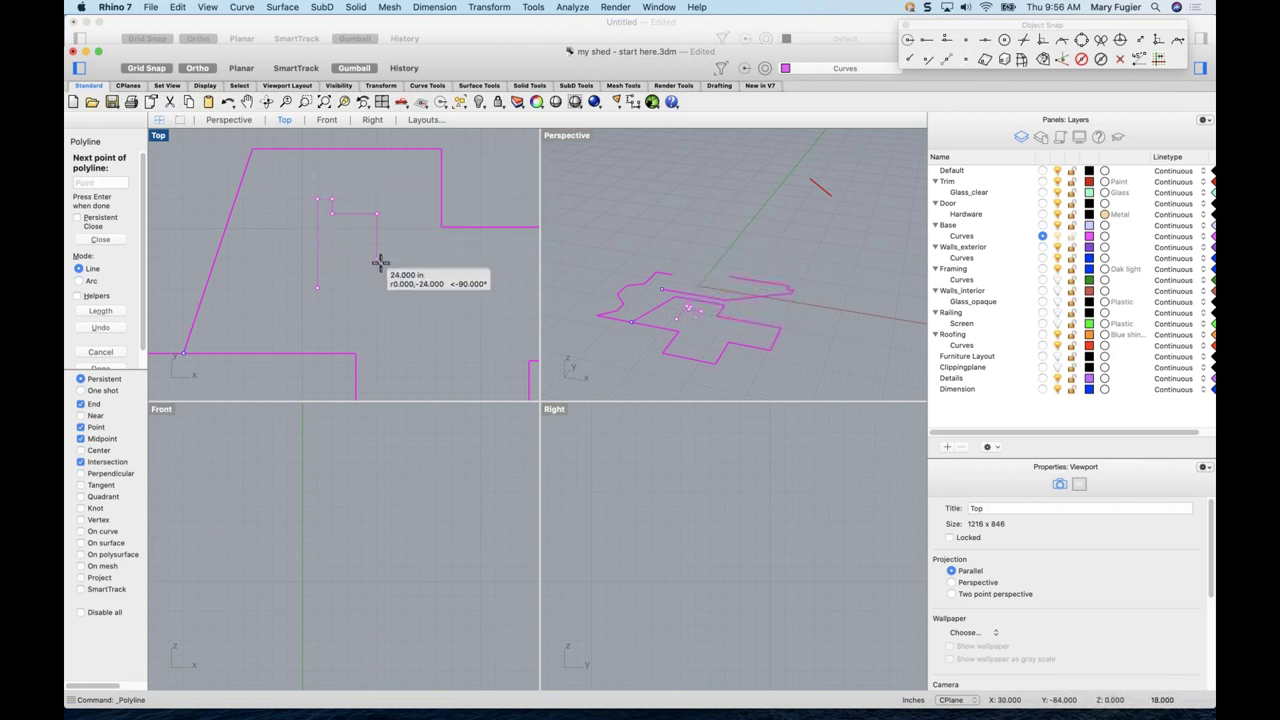
- Close the inner polyline at its start with segments 24 inches down, 18 left, 6 down and 6 left
{"action": "left_click", "coordinate": [376, 272]}
{"action": "left_click", "coordinate": [332, 272]}
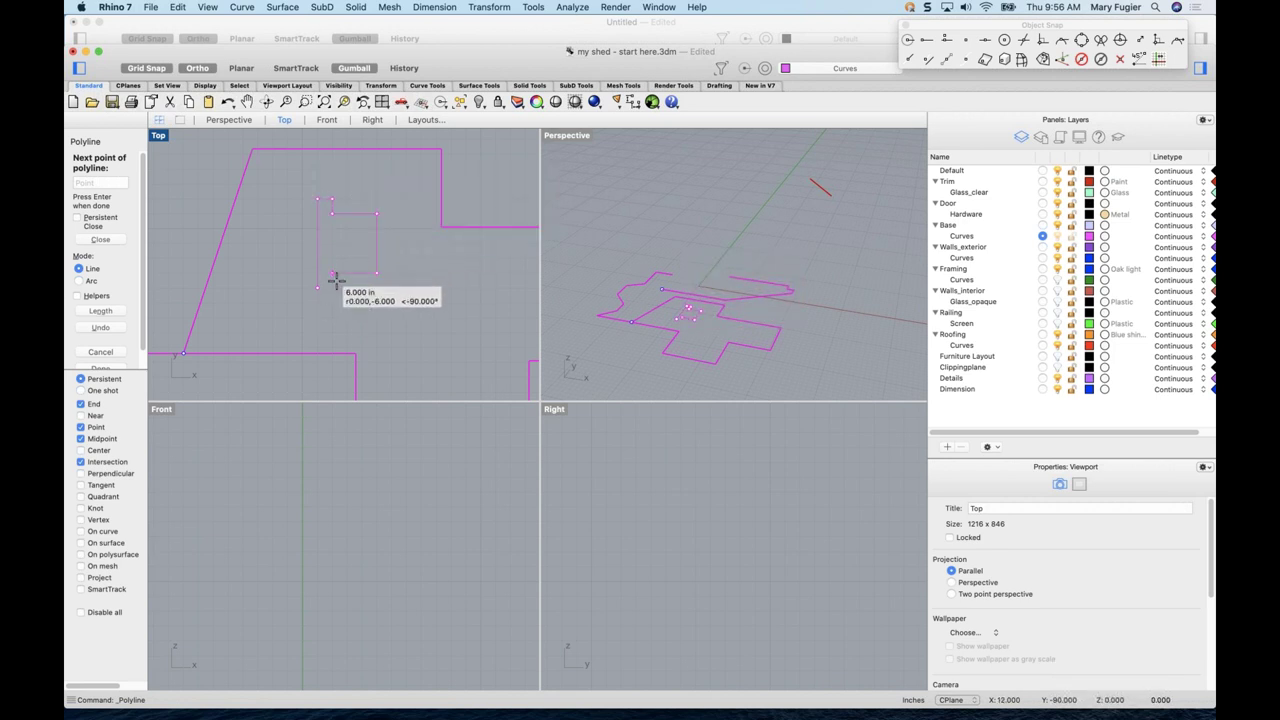
{"action": "left_click", "coordinate": [332, 286]}
{"action": "left_click", "coordinate": [317, 286]}
{"action": "key", "text": "super+shift+e"}
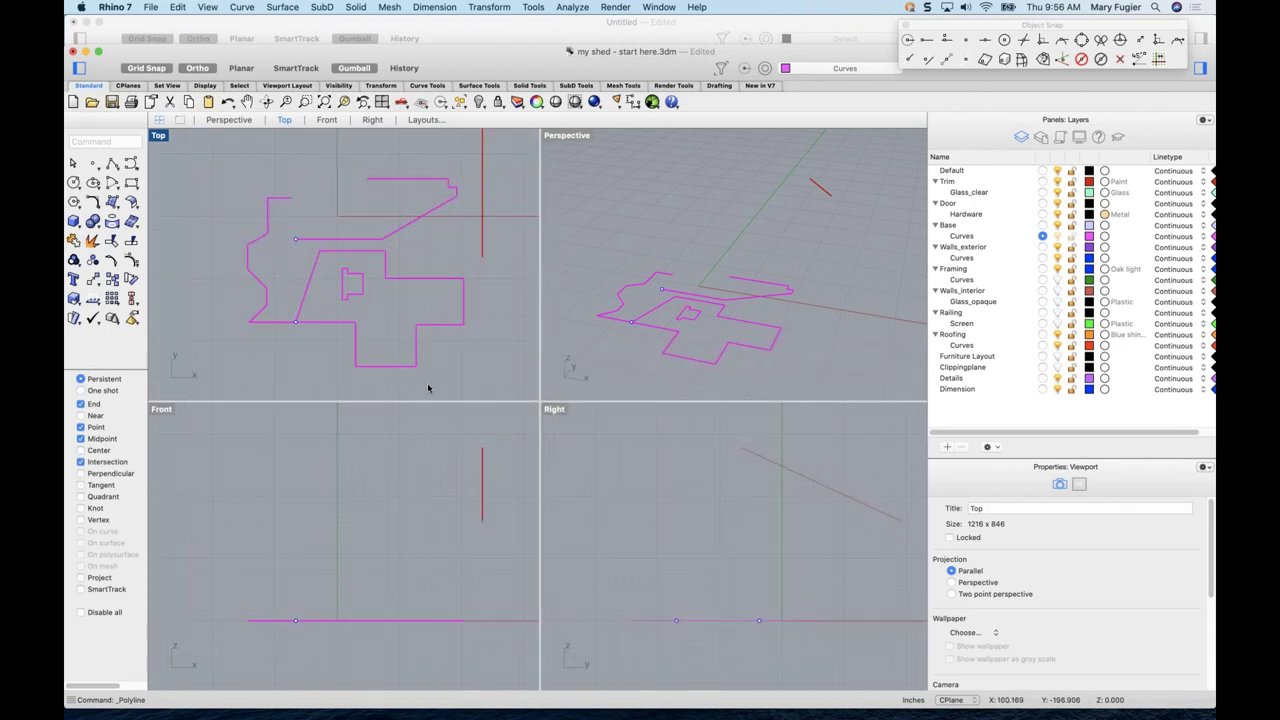
- Delete all practice polylines and both point objects from the Top view, and fit the remaining geometry in the viewports
{"action": "left_click_drag", "start_coordinate": [430, 386], "coordinate": [250, 172]}
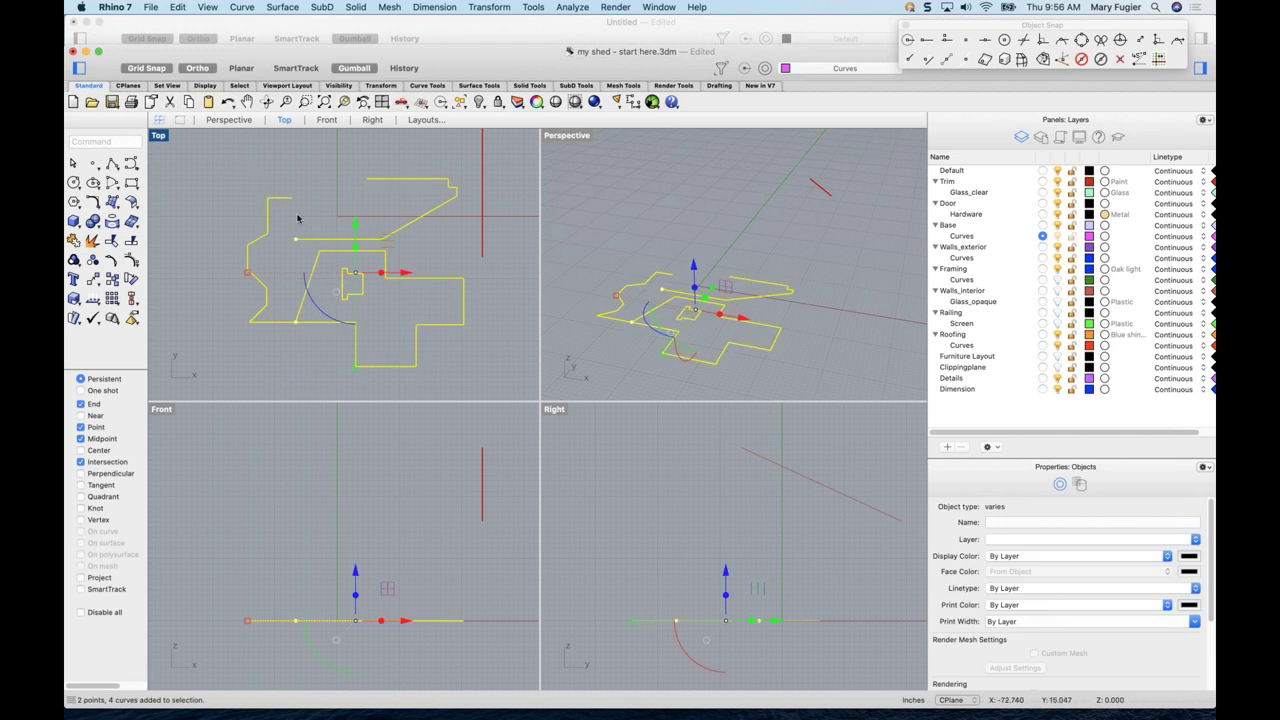
{"action": "key", "text": "Delete"}
{"action": "key", "text": "super+shift+e"}
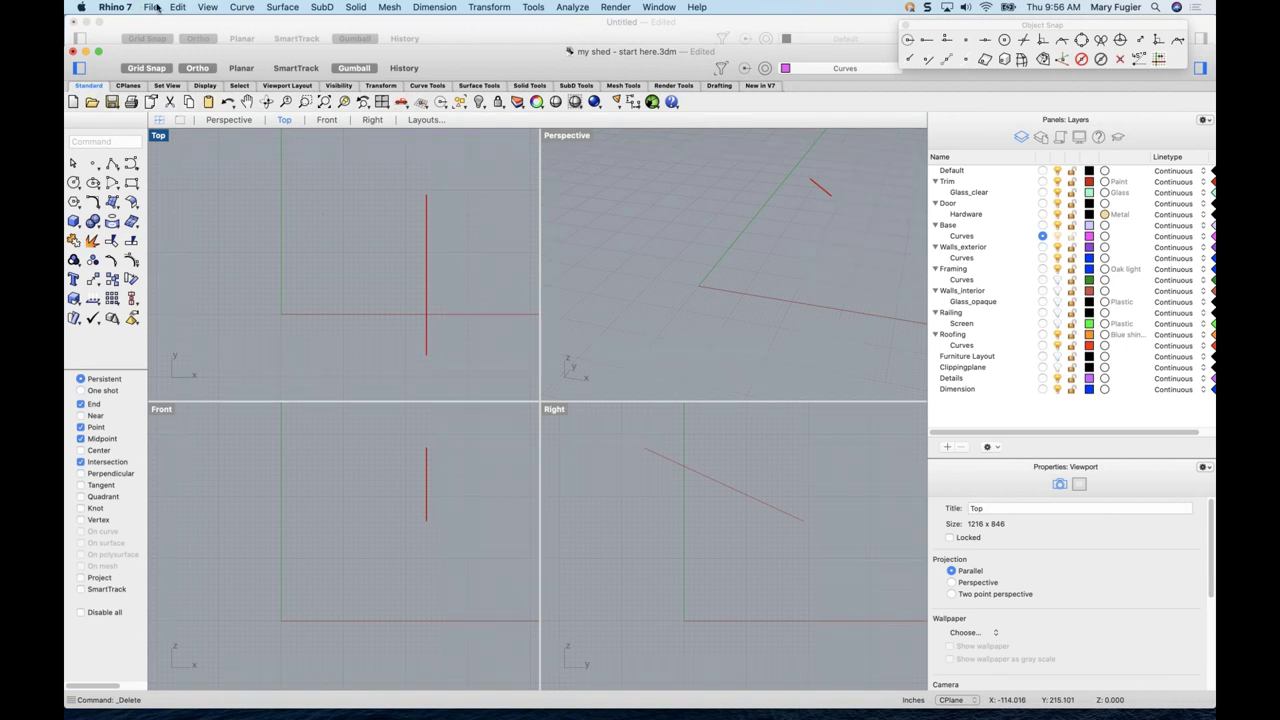
- Set the model units' distance display to Feet & Inches in the document settings and close the settings
{"action": "left_click", "coordinate": [151, 7]}
{"action": "left_click", "coordinate": [195, 281]}
{"action": "left_click_drag", "start_coordinate": [620, 265], "coordinate": [627, 241]}
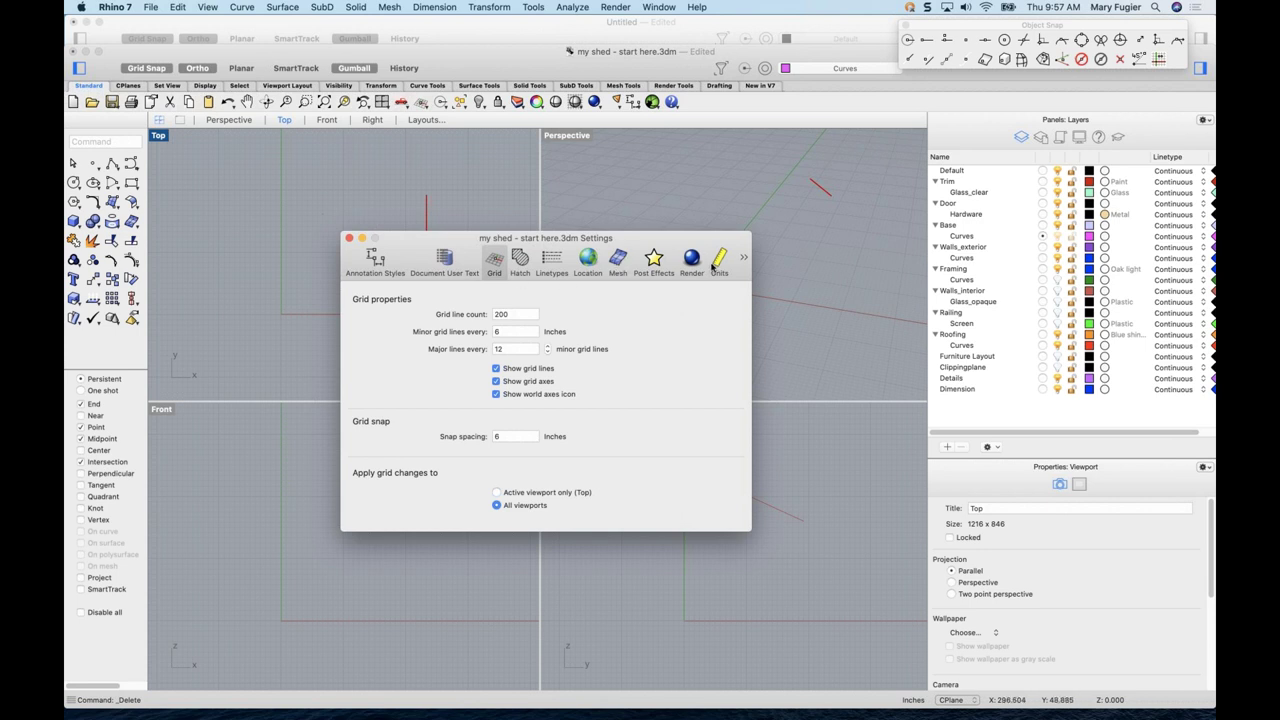
{"action": "left_click", "coordinate": [714, 263]}
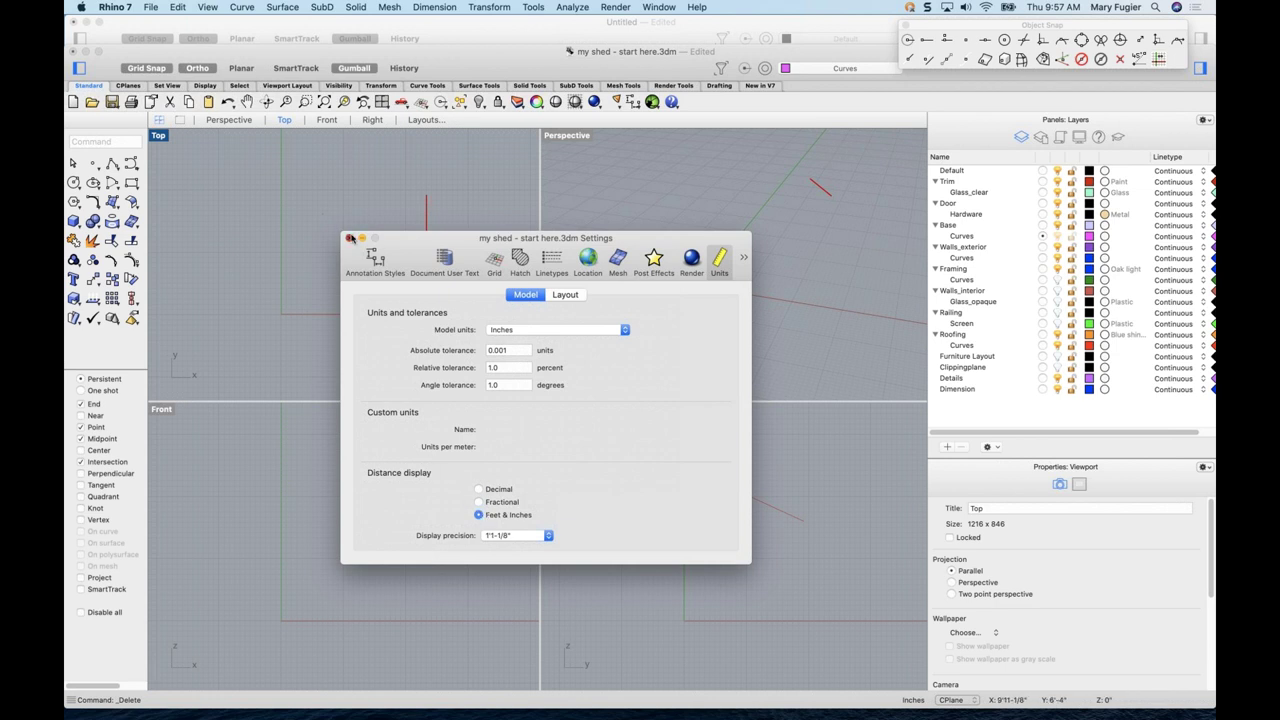
{"action": "left_click", "coordinate": [350, 238]}
{"action": "left_click", "coordinate": [113, 165]}
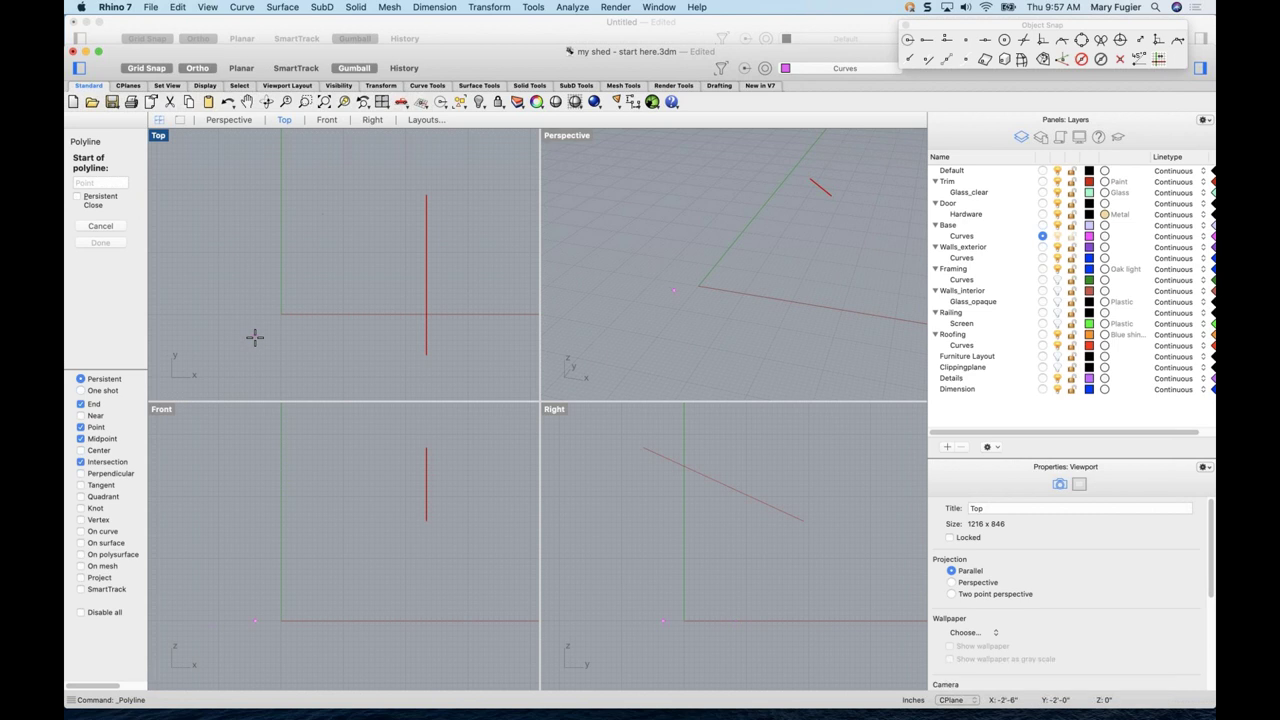
{"action": "scroll", "coordinate": [315, 280], "scroll_direction": "up", "scroll_amount": 3}
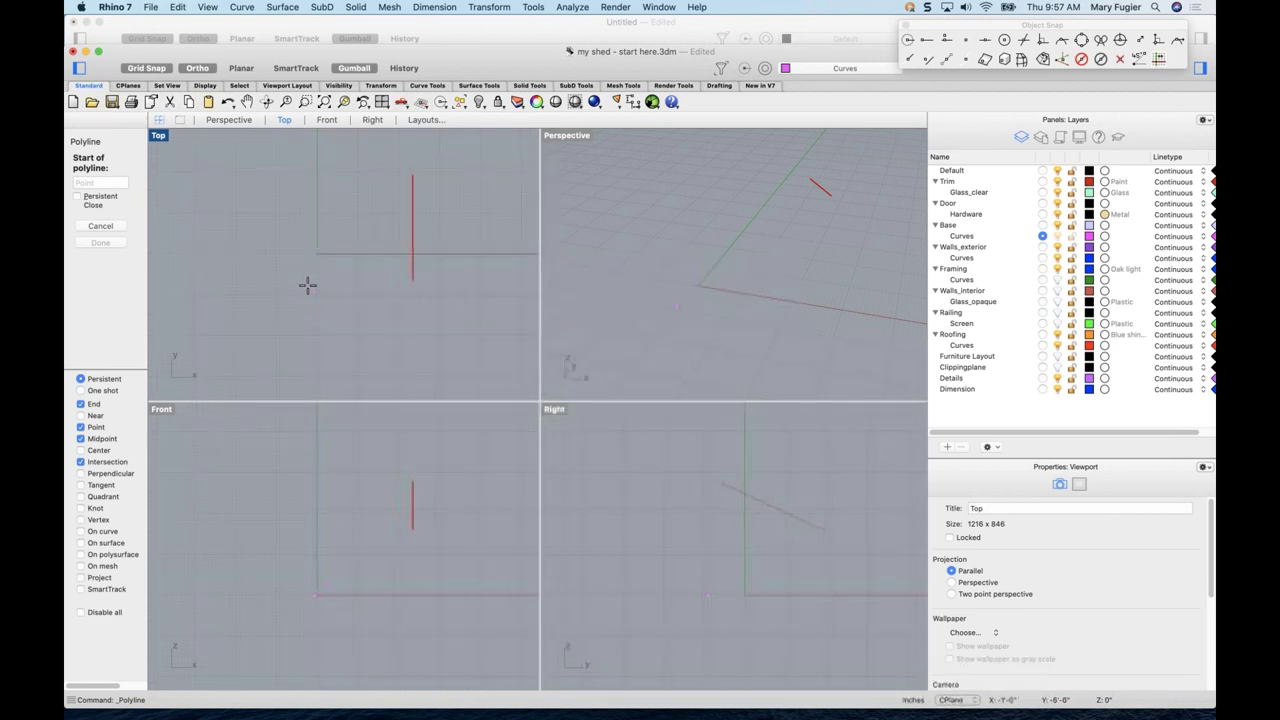
{"action": "scroll", "coordinate": [337, 306], "scroll_direction": "down", "scroll_amount": 4}
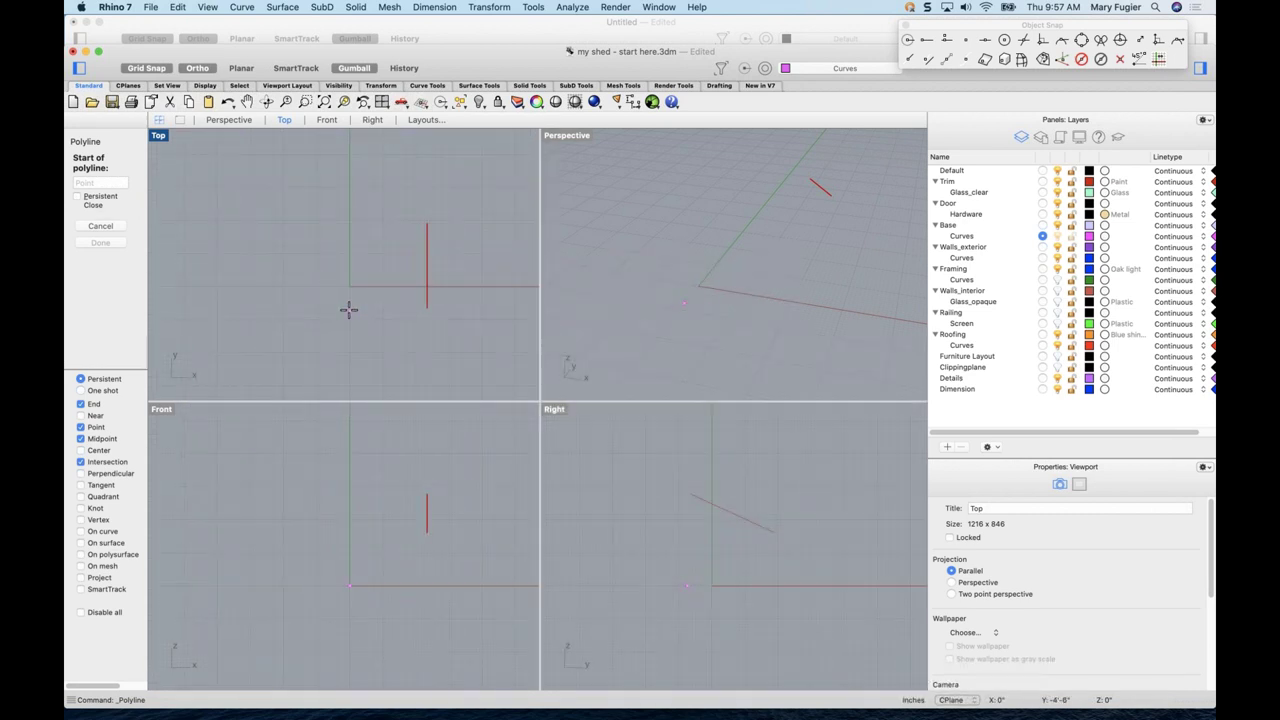
{"action": "key", "text": "Escape"}
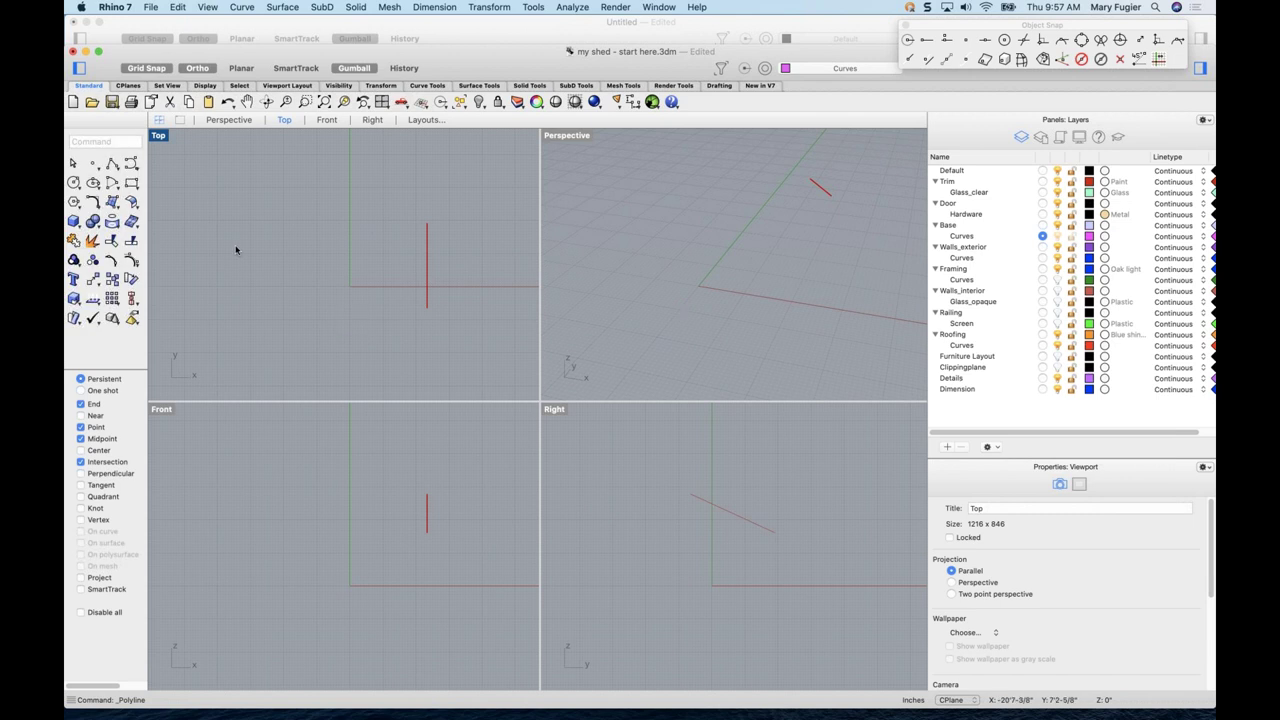
- Undo the last deletion, delete only the practice polylines while keeping both point objects, and fit the geometry in the viewports
{"action": "key", "text": "super+z"}
{"action": "key", "text": "Escape"}
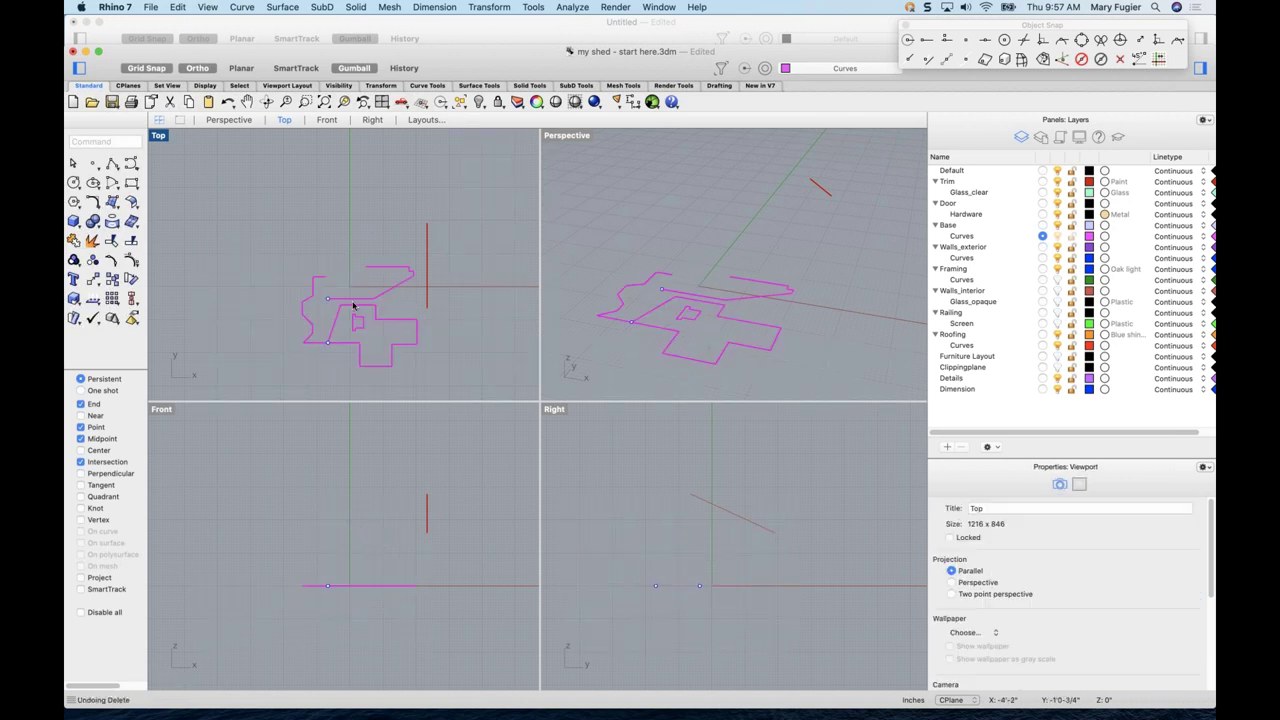
{"action": "left_click", "coordinate": [369, 298]}
{"action": "left_click_drag", "start_coordinate": [395, 387], "coordinate": [379, 292]}
{"action": "key", "text": "Delete"}
{"action": "left_click", "coordinate": [303, 320]}
{"action": "key", "text": "Delete"}
{"action": "key", "text": "super+shift+e"}
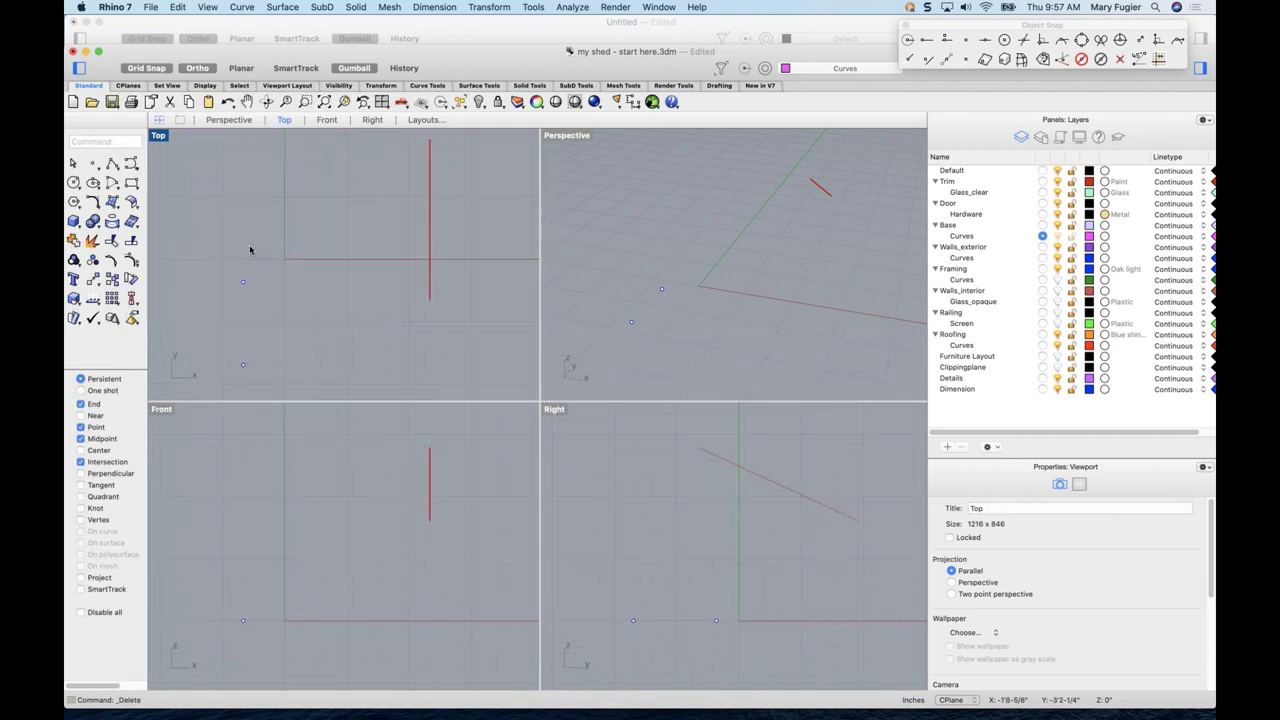
- Start a polyline on the Base layer's Curves sublayer from the lower point object with a 16-foot segment to the right in the Top view
{"action": "left_click", "coordinate": [111, 165]}
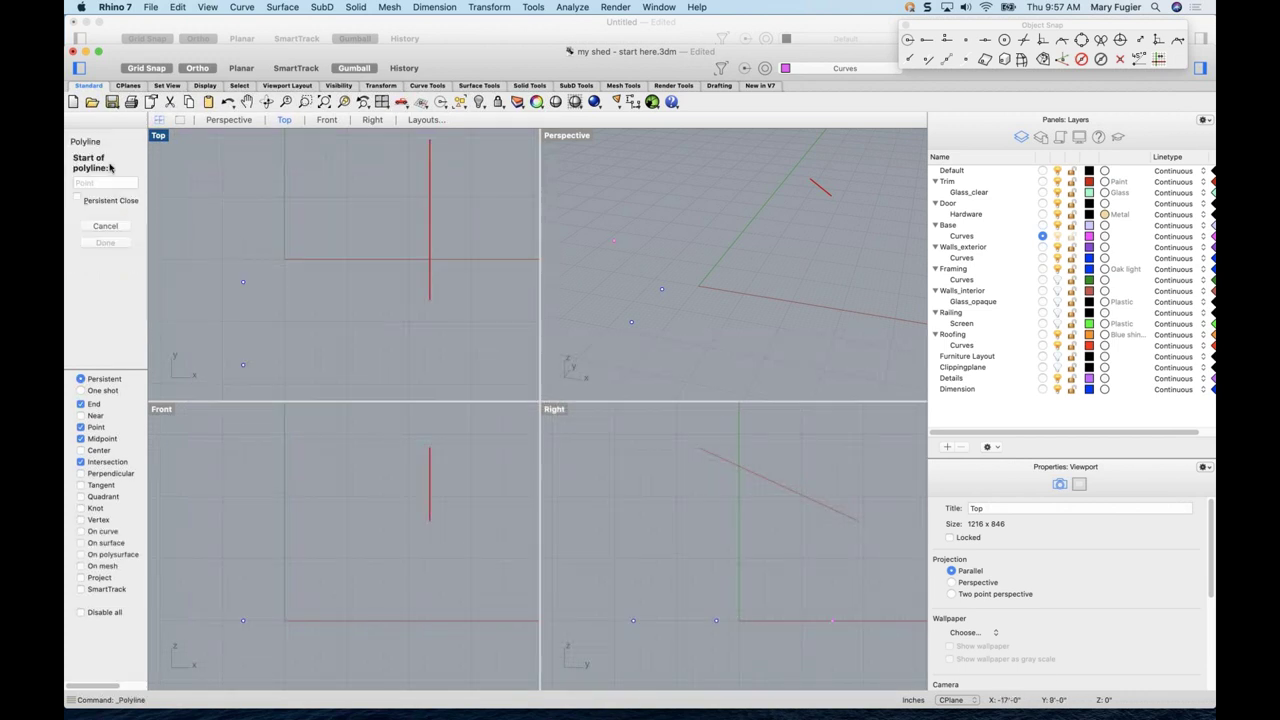
{"action": "left_click", "coordinate": [243, 365]}
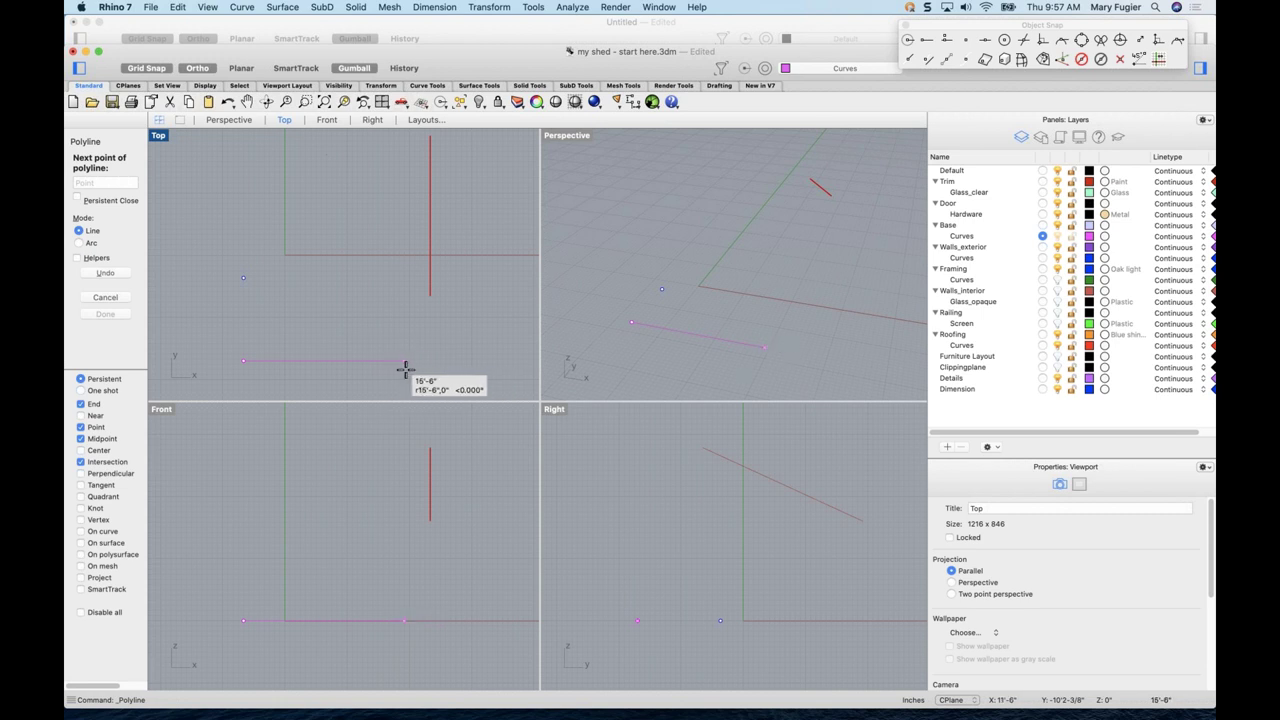
{"action": "type", "text": "140"}
{"action": "key", "text": "BackSpace"}
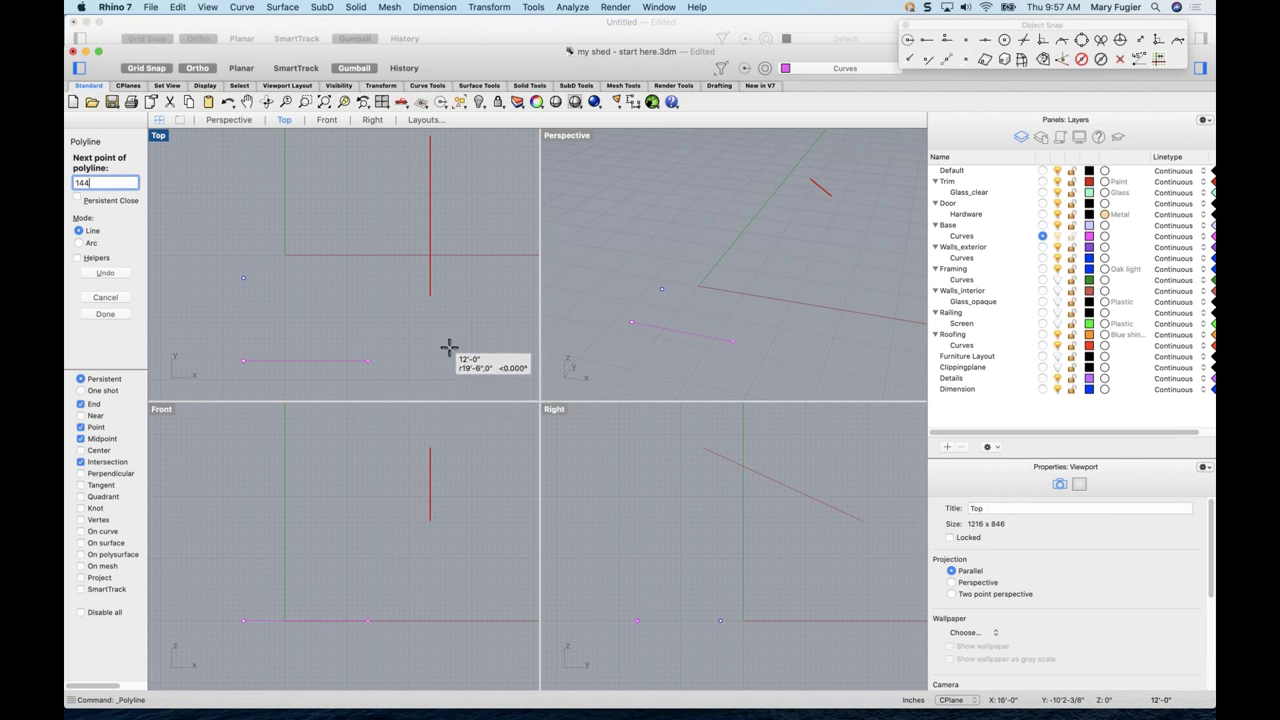
{"action": "key", "text": "BackSpace"}
{"action": "key", "text": "BackSpace"}
{"action": "type", "text": "6"}
{"action": "key", "text": "Return"}
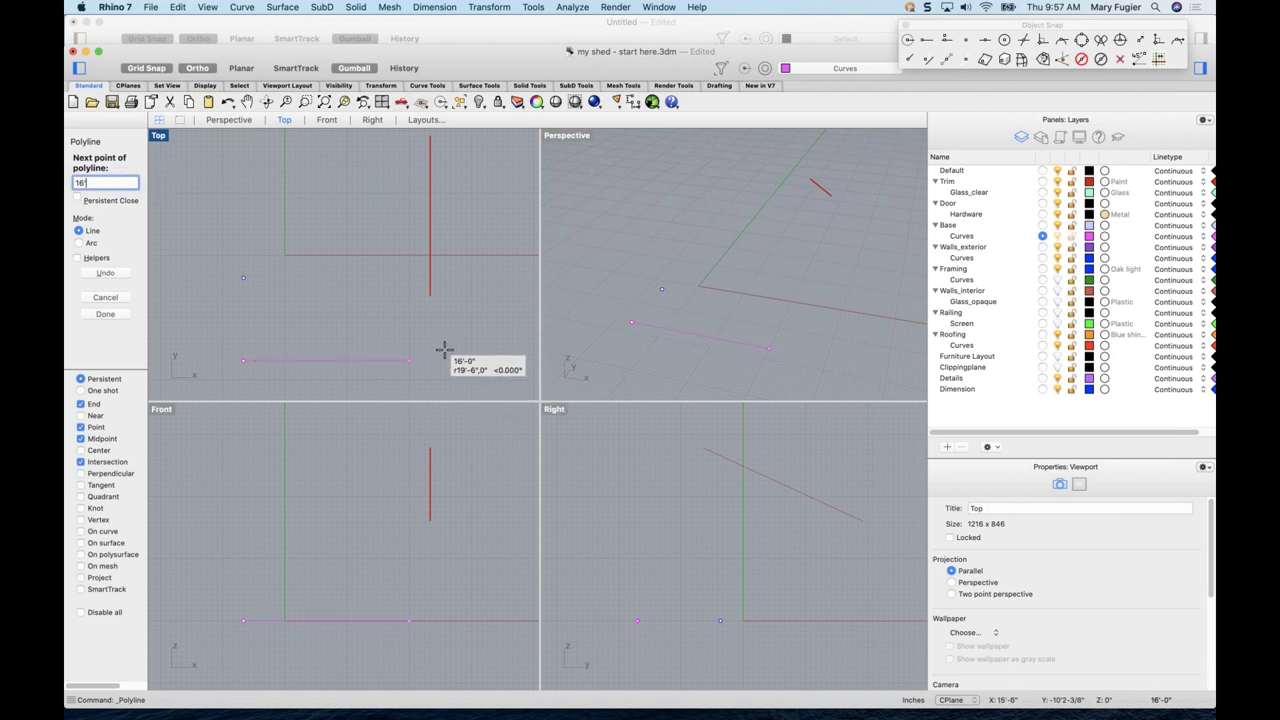
{"action": "left_click", "coordinate": [490, 356]}
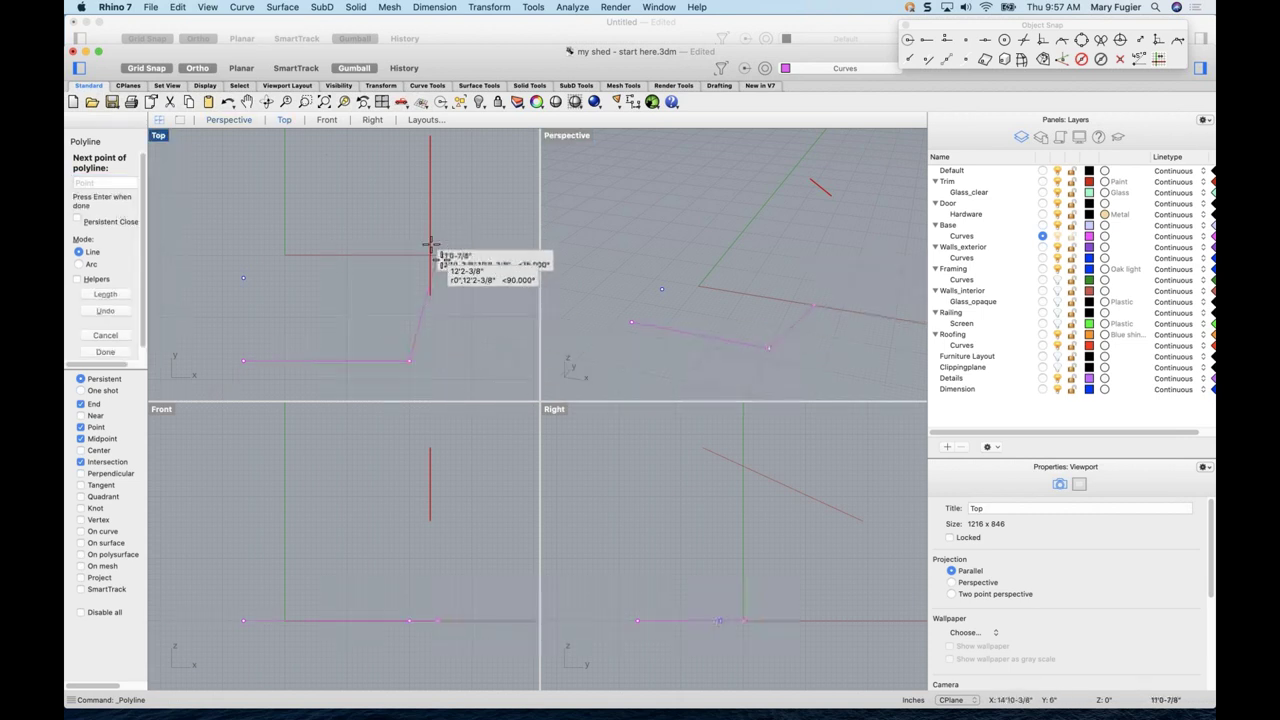
- Add a vertical 20-foot segment upward to the base polyline in the Top view
{"action": "scroll", "coordinate": [411, 205], "scroll_direction": "down", "scroll_amount": 2}
{"action": "scroll", "coordinate": [415, 198], "scroll_direction": "up", "scroll_amount": 2}
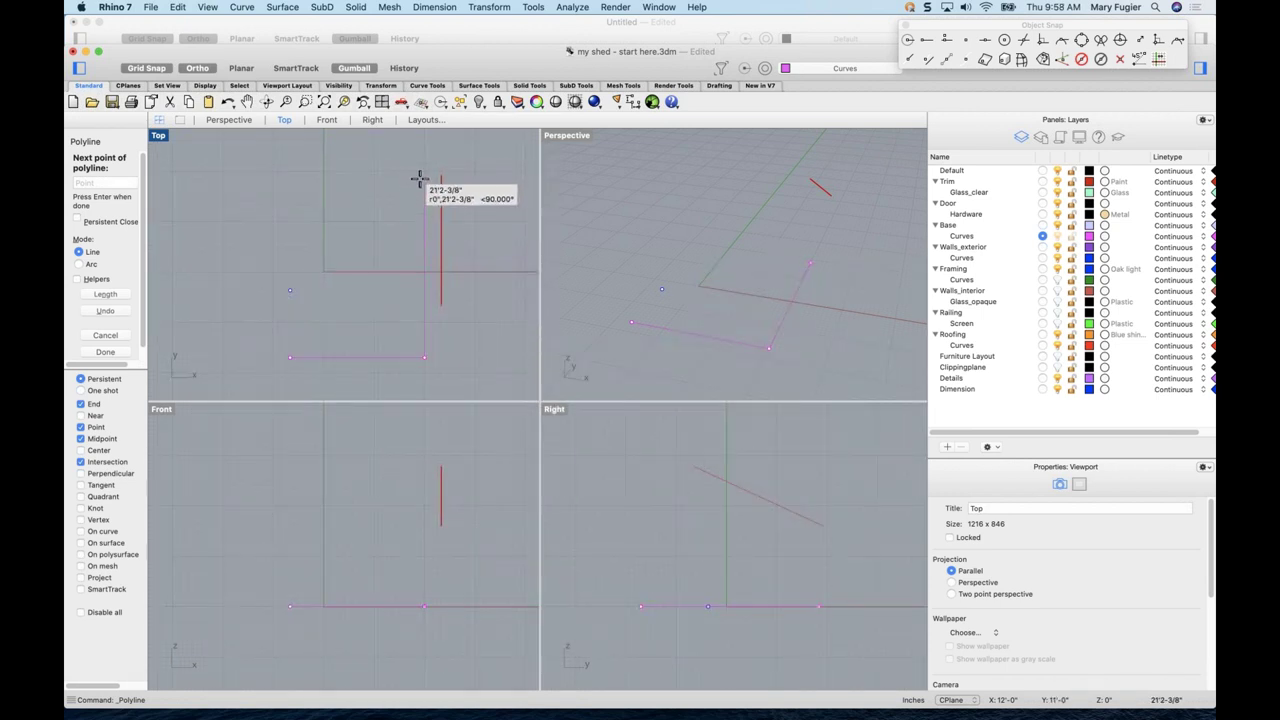
{"action": "type", "text": "20"}
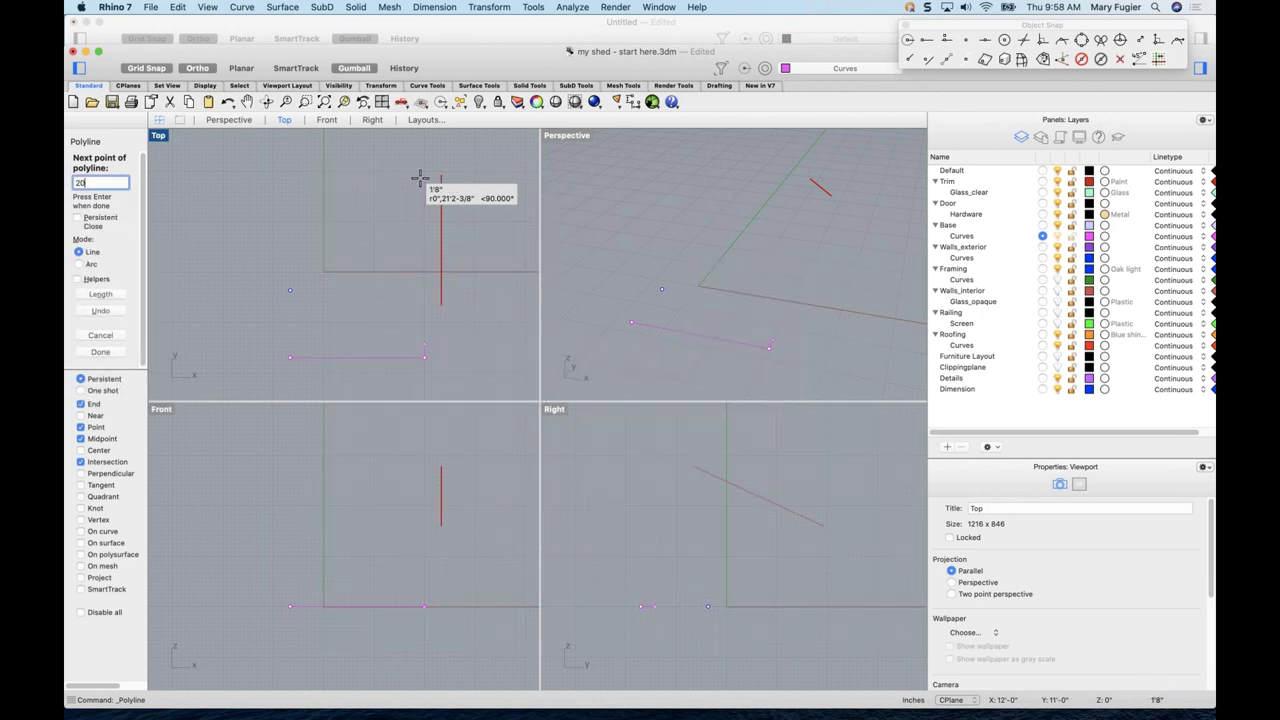
{"action": "key", "text": "Return"}
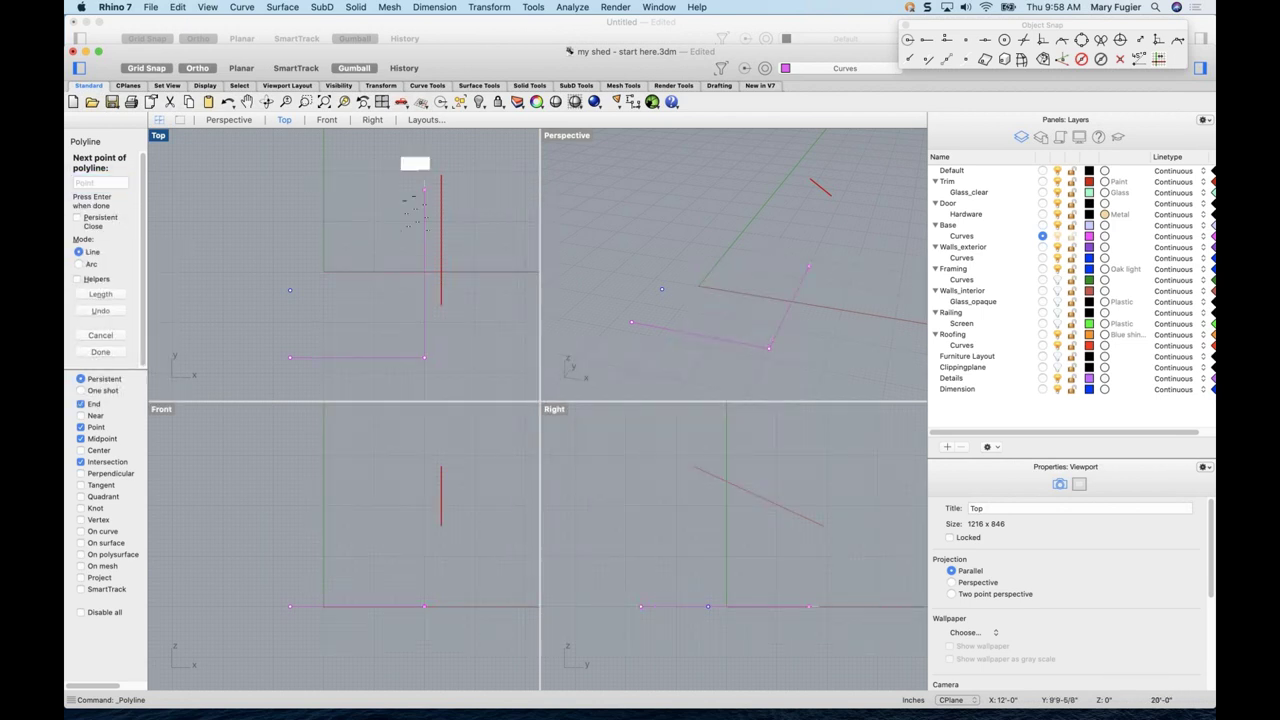
{"action": "left_click", "coordinate": [419, 160]}
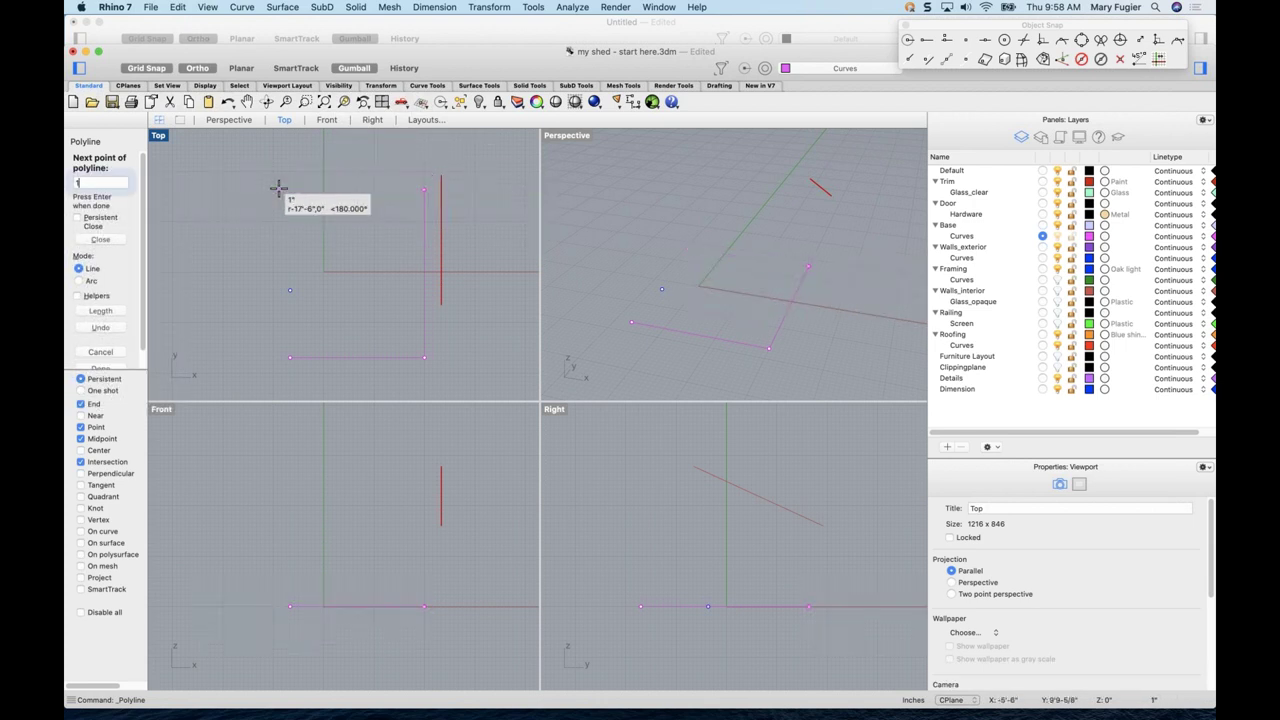
- Add a 16-foot segment to the left, close the base polyline into a rectangle, and fit the geometry in the viewports
{"action": "type", "text": "16'"}
{"action": "key", "text": "Return"}
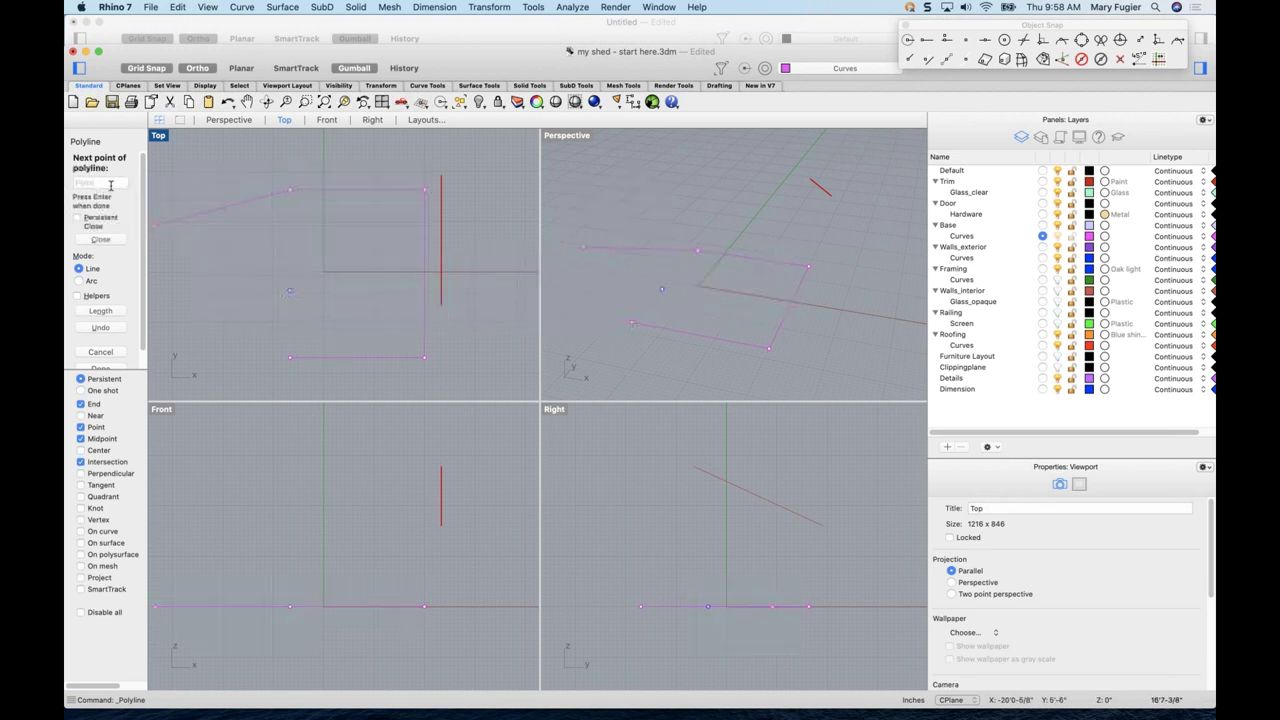
{"action": "left_click", "coordinate": [100, 239]}
{"action": "key", "text": "super+shift+e"}
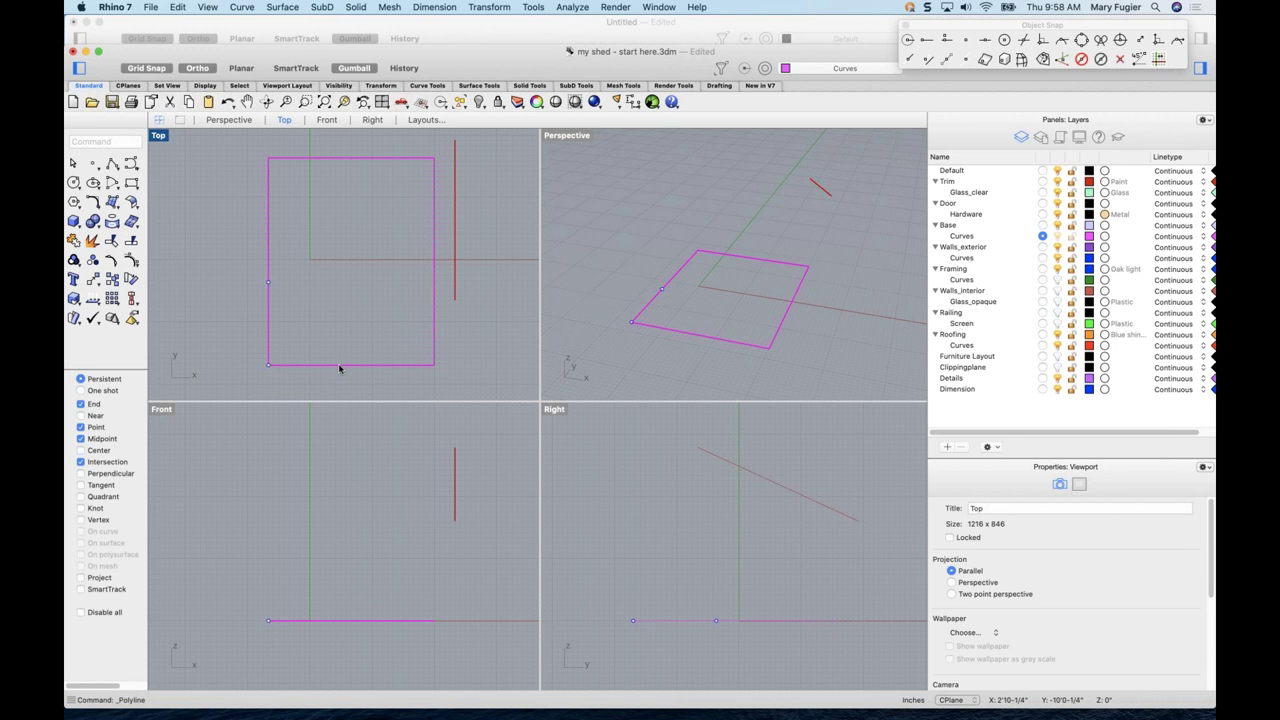
- Make the Base layer current and select the closed base rectangle in the Top view
{"action": "right_click_drag", "start_coordinate": [681, 340], "coordinate": [677, 340]}
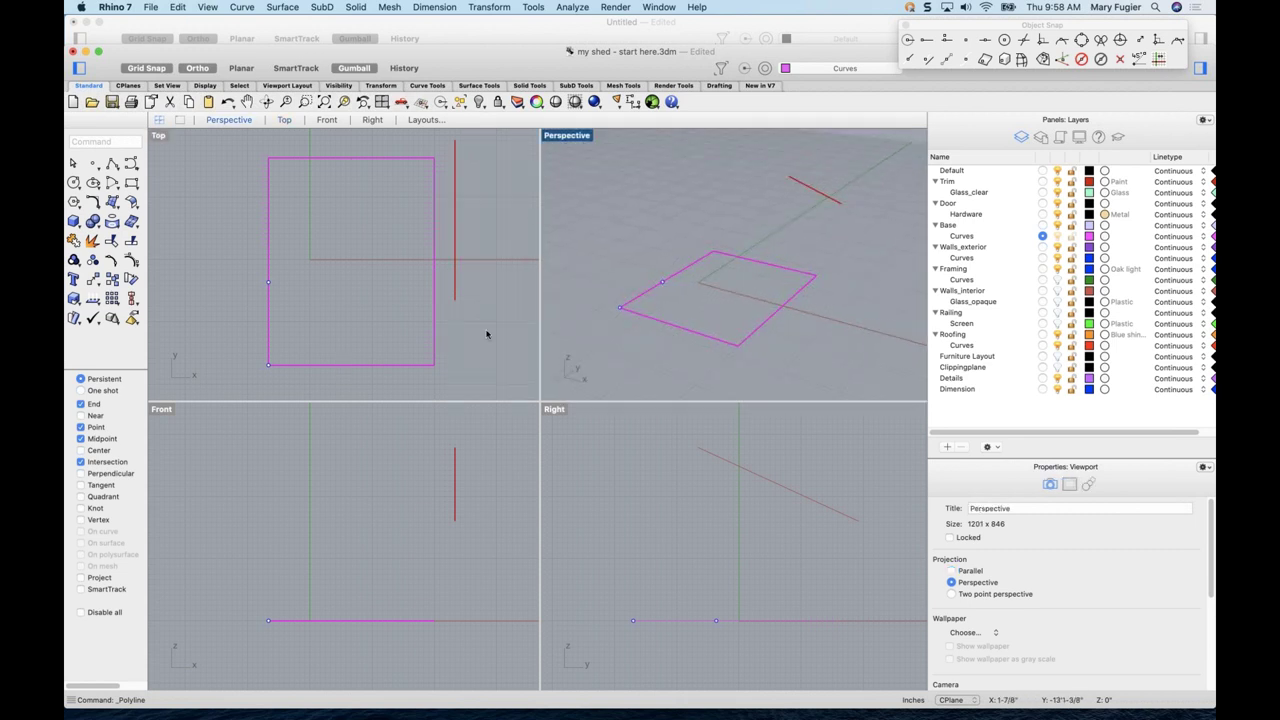
{"action": "right_click_drag", "start_coordinate": [451, 357], "coordinate": [450, 355]}
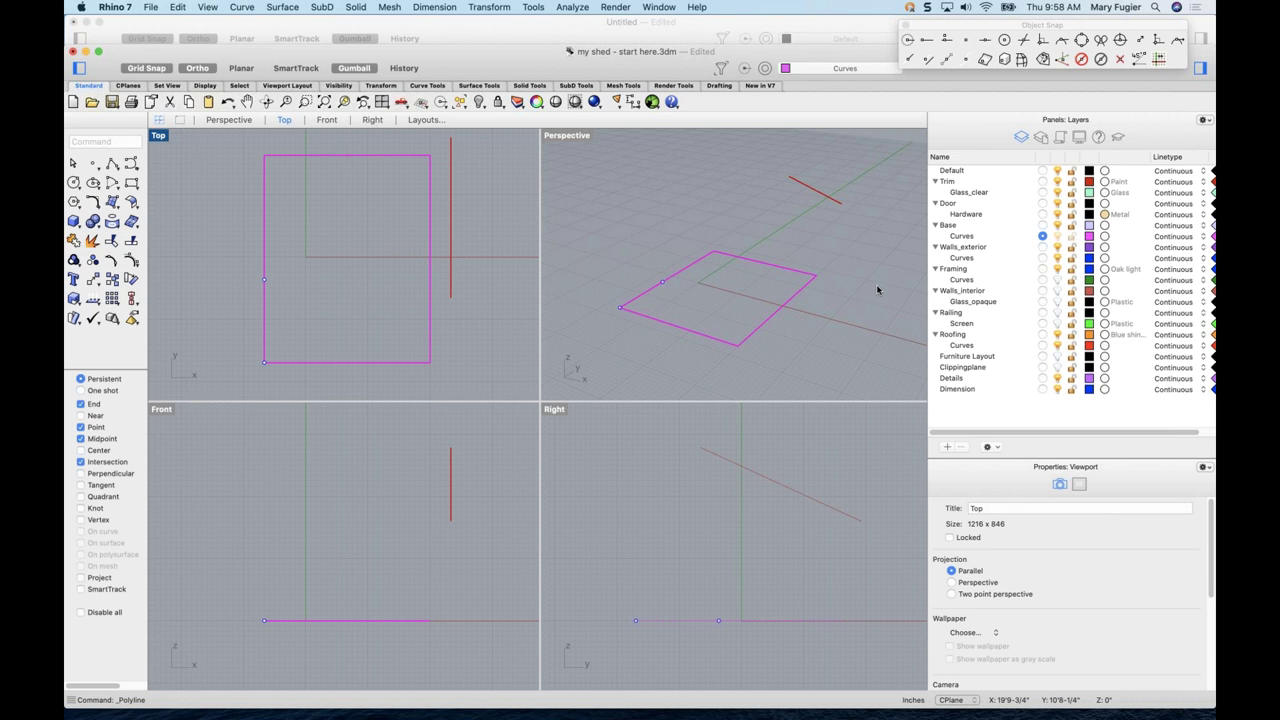
{"action": "left_click", "coordinate": [1042, 226]}
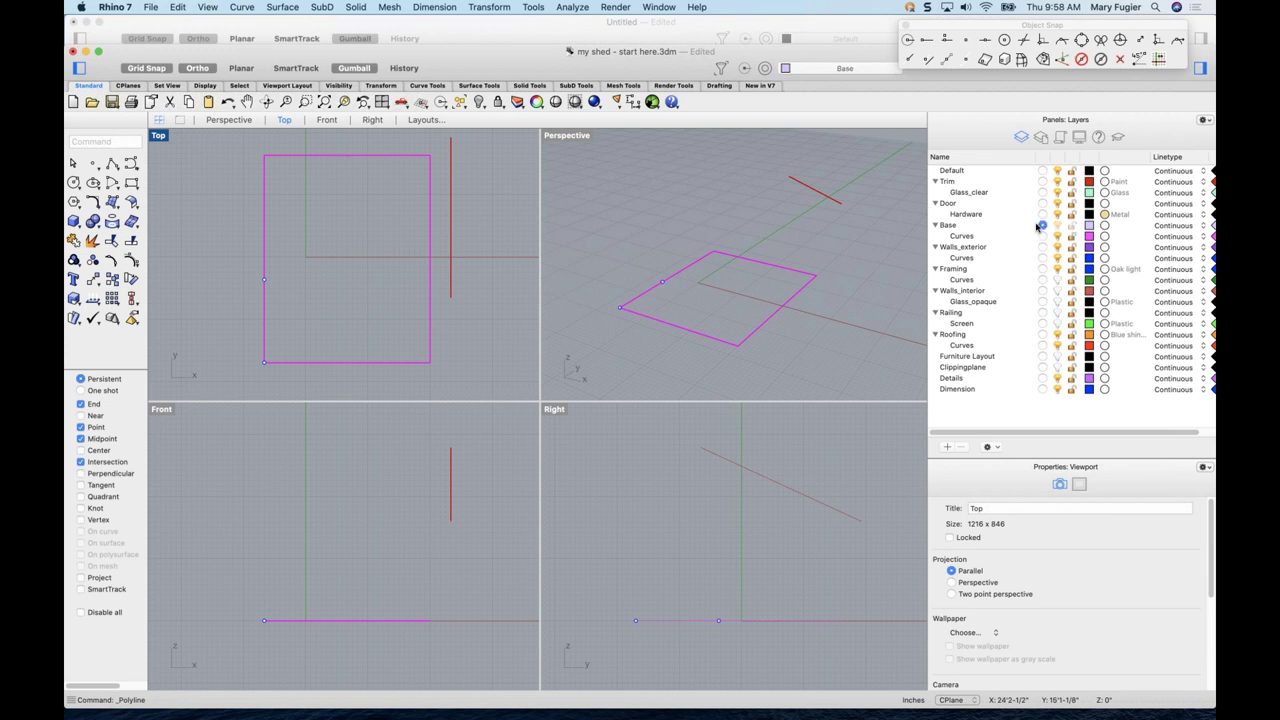
{"action": "left_click", "coordinate": [412, 363]}
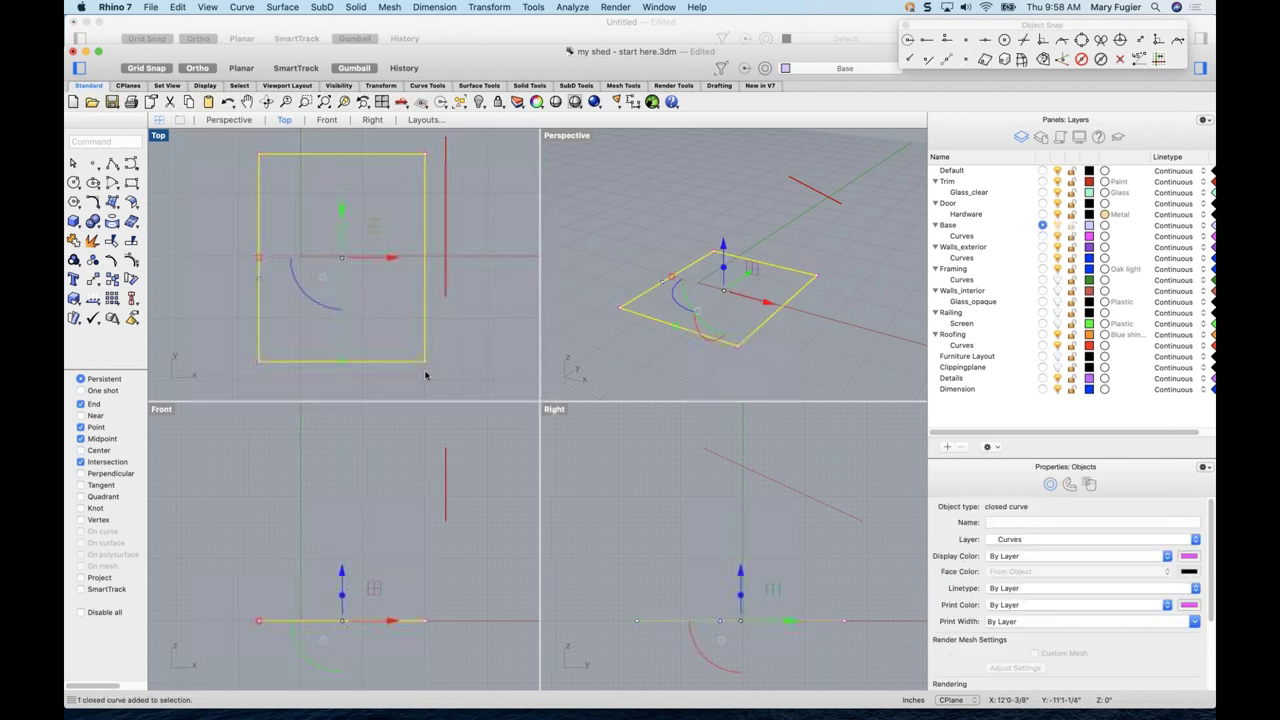
- Try extruding the selected base rectangle straight down 6 inches as a solid, and undo the extrusion
{"action": "left_click", "coordinate": [352, 10]}
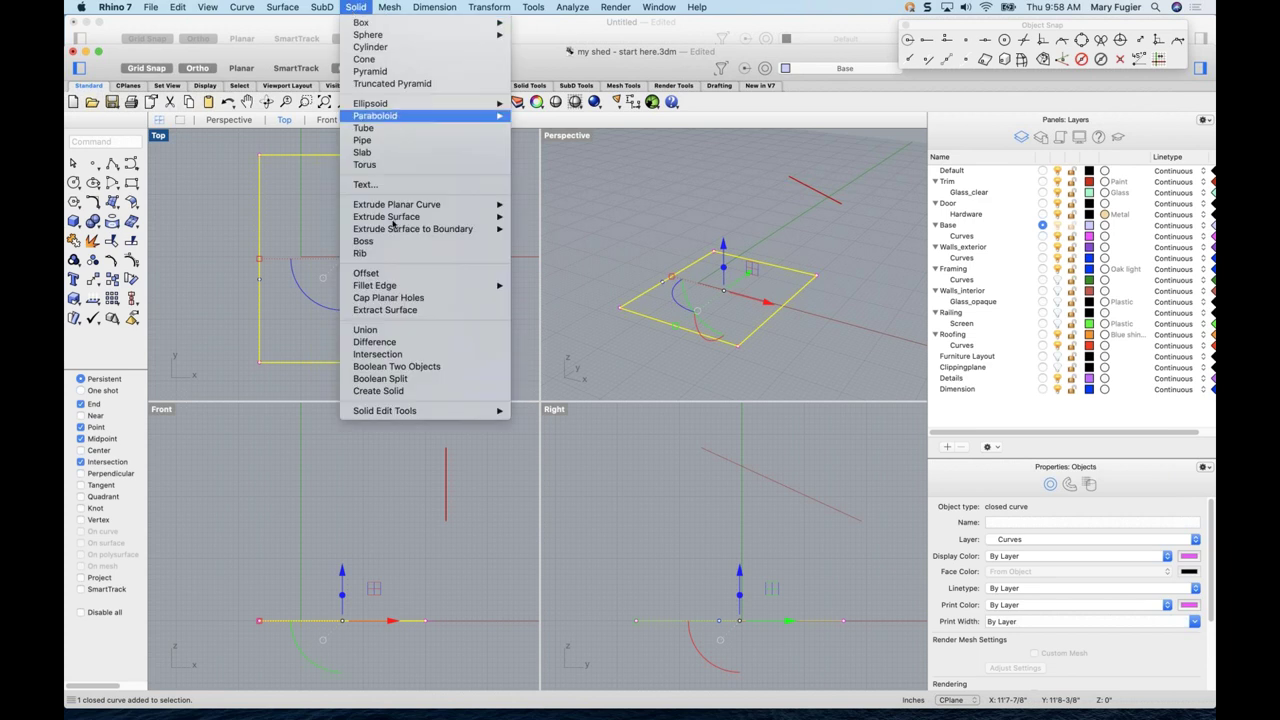
{"action": "mouse_move", "coordinate": [430, 206]}
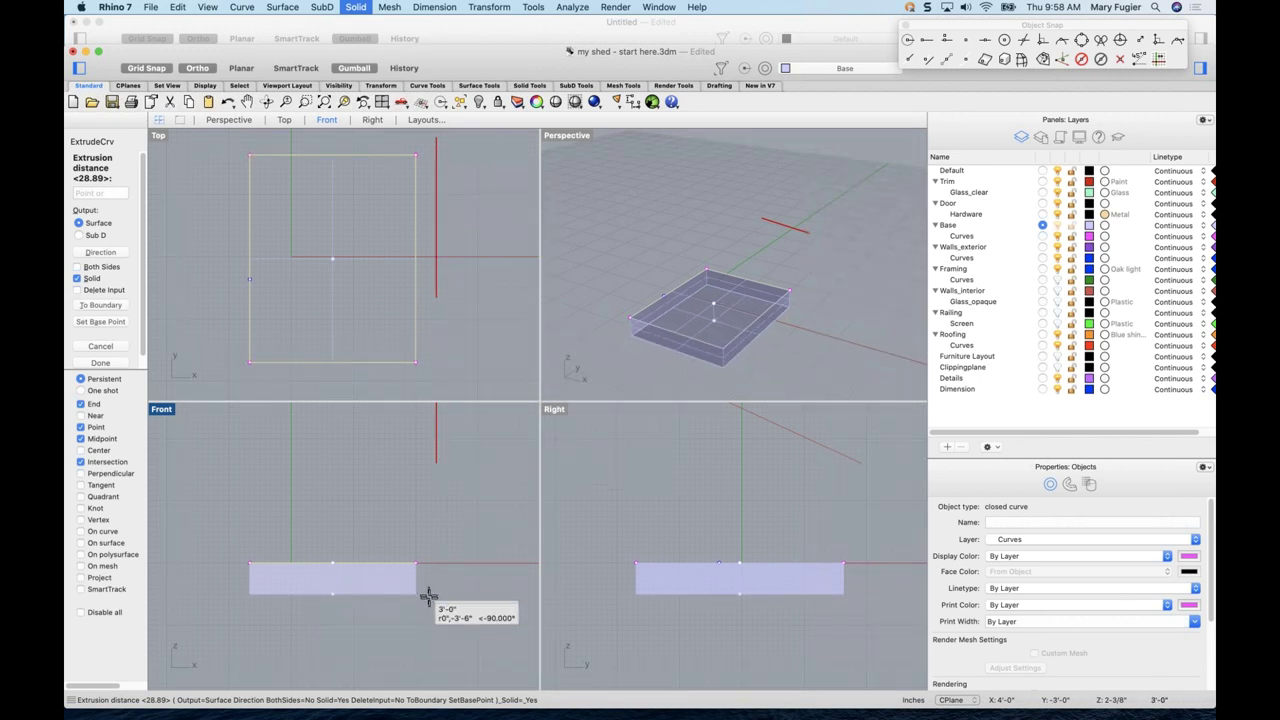
{"action": "type", "text": "6"}
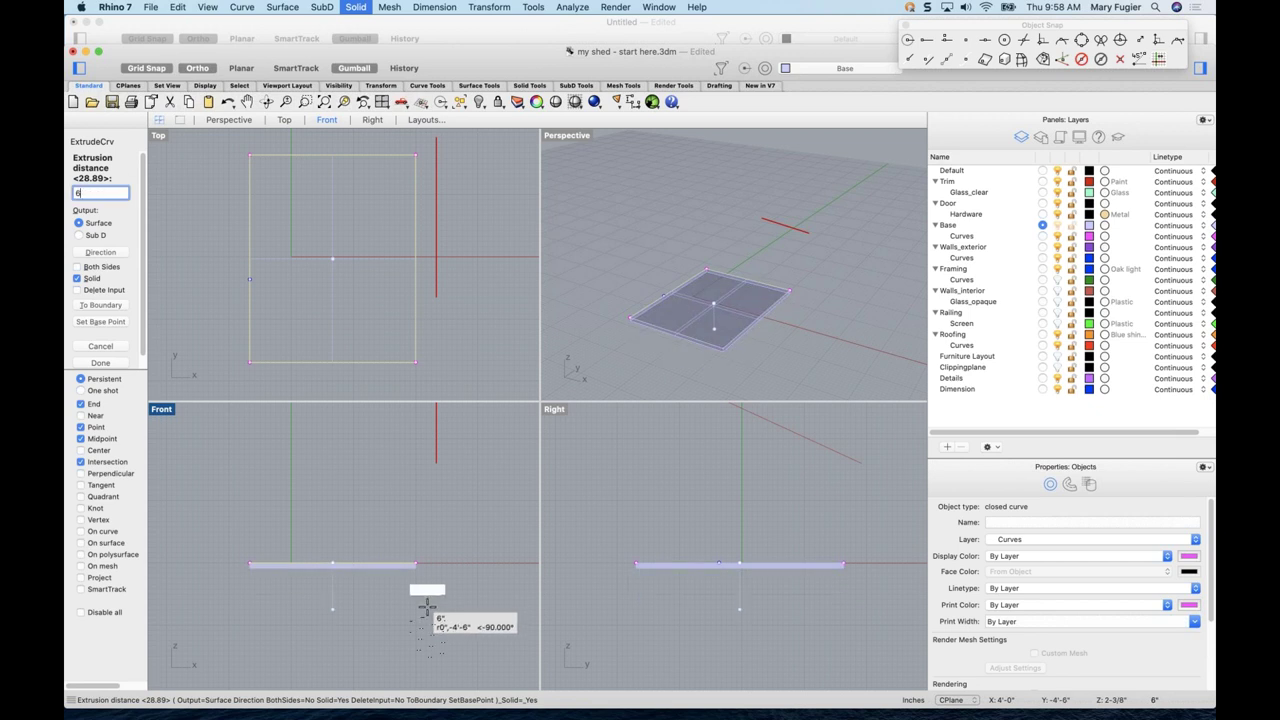
{"action": "key", "text": "Return"}
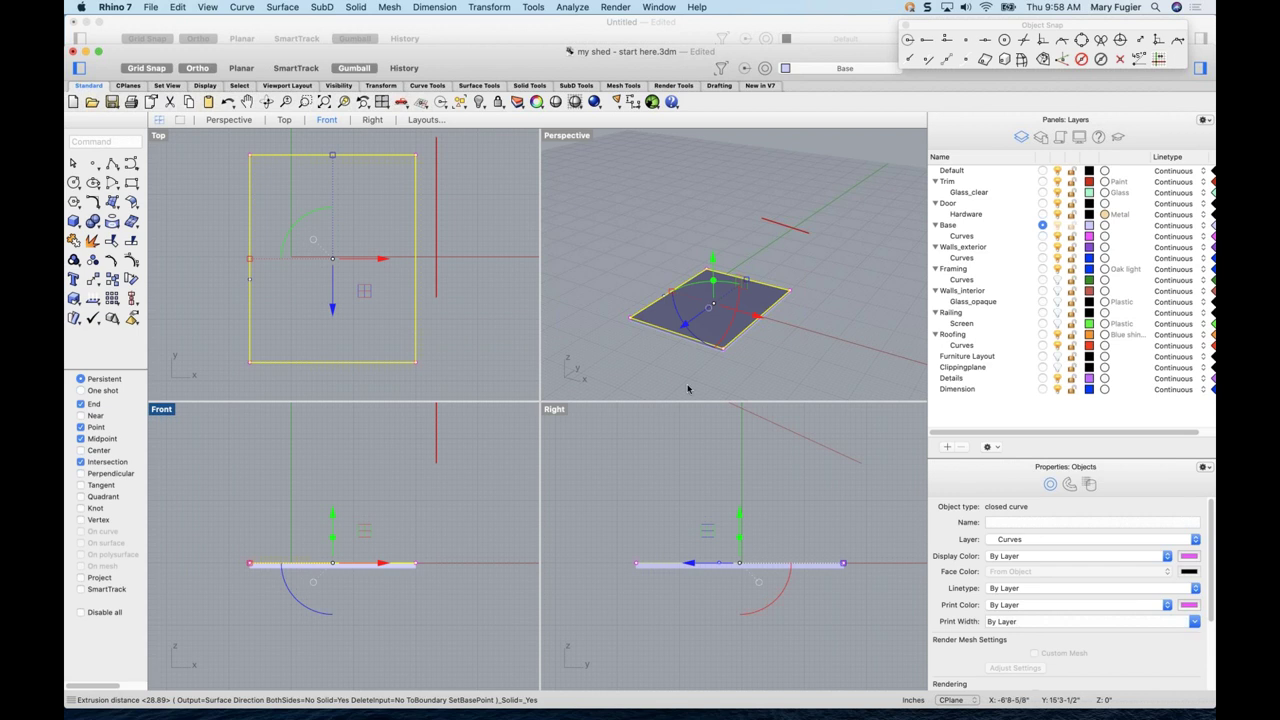
{"action": "scroll", "coordinate": [689, 320], "scroll_direction": "up", "scroll_amount": 5}
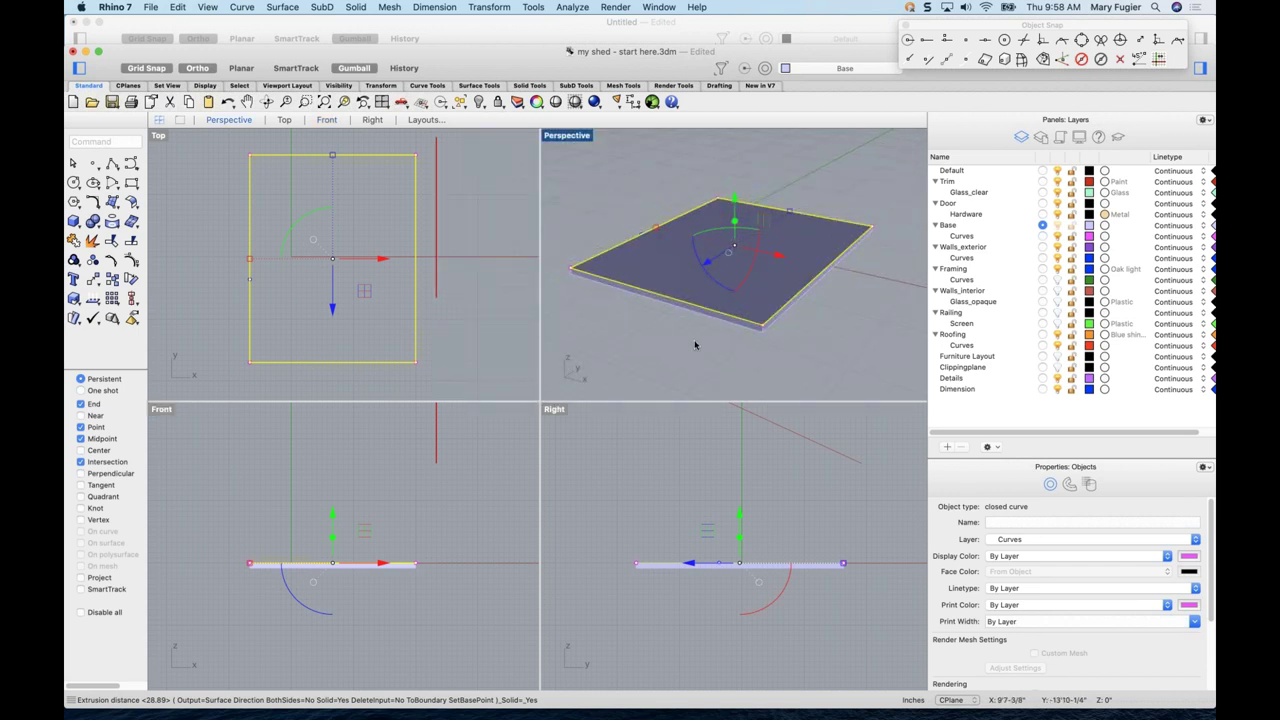
{"action": "key", "text": "super+z"}
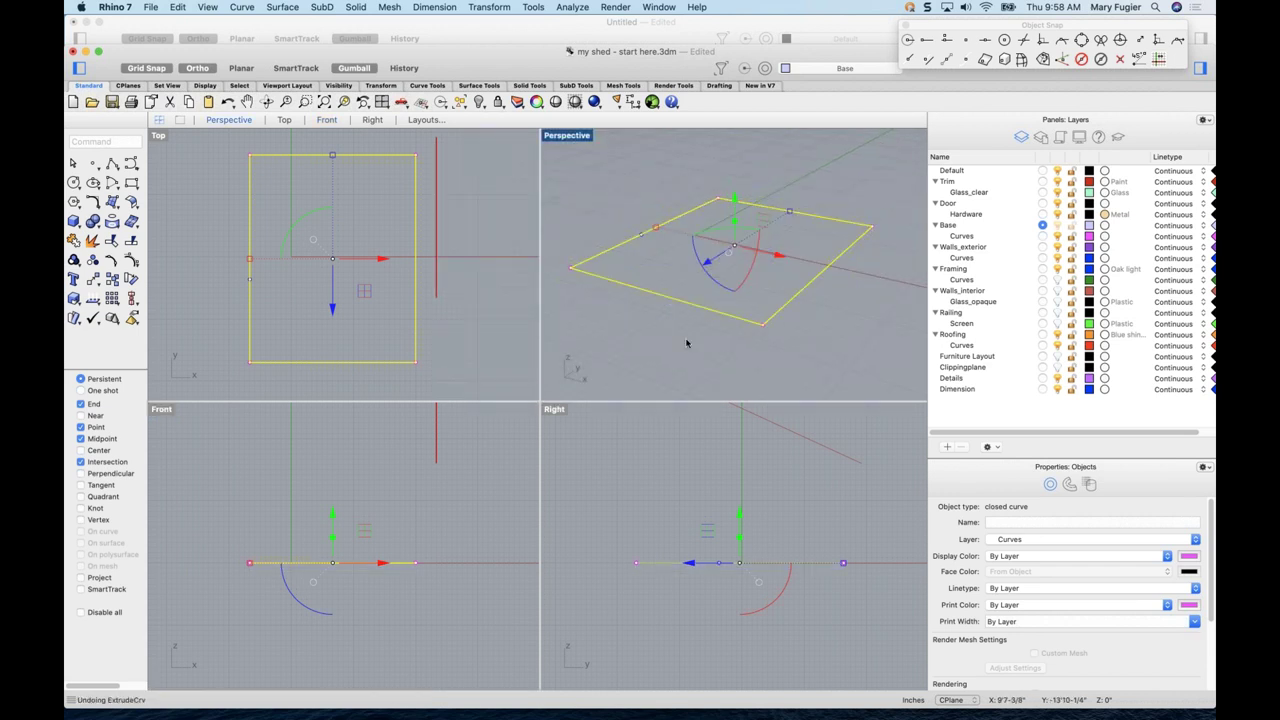
- Extrude the selected base rectangle straight down 6 inches as a solid slab on the Base layer, and deselect everything
{"action": "left_click", "coordinate": [357, 8]}
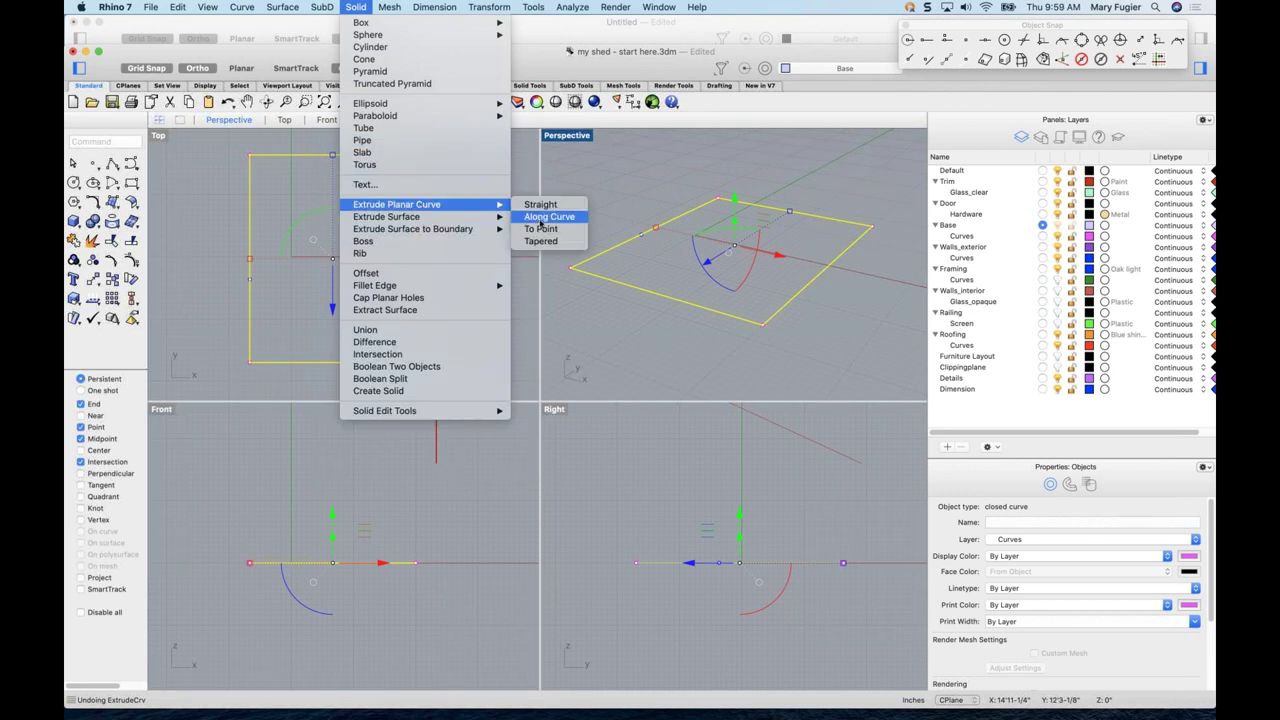
{"action": "left_click", "coordinate": [540, 205]}
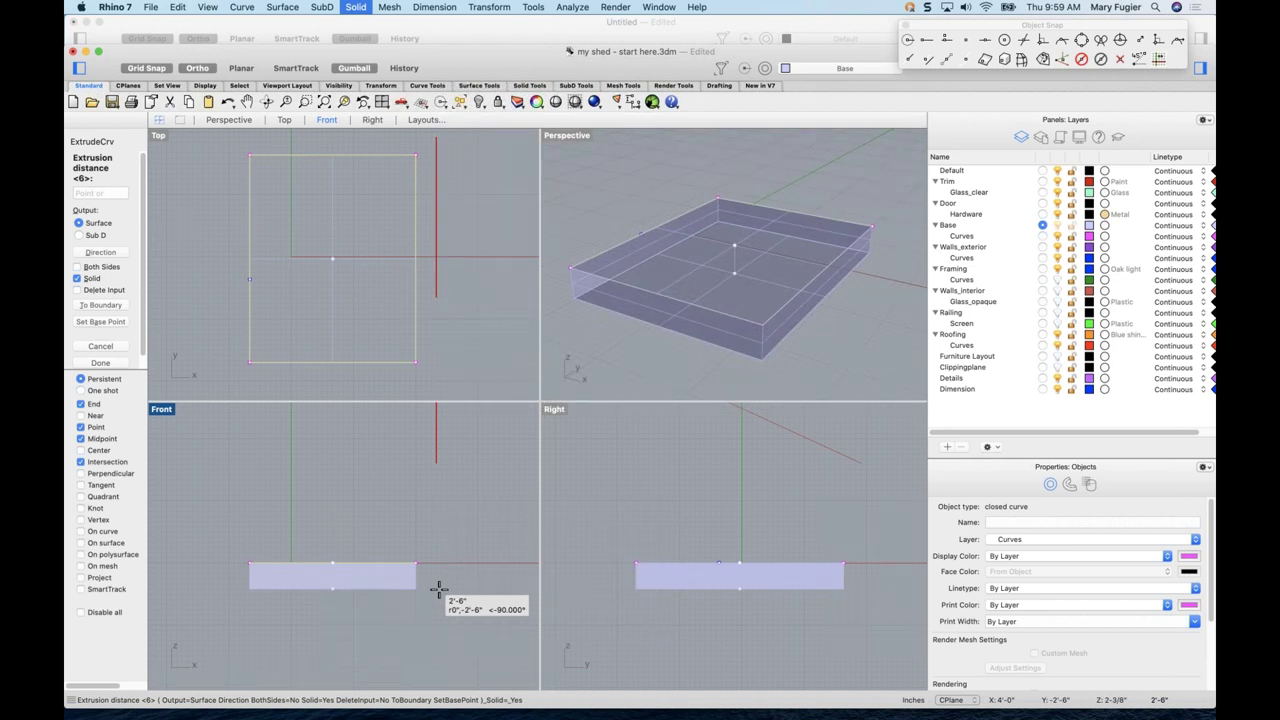
{"action": "type", "text": "6"}
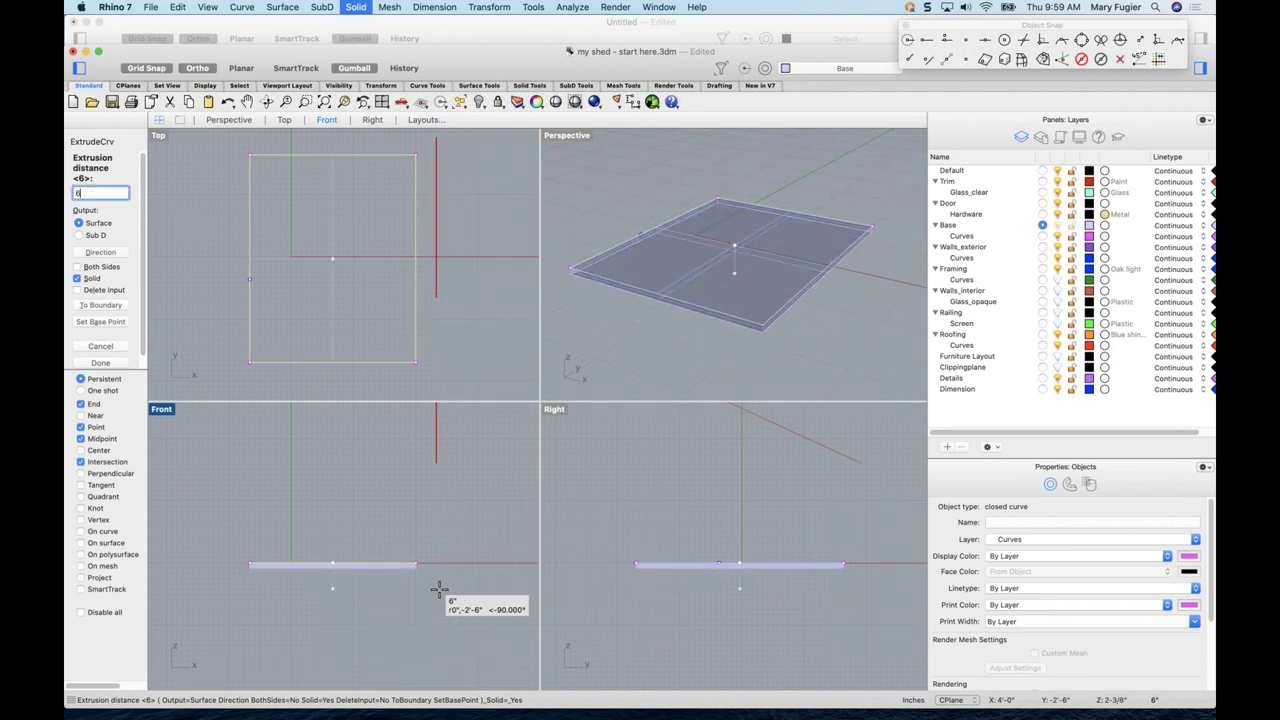
{"action": "key", "text": "Return"}
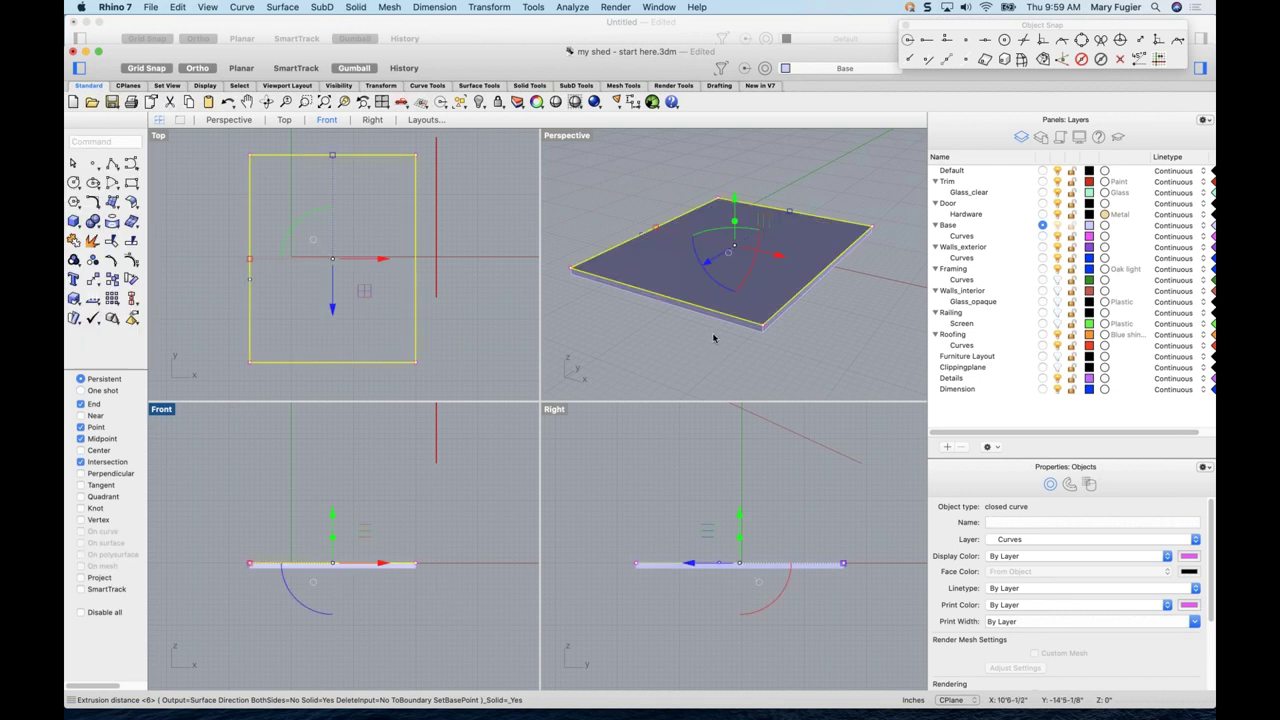
{"action": "scroll", "coordinate": [717, 339], "scroll_direction": "up", "scroll_amount": 1}
{"action": "scroll", "coordinate": [717, 339], "scroll_direction": "up", "scroll_amount": 2}
{"action": "left_click", "coordinate": [711, 338]}
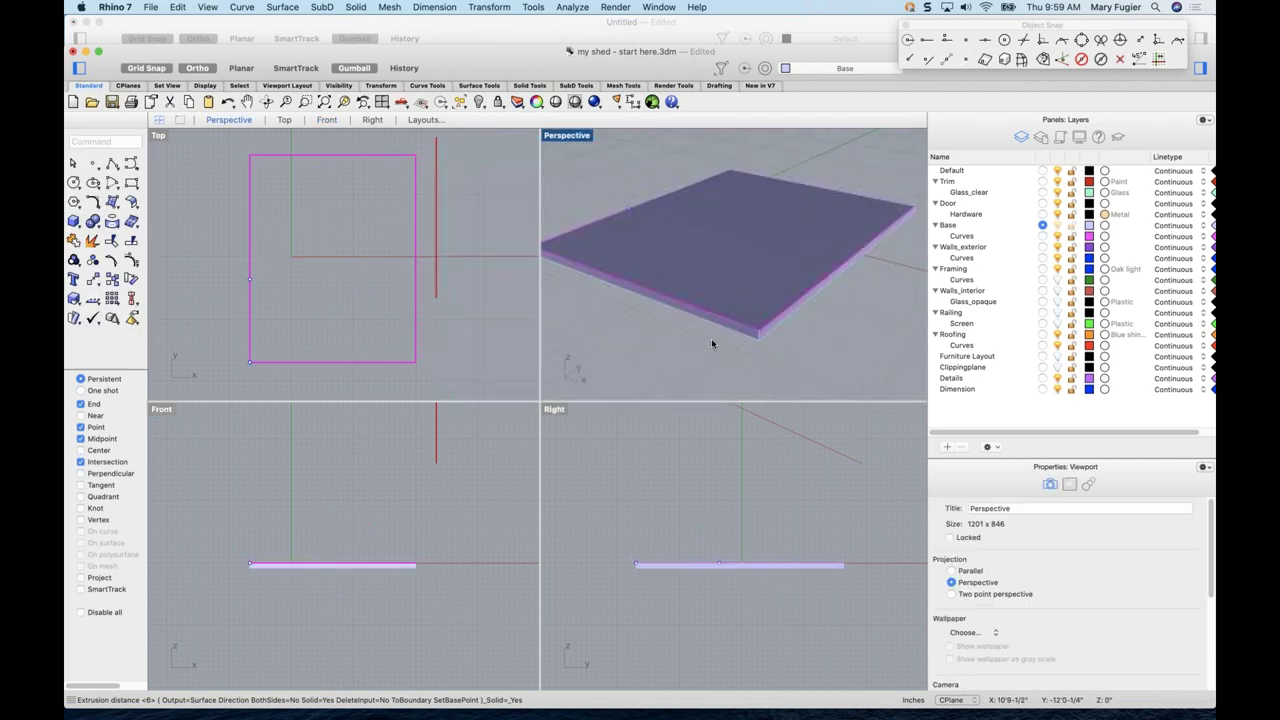
{"action": "scroll", "coordinate": [722, 340], "scroll_direction": "down", "scroll_amount": 2}
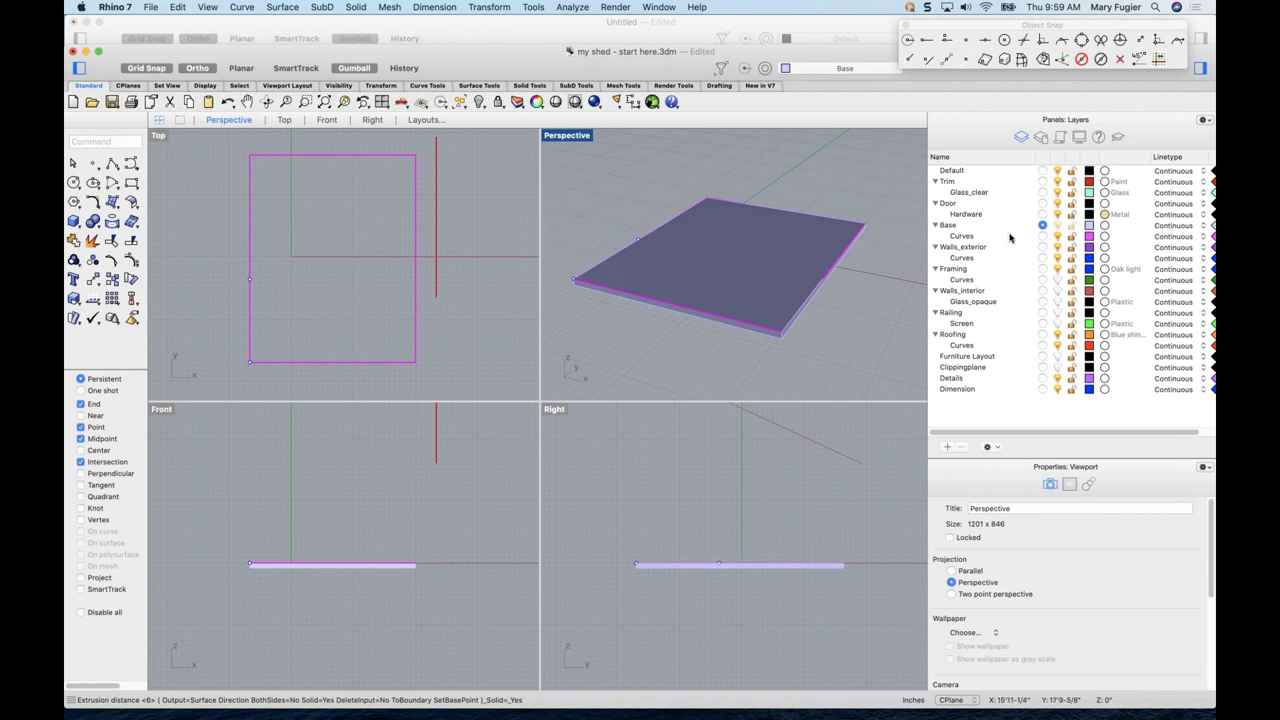
- Make the Curves sublayer under Walls_exterior the current layer
{"action": "left_click", "coordinate": [1043, 258]}
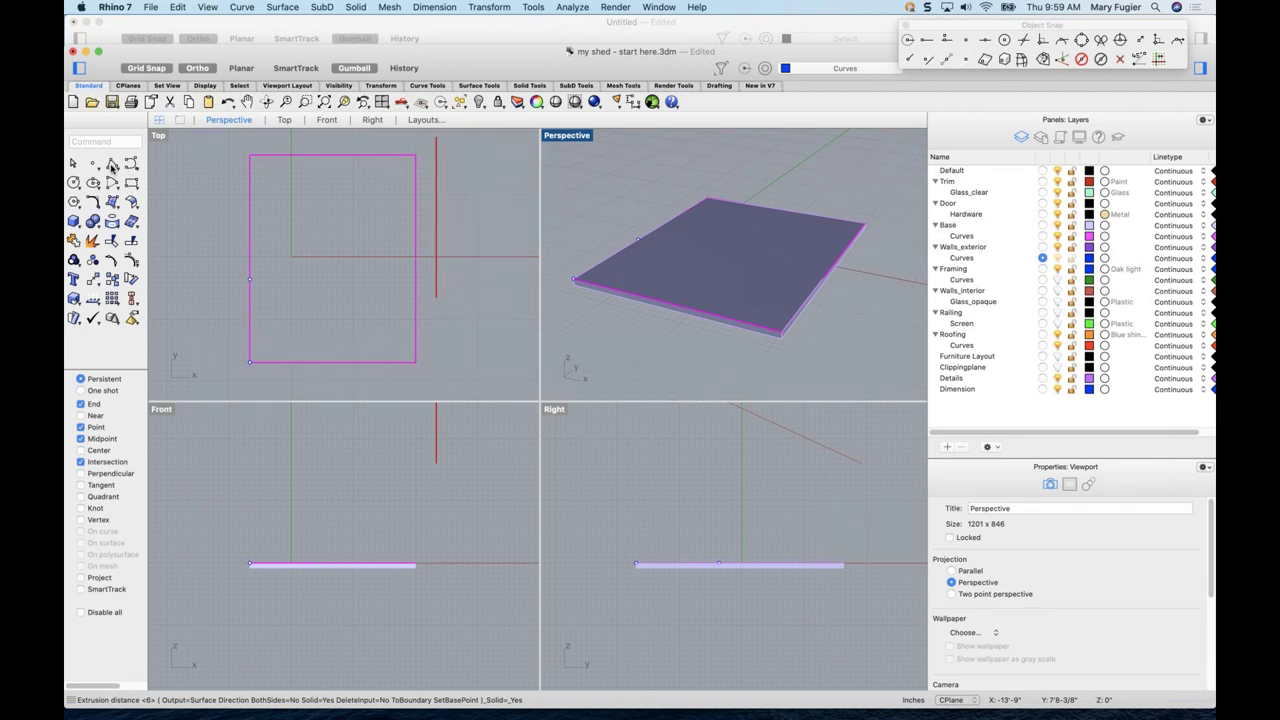
{"action": "left_click", "coordinate": [112, 166]}
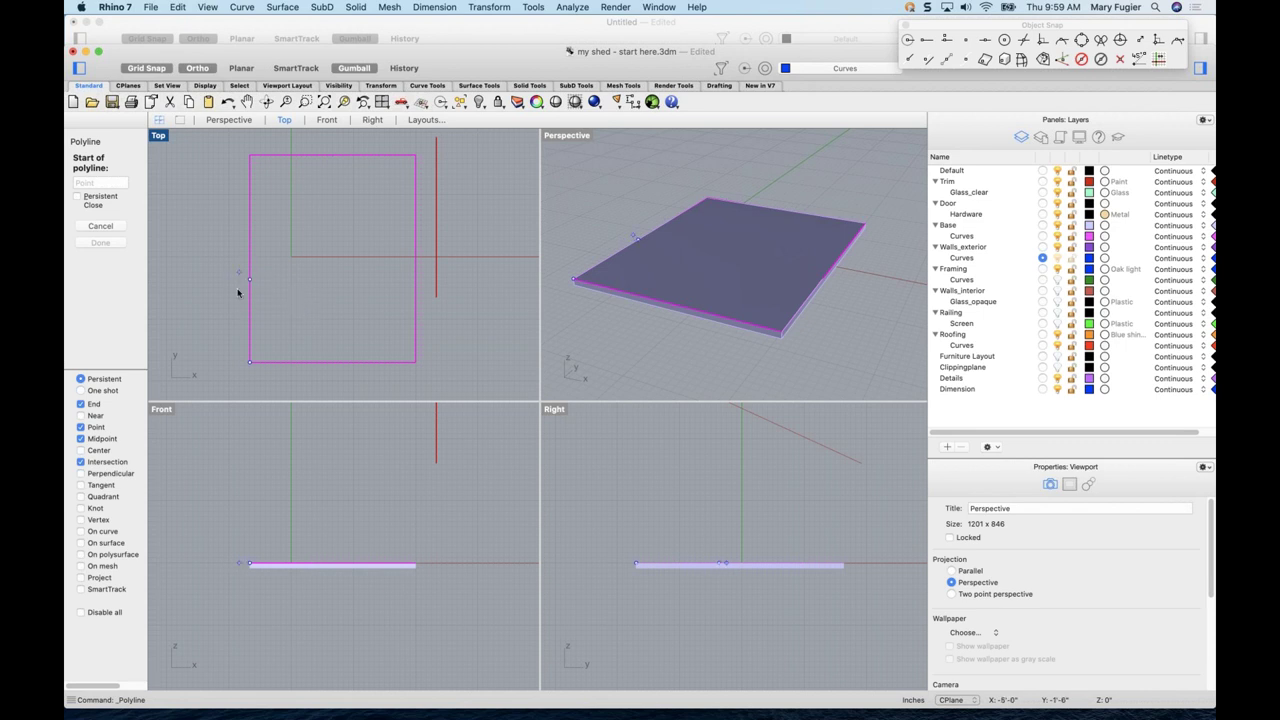
{"action": "right_click", "coordinate": [238, 284]}
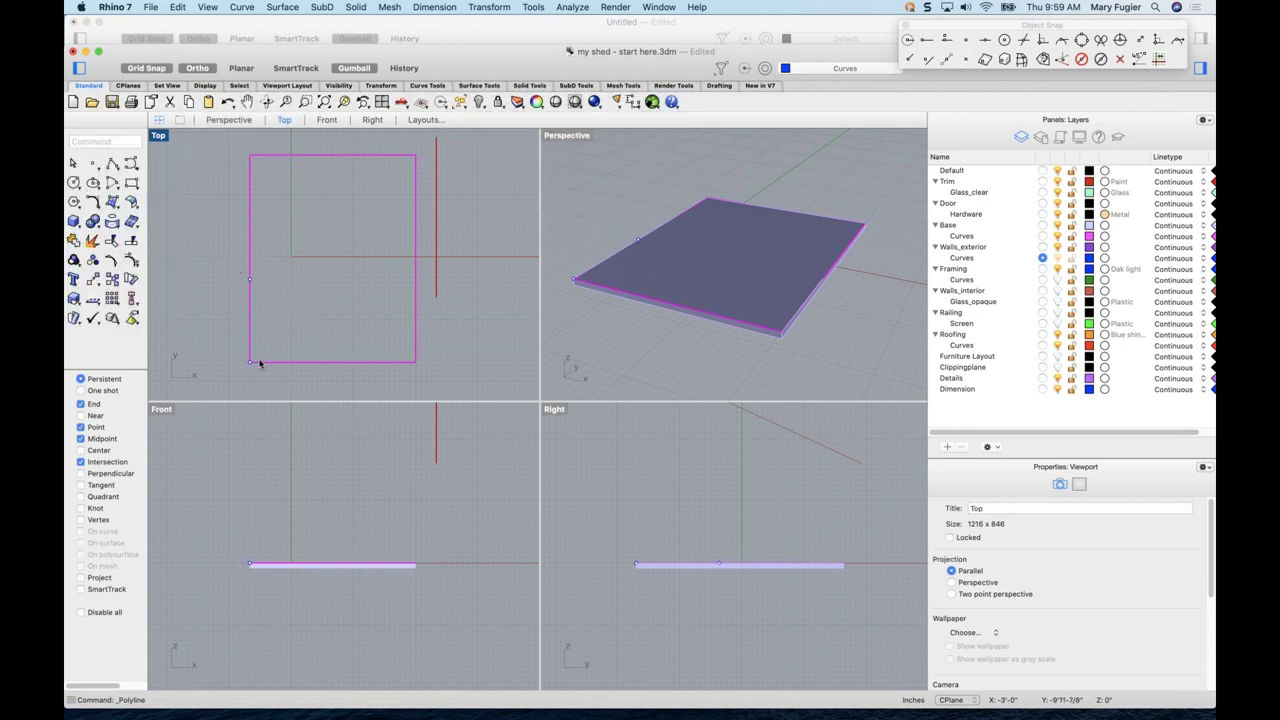
{"action": "left_click", "coordinate": [110, 166]}
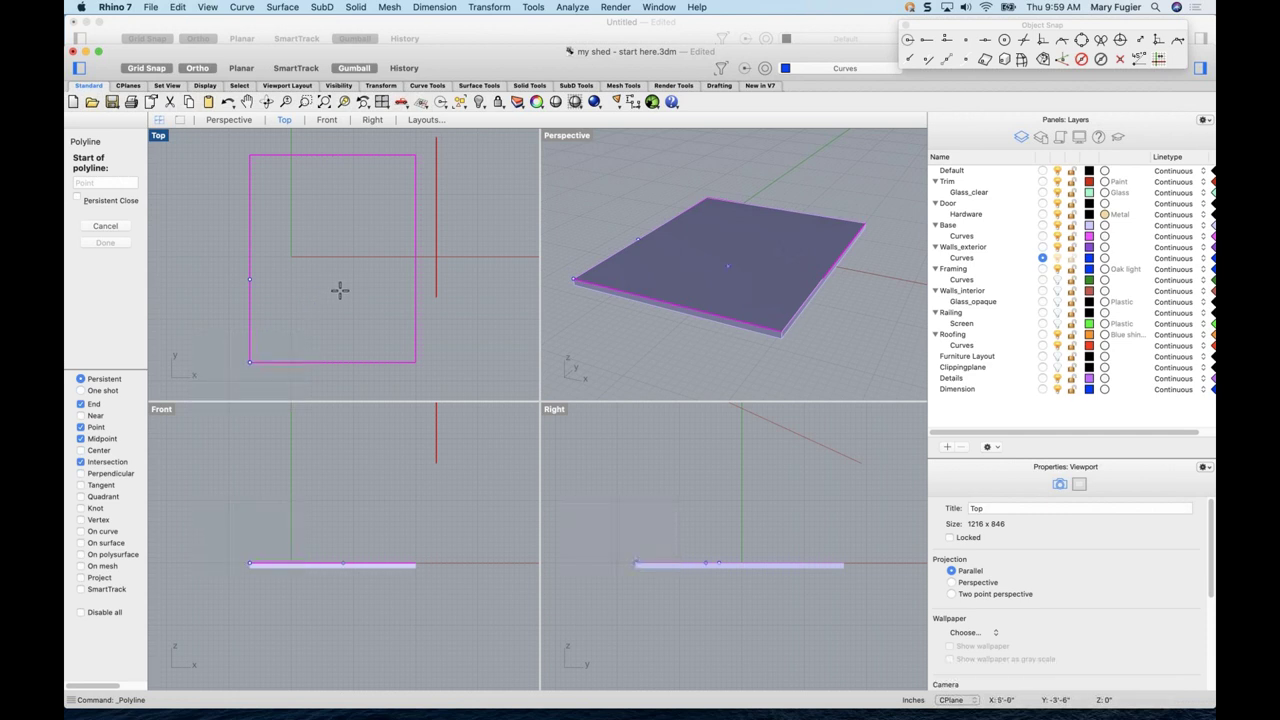
{"action": "key", "text": "Escape"}
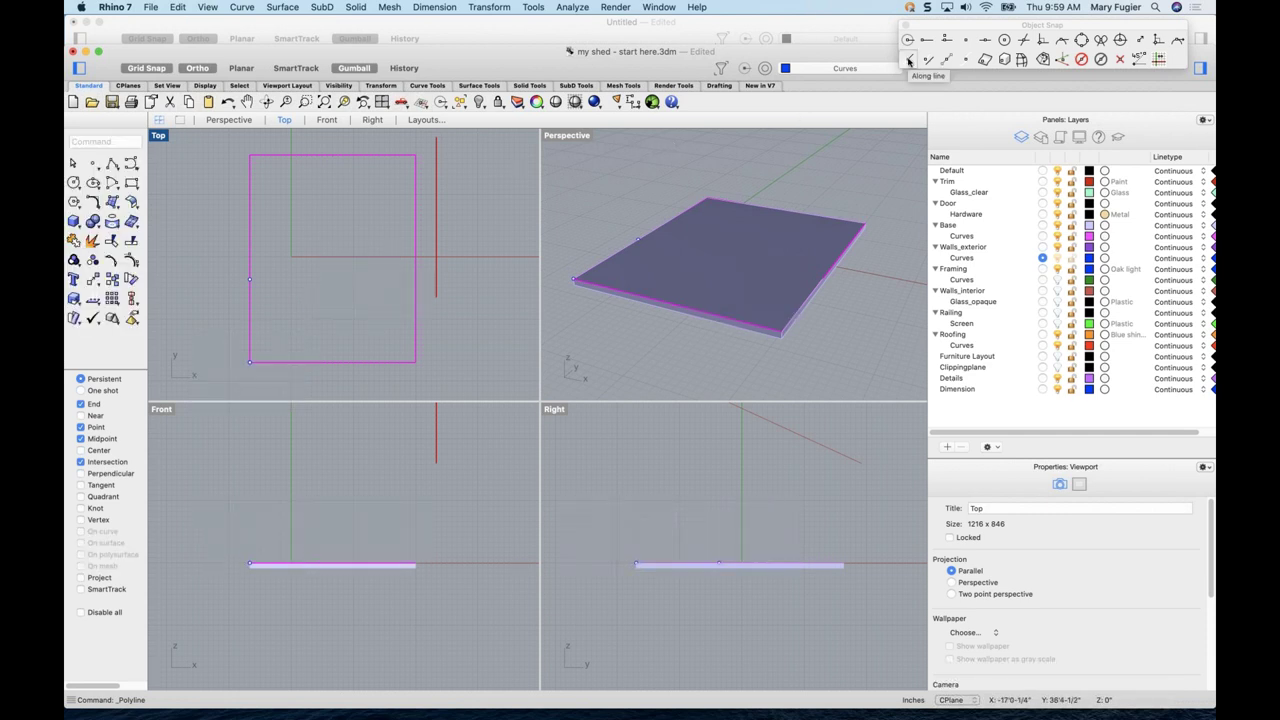
- Try to start a wall polyline with the From option, using the base outline's lower-left corner as base point
{"action": "left_click", "coordinate": [114, 166]}
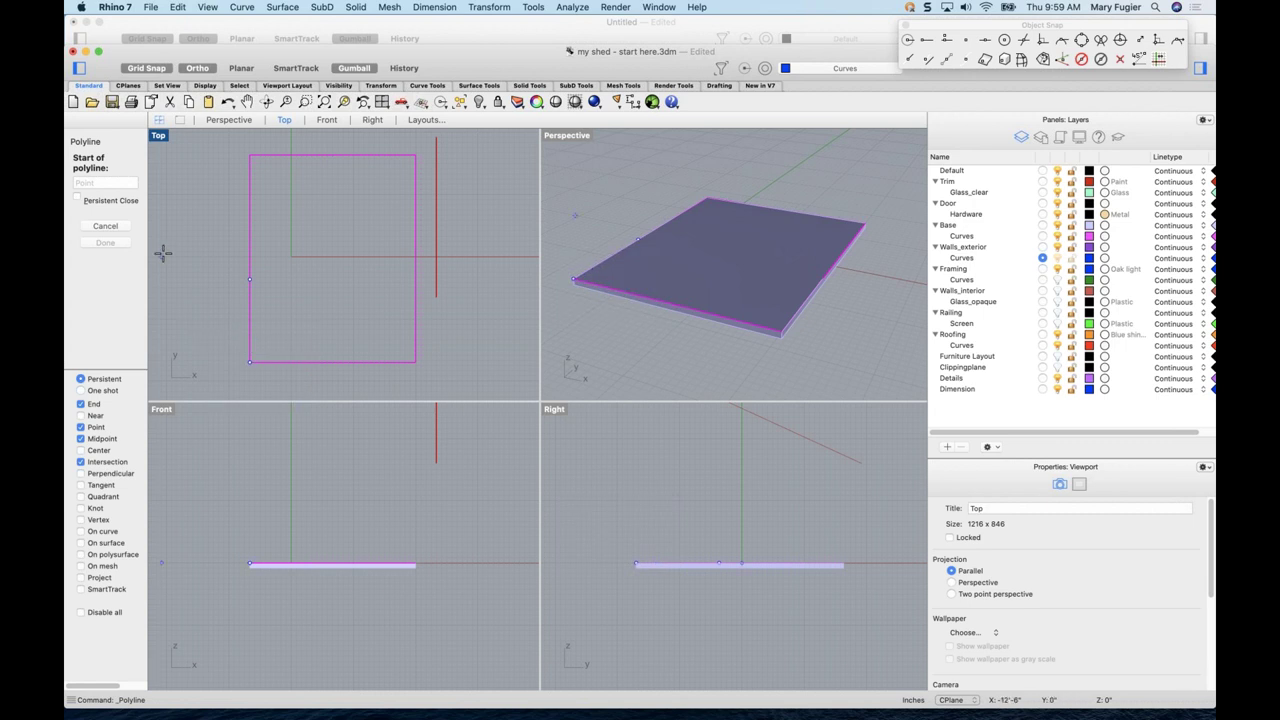
{"action": "type", "text": "fe"}
{"action": "type", "text": "om"}
{"action": "key", "text": "Return"}
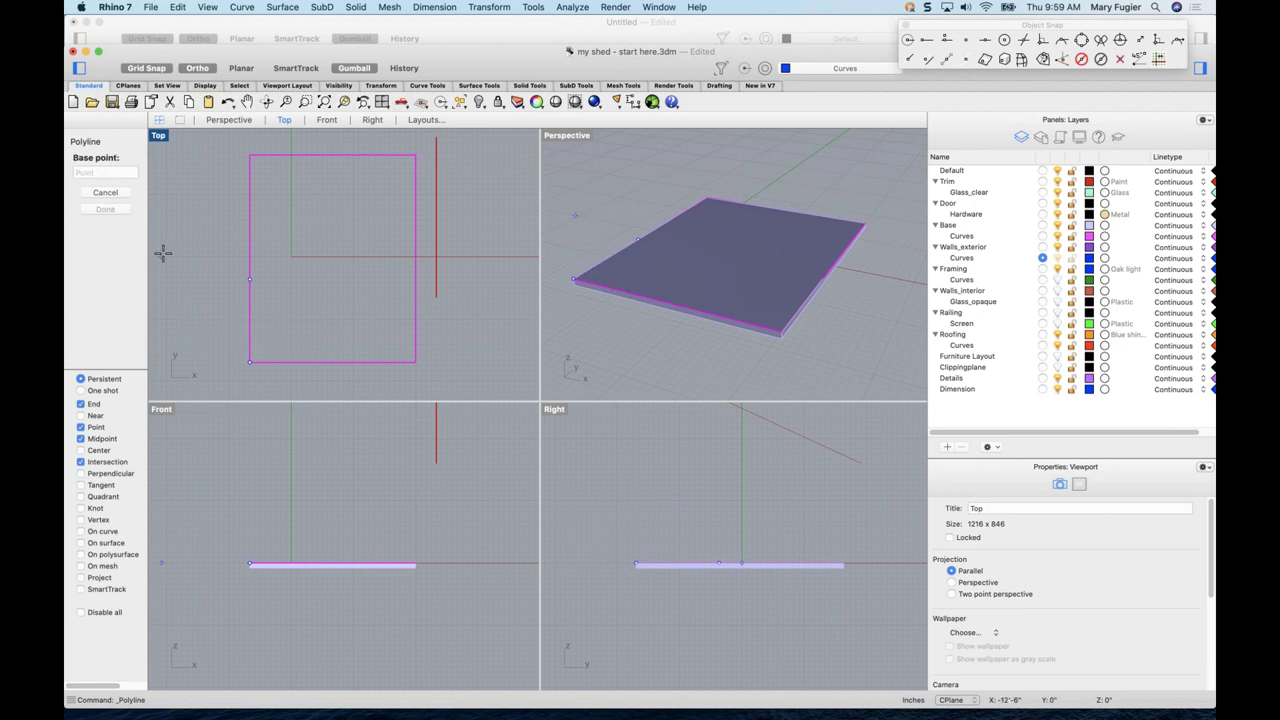
{"action": "left_click", "coordinate": [248, 359]}
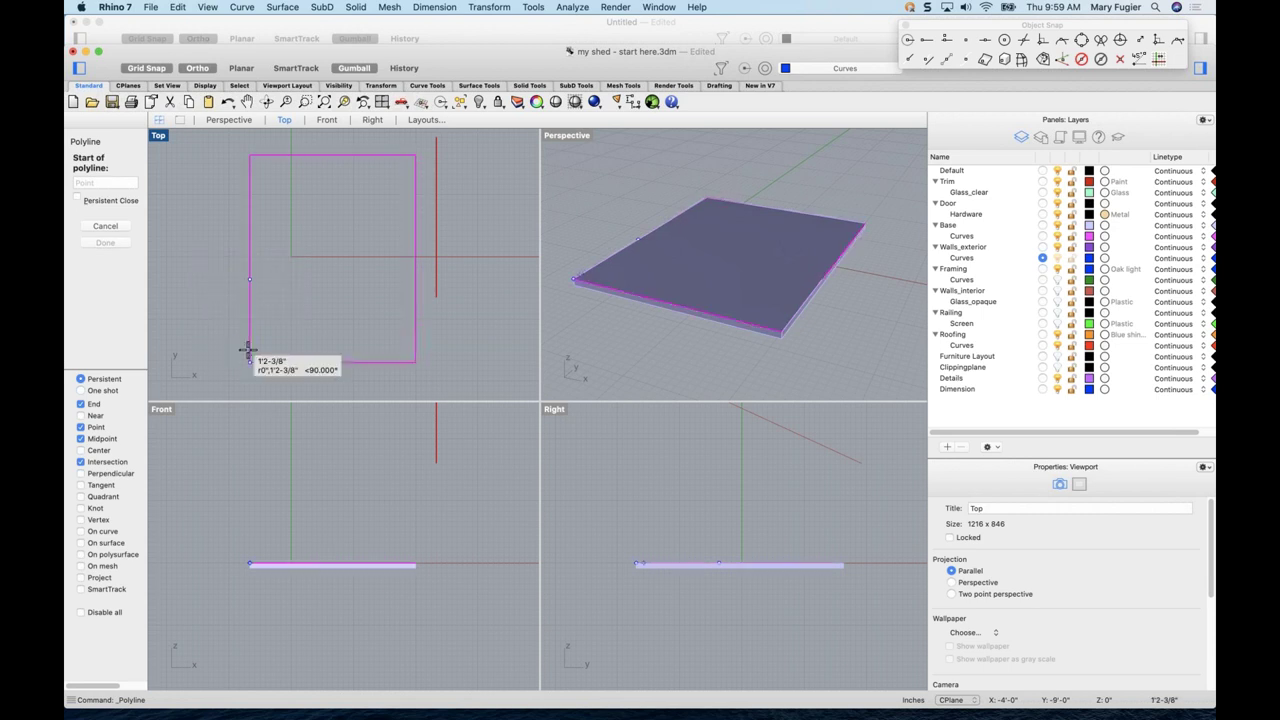
{"action": "key", "text": "Escape"}
- Try to start the wall polyline 8 feet from the base's lower-left corner with From, placing its start on the slab's left edge
{"action": "right_click", "coordinate": [249, 354]}
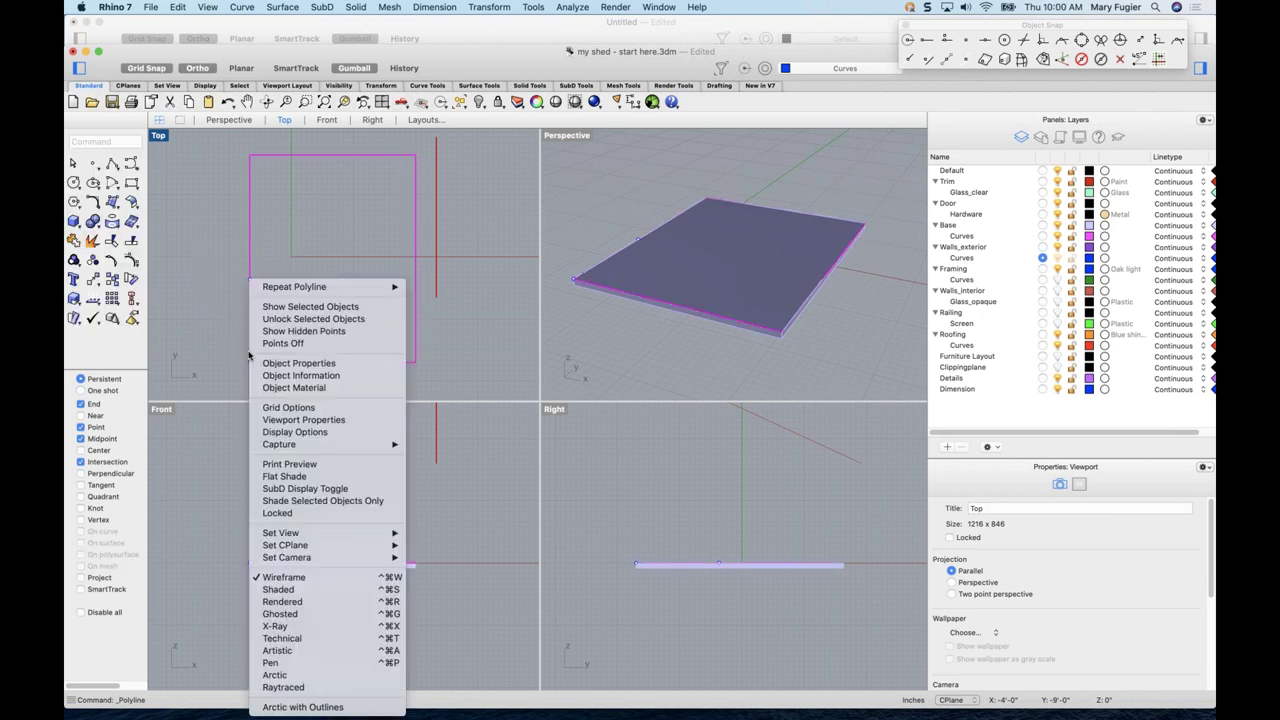
{"action": "left_click", "coordinate": [305, 288]}
{"action": "type", "text": "f"}
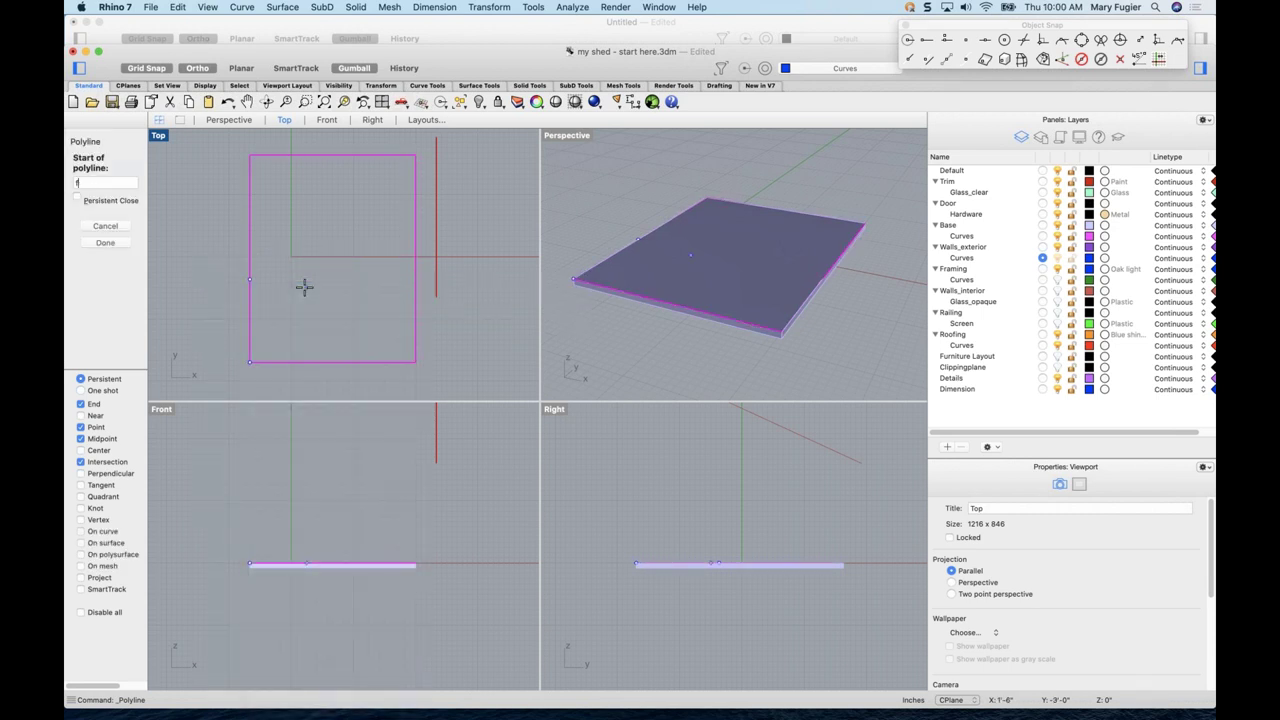
{"action": "type", "text": "rom"}
{"action": "key", "text": "Return"}
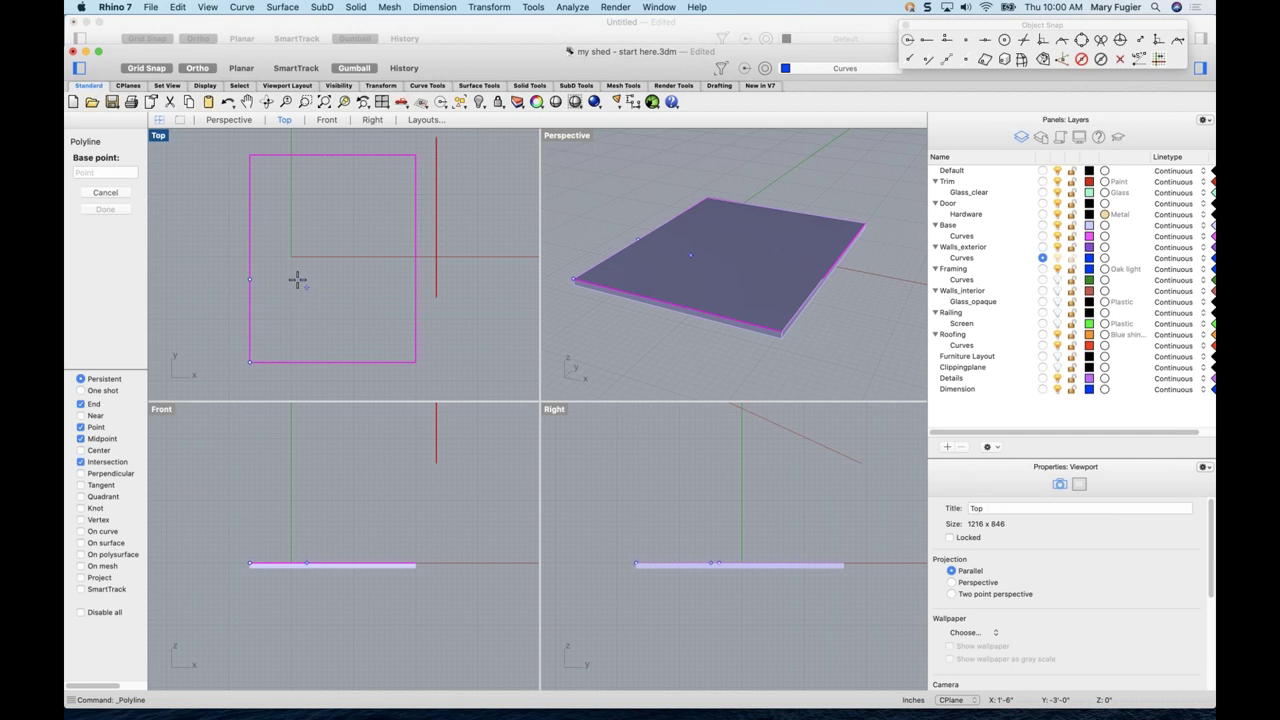
{"action": "left_click", "coordinate": [250, 361]}
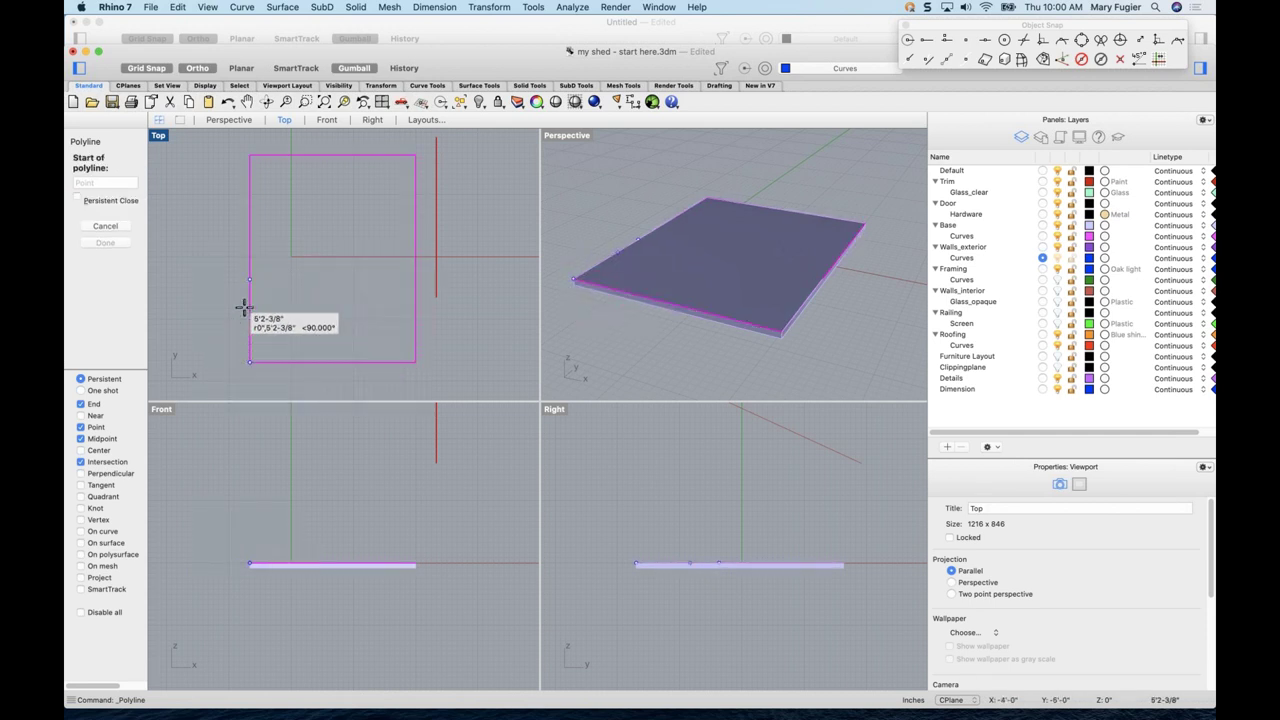
{"action": "type", "text": "8'"}
{"action": "key", "text": "Return"}
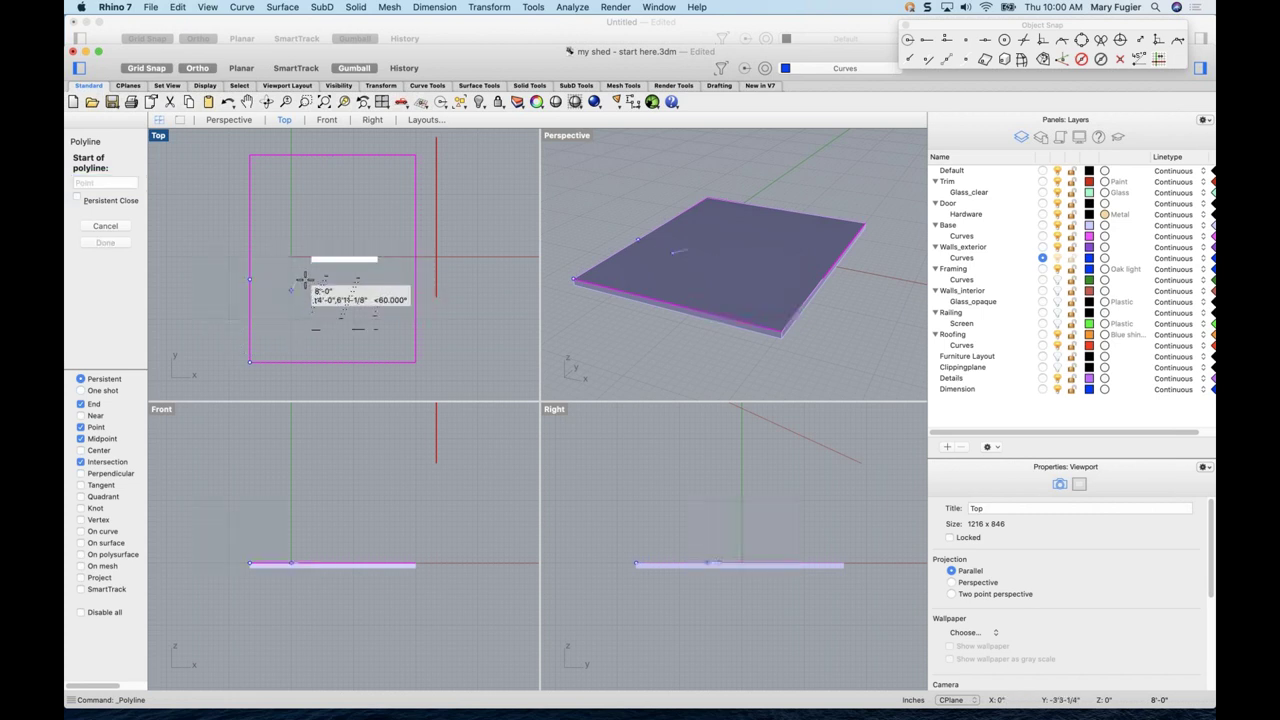
{"action": "left_click", "coordinate": [250, 279]}
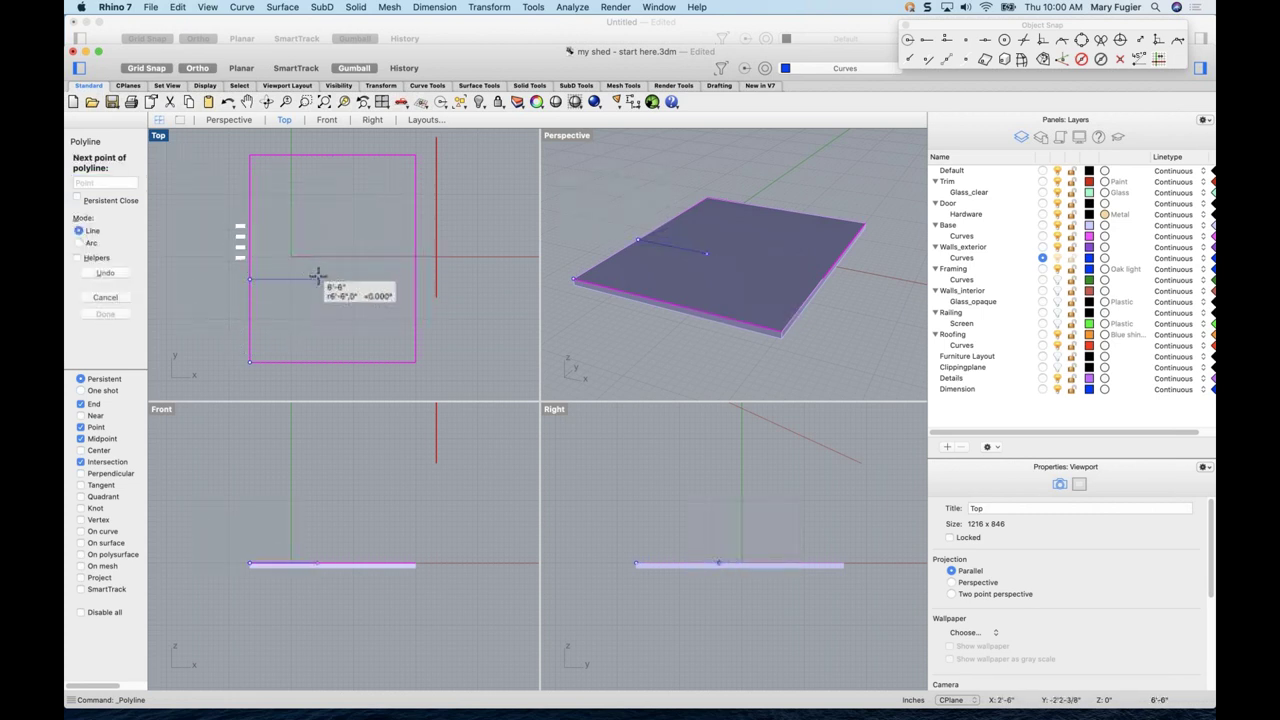
{"action": "key", "text": "Escape"}
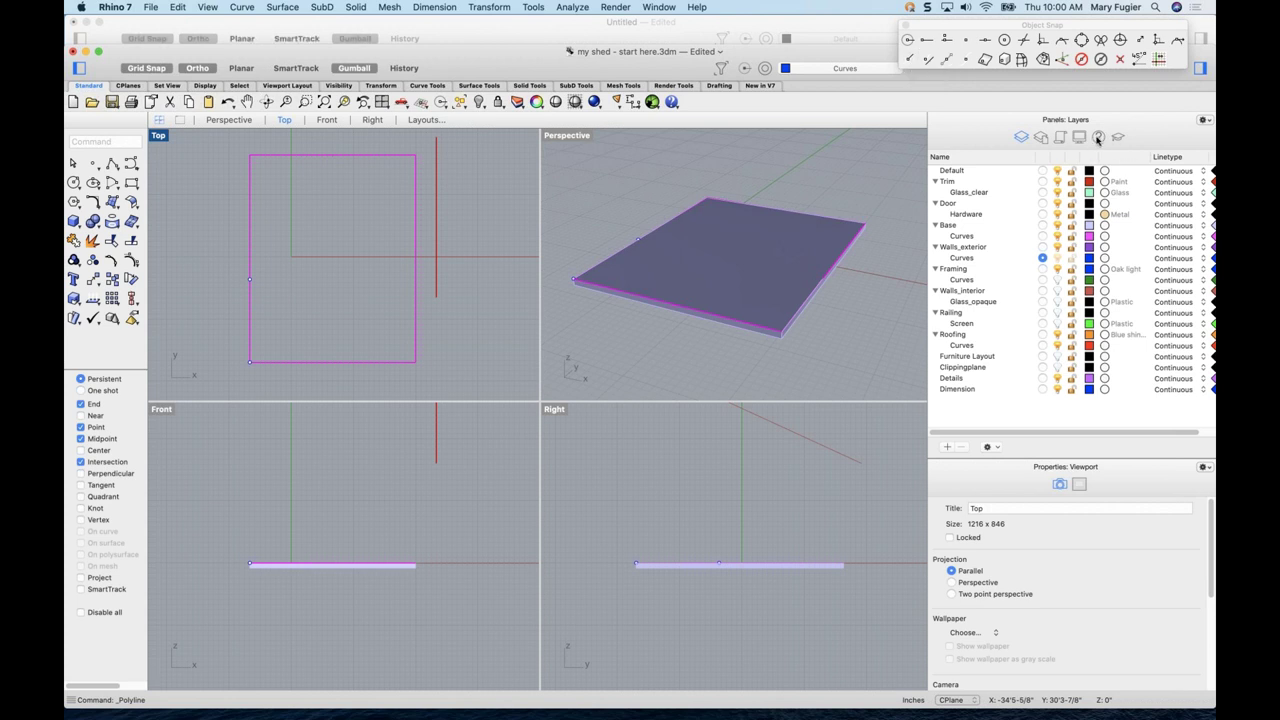
- Show the command help, run From to look it up, and open the help topic on starting Rhino with command-line arguments
{"action": "left_click", "coordinate": [1097, 138]}
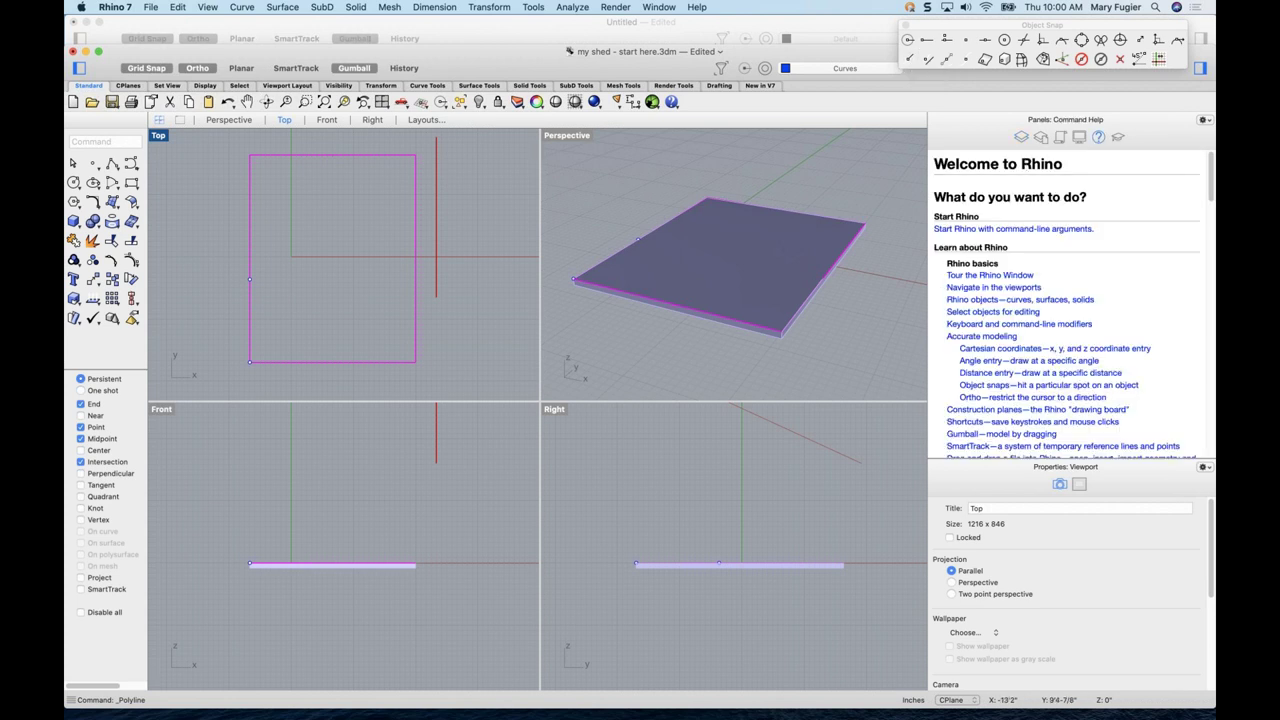
{"action": "type", "text": "from"}
{"action": "key", "text": "Return"}
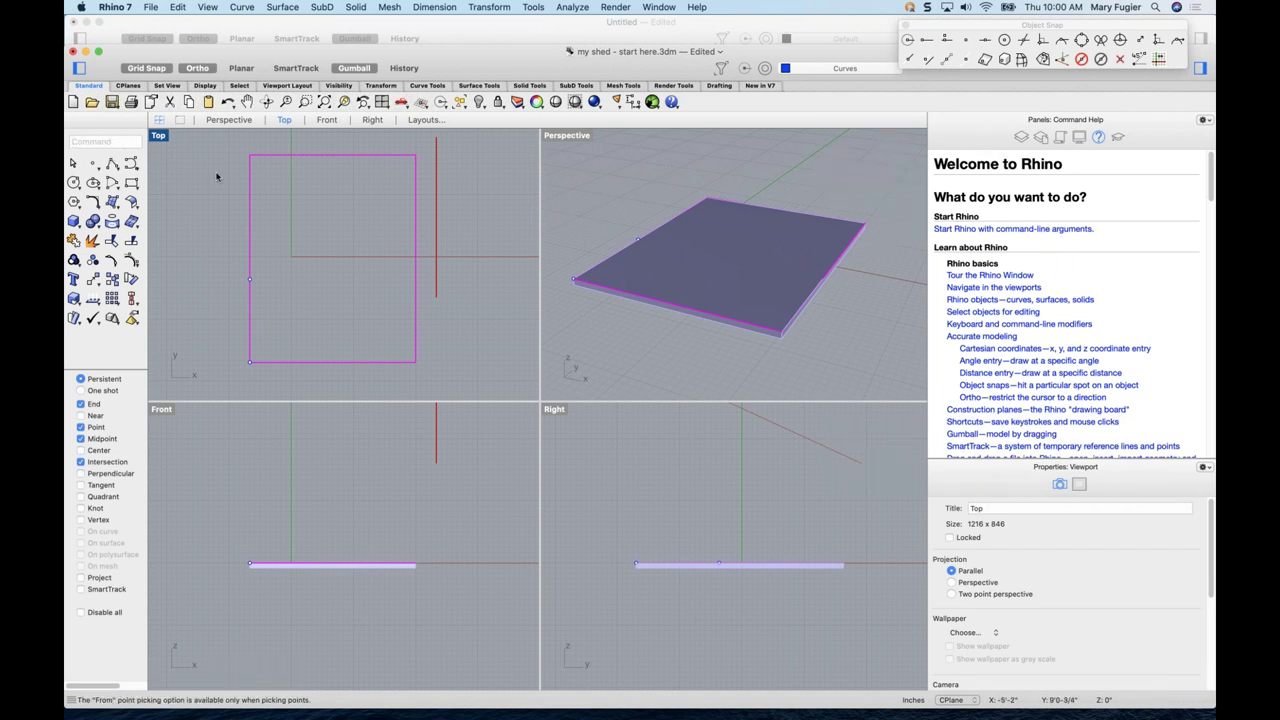
{"action": "scroll", "coordinate": [1076, 259], "scroll_direction": "down", "scroll_amount": 2}
{"action": "scroll", "coordinate": [1070, 252], "scroll_direction": "up", "scroll_amount": 2}
{"action": "left_click", "coordinate": [999, 228]}
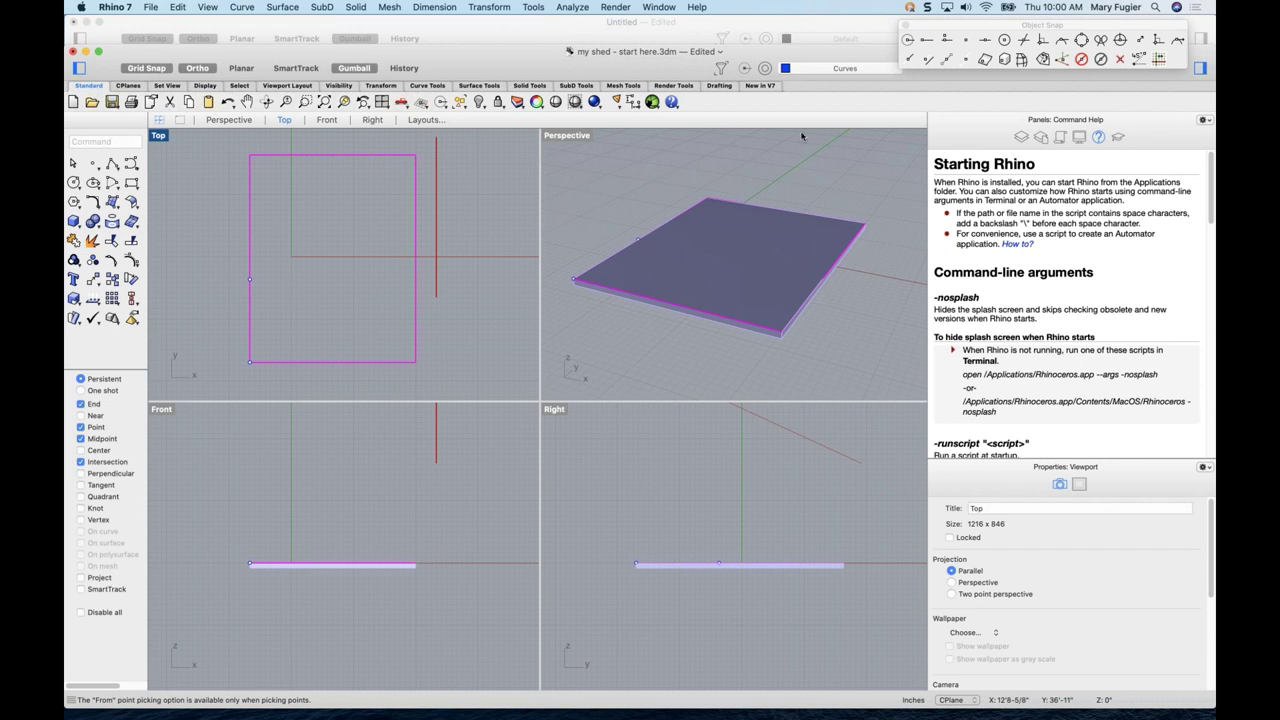
- Search the Rhinoceros Help for "from", enlarge the help window to read the results, and close it
{"action": "left_click", "coordinate": [699, 9]}
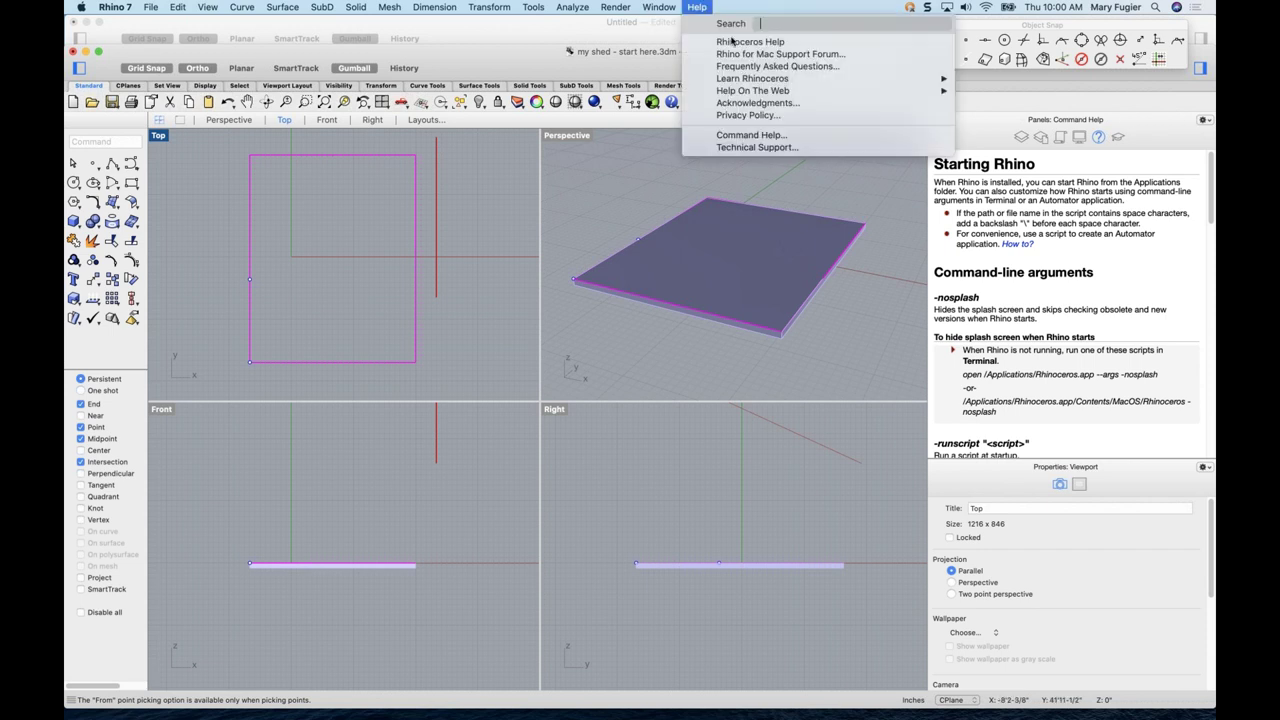
{"action": "left_click", "coordinate": [735, 43]}
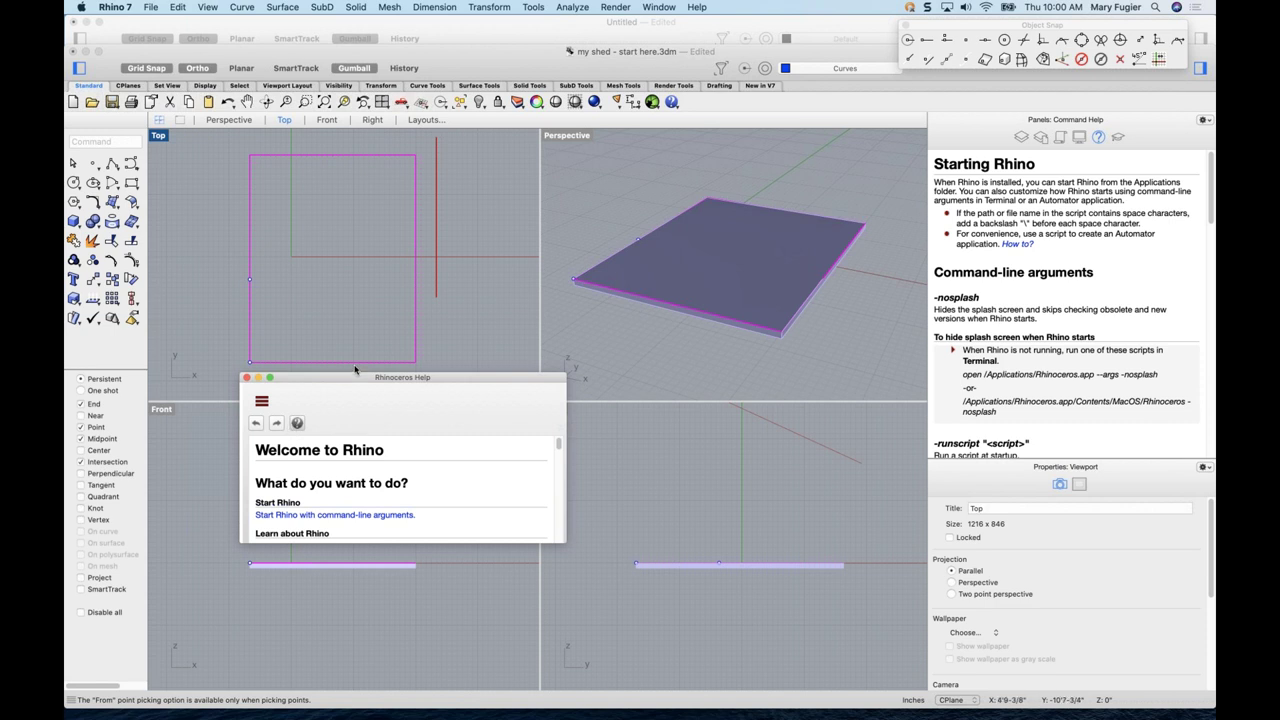
{"action": "left_click", "coordinate": [633, 410]}
{"action": "left_click", "coordinate": [262, 404]}
{"action": "left_click", "coordinate": [262, 401]}
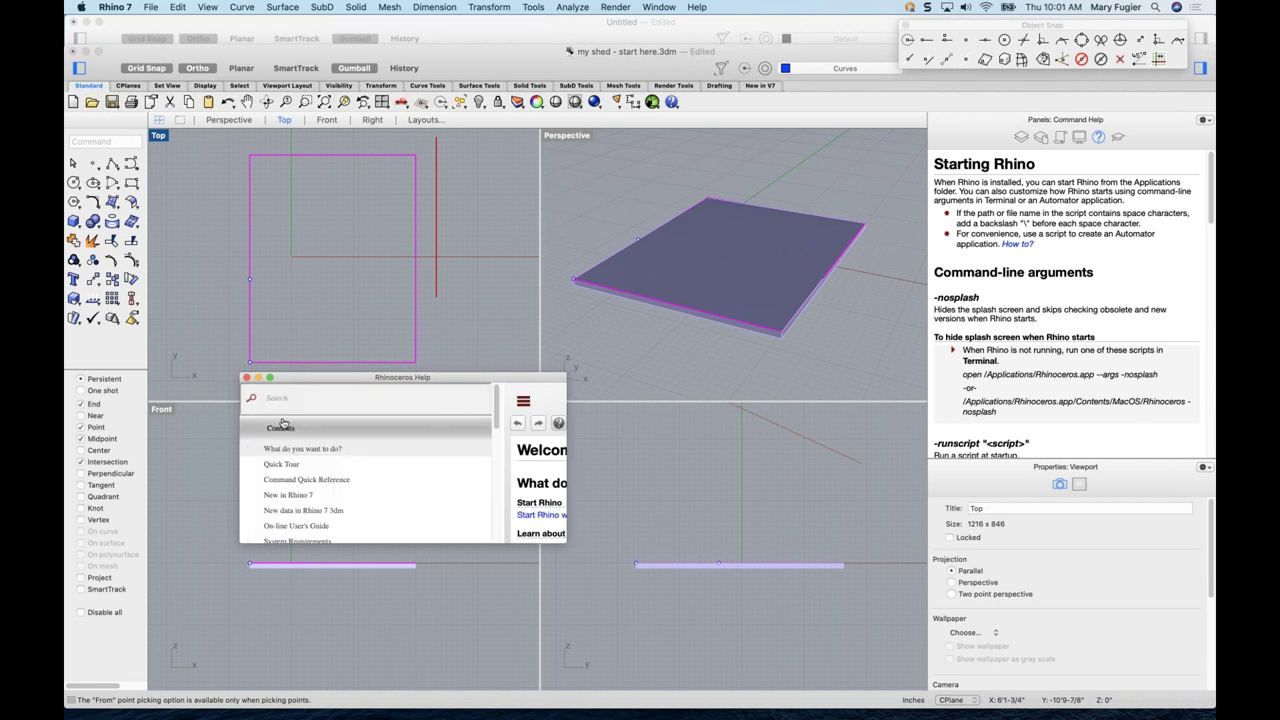
{"action": "type", "text": "from"}
{"action": "key", "text": "Return"}
{"action": "left_click_drag", "start_coordinate": [441, 379], "coordinate": [428, 227]}
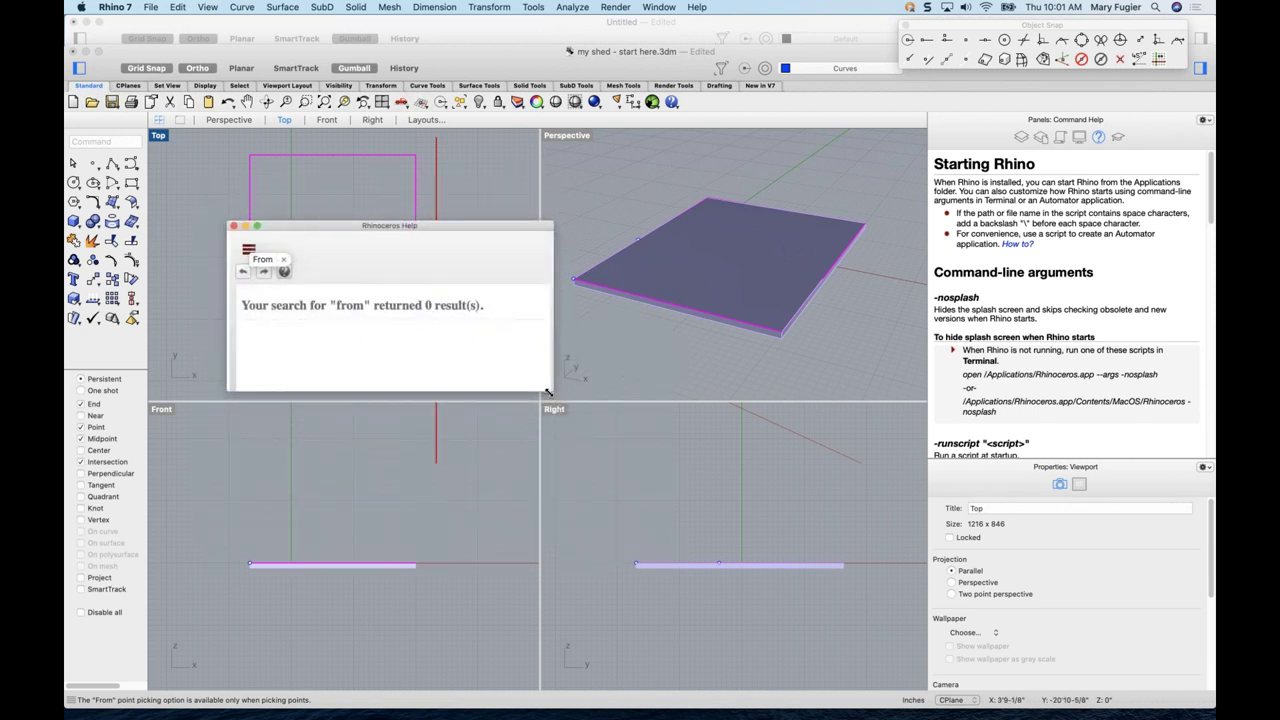
{"action": "left_click_drag", "start_coordinate": [548, 391], "coordinate": [643, 493]}
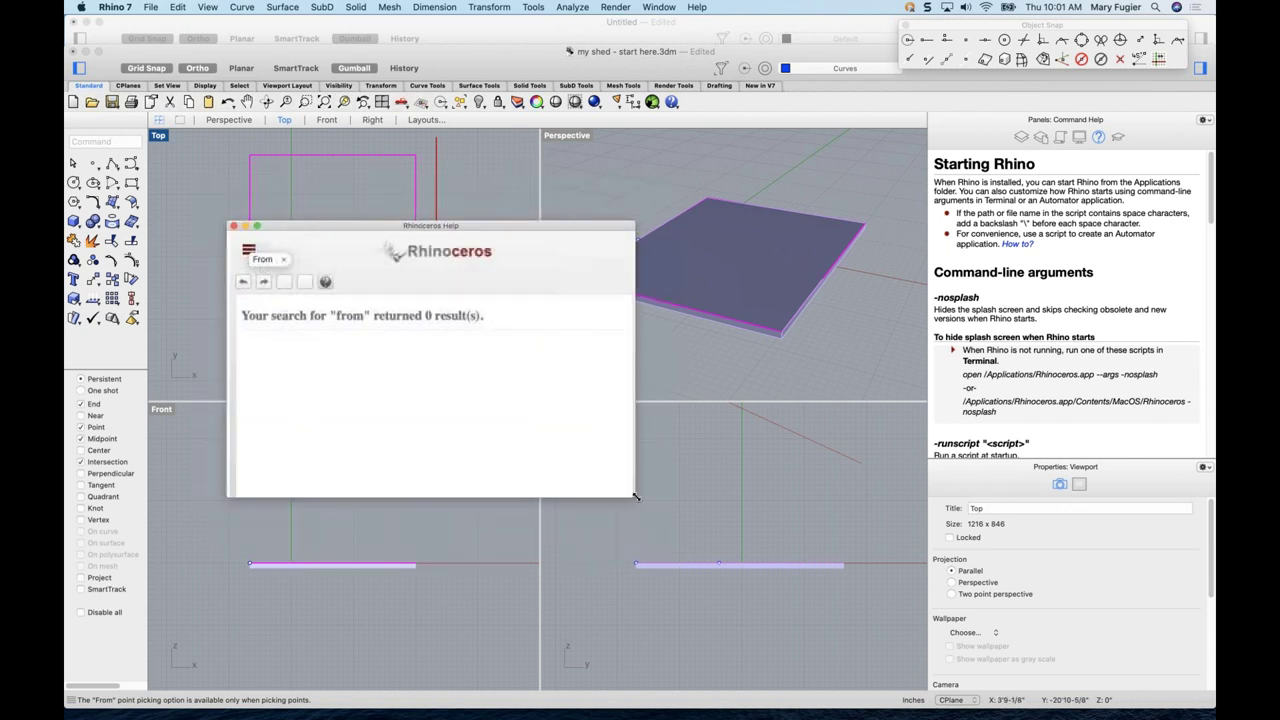
{"action": "left_click", "coordinate": [235, 228]}
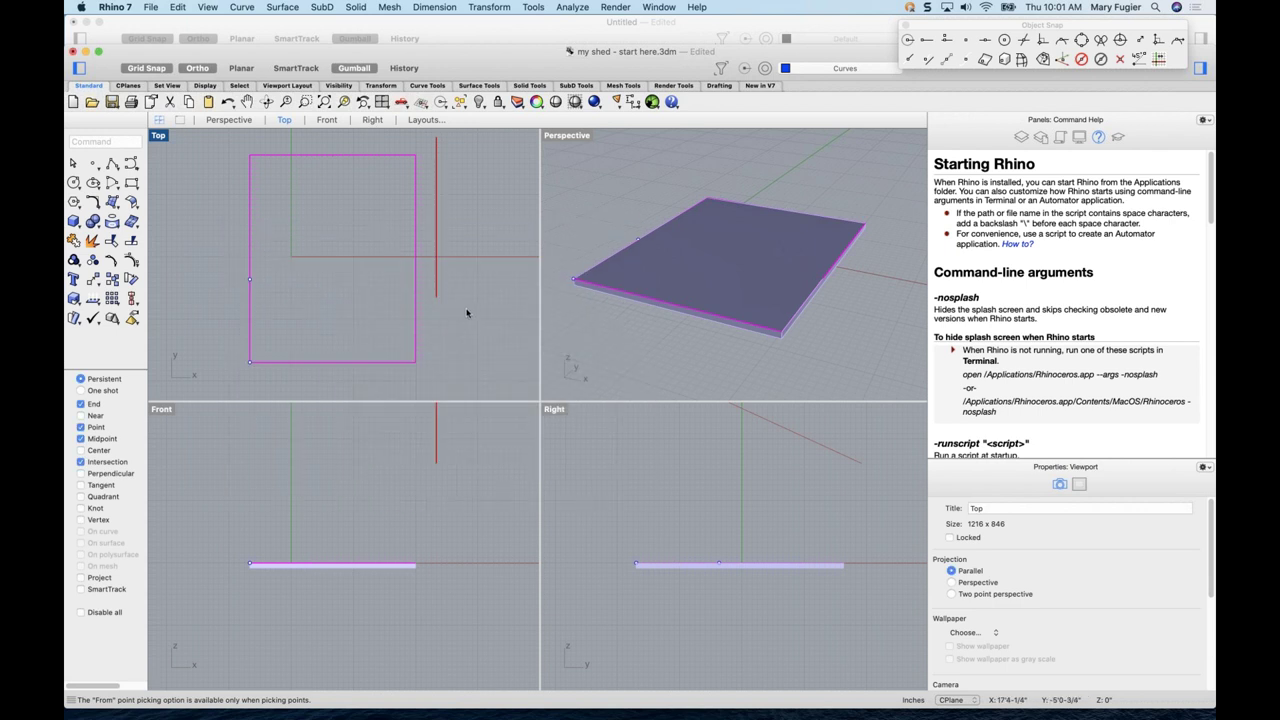
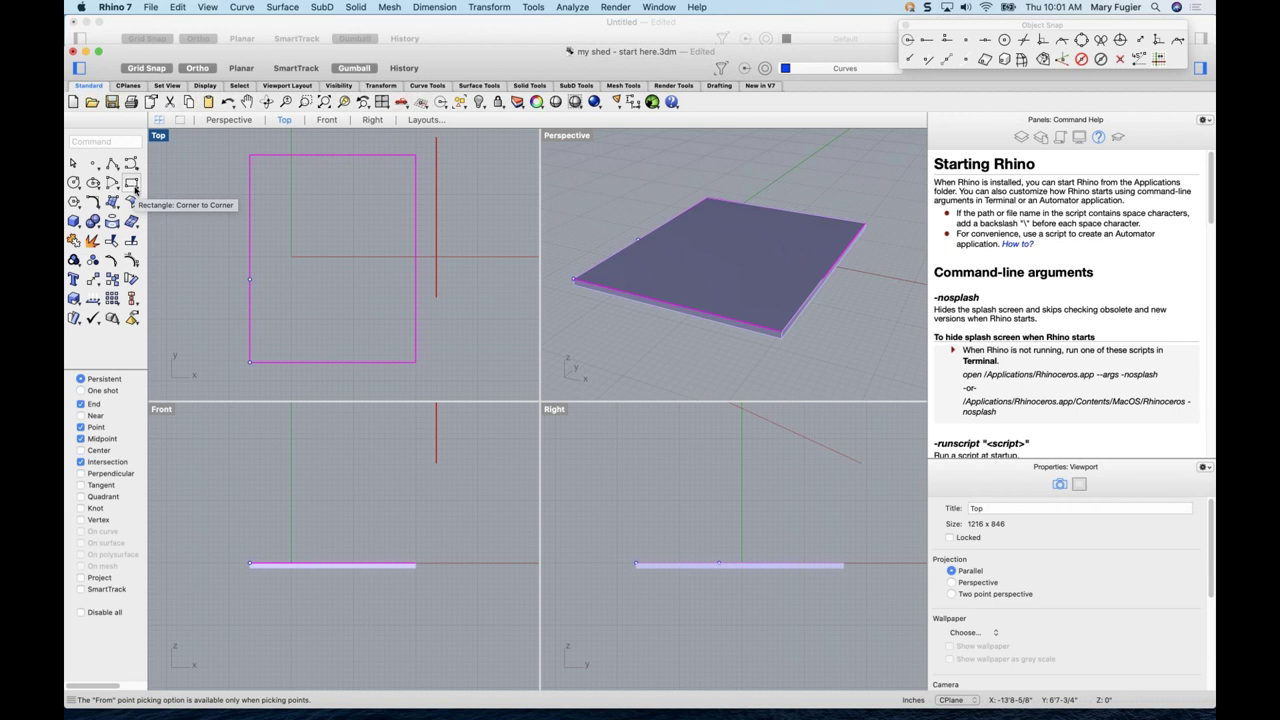
- Start a polyline in the Top view at the point on the base's left edge and draw a 16-foot segment to the right edge
{"action": "left_click", "coordinate": [131, 185]}
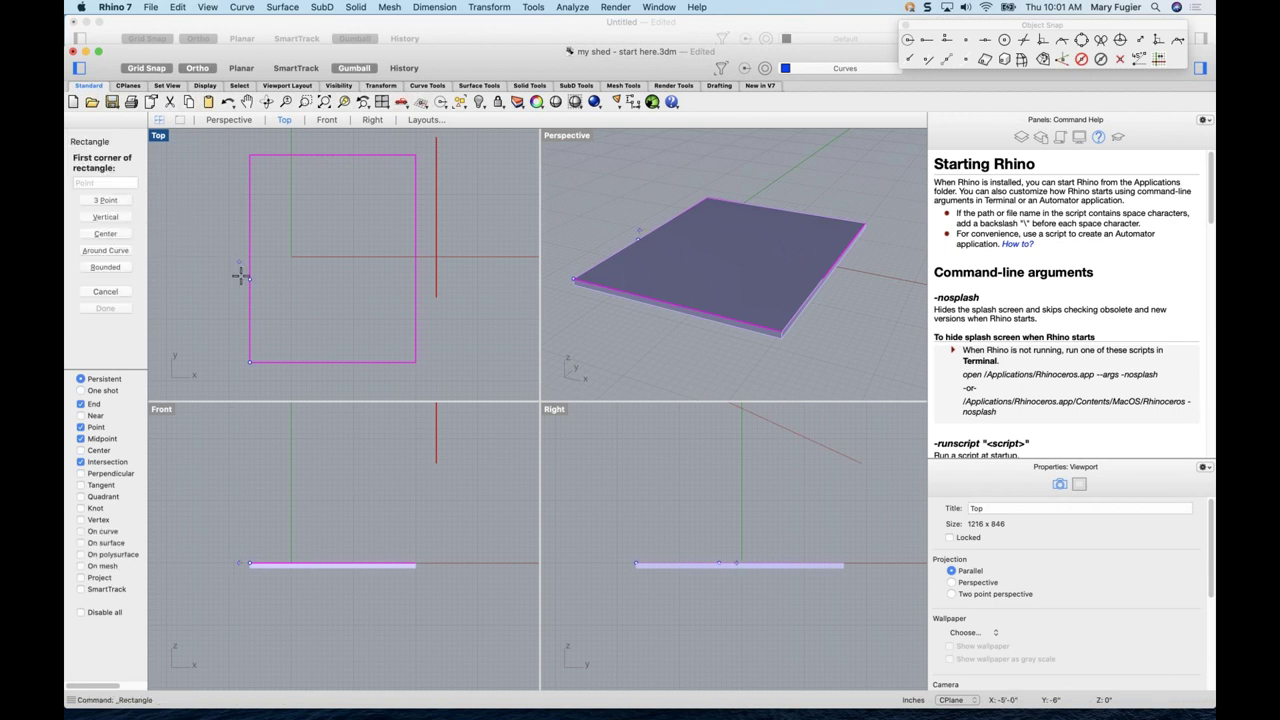
{"action": "key", "text": "Escape"}
{"action": "left_click", "coordinate": [114, 164]}
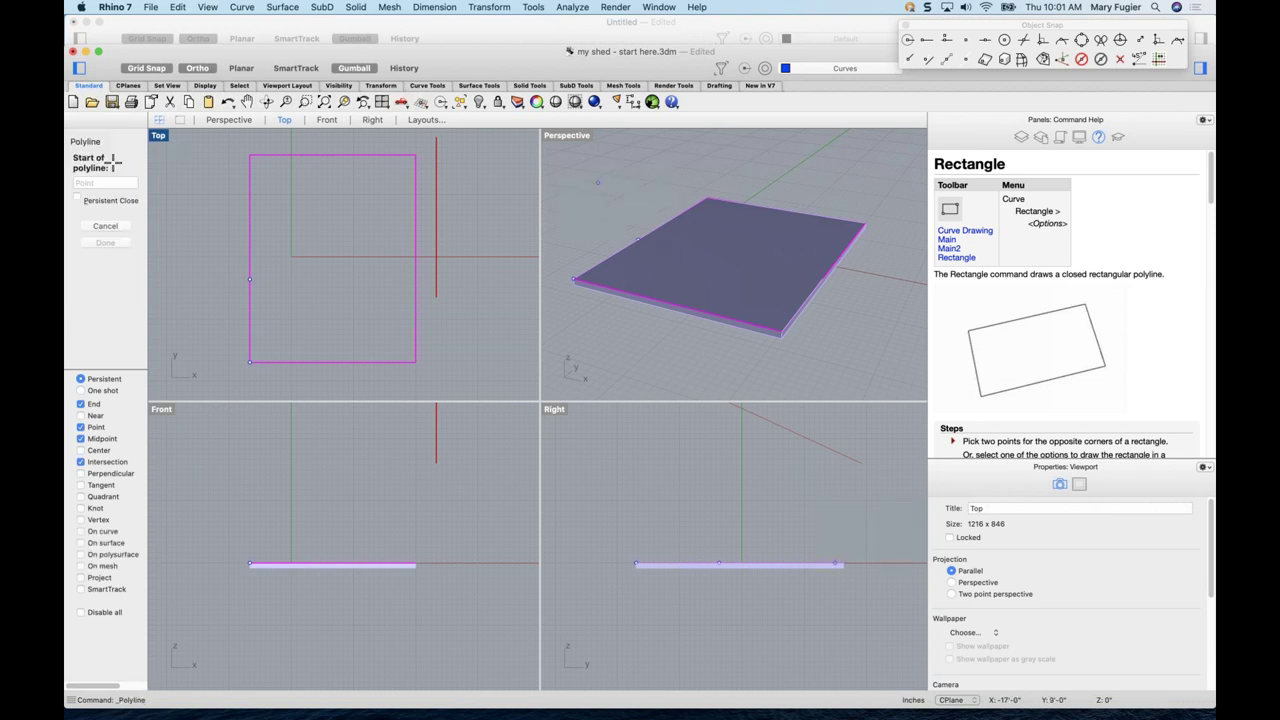
{"action": "left_click", "coordinate": [250, 279]}
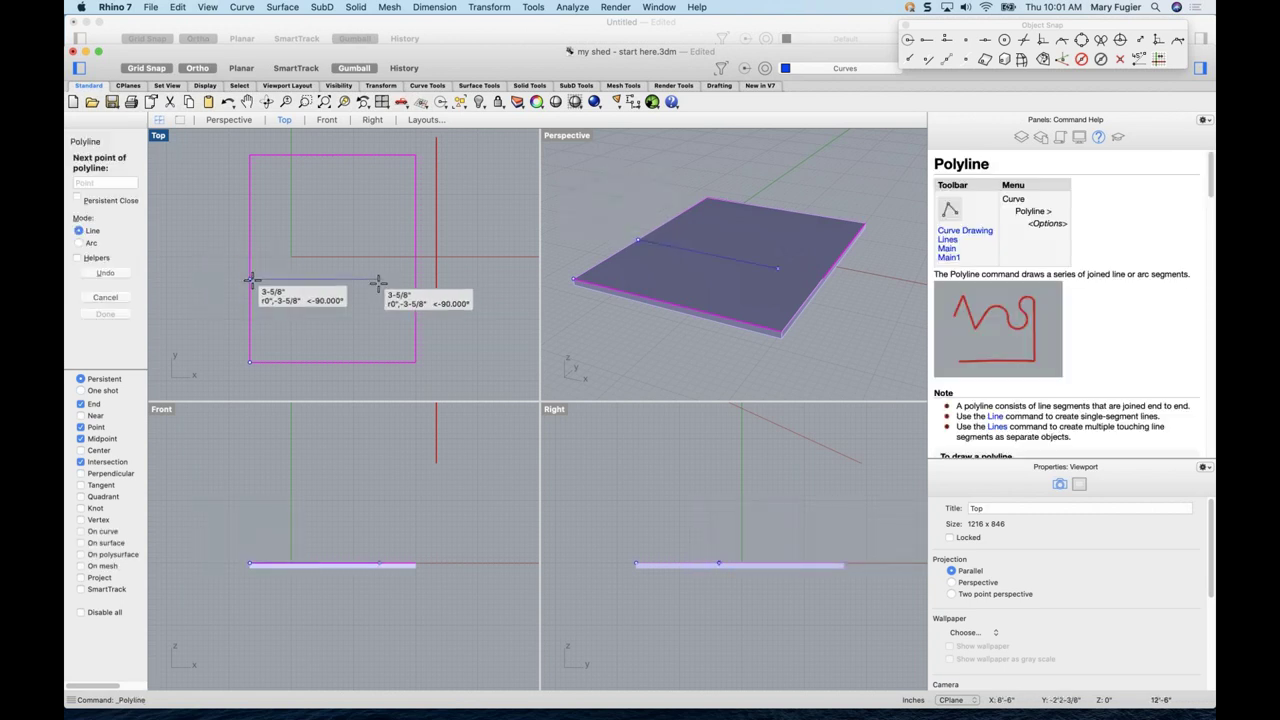
{"action": "type", "text": "1"}
{"action": "type", "text": "0"}
{"action": "key", "text": "Return"}
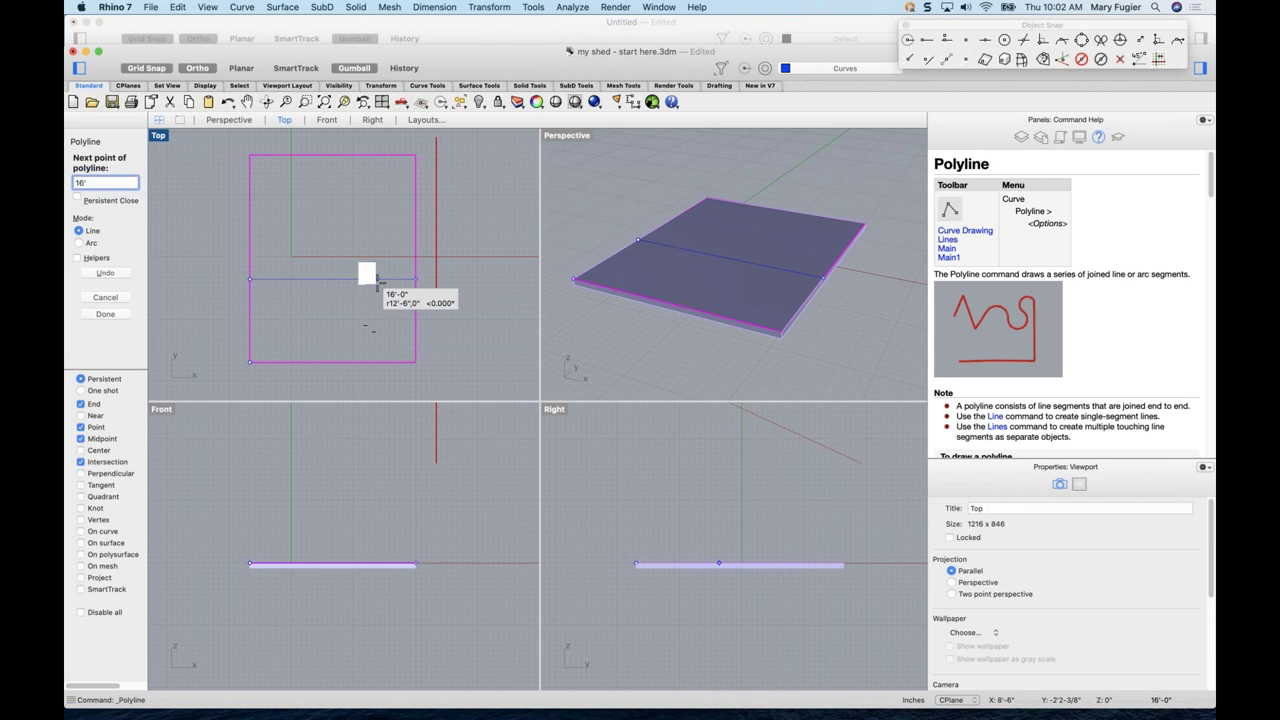
{"action": "left_click", "coordinate": [370, 272]}
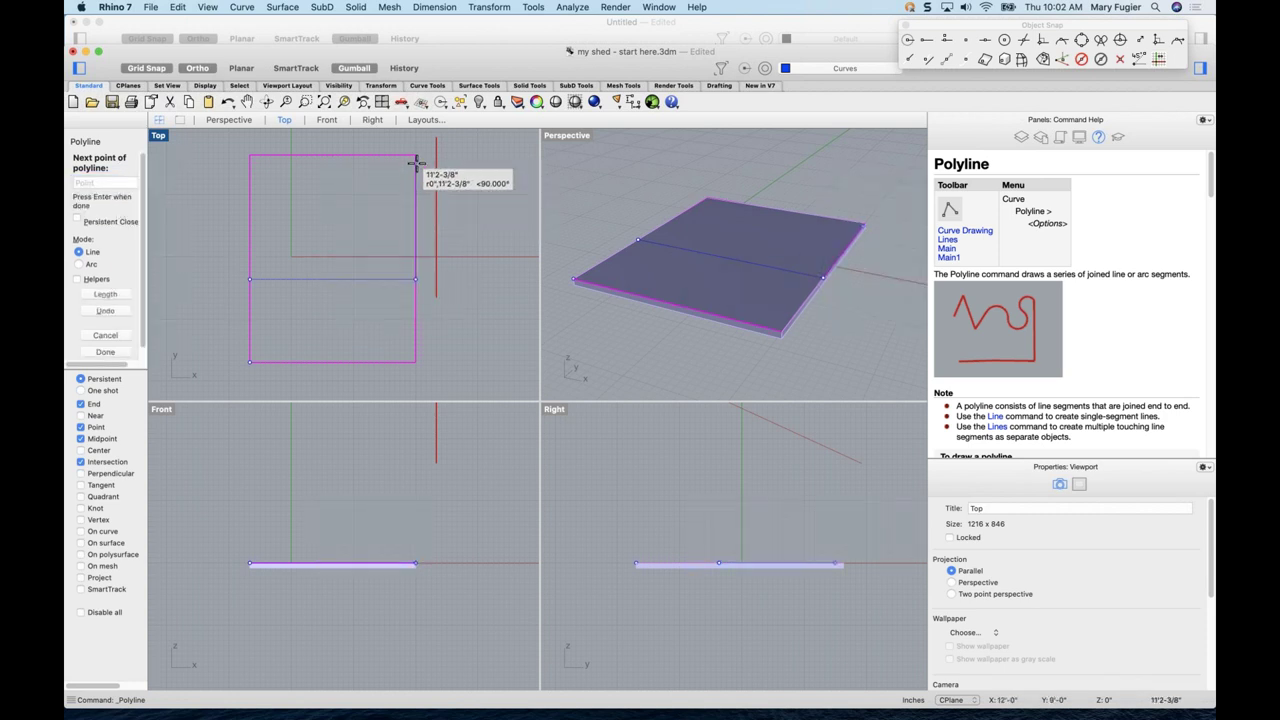
- Add a 12-foot segment upward and a 16-foot segment to the left, and close the wall polyline at its starting point
{"action": "type", "text": "12'"}
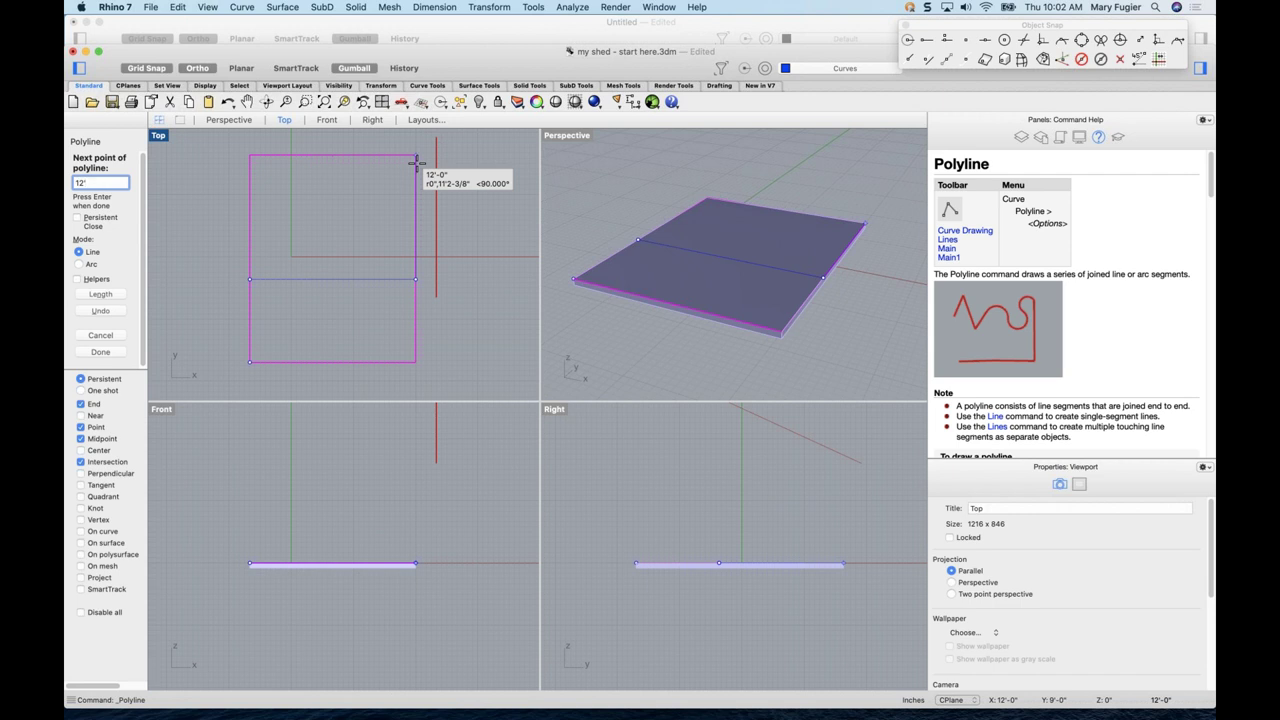
{"action": "key", "text": "Return"}
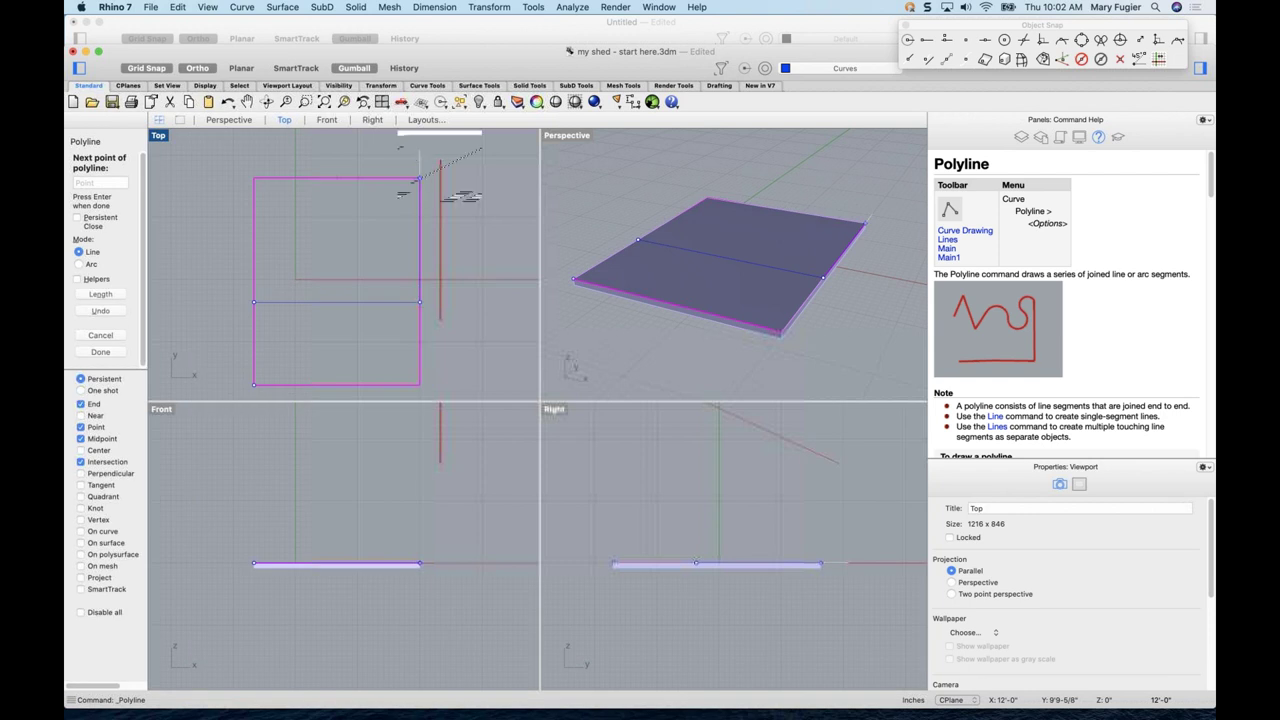
{"action": "left_click", "coordinate": [422, 180]}
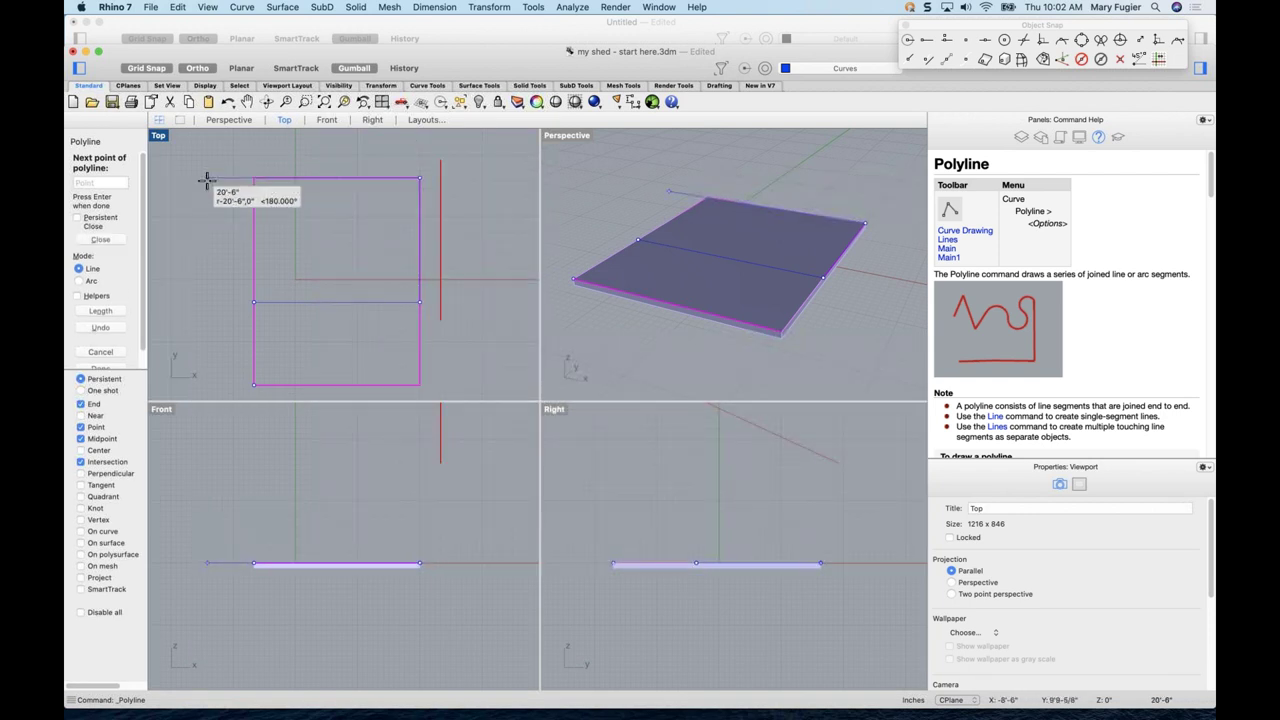
{"action": "type", "text": "16'"}
{"action": "key", "text": "Return"}
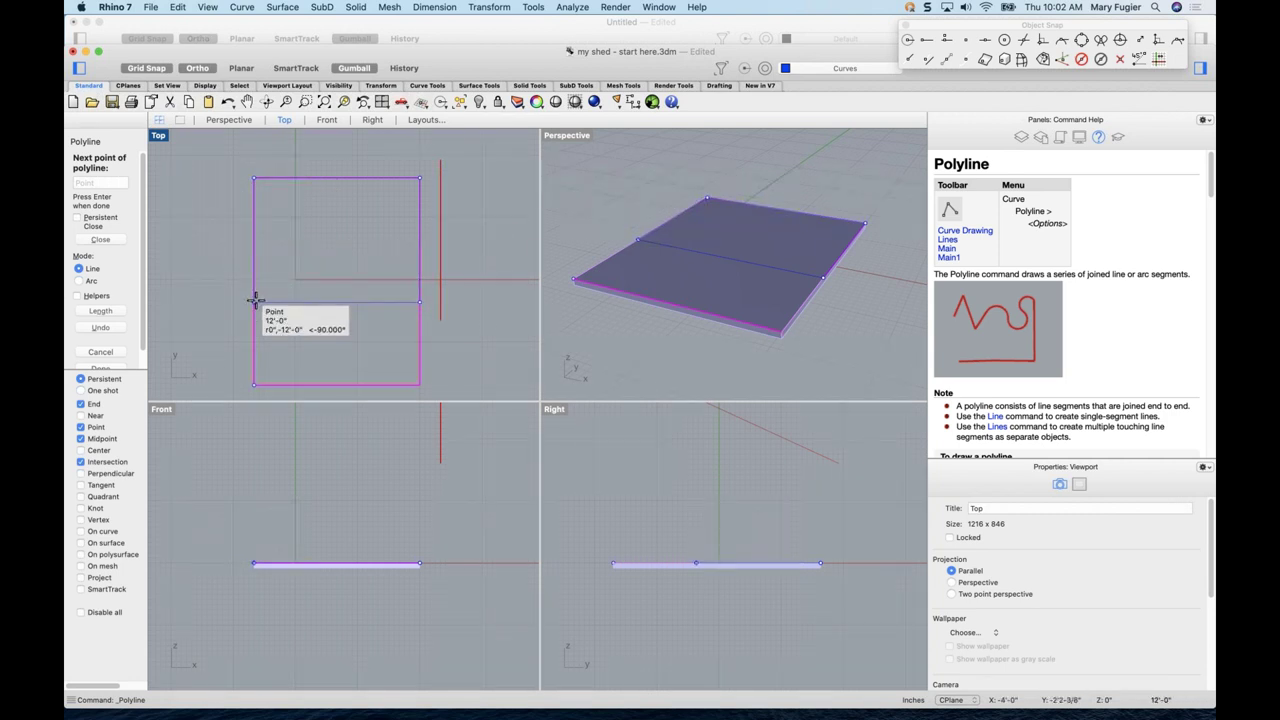
{"action": "key", "text": "Return"}
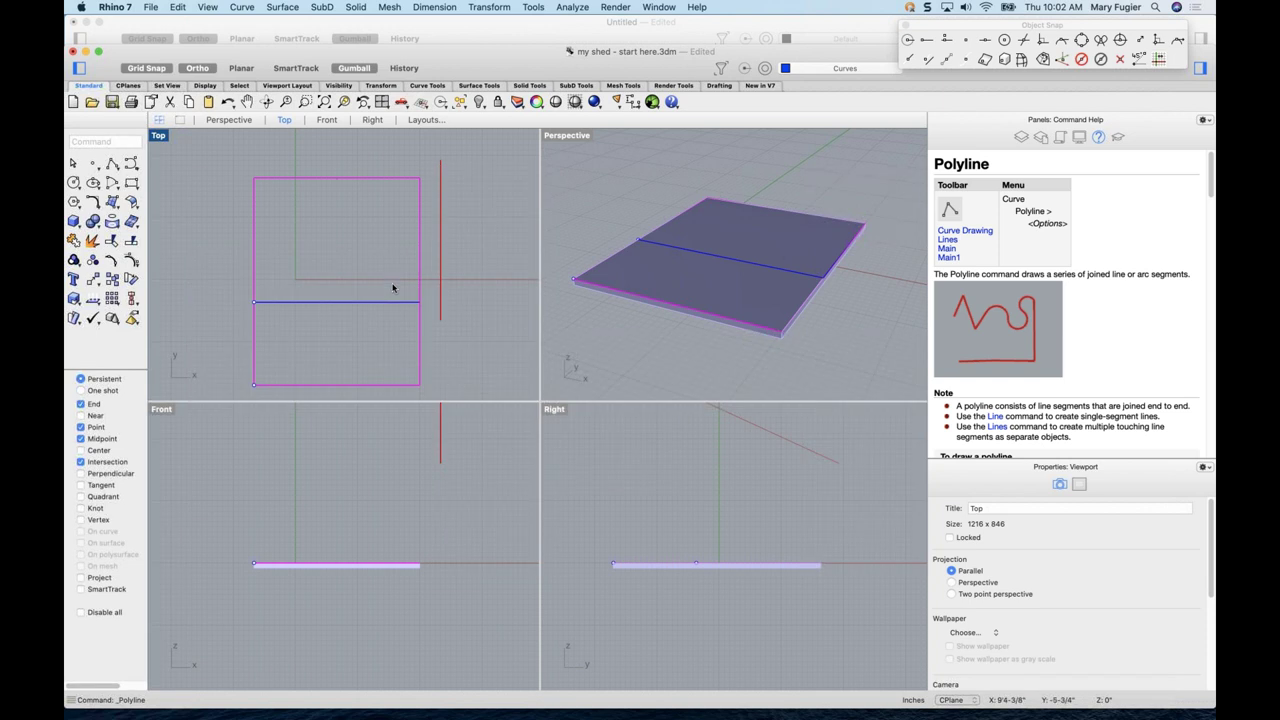
- Offset the closed exterior wall outline 6 inches to the inside with sharp corners
{"action": "right_click_drag", "start_coordinate": [722, 330], "coordinate": [720, 287]}
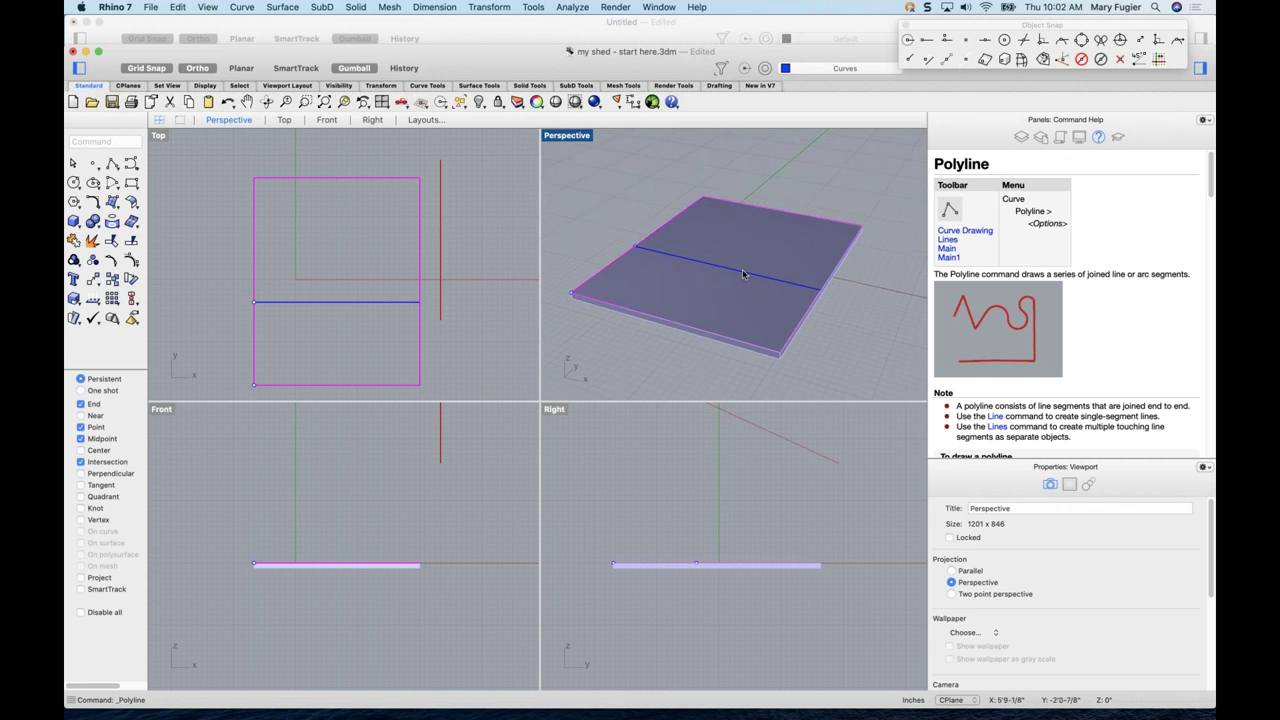
{"action": "left_click", "coordinate": [741, 279]}
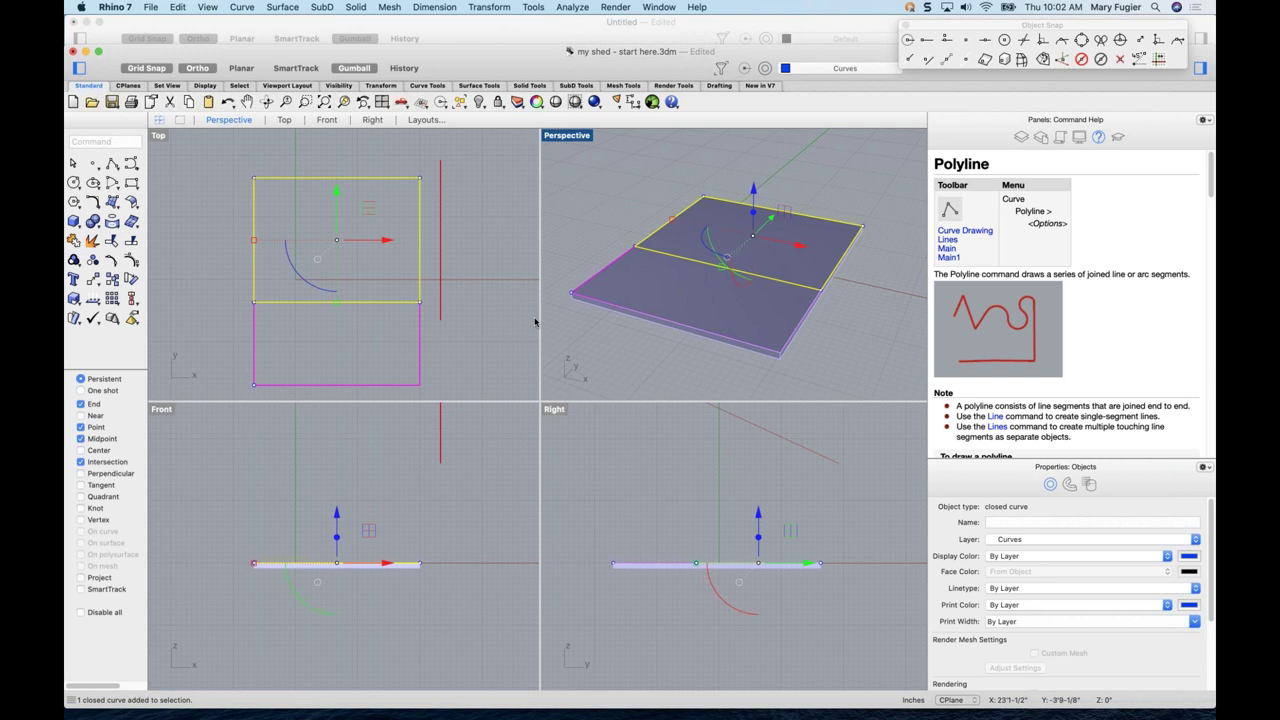
{"action": "right_click_drag", "start_coordinate": [684, 325], "coordinate": [748, 250]}
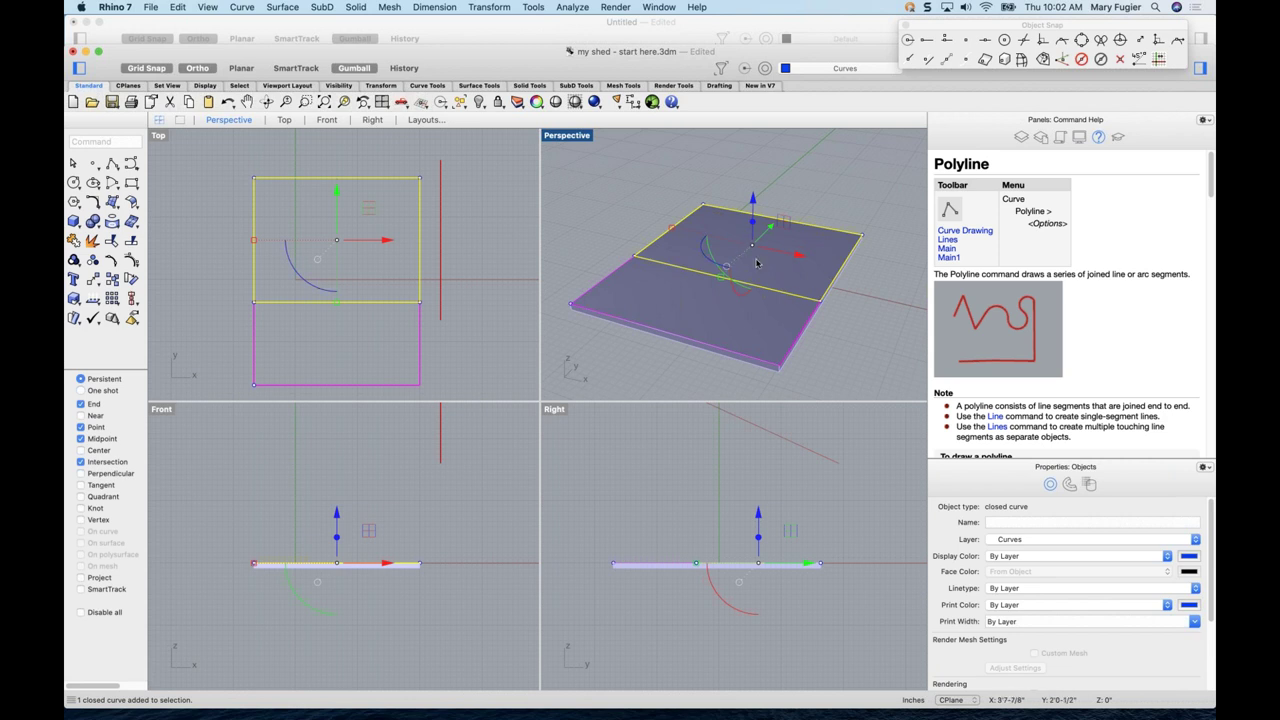
{"action": "left_click", "coordinate": [812, 321]}
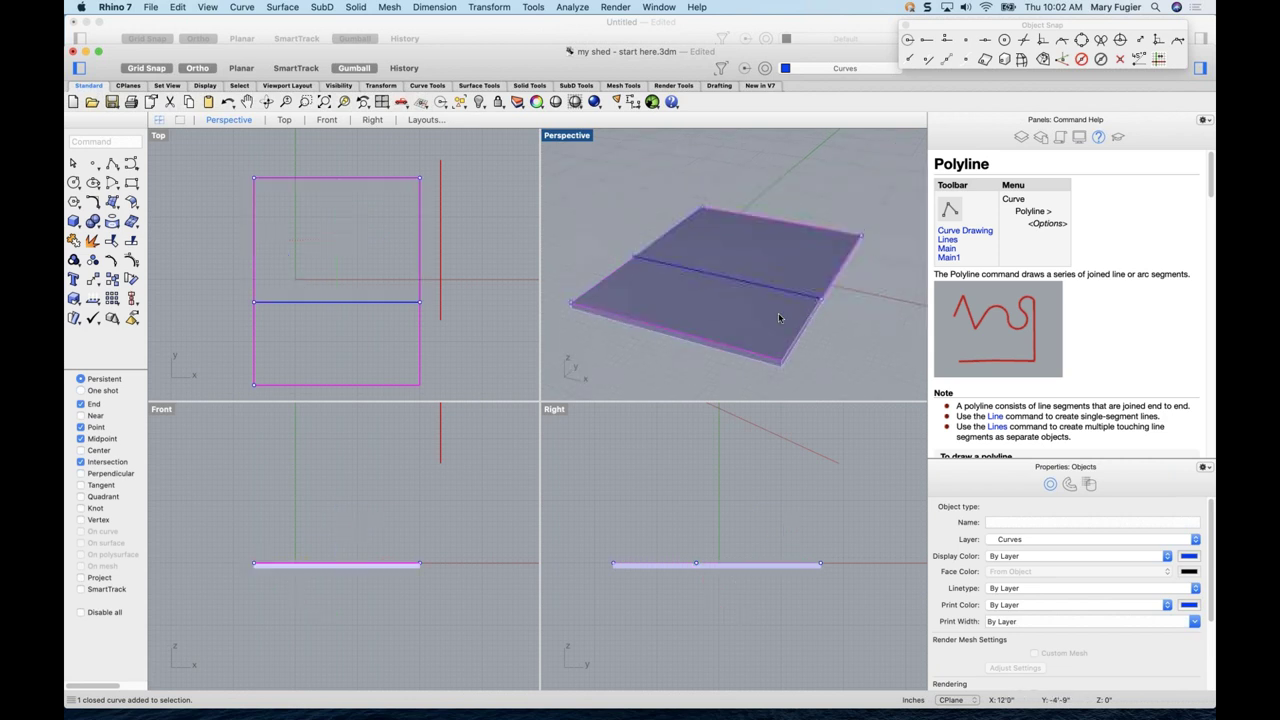
{"action": "left_click", "coordinate": [331, 303]}
{"action": "left_click", "coordinate": [355, 317]}
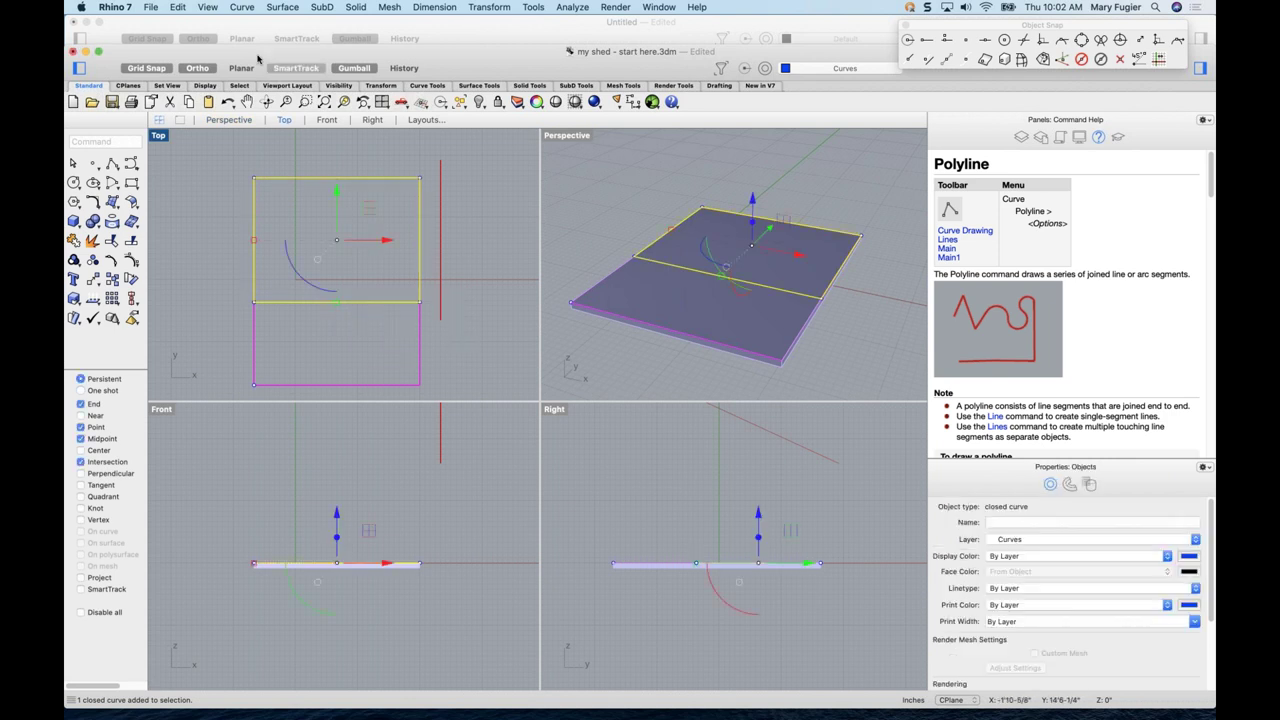
{"action": "left_click", "coordinate": [242, 7]}
{"action": "mouse_move", "coordinate": [281, 143]}
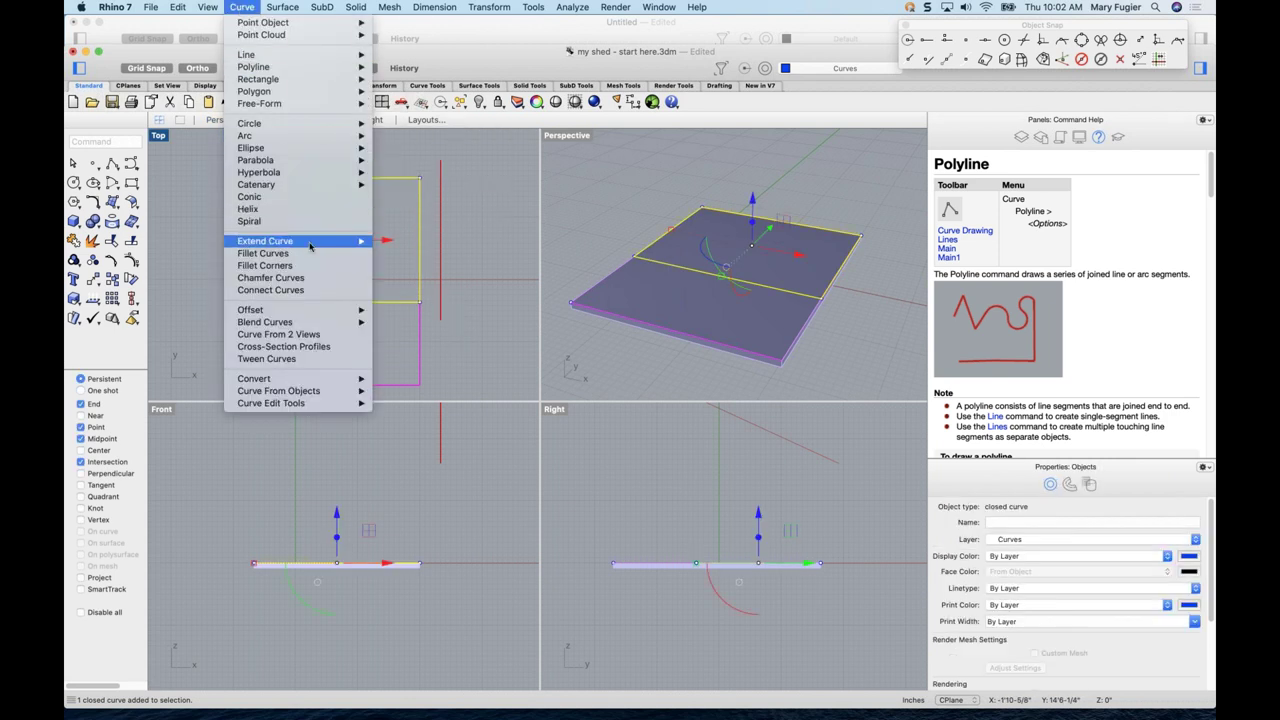
{"action": "mouse_move", "coordinate": [320, 310]}
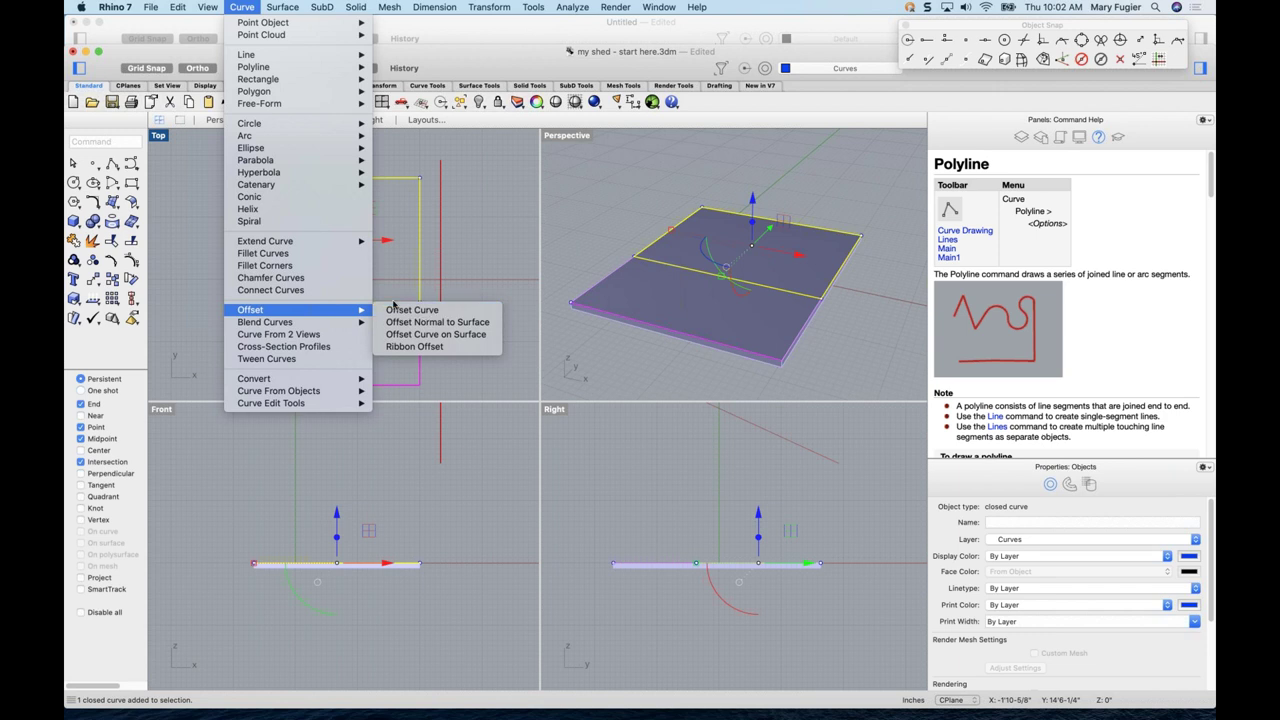
{"action": "left_click", "coordinate": [400, 312]}
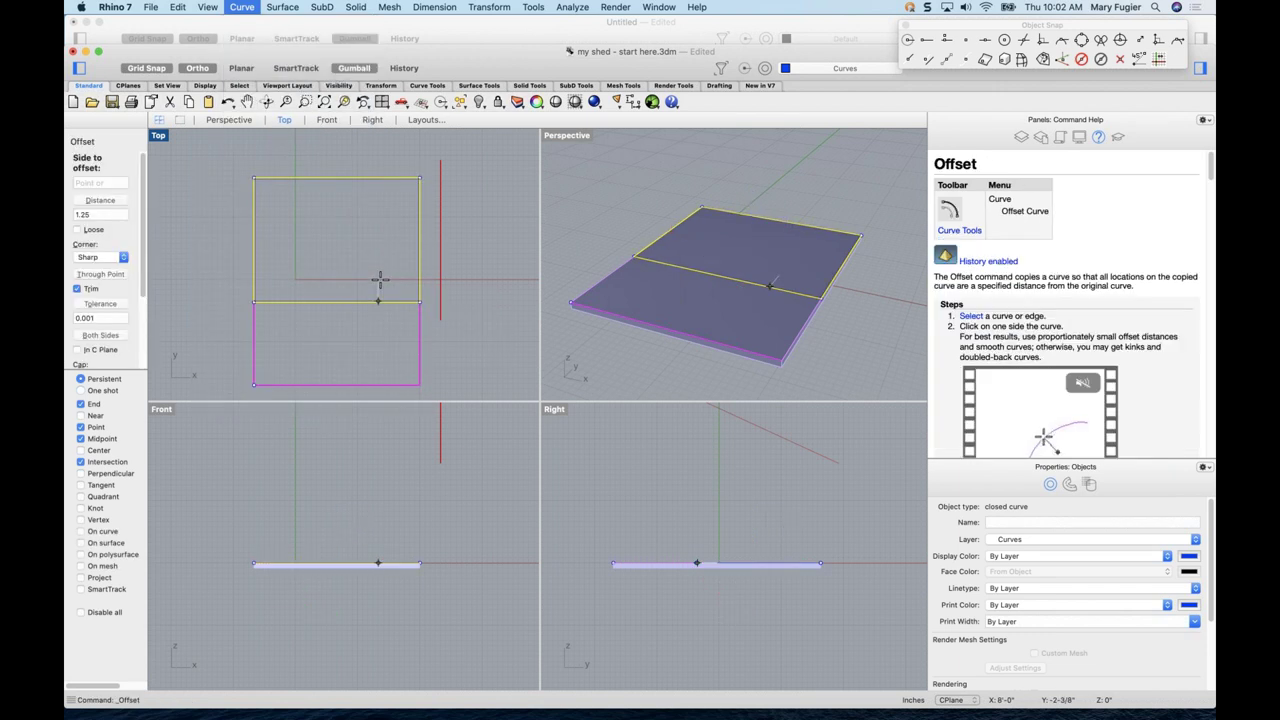
{"action": "type", "text": "6"}
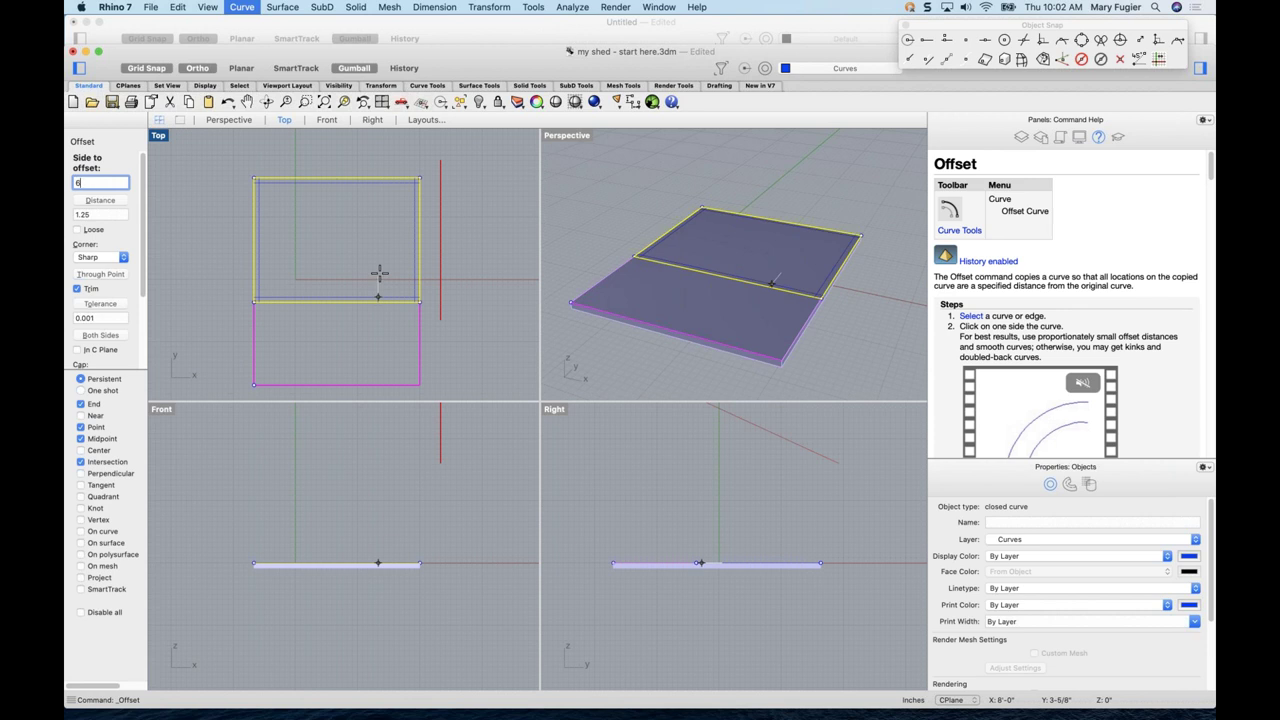
{"action": "left_click", "coordinate": [380, 278]}
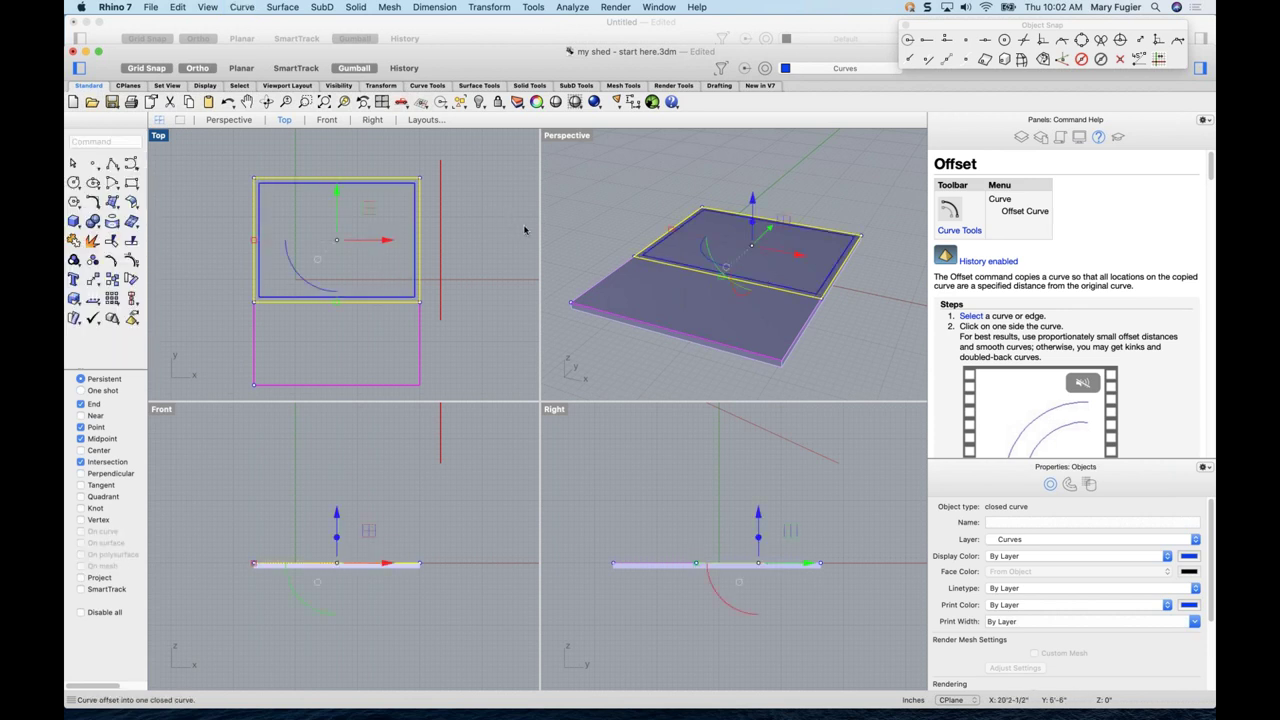
- Select both the inner and outer wall outlines and make Walls_exterior the current layer
{"action": "scroll", "coordinate": [380, 294], "scroll_direction": "up", "scroll_amount": 2}
{"action": "left_click", "coordinate": [383, 296]}
{"action": "left_click", "coordinate": [383, 300], "text": "shift"}
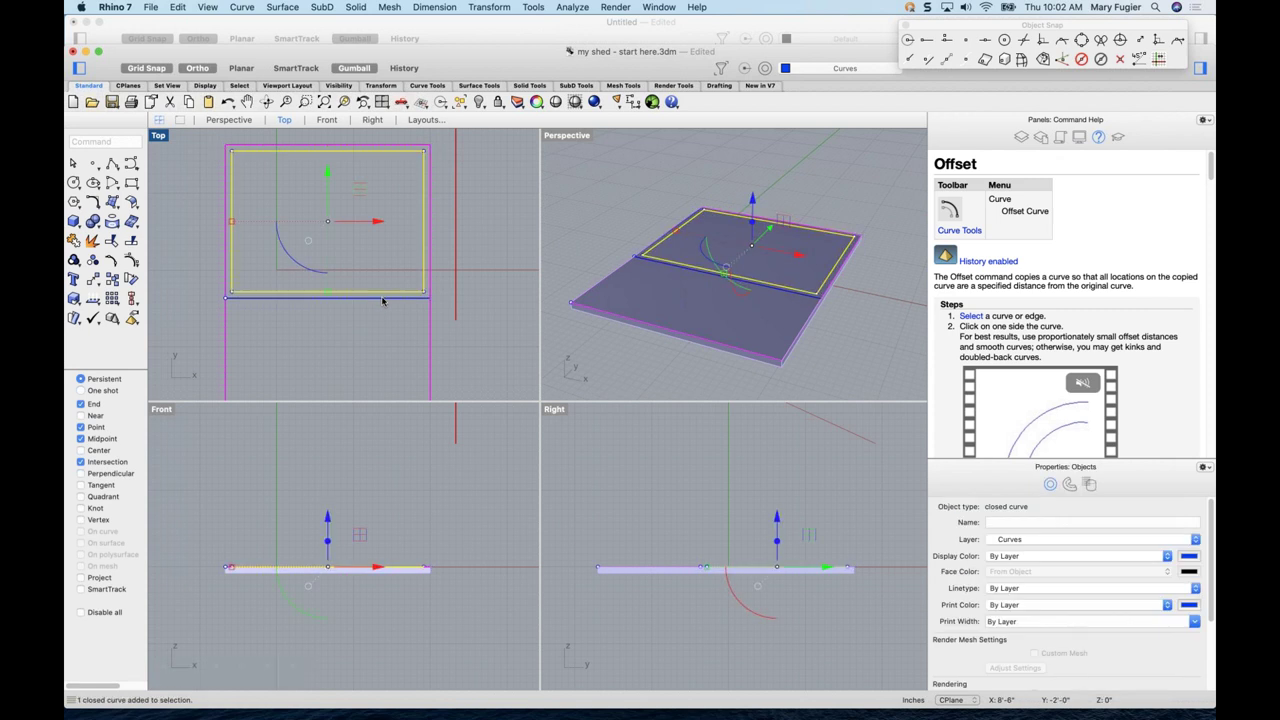
{"action": "left_click", "coordinate": [1022, 137]}
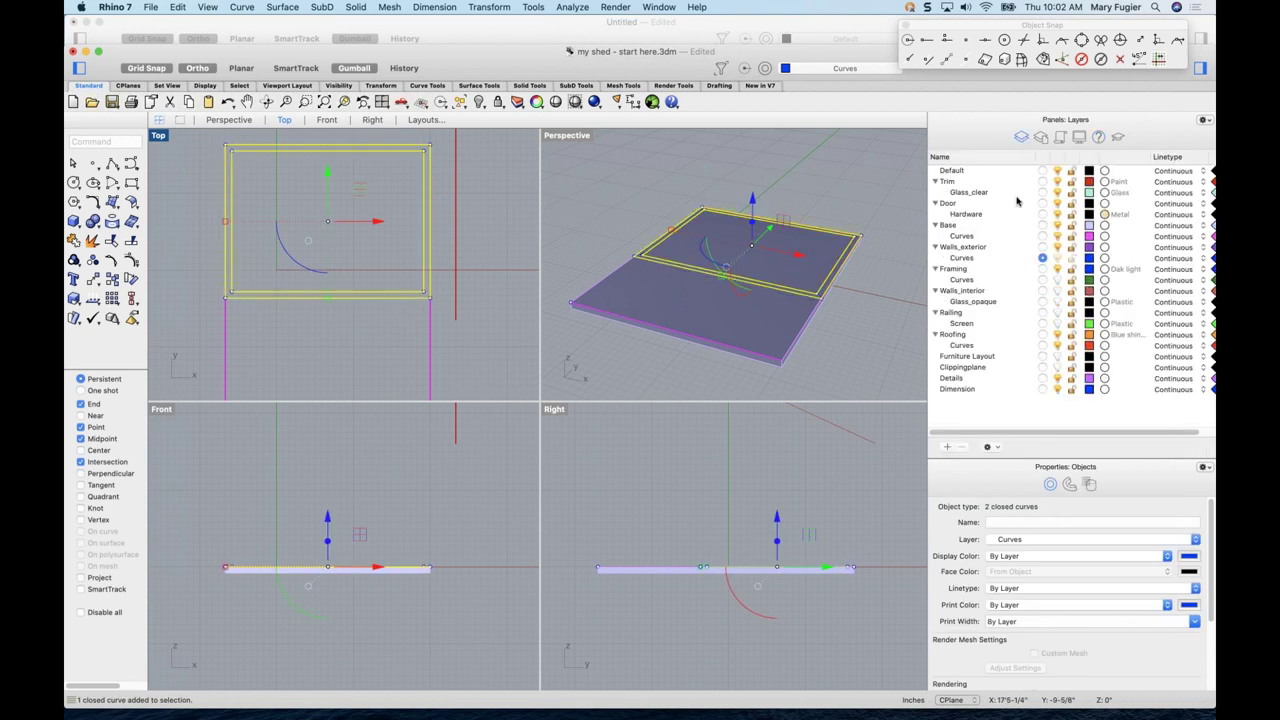
{"action": "left_click", "coordinate": [1043, 247]}
{"action": "scroll", "coordinate": [853, 483], "scroll_direction": "down", "scroll_amount": 2}
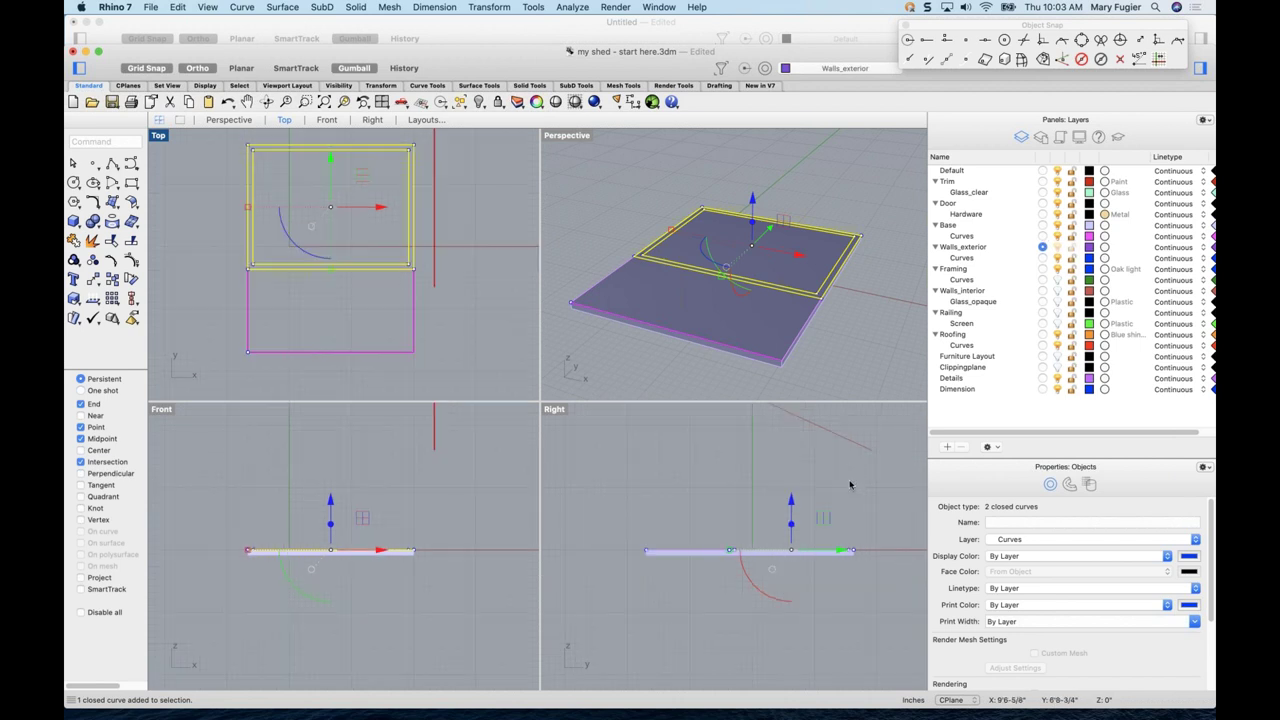
- Extrude both wall outlines straight up in the Right view, past the sloped red trim line
{"action": "left_click", "coordinate": [356, 7]}
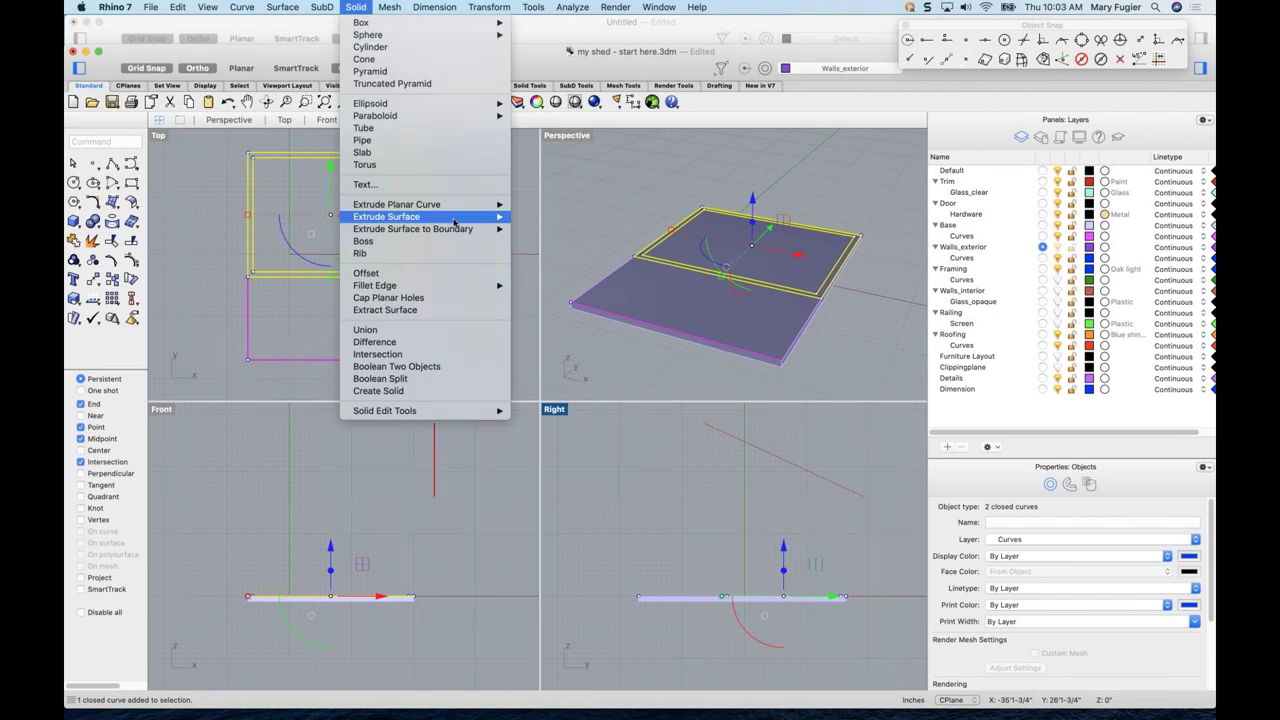
{"action": "mouse_move", "coordinate": [463, 210]}
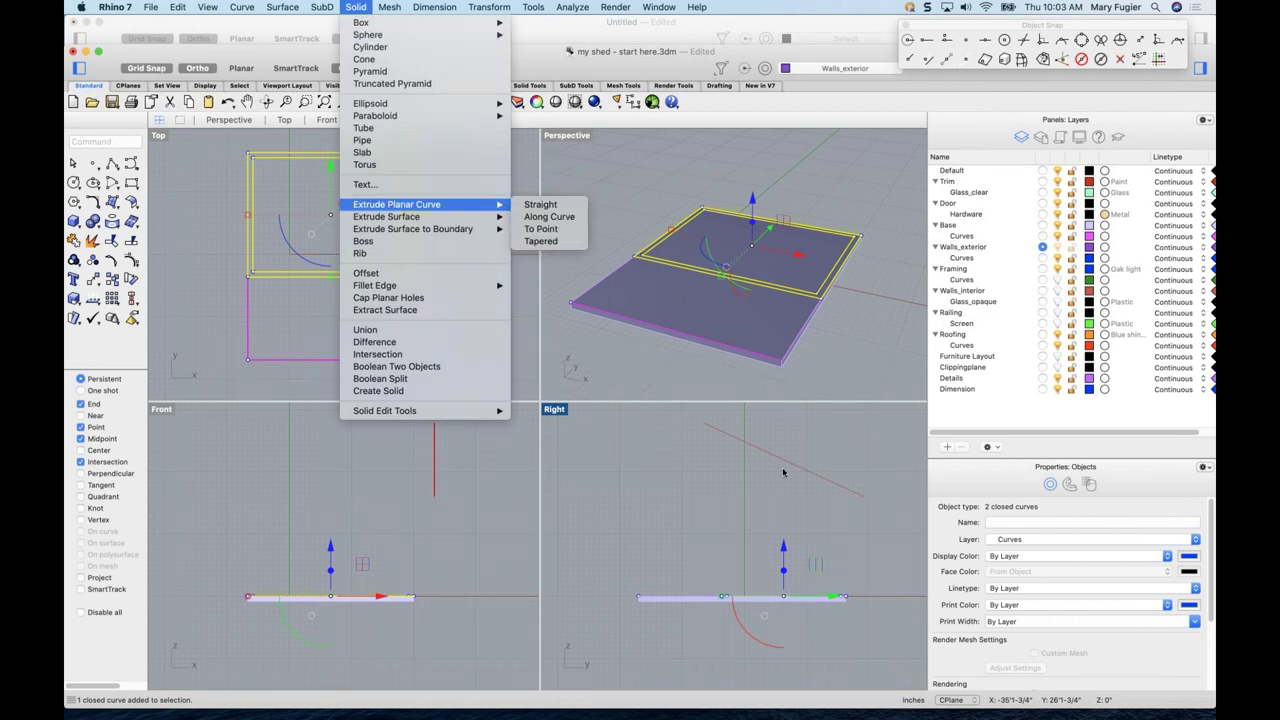
{"action": "left_click", "coordinate": [732, 157]}
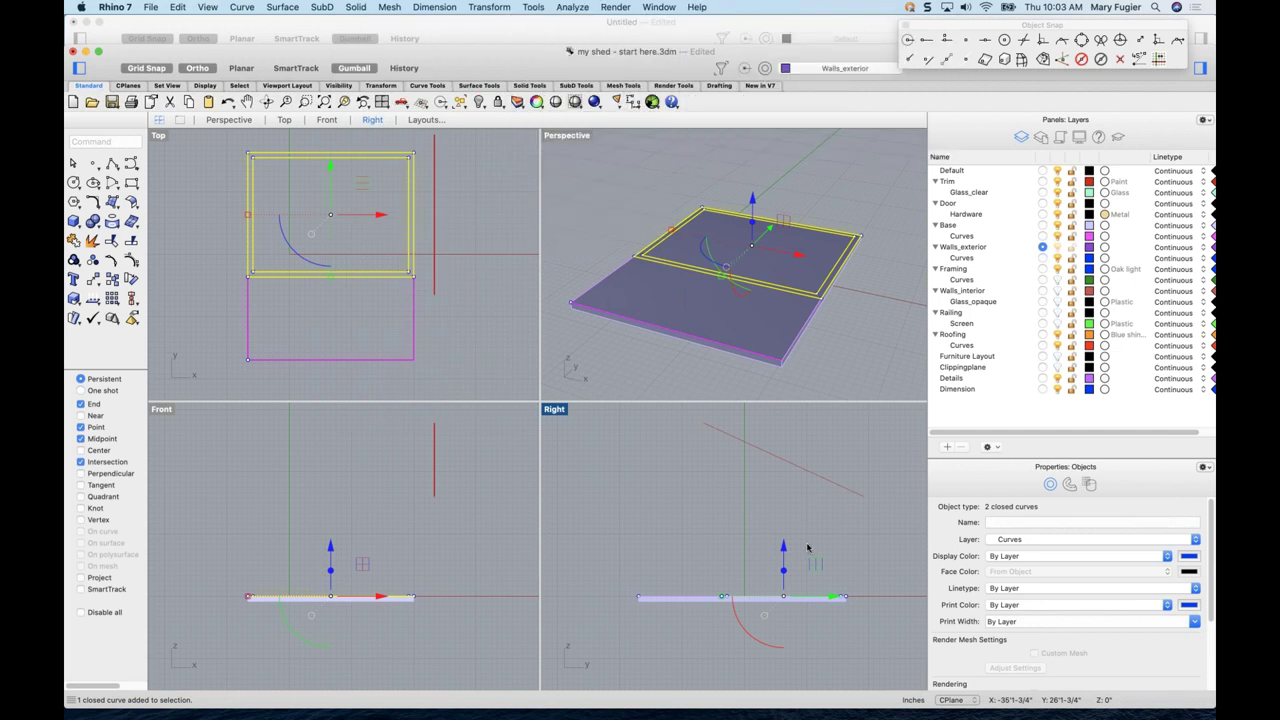
{"action": "right_click_drag", "start_coordinate": [796, 572], "coordinate": [775, 599]}
{"action": "left_click_drag", "start_coordinate": [770, 598], "coordinate": [771, 440]}
{"action": "mouse_move", "coordinate": [817, 296]}
{"action": "right_mouse_down"}
{"action": "mouse_move", "coordinate": [774, 314]}
{"action": "mouse_move", "coordinate": [818, 300]}
{"action": "mouse_move", "coordinate": [751, 289]}
{"action": "mouse_move", "coordinate": [837, 306]}
{"action": "mouse_move", "coordinate": [812, 284]}
{"action": "mouse_move", "coordinate": [796, 309]}
{"action": "right_mouse_up"}
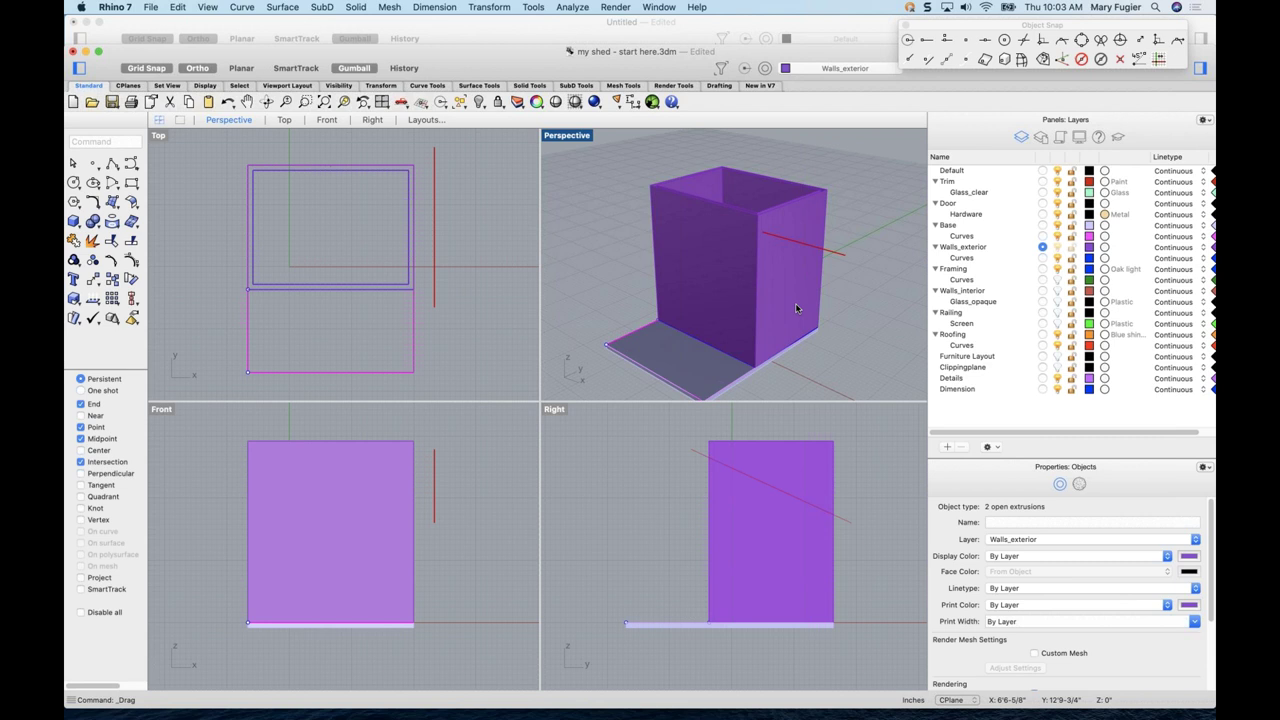
{"action": "key", "text": "super+shift+e"}
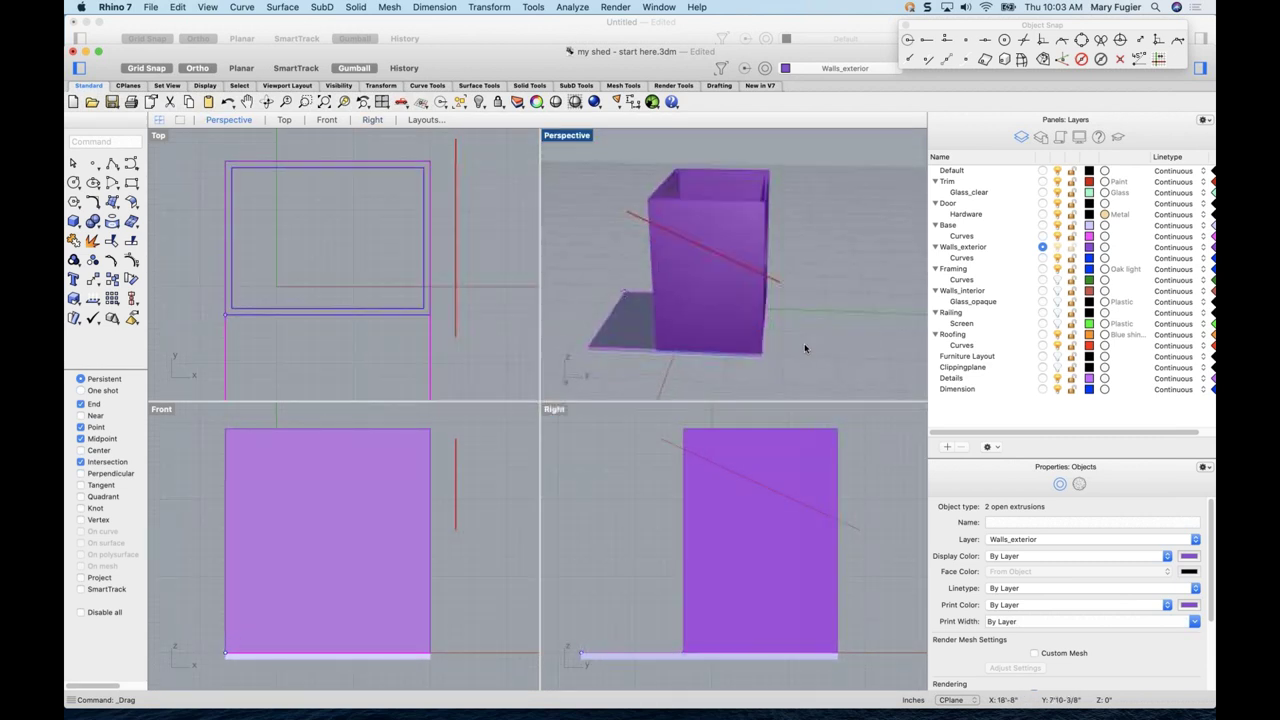
{"action": "left_click", "coordinate": [850, 529]}
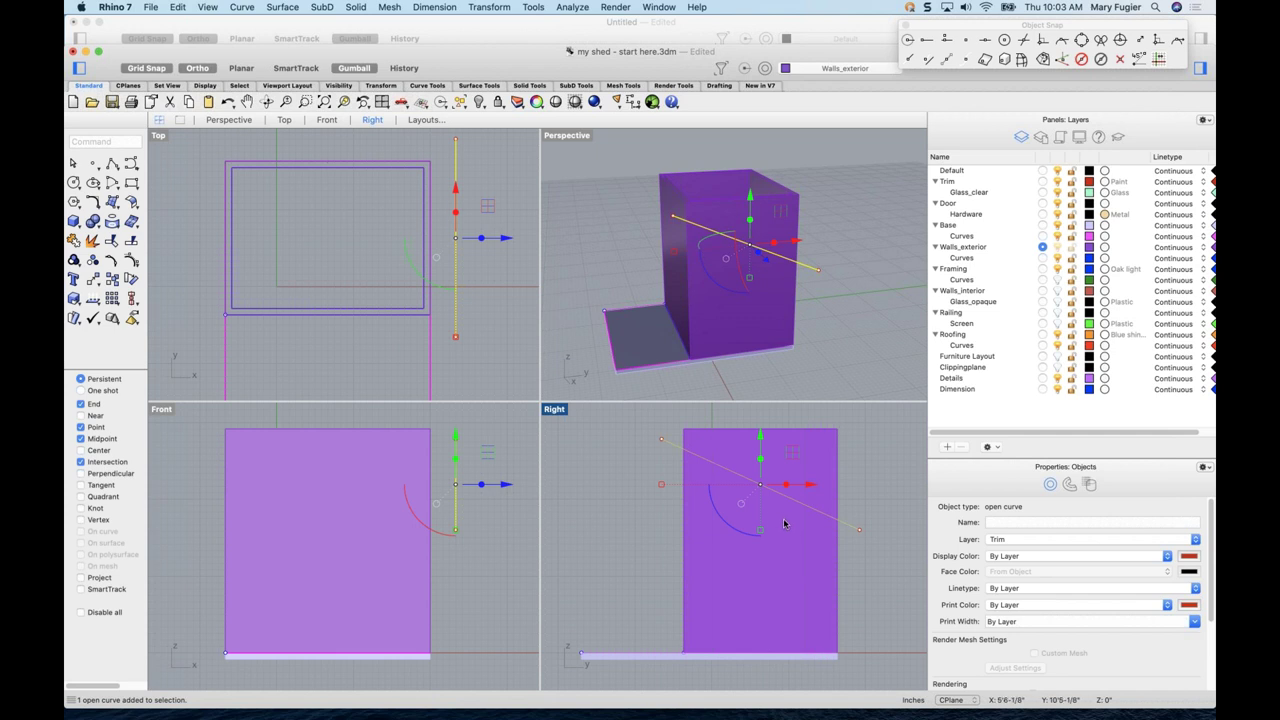
{"action": "scroll", "coordinate": [784, 523], "scroll_direction": "up", "scroll_amount": 1}
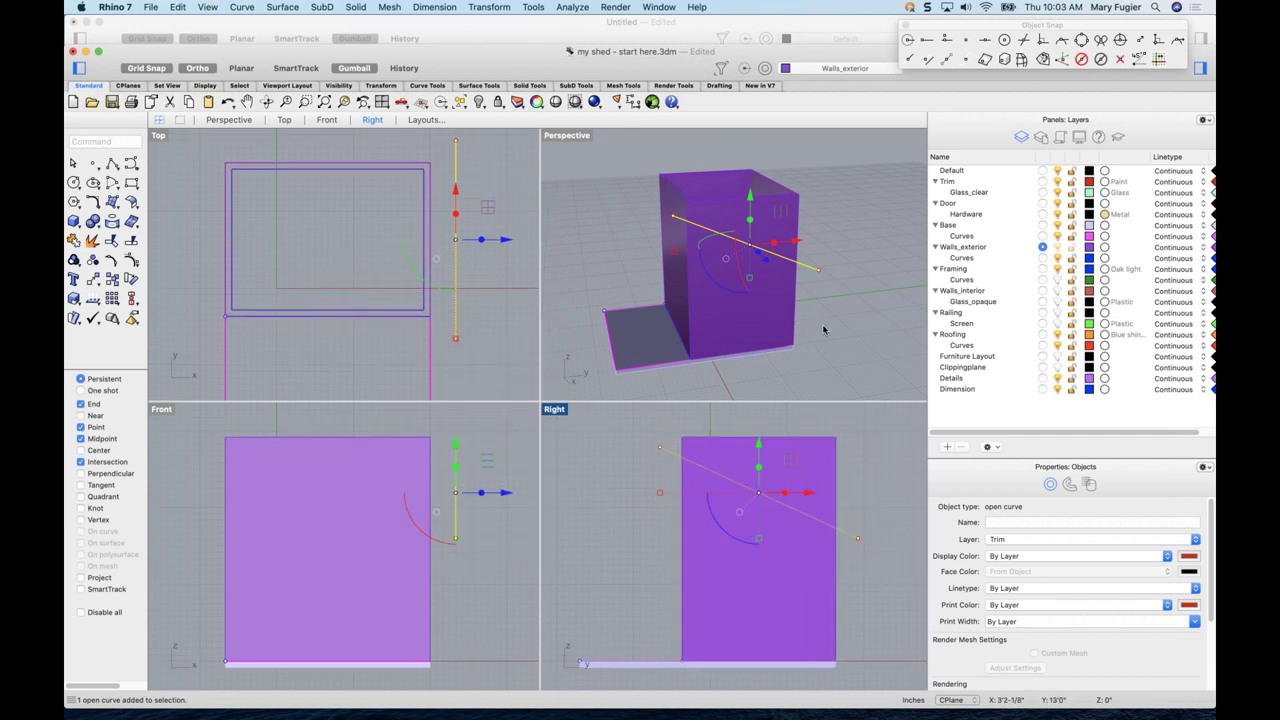
{"action": "key", "text": "Escape"}
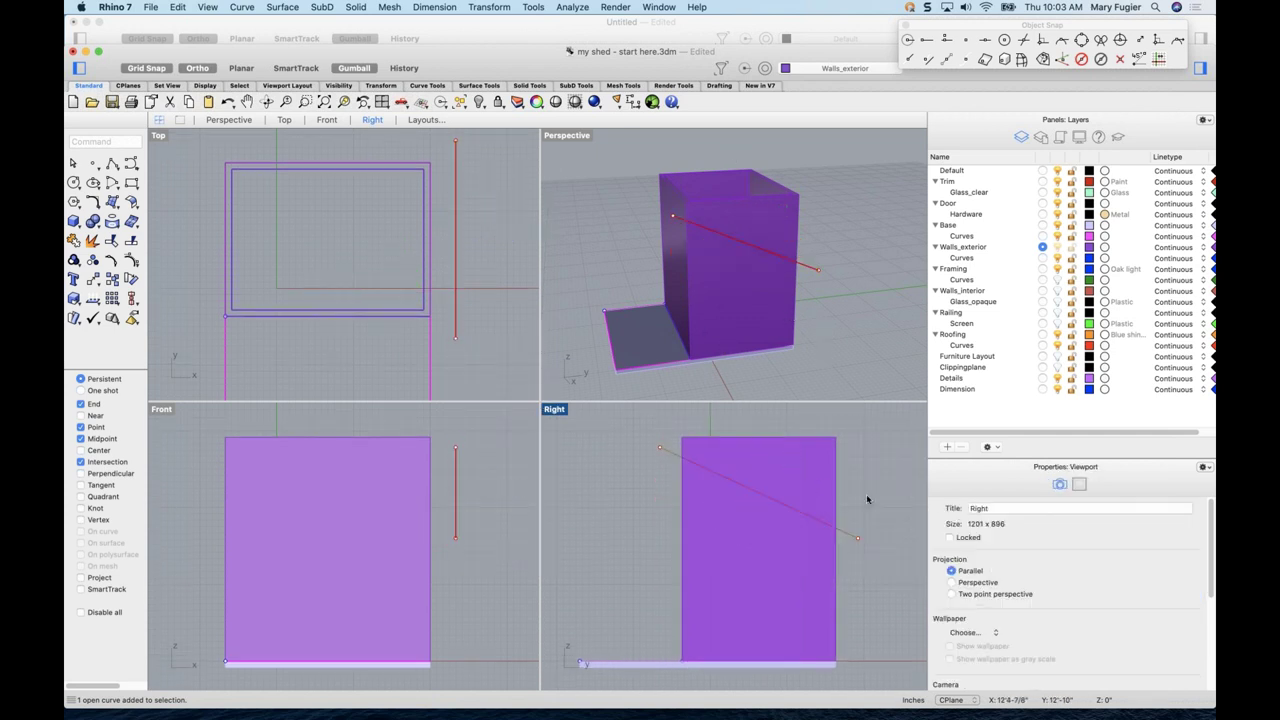
{"action": "left_click", "coordinate": [112, 242]}
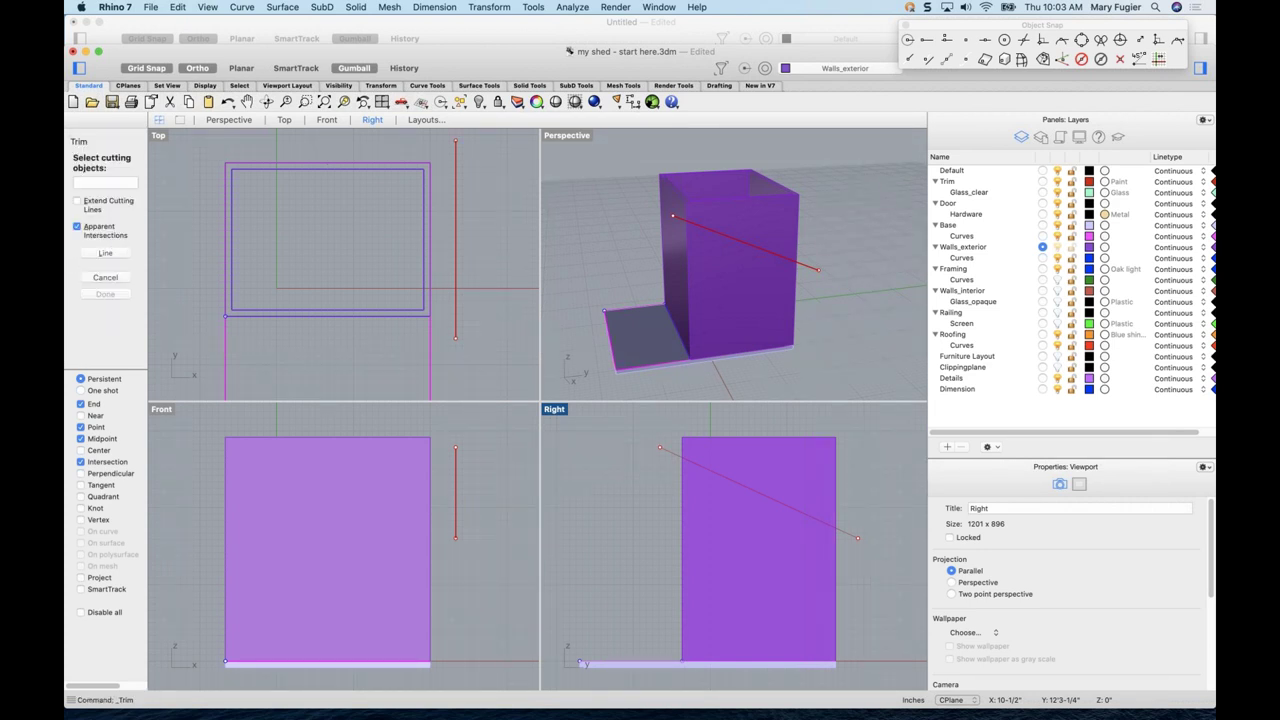
{"action": "key", "text": "Escape"}
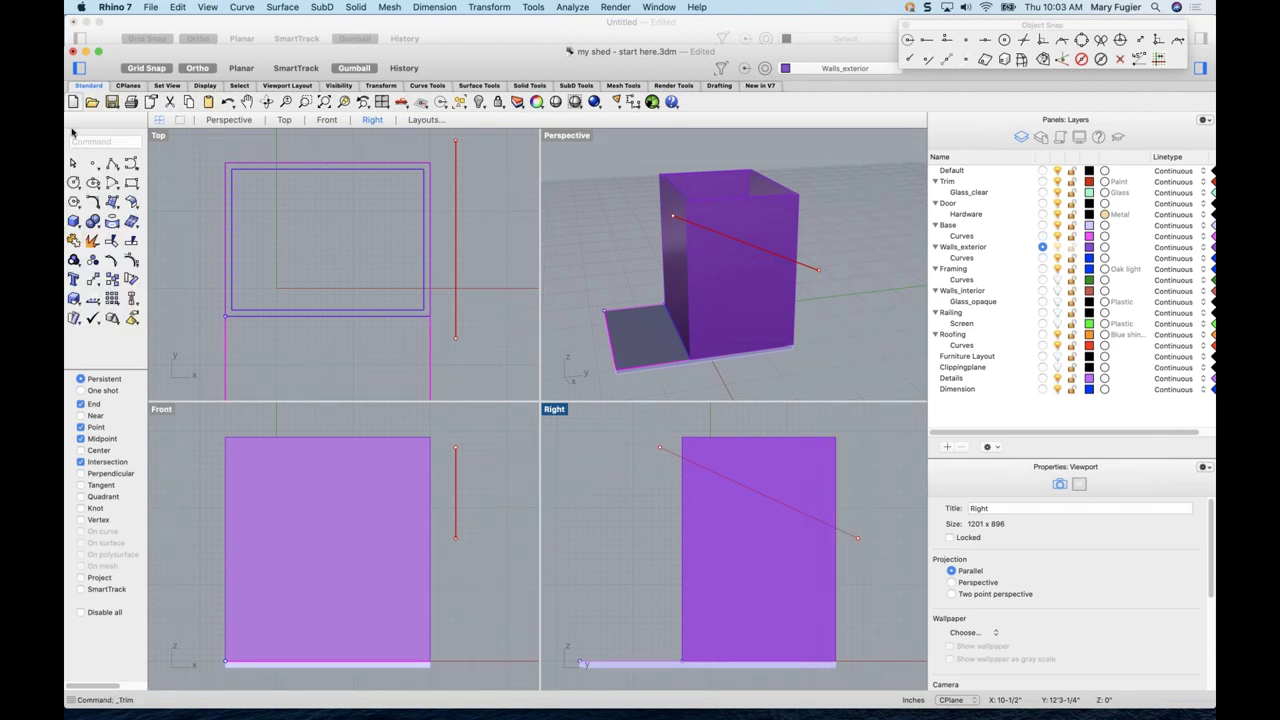
- Trim off the parts of both wall extrusions above the sloped red line, using that line as the cutting object in the Right view
{"action": "left_click", "coordinate": [112, 242]}
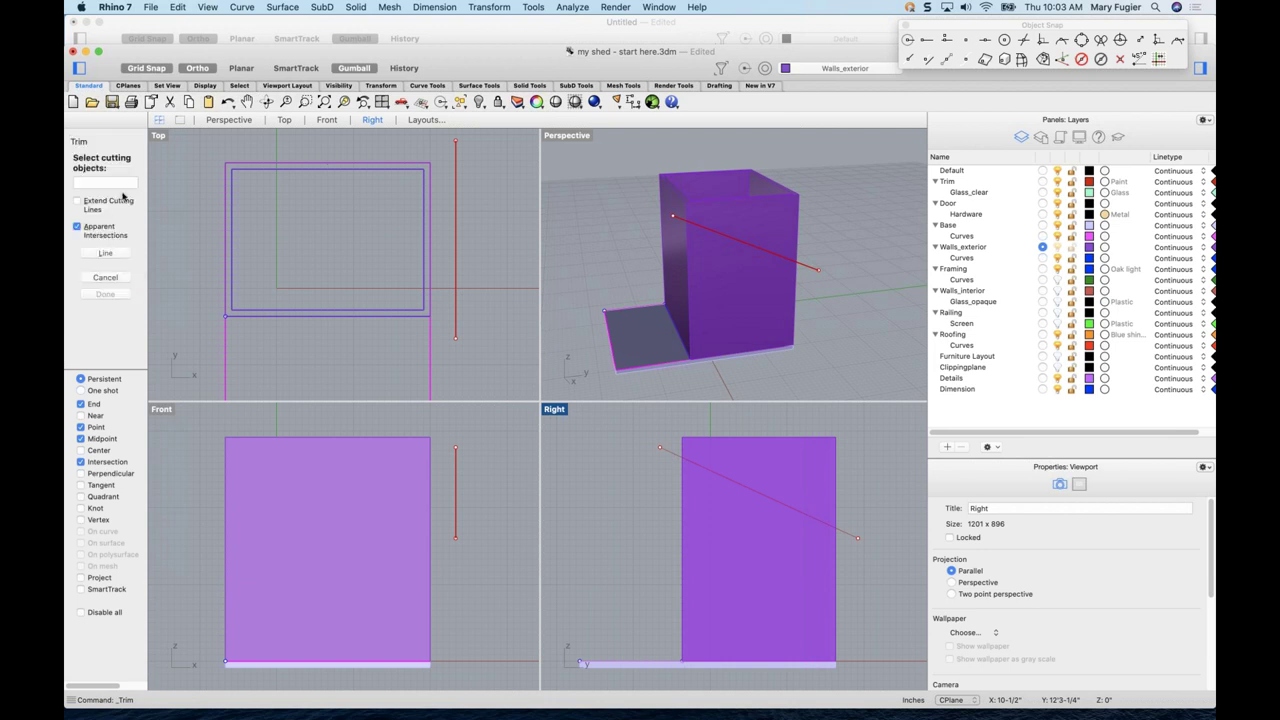
{"action": "left_click", "coordinate": [851, 540]}
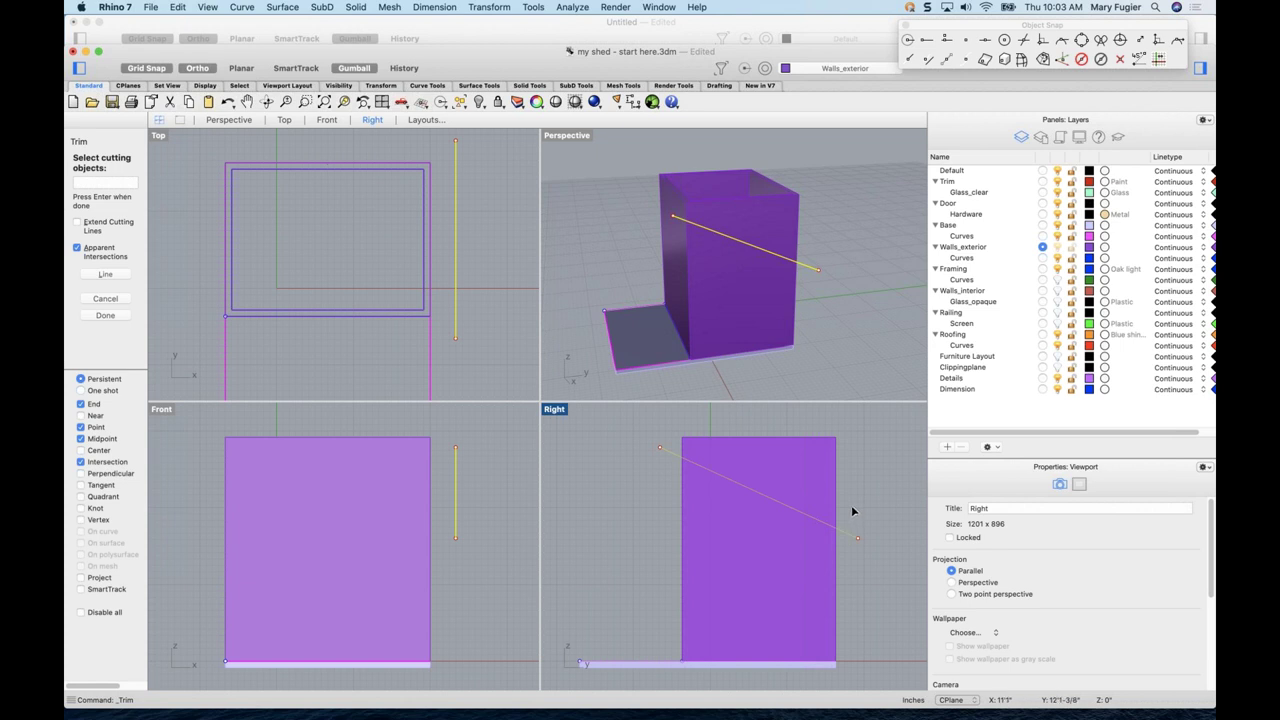
{"action": "key", "text": "Return"}
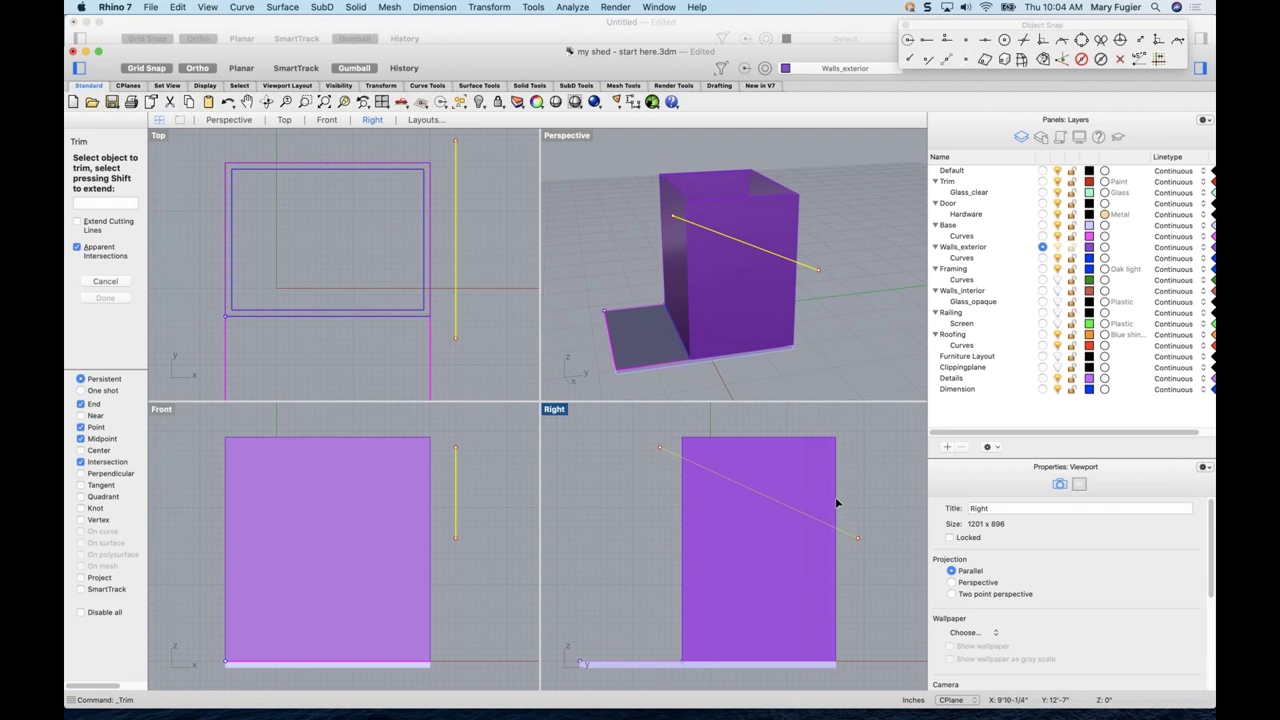
{"action": "left_click", "coordinate": [835, 500]}
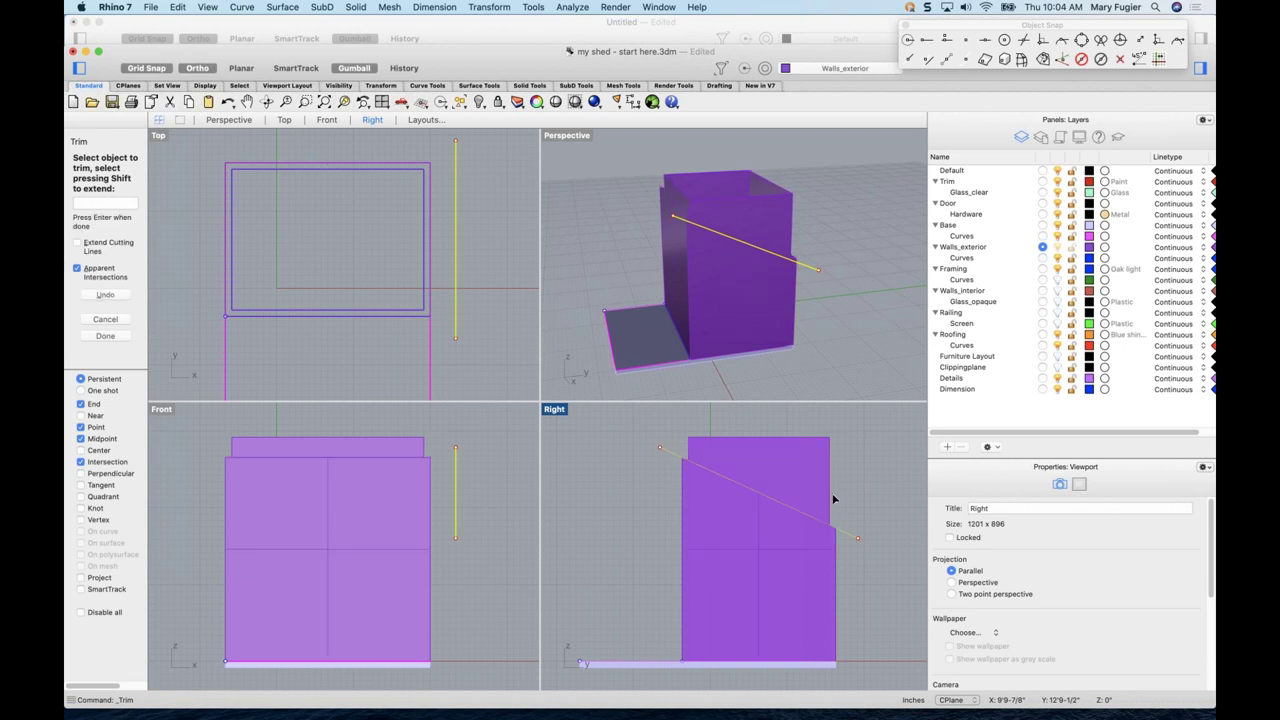
{"action": "left_click", "coordinate": [825, 494]}
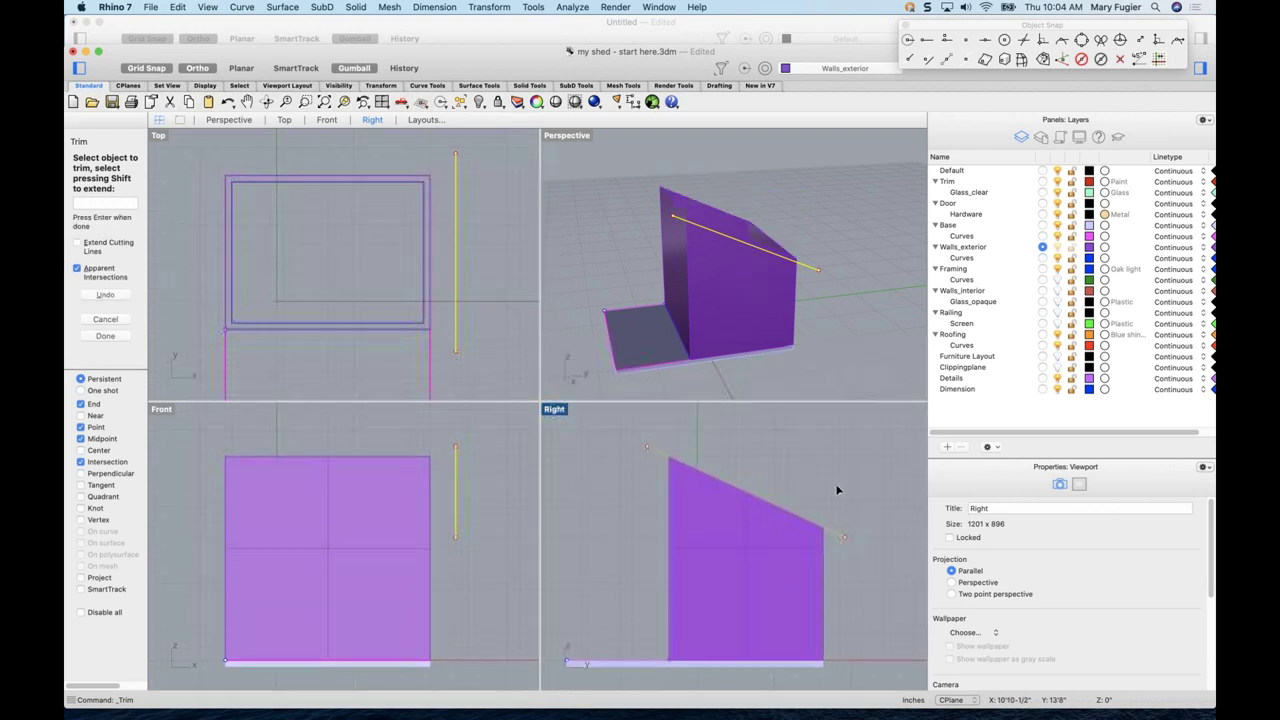
{"action": "key", "text": "Return"}
{"action": "right_click_drag", "start_coordinate": [808, 262], "coordinate": [765, 316]}
{"action": "left_click", "coordinate": [792, 322]}
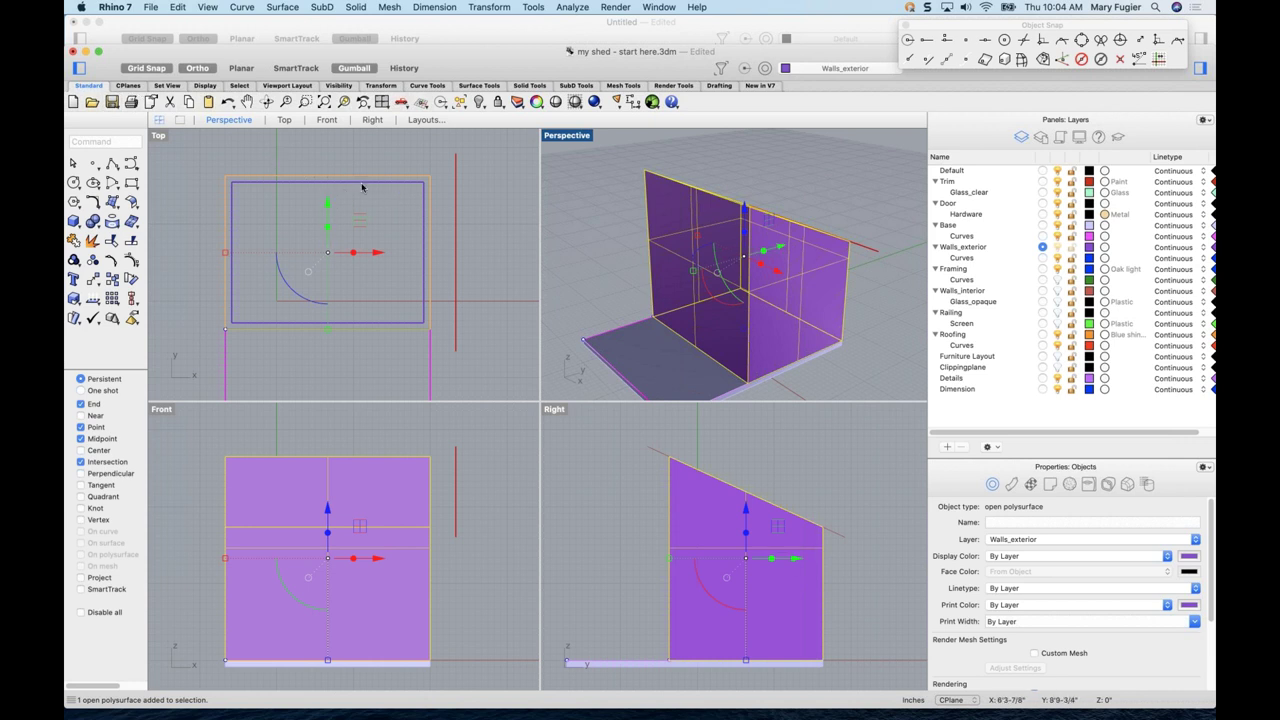
{"action": "left_click", "coordinate": [362, 186]}
{"action": "left_click", "coordinate": [423, 204]}
{"action": "right_click_drag", "start_coordinate": [571, 234], "coordinate": [688, 180]}
{"action": "scroll", "coordinate": [688, 180], "scroll_direction": "up", "scroll_amount": 5}
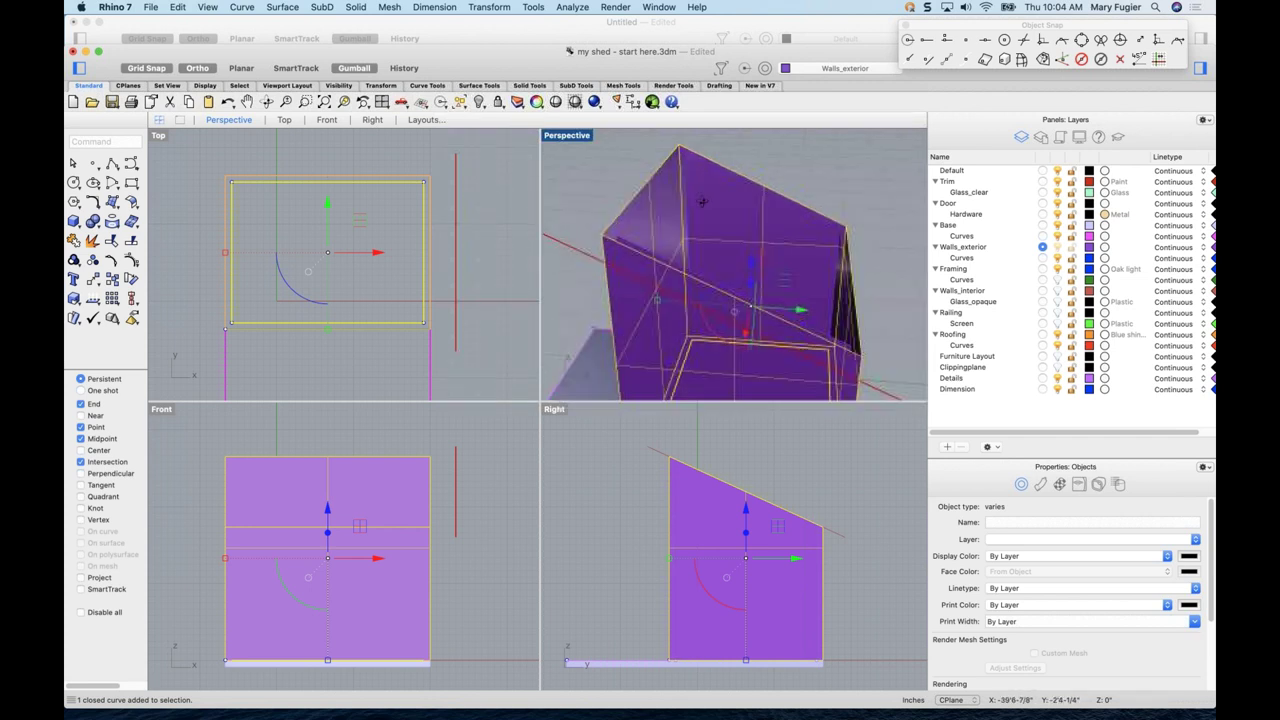
{"action": "key", "text": "Escape"}
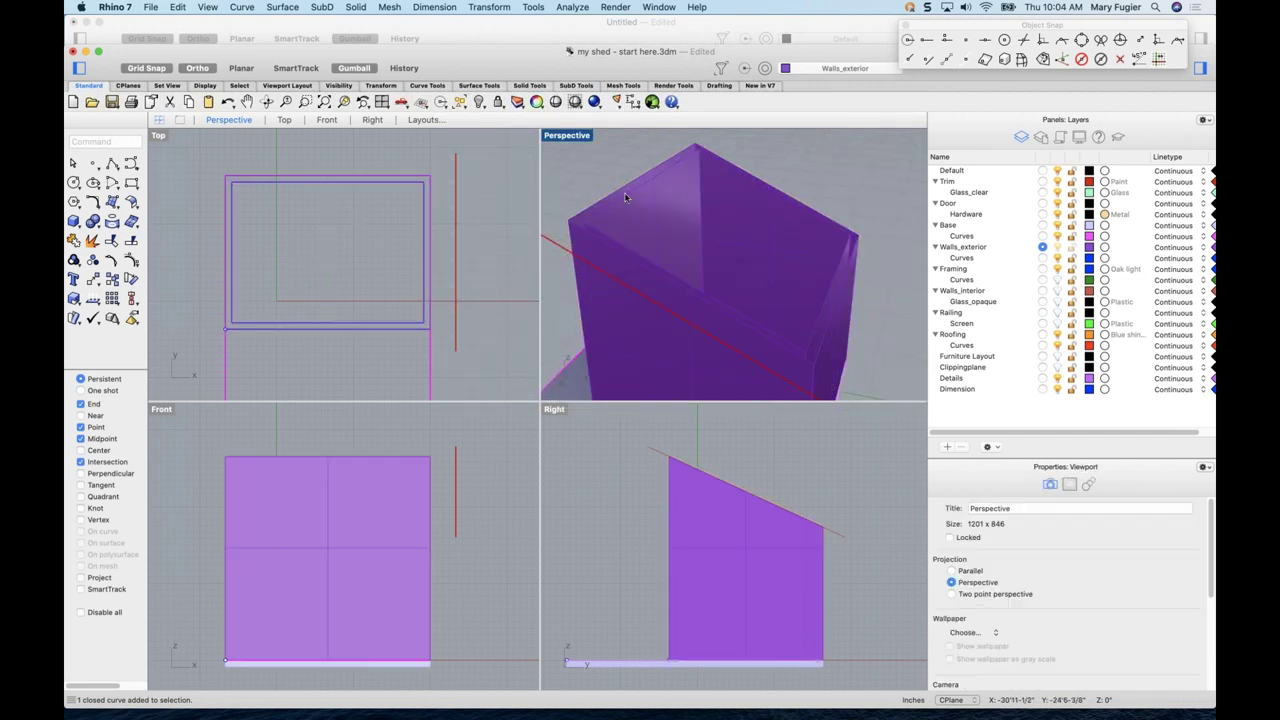
- Select the inner and outer trimmed wall polysurfaces and cap their planar holes to make closed solids
{"action": "left_click", "coordinate": [625, 199]}
{"action": "left_click", "coordinate": [631, 202], "text": "shift"}
{"action": "scroll", "coordinate": [690, 260], "scroll_direction": "down", "scroll_amount": 8}
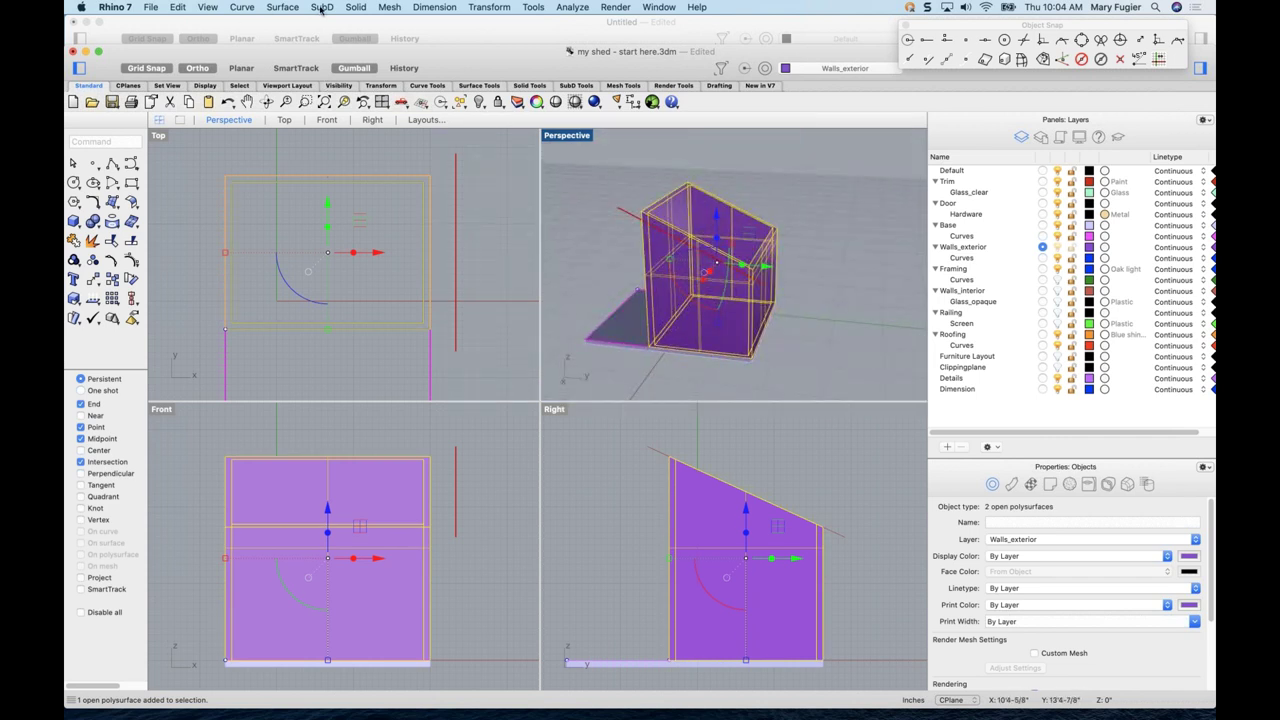
{"action": "left_click", "coordinate": [356, 8]}
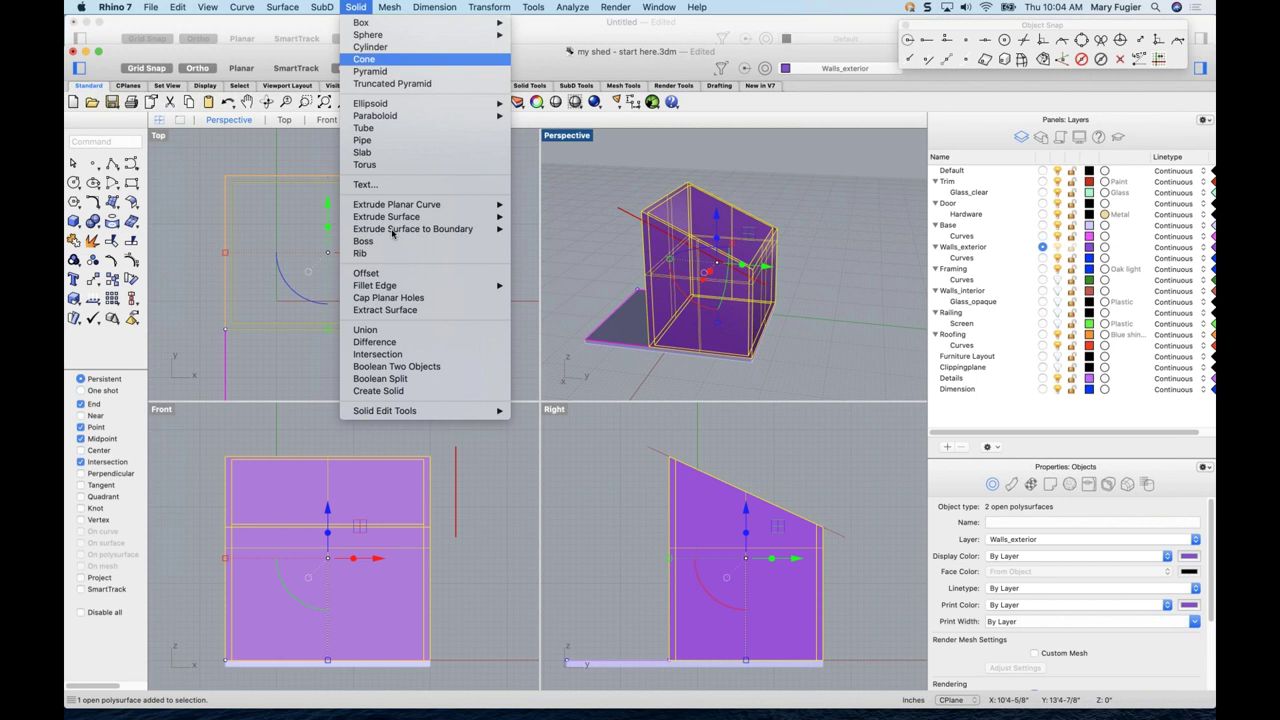
{"action": "left_click", "coordinate": [388, 298]}
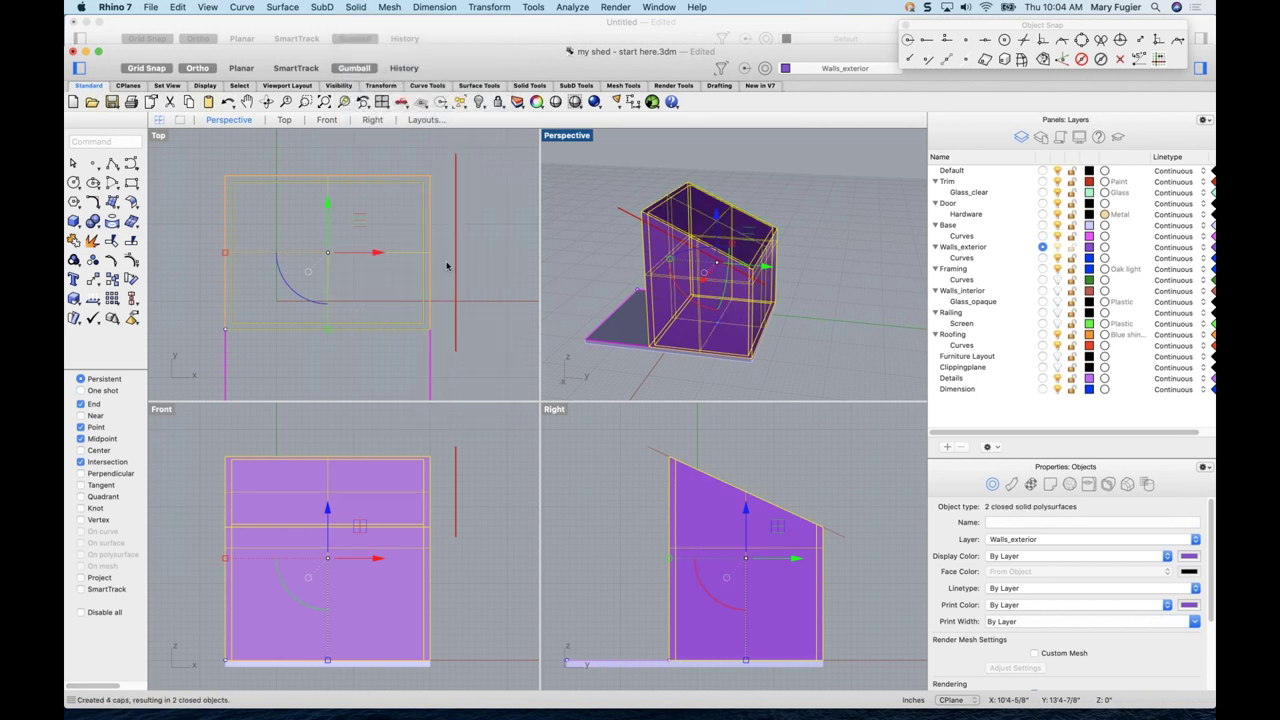
{"action": "left_click", "coordinate": [794, 266]}
{"action": "right_click_drag", "start_coordinate": [794, 266], "coordinate": [714, 269]}
{"action": "scroll", "coordinate": [667, 262], "scroll_direction": "up", "scroll_amount": 3}
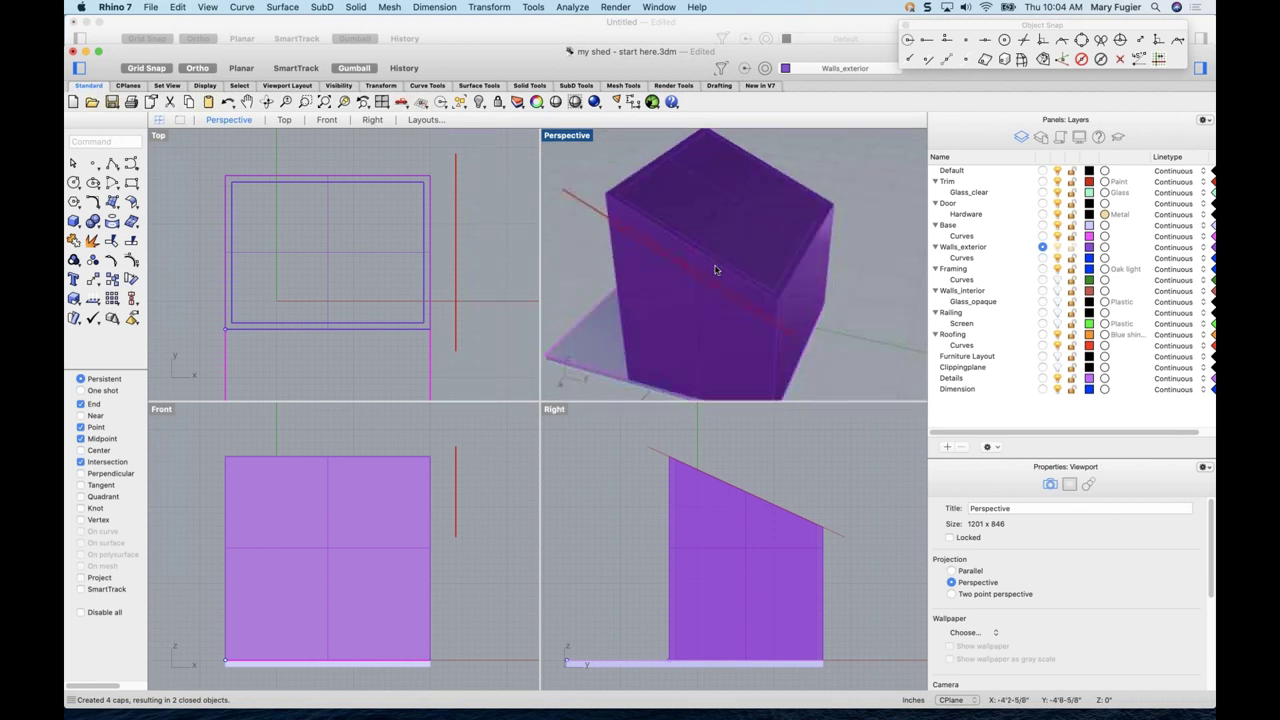
- Undo the capping of the two wall extrusions and hide the Base layer to expose the walls' open underside
{"action": "key", "text": "super+z"}
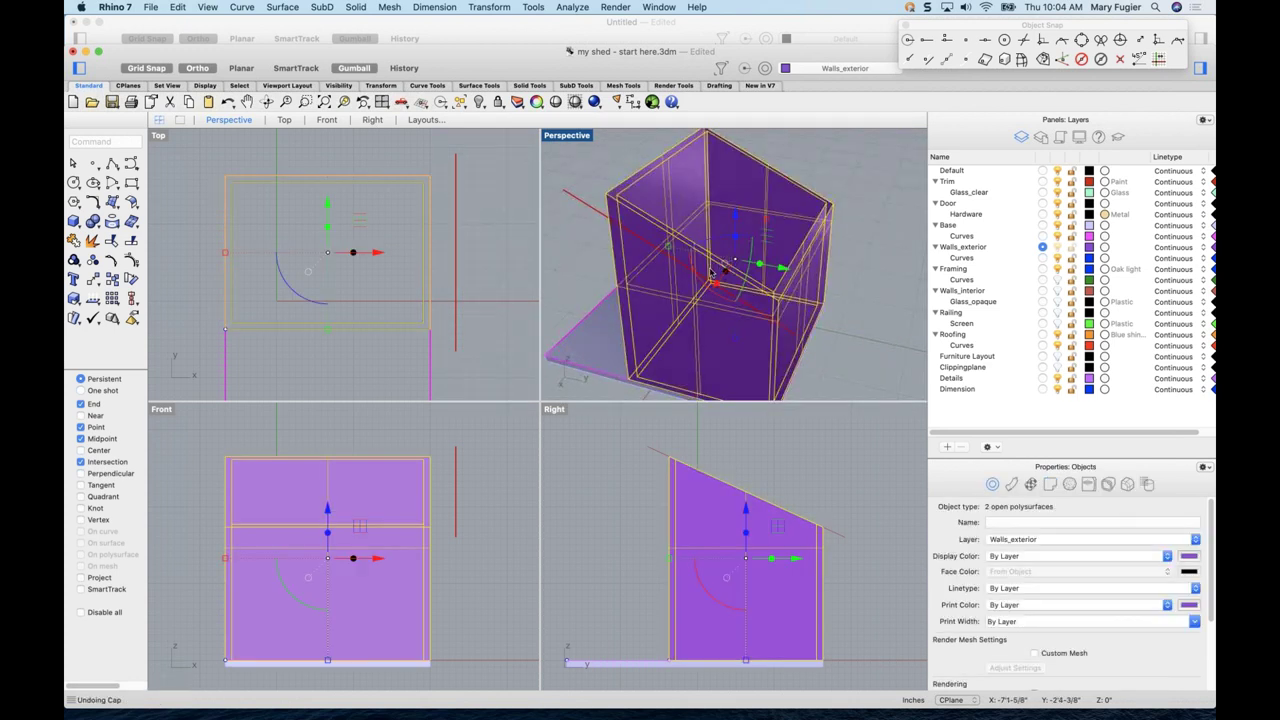
{"action": "right_click_drag", "start_coordinate": [739, 254], "coordinate": [743, 297]}
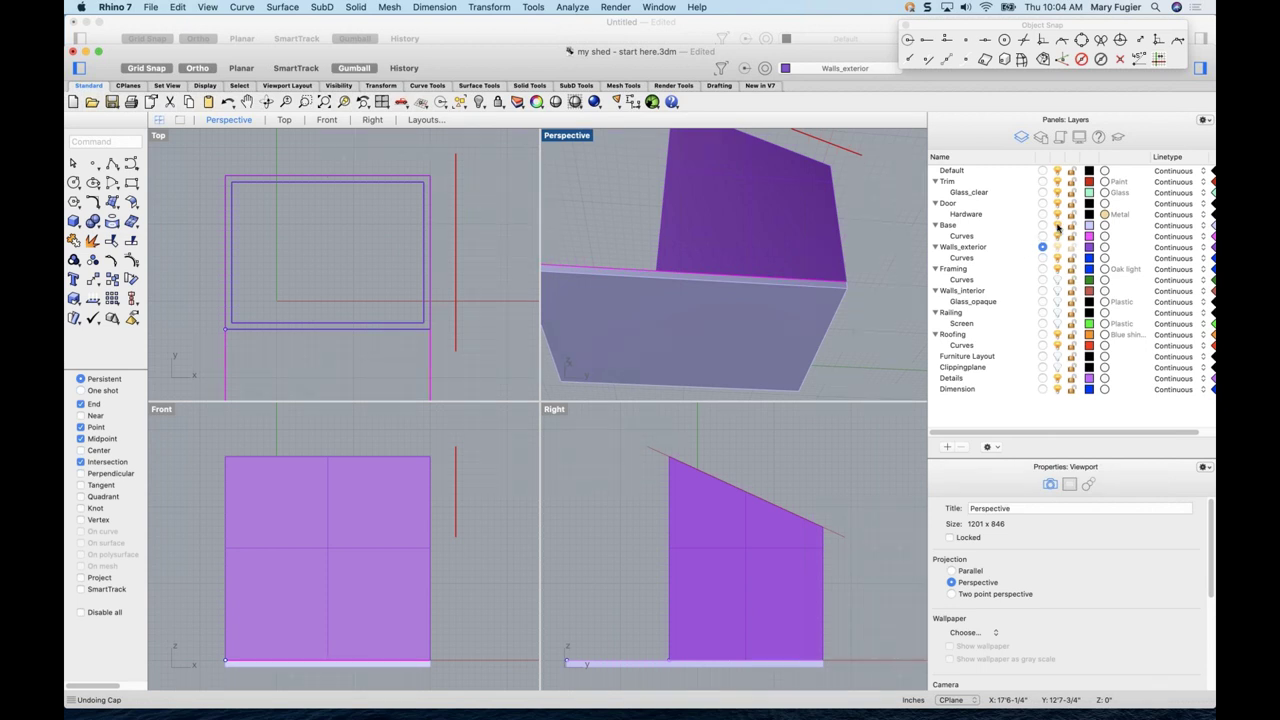
{"action": "right_click_drag", "start_coordinate": [722, 298], "coordinate": [706, 294]}
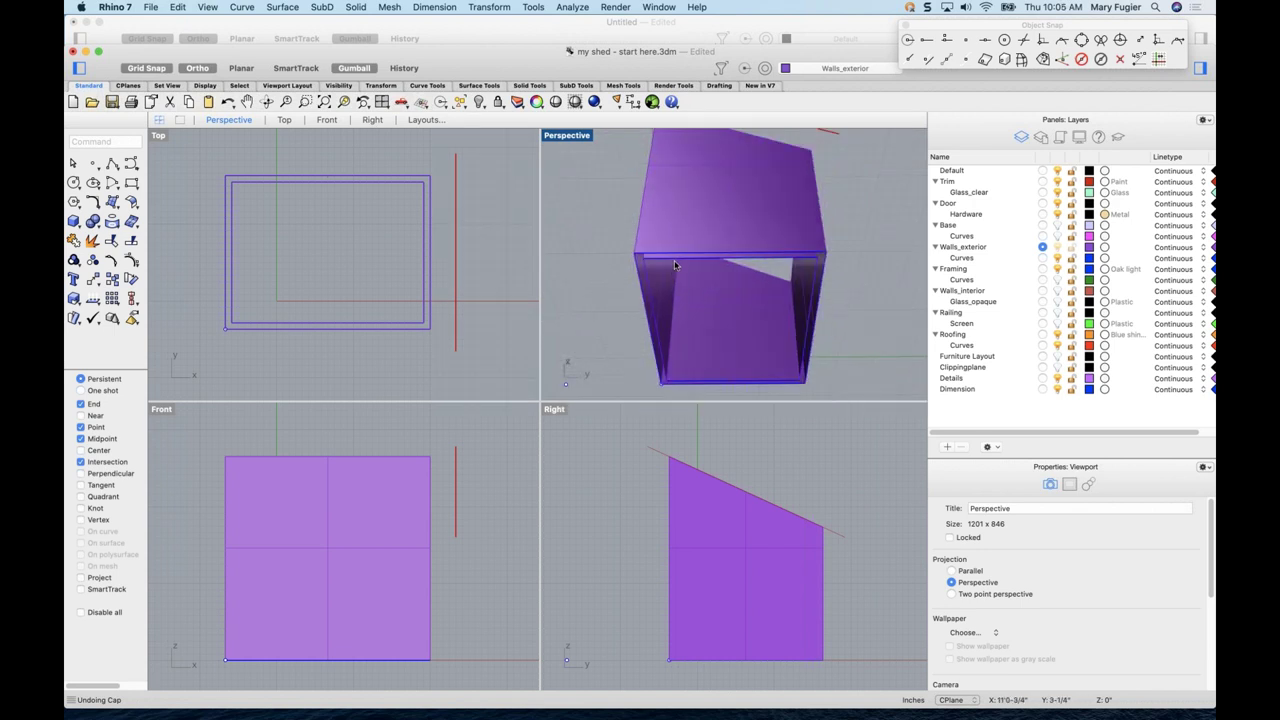
- Create a planar surface from the inner and outer wall outlines to close the gap at the bottom of the walls
{"action": "left_click", "coordinate": [682, 264]}
{"action": "left_click", "coordinate": [722, 278]}
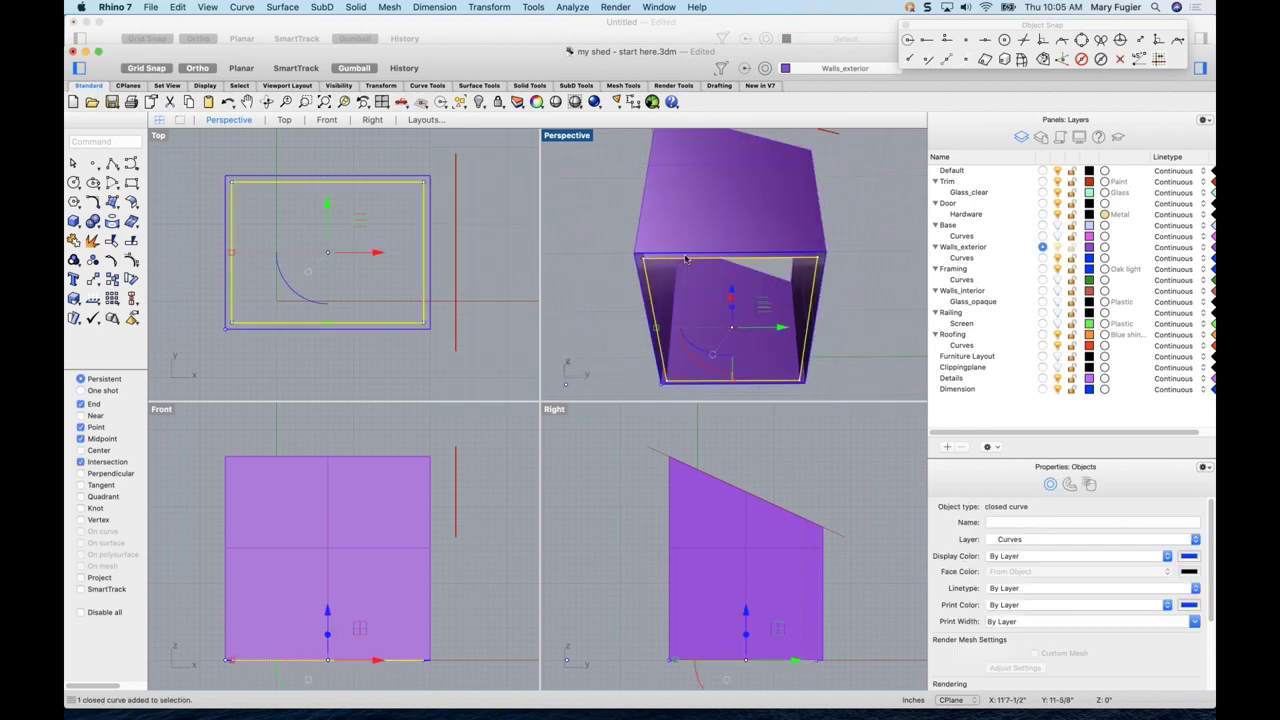
{"action": "left_click", "coordinate": [688, 263]}
{"action": "left_click", "coordinate": [710, 272]}
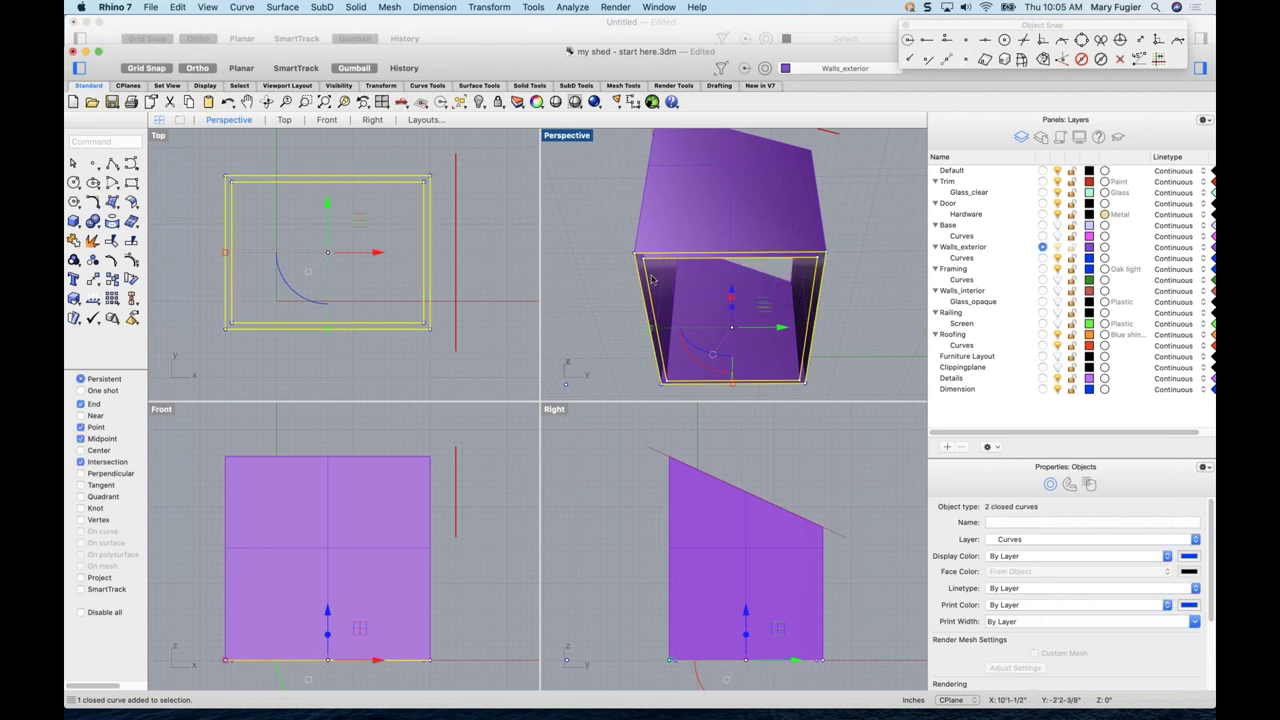
{"action": "left_click", "coordinate": [285, 9]}
{"action": "left_click", "coordinate": [328, 146]}
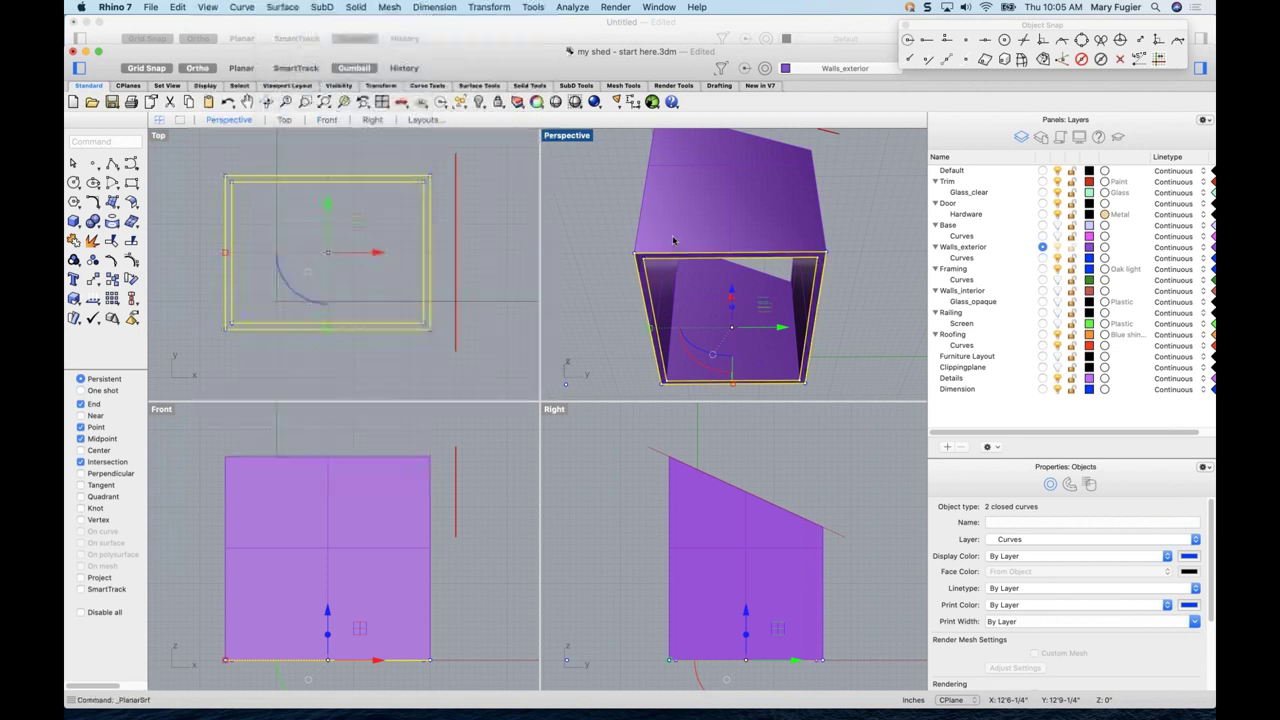
{"action": "scroll", "coordinate": [670, 258], "scroll_direction": "up", "scroll_amount": 3}
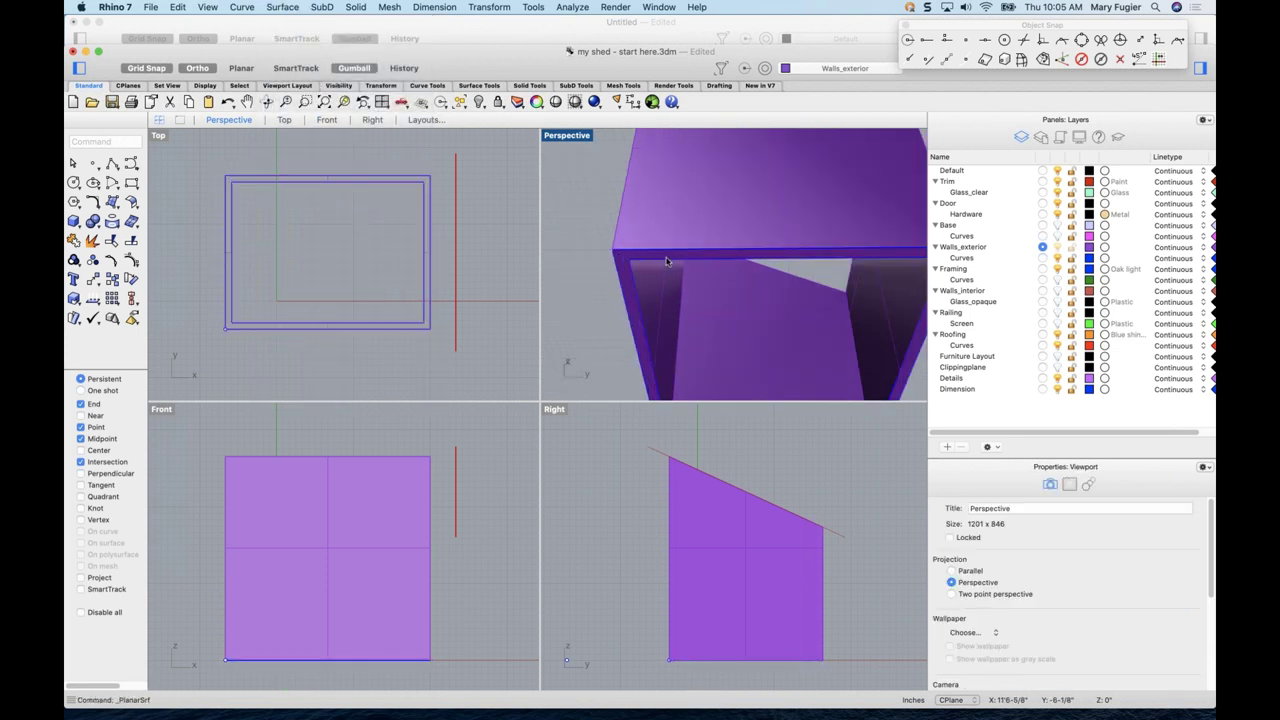
- Select the bottom ring surface and the outer wall, explode the wall polysurface, and join the pieces into one polysurface
{"action": "left_click", "coordinate": [669, 258]}
{"action": "left_click", "coordinate": [716, 288]}
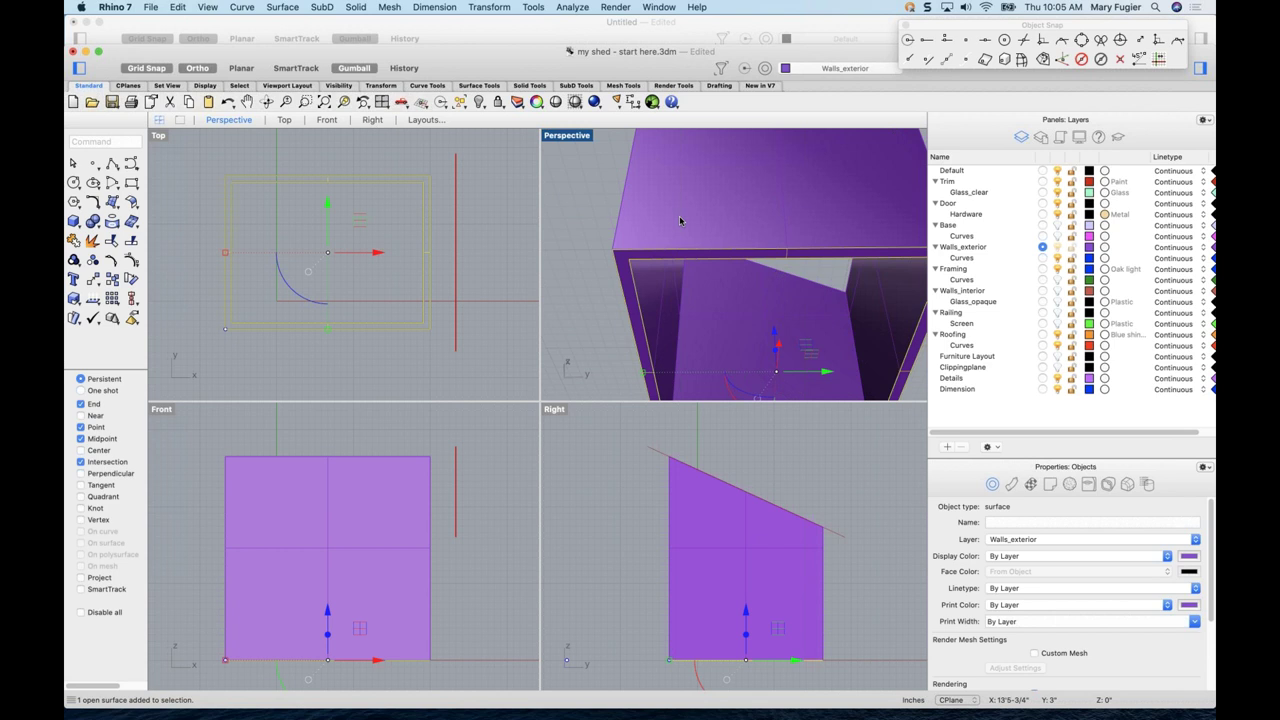
{"action": "left_click", "coordinate": [91, 243]}
{"action": "scroll", "coordinate": [698, 240], "scroll_direction": "down", "scroll_amount": 5}
{"action": "right_click_drag", "start_coordinate": [699, 254], "coordinate": [726, 238]}
{"action": "scroll", "coordinate": [632, 202], "scroll_direction": "up", "scroll_amount": 5}
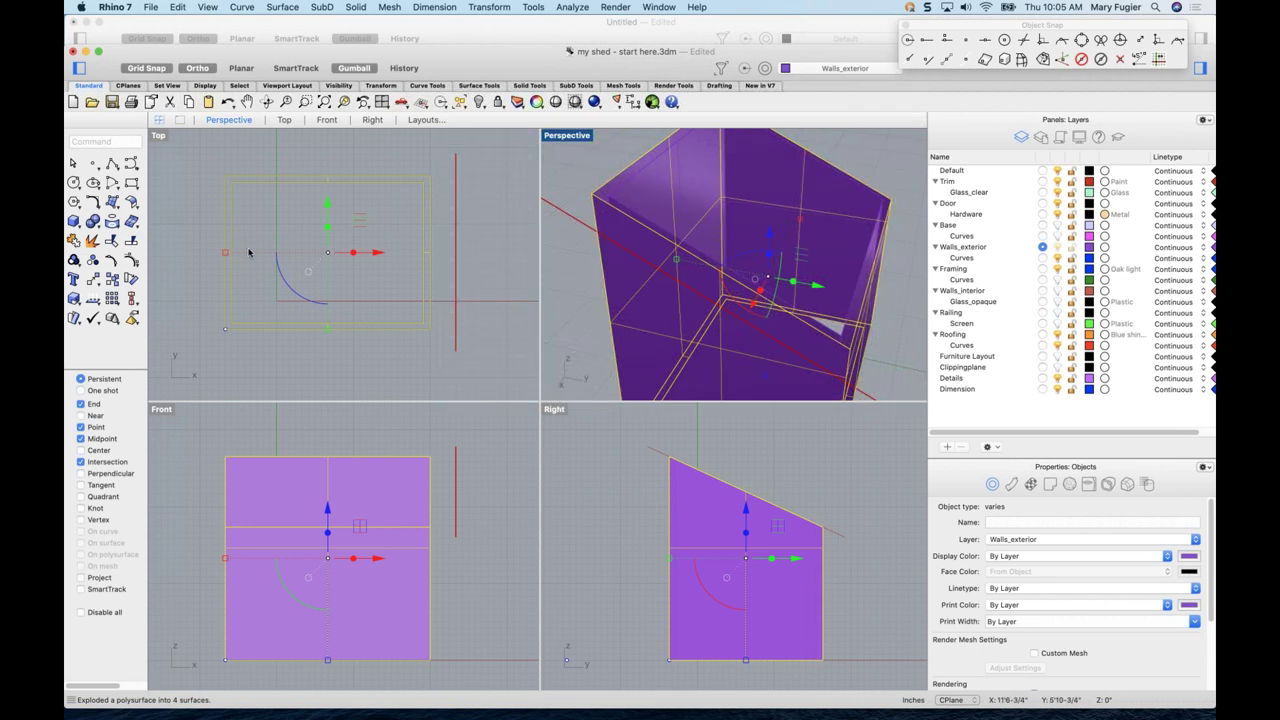
{"action": "key", "text": "super+j"}
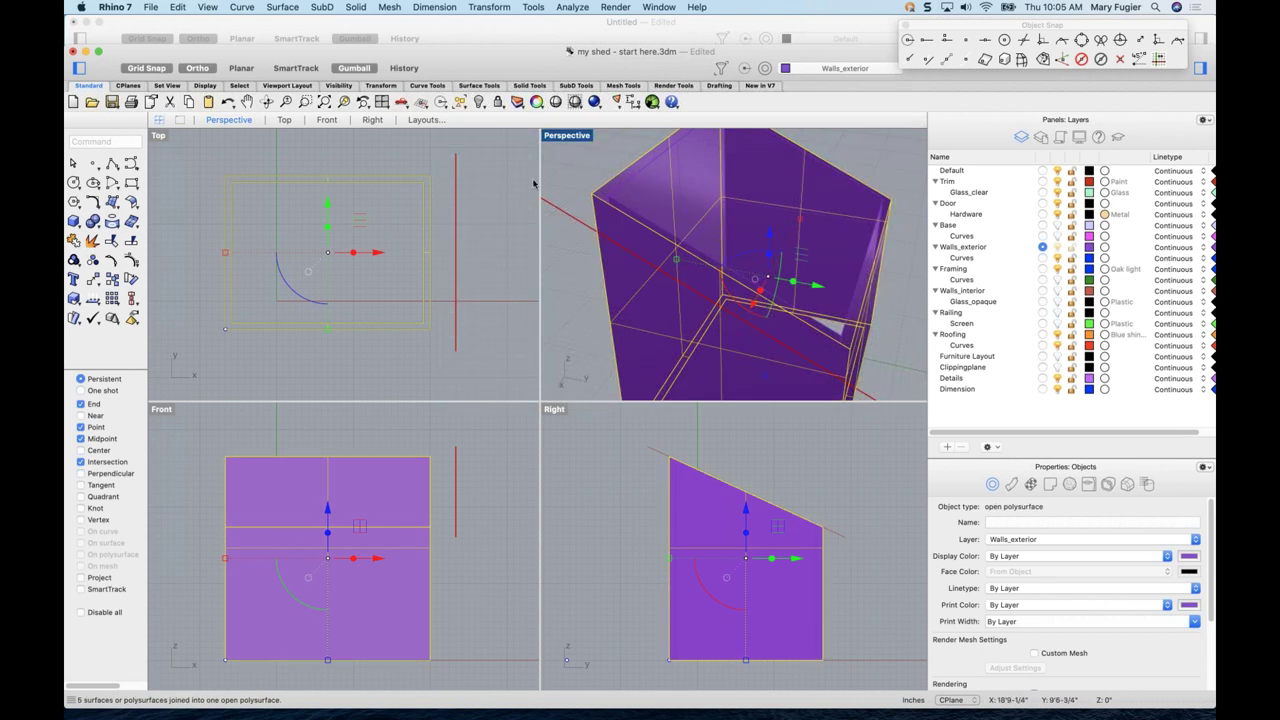
- Join the inner wall polysurface with the outer walls and bottom ring, then select the joined polysurface
{"action": "left_click", "coordinate": [628, 215]}
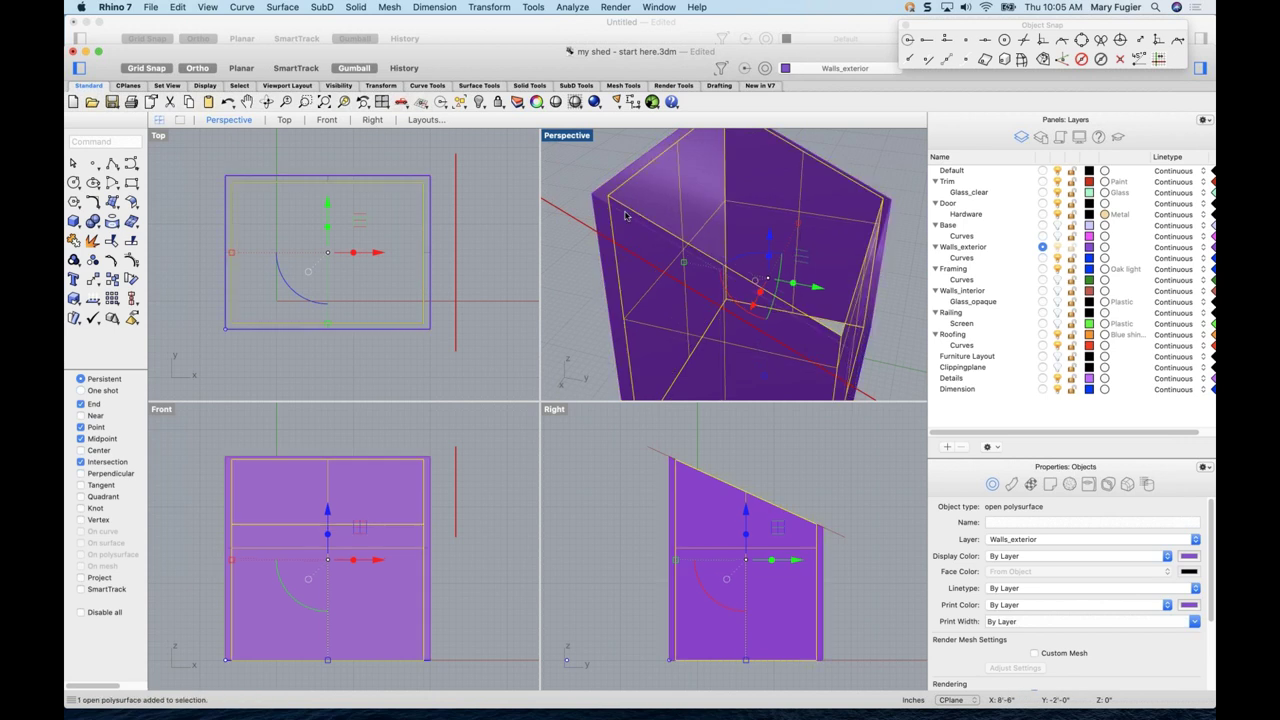
{"action": "right_click", "coordinate": [630, 222]}
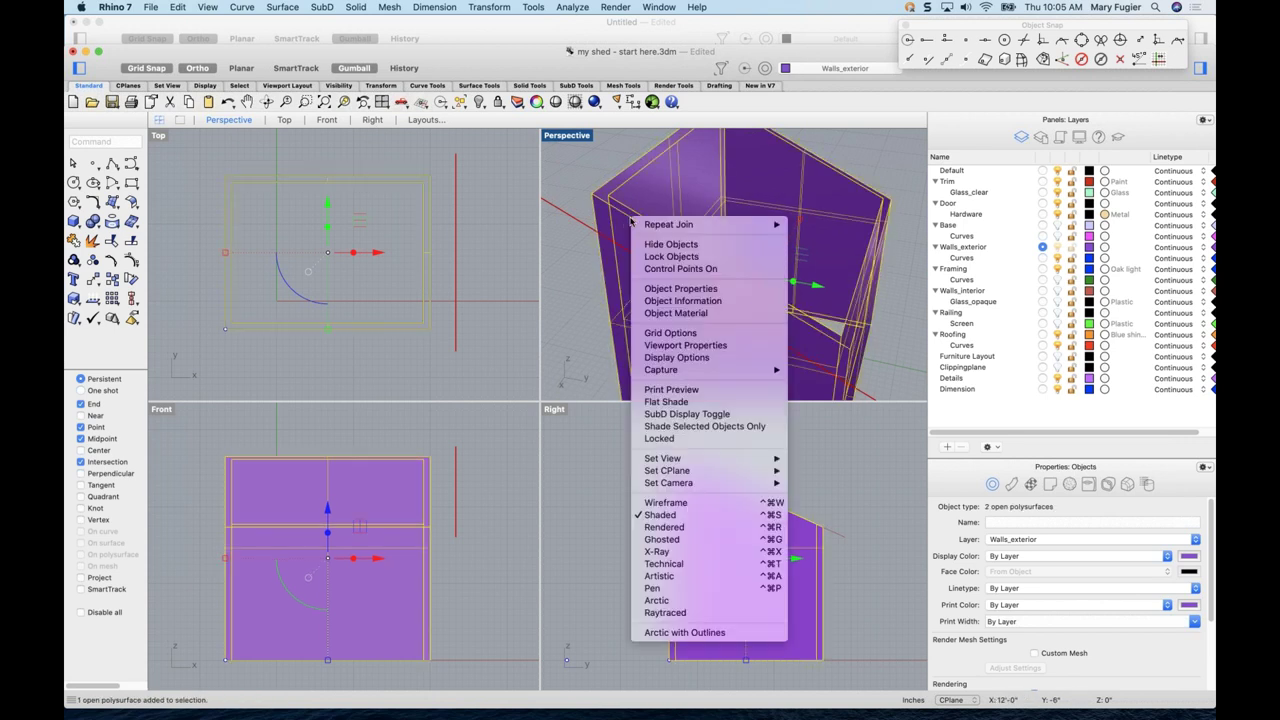
{"action": "left_click", "coordinate": [678, 230]}
{"action": "left_click", "coordinate": [618, 158]}
{"action": "left_click", "coordinate": [666, 200]}
{"action": "scroll", "coordinate": [666, 200], "scroll_direction": "down", "scroll_amount": 3}
{"action": "right_click_drag", "start_coordinate": [666, 200], "coordinate": [659, 266]}
{"action": "key", "text": "Escape"}
{"action": "left_click", "coordinate": [662, 258]}
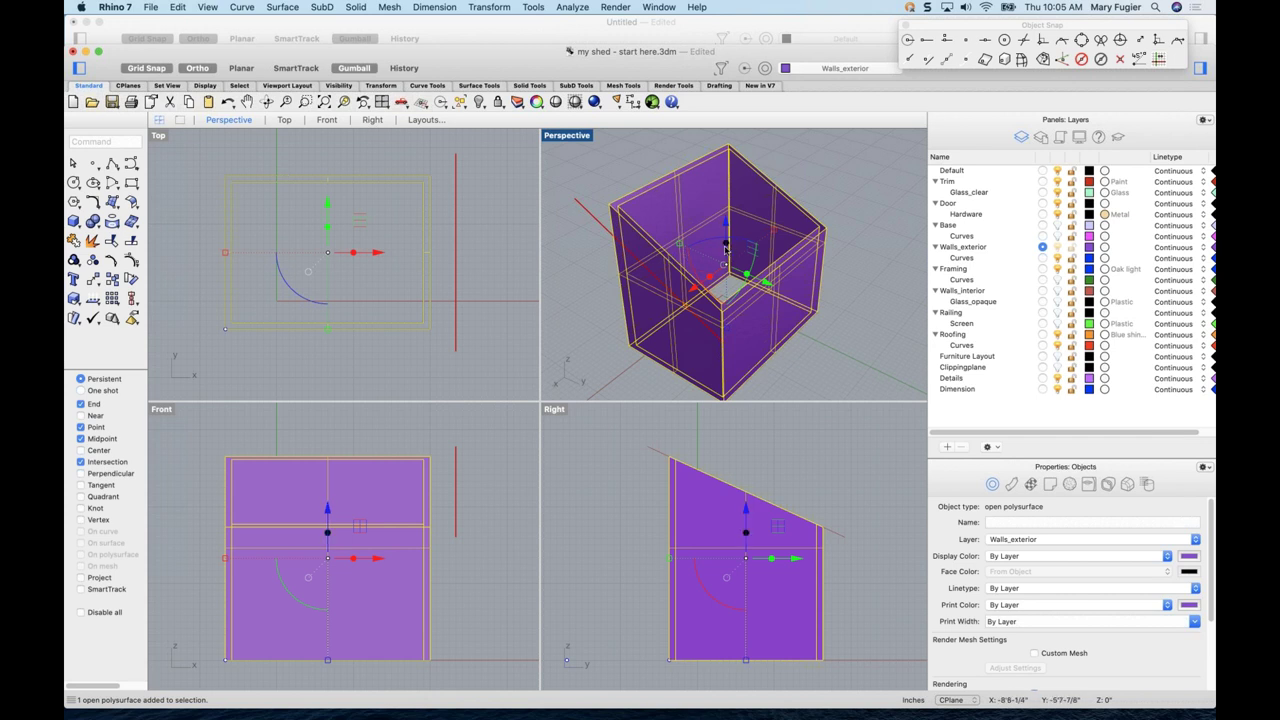
- Cap the sloped opening between the inner and outer walls to make one closed solid, and inspect it from several sides
{"action": "left_click", "coordinate": [355, 8]}
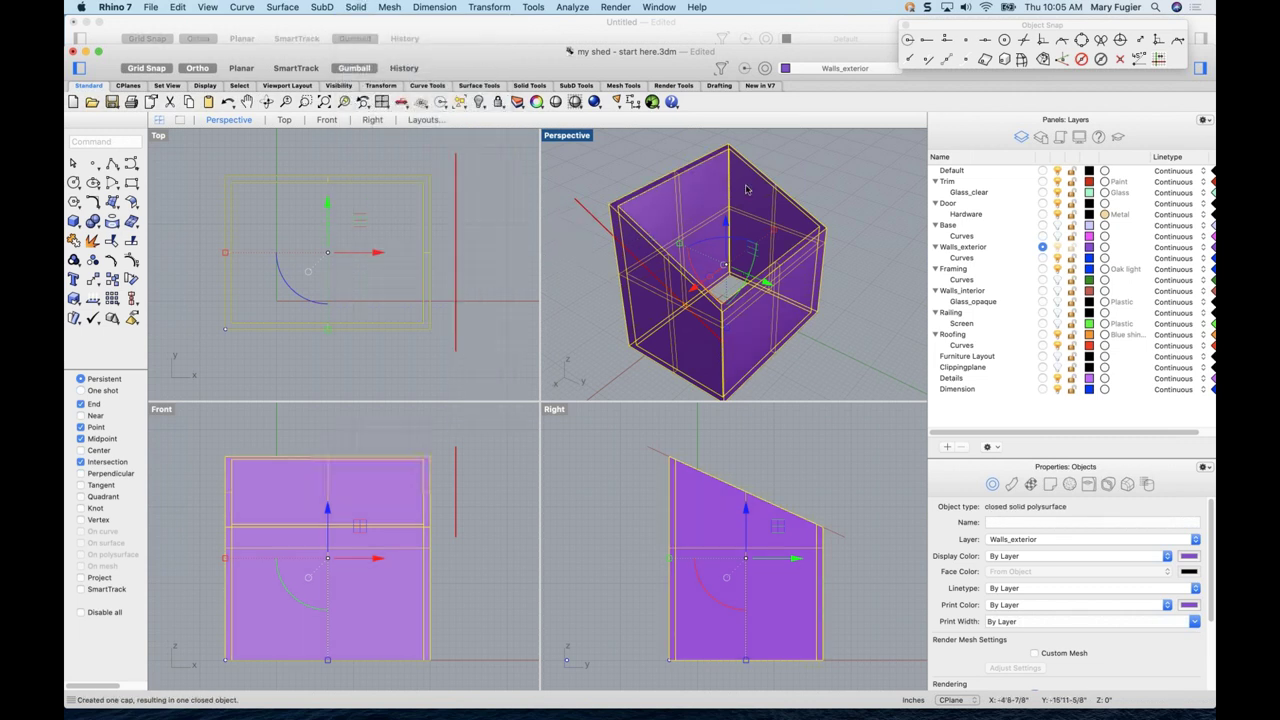
{"action": "left_click", "coordinate": [800, 168]}
{"action": "right_click_drag", "start_coordinate": [800, 168], "coordinate": [680, 257]}
{"action": "scroll", "coordinate": [680, 257], "scroll_direction": "up", "scroll_amount": 5}
{"action": "left_click", "coordinate": [664, 258]}
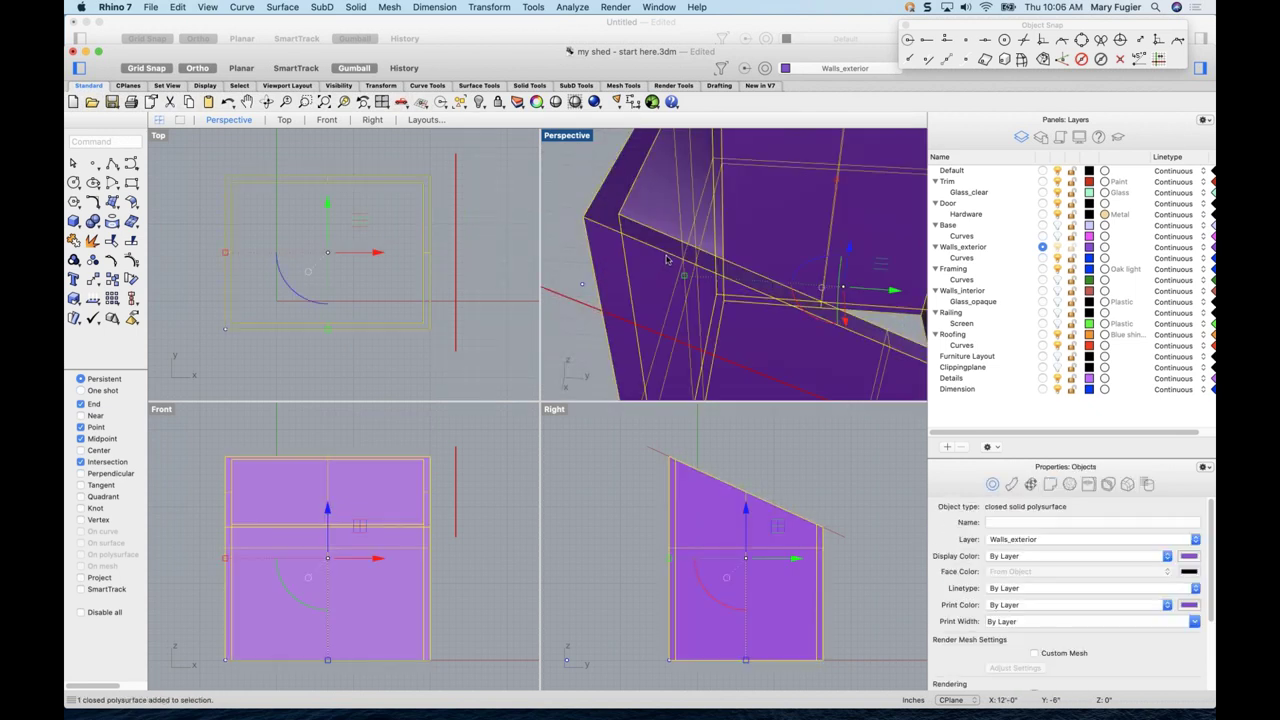
{"action": "scroll", "coordinate": [670, 260], "scroll_direction": "down", "scroll_amount": 5}
{"action": "right_click_drag", "start_coordinate": [672, 262], "coordinate": [969, 150]}
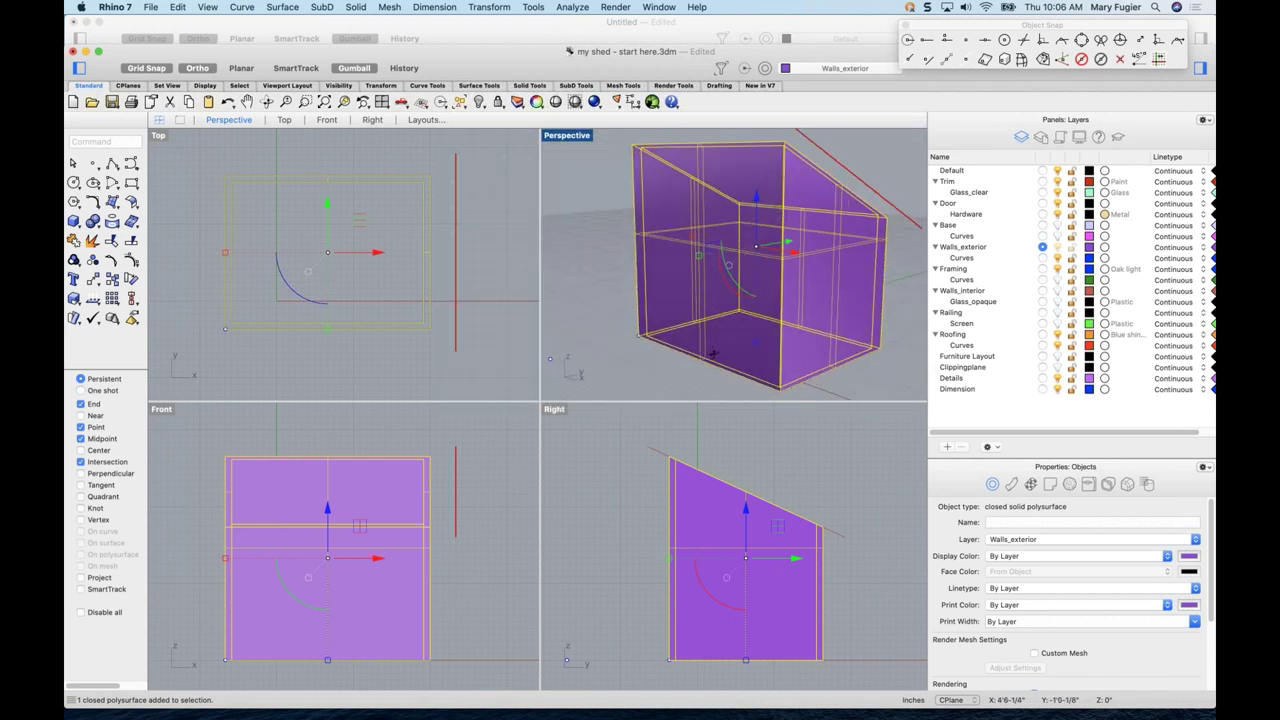
{"action": "right_click_drag", "start_coordinate": [700, 300], "coordinate": [660, 300]}
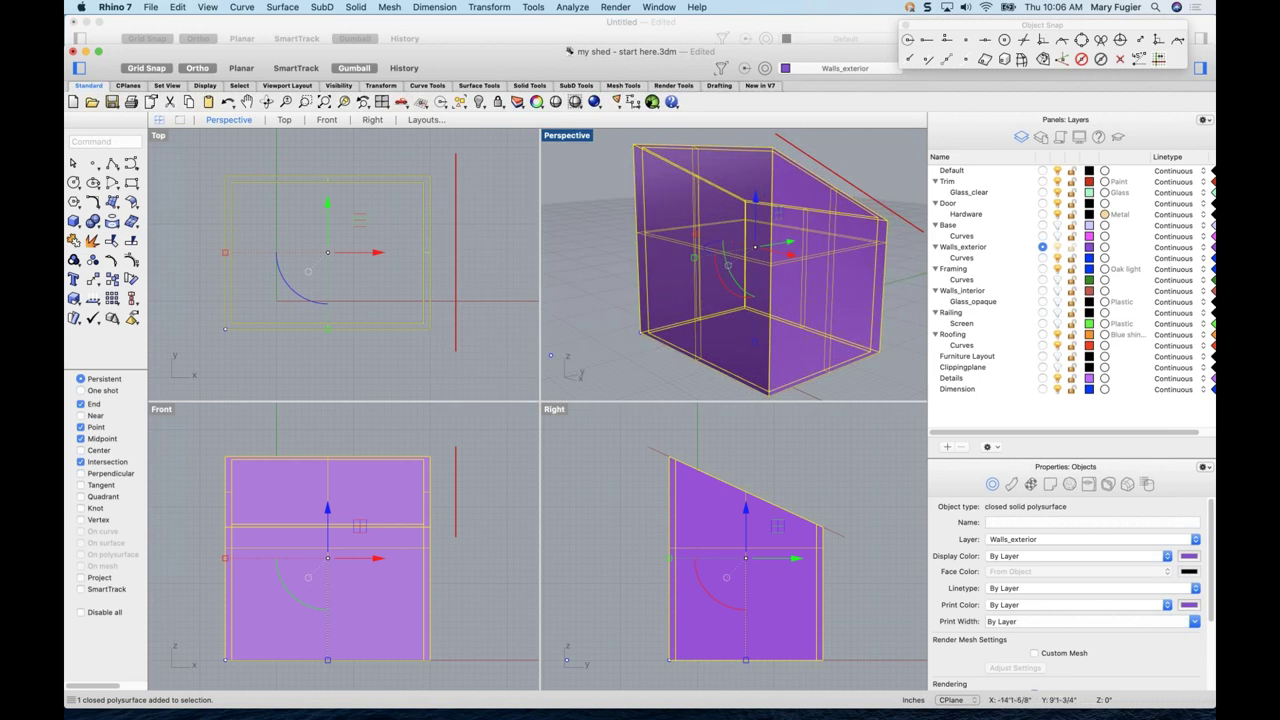
- Turn the Base layer back on and clear the selection of the walls
{"action": "left_click", "coordinate": [1058, 226]}
{"action": "mouse_move", "coordinate": [841, 296]}
{"action": "right_mouse_down"}
{"action": "mouse_move", "coordinate": [814, 294]}
{"action": "mouse_move", "coordinate": [820, 307]}
{"action": "right_mouse_up"}
{"action": "key", "text": "Escape"}
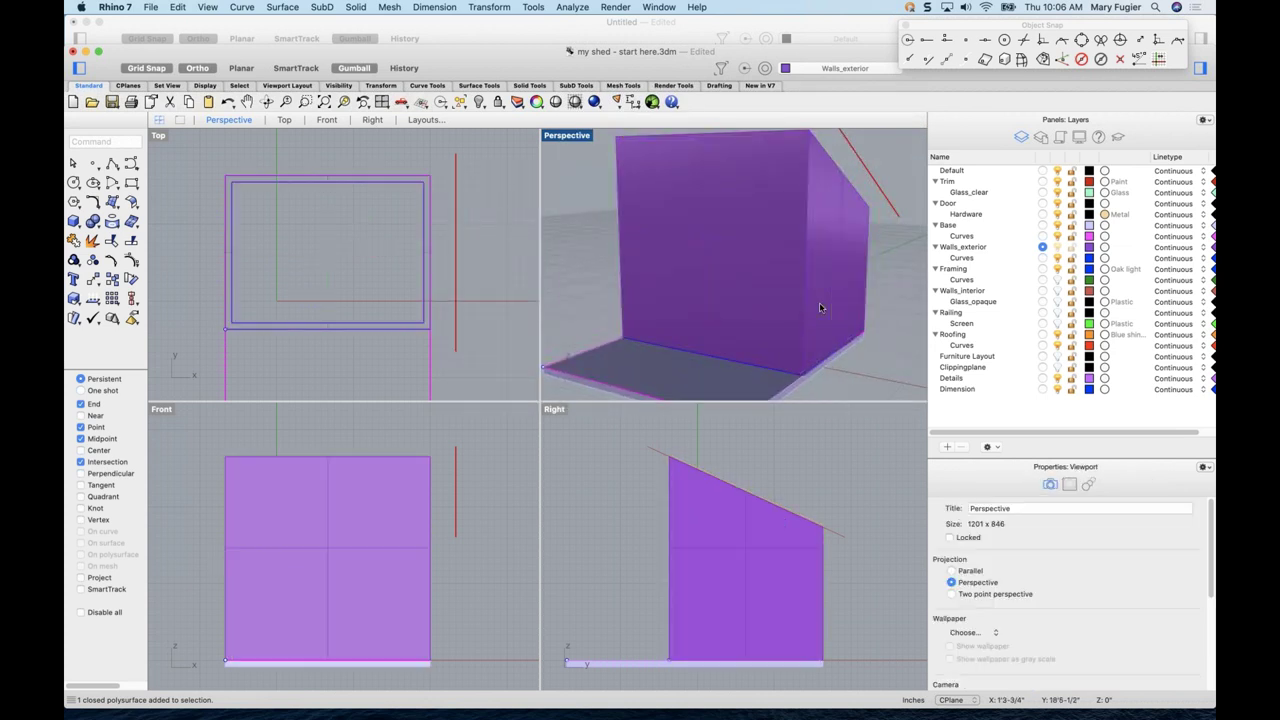
{"action": "scroll", "coordinate": [809, 308], "scroll_direction": "down", "scroll_amount": 5}
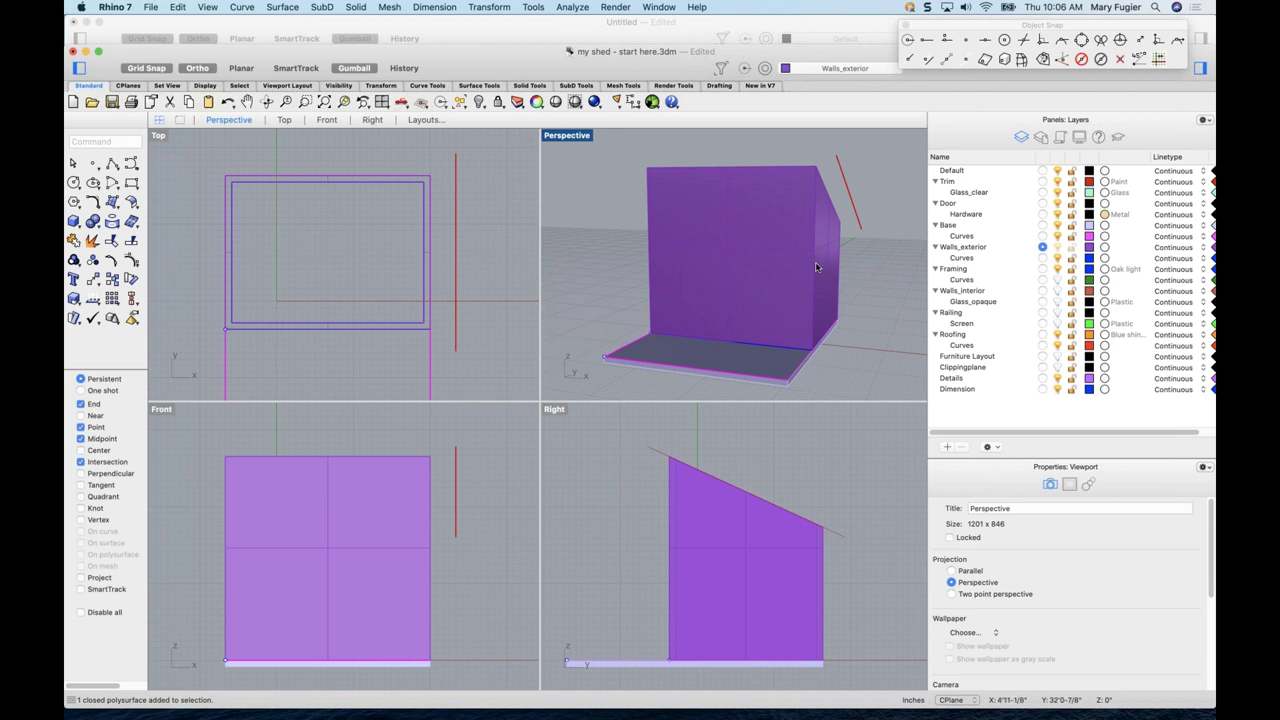
- Mirror a copy of the sloped red trim line to the opposite side of the shed about the walls' midline in the Top view
{"action": "right_click_drag", "start_coordinate": [815, 273], "coordinate": [848, 212]}
{"action": "left_click", "coordinate": [855, 210]}
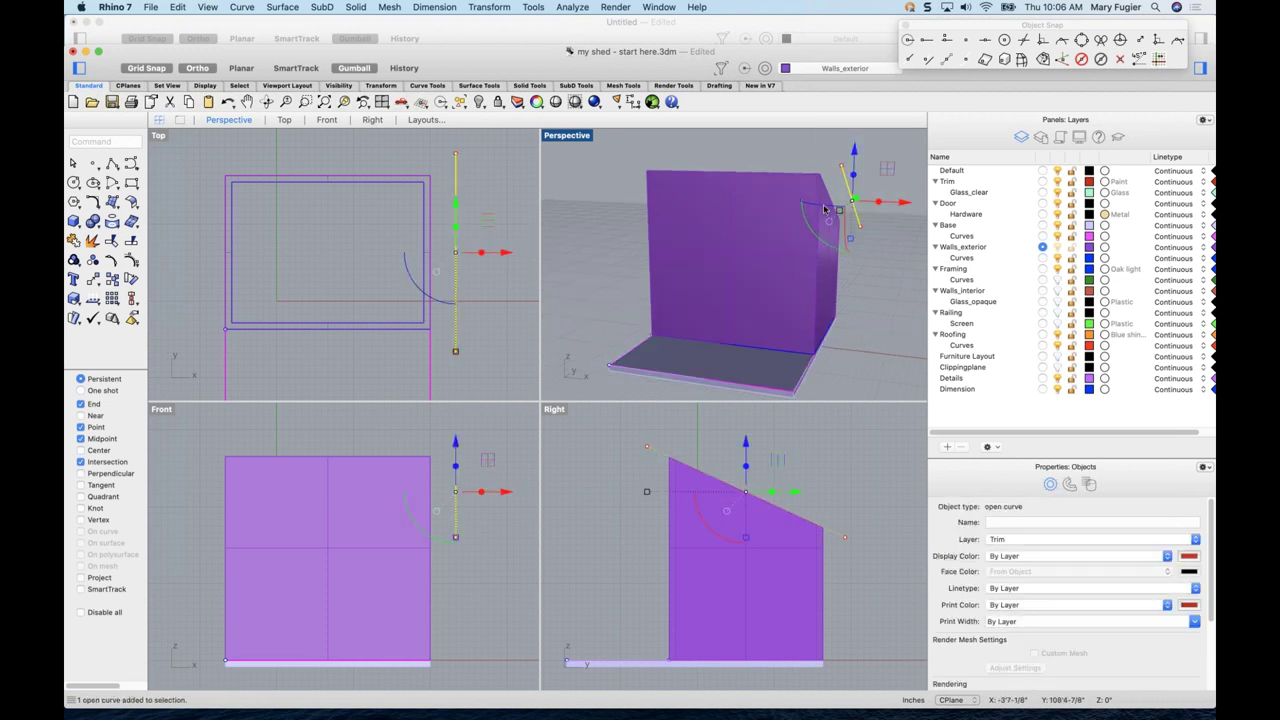
{"action": "scroll", "coordinate": [364, 275], "scroll_direction": "down", "scroll_amount": 2}
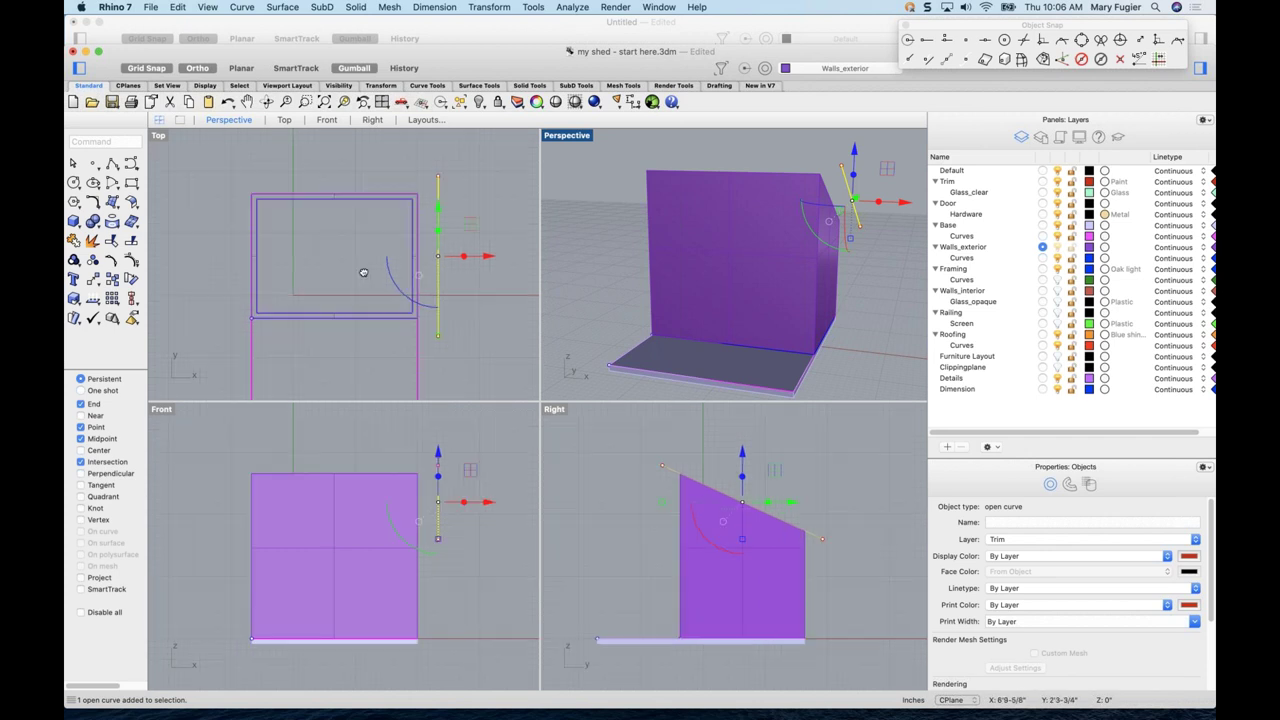
{"action": "left_click", "coordinate": [485, 7]}
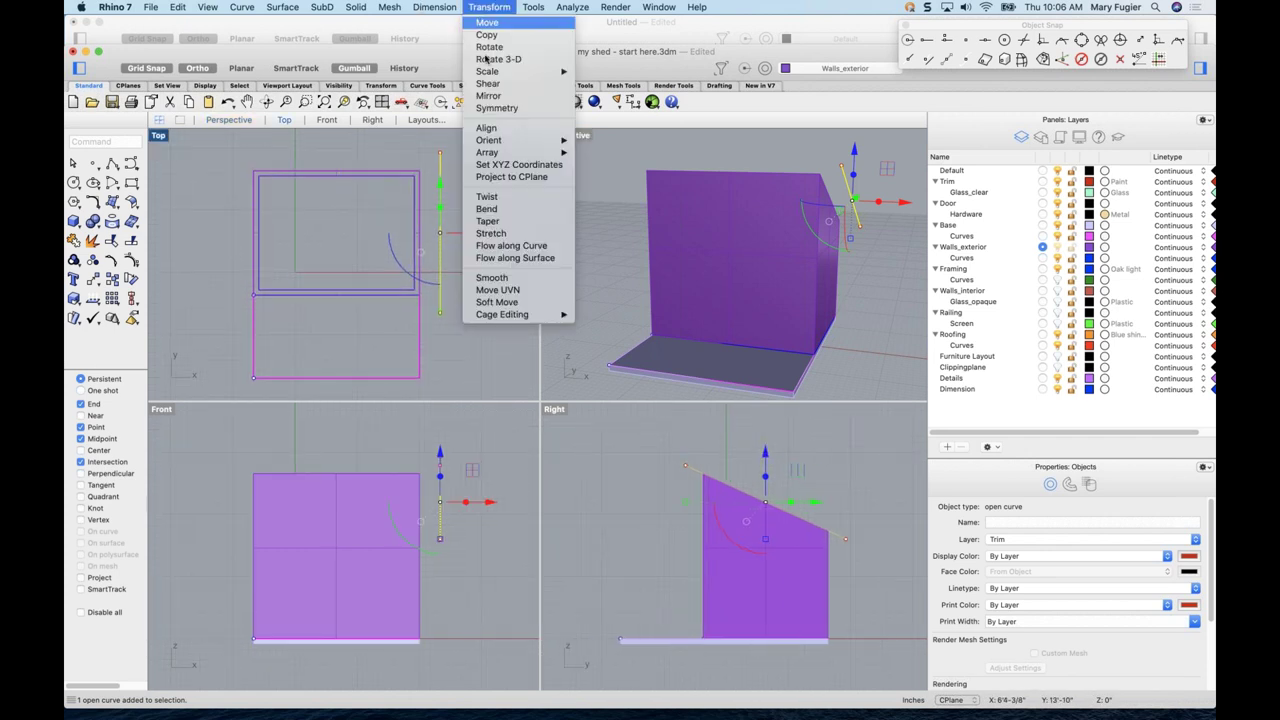
{"action": "left_click", "coordinate": [487, 96]}
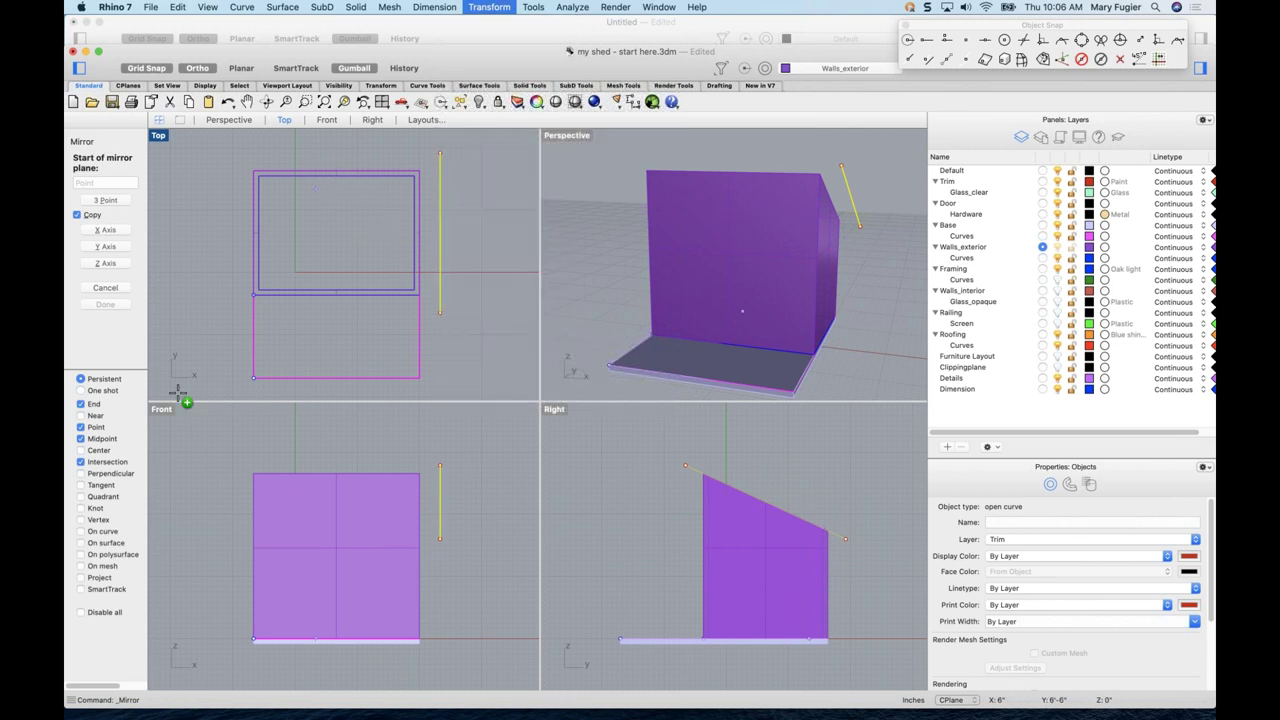
{"action": "left_click", "coordinate": [337, 177]}
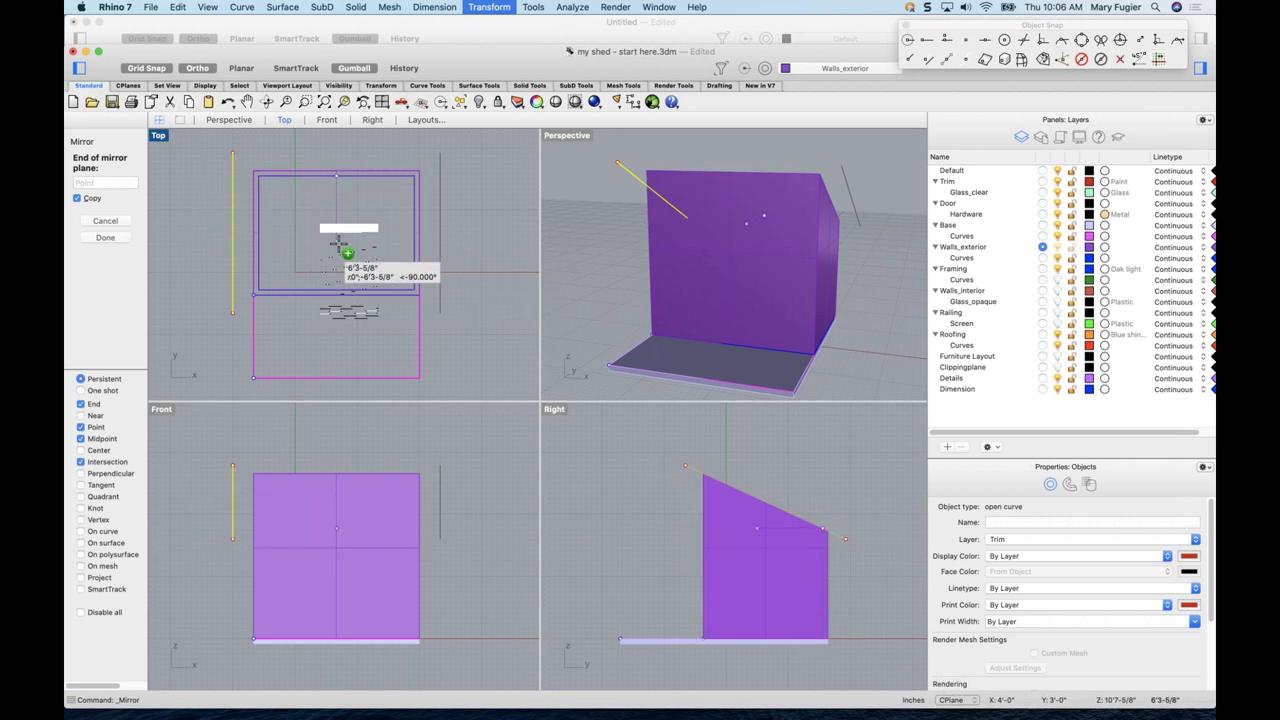
{"action": "left_click", "coordinate": [347, 254]}
{"action": "right_click_drag", "start_coordinate": [686, 289], "coordinate": [796, 300]}
{"action": "key", "text": "Escape"}
{"action": "mouse_move", "coordinate": [865, 335]}
{"action": "right_mouse_down"}
{"action": "mouse_move", "coordinate": [848, 323]}
{"action": "mouse_move", "coordinate": [858, 326]}
{"action": "right_mouse_up"}
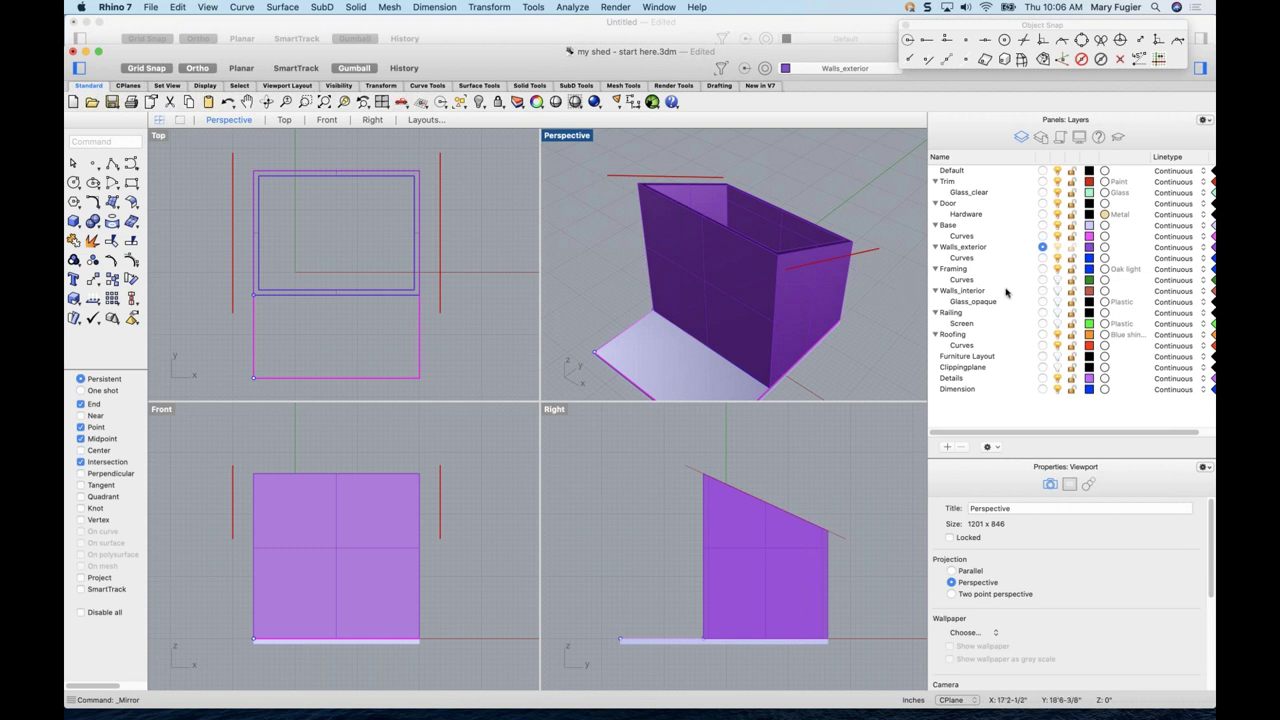
- Make Framing the current layer and loft a roof surface between the two sloped lines with Normal style and no simplification
{"action": "left_click", "coordinate": [1042, 269]}
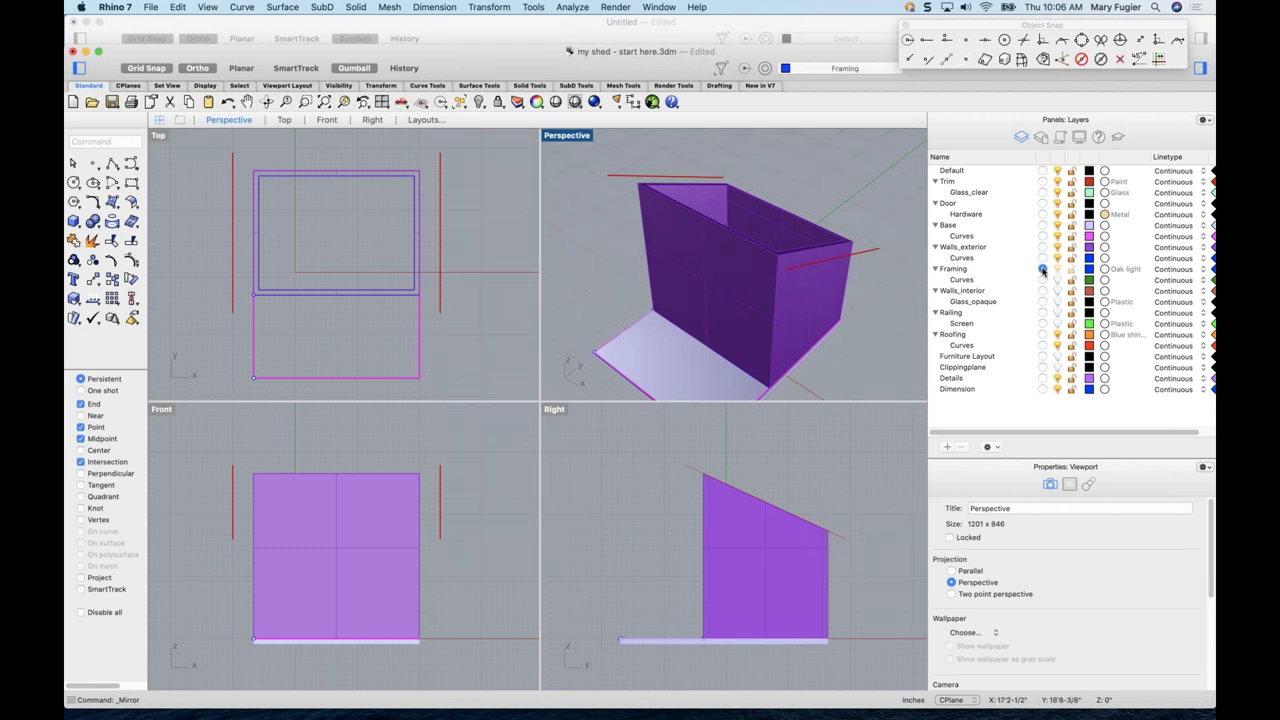
{"action": "left_click", "coordinate": [282, 8]}
{"action": "left_click", "coordinate": [282, 34]}
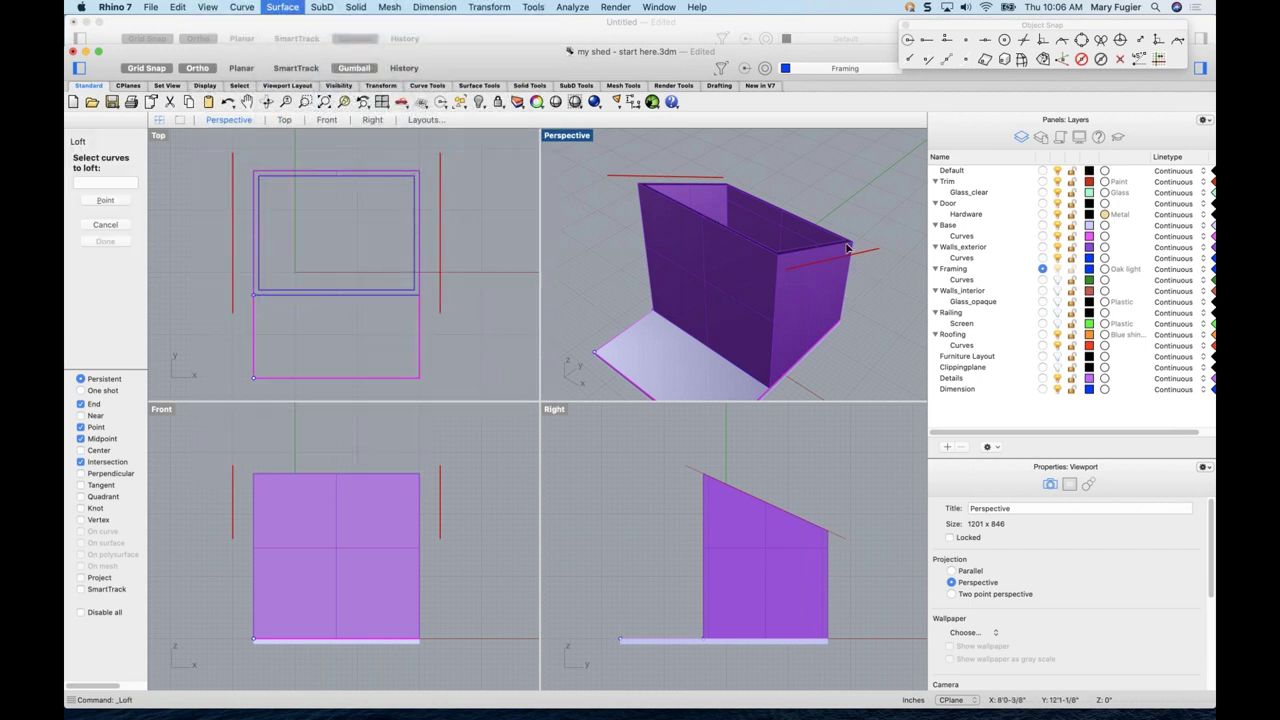
{"action": "left_click", "coordinate": [720, 179]}
{"action": "left_click", "coordinate": [874, 256]}
{"action": "key", "text": "Return"}
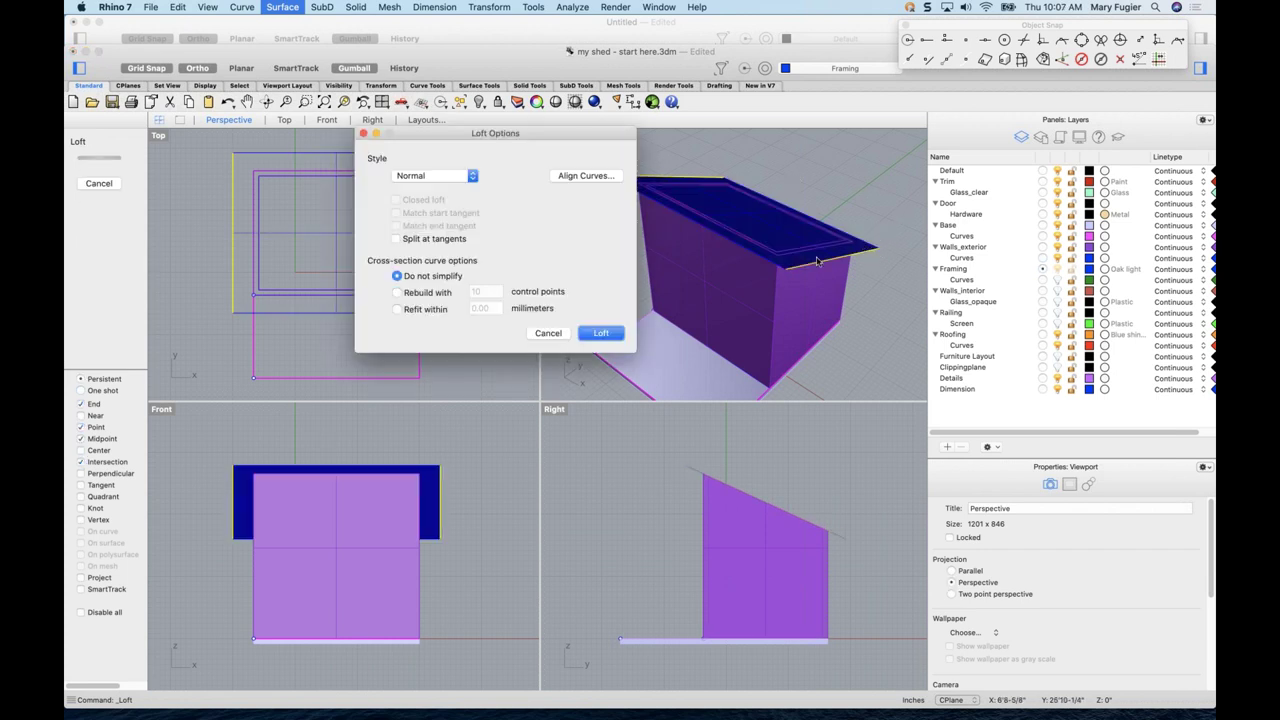
{"action": "left_click", "coordinate": [600, 335]}
- Start a straight solid extrusion of the lofted roof surface, with its direction set vertically upward from the low eave end
{"action": "right_click_drag", "start_coordinate": [650, 300], "coordinate": [805, 321]}
{"action": "left_click", "coordinate": [830, 306]}
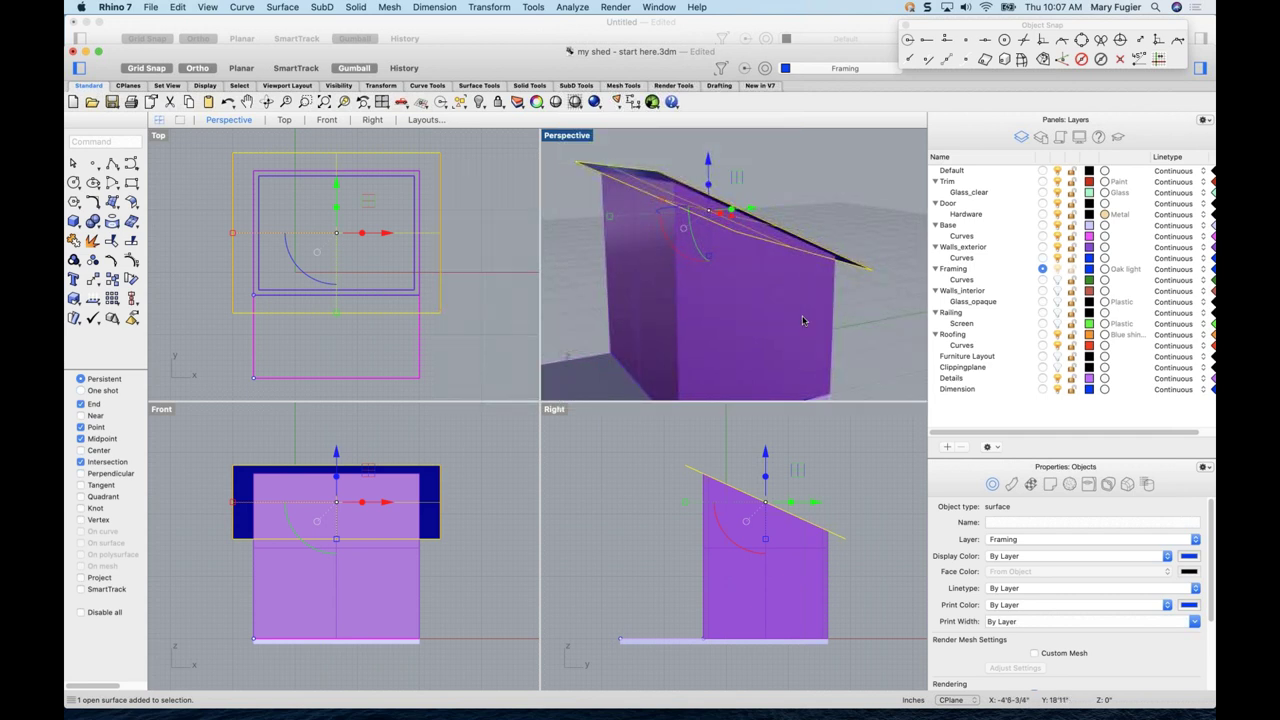
{"action": "right_click_drag", "start_coordinate": [803, 320], "coordinate": [830, 345]}
{"action": "right_click", "coordinate": [771, 487]}
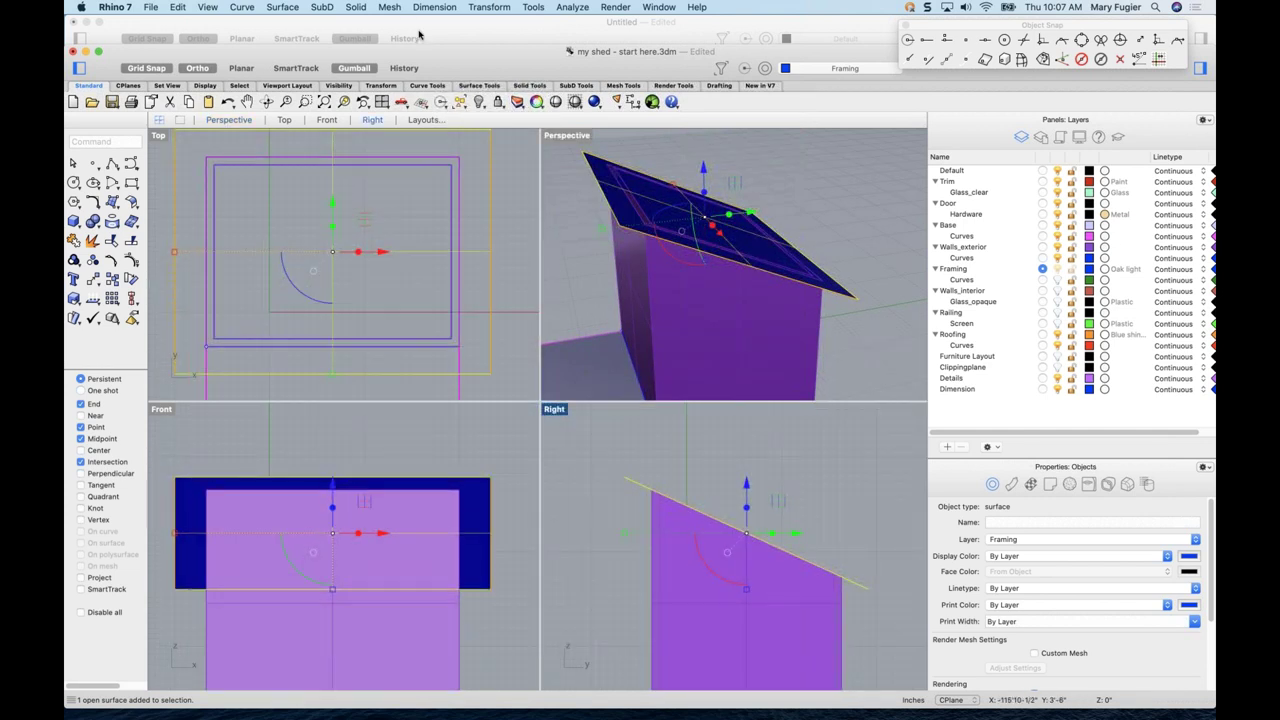
{"action": "left_click", "coordinate": [362, 9]}
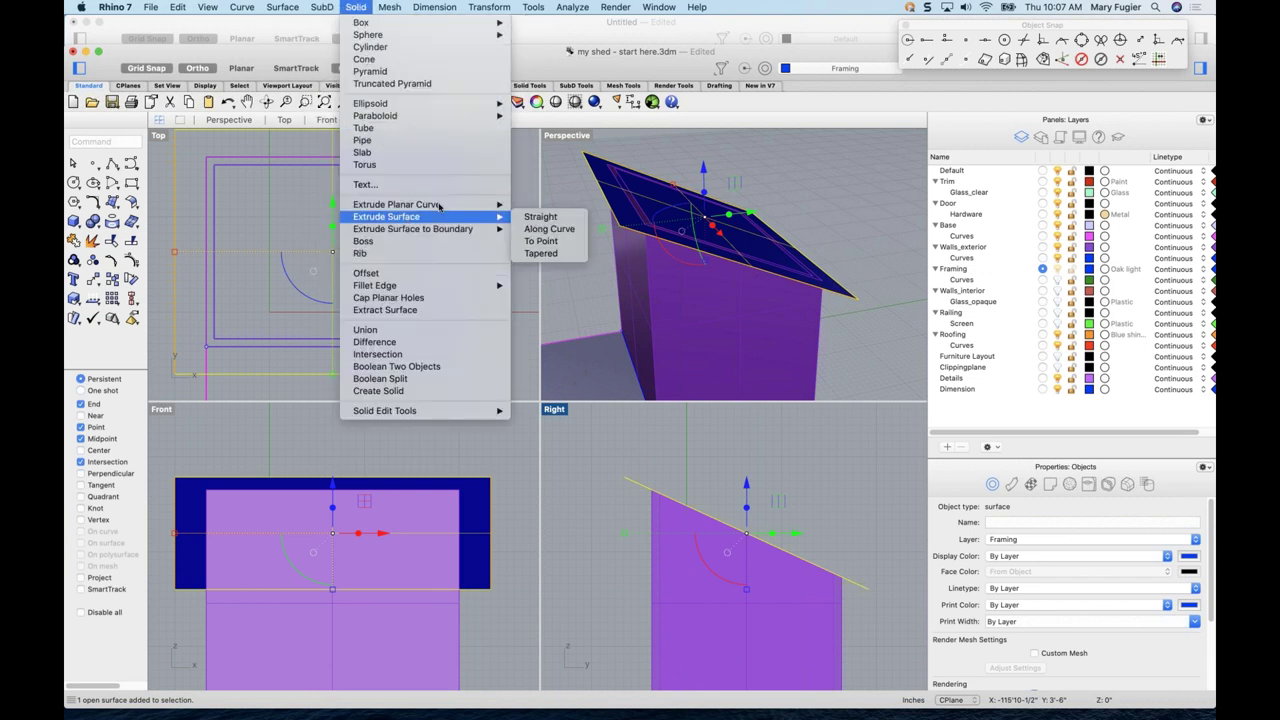
{"action": "mouse_move", "coordinate": [437, 217]}
{"action": "left_click", "coordinate": [540, 217]}
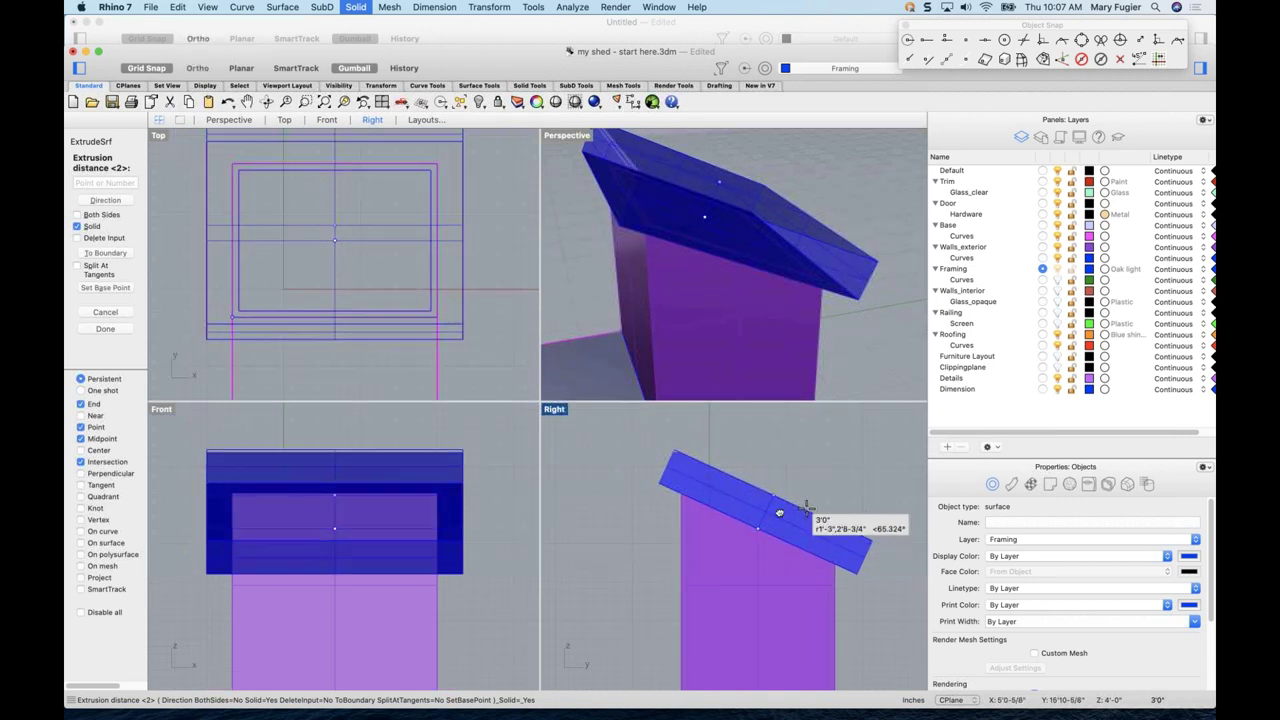
{"action": "scroll", "coordinate": [745, 530], "scroll_direction": "up", "scroll_amount": 2}
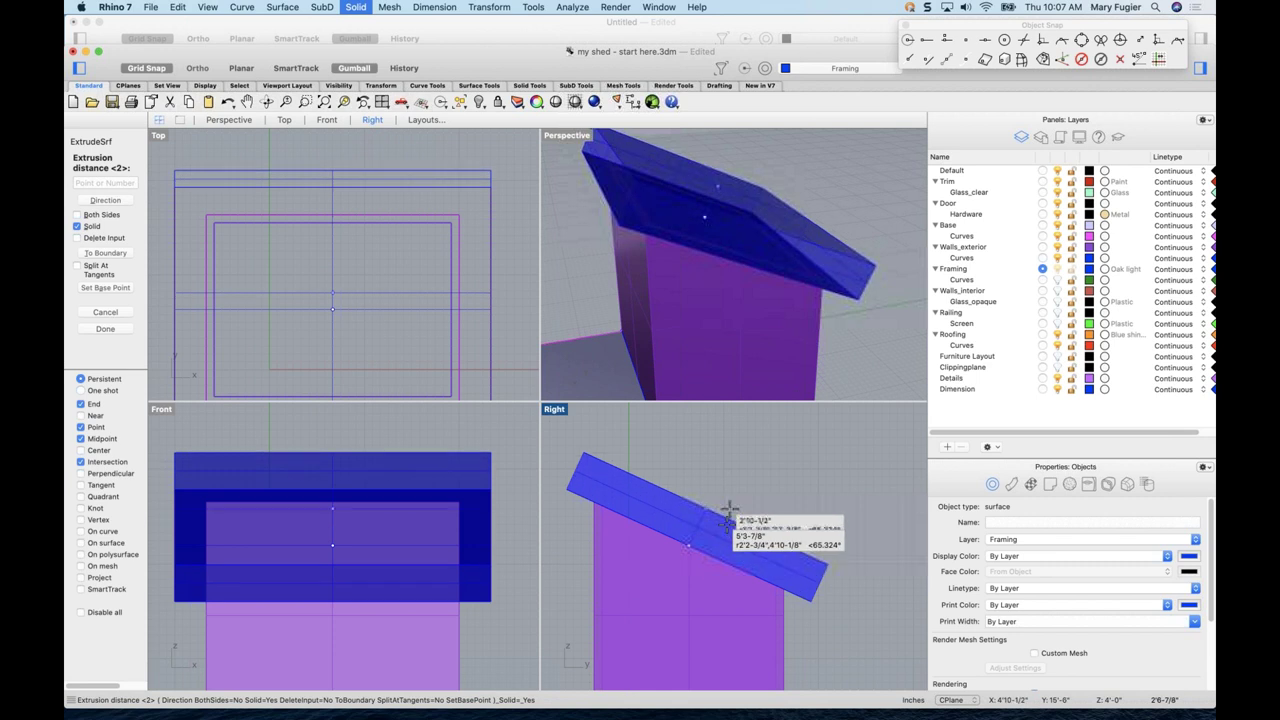
{"action": "left_click", "coordinate": [105, 200]}
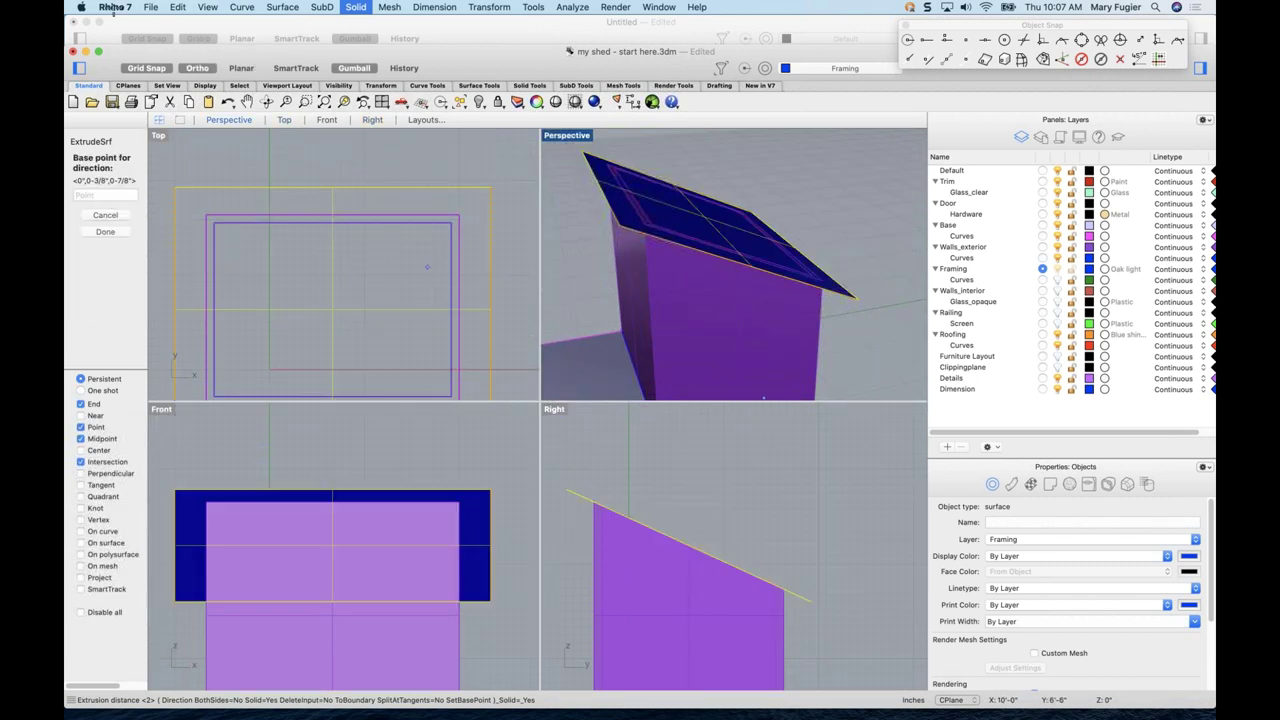
{"action": "left_click", "coordinate": [810, 601]}
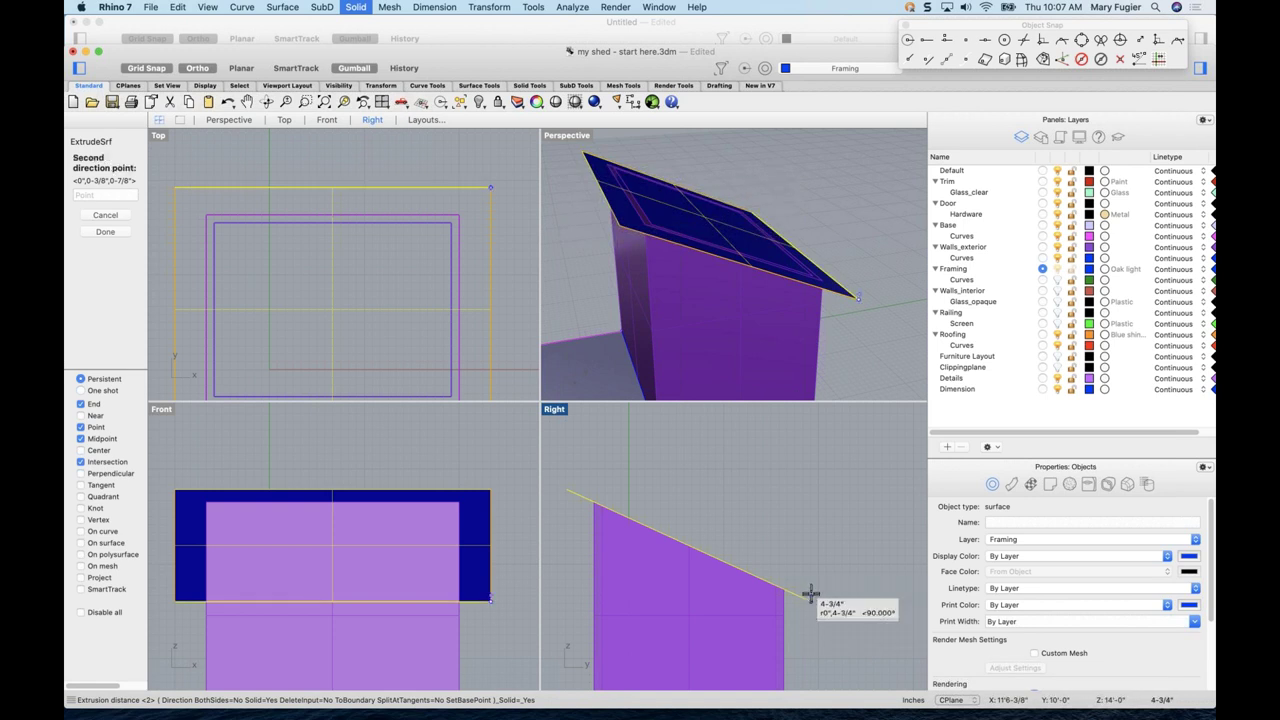
{"action": "left_click", "coordinate": [810, 497]}
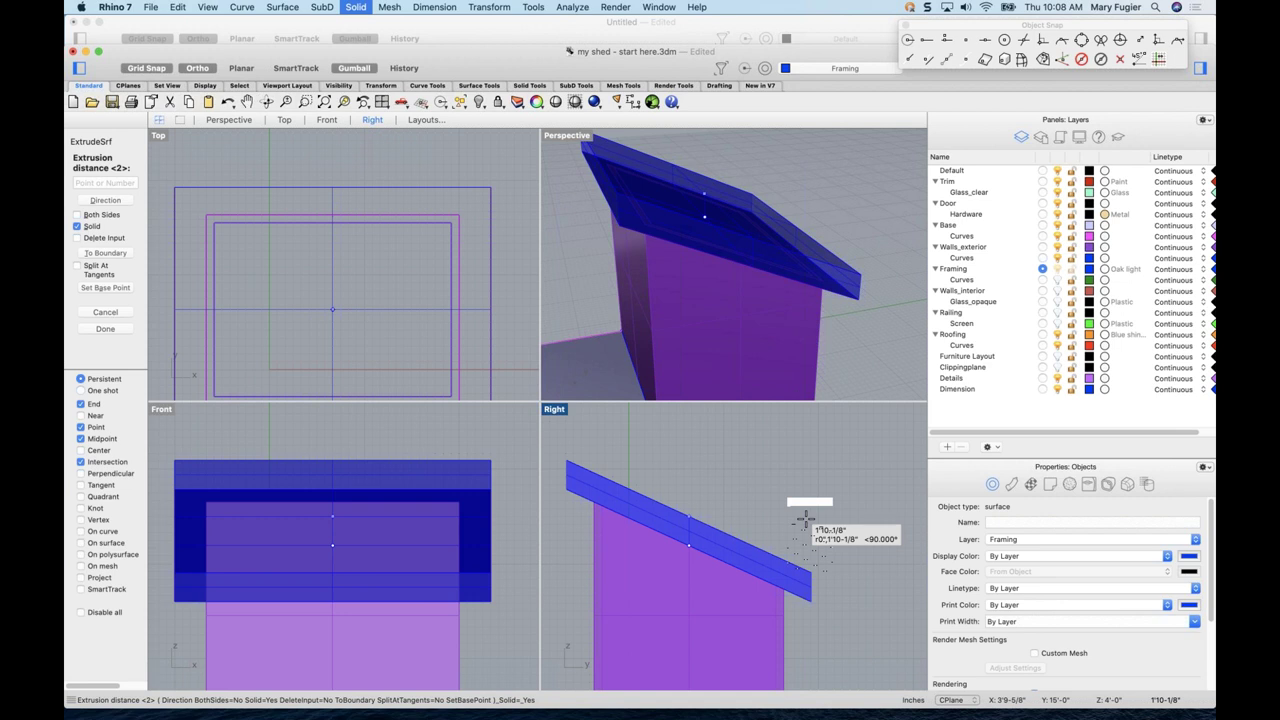
- Set the roof framing's extrusion distance to 10 inches, clear the selection, and inspect the solid from above
{"action": "type", "text": "1"}
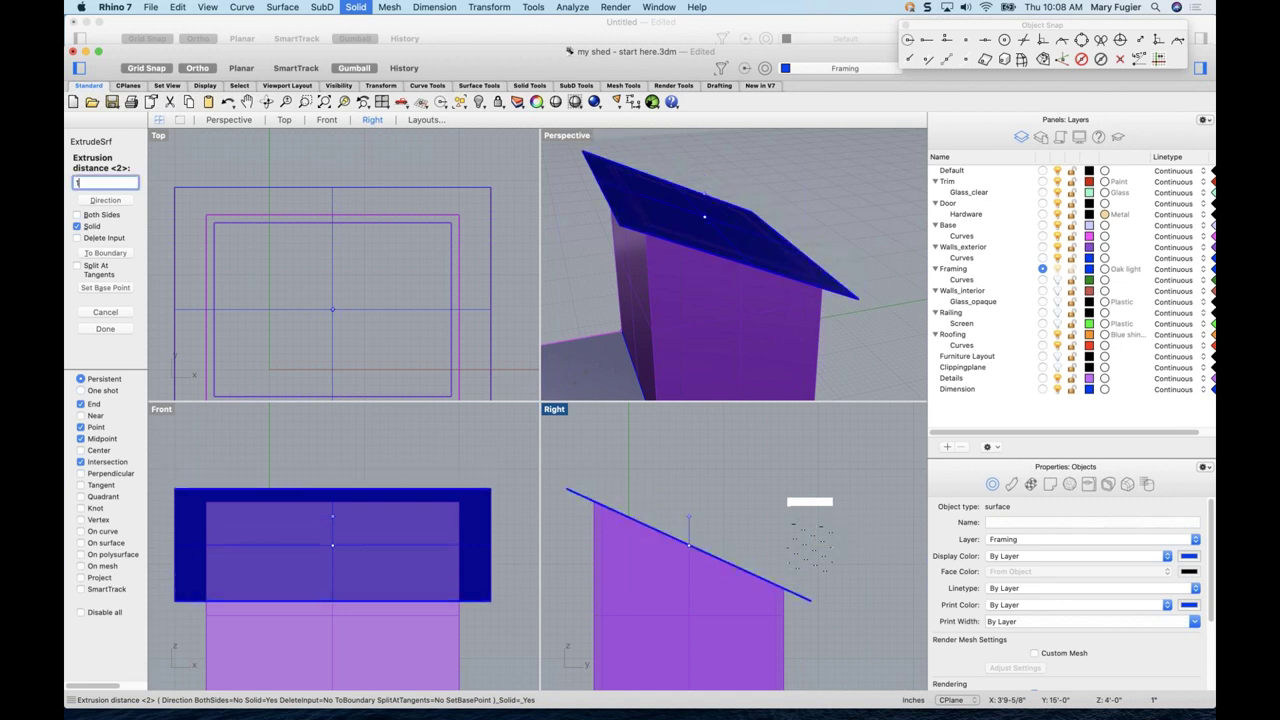
{"action": "type", "text": "0"}
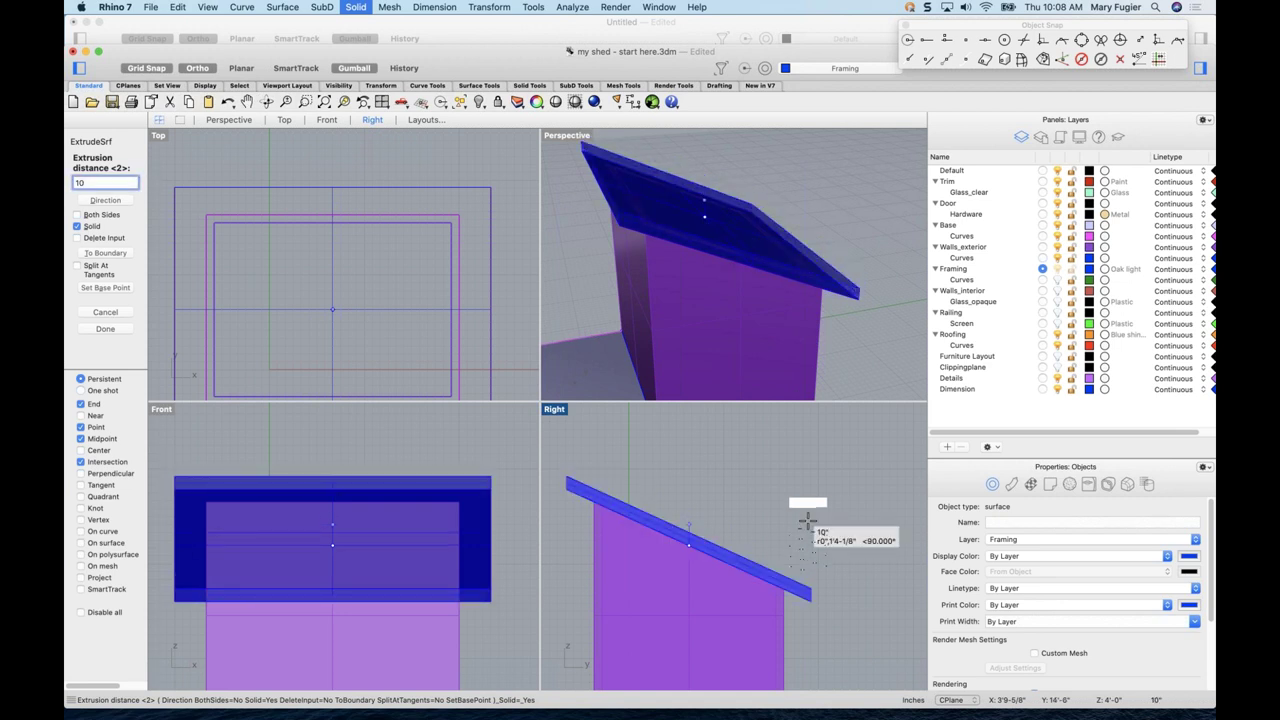
{"action": "key", "text": "Return"}
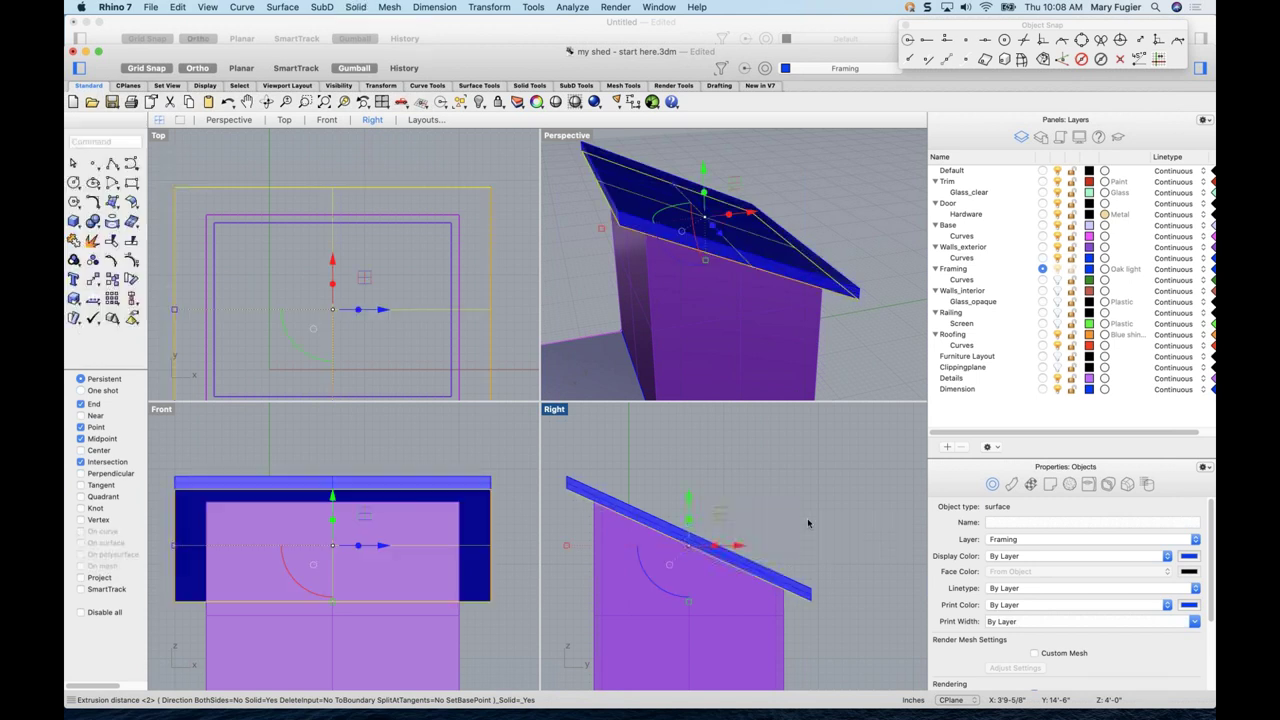
{"action": "key", "text": "Escape"}
{"action": "right_click_drag", "start_coordinate": [749, 546], "coordinate": [827, 522]}
{"action": "scroll", "coordinate": [741, 535], "scroll_direction": "up", "scroll_amount": 2}
{"action": "scroll", "coordinate": [741, 535], "scroll_direction": "down", "scroll_amount": 3}
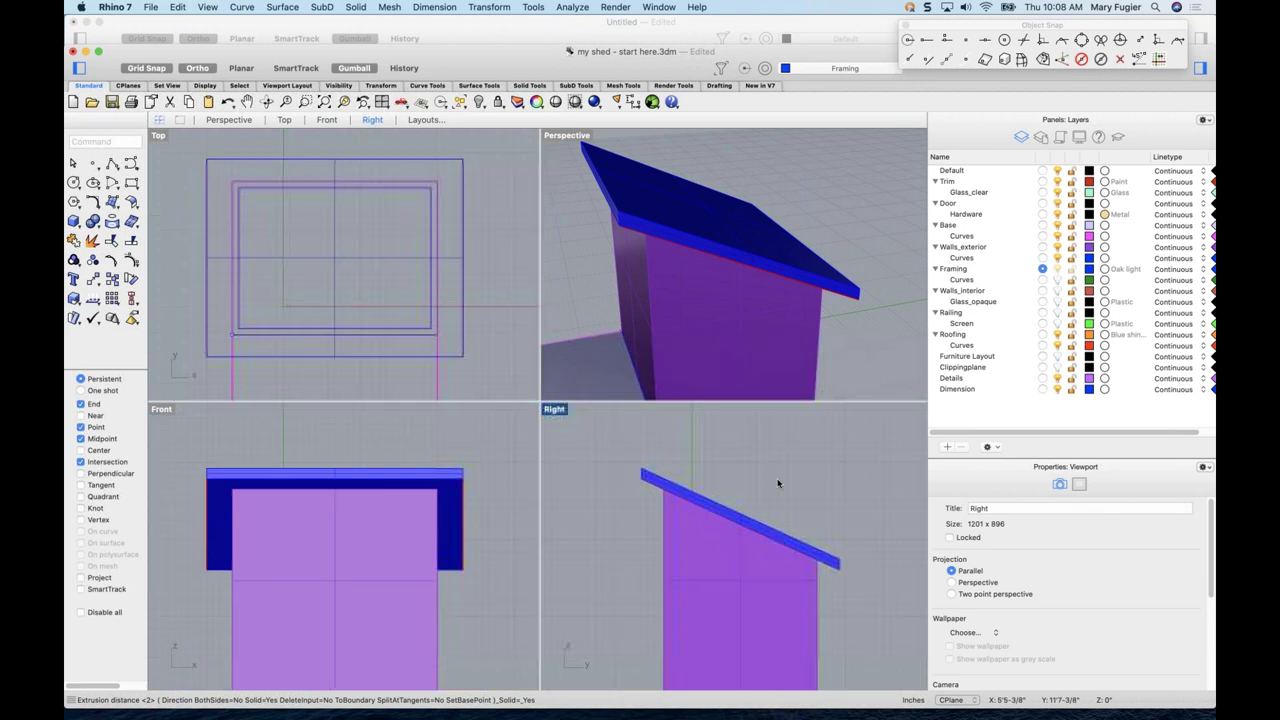
{"action": "right_click_drag", "start_coordinate": [737, 353], "coordinate": [669, 340]}
{"action": "right_click_drag", "start_coordinate": [732, 346], "coordinate": [814, 310]}
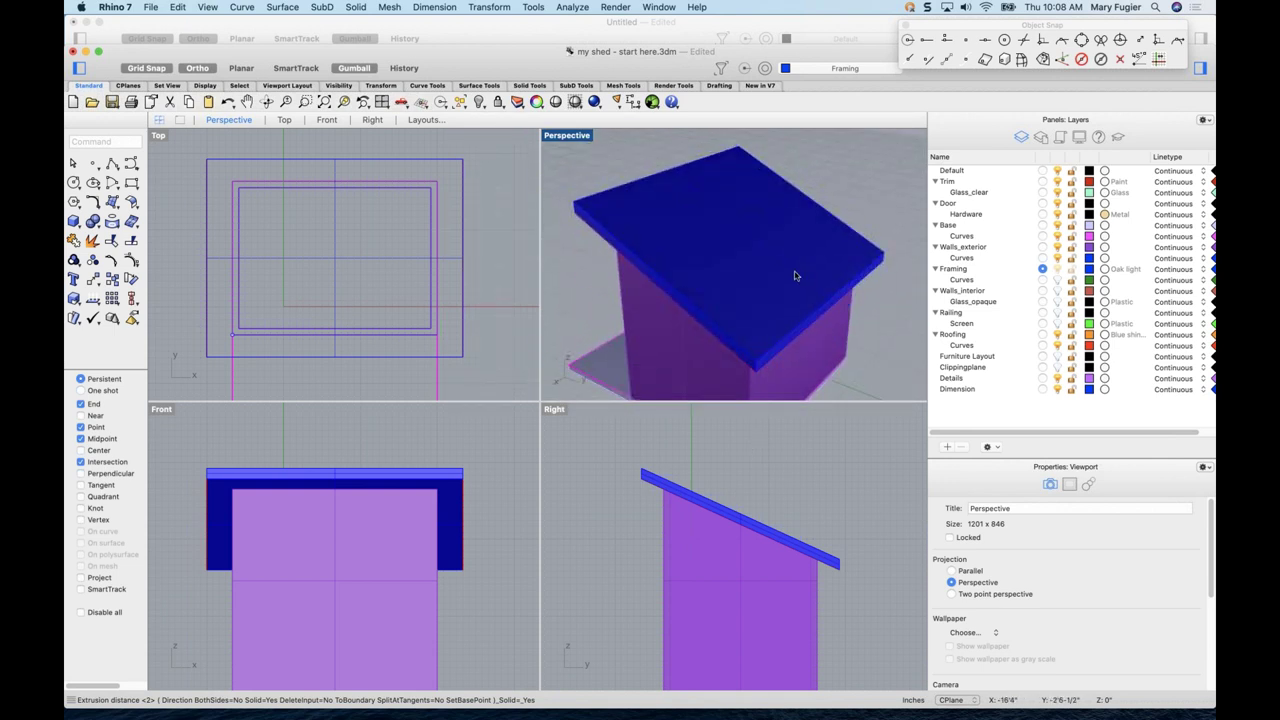
- Make Roofing the current layer and extract a copy of the roof framing's top face, keeping the output on the input layer
{"action": "left_click", "coordinate": [1042, 336]}
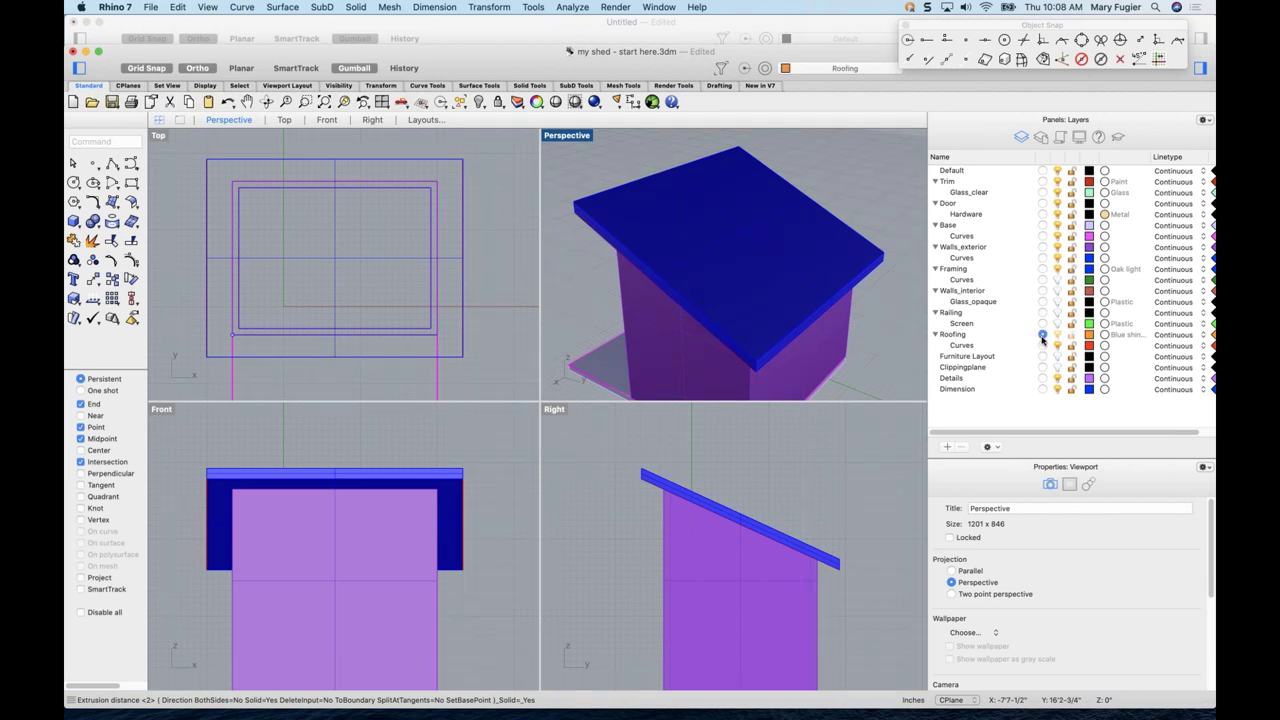
{"action": "left_click", "coordinate": [353, 7]}
{"action": "left_click", "coordinate": [400, 310]}
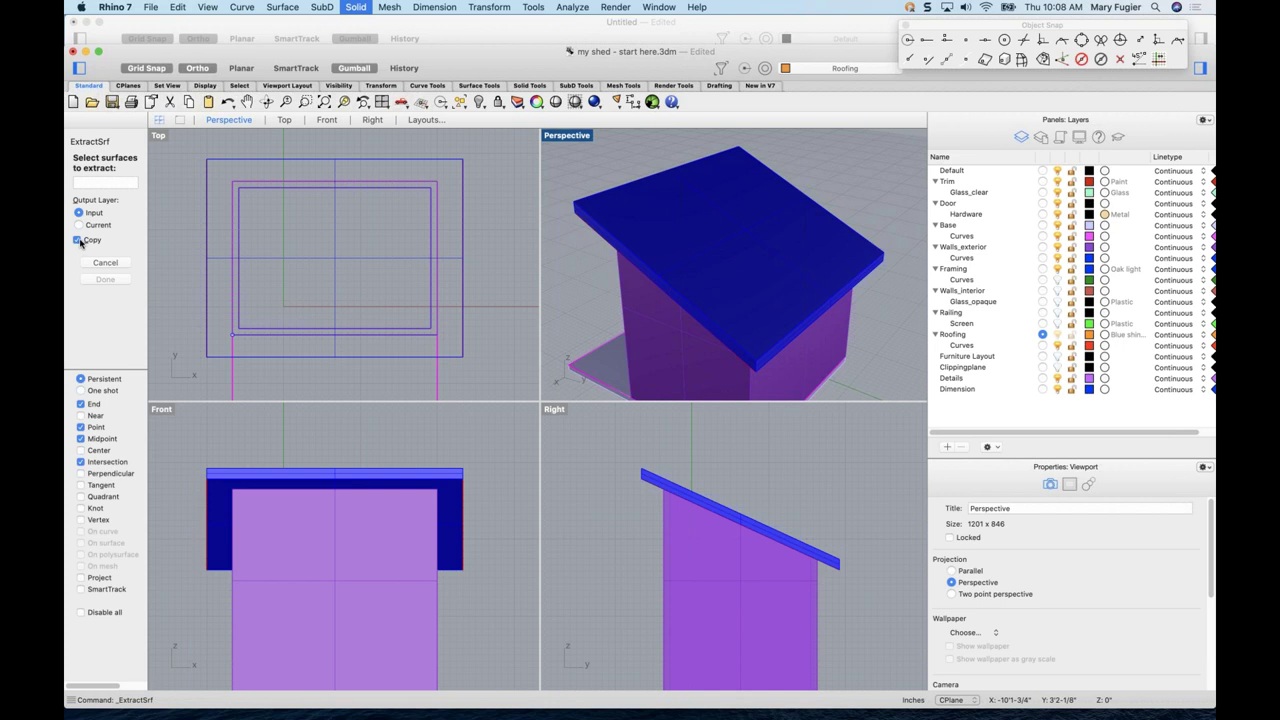
{"action": "left_click", "coordinate": [752, 231]}
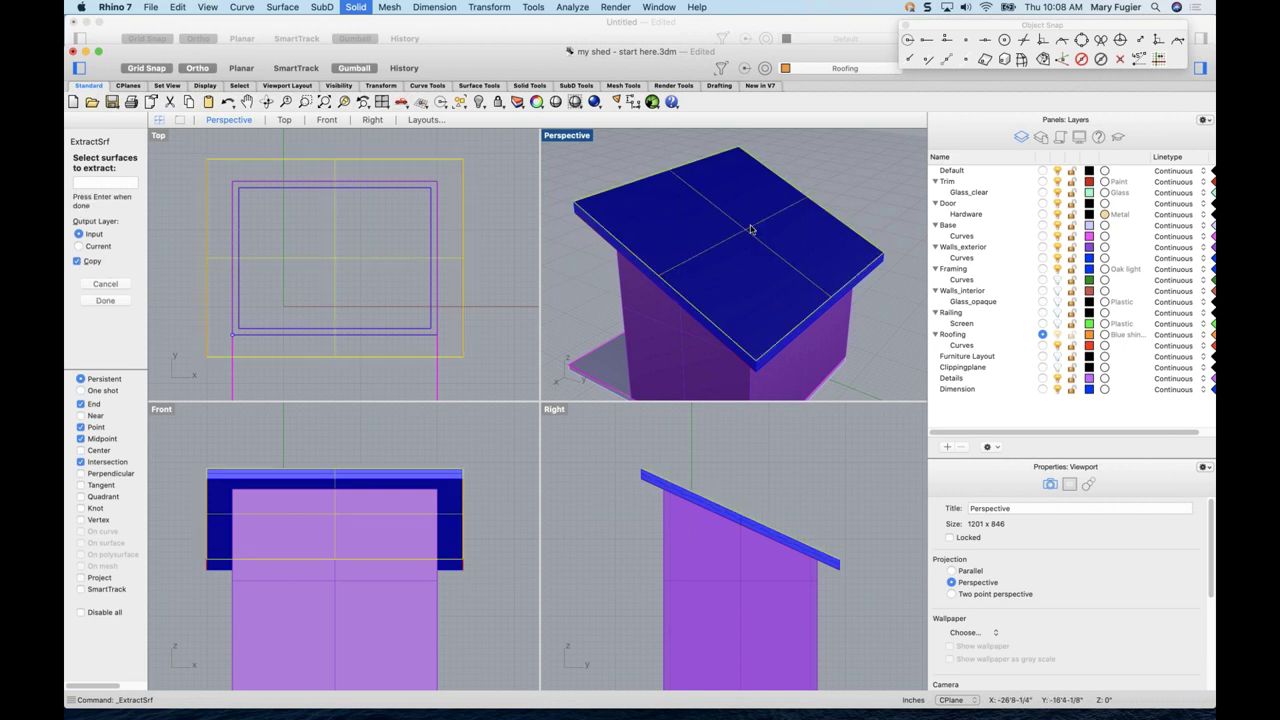
{"action": "key", "text": "Return"}
{"action": "right_click_drag", "start_coordinate": [765, 270], "coordinate": [791, 336]}
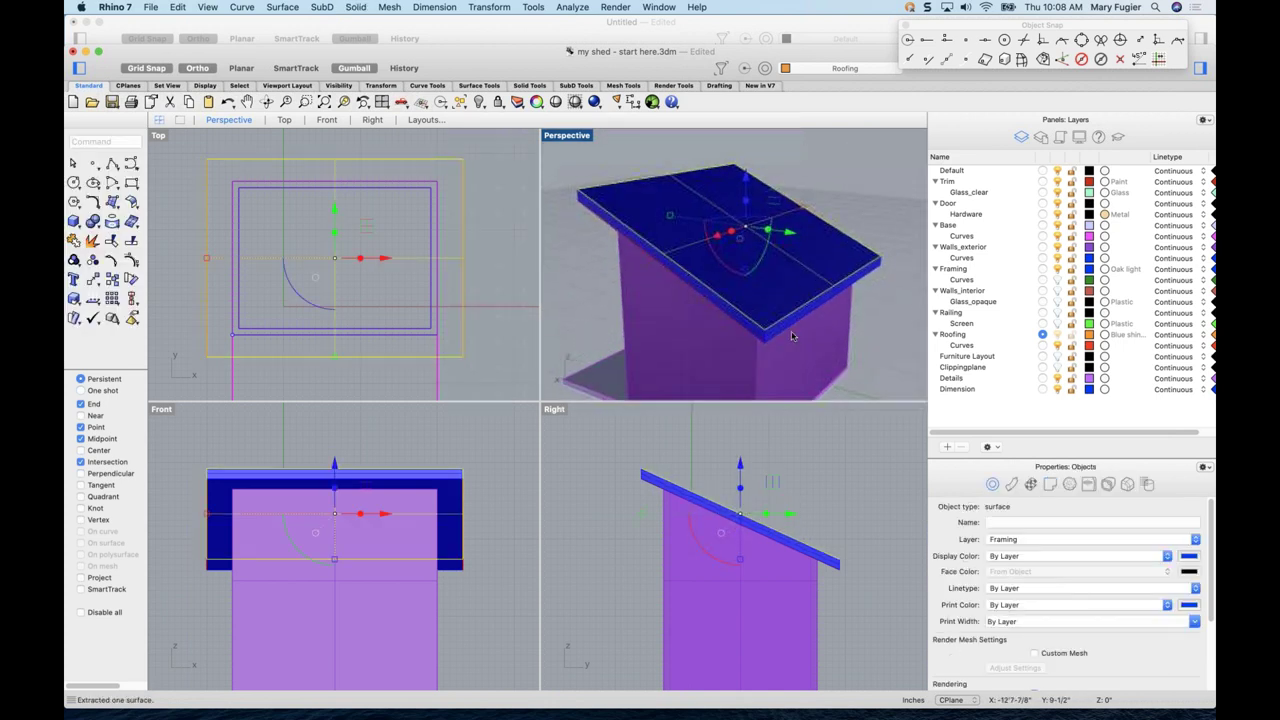
{"action": "scroll", "coordinate": [638, 476], "scroll_direction": "up", "scroll_amount": 3}
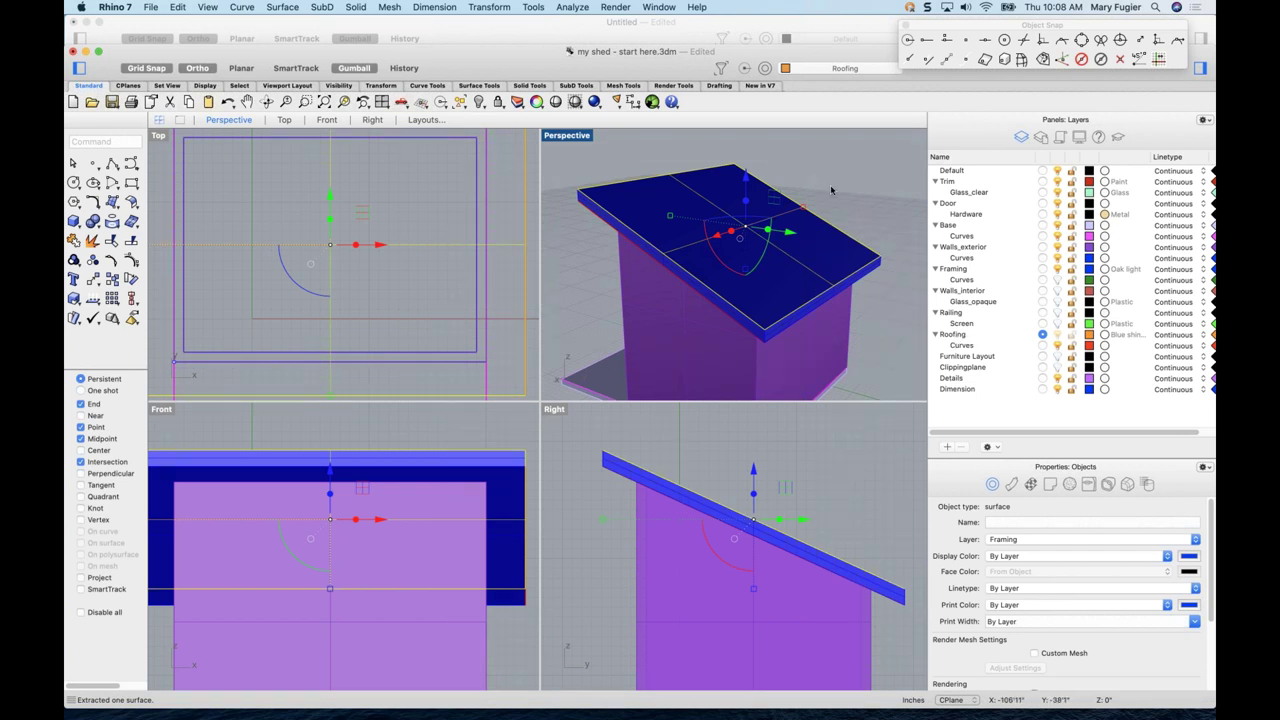
- Reselect only the extracted top surface, not the framing polysurface, and move it to the Roofing layer
{"action": "key", "text": "Escape"}
{"action": "left_click", "coordinate": [771, 246]}
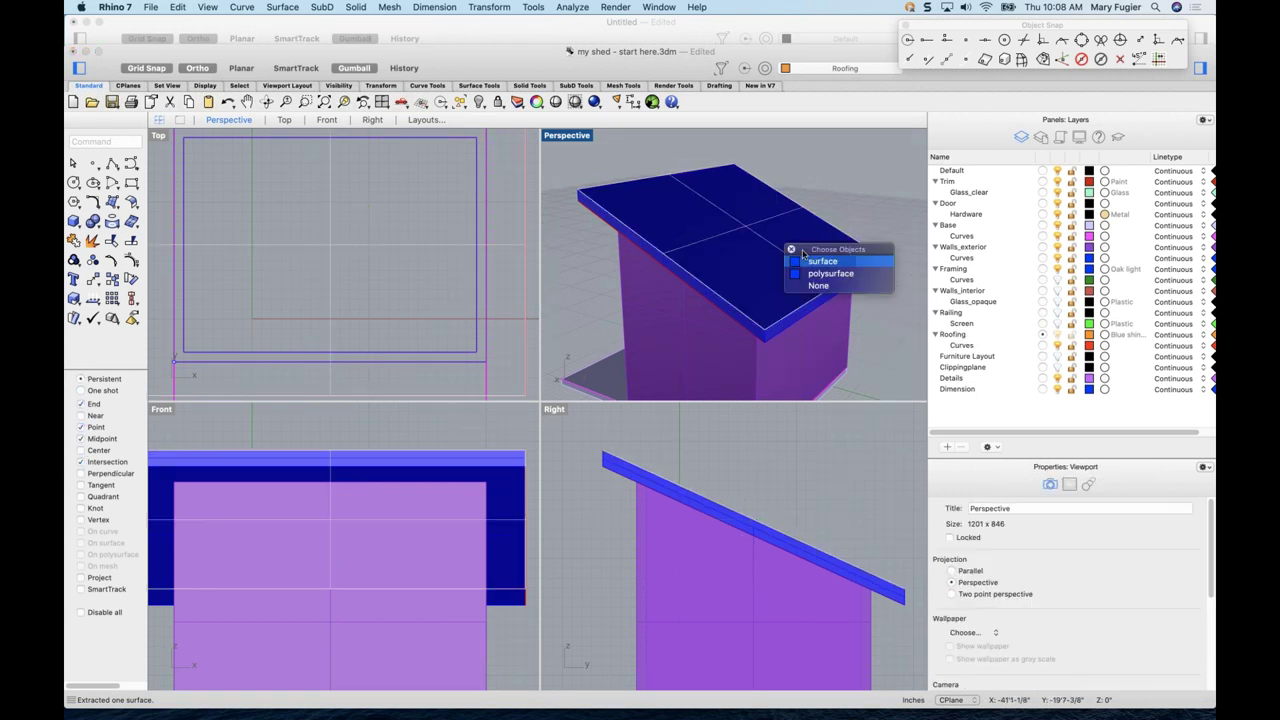
{"action": "left_click", "coordinate": [800, 264]}
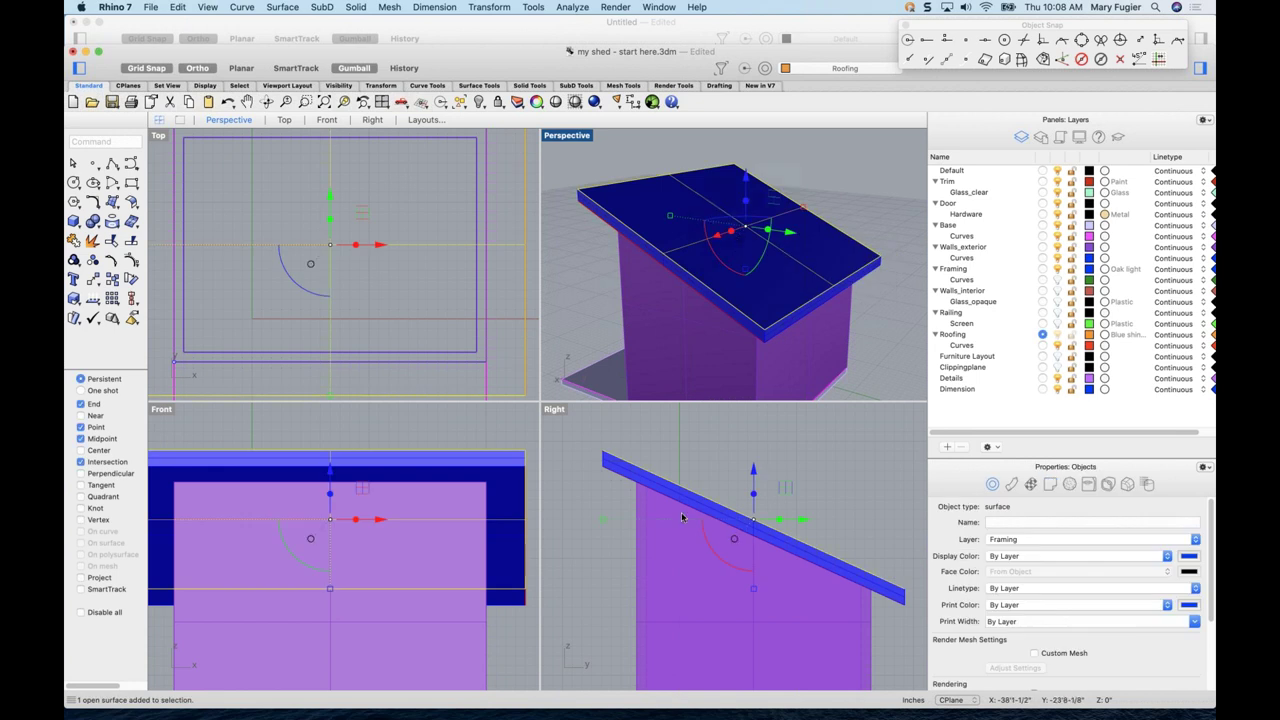
{"action": "left_click", "coordinate": [1100, 541]}
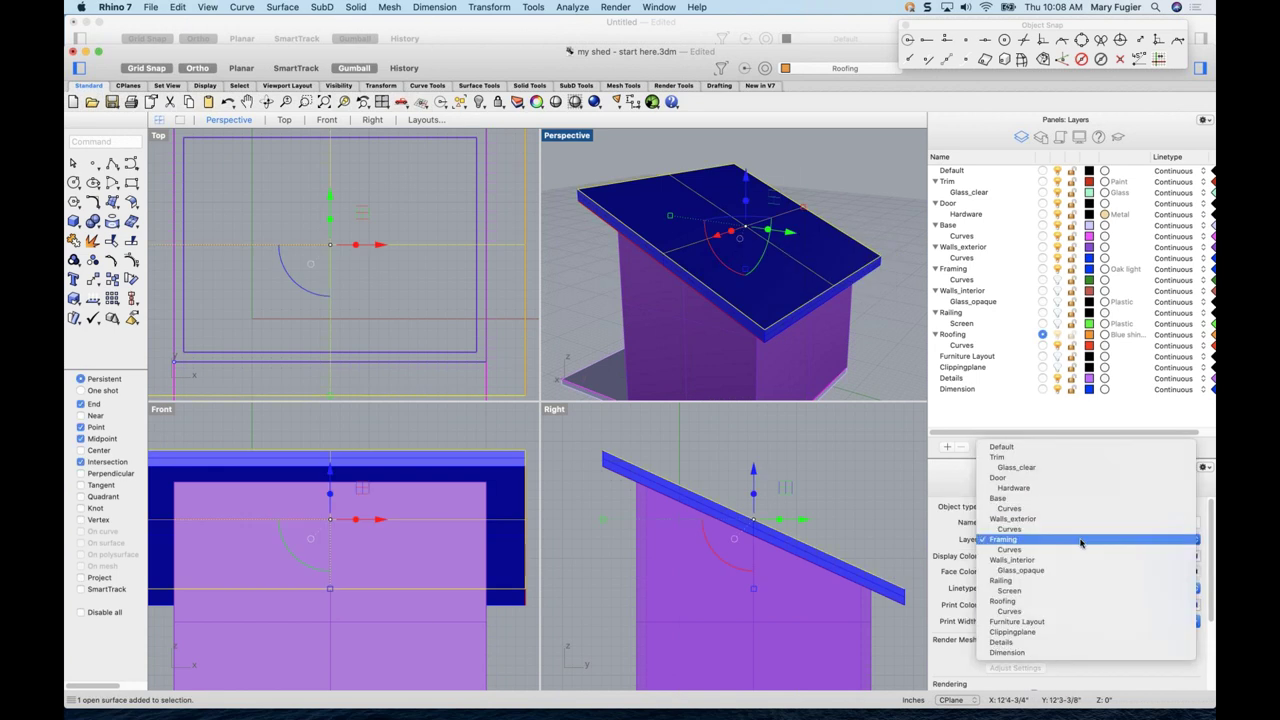
{"action": "left_click", "coordinate": [1042, 604]}
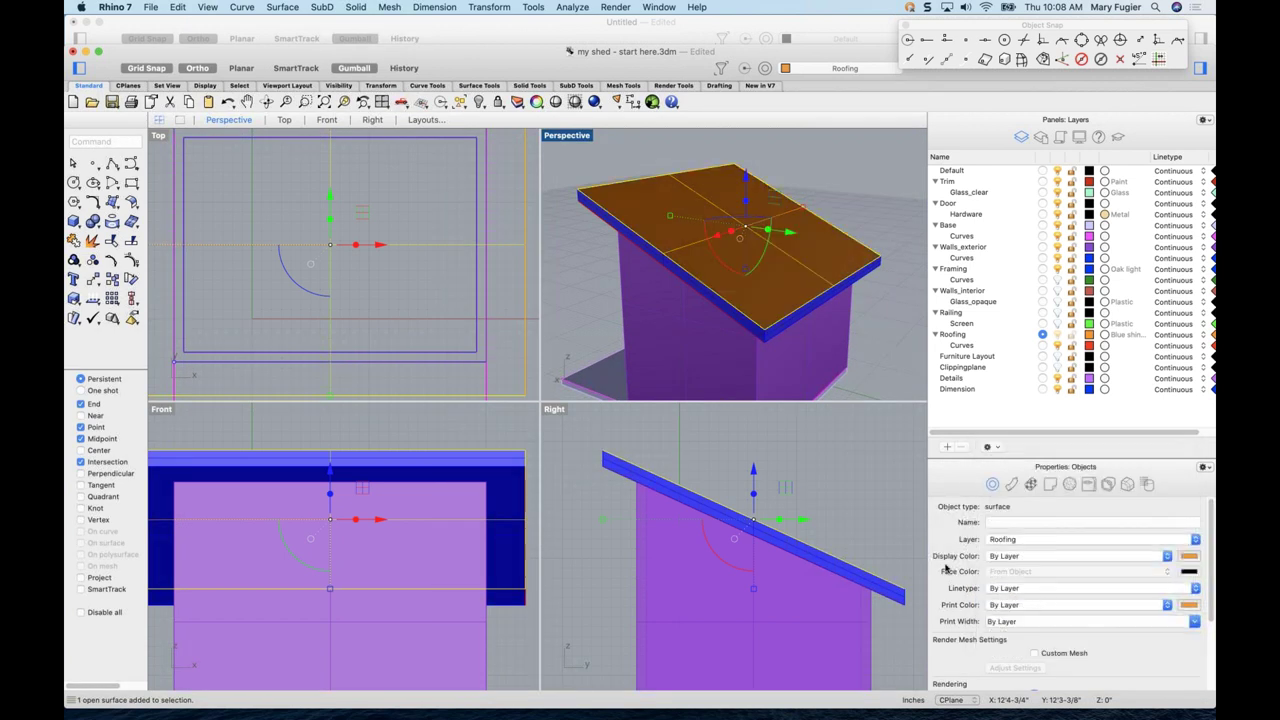
{"action": "right_click", "coordinate": [952, 340]}
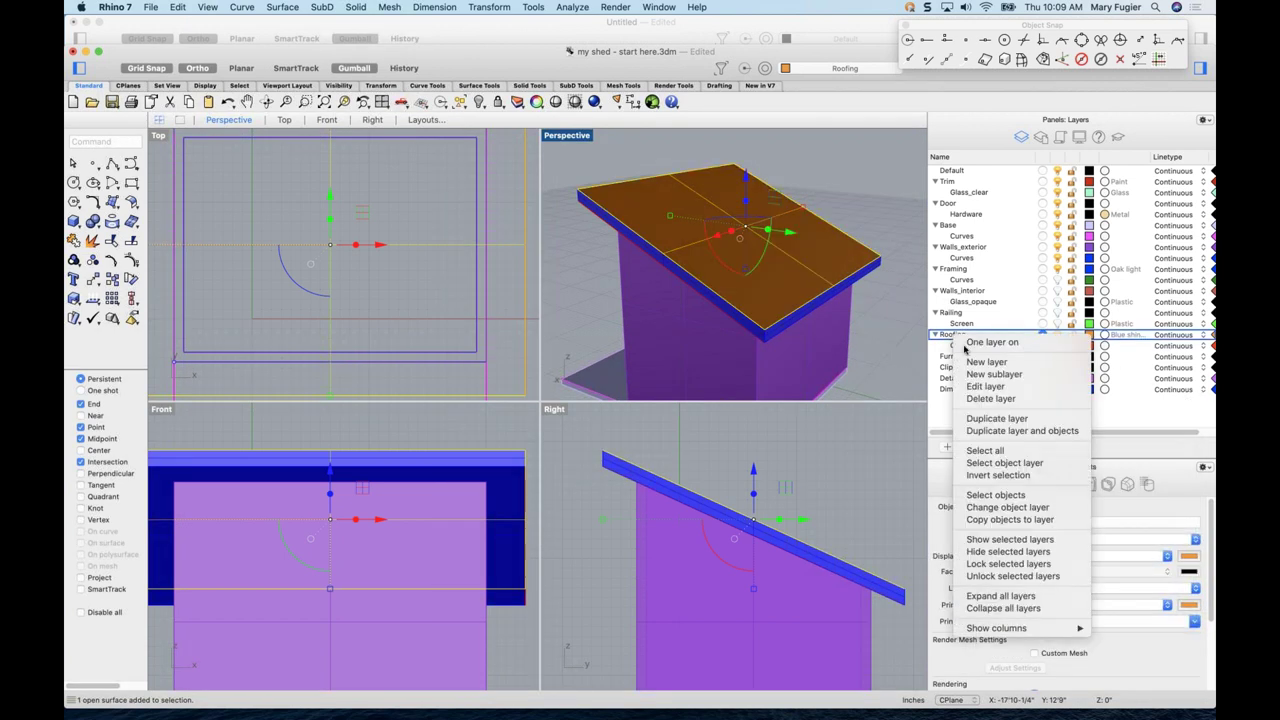
{"action": "left_click", "coordinate": [1007, 507]}
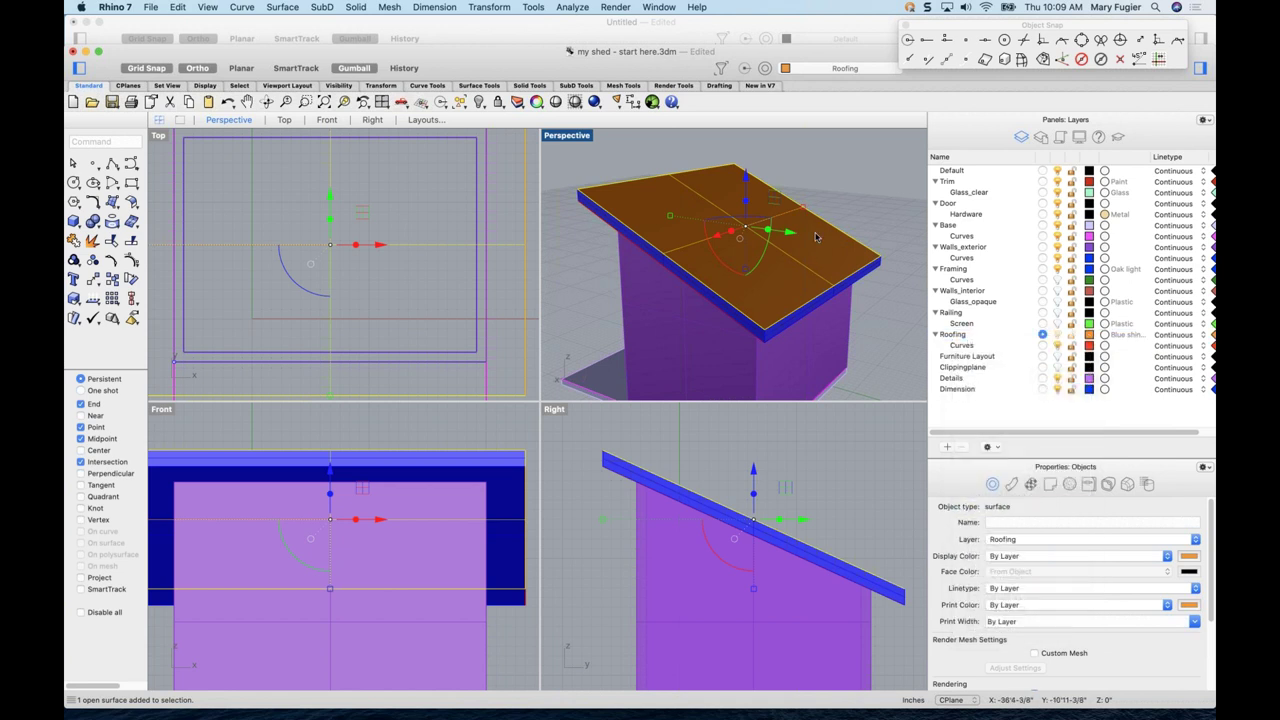
- Start a straight solid extrusion of the roofing surface, directed vertically upward from its low eave end in the Right view
{"action": "right_click_drag", "start_coordinate": [838, 330], "coordinate": [866, 321]}
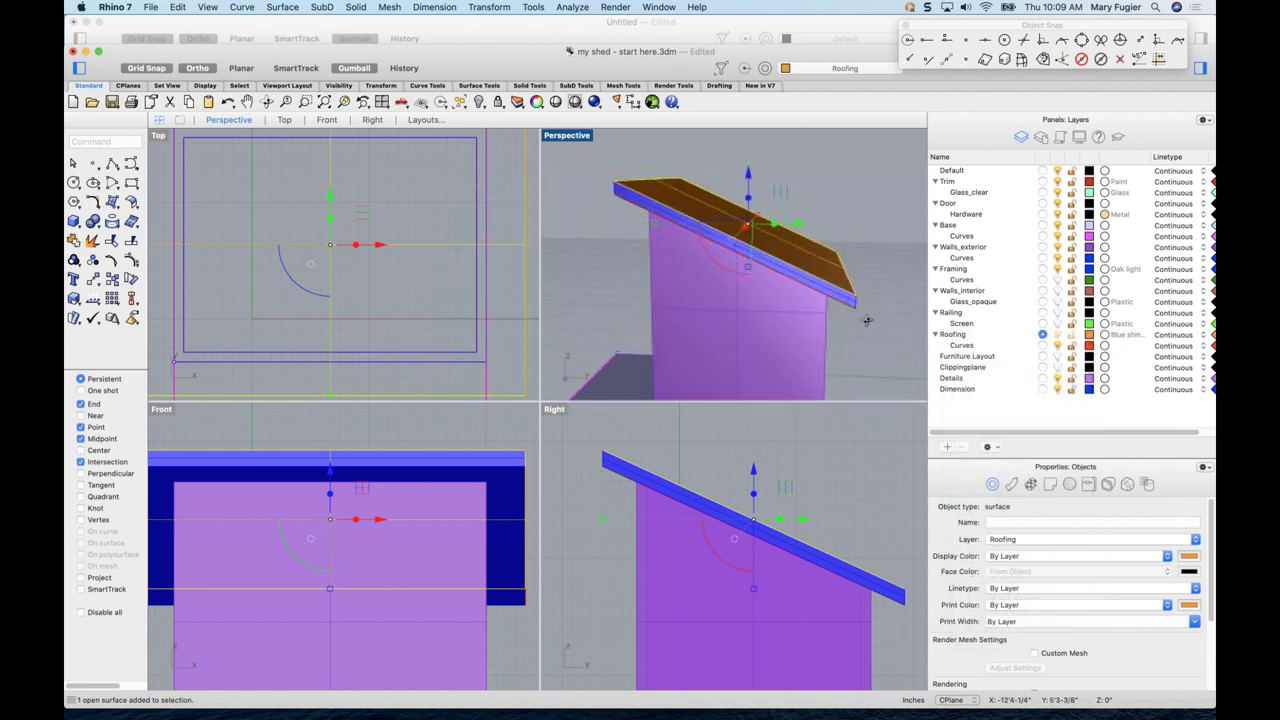
{"action": "right_click", "coordinate": [628, 140]}
{"action": "mouse_move", "coordinate": [796, 146]}
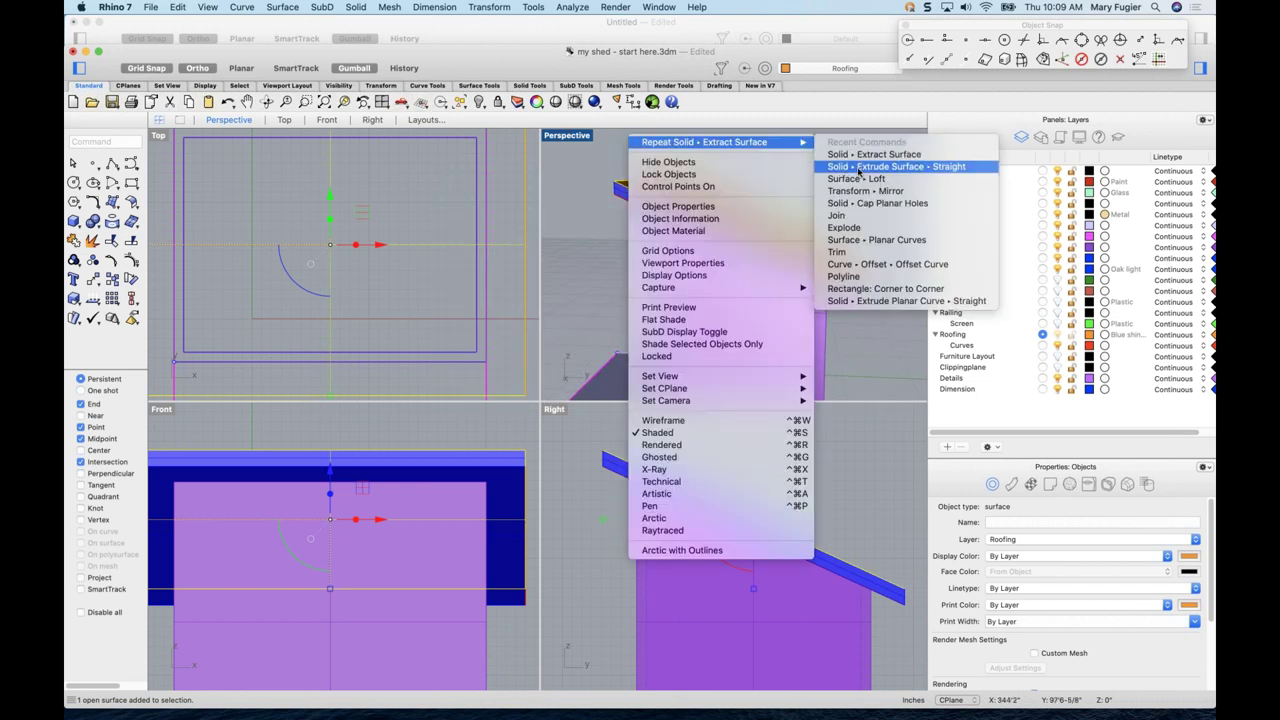
{"action": "left_click", "coordinate": [857, 166]}
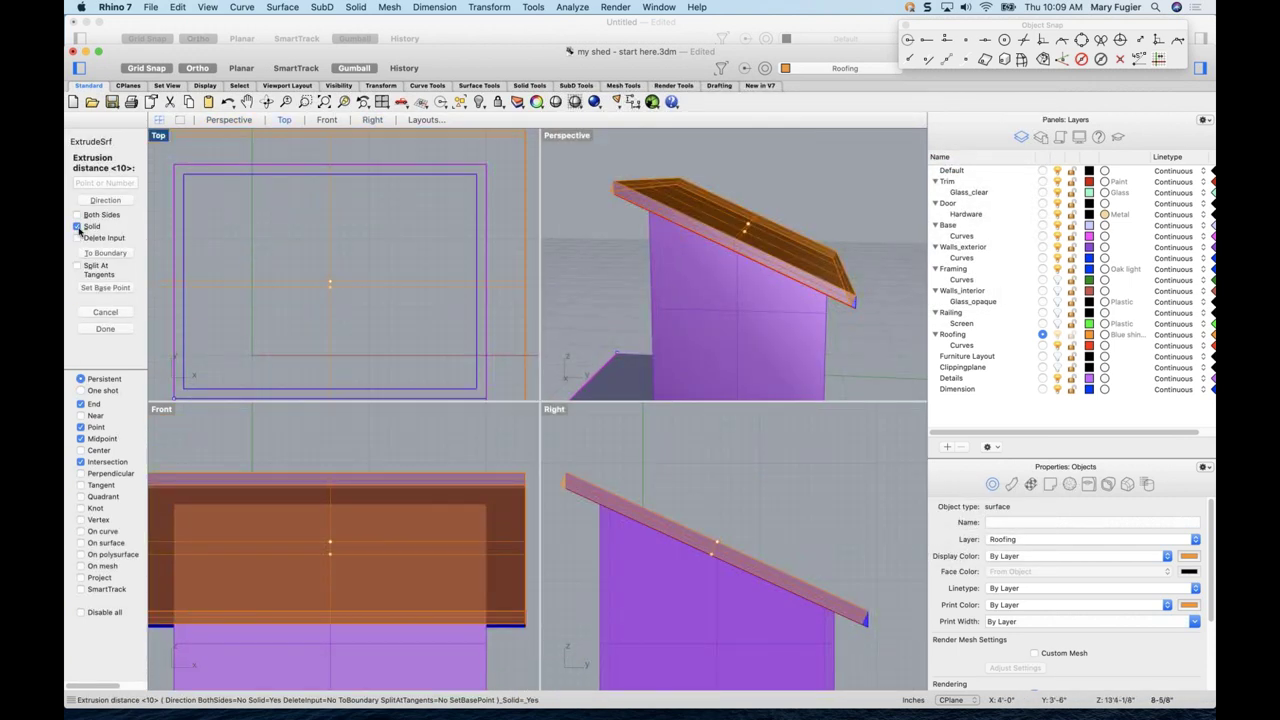
{"action": "left_click", "coordinate": [90, 200]}
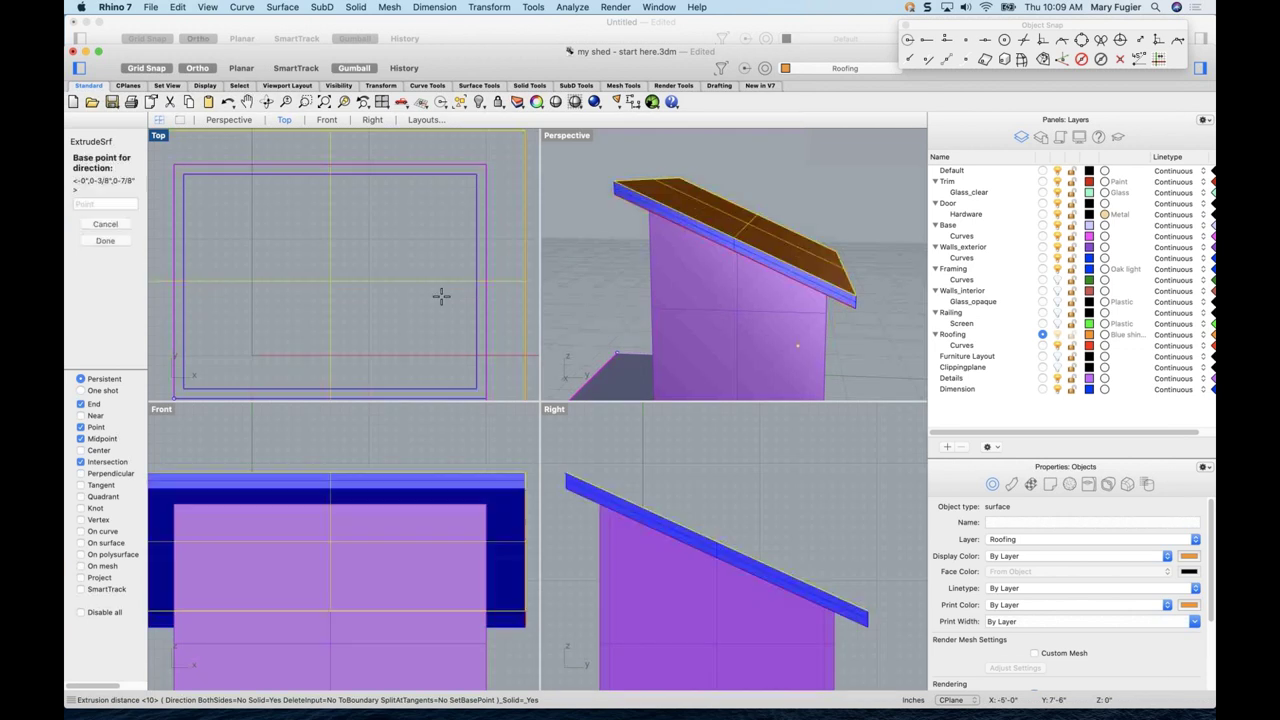
{"action": "left_click", "coordinate": [868, 610]}
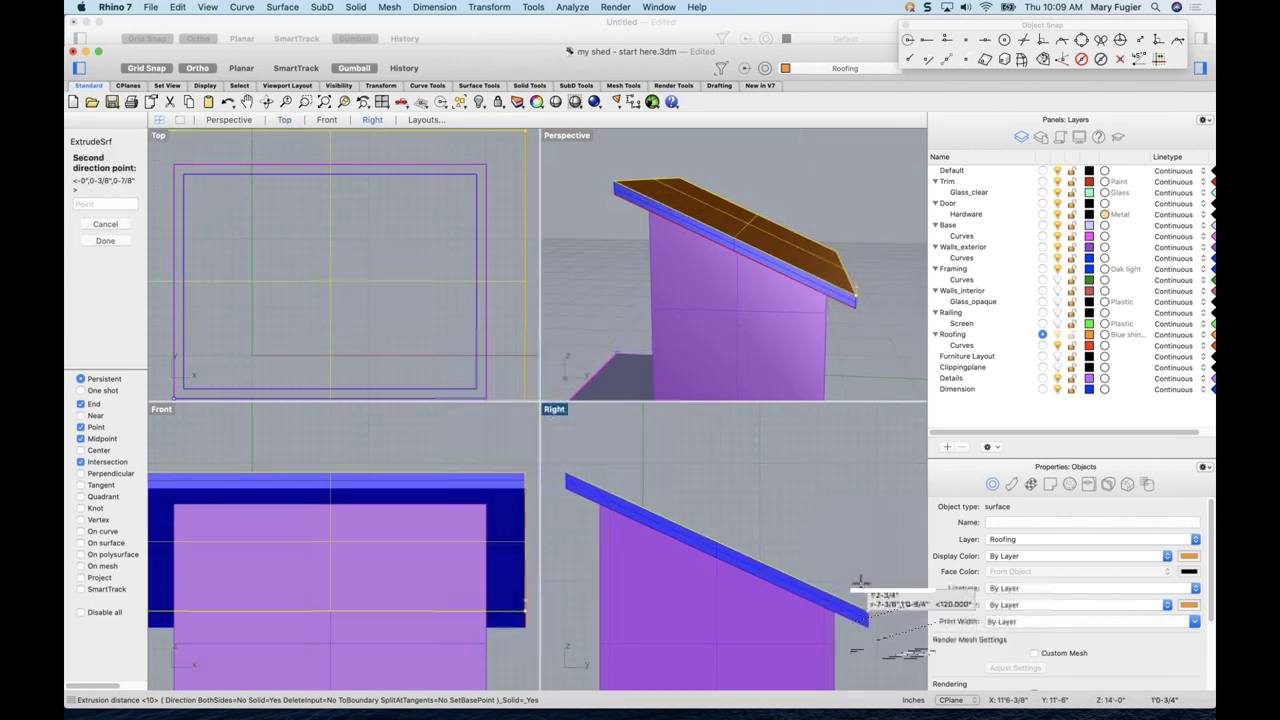
{"action": "left_click", "coordinate": [866, 535]}
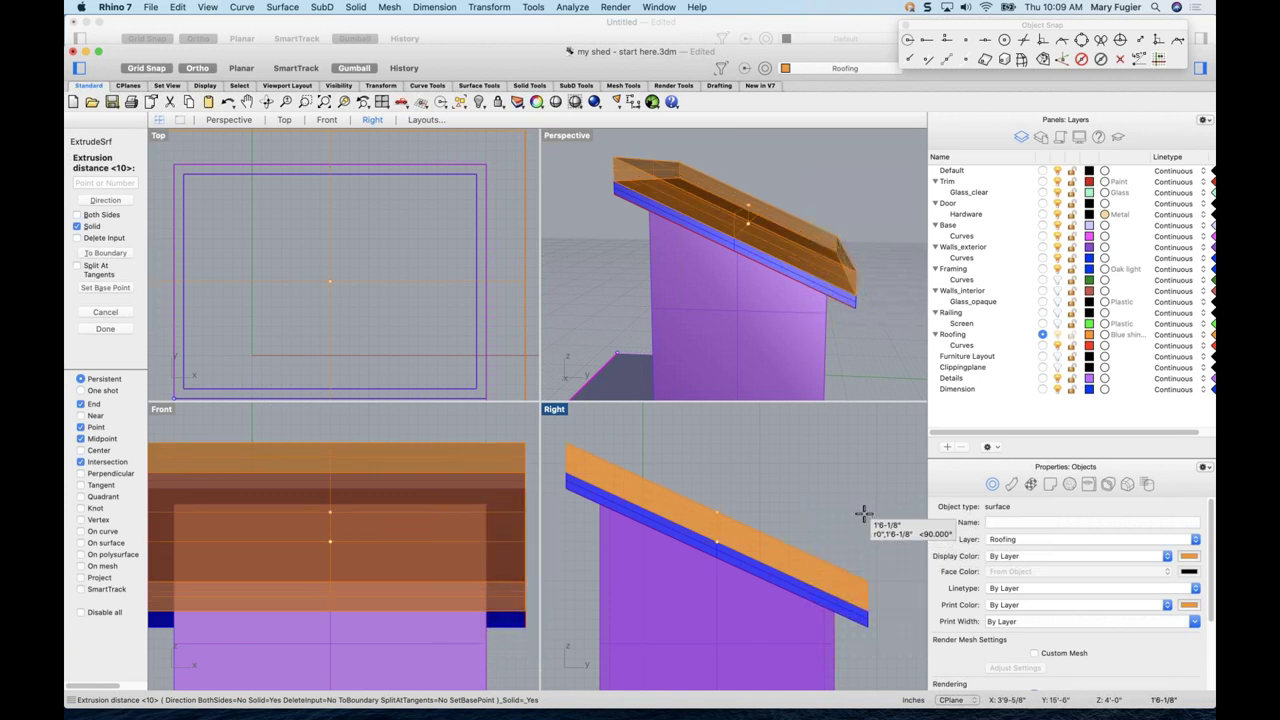
- Set the roofing's extrusion distance to 2 inches, clear the selection, and look at the whole shed from the front
{"action": "type", "text": "2"}
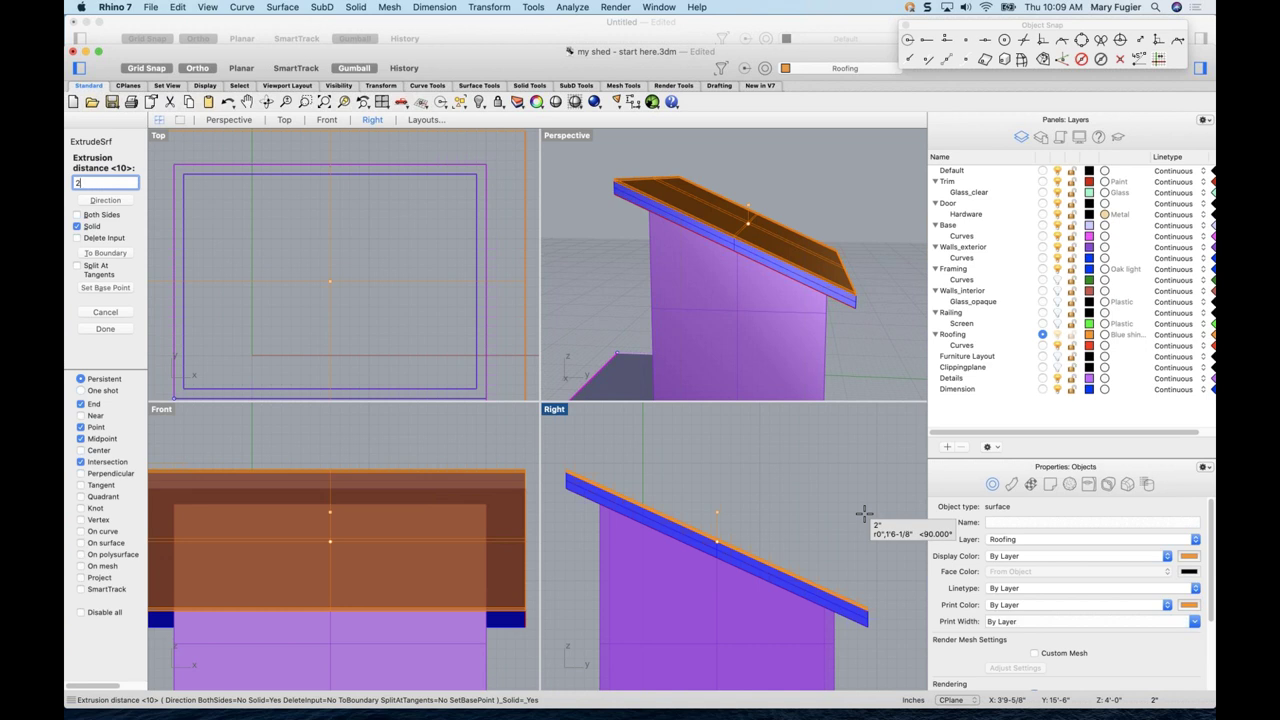
{"action": "key", "text": "Return"}
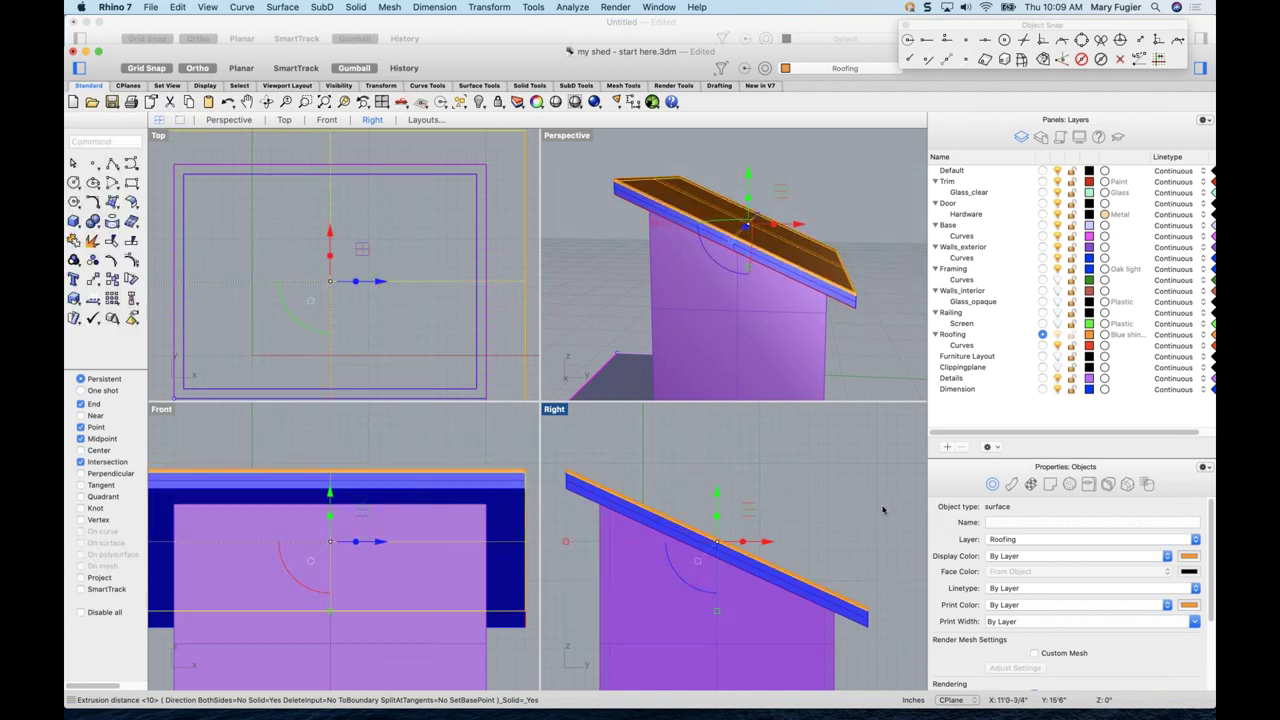
{"action": "left_click", "coordinate": [850, 524]}
{"action": "right_click_drag", "start_coordinate": [649, 357], "coordinate": [697, 357]}
{"action": "right_click", "coordinate": [206, 531]}
{"action": "right_click", "coordinate": [334, 553]}
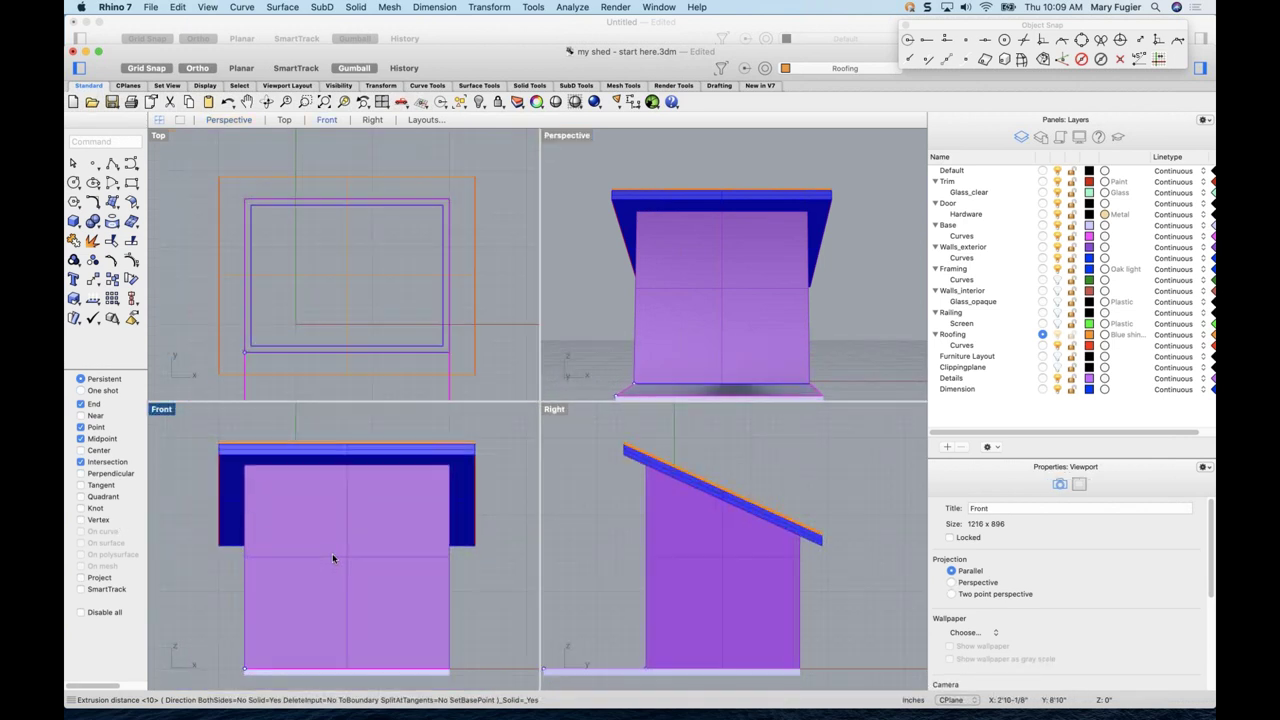
{"action": "right_click_drag", "start_coordinate": [671, 323], "coordinate": [666, 323]}
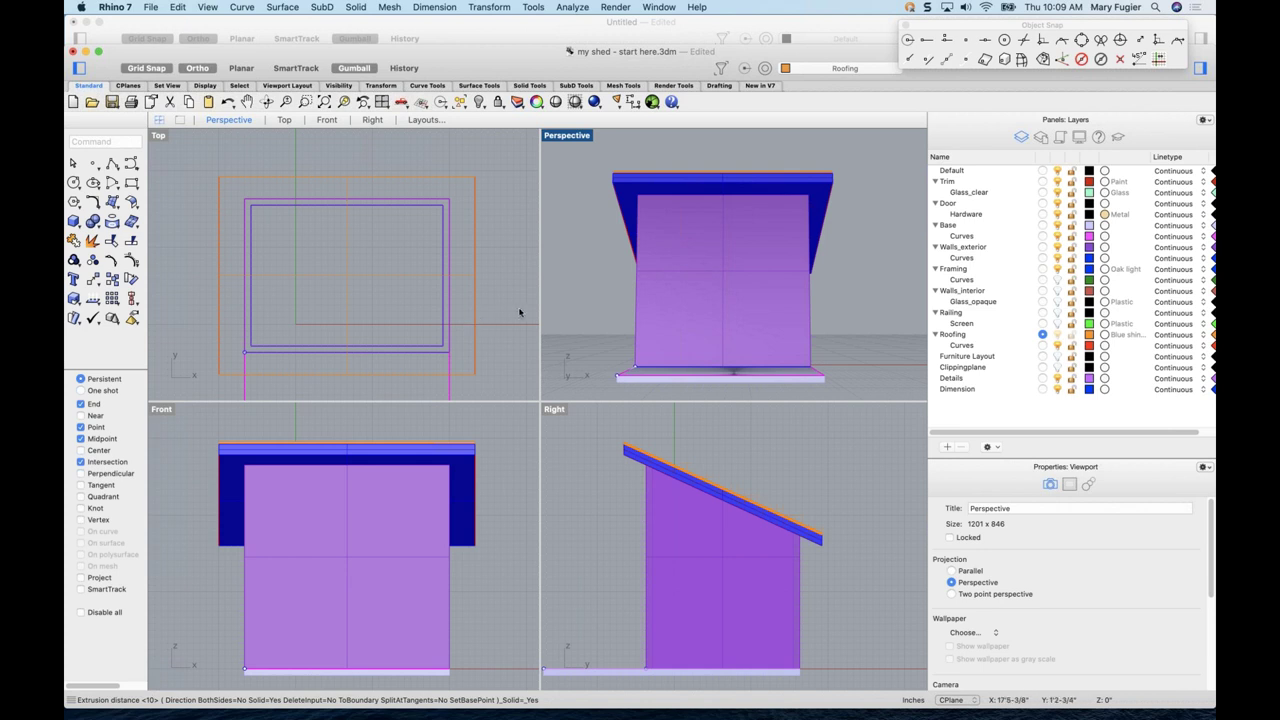
{"action": "right_click_drag", "start_coordinate": [728, 306], "coordinate": [730, 307]}
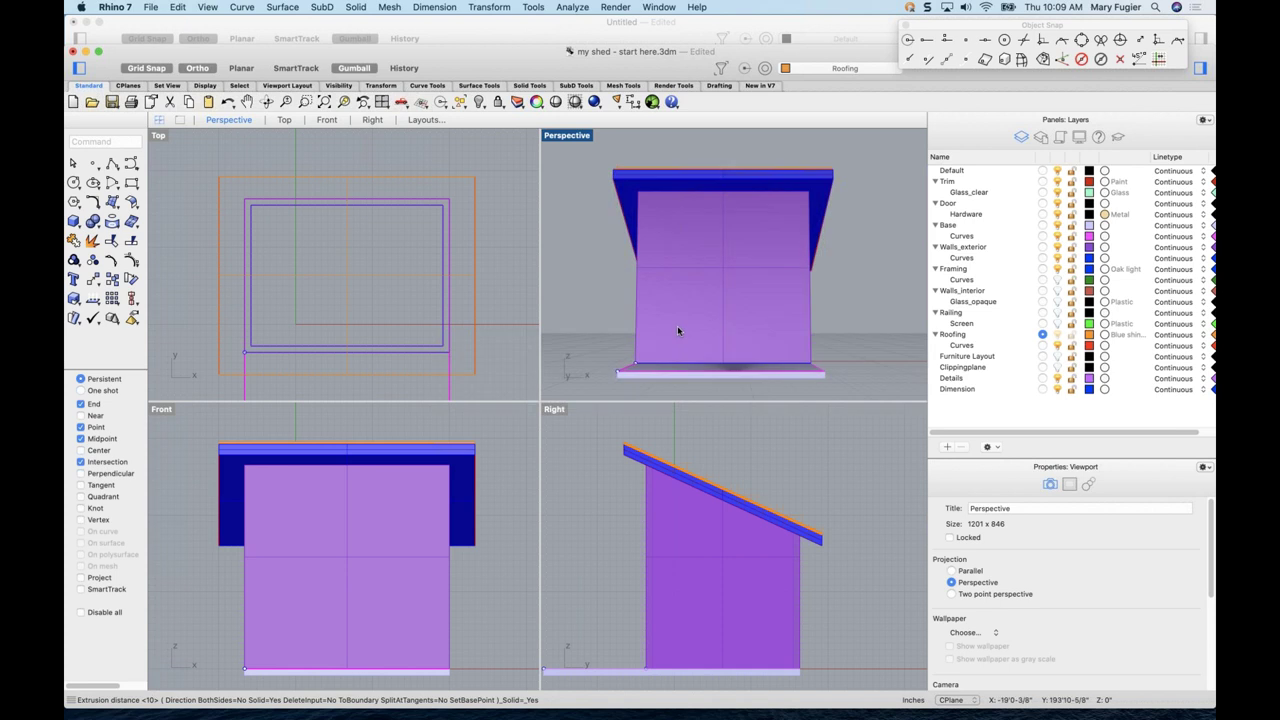
- Begin saving the shed model as a separate file
{"action": "left_click", "coordinate": [150, 8]}
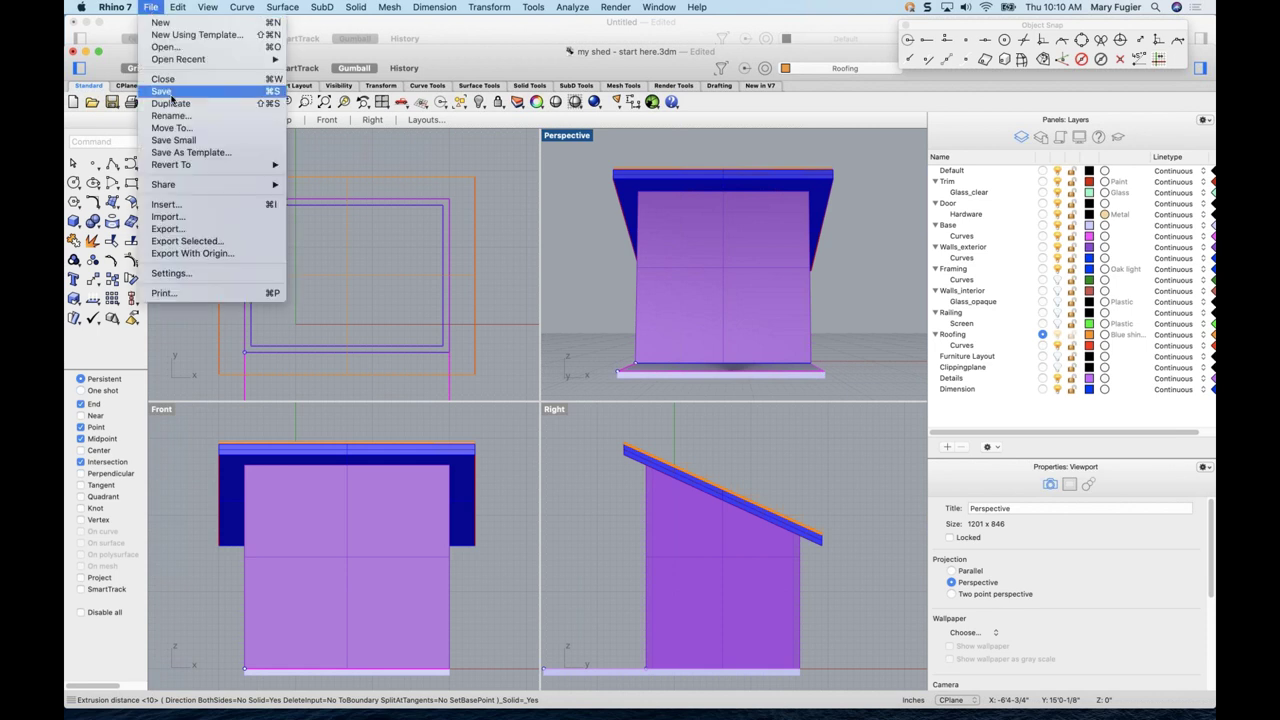
{"action": "key", "text": "alt"}
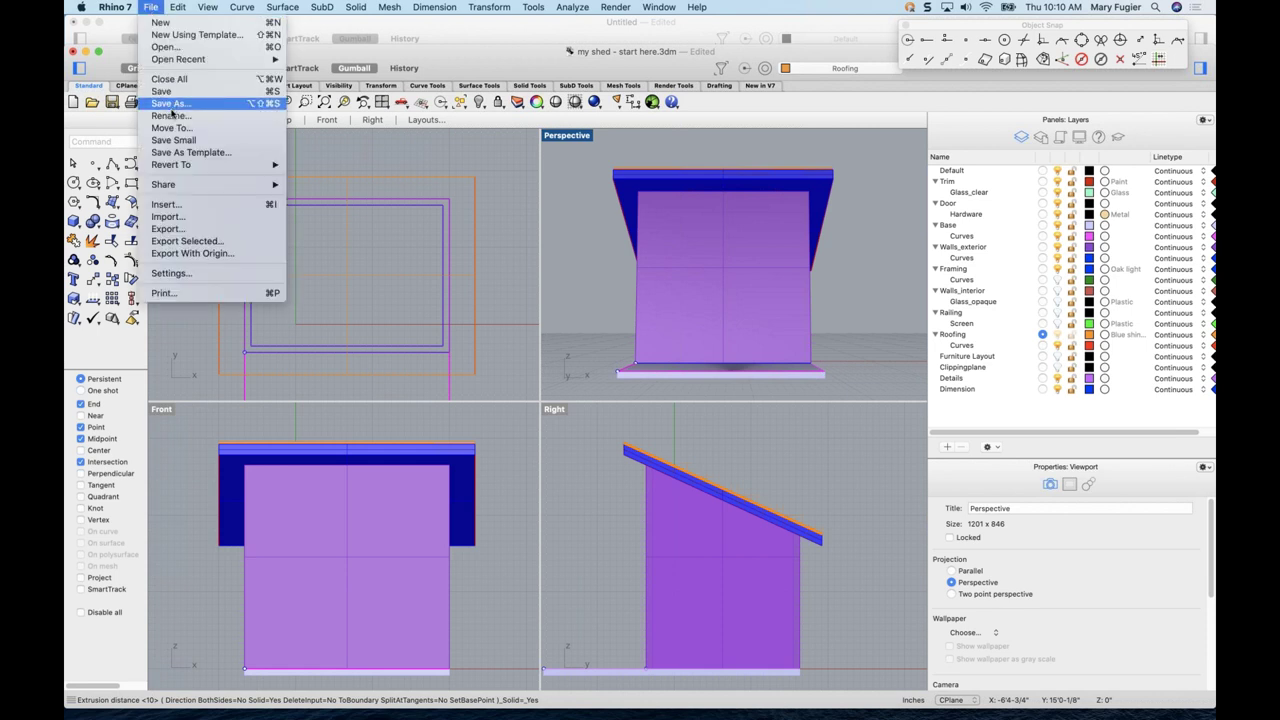
- Save a copy of the shed model under the file name "guest house in class"
{"action": "left_click", "coordinate": [211, 108]}
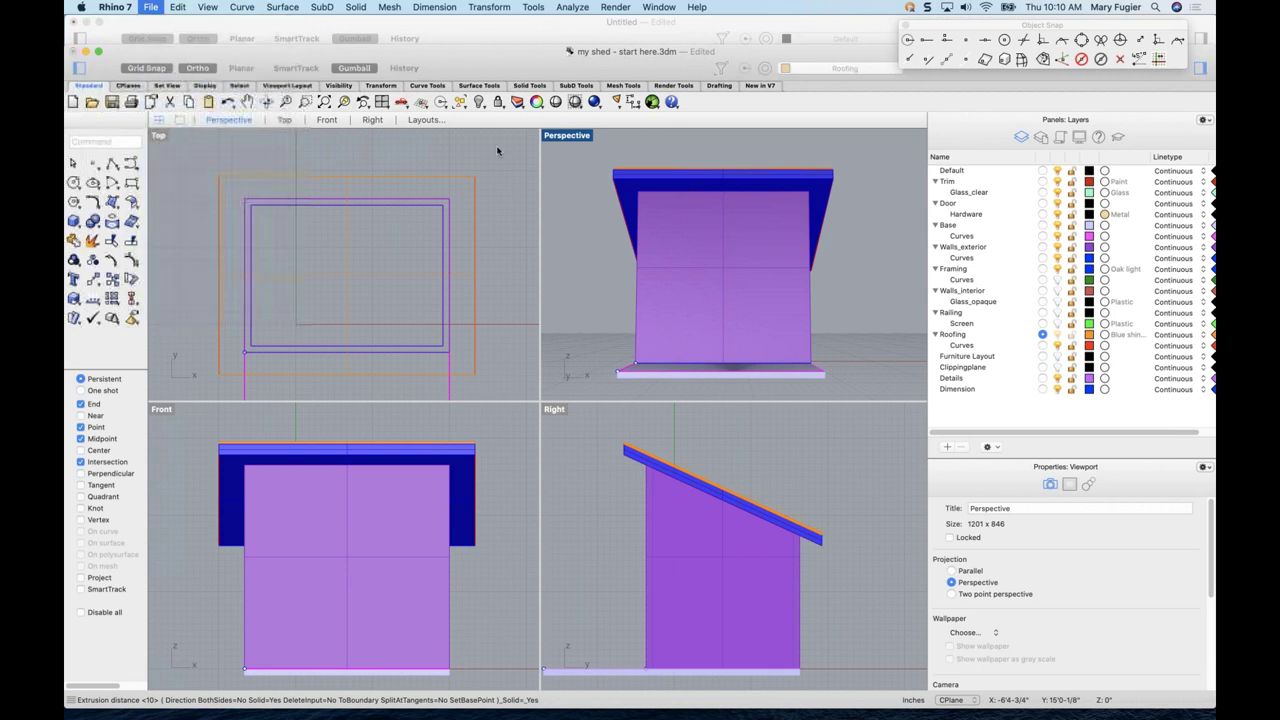
{"action": "left_click", "coordinate": [607, 97]}
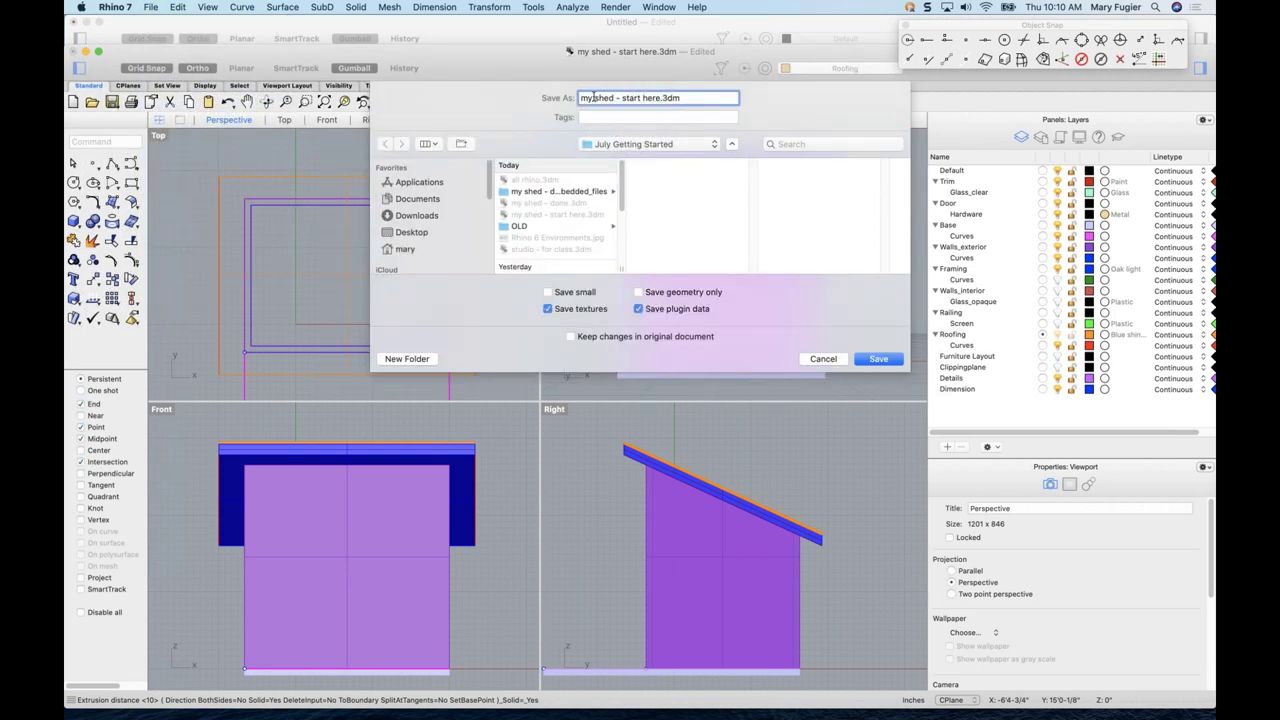
{"action": "left_click", "coordinate": [566, 98], "text": "shift"}
{"action": "type", "text": "guest house in class"}
{"action": "left_click", "coordinate": [878, 360]}
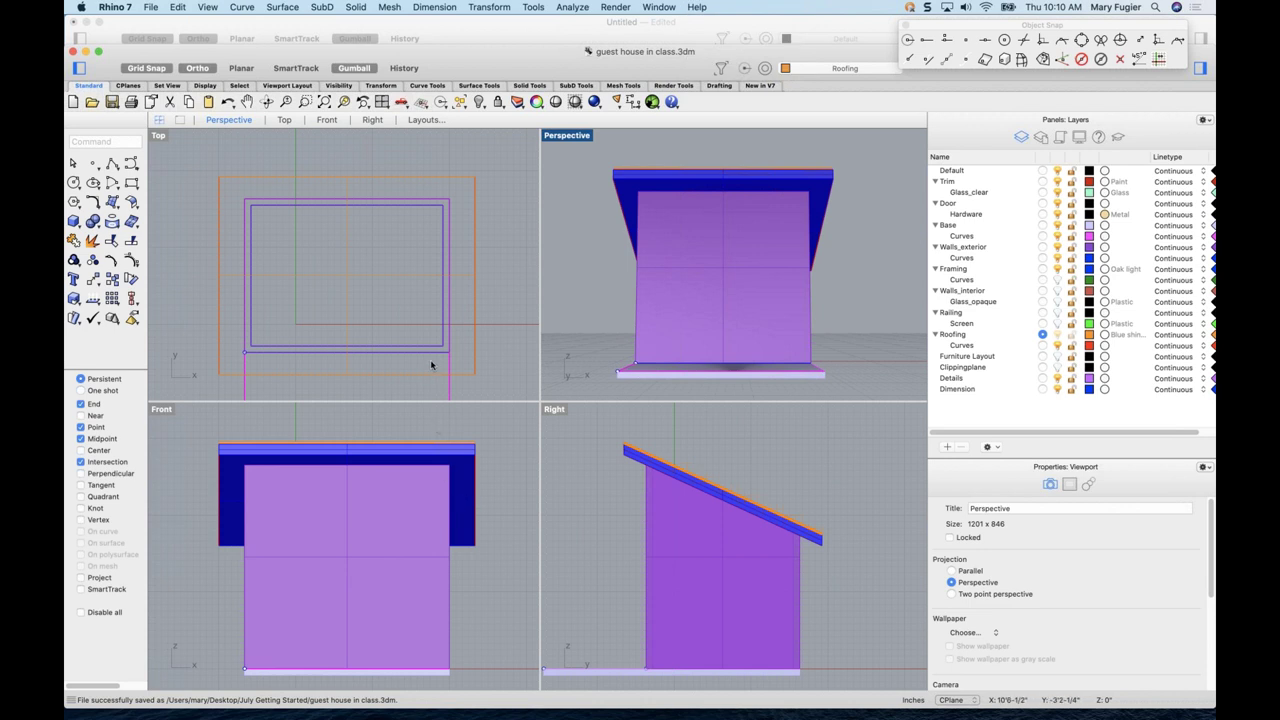
- Add a sublayer named Curve under the Door layer and make it the current layer
{"action": "right_click_drag", "start_coordinate": [430, 359], "coordinate": [431, 329]}
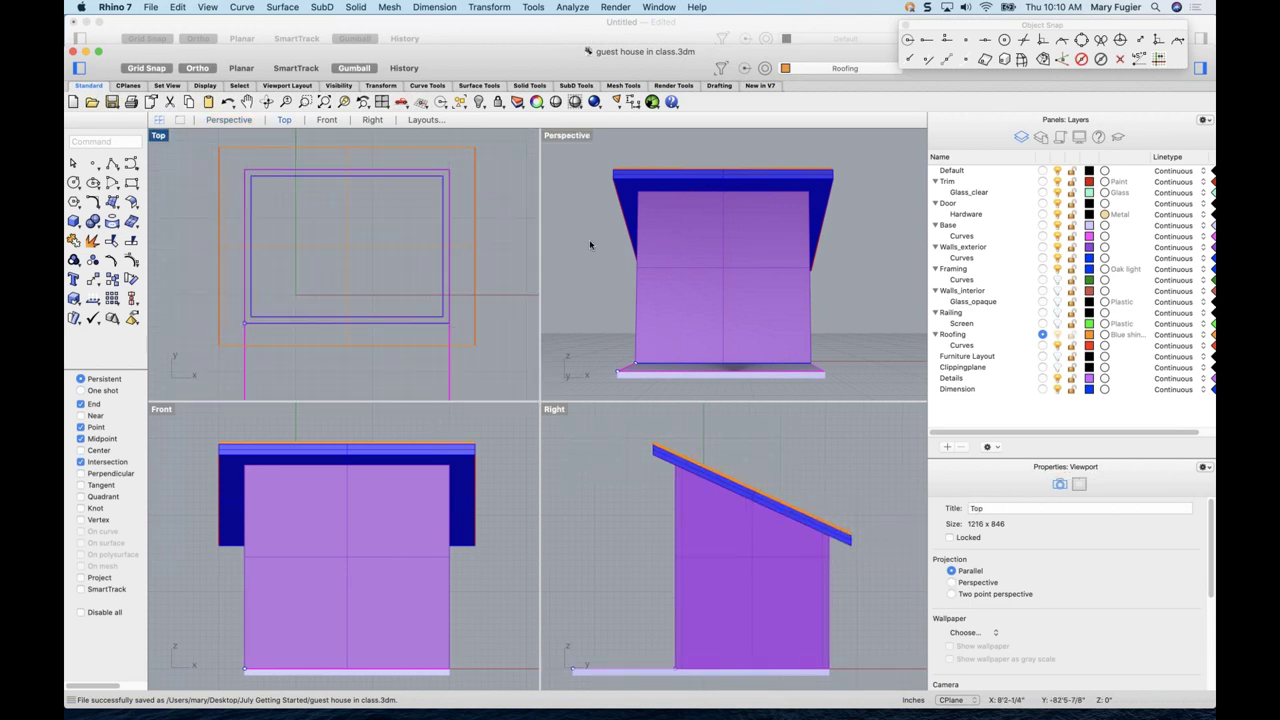
{"action": "right_click_drag", "start_coordinate": [745, 368], "coordinate": [745, 368]}
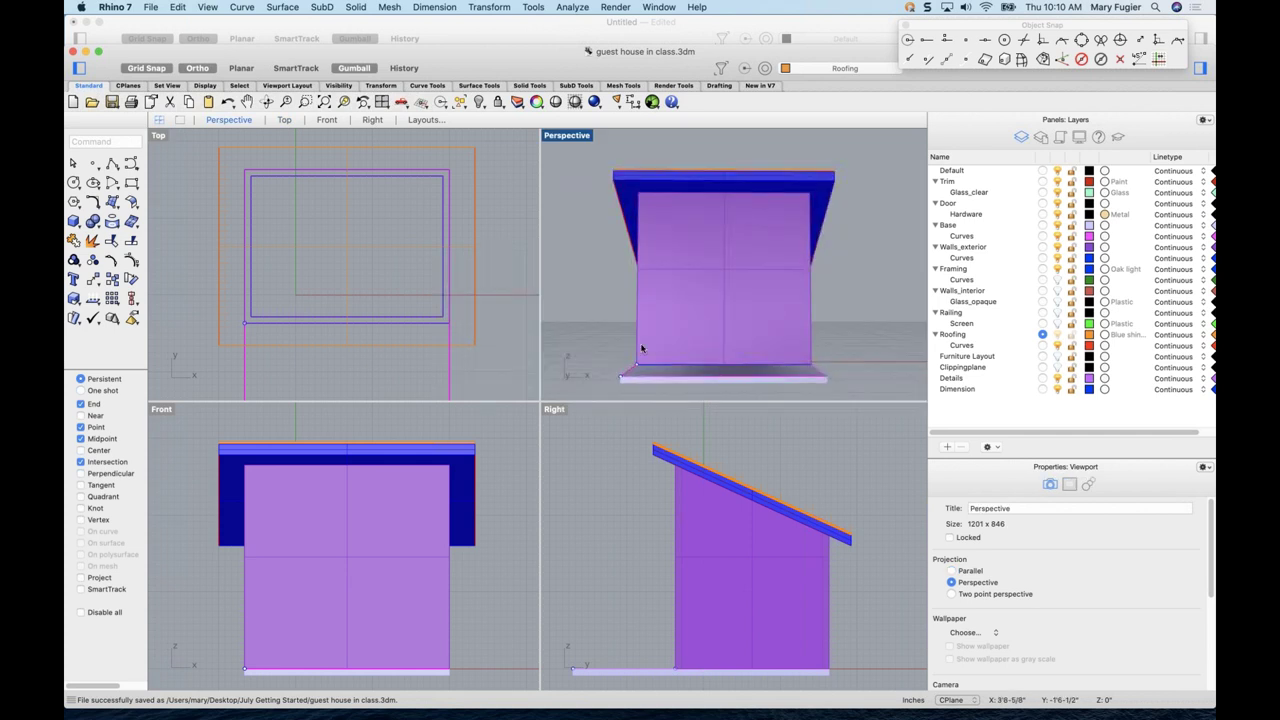
{"action": "left_click", "coordinate": [1043, 204]}
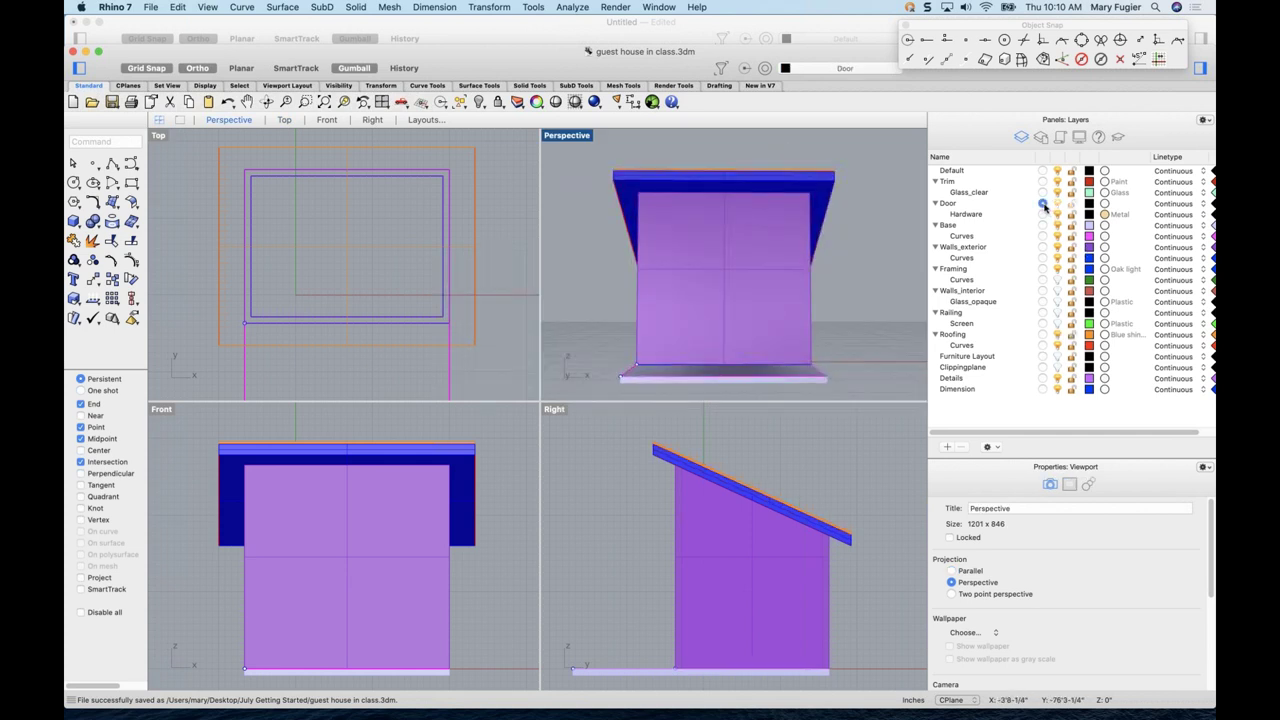
{"action": "right_click", "coordinate": [951, 205]}
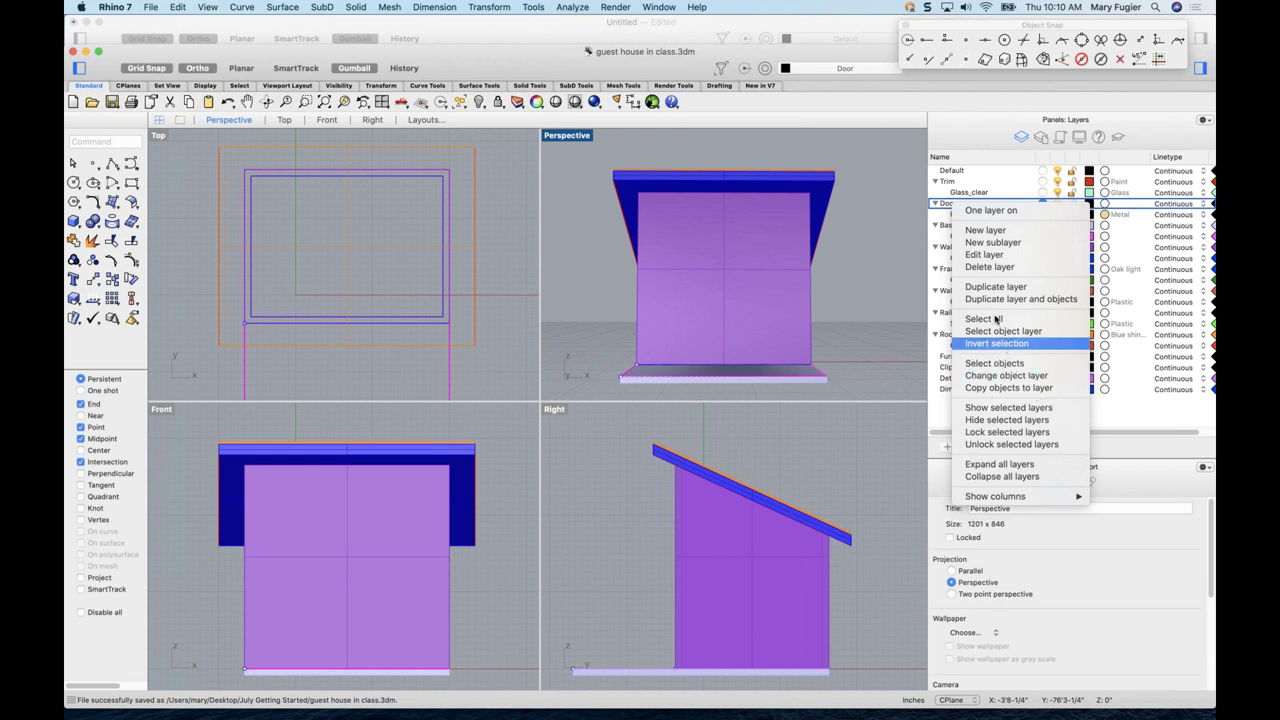
{"action": "left_click", "coordinate": [995, 243]}
{"action": "type", "text": "Curve"}
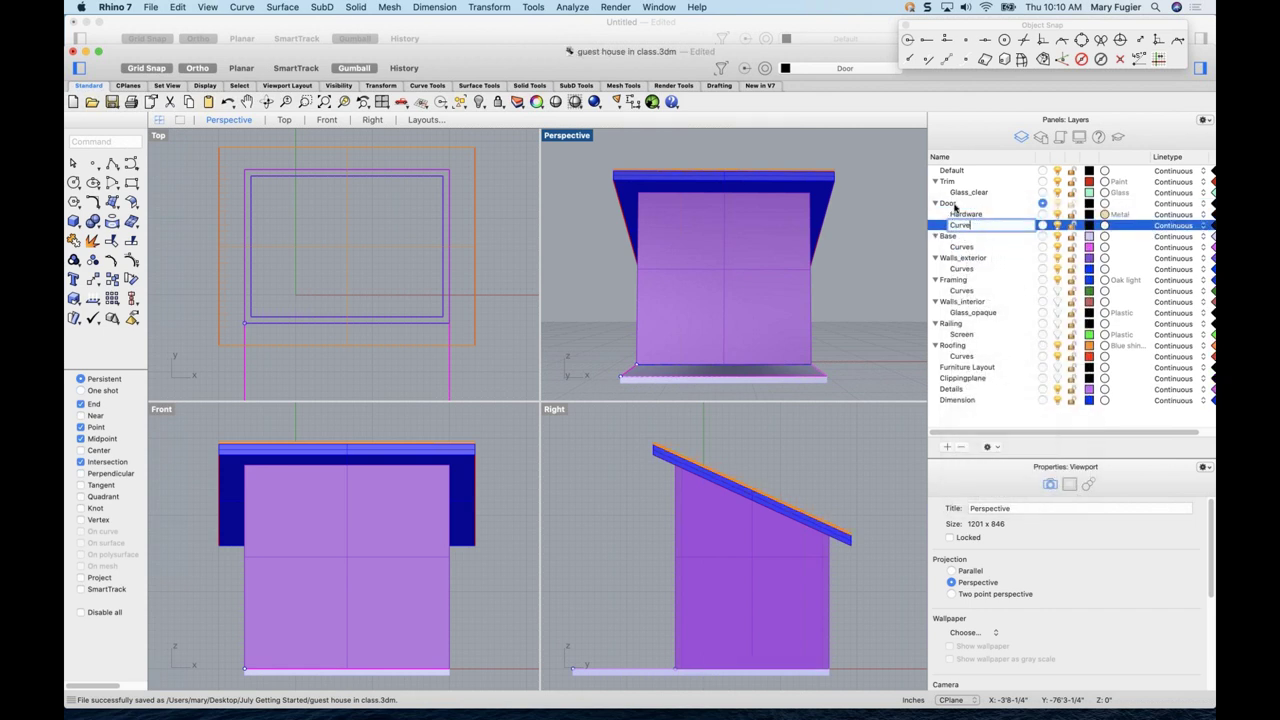
{"action": "left_click", "coordinate": [955, 204]}
{"action": "left_click", "coordinate": [966, 226]}
{"action": "left_click", "coordinate": [1042, 226]}
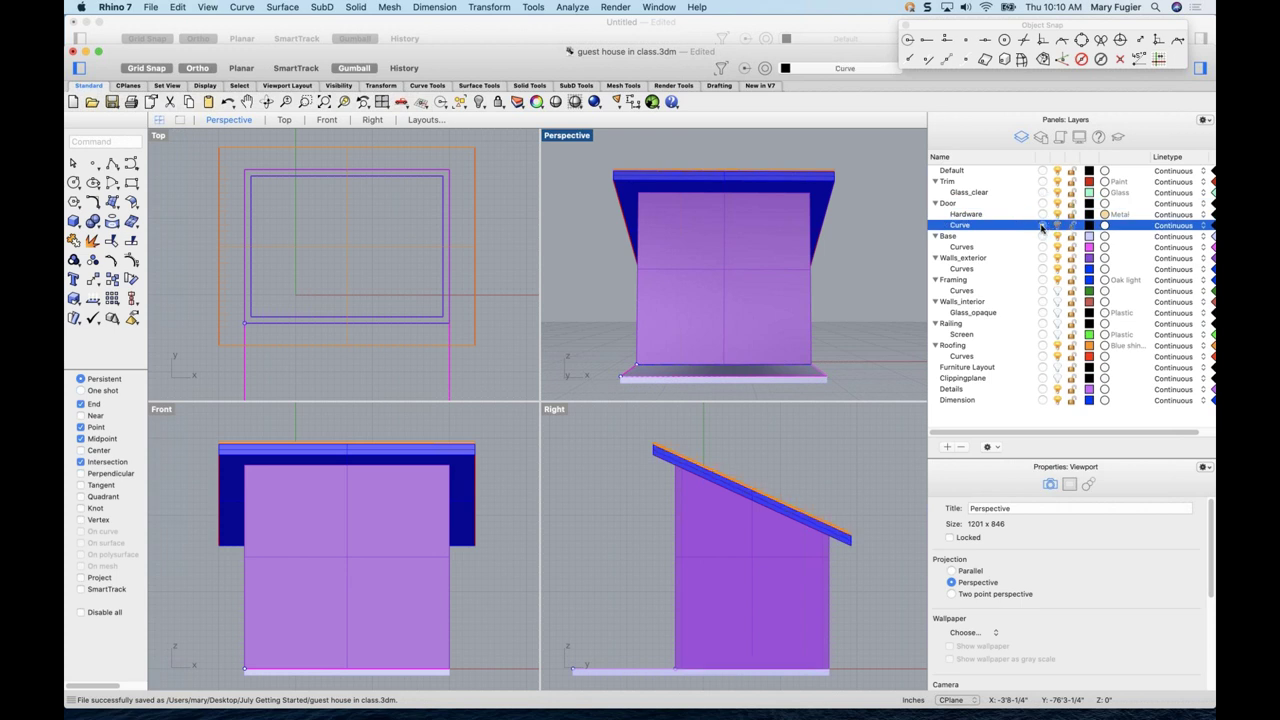
- Reorder the Curve sublayer so it sits directly beneath Door, above Hardware
{"action": "double_click", "coordinate": [969, 228]}
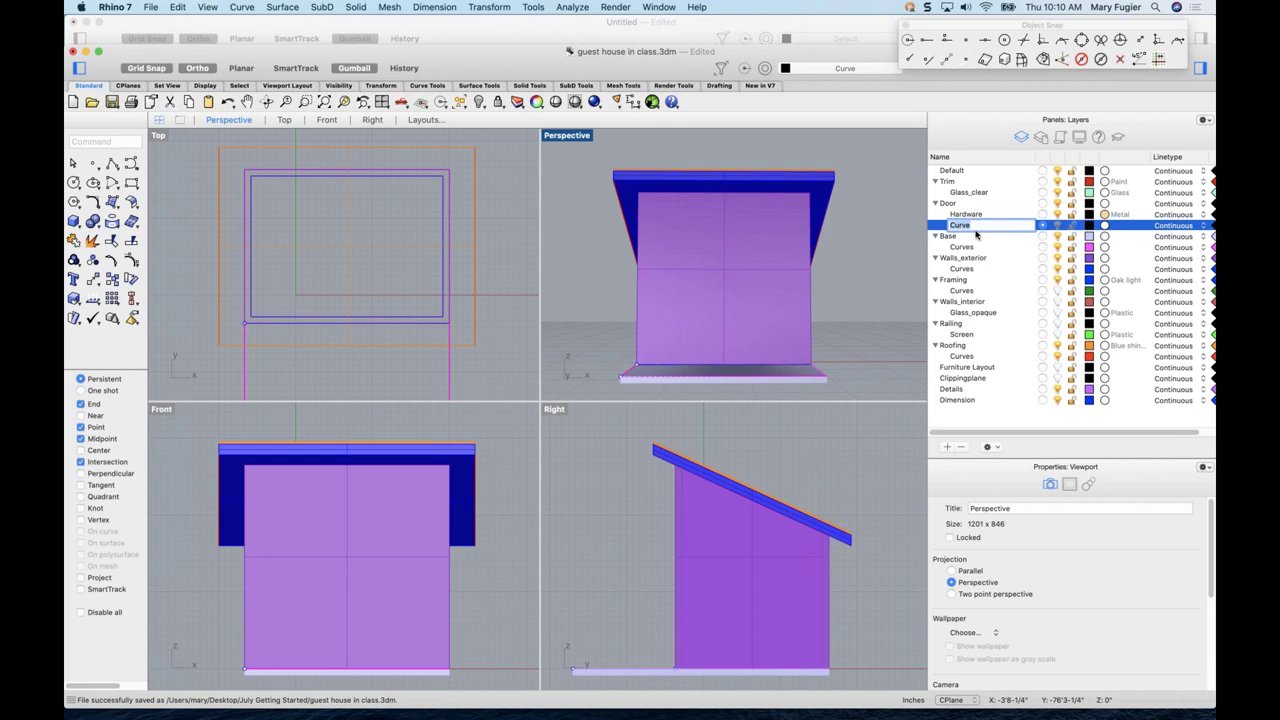
{"action": "left_click", "coordinate": [976, 237]}
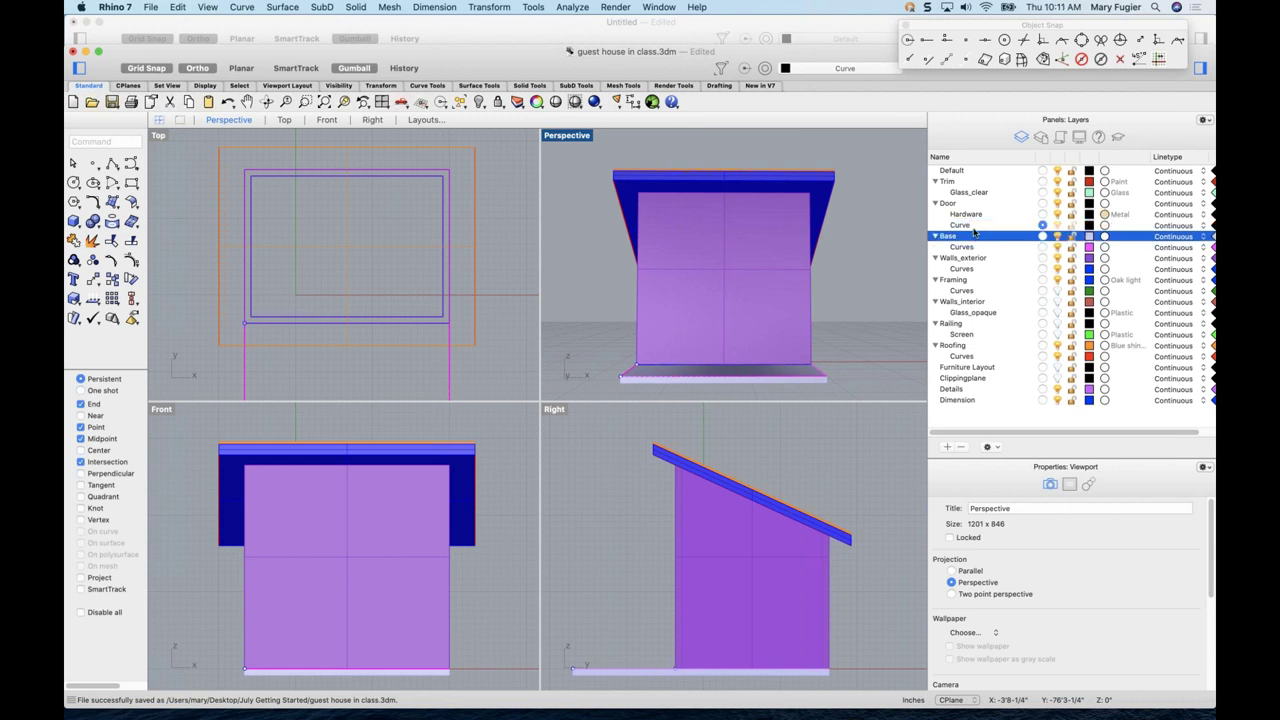
{"action": "left_click", "coordinate": [974, 230]}
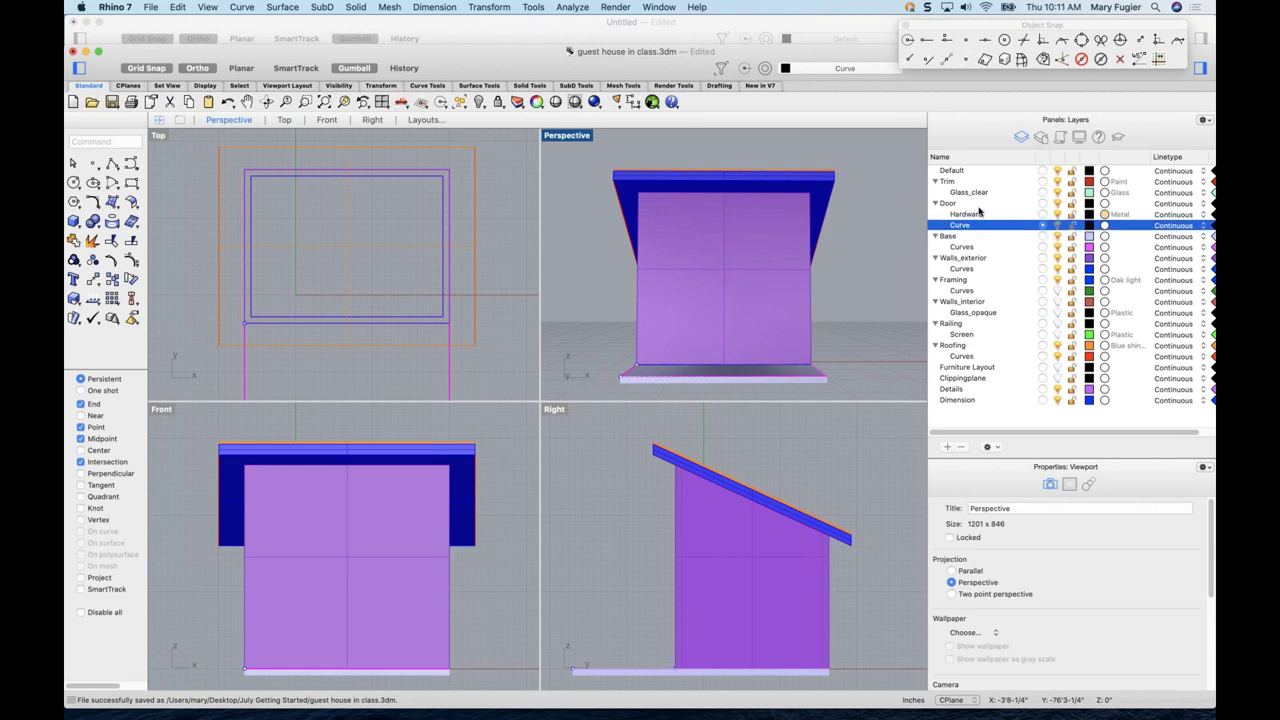
{"action": "mouse_move", "coordinate": [962, 228]}
{"action": "left_mouse_down"}
{"action": "mouse_move", "coordinate": [976, 309]}
{"action": "mouse_move", "coordinate": [962, 410]}
{"action": "mouse_move", "coordinate": [954, 208]}
{"action": "left_mouse_up"}
{"action": "left_click", "coordinate": [951, 401]}
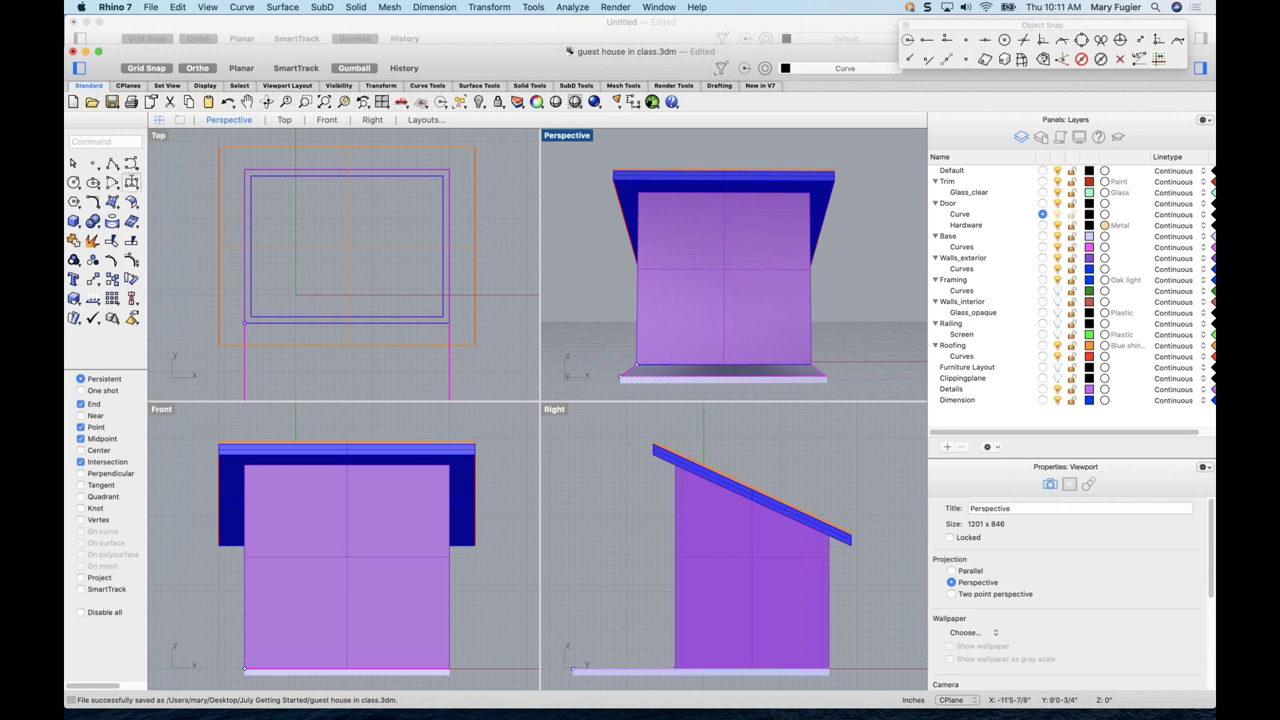
- Draw a door rectangle 36 inches wide and 80 inches high from the front wall's lower left corner
{"action": "left_click", "coordinate": [131, 168]}
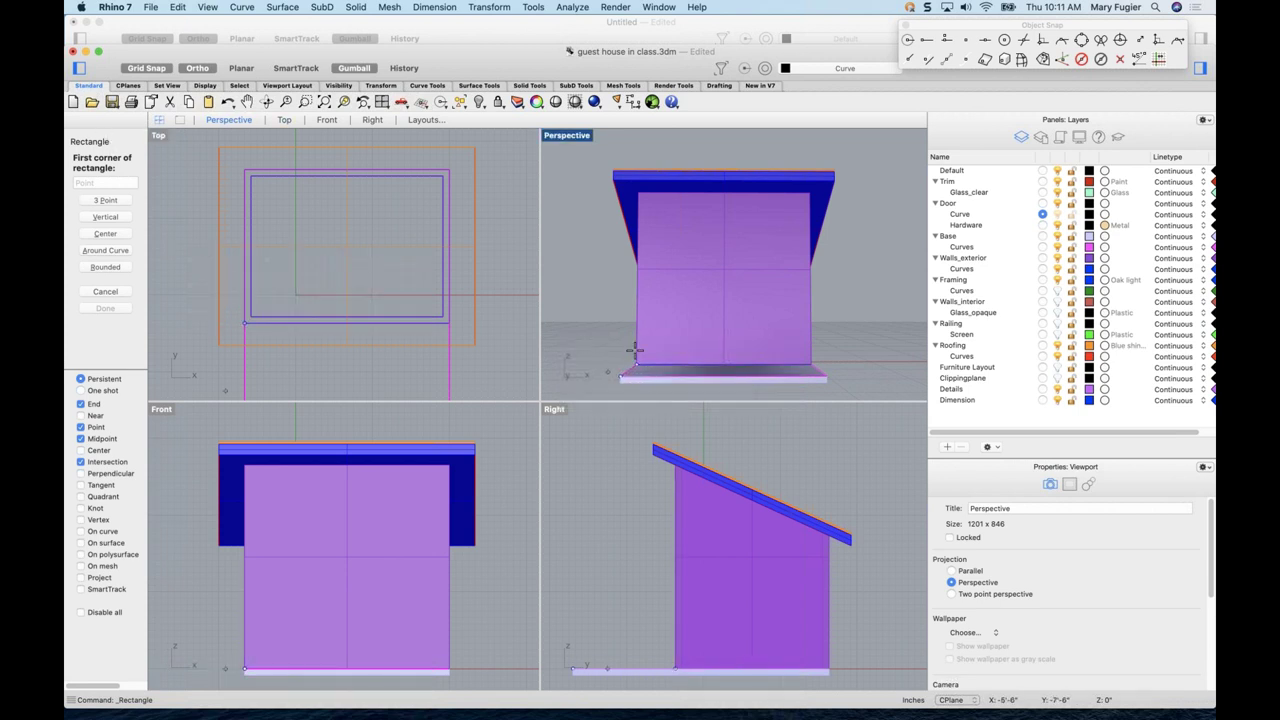
{"action": "left_click", "coordinate": [637, 363]}
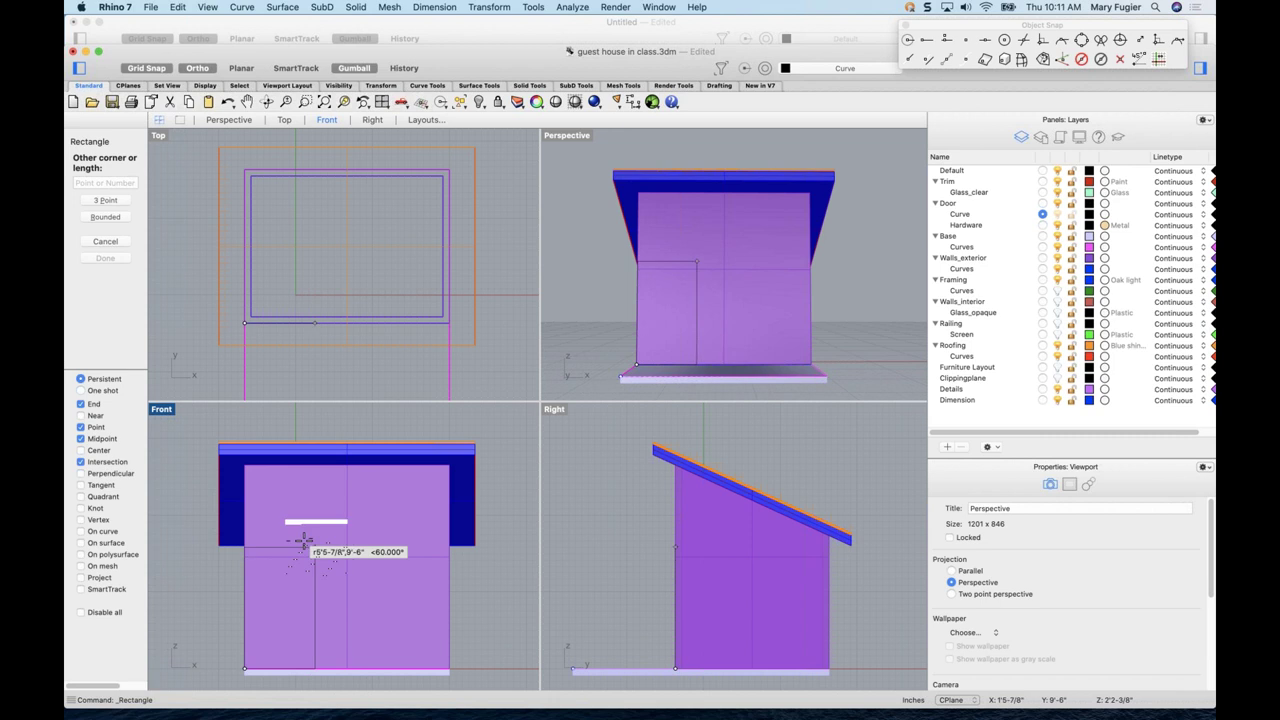
{"action": "type", "text": "36"}
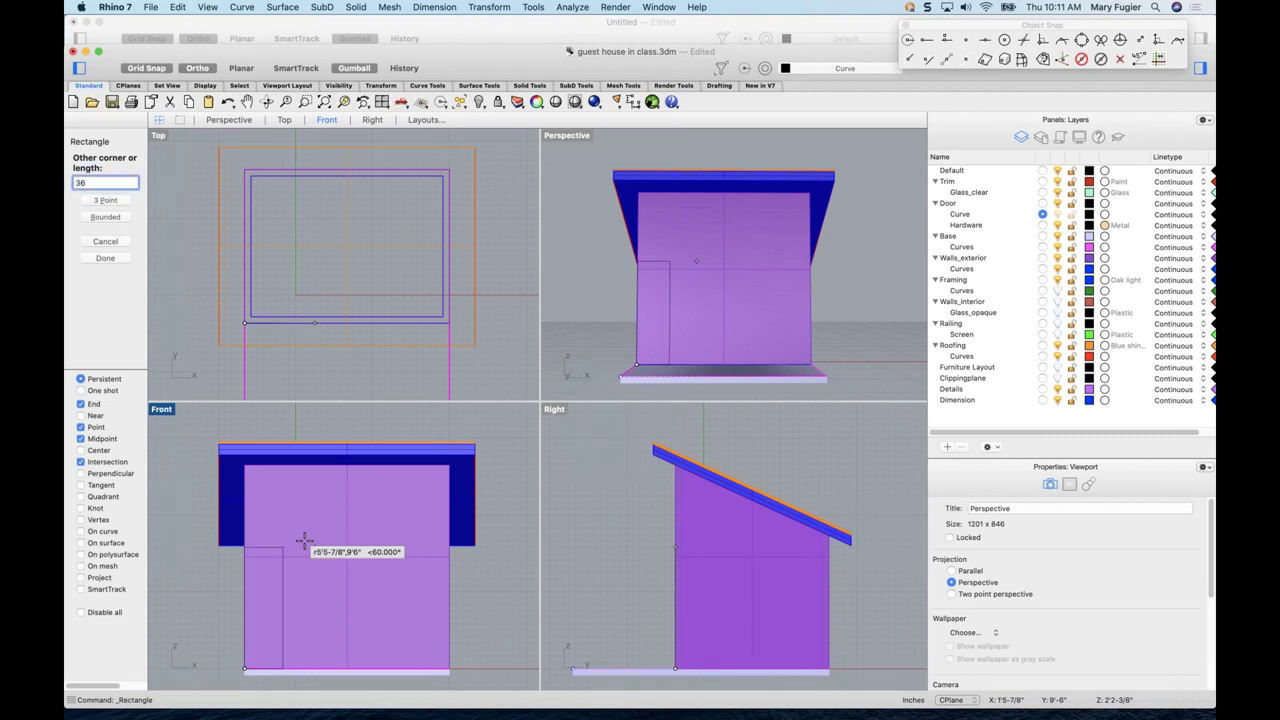
{"action": "key", "text": "Return"}
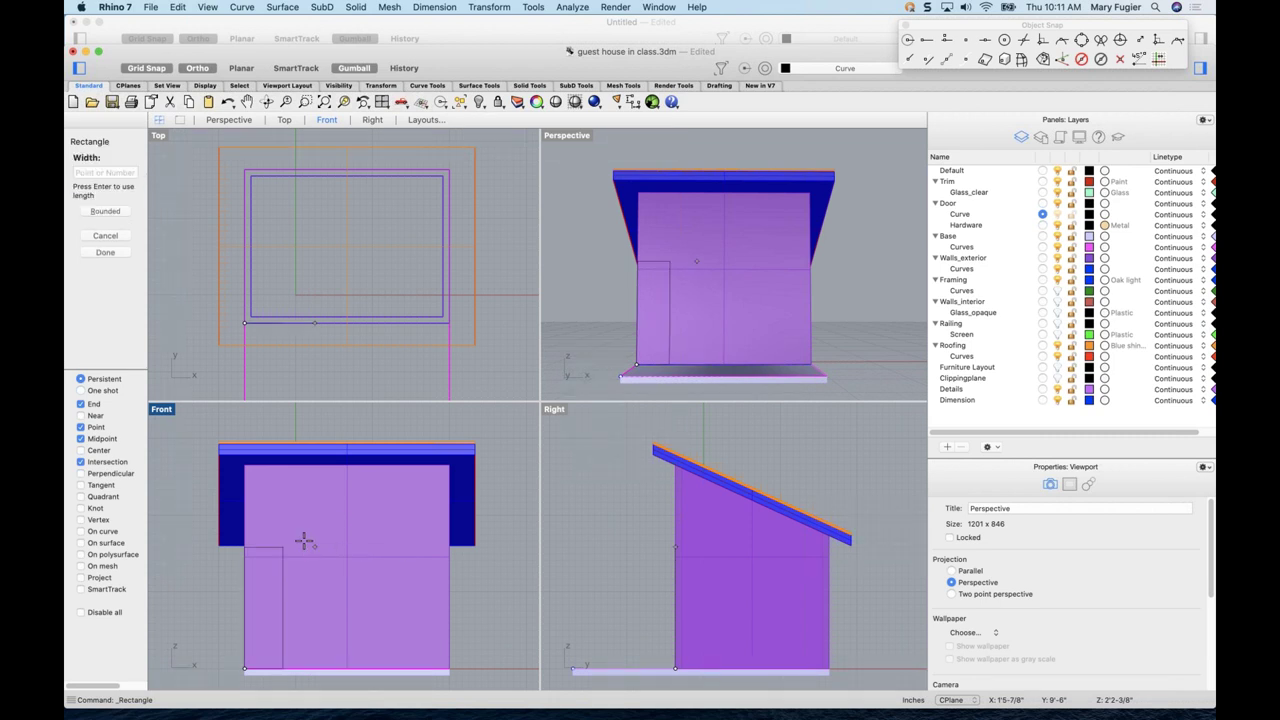
{"action": "type", "text": "8"}
{"action": "key", "text": "Return"}
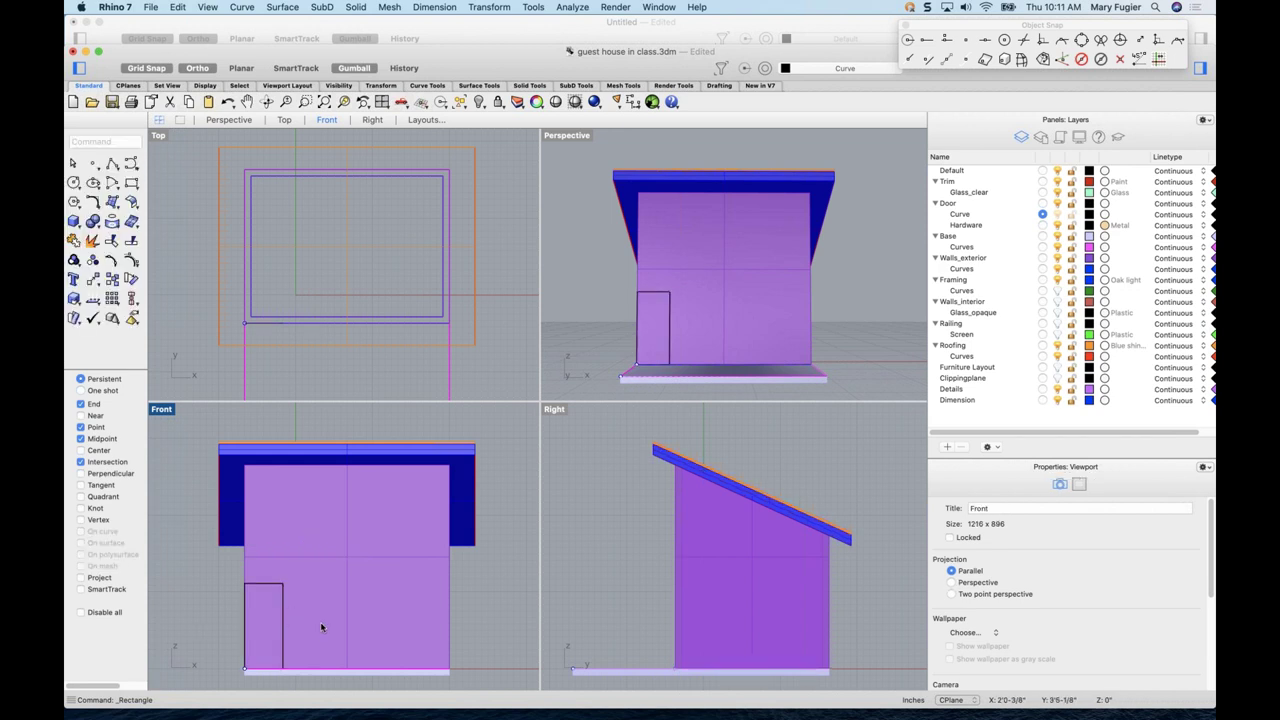
- Move the door rectangle 2'8" along the X direction on the front wall
{"action": "scroll", "coordinate": [300, 613], "scroll_direction": "down", "scroll_amount": 2}
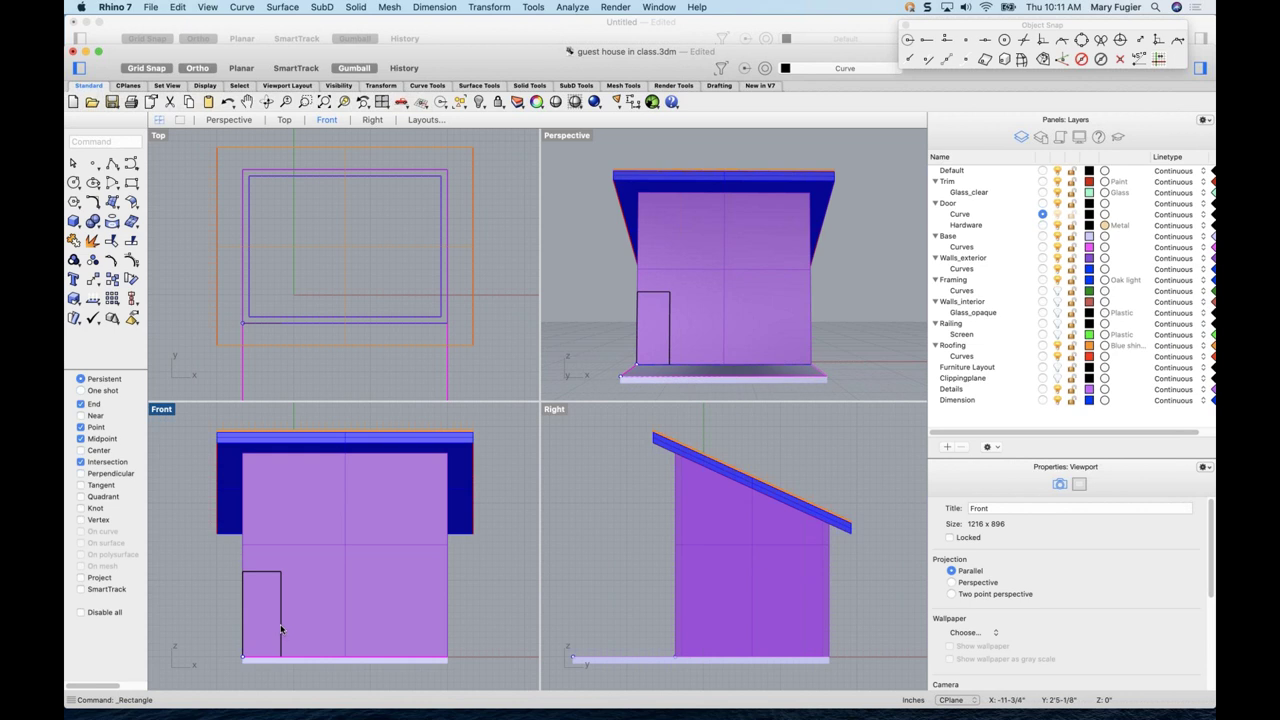
{"action": "left_click", "coordinate": [283, 622]}
{"action": "left_click", "coordinate": [323, 582]}
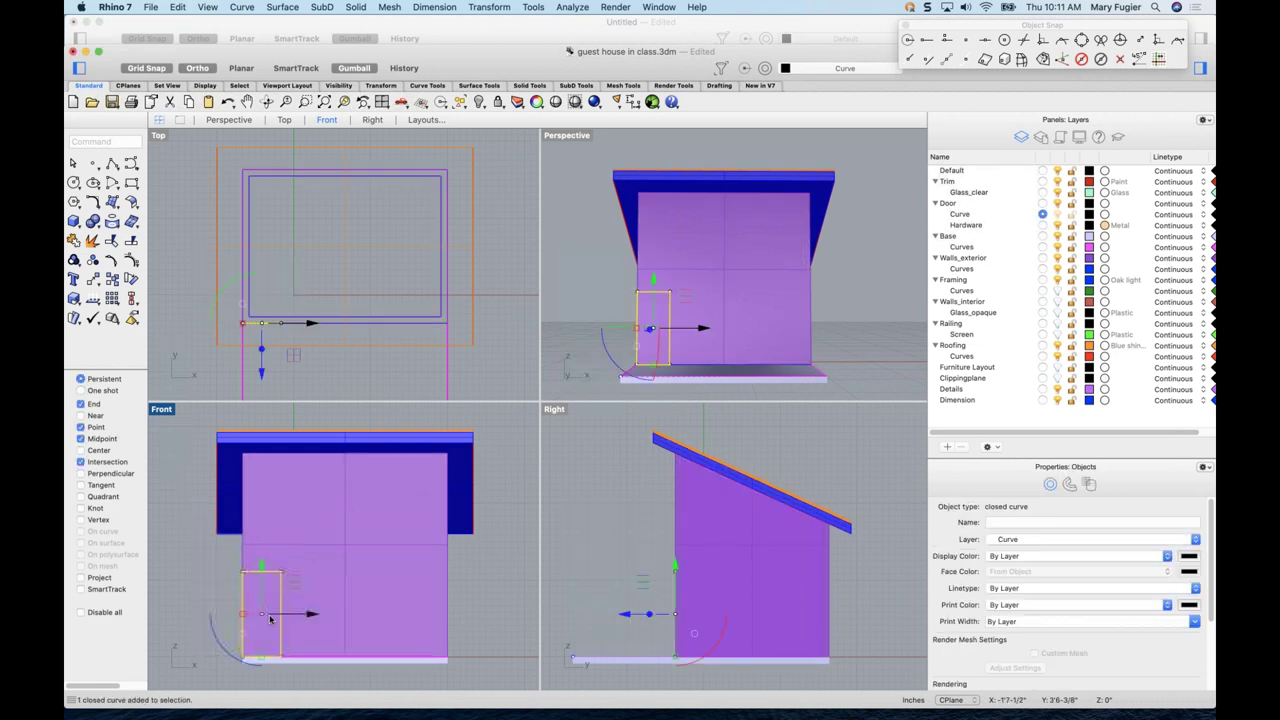
{"action": "left_click", "coordinate": [292, 616]}
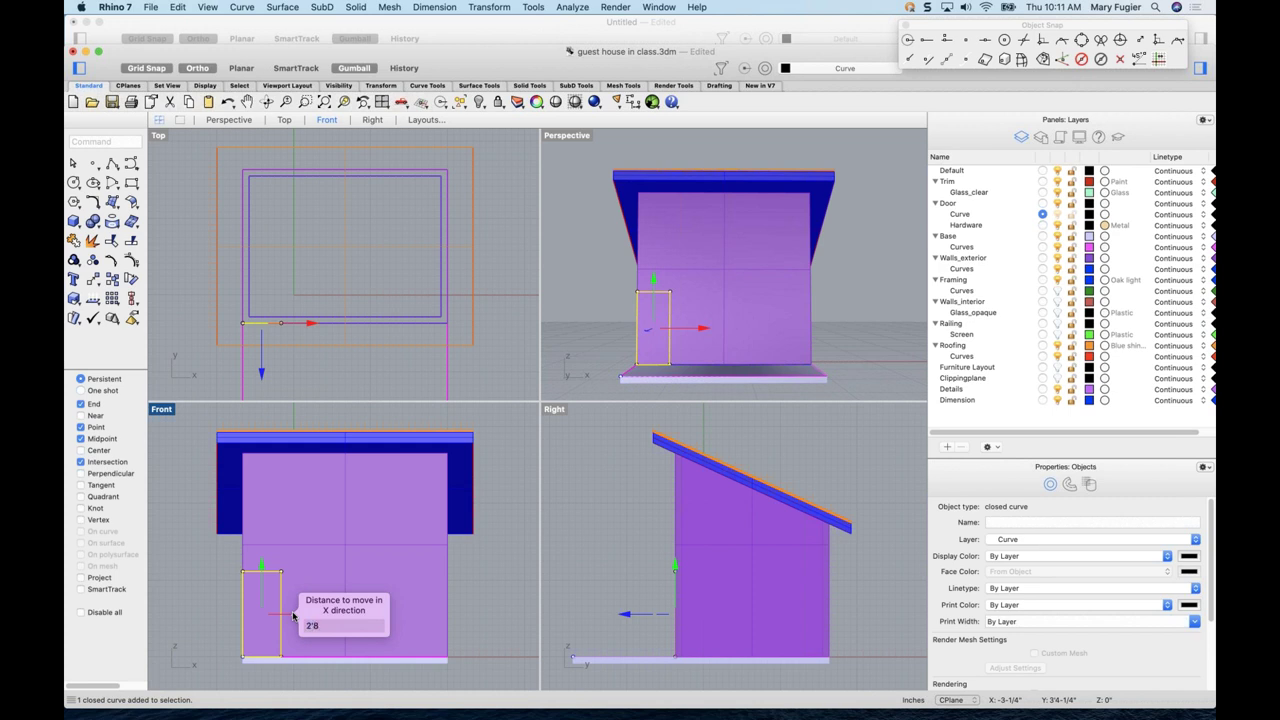
{"action": "key", "text": "Return"}
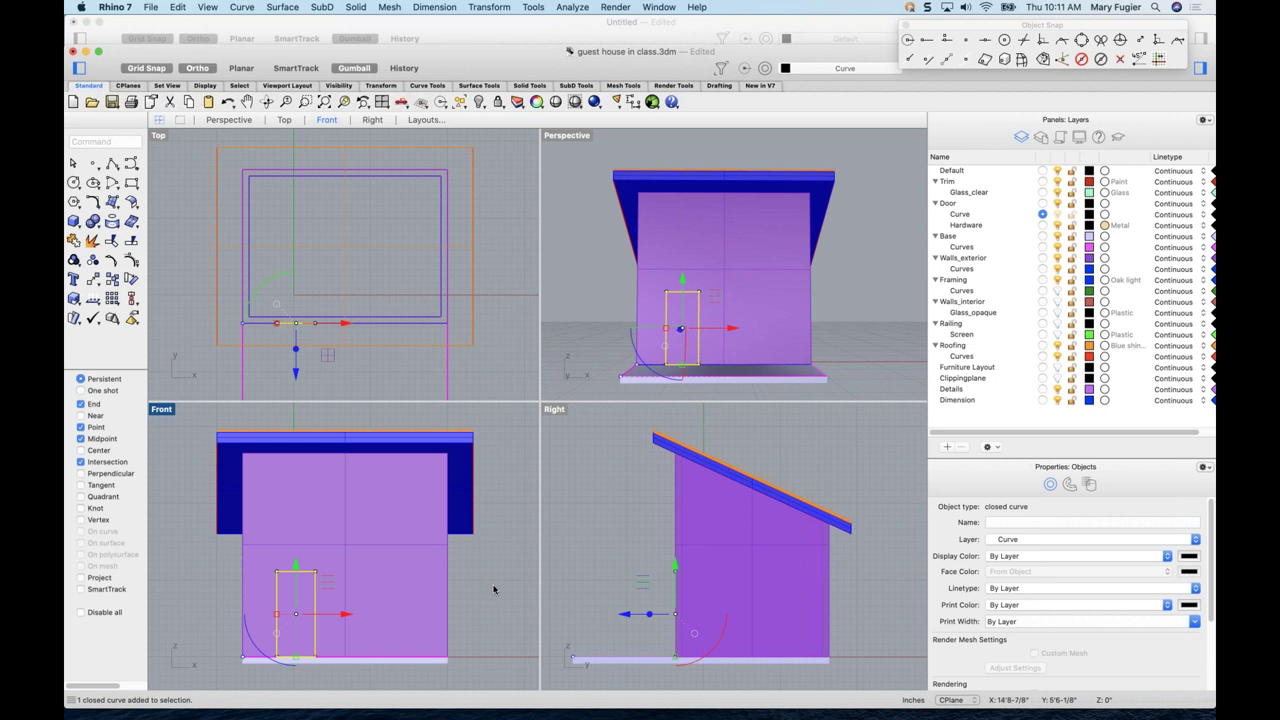
{"action": "left_click", "coordinate": [493, 589]}
- Draw a 4-foot square window rectangle downward from a point offset 4'-6" right of the door's upper right corner
{"action": "right_click_drag", "start_coordinate": [745, 355], "coordinate": [623, 398]}
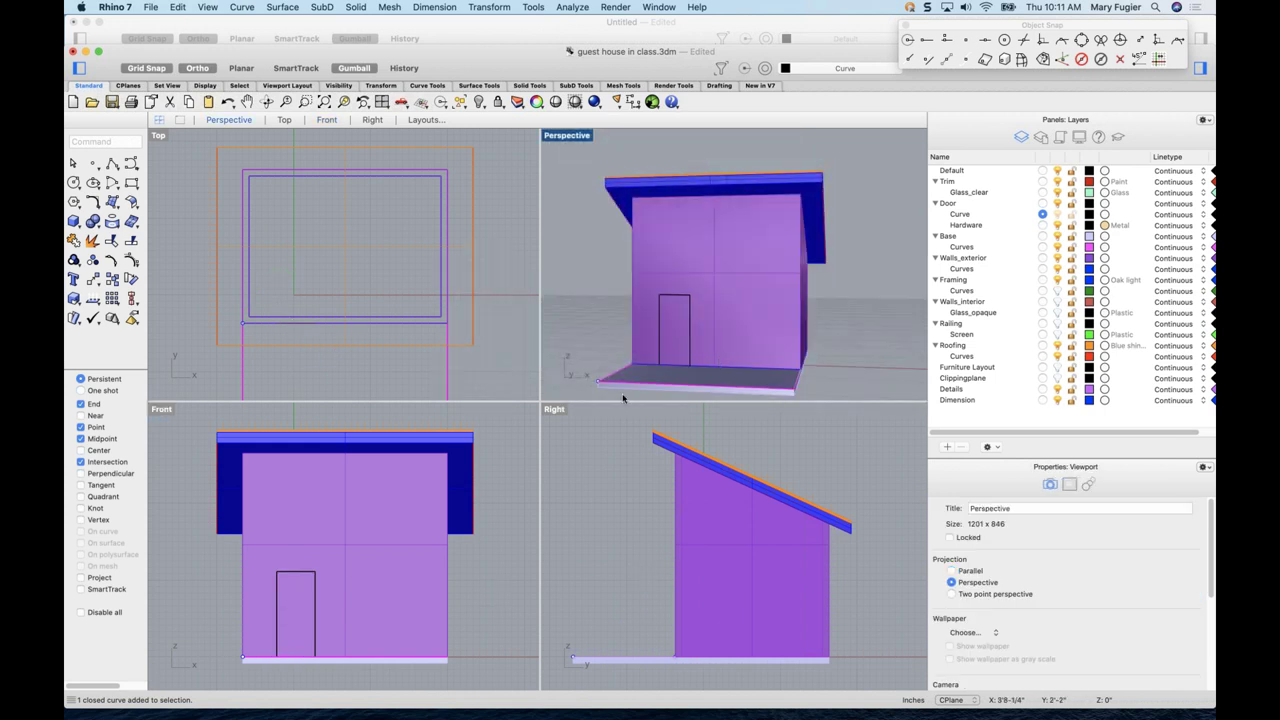
{"action": "left_click", "coordinate": [131, 183]}
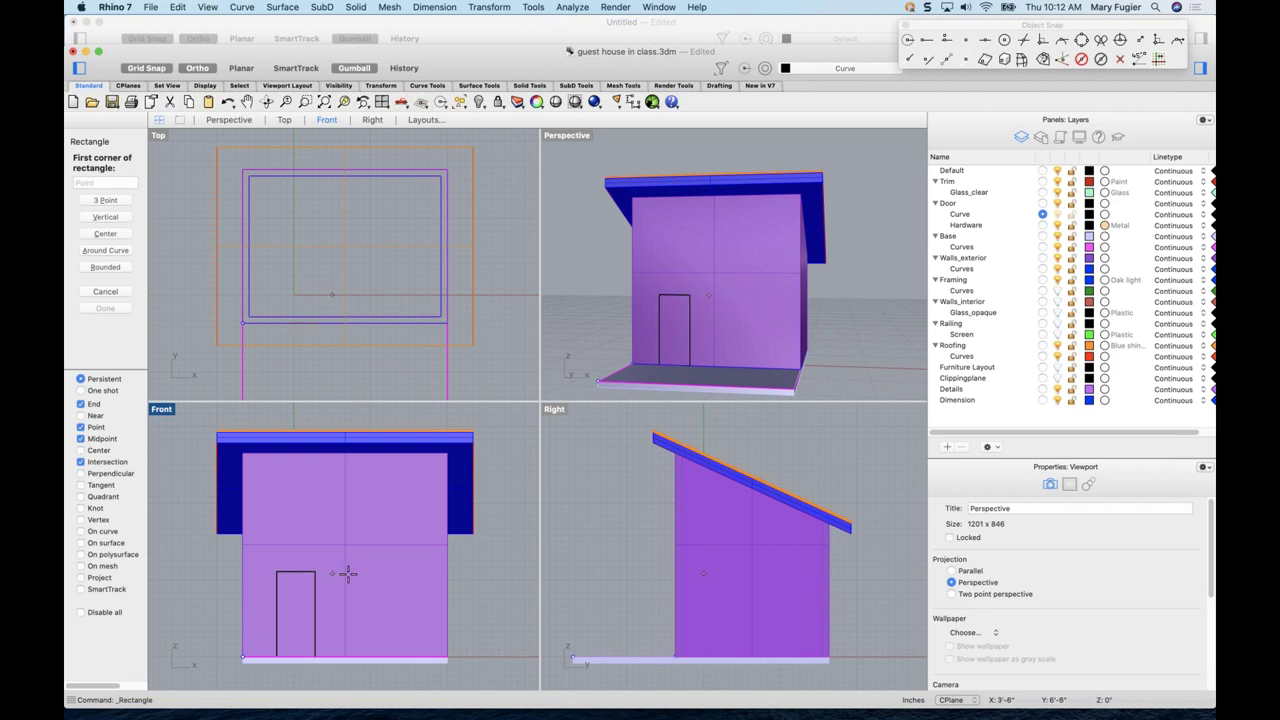
{"action": "scroll", "coordinate": [323, 572], "scroll_direction": "up", "scroll_amount": 2}
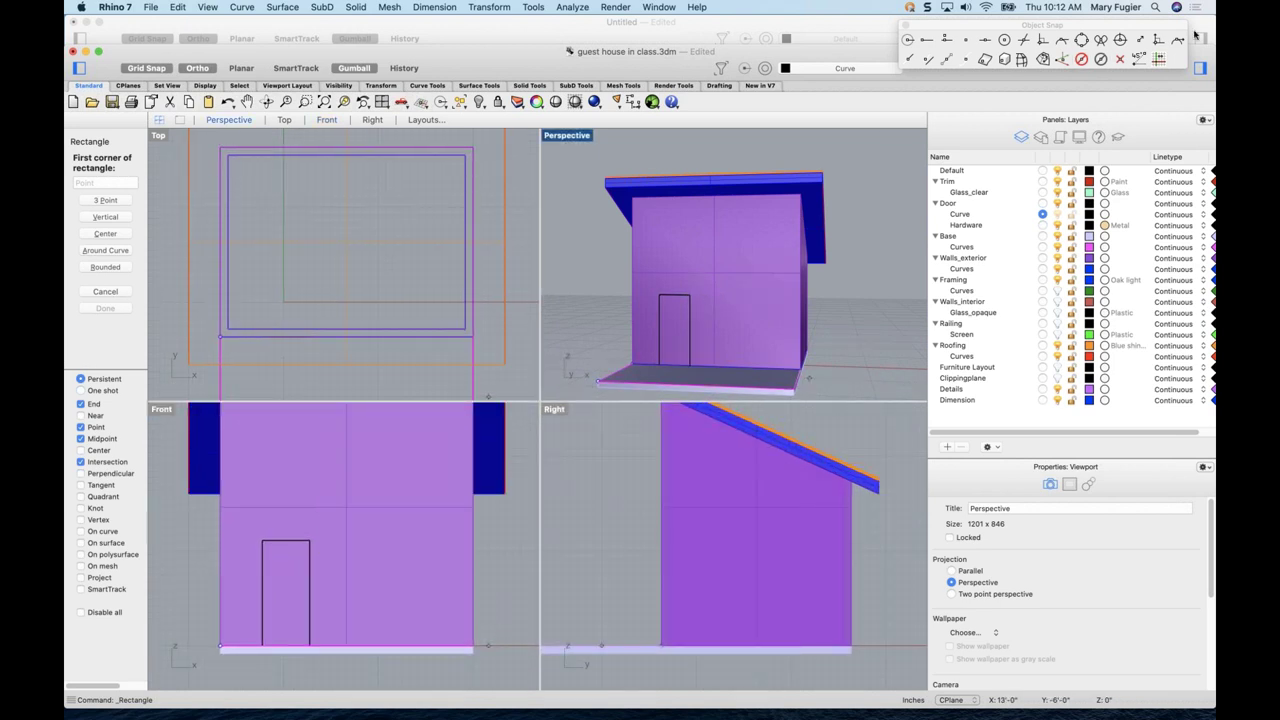
{"action": "left_click", "coordinate": [1139, 40]}
{"action": "left_click", "coordinate": [310, 540]}
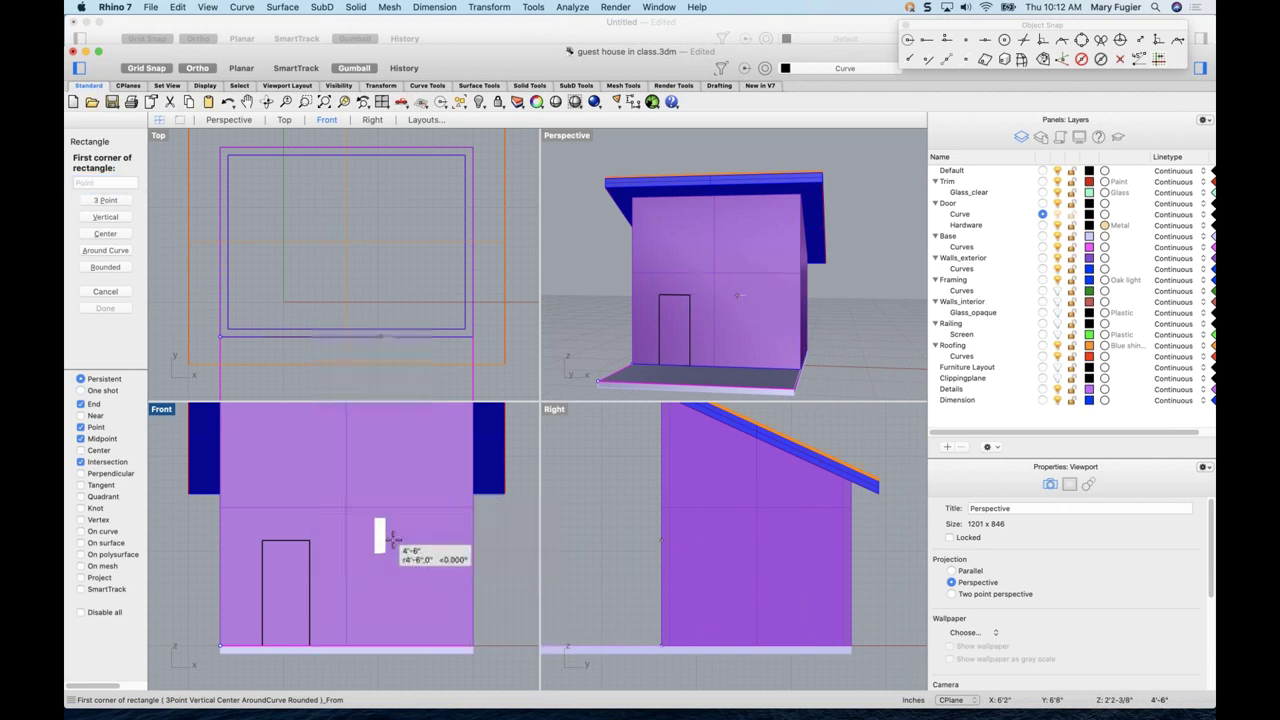
{"action": "left_click", "coordinate": [390, 540]}
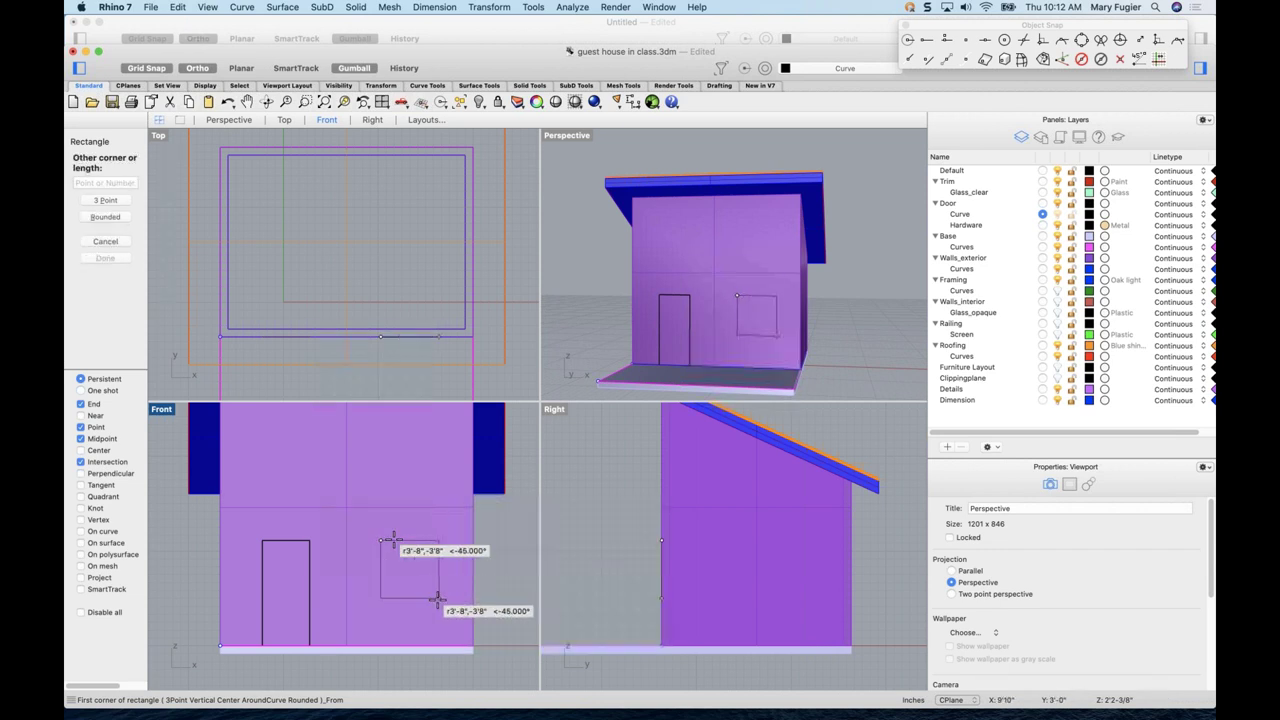
{"action": "type", "text": "-4"}
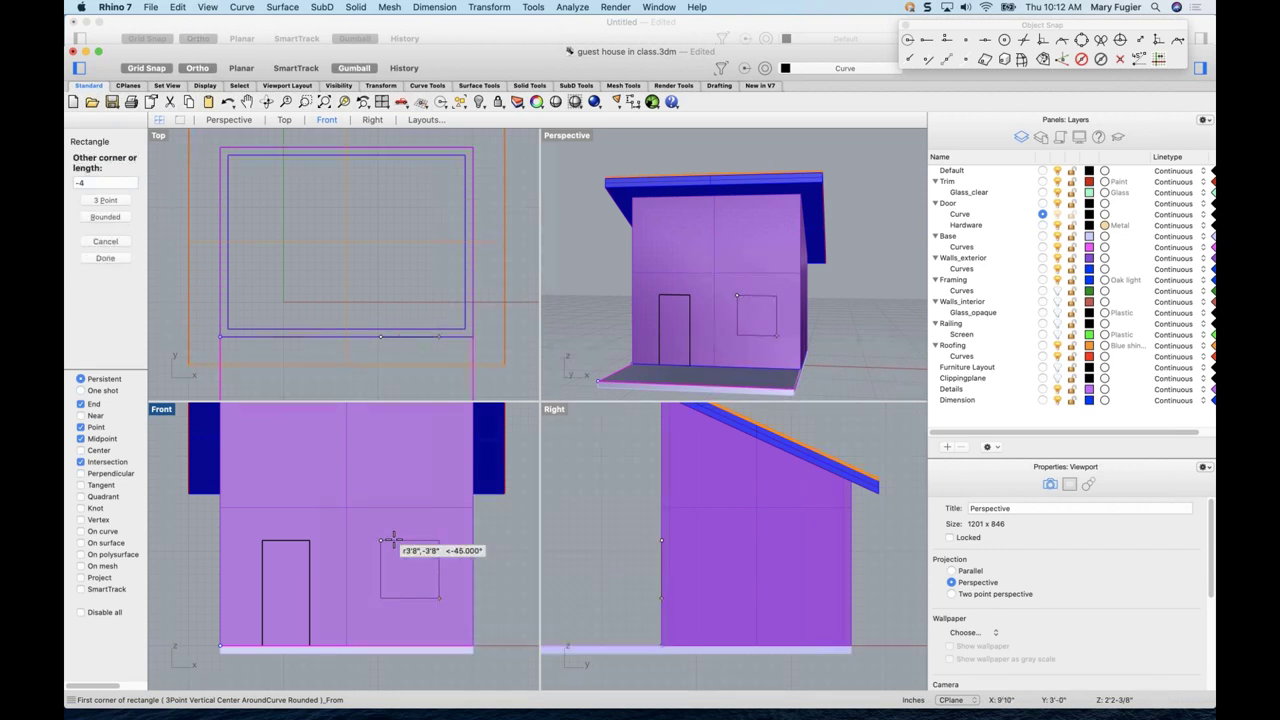
{"action": "key", "text": "Return"}
{"action": "type", "text": "4"}
{"action": "key", "text": "Return"}
{"action": "type", "text": "-4"}
{"action": "key", "text": "Return"}
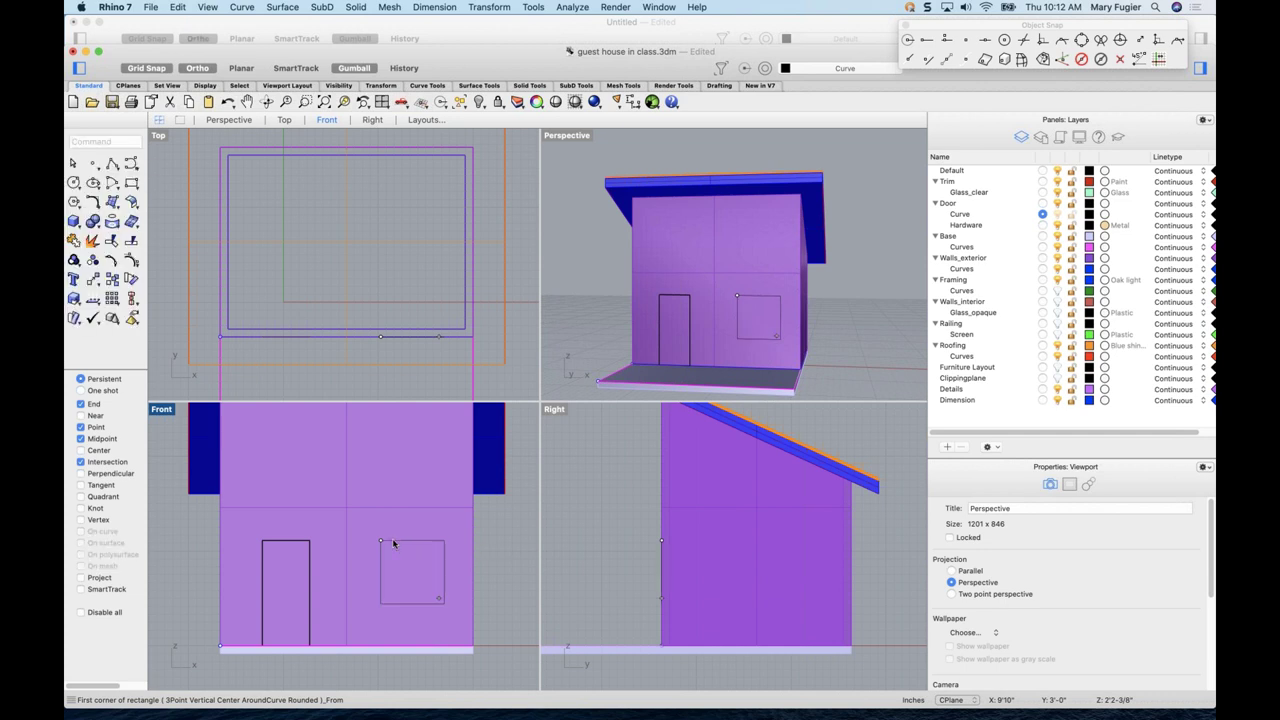
- Delete the square window rectangle from the front wall
{"action": "left_click", "coordinate": [419, 604]}
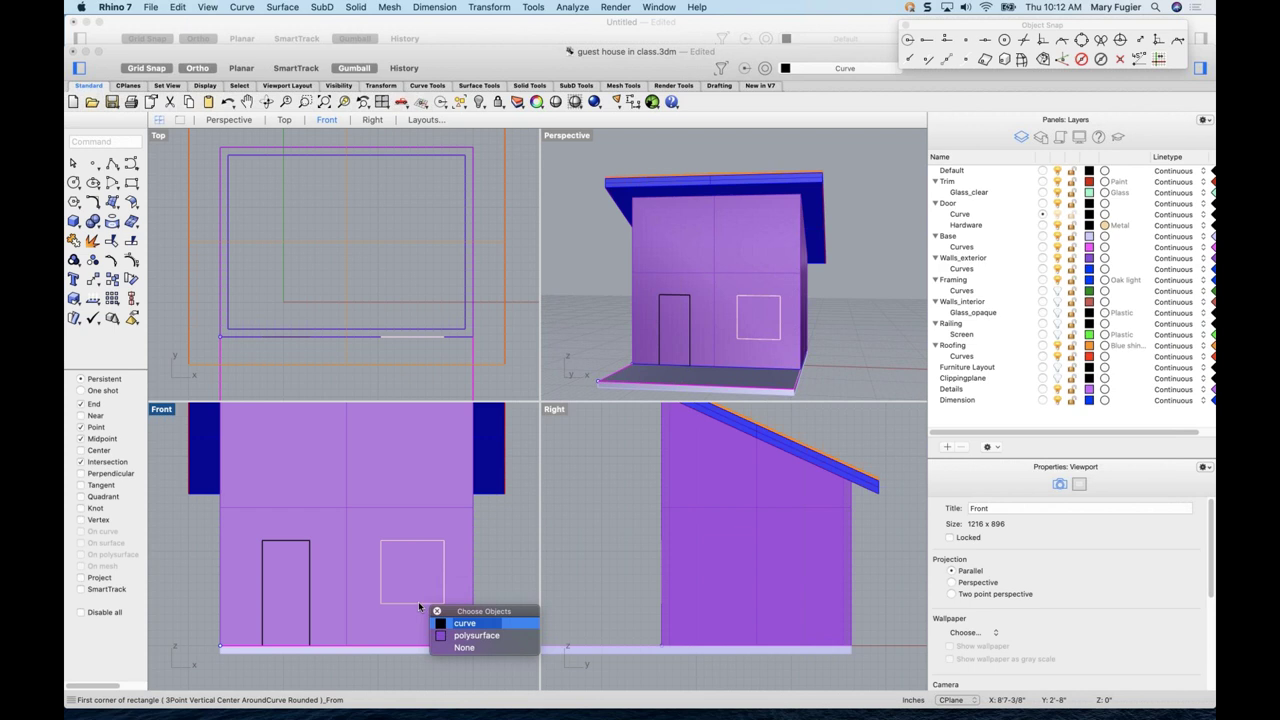
{"action": "left_click", "coordinate": [465, 623]}
{"action": "key", "text": "Delete"}
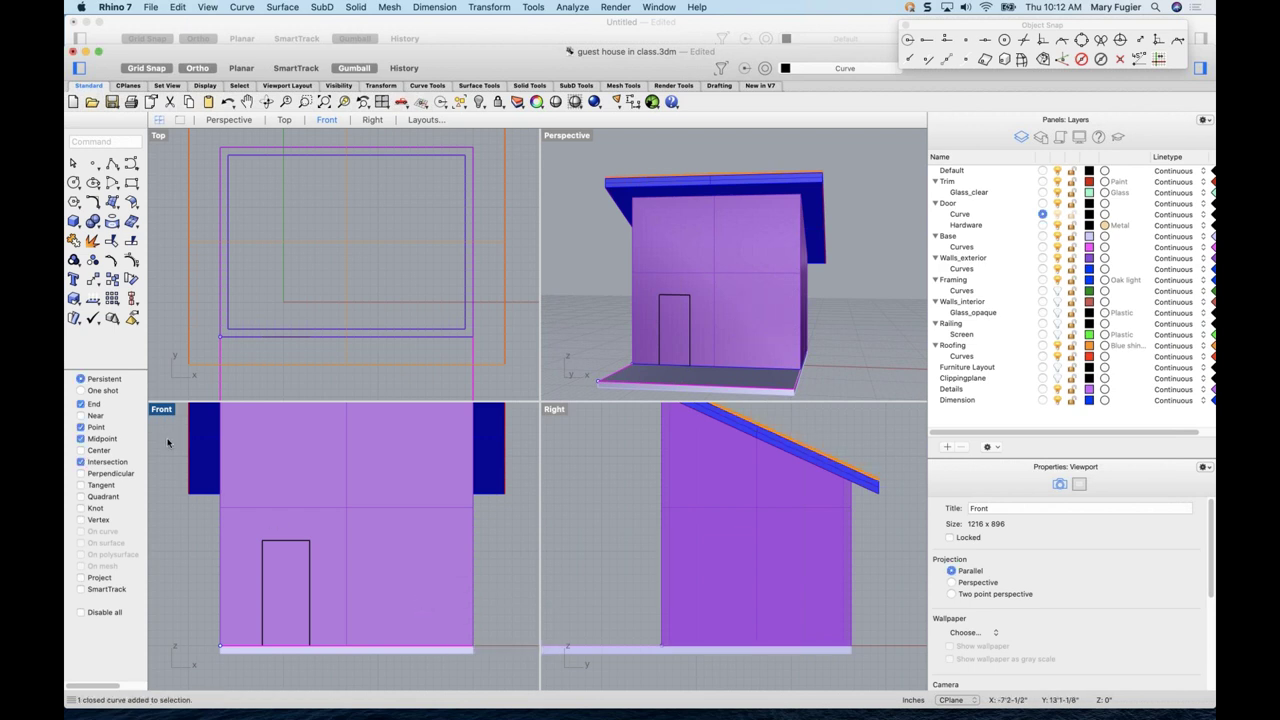
- Draw a 48-inch square window rectangle rightward and downward from the door's upper right corner, and select it
{"action": "left_click", "coordinate": [131, 182]}
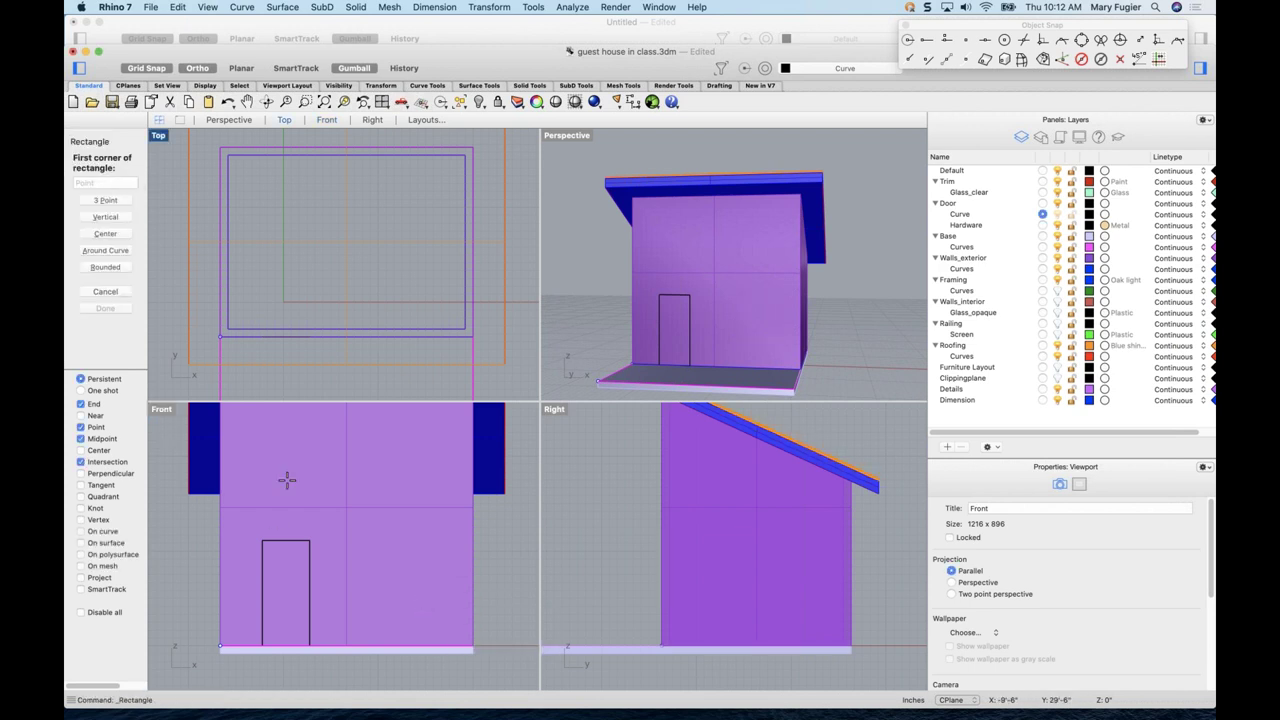
{"action": "left_click", "coordinate": [309, 541]}
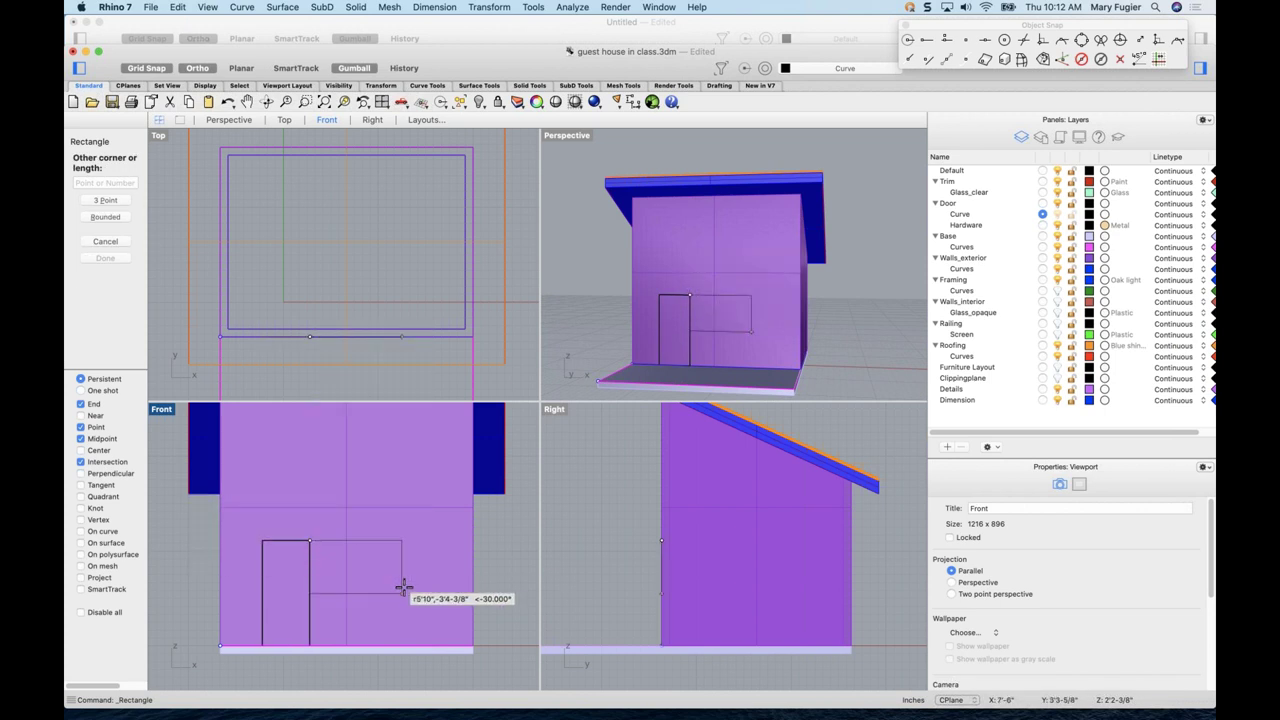
{"action": "type", "text": "48"}
{"action": "key", "text": "Return"}
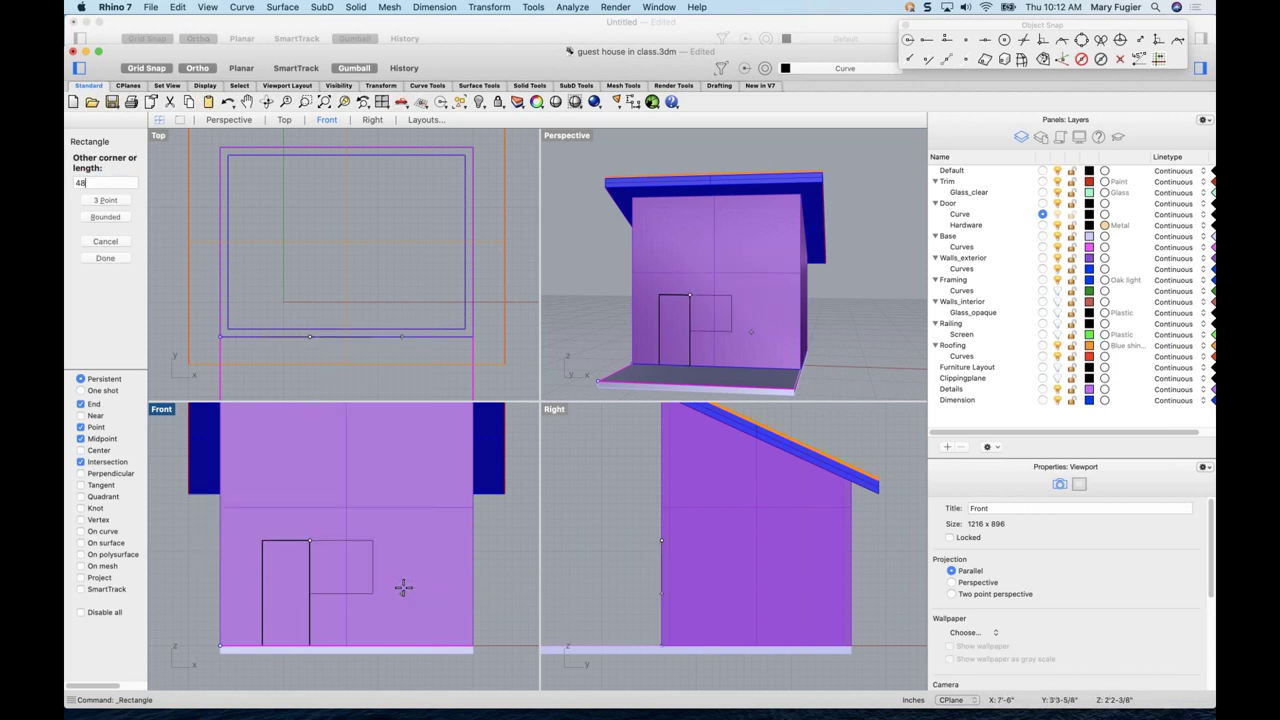
{"action": "type", "text": "48"}
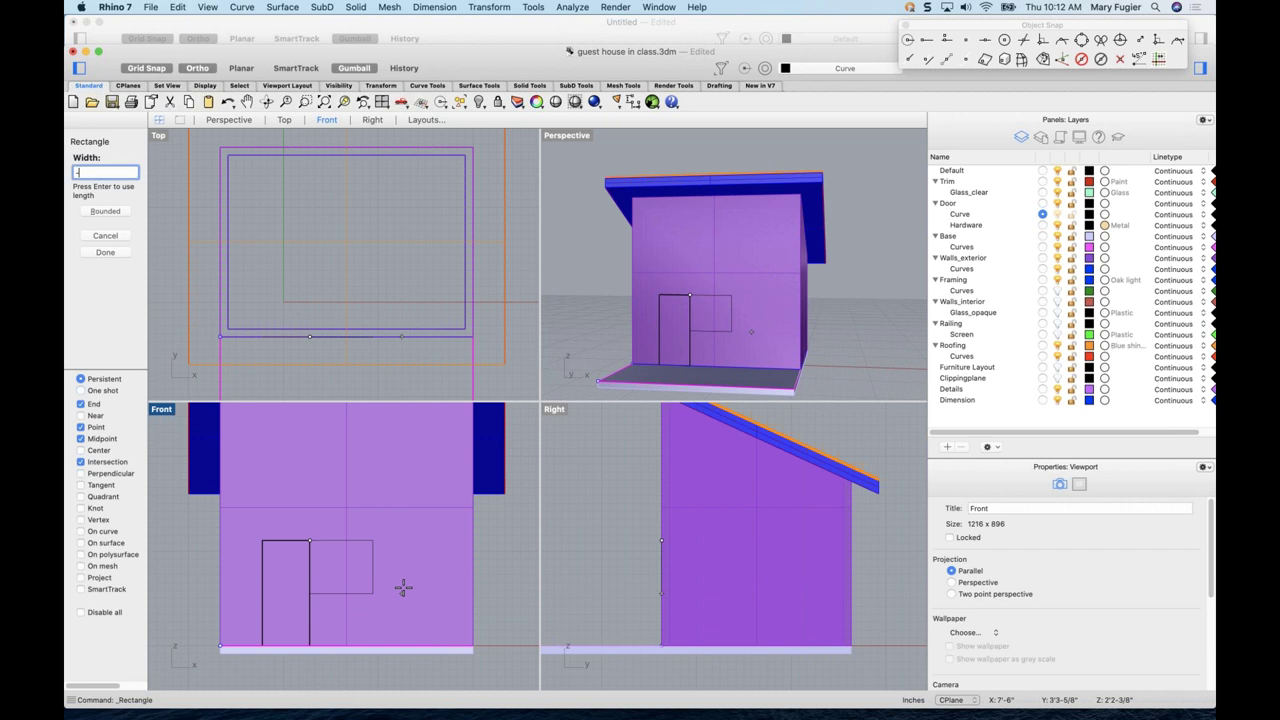
{"action": "key", "text": "Return"}
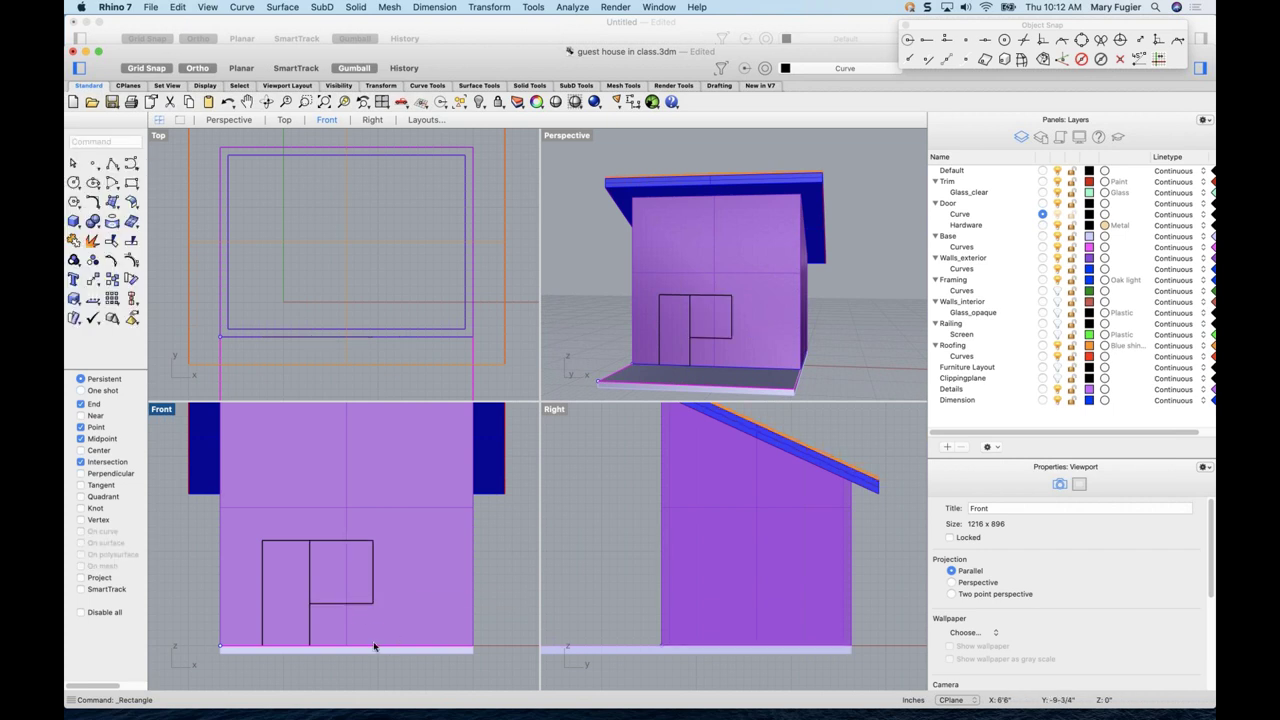
{"action": "left_click", "coordinate": [371, 587]}
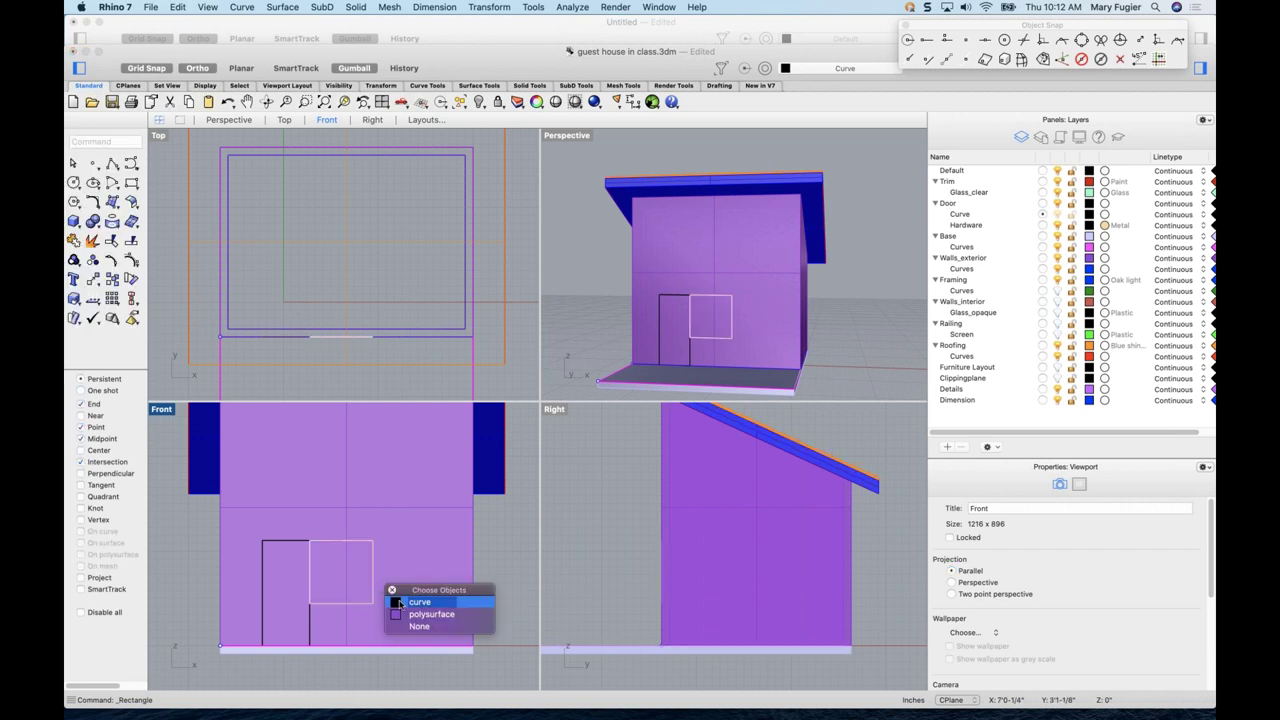
{"action": "left_click", "coordinate": [392, 602]}
{"action": "left_click", "coordinate": [360, 575]}
{"action": "key", "text": "Return"}
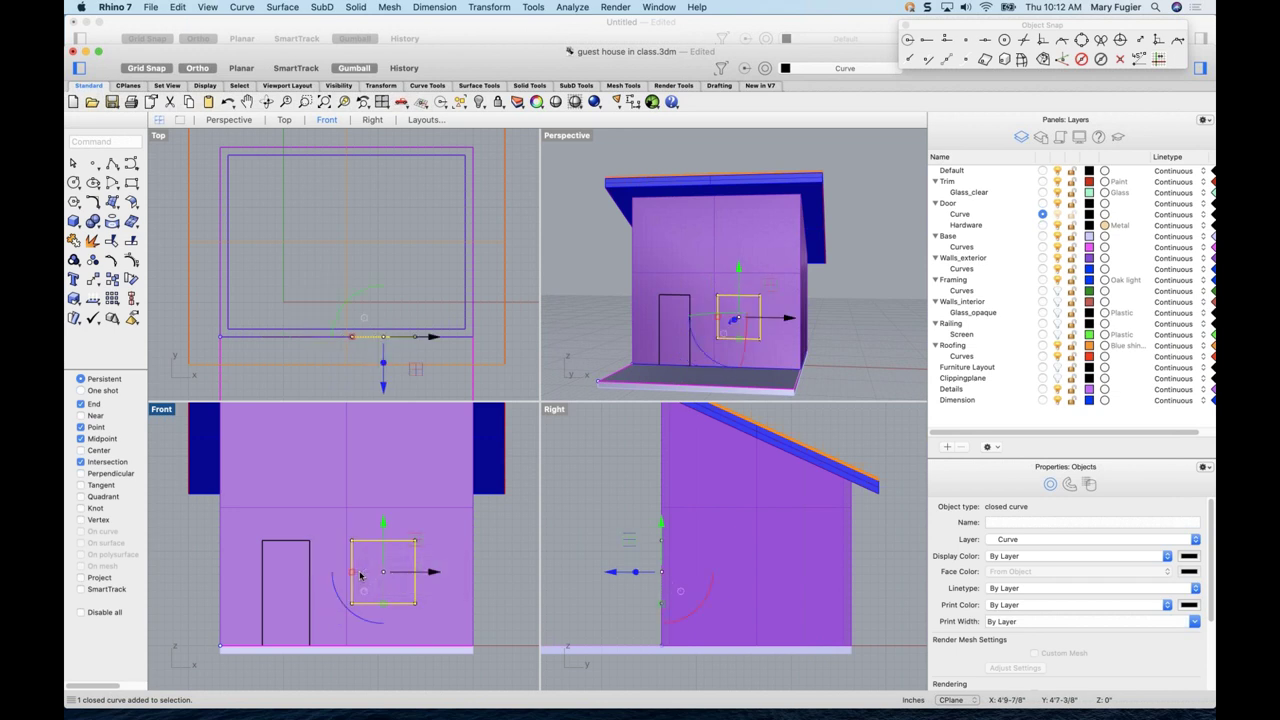
{"action": "key", "text": "super+z"}
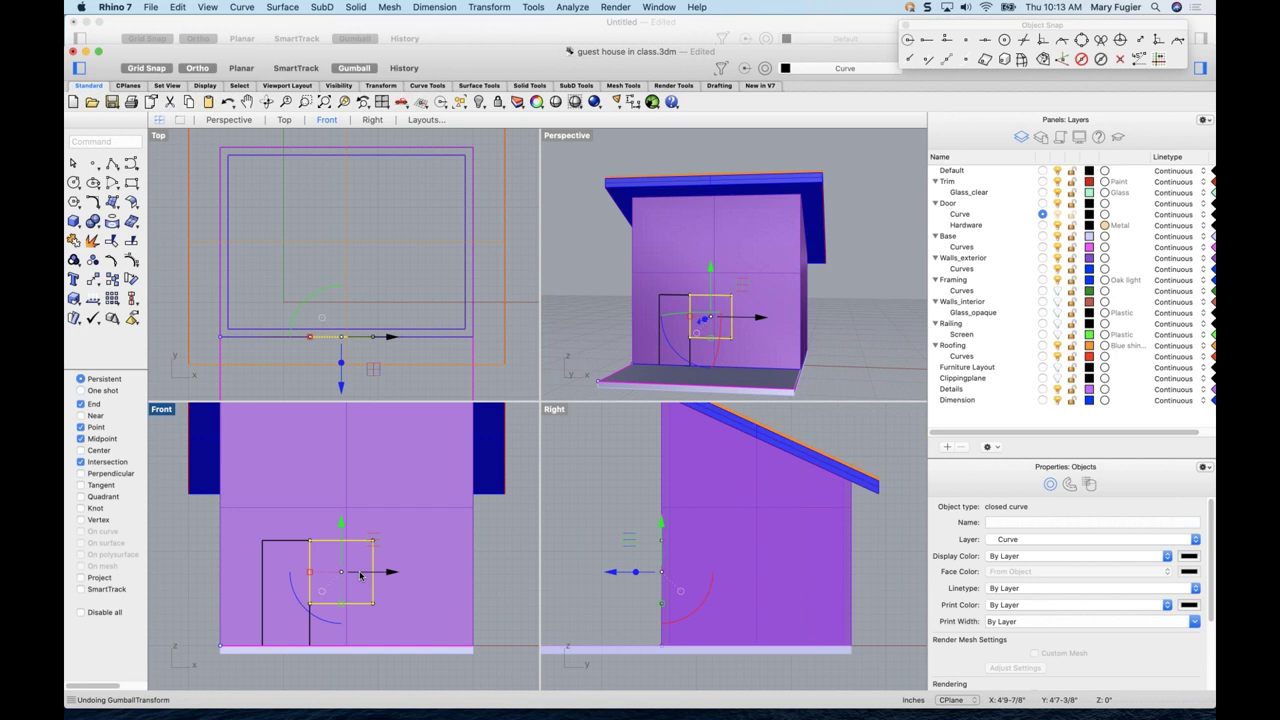
- Move the square window rectangle 4'6" along the X direction on the front wall and deselect it
{"action": "left_click", "coordinate": [360, 575]}
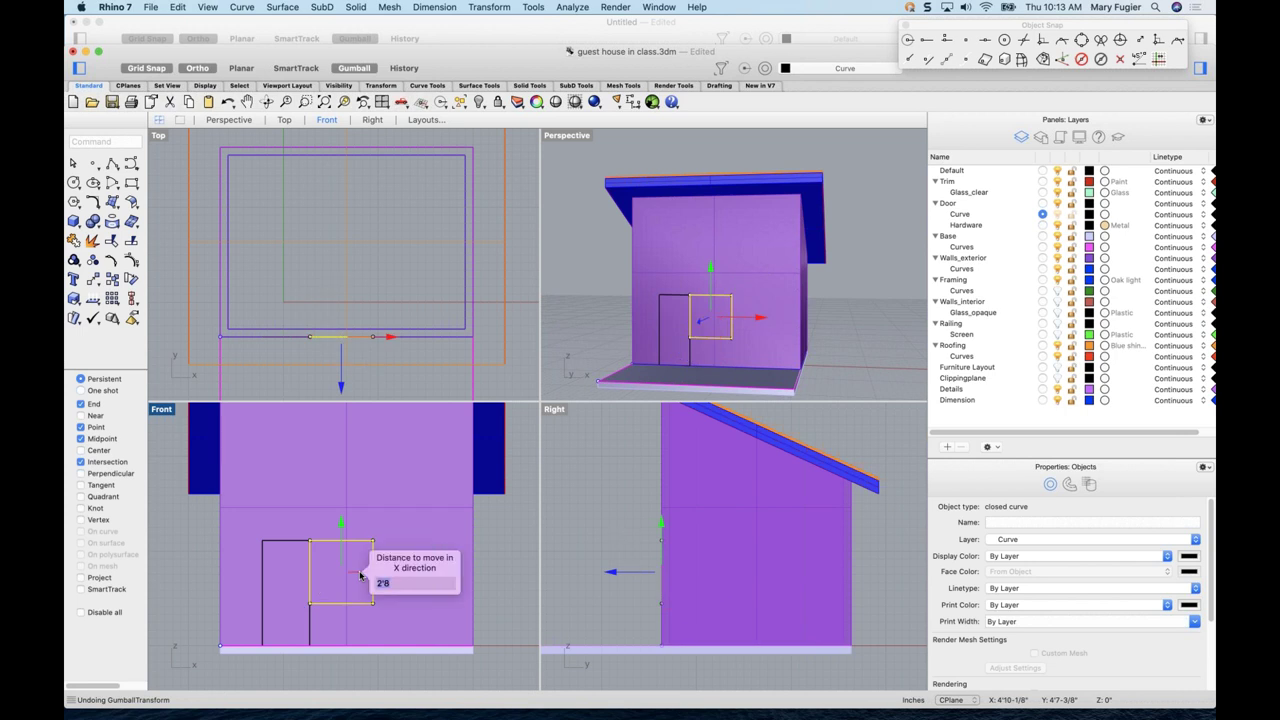
{"action": "type", "text": "4'6"}
{"action": "key", "text": "Return"}
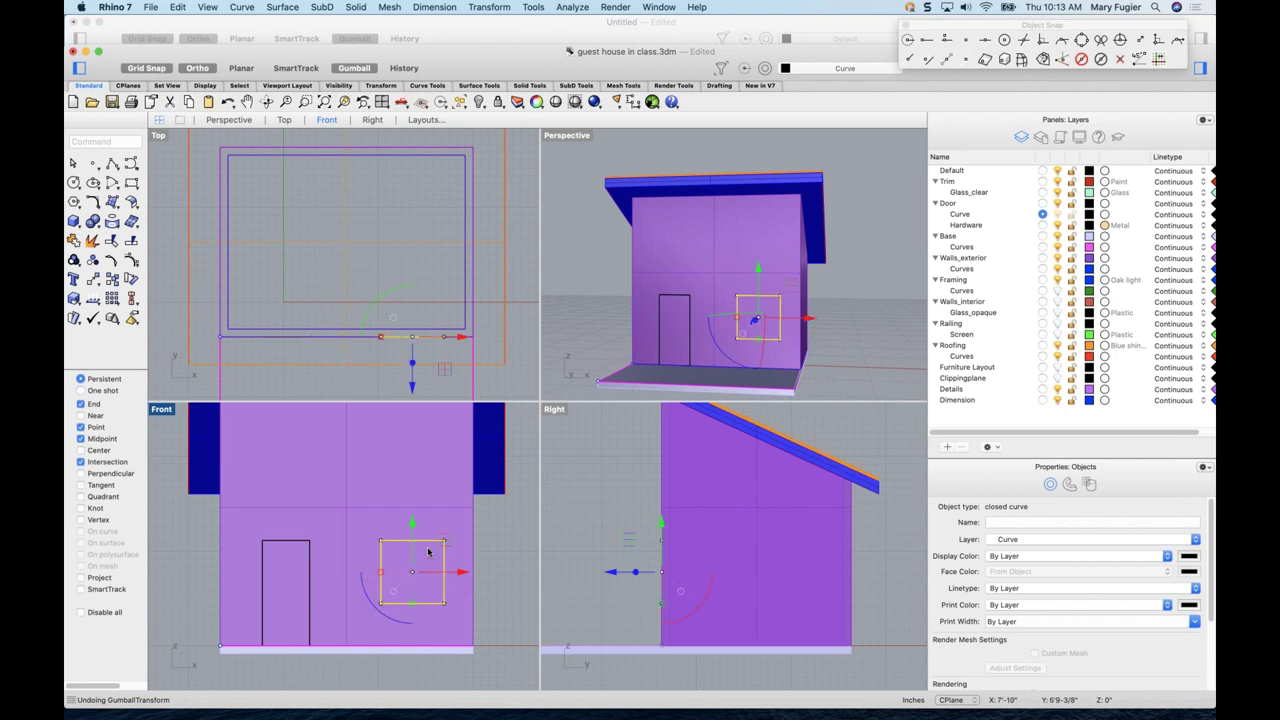
{"action": "left_click", "coordinate": [493, 564]}
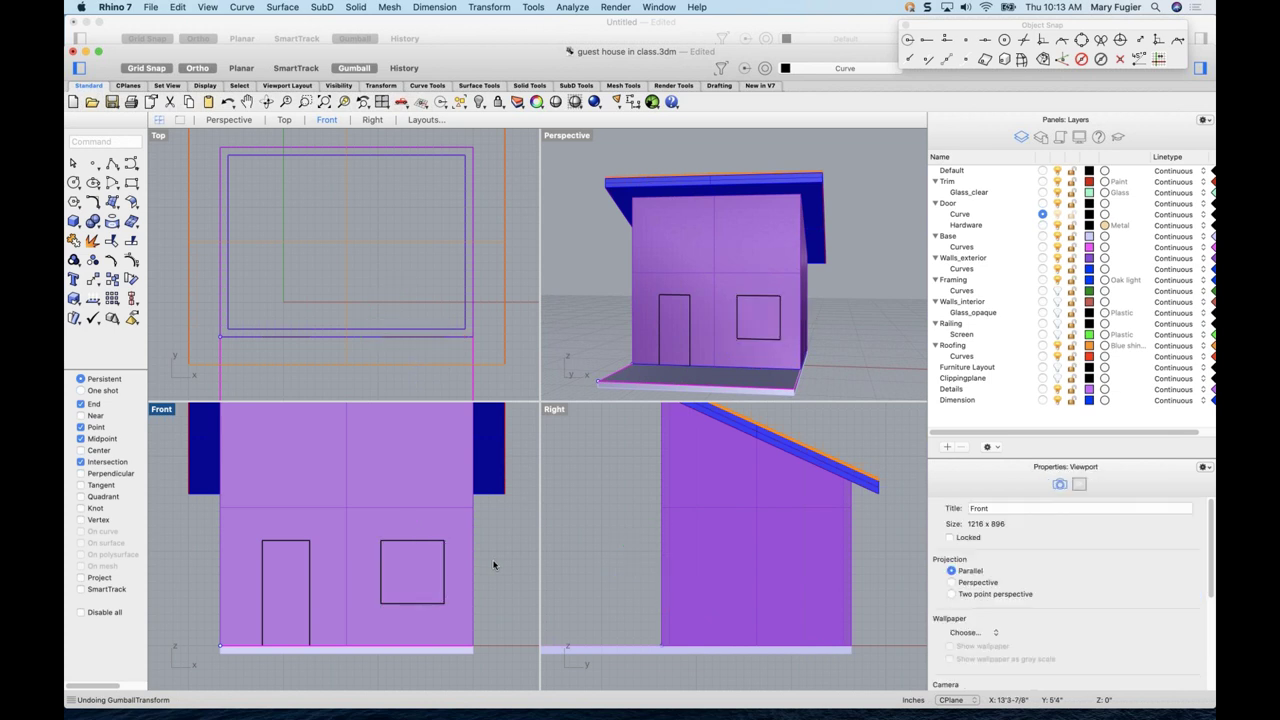
- Delete the window rectangle to the right of the door on the front wall
{"action": "left_click", "coordinate": [424, 543]}
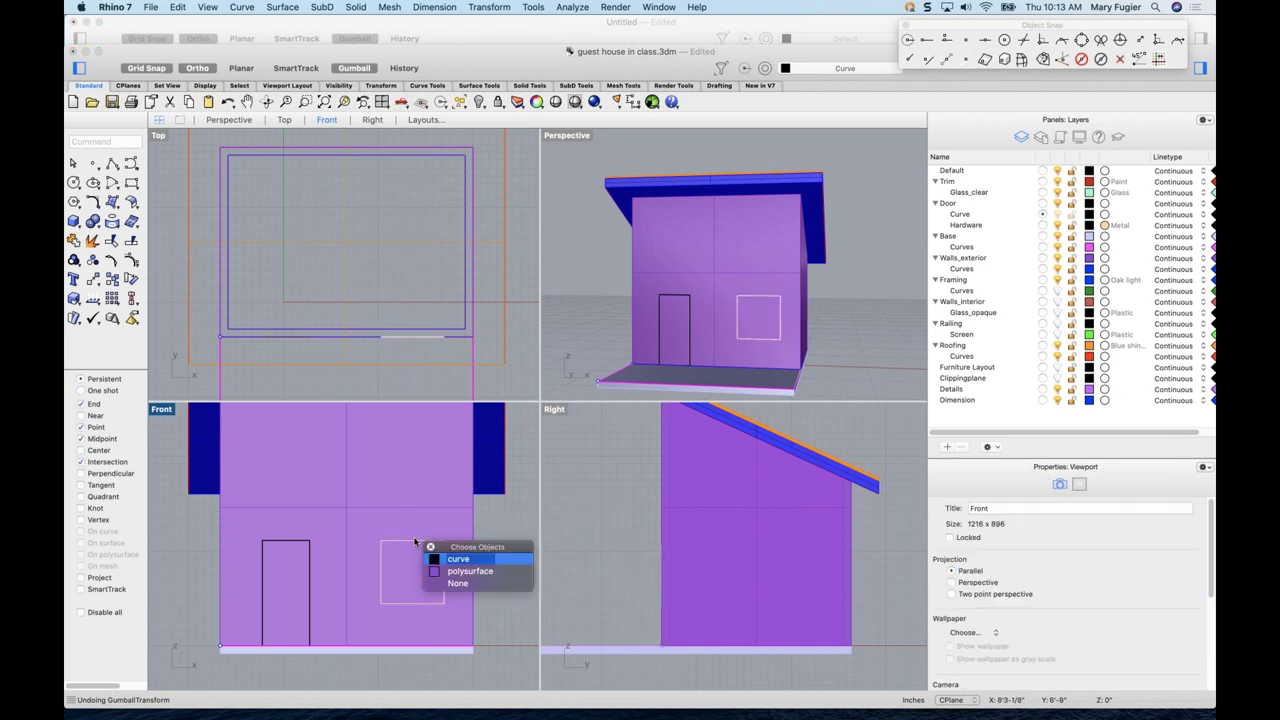
{"action": "left_click", "coordinate": [455, 559]}
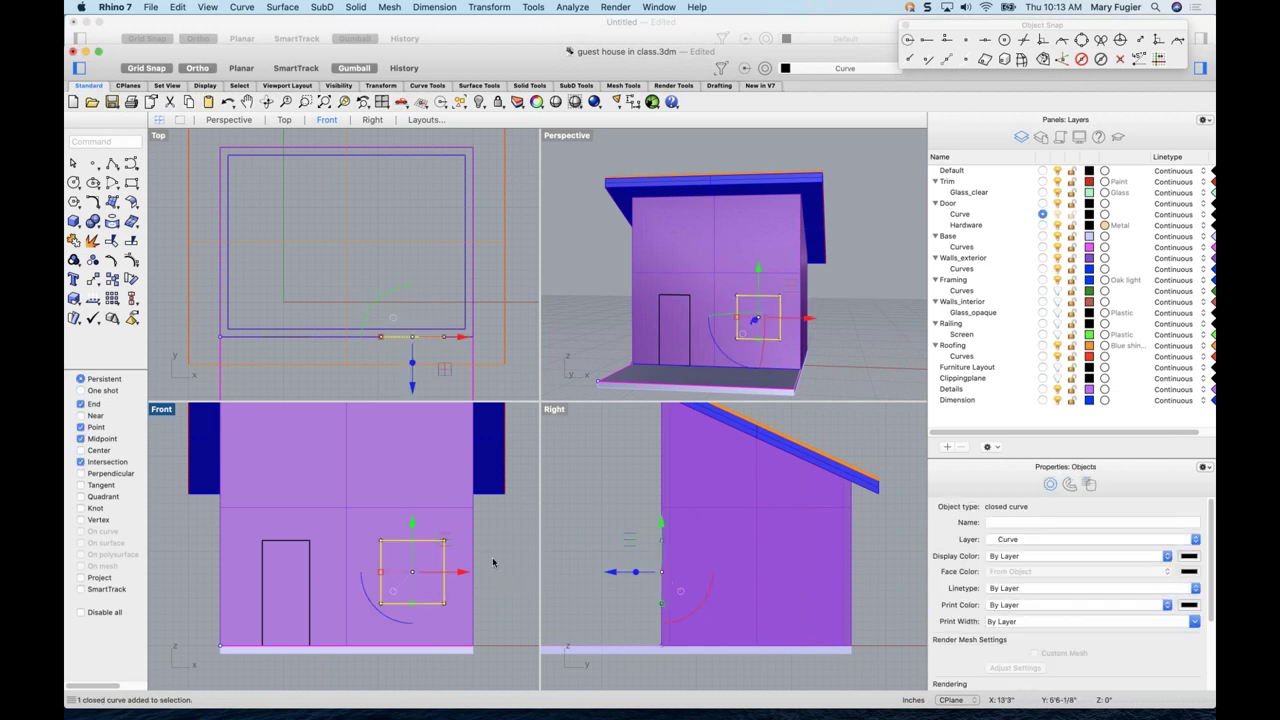
{"action": "key", "text": "Delete"}
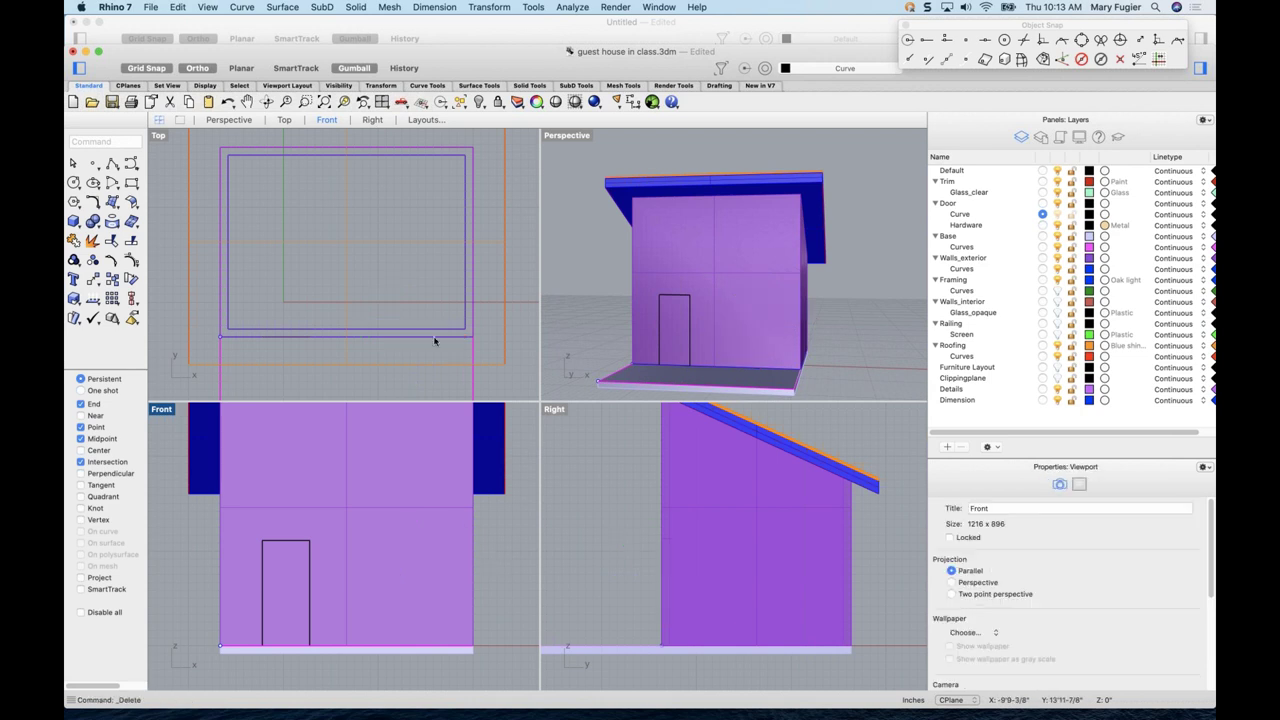
- Turn on SmartTrack and try to start a rectangle 4'6" right of the door's upper right corner
{"action": "left_click", "coordinate": [131, 183]}
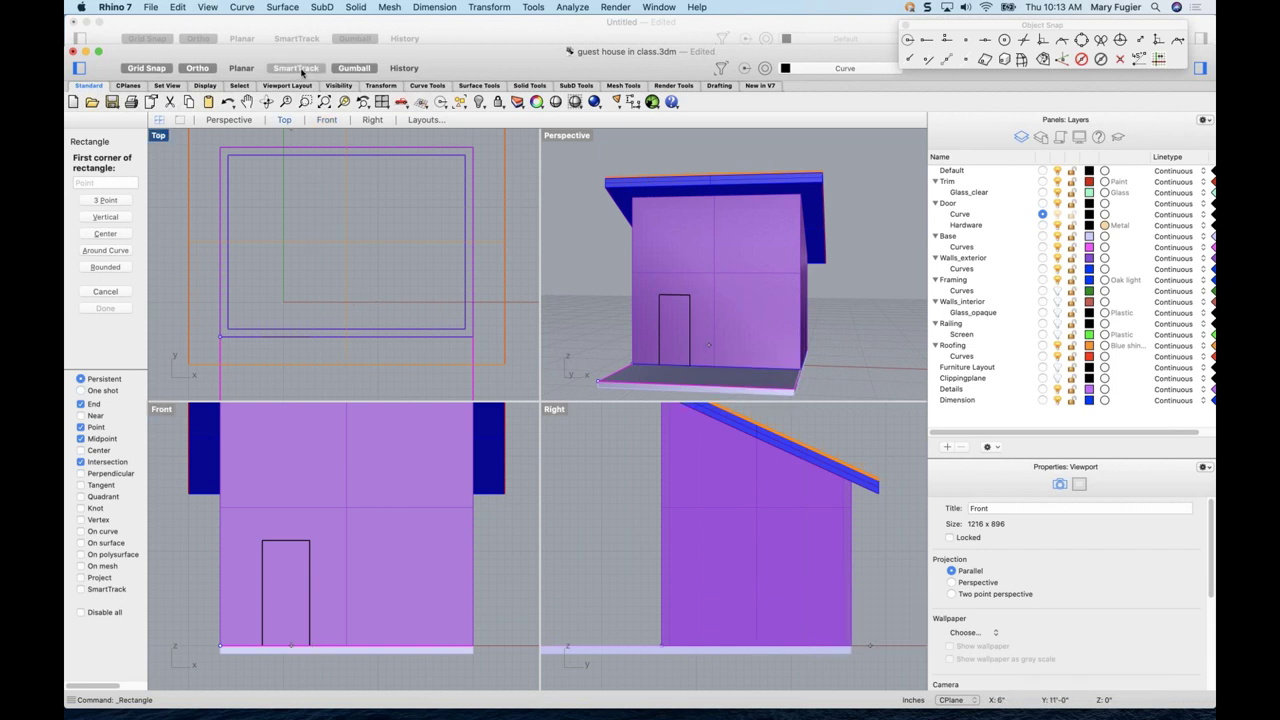
{"action": "left_click", "coordinate": [297, 68]}
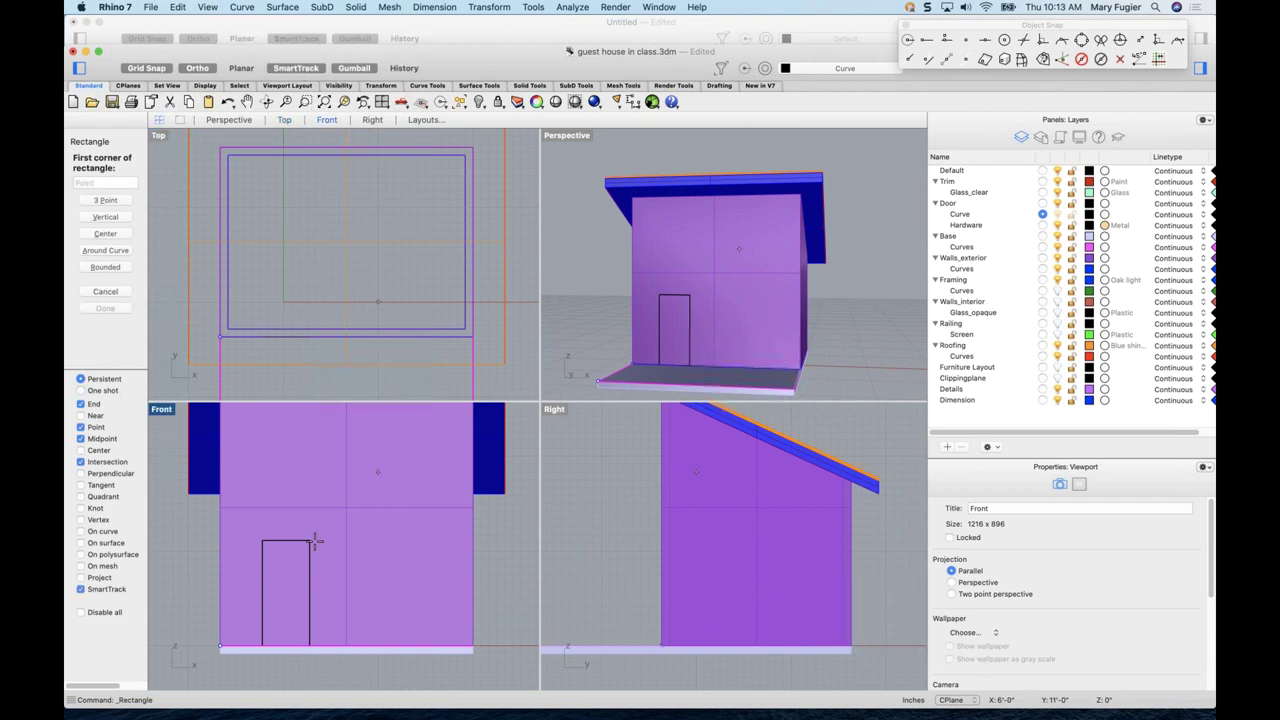
{"action": "mouse_move", "coordinate": [311, 542]}
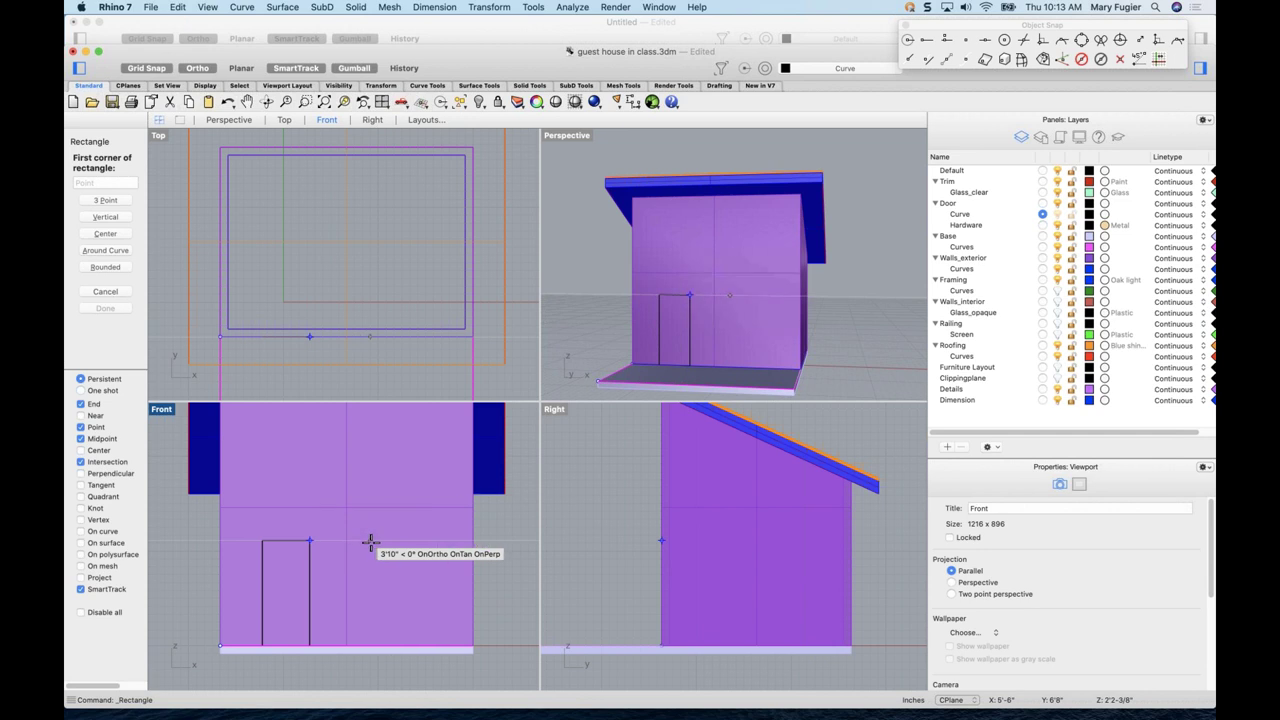
{"action": "type", "text": "4'6"}
{"action": "key", "text": "Return"}
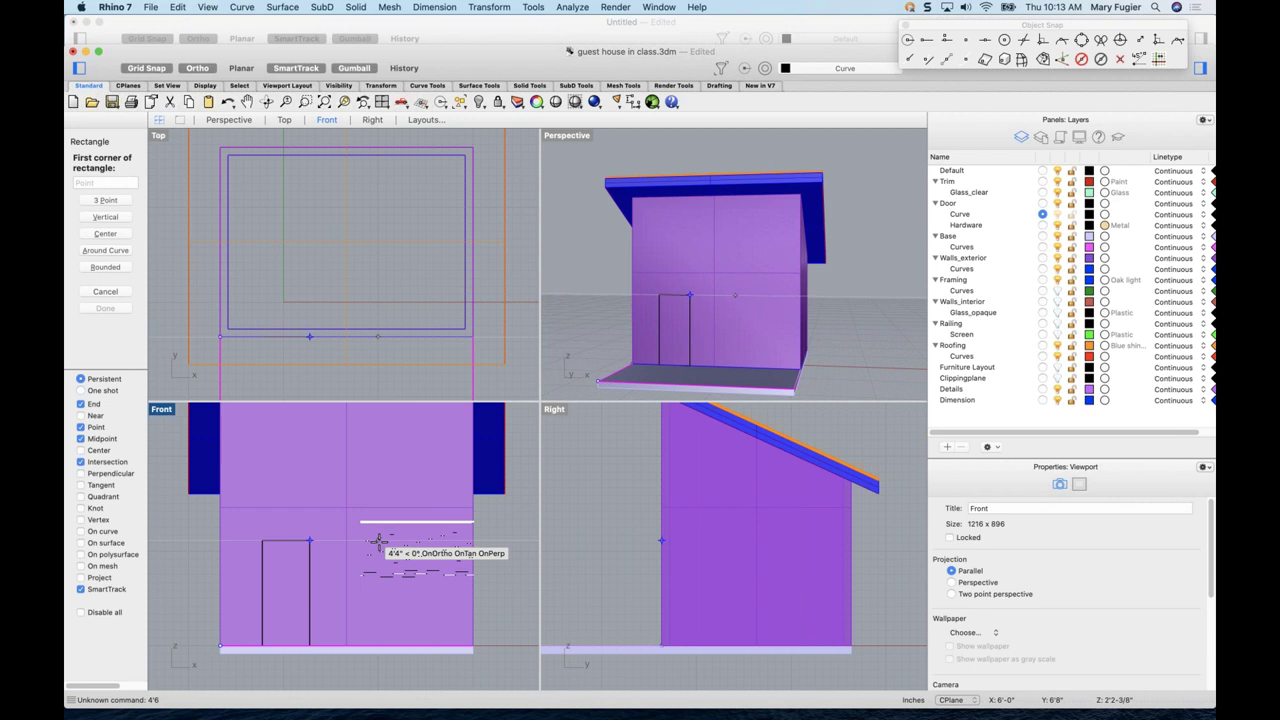
{"action": "type", "text": "4'6"}
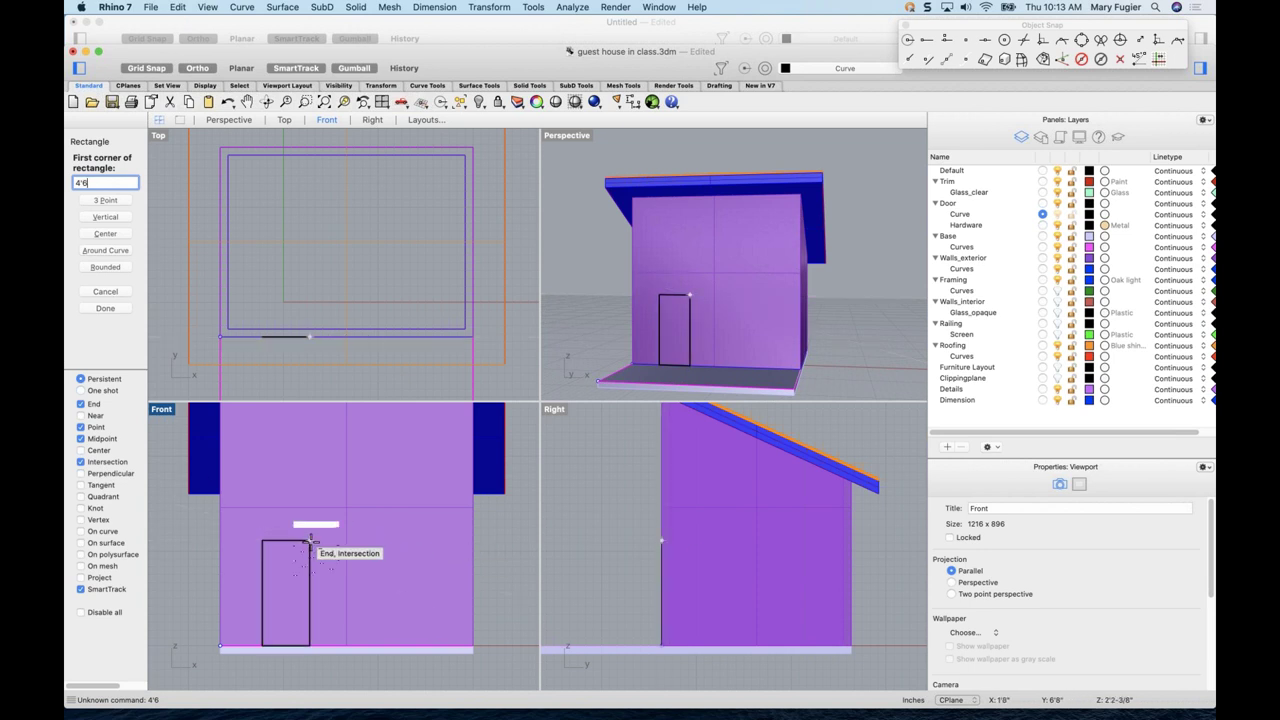
{"action": "type", "text": "'6"}
{"action": "key", "text": "Return"}
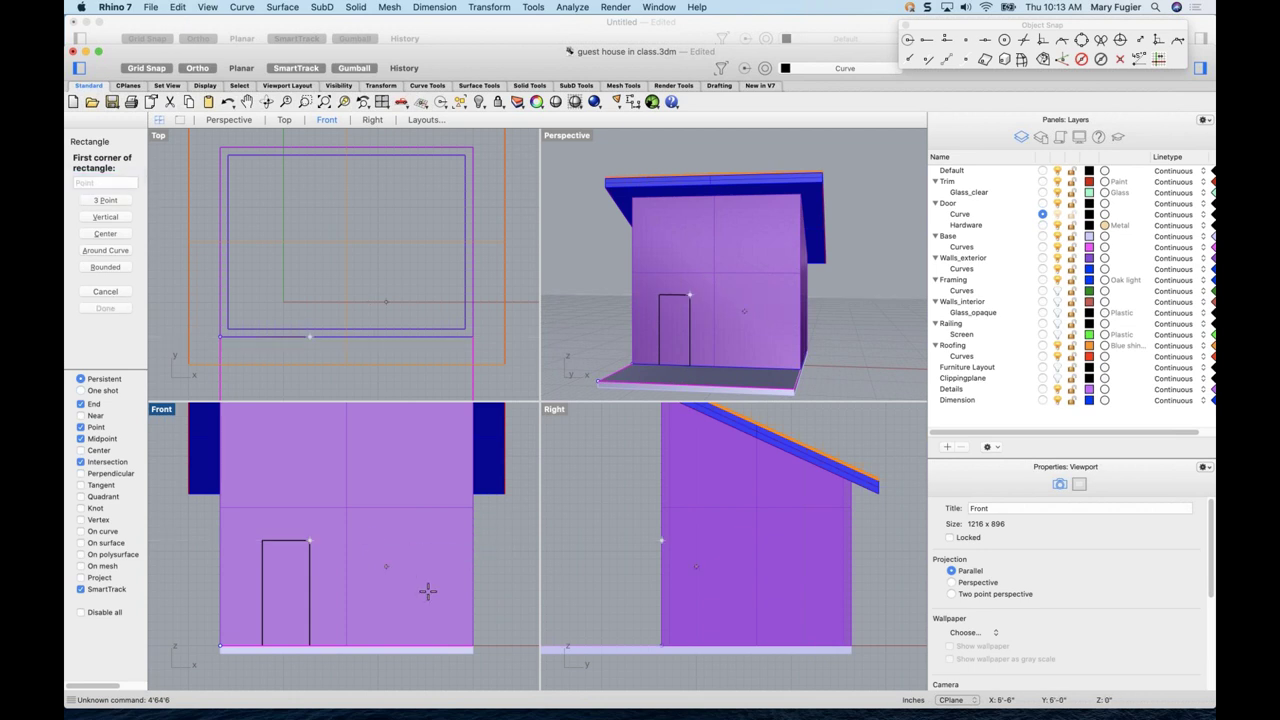
{"action": "key", "text": "Escape"}
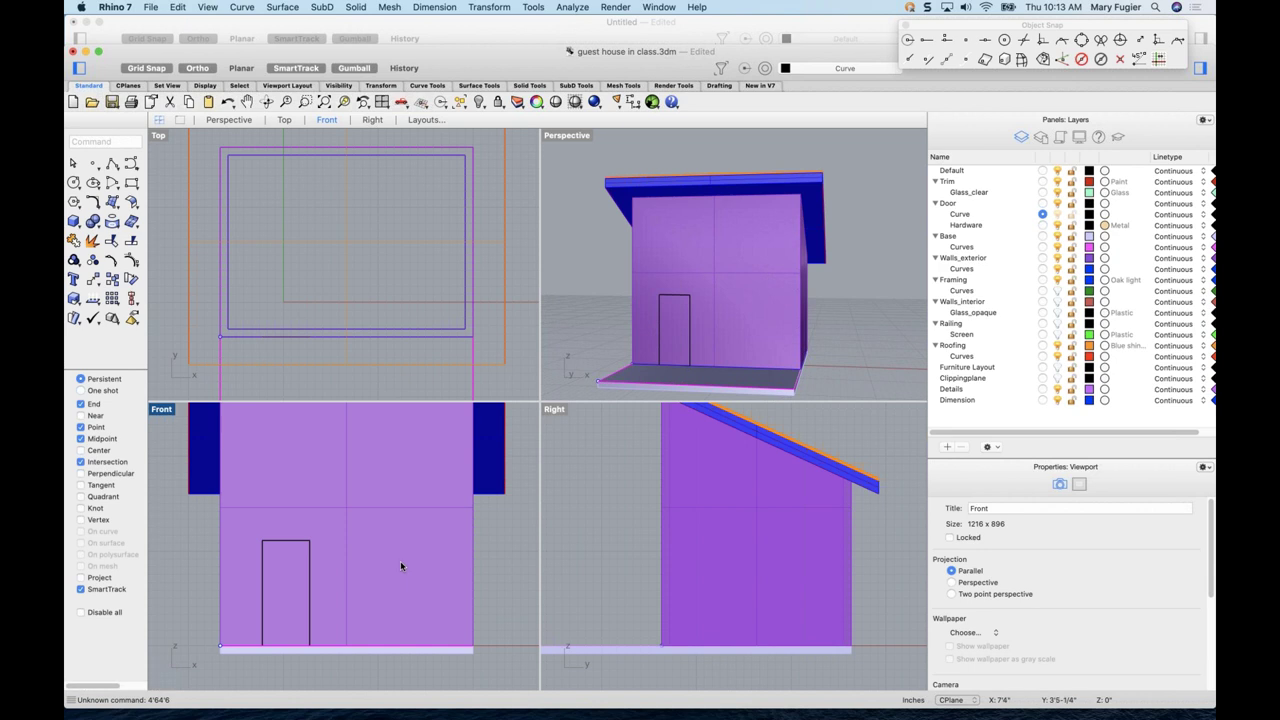
- Undo the deletion of the window rectangle and deselect it
{"action": "key", "text": "super+shift+e"}
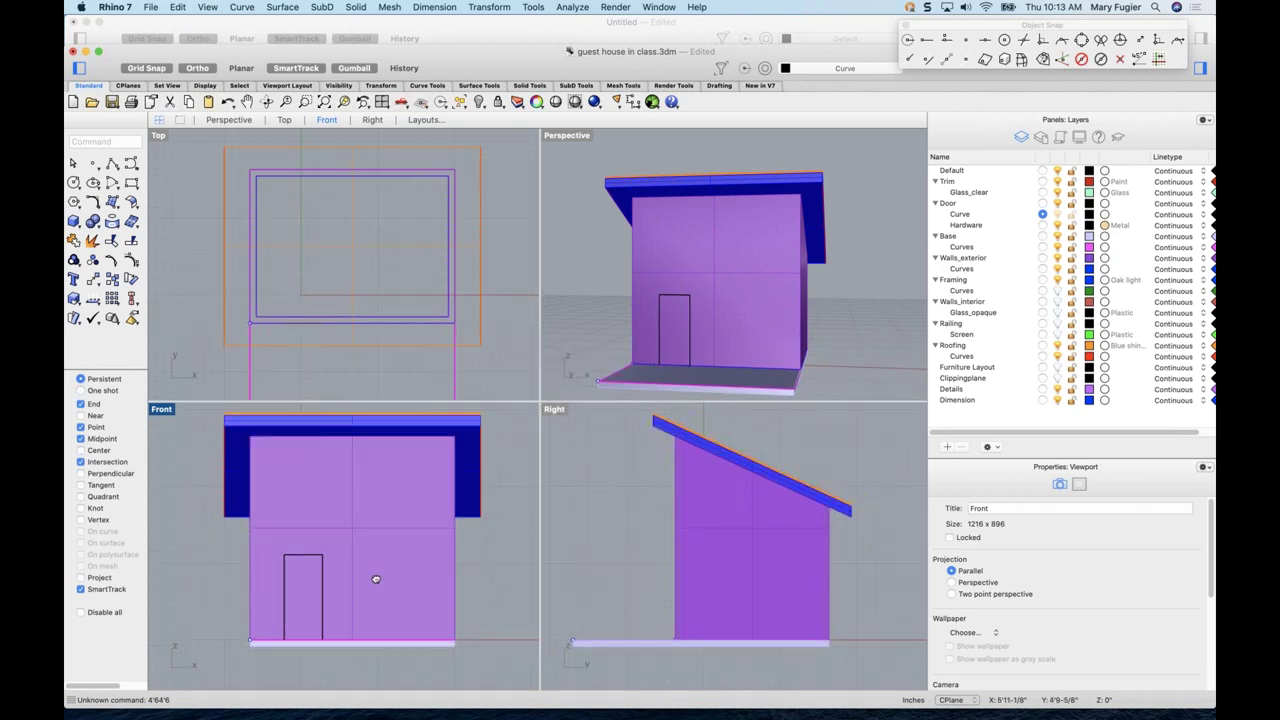
{"action": "key", "text": "super+z"}
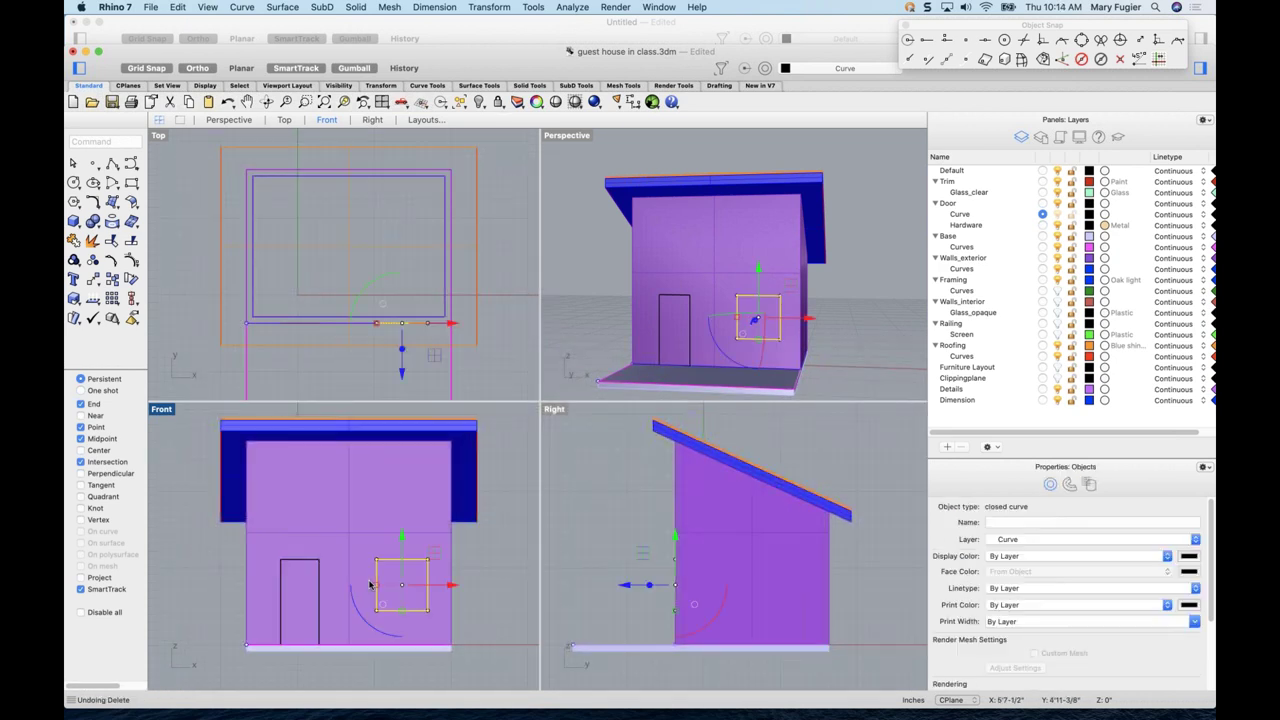
{"action": "key", "text": "Escape"}
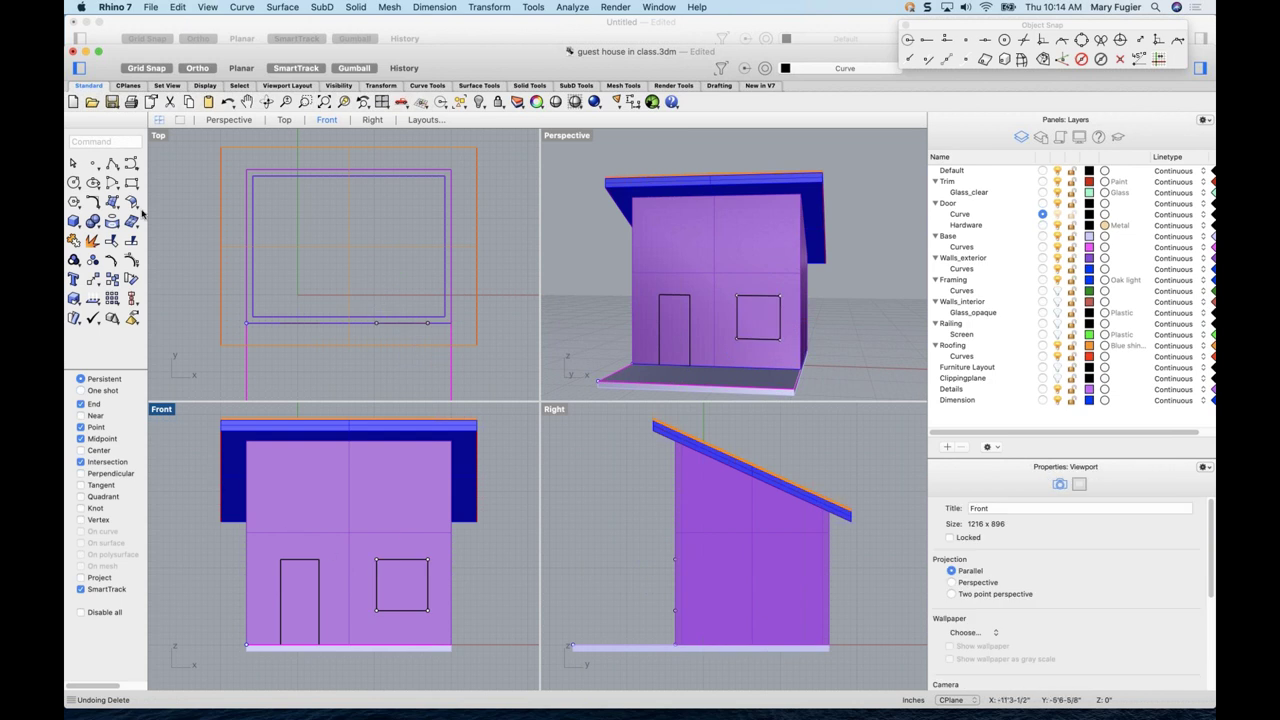
{"action": "right_click_drag", "start_coordinate": [560, 305], "coordinate": [480, 540]}
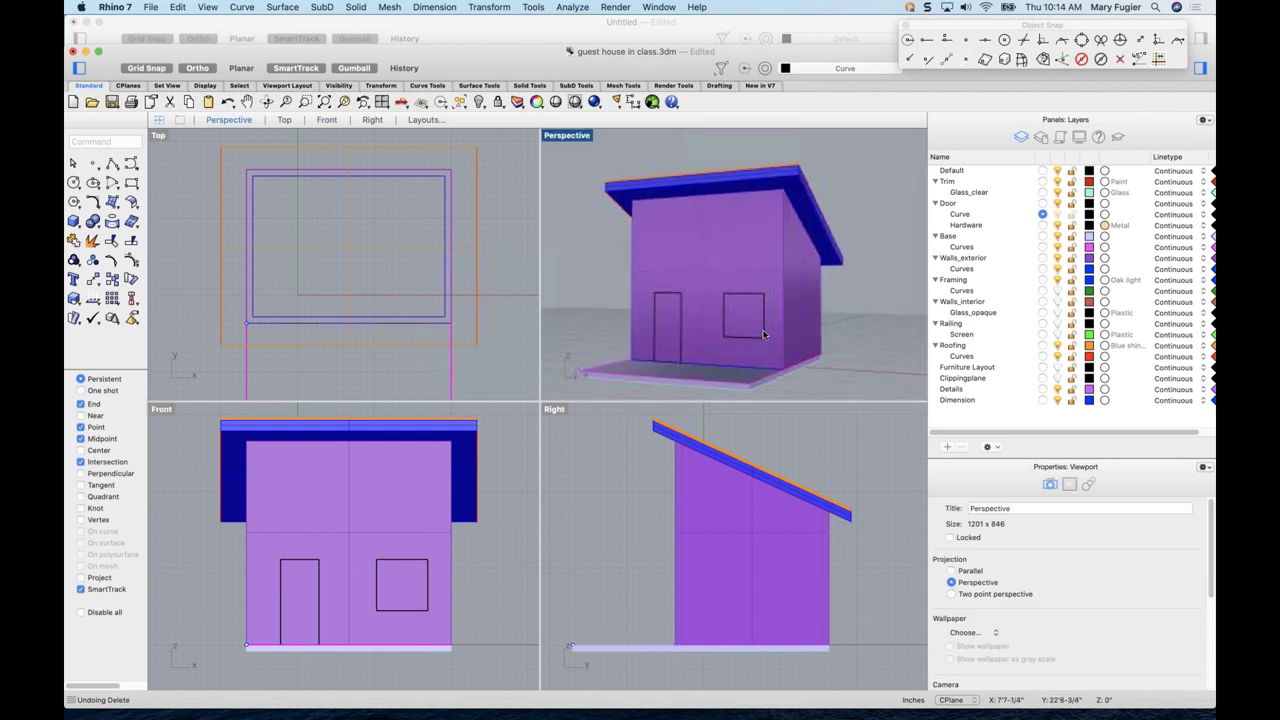
{"action": "left_click", "coordinate": [414, 567]}
{"action": "scroll", "coordinate": [335, 584], "scroll_direction": "up", "scroll_amount": 3}
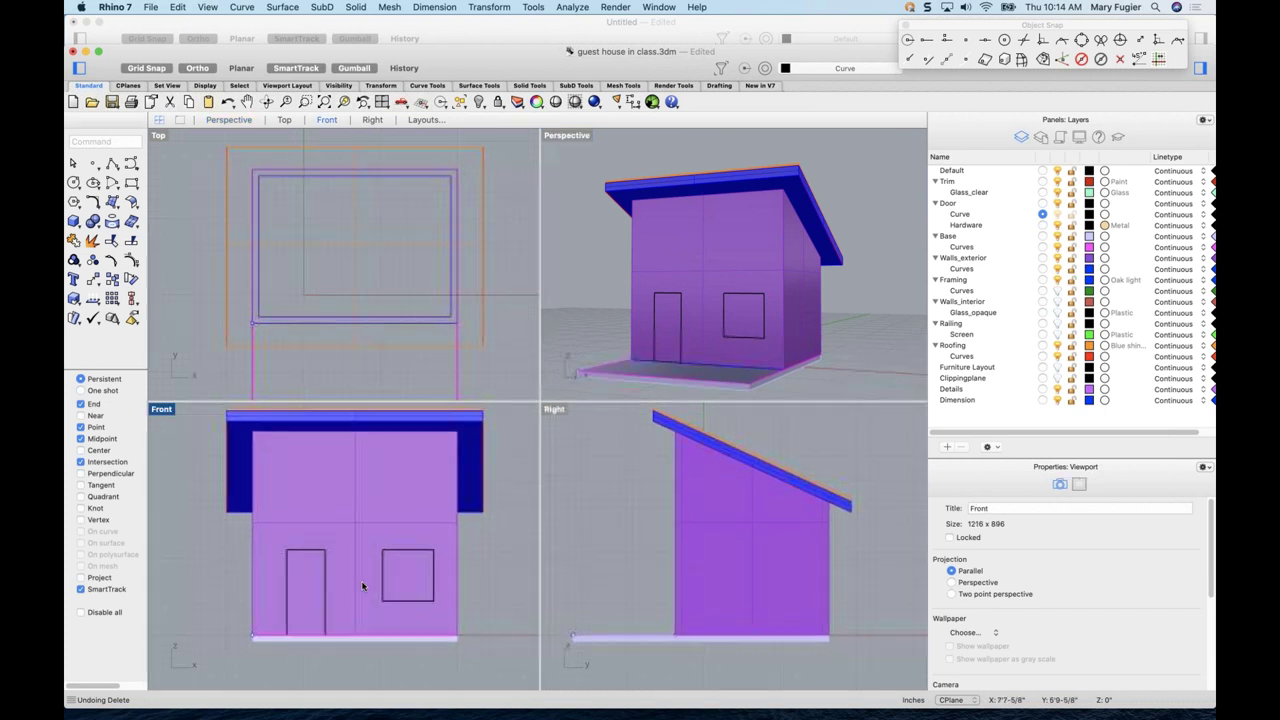
{"action": "scroll", "coordinate": [335, 590], "scroll_direction": "right", "scroll_amount": 2}
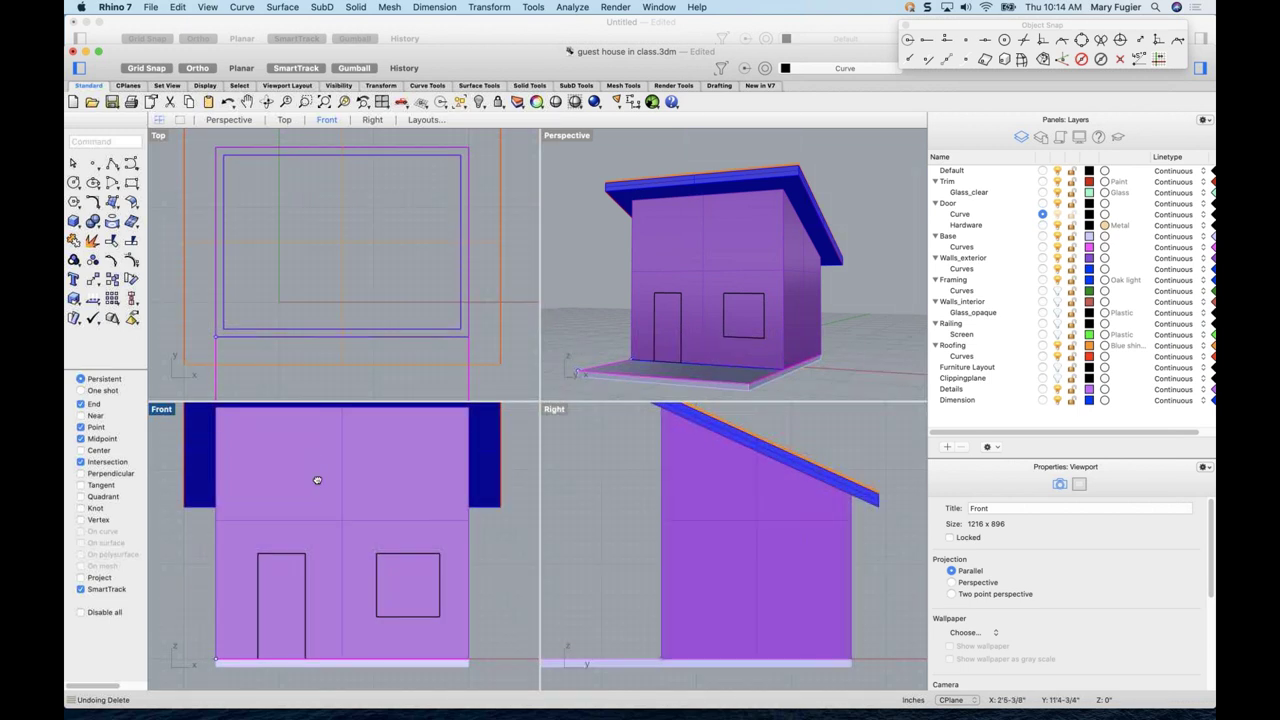
{"action": "scroll", "coordinate": [316, 487], "scroll_direction": "up", "scroll_amount": 2}
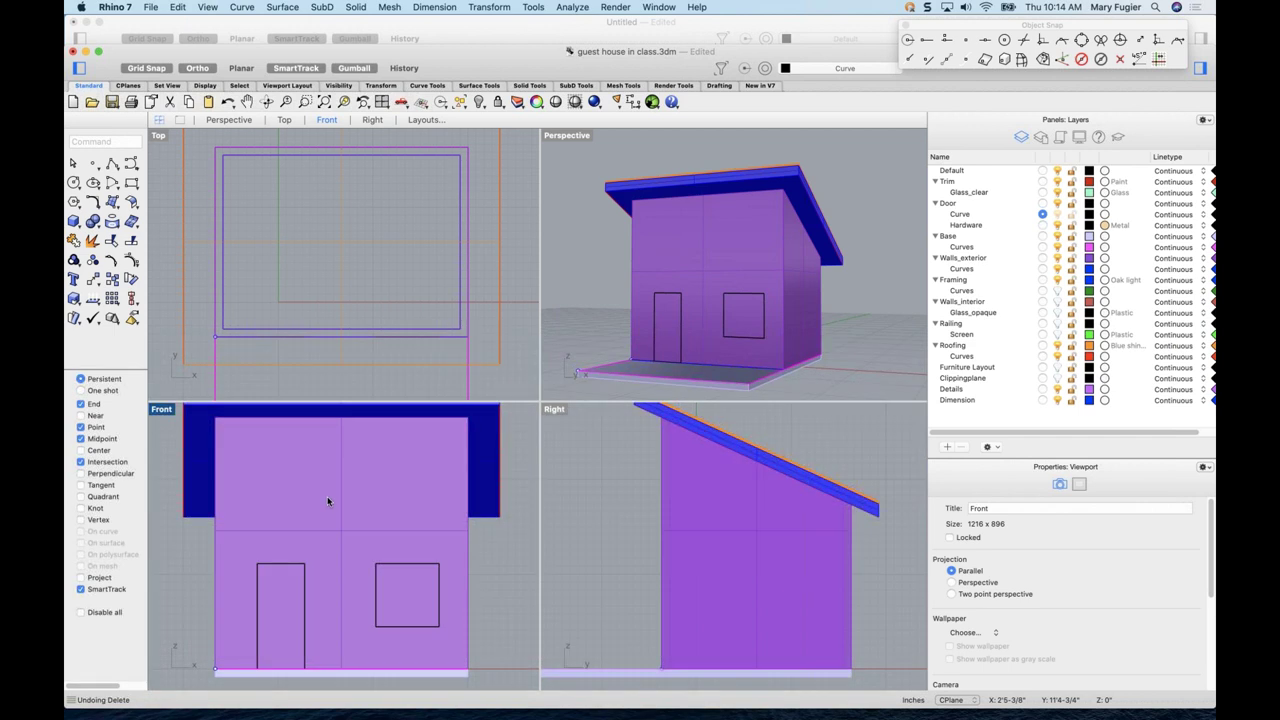
{"action": "scroll", "coordinate": [412, 585], "scroll_direction": "down", "scroll_amount": 1}
{"action": "scroll", "coordinate": [419, 593], "scroll_direction": "down", "scroll_amount": 1}
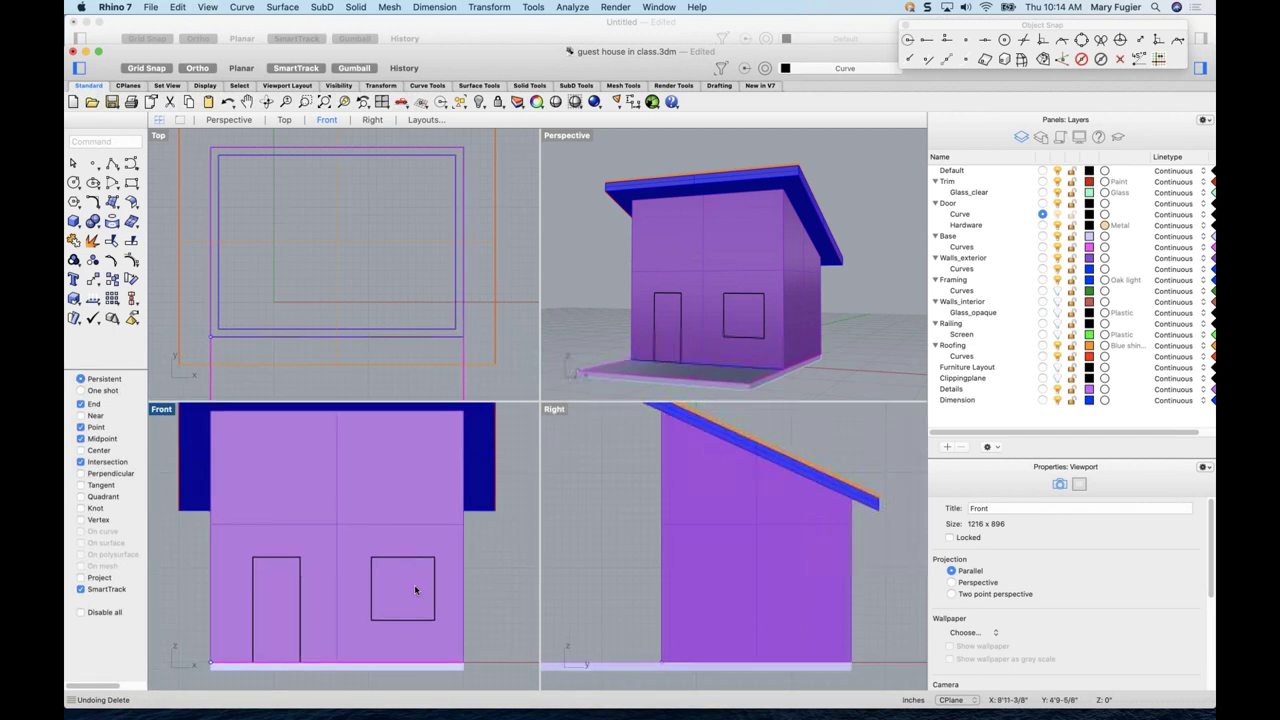
- Mirror a copy of the window rectangle onto the right side wall, with the mirror plane through the outer and inner front-right wall corners
{"action": "left_click", "coordinate": [412, 562]}
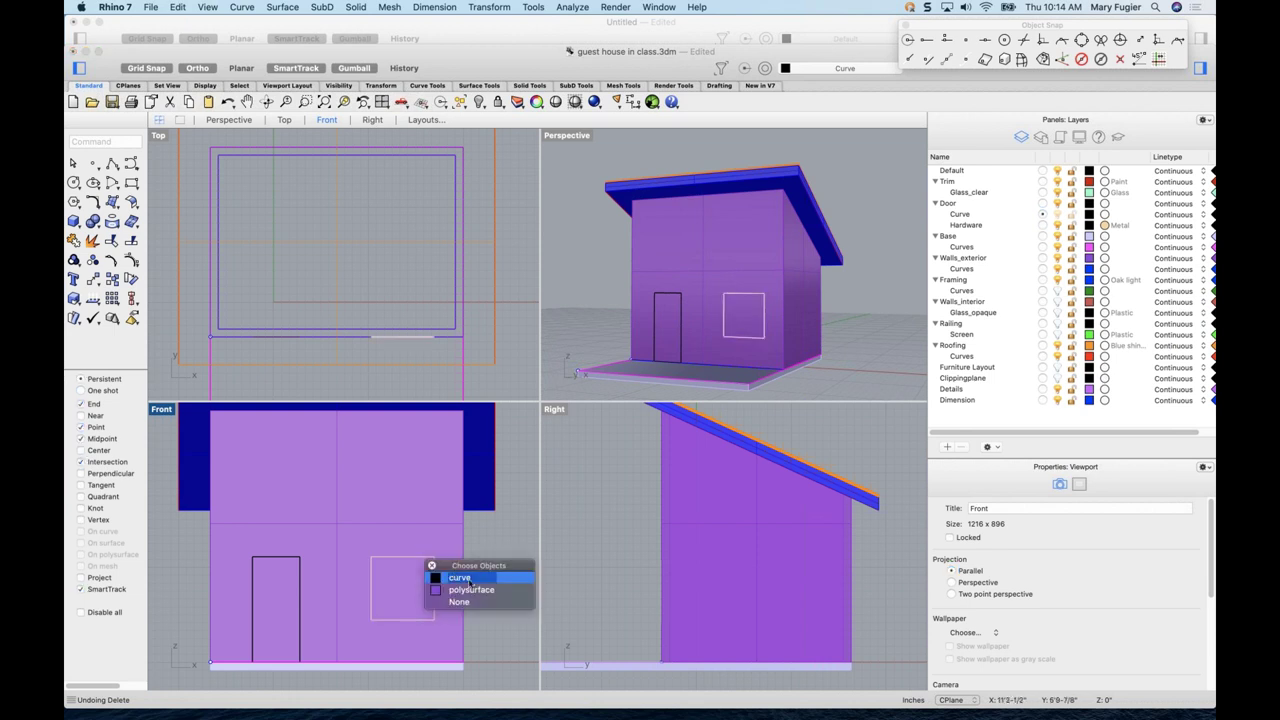
{"action": "left_click", "coordinate": [466, 580]}
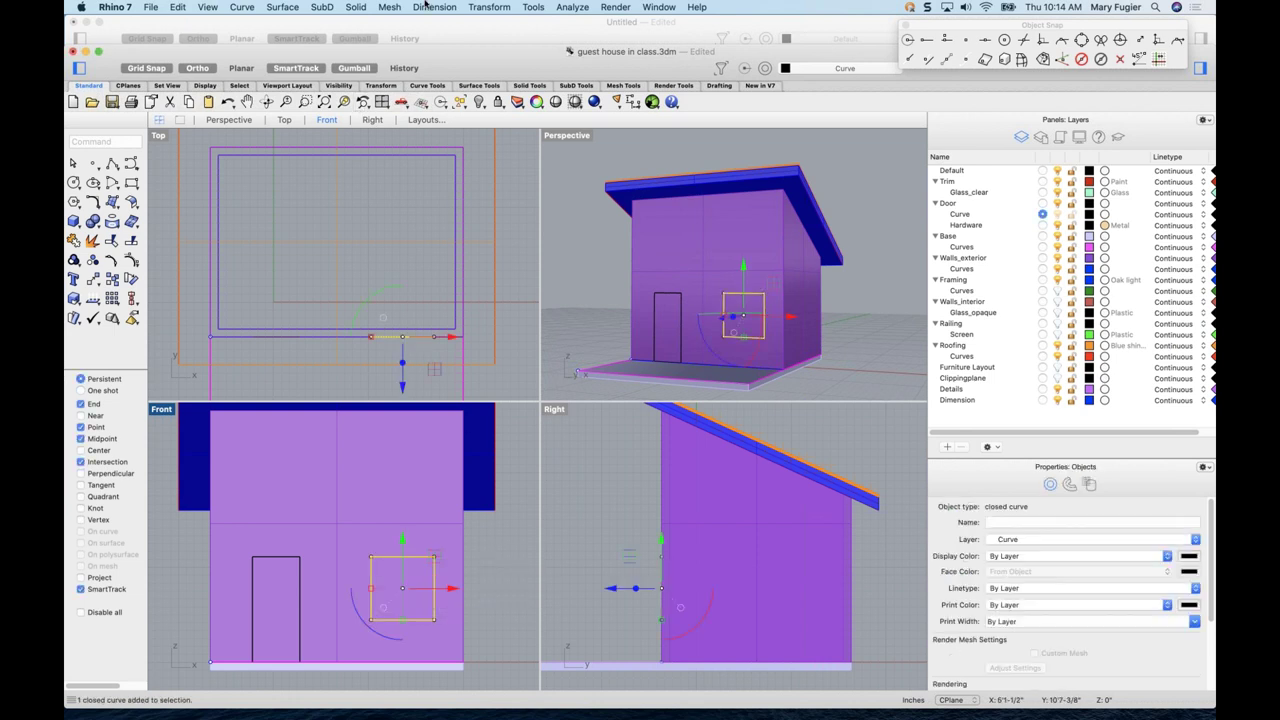
{"action": "left_click", "coordinate": [489, 7]}
{"action": "left_click", "coordinate": [488, 96]}
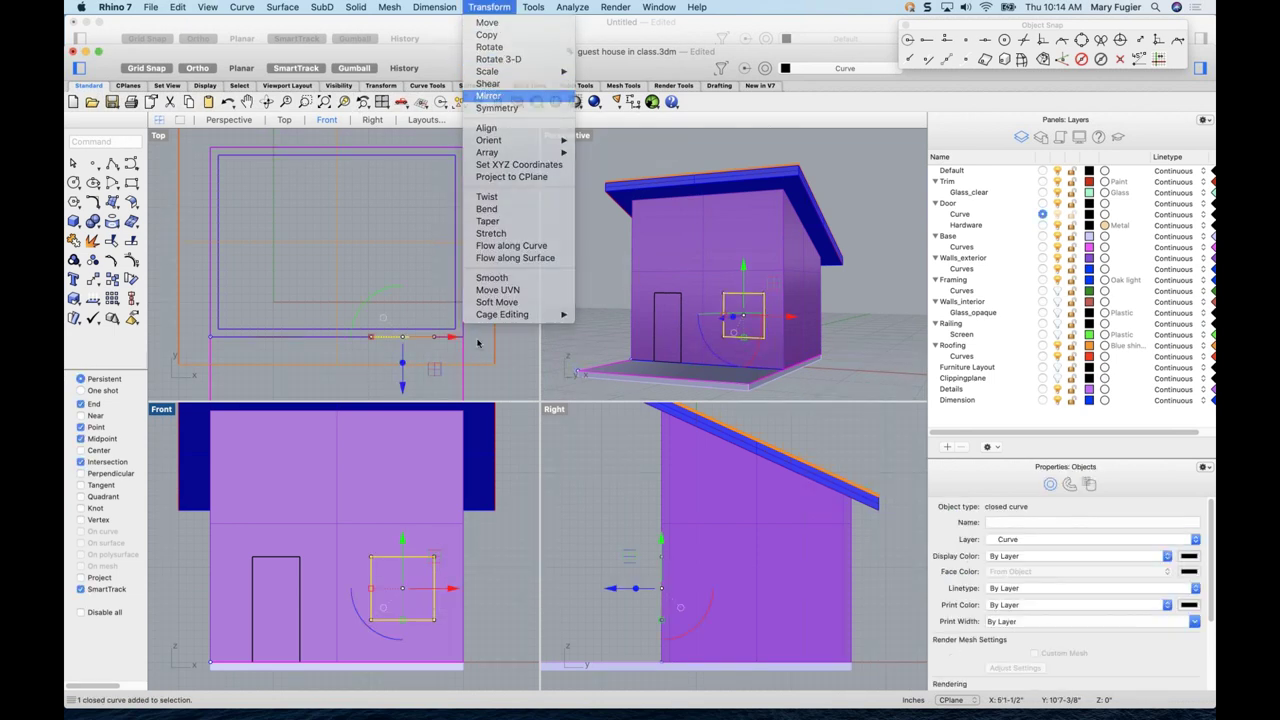
{"action": "left_click", "coordinate": [464, 338]}
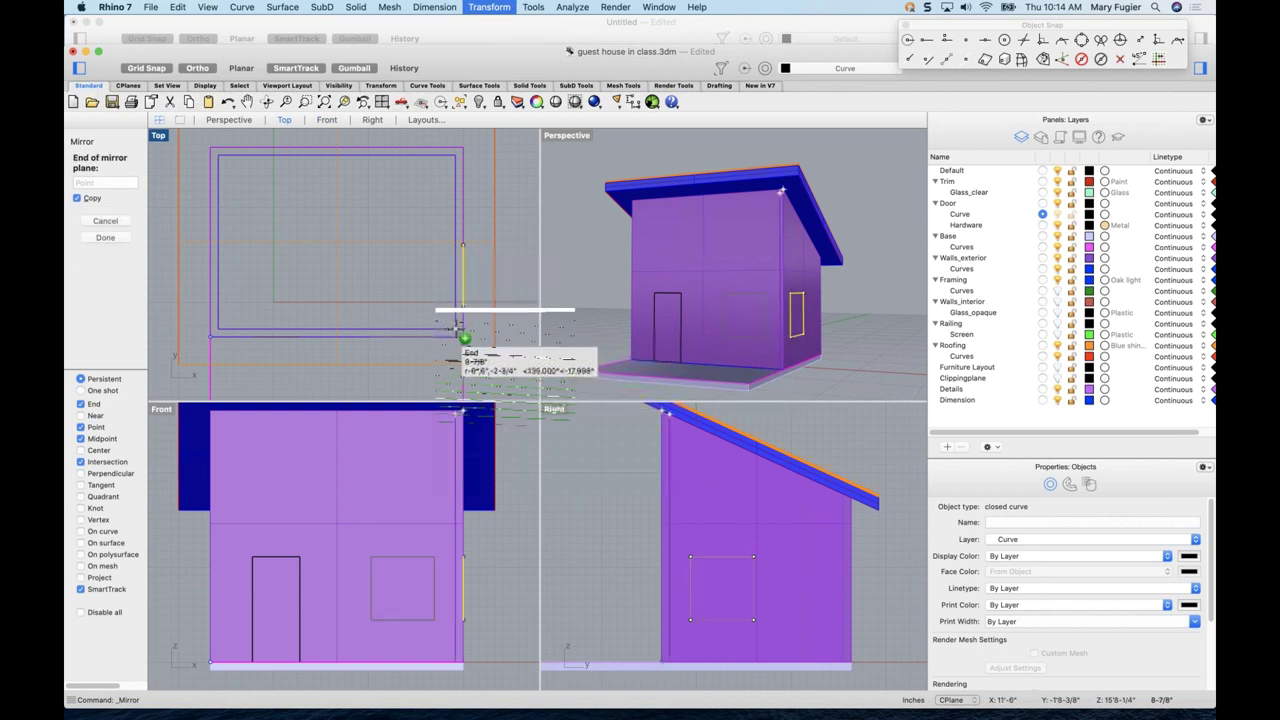
{"action": "left_click", "coordinate": [452, 332]}
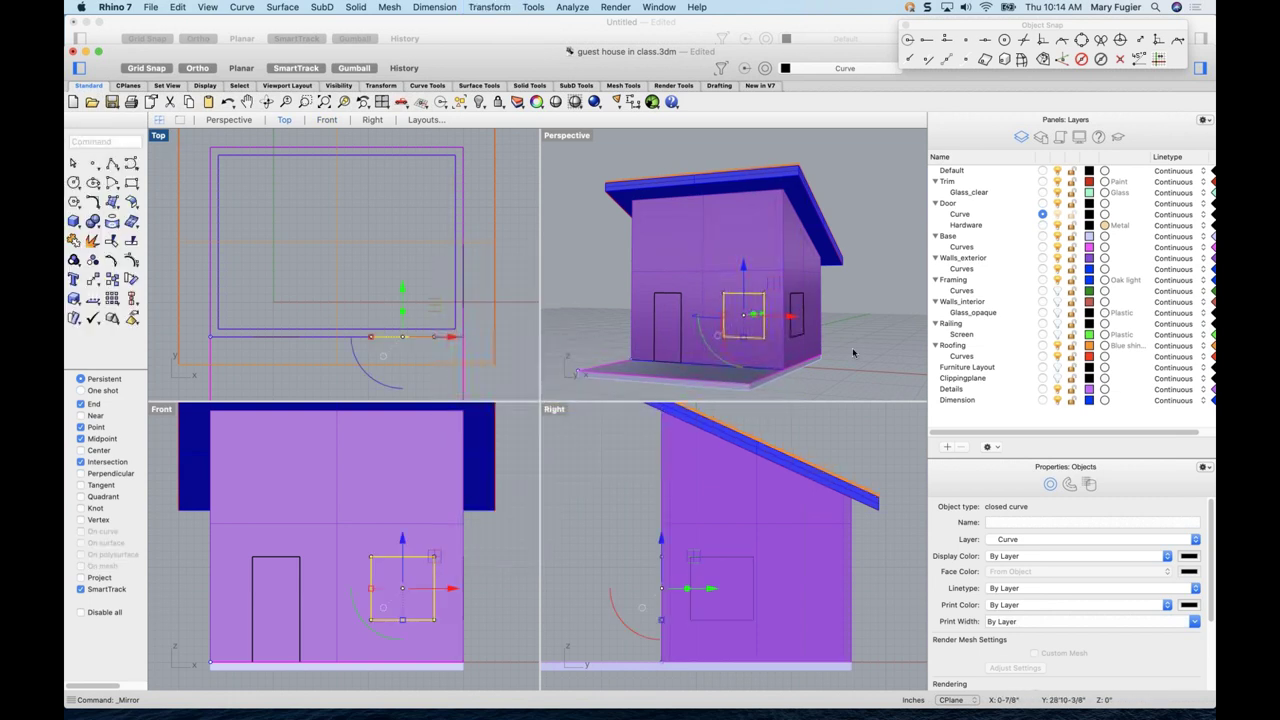
{"action": "scroll", "coordinate": [853, 352], "scroll_direction": "up", "scroll_amount": 3}
{"action": "key", "text": "Escape"}
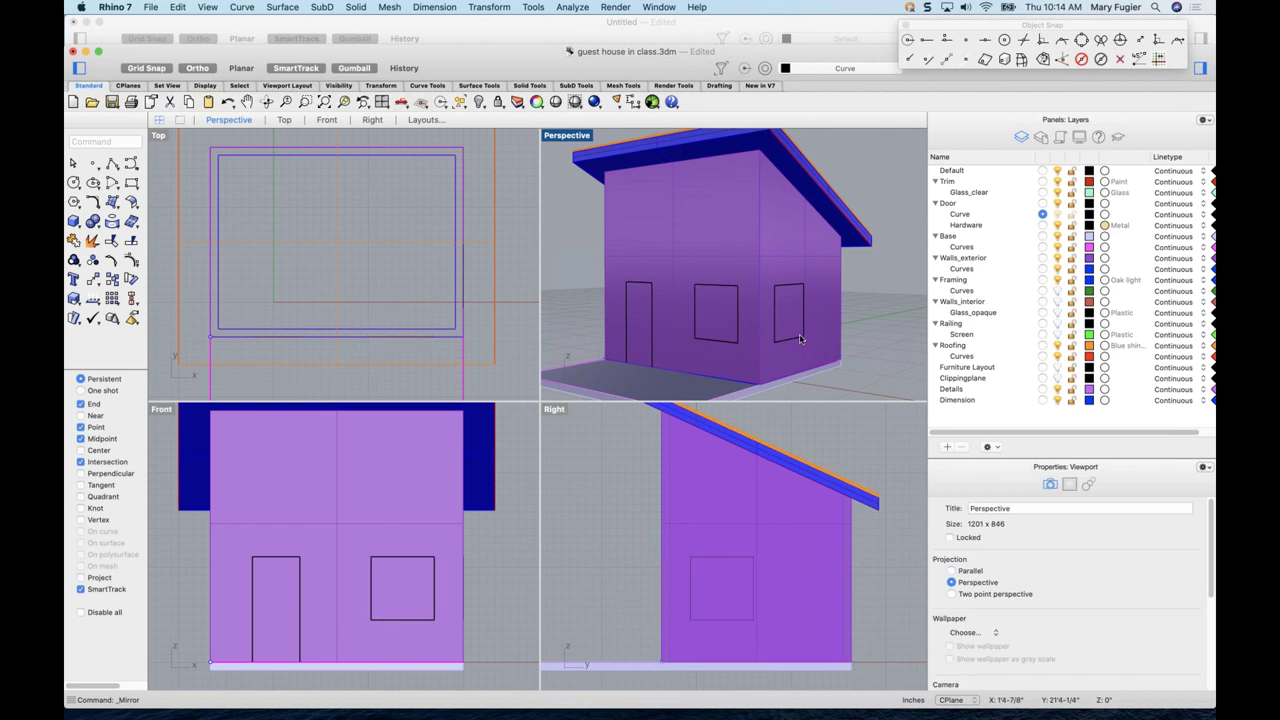
- Paste a duplicate of the right side wall's window rectangle in place
{"action": "left_click", "coordinate": [799, 342]}
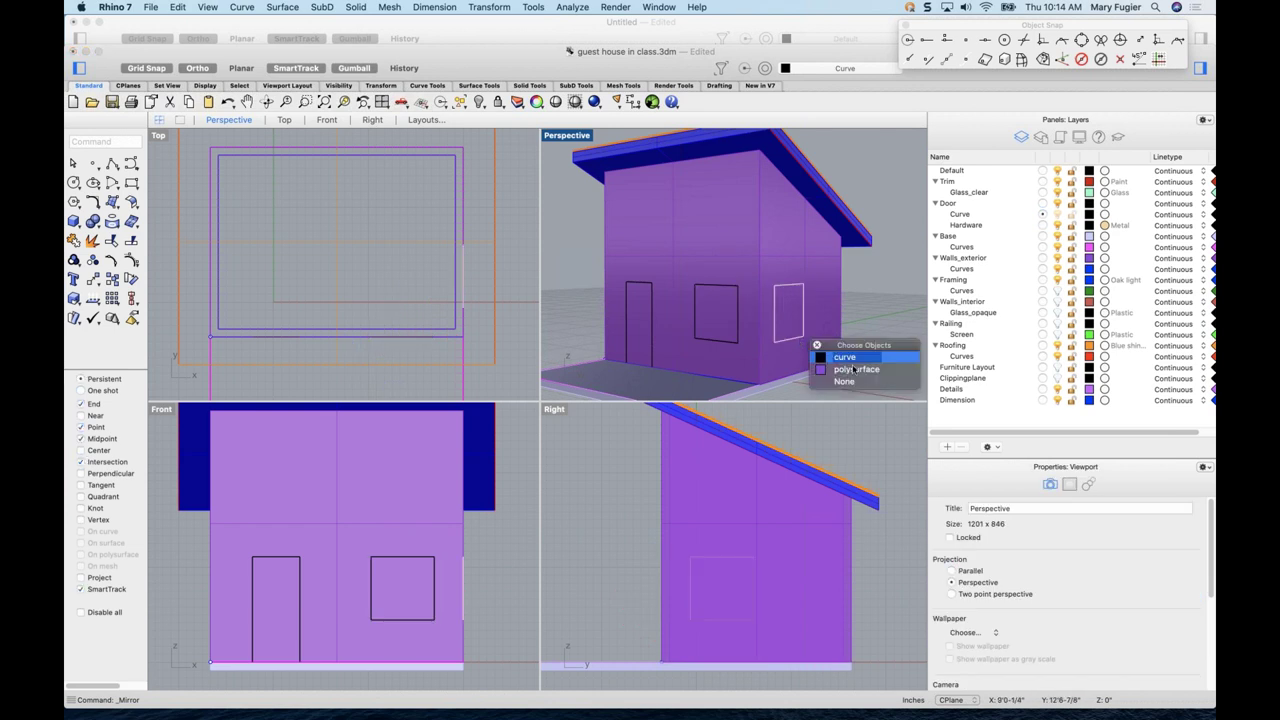
{"action": "left_click", "coordinate": [845, 357]}
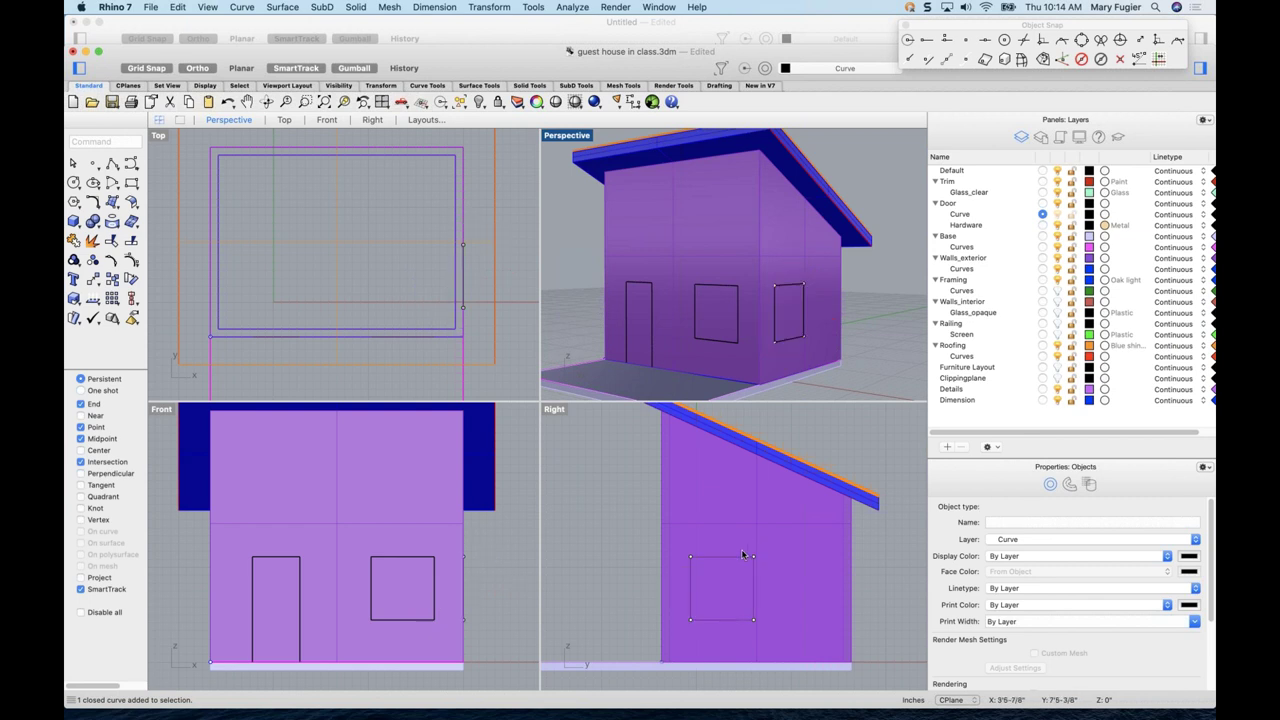
{"action": "key", "text": "Escape"}
{"action": "left_click", "coordinate": [733, 560]}
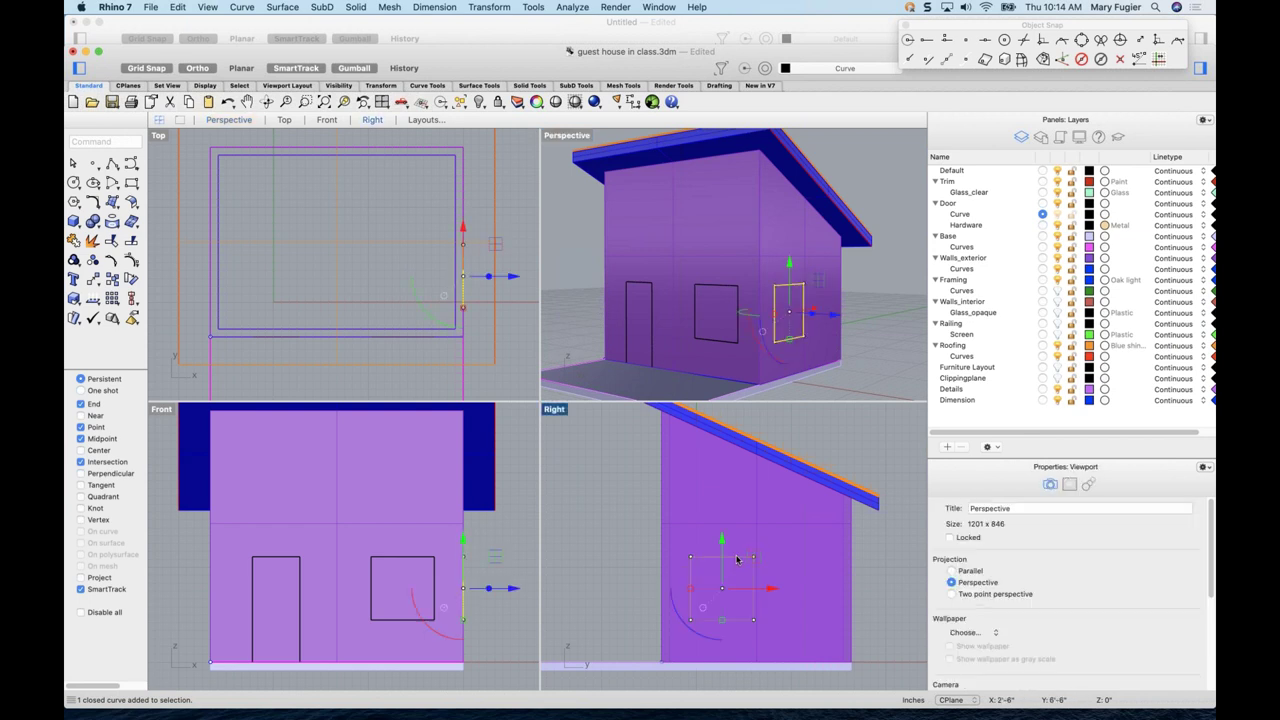
{"action": "key", "text": "super+shift+e"}
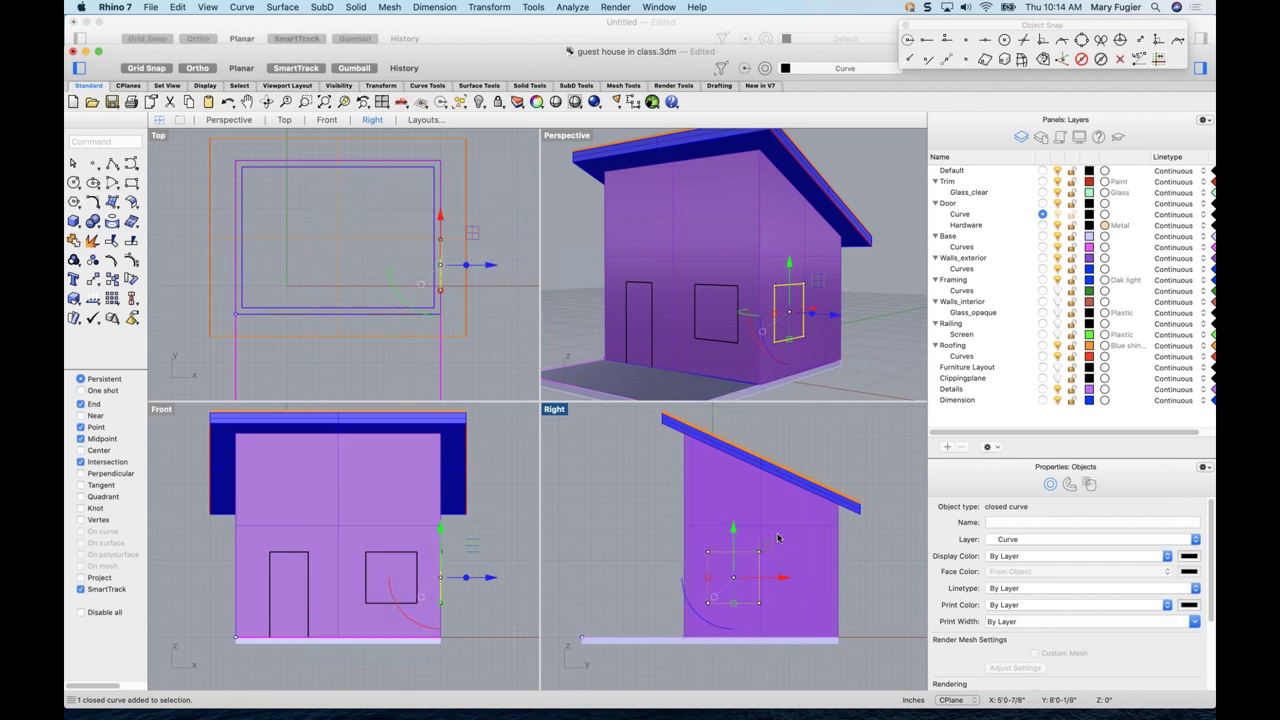
{"action": "key", "text": "super+v"}
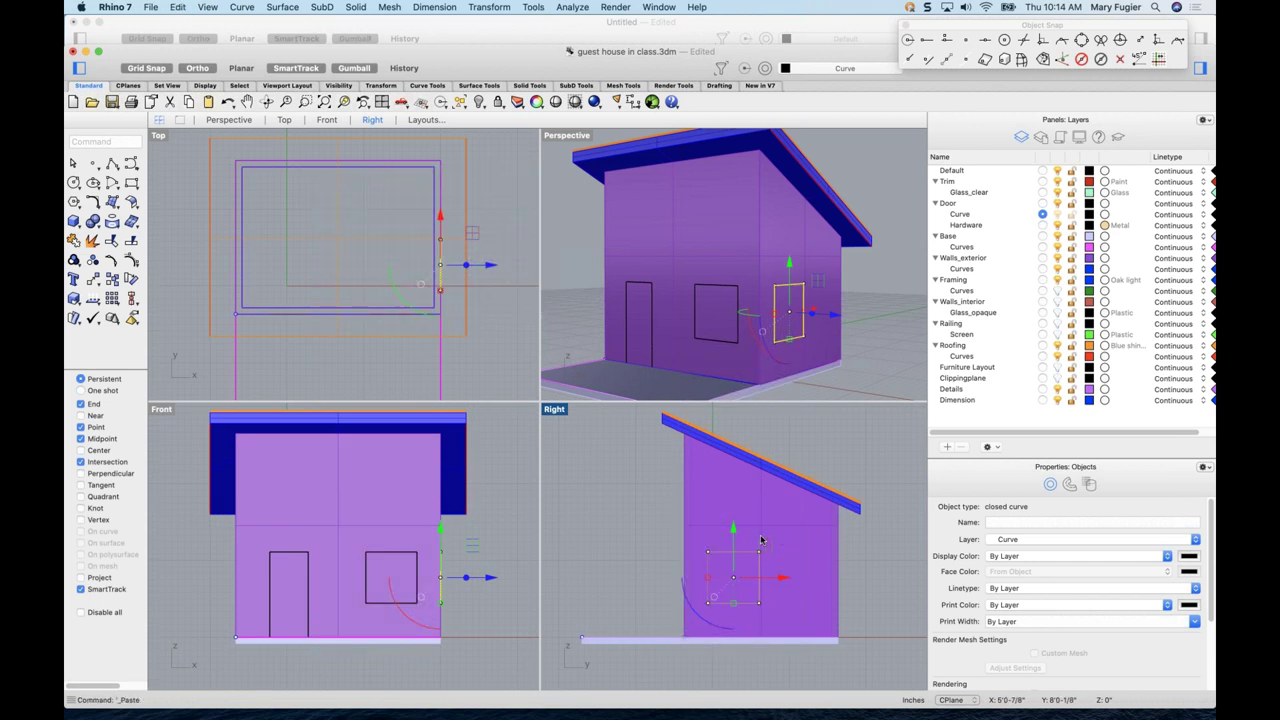
- Try moving the duplicated side window rectangle 5' up the wall, and undo the move
{"action": "left_click", "coordinate": [736, 540]}
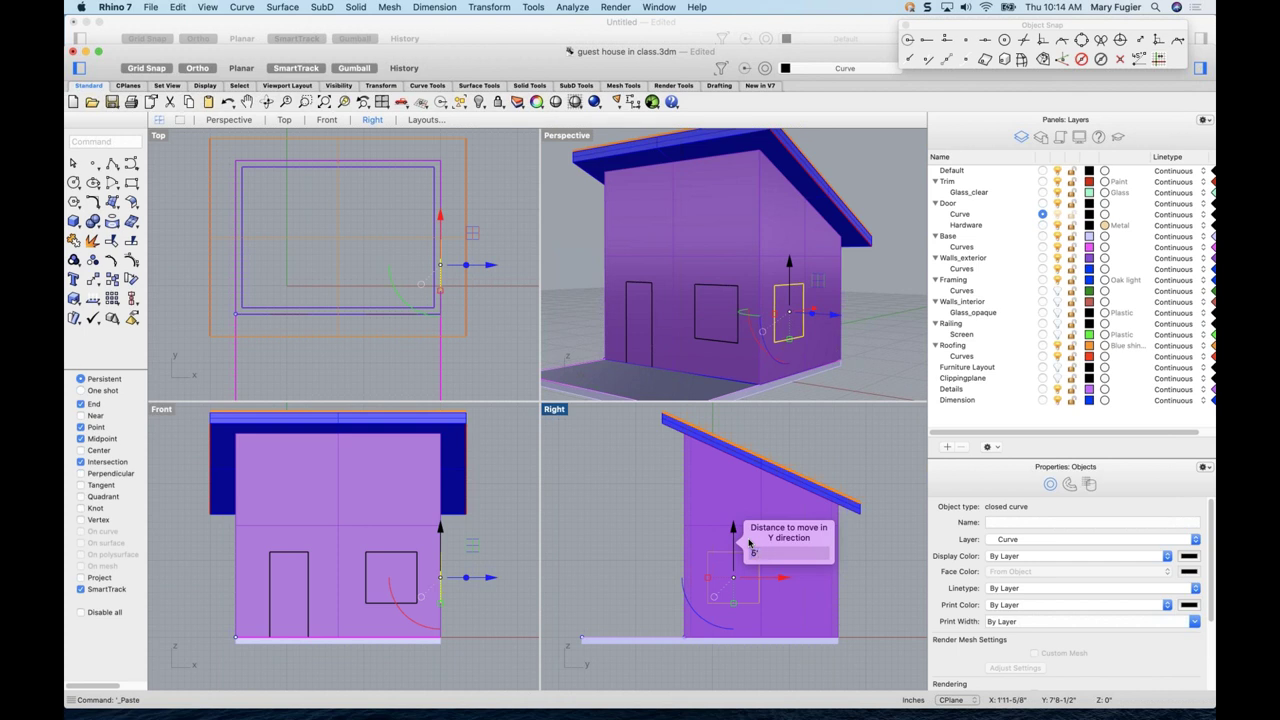
{"action": "key", "text": "Escape"}
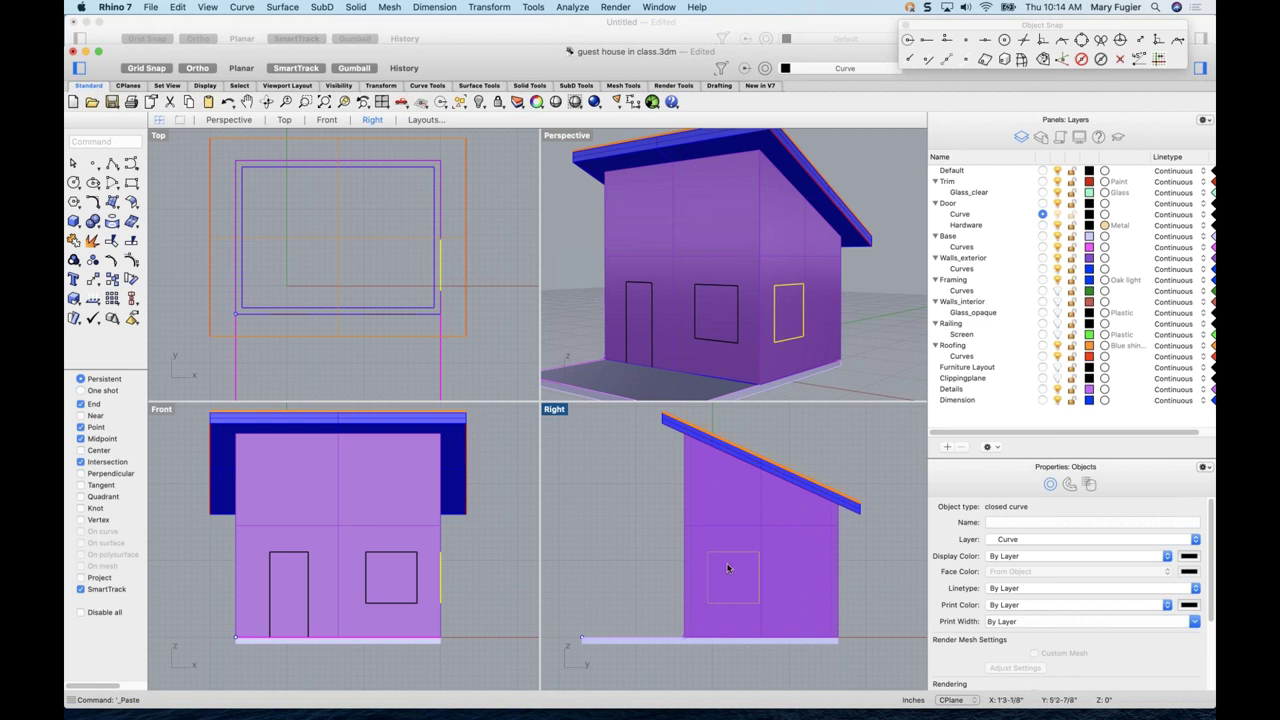
{"action": "key", "text": "Escape"}
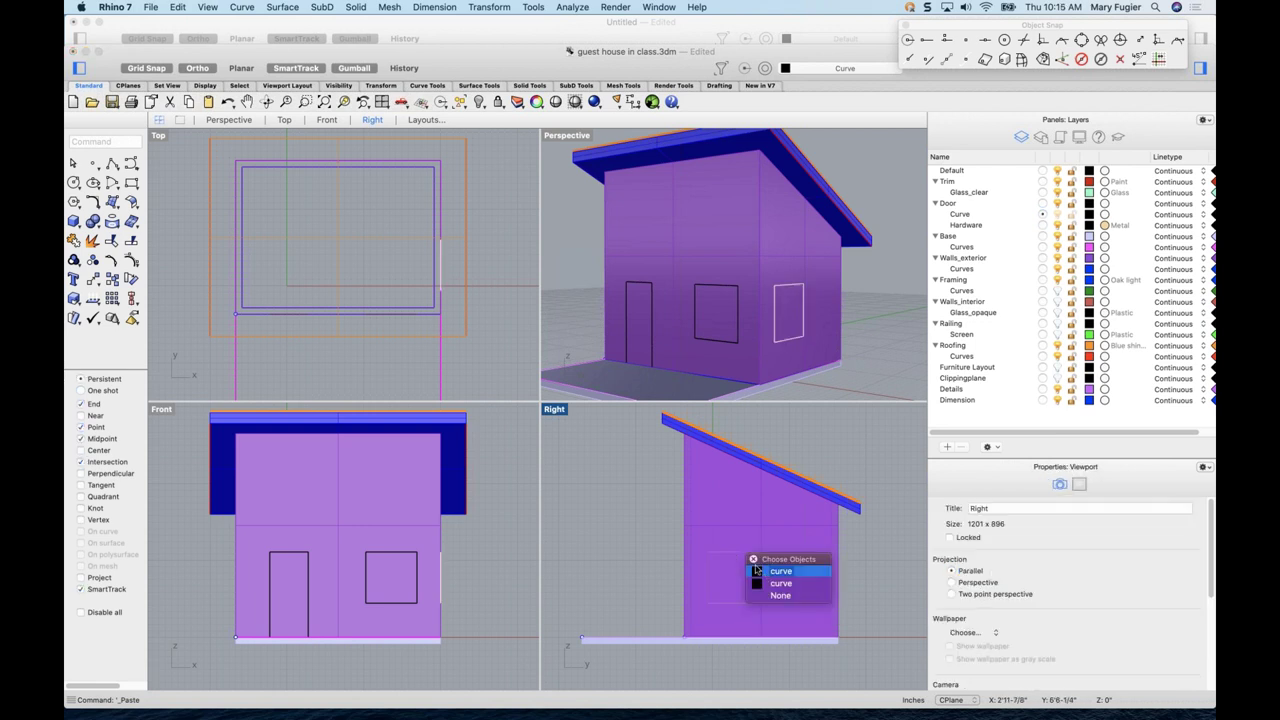
{"action": "left_click", "coordinate": [757, 571]}
{"action": "left_click", "coordinate": [734, 545]}
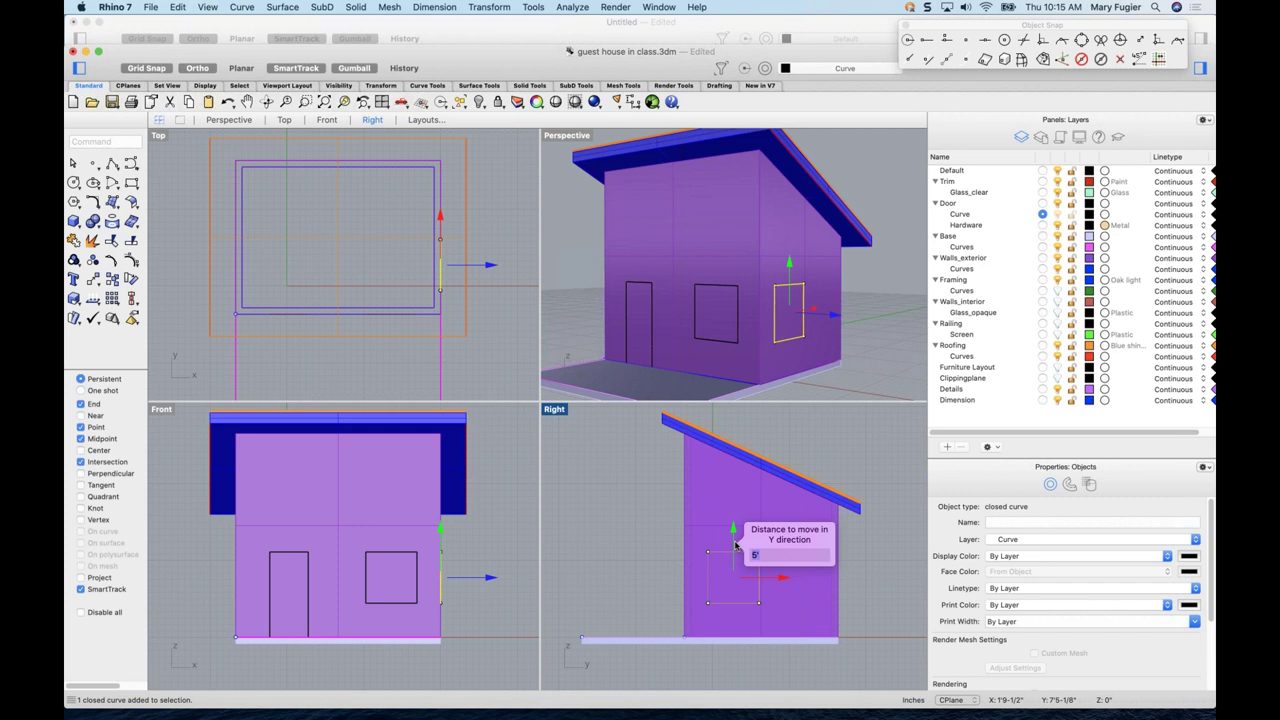
{"action": "key", "text": "Return"}
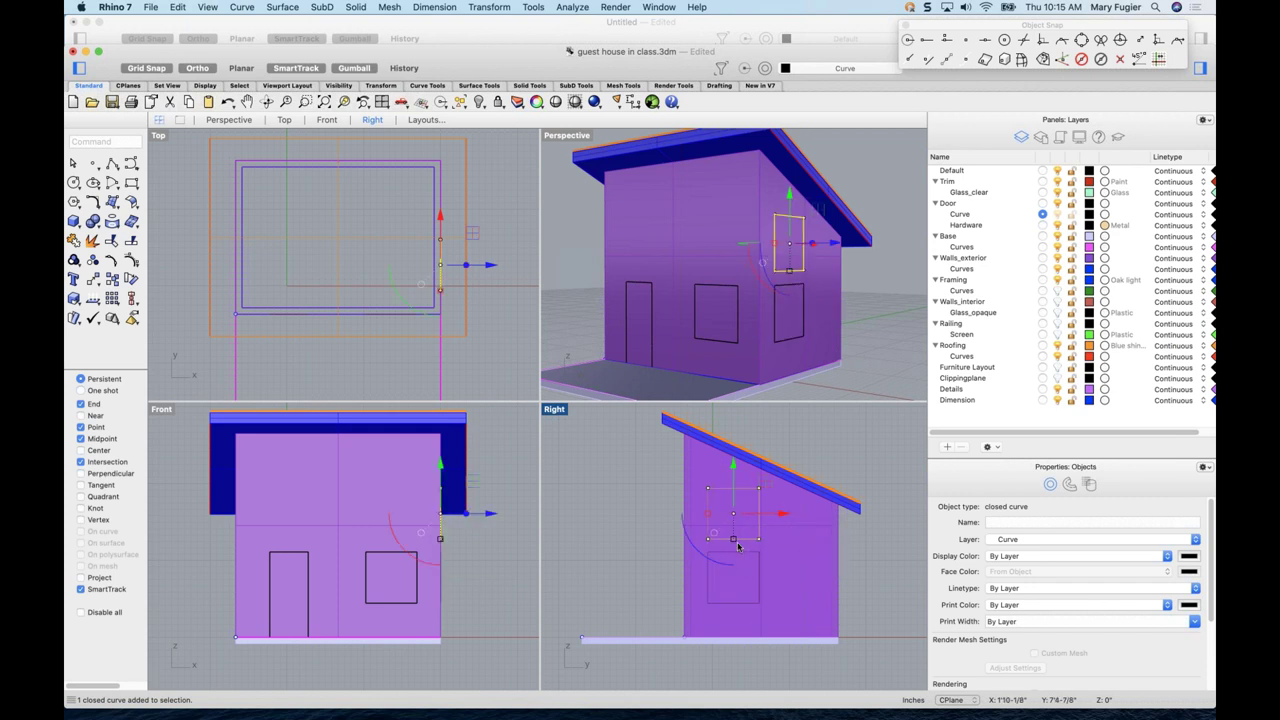
{"action": "key", "text": "super+z"}
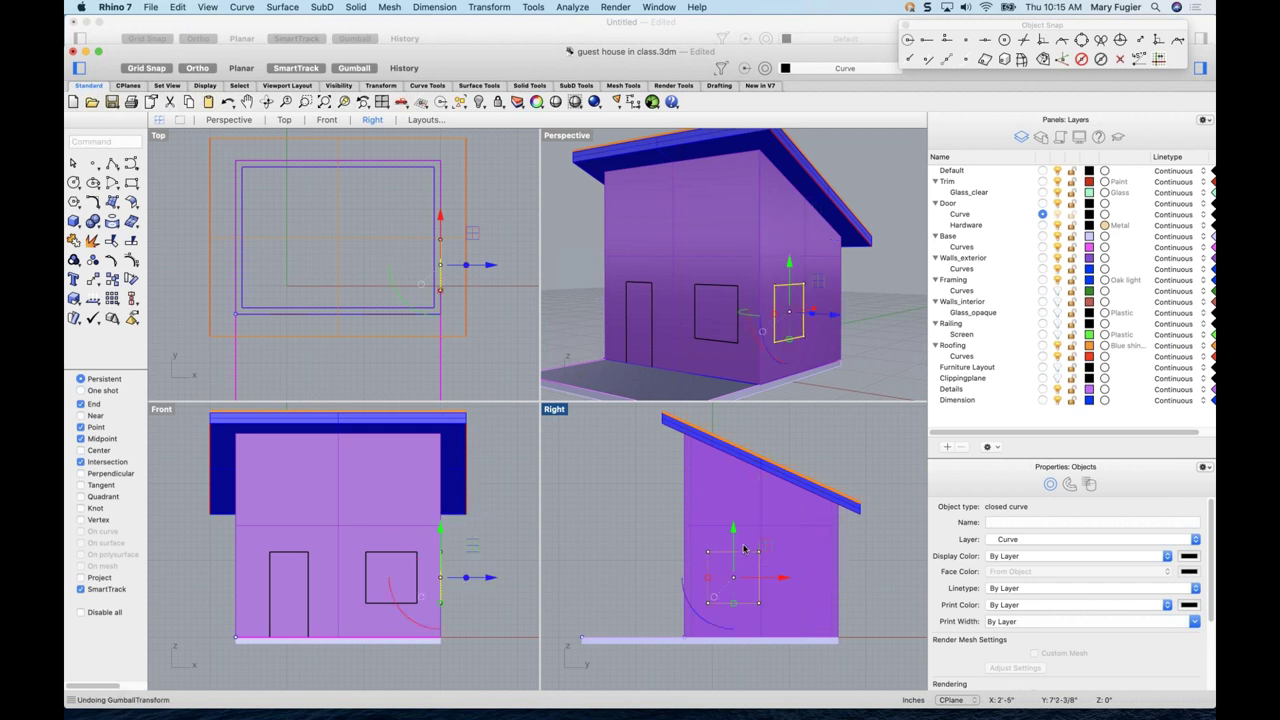
- Move the duplicated window rectangle 5'6" up the right side wall and deselect it
{"action": "left_click", "coordinate": [735, 543]}
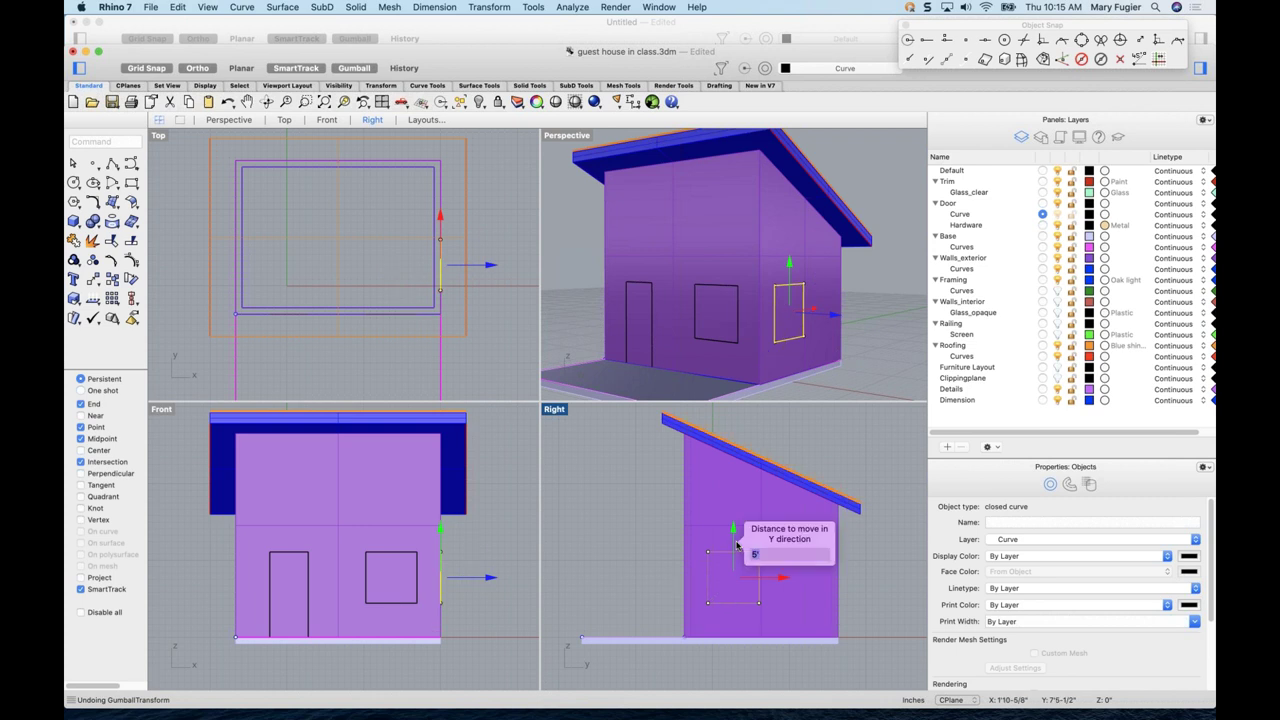
{"action": "type", "text": "5'6"}
{"action": "key", "text": "Return"}
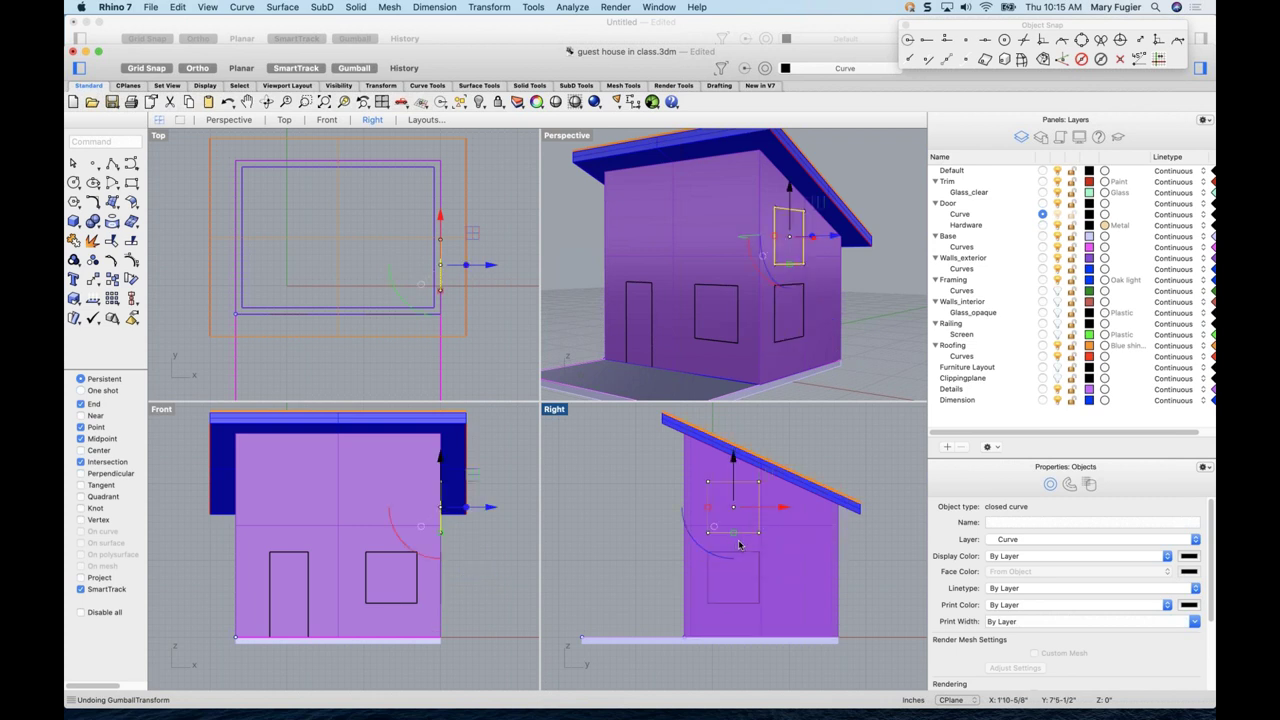
{"action": "key", "text": "Escape"}
- Select the sloped trim curve along the underside of the roof's right edge and try moving it slightly down
{"action": "scroll", "coordinate": [750, 487], "scroll_direction": "up", "scroll_amount": 3}
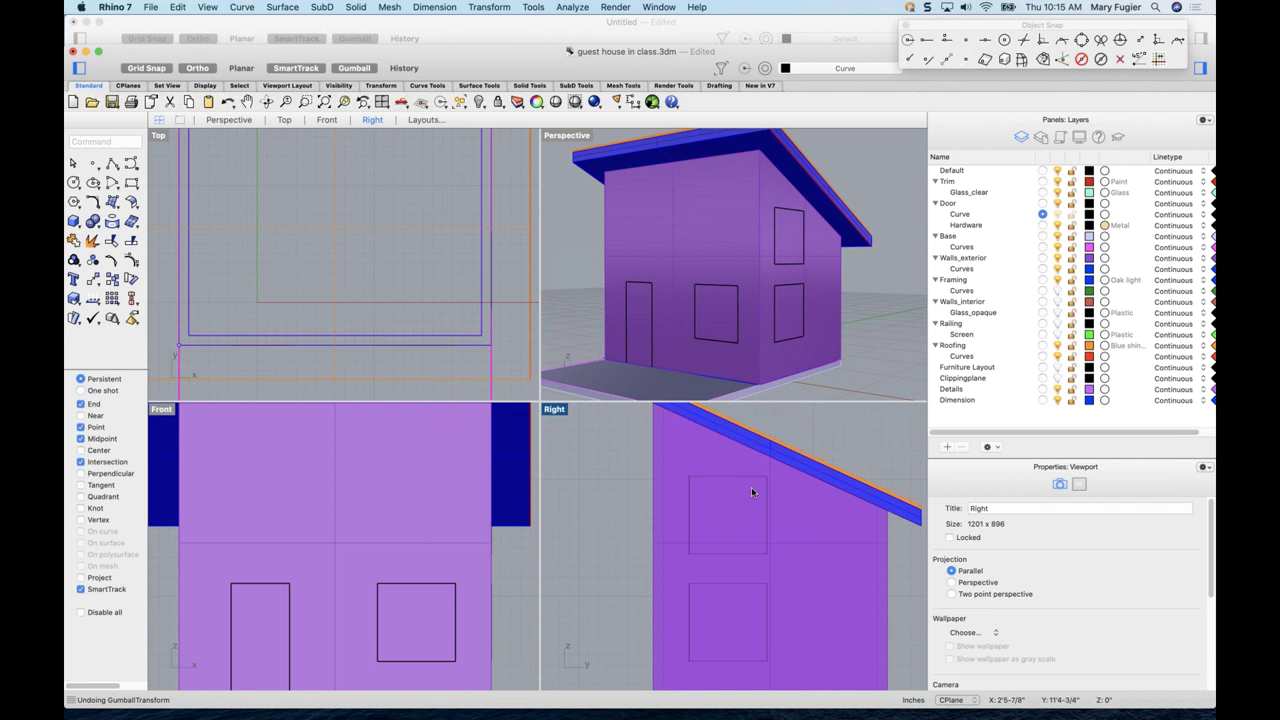
{"action": "scroll", "coordinate": [782, 490], "scroll_direction": "down", "scroll_amount": 3}
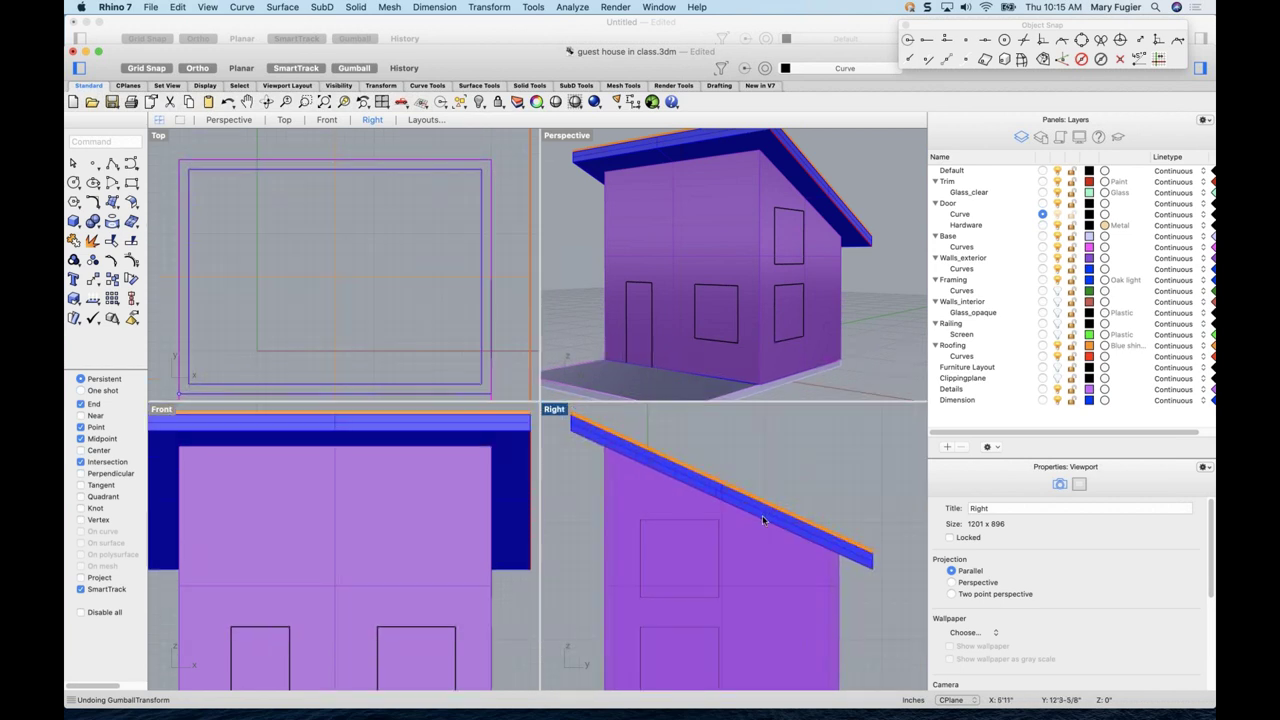
{"action": "left_click", "coordinate": [776, 520]}
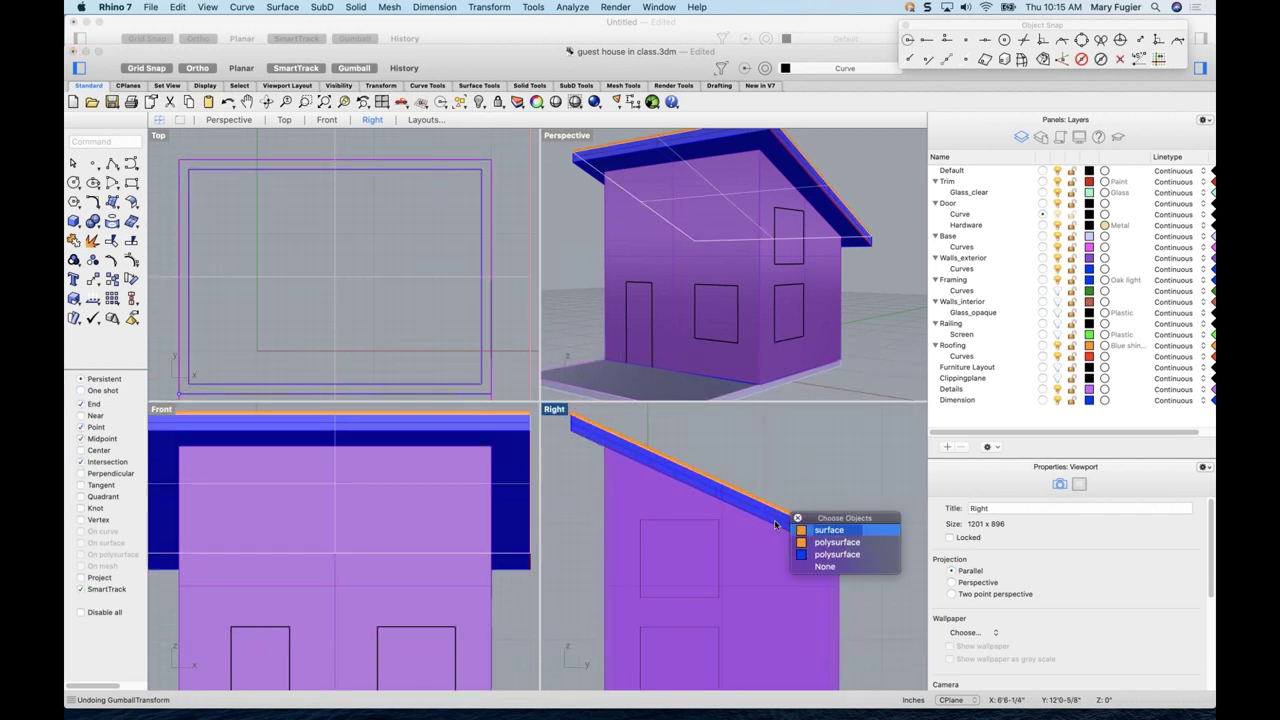
{"action": "left_click", "coordinate": [775, 526]}
{"action": "left_click", "coordinate": [779, 528]}
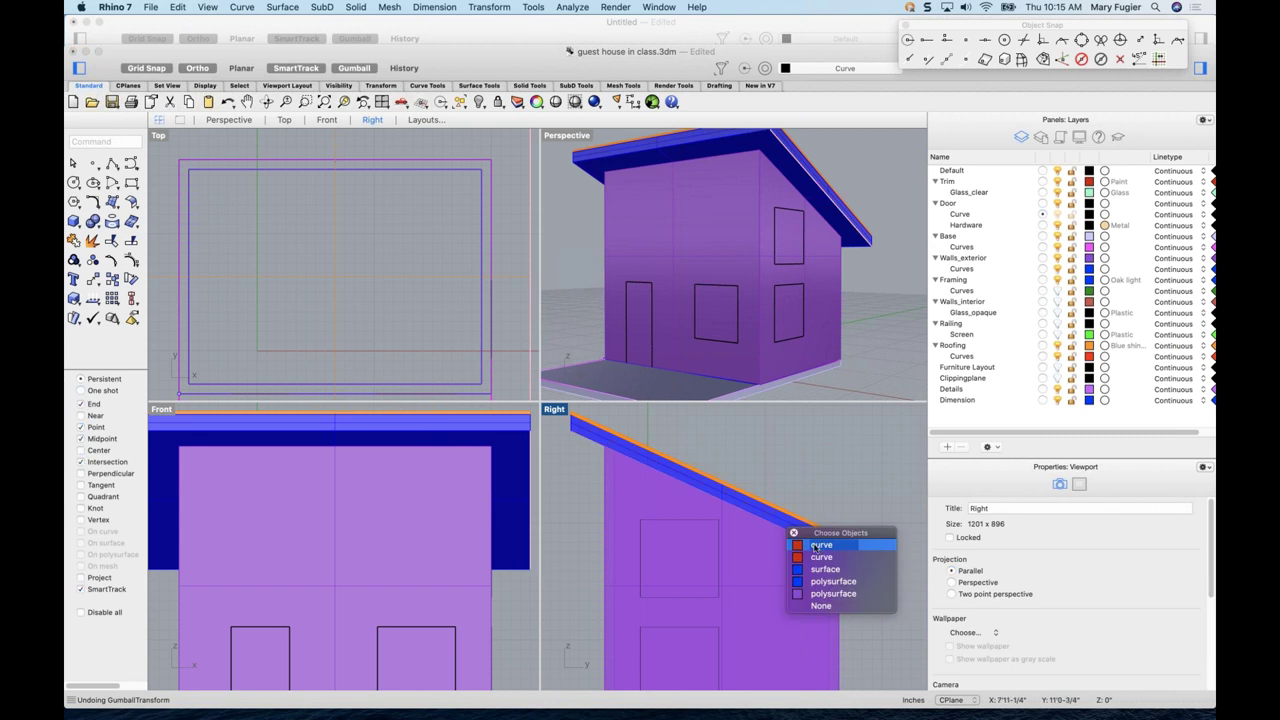
{"action": "left_click", "coordinate": [818, 550]}
{"action": "mouse_move", "coordinate": [722, 456]}
{"action": "left_mouse_down"}
{"action": "mouse_move", "coordinate": [728, 439]}
{"action": "mouse_move", "coordinate": [722, 452]}
{"action": "left_mouse_up"}
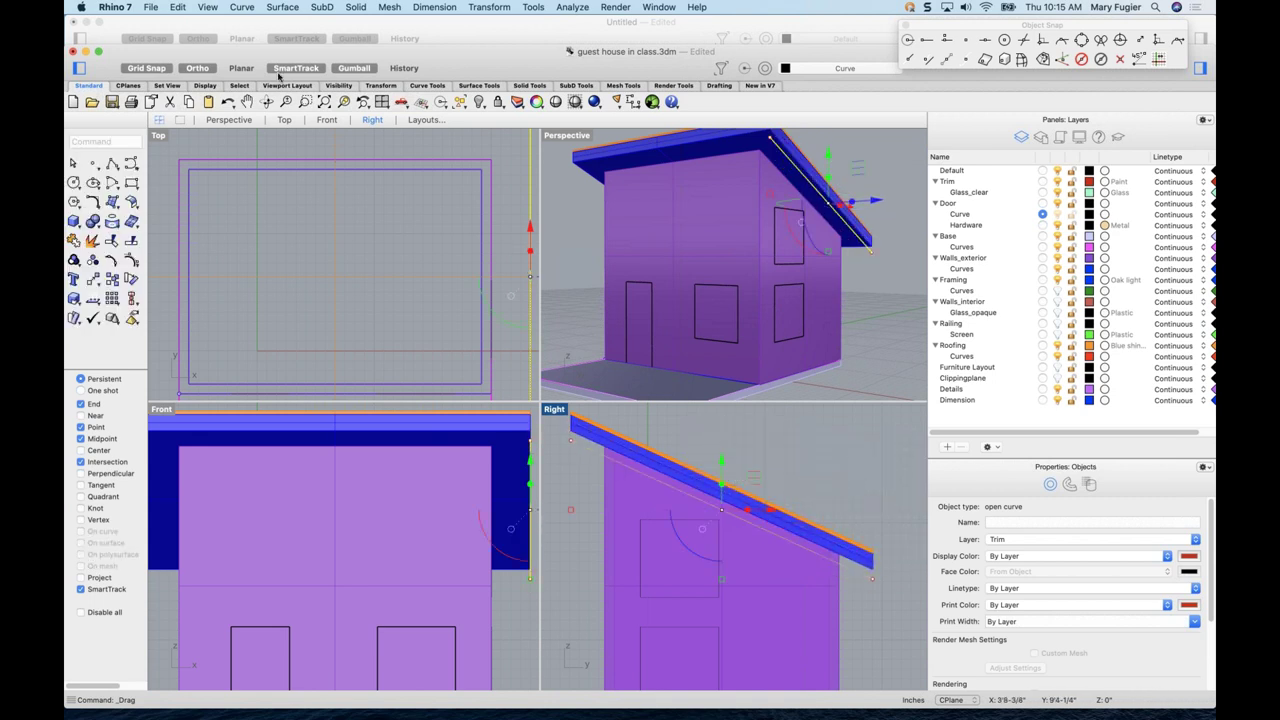
- Turn off Grid Snap and undo the move of the sloped trim curve
{"action": "left_click", "coordinate": [146, 68]}
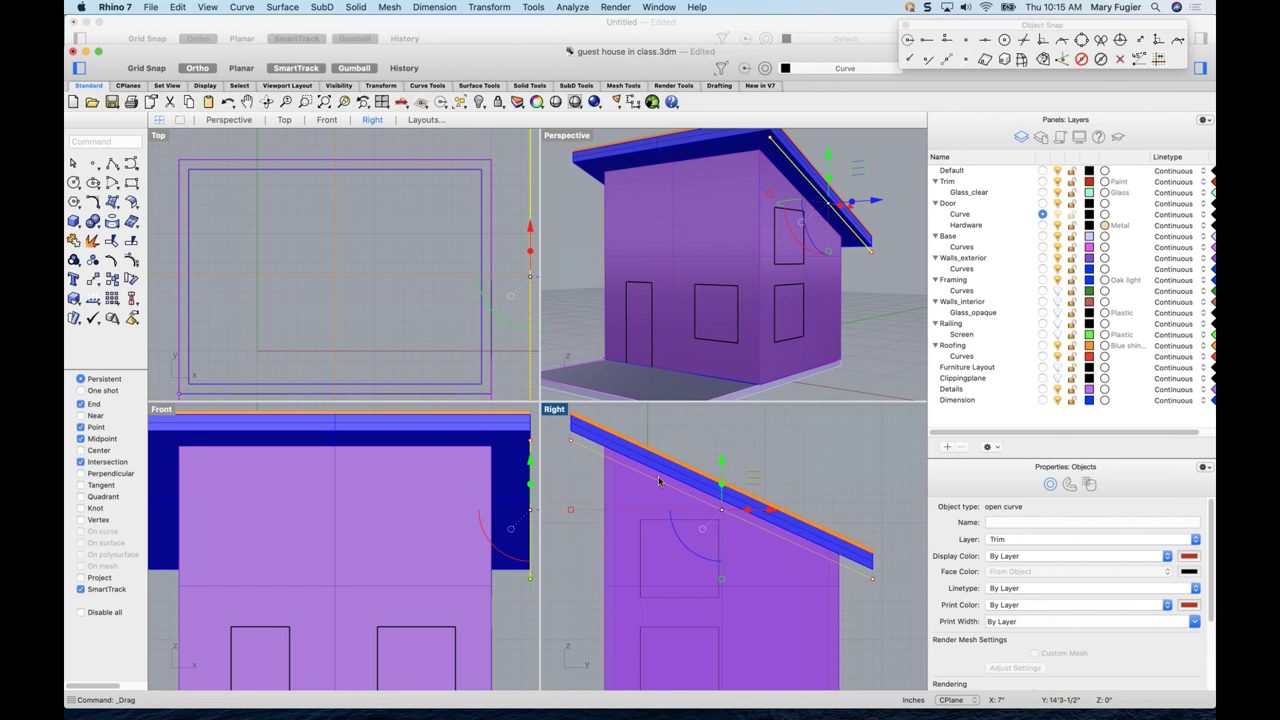
{"action": "type", "text": "u"}
{"action": "key", "text": "Return"}
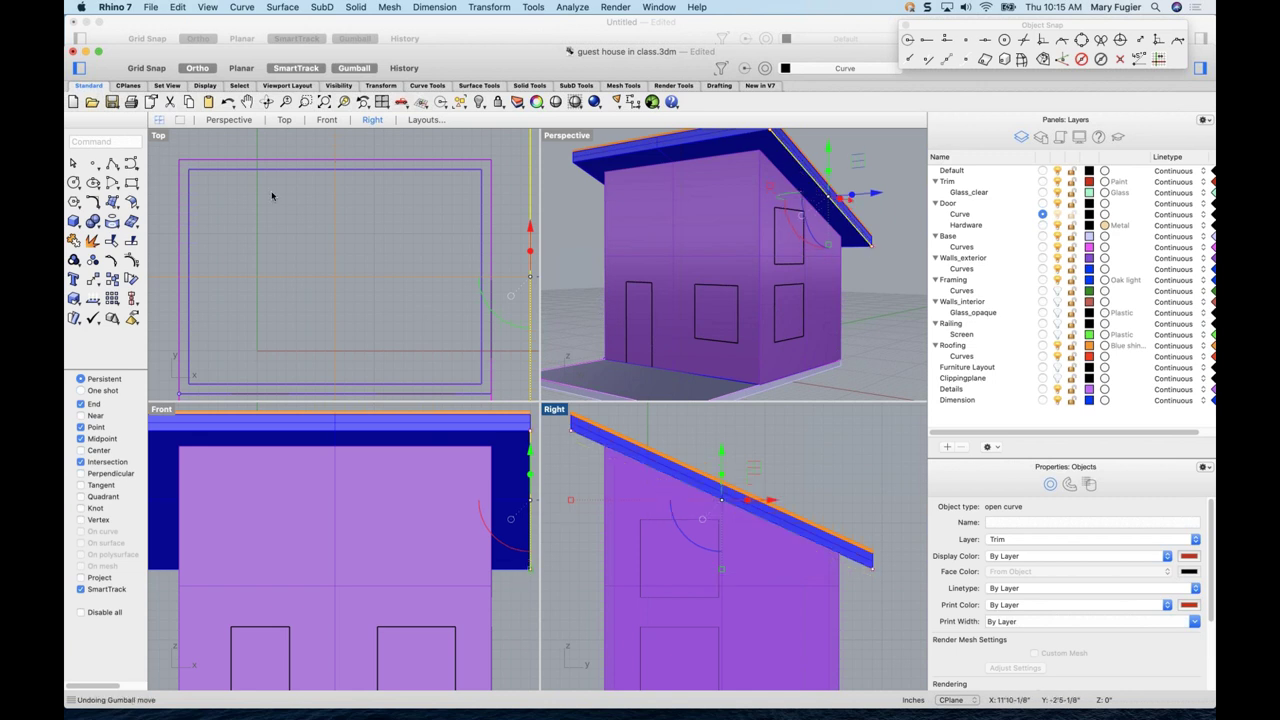
- Zoom in and out in the Right and Front views to examine how the linked viewports follow each other
{"action": "scroll", "coordinate": [740, 520], "scroll_direction": "up", "scroll_amount": 4}
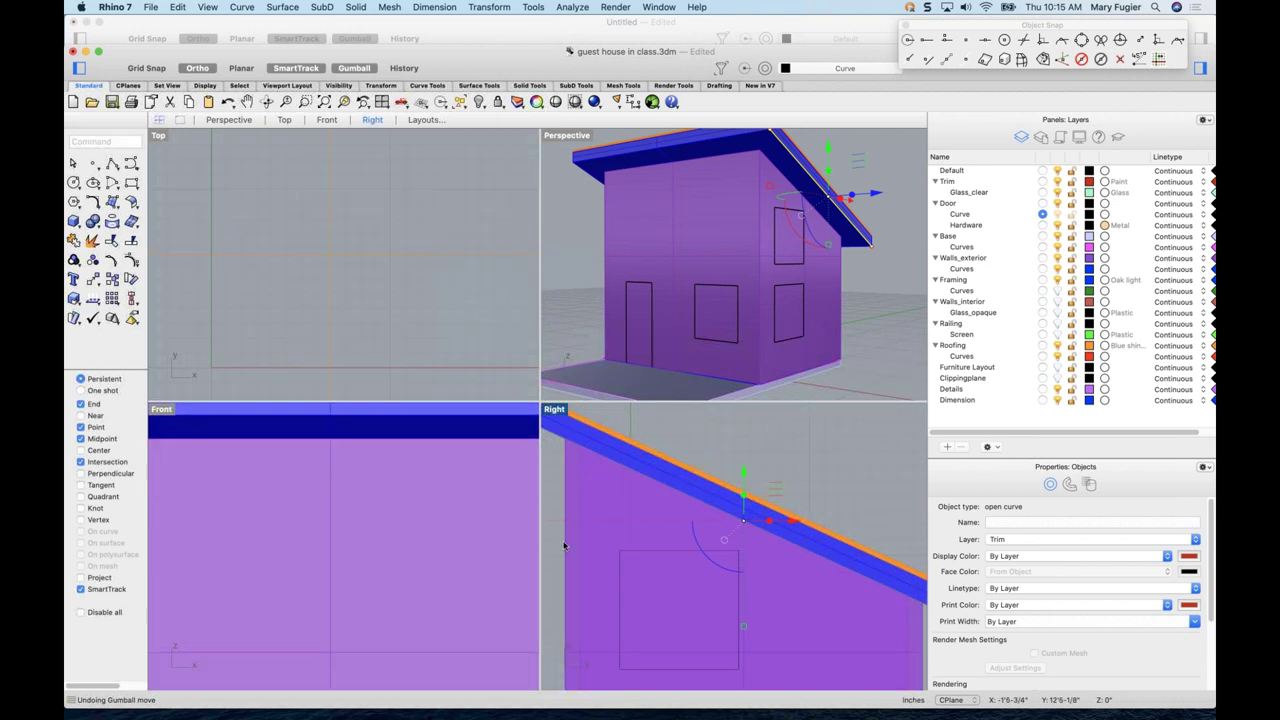
{"action": "scroll", "coordinate": [566, 546], "scroll_direction": "down", "scroll_amount": 4}
{"action": "scroll", "coordinate": [462, 553], "scroll_direction": "down", "scroll_amount": 3}
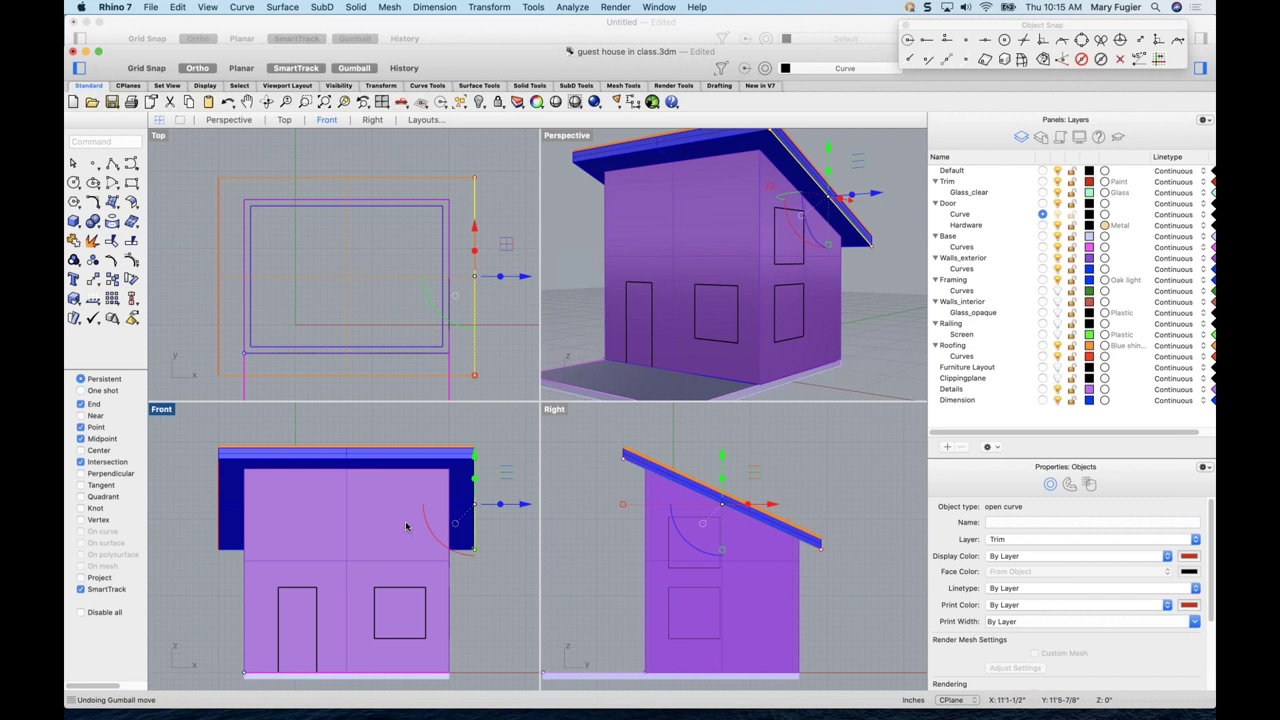
{"action": "scroll", "coordinate": [398, 537], "scroll_direction": "up", "scroll_amount": 1}
{"action": "scroll", "coordinate": [417, 525], "scroll_direction": "down", "scroll_amount": 1}
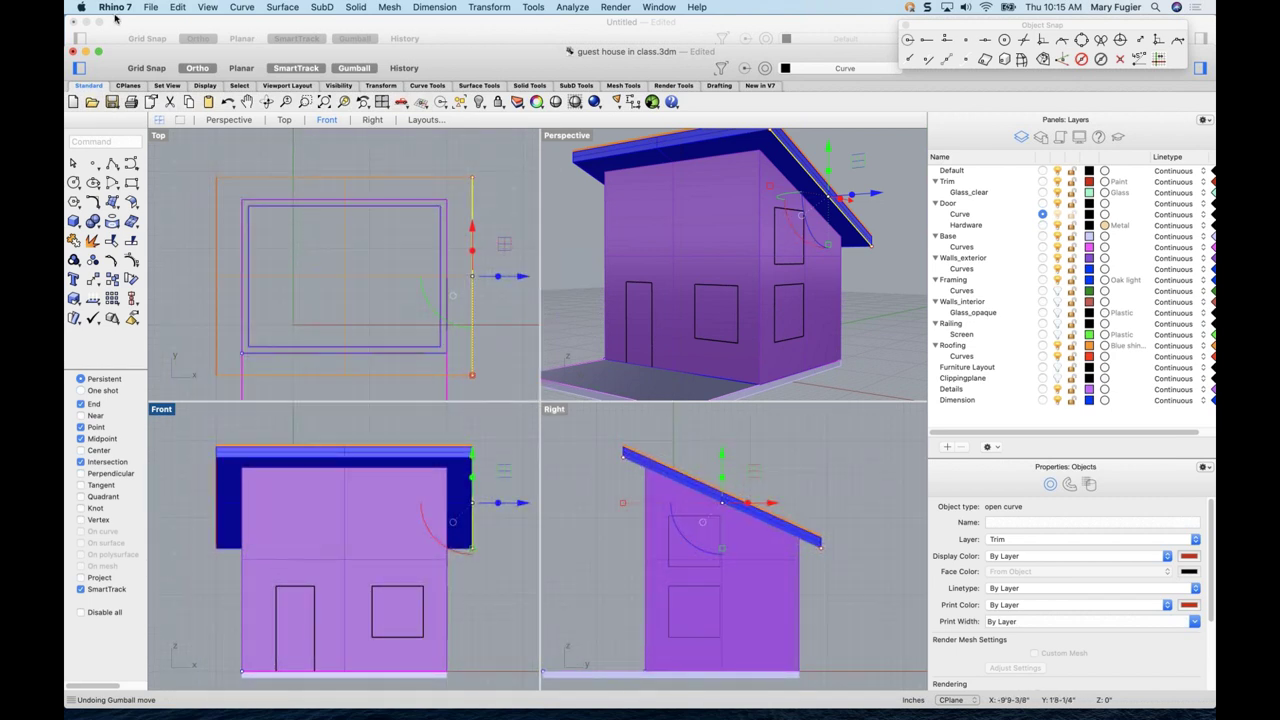
{"action": "scroll", "coordinate": [441, 478], "scroll_direction": "up", "scroll_amount": 4}
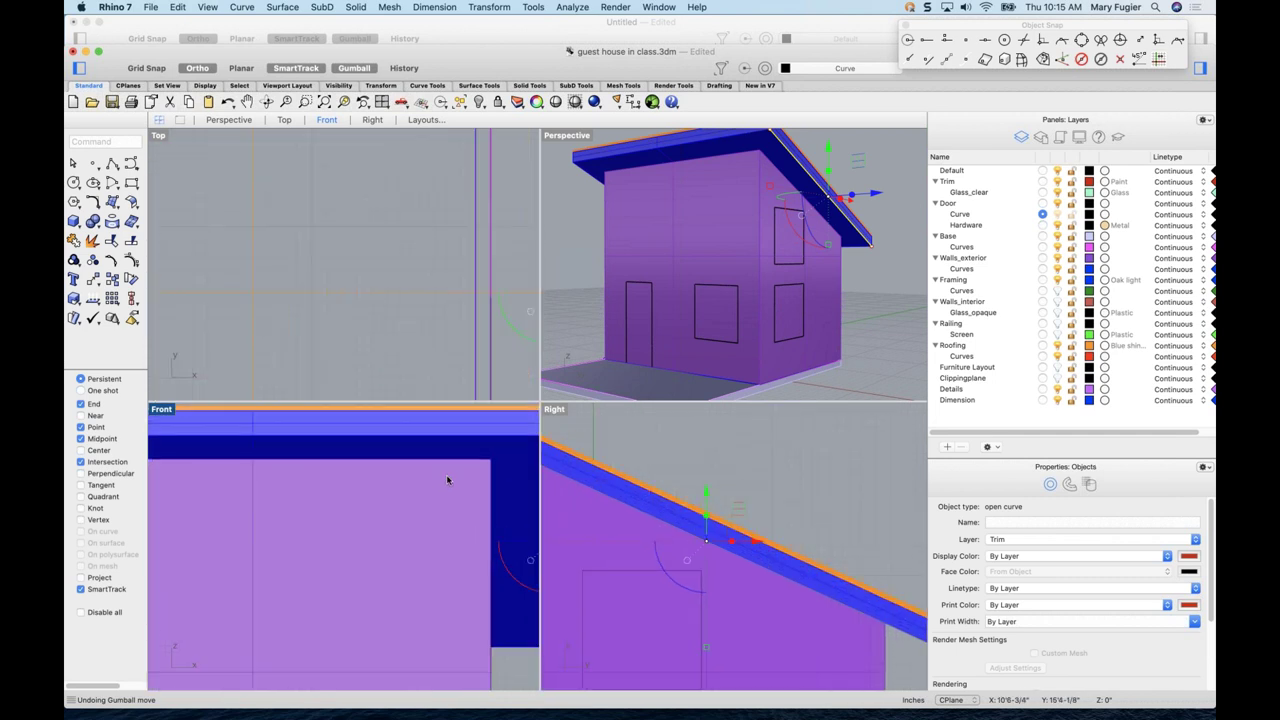
{"action": "scroll", "coordinate": [447, 480], "scroll_direction": "down", "scroll_amount": 5}
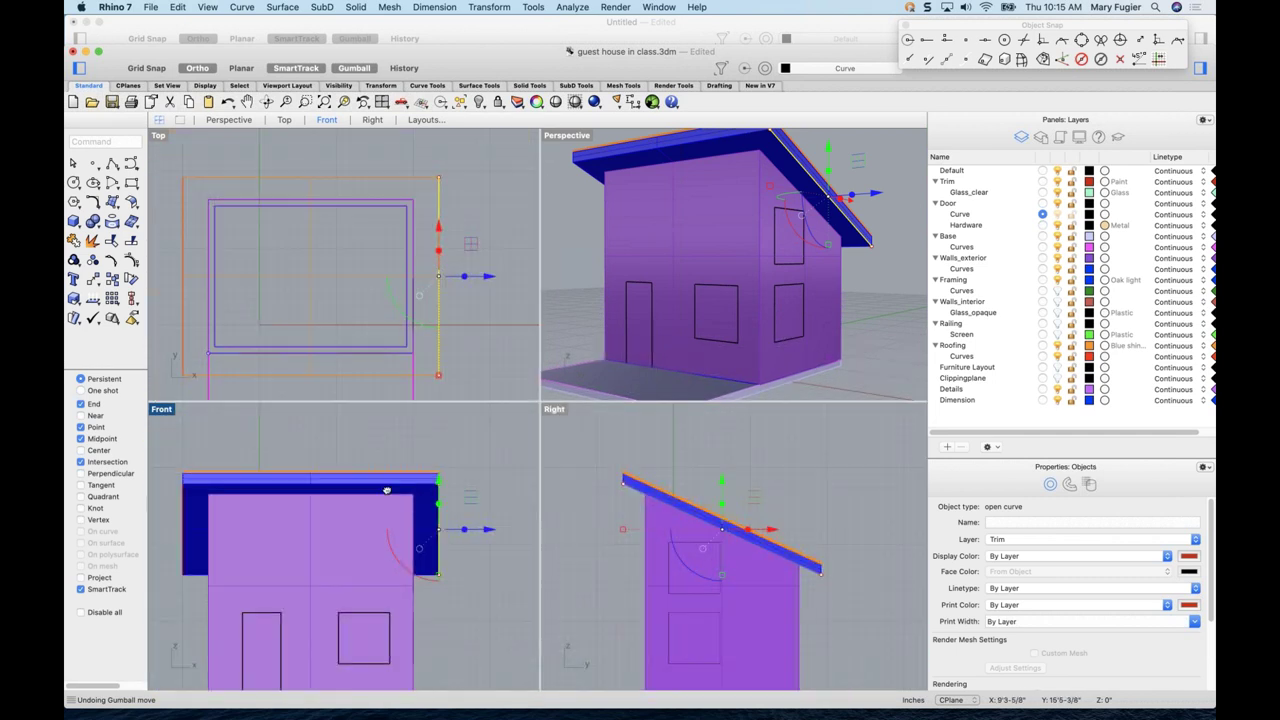
{"action": "scroll", "coordinate": [387, 491], "scroll_direction": "down", "scroll_amount": 2}
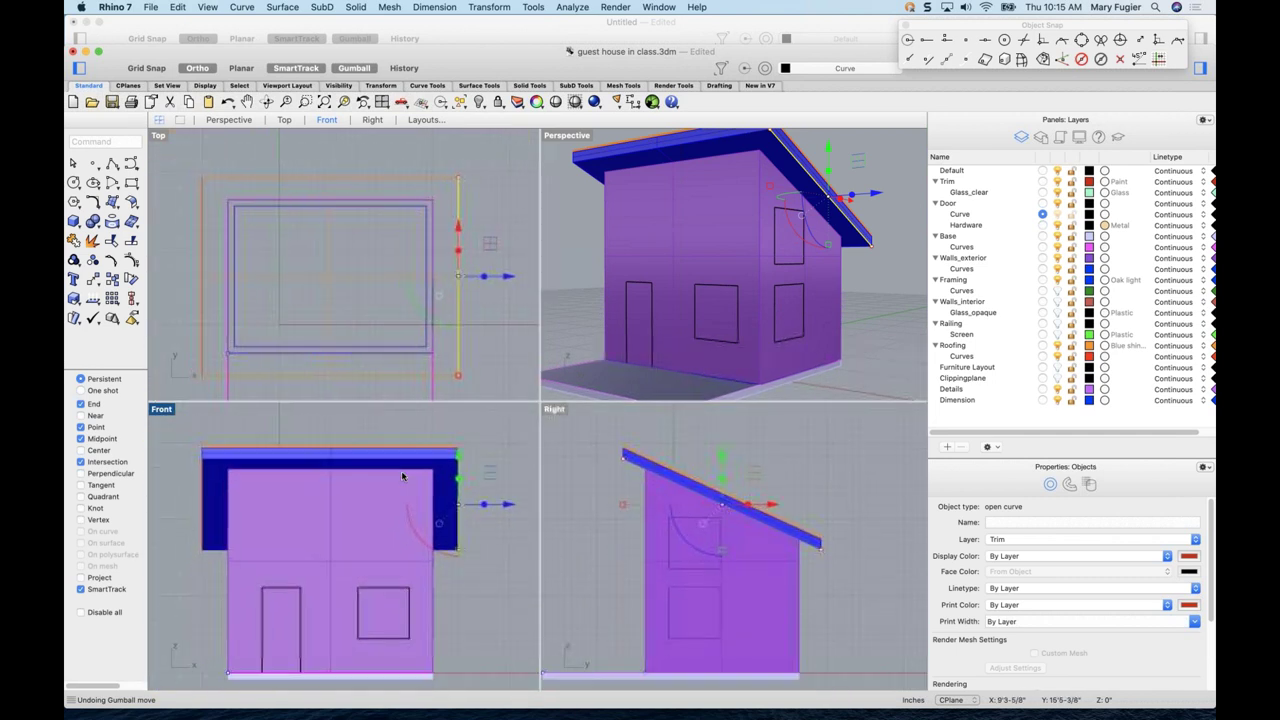
- Open the View preferences to check the linked viewports setting and close them without changes
{"action": "left_click", "coordinate": [114, 8]}
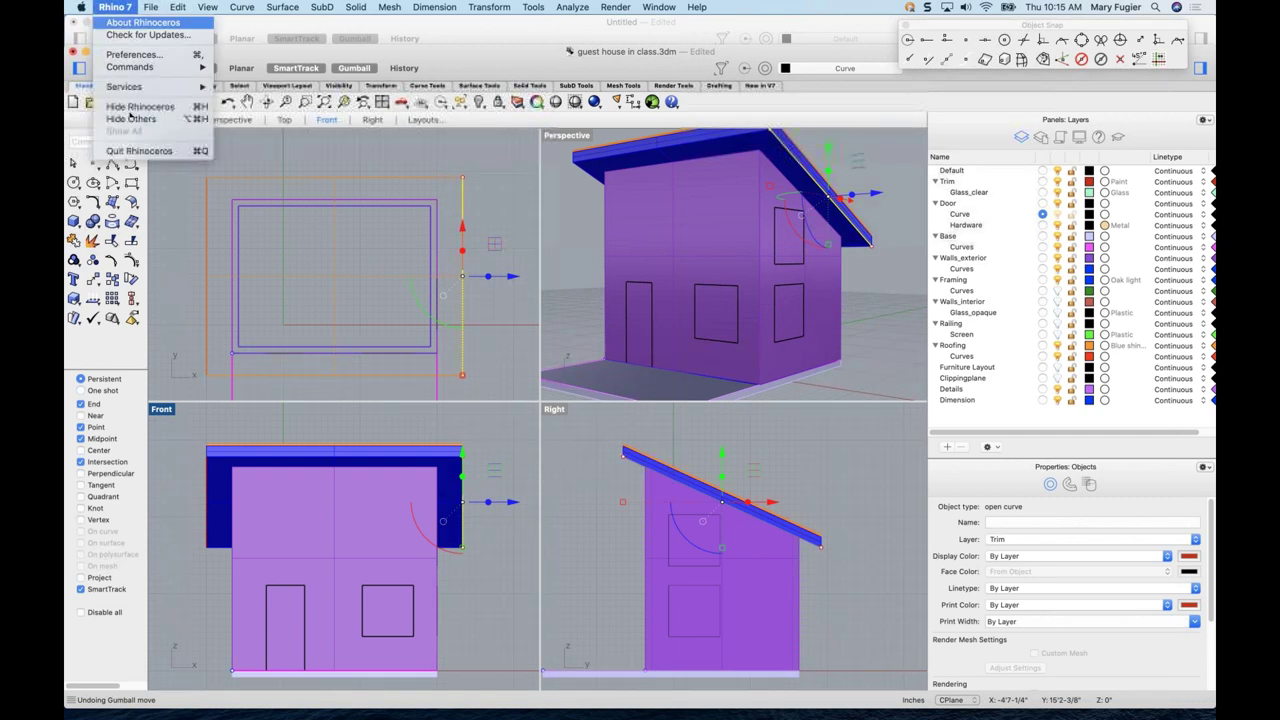
{"action": "left_click", "coordinate": [140, 55]}
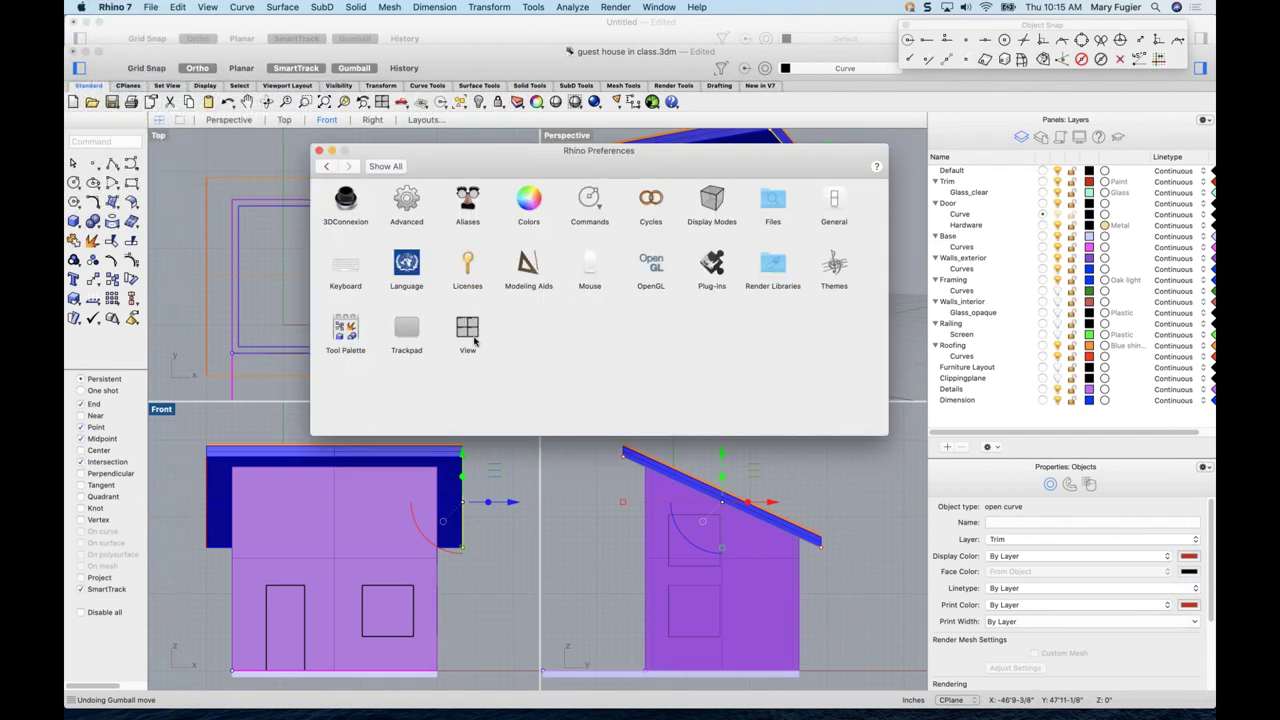
{"action": "left_click", "coordinate": [467, 332]}
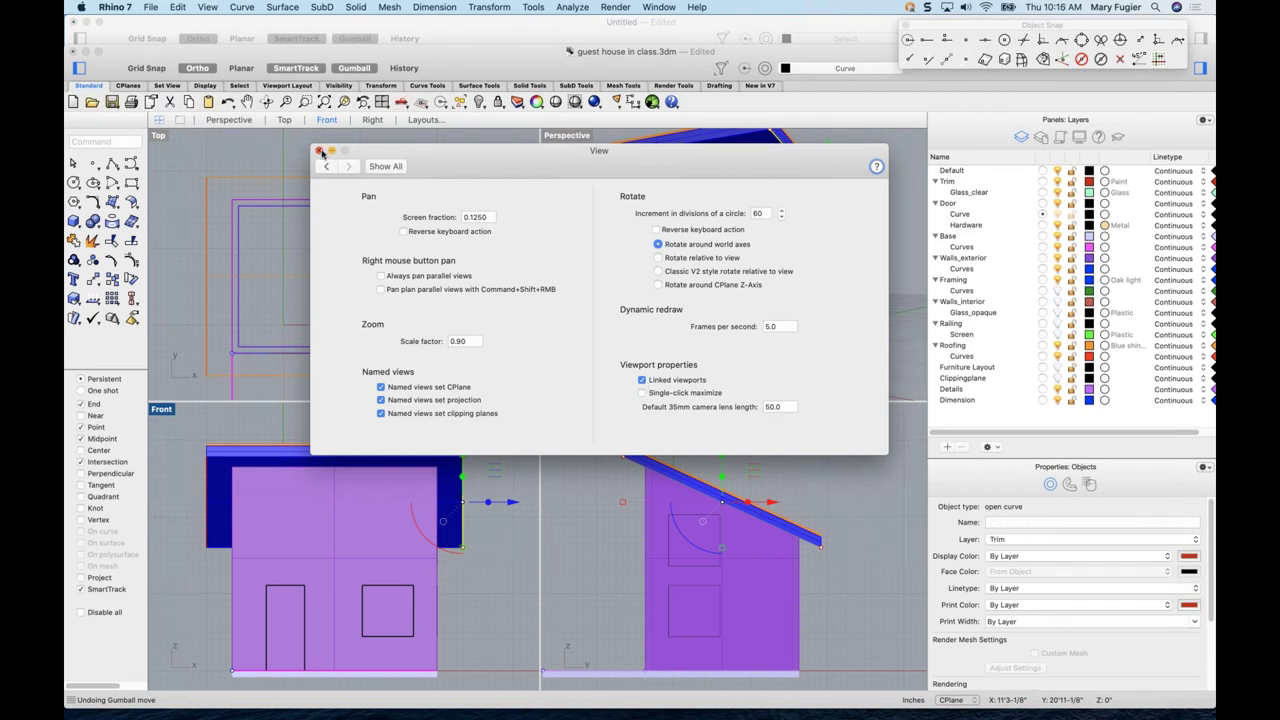
{"action": "key", "text": "super+w"}
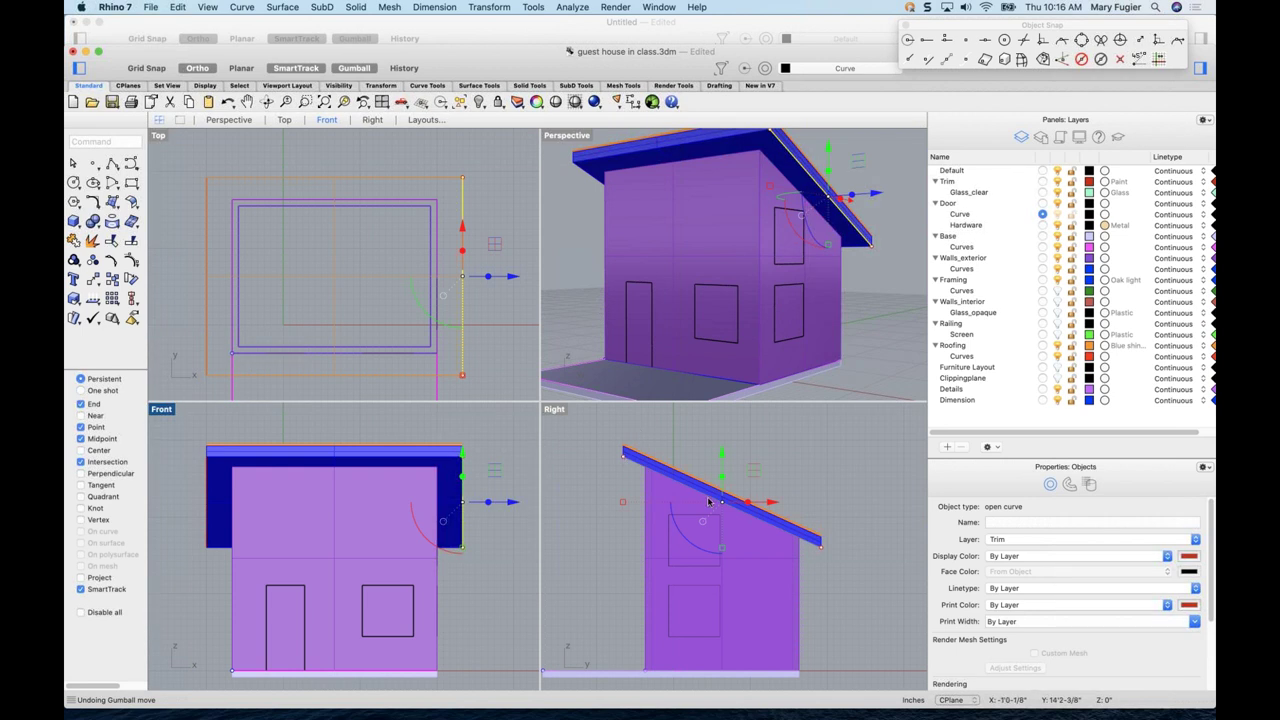
- Move the sloped trim curve straight down about 1'1" to make a guide below the roof
{"action": "scroll", "coordinate": [753, 585], "scroll_direction": "up", "scroll_amount": 2}
{"action": "scroll", "coordinate": [753, 585], "scroll_direction": "up", "scroll_amount": 4}
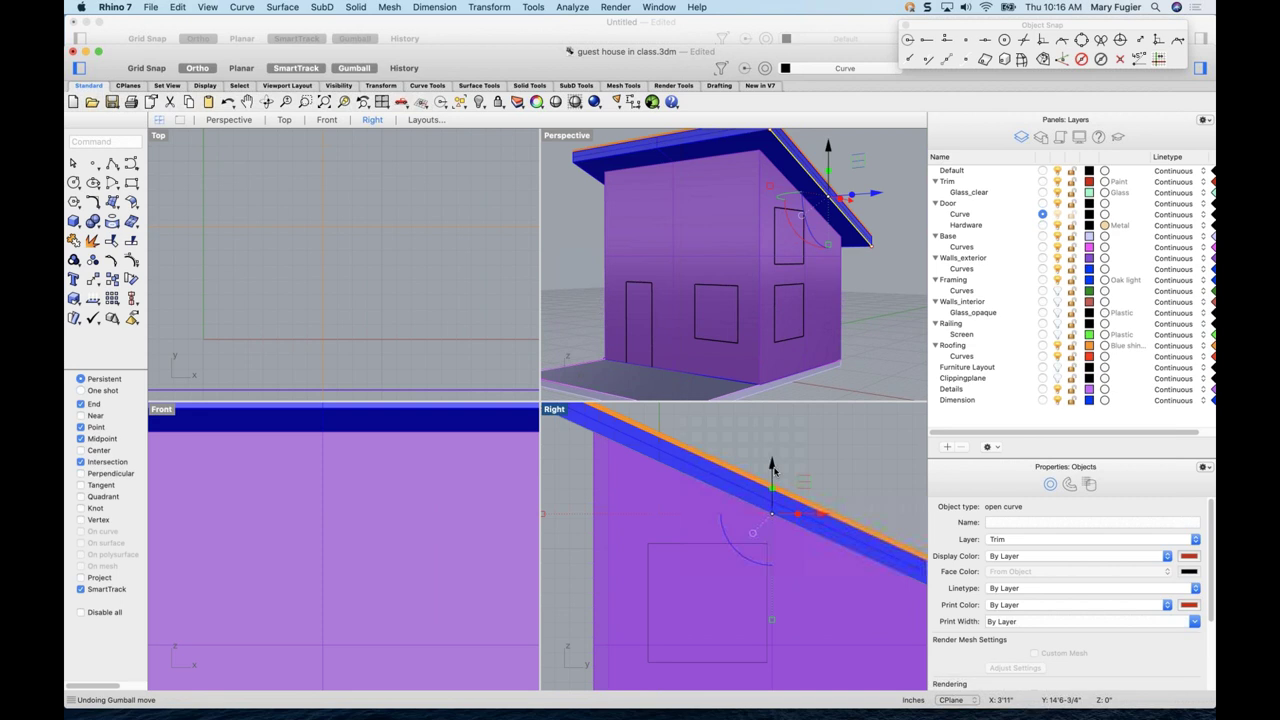
{"action": "mouse_move", "coordinate": [771, 465]}
{"action": "left_mouse_down"}
{"action": "mouse_move", "coordinate": [775, 505]}
{"action": "mouse_move", "coordinate": [773, 463]}
{"action": "left_mouse_up"}
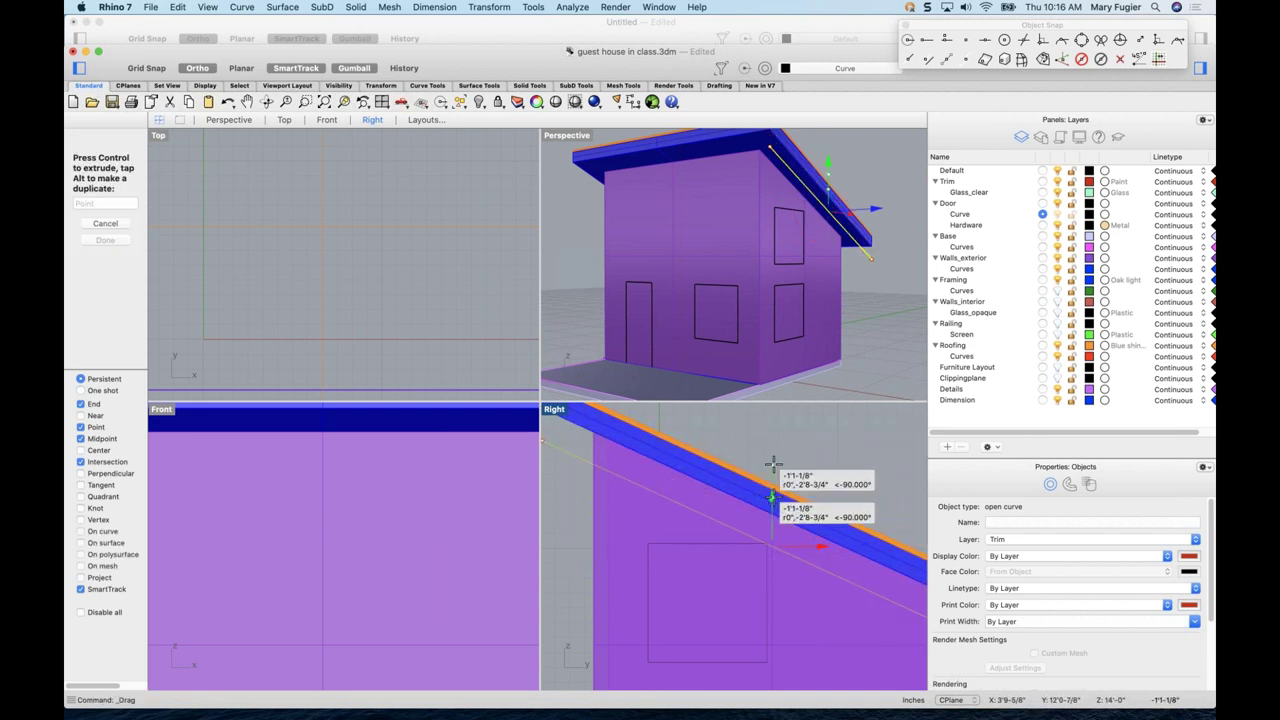
{"action": "left_click_drag", "start_coordinate": [773, 463], "coordinate": [782, 500]}
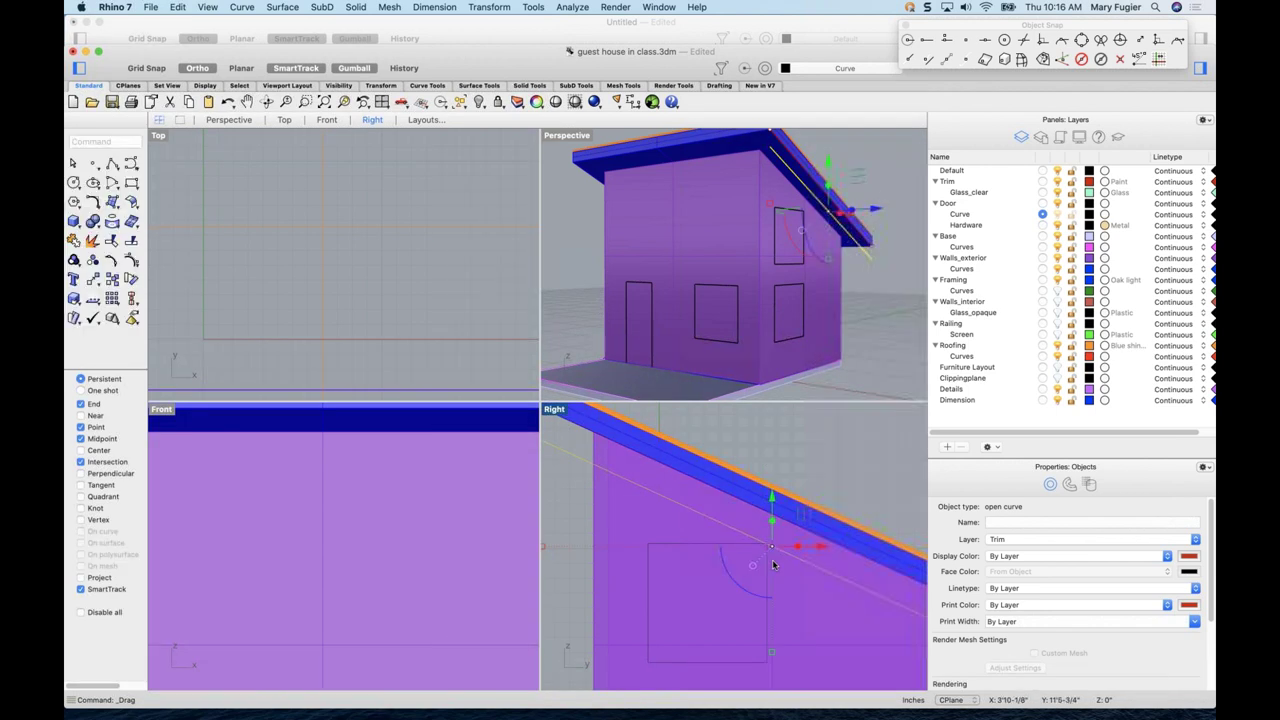
- Raise the upper side window's upper-left corner to the sloped guide curve so its top edge parallels the roof
{"action": "scroll", "coordinate": [773, 563], "scroll_direction": "up", "scroll_amount": 2}
{"action": "scroll", "coordinate": [773, 563], "scroll_direction": "down", "scroll_amount": 2}
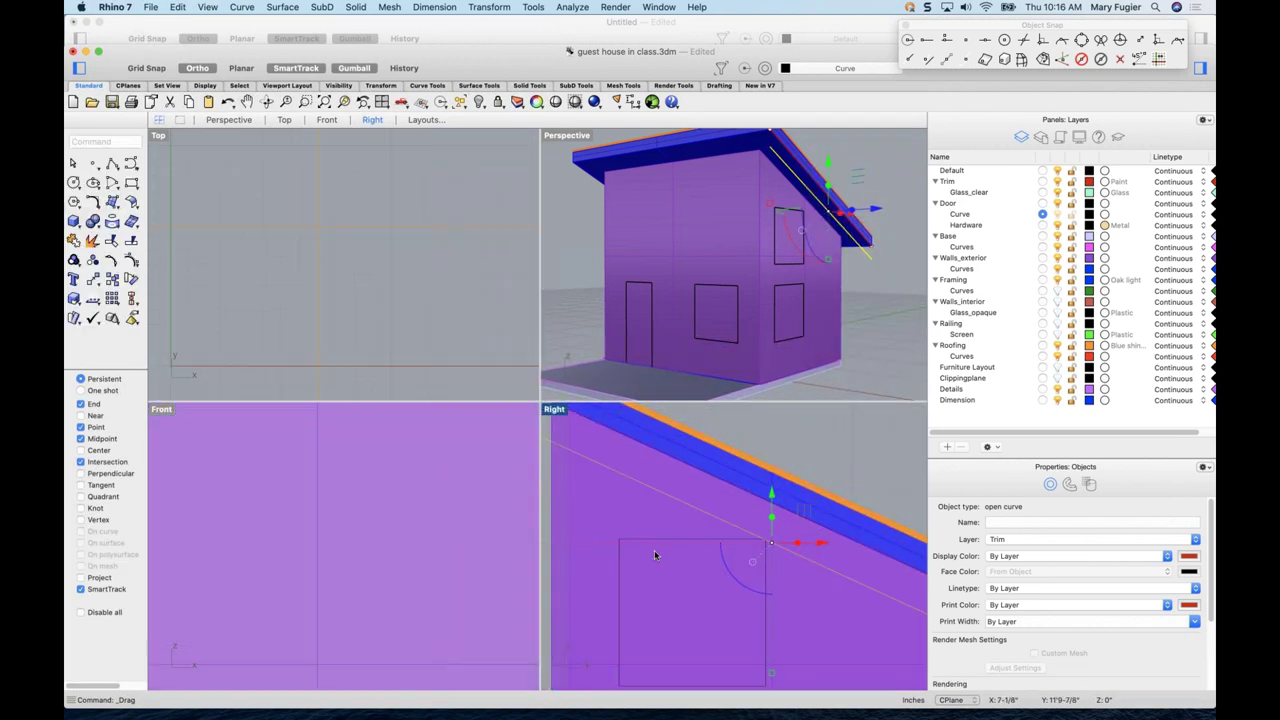
{"action": "left_click", "coordinate": [660, 548]}
{"action": "left_click", "coordinate": [627, 541]}
{"action": "left_click_drag", "start_coordinate": [618, 539], "coordinate": [619, 470]}
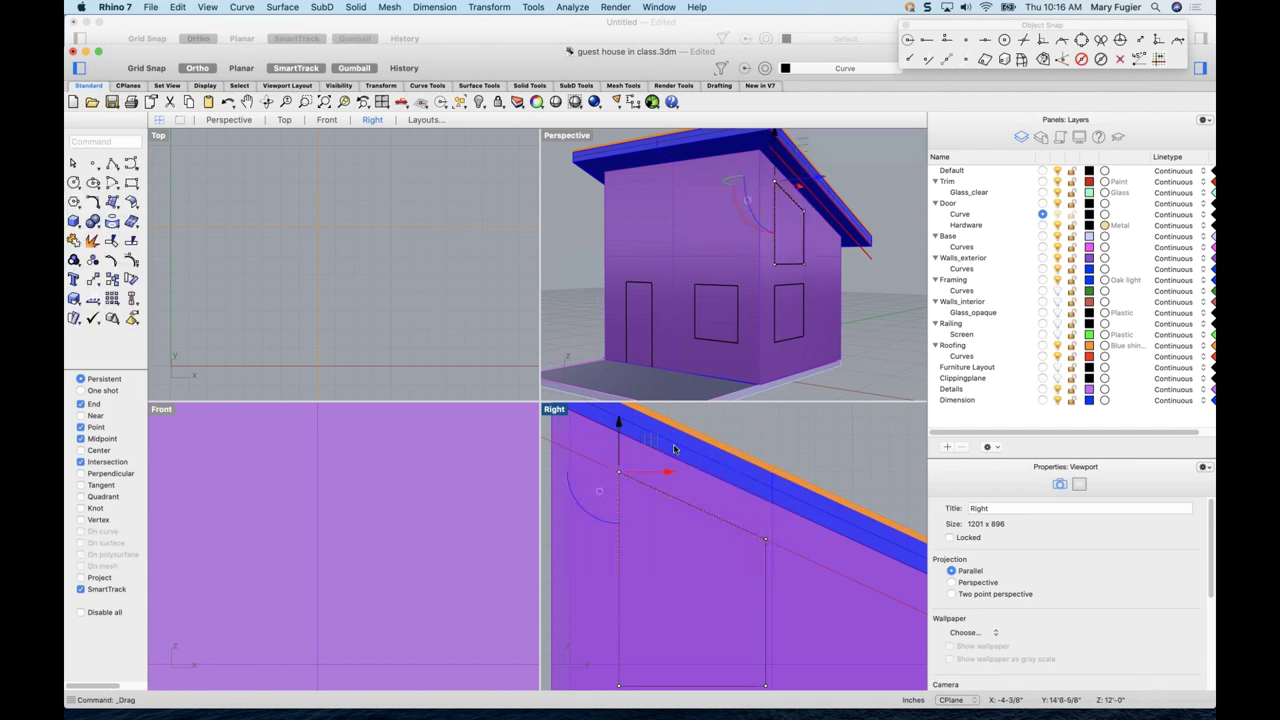
- Zoom in the Right view and orbit the Perspective view to examine the upper side window's sloped top edge against the roof
{"action": "left_click", "coordinate": [822, 470]}
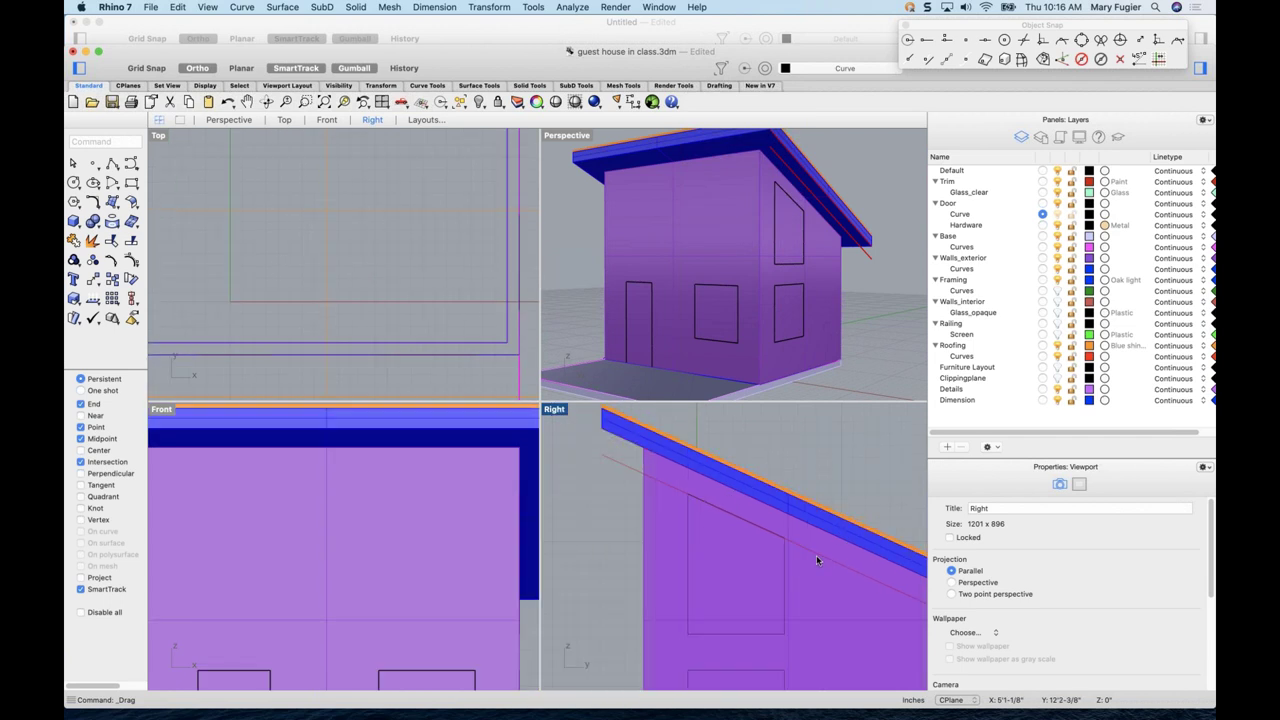
{"action": "scroll", "coordinate": [720, 545], "scroll_direction": "down", "scroll_amount": 2}
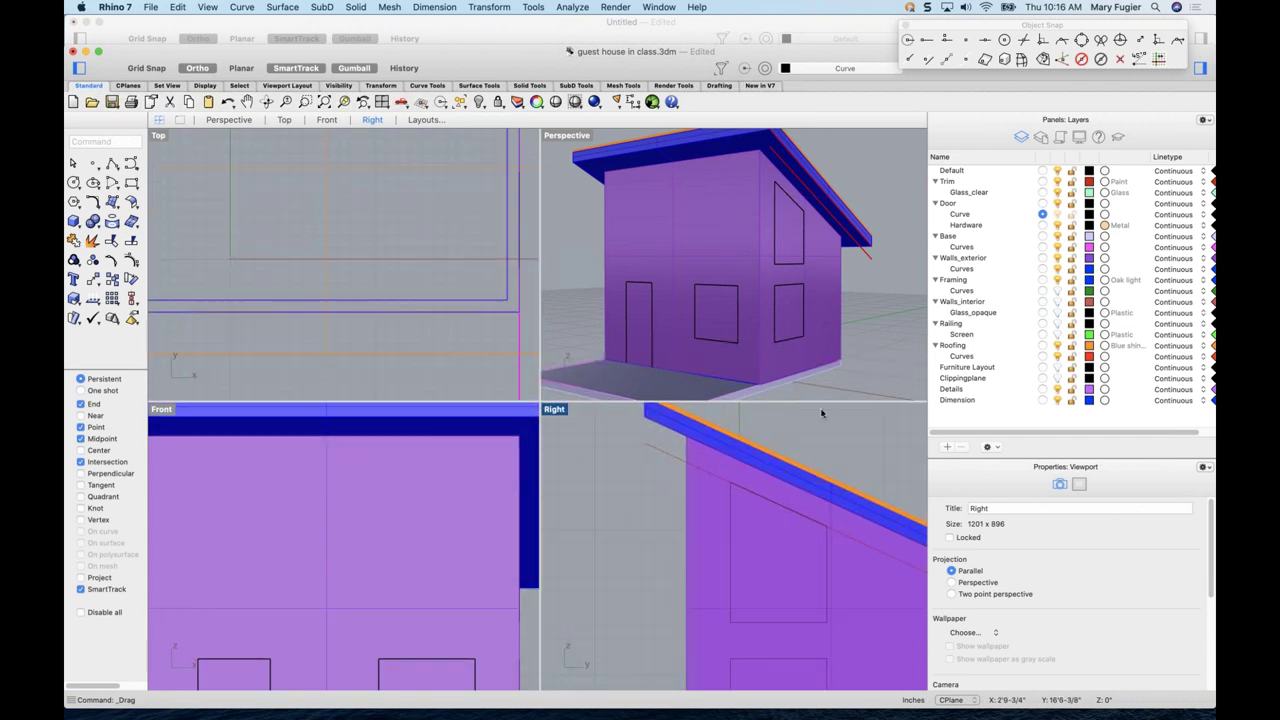
{"action": "scroll", "coordinate": [780, 263], "scroll_direction": "left", "scroll_amount": 3}
{"action": "scroll", "coordinate": [755, 492], "scroll_direction": "up", "scroll_amount": 2}
{"action": "scroll", "coordinate": [755, 492], "scroll_direction": "up", "scroll_amount": 2}
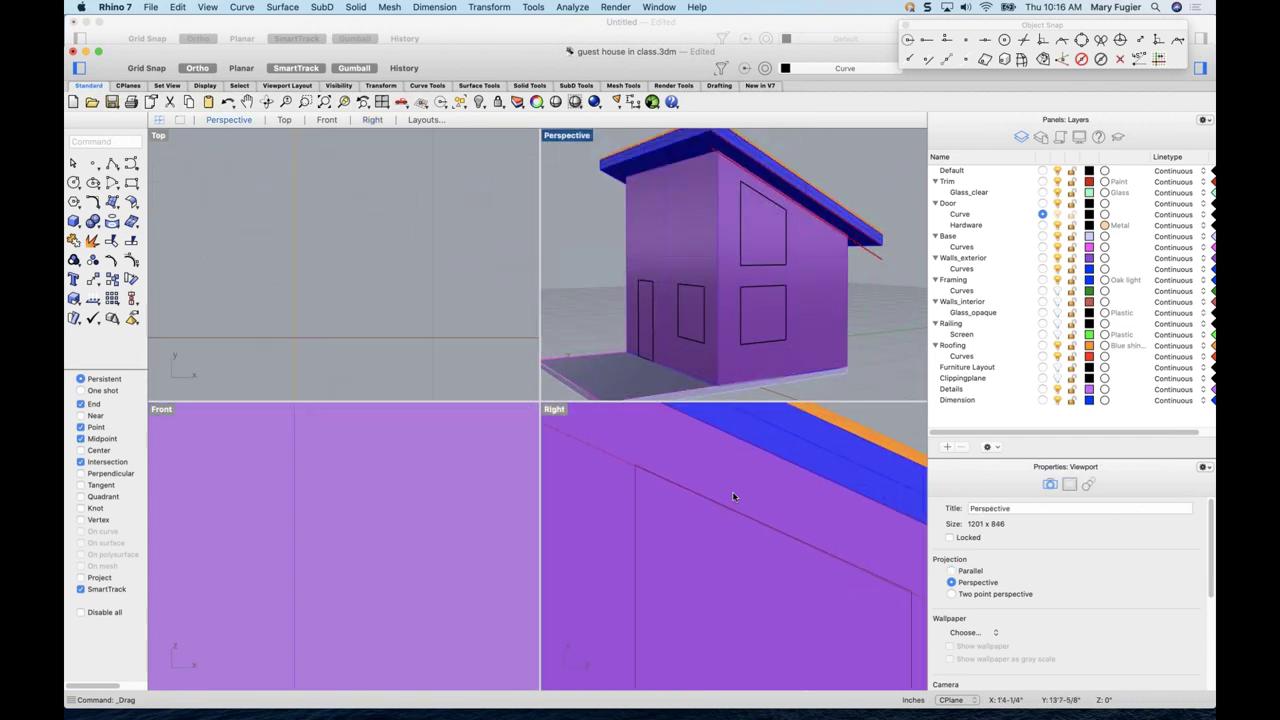
{"action": "scroll", "coordinate": [663, 492], "scroll_direction": "down", "scroll_amount": 3}
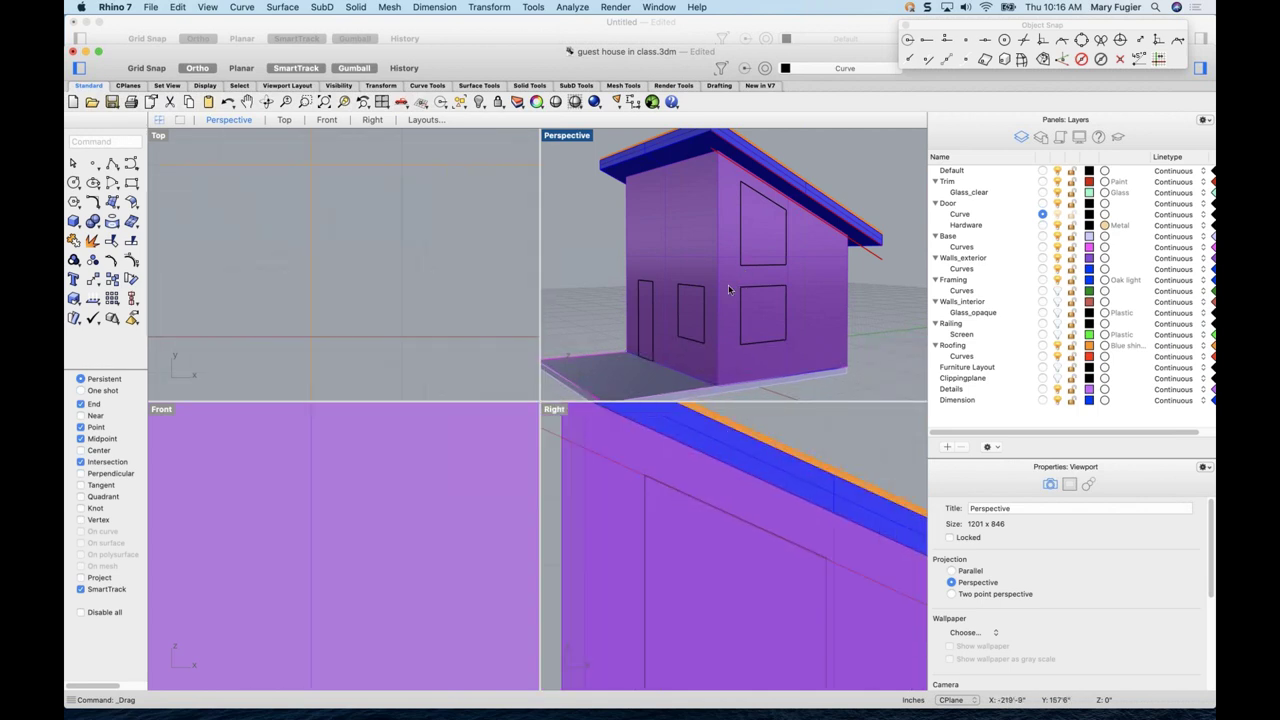
{"action": "right_click_drag", "start_coordinate": [827, 287], "coordinate": [799, 286]}
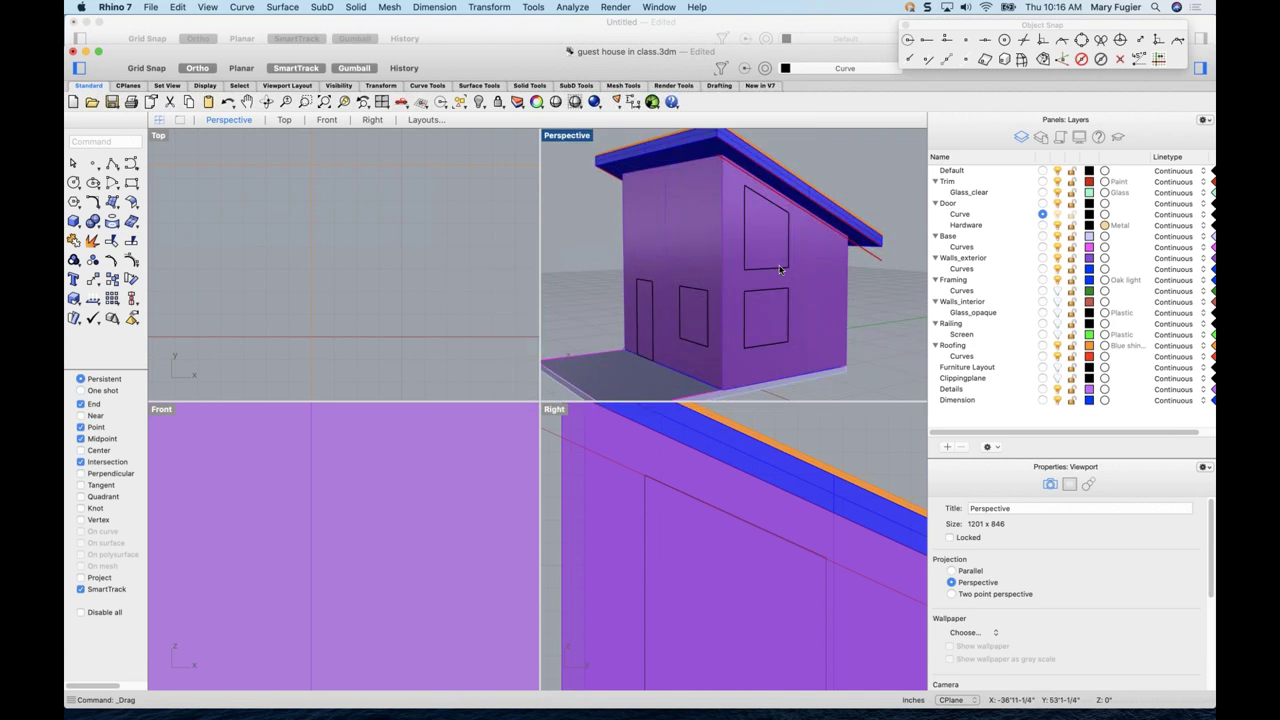
{"action": "right_click_drag", "start_coordinate": [721, 190], "coordinate": [724, 196]}
{"action": "scroll", "coordinate": [687, 503], "scroll_direction": "down", "scroll_amount": 3}
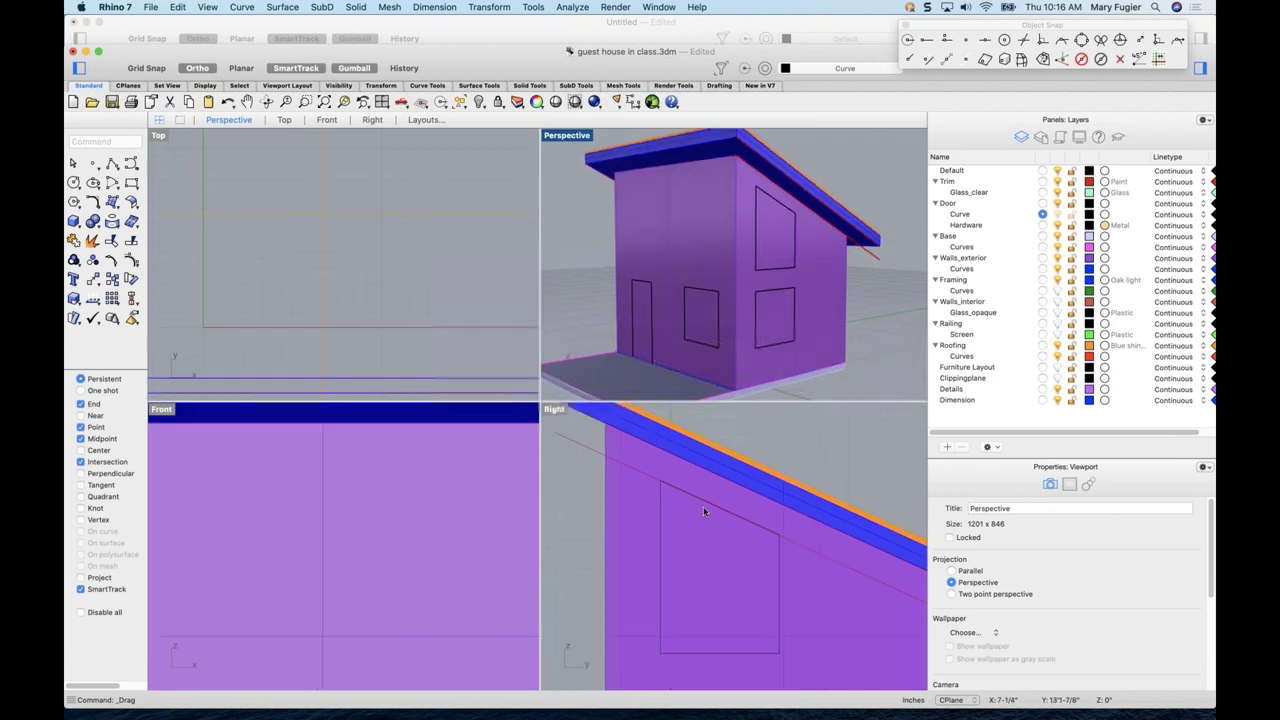
- Draw a horizontal polyline across the full width of the front wall, at the height where the sloped guide meets the wall corner
{"action": "left_click", "coordinate": [113, 166]}
{"action": "left_click", "coordinate": [636, 458]}
{"action": "scroll", "coordinate": [420, 482], "scroll_direction": "down", "scroll_amount": 3}
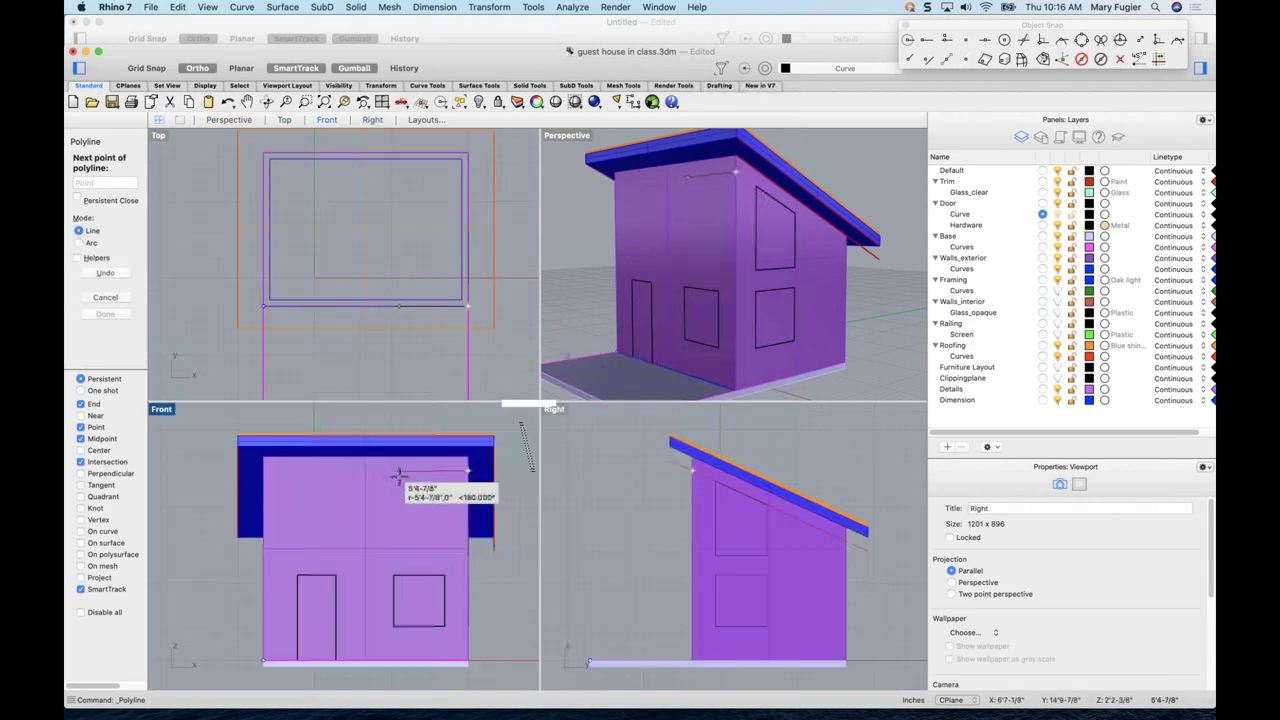
{"action": "left_click", "coordinate": [263, 469]}
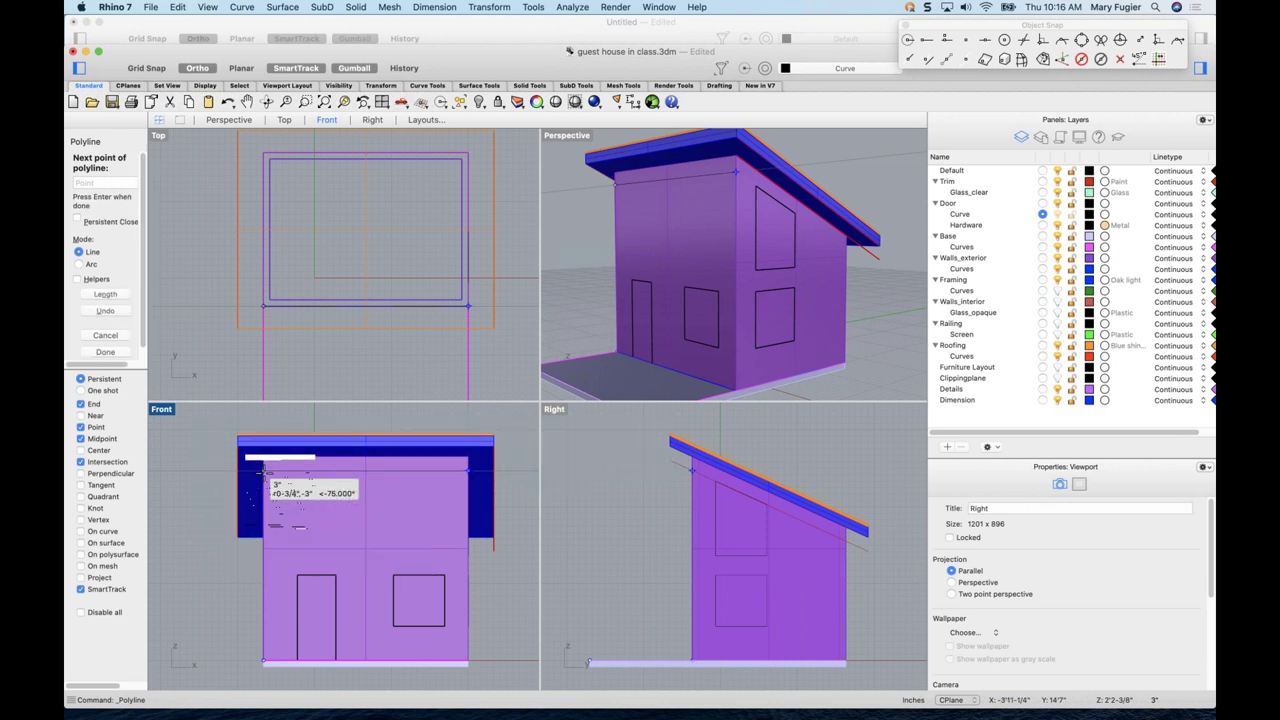
{"action": "left_click", "coordinate": [468, 469]}
{"action": "key", "text": "Return"}
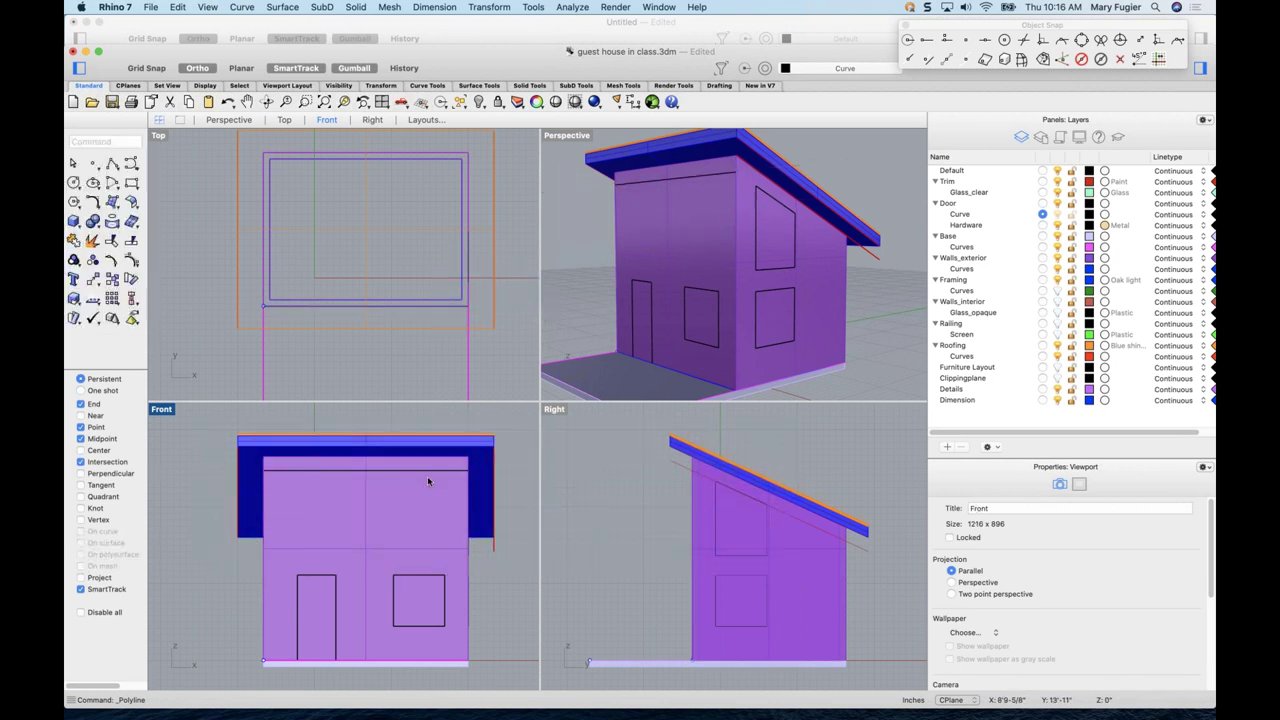
{"action": "left_click", "coordinate": [432, 472]}
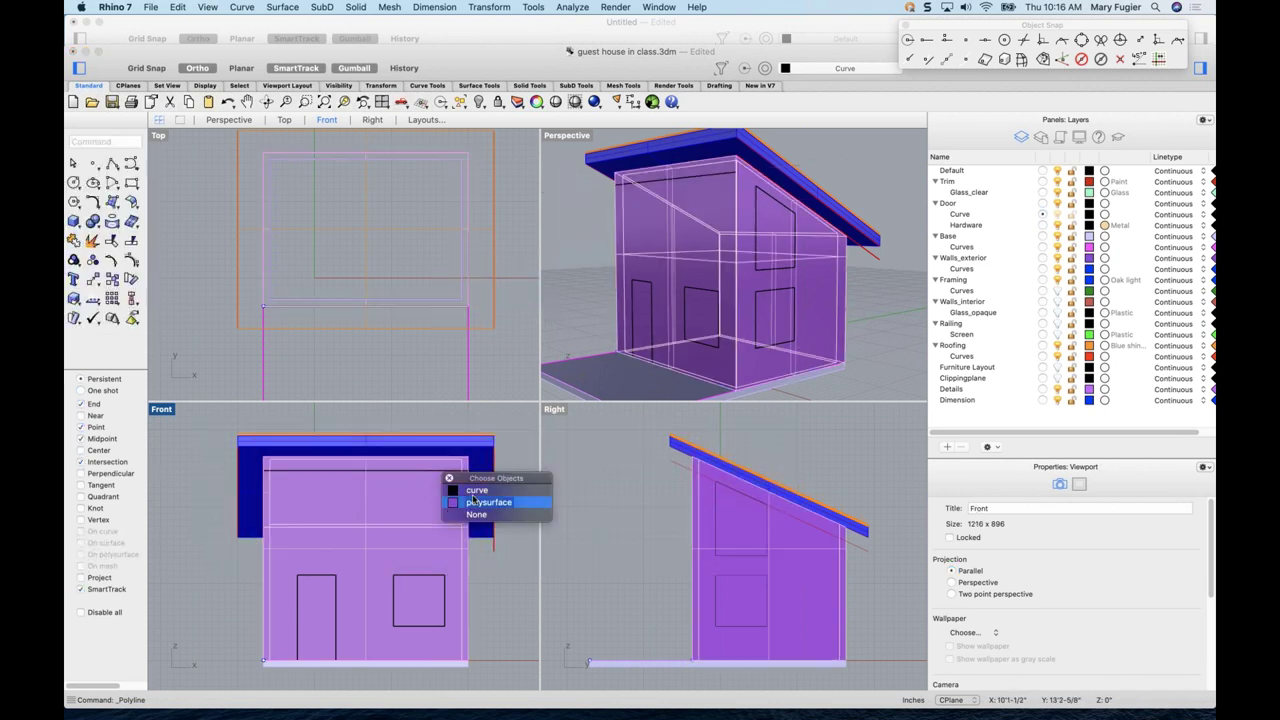
{"action": "left_click", "coordinate": [474, 505]}
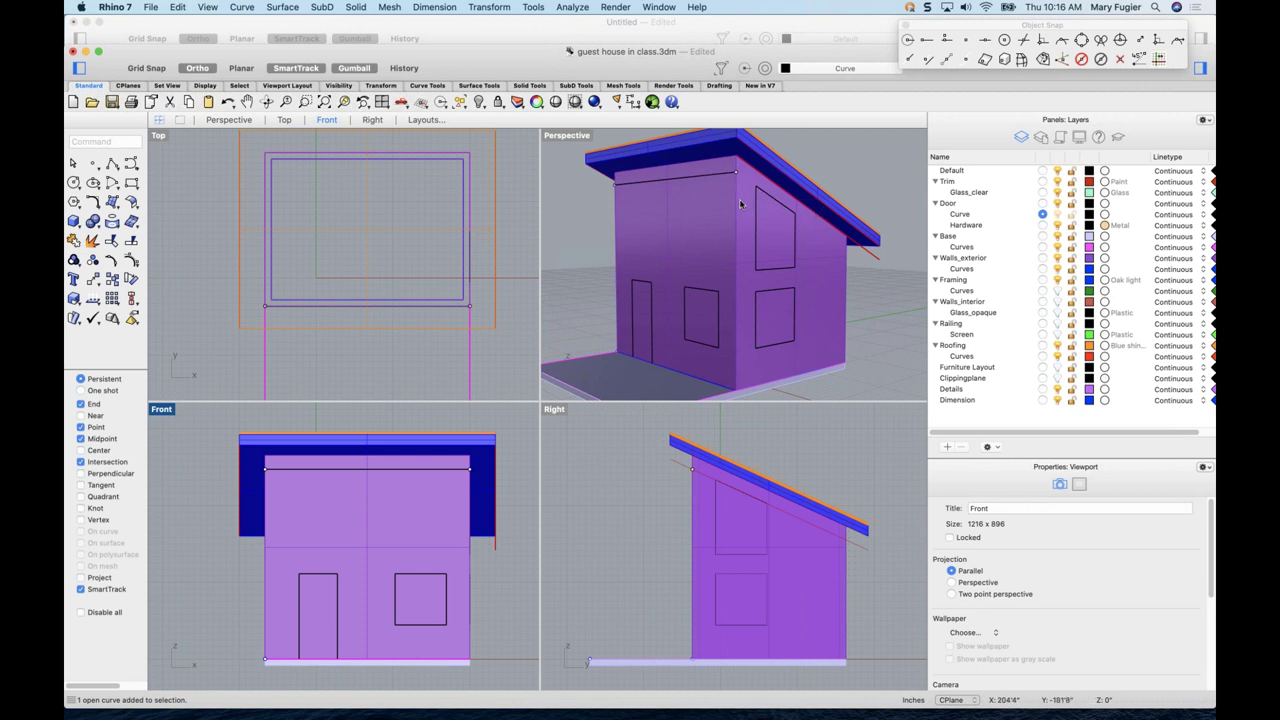
{"action": "mouse_move", "coordinate": [873, 281]}
{"action": "right_mouse_down"}
{"action": "mouse_move", "coordinate": [872, 300]}
{"action": "mouse_move", "coordinate": [845, 297]}
{"action": "mouse_move", "coordinate": [857, 300]}
{"action": "right_mouse_up"}
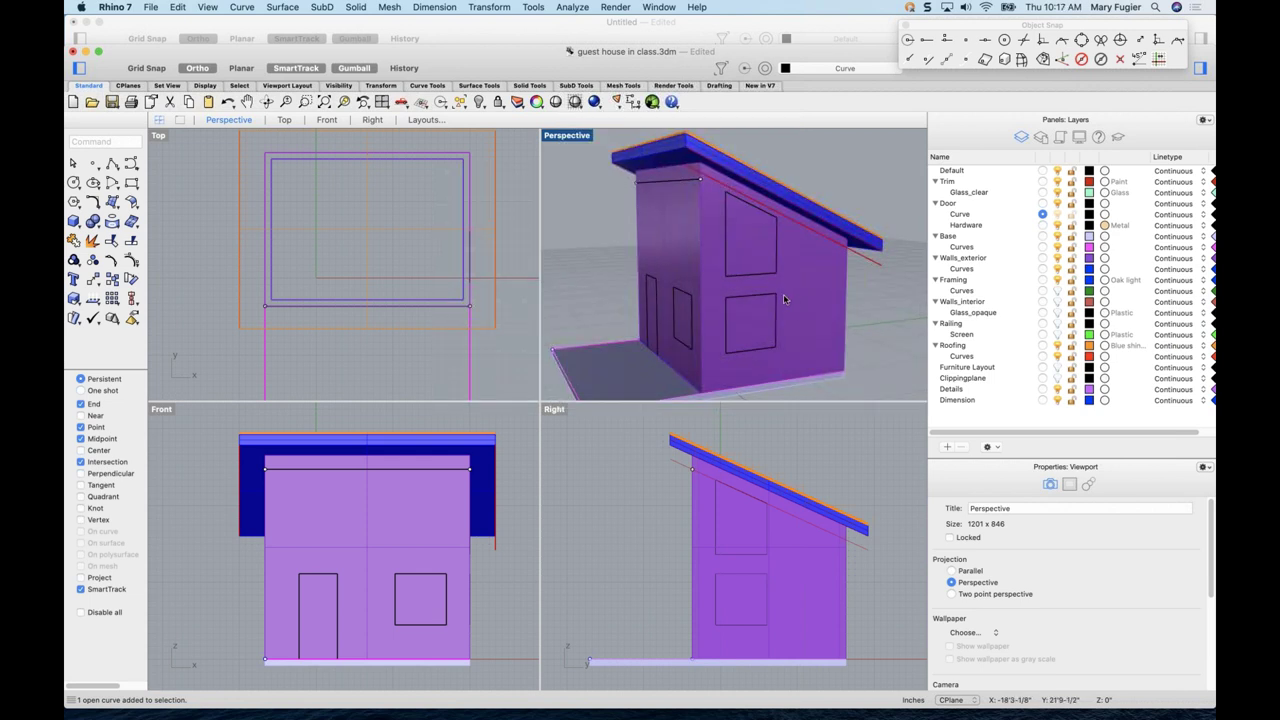
{"action": "scroll", "coordinate": [380, 463], "scroll_direction": "up", "scroll_amount": 2}
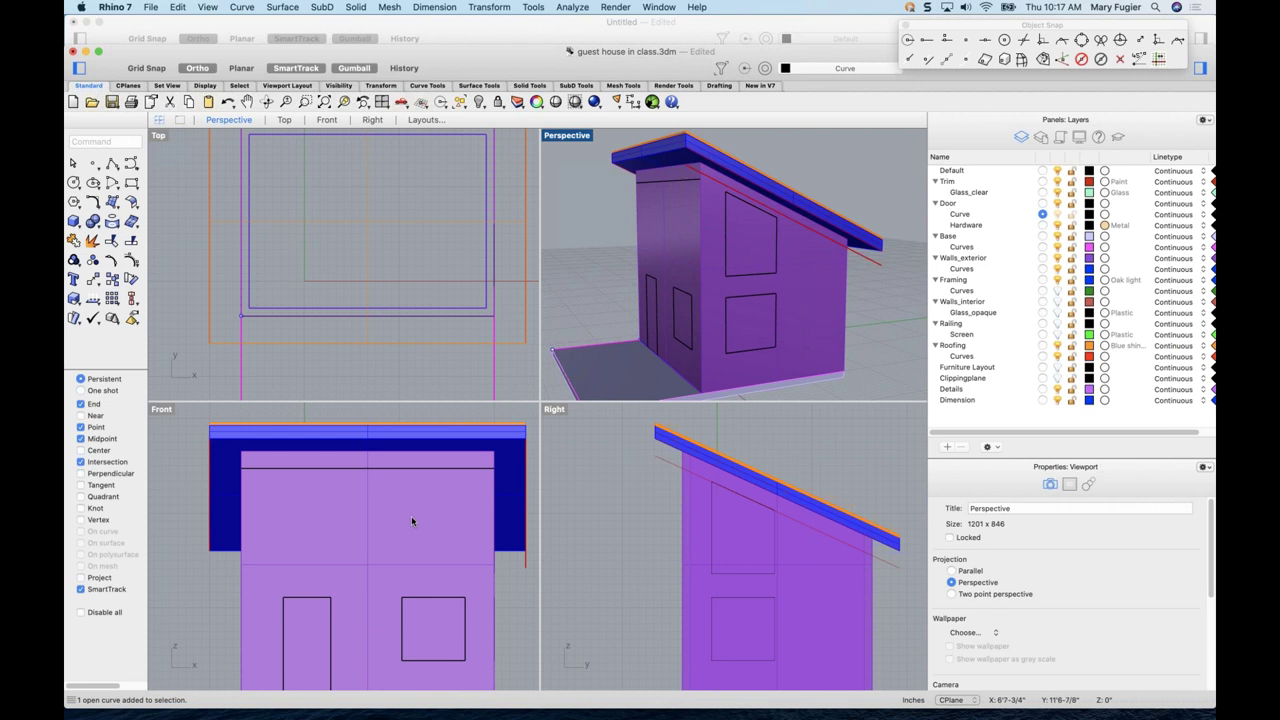
{"action": "scroll", "coordinate": [367, 463], "scroll_direction": "up", "scroll_amount": 2}
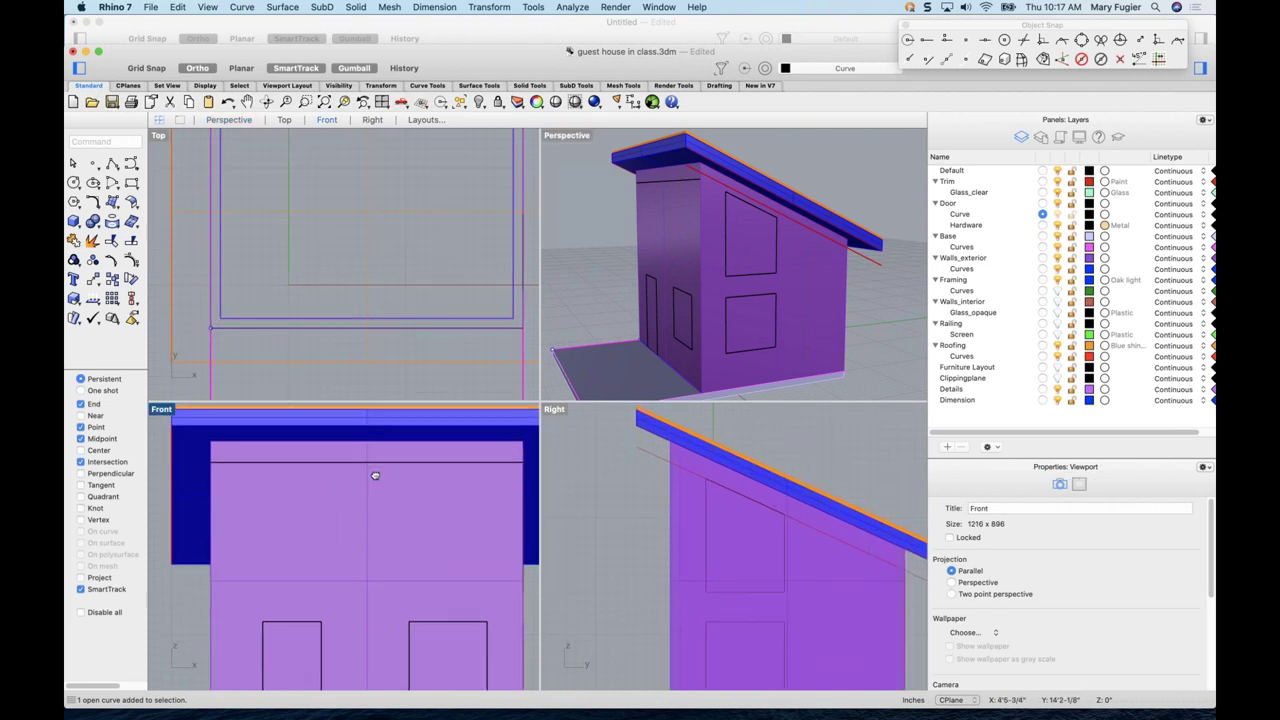
{"action": "left_click", "coordinate": [131, 186]}
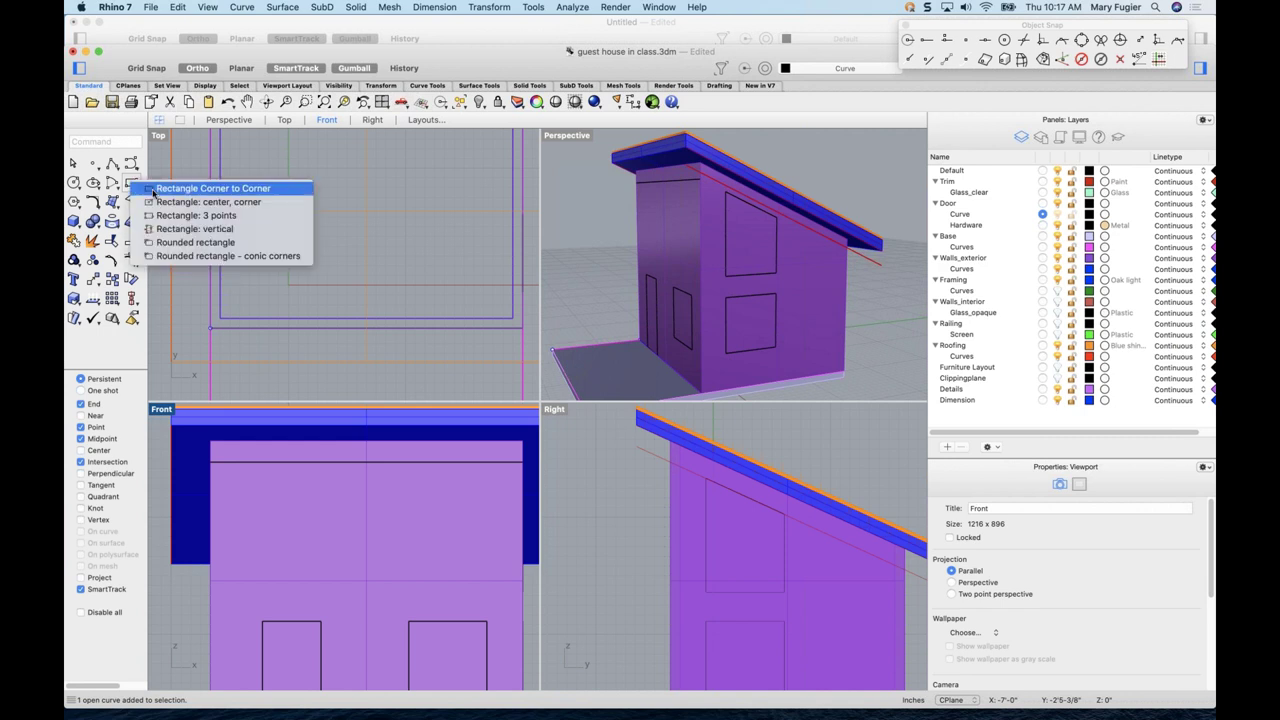
{"action": "left_click", "coordinate": [183, 203]}
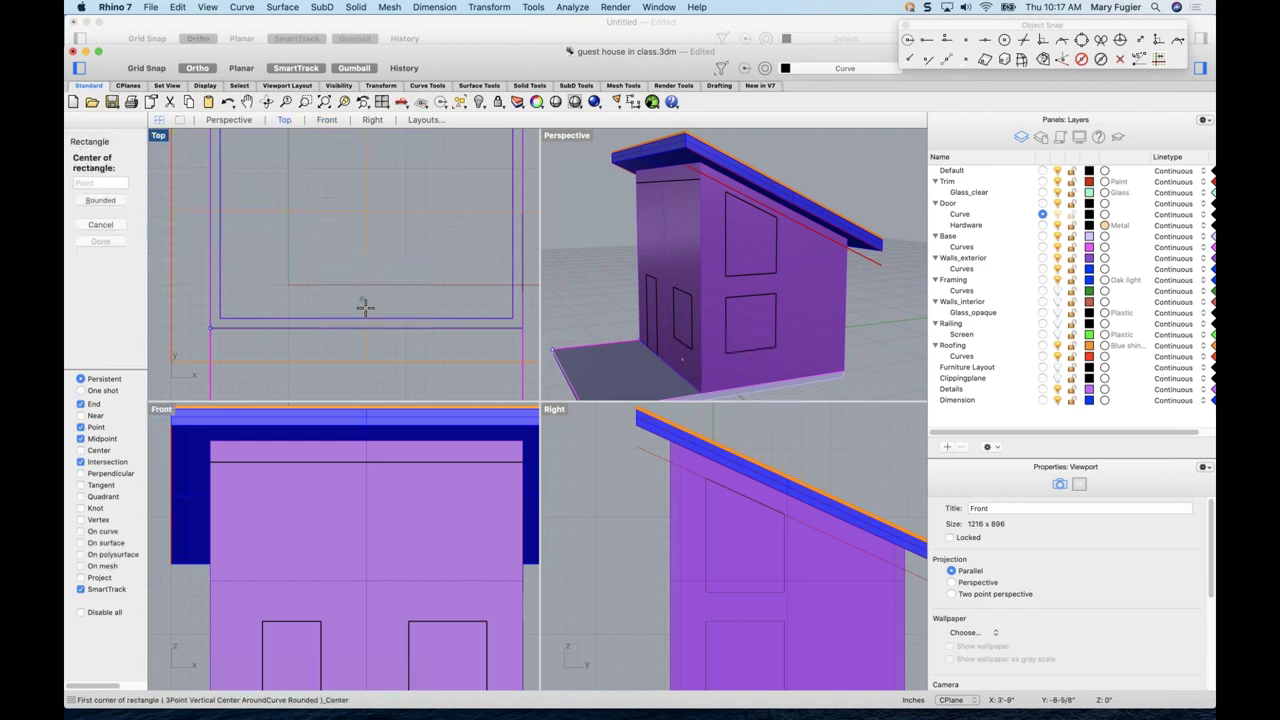
{"action": "left_click", "coordinate": [367, 462]}
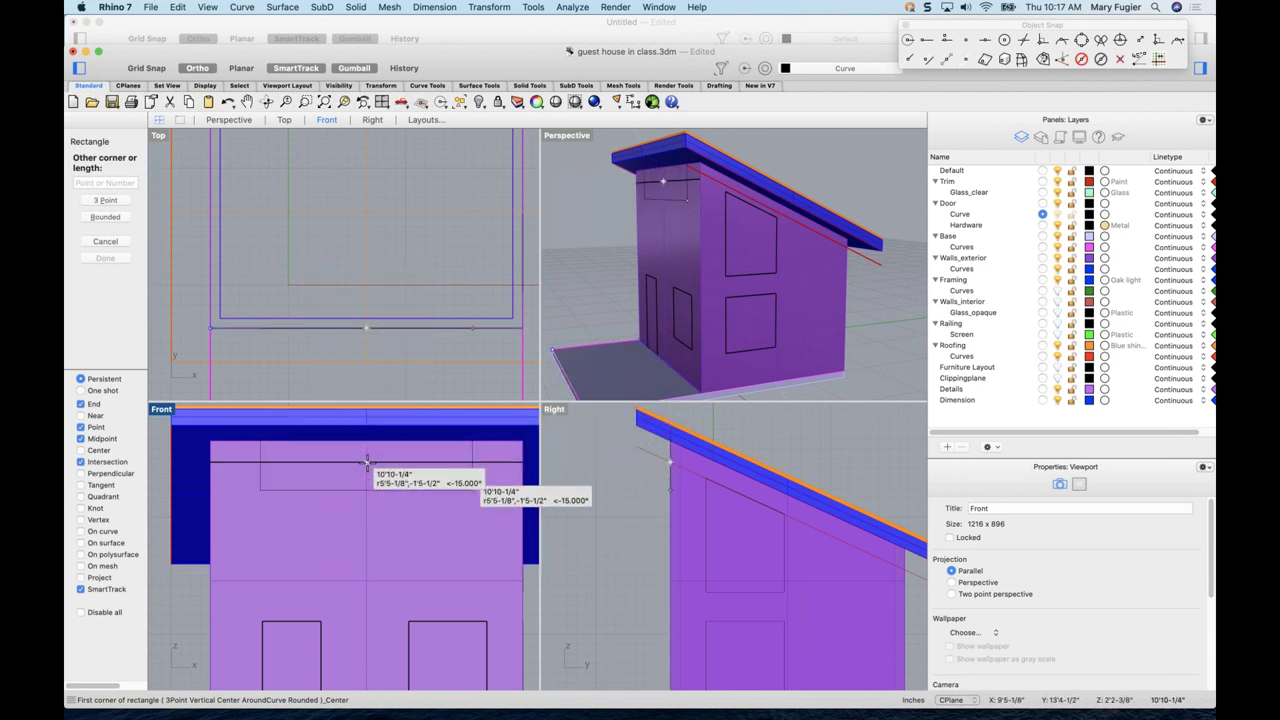
{"action": "left_click", "coordinate": [367, 462]}
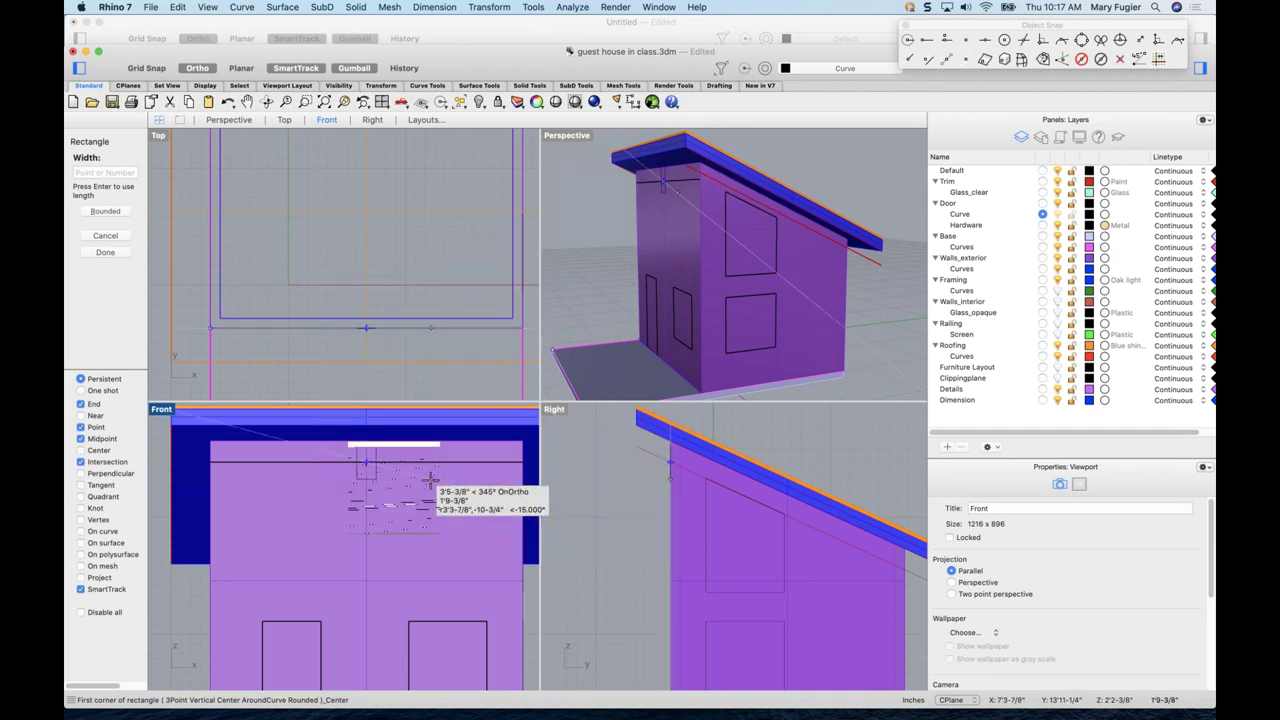
{"action": "key", "text": "Escape"}
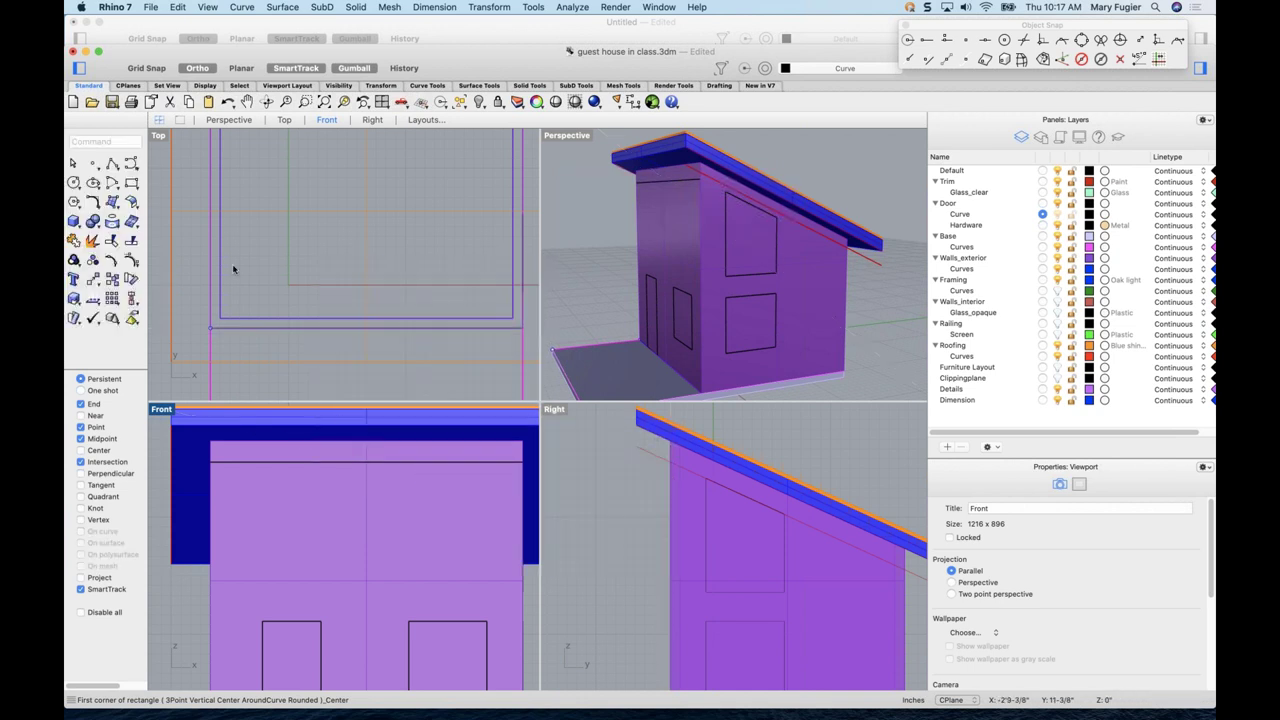
- Draw a corner-to-corner rectangle 12' long and 24" high in the Front view, starting at the horizontal guide line's midpoint
{"action": "left_click", "coordinate": [131, 183]}
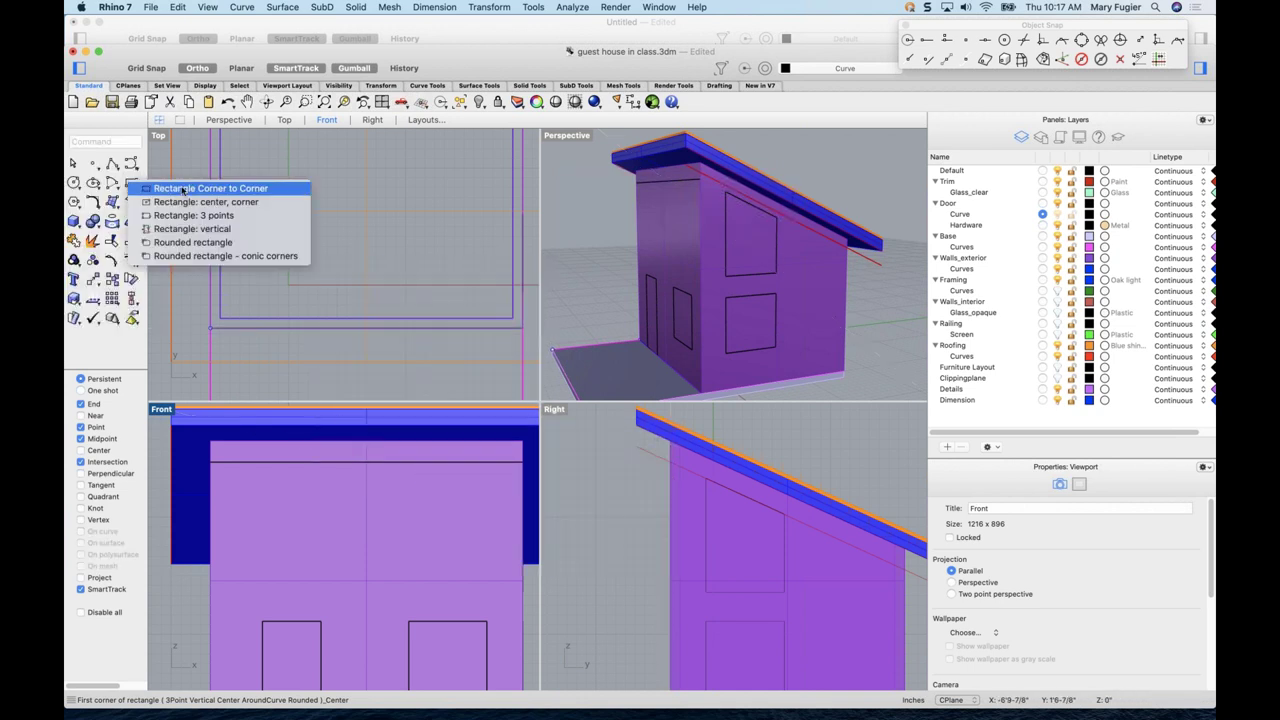
{"action": "left_click", "coordinate": [185, 190]}
{"action": "left_click", "coordinate": [366, 460]}
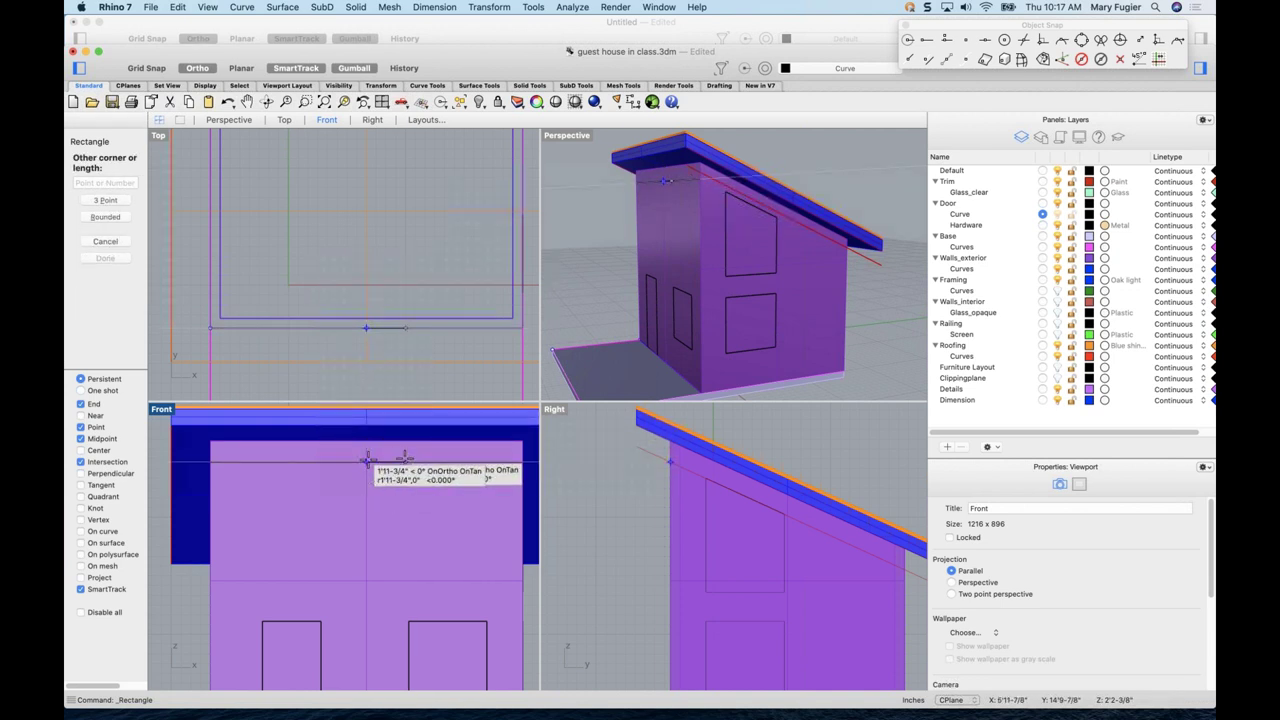
{"action": "type", "text": "12'"}
{"action": "key", "text": "Return"}
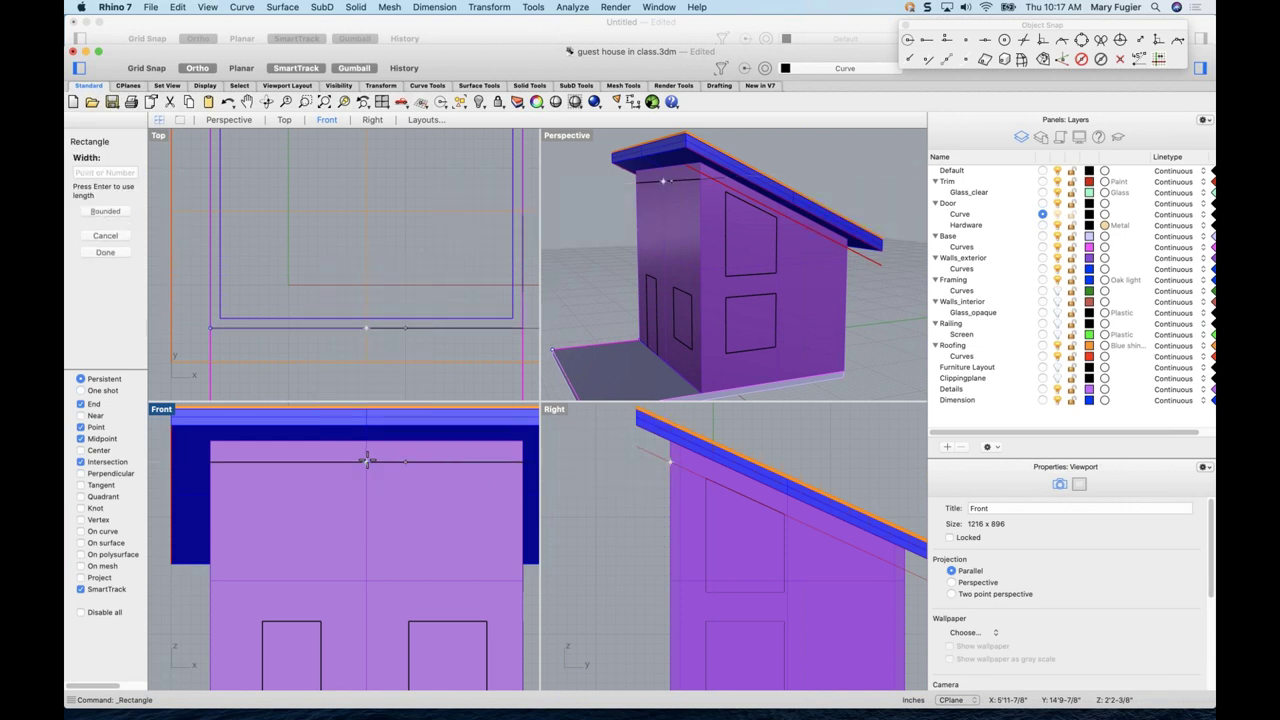
{"action": "type", "text": "24"}
{"action": "key", "text": "Return"}
{"action": "key", "text": "super+shift+e"}
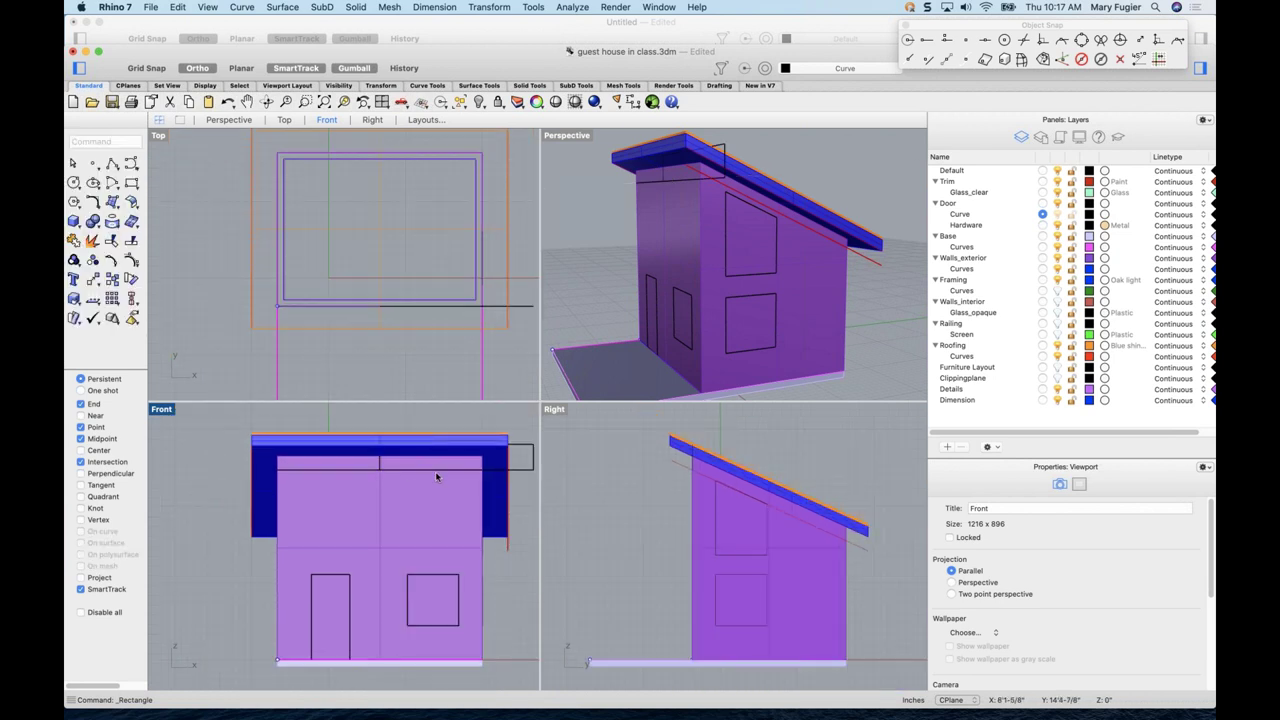
- Move the rectangle from its top edge's midpoint to the guide line's midpoint, so it hangs centred on the front wall
{"action": "left_click", "coordinate": [524, 469]}
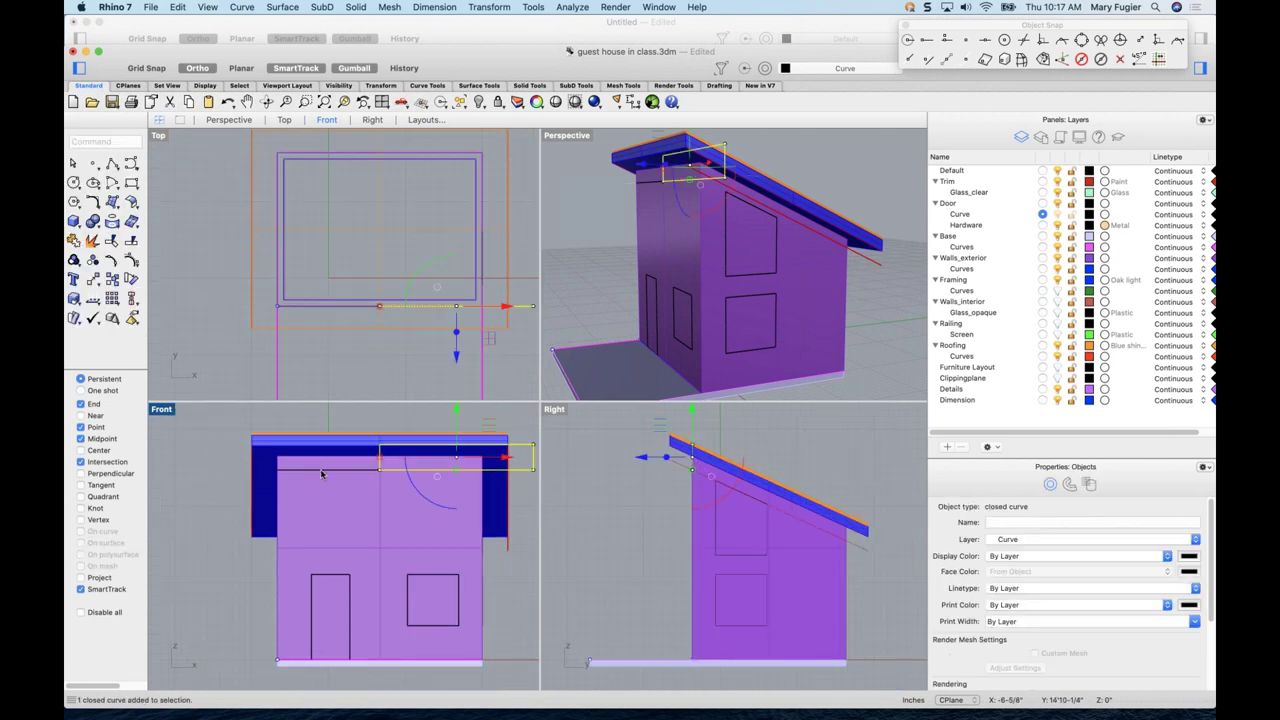
{"action": "left_click", "coordinate": [332, 472]}
{"action": "left_click", "coordinate": [524, 474]}
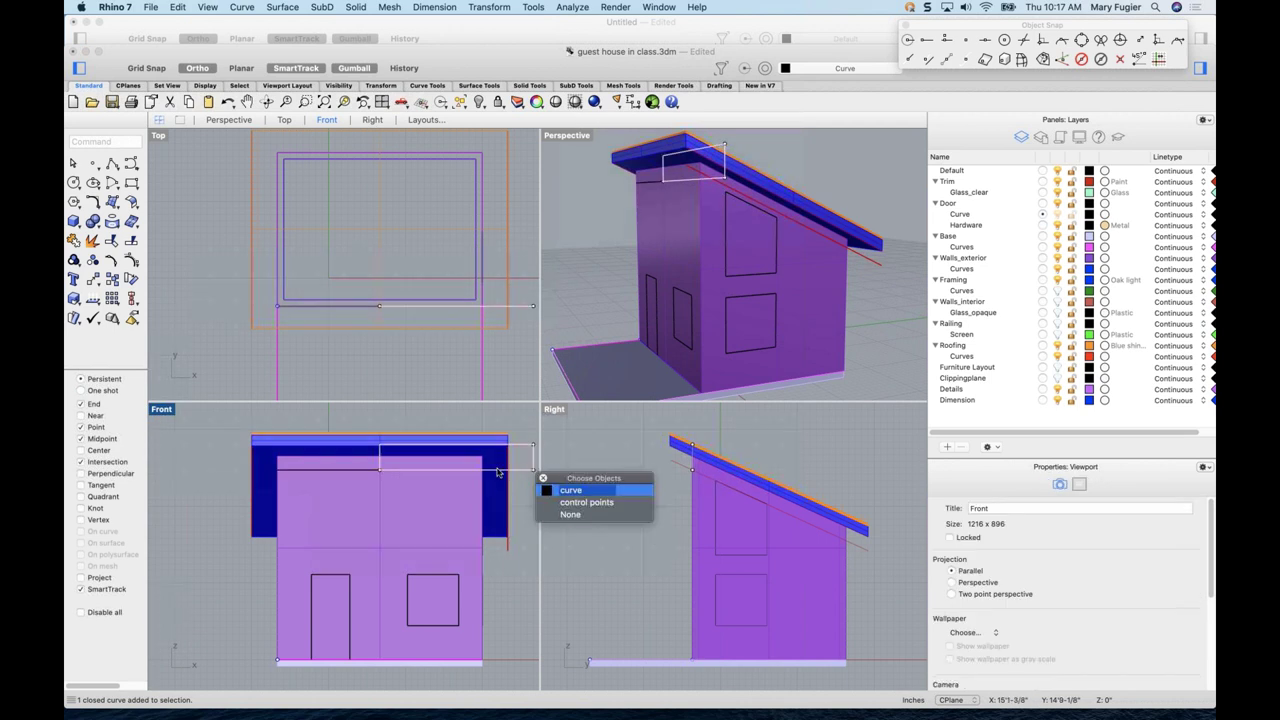
{"action": "scroll", "coordinate": [425, 478], "scroll_direction": "down", "scroll_amount": 2}
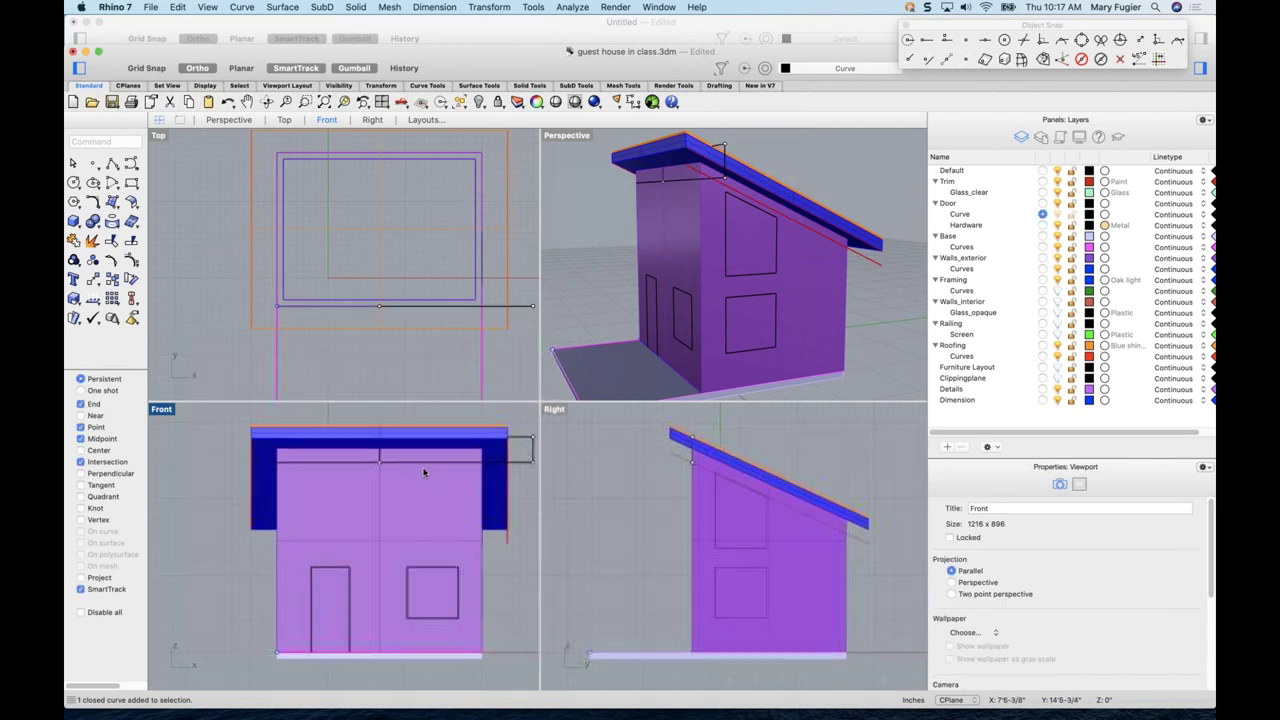
{"action": "left_click", "coordinate": [513, 461]}
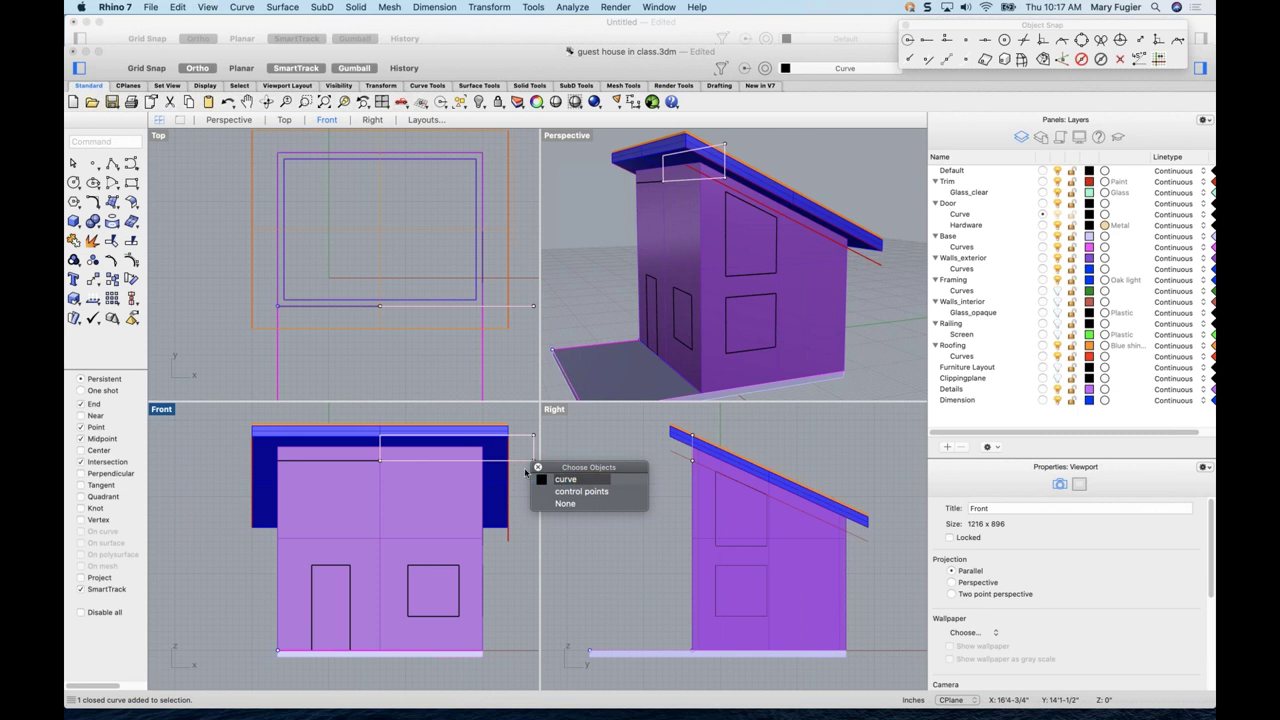
{"action": "left_click", "coordinate": [556, 479]}
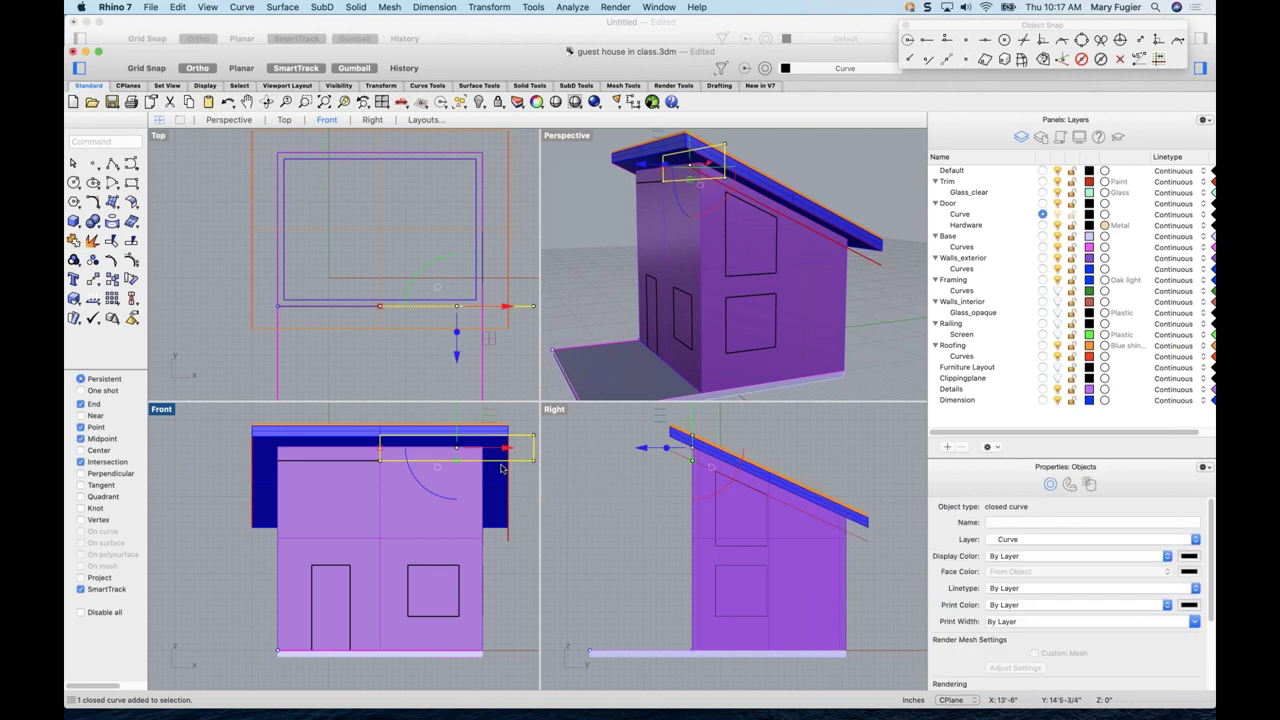
{"action": "type", "text": "move"}
{"action": "key", "text": "Return"}
{"action": "left_click", "coordinate": [455, 437]}
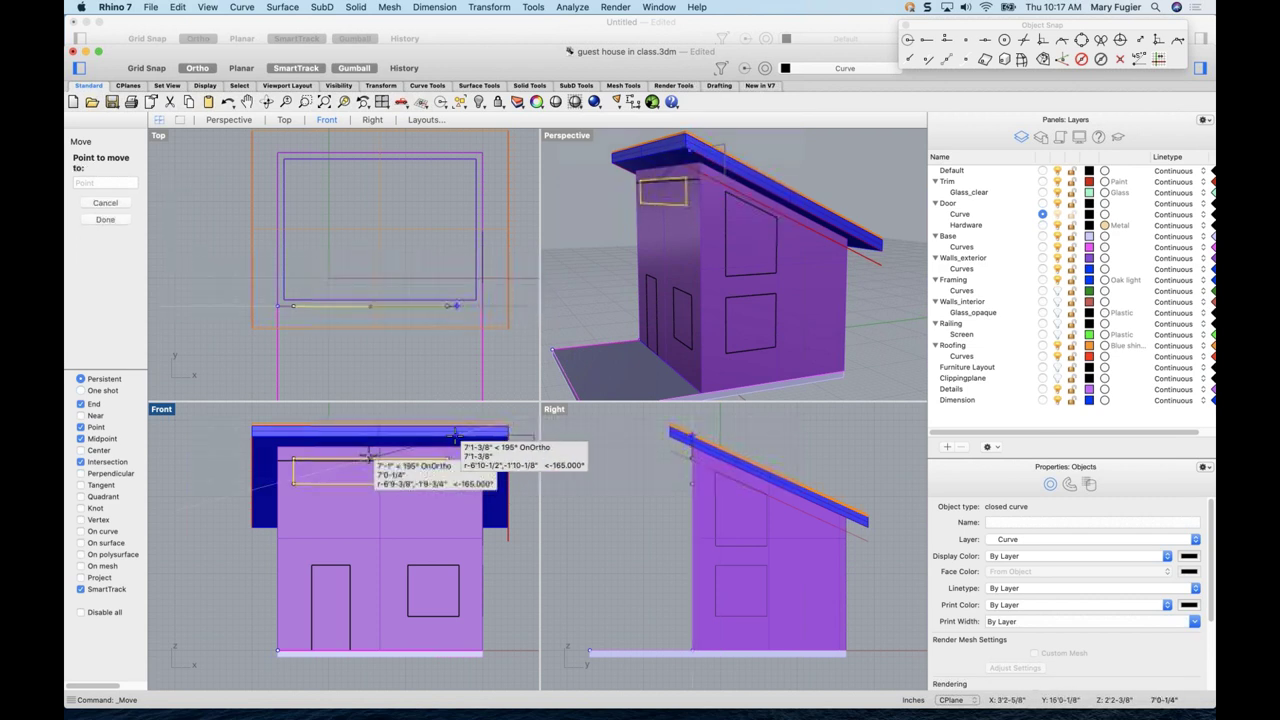
{"action": "left_click", "coordinate": [380, 461]}
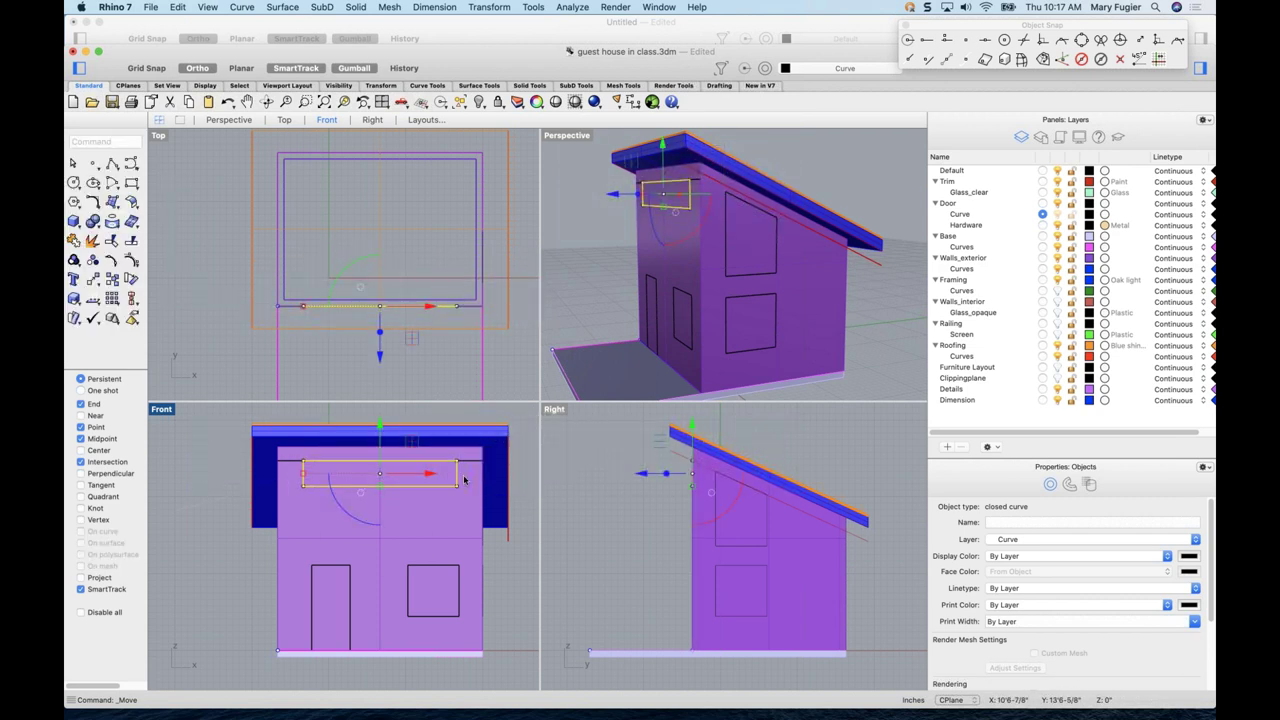
{"action": "key", "text": "Escape"}
- Delete the horizontal guide line running along the top of the front wall's upper window
{"action": "scroll", "coordinate": [398, 497], "scroll_direction": "up", "scroll_amount": 3}
{"action": "scroll", "coordinate": [396, 493], "scroll_direction": "right", "scroll_amount": 2}
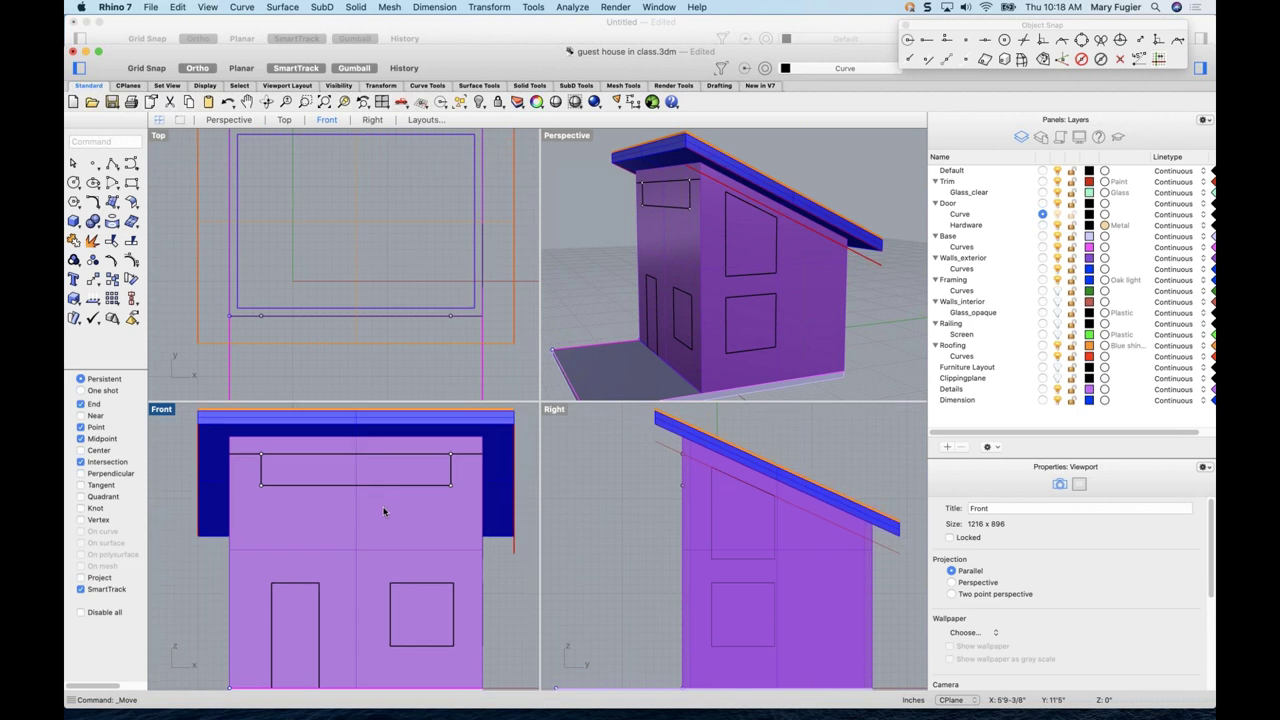
{"action": "scroll", "coordinate": [385, 512], "scroll_direction": "down", "scroll_amount": 2}
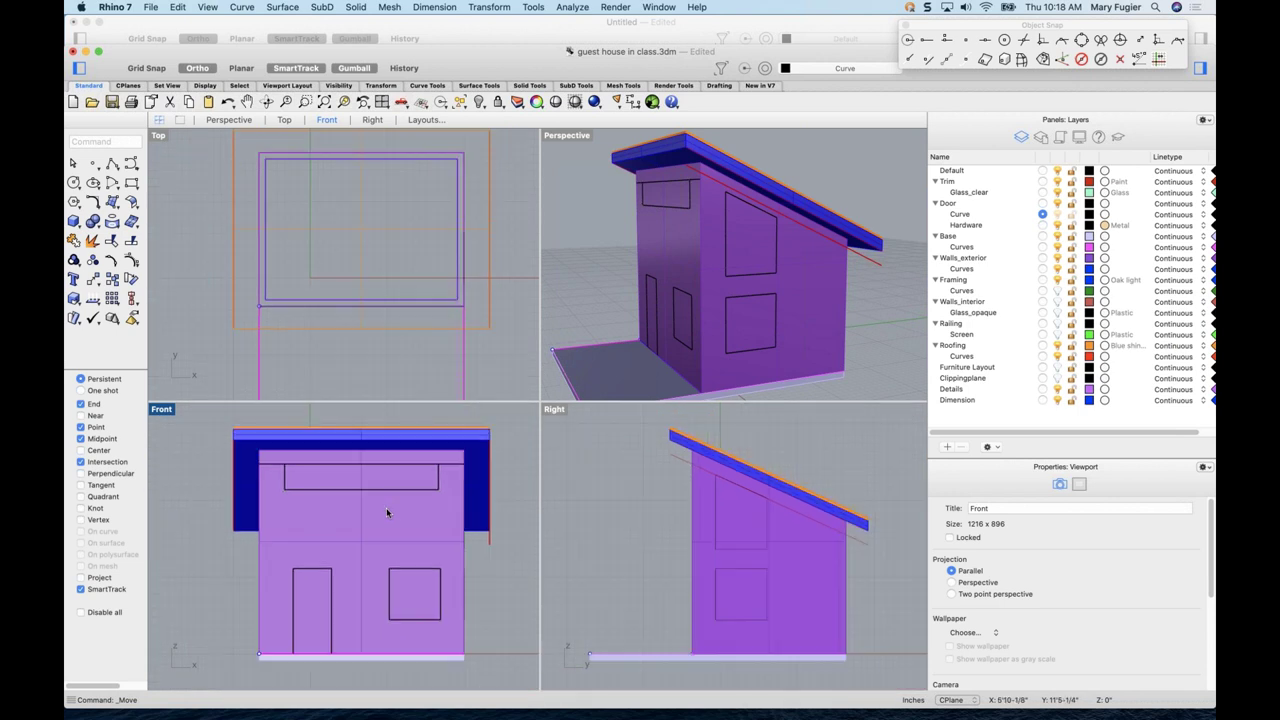
{"action": "left_click", "coordinate": [466, 468]}
{"action": "left_click", "coordinate": [495, 484]}
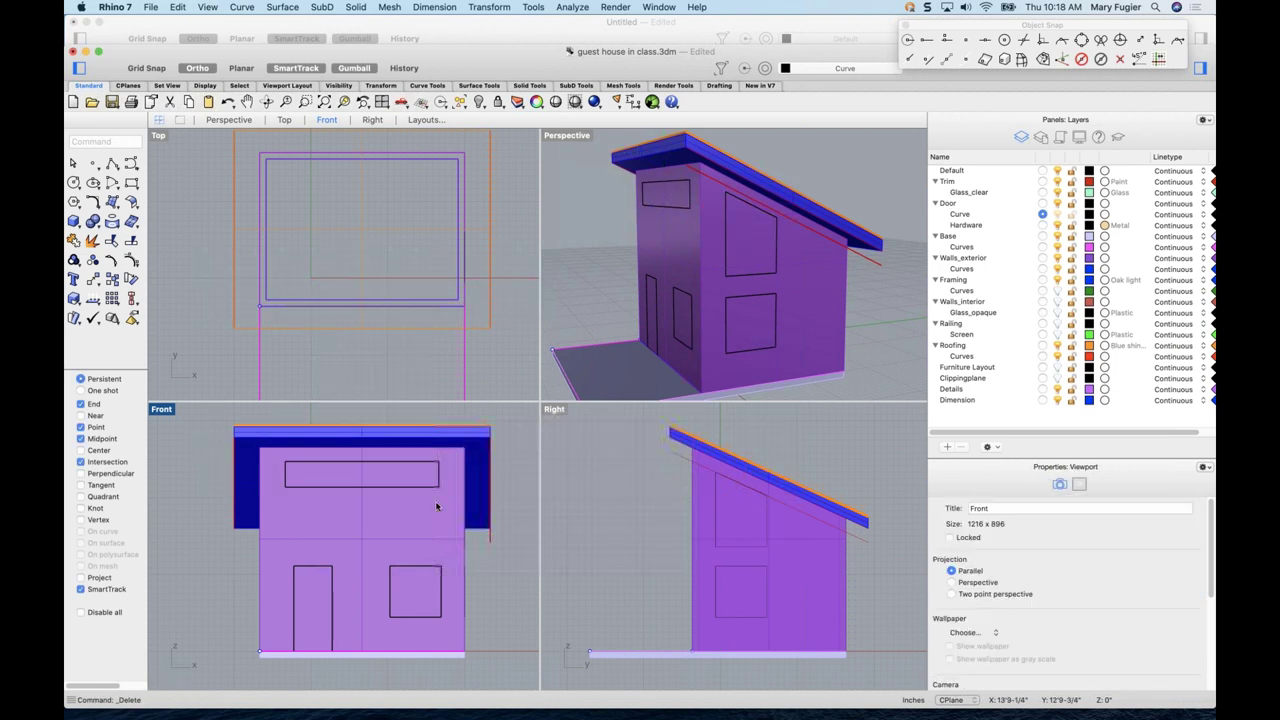
{"action": "key", "text": "Delete"}
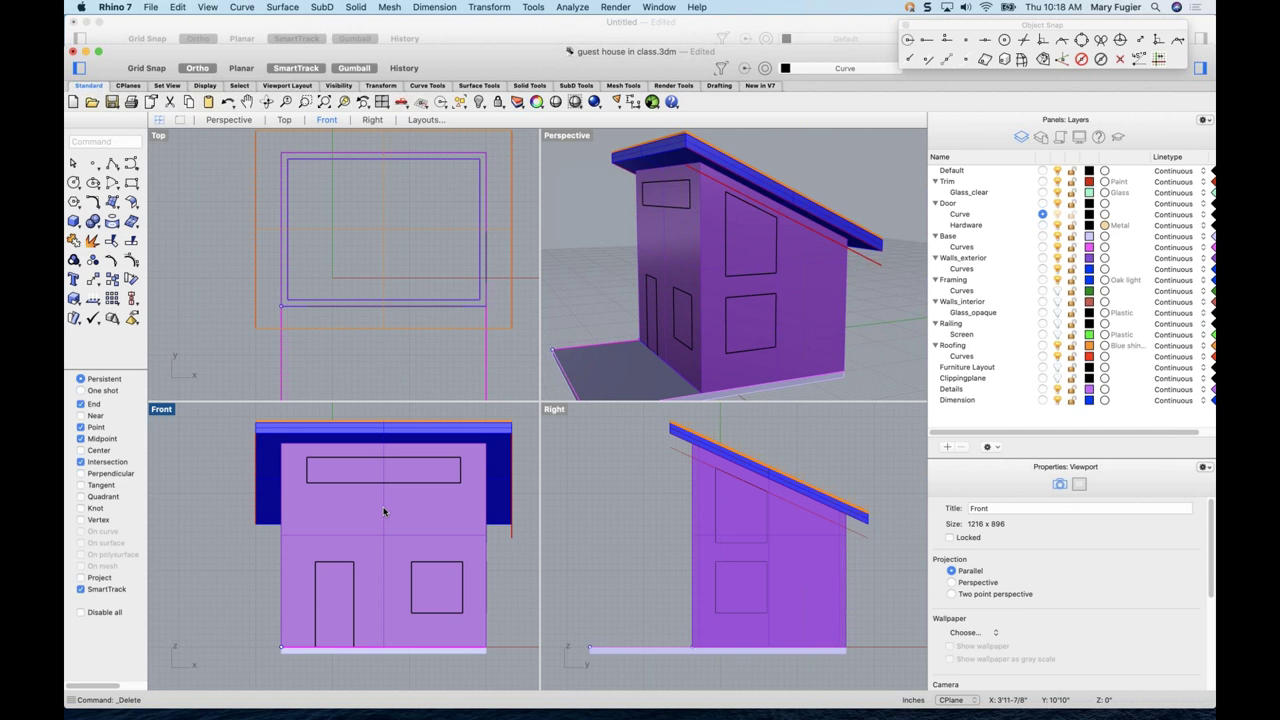
{"action": "scroll", "coordinate": [385, 511], "scroll_direction": "up", "scroll_amount": 1}
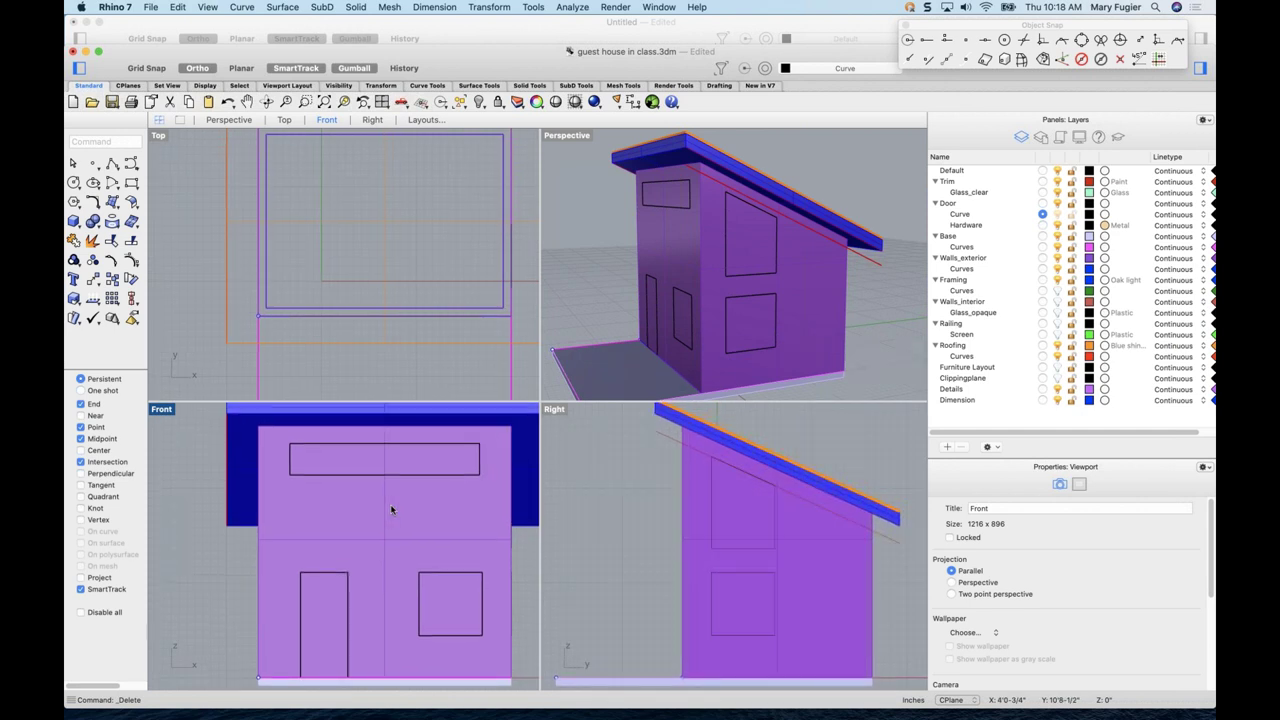
{"action": "right_click_drag", "start_coordinate": [640, 330], "coordinate": [735, 338]}
{"action": "scroll", "coordinate": [457, 517], "scroll_direction": "down", "scroll_amount": 2}
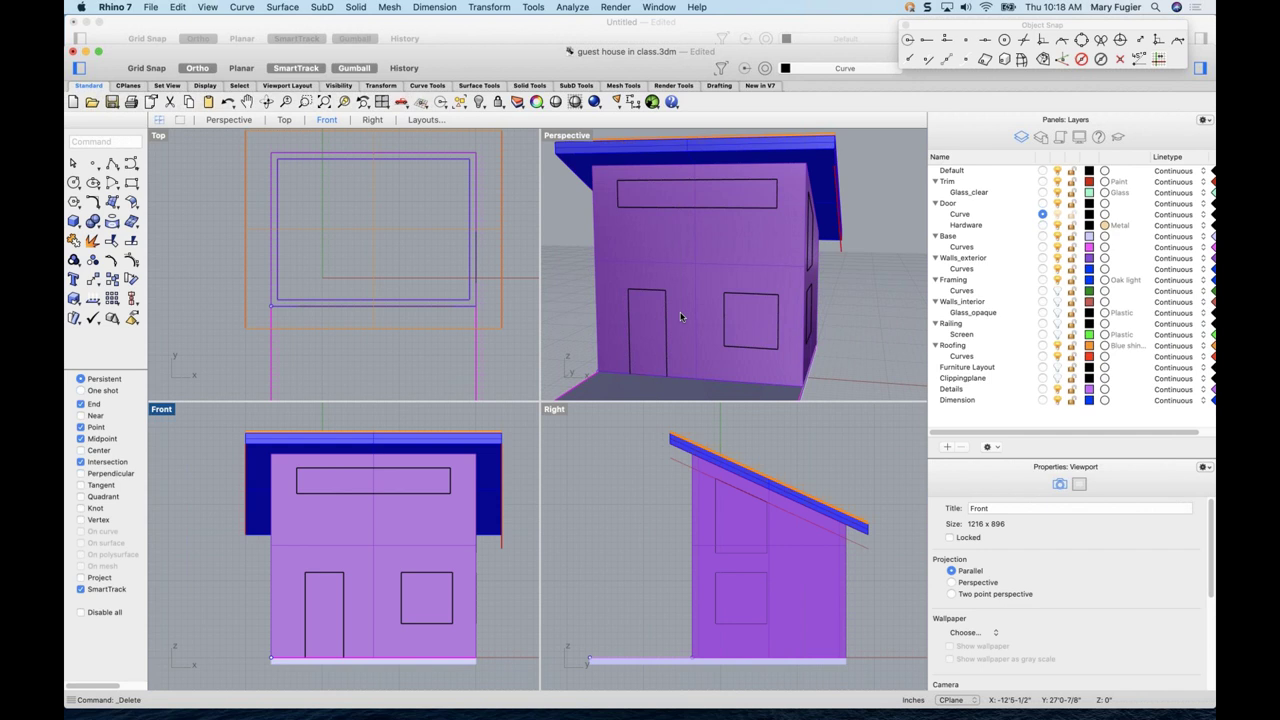
{"action": "left_click", "coordinate": [723, 271]}
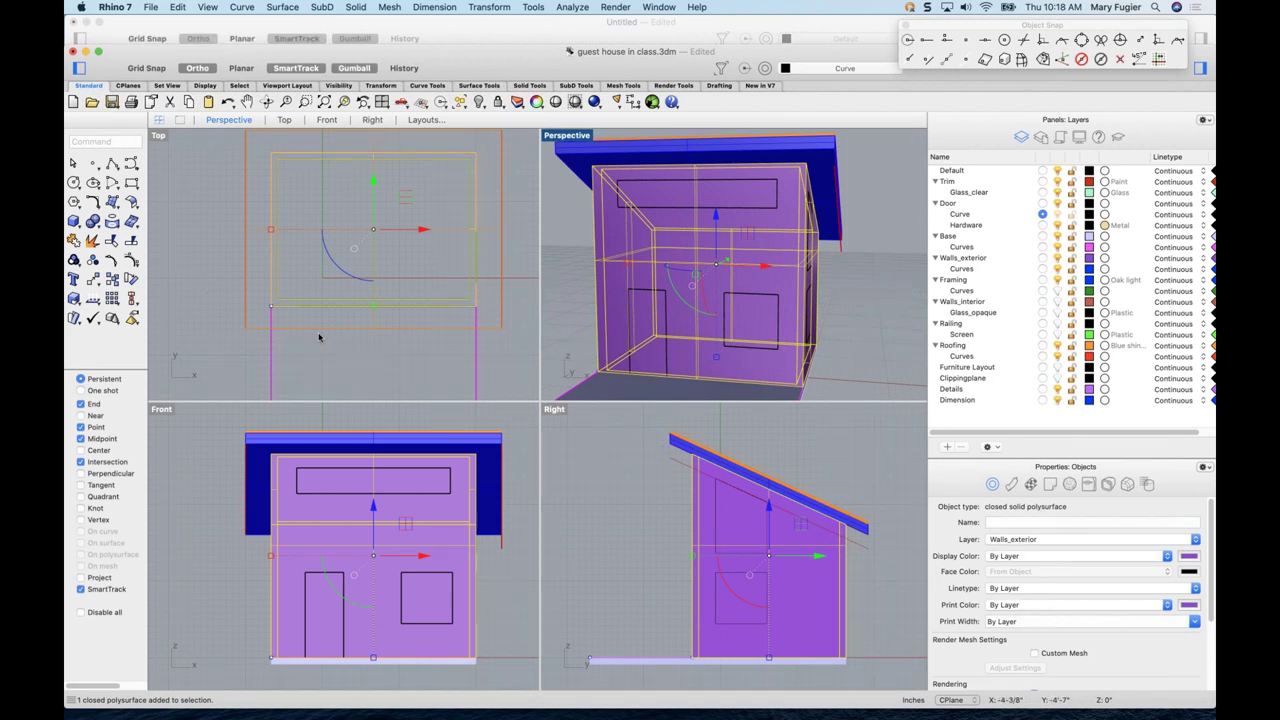
{"action": "key", "text": "Escape"}
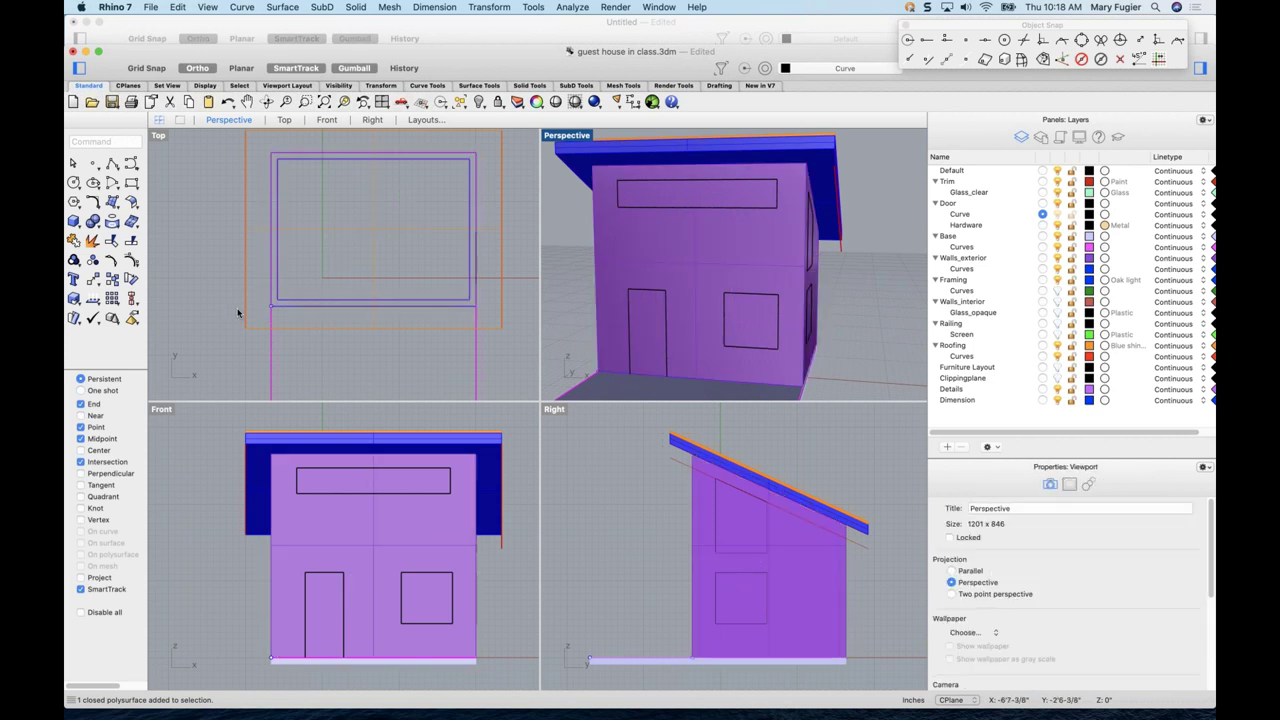
{"action": "left_click", "coordinate": [300, 516]}
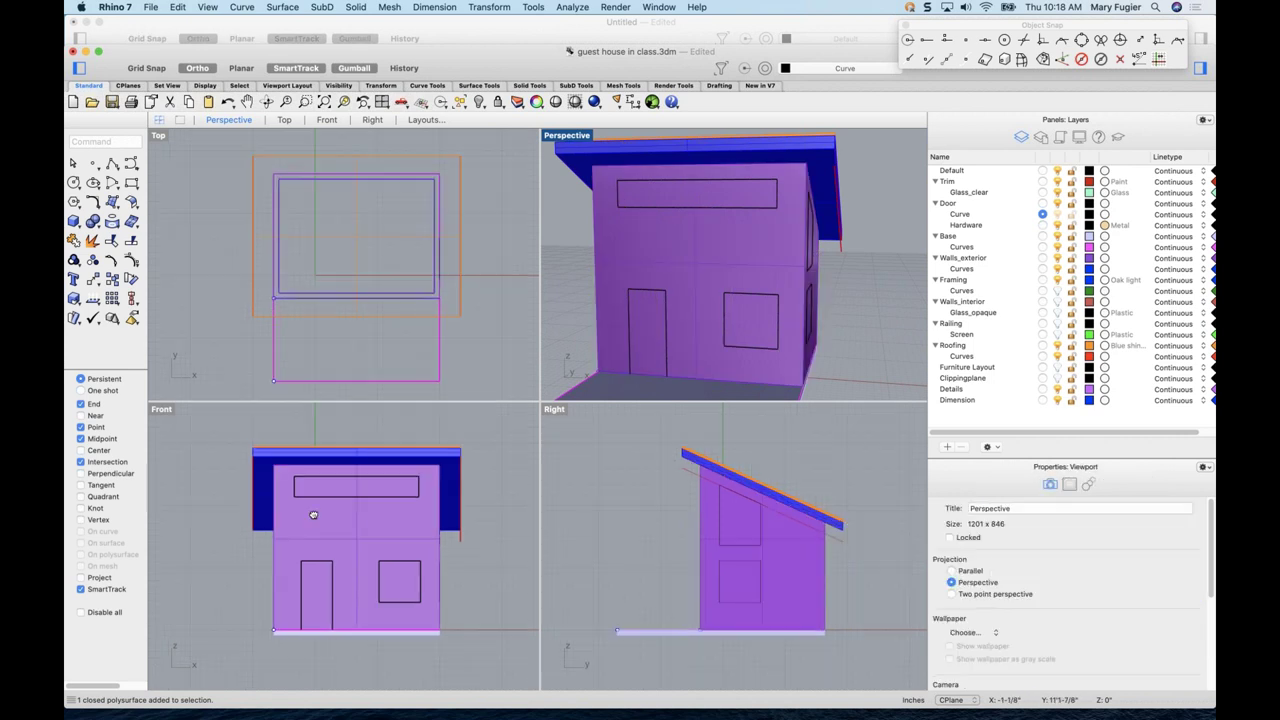
{"action": "scroll", "coordinate": [290, 521], "scroll_direction": "up", "scroll_amount": 2}
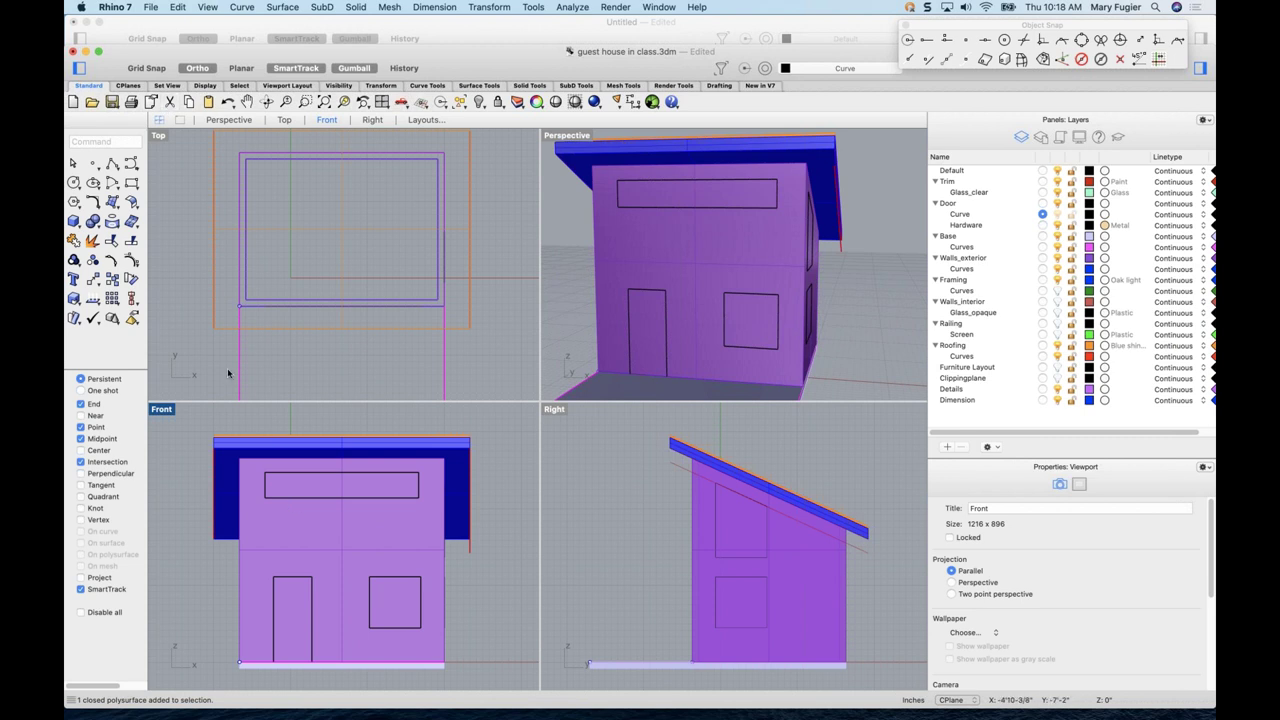
- Start a Wire Cut on the exterior walls with the front wall's upper window, lower window and door outlines as cutting curves
{"action": "left_click", "coordinate": [383, 503]}
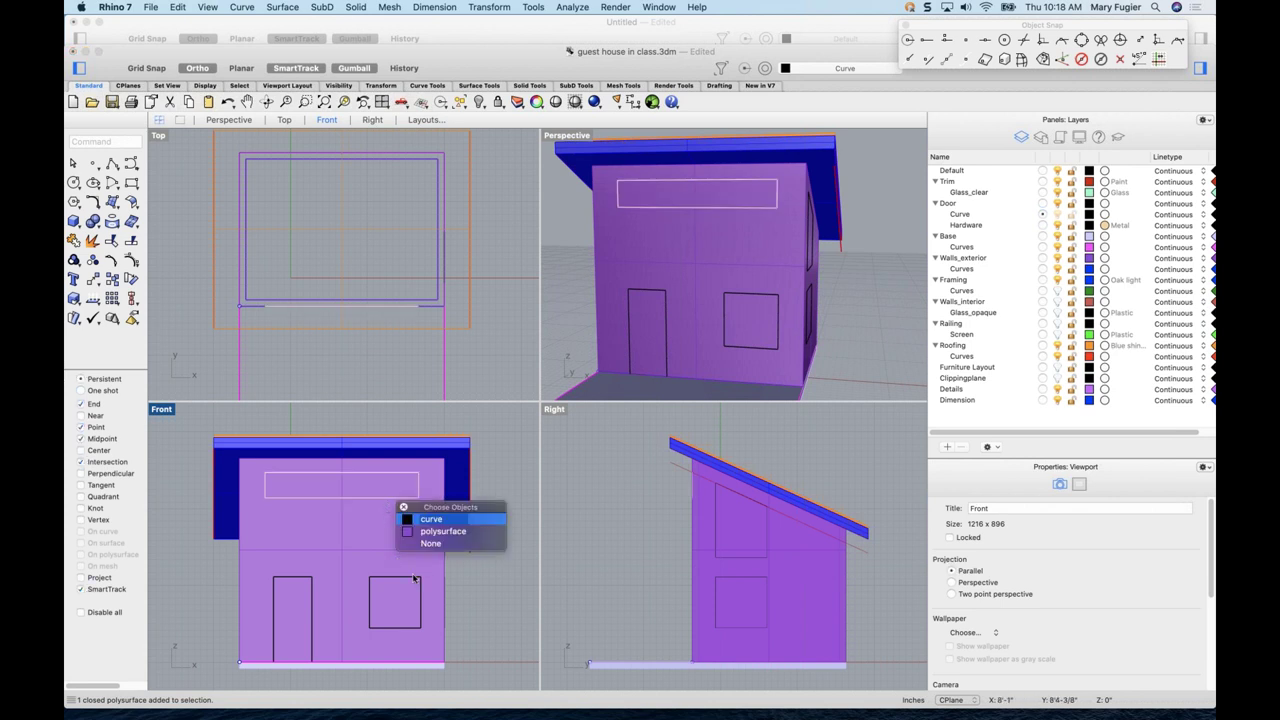
{"action": "left_click", "coordinate": [432, 520]}
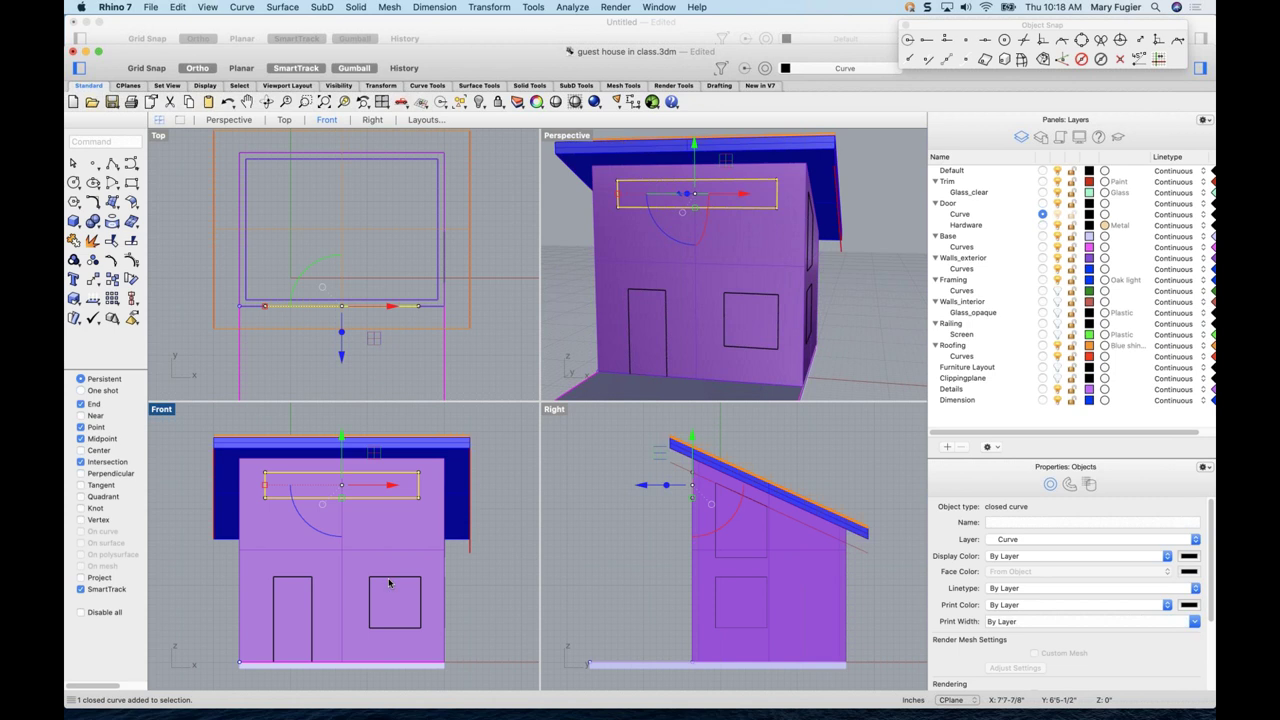
{"action": "left_click", "coordinate": [389, 583], "text": "shift"}
{"action": "left_click", "coordinate": [430, 598]}
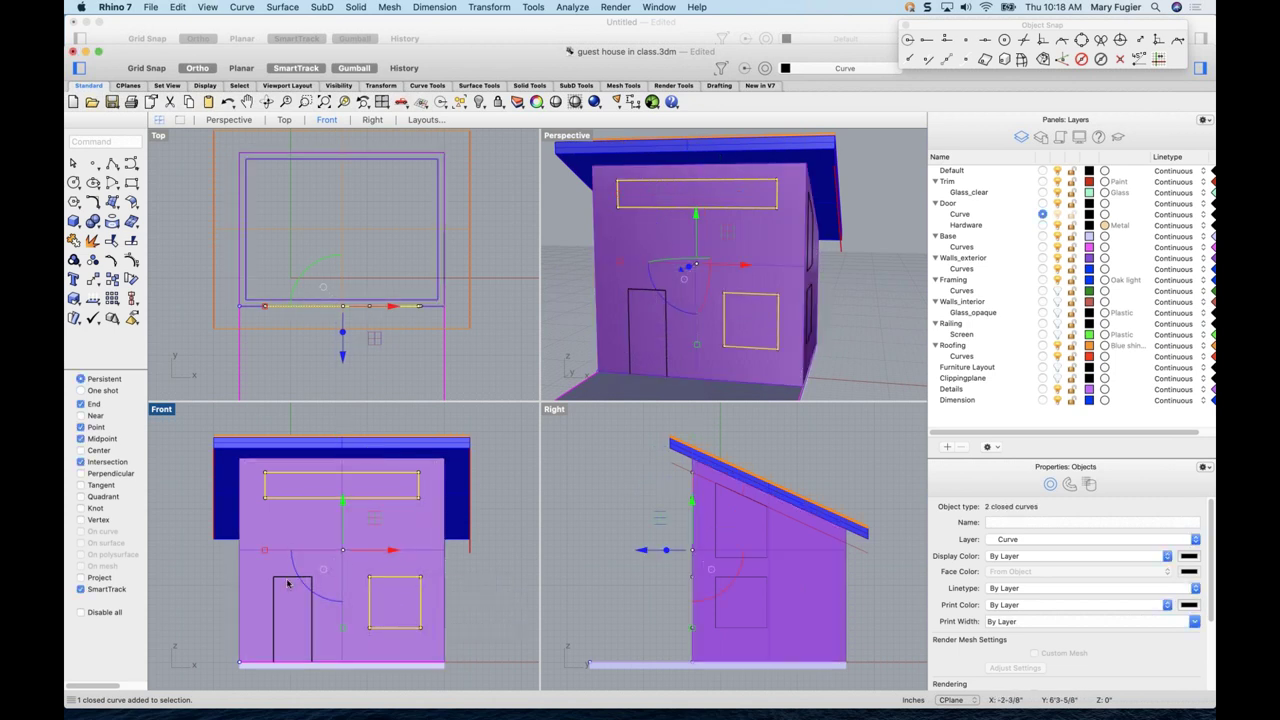
{"action": "left_click", "coordinate": [288, 583], "text": "shift"}
{"action": "left_click", "coordinate": [332, 598]}
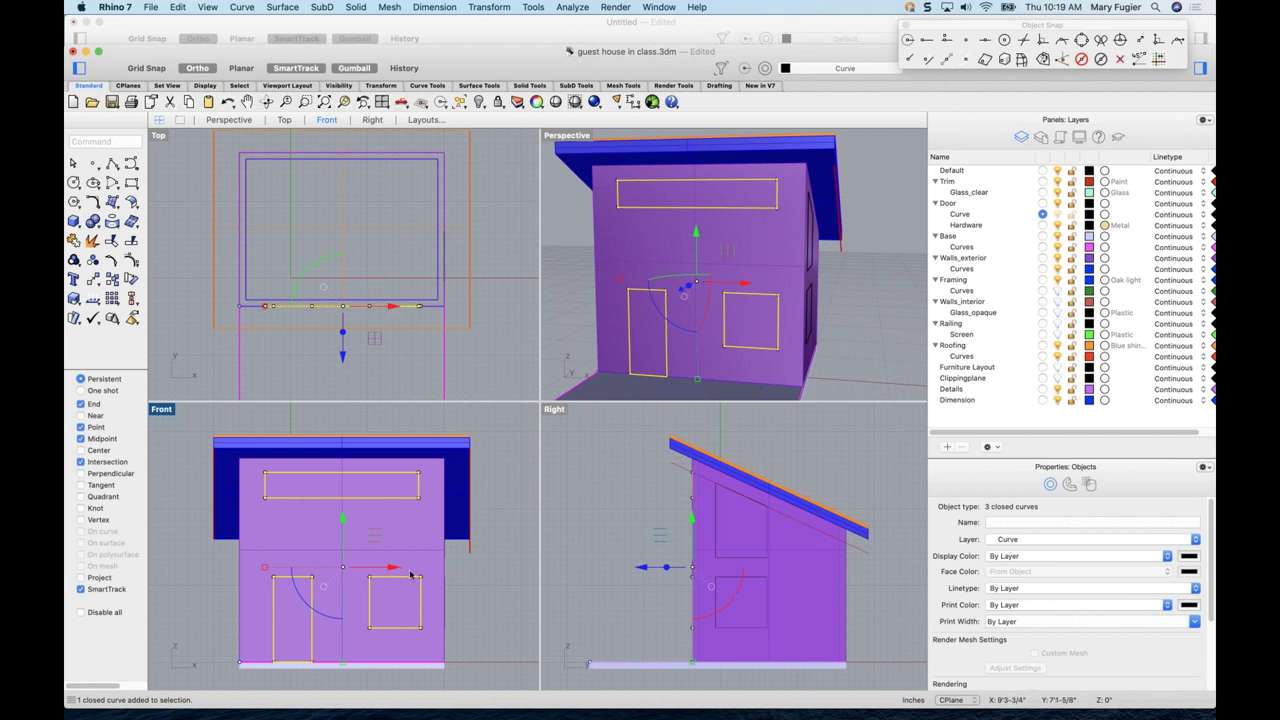
{"action": "left_click", "coordinate": [356, 7]}
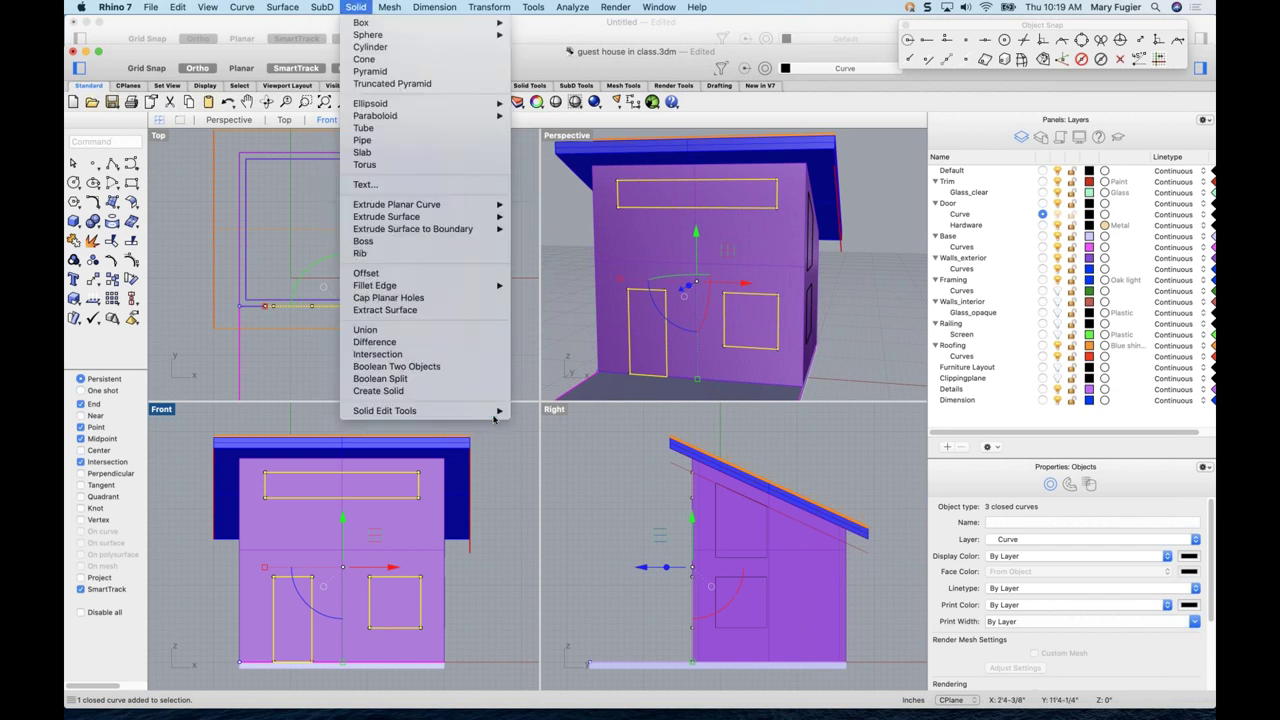
{"action": "mouse_move", "coordinate": [495, 411]}
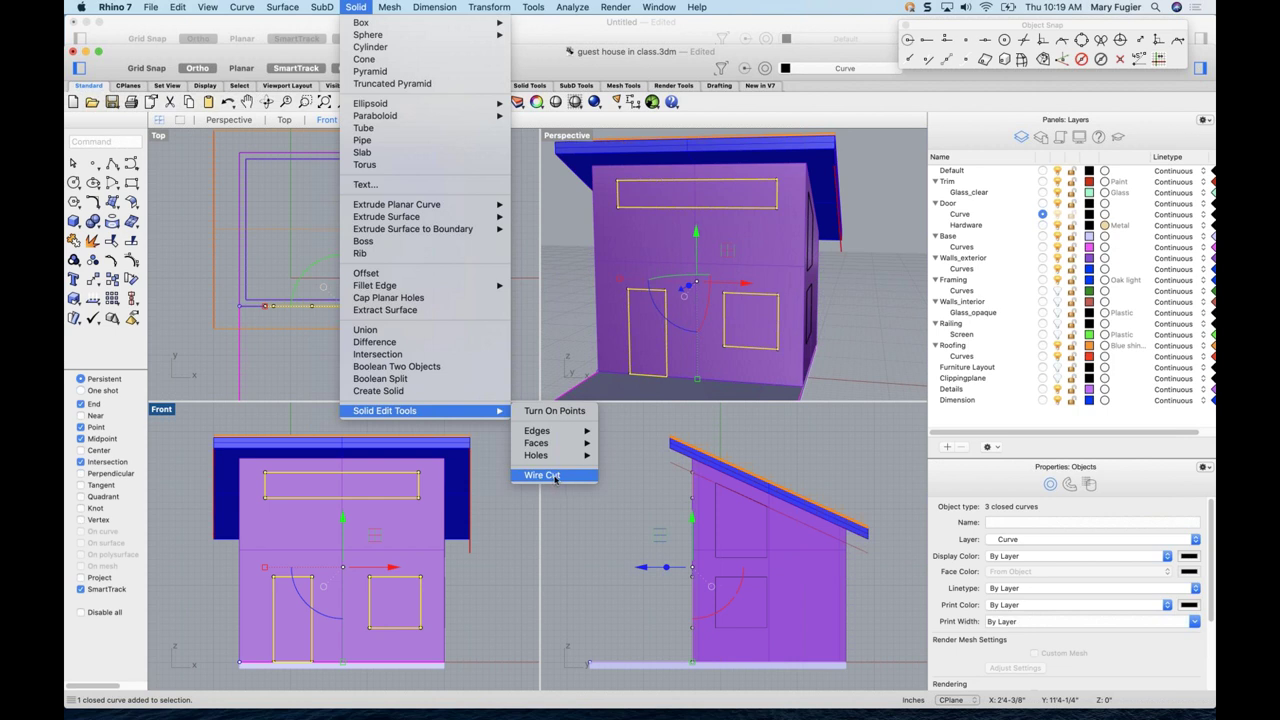
{"action": "left_click", "coordinate": [558, 476]}
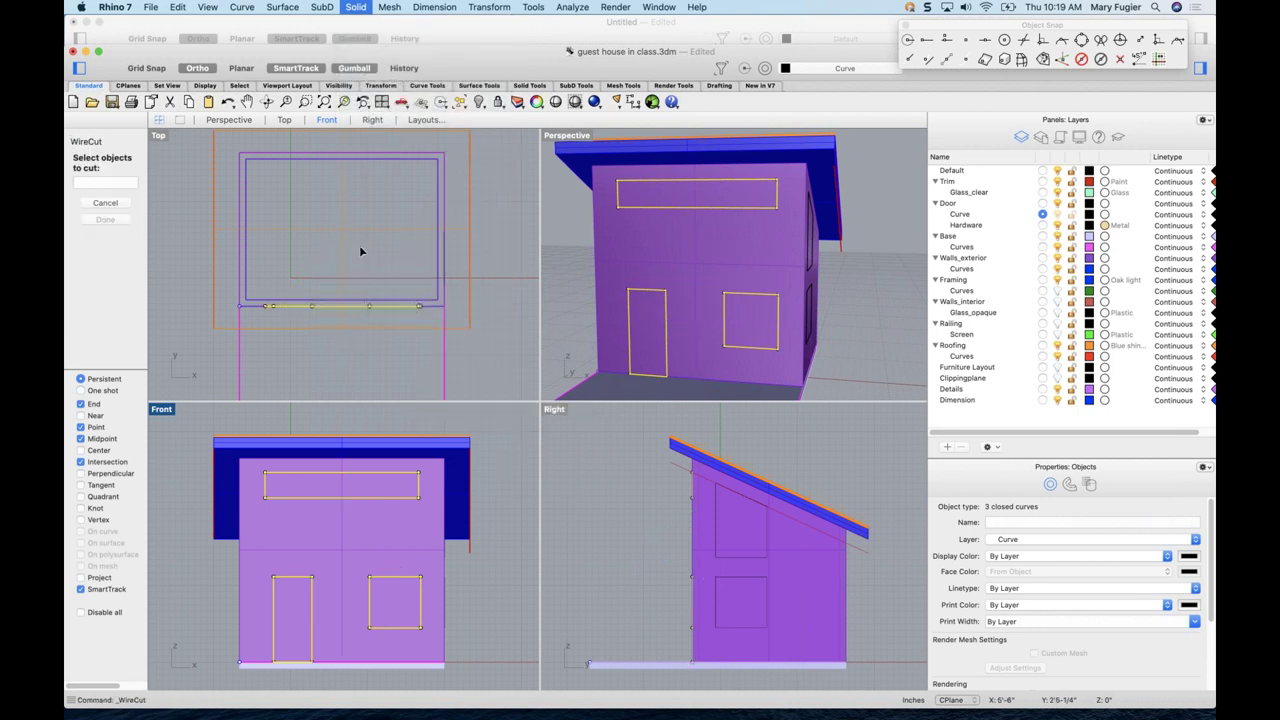
{"action": "left_click", "coordinate": [343, 557]}
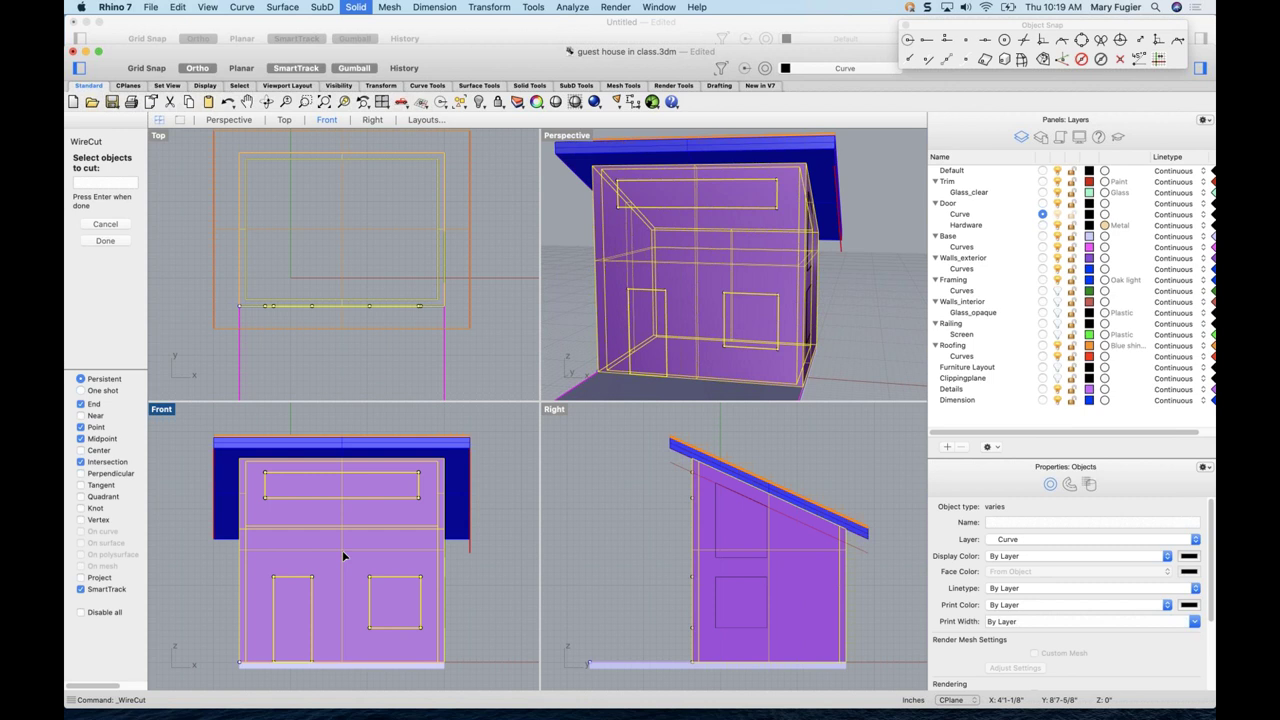
{"action": "key", "text": "Return"}
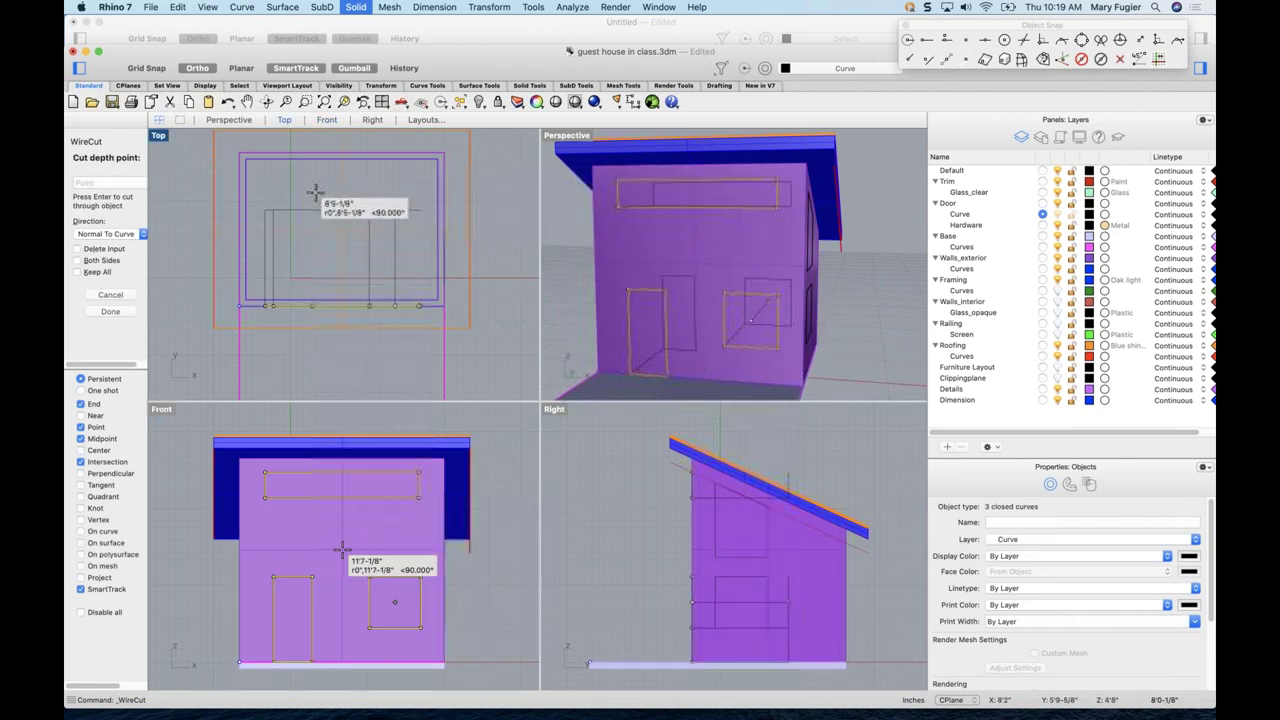
- Try cutting the three front openings through the whole building with the direction Normal To Curve, and undo the cut
{"action": "scroll", "coordinate": [318, 160], "scroll_direction": "up", "scroll_amount": 3}
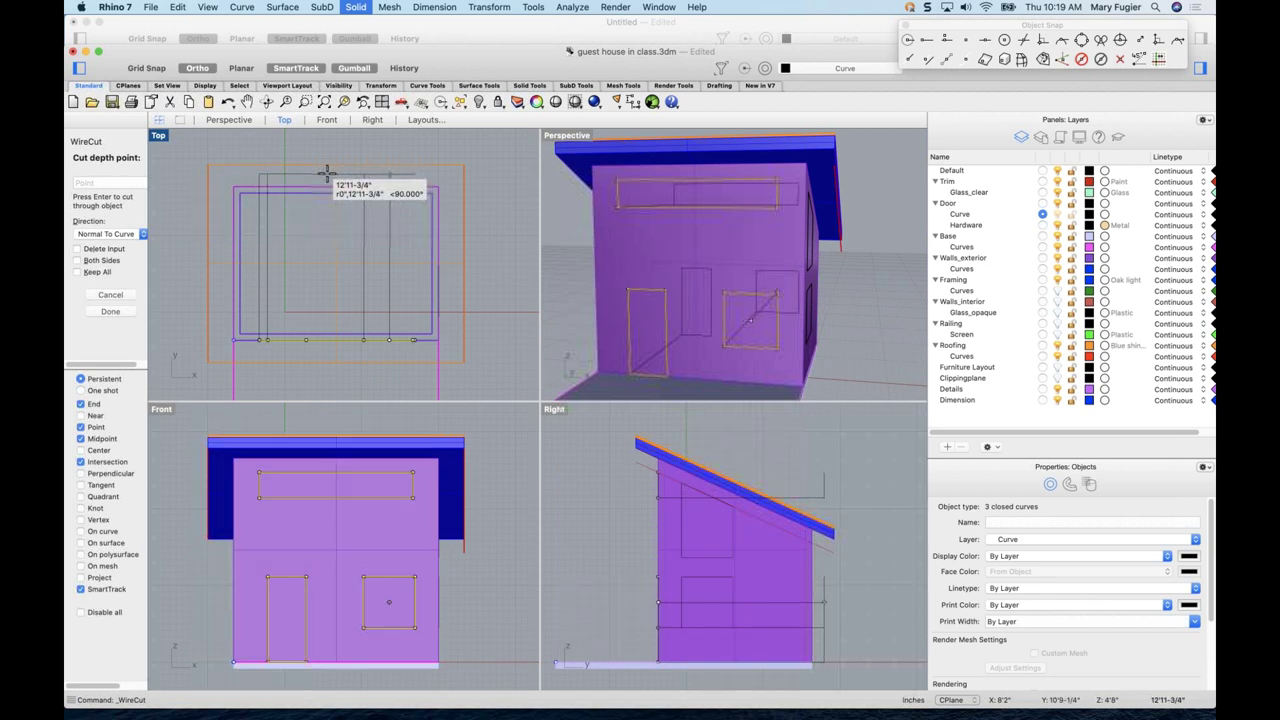
{"action": "right_click_drag", "start_coordinate": [849, 343], "coordinate": [820, 340]}
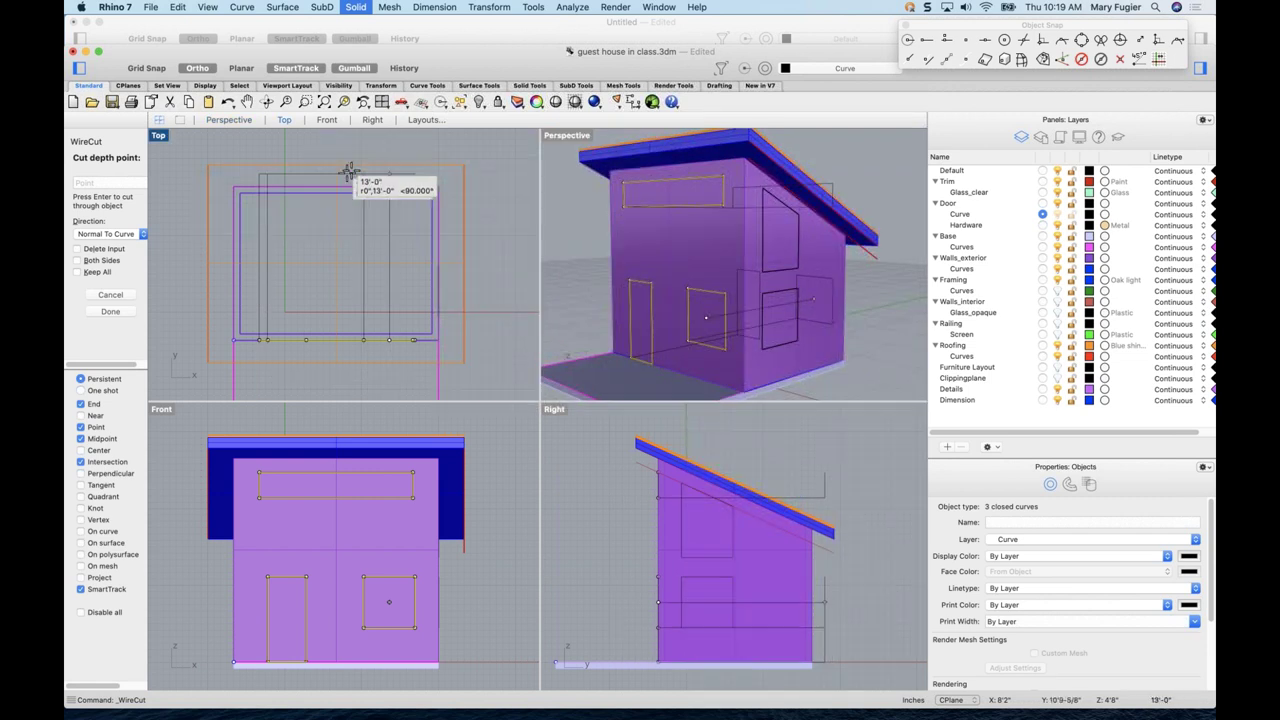
{"action": "left_click", "coordinate": [142, 238]}
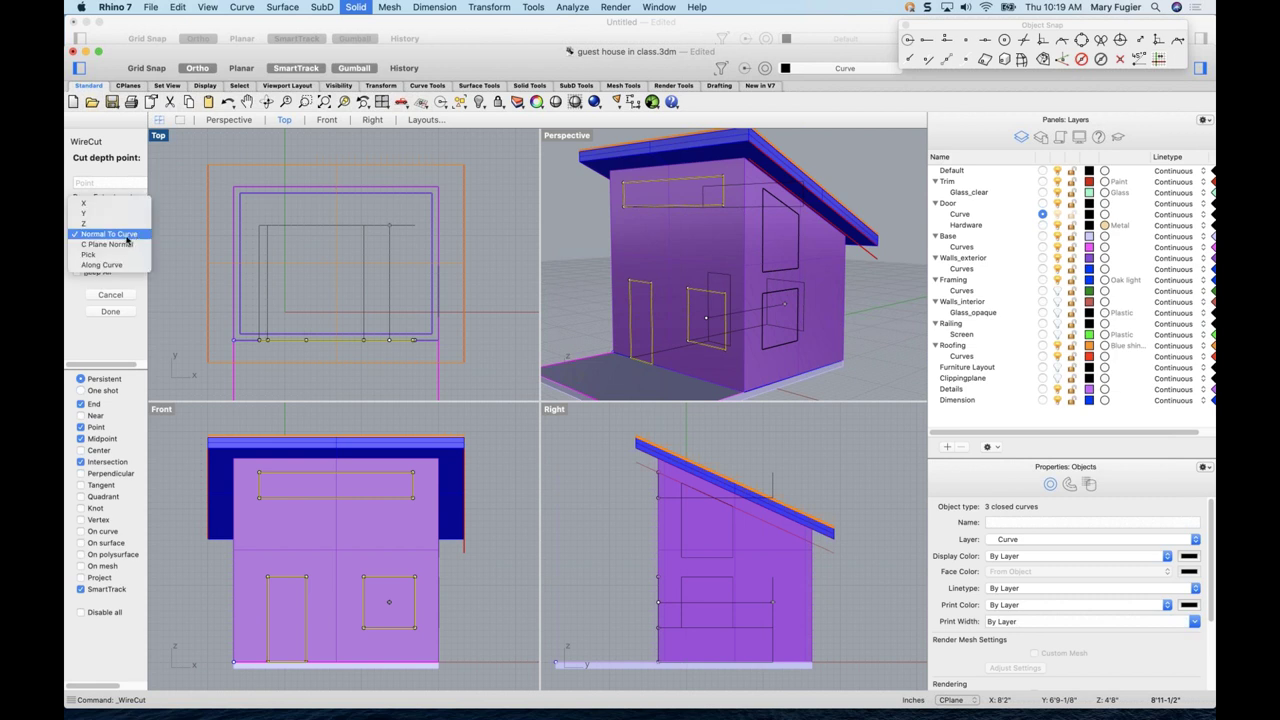
{"action": "left_click", "coordinate": [118, 237]}
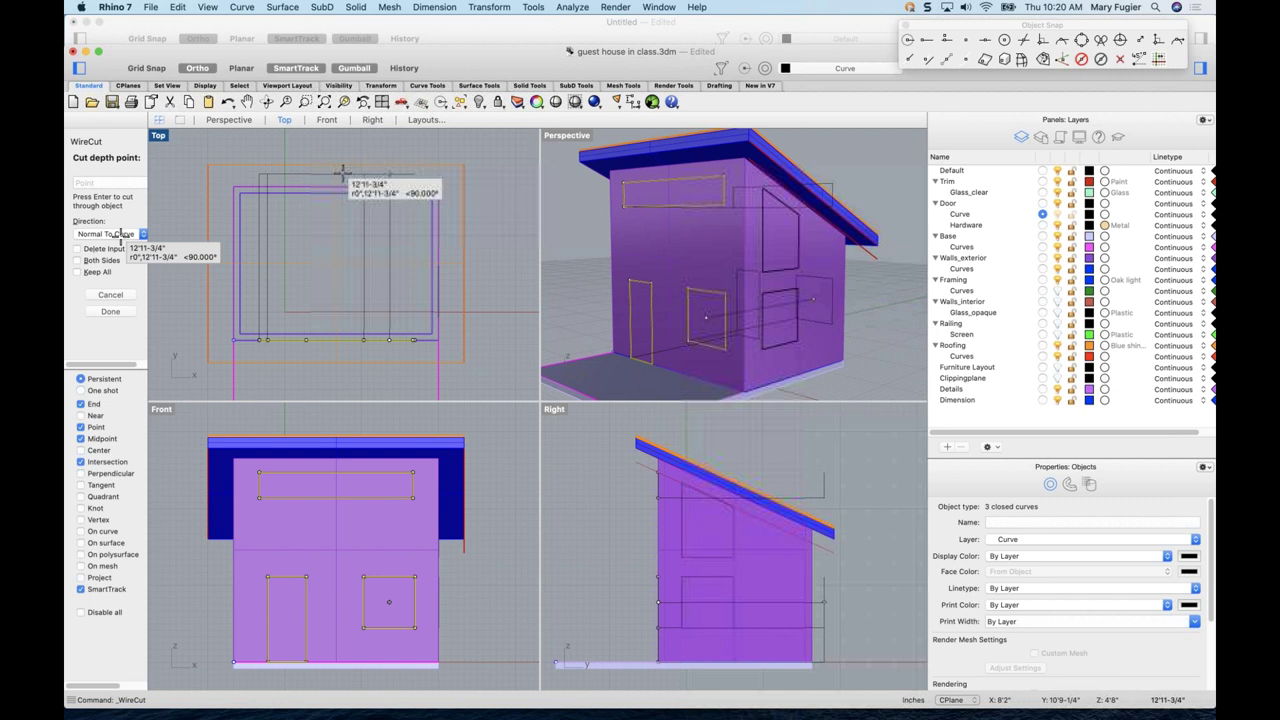
{"action": "key", "text": "Return"}
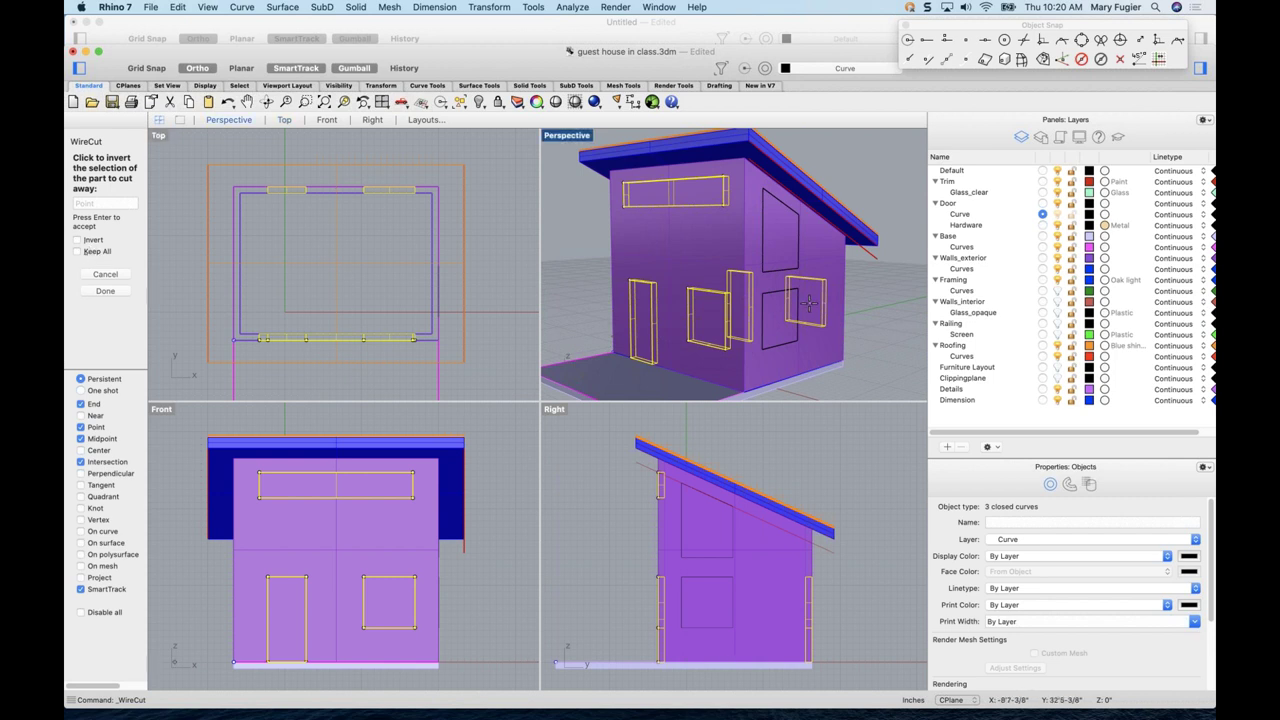
{"action": "key", "text": "Return"}
{"action": "mouse_move", "coordinate": [814, 318]}
{"action": "right_mouse_down"}
{"action": "mouse_move", "coordinate": [771, 325]}
{"action": "mouse_move", "coordinate": [790, 325]}
{"action": "right_mouse_up"}
{"action": "key", "text": "super+z"}
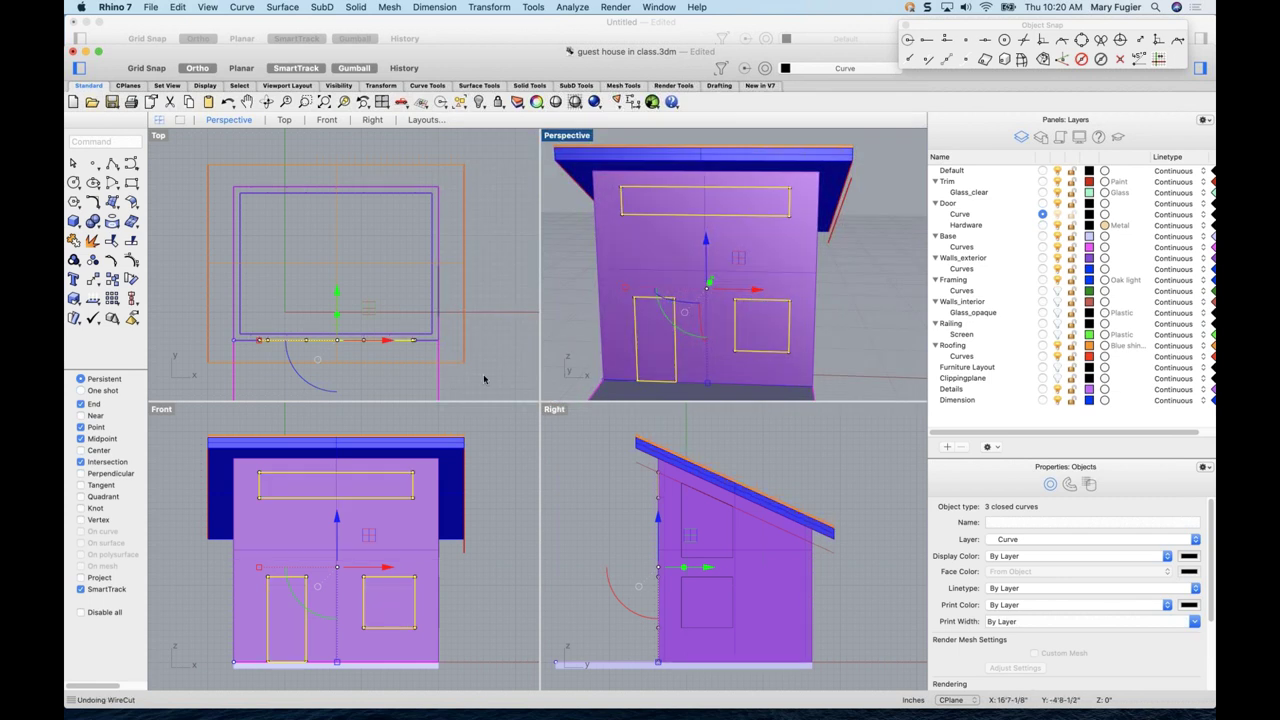
{"action": "right_click", "coordinate": [363, 146]}
{"action": "mouse_move", "coordinate": [530, 148]}
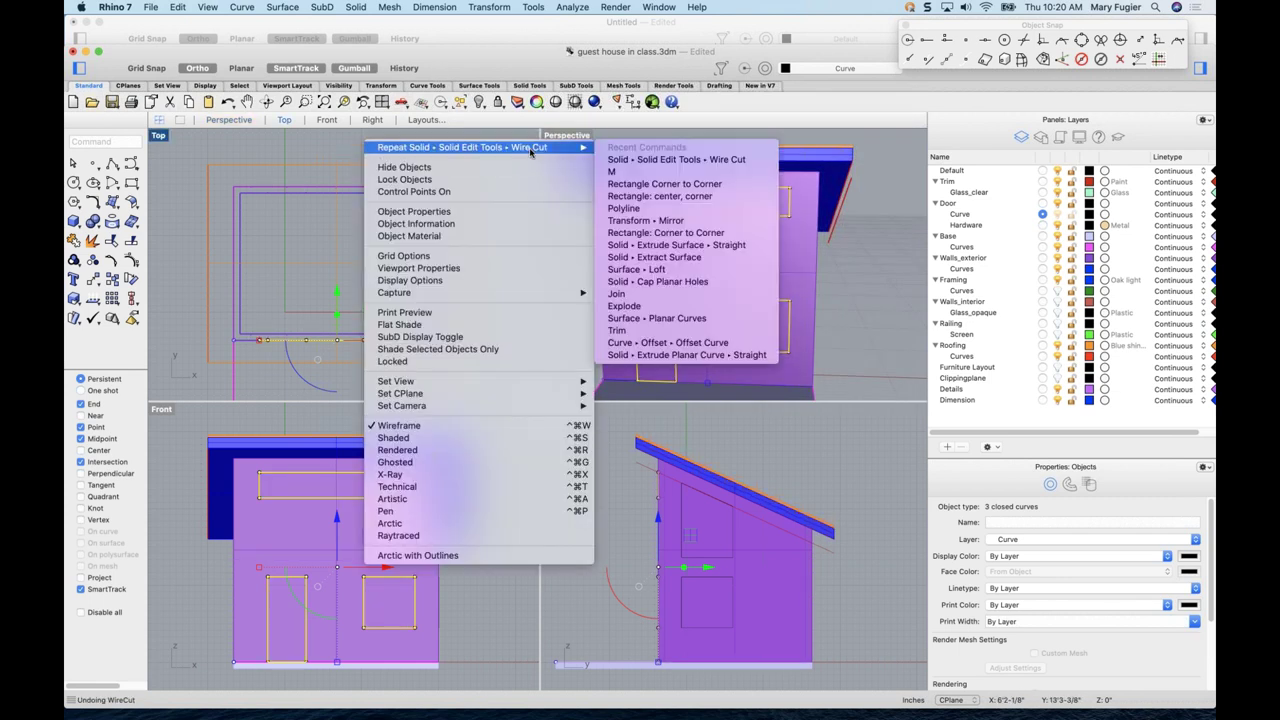
{"action": "left_click", "coordinate": [643, 160]}
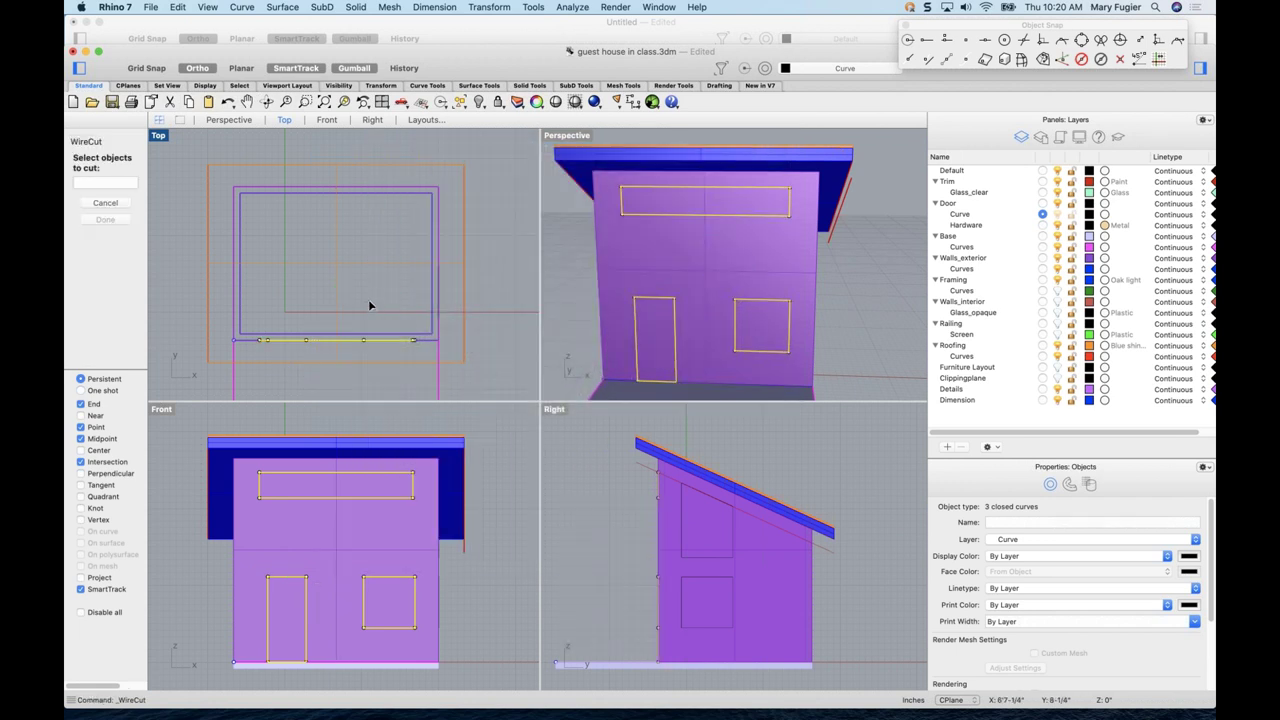
{"action": "left_click", "coordinate": [357, 525]}
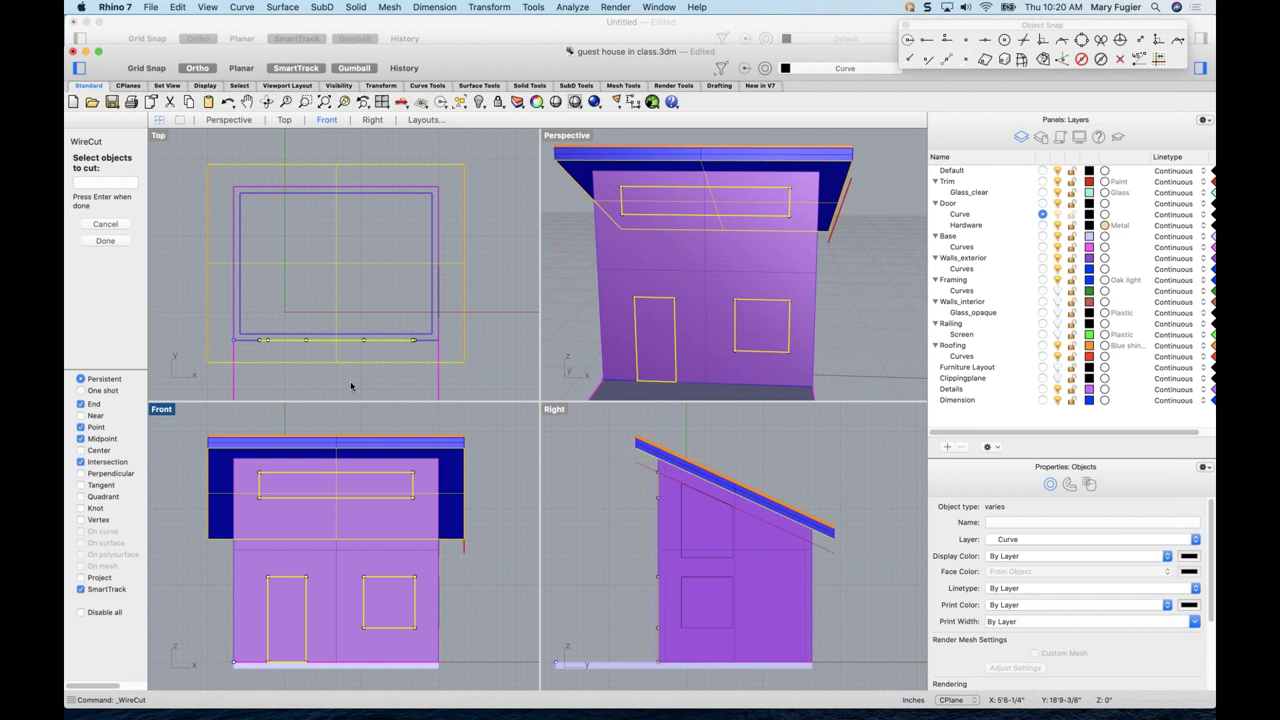
{"action": "key", "text": "Return"}
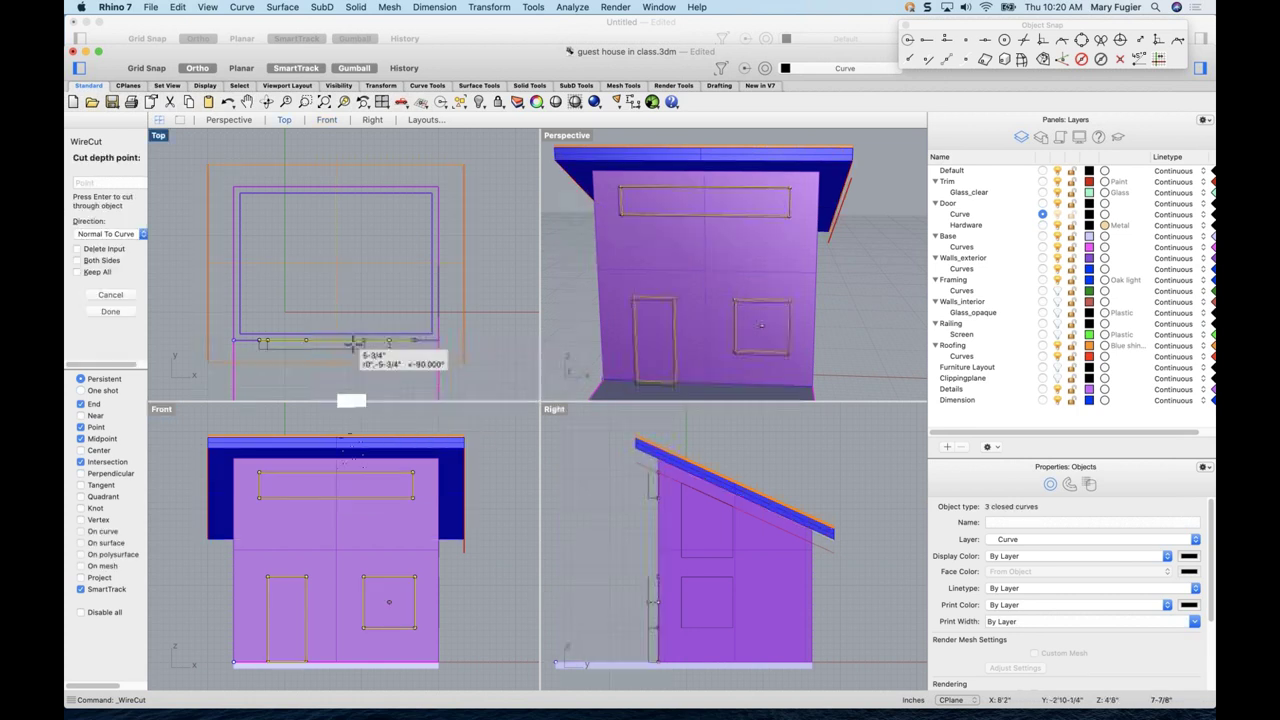
{"action": "key", "text": "Escape"}
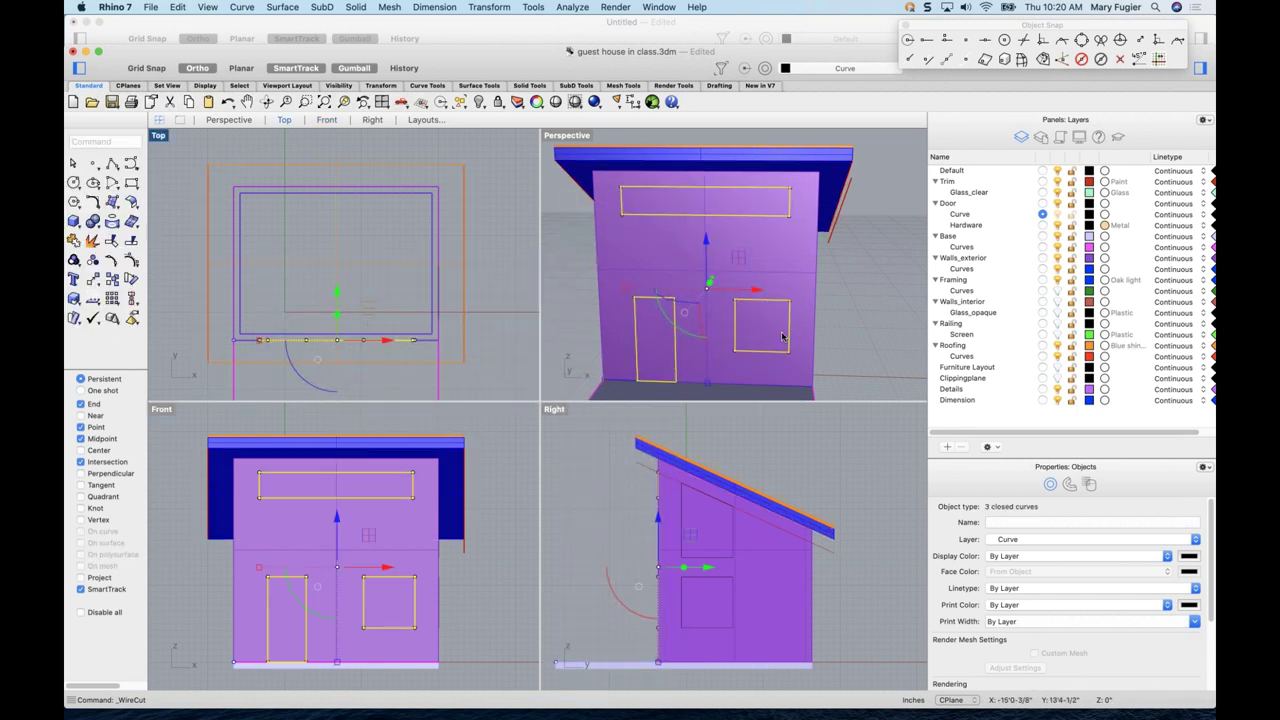
{"action": "right_click", "coordinate": [783, 331]}
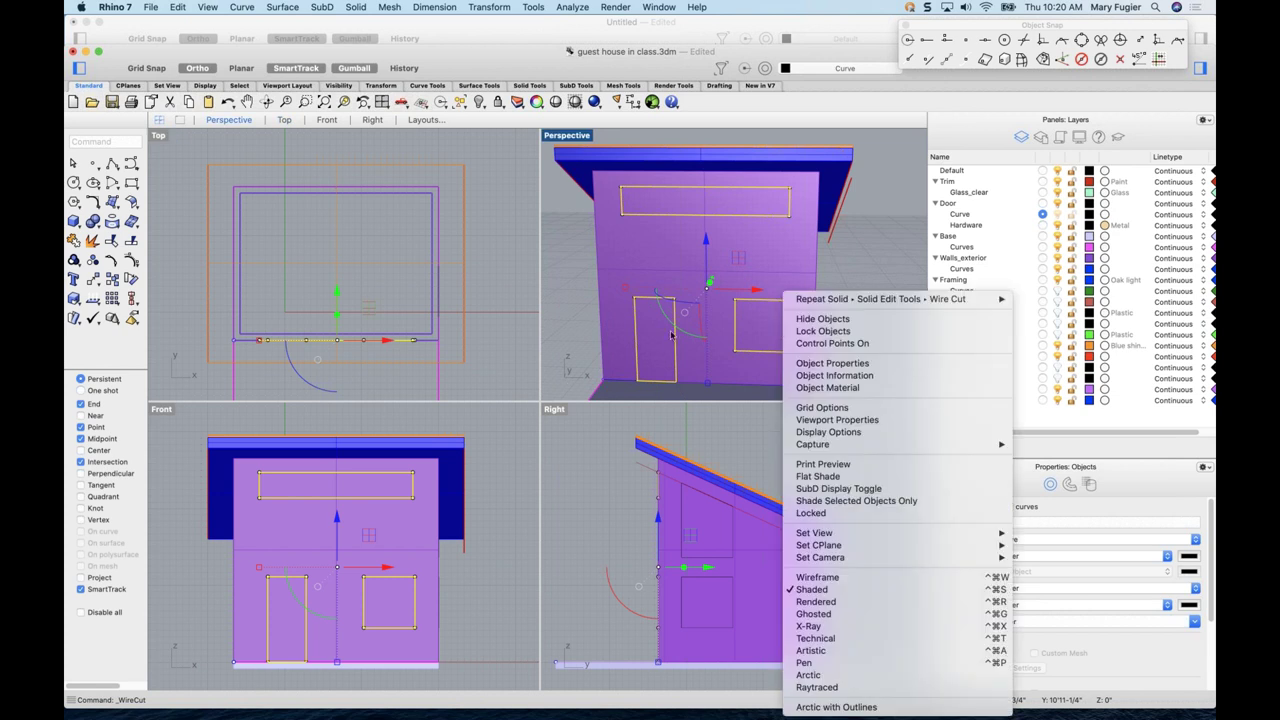
{"action": "left_click", "coordinate": [575, 385]}
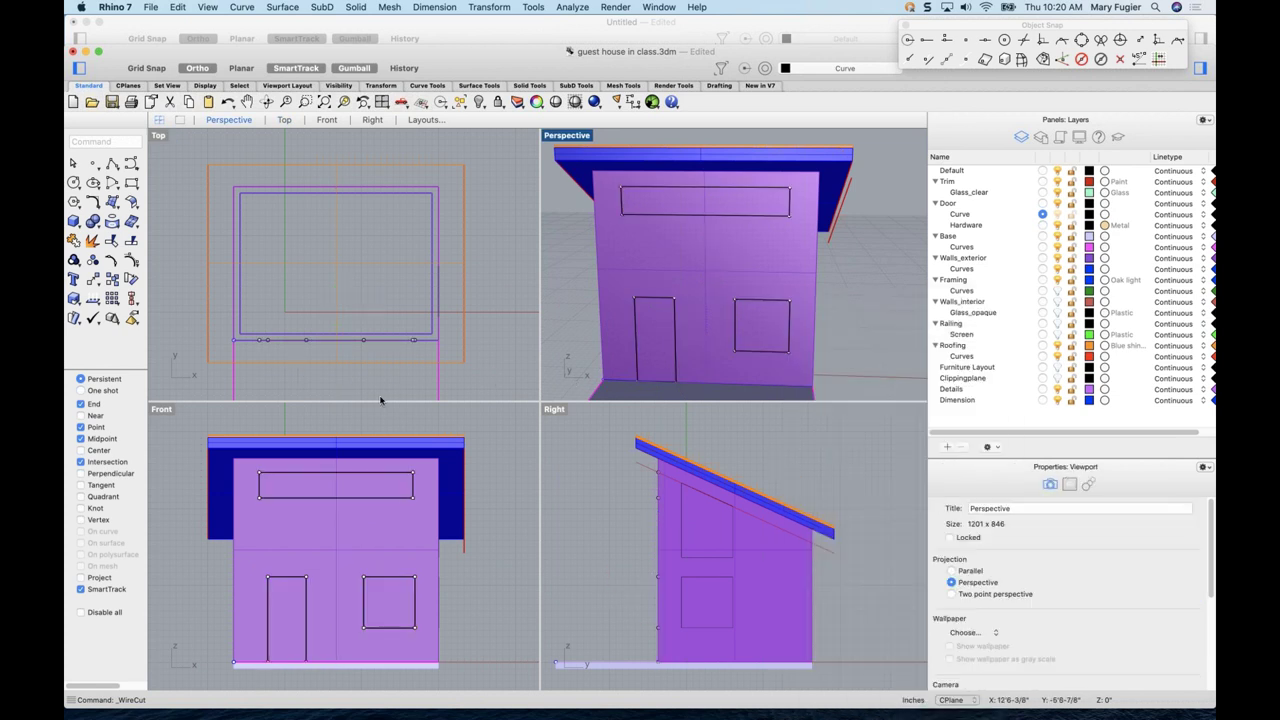
- Start Wire Cut again with the front wall's upper window, lower window and door outlines as the cutting curves
{"action": "left_click", "coordinate": [341, 513]}
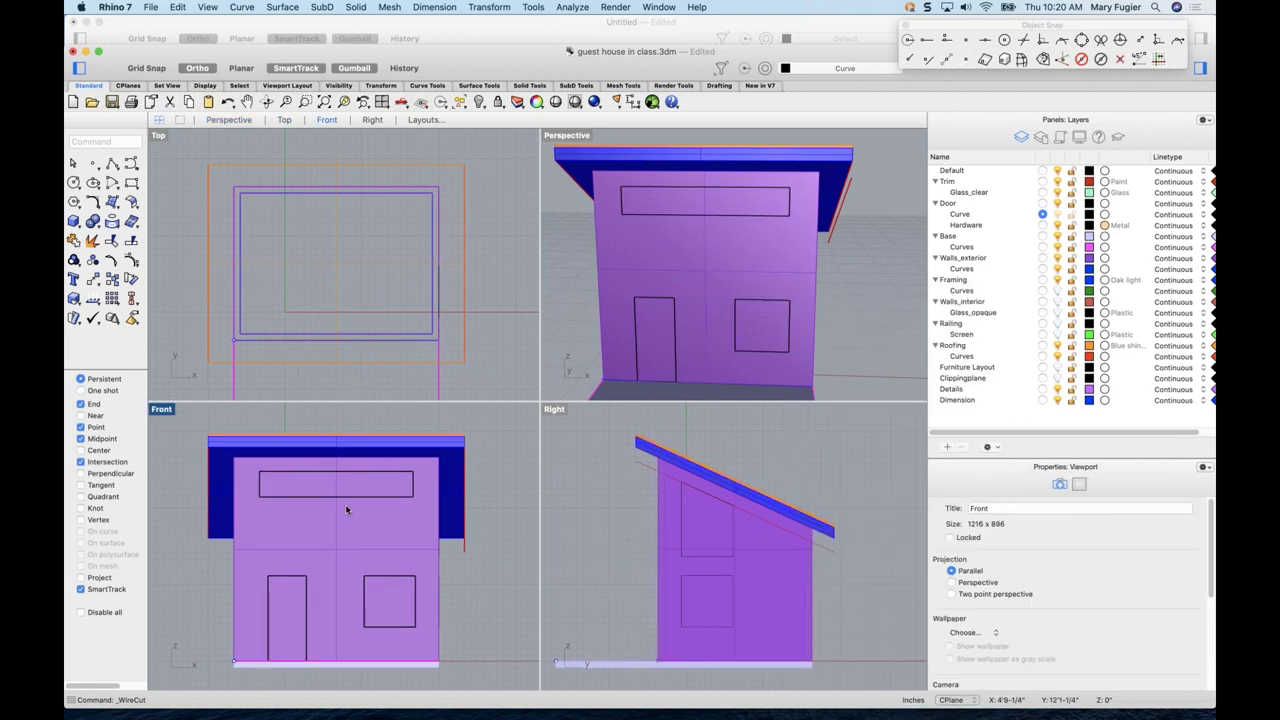
{"action": "left_click", "coordinate": [448, 148]}
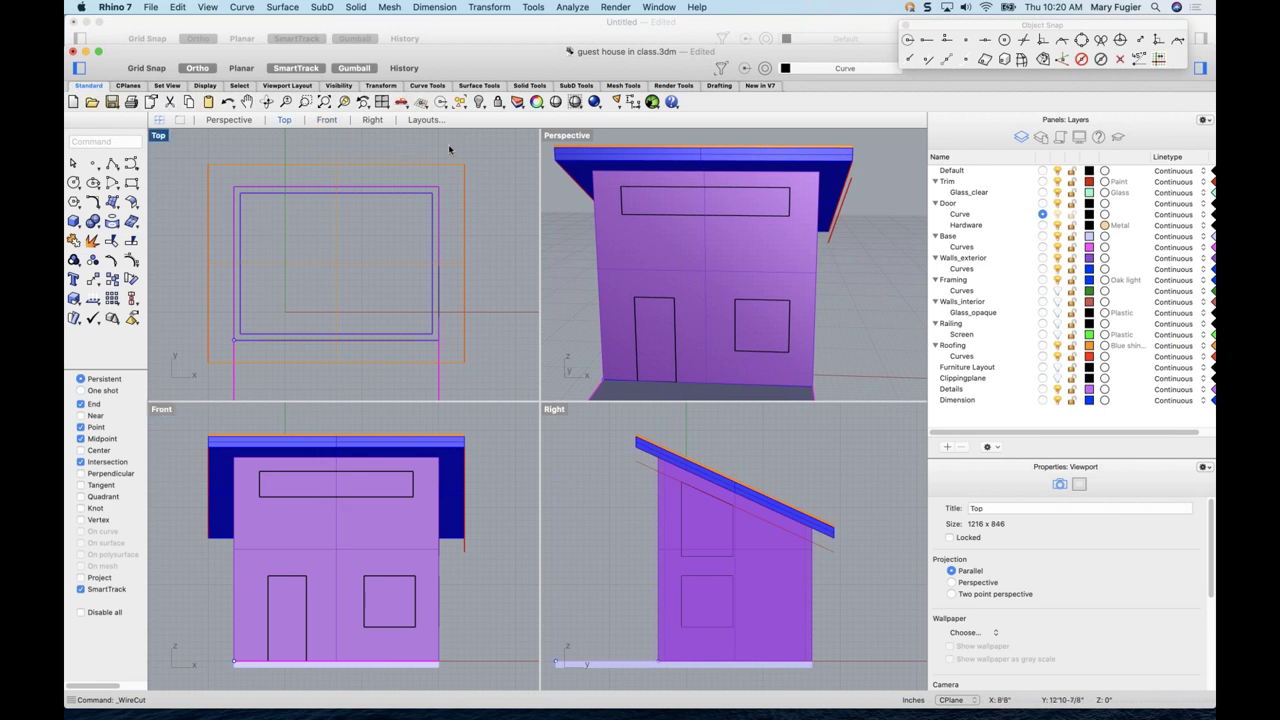
{"action": "right_click", "coordinate": [448, 148]}
{"action": "mouse_move", "coordinate": [578, 152]}
{"action": "left_click", "coordinate": [660, 166]}
{"action": "left_click", "coordinate": [388, 498]}
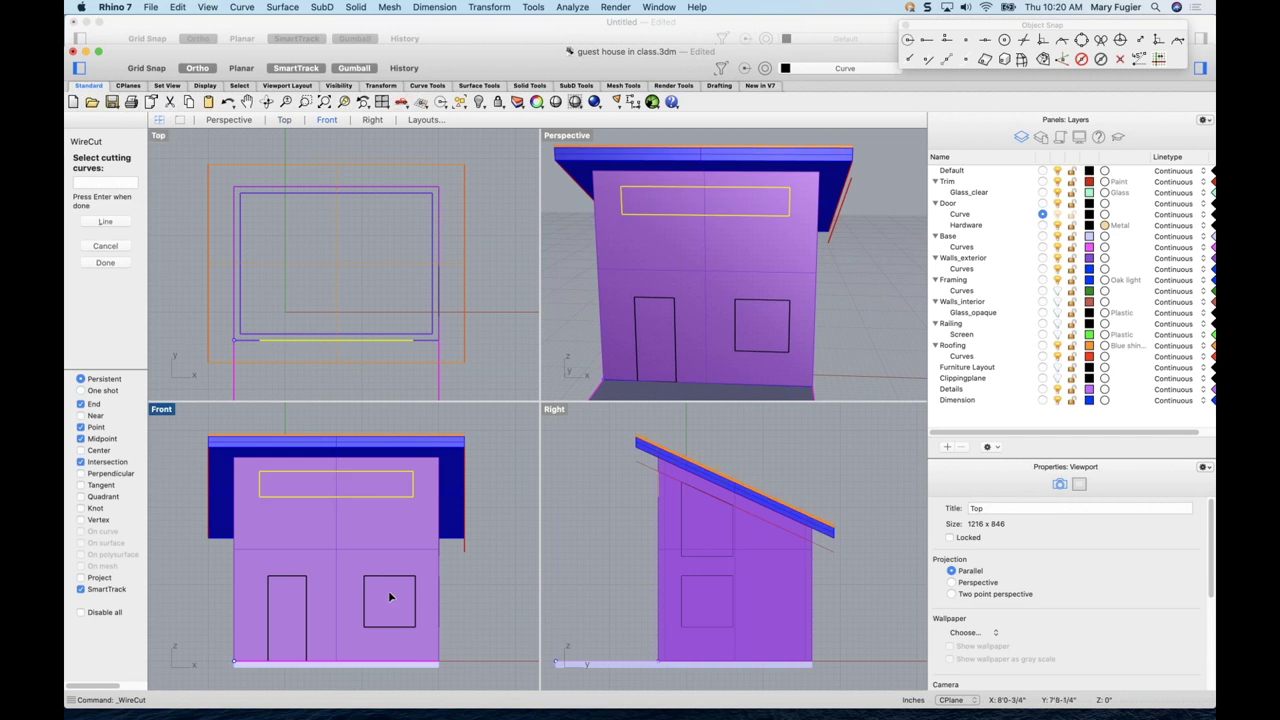
{"action": "left_click", "coordinate": [395, 580]}
{"action": "left_click", "coordinate": [280, 584]}
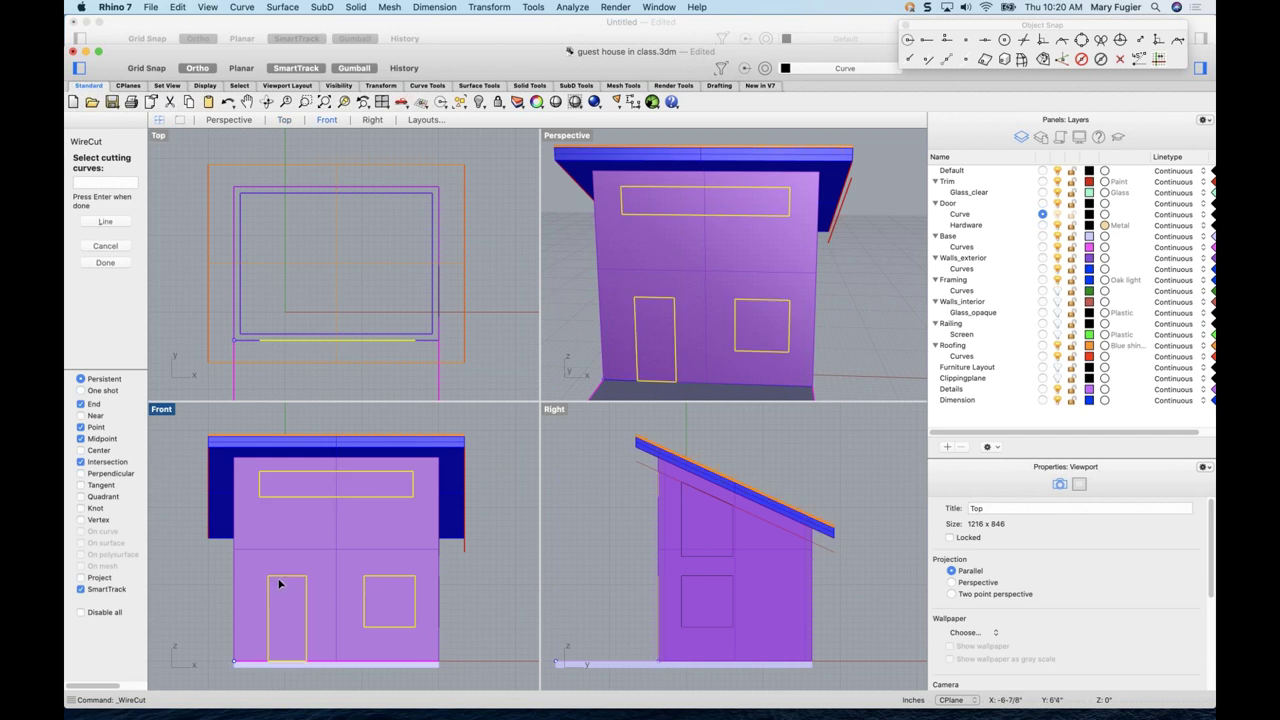
{"action": "key", "text": "Return"}
- Cut the exterior walls with these curves, picking a depth just behind the front wall so only that wall is opened
{"action": "left_click", "coordinate": [327, 544]}
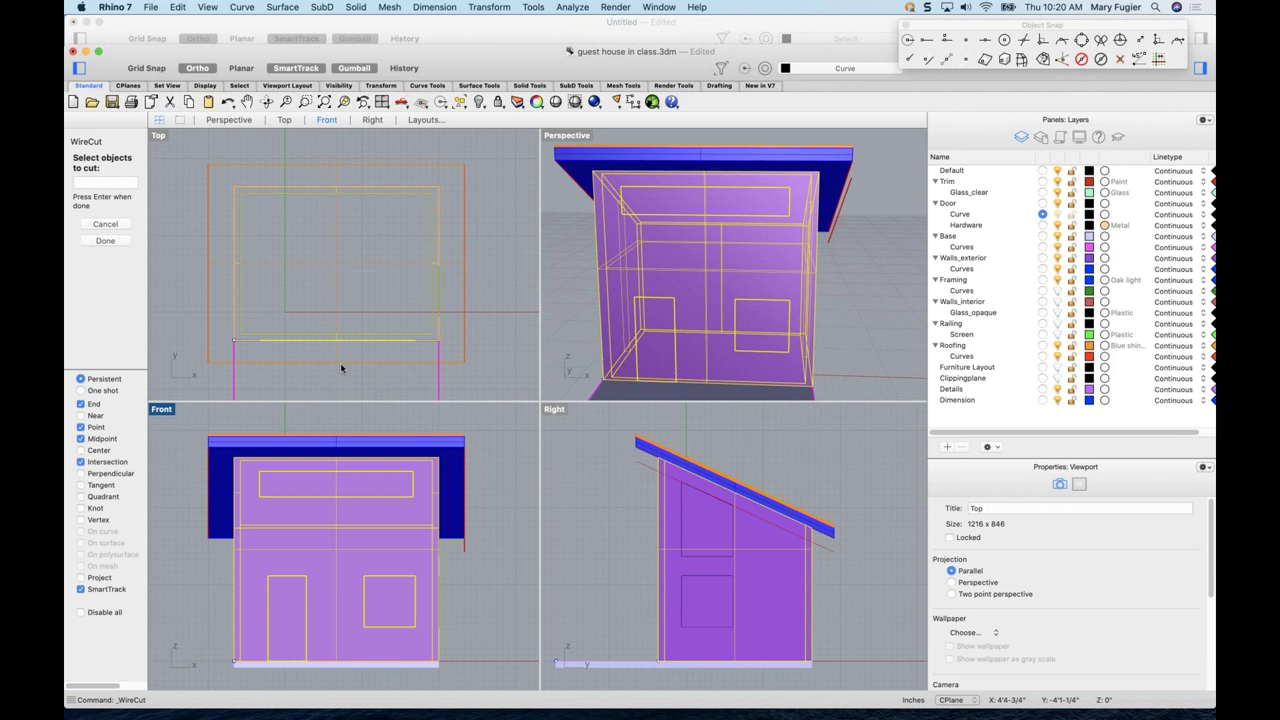
{"action": "key", "text": "Return"}
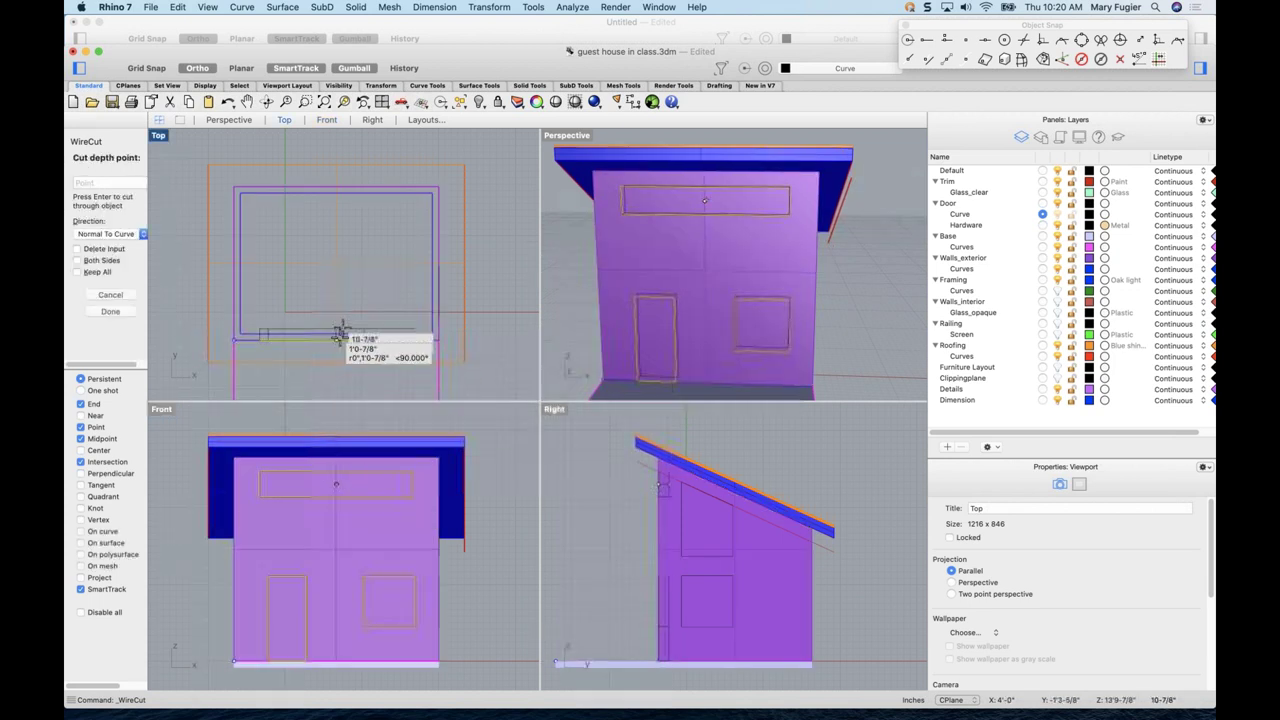
{"action": "left_click", "coordinate": [339, 341]}
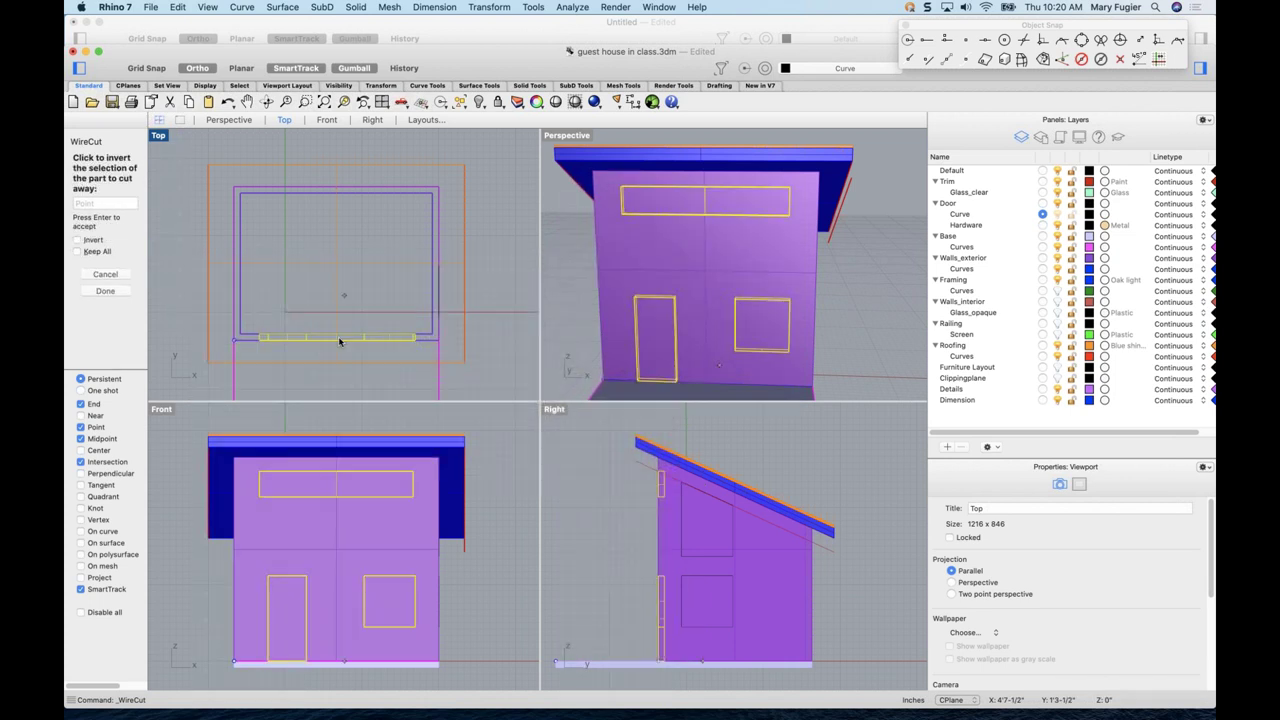
{"action": "key", "text": "Return"}
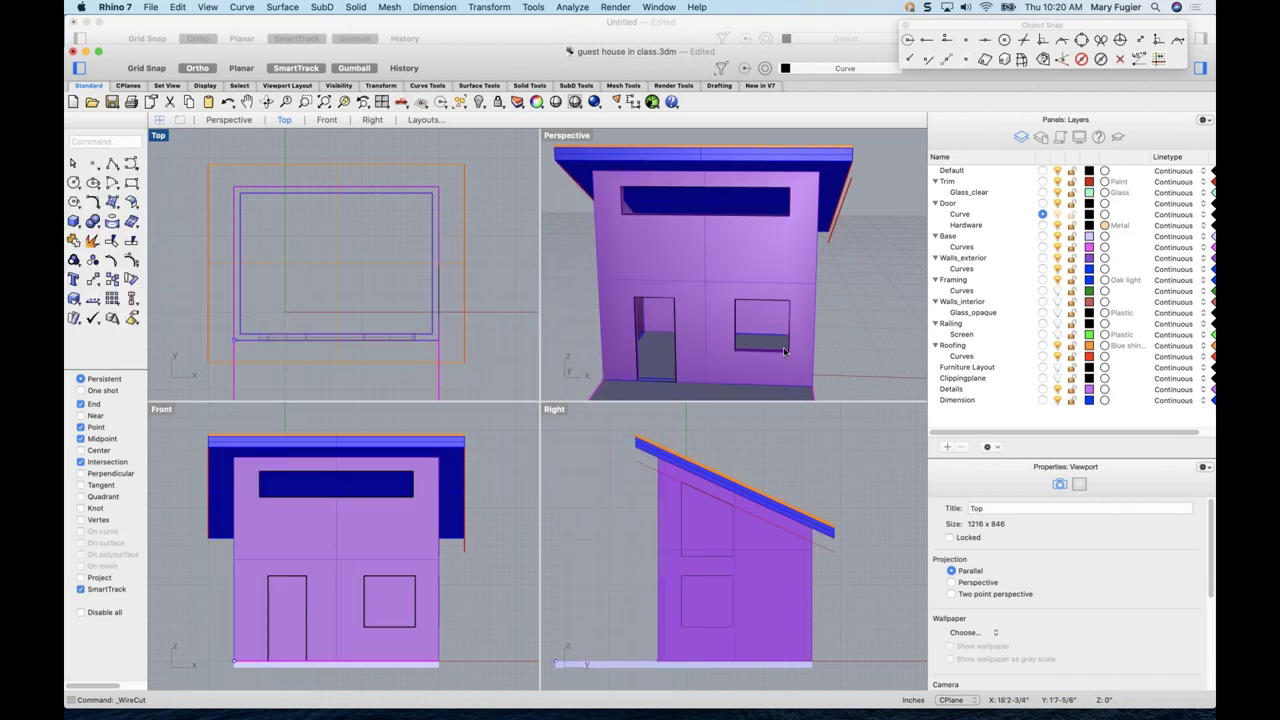
- Mirror a copy of the front wall's upper window outline across the building's centre line onto the back wall plane
{"action": "right_click_drag", "start_coordinate": [812, 356], "coordinate": [460, 345]}
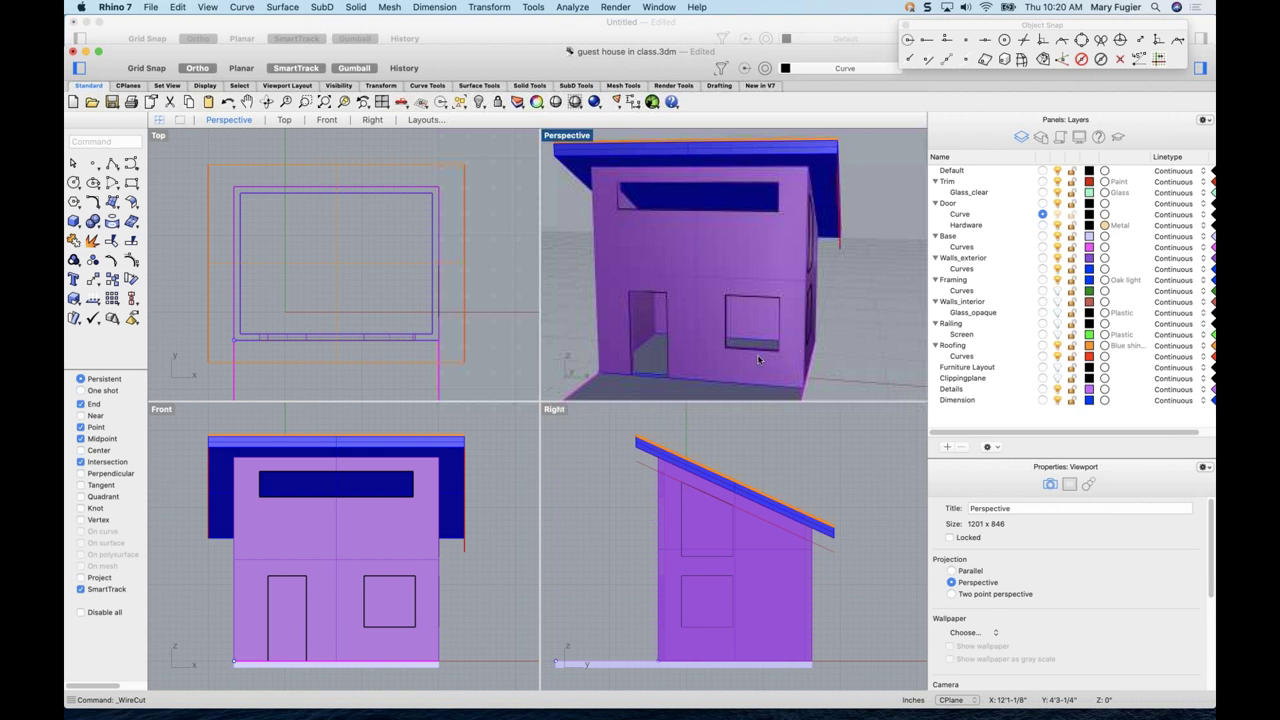
{"action": "left_click", "coordinate": [705, 220]}
{"action": "key", "text": "Escape"}
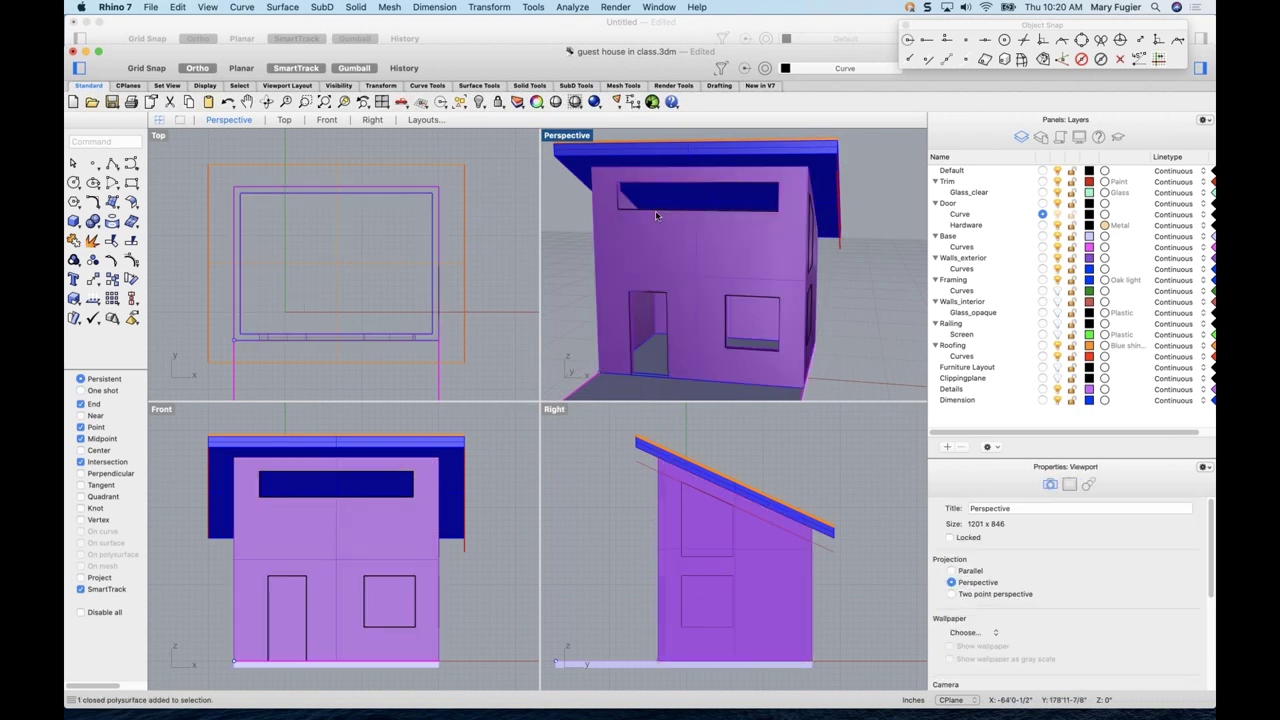
{"action": "left_click", "coordinate": [698, 230]}
{"action": "left_click", "coordinate": [703, 231]}
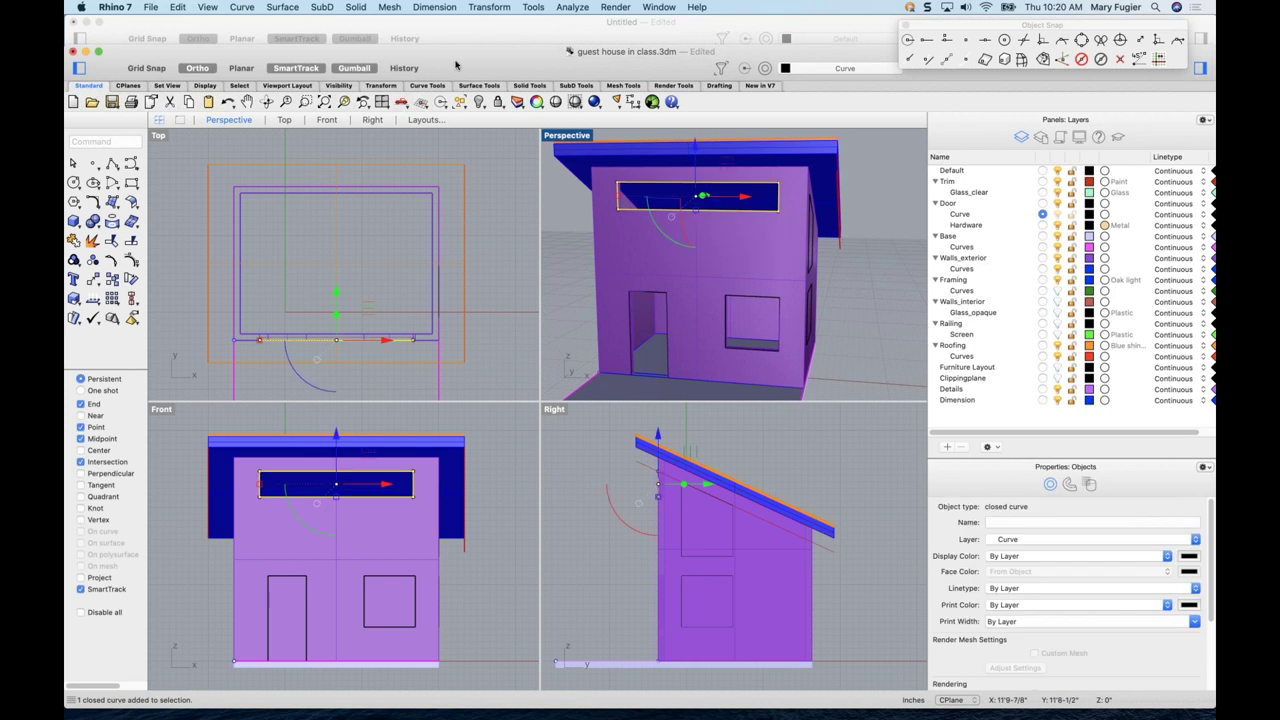
{"action": "left_click", "coordinate": [489, 8]}
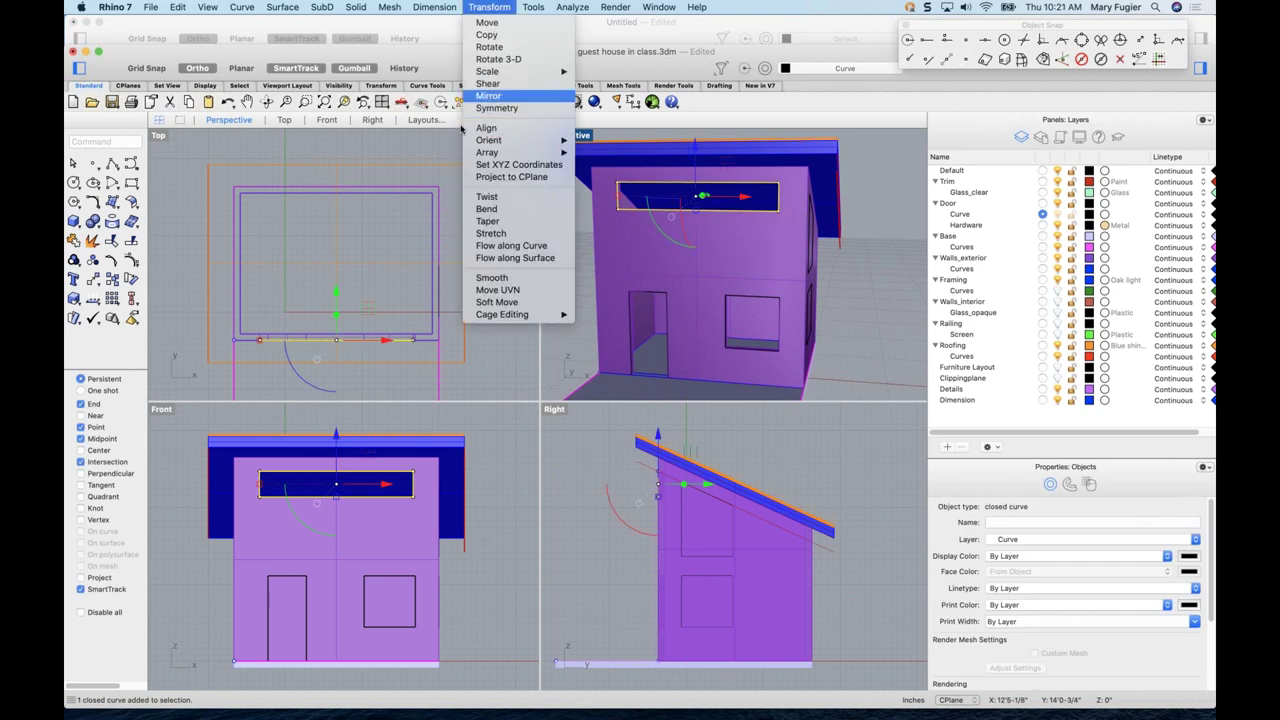
{"action": "left_click", "coordinate": [500, 100]}
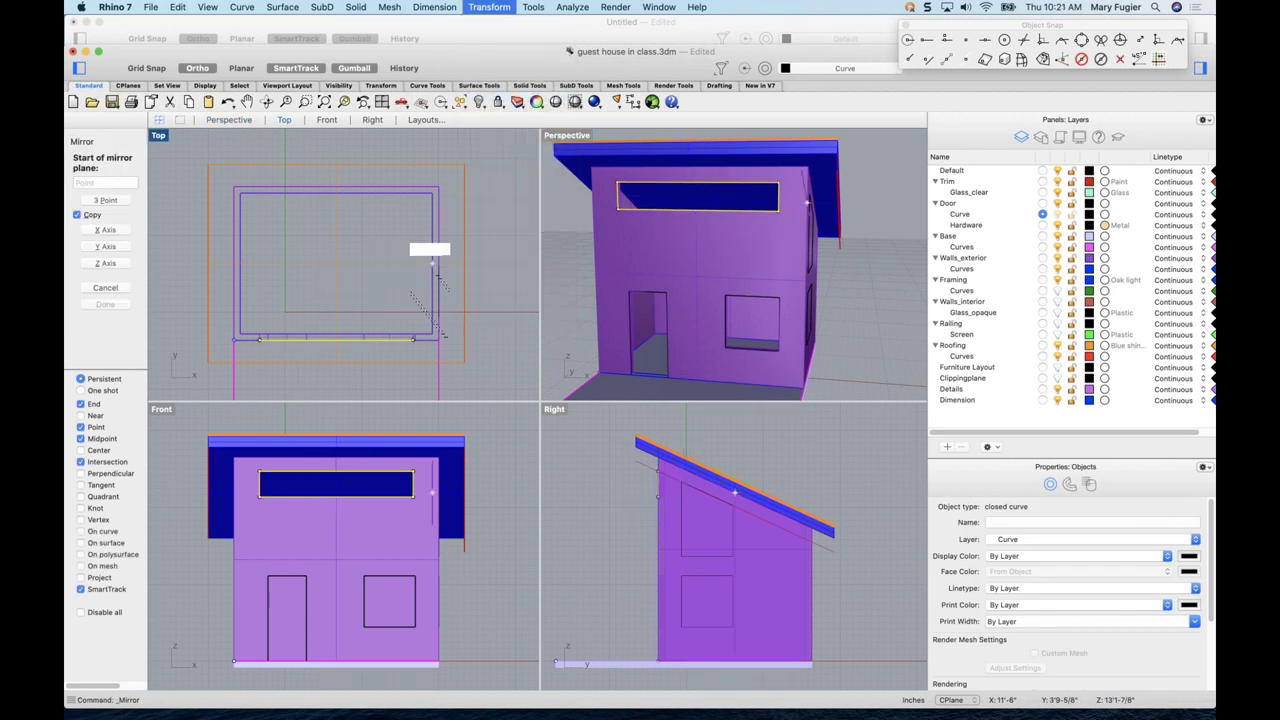
{"action": "left_click", "coordinate": [433, 263]}
{"action": "left_click", "coordinate": [345, 265]}
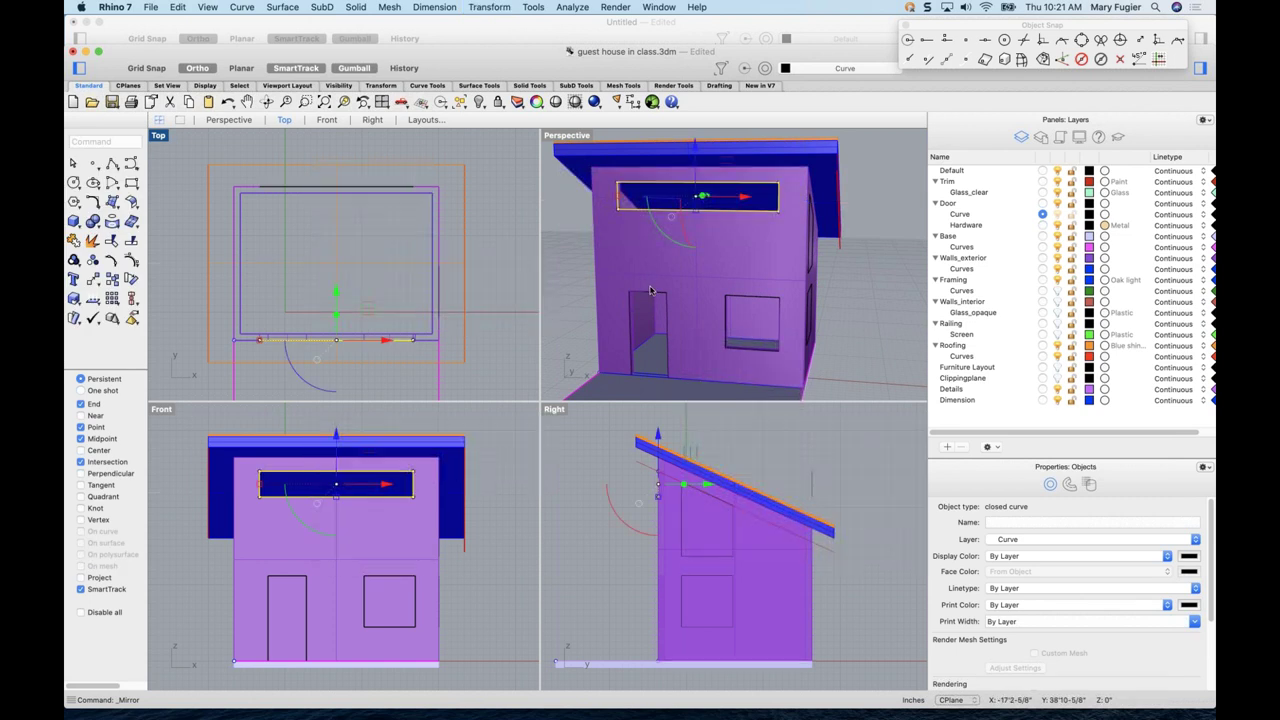
- Lower the mirrored window outline on the back wall plane until it sits just below the roof's lower eave
{"action": "right_click_drag", "start_coordinate": [723, 291], "coordinate": [727, 282]}
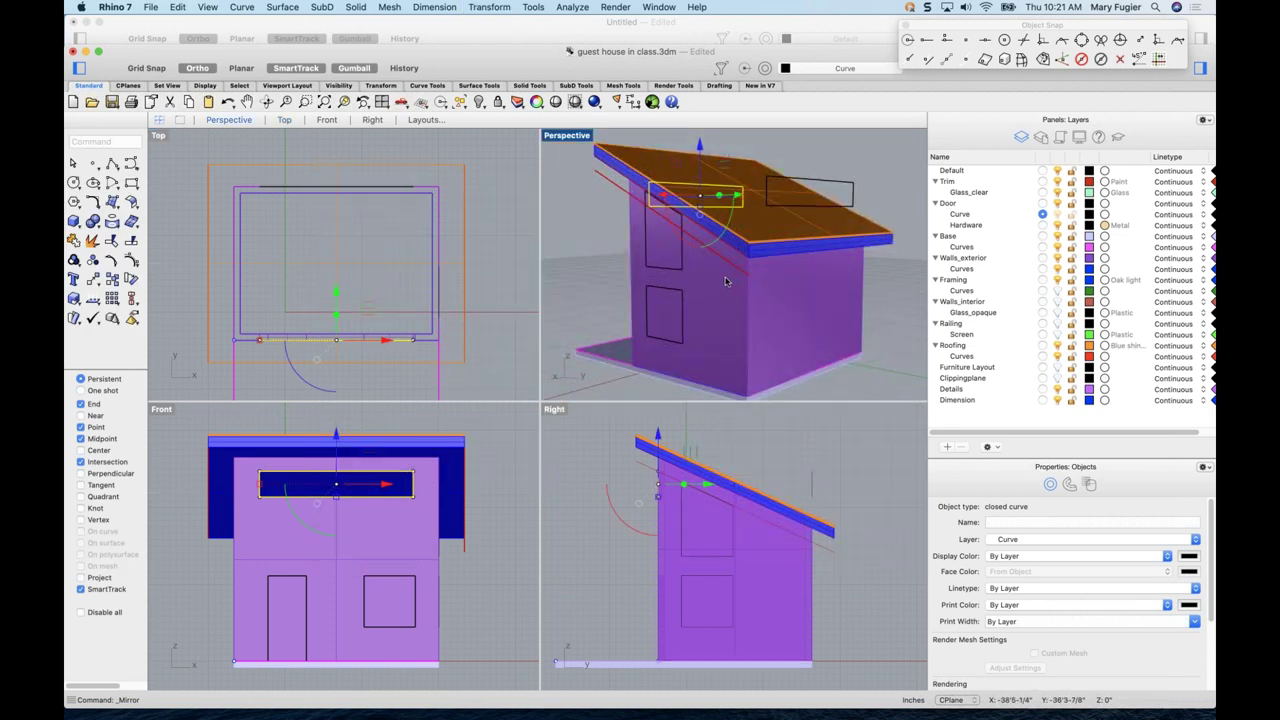
{"action": "left_click", "coordinate": [815, 208]}
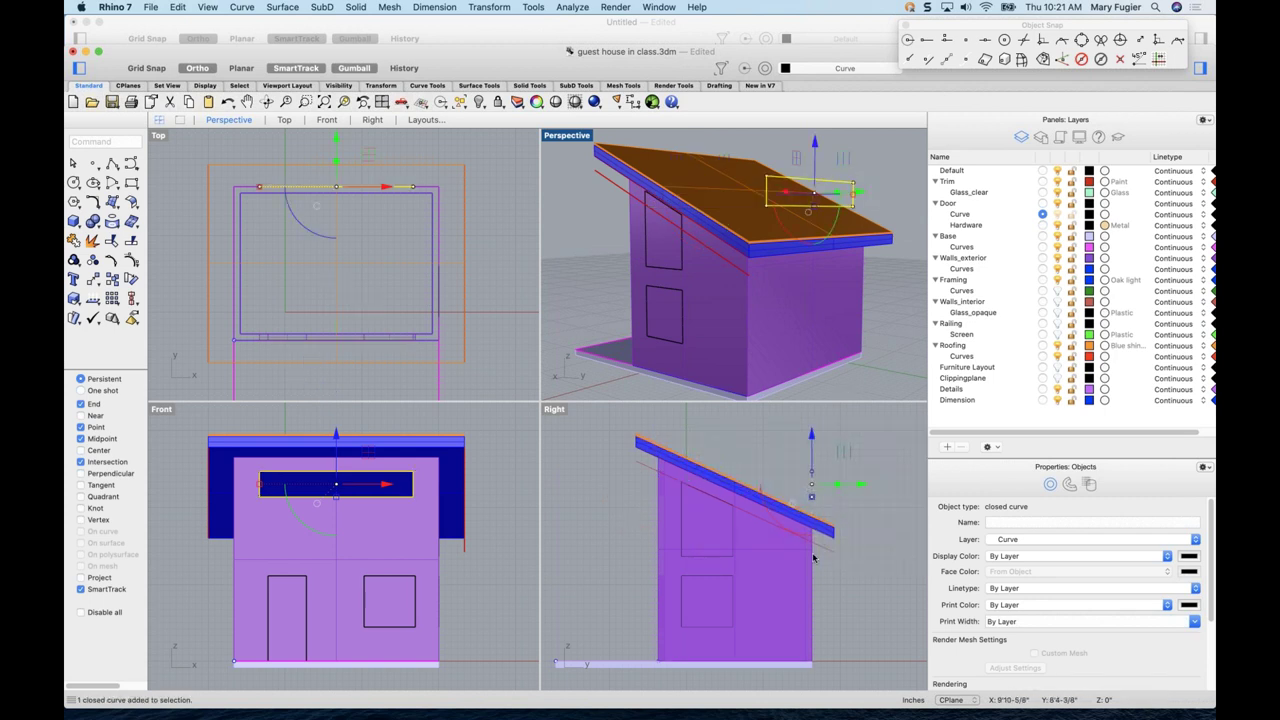
{"action": "scroll", "coordinate": [813, 558], "scroll_direction": "up", "scroll_amount": 3}
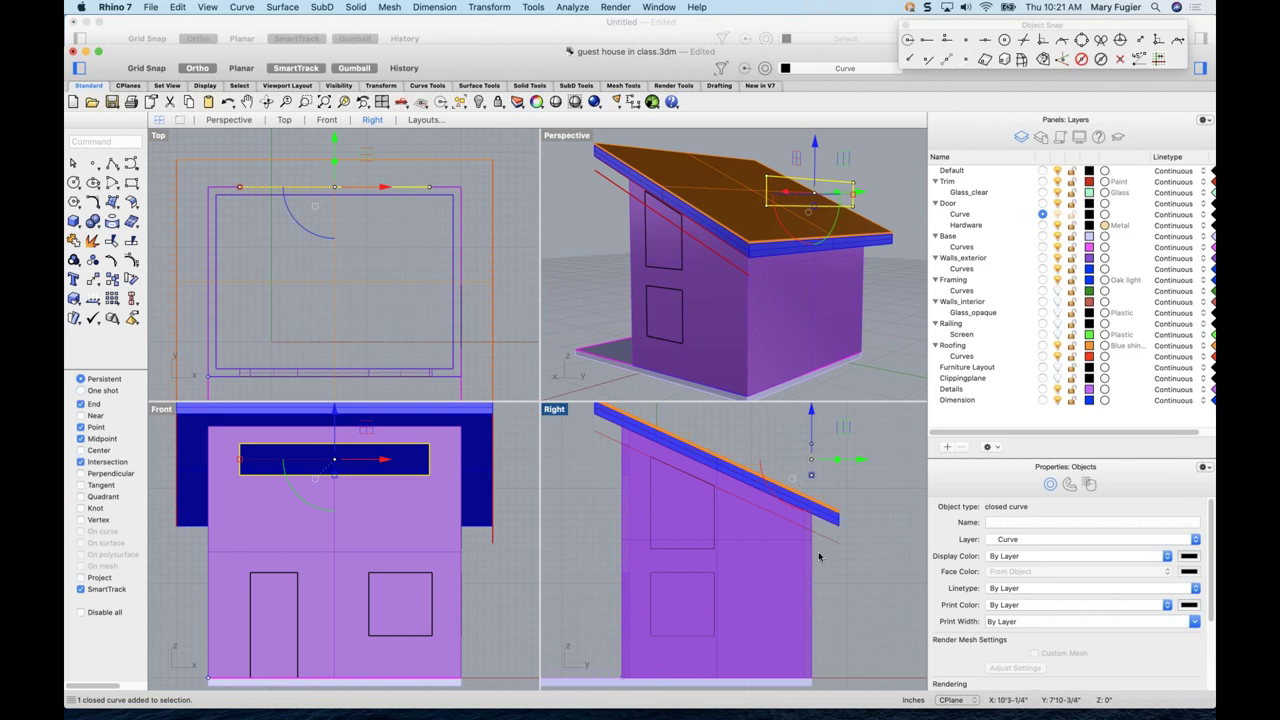
{"action": "left_click_drag", "start_coordinate": [813, 420], "coordinate": [812, 512]}
{"action": "scroll", "coordinate": [810, 515], "scroll_direction": "up", "scroll_amount": 3}
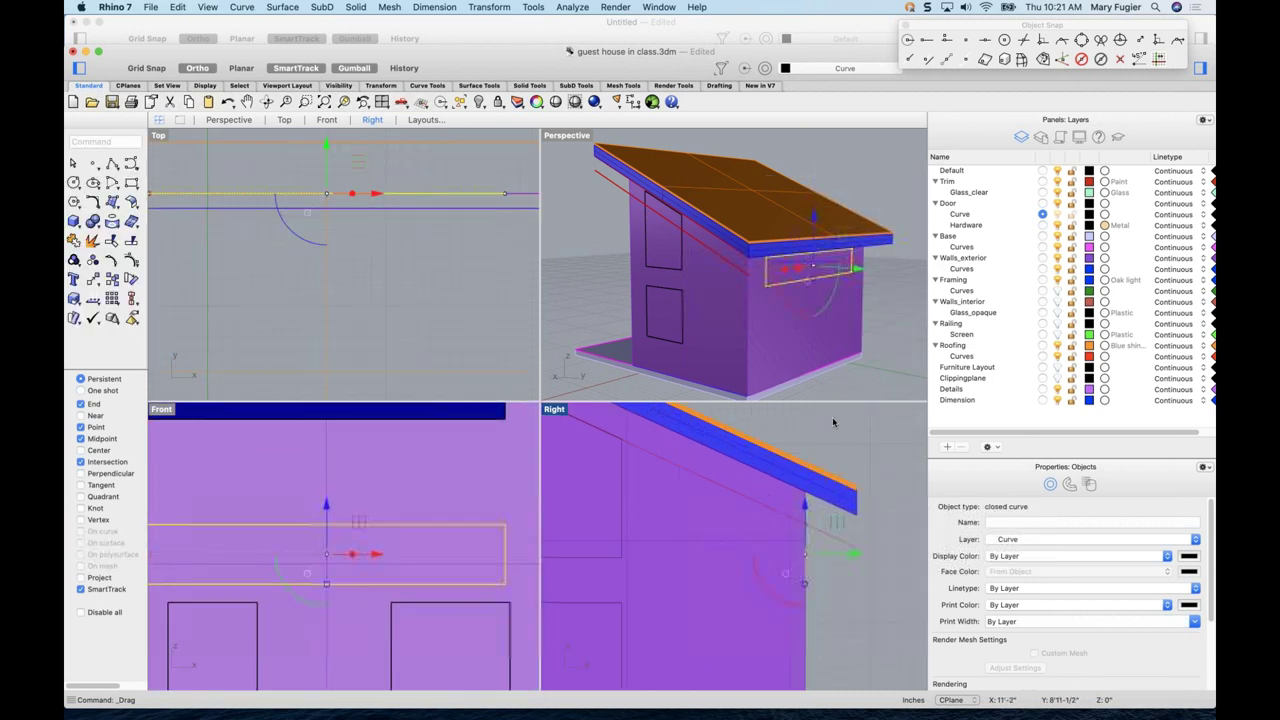
{"action": "right_click_drag", "start_coordinate": [791, 336], "coordinate": [763, 336]}
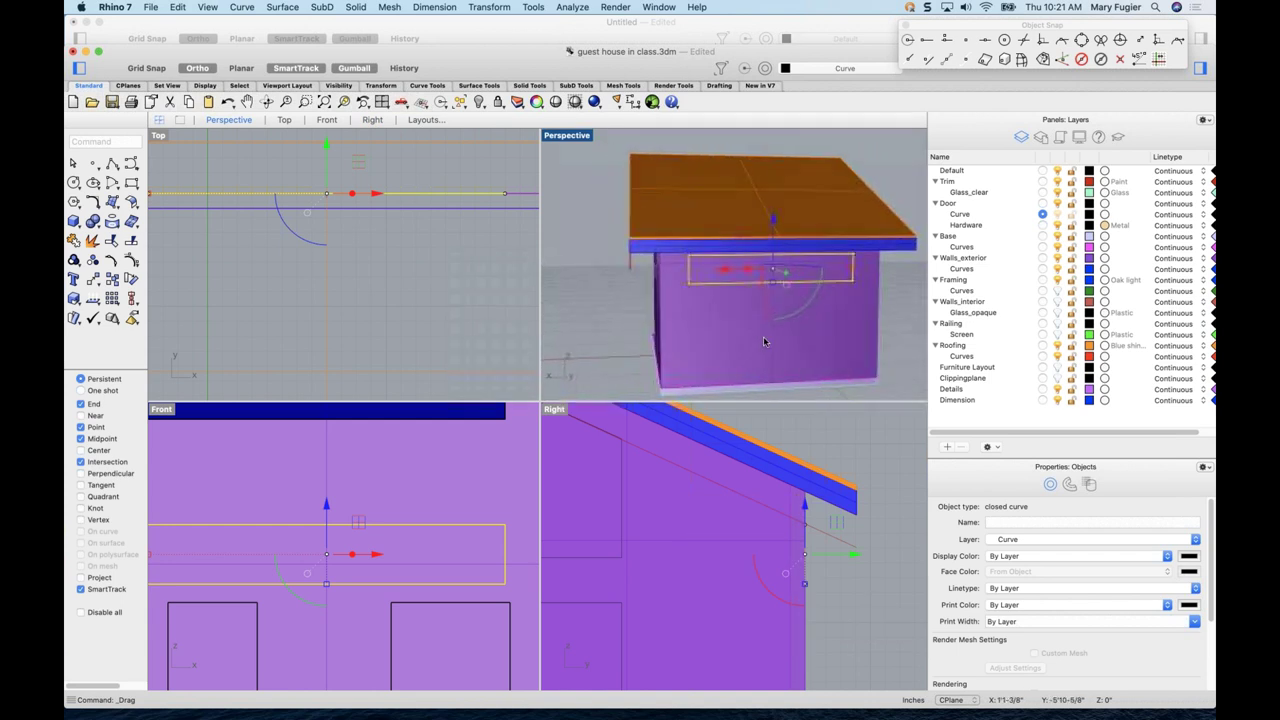
- Wire cut the exterior walls with the lowered window outline, Normal To Curve, so that only the back wall is opened
{"action": "right_click", "coordinate": [469, 176]}
{"action": "mouse_move", "coordinate": [600, 177]}
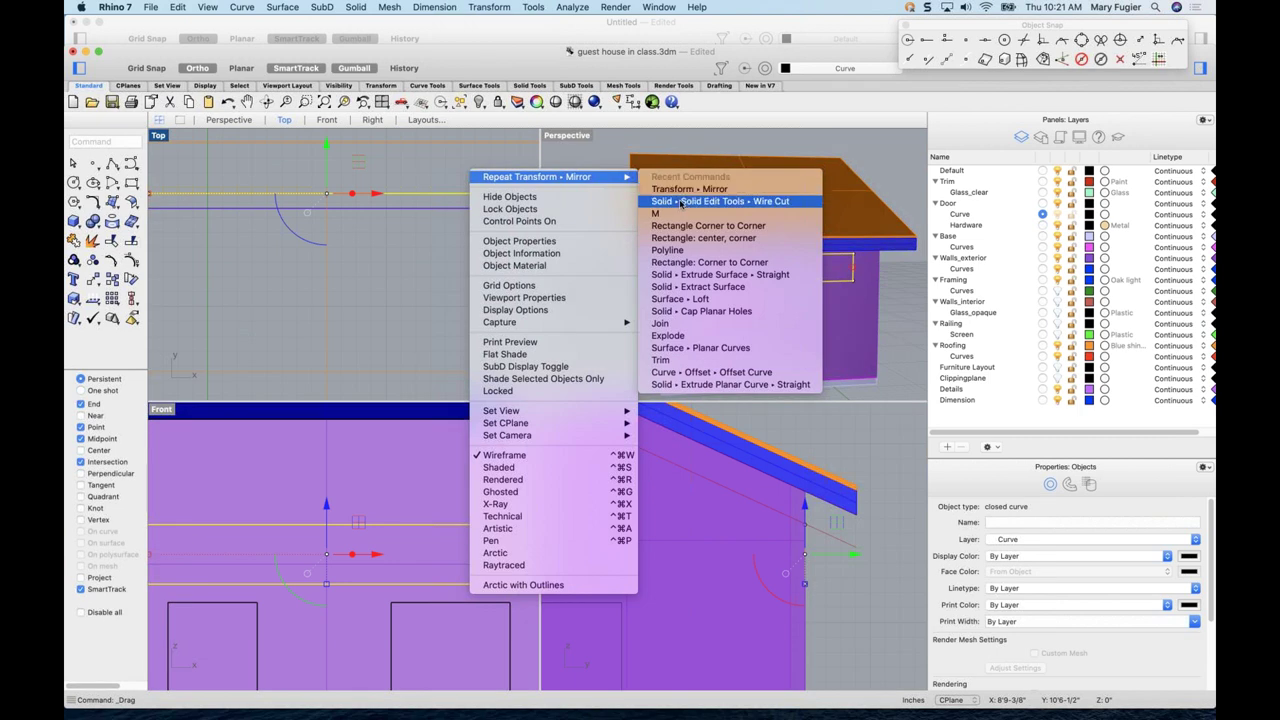
{"action": "left_click", "coordinate": [683, 203]}
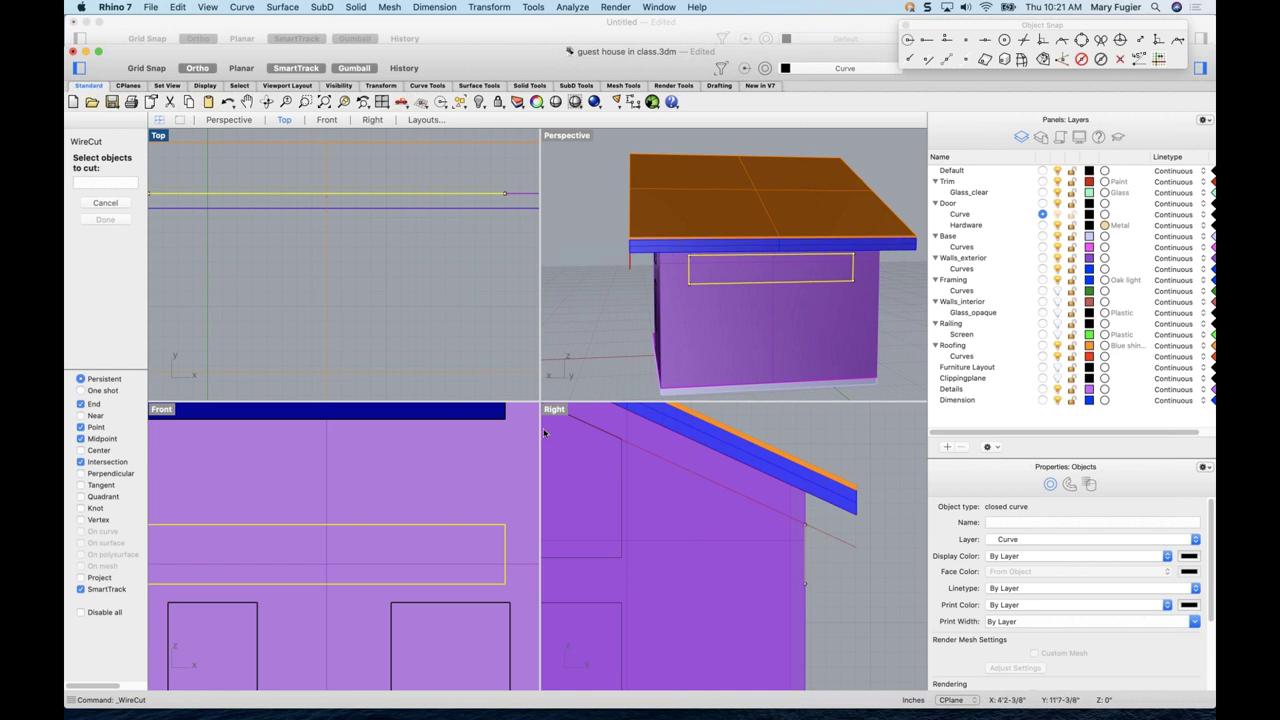
{"action": "key", "text": "super+shift+e"}
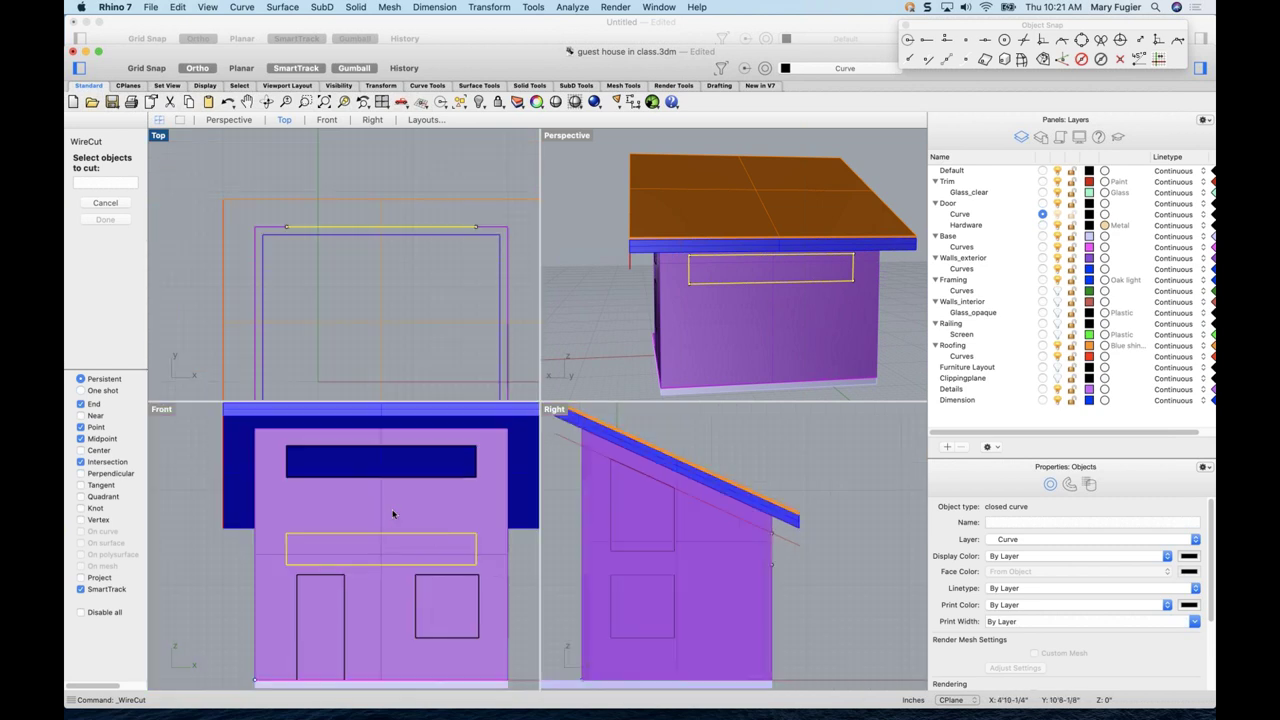
{"action": "left_click", "coordinate": [400, 516]}
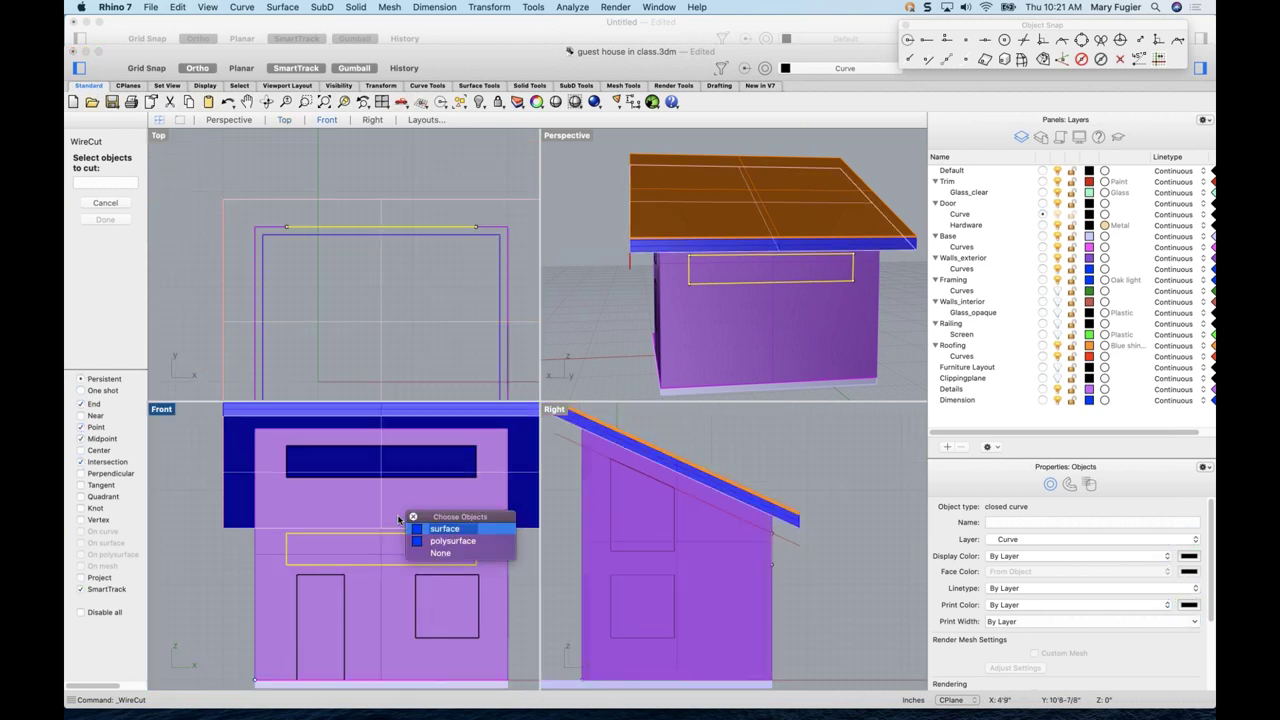
{"action": "left_click", "coordinate": [436, 553]}
{"action": "left_click", "coordinate": [383, 612]}
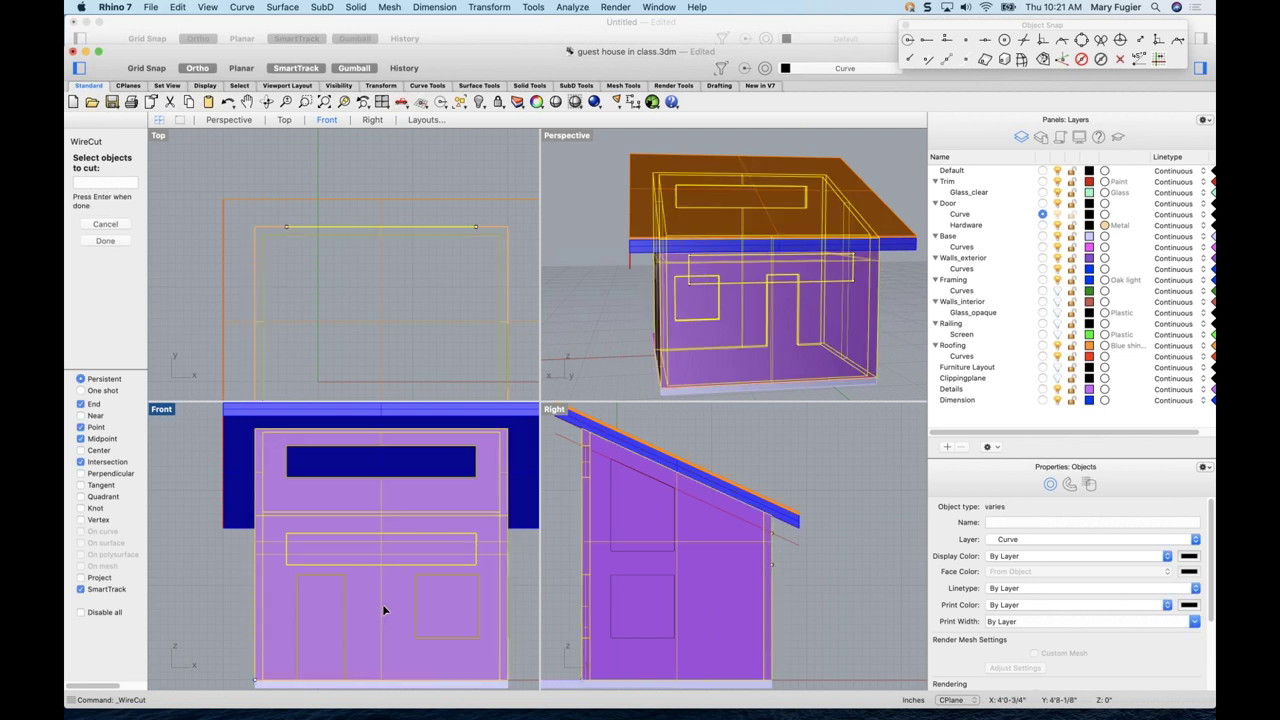
{"action": "key", "text": "Return"}
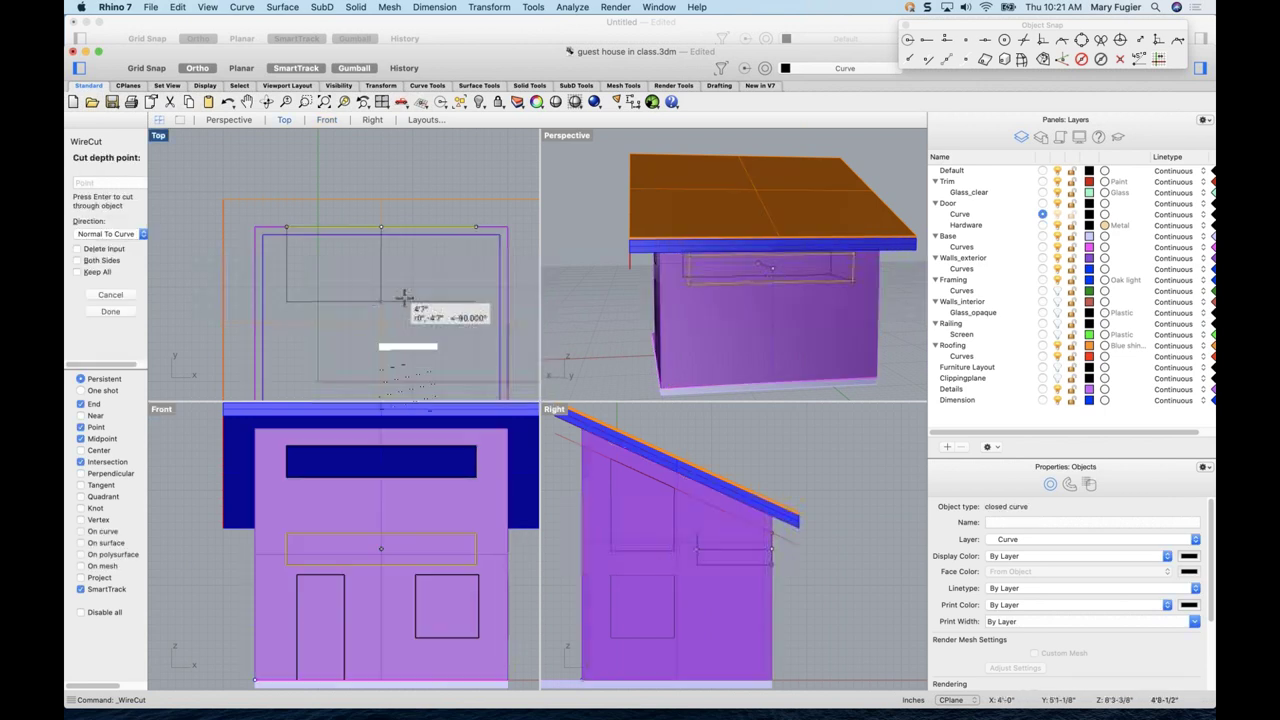
{"action": "key", "text": "Return"}
{"action": "key", "text": "Return"}
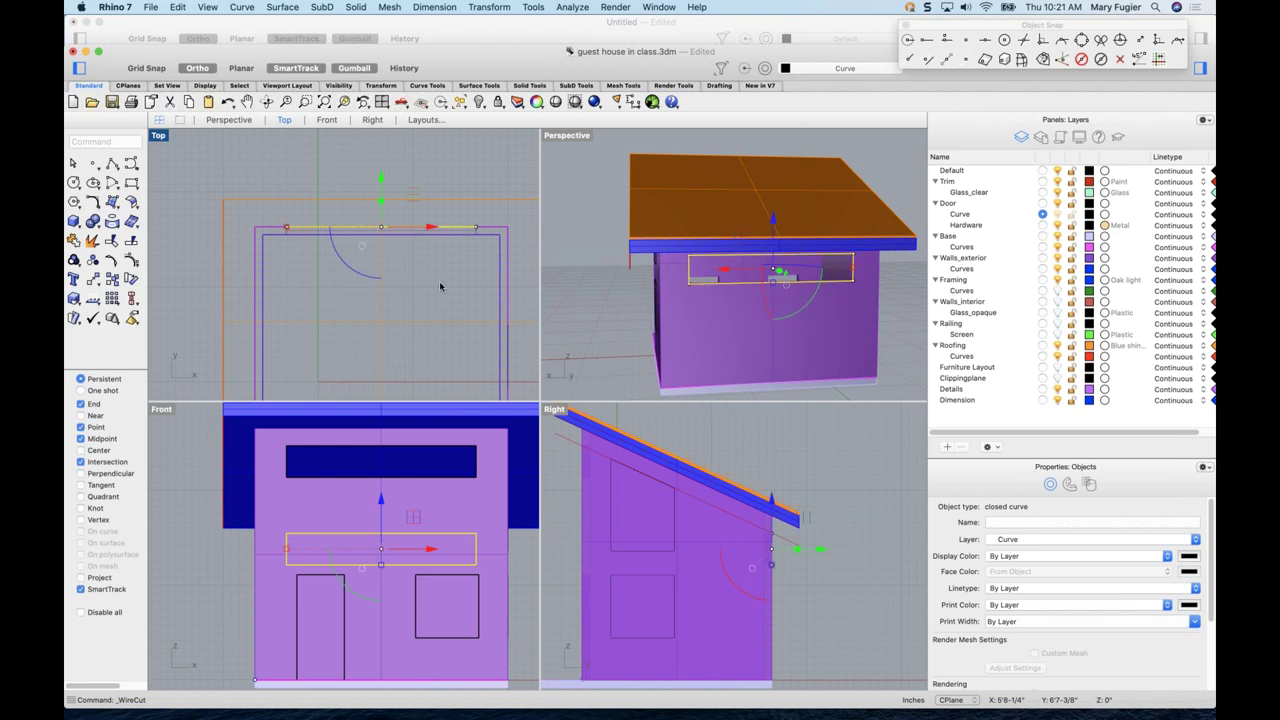
- Clear the selection and orbit around the building to examine the openings in the back and front walls
{"action": "scroll", "coordinate": [720, 331], "scroll_direction": "right", "scroll_amount": 5}
{"action": "key", "text": "Escape"}
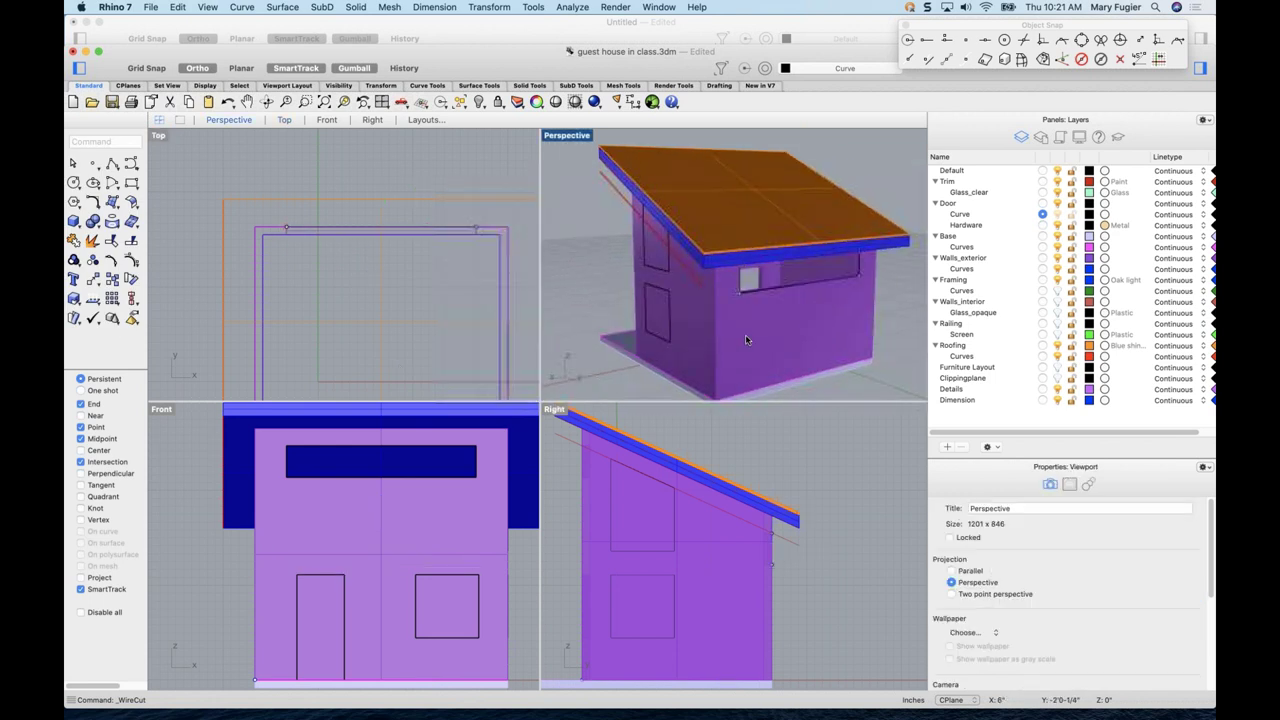
{"action": "scroll", "coordinate": [745, 334], "scroll_direction": "right", "scroll_amount": 5}
{"action": "scroll", "coordinate": [764, 332], "scroll_direction": "left", "scroll_amount": 5}
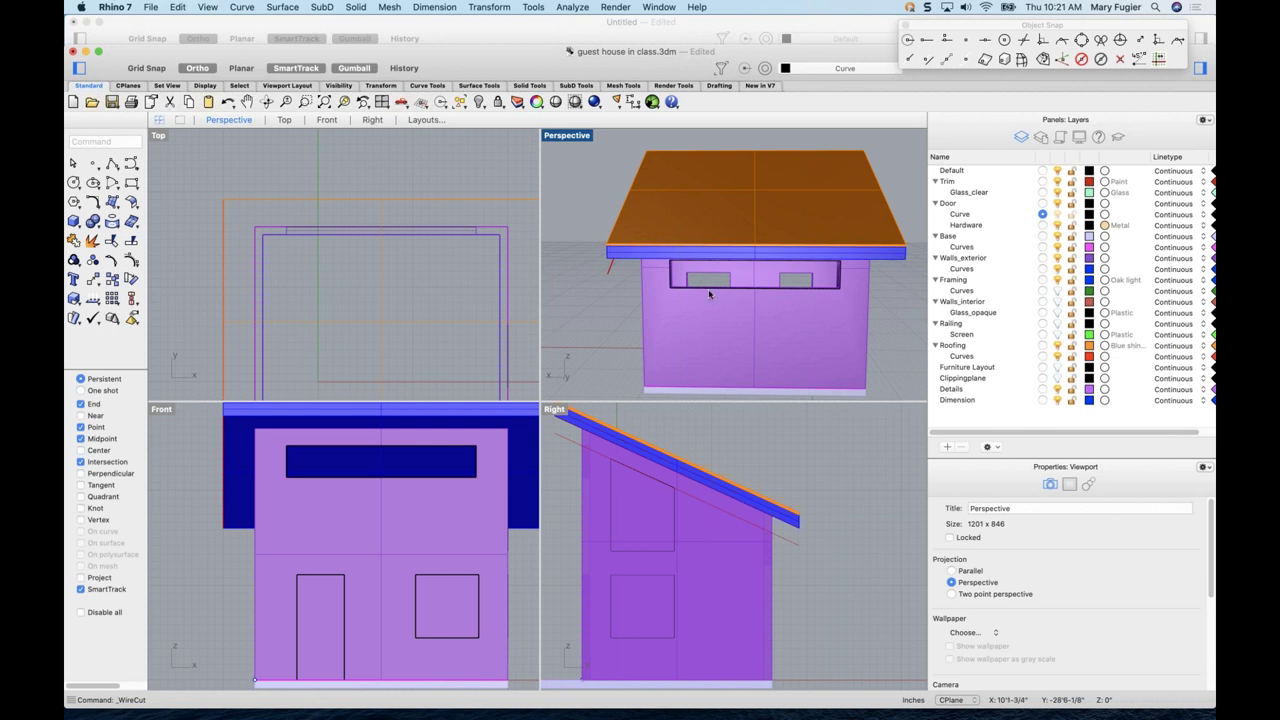
{"action": "scroll", "coordinate": [698, 313], "scroll_direction": "left", "scroll_amount": 10}
{"action": "scroll", "coordinate": [763, 309], "scroll_direction": "left", "scroll_amount": 10}
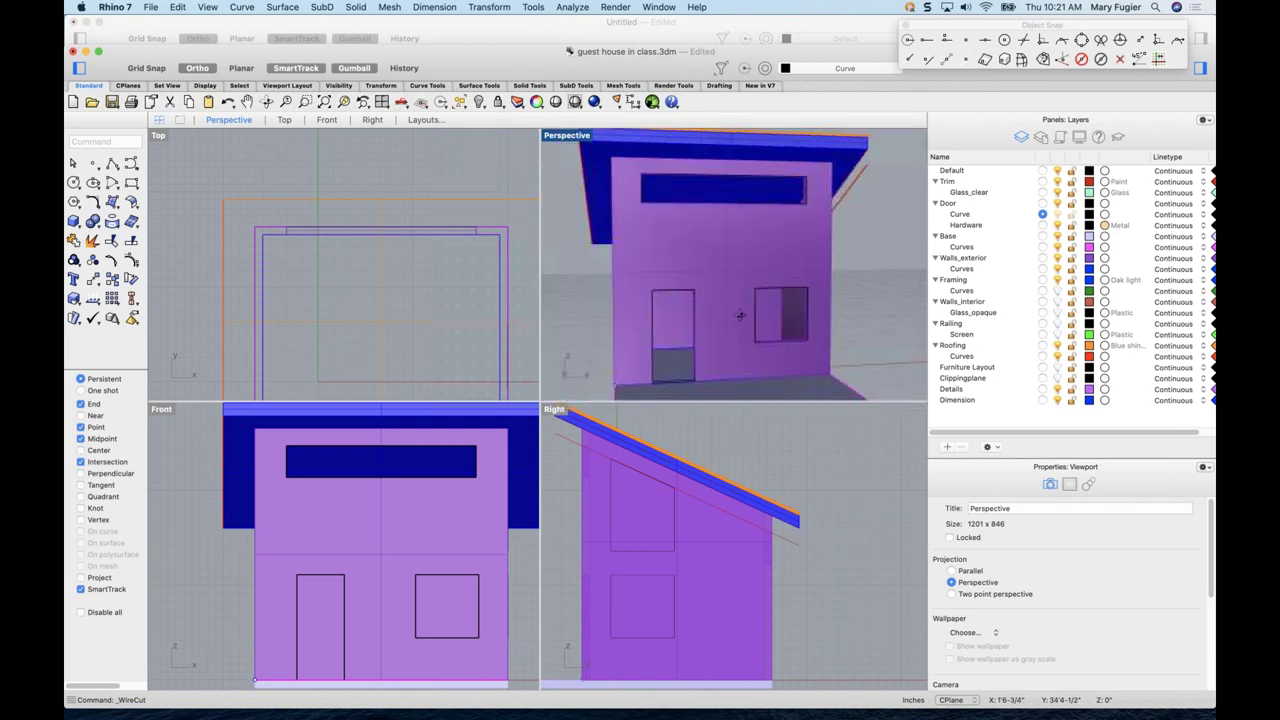
{"action": "scroll", "coordinate": [740, 315], "scroll_direction": "left", "scroll_amount": 8}
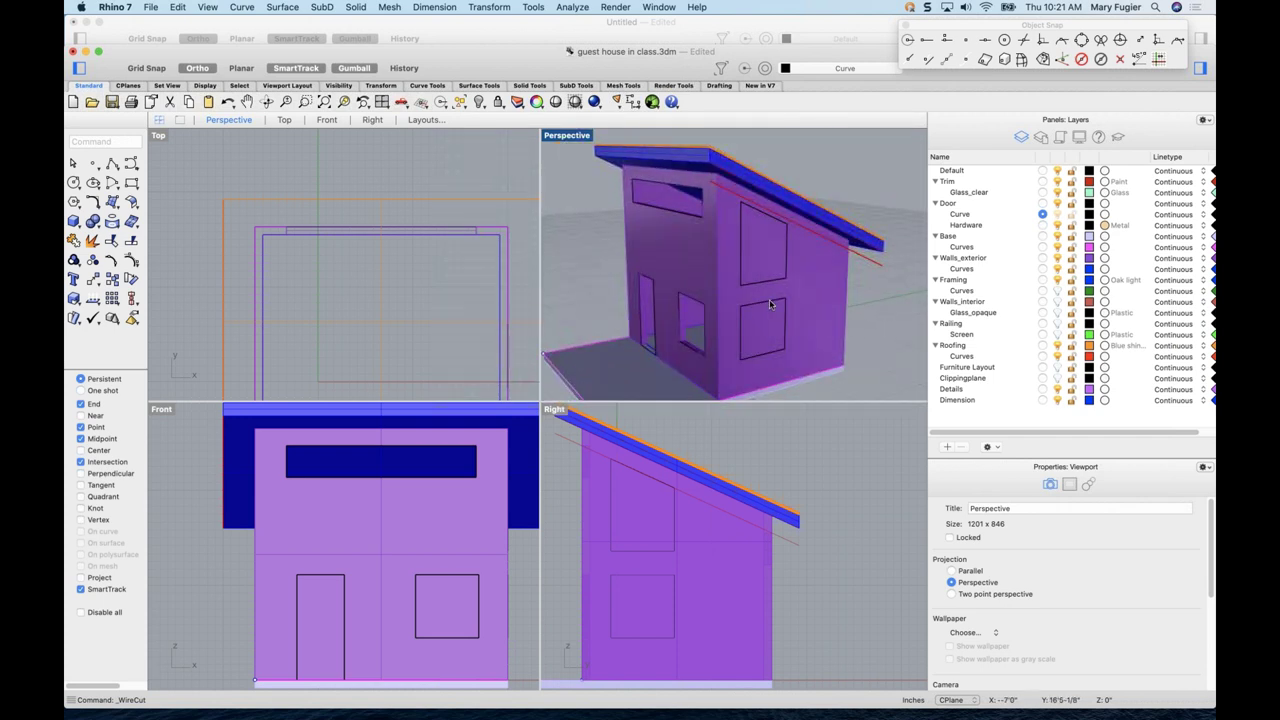
- Mirror copies of the right side wall's two window outlines across the front-to-back centre line onto the opposite side wall
{"action": "left_click", "coordinate": [770, 304]}
{"action": "left_click", "coordinate": [770, 278], "text": "shift"}
{"action": "scroll", "coordinate": [740, 290], "scroll_direction": "right", "scroll_amount": 3}
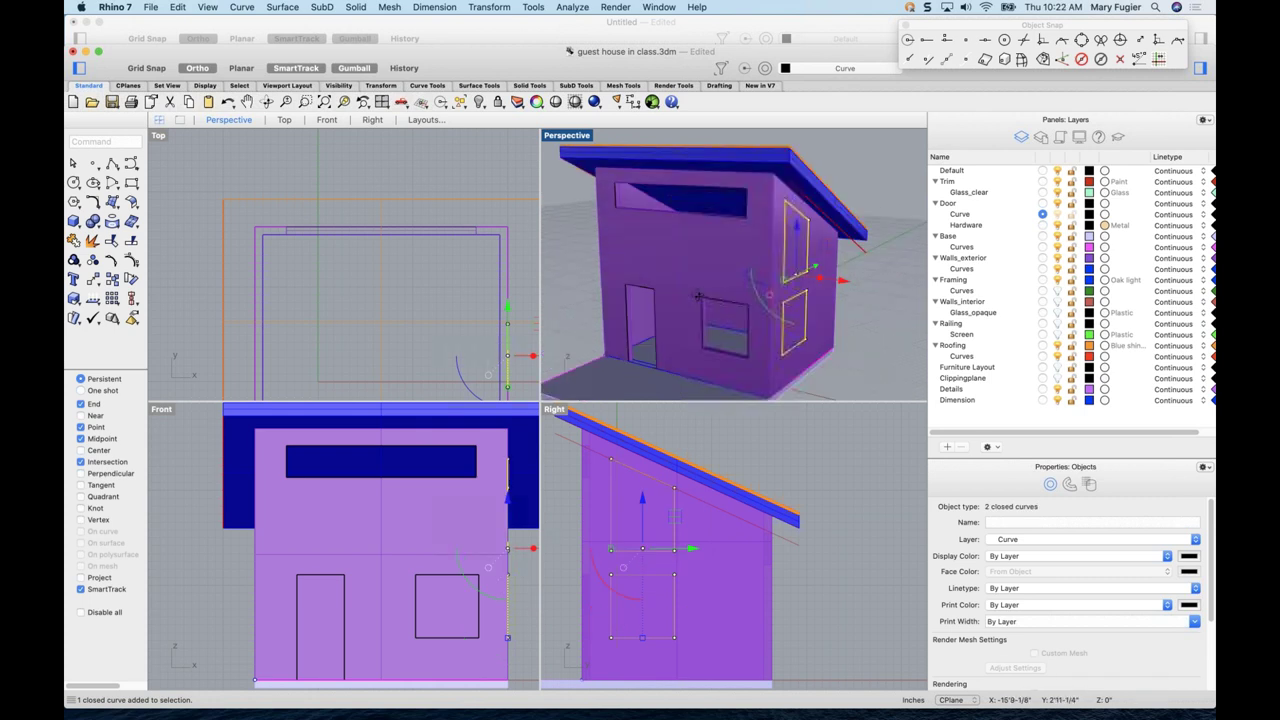
{"action": "scroll", "coordinate": [698, 296], "scroll_direction": "right", "scroll_amount": 3}
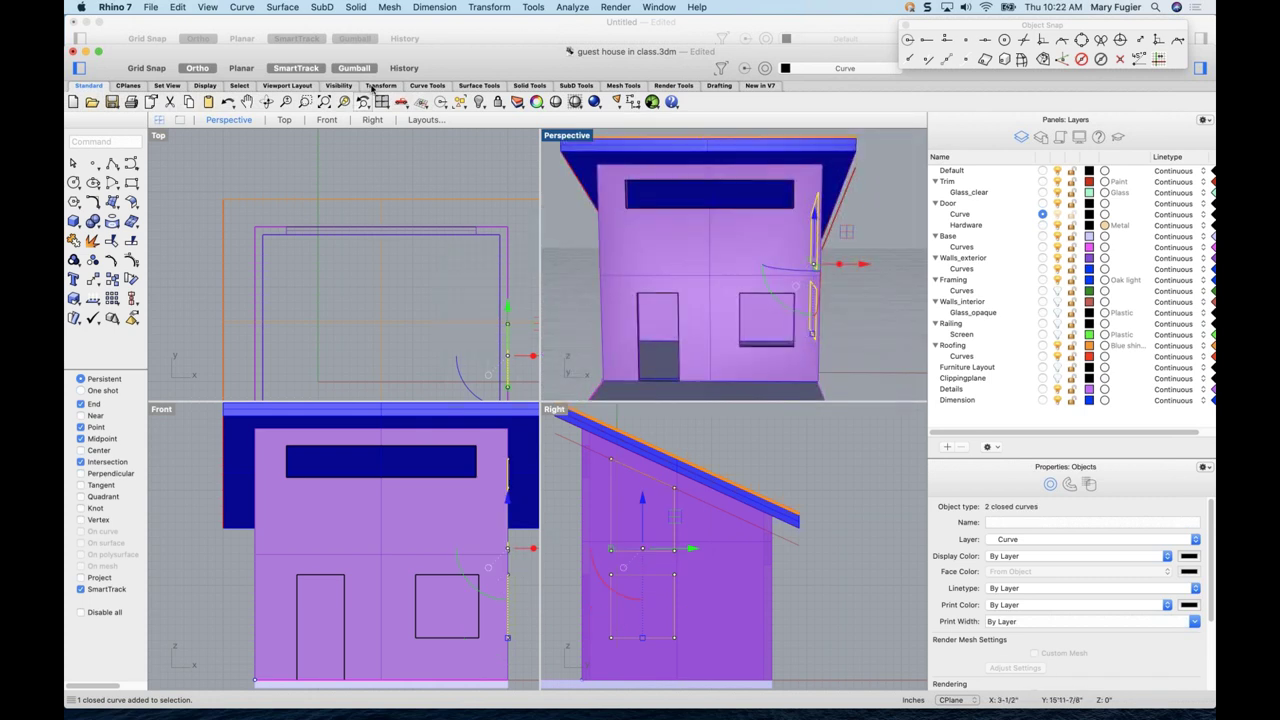
{"action": "right_click", "coordinate": [358, 161]}
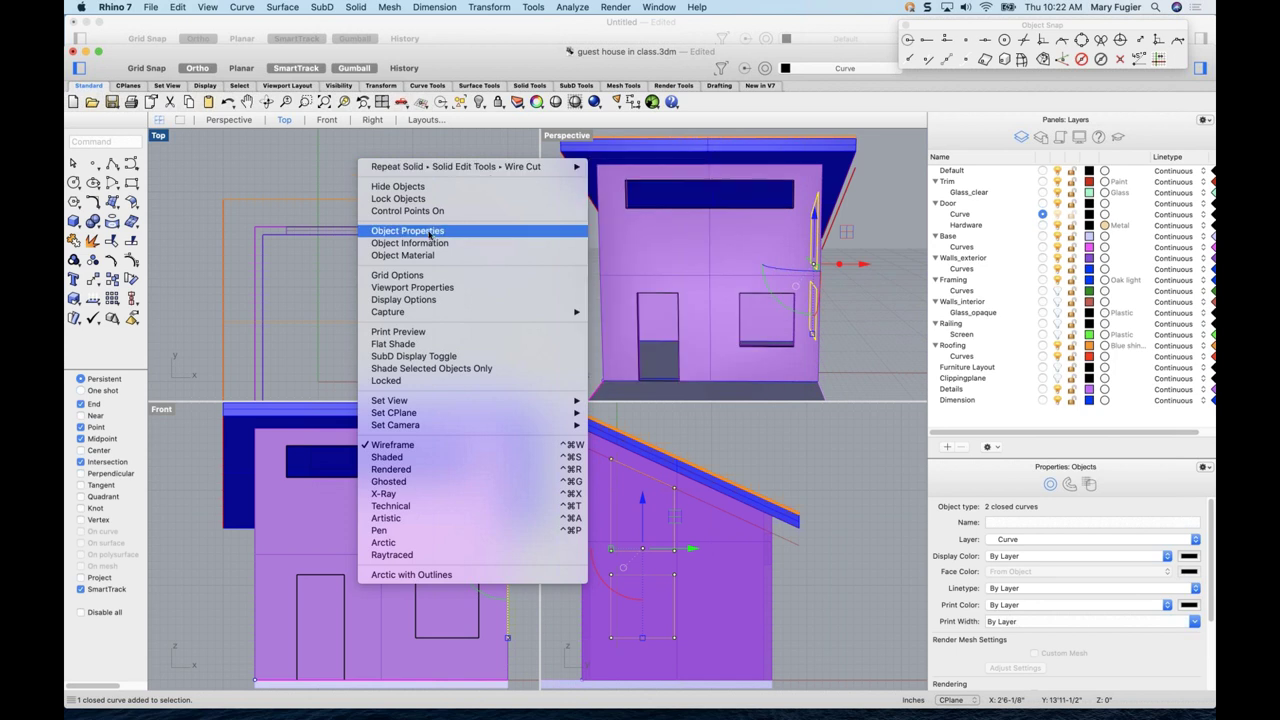
{"action": "left_click", "coordinate": [489, 10]}
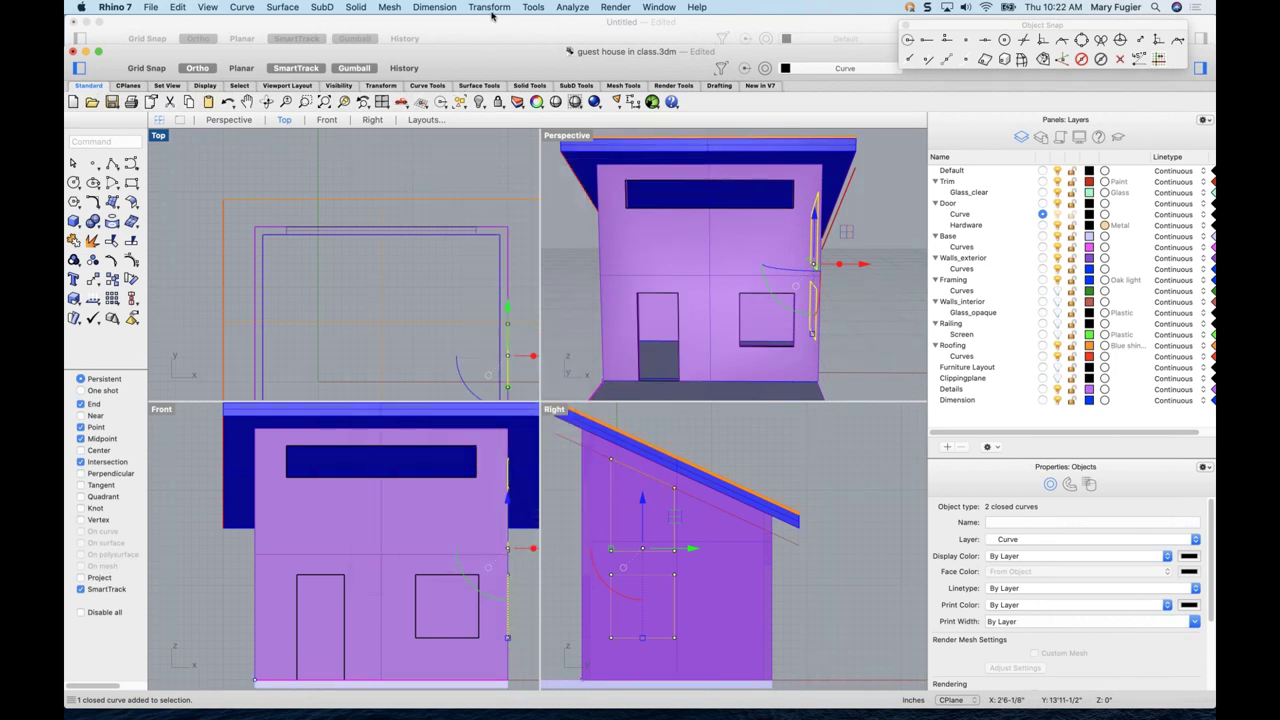
{"action": "left_click", "coordinate": [489, 8]}
{"action": "left_click", "coordinate": [489, 96]}
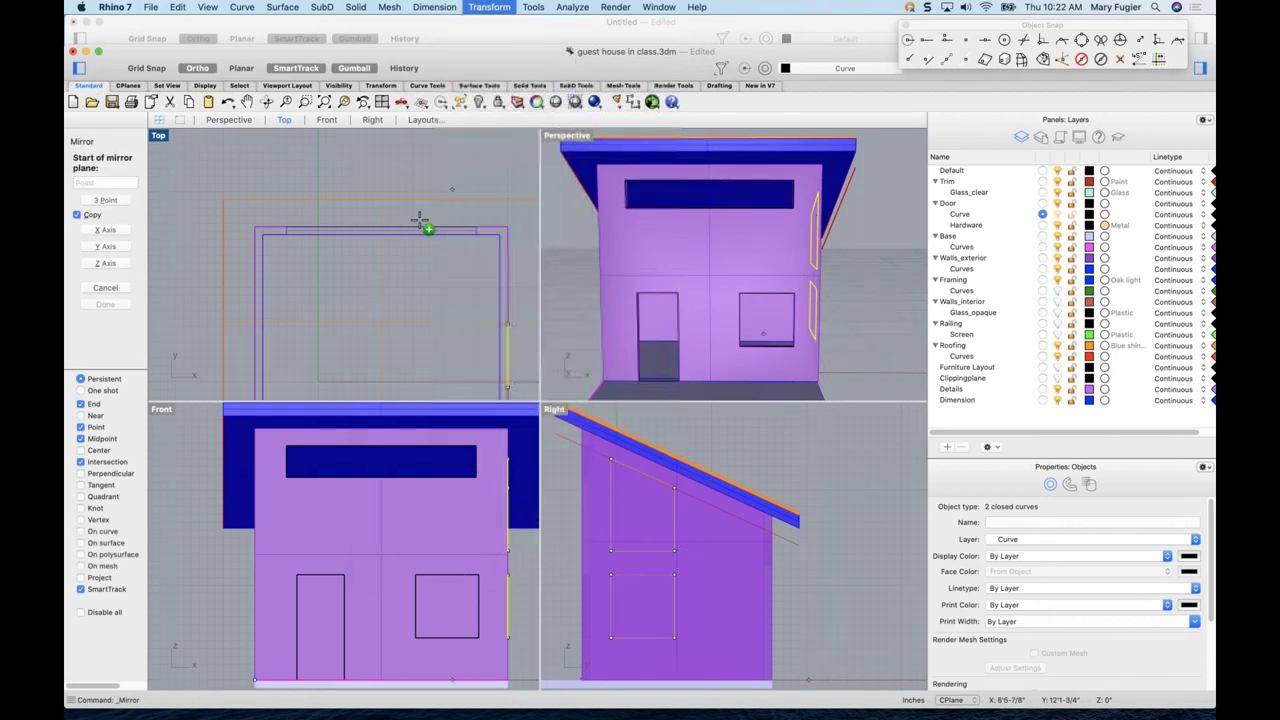
{"action": "left_click", "coordinate": [380, 237]}
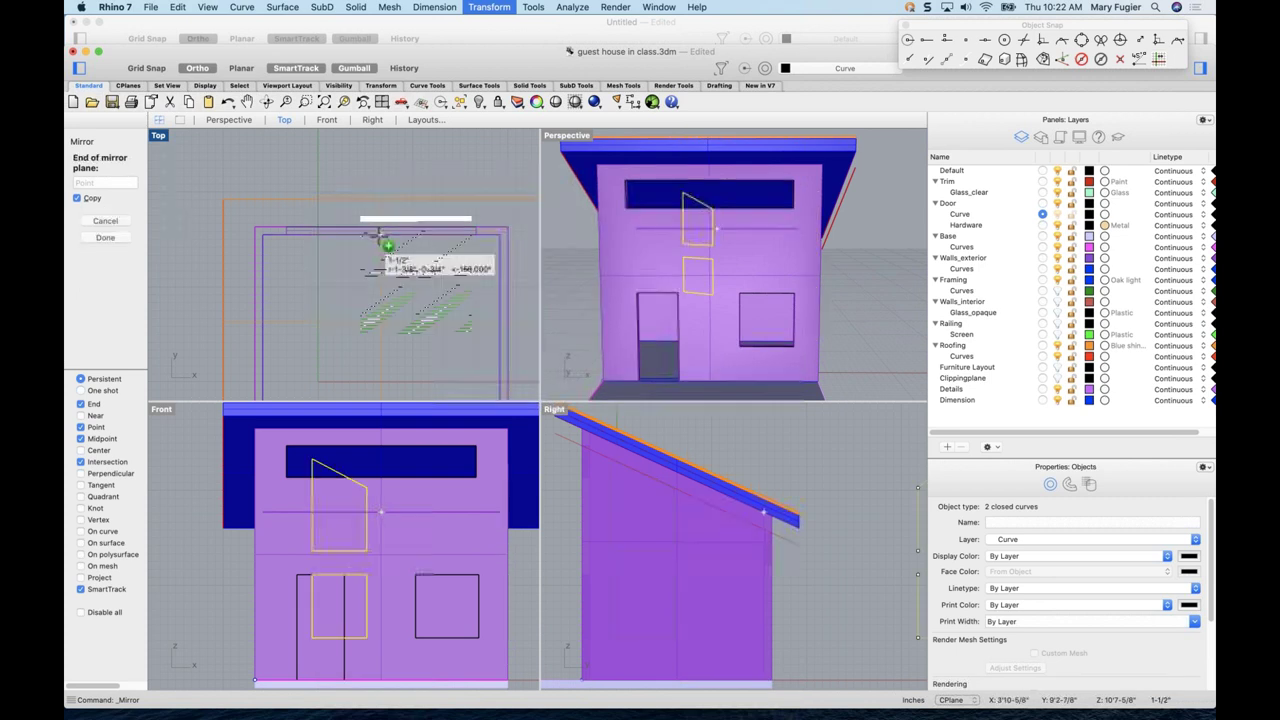
{"action": "left_click", "coordinate": [384, 340]}
{"action": "right_click_drag", "start_coordinate": [822, 340], "coordinate": [740, 330]}
{"action": "right_click_drag", "start_coordinate": [708, 552], "coordinate": [746, 552]}
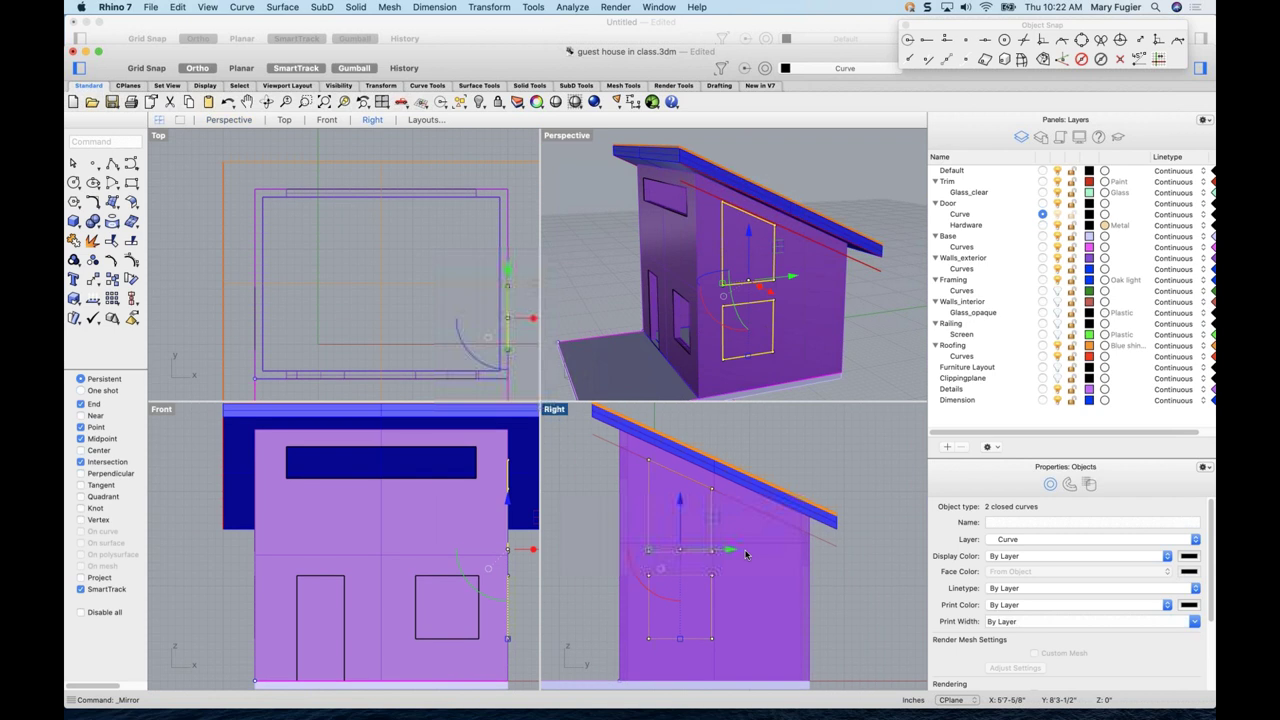
- Wire cut the exterior walls with the two side window outlines, Normal To Curve, all the way through both side walls
{"action": "left_click", "coordinate": [360, 8]}
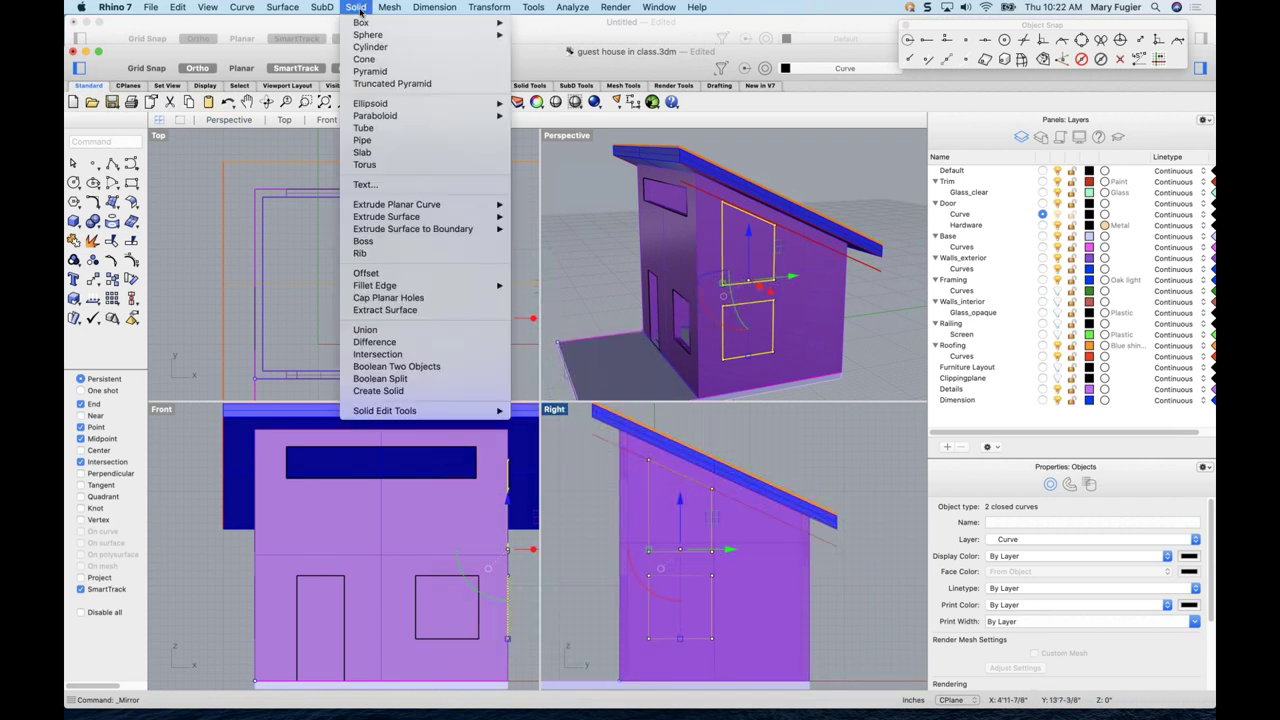
{"action": "mouse_move", "coordinate": [476, 411]}
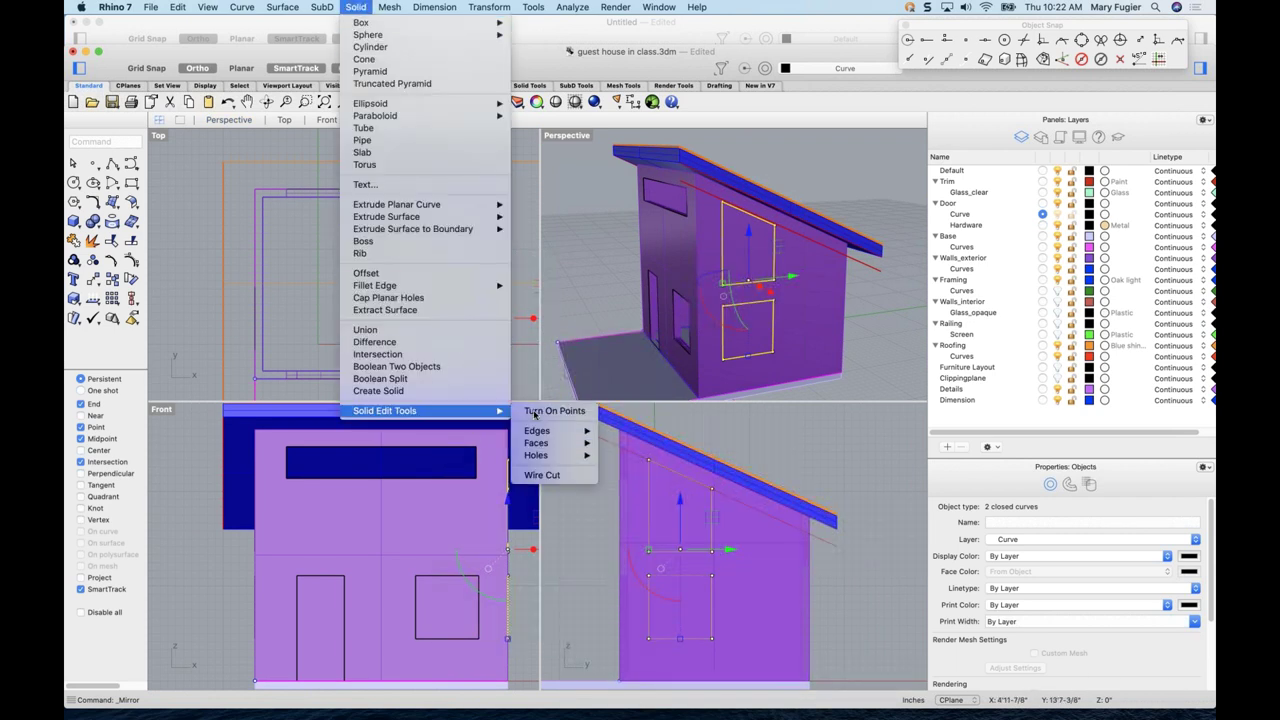
{"action": "left_click", "coordinate": [542, 475]}
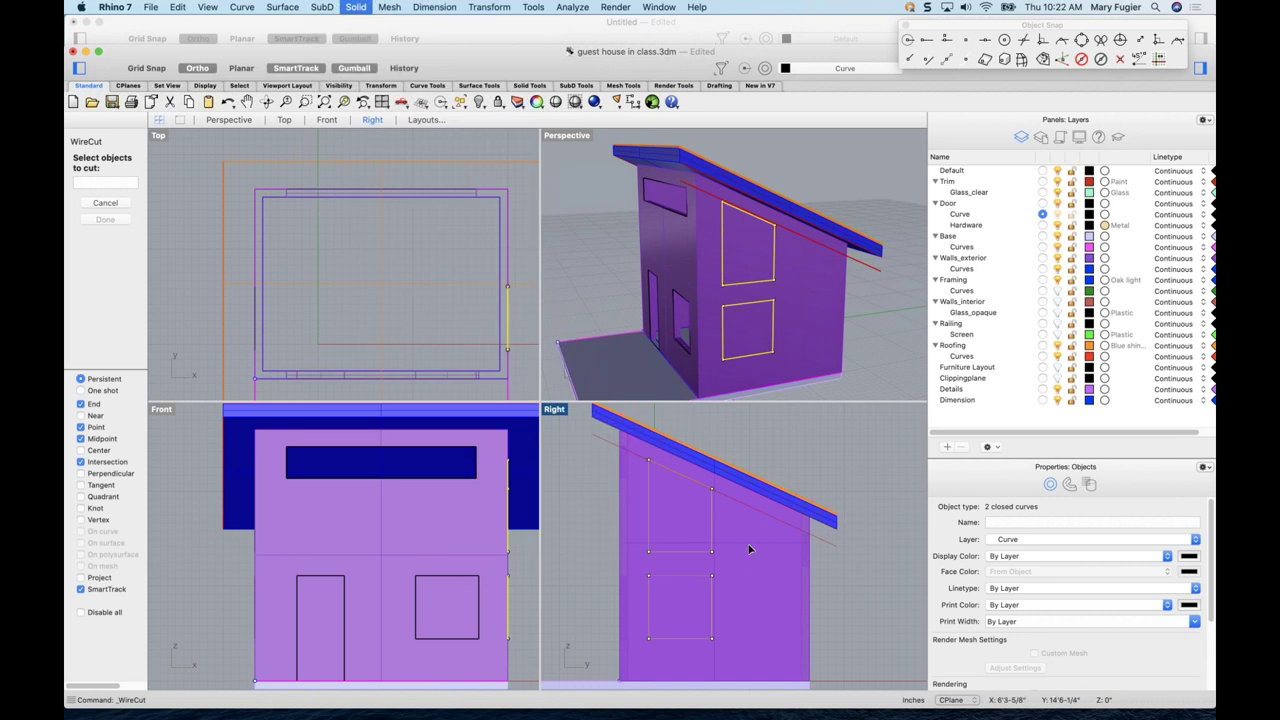
{"action": "left_click", "coordinate": [757, 577]}
{"action": "left_click", "coordinate": [770, 580]}
{"action": "key", "text": "Return"}
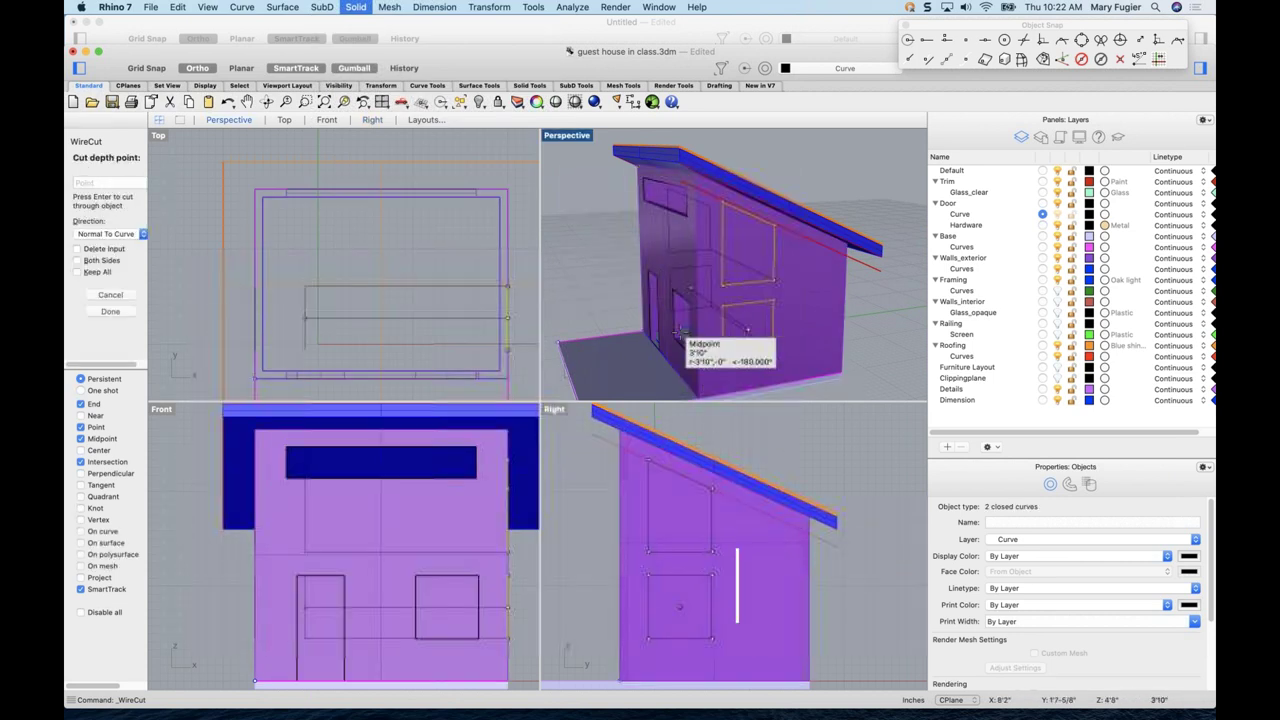
{"action": "scroll", "coordinate": [360, 300], "scroll_direction": "down", "scroll_amount": 2}
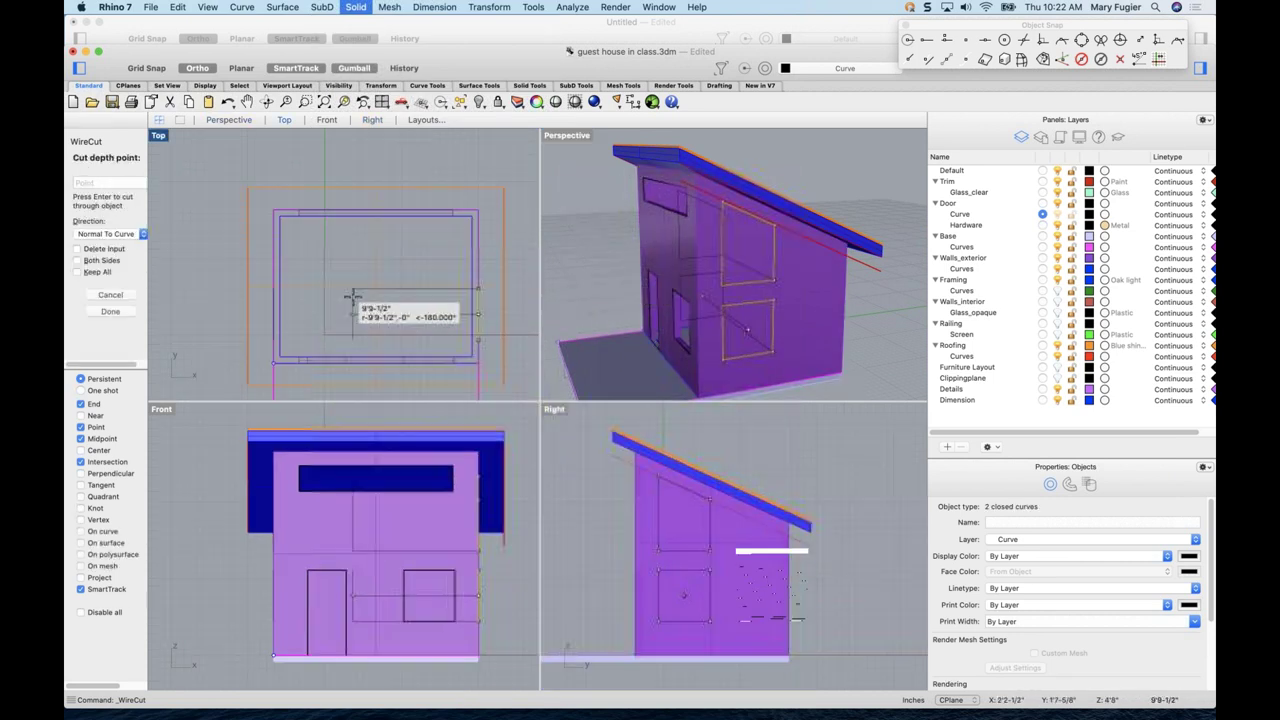
{"action": "left_click", "coordinate": [755, 571]}
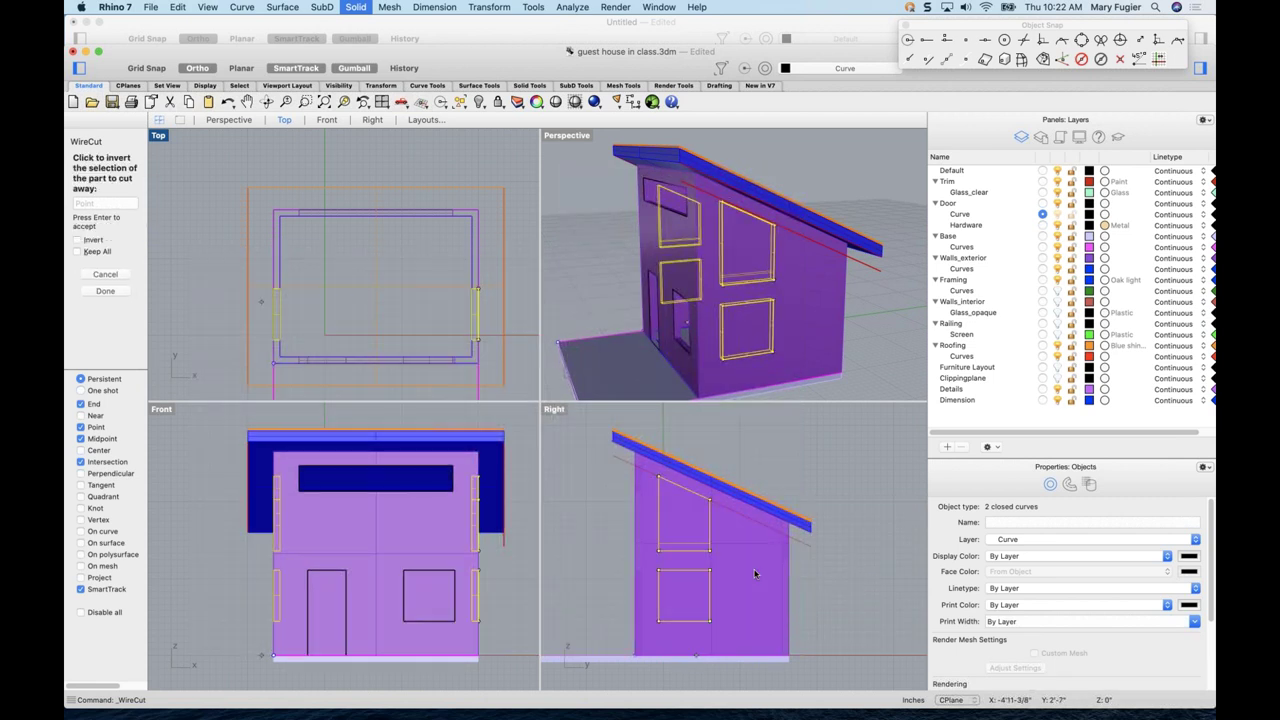
{"action": "key", "text": "Return"}
{"action": "right_click_drag", "start_coordinate": [740, 300], "coordinate": [748, 342]}
{"action": "key", "text": "Escape"}
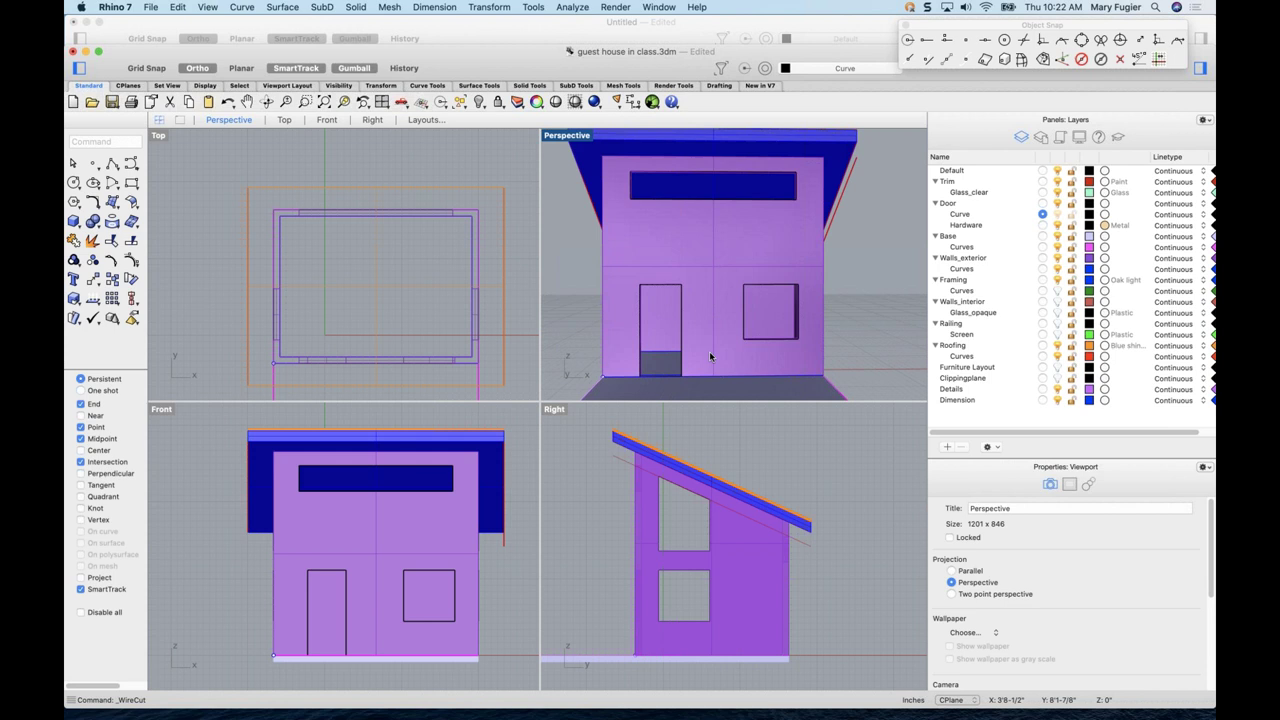
- Select the square window outline beside the door on the front wall
{"action": "right_click_drag", "start_coordinate": [731, 333], "coordinate": [585, 354]}
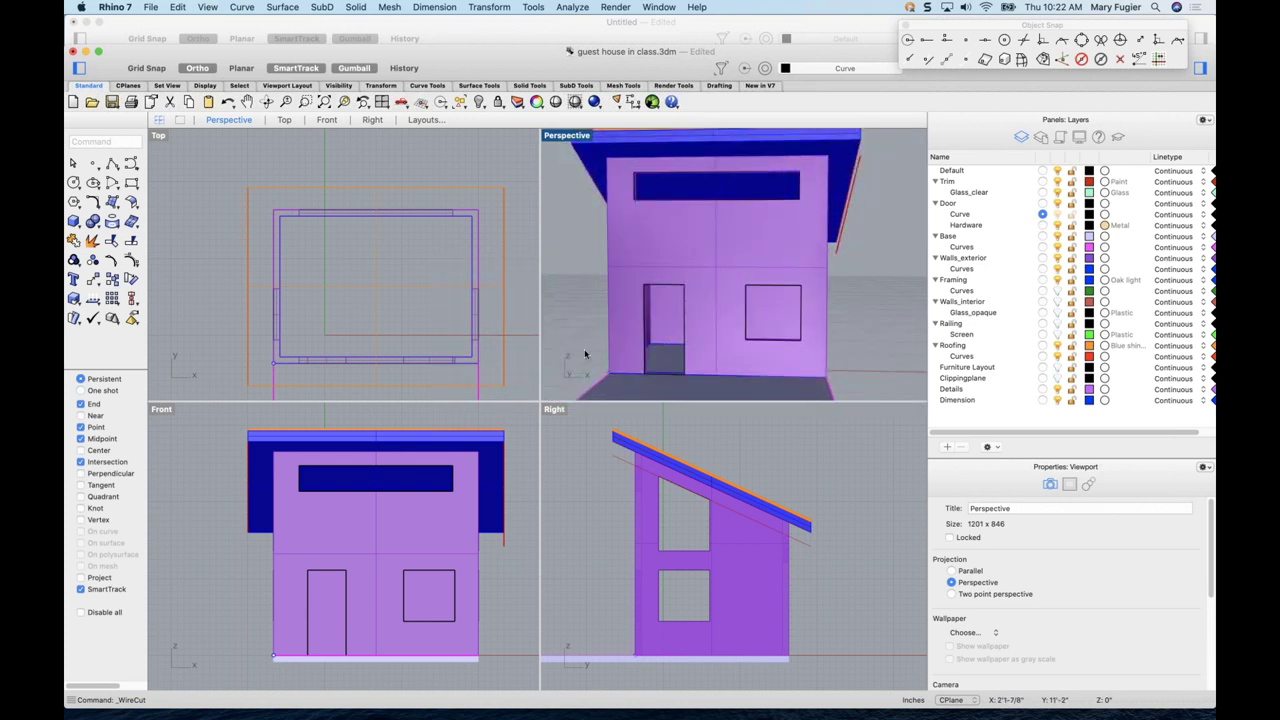
{"action": "right_click_drag", "start_coordinate": [467, 475], "coordinate": [439, 492]}
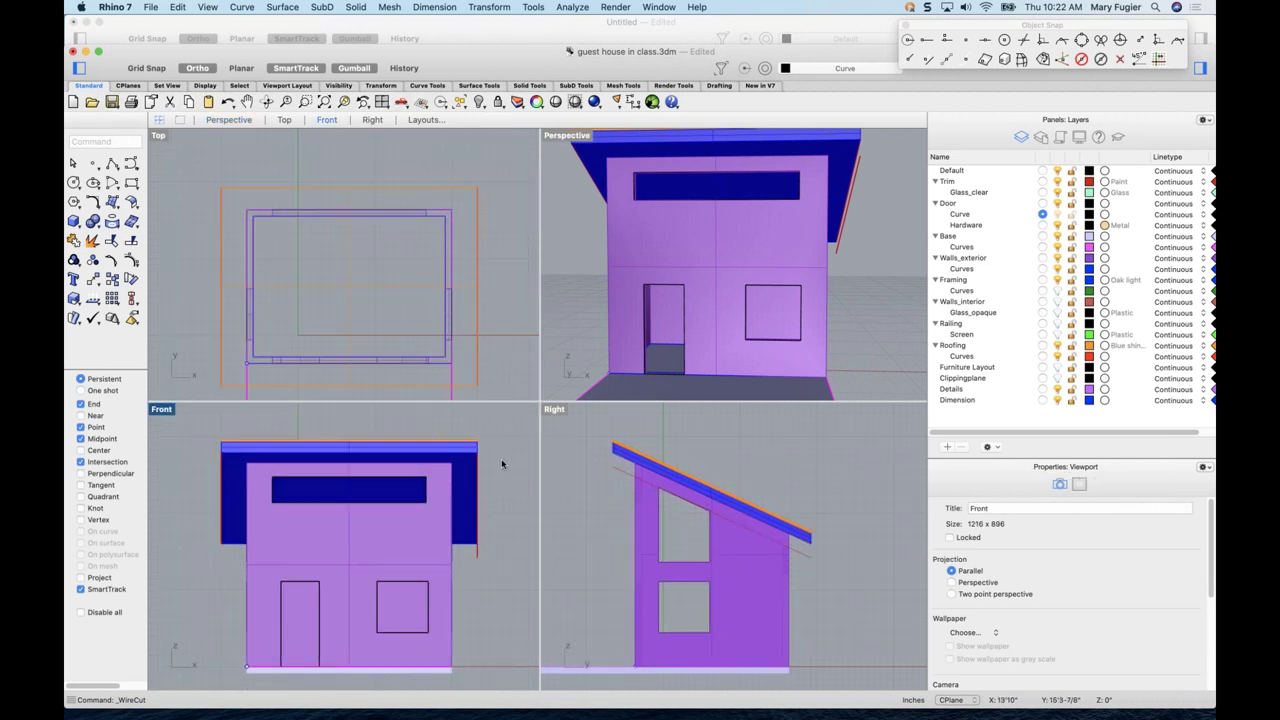
{"action": "right_click_drag", "start_coordinate": [745, 345], "coordinate": [755, 355]}
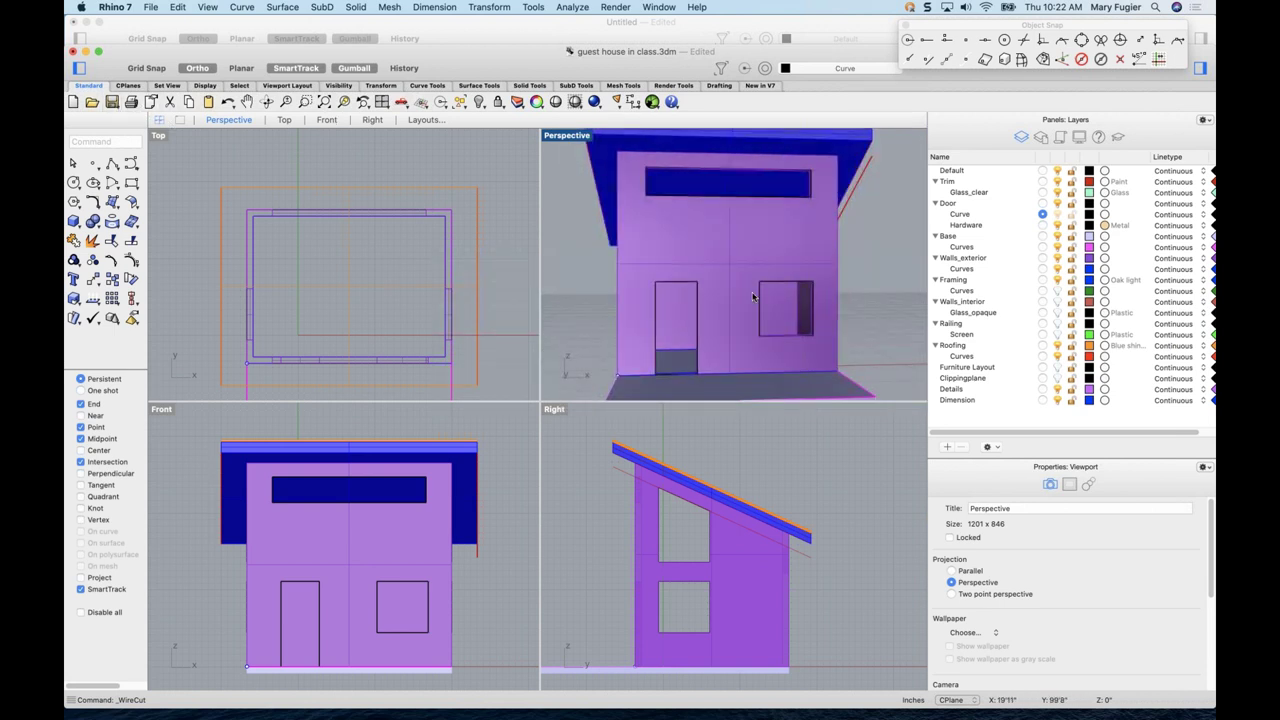
{"action": "scroll", "coordinate": [754, 297], "scroll_direction": "down", "scroll_amount": 5}
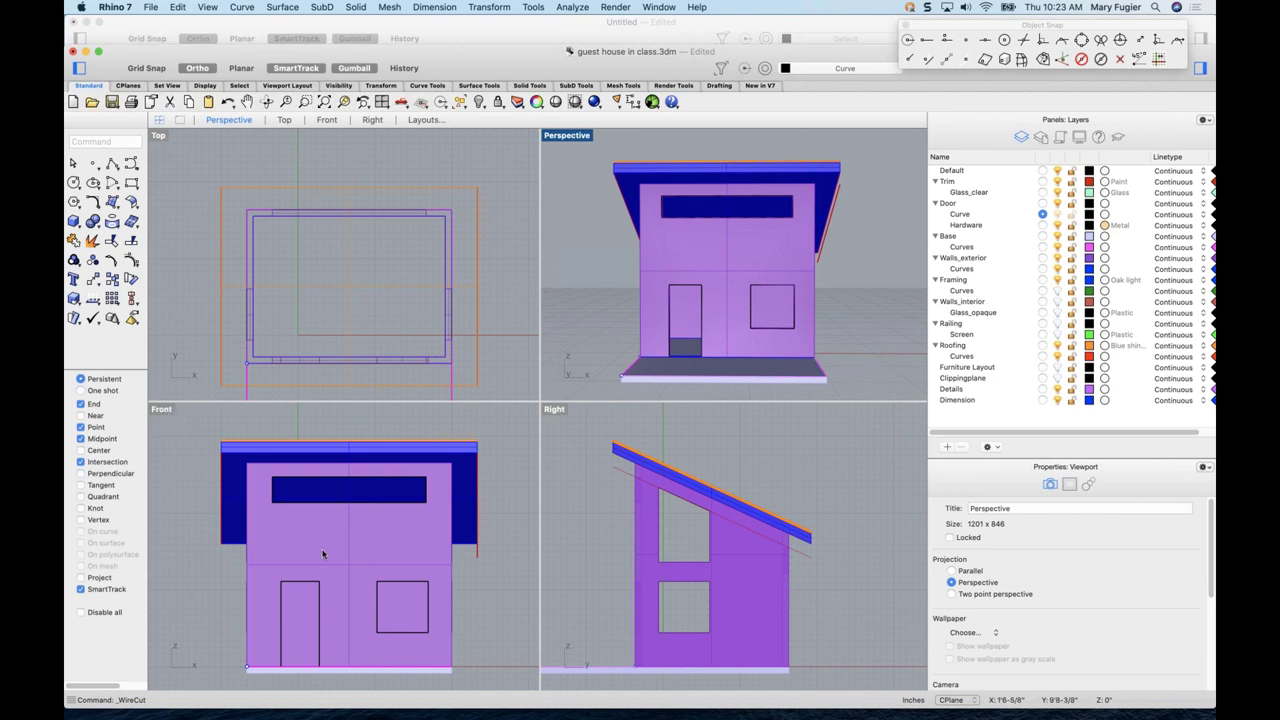
{"action": "left_click", "coordinate": [378, 609]}
{"action": "left_click", "coordinate": [422, 628]}
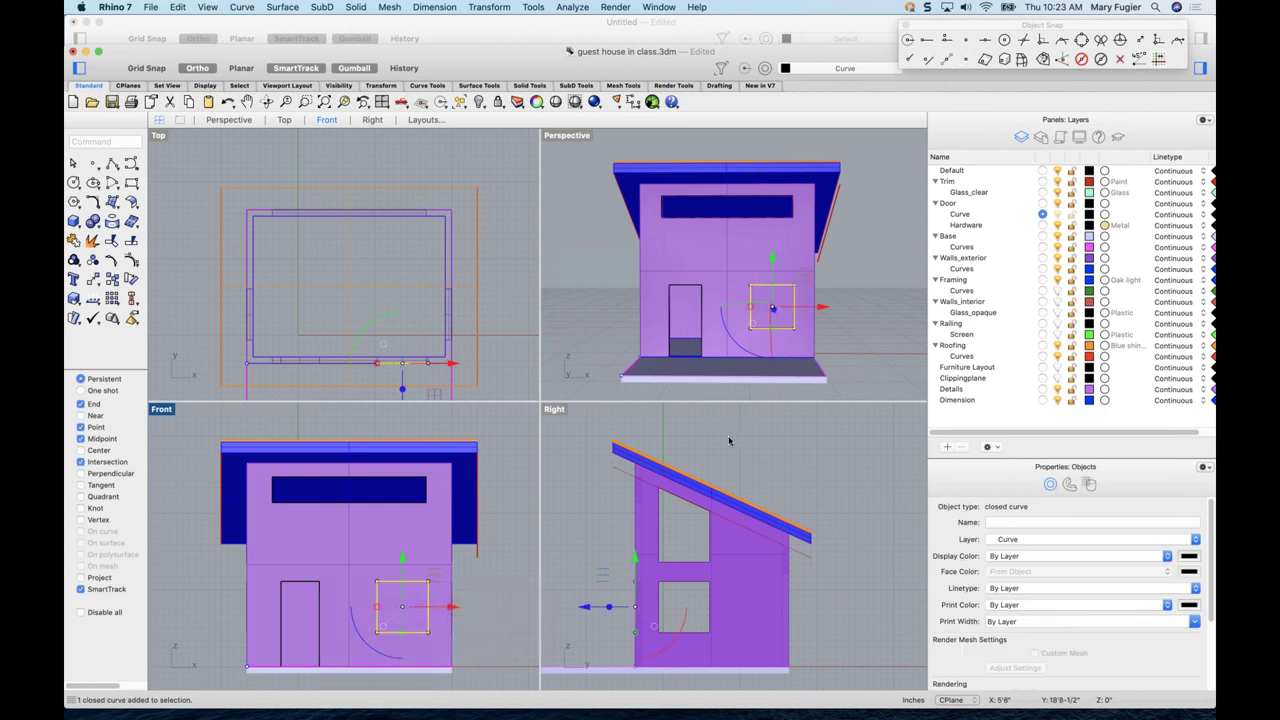
{"action": "key", "text": "super+shift+e"}
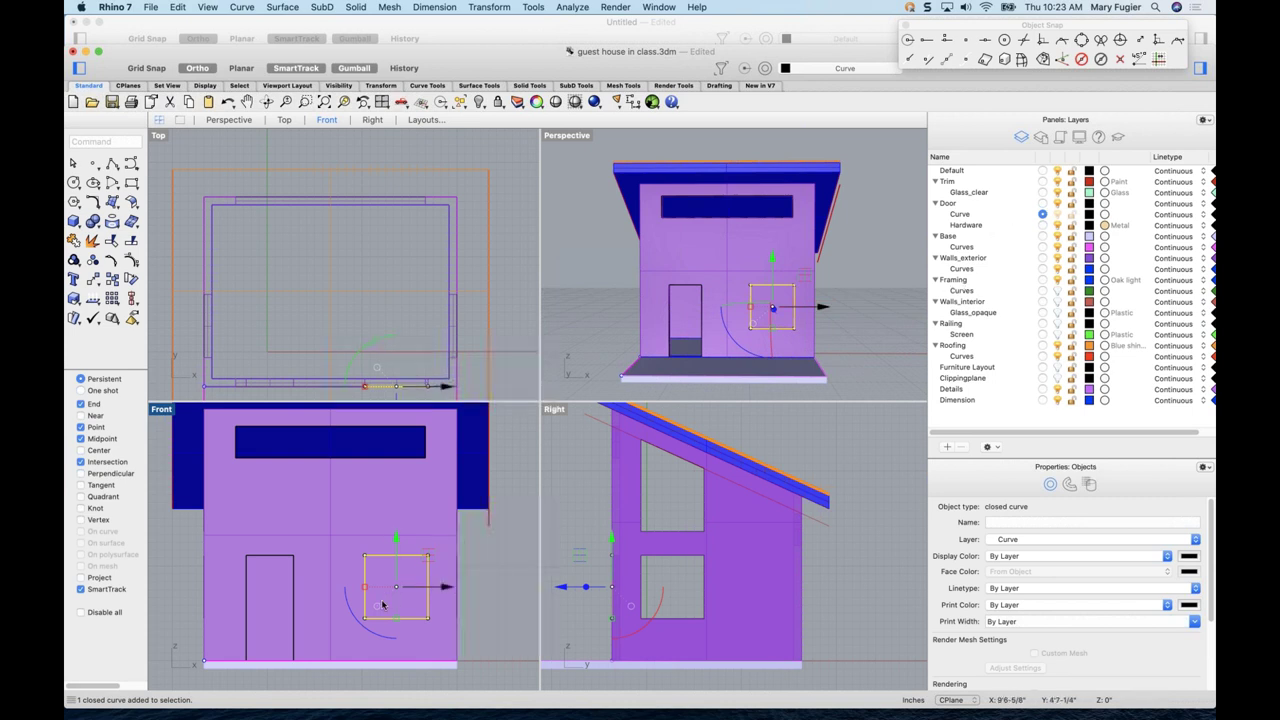
{"action": "key", "text": "super+shift+e"}
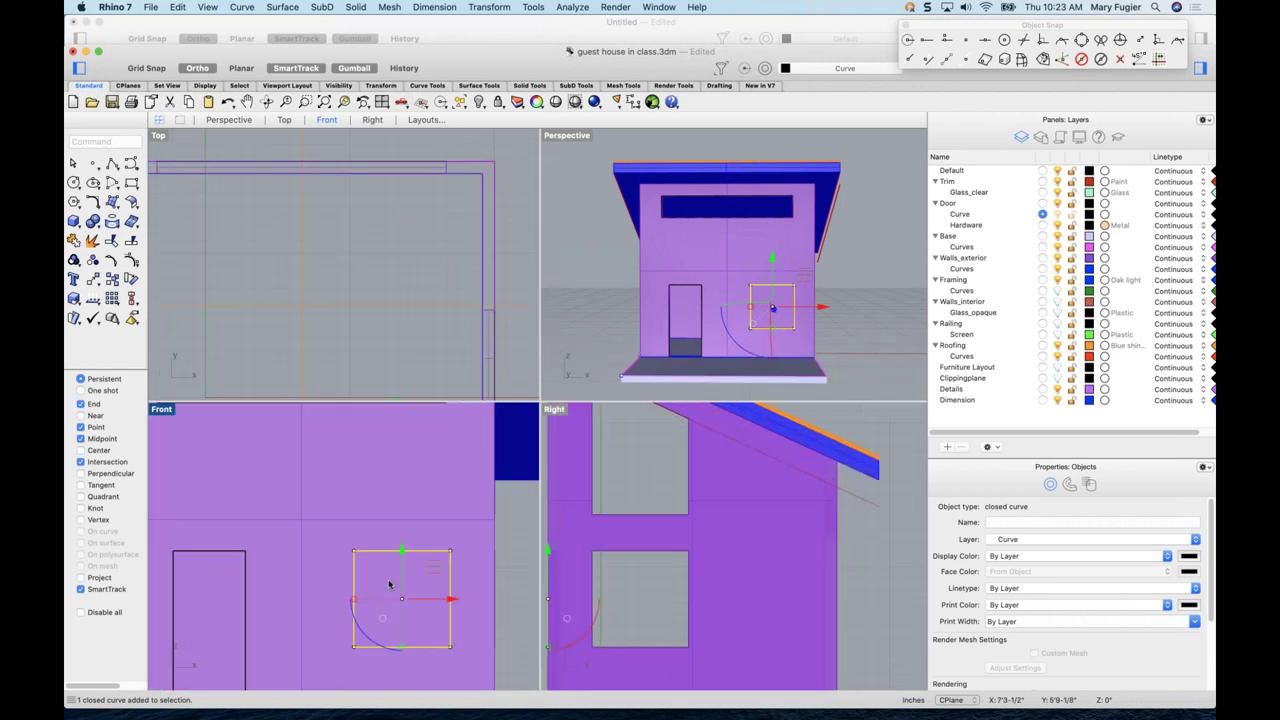
- Try to offset the front window outline to both sides by 2 inches and undo the result
{"action": "left_click", "coordinate": [242, 9]}
{"action": "mouse_move", "coordinate": [345, 318]}
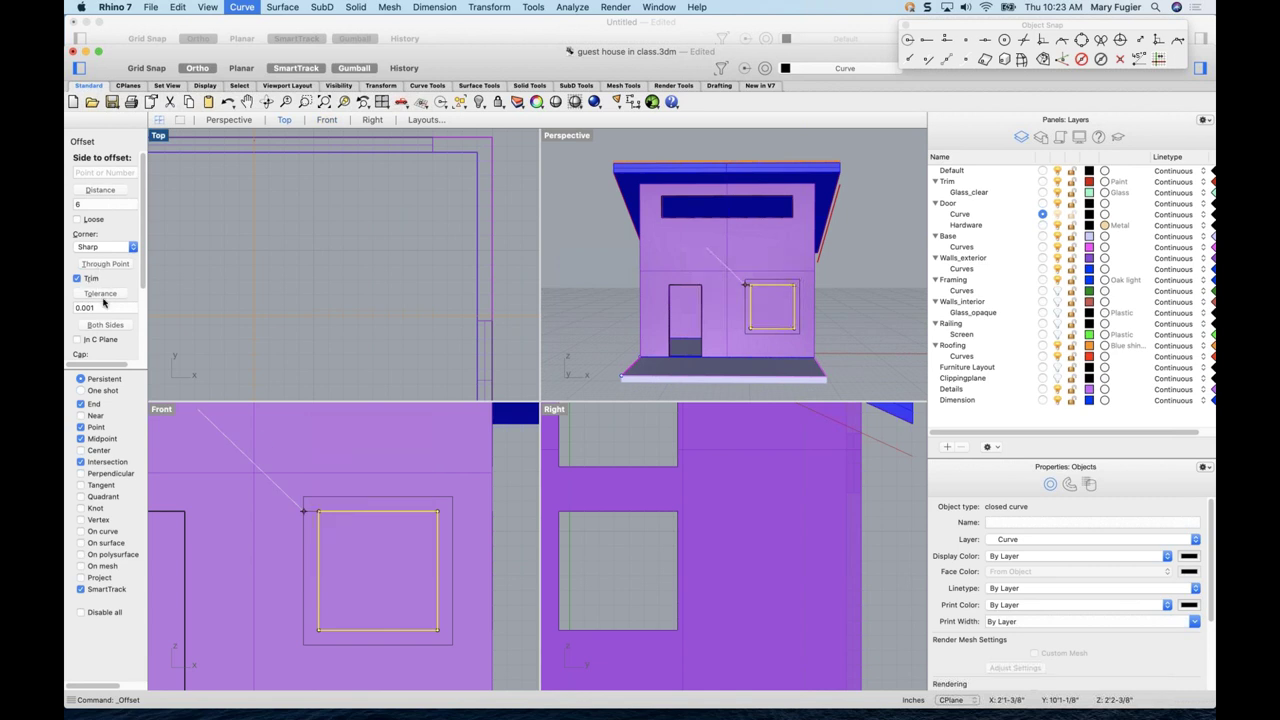
{"action": "left_click", "coordinate": [107, 326]}
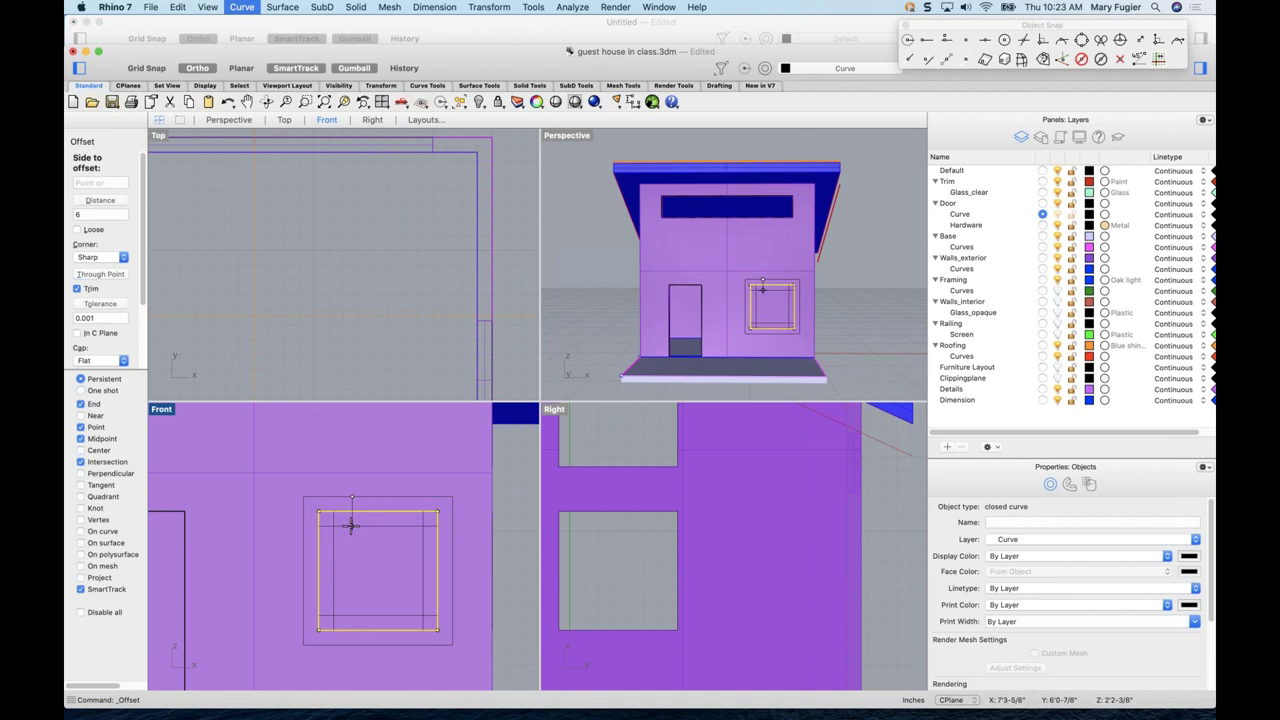
{"action": "left_click", "coordinate": [74, 214]}
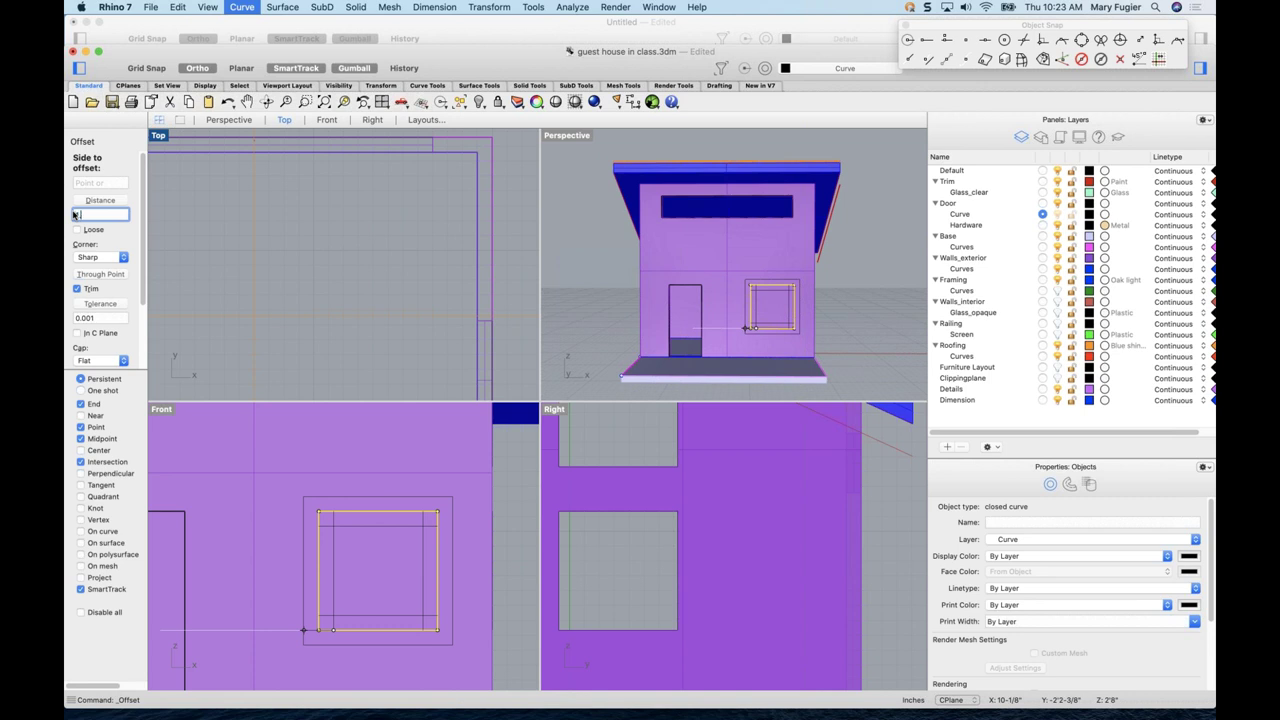
{"action": "key", "text": "Return"}
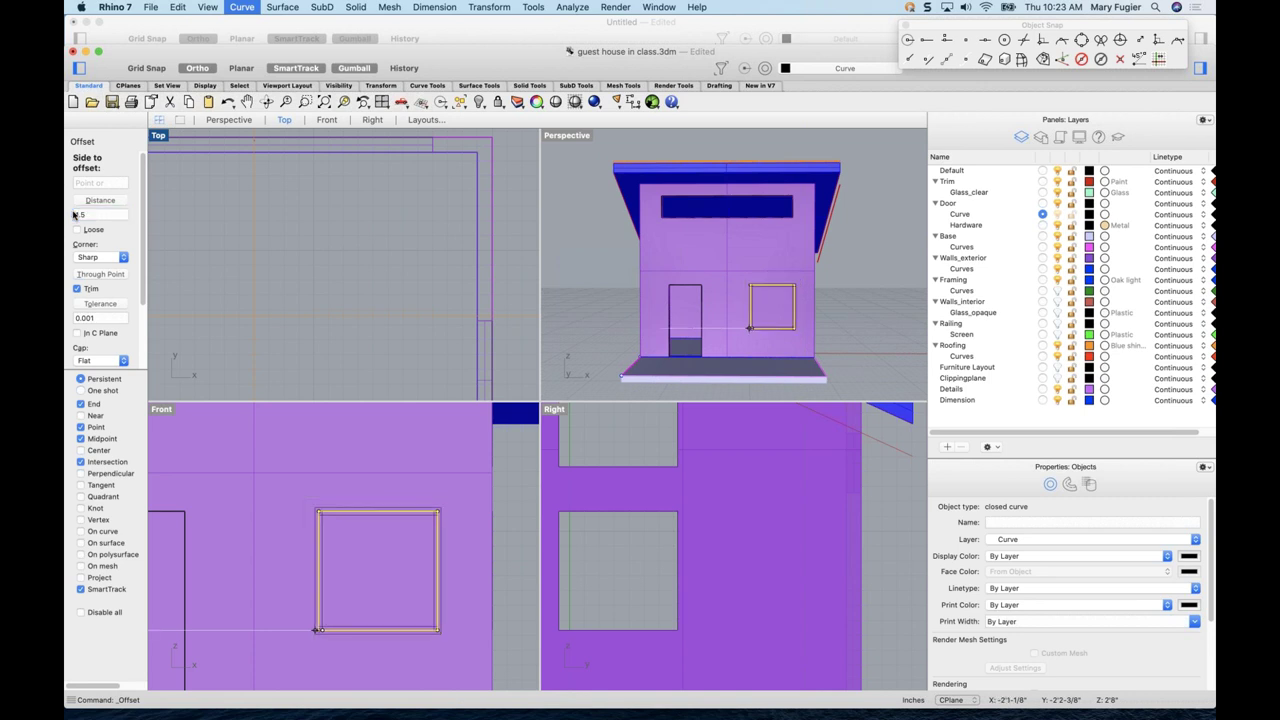
{"action": "scroll", "coordinate": [329, 514], "scroll_direction": "up", "scroll_amount": 3}
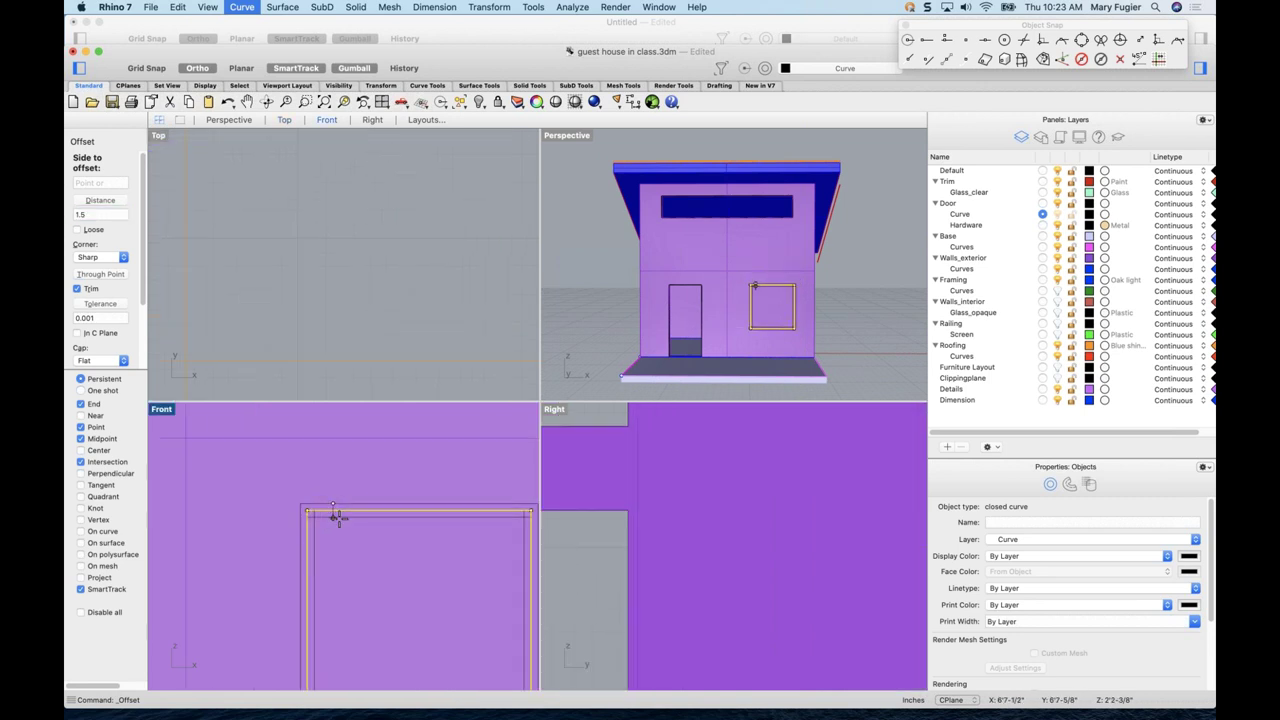
{"action": "scroll", "coordinate": [335, 510], "scroll_direction": "up", "scroll_amount": 2}
{"action": "scroll", "coordinate": [322, 505], "scroll_direction": "down", "scroll_amount": 1}
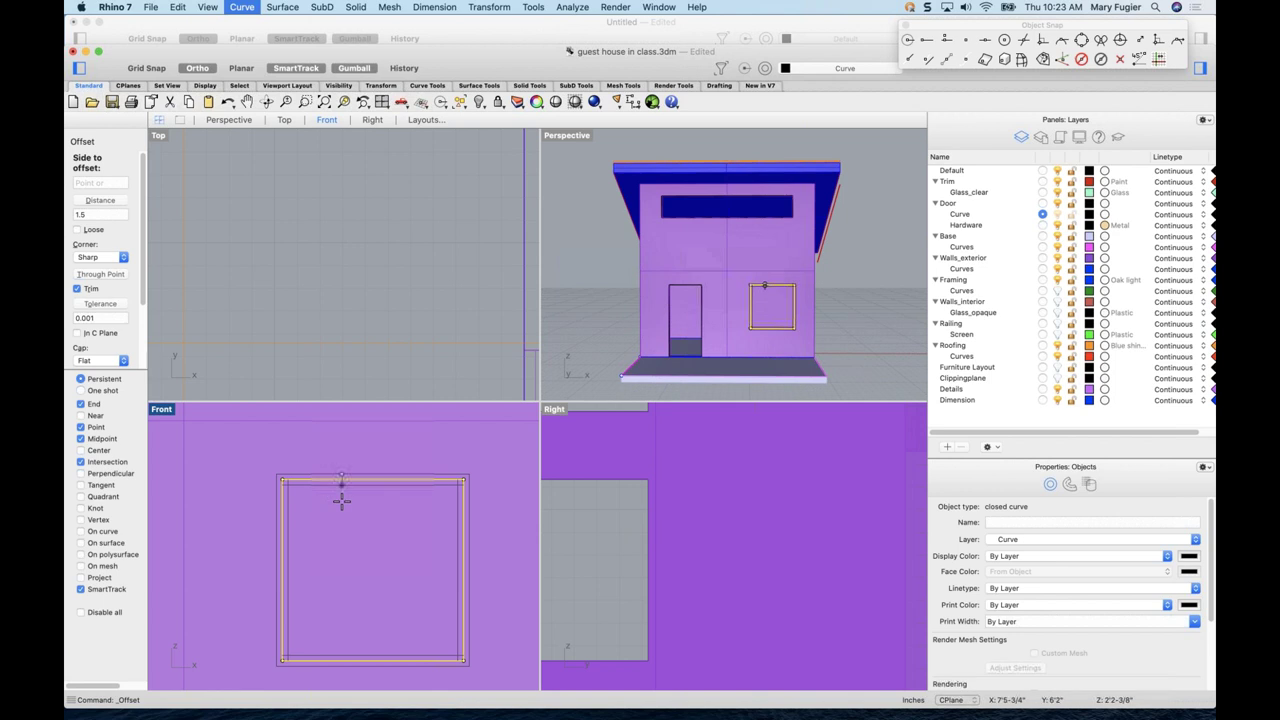
{"action": "left_click", "coordinate": [100, 214]}
{"action": "key", "text": "Return"}
{"action": "left_click", "coordinate": [200, 272]}
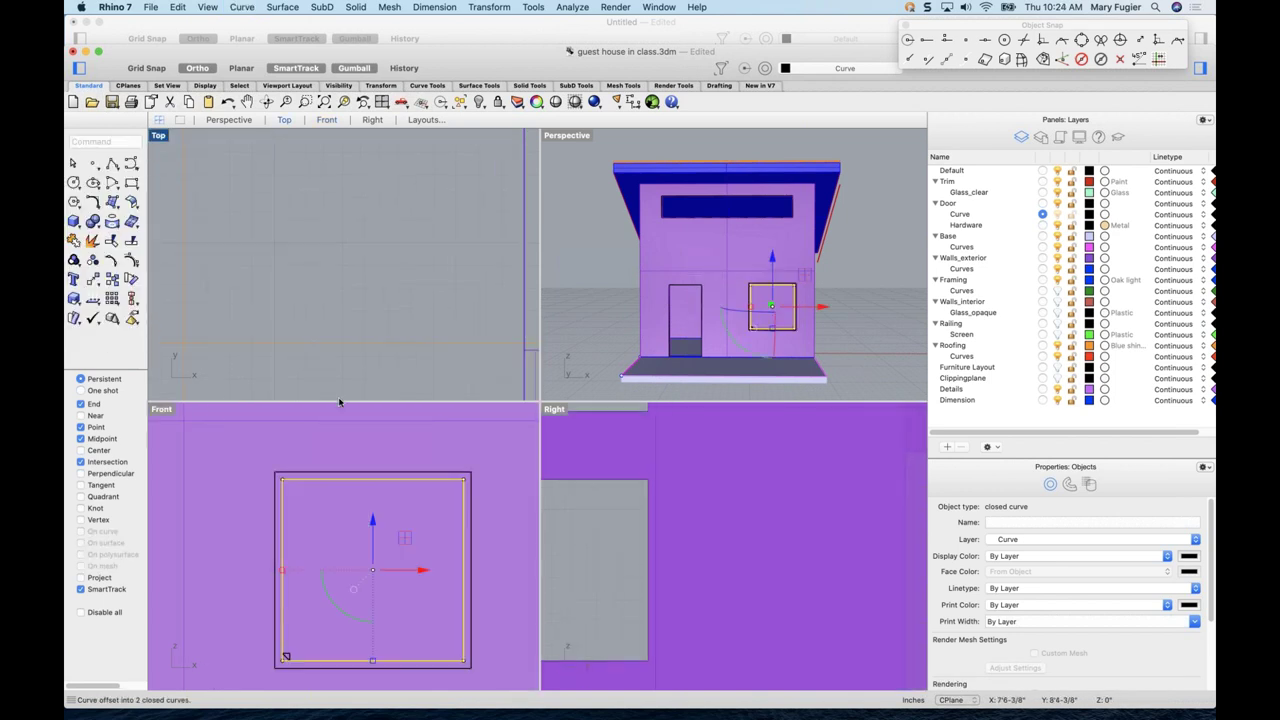
{"action": "key", "text": "super+z"}
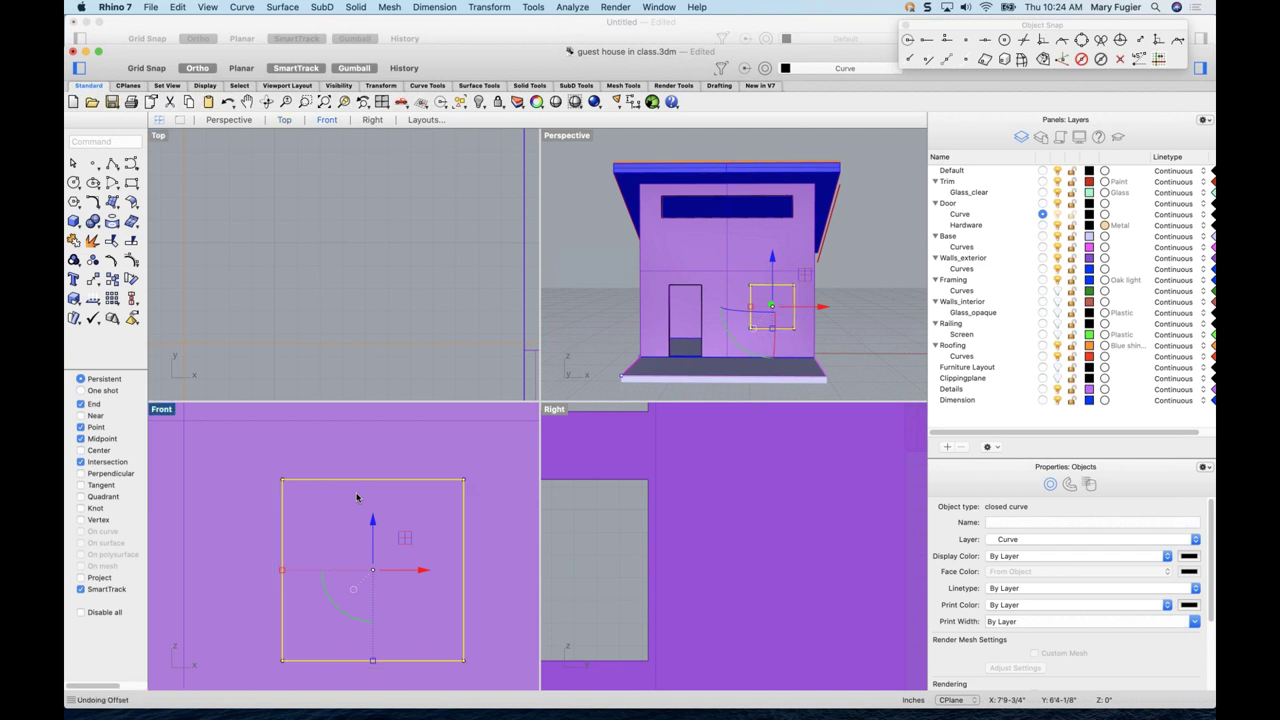
- Offset the front window outline by 1.5 inches to both sides with sharp corners
{"action": "right_click", "coordinate": [352, 479]}
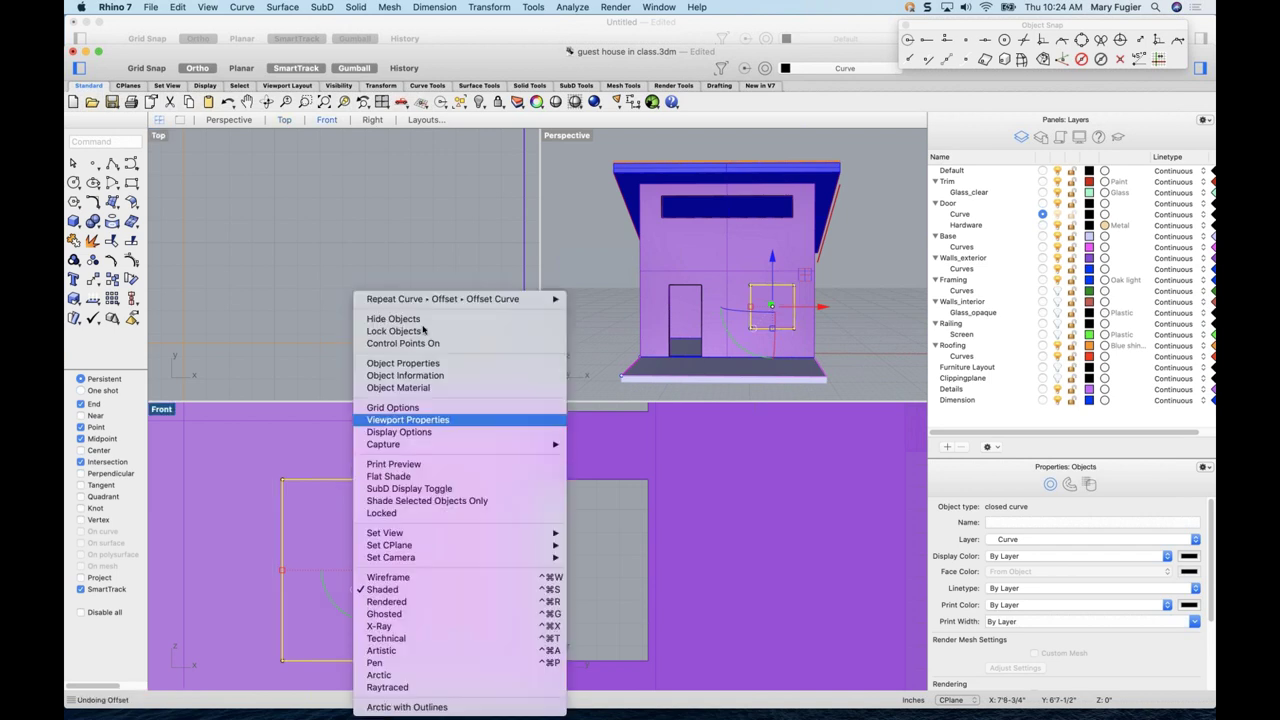
{"action": "left_click", "coordinate": [310, 432]}
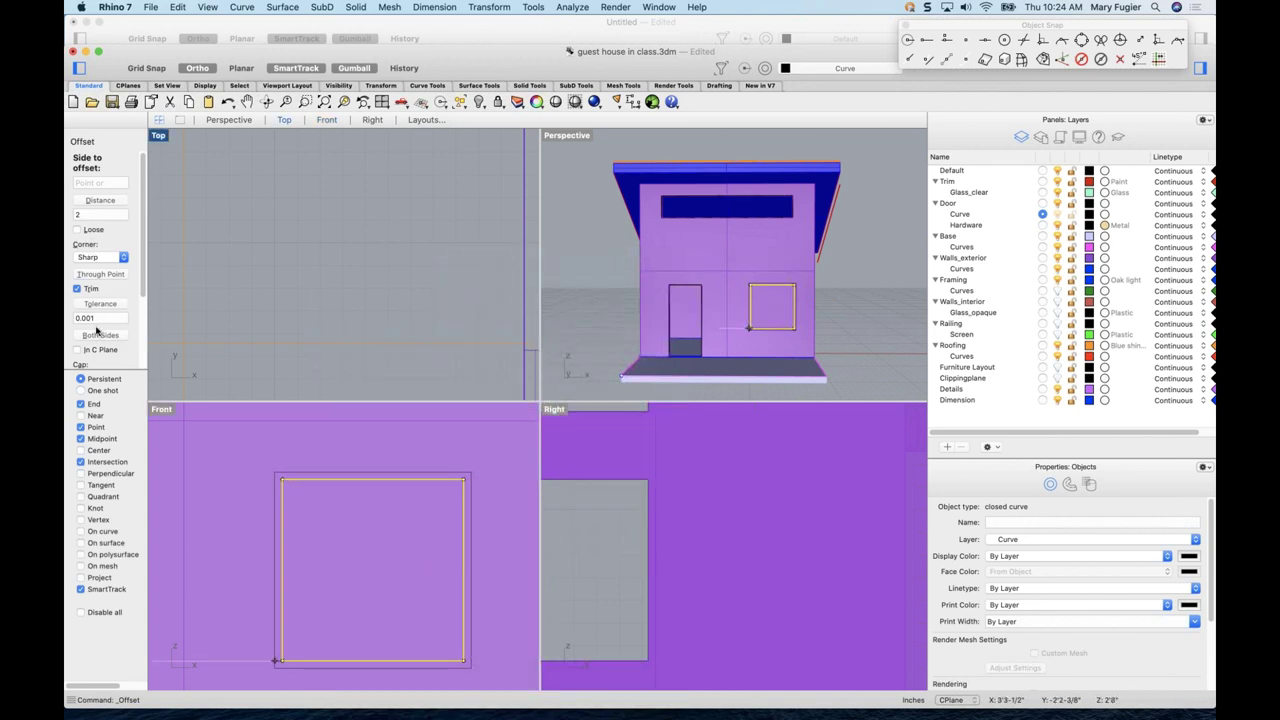
{"action": "left_click", "coordinate": [105, 337]}
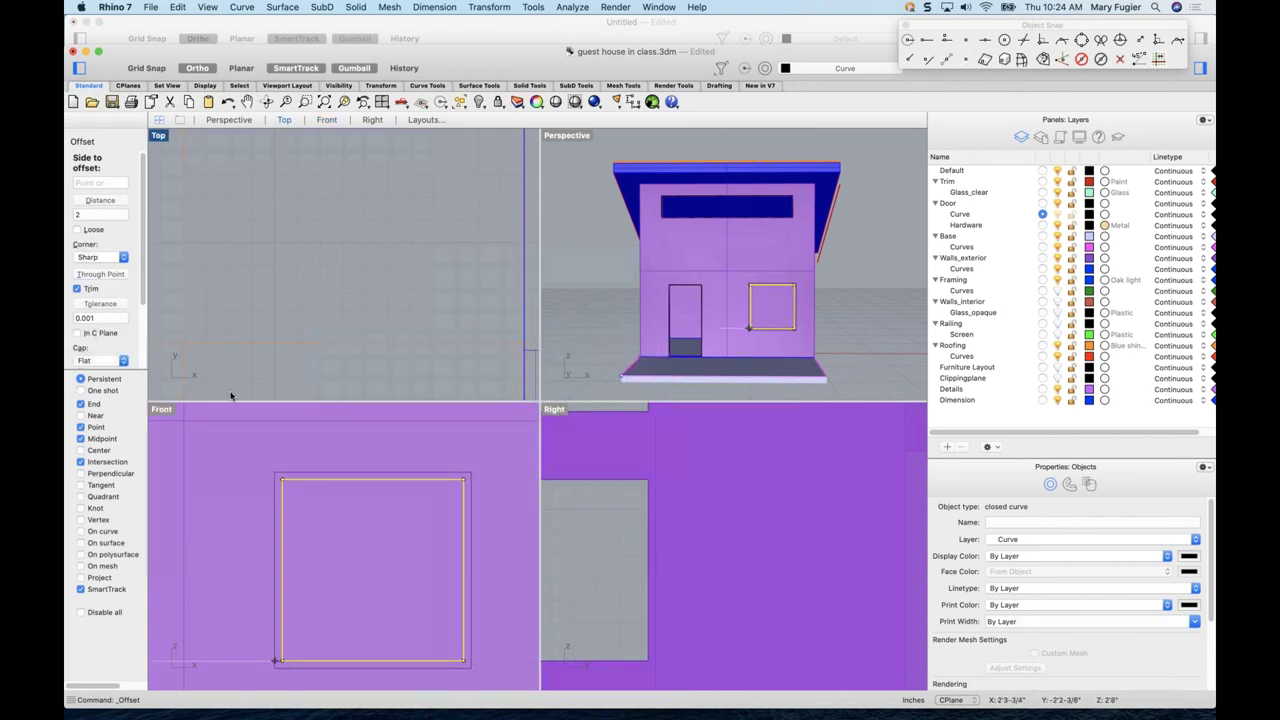
{"action": "left_click", "coordinate": [76, 212]}
{"action": "type", "text": "2.5"}
{"action": "key", "text": "Return"}
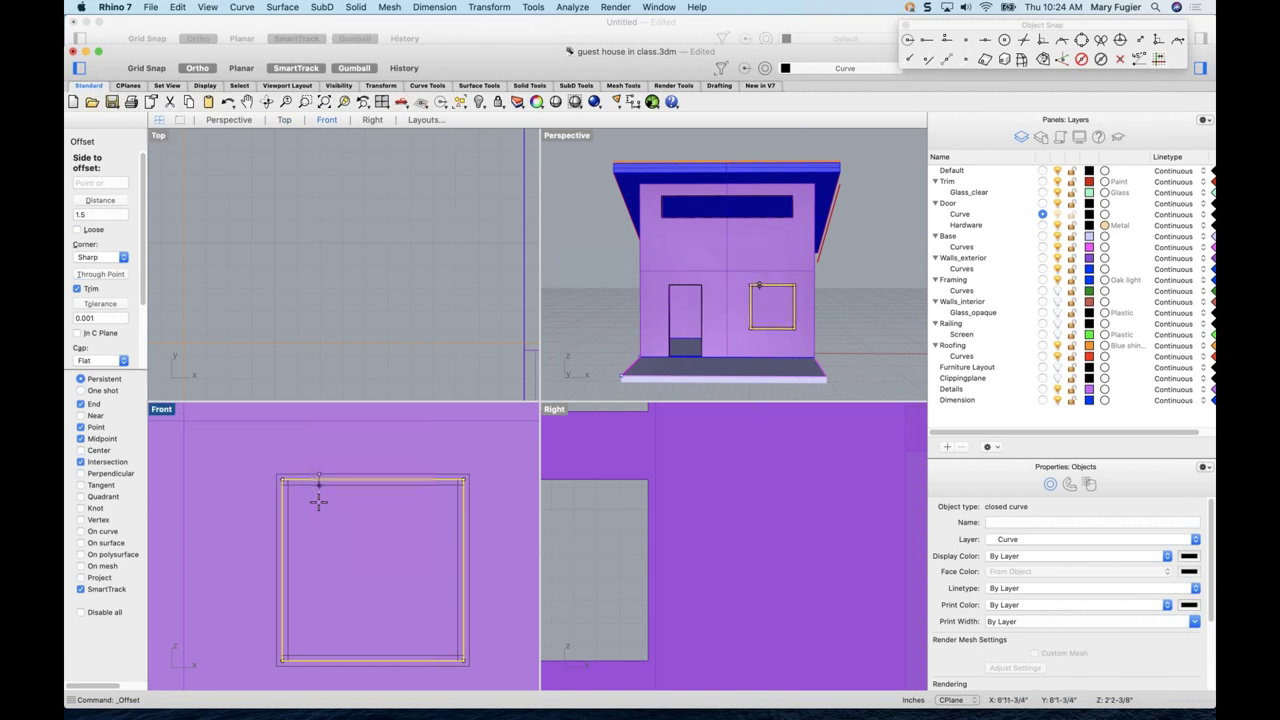
{"action": "left_click", "coordinate": [318, 502]}
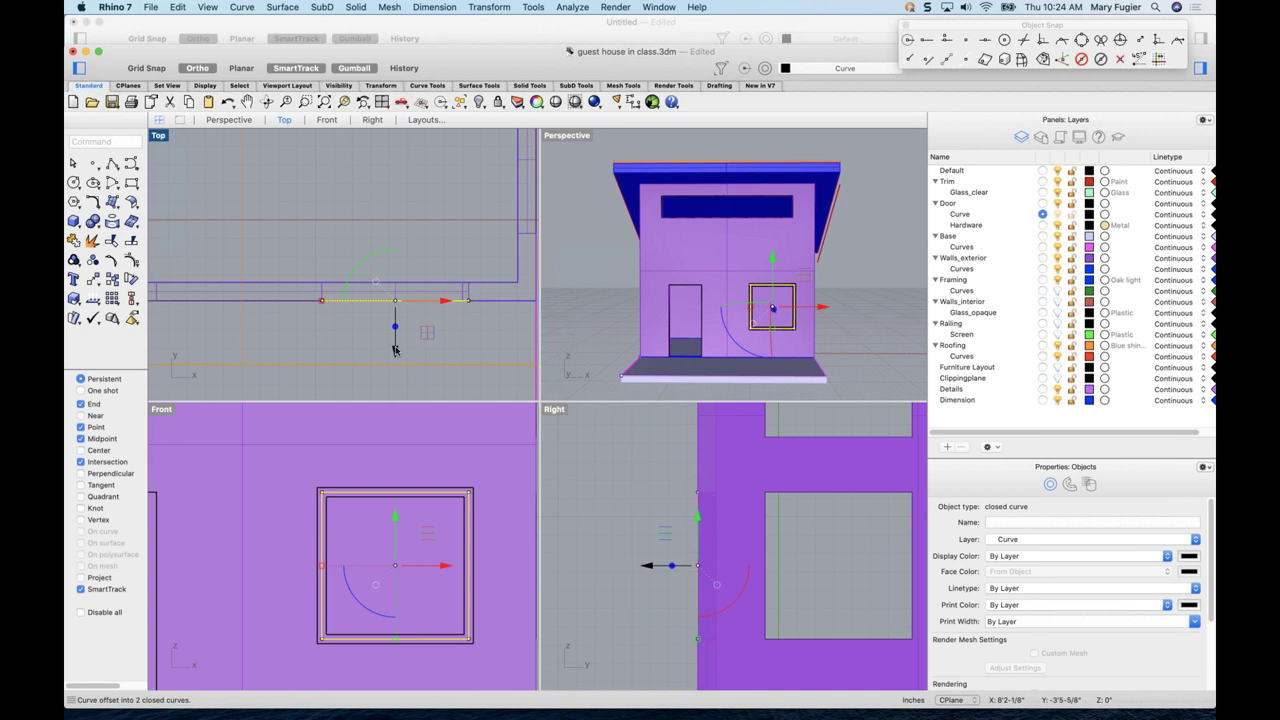
- Move the original window outline back to the middle of the wall thickness and fill it with a planar surface on the Glass_clear layer
{"action": "left_click_drag", "start_coordinate": [394, 347], "coordinate": [395, 341]}
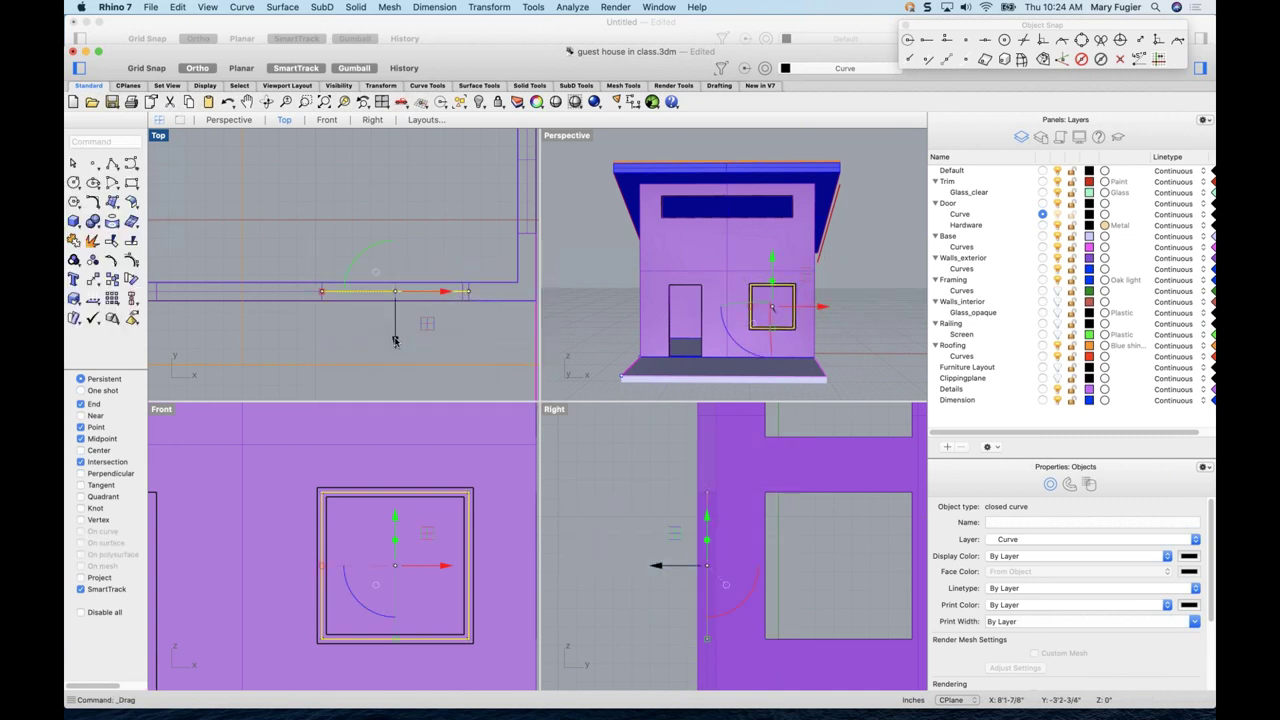
{"action": "scroll", "coordinate": [441, 544], "scroll_direction": "up", "scroll_amount": 2}
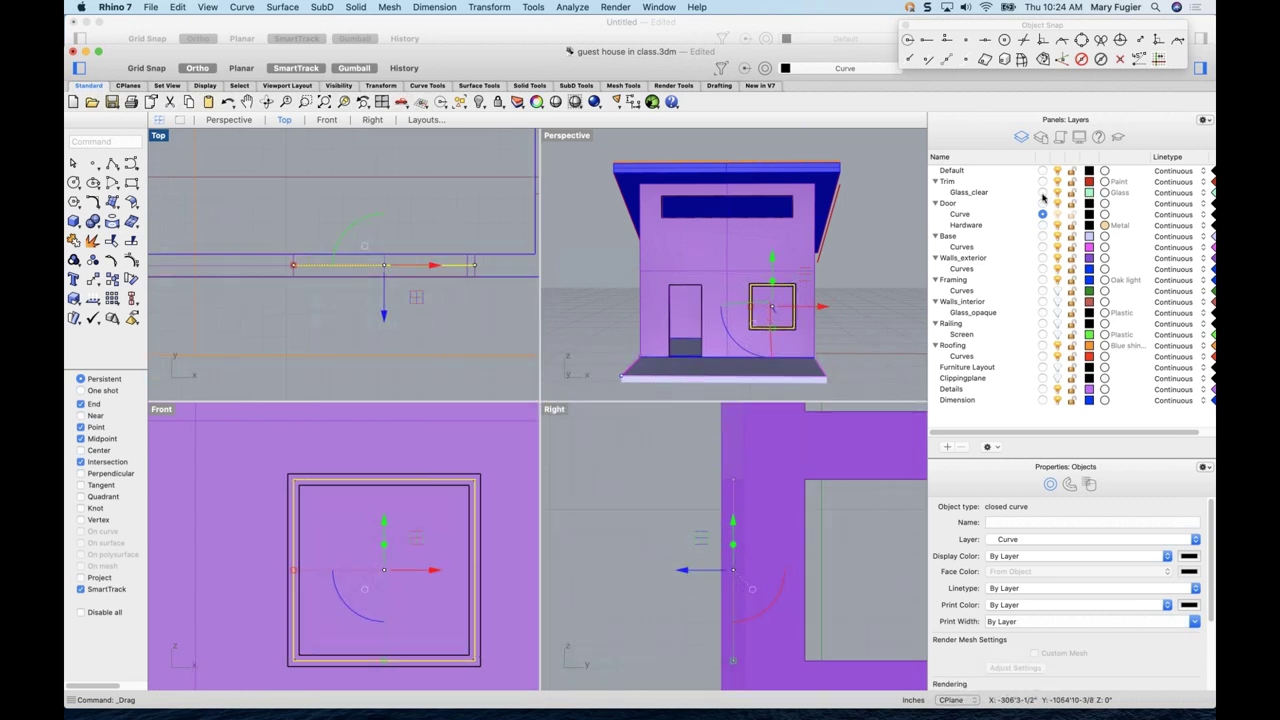
{"action": "left_click", "coordinate": [1042, 193]}
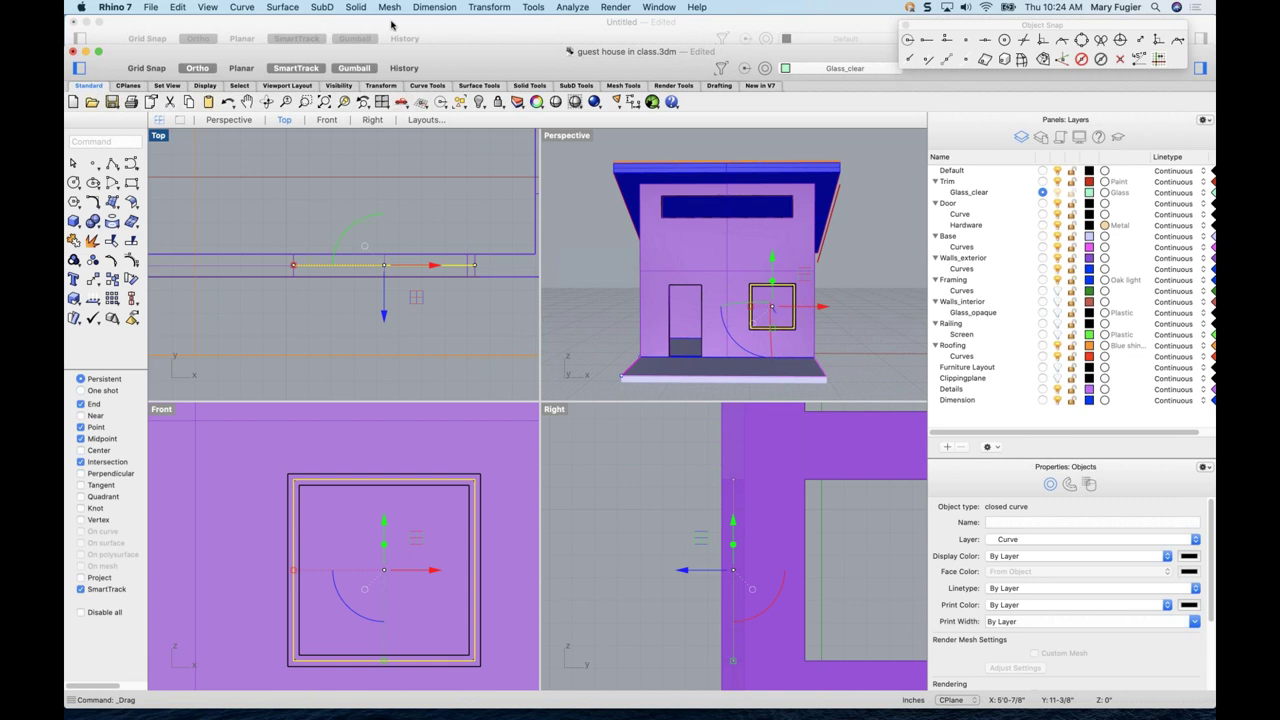
{"action": "left_click", "coordinate": [283, 7]}
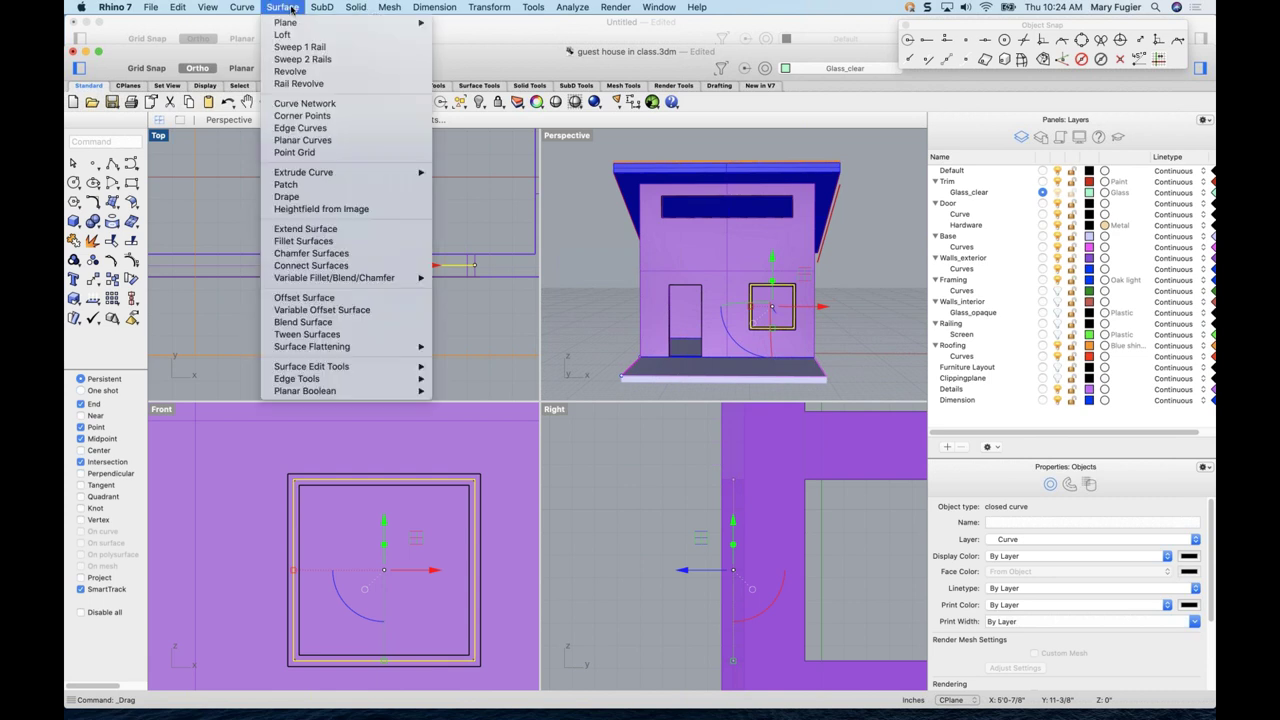
{"action": "left_click", "coordinate": [341, 141]}
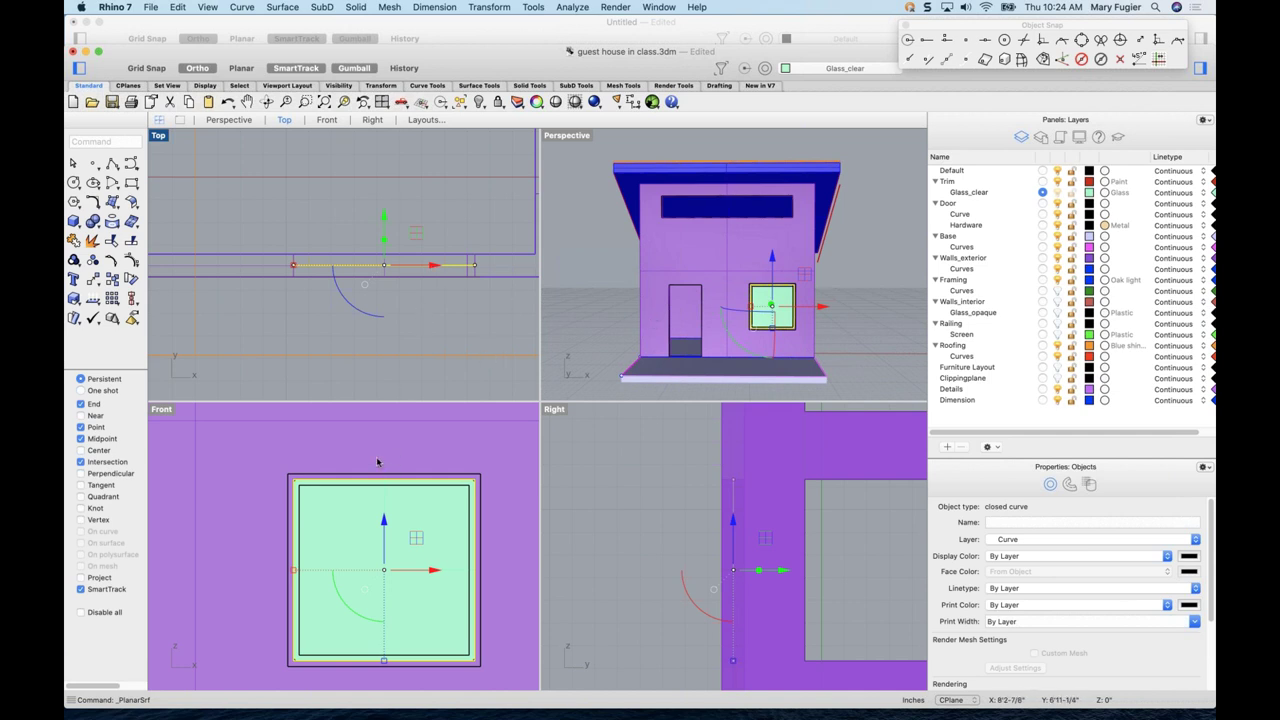
{"action": "key", "text": "Escape"}
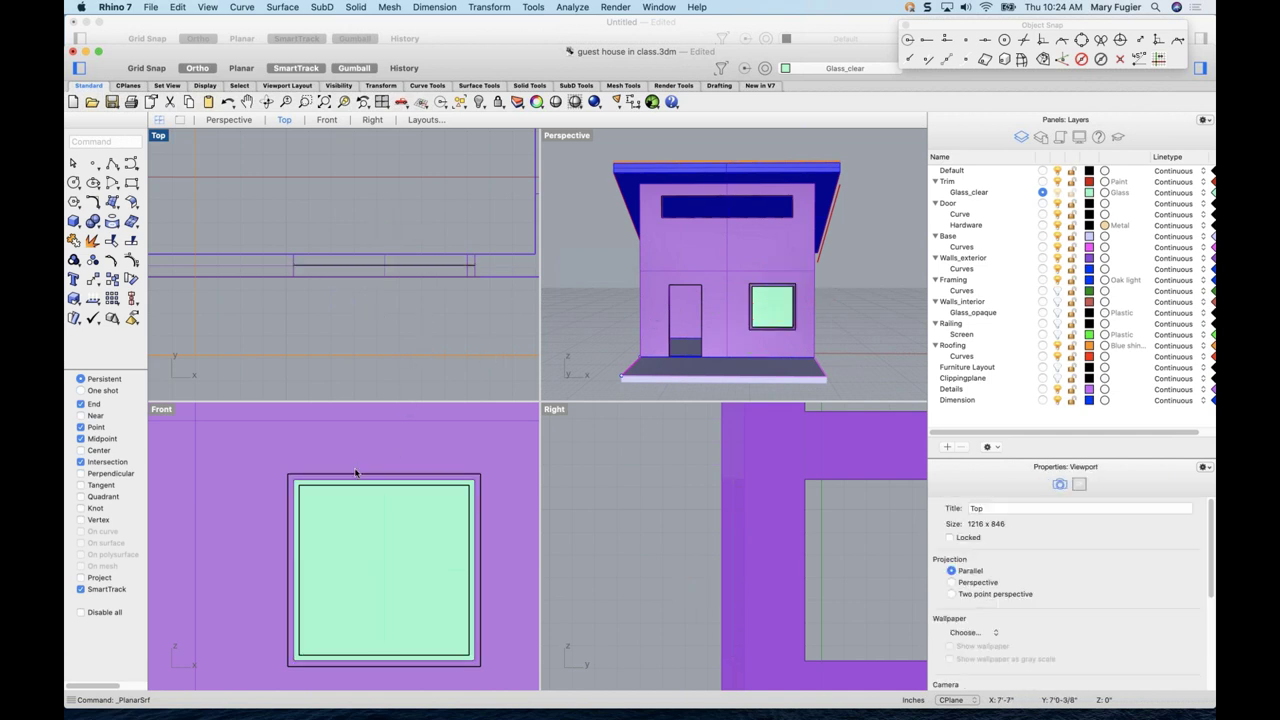
- Select the inner and outer offset window outlines, make Trim the current layer, and move the outlines 1 inch outward from the front wall
{"action": "left_click", "coordinate": [358, 476]}
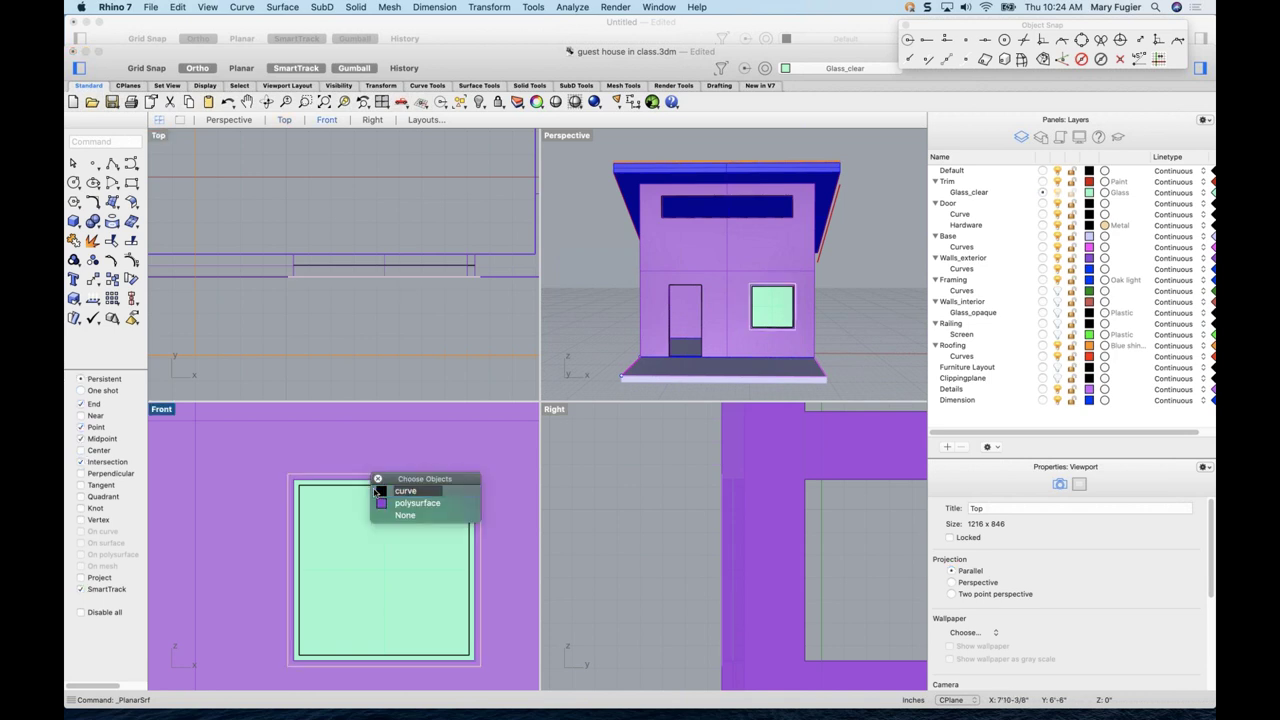
{"action": "left_click", "coordinate": [381, 491]}
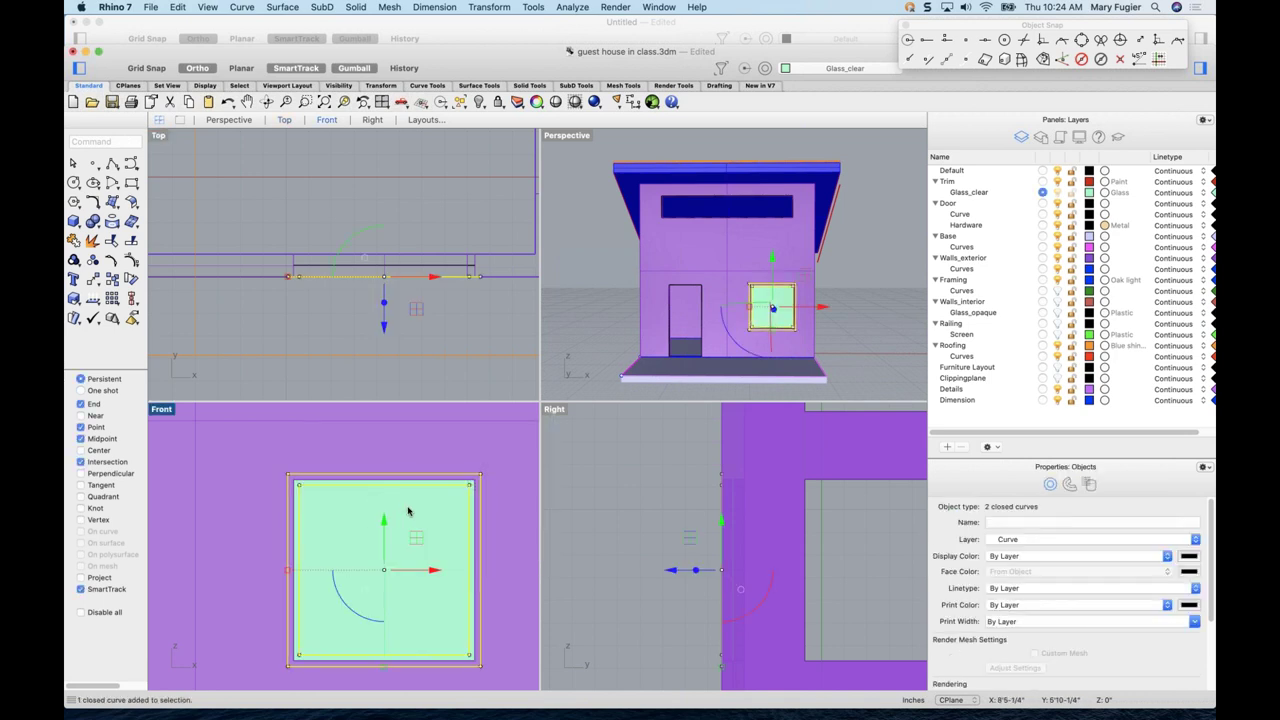
{"action": "left_click", "coordinate": [1044, 181]}
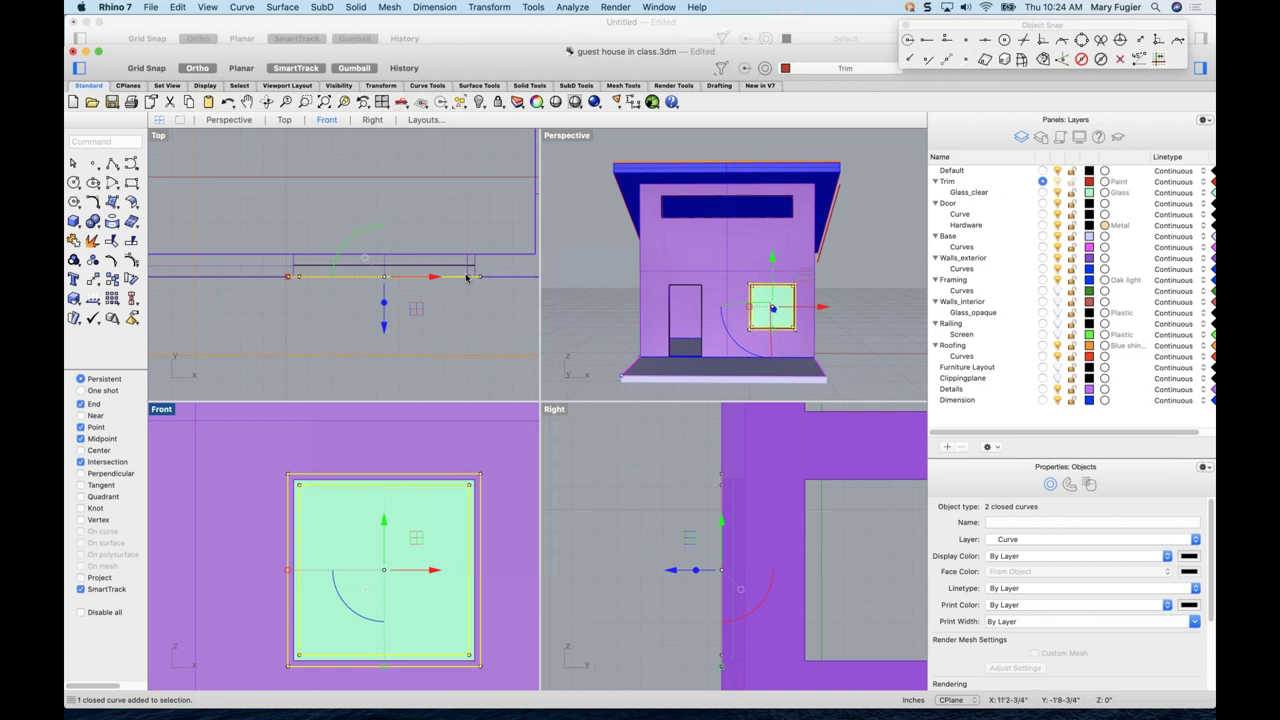
{"action": "left_click", "coordinate": [399, 315]}
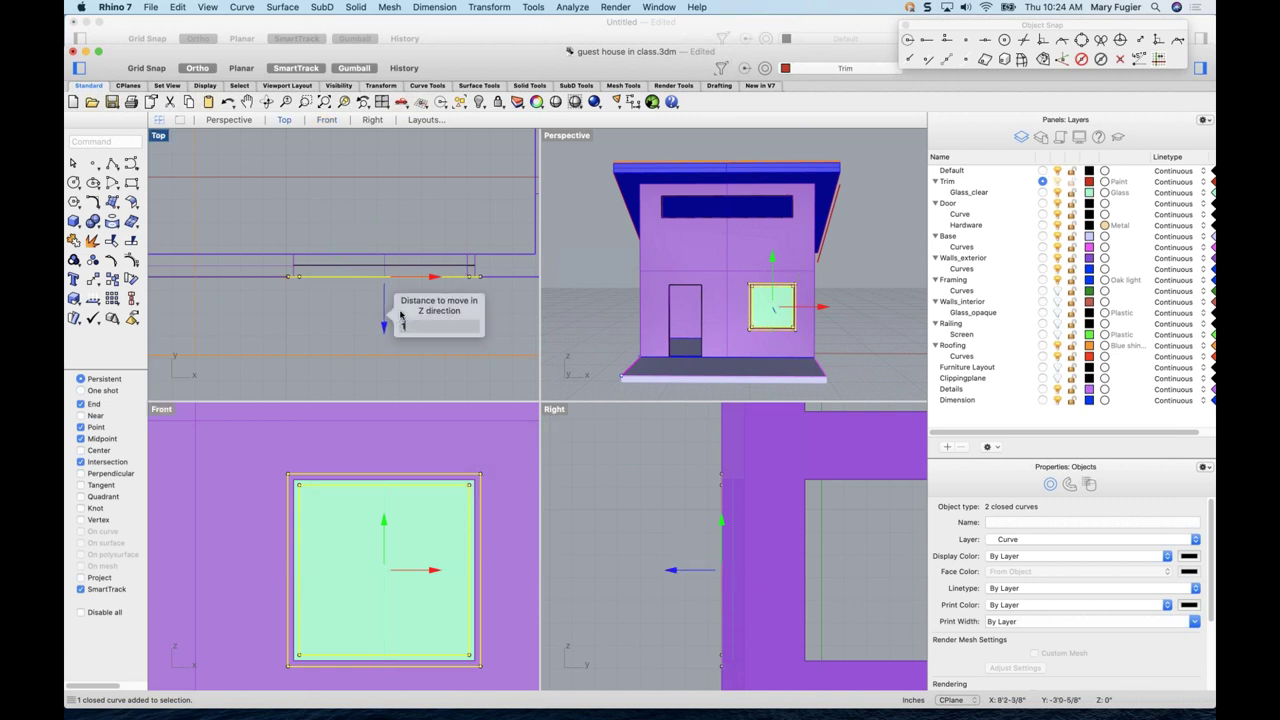
{"action": "type", "text": "1"}
{"action": "key", "text": "Return"}
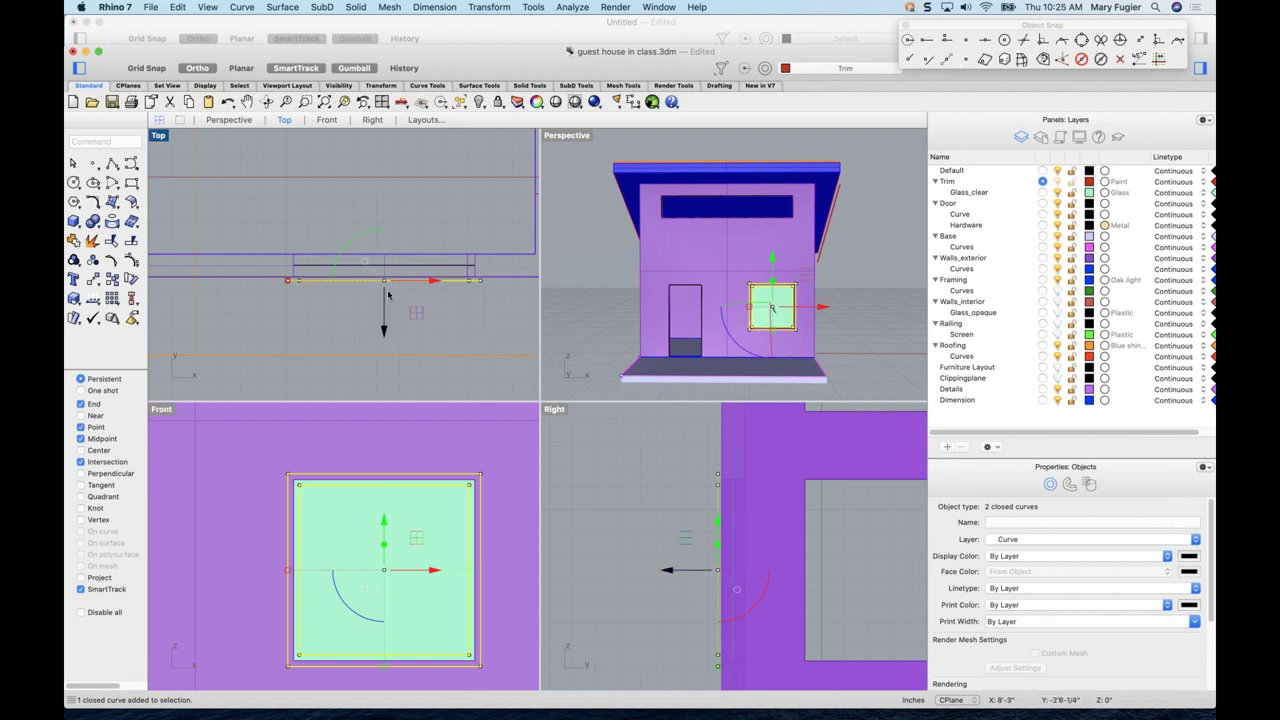
- Extrude the two window outlines straight as a solid 8 inches inward through the front wall to form the trim frame
{"action": "left_click_drag", "start_coordinate": [420, 280], "coordinate": [430, 282], "text": "shift"}
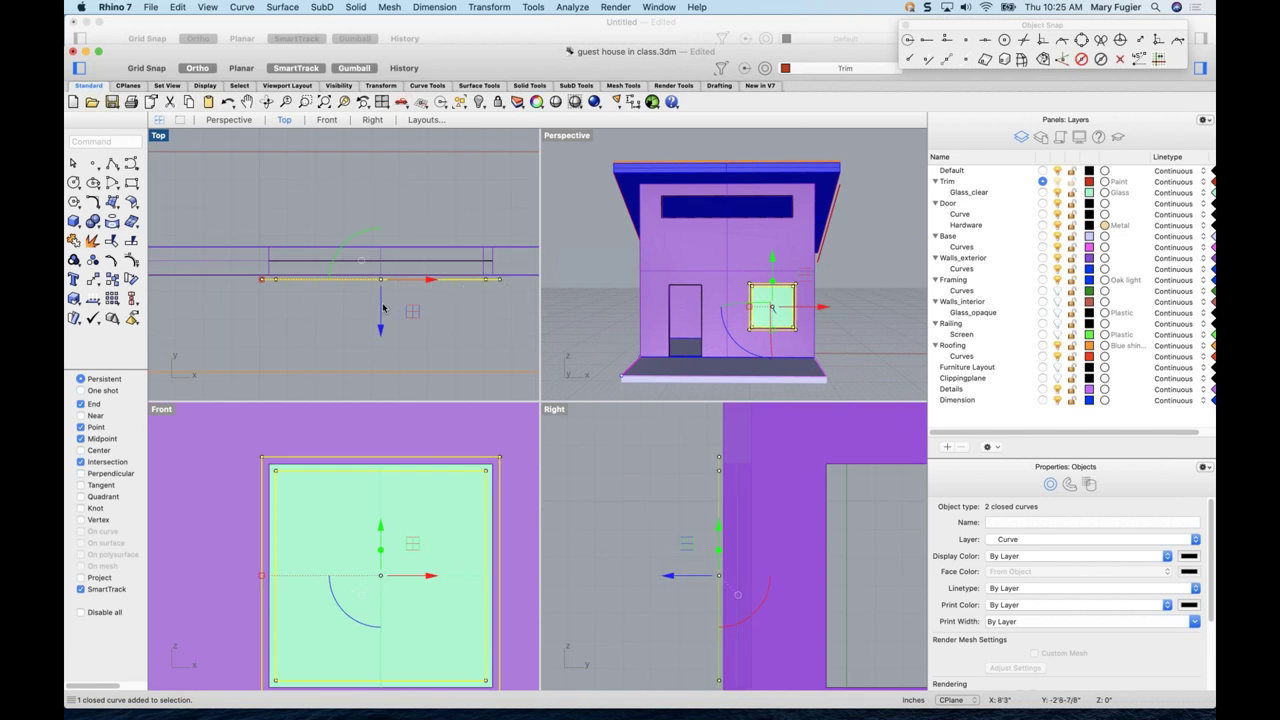
{"action": "left_click", "coordinate": [357, 8]}
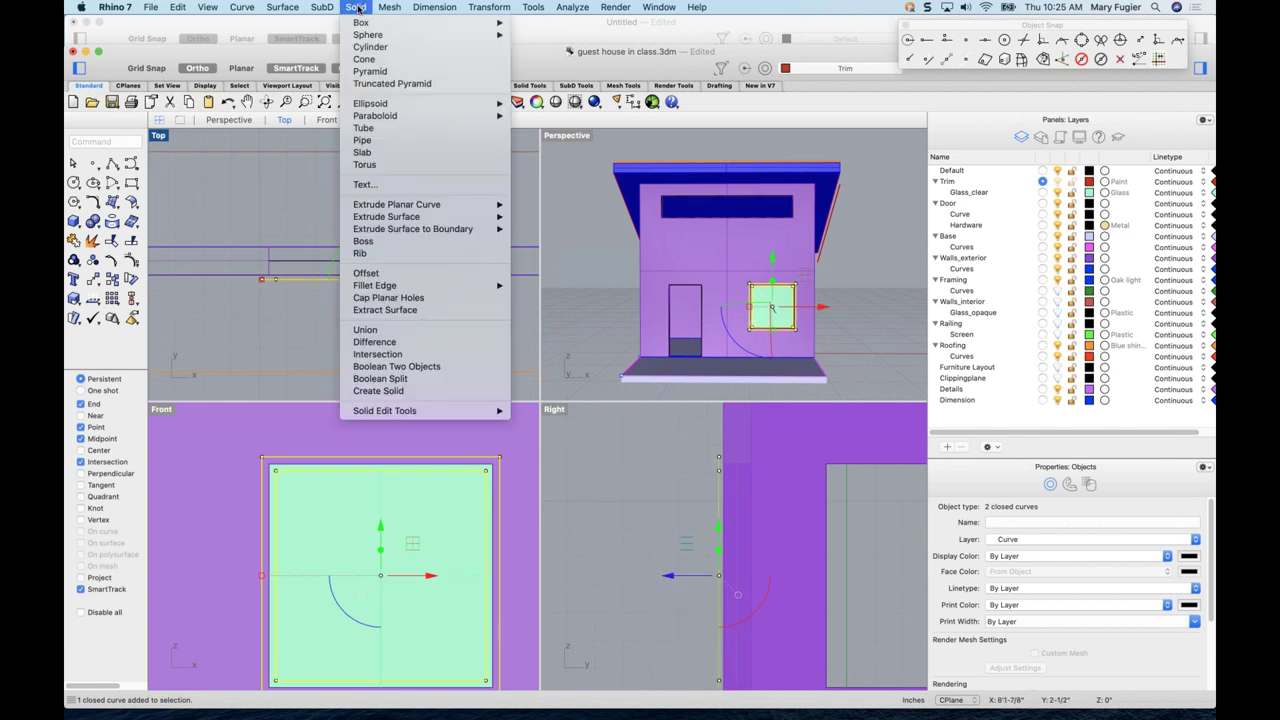
{"action": "mouse_move", "coordinate": [433, 208]}
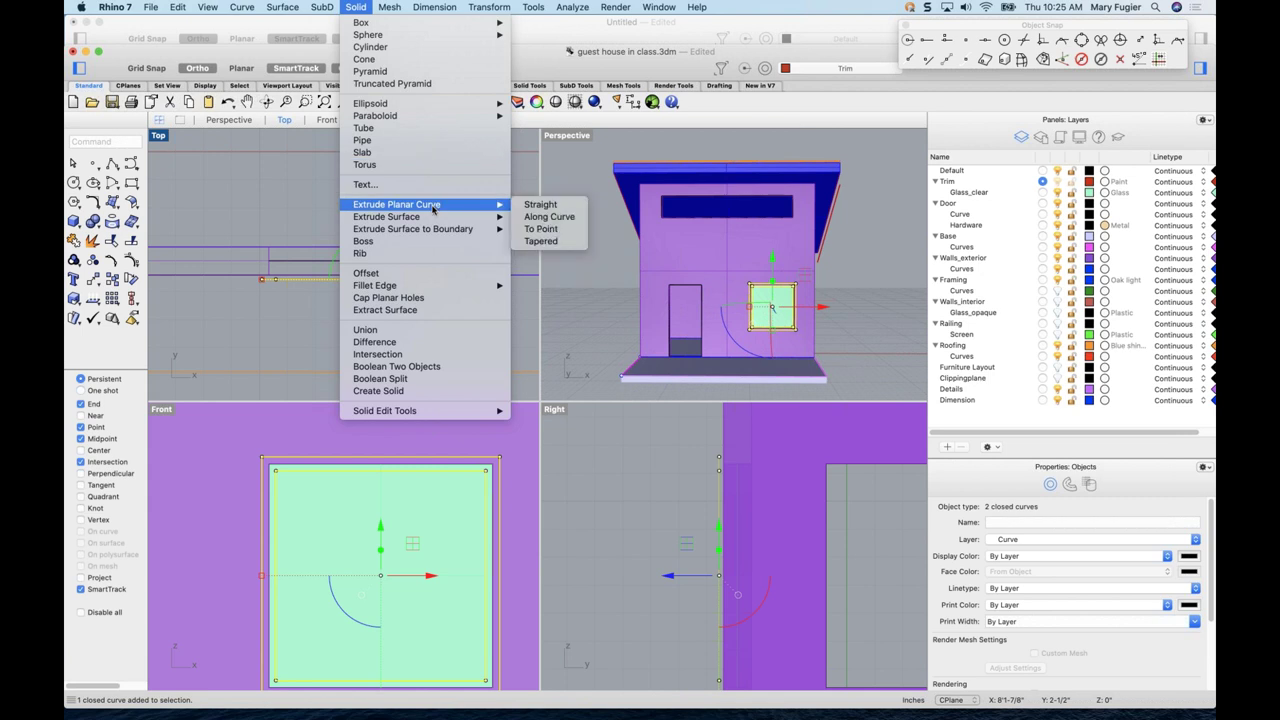
{"action": "left_click", "coordinate": [546, 208]}
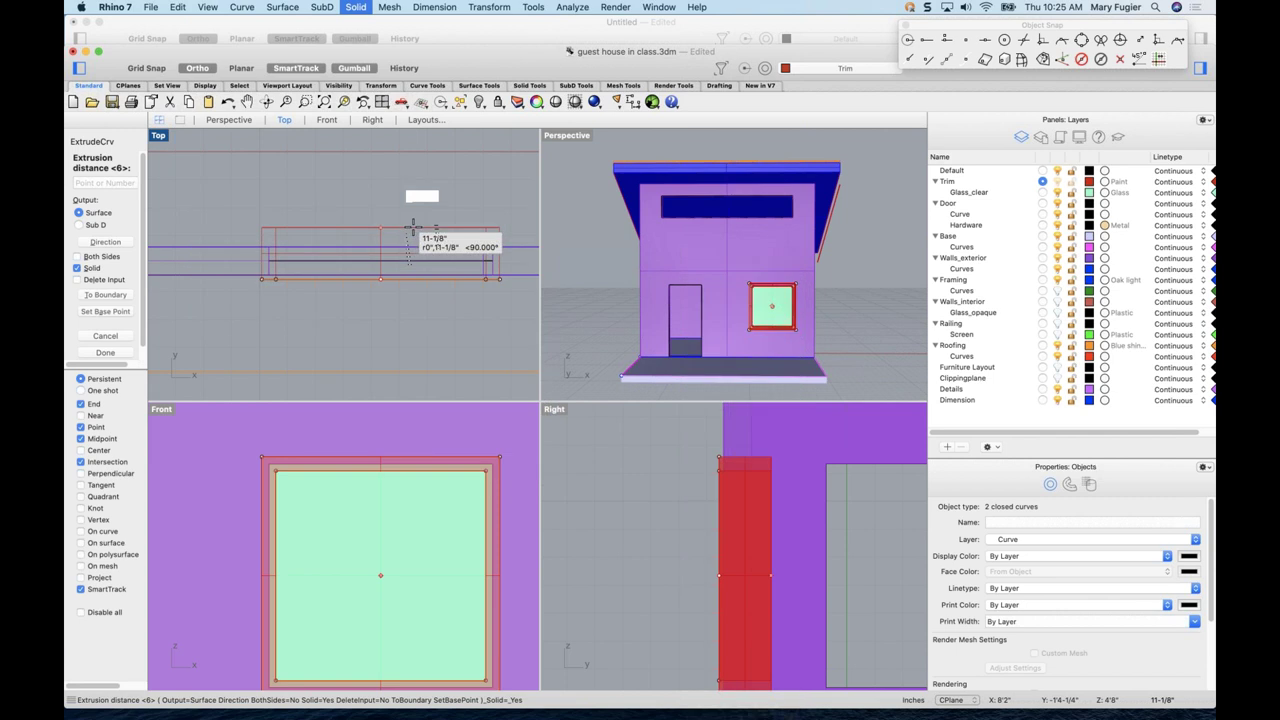
{"action": "type", "text": "8"}
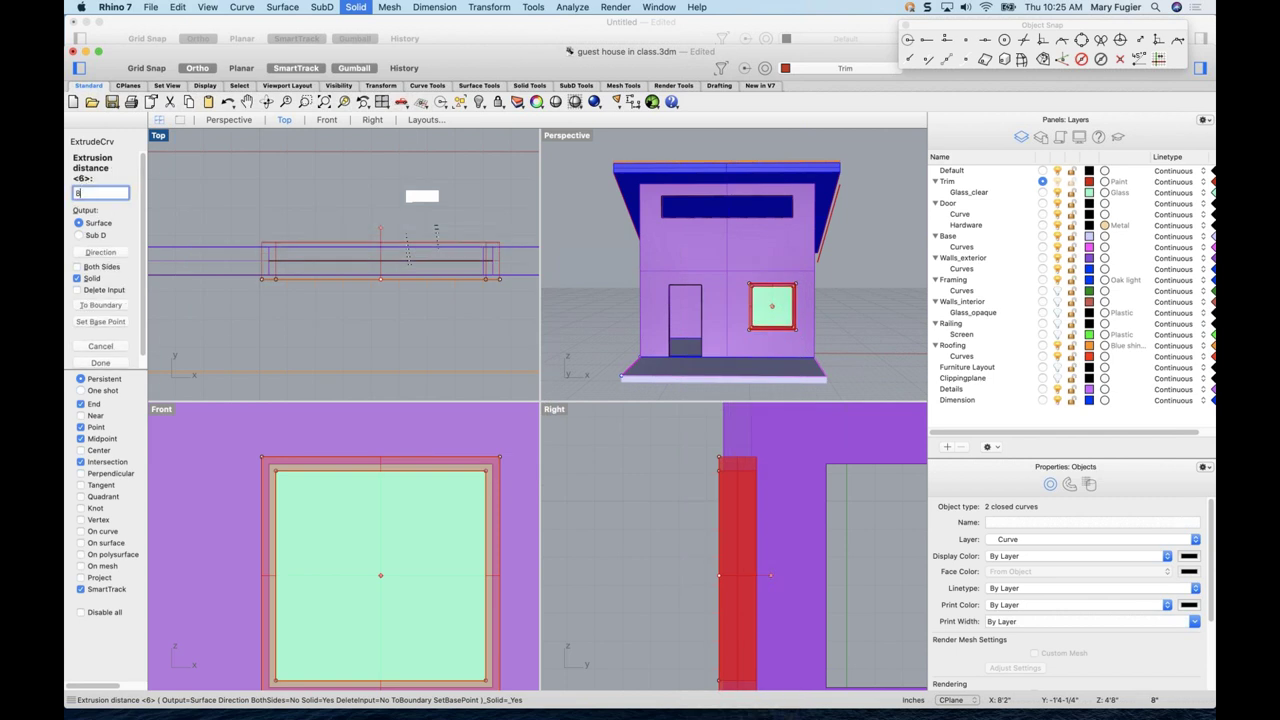
{"action": "key", "text": "Return"}
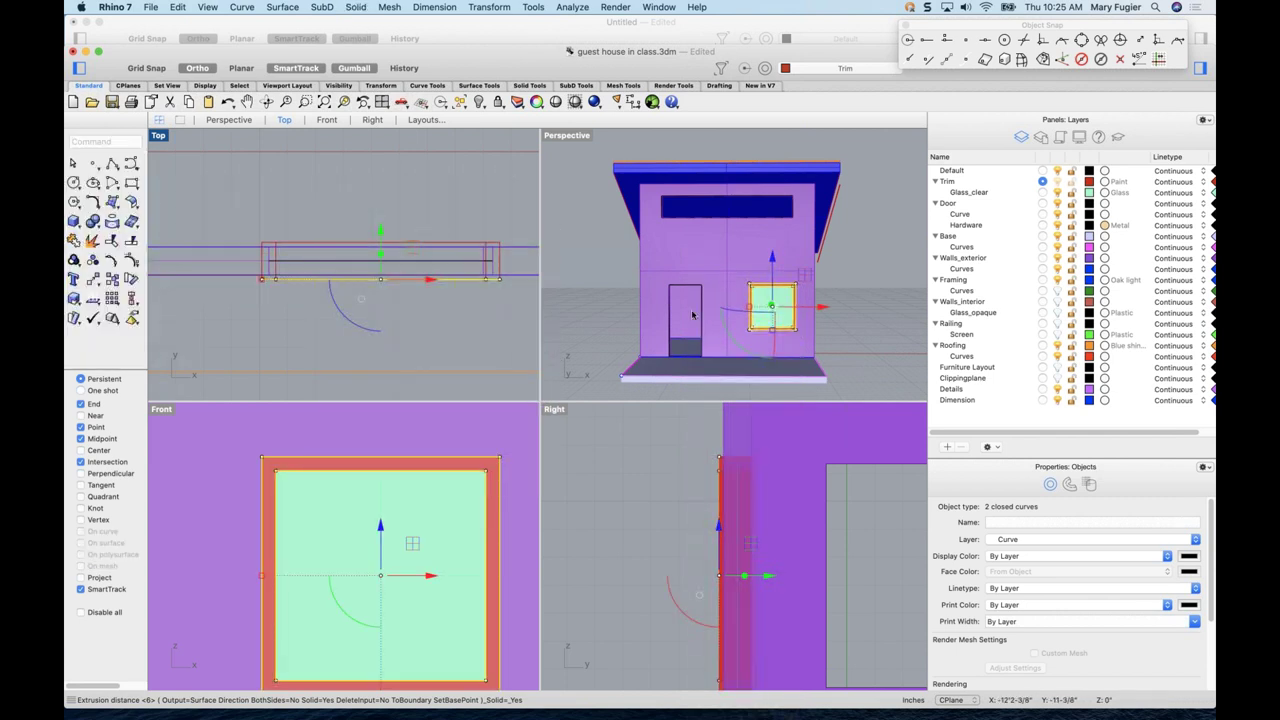
{"action": "left_click", "coordinate": [846, 311]}
- Define the front window's glass, trim and curves as a block named "48 x 48 Fixed Window", based at its lower-left corner
{"action": "right_click_drag", "start_coordinate": [846, 311], "coordinate": [770, 322]}
{"action": "scroll", "coordinate": [680, 334], "scroll_direction": "up", "scroll_amount": 5}
{"action": "scroll", "coordinate": [715, 337], "scroll_direction": "down", "scroll_amount": 2}
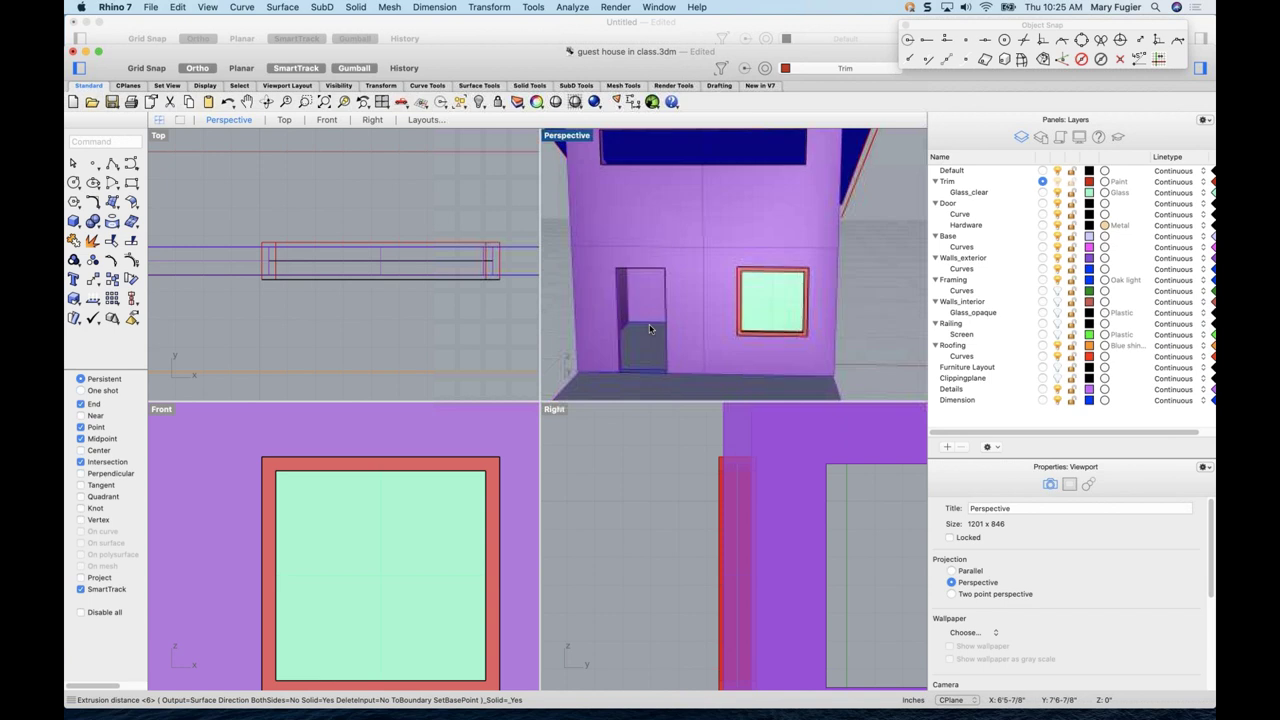
{"action": "scroll", "coordinate": [495, 309], "scroll_direction": "down", "scroll_amount": 3}
{"action": "scroll", "coordinate": [457, 294], "scroll_direction": "up", "scroll_amount": 1}
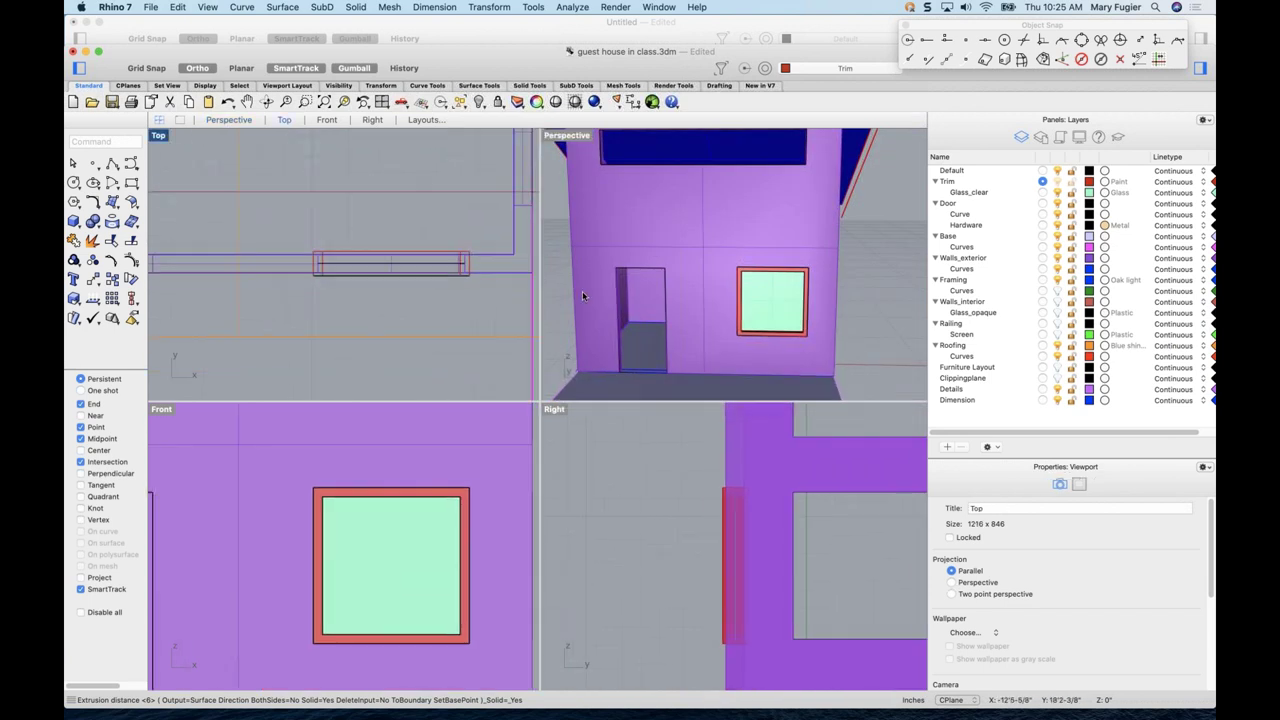
{"action": "left_click_drag", "start_coordinate": [300, 236], "coordinate": [483, 309]}
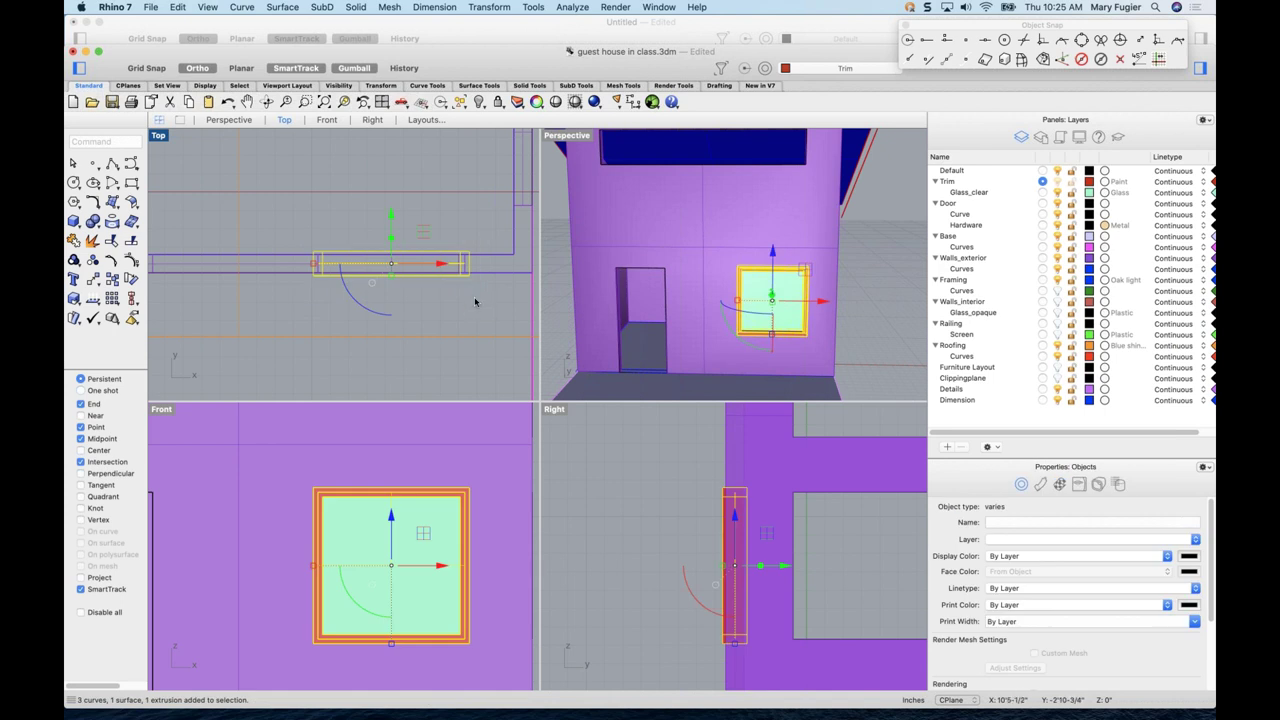
{"action": "type", "text": "block"}
{"action": "key", "text": "Return"}
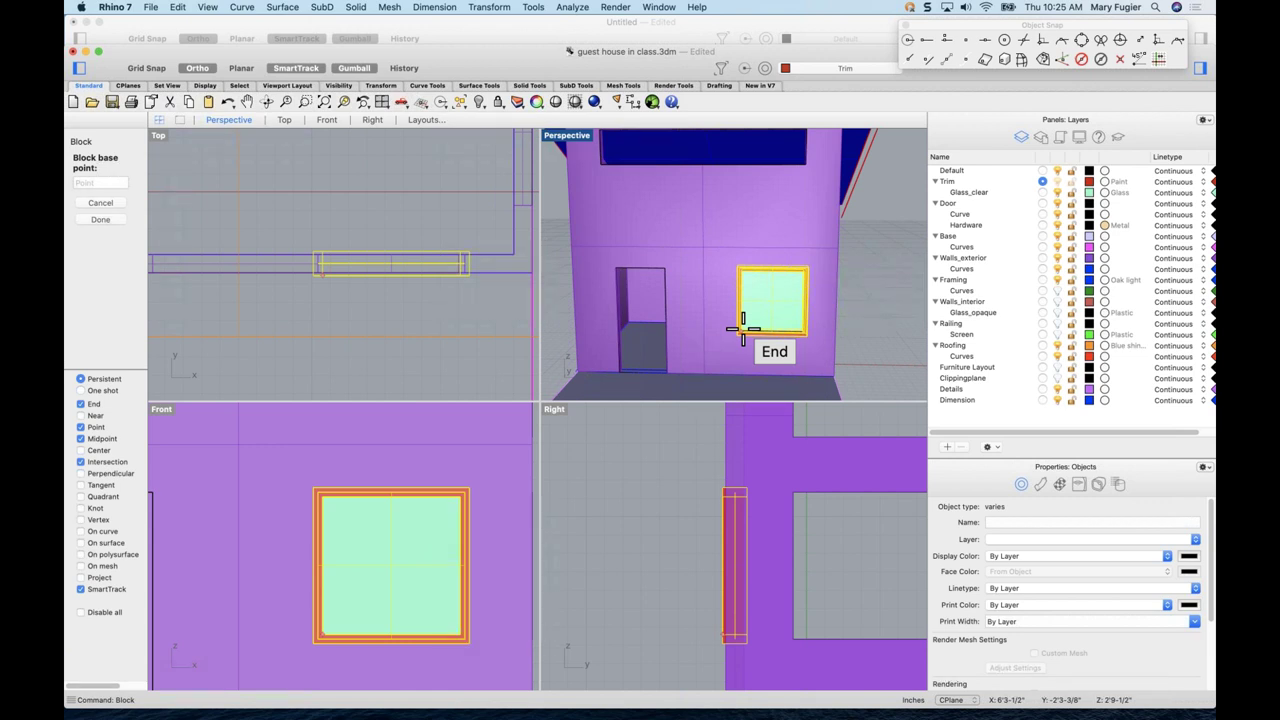
{"action": "left_click", "coordinate": [743, 328]}
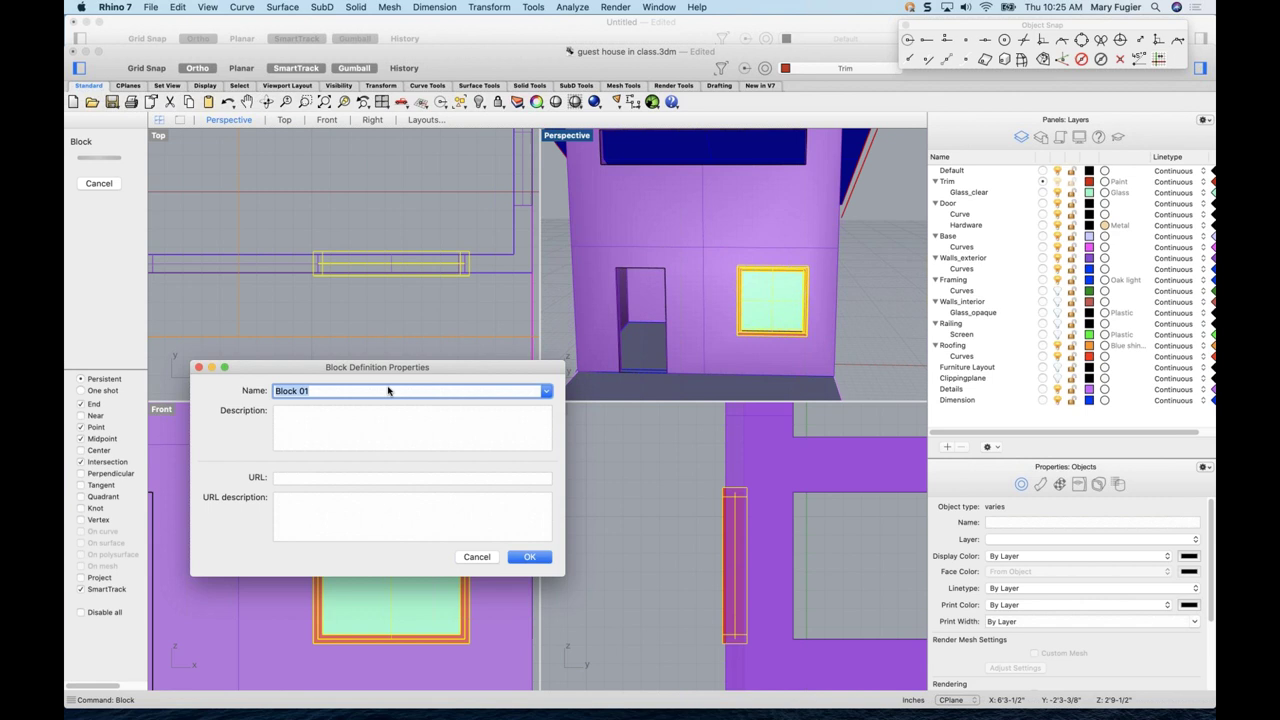
{"action": "type", "text": "48 x 48 Fixed Window"}
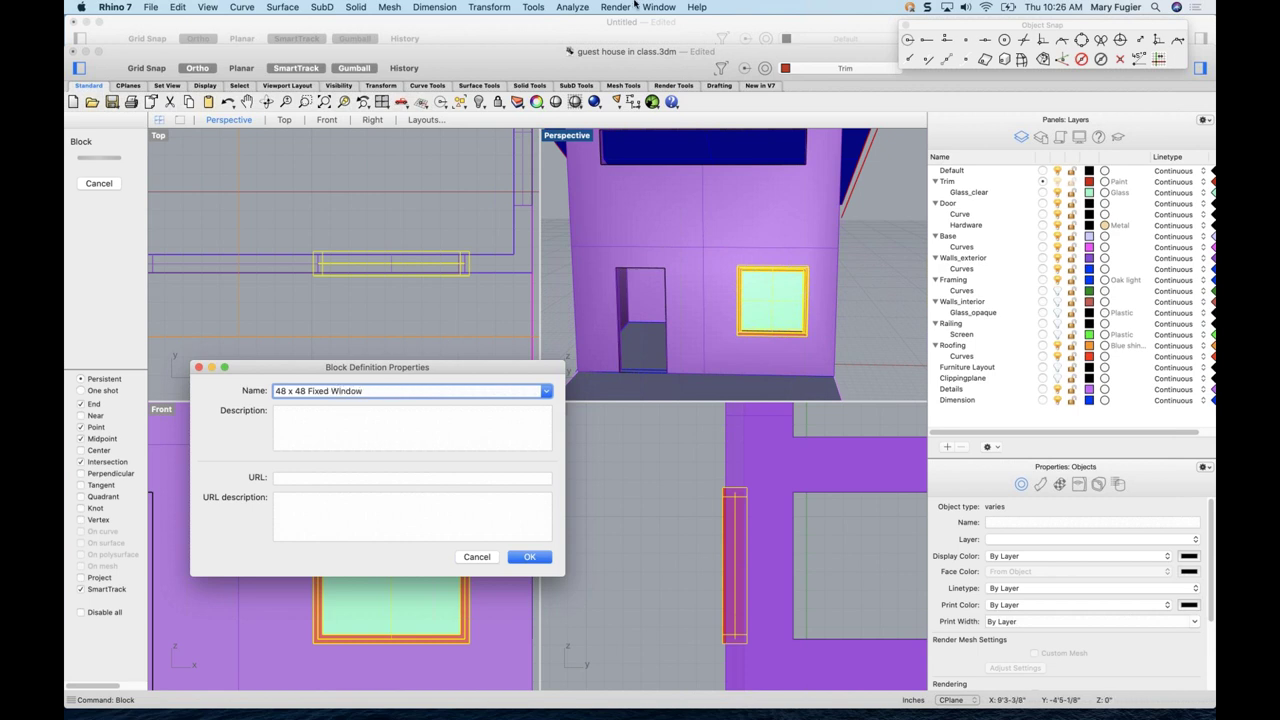
{"action": "left_click", "coordinate": [530, 557]}
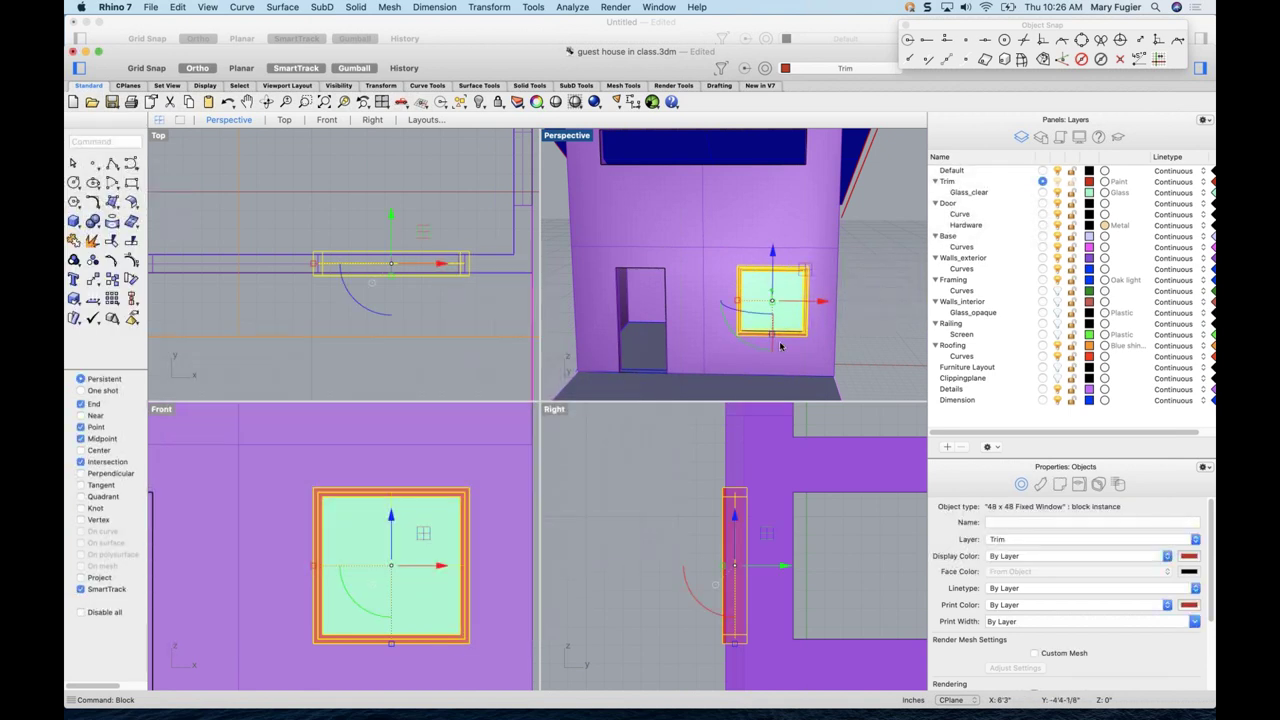
- Mirror a copy of the front window block across the 45-degree diagonal of the nearby wall corner into the side wall opening
{"action": "mouse_move", "coordinate": [822, 344]}
{"action": "right_mouse_down"}
{"action": "mouse_move", "coordinate": [794, 341]}
{"action": "mouse_move", "coordinate": [830, 351]}
{"action": "mouse_move", "coordinate": [814, 348]}
{"action": "right_mouse_up"}
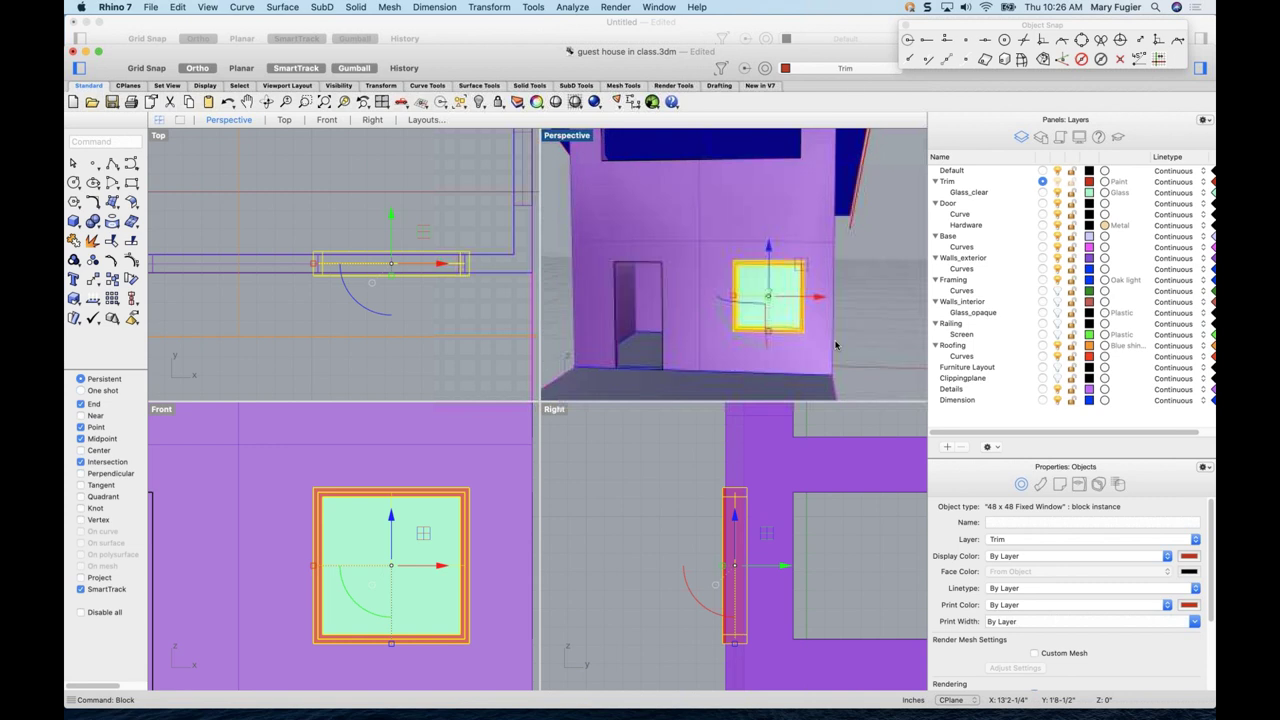
{"action": "scroll", "coordinate": [385, 281], "scroll_direction": "down", "scroll_amount": 3}
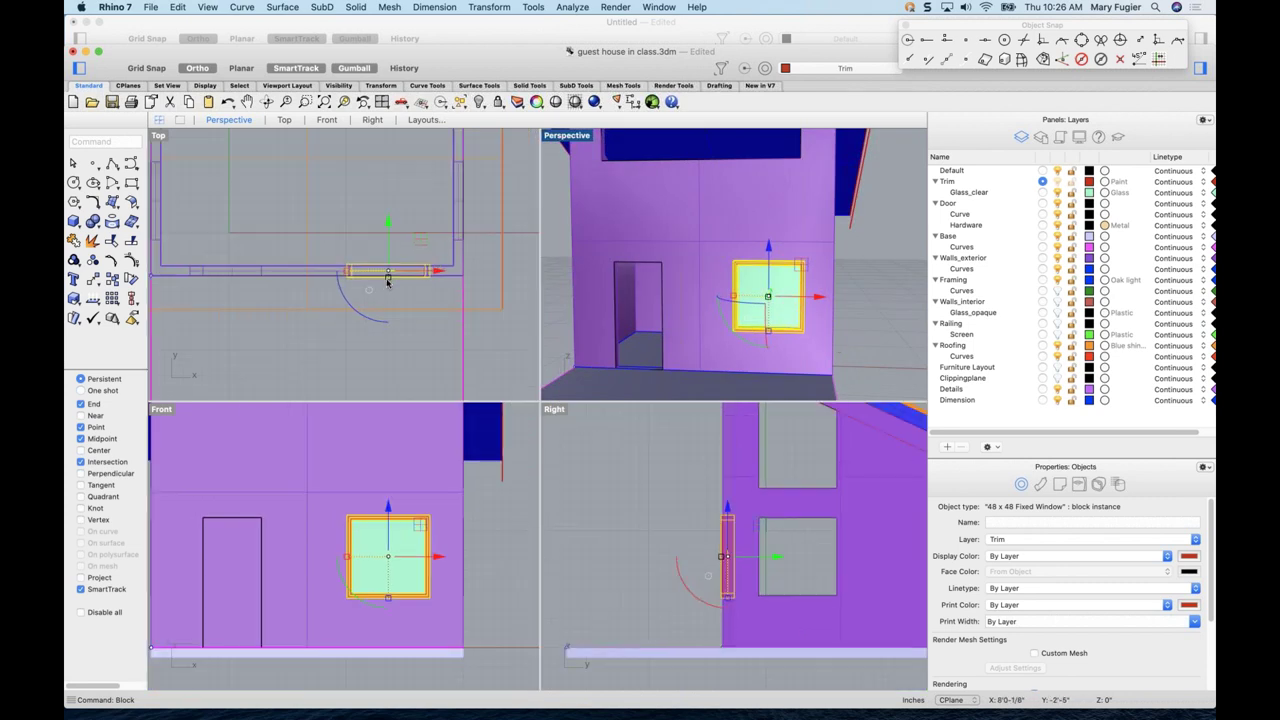
{"action": "scroll", "coordinate": [398, 288], "scroll_direction": "up", "scroll_amount": 3}
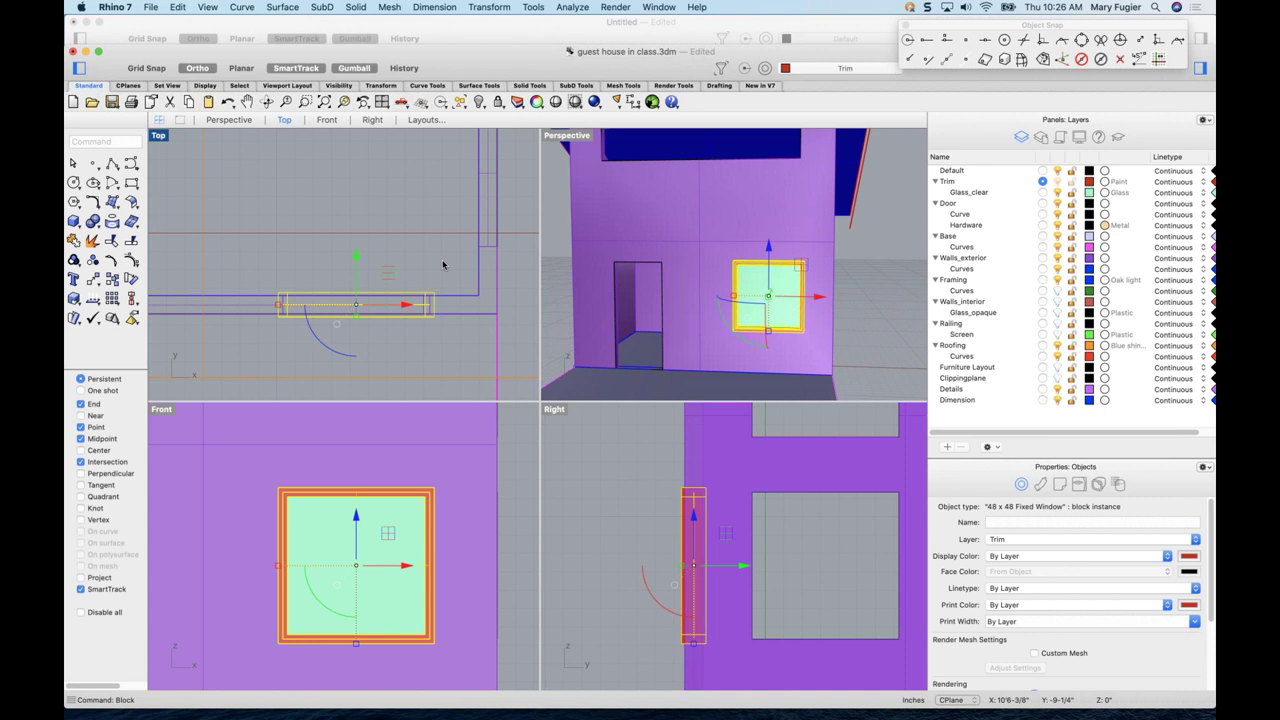
{"action": "scroll", "coordinate": [446, 265], "scroll_direction": "down", "scroll_amount": 2}
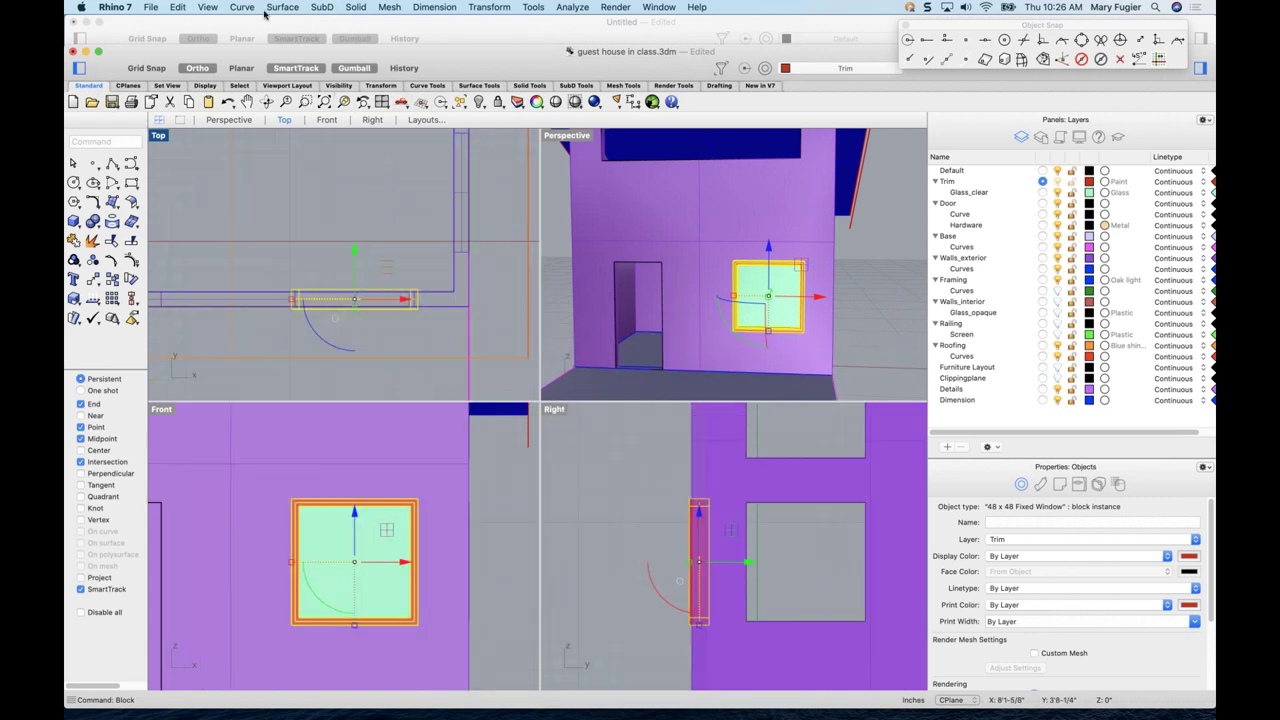
{"action": "left_click", "coordinate": [474, 6]}
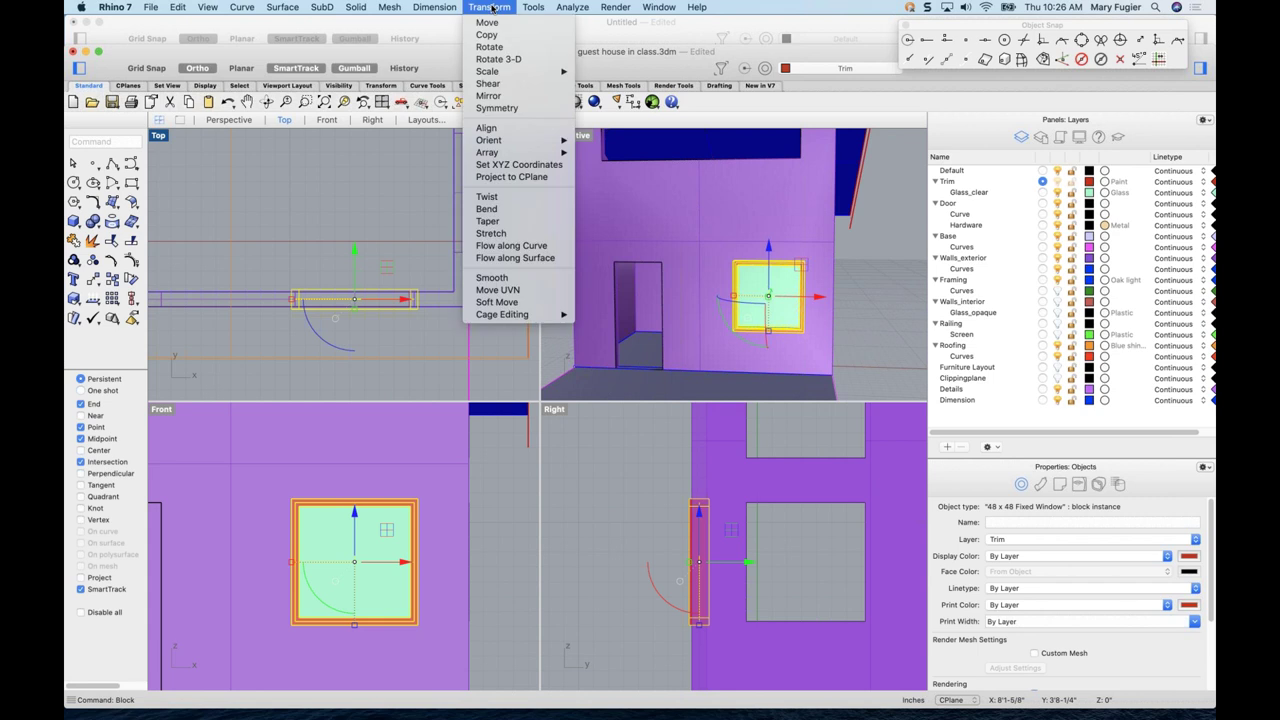
{"action": "left_click", "coordinate": [507, 97]}
{"action": "left_click", "coordinate": [455, 298]}
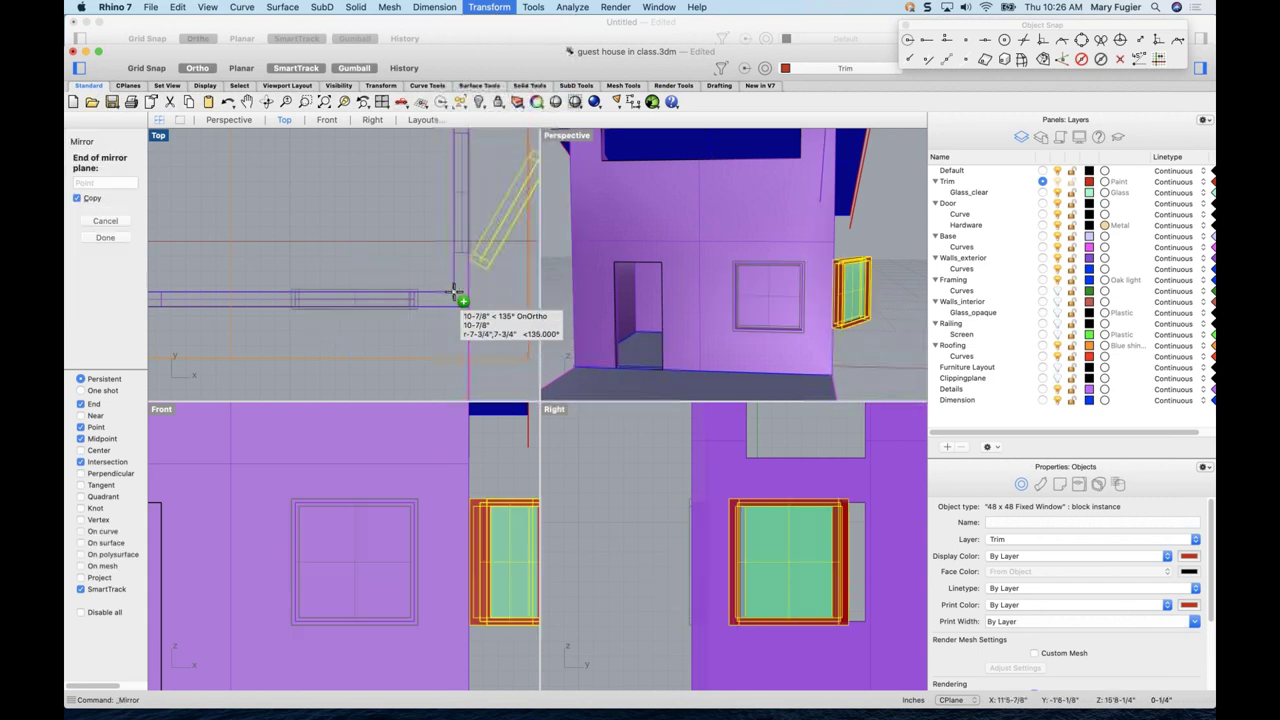
{"action": "left_click", "coordinate": [396, 237]}
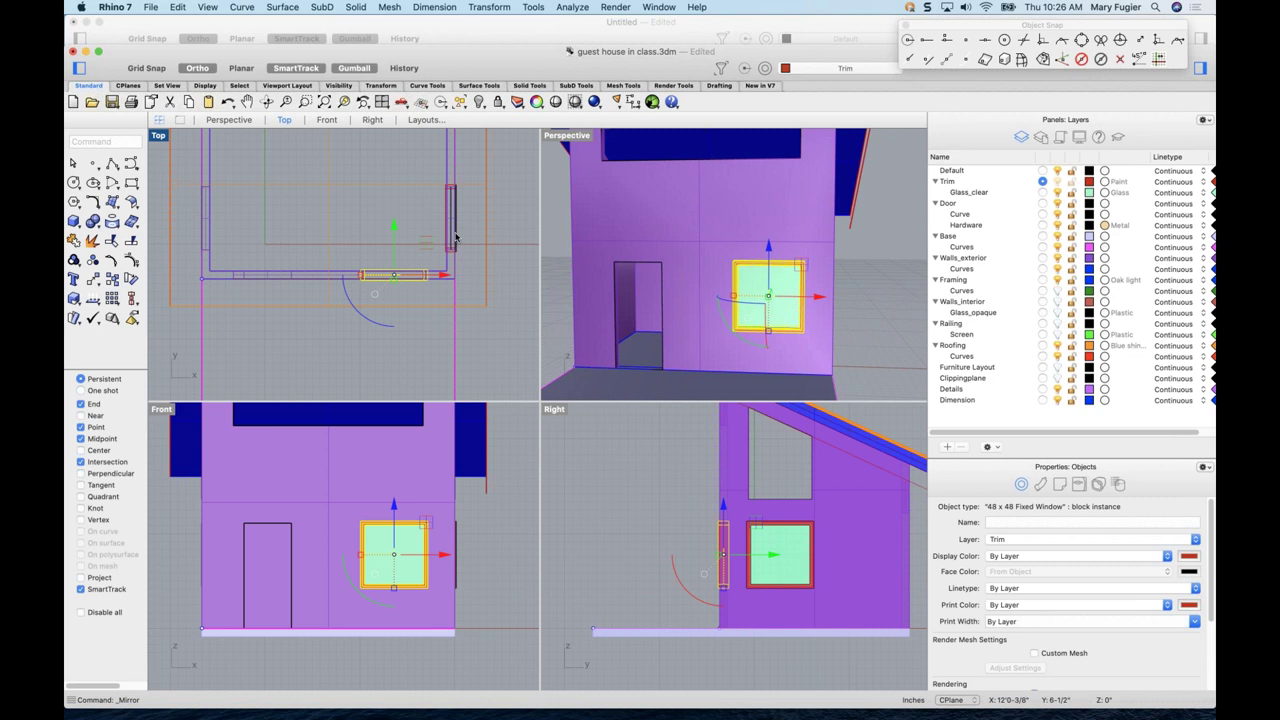
- Mirror a copy of the side wall window block about the building's centerline into the opposite side wall
{"action": "left_click", "coordinate": [455, 237]}
{"action": "left_click", "coordinate": [520, 291]}
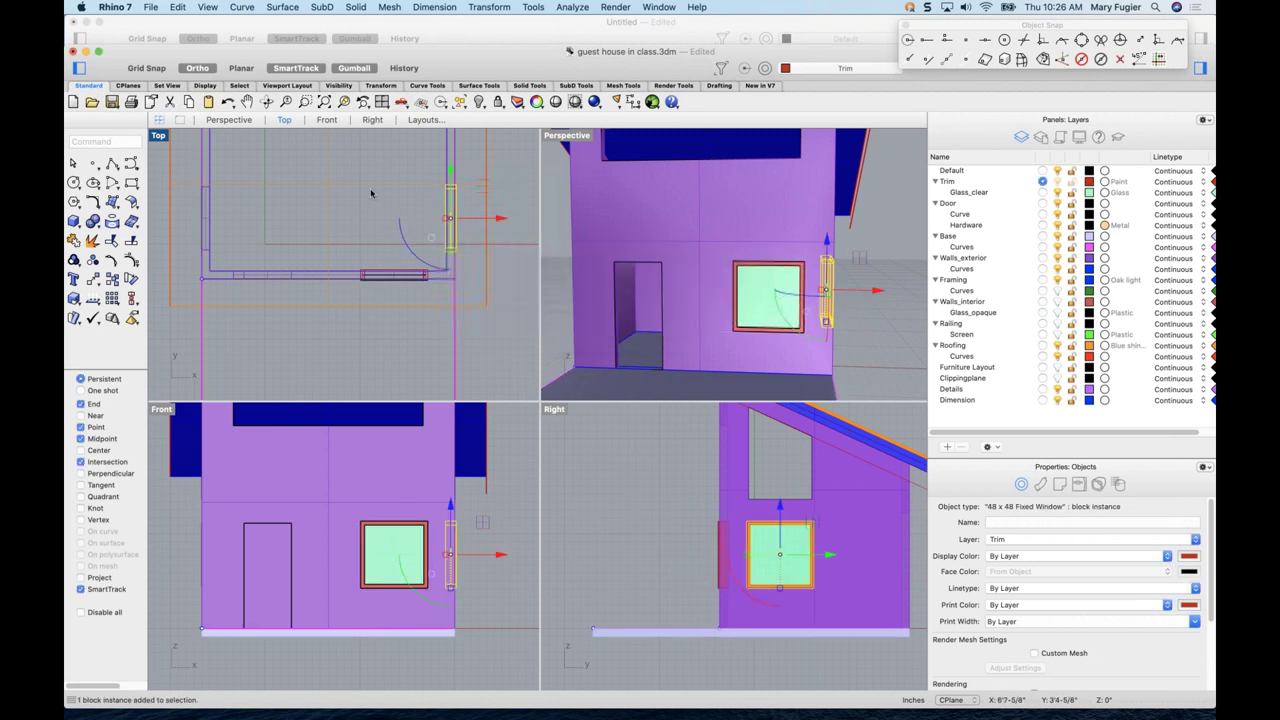
{"action": "scroll", "coordinate": [371, 210], "scroll_direction": "down", "scroll_amount": 3}
{"action": "scroll", "coordinate": [380, 237], "scroll_direction": "up", "scroll_amount": 3}
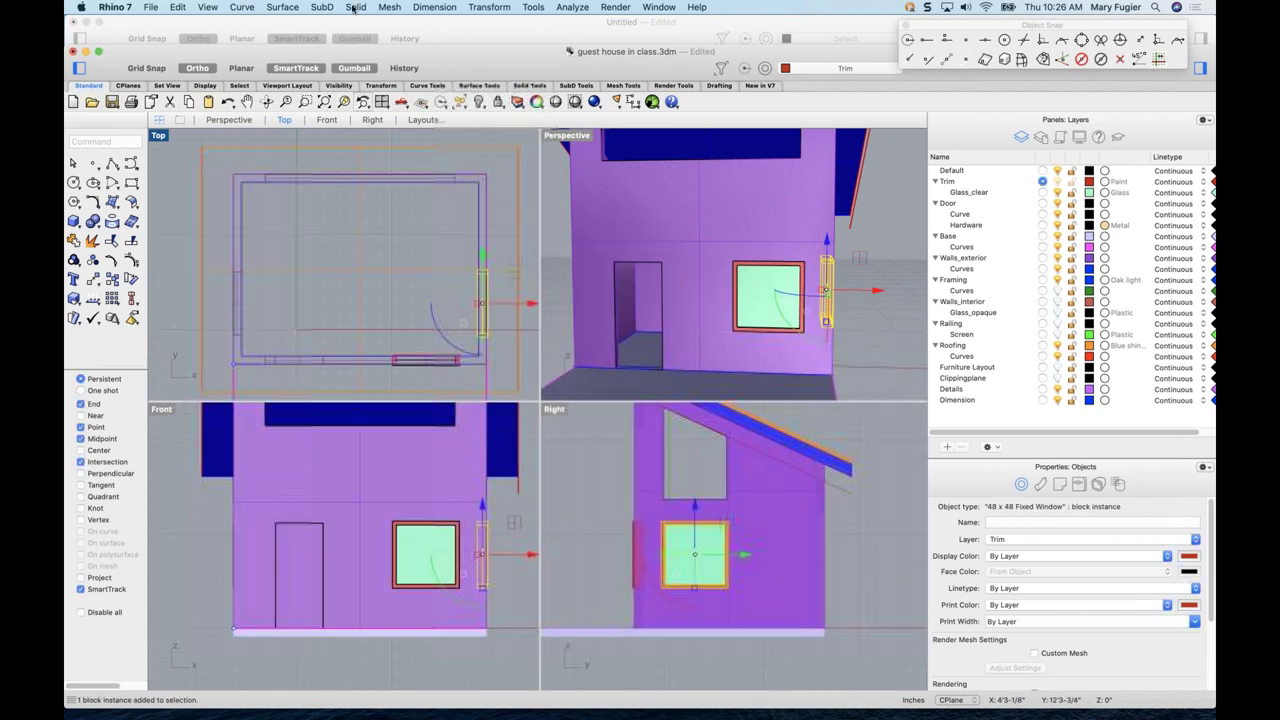
{"action": "left_click", "coordinate": [487, 8]}
{"action": "key", "text": "Return"}
{"action": "left_click", "coordinate": [363, 186]}
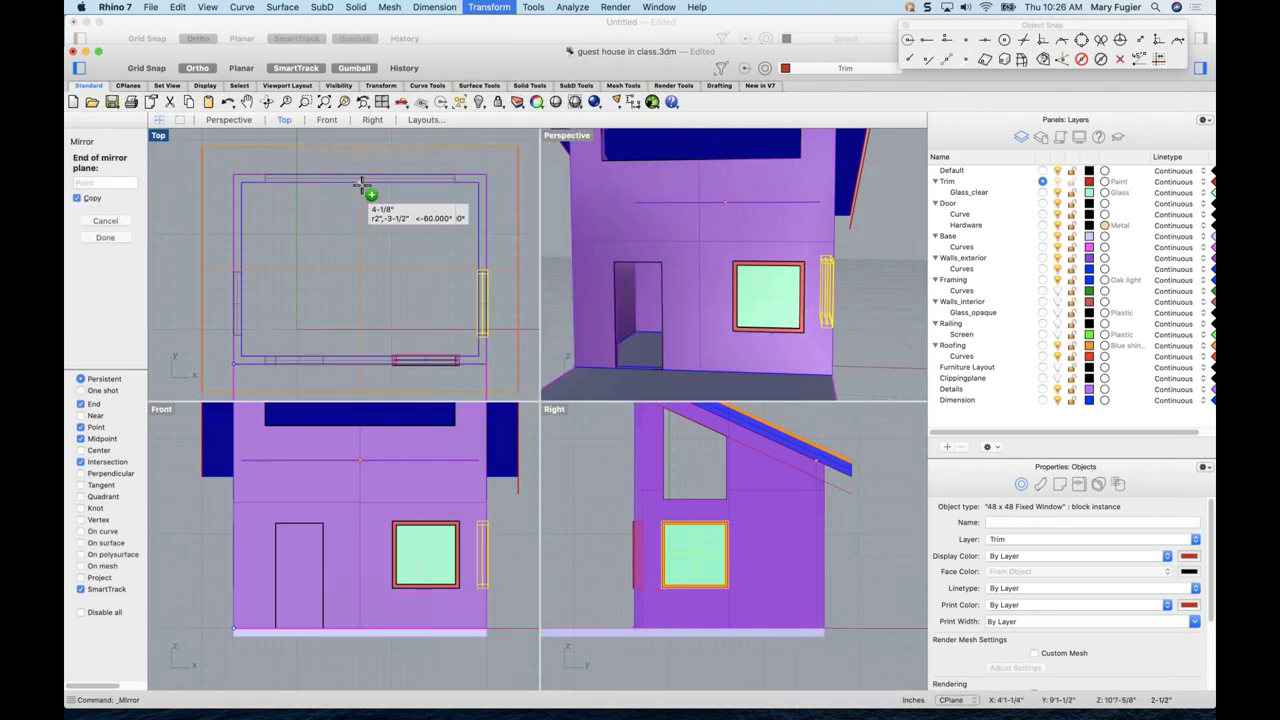
{"action": "left_click", "coordinate": [366, 276]}
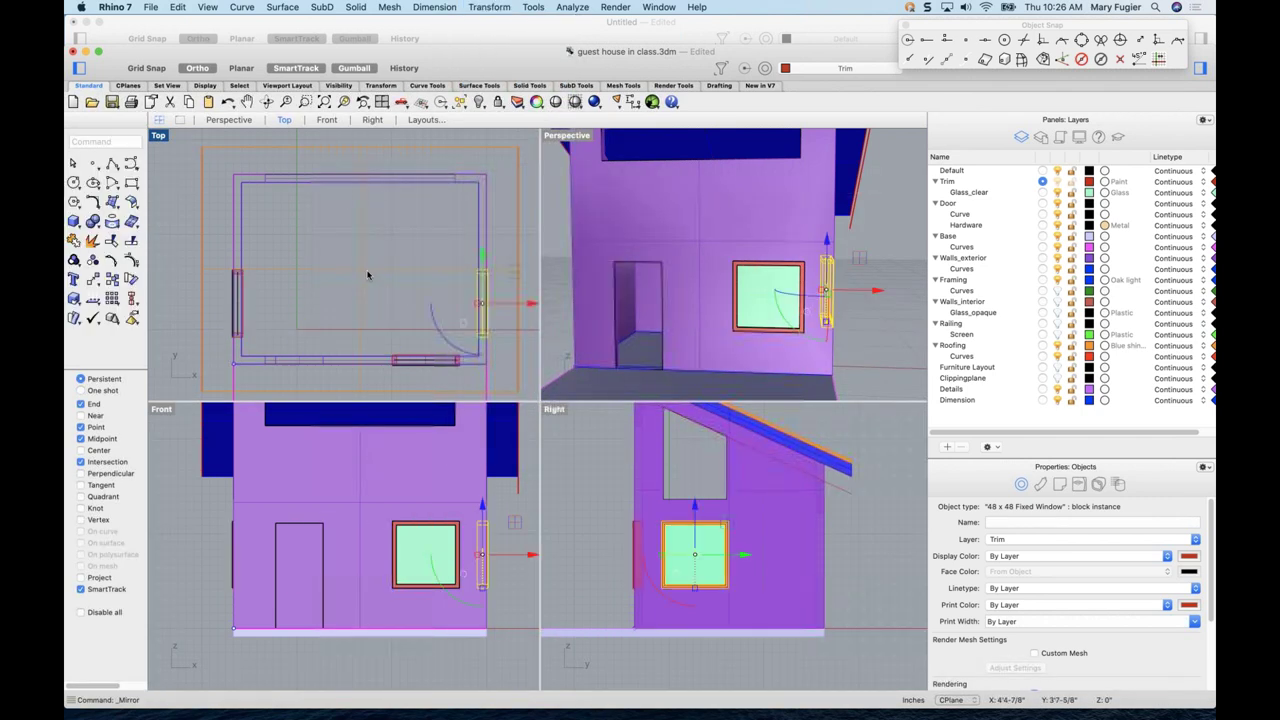
- Examine the mirrored windows in perspective and open the Block Manager to review the 48 x 48 Fixed Window definition
{"action": "left_click", "coordinate": [860, 335]}
{"action": "right_click_drag", "start_coordinate": [860, 335], "coordinate": [823, 277]}
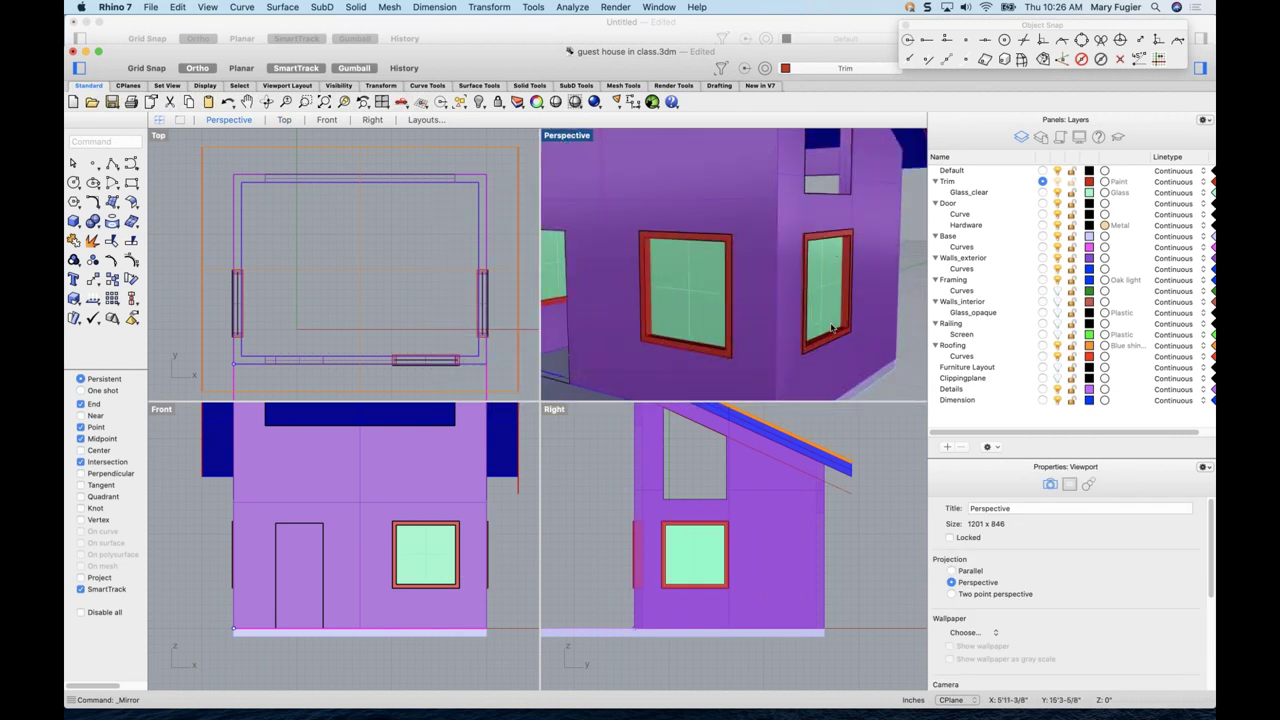
{"action": "right_click_drag", "start_coordinate": [826, 335], "coordinate": [760, 316]}
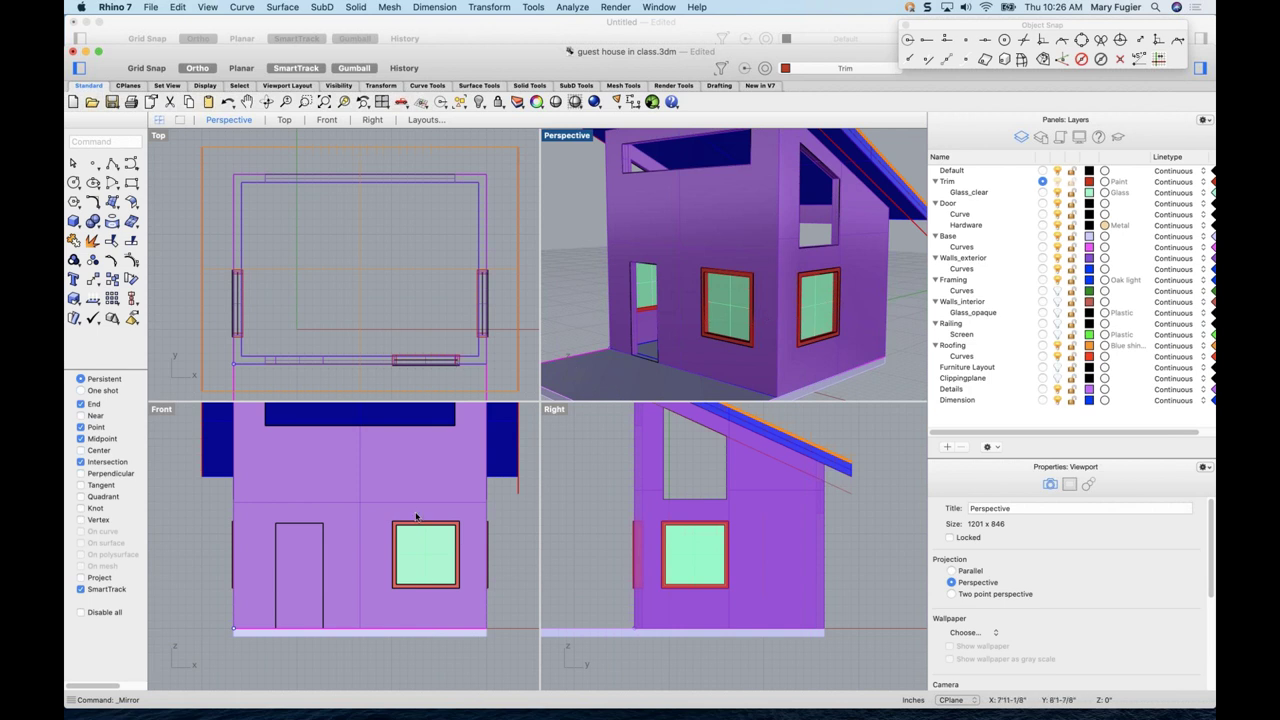
{"action": "scroll", "coordinate": [318, 586], "scroll_direction": "up", "scroll_amount": 3}
{"action": "scroll", "coordinate": [380, 588], "scroll_direction": "up", "scroll_amount": 2}
{"action": "scroll", "coordinate": [380, 588], "scroll_direction": "up", "scroll_amount": 1}
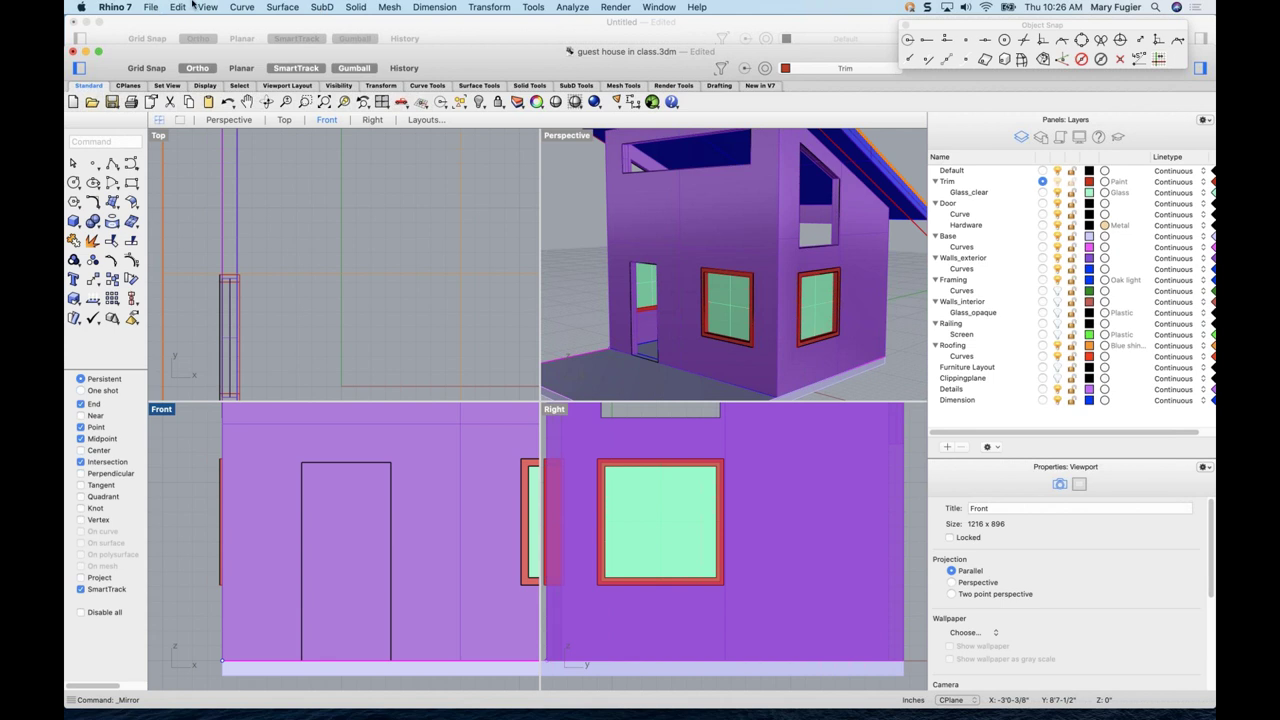
{"action": "left_click", "coordinate": [152, 7]}
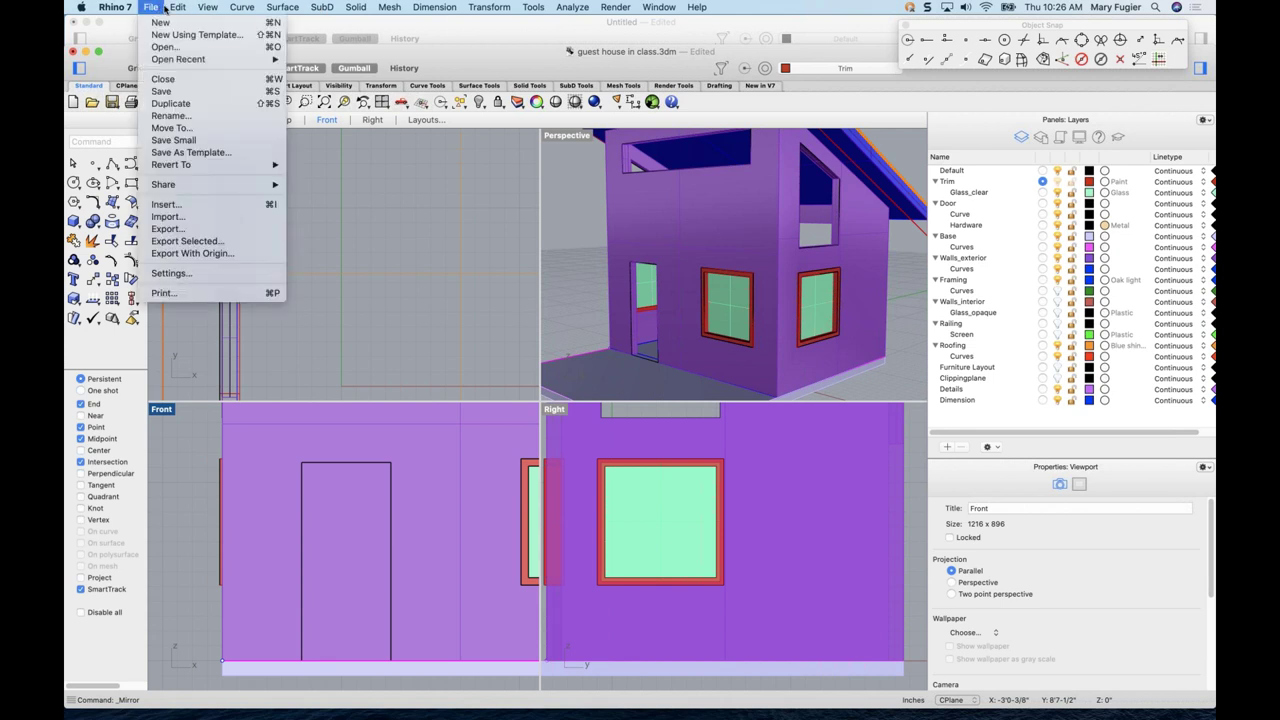
{"action": "mouse_move", "coordinate": [177, 7]}
{"action": "mouse_move", "coordinate": [300, 217]}
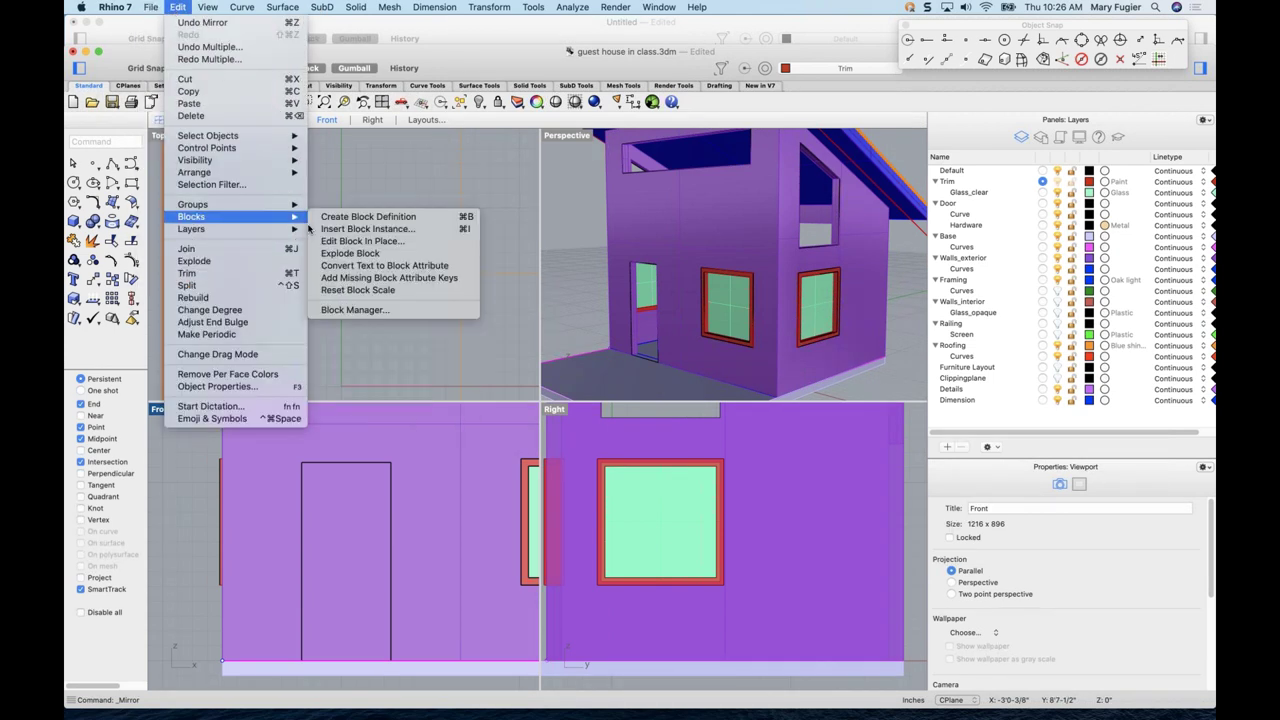
{"action": "left_click", "coordinate": [361, 310]}
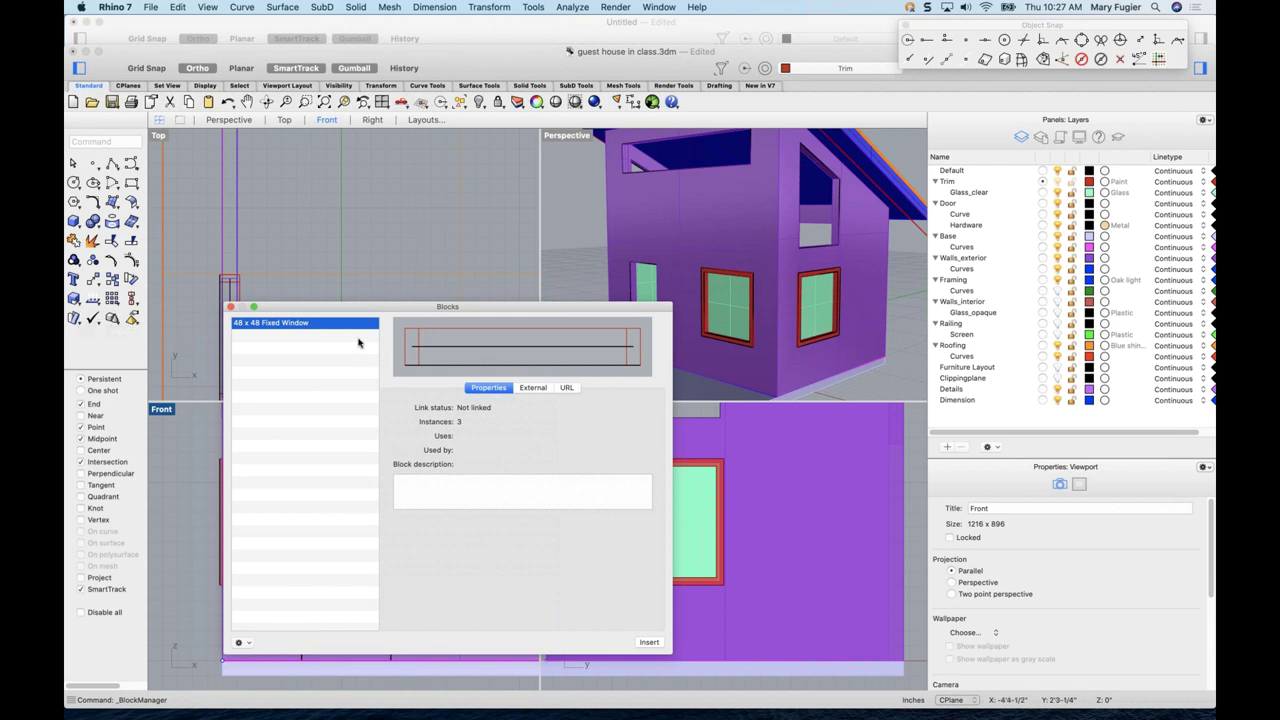
- Close the Block Manager
{"action": "left_click_drag", "start_coordinate": [333, 311], "coordinate": [327, 217]}
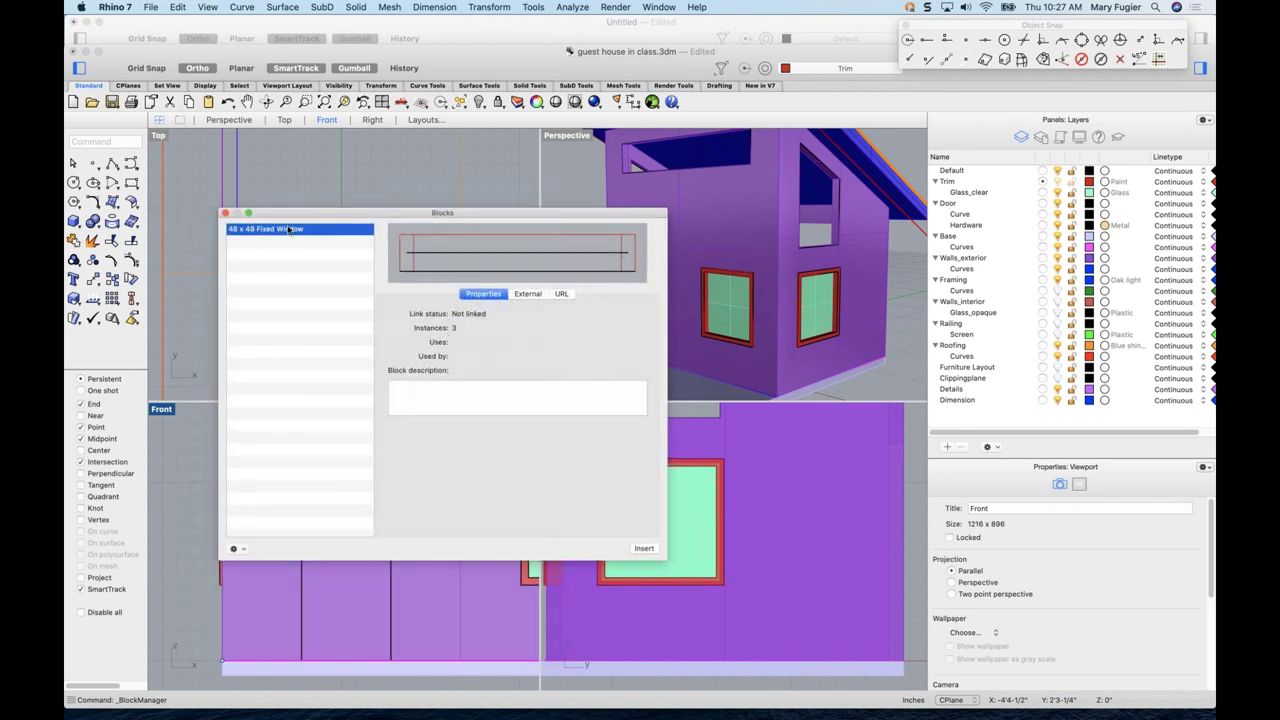
{"action": "left_click", "coordinate": [226, 213]}
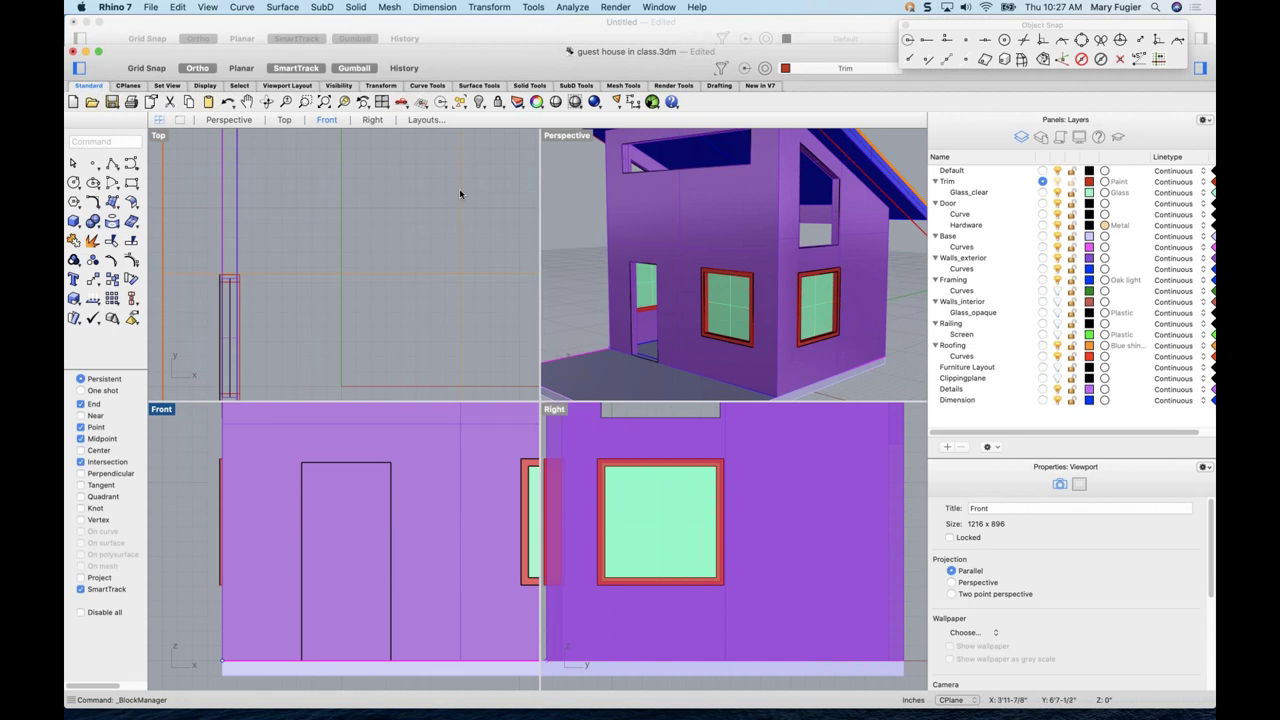
- Copy the door opening's outline curve from the outer wall face to the middle of the front wall's thickness
{"action": "scroll", "coordinate": [422, 518], "scroll_direction": "up", "scroll_amount": 5}
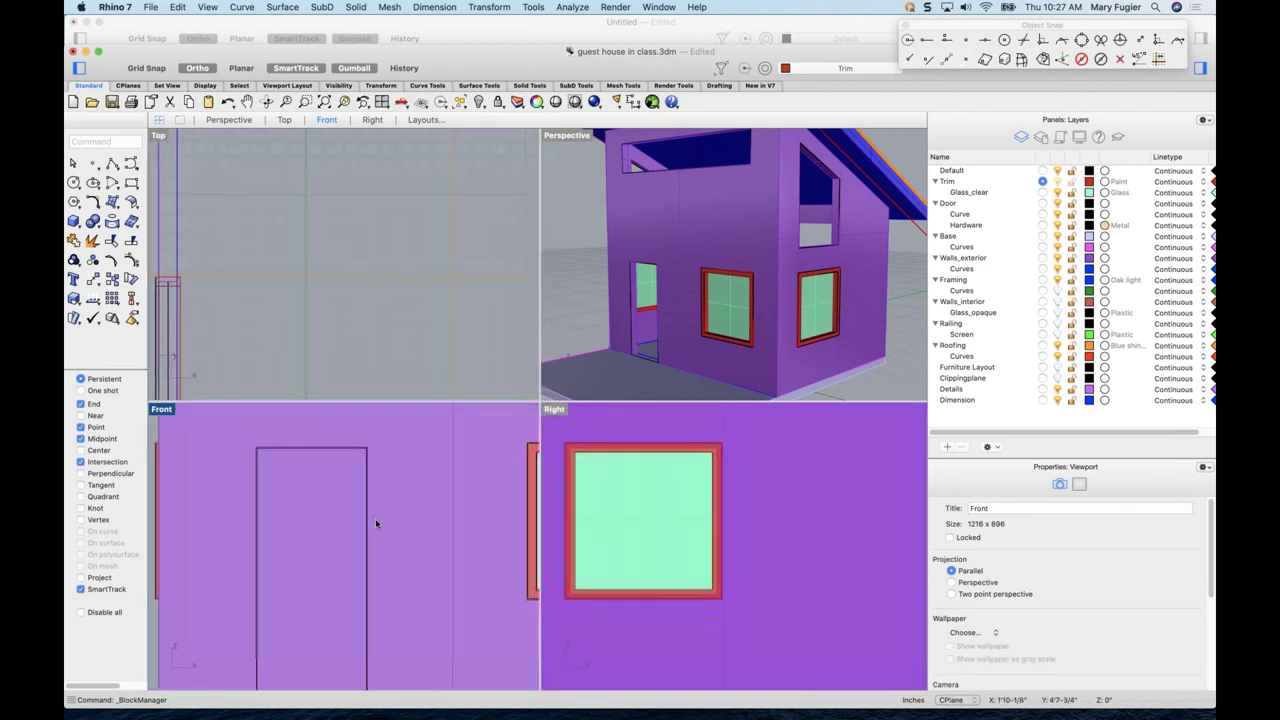
{"action": "left_click", "coordinate": [386, 540]}
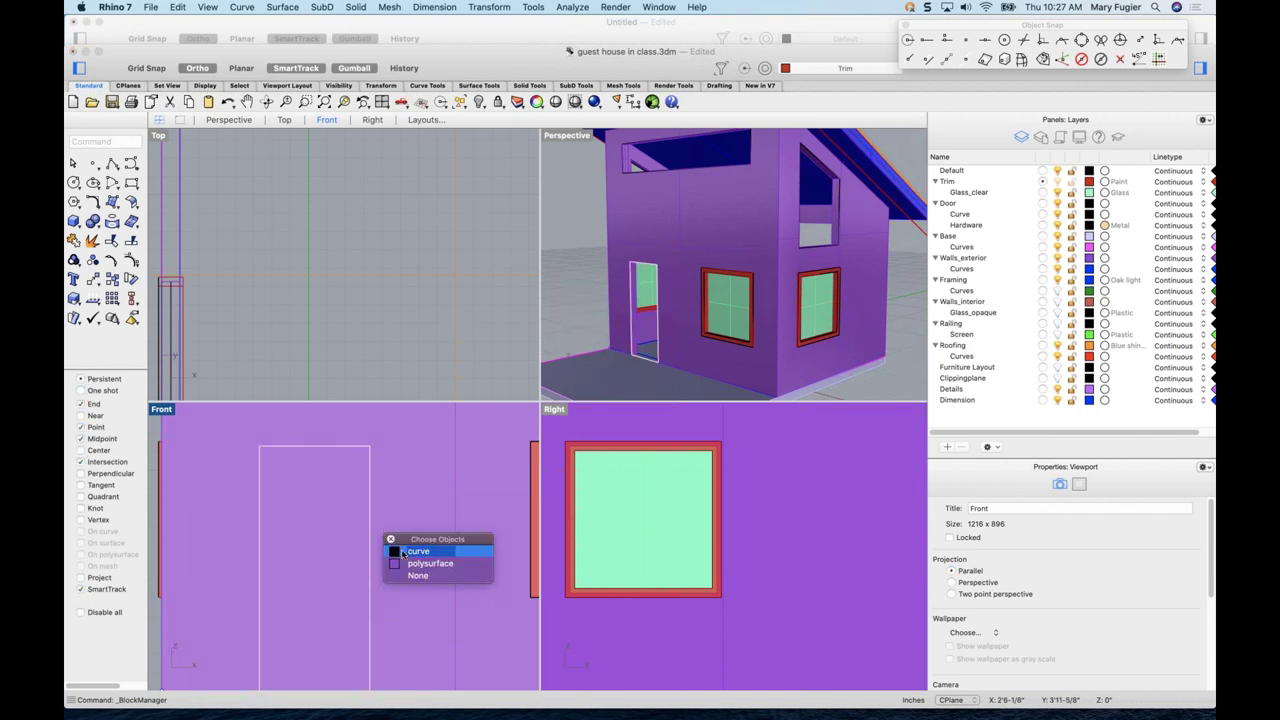
{"action": "left_click", "coordinate": [405, 551]}
{"action": "scroll", "coordinate": [283, 300], "scroll_direction": "down", "scroll_amount": 1}
{"action": "scroll", "coordinate": [278, 242], "scroll_direction": "down", "scroll_amount": 3}
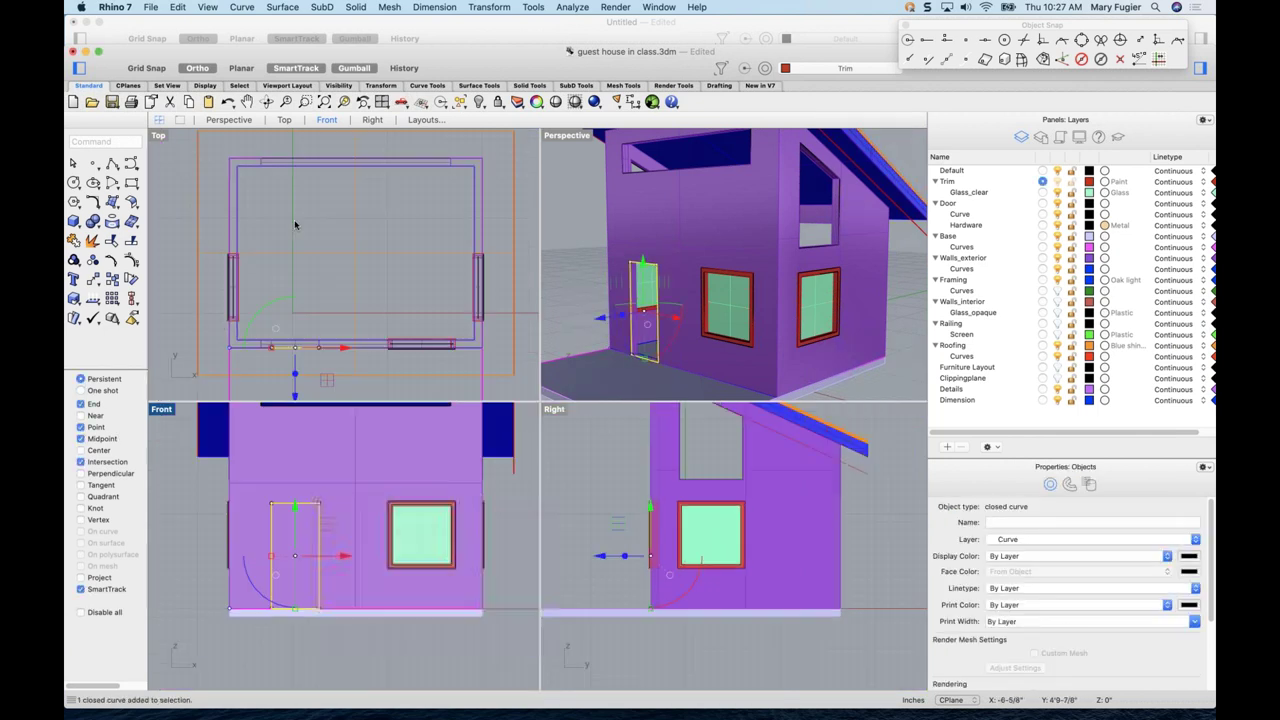
{"action": "scroll", "coordinate": [384, 232], "scroll_direction": "up", "scroll_amount": 4}
{"action": "scroll", "coordinate": [384, 232], "scroll_direction": "up", "scroll_amount": 4}
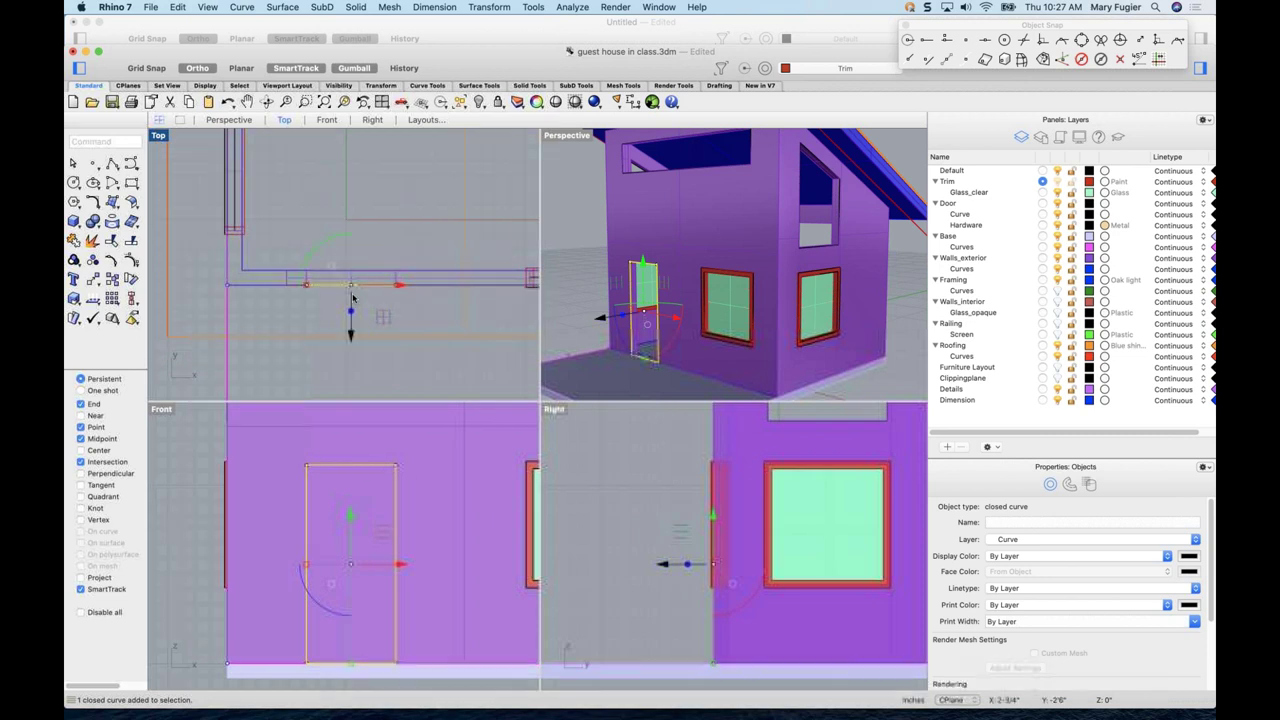
{"action": "mouse_move", "coordinate": [349, 320]}
{"action": "left_mouse_down"}
{"action": "mouse_move", "coordinate": [347, 305]}
{"action": "mouse_move", "coordinate": [351, 318]}
{"action": "left_mouse_up"}
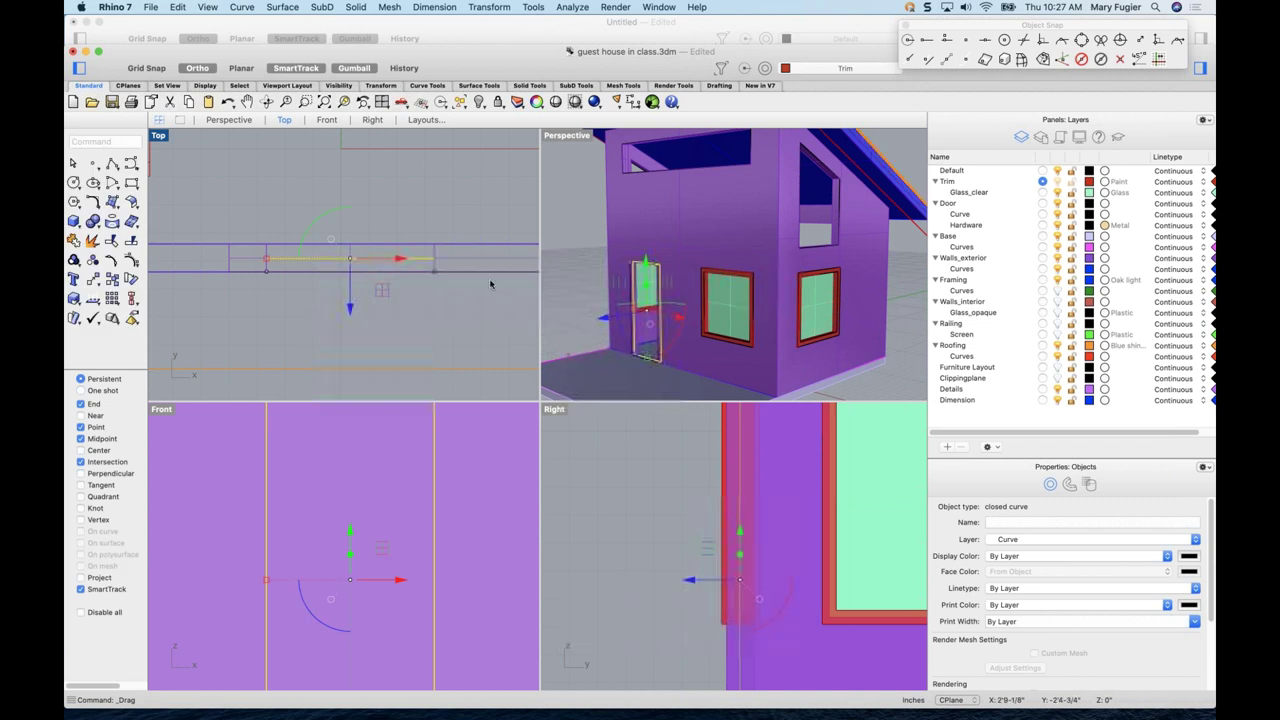
{"action": "scroll", "coordinate": [629, 271], "scroll_direction": "up", "scroll_amount": 3}
{"action": "scroll", "coordinate": [629, 271], "scroll_direction": "up", "scroll_amount": 2}
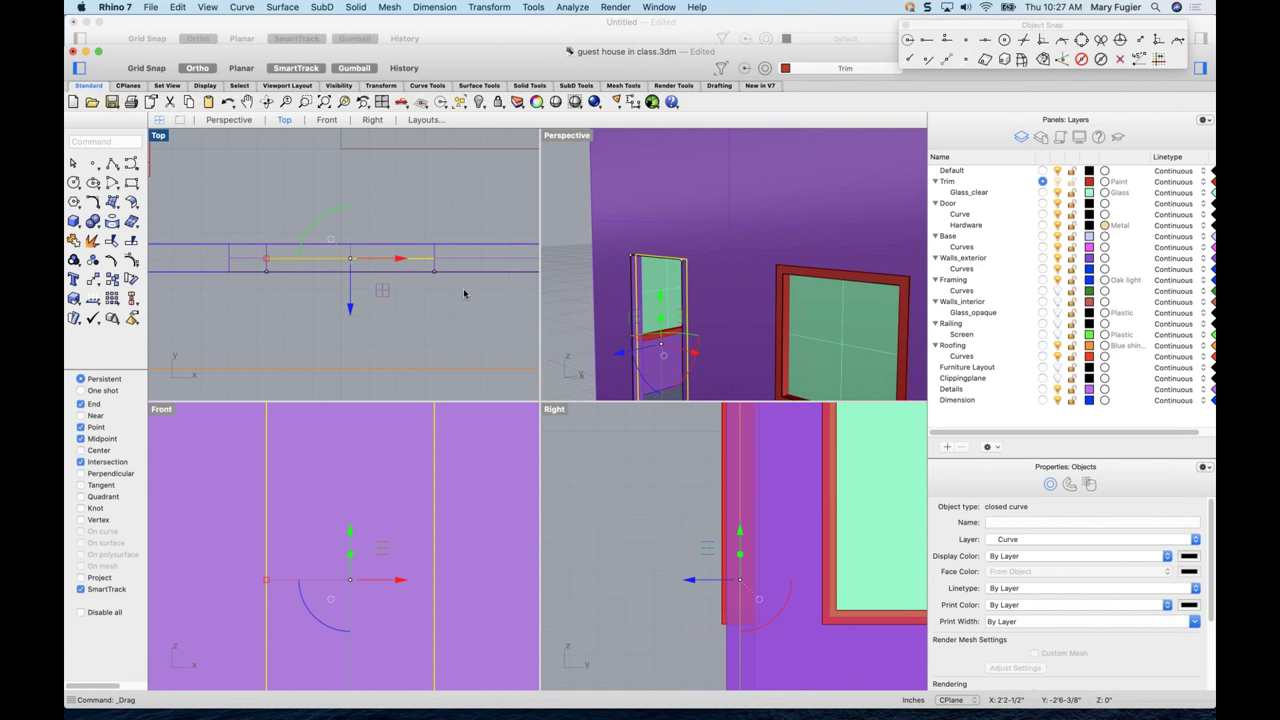
- Offset the mid-wall door outline 6 inches inward with sharp corners
{"action": "key", "text": "super+shift+e"}
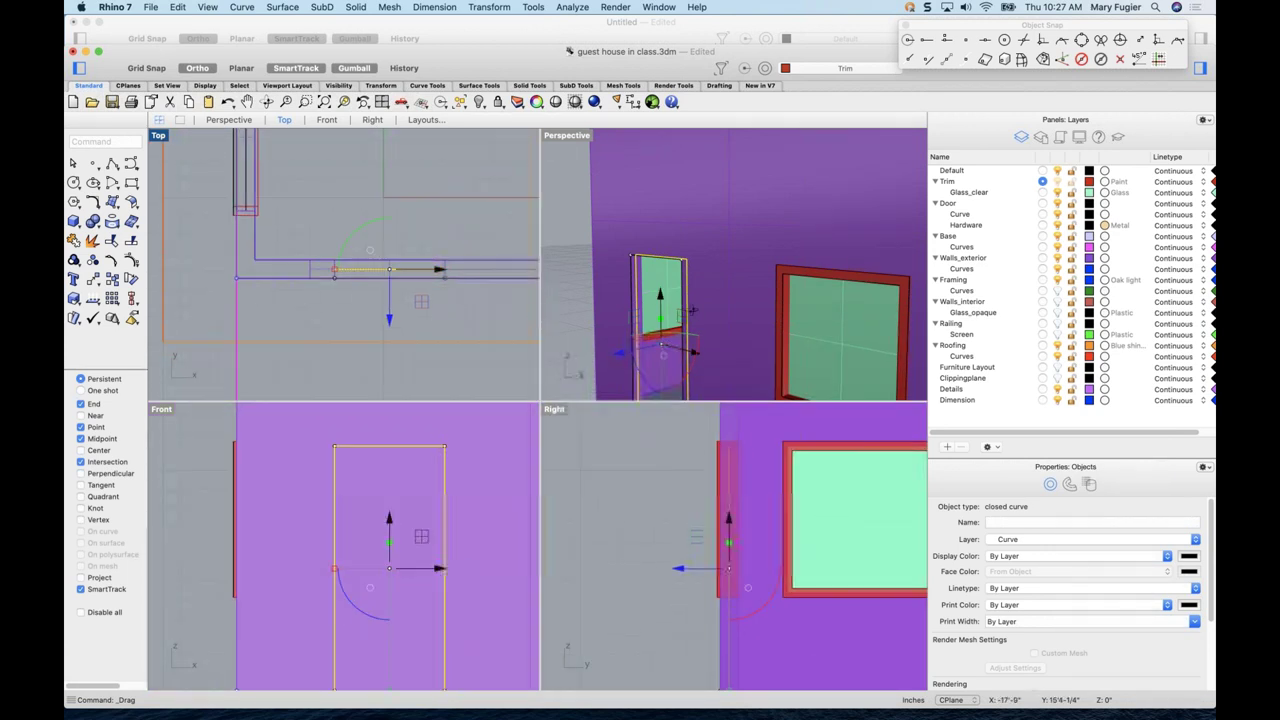
{"action": "scroll", "coordinate": [711, 314], "scroll_direction": "up", "scroll_amount": 2}
{"action": "scroll", "coordinate": [711, 314], "scroll_direction": "down", "scroll_amount": 3}
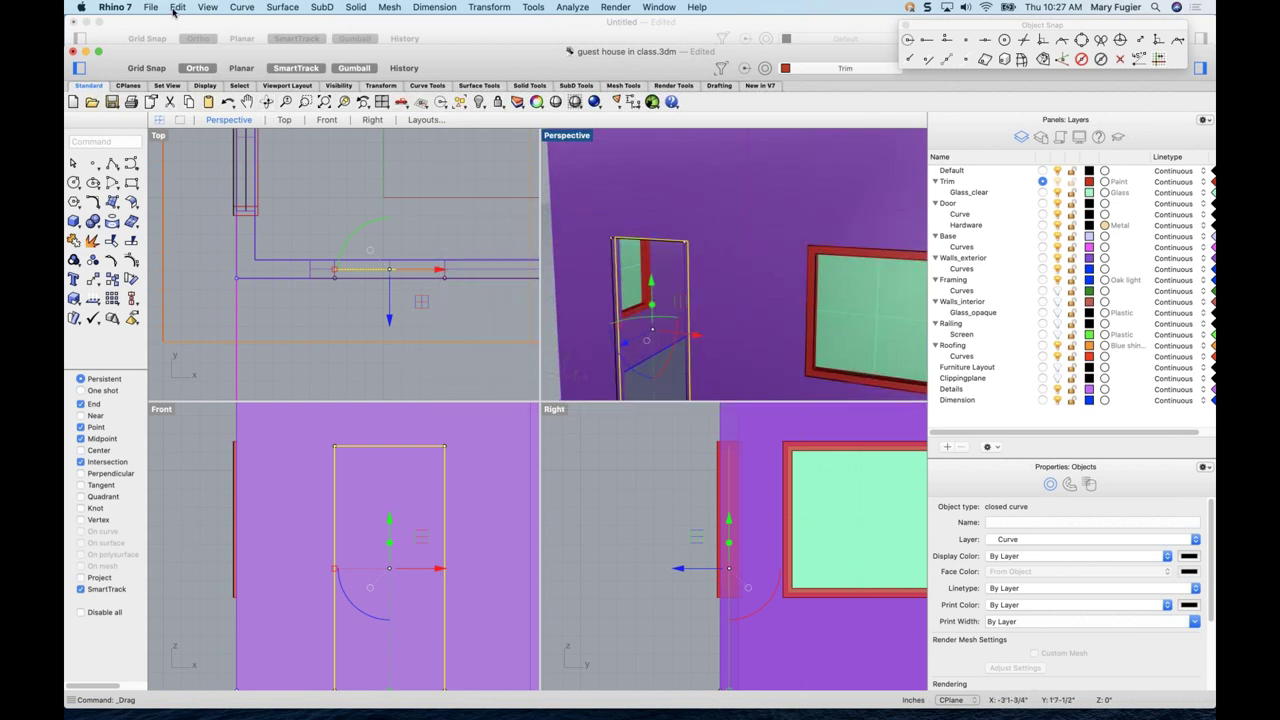
{"action": "left_click", "coordinate": [242, 7]}
{"action": "mouse_move", "coordinate": [322, 311]}
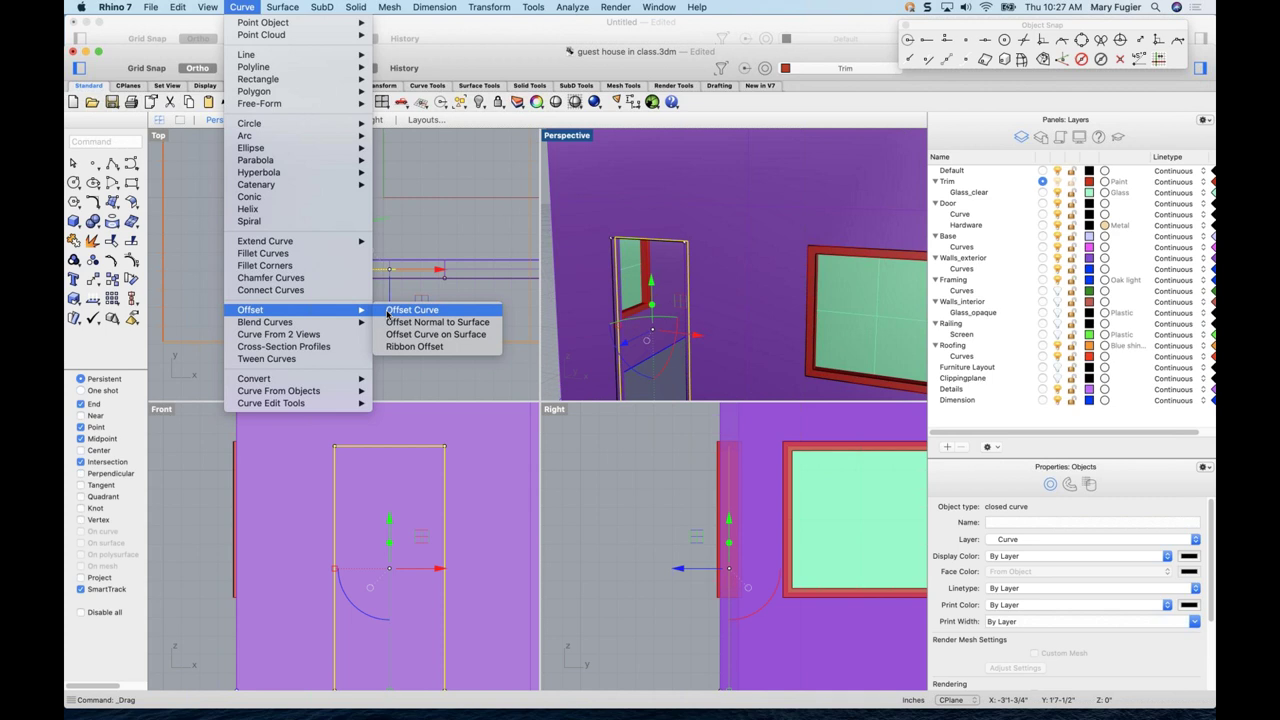
{"action": "left_click", "coordinate": [377, 467]}
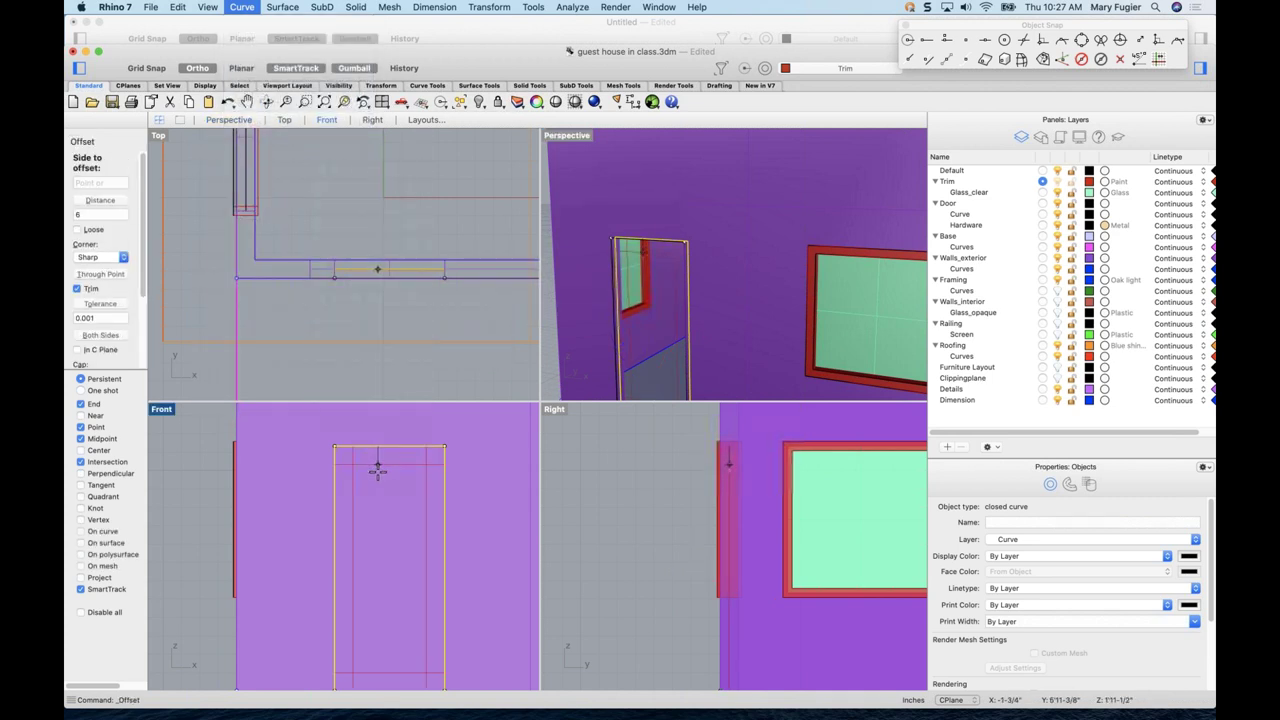
{"action": "left_click", "coordinate": [378, 476]}
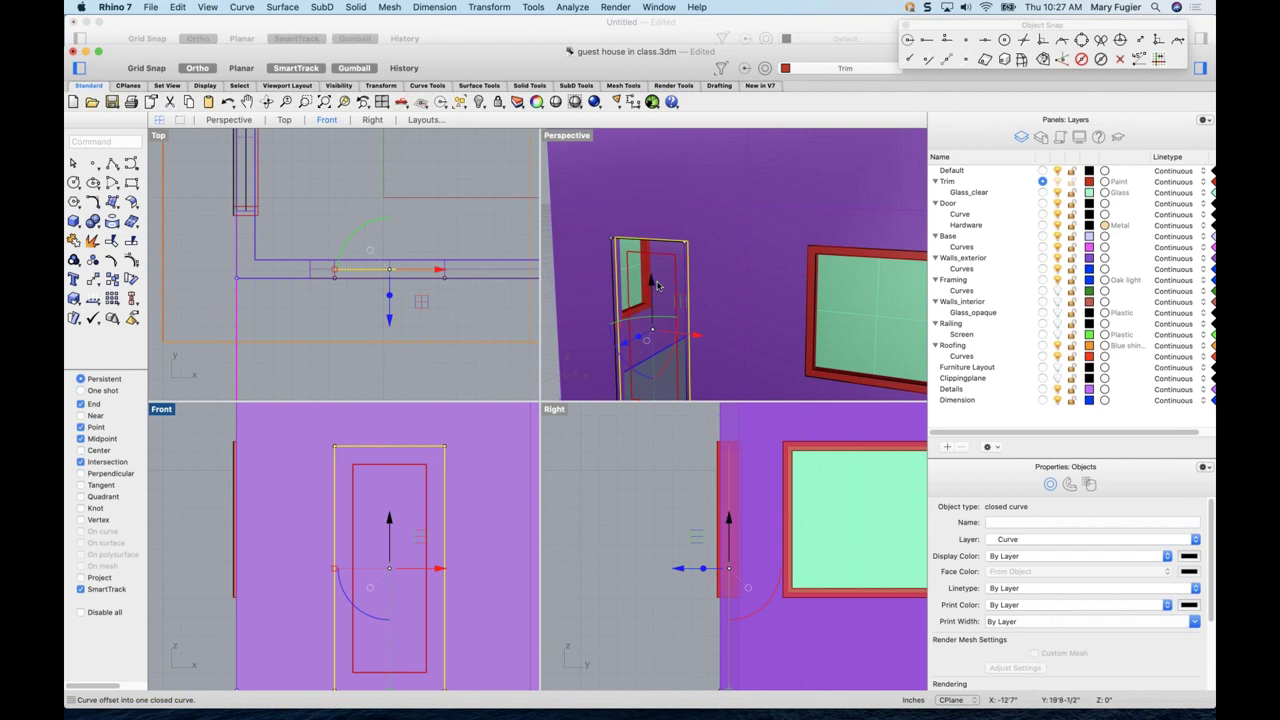
{"action": "key", "text": "Escape"}
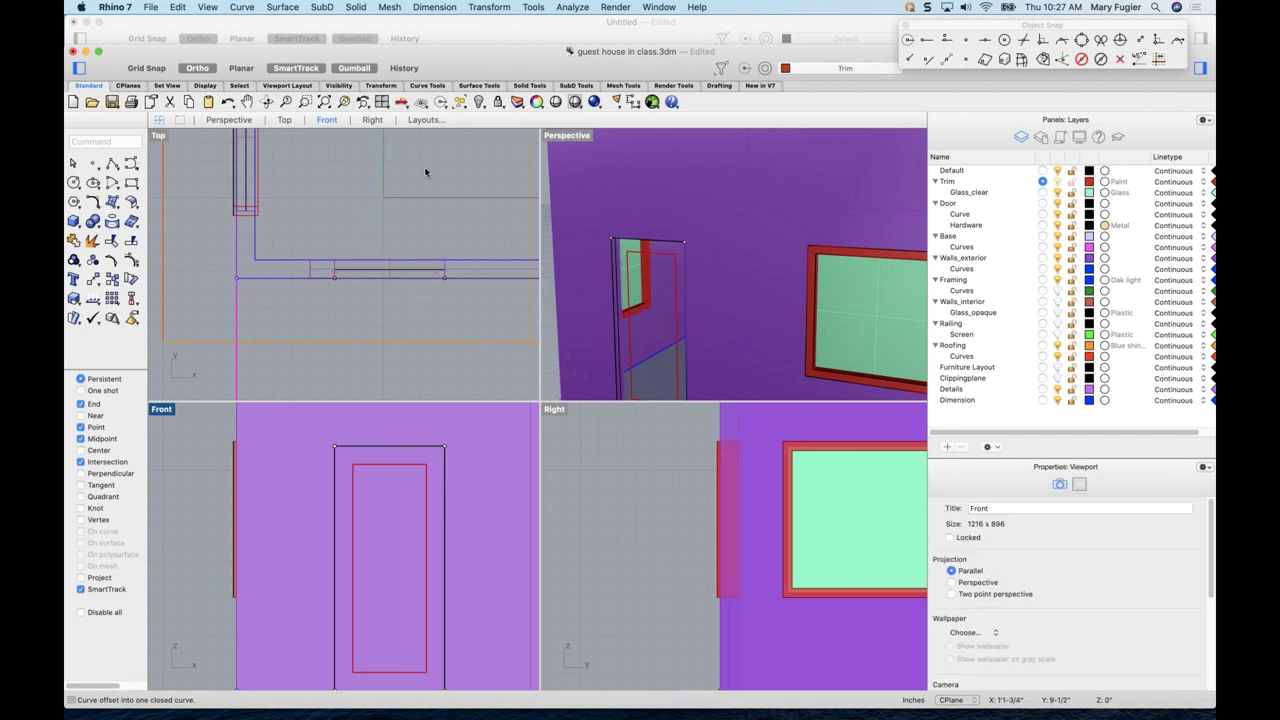
{"action": "scroll", "coordinate": [647, 271], "scroll_direction": "up", "scroll_amount": 2}
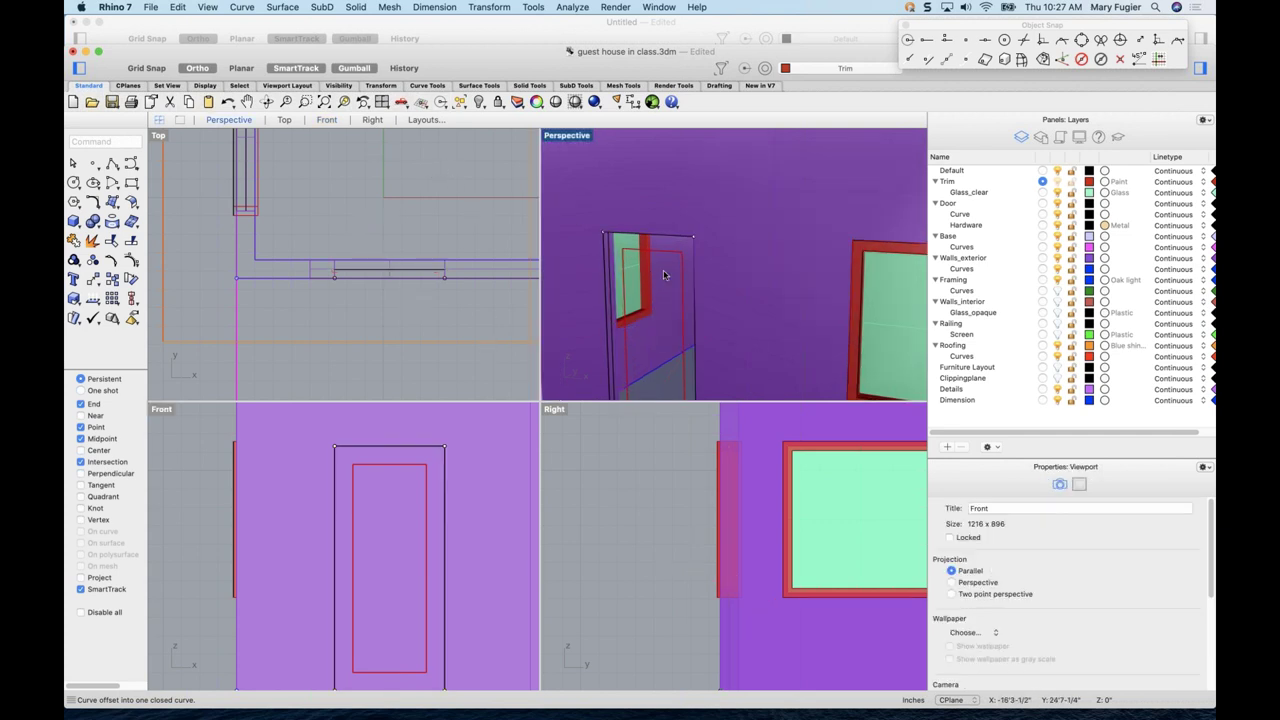
{"action": "right_click_drag", "start_coordinate": [650, 273], "coordinate": [635, 274]}
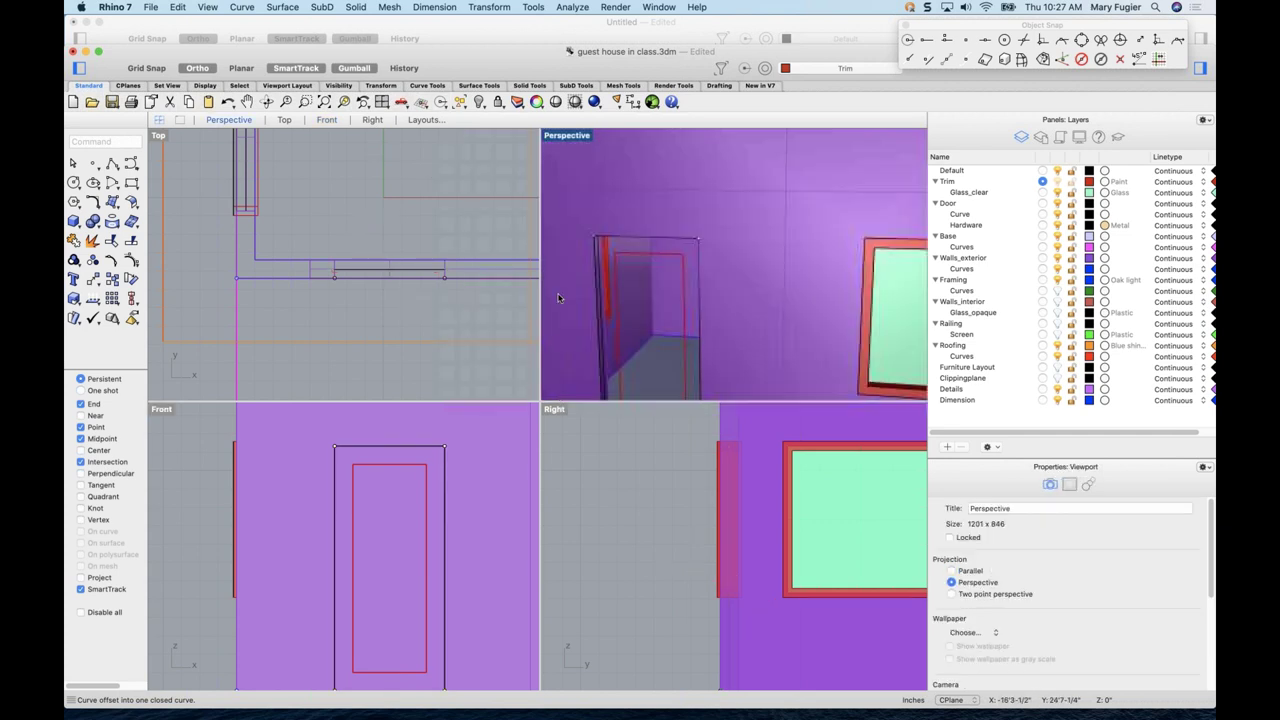
{"action": "left_click", "coordinate": [418, 452]}
{"action": "left_click", "coordinate": [440, 466]}
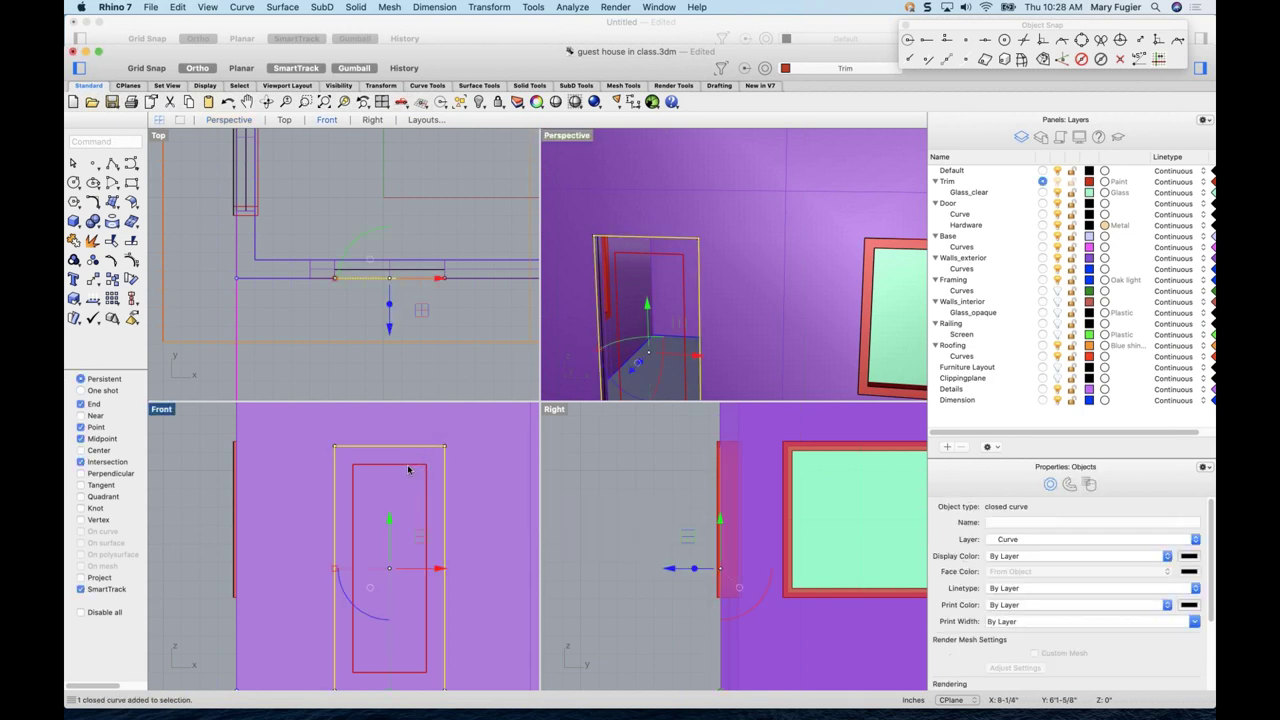
{"action": "right_click_drag", "start_coordinate": [655, 248], "coordinate": [612, 270]}
{"action": "key", "text": "Escape"}
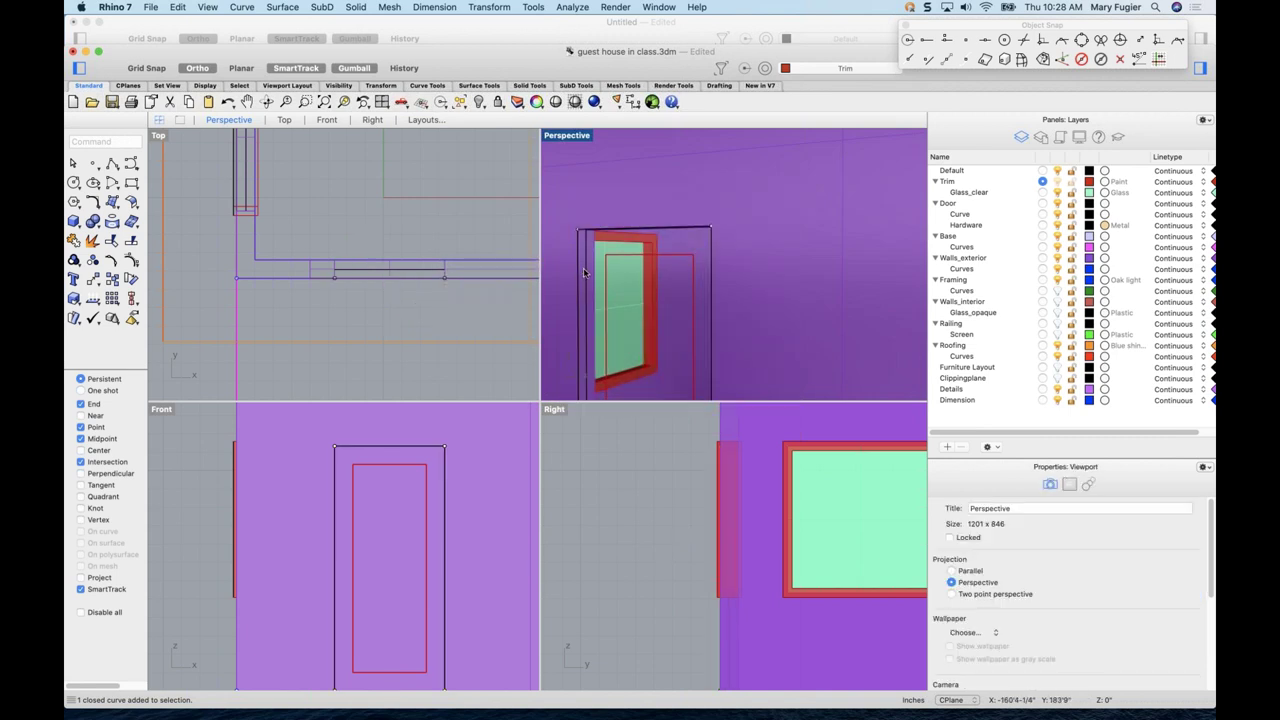
- Extrude the mid-wall door outline and its inner offset curve on the Door layer as a solid frame, 1.25 inches to both sides
{"action": "left_click", "coordinate": [585, 273]}
{"action": "left_click", "coordinate": [632, 288]}
{"action": "left_click", "coordinate": [660, 261], "text": "shift"}
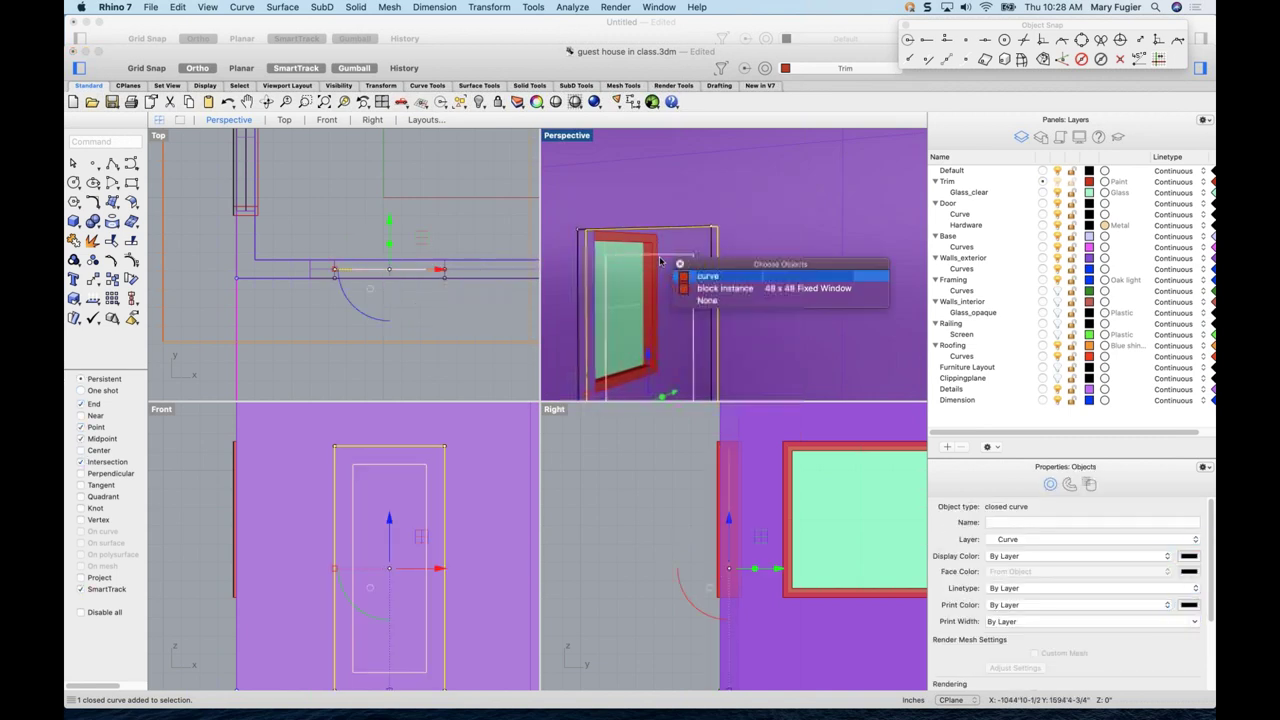
{"action": "left_click", "coordinate": [685, 277]}
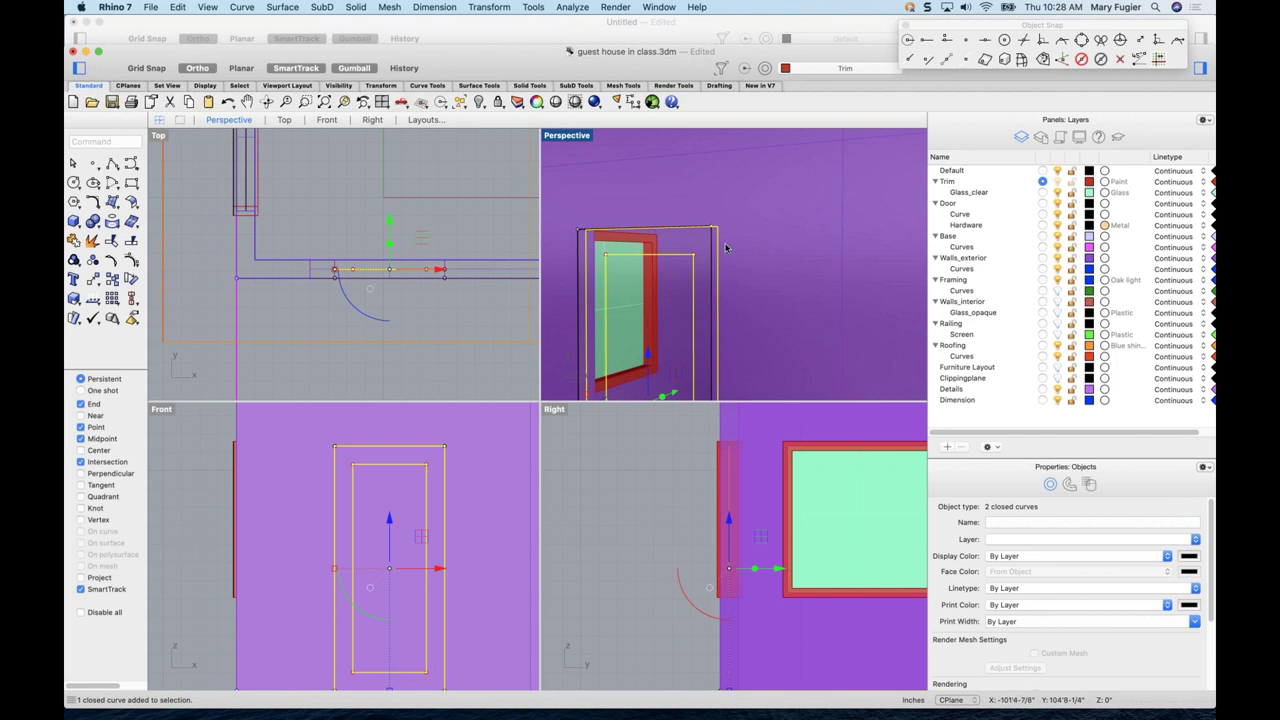
{"action": "left_click", "coordinate": [1043, 205]}
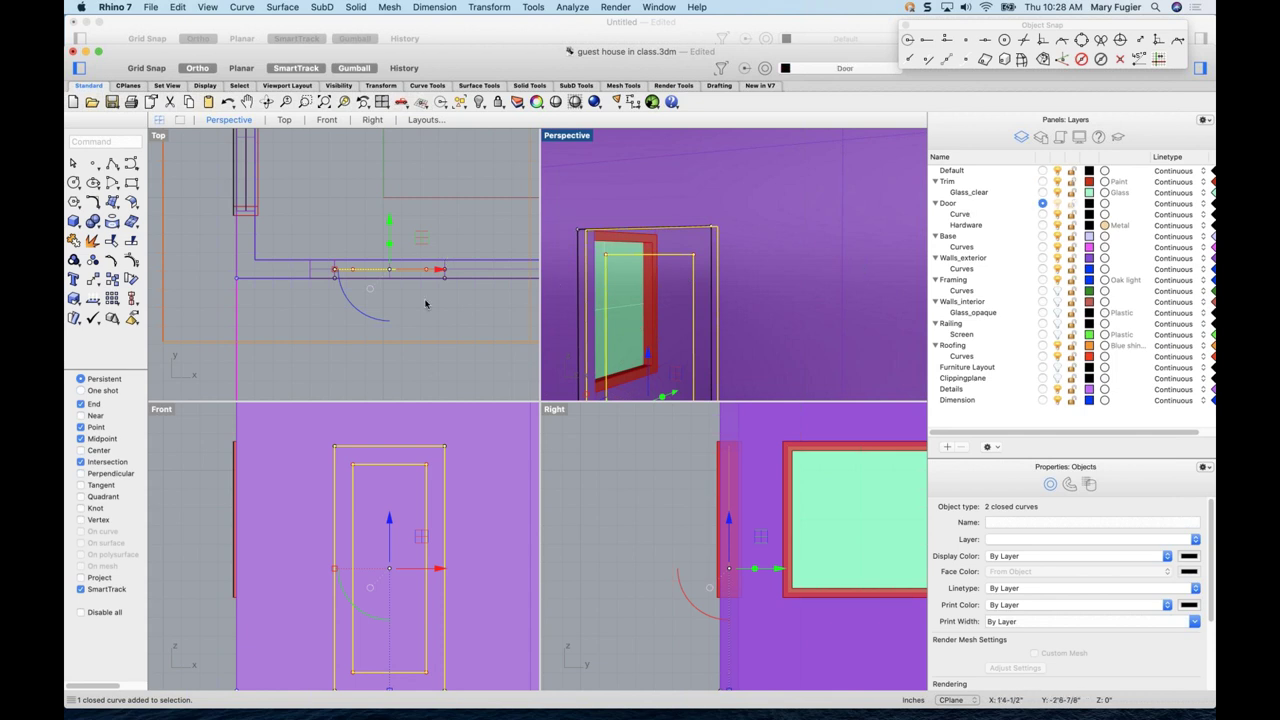
{"action": "scroll", "coordinate": [432, 295], "scroll_direction": "up", "scroll_amount": 3}
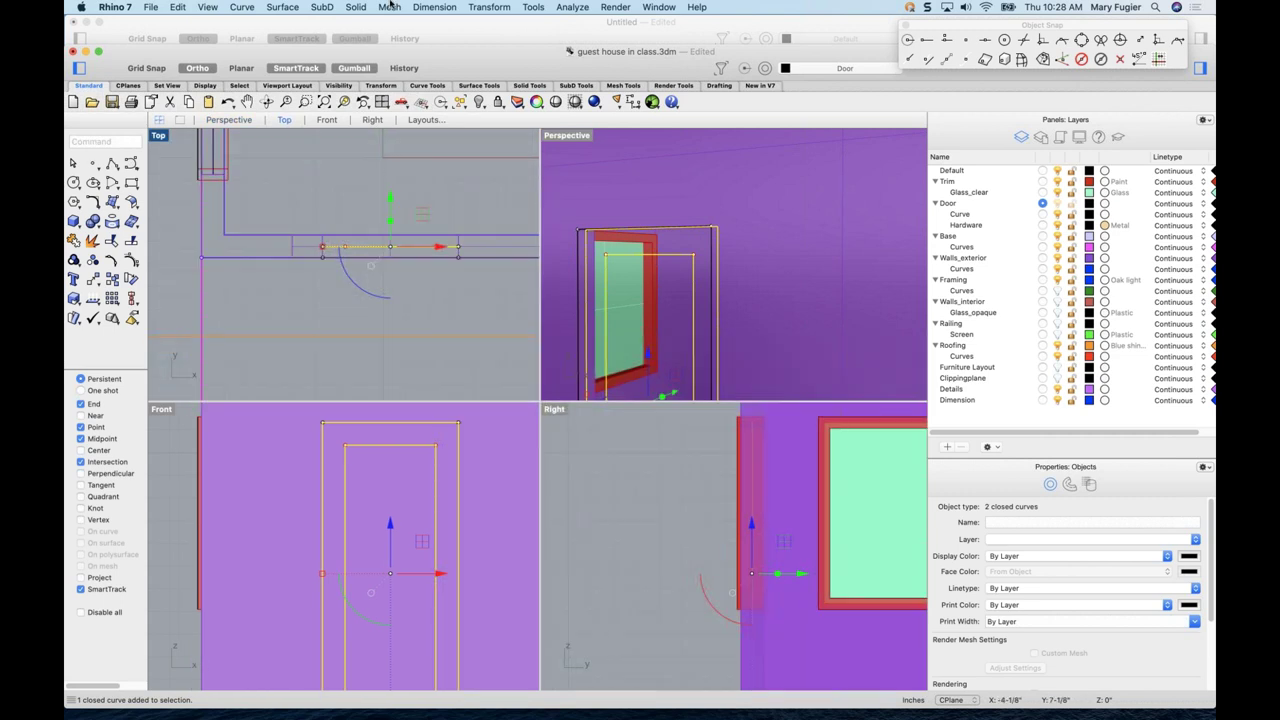
{"action": "left_click", "coordinate": [359, 8]}
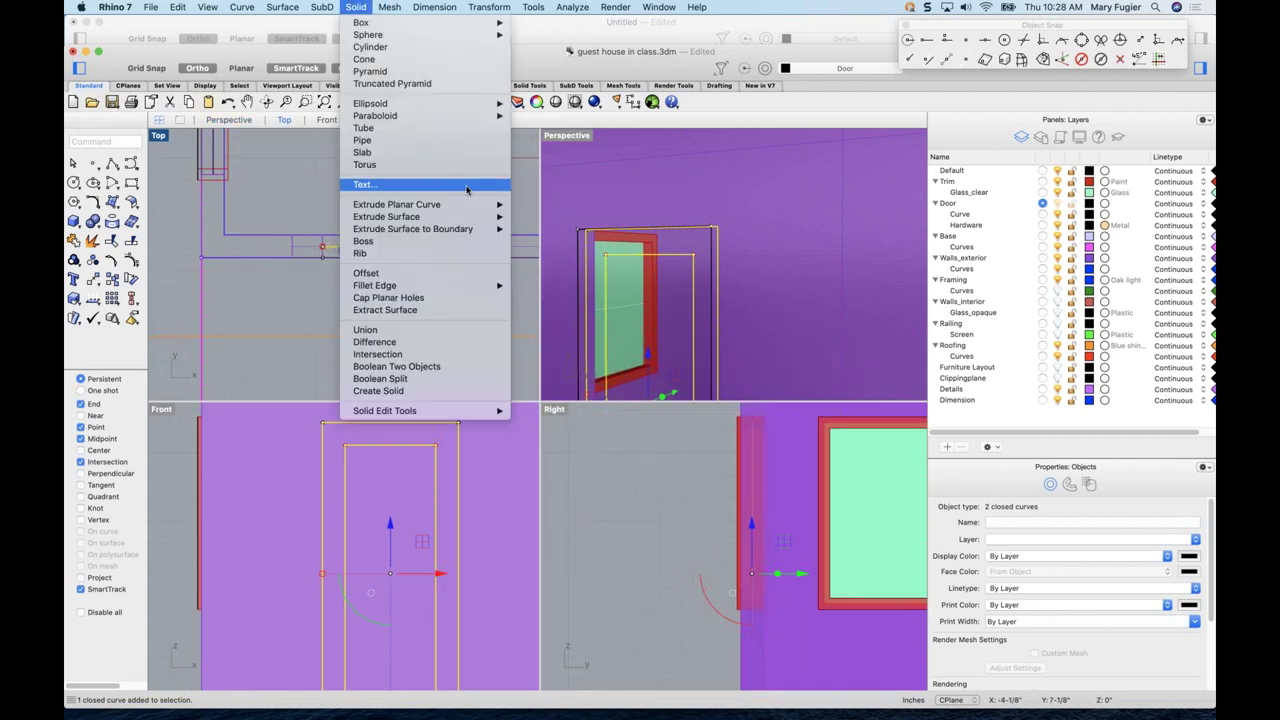
{"action": "mouse_move", "coordinate": [484, 205]}
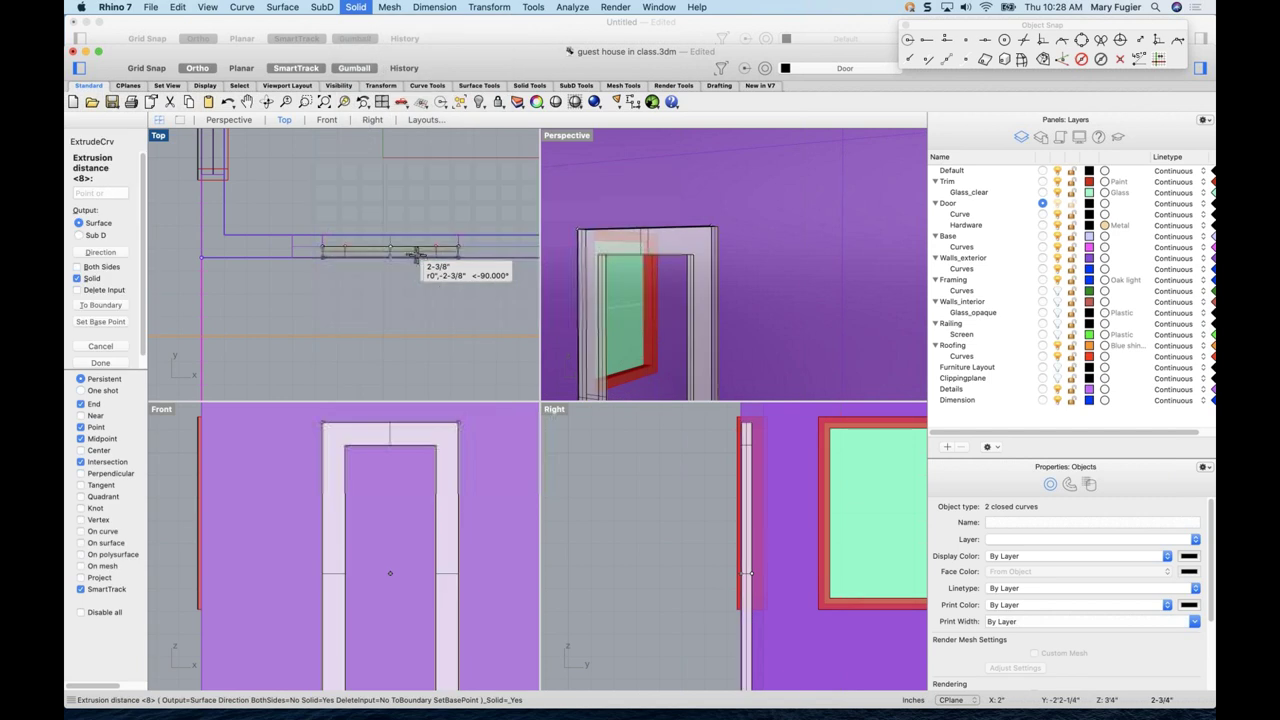
{"action": "left_click", "coordinate": [104, 266]}
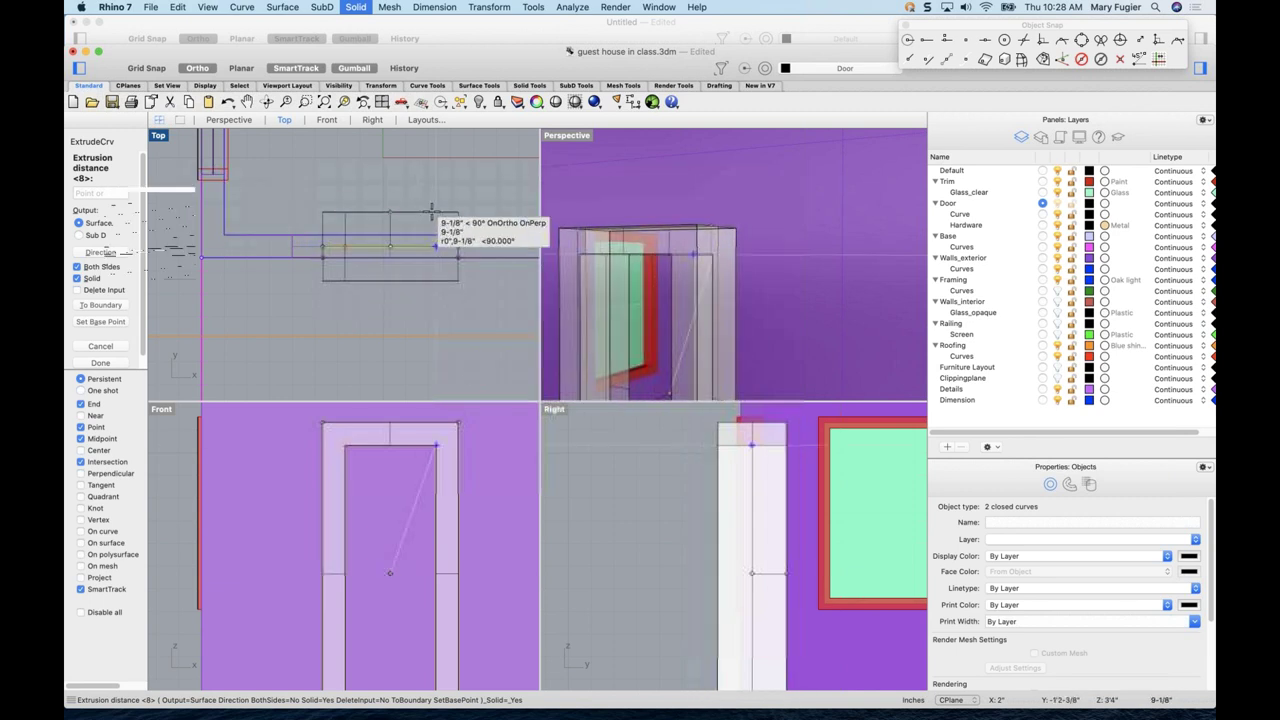
{"action": "type", "text": "1.25"}
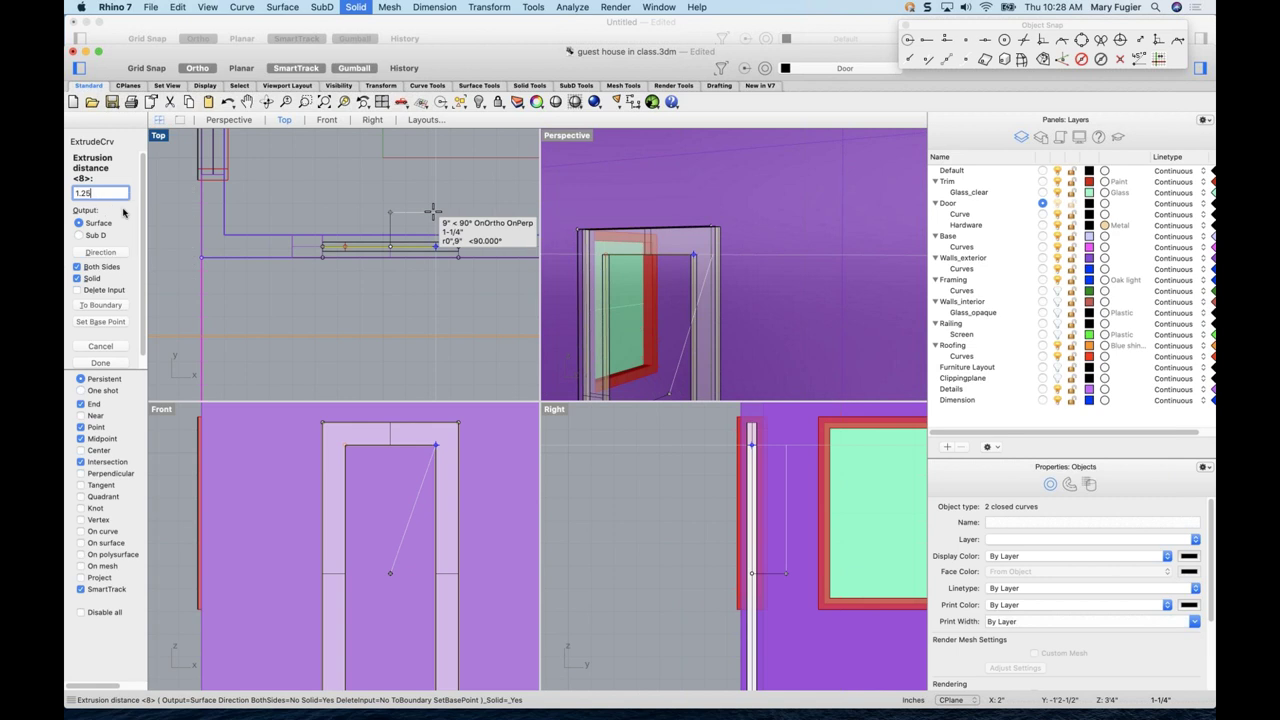
{"action": "key", "text": "Return"}
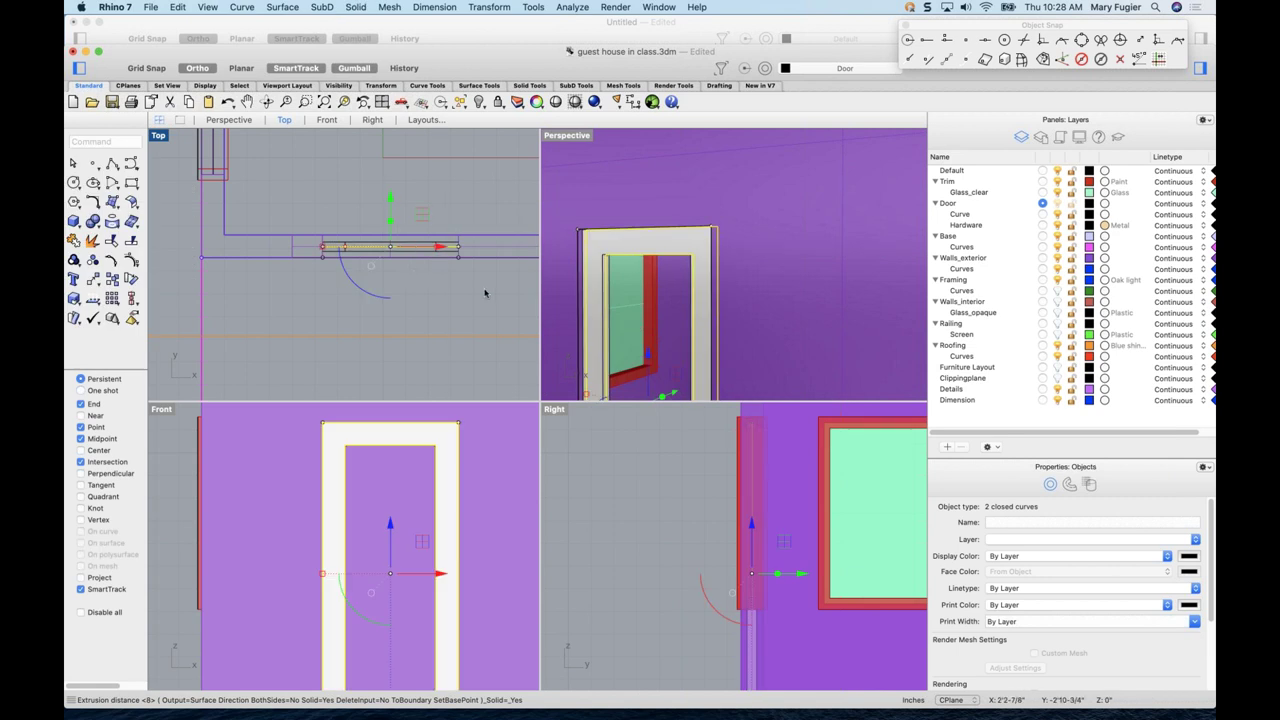
- Create the door's glass on the Glass_clear layer as a planar surface from the mid-wall outer outline curve
{"action": "right_click", "coordinate": [628, 259]}
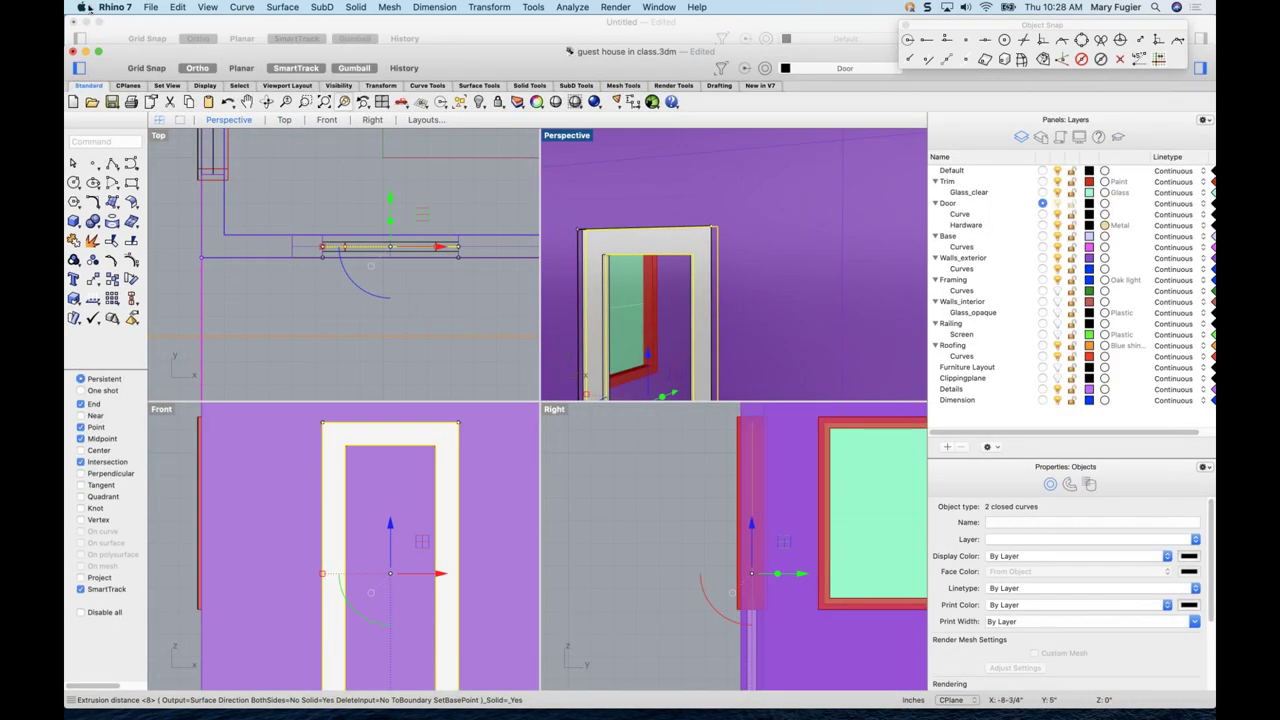
{"action": "left_click", "coordinate": [652, 262], "text": "super"}
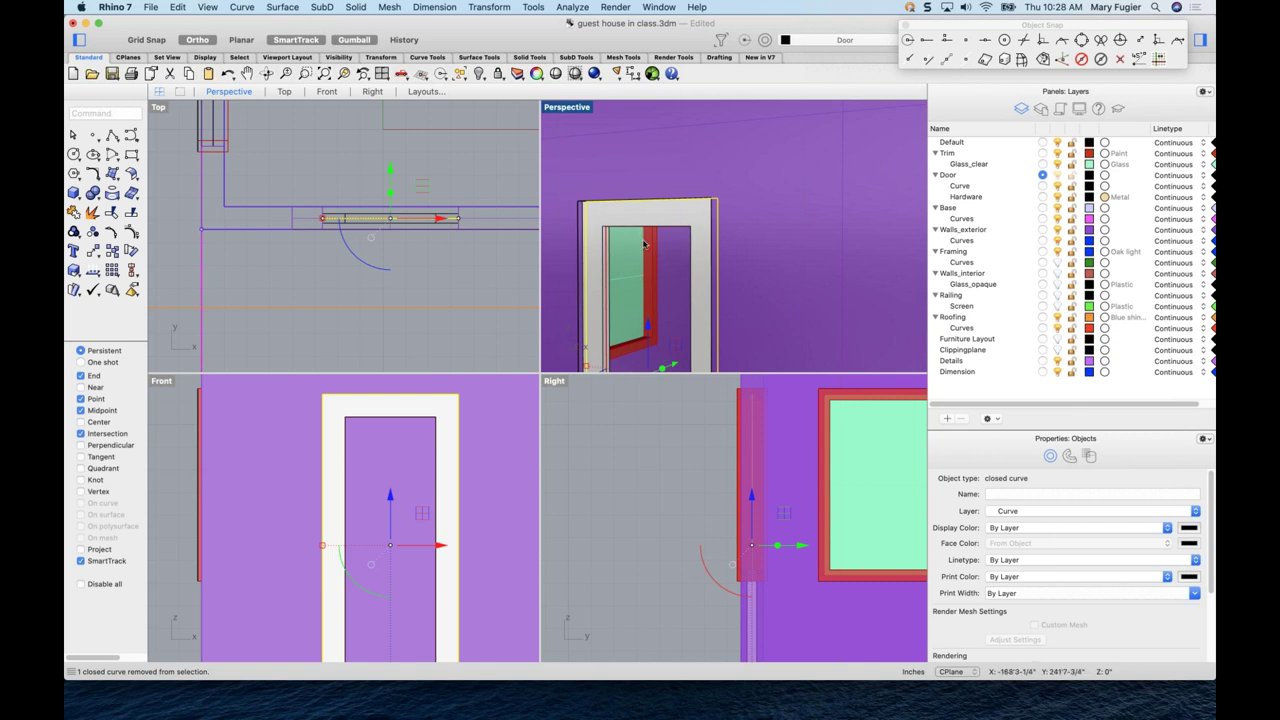
{"action": "left_click", "coordinate": [1043, 164]}
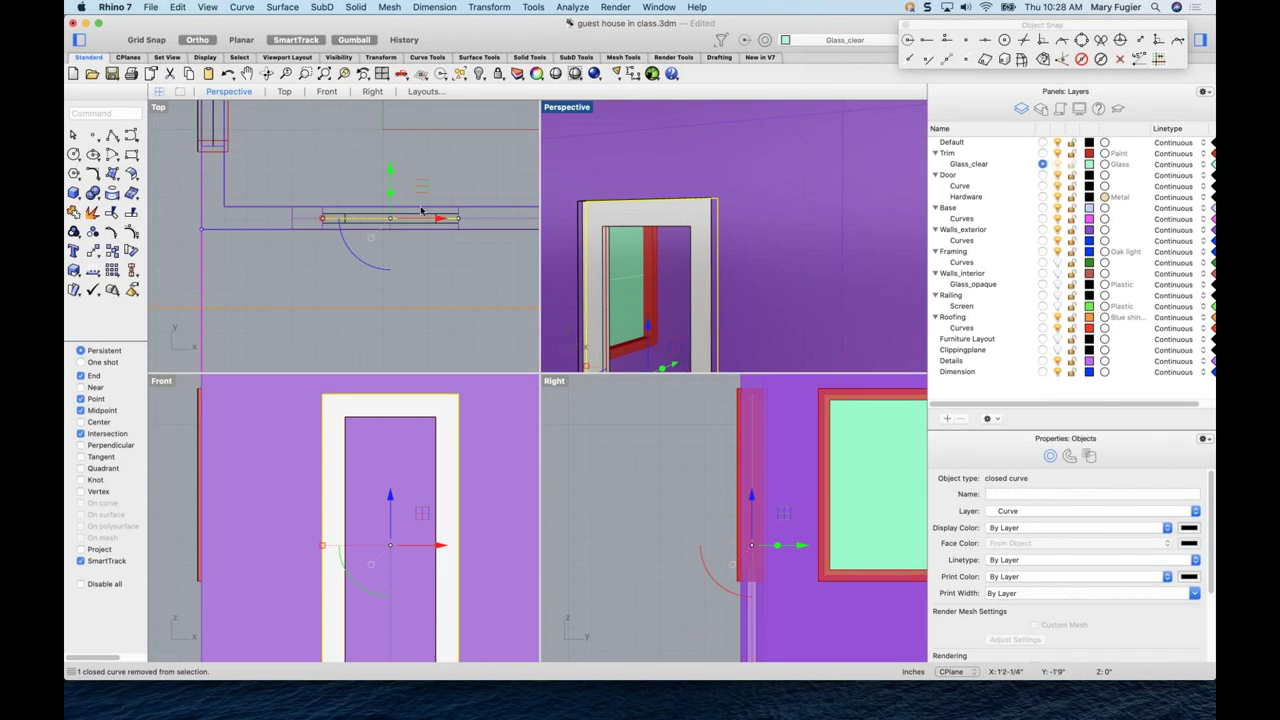
{"action": "left_click", "coordinate": [355, 8]}
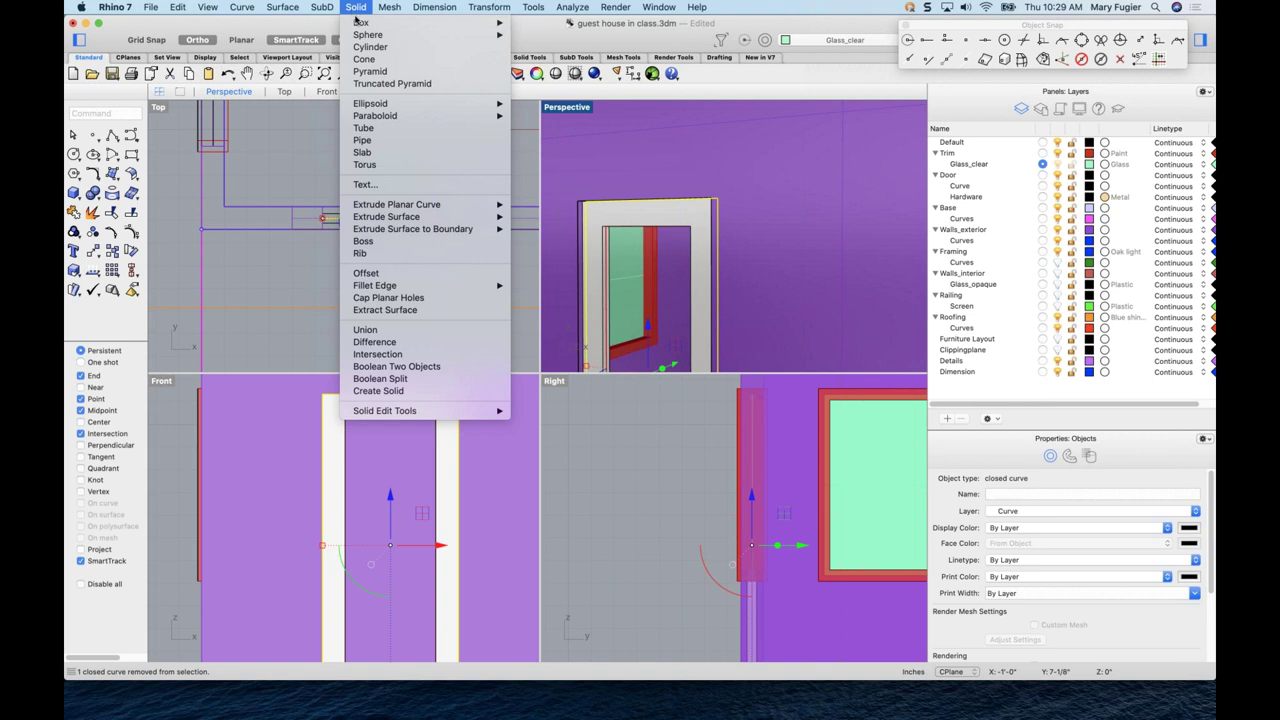
{"action": "mouse_move", "coordinate": [282, 8]}
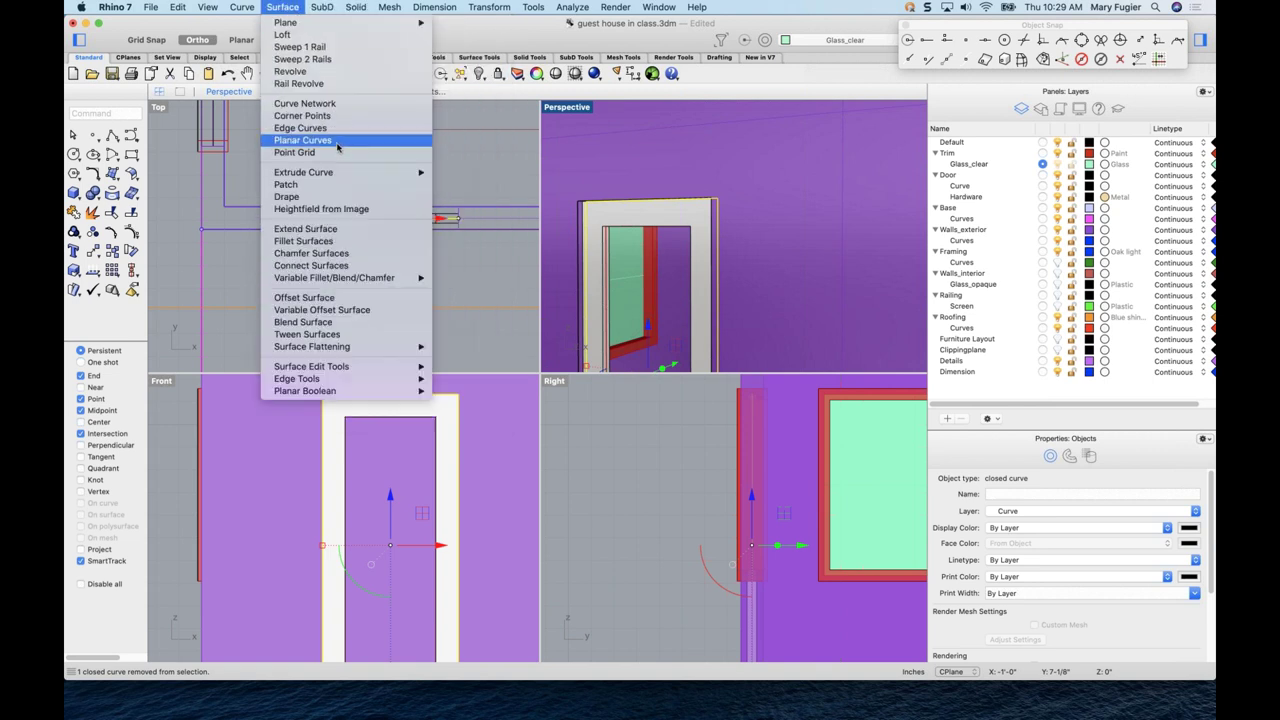
{"action": "left_click", "coordinate": [337, 145]}
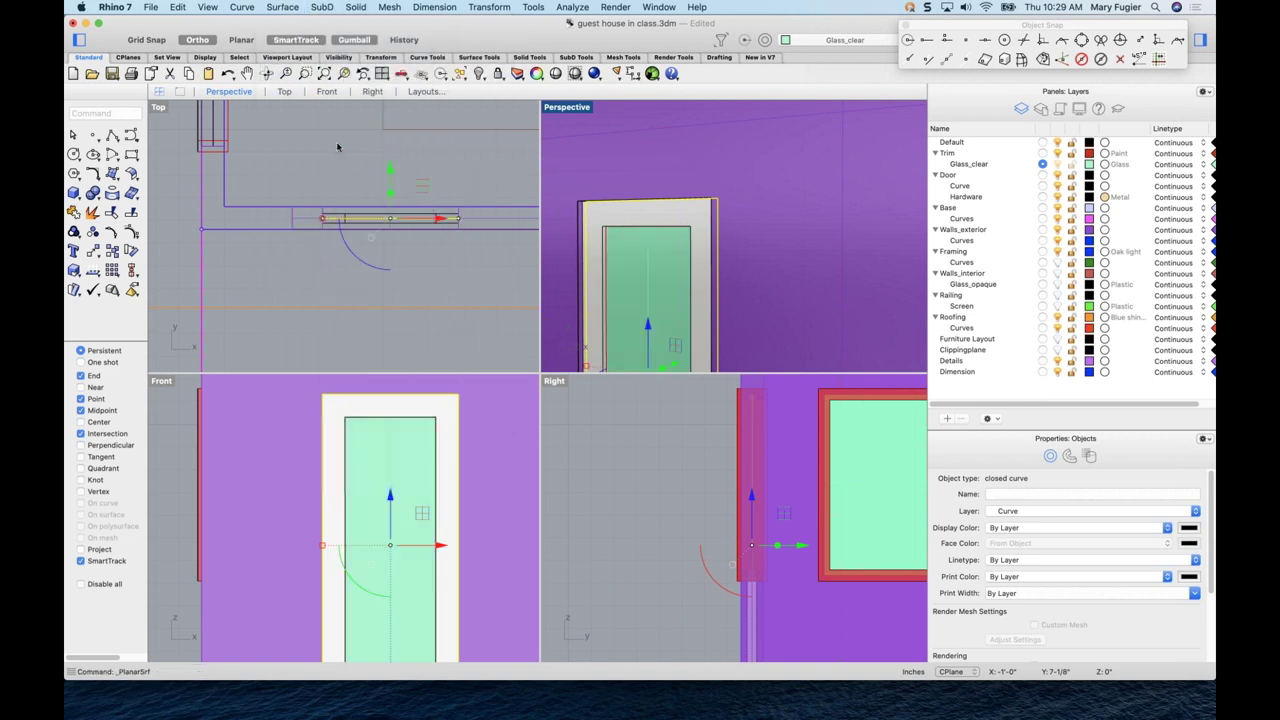
{"action": "left_click", "coordinate": [447, 265]}
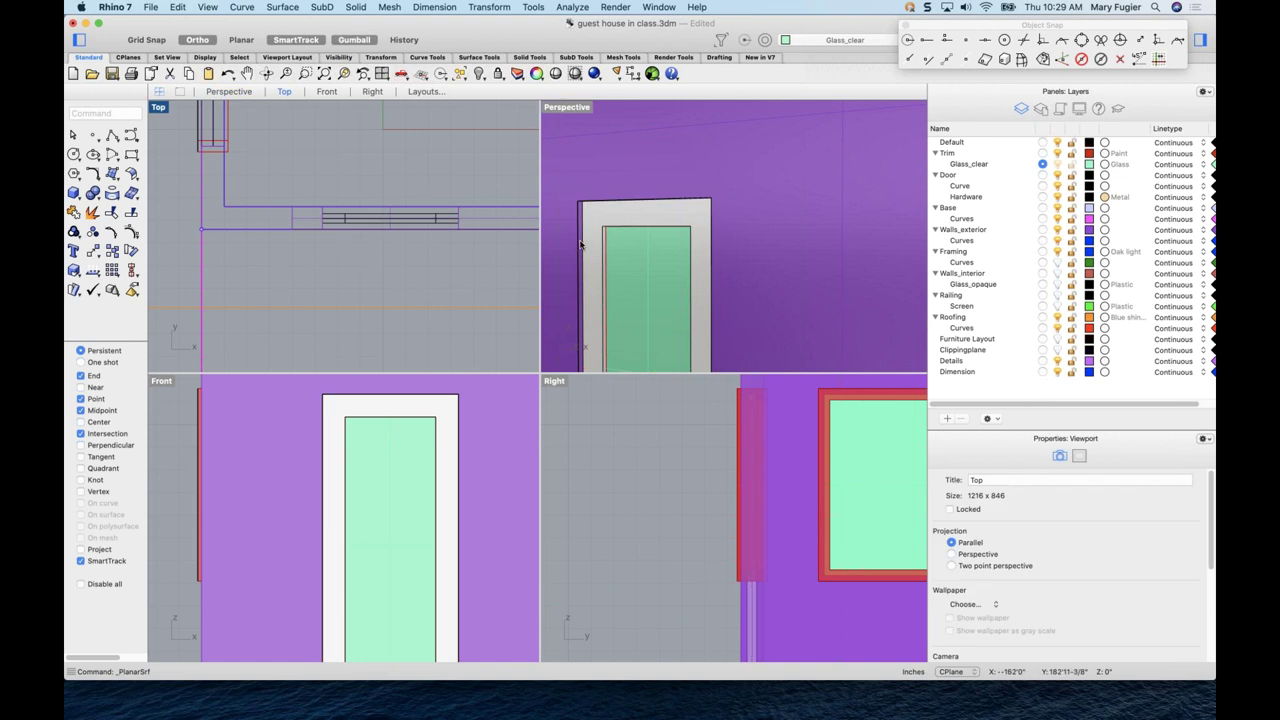
{"action": "right_click_drag", "start_coordinate": [611, 246], "coordinate": [603, 289]}
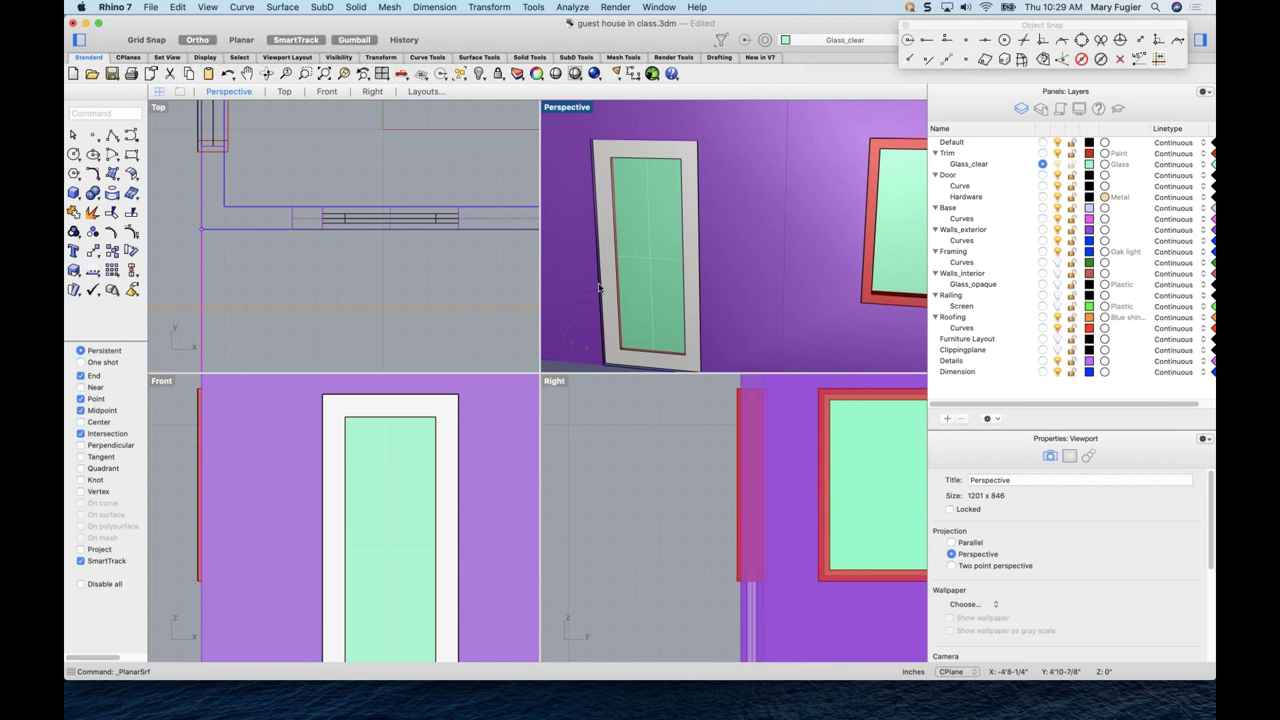
- Delete the bottom segment of the door outline curve on the outer wall face with DeleteSubCrv, between its two lower corners
{"action": "left_click", "coordinate": [599, 289]}
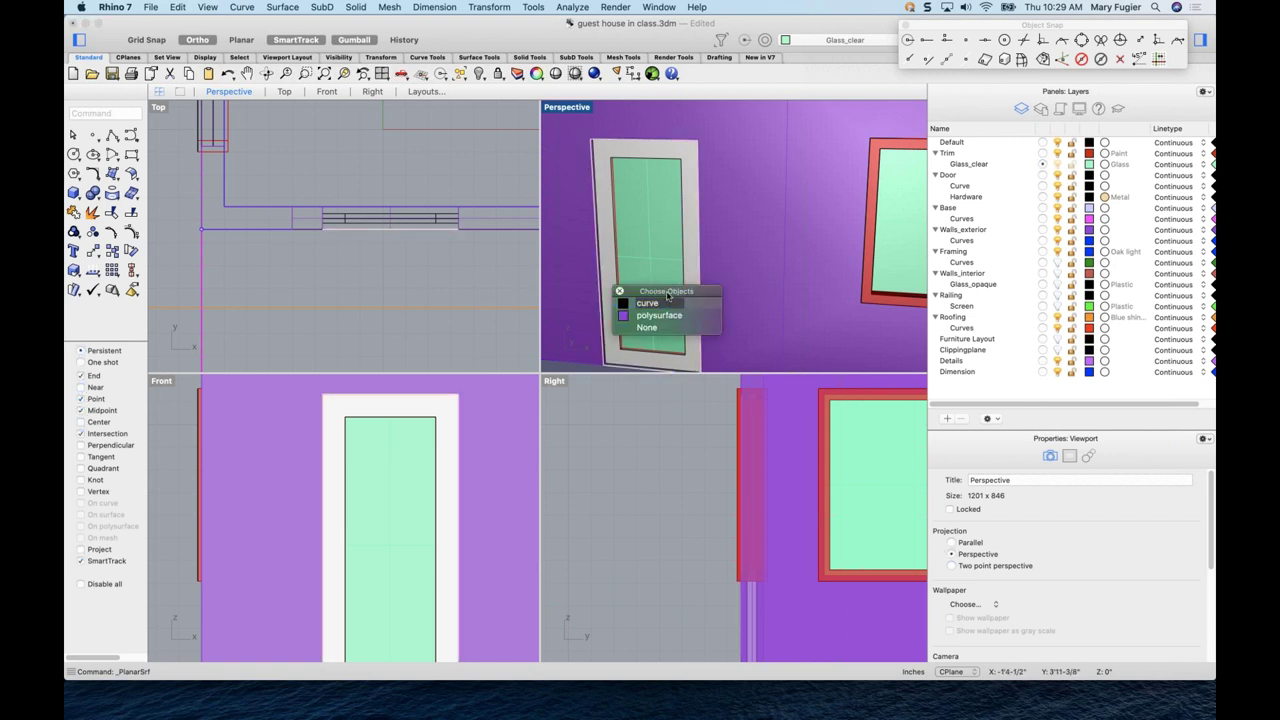
{"action": "left_click", "coordinate": [667, 300]}
{"action": "right_click_drag", "start_coordinate": [667, 300], "coordinate": [668, 346]}
{"action": "left_click", "coordinate": [97, 114]}
{"action": "type", "text": "del"}
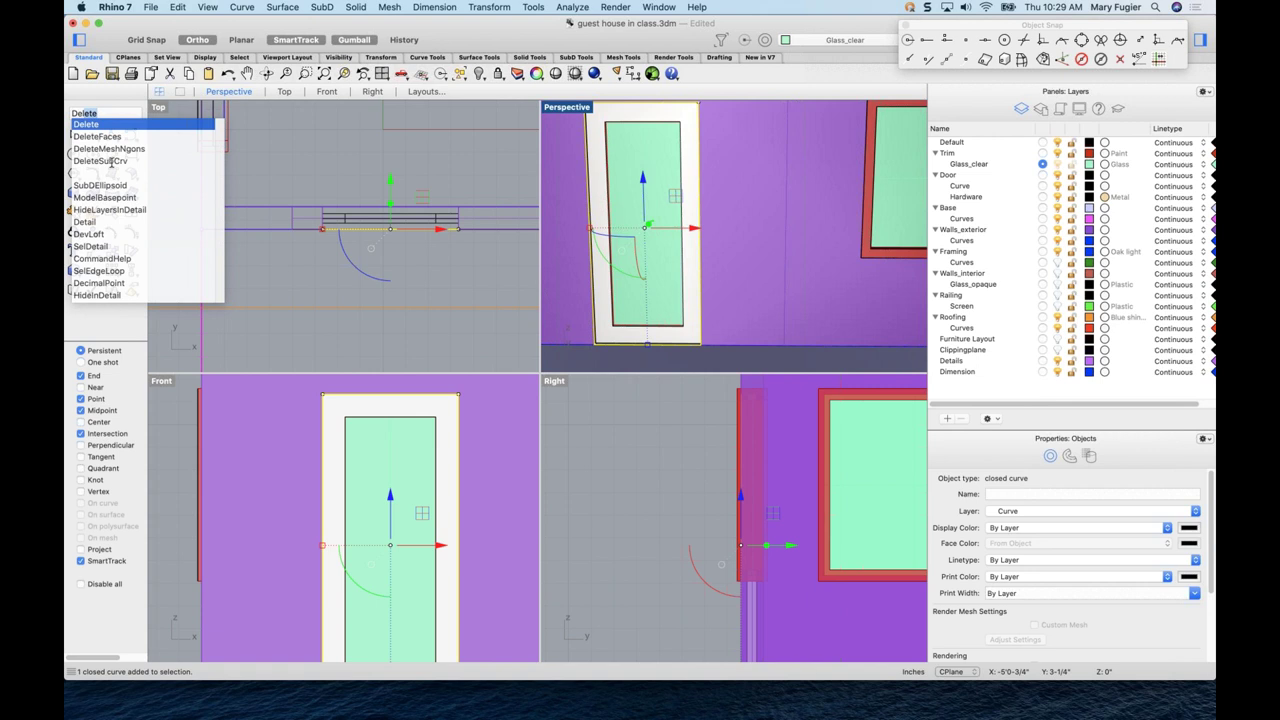
{"action": "left_click", "coordinate": [100, 160]}
{"action": "scroll", "coordinate": [323, 622], "scroll_direction": "down", "scroll_amount": 3}
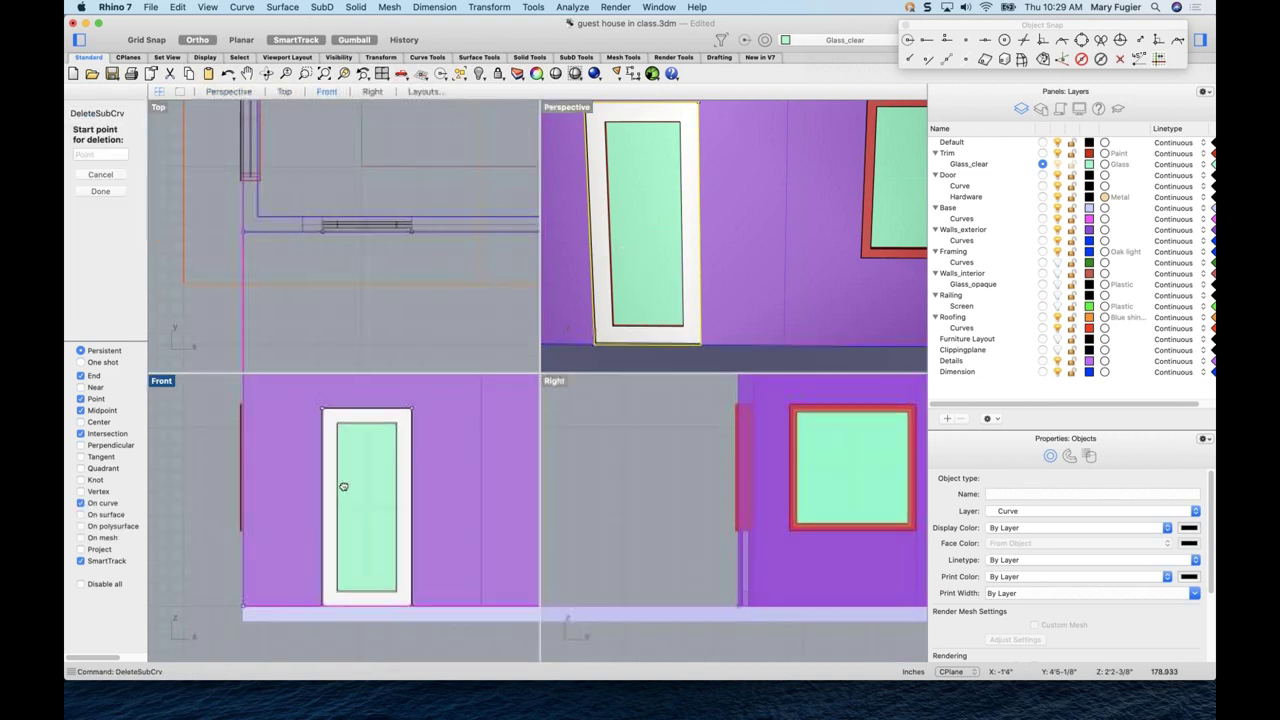
{"action": "scroll", "coordinate": [323, 610], "scroll_direction": "up", "scroll_amount": 3}
{"action": "left_click", "coordinate": [318, 587]}
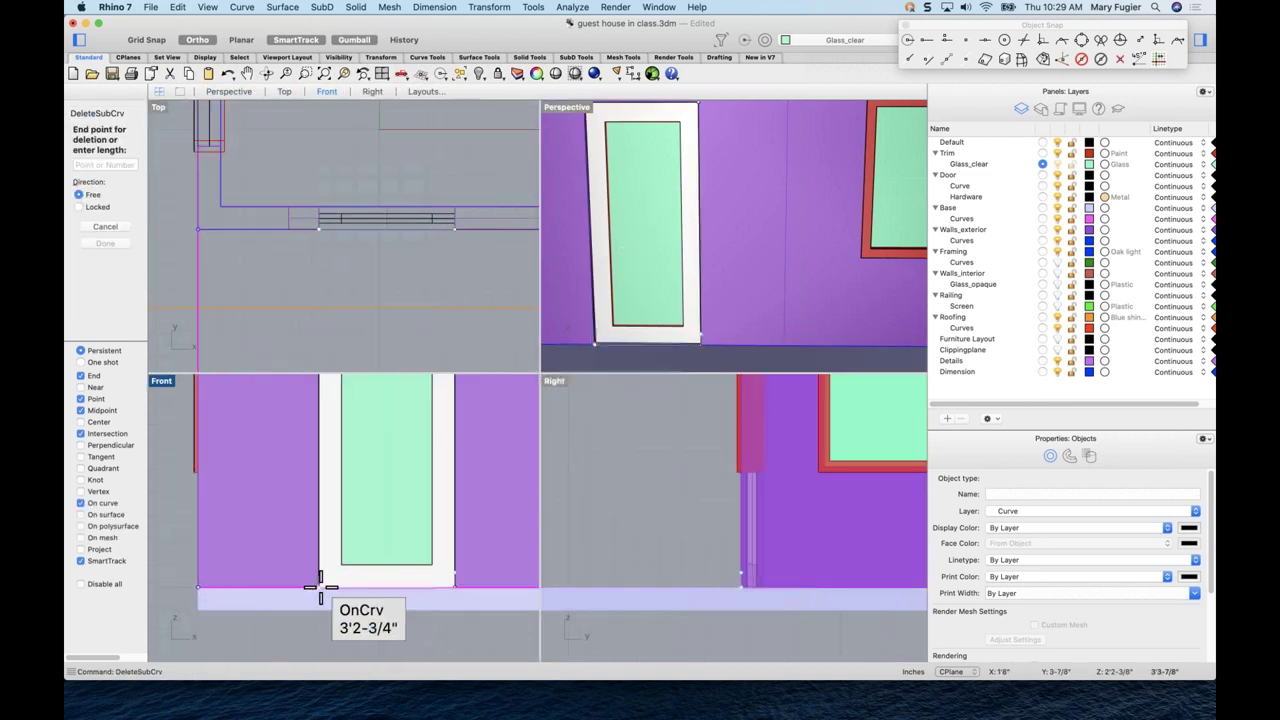
{"action": "left_click", "coordinate": [451, 583]}
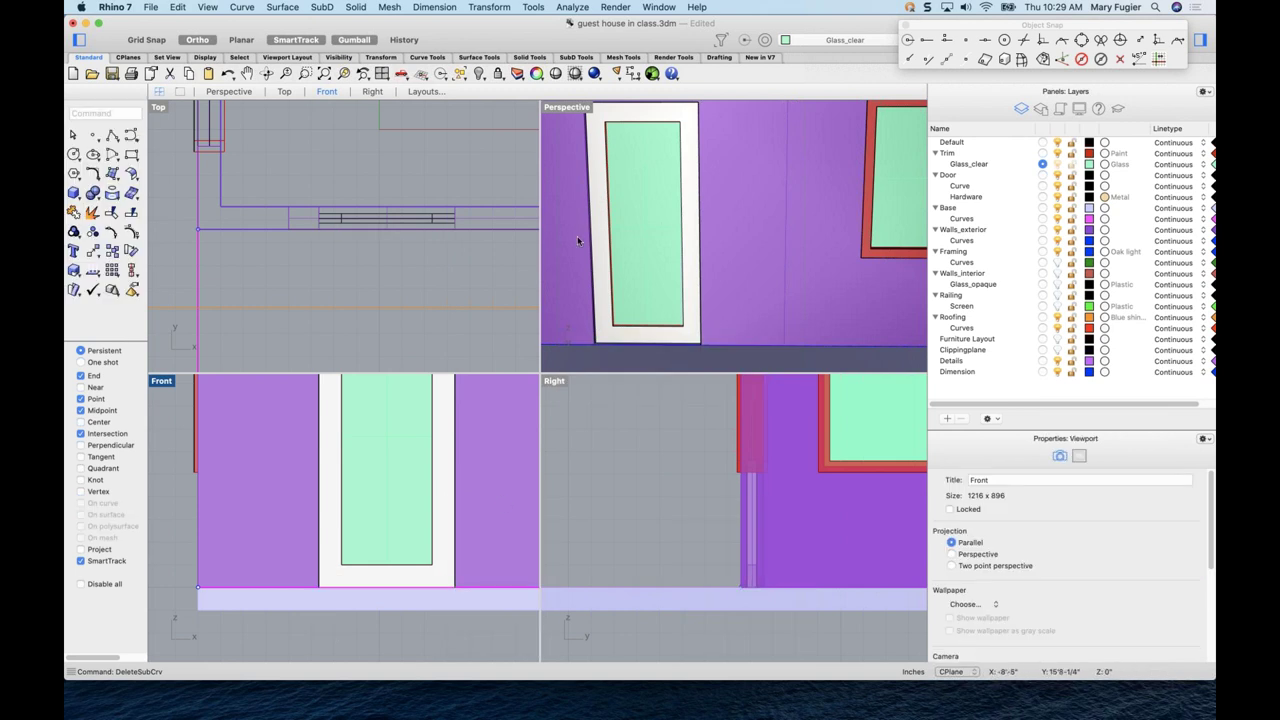
- Offset the open door outline 3 inches outward with sharp corners and a flat cap to form a closed trim profile
{"action": "left_click", "coordinate": [700, 246]}
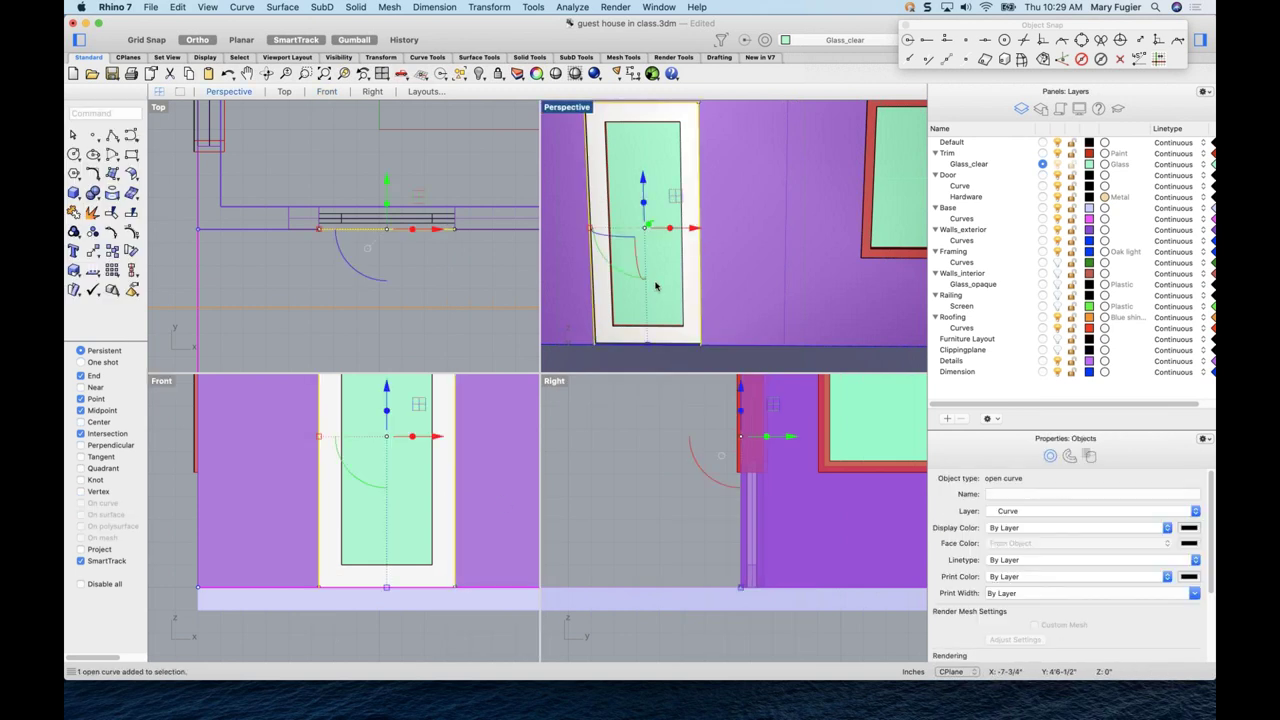
{"action": "scroll", "coordinate": [660, 284], "scroll_direction": "up", "scroll_amount": 5}
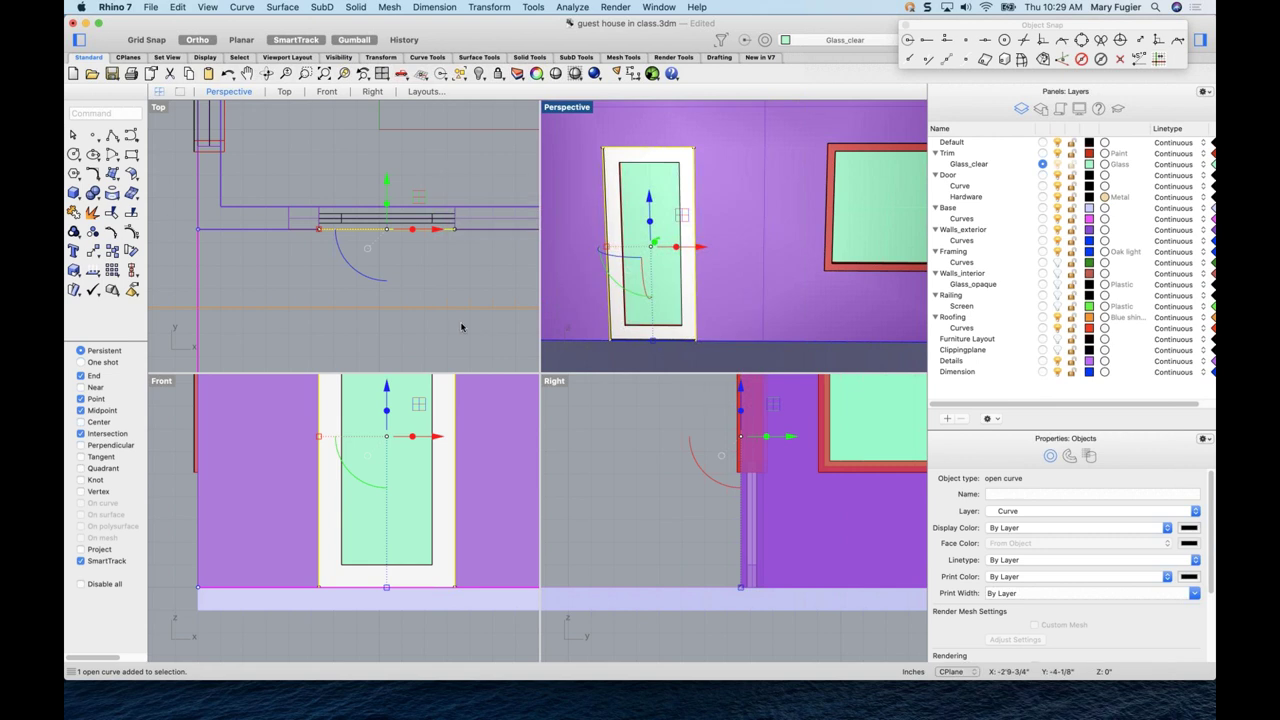
{"action": "left_click", "coordinate": [243, 8]}
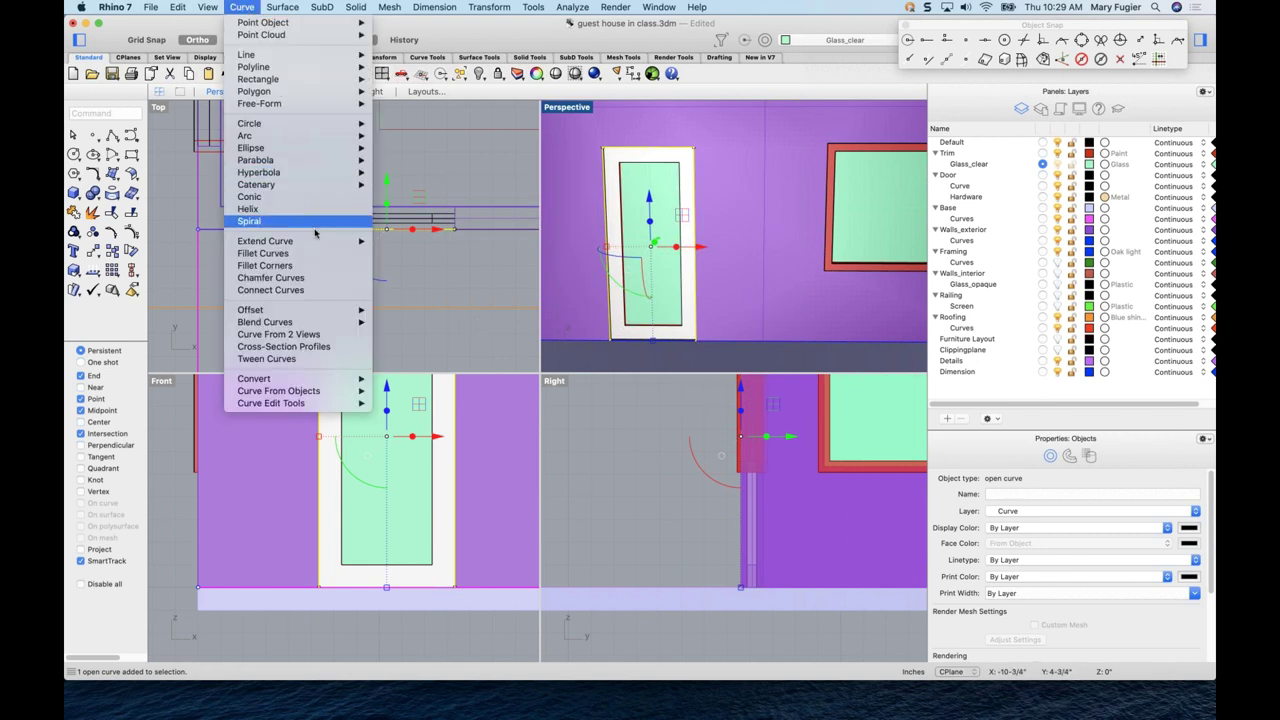
{"action": "mouse_move", "coordinate": [336, 310]}
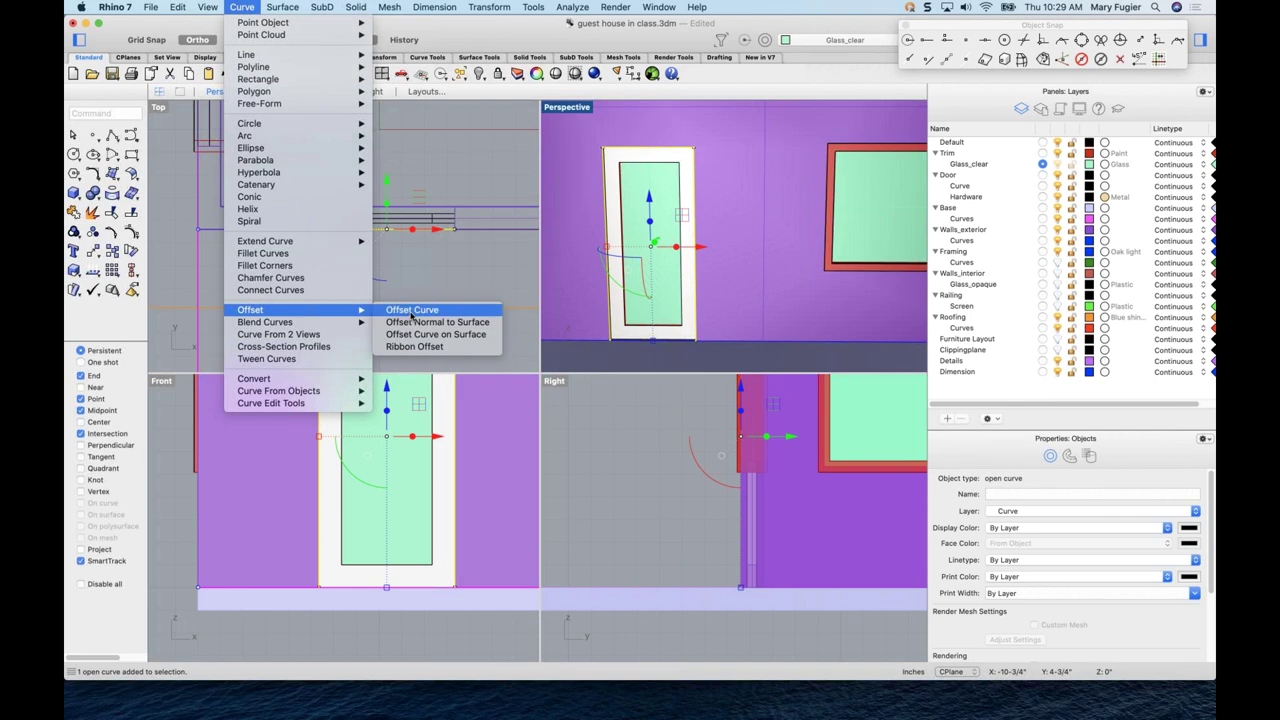
{"action": "left_click", "coordinate": [411, 311]}
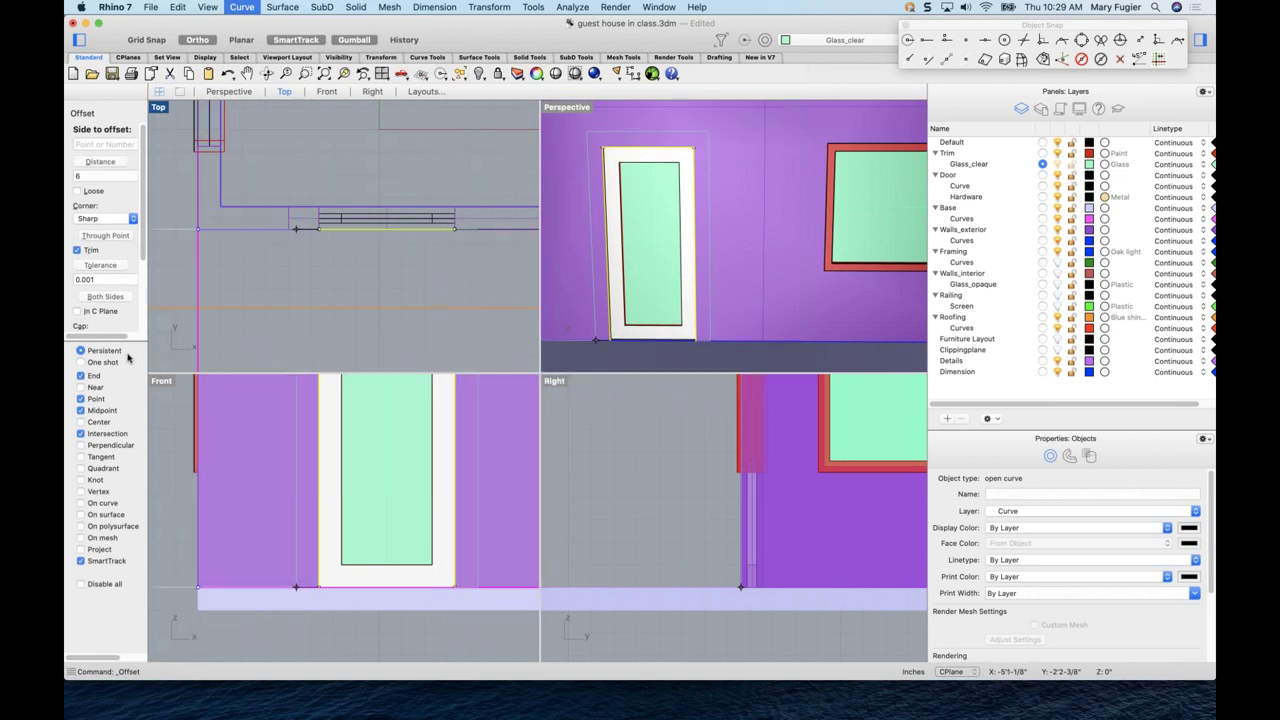
{"action": "left_click_drag", "start_coordinate": [133, 341], "coordinate": [135, 366]}
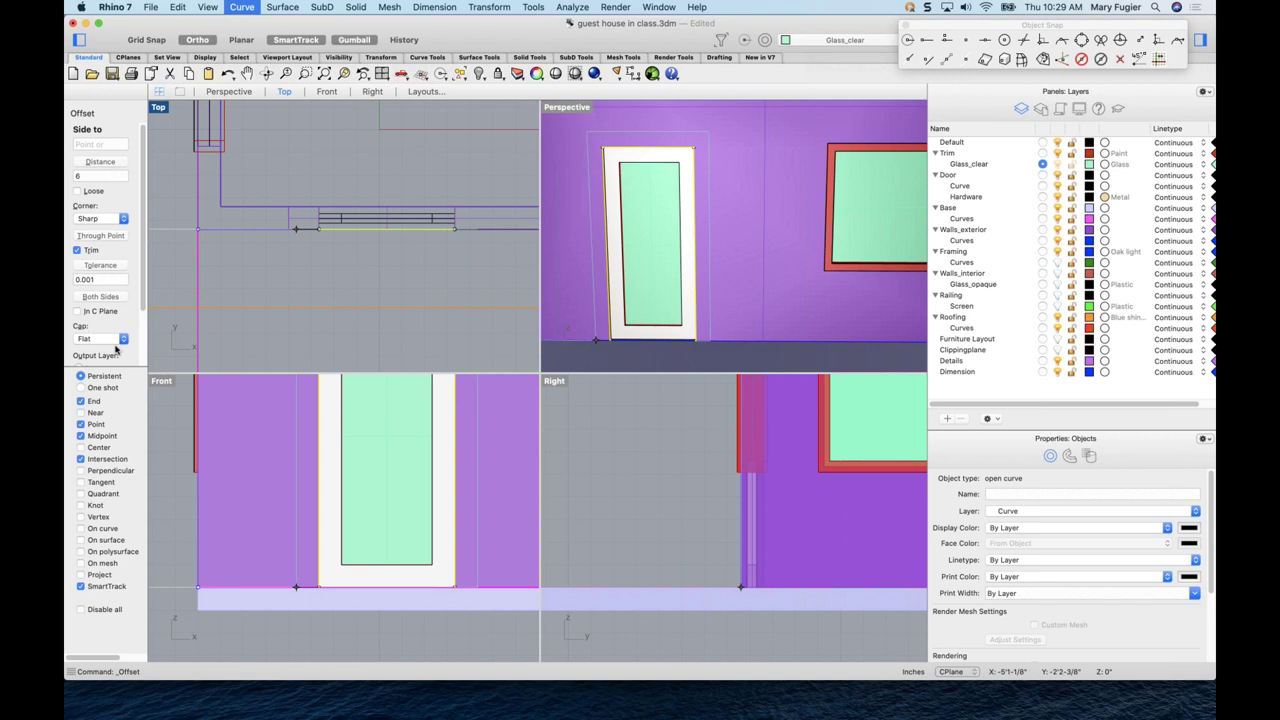
{"action": "left_click", "coordinate": [123, 340]}
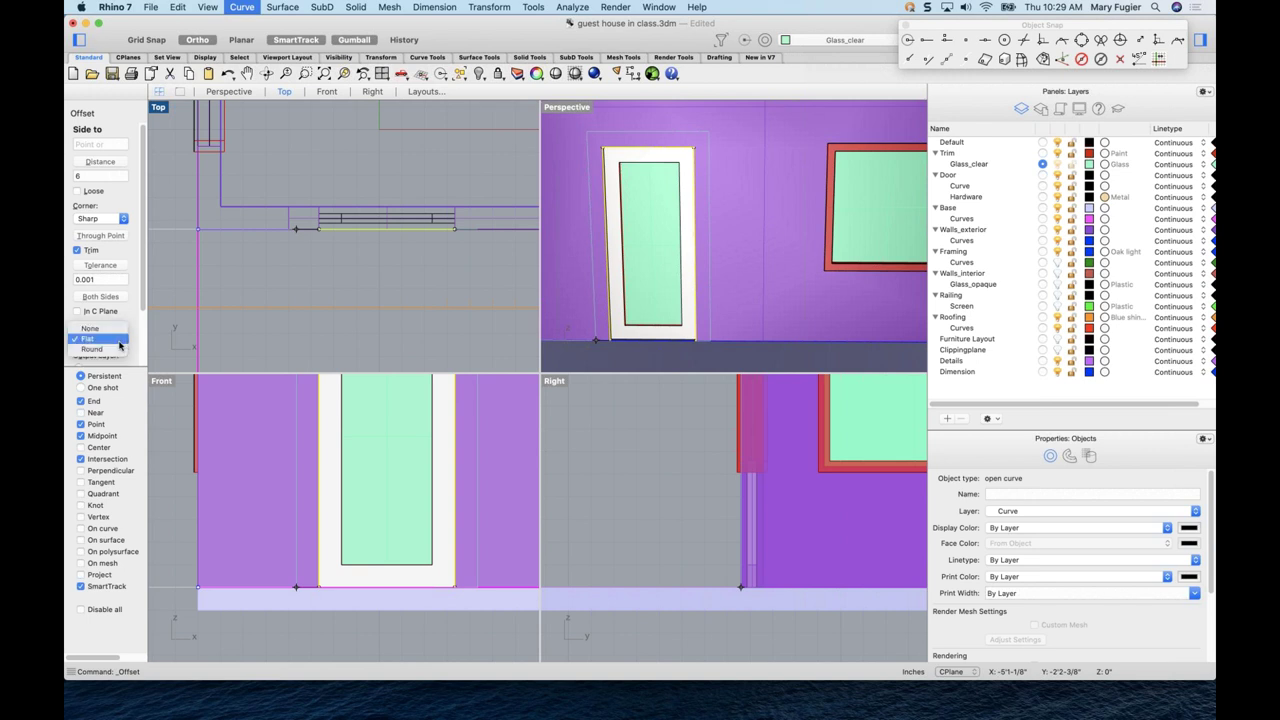
{"action": "left_click", "coordinate": [115, 343]}
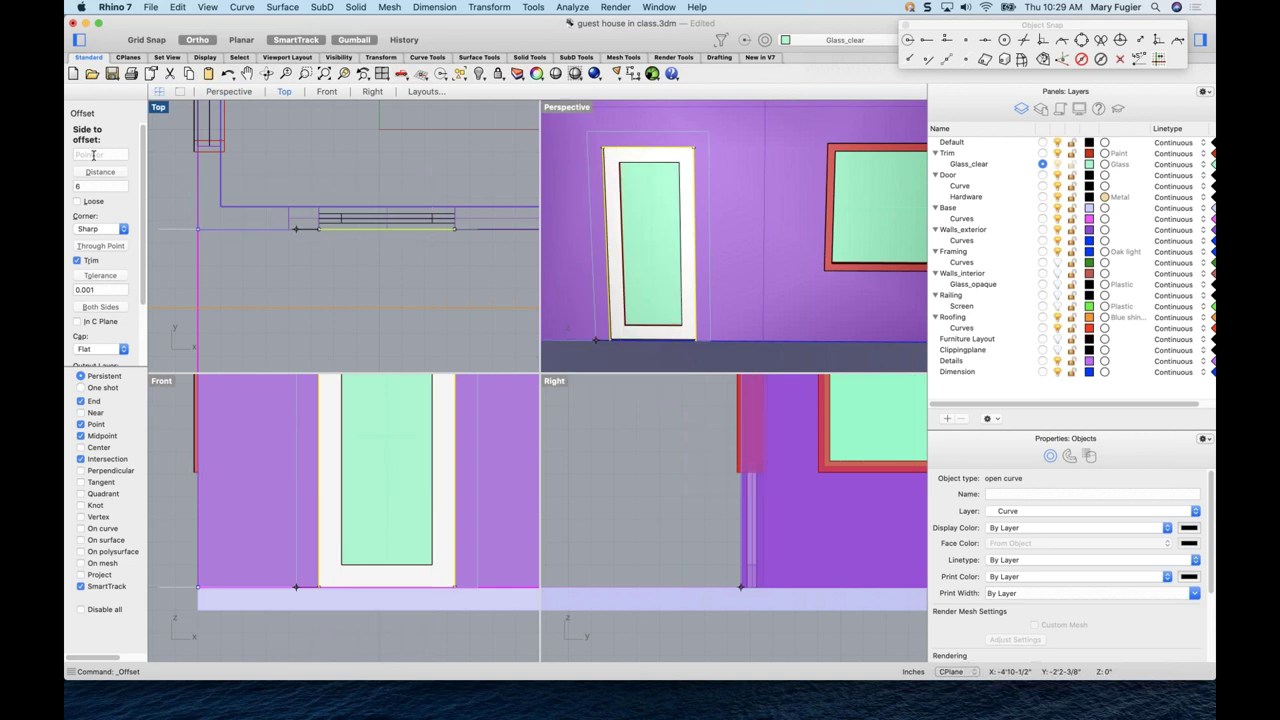
{"action": "left_click", "coordinate": [95, 155]}
{"action": "left_click", "coordinate": [95, 185]}
{"action": "type", "text": "3"}
{"action": "key", "text": "Return"}
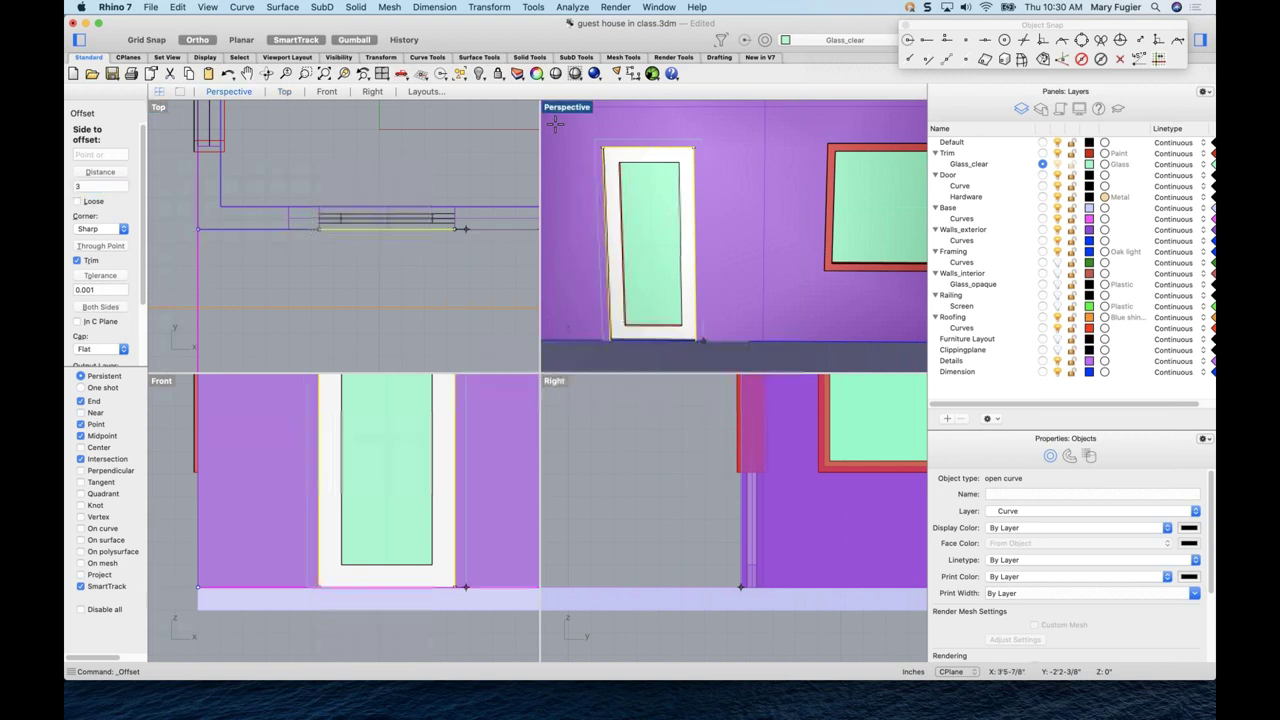
{"action": "left_click", "coordinate": [737, 153]}
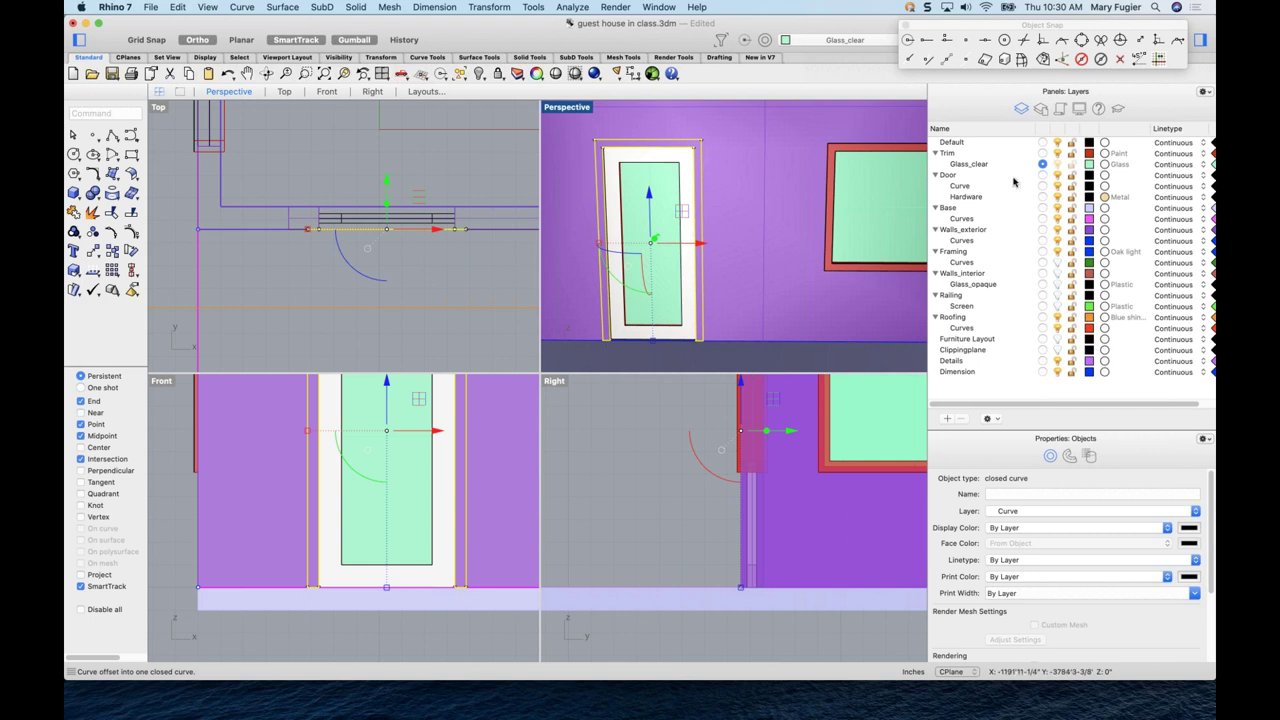
- Make Trim the current layer and move the closed door trim profile a short distance outward from the front wall in negative Y
{"action": "left_click", "coordinate": [1042, 153]}
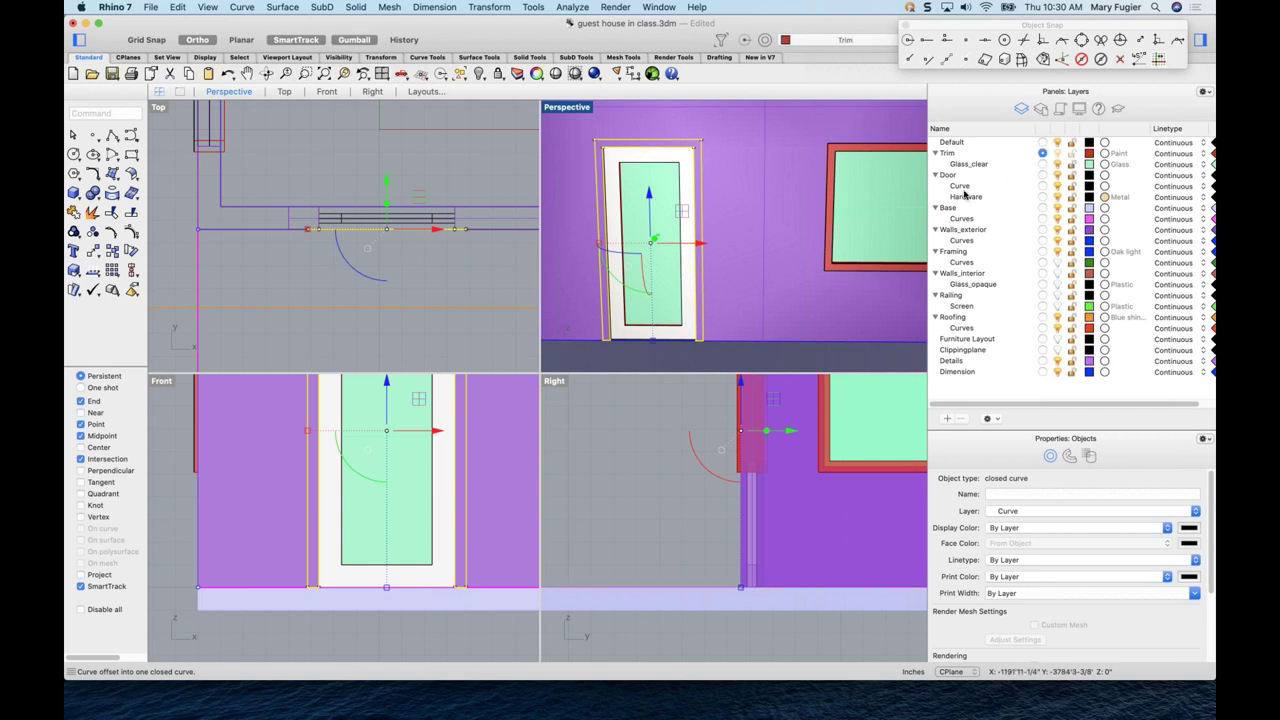
{"action": "left_click", "coordinate": [356, 7]}
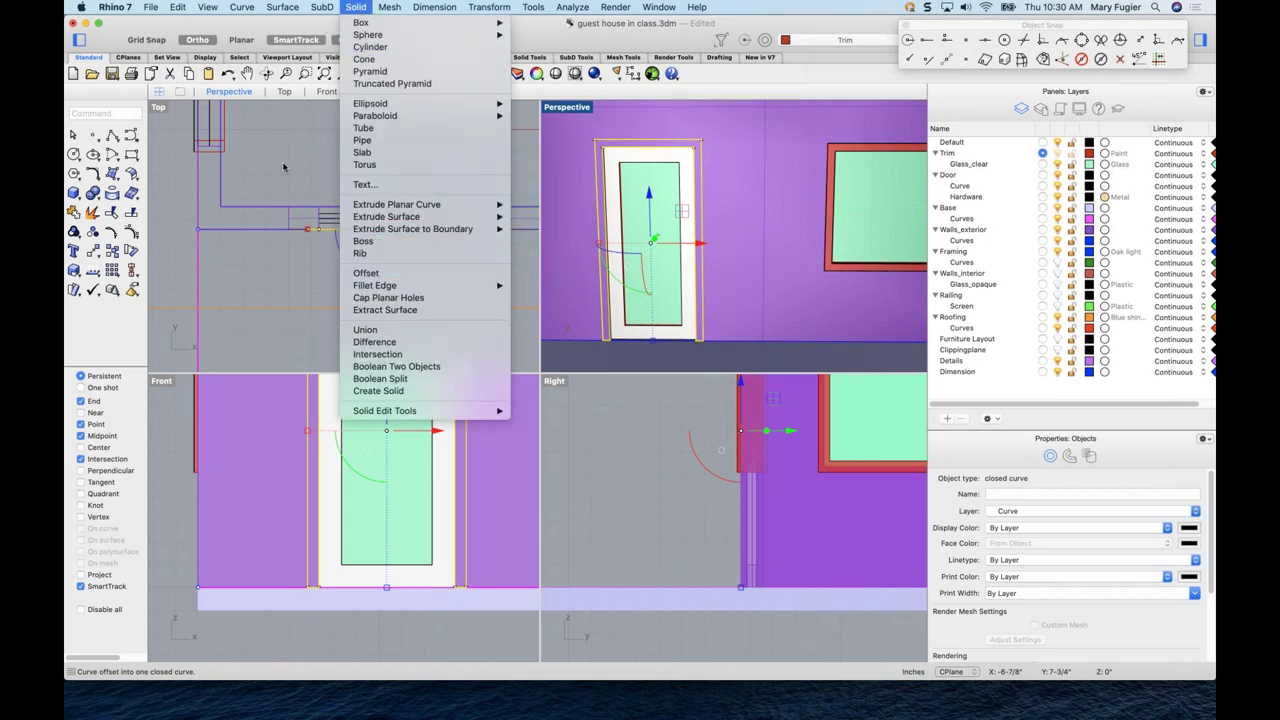
{"action": "left_click", "coordinate": [283, 167]}
{"action": "scroll", "coordinate": [406, 246], "scroll_direction": "up", "scroll_amount": 3}
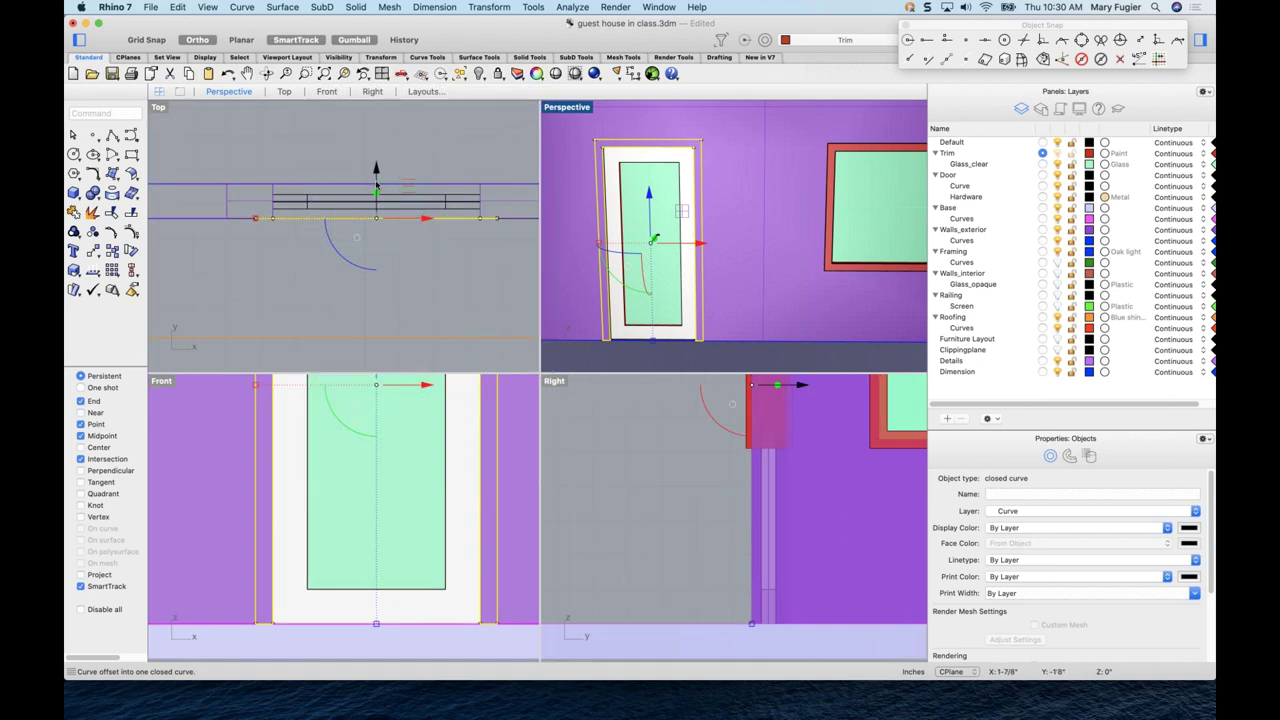
{"action": "left_click", "coordinate": [376, 185]}
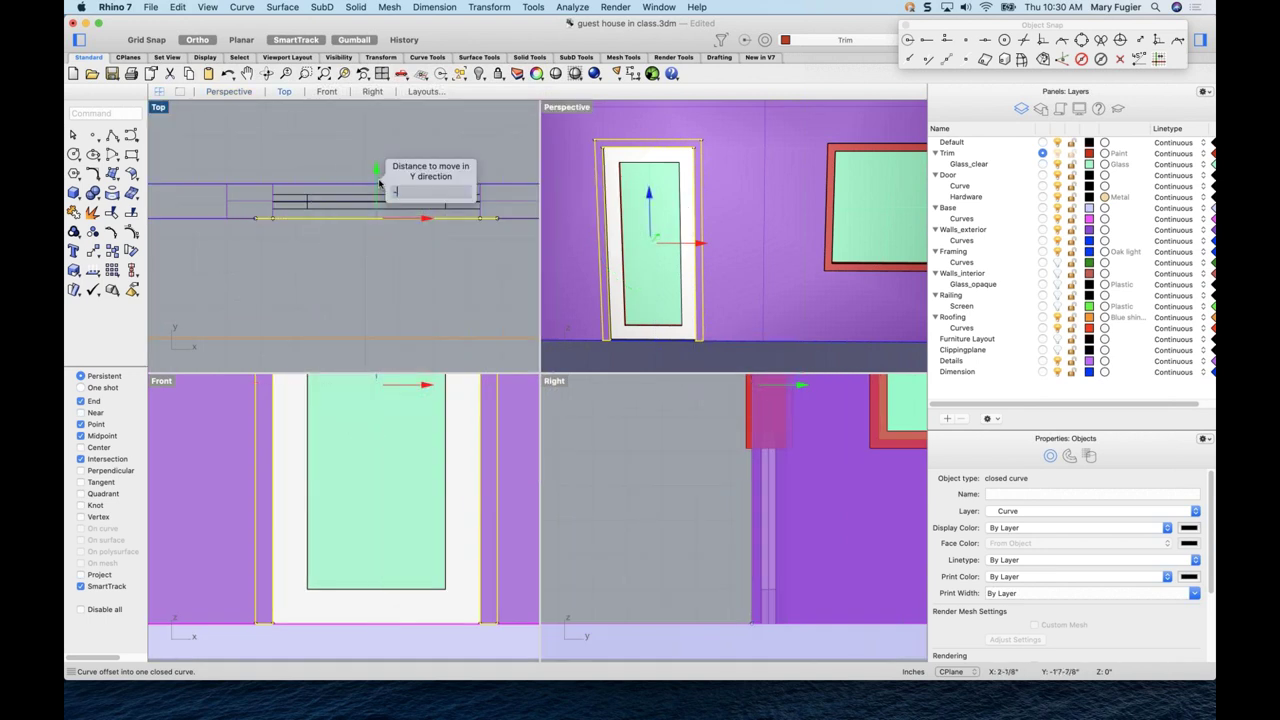
{"action": "key", "text": "Return"}
- Extrude the closed door trim profile as a solid on the Trim layer
{"action": "left_click", "coordinate": [356, 7]}
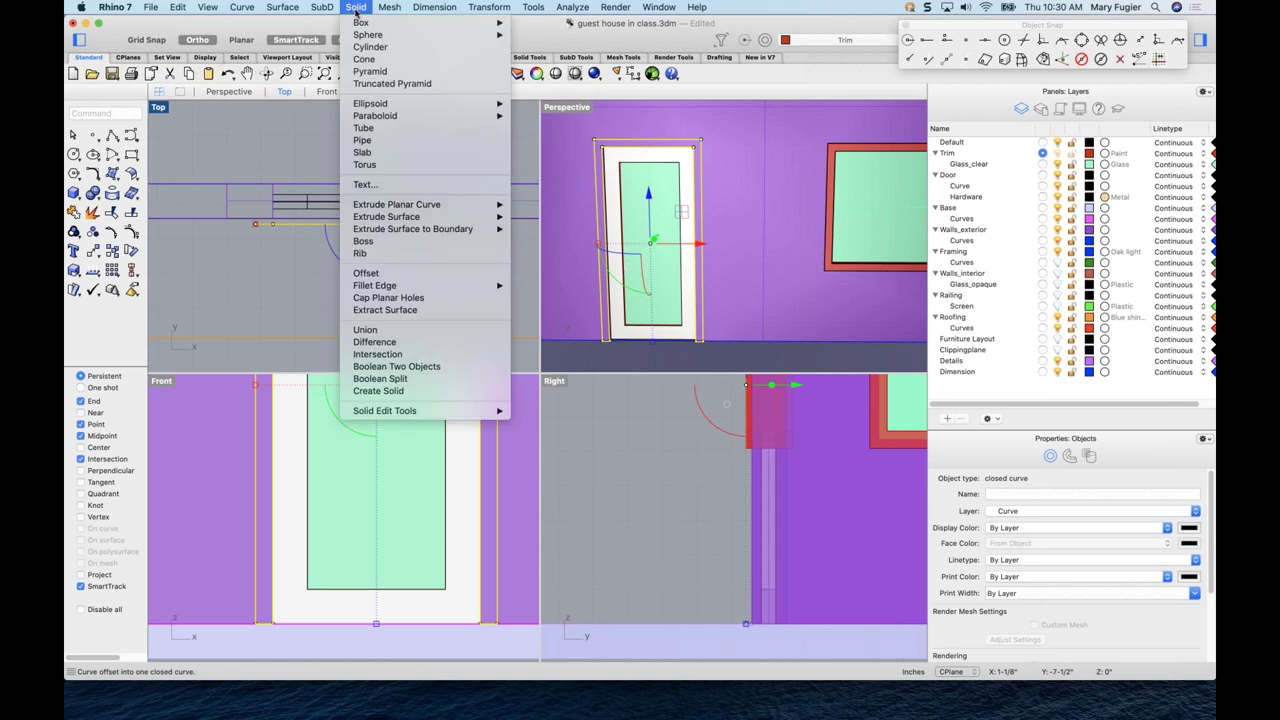
- Extrude the selected door trim outline as a straight solid on the Trim layer, back through the full wall thickness
{"action": "mouse_move", "coordinate": [440, 204]}
{"action": "left_click", "coordinate": [540, 205]}
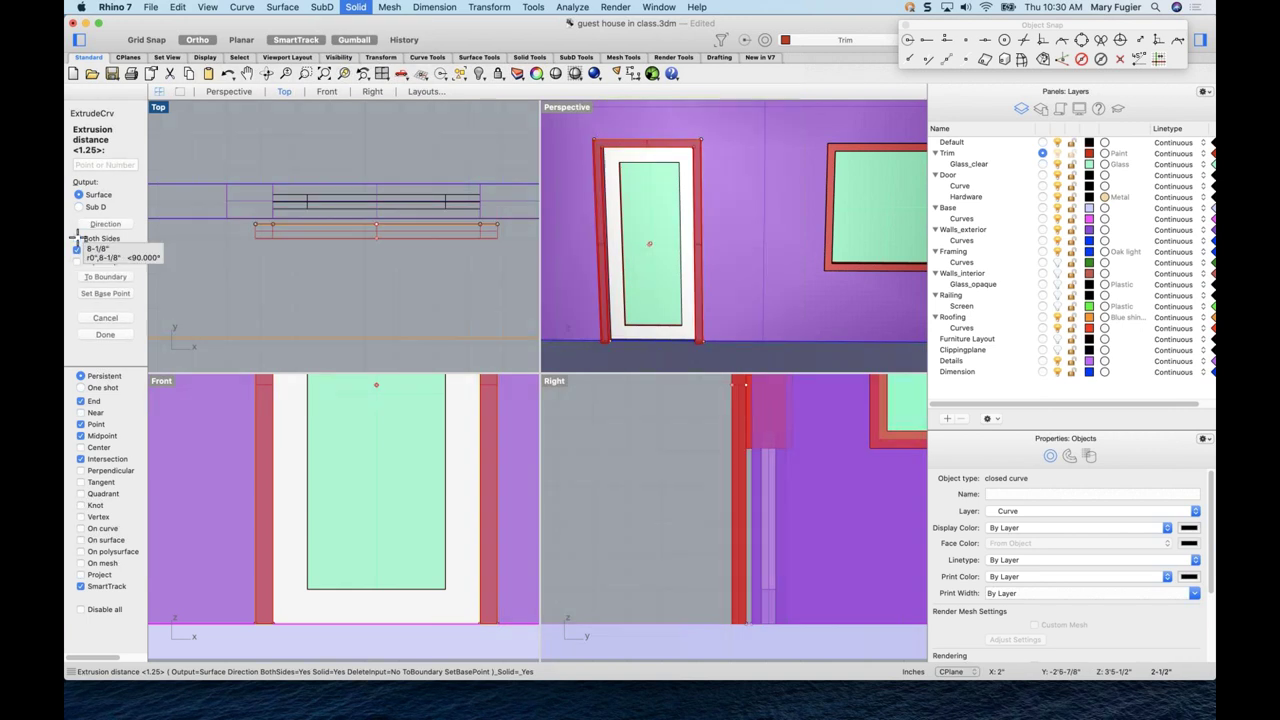
{"action": "left_click", "coordinate": [357, 139]}
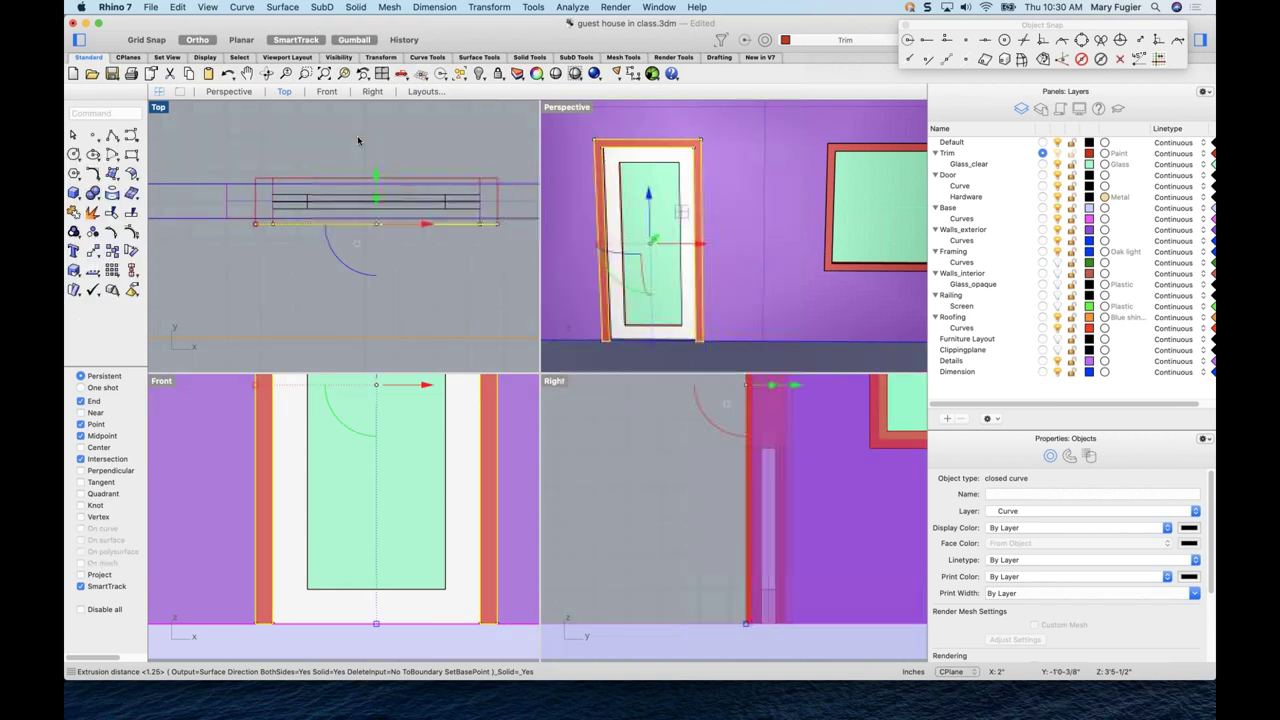
{"action": "left_click", "coordinate": [466, 280]}
{"action": "right_click_drag", "start_coordinate": [624, 282], "coordinate": [551, 280]}
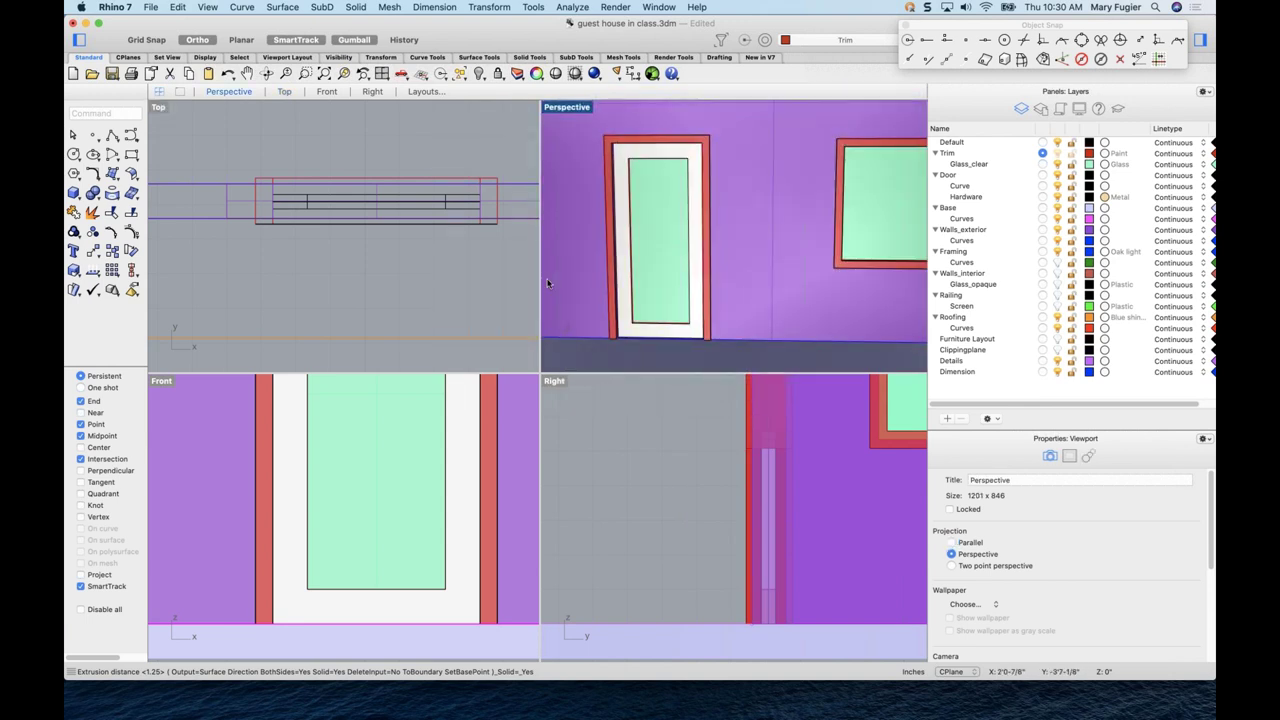
- On the Hardware layer, create a doorknob sphere about 2 inches in radius on the door's latch-side stile in the front view
{"action": "left_click", "coordinate": [1043, 197]}
{"action": "scroll", "coordinate": [449, 417], "scroll_direction": "down", "scroll_amount": 5}
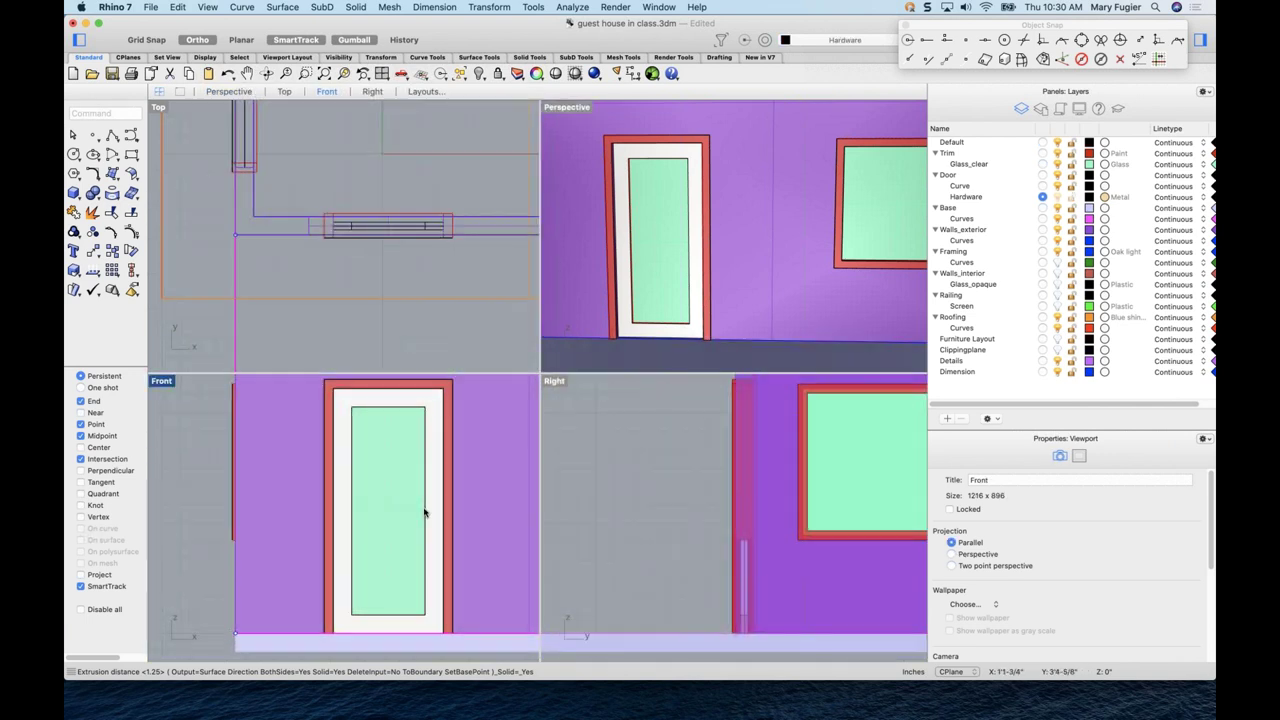
{"action": "scroll", "coordinate": [402, 514], "scroll_direction": "down", "scroll_amount": 2}
{"action": "scroll", "coordinate": [408, 517], "scroll_direction": "up", "scroll_amount": 6}
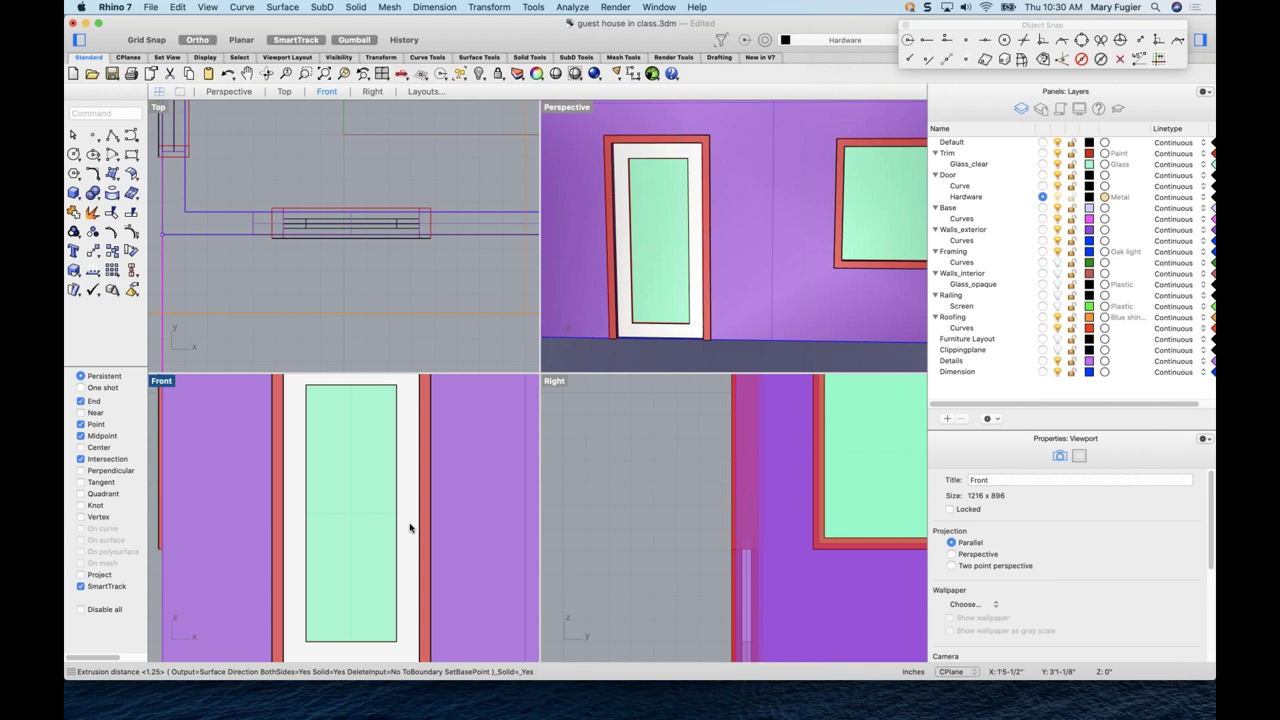
{"action": "scroll", "coordinate": [409, 527], "scroll_direction": "down", "scroll_amount": 3}
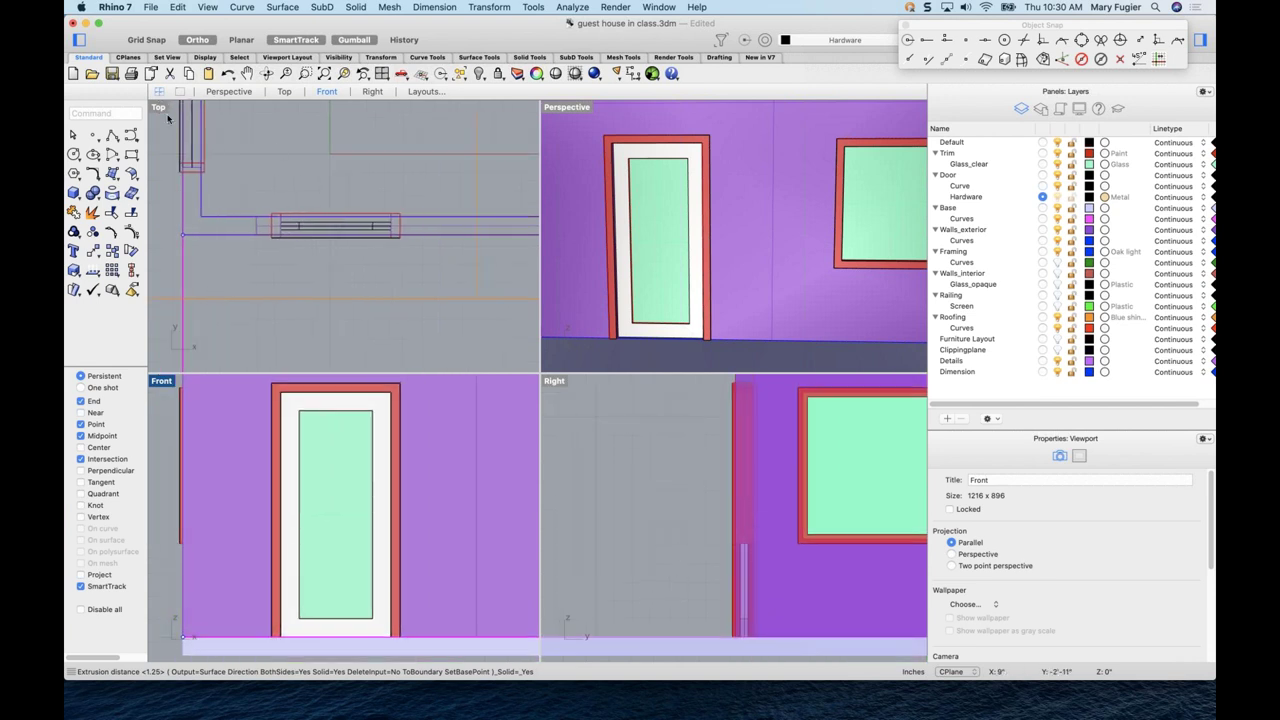
{"action": "left_click", "coordinate": [359, 7]}
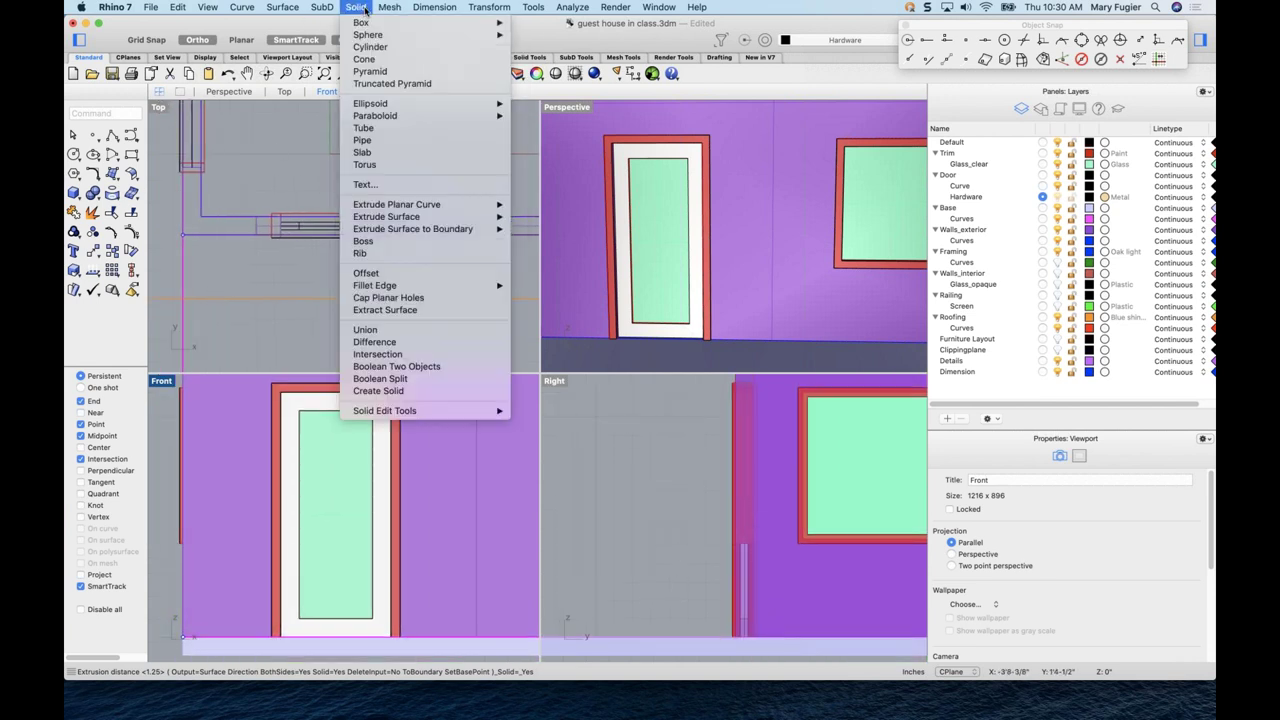
{"action": "mouse_move", "coordinate": [402, 40]}
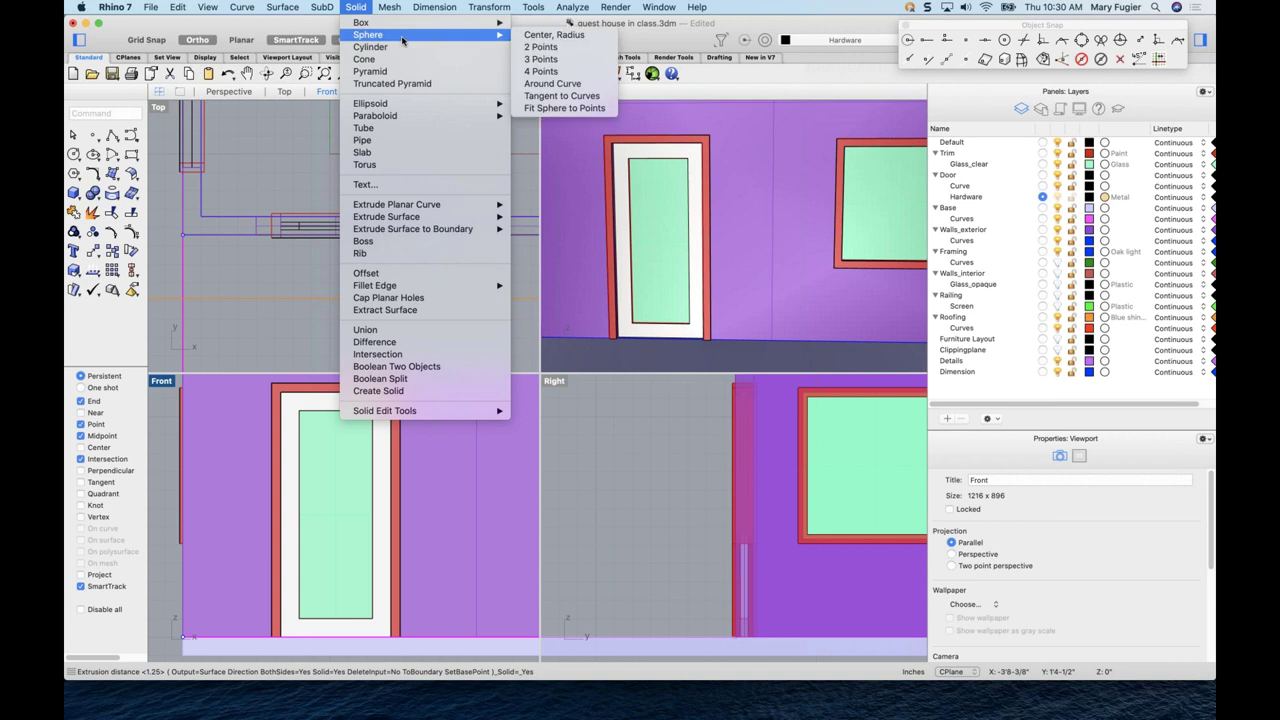
{"action": "left_click", "coordinate": [554, 34]}
{"action": "scroll", "coordinate": [395, 490], "scroll_direction": "up", "scroll_amount": 3}
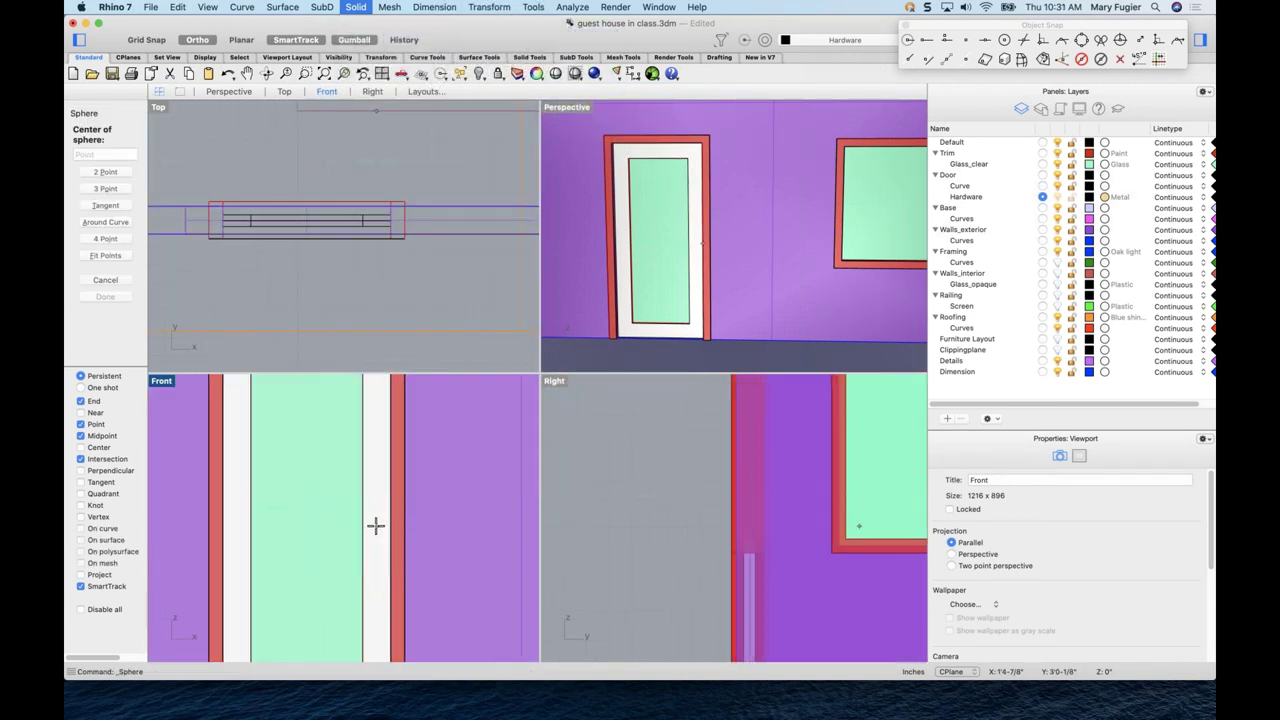
{"action": "left_click", "coordinate": [376, 527]}
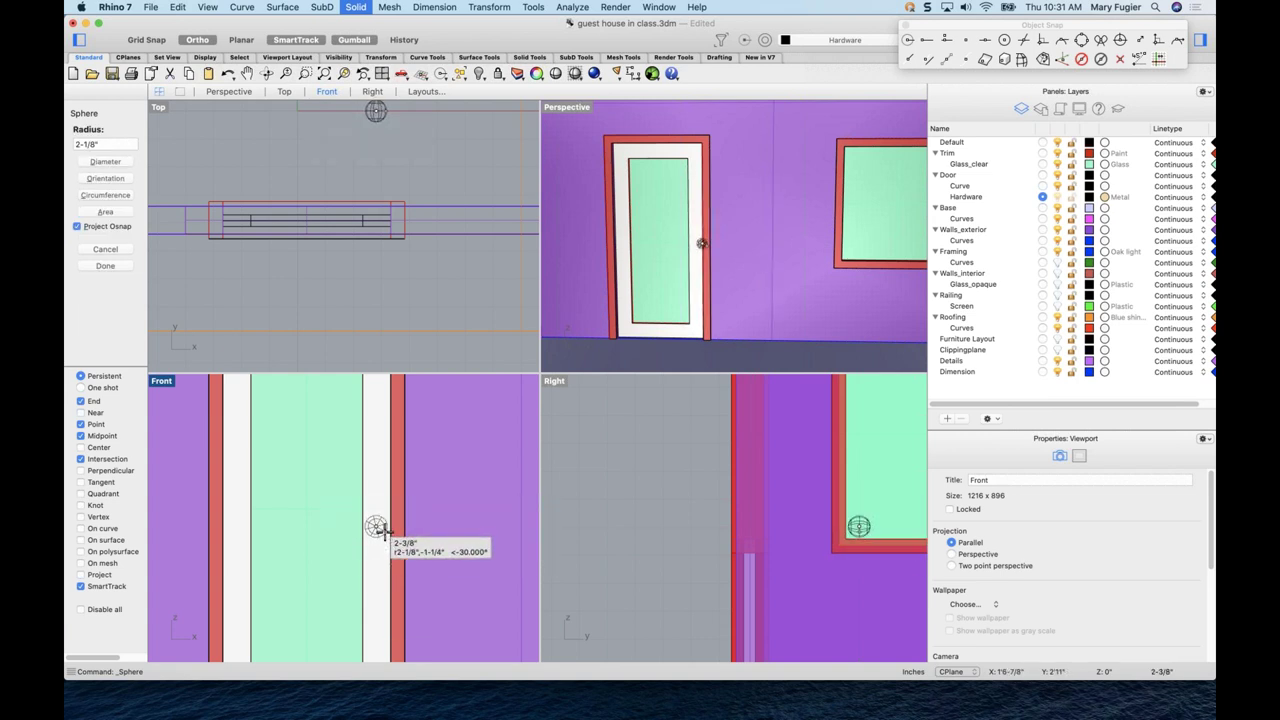
{"action": "left_click", "coordinate": [378, 530]}
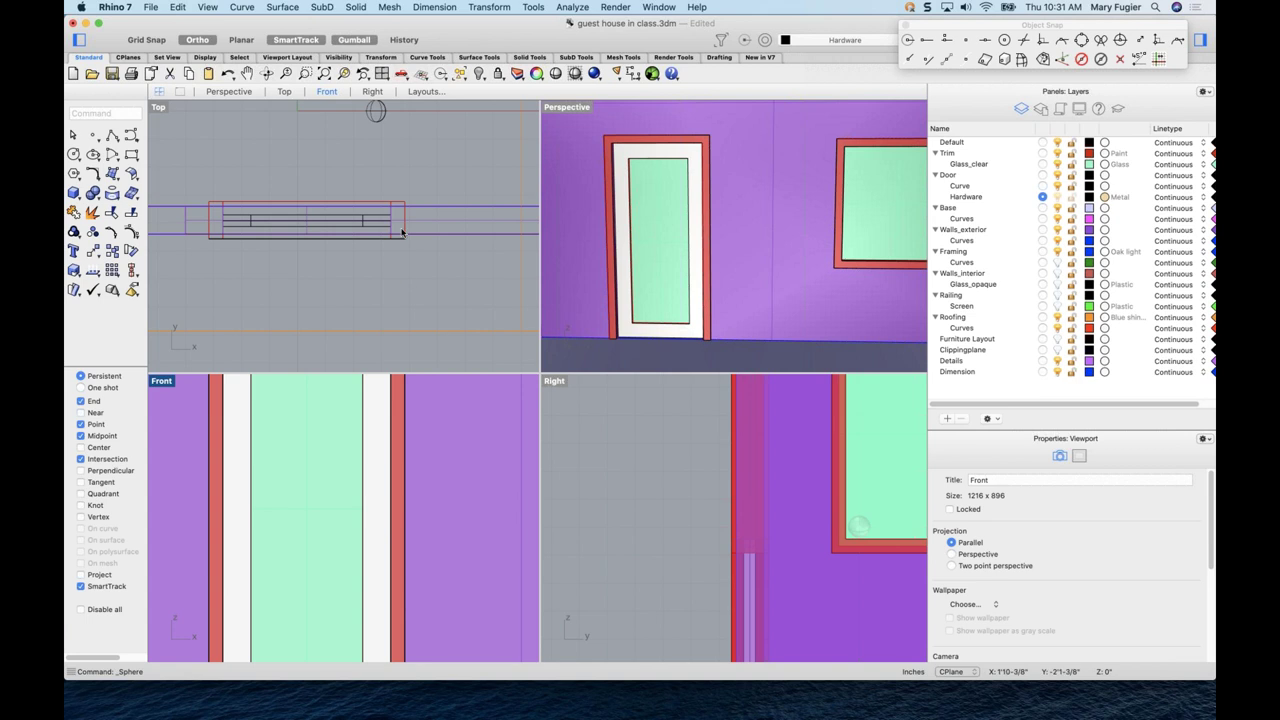
- Move the doorknob sphere in plan onto the front face of the door
{"action": "left_click_drag", "start_coordinate": [378, 142], "coordinate": [385, 209]}
{"action": "key", "text": "Escape"}
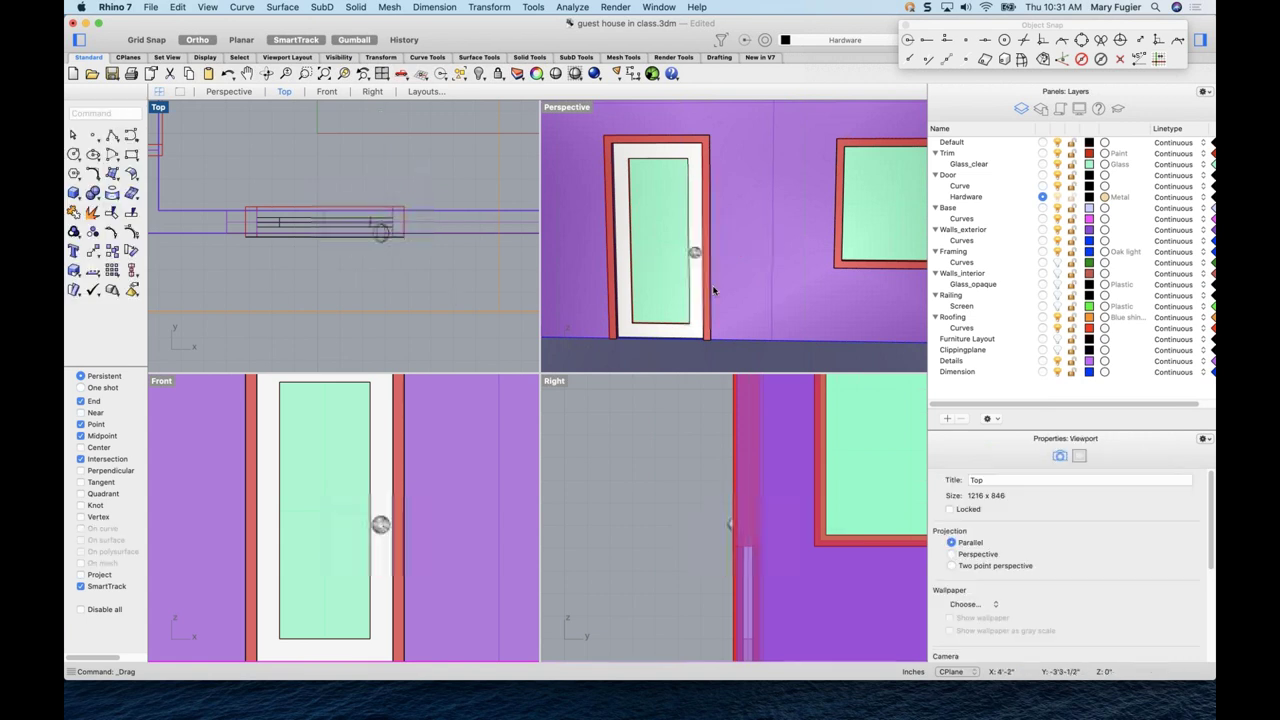
{"action": "right_click_drag", "start_coordinate": [713, 291], "coordinate": [500, 466]}
- Center the doorknob sphere between the glass and the trim on the door stile in the front view
{"action": "scroll", "coordinate": [387, 531], "scroll_direction": "up", "scroll_amount": 5}
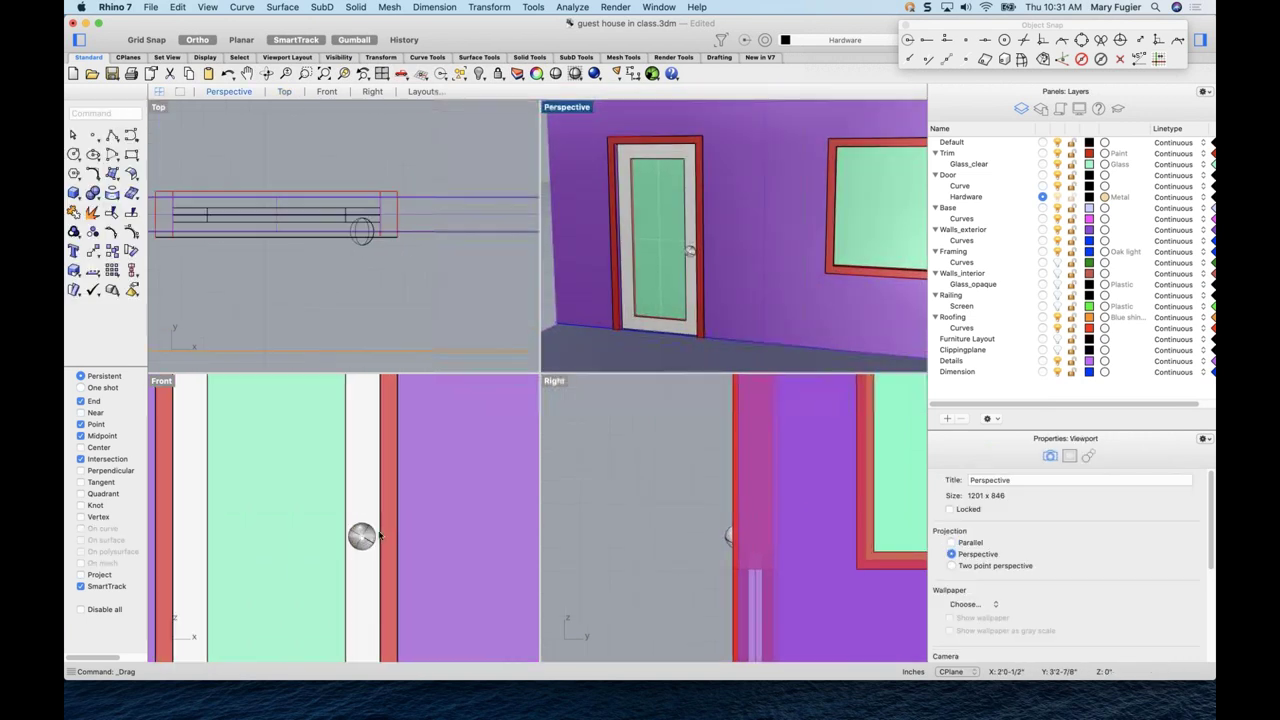
{"action": "left_click", "coordinate": [358, 535]}
{"action": "scroll", "coordinate": [350, 540], "scroll_direction": "up", "scroll_amount": 2}
{"action": "left_click_drag", "start_coordinate": [345, 538], "coordinate": [350, 540]}
{"action": "key", "text": "Escape"}
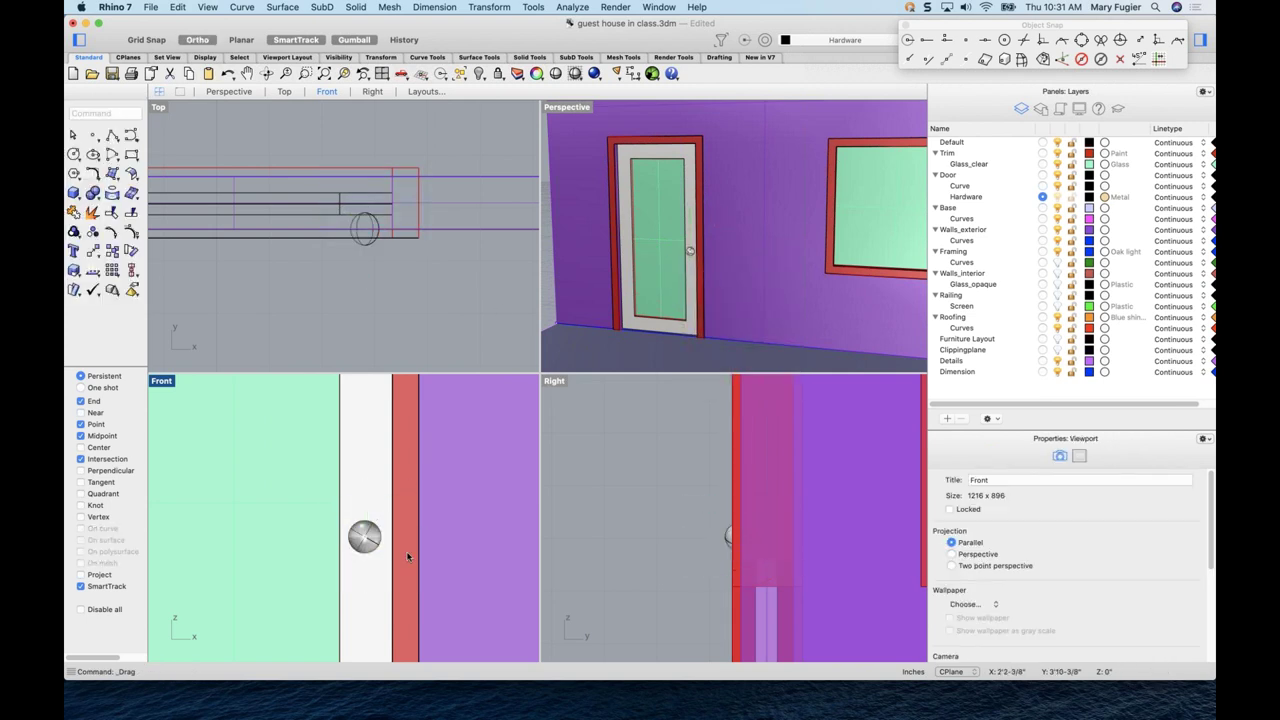
{"action": "scroll", "coordinate": [425, 333], "scroll_direction": "down", "scroll_amount": 2}
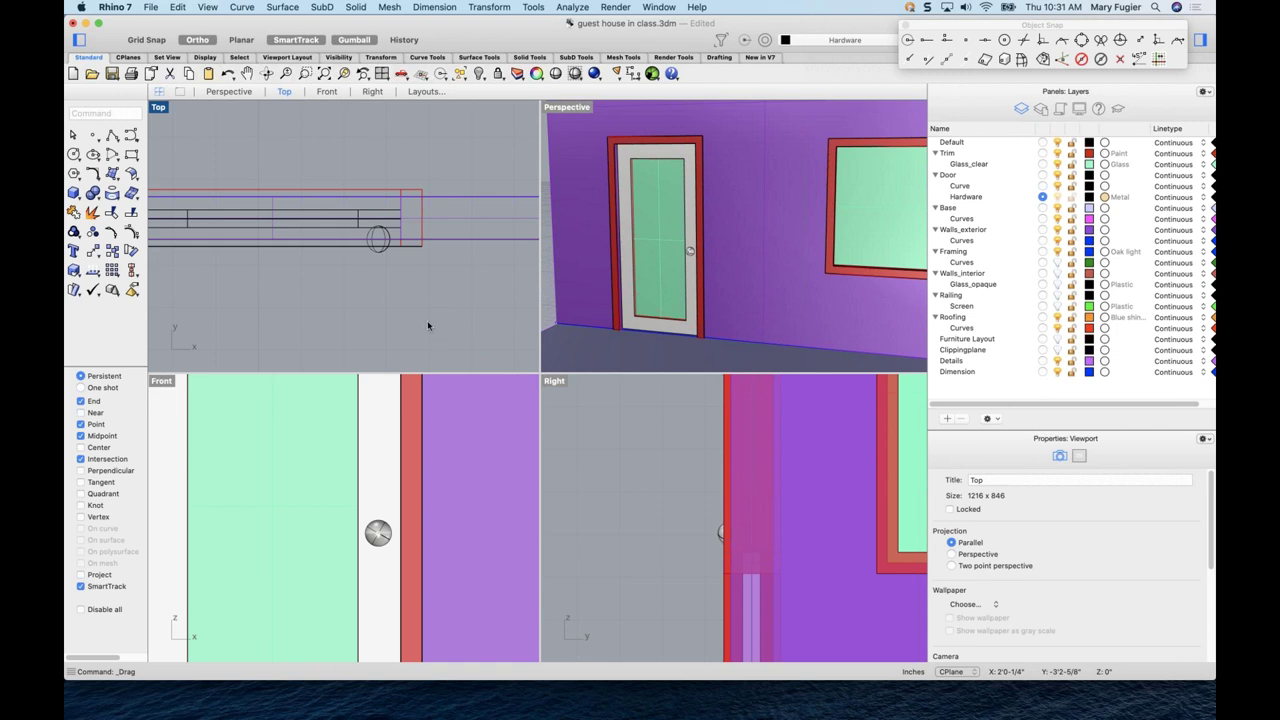
- Shift the doorknob sphere slightly deeper into the door in plan
{"action": "left_click", "coordinate": [383, 232]}
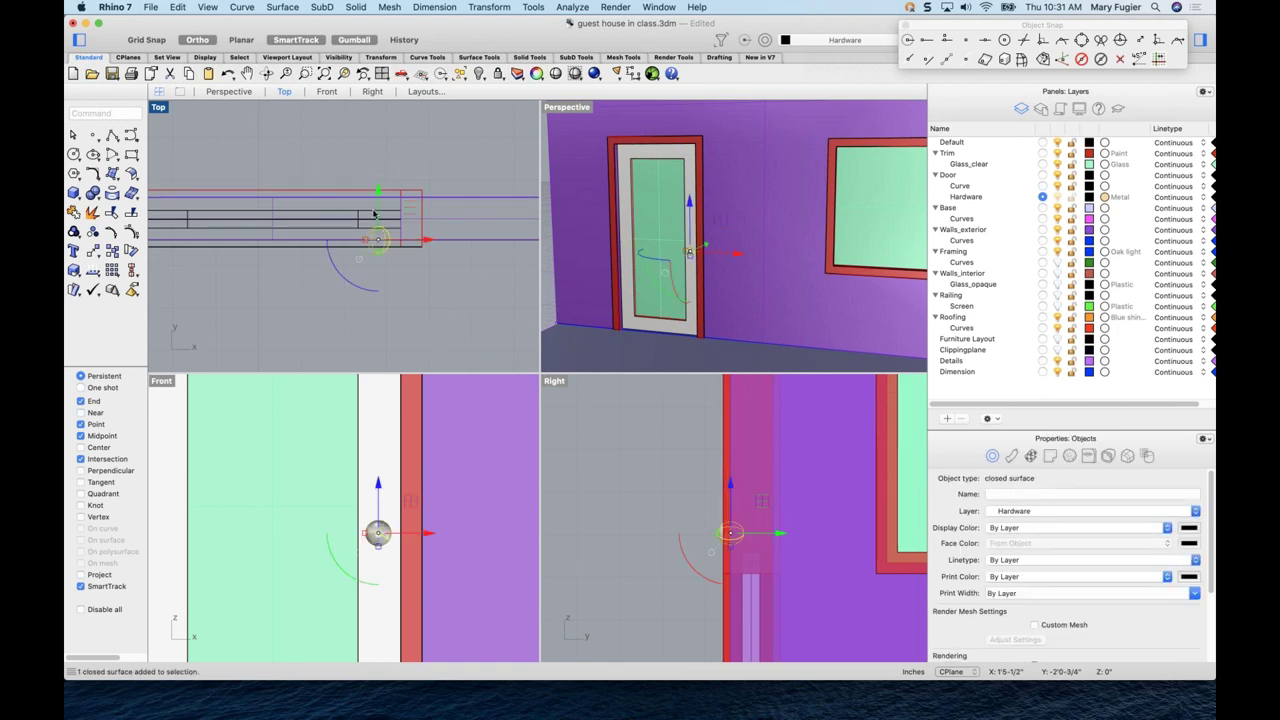
{"action": "mouse_move", "coordinate": [383, 232]}
{"action": "left_mouse_down"}
{"action": "mouse_move", "coordinate": [378, 205]}
{"action": "mouse_move", "coordinate": [378, 237]}
{"action": "left_mouse_up"}
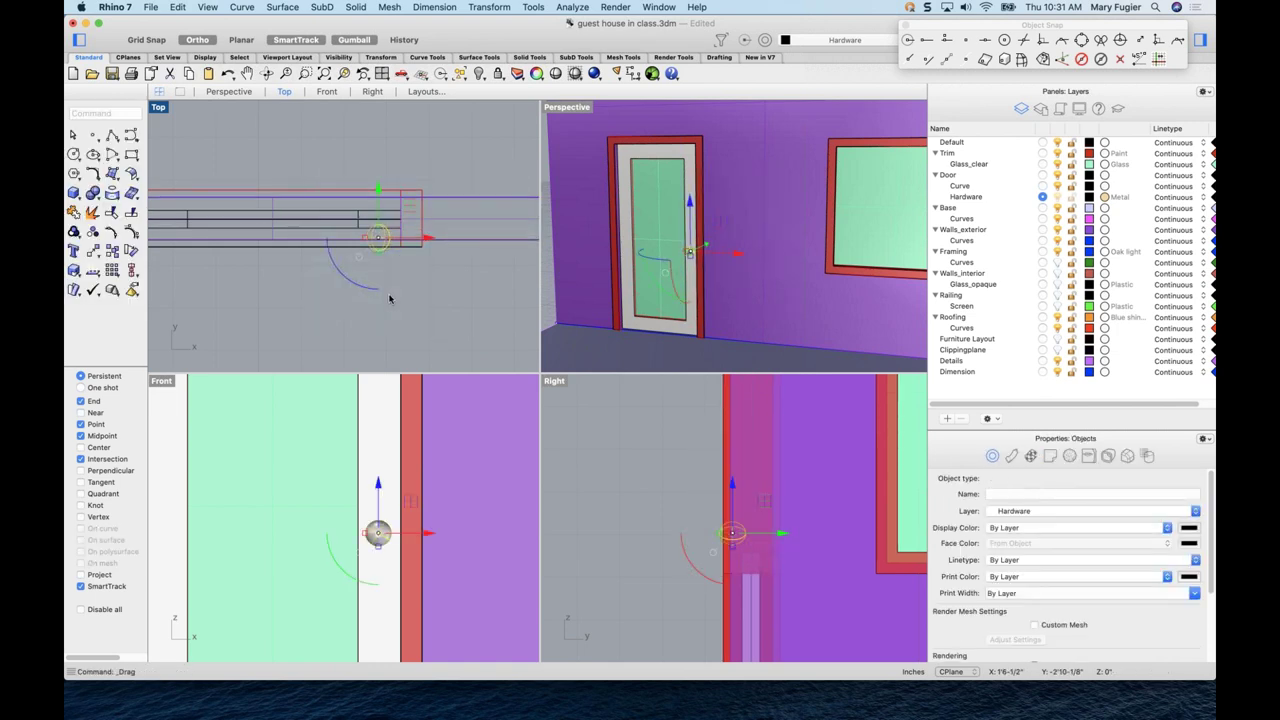
{"action": "left_click", "coordinate": [397, 296]}
{"action": "right_click_drag", "start_coordinate": [729, 286], "coordinate": [746, 286]}
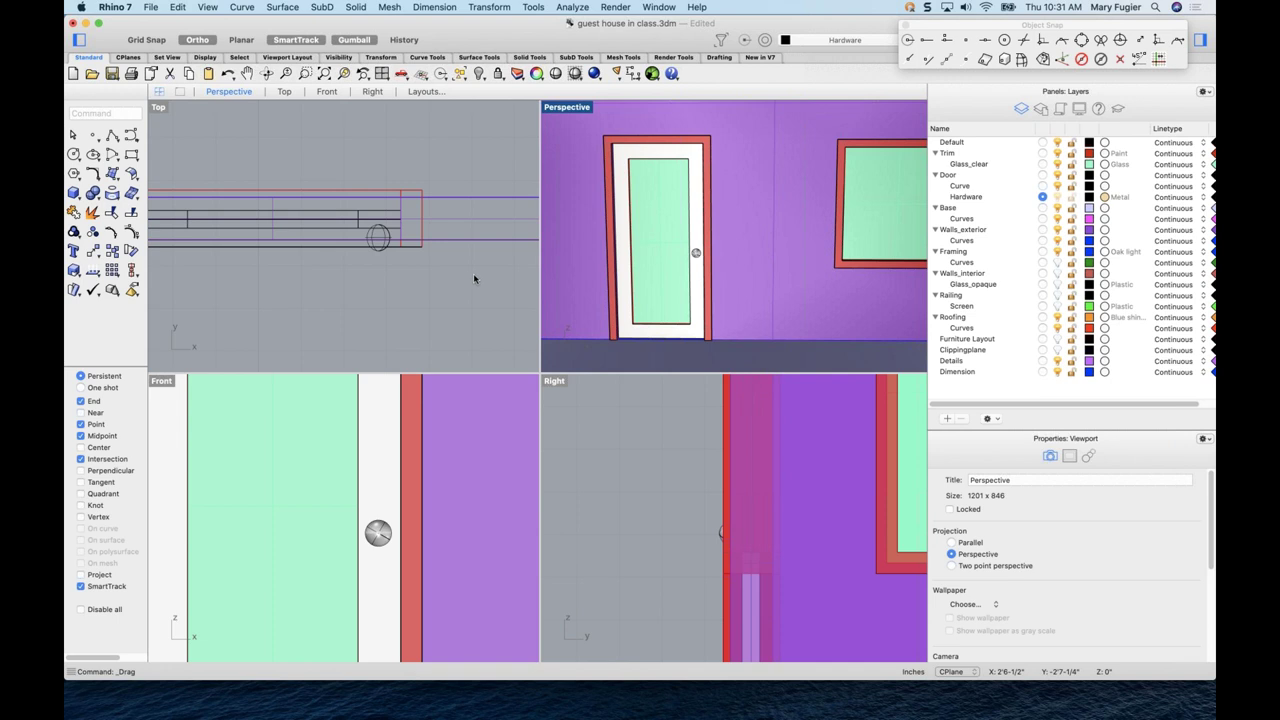
- Select the closed outline of the long high window opening on the front wall and make the Curve layer under Door current
{"action": "scroll", "coordinate": [379, 485], "scroll_direction": "down", "scroll_amount": 5}
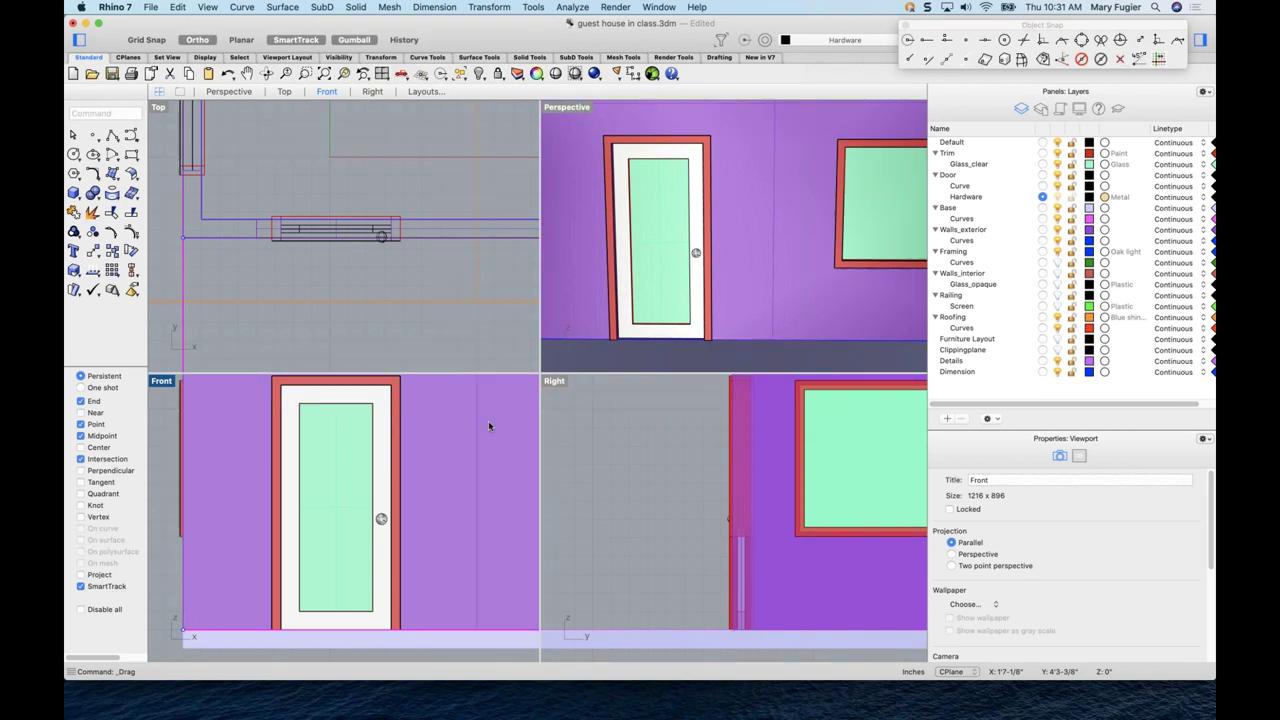
{"action": "right_click_drag", "start_coordinate": [771, 299], "coordinate": [620, 340]}
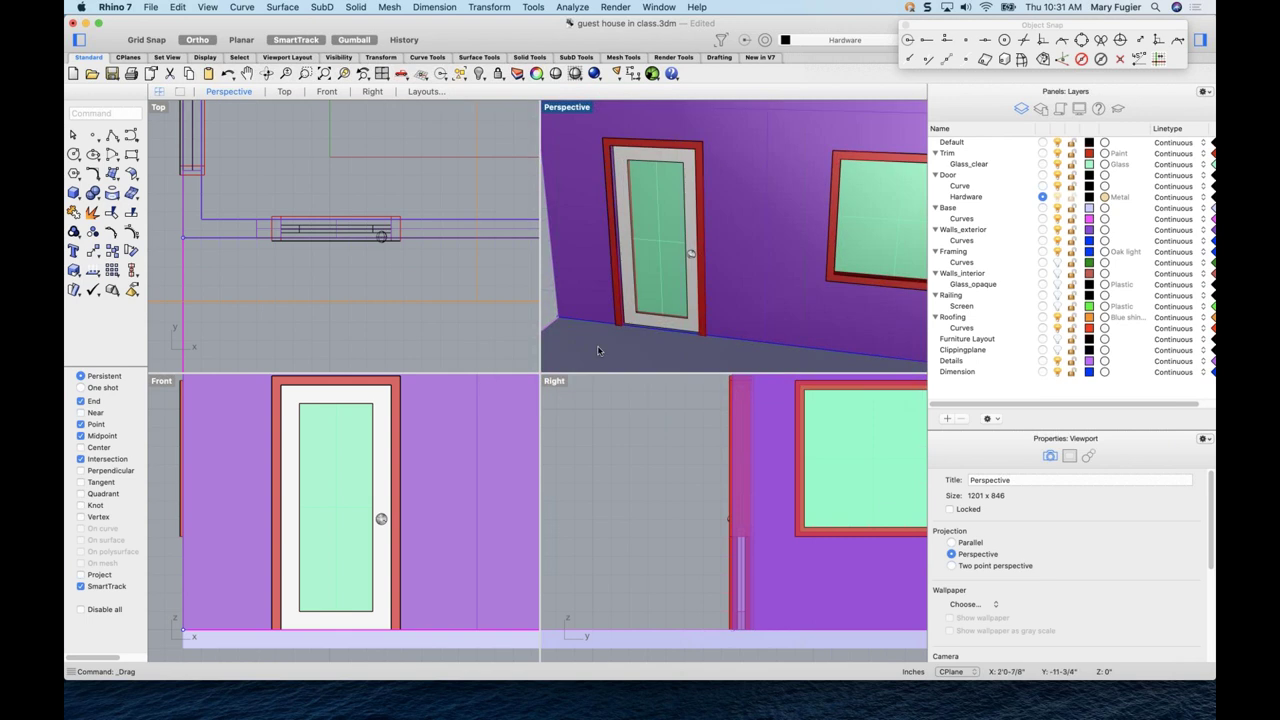
{"action": "scroll", "coordinate": [384, 426], "scroll_direction": "down", "scroll_amount": 8}
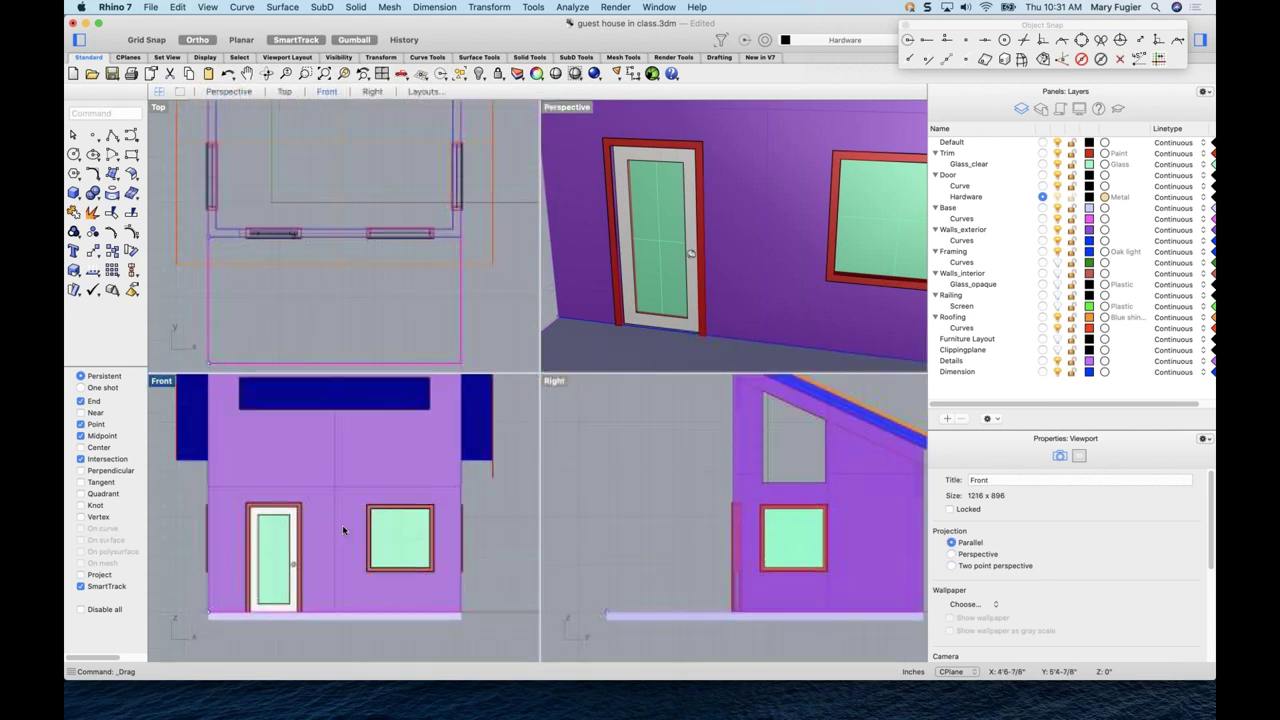
{"action": "right_click_drag", "start_coordinate": [445, 490], "coordinate": [456, 499]}
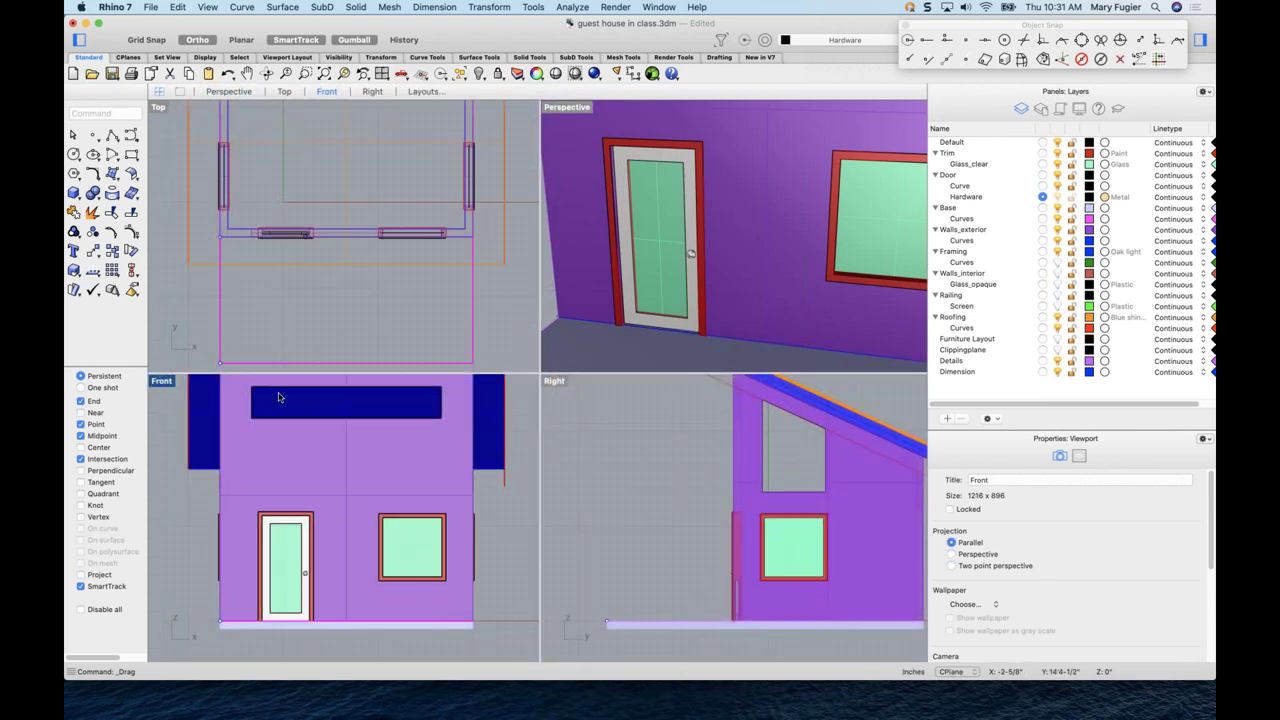
{"action": "scroll", "coordinate": [262, 402], "scroll_direction": "up", "scroll_amount": 6}
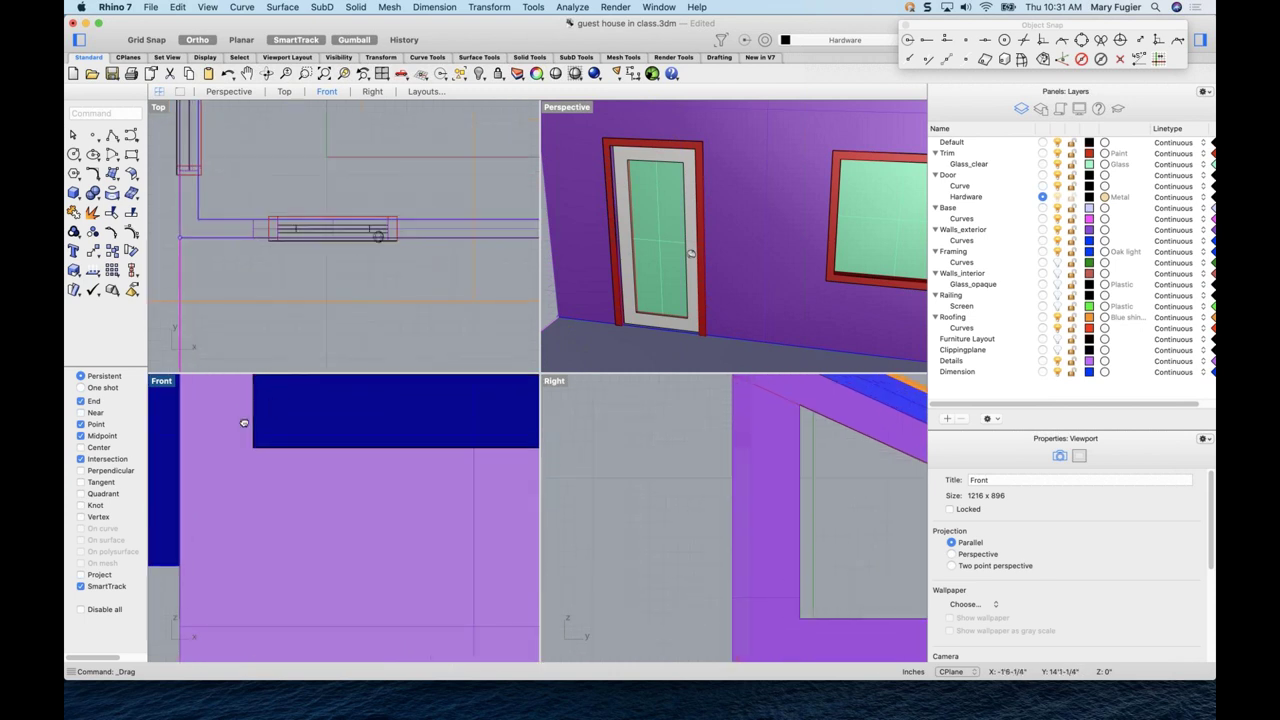
{"action": "scroll", "coordinate": [242, 424], "scroll_direction": "up", "scroll_amount": 3}
{"action": "left_click", "coordinate": [310, 418]}
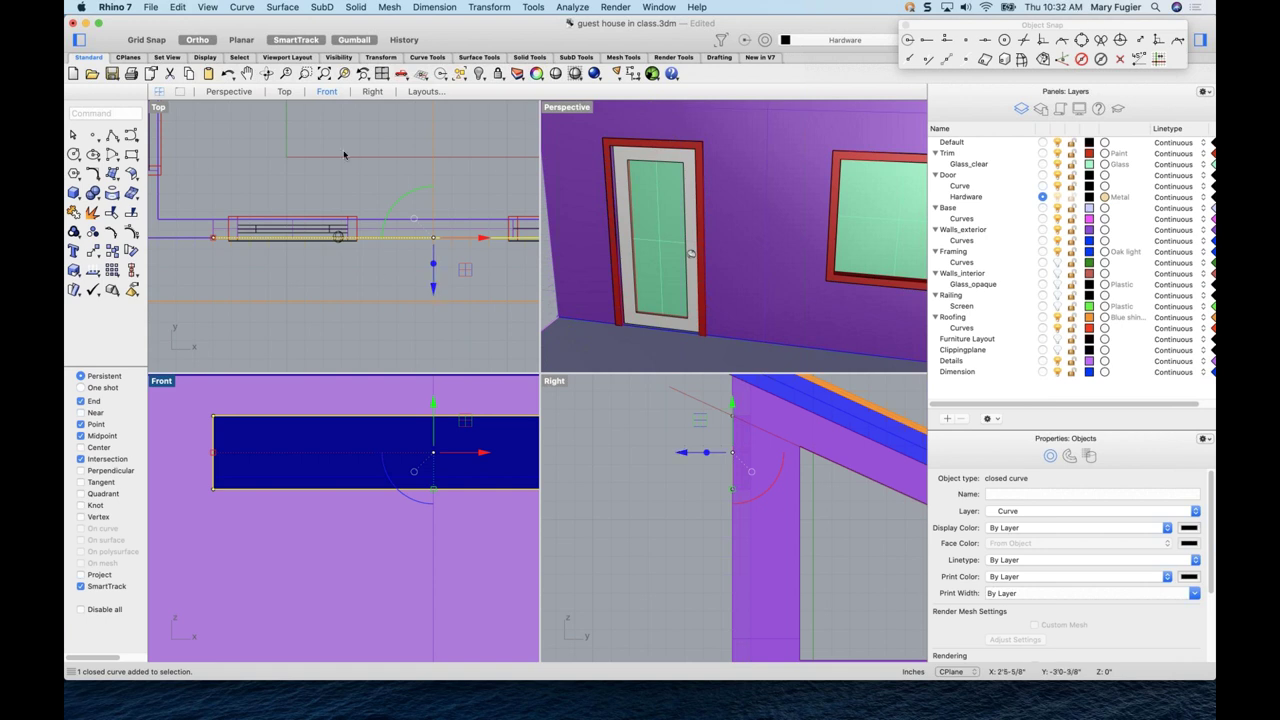
{"action": "left_click", "coordinate": [1043, 186]}
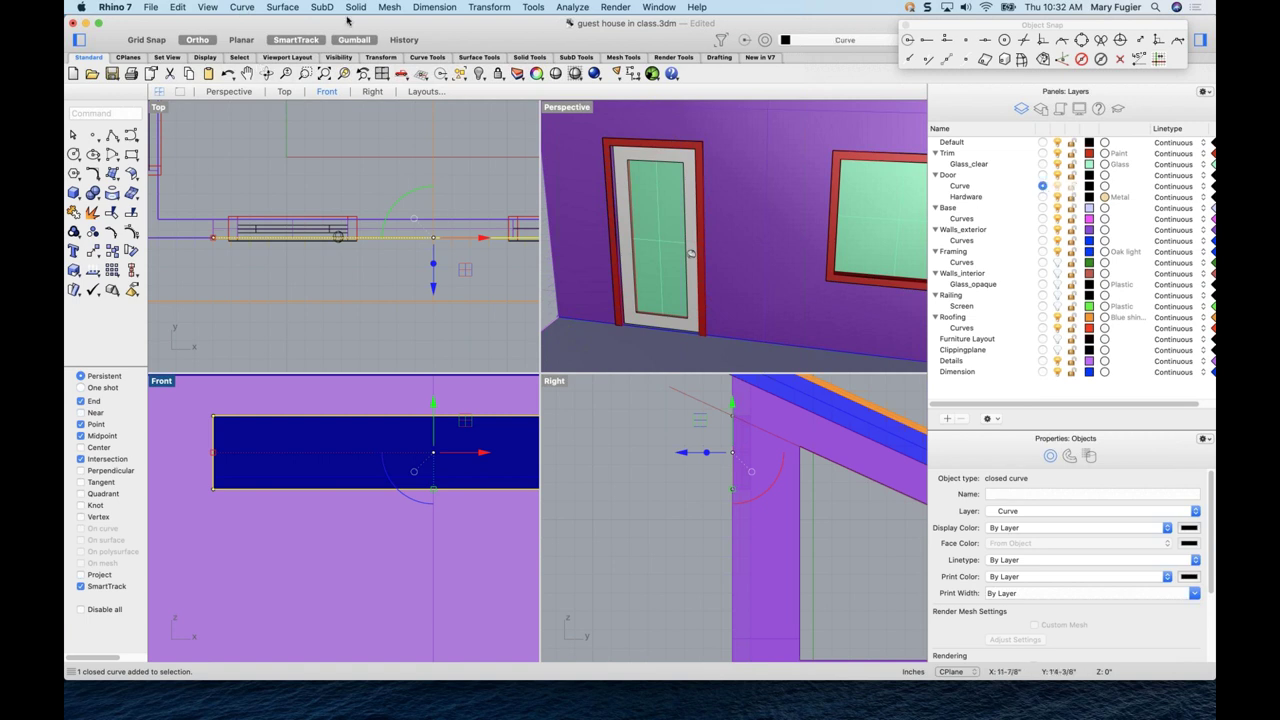
- Offset the high window opening's outline 1.5 inches to both sides
{"action": "left_click", "coordinate": [282, 7]}
{"action": "mouse_move", "coordinate": [242, 7]}
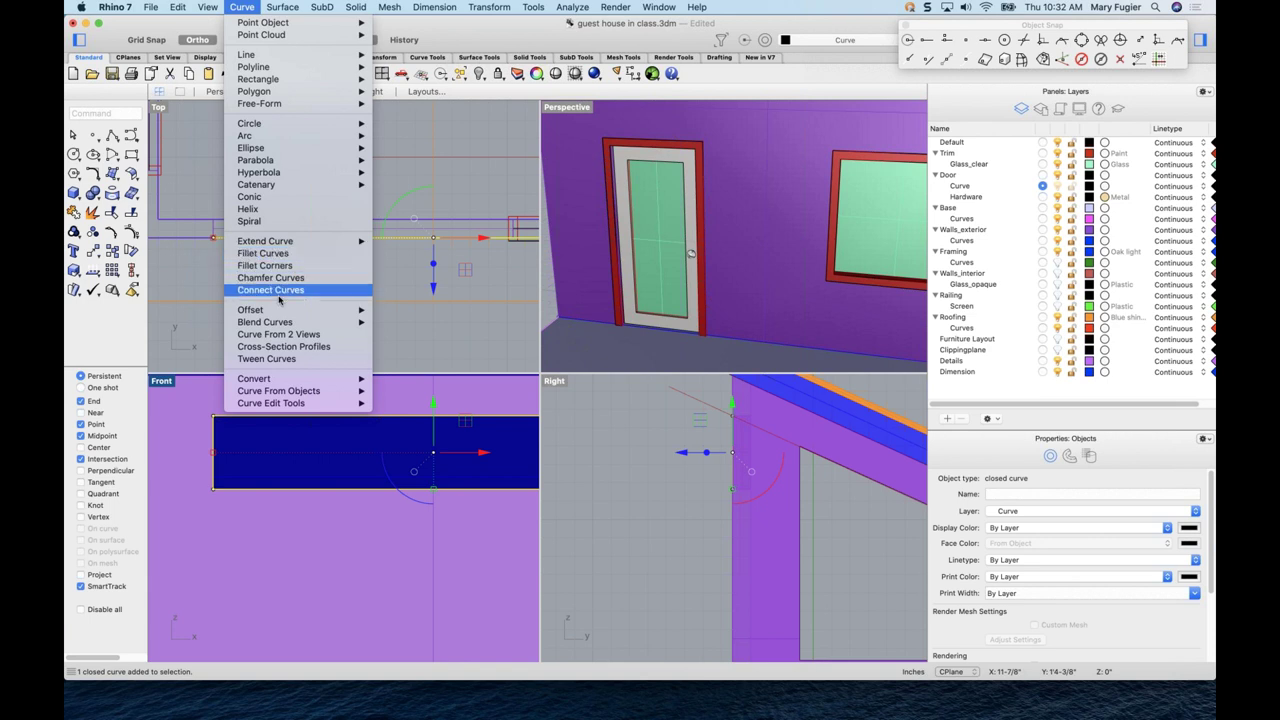
{"action": "mouse_move", "coordinate": [282, 309]}
{"action": "left_click", "coordinate": [402, 312]}
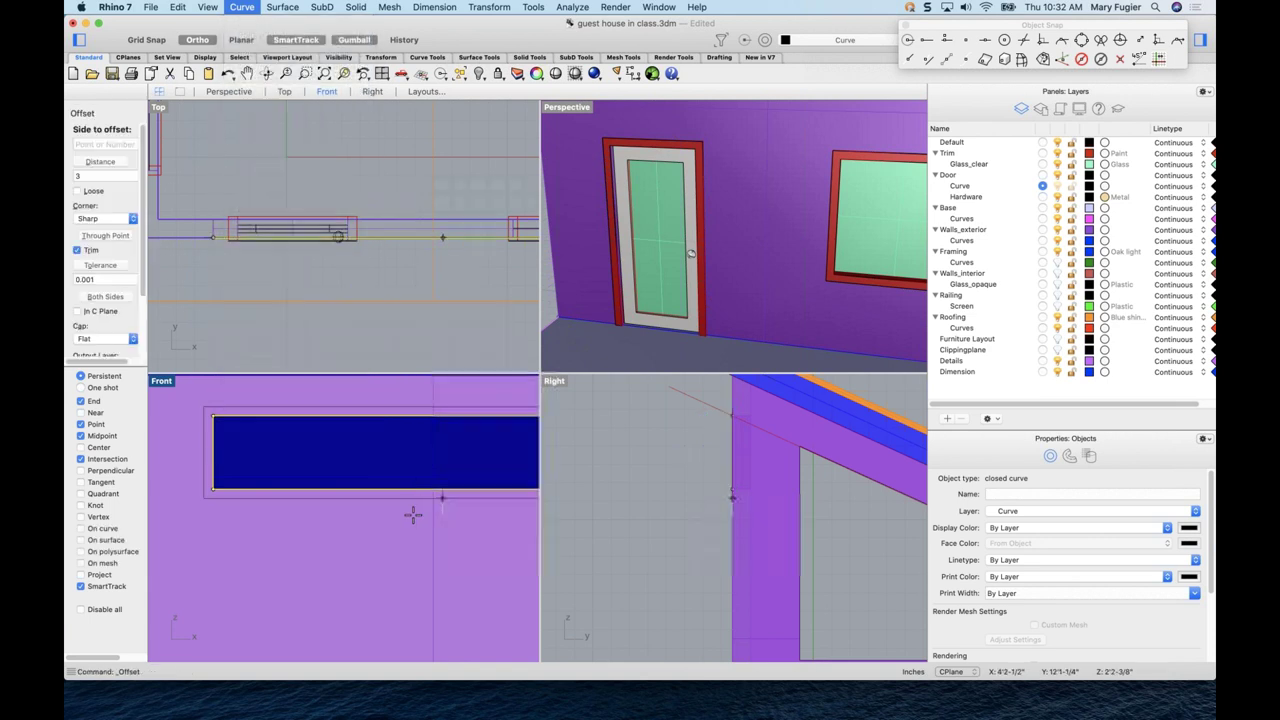
{"action": "left_click", "coordinate": [88, 299]}
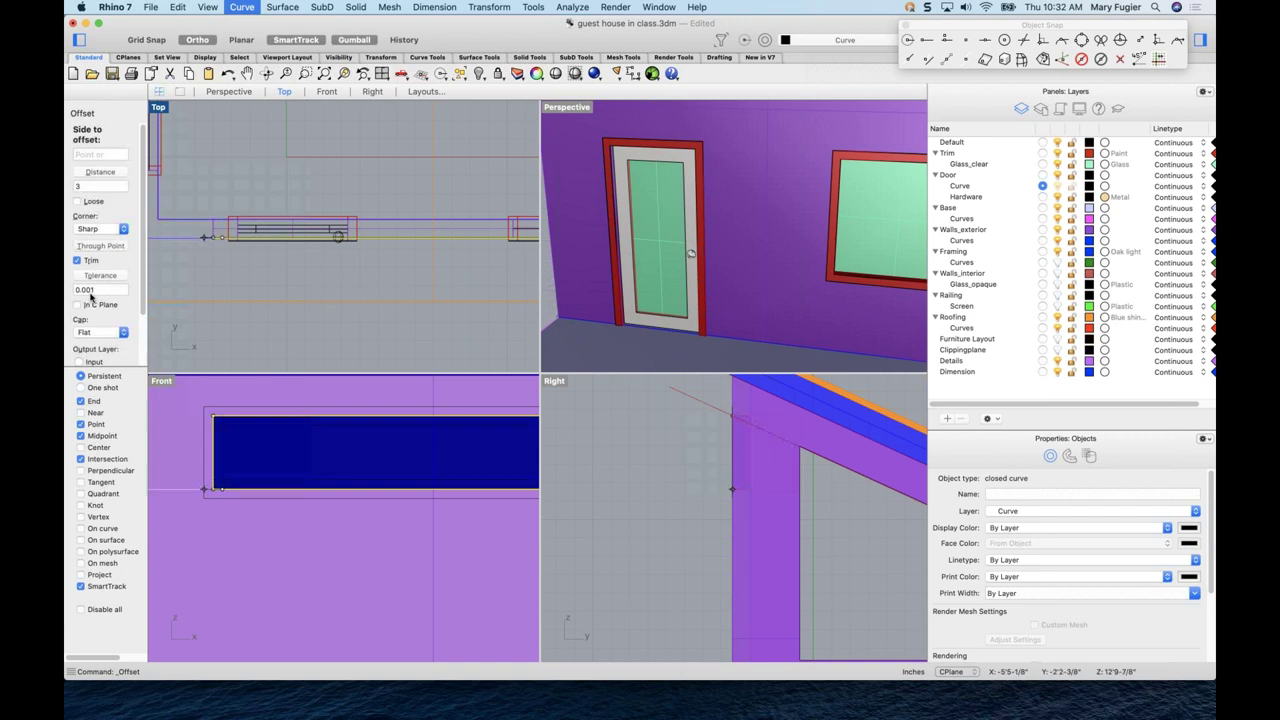
{"action": "left_click", "coordinate": [77, 185]}
{"action": "type", "text": ".5"}
{"action": "key", "text": "Return"}
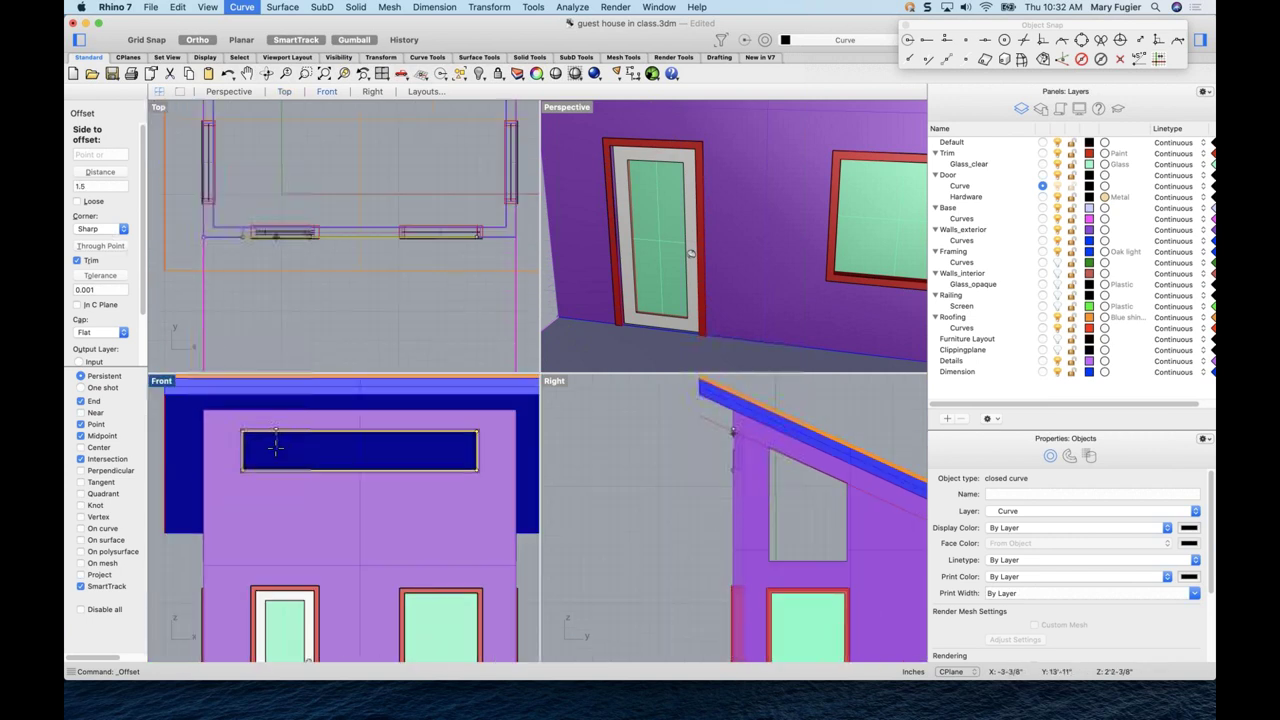
{"action": "left_click", "coordinate": [276, 452]}
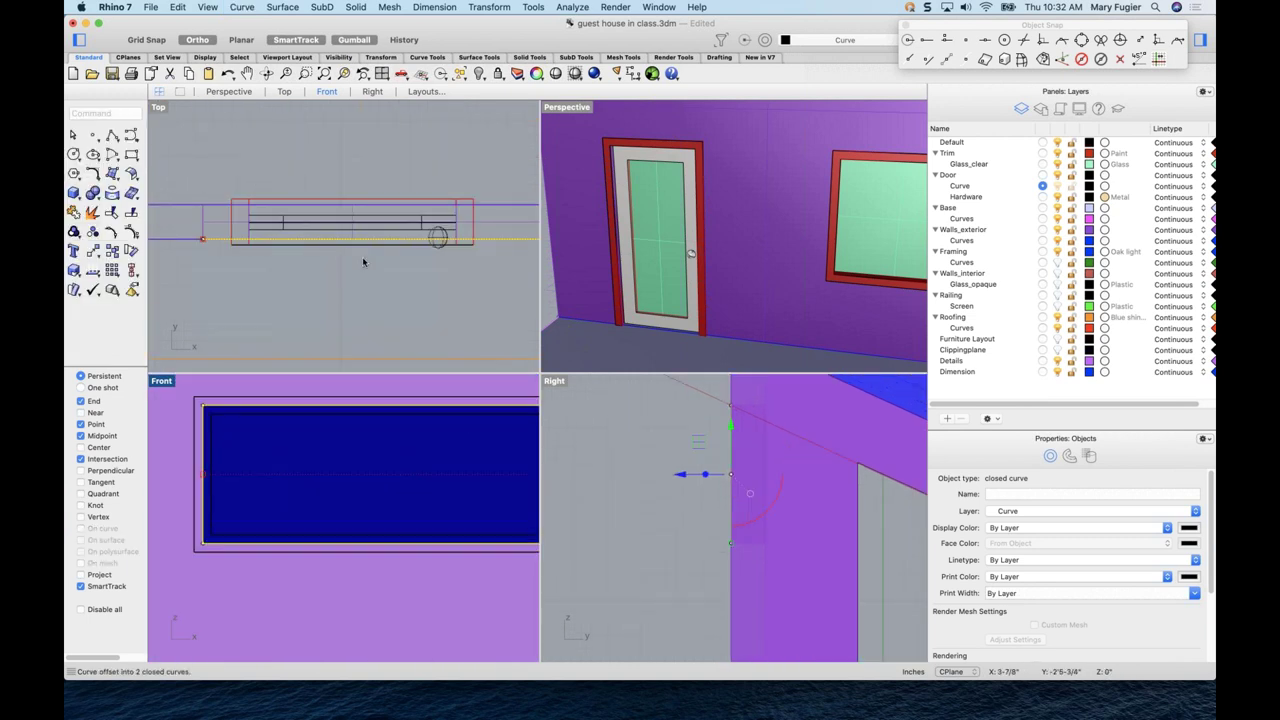
- Move the middle window outline into the wall thickness in plan and fill it with a planar surface on the Glass_clear layer
{"action": "scroll", "coordinate": [380, 266], "scroll_direction": "down", "scroll_amount": 3}
{"action": "left_click_drag", "start_coordinate": [456, 300], "coordinate": [457, 290]}
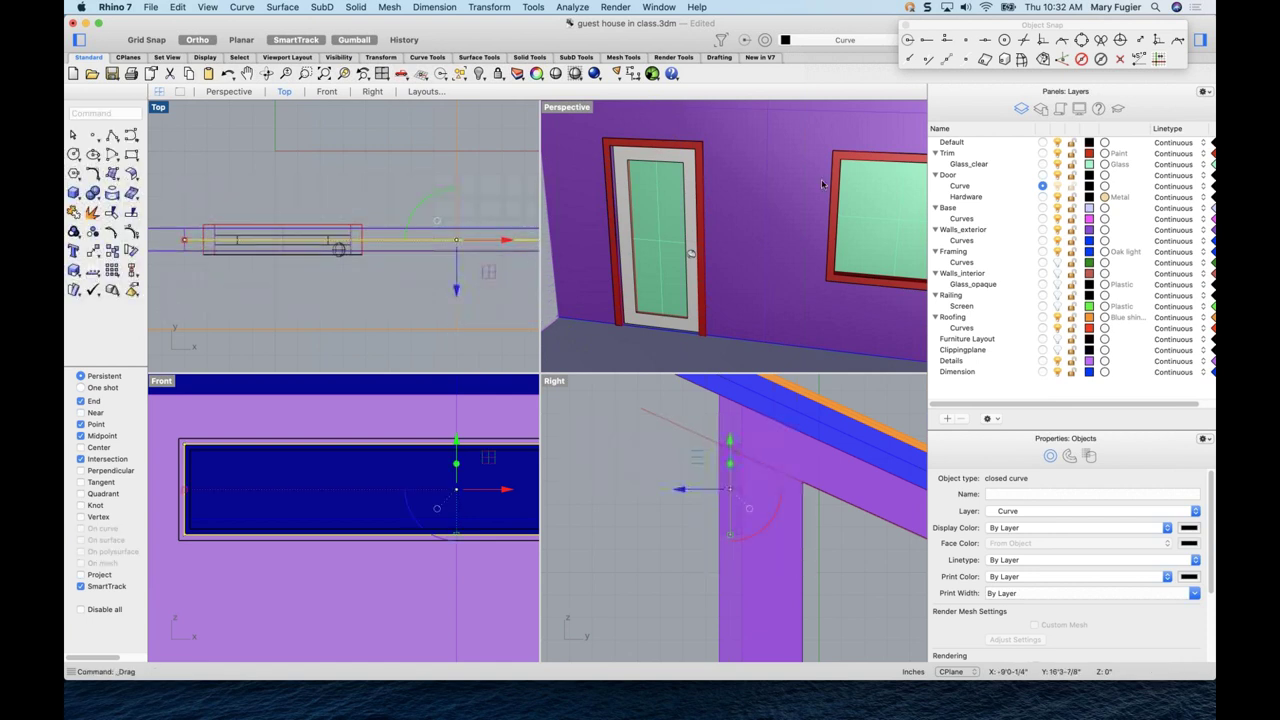
{"action": "left_click", "coordinate": [1043, 164]}
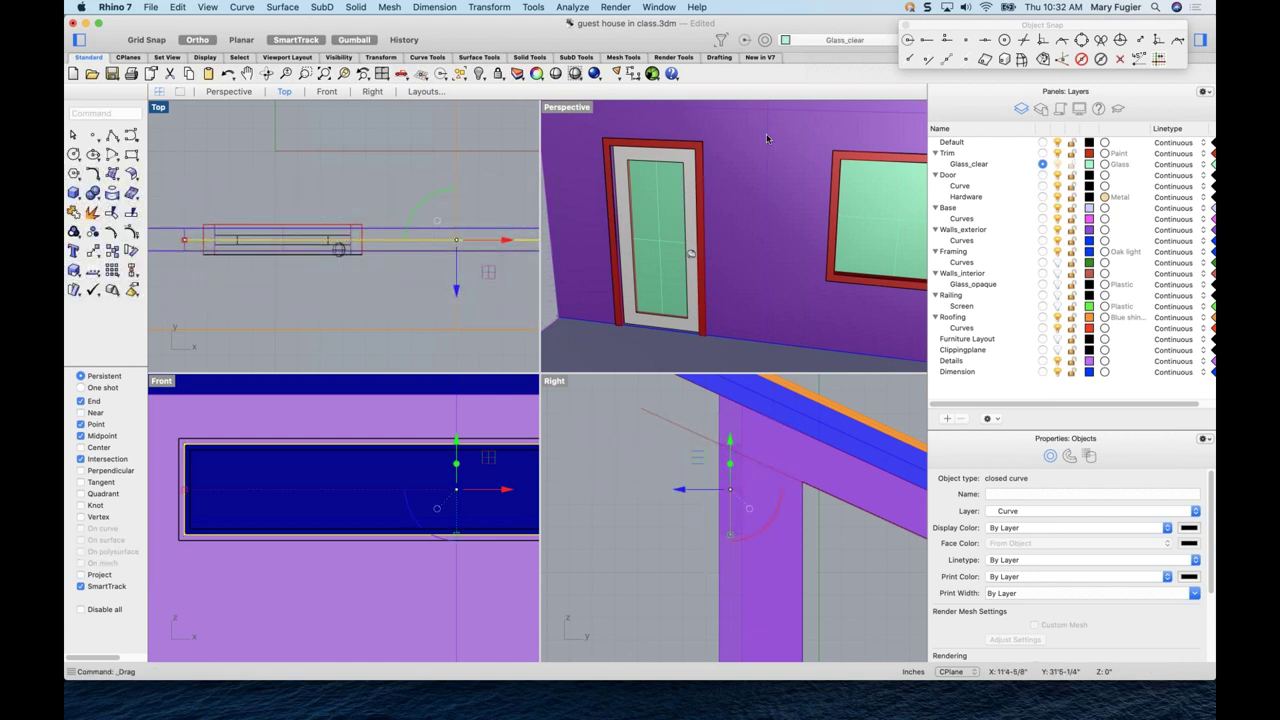
{"action": "left_click", "coordinate": [290, 8]}
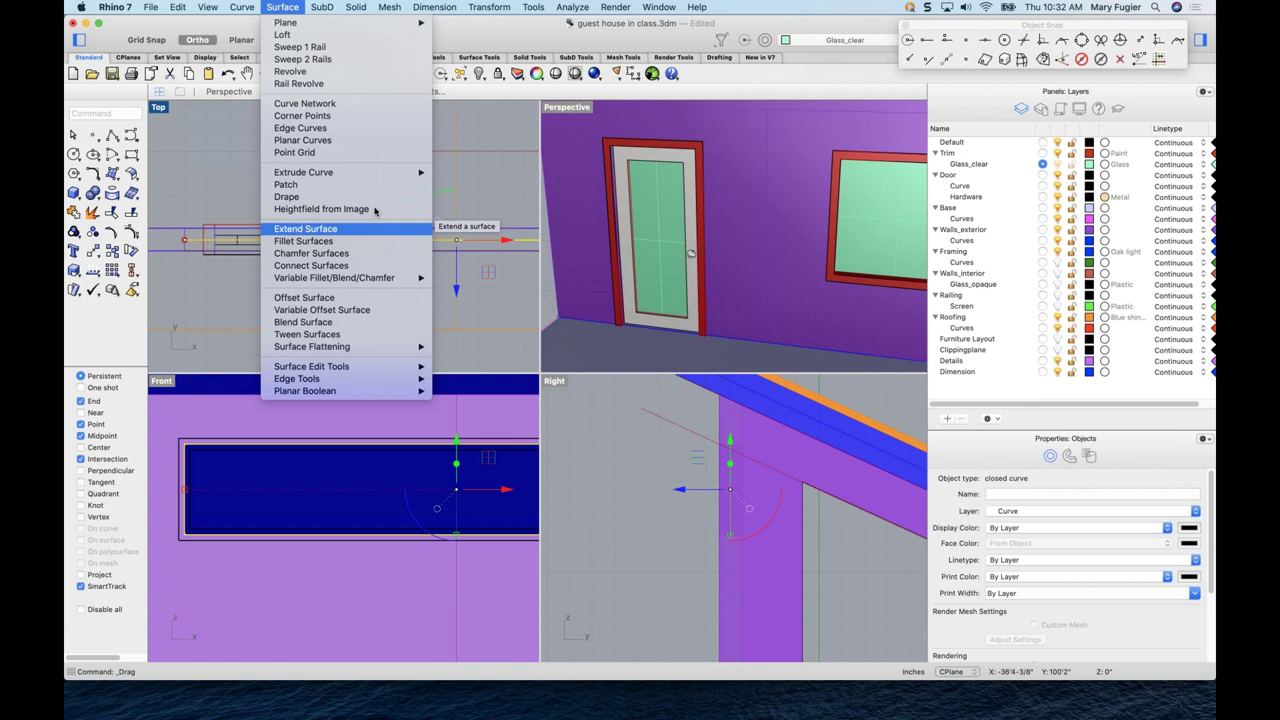
{"action": "left_click", "coordinate": [350, 140]}
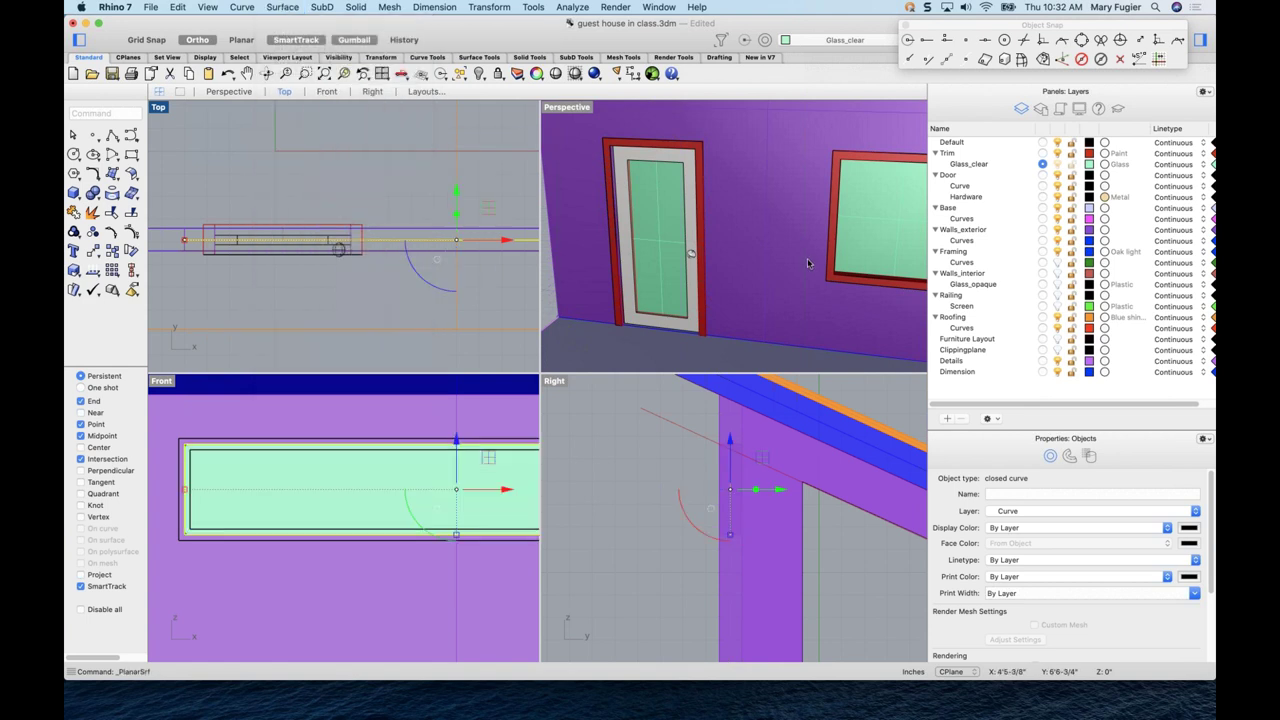
{"action": "scroll", "coordinate": [808, 263], "scroll_direction": "down", "scroll_amount": 8}
{"action": "scroll", "coordinate": [650, 202], "scroll_direction": "up", "scroll_amount": 8}
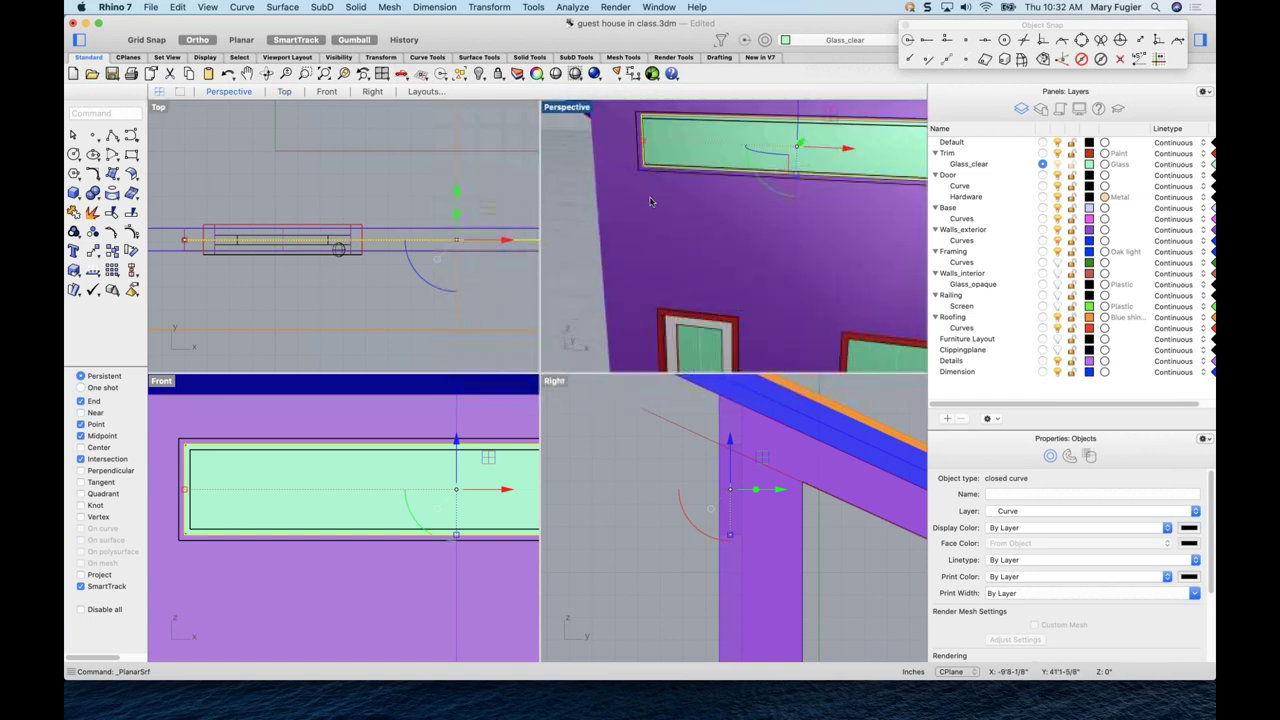
- Select the inner and outer outlines of the high window, make the Trim layer current and move both outlines -1 inch in Y
{"action": "scroll", "coordinate": [648, 160], "scroll_direction": "up", "scroll_amount": 2}
{"action": "key", "text": "Escape"}
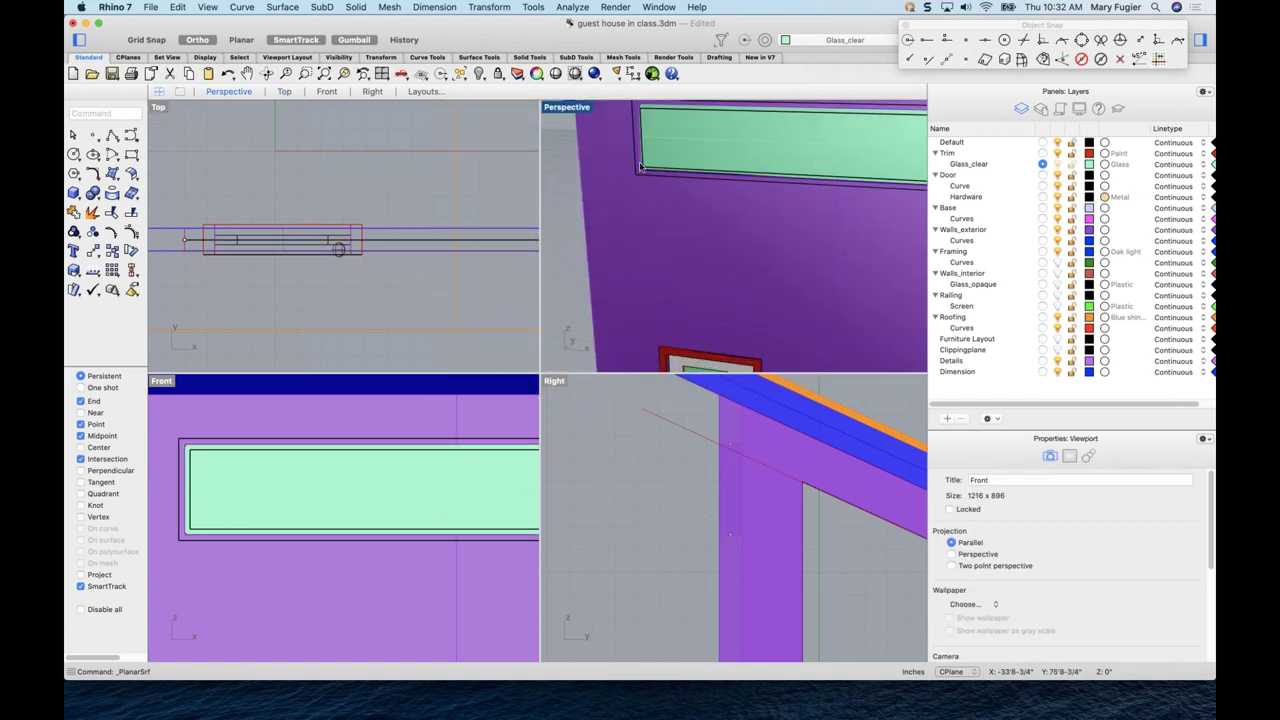
{"action": "left_click", "coordinate": [651, 174]}
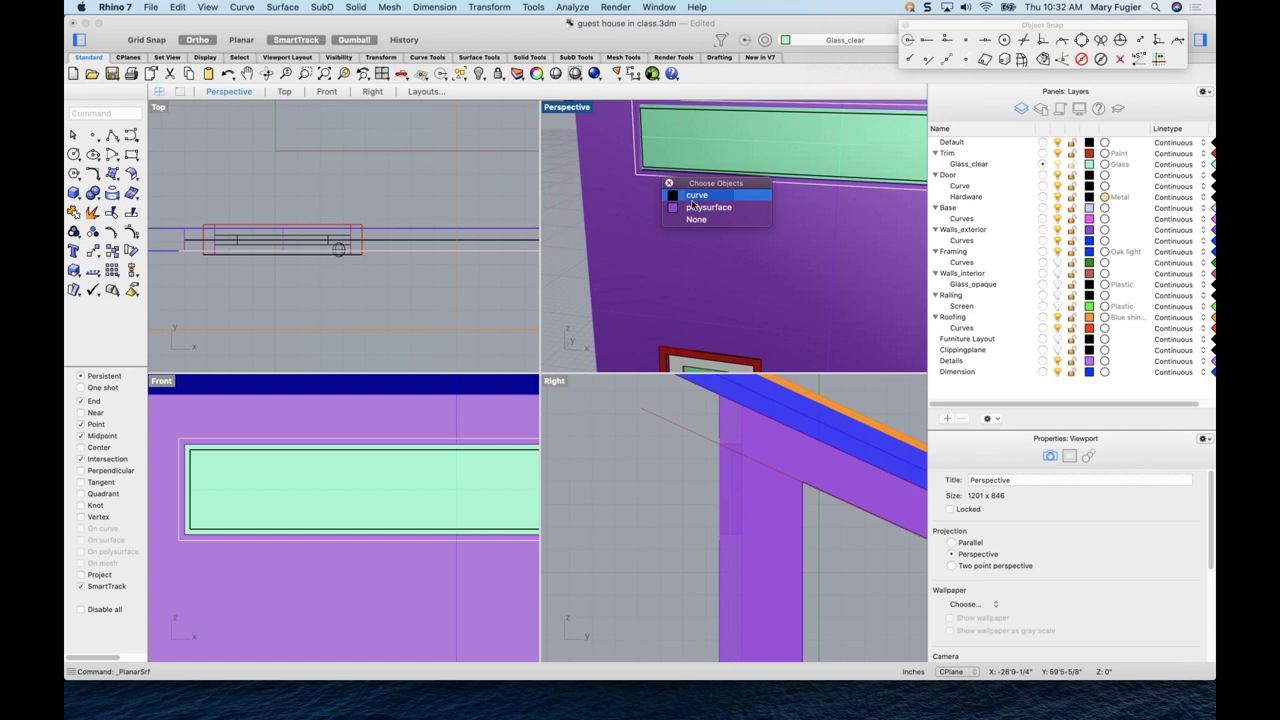
{"action": "left_click", "coordinate": [694, 196]}
{"action": "left_click", "coordinate": [676, 173], "text": "shift"}
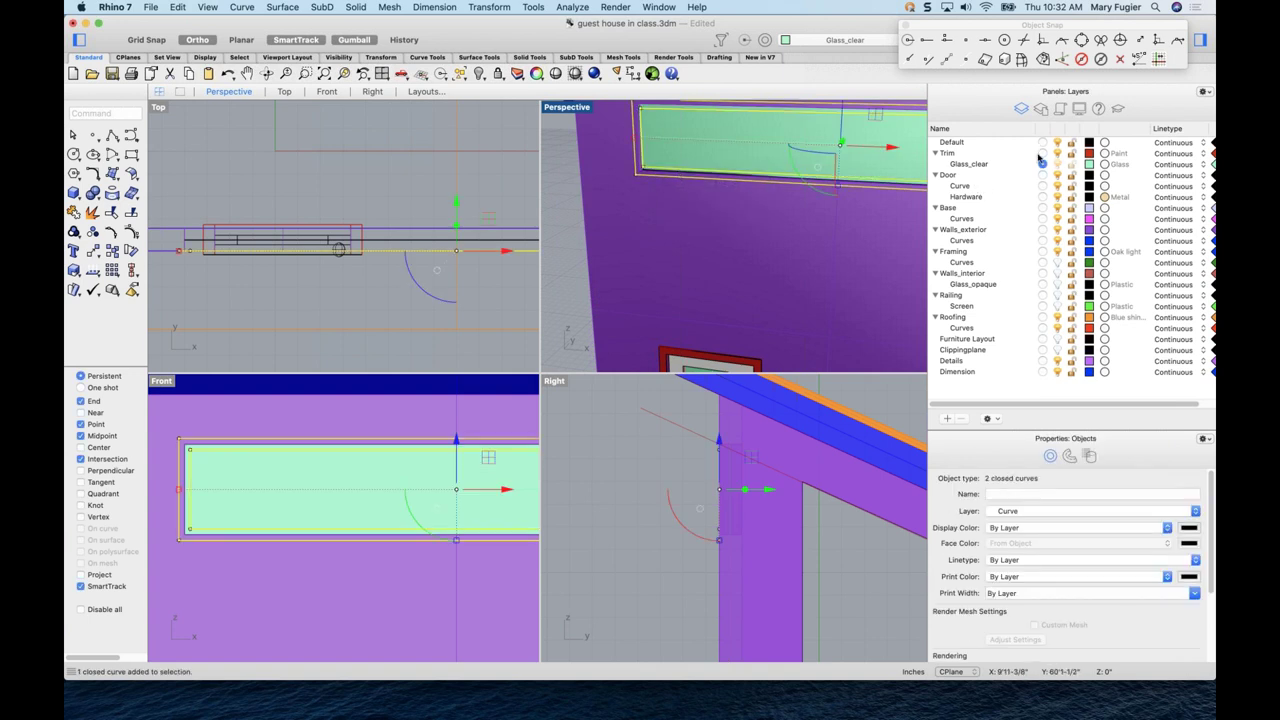
{"action": "left_click", "coordinate": [1042, 153]}
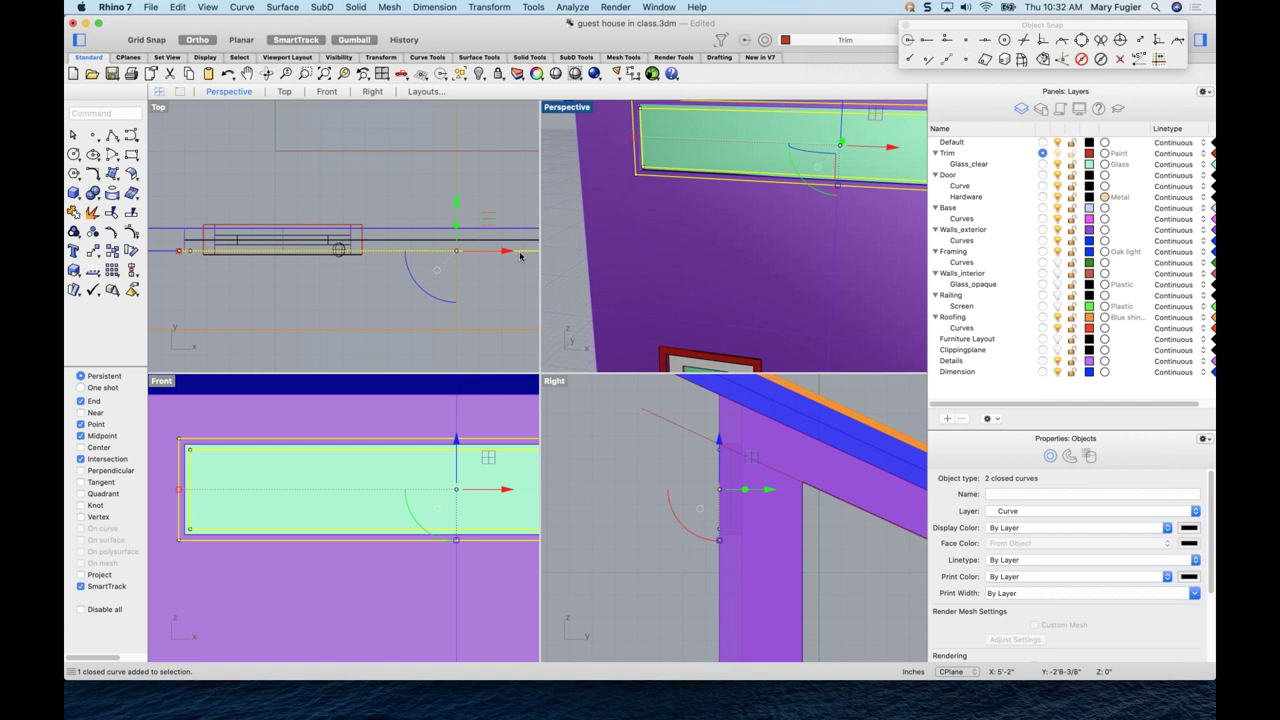
{"action": "left_click", "coordinate": [456, 212]}
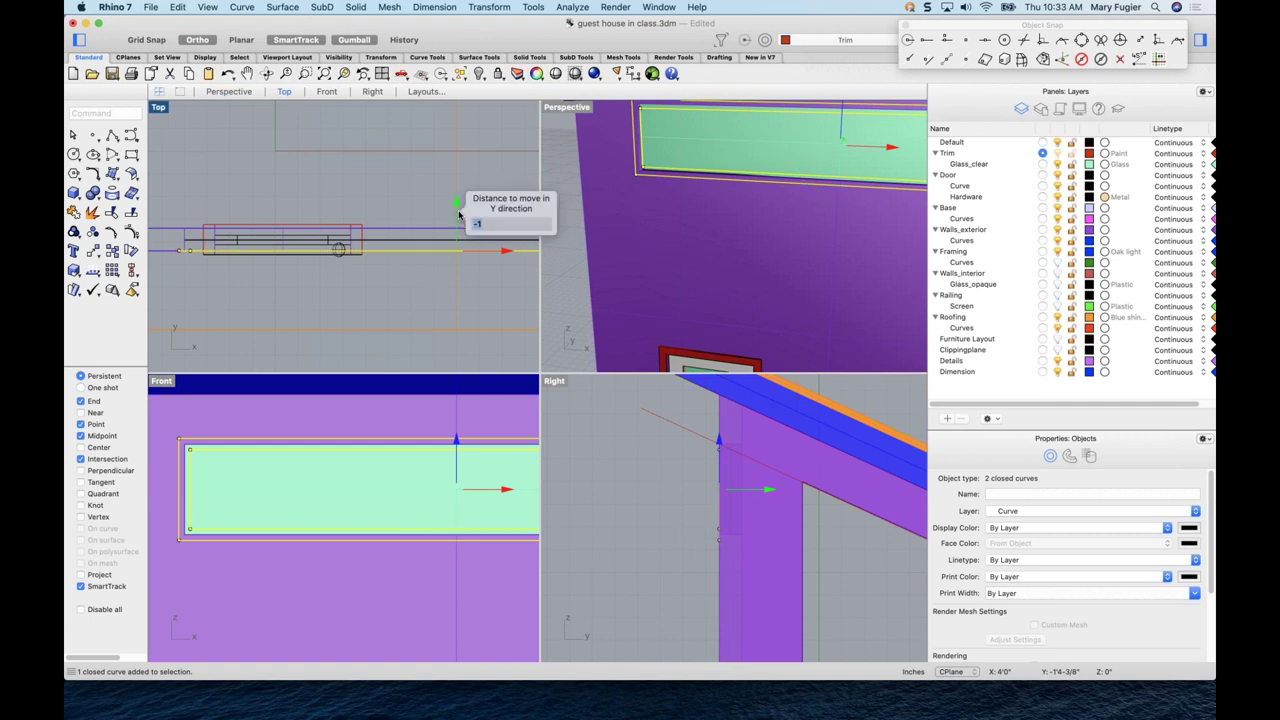
{"action": "key", "text": "Return"}
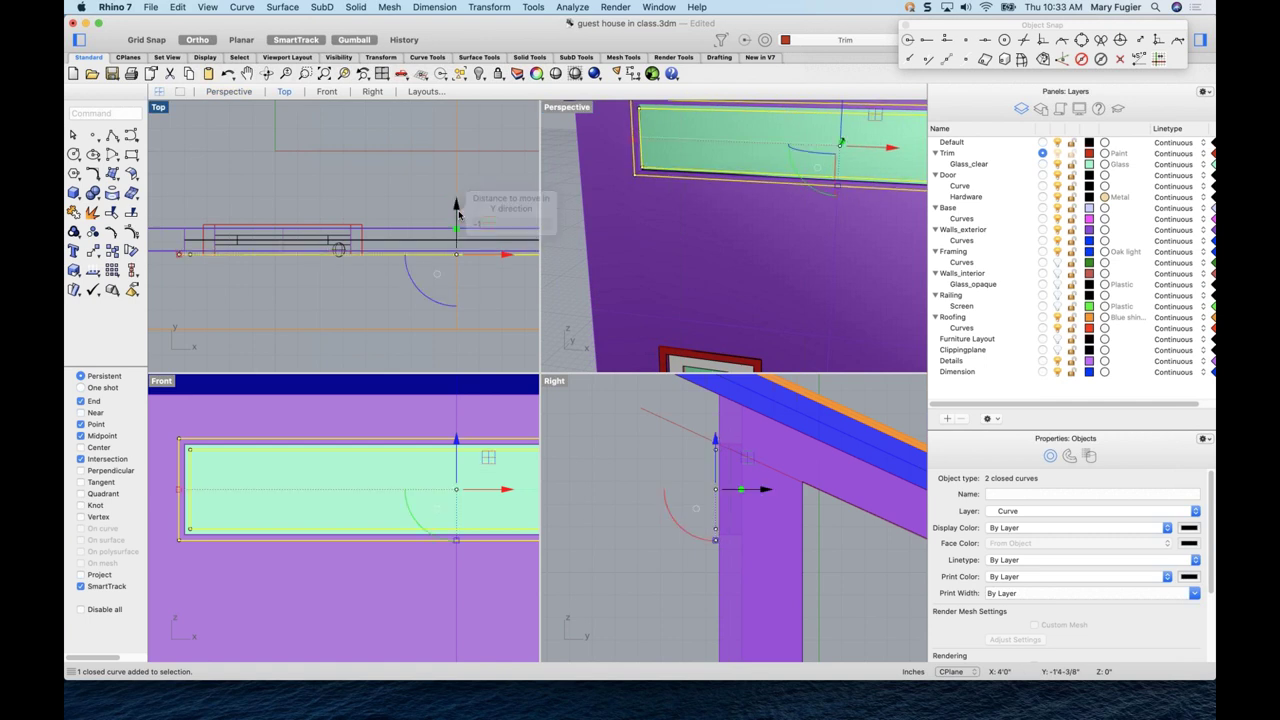
- Extrude the high window's two trim outlines 8 inches into the wall as a solid frame on the Trim layer
{"action": "left_click", "coordinate": [358, 7]}
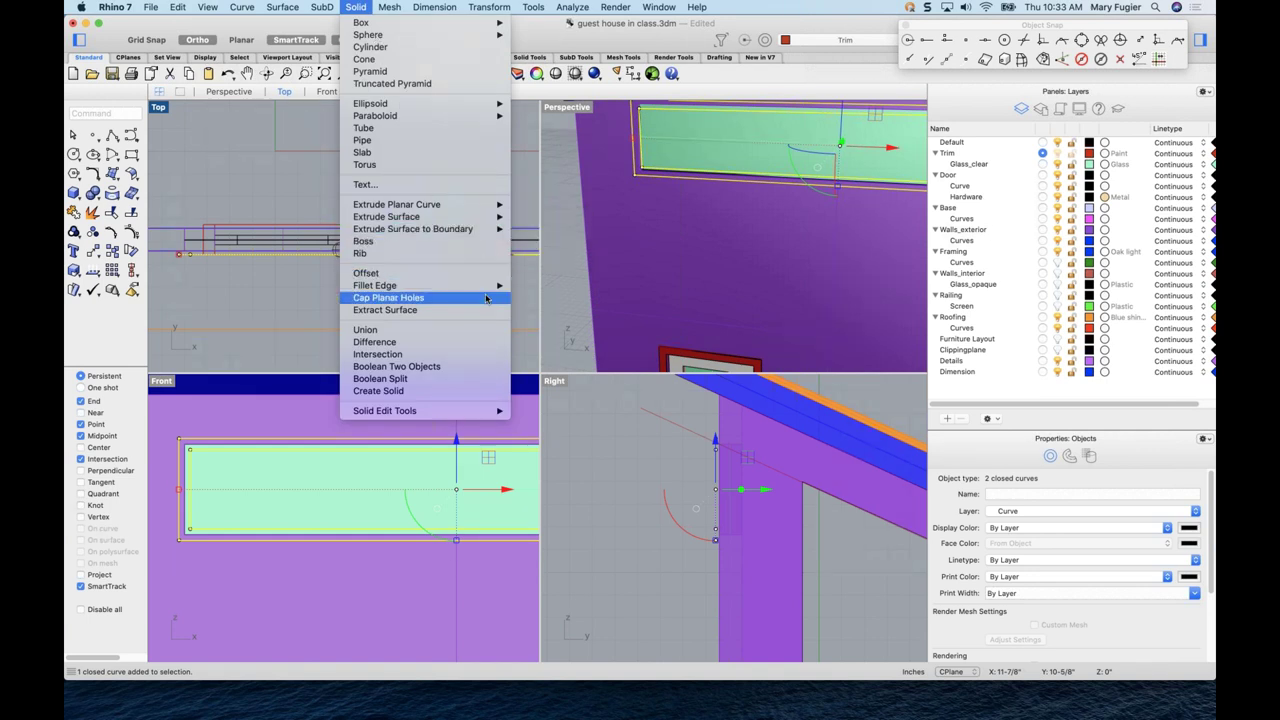
{"action": "left_click", "coordinate": [538, 205]}
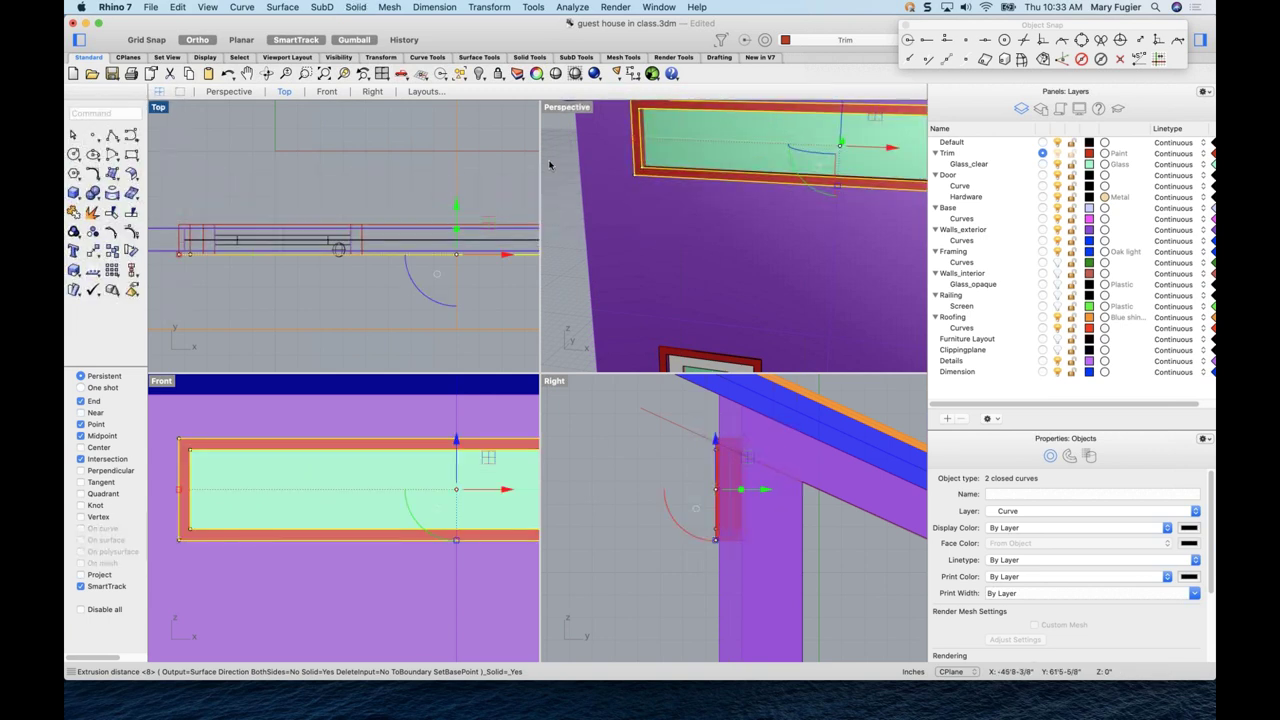
{"action": "left_click", "coordinate": [596, 180]}
{"action": "right_click_drag", "start_coordinate": [596, 180], "coordinate": [730, 212]}
{"action": "scroll", "coordinate": [713, 226], "scroll_direction": "up", "scroll_amount": 3}
{"action": "scroll", "coordinate": [713, 226], "scroll_direction": "down", "scroll_amount": 3}
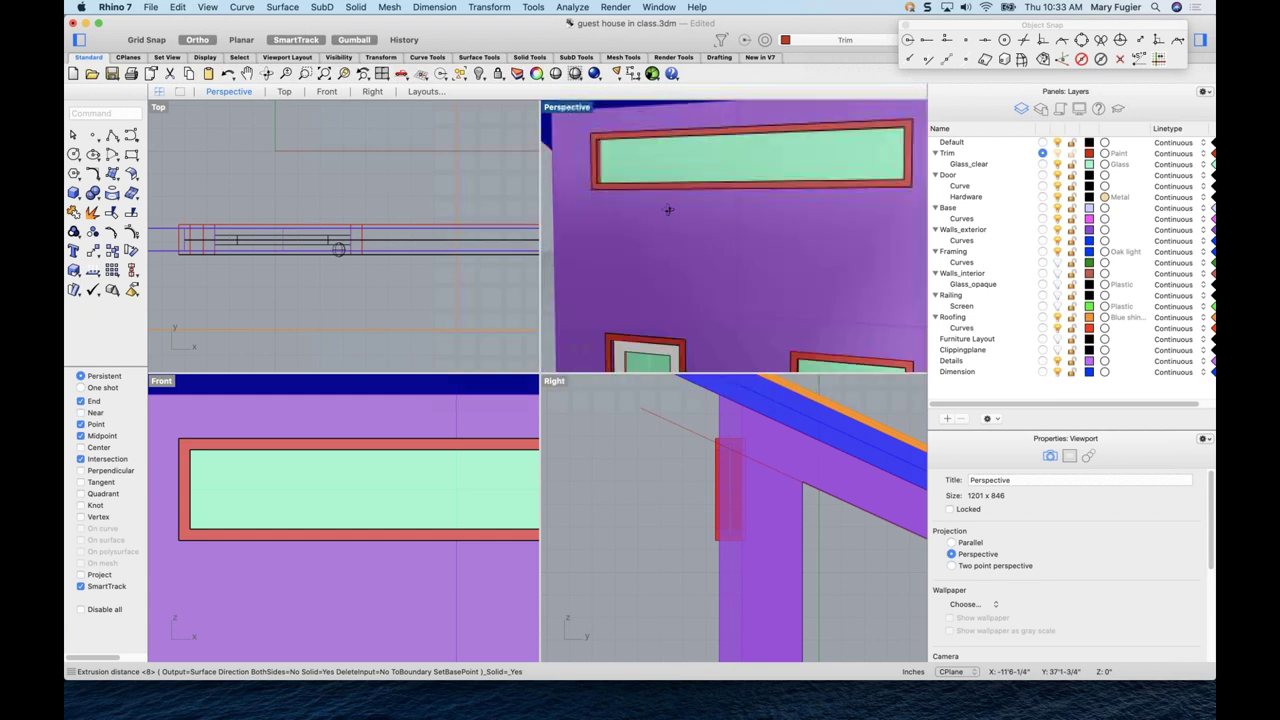
- Make the Curve layer under Door current and draw a vertical line between the upper and lower midpoints of the high window's inner frame edges
{"action": "scroll", "coordinate": [747, 200], "scroll_direction": "up", "scroll_amount": 3}
{"action": "scroll", "coordinate": [747, 200], "scroll_direction": "up", "scroll_amount": 5}
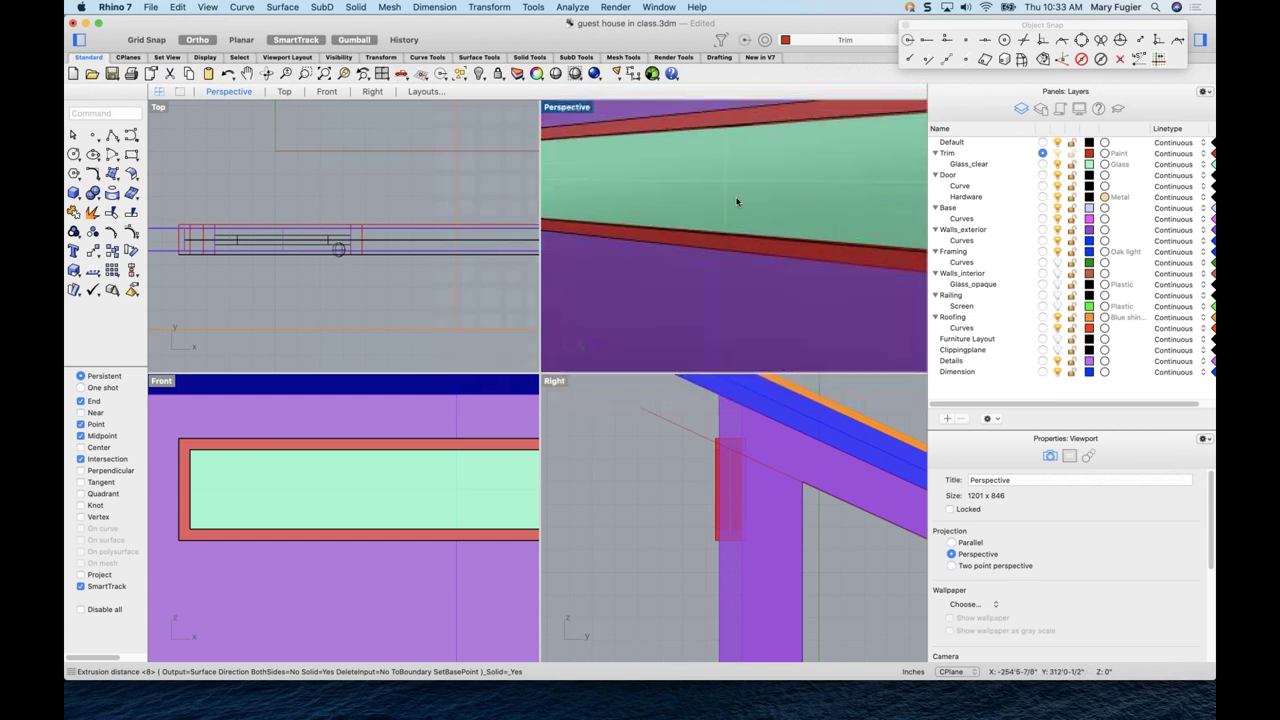
{"action": "scroll", "coordinate": [752, 205], "scroll_direction": "down", "scroll_amount": 3}
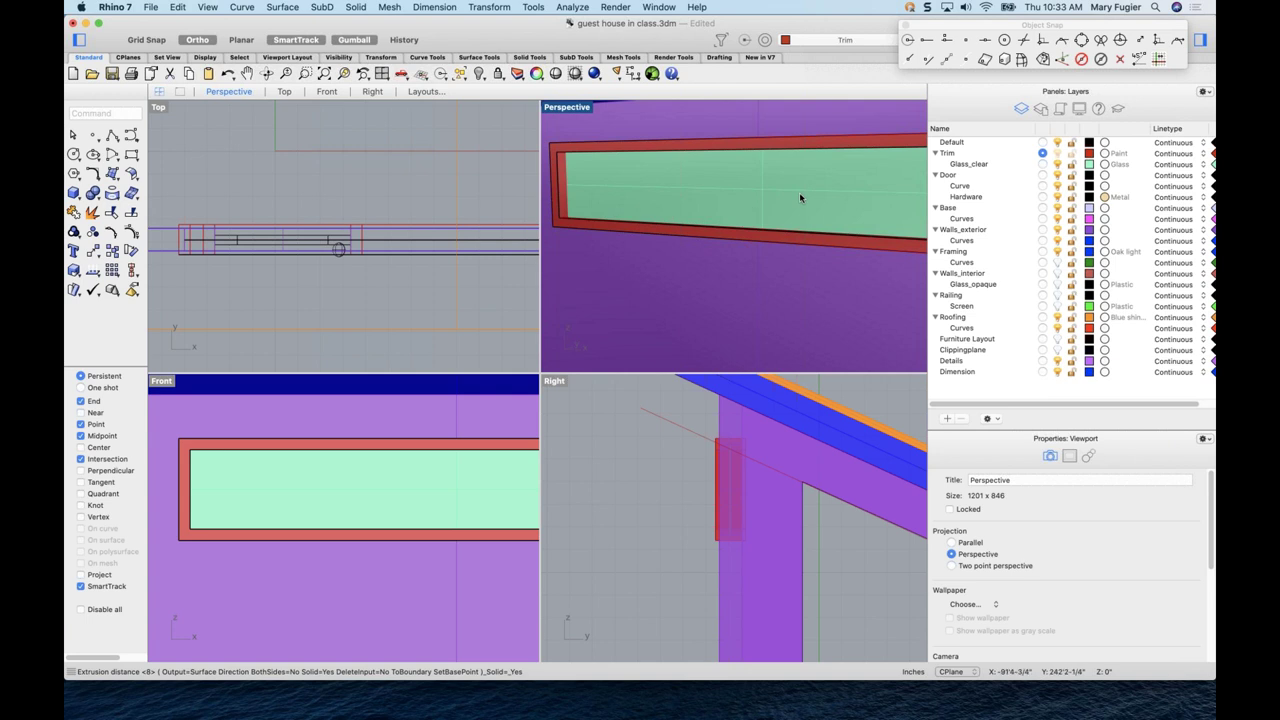
{"action": "scroll", "coordinate": [799, 193], "scroll_direction": "up", "scroll_amount": 3}
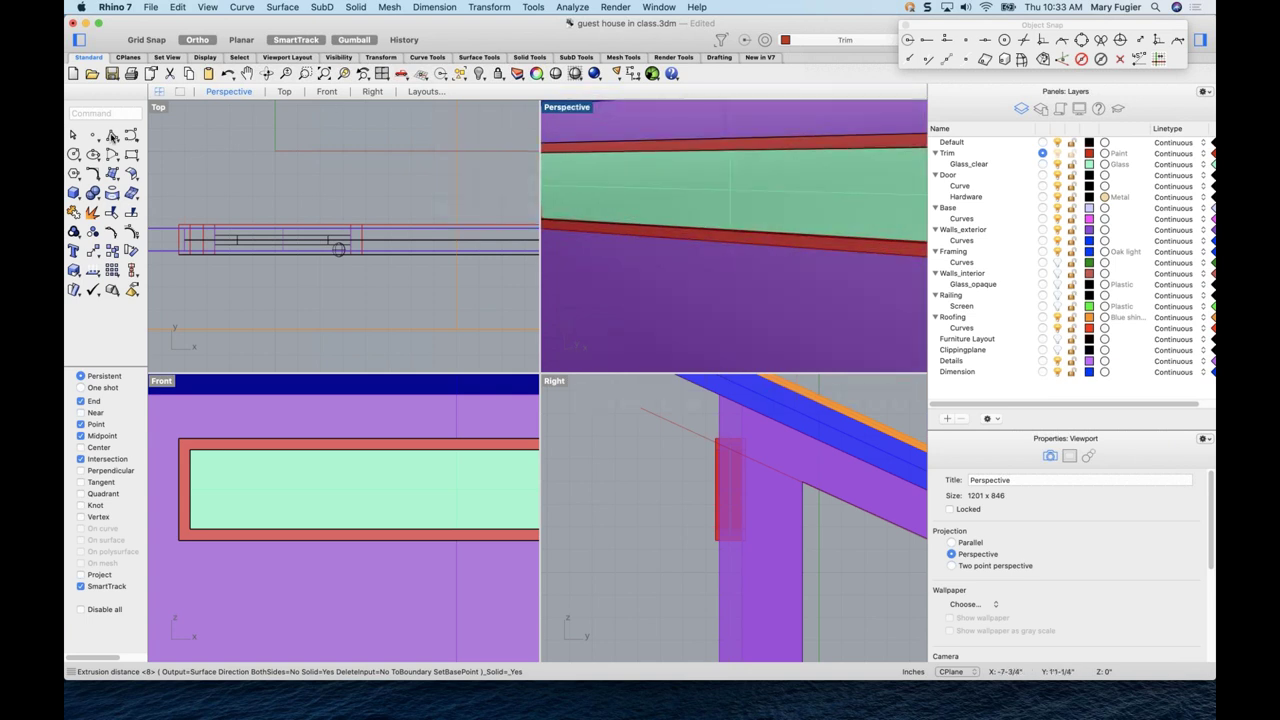
{"action": "left_click", "coordinate": [1043, 186]}
{"action": "left_click", "coordinate": [111, 137]}
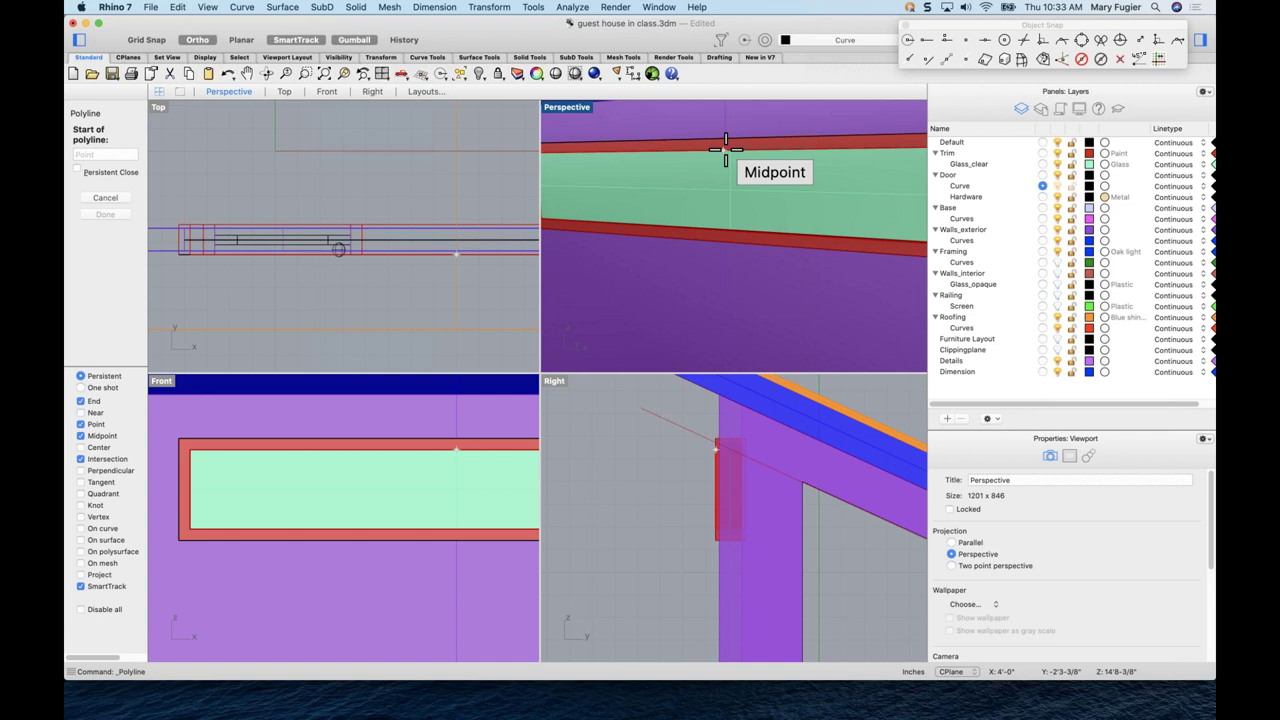
{"action": "left_click", "coordinate": [724, 149]}
{"action": "left_click", "coordinate": [722, 230]}
{"action": "key", "text": "Return"}
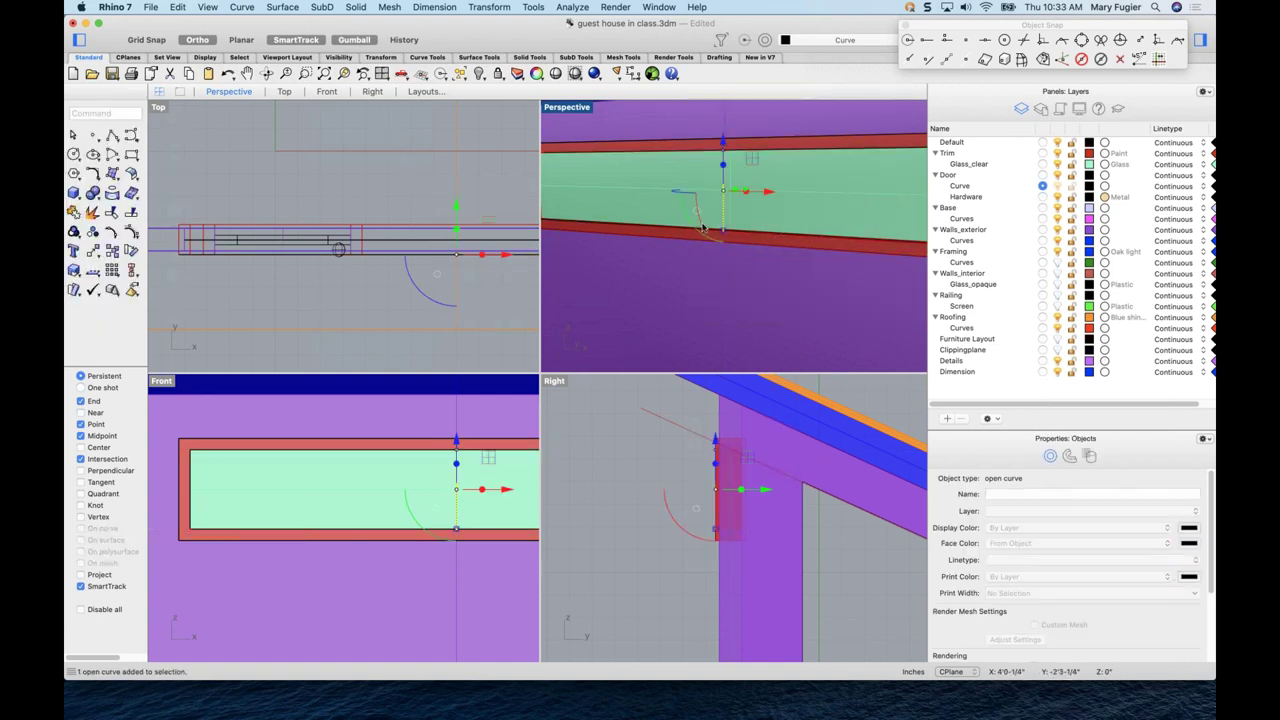
- Offset the high window's vertical centre line 1 inch to both sides with a flat cap to form a closed mullion outline
{"action": "scroll", "coordinate": [455, 268], "scroll_direction": "right", "scroll_amount": 3}
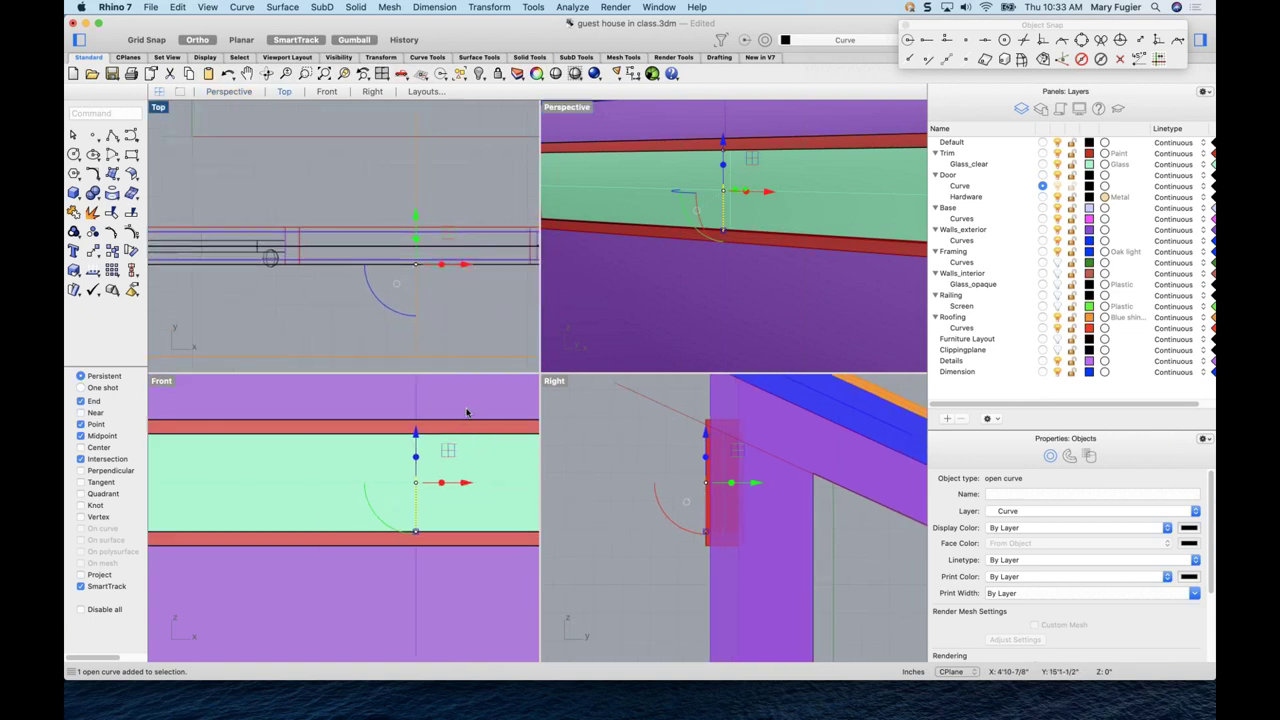
{"action": "scroll", "coordinate": [447, 443], "scroll_direction": "right", "scroll_amount": 3}
{"action": "scroll", "coordinate": [405, 468], "scroll_direction": "up", "scroll_amount": 2}
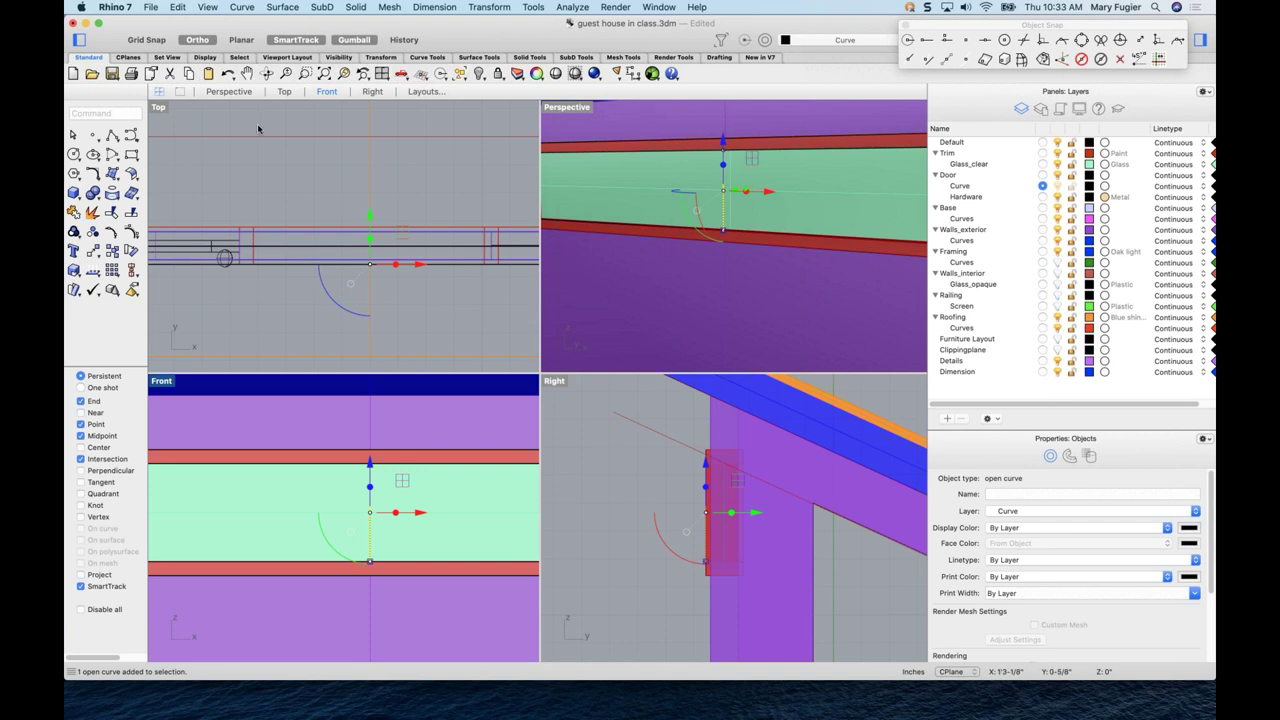
{"action": "left_click", "coordinate": [243, 8]}
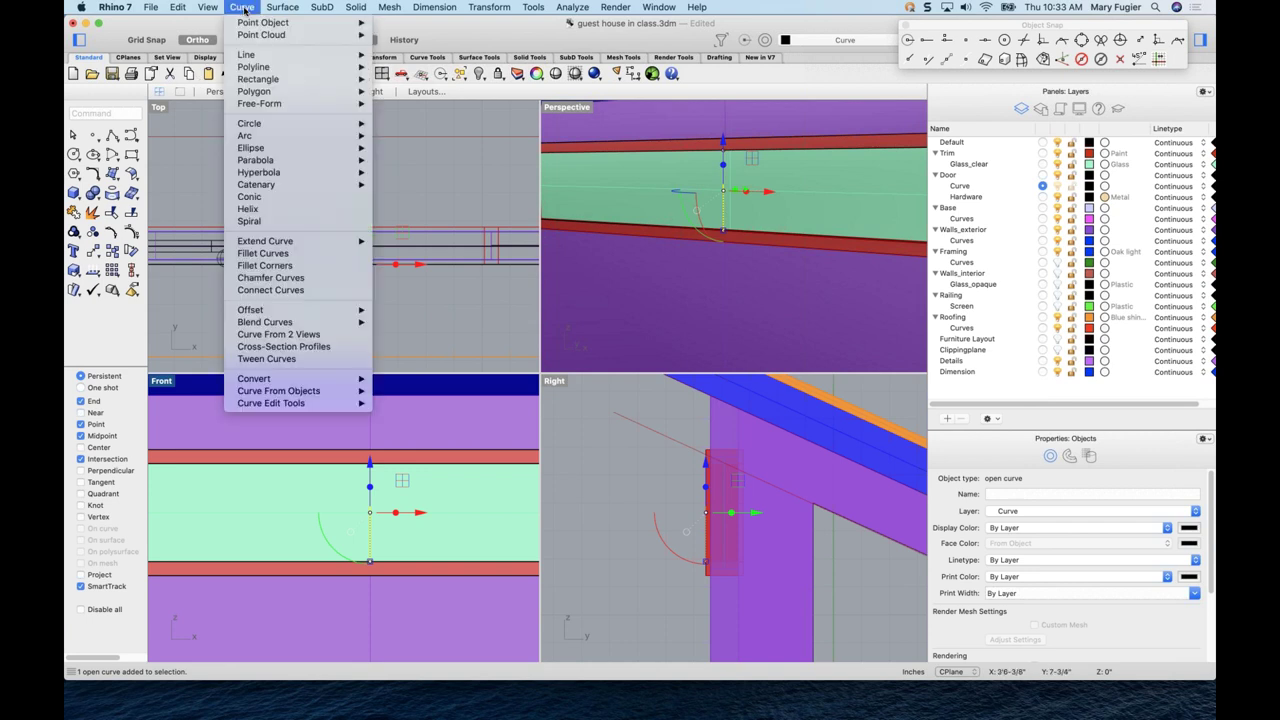
{"action": "mouse_move", "coordinate": [308, 318]}
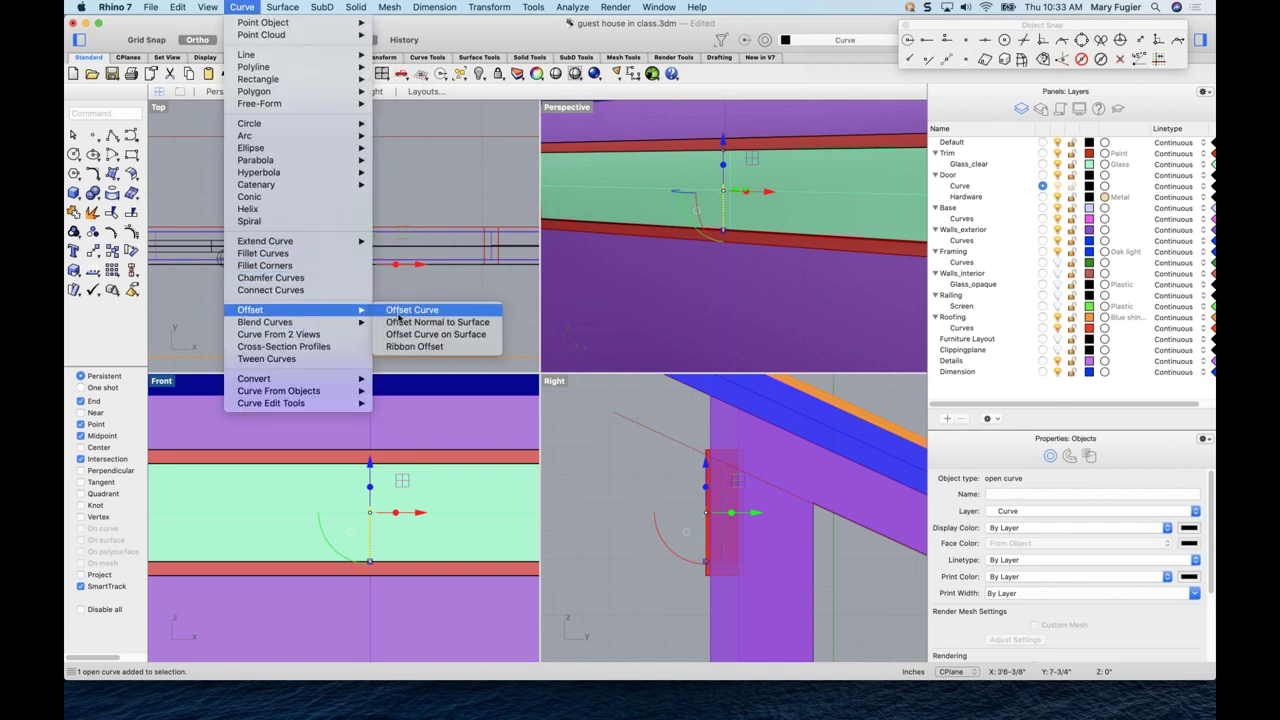
{"action": "left_click", "coordinate": [415, 311]}
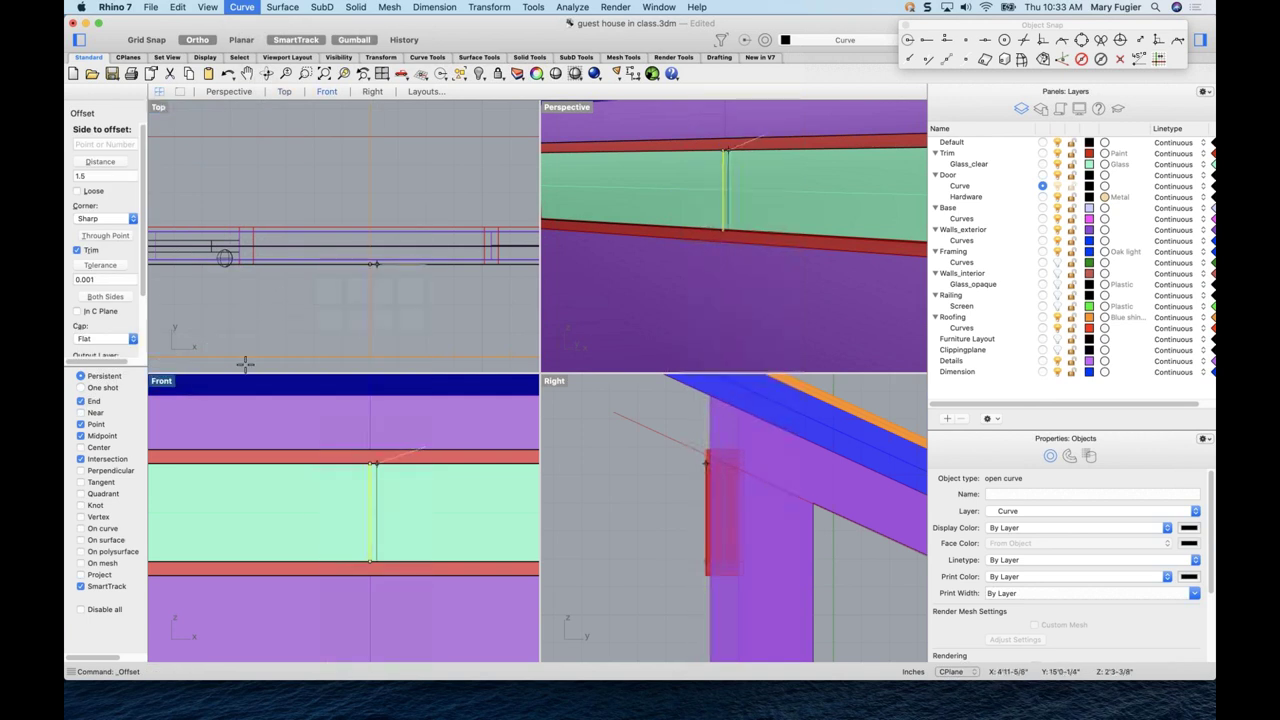
{"action": "left_click", "coordinate": [108, 298]}
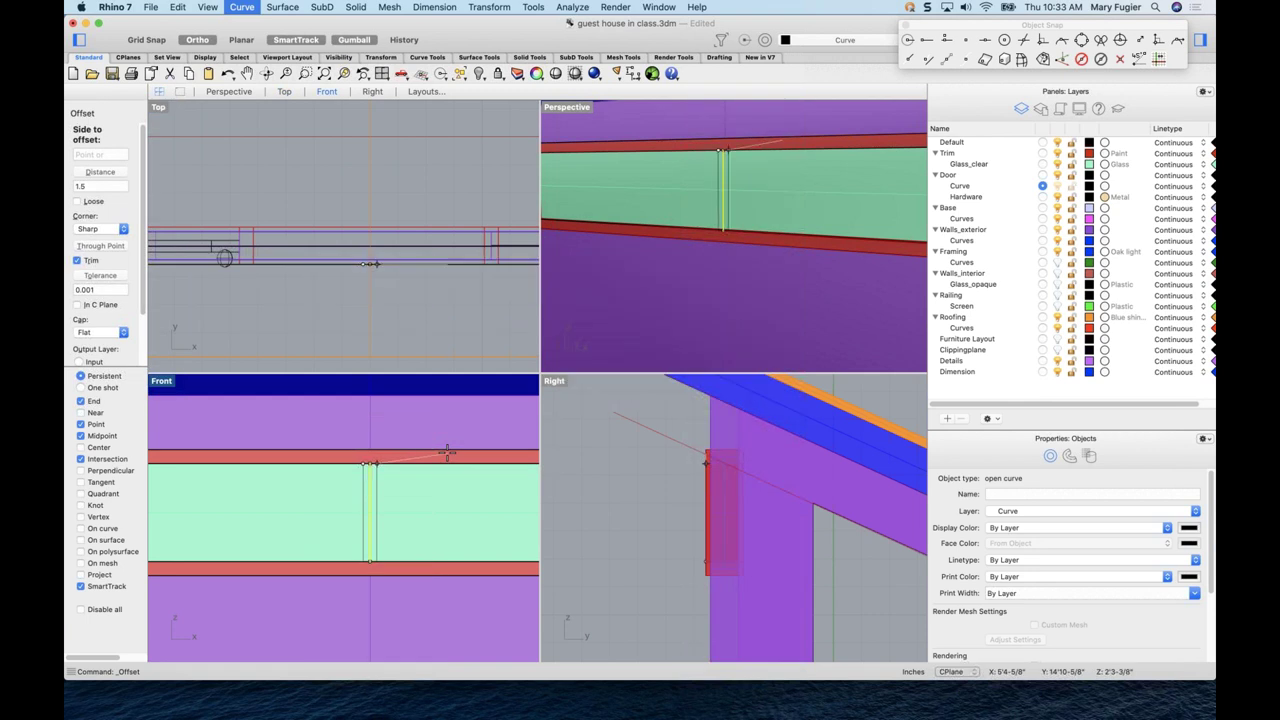
{"action": "scroll", "coordinate": [447, 453], "scroll_direction": "down", "scroll_amount": 5}
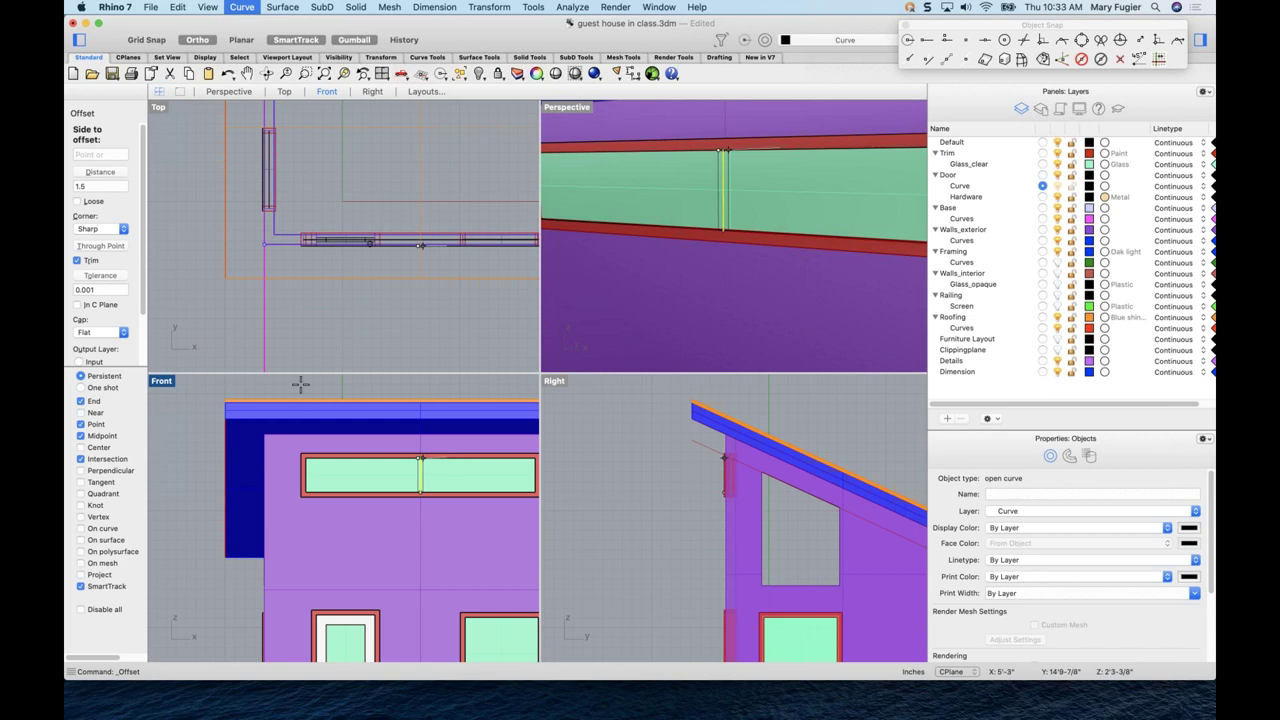
{"action": "left_click", "coordinate": [101, 185]}
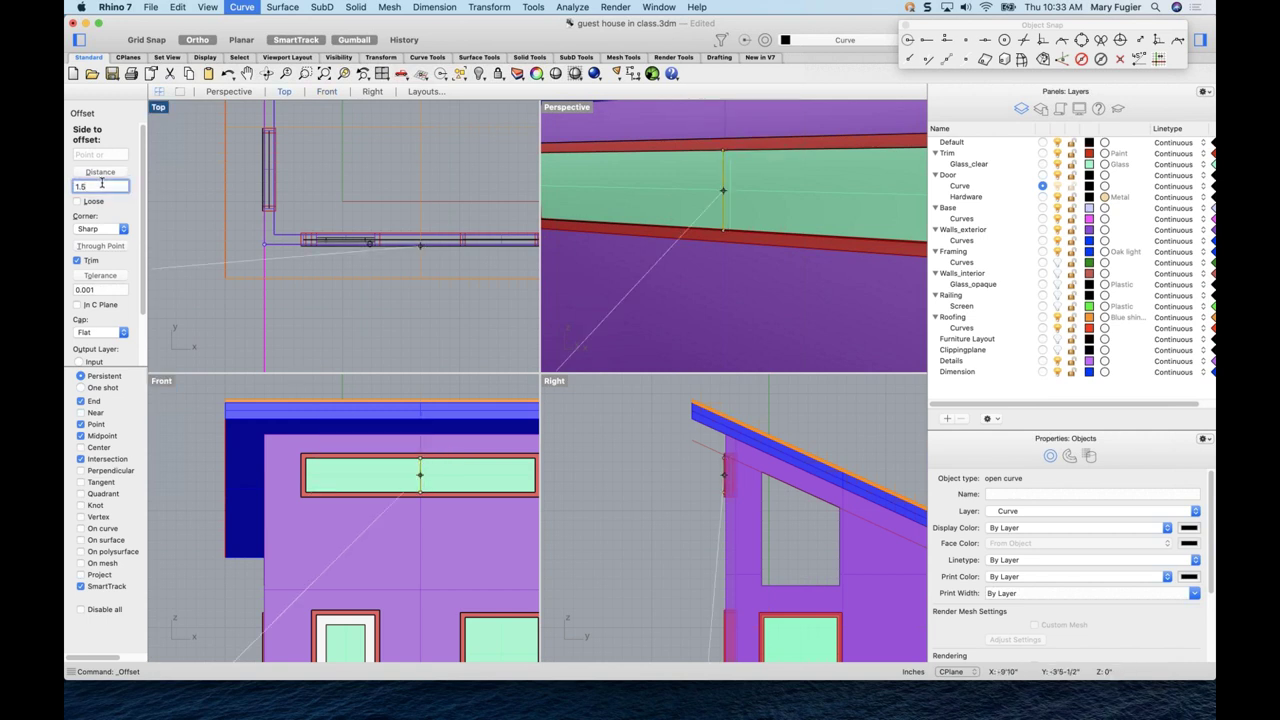
{"action": "key", "text": "Return"}
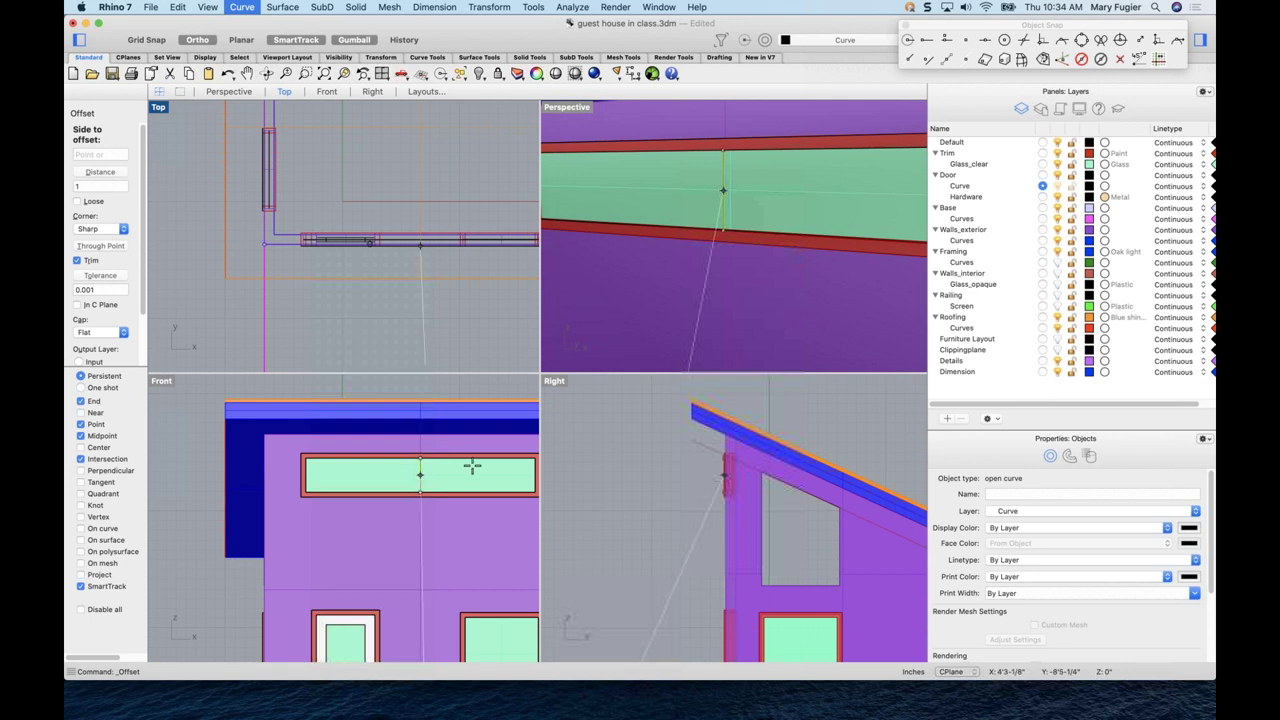
{"action": "scroll", "coordinate": [485, 460], "scroll_direction": "up", "scroll_amount": 3}
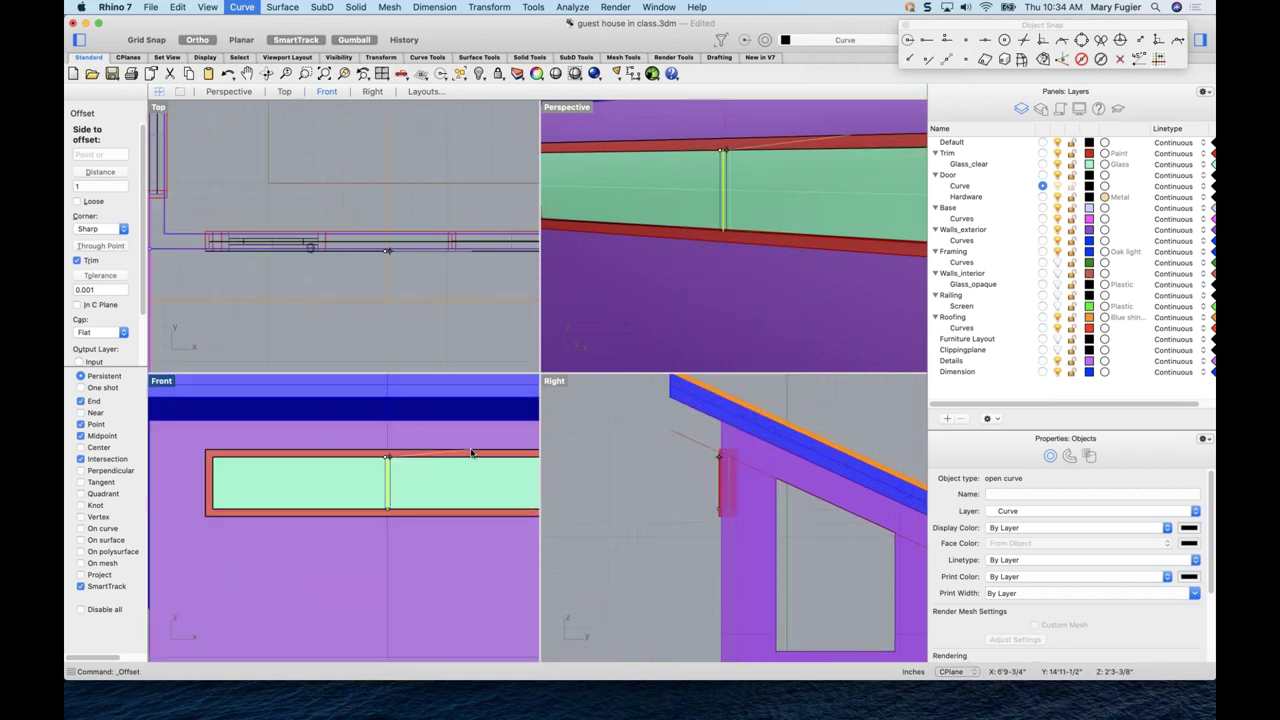
{"action": "left_click", "coordinate": [472, 453]}
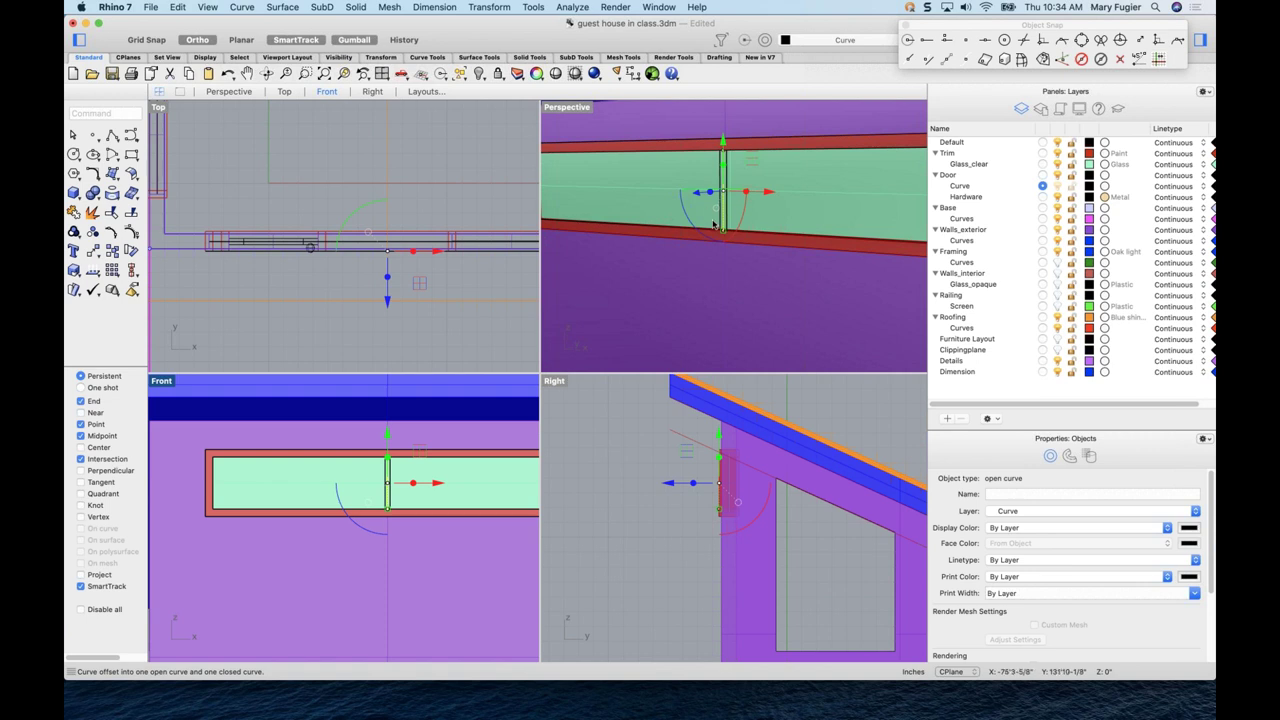
- Shift the high window's selected open vertical line slightly into the wall in plan
{"action": "scroll", "coordinate": [712, 226], "scroll_direction": "up", "scroll_amount": 2}
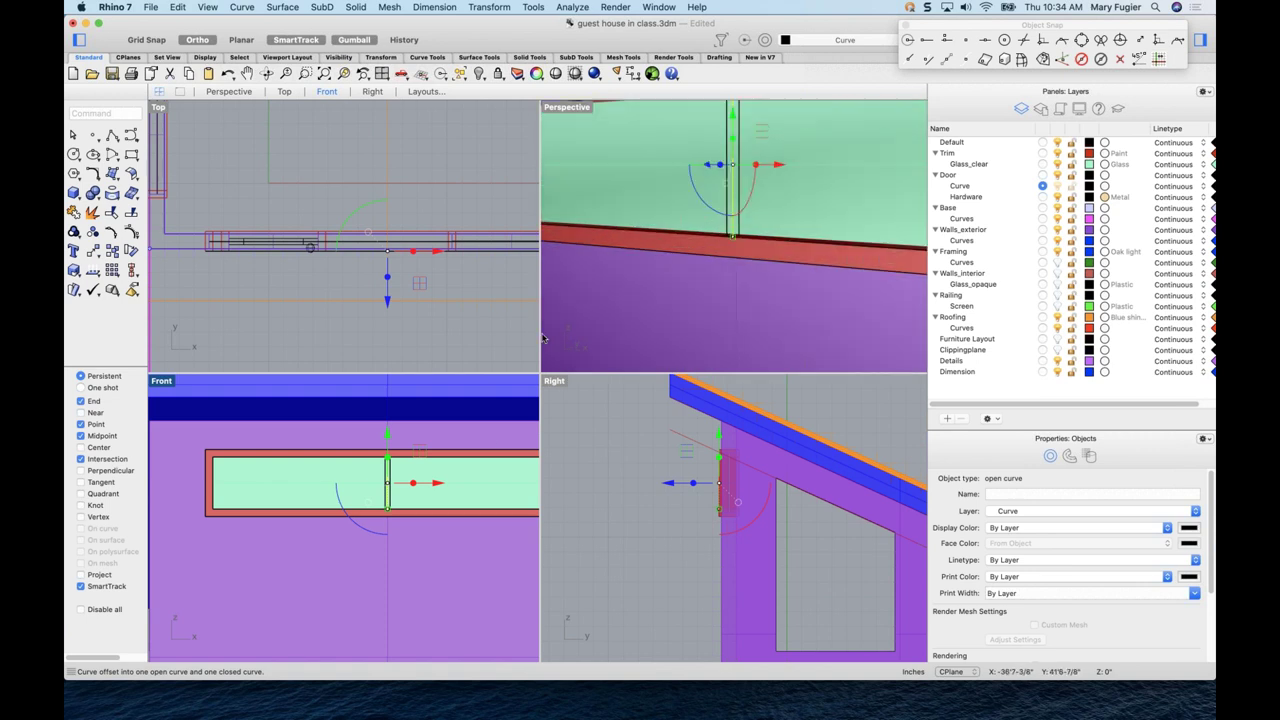
{"action": "scroll", "coordinate": [388, 270], "scroll_direction": "up", "scroll_amount": 1}
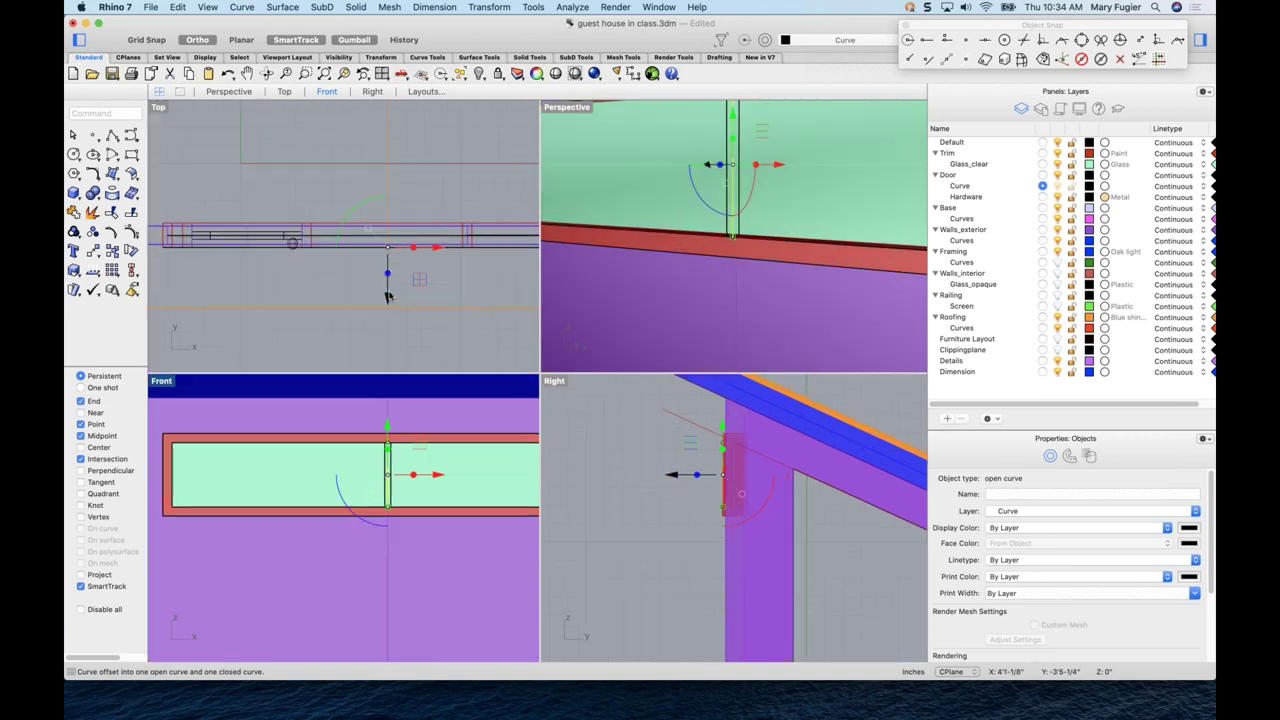
{"action": "left_click_drag", "start_coordinate": [388, 297], "coordinate": [388, 292]}
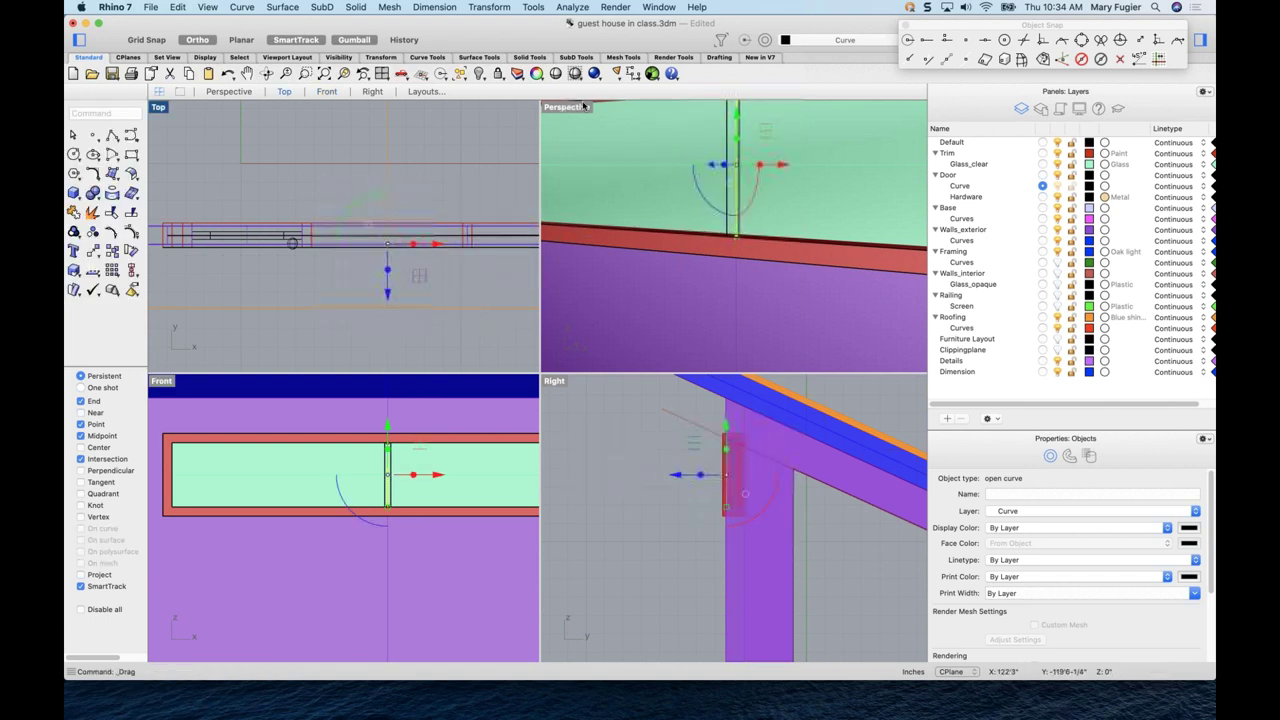
- Select the closed mullion outline and move it about 1 inch in Y, inward from the front of the window frame
{"action": "left_click", "coordinate": [728, 118]}
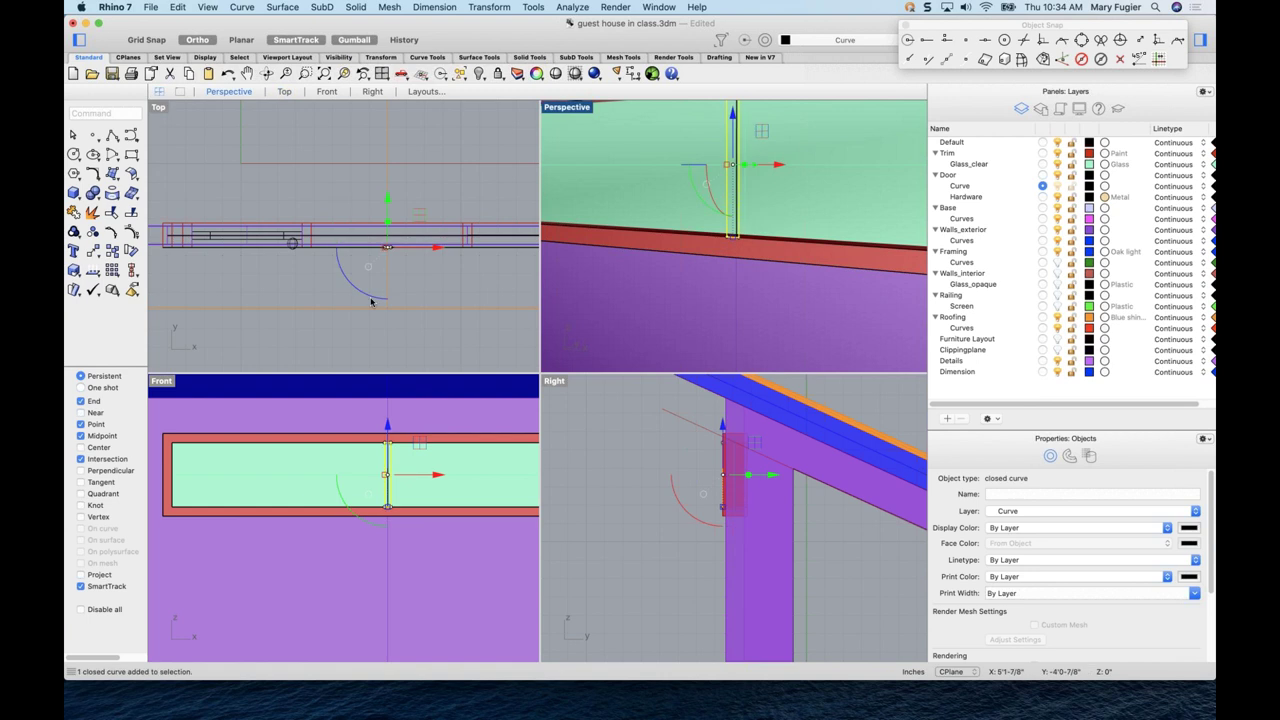
{"action": "key", "text": "super+shift+e"}
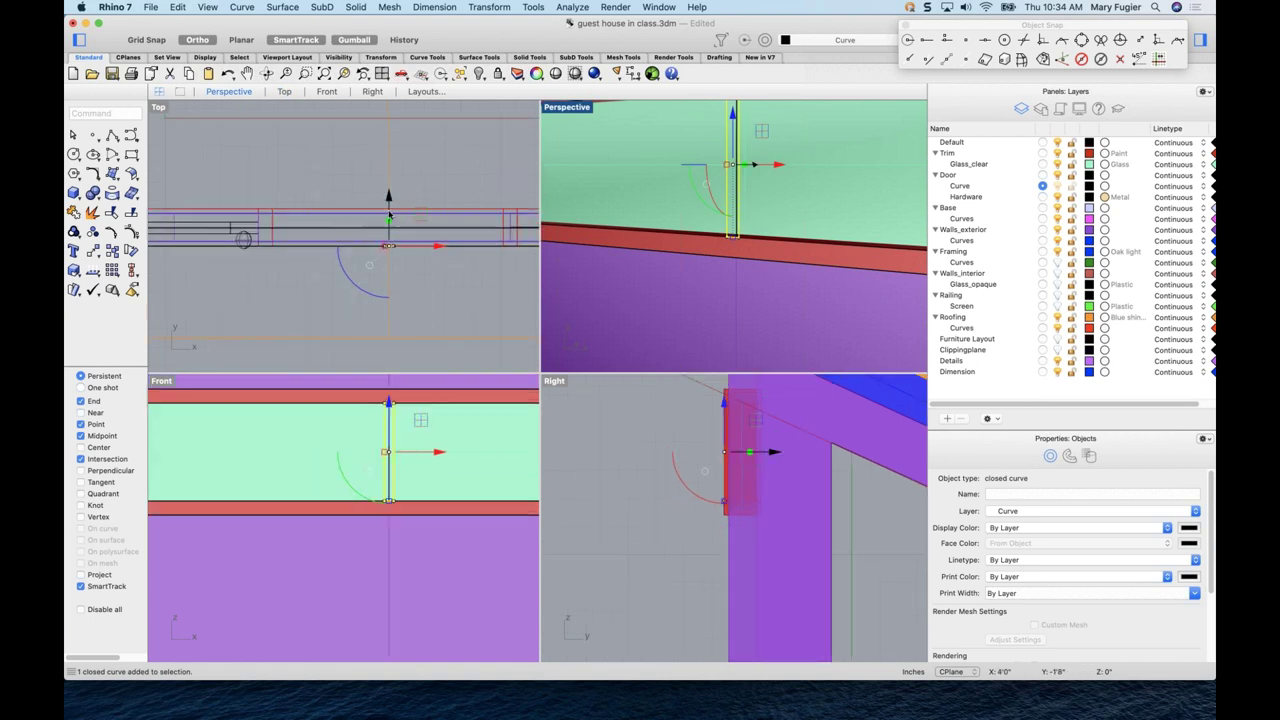
{"action": "left_click", "coordinate": [391, 205]}
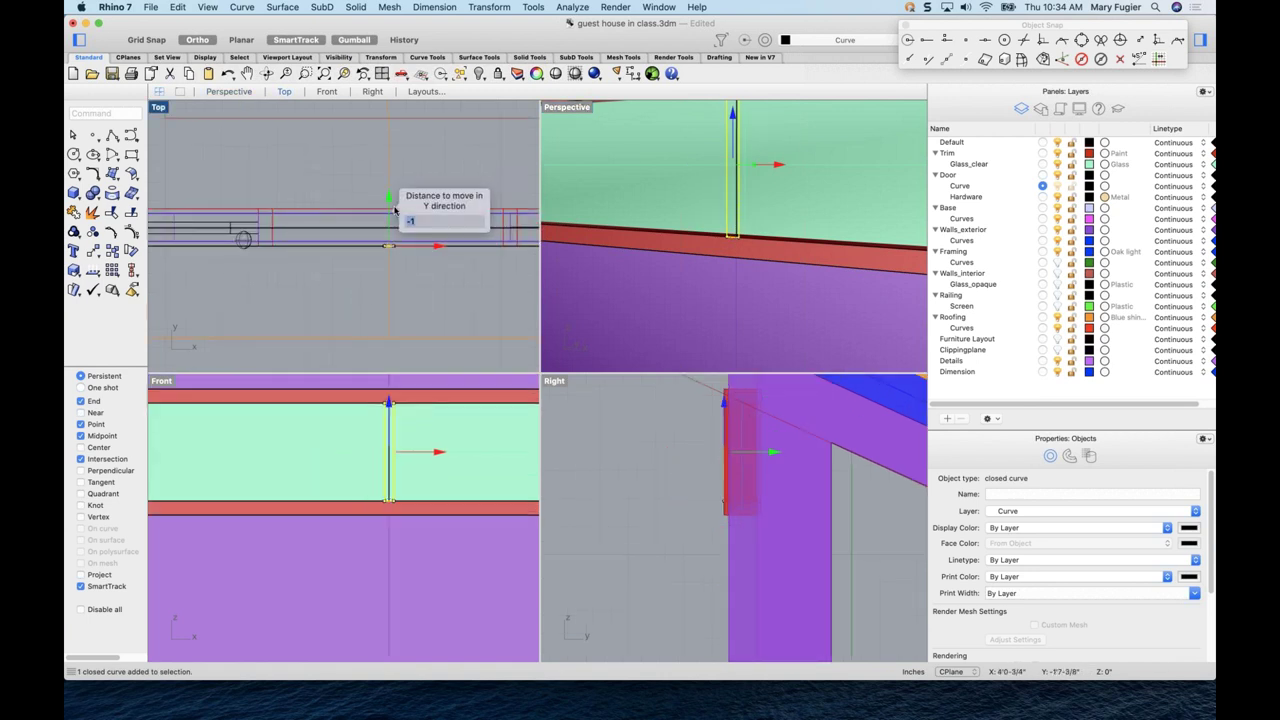
{"action": "key", "text": "Return"}
- Make the Trim layer current and extrude the closed mullion outline straight as a solid back to the wall's inner face
{"action": "scroll", "coordinate": [770, 202], "scroll_direction": "down", "scroll_amount": 5}
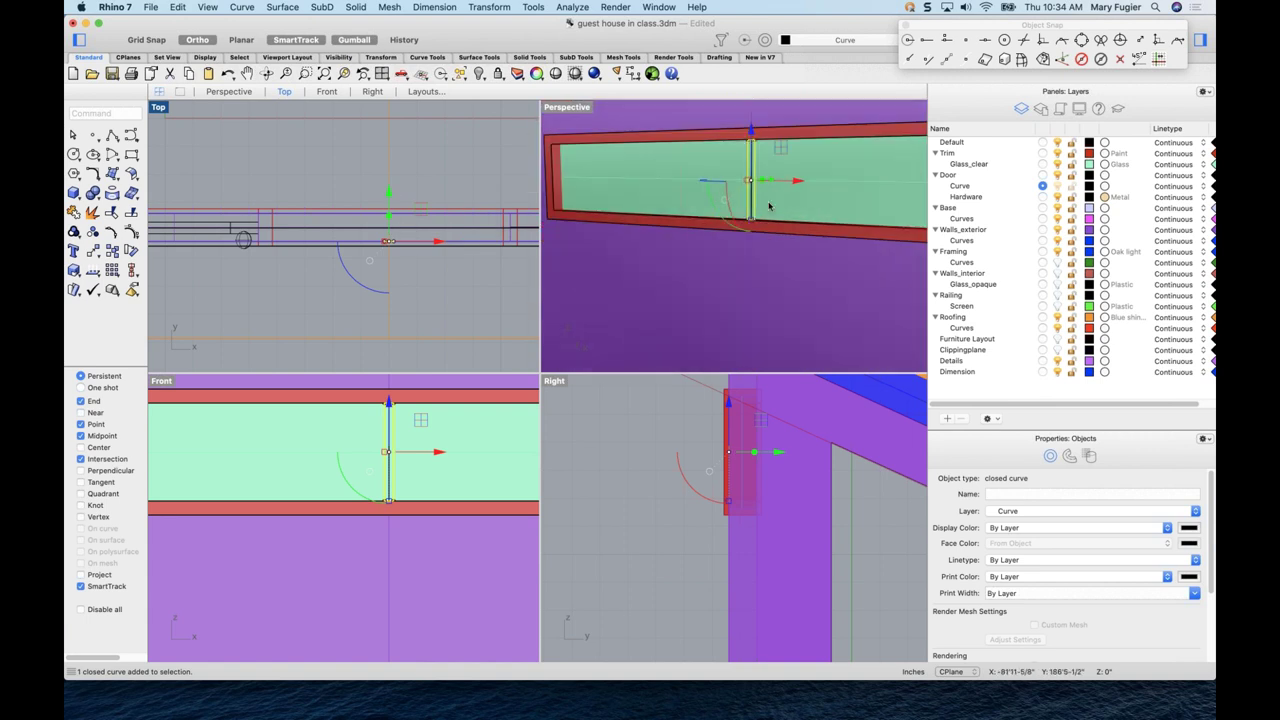
{"action": "scroll", "coordinate": [737, 258], "scroll_direction": "up", "scroll_amount": 3}
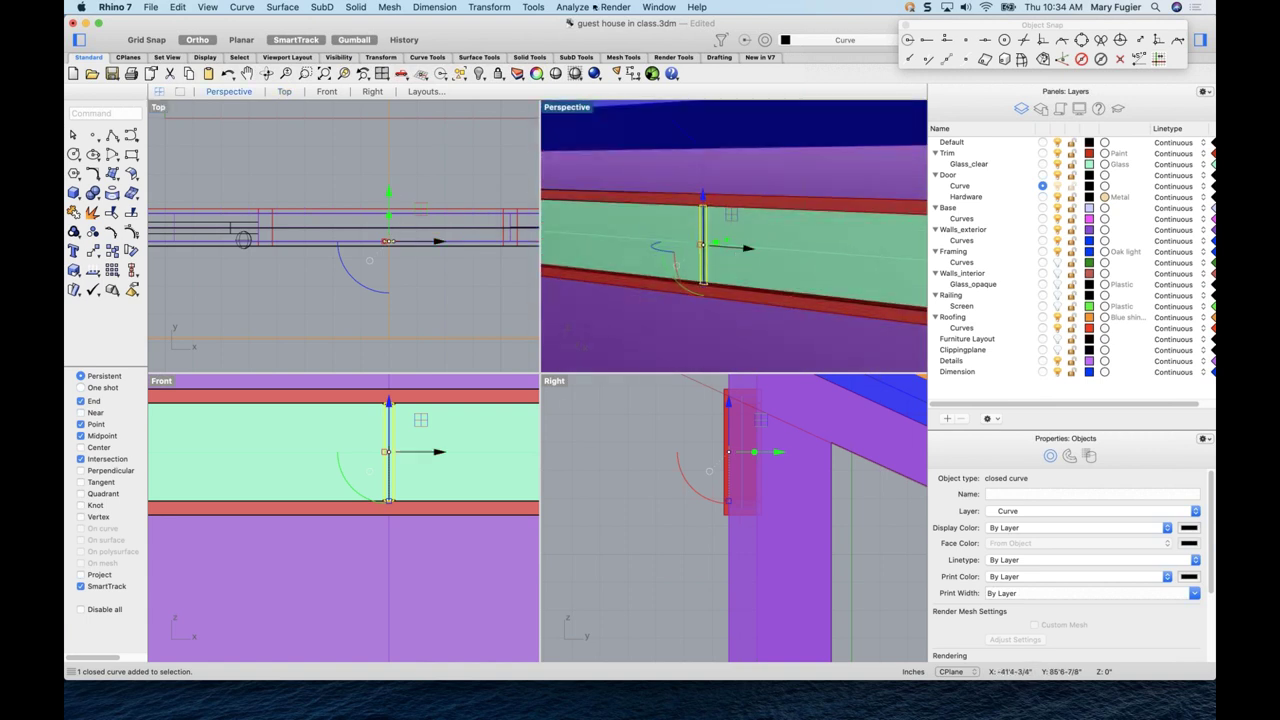
{"action": "left_click", "coordinate": [1042, 153]}
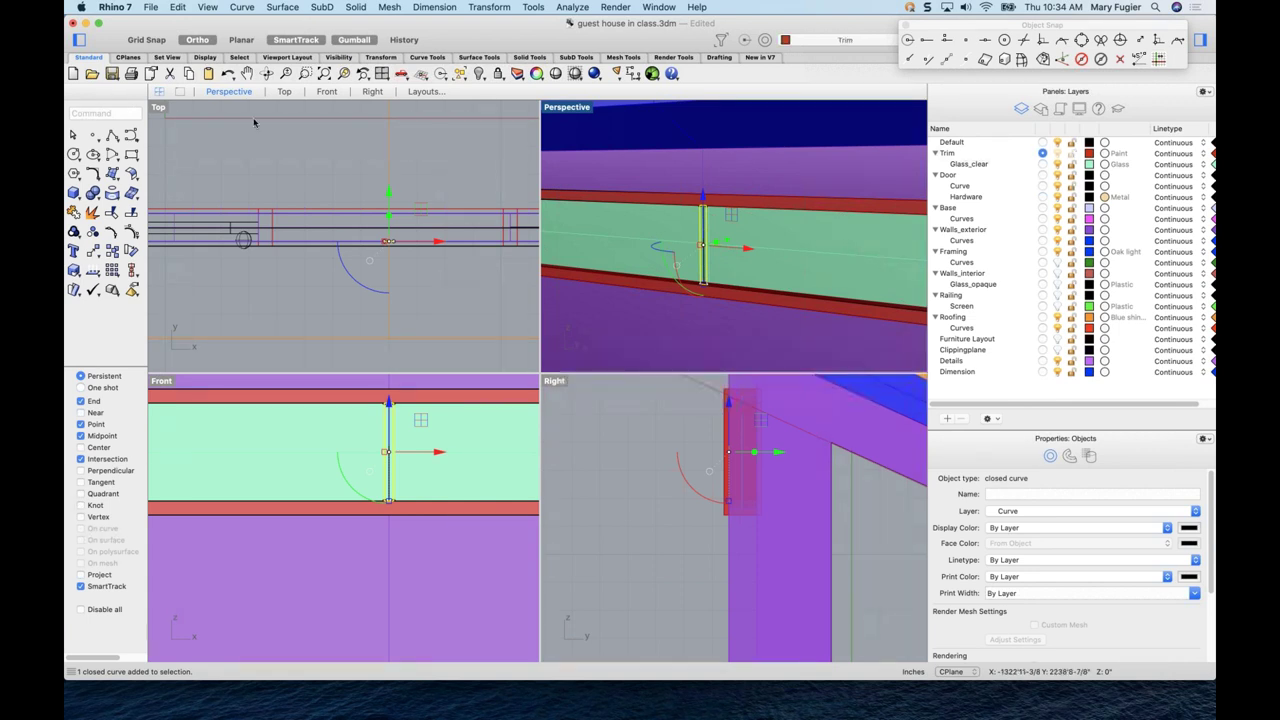
{"action": "left_click", "coordinate": [354, 7]}
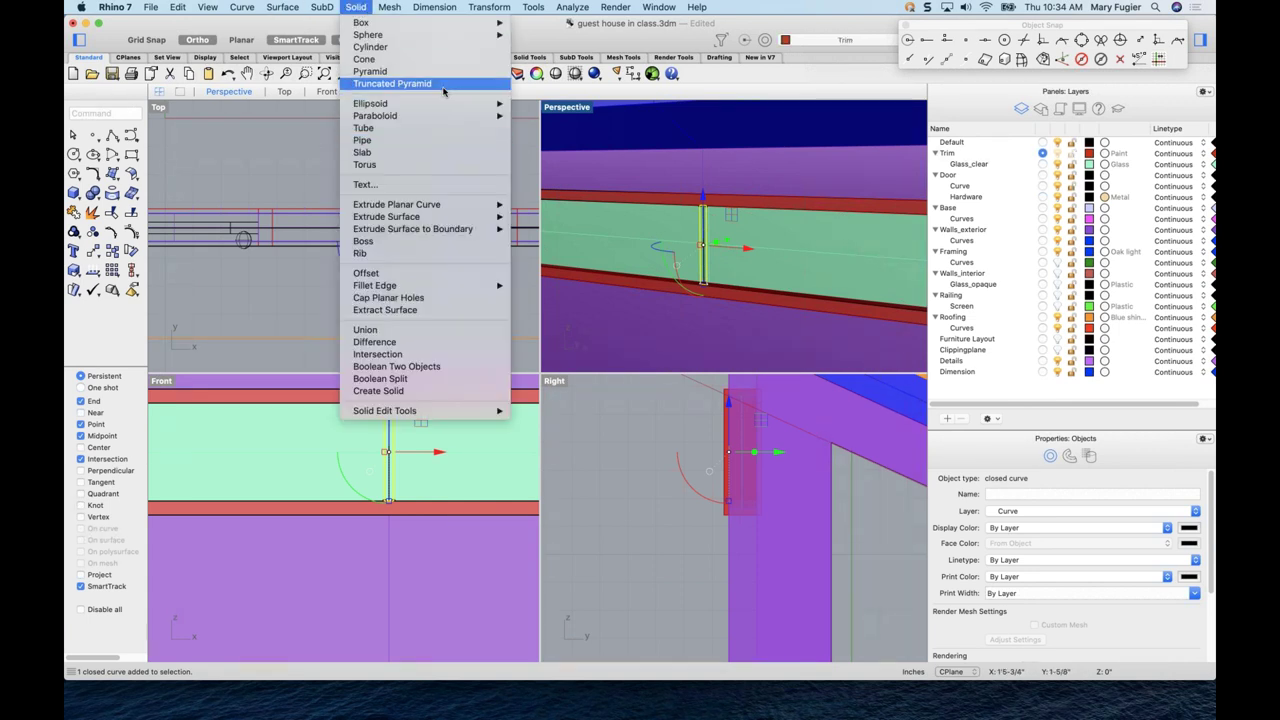
{"action": "left_click", "coordinate": [557, 212]}
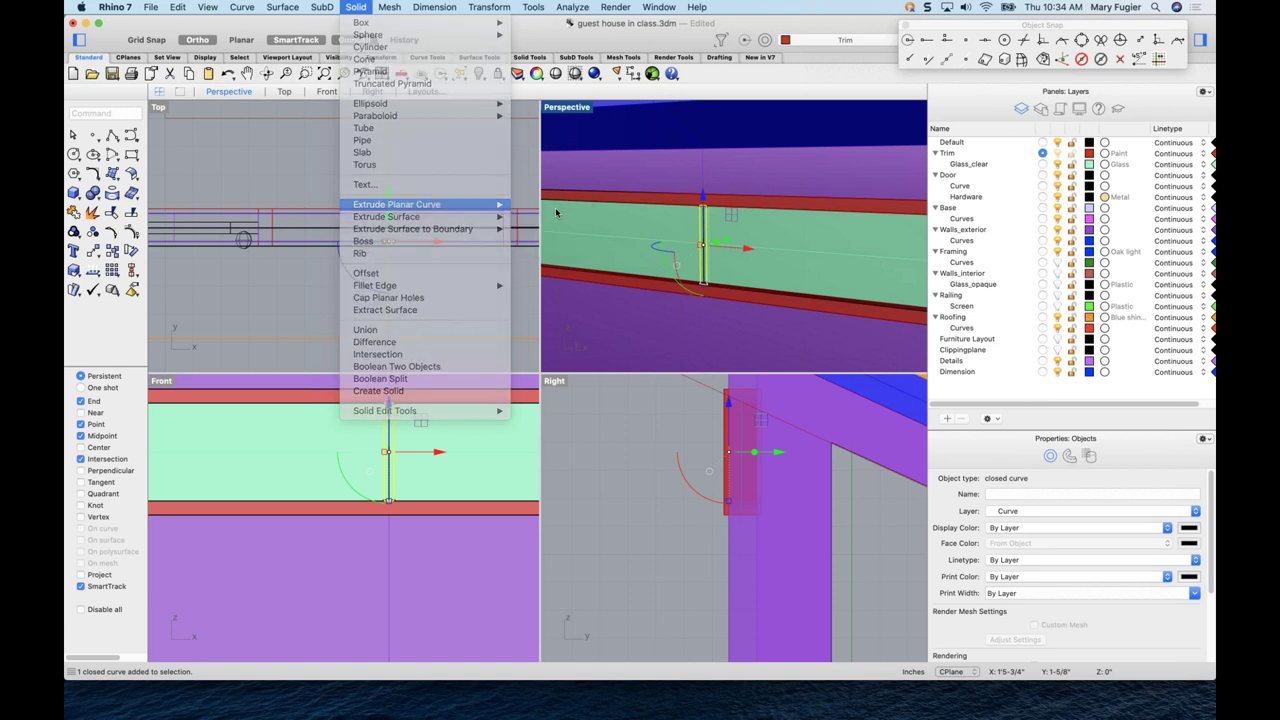
{"action": "left_click", "coordinate": [356, 7]}
{"action": "mouse_move", "coordinate": [470, 205]}
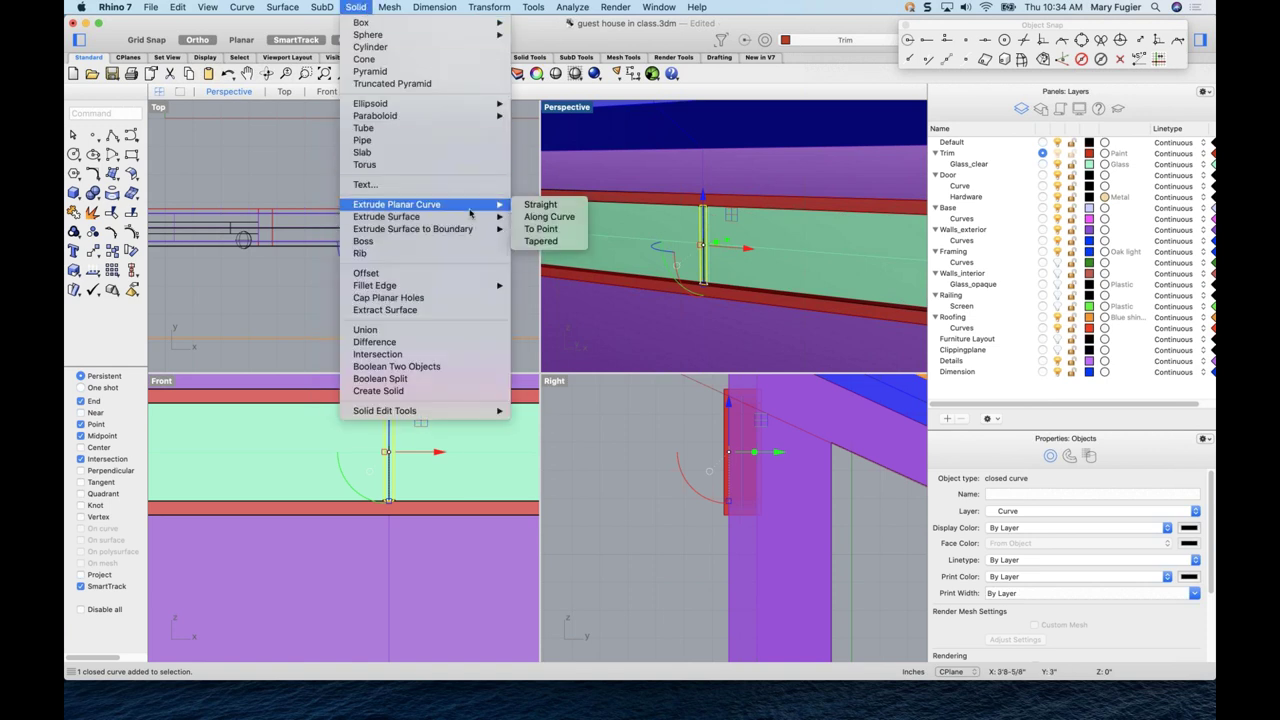
{"action": "left_click", "coordinate": [530, 205]}
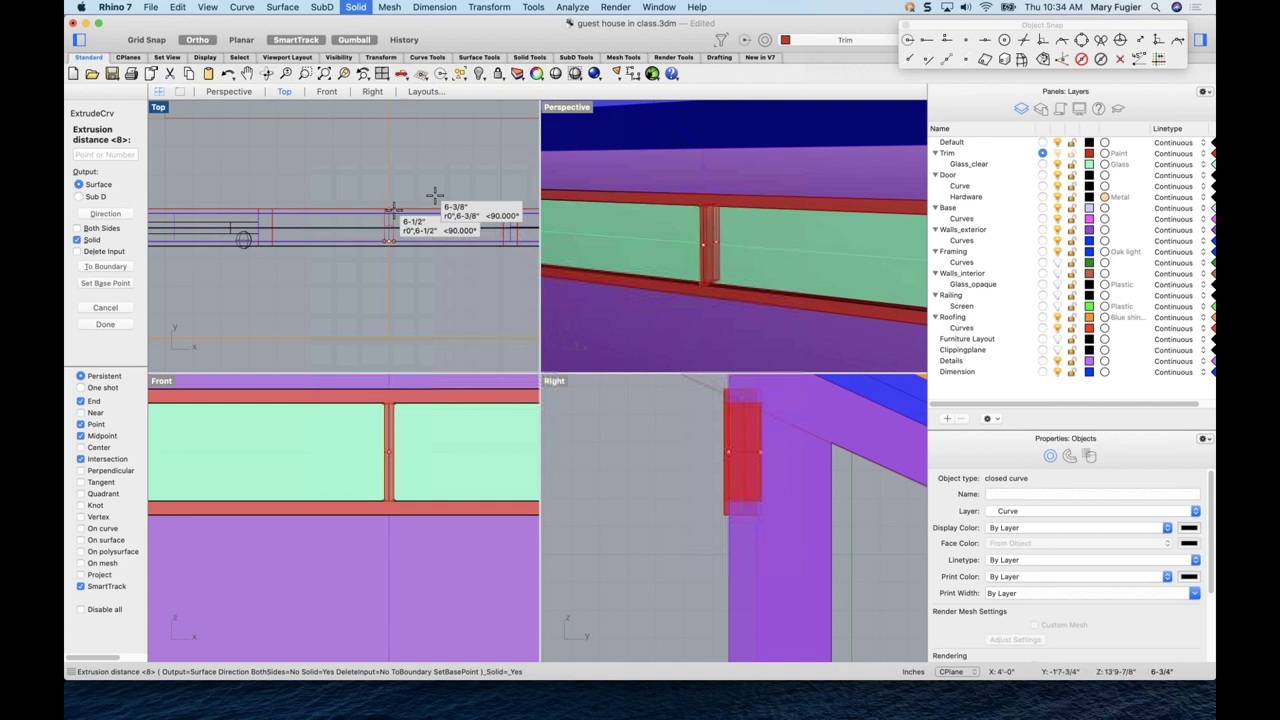
{"action": "key", "text": "Escape"}
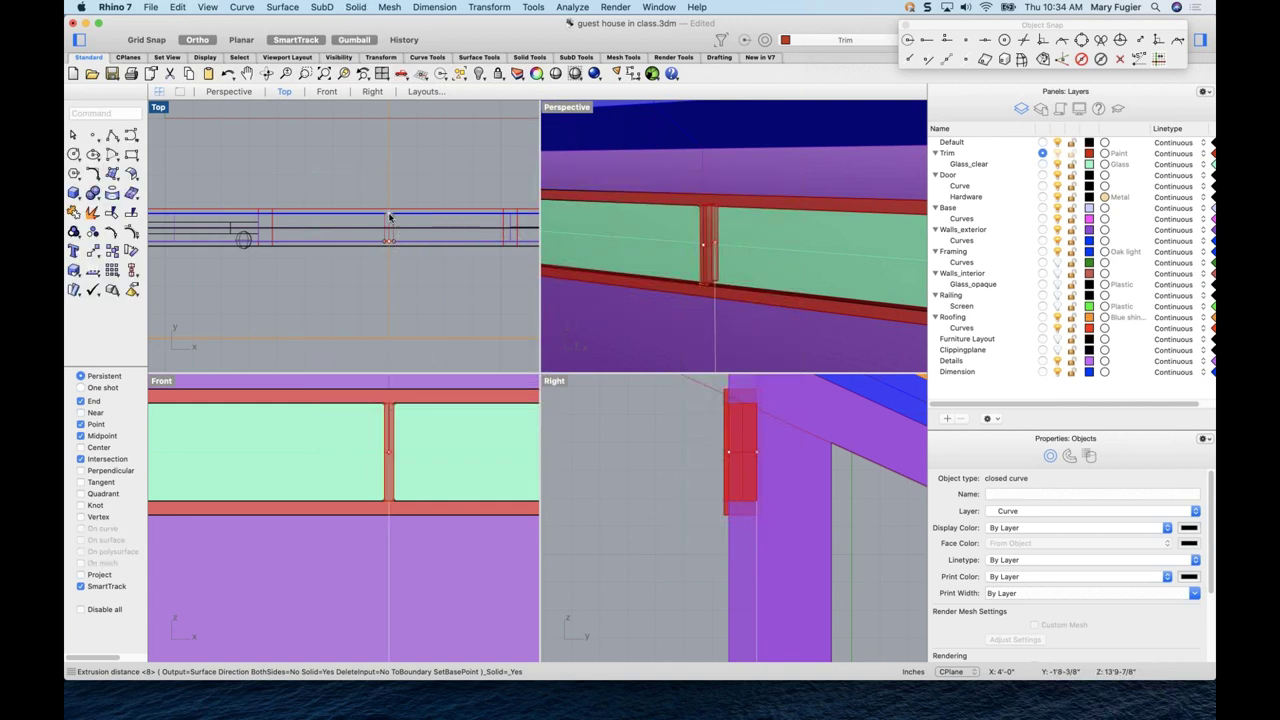
{"action": "key", "text": "Escape"}
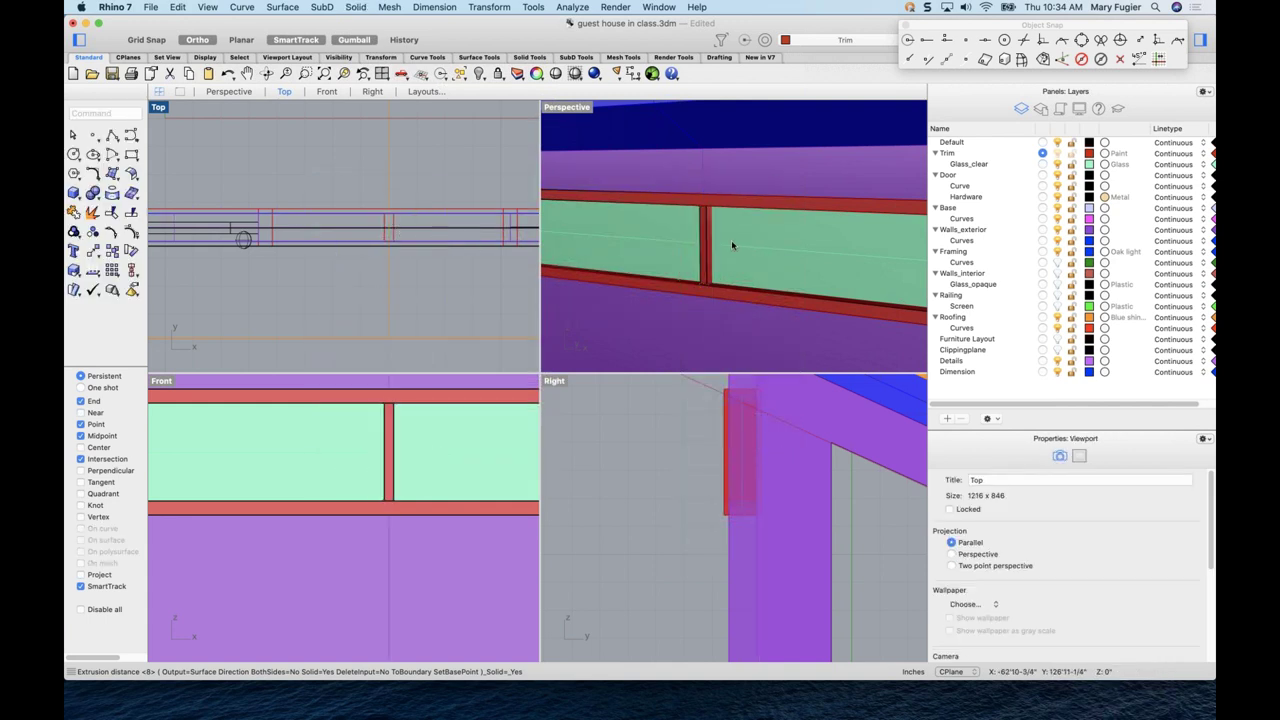
- Select the high window's solid central mullion for copying and turn SmartTrack off
{"action": "scroll", "coordinate": [729, 247], "scroll_direction": "down", "scroll_amount": 3}
{"action": "left_click", "coordinate": [754, 285]}
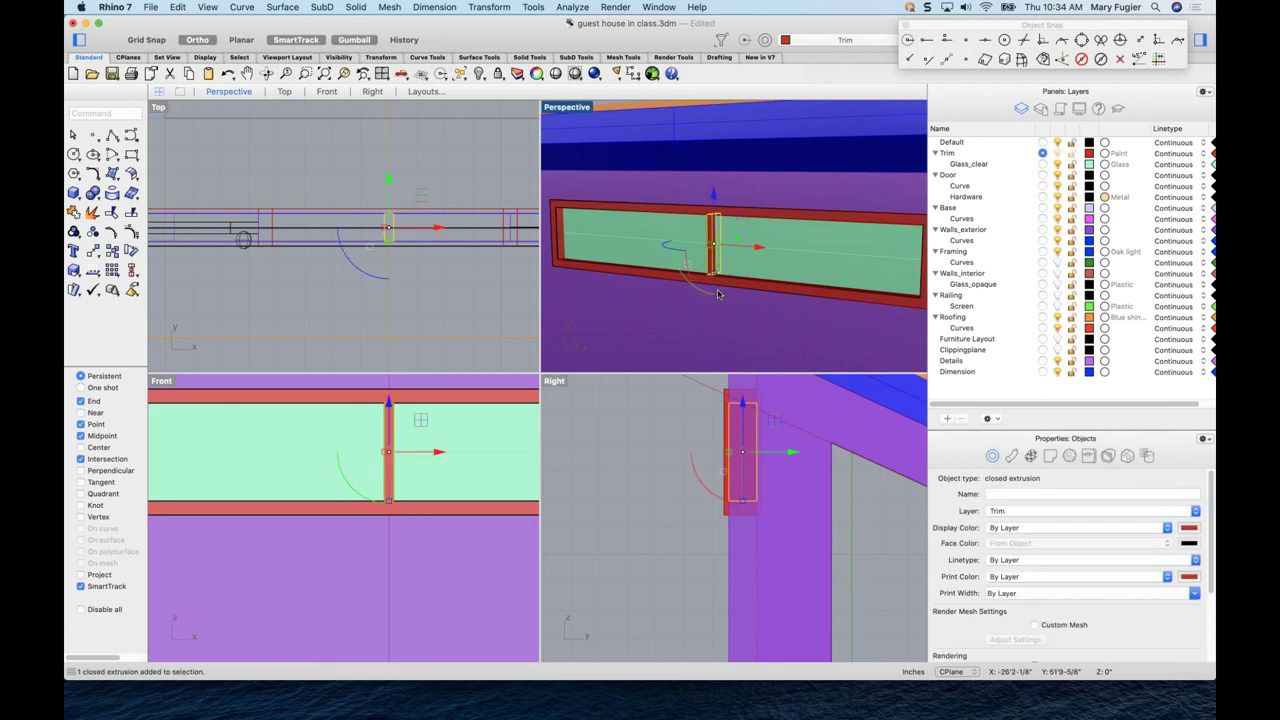
{"action": "key", "text": "super+alt+e"}
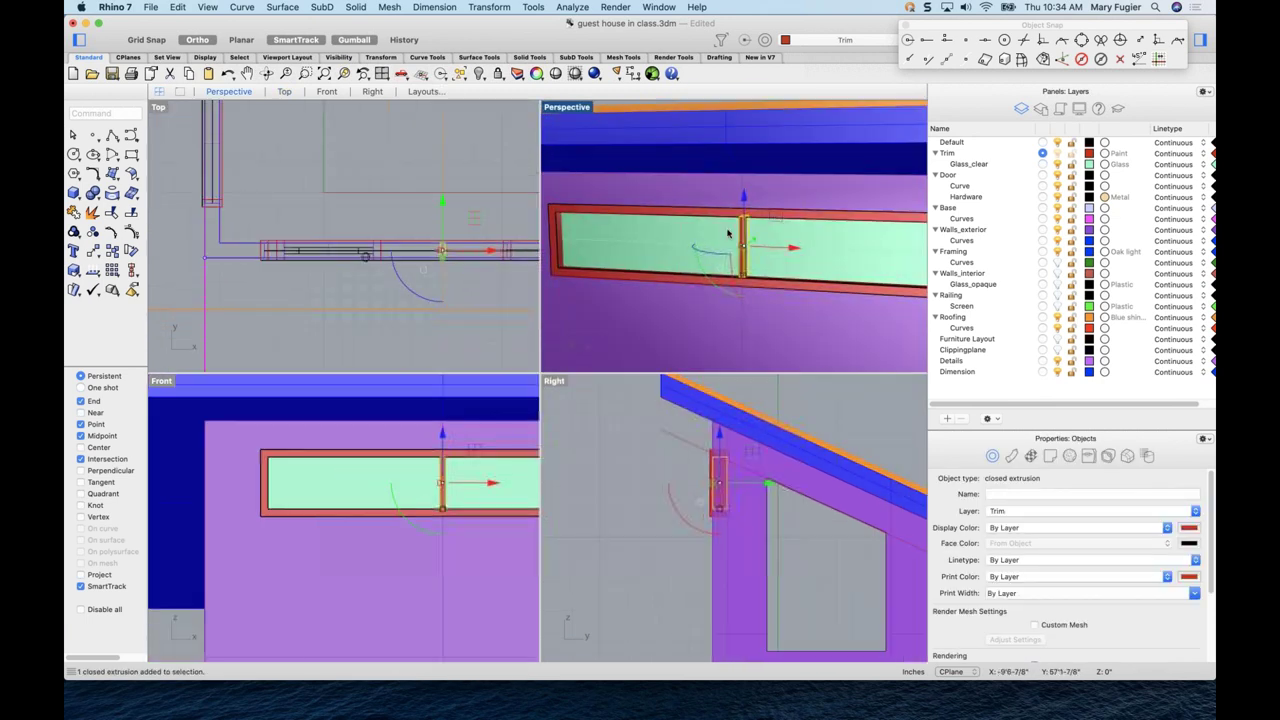
{"action": "scroll", "coordinate": [758, 263], "scroll_direction": "right", "scroll_amount": 5}
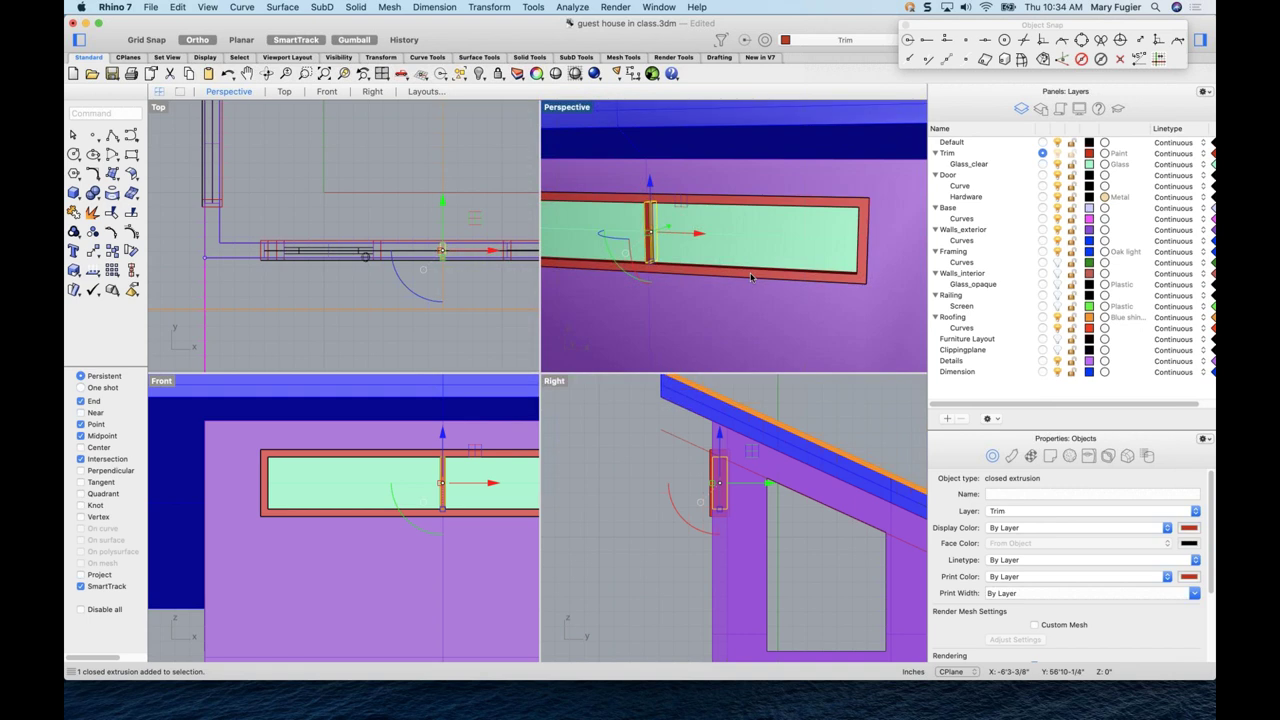
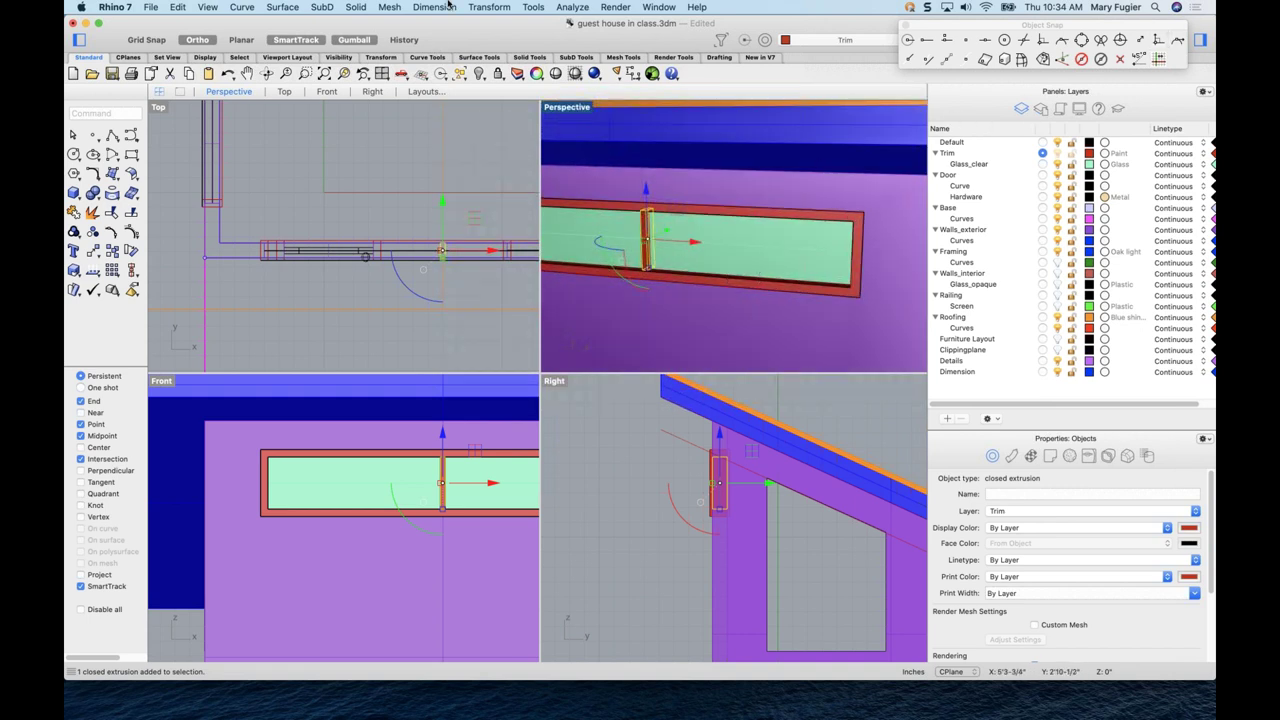
{"action": "left_click", "coordinate": [488, 8]}
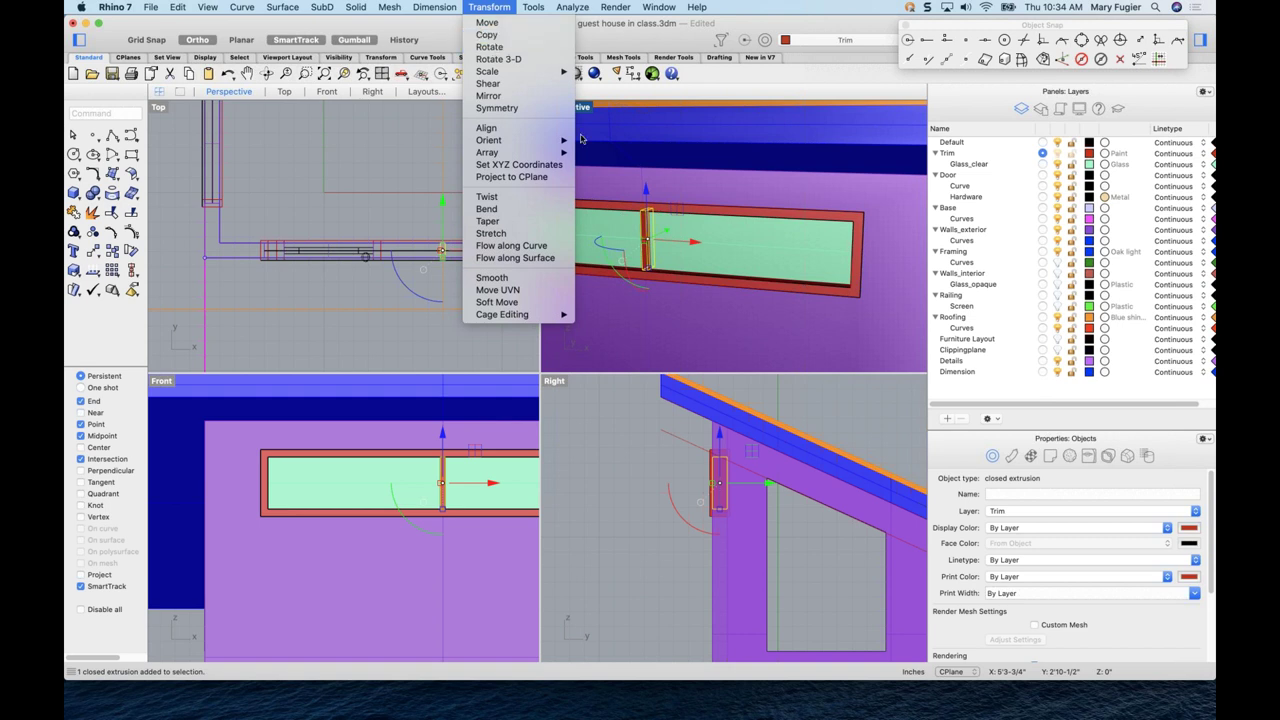
{"action": "left_click", "coordinate": [486, 34]}
{"action": "scroll", "coordinate": [645, 278], "scroll_direction": "up", "scroll_amount": 3}
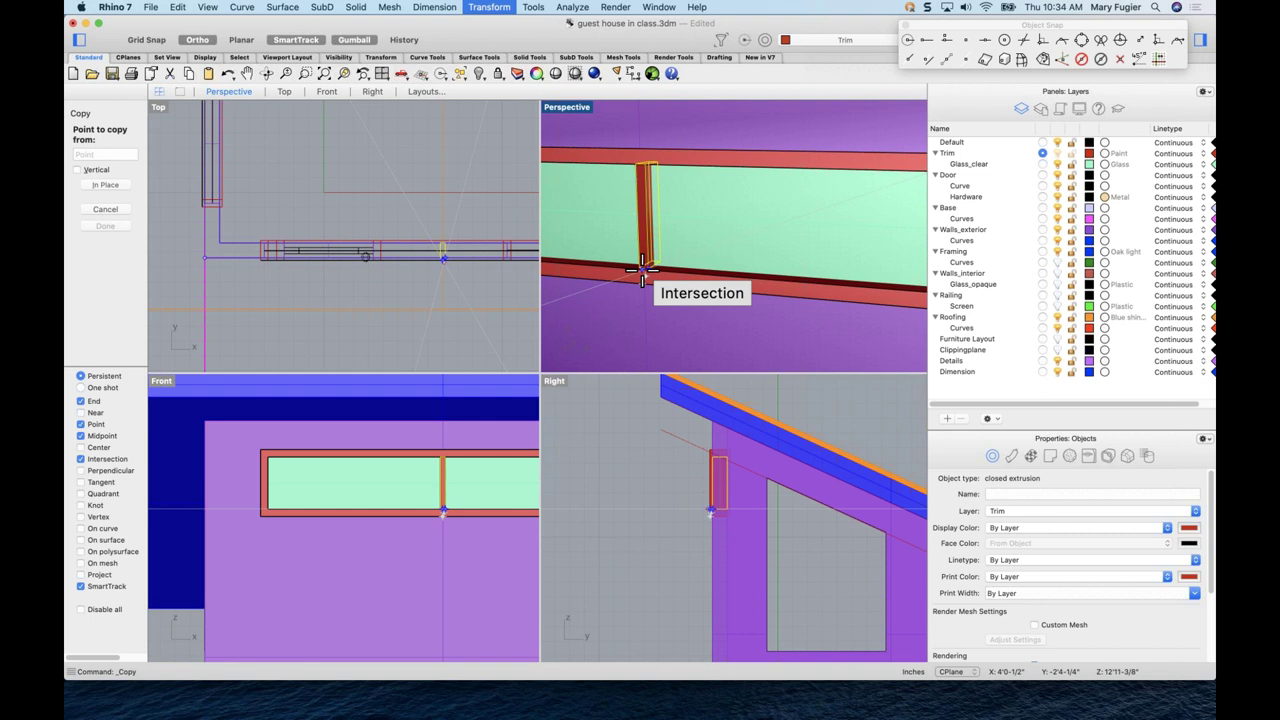
{"action": "left_click", "coordinate": [296, 40]}
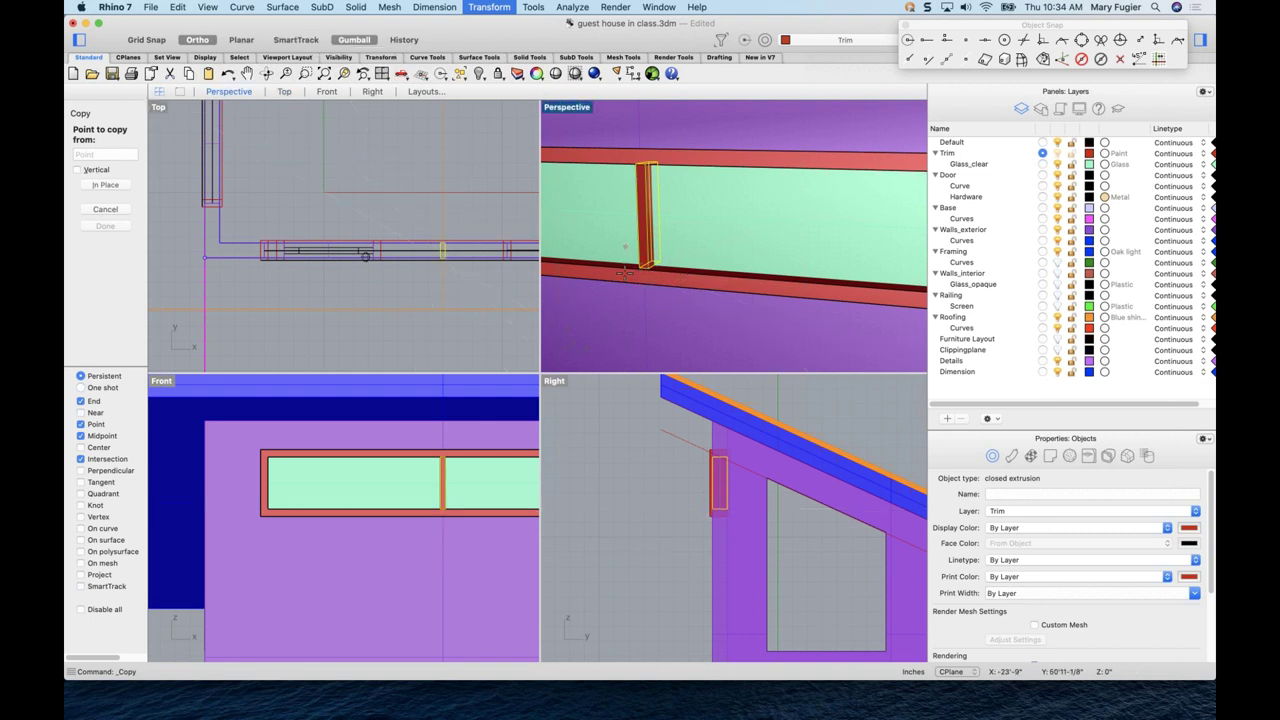
{"action": "left_click", "coordinate": [644, 268]}
{"action": "scroll", "coordinate": [644, 268], "scroll_direction": "down", "scroll_amount": 3}
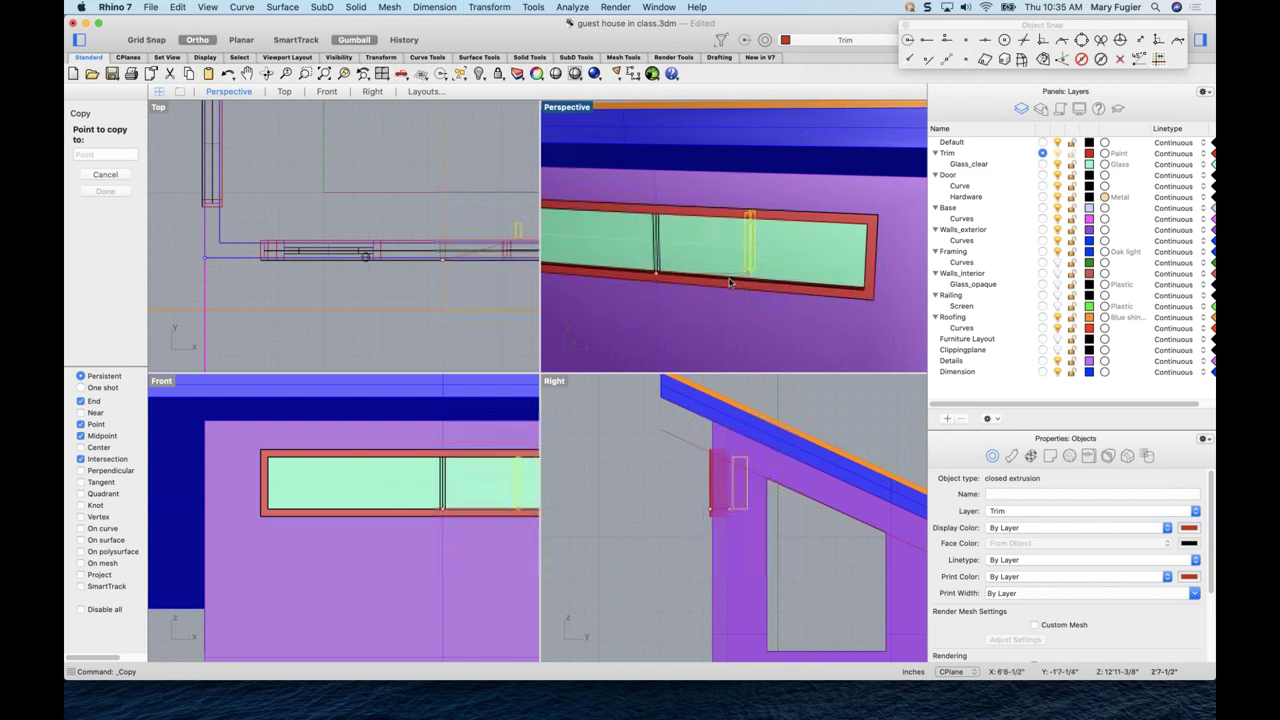
{"action": "key", "text": "Escape"}
{"action": "right_click", "coordinate": [483, 129]}
{"action": "mouse_move", "coordinate": [577, 136]}
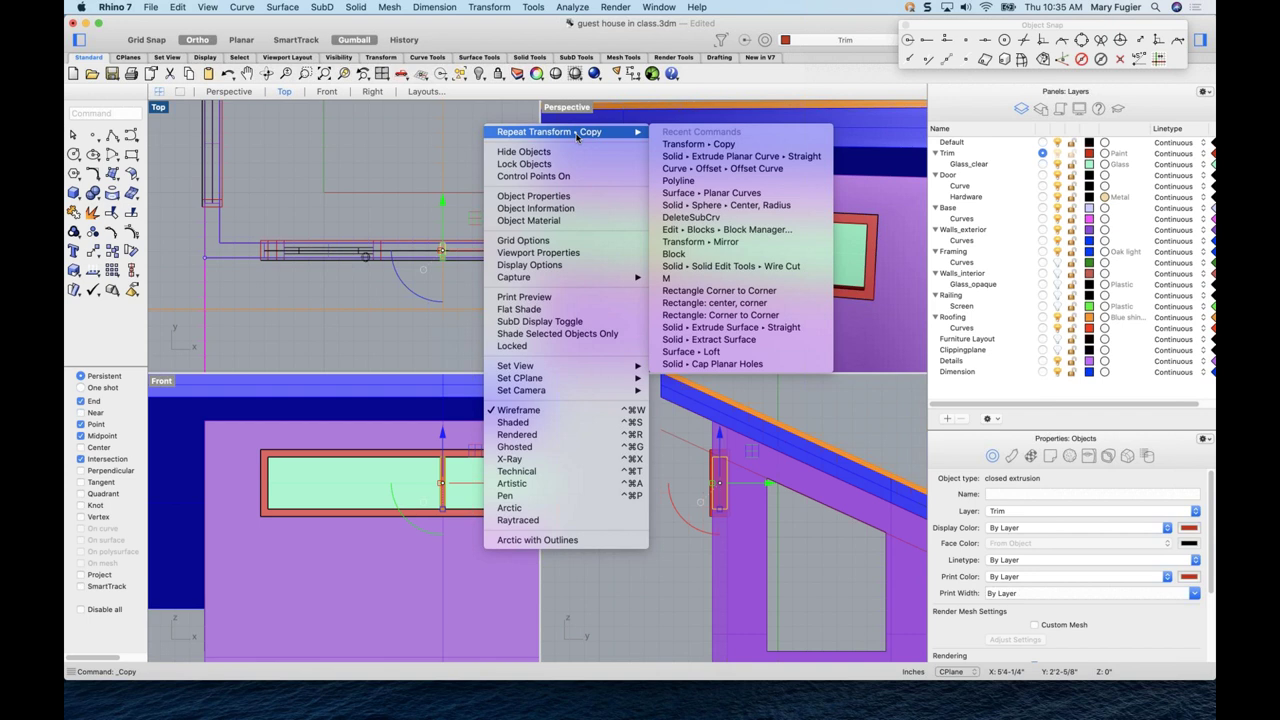
{"action": "left_click", "coordinate": [682, 144]}
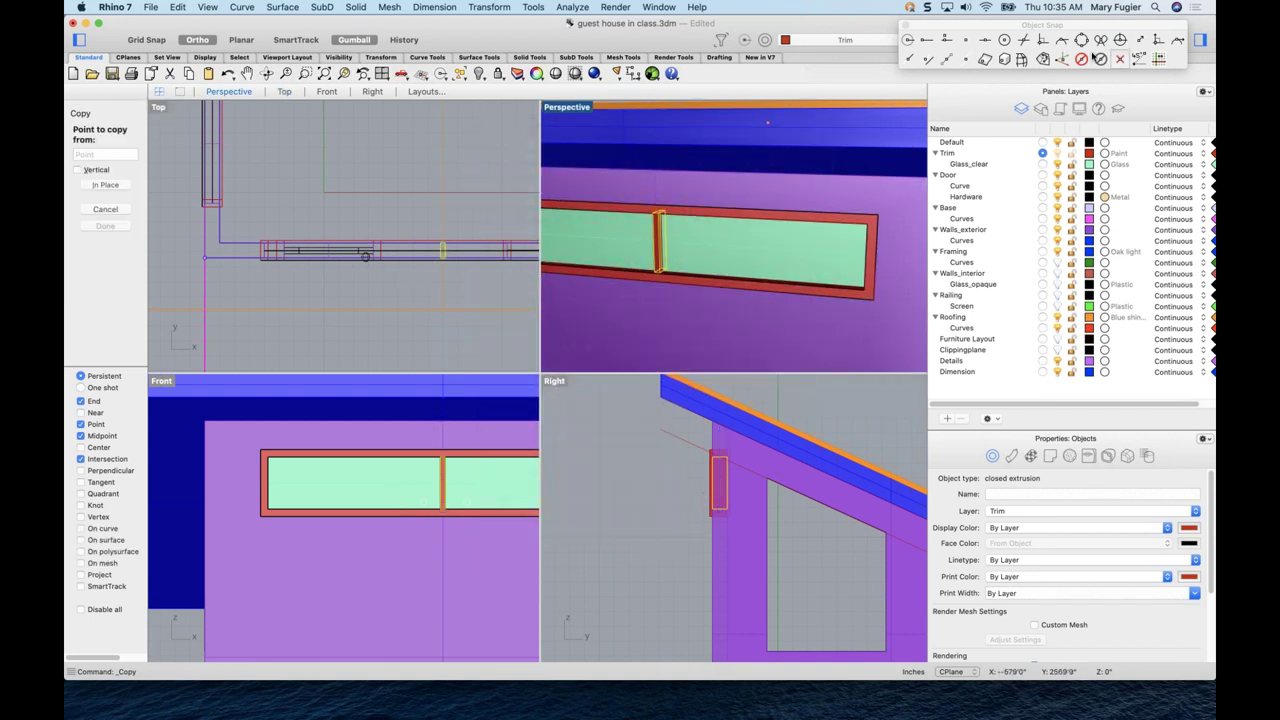
{"action": "left_click", "coordinate": [946, 61]}
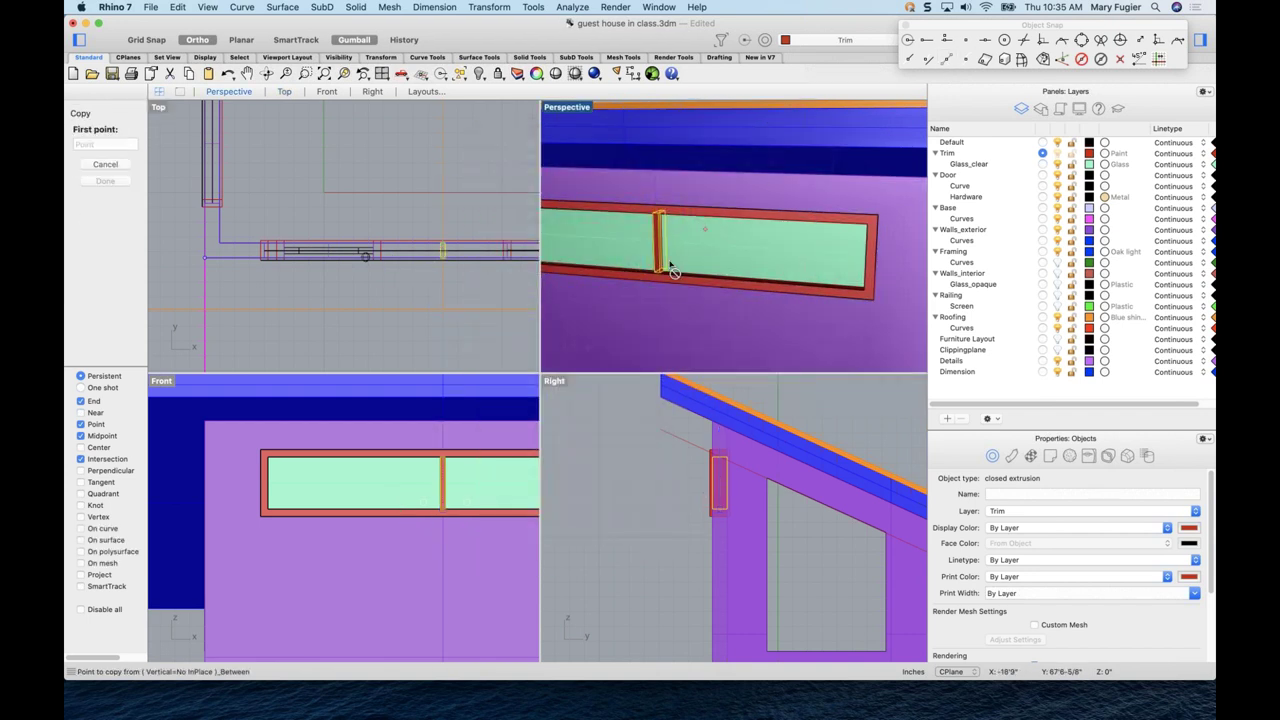
{"action": "left_click", "coordinate": [655, 272]}
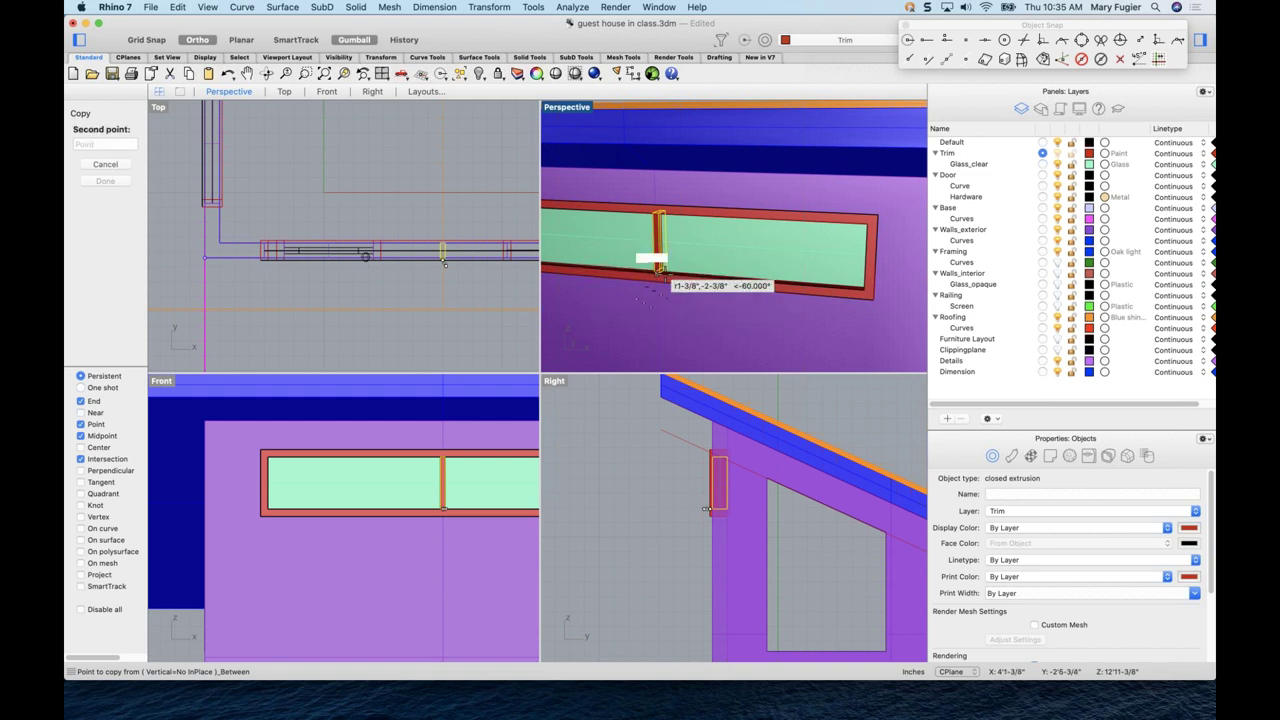
{"action": "left_click", "coordinate": [865, 290]}
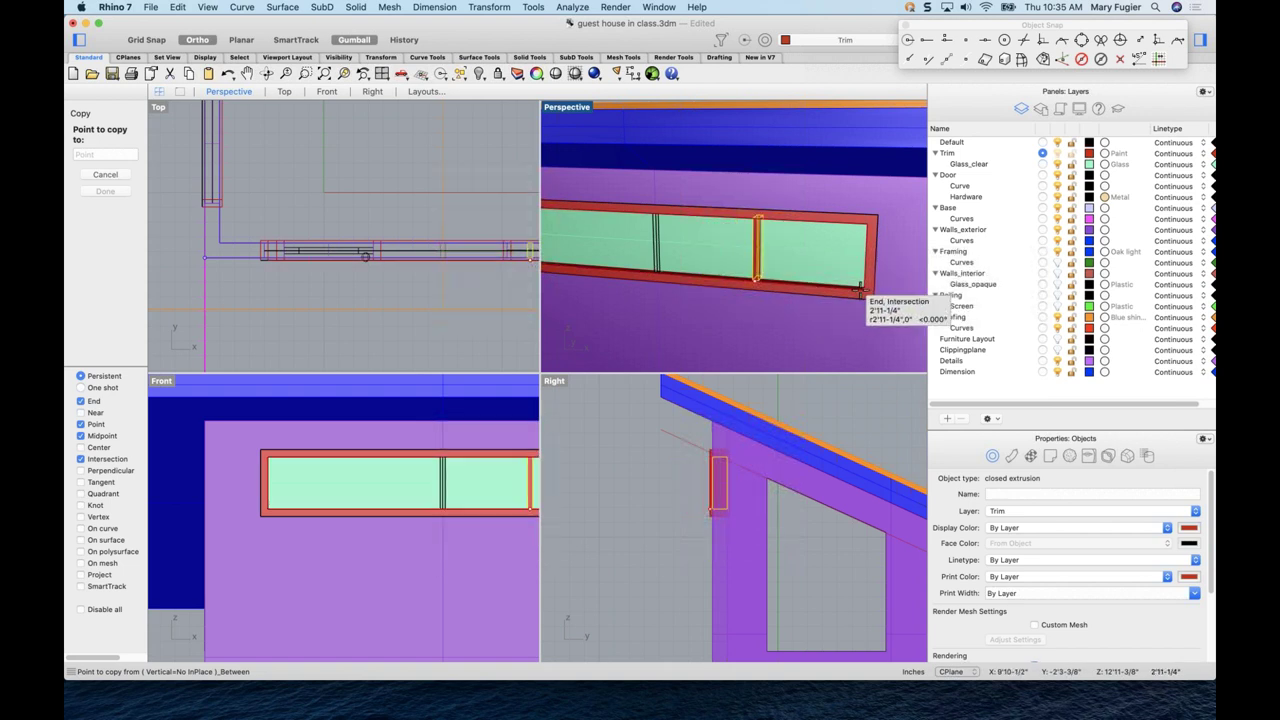
{"action": "left_click", "coordinate": [860, 290]}
{"action": "key", "text": "Return"}
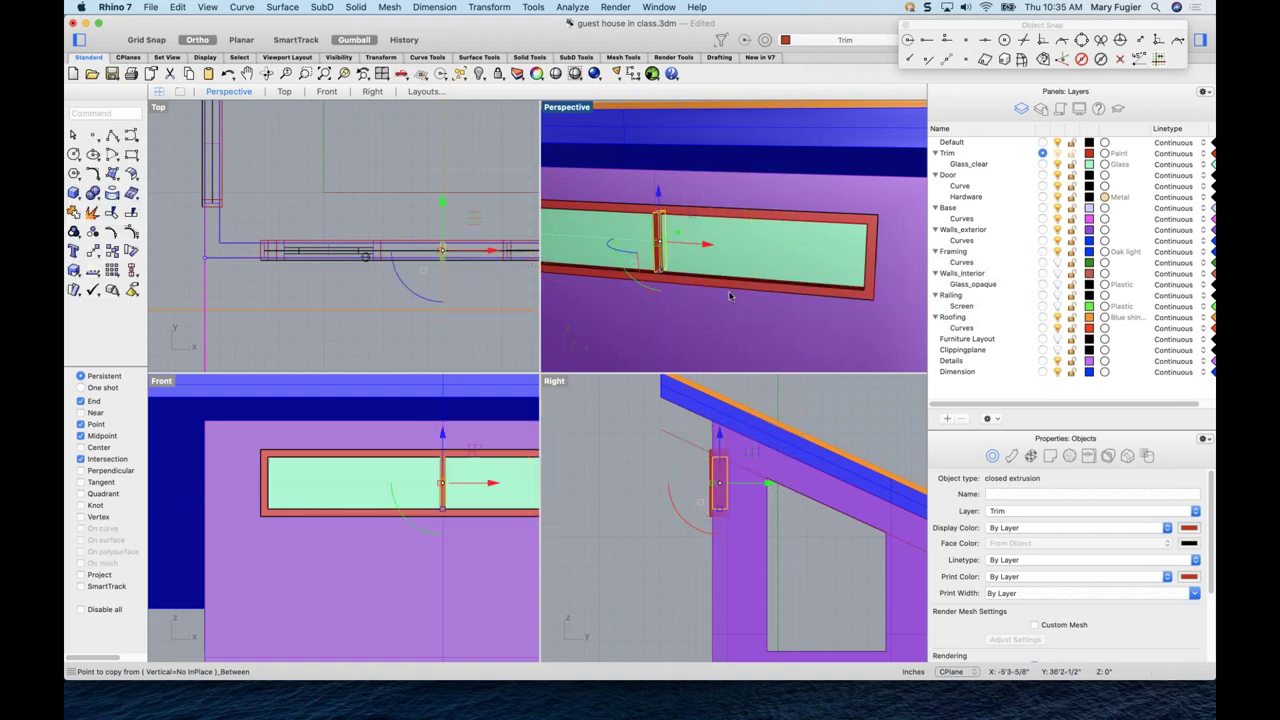
- Copy the mullion from its bottom midpoint to halfway between its lower corner and the frame's lower inner end corner, and select the copy
{"action": "right_click", "coordinate": [730, 296]}
{"action": "left_click", "coordinate": [790, 300]}
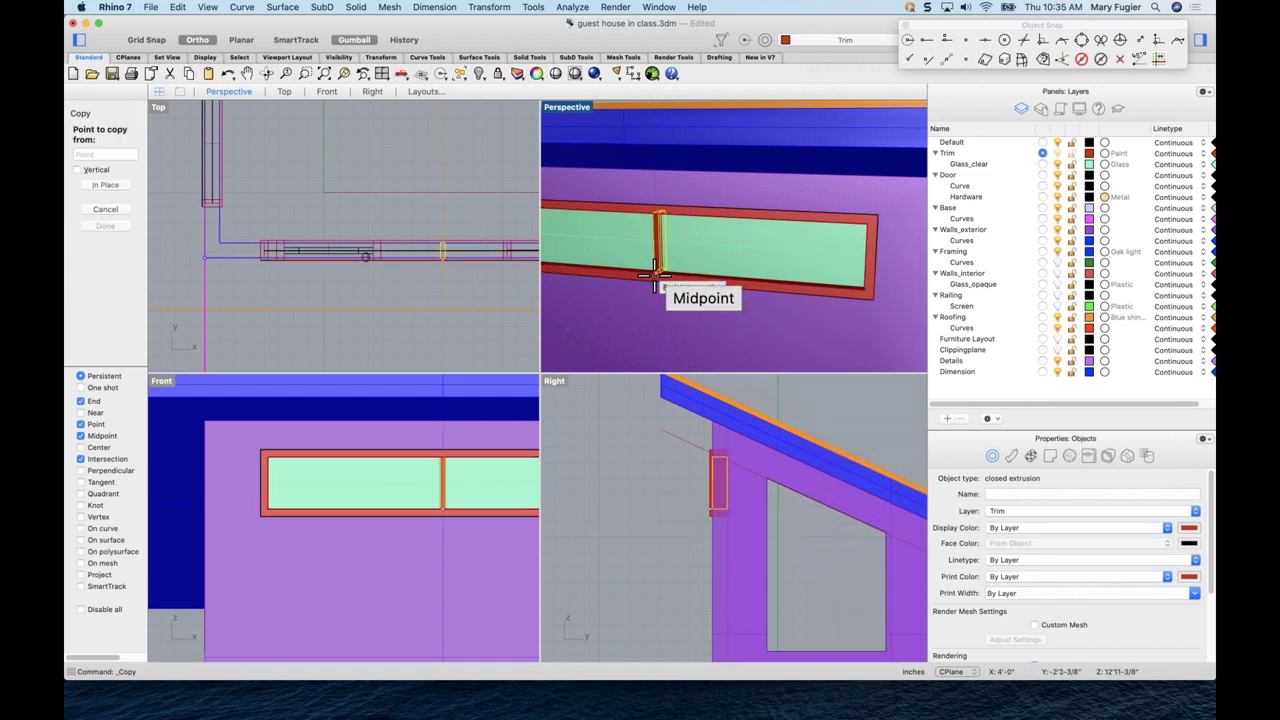
{"action": "left_click", "coordinate": [655, 274]}
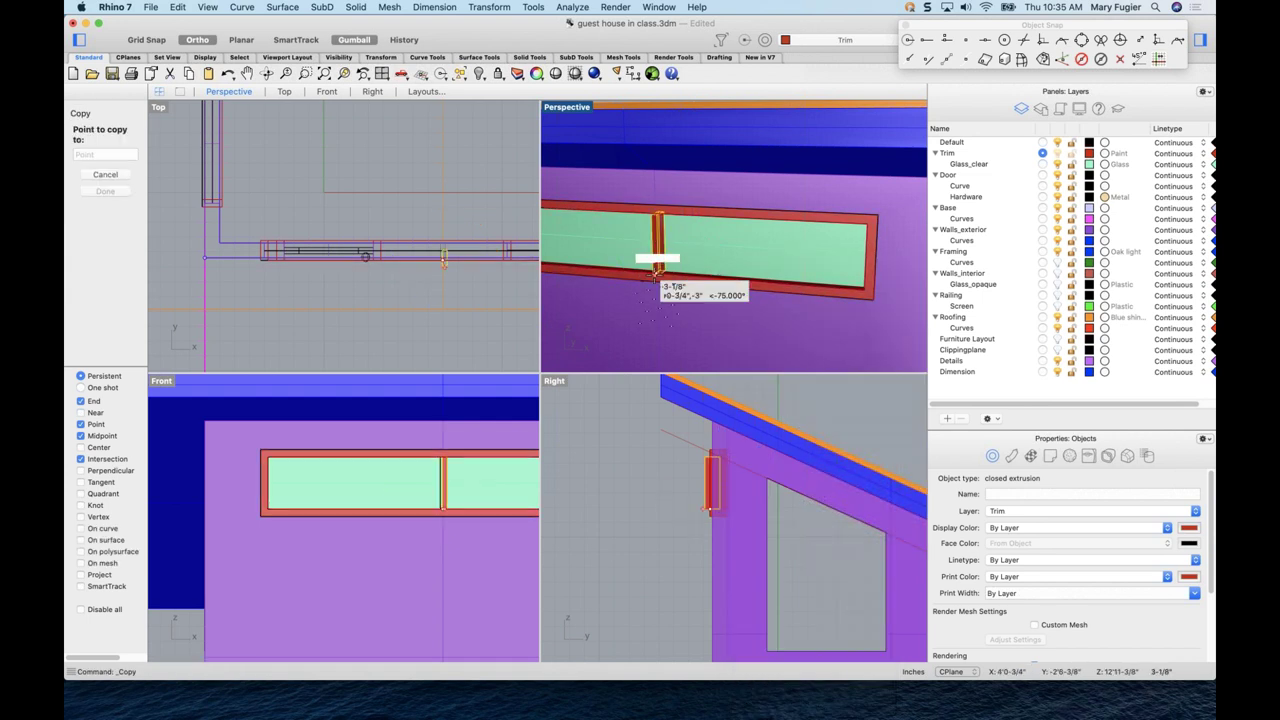
{"action": "left_click", "coordinate": [948, 60]}
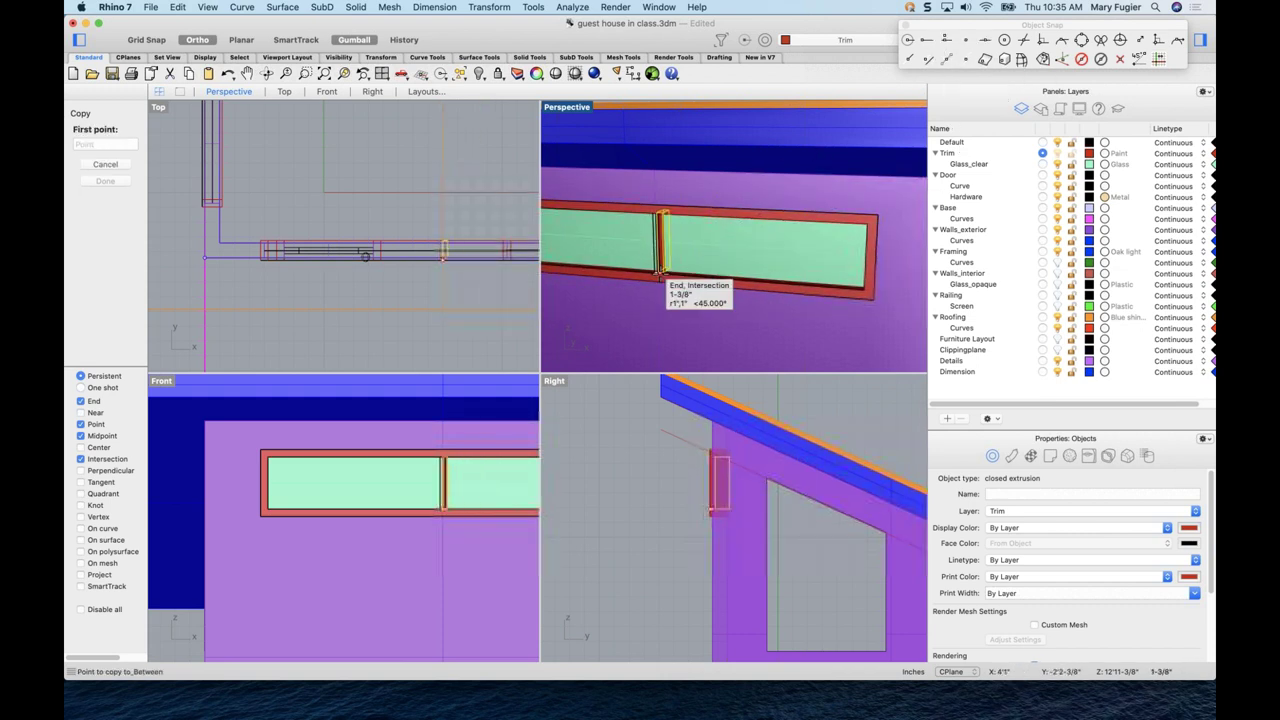
{"action": "left_click", "coordinate": [660, 272]}
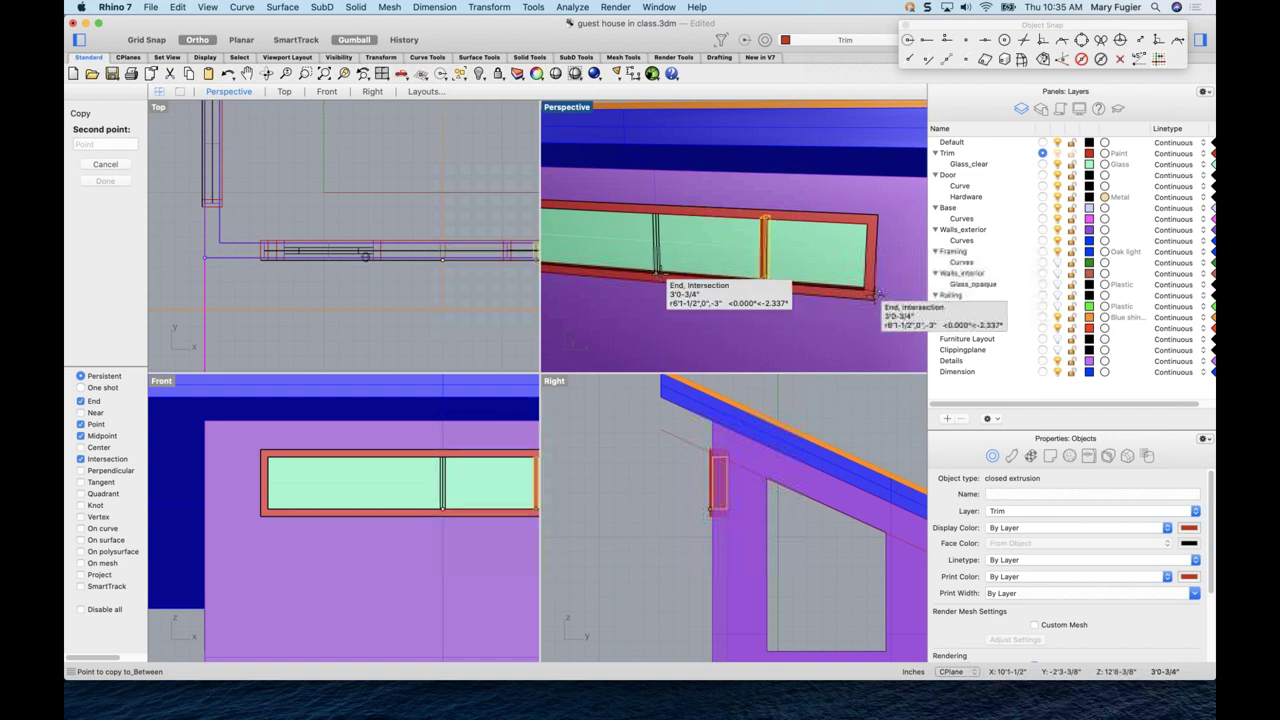
{"action": "left_click", "coordinate": [860, 296]}
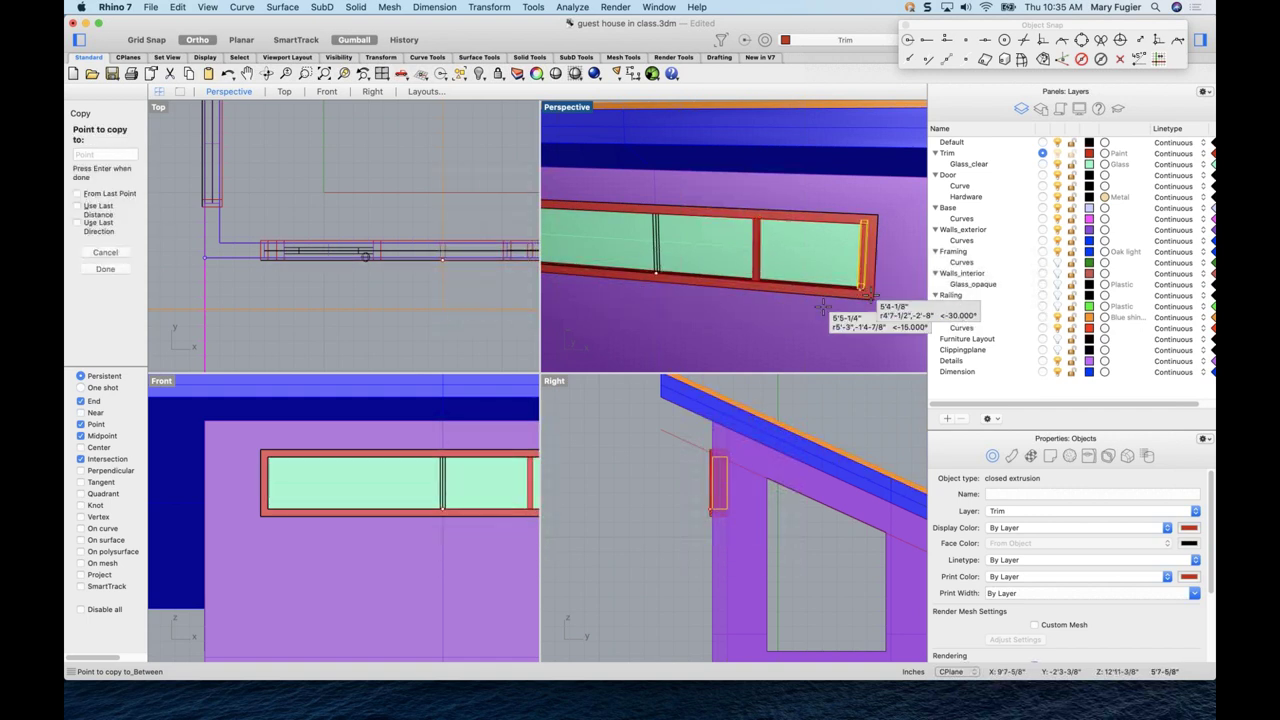
{"action": "key", "text": "Escape"}
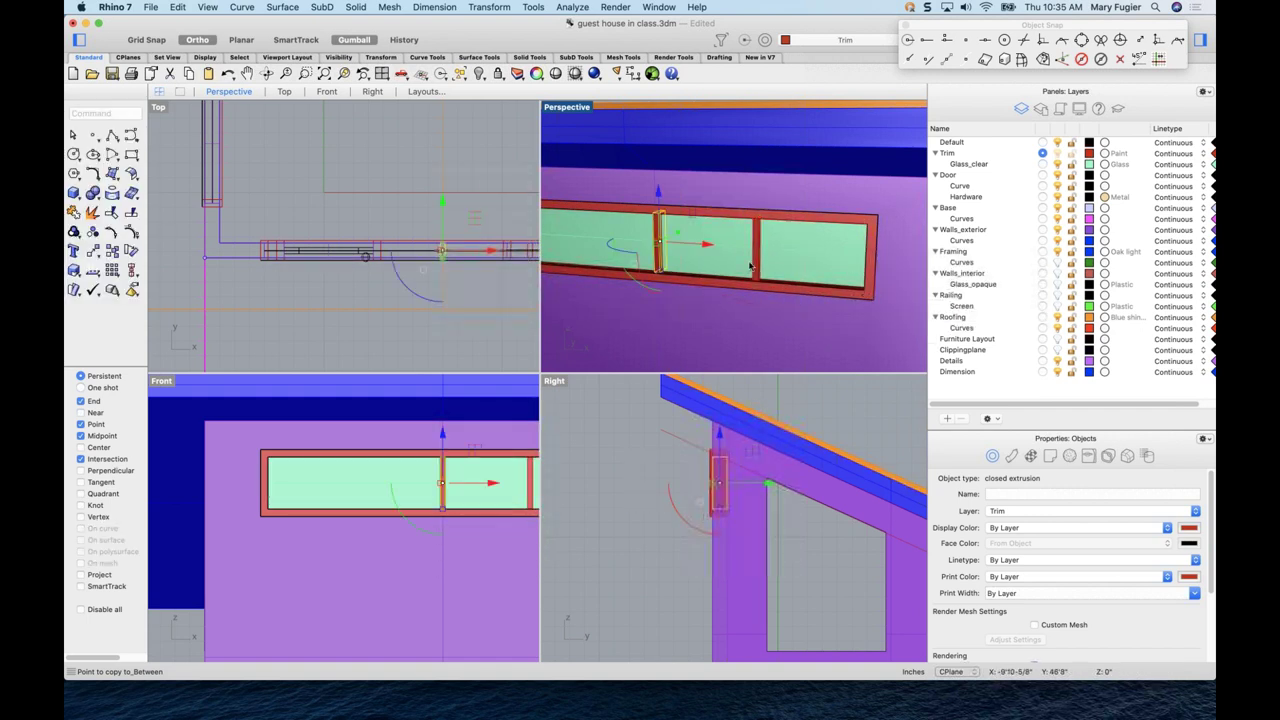
{"action": "left_click", "coordinate": [754, 262]}
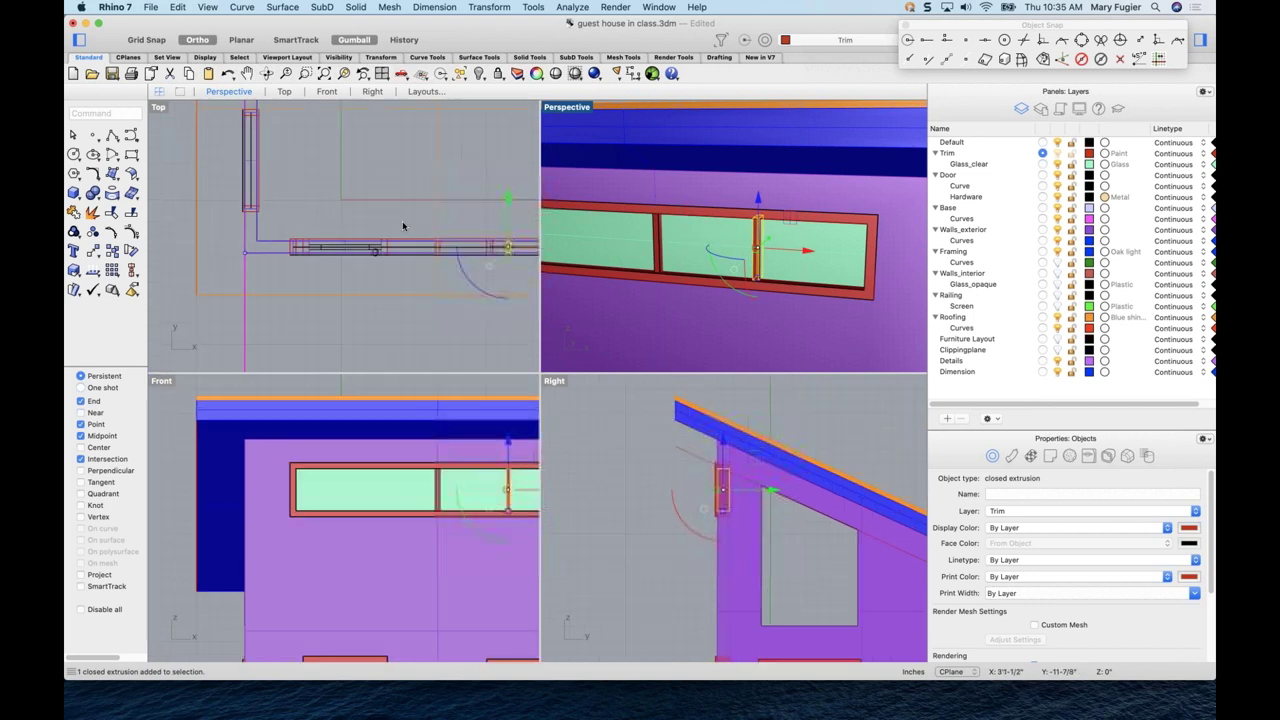
{"action": "left_click", "coordinate": [490, 7]}
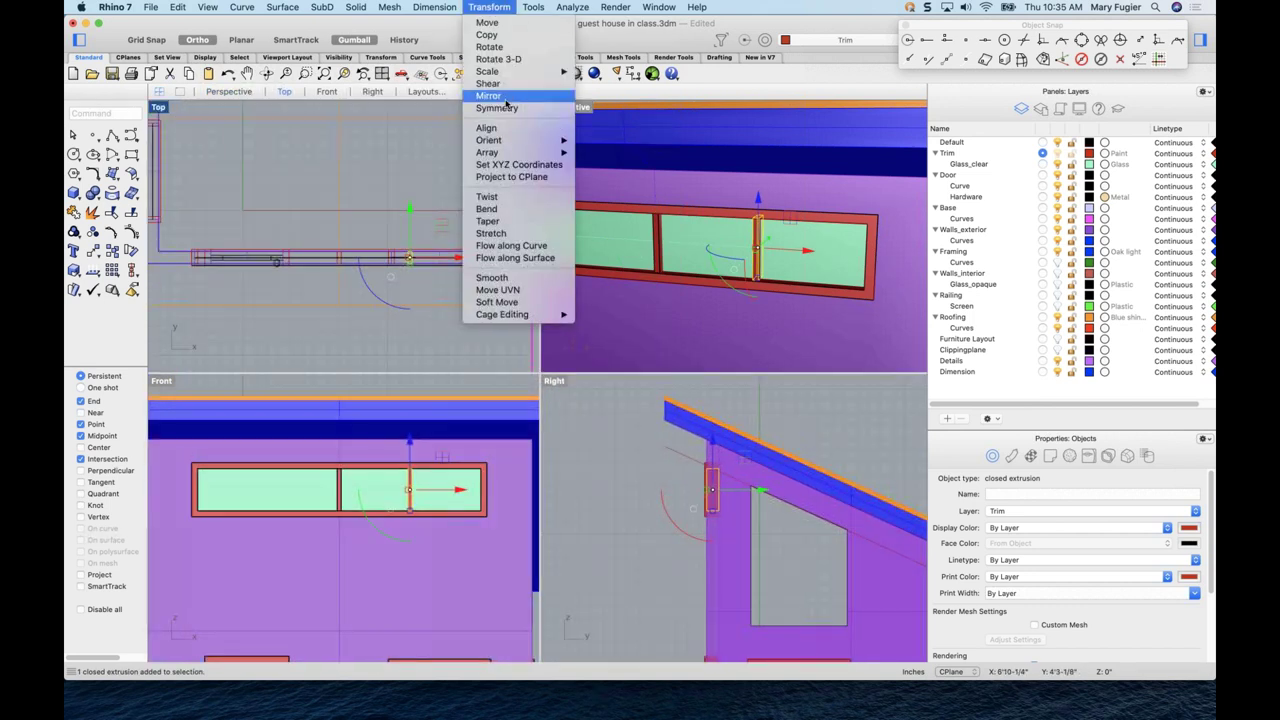
{"action": "left_click", "coordinate": [488, 95]}
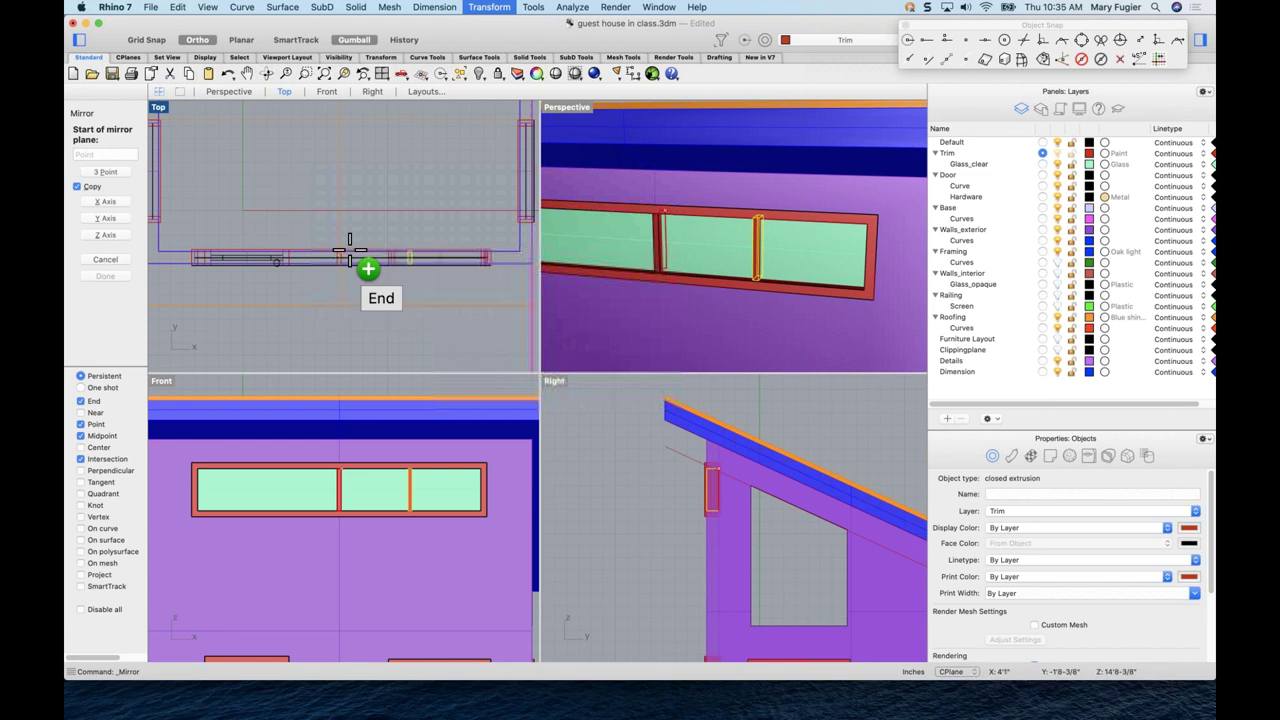
{"action": "left_click", "coordinate": [349, 246]}
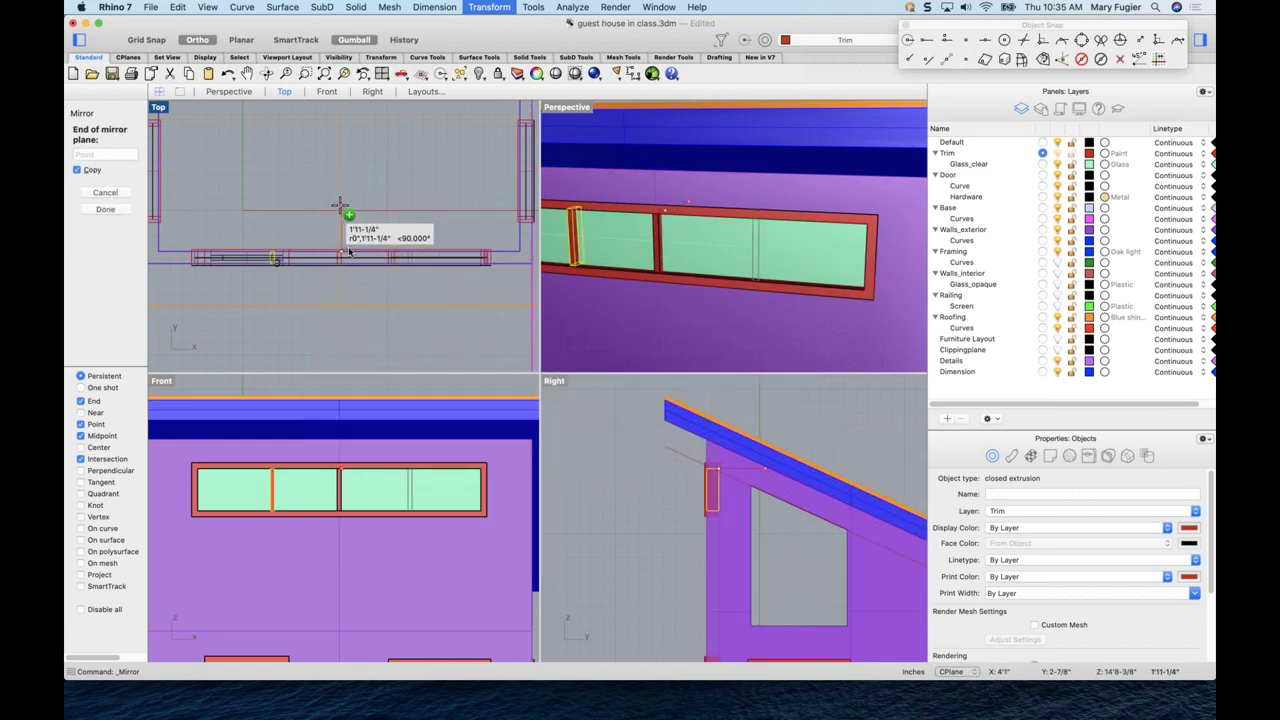
{"action": "left_click", "coordinate": [352, 229]}
- Mirror a copy of the selected side mullion across the high window's vertical centreline
{"action": "right_click", "coordinate": [339, 225]}
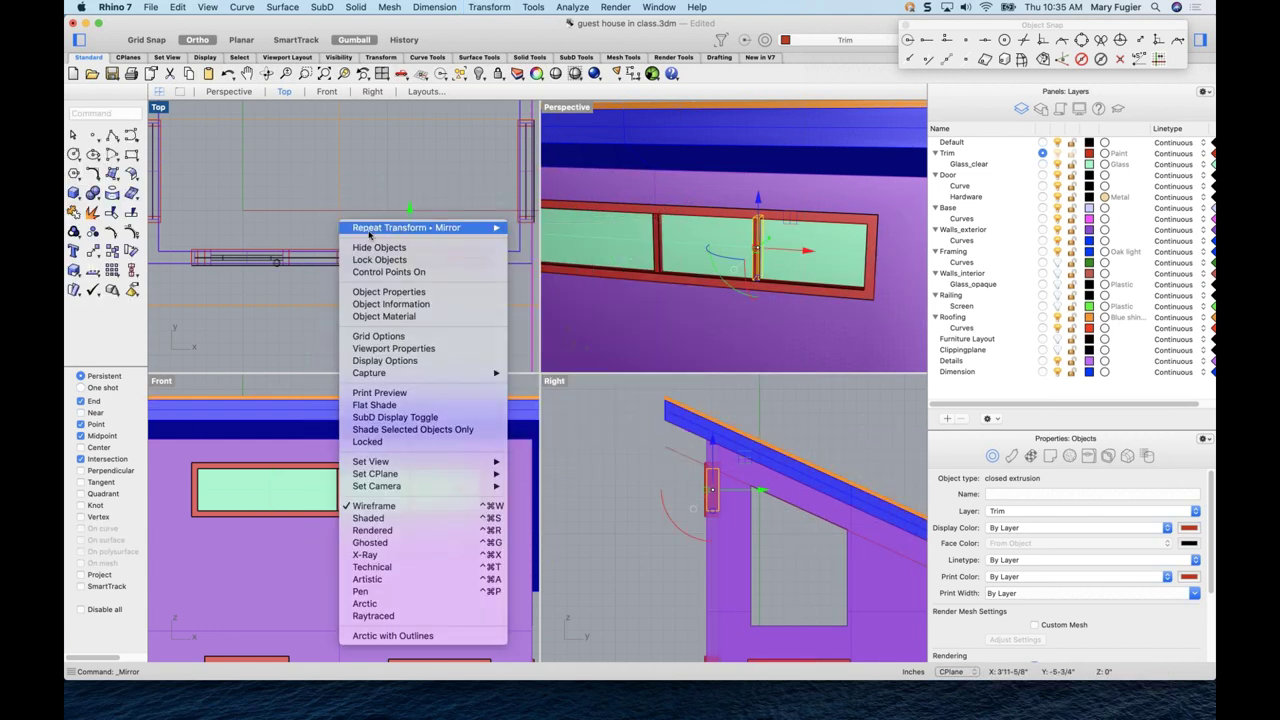
{"action": "left_click", "coordinate": [345, 228]}
{"action": "left_click", "coordinate": [343, 252]}
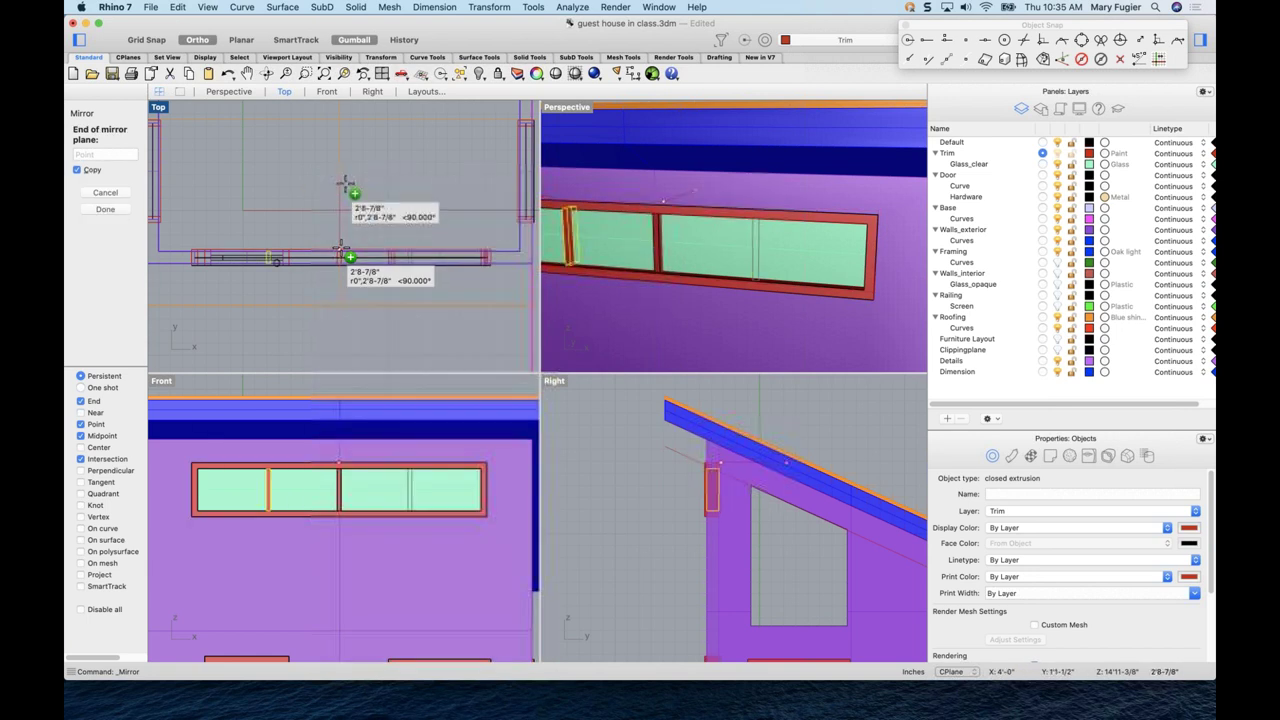
{"action": "left_click", "coordinate": [346, 204]}
{"action": "key", "text": "Escape"}
{"action": "right_click_drag", "start_coordinate": [713, 289], "coordinate": [732, 307]}
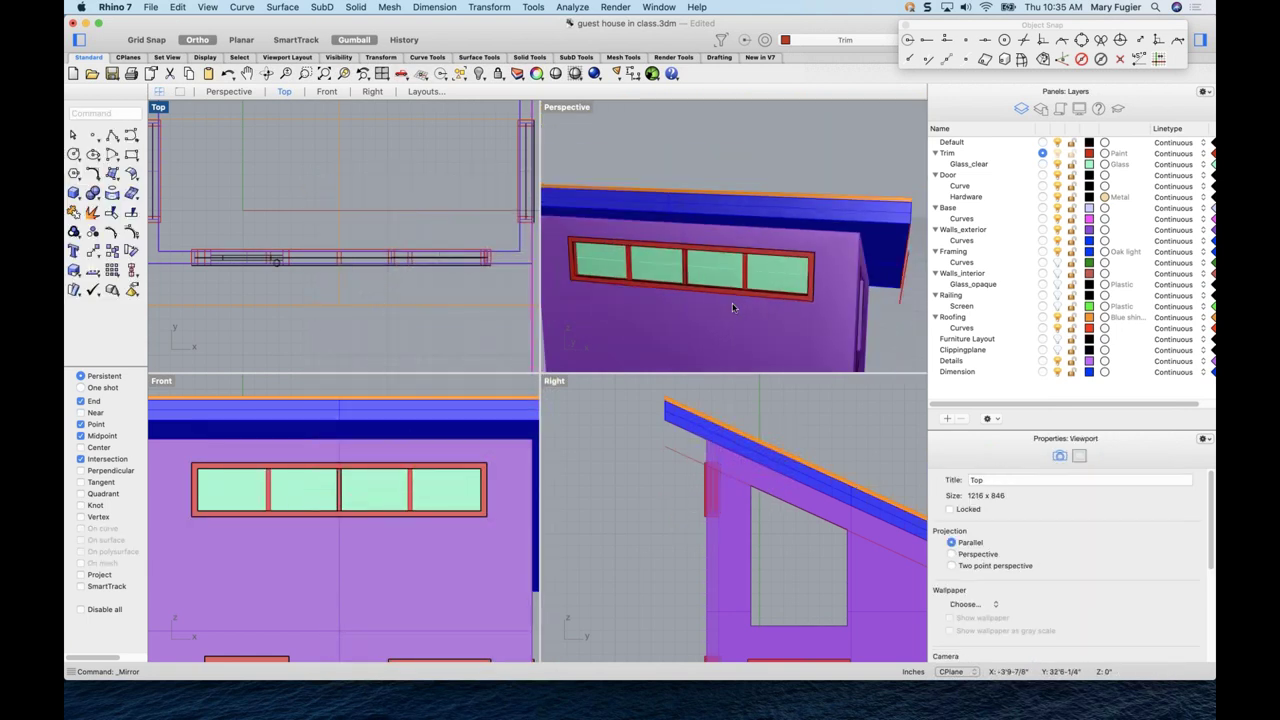
- Select all of the high window's glass, frame, mullions and outline curves and group them
{"action": "key", "text": "super+shift+e"}
{"action": "left_click", "coordinate": [400, 540]}
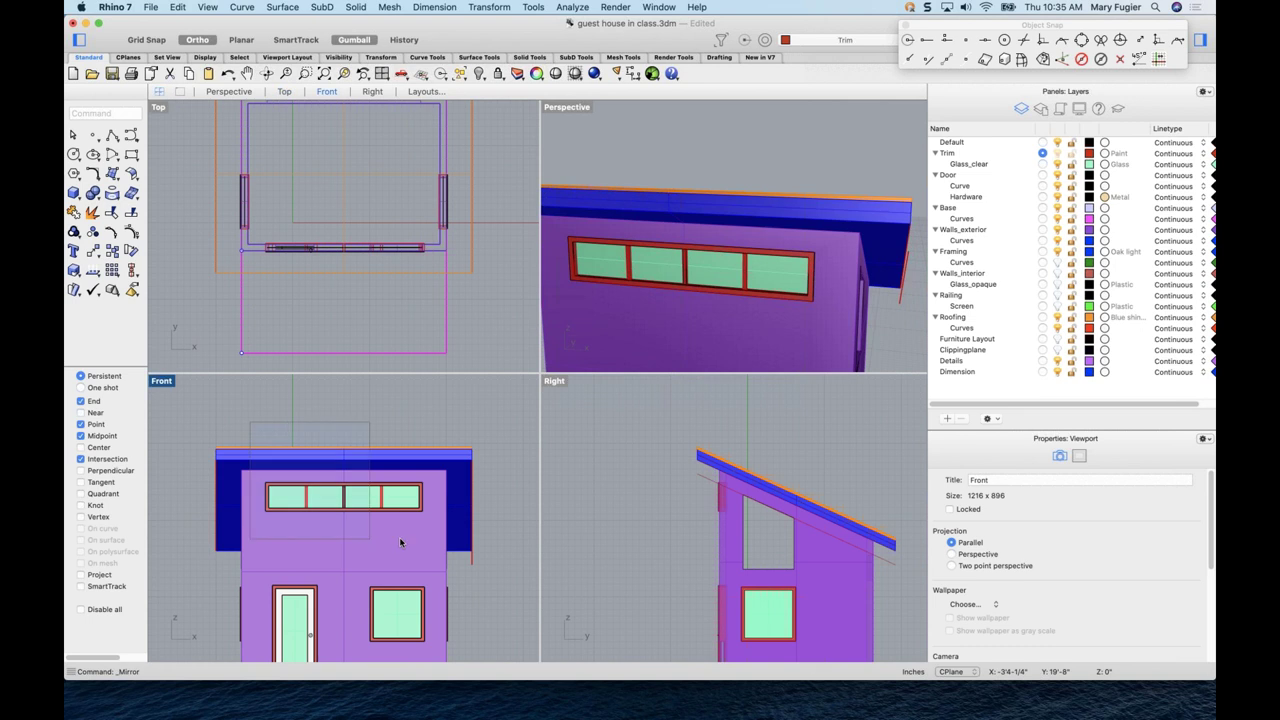
{"action": "left_click_drag", "start_coordinate": [429, 537], "coordinate": [264, 511]}
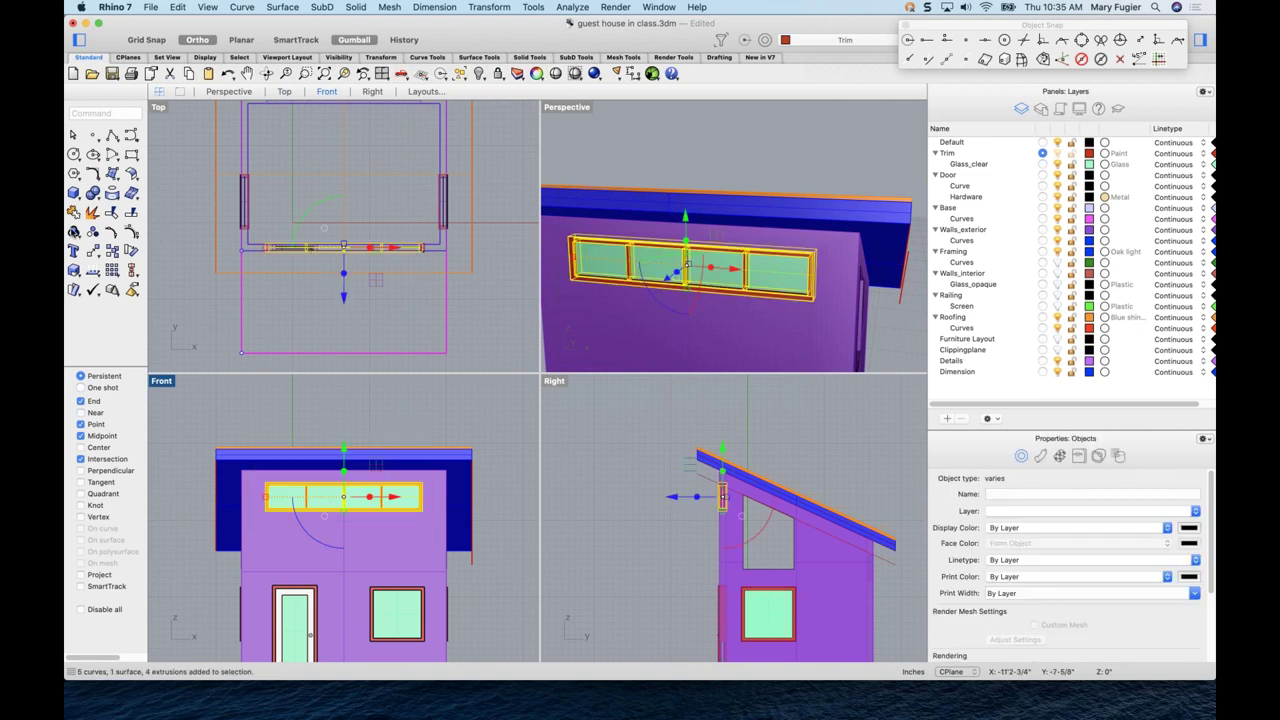
{"action": "left_click", "coordinate": [73, 231]}
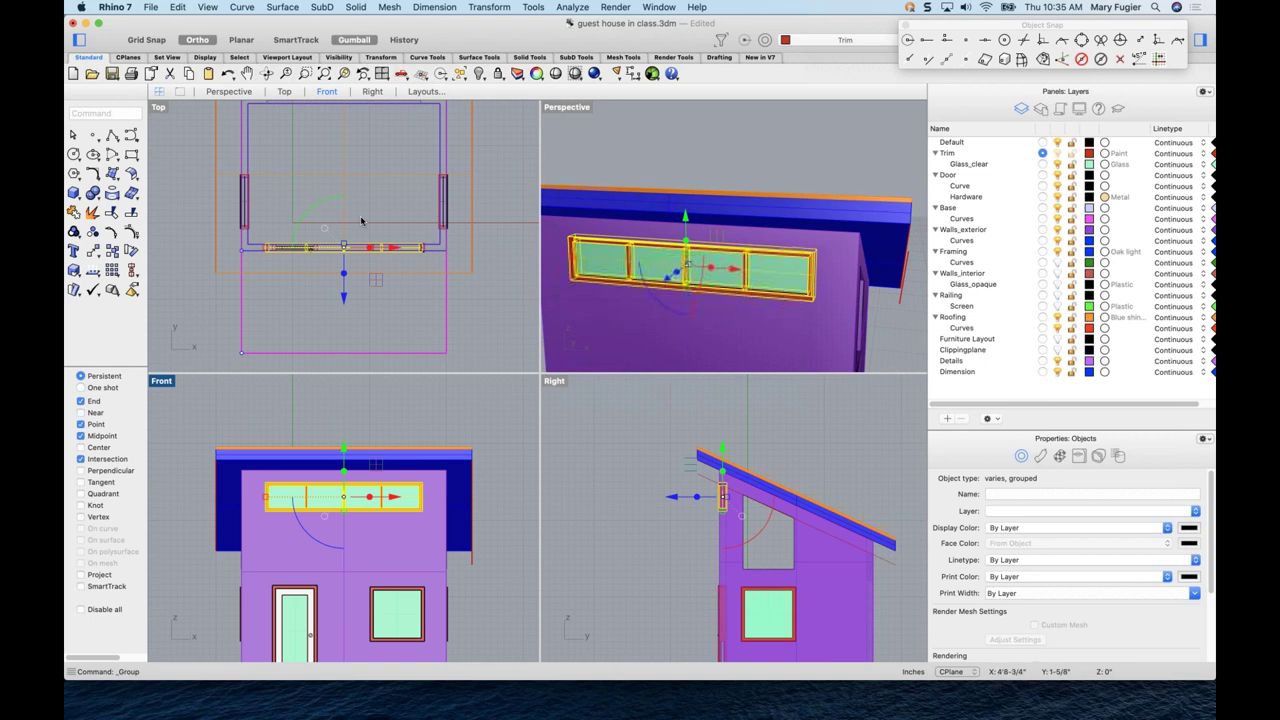
- Mirror a copy of the grouped high window across the middle of the house's depth, onto the back wall line
{"action": "key", "text": "super+shift+e"}
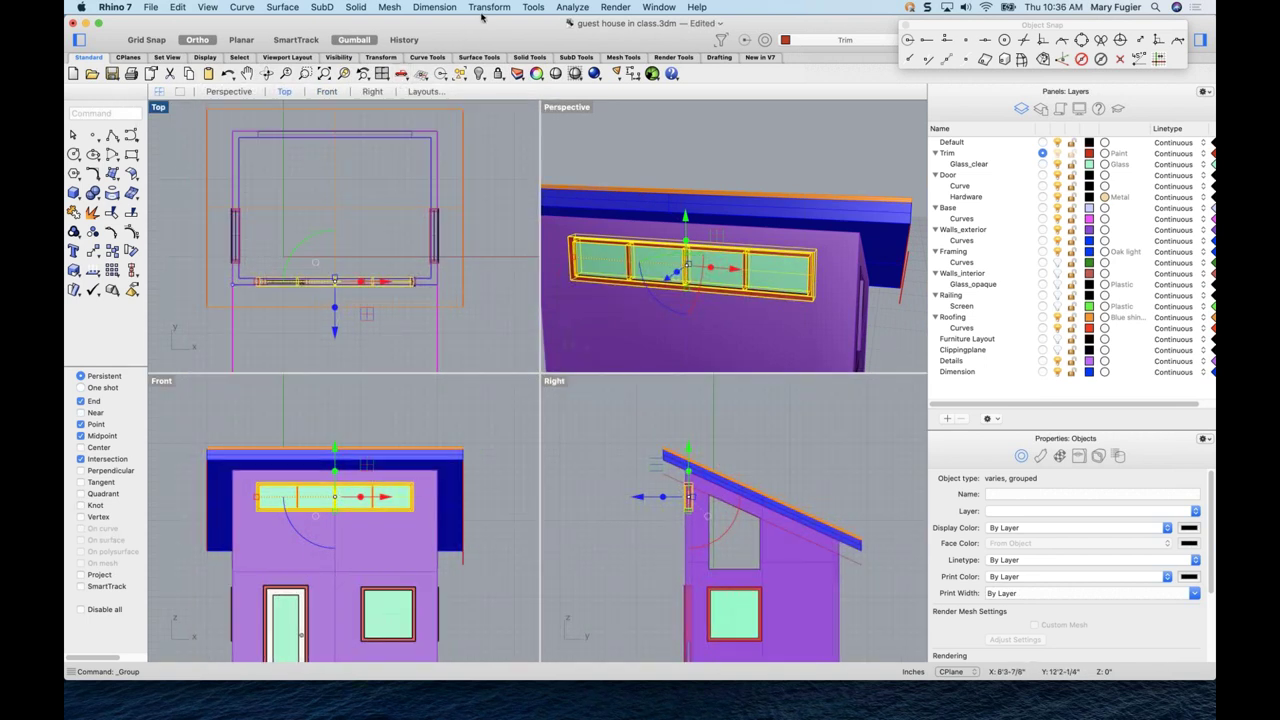
{"action": "left_click", "coordinate": [489, 8]}
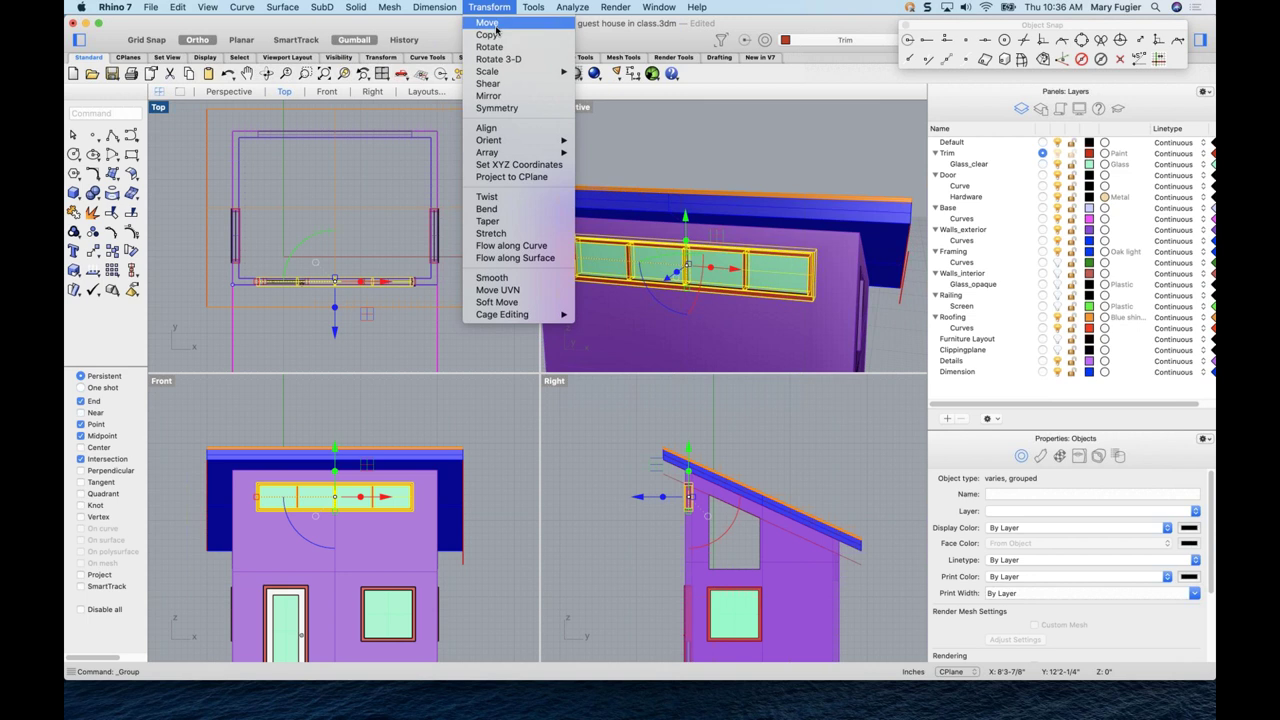
{"action": "left_click", "coordinate": [490, 96]}
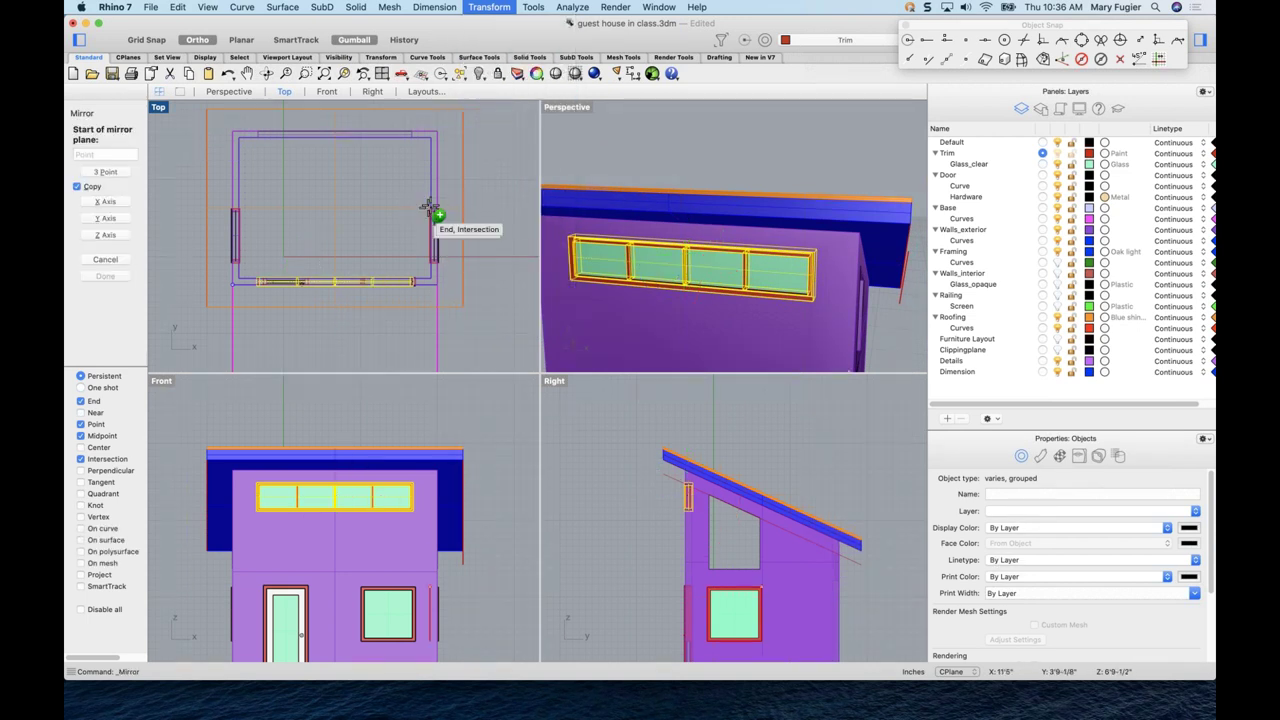
{"action": "left_click", "coordinate": [433, 208]}
{"action": "left_click", "coordinate": [352, 210]}
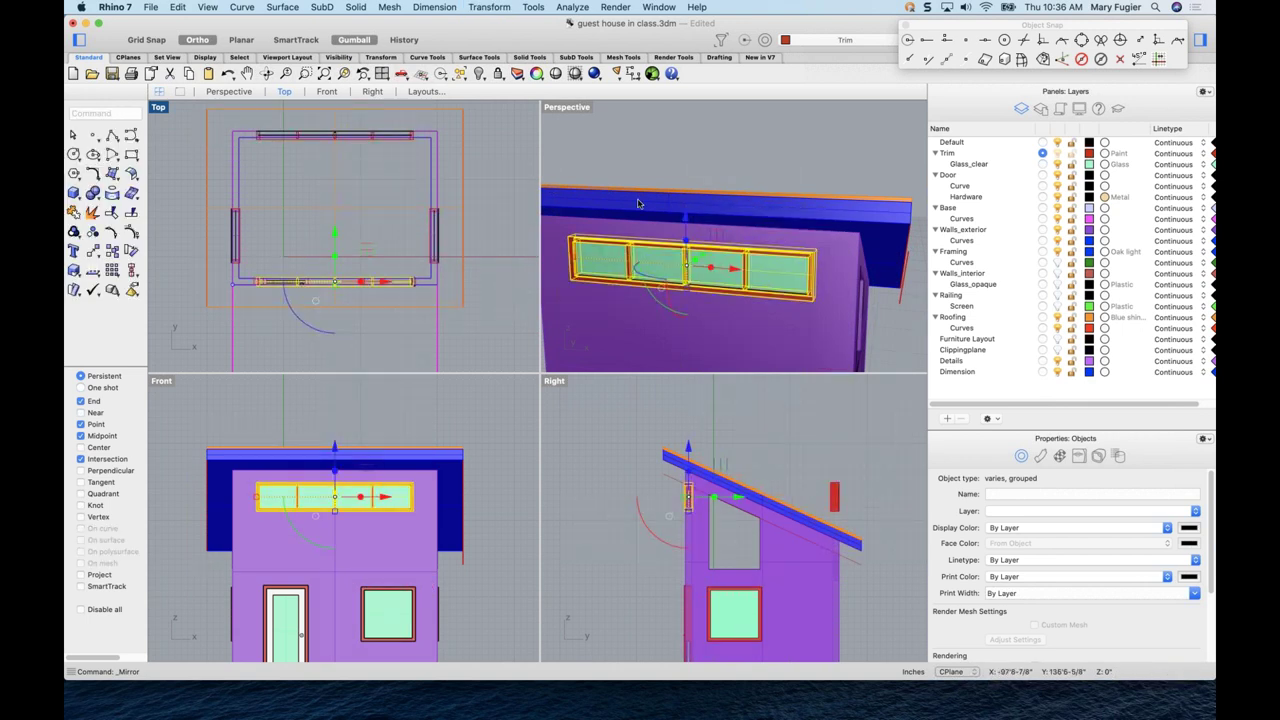
- Select the mirrored window group and try to bring it down from above the roof in the side view
{"action": "right_click_drag", "start_coordinate": [820, 268], "coordinate": [816, 242]}
{"action": "left_click", "coordinate": [830, 240]}
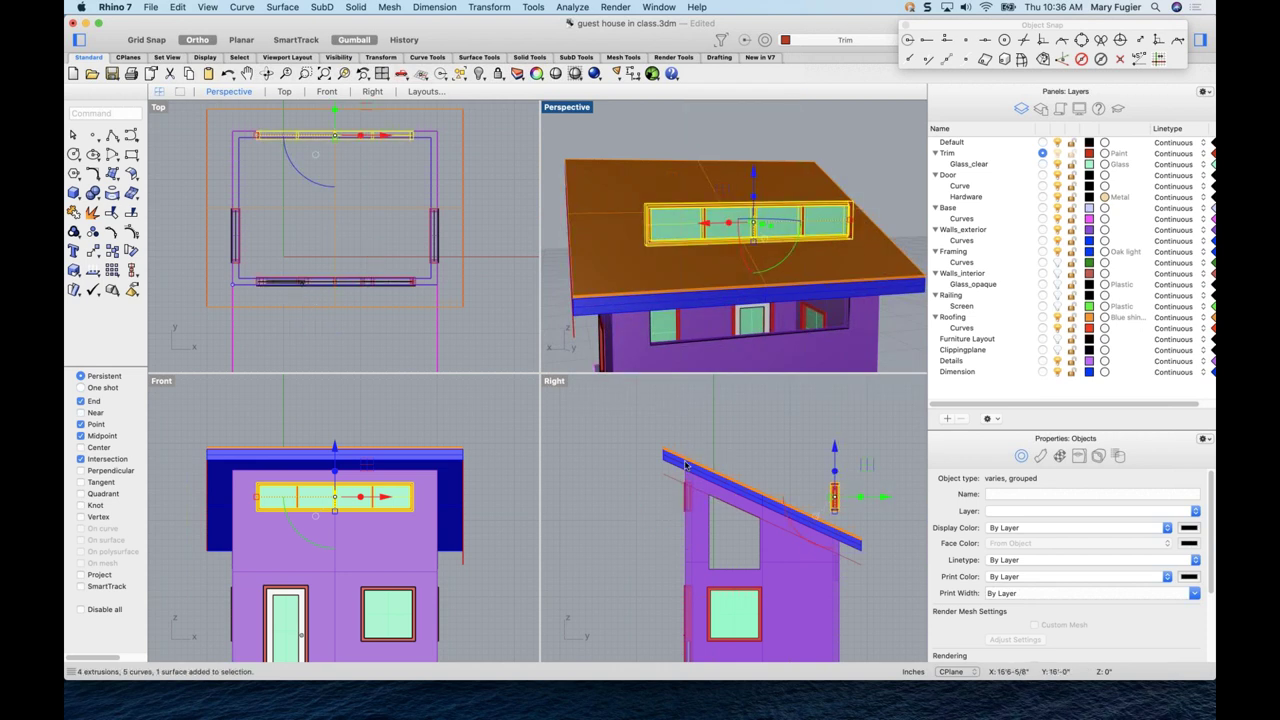
{"action": "key", "text": "super+alt+shift+e"}
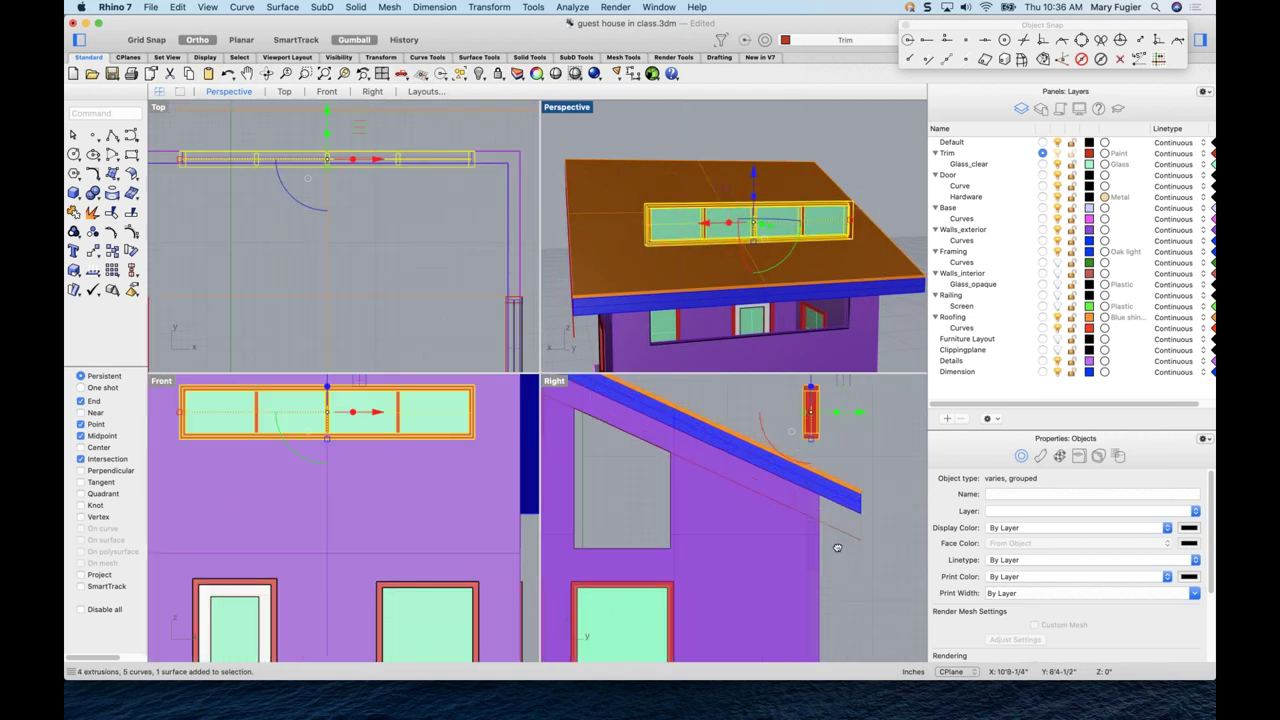
{"action": "left_click_drag", "start_coordinate": [767, 381], "coordinate": [792, 535]}
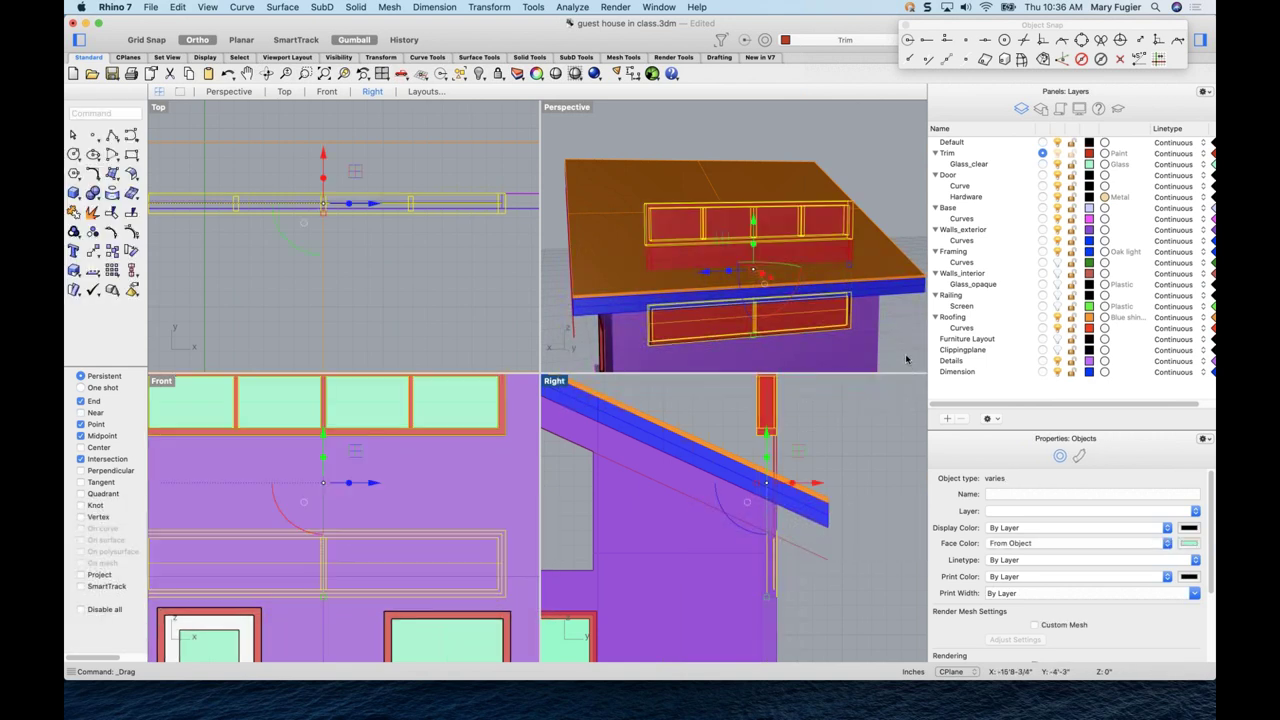
{"action": "key", "text": "super+z"}
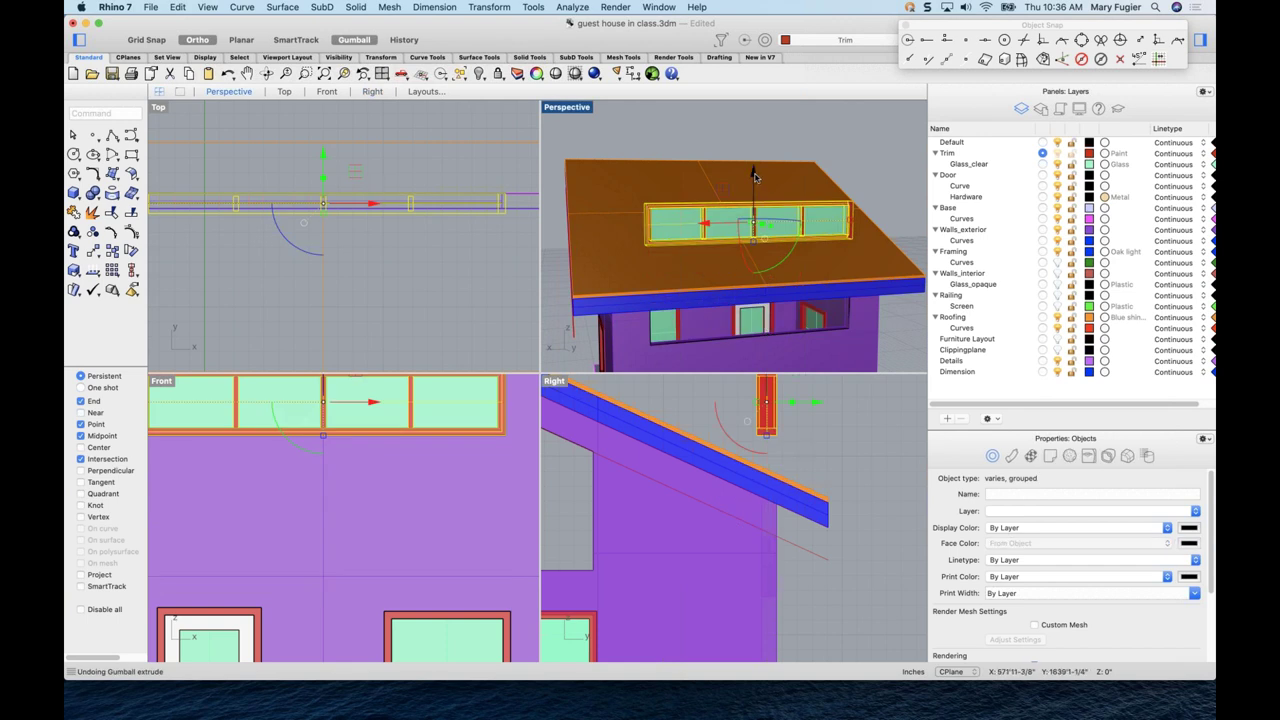
- Try to lower the mirrored window vertically into the back wall, and select it together with the outlines left above the roof
{"action": "left_click_drag", "start_coordinate": [754, 176], "coordinate": [778, 430]}
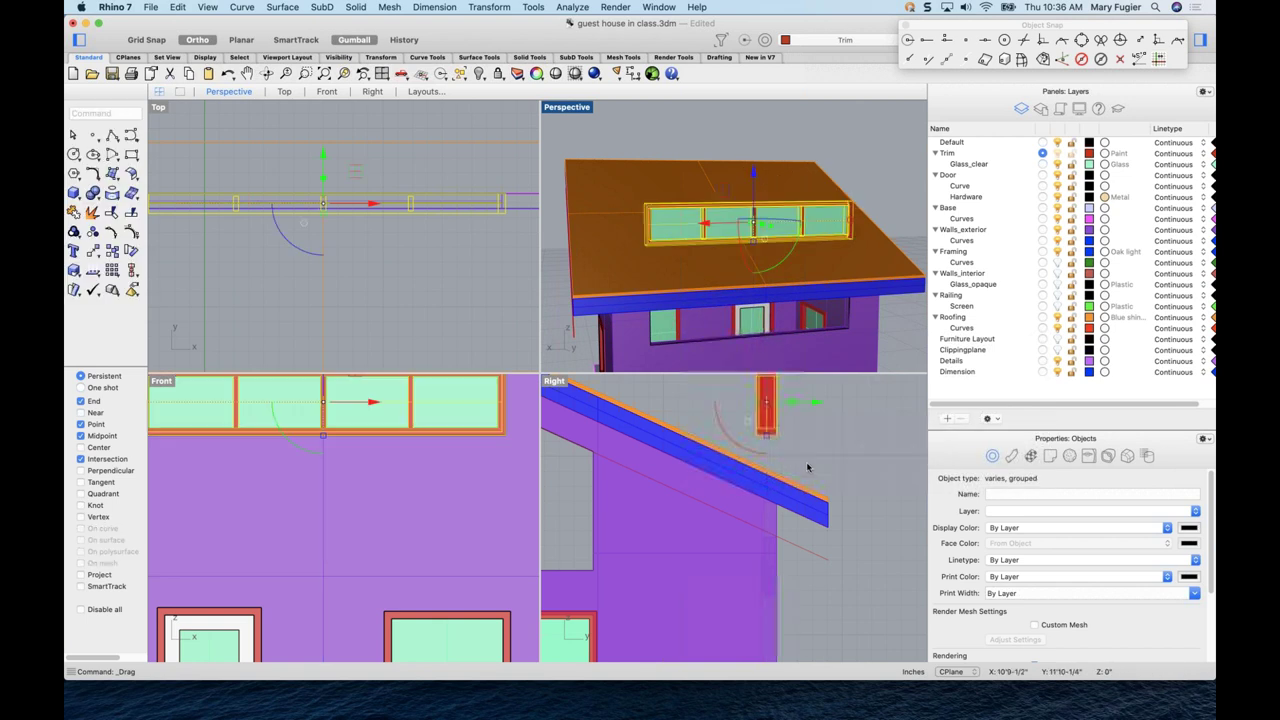
{"action": "right_click_drag", "start_coordinate": [829, 456], "coordinate": [792, 481]}
{"action": "left_click_drag", "start_coordinate": [745, 400], "coordinate": [744, 505]}
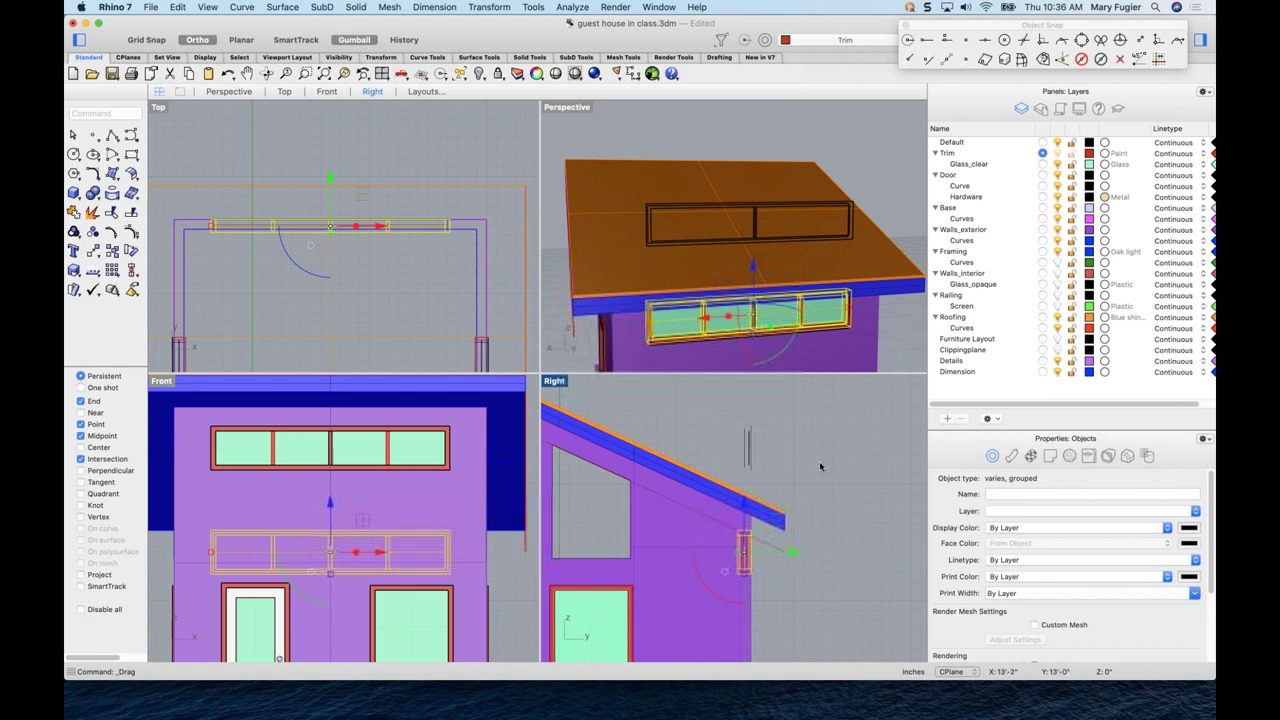
{"action": "left_click", "coordinate": [840, 462]}
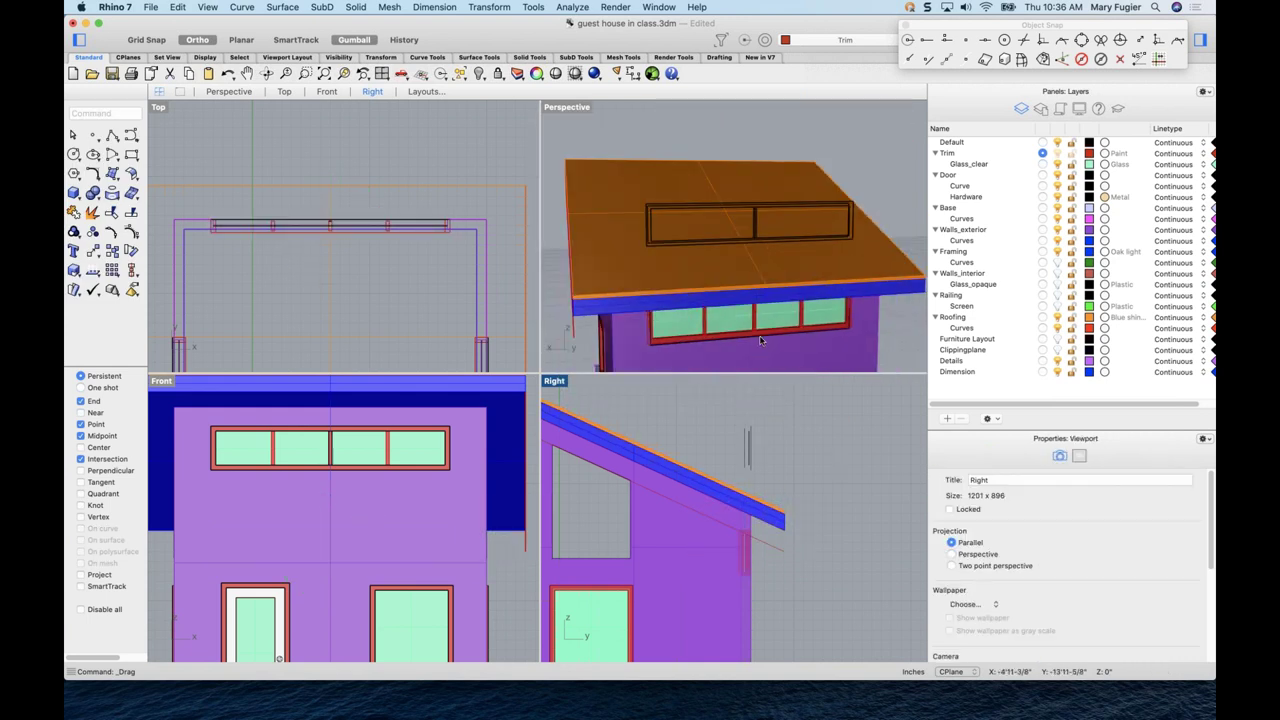
{"action": "left_click", "coordinate": [760, 341]}
{"action": "left_click", "coordinate": [815, 366]}
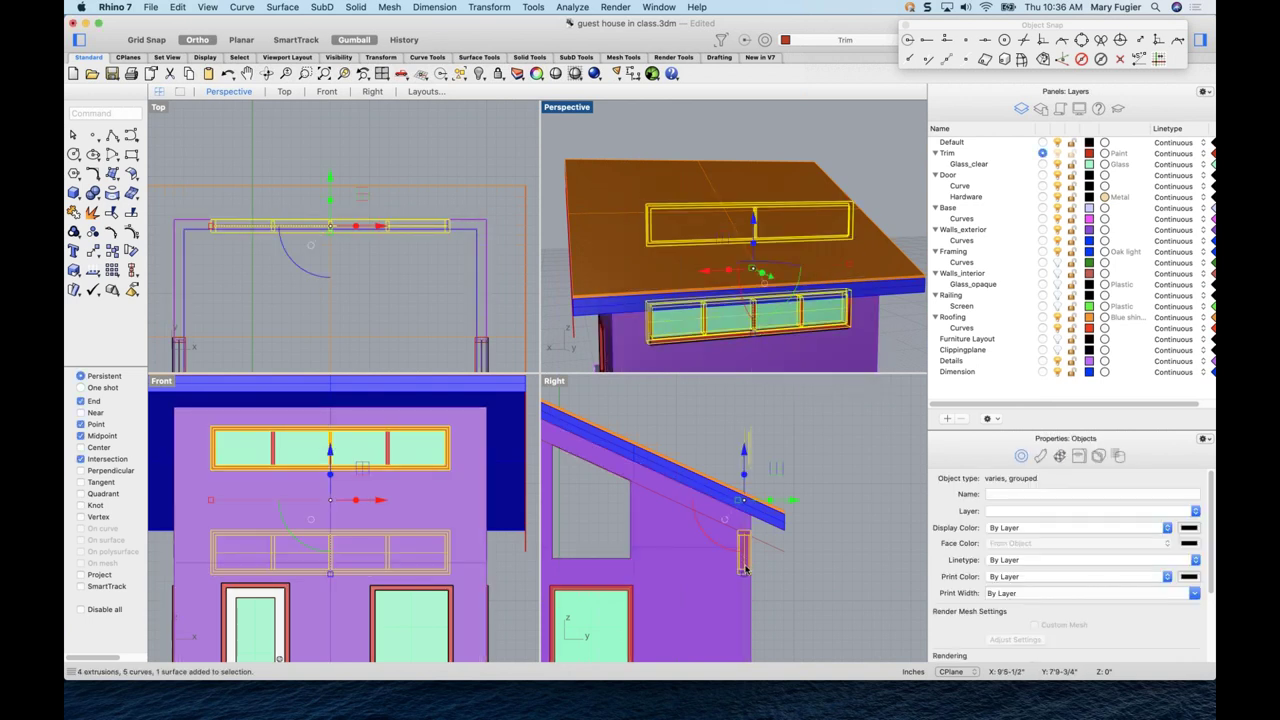
- Set the Front viewport to show the Back view of the house, framed on the rear wall's window
{"action": "scroll", "coordinate": [745, 568], "scroll_direction": "down", "scroll_amount": 5}
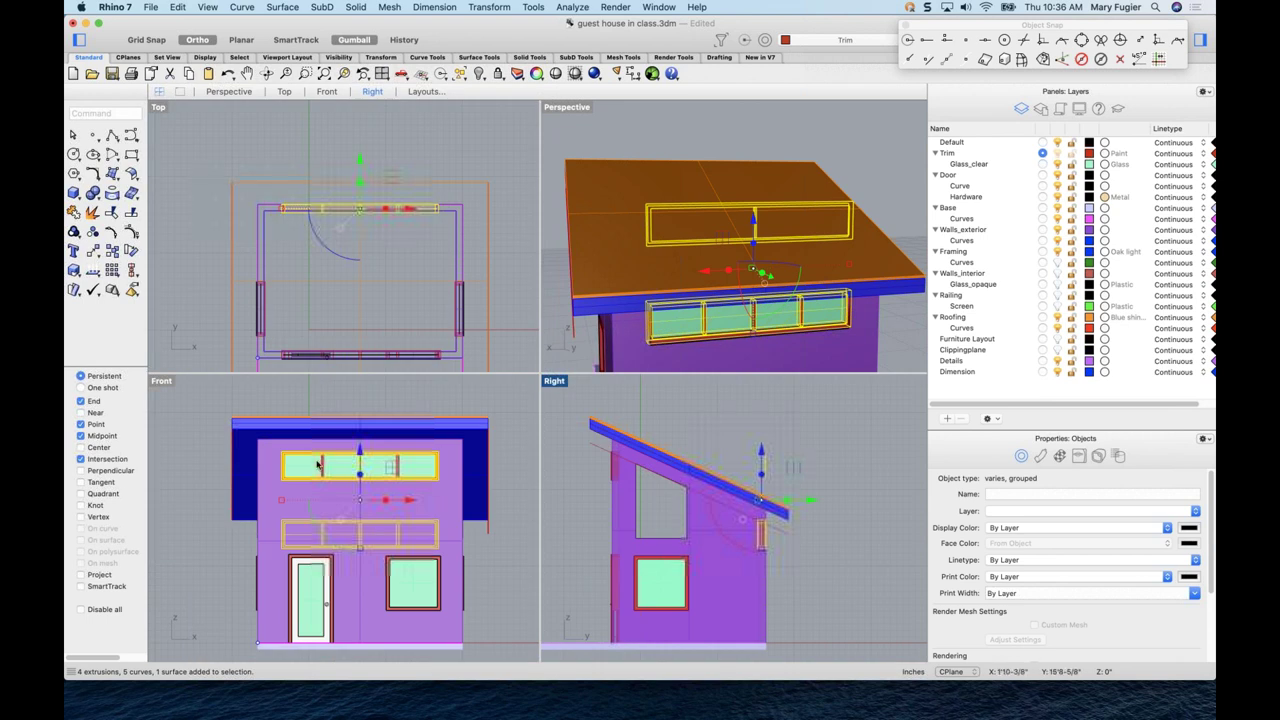
{"action": "left_click", "coordinate": [164, 385]}
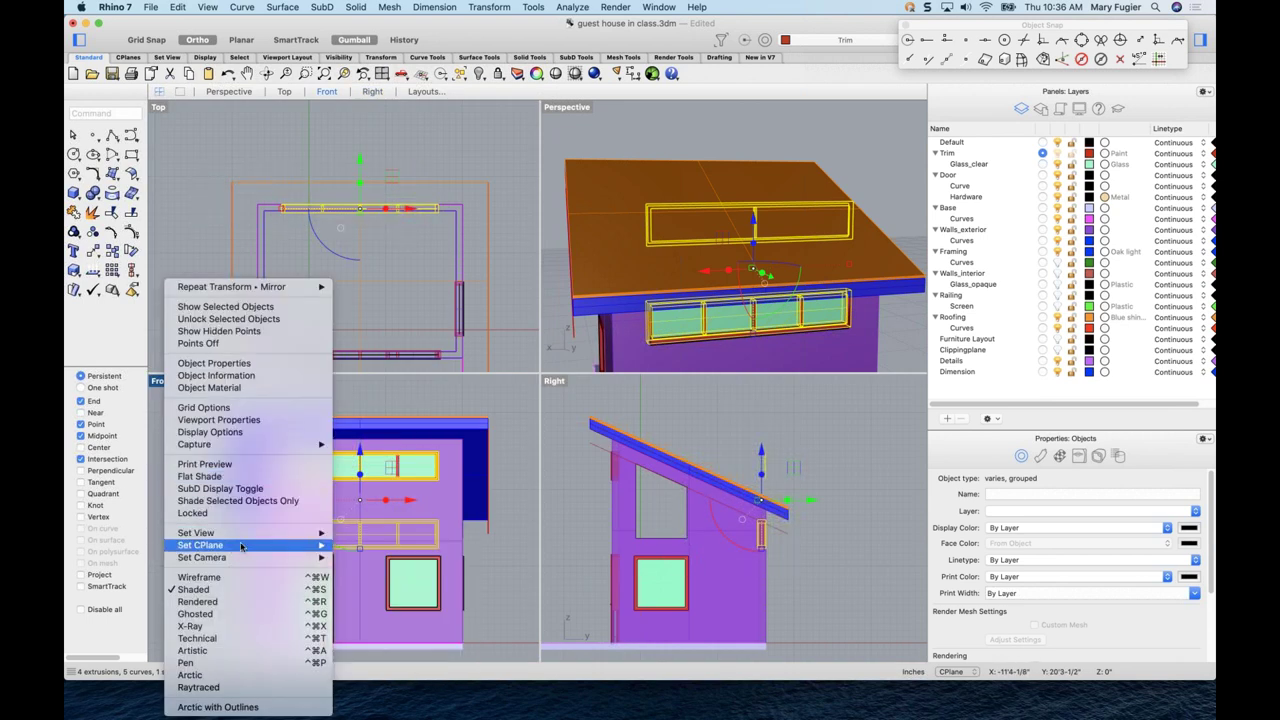
{"action": "mouse_move", "coordinate": [274, 532]}
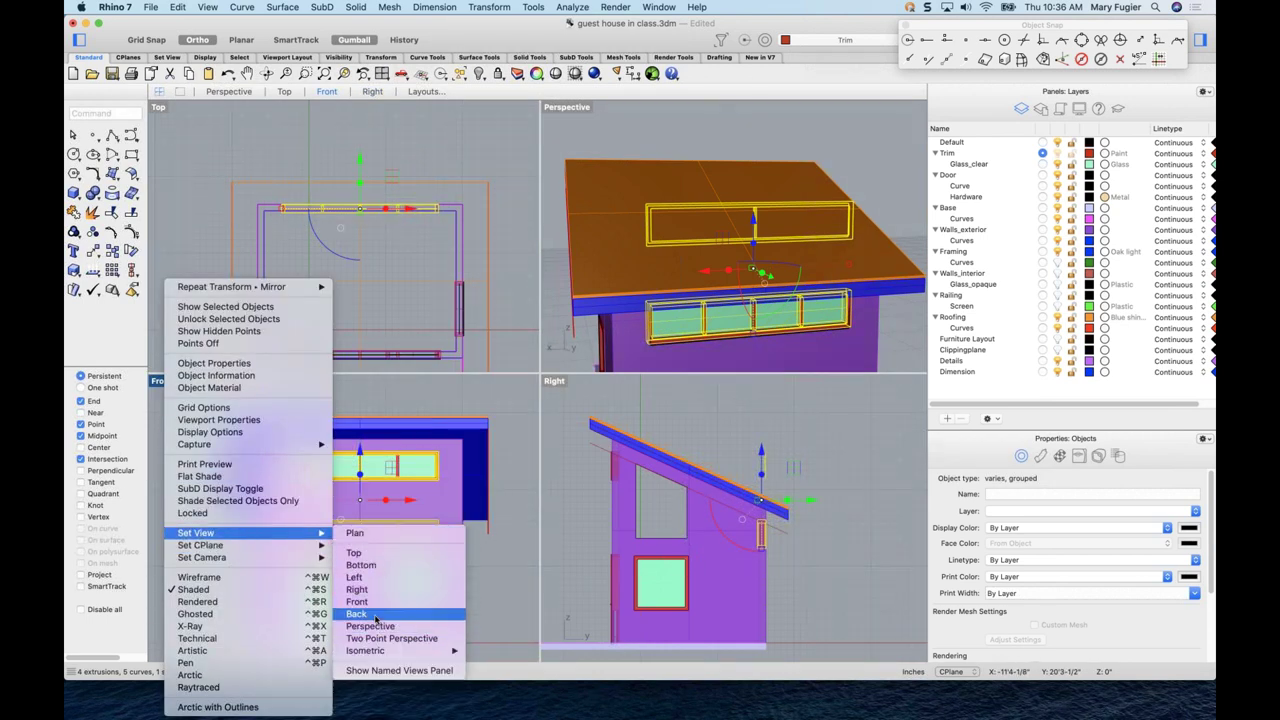
{"action": "left_click", "coordinate": [365, 612]}
{"action": "scroll", "coordinate": [357, 560], "scroll_direction": "up", "scroll_amount": 6}
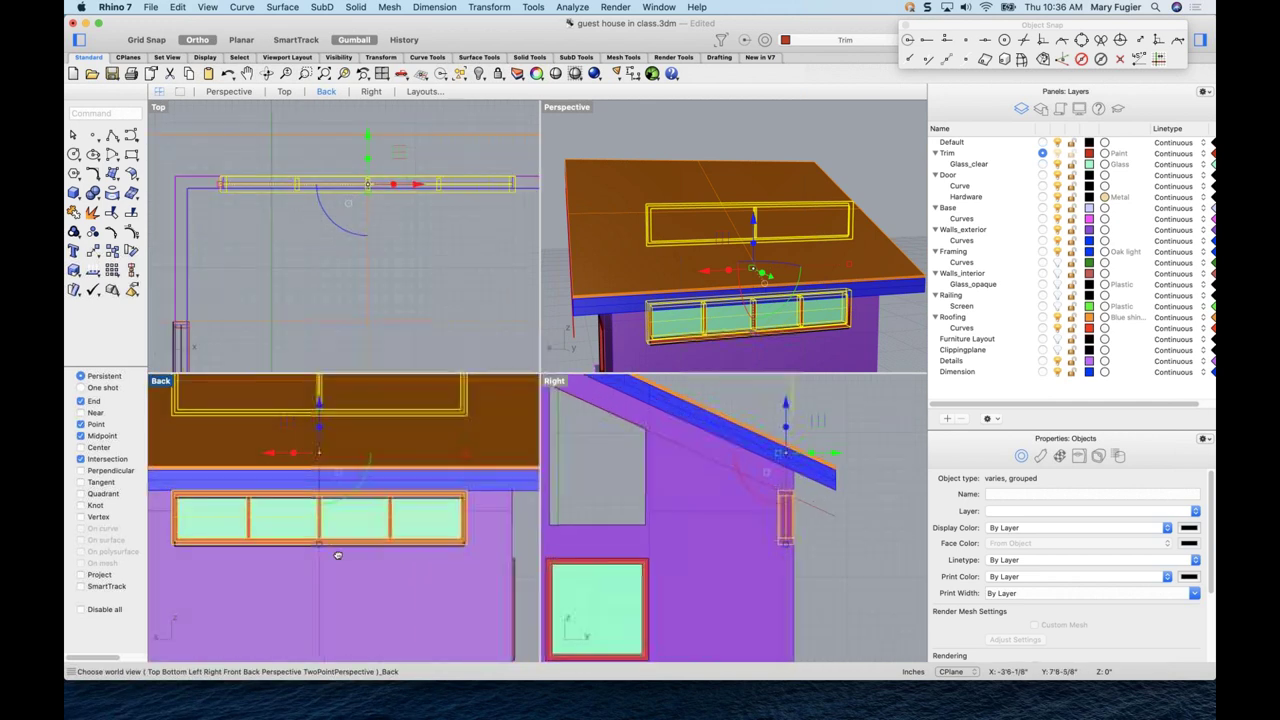
- Try to adjust the rear window's height in the back view, and undo its vertical moves
{"action": "left_click_drag", "start_coordinate": [332, 407], "coordinate": [331, 404]}
{"action": "left_click", "coordinate": [875, 405]}
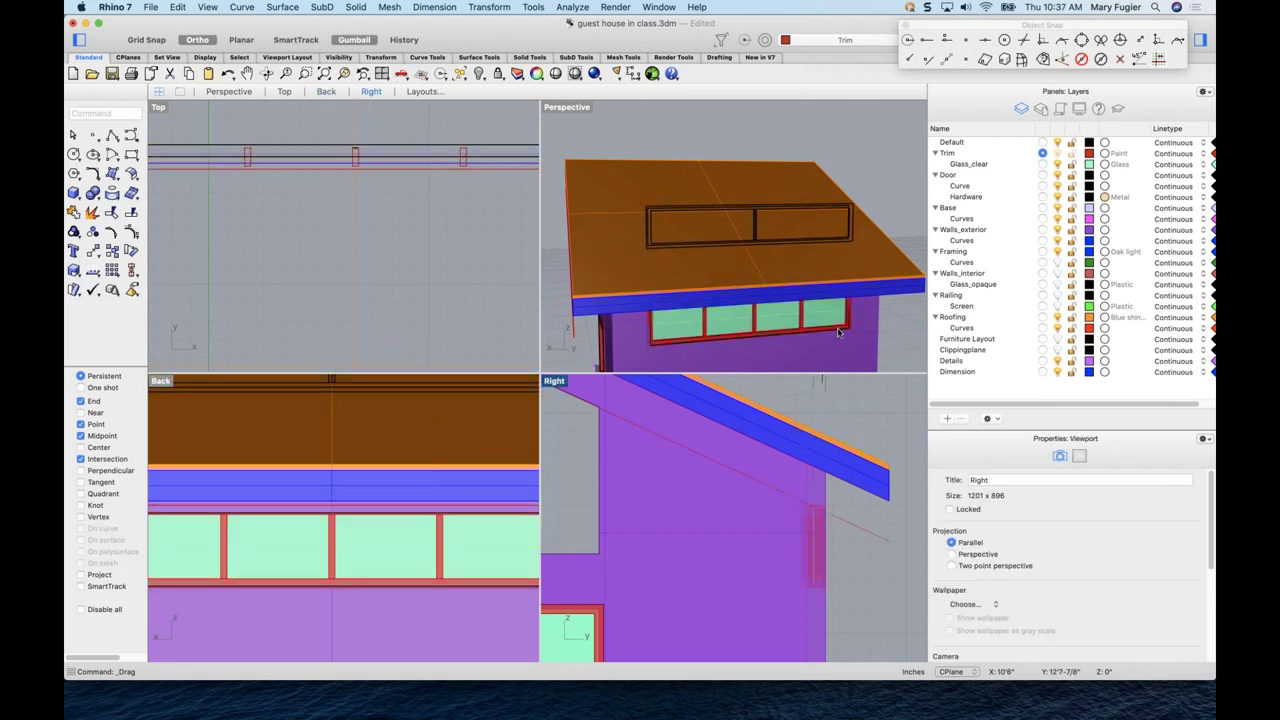
{"action": "right_click_drag", "start_coordinate": [838, 336], "coordinate": [766, 341]}
{"action": "left_click", "coordinate": [607, 204]}
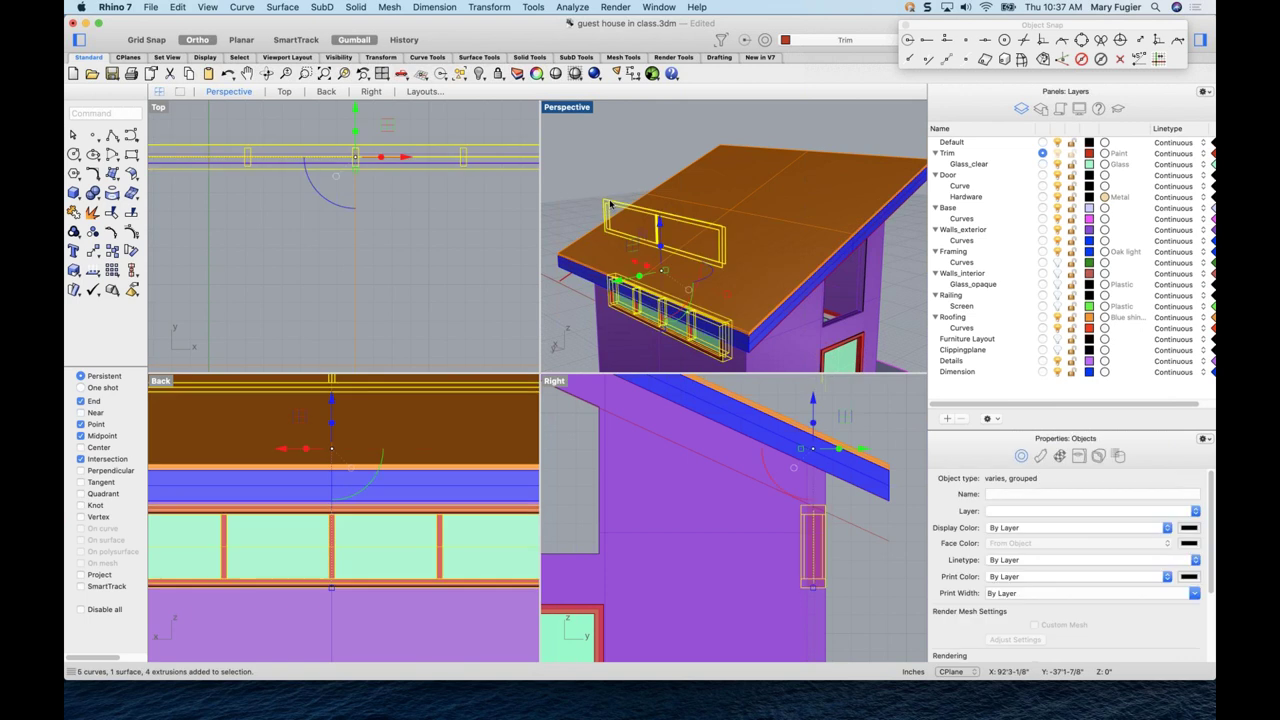
{"action": "key", "text": "super+z"}
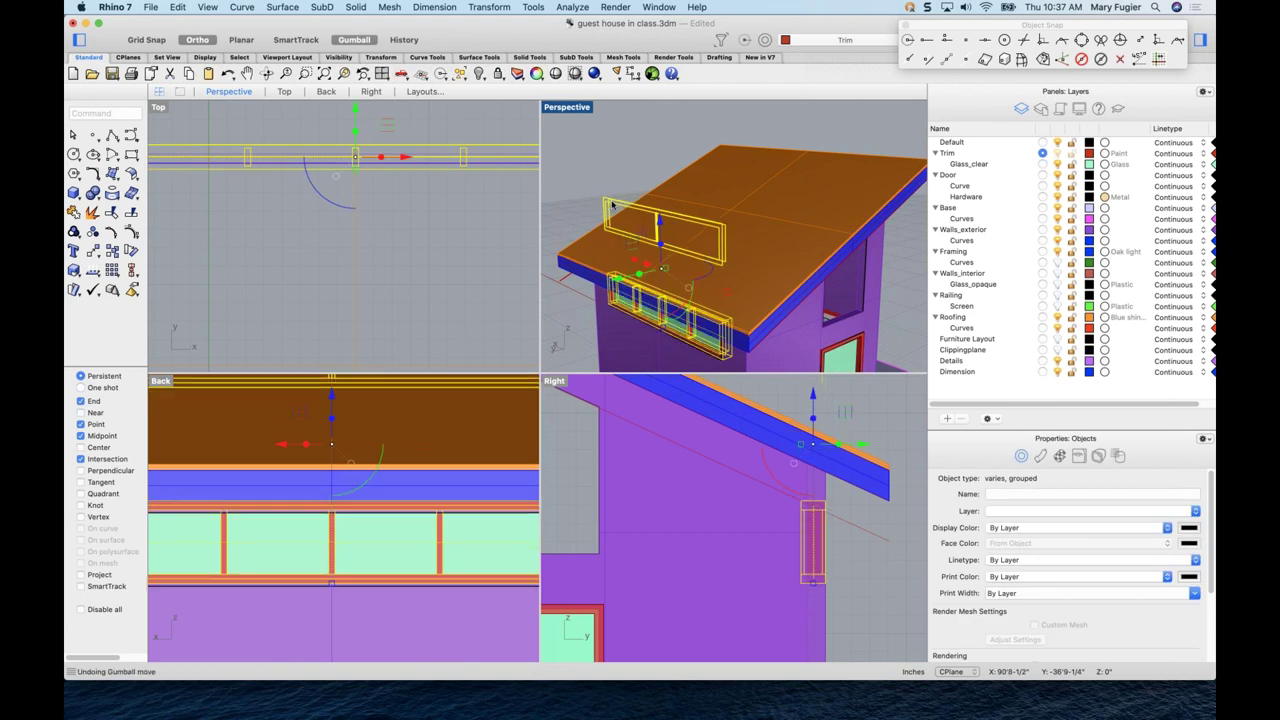
{"action": "key", "text": "Escape"}
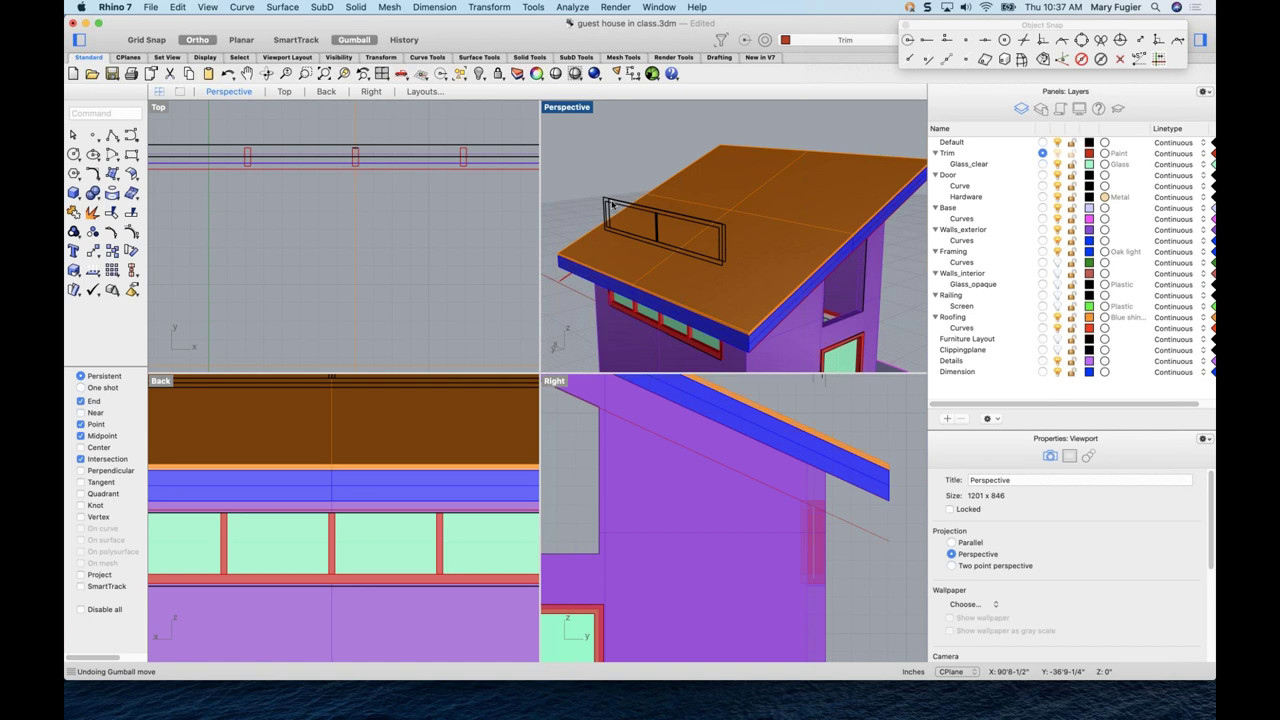
{"action": "key", "text": "super+z"}
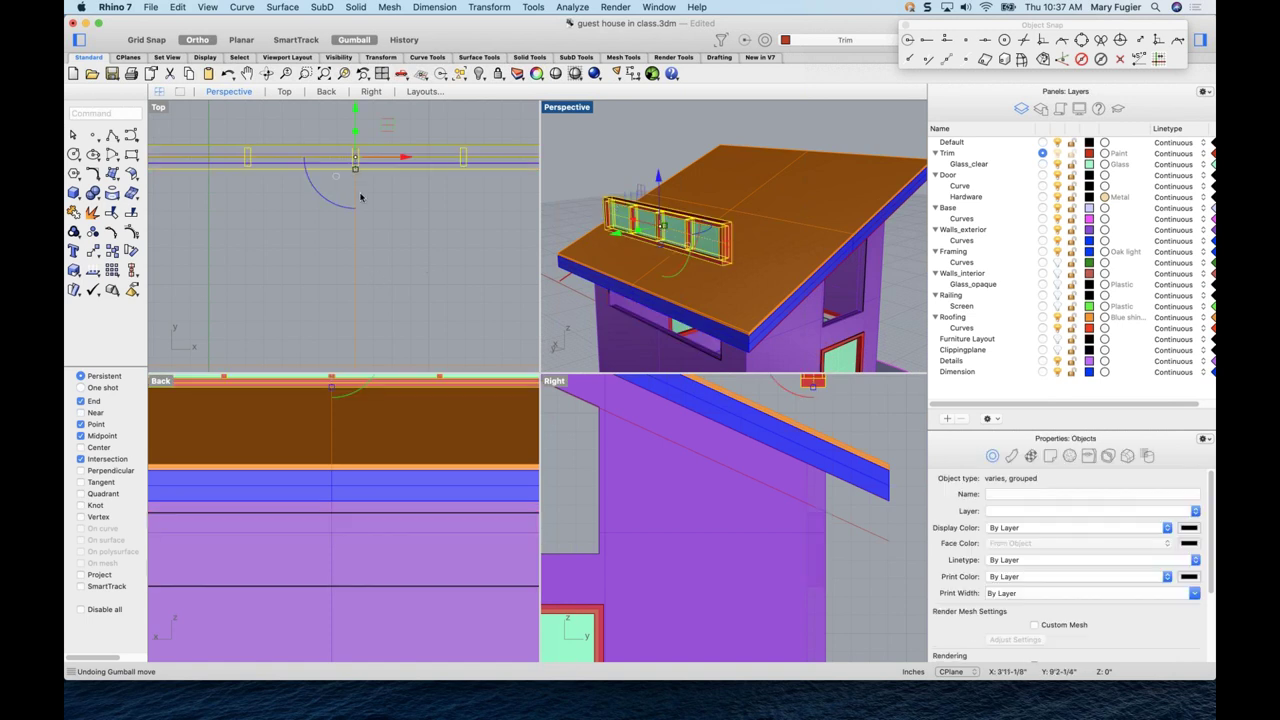
- Select the mirrored window above the roof with all its outline curves and group everything together
{"action": "key", "text": "super+shift+e"}
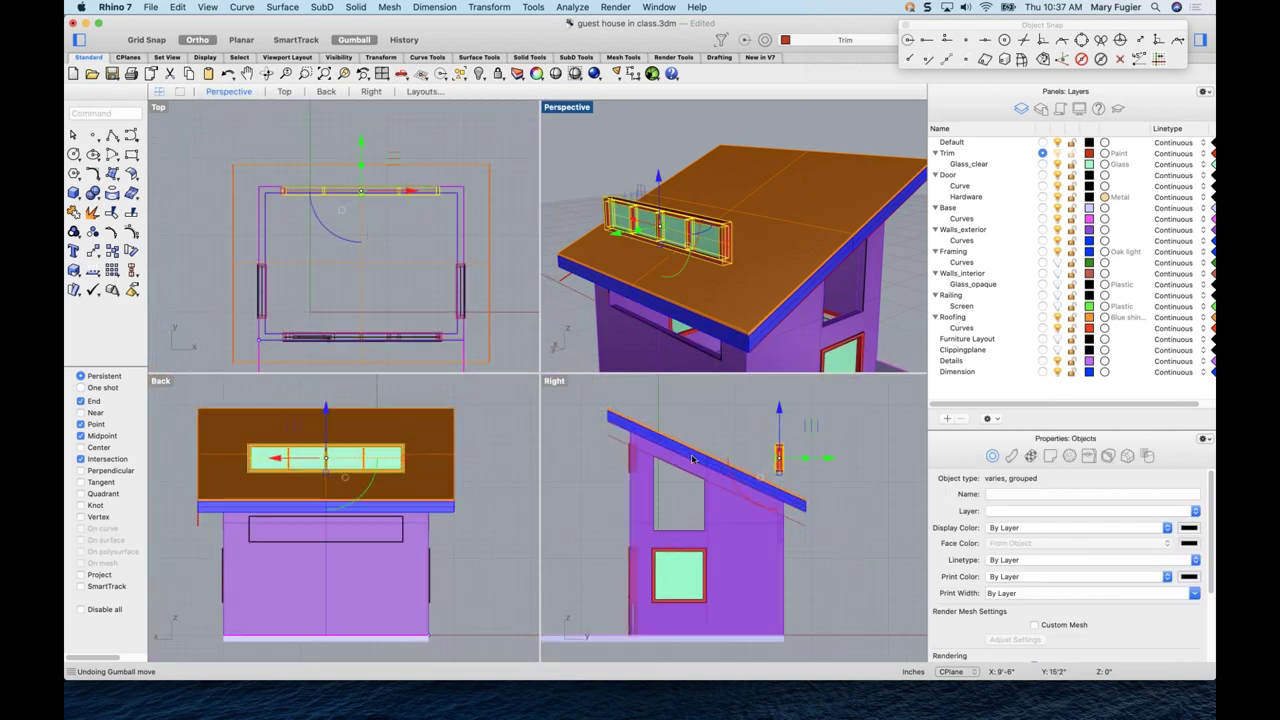
{"action": "left_click", "coordinate": [773, 447]}
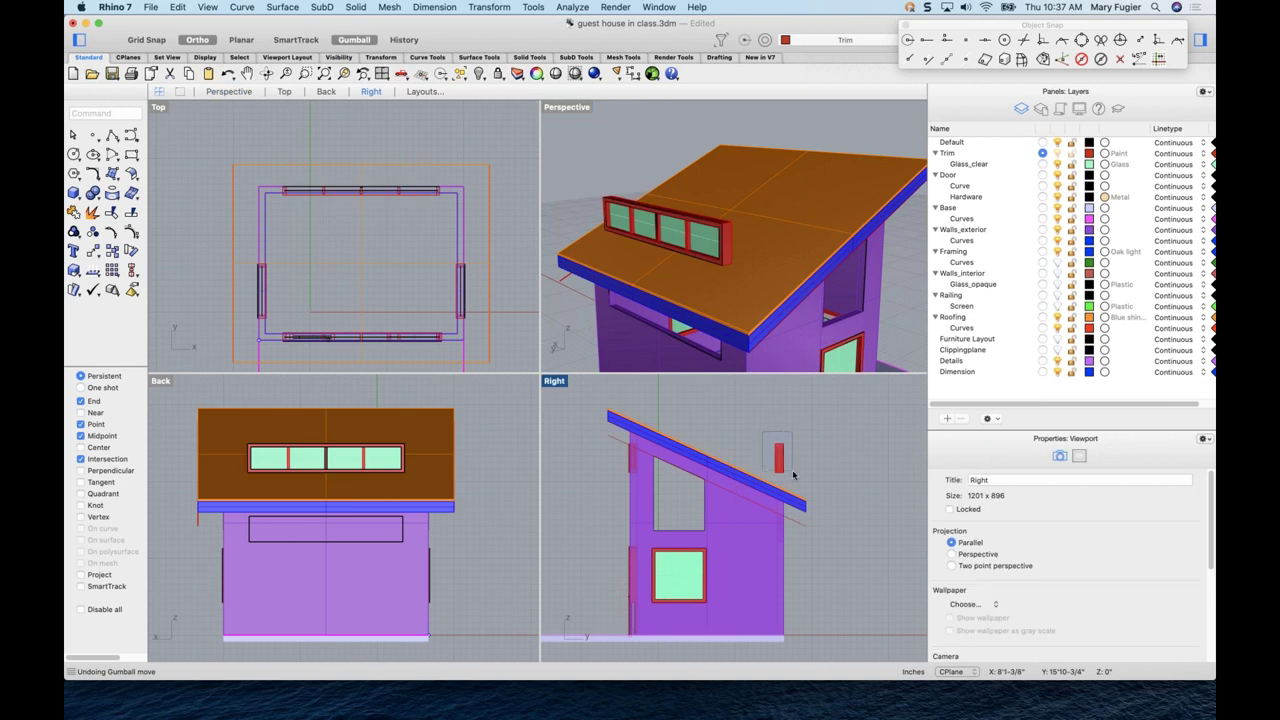
{"action": "left_click", "coordinate": [780, 460]}
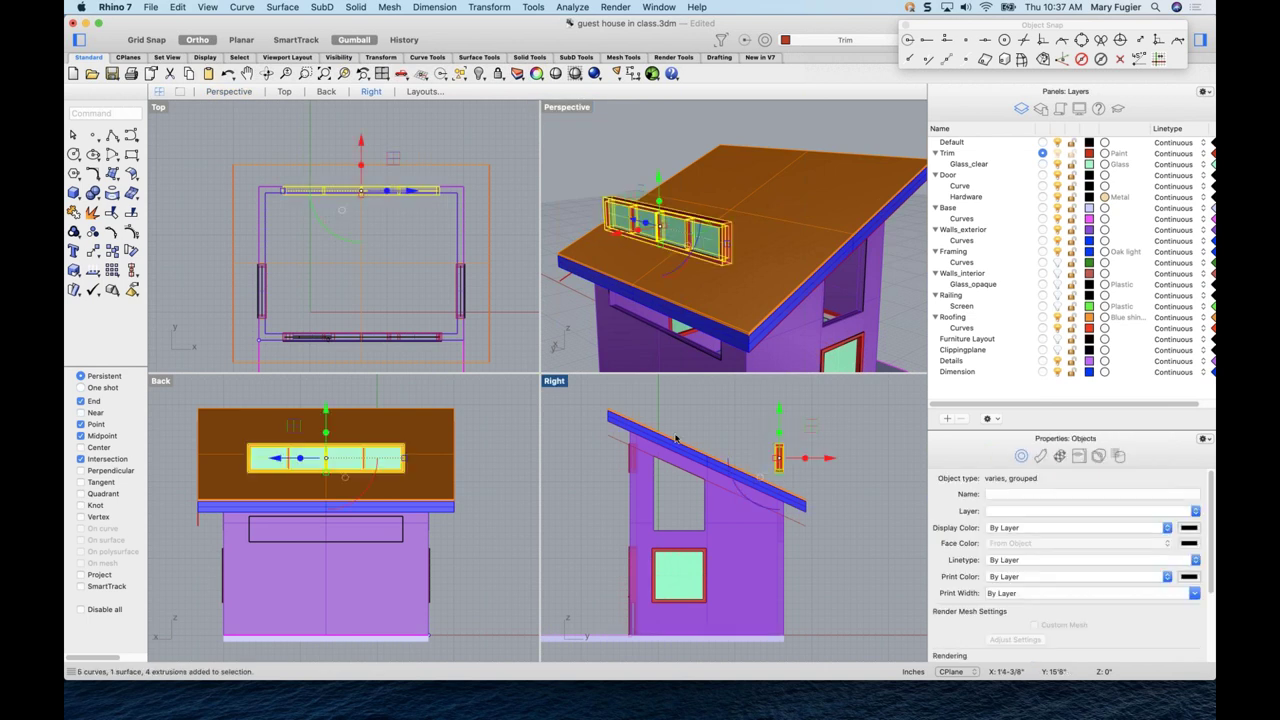
{"action": "left_click", "coordinate": [74, 232]}
- Move the rear window group from its lower corner to the matching lower corner of the back wall's opening
{"action": "key", "text": "alt+shift+super+e"}
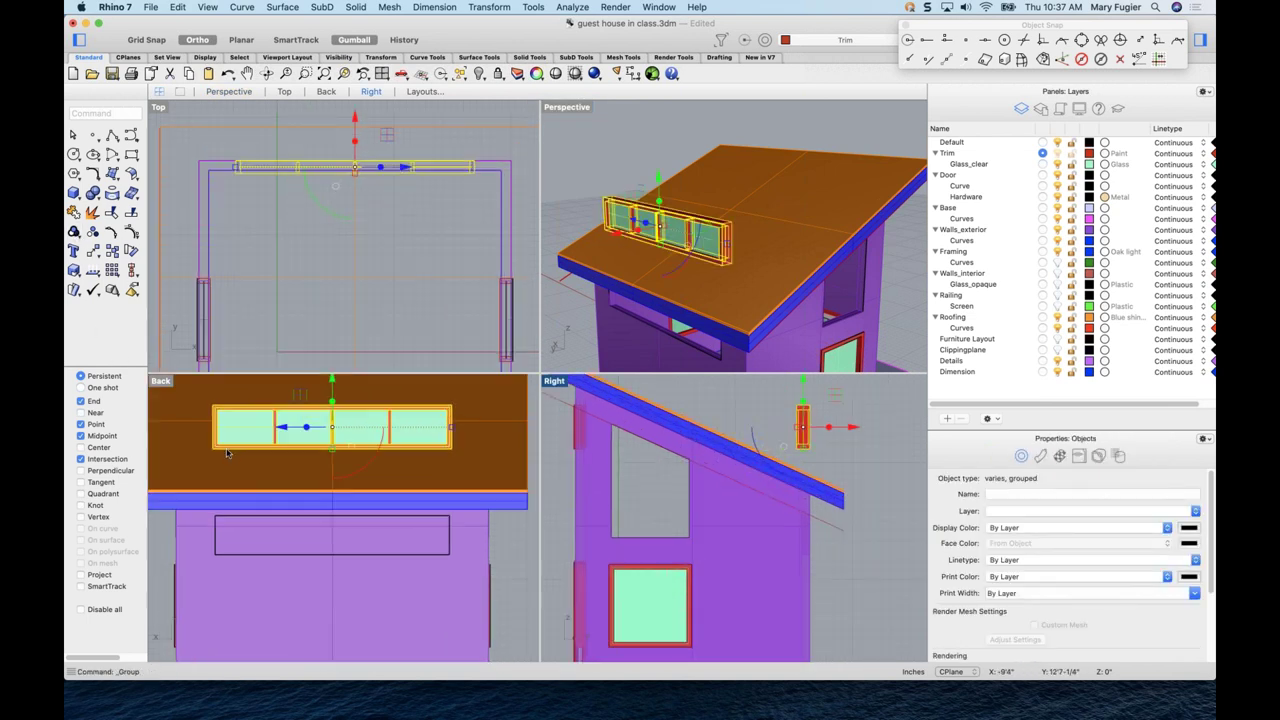
{"action": "type", "text": "ove"}
{"action": "key", "text": "Return"}
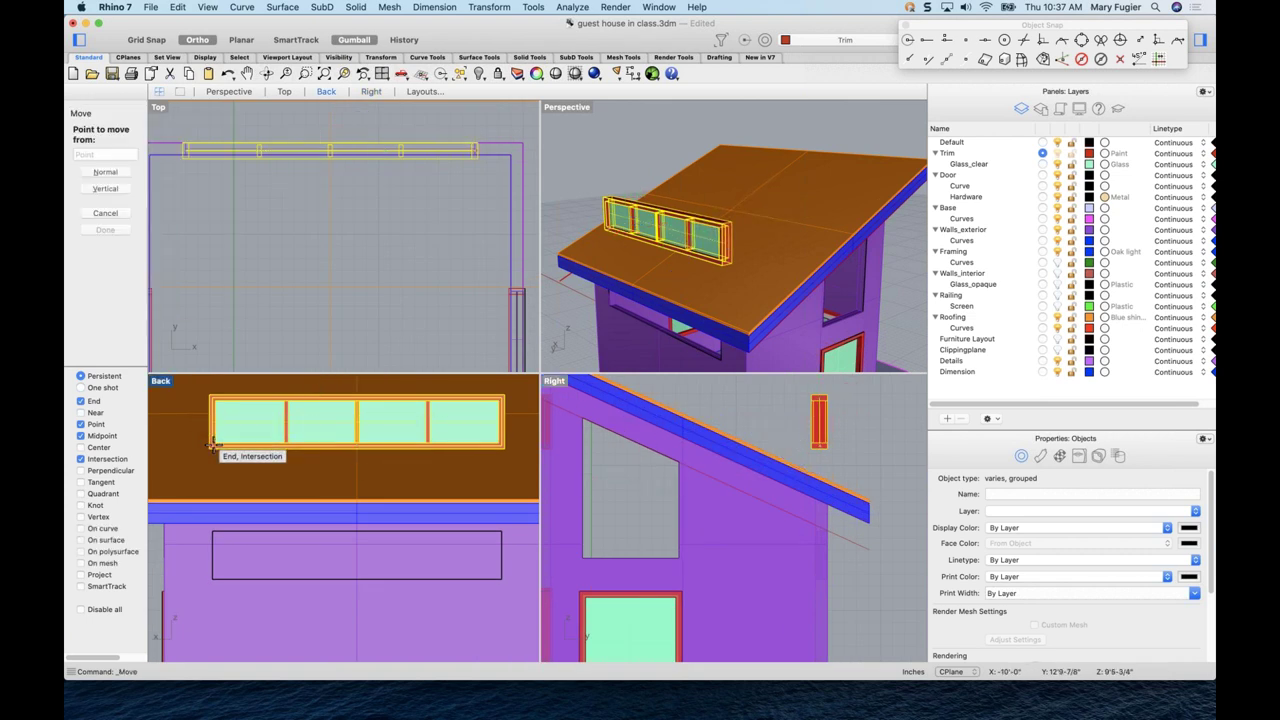
{"action": "left_click", "coordinate": [212, 443]}
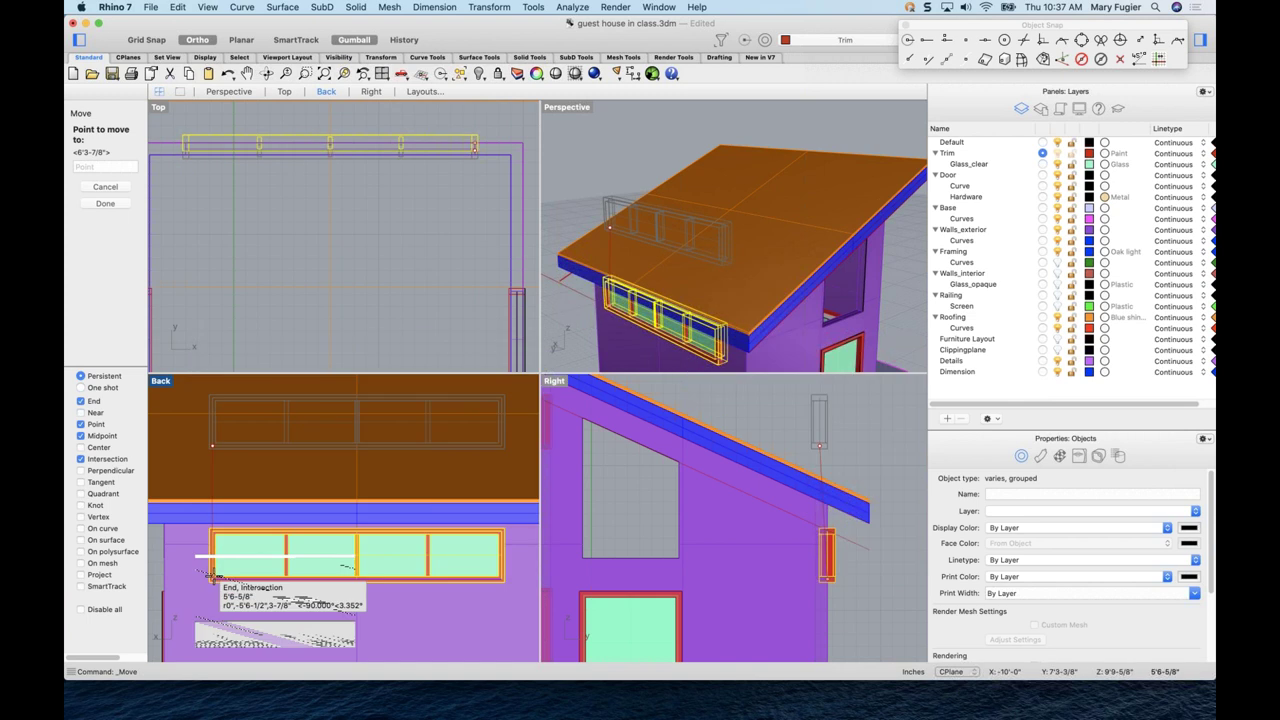
{"action": "left_click", "coordinate": [212, 577]}
{"action": "key", "text": "Escape"}
- Examine the high window, door and lower window on the front of the house
{"action": "right_click_drag", "start_coordinate": [667, 306], "coordinate": [775, 308]}
{"action": "scroll", "coordinate": [703, 290], "scroll_direction": "down", "scroll_amount": 3}
{"action": "scroll", "coordinate": [797, 305], "scroll_direction": "up", "scroll_amount": 4}
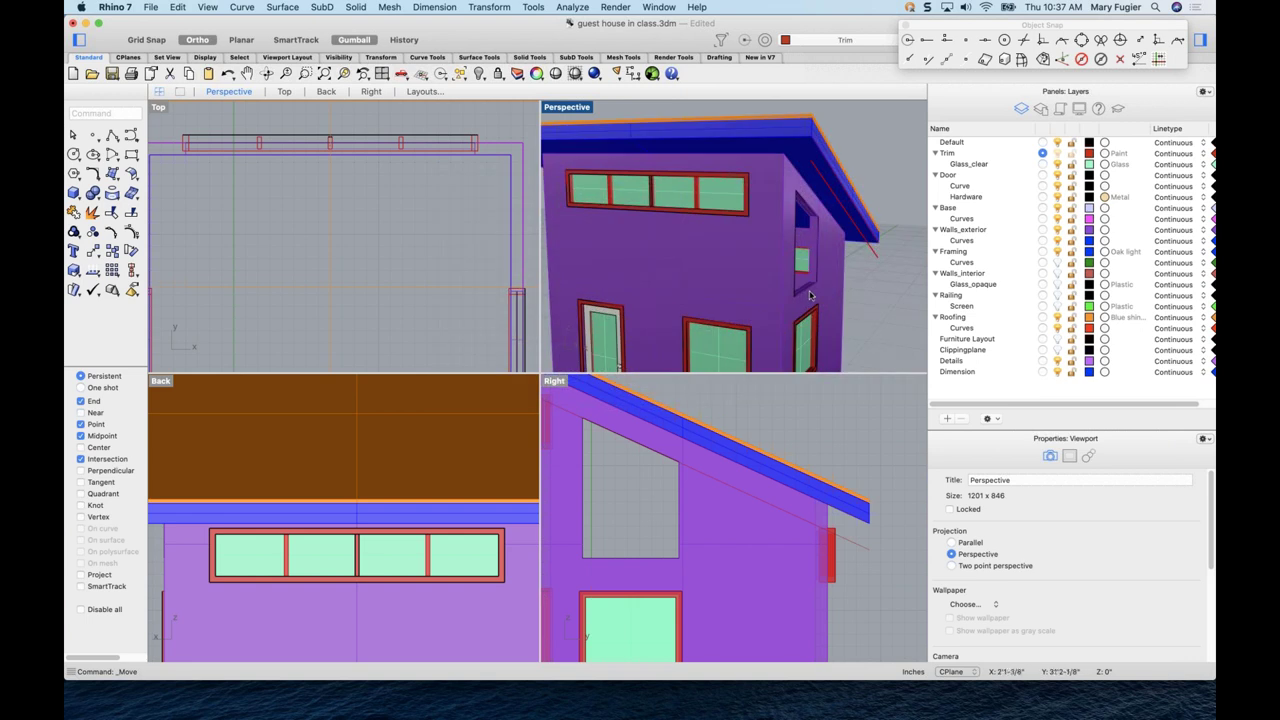
{"action": "scroll", "coordinate": [784, 309], "scroll_direction": "down", "scroll_amount": 3}
{"action": "mouse_move", "coordinate": [784, 309]}
{"action": "right_mouse_down"}
{"action": "mouse_move", "coordinate": [771, 291]}
{"action": "mouse_move", "coordinate": [765, 300]}
{"action": "right_mouse_up"}
{"action": "scroll", "coordinate": [762, 304], "scroll_direction": "up", "scroll_amount": 3}
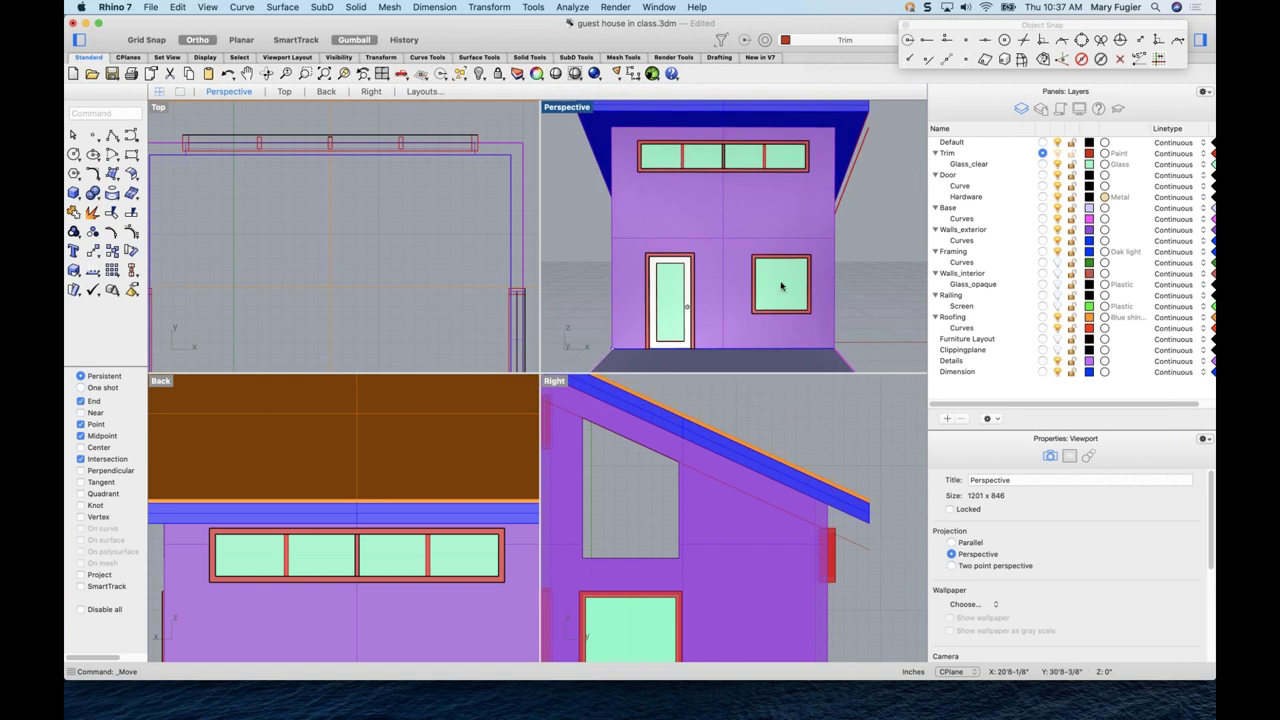
- Show the Railing layer and hide it again
{"action": "scroll", "coordinate": [815, 308], "scroll_direction": "down", "scroll_amount": 3}
{"action": "right_click_drag", "start_coordinate": [815, 308], "coordinate": [816, 309]}
{"action": "scroll", "coordinate": [813, 308], "scroll_direction": "up", "scroll_amount": 3}
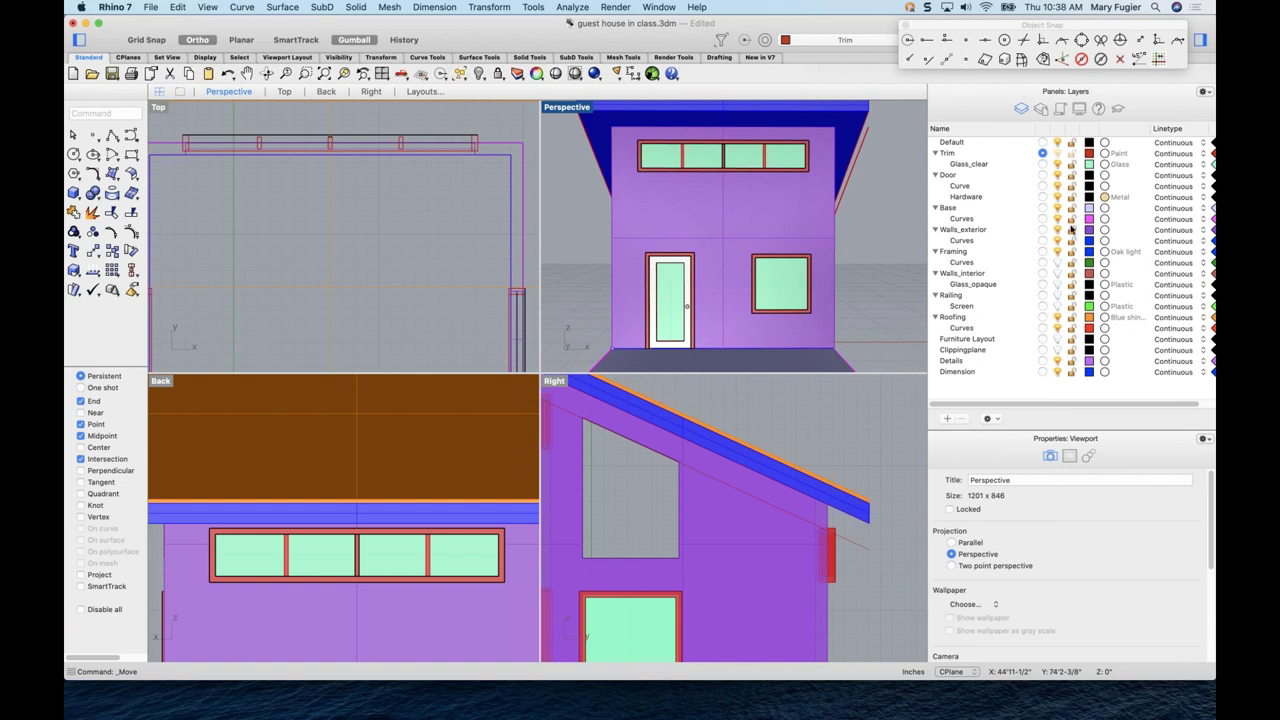
{"action": "left_click", "coordinate": [1057, 296]}
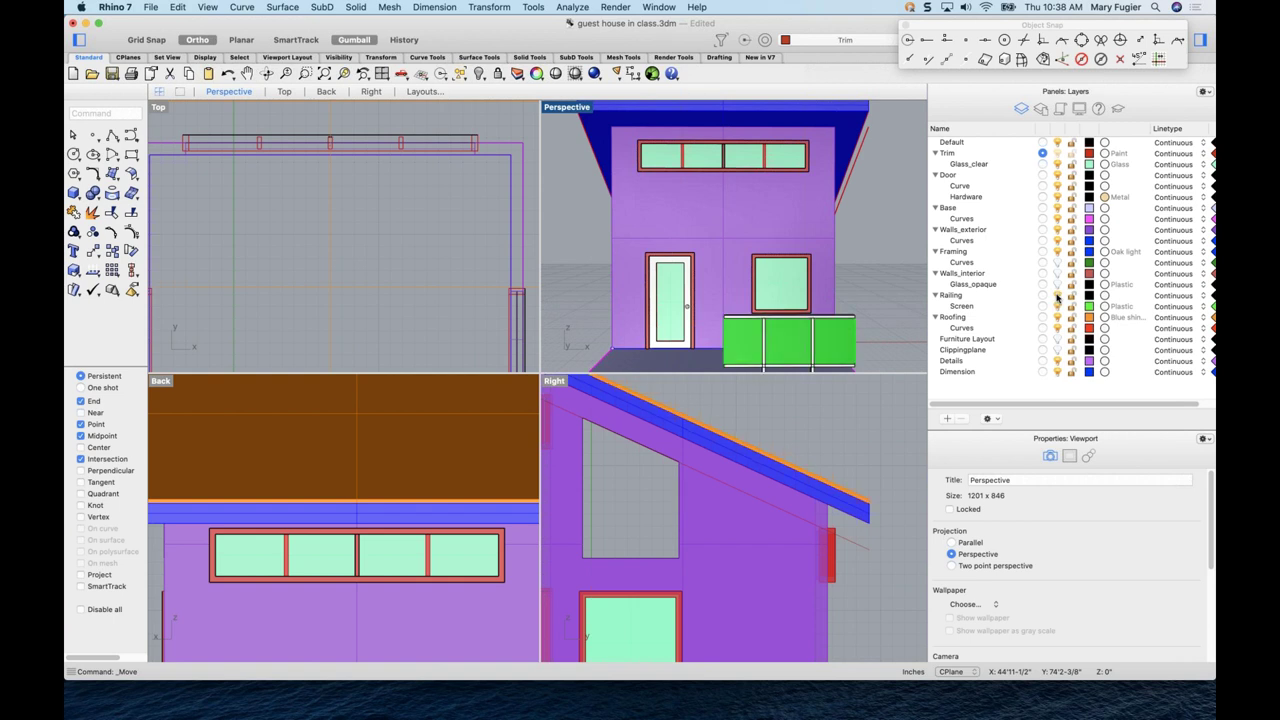
{"action": "left_click", "coordinate": [1056, 296]}
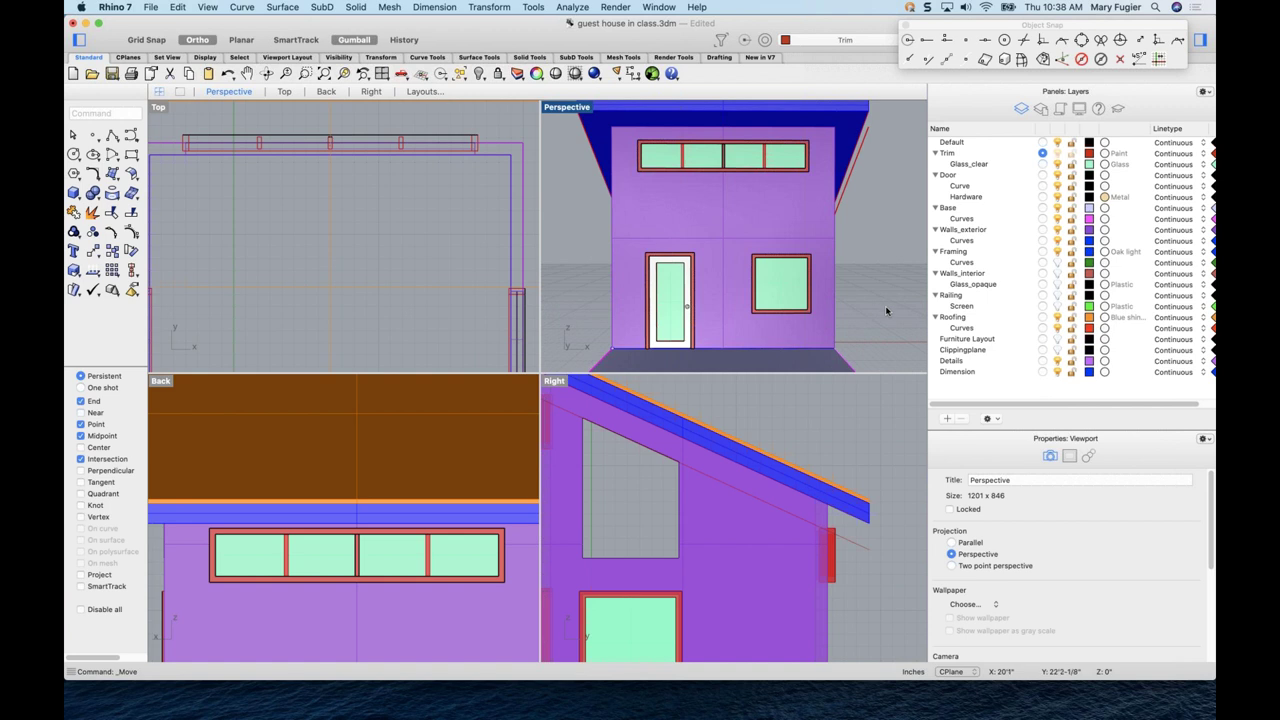
- Show the Curves sublayer under Framing, fit the model in all views and make Framing the current layer
{"action": "right_click_drag", "start_coordinate": [879, 313], "coordinate": [863, 309]}
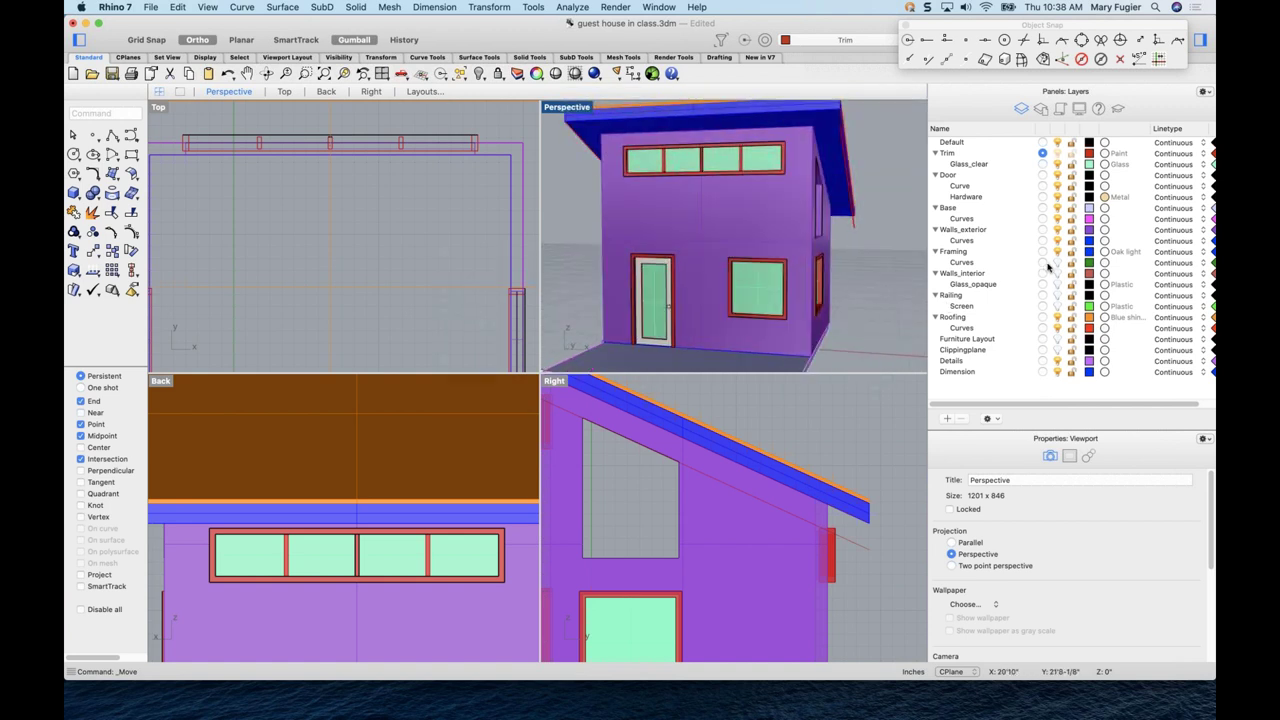
{"action": "right_click_drag", "start_coordinate": [730, 281], "coordinate": [560, 341]}
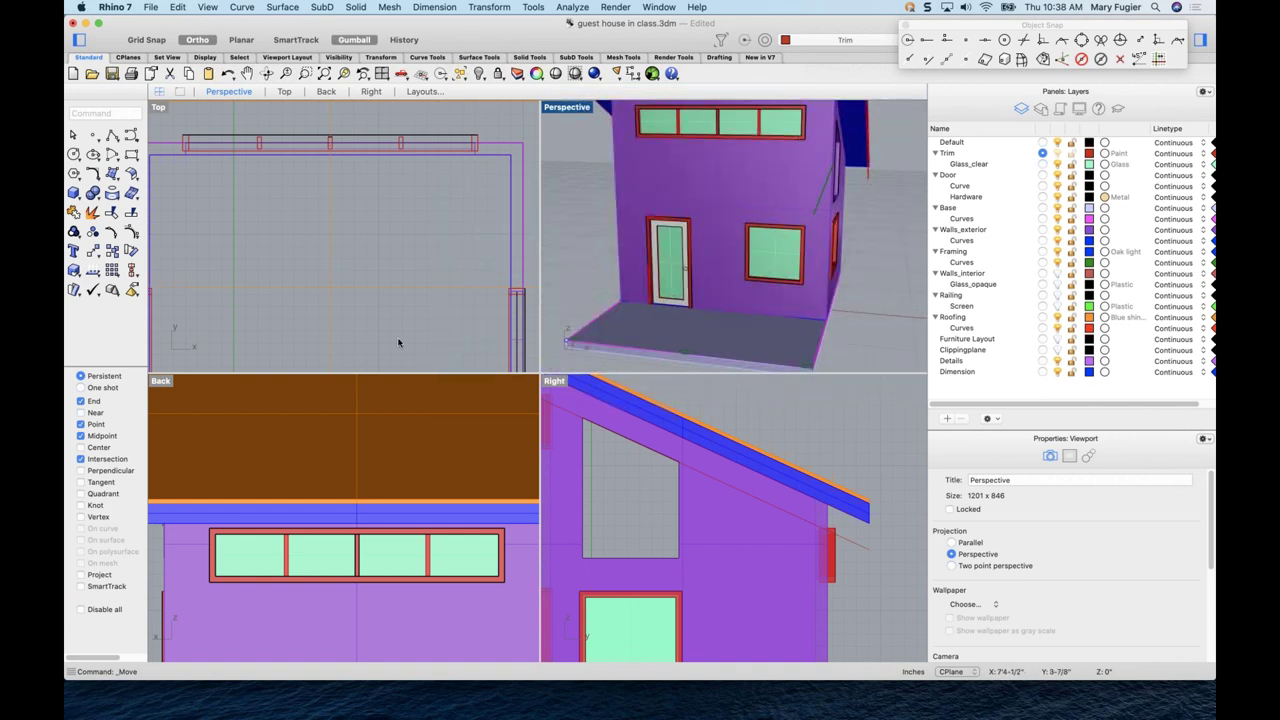
{"action": "left_click", "coordinate": [398, 342]}
{"action": "key", "text": "super+shift+e"}
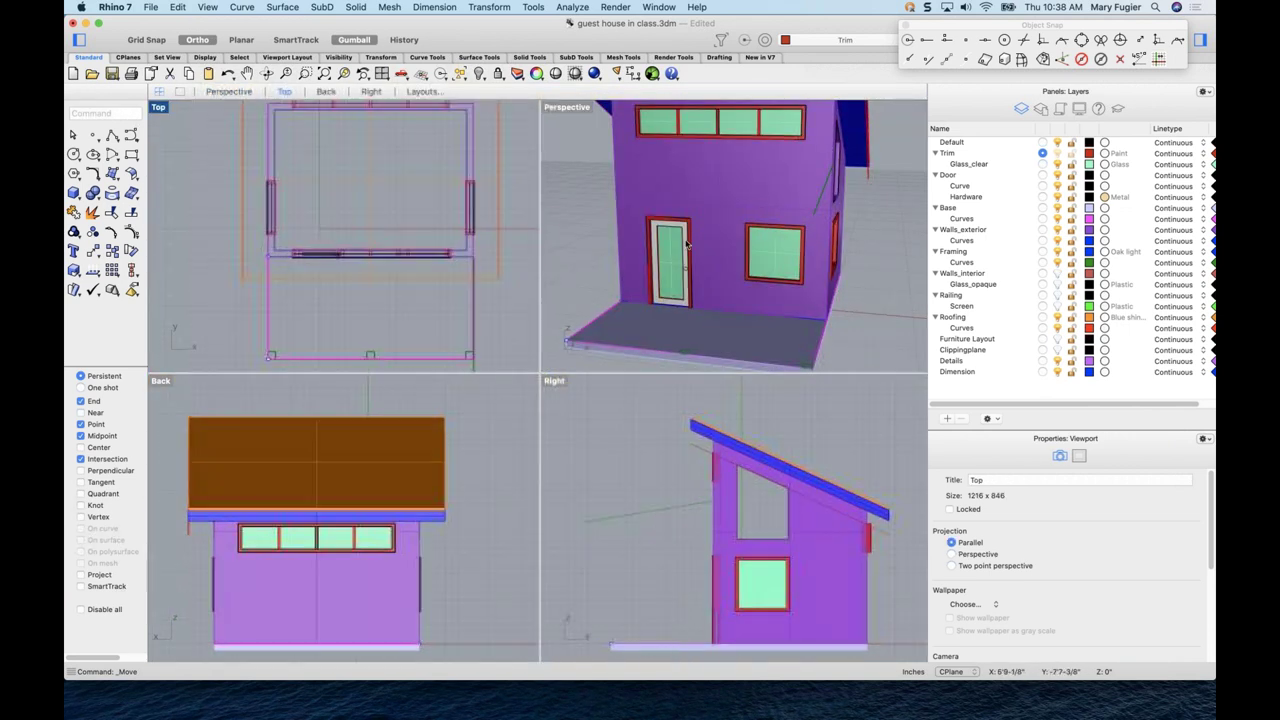
{"action": "left_click", "coordinate": [1042, 252]}
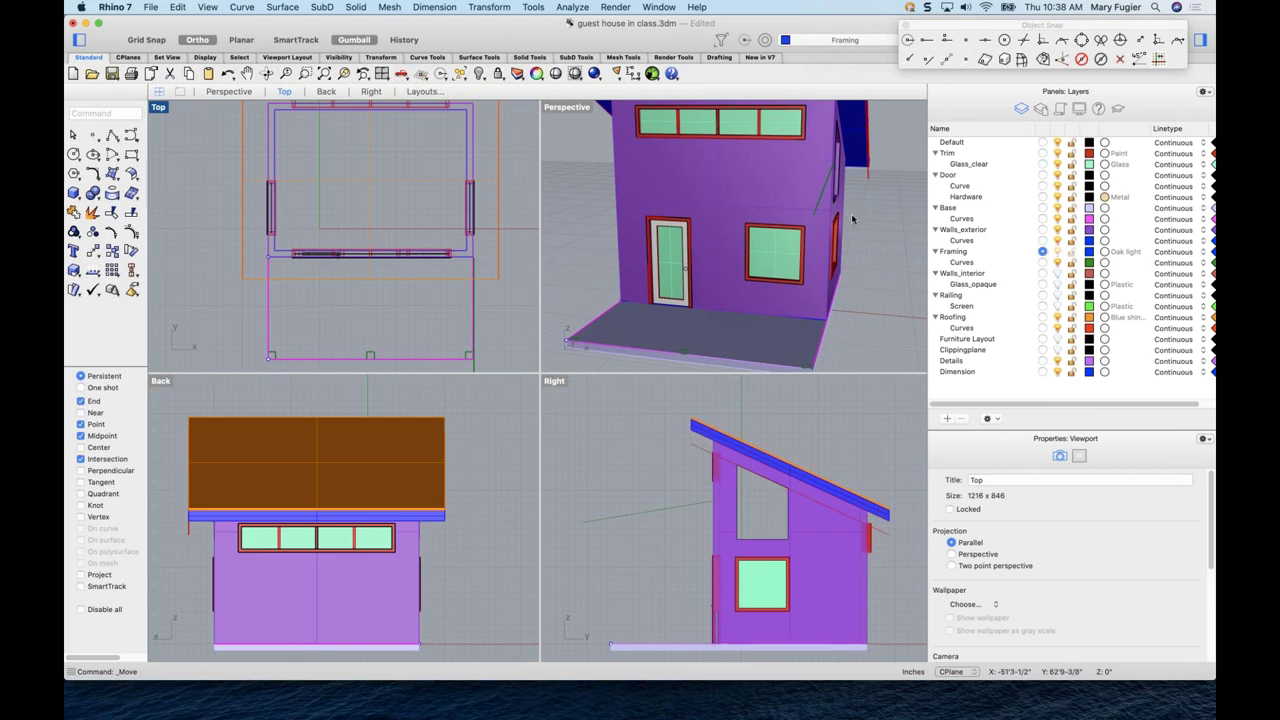
{"action": "mouse_move", "coordinate": [824, 286]}
{"action": "right_mouse_down"}
{"action": "mouse_move", "coordinate": [795, 288]}
{"action": "mouse_move", "coordinate": [839, 282]}
{"action": "right_mouse_up"}
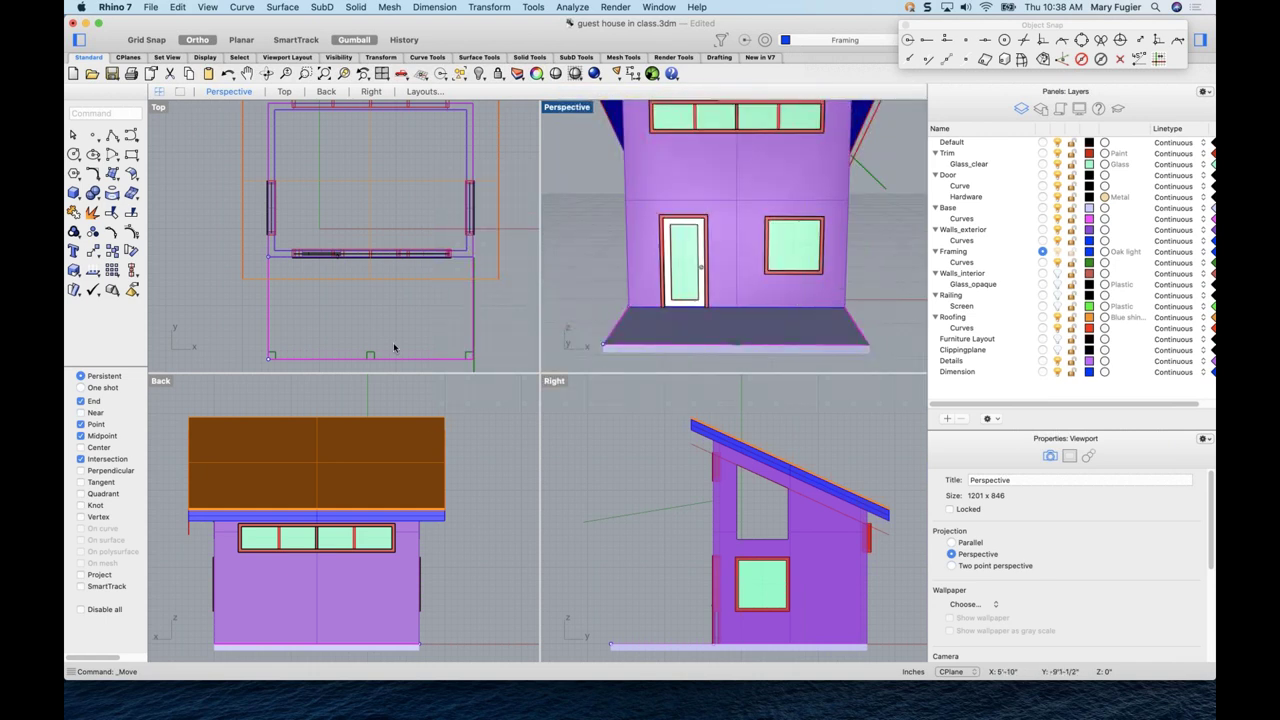
{"action": "scroll", "coordinate": [394, 348], "scroll_direction": "up", "scroll_amount": 4}
{"action": "left_click", "coordinate": [244, 329]}
{"action": "left_click", "coordinate": [381, 329], "text": "shift"}
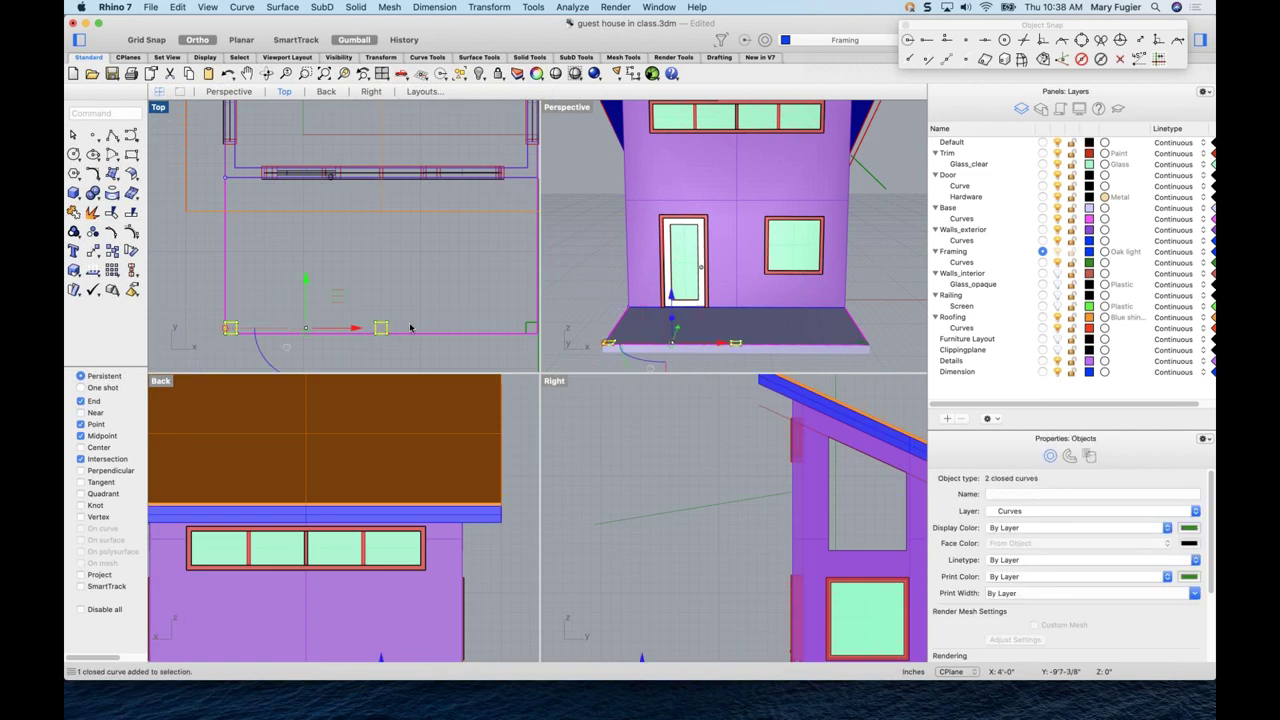
{"action": "left_click", "coordinate": [490, 328]}
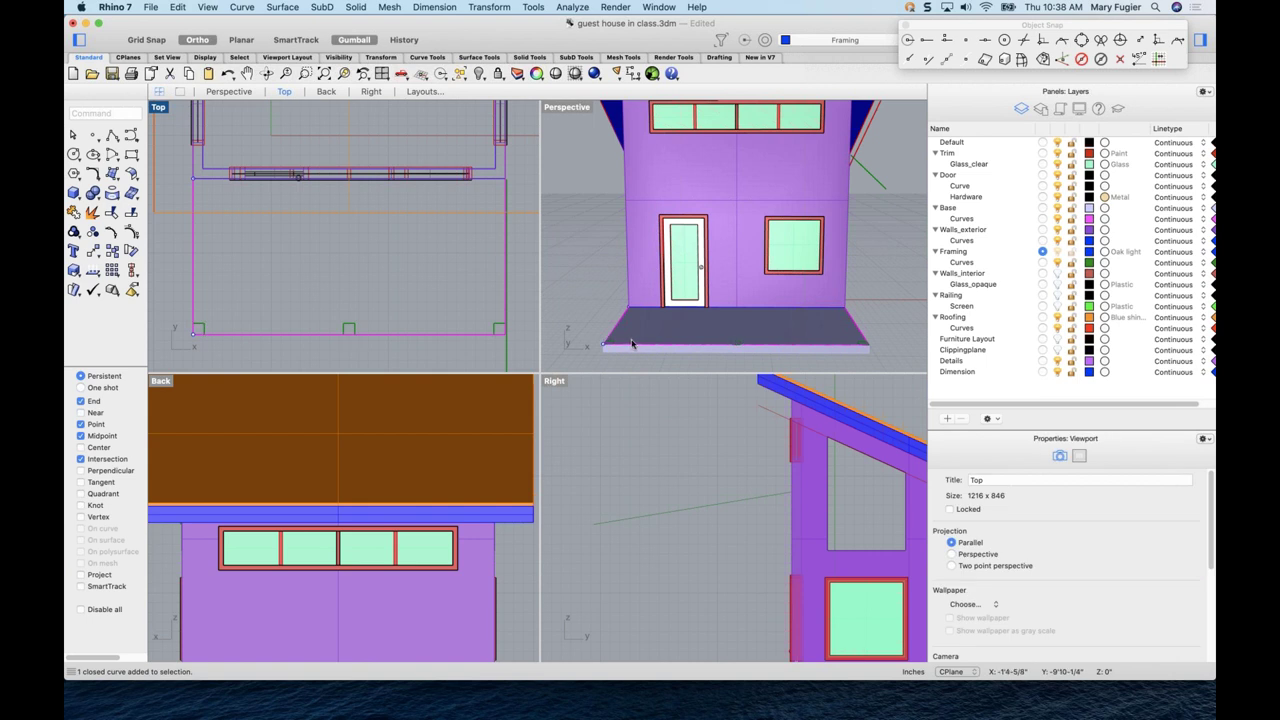
- Mirror the sloping framing line beside the deck to the opposite side, about the midpoint of the front wall, keeping the original
{"action": "right_click_drag", "start_coordinate": [784, 337], "coordinate": [575, 325]}
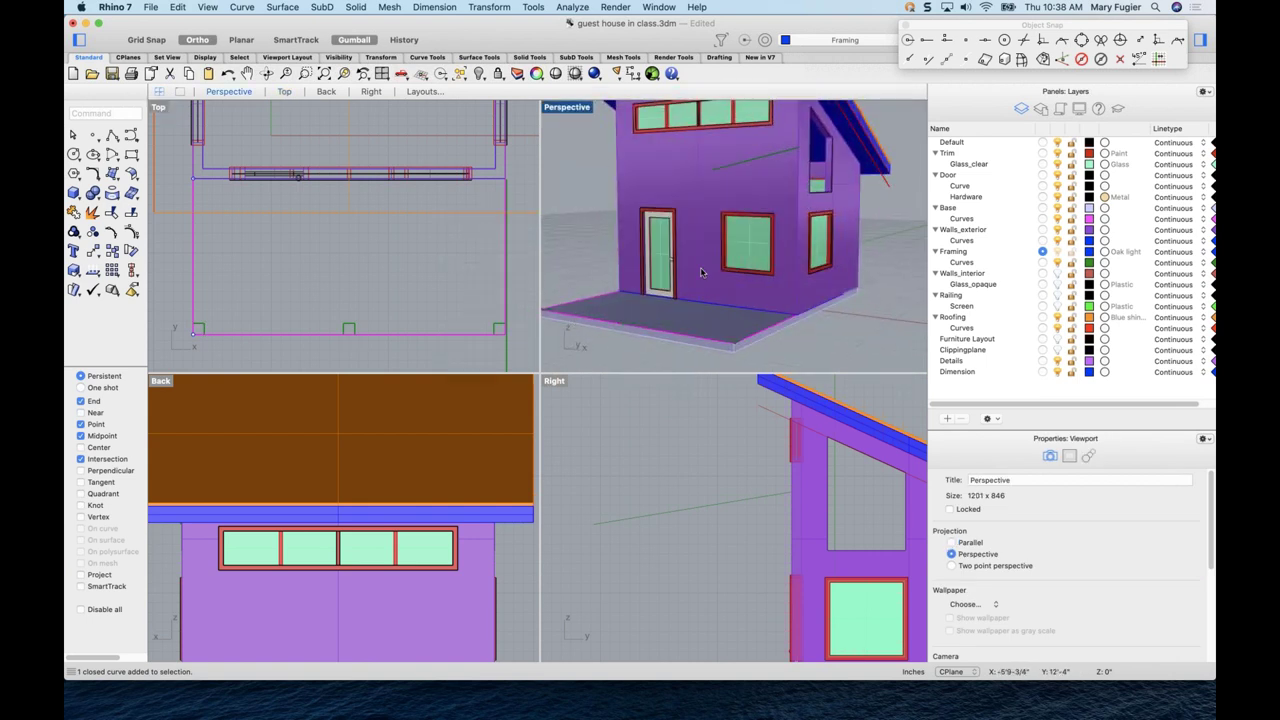
{"action": "right_click_drag", "start_coordinate": [708, 273], "coordinate": [725, 297]}
{"action": "right_click_drag", "start_coordinate": [833, 297], "coordinate": [678, 249]}
{"action": "left_click", "coordinate": [616, 231]}
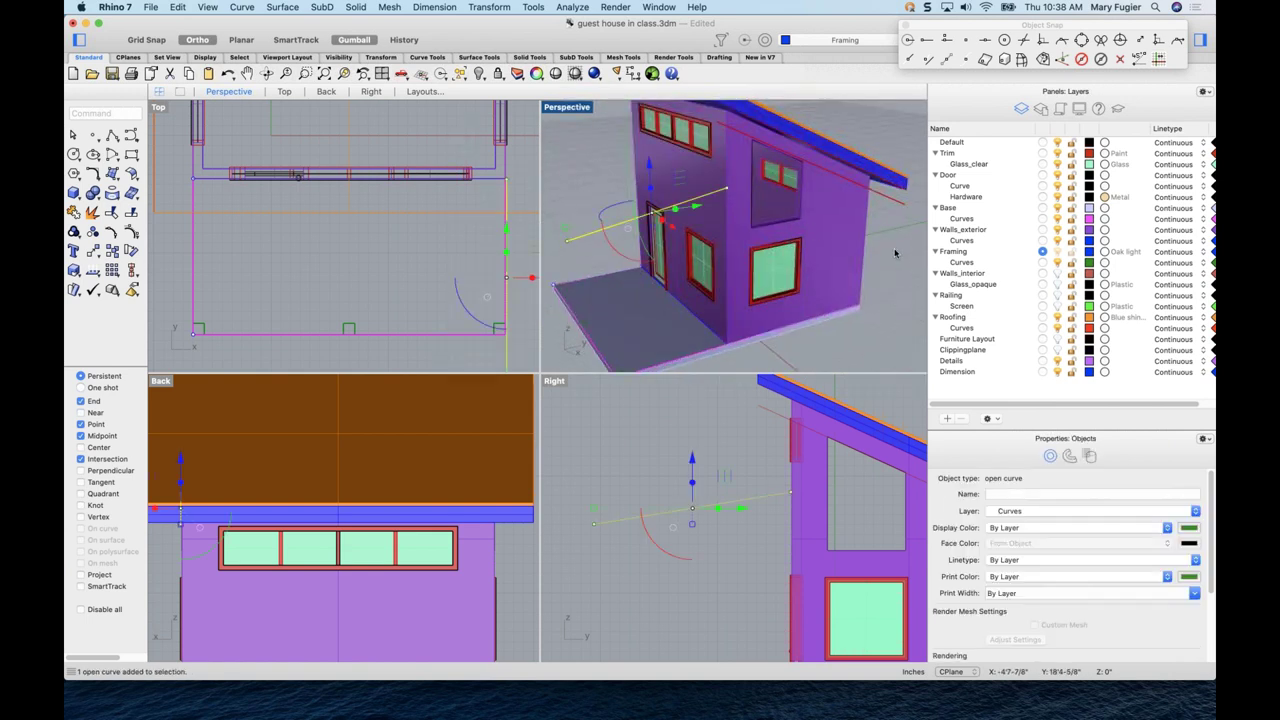
{"action": "key", "text": "Home"}
{"action": "key", "text": "Home"}
{"action": "key", "text": "Home"}
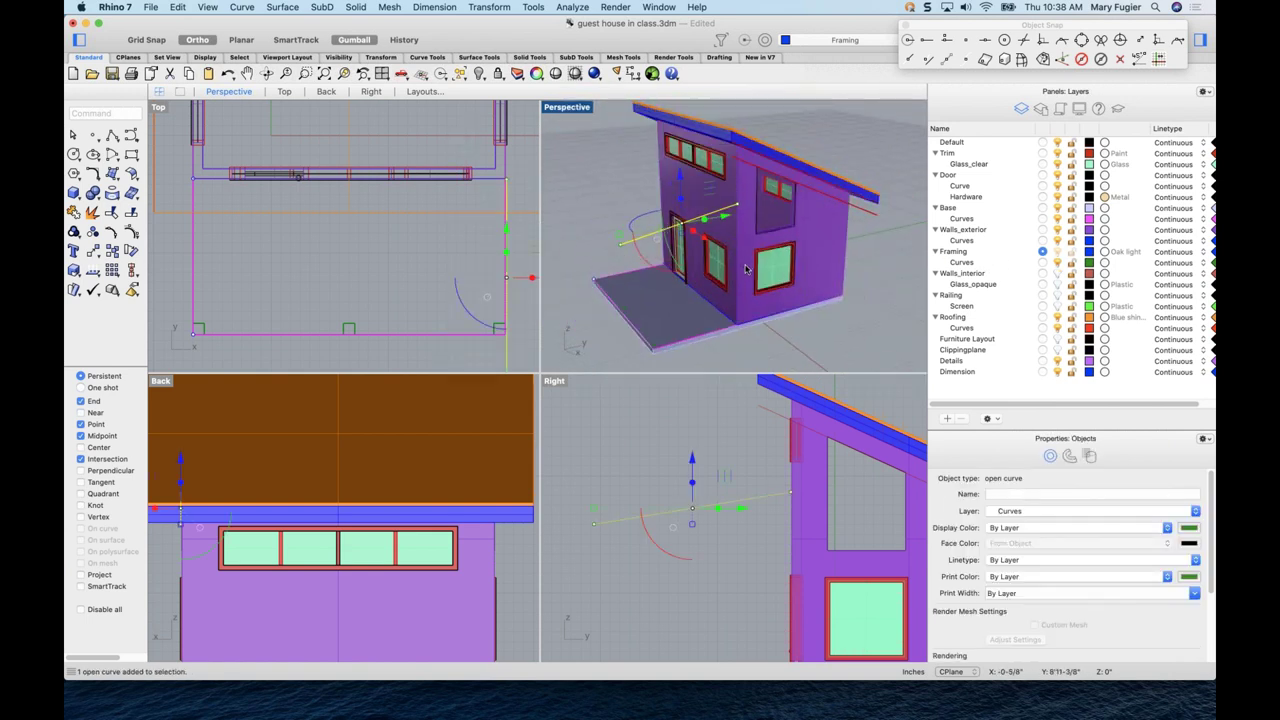
{"action": "scroll", "coordinate": [470, 275], "scroll_direction": "down", "scroll_amount": 2}
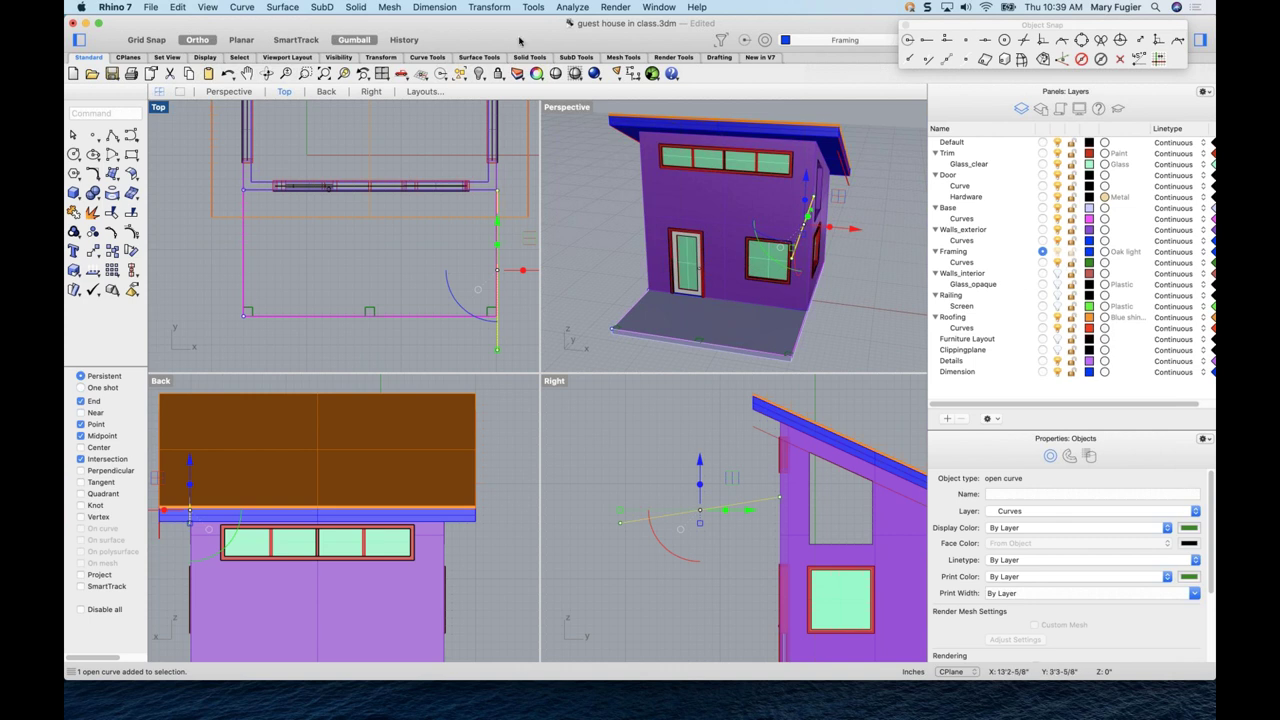
{"action": "left_click", "coordinate": [480, 8]}
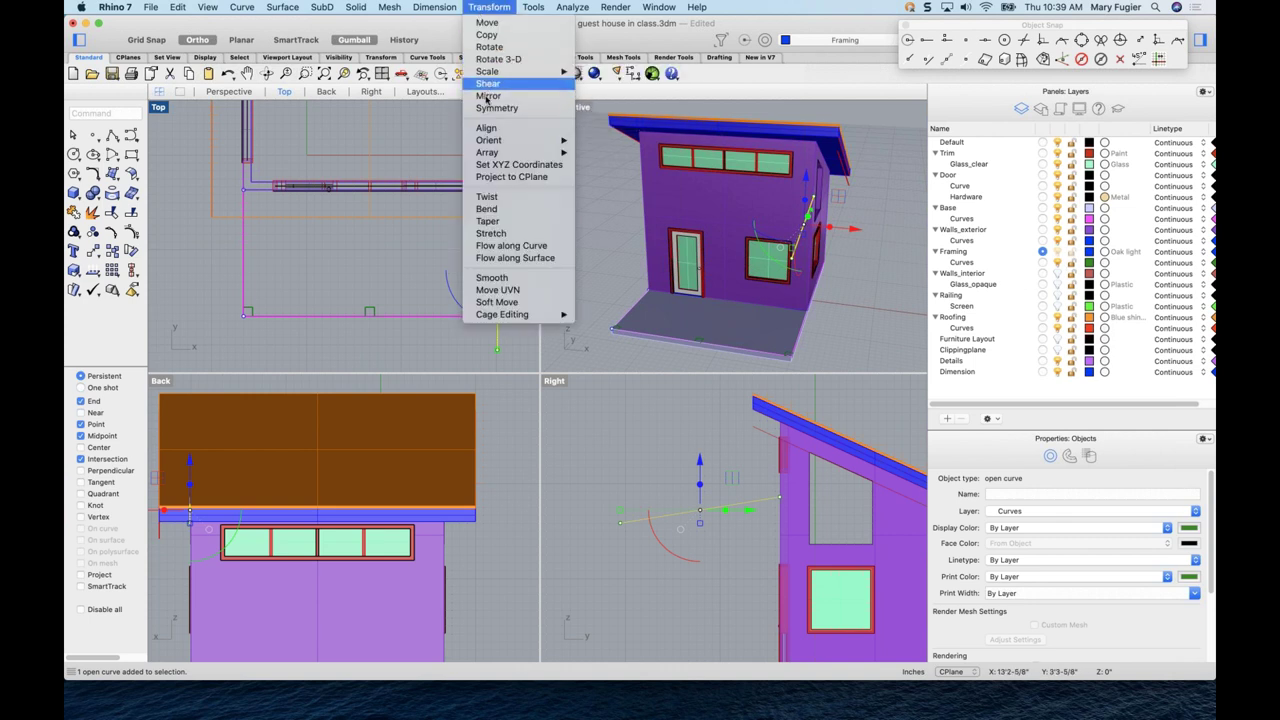
{"action": "left_click", "coordinate": [490, 99]}
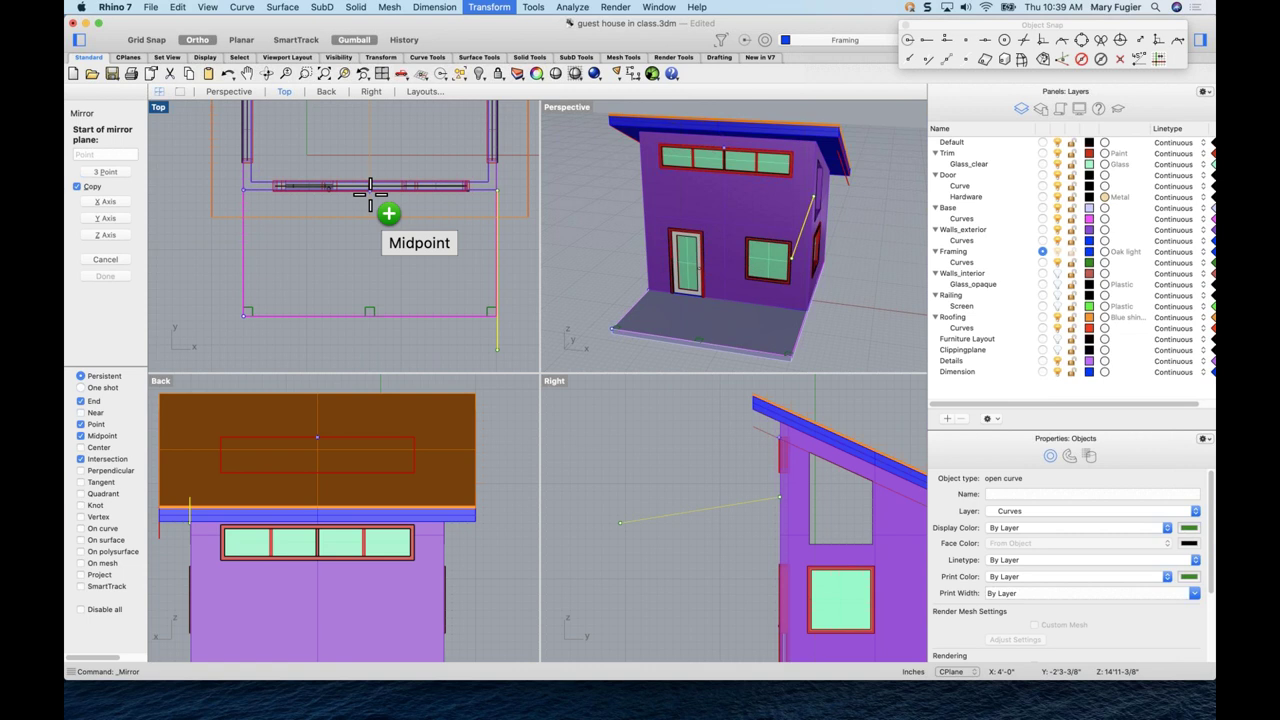
{"action": "left_click", "coordinate": [380, 200]}
{"action": "left_click", "coordinate": [375, 268]}
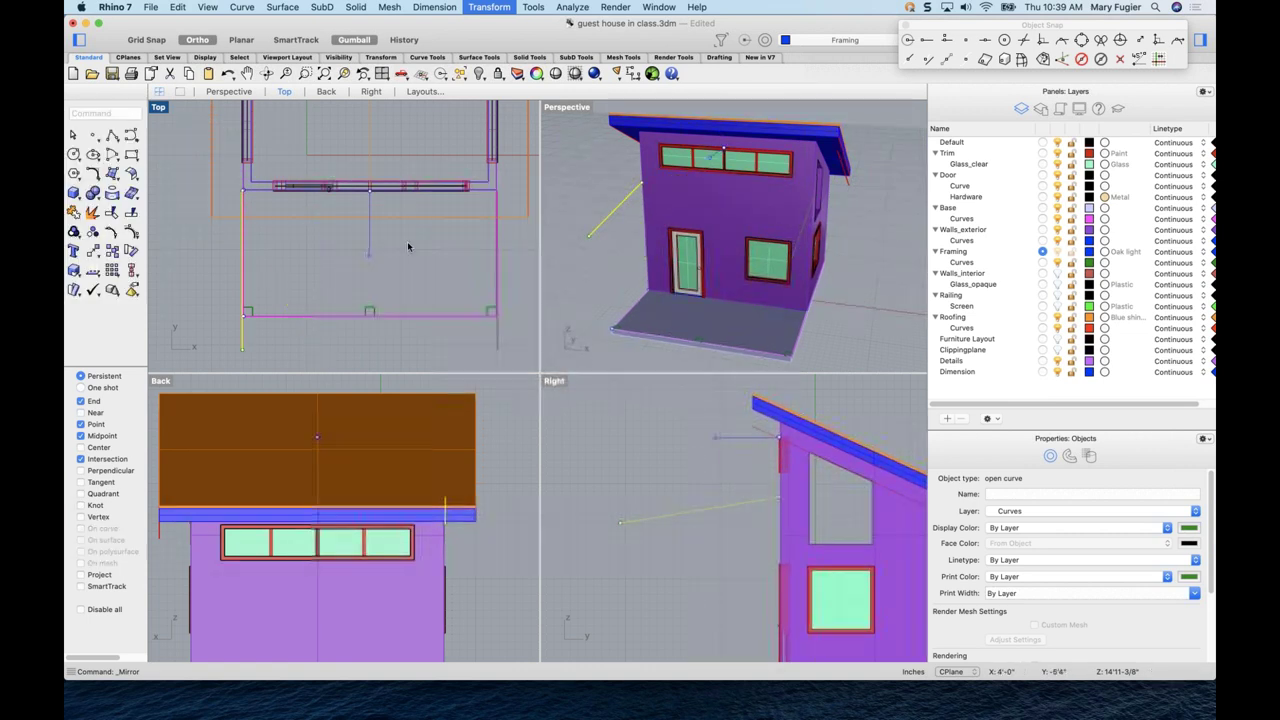
{"action": "right_click_drag", "start_coordinate": [818, 327], "coordinate": [810, 327]}
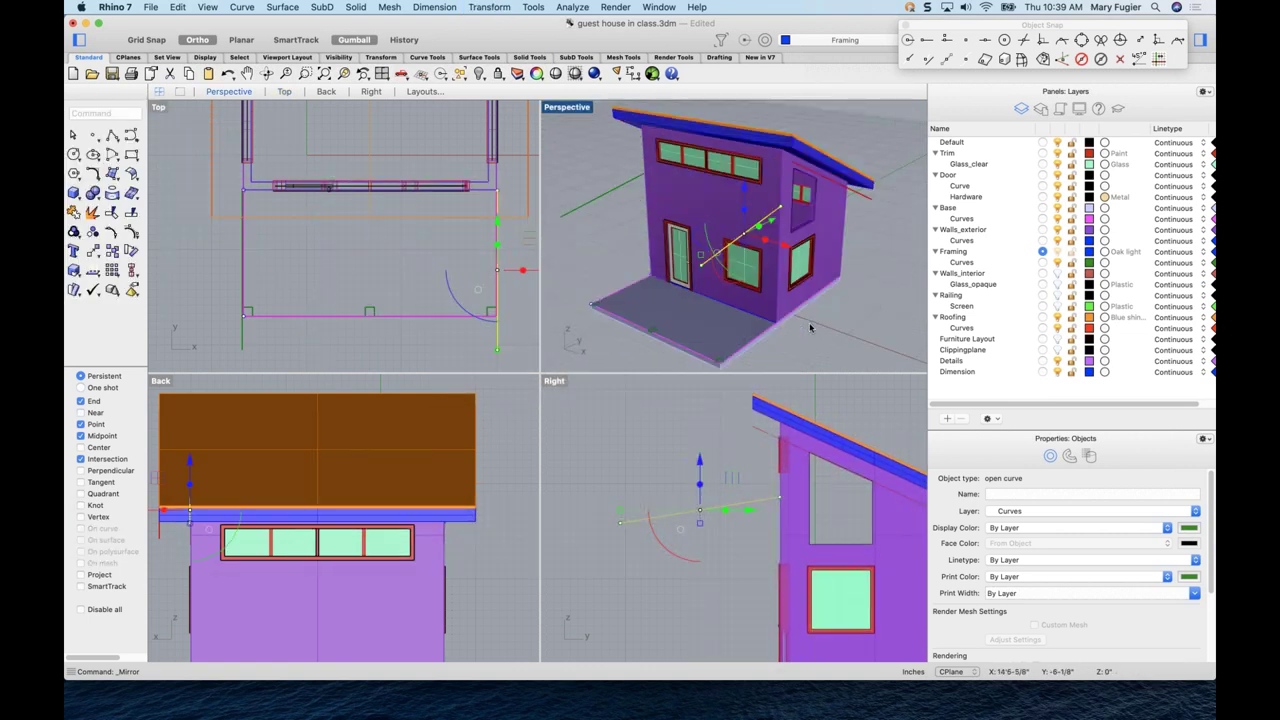
{"action": "key", "text": "Escape"}
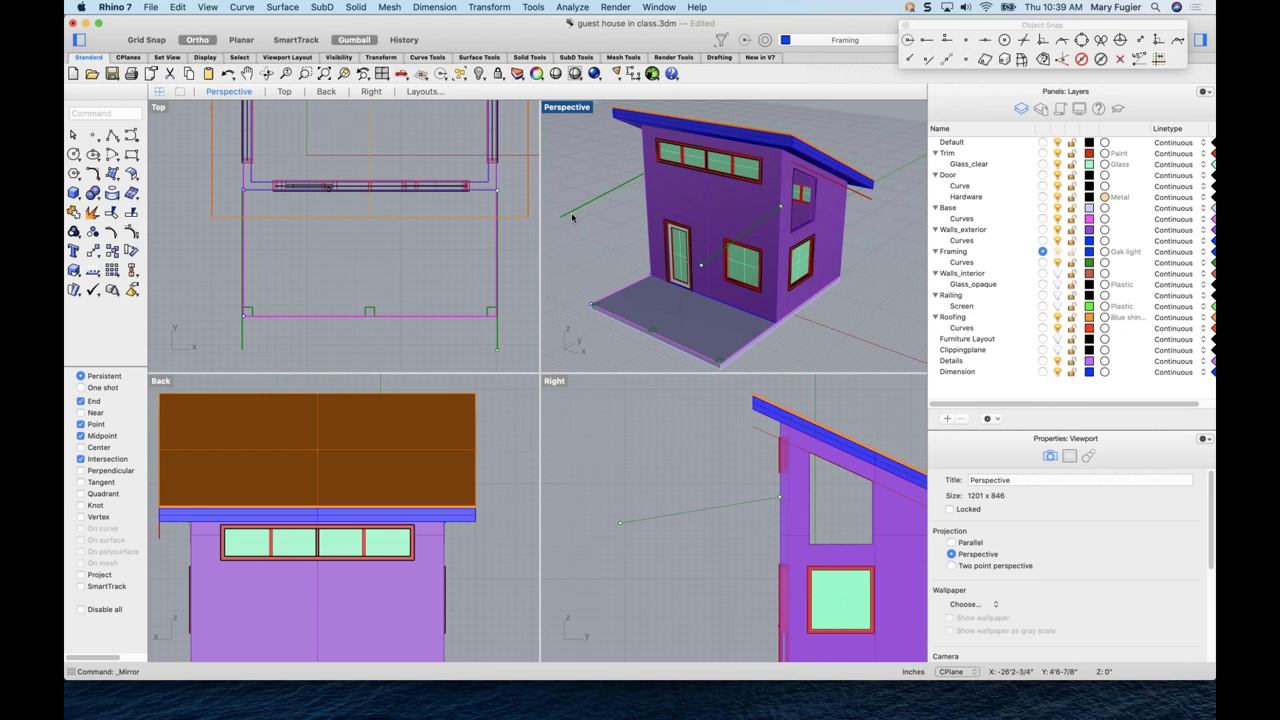
- Loft a surface between the two sloping framing lines above the deck, using Normal style and Do not simplify
{"action": "left_click", "coordinate": [573, 216]}
{"action": "left_click", "coordinate": [720, 262], "text": "shift"}
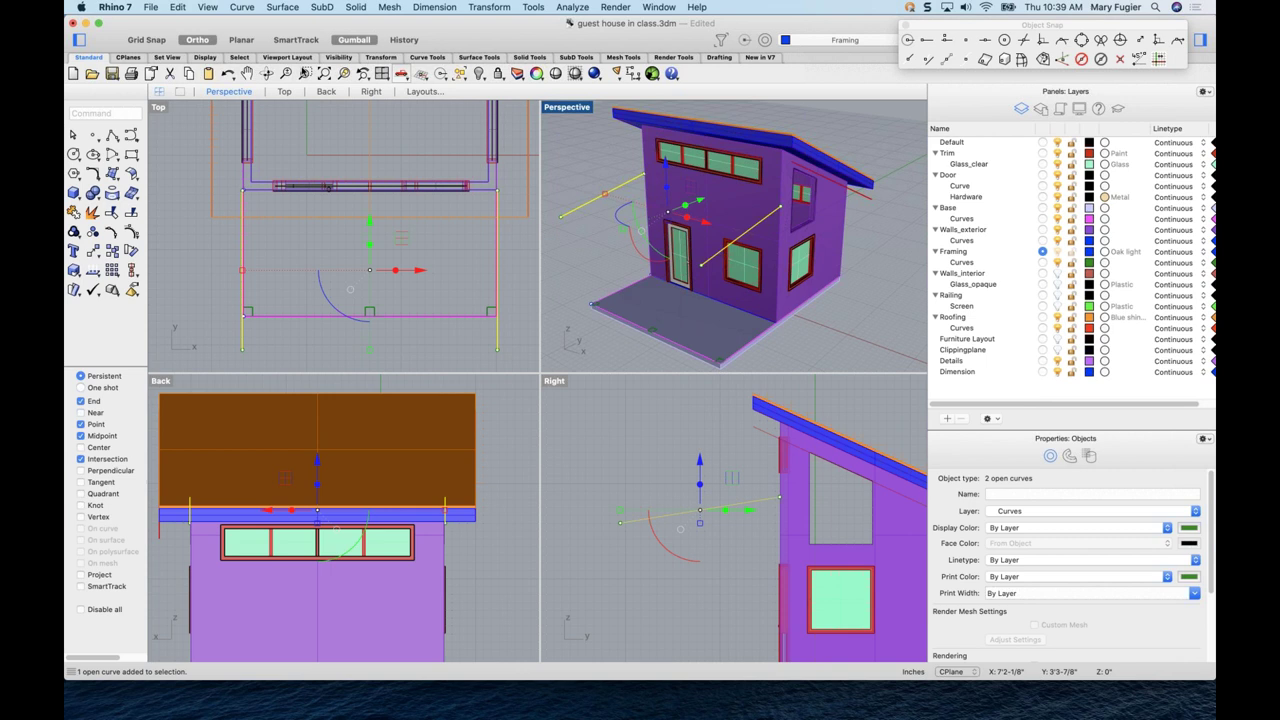
{"action": "left_click", "coordinate": [277, 8]}
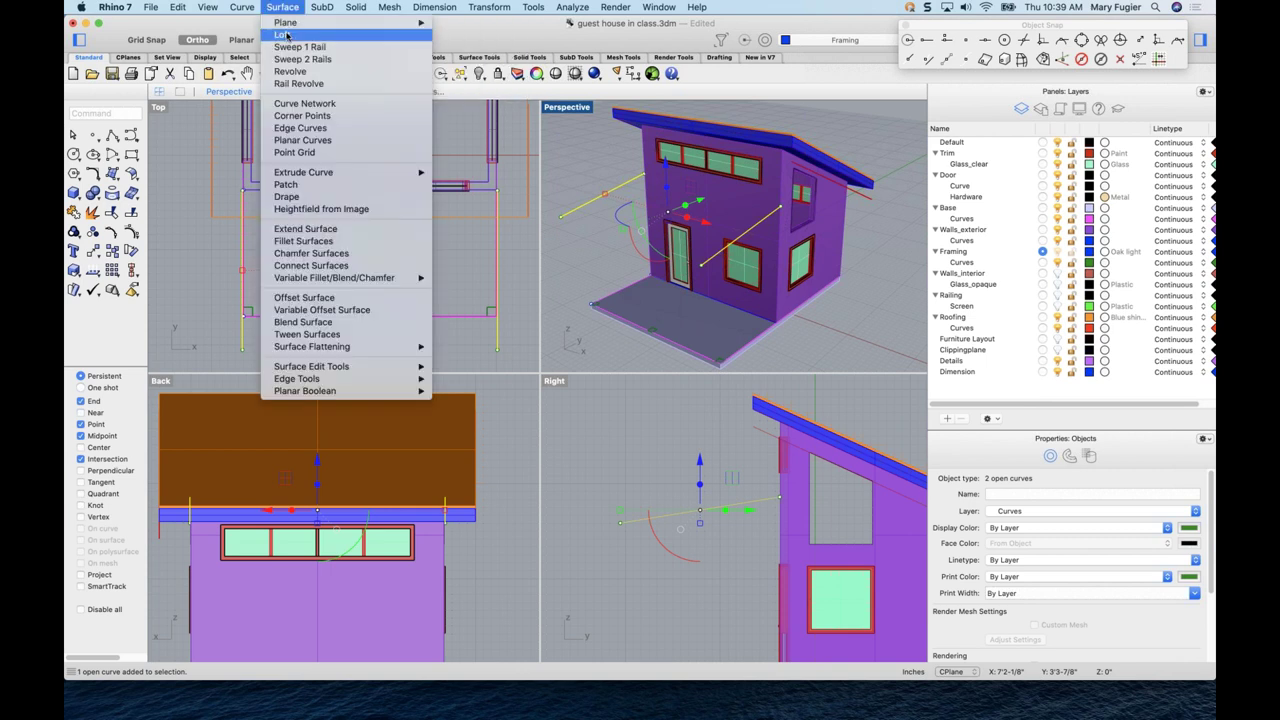
{"action": "left_click", "coordinate": [300, 35]}
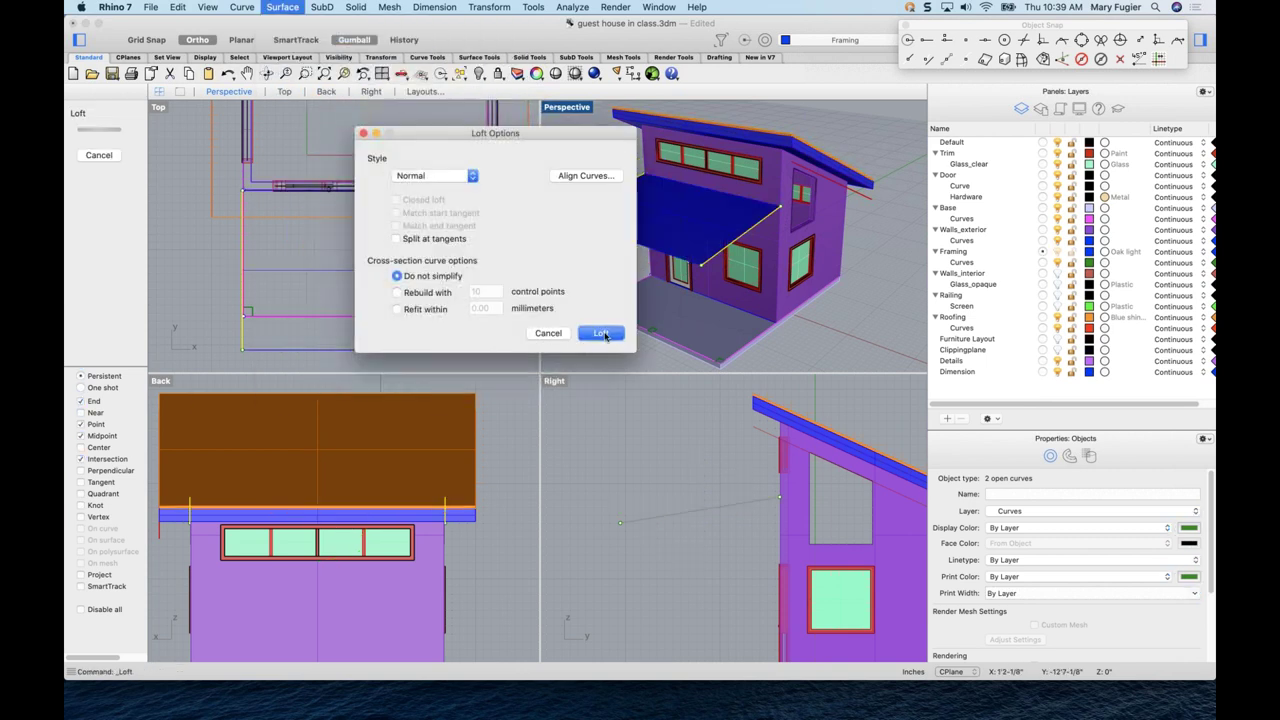
{"action": "left_click_drag", "start_coordinate": [571, 141], "coordinate": [505, 165]}
{"action": "left_click", "coordinate": [535, 358]}
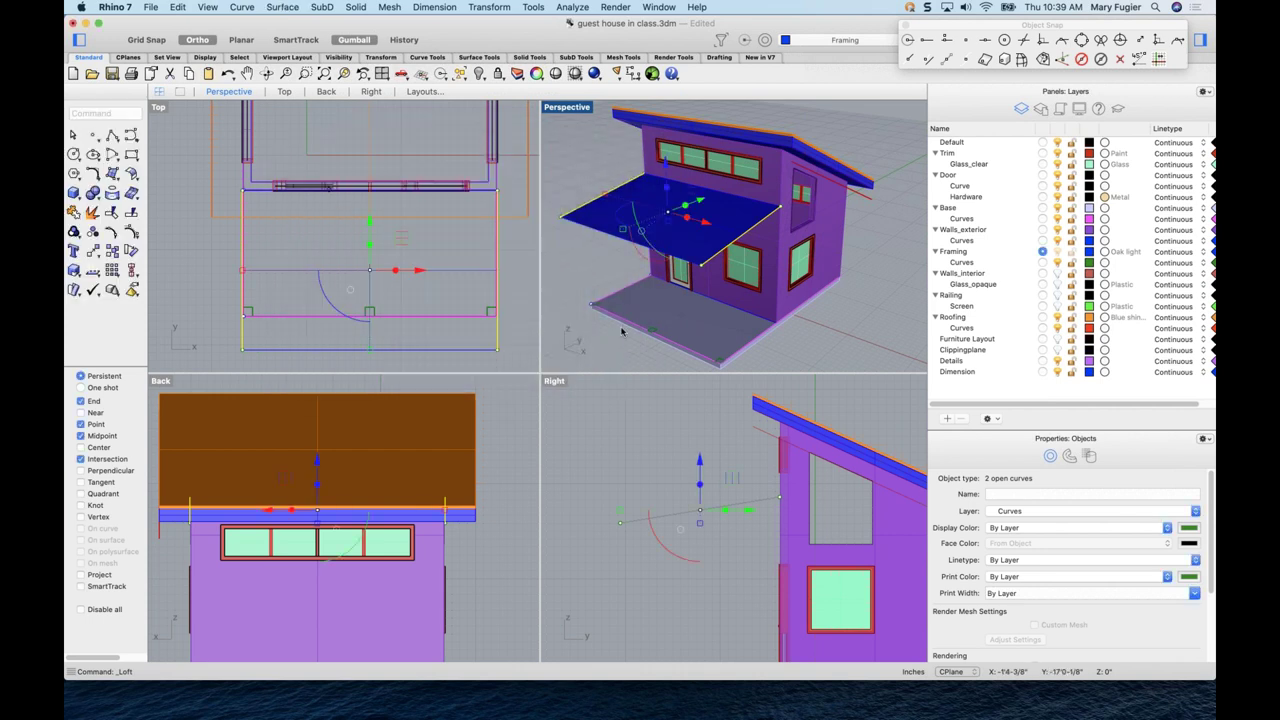
{"action": "right_click_drag", "start_coordinate": [832, 322], "coordinate": [760, 300]}
{"action": "scroll", "coordinate": [688, 257], "scroll_direction": "up", "scroll_amount": 5}
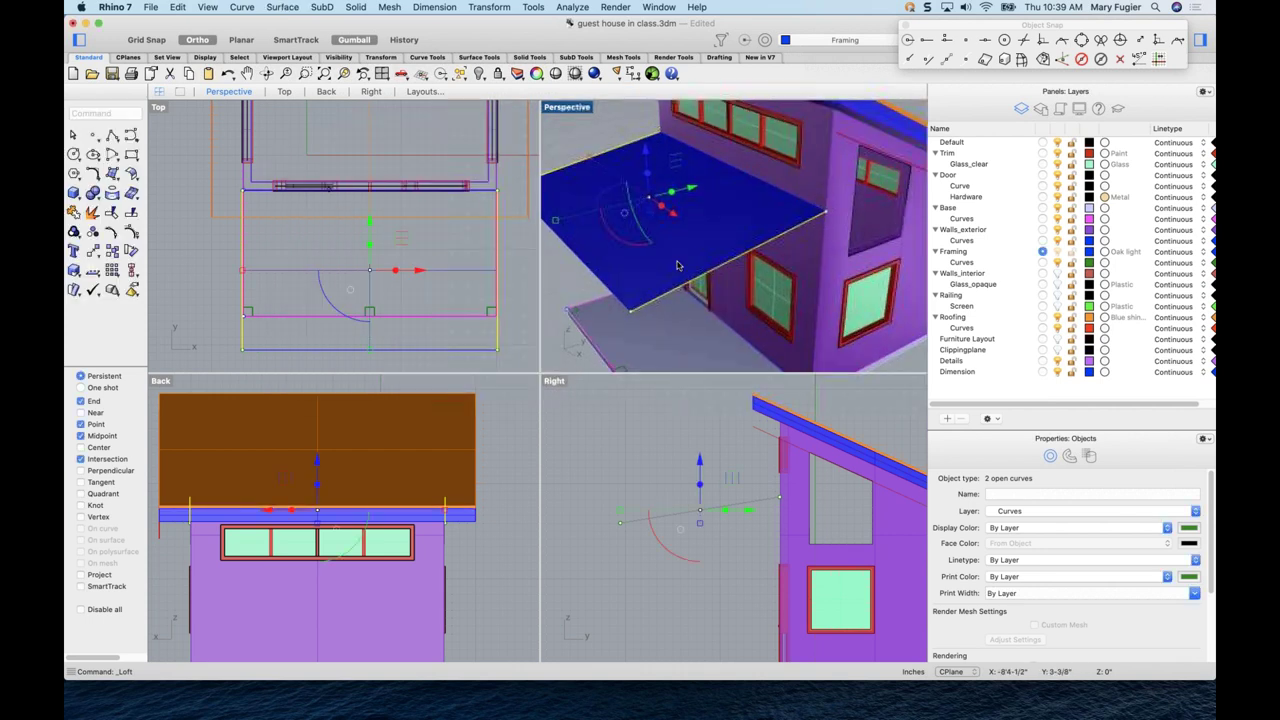
{"action": "scroll", "coordinate": [688, 257], "scroll_direction": "down", "scroll_amount": 3}
{"action": "key", "text": "Escape"}
- Extrude the lofted surface 10 inches straight down as a solid, with a vertical direction set in the right view
{"action": "left_click", "coordinate": [665, 226]}
{"action": "scroll", "coordinate": [665, 226], "scroll_direction": "up", "scroll_amount": 5}
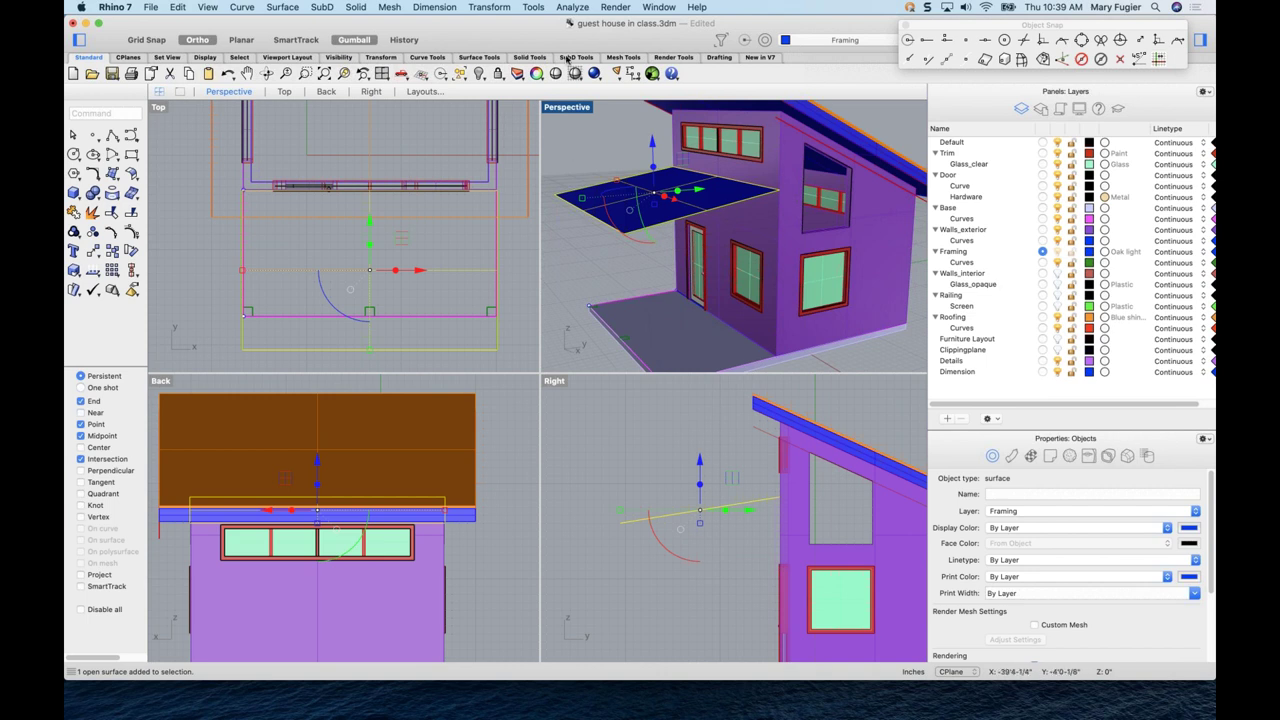
{"action": "left_click", "coordinate": [360, 9]}
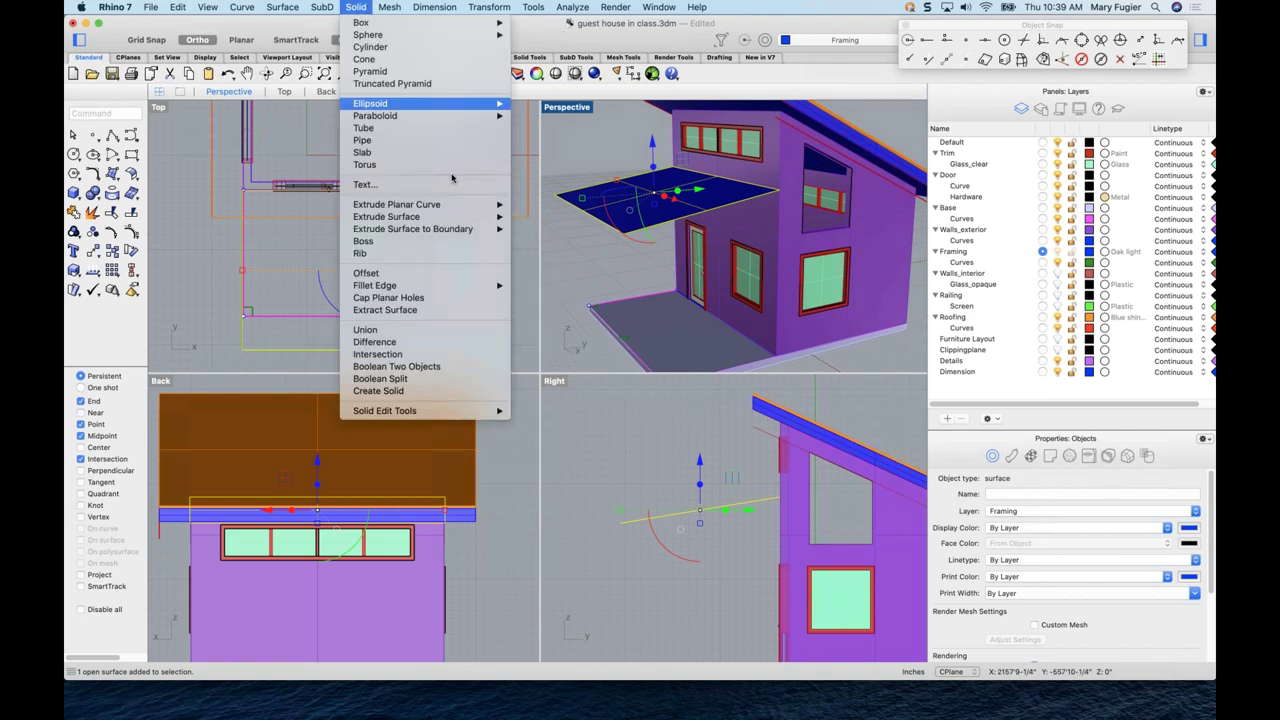
{"action": "mouse_move", "coordinate": [462, 210]}
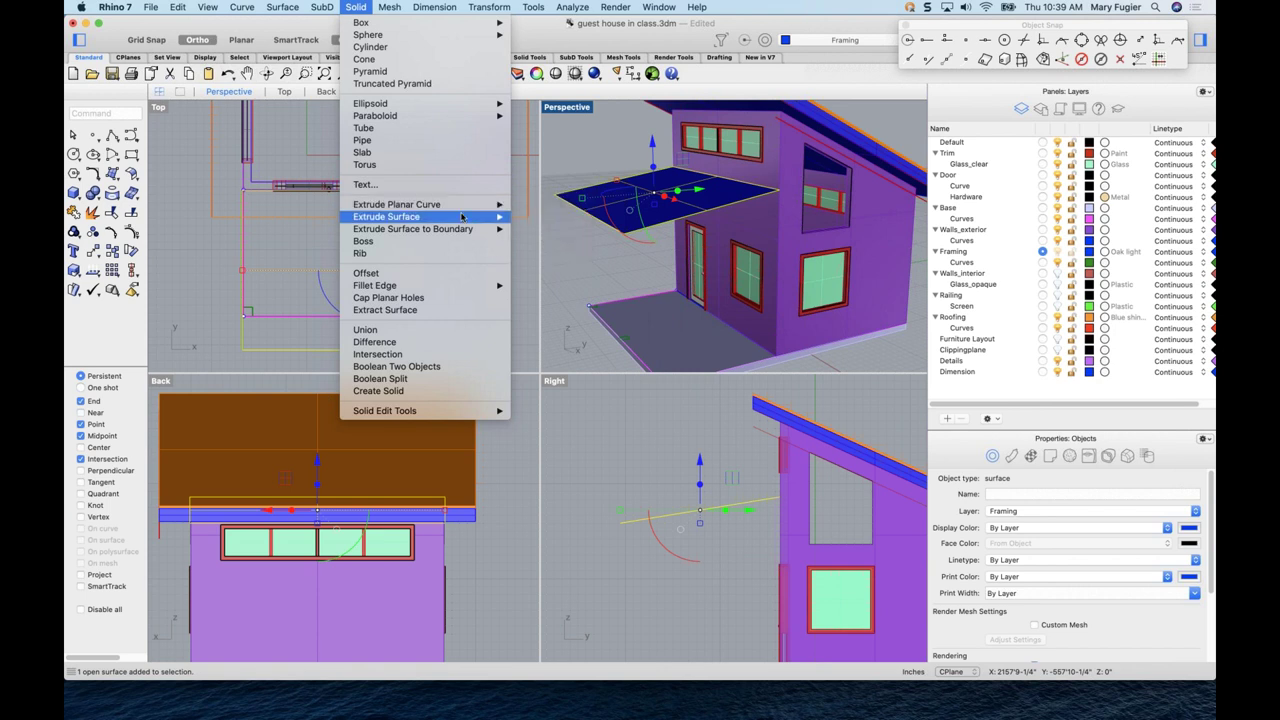
{"action": "left_click", "coordinate": [545, 218]}
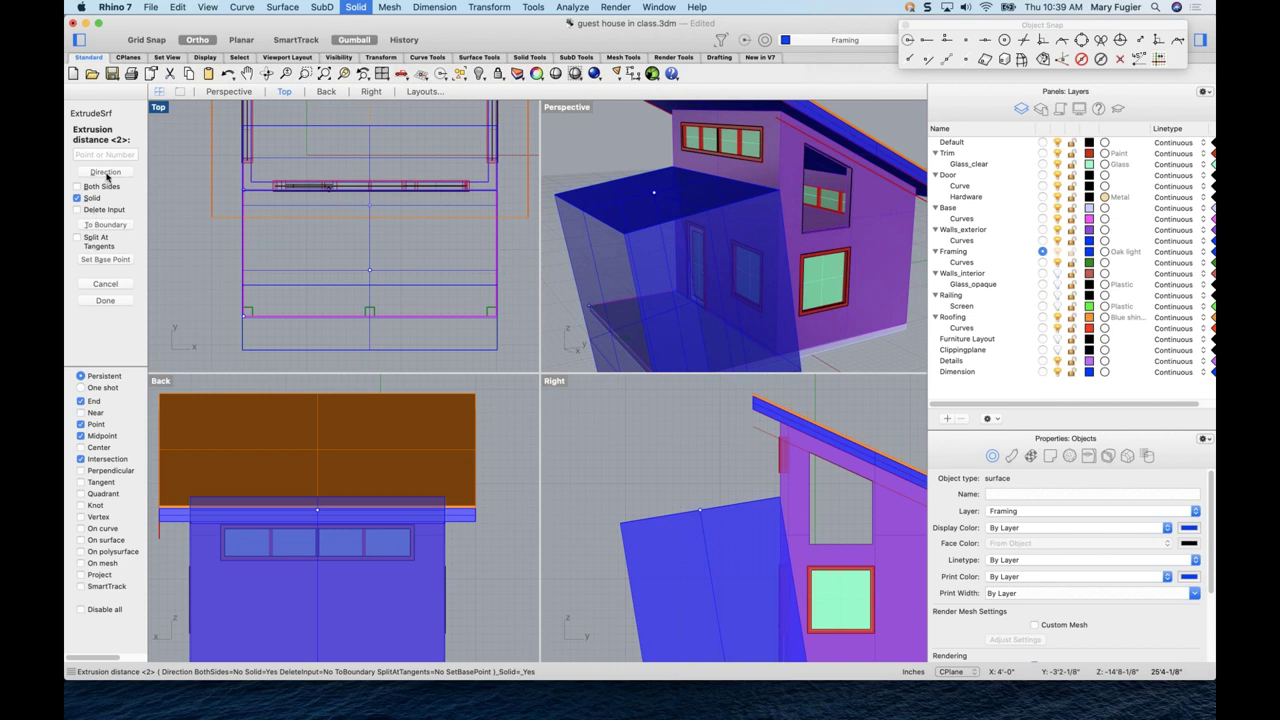
{"action": "left_click", "coordinate": [106, 174]}
{"action": "left_click", "coordinate": [614, 520]}
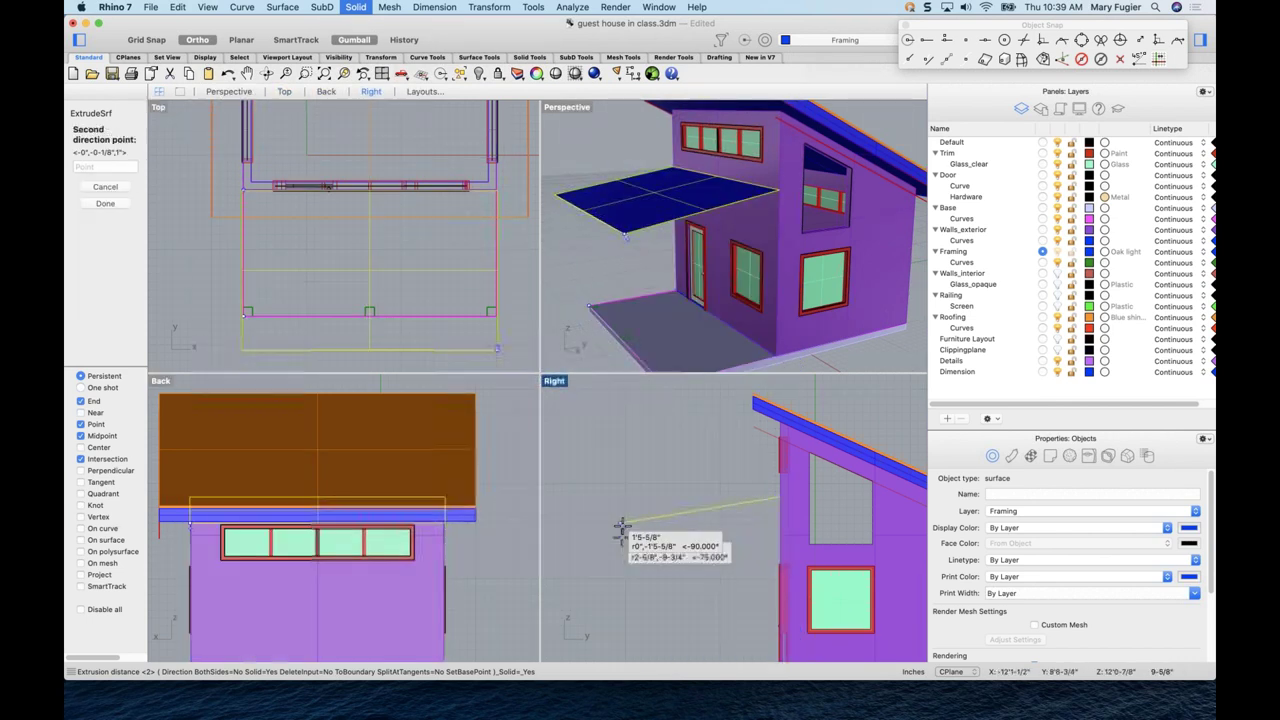
{"action": "left_click", "coordinate": [623, 532]}
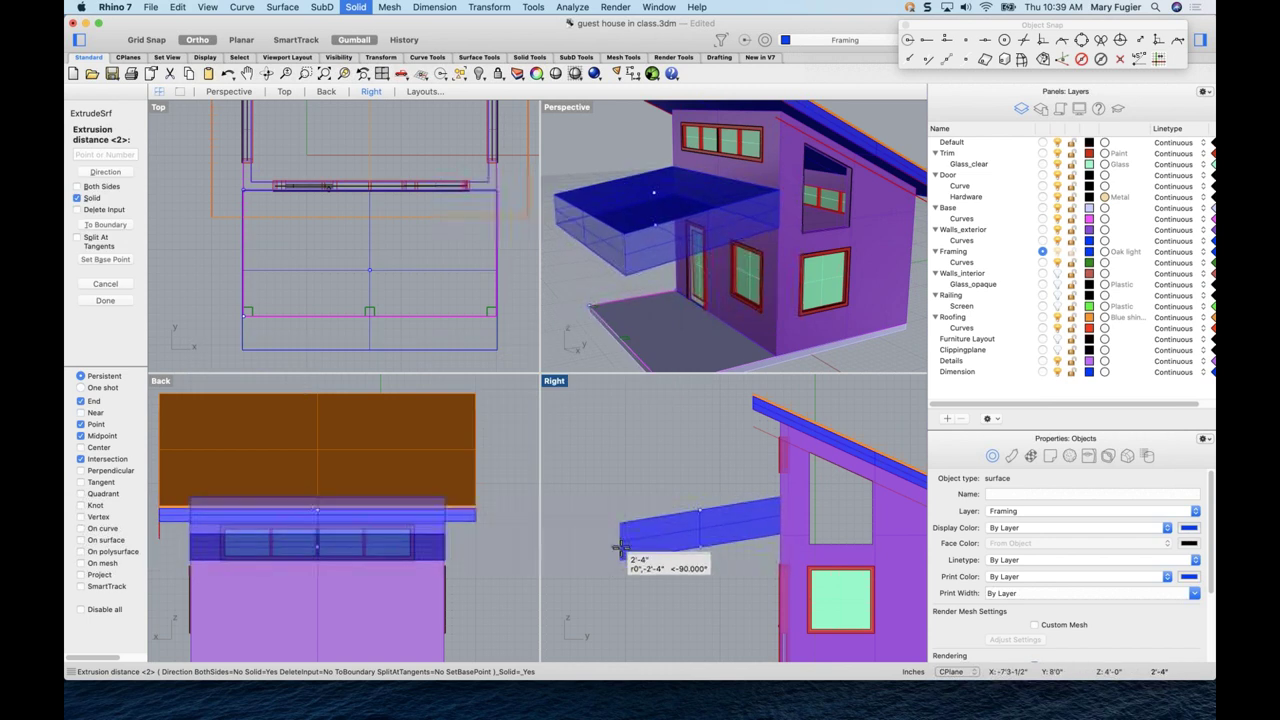
{"action": "left_click", "coordinate": [612, 510]}
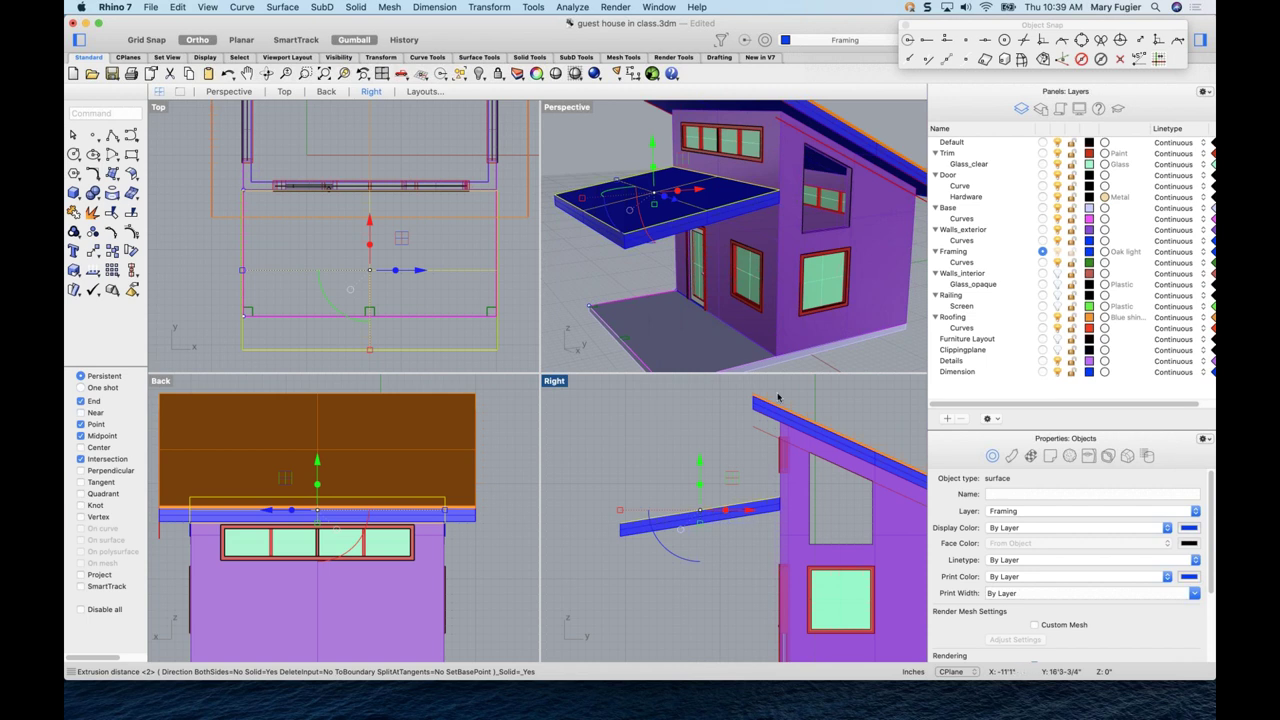
- Assign the lofted porch surface to the Roofing layer and, with Roofing current, extrude it straight up as a thin solid with a vertical direction
{"action": "left_click", "coordinate": [1075, 515]}
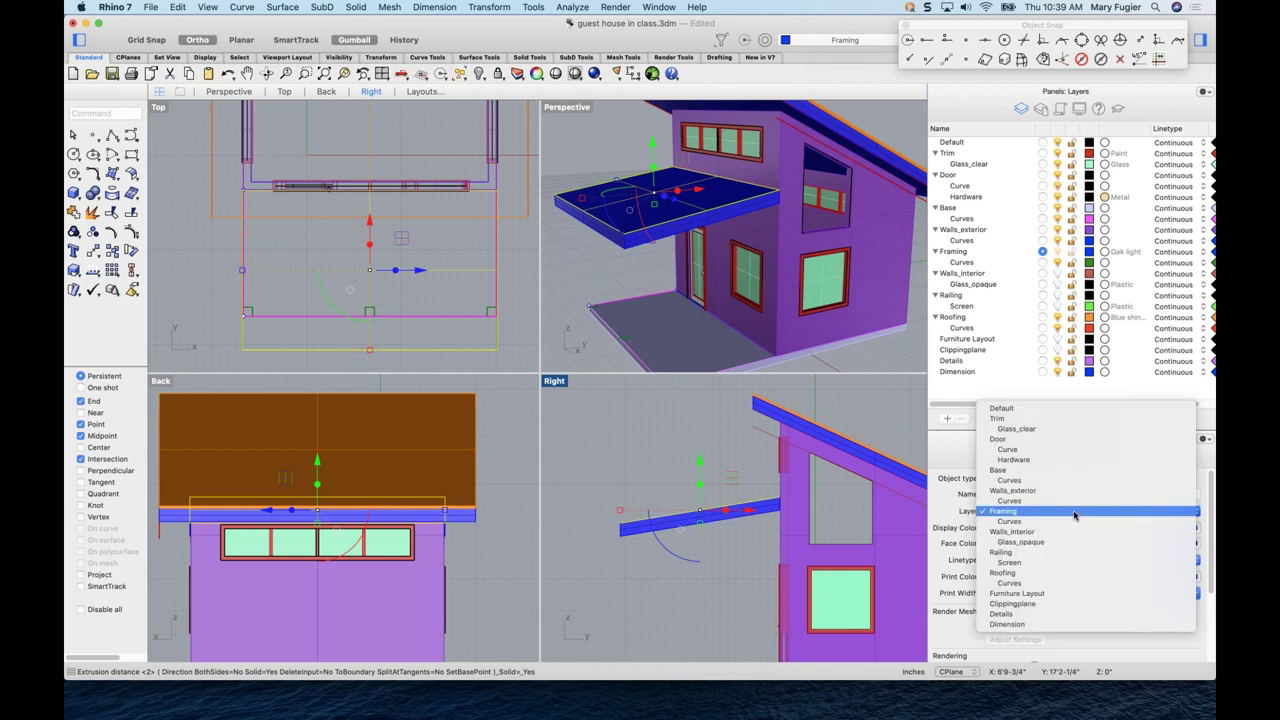
{"action": "left_click", "coordinate": [1005, 573]}
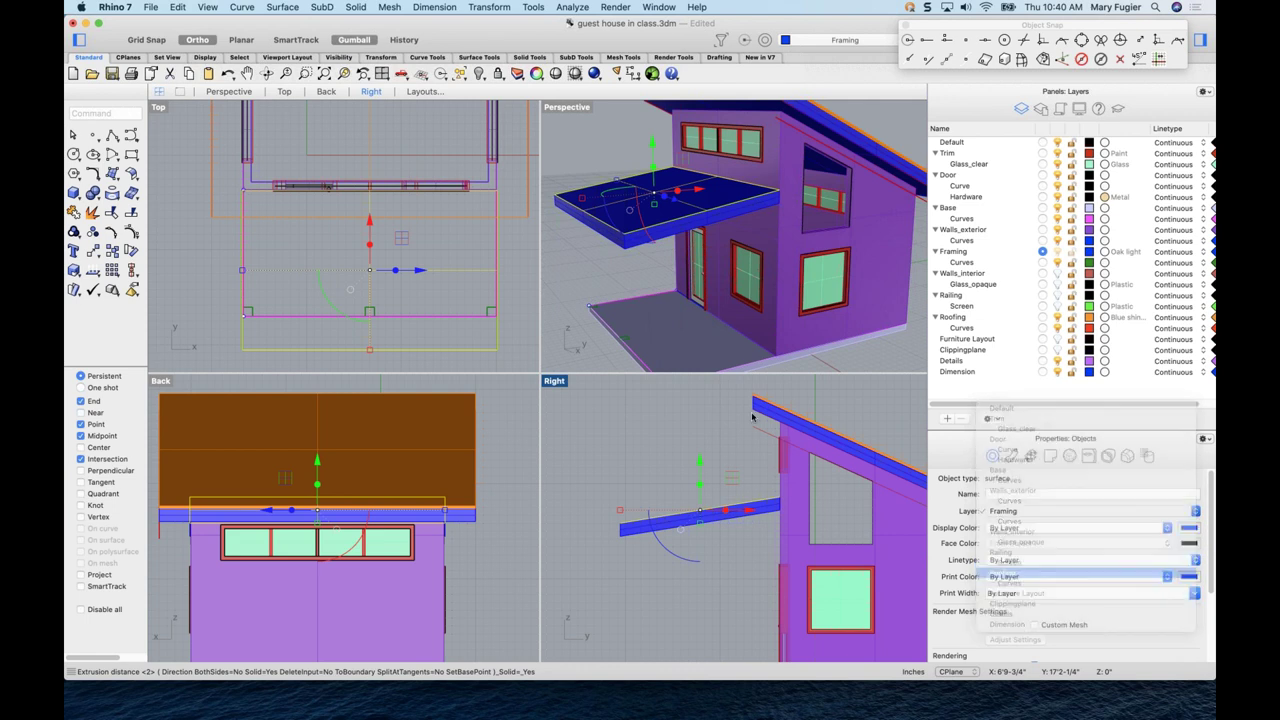
{"action": "right_click", "coordinate": [445, 142]}
{"action": "mouse_move", "coordinate": [624, 150]}
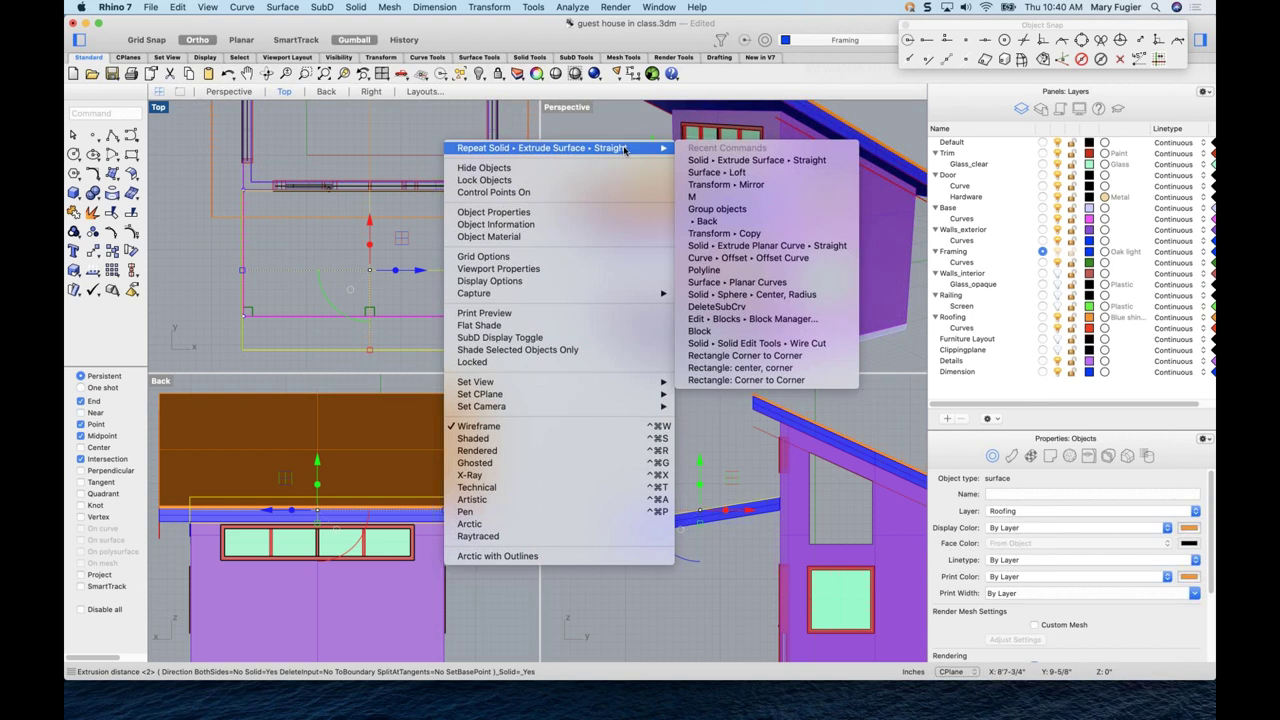
{"action": "left_click", "coordinate": [624, 150]}
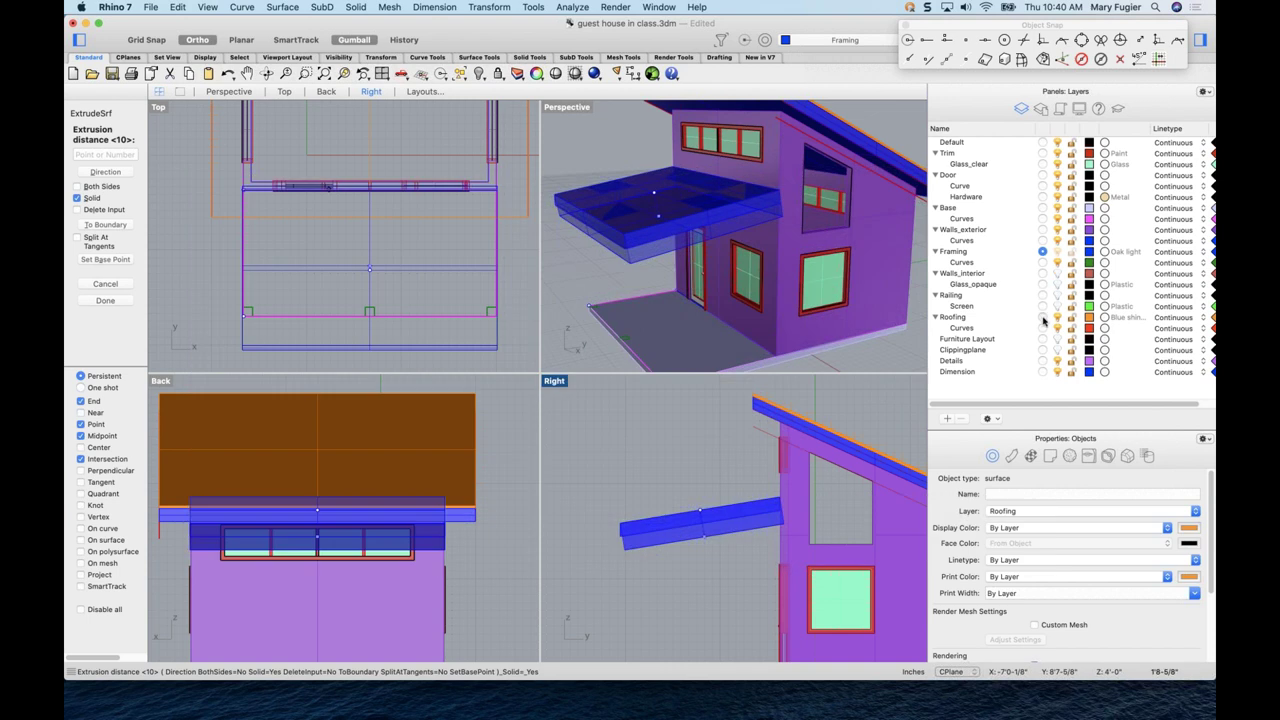
{"action": "left_click", "coordinate": [1043, 317]}
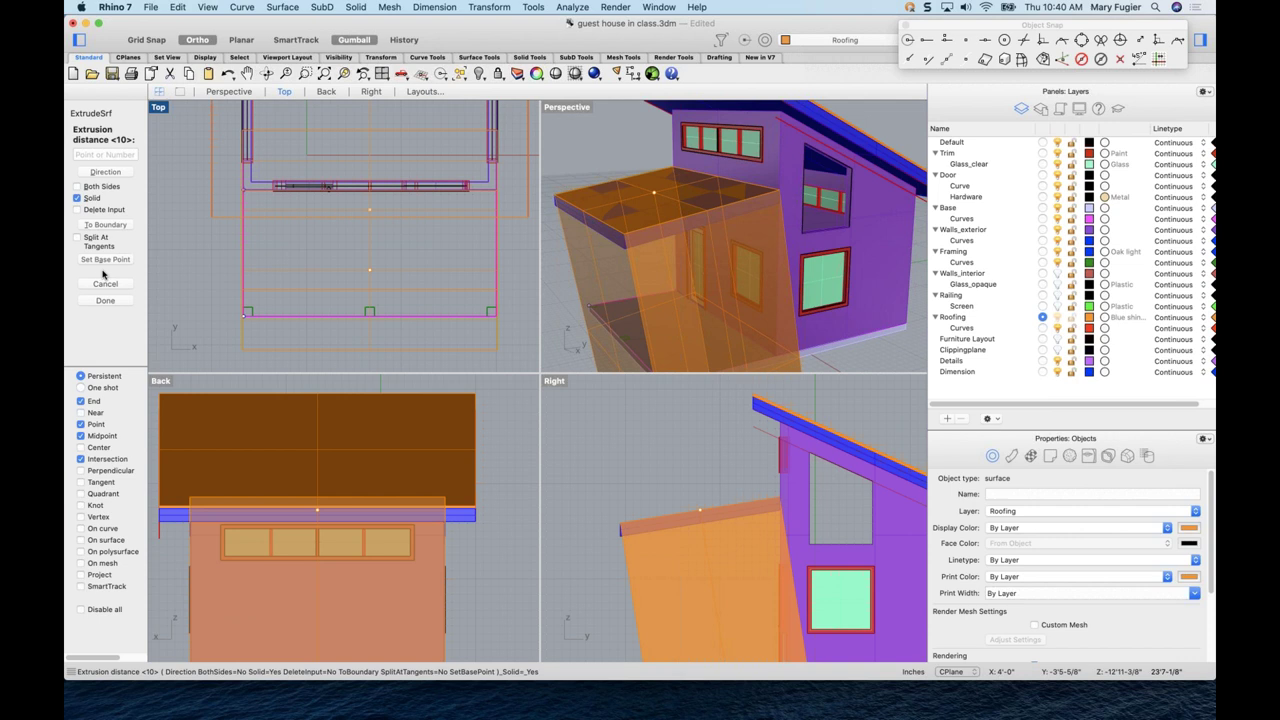
{"action": "left_click", "coordinate": [105, 172]}
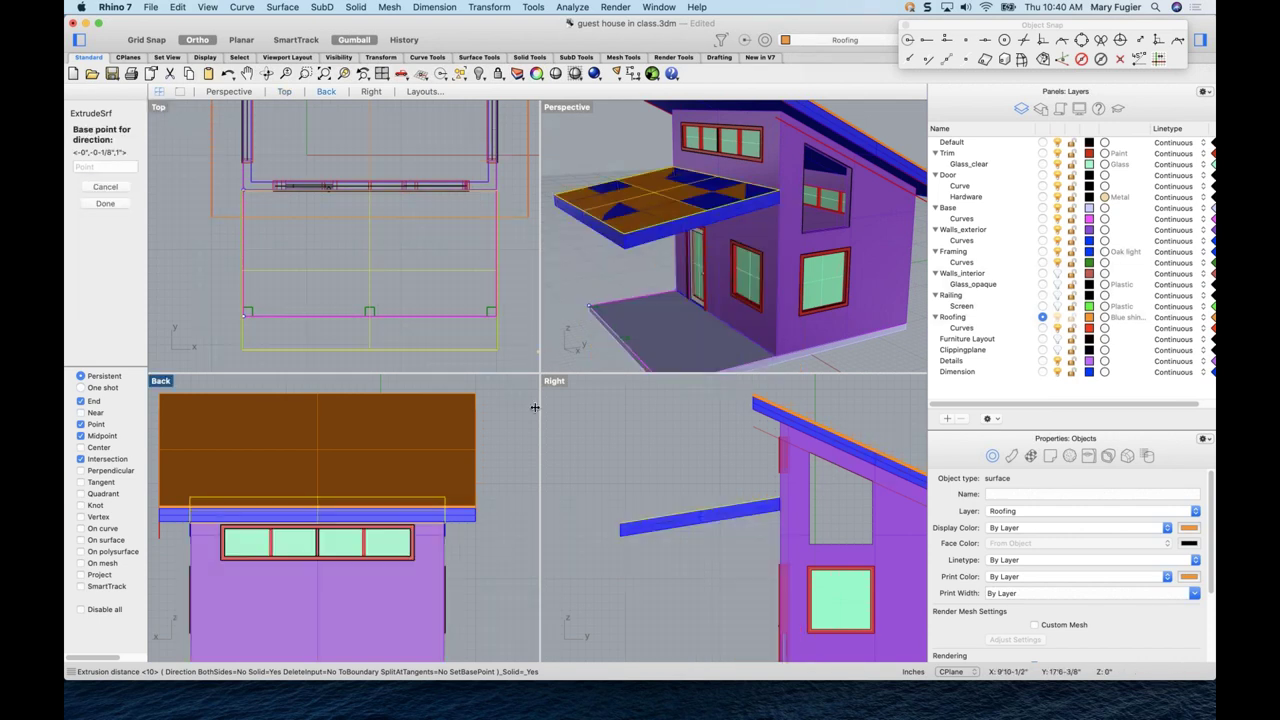
{"action": "left_click", "coordinate": [621, 521]}
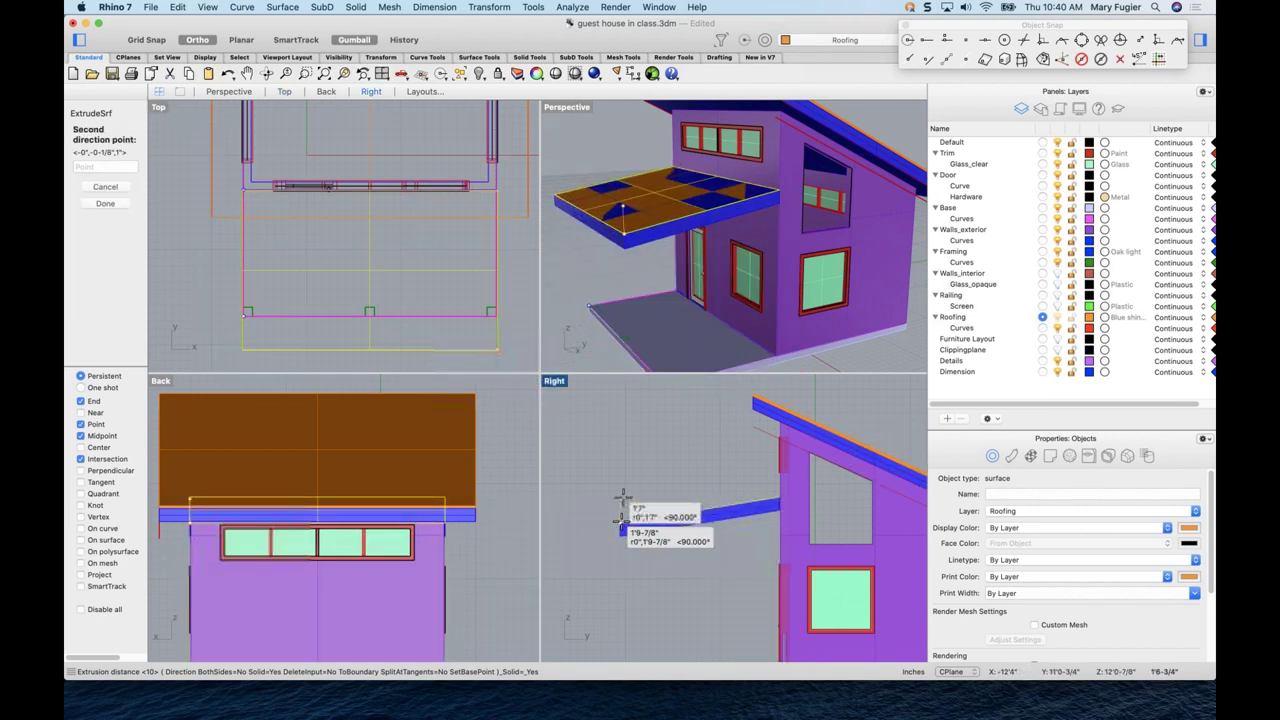
{"action": "left_click", "coordinate": [622, 492]}
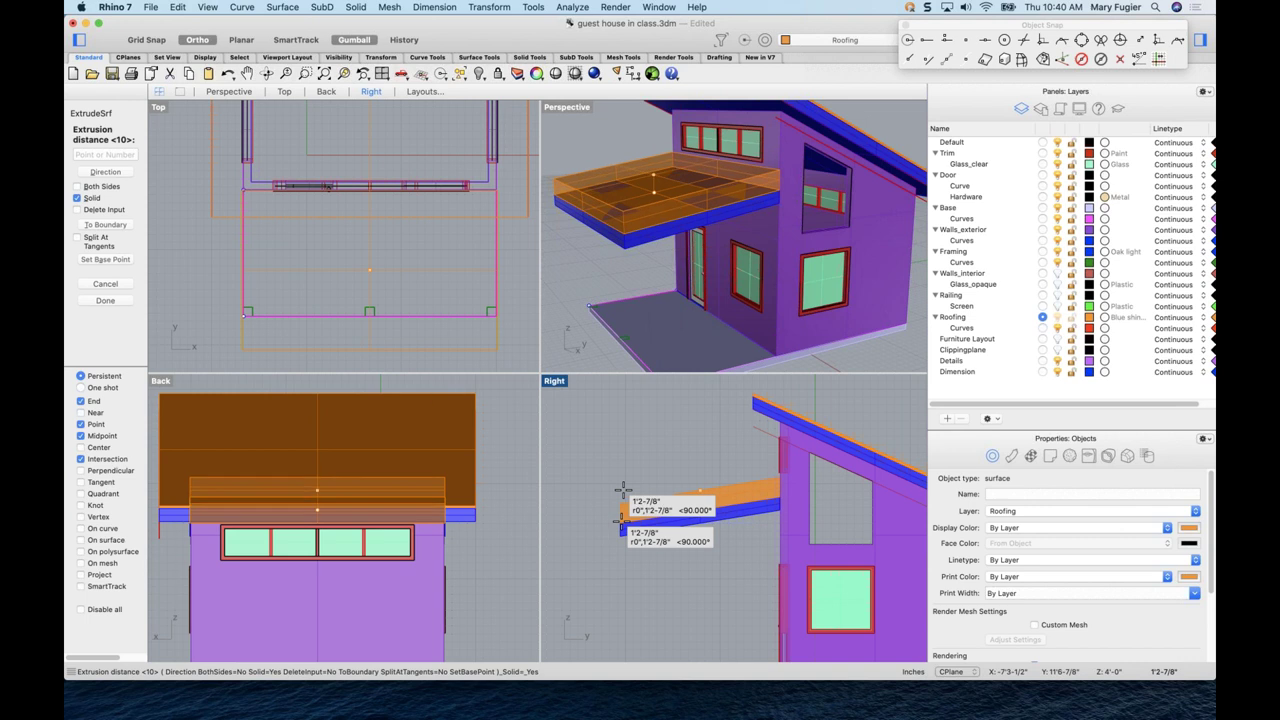
{"action": "left_click", "coordinate": [622, 492]}
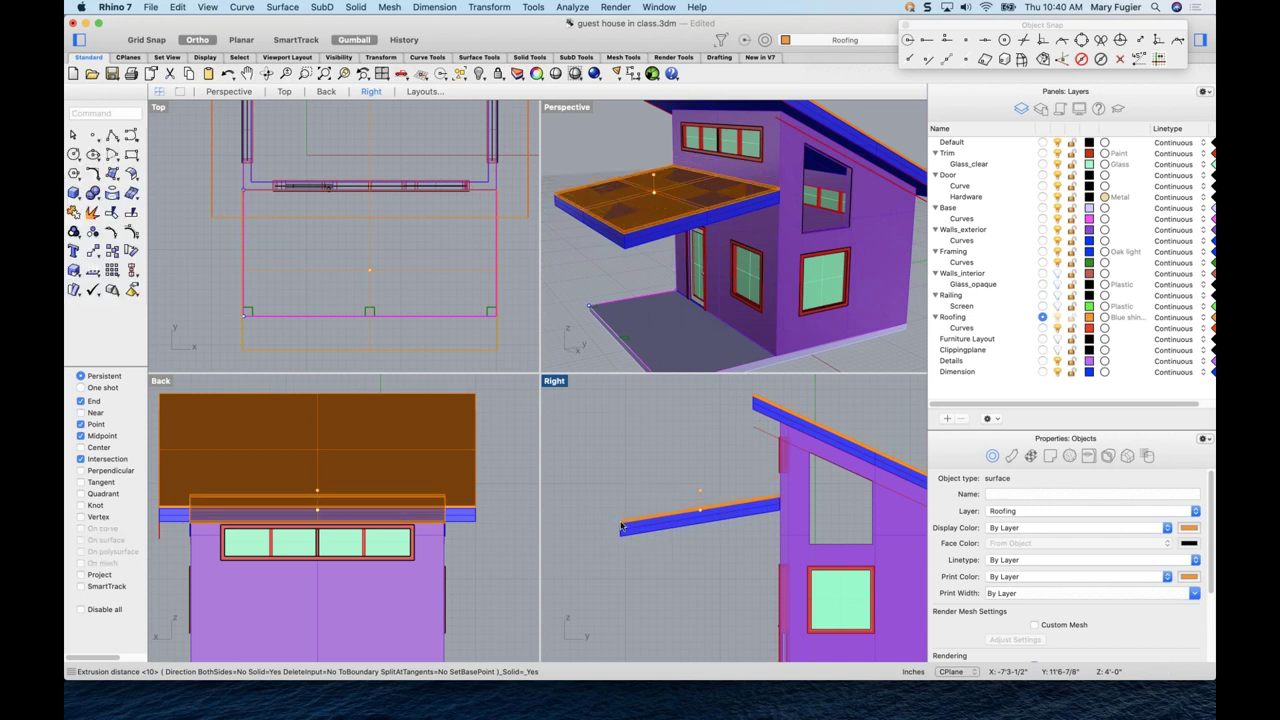
{"action": "left_click", "coordinate": [667, 460]}
- Make Trim the current layer for the porch posts
{"action": "right_click_drag", "start_coordinate": [700, 300], "coordinate": [770, 307]}
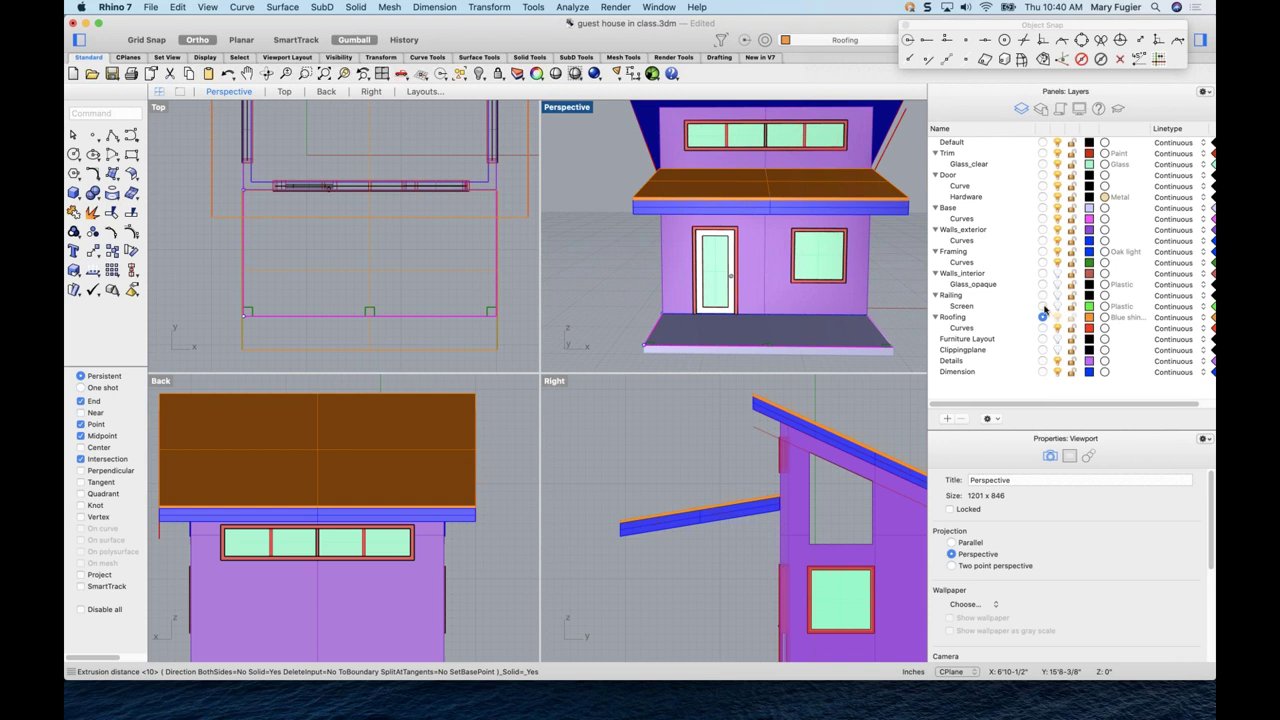
{"action": "left_click", "coordinate": [1042, 295]}
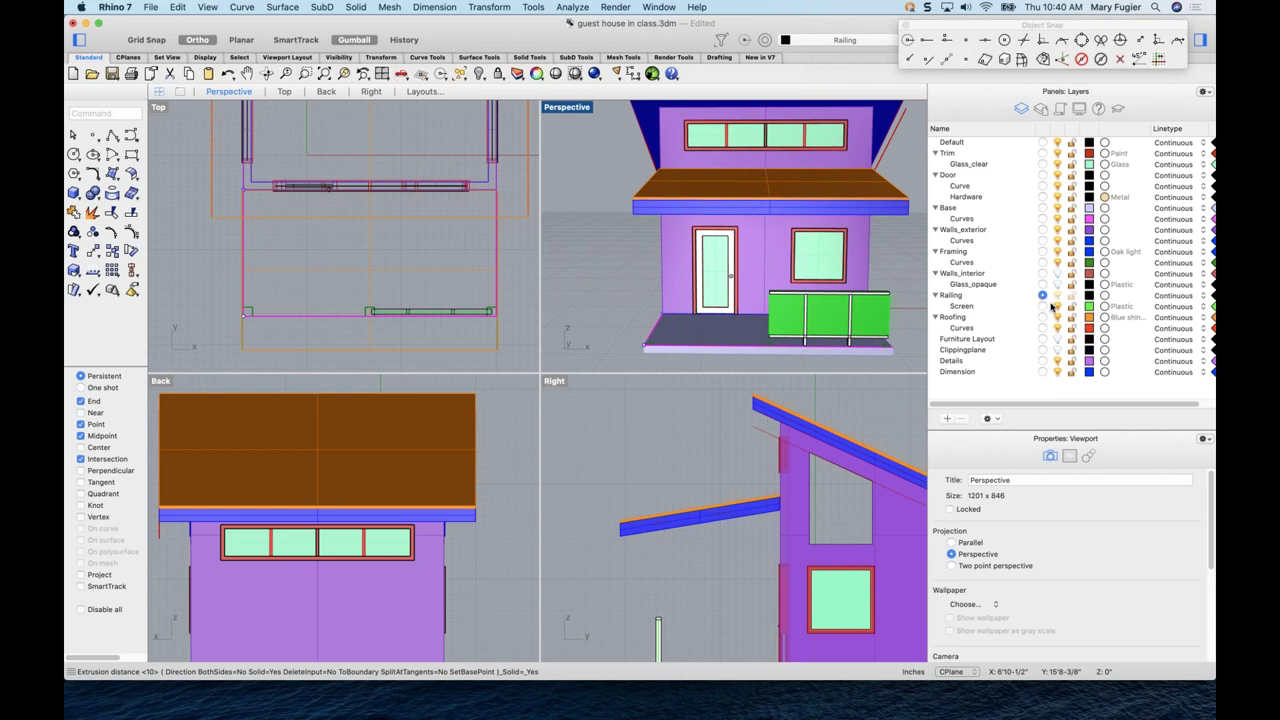
{"action": "left_click", "coordinate": [228, 76]}
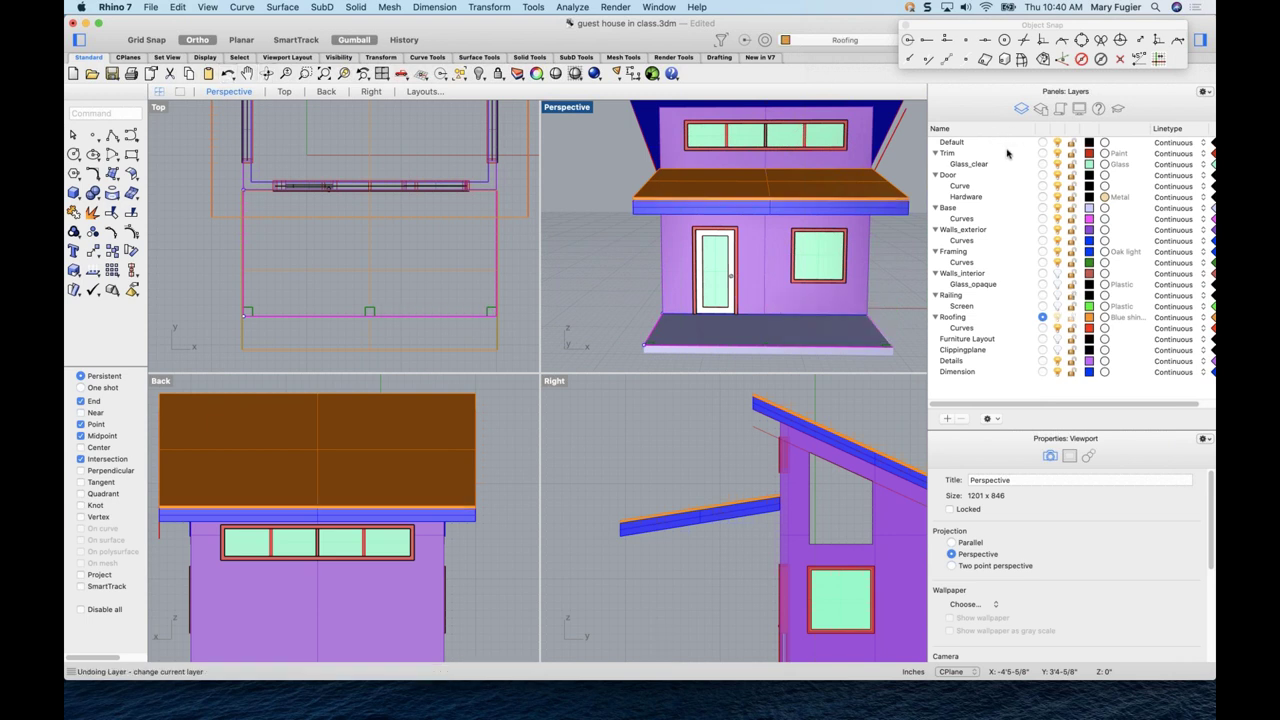
{"action": "left_click", "coordinate": [1042, 153]}
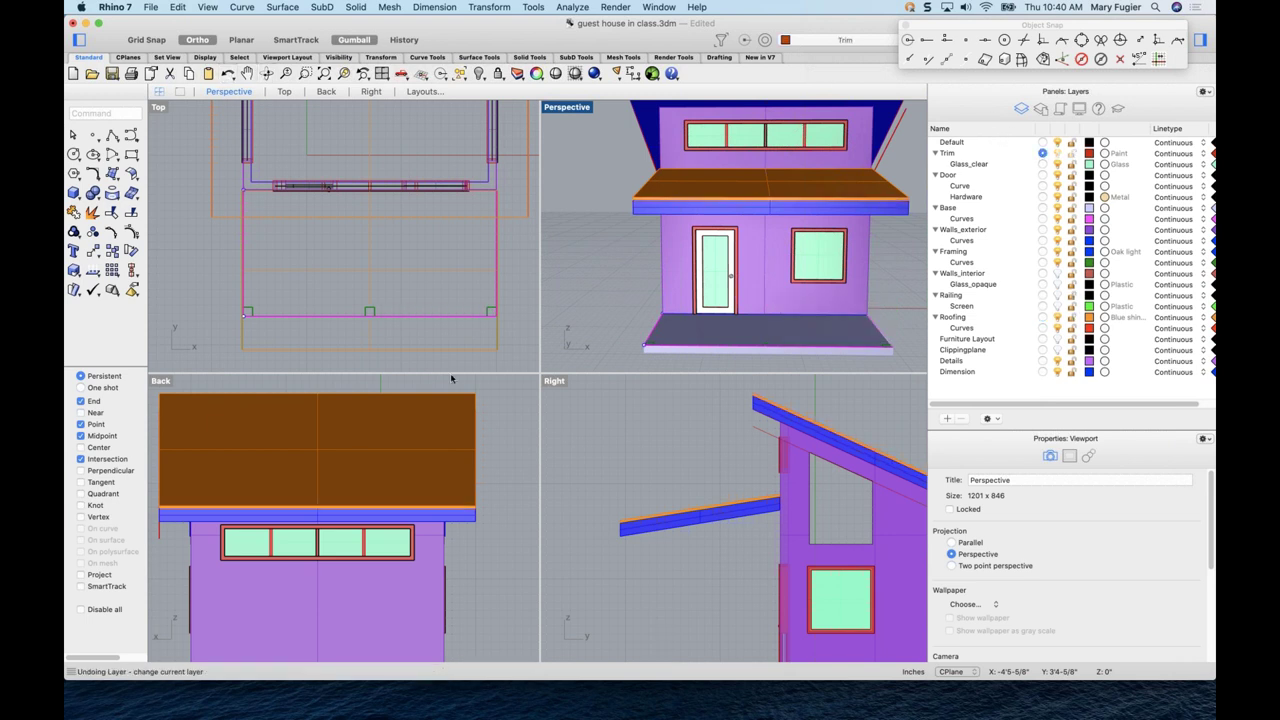
- Select the three closed post outlines along the deck's front edge and switch the Back viewport to the Front view
{"action": "left_click", "coordinate": [338, 300]}
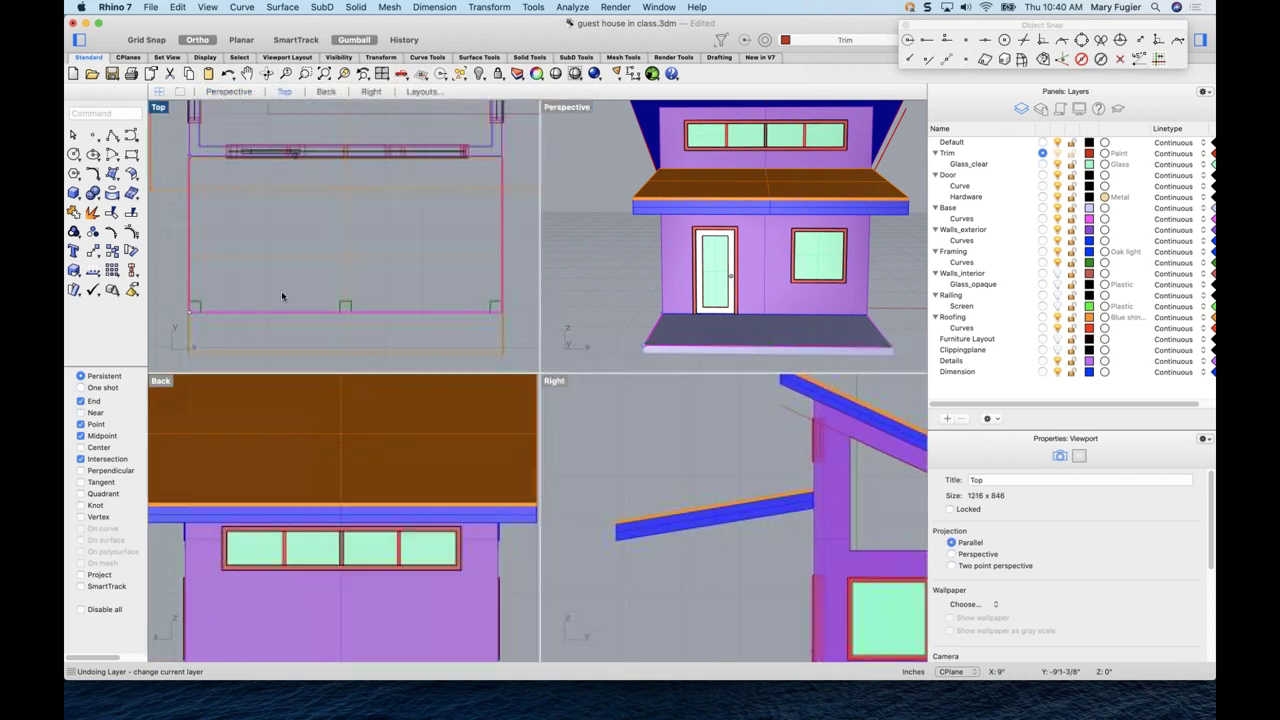
{"action": "left_click", "coordinate": [201, 307]}
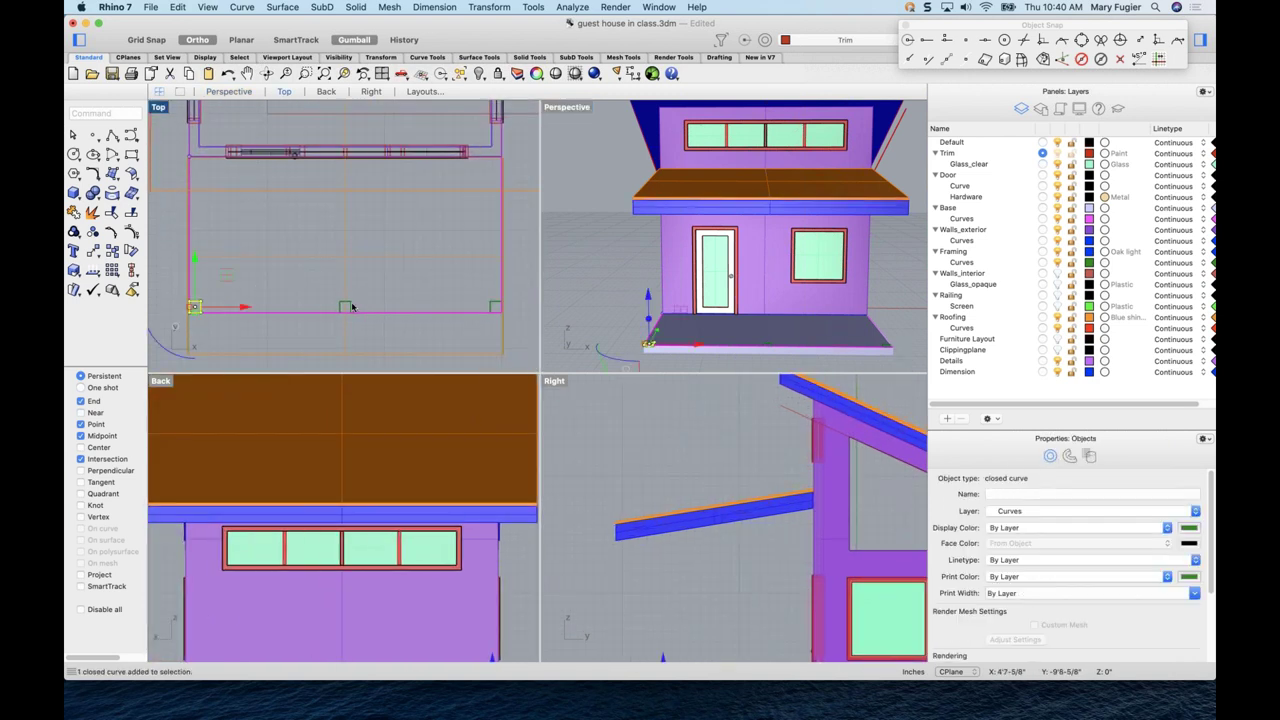
{"action": "left_click", "coordinate": [348, 307], "text": "shift"}
{"action": "left_click", "coordinate": [492, 307], "text": "shift"}
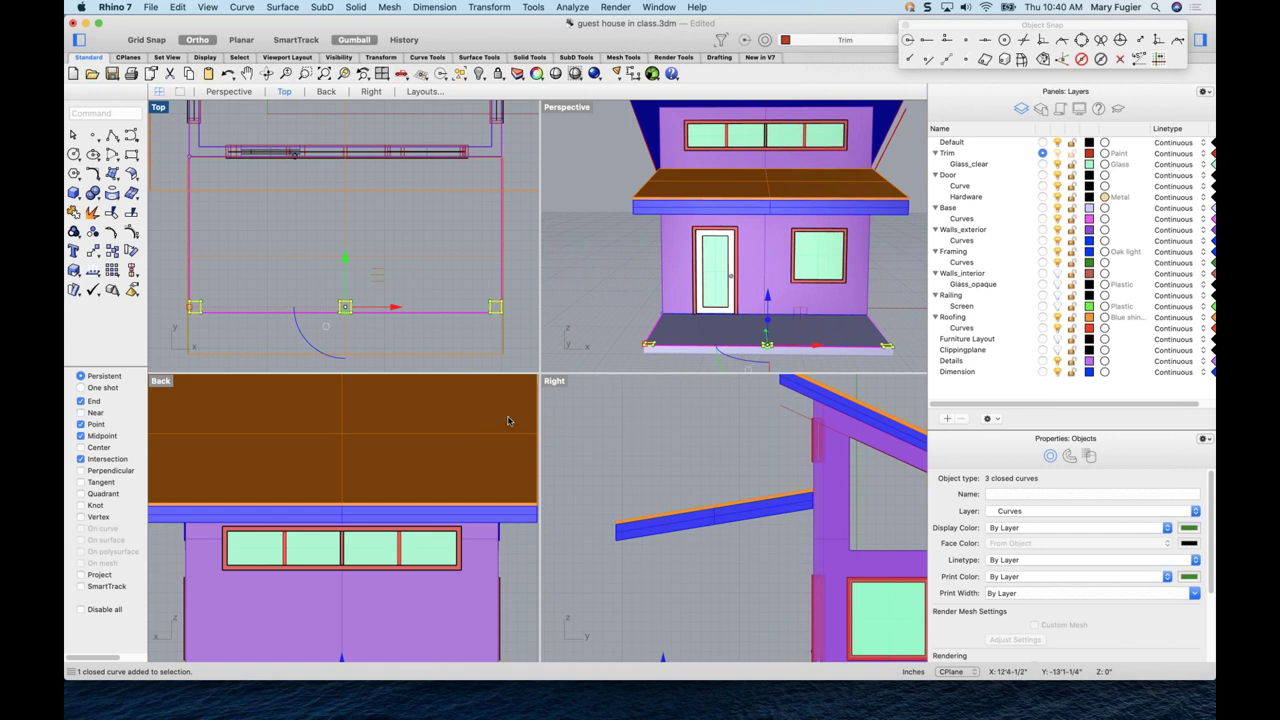
{"action": "left_click", "coordinate": [158, 383]}
{"action": "mouse_move", "coordinate": [378, 533]}
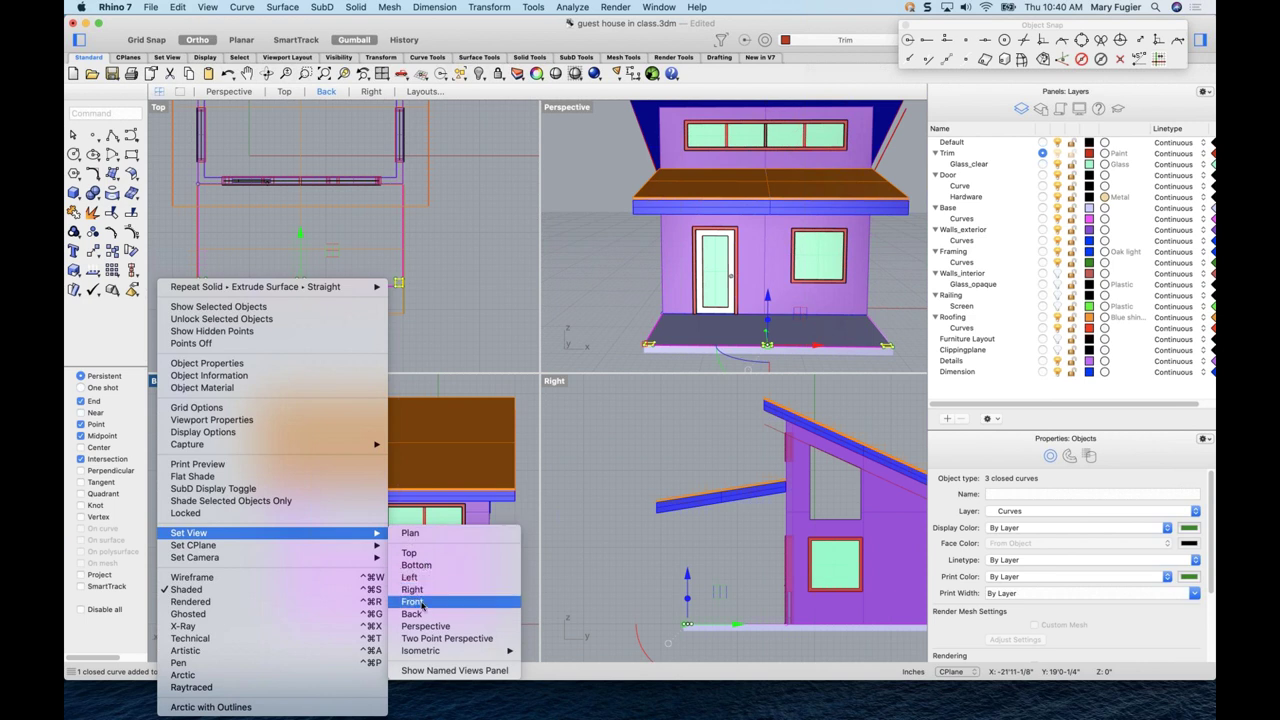
{"action": "left_click", "coordinate": [424, 601]}
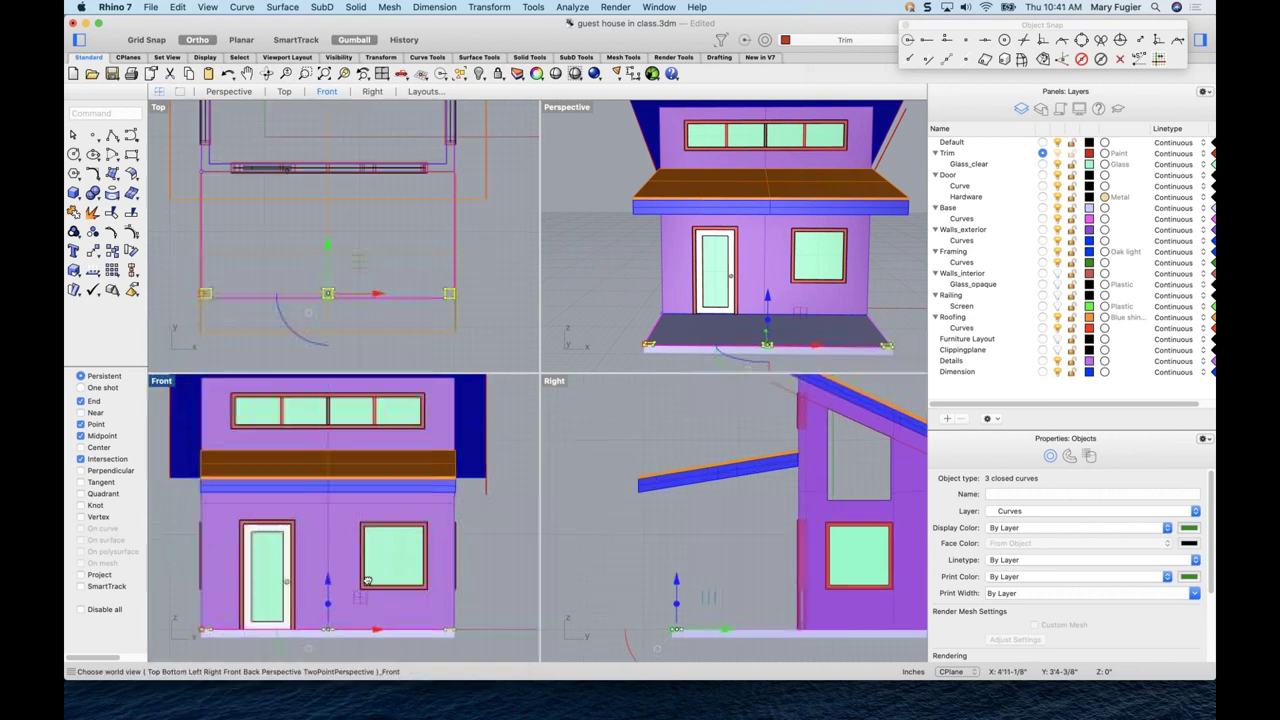
- Extrude the three selected post outlines straight up about 7'8" as solids, ending just below the porch roof framing
{"action": "left_click", "coordinate": [358, 7]}
{"action": "mouse_move", "coordinate": [440, 204]}
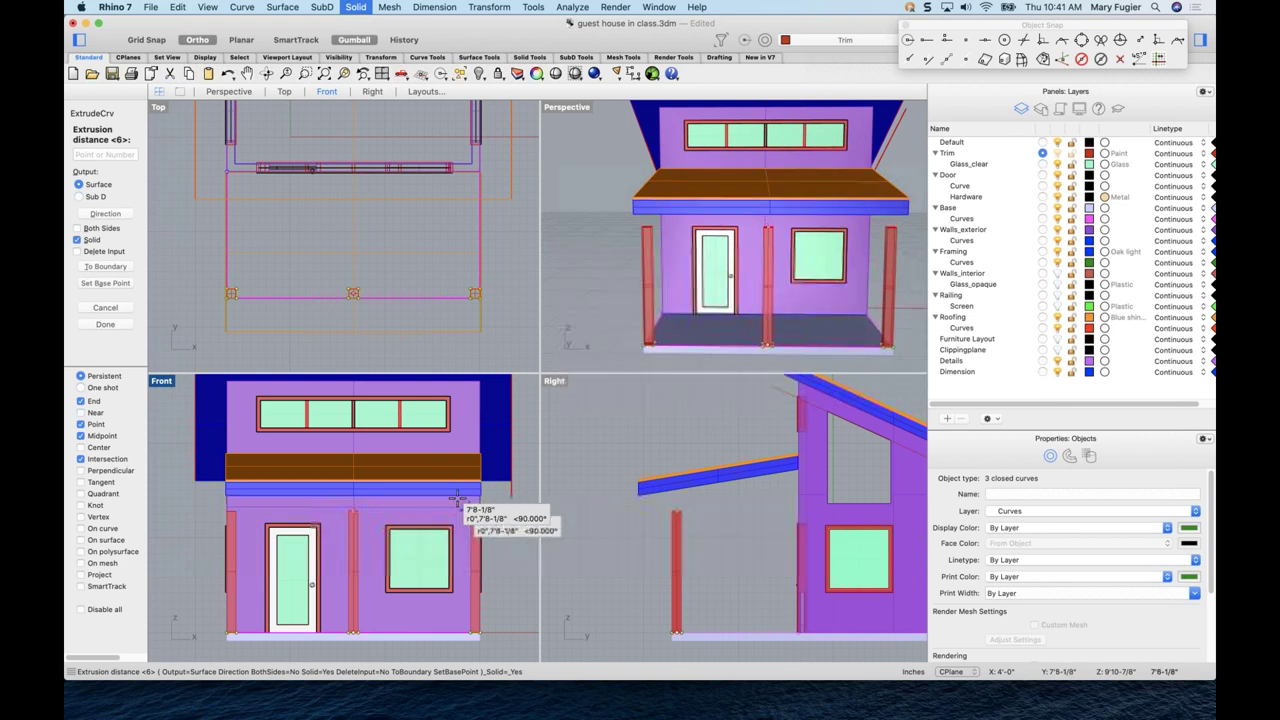
{"action": "left_click", "coordinate": [457, 497]}
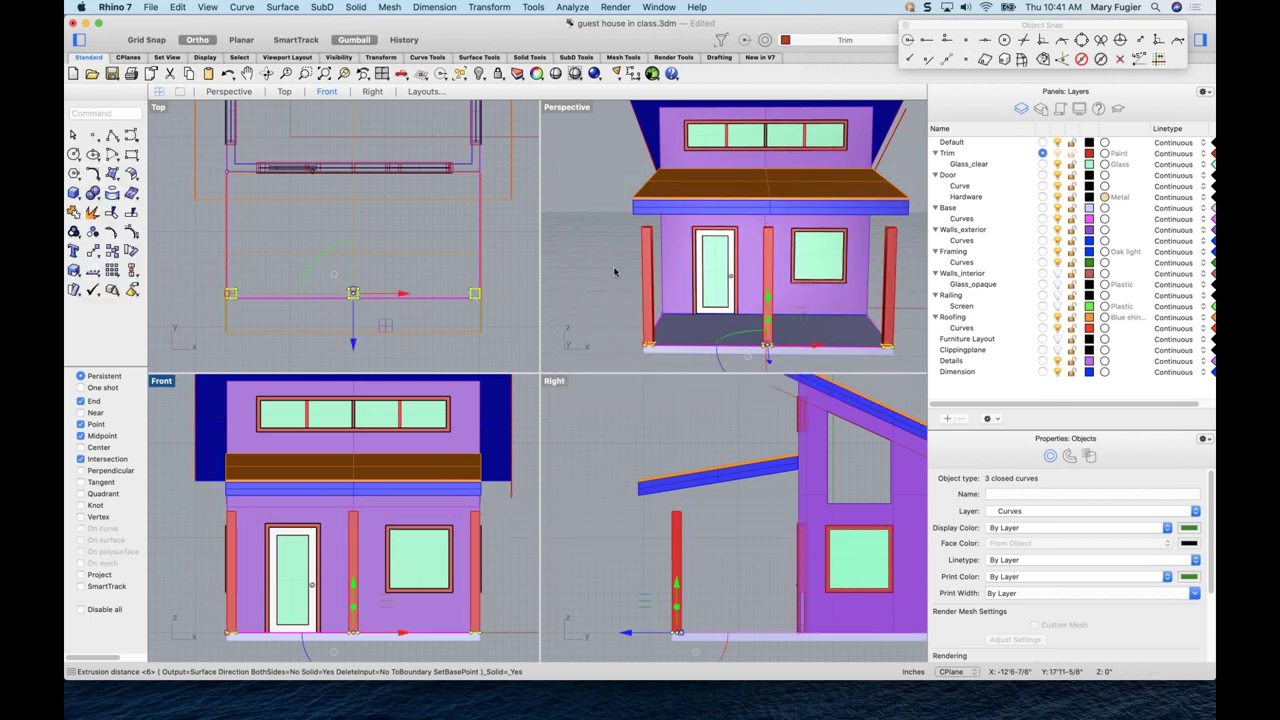
{"action": "key", "text": "Escape"}
- Try a corner-to-corner rectangle across the tops of the three porch posts, and delete it
{"action": "scroll", "coordinate": [773, 237], "scroll_direction": "up", "scroll_amount": 5}
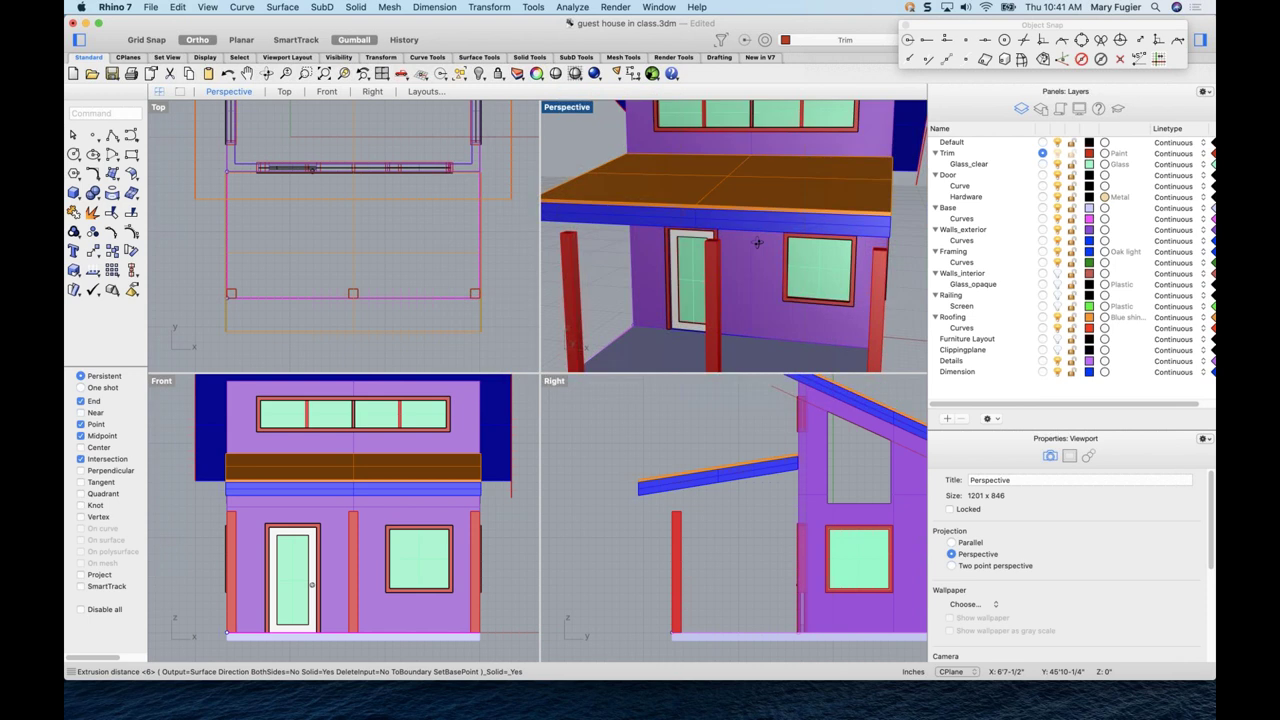
{"action": "scroll", "coordinate": [757, 266], "scroll_direction": "down", "scroll_amount": 3}
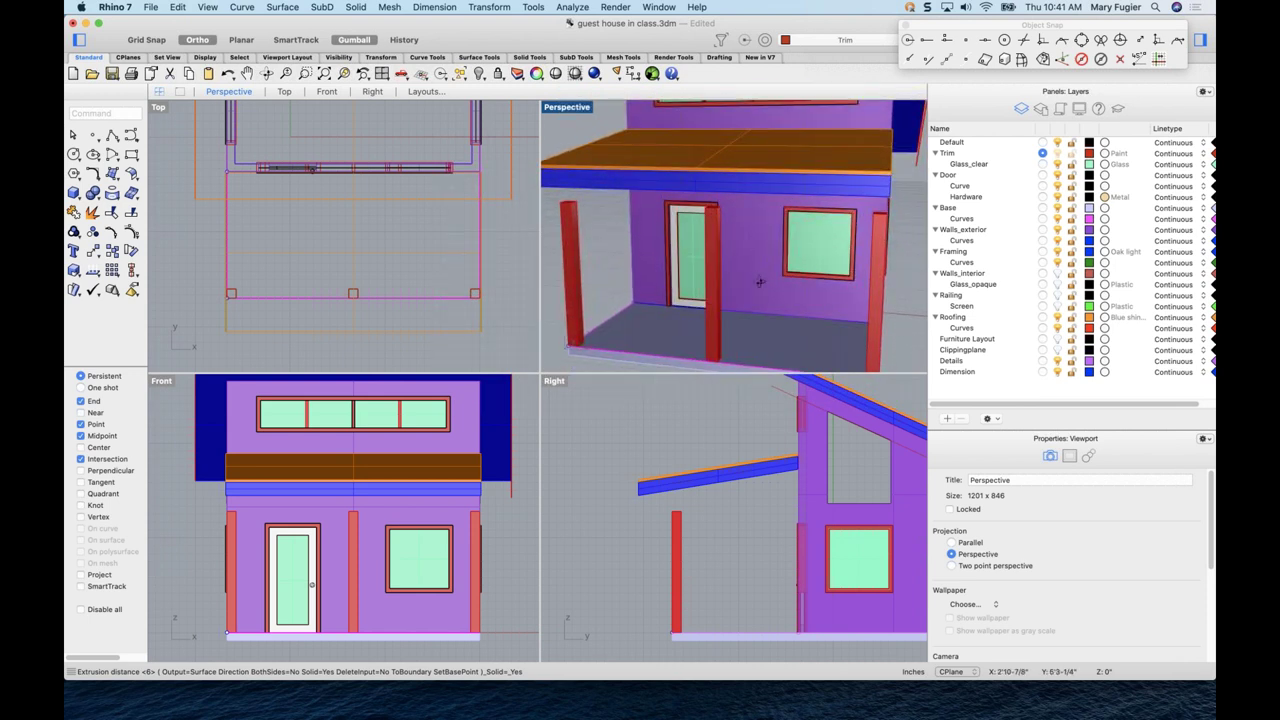
{"action": "scroll", "coordinate": [848, 277], "scroll_direction": "down", "scroll_amount": 2}
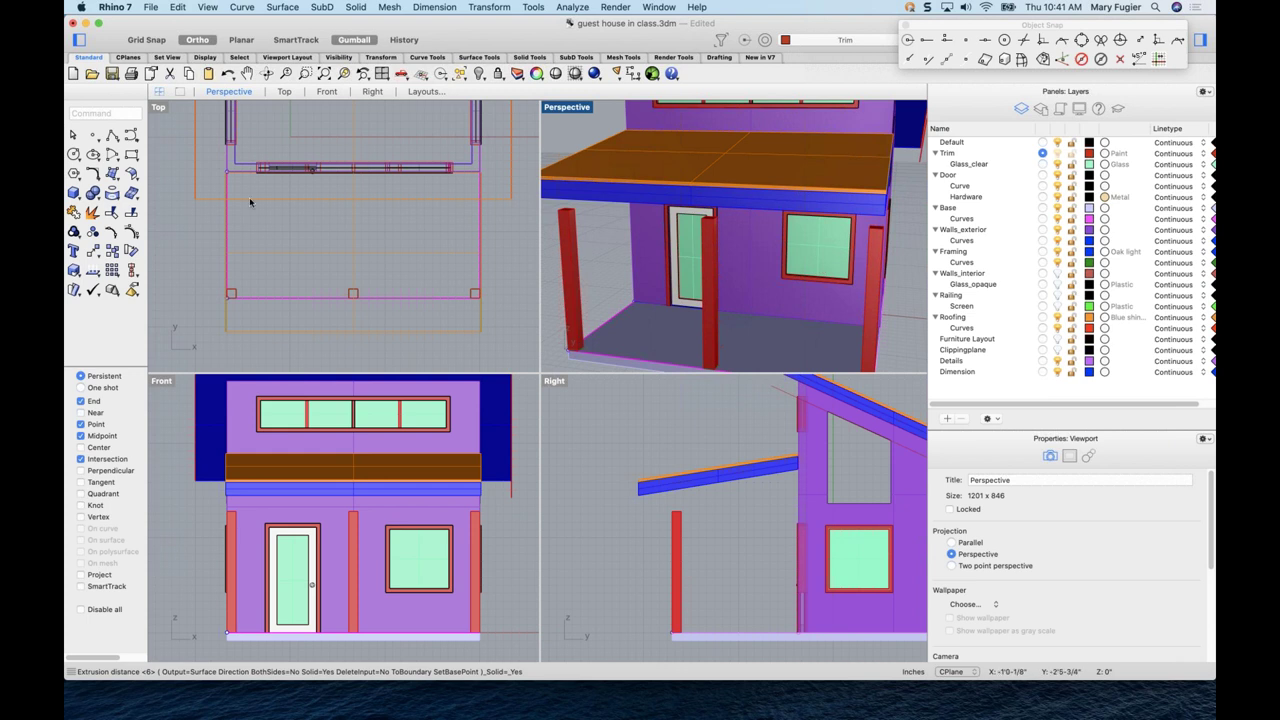
{"action": "left_click", "coordinate": [131, 153]}
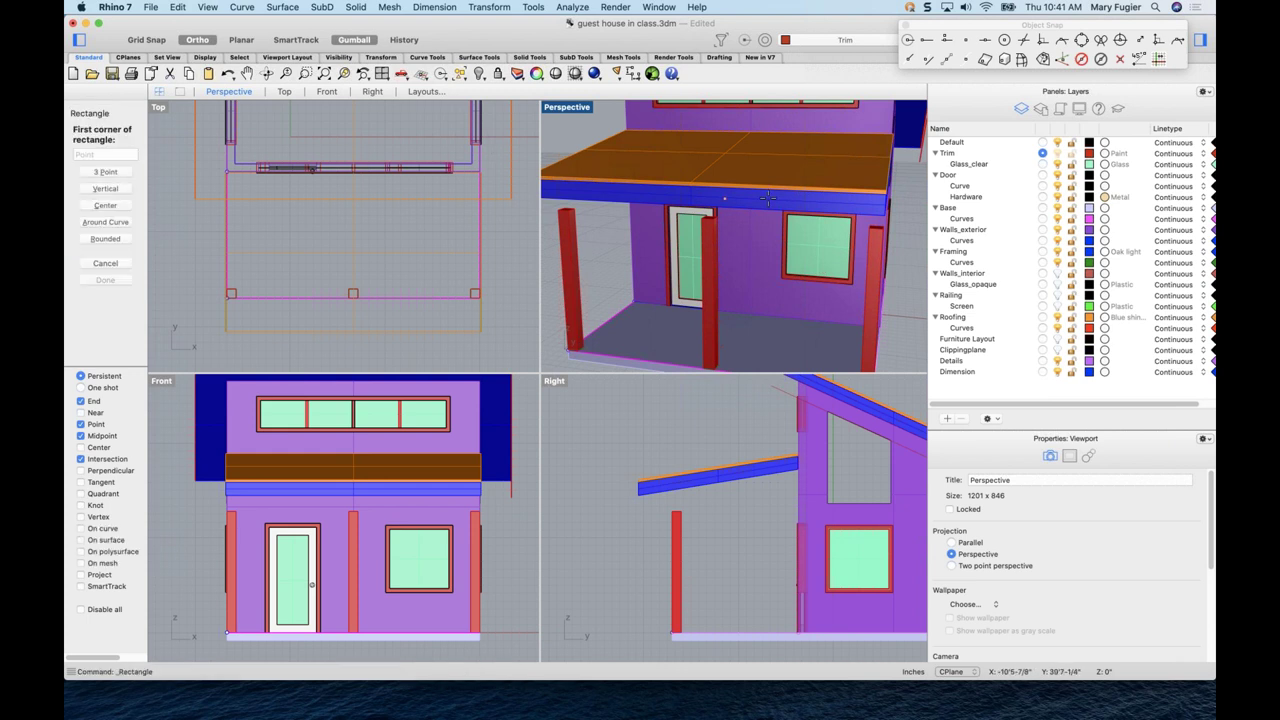
{"action": "left_click", "coordinate": [880, 230]}
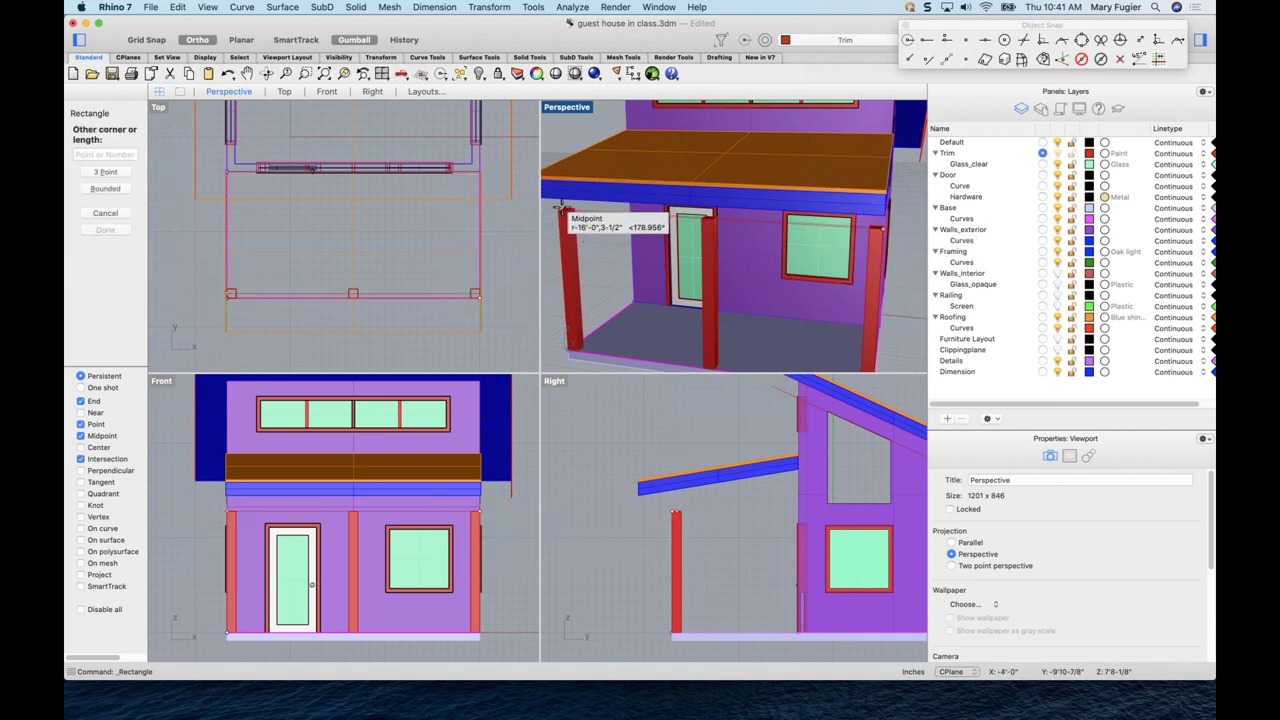
{"action": "left_click", "coordinate": [560, 210]}
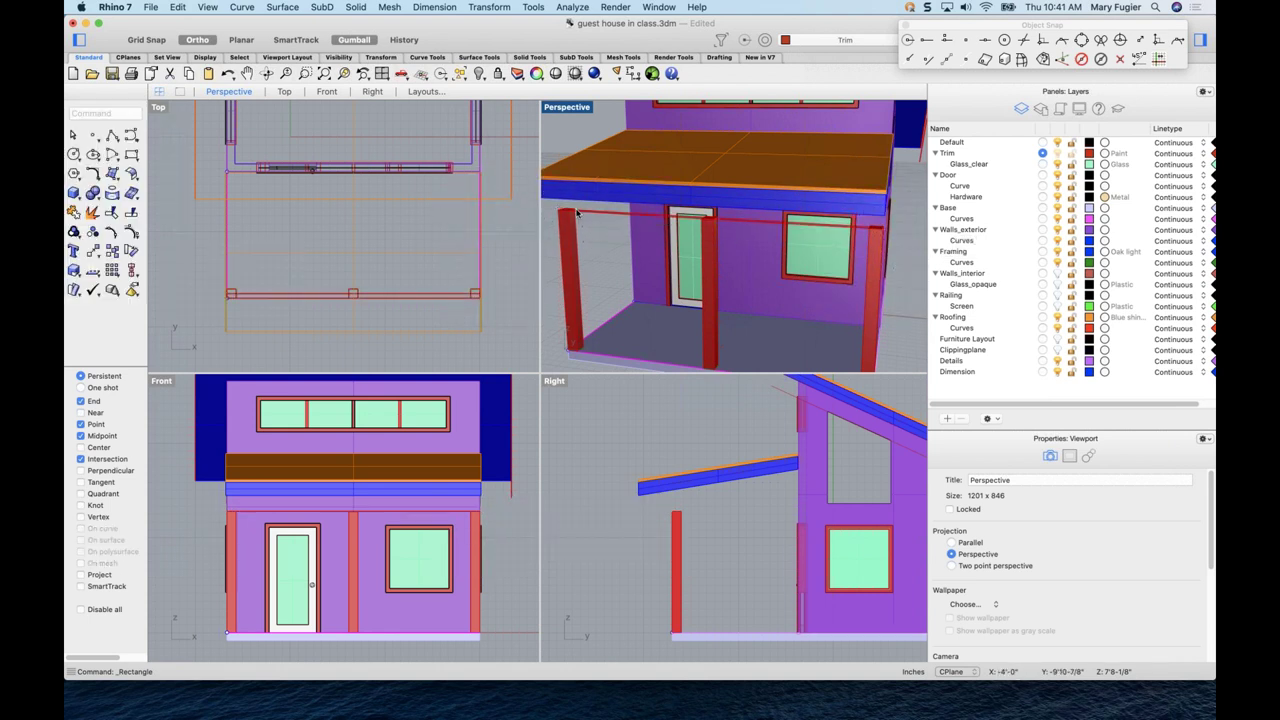
{"action": "left_click", "coordinate": [395, 297]}
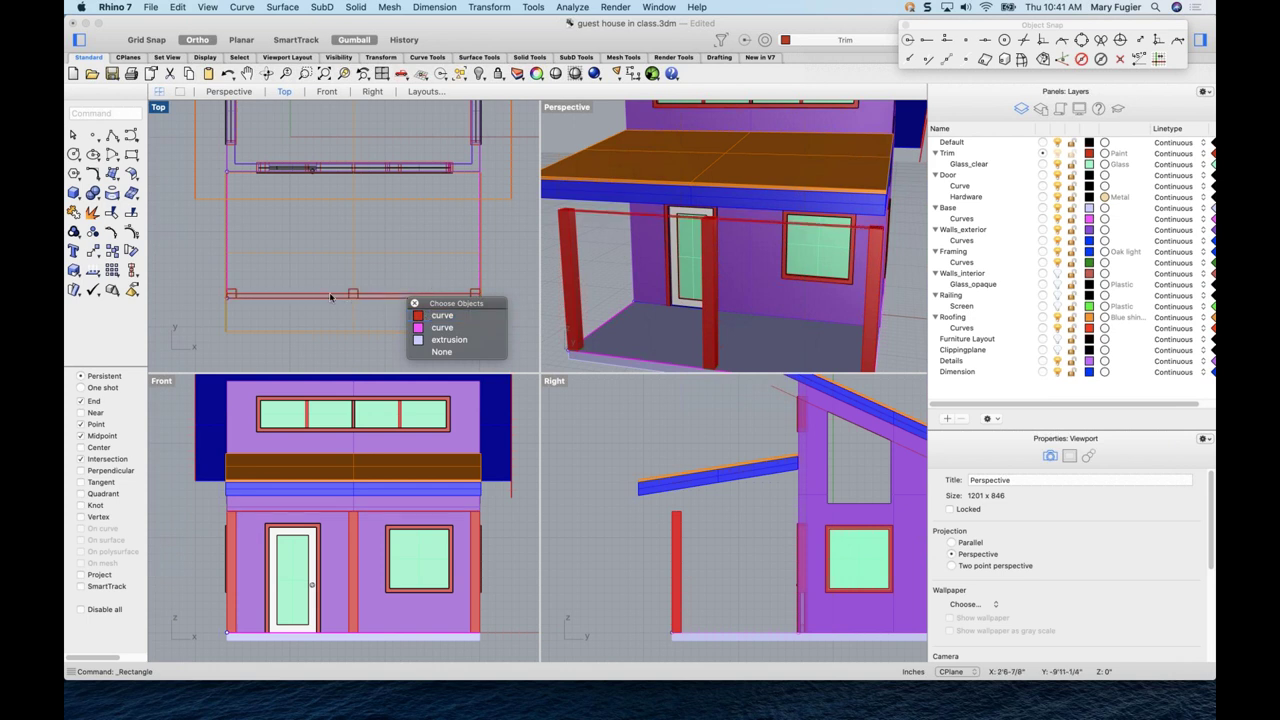
{"action": "left_click", "coordinate": [441, 315]}
{"action": "key", "text": "Delete"}
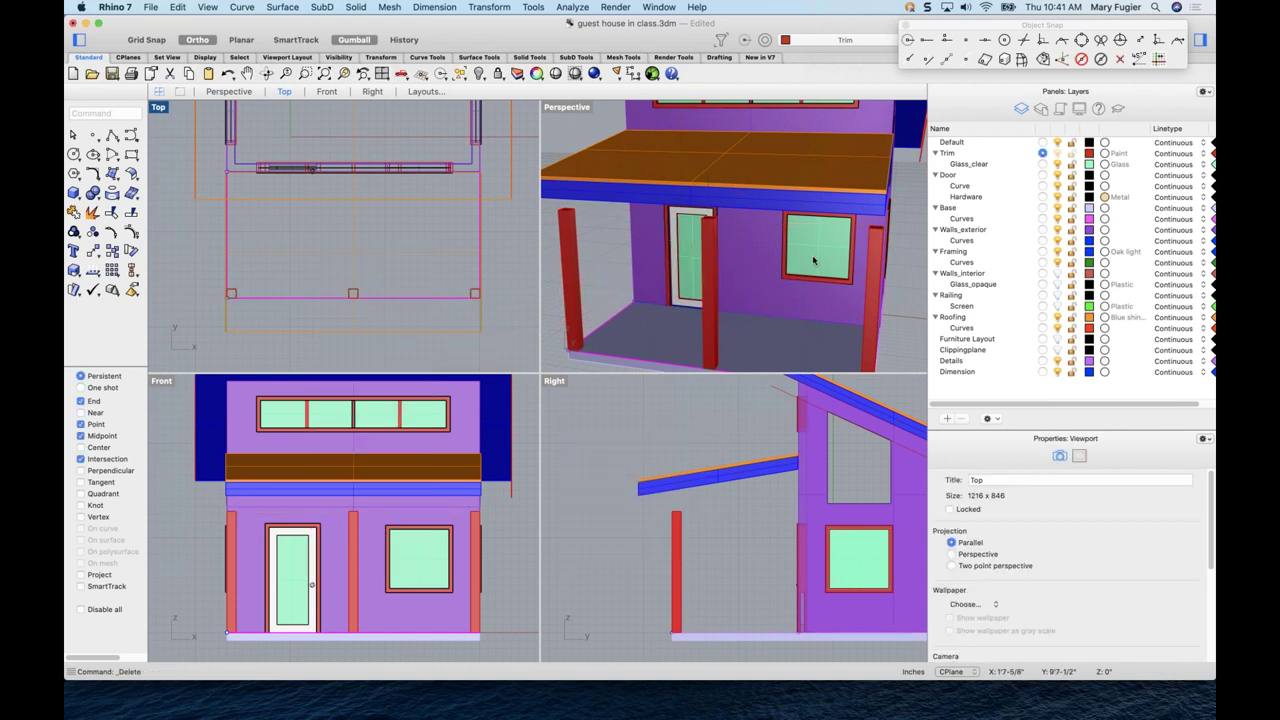
- Draw a rectangle over the post tops, from the outer front corner of one end post to the opposite back corner of the other
{"action": "right_click", "coordinate": [886, 234]}
{"action": "left_click", "coordinate": [936, 244]}
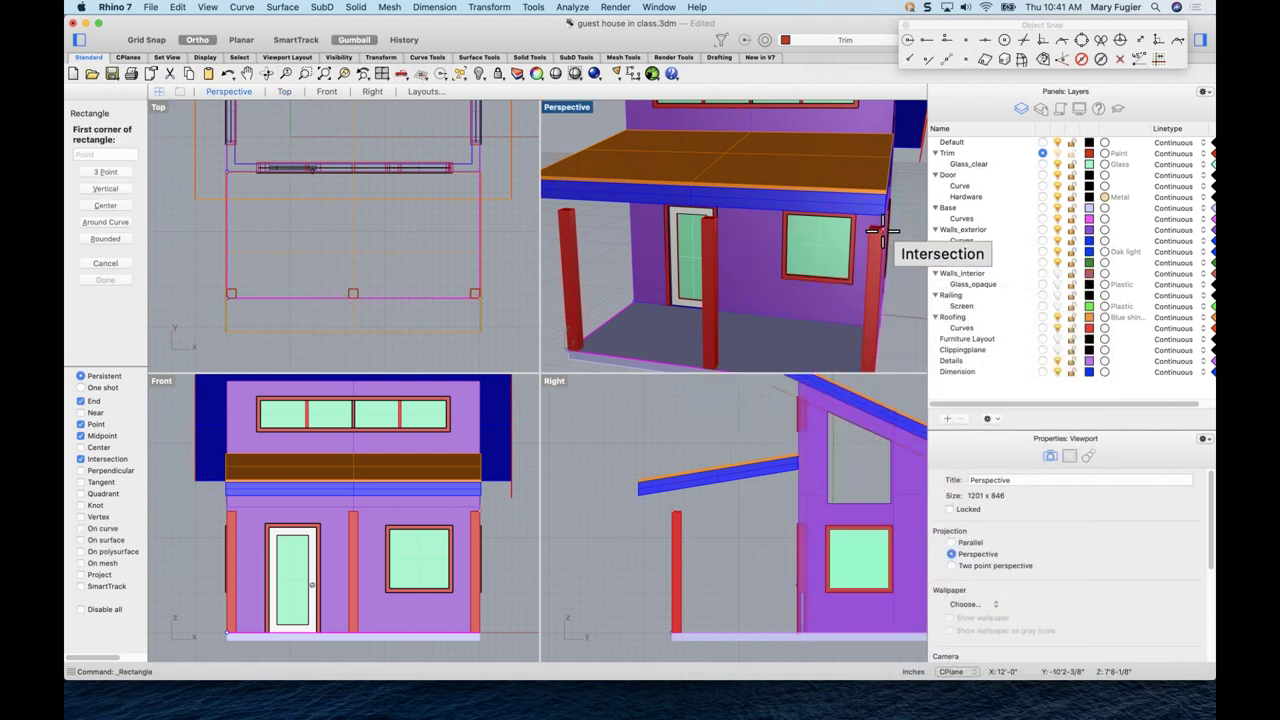
{"action": "scroll", "coordinate": [883, 230], "scroll_direction": "up", "scroll_amount": 3}
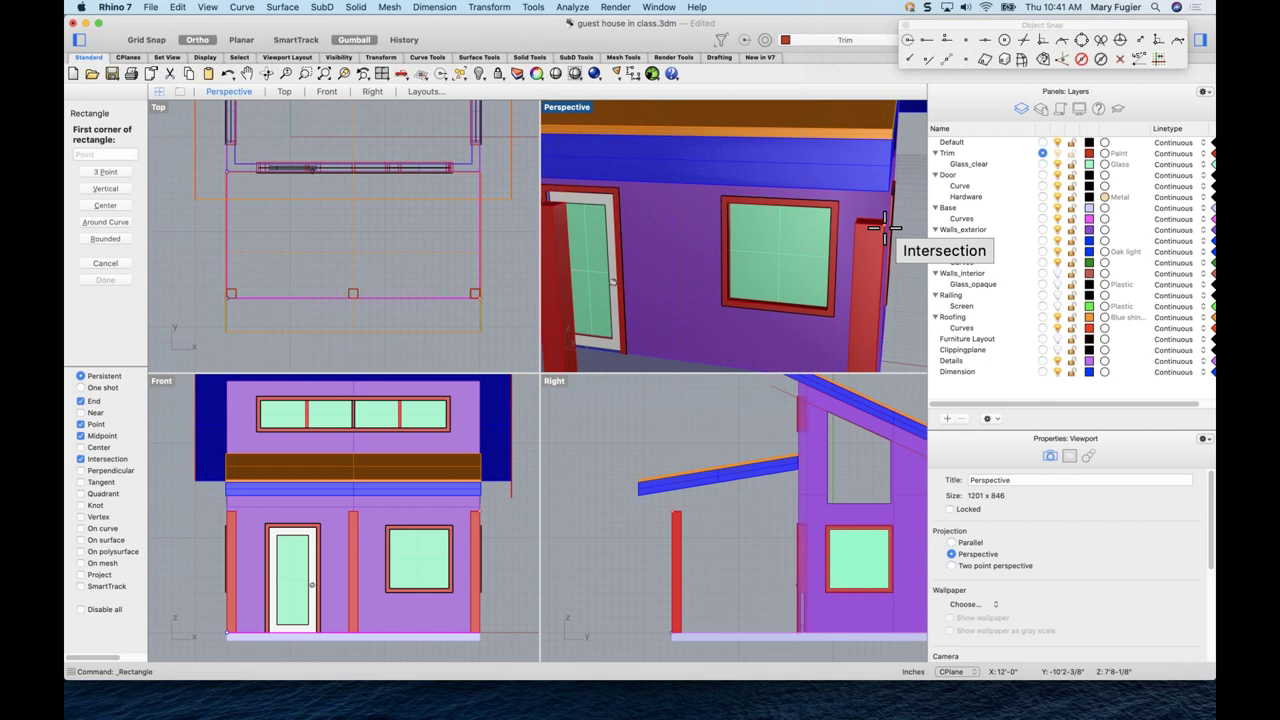
{"action": "scroll", "coordinate": [883, 230], "scroll_direction": "down", "scroll_amount": 5}
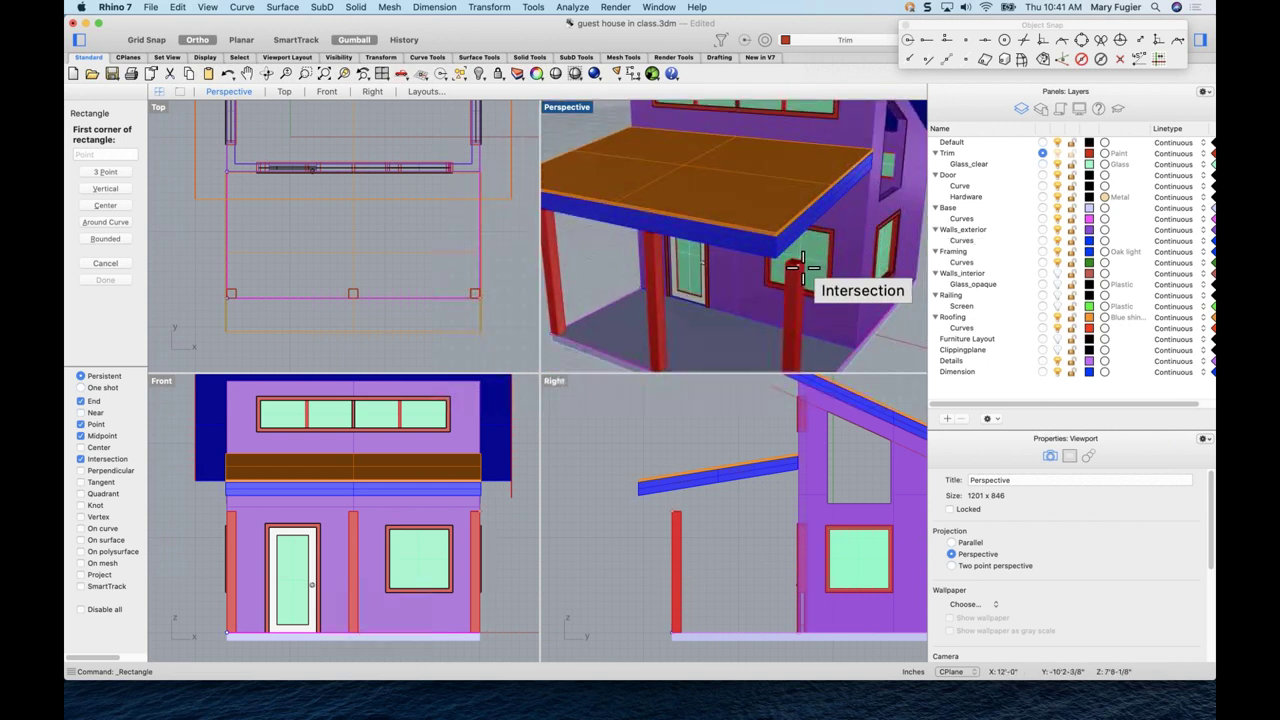
{"action": "left_click", "coordinate": [810, 272]}
{"action": "scroll", "coordinate": [790, 275], "scroll_direction": "down", "scroll_amount": 5}
{"action": "scroll", "coordinate": [779, 285], "scroll_direction": "up", "scroll_amount": 6}
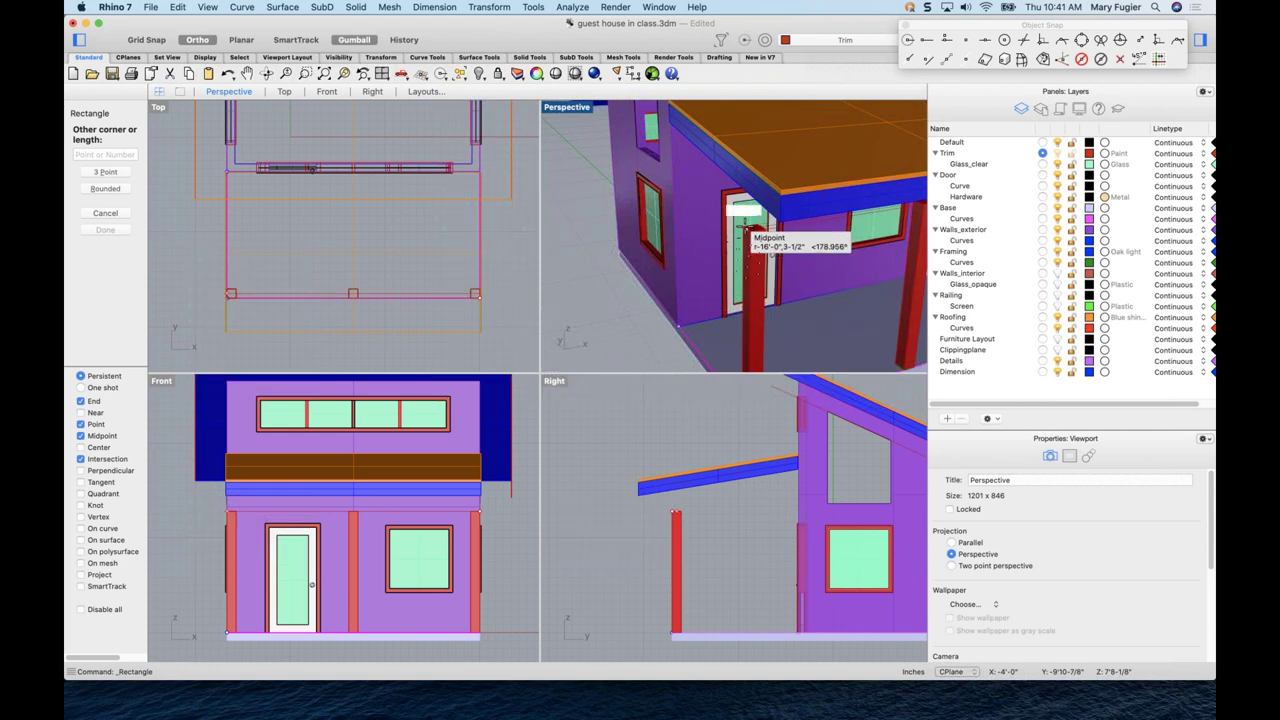
{"action": "left_click", "coordinate": [745, 230]}
- Extrude the rectangle over the porch post tops straight up 12 inches as a solid beam
{"action": "right_click_drag", "start_coordinate": [760, 255], "coordinate": [632, 188]}
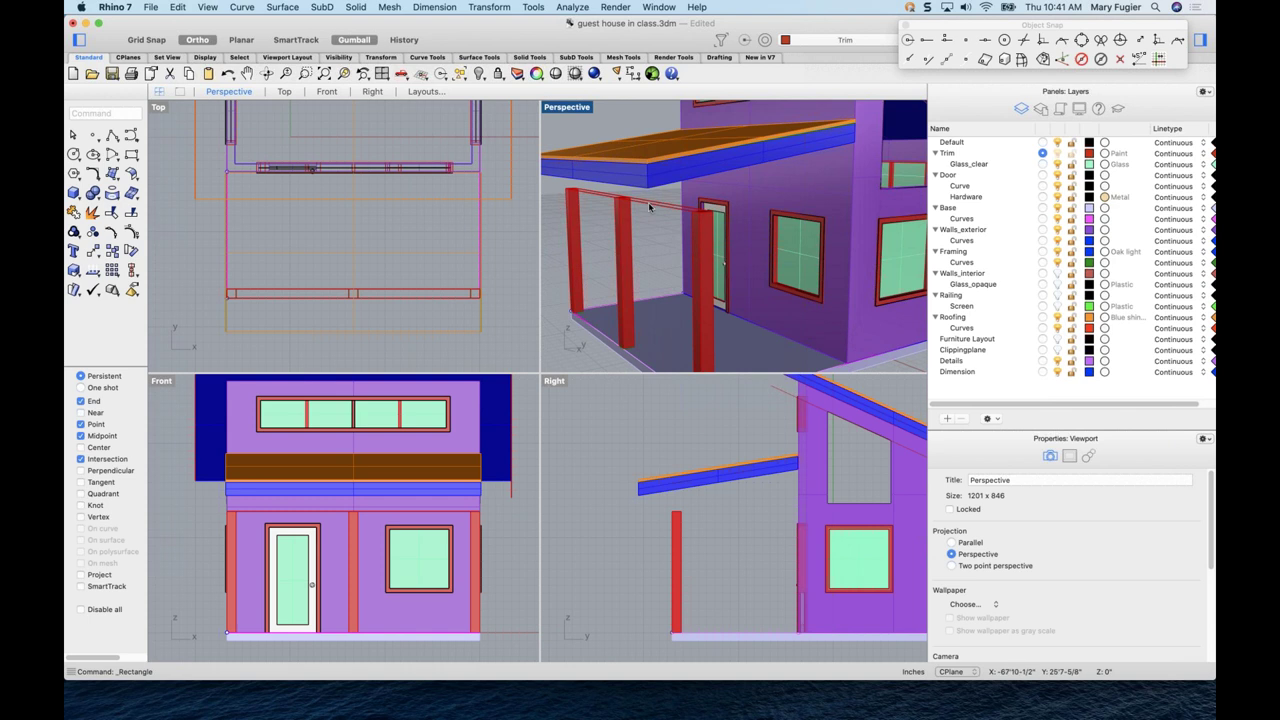
{"action": "left_click", "coordinate": [649, 206]}
{"action": "left_click", "coordinate": [410, 78]}
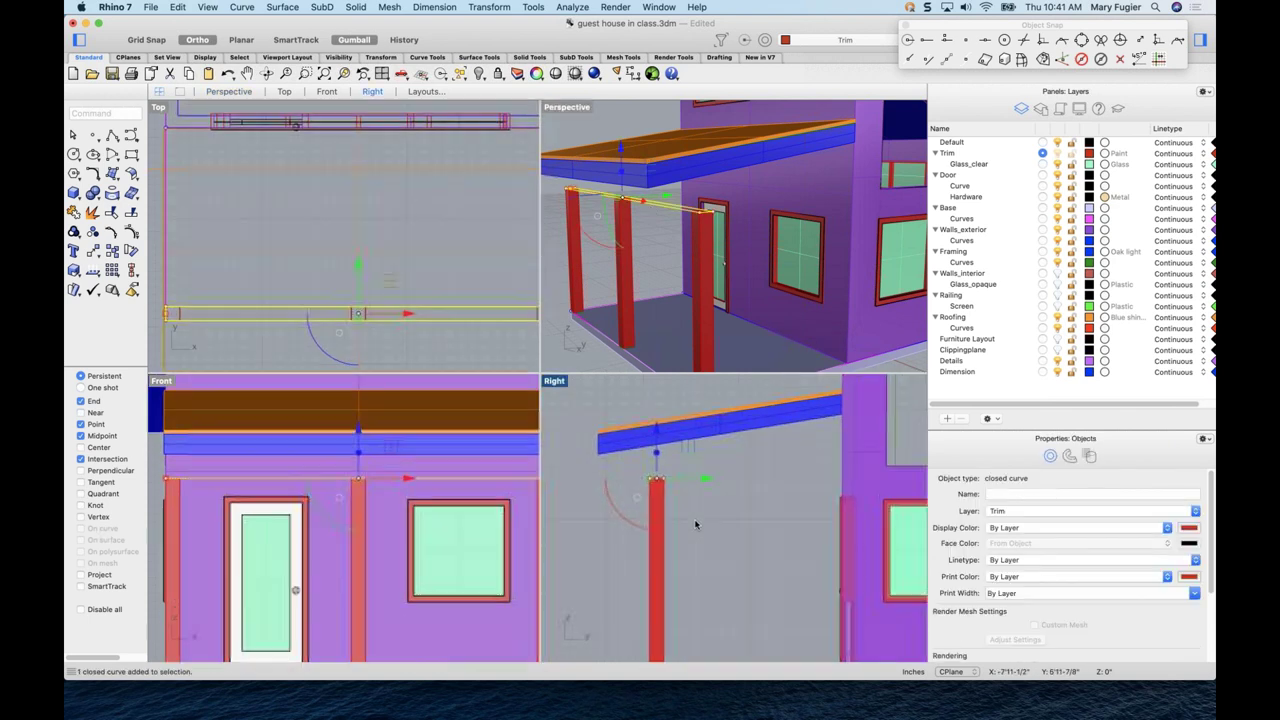
{"action": "left_click", "coordinate": [356, 7]}
{"action": "mouse_move", "coordinate": [470, 204]}
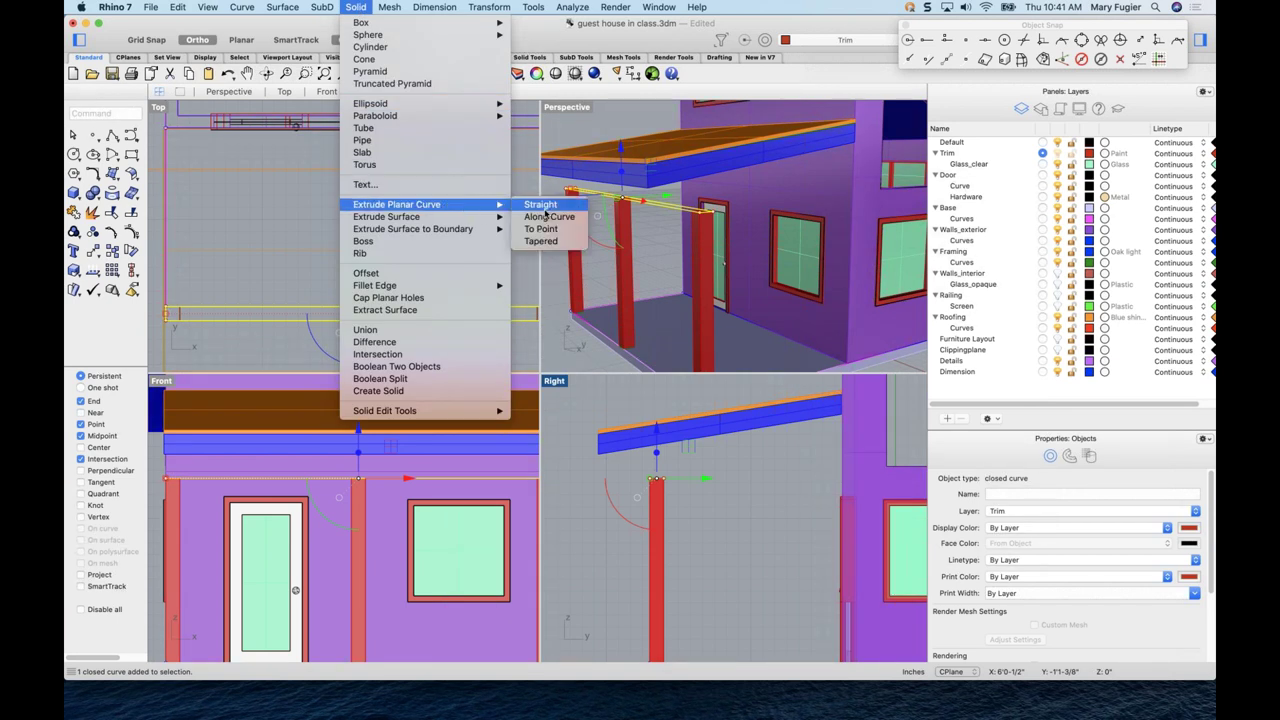
{"action": "left_click", "coordinate": [541, 207]}
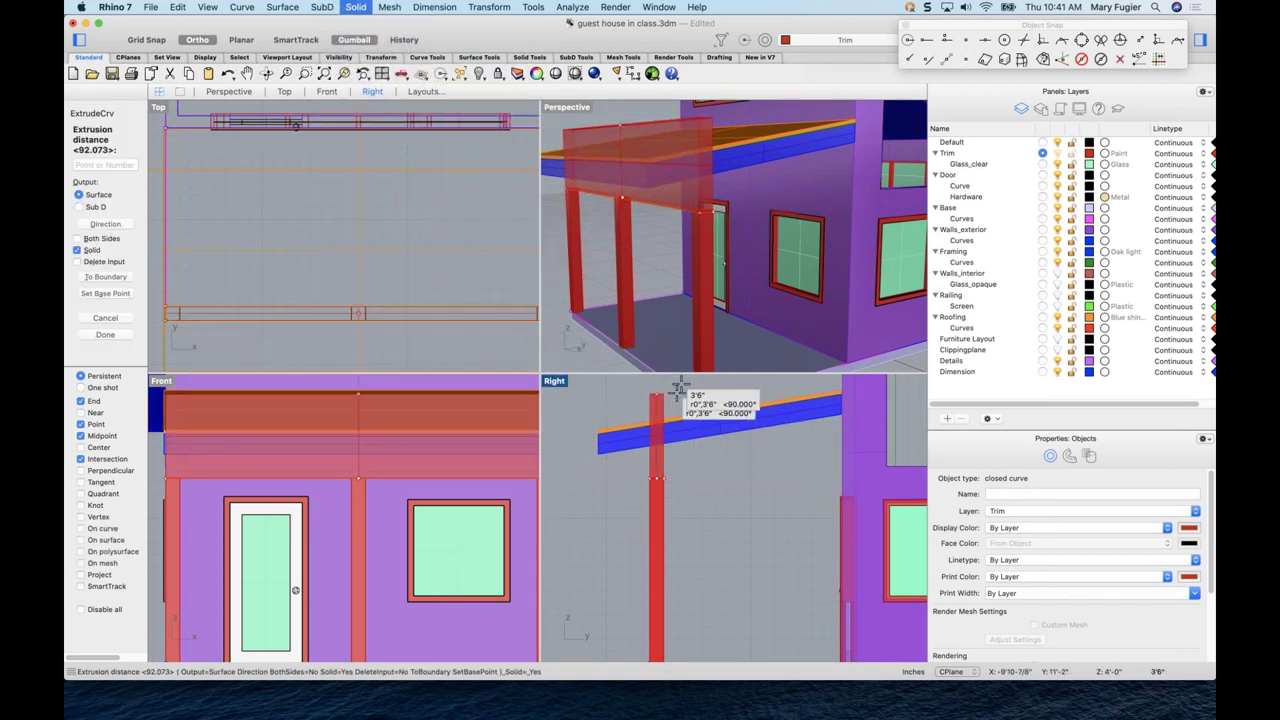
{"action": "type", "text": "12"}
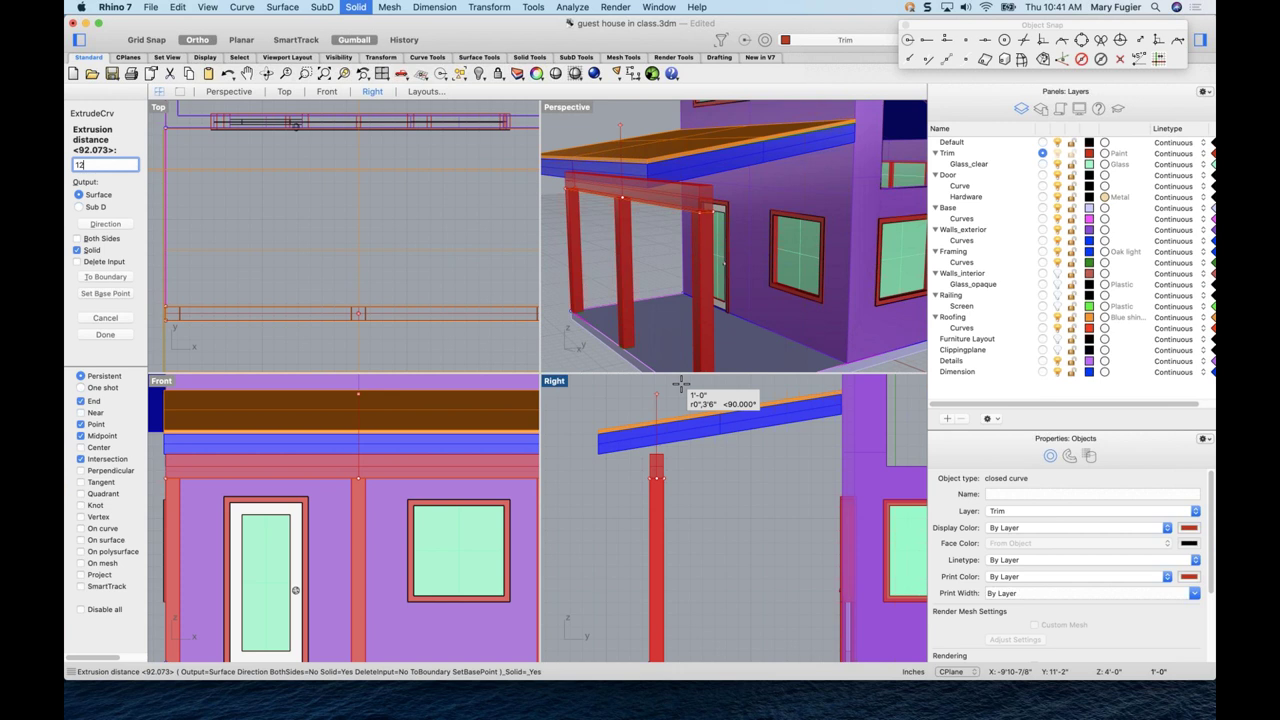
{"action": "key", "text": "Return"}
{"action": "key", "text": "Escape"}
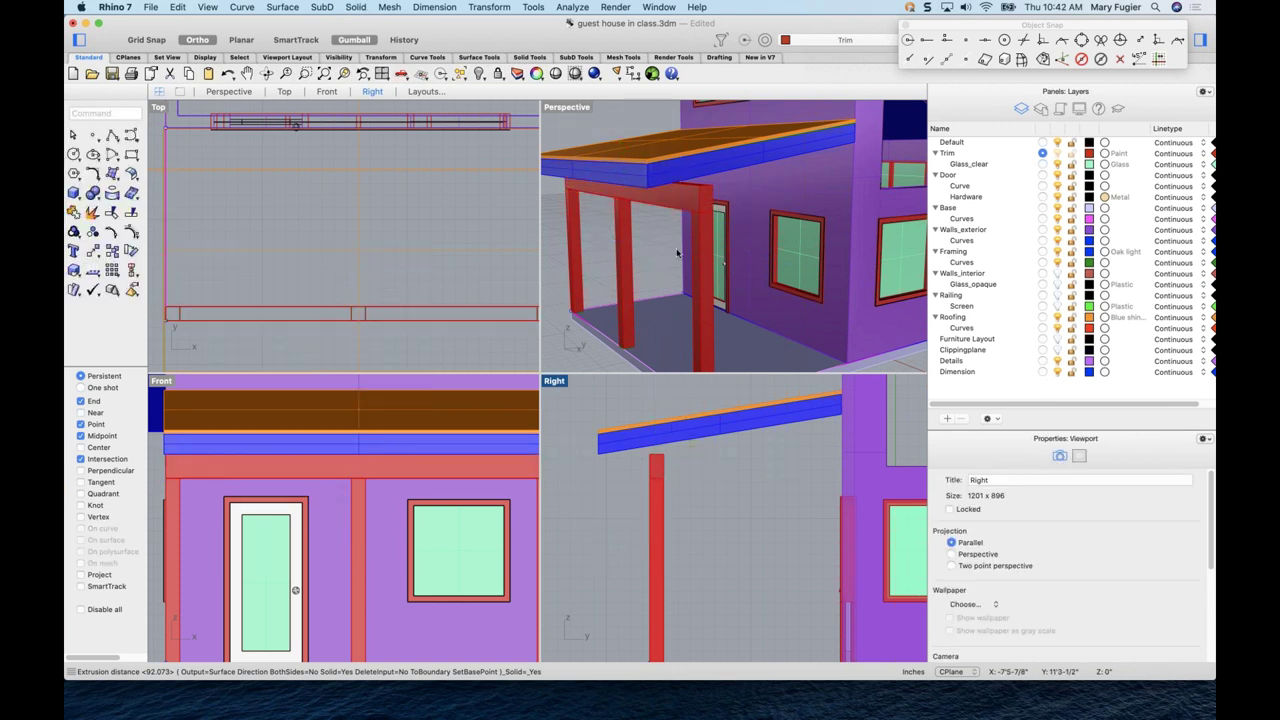
- Move the beam straight up from the post tops until its upper edge cuts into the sloped porch roof framing
{"action": "left_click", "coordinate": [707, 183]}
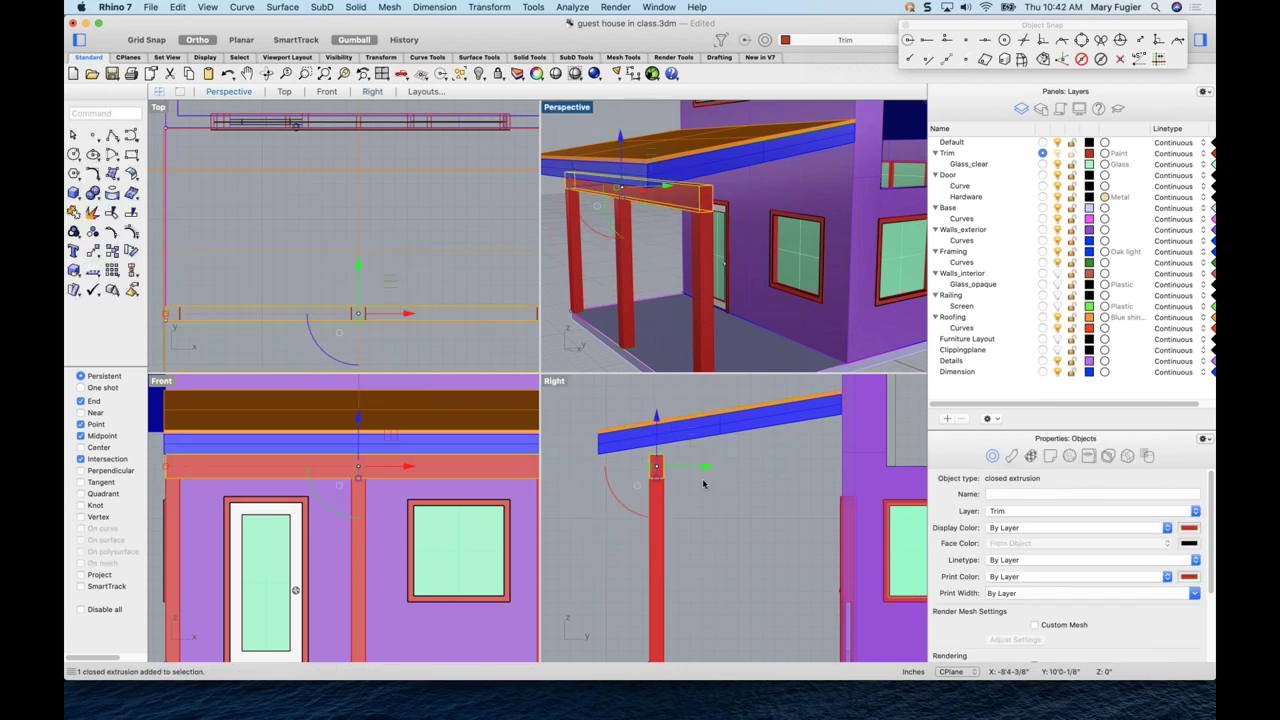
{"action": "scroll", "coordinate": [690, 485], "scroll_direction": "up", "scroll_amount": 6}
{"action": "left_click_drag", "start_coordinate": [647, 440], "coordinate": [648, 442]}
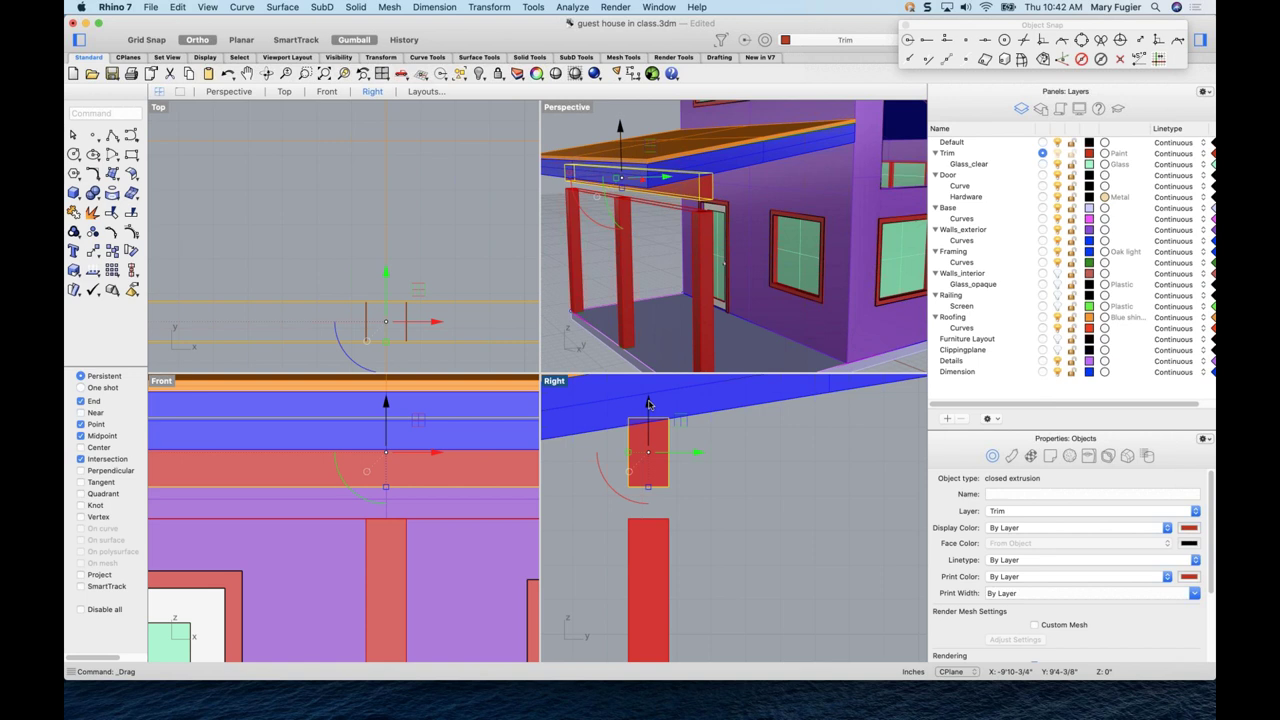
{"action": "left_click_drag", "start_coordinate": [647, 403], "coordinate": [648, 402]}
{"action": "key", "text": "super+shift+e"}
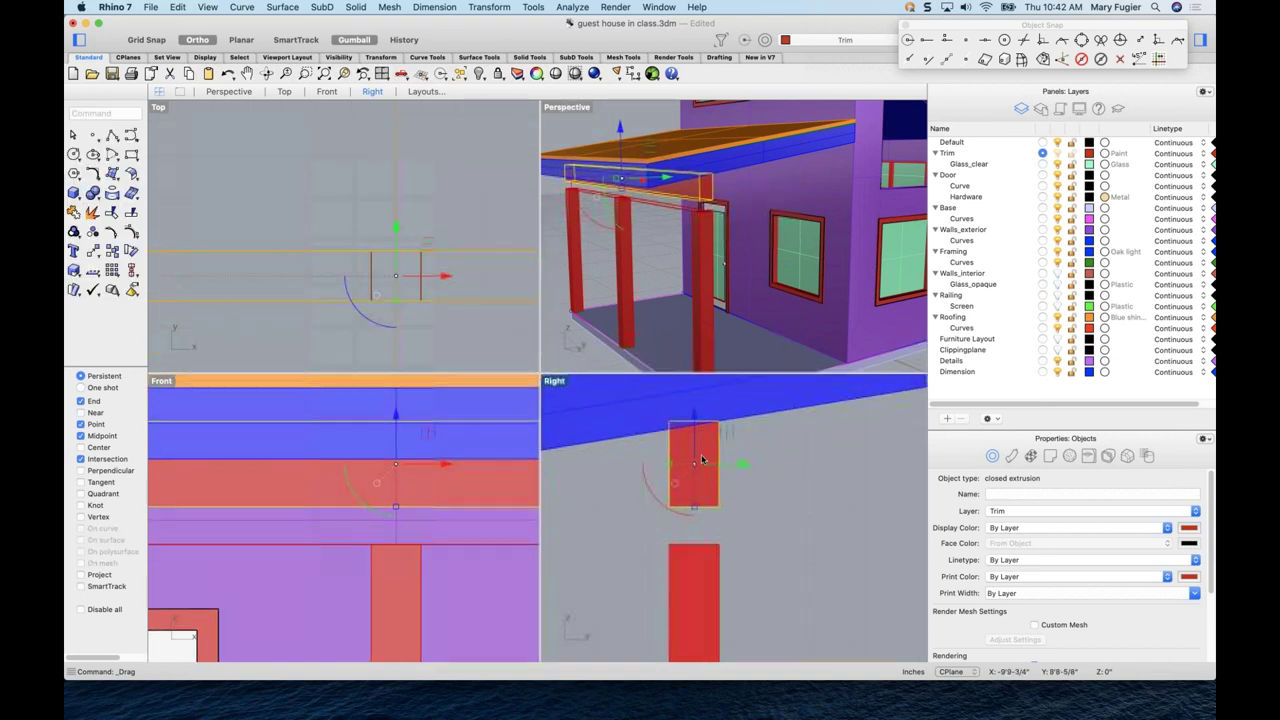
{"action": "key", "text": "Escape"}
{"action": "left_click", "coordinate": [694, 465]}
{"action": "key", "text": "Escape"}
{"action": "left_click", "coordinate": [703, 457]}
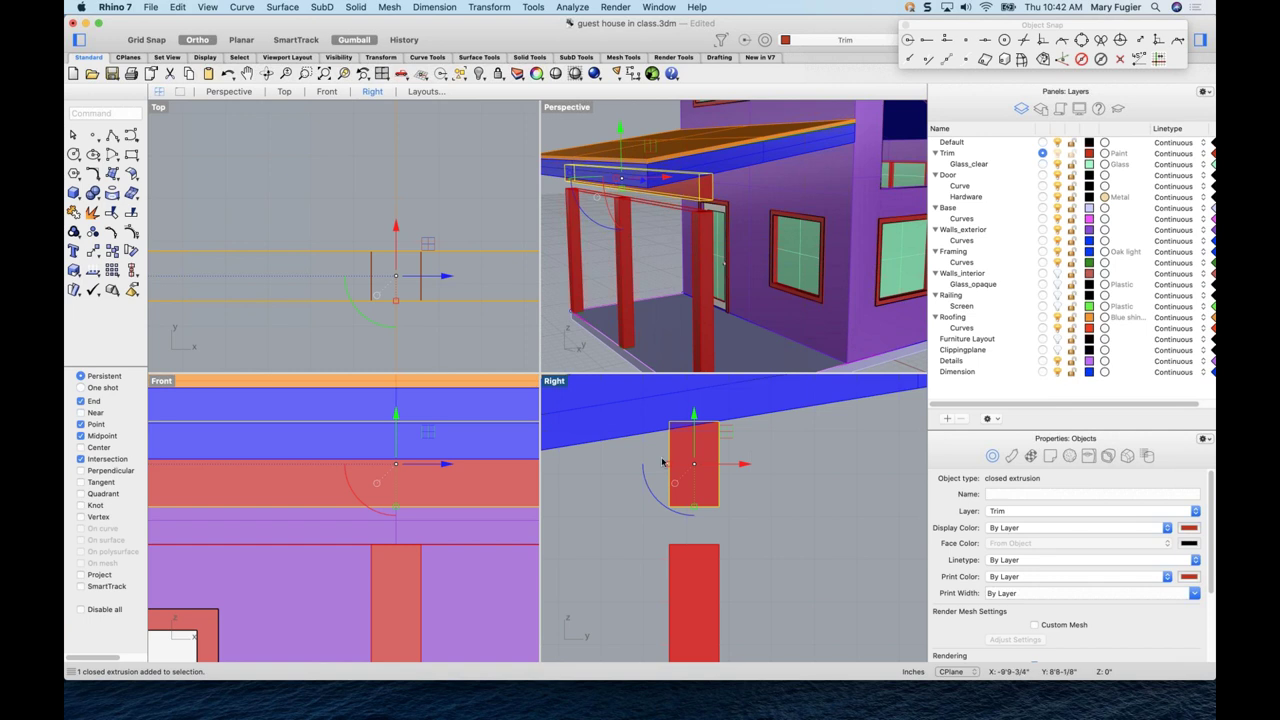
{"action": "key", "text": "Escape"}
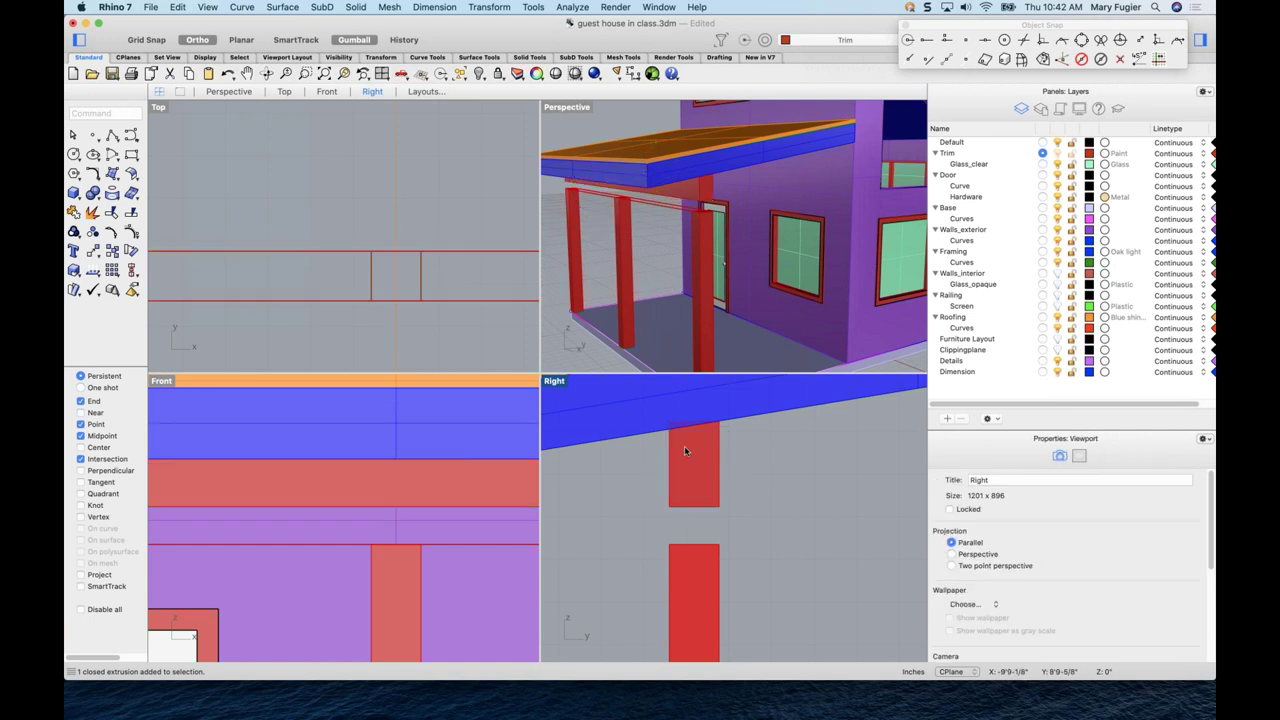
- Subtract the sloped porch roof framing from the beam with Boolean Difference, keeping the framing by leaving Delete Input off
{"action": "left_click", "coordinate": [93, 195]}
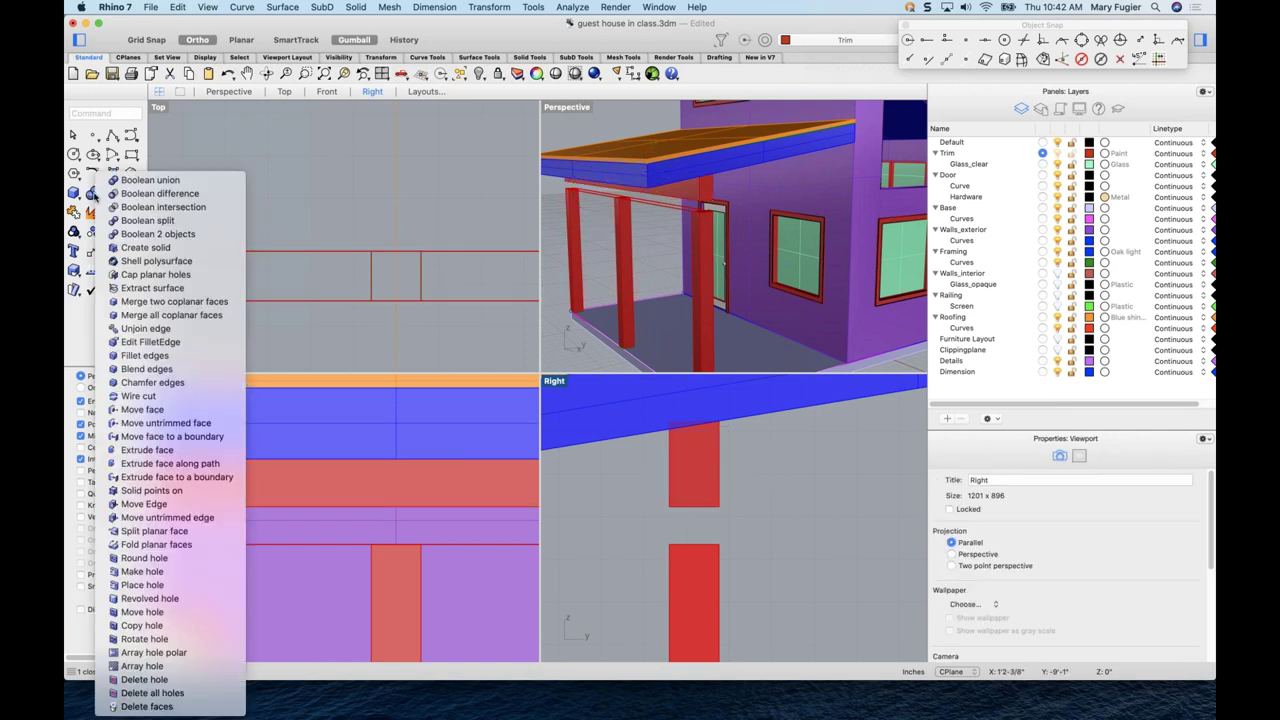
{"action": "left_click", "coordinate": [158, 193]}
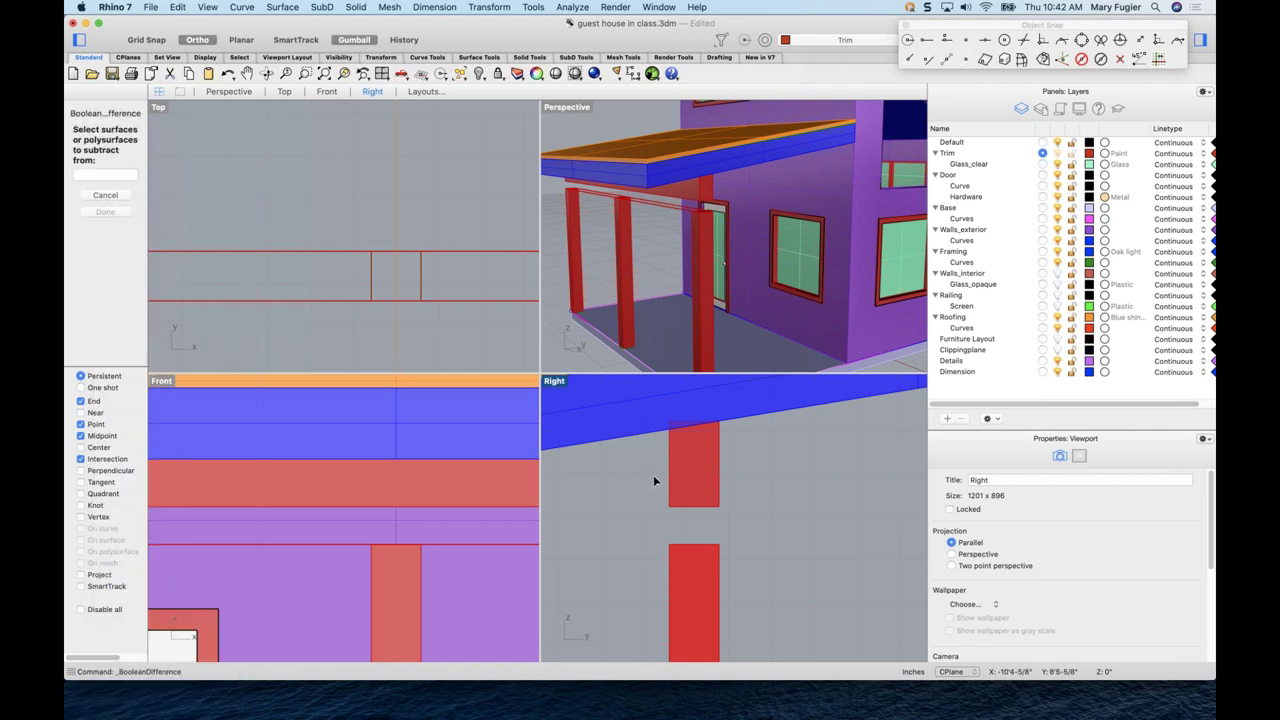
{"action": "left_click", "coordinate": [707, 467]}
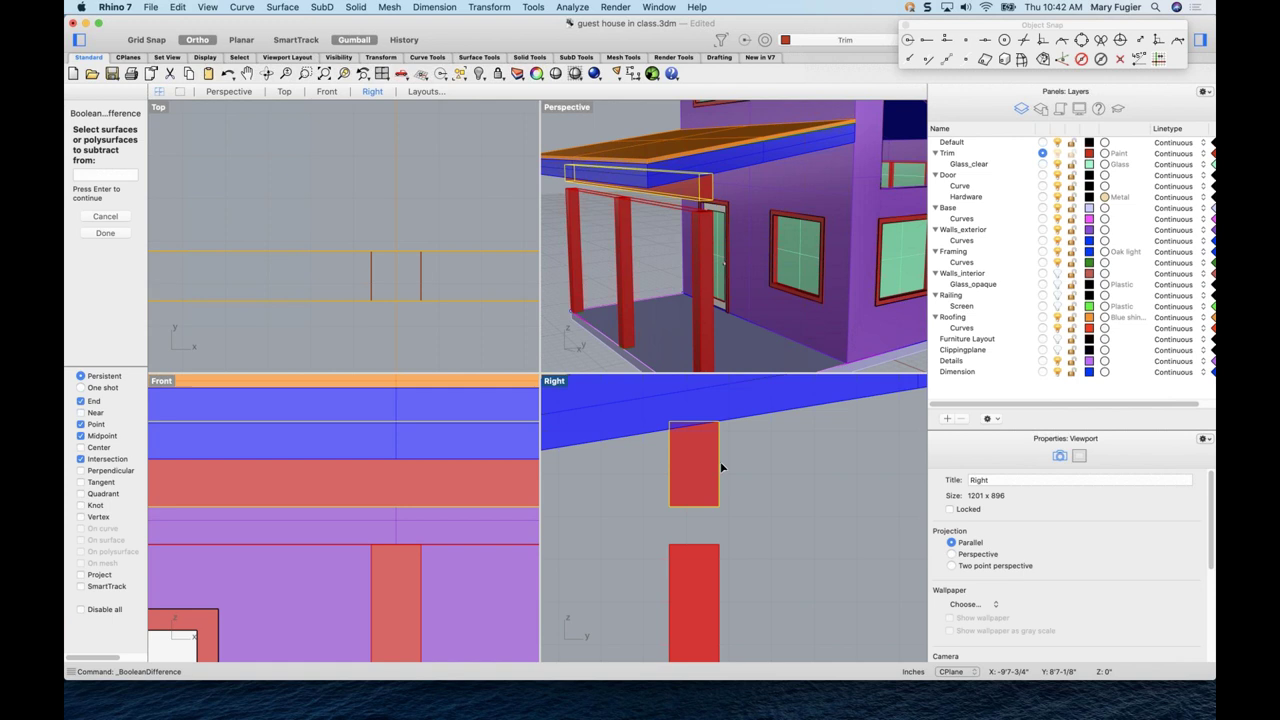
{"action": "key", "text": "Return"}
{"action": "left_click", "coordinate": [624, 424]}
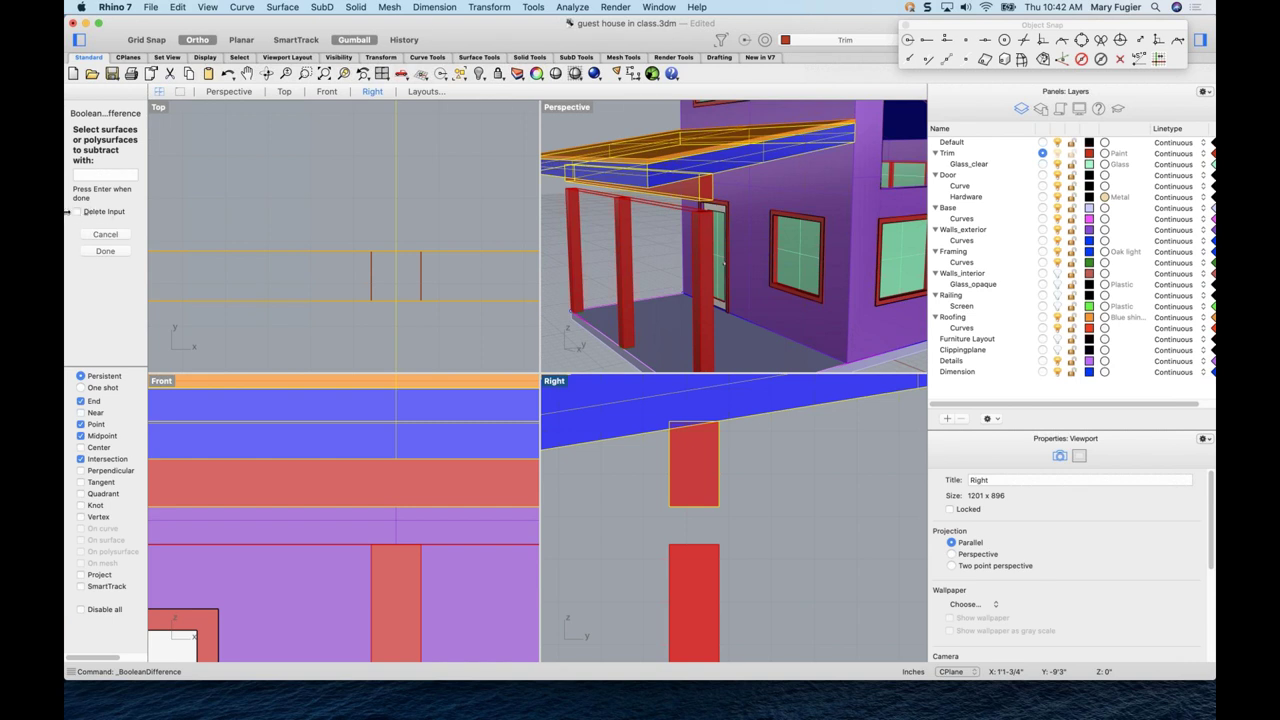
{"action": "key", "text": "Return"}
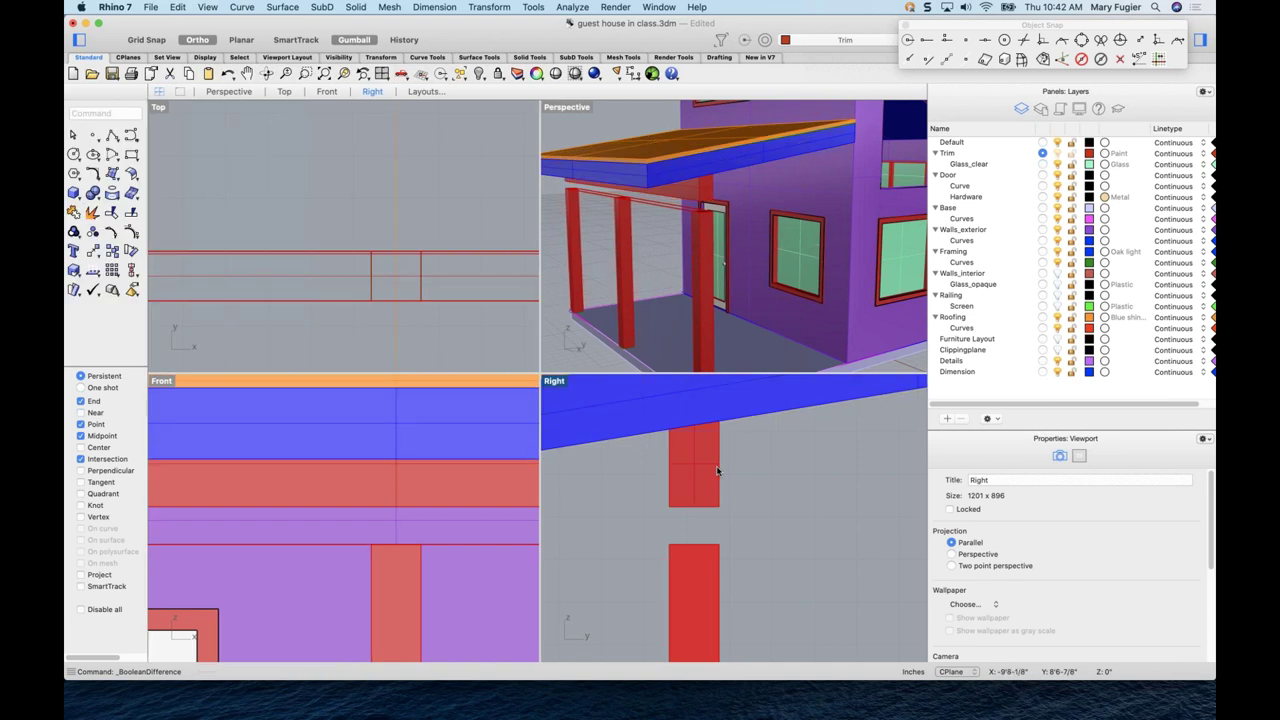
{"action": "left_click", "coordinate": [714, 471]}
{"action": "right_click_drag", "start_coordinate": [770, 340], "coordinate": [740, 280]}
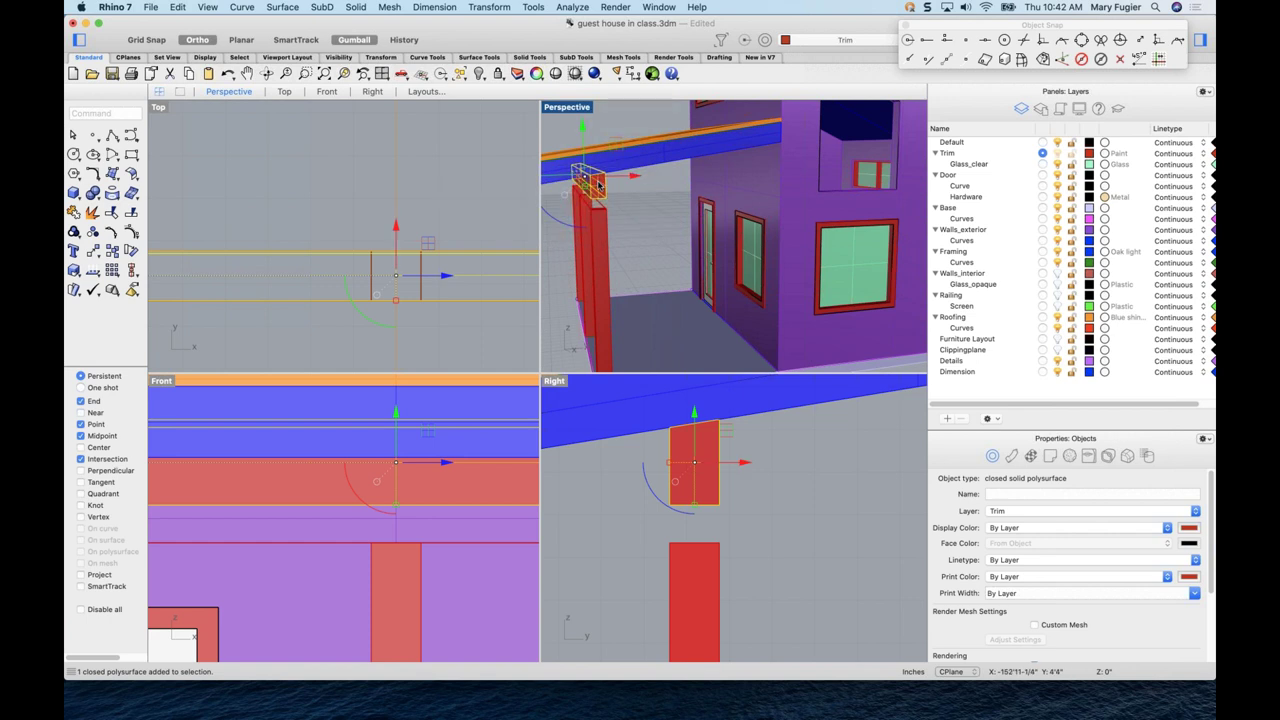
{"action": "left_click", "coordinate": [792, 468]}
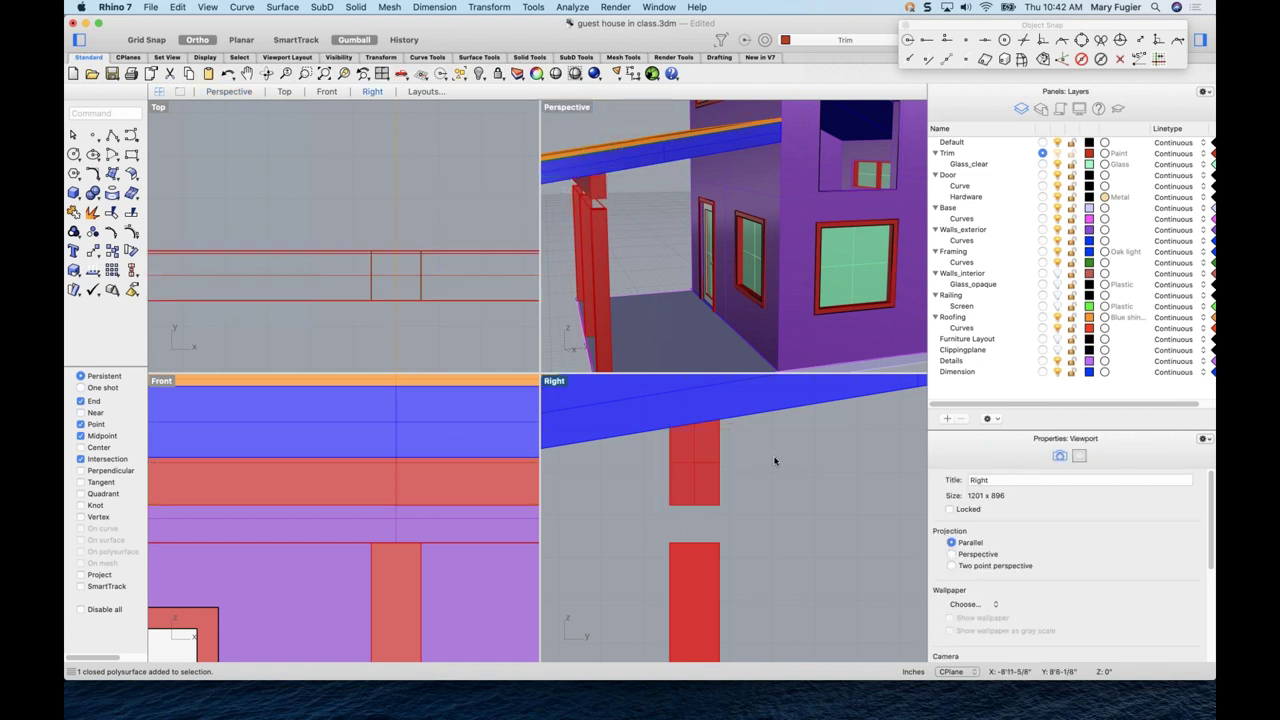
- Try to raise only the end post's top face up toward the beam, and undo the move
{"action": "scroll", "coordinate": [726, 530], "scroll_direction": "down", "scroll_amount": 2}
{"action": "scroll", "coordinate": [775, 538], "scroll_direction": "left", "scroll_amount": 1}
{"action": "scroll", "coordinate": [770, 490], "scroll_direction": "up", "scroll_amount": 1}
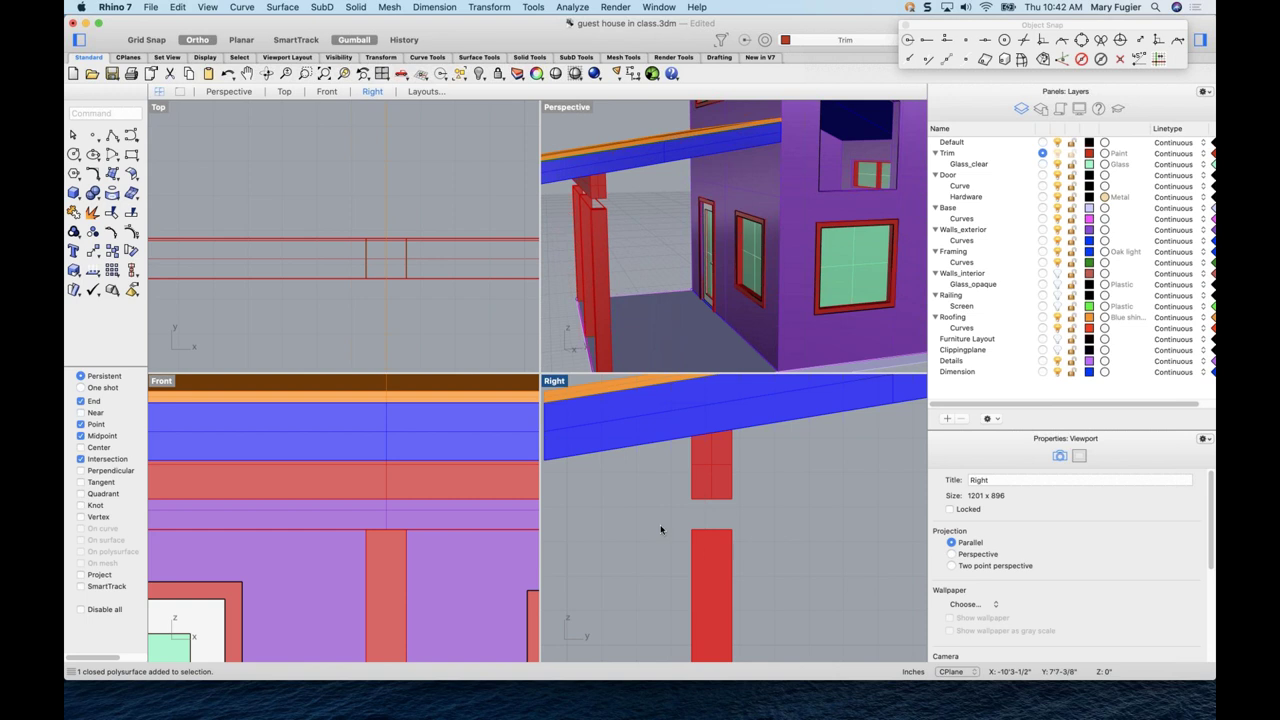
{"action": "left_click_drag", "start_coordinate": [665, 520], "coordinate": [745, 546]}
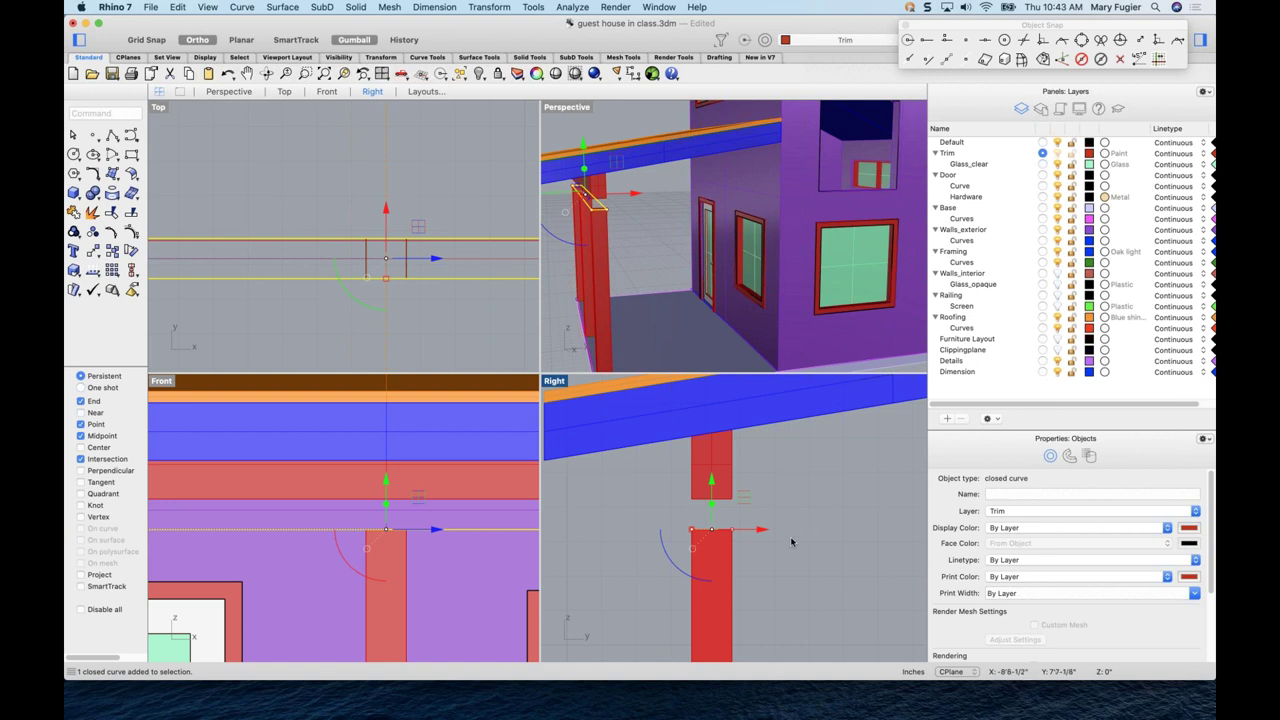
{"action": "left_click", "coordinate": [667, 533]}
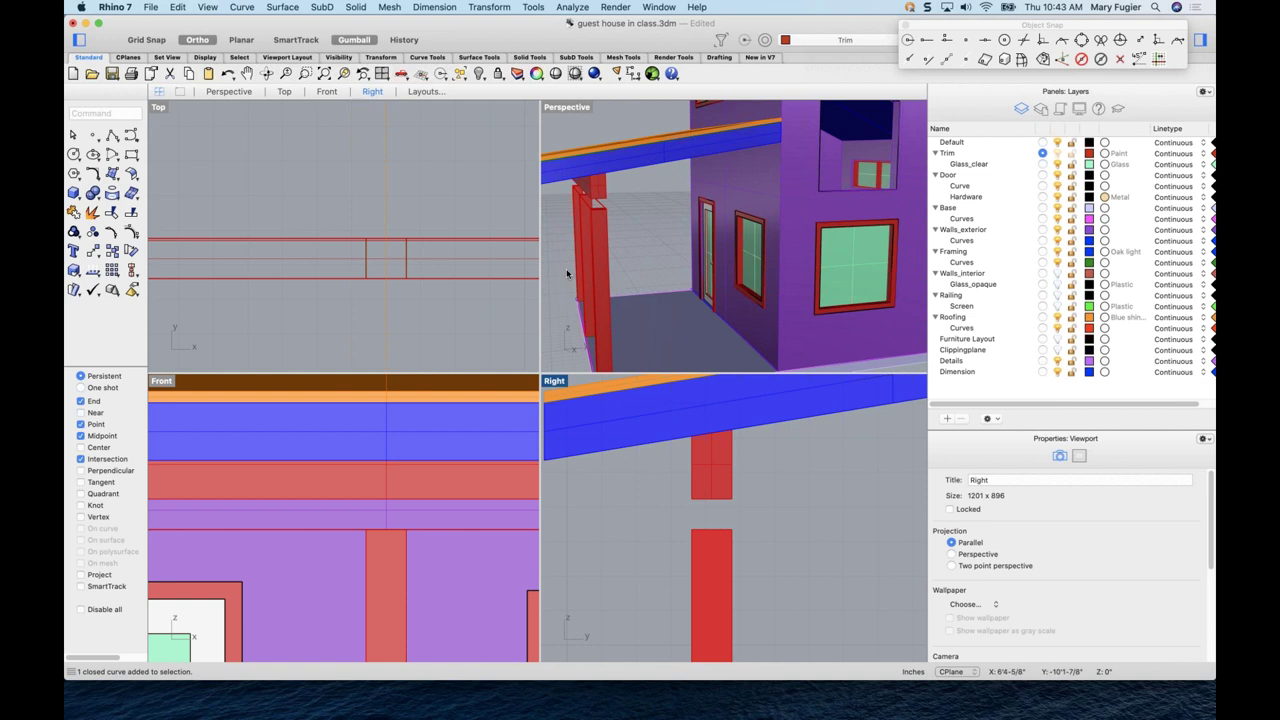
{"action": "scroll", "coordinate": [596, 246], "scroll_direction": "up", "scroll_amount": 5}
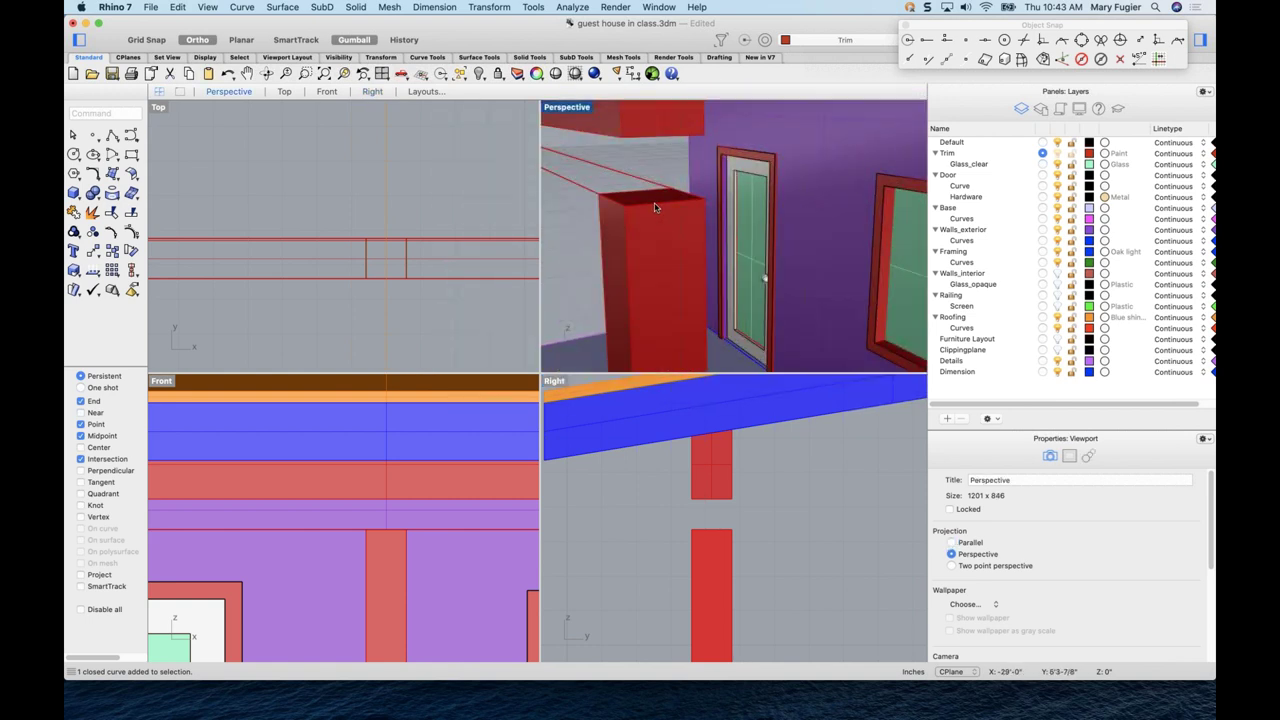
{"action": "left_click", "coordinate": [652, 205]}
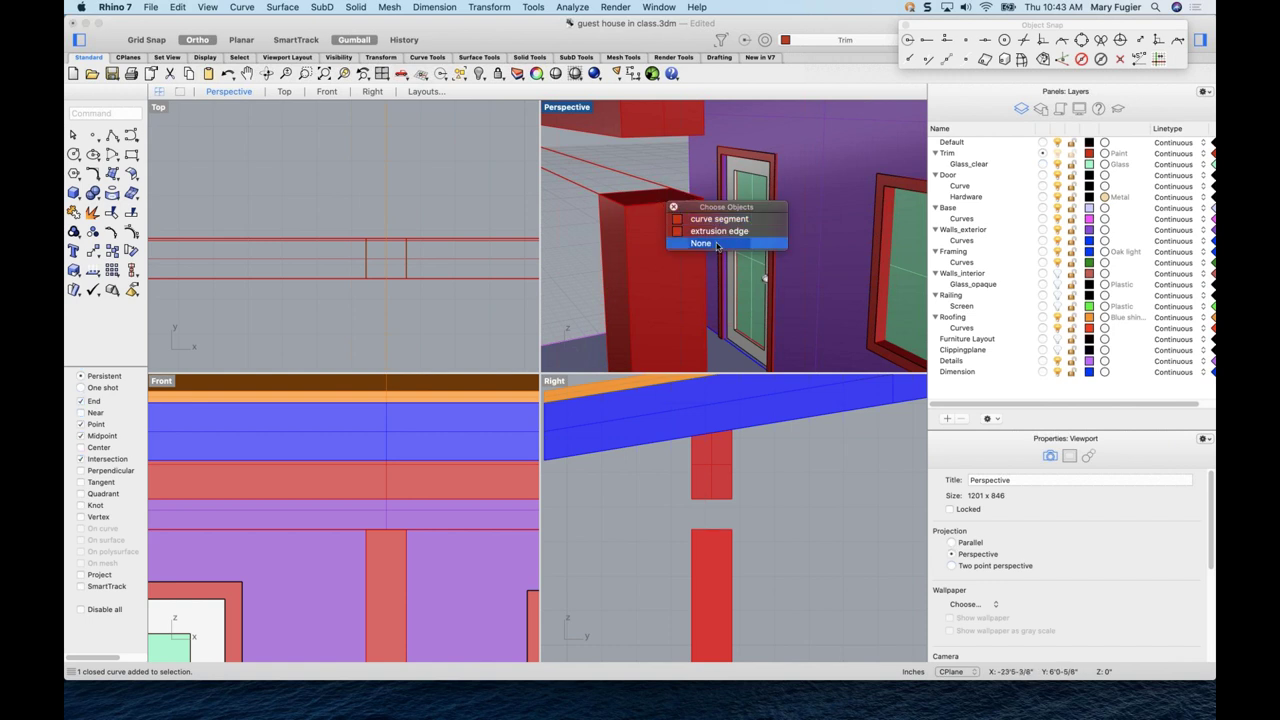
{"action": "scroll", "coordinate": [630, 286], "scroll_direction": "up", "scroll_amount": 5}
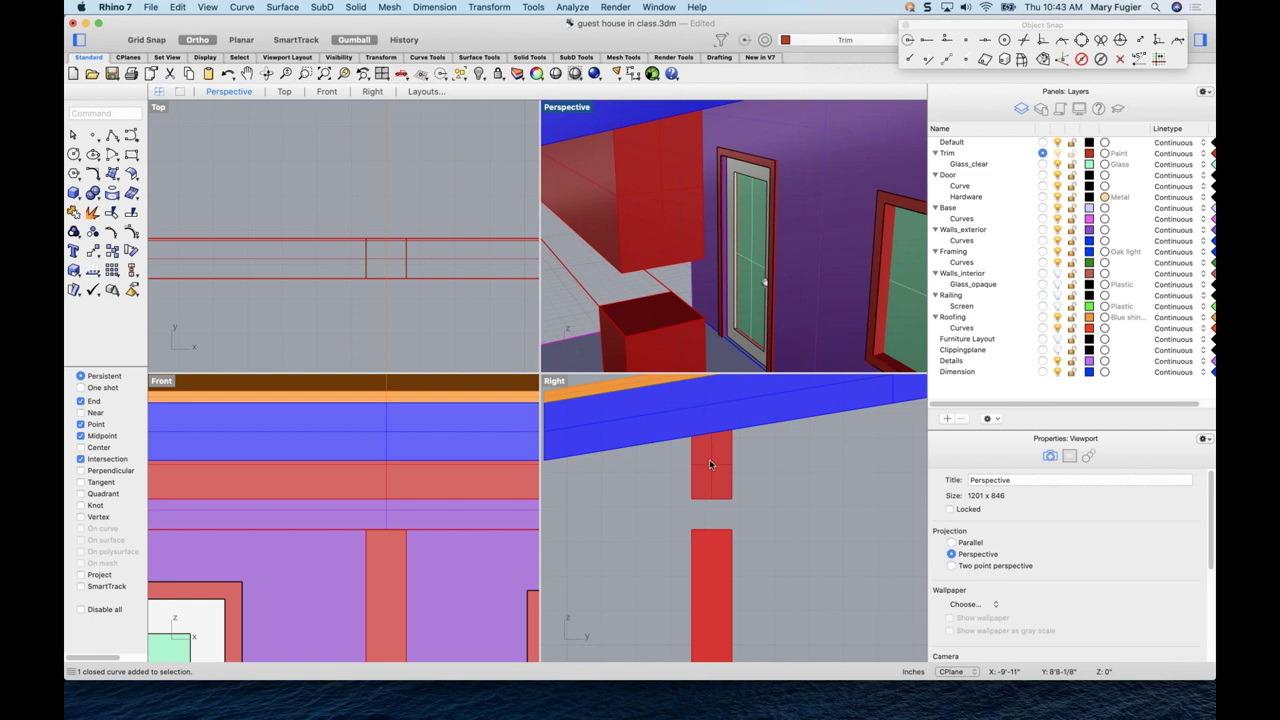
{"action": "left_click", "coordinate": [642, 319]}
{"action": "left_click_drag", "start_coordinate": [653, 282], "coordinate": [646, 200]}
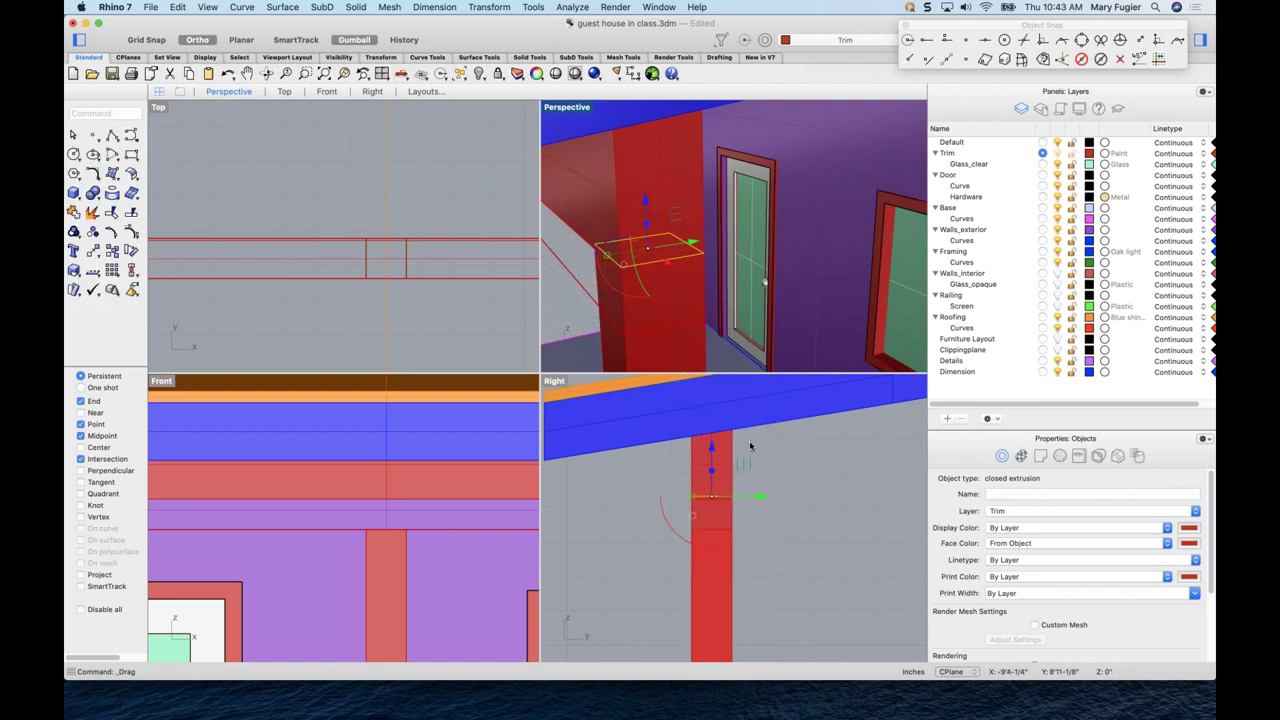
{"action": "key", "text": "super+z"}
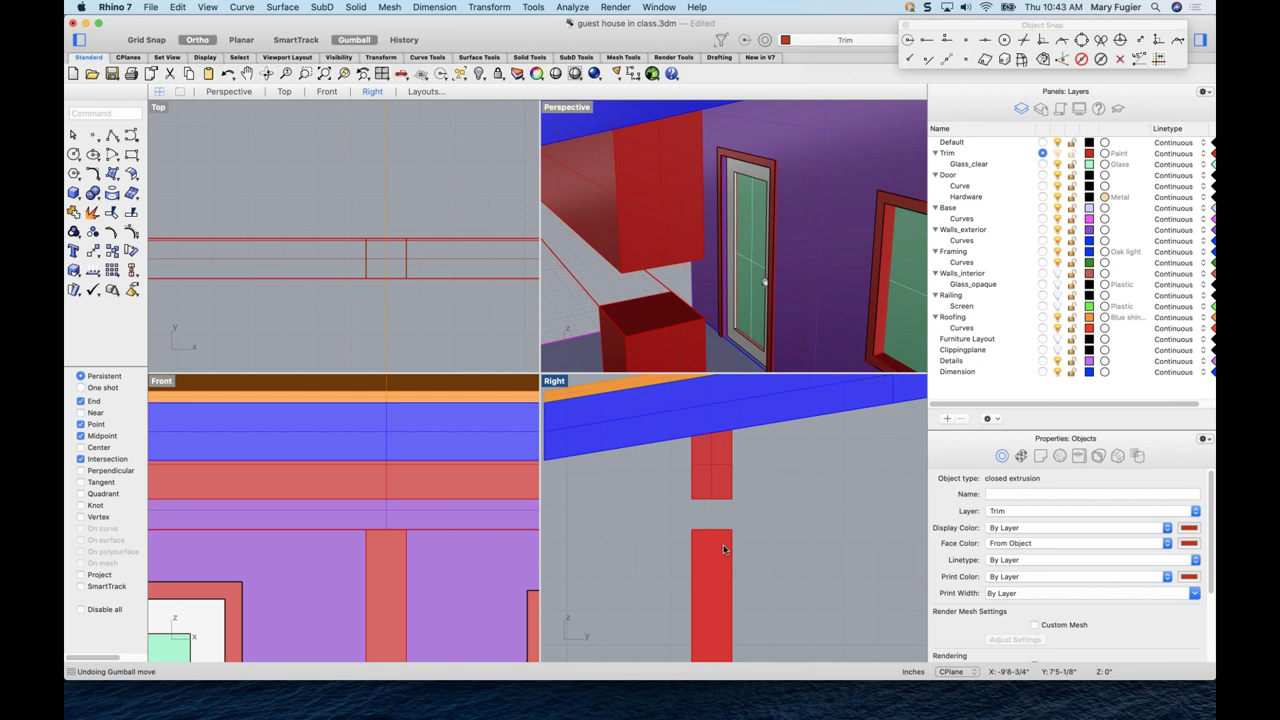
- Select the tops of all three porch posts together with the rectangle and raise them to the beam's underside
{"action": "left_click_drag", "start_coordinate": [669, 514], "coordinate": [778, 566]}
{"action": "mouse_move", "coordinate": [703, 475]}
{"action": "left_mouse_down"}
{"action": "mouse_move", "coordinate": [712, 482]}
{"action": "mouse_move", "coordinate": [710, 457]}
{"action": "left_mouse_up"}
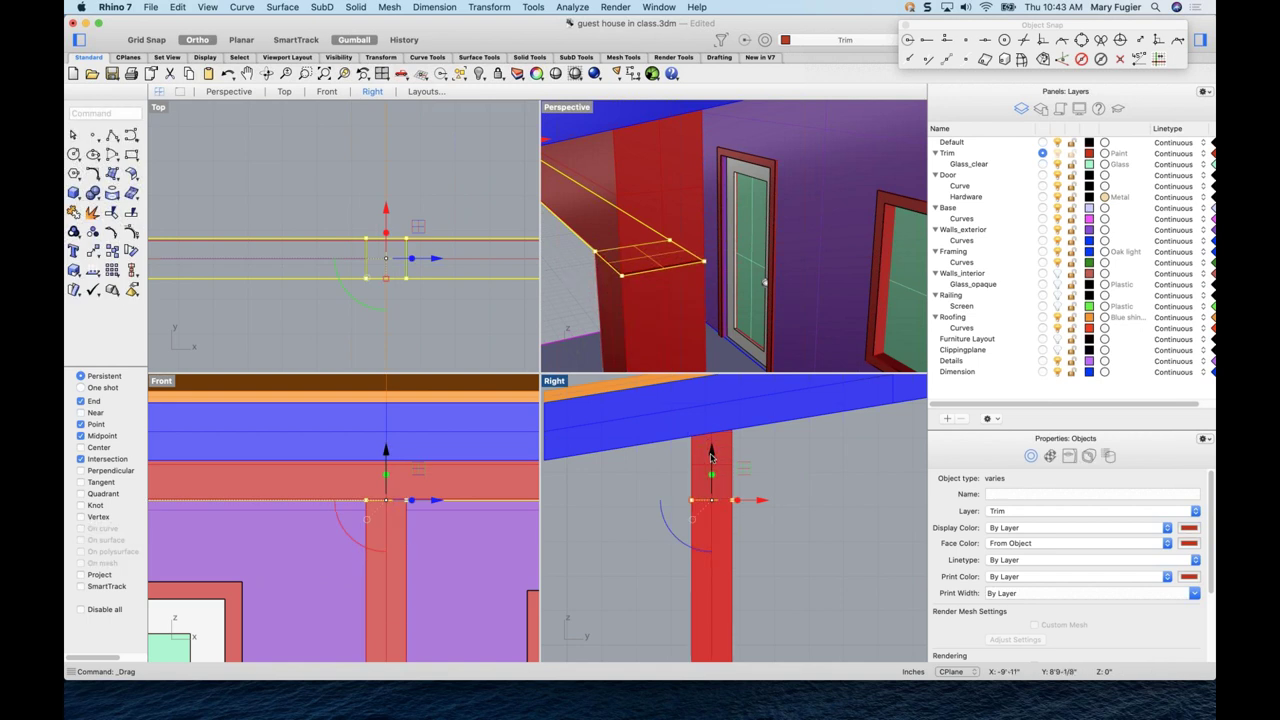
{"action": "right_click_drag", "start_coordinate": [700, 300], "coordinate": [774, 320]}
{"action": "key", "text": "Escape"}
{"action": "scroll", "coordinate": [703, 317], "scroll_direction": "down", "scroll_amount": 5}
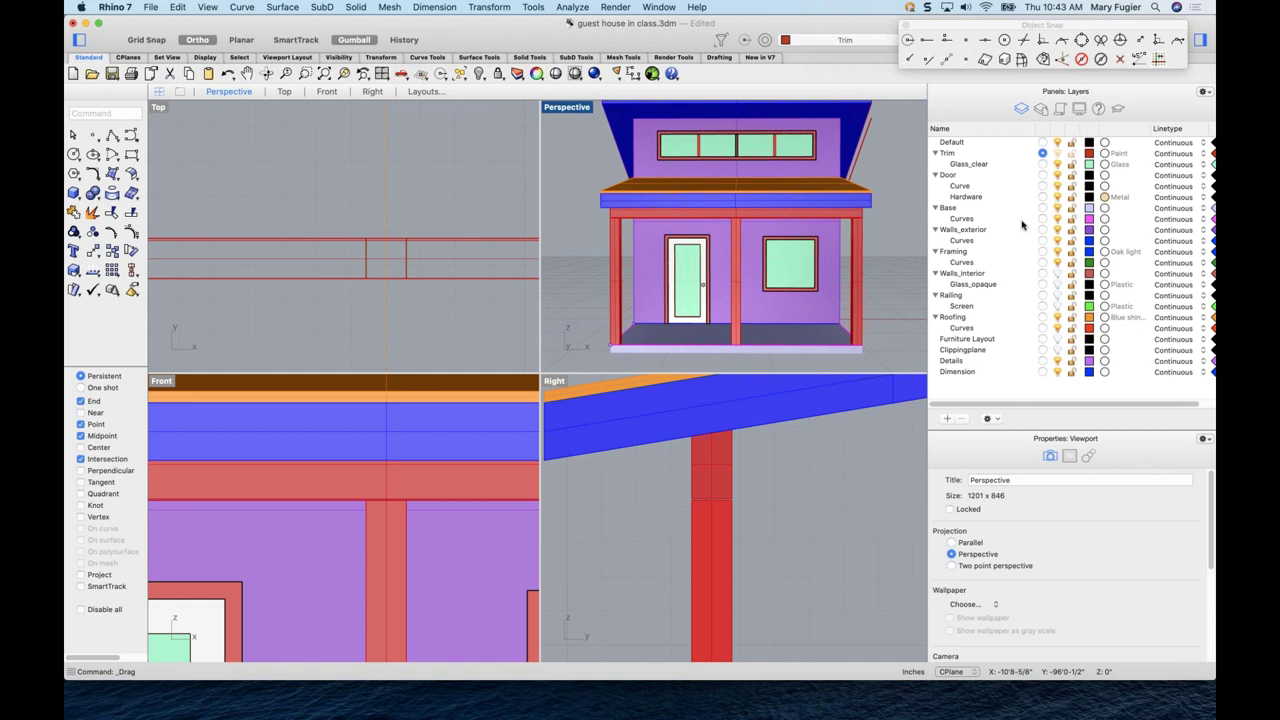
- Turn on the Railing layer to show the railing between the middle and end porch posts
{"action": "left_click", "coordinate": [1057, 297]}
{"action": "right_click_drag", "start_coordinate": [865, 322], "coordinate": [735, 319]}
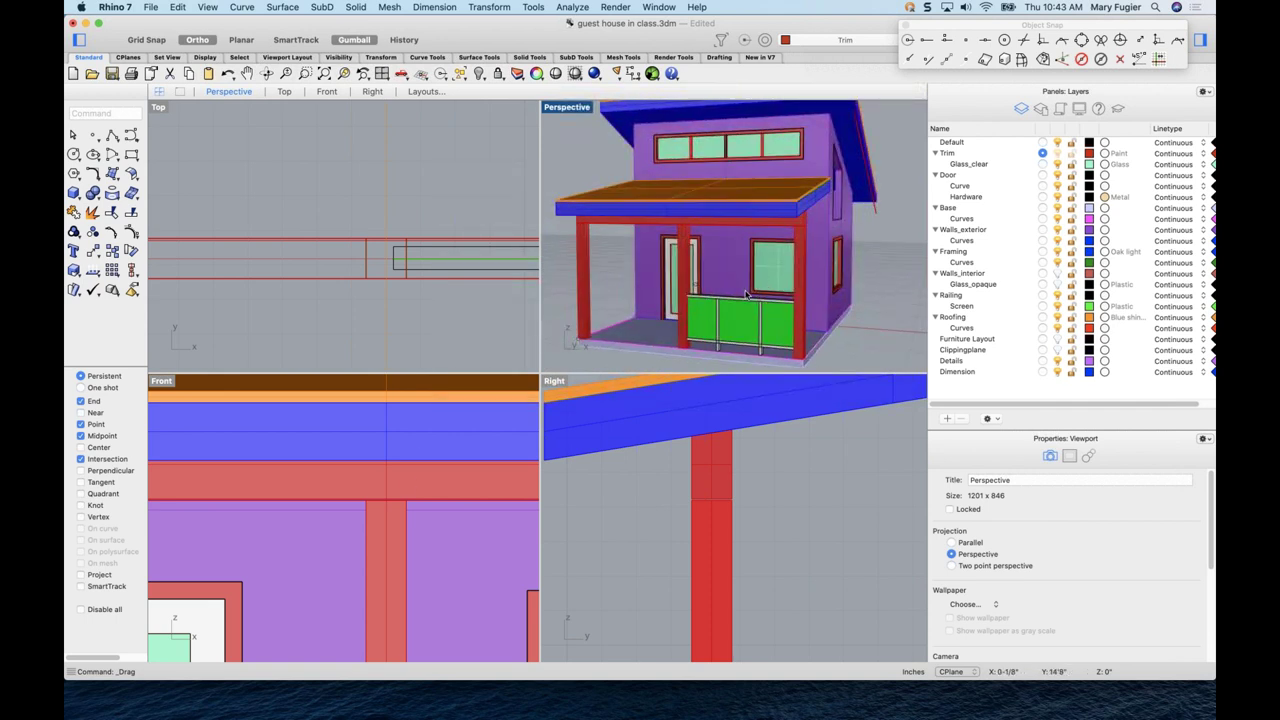
{"action": "scroll", "coordinate": [746, 292], "scroll_direction": "up", "scroll_amount": 5}
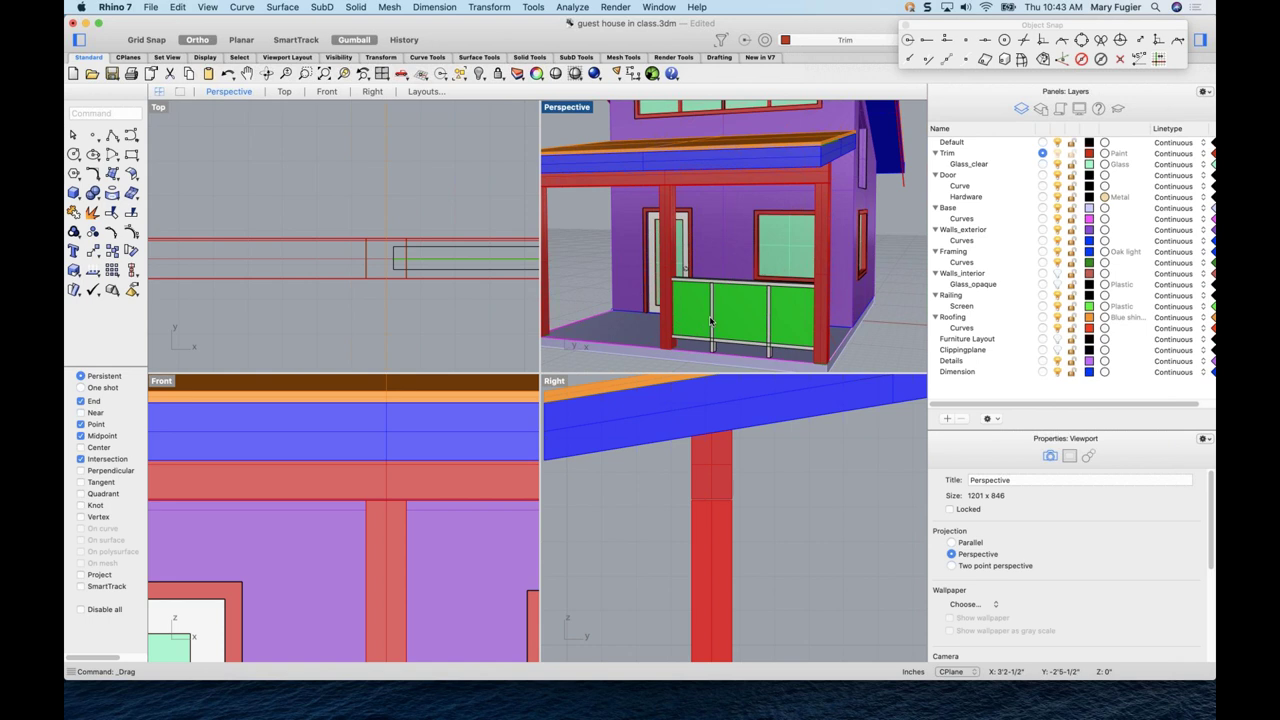
- Group the railing's two uprights, top and bottom rails and green screen panel
{"action": "left_click", "coordinate": [712, 320]}
{"action": "left_click", "coordinate": [764, 305], "text": "shift"}
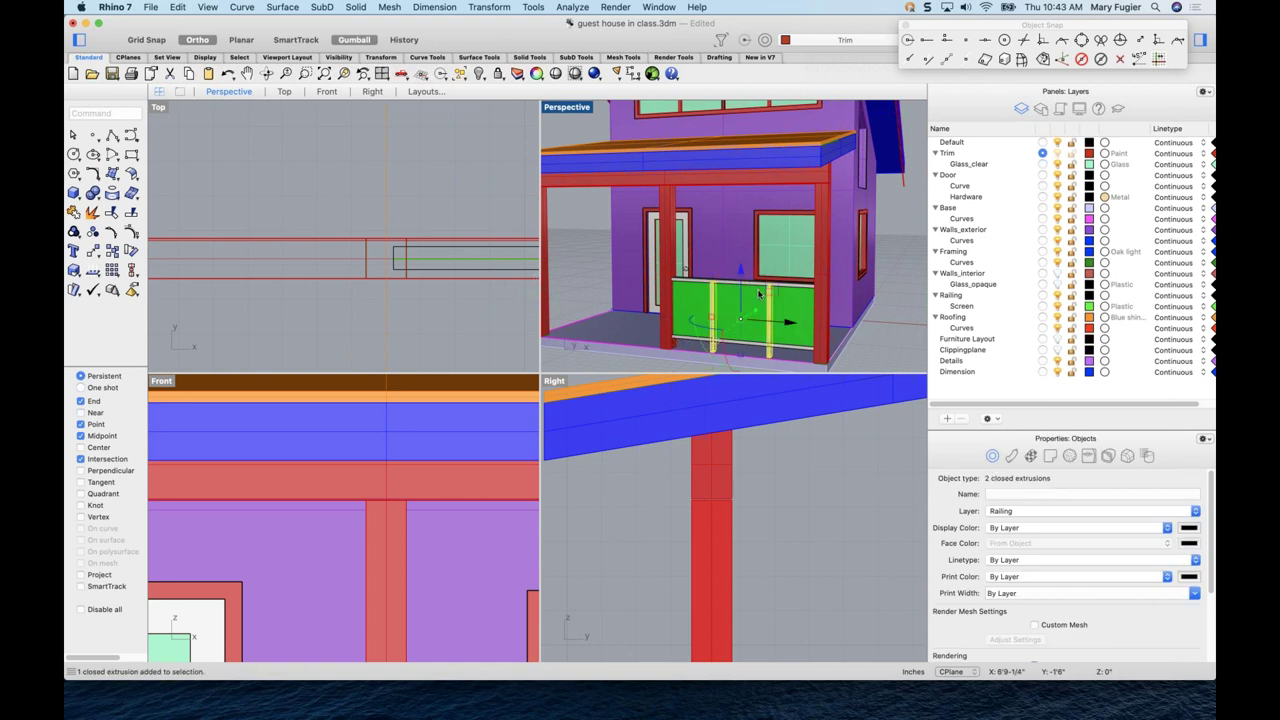
{"action": "left_click", "coordinate": [755, 290], "text": "shift"}
{"action": "left_click", "coordinate": [796, 343], "text": "shift"}
{"action": "left_click", "coordinate": [799, 349], "text": "shift"}
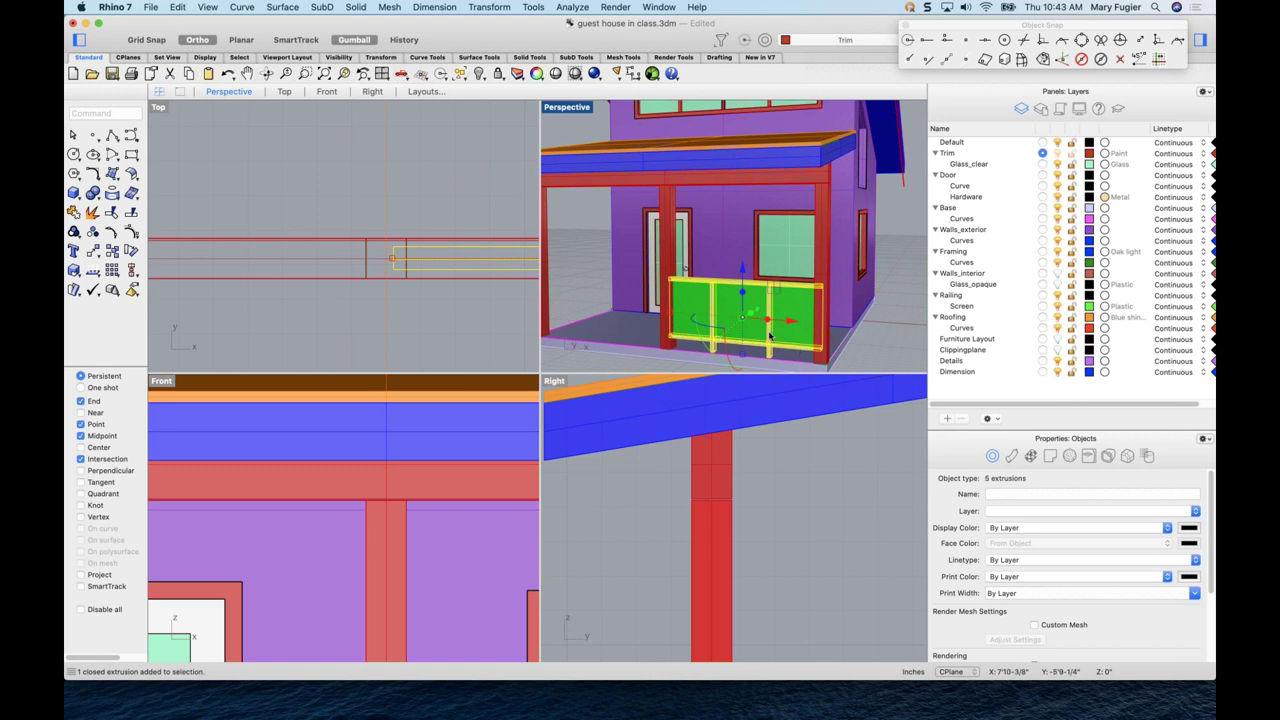
{"action": "scroll", "coordinate": [768, 330], "scroll_direction": "down", "scroll_amount": 5}
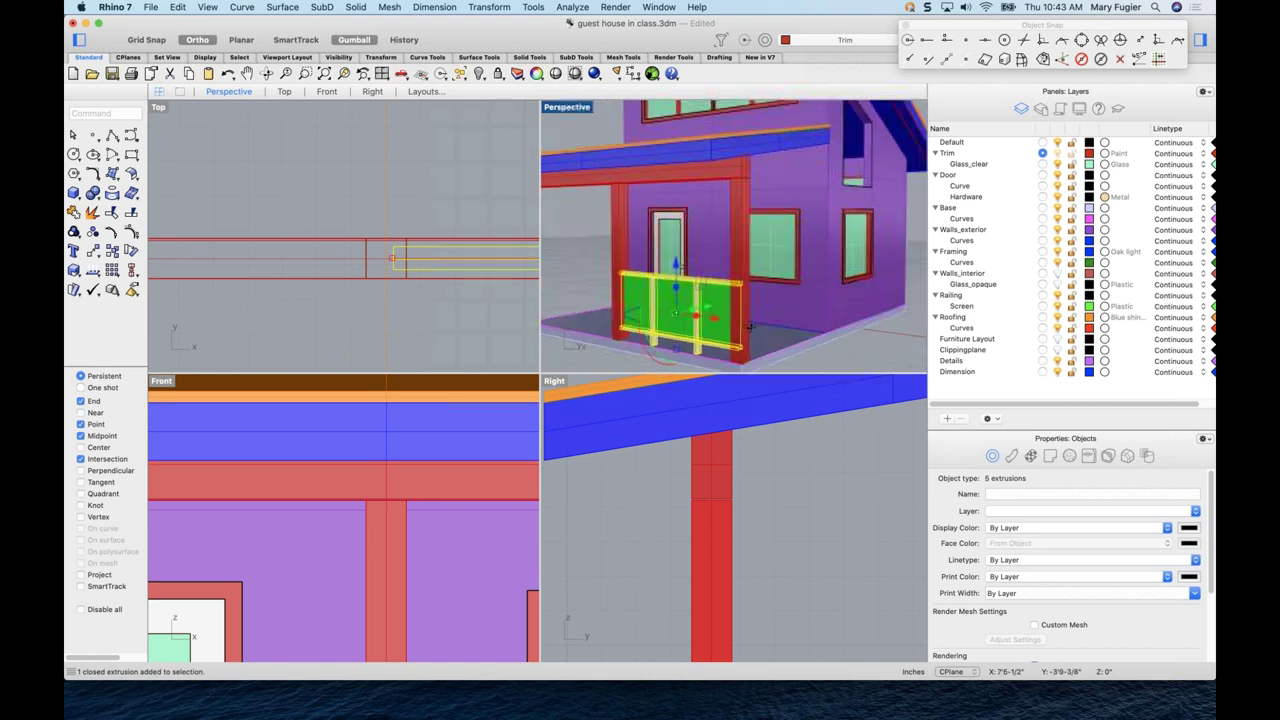
{"action": "right_click_drag", "start_coordinate": [765, 325], "coordinate": [692, 341]}
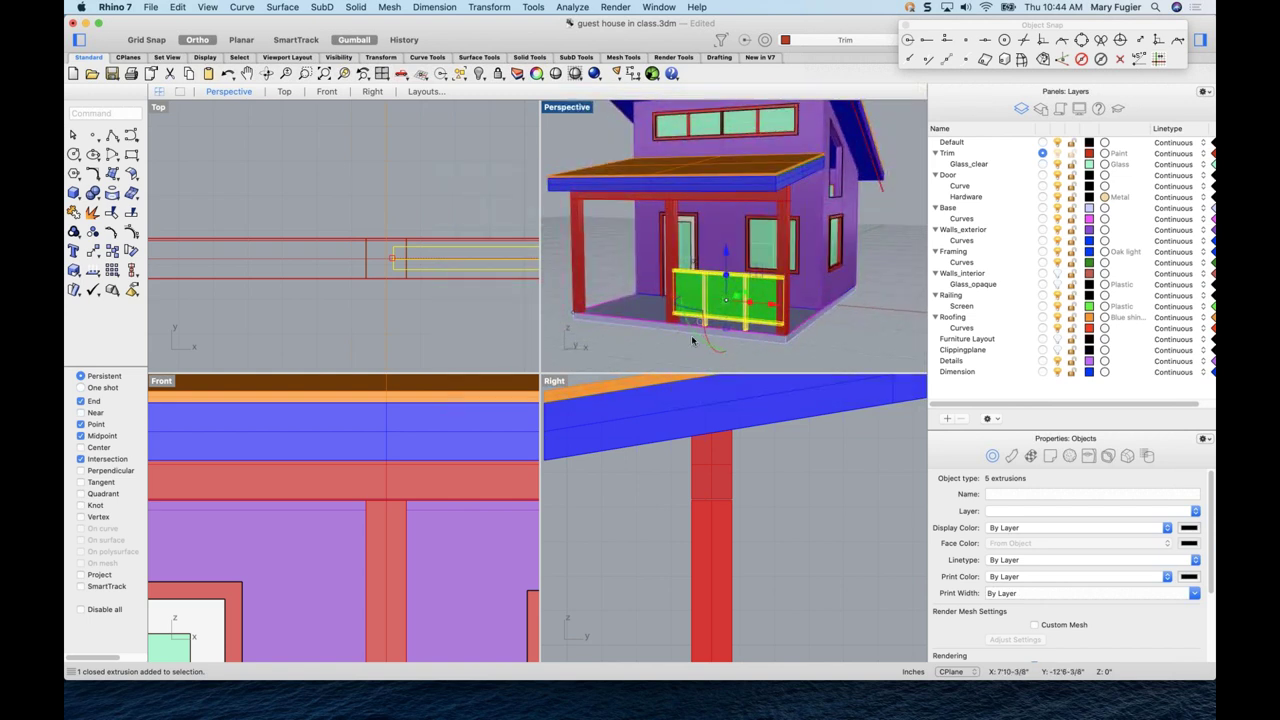
{"action": "left_click", "coordinate": [73, 232]}
{"action": "key", "text": "super+shift+e"}
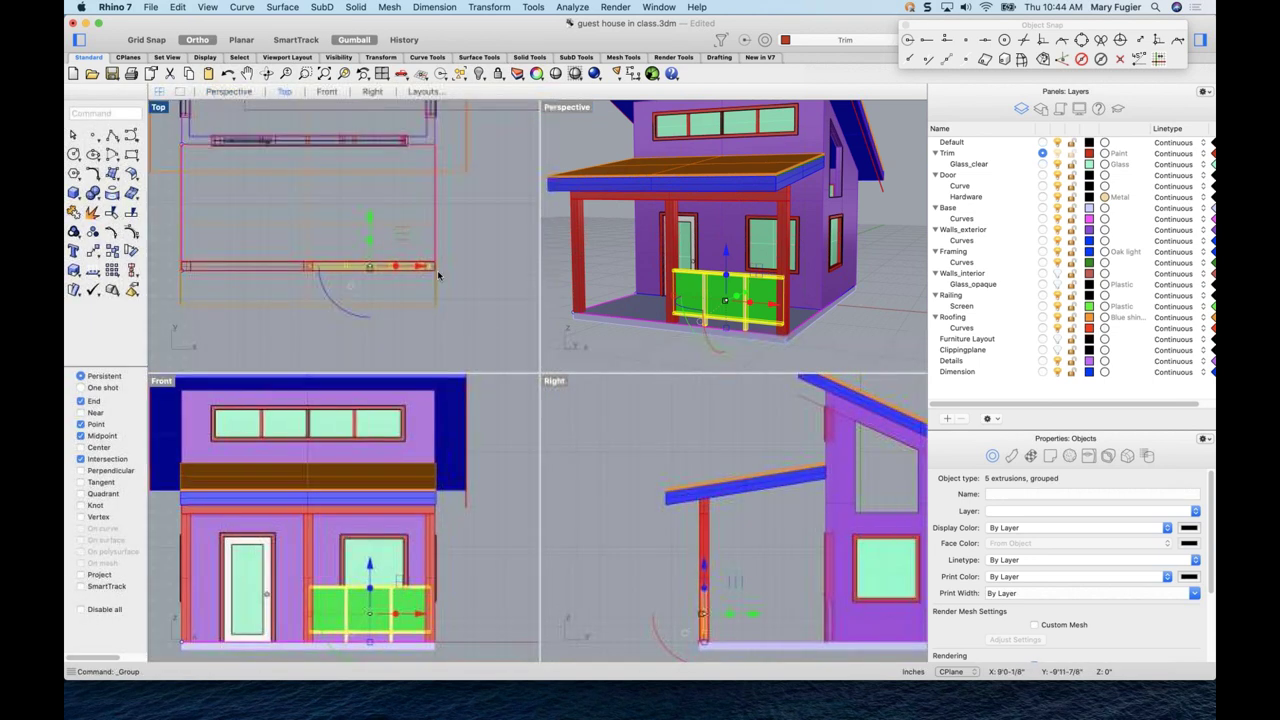
- Mirror a copy of the grouped front railing across a 45-degree plane through the corner post onto the porch's open side
{"action": "key", "text": "Home"}
{"action": "left_click", "coordinate": [489, 8]}
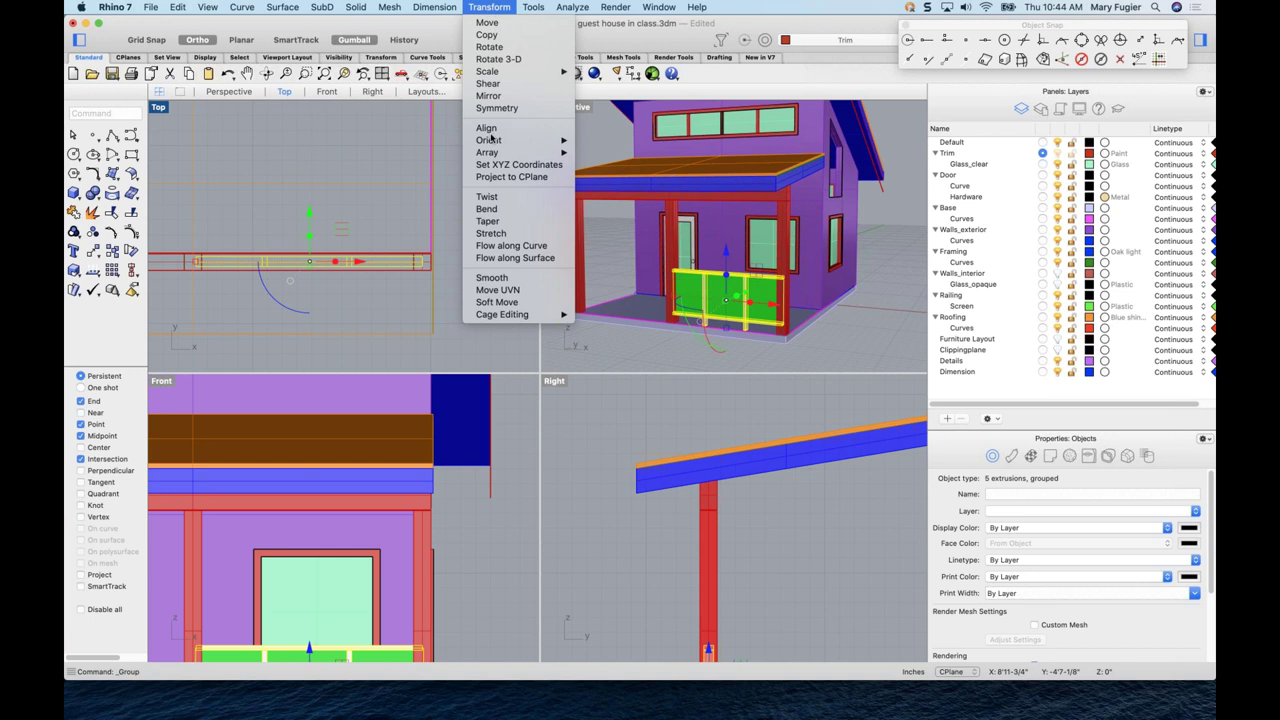
{"action": "key", "text": "Return"}
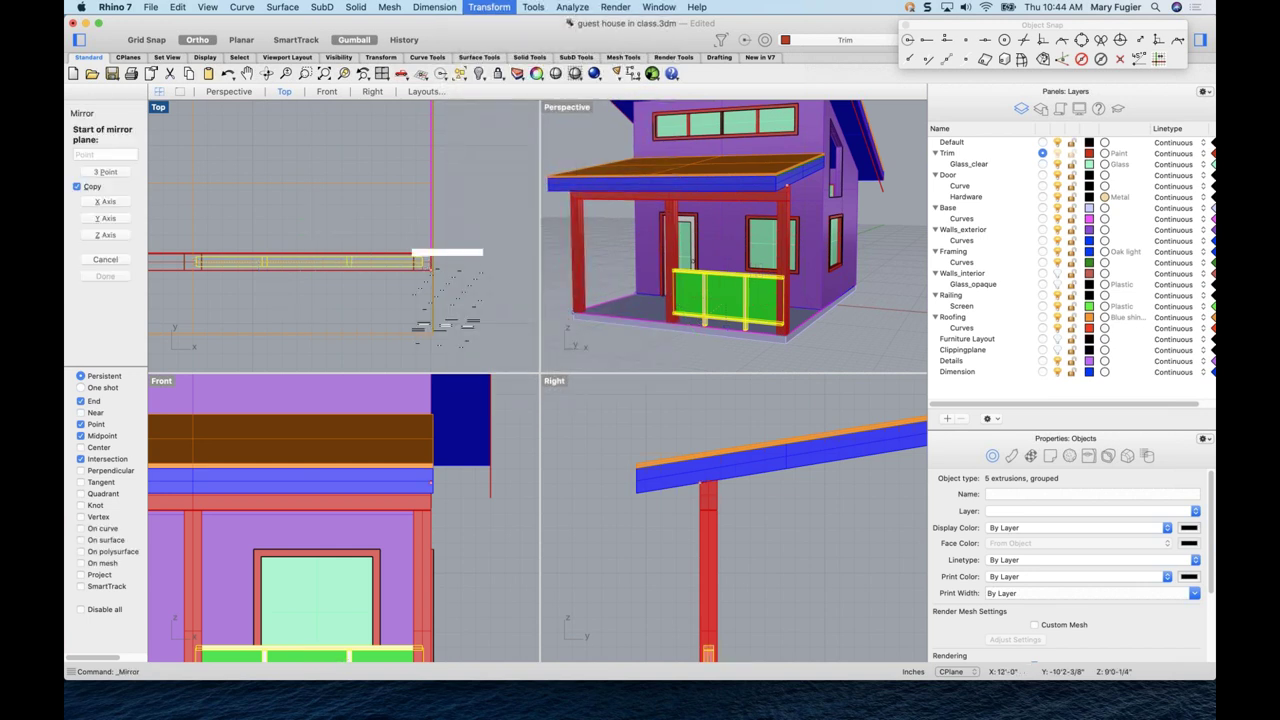
{"action": "left_click", "coordinate": [430, 261]}
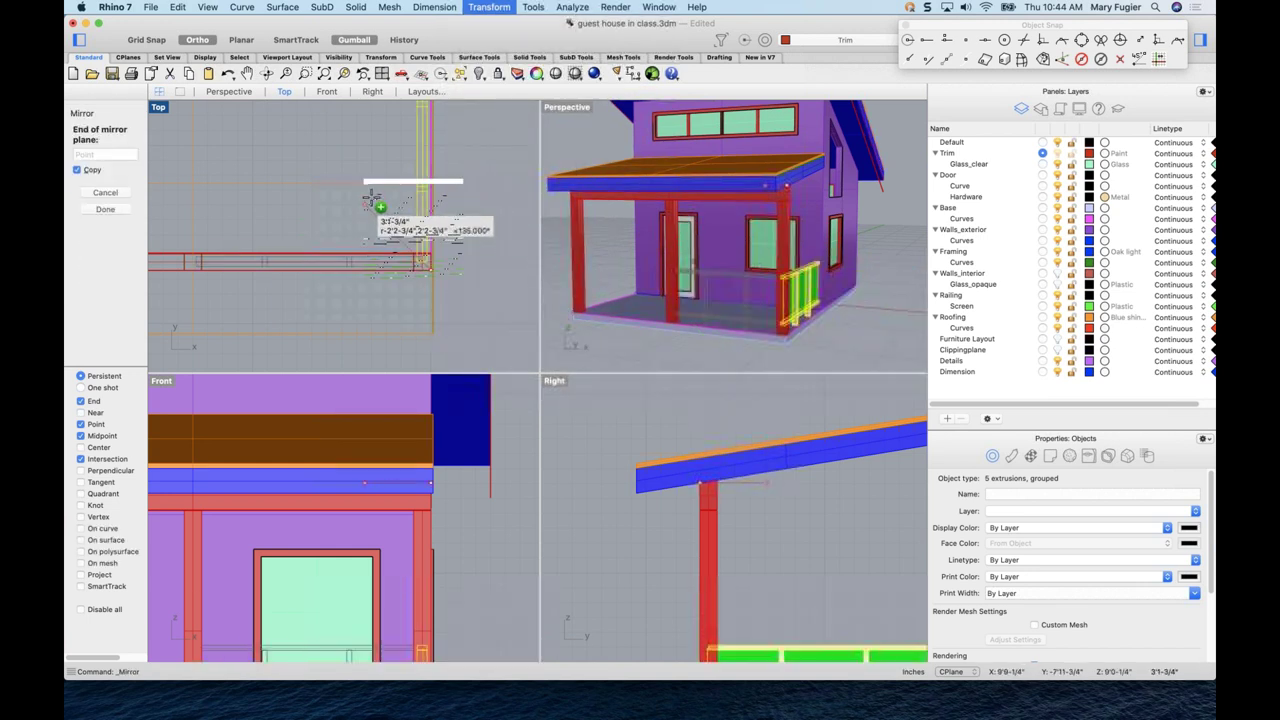
{"action": "left_click", "coordinate": [372, 202]}
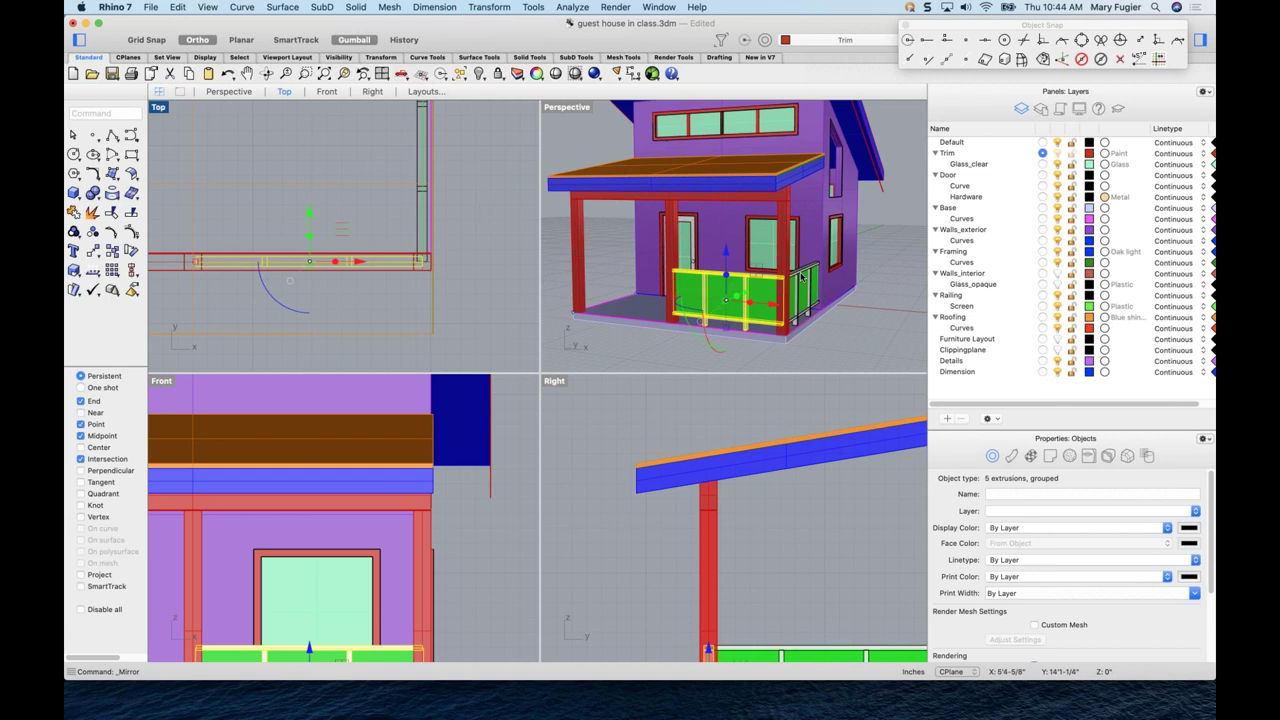
{"action": "scroll", "coordinate": [800, 278], "scroll_direction": "up", "scroll_amount": 10}
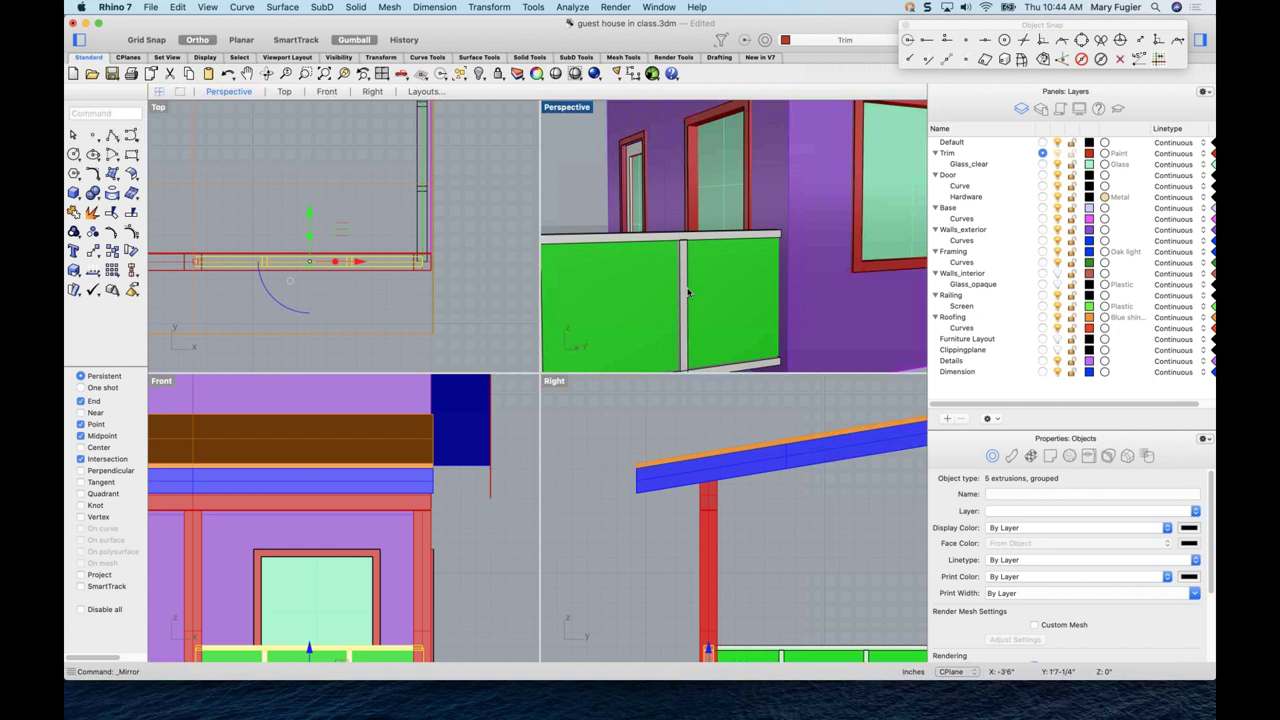
{"action": "left_click", "coordinate": [686, 295]}
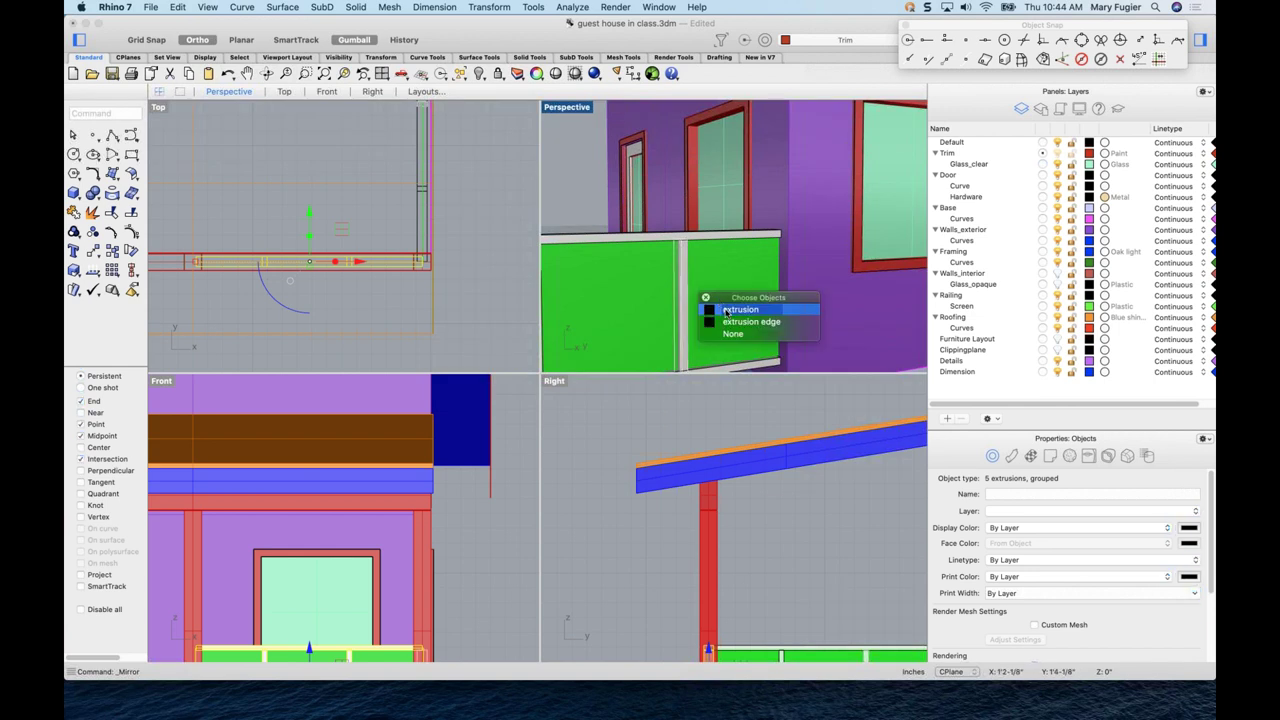
{"action": "left_click", "coordinate": [727, 311]}
{"action": "scroll", "coordinate": [590, 297], "scroll_direction": "down", "scroll_amount": 2}
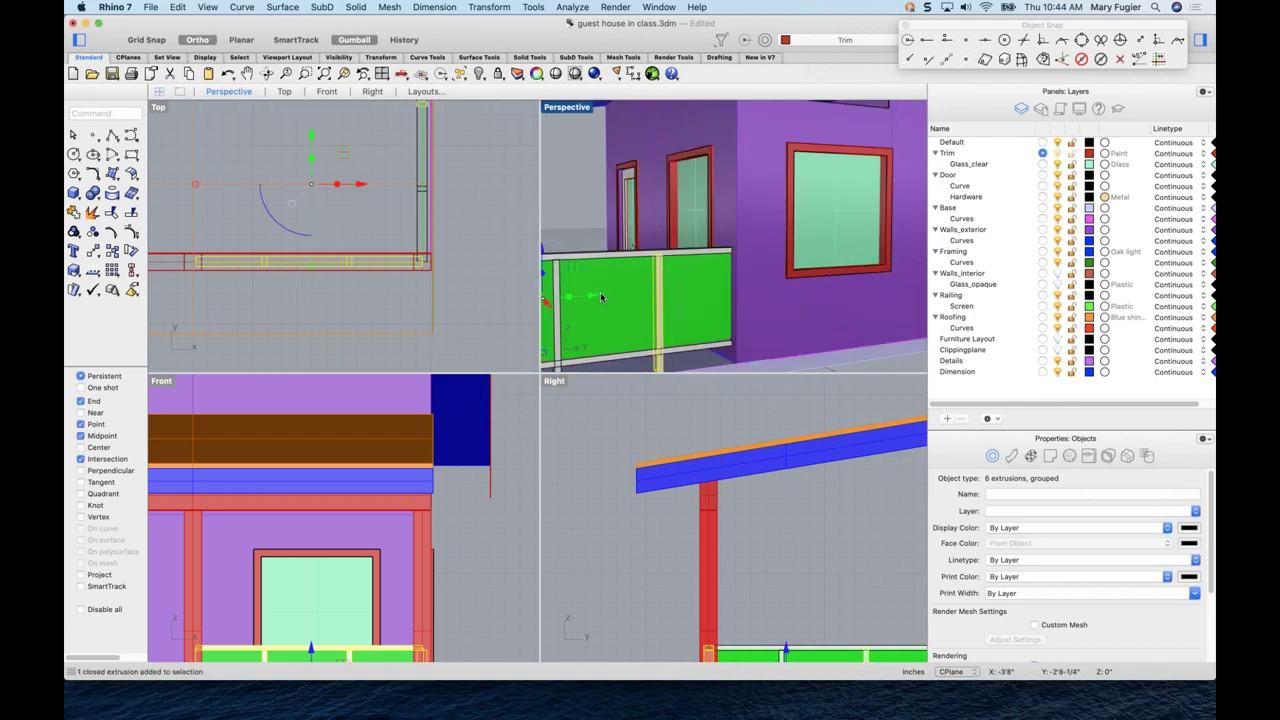
{"action": "scroll", "coordinate": [601, 297], "scroll_direction": "down", "scroll_amount": 4}
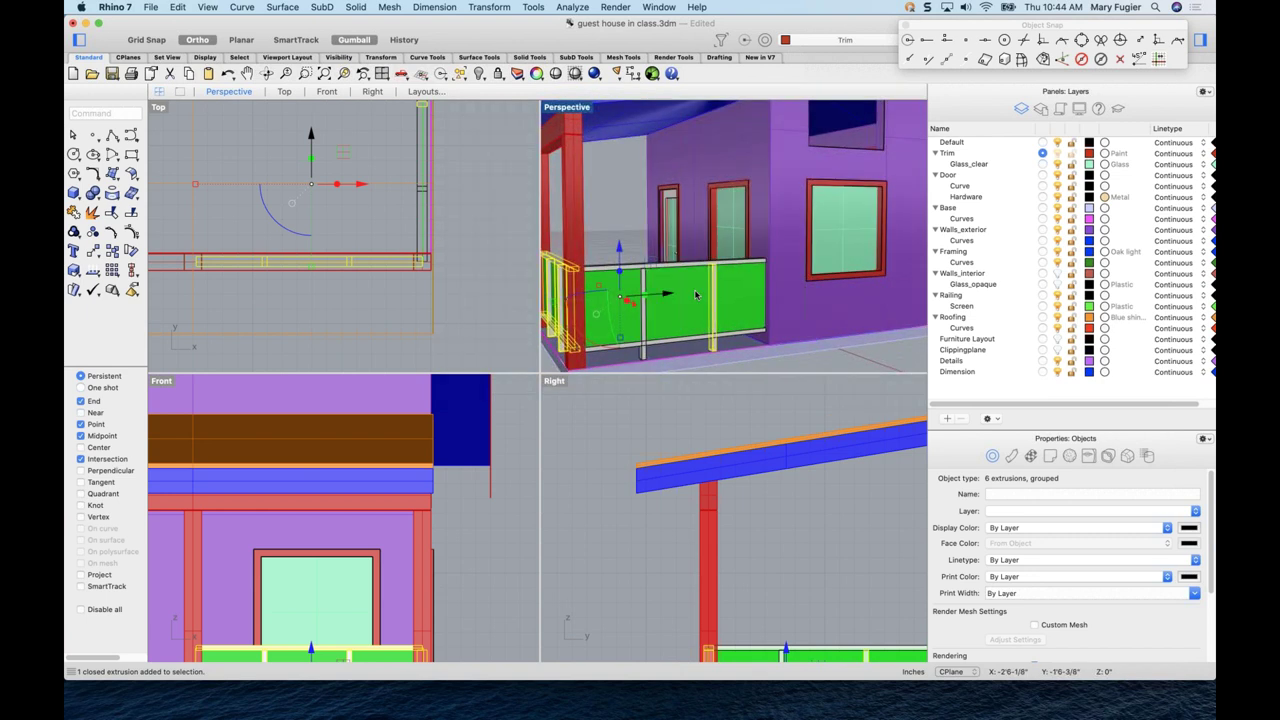
{"action": "key", "text": "Escape"}
- Copy only the side railing's upright nearest the house about 2 feet 2 inches toward the wall, at the railing's end
{"action": "scroll", "coordinate": [700, 297], "scroll_direction": "up", "scroll_amount": 5}
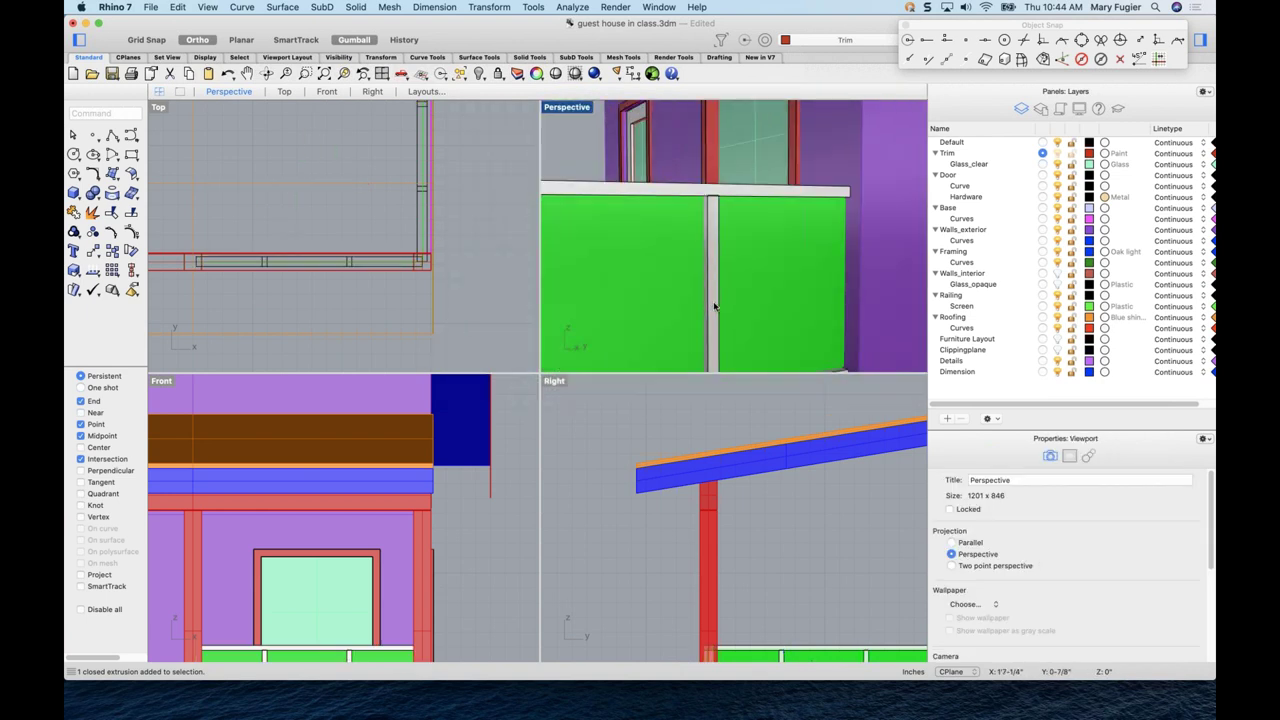
{"action": "left_click", "coordinate": [714, 307]}
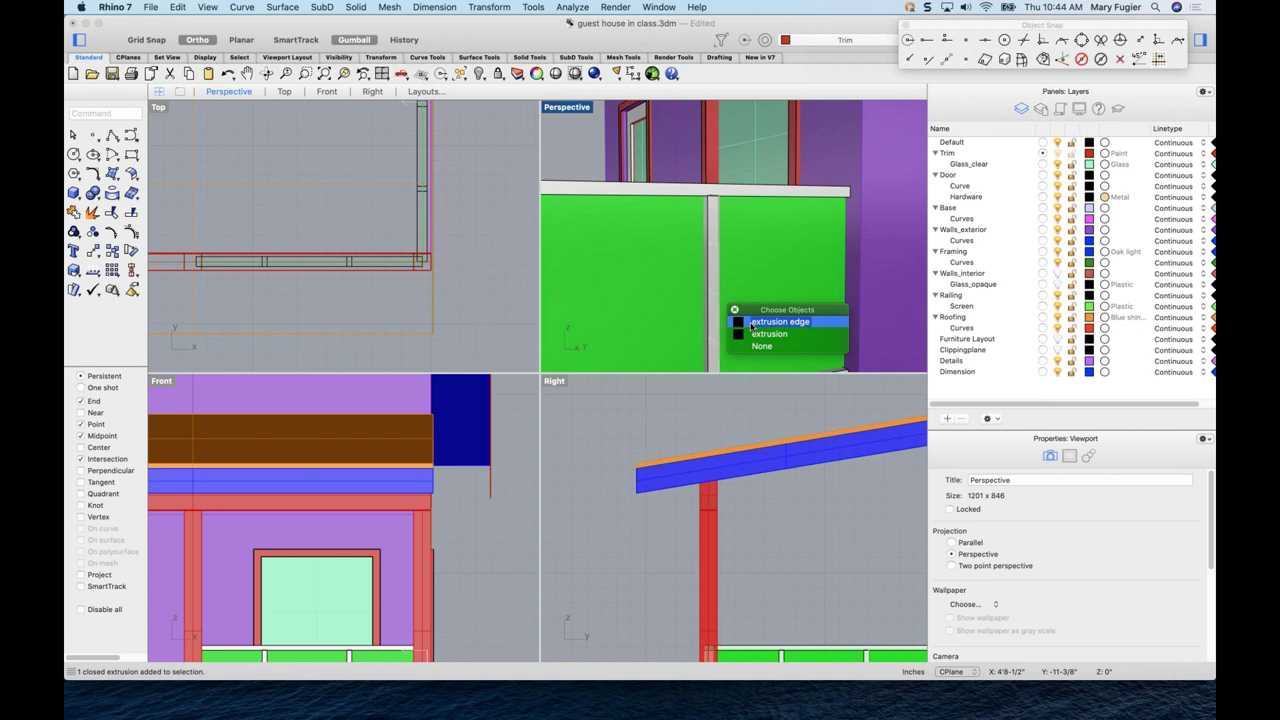
{"action": "left_click", "coordinate": [751, 322]}
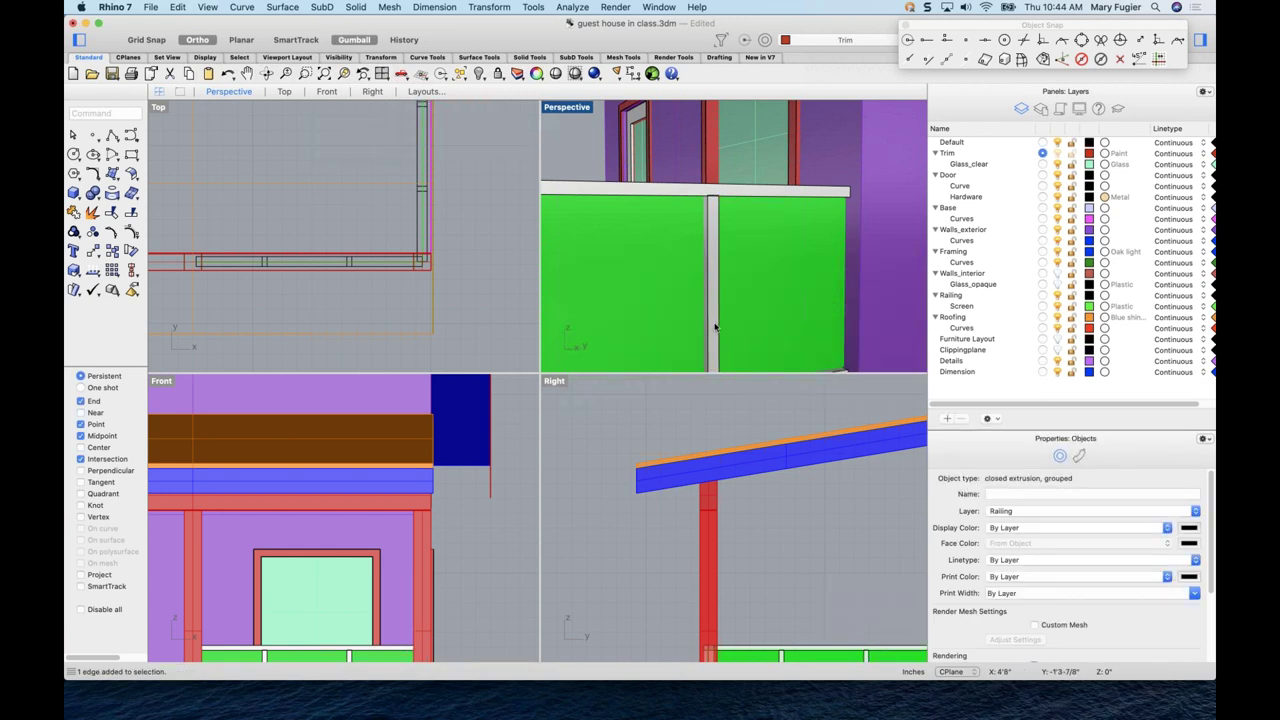
{"action": "left_click", "coordinate": [715, 327]}
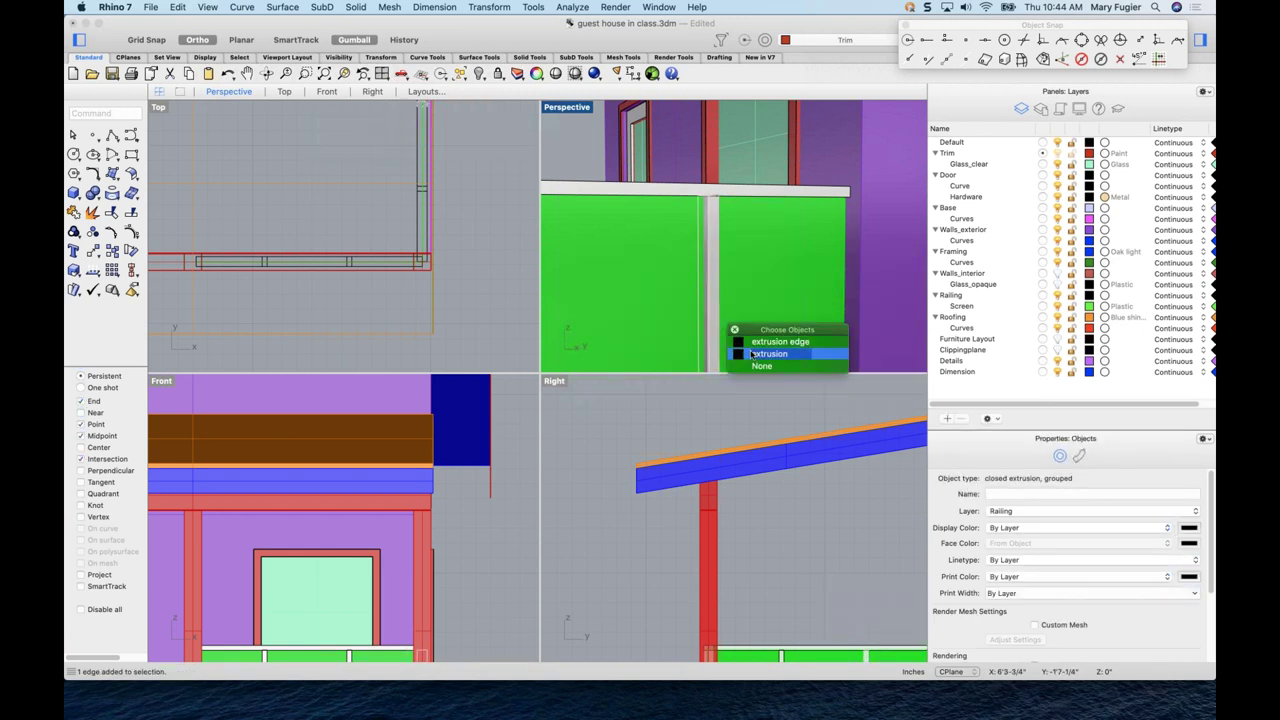
{"action": "left_click", "coordinate": [752, 354]}
{"action": "right_click_drag", "start_coordinate": [749, 306], "coordinate": [757, 300]}
{"action": "left_click_drag", "start_coordinate": [757, 300], "coordinate": [843, 297]}
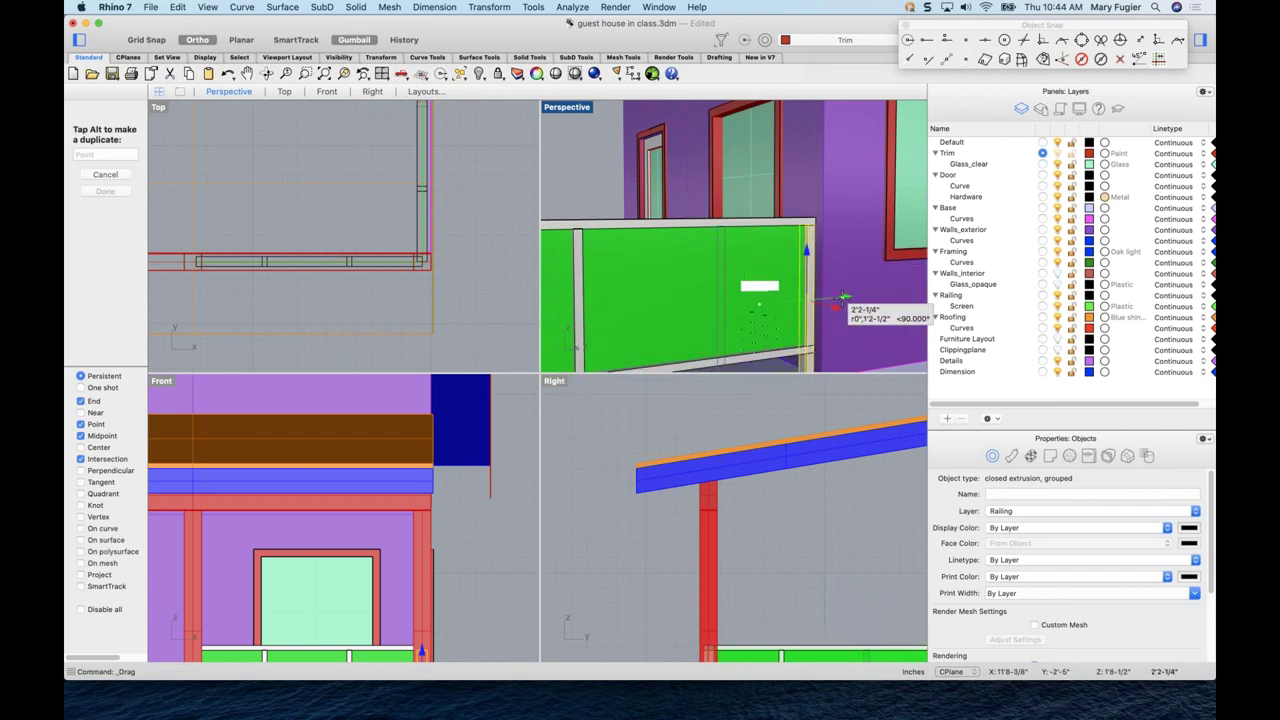
{"action": "left_click_drag", "start_coordinate": [843, 297], "coordinate": [840, 298]}
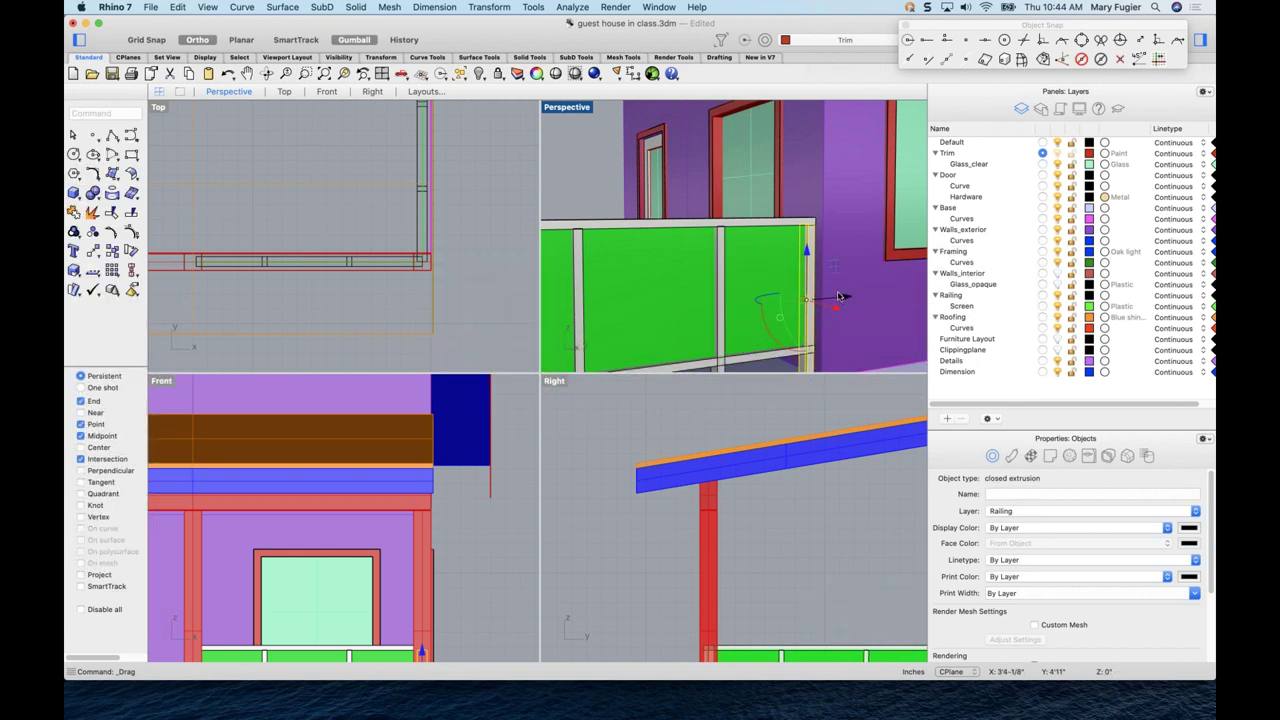
{"action": "key", "text": "Escape"}
- Select the grouped side railing together with the added end upright by the wall
{"action": "right_click_drag", "start_coordinate": [828, 289], "coordinate": [840, 294]}
{"action": "left_click", "coordinate": [855, 295]}
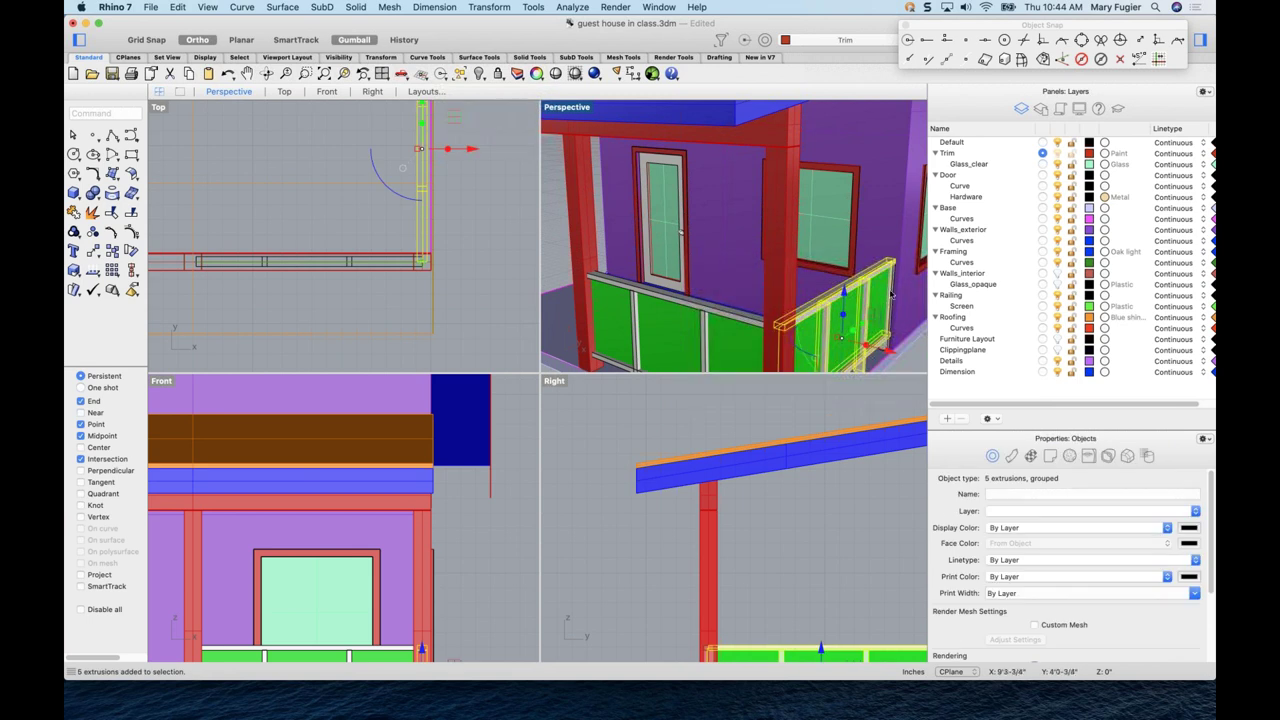
{"action": "scroll", "coordinate": [858, 300], "scroll_direction": "up", "scroll_amount": 2}
{"action": "scroll", "coordinate": [845, 365], "scroll_direction": "down", "scroll_amount": 4}
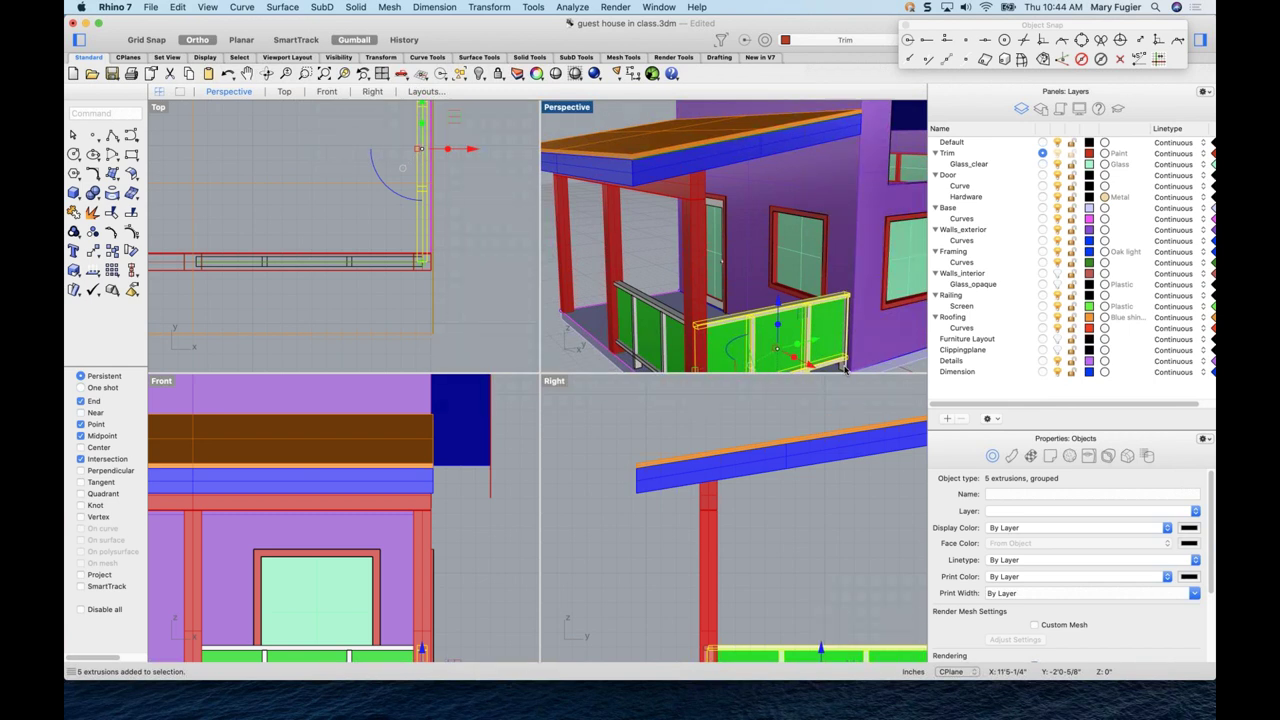
{"action": "left_click", "coordinate": [845, 368], "text": "shift"}
{"action": "right_click_drag", "start_coordinate": [845, 368], "coordinate": [754, 272]}
- Try to mirror the side railing to the porch's opposite side about a plane near the middle post, and undo the mirror
{"action": "key", "text": "super+alt+e"}
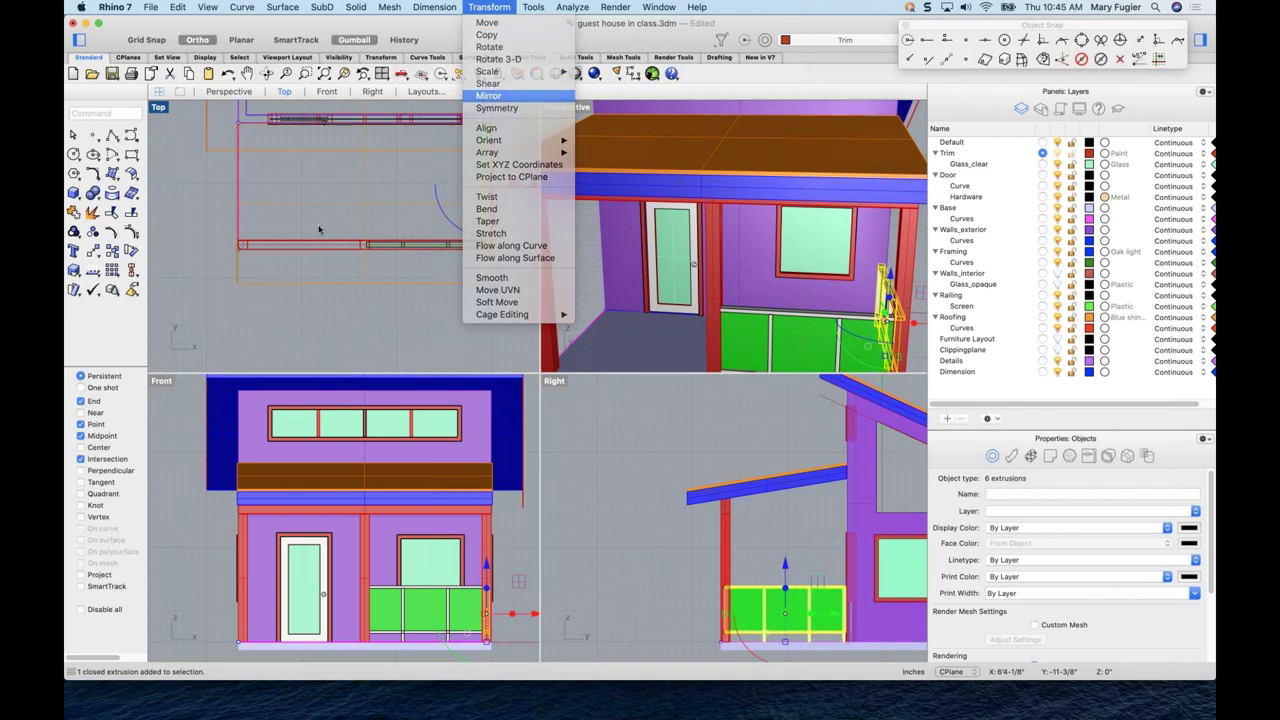
{"action": "left_click", "coordinate": [488, 96]}
{"action": "left_click", "coordinate": [359, 240]}
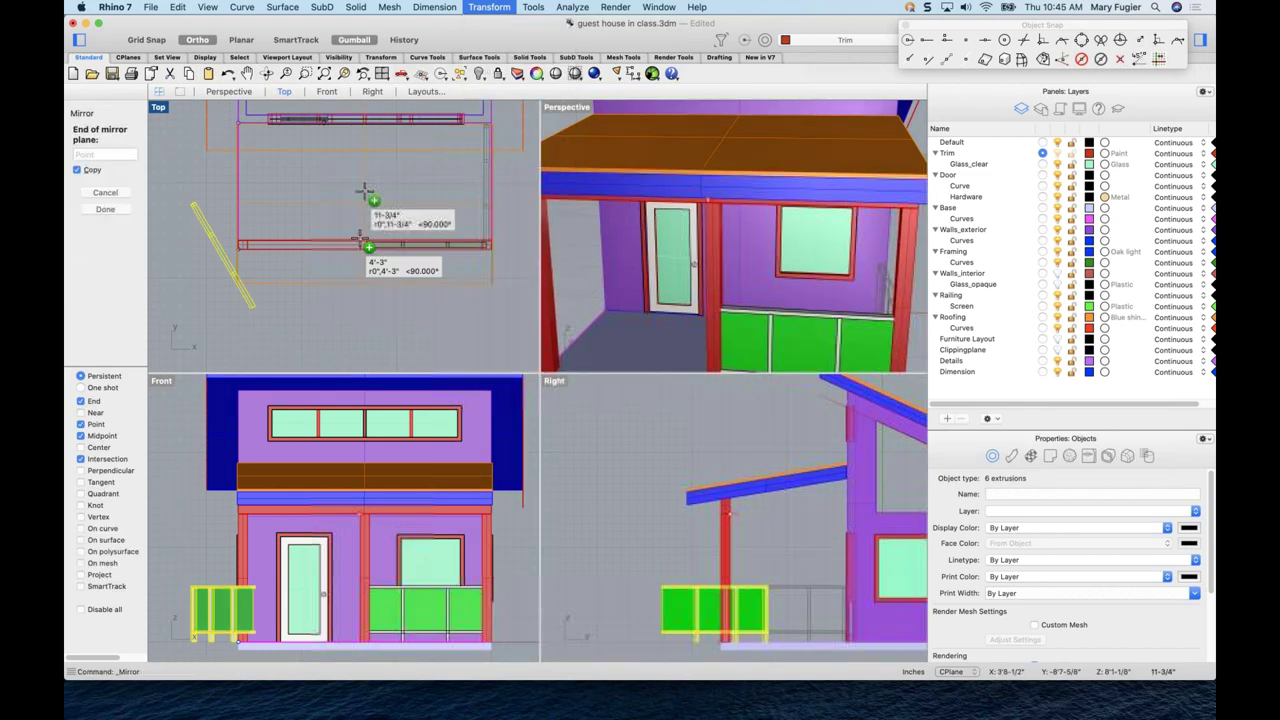
{"action": "left_click", "coordinate": [363, 172]}
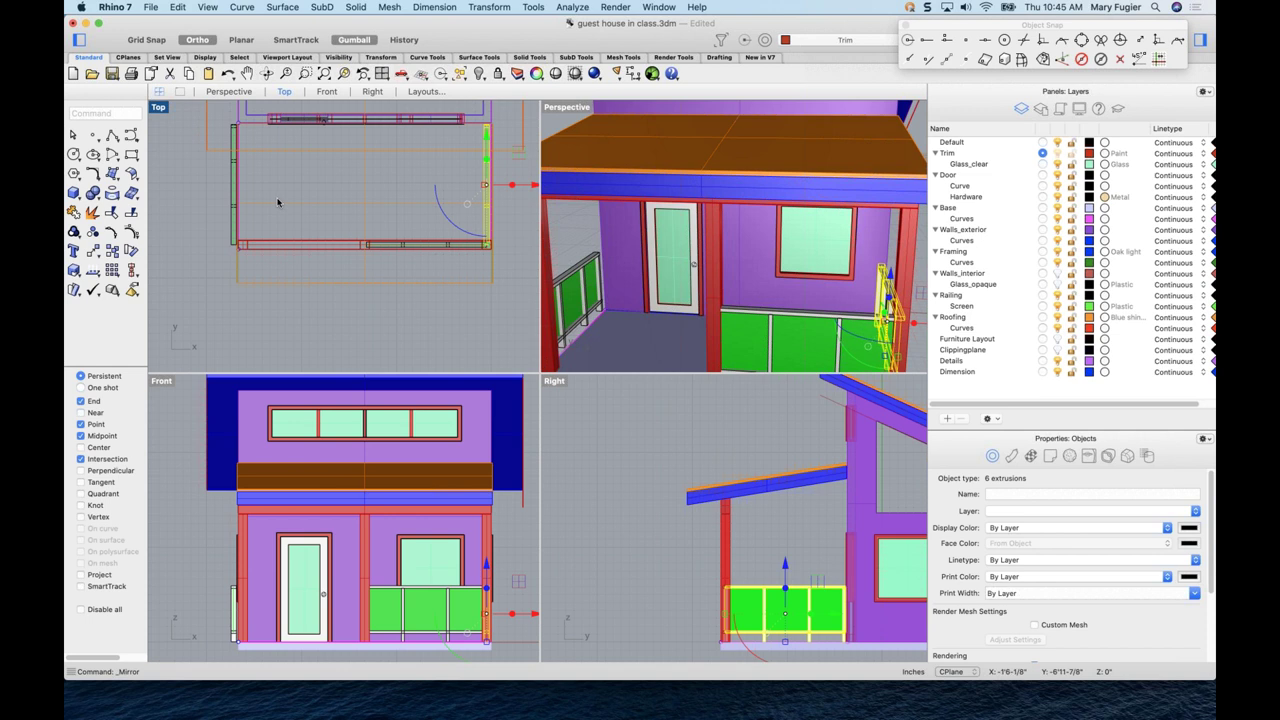
{"action": "key", "text": "super+z"}
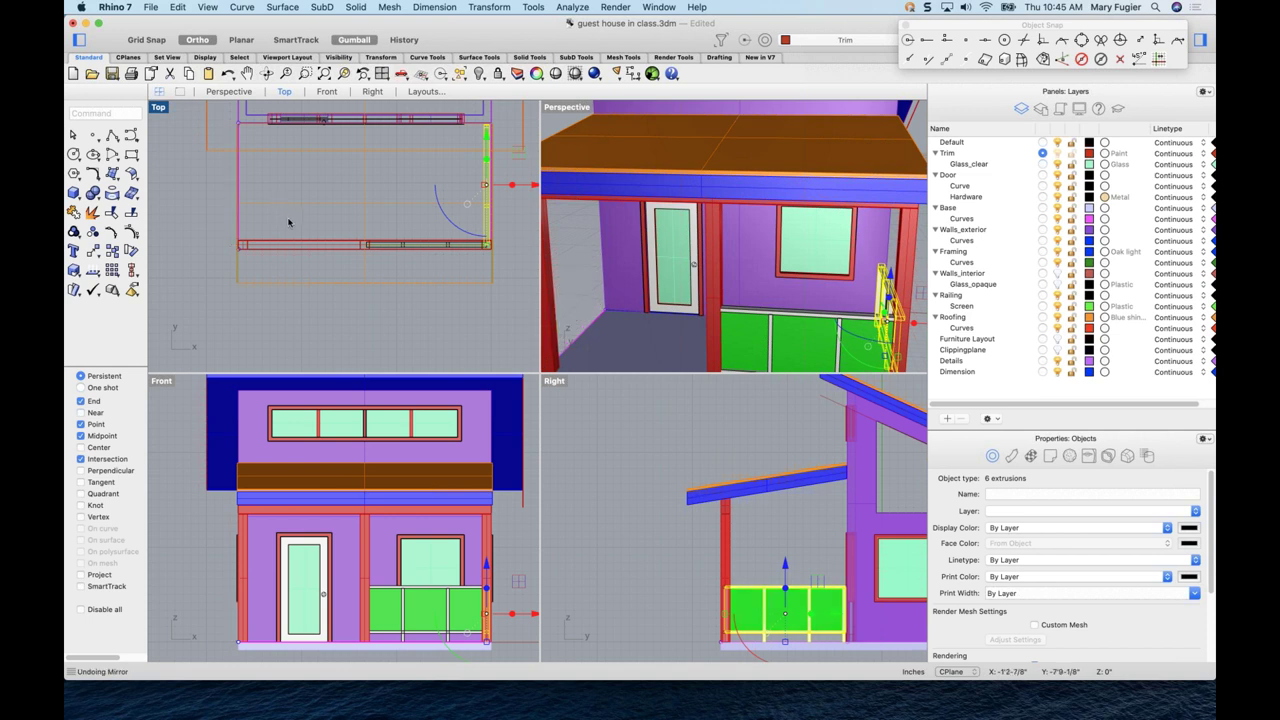
- Mirror a copy of the side railing to the porch's opposite side about a front-to-back plane through the front beam's midpoint
{"action": "right_click", "coordinate": [347, 228]}
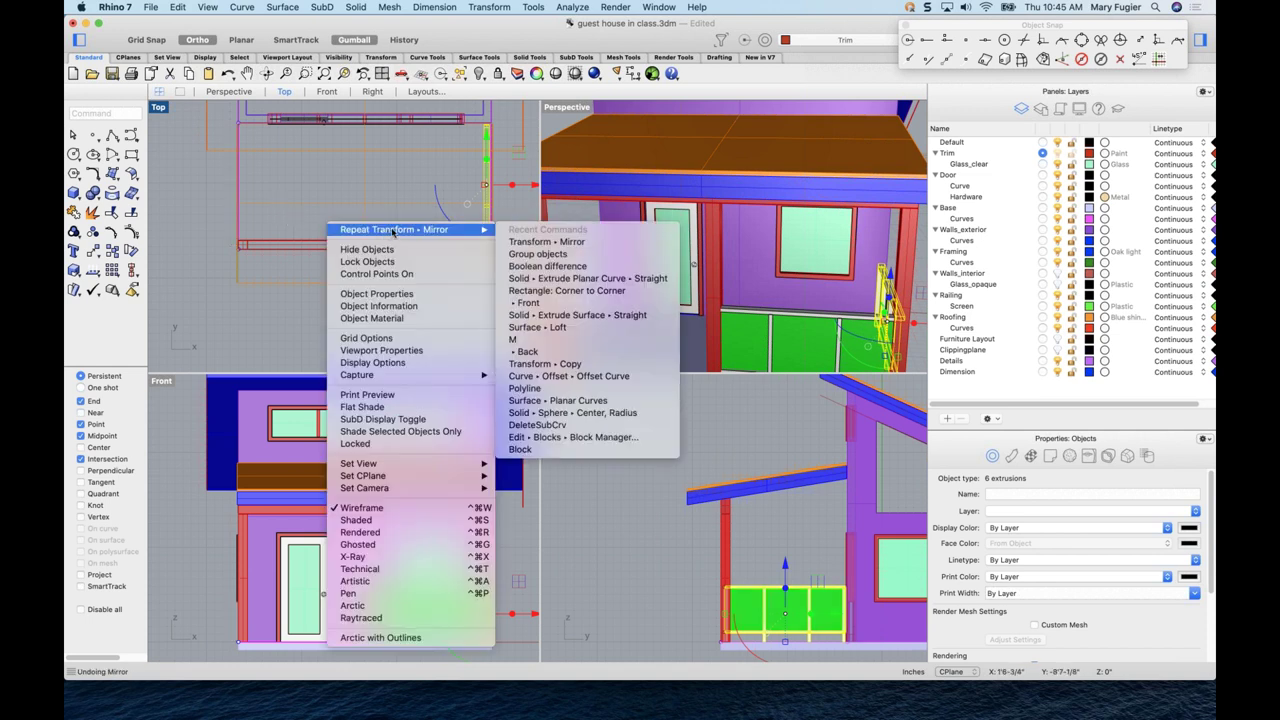
{"action": "left_click", "coordinate": [380, 229]}
{"action": "scroll", "coordinate": [369, 242], "scroll_direction": "up", "scroll_amount": 2}
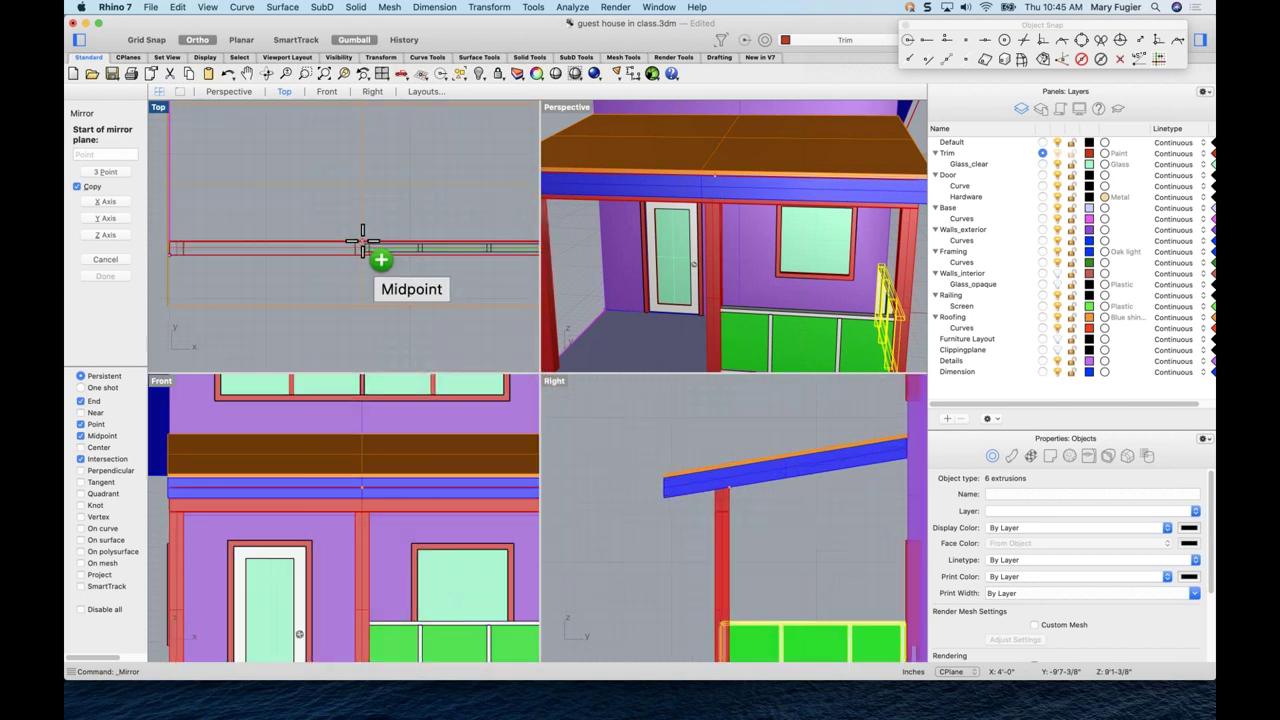
{"action": "left_click", "coordinate": [366, 245]}
{"action": "left_click", "coordinate": [363, 180]}
{"action": "scroll", "coordinate": [480, 190], "scroll_direction": "down", "scroll_amount": 3}
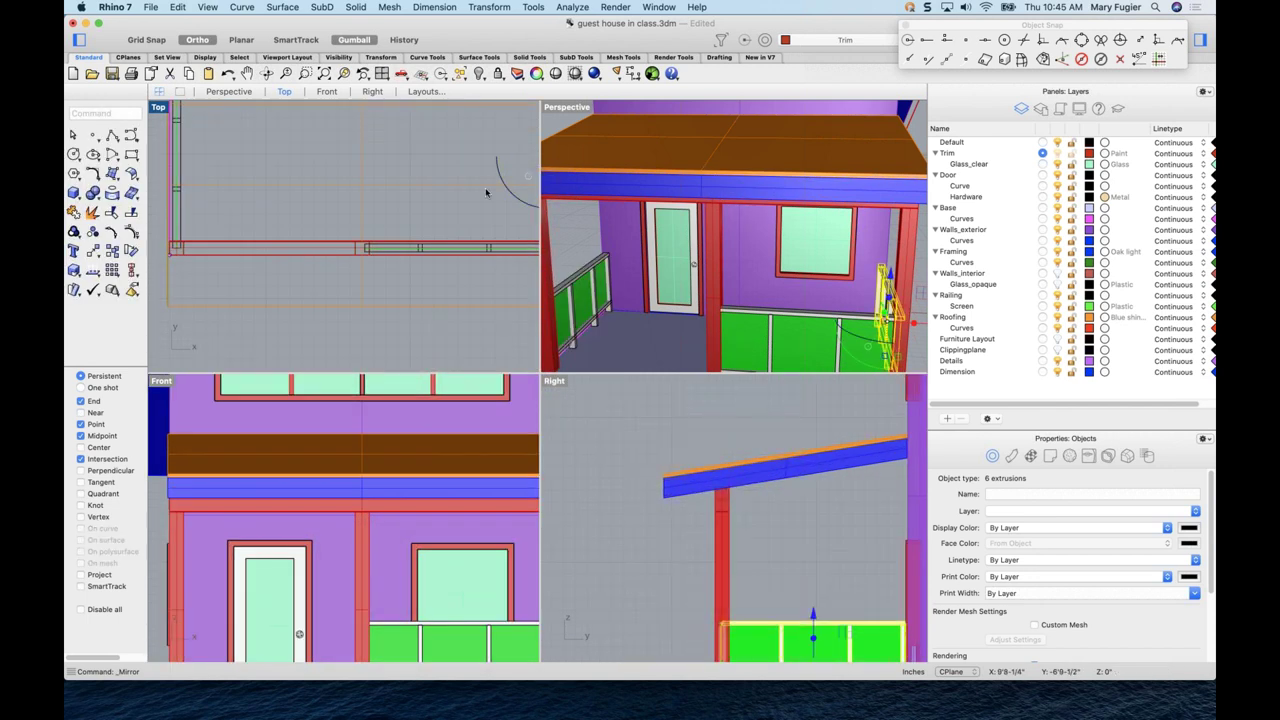
- Switch the perspective view of the whole house to the Rendered display mode
{"action": "scroll", "coordinate": [487, 210], "scroll_direction": "down", "scroll_amount": 2}
{"action": "right_click_drag", "start_coordinate": [640, 262], "coordinate": [700, 290]}
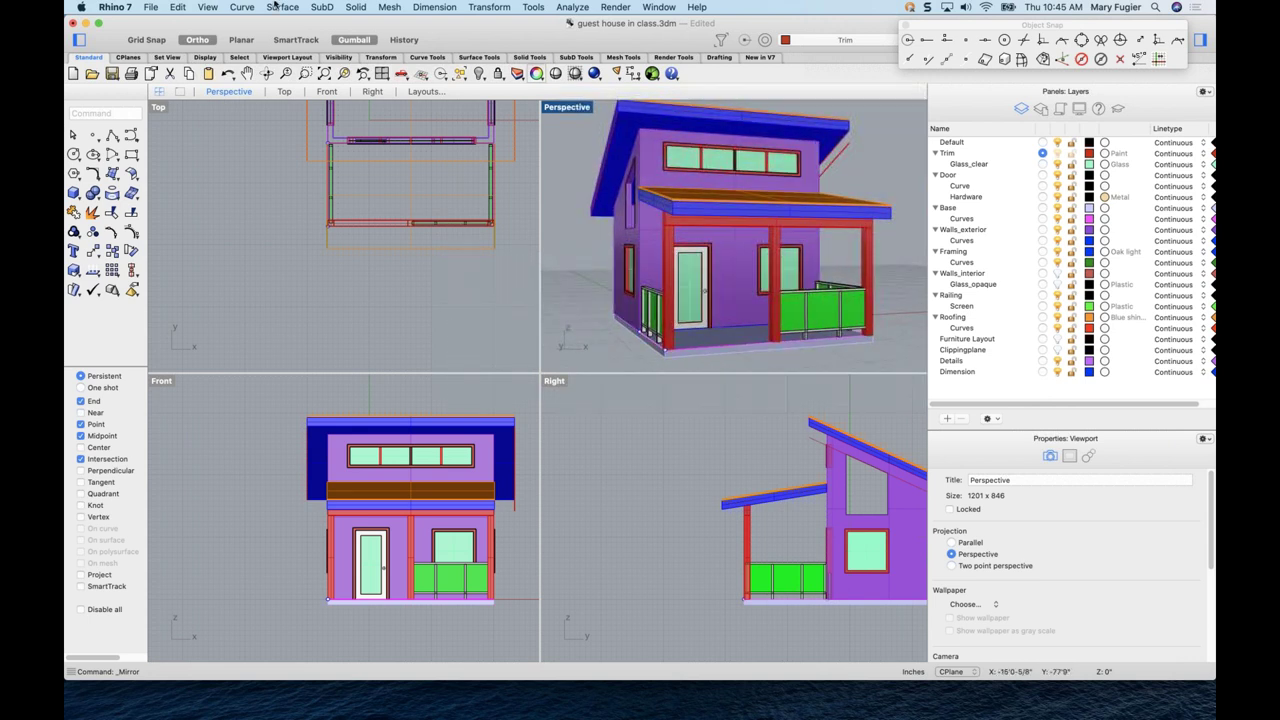
{"action": "left_click", "coordinate": [563, 112]}
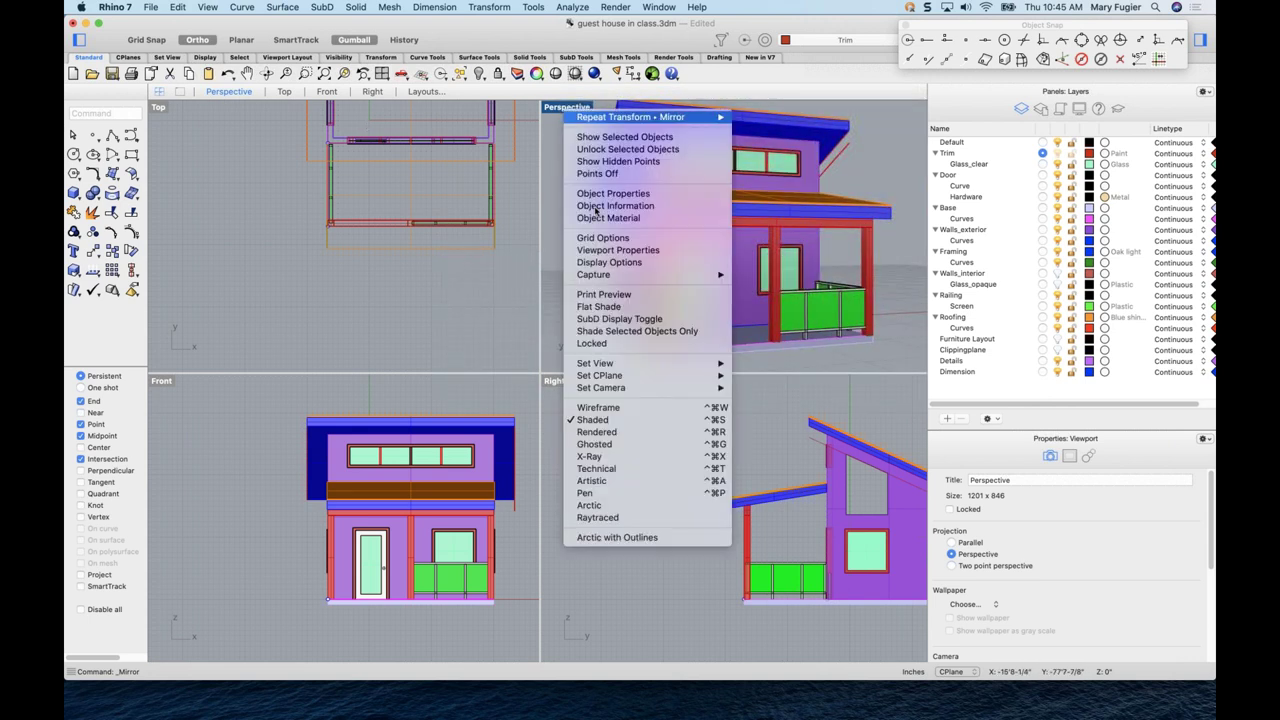
{"action": "left_click", "coordinate": [637, 432]}
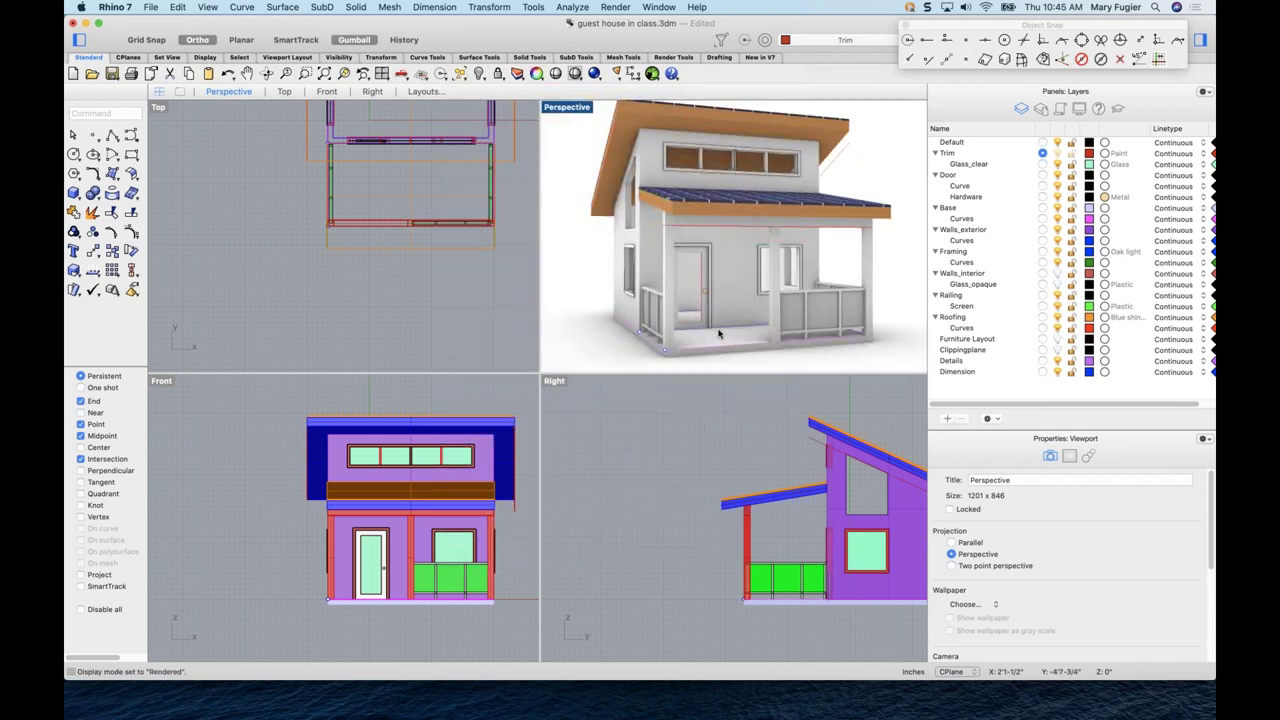
- Examine the rendered porch roof, front door and railings up close and from the front corner
{"action": "right_click_drag", "start_coordinate": [727, 328], "coordinate": [734, 276]}
{"action": "scroll", "coordinate": [735, 275], "scroll_direction": "up", "scroll_amount": 5}
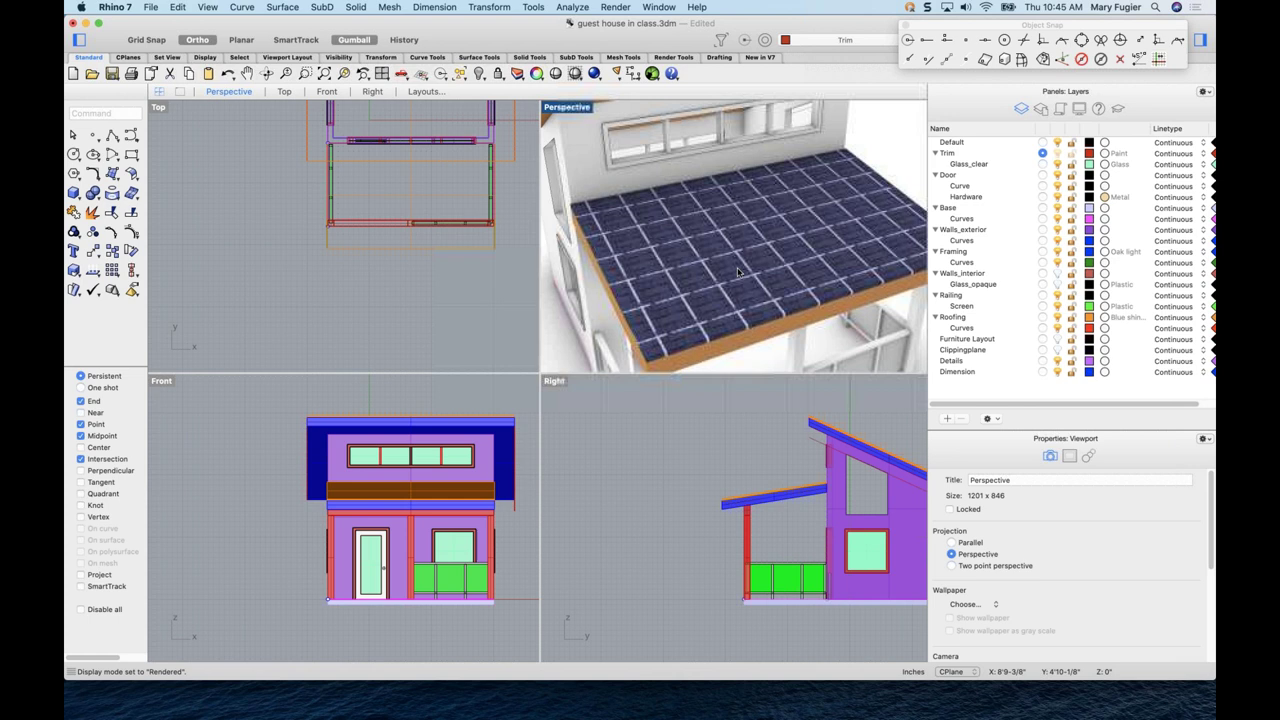
{"action": "scroll", "coordinate": [736, 276], "scroll_direction": "down", "scroll_amount": 5}
{"action": "right_click_drag", "start_coordinate": [736, 275], "coordinate": [677, 300]}
{"action": "scroll", "coordinate": [678, 300], "scroll_direction": "up", "scroll_amount": 10}
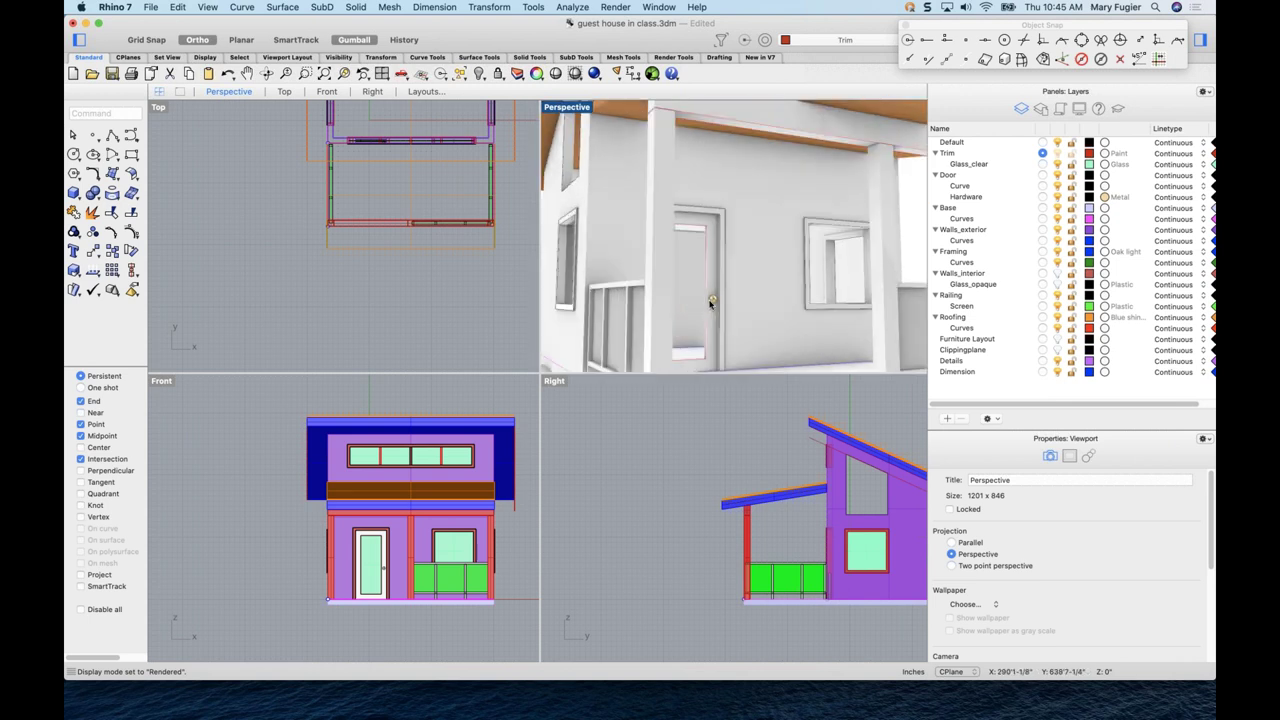
{"action": "key", "text": "Home"}
{"action": "key", "text": "Home"}
{"action": "key", "text": "Home"}
{"action": "key", "text": "Home"}
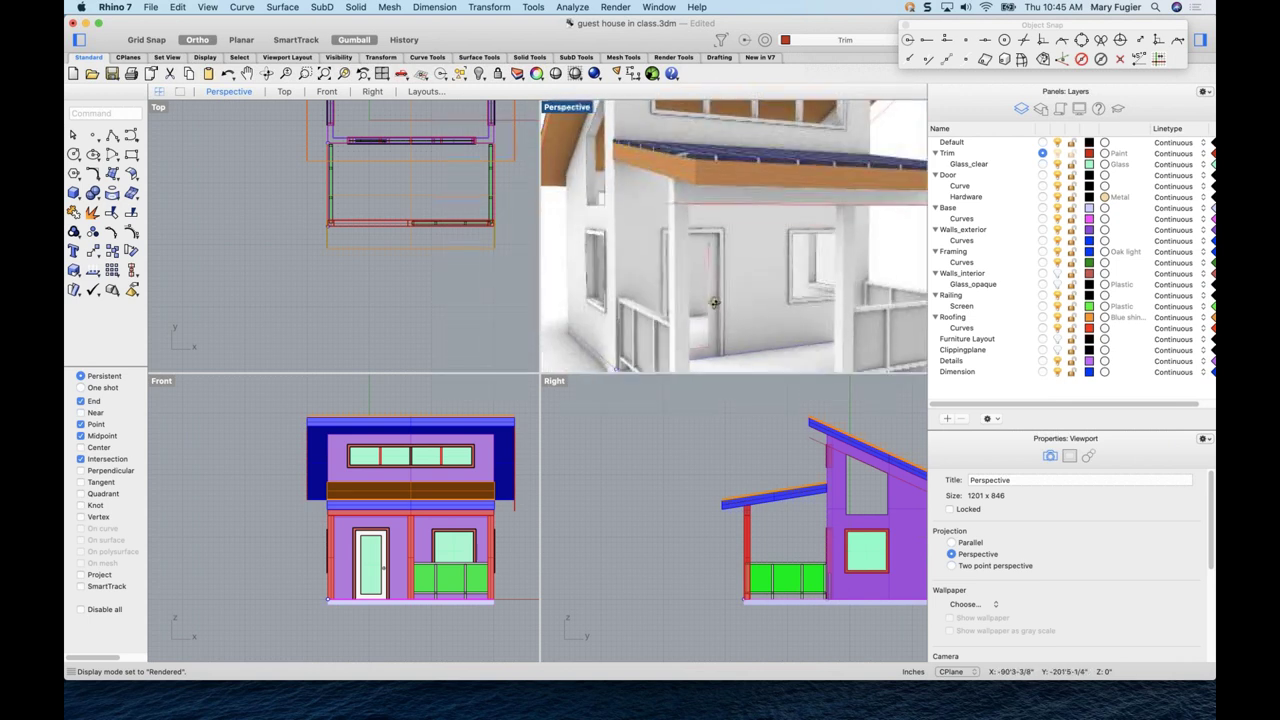
{"action": "right_click_drag", "start_coordinate": [736, 296], "coordinate": [690, 350]}
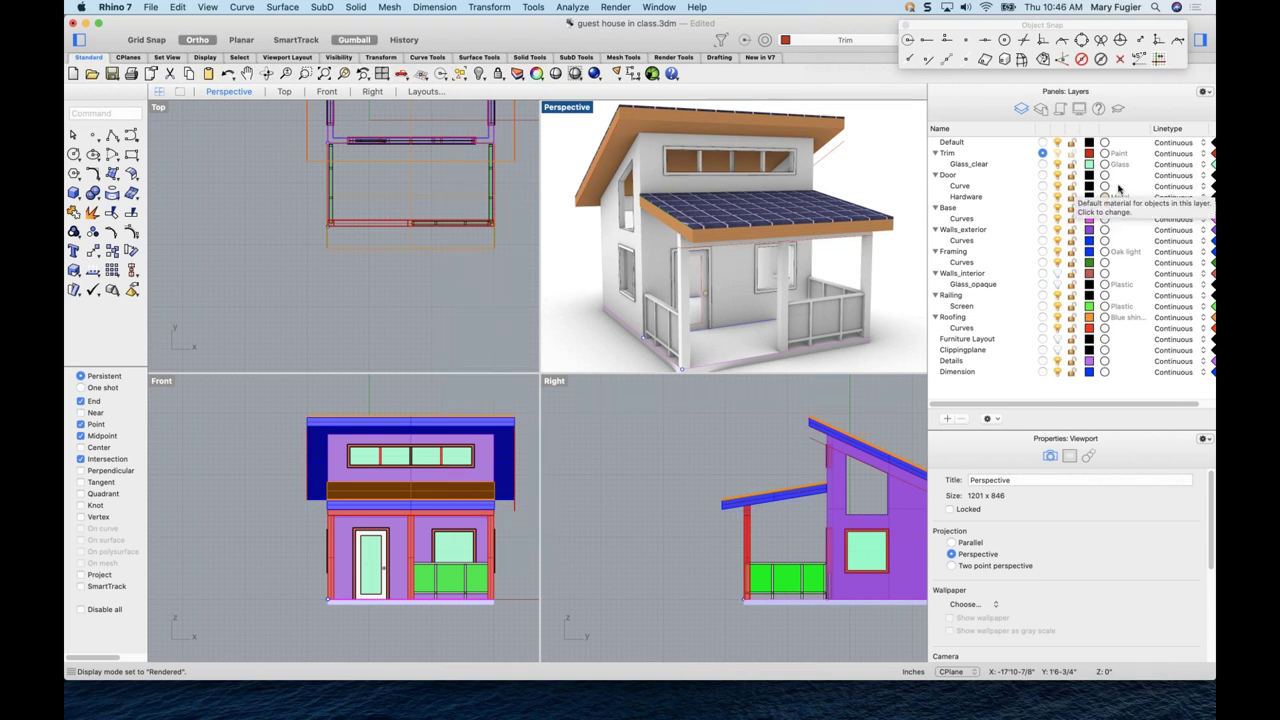
- Import the Siding upwards material from the library's Architectural, Wall, Siding folder and apply it to the Walls_exterior layer
{"action": "left_click", "coordinate": [1104, 236]}
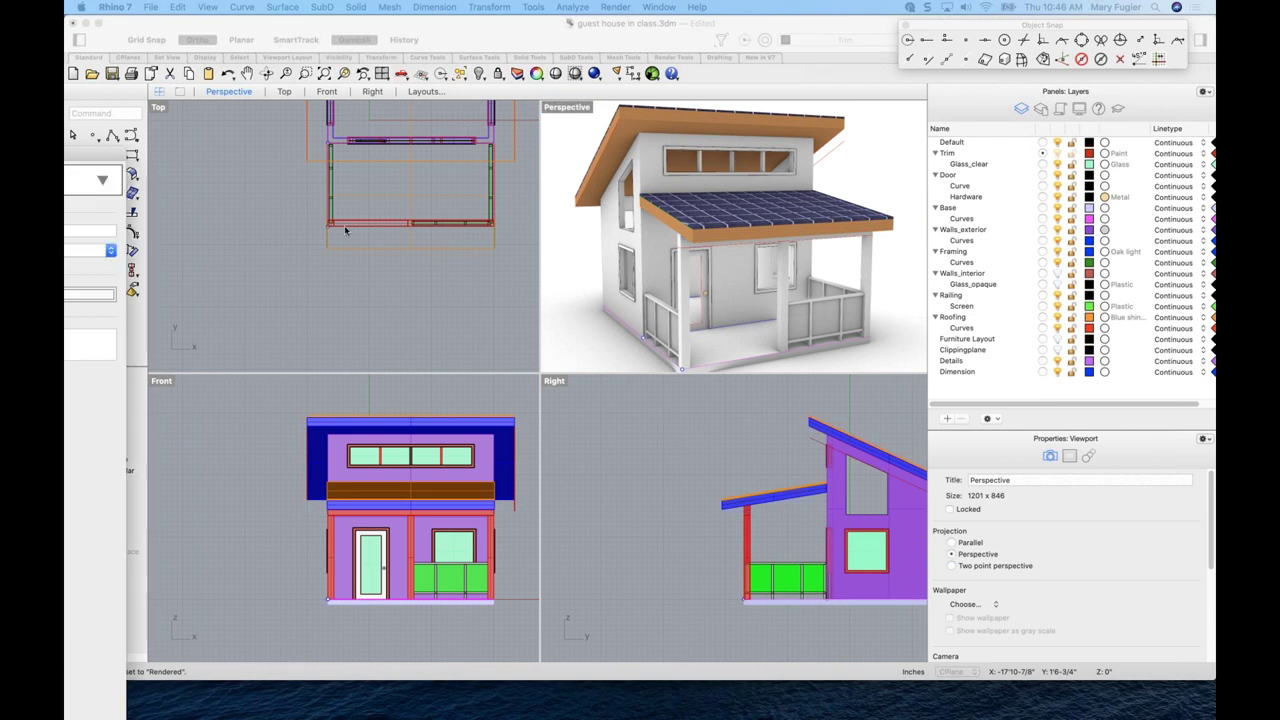
{"action": "left_click_drag", "start_coordinate": [663, 99], "coordinate": [573, 33]}
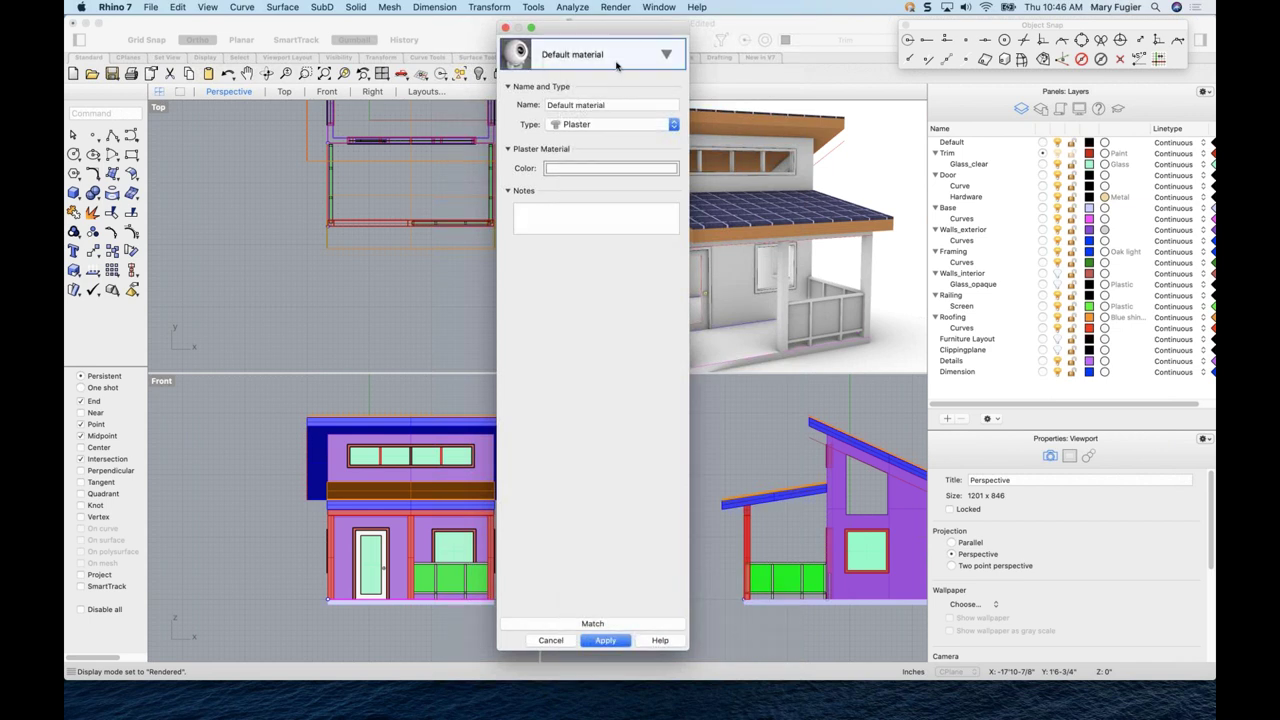
{"action": "left_click", "coordinate": [665, 57]}
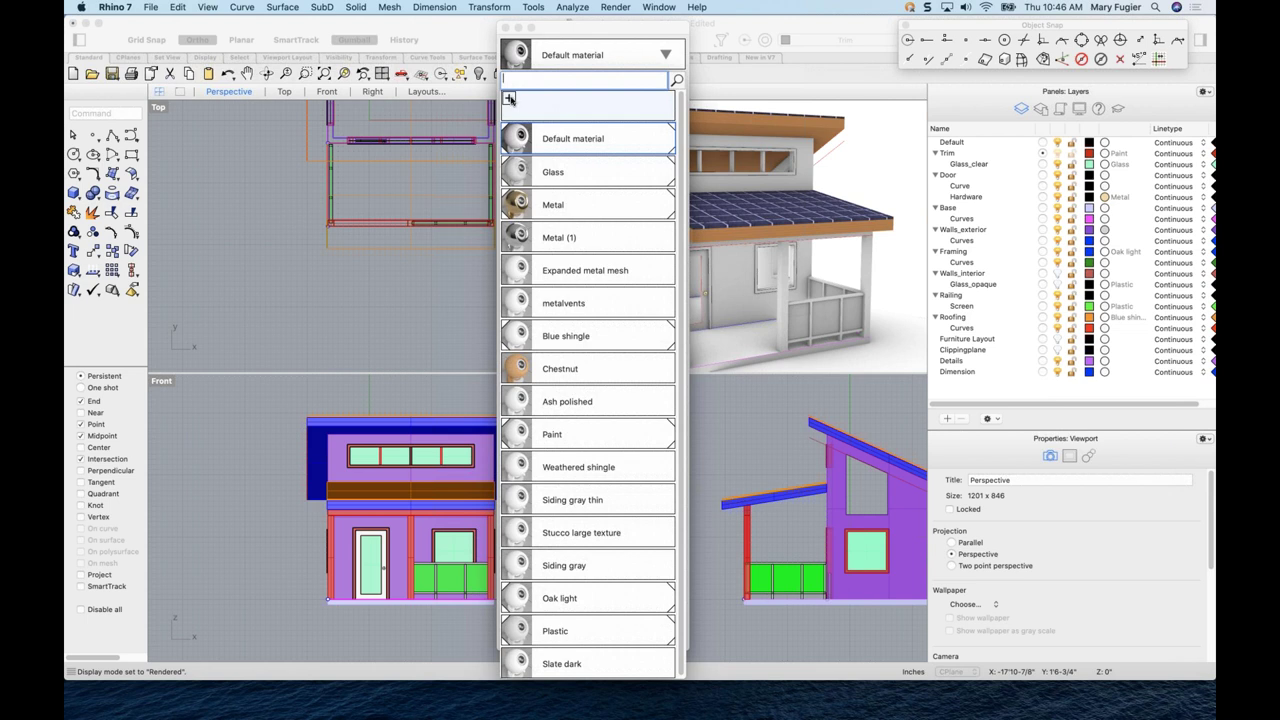
{"action": "left_click", "coordinate": [509, 99]}
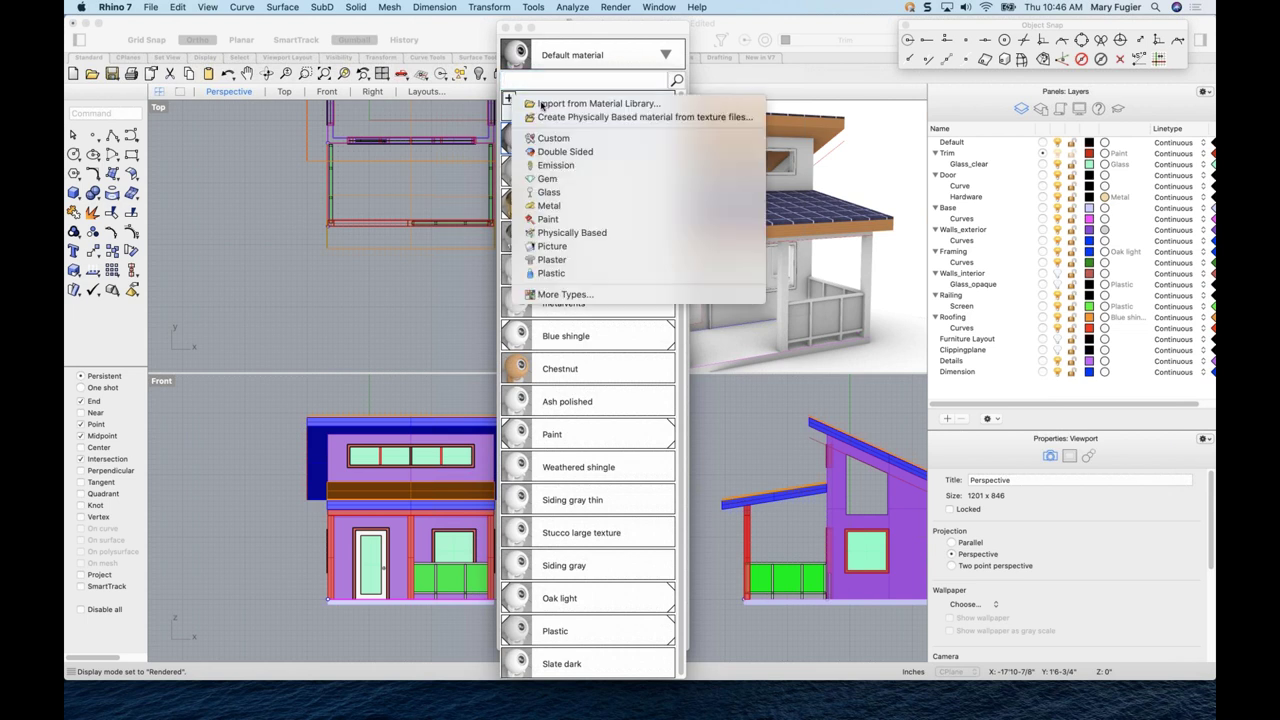
{"action": "left_click", "coordinate": [600, 104]}
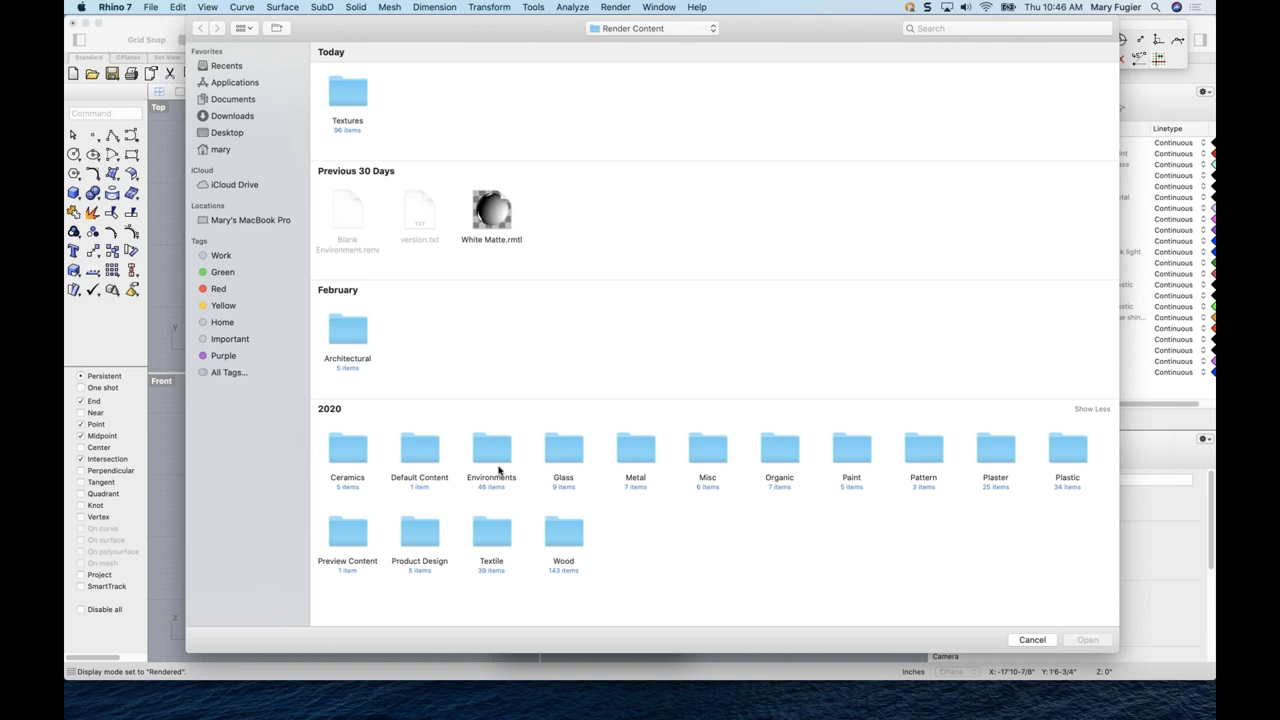
{"action": "double_click", "coordinate": [347, 336]}
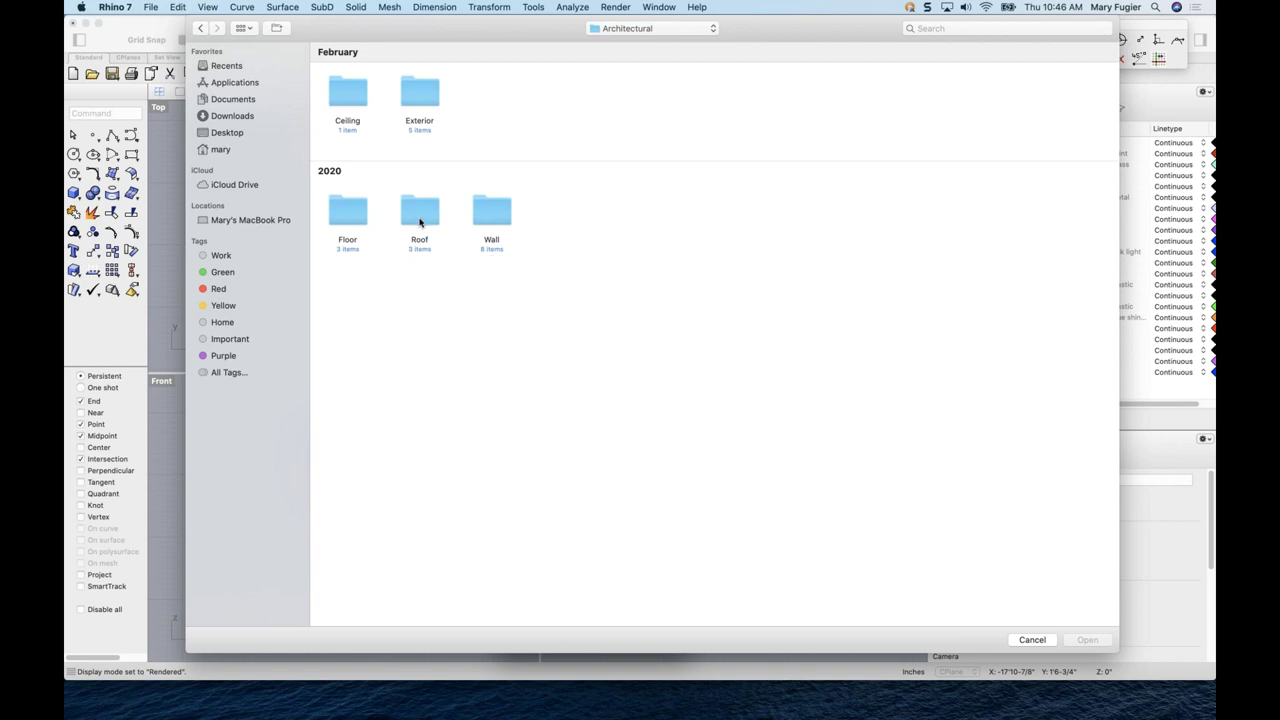
{"action": "double_click", "coordinate": [423, 98]}
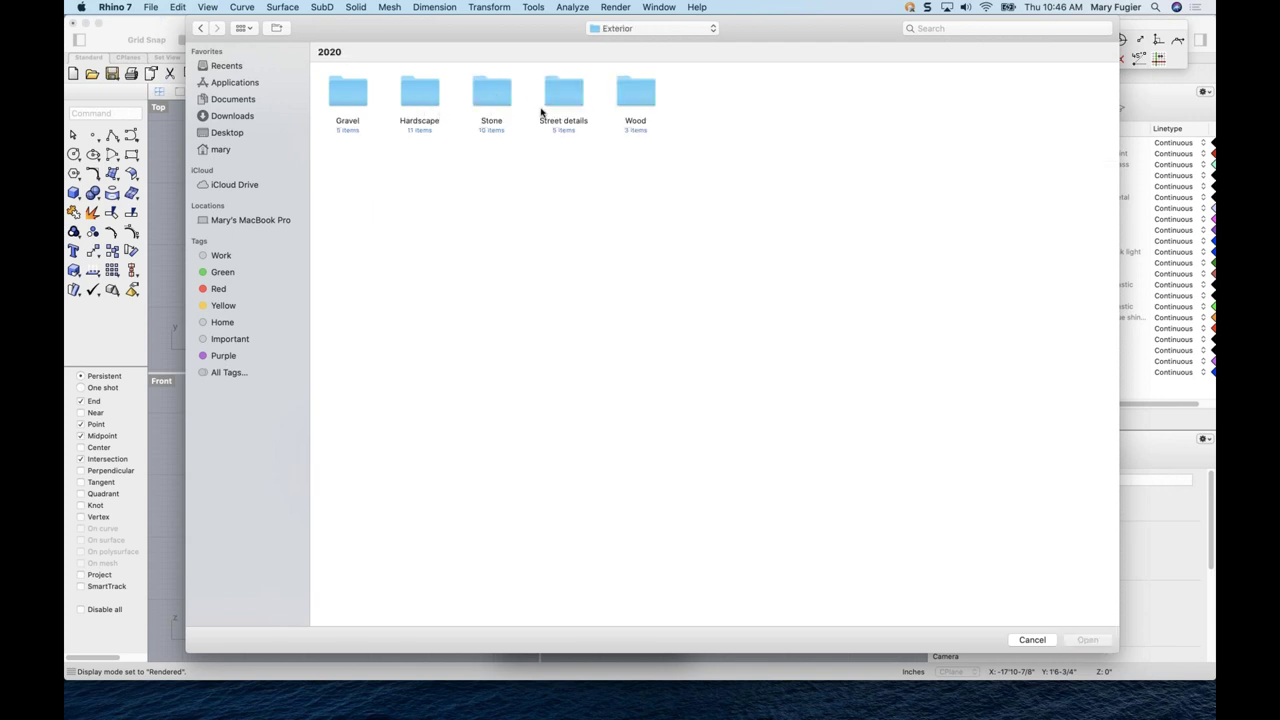
{"action": "left_click", "coordinate": [201, 28]}
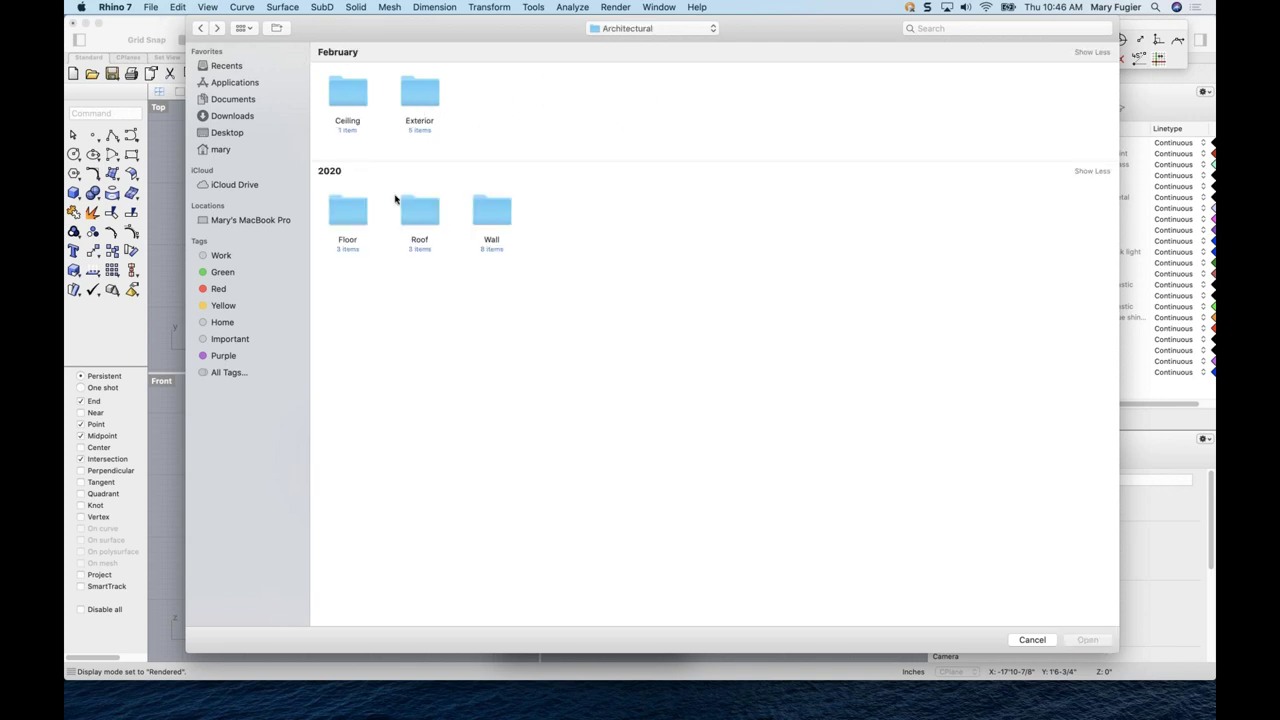
{"action": "double_click", "coordinate": [491, 212]}
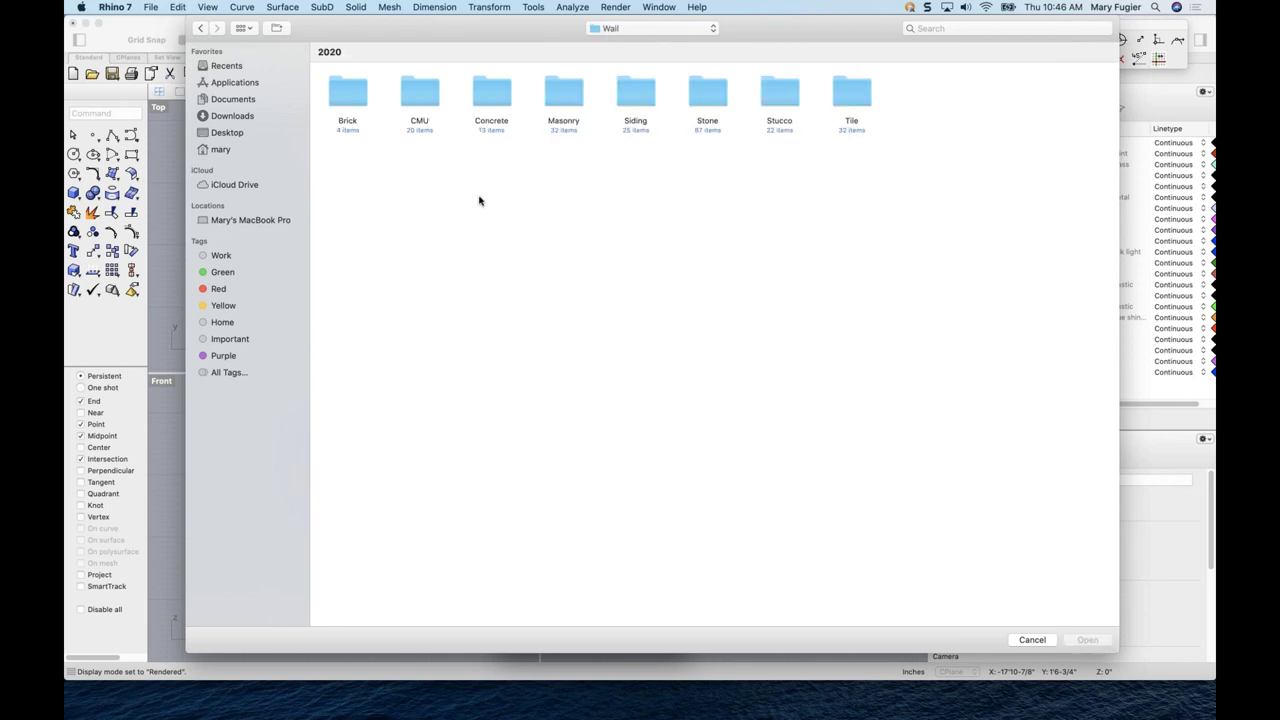
{"action": "double_click", "coordinate": [627, 91]}
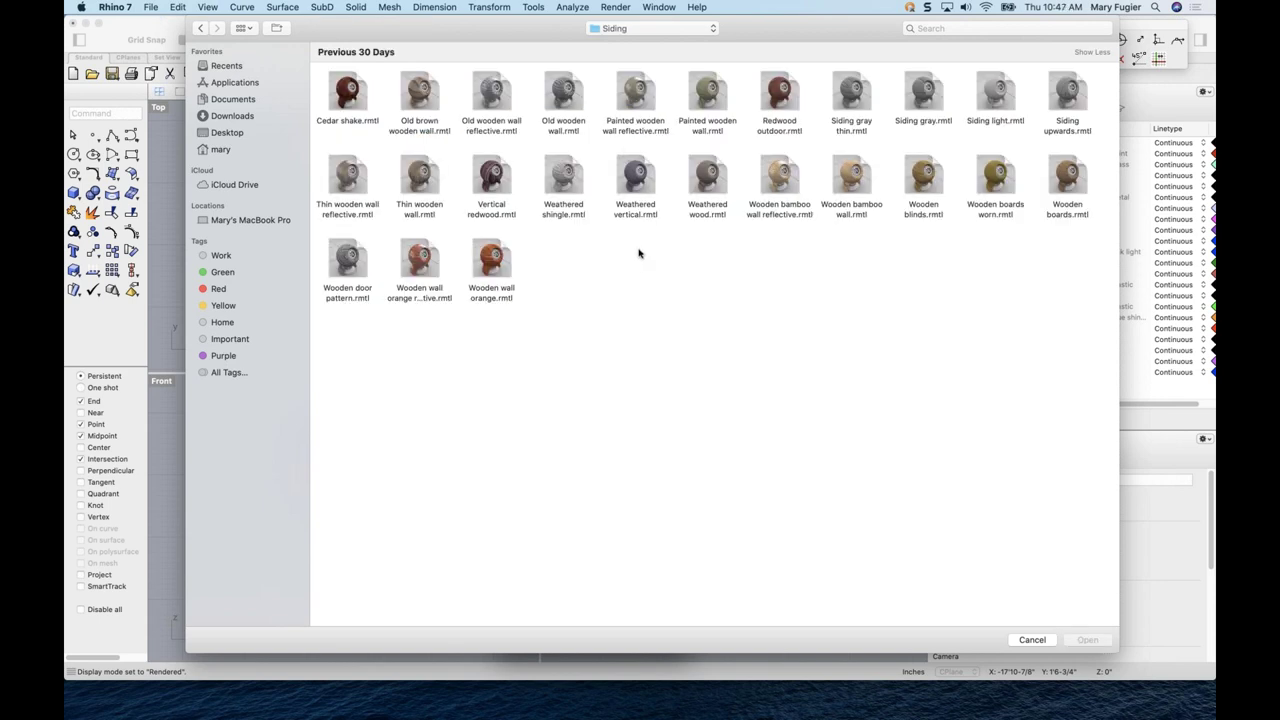
{"action": "left_click", "coordinate": [1071, 100]}
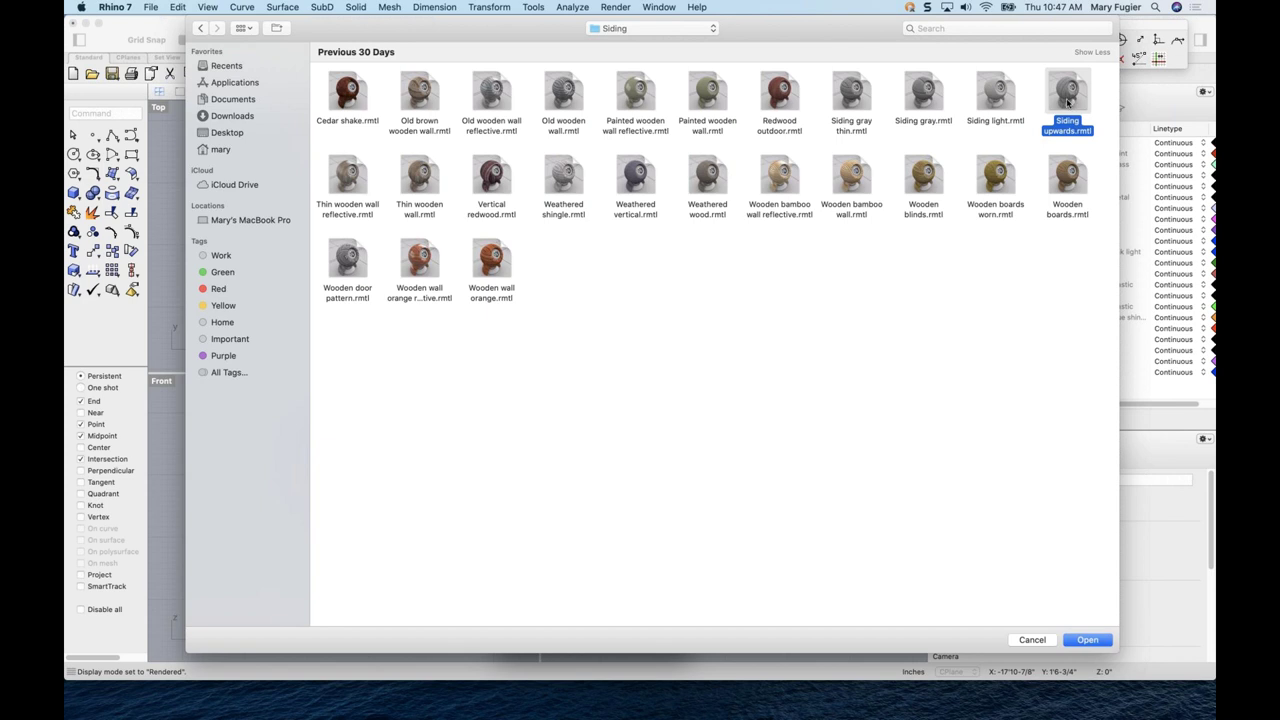
{"action": "double_click", "coordinate": [1068, 100]}
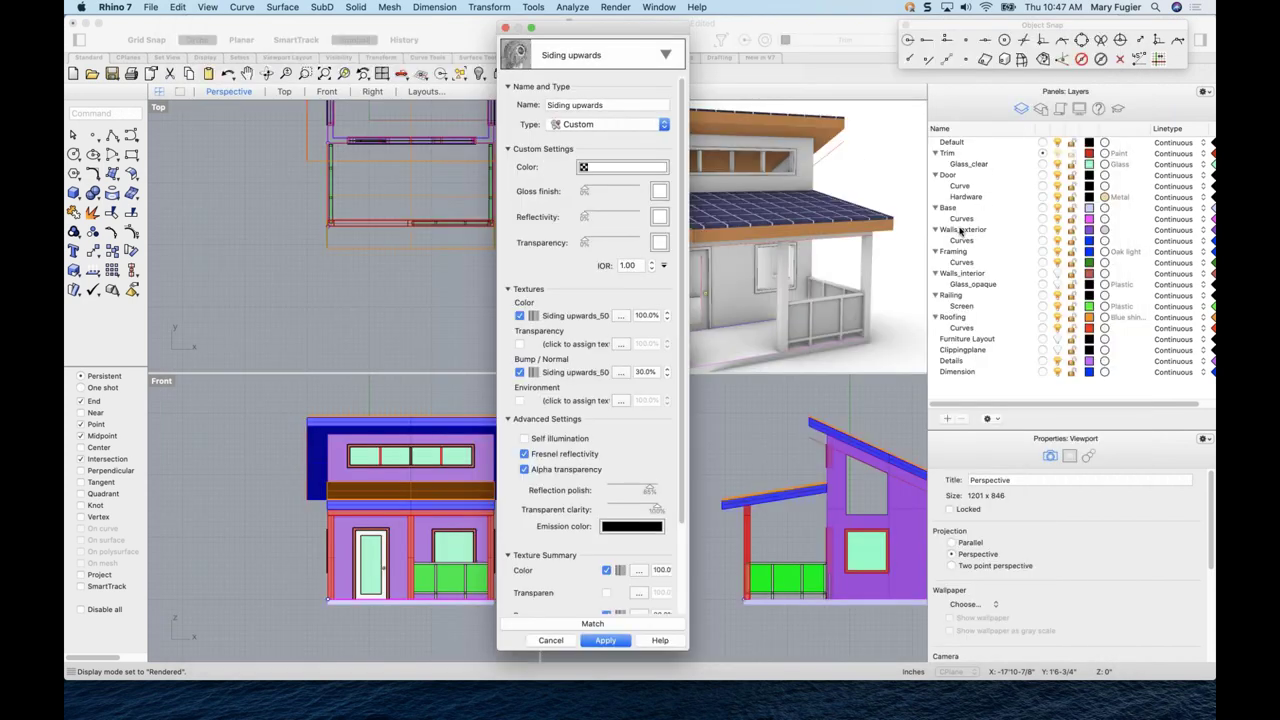
{"action": "left_click", "coordinate": [604, 641]}
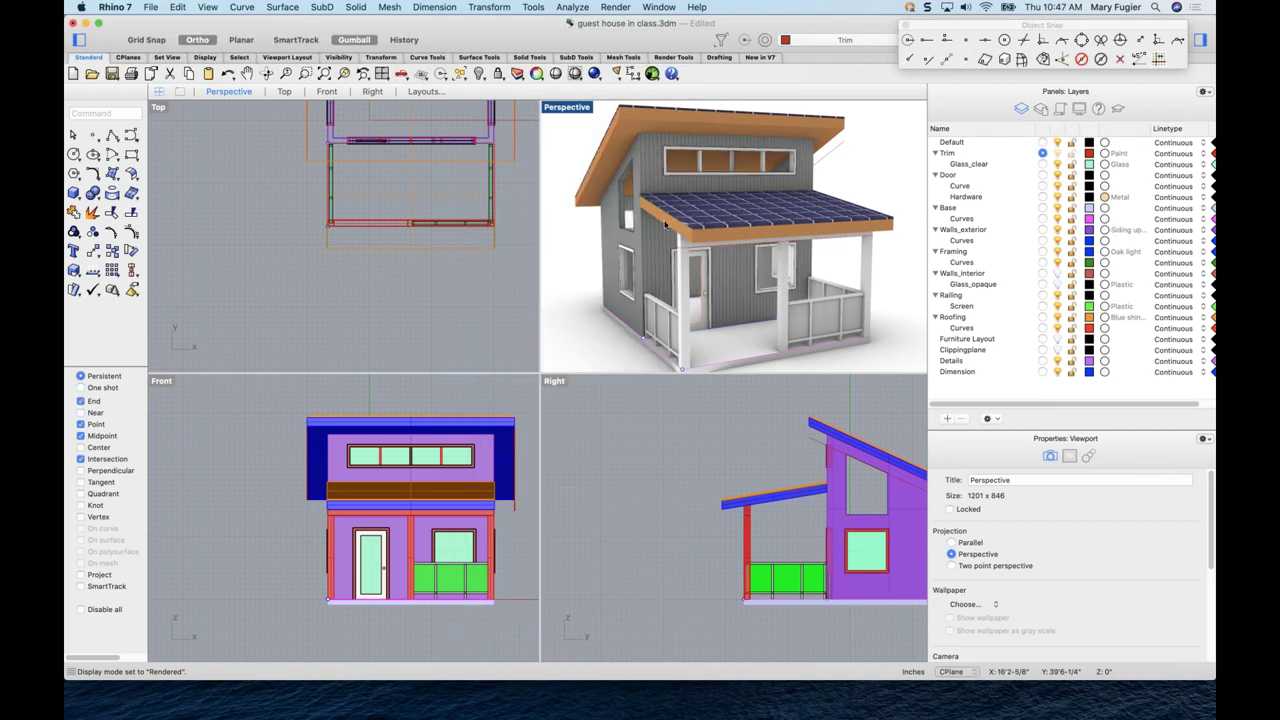
- Change the Walls_exterior layer's render material to Stucco large texture
{"action": "scroll", "coordinate": [687, 202], "scroll_direction": "up", "scroll_amount": 3}
{"action": "scroll", "coordinate": [700, 230], "scroll_direction": "down", "scroll_amount": 2}
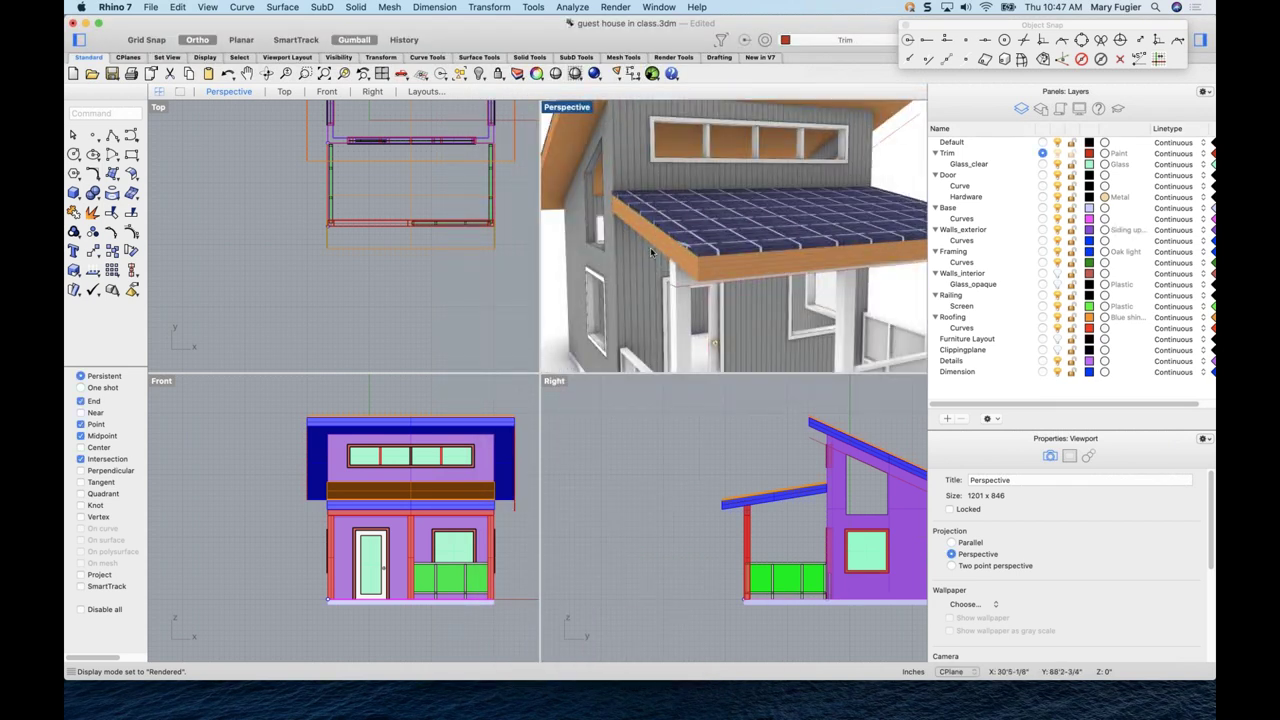
{"action": "scroll", "coordinate": [708, 251], "scroll_direction": "up", "scroll_amount": 2}
{"action": "right_click_drag", "start_coordinate": [708, 251], "coordinate": [760, 288]}
{"action": "scroll", "coordinate": [675, 250], "scroll_direction": "down", "scroll_amount": 2}
{"action": "scroll", "coordinate": [760, 288], "scroll_direction": "down", "scroll_amount": 2}
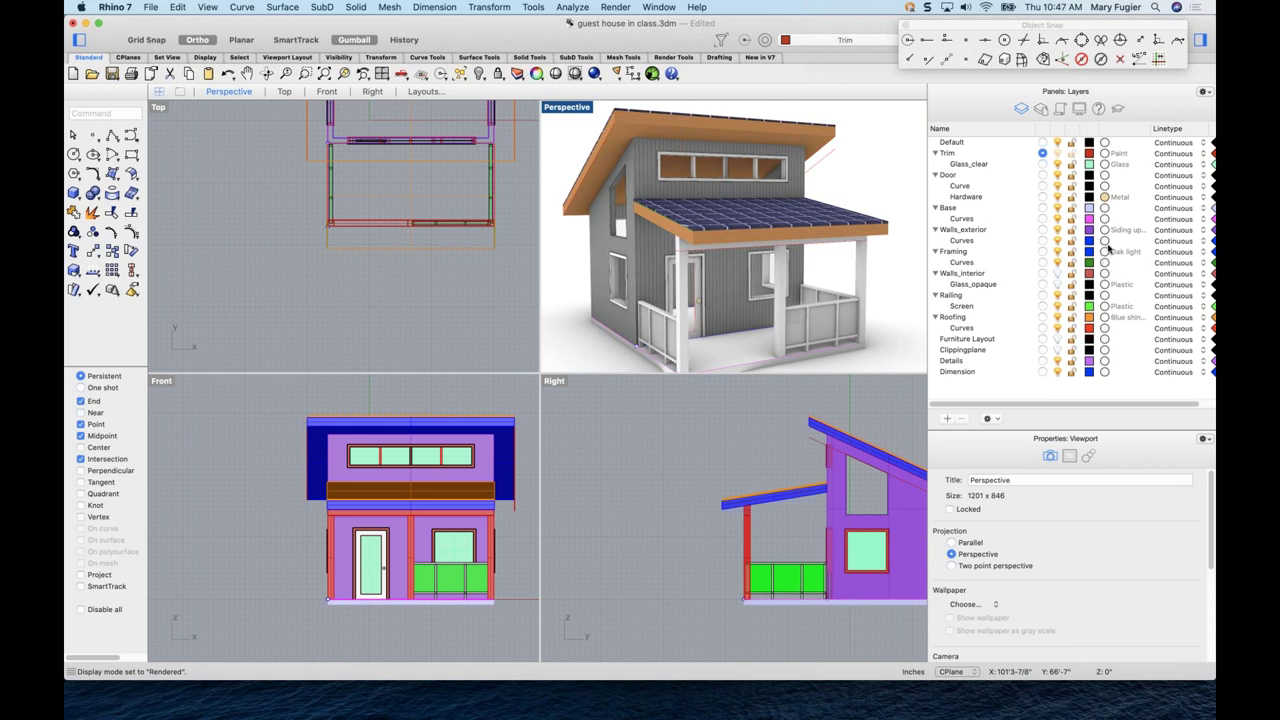
{"action": "left_click", "coordinate": [1104, 230]}
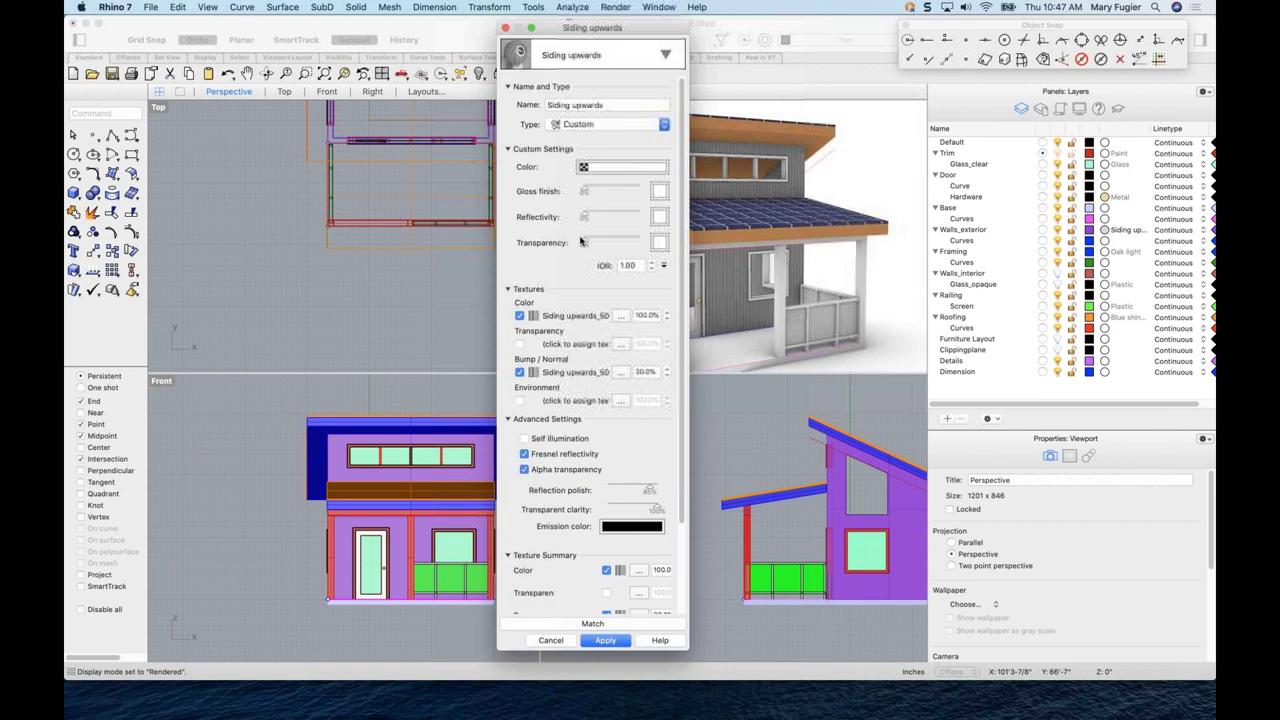
{"action": "left_click", "coordinate": [533, 55]}
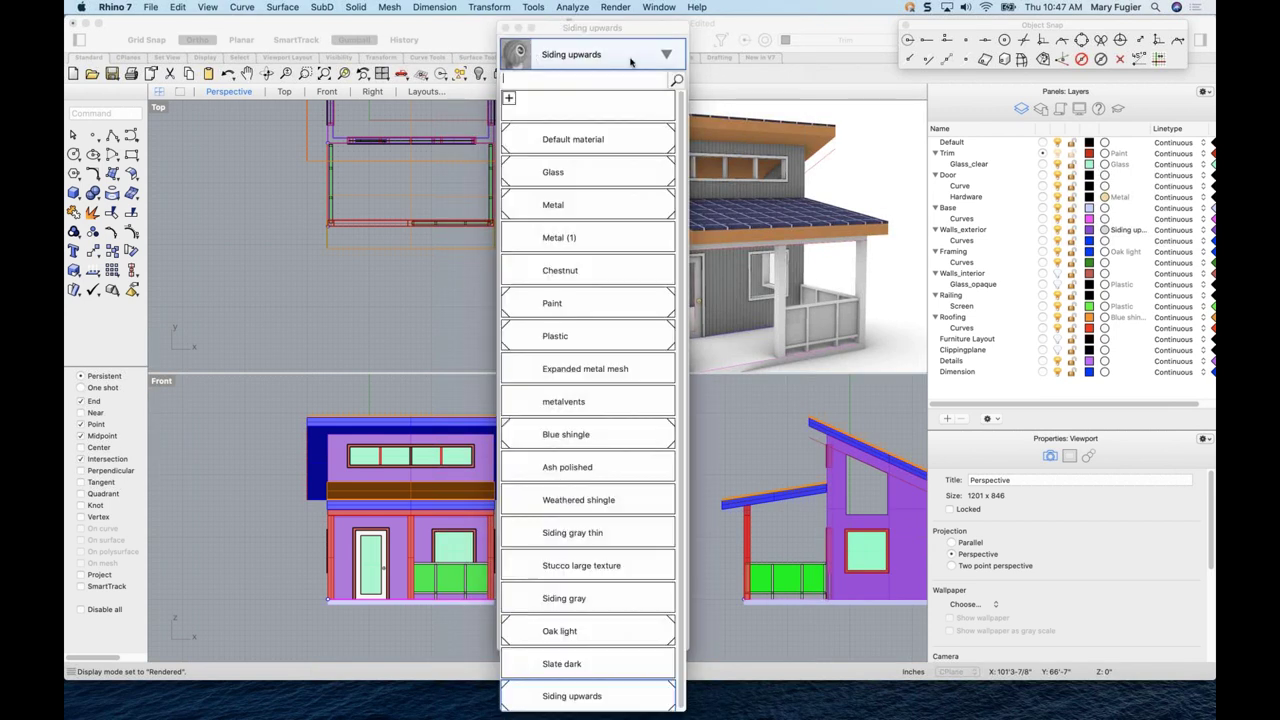
{"action": "left_click", "coordinate": [590, 567]}
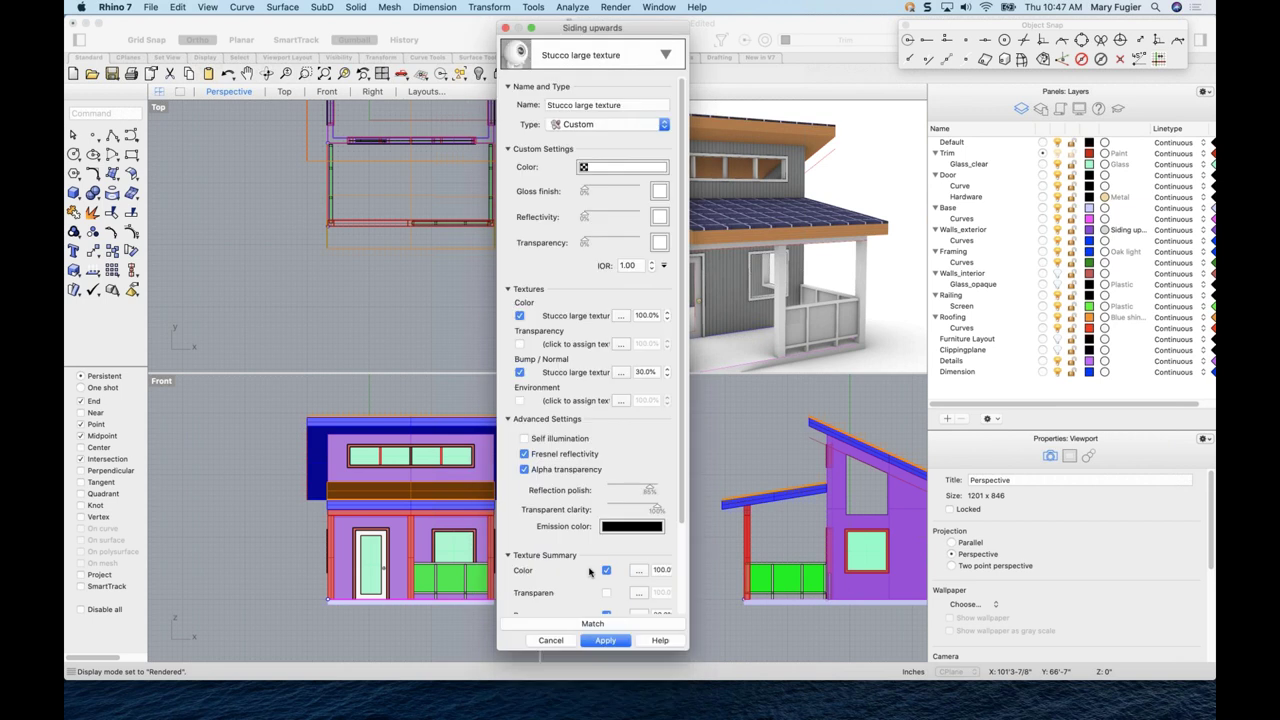
{"action": "left_click", "coordinate": [603, 642]}
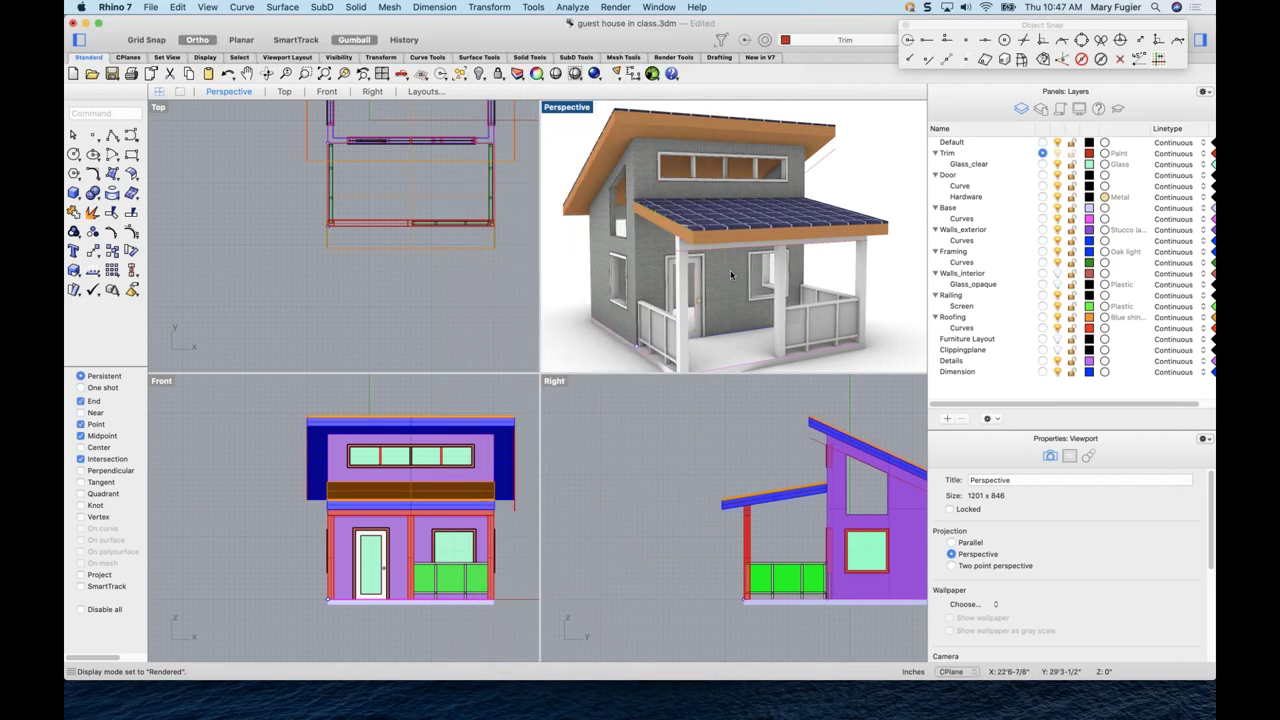
- Set the Walls_exterior layer's render material to Weathered shingle
{"action": "scroll", "coordinate": [675, 224], "scroll_direction": "up", "scroll_amount": 5}
{"action": "scroll", "coordinate": [675, 224], "scroll_direction": "down", "scroll_amount": 6}
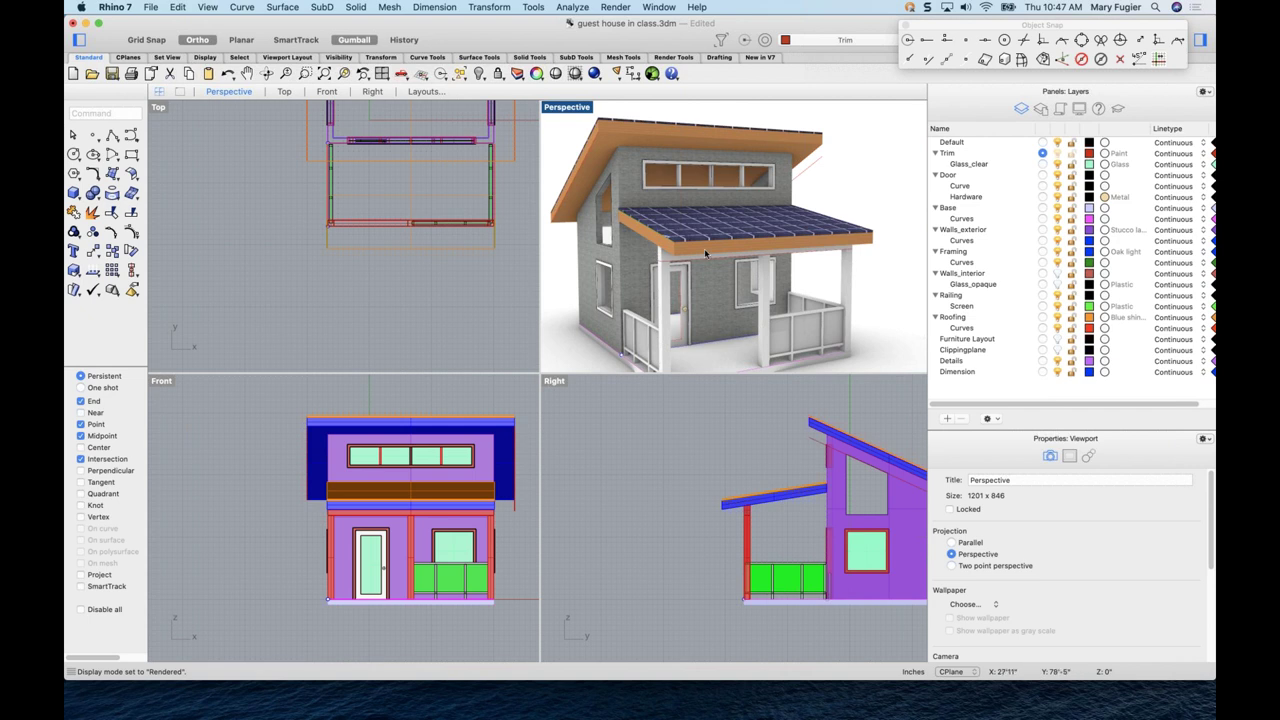
{"action": "left_click", "coordinate": [1105, 231]}
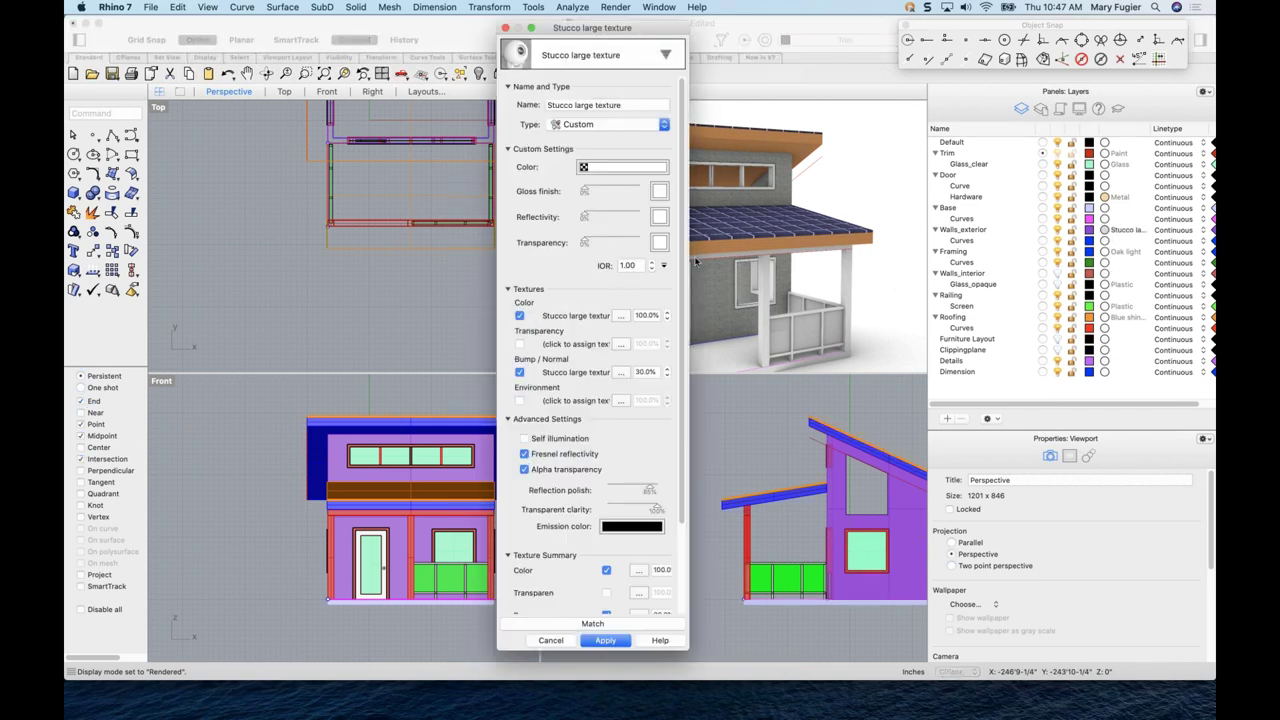
{"action": "left_click", "coordinate": [630, 60]}
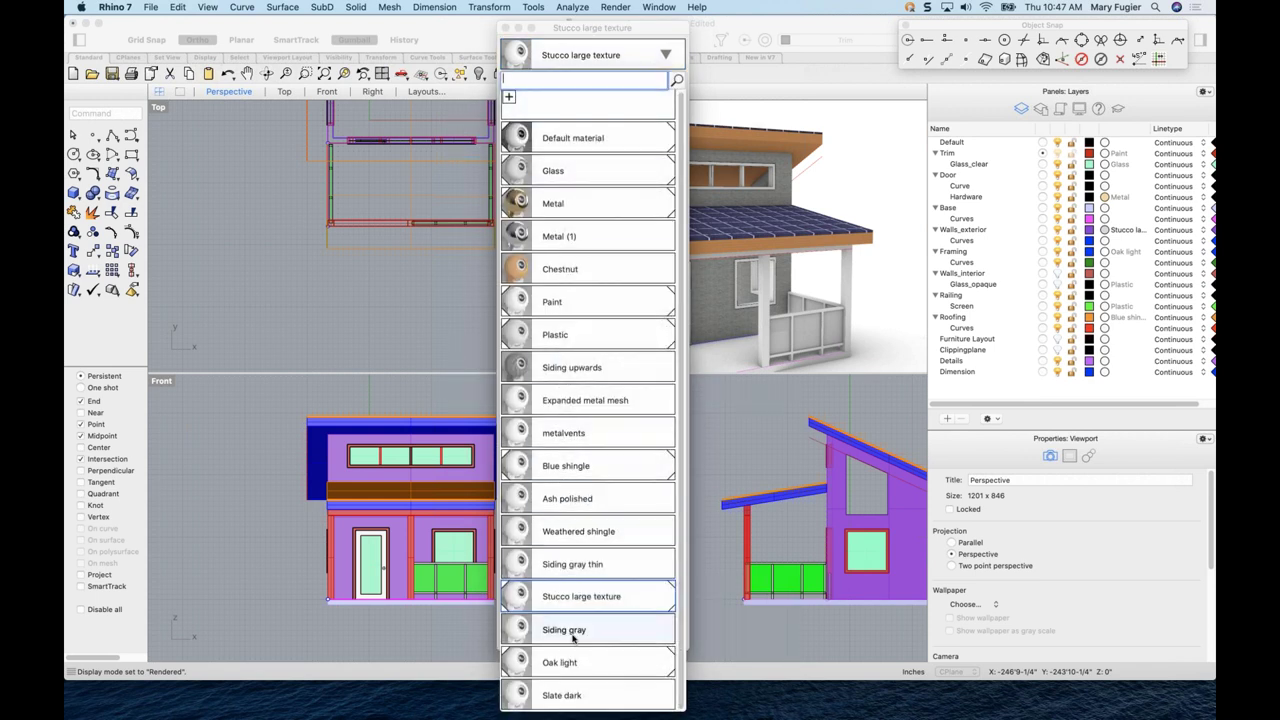
{"action": "left_click", "coordinate": [582, 532]}
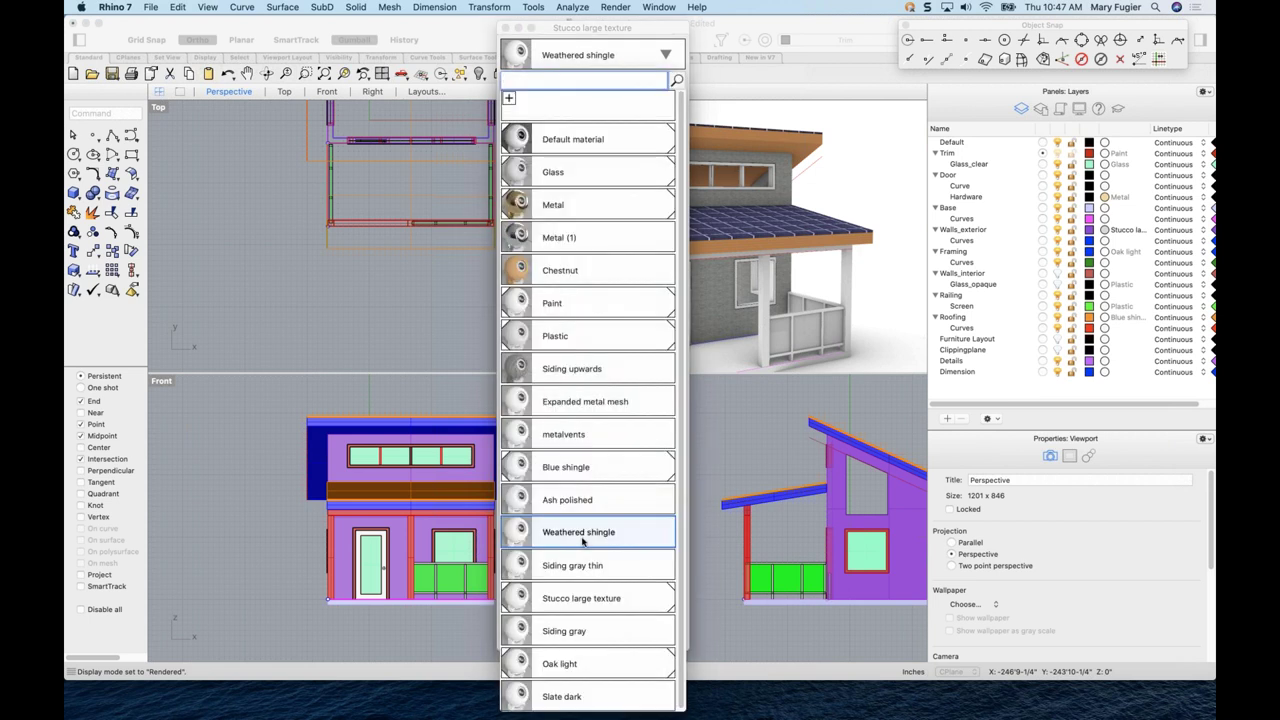
{"action": "left_click", "coordinate": [604, 641]}
- Import Blue shingle from the library's Architectural, Roof, Shingle folder and apply it as the Roofing layer's material
{"action": "right_click_drag", "start_coordinate": [729, 267], "coordinate": [642, 210]}
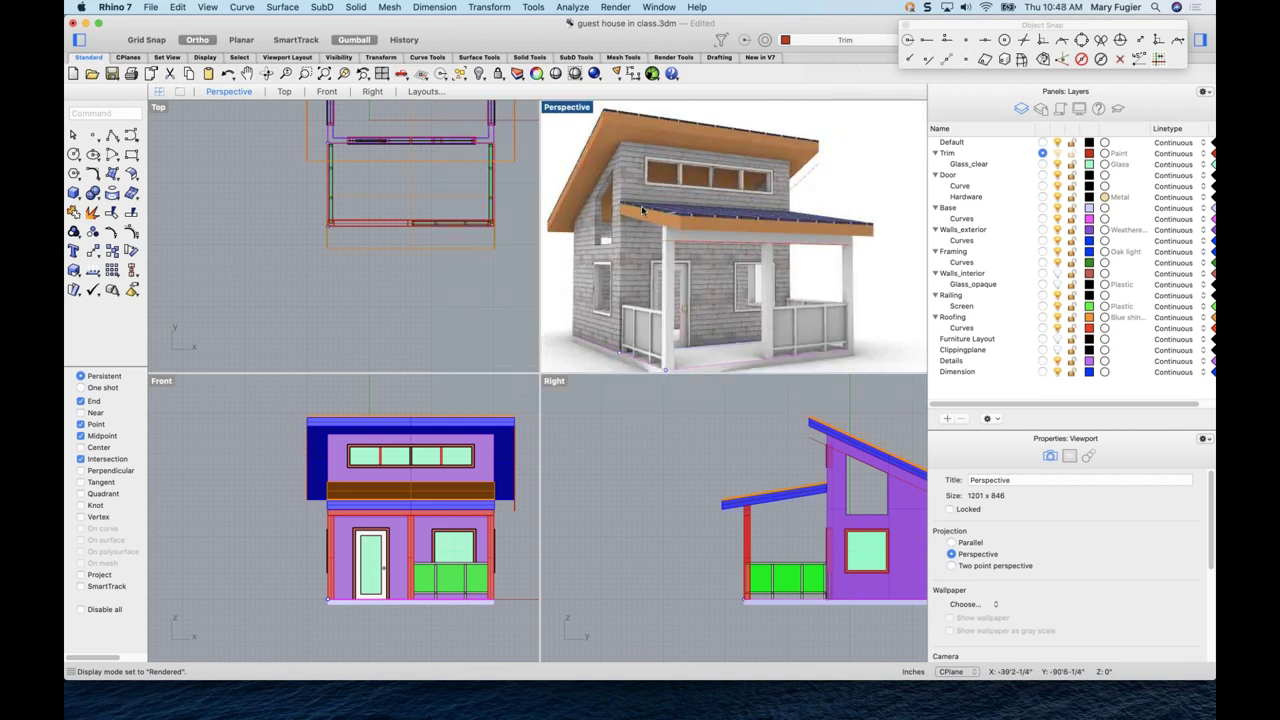
{"action": "scroll", "coordinate": [711, 240], "scroll_direction": "down", "scroll_amount": 2}
{"action": "scroll", "coordinate": [711, 239], "scroll_direction": "up", "scroll_amount": 5}
{"action": "mouse_move", "coordinate": [713, 237]}
{"action": "right_mouse_down"}
{"action": "mouse_move", "coordinate": [715, 258]}
{"action": "mouse_move", "coordinate": [699, 250]}
{"action": "right_mouse_up"}
{"action": "scroll", "coordinate": [715, 258], "scroll_direction": "down", "scroll_amount": 2}
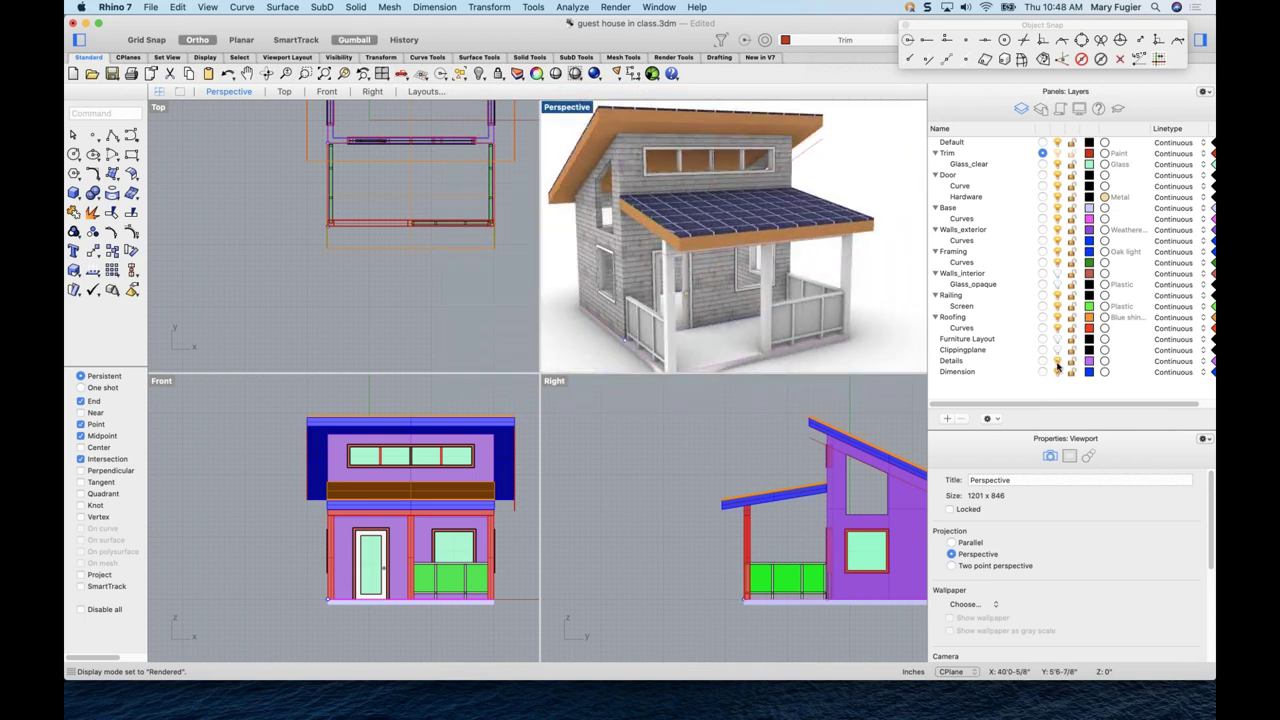
{"action": "left_click", "coordinate": [1104, 317]}
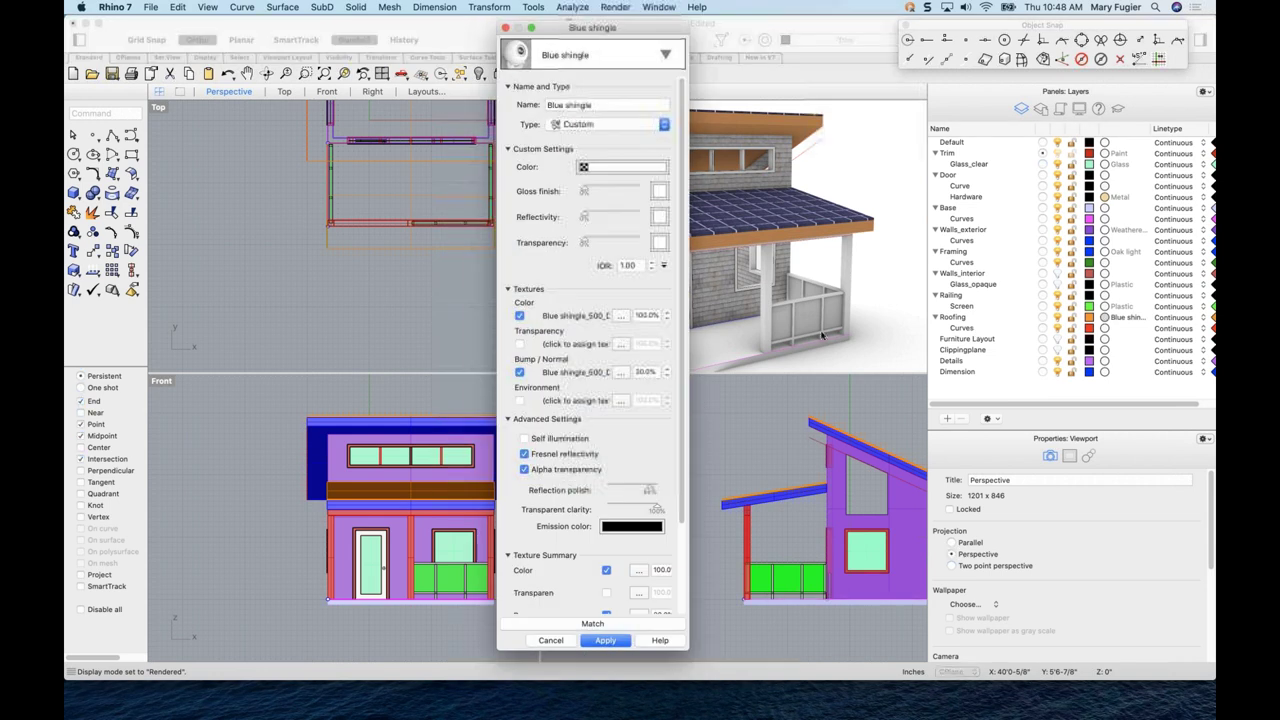
{"action": "left_click", "coordinate": [665, 54]}
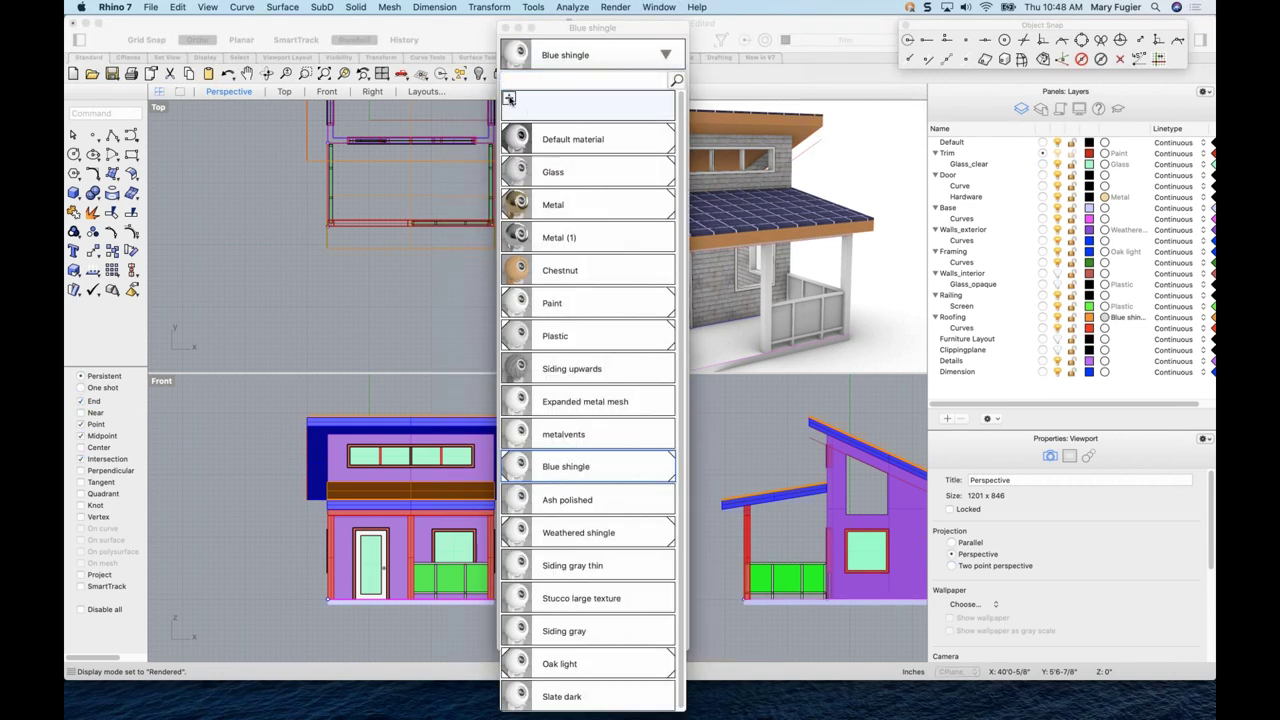
{"action": "left_click", "coordinate": [510, 97]}
{"action": "left_click", "coordinate": [549, 104]}
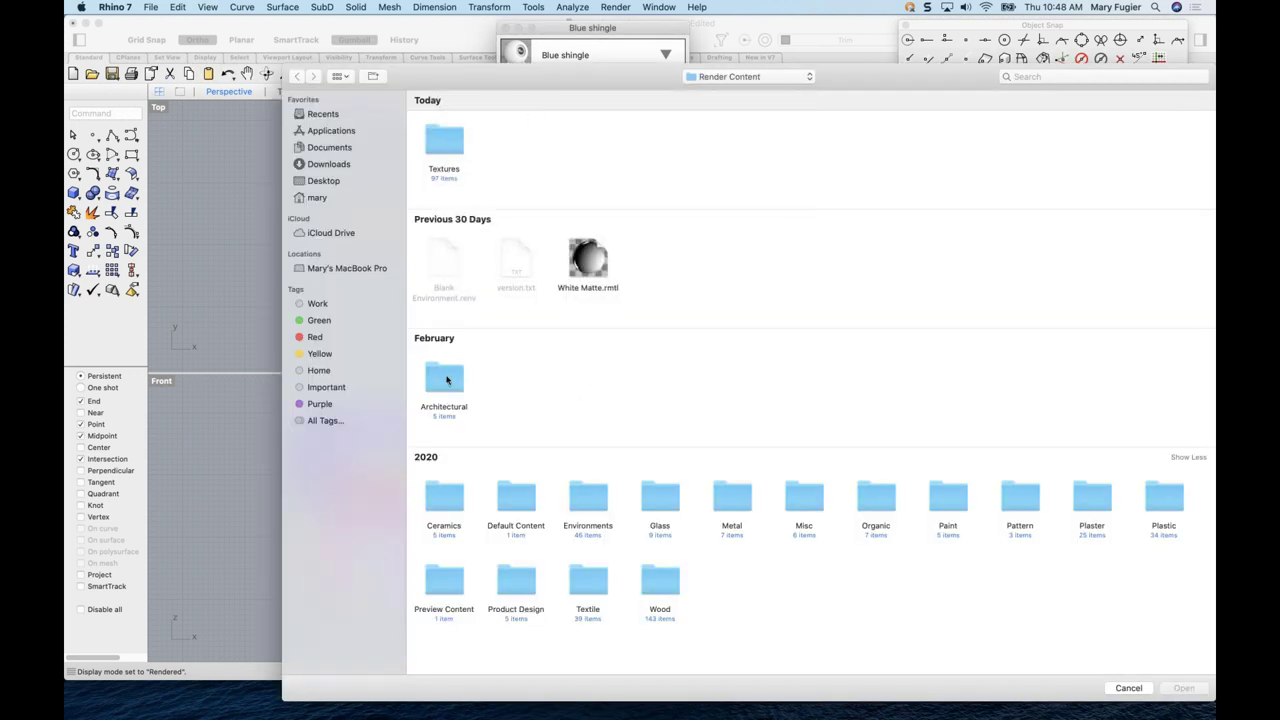
{"action": "double_click", "coordinate": [447, 379]}
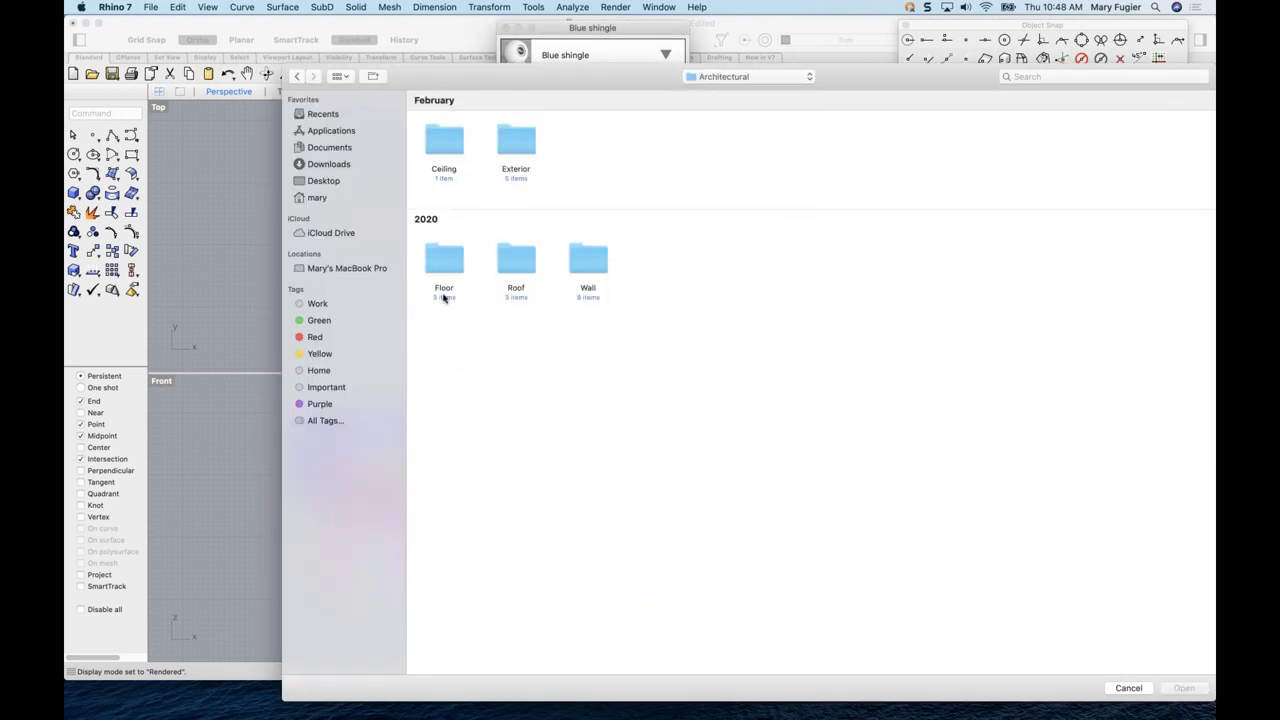
{"action": "left_click", "coordinate": [518, 271]}
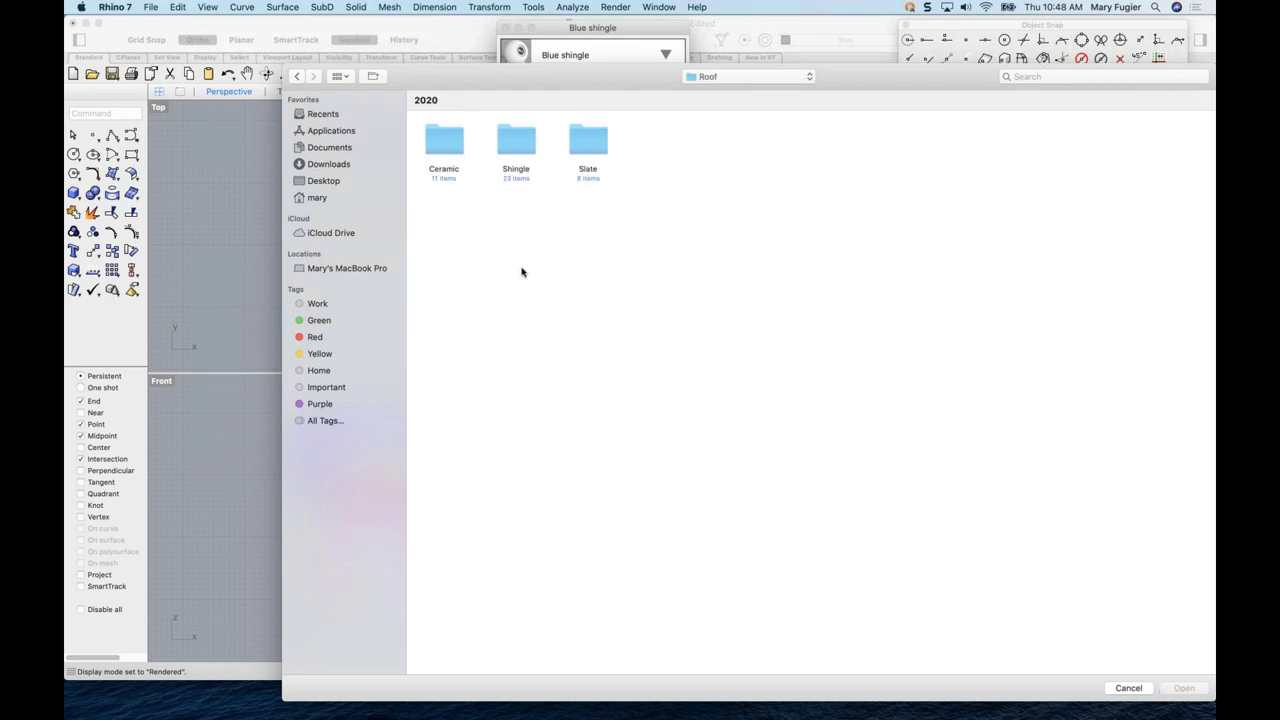
{"action": "double_click", "coordinate": [522, 151]}
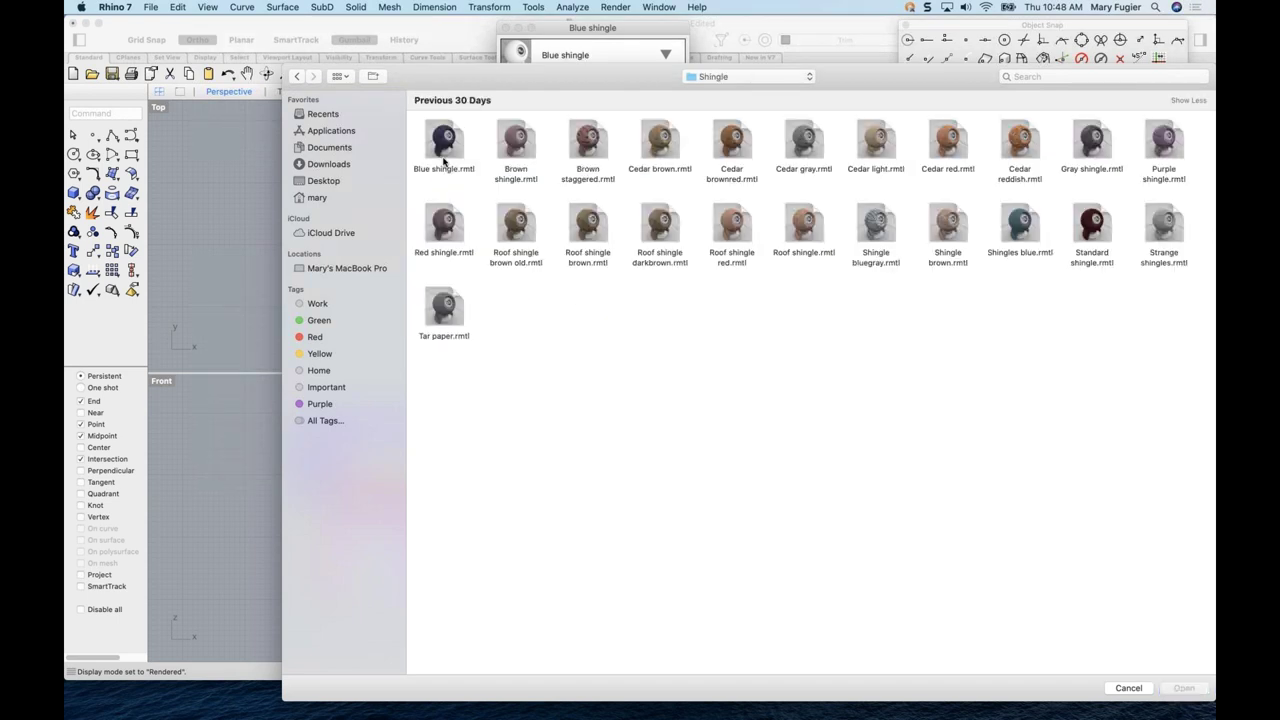
{"action": "double_click", "coordinate": [444, 142]}
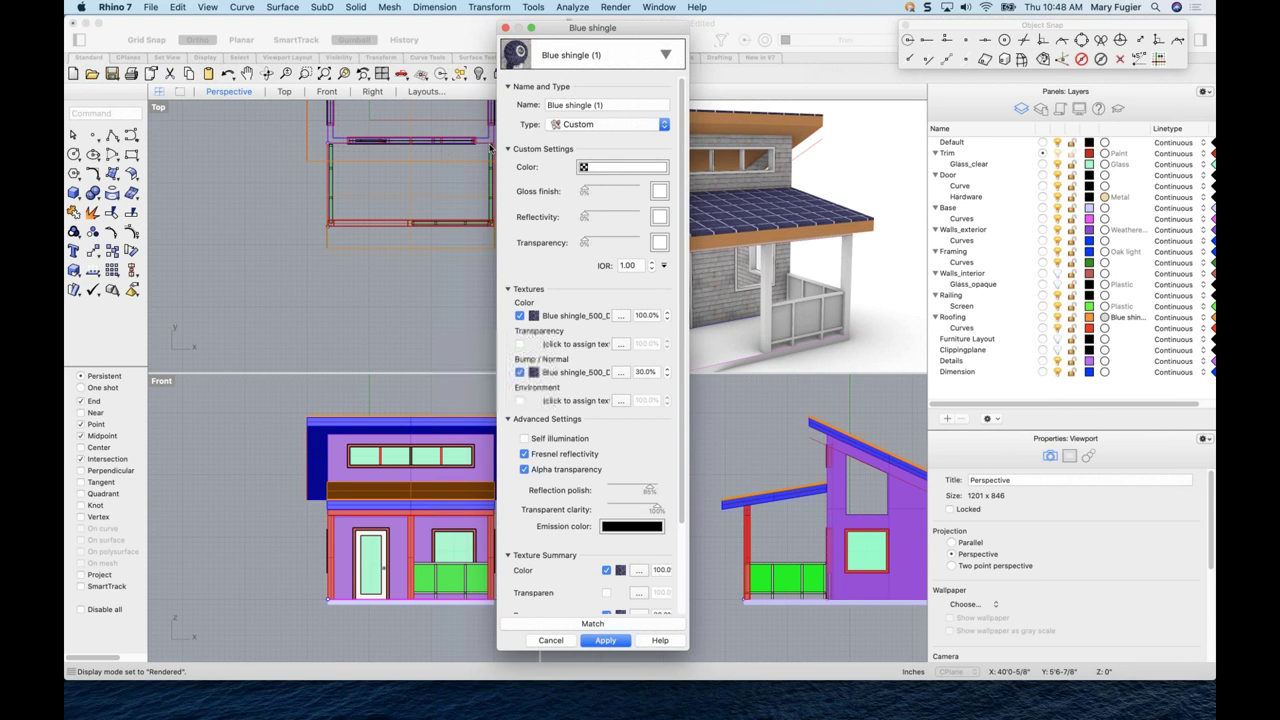
{"action": "left_click", "coordinate": [606, 640]}
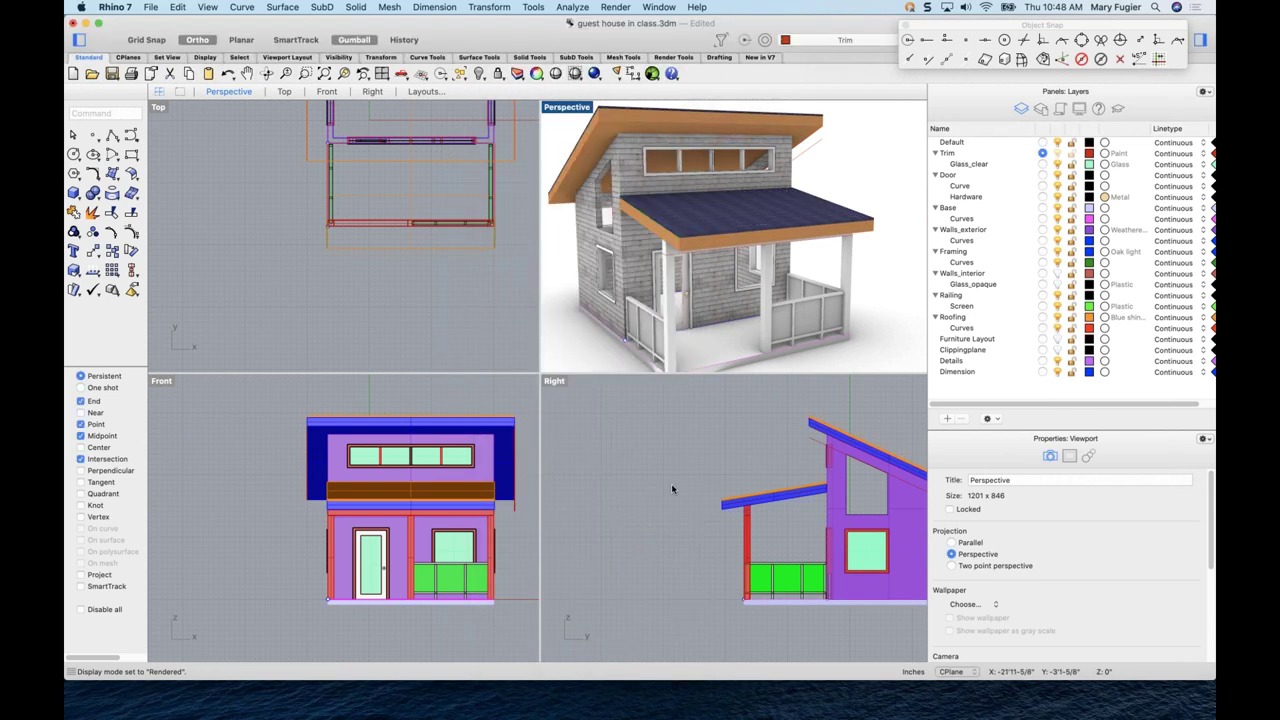
- Hide the Roofing and Framing layers and maximize the Perspective viewport to expose the house interior
{"action": "right_click_drag", "start_coordinate": [722, 311], "coordinate": [692, 215]}
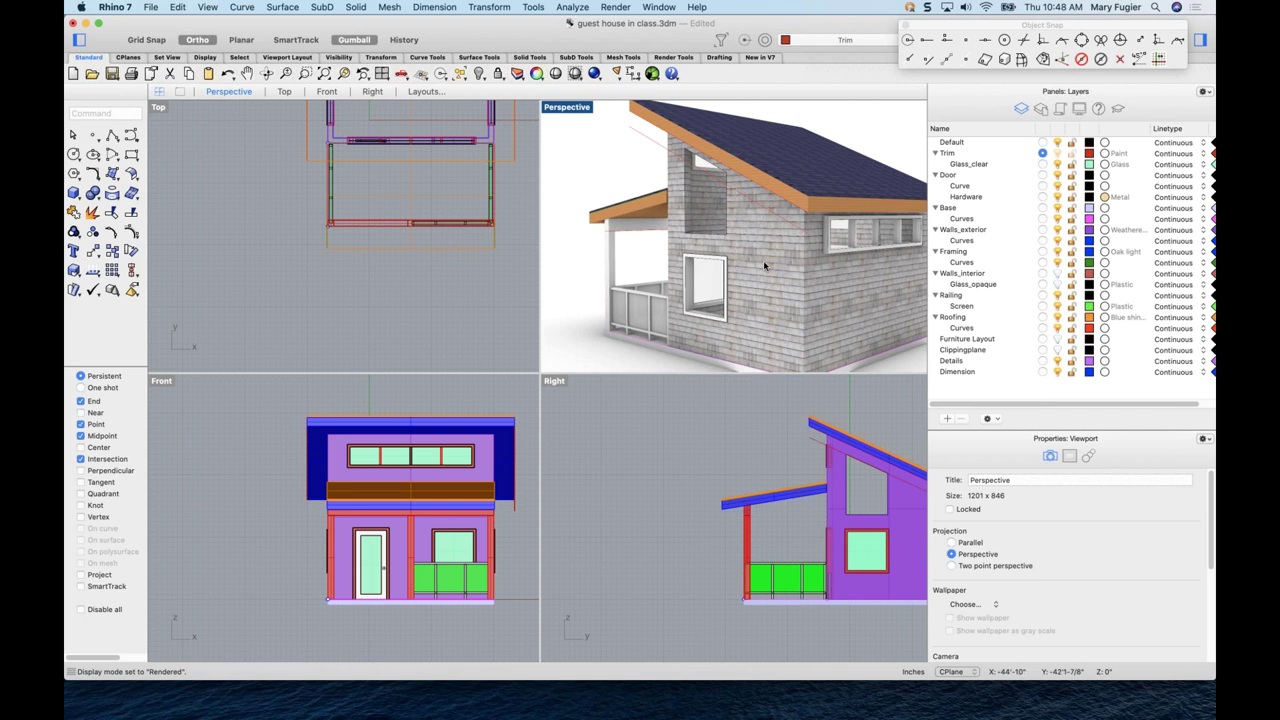
{"action": "right_click_drag", "start_coordinate": [764, 265], "coordinate": [817, 268]}
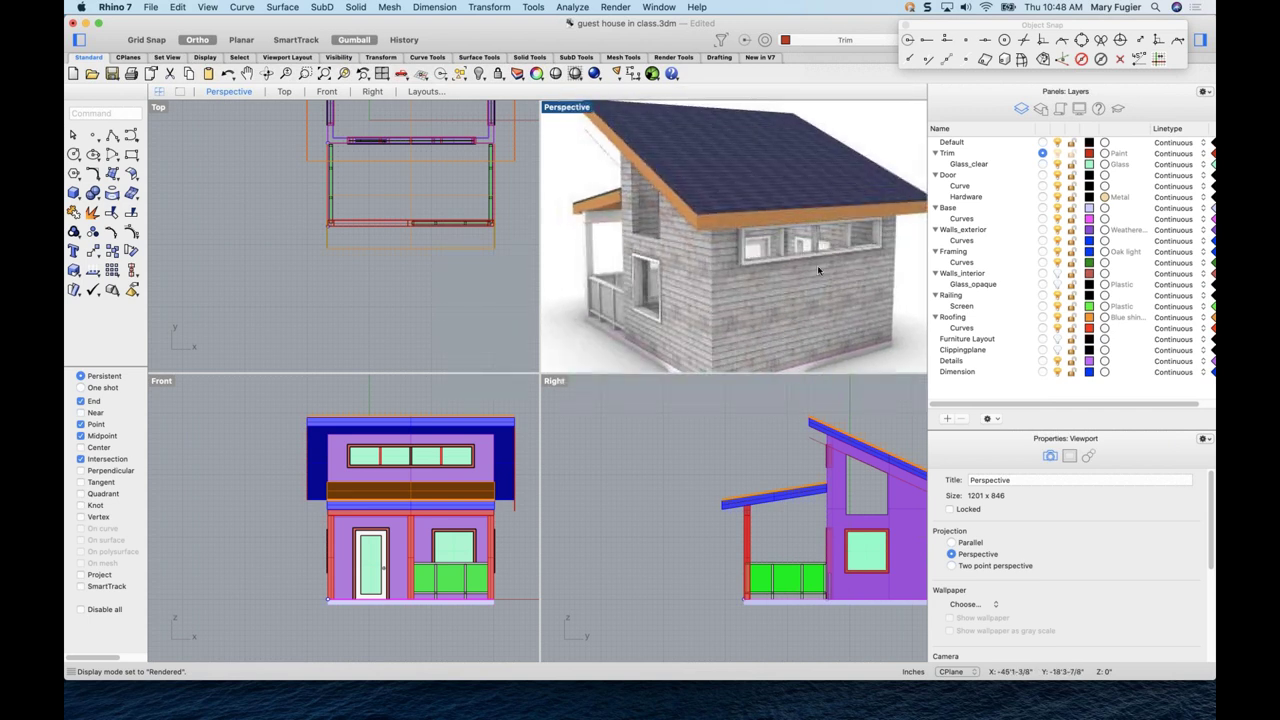
{"action": "left_click", "coordinate": [1058, 317]}
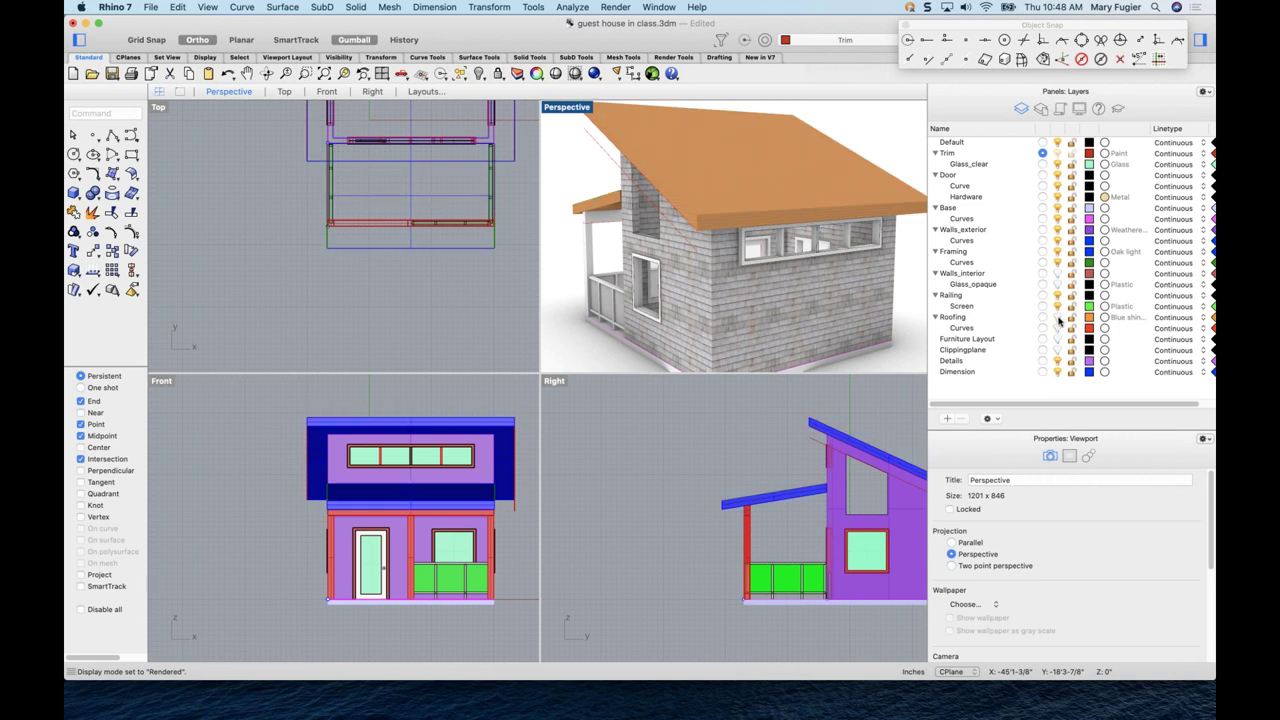
{"action": "left_click", "coordinate": [1058, 251]}
{"action": "right_click_drag", "start_coordinate": [803, 255], "coordinate": [783, 284]}
{"action": "scroll", "coordinate": [783, 284], "scroll_direction": "up", "scroll_amount": 3}
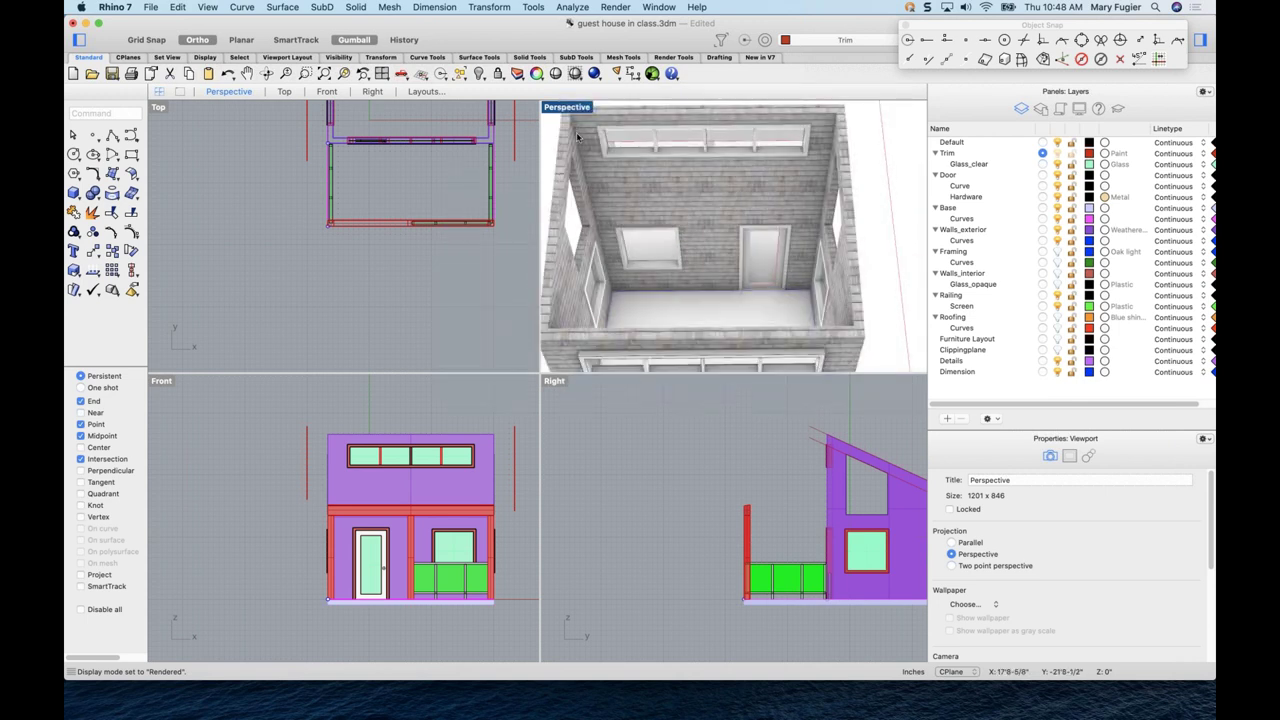
{"action": "double_click", "coordinate": [573, 113]}
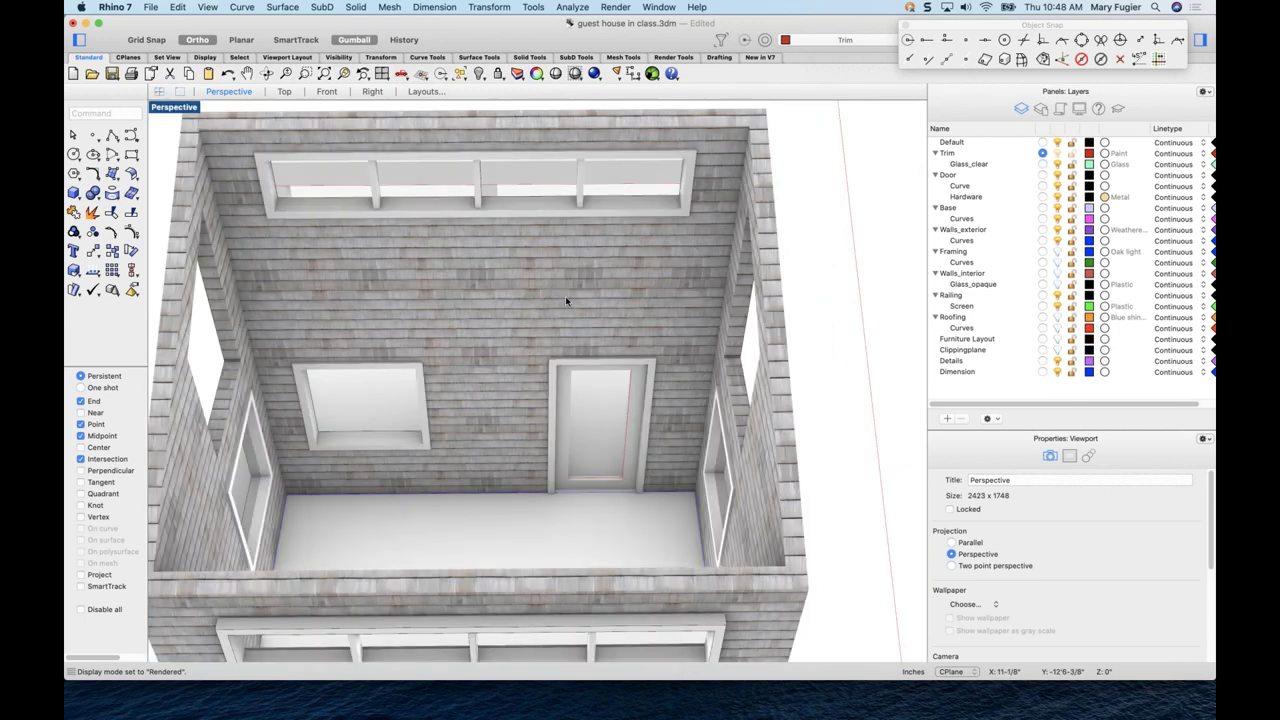
- Select the interior faces of the exterior walls solid and assign them the Paint material instead of the layer material
{"action": "scroll", "coordinate": [565, 296], "scroll_direction": "down", "scroll_amount": 3}
{"action": "right_click_drag", "start_coordinate": [551, 297], "coordinate": [714, 298]}
{"action": "left_click", "coordinate": [603, 285]}
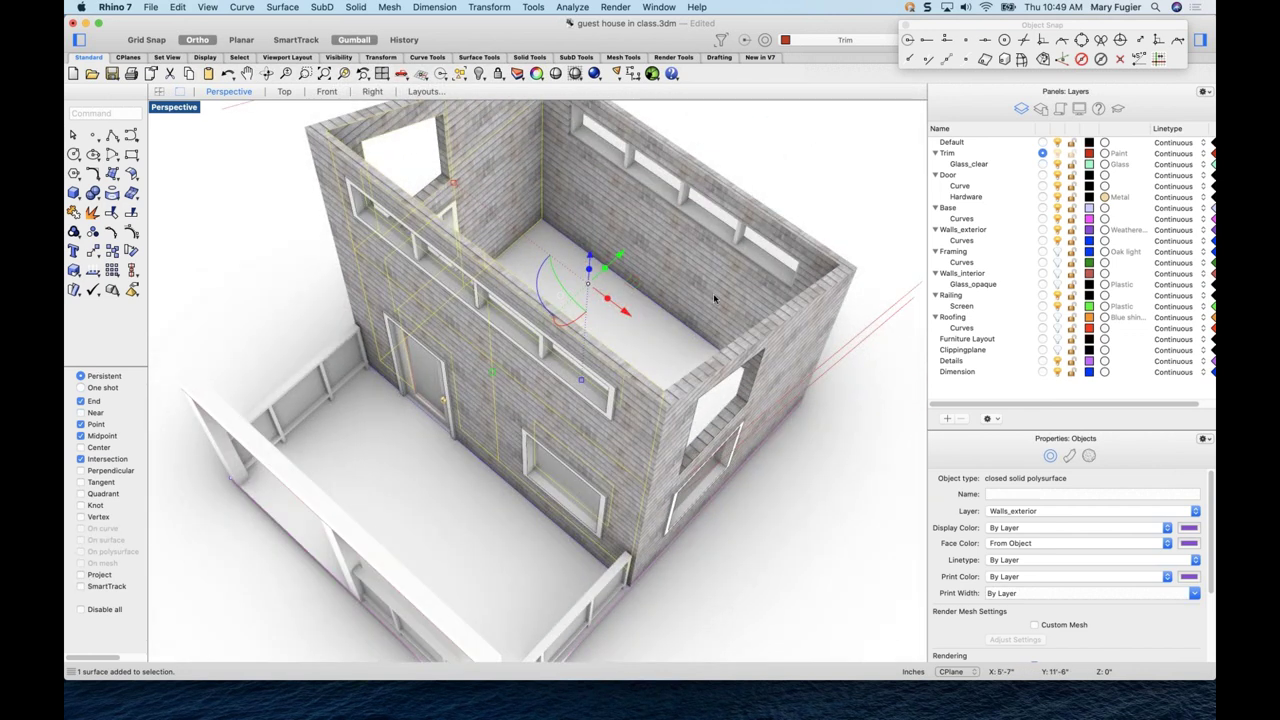
{"action": "right_click_drag", "start_coordinate": [665, 345], "coordinate": [606, 232]}
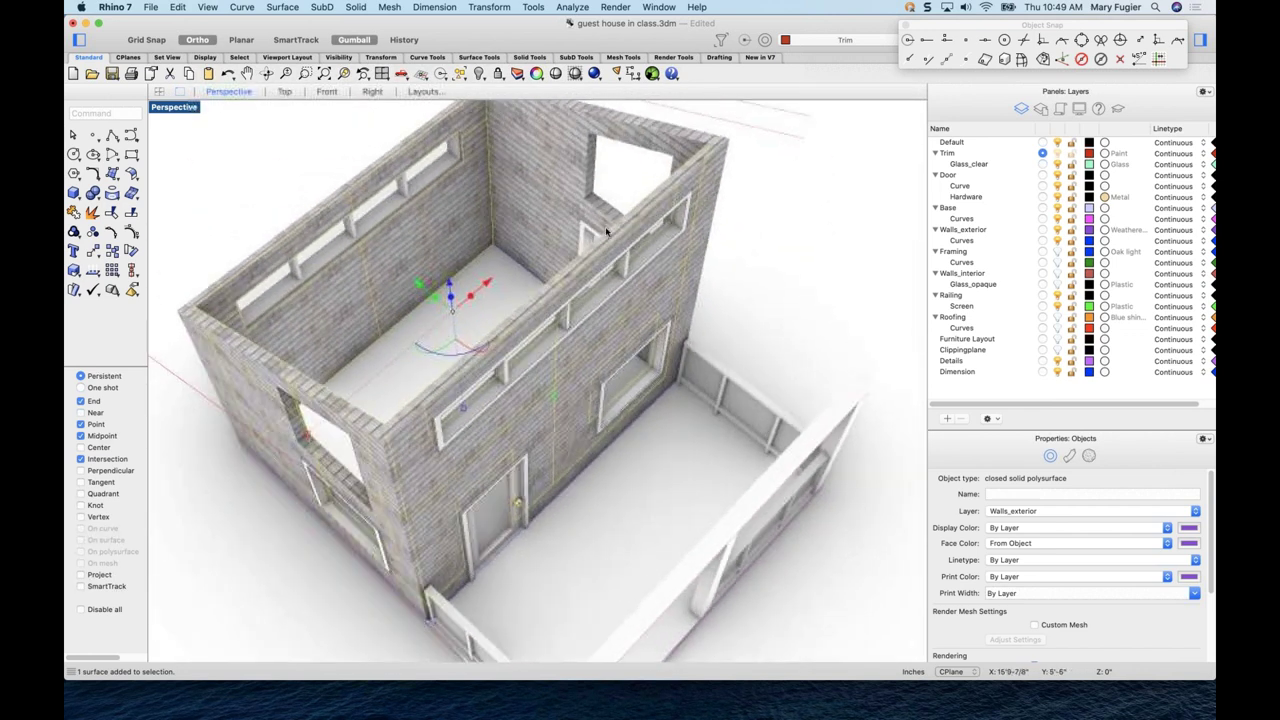
{"action": "right_click_drag", "start_coordinate": [646, 270], "coordinate": [475, 263]}
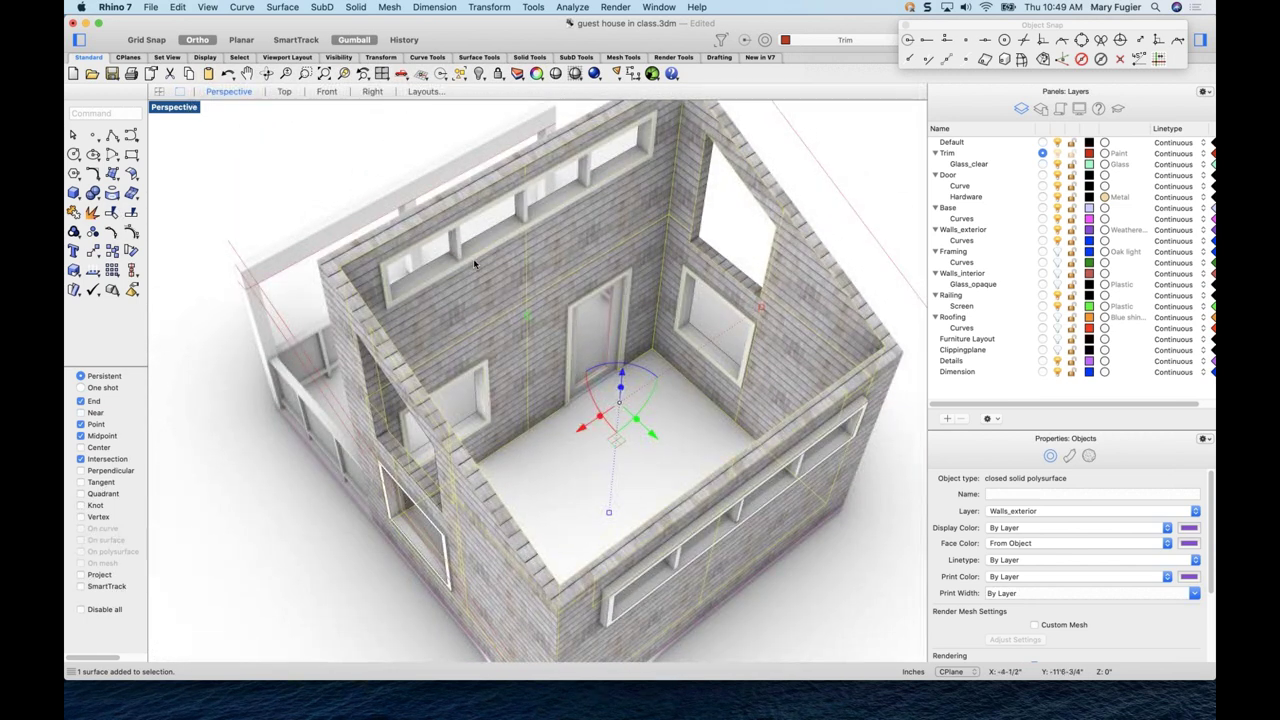
{"action": "right_click_drag", "start_coordinate": [620, 372], "coordinate": [642, 394]}
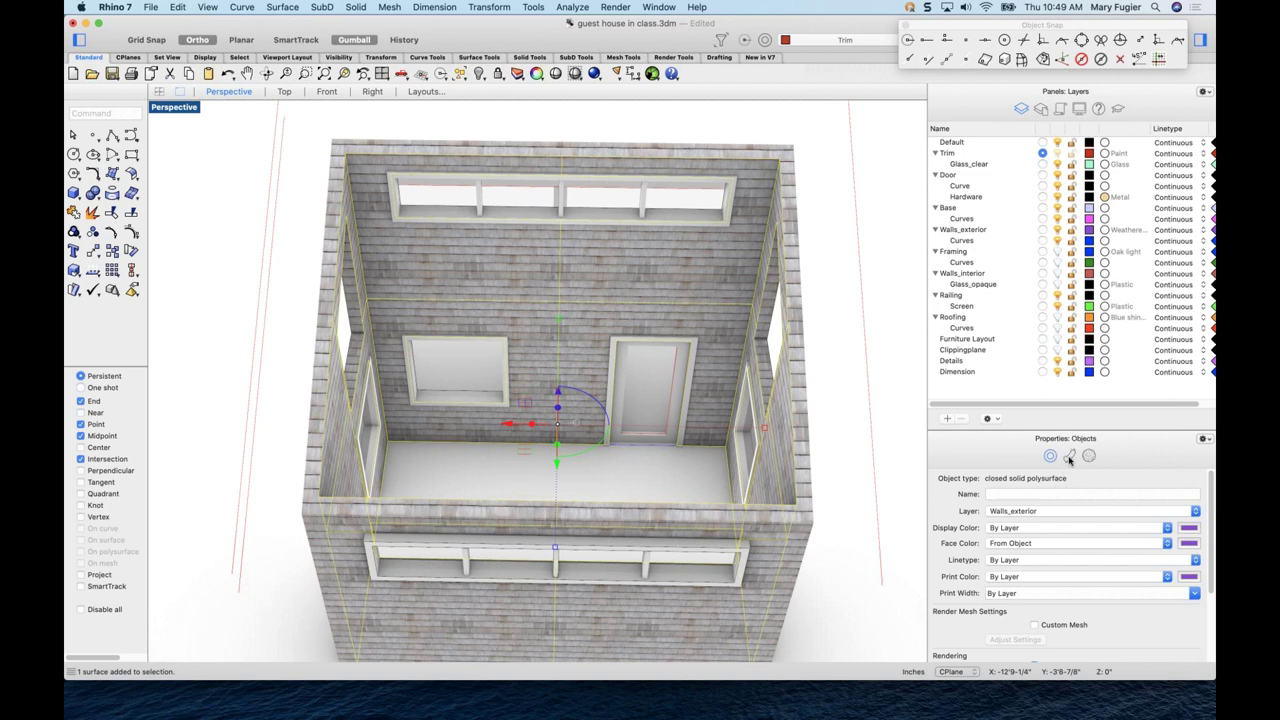
{"action": "left_click", "coordinate": [1069, 456]}
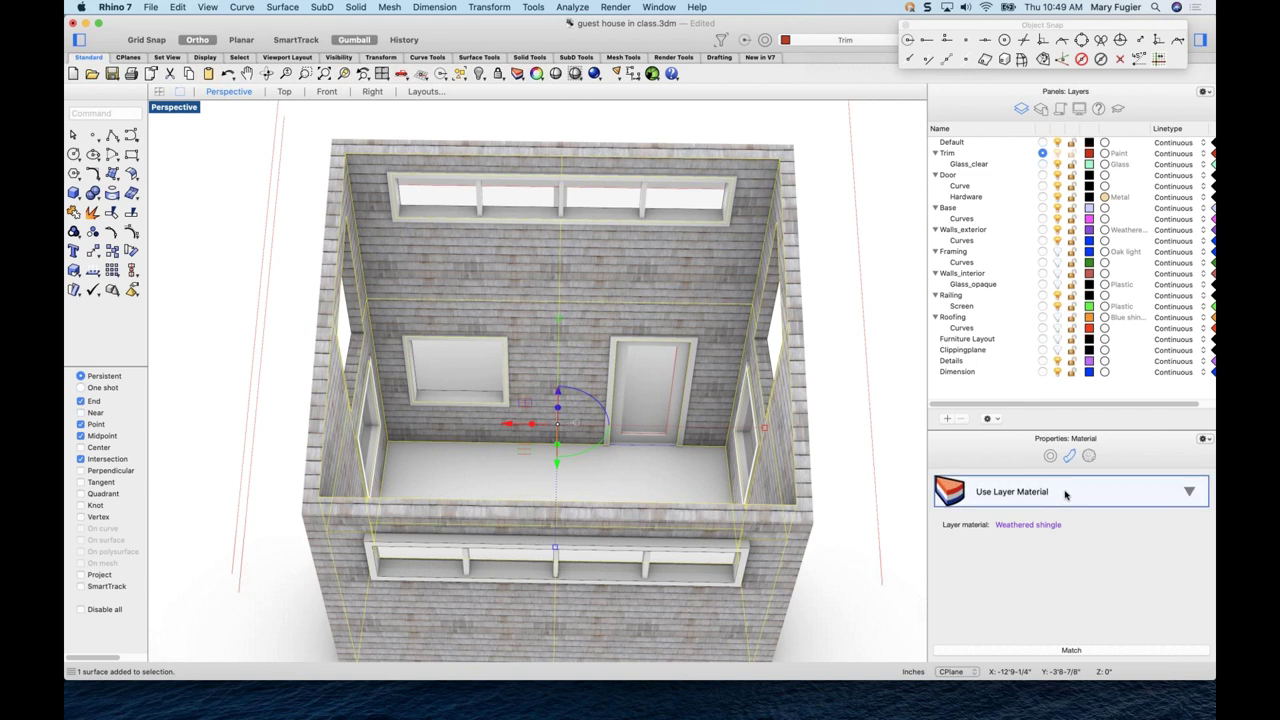
{"action": "left_click", "coordinate": [1036, 496]}
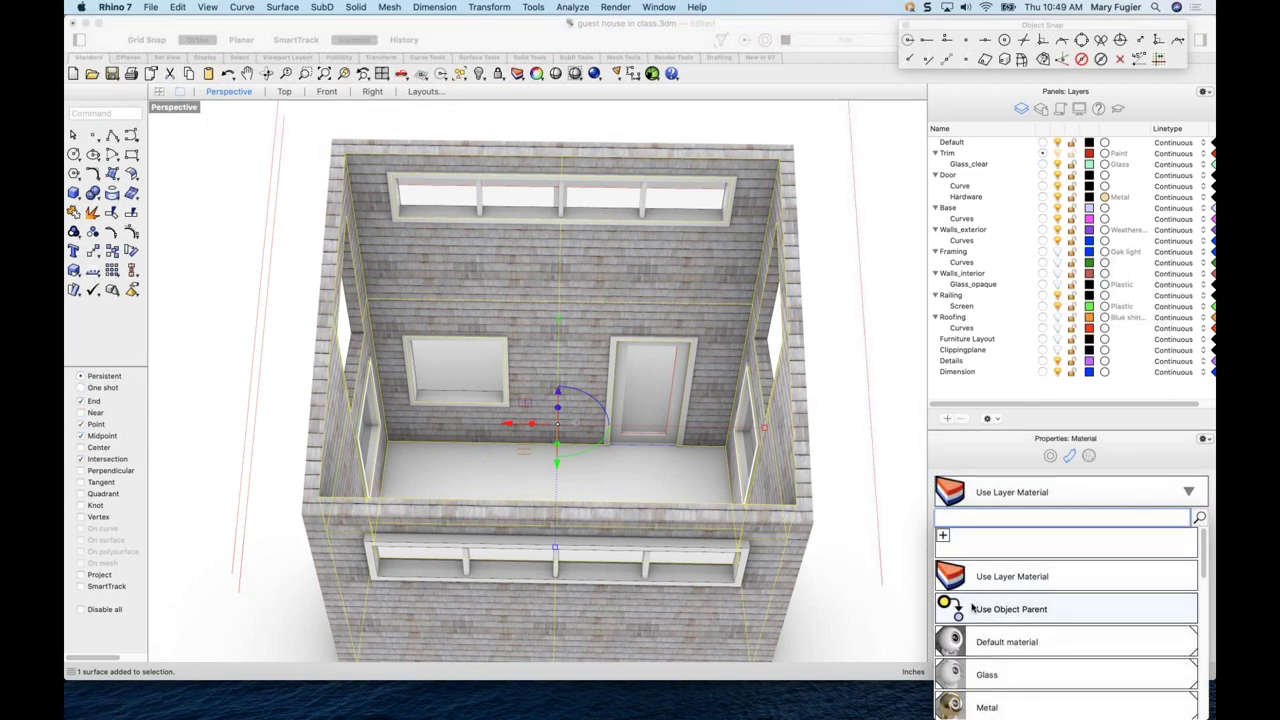
{"action": "left_click_drag", "start_coordinate": [1205, 558], "coordinate": [1206, 594]}
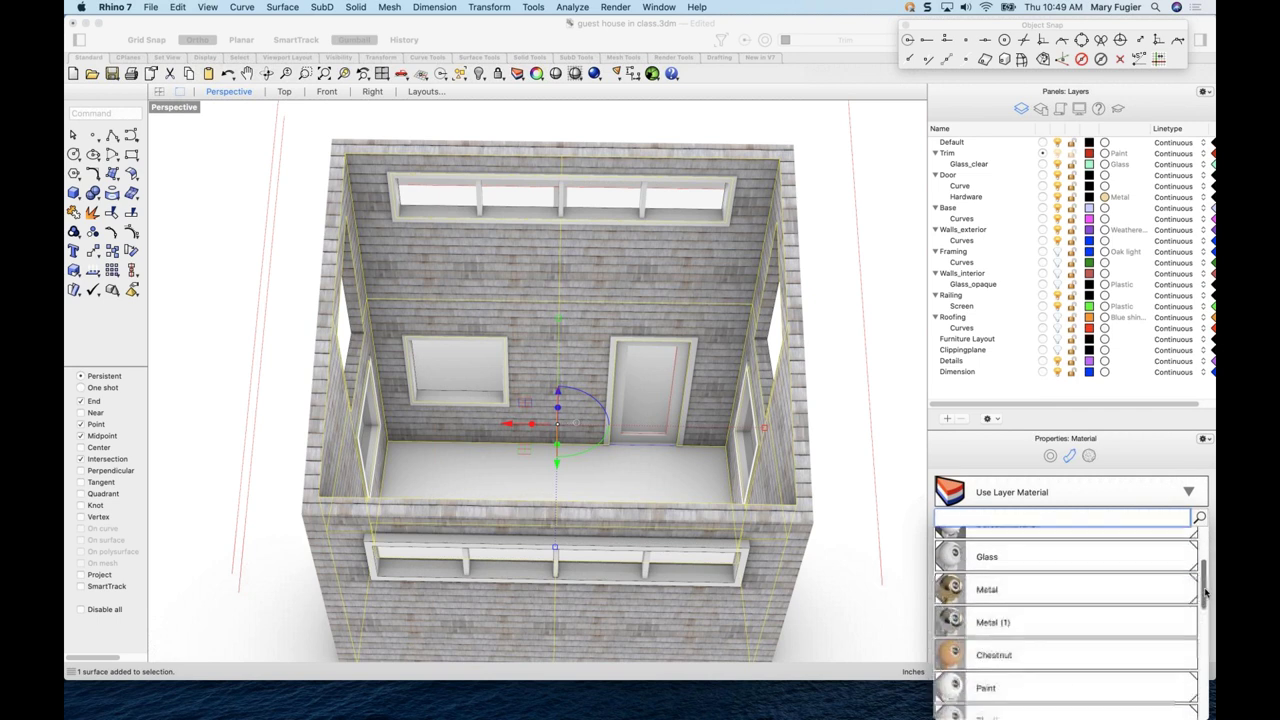
{"action": "scroll", "coordinate": [1206, 594], "scroll_direction": "down", "scroll_amount": 3}
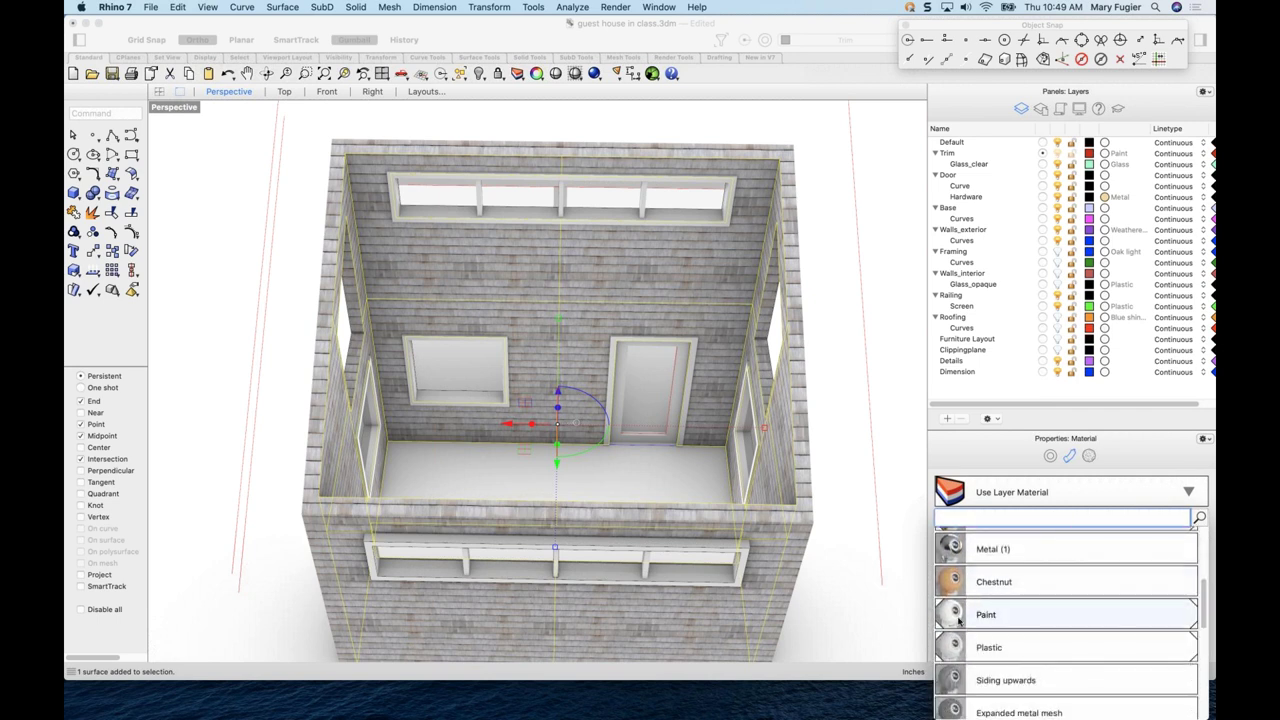
{"action": "left_click", "coordinate": [958, 614]}
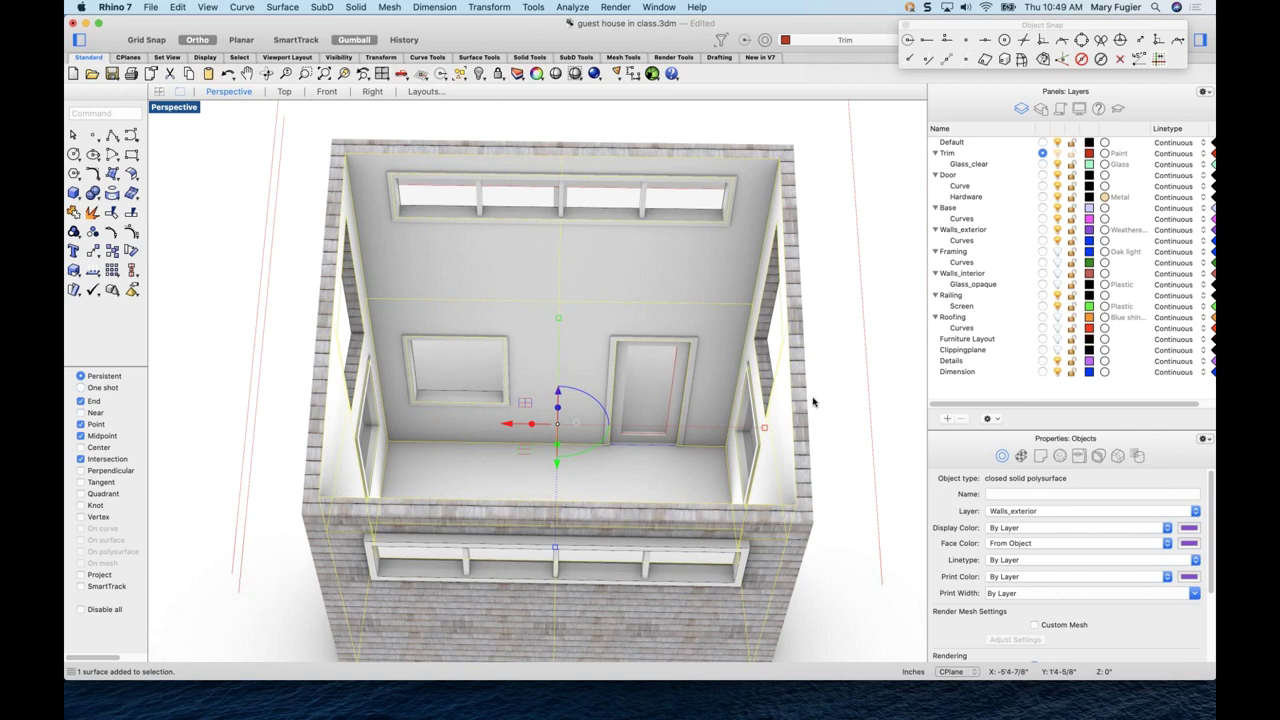
{"action": "left_click", "coordinate": [828, 394]}
- Inspect the exterior walls solid from outside and inside to compare the materials on its outer and inner faces
{"action": "right_click_drag", "start_coordinate": [828, 394], "coordinate": [663, 385]}
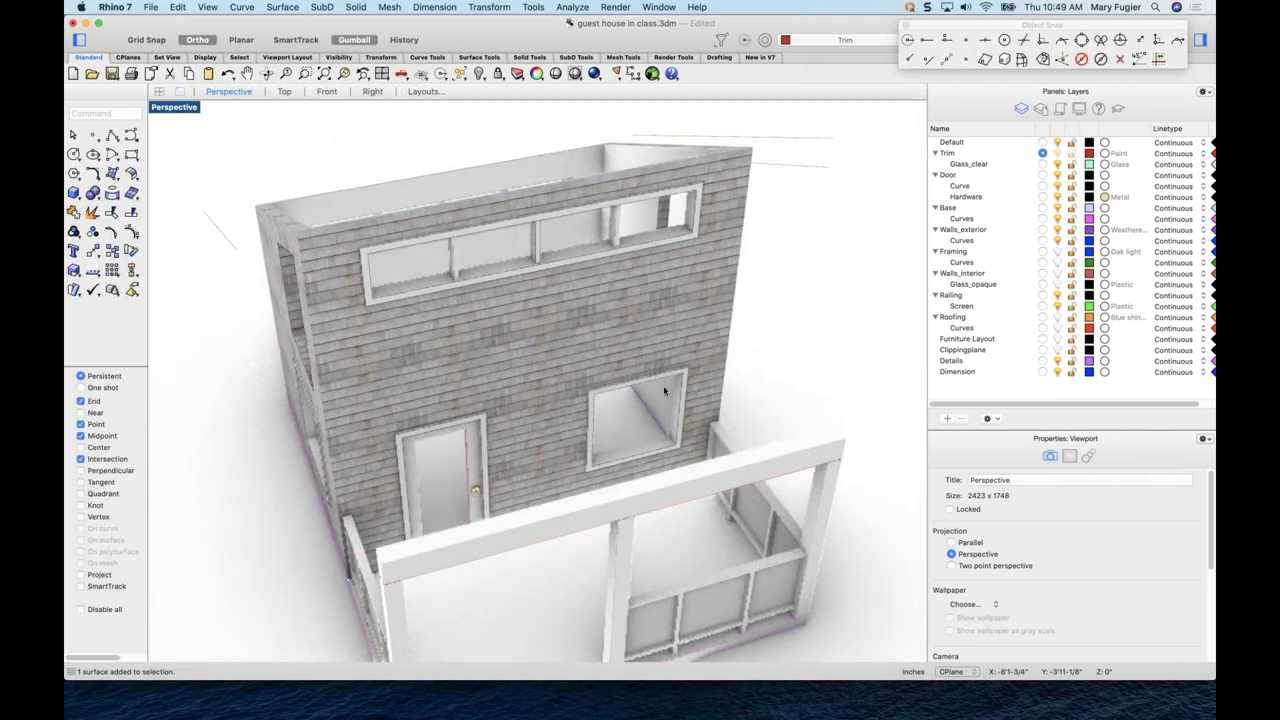
{"action": "left_click", "coordinate": [657, 352]}
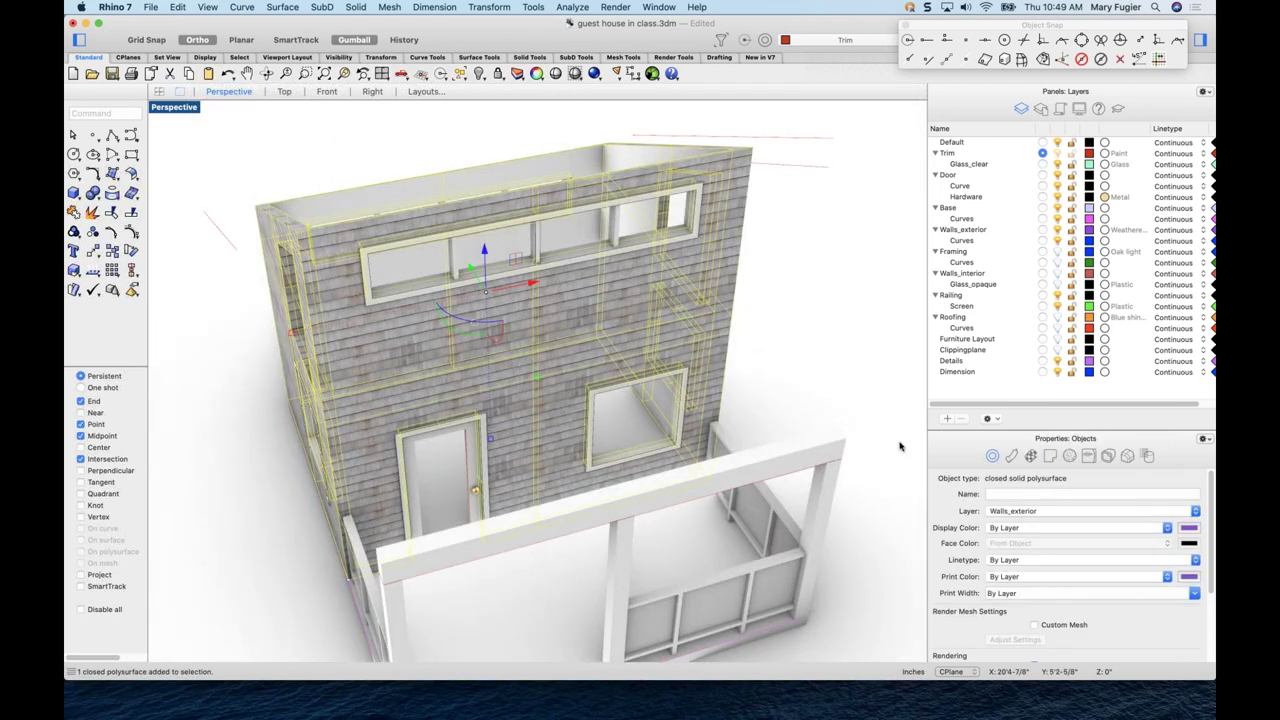
{"action": "right_click_drag", "start_coordinate": [655, 420], "coordinate": [770, 415]}
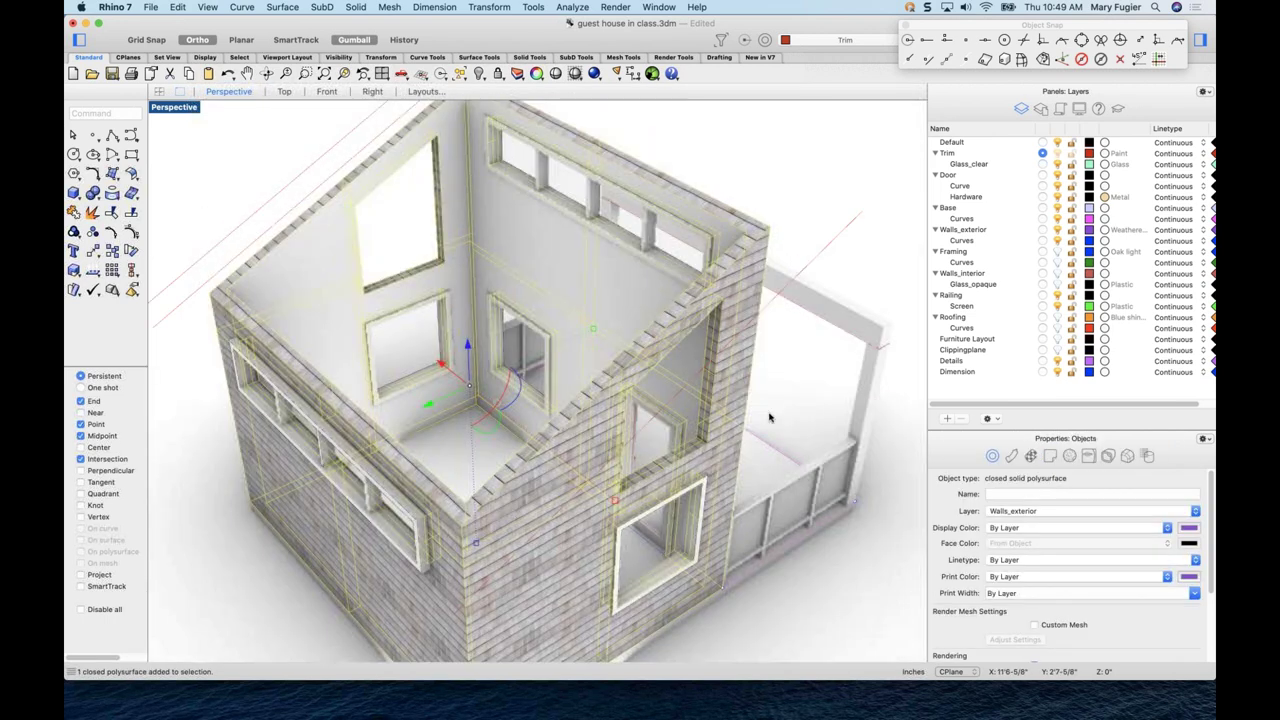
{"action": "key", "text": "Escape"}
{"action": "right_click_drag", "start_coordinate": [684, 441], "coordinate": [450, 442]}
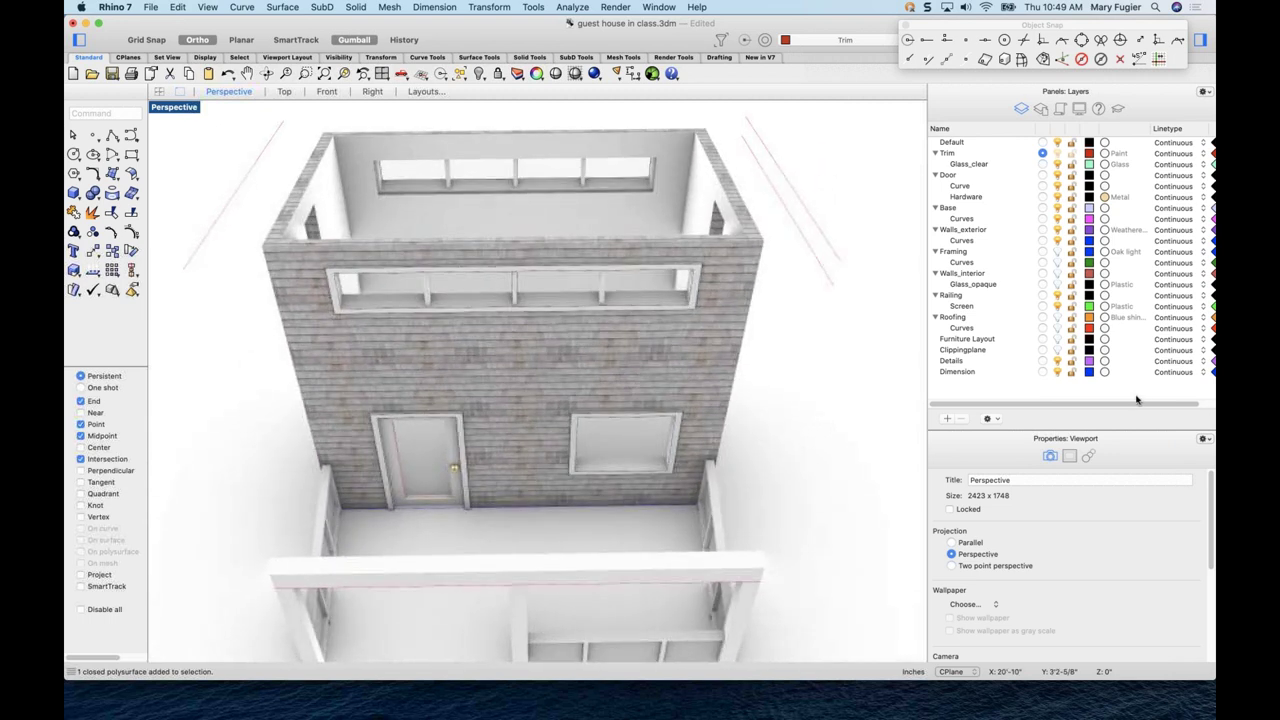
- Show the Walls_interior layer and check the interior partitions from above
{"action": "left_click", "coordinate": [1056, 273]}
{"action": "right_click_drag", "start_coordinate": [600, 280], "coordinate": [605, 364]}
{"action": "scroll", "coordinate": [404, 243], "scroll_direction": "up", "scroll_amount": 3}
{"action": "scroll", "coordinate": [635, 358], "scroll_direction": "down", "scroll_amount": 5}
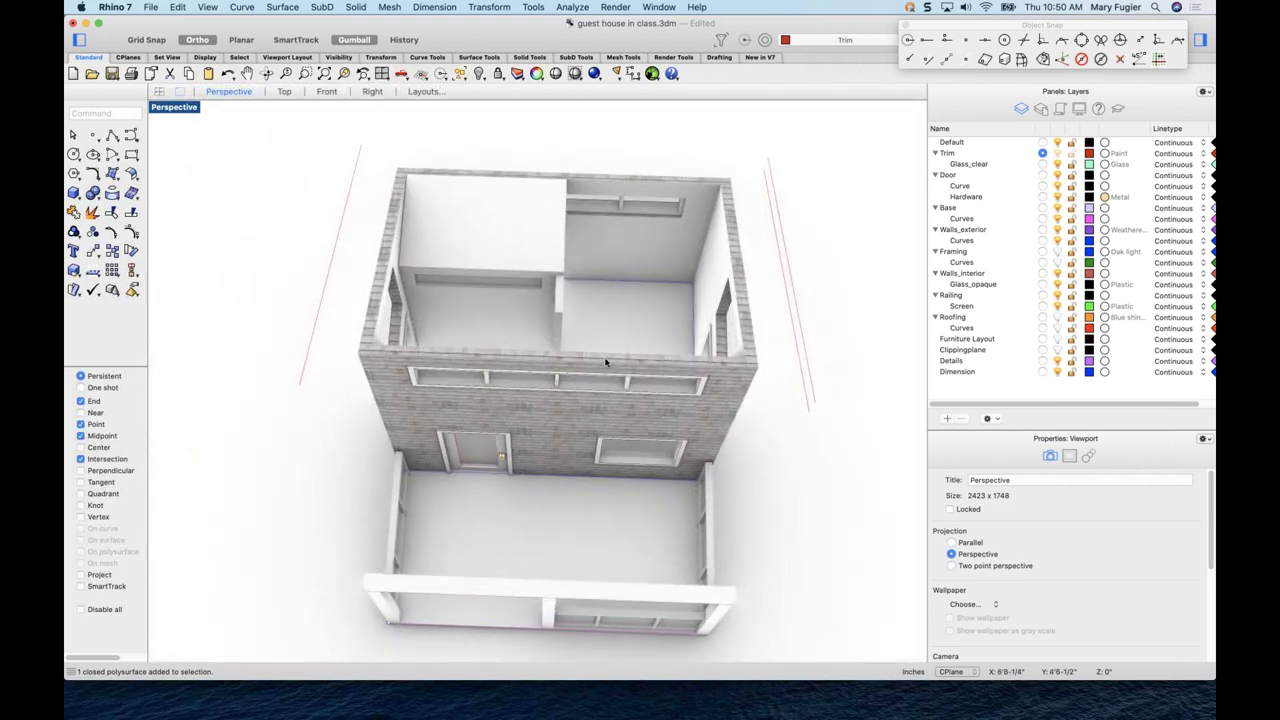
{"action": "scroll", "coordinate": [644, 358], "scroll_direction": "up", "scroll_amount": 3}
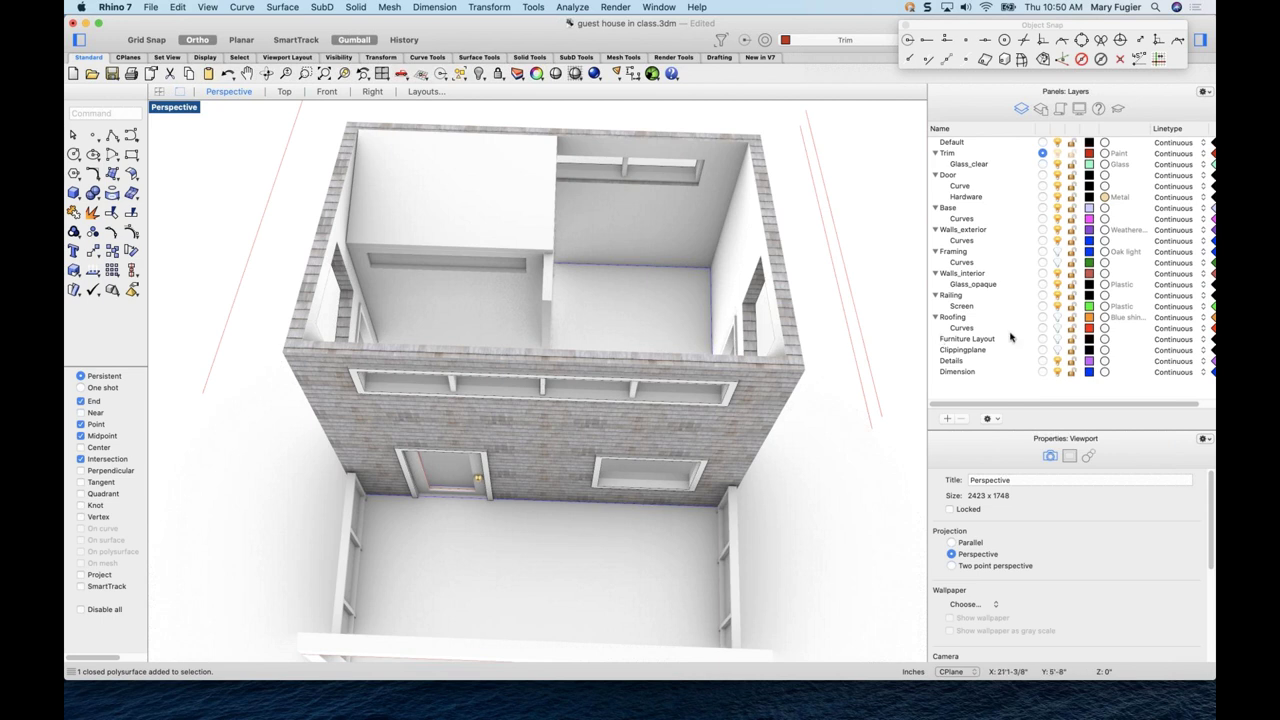
- Show the Furniture Layout layer and review the labelled floor plan inside the house
{"action": "left_click", "coordinate": [1057, 340]}
{"action": "mouse_move", "coordinate": [662, 340]}
{"action": "right_mouse_down"}
{"action": "mouse_move", "coordinate": [662, 352]}
{"action": "mouse_move", "coordinate": [670, 337]}
{"action": "right_mouse_up"}
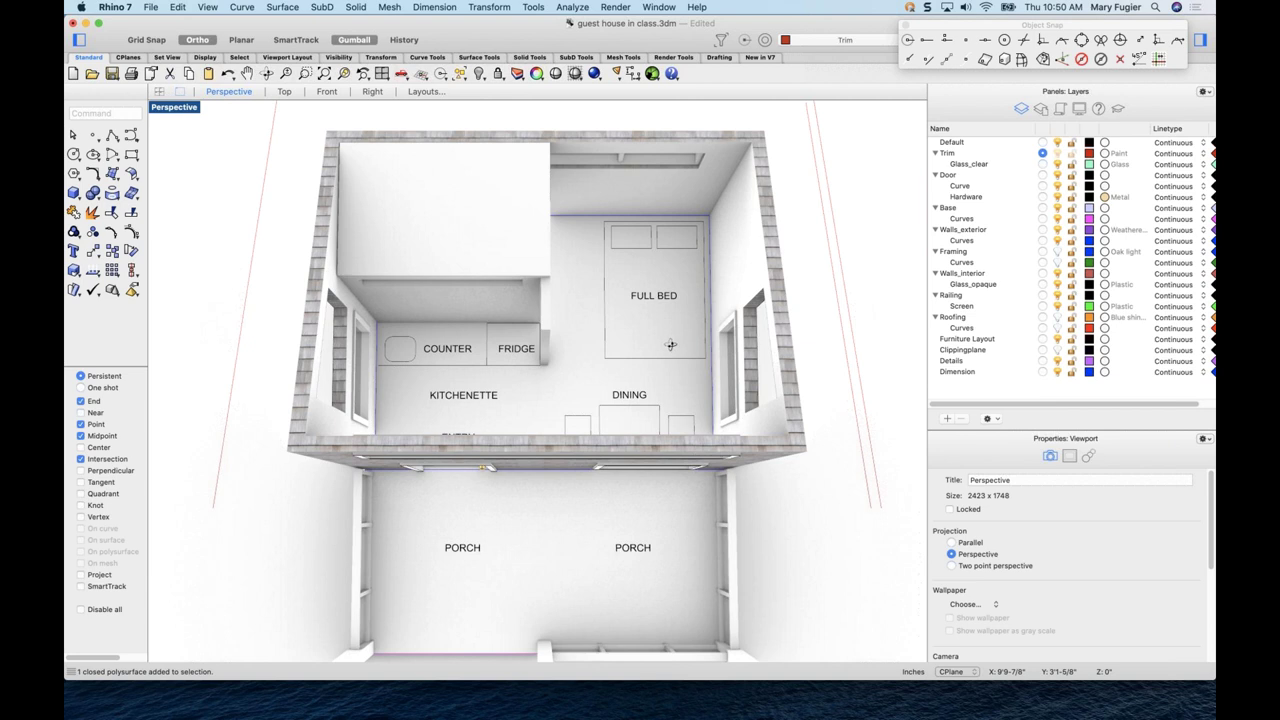
{"action": "right_click_drag", "start_coordinate": [671, 344], "coordinate": [664, 360]}
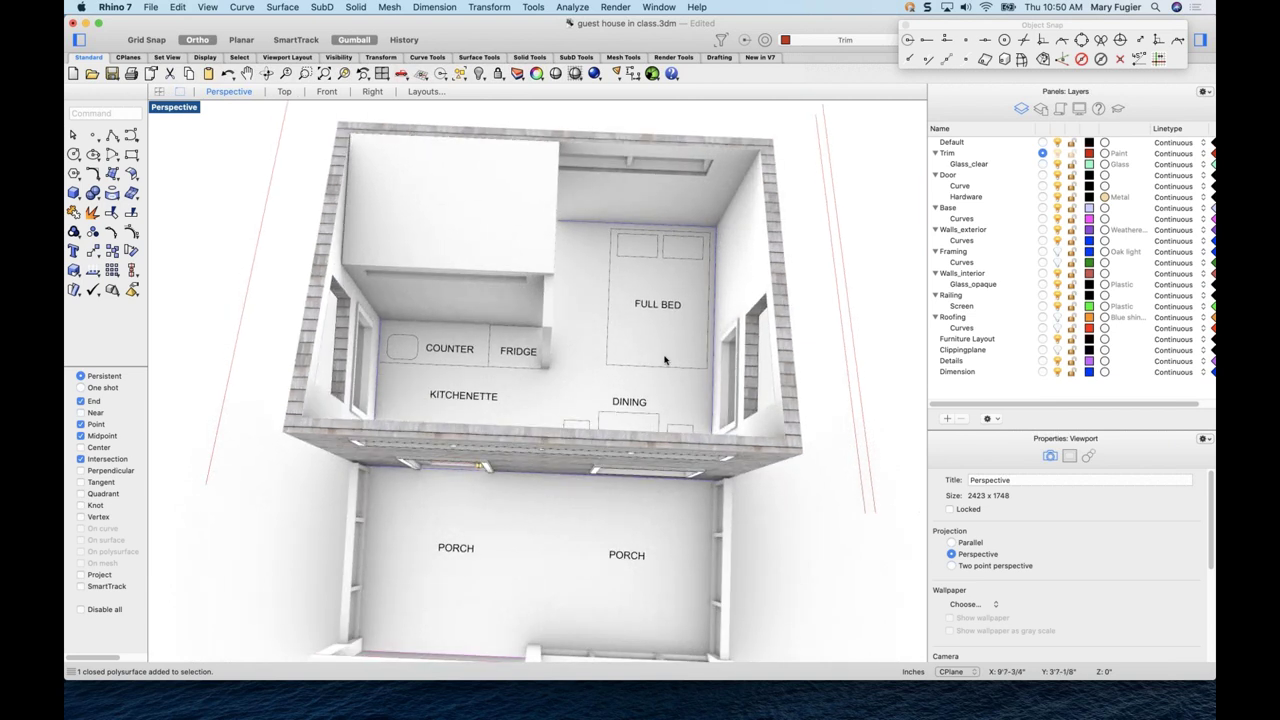
{"action": "right_click_drag", "start_coordinate": [659, 361], "coordinate": [663, 363]}
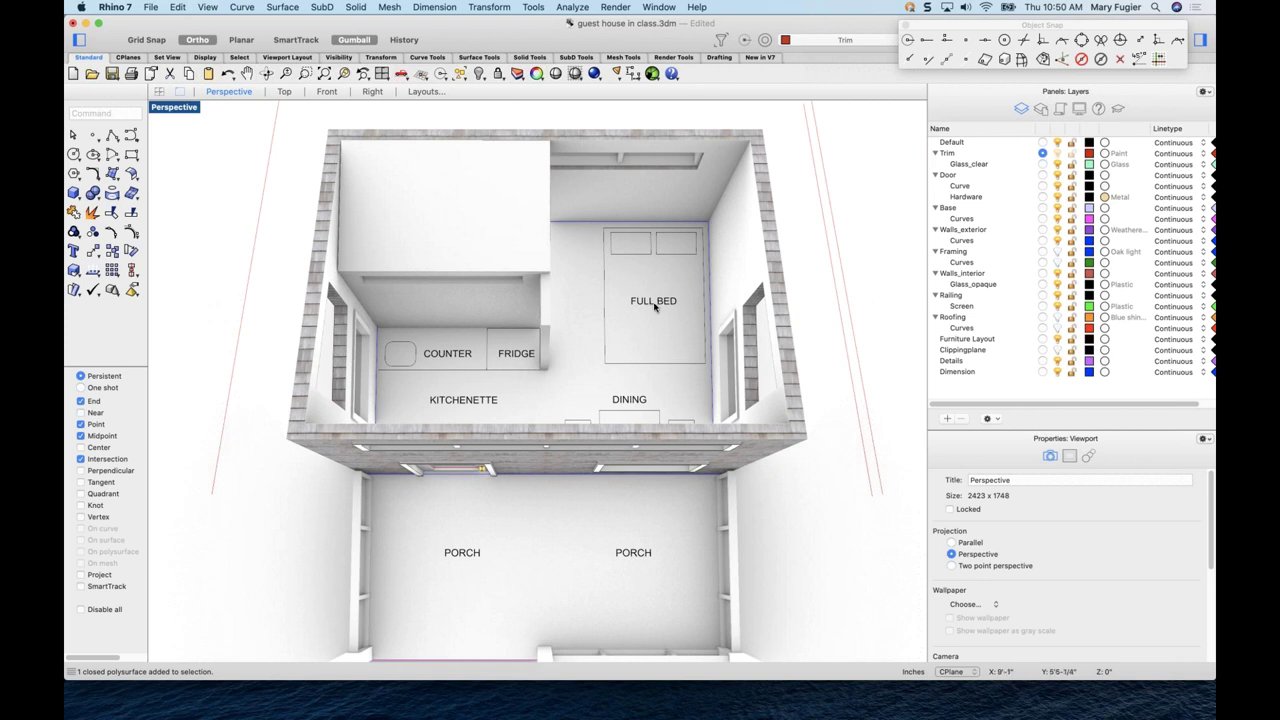
{"action": "mouse_move", "coordinate": [681, 381]}
{"action": "right_mouse_down"}
{"action": "mouse_move", "coordinate": [657, 377]}
{"action": "mouse_move", "coordinate": [677, 378]}
{"action": "right_mouse_up"}
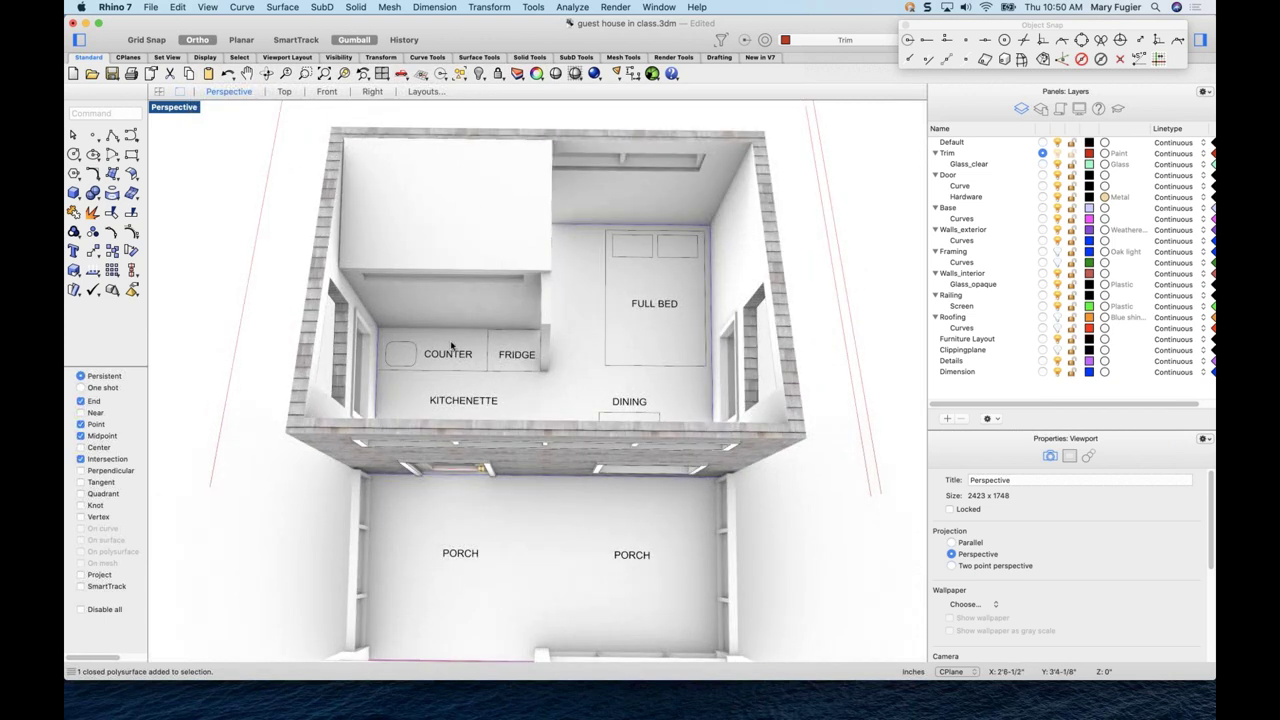
- Turn the Framing layer back on and view the house from the porch side
{"action": "right_click_drag", "start_coordinate": [571, 289], "coordinate": [519, 265]}
{"action": "right_click_drag", "start_coordinate": [503, 333], "coordinate": [531, 349]}
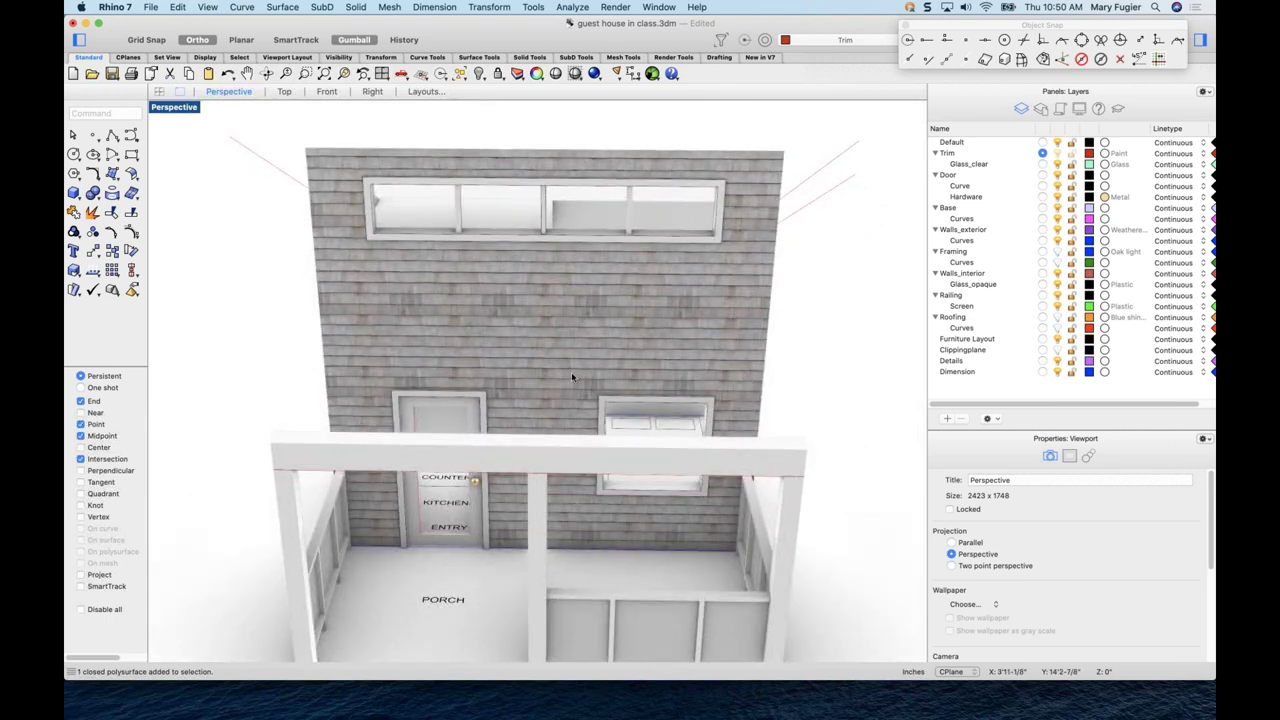
{"action": "scroll", "coordinate": [677, 297], "scroll_direction": "down", "scroll_amount": 5}
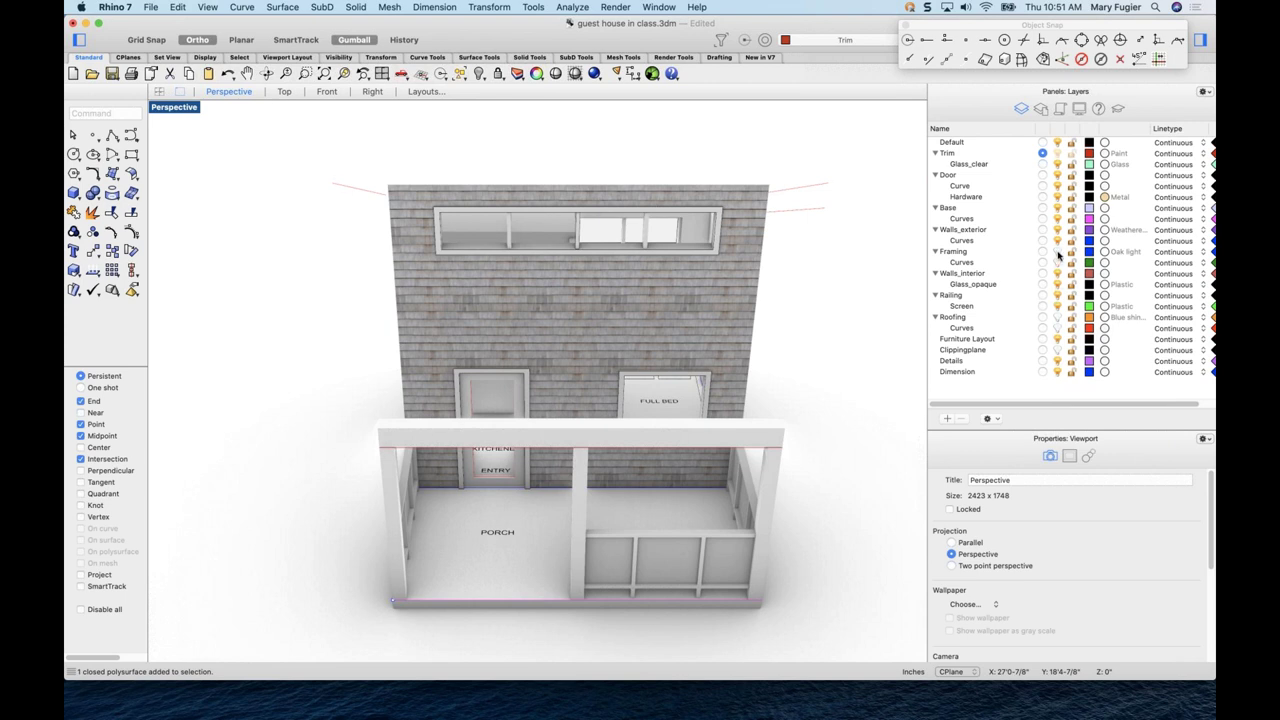
{"action": "left_click", "coordinate": [1058, 297]}
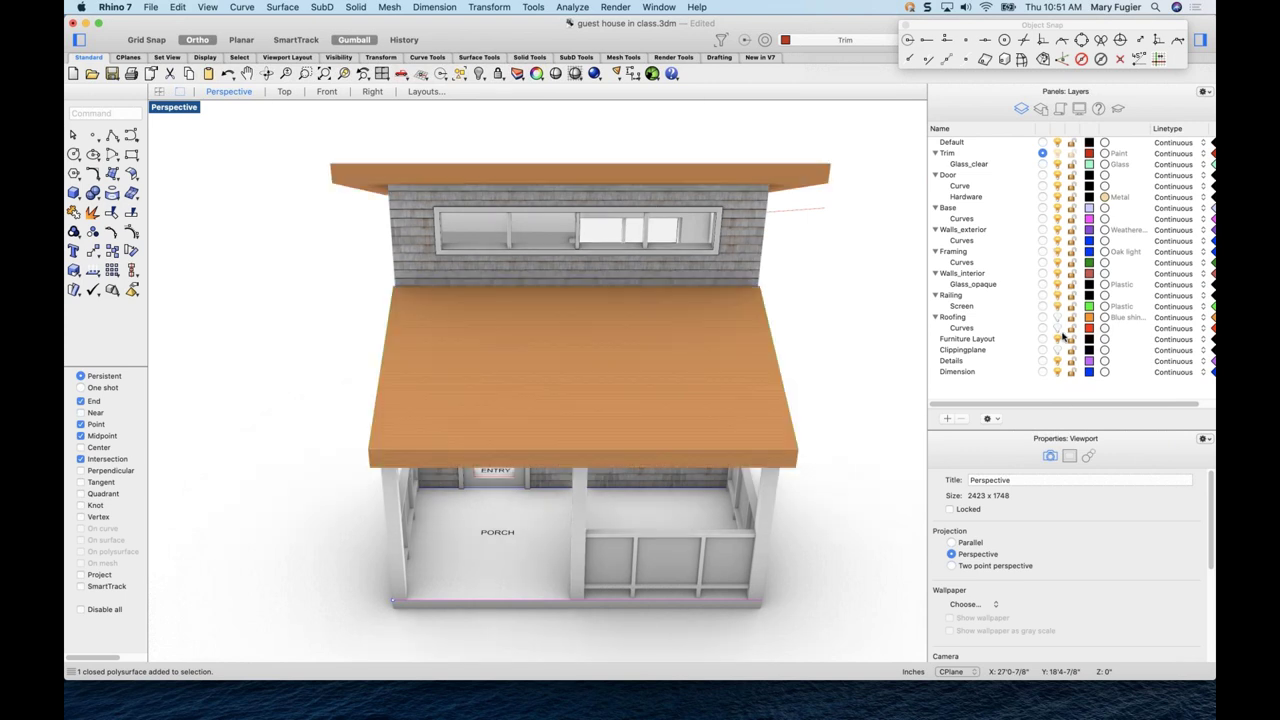
- Turn on the Roofing layer and inspect the shingled roof from several angles in the Perspective view
{"action": "left_click", "coordinate": [1058, 317]}
{"action": "scroll", "coordinate": [766, 354], "scroll_direction": "up", "scroll_amount": 10}
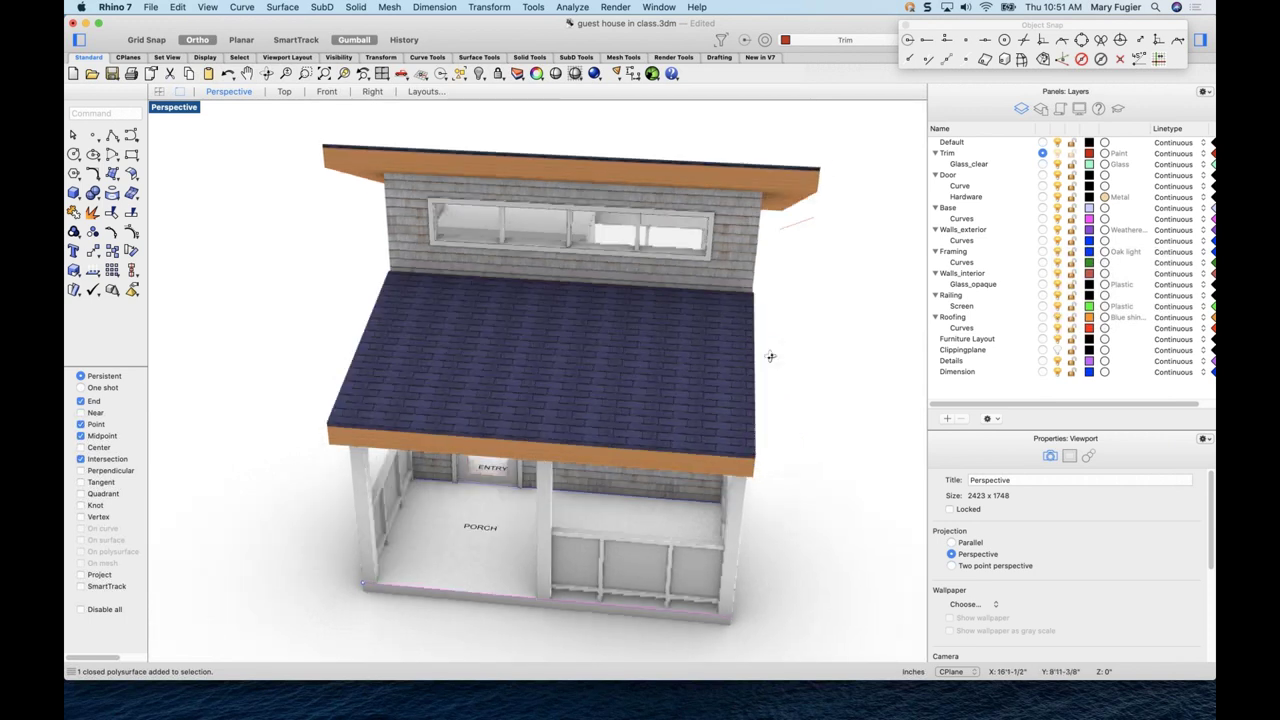
{"action": "scroll", "coordinate": [797, 345], "scroll_direction": "left", "scroll_amount": 10}
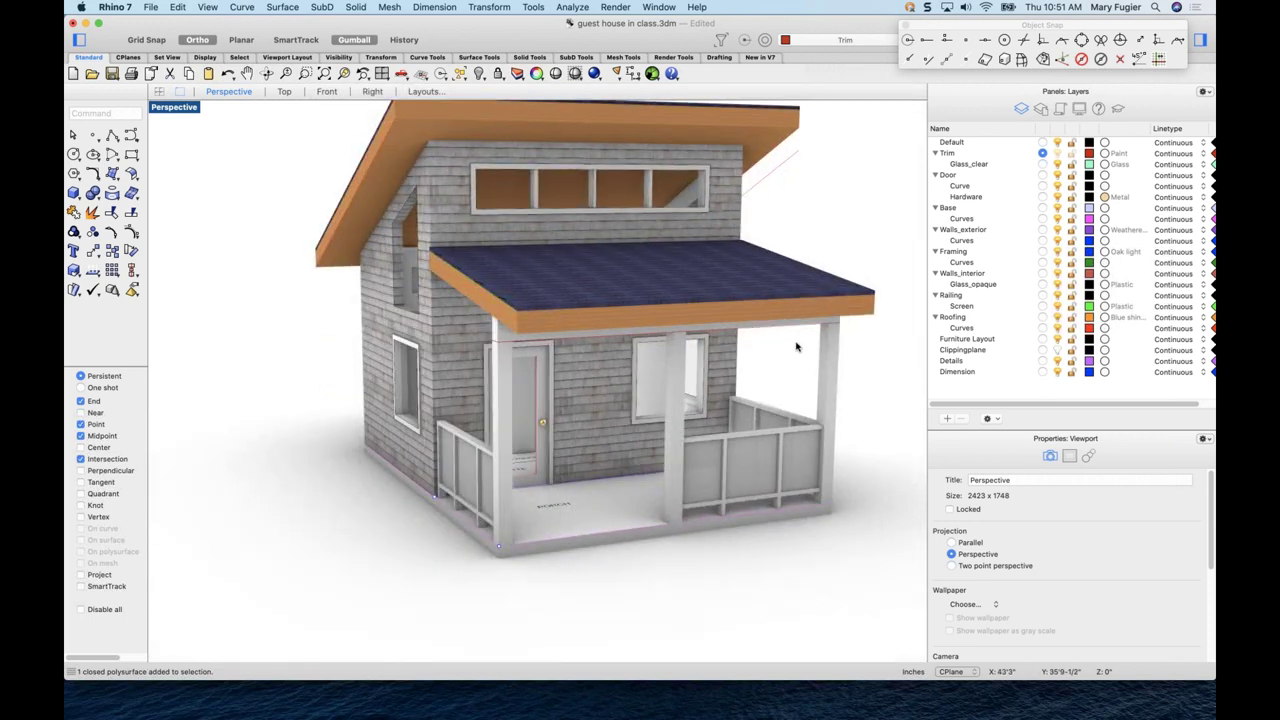
{"action": "scroll", "coordinate": [760, 390], "scroll_direction": "right", "scroll_amount": 10}
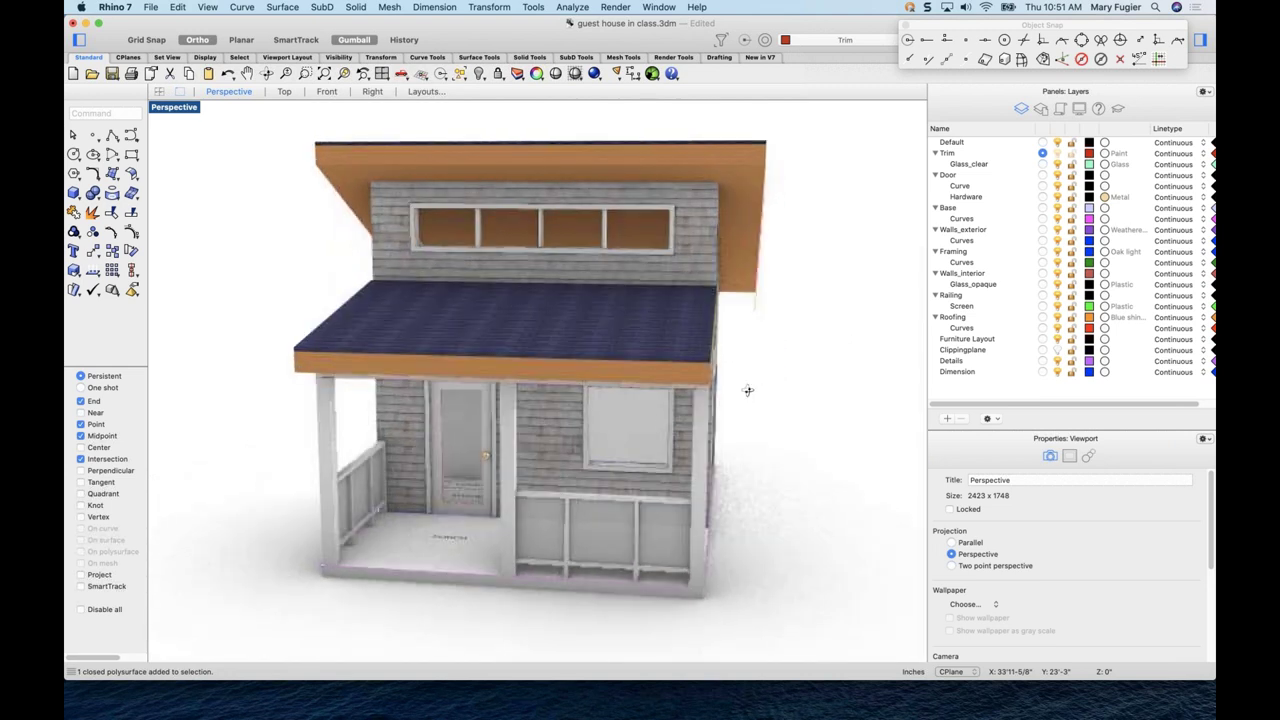
{"action": "scroll", "coordinate": [750, 395], "scroll_direction": "left", "scroll_amount": 8}
{"action": "scroll", "coordinate": [767, 393], "scroll_direction": "right", "scroll_amount": 8}
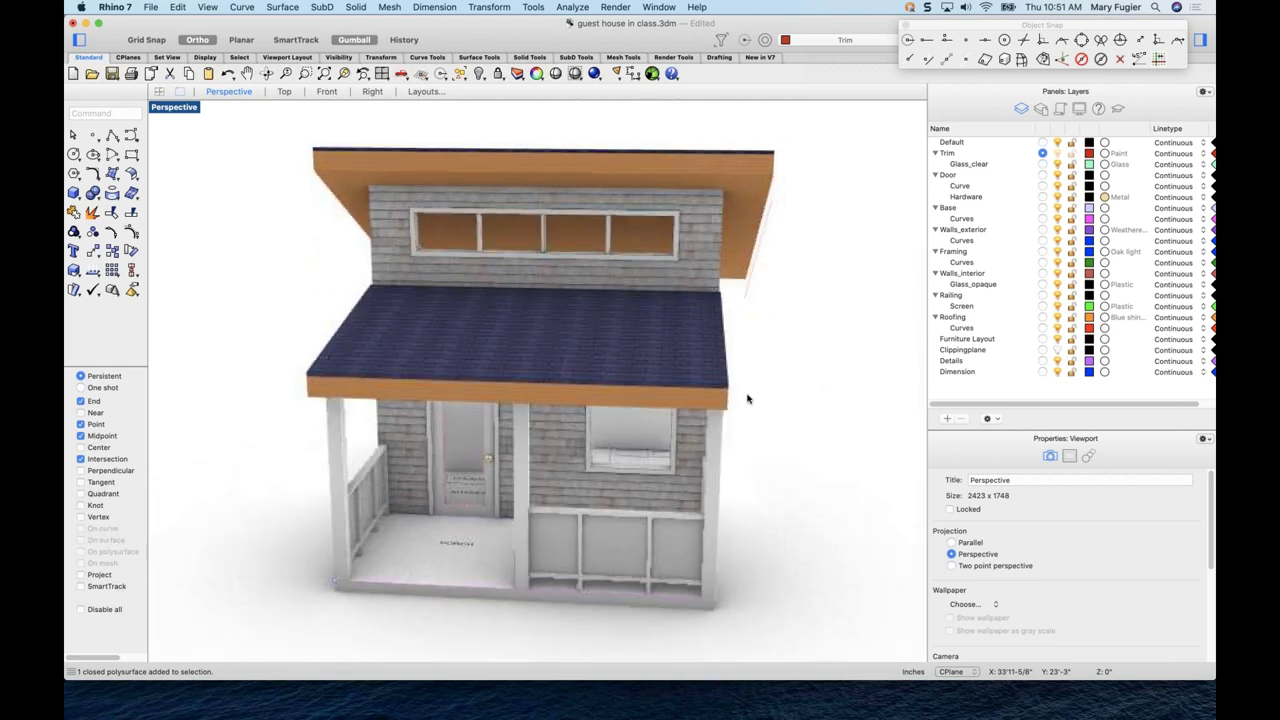
- In the four-viewport layout, turn on the Clippingplane layer and move its clipping plane toward the house in plan
{"action": "double_click", "coordinate": [172, 108]}
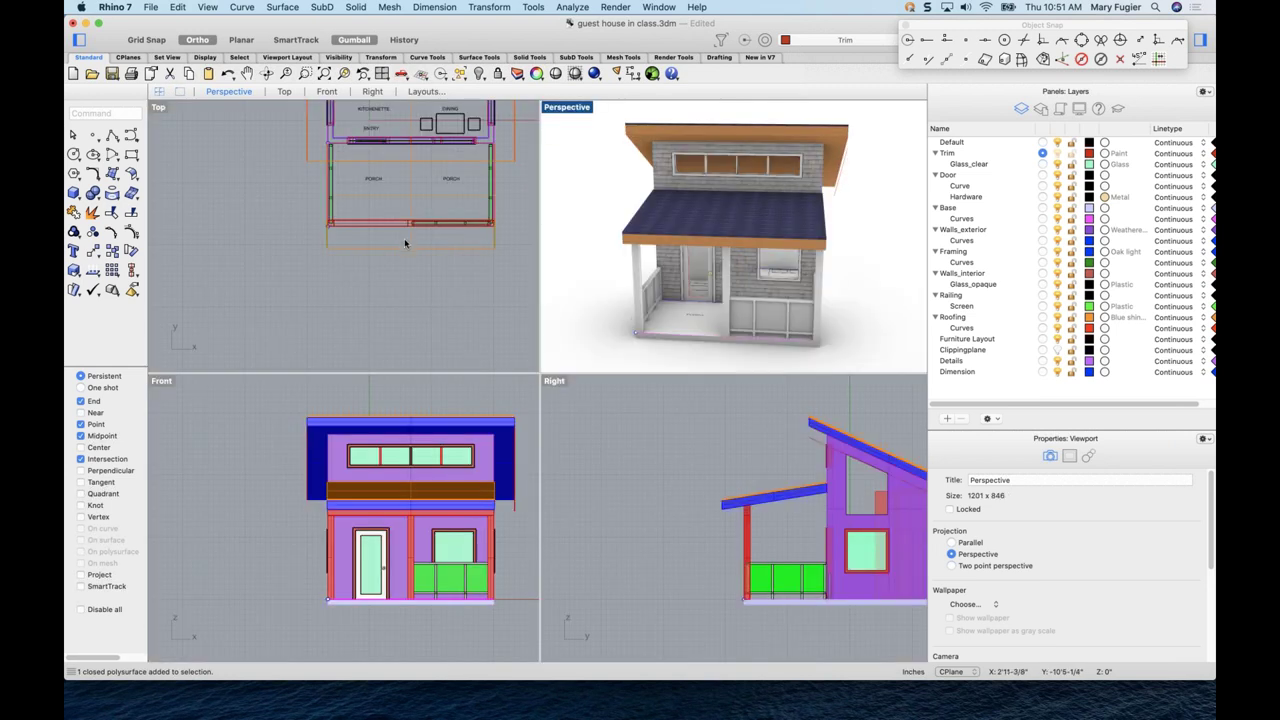
{"action": "key", "text": "super+shift+e"}
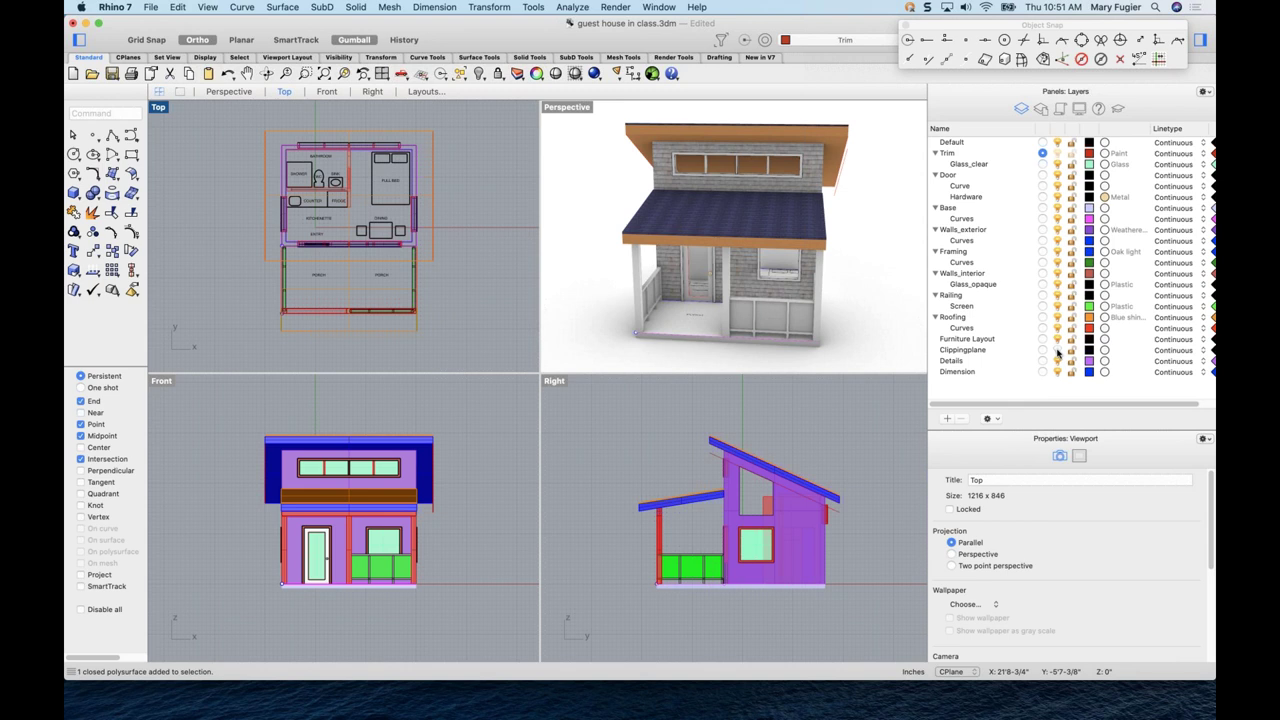
{"action": "left_click", "coordinate": [1057, 349]}
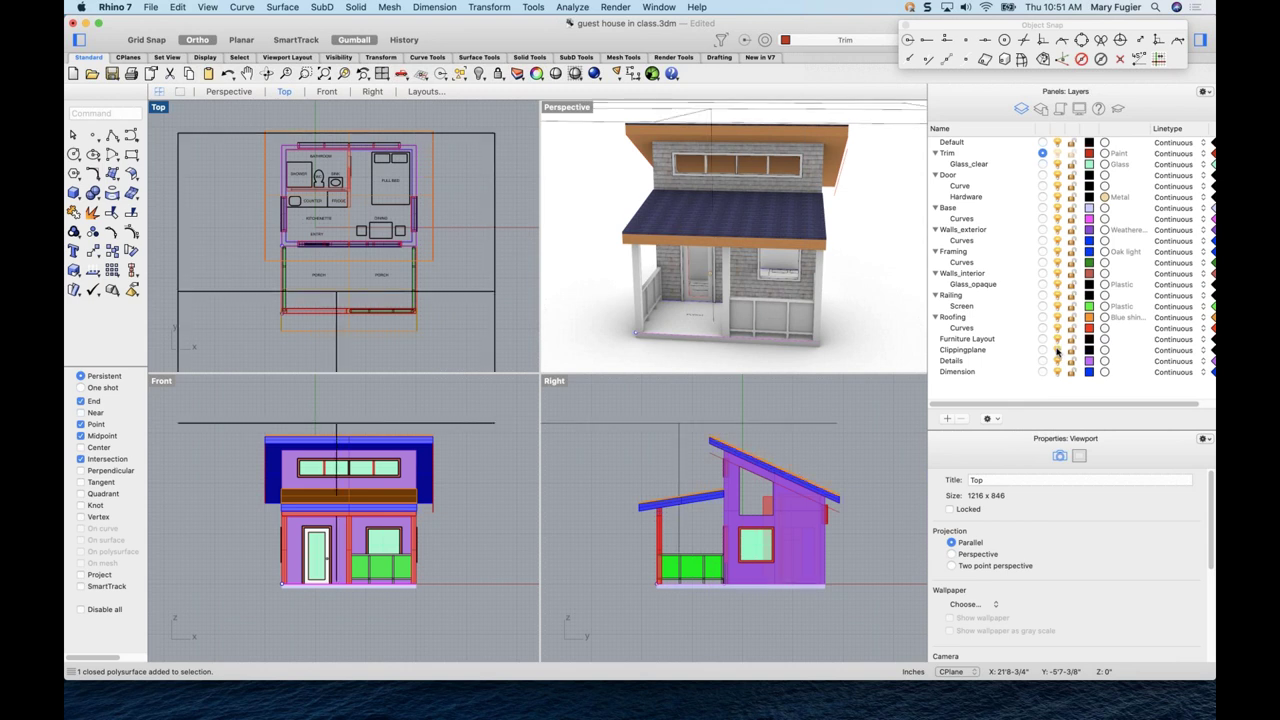
{"action": "left_click", "coordinate": [465, 294]}
{"action": "mouse_move", "coordinate": [337, 272]}
{"action": "left_mouse_down"}
{"action": "mouse_move", "coordinate": [337, 241]}
{"action": "mouse_move", "coordinate": [337, 261]}
{"action": "left_mouse_up"}
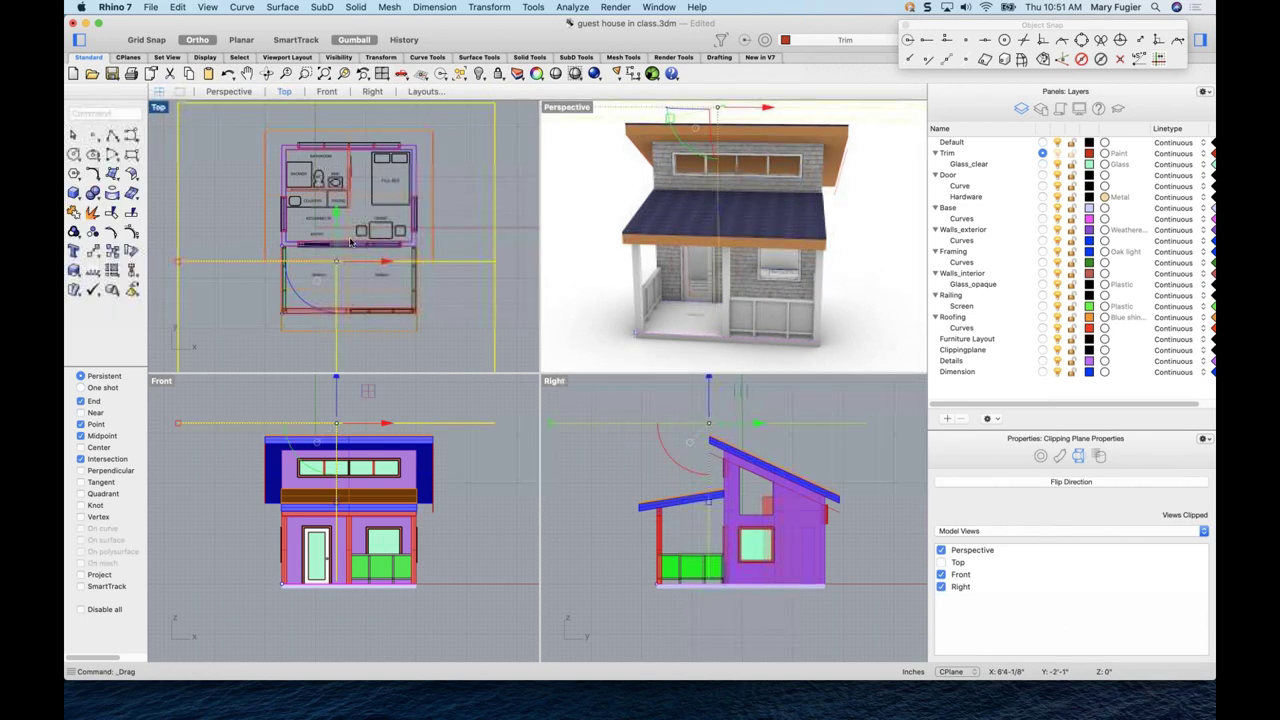
- Draw a small rectangular clipping plane beside the house in the Top viewport and delete it
{"action": "left_click", "coordinate": [101, 110]}
{"action": "type", "text": "ClippingPlane"}
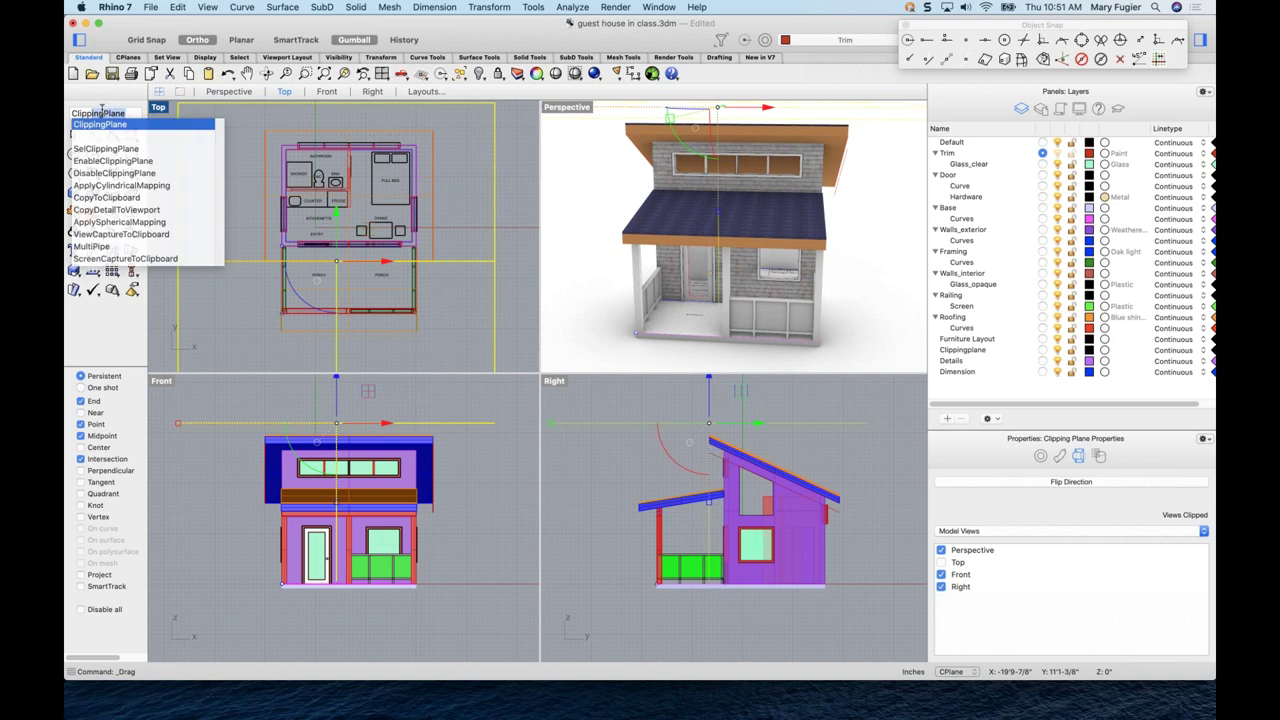
{"action": "key", "text": "Return"}
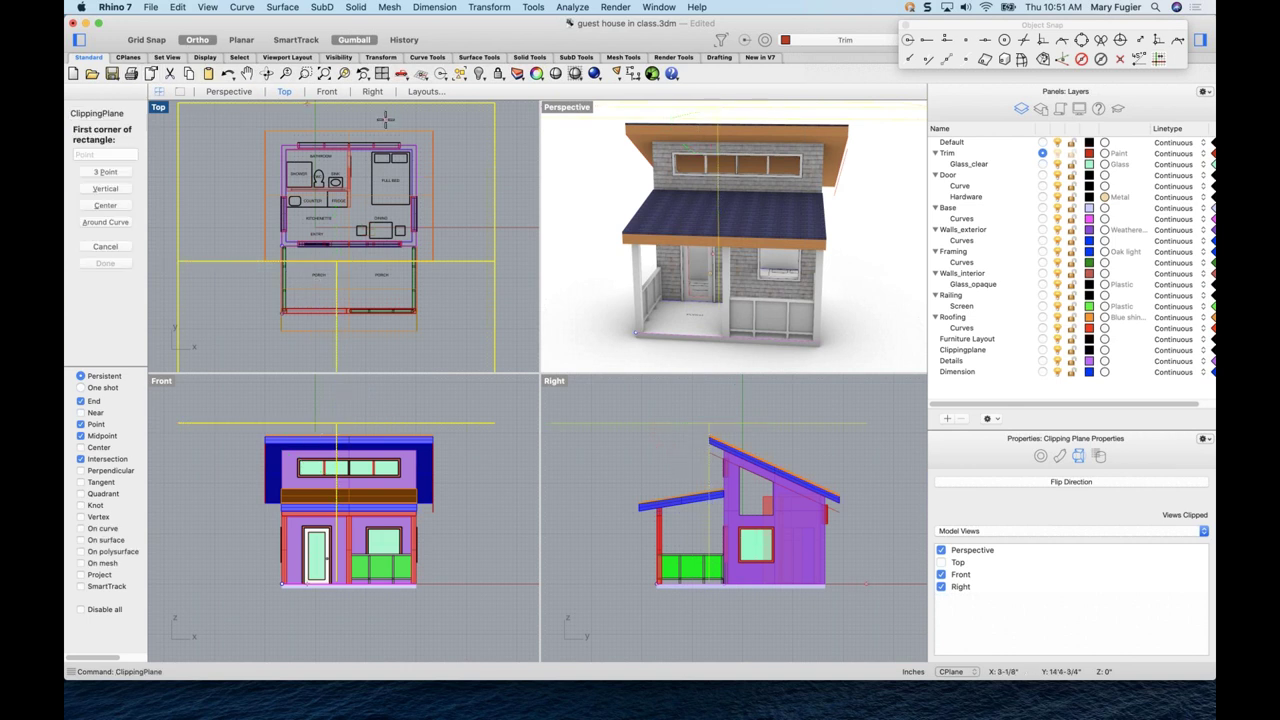
{"action": "left_click", "coordinate": [443, 145]}
{"action": "left_click", "coordinate": [515, 213]}
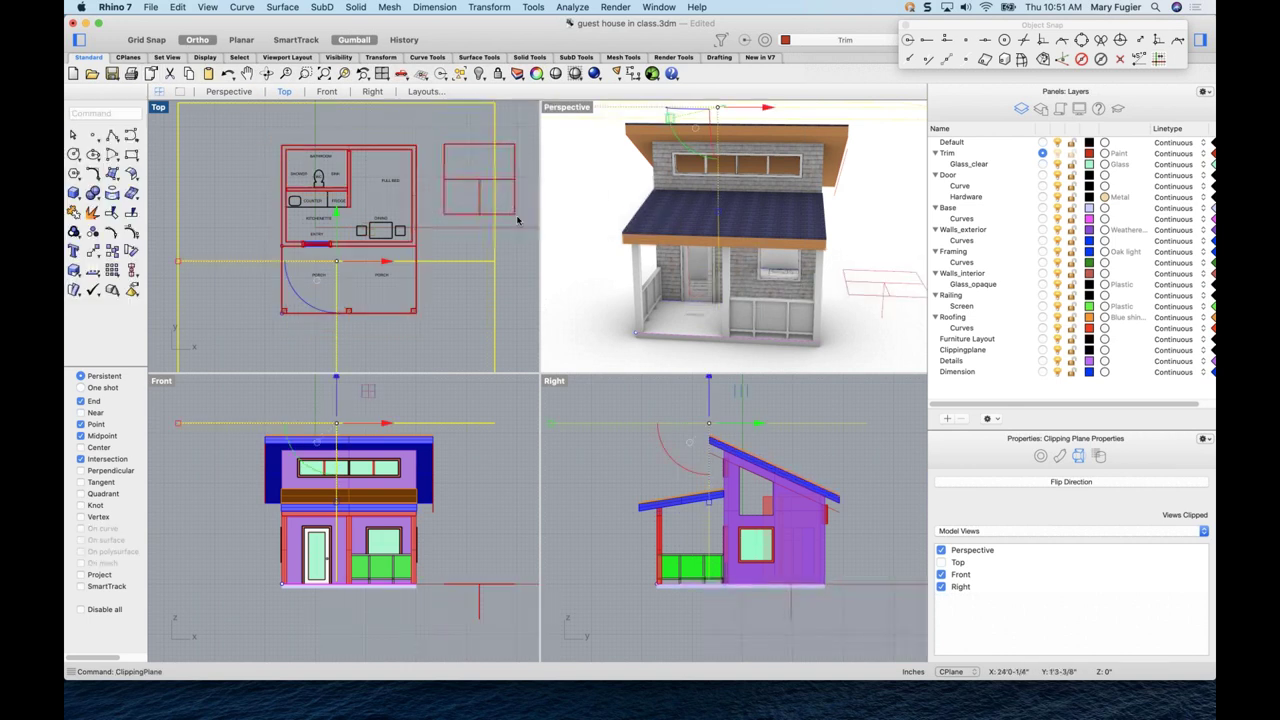
{"action": "left_click", "coordinate": [512, 219]}
{"action": "key", "text": "Delete"}
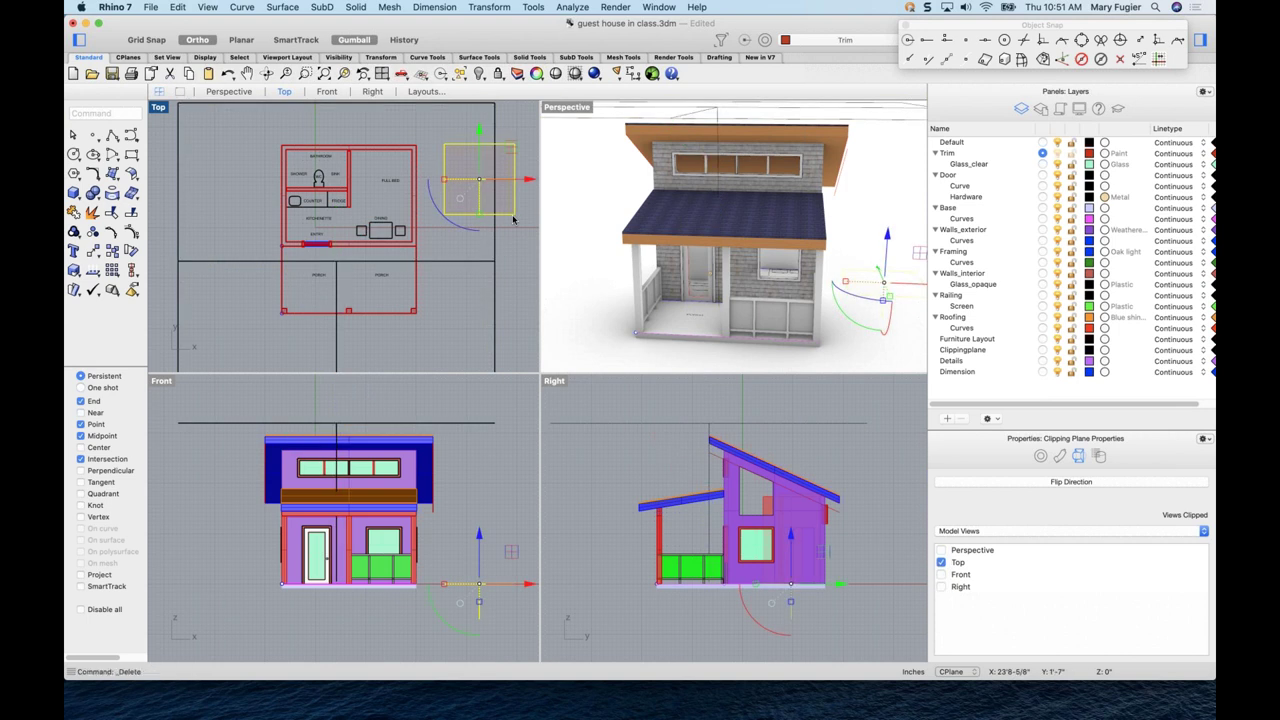
- Lower the large horizontal clipping plane from above the roof to window height and view the cut floor plan in Perspective
{"action": "left_click", "coordinate": [463, 263]}
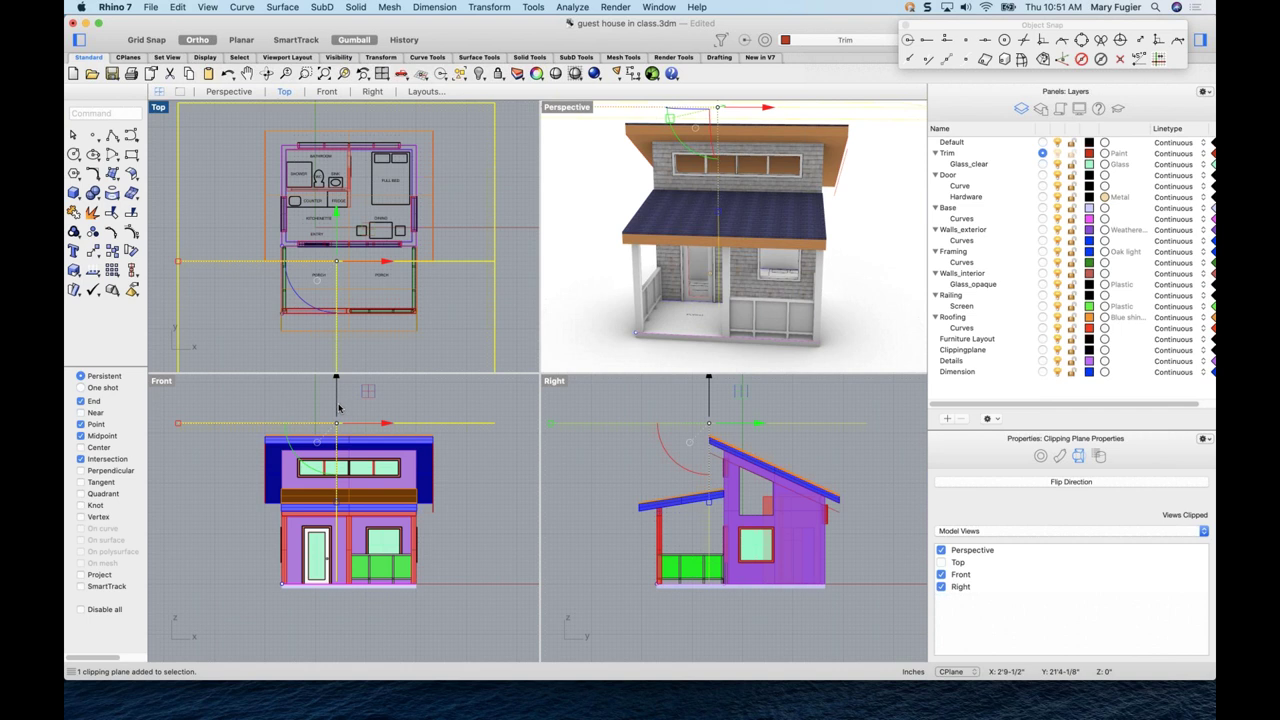
{"action": "left_click_drag", "start_coordinate": [337, 406], "coordinate": [337, 550]}
{"action": "scroll", "coordinate": [367, 233], "scroll_direction": "up", "scroll_amount": 2}
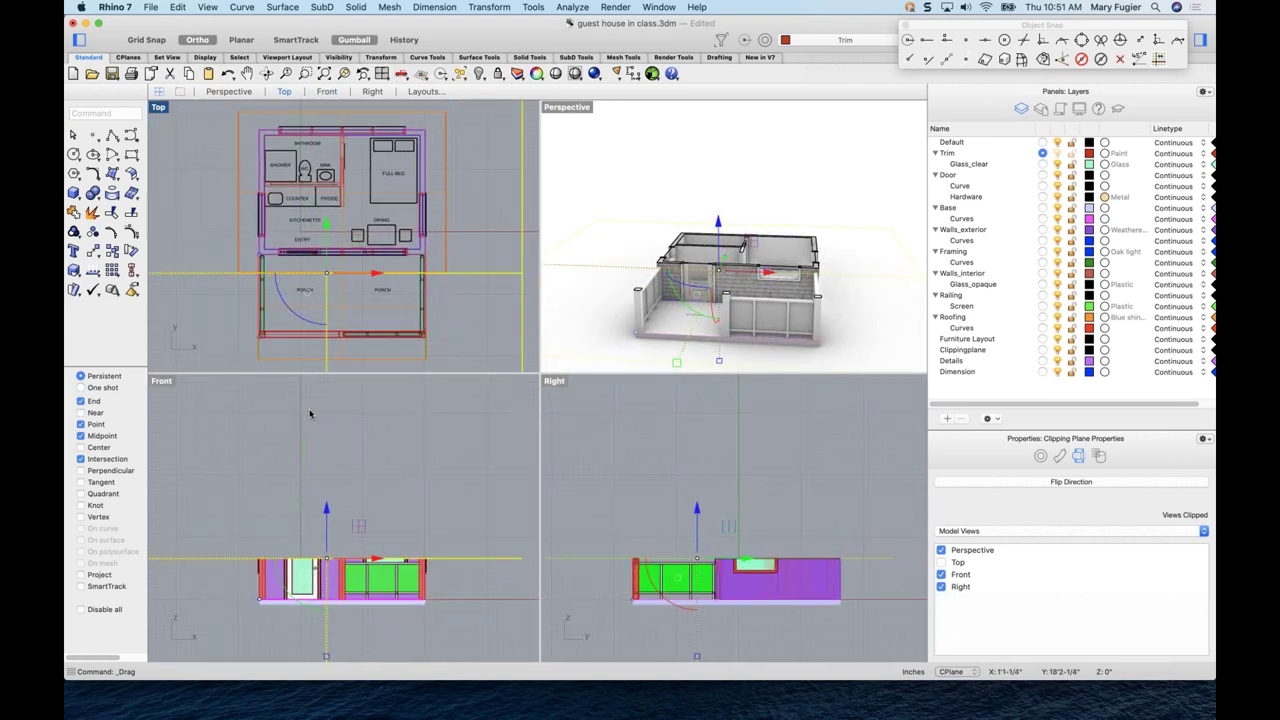
{"action": "scroll", "coordinate": [795, 250], "scroll_direction": "down", "scroll_amount": 10}
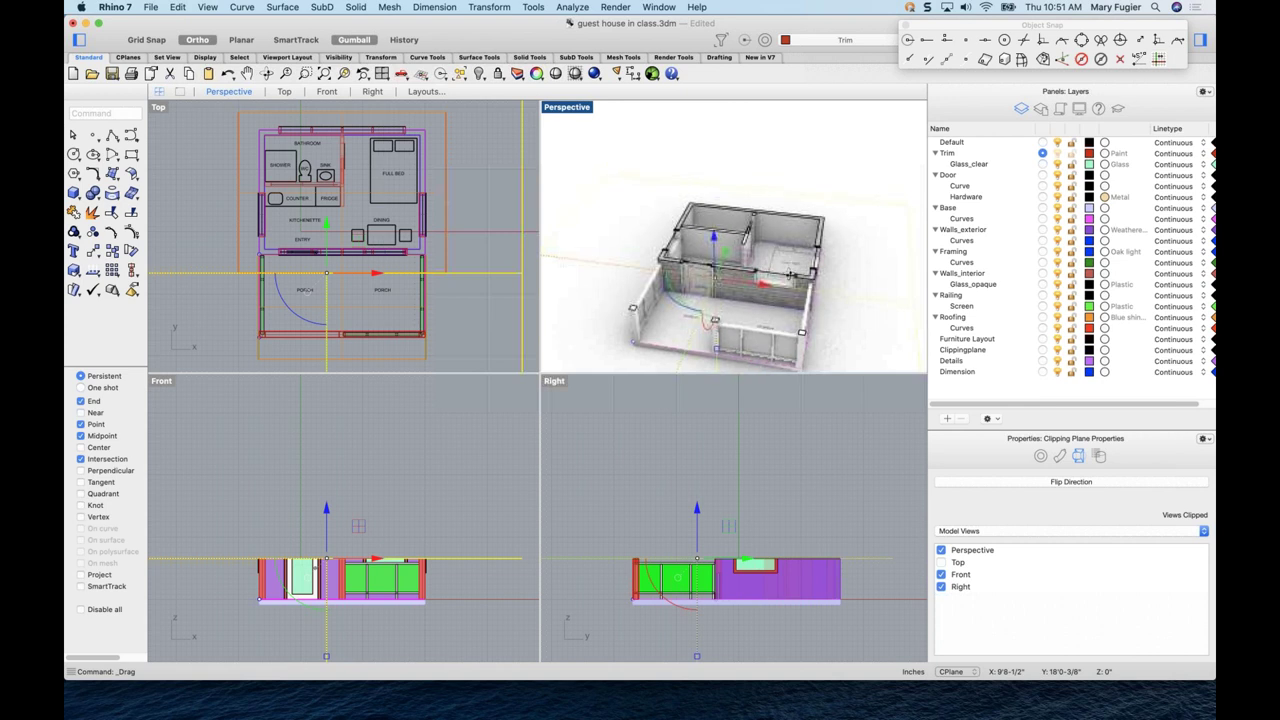
{"action": "scroll", "coordinate": [795, 258], "scroll_direction": "down", "scroll_amount": 10}
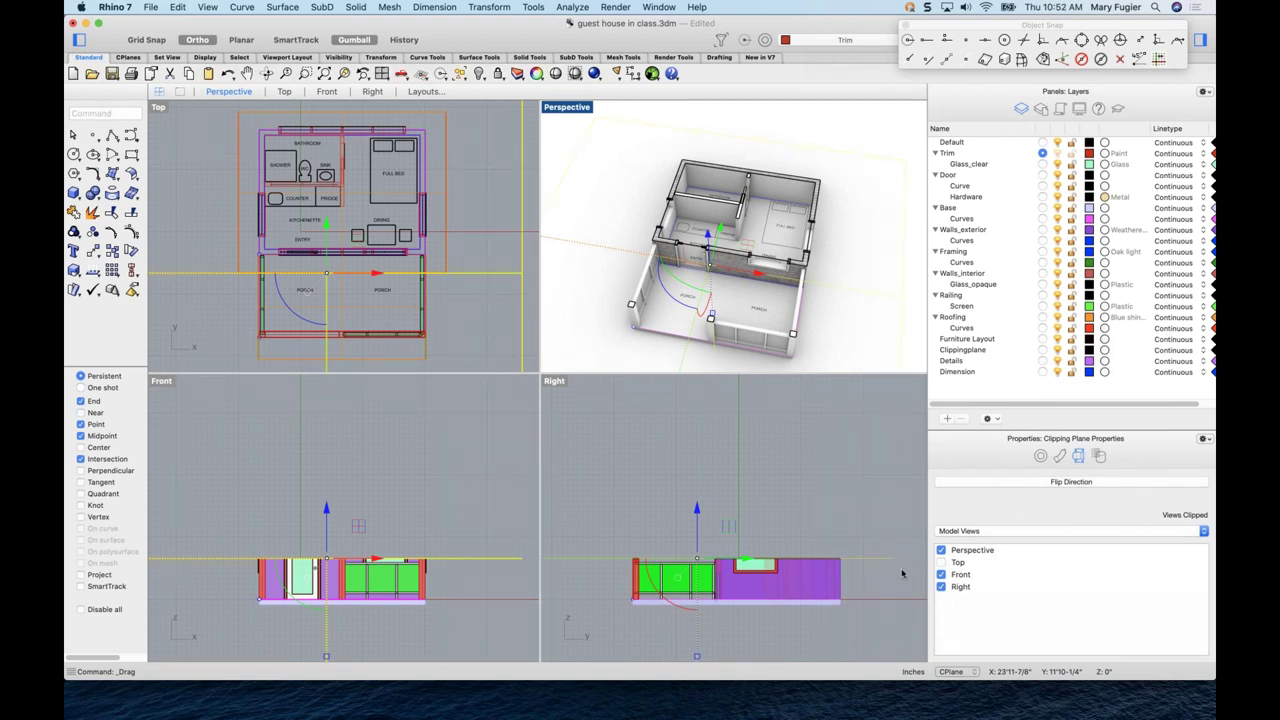
- Restrict the clipping plane to the Perspective view by disabling it for Front and Right
{"action": "left_click", "coordinate": [941, 550]}
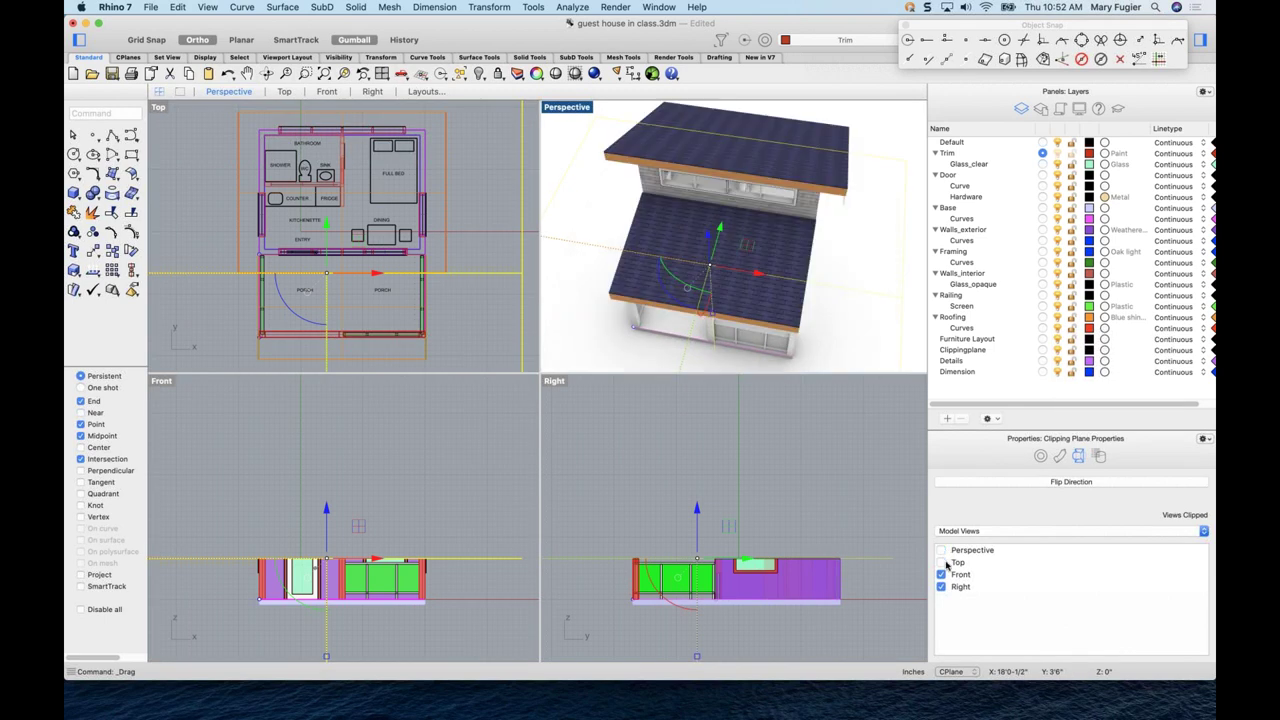
{"action": "left_click", "coordinate": [941, 550]}
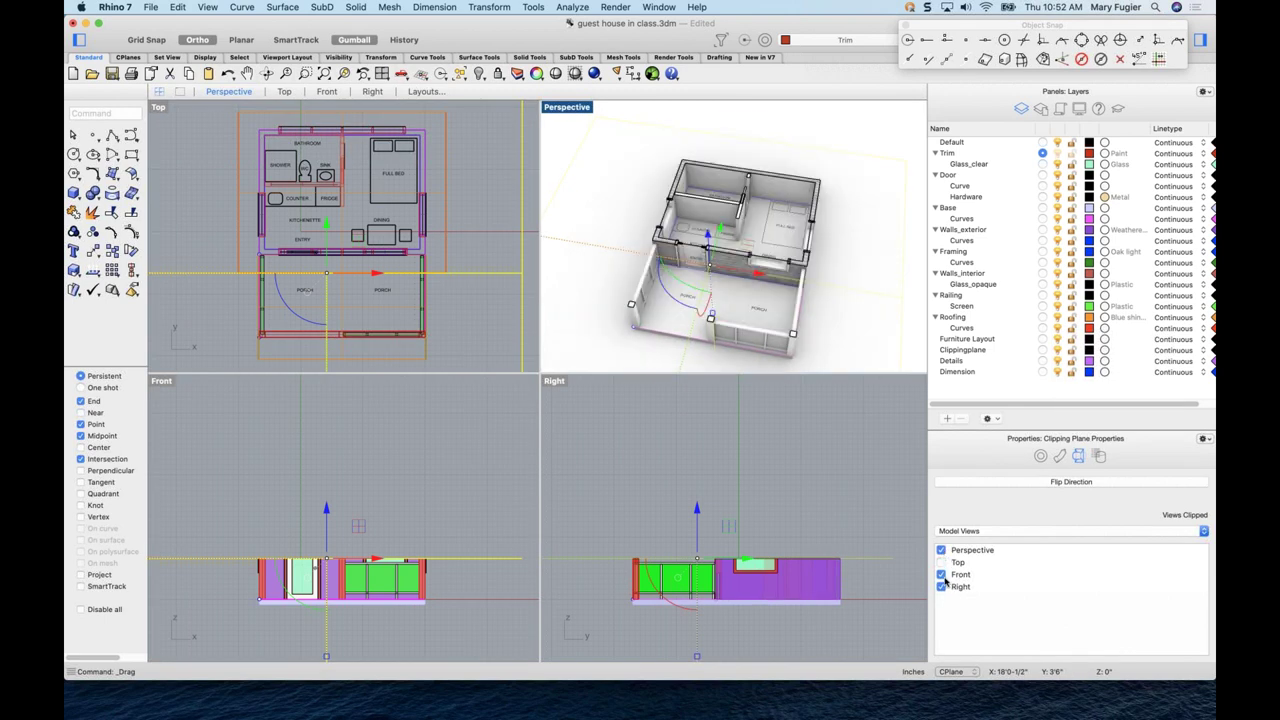
{"action": "left_click", "coordinate": [941, 575]}
{"action": "left_click", "coordinate": [941, 587]}
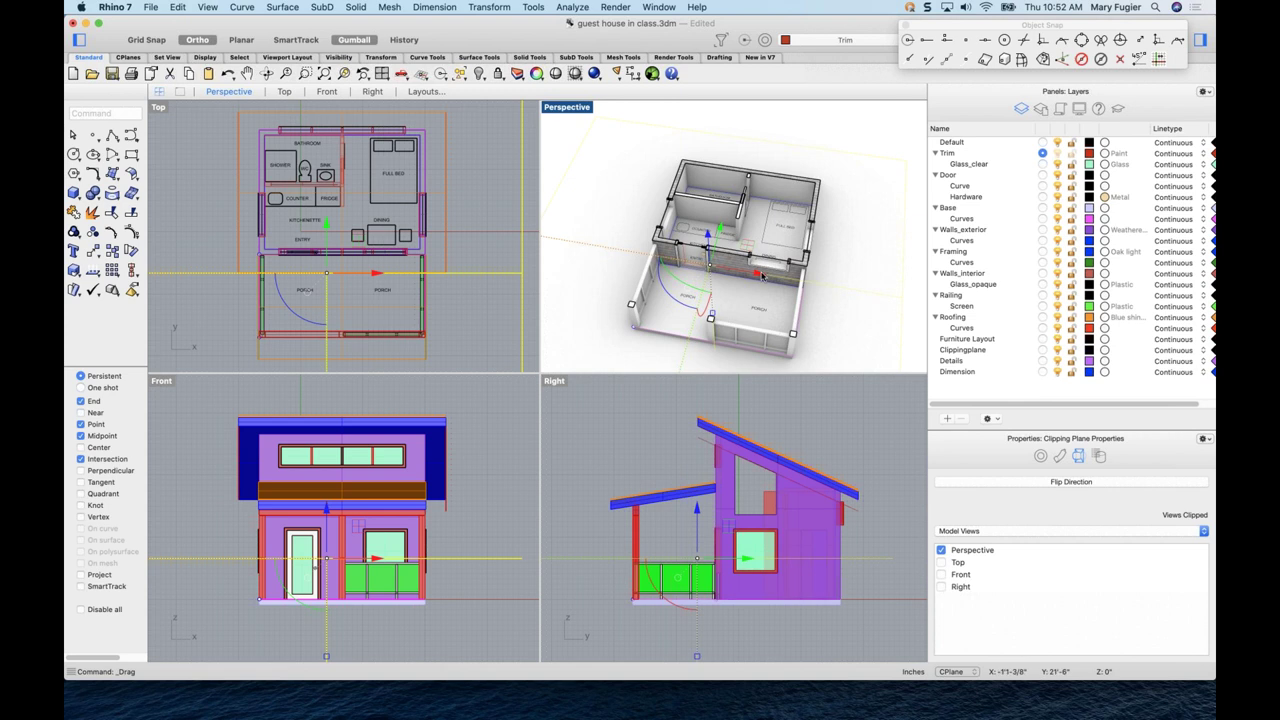
- Switch the clipping off and on again in Perspective to compare the whole house with the cut model
{"action": "right_click_drag", "start_coordinate": [840, 287], "coordinate": [822, 294]}
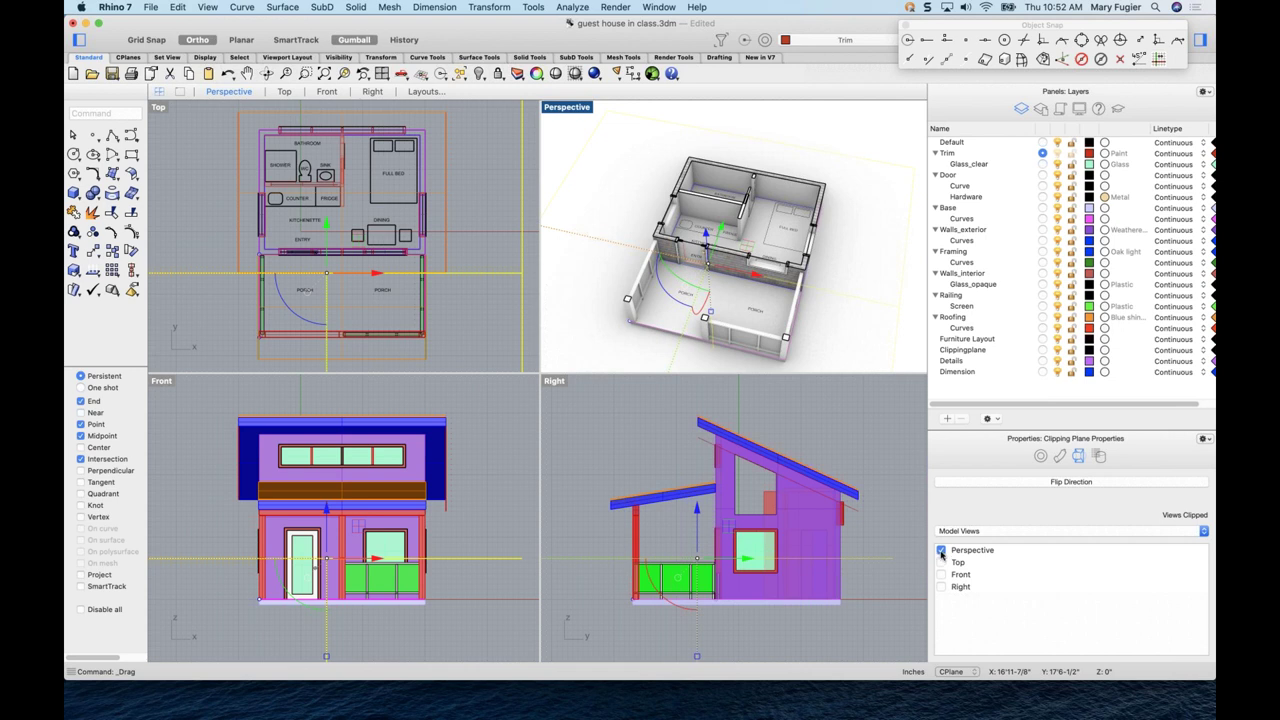
{"action": "left_click", "coordinate": [941, 551]}
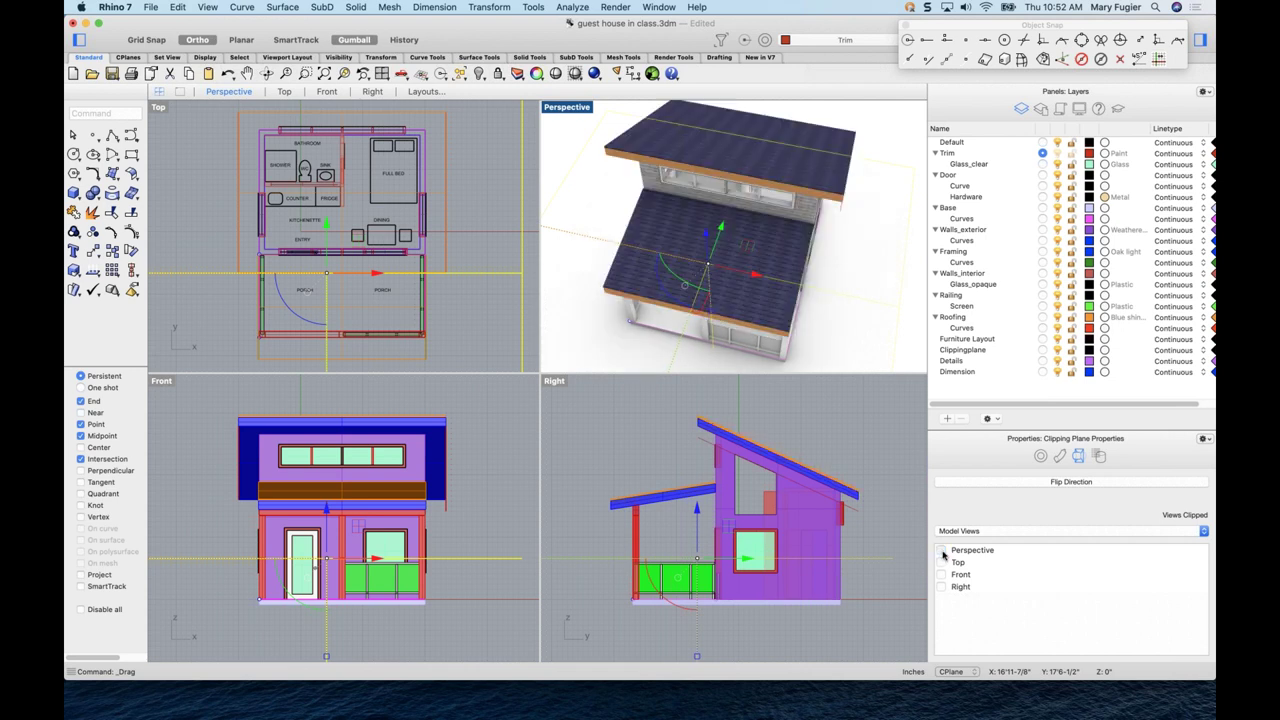
{"action": "left_click", "coordinate": [941, 551]}
{"action": "right_click_drag", "start_coordinate": [782, 306], "coordinate": [804, 293]}
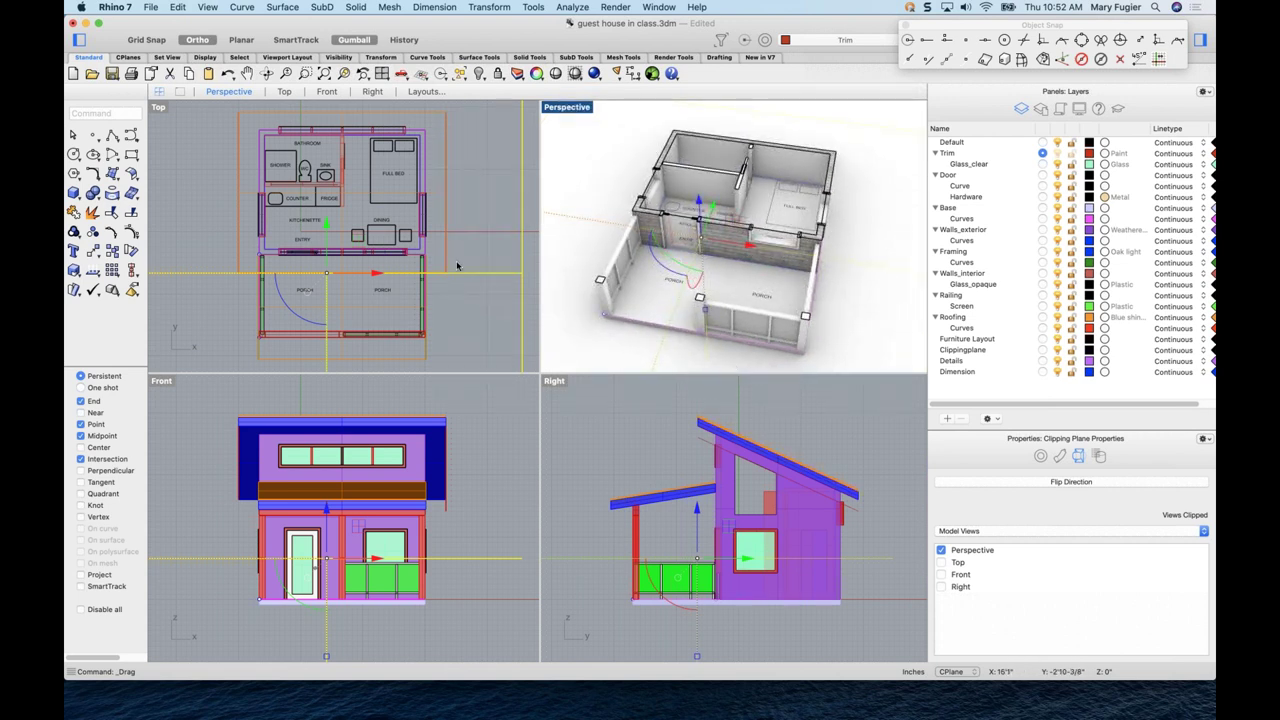
- Rotate the clipping plane to vertical in the Front view and slide it sideways to section the house from front to back
{"action": "key", "text": "super+shift+e"}
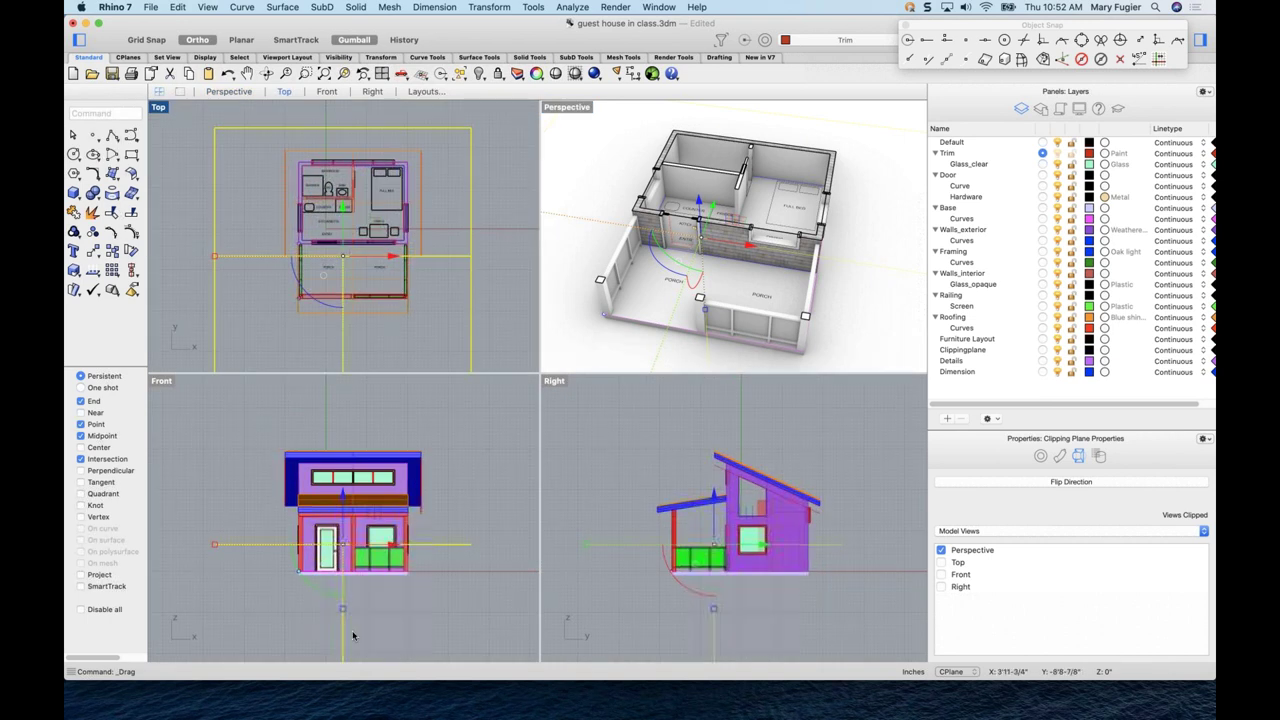
{"action": "left_click_drag", "start_coordinate": [333, 600], "coordinate": [323, 530]}
{"action": "mouse_move", "coordinate": [757, 266]}
{"action": "right_mouse_down"}
{"action": "mouse_move", "coordinate": [751, 249]}
{"action": "mouse_move", "coordinate": [748, 285]}
{"action": "right_mouse_up"}
{"action": "scroll", "coordinate": [748, 285], "scroll_direction": "up", "scroll_amount": 3}
{"action": "left_click_drag", "start_coordinate": [740, 288], "coordinate": [790, 330]}
{"action": "scroll", "coordinate": [790, 330], "scroll_direction": "down", "scroll_amount": 5}
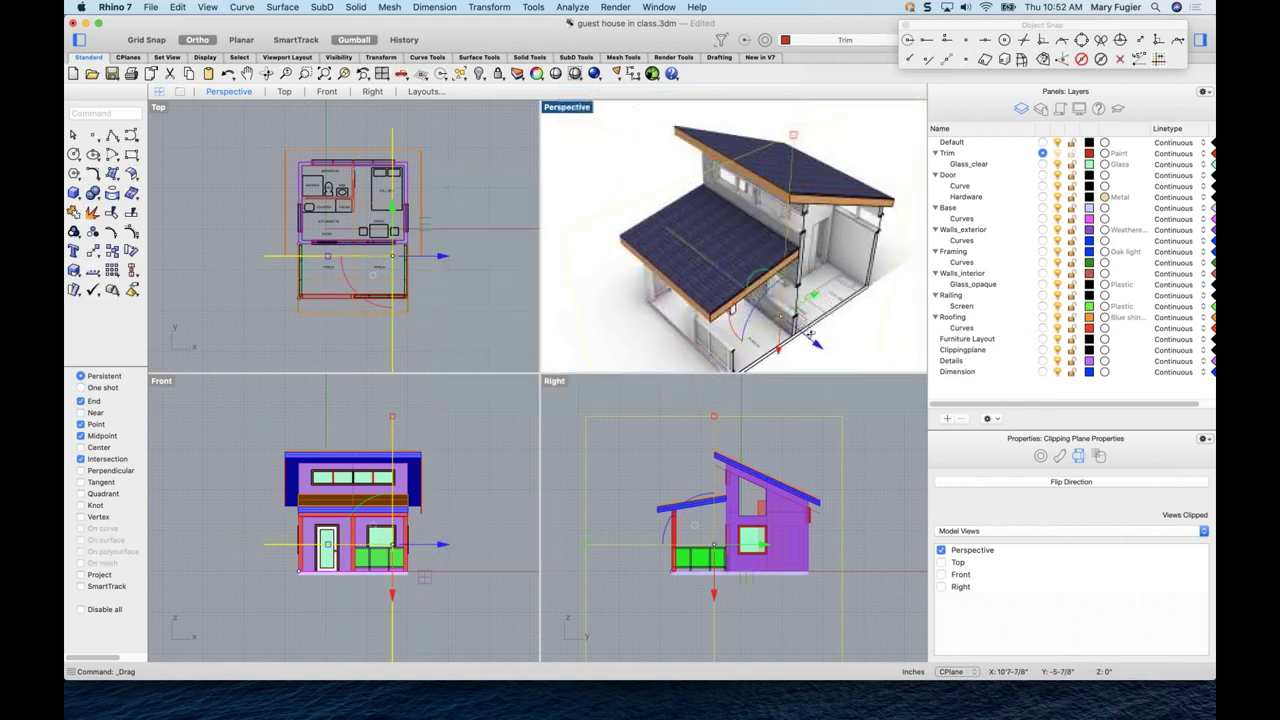
{"action": "right_click_drag", "start_coordinate": [753, 322], "coordinate": [737, 291]}
{"action": "left_click_drag", "start_coordinate": [800, 310], "coordinate": [768, 296]}
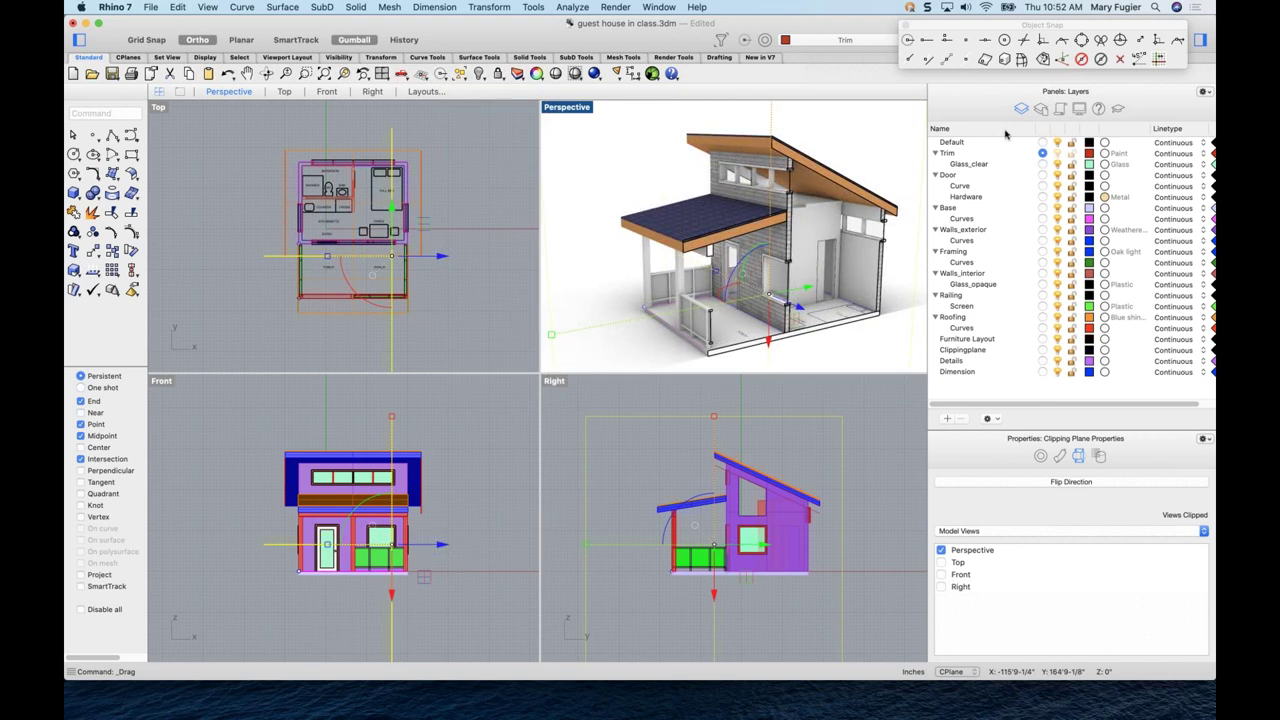
- Flip the vertical clipping plane's direction and slide it back toward the middle of the house
{"action": "left_click", "coordinate": [1077, 486]}
{"action": "right_click_drag", "start_coordinate": [900, 340], "coordinate": [801, 272]}
{"action": "left_click_drag", "start_coordinate": [826, 256], "coordinate": [780, 290]}
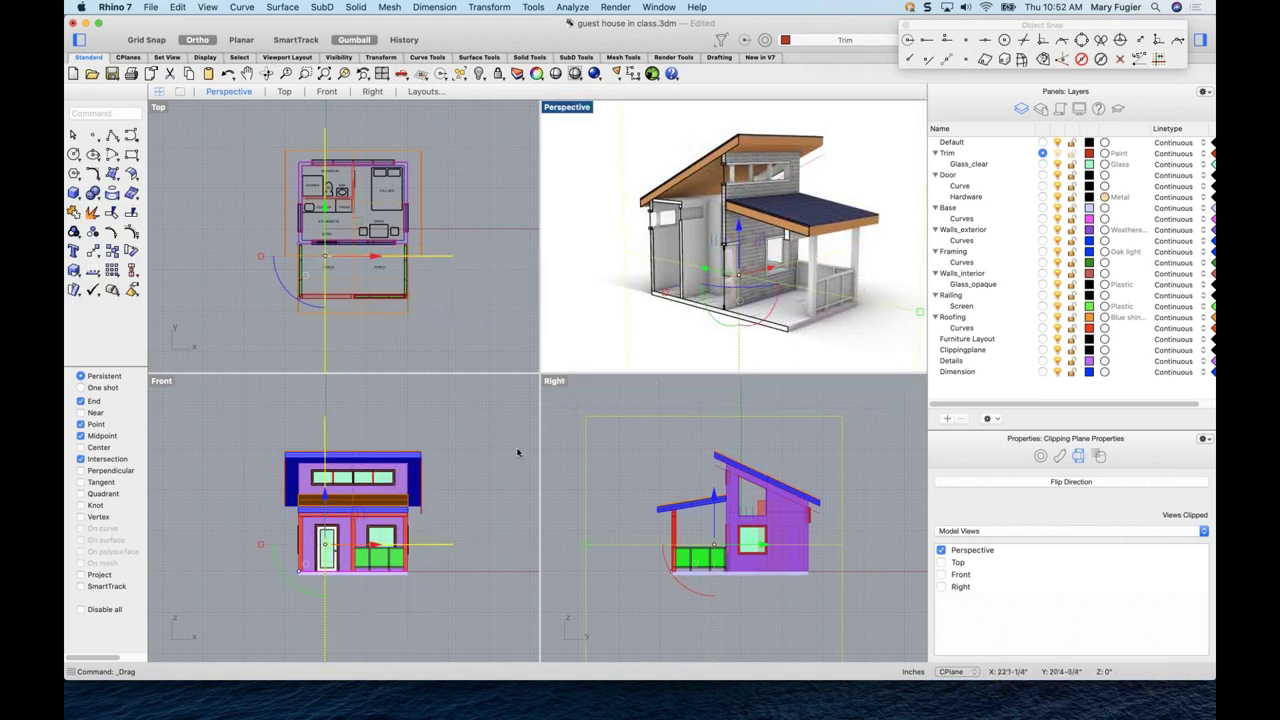
- Rotate the vertical clipping plane a quarter turn in plan and move it from the porch back through the enclosed rooms
{"action": "left_click", "coordinate": [349, 307]}
{"action": "left_click_drag", "start_coordinate": [286, 272], "coordinate": [266, 205]}
{"action": "right_click_drag", "start_coordinate": [700, 255], "coordinate": [743, 334]}
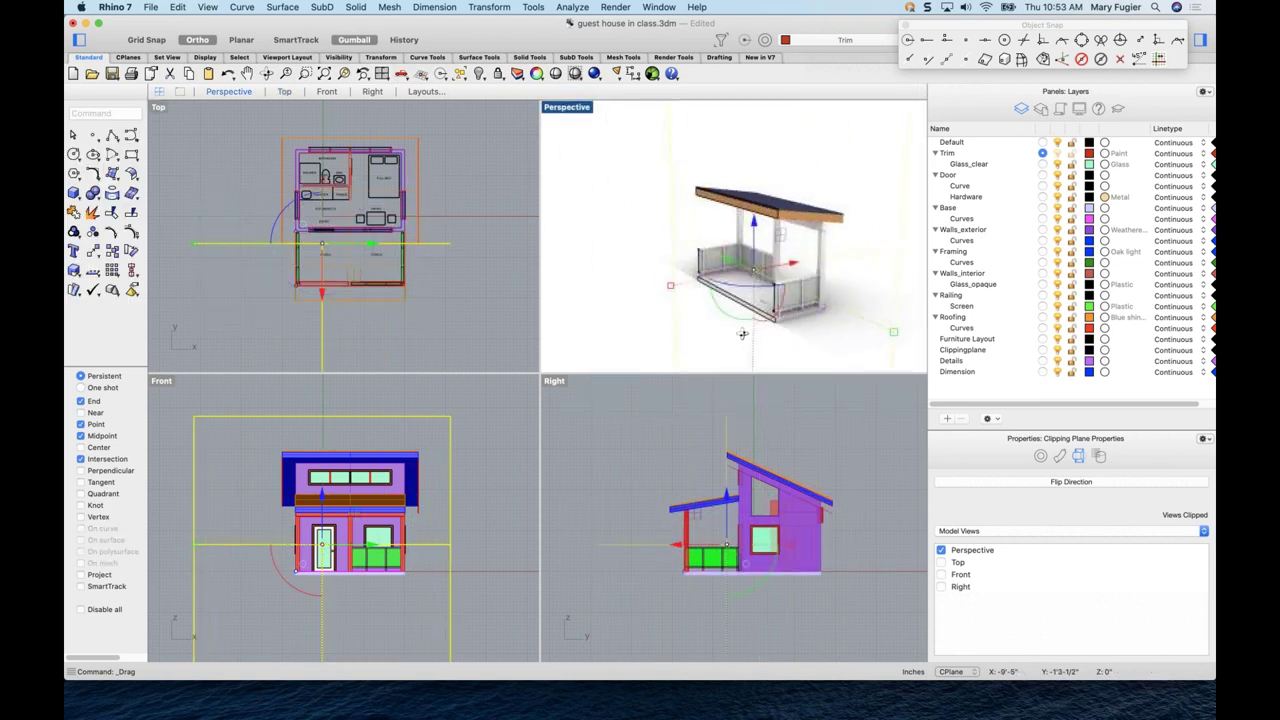
{"action": "left_click", "coordinate": [764, 267]}
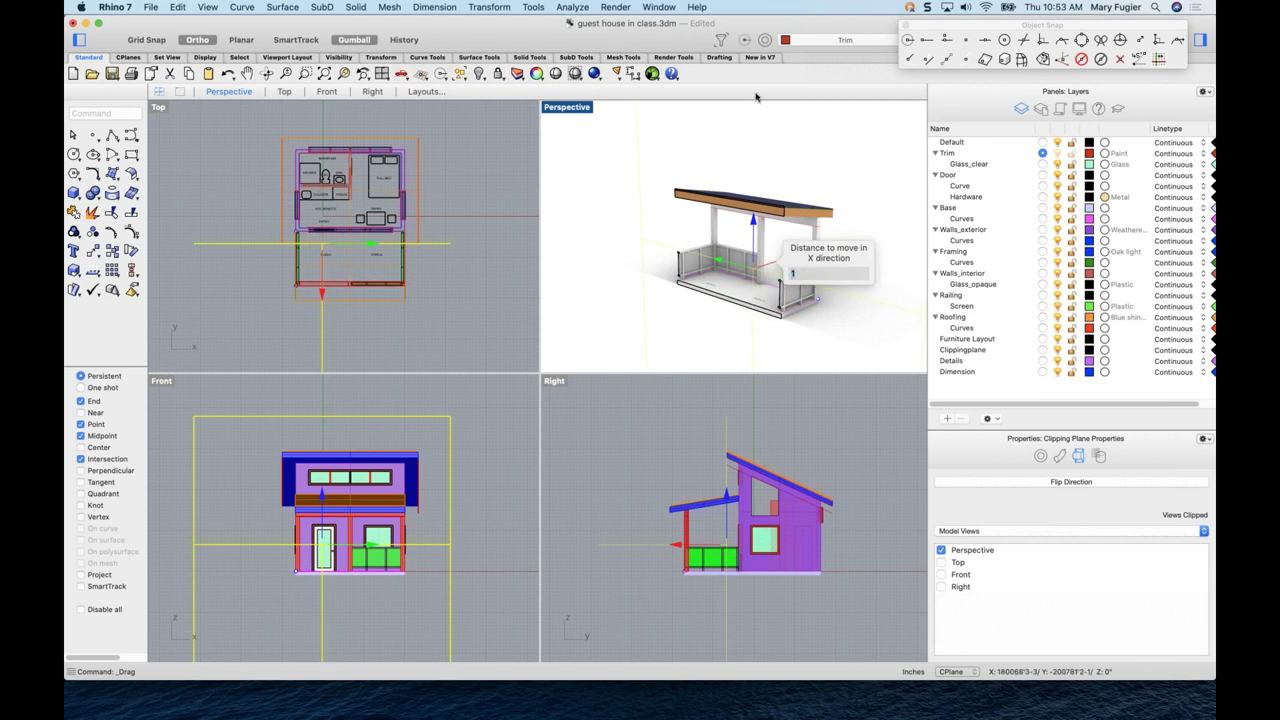
{"action": "key", "text": "Escape"}
{"action": "mouse_move", "coordinate": [785, 261]}
{"action": "left_mouse_down"}
{"action": "mouse_move", "coordinate": [786, 250]}
{"action": "mouse_move", "coordinate": [788, 280]}
{"action": "mouse_move", "coordinate": [750, 296]}
{"action": "mouse_move", "coordinate": [785, 256]}
{"action": "left_mouse_up"}
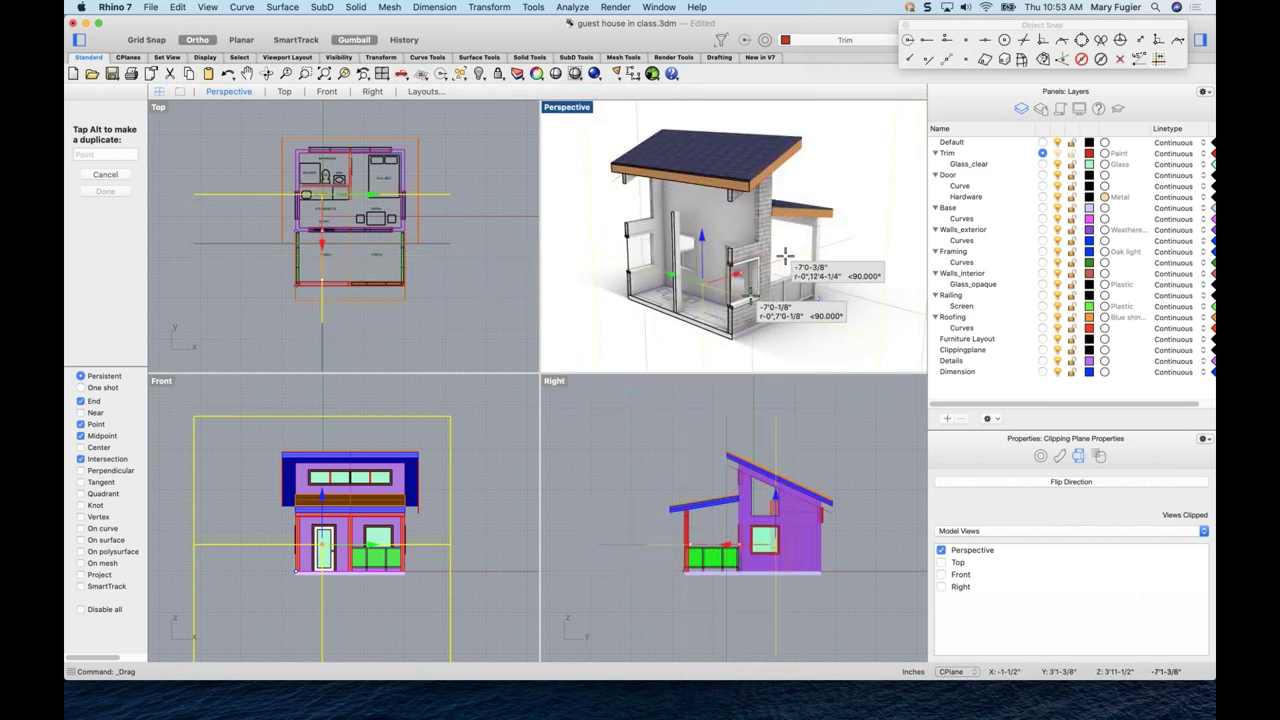
{"action": "left_click_drag", "start_coordinate": [752, 297], "coordinate": [756, 292]}
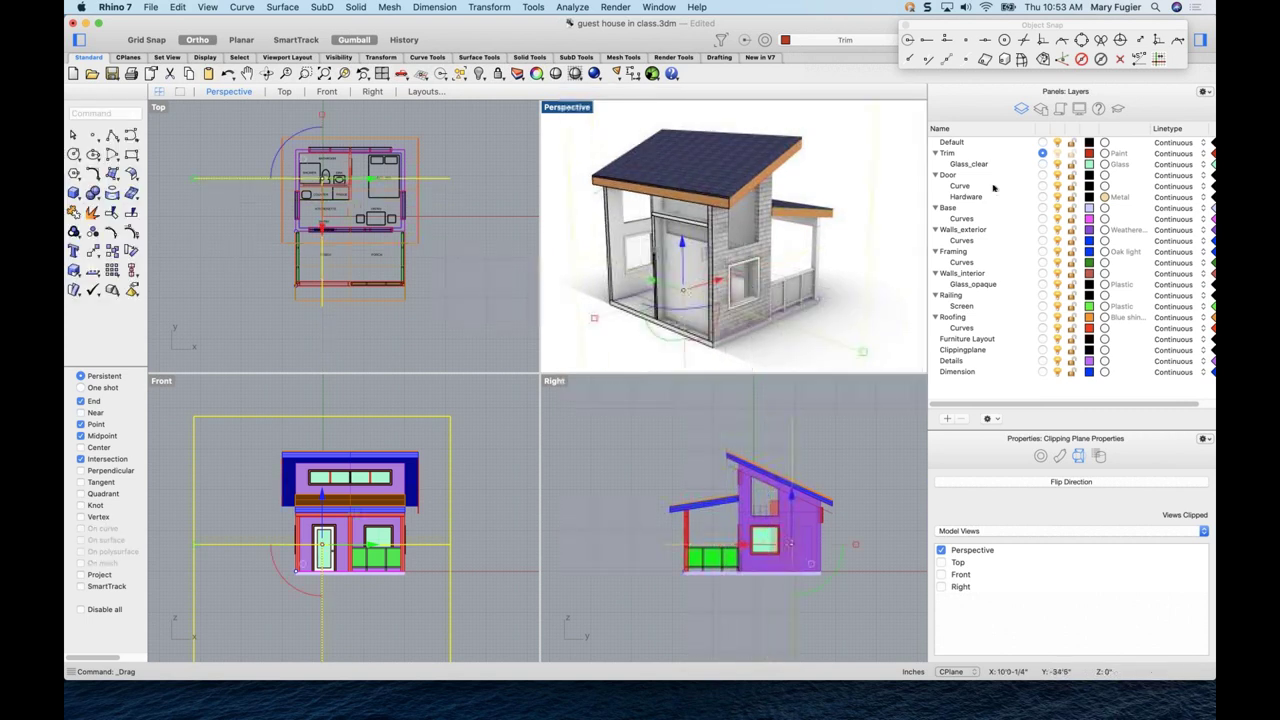
- Flip the clipping direction and reposition the plane to expose the rear interior in Perspective
{"action": "left_click", "coordinate": [1069, 483]}
{"action": "right_click_drag", "start_coordinate": [822, 346], "coordinate": [715, 362]}
{"action": "right_click_drag", "start_coordinate": [704, 243], "coordinate": [678, 236]}
{"action": "left_click_drag", "start_coordinate": [686, 254], "coordinate": [686, 250]}
{"action": "right_click_drag", "start_coordinate": [740, 290], "coordinate": [570, 284]}
{"action": "scroll", "coordinate": [726, 288], "scroll_direction": "up", "scroll_amount": 3}
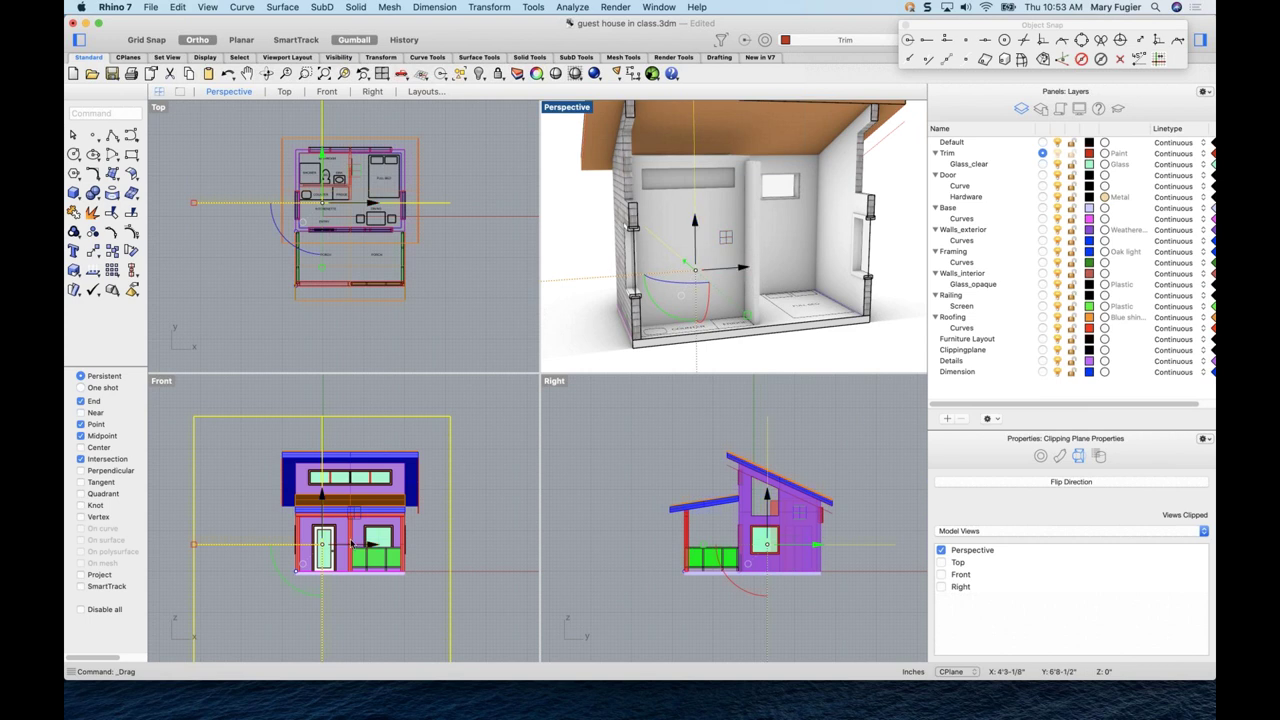
- Rotate the clipping plane back to horizontal in the Right view and make it clip Top instead of Perspective
{"action": "left_click_drag", "start_coordinate": [277, 570], "coordinate": [290, 578]}
{"action": "key", "text": "super+z"}
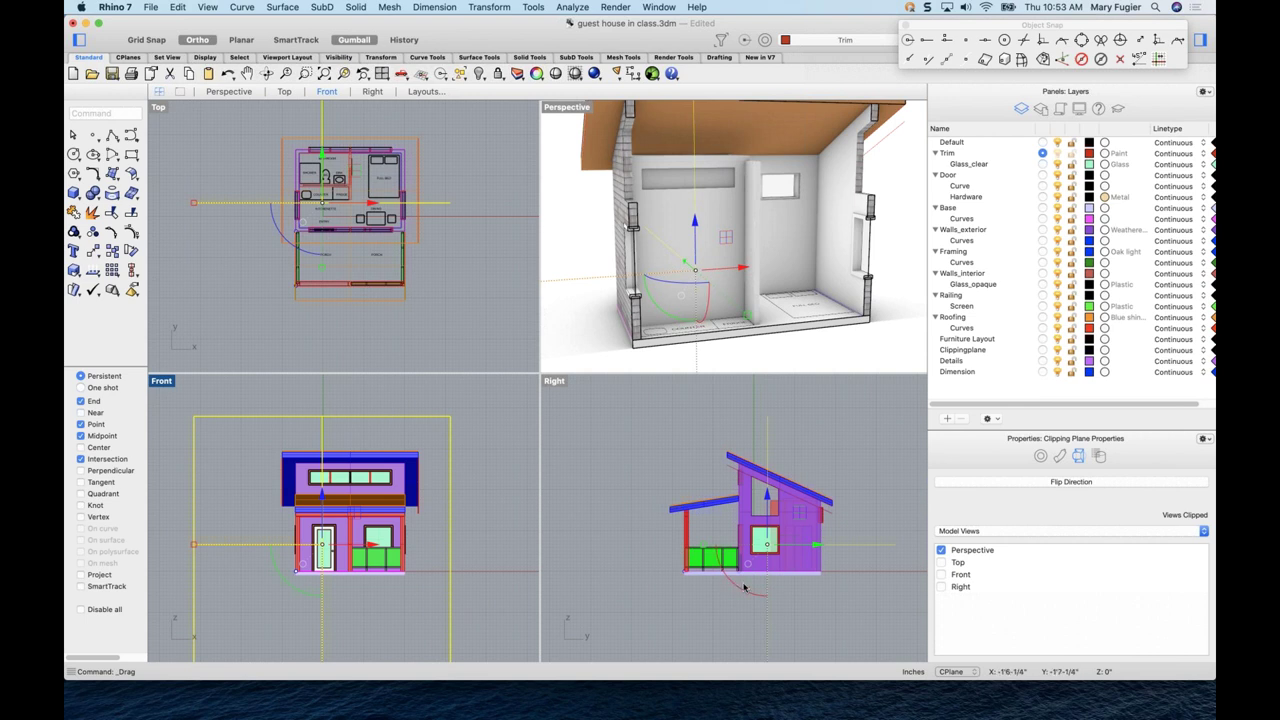
{"action": "left_click_drag", "start_coordinate": [741, 590], "coordinate": [652, 486]}
{"action": "right_click_drag", "start_coordinate": [785, 295], "coordinate": [720, 320]}
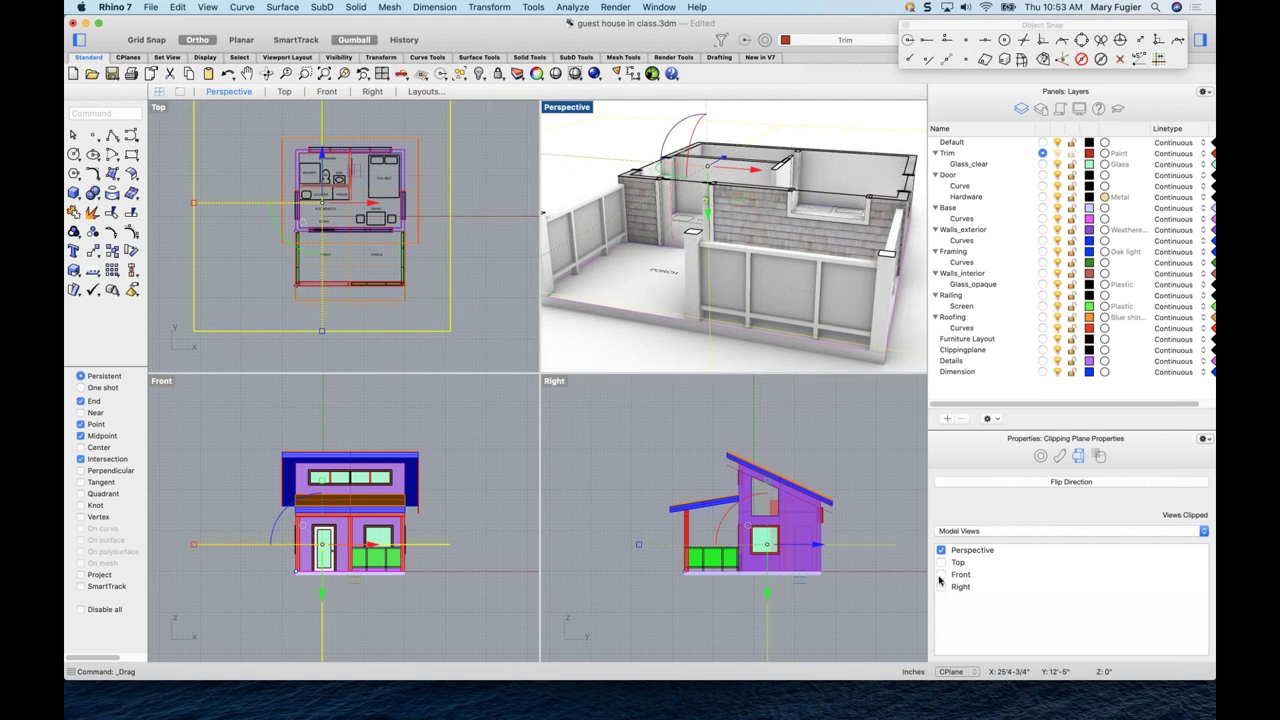
{"action": "left_click", "coordinate": [941, 563]}
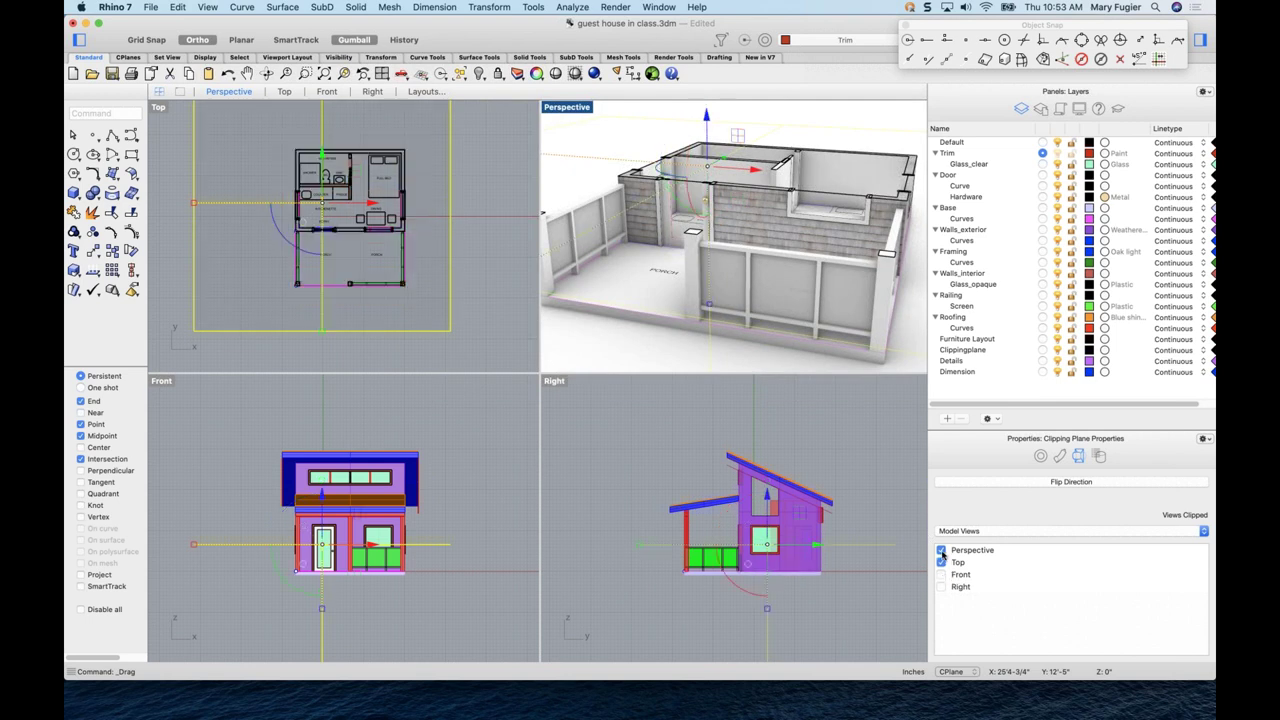
{"action": "left_click", "coordinate": [941, 550]}
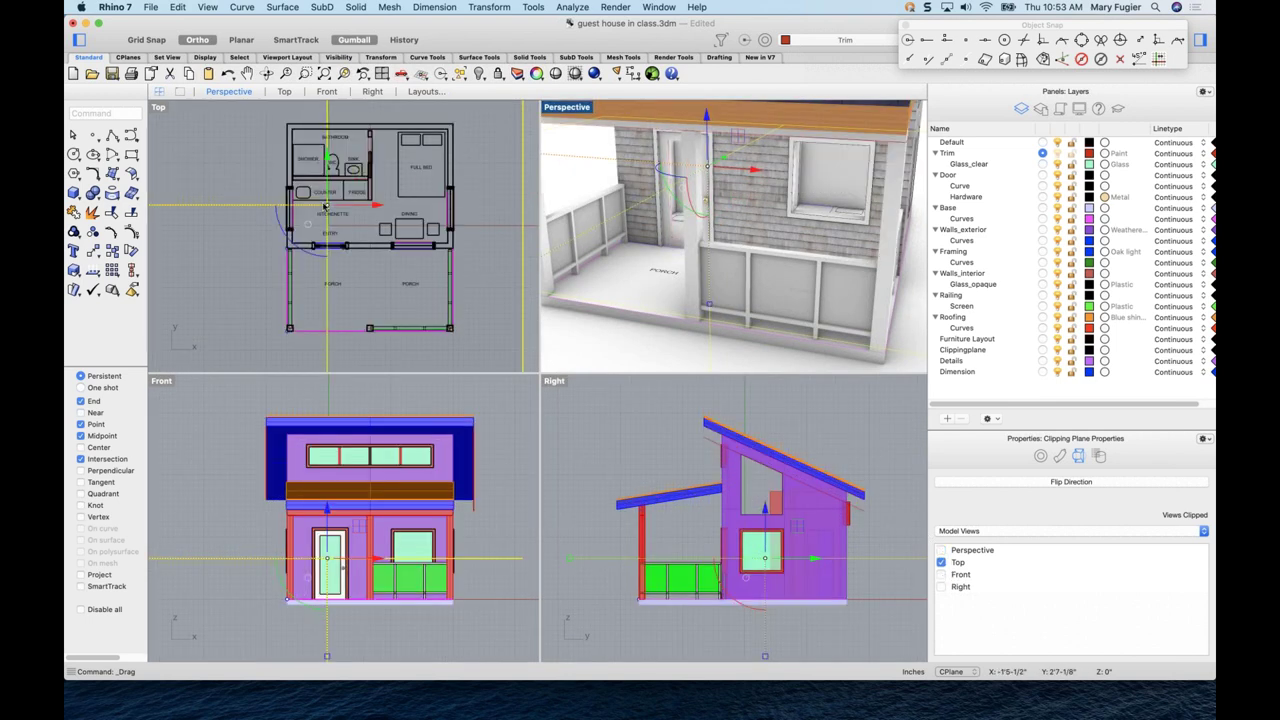
- Slide the horizontal clipping plane sideways in the Front view toward the middle of the house and deselect it
{"action": "key", "text": "super+shift+e"}
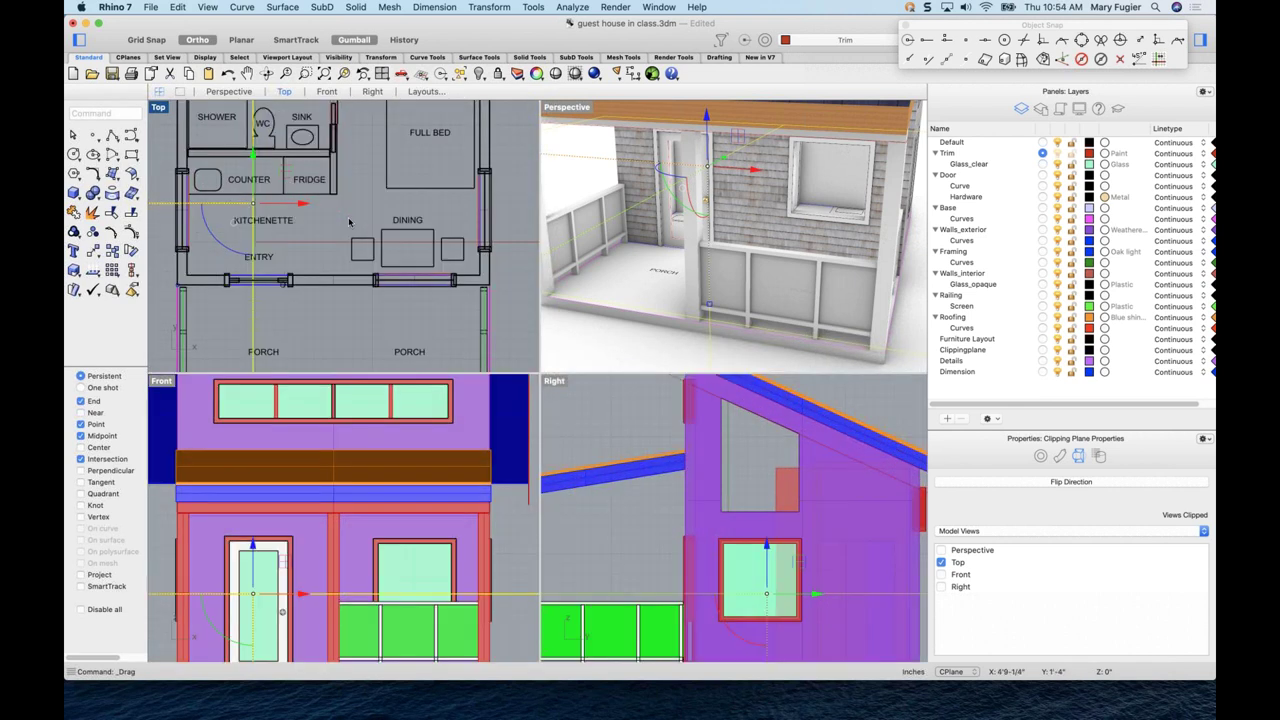
{"action": "key", "text": "super+shift+e"}
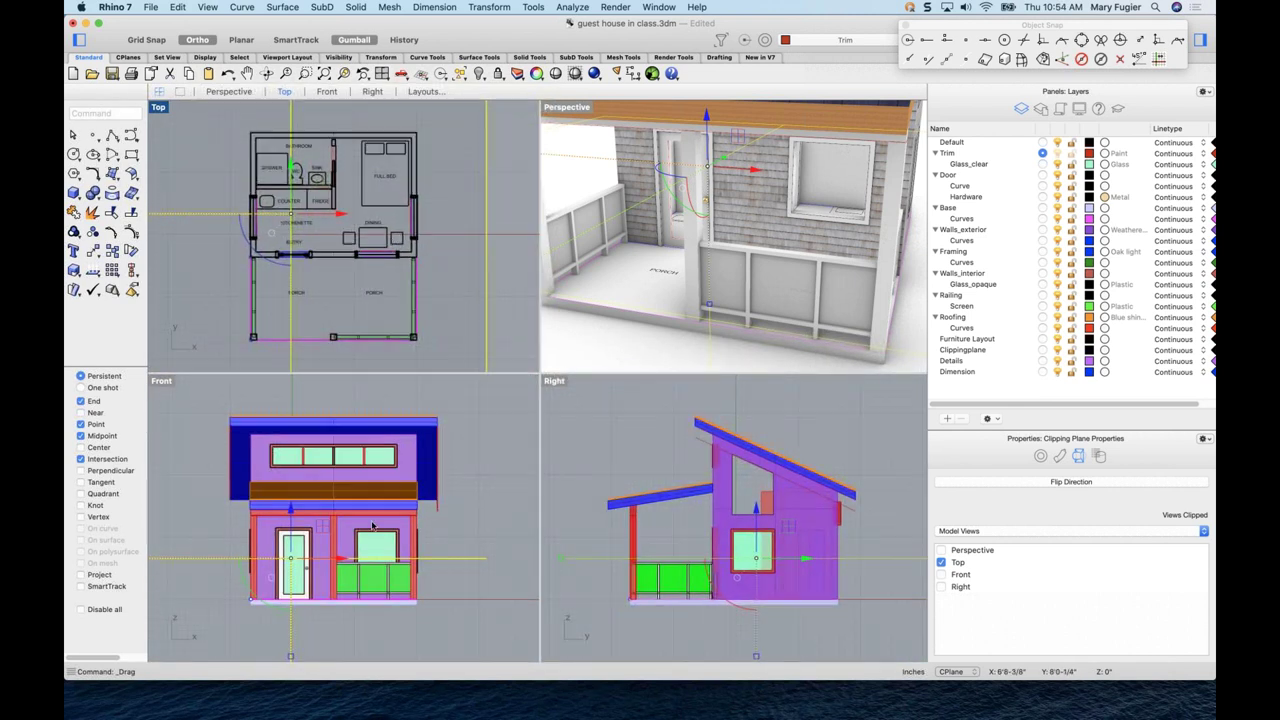
{"action": "left_click_drag", "start_coordinate": [318, 532], "coordinate": [353, 570]}
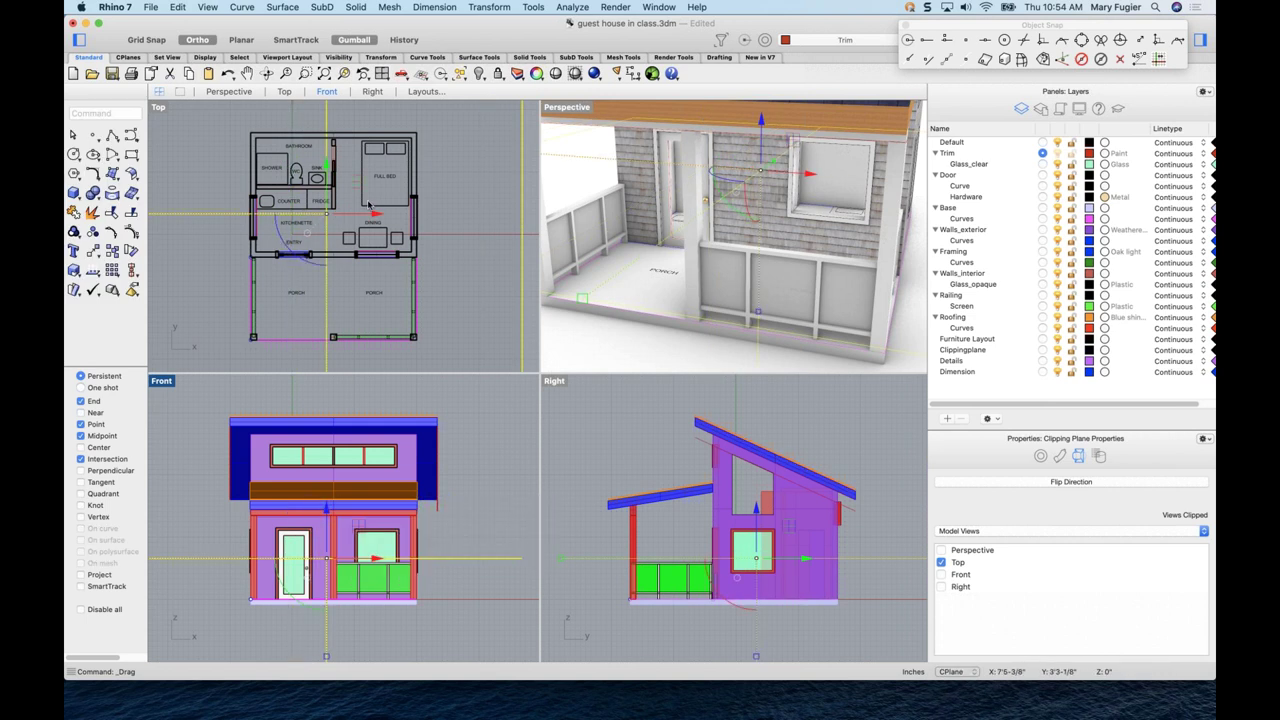
{"action": "key", "text": "Escape"}
- Select the interior wall between the bathroom and the bed area in the Top view and examine how it is cut
{"action": "scroll", "coordinate": [360, 205], "scroll_direction": "up", "scroll_amount": 5}
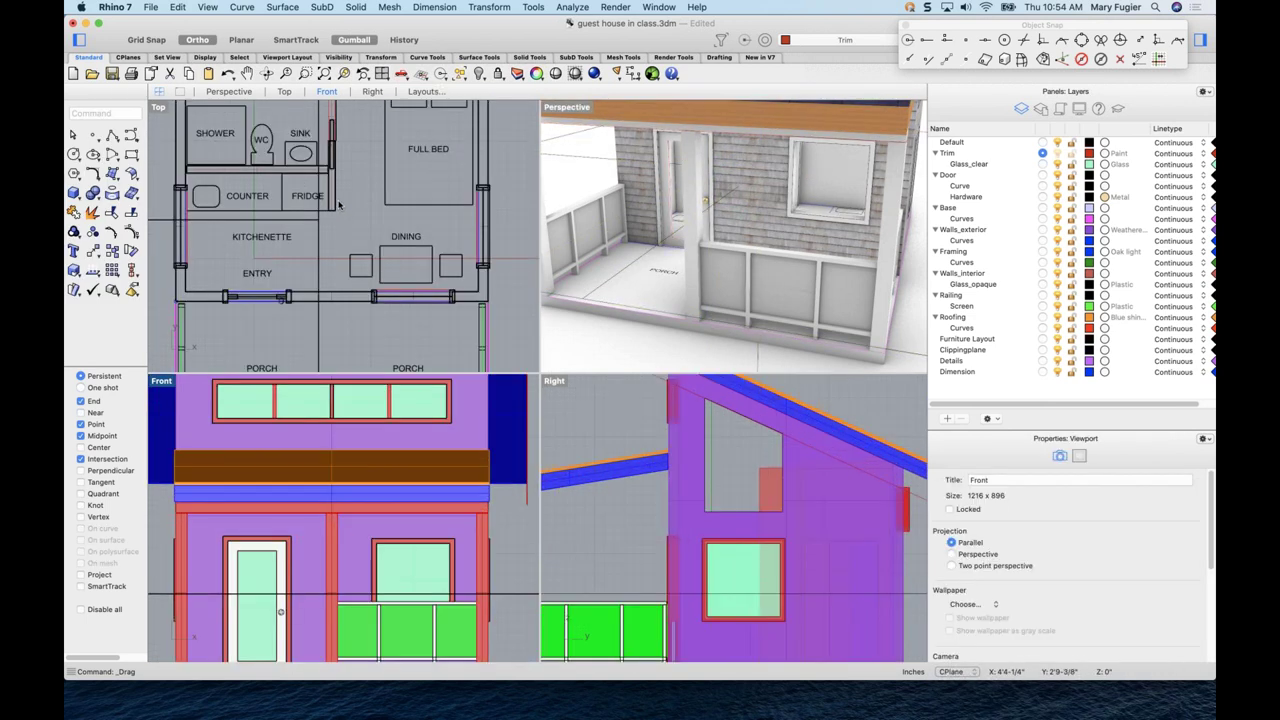
{"action": "scroll", "coordinate": [344, 180], "scroll_direction": "up", "scroll_amount": 6}
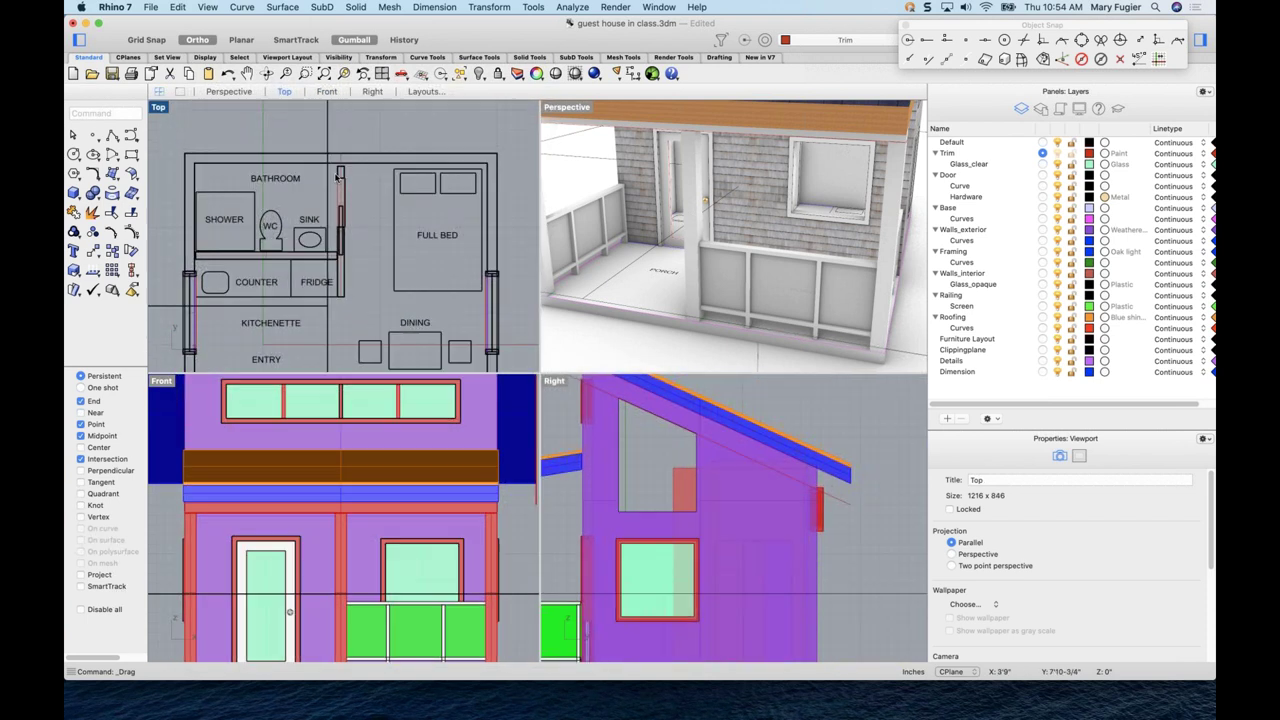
{"action": "scroll", "coordinate": [345, 173], "scroll_direction": "up", "scroll_amount": 3}
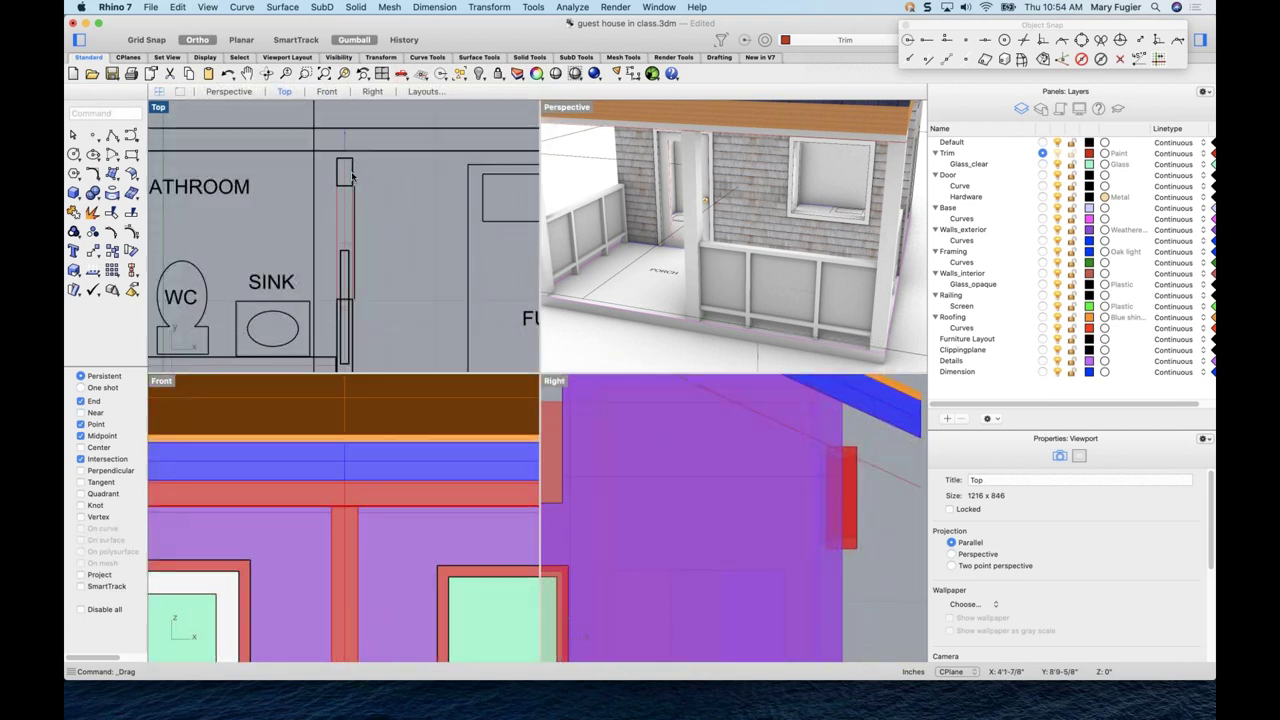
{"action": "left_click", "coordinate": [351, 176]}
{"action": "key", "text": "Escape"}
{"action": "left_click", "coordinate": [352, 165]}
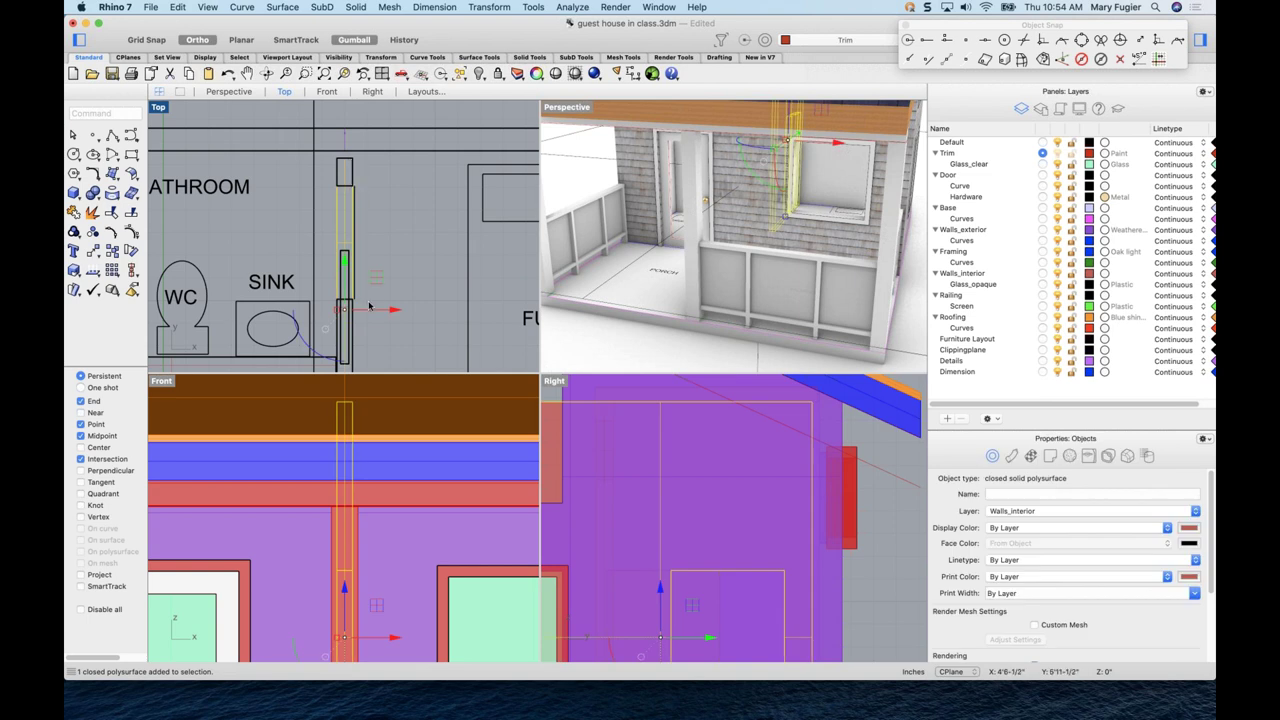
{"action": "left_click_drag", "start_coordinate": [344, 258], "coordinate": [345, 250]}
{"action": "scroll", "coordinate": [405, 320], "scroll_direction": "down", "scroll_amount": 3}
{"action": "scroll", "coordinate": [400, 300], "scroll_direction": "down", "scroll_amount": 2}
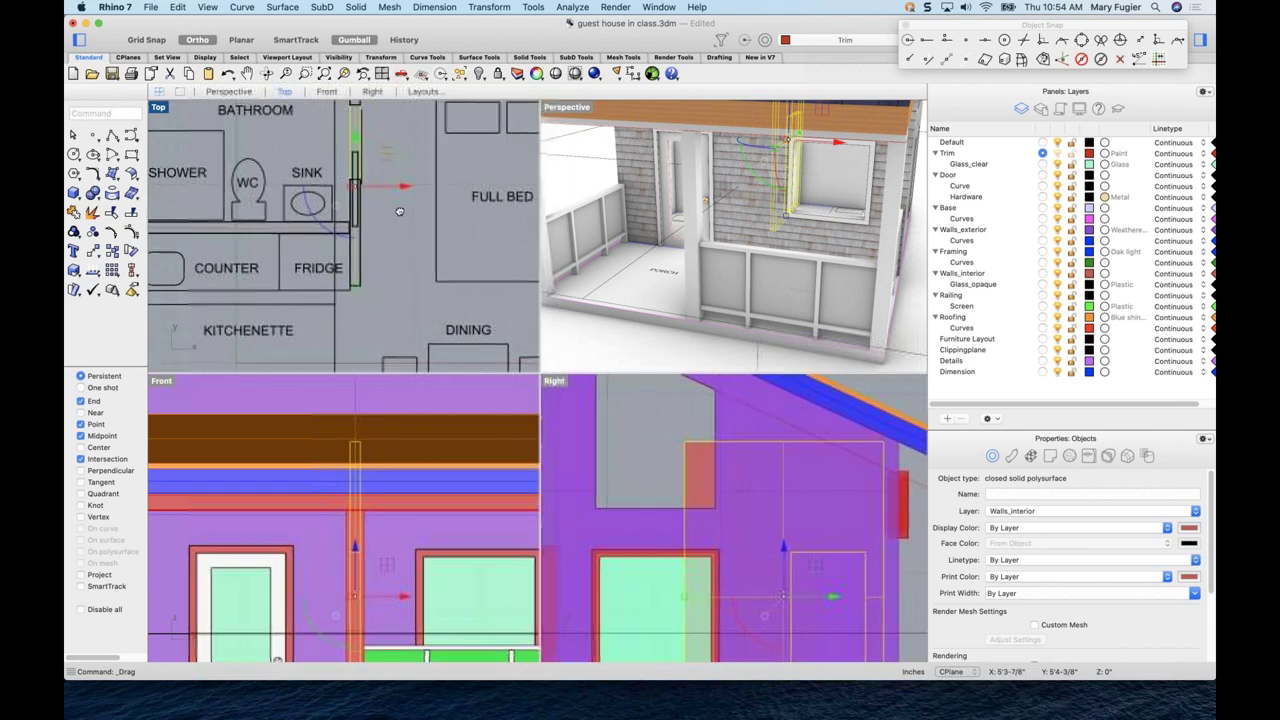
{"action": "scroll", "coordinate": [359, 297], "scroll_direction": "up", "scroll_amount": 5}
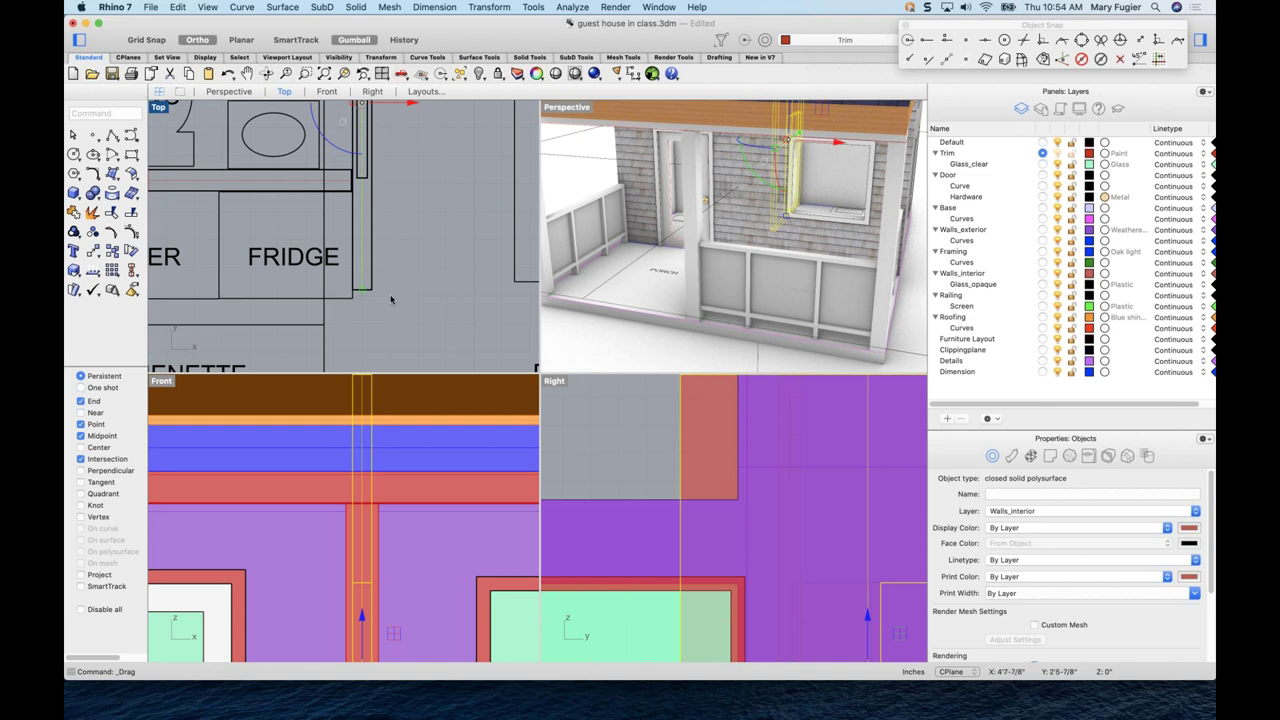
{"action": "scroll", "coordinate": [421, 489], "scroll_direction": "down", "scroll_amount": 5}
{"action": "scroll", "coordinate": [684, 312], "scroll_direction": "down", "scroll_amount": 3}
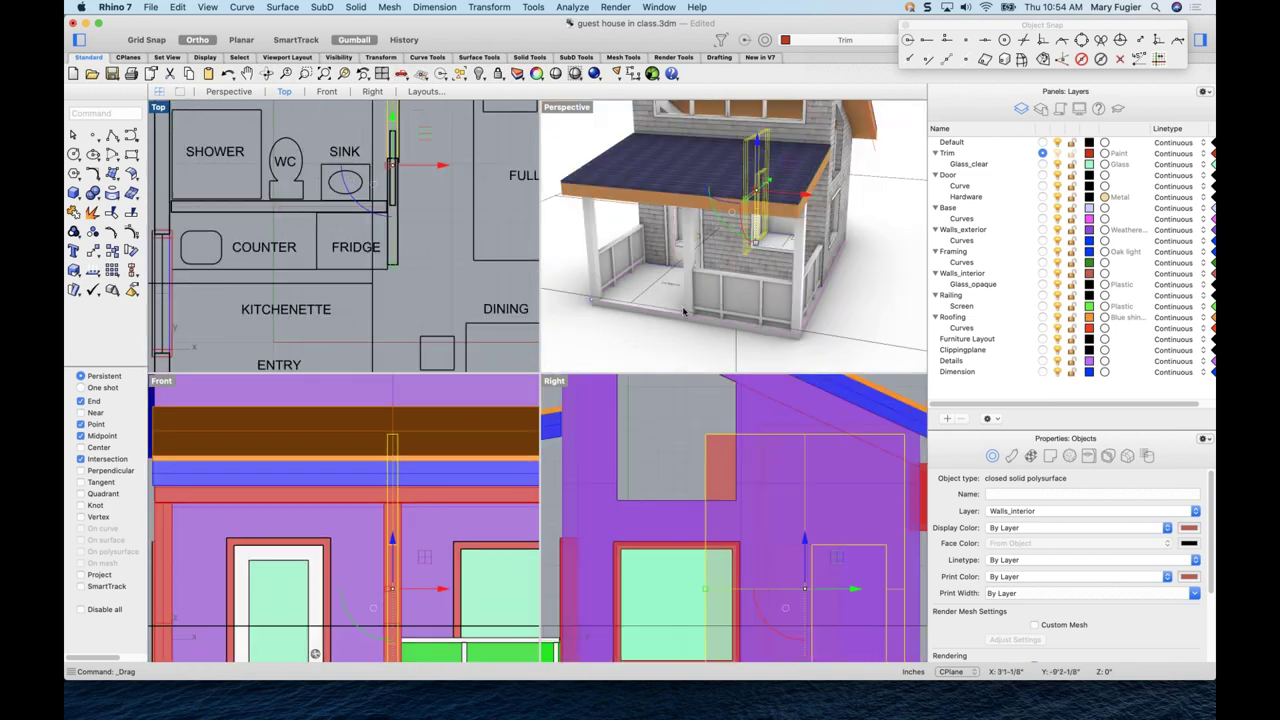
{"action": "right_click_drag", "start_coordinate": [717, 309], "coordinate": [449, 230]}
{"action": "key", "text": "Escape"}
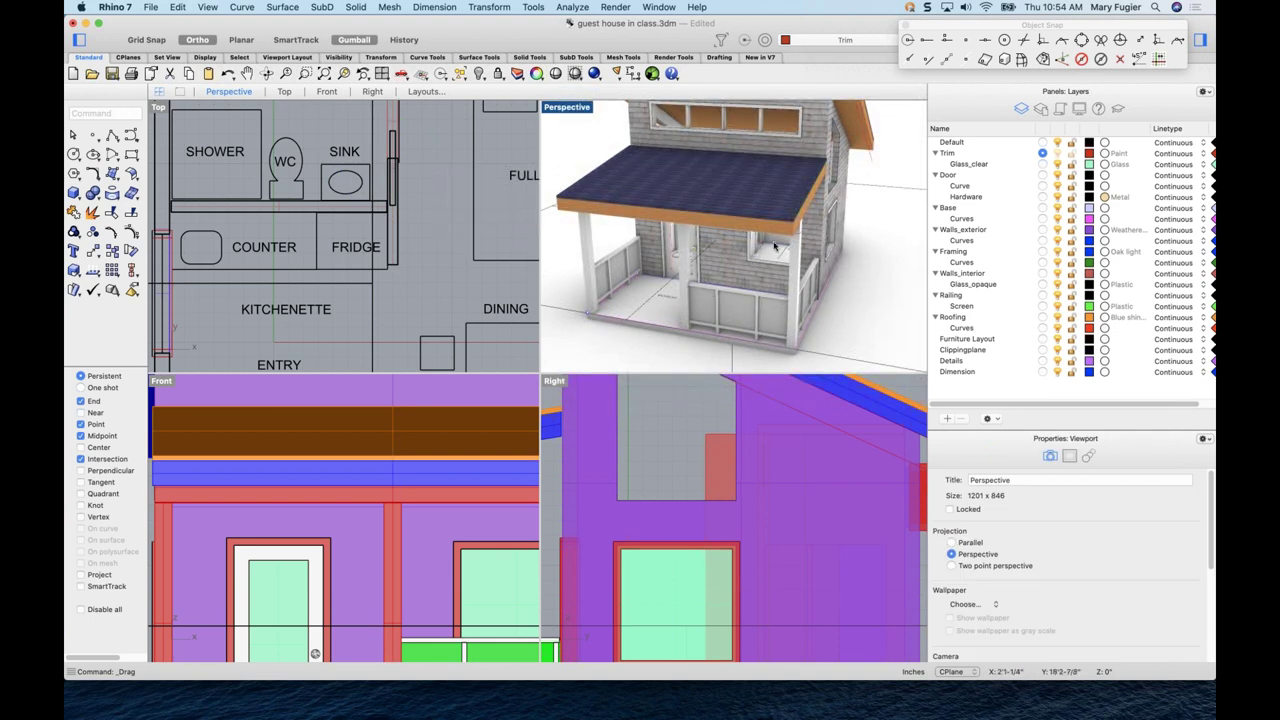
- Examine the wall end beside the fridge in plan and compare the clipped Top view with the whole house in Perspective
{"action": "scroll", "coordinate": [389, 269], "scroll_direction": "up", "scroll_amount": 4}
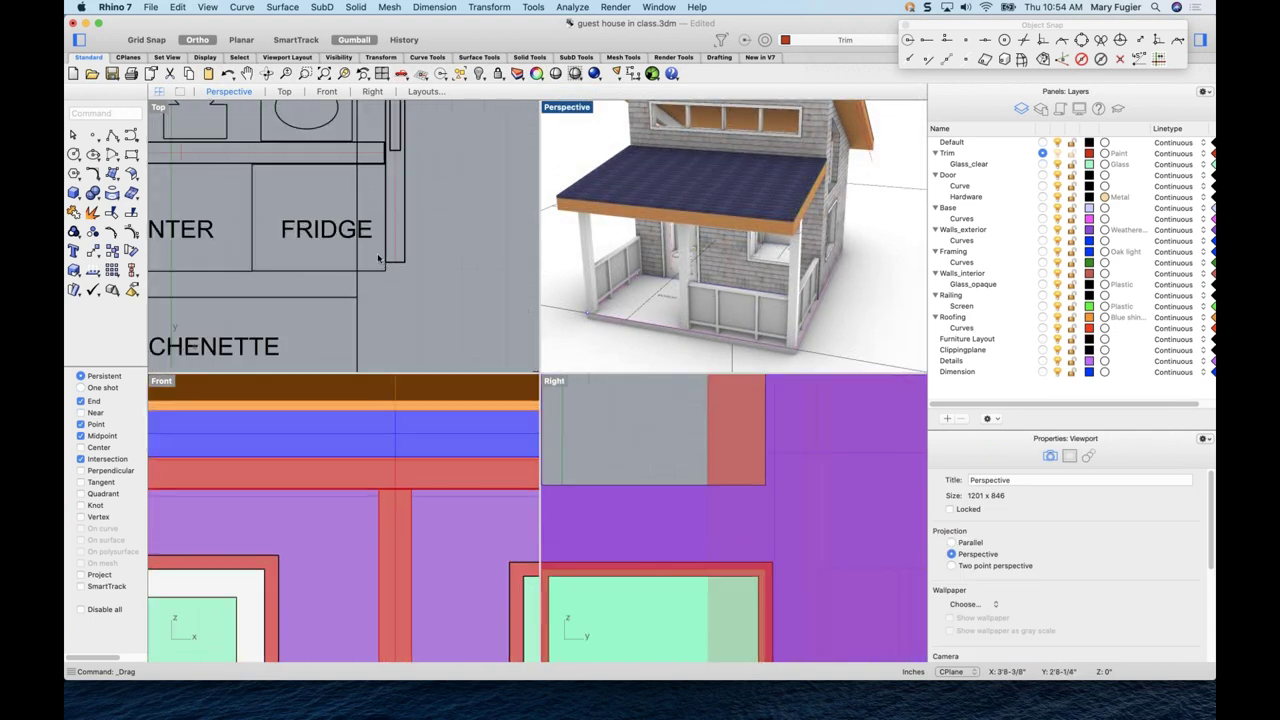
{"action": "left_click", "coordinate": [401, 273]}
{"action": "left_click_drag", "start_coordinate": [410, 273], "coordinate": [396, 226], "text": "shift+super"}
{"action": "left_click", "coordinate": [467, 247]}
{"action": "scroll", "coordinate": [505, 265], "scroll_direction": "down", "scroll_amount": 3}
{"action": "right_click_drag", "start_coordinate": [700, 240], "coordinate": [745, 260]}
{"action": "scroll", "coordinate": [750, 240], "scroll_direction": "up", "scroll_amount": 6}
{"action": "scroll", "coordinate": [369, 250], "scroll_direction": "down", "scroll_amount": 5}
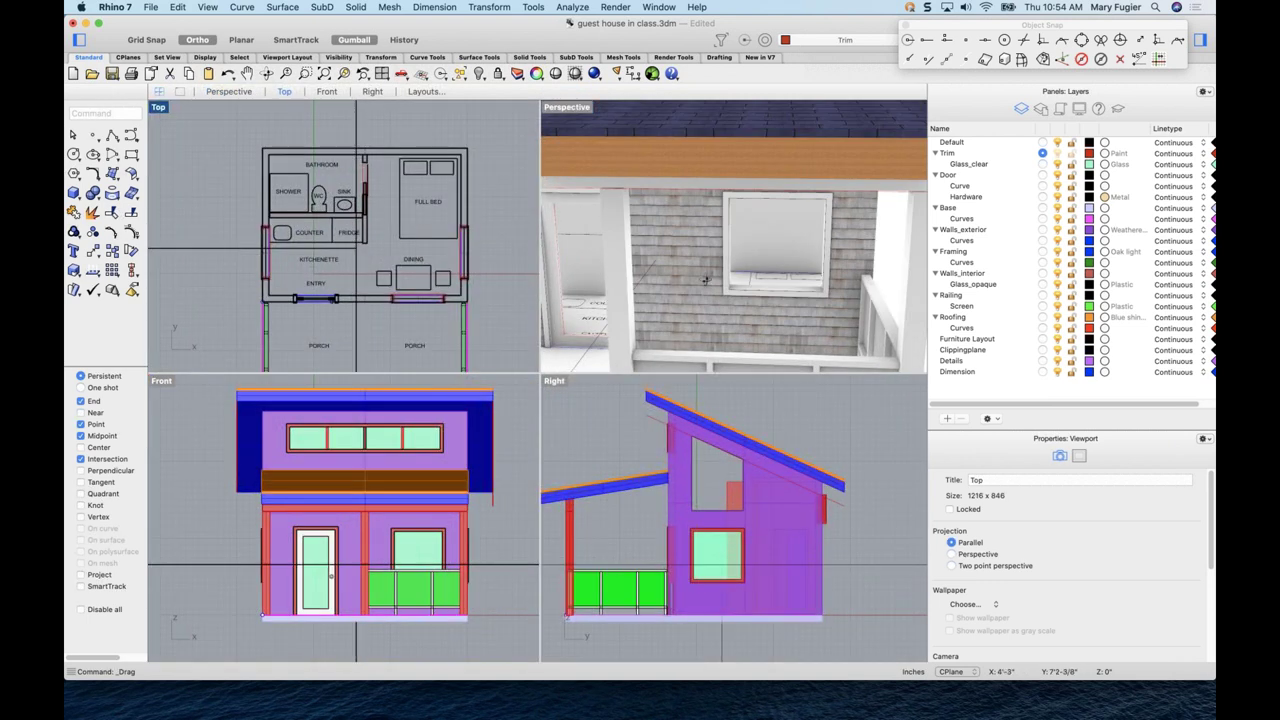
{"action": "scroll", "coordinate": [706, 280], "scroll_direction": "down", "scroll_amount": 5}
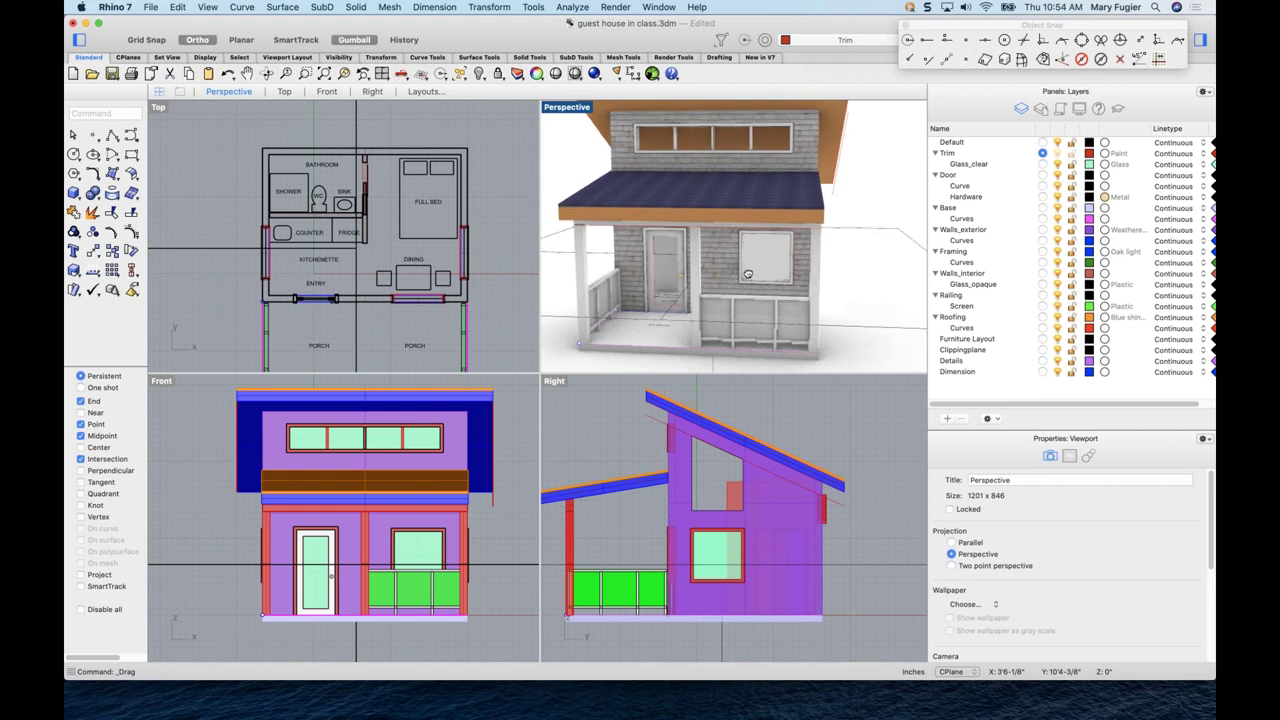
{"action": "scroll", "coordinate": [747, 274], "scroll_direction": "down", "scroll_amount": 5}
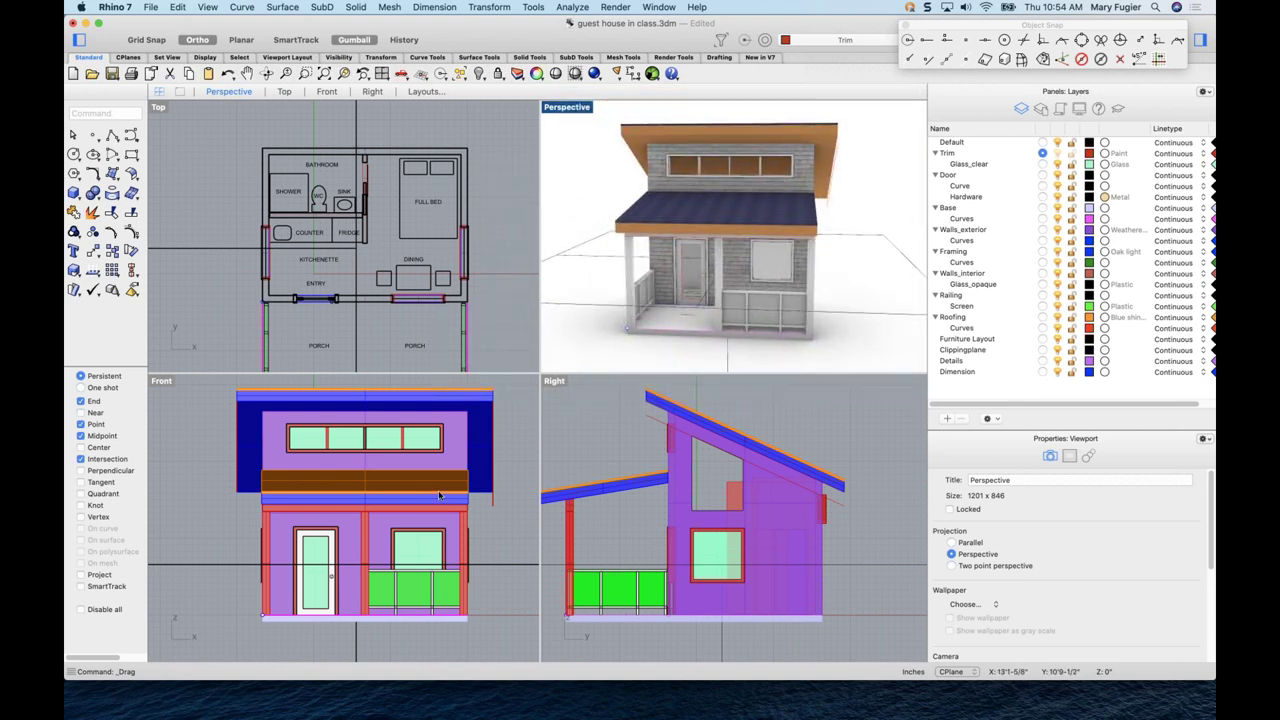
{"action": "scroll", "coordinate": [438, 495], "scroll_direction": "down", "scroll_amount": 3}
{"action": "scroll", "coordinate": [400, 498], "scroll_direction": "up", "scroll_amount": 3}
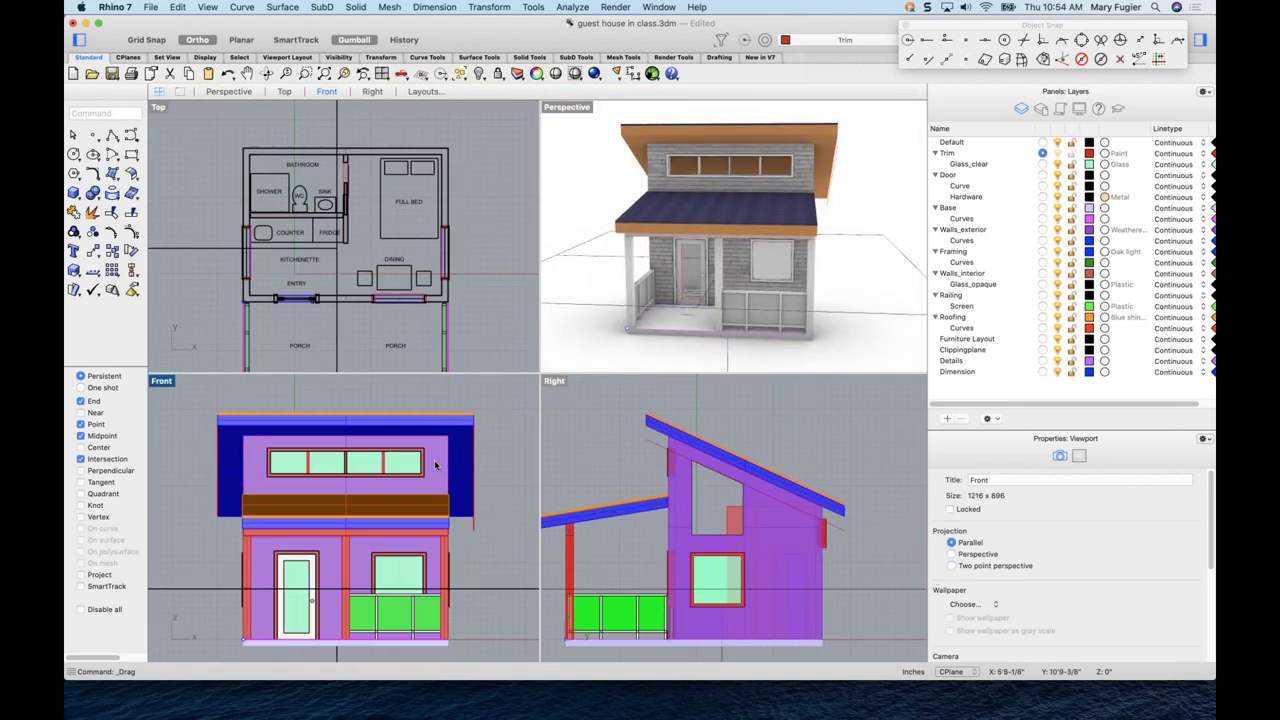
{"action": "right_click_drag", "start_coordinate": [687, 320], "coordinate": [589, 367]}
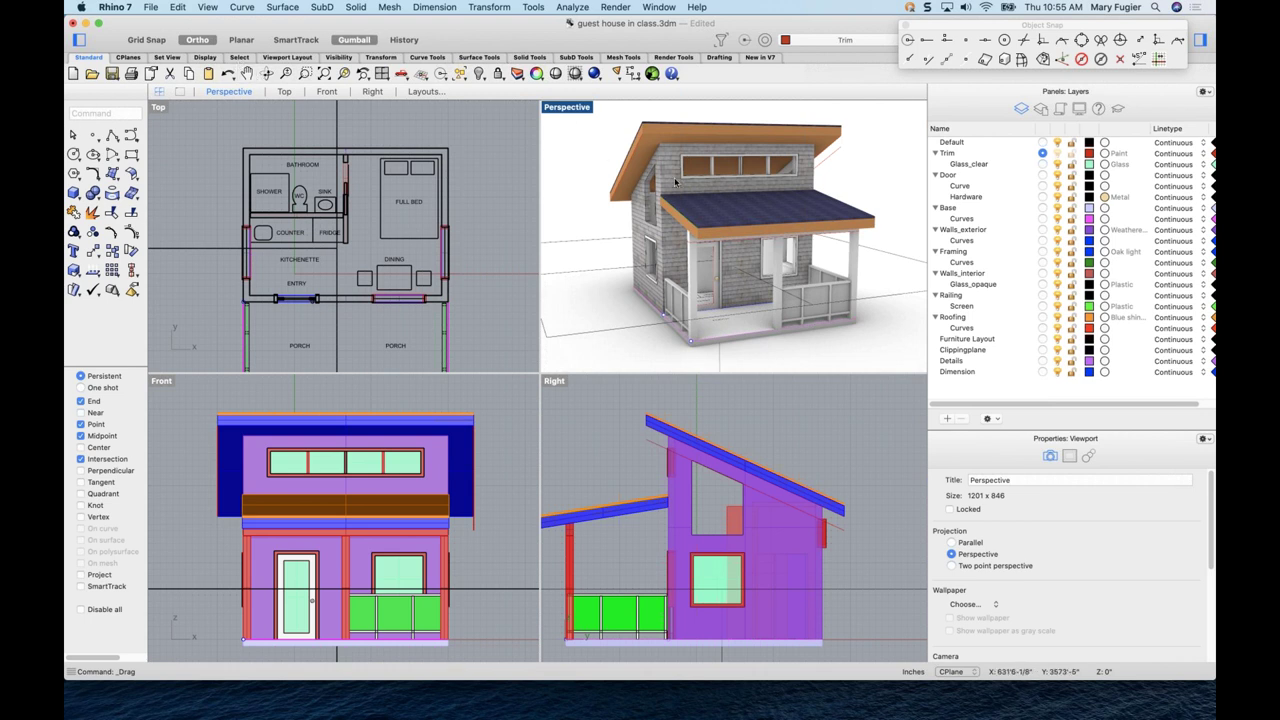
{"action": "right_click_drag", "start_coordinate": [700, 265], "coordinate": [805, 305]}
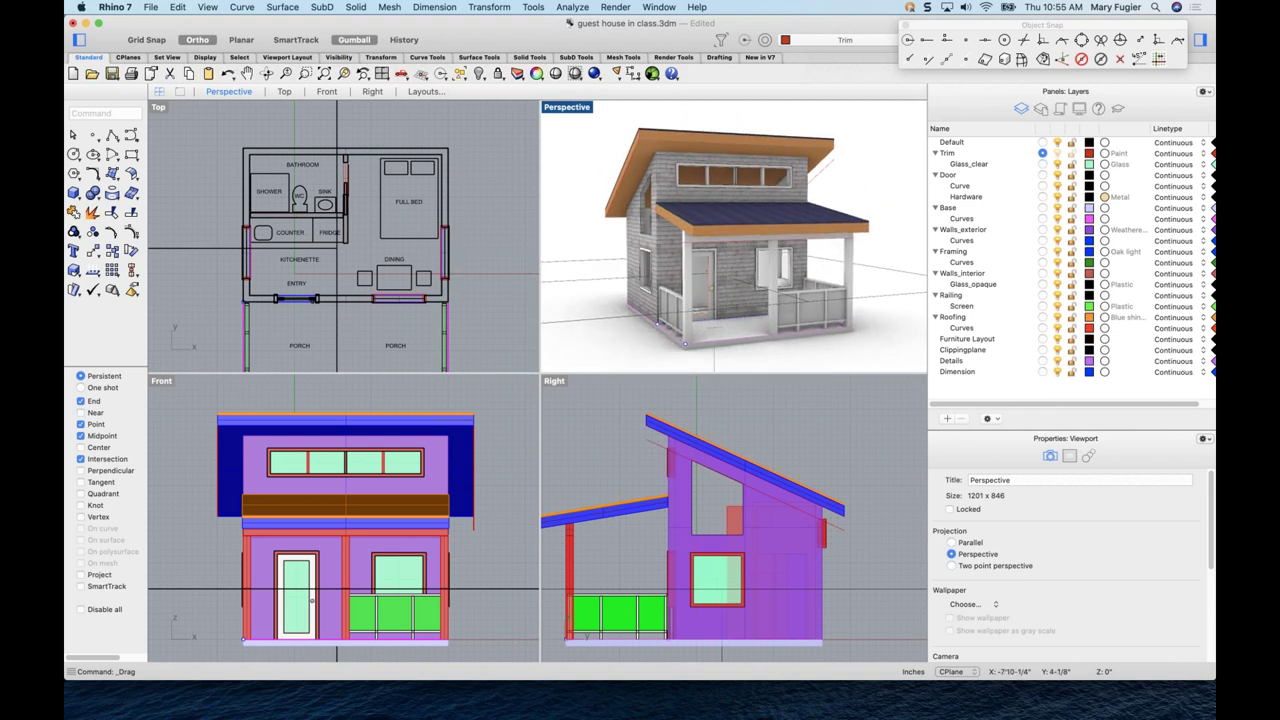
- Set the Top viewport's display mode to Rendered and frame the clipped floor plan including the porch
{"action": "right_click_drag", "start_coordinate": [204, 170], "coordinate": [182, 140]}
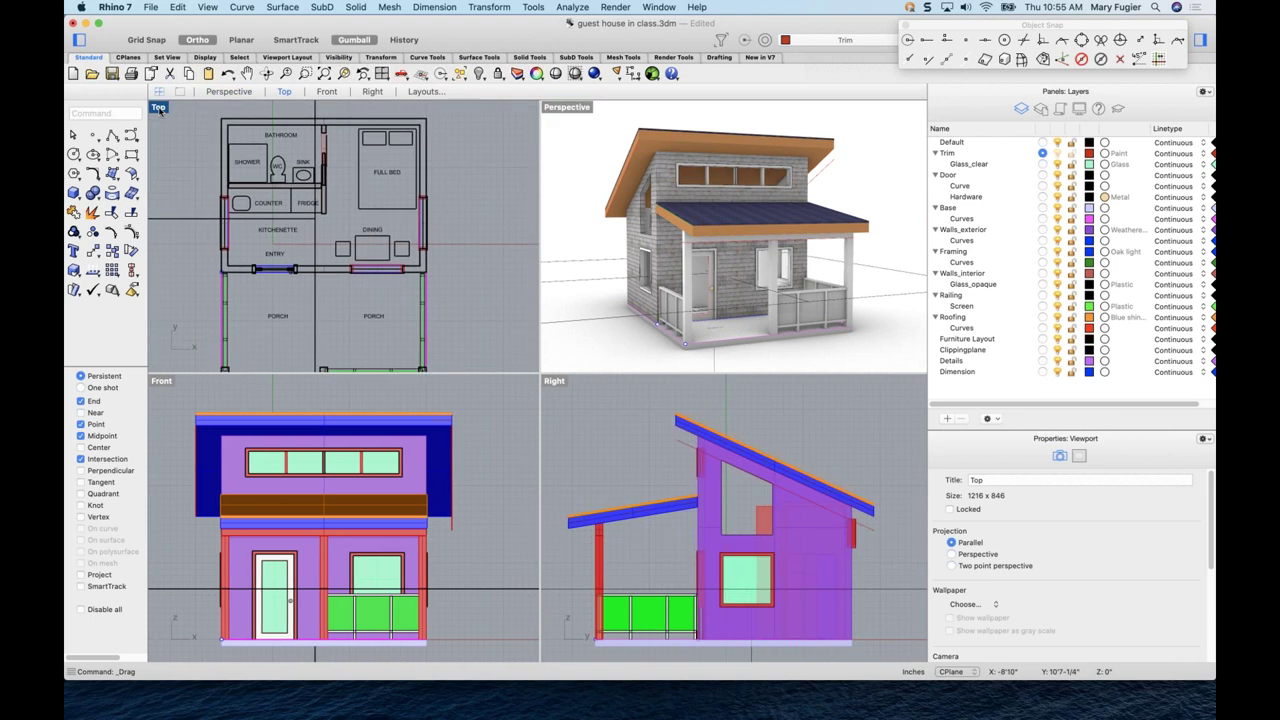
{"action": "left_click", "coordinate": [159, 107]}
{"action": "left_click", "coordinate": [195, 428]}
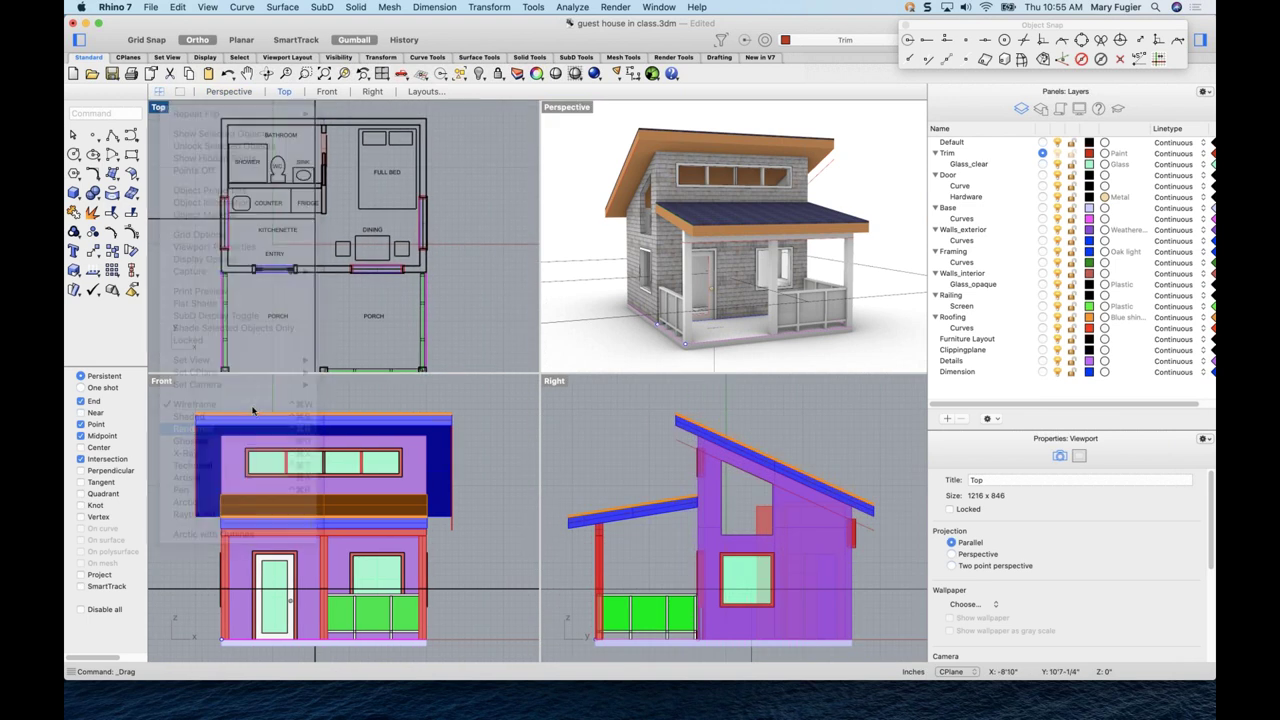
{"action": "scroll", "coordinate": [283, 162], "scroll_direction": "up", "scroll_amount": 3}
{"action": "scroll", "coordinate": [286, 167], "scroll_direction": "down", "scroll_amount": 3}
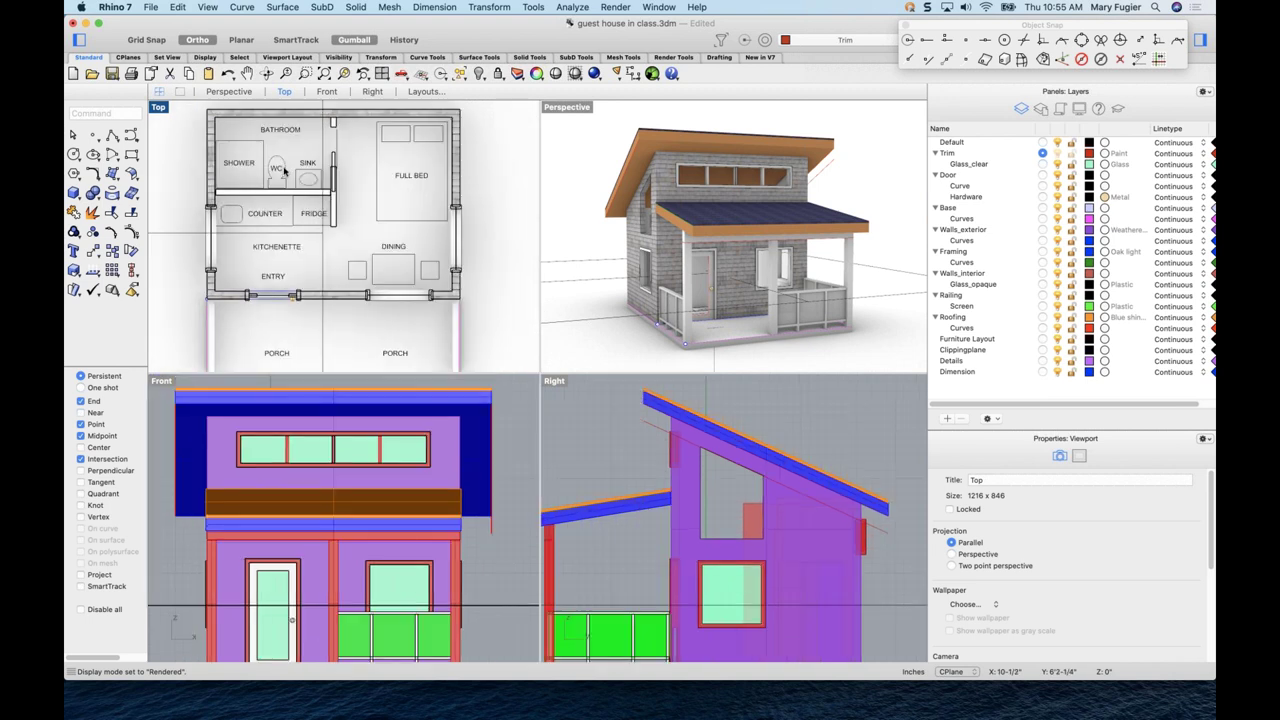
{"action": "scroll", "coordinate": [328, 275], "scroll_direction": "down", "scroll_amount": 2}
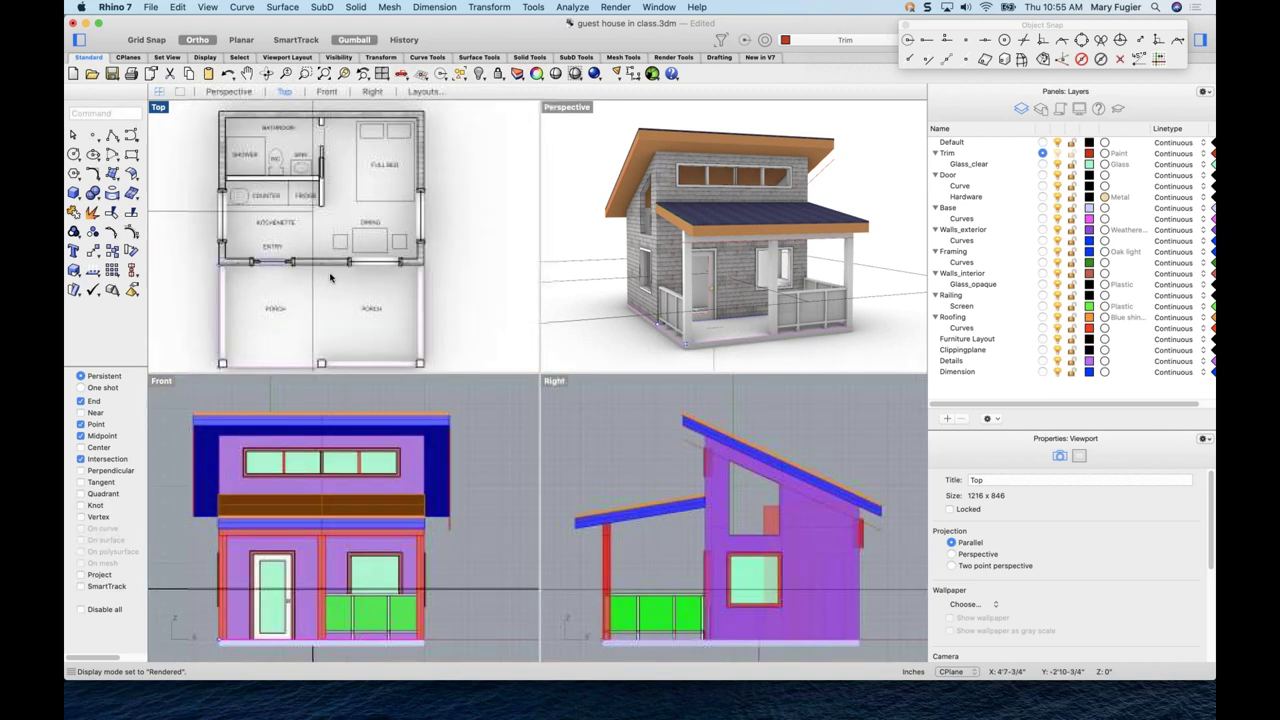
{"action": "scroll", "coordinate": [200, 320], "scroll_direction": "up", "scroll_amount": 2}
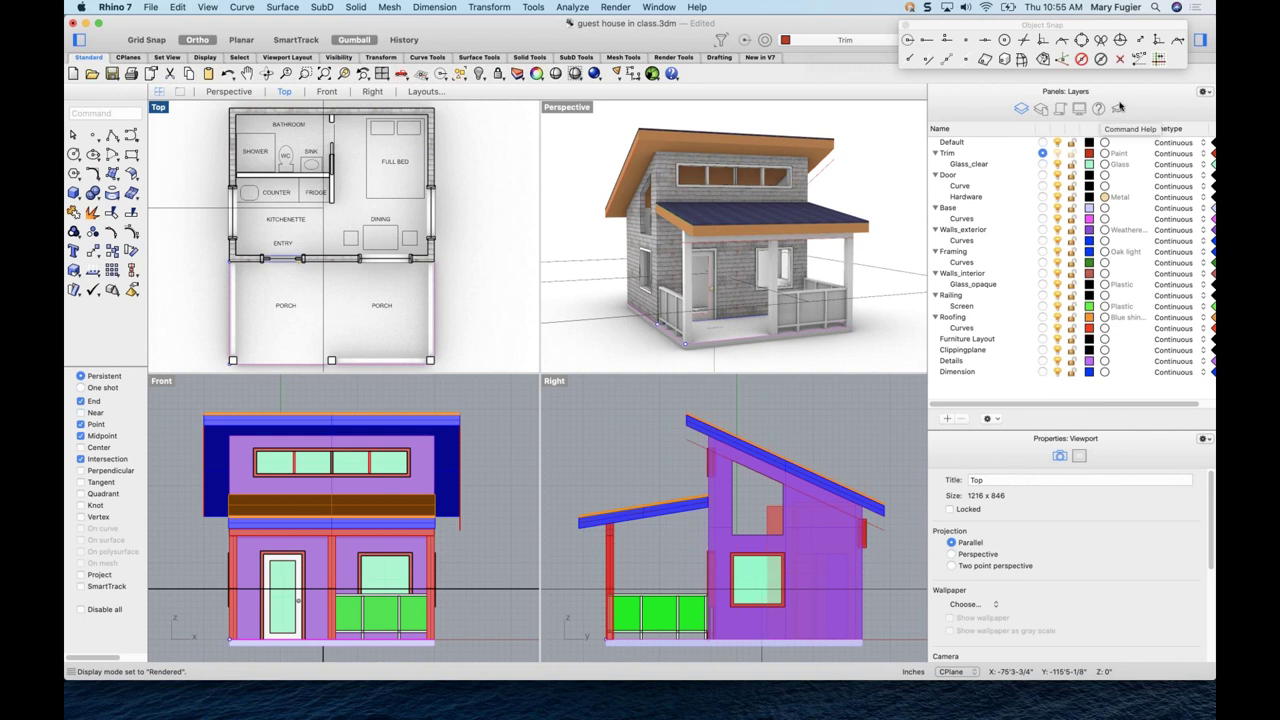
- Show the list of the document's layouts
{"action": "left_click", "coordinate": [1208, 94]}
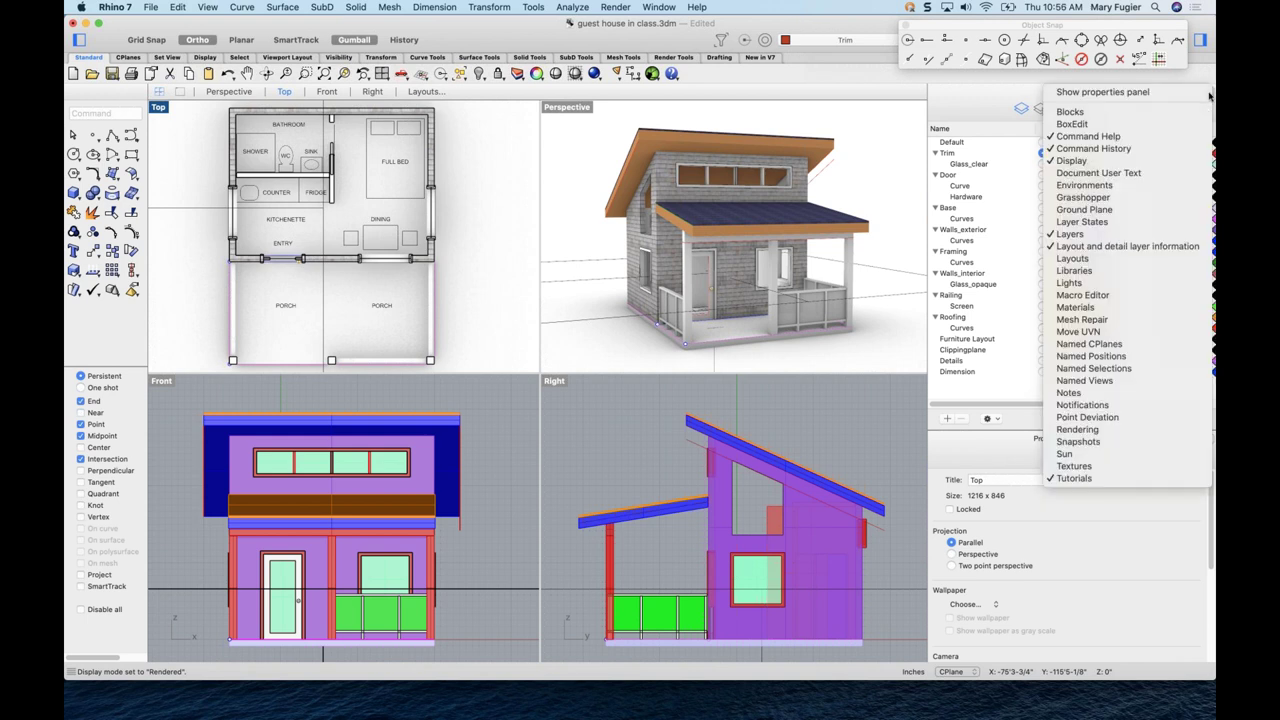
{"action": "left_click", "coordinate": [1050, 259]}
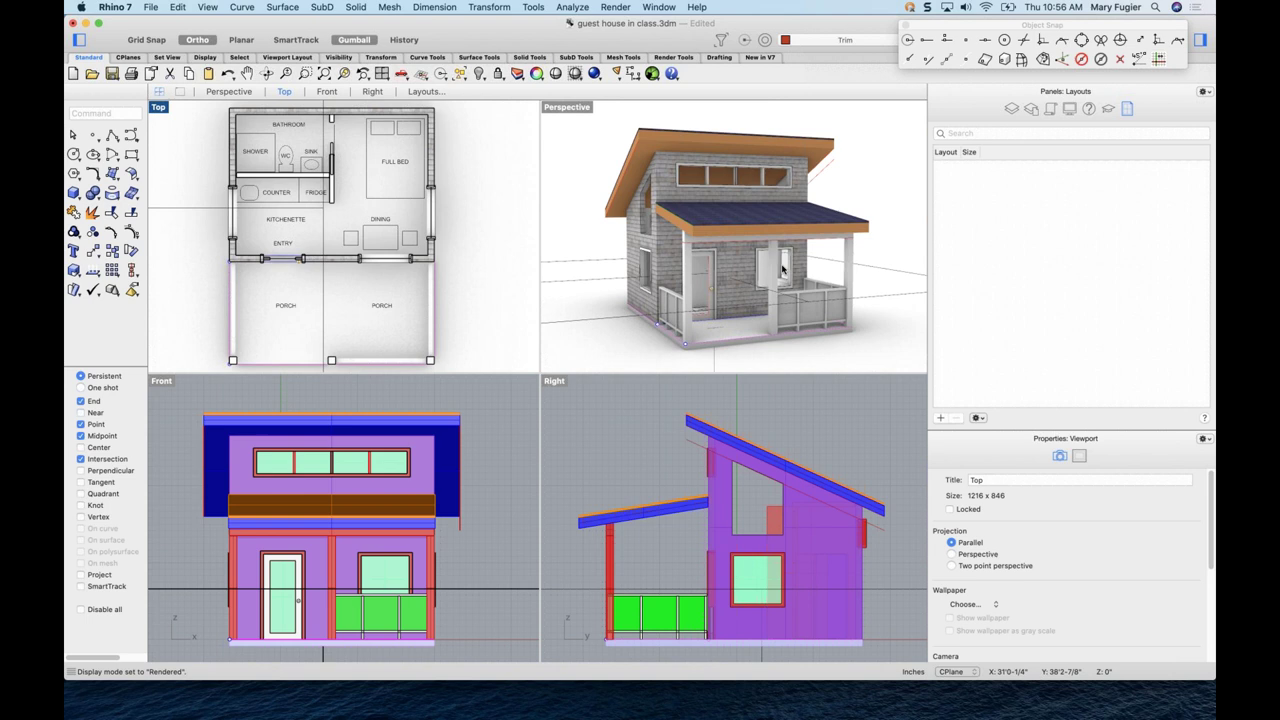
{"action": "right_click_drag", "start_coordinate": [800, 282], "coordinate": [766, 284]}
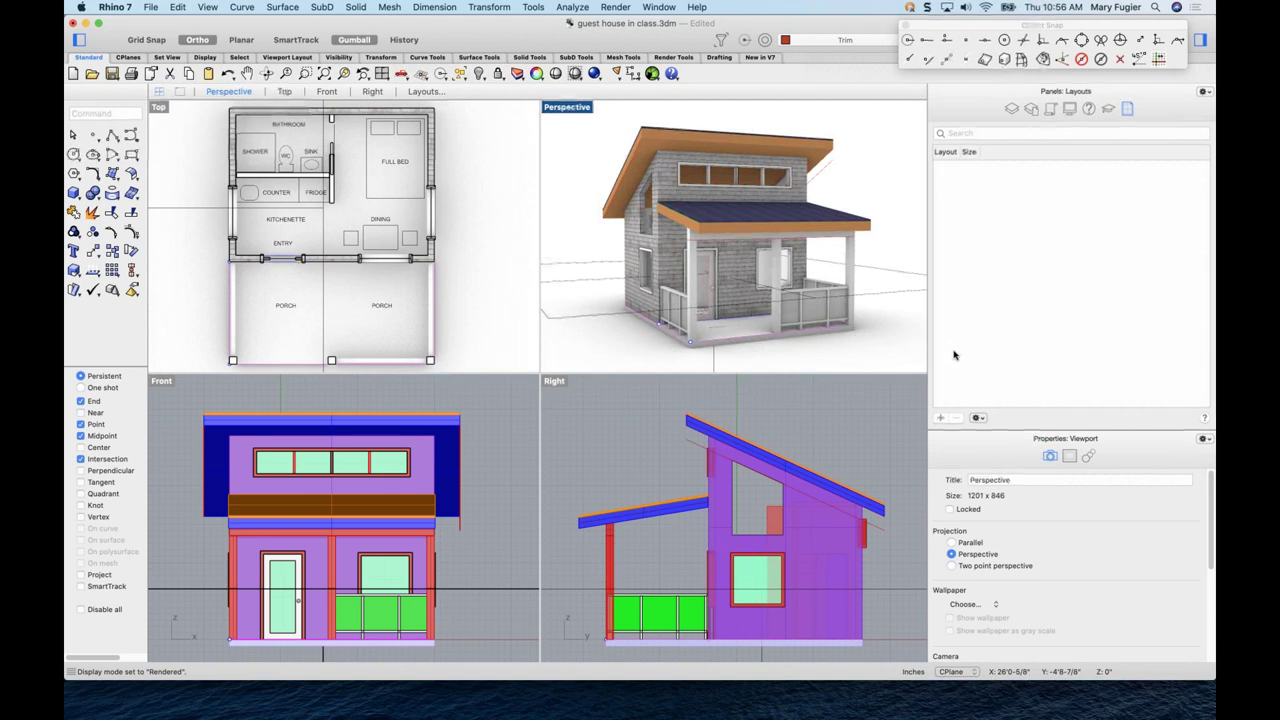
- Create a landscape layout named Page 1 in Arch C size (18" x 24") with four initial details
{"action": "left_click", "coordinate": [939, 419]}
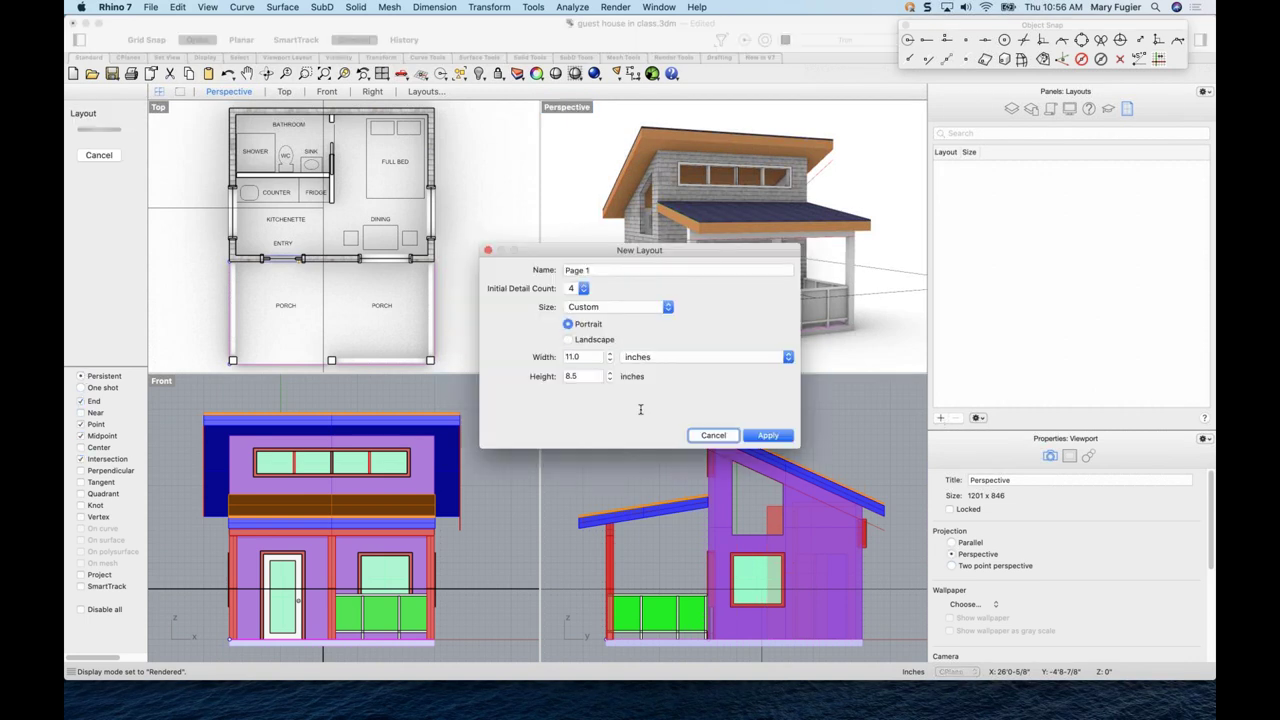
{"action": "left_click_drag", "start_coordinate": [590, 248], "coordinate": [549, 234]}
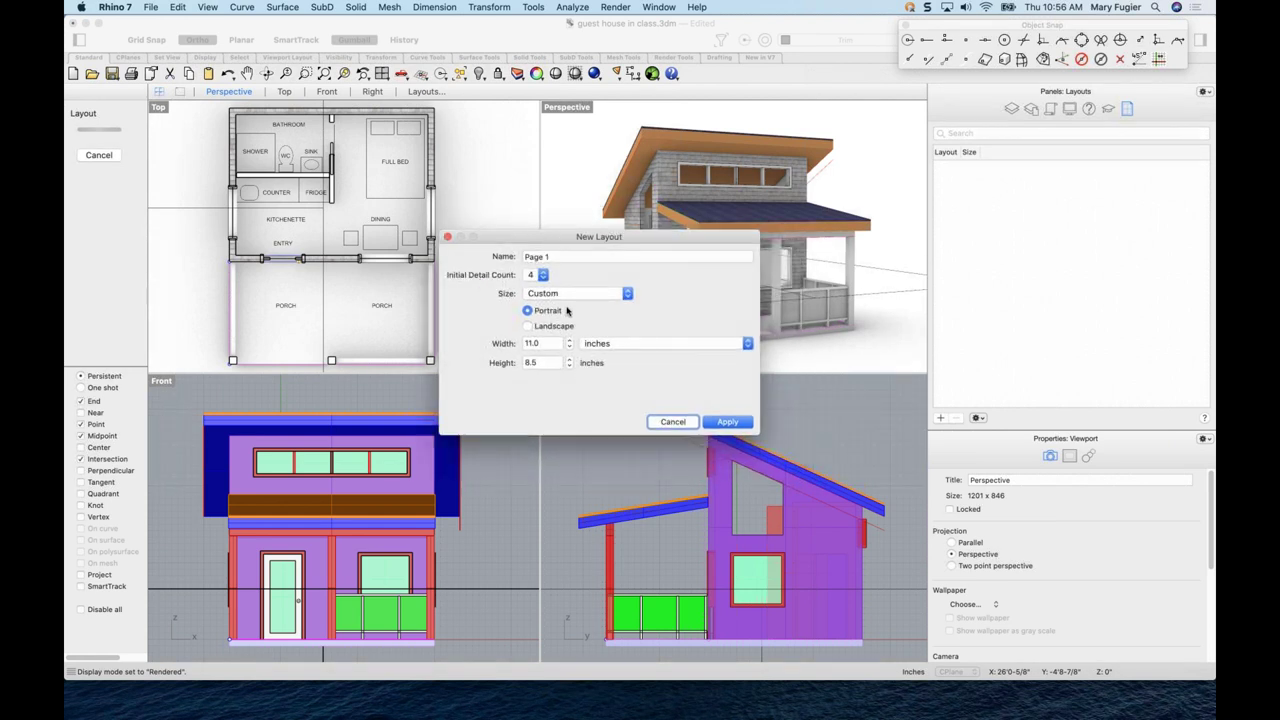
{"action": "left_click", "coordinate": [620, 346]}
{"action": "left_click", "coordinate": [597, 323]}
{"action": "left_click", "coordinate": [527, 326]}
{"action": "left_click", "coordinate": [626, 298]}
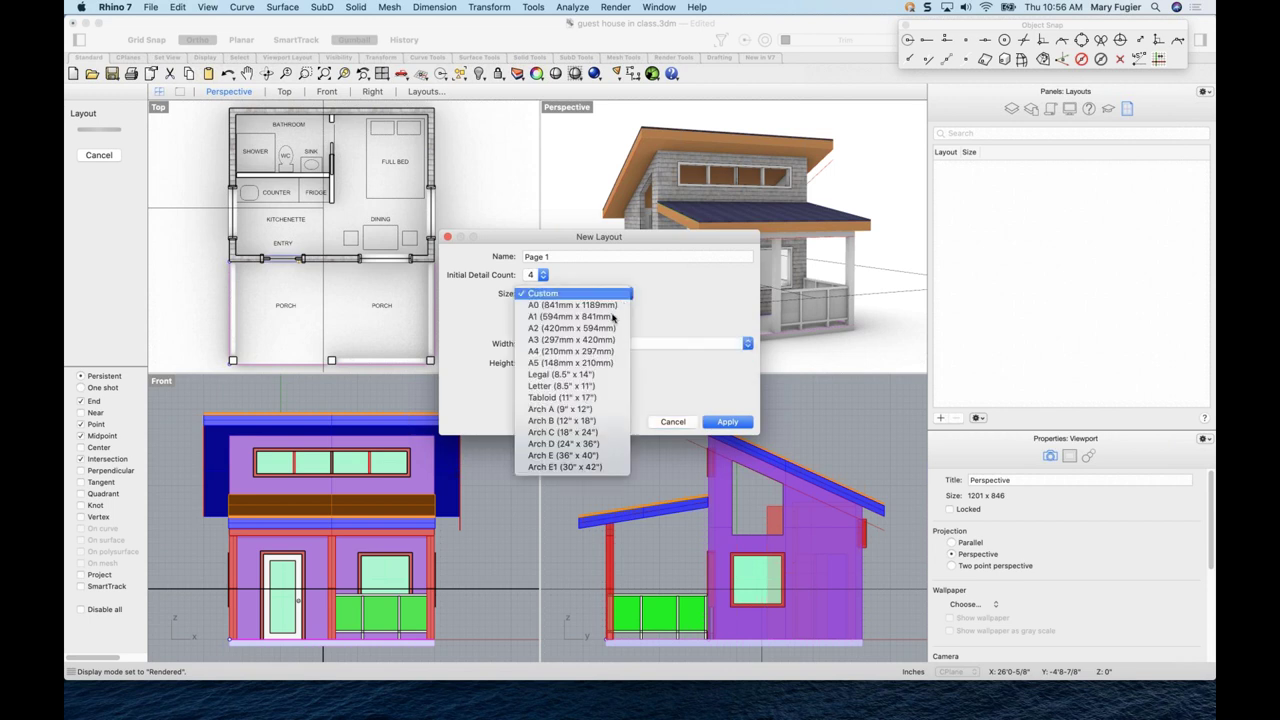
{"action": "left_click", "coordinate": [566, 436]}
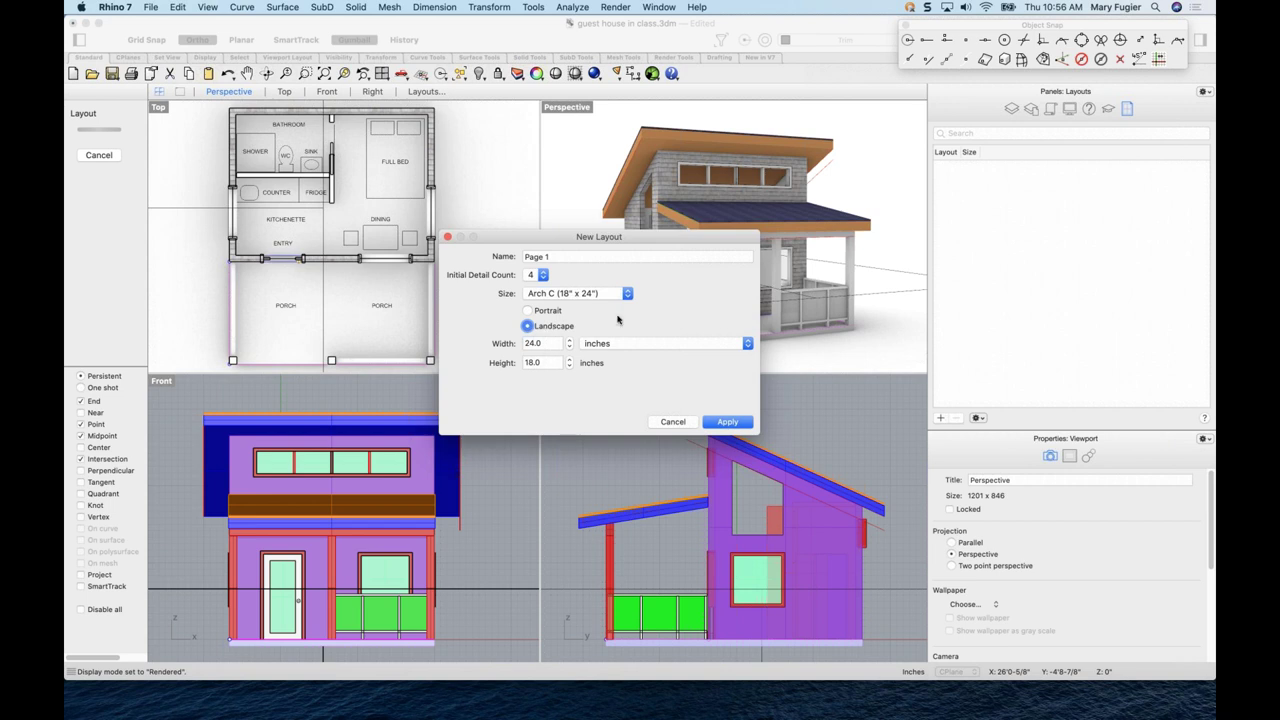
{"action": "left_click", "coordinate": [730, 425]}
{"action": "scroll", "coordinate": [590, 335], "scroll_direction": "up", "scroll_amount": 2}
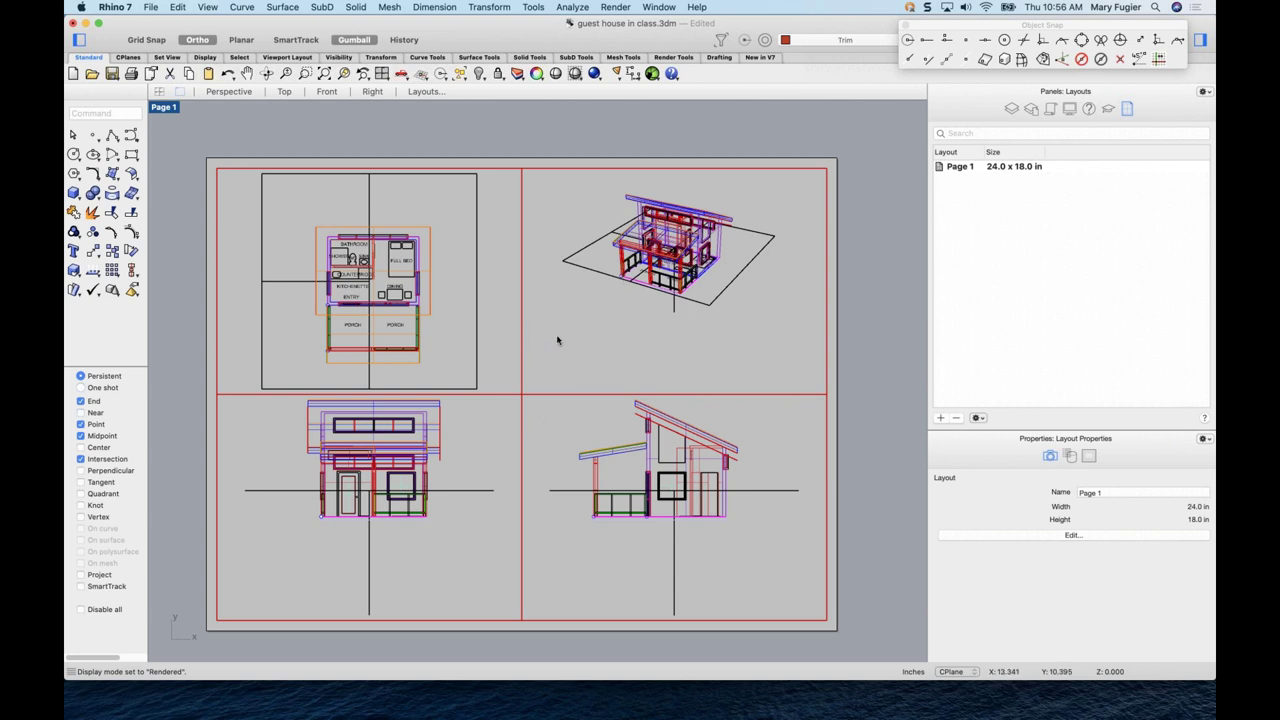
- Orbit and enlarge the house within the layout's Perspective detail and set that detail's display mode to Rendered
{"action": "double_click", "coordinate": [641, 333]}
{"action": "right_click_drag", "start_coordinate": [641, 333], "coordinate": [690, 345]}
{"action": "right_click_drag", "start_coordinate": [679, 270], "coordinate": [684, 332]}
{"action": "scroll", "coordinate": [684, 332], "scroll_direction": "up", "scroll_amount": 5}
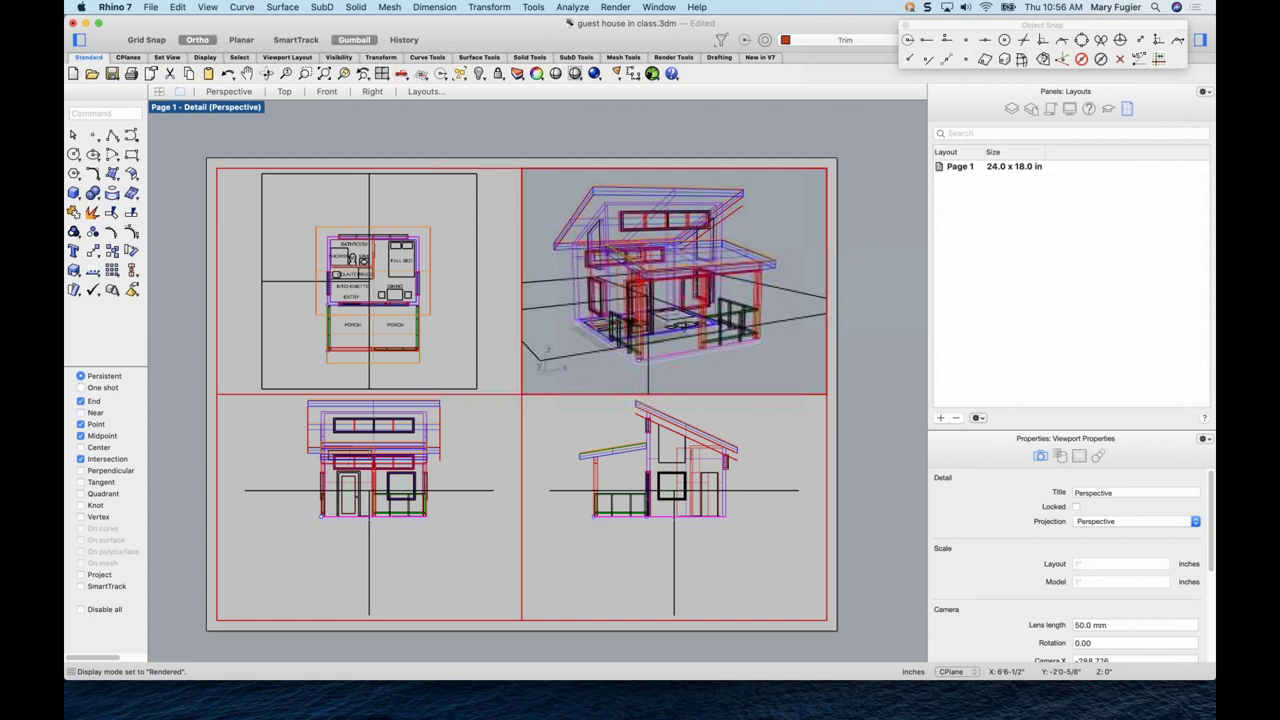
{"action": "left_click", "coordinate": [238, 112]}
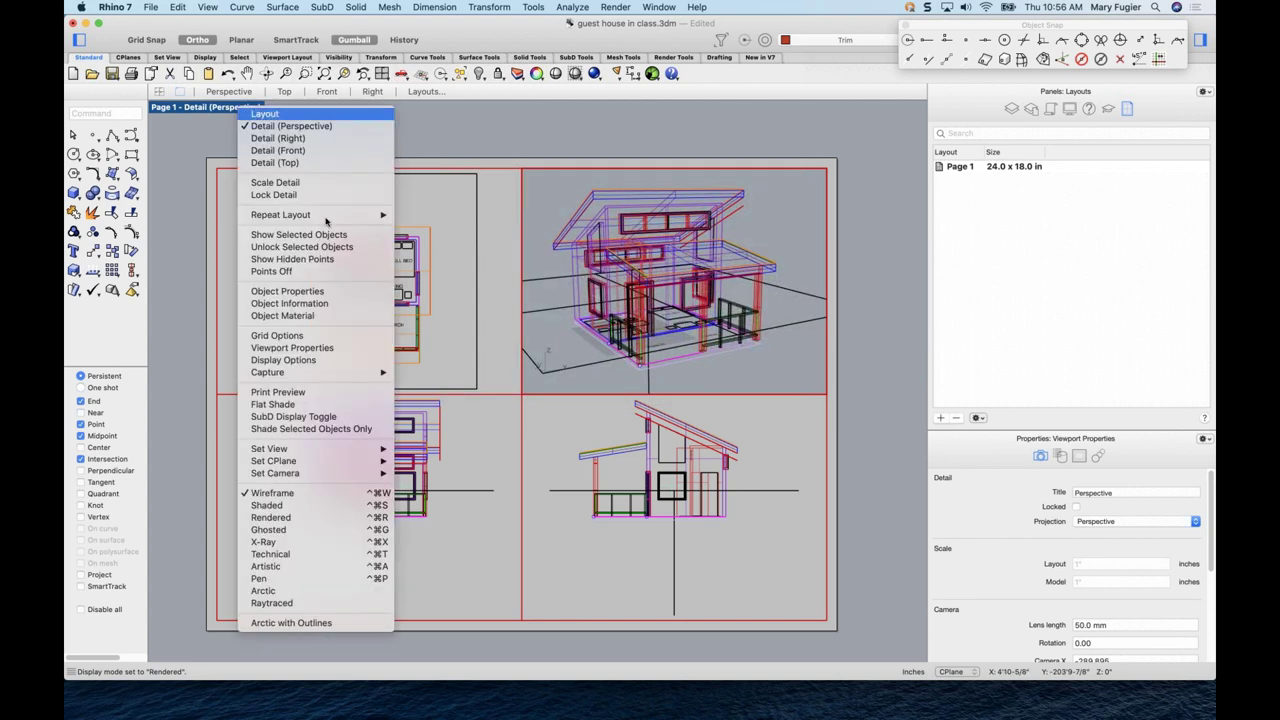
{"action": "left_click", "coordinate": [312, 517]}
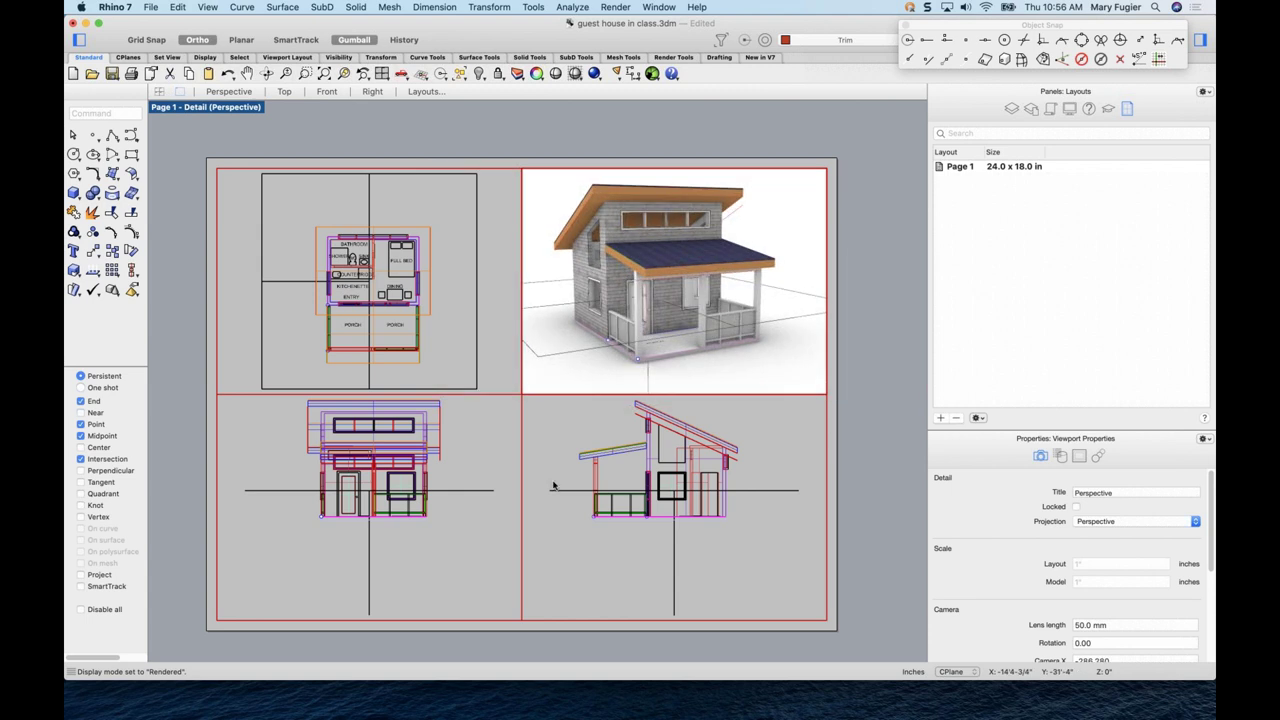
- Activate the layout's front elevation detail, shift the elevation down within its frame, and return to the page
{"action": "right_click", "coordinate": [468, 462]}
{"action": "double_click", "coordinate": [462, 463]}
{"action": "right_click_drag", "start_coordinate": [466, 457], "coordinate": [474, 486]}
{"action": "double_click", "coordinate": [474, 486]}
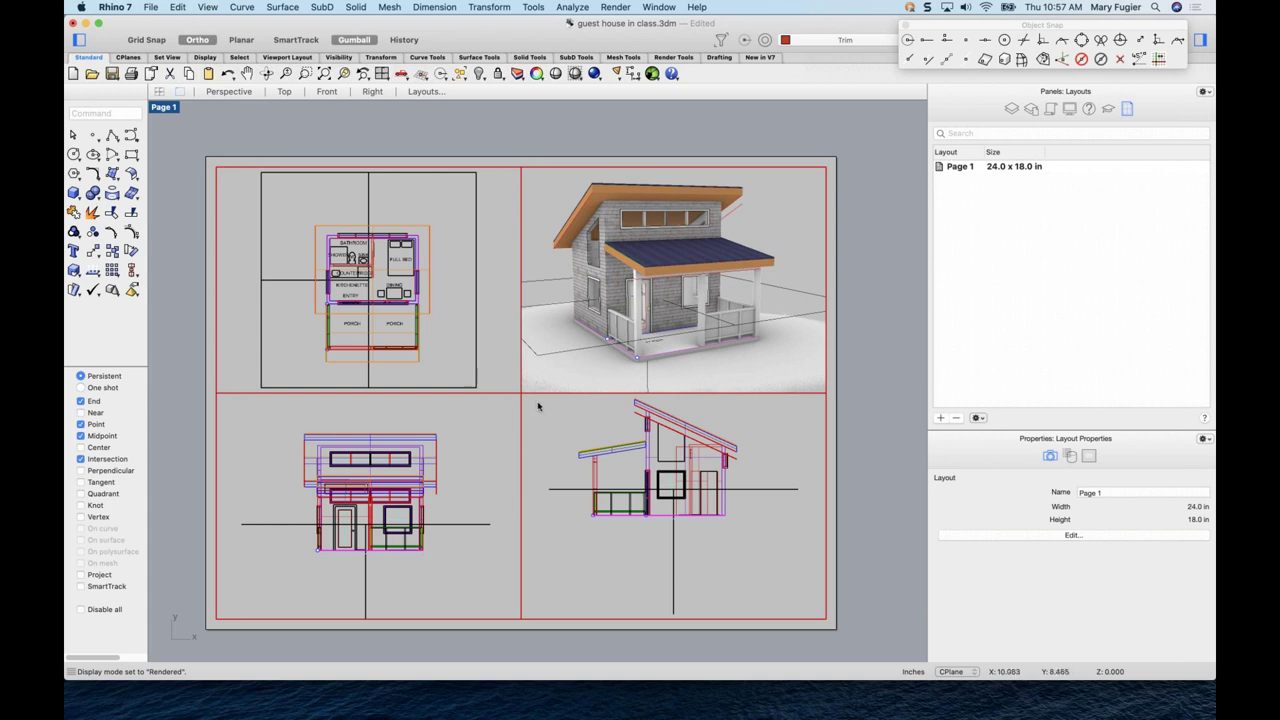
- Assign all four detail views on Page 1 to the Details layer
{"action": "left_click_drag", "start_coordinate": [541, 410], "coordinate": [514, 390]}
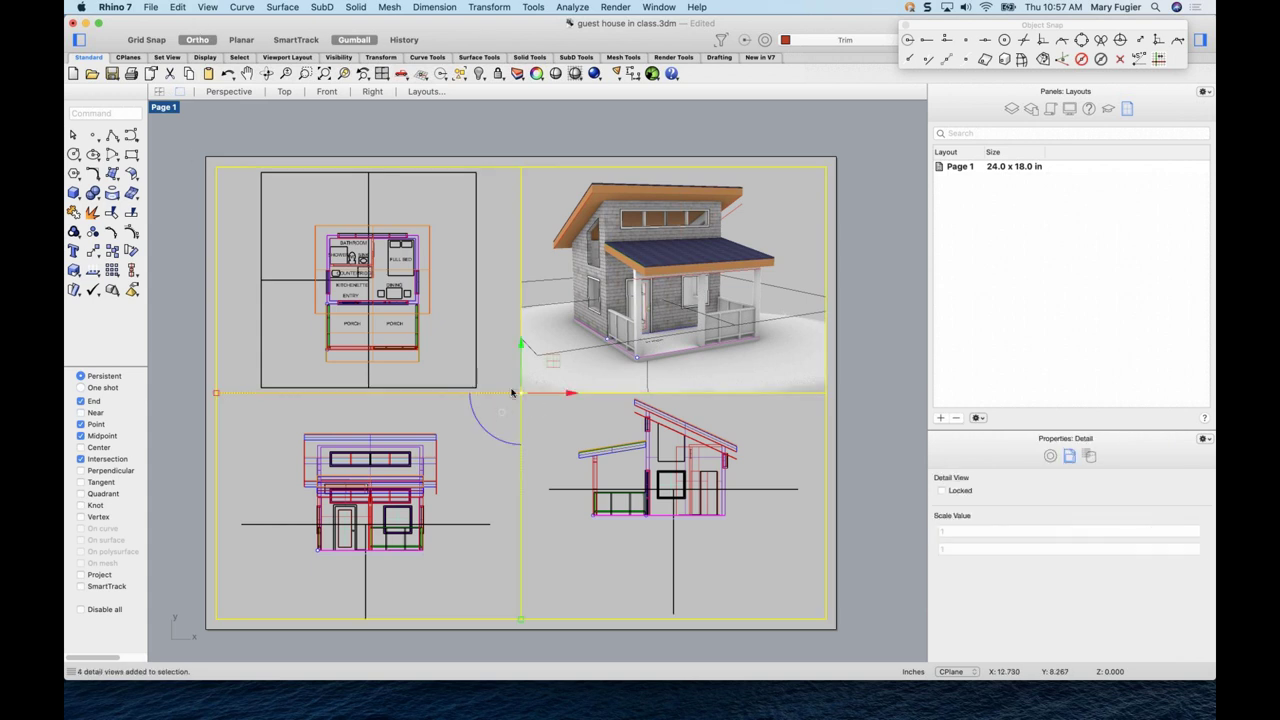
{"action": "left_click", "coordinate": [1012, 109]}
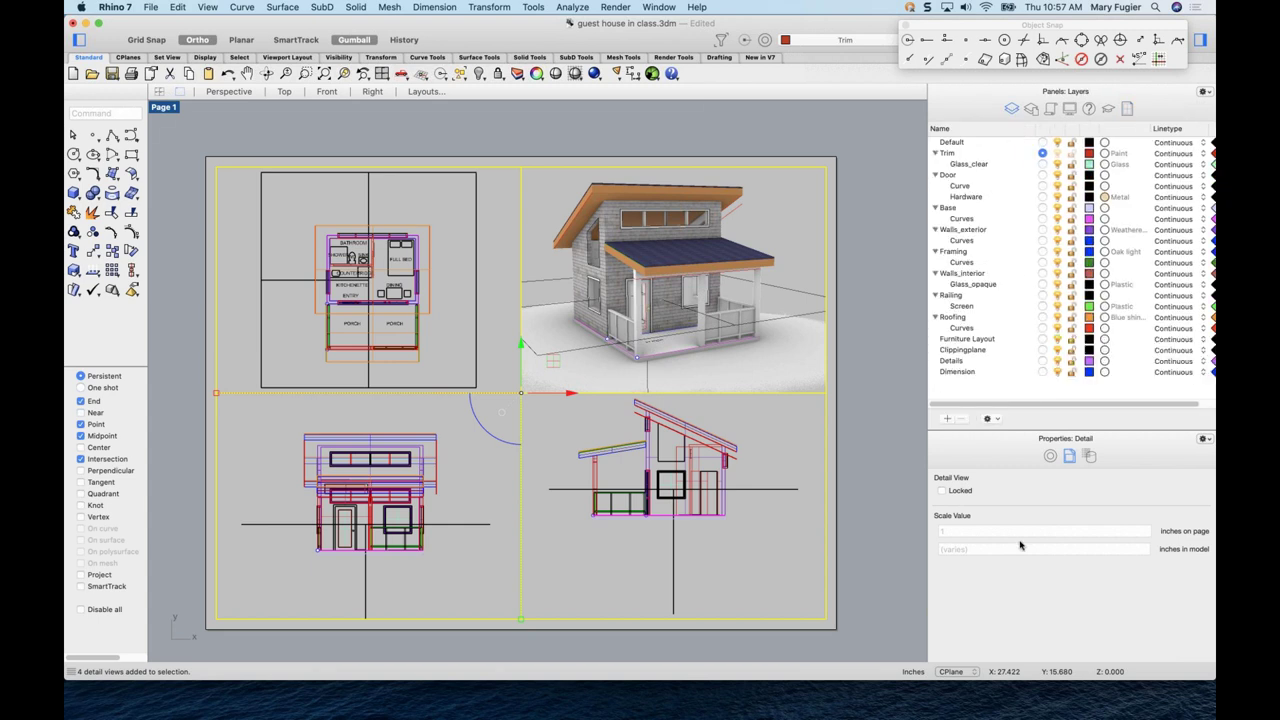
{"action": "left_click", "coordinate": [1050, 457]}
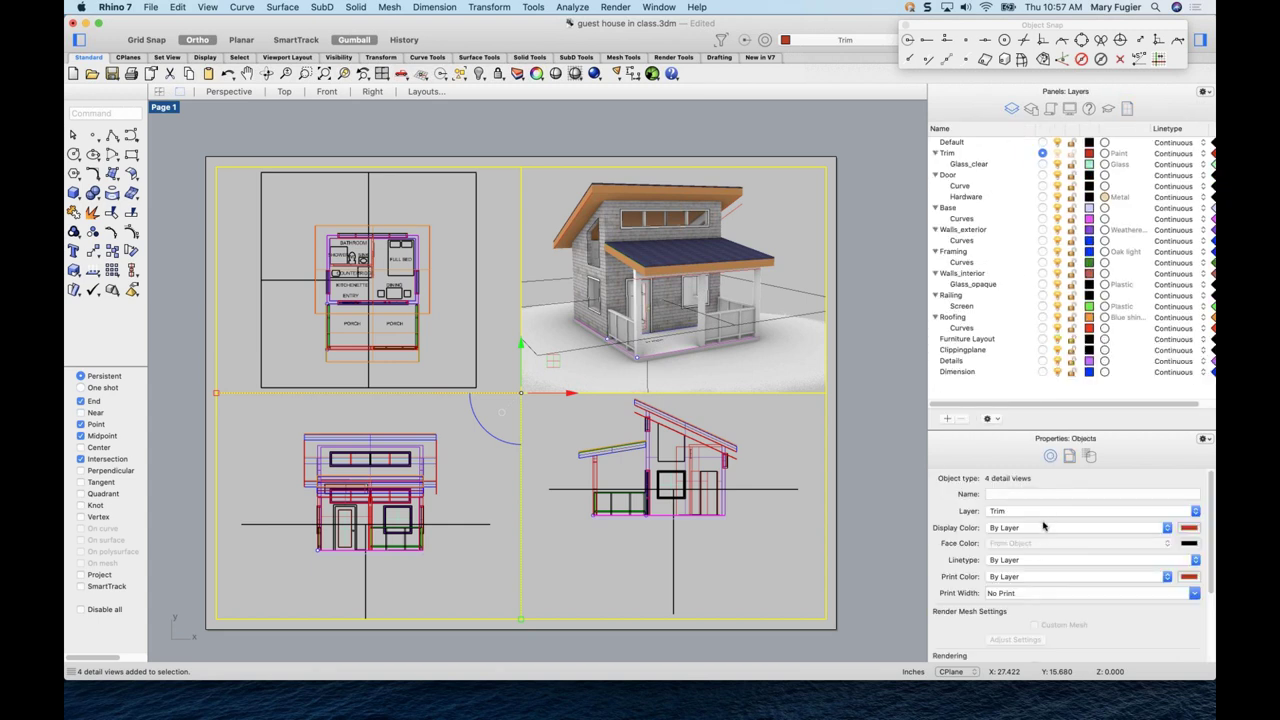
{"action": "left_click", "coordinate": [1043, 516]}
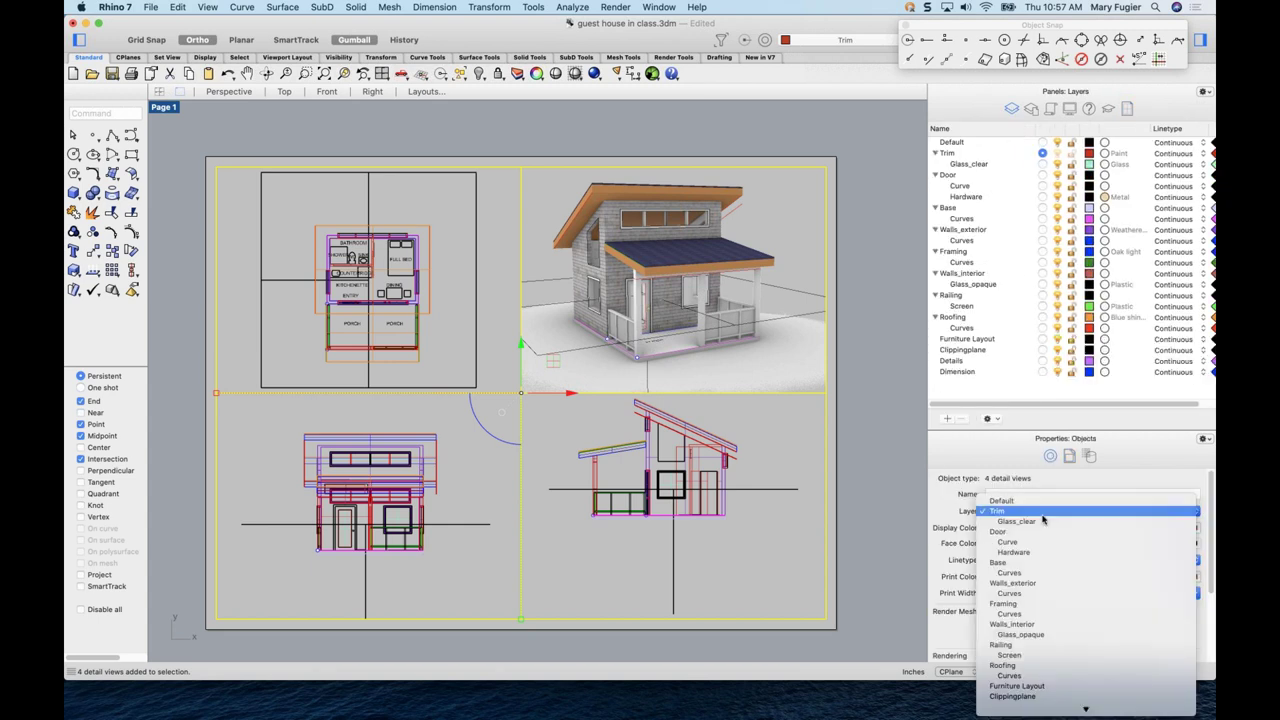
{"action": "left_click", "coordinate": [1005, 698]}
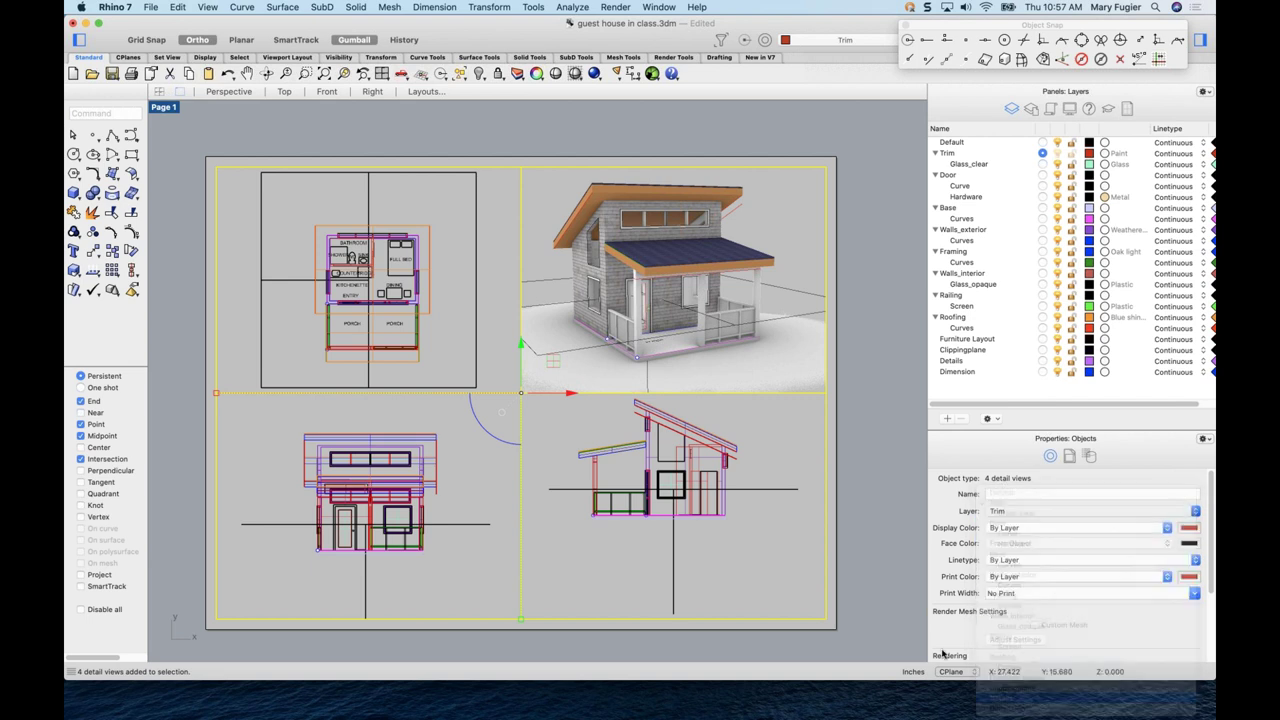
{"action": "left_click", "coordinate": [822, 470]}
- Shrink the four details together within the page, and shift the left pair left and the lower pair down to leave gaps between frames
{"action": "left_click_drag", "start_coordinate": [546, 421], "coordinate": [488, 374]}
{"action": "left_click_drag", "start_coordinate": [216, 395], "coordinate": [236, 398]}
{"action": "left_click", "coordinate": [437, 409]}
{"action": "left_click", "coordinate": [451, 394]}
{"action": "left_click_drag", "start_coordinate": [434, 393], "coordinate": [422, 391]}
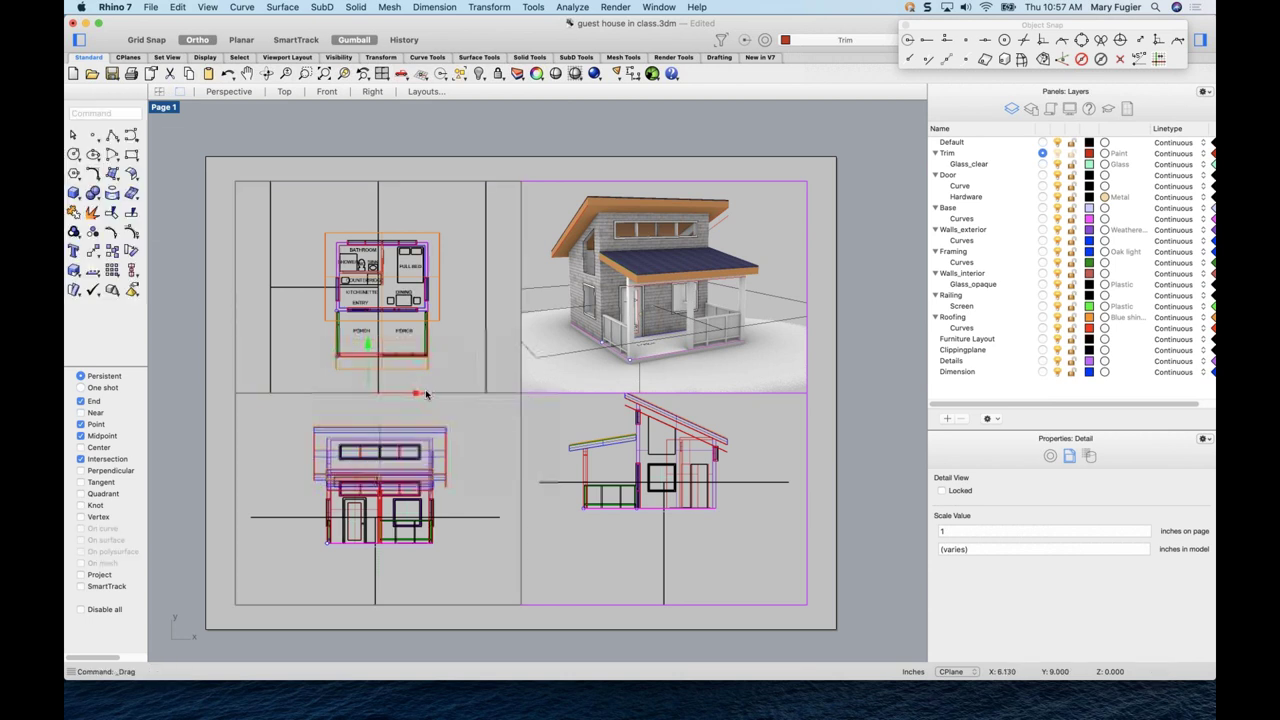
{"action": "left_click", "coordinate": [552, 417]}
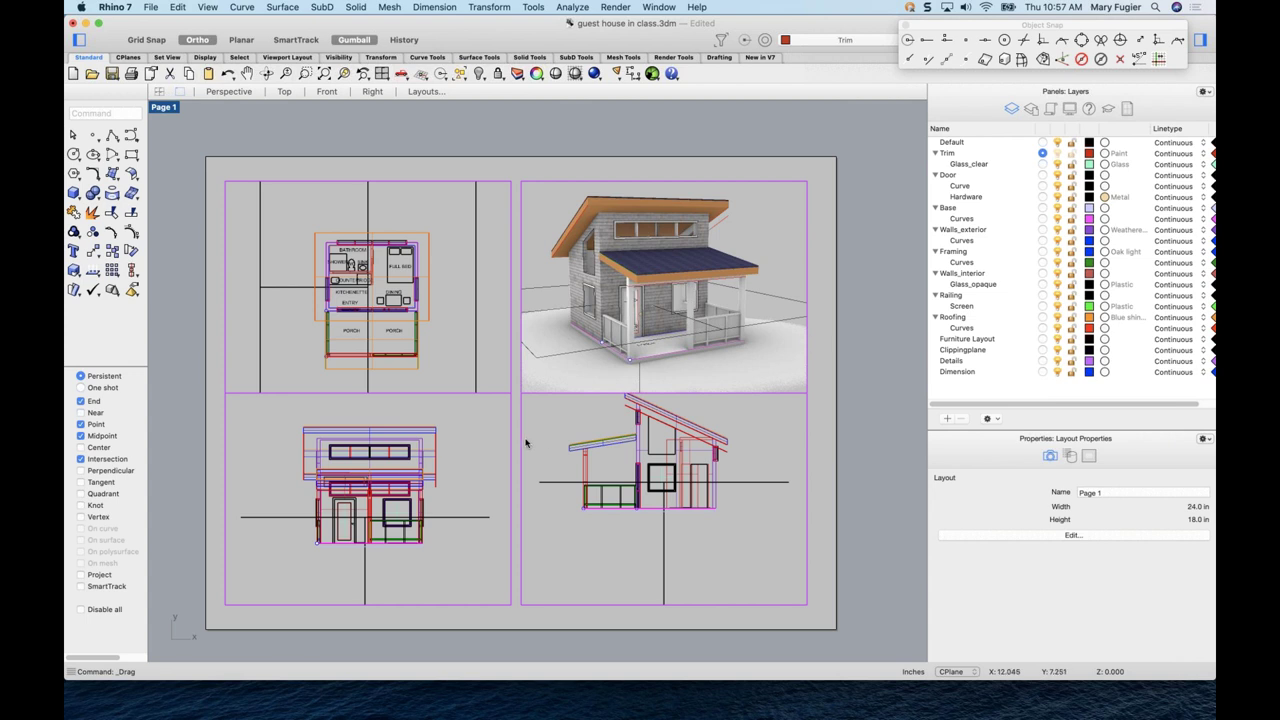
{"action": "mouse_move", "coordinate": [500, 432]}
{"action": "left_mouse_down"}
{"action": "mouse_move", "coordinate": [528, 442]}
{"action": "mouse_move", "coordinate": [514, 446]}
{"action": "left_mouse_up"}
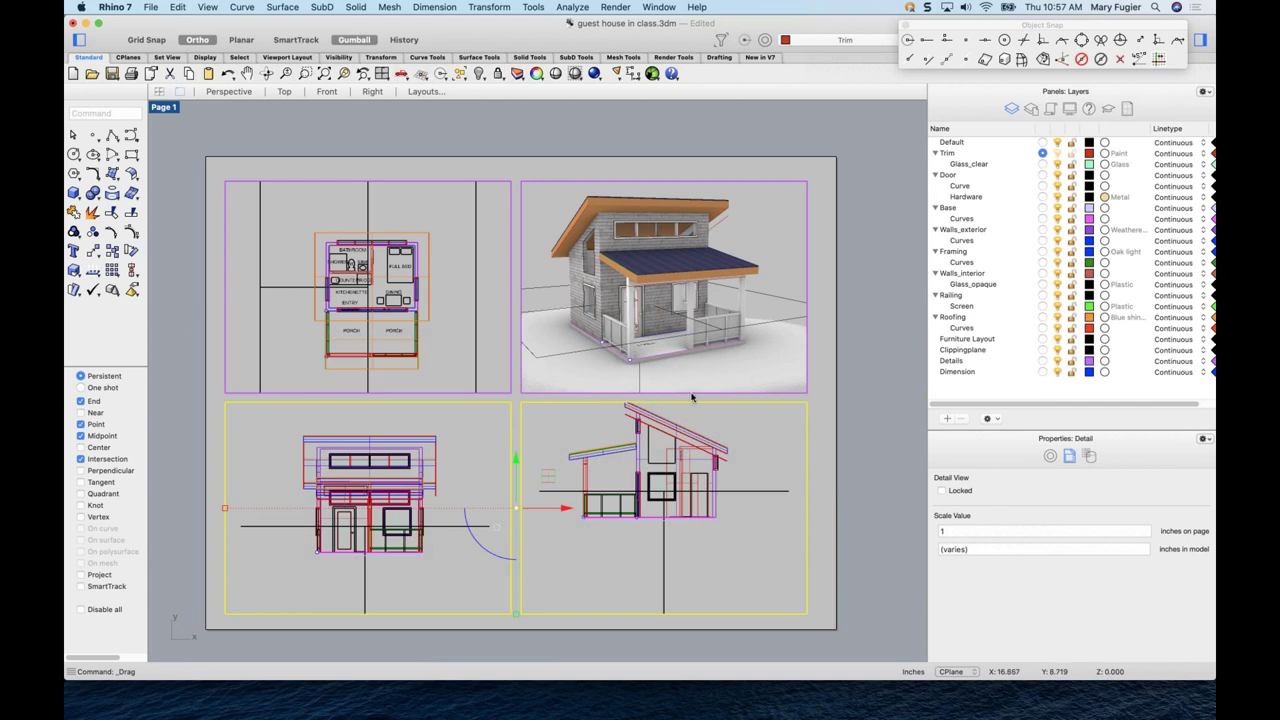
{"action": "left_click", "coordinate": [830, 364]}
{"action": "scroll", "coordinate": [600, 428], "scroll_direction": "down", "scroll_amount": 1}
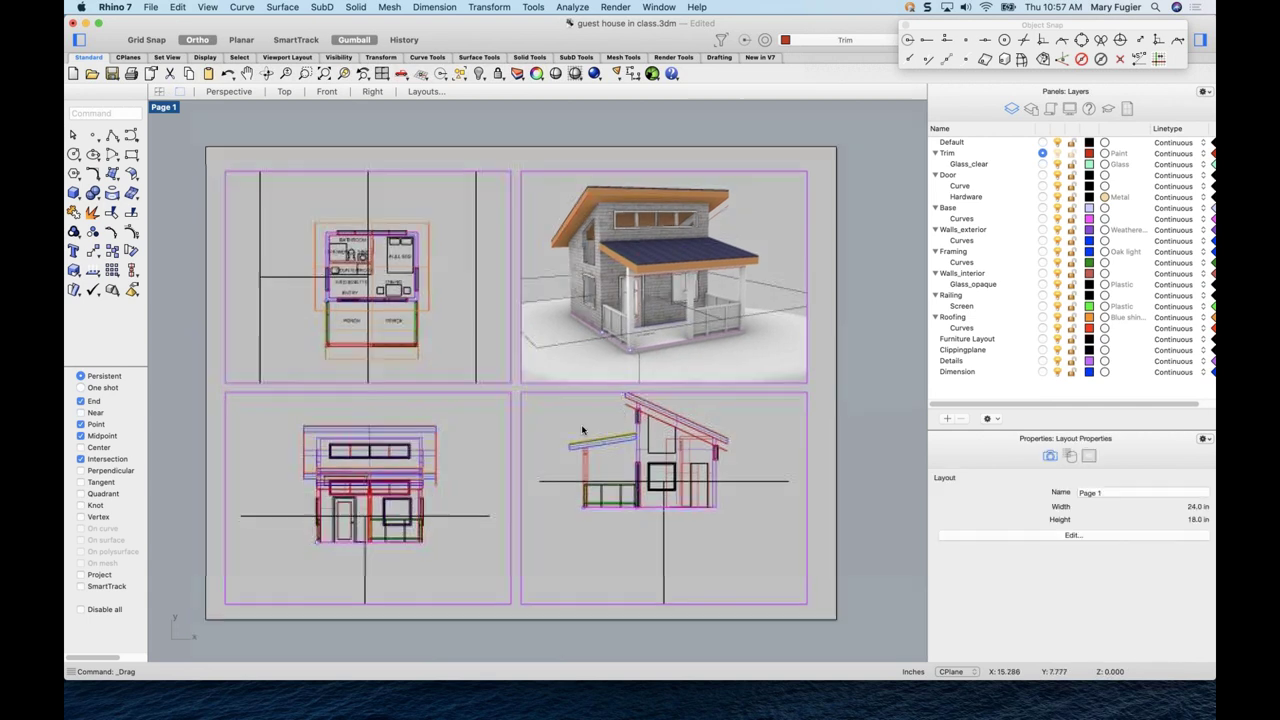
- Enlarge and centre the house within the Top detail, set its display mode to Rendered, and return to the page
{"action": "double_click", "coordinate": [433, 331]}
{"action": "scroll", "coordinate": [395, 320], "scroll_direction": "up", "scroll_amount": 1}
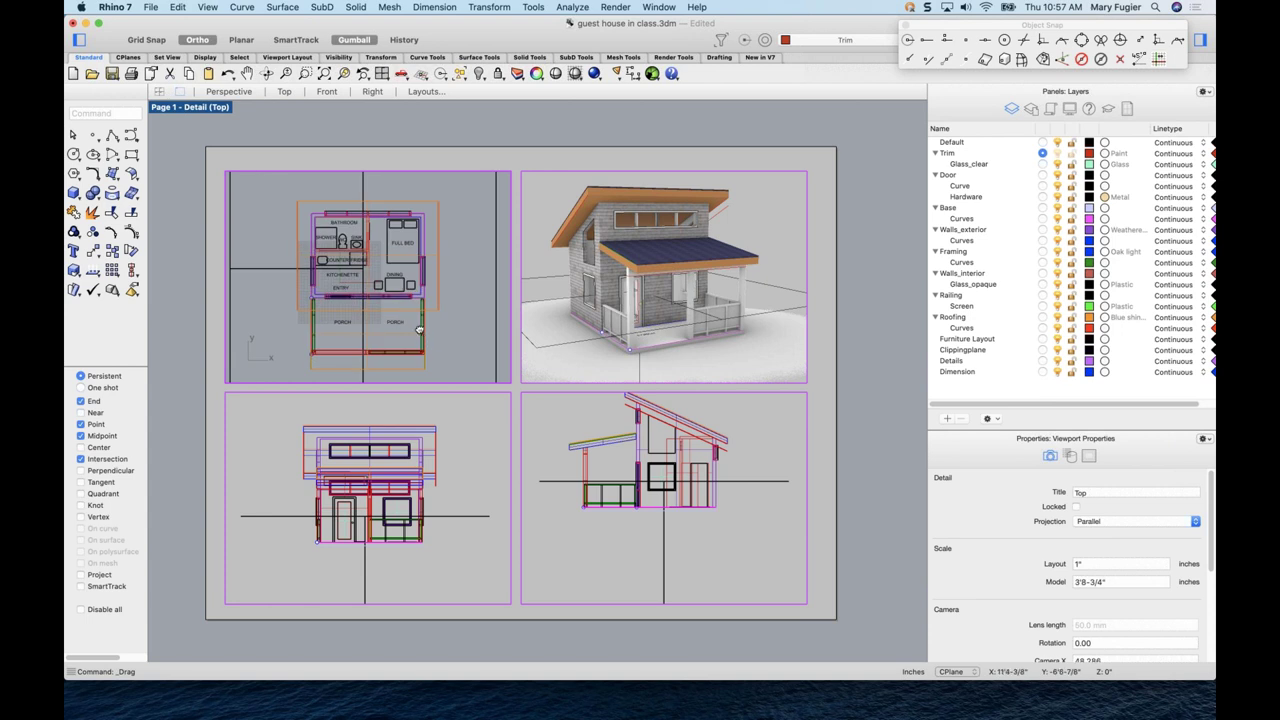
{"action": "scroll", "coordinate": [423, 330], "scroll_direction": "left", "scroll_amount": 1}
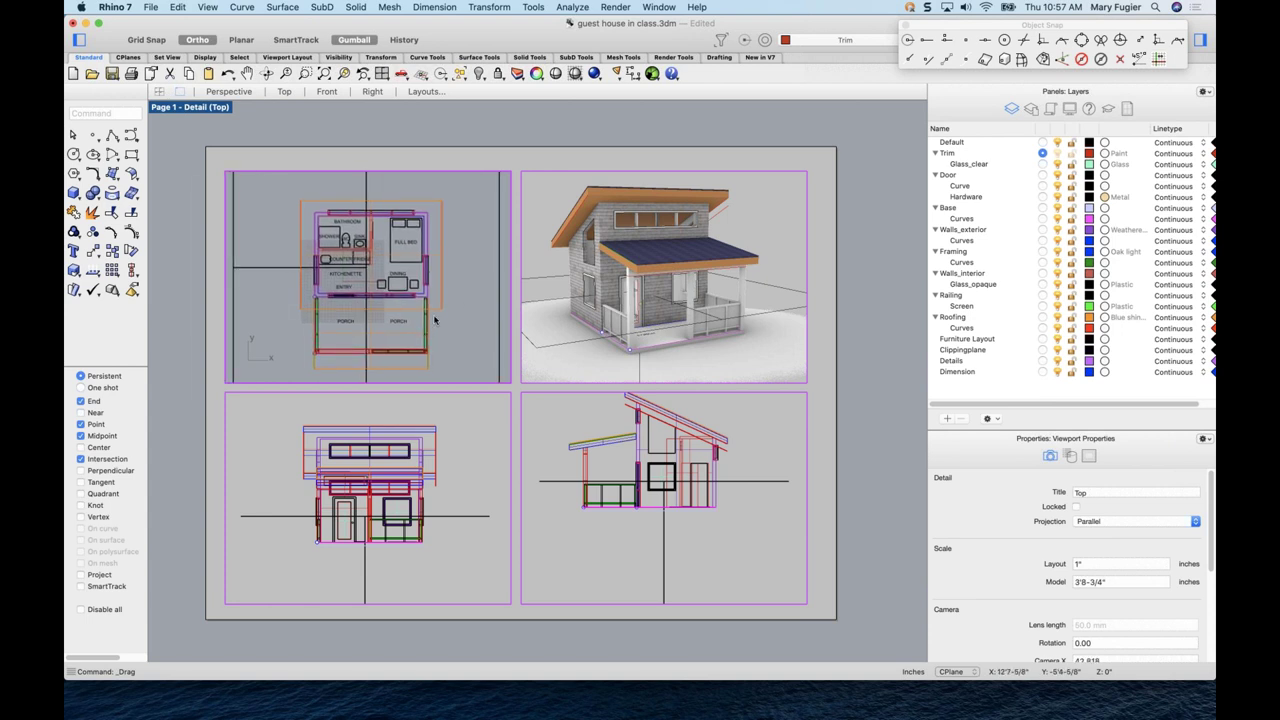
{"action": "left_click", "coordinate": [214, 112]}
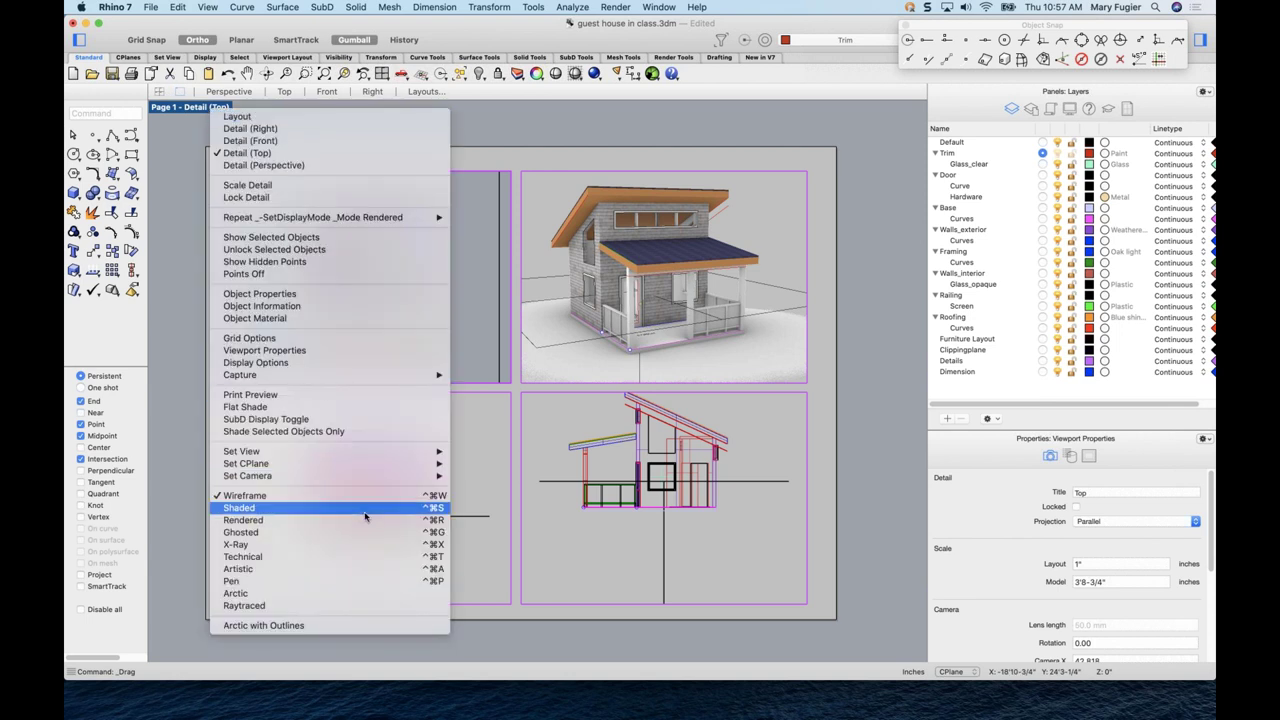
{"action": "left_click", "coordinate": [286, 521]}
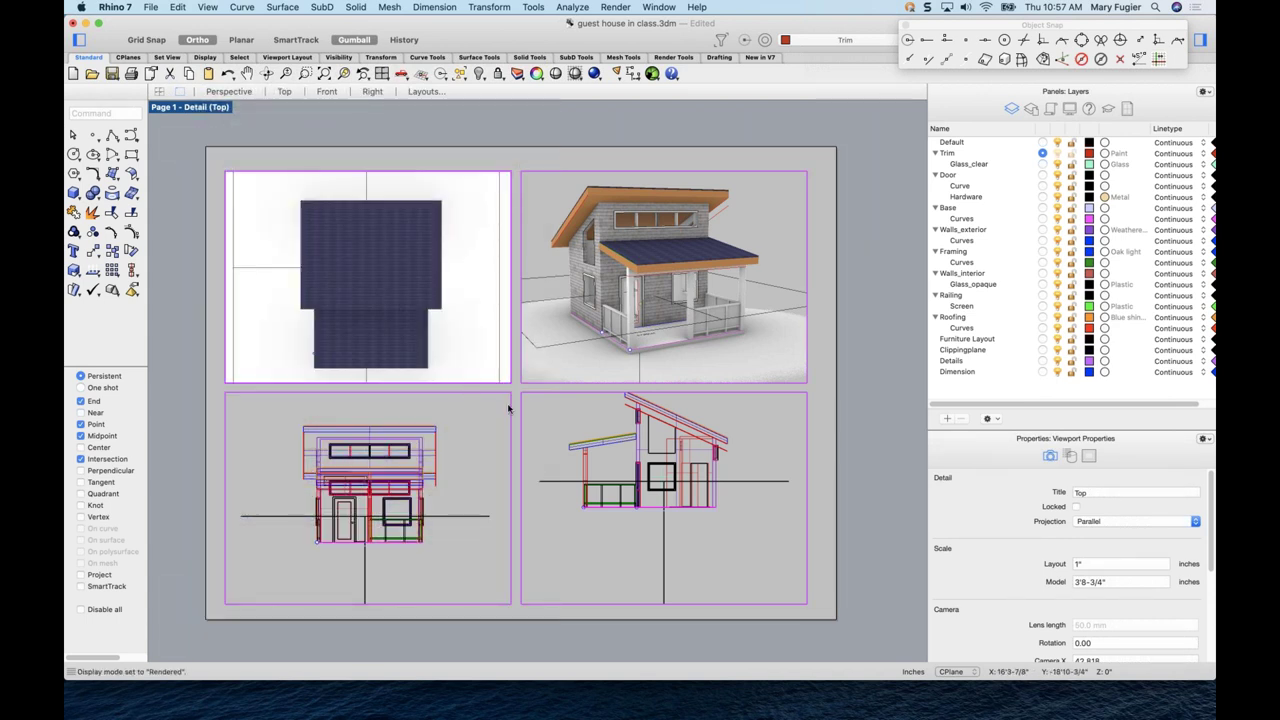
{"action": "double_click", "coordinate": [516, 360]}
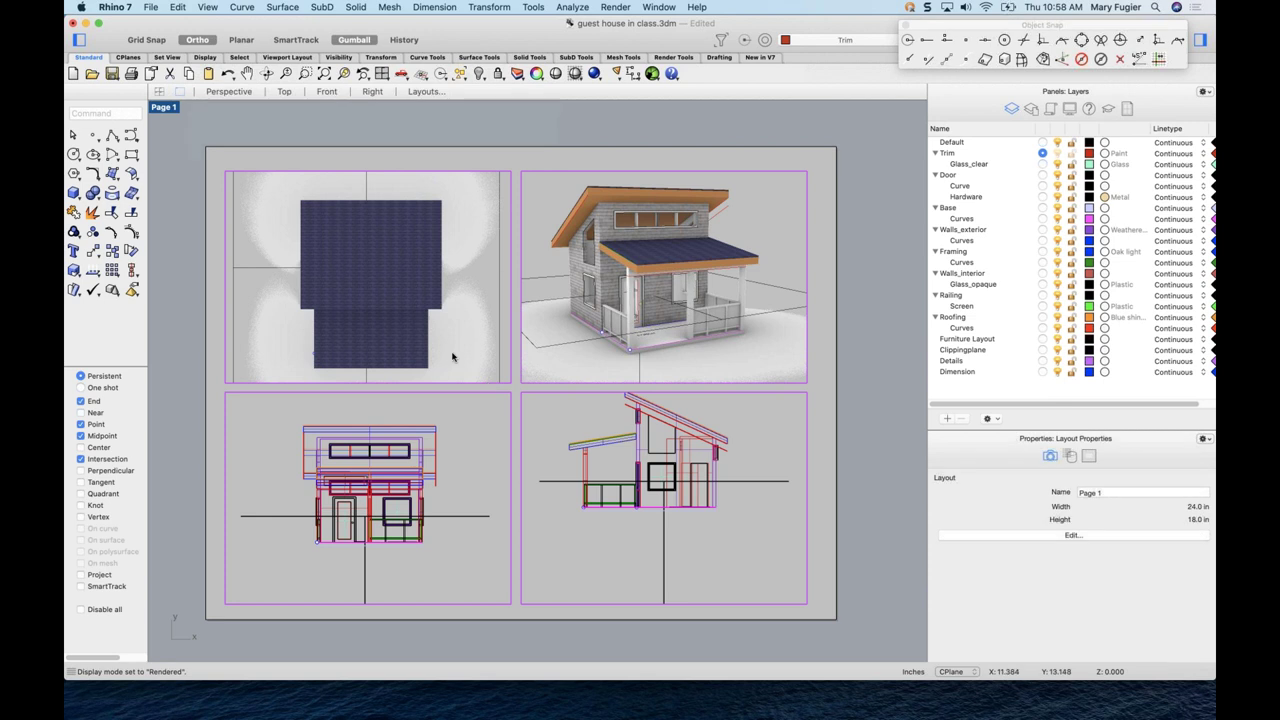
- Scale the Top, Front and Right details to 1 inch on page for 48 inches in model
{"action": "left_click", "coordinate": [500, 389]}
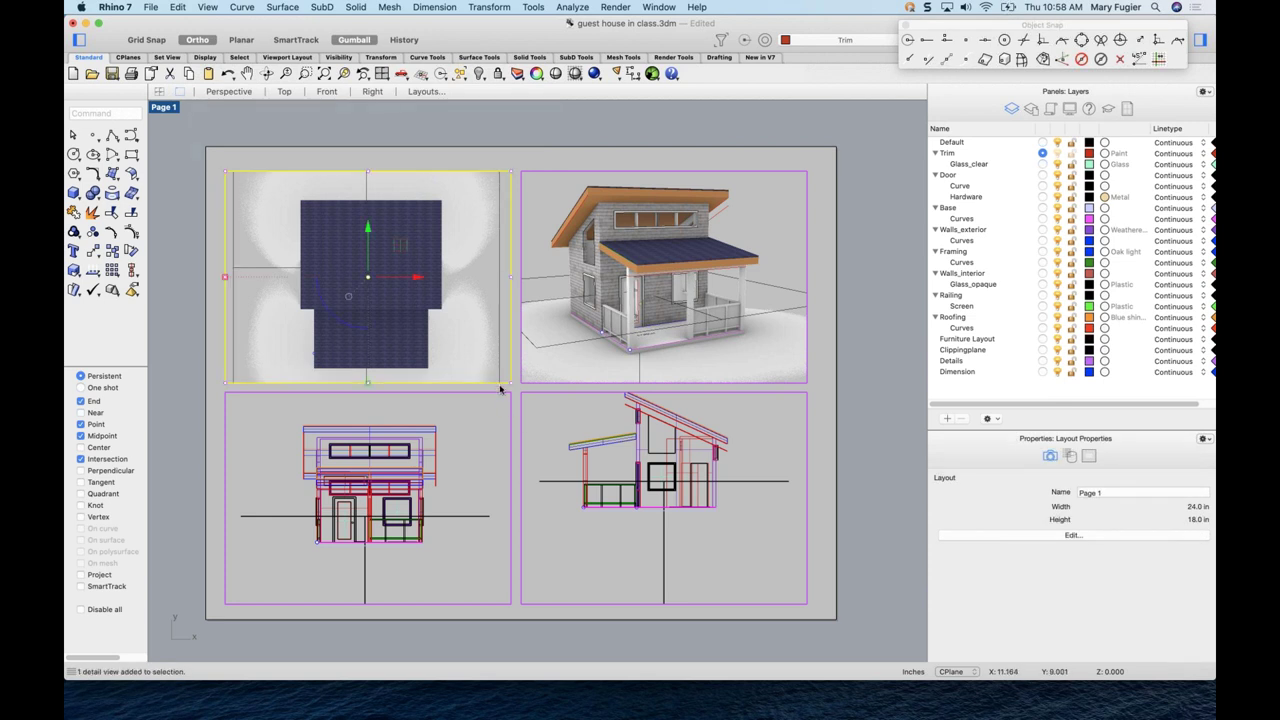
{"action": "left_click", "coordinate": [500, 395], "text": "shift"}
{"action": "left_click", "coordinate": [560, 404], "text": "shift"}
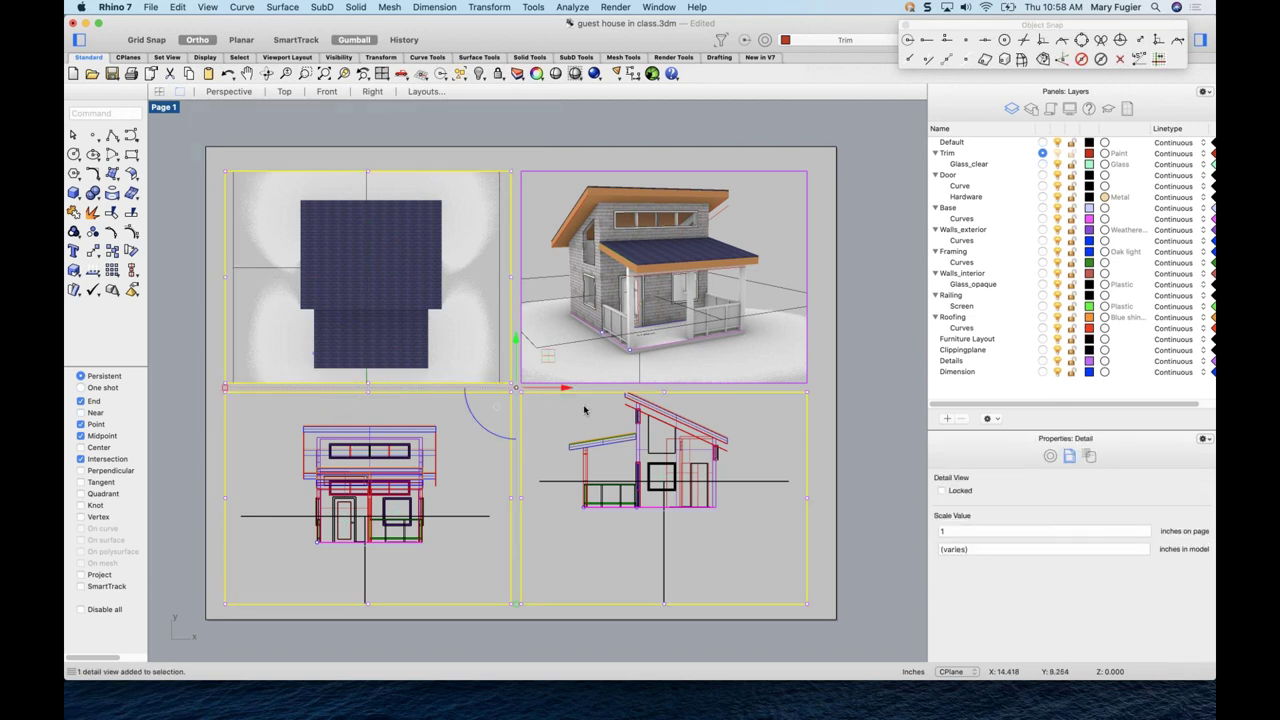
{"action": "left_click", "coordinate": [979, 551]}
{"action": "type", "text": "0"}
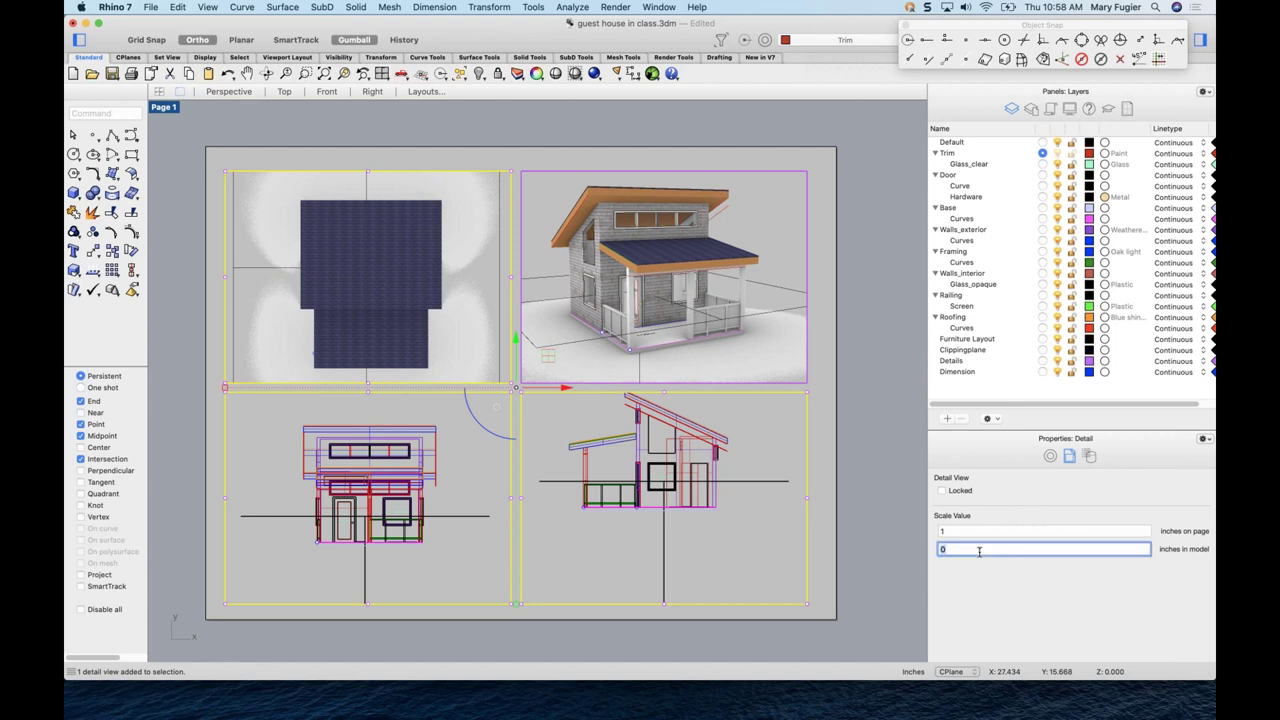
{"action": "type", "text": "8"}
{"action": "left_click", "coordinate": [655, 555]}
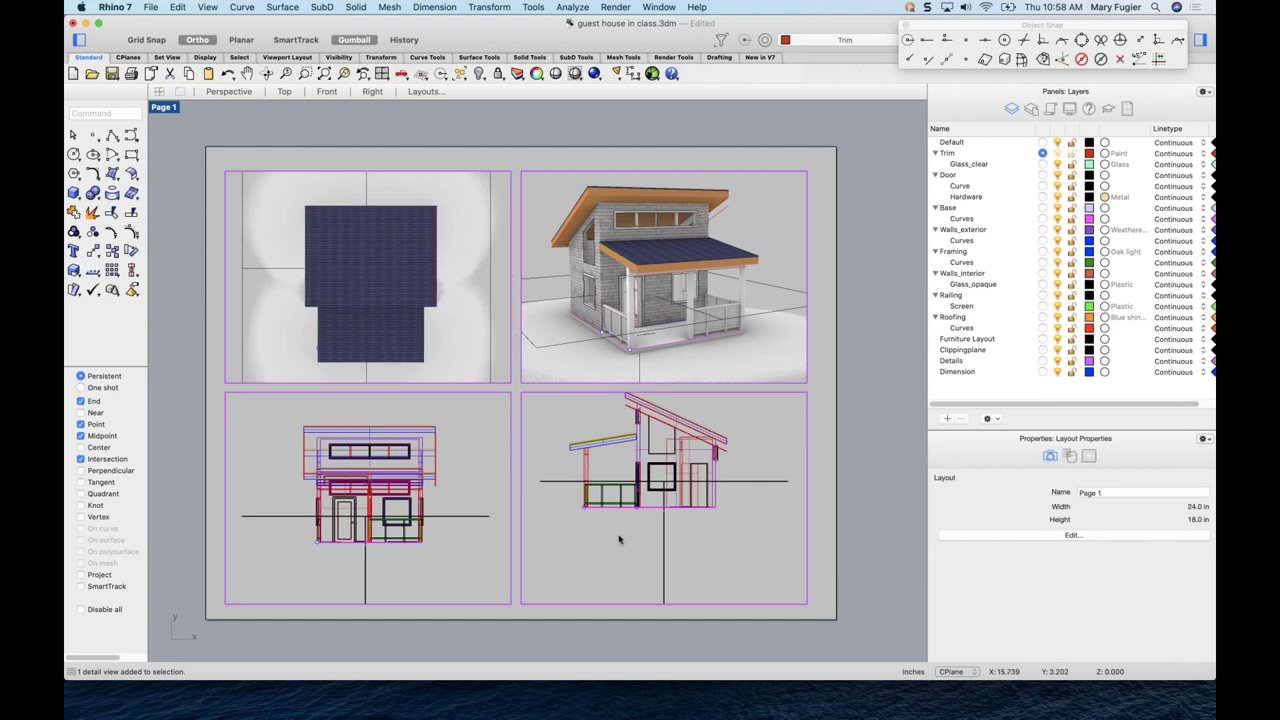
- Shift the house within the Right detail to line up with the front elevation, and return to the page
{"action": "double_click", "coordinate": [625, 537]}
{"action": "right_click_drag", "start_coordinate": [625, 537], "coordinate": [634, 569]}
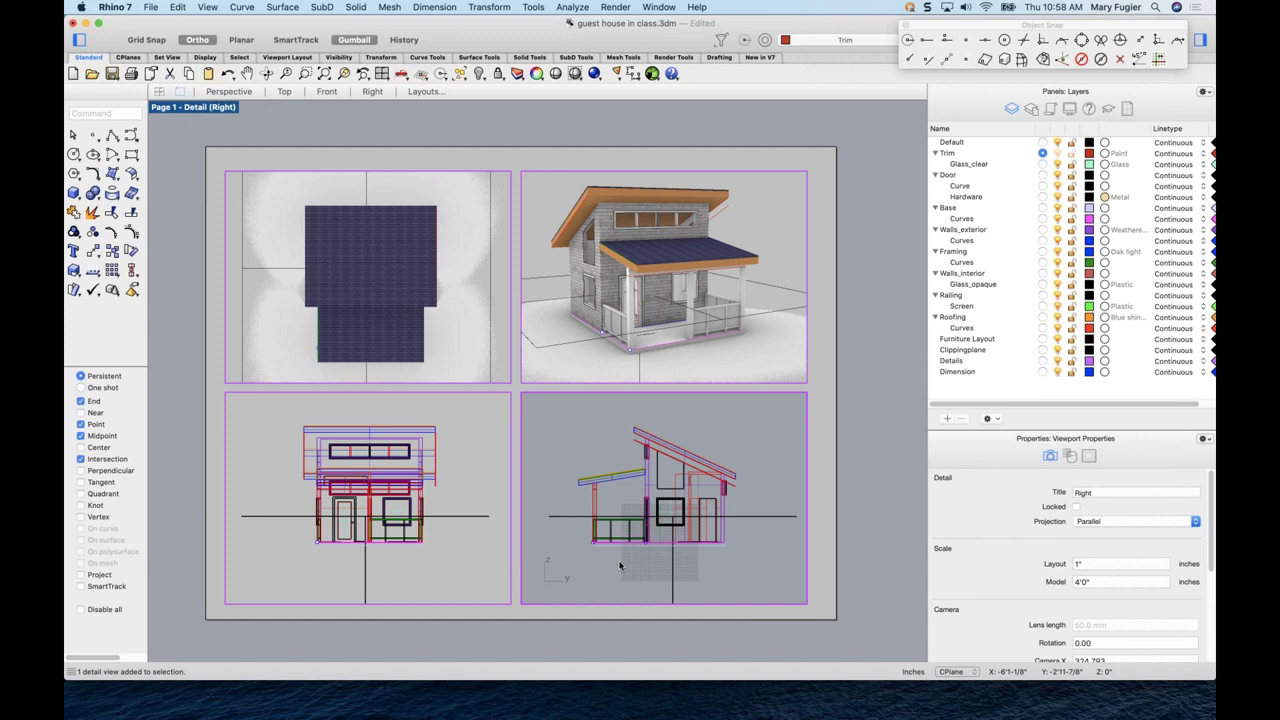
{"action": "double_click", "coordinate": [515, 405]}
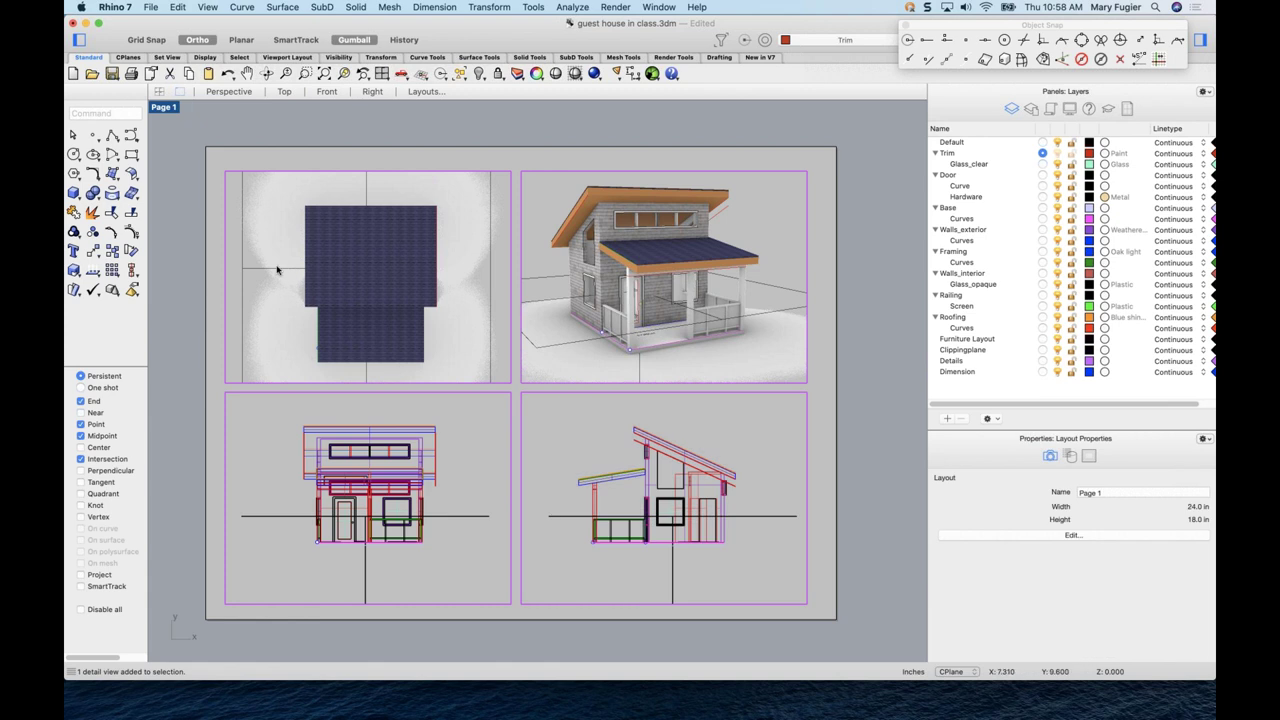
- Activate the Top detail and pick the SynchronizeViews command
{"action": "double_click", "coordinate": [238, 239]}
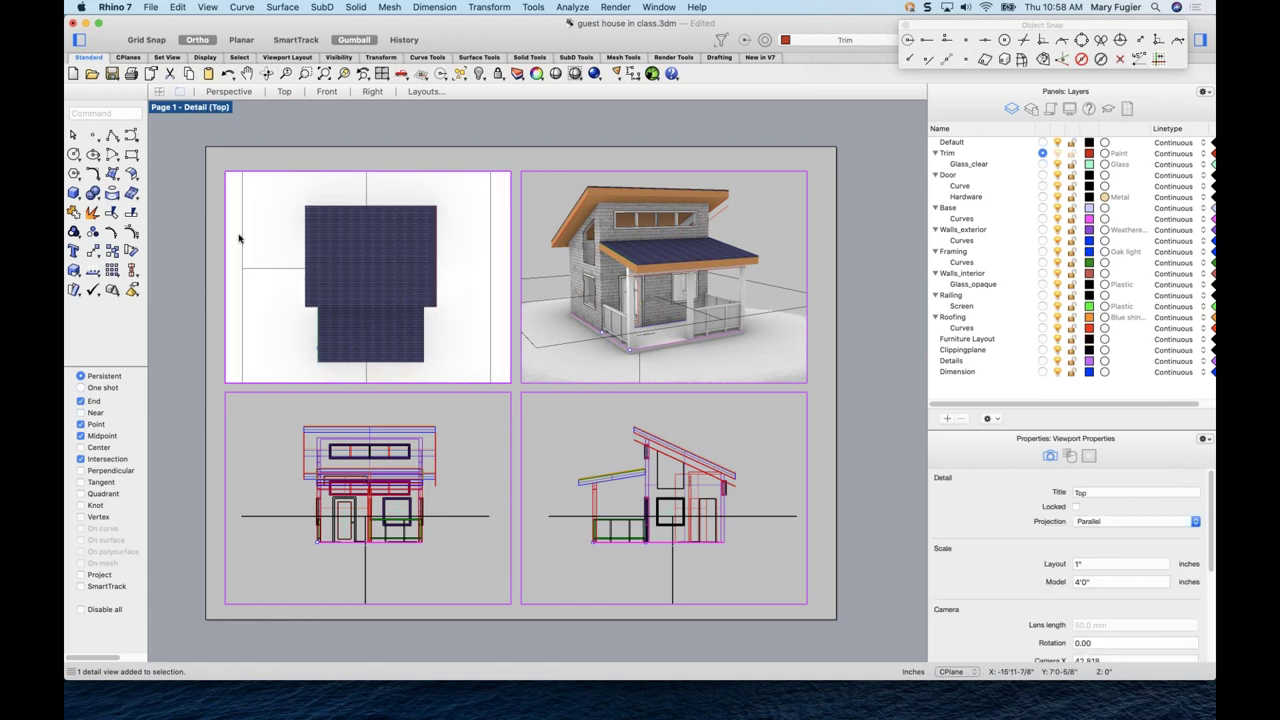
{"action": "type", "text": "sy"}
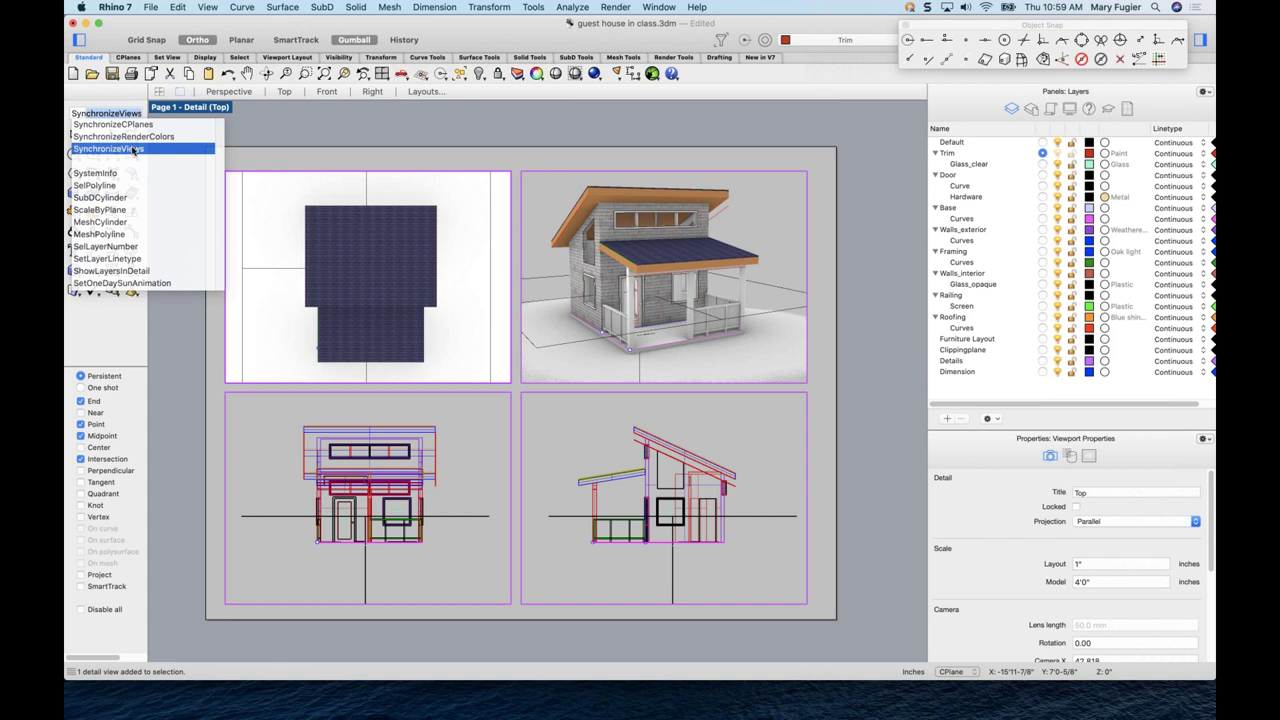
{"action": "left_click", "coordinate": [133, 150]}
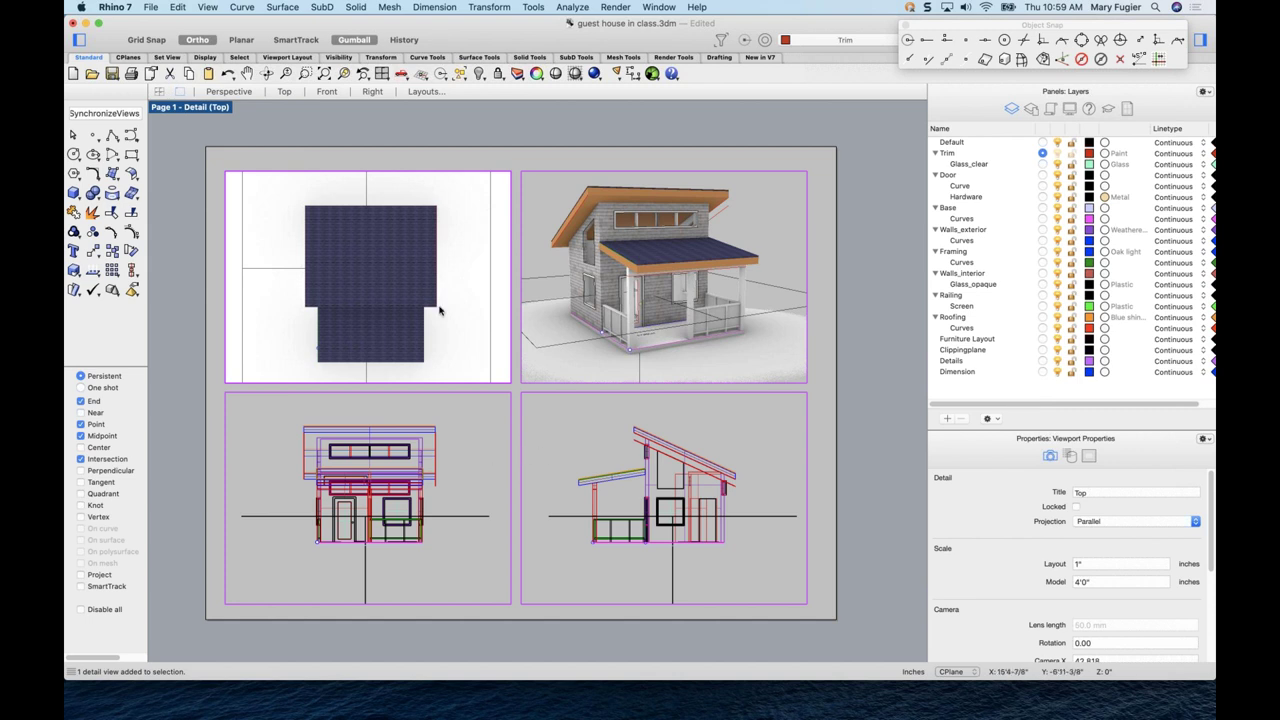
- Make the clipping plane clip the Page 1 Top detail to cut the floor plan there
{"action": "left_click", "coordinate": [489, 278]}
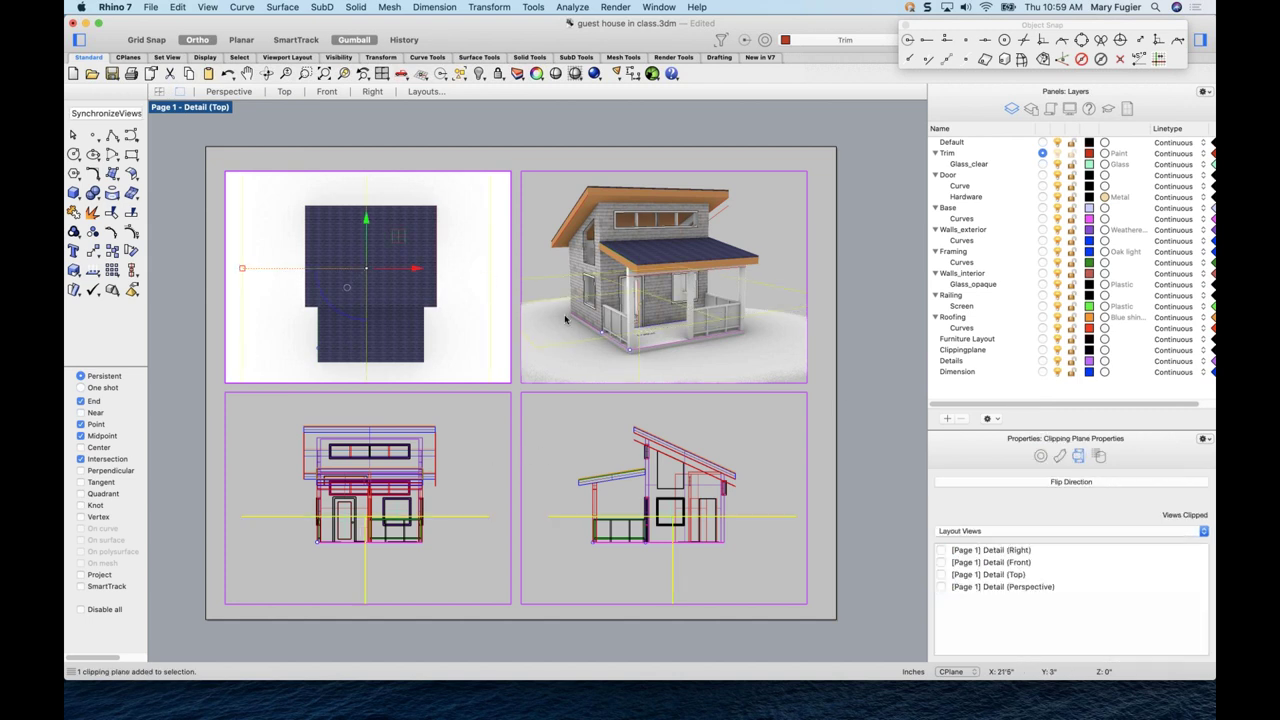
{"action": "left_click", "coordinate": [941, 575]}
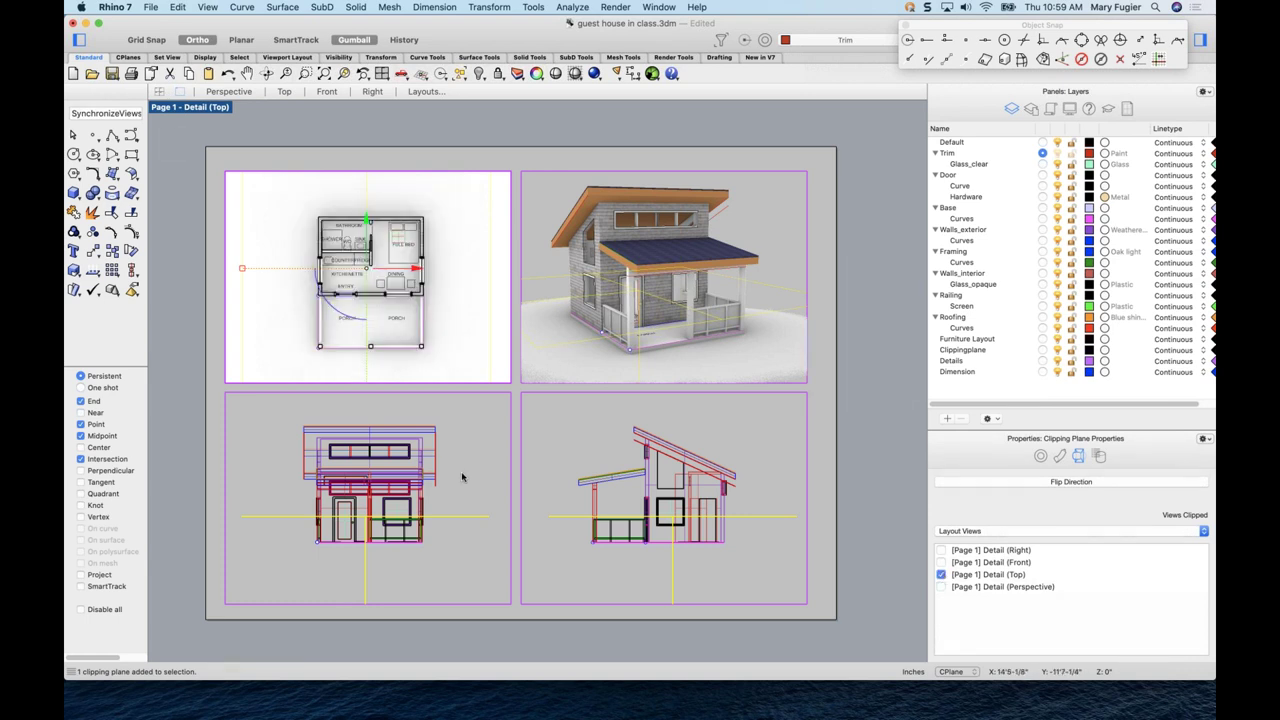
{"action": "left_click", "coordinate": [497, 440]}
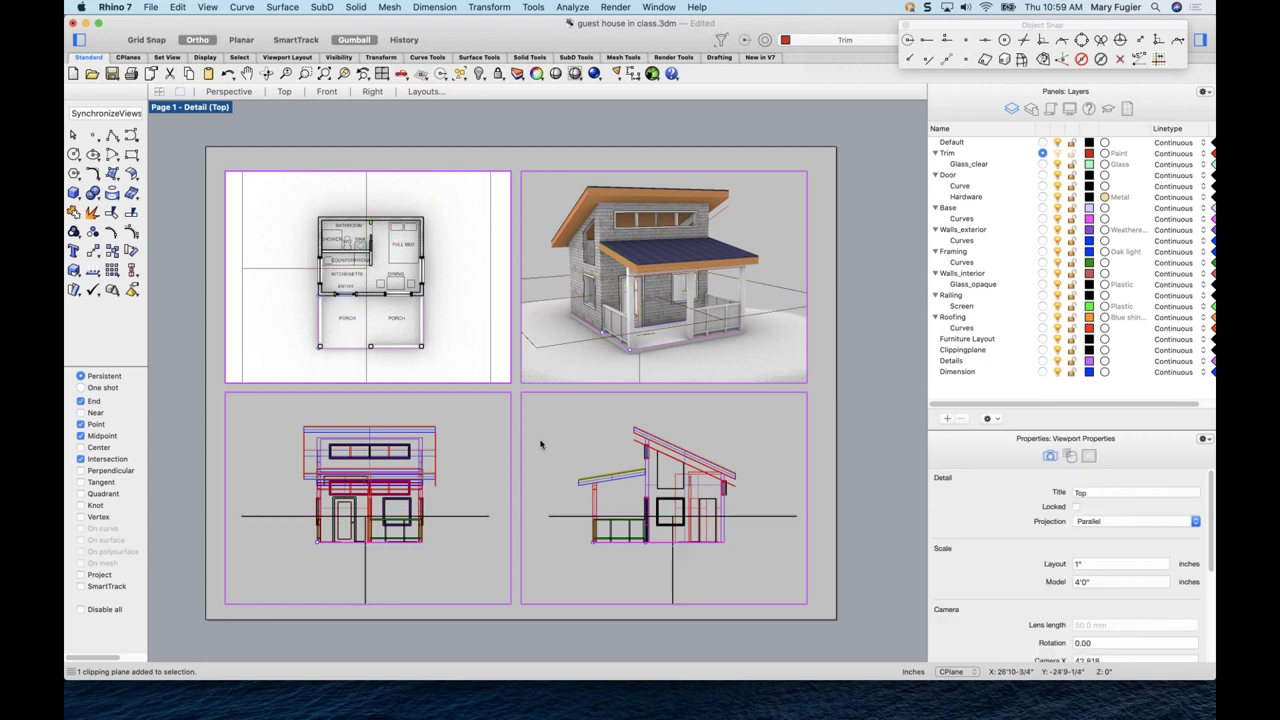
- Return to the page and lock the Top, Front and Right details
{"action": "double_click", "coordinate": [524, 449]}
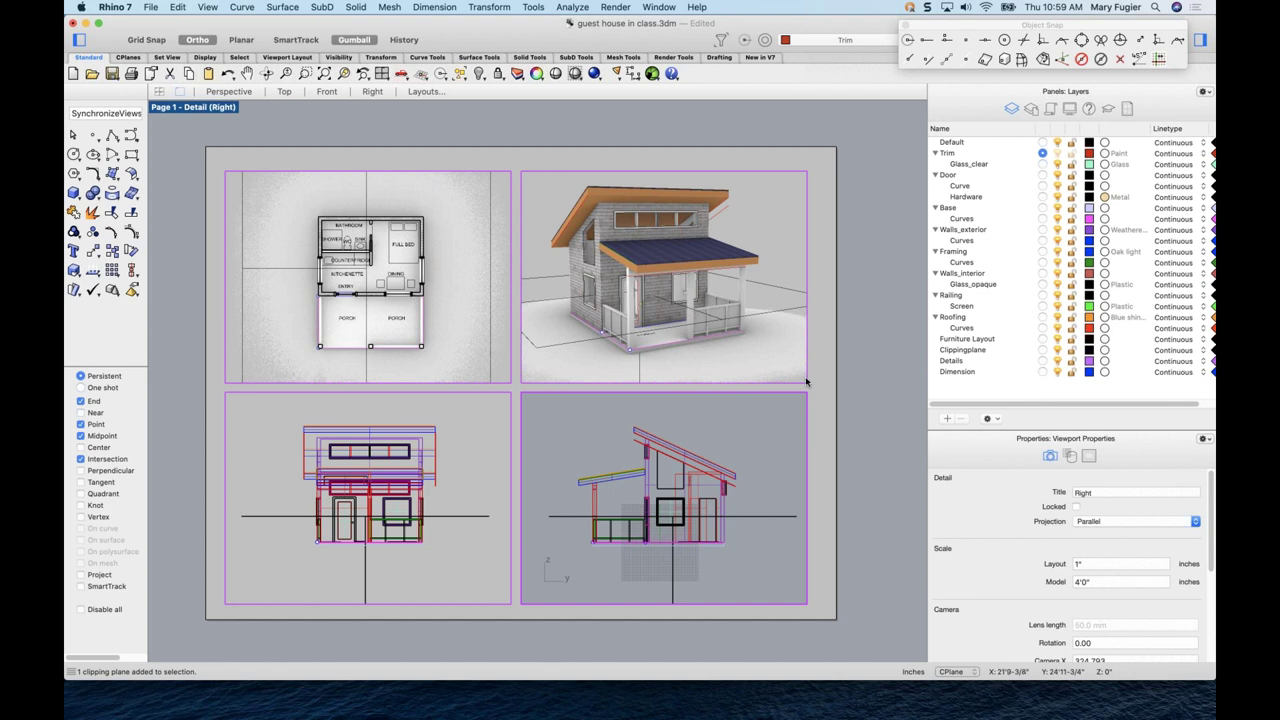
{"action": "double_click", "coordinate": [830, 385]}
{"action": "left_click", "coordinate": [522, 457]}
{"action": "left_click", "coordinate": [509, 403], "text": "shift"}
{"action": "left_click", "coordinate": [509, 378], "text": "shift"}
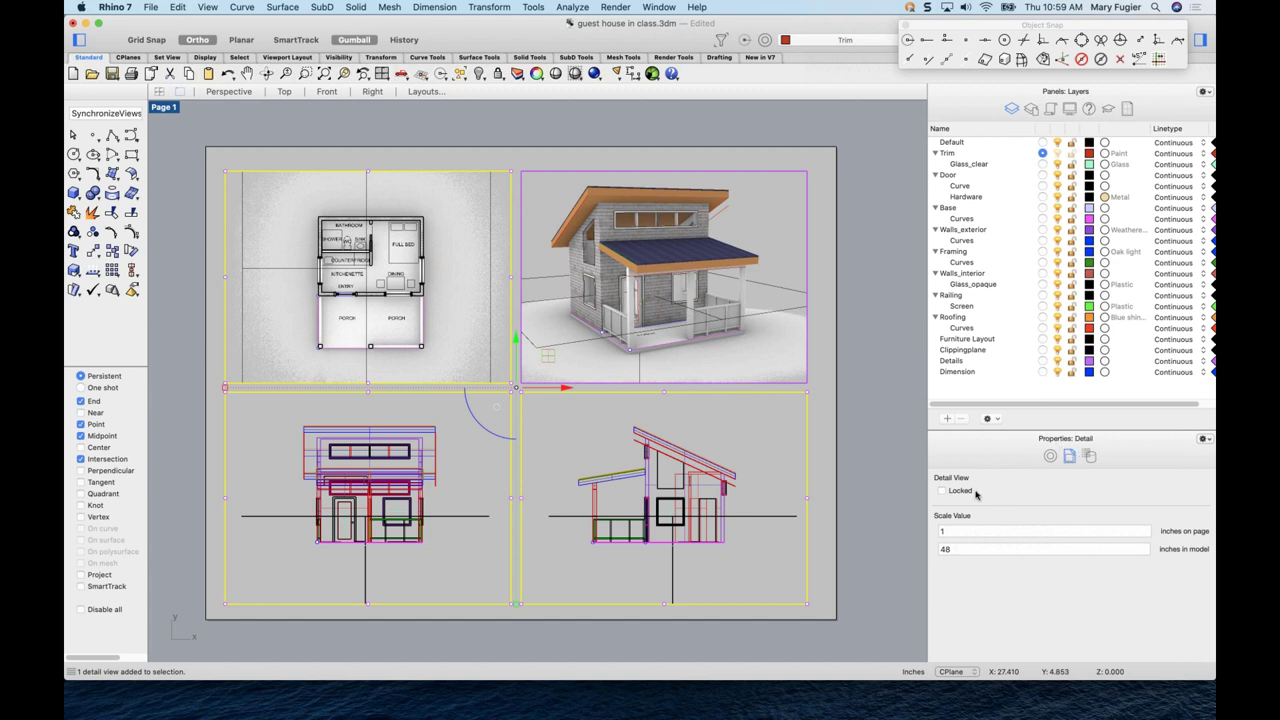
{"action": "left_click", "coordinate": [474, 474]}
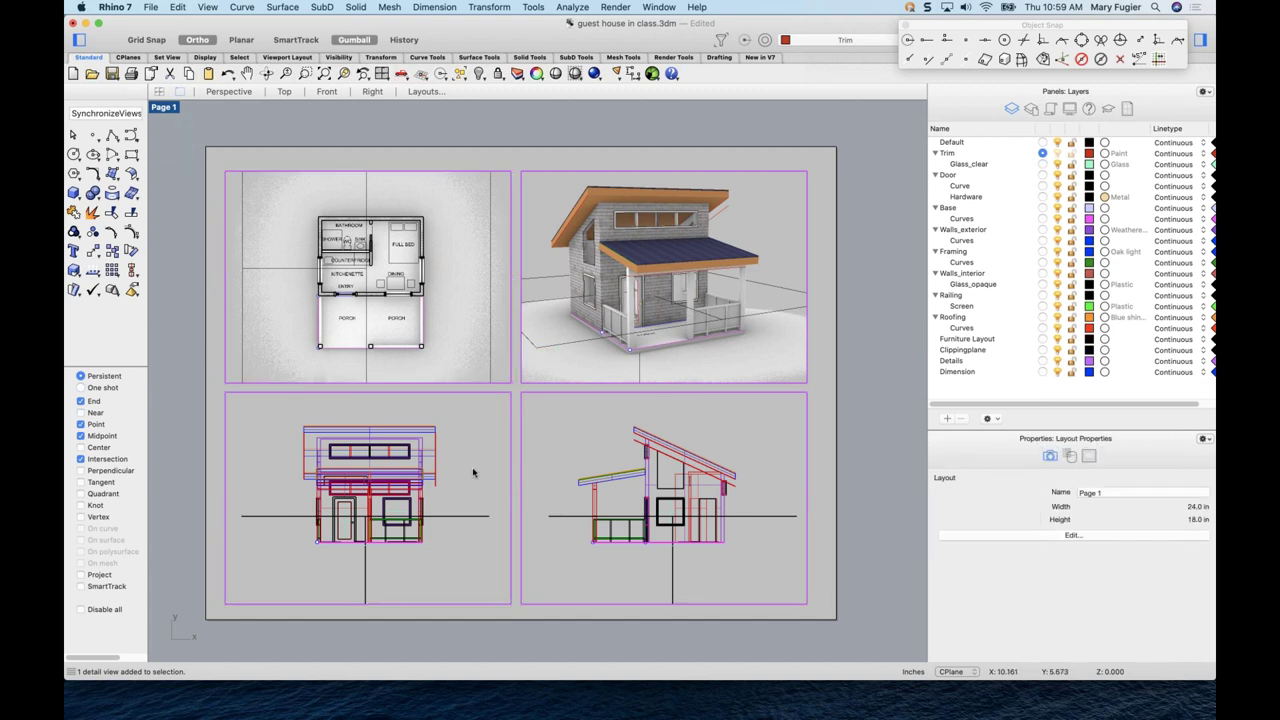
- Set the display mode of the Front detail to Shaded
{"action": "double_click", "coordinate": [474, 472]}
{"action": "left_click", "coordinate": [237, 110]}
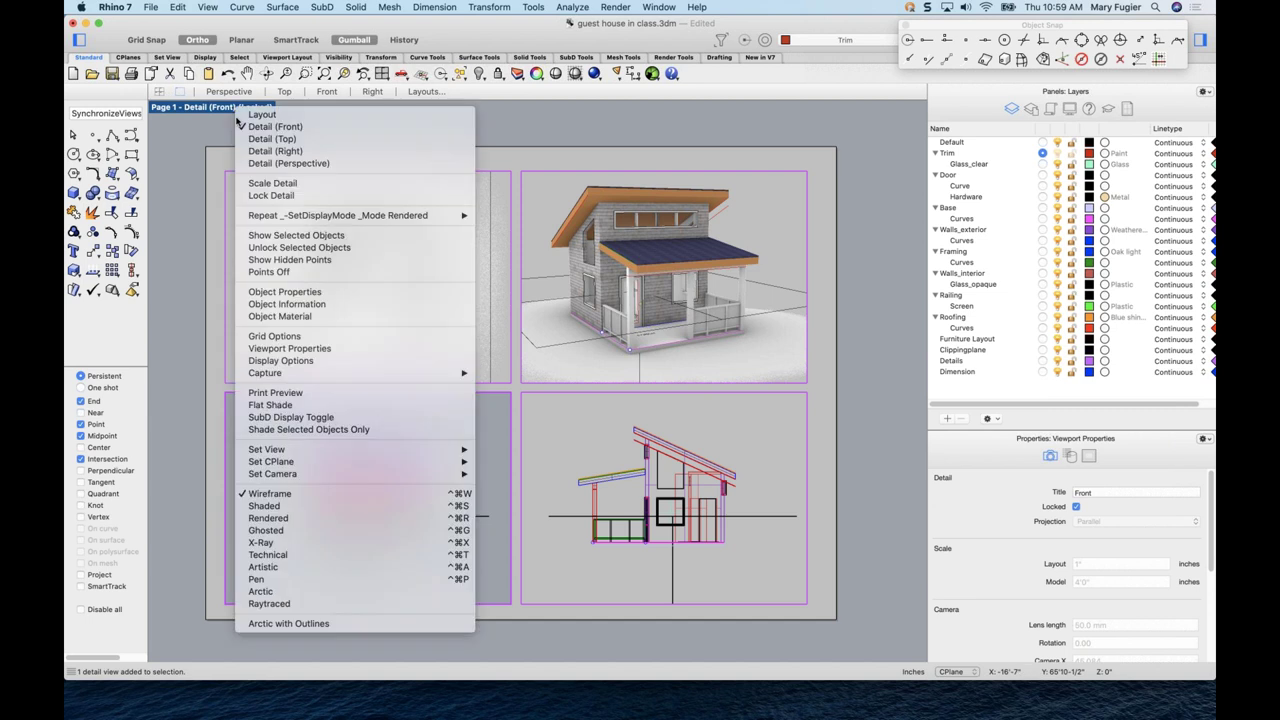
{"action": "left_click", "coordinate": [380, 500]}
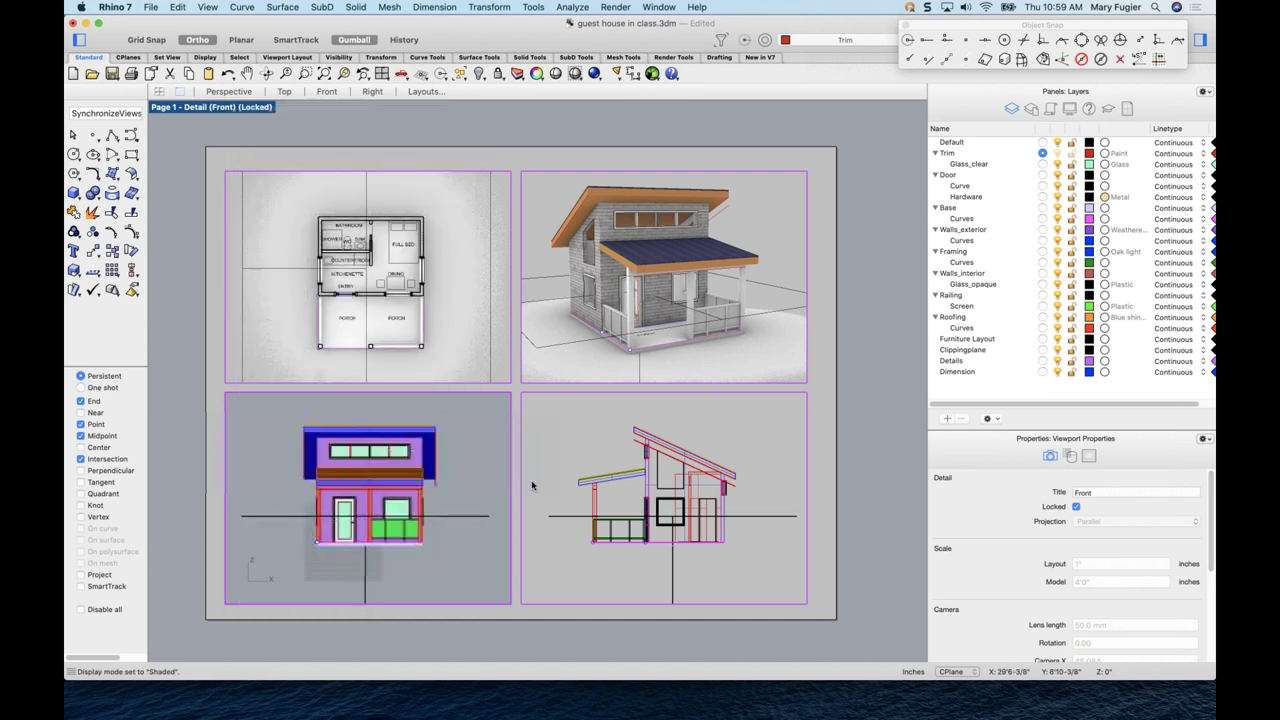
- Set the display mode of the Right detail to Shaded and return to the page
{"action": "double_click", "coordinate": [563, 477]}
{"action": "double_click", "coordinate": [568, 473]}
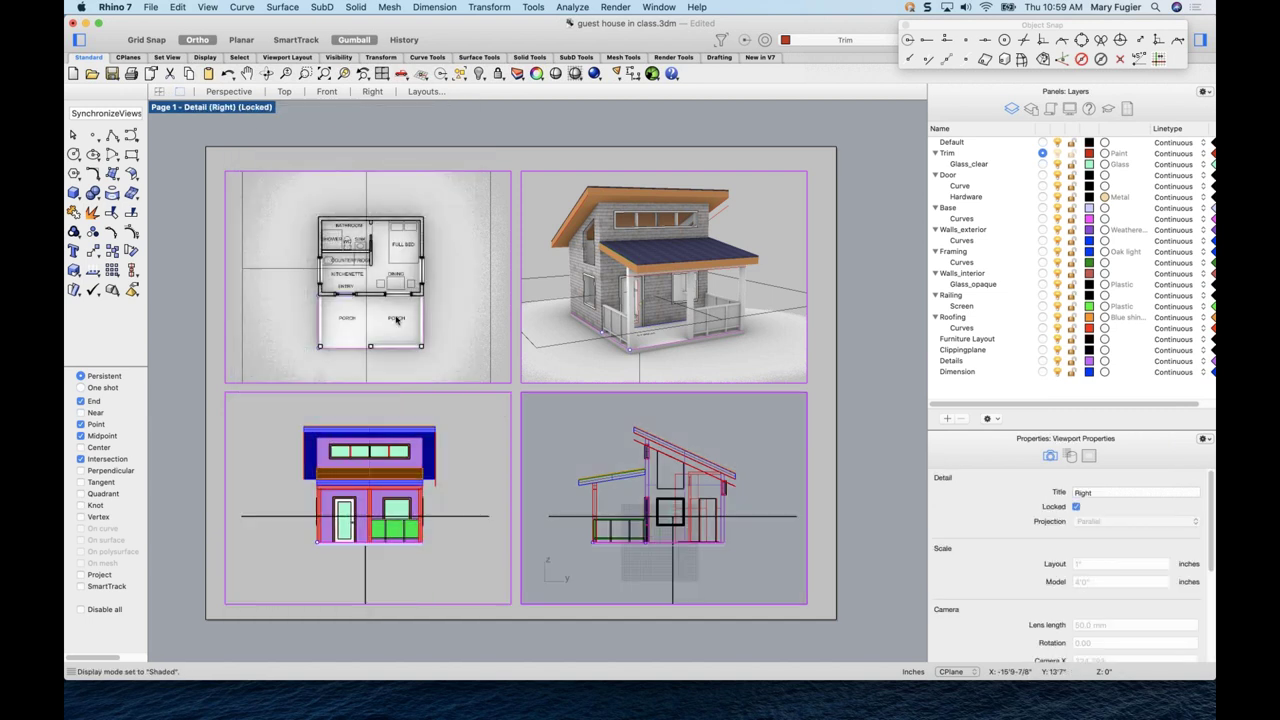
{"action": "left_click", "coordinate": [240, 110]}
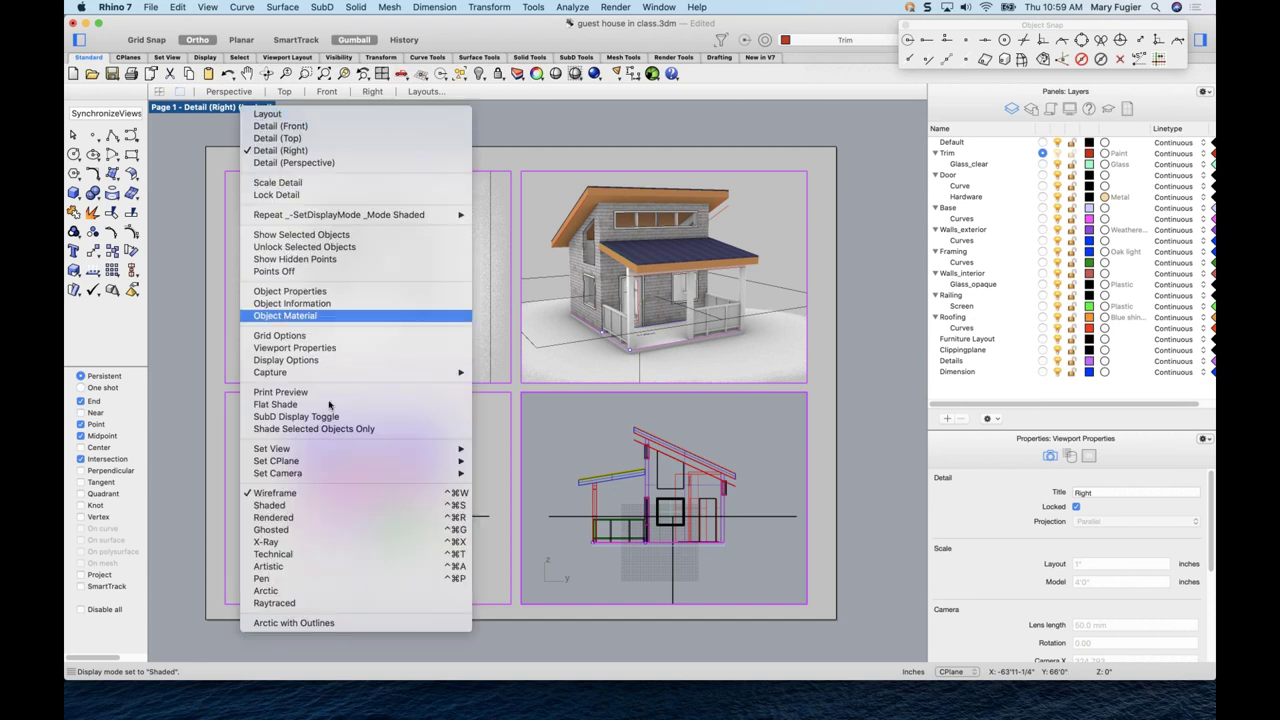
{"action": "left_click", "coordinate": [329, 505]}
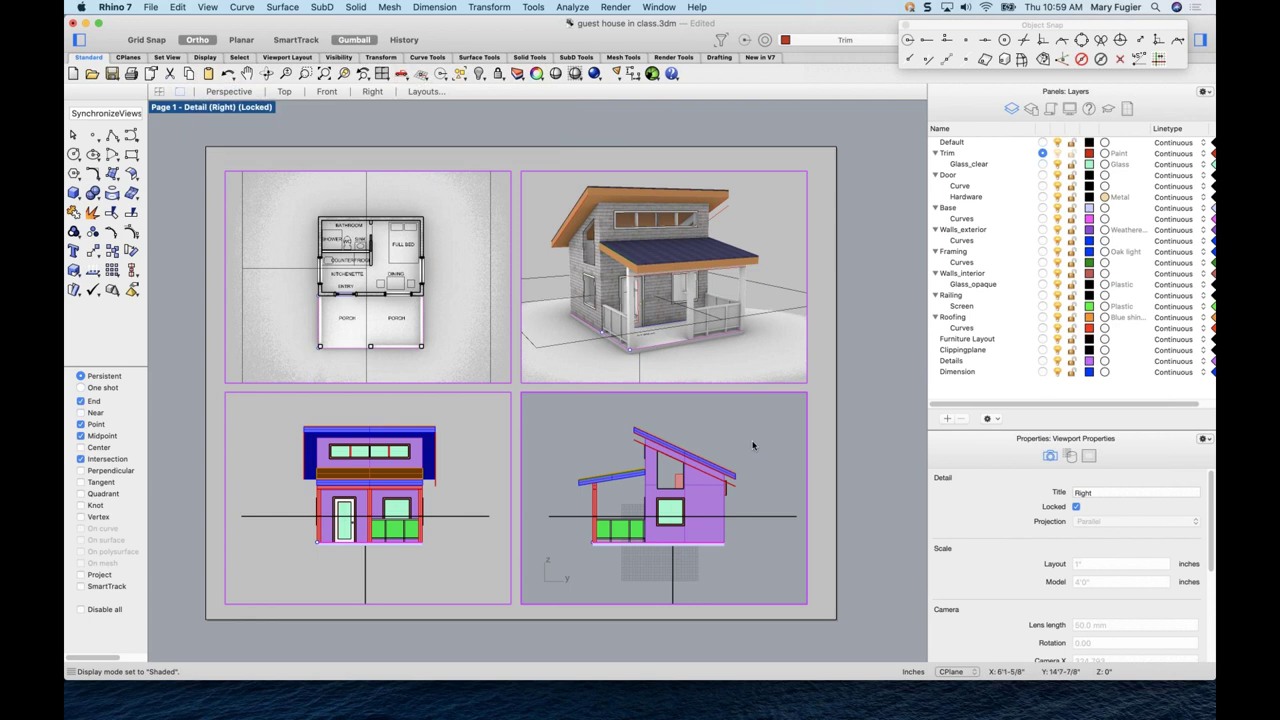
{"action": "double_click", "coordinate": [818, 420]}
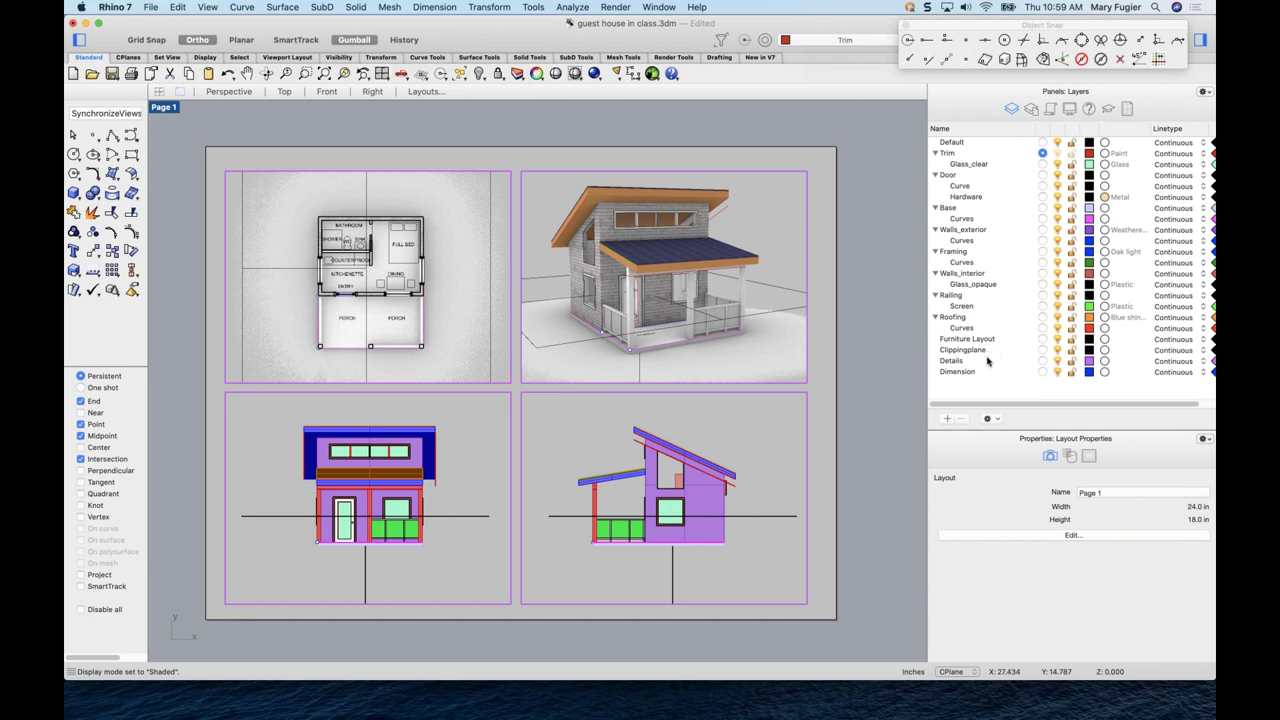
- Turn off the Clippingplane layer and make the Dimension layer current
{"action": "left_click", "coordinate": [1057, 352]}
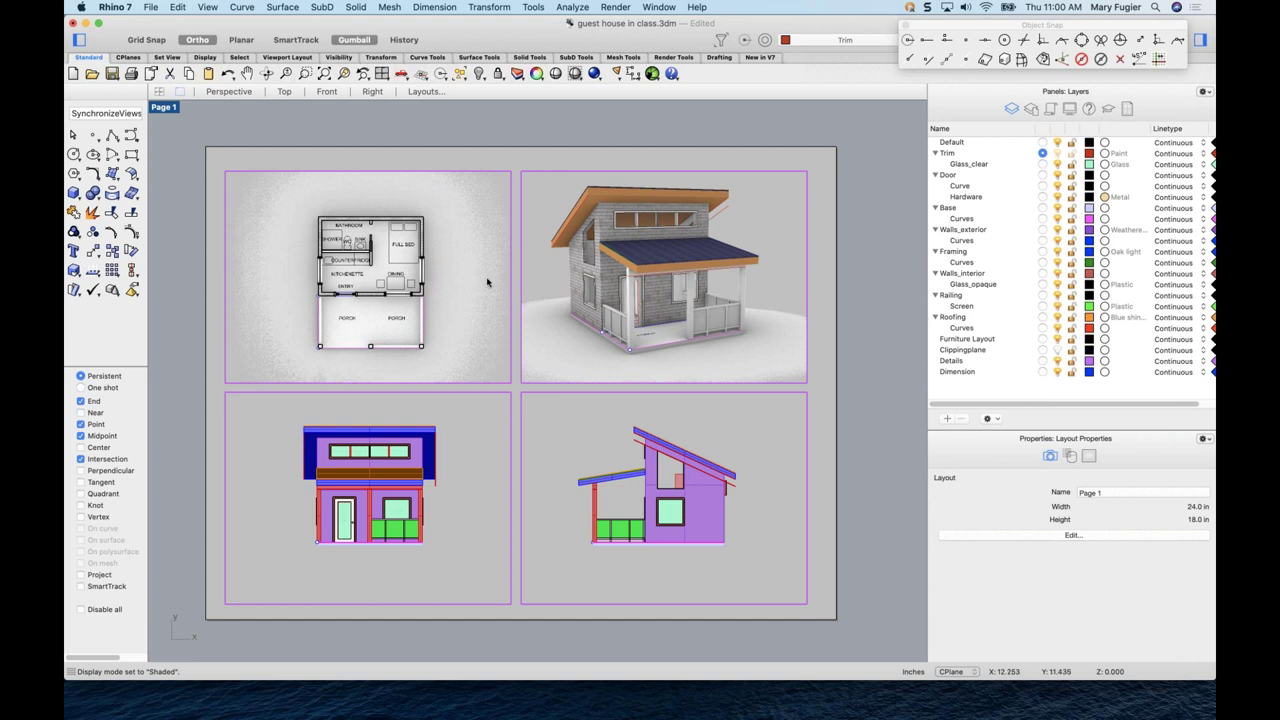
{"action": "scroll", "coordinate": [377, 286], "scroll_direction": "up", "scroll_amount": 5}
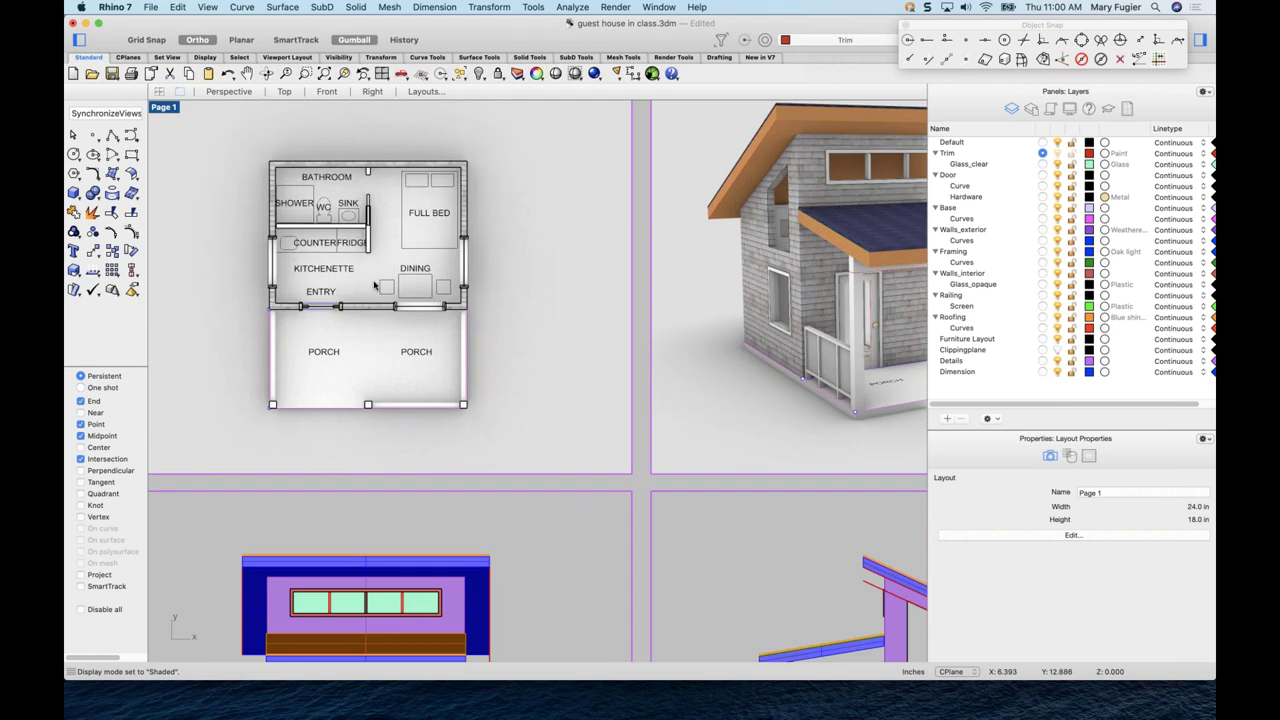
{"action": "scroll", "coordinate": [380, 288], "scroll_direction": "down", "scroll_amount": 4}
{"action": "scroll", "coordinate": [434, 300], "scroll_direction": "up", "scroll_amount": 1}
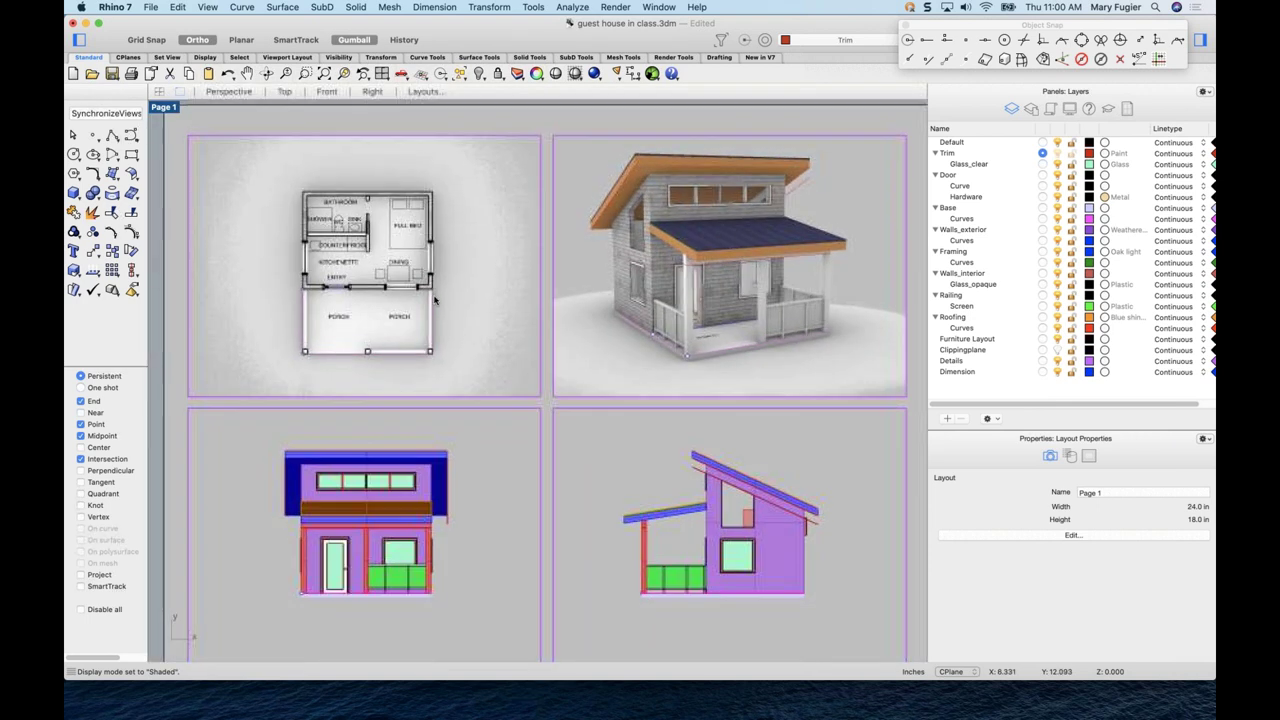
{"action": "scroll", "coordinate": [434, 300], "scroll_direction": "down", "scroll_amount": 1}
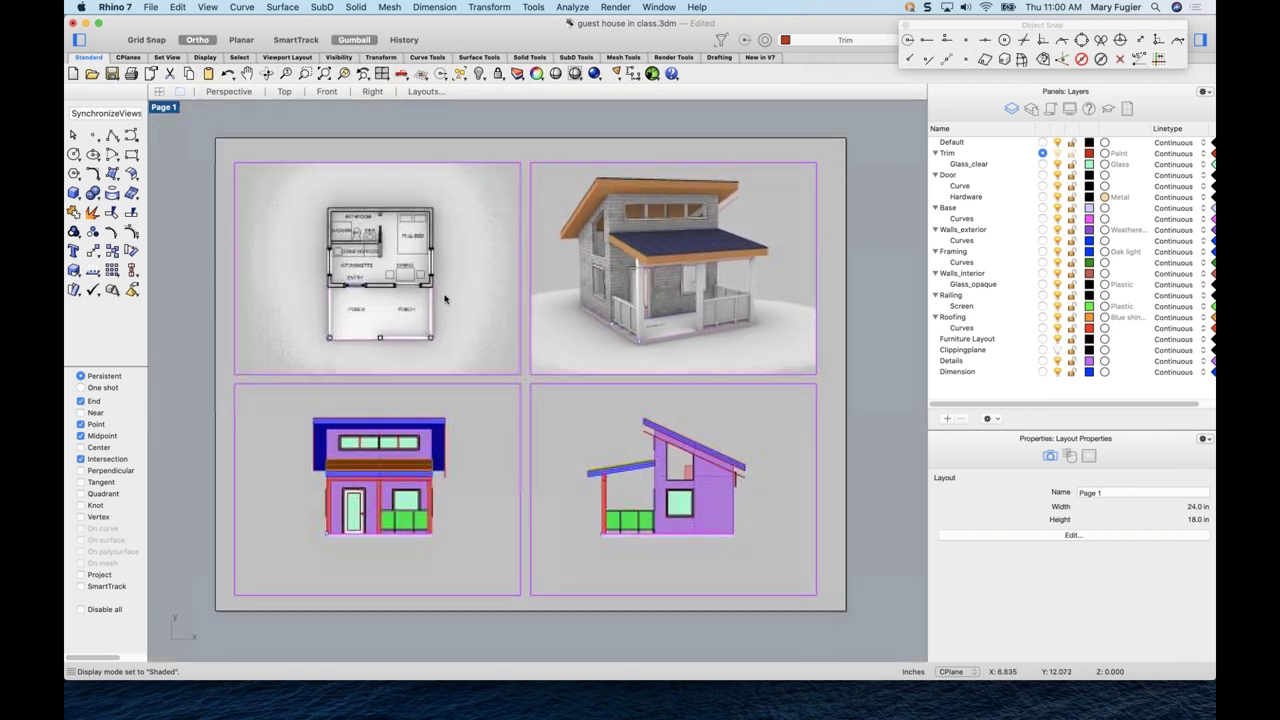
{"action": "left_click", "coordinate": [1041, 372]}
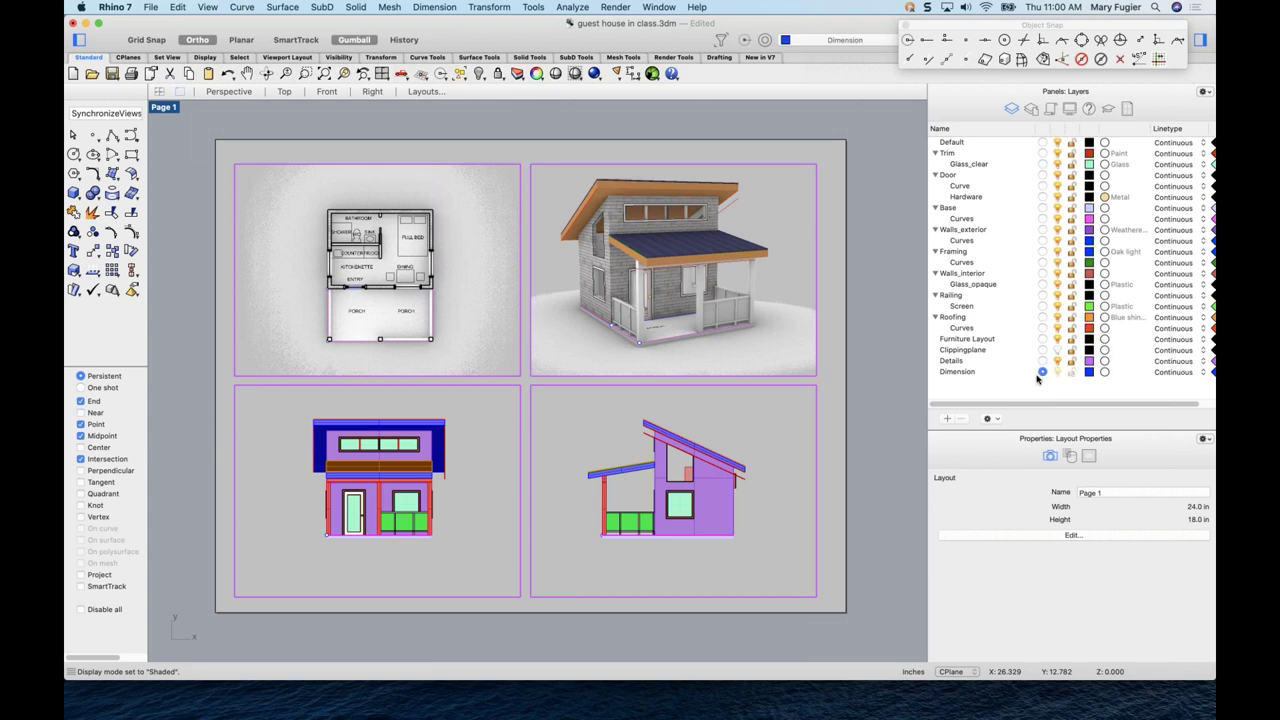
- Try to hide all curves from within the Right detail using SelCrv, and undo the hiding
{"action": "double_click", "coordinate": [765, 490]}
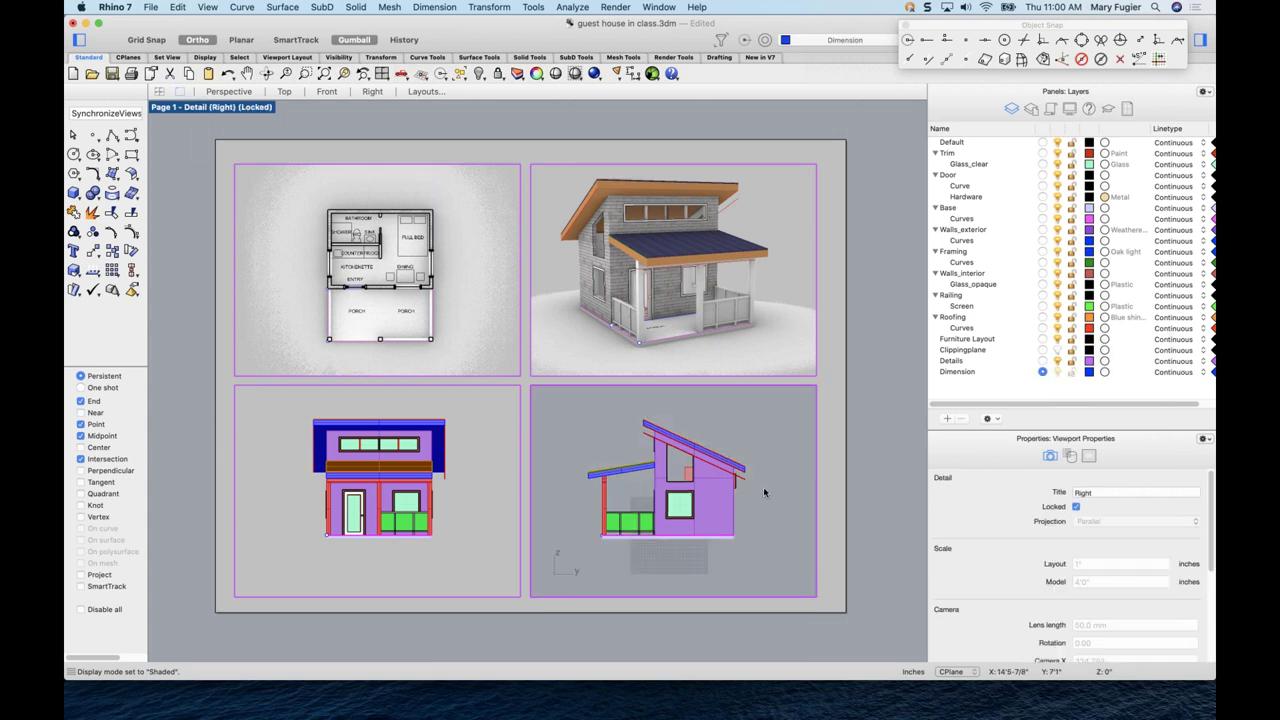
{"action": "type", "text": "selcrv"}
{"action": "key", "text": "Return"}
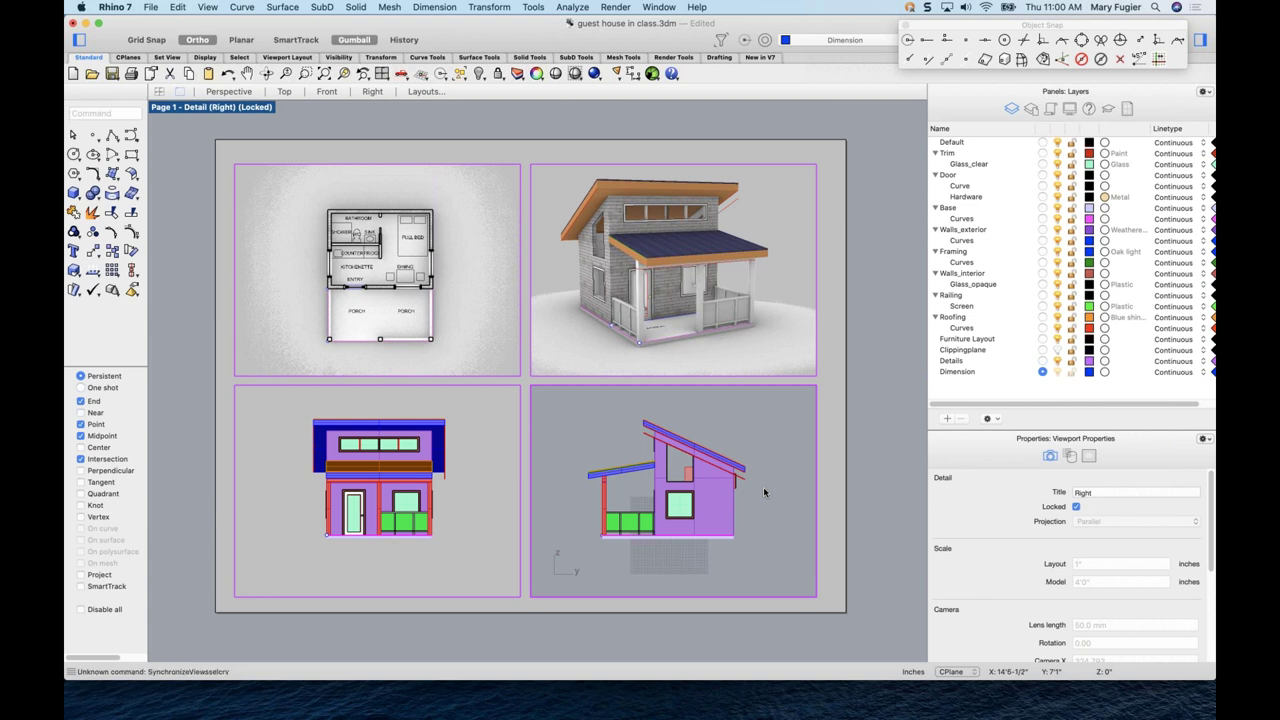
{"action": "double_click", "coordinate": [763, 487]}
{"action": "double_click", "coordinate": [765, 489]}
{"action": "type", "text": "Sec"}
{"action": "key", "text": "Return"}
{"action": "type", "text": "SelCrv"}
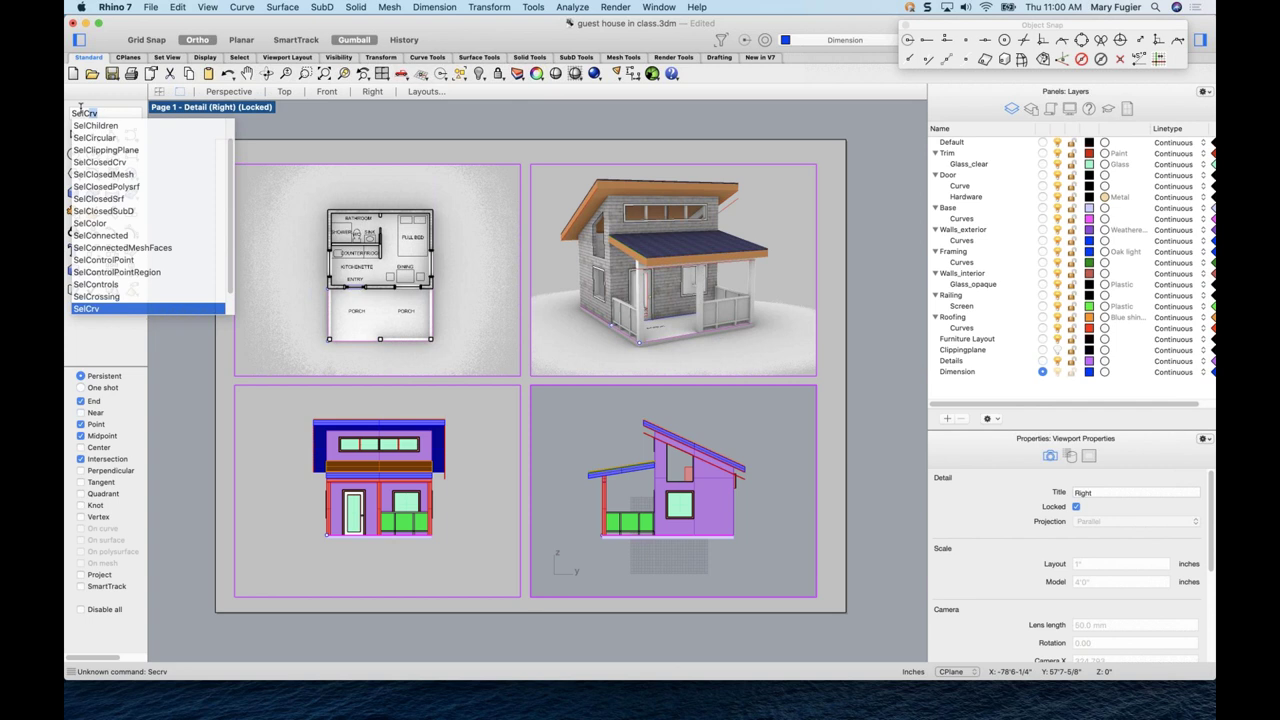
{"action": "key", "text": "Return"}
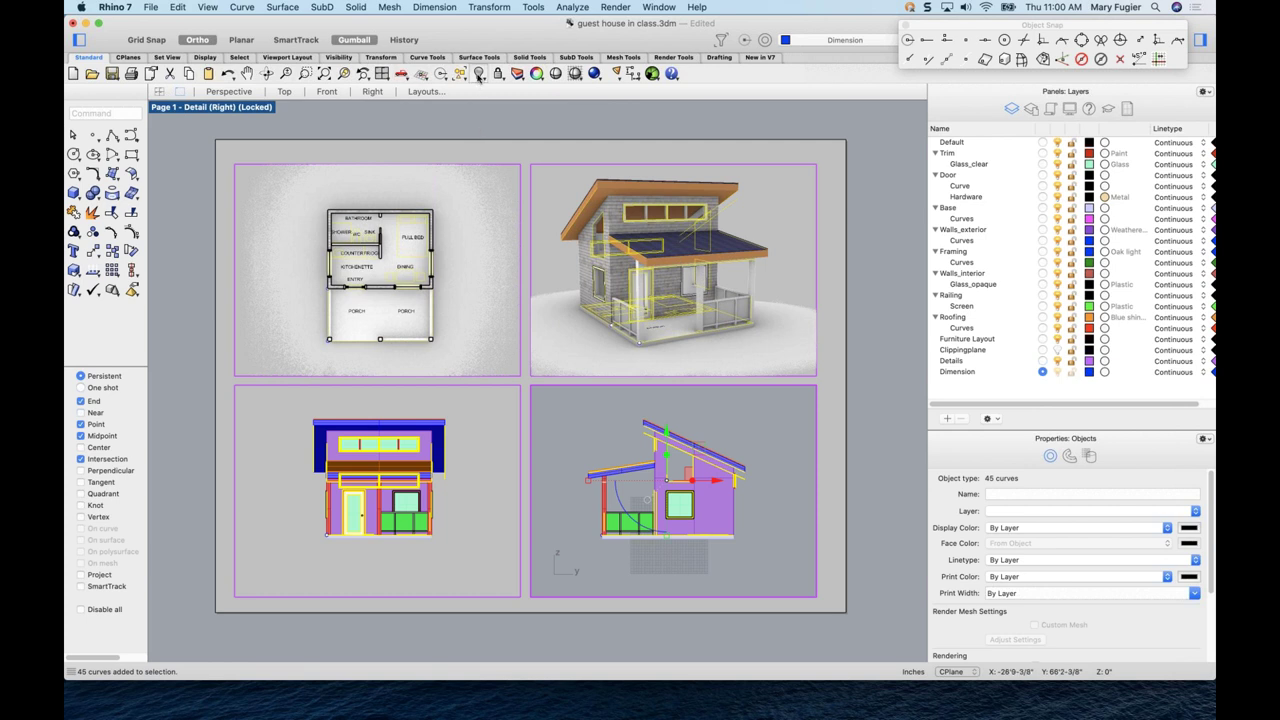
{"action": "left_click", "coordinate": [479, 73]}
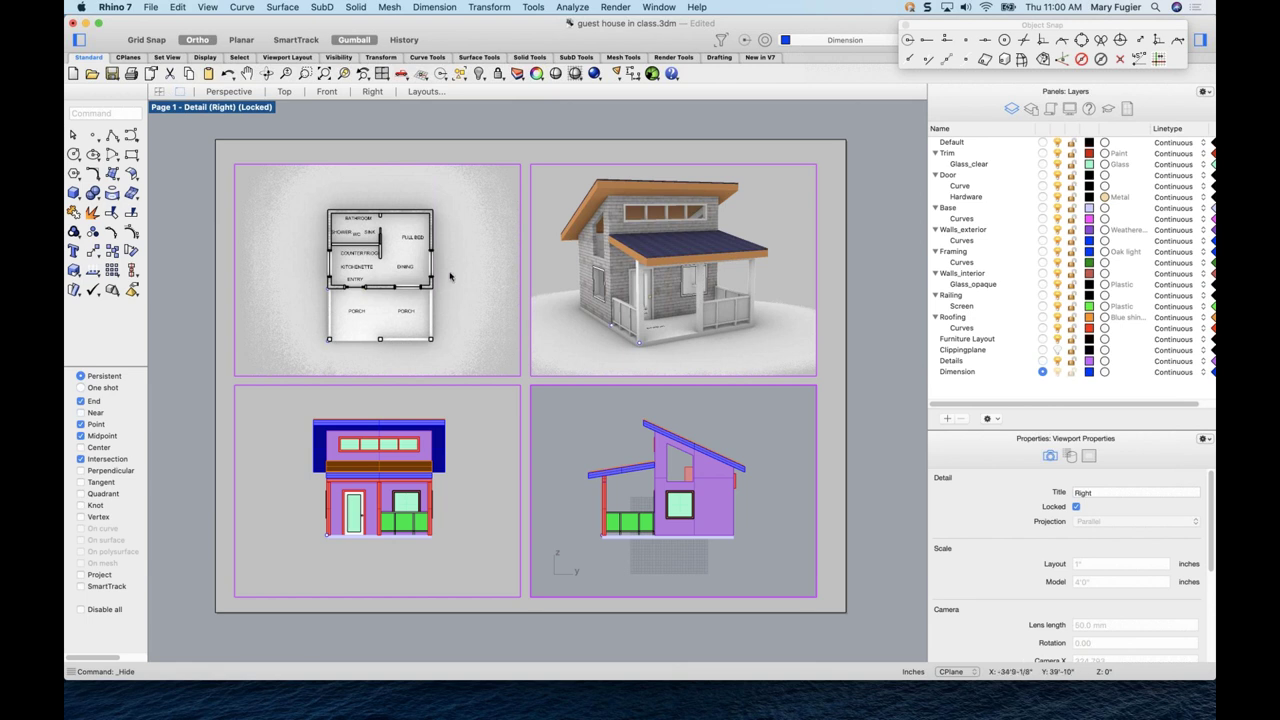
{"action": "key", "text": "super+z"}
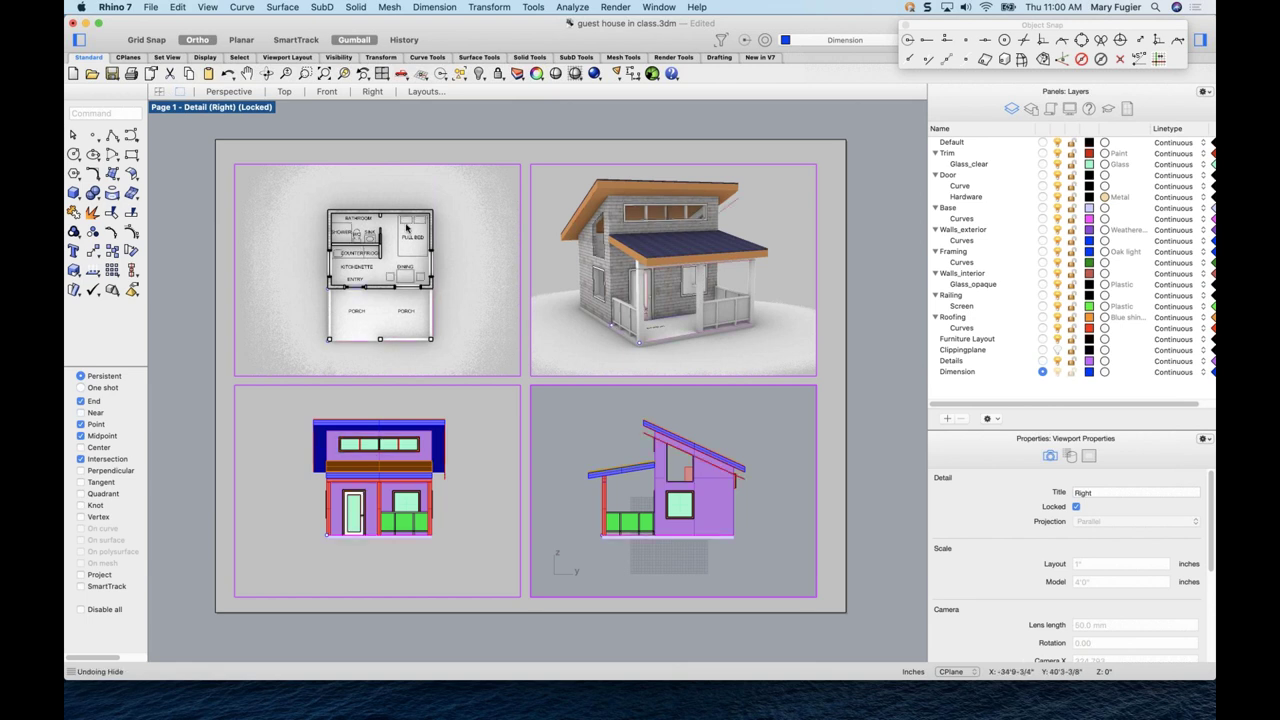
- Lock the Furniture Layout layer, hide all the remaining selectable curves with SelCrv, and return to the page
{"action": "left_click", "coordinate": [1070, 340]}
{"action": "right_click", "coordinate": [340, 110]}
{"action": "mouse_move", "coordinate": [433, 214]}
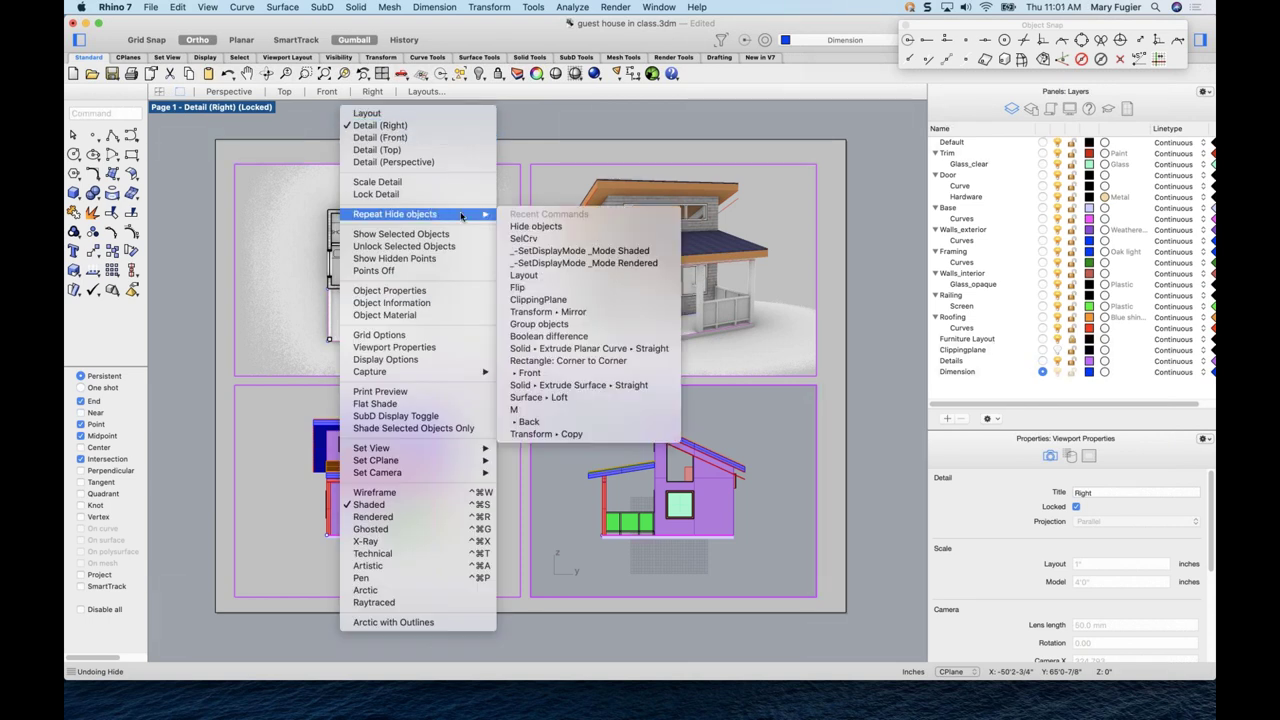
{"action": "left_click", "coordinate": [528, 238]}
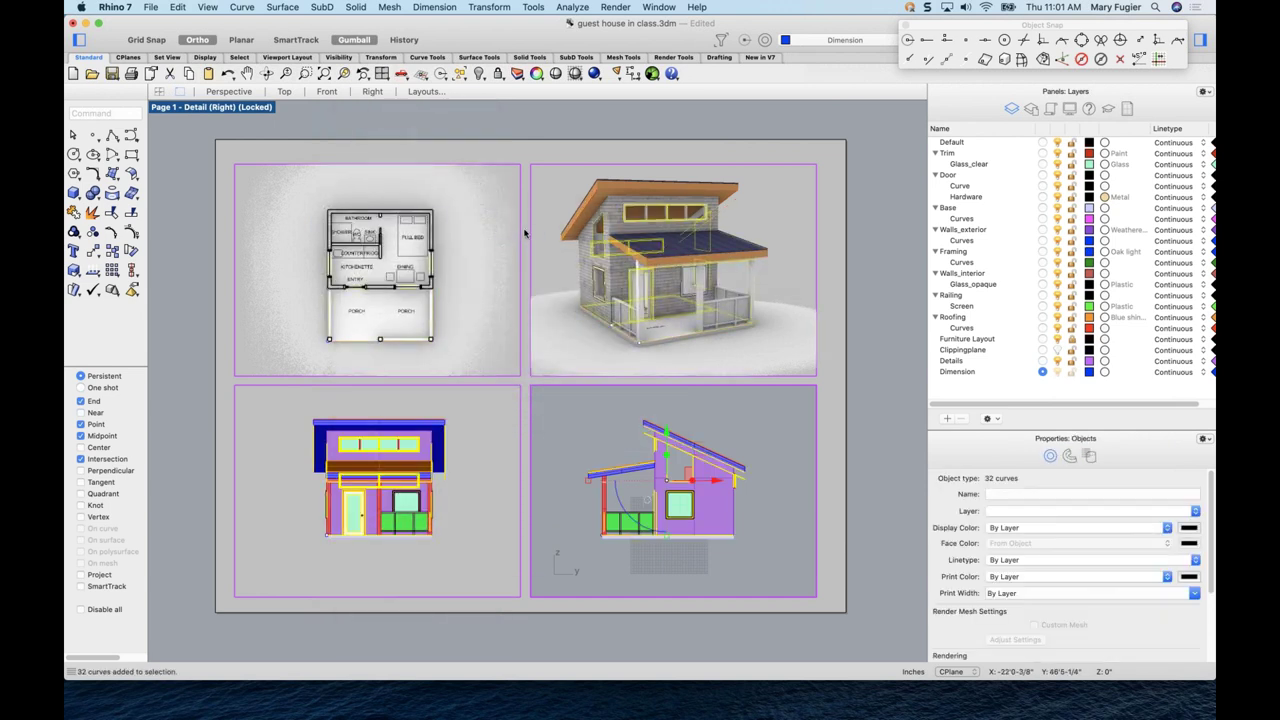
{"action": "left_click", "coordinate": [479, 73]}
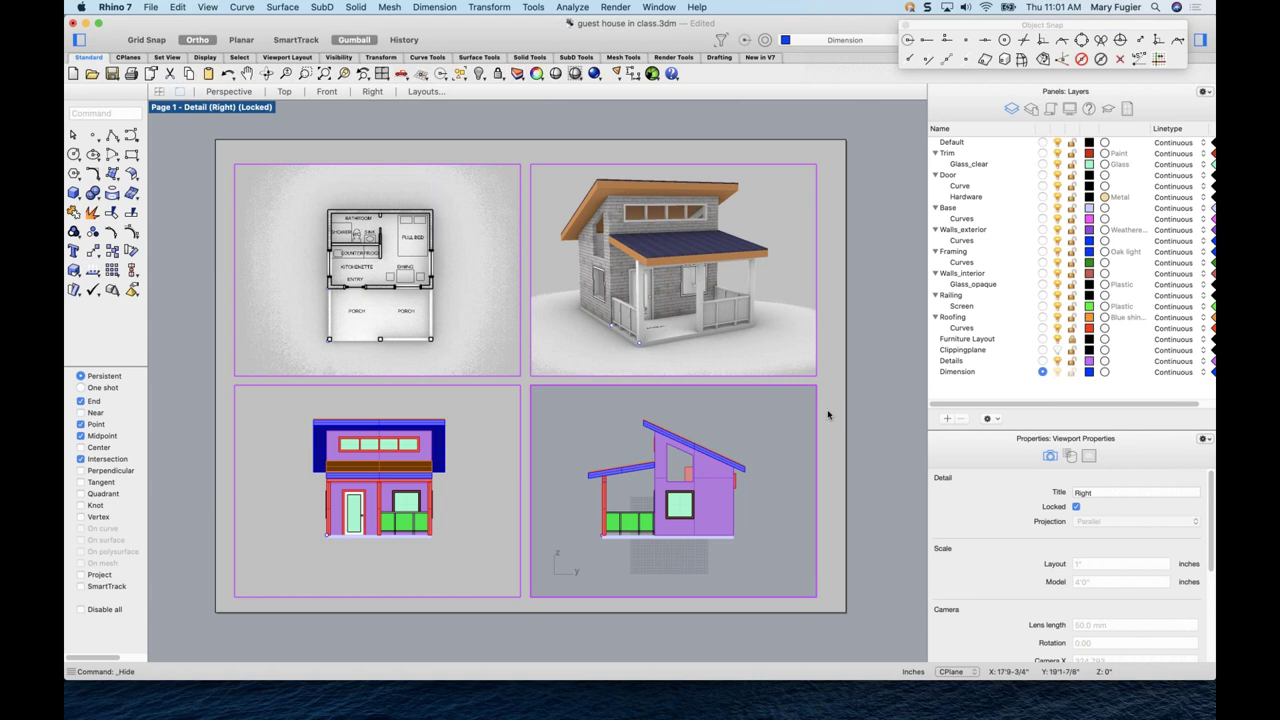
{"action": "double_click", "coordinate": [801, 430]}
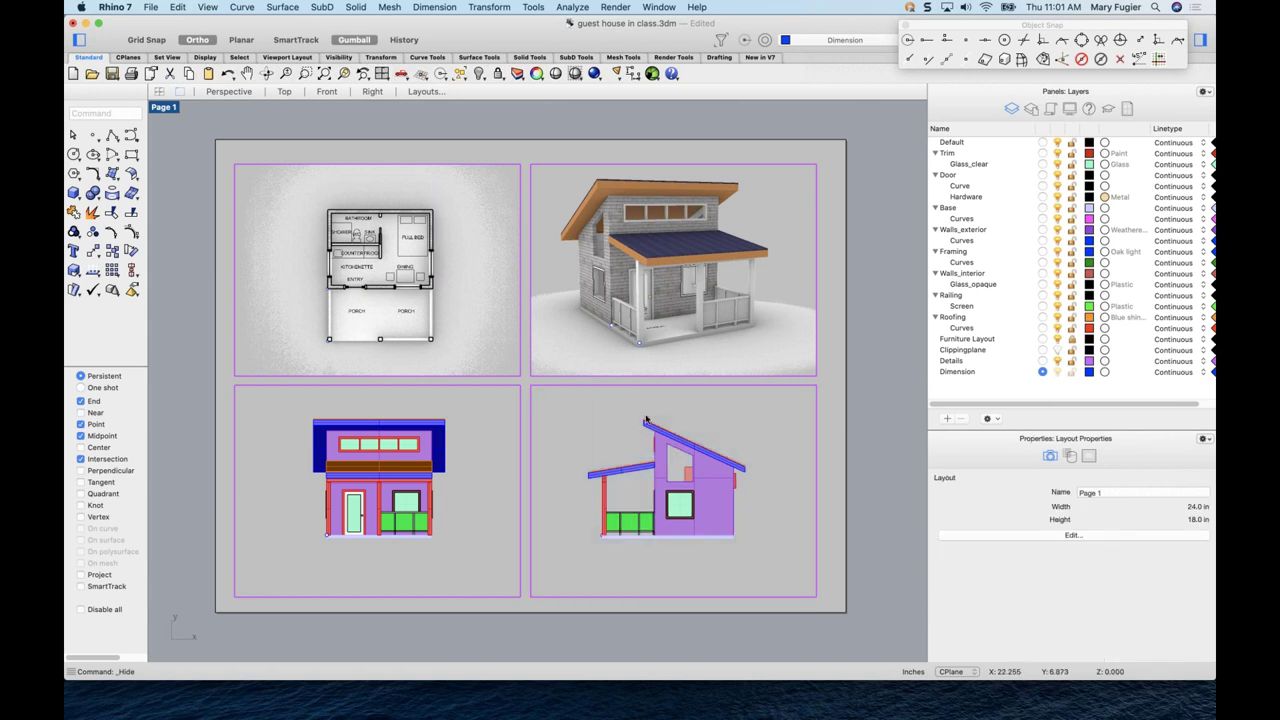
- Examine the document's unit settings and the Foot-Inch Architectural annotation style
{"action": "scroll", "coordinate": [378, 244], "scroll_direction": "up", "scroll_amount": 4}
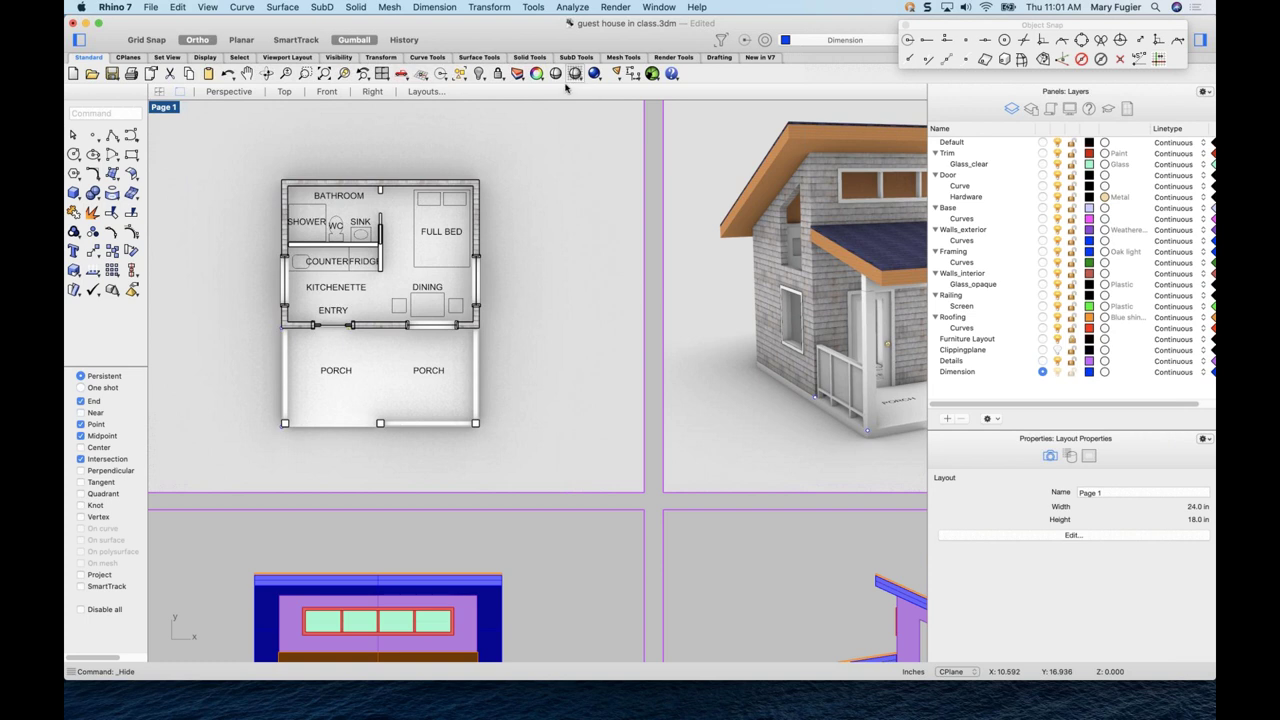
{"action": "left_click", "coordinate": [149, 7]}
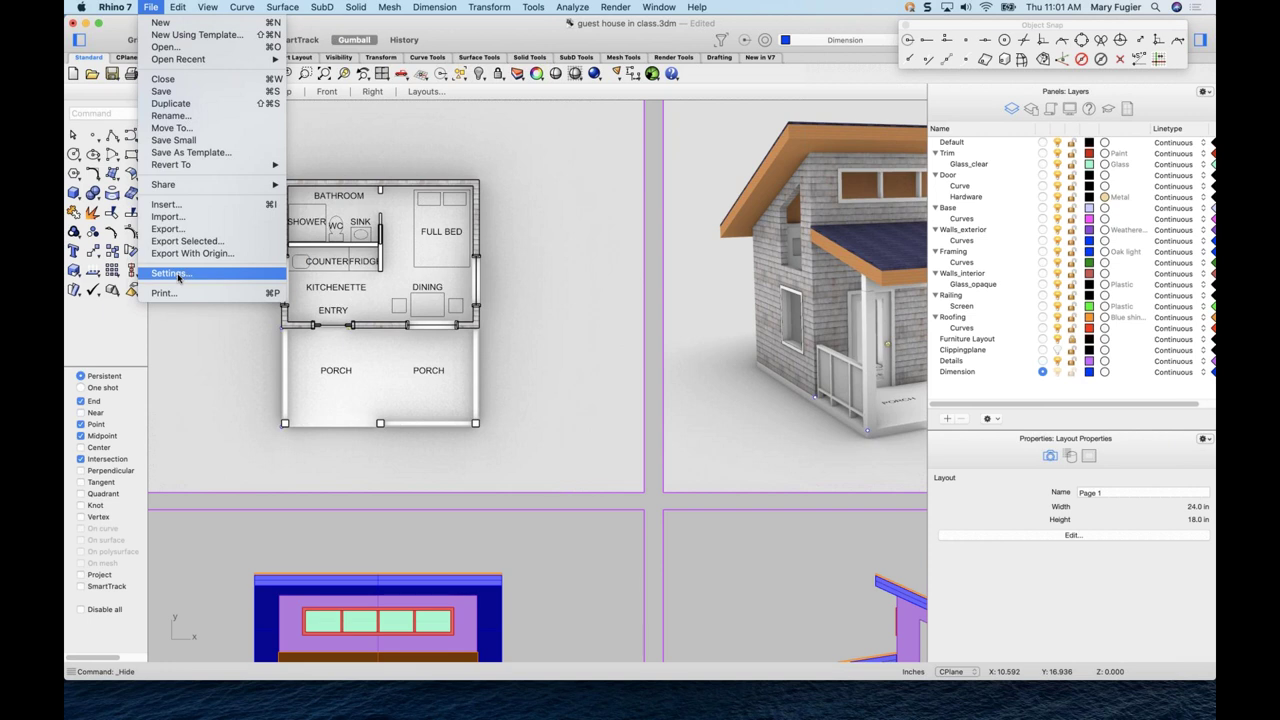
{"action": "left_click", "coordinate": [520, 230]}
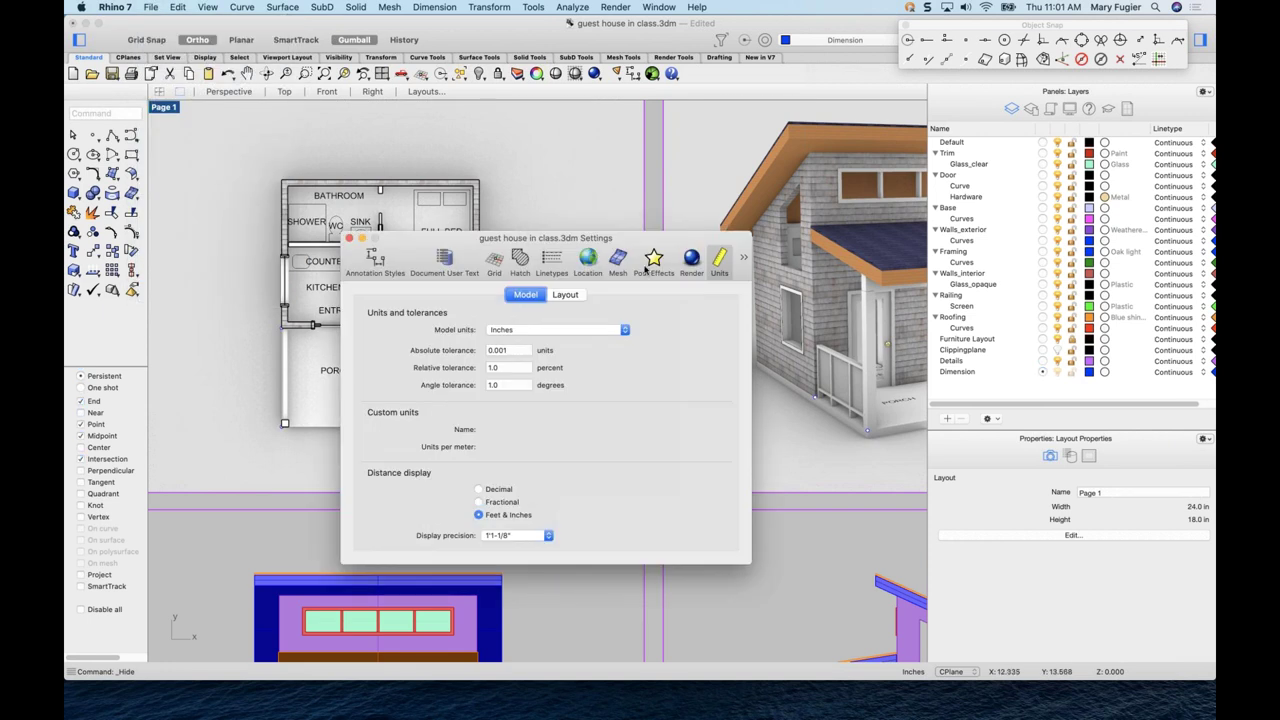
{"action": "left_click", "coordinate": [398, 268]}
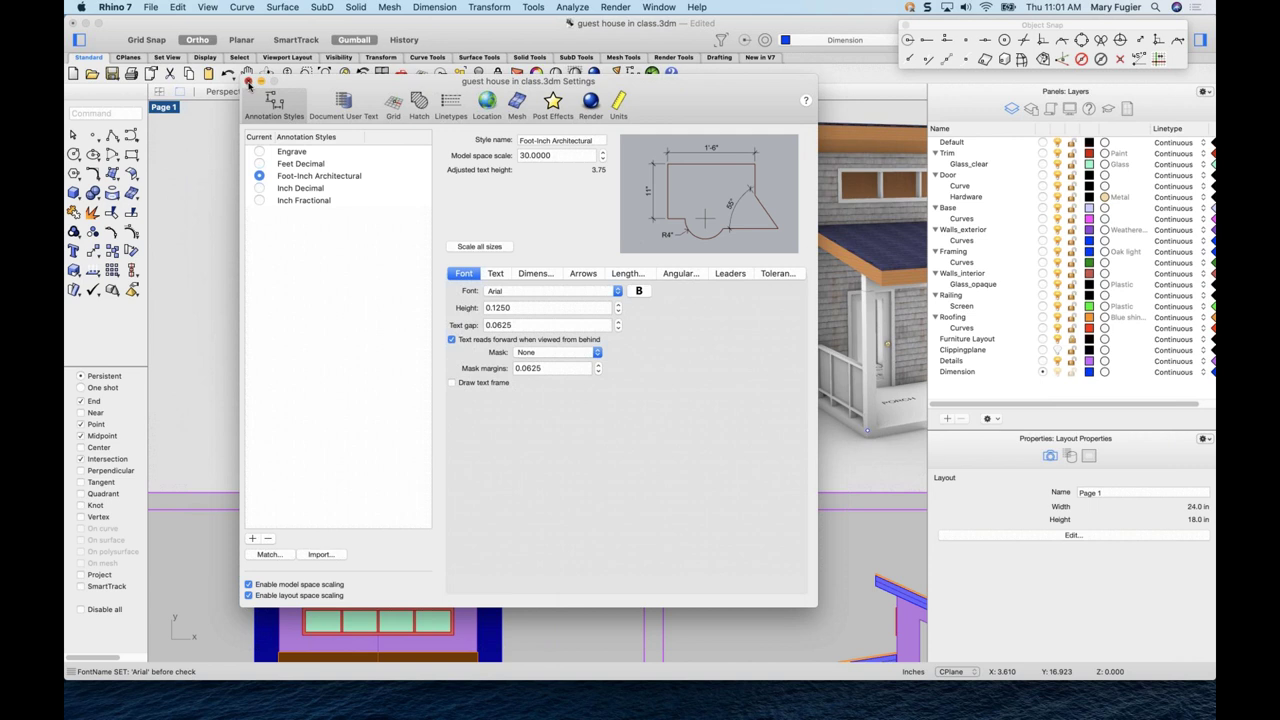
{"action": "left_click", "coordinate": [249, 83]}
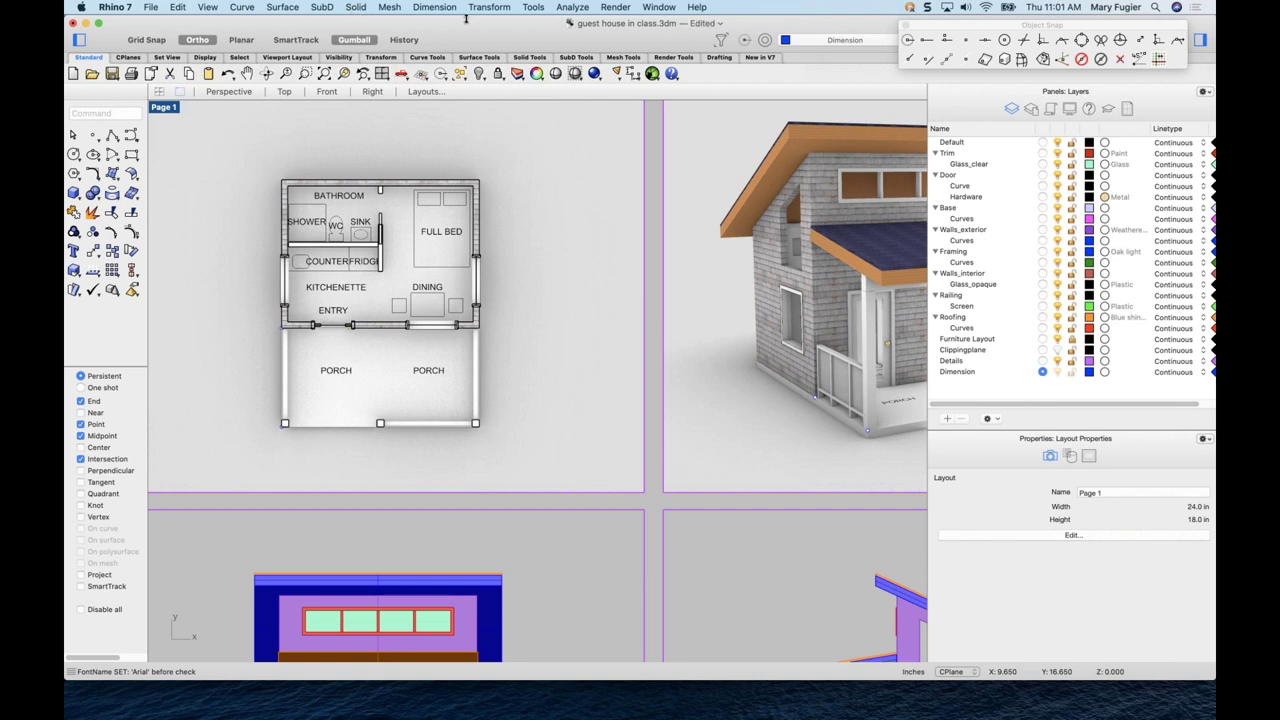
- Add a linear dimension for the house's overall width above the floor plan in the Top detail
{"action": "double_click", "coordinate": [556, 251]}
{"action": "double_click", "coordinate": [595, 279]}
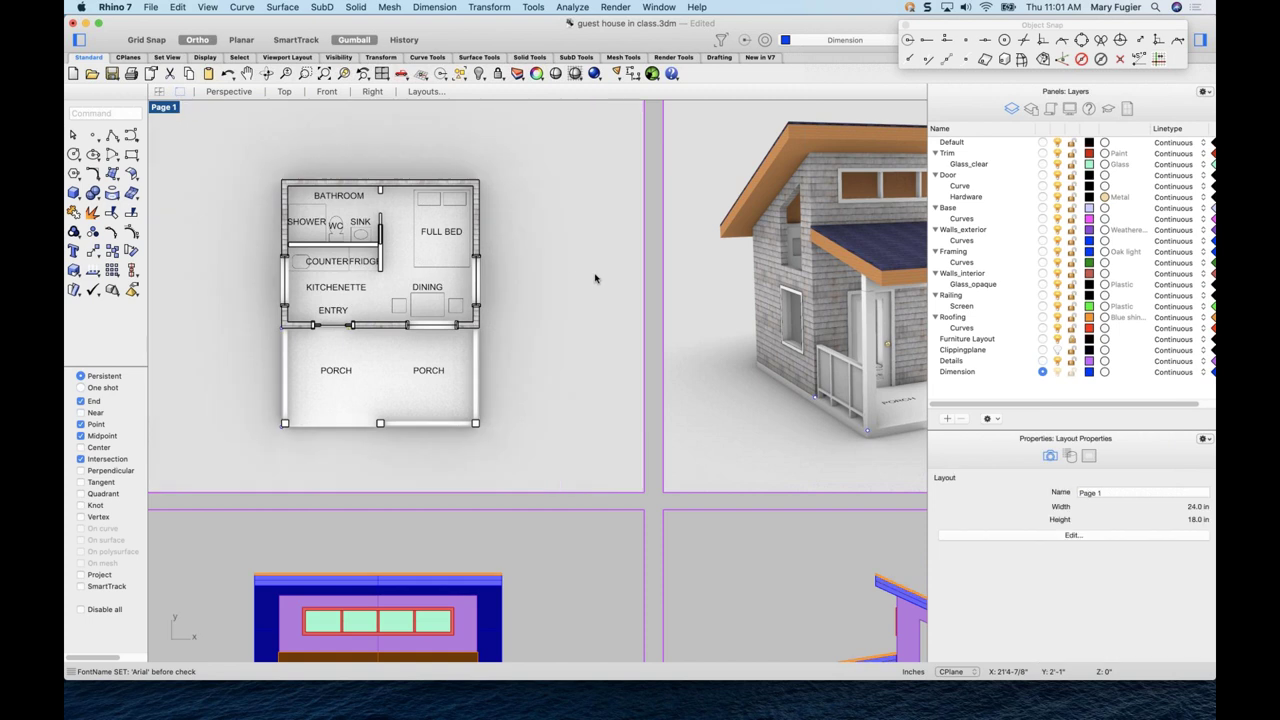
{"action": "double_click", "coordinate": [538, 265]}
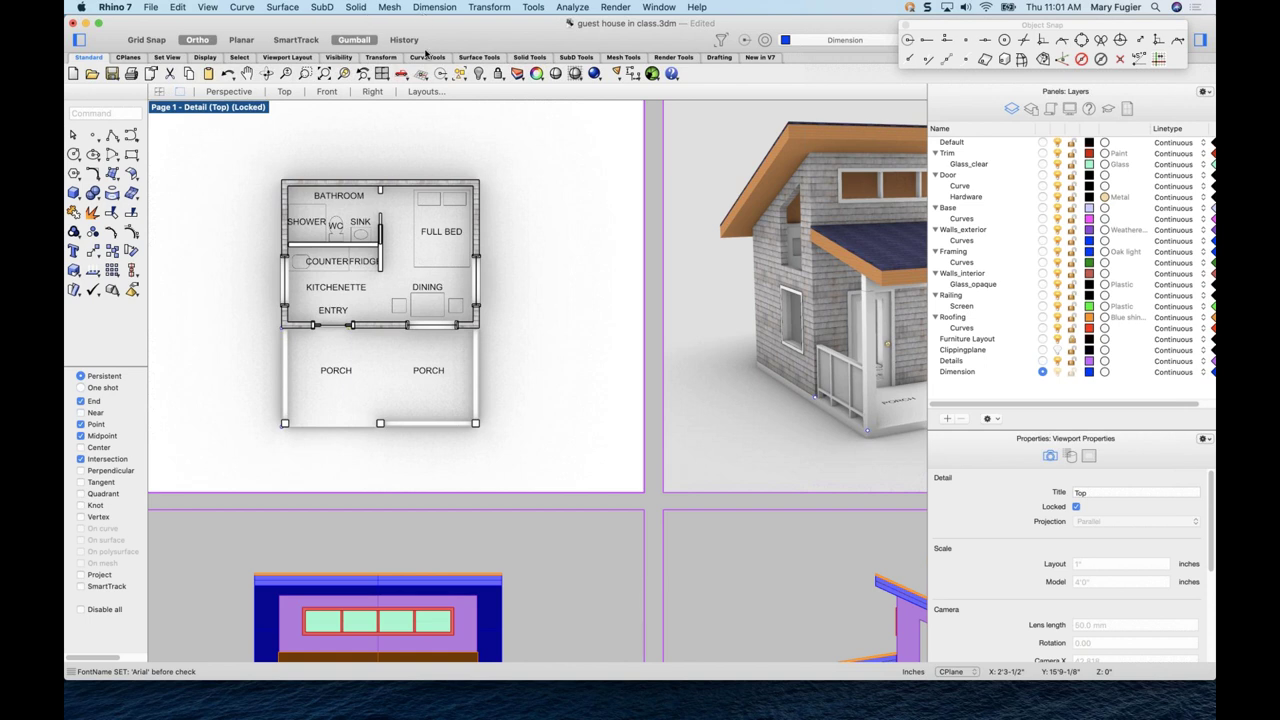
{"action": "left_click", "coordinate": [432, 9]}
{"action": "left_click", "coordinate": [436, 22]}
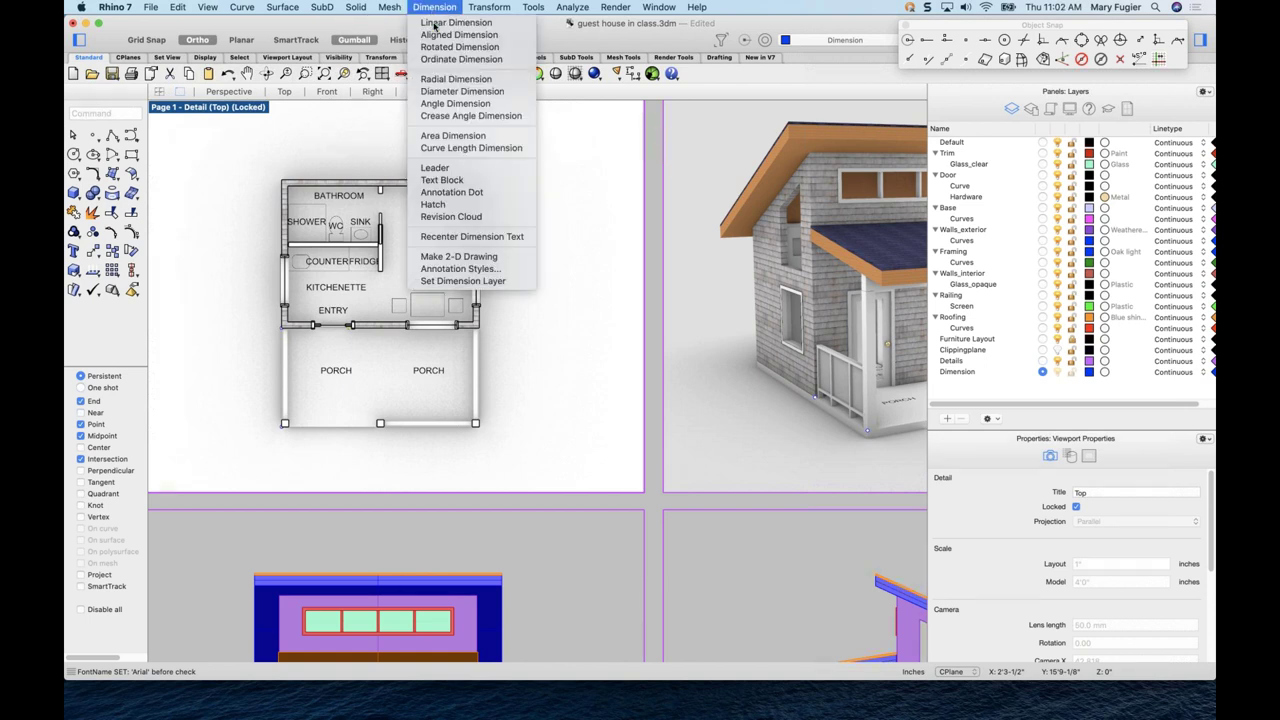
{"action": "left_click", "coordinate": [284, 178]}
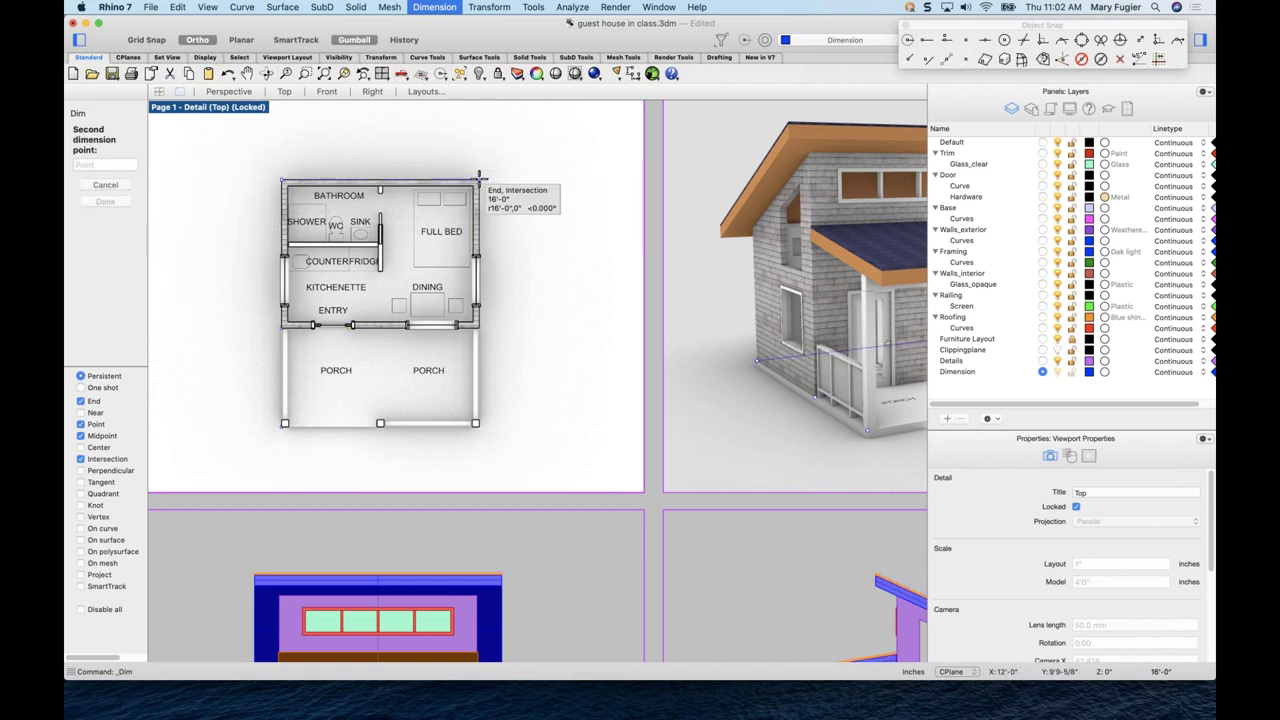
{"action": "left_click", "coordinate": [479, 179]}
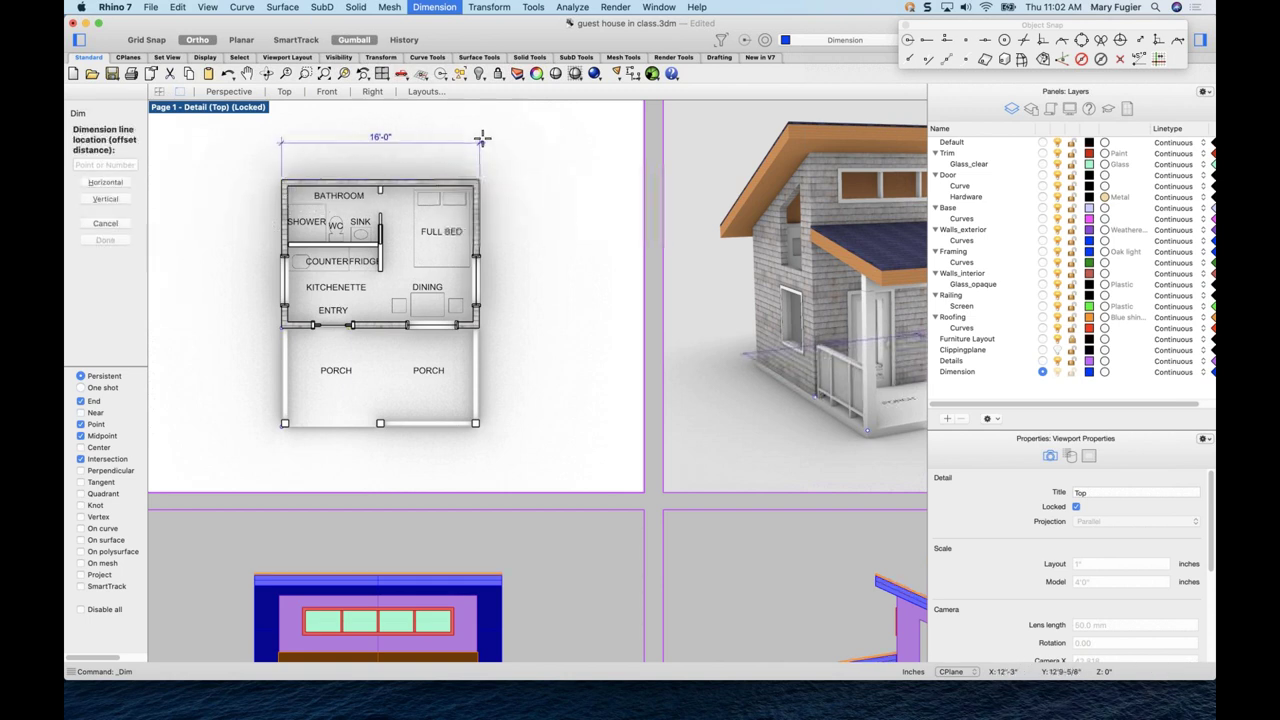
{"action": "key", "text": "Escape"}
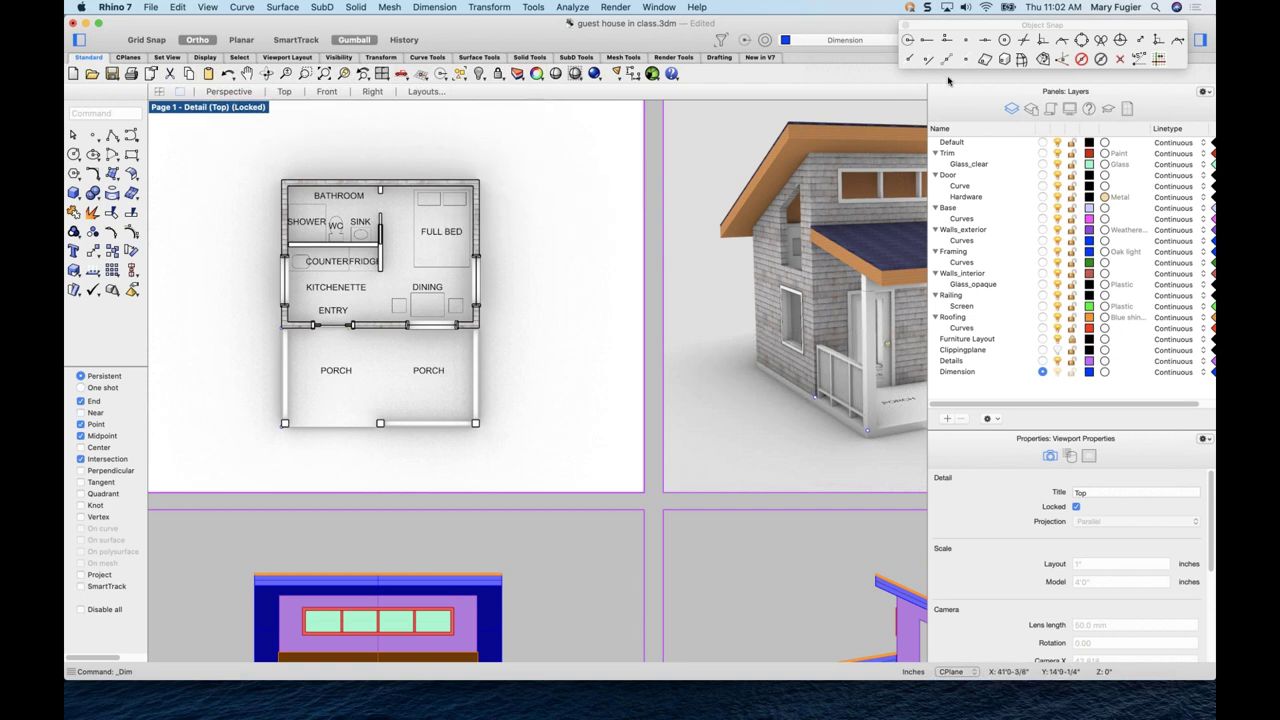
- Enable Annotations in the Top detail's Rendered display settings and return to the page
{"action": "left_click", "coordinate": [1070, 108]}
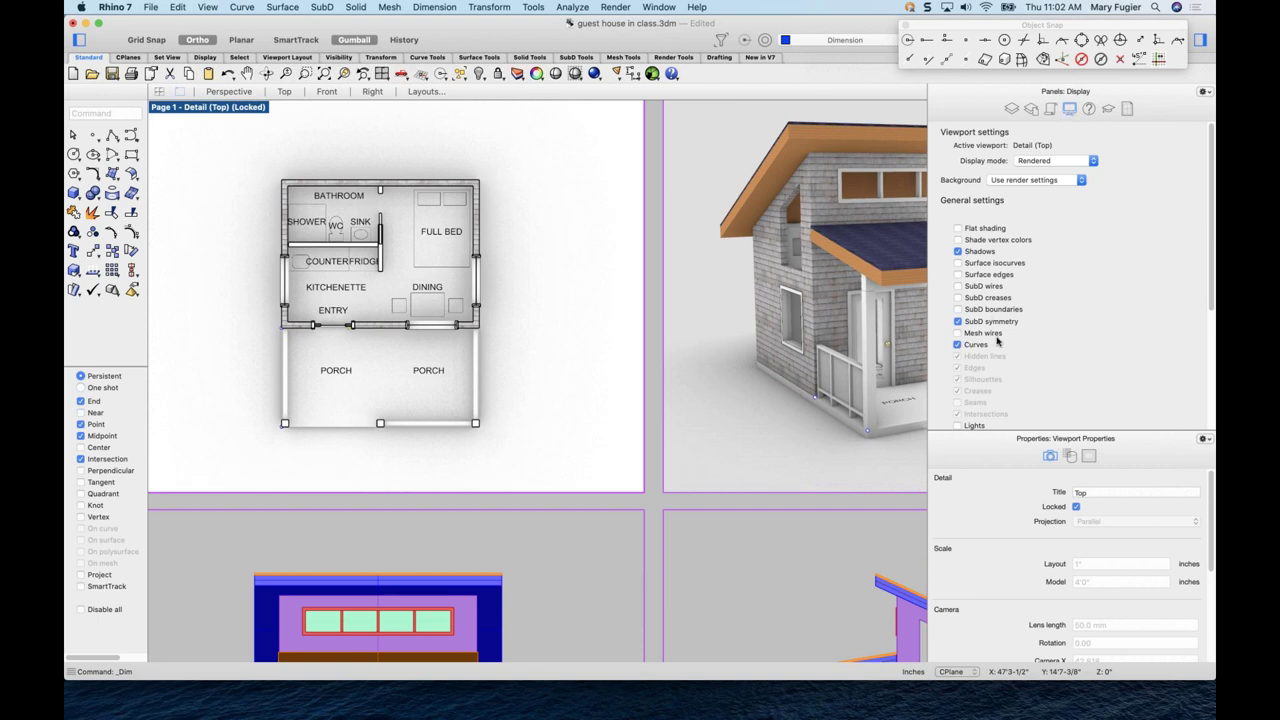
{"action": "scroll", "coordinate": [1093, 341], "scroll_direction": "down", "scroll_amount": 5}
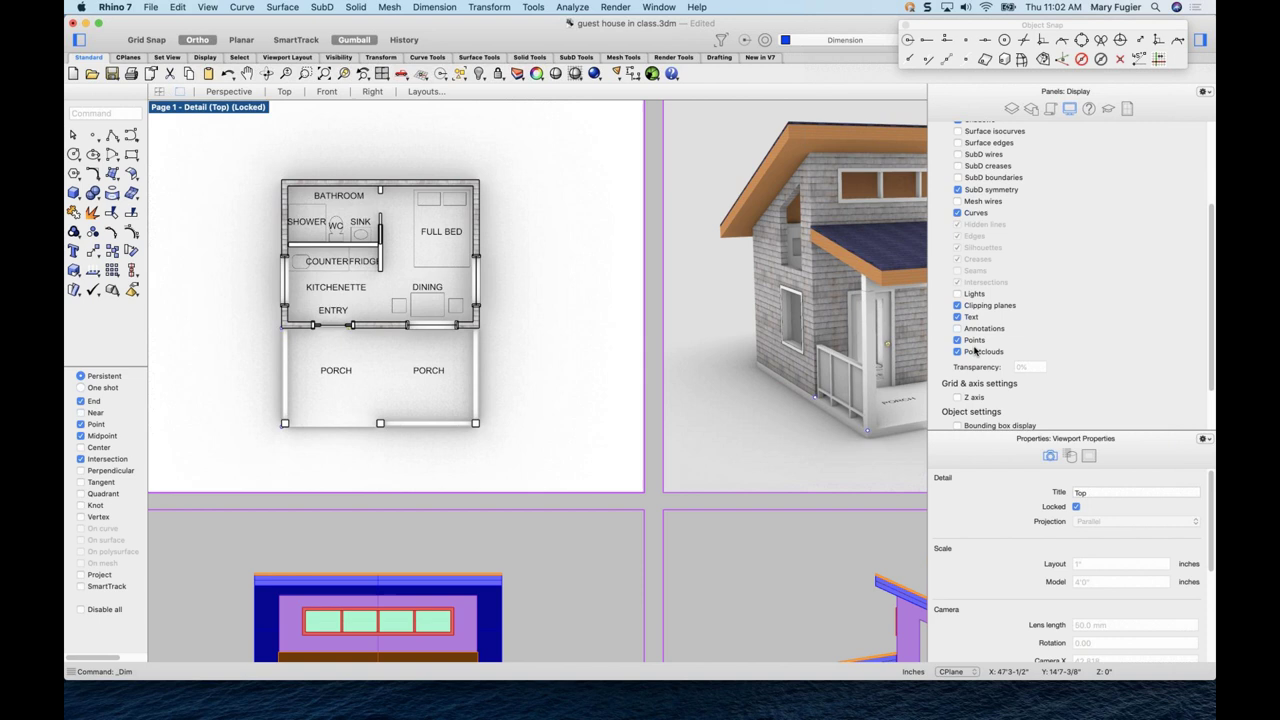
{"action": "left_click", "coordinate": [957, 329]}
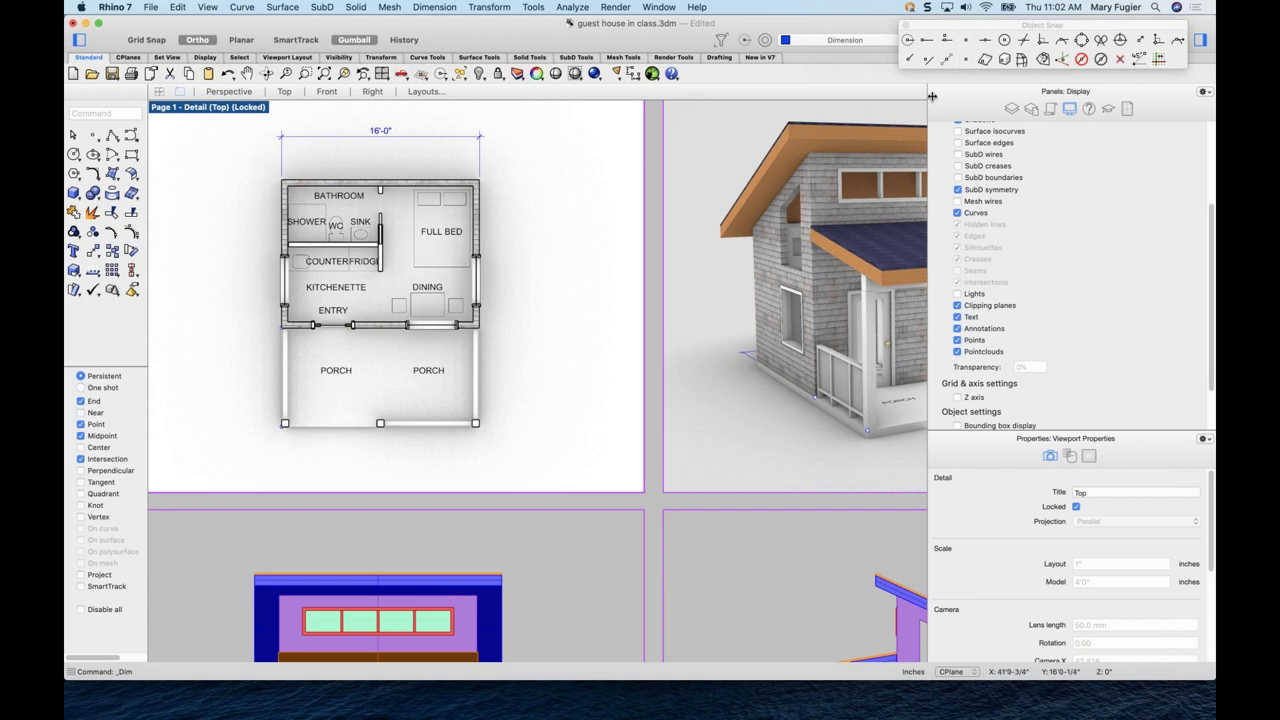
{"action": "double_click", "coordinate": [648, 350]}
- Activate the Perspective detail and turn off the Dimension layer for that detail only
{"action": "scroll", "coordinate": [620, 330], "scroll_direction": "down", "scroll_amount": 5}
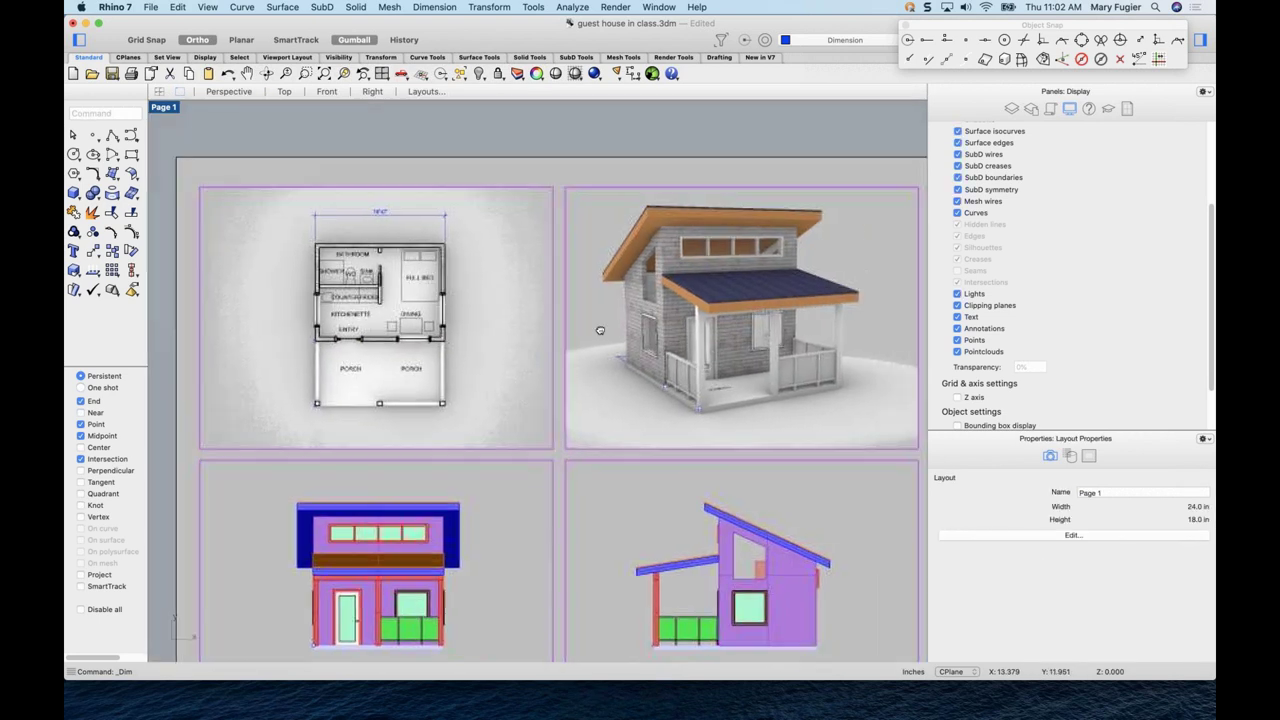
{"action": "scroll", "coordinate": [596, 311], "scroll_direction": "up", "scroll_amount": 1}
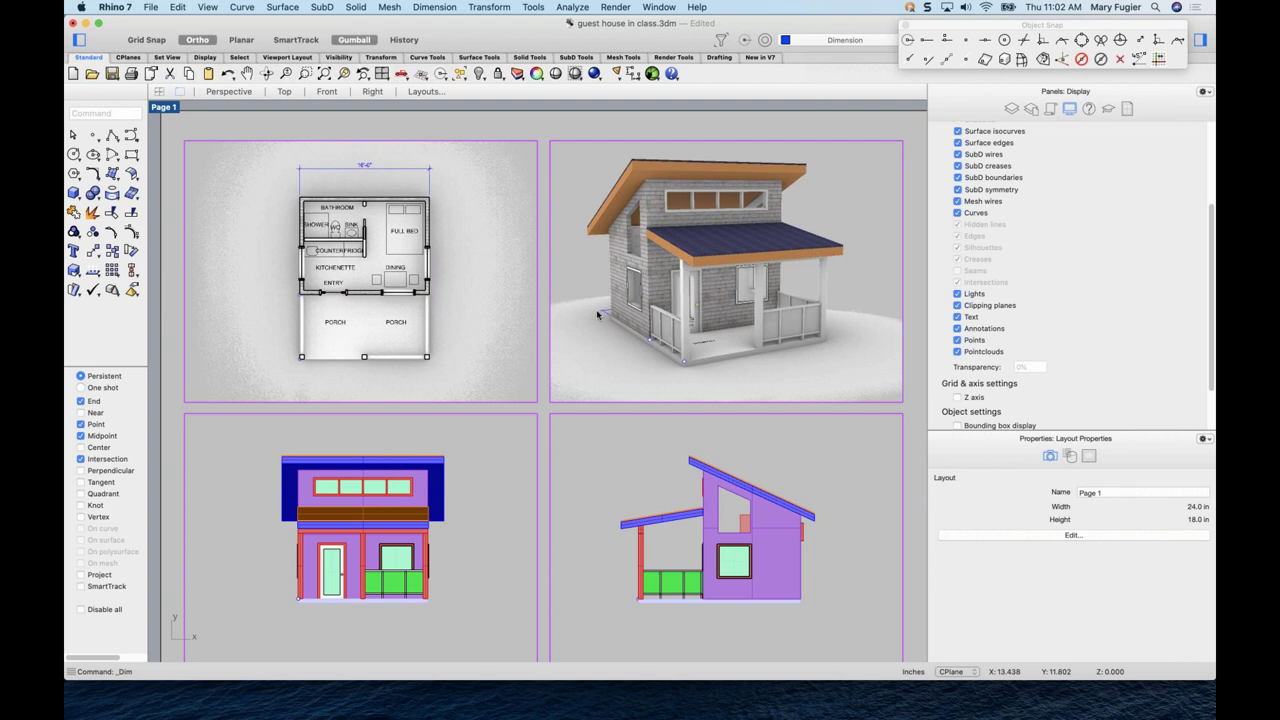
{"action": "scroll", "coordinate": [678, 342], "scroll_direction": "up", "scroll_amount": 3}
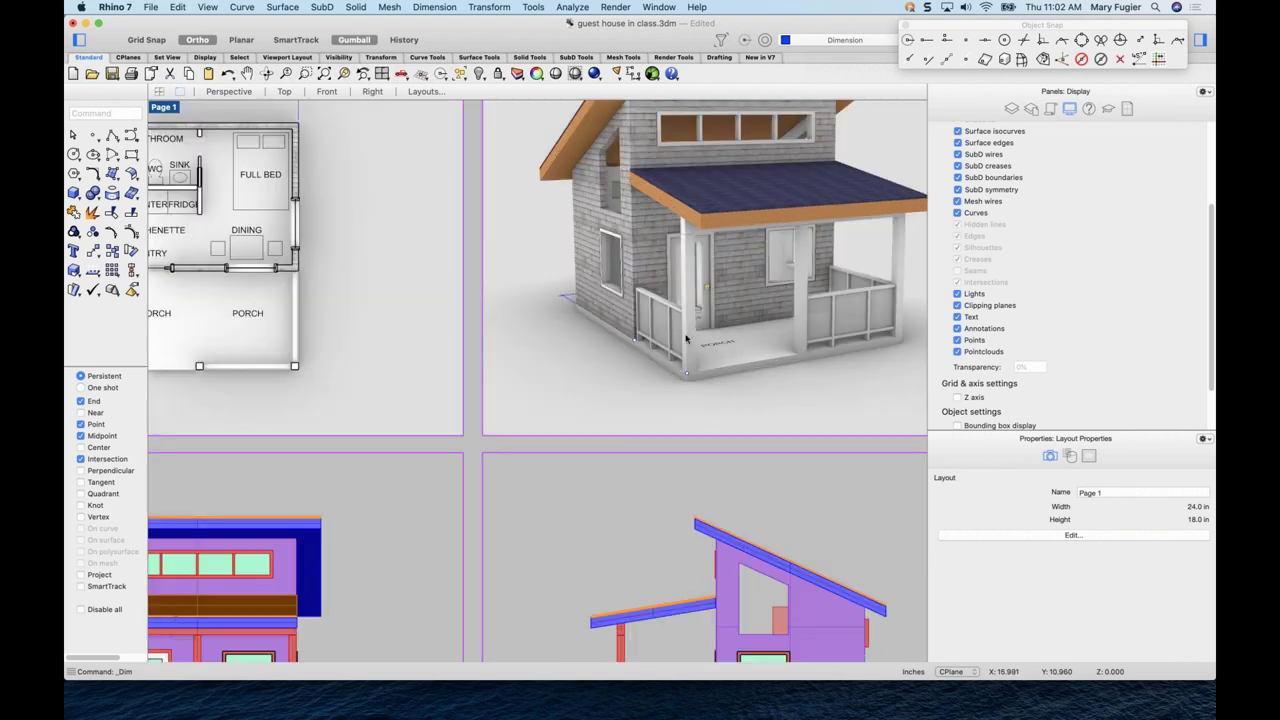
{"action": "scroll", "coordinate": [684, 334], "scroll_direction": "down", "scroll_amount": 5}
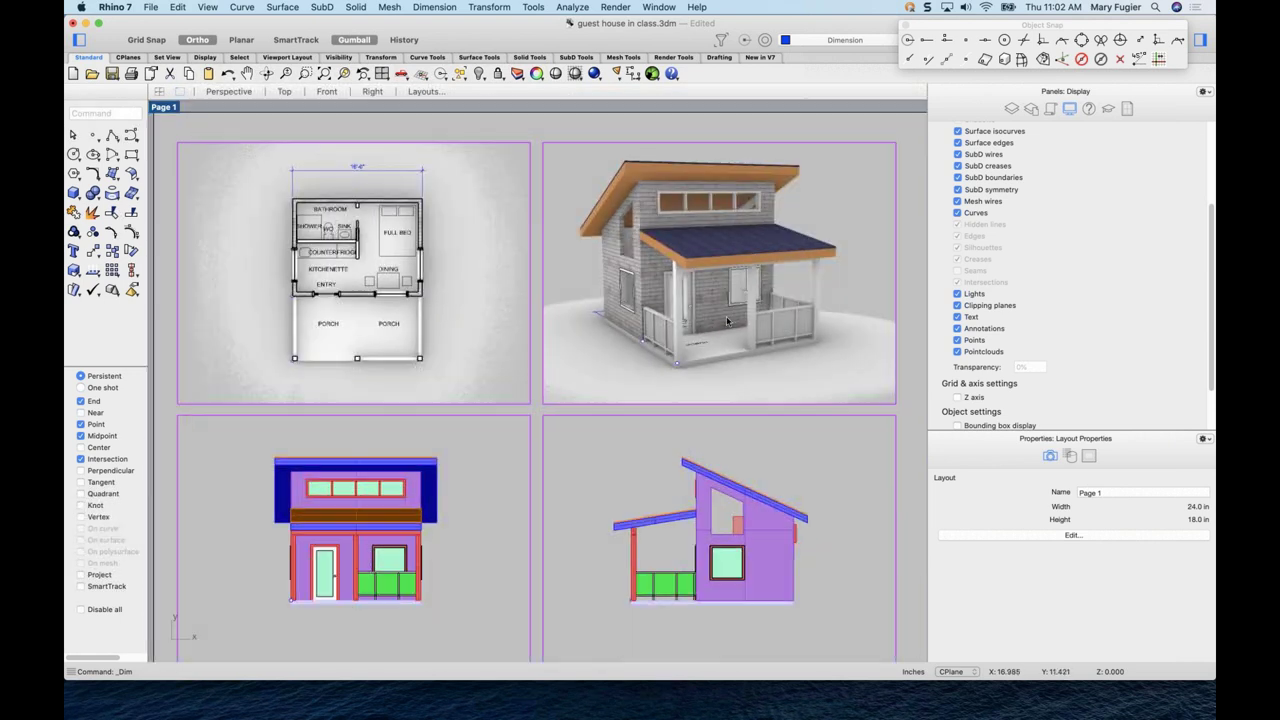
{"action": "double_click", "coordinate": [859, 197]}
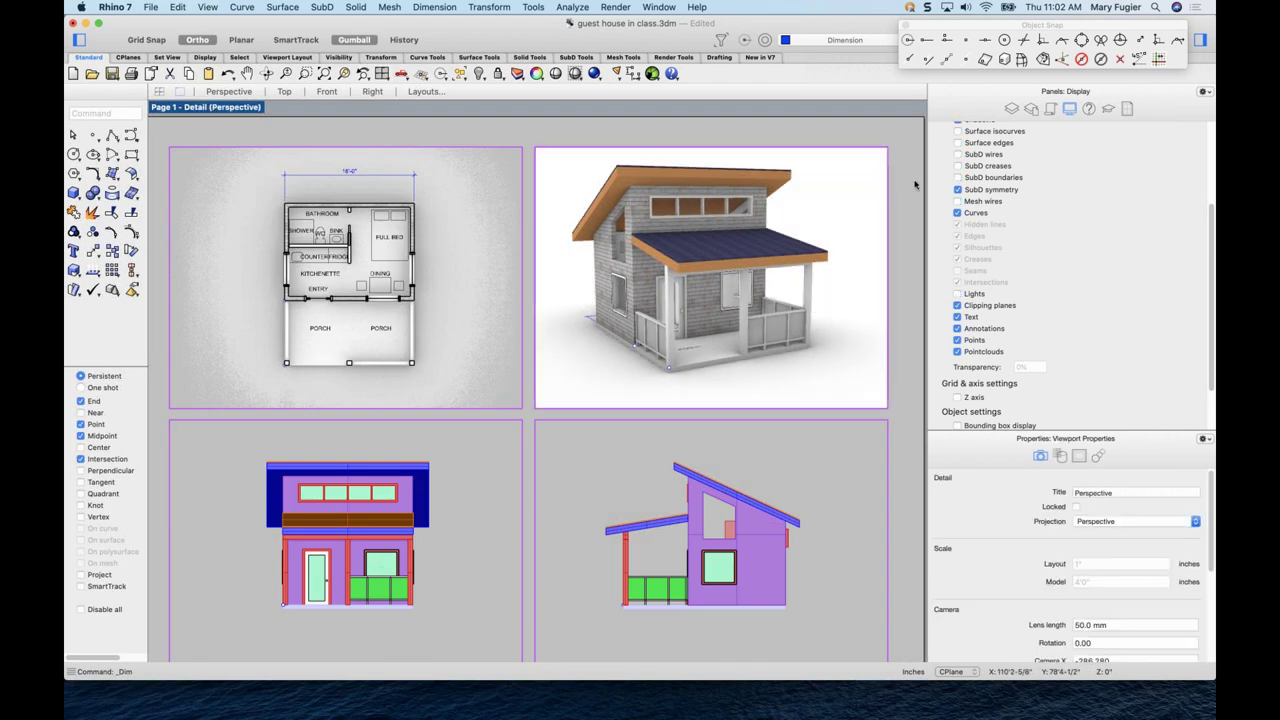
{"action": "left_click", "coordinate": [1031, 110]}
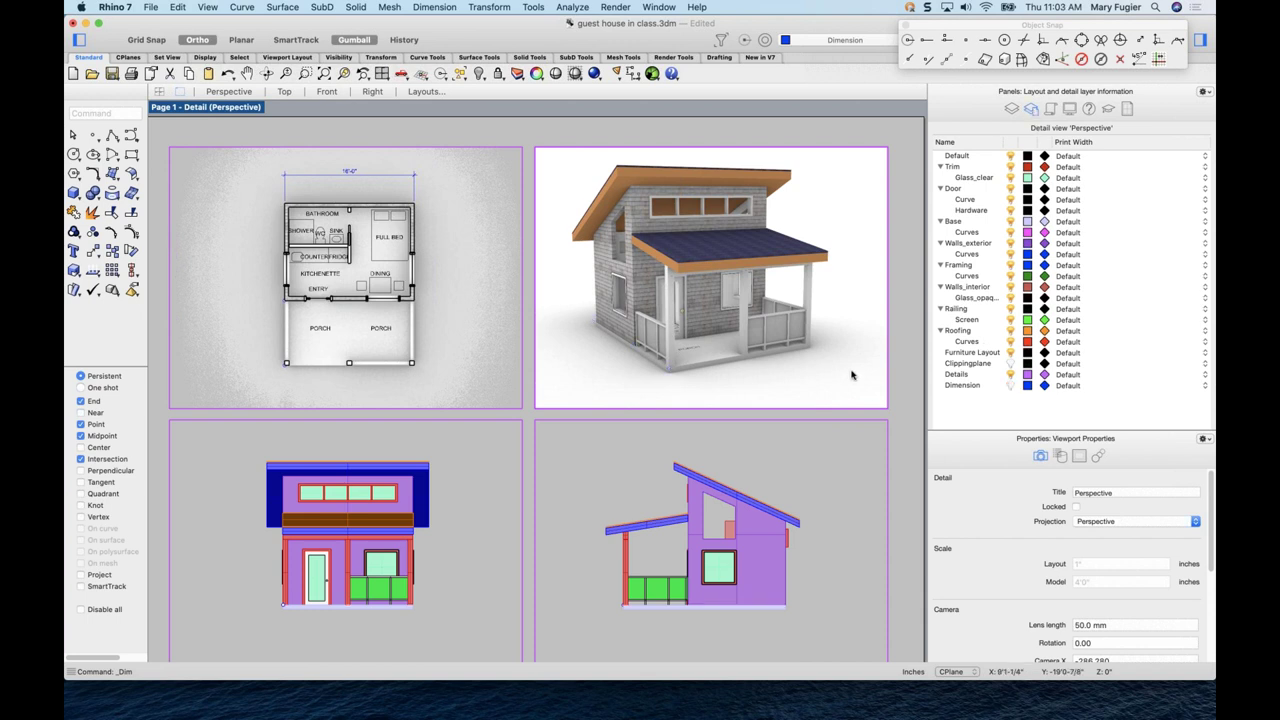
- Activate the Top detail and add a linear dimension above the plan from the house's upper-left corner to the interior partition beside the bathroom
{"action": "double_click", "coordinate": [896, 358]}
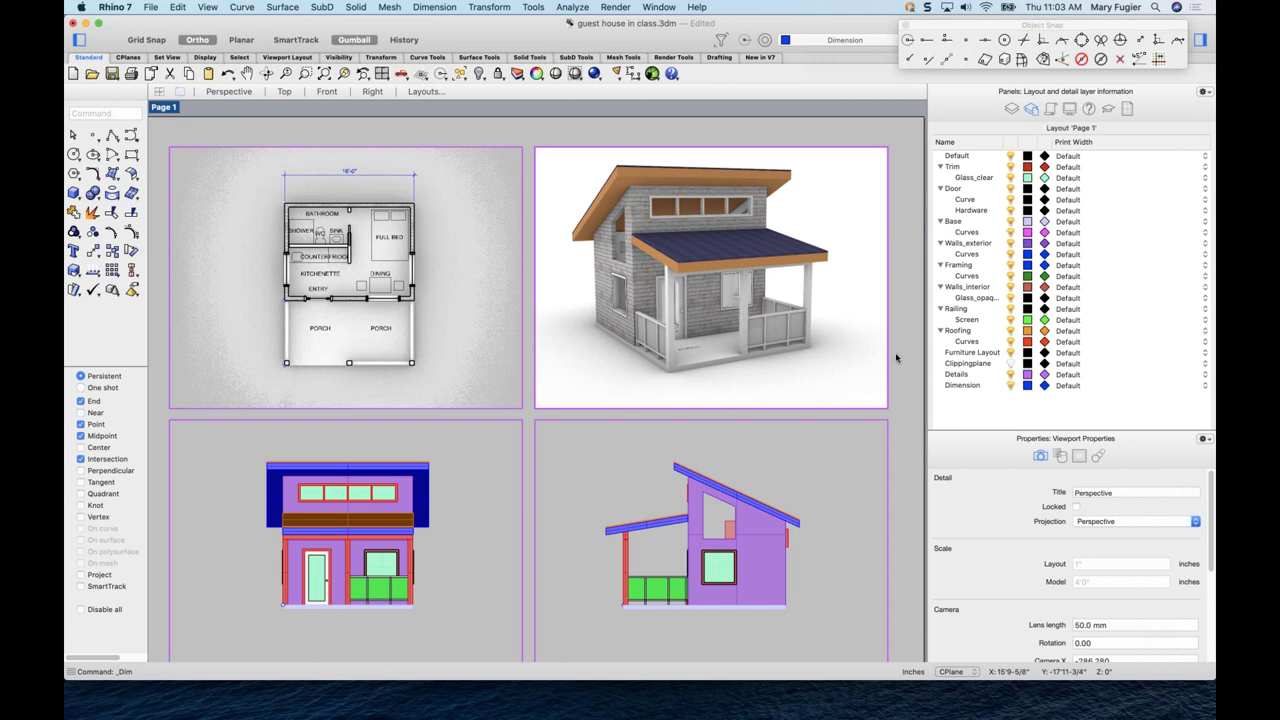
{"action": "double_click", "coordinate": [378, 317]}
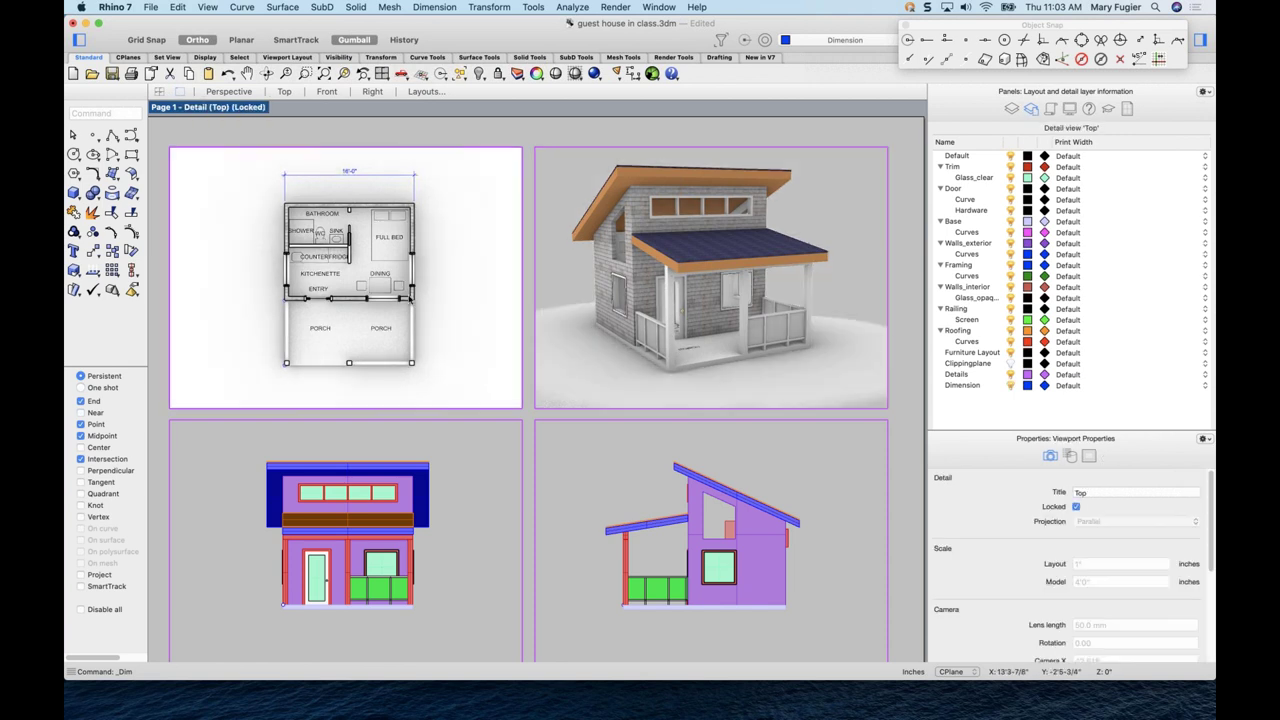
{"action": "scroll", "coordinate": [345, 215], "scroll_direction": "up", "scroll_amount": 3}
{"action": "scroll", "coordinate": [345, 215], "scroll_direction": "up", "scroll_amount": 3}
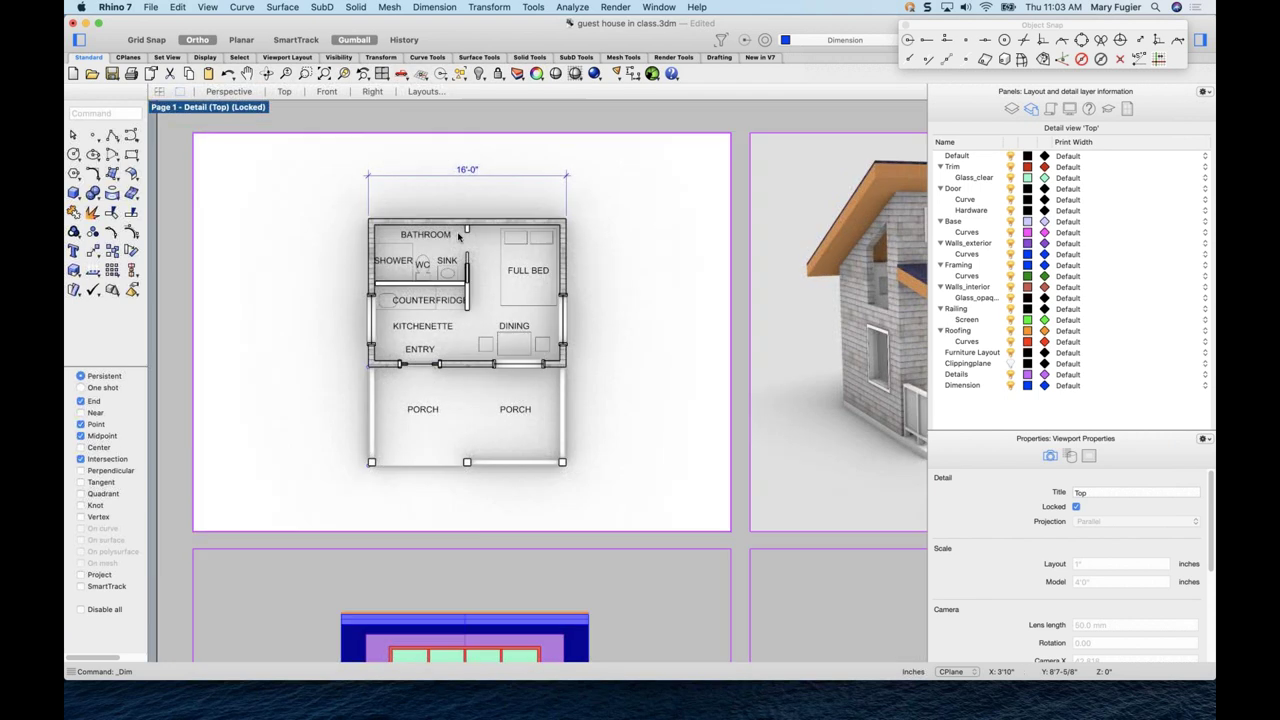
{"action": "left_click", "coordinate": [447, 8]}
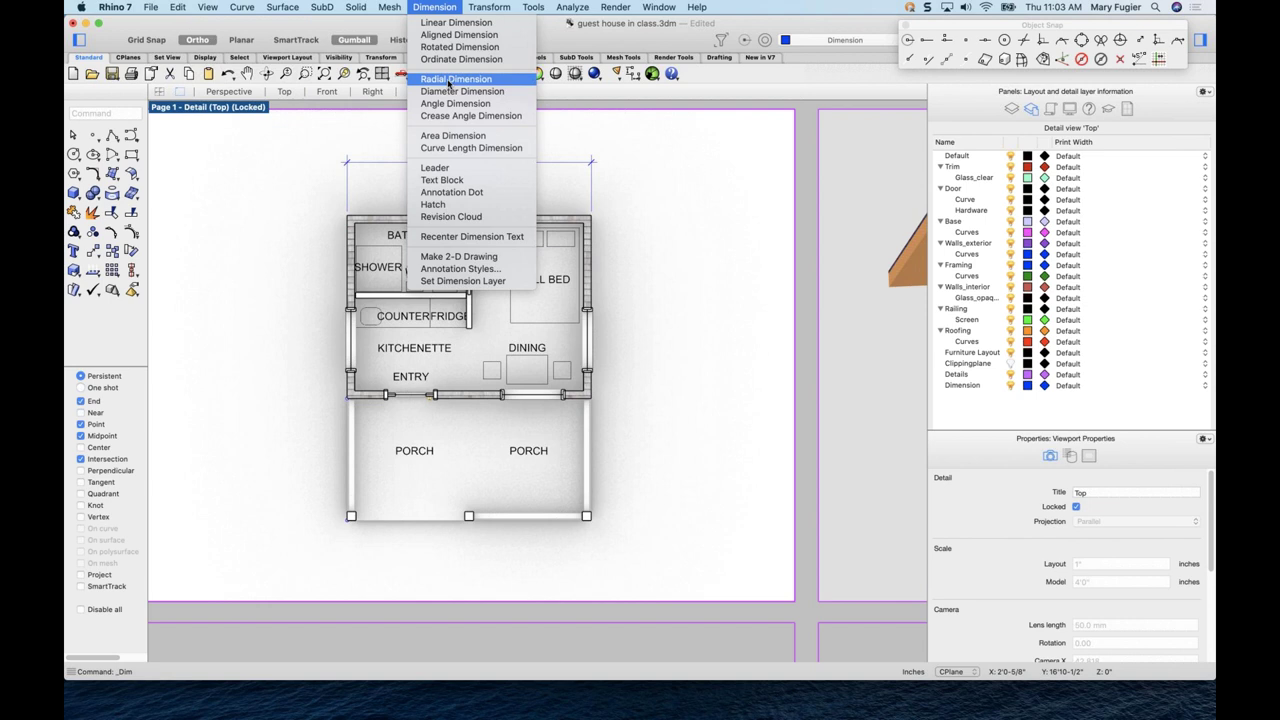
{"action": "left_click", "coordinate": [455, 22]}
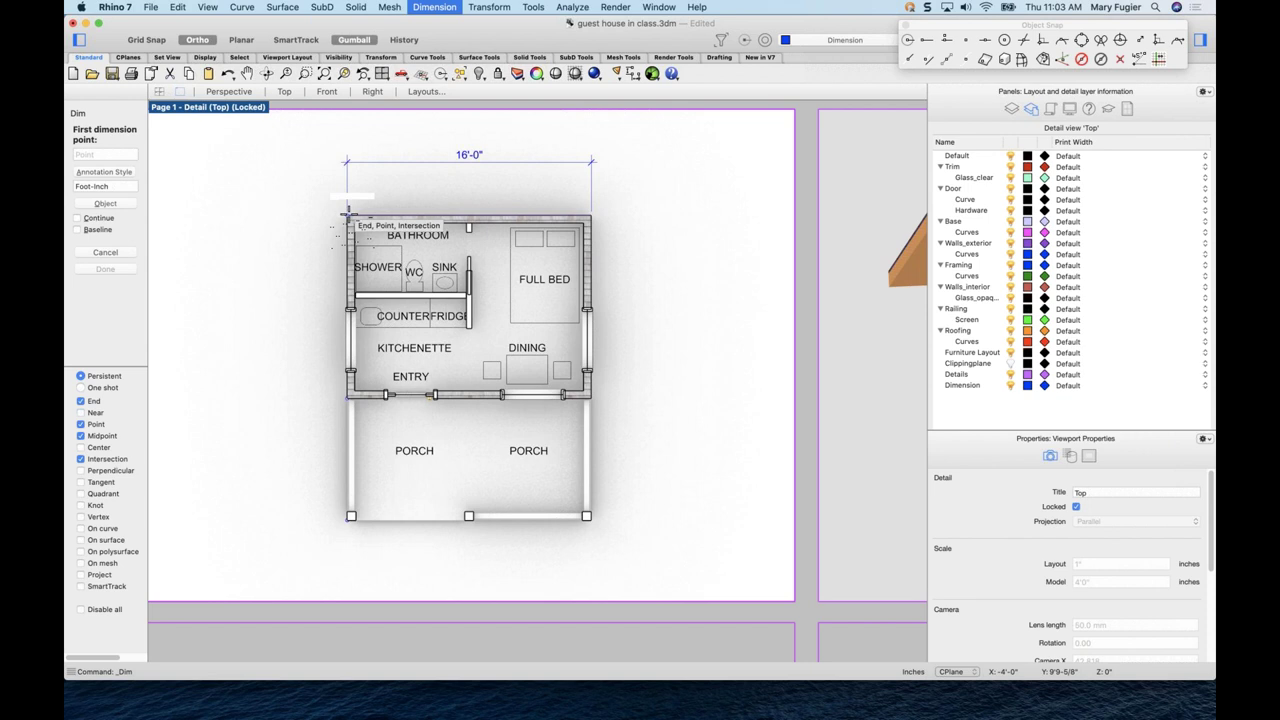
{"action": "scroll", "coordinate": [346, 212], "scroll_direction": "up", "scroll_amount": 3}
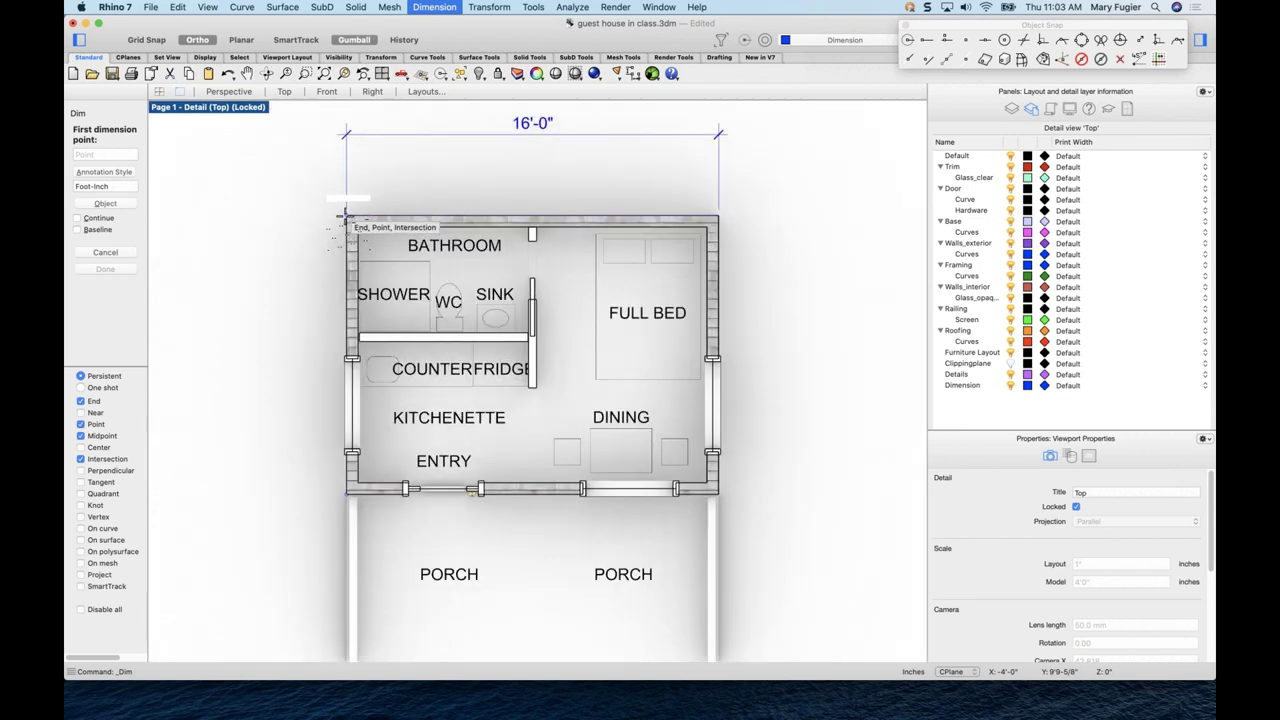
{"action": "left_click", "coordinate": [345, 215]}
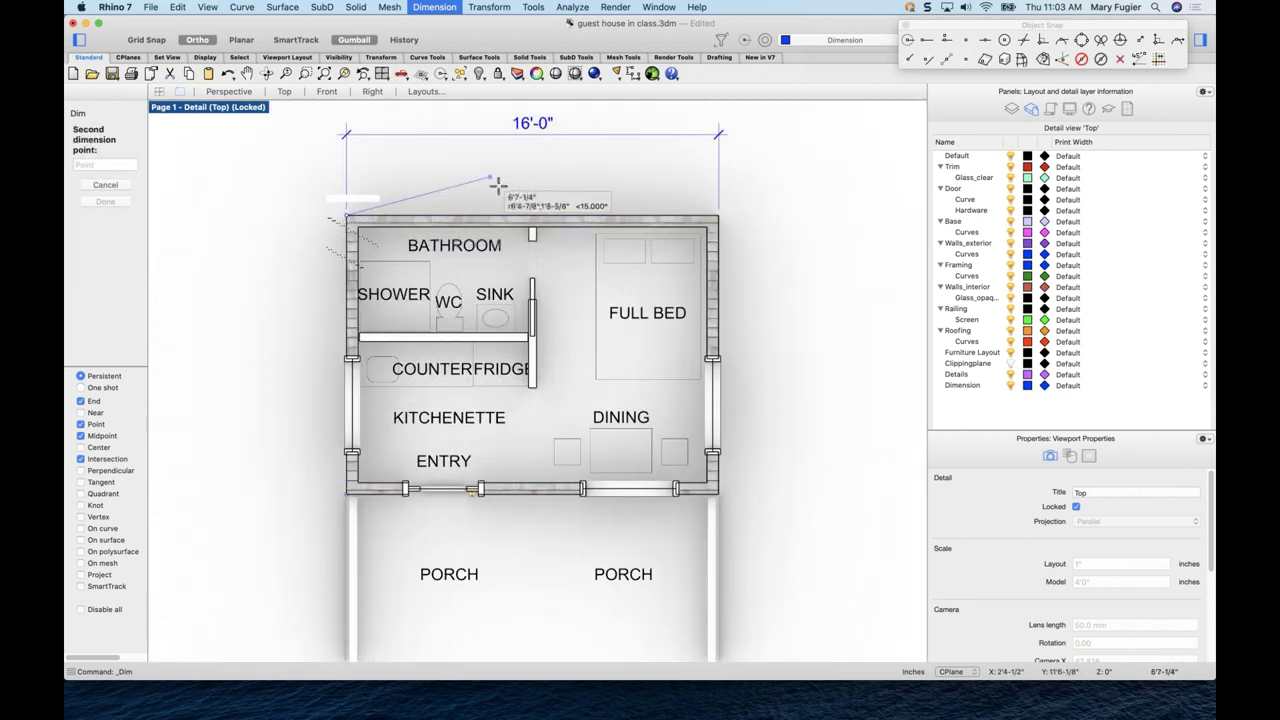
{"action": "left_click", "coordinate": [532, 236]}
{"action": "left_click", "coordinate": [528, 176]}
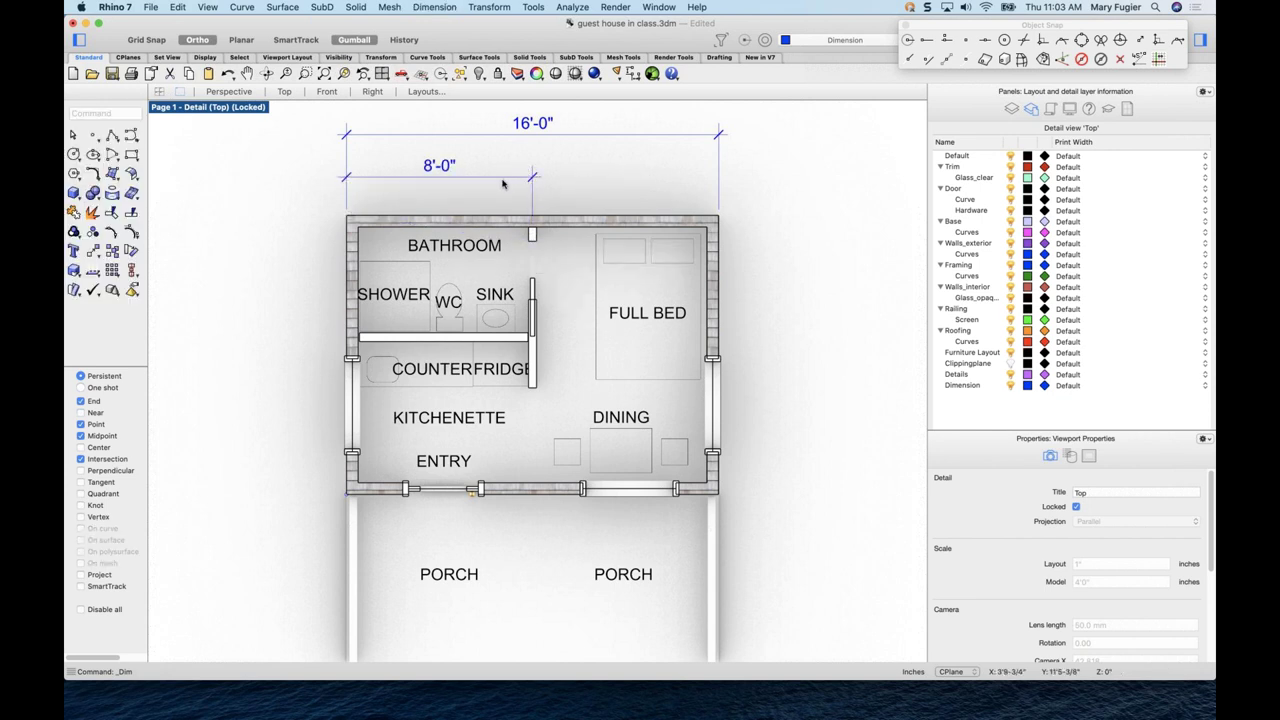
- Continue that horizontal dimension as a chain to the house's upper-right corner using the Continue option
{"action": "right_click", "coordinate": [460, 174]}
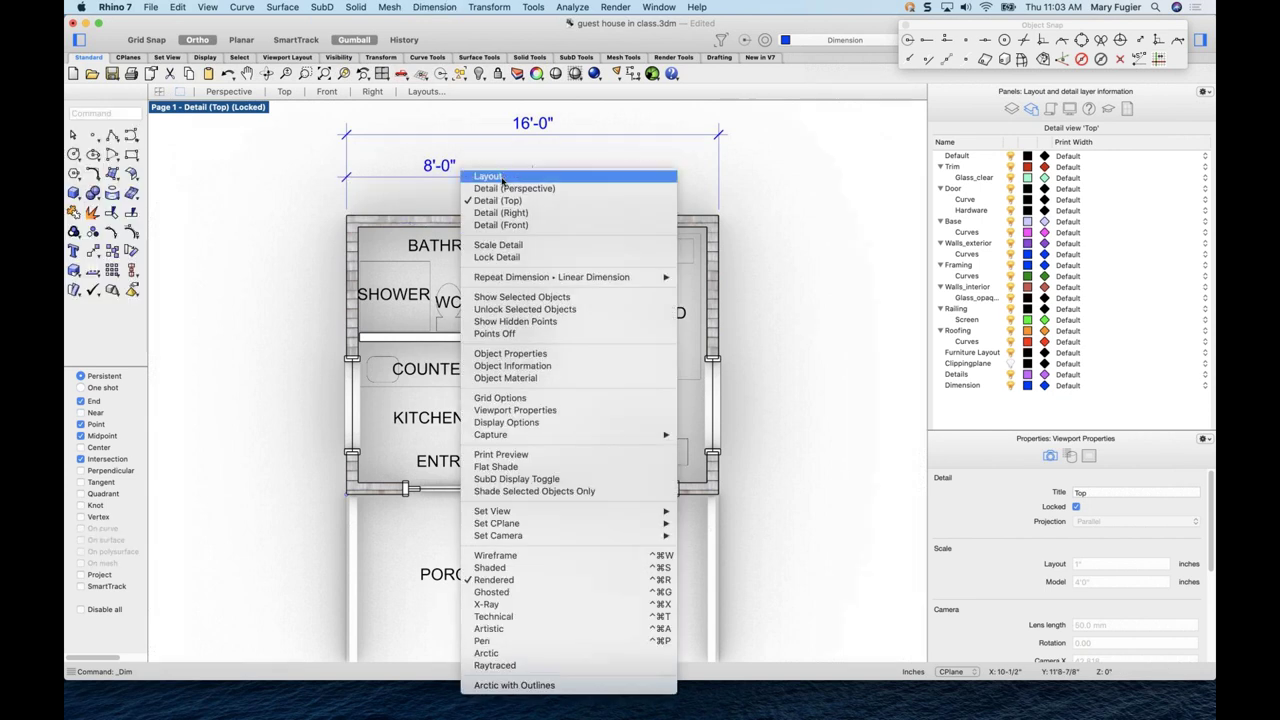
{"action": "mouse_move", "coordinate": [650, 277]}
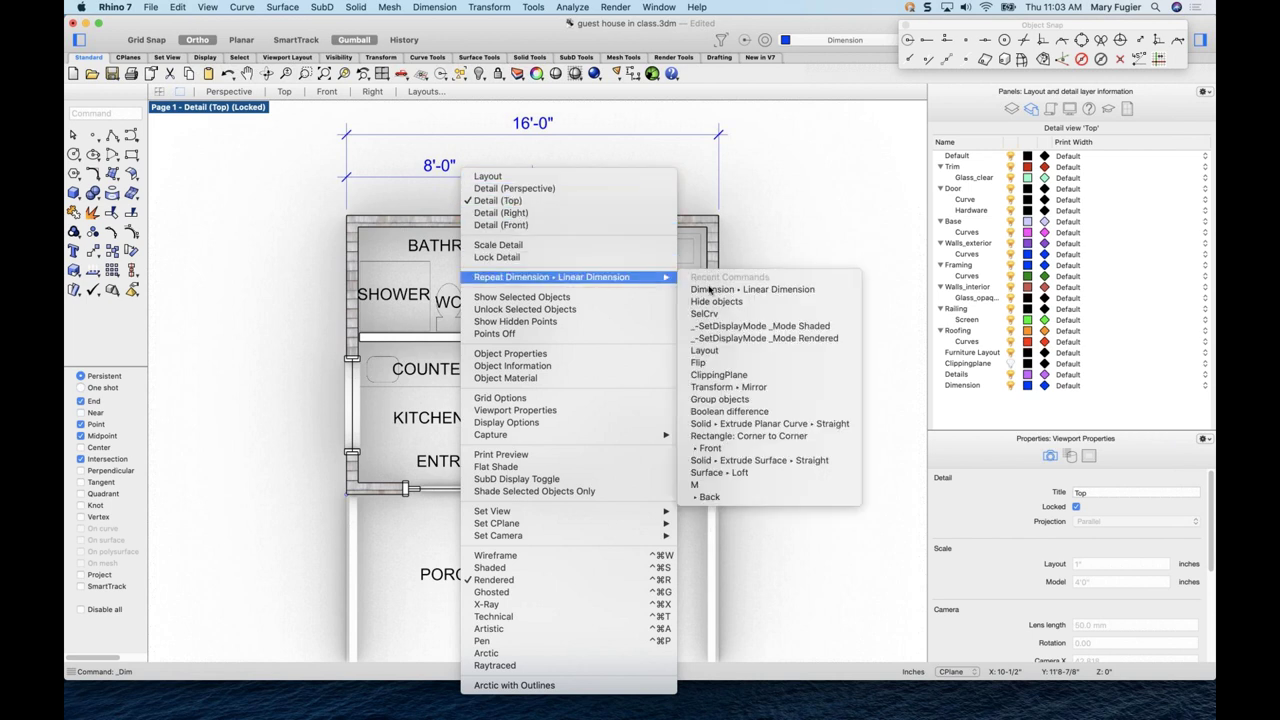
{"action": "left_click", "coordinate": [711, 289]}
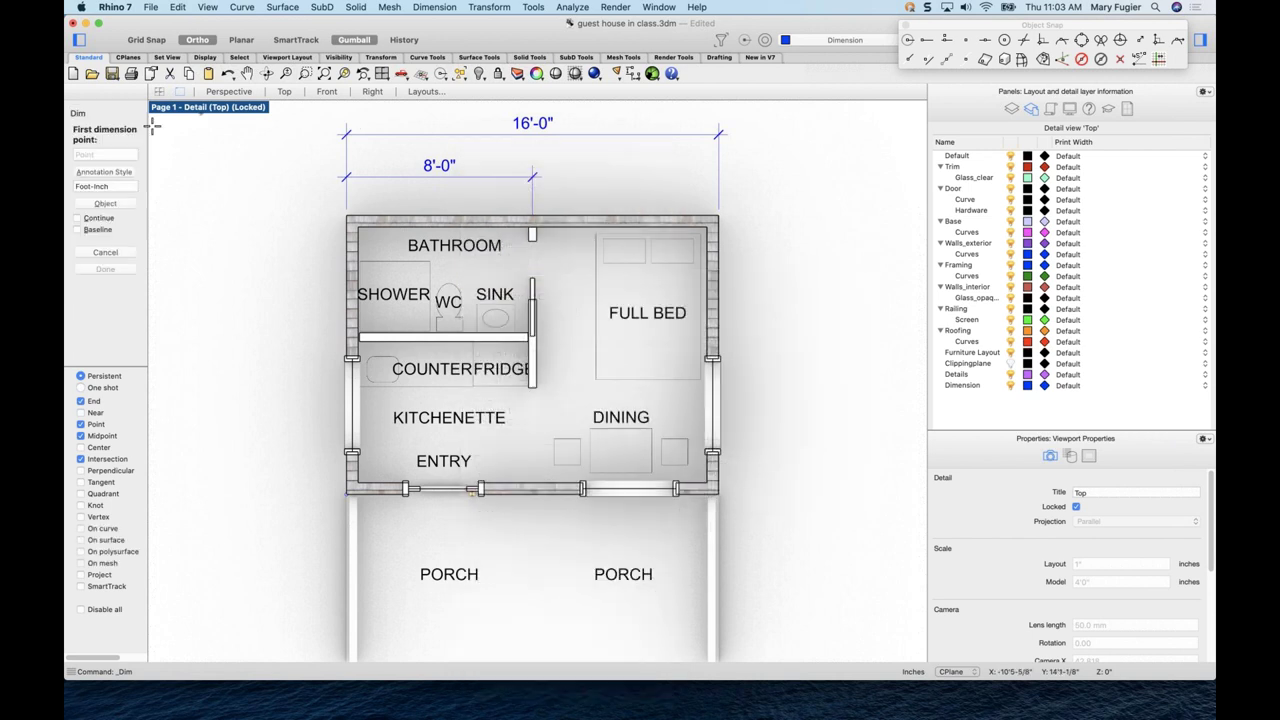
{"action": "left_click", "coordinate": [76, 218]}
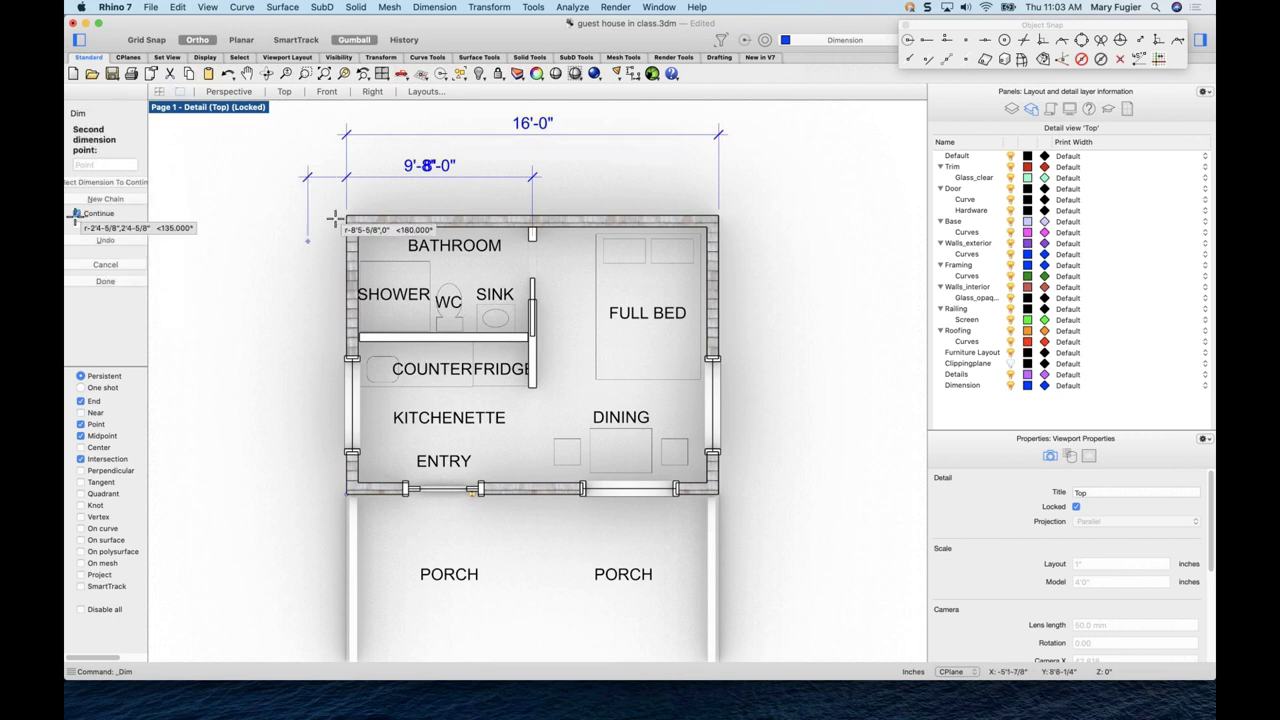
{"action": "left_click", "coordinate": [715, 213]}
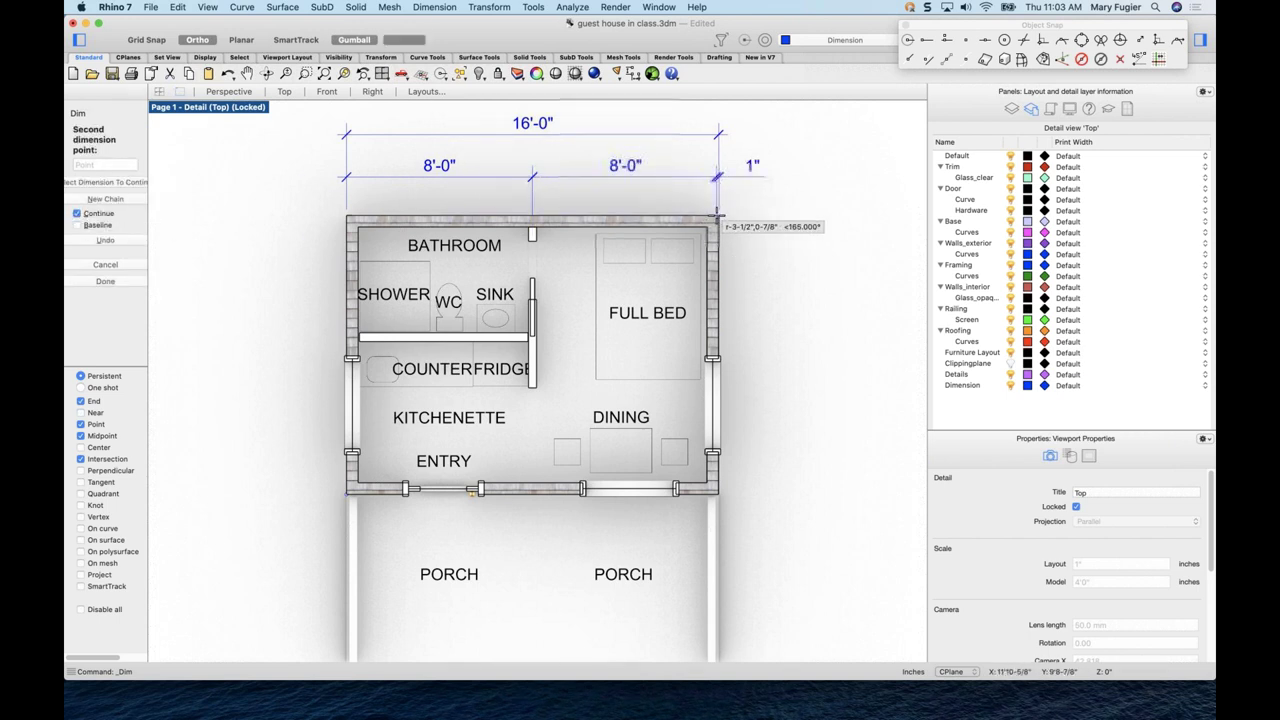
{"action": "right_click", "coordinate": [575, 187]}
{"action": "scroll", "coordinate": [580, 185], "scroll_direction": "down", "scroll_amount": 3}
- Add a vertical linear dimension, with Continue off, from the house's upper-right corner to the upper edge of the right wall's window
{"action": "right_click", "coordinate": [620, 180]}
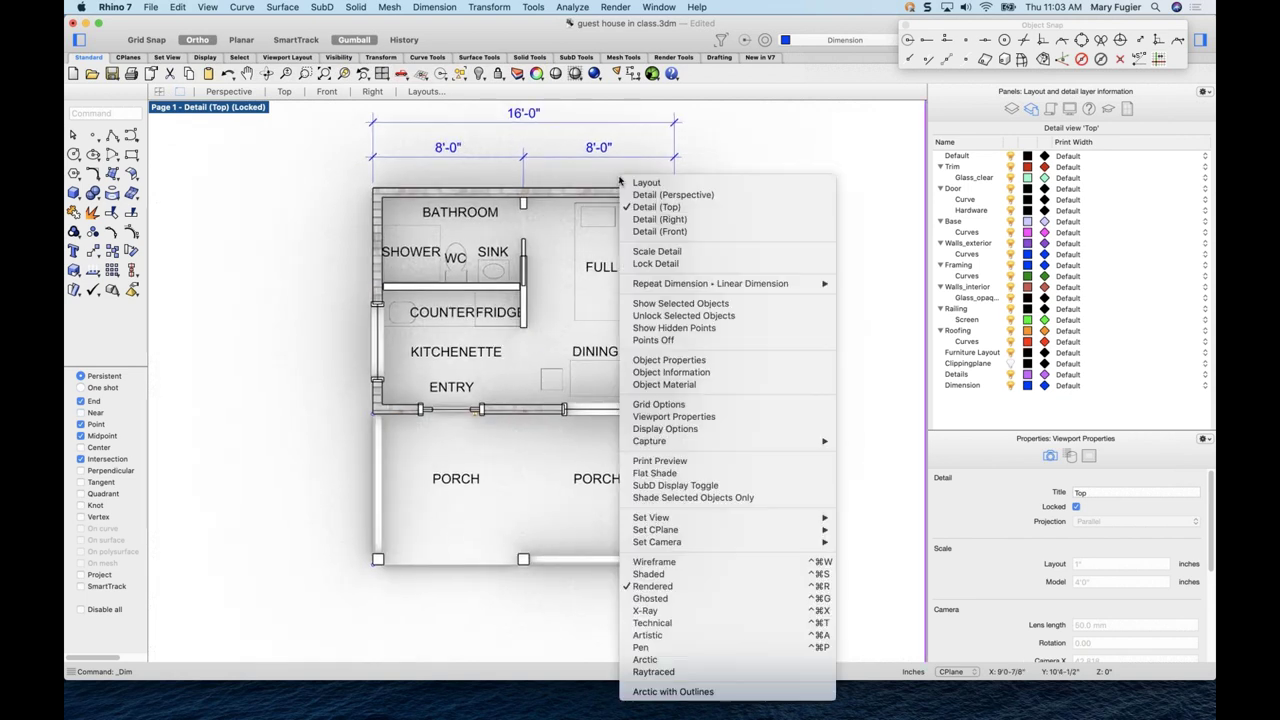
{"action": "mouse_move", "coordinate": [822, 284]}
{"action": "left_click", "coordinate": [865, 296]}
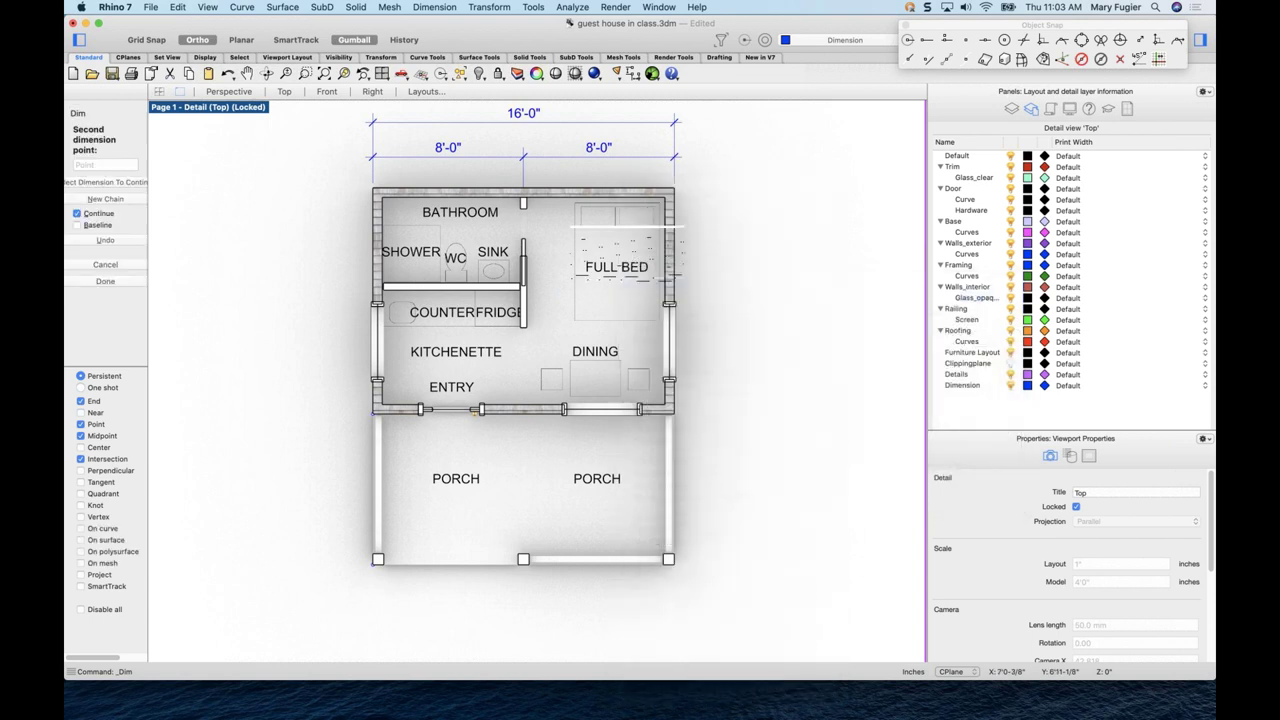
{"action": "left_click", "coordinate": [78, 214]}
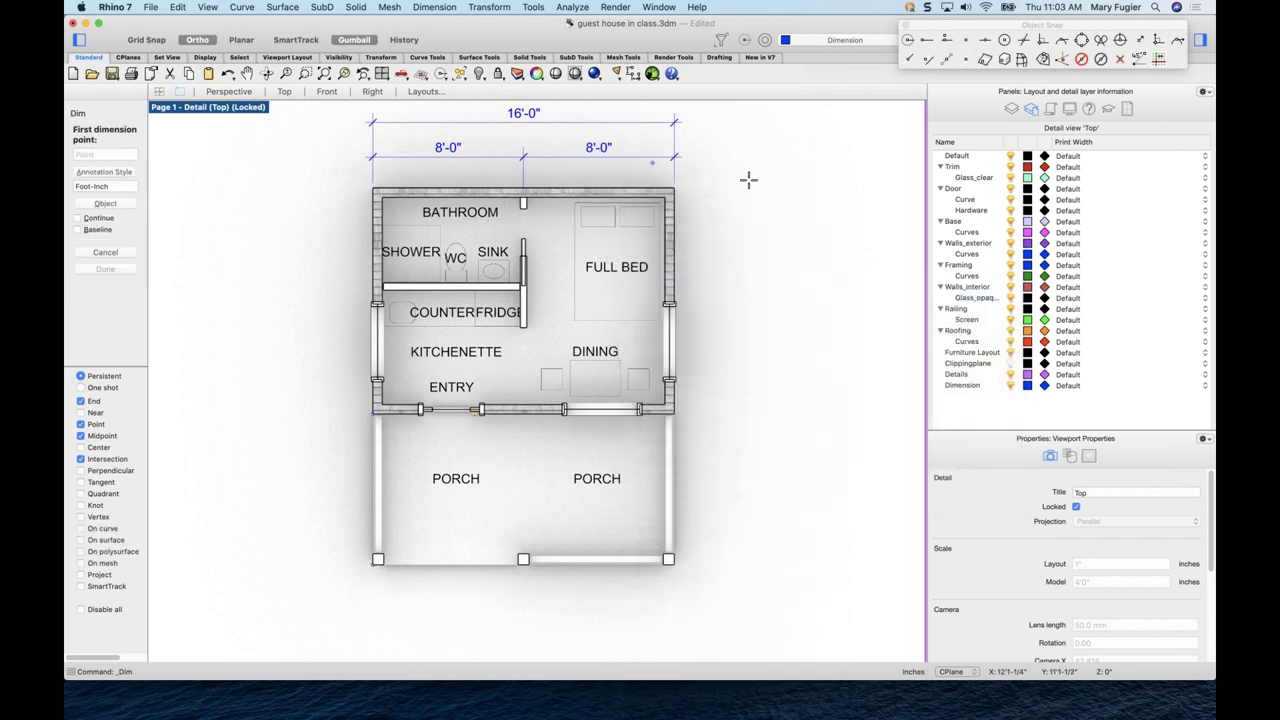
{"action": "left_click", "coordinate": [672, 187]}
{"action": "scroll", "coordinate": [680, 298], "scroll_direction": "up", "scroll_amount": 1}
{"action": "scroll", "coordinate": [680, 298], "scroll_direction": "up", "scroll_amount": 3}
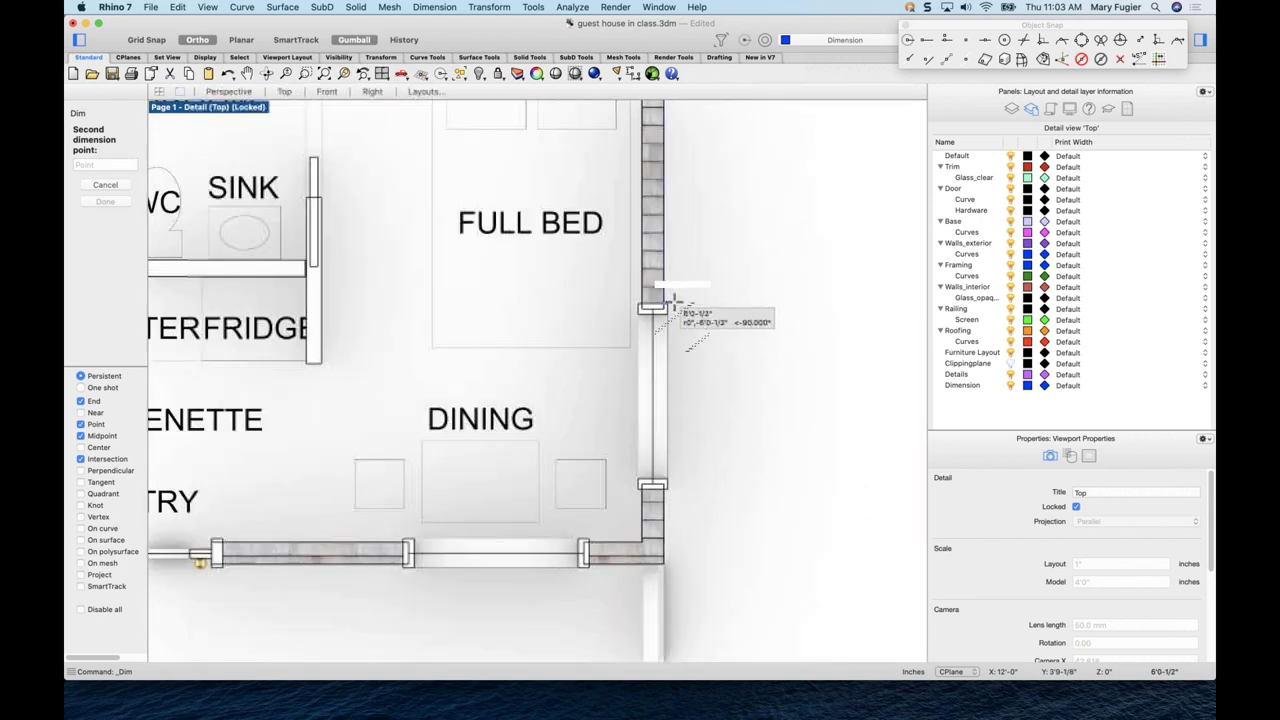
{"action": "left_click", "coordinate": [663, 309]}
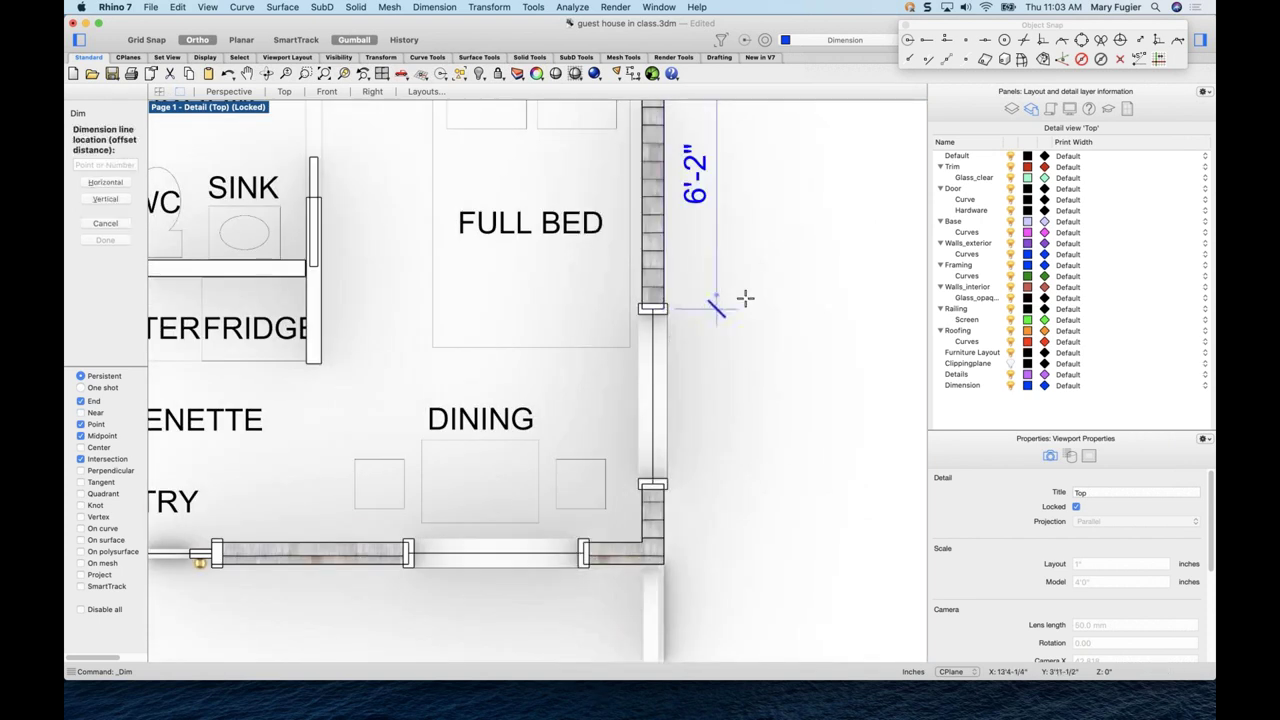
{"action": "scroll", "coordinate": [740, 296], "scroll_direction": "down", "scroll_amount": 3}
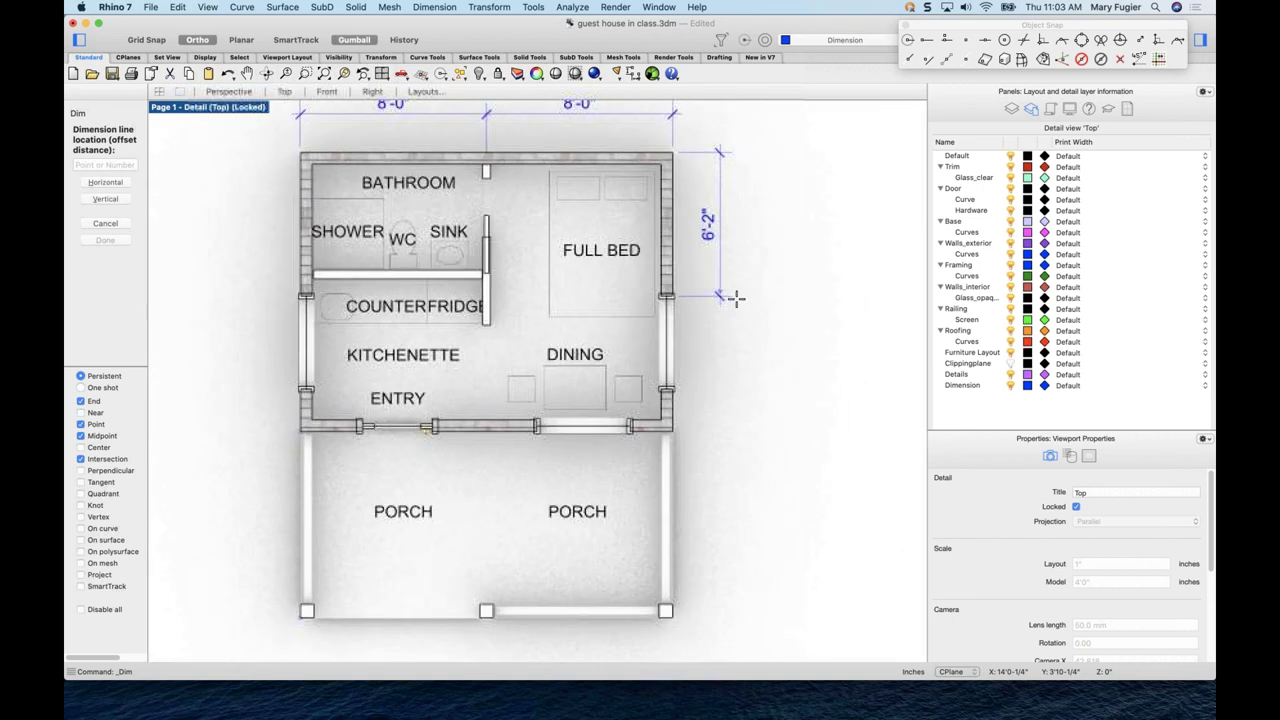
{"action": "left_click", "coordinate": [729, 299]}
- Continue the vertical dimension chain along the right wall to the window's lower edge and the house's lower-right corner
{"action": "right_click", "coordinate": [730, 306]}
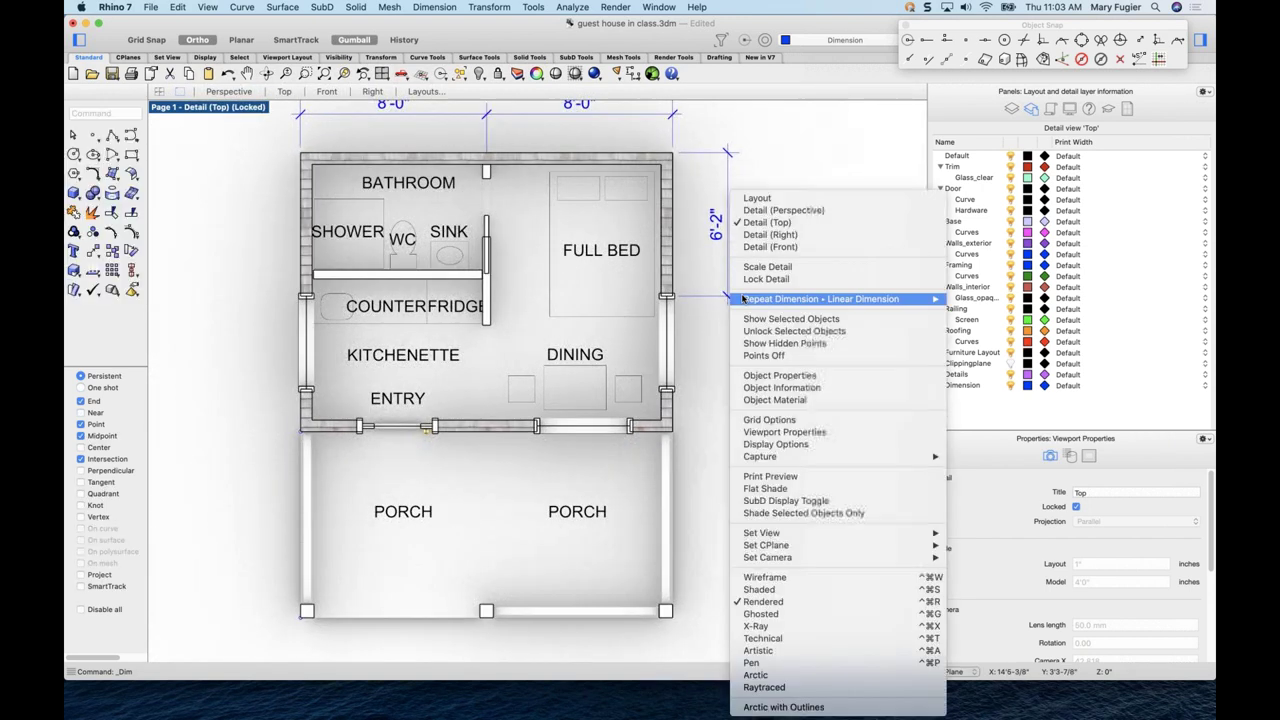
{"action": "mouse_move", "coordinate": [898, 300]}
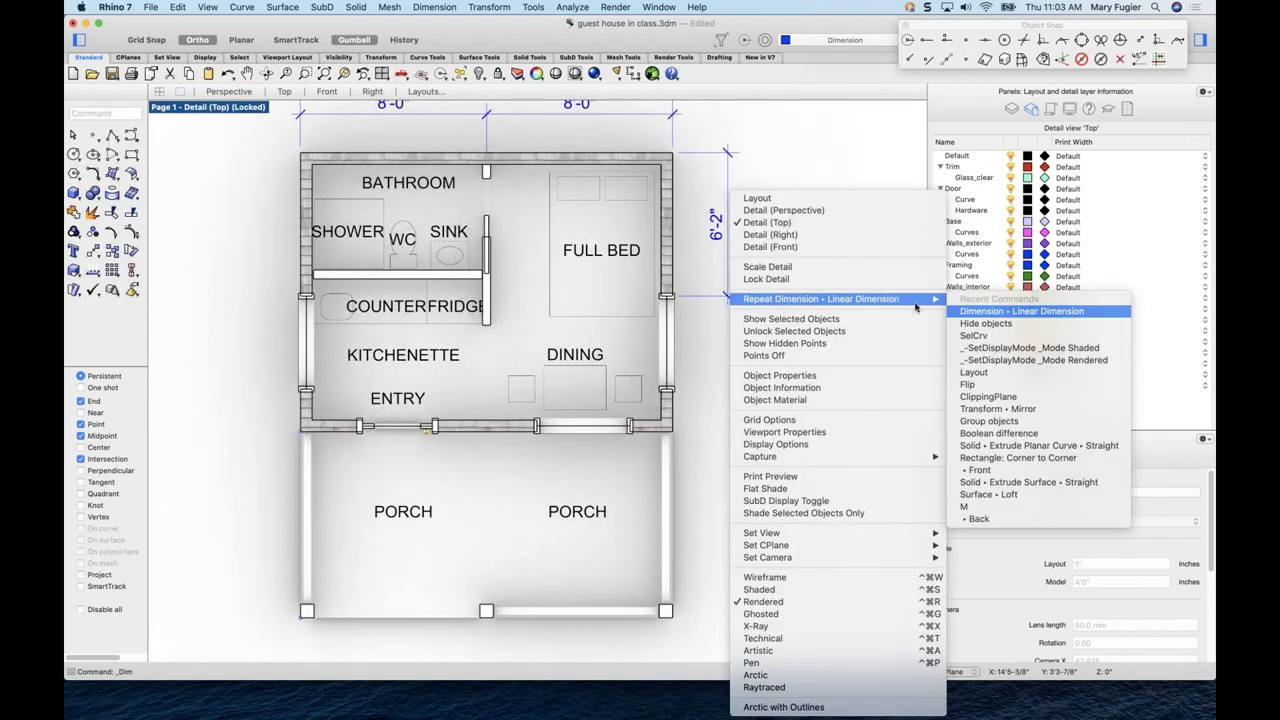
{"action": "left_click", "coordinate": [1010, 311]}
{"action": "left_click", "coordinate": [78, 218]}
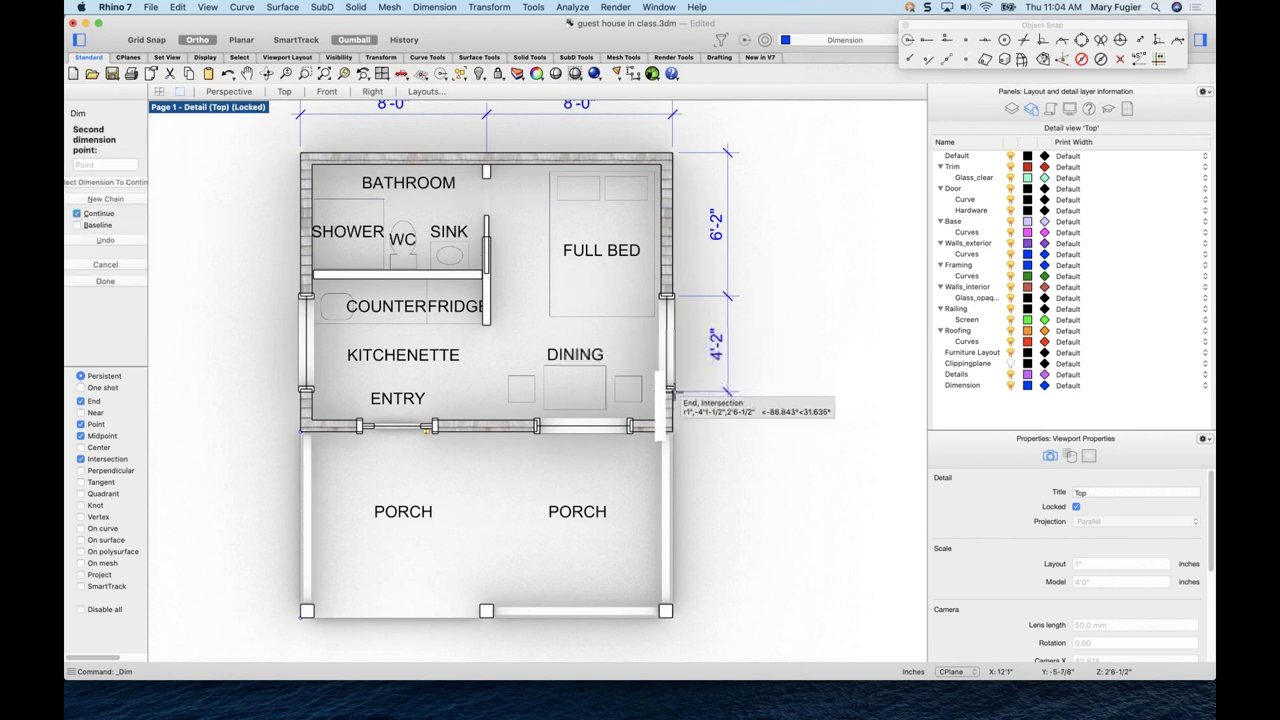
{"action": "scroll", "coordinate": [677, 389], "scroll_direction": "up", "scroll_amount": 3}
{"action": "left_click", "coordinate": [662, 386]}
{"action": "scroll", "coordinate": [683, 378], "scroll_direction": "down", "scroll_amount": 5}
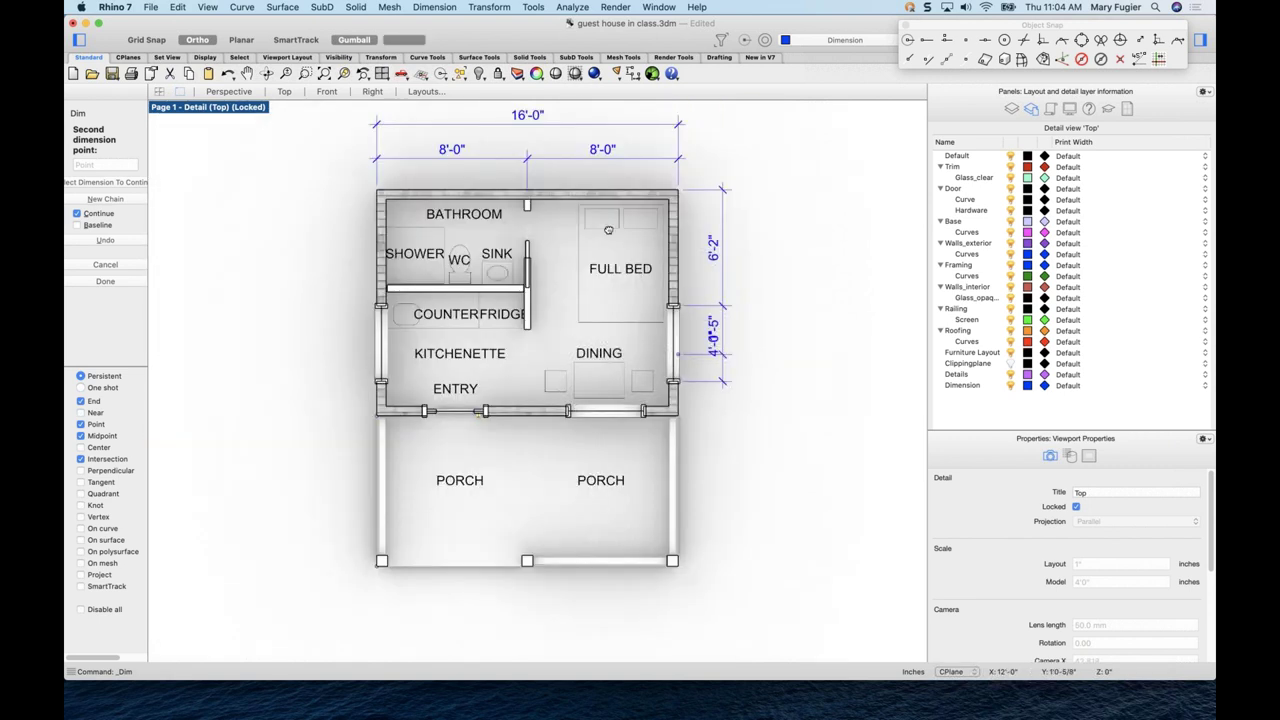
{"action": "scroll", "coordinate": [543, 106], "scroll_direction": "up", "scroll_amount": 2}
{"action": "left_click", "coordinate": [477, 329]}
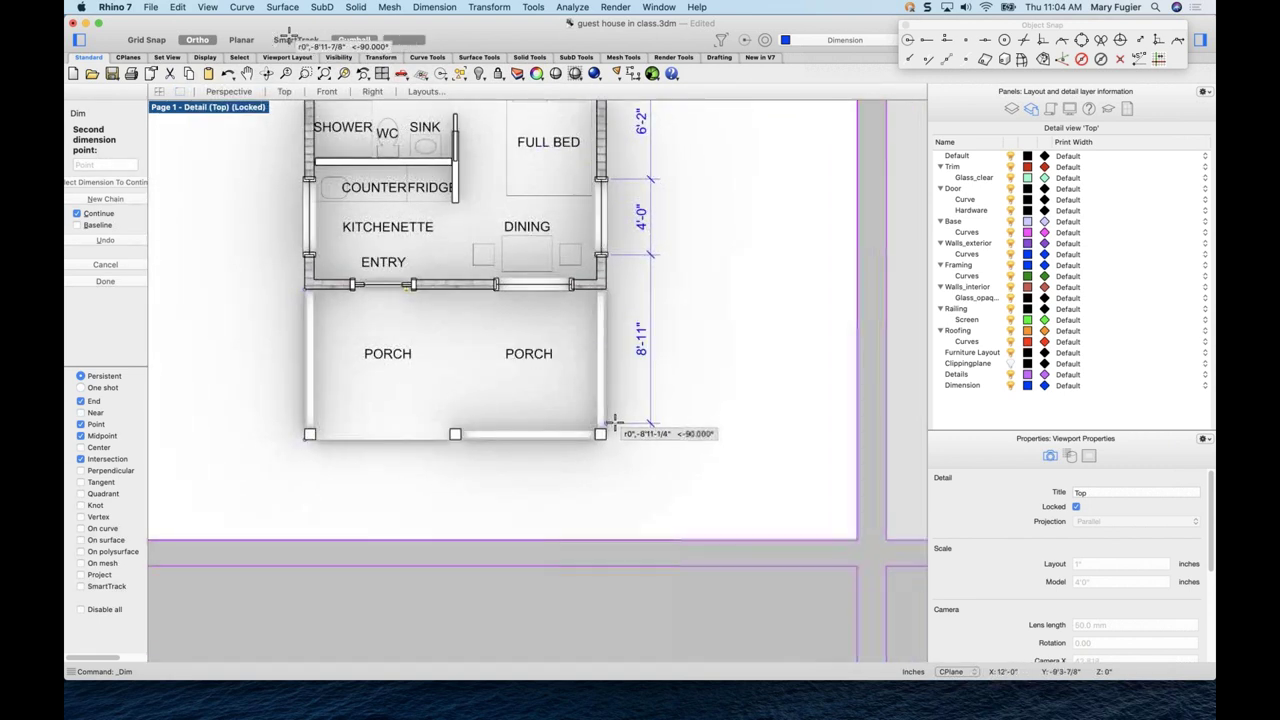
{"action": "scroll", "coordinate": [607, 428], "scroll_direction": "up", "scroll_amount": 2}
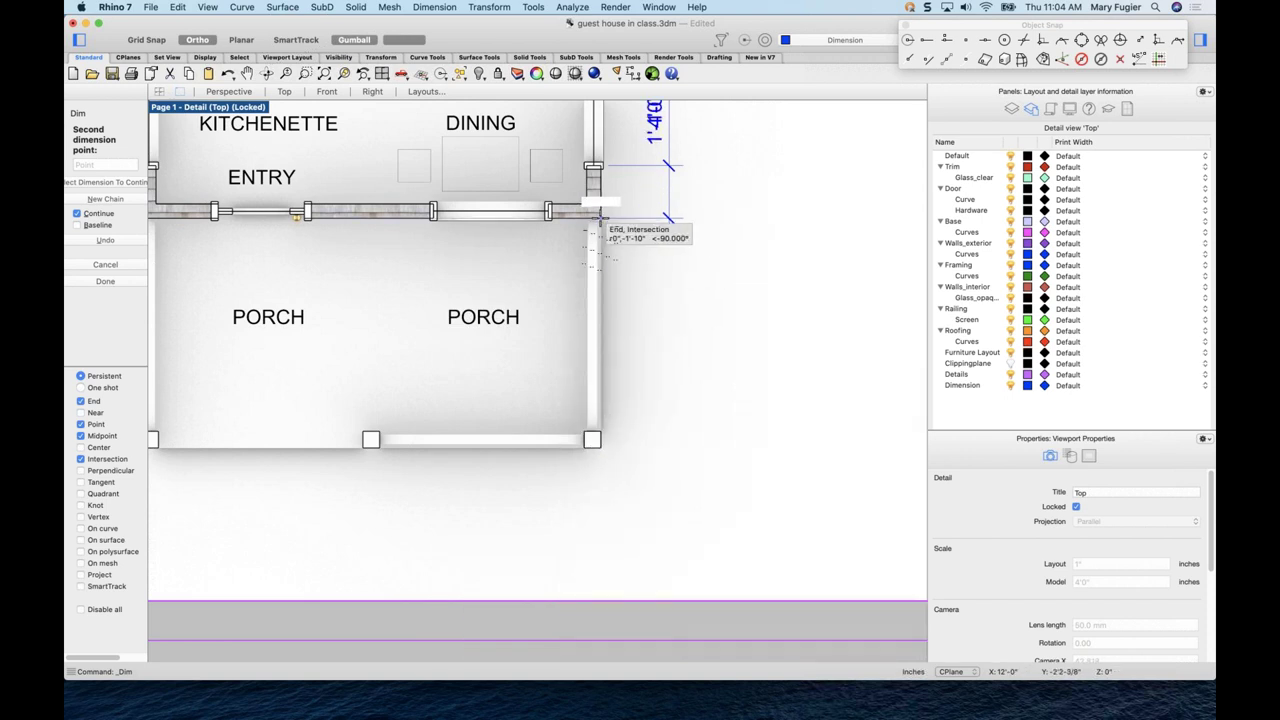
{"action": "left_click", "coordinate": [602, 219]}
{"action": "key", "text": "Return"}
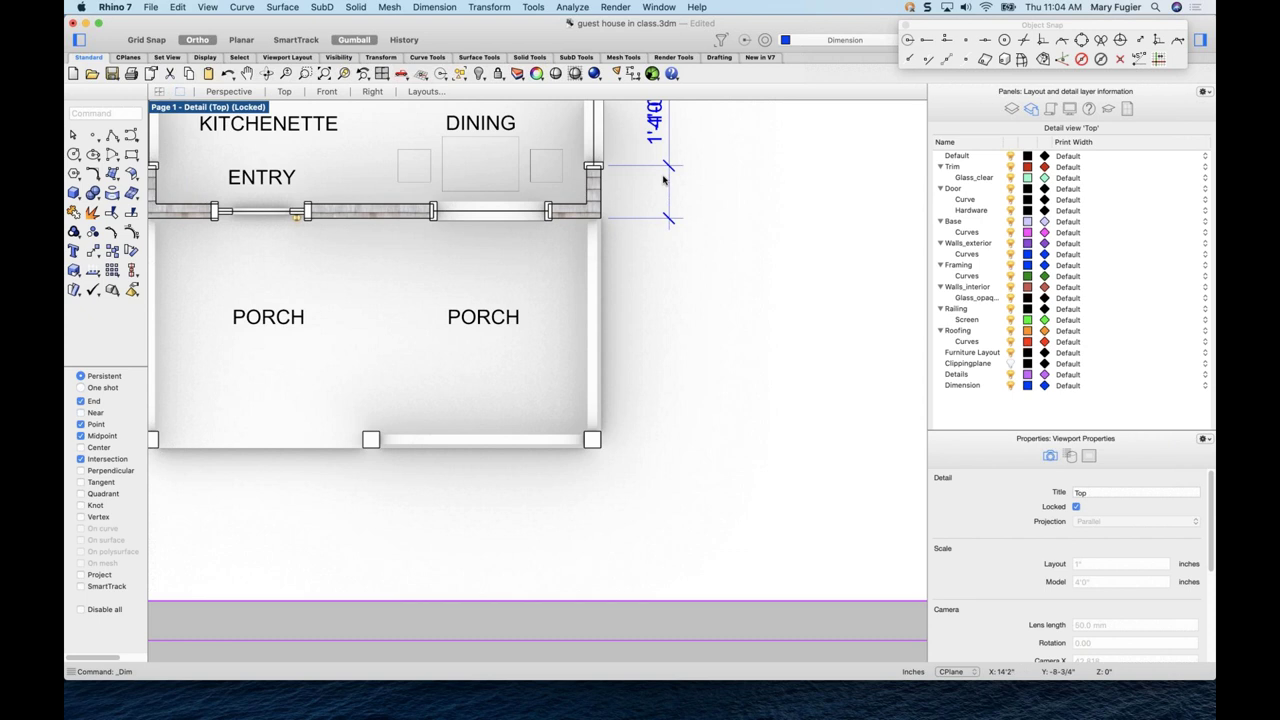
- Move the text of the lowest right-side dimension down below its dimension line so it clears the window dimension's text
{"action": "scroll", "coordinate": [654, 357], "scroll_direction": "down", "scroll_amount": 2}
{"action": "scroll", "coordinate": [638, 404], "scroll_direction": "up", "scroll_amount": 2}
{"action": "left_click", "coordinate": [636, 412]}
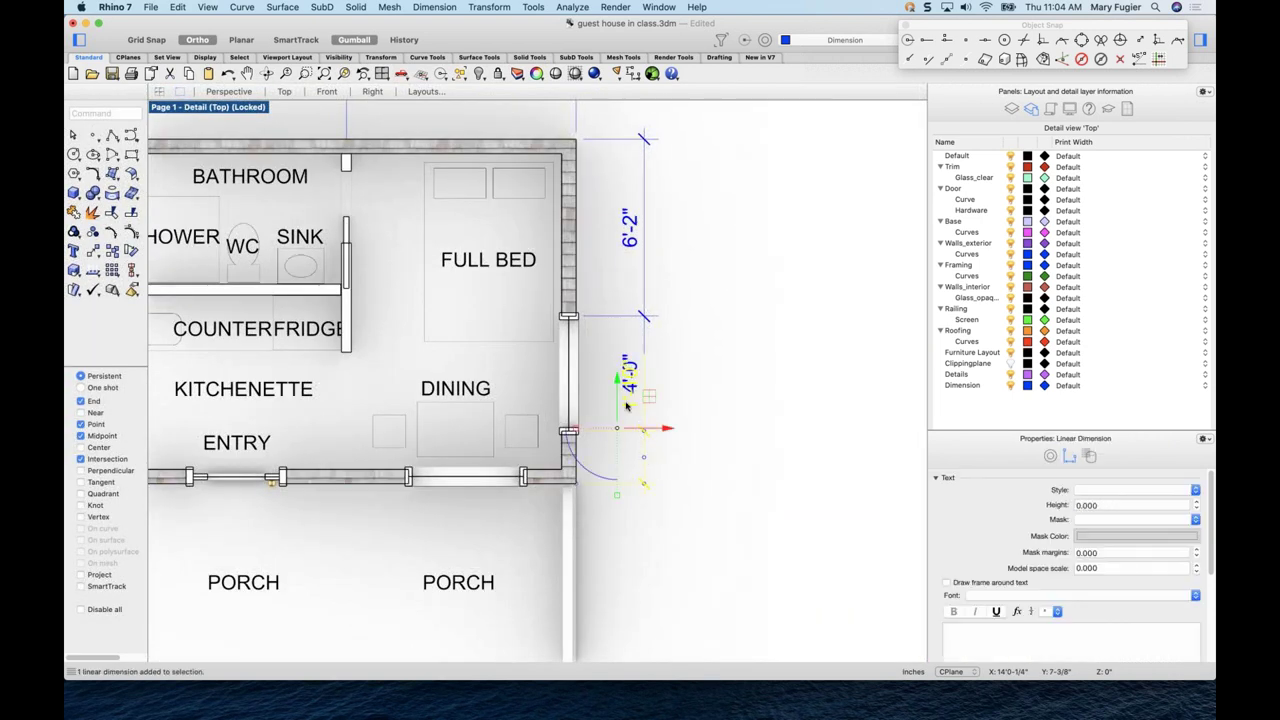
{"action": "left_click", "coordinate": [621, 388]}
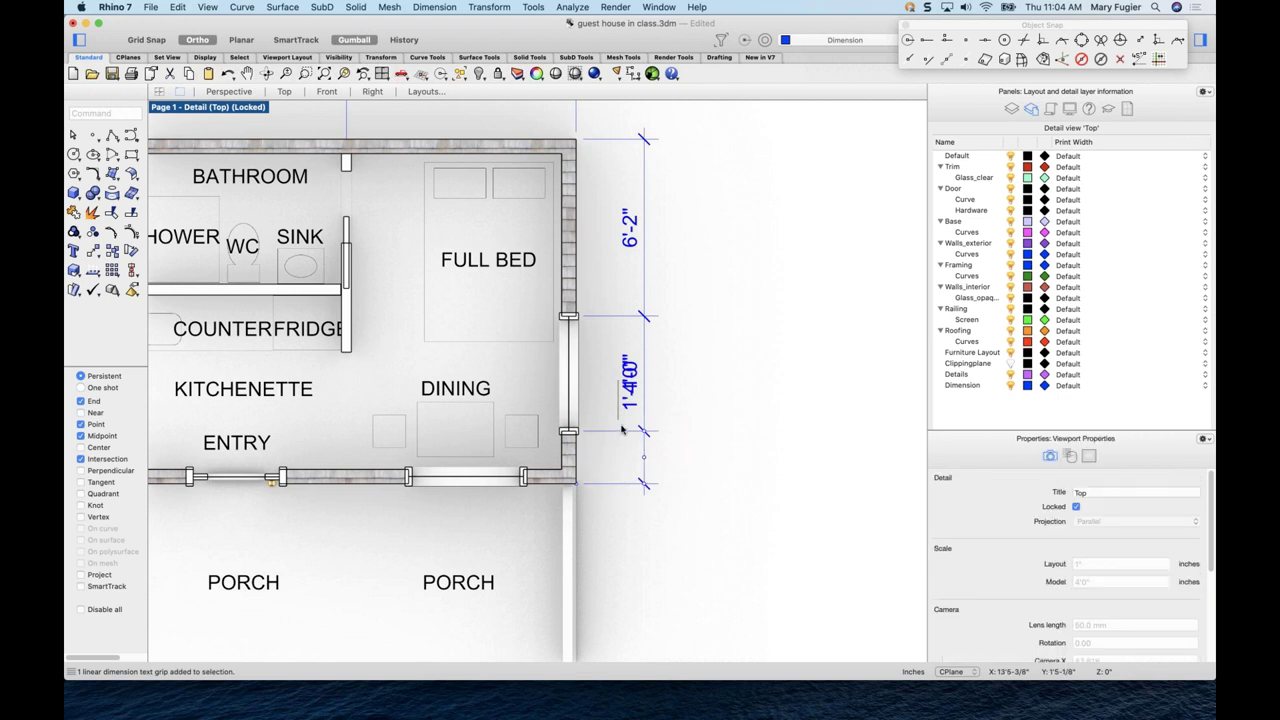
{"action": "left_click", "coordinate": [646, 461]}
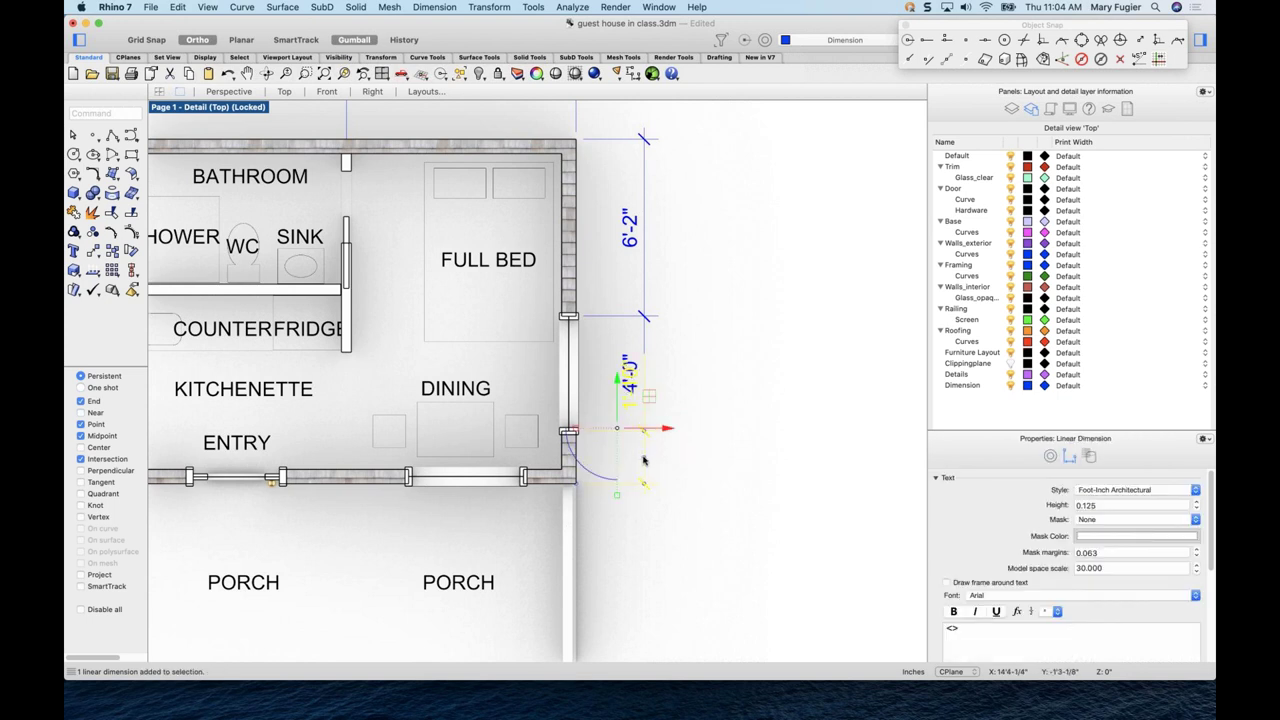
{"action": "left_click", "coordinate": [643, 460]}
{"action": "mouse_move", "coordinate": [644, 457]}
{"action": "left_mouse_down"}
{"action": "mouse_move", "coordinate": [645, 405]}
{"action": "mouse_move", "coordinate": [648, 490]}
{"action": "mouse_move", "coordinate": [648, 462]}
{"action": "left_mouse_up"}
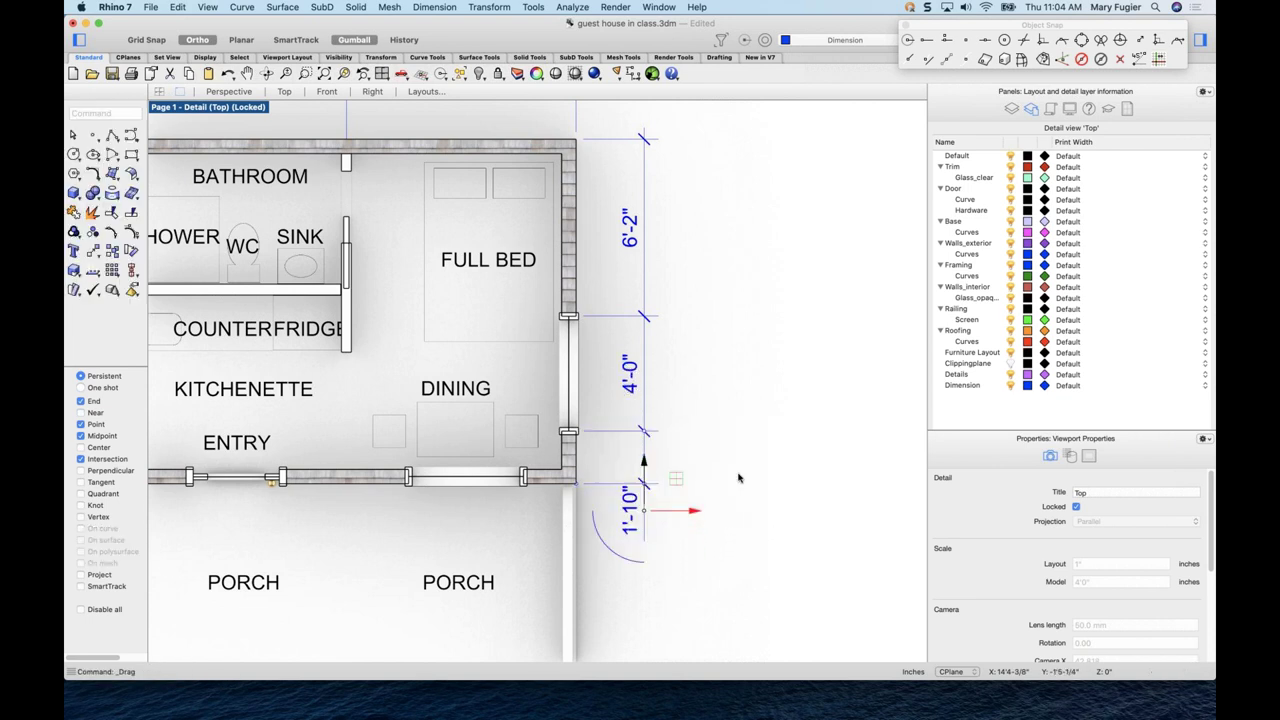
{"action": "left_click", "coordinate": [731, 476]}
- Return to the layout page and add a vertical linear dimension beside the plan's left side, from the house's upper-left corner to the porch's lower-left corner
{"action": "scroll", "coordinate": [729, 462], "scroll_direction": "down", "scroll_amount": 5}
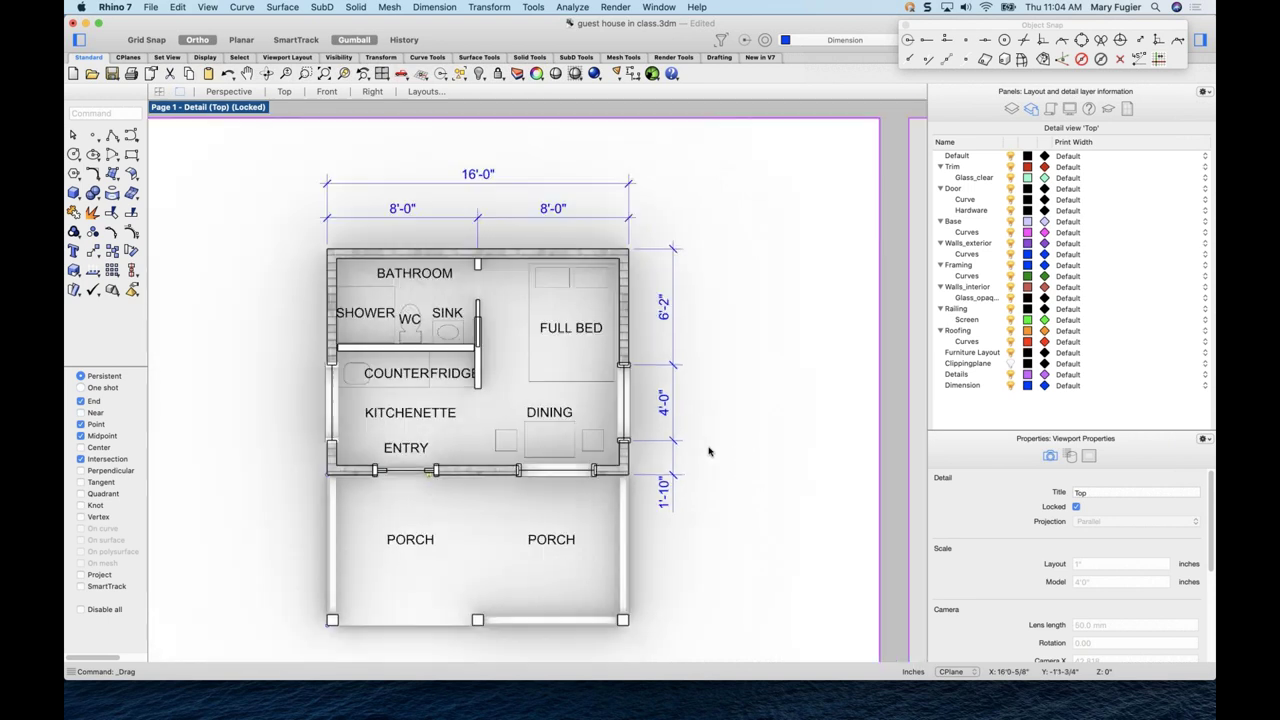
{"action": "scroll", "coordinate": [652, 336], "scroll_direction": "down", "scroll_amount": 3}
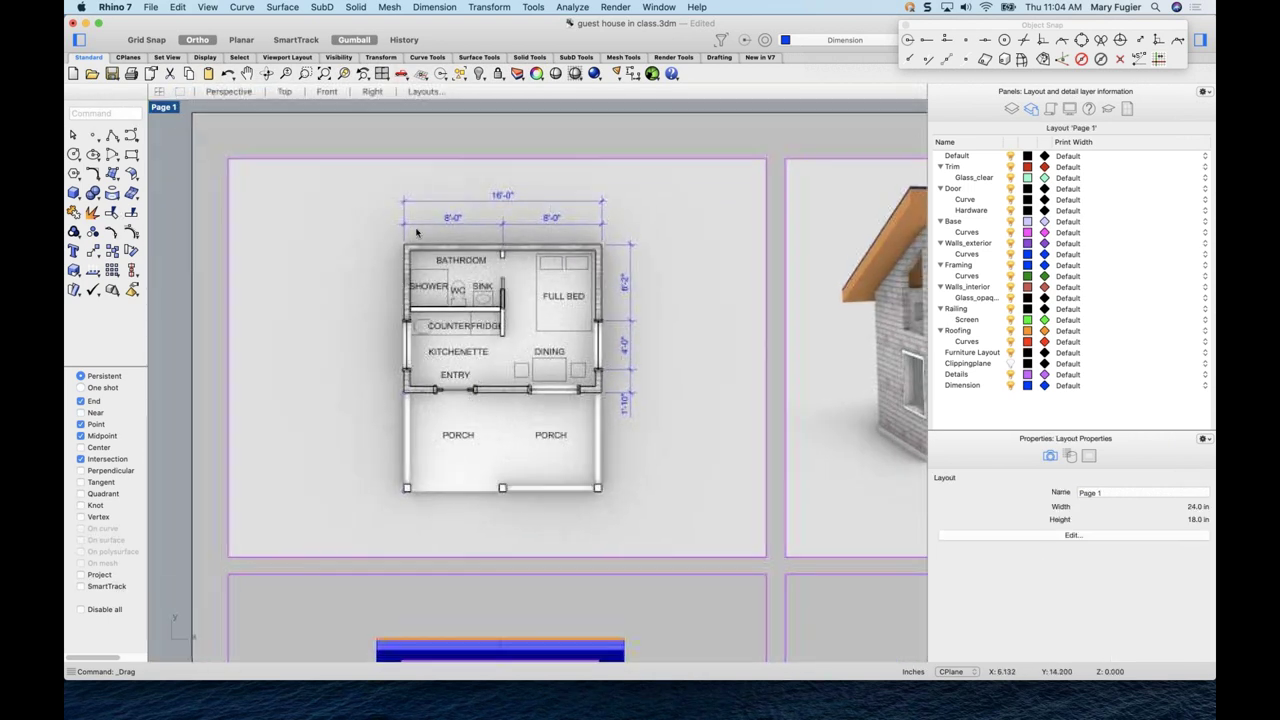
{"action": "left_click", "coordinate": [420, 8]}
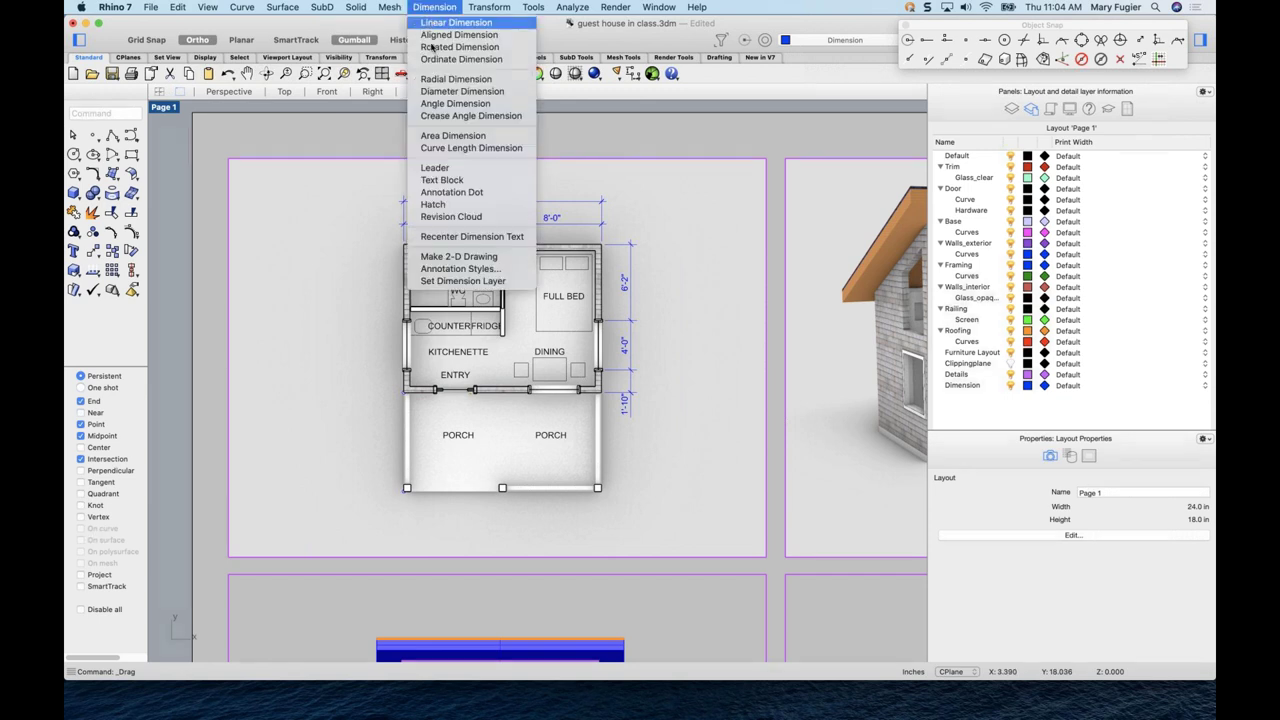
{"action": "left_click", "coordinate": [440, 28]}
{"action": "left_click", "coordinate": [404, 245]}
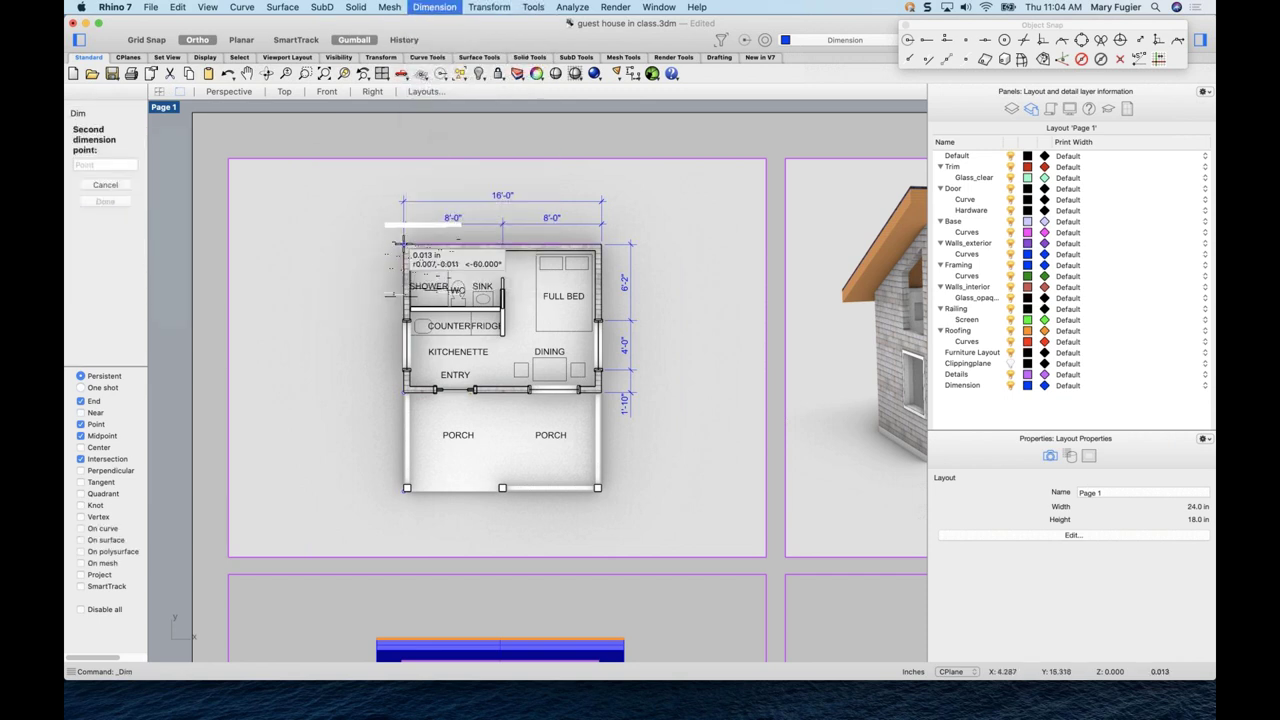
{"action": "left_click", "coordinate": [405, 490]}
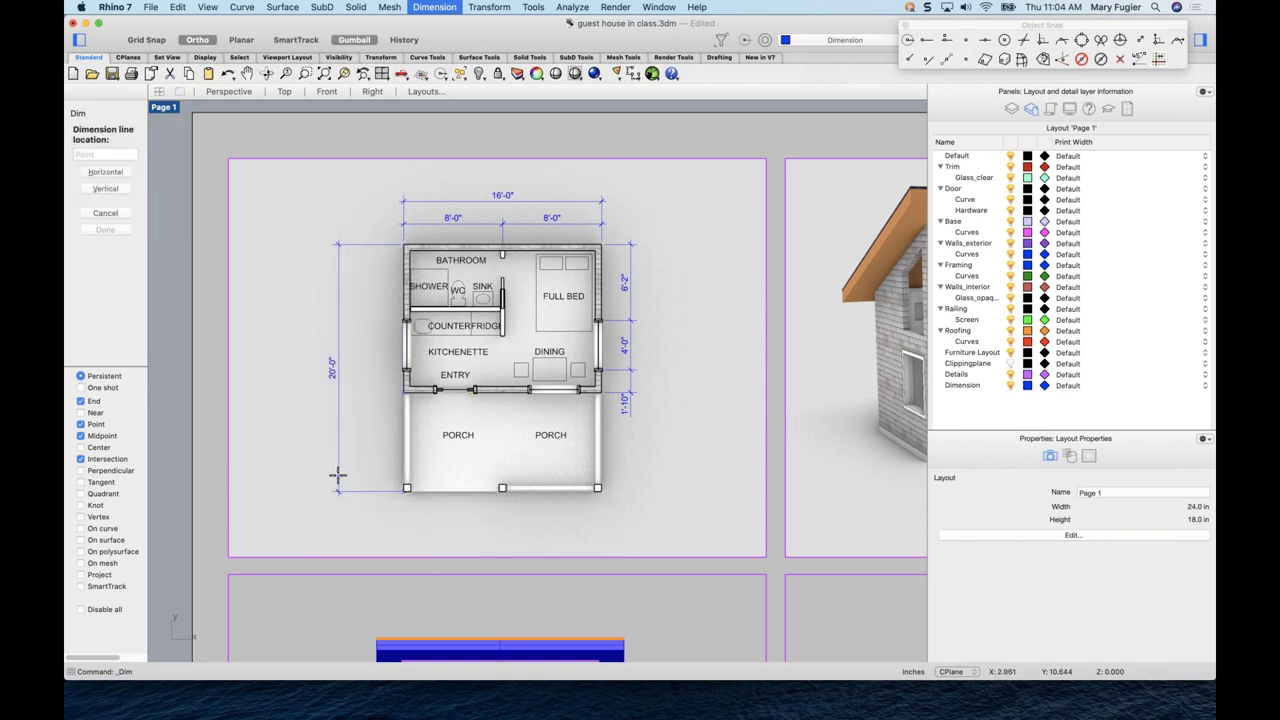
{"action": "left_click", "coordinate": [337, 471]}
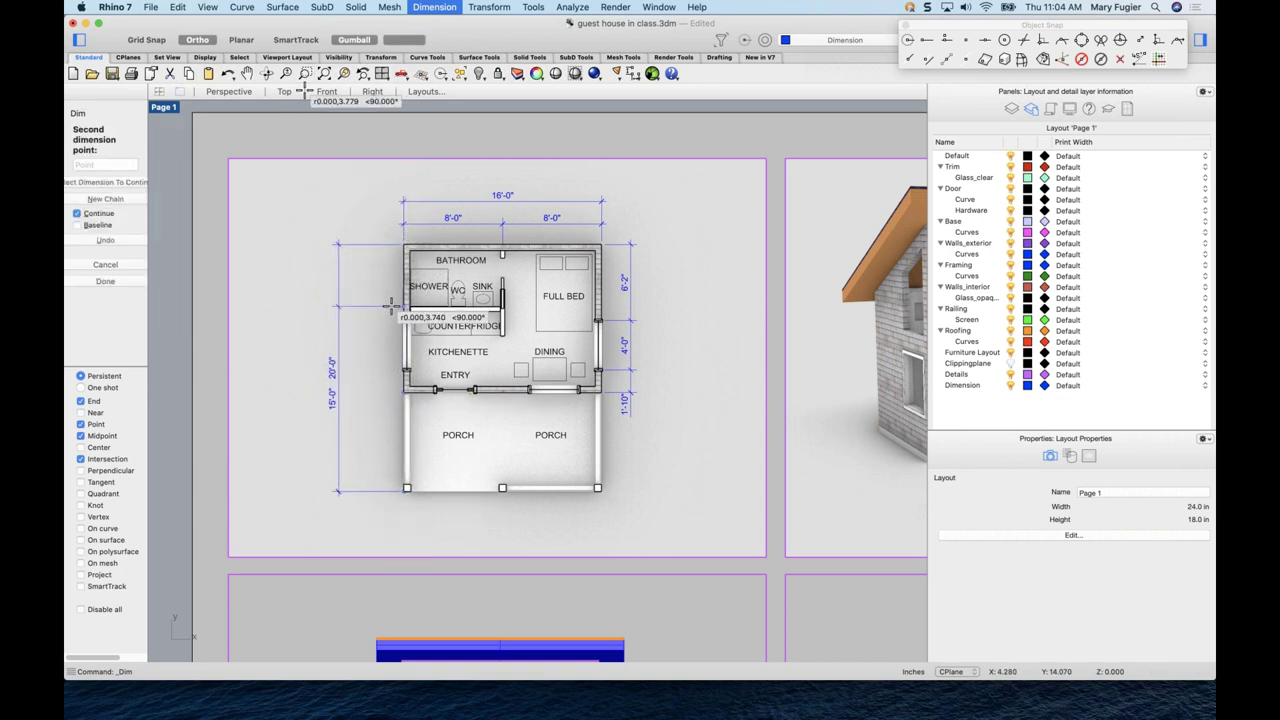
{"action": "key", "text": "Return"}
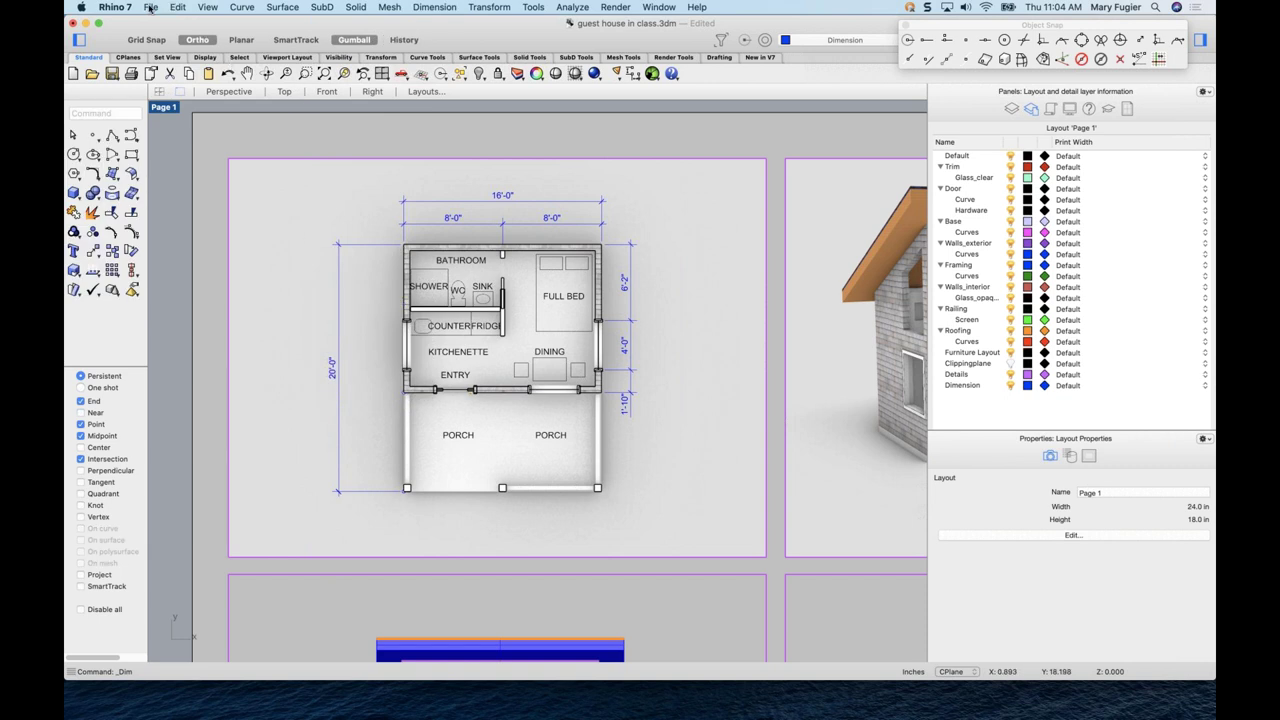
- Review the Foot-Inch Architectural annotation style and the layout space scaling option in the document settings, leaving them unchanged
{"action": "left_click", "coordinate": [150, 7]}
{"action": "mouse_move", "coordinate": [118, 7]}
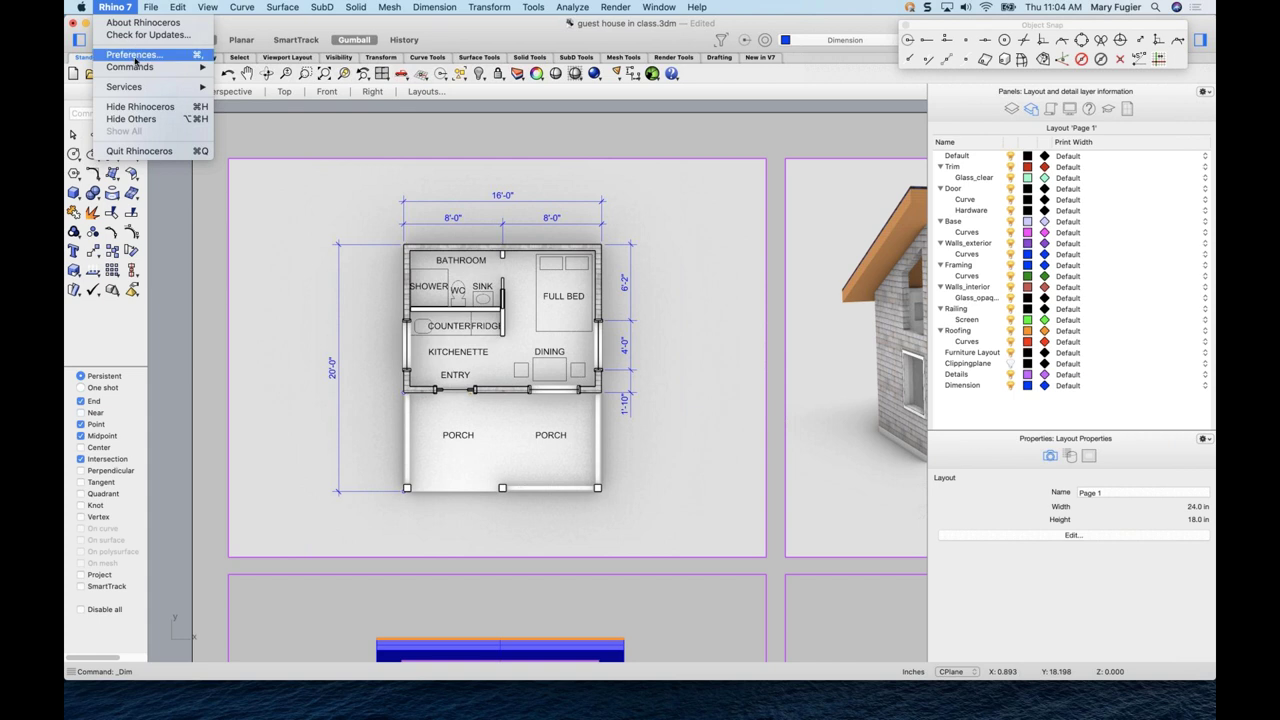
{"action": "left_click", "coordinate": [133, 54]}
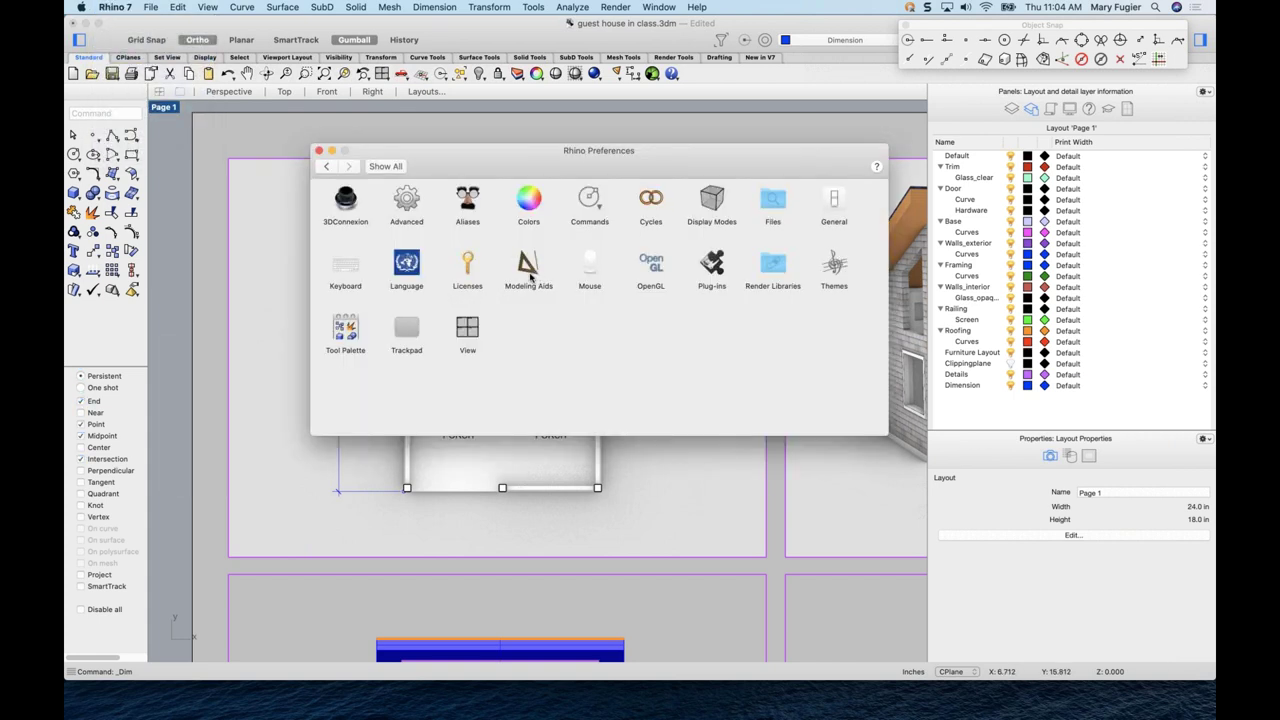
{"action": "key", "text": "super+w"}
{"action": "left_click", "coordinate": [152, 7]}
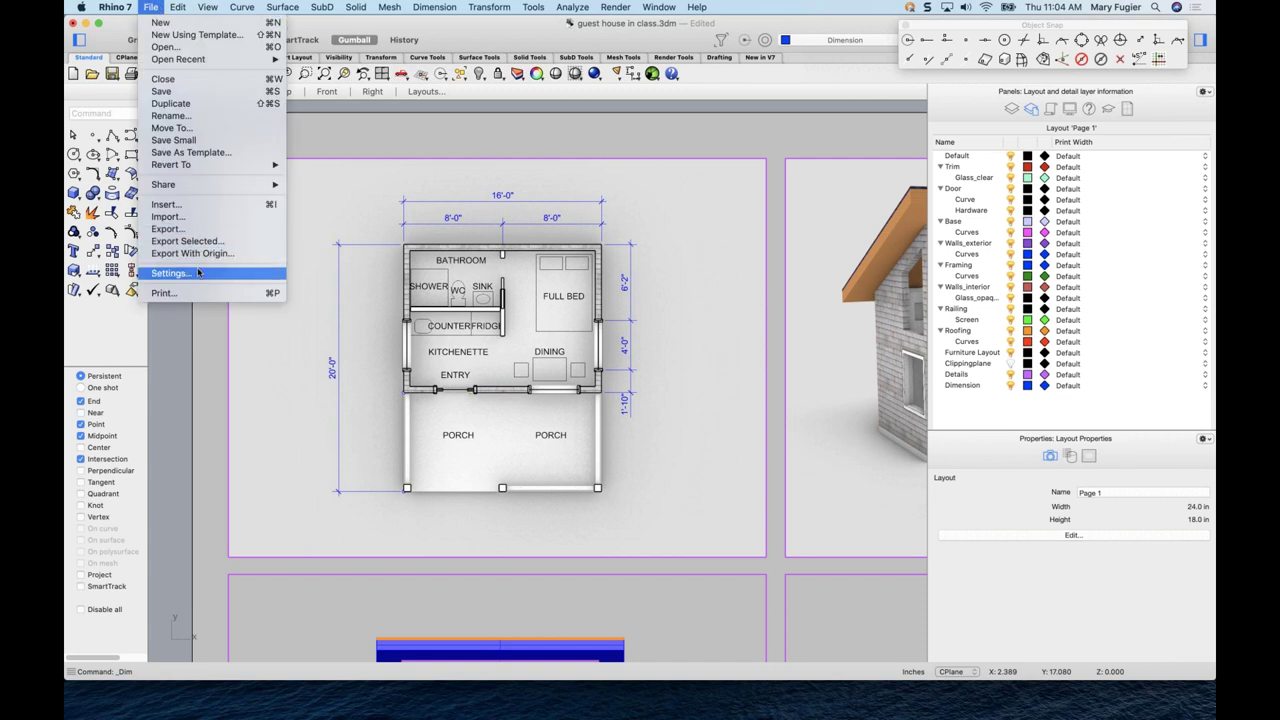
{"action": "left_click", "coordinate": [198, 273]}
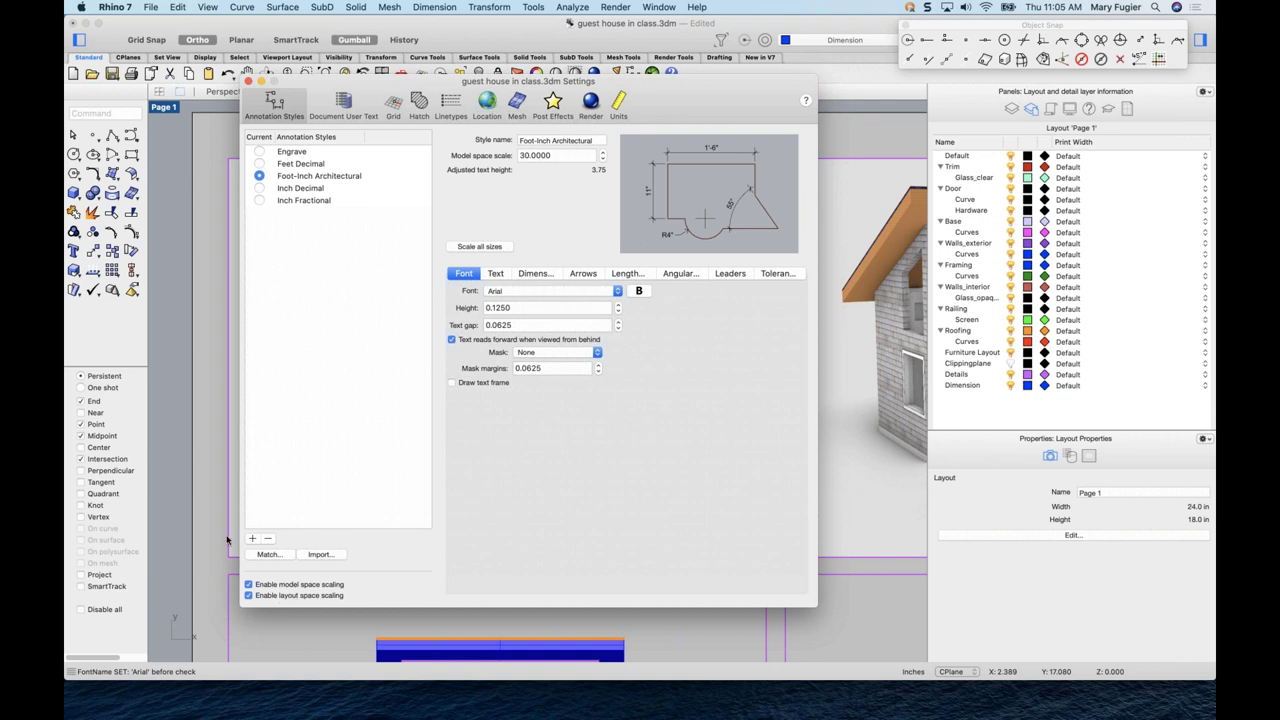
{"action": "left_click", "coordinate": [249, 82]}
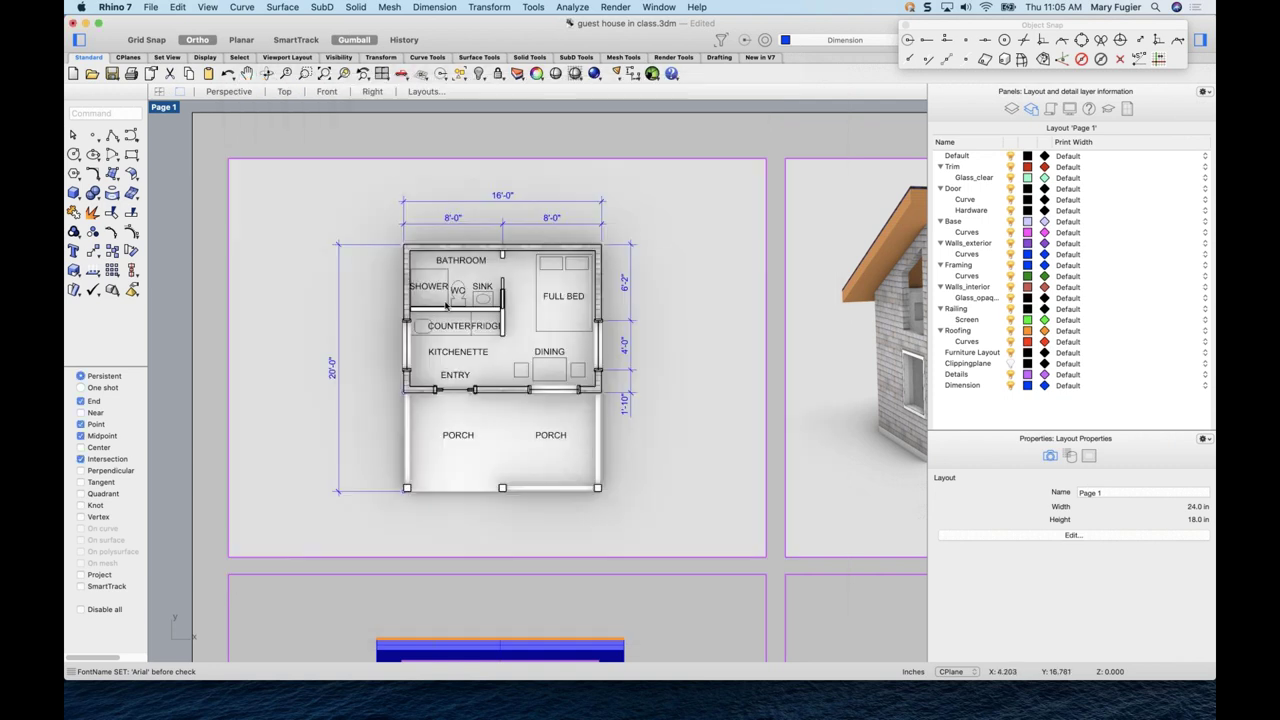
- Examine the dimensioned floor plan and the neighbouring details on the layout page
{"action": "scroll", "coordinate": [500, 430], "scroll_direction": "right", "scroll_amount": 2}
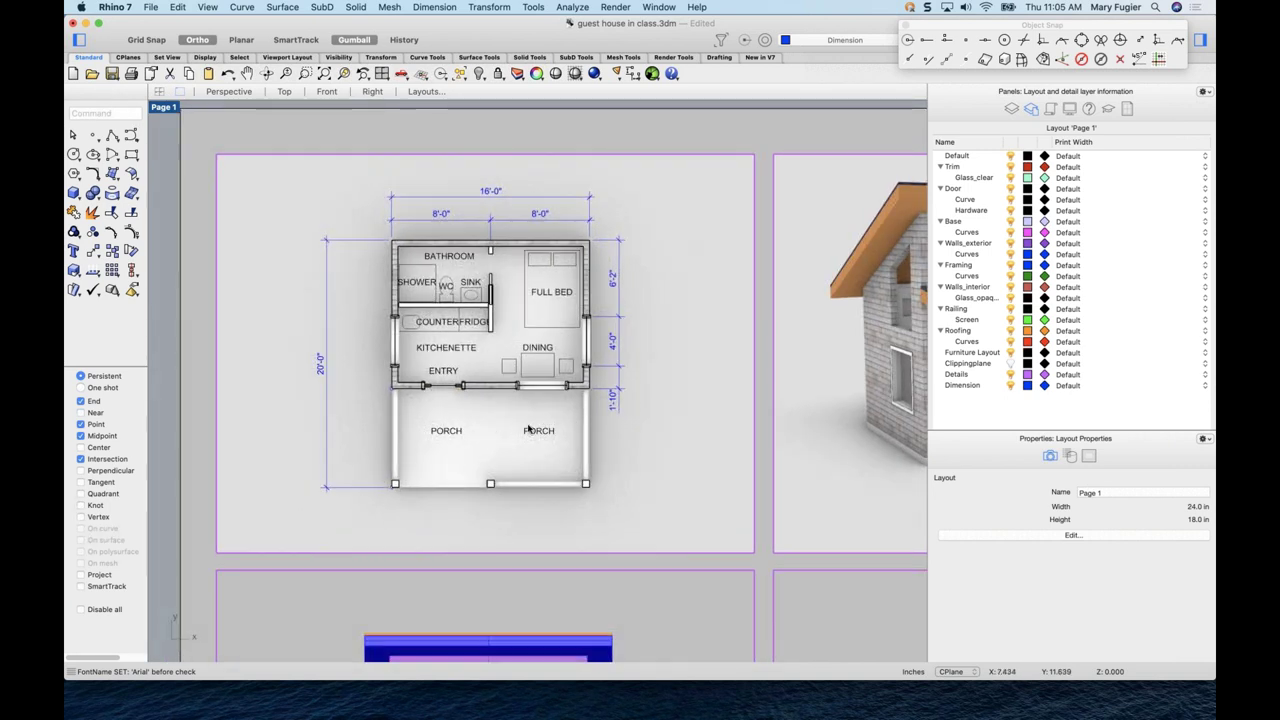
{"action": "scroll", "coordinate": [502, 430], "scroll_direction": "up", "scroll_amount": 2}
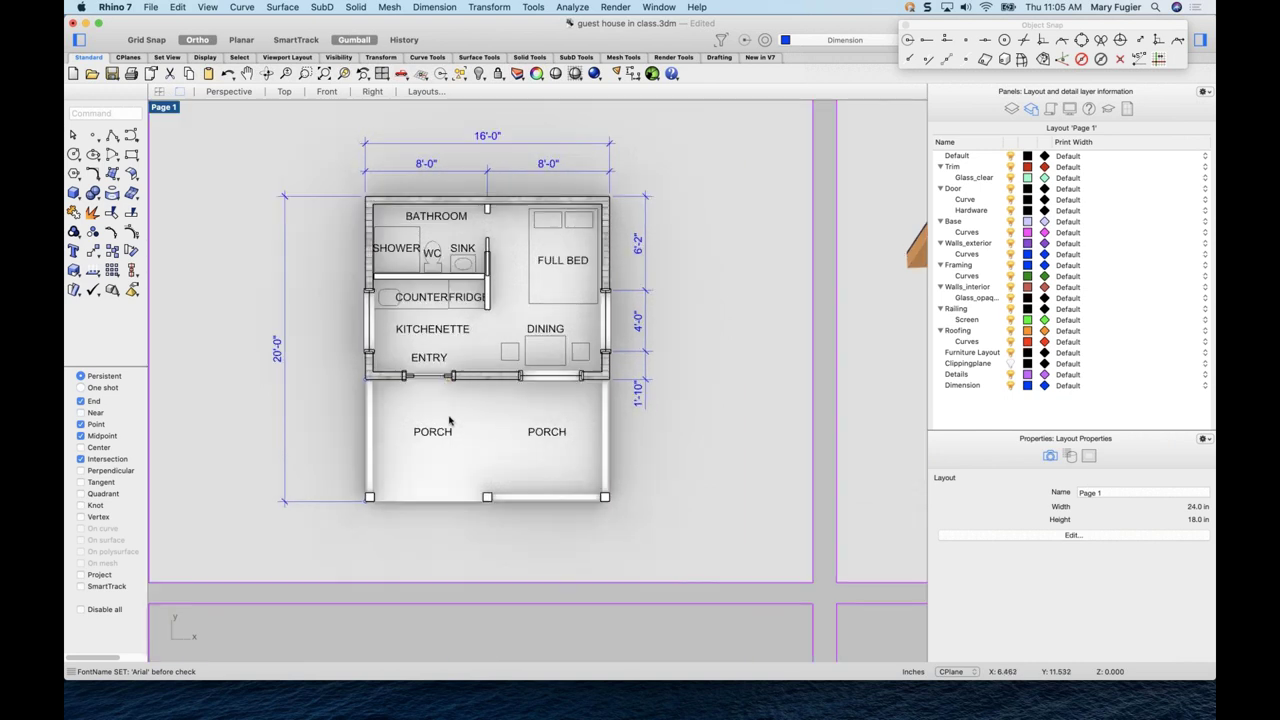
{"action": "scroll", "coordinate": [366, 280], "scroll_direction": "up", "scroll_amount": 2}
{"action": "scroll", "coordinate": [366, 272], "scroll_direction": "down", "scroll_amount": 1}
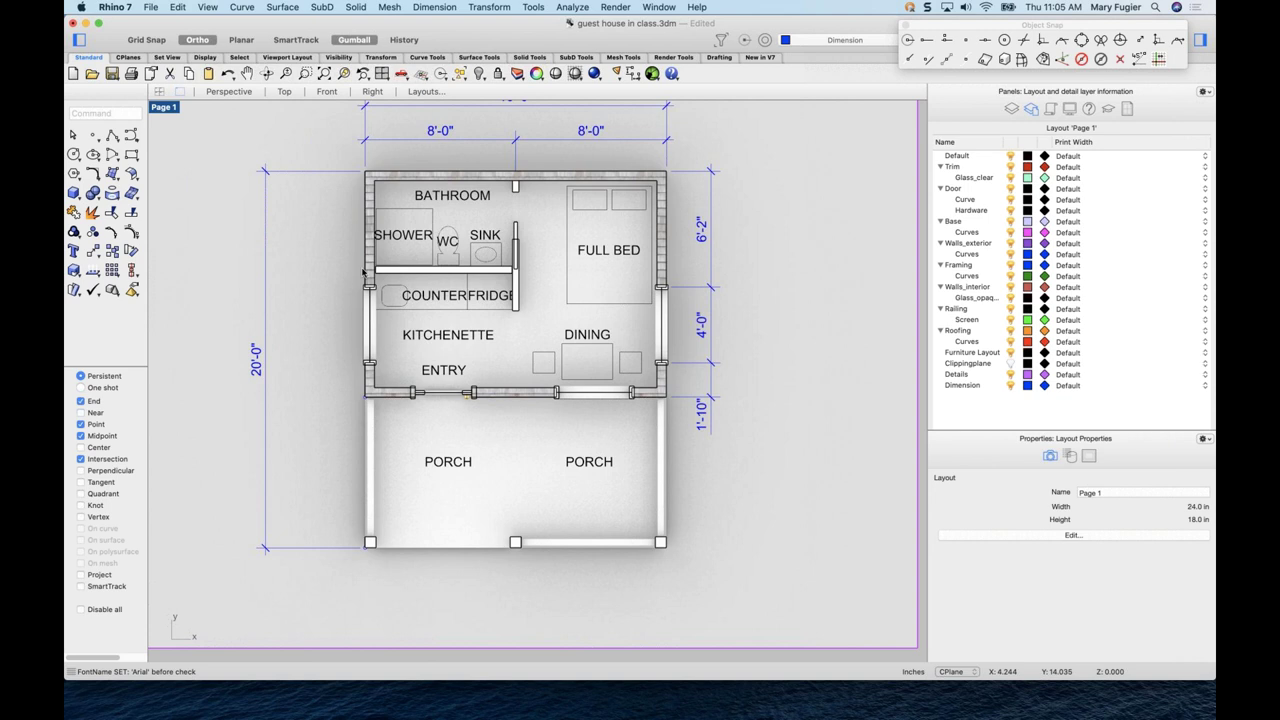
{"action": "scroll", "coordinate": [366, 272], "scroll_direction": "down", "scroll_amount": 2}
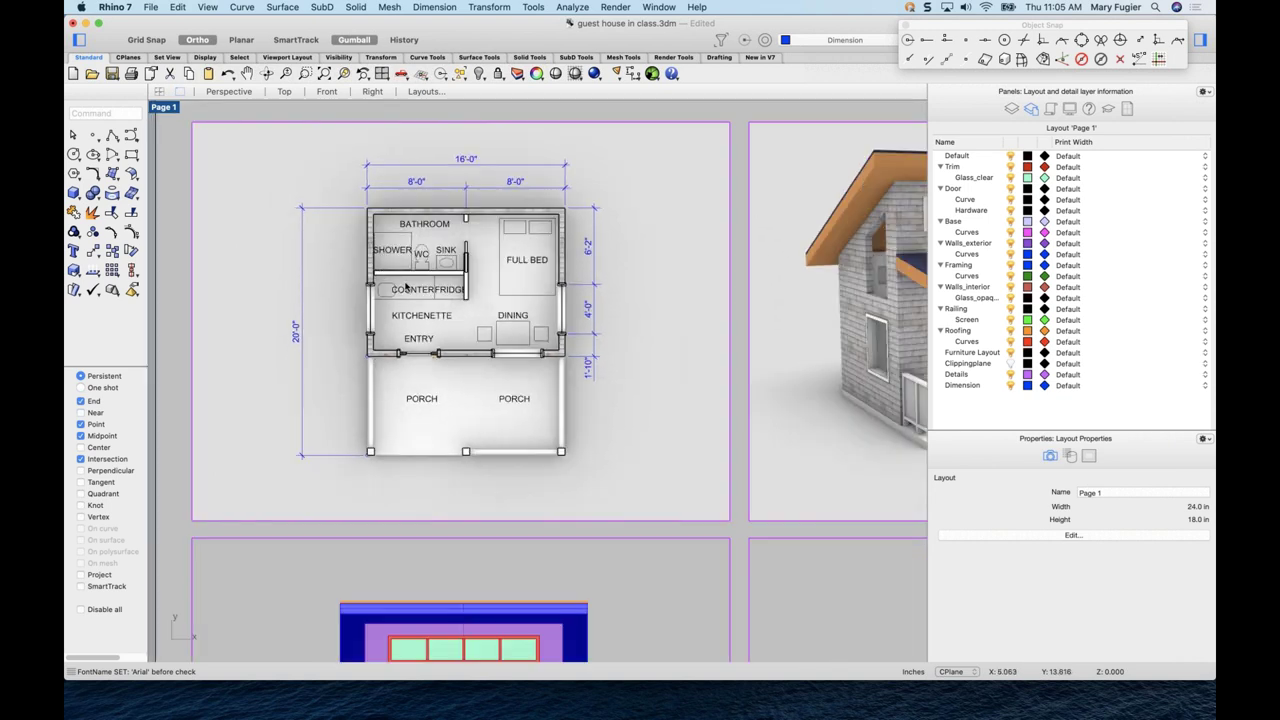
{"action": "scroll", "coordinate": [406, 287], "scroll_direction": "down", "scroll_amount": 2}
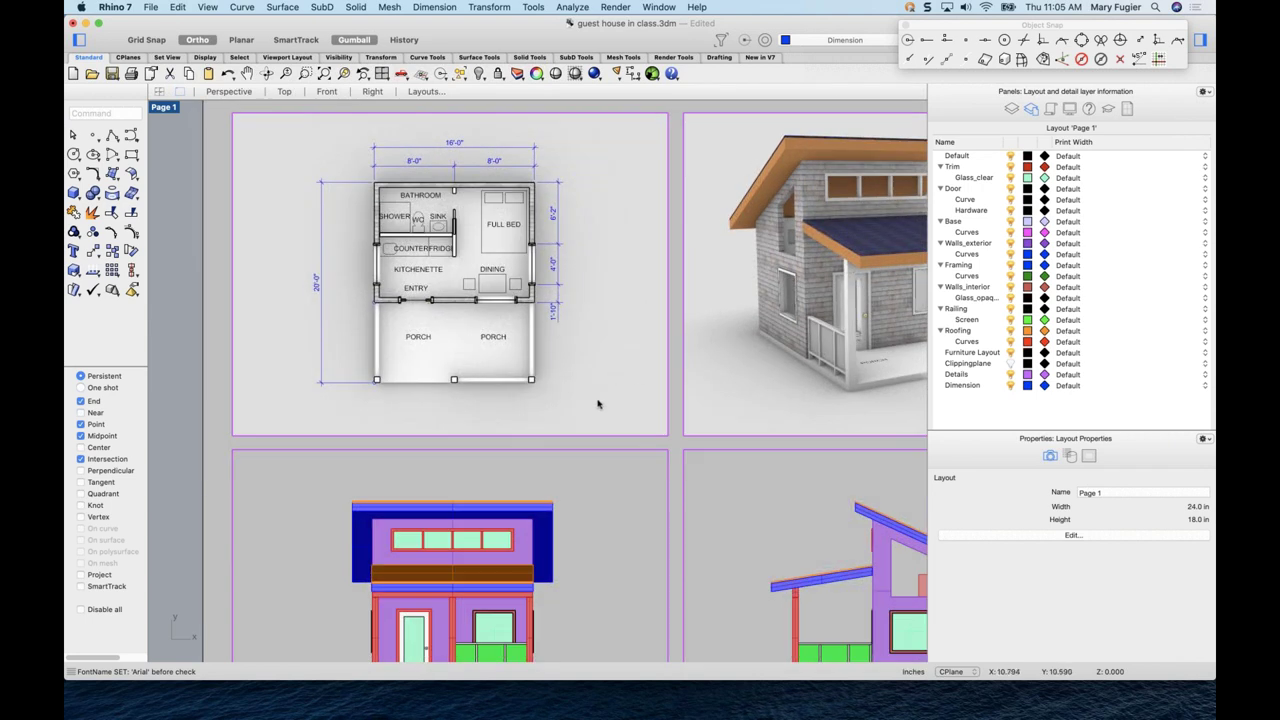
{"action": "scroll", "coordinate": [616, 404], "scroll_direction": "down", "scroll_amount": 3}
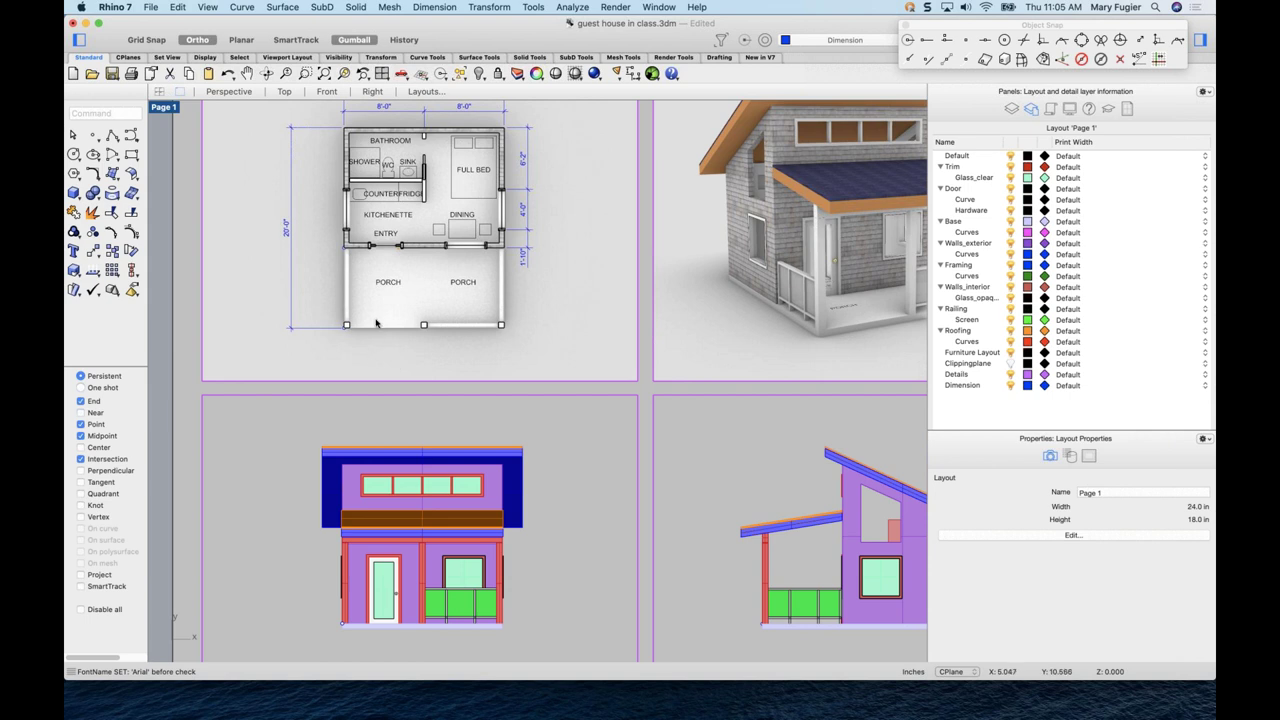
- Add a horizontal linear dimension, with Continue off, below the porch from its lower-left corner to the middle post
{"action": "scroll", "coordinate": [376, 325], "scroll_direction": "up", "scroll_amount": 5}
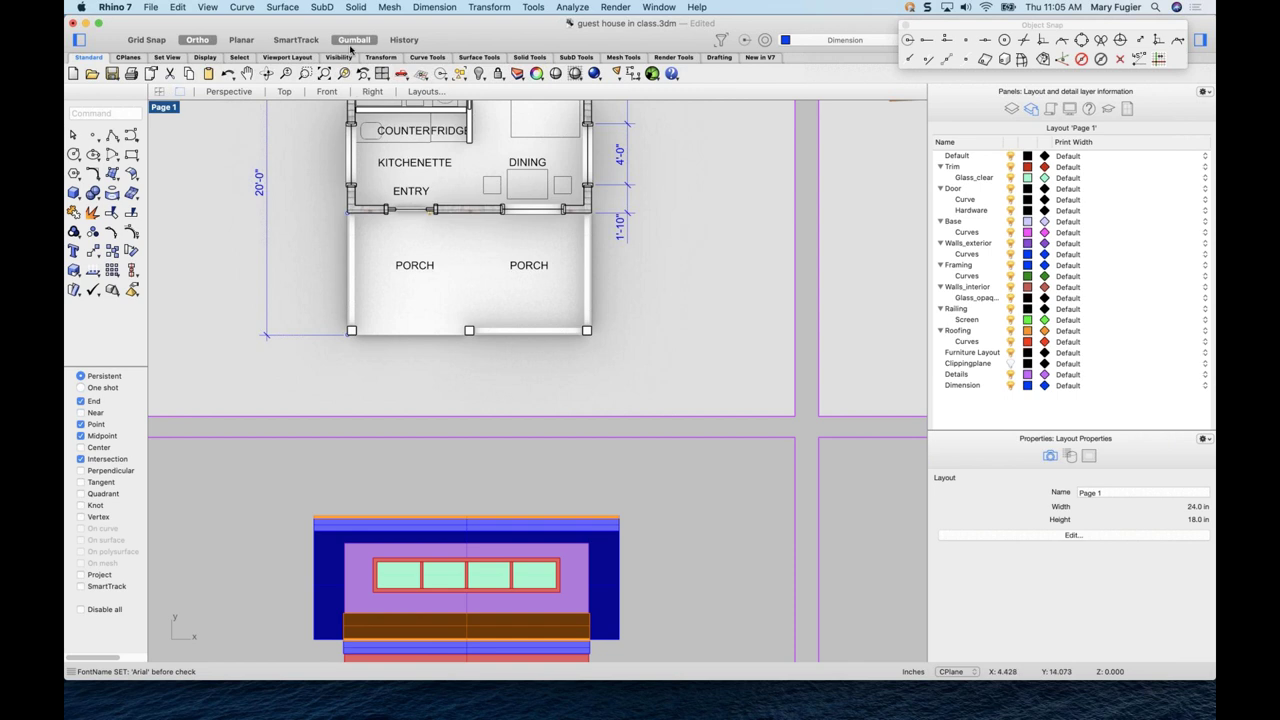
{"action": "left_click", "coordinate": [434, 7]}
{"action": "left_click", "coordinate": [440, 36]}
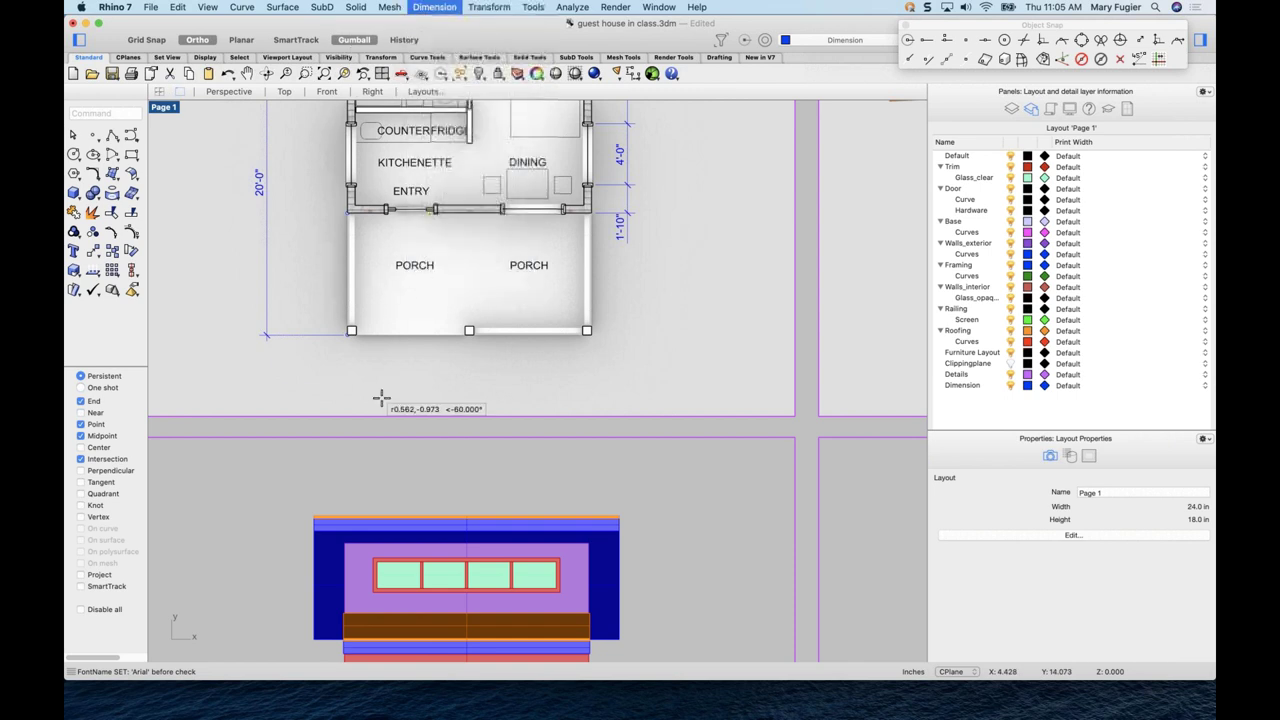
{"action": "left_click", "coordinate": [349, 336]}
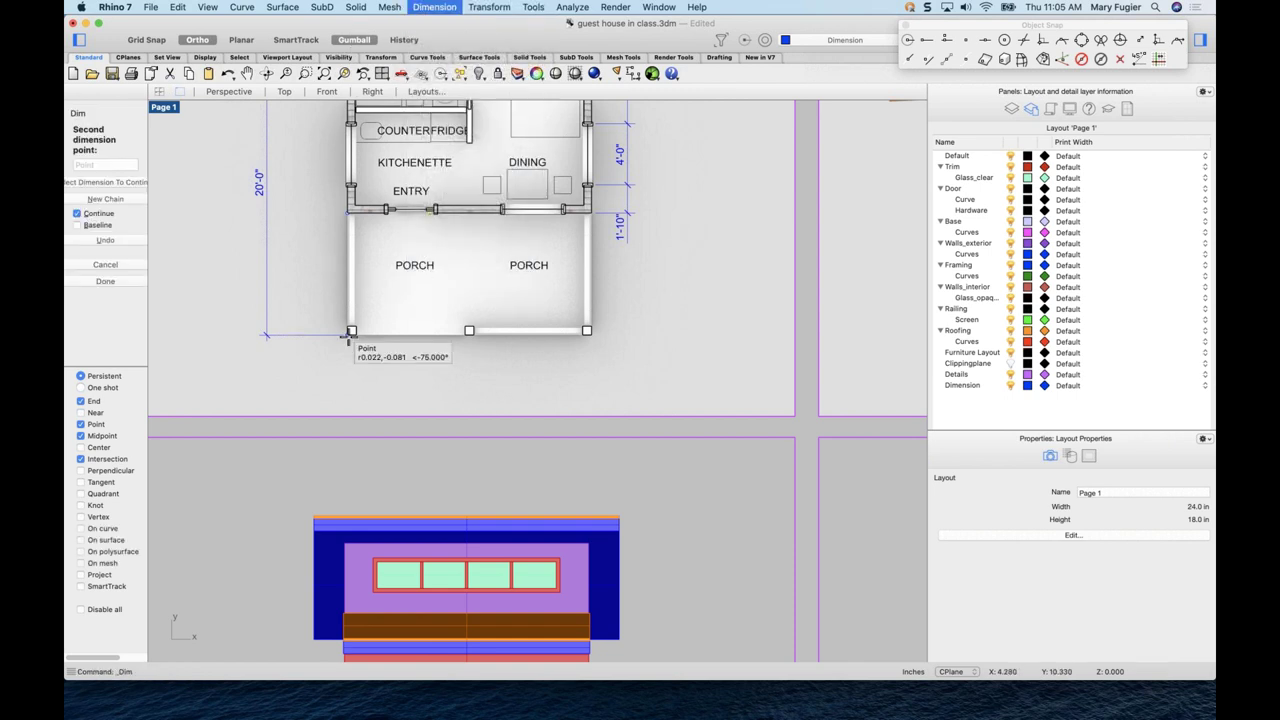
{"action": "left_click", "coordinate": [79, 216]}
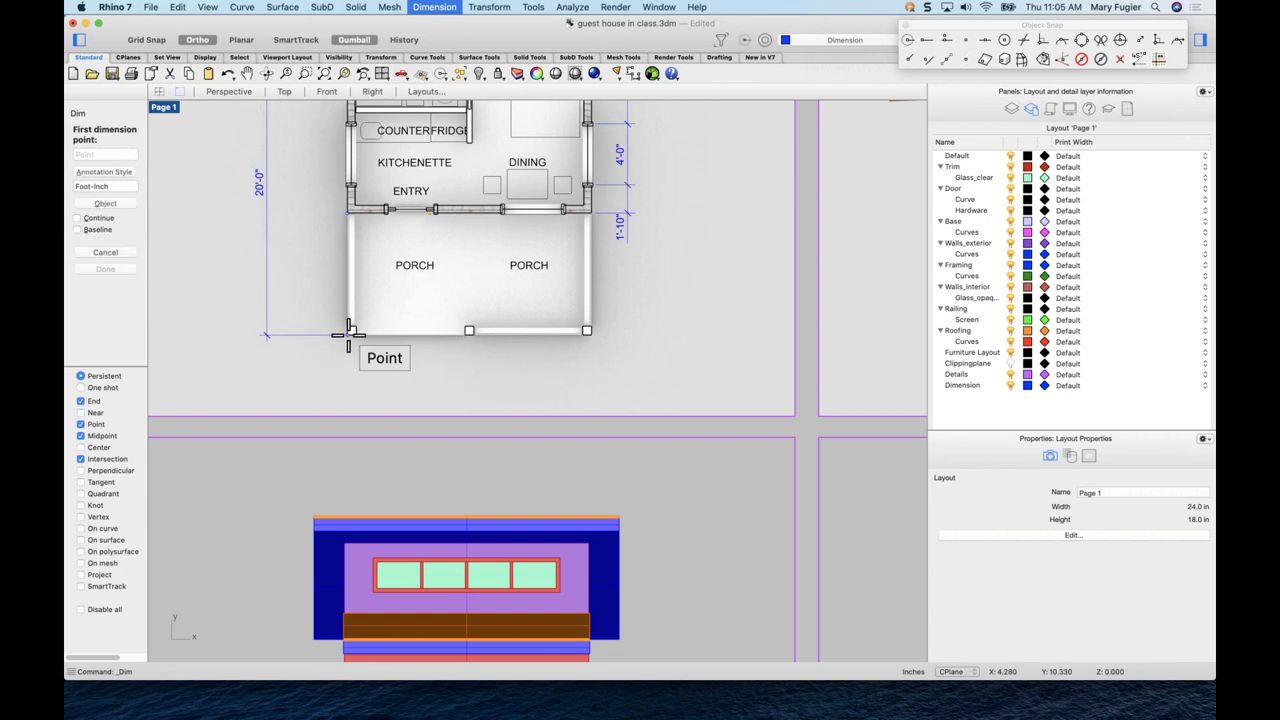
{"action": "scroll", "coordinate": [466, 332], "scroll_direction": "up", "scroll_amount": 3}
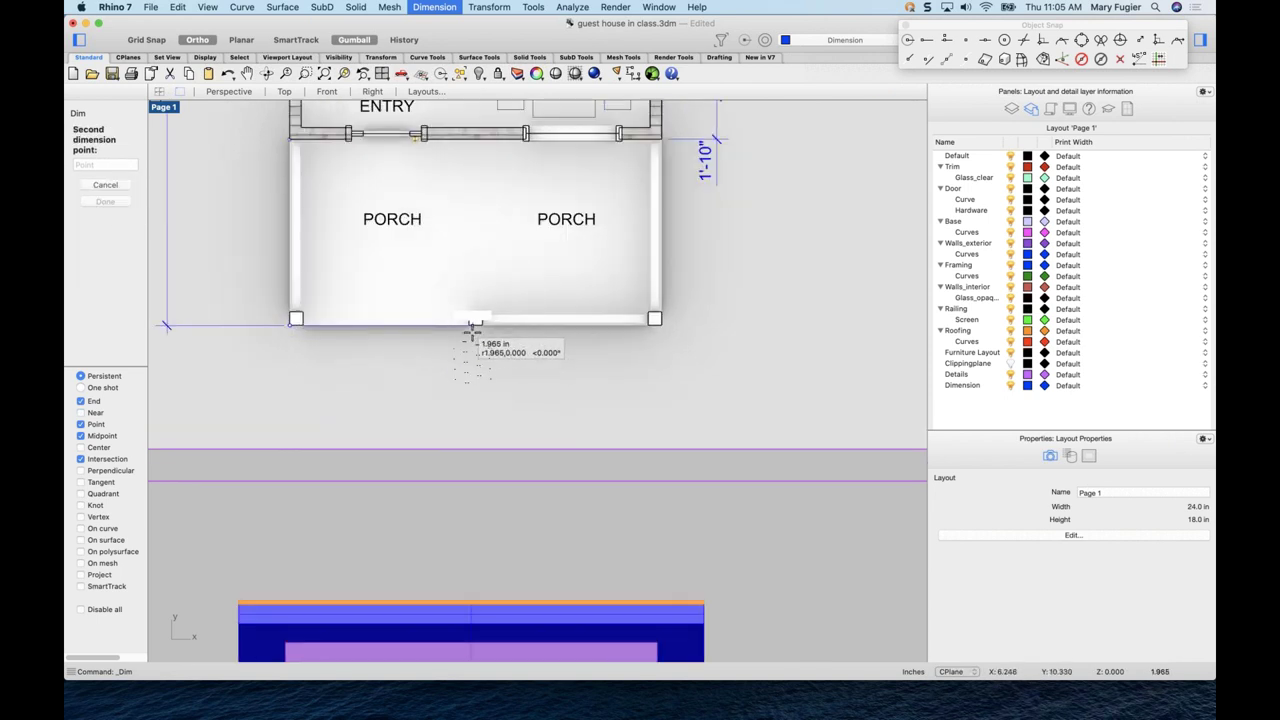
{"action": "left_click", "coordinate": [475, 322]}
{"action": "left_click", "coordinate": [471, 377]}
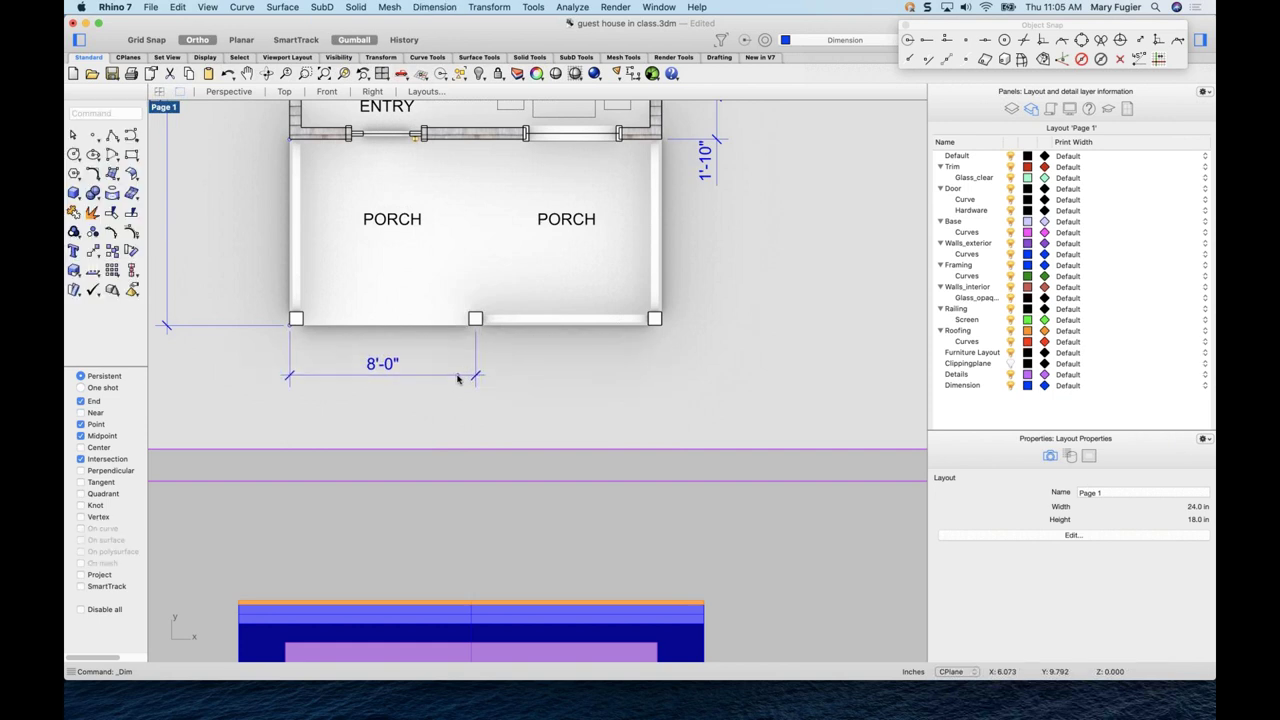
- Add an overall horizontal dimension, with Baseline on, from the porch's lower-left corner to its lower-right corner below the previous one
{"action": "right_click", "coordinate": [503, 362]}
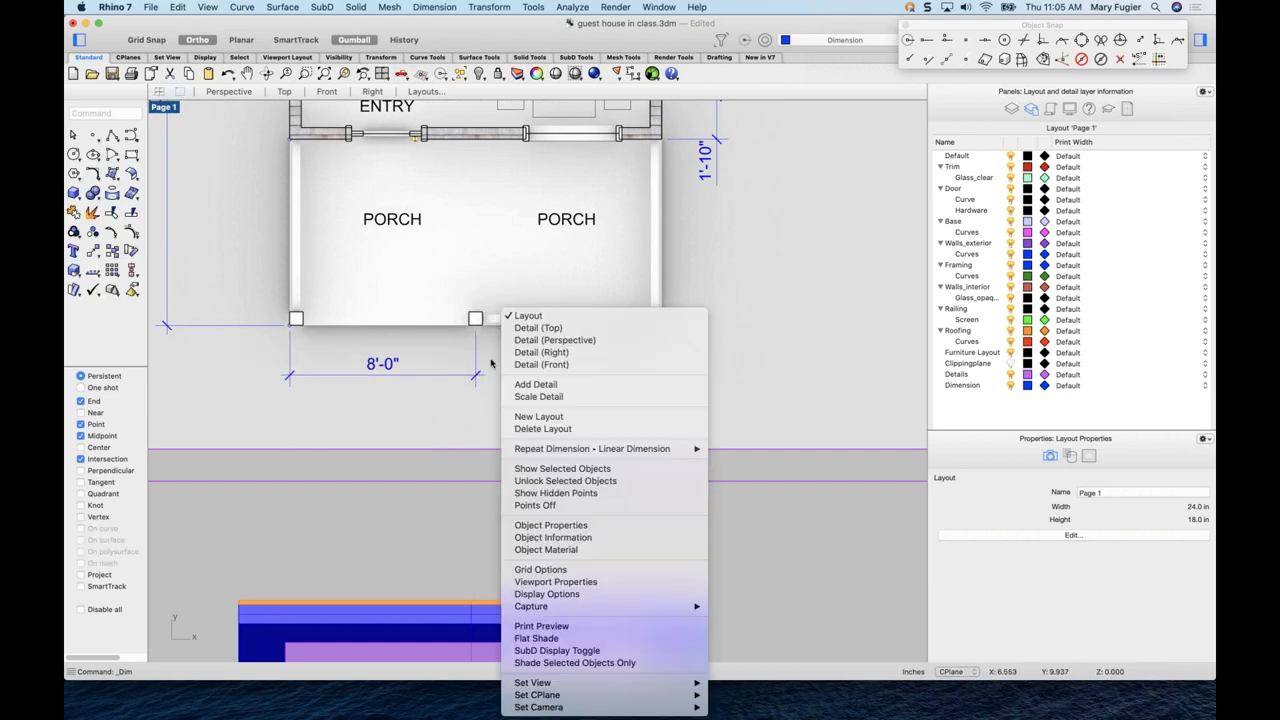
{"action": "mouse_move", "coordinate": [600, 448]}
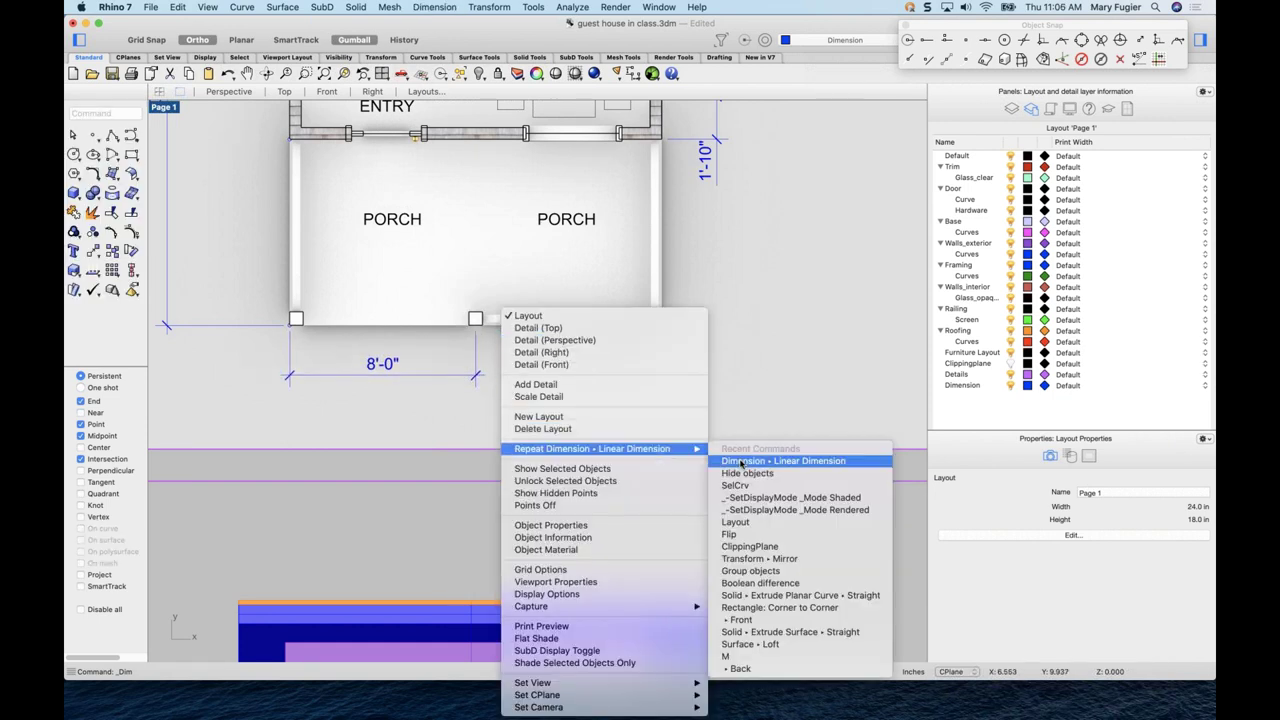
{"action": "left_click", "coordinate": [760, 463]}
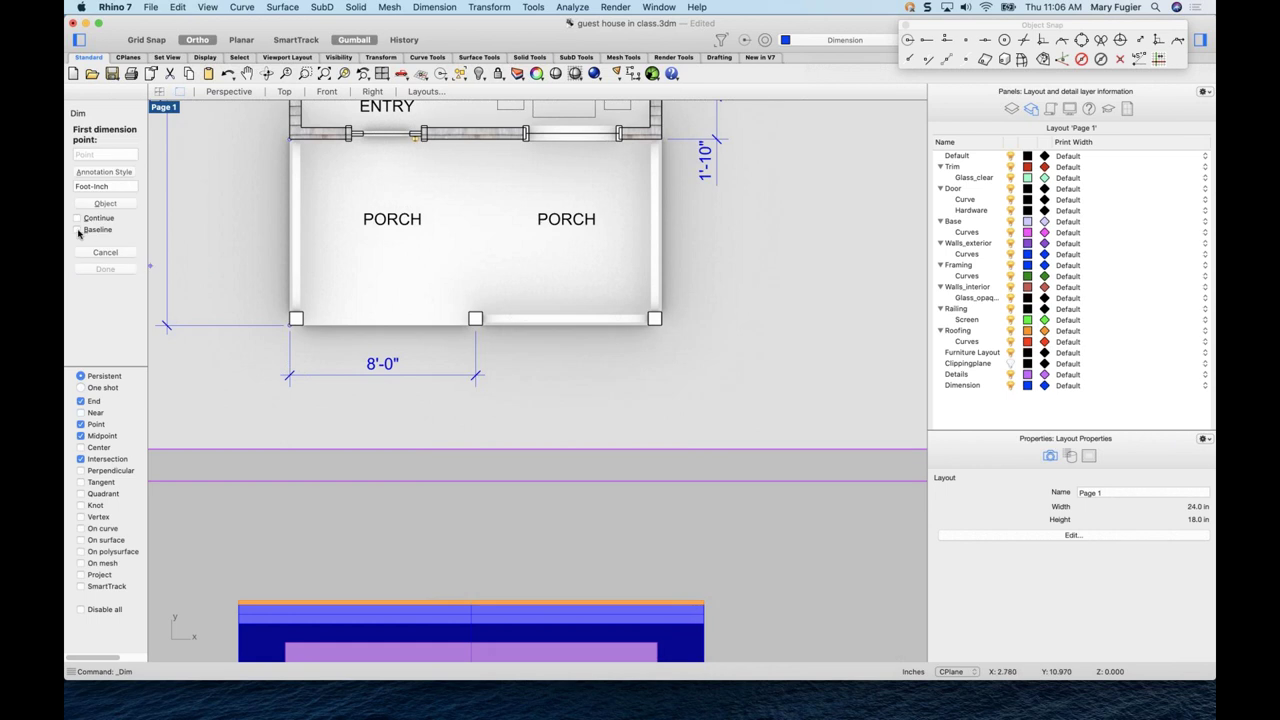
{"action": "left_click", "coordinate": [290, 318]}
{"action": "left_click", "coordinate": [654, 318]}
{"action": "left_click", "coordinate": [77, 225]}
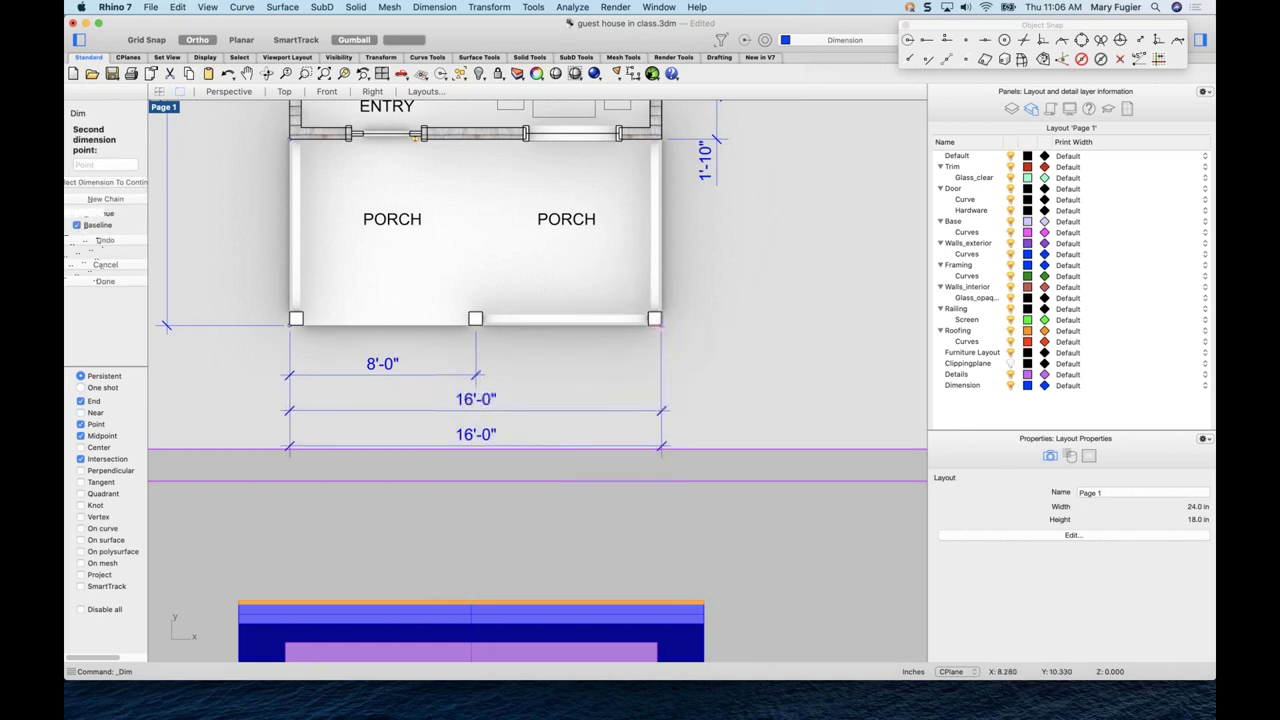
{"action": "key", "text": "Return"}
- With Baseline off, add a vertical linear dimension beside the front elevation from the roof's upper-right corner to the bottom of the base
{"action": "scroll", "coordinate": [672, 345], "scroll_direction": "down", "scroll_amount": 3}
{"action": "scroll", "coordinate": [620, 385], "scroll_direction": "down", "scroll_amount": 4}
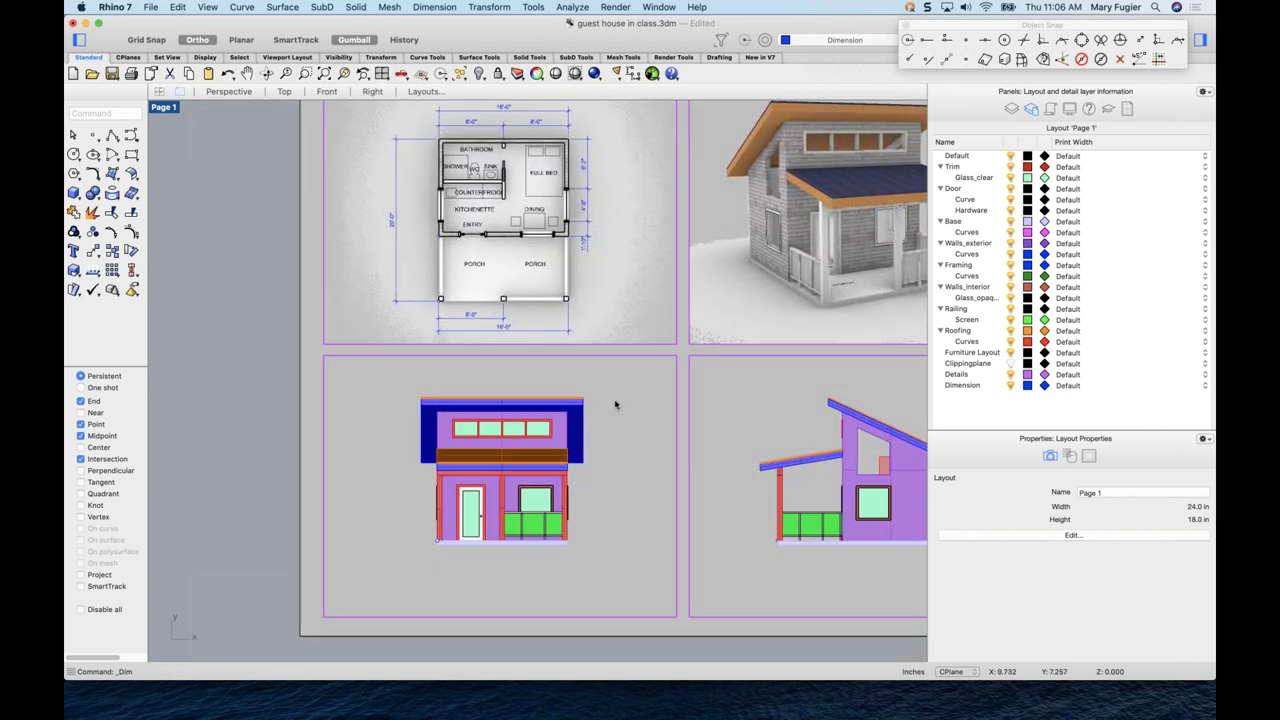
{"action": "double_click", "coordinate": [605, 455]}
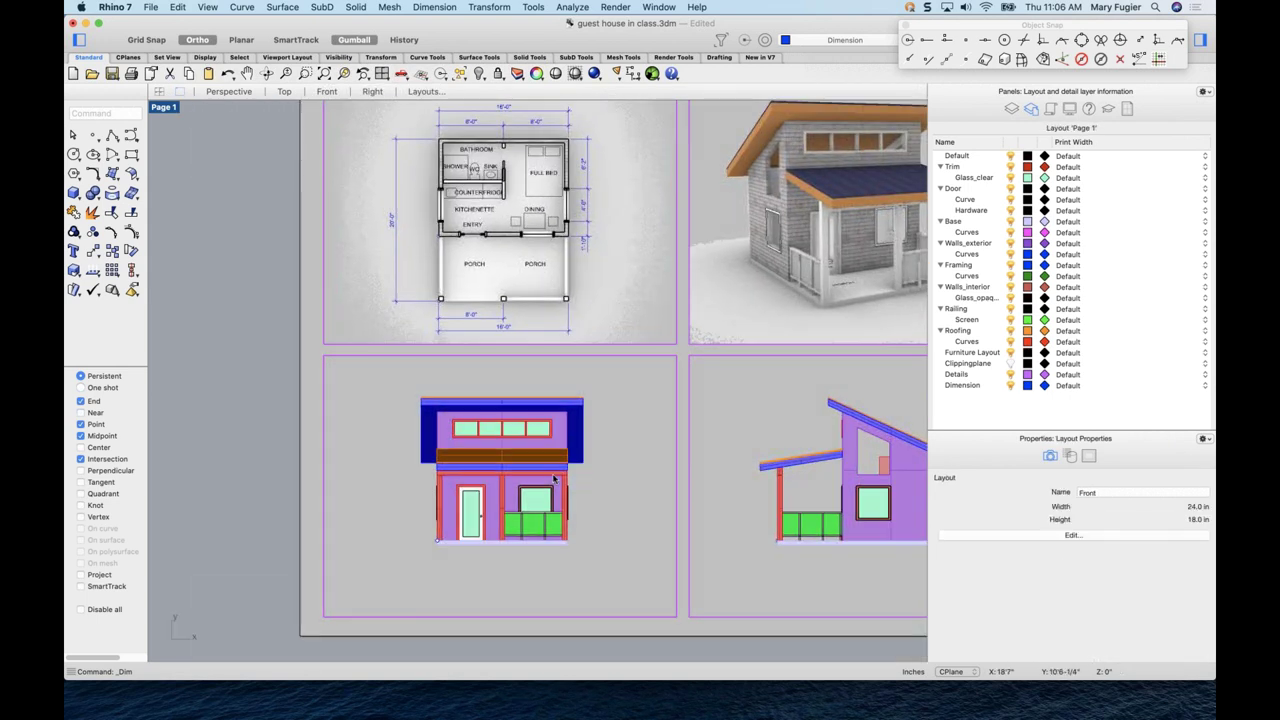
{"action": "scroll", "coordinate": [553, 480], "scroll_direction": "up", "scroll_amount": 4}
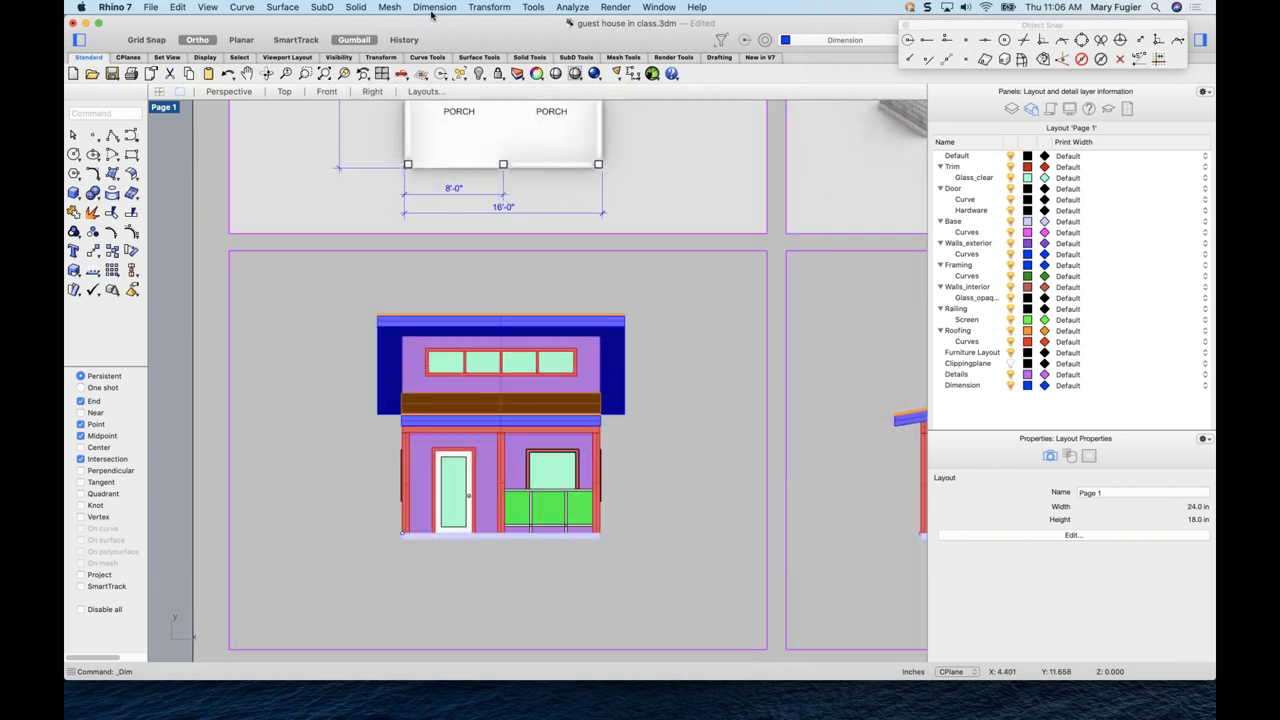
{"action": "left_click", "coordinate": [432, 7]}
{"action": "left_click", "coordinate": [455, 25]}
{"action": "left_click", "coordinate": [403, 165]}
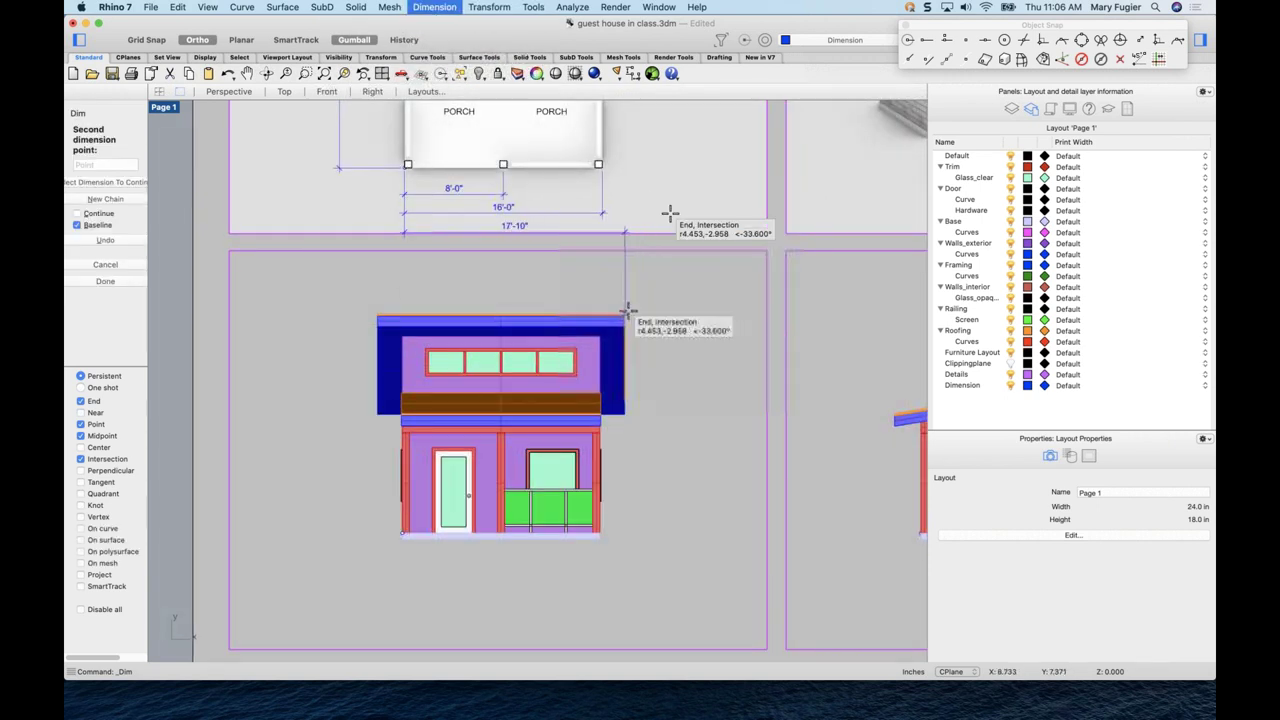
{"action": "left_click", "coordinate": [77, 227]}
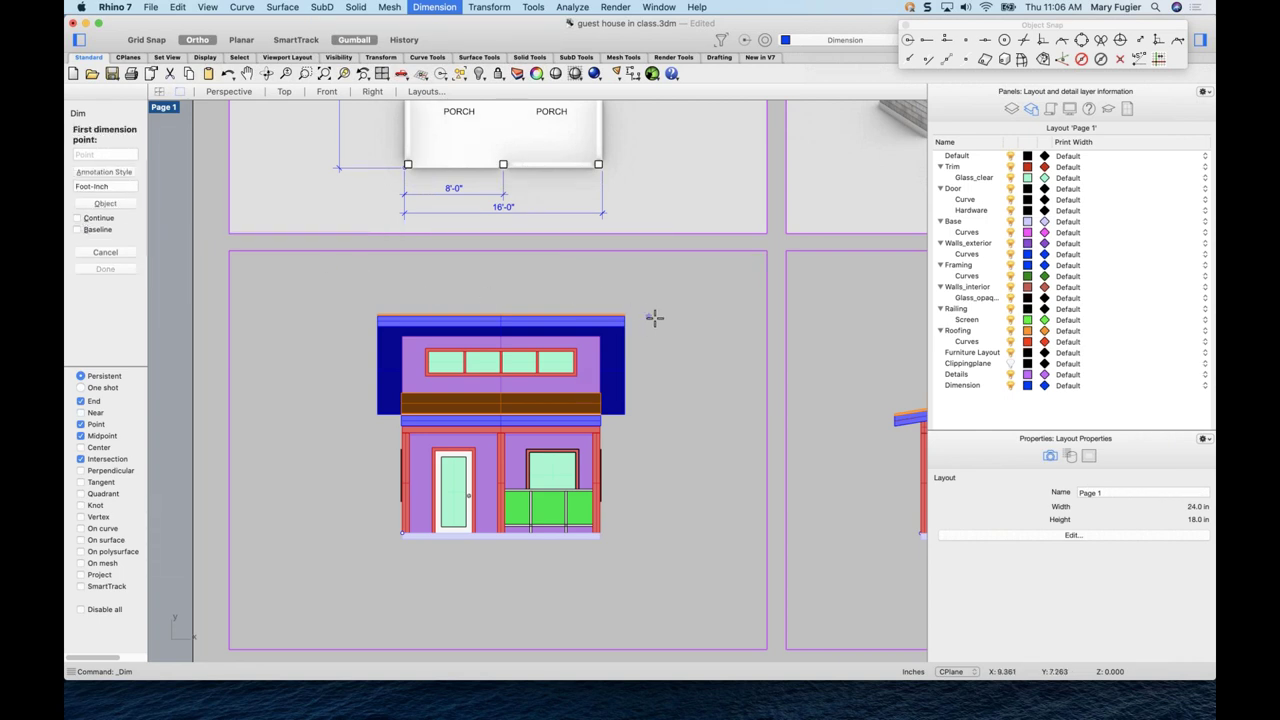
{"action": "left_click", "coordinate": [624, 314]}
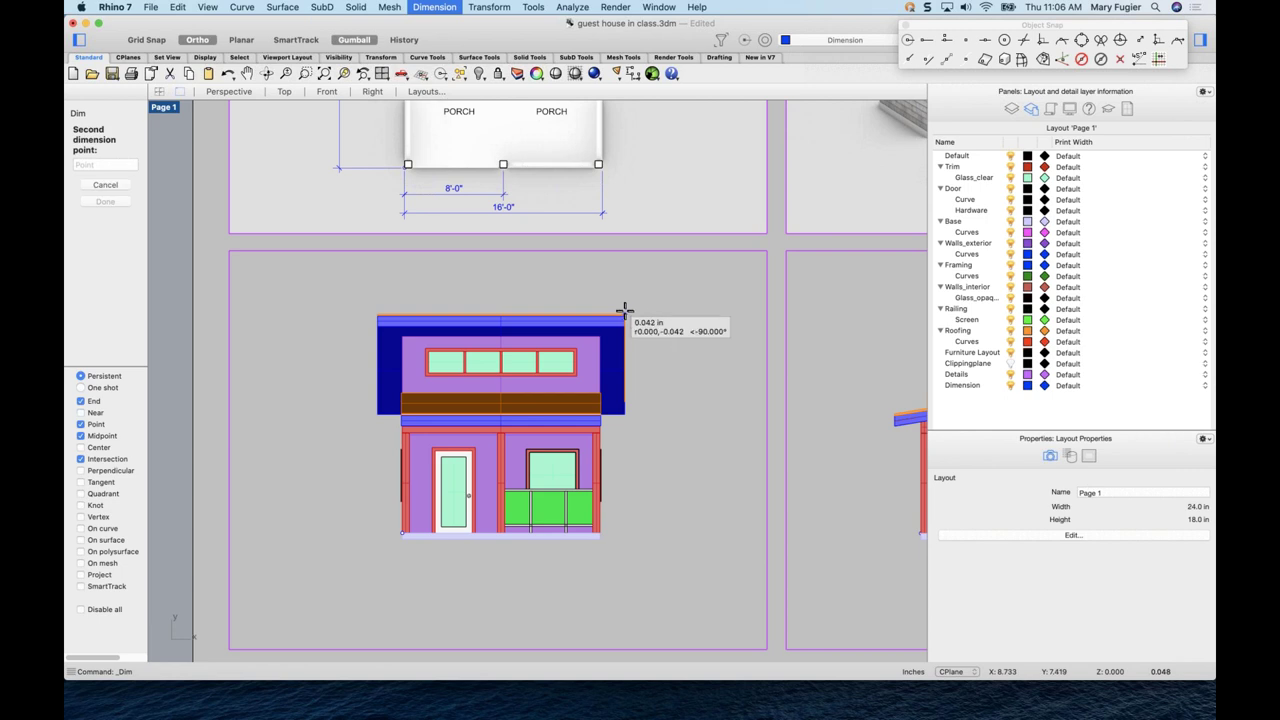
{"action": "left_click", "coordinate": [601, 535]}
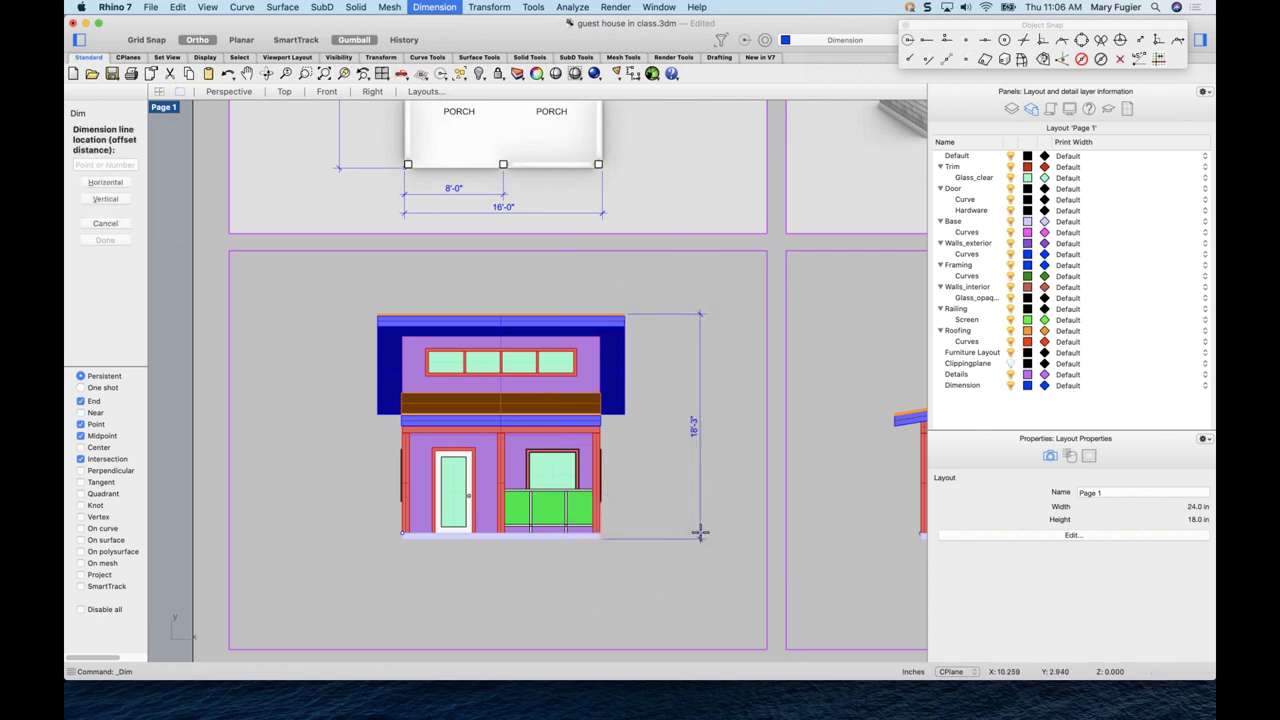
{"action": "left_click", "coordinate": [700, 536]}
- Add a horizontal linear dimension above the front elevation between the roof's upper-left and upper-right corners
{"action": "right_click", "coordinate": [651, 502]}
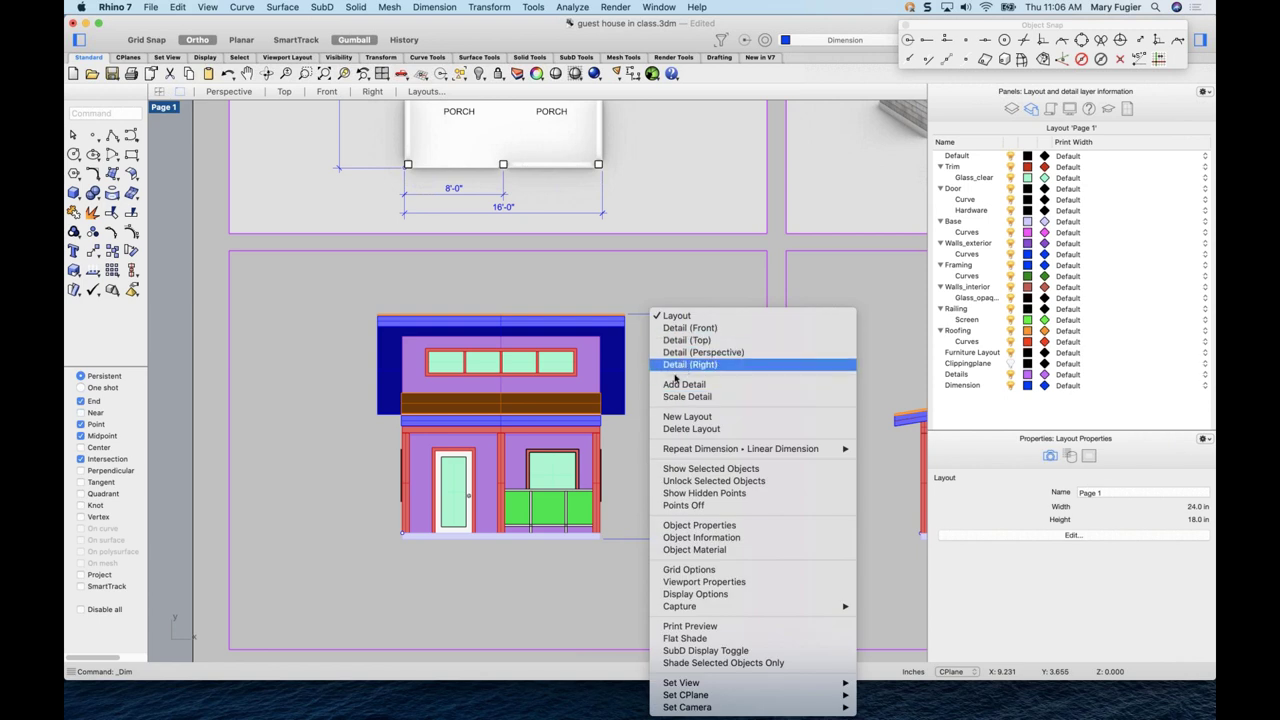
{"action": "left_click", "coordinate": [506, 300]}
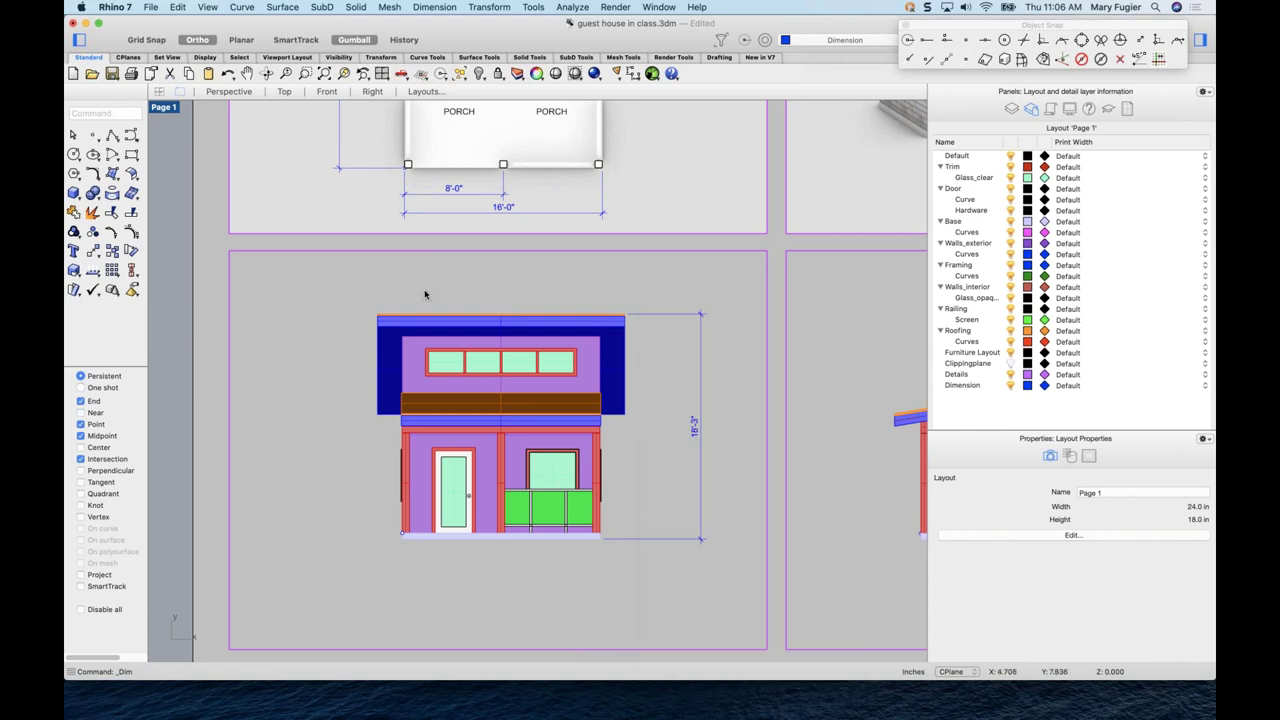
{"action": "right_click", "coordinate": [427, 291]}
{"action": "mouse_move", "coordinate": [540, 430]}
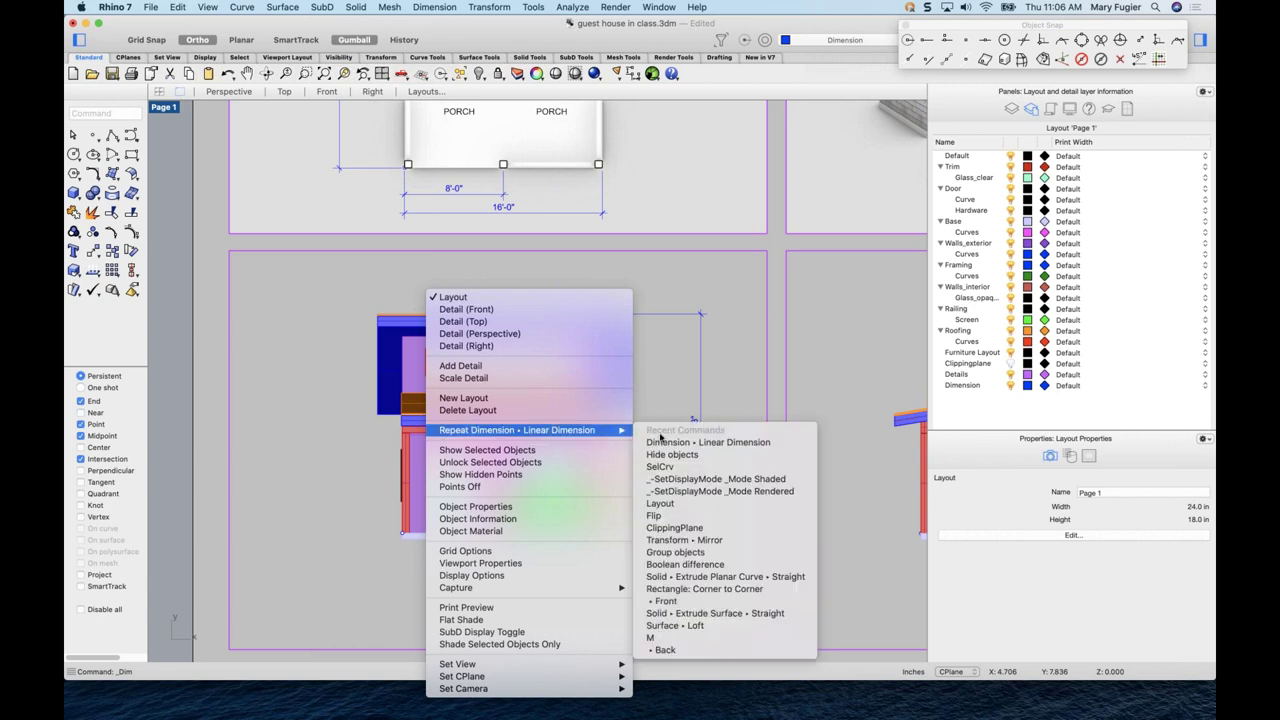
{"action": "left_click", "coordinate": [680, 443]}
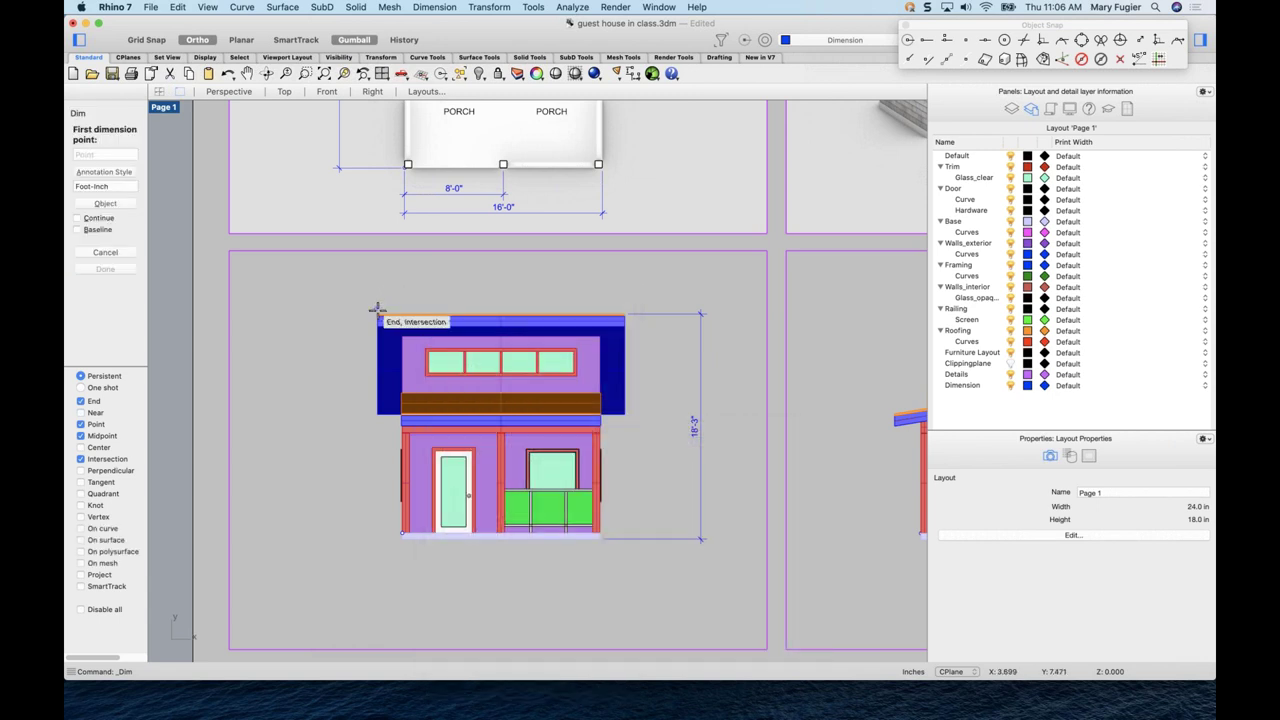
{"action": "left_click", "coordinate": [377, 313]}
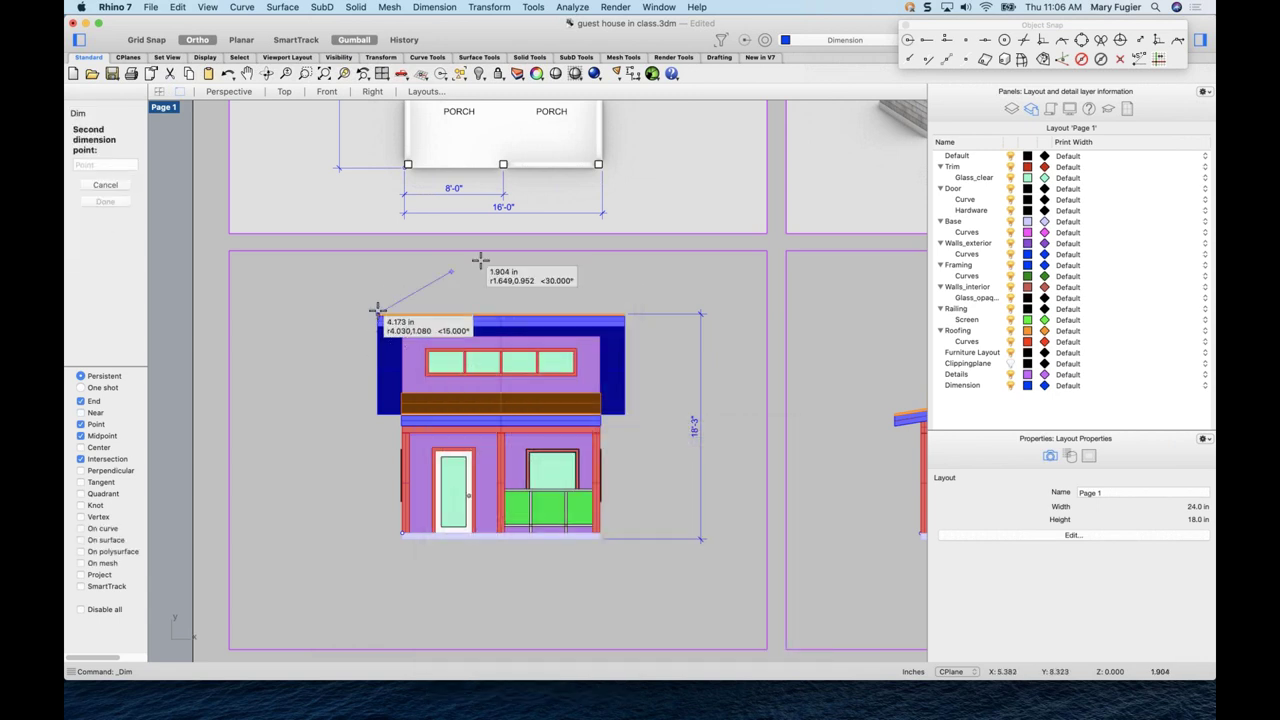
{"action": "left_click", "coordinate": [624, 313]}
{"action": "left_click", "coordinate": [622, 286]}
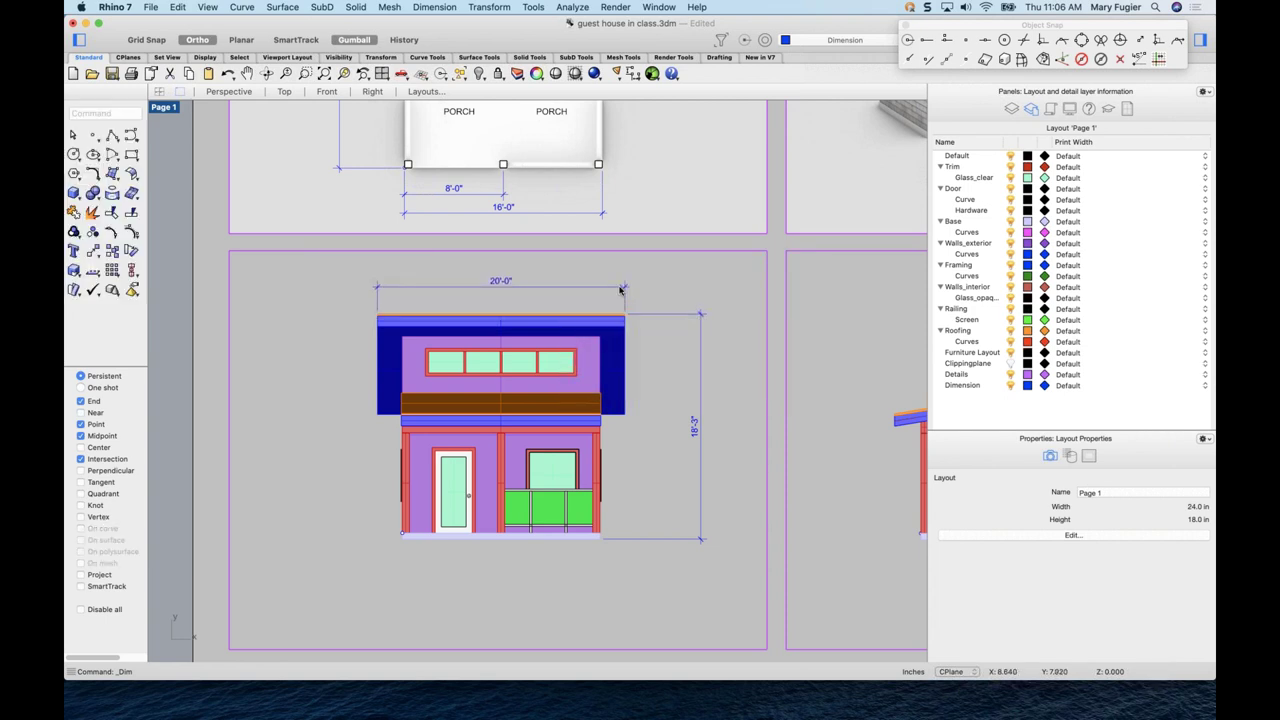
- Add a vertical linear dimension beside the front elevation's left porch post, from its foot to the top of the porch beam
{"action": "scroll", "coordinate": [426, 493], "scroll_direction": "up", "scroll_amount": 2}
{"action": "right_click", "coordinate": [366, 466]}
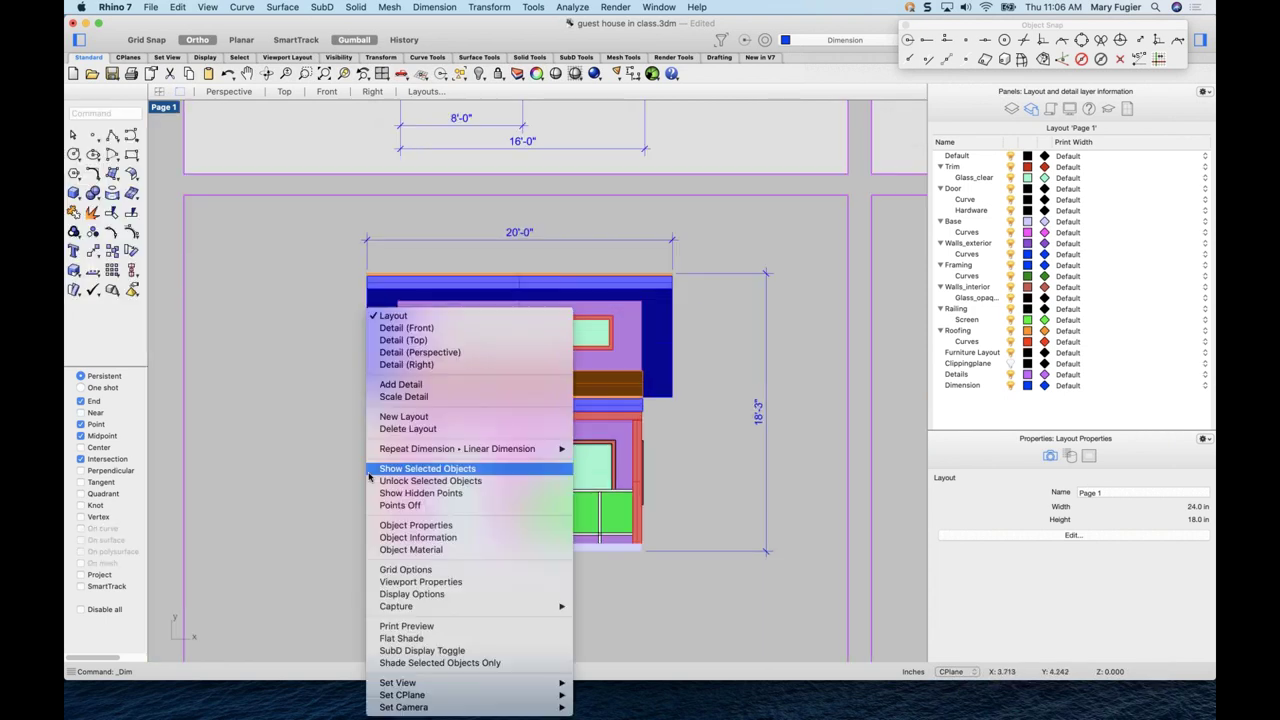
{"action": "mouse_move", "coordinate": [560, 450]}
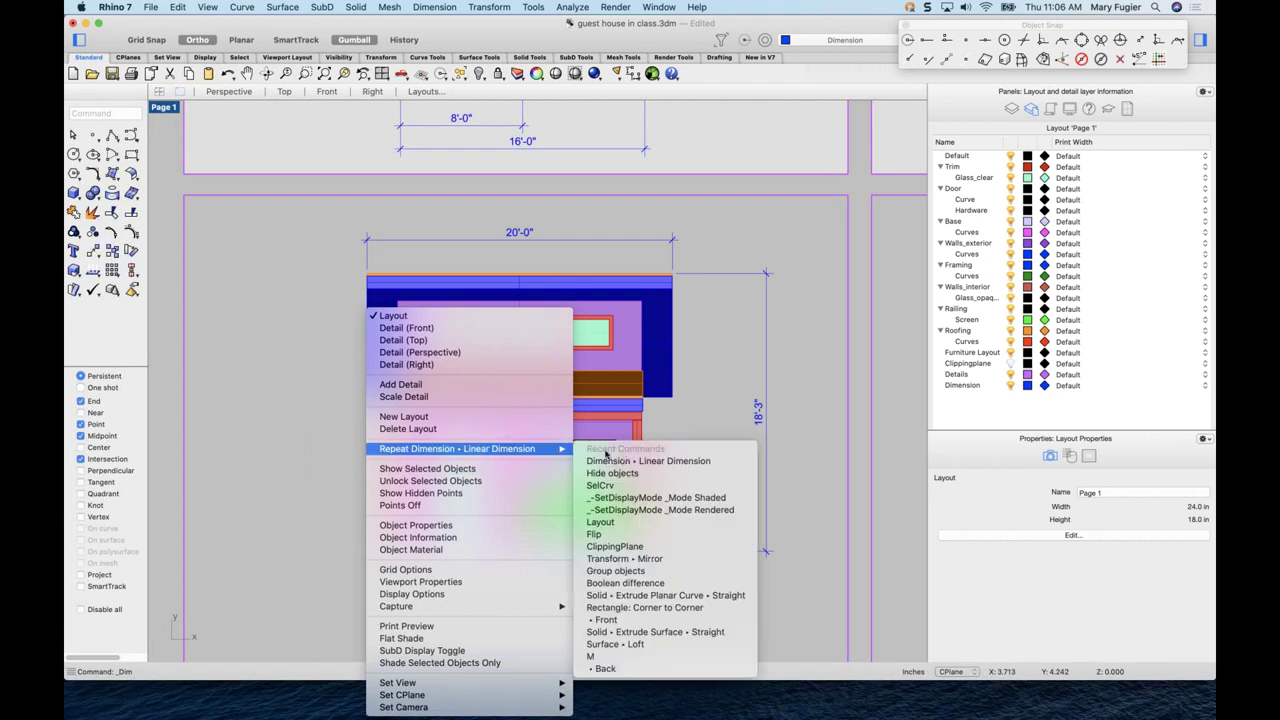
{"action": "left_click", "coordinate": [628, 461]}
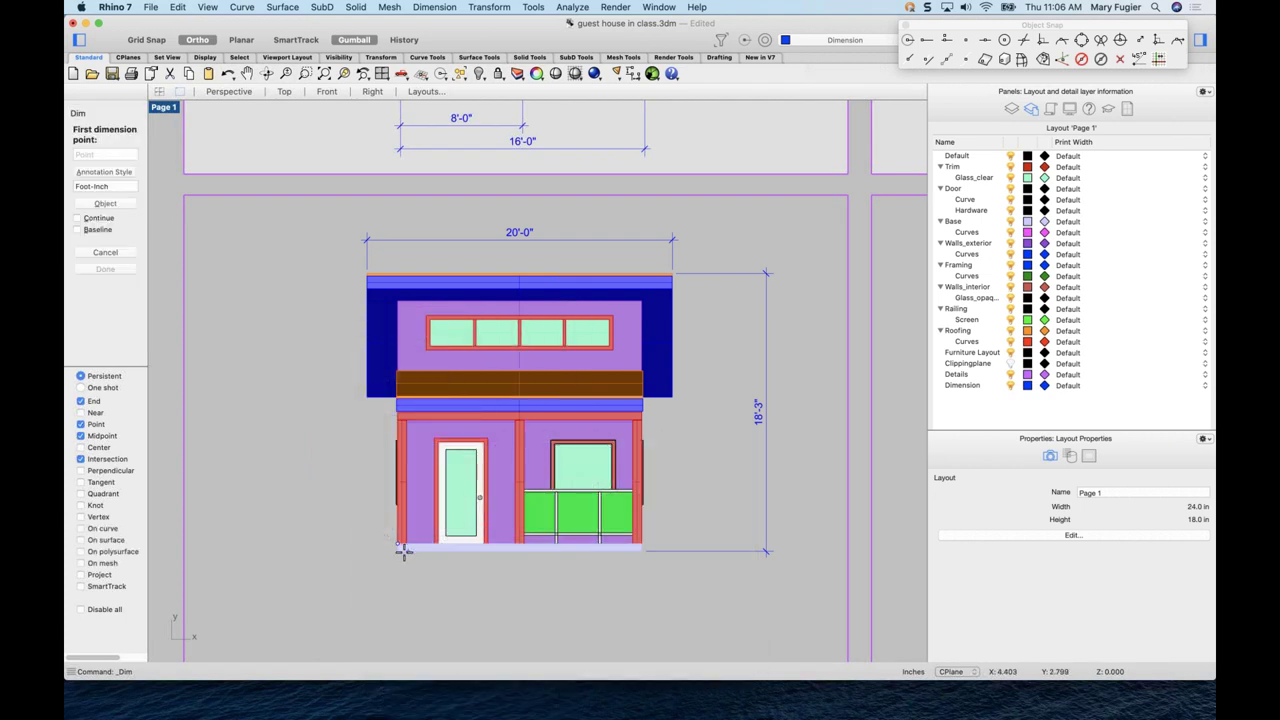
{"action": "left_click", "coordinate": [398, 545]}
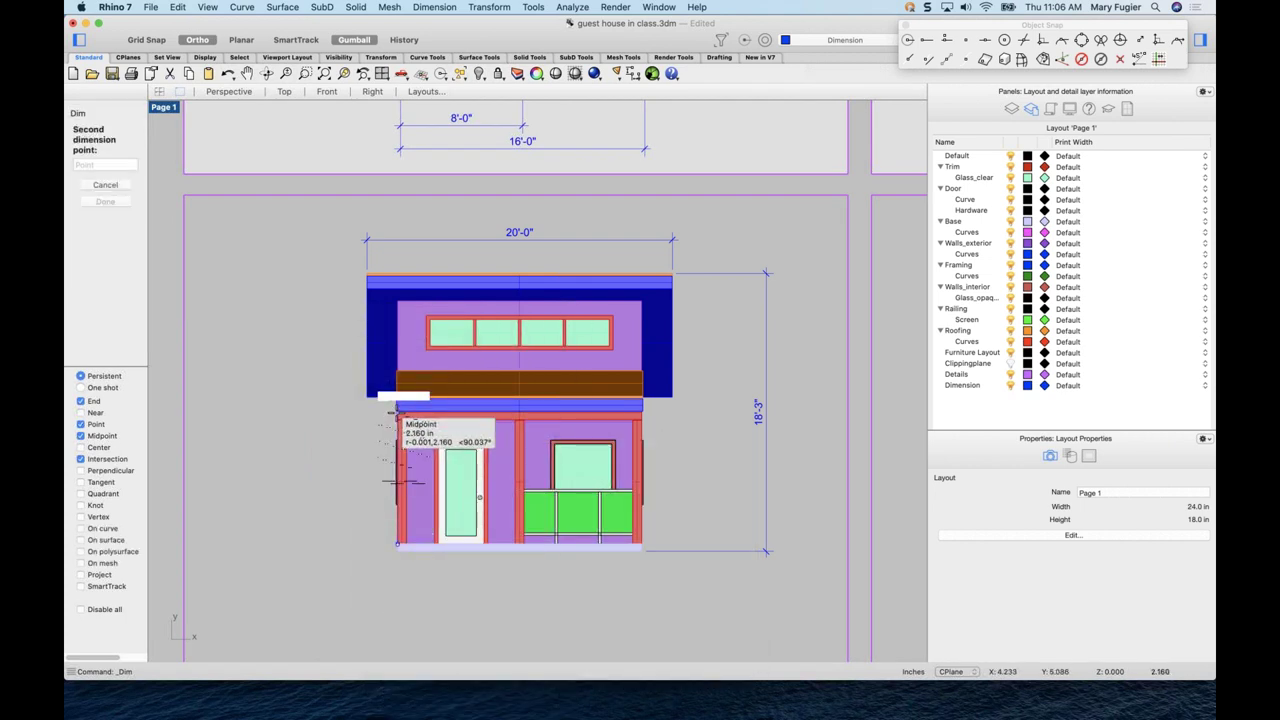
{"action": "left_click", "coordinate": [396, 410]}
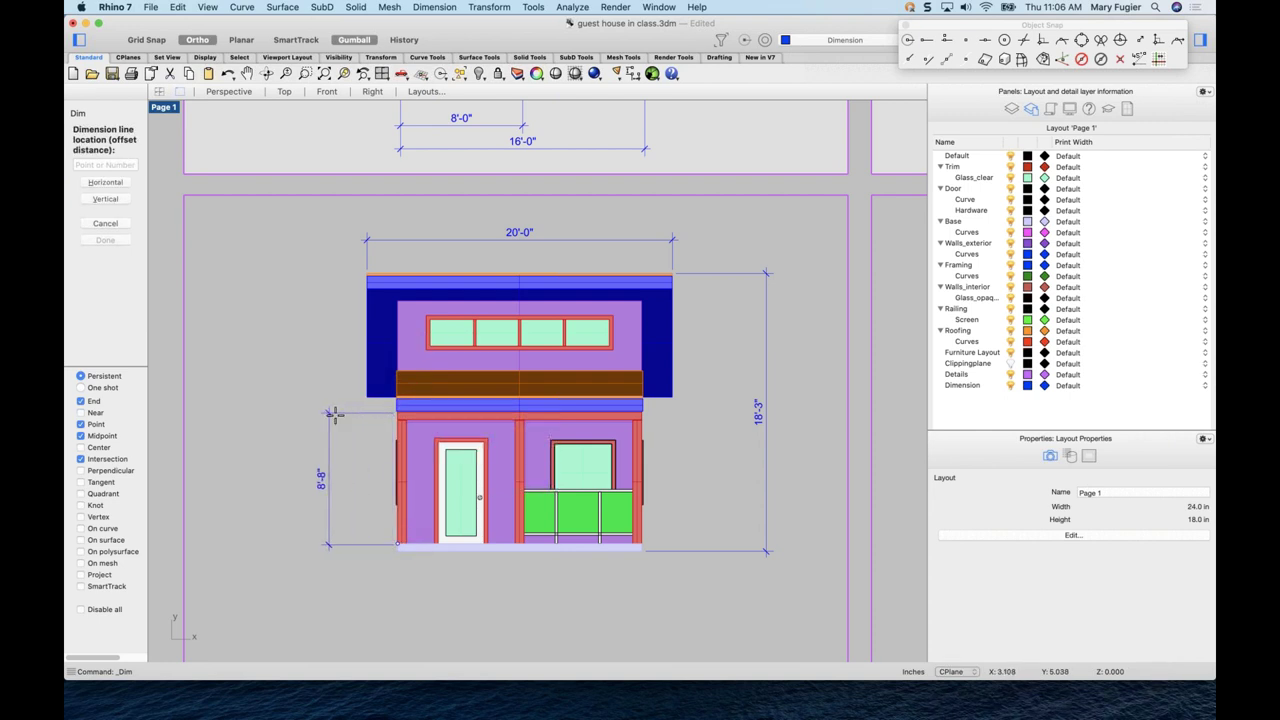
{"action": "left_click", "coordinate": [367, 415]}
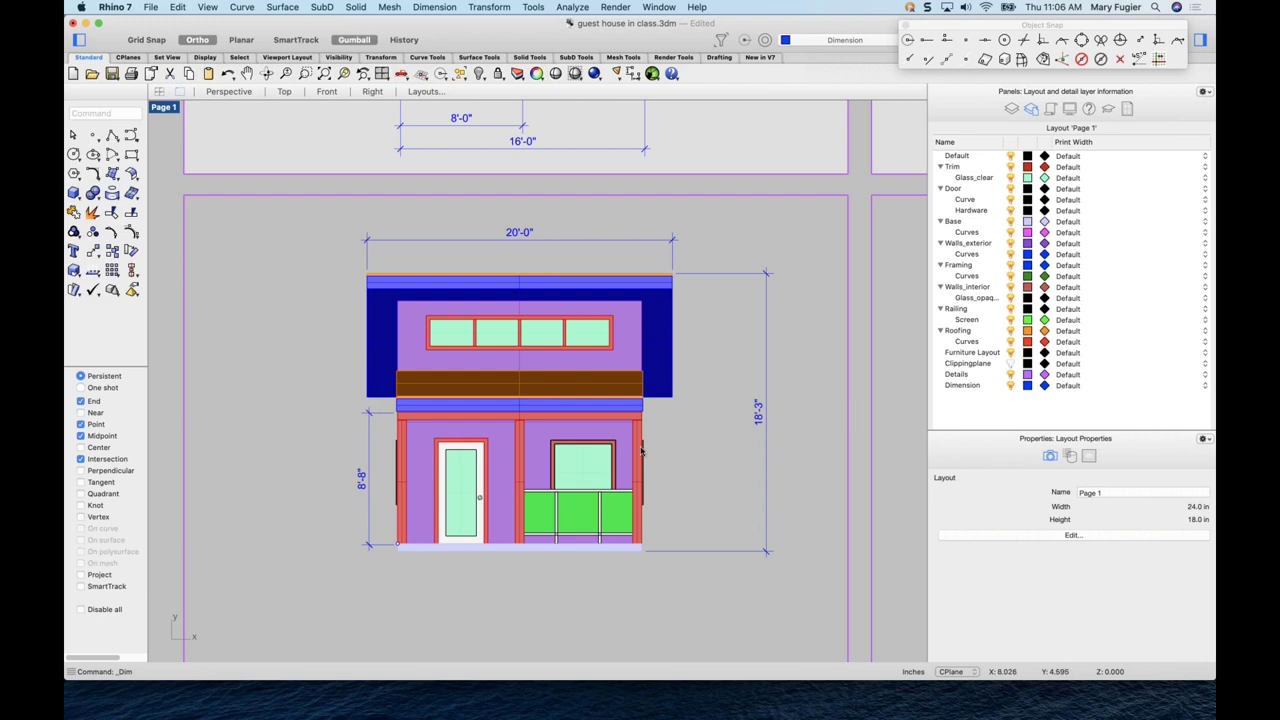
- Add a vertical linear dimension for the front door's height, from the foot to the top of the frame's left side
{"action": "right_click", "coordinate": [703, 488]}
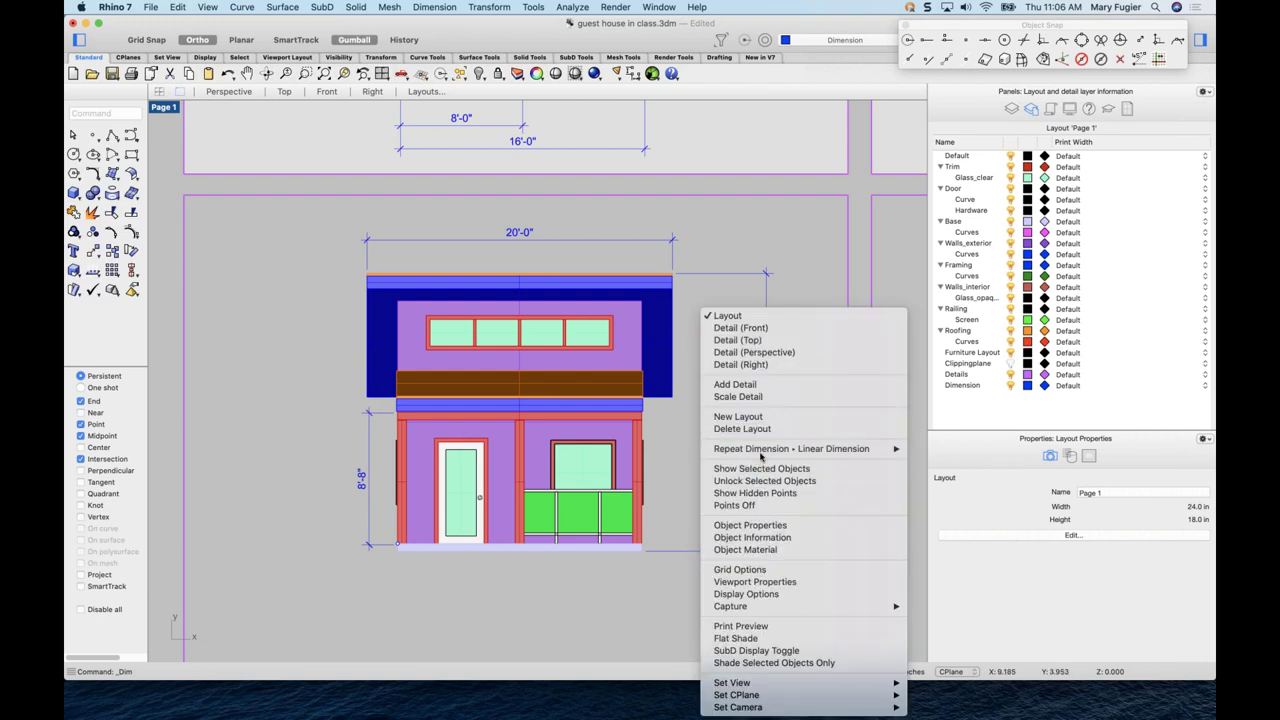
{"action": "mouse_move", "coordinate": [761, 456]}
{"action": "left_click", "coordinate": [980, 460]}
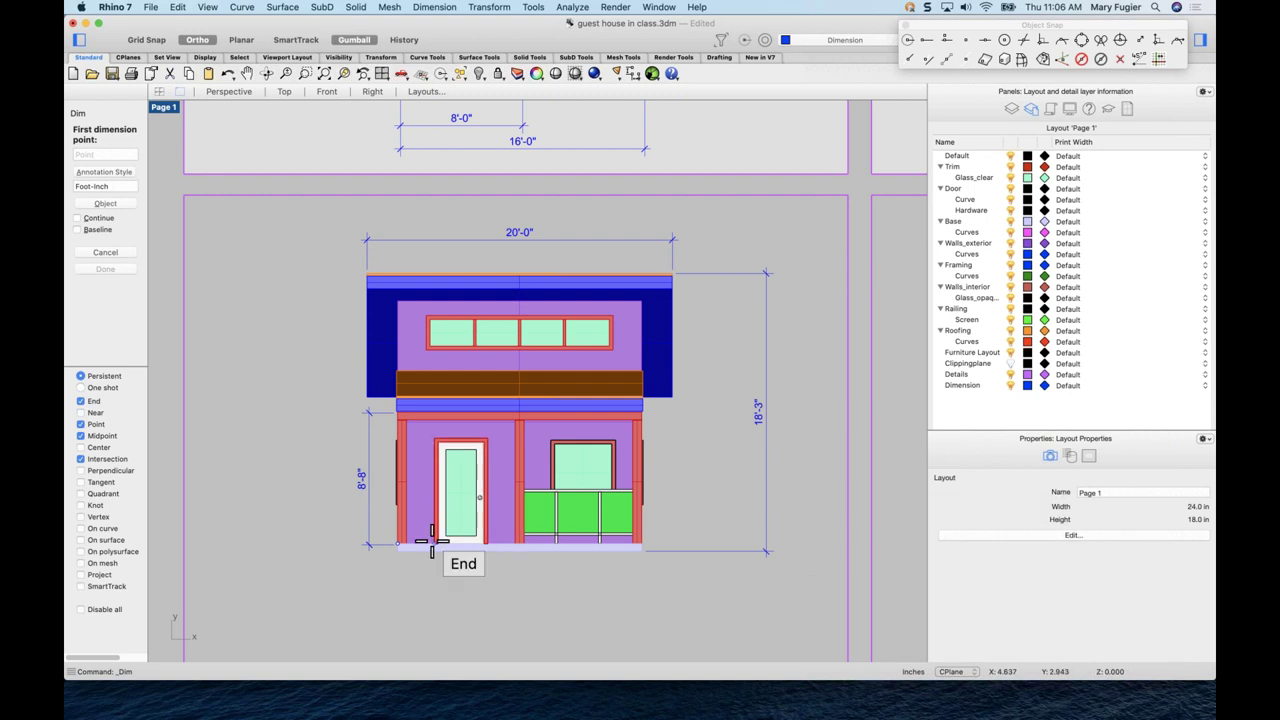
{"action": "scroll", "coordinate": [432, 540], "scroll_direction": "up", "scroll_amount": 2}
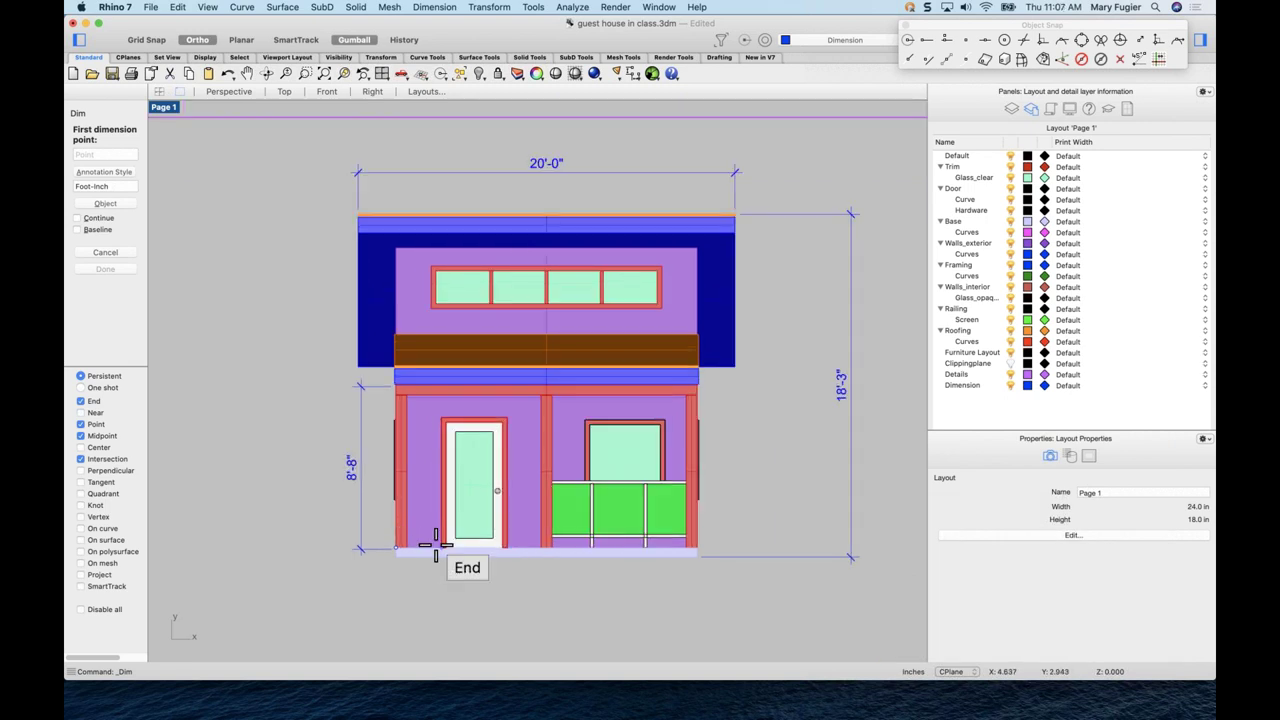
{"action": "left_click", "coordinate": [435, 545]}
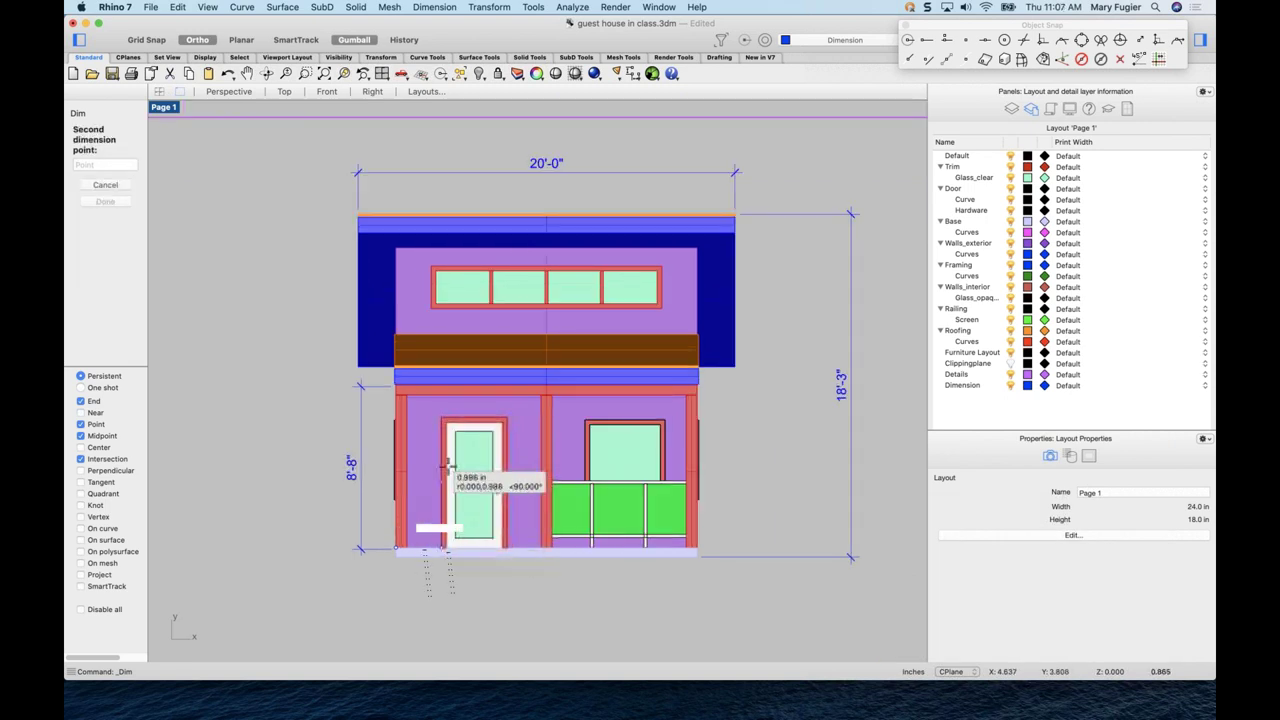
{"action": "left_click", "coordinate": [440, 416]}
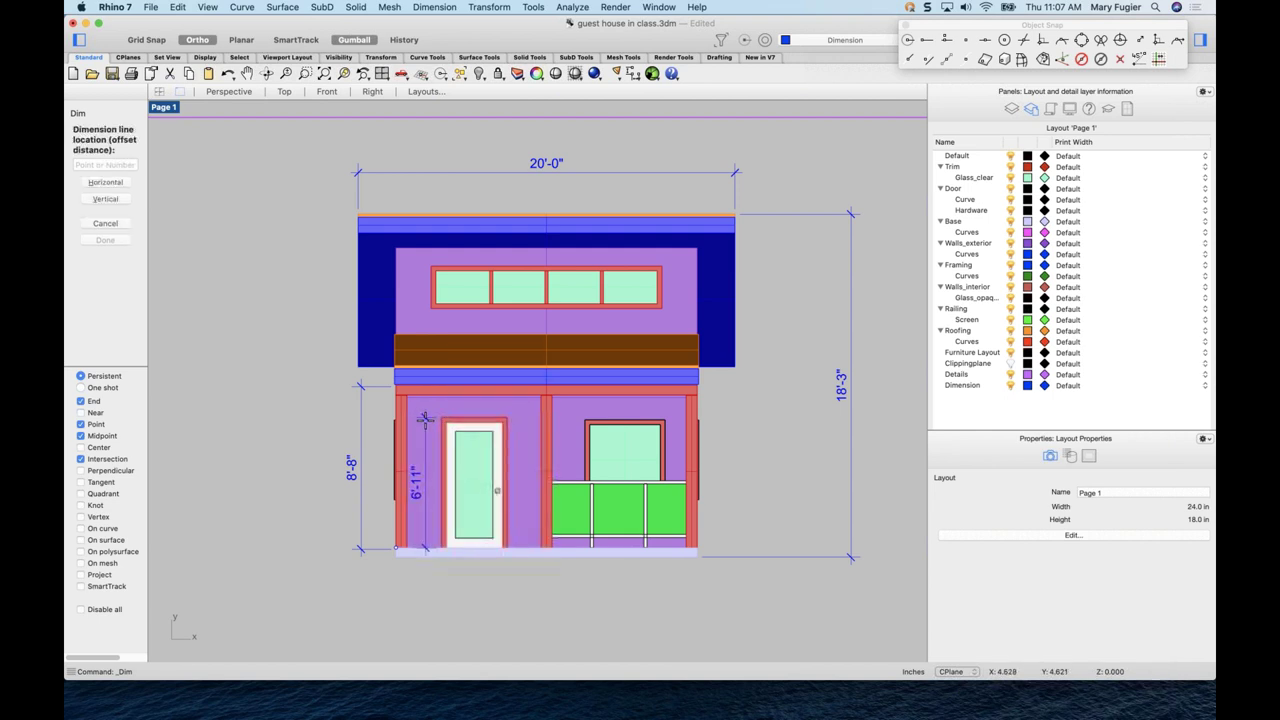
{"action": "left_click", "coordinate": [428, 422]}
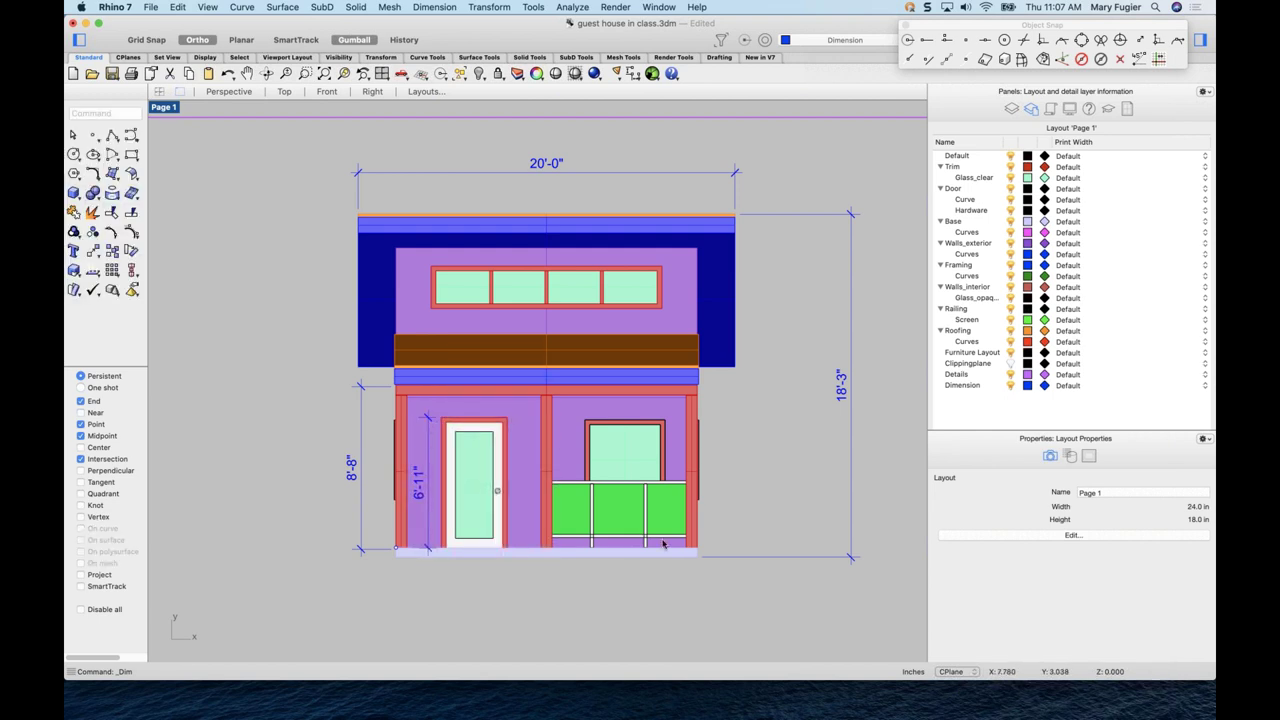
- Draw a rectangle around all four details, from the floor plan detail's upper-left corner to the right elevation detail's lower-right corner
{"action": "scroll", "coordinate": [663, 543], "scroll_direction": "down", "scroll_amount": 5}
{"action": "scroll", "coordinate": [516, 564], "scroll_direction": "down", "scroll_amount": 2}
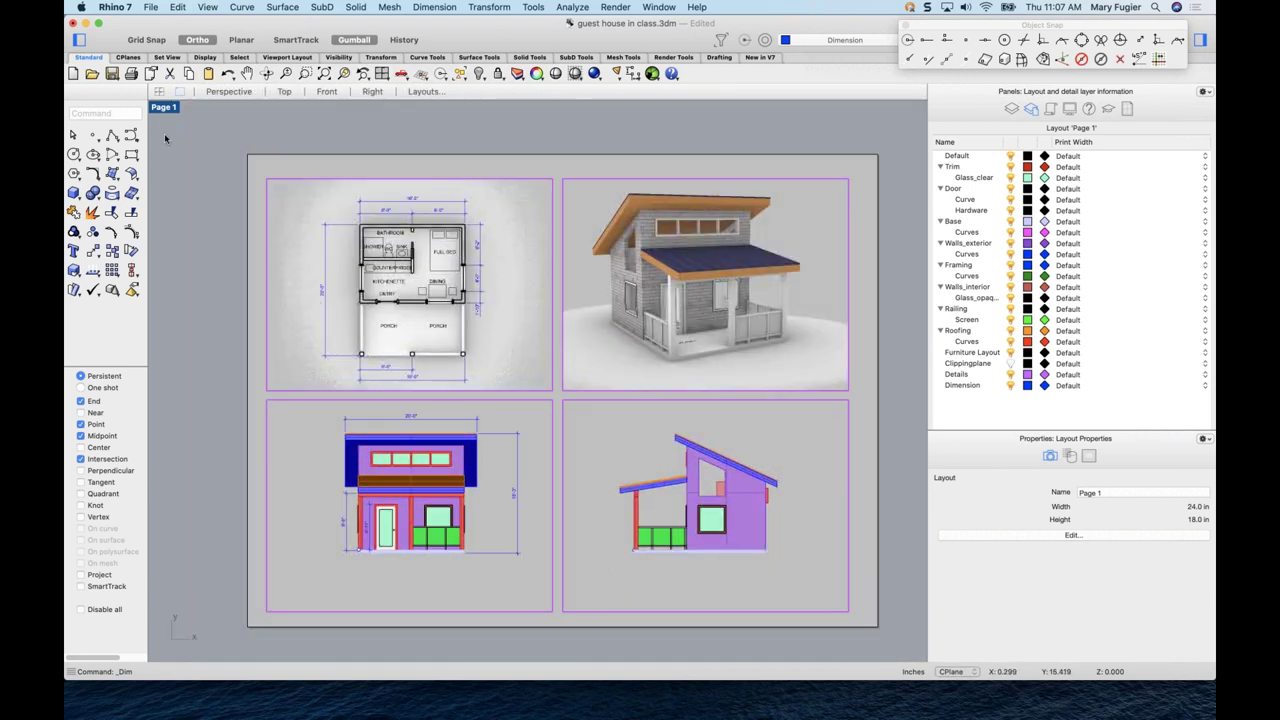
{"action": "left_click", "coordinate": [130, 156]}
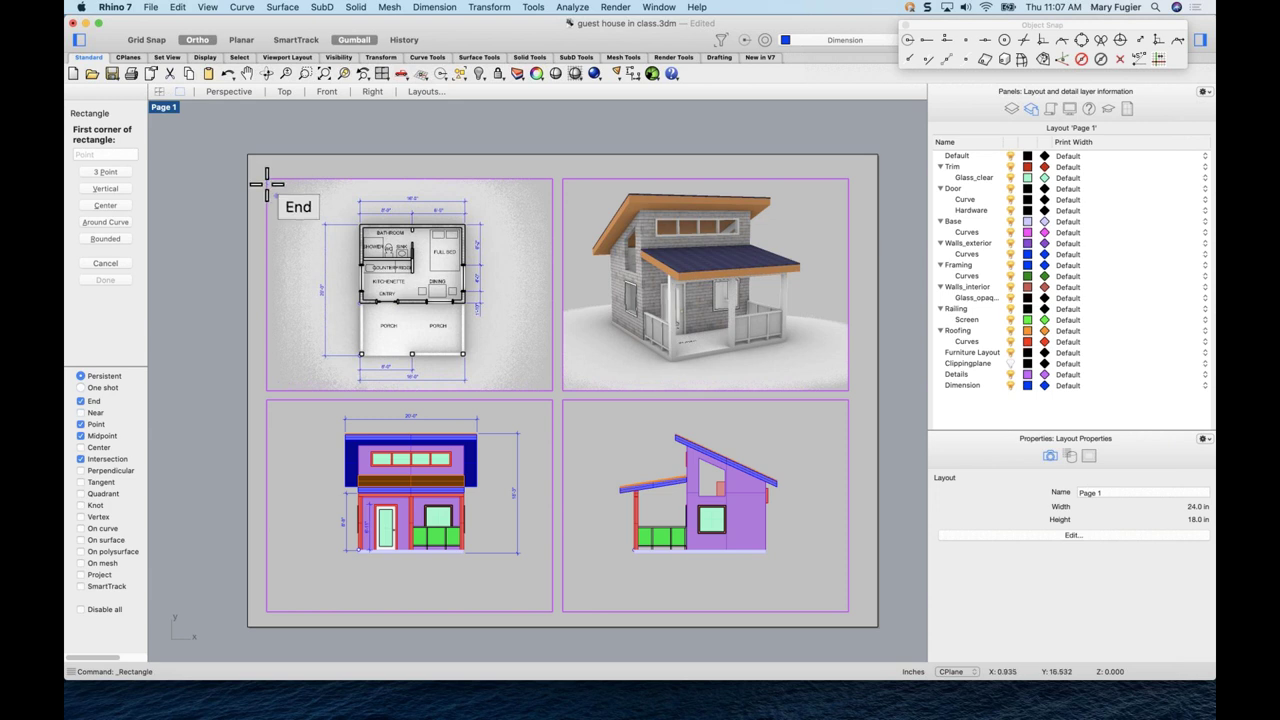
{"action": "left_click", "coordinate": [265, 177]}
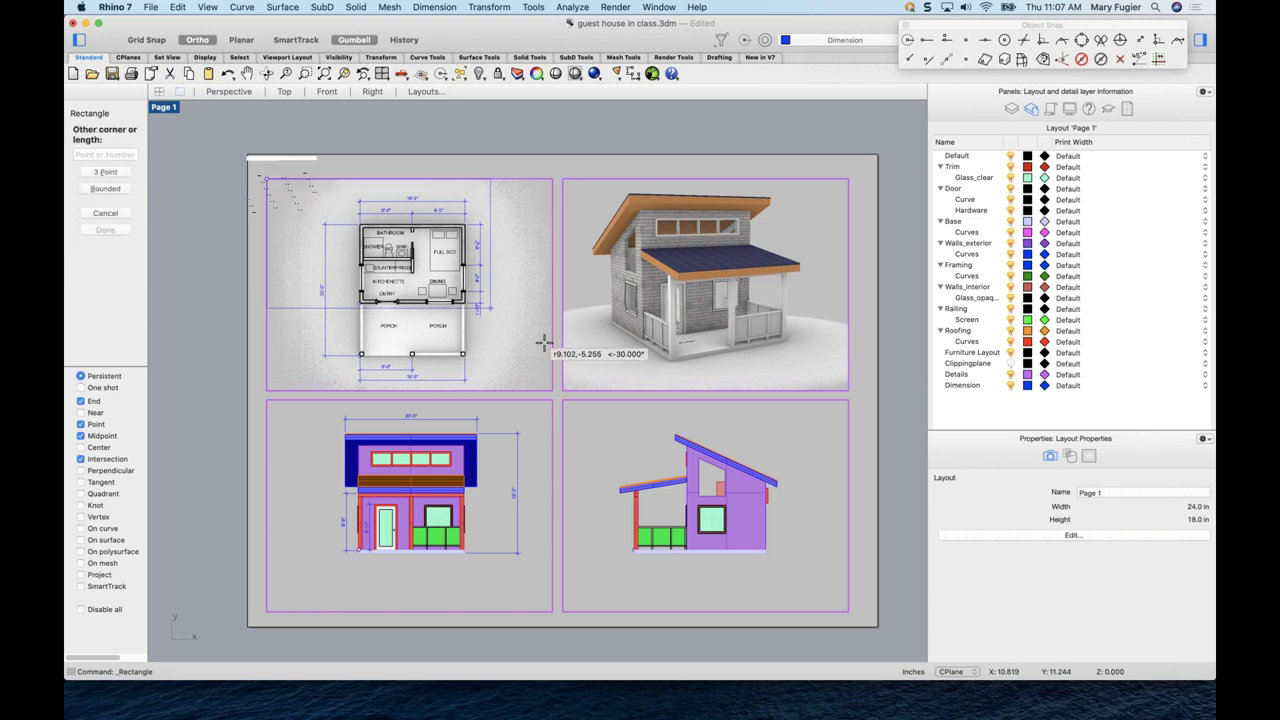
{"action": "left_click", "coordinate": [848, 611]}
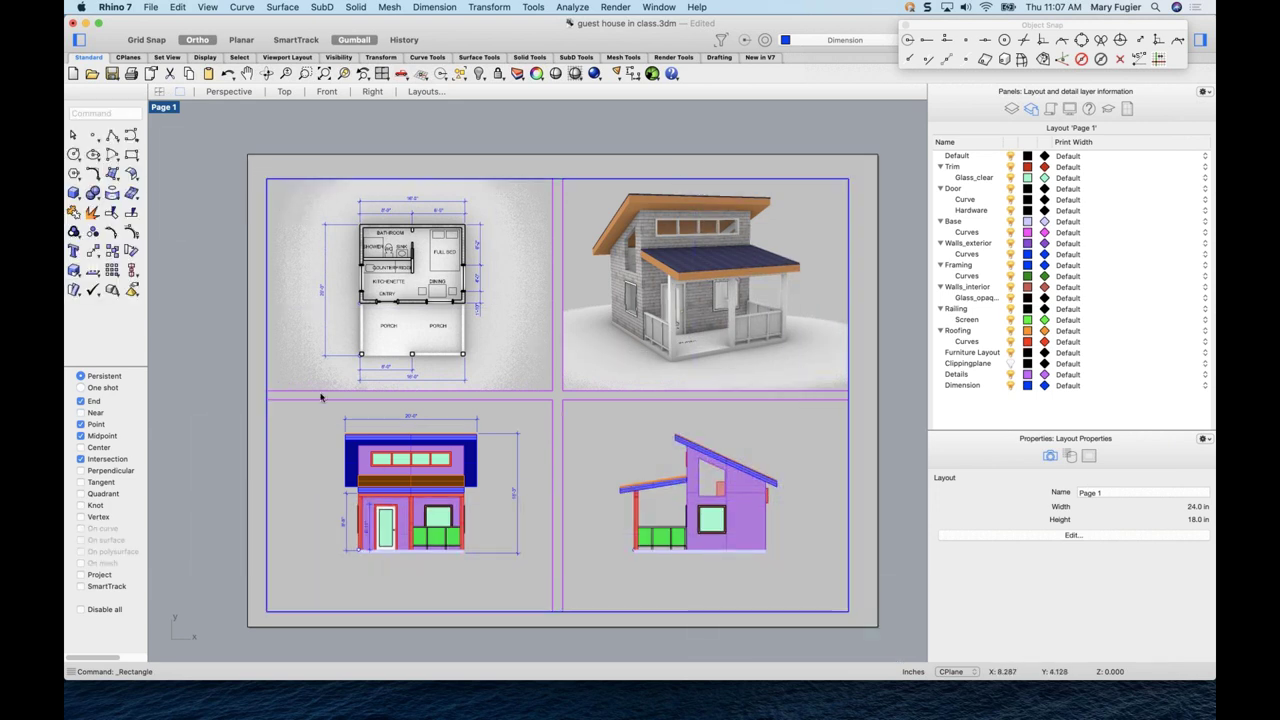
- Enlarge the border rectangle slightly beyond the details and reposition it a little to the right and up on the page
{"action": "left_click", "coordinate": [269, 333]}
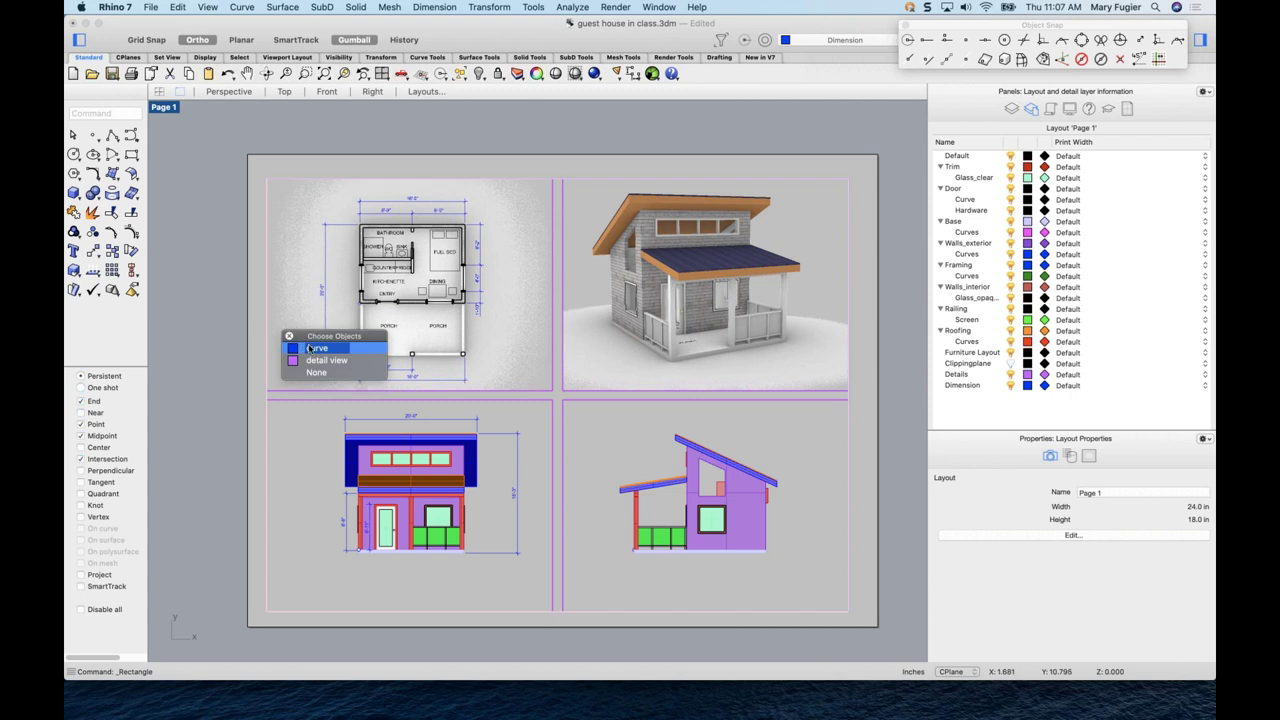
{"action": "left_click", "coordinate": [303, 348]}
{"action": "left_click_drag", "start_coordinate": [266, 396], "coordinate": [260, 394]}
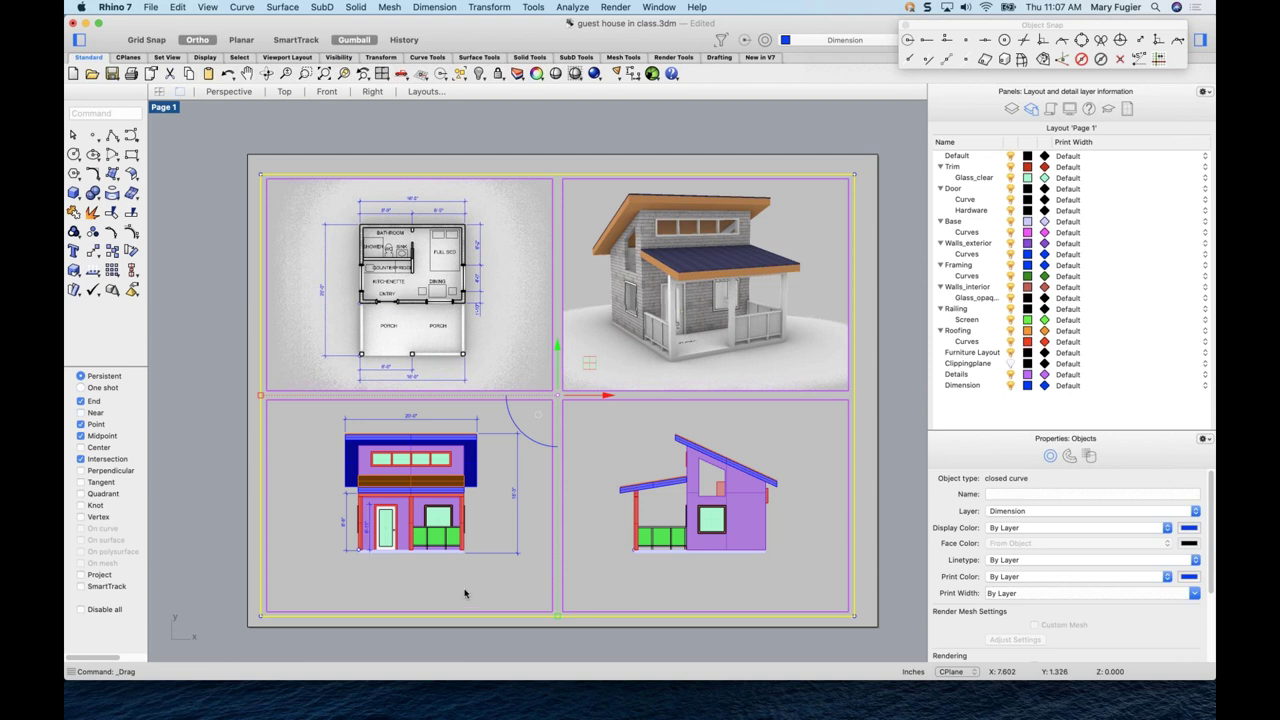
{"action": "left_click_drag", "start_coordinate": [558, 618], "coordinate": [557, 616]}
{"action": "left_click_drag", "start_coordinate": [603, 397], "coordinate": [612, 396]}
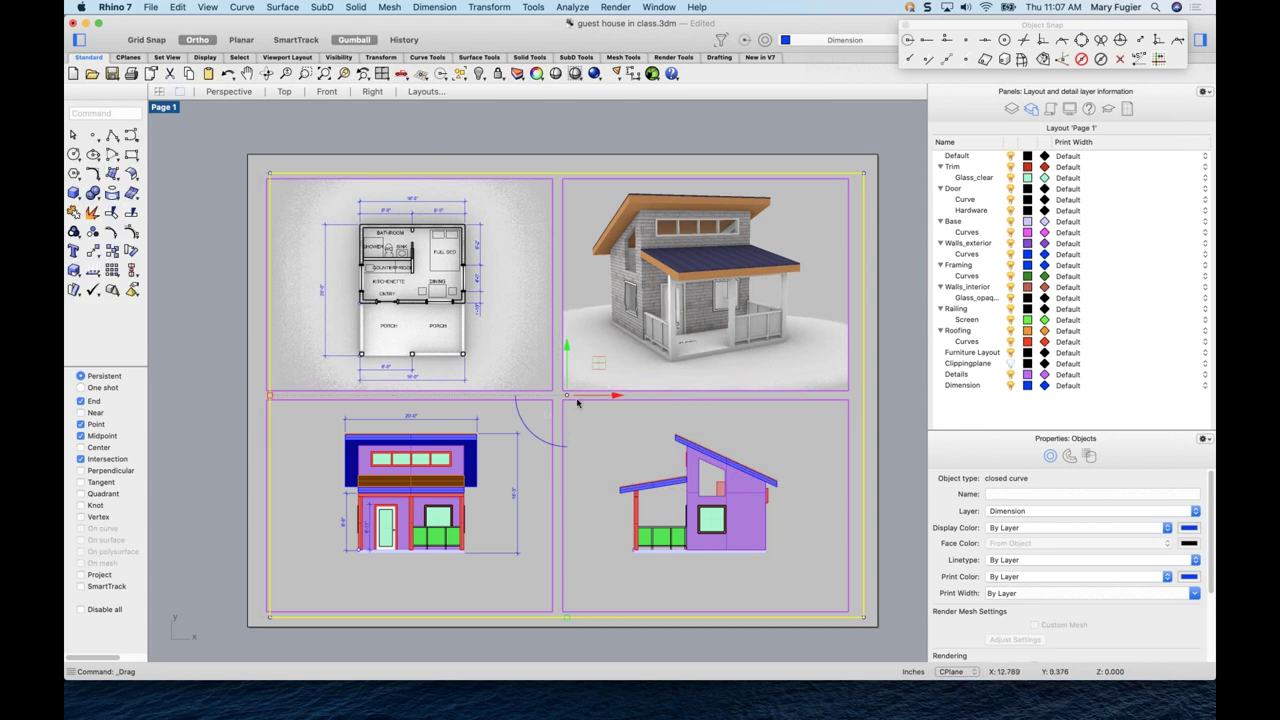
{"action": "left_click_drag", "start_coordinate": [566, 343], "coordinate": [566, 344]}
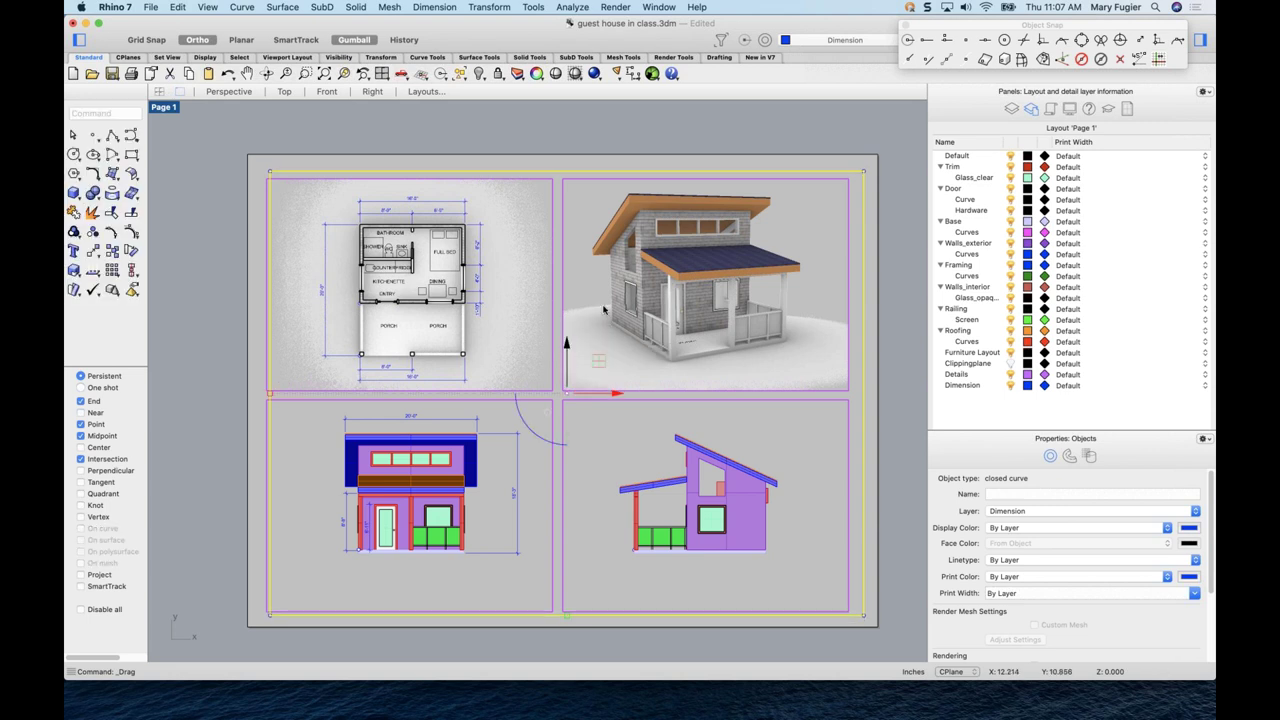
{"action": "left_click", "coordinate": [871, 303]}
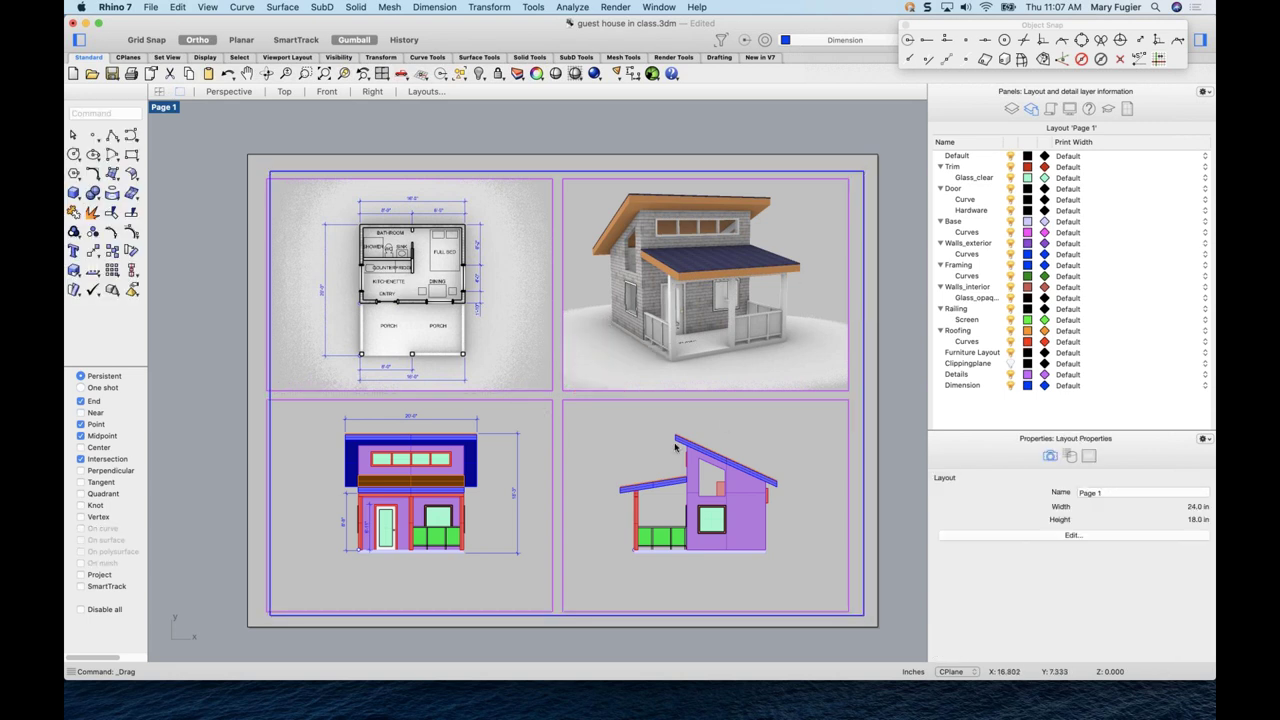
{"action": "scroll", "coordinate": [660, 447], "scroll_direction": "right", "scroll_amount": 3}
{"action": "scroll", "coordinate": [660, 447], "scroll_direction": "left", "scroll_amount": 1}
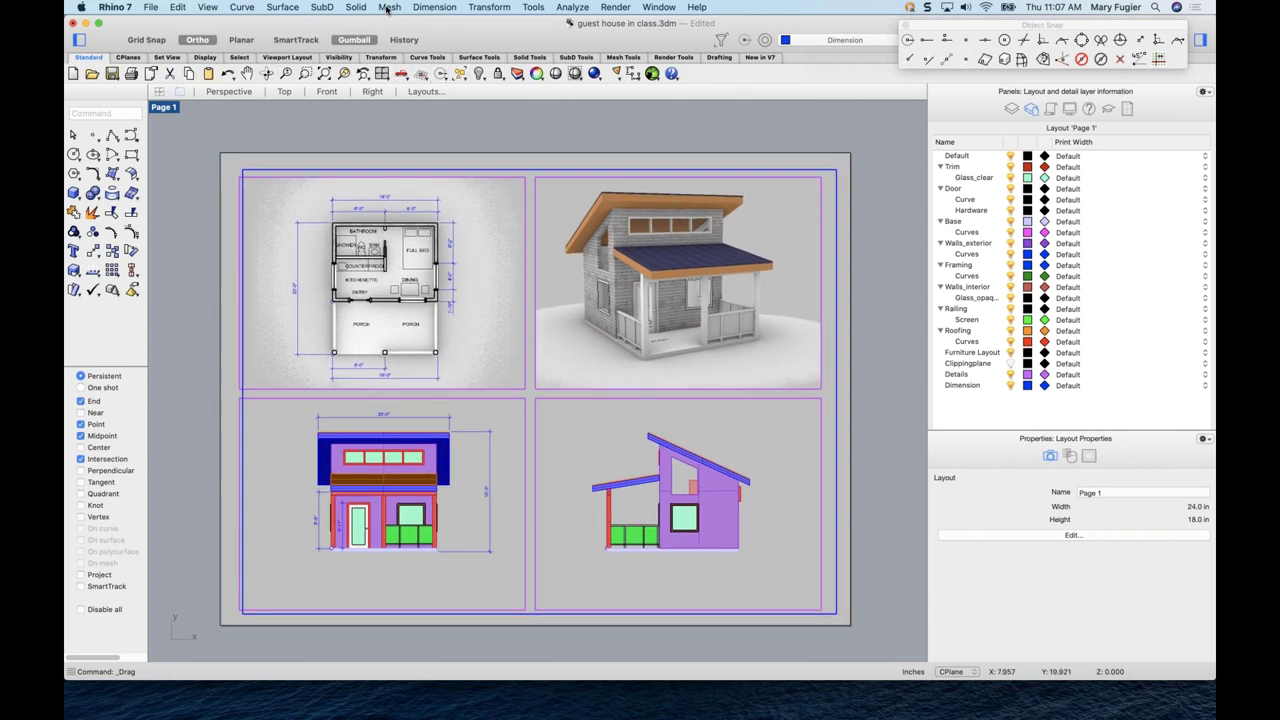
- Start a text block with a 0.38 in height and enter GUEST HOUSE DESIGN PRELIMINARY as its text
{"action": "left_click", "coordinate": [430, 8]}
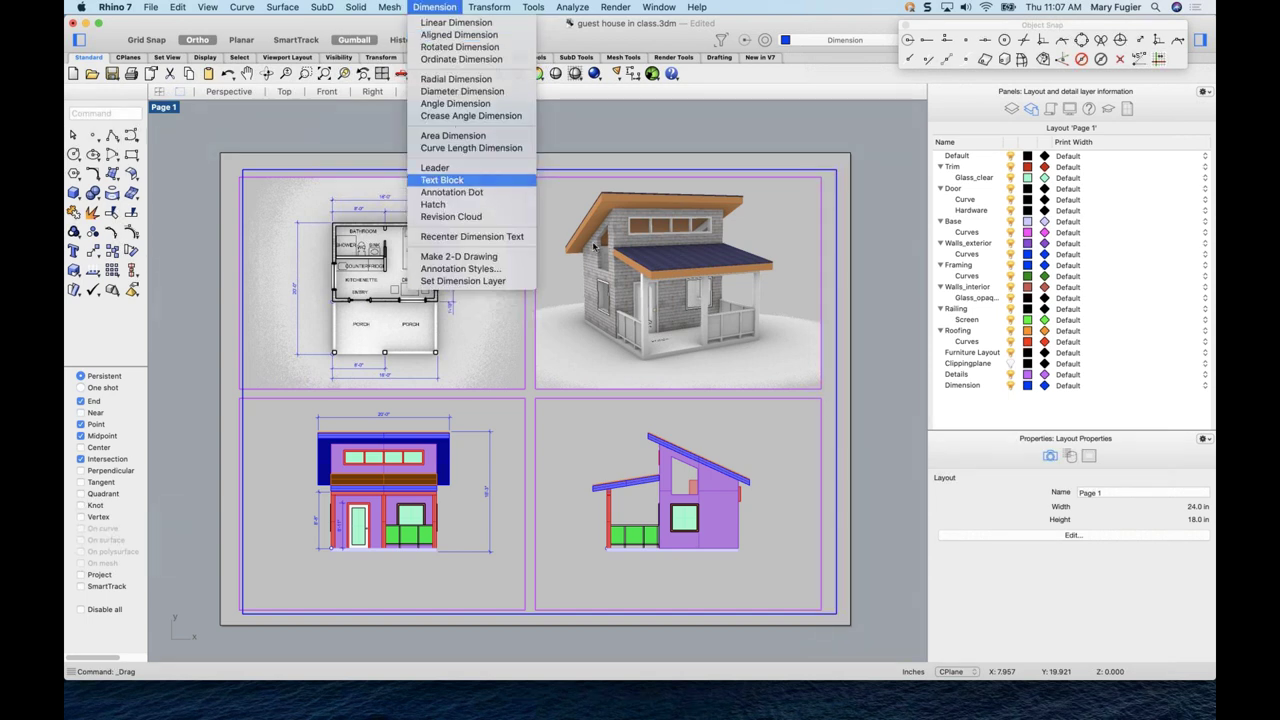
{"action": "key", "text": "Return"}
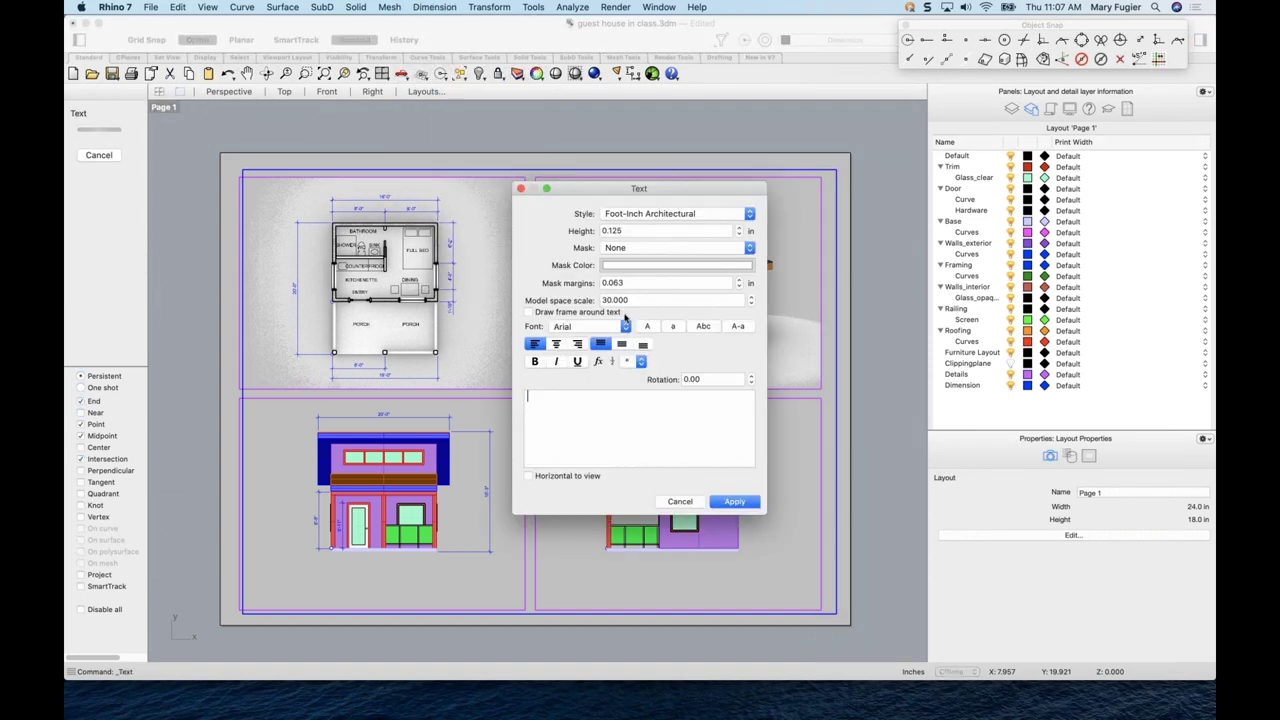
{"action": "left_click", "coordinate": [631, 231]}
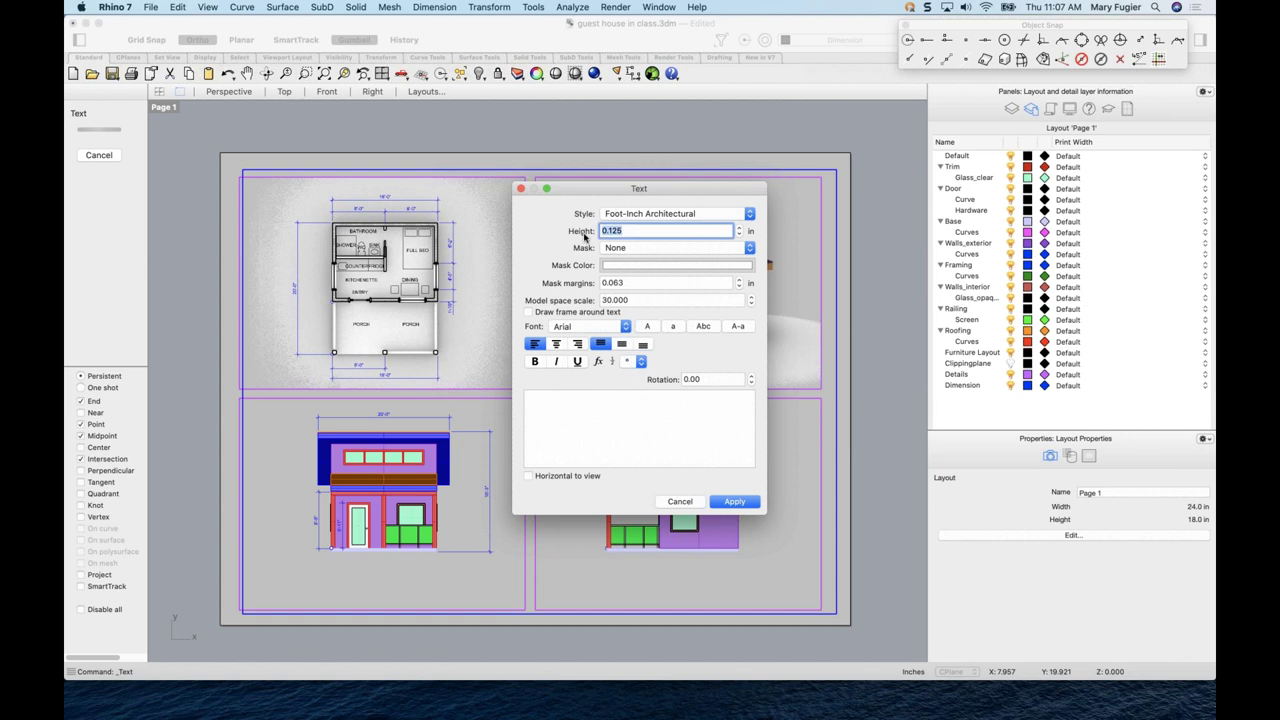
{"action": "key", "text": "BackSpace"}
{"action": "type", "text": ".38"}
{"action": "left_click", "coordinate": [586, 400]}
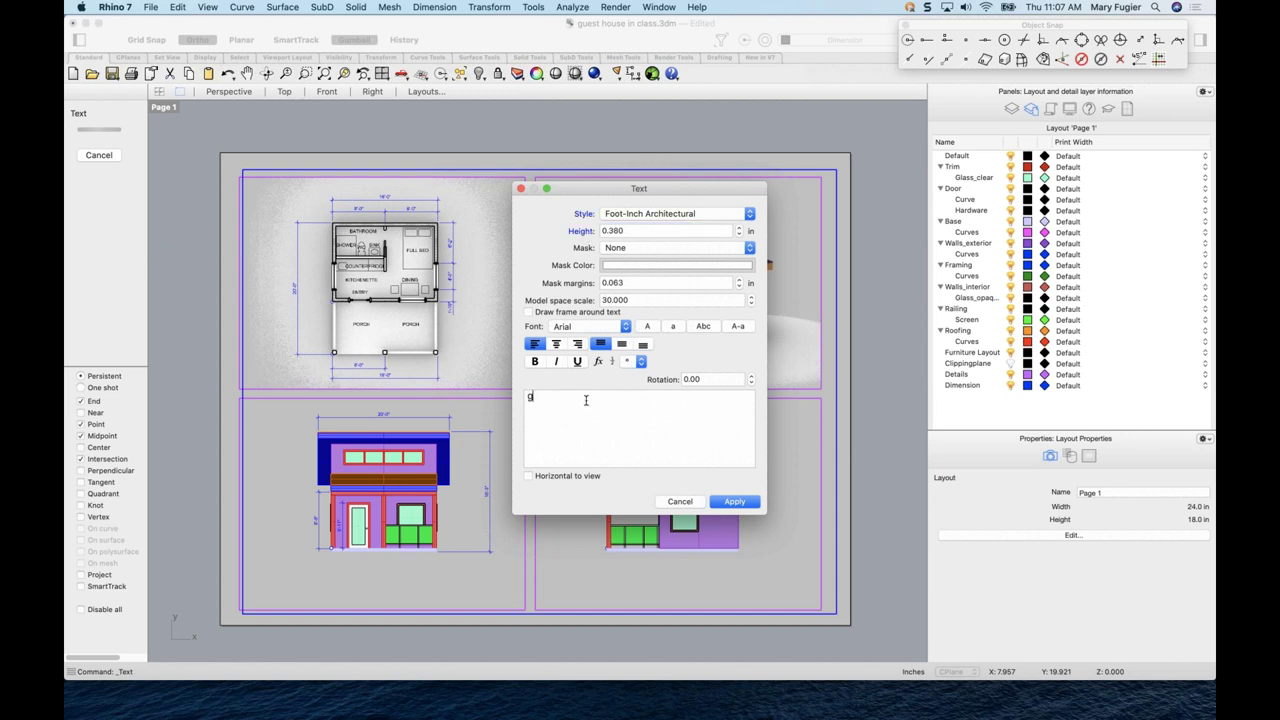
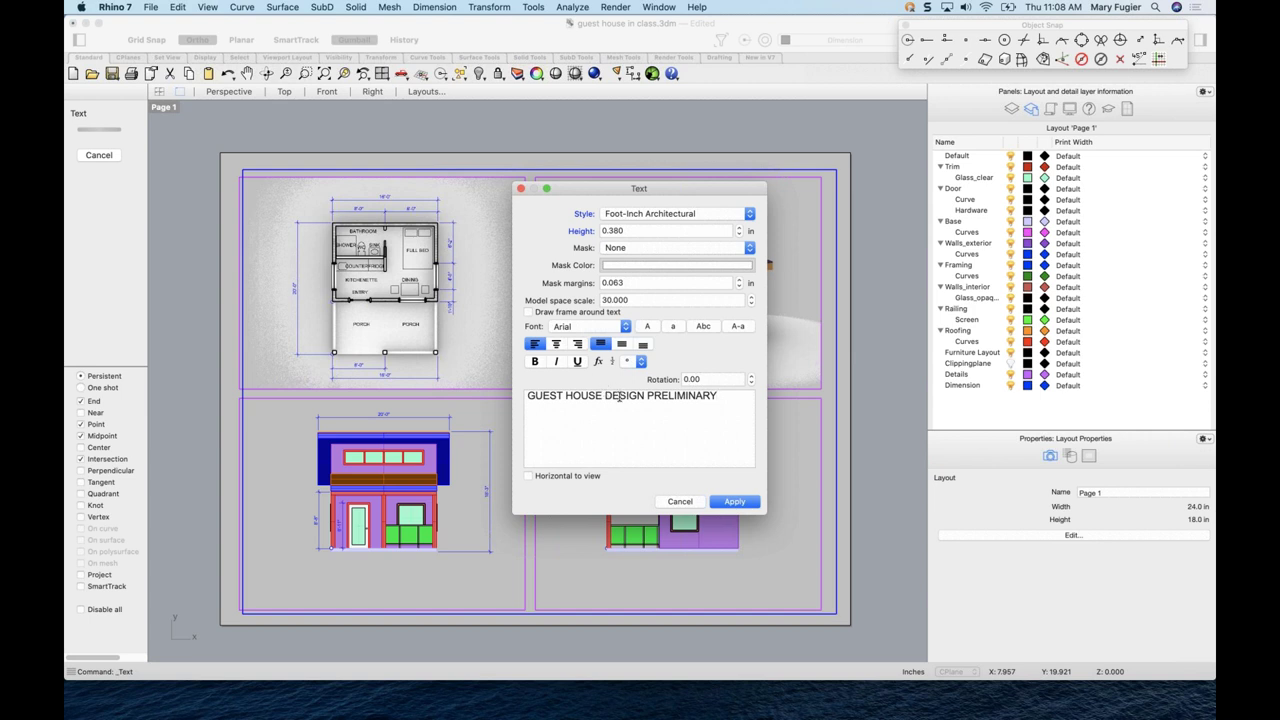
- Make the title text bold and underlined, and place it in the gap below the perspective detail
{"action": "triple_click", "coordinate": [526, 396]}
{"action": "left_click", "coordinate": [577, 362]}
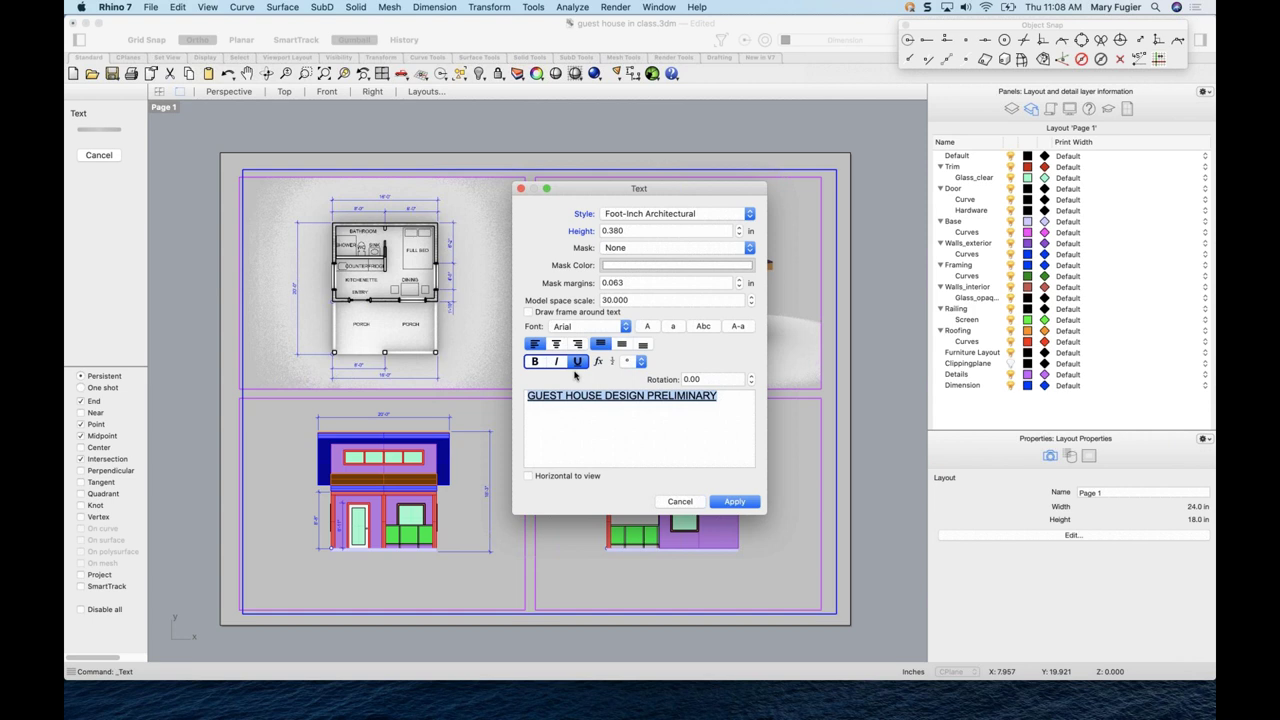
{"action": "left_click", "coordinate": [536, 362]}
{"action": "left_click", "coordinate": [733, 502]}
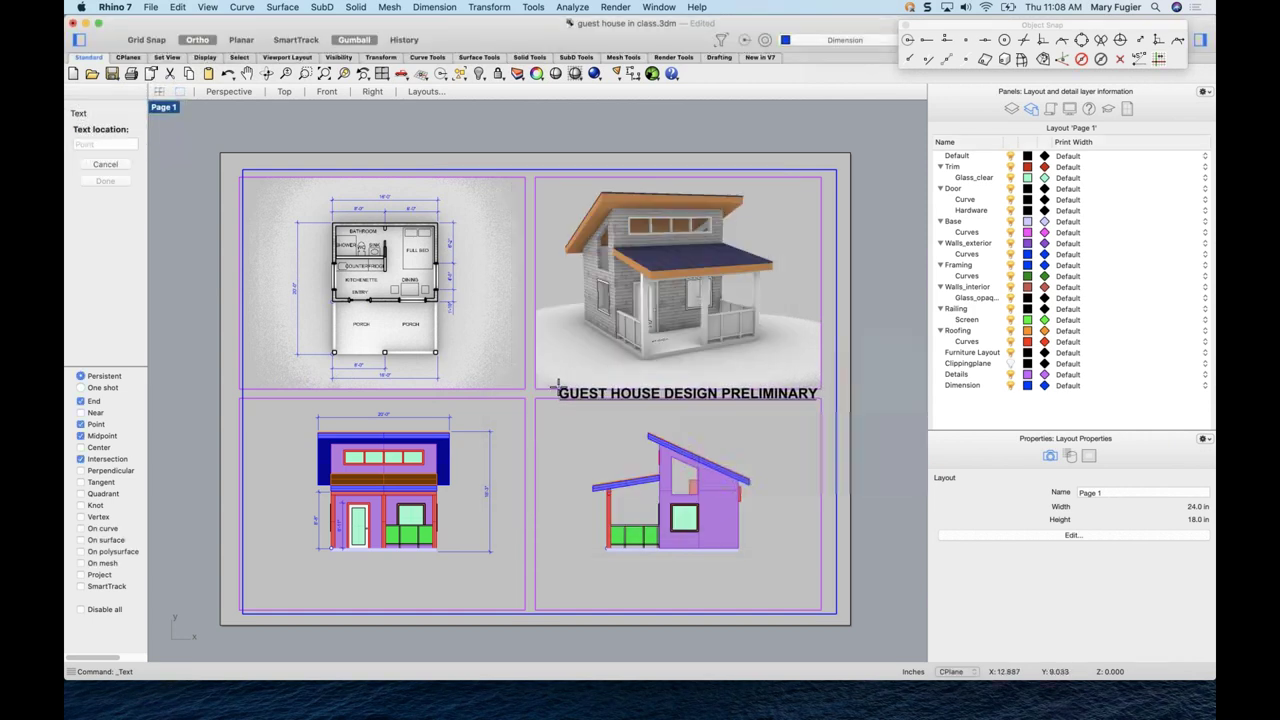
{"action": "left_click", "coordinate": [552, 387]}
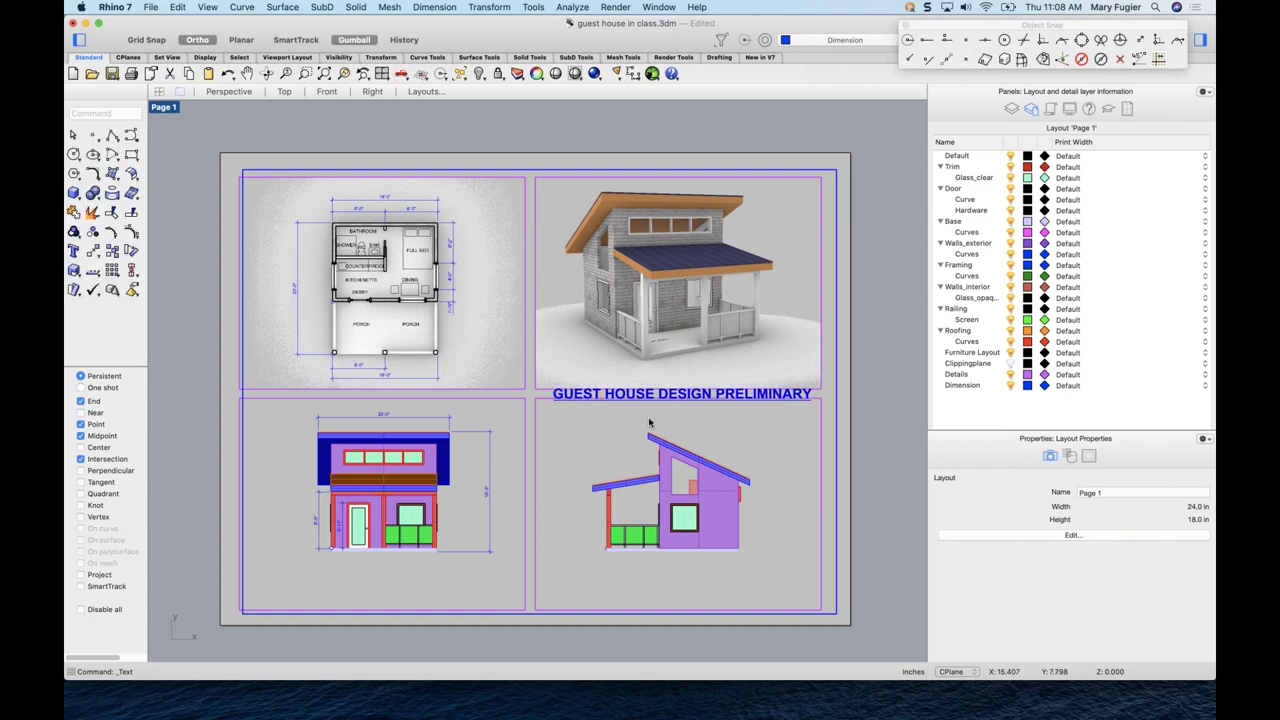
- Copy the title text horizontally to the gap below the floor plan detail
{"action": "scroll", "coordinate": [645, 396], "scroll_direction": "up", "scroll_amount": 1}
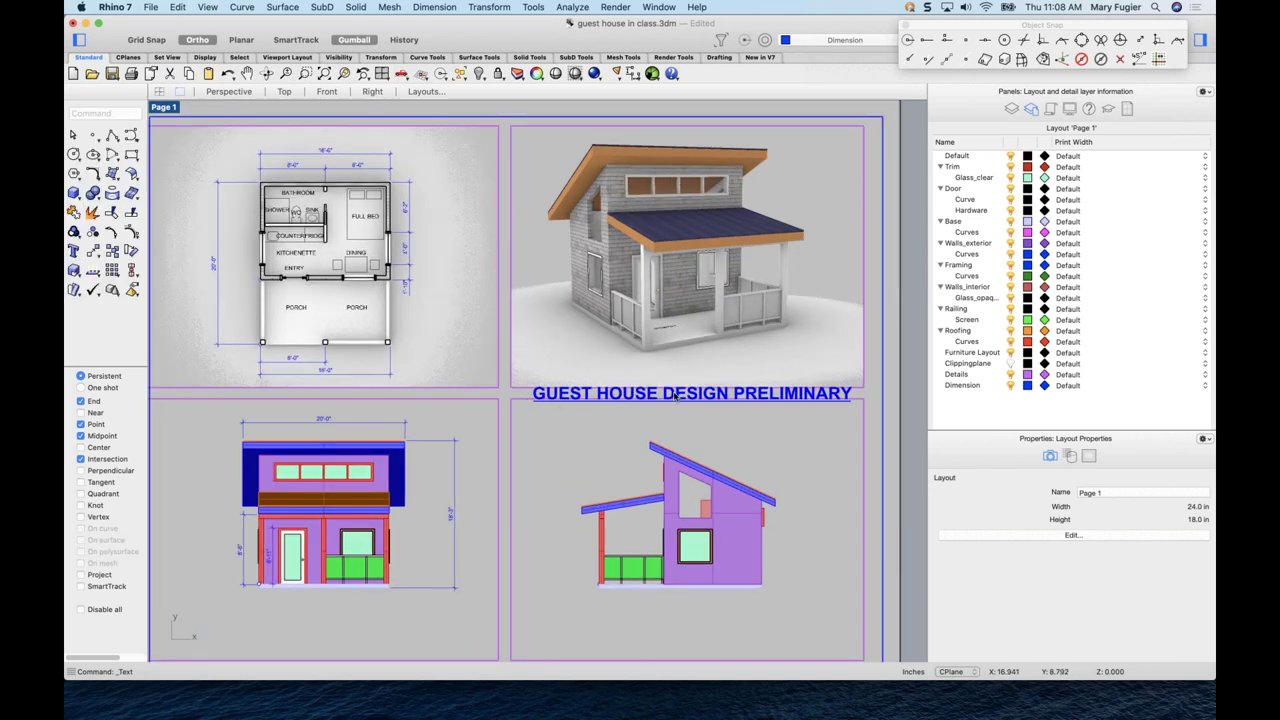
{"action": "left_click", "coordinate": [673, 397]}
{"action": "left_click", "coordinate": [740, 407]}
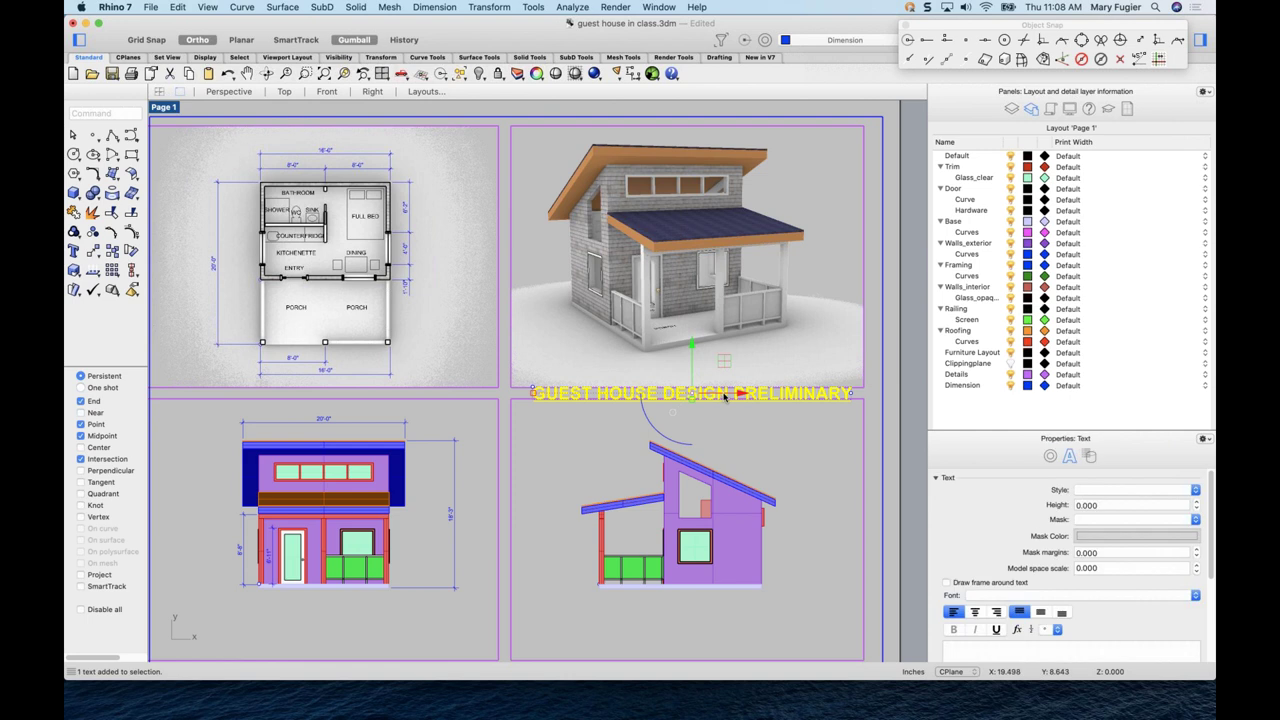
{"action": "mouse_move", "coordinate": [741, 393]}
{"action": "left_mouse_down"}
{"action": "mouse_move", "coordinate": [392, 393]}
{"action": "mouse_move", "coordinate": [740, 397]}
{"action": "left_mouse_up"}
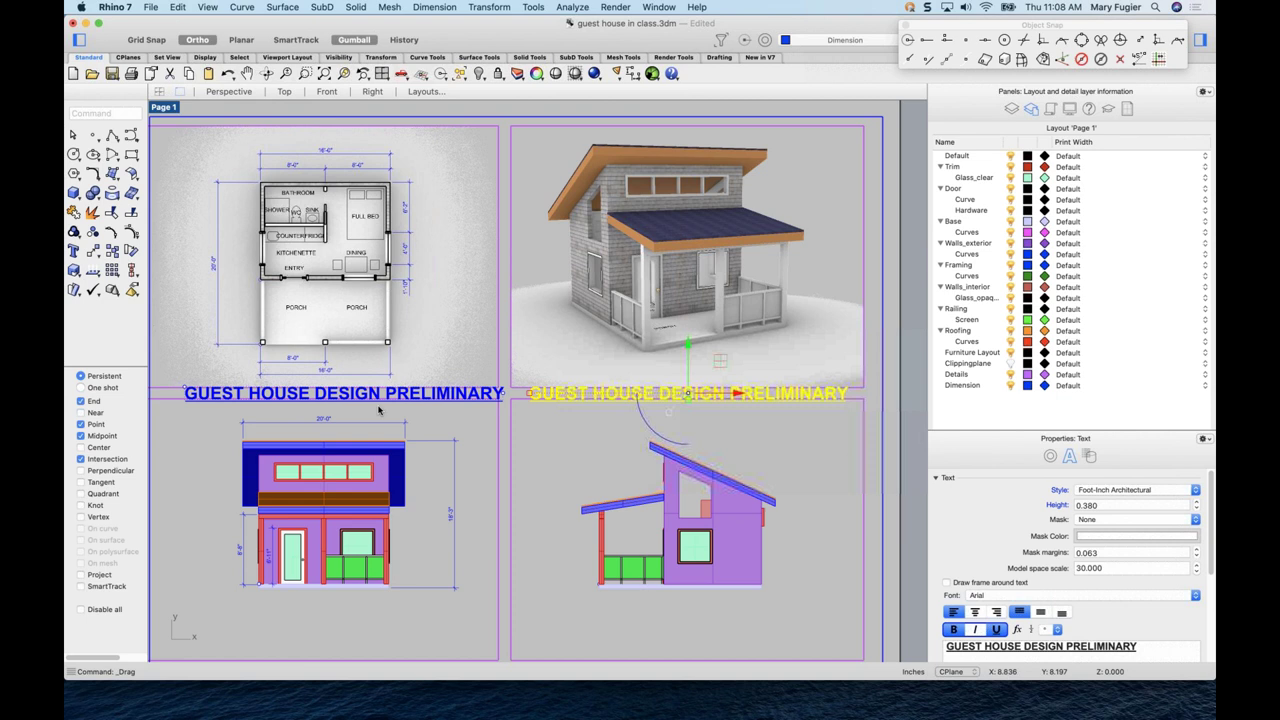
- Replace the text of the copied title below the floor plan detail with FLOOR PLAN
{"action": "left_click", "coordinate": [410, 398]}
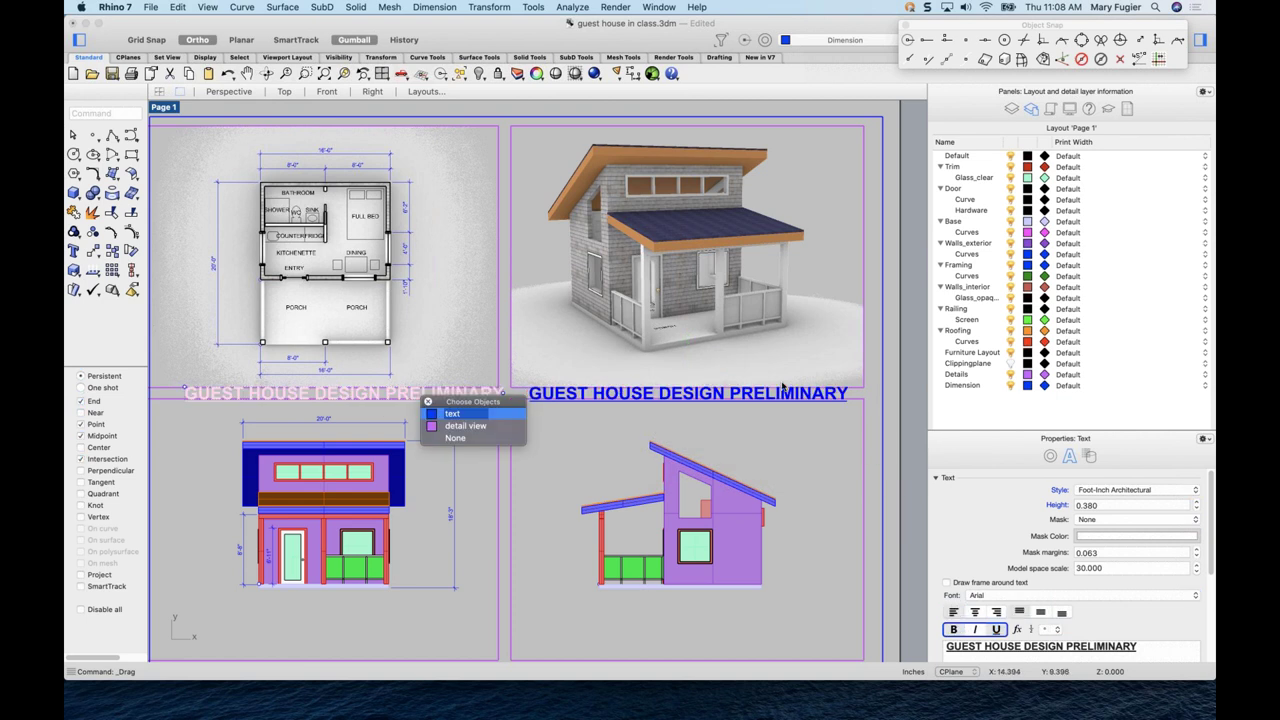
{"action": "left_click", "coordinate": [998, 428]}
{"action": "left_click_drag", "start_coordinate": [998, 428], "coordinate": [993, 360]}
{"action": "left_click", "coordinate": [382, 395]}
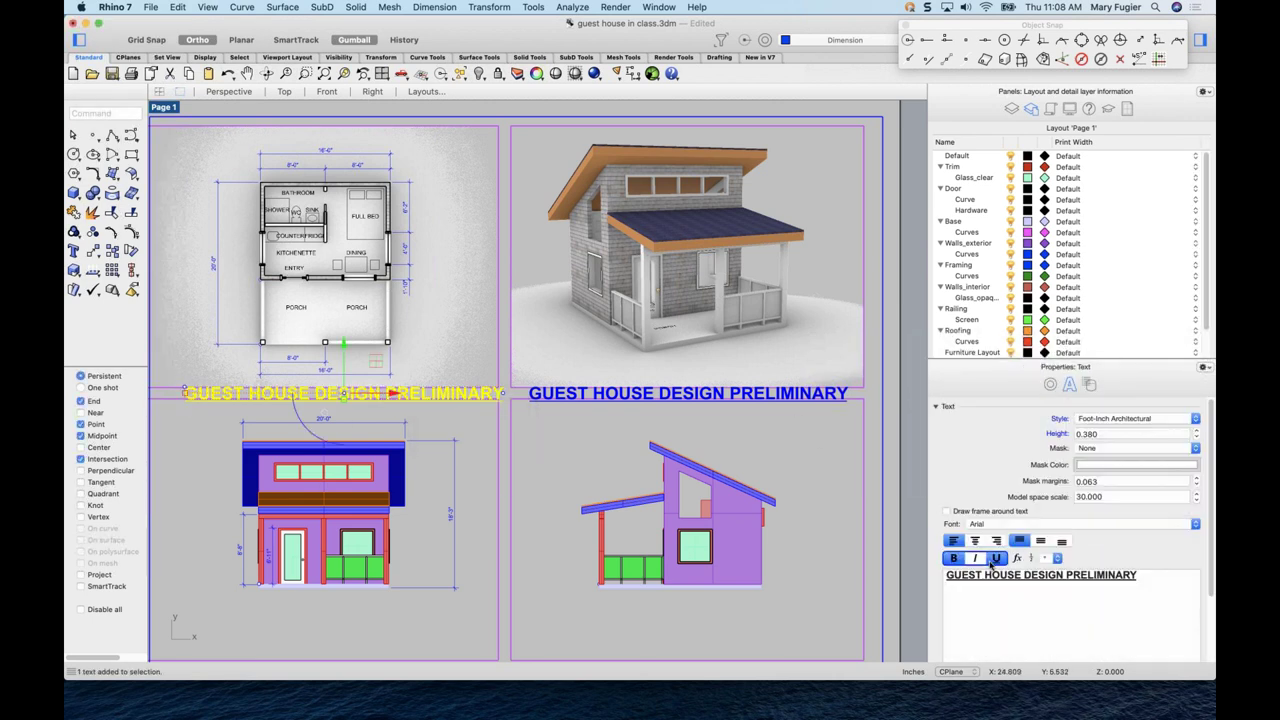
{"action": "left_click_drag", "start_coordinate": [1140, 577], "coordinate": [931, 576]}
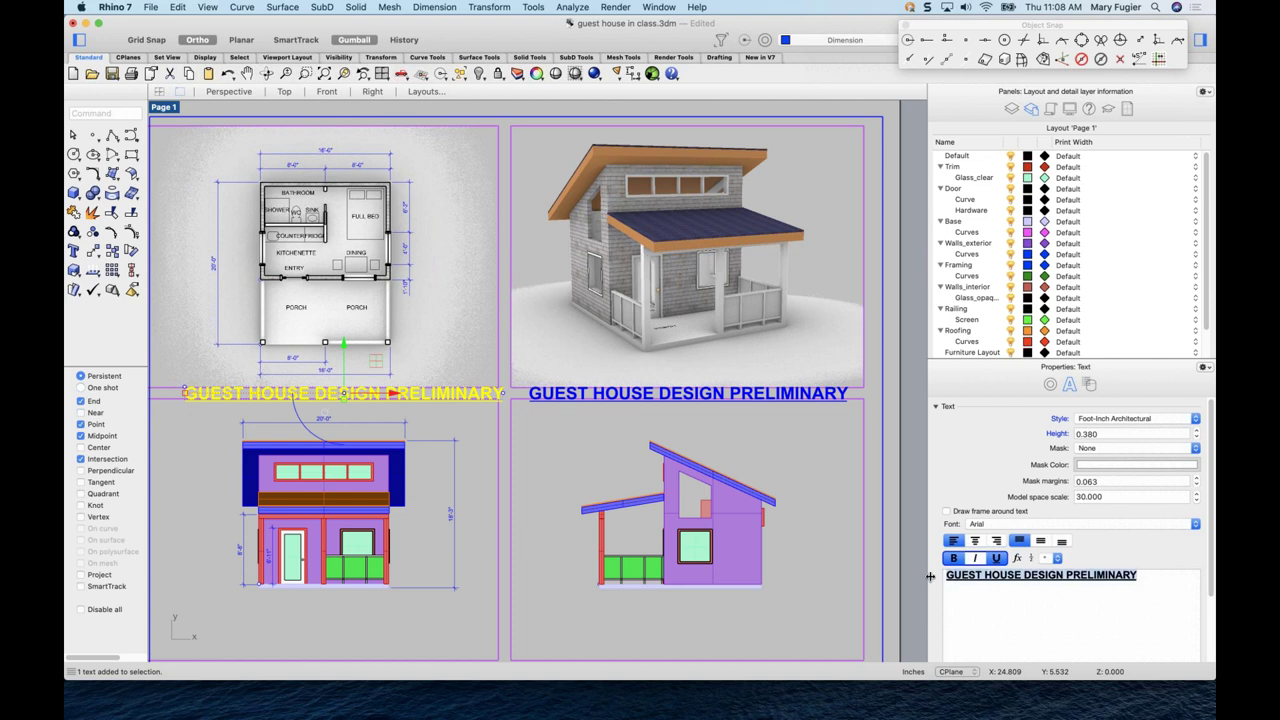
{"action": "type", "text": "FLOOR PLAN"}
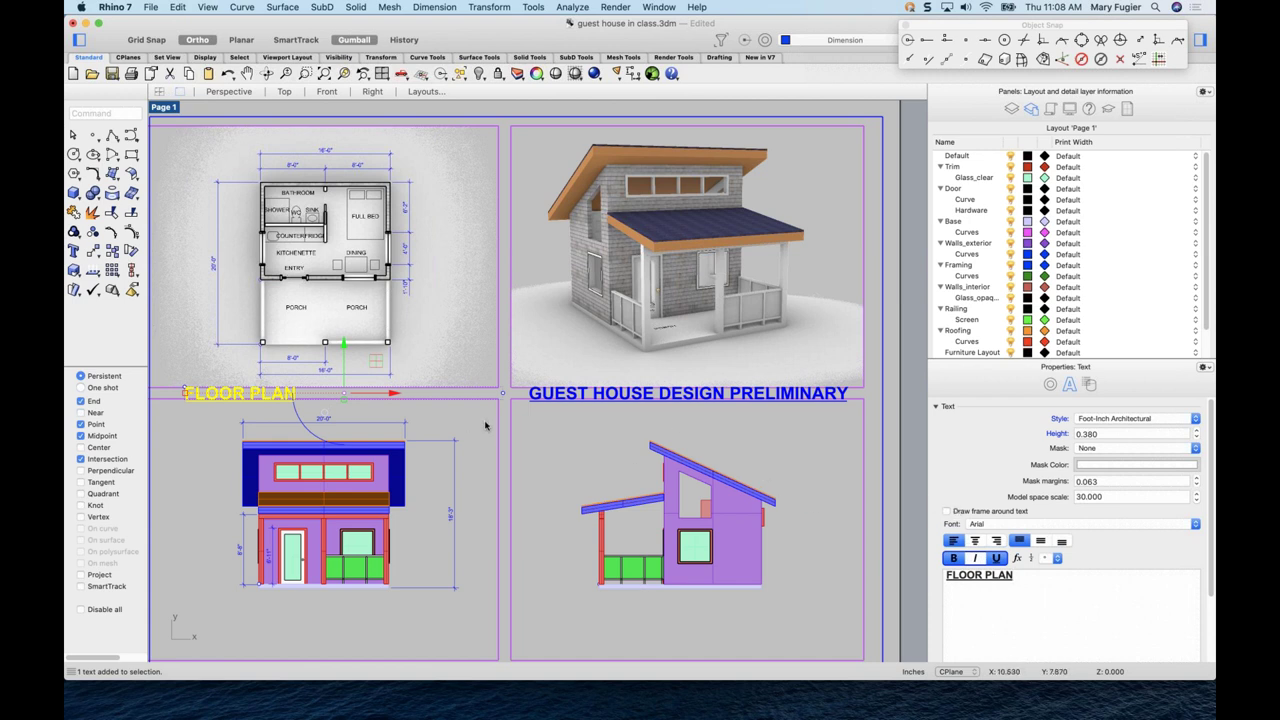
{"action": "left_click", "coordinate": [422, 425]}
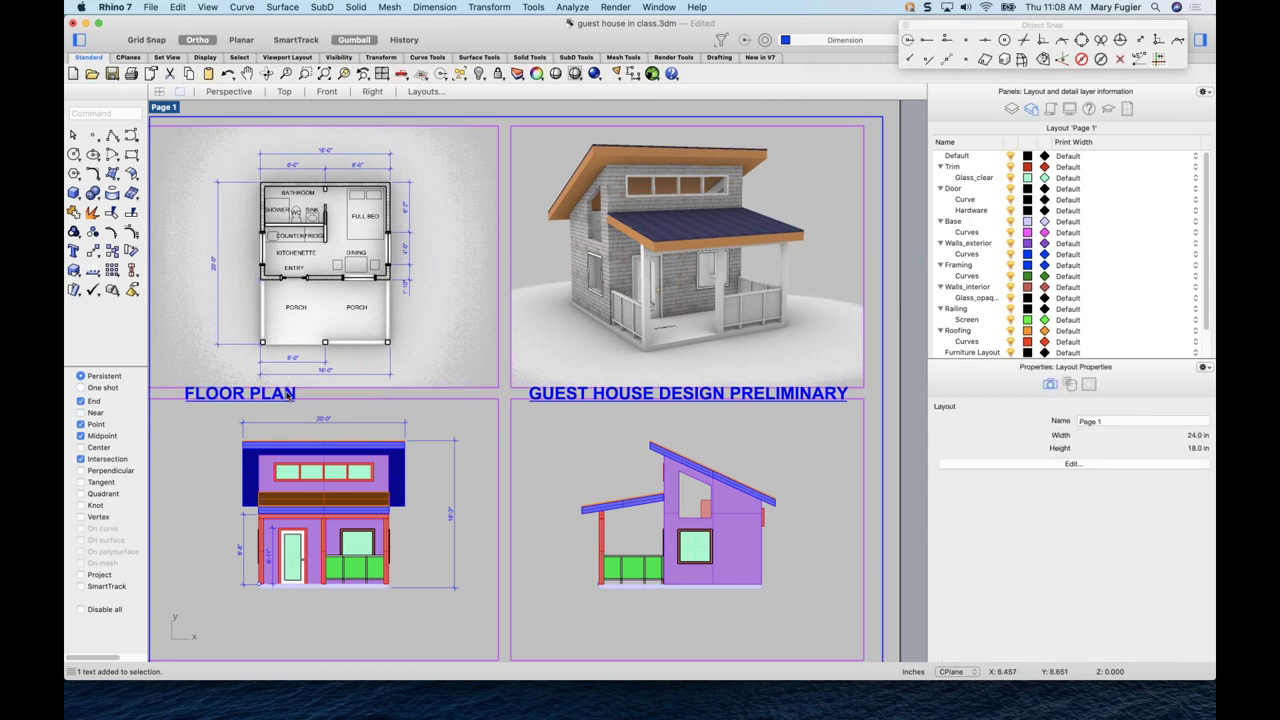
- Move the FLOOR PLAN label to the right so it sits centred beneath the plan drawing
{"action": "left_click", "coordinate": [300, 398]}
{"action": "left_click", "coordinate": [323, 412]}
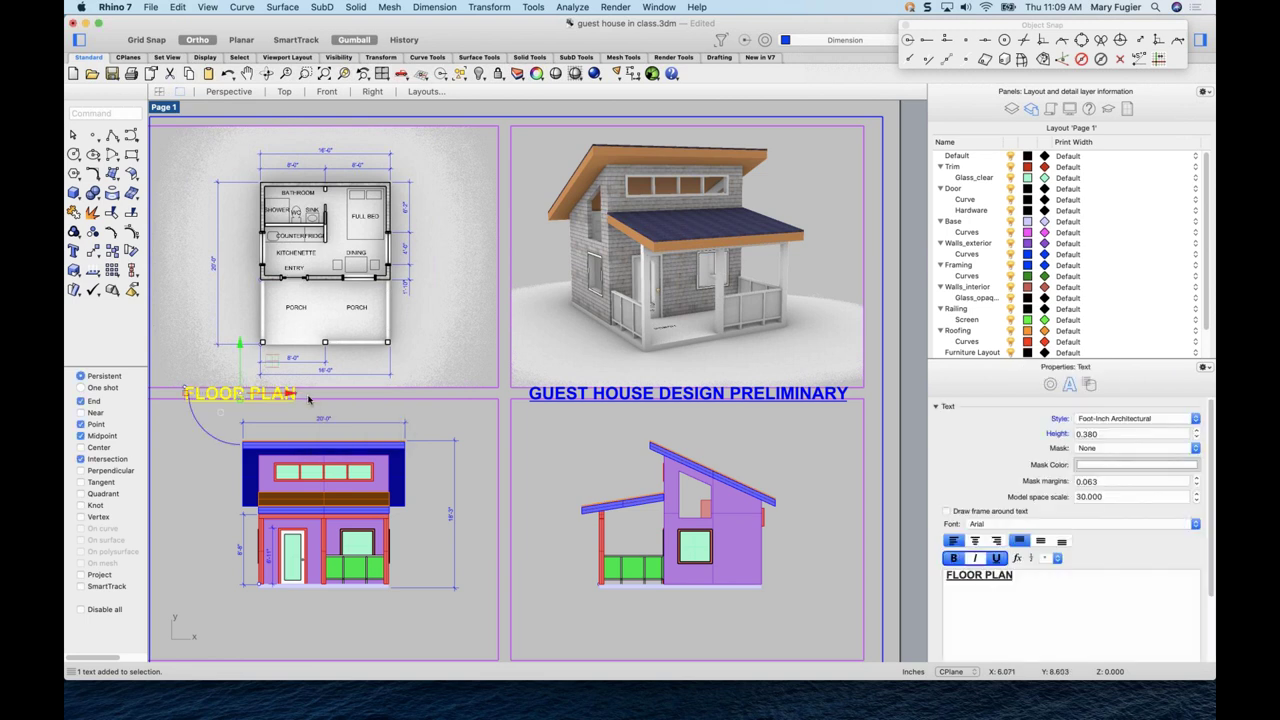
{"action": "mouse_move", "coordinate": [292, 395]}
{"action": "left_mouse_down"}
{"action": "mouse_move", "coordinate": [372, 395]}
{"action": "mouse_move", "coordinate": [292, 395]}
{"action": "left_mouse_up"}
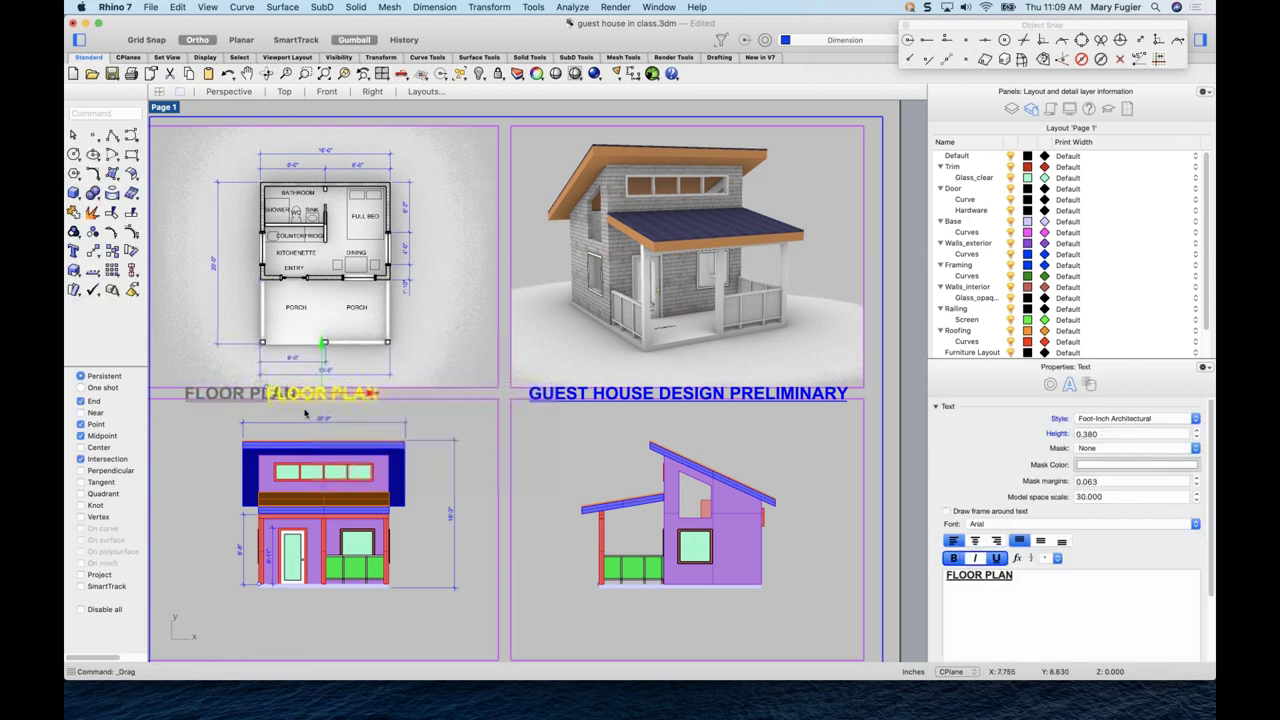
- Start another text block with a 0.16 in height and replace its default text with SCALE:
{"action": "scroll", "coordinate": [291, 405], "scroll_direction": "up", "scroll_amount": 5}
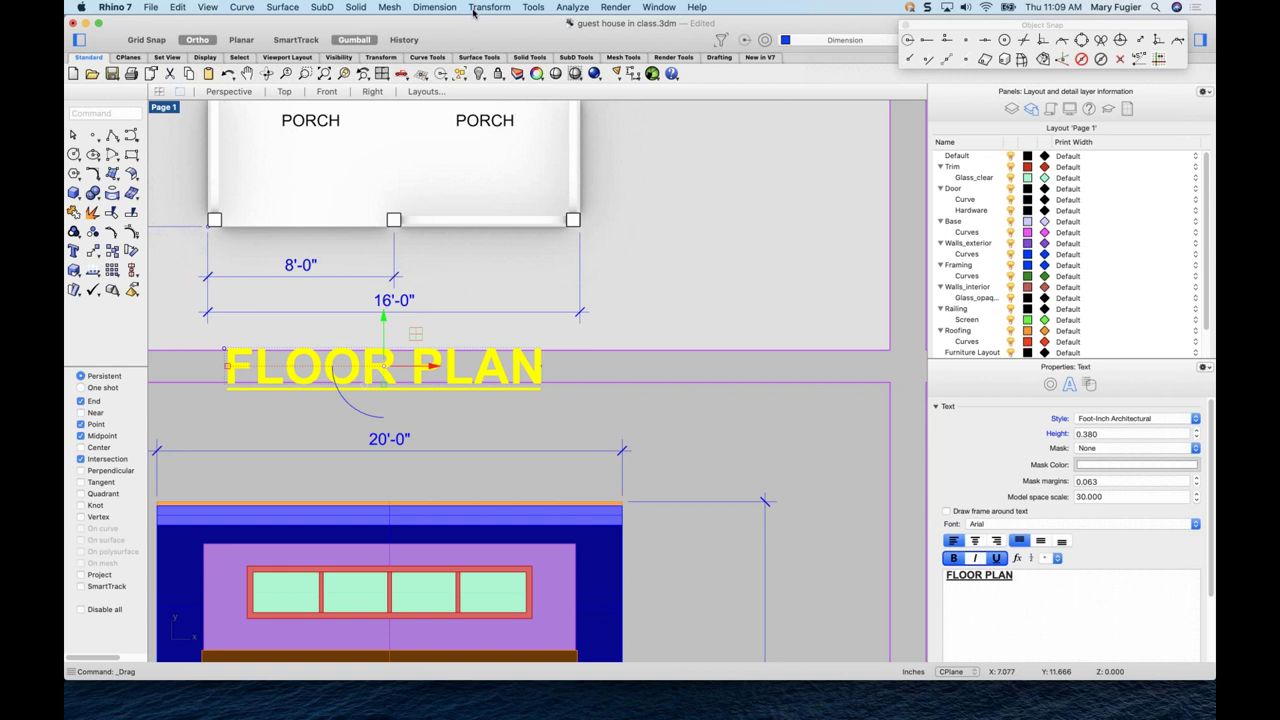
{"action": "left_click", "coordinate": [430, 8]}
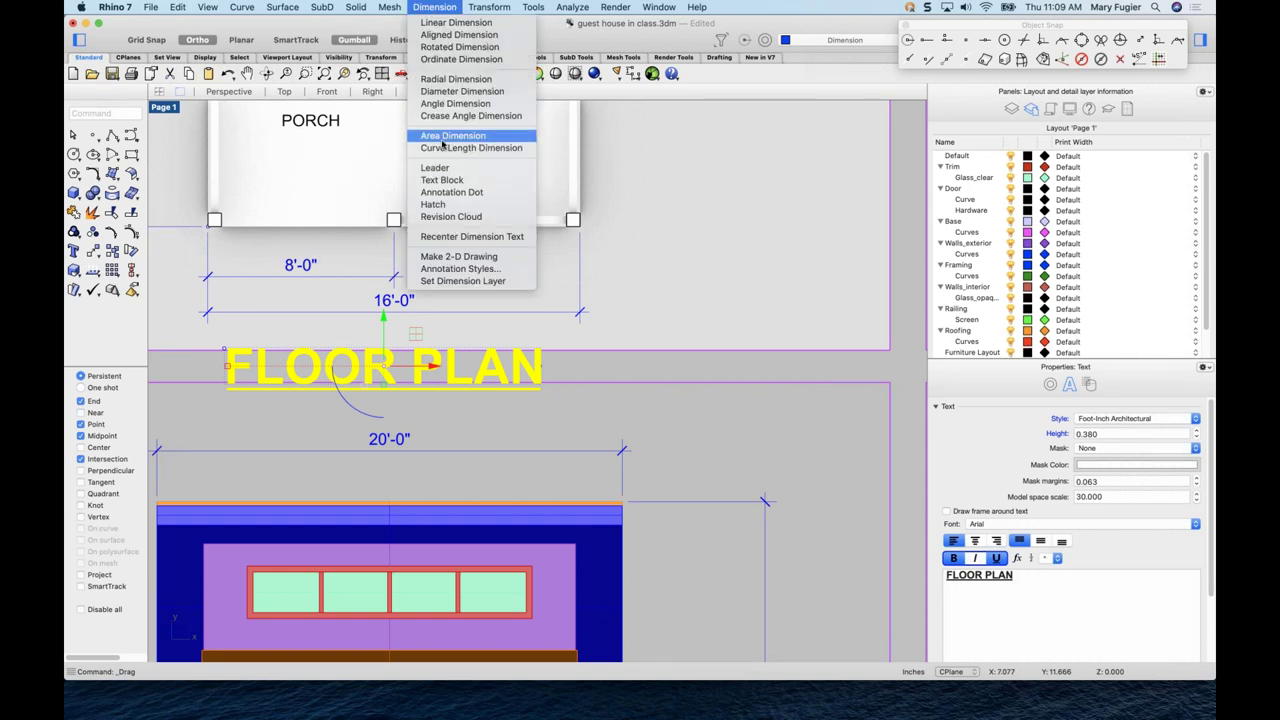
{"action": "left_click", "coordinate": [441, 180]}
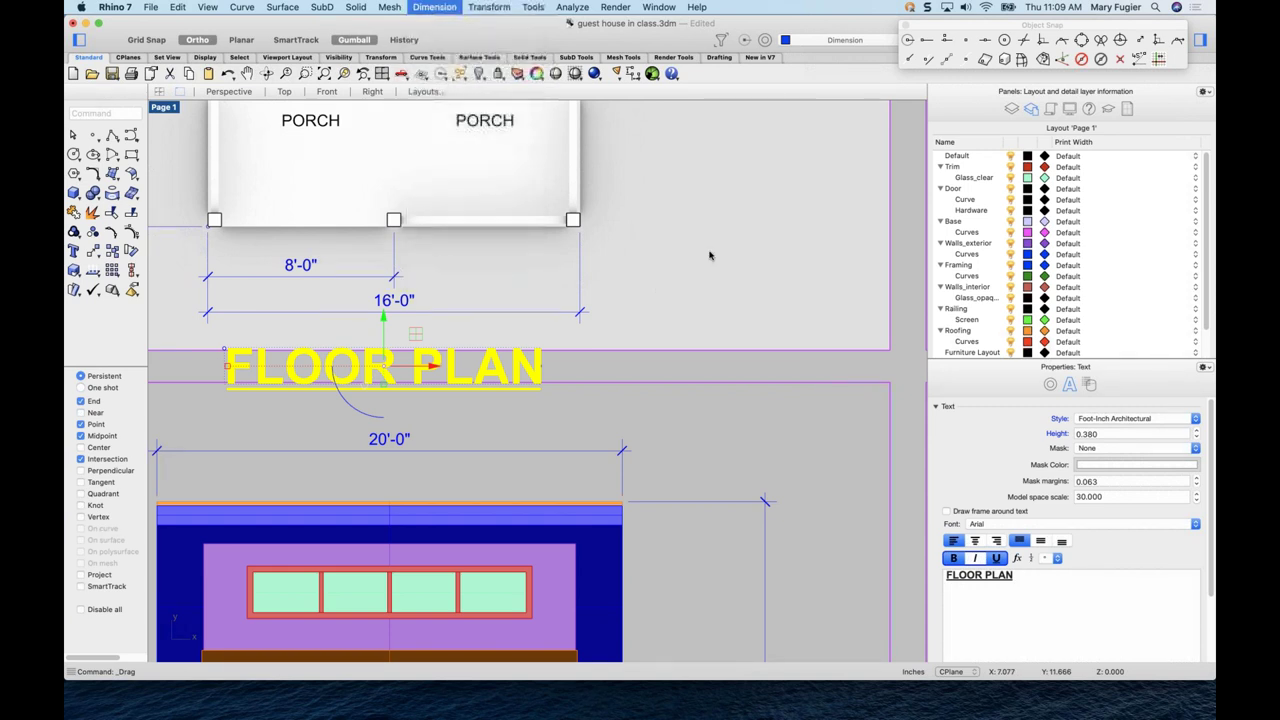
{"action": "left_click", "coordinate": [600, 230]}
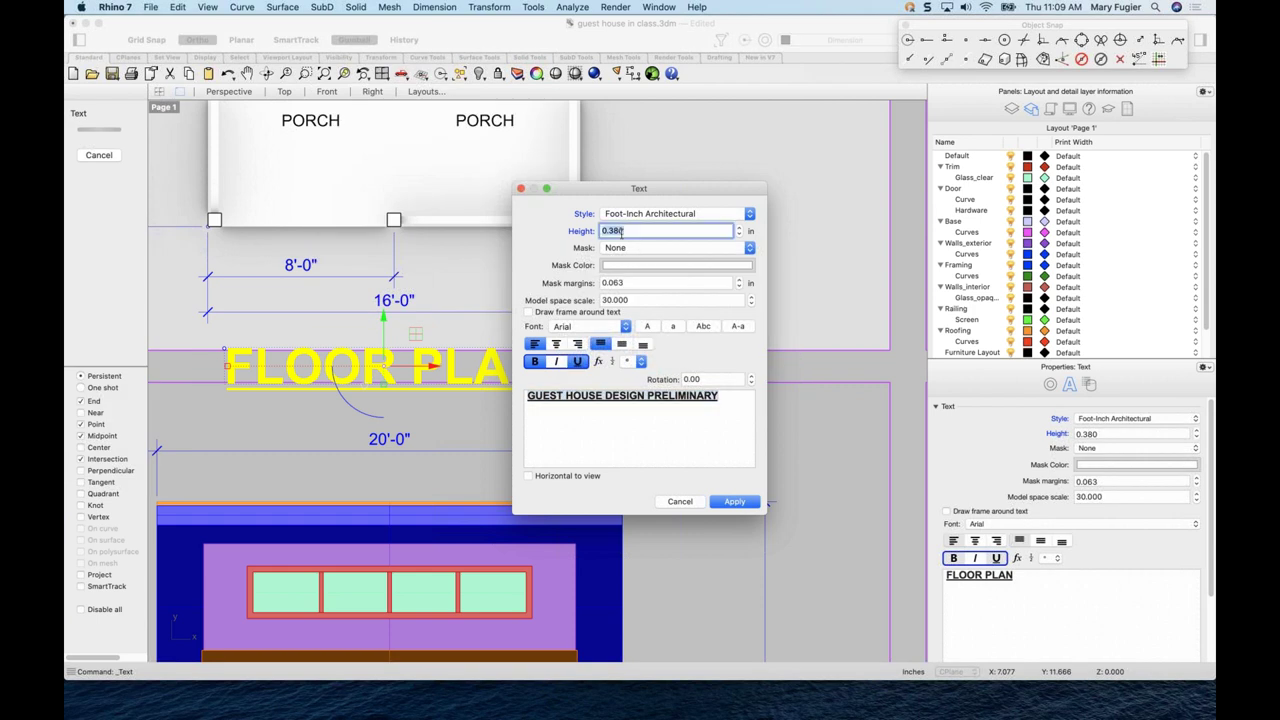
{"action": "key", "text": "BackSpace"}
{"action": "key", "text": "Tab"}
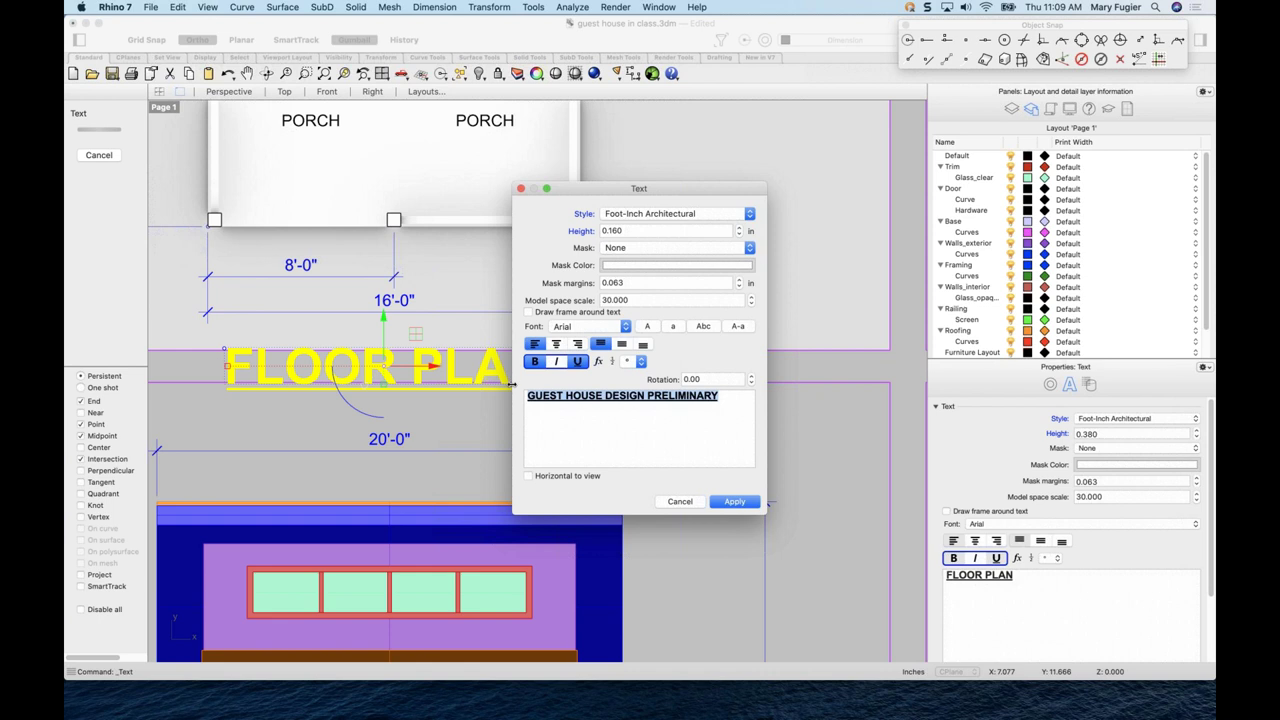
{"action": "type", "text": "SCALE:"}
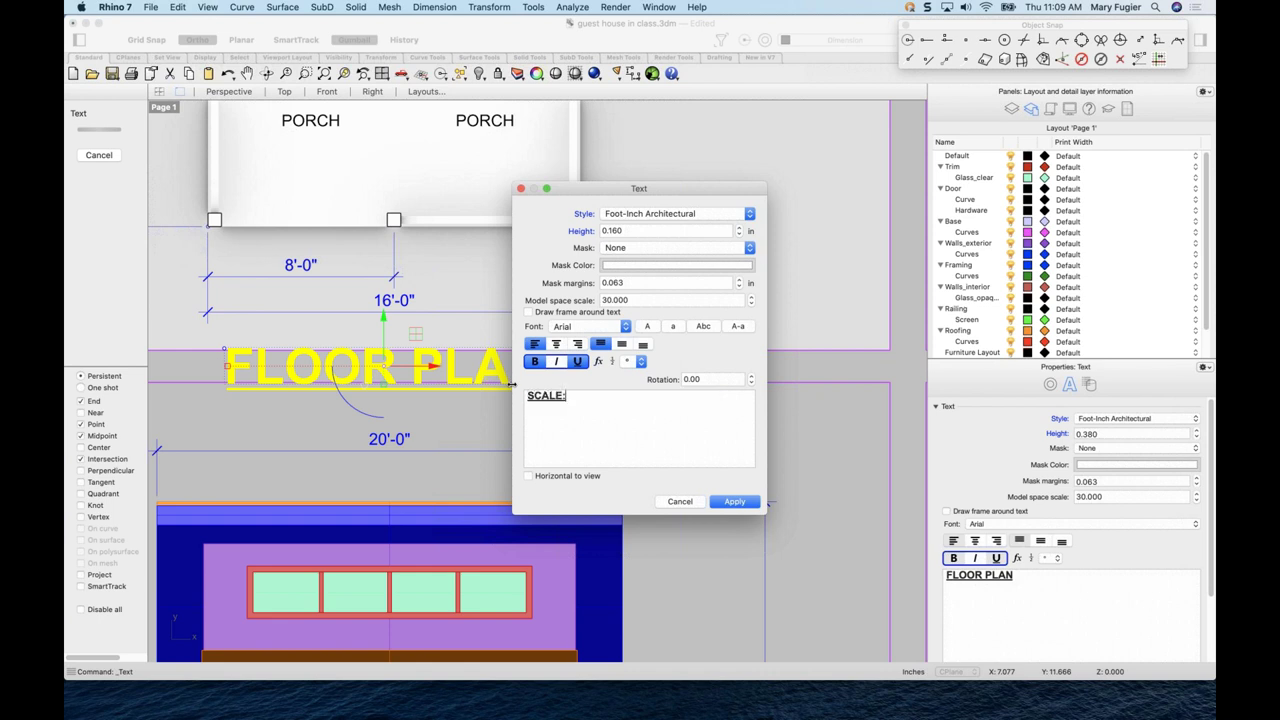
- Remove the underline, complete the text as SCALE: 1/4"=1'-0", and place it directly below the FLOOR PLAN label
{"action": "left_click_drag", "start_coordinate": [577, 400], "coordinate": [528, 394]}
{"action": "left_click", "coordinate": [577, 362]}
{"action": "left_click", "coordinate": [598, 397]}
{"action": "left_click", "coordinate": [725, 505]}
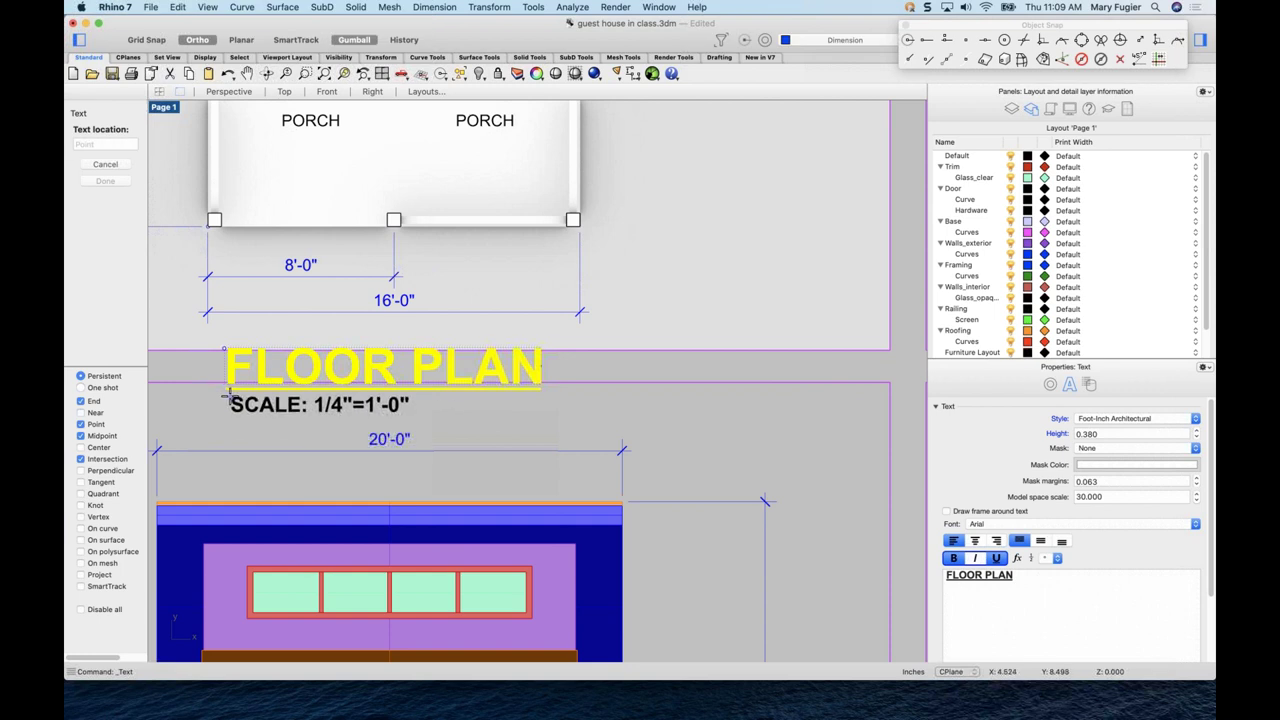
{"action": "left_click", "coordinate": [225, 396]}
{"action": "left_click", "coordinate": [500, 431]}
- Select the 1/4"=1'-0" portion of the scale label's text and start inserting a text field in its place
{"action": "scroll", "coordinate": [500, 431], "scroll_direction": "down", "scroll_amount": 3}
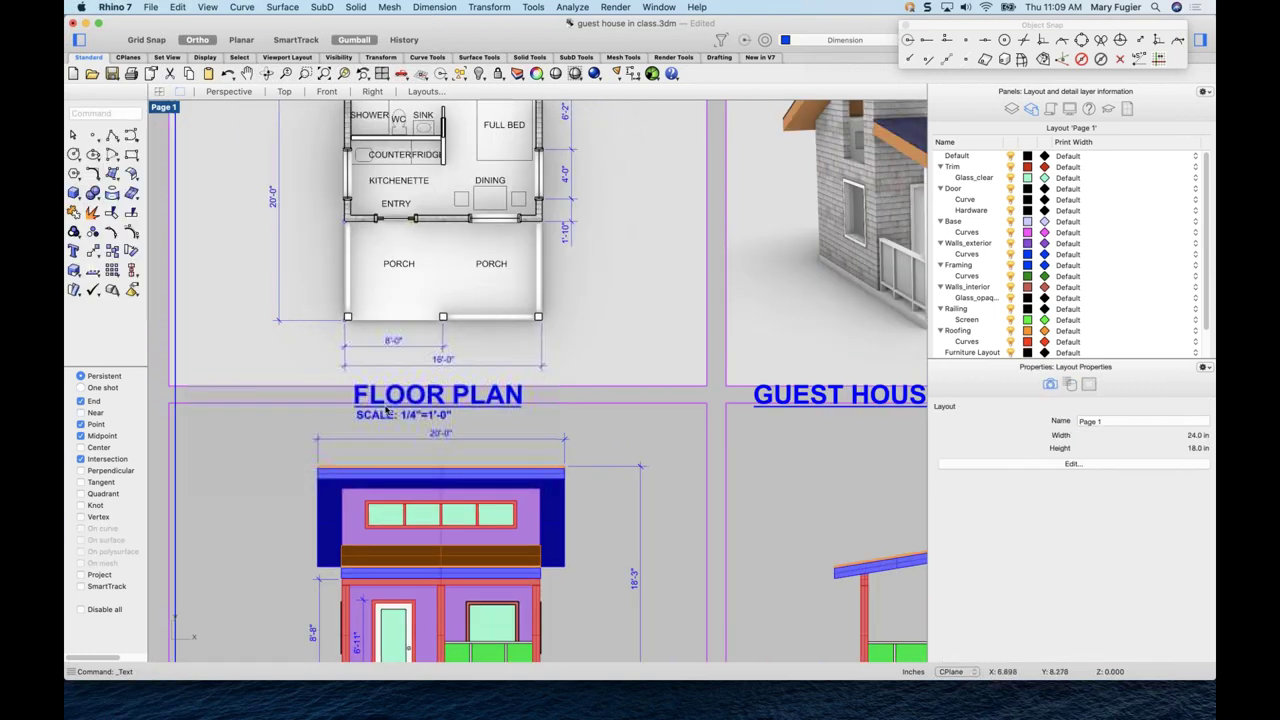
{"action": "scroll", "coordinate": [421, 416], "scroll_direction": "up", "scroll_amount": 3}
{"action": "left_click", "coordinate": [415, 418]}
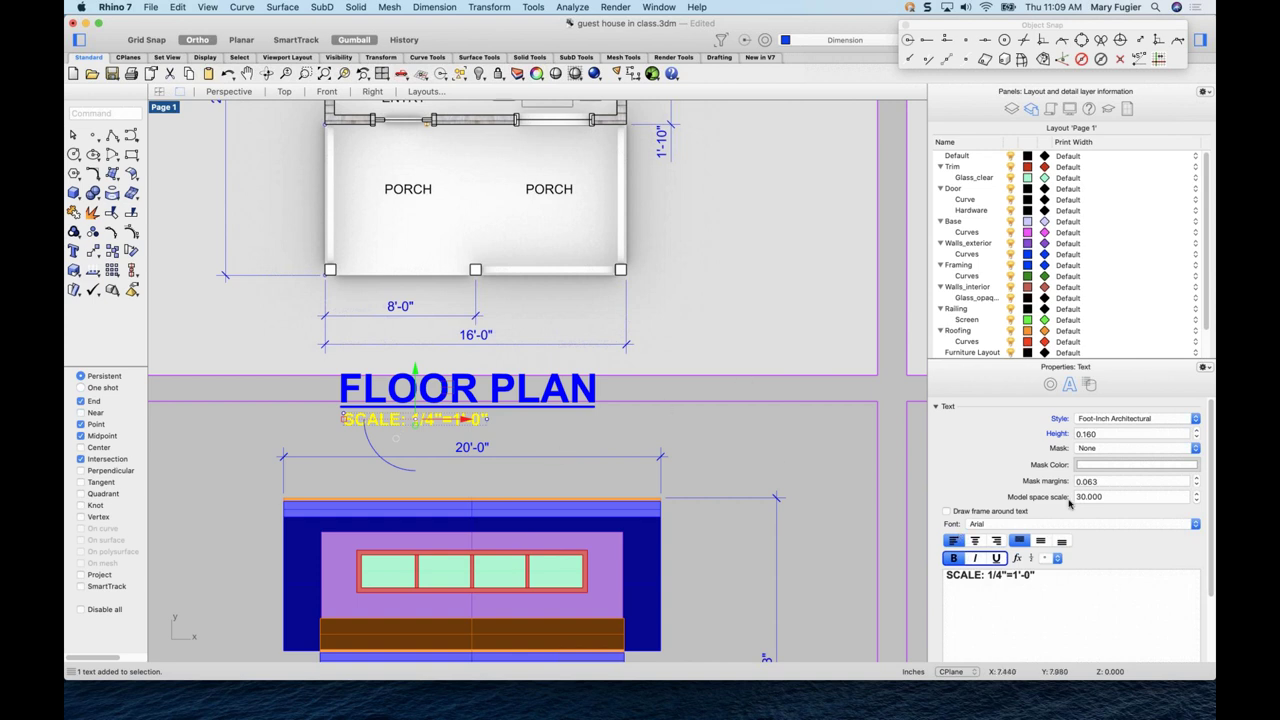
{"action": "left_click", "coordinate": [1018, 558]}
{"action": "left_click", "coordinate": [770, 511]}
{"action": "left_click_drag", "start_coordinate": [988, 576], "coordinate": [1061, 578]}
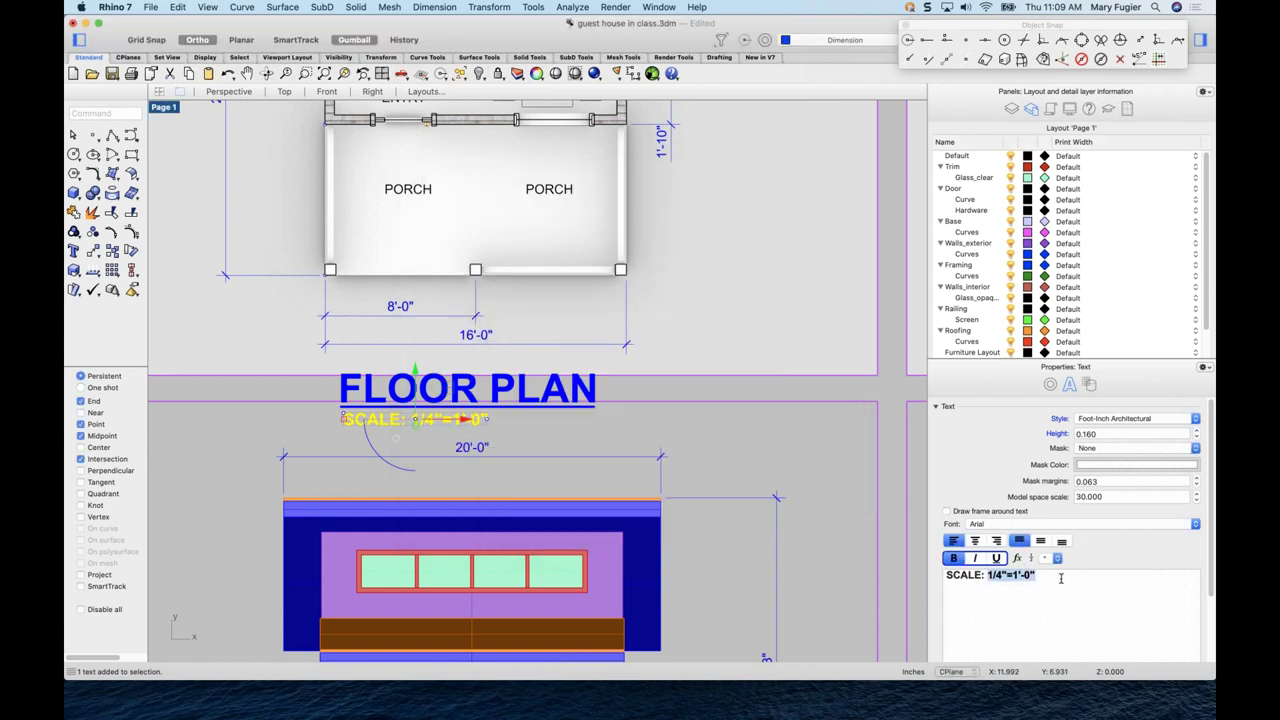
{"action": "left_click", "coordinate": [1018, 558]}
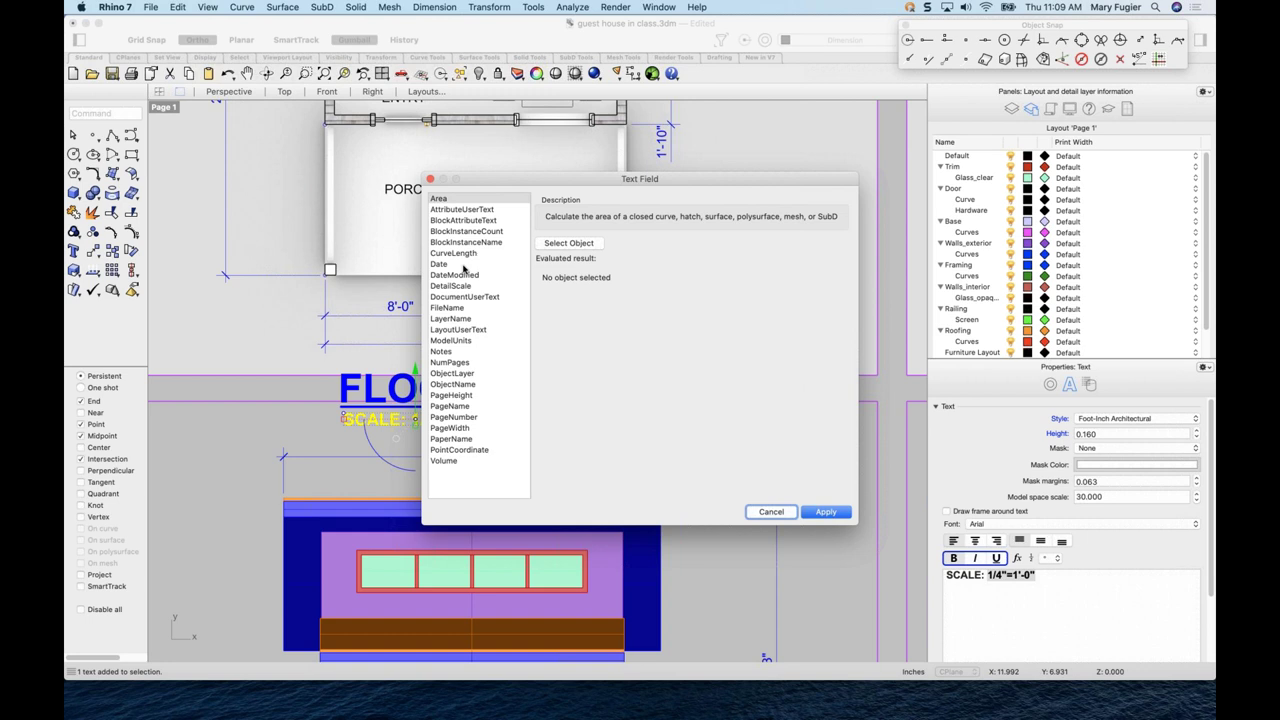
- Insert a DetailScale field linked to the floor plan detail, using the #" = 1'-0" format
{"action": "left_click", "coordinate": [452, 285]}
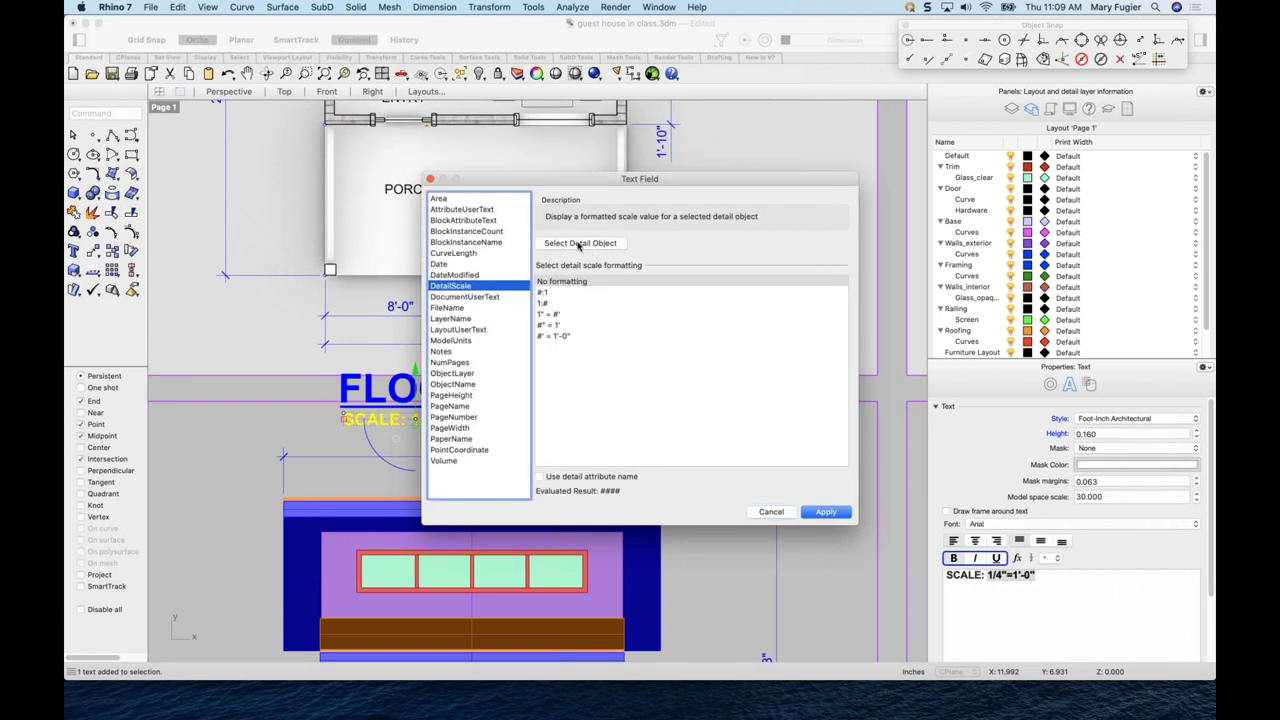
{"action": "left_click", "coordinate": [578, 243]}
{"action": "left_click", "coordinate": [748, 378]}
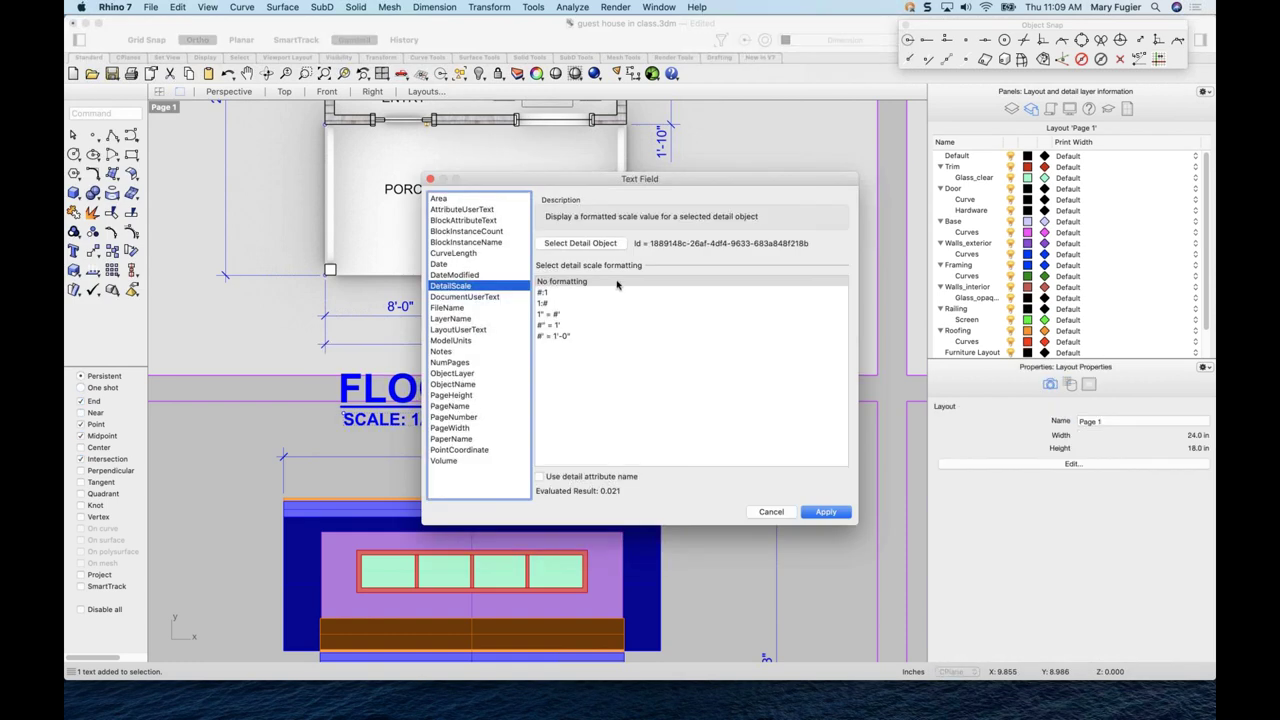
{"action": "left_click", "coordinate": [550, 336]}
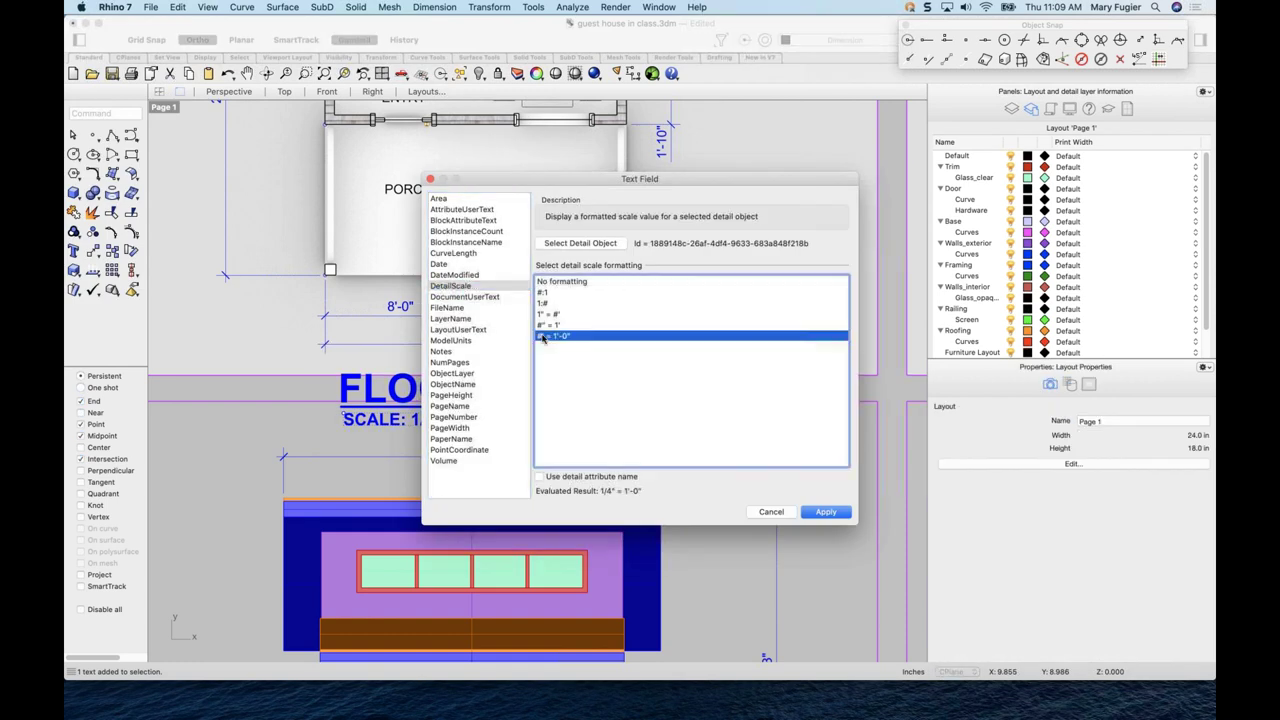
{"action": "left_click", "coordinate": [826, 512]}
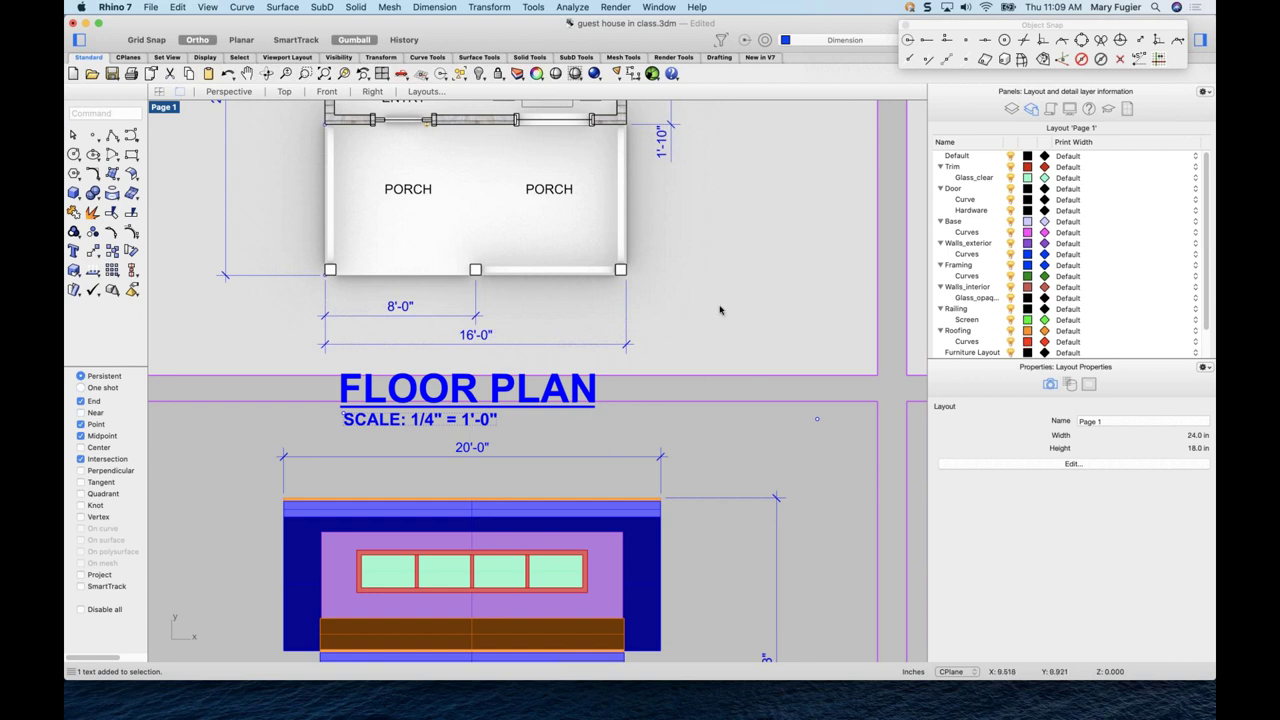
- Unlock the floor plan detail and set its scale to 1 inch on page to 24 inches in model
{"action": "scroll", "coordinate": [720, 309], "scroll_direction": "down", "scroll_amount": 3}
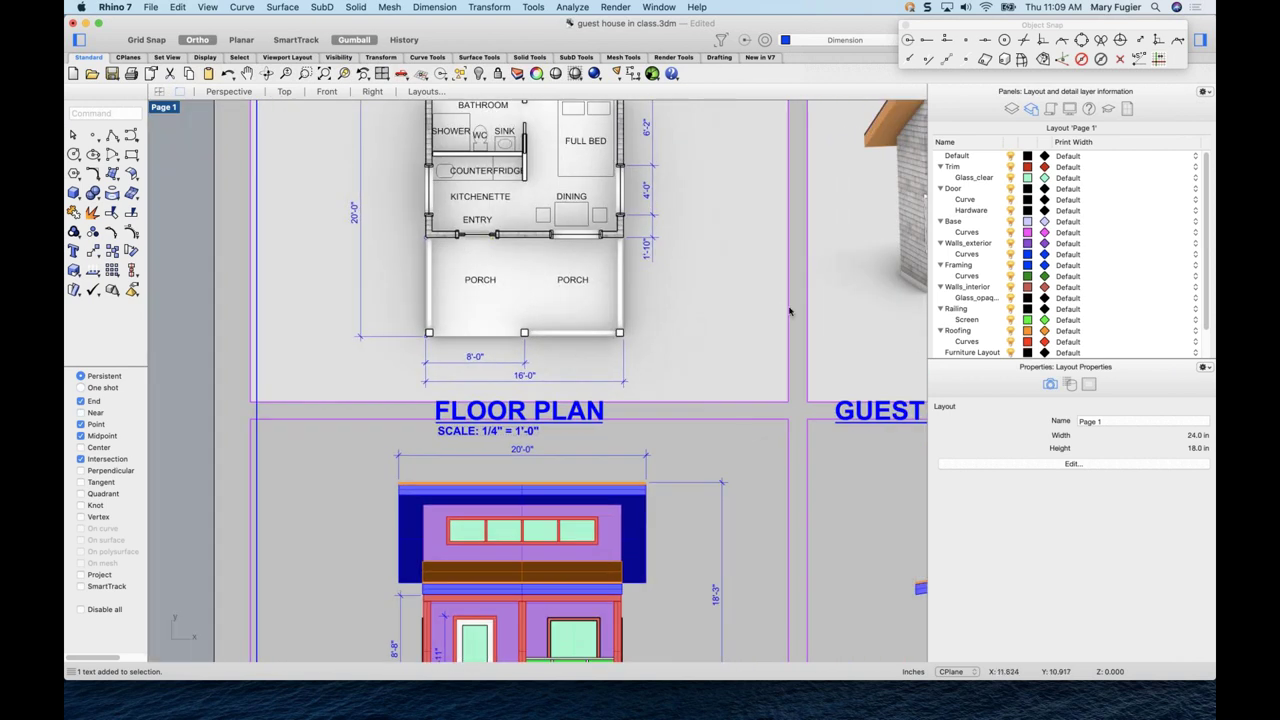
{"action": "left_click", "coordinate": [788, 306]}
{"action": "left_click", "coordinate": [943, 420]}
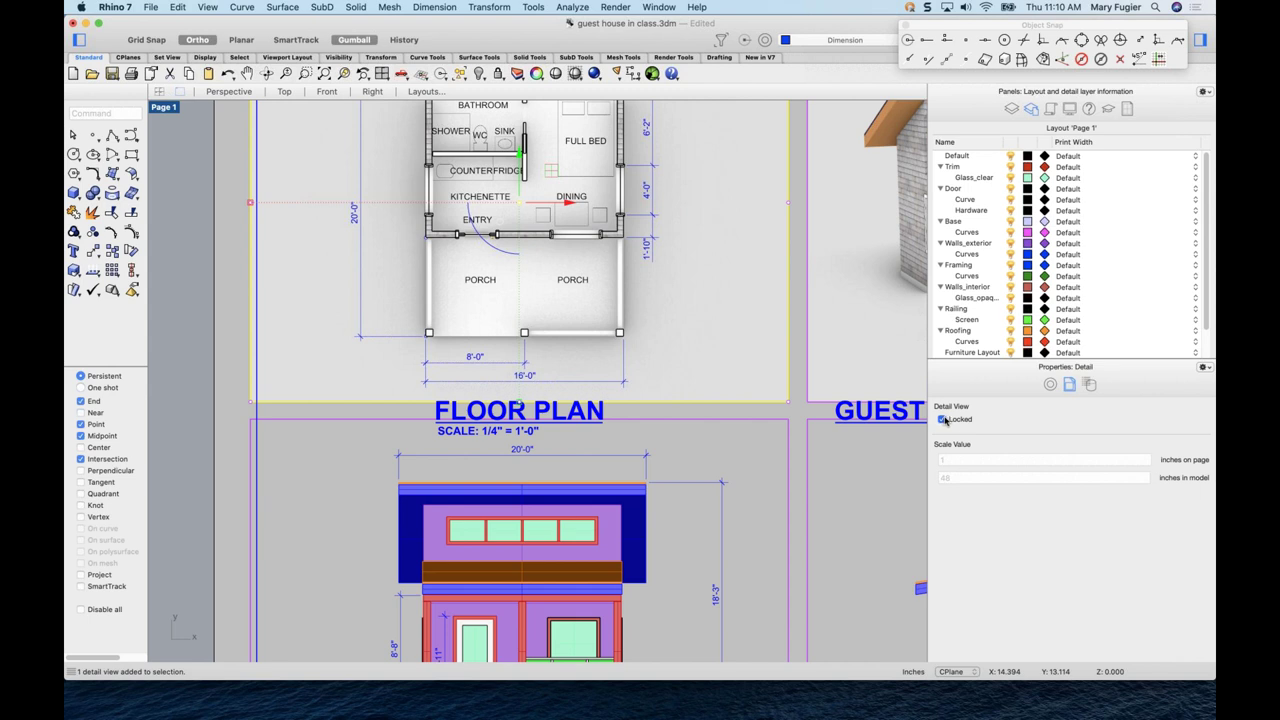
{"action": "left_click", "coordinate": [971, 478]}
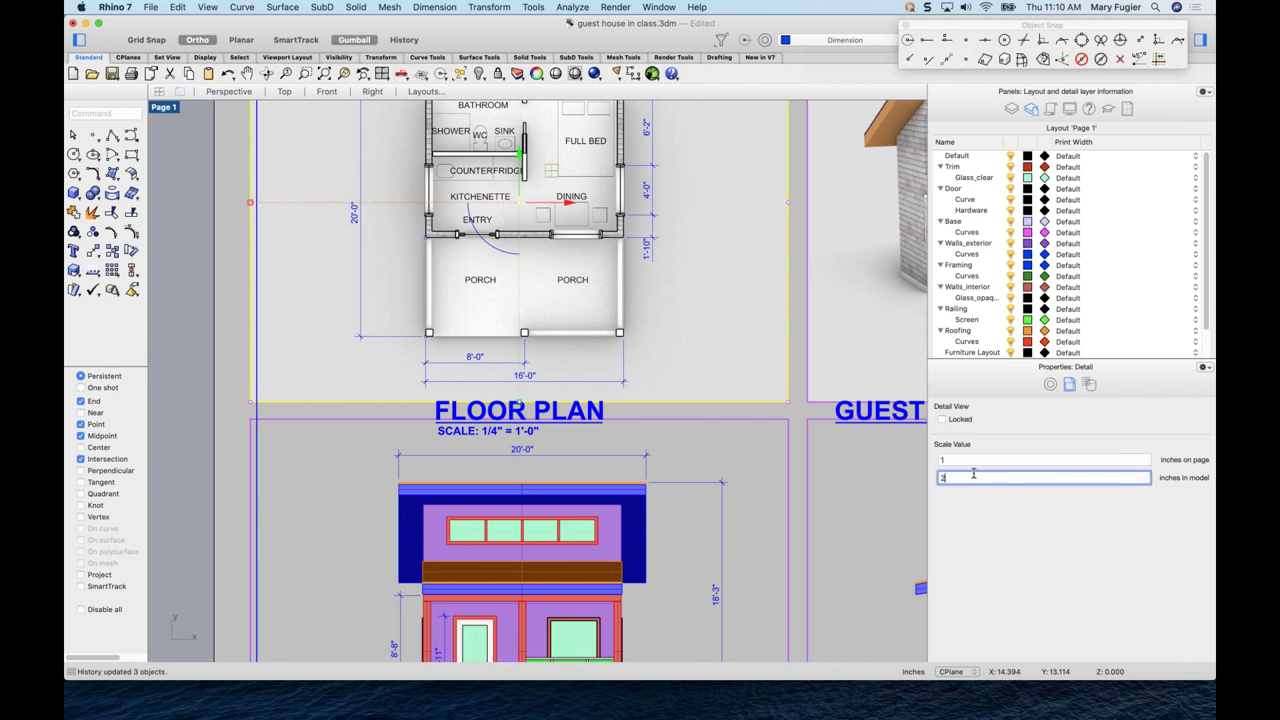
{"action": "type", "text": "24"}
{"action": "key", "text": "Return"}
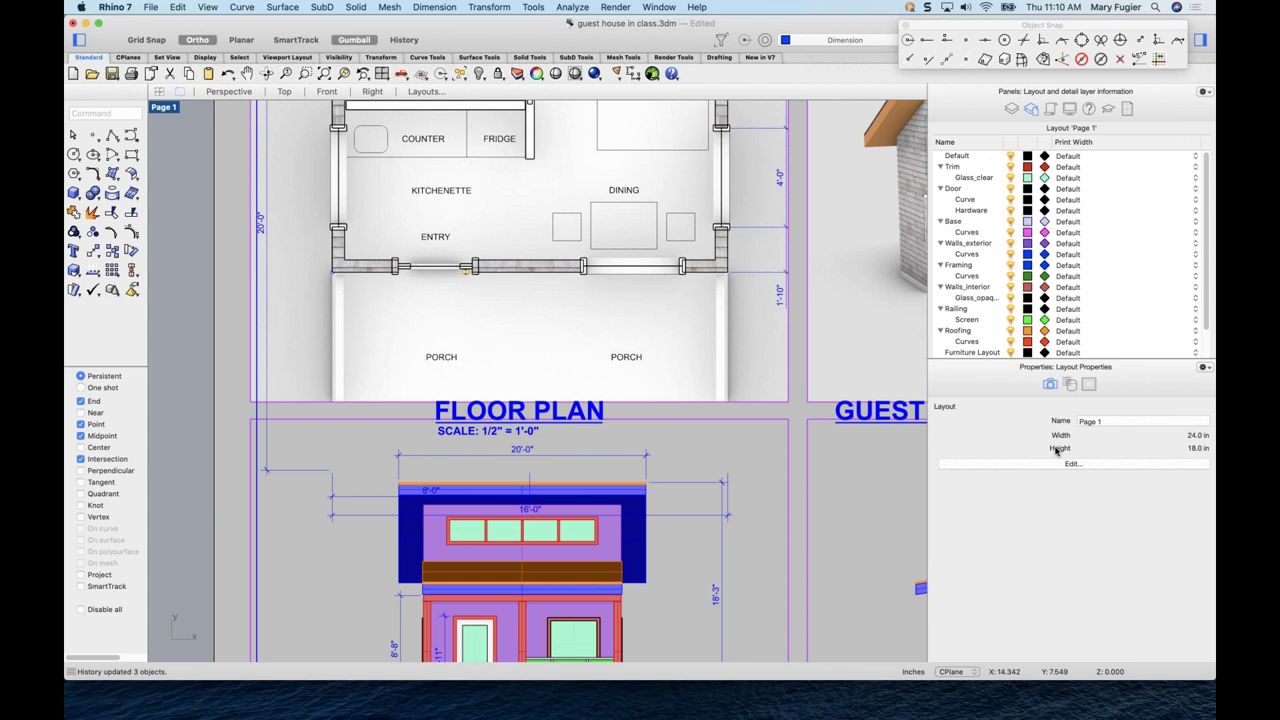
- Set the floor plan detail's scale to 1 inch on page to 48 inches in model
{"action": "left_click", "coordinate": [792, 398]}
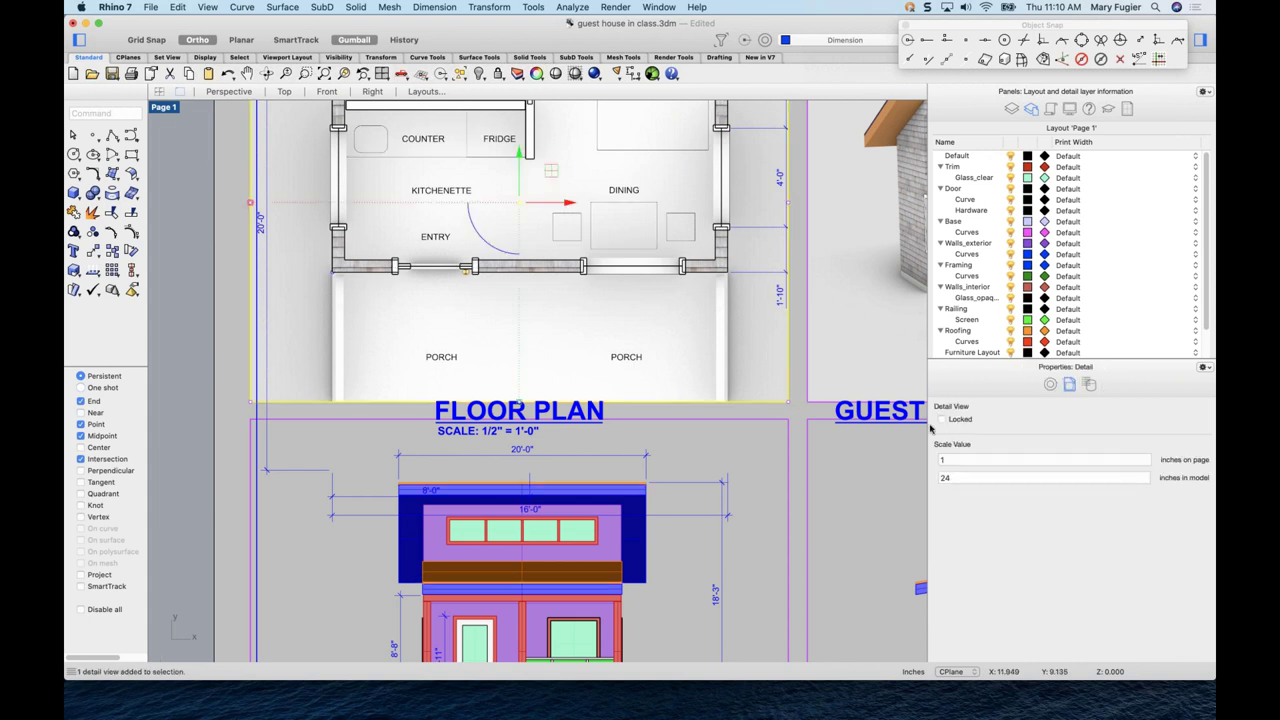
{"action": "double_click", "coordinate": [937, 478]}
{"action": "key", "text": "BackSpace"}
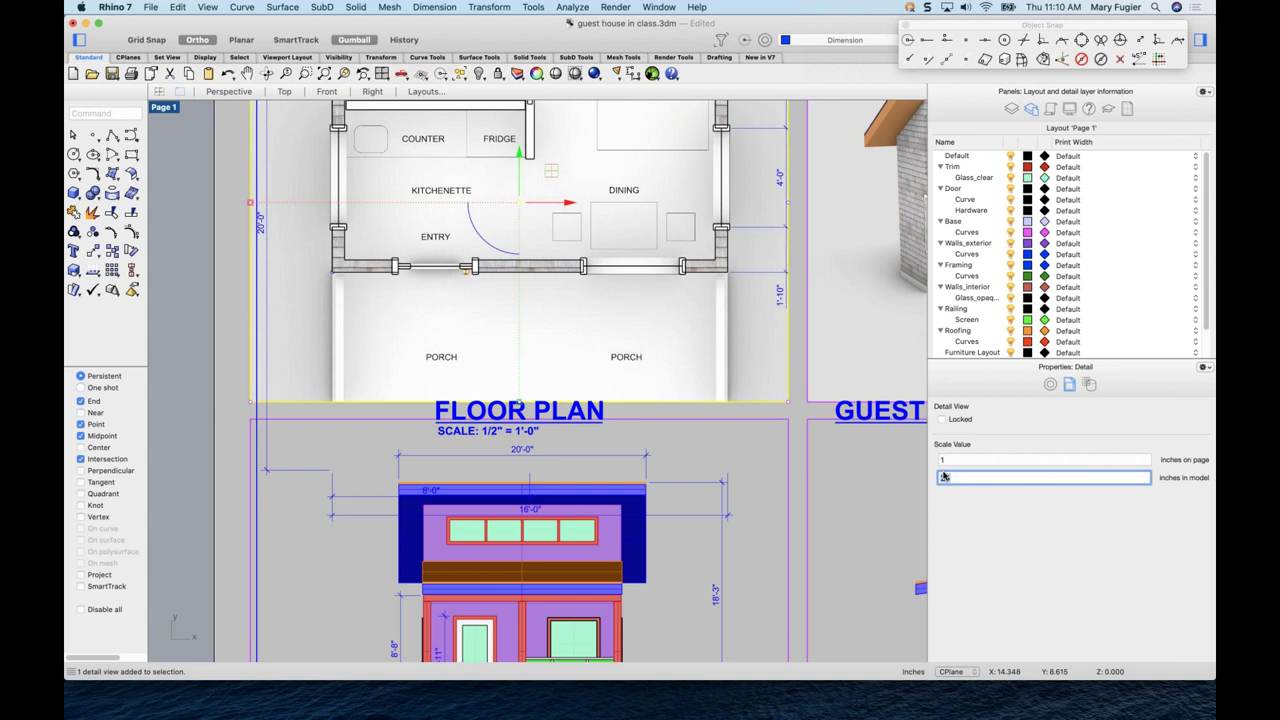
{"action": "type", "text": "48"}
{"action": "key", "text": "Tab"}
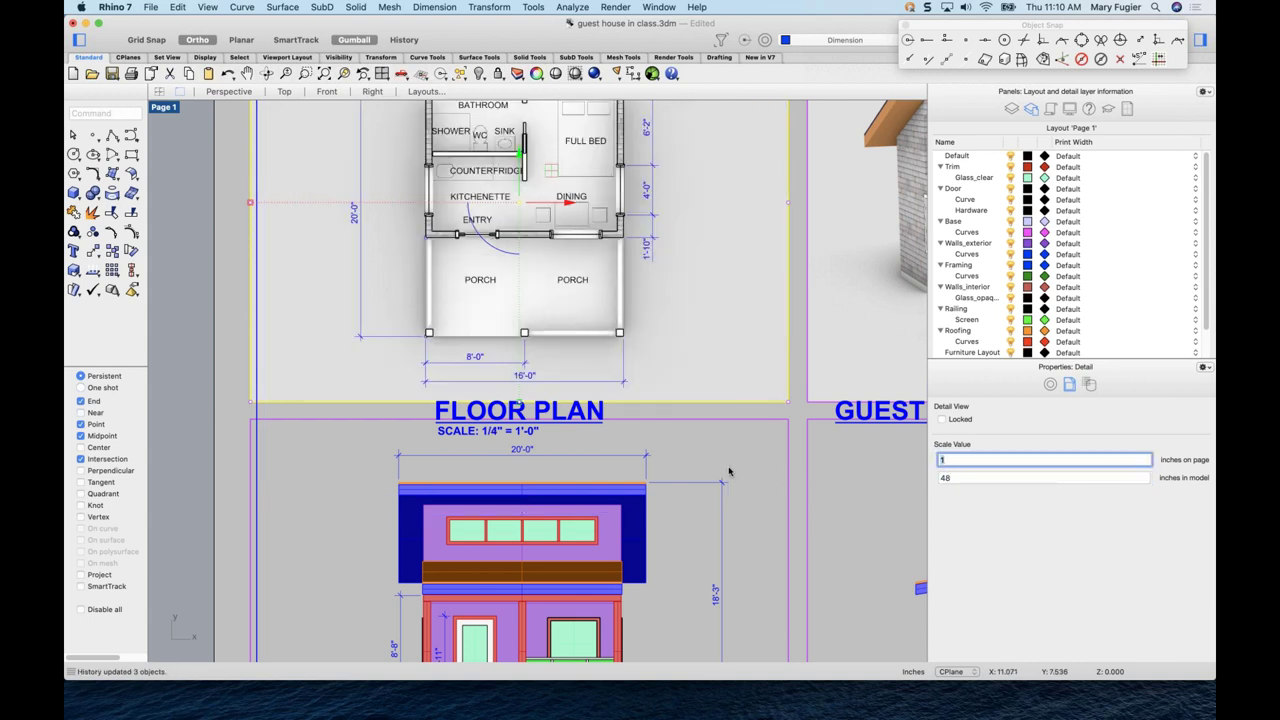
{"action": "left_click", "coordinate": [613, 452]}
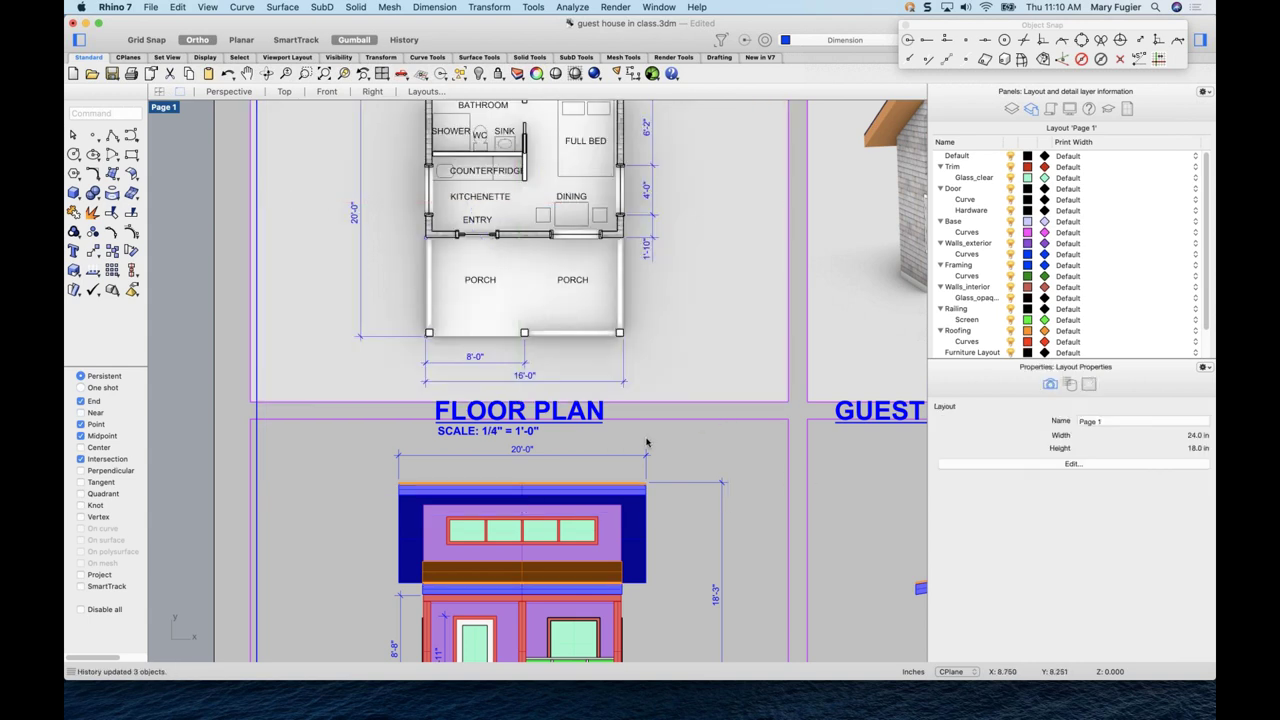
- Copy the FLOOR PLAN label and its scale text straight down below the front elevation drawing
{"action": "scroll", "coordinate": [620, 445], "scroll_direction": "down", "scroll_amount": 5}
{"action": "right_click_drag", "start_coordinate": [620, 445], "coordinate": [574, 353]}
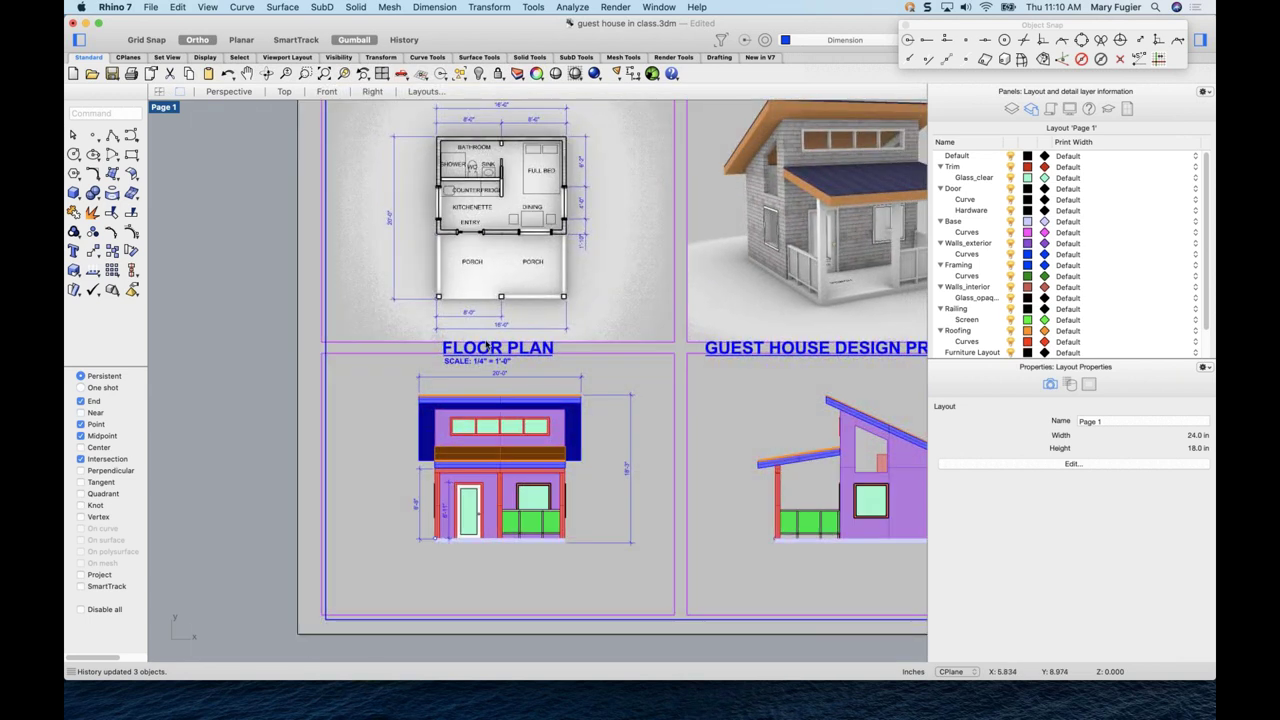
{"action": "left_click", "coordinate": [500, 352]}
{"action": "left_click", "coordinate": [512, 366]}
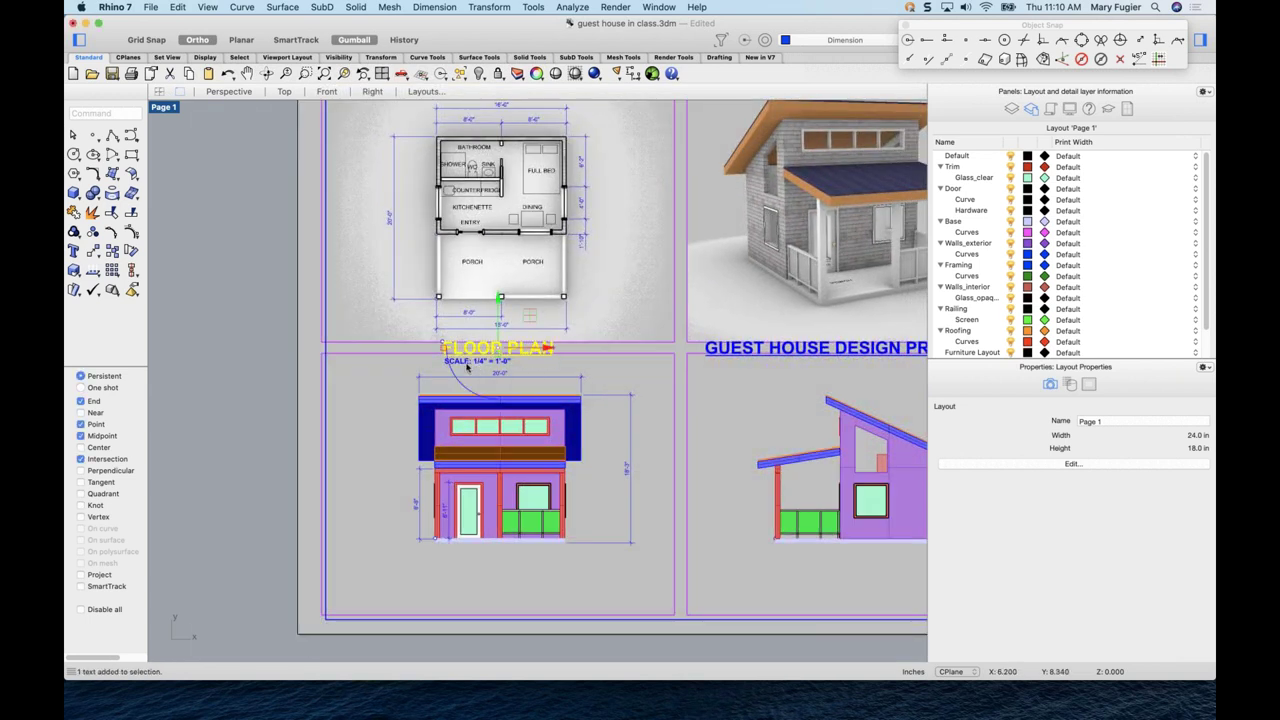
{"action": "left_click_drag", "start_coordinate": [499, 306], "coordinate": [521, 524]}
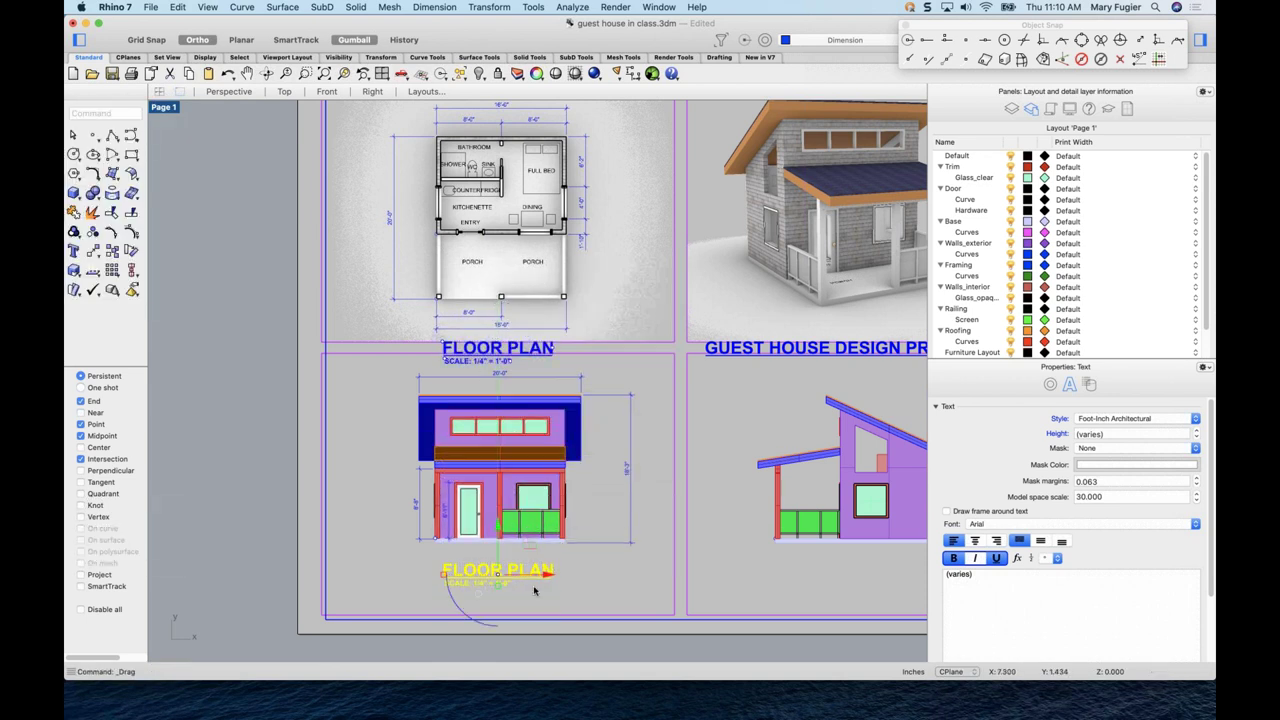
- Change the copied label below the front elevation to FRONT ELEVATION
{"action": "scroll", "coordinate": [552, 566], "scroll_direction": "up", "scroll_amount": 3}
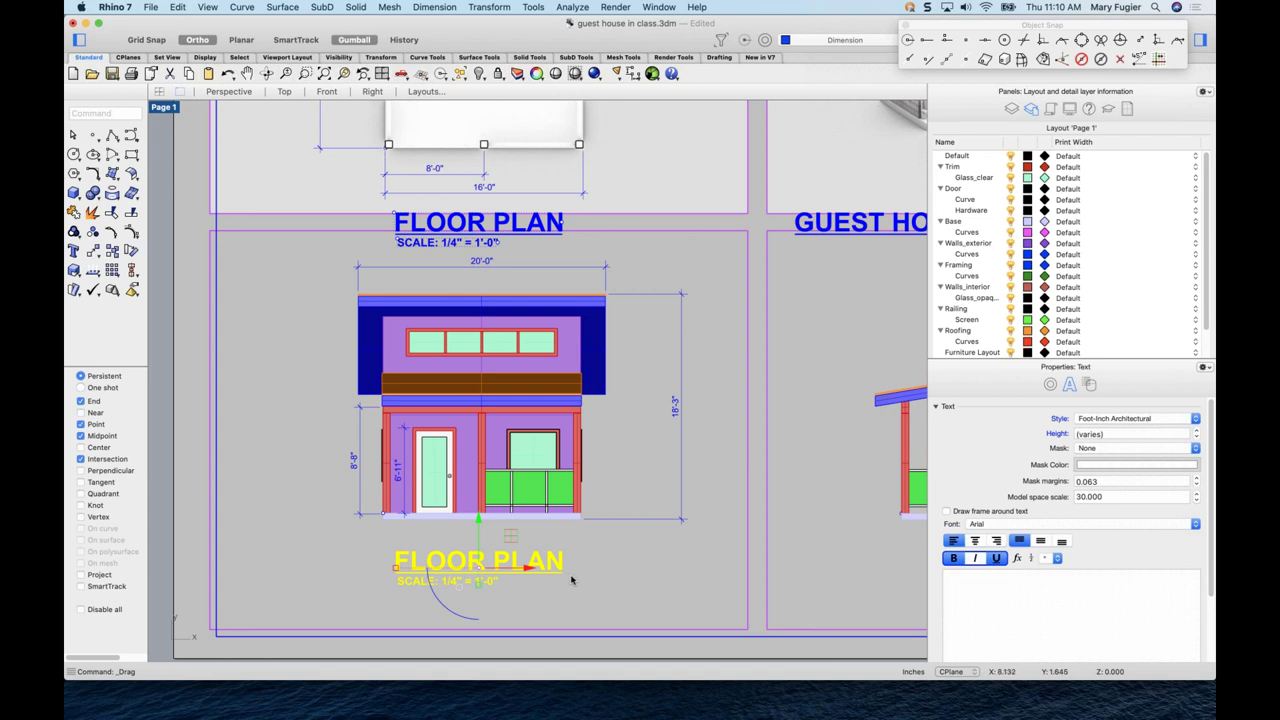
{"action": "left_click", "coordinate": [567, 569]}
{"action": "left_click", "coordinate": [500, 560]}
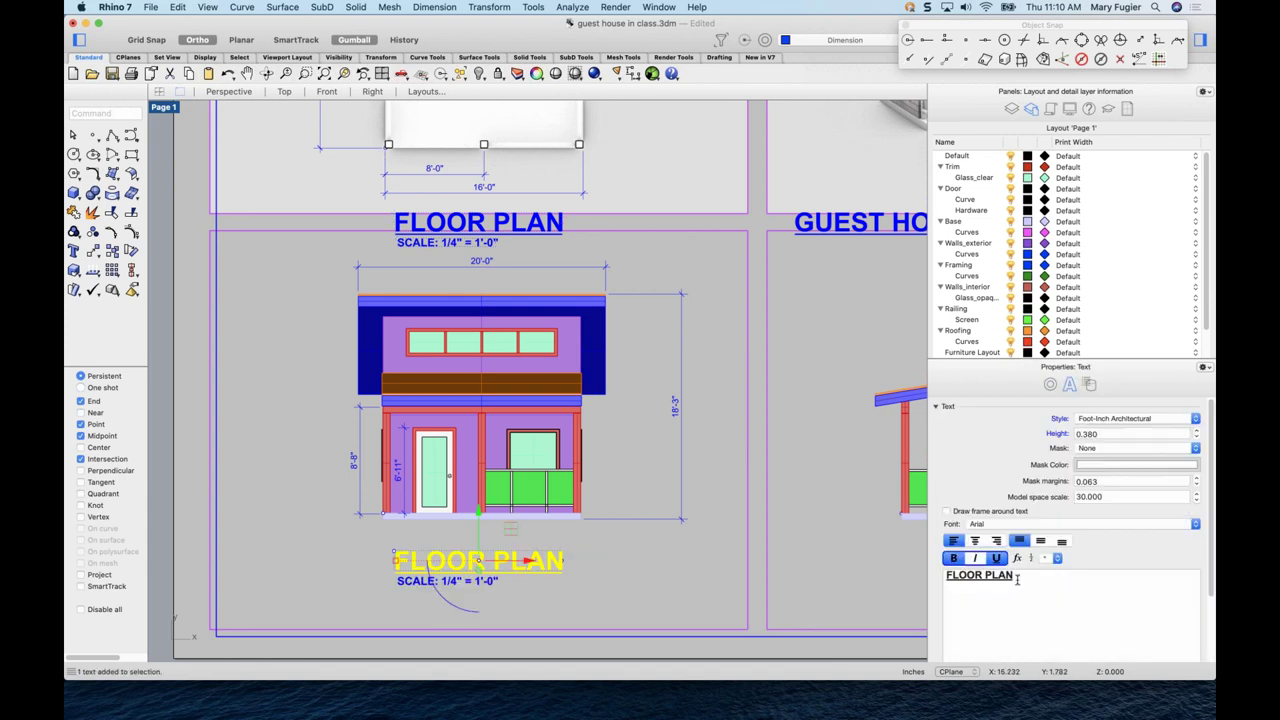
{"action": "key", "text": "super+a"}
{"action": "type", "text": "FRONT"}
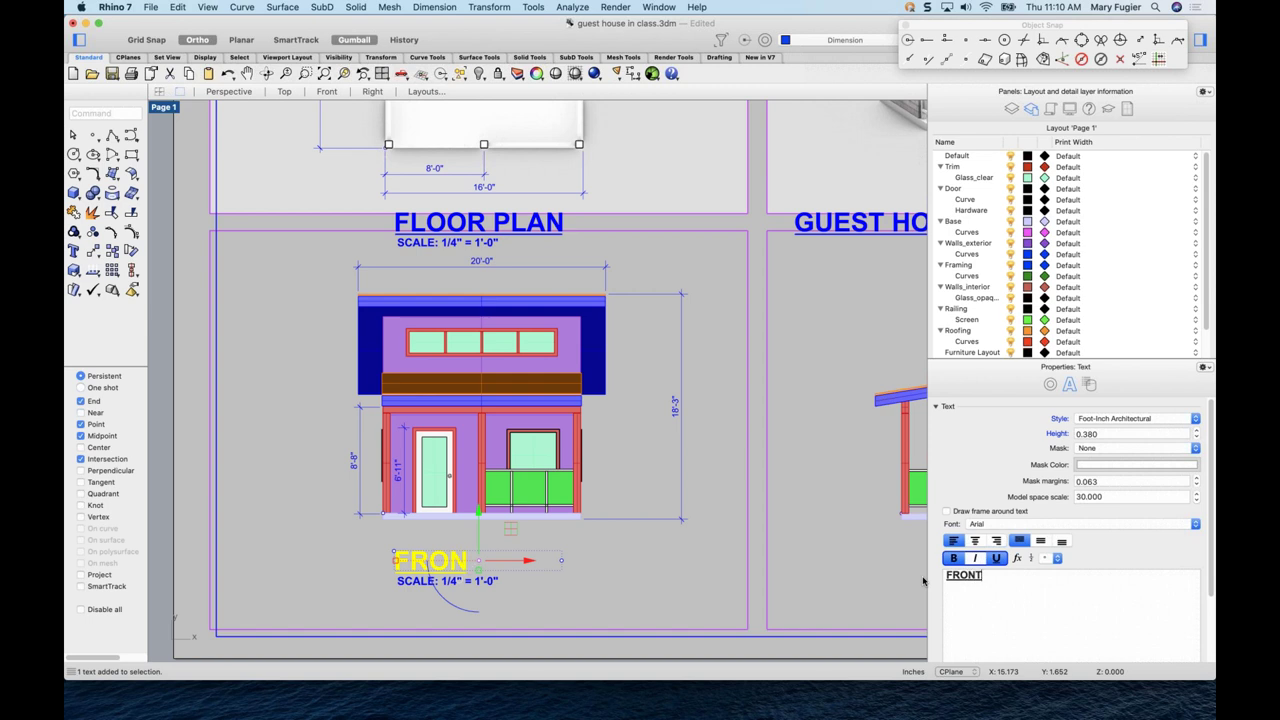
{"action": "type", "text": " ELEVATION"}
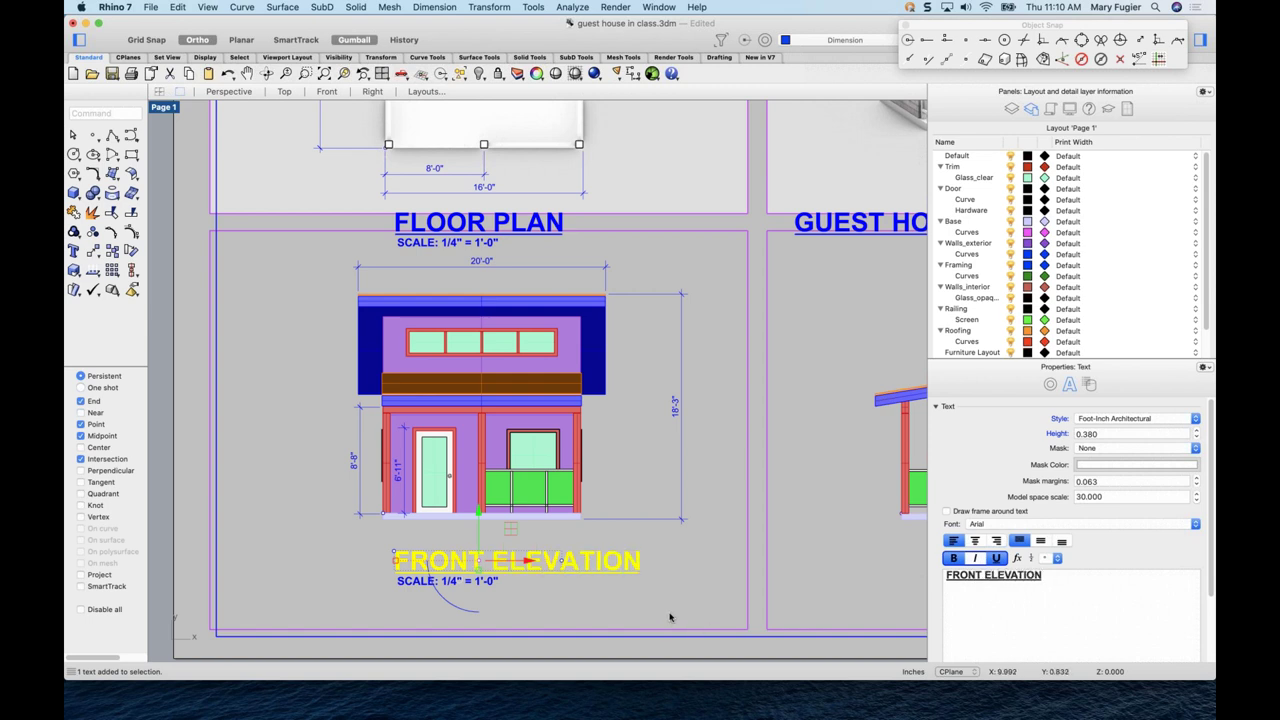
- Replace the scale field below FRONT ELEVATION with a DetailScale field linked to the front elevation detail, using the #" = 1'-0" format
{"action": "left_click", "coordinate": [443, 593]}
{"action": "left_click", "coordinate": [446, 584]}
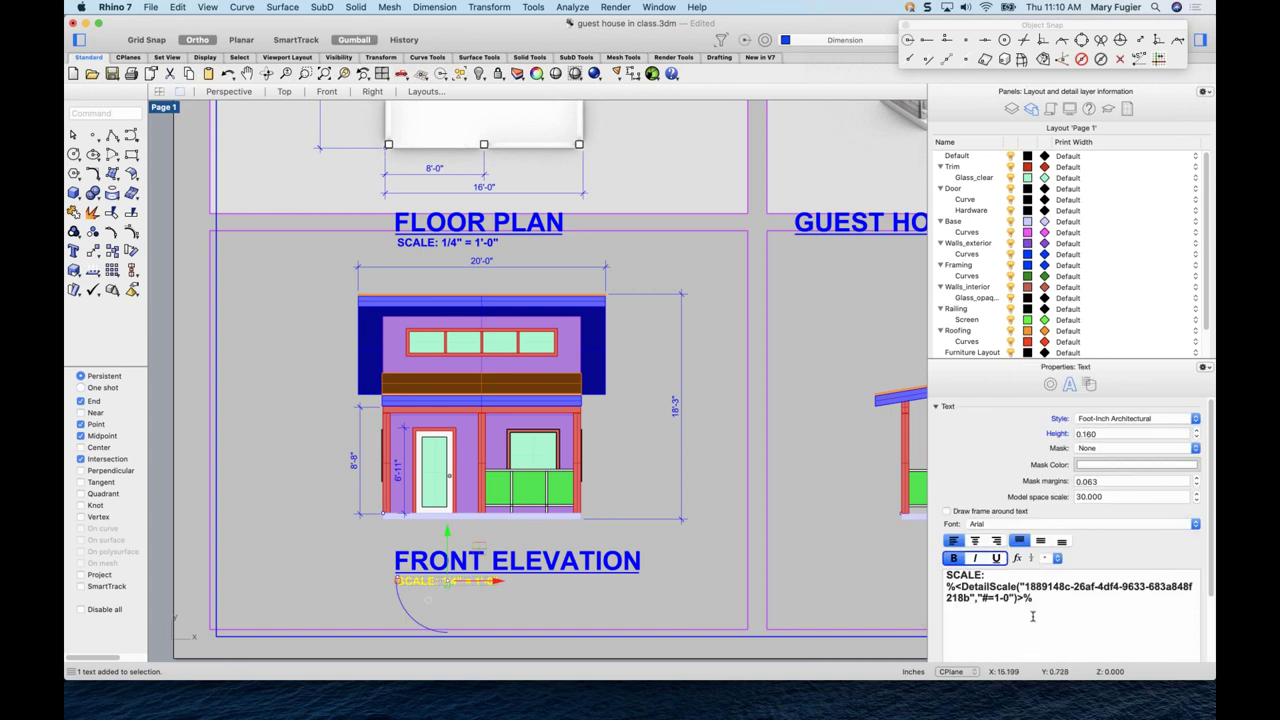
{"action": "left_click_drag", "start_coordinate": [1041, 602], "coordinate": [946, 586]}
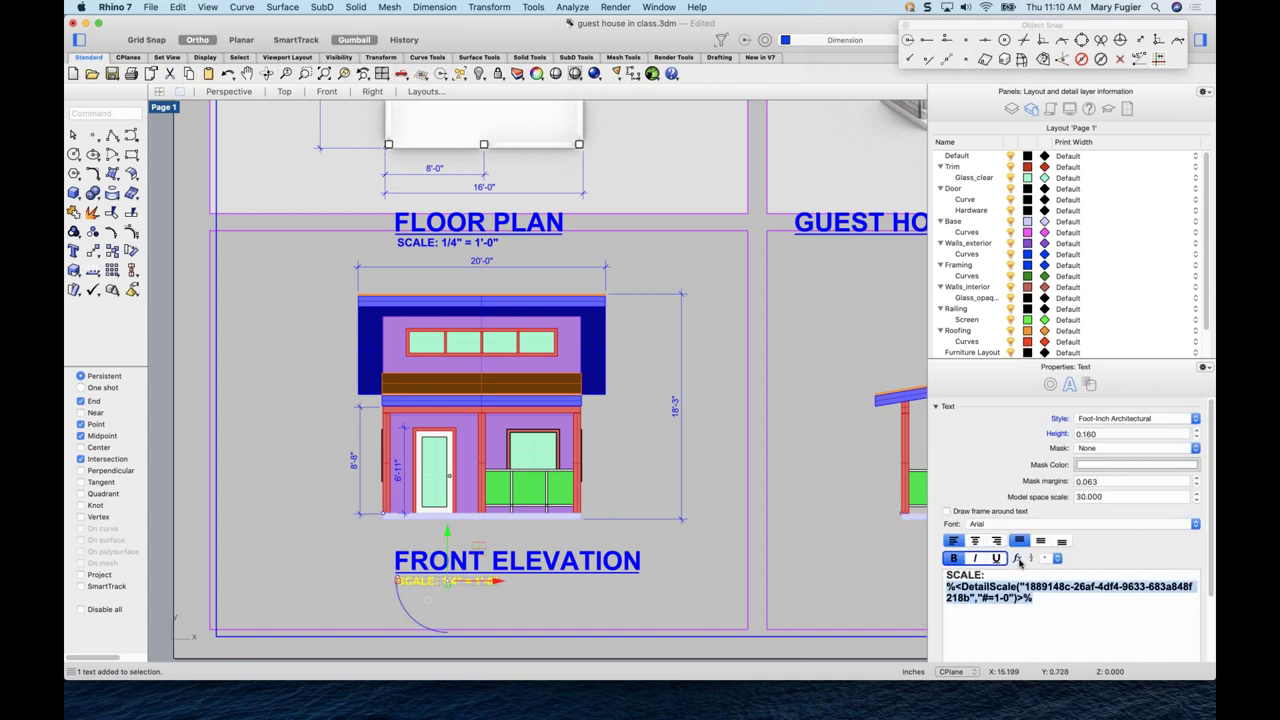
{"action": "left_click", "coordinate": [1016, 558]}
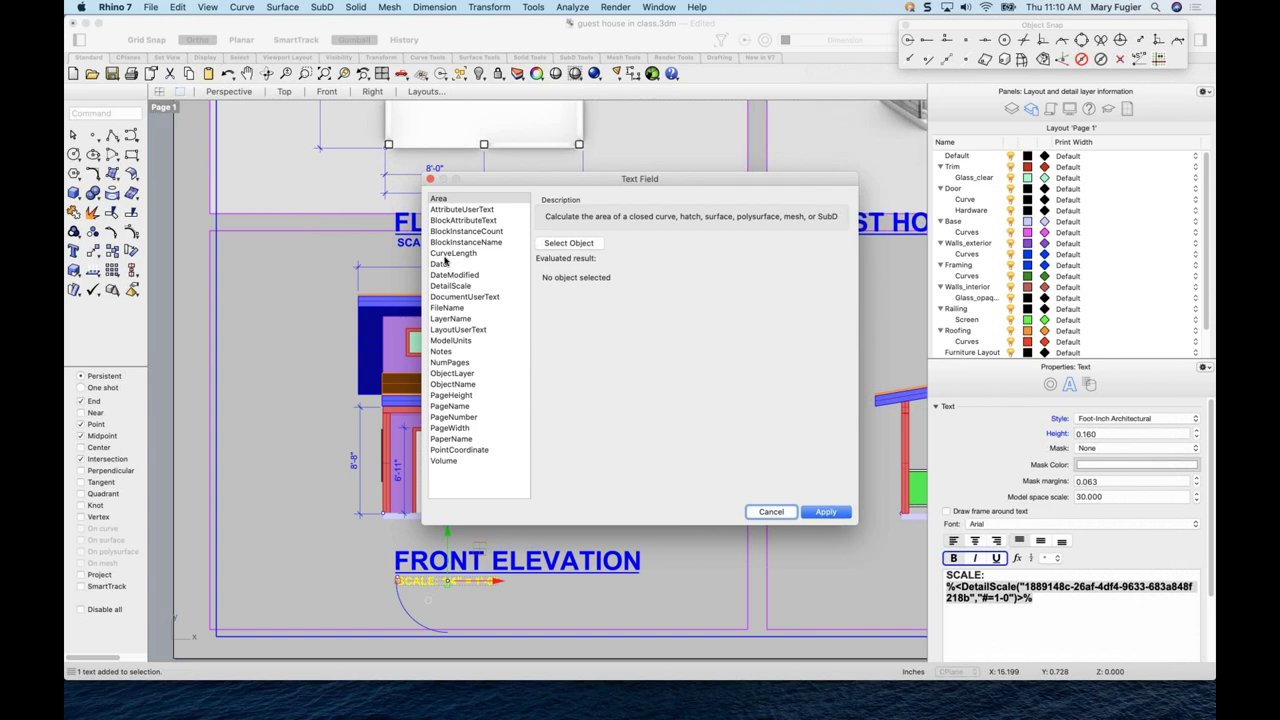
{"action": "left_click", "coordinate": [449, 286]}
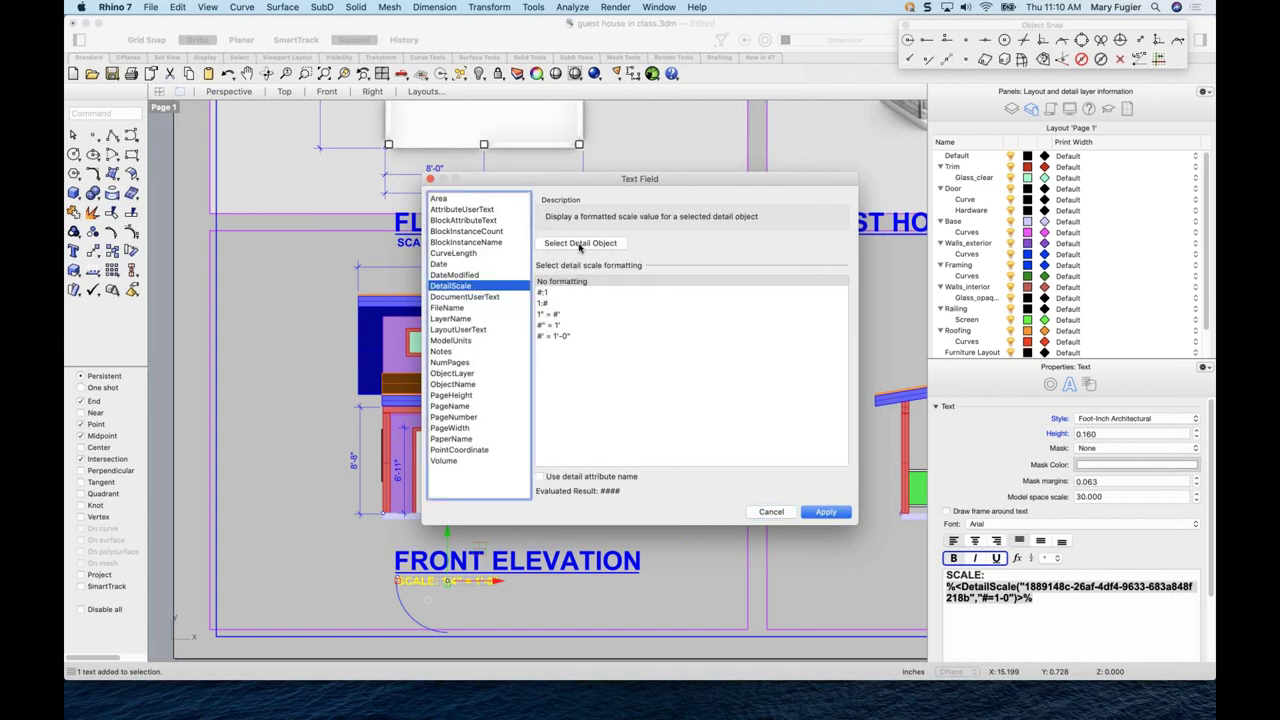
{"action": "left_click", "coordinate": [580, 244]}
{"action": "left_click", "coordinate": [679, 631]}
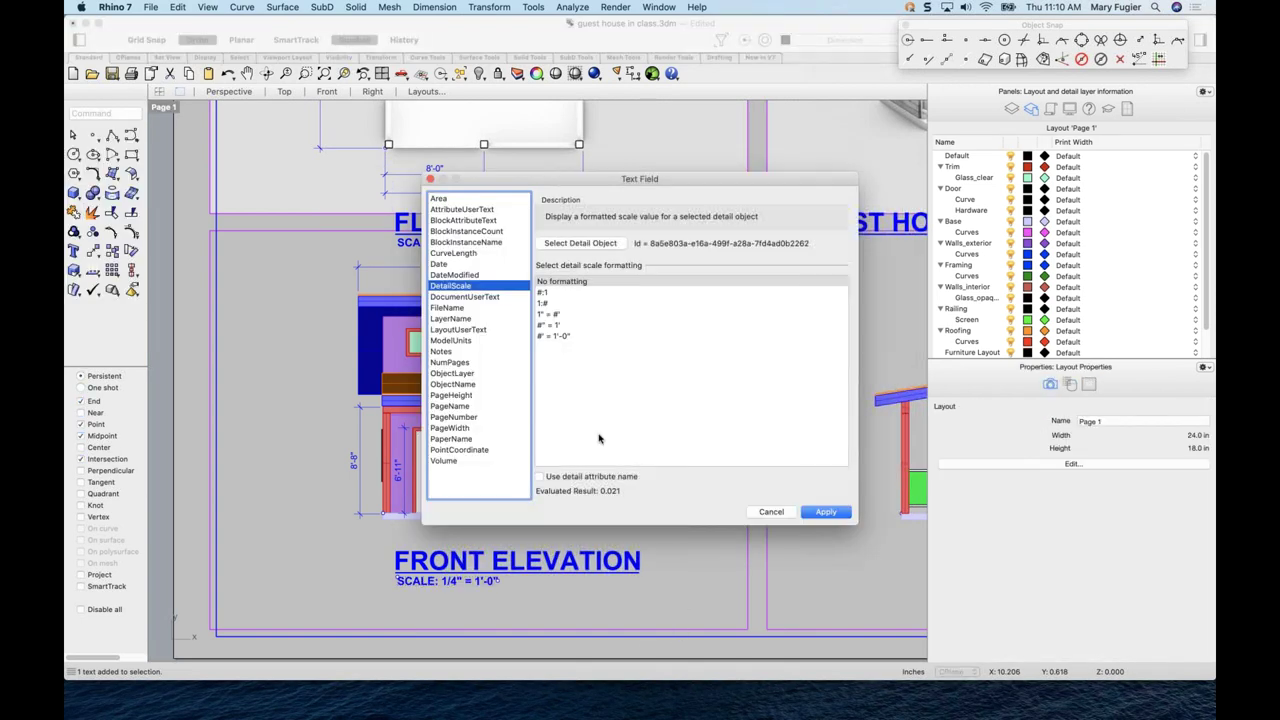
{"action": "left_click", "coordinate": [561, 337]}
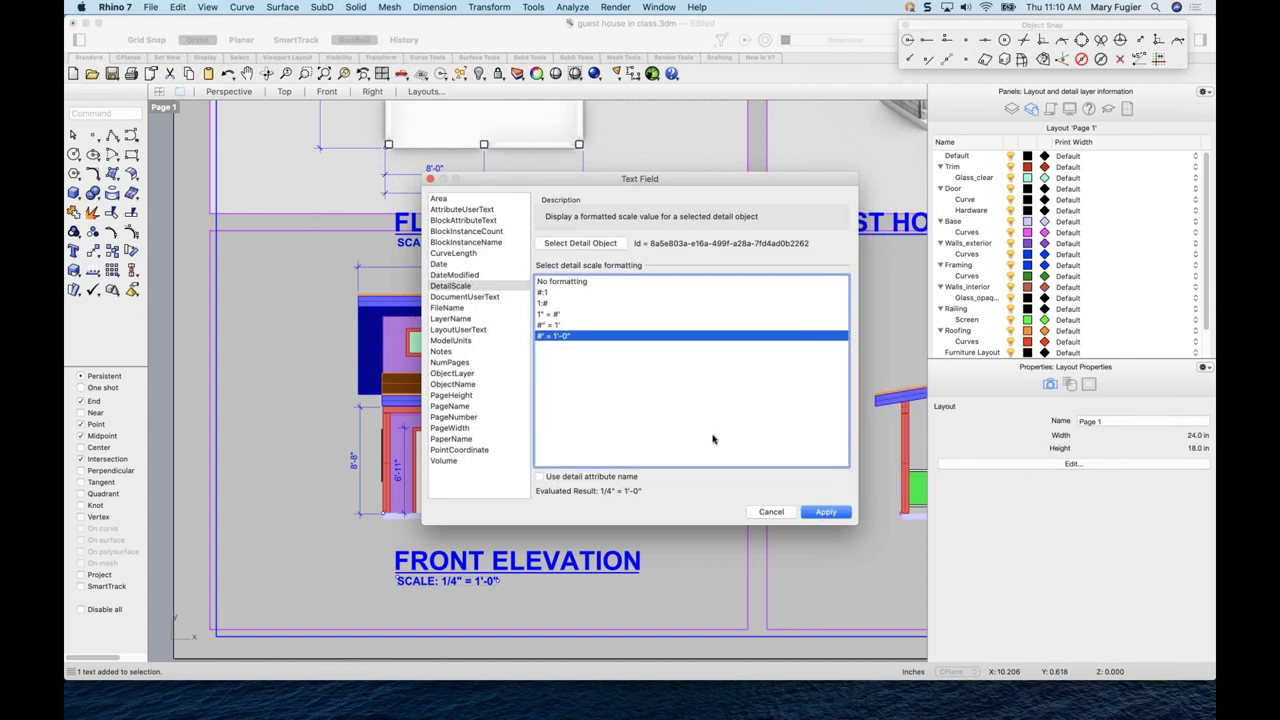
{"action": "left_click", "coordinate": [824, 512]}
- Move the FRONT ELEVATION label and its scale text horizontally to sit below the side elevation drawing
{"action": "scroll", "coordinate": [558, 590], "scroll_direction": "down", "scroll_amount": 4}
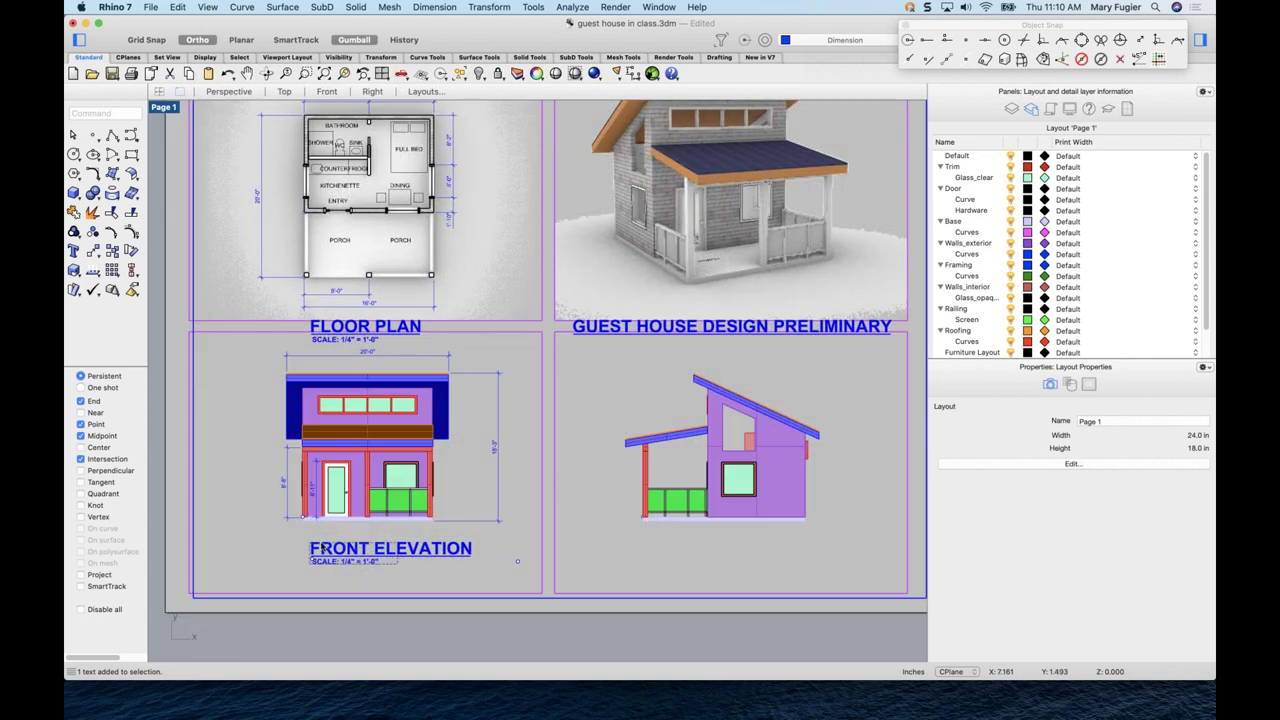
{"action": "left_click", "coordinate": [322, 548]}
{"action": "left_click_drag", "start_coordinate": [440, 554], "coordinate": [765, 556]}
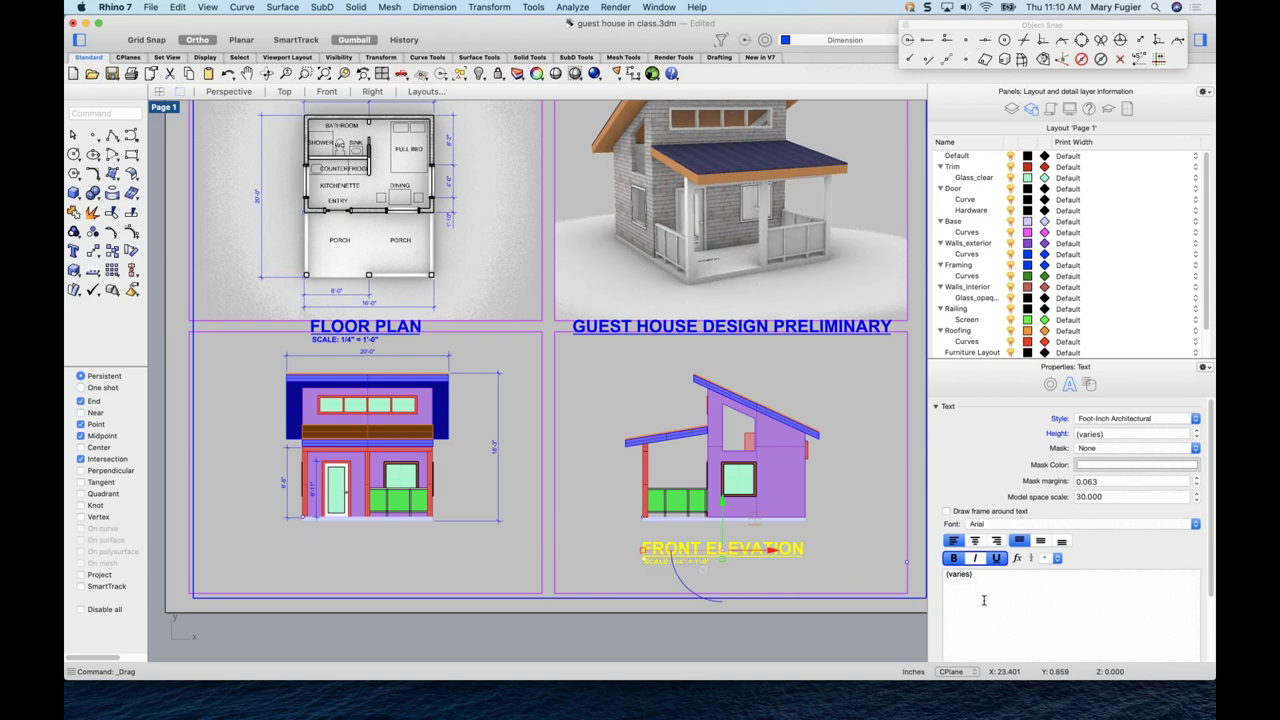
- Change the label below the side elevation drawing to SIDE ELEVATION
{"action": "key", "text": "Escape"}
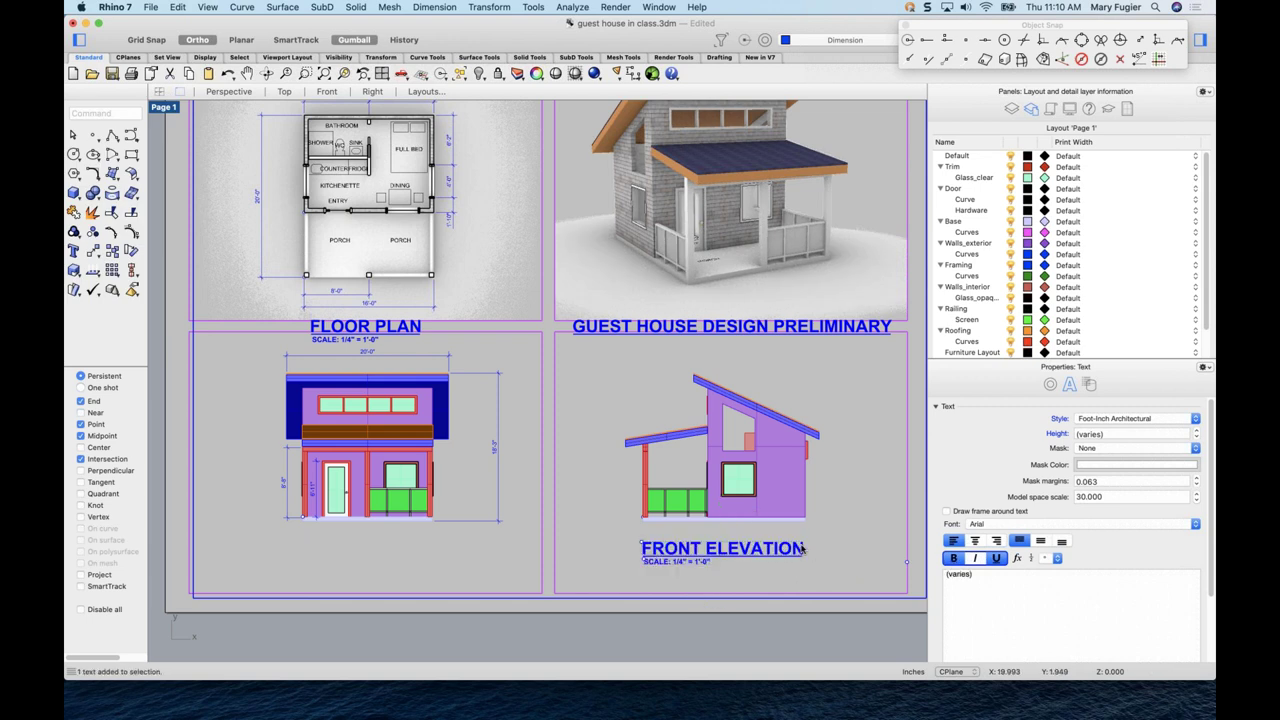
{"action": "left_click", "coordinate": [688, 548]}
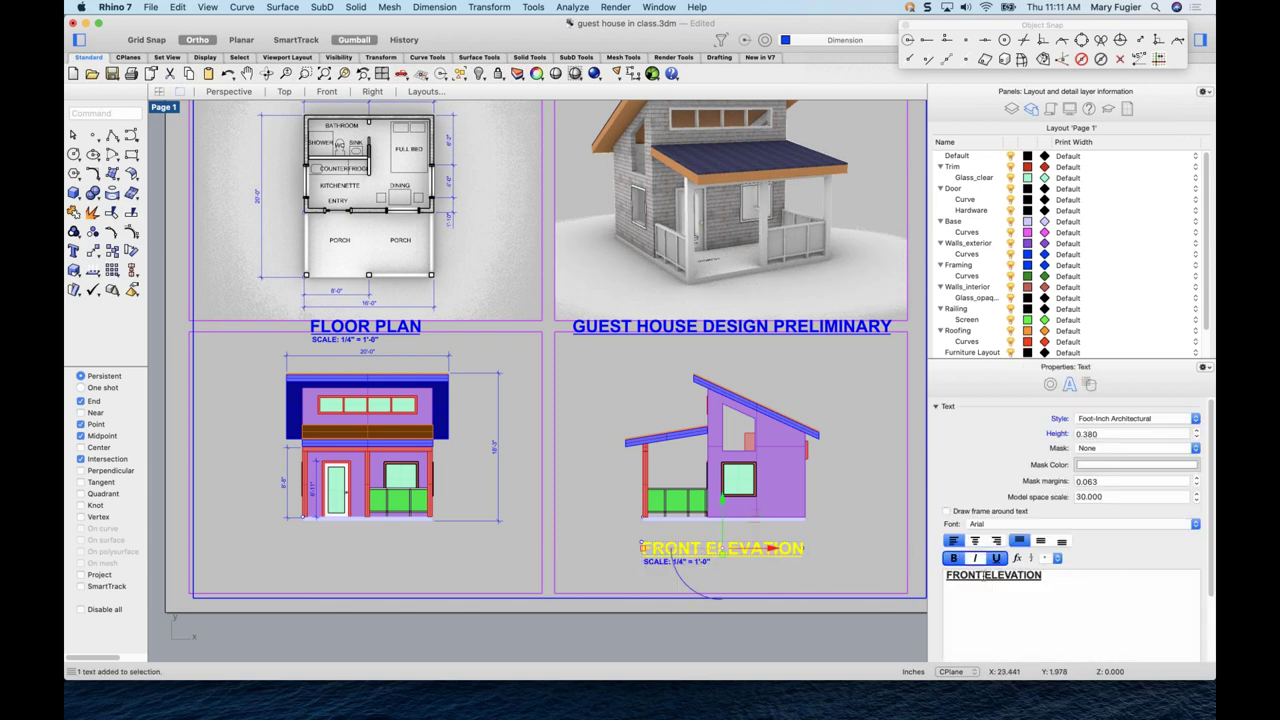
{"action": "left_click_drag", "start_coordinate": [1048, 574], "coordinate": [915, 573]}
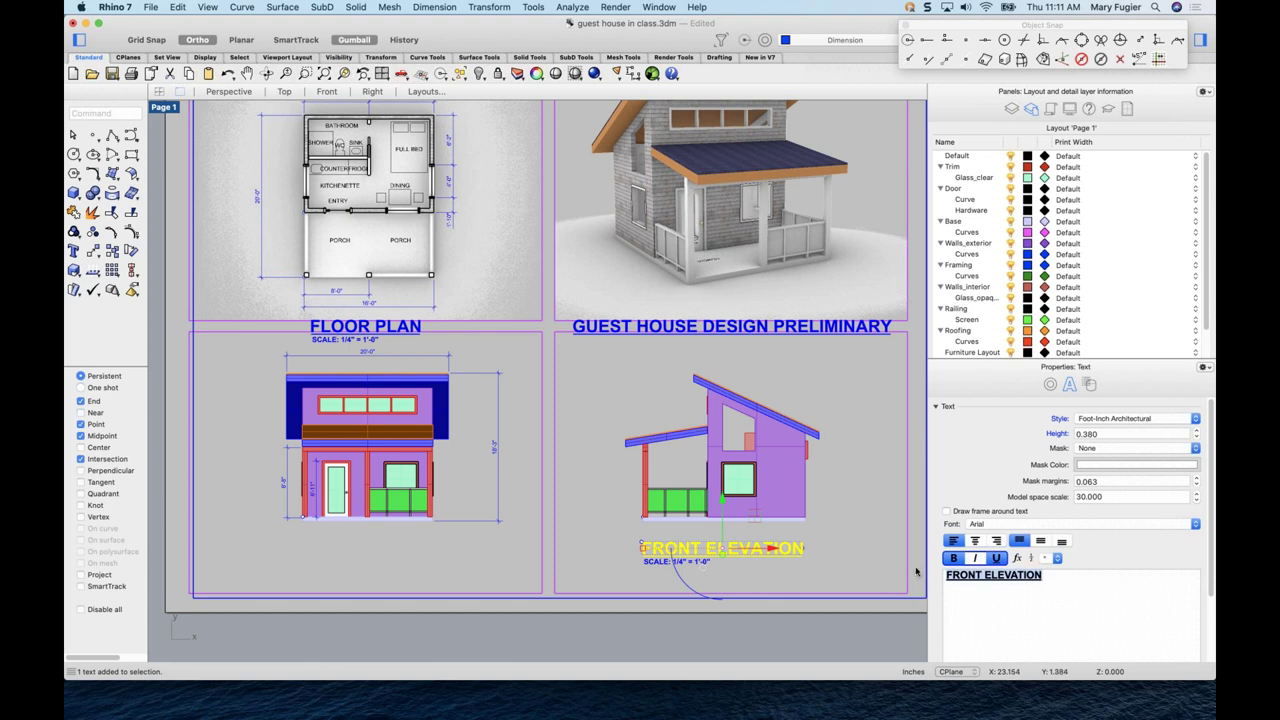
{"action": "type", "text": "SIDE ELEVATION"}
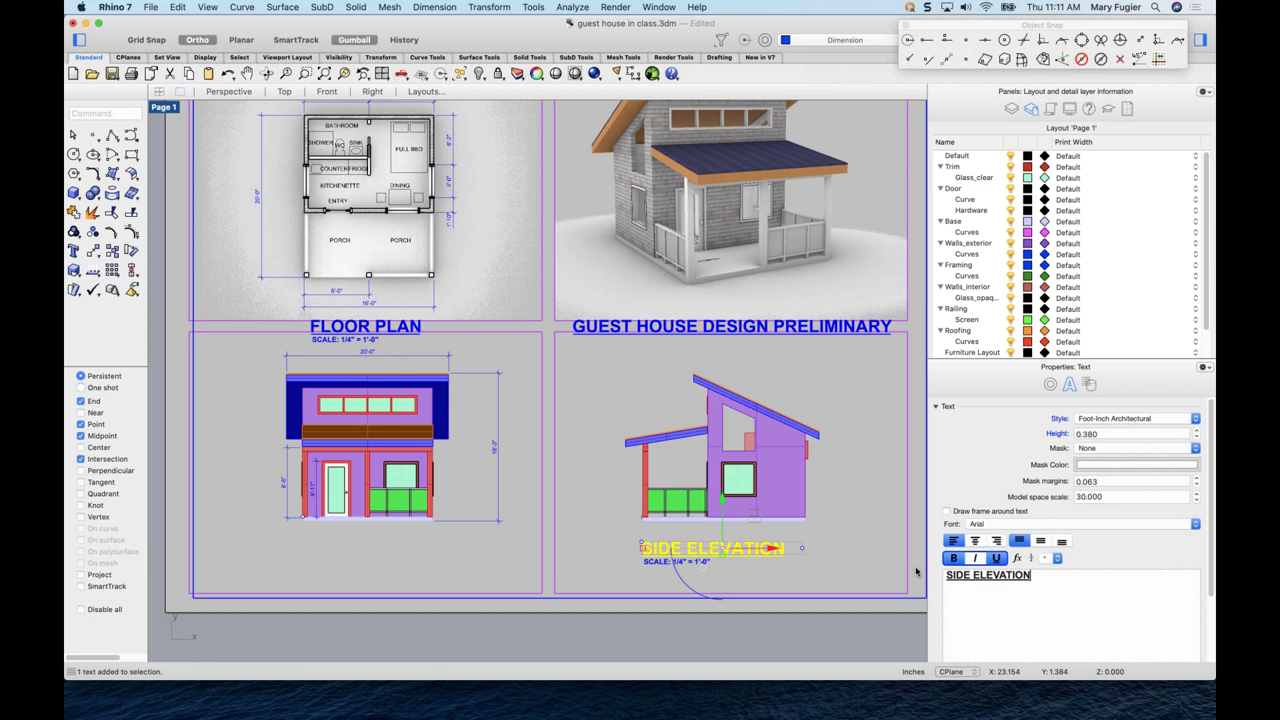
{"action": "key", "text": "Escape"}
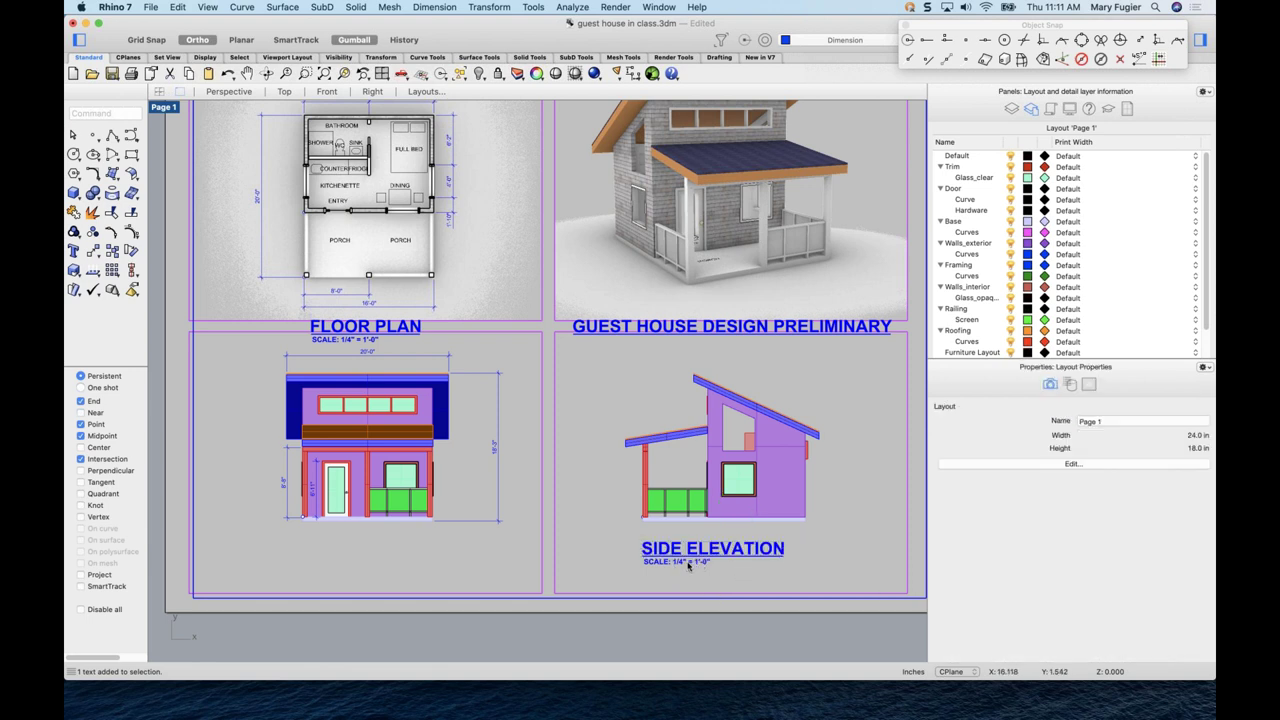
- Replace the scale field below SIDE ELEVATION with a DetailScale field linked to the side elevation detail, using the #" = 1'-0" format
{"action": "left_click", "coordinate": [684, 565]}
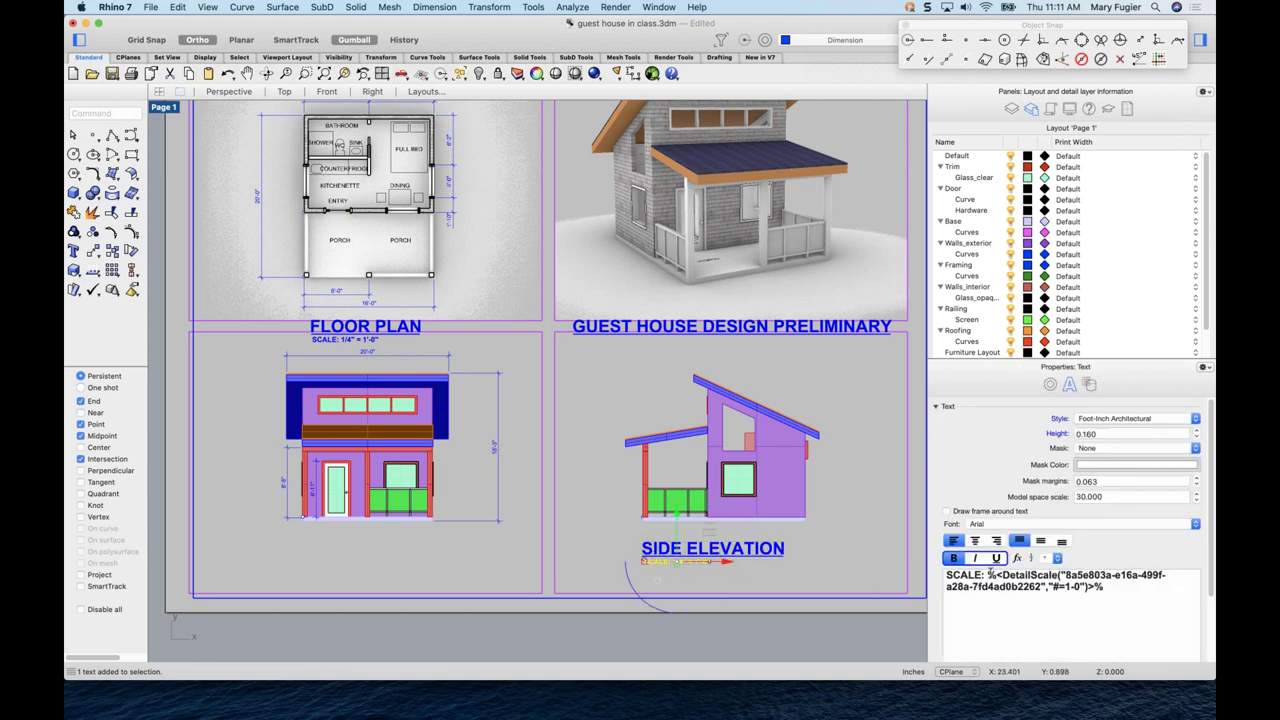
{"action": "left_click_drag", "start_coordinate": [989, 575], "coordinate": [1106, 588]}
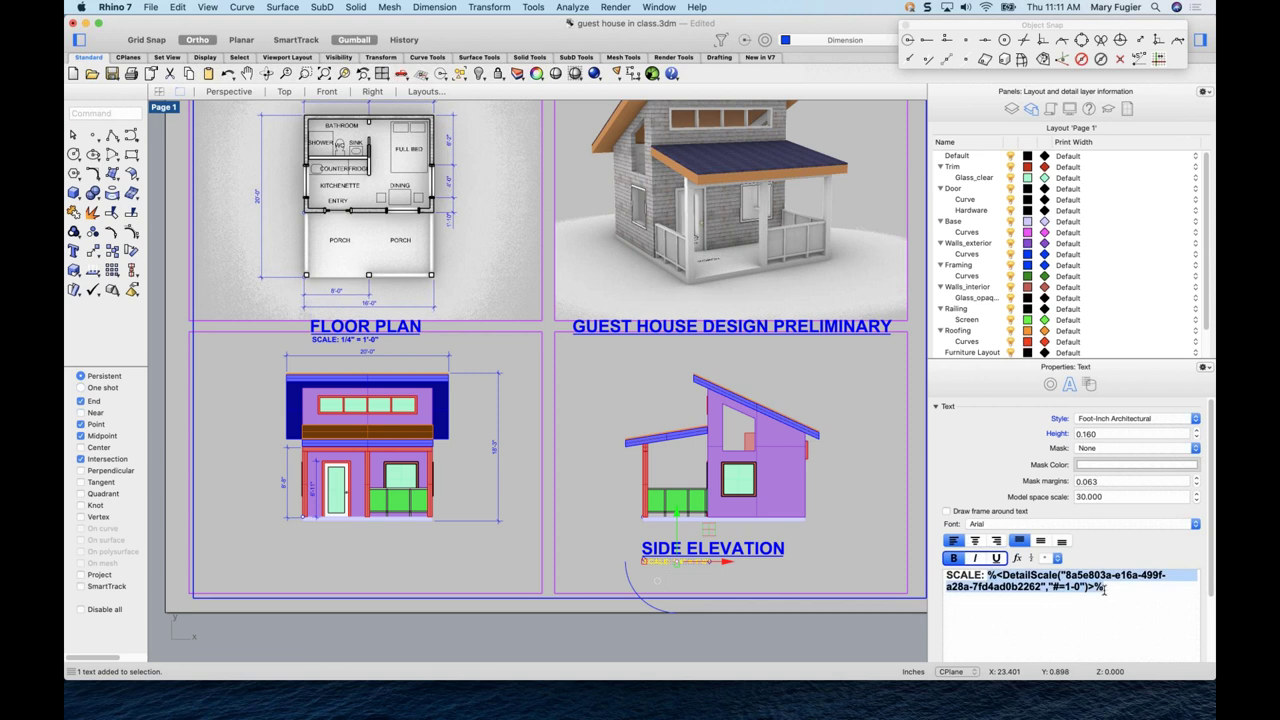
{"action": "left_click", "coordinate": [1019, 558]}
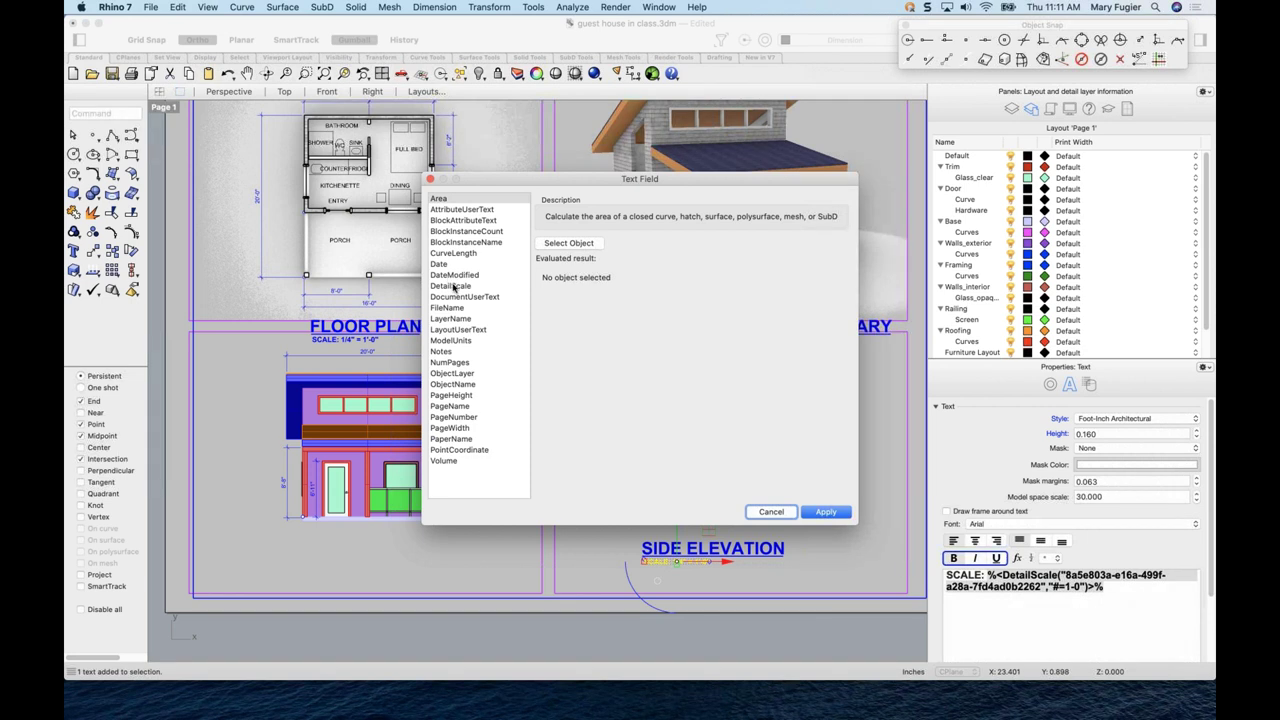
{"action": "left_click", "coordinate": [453, 287]}
{"action": "left_click", "coordinate": [580, 245]}
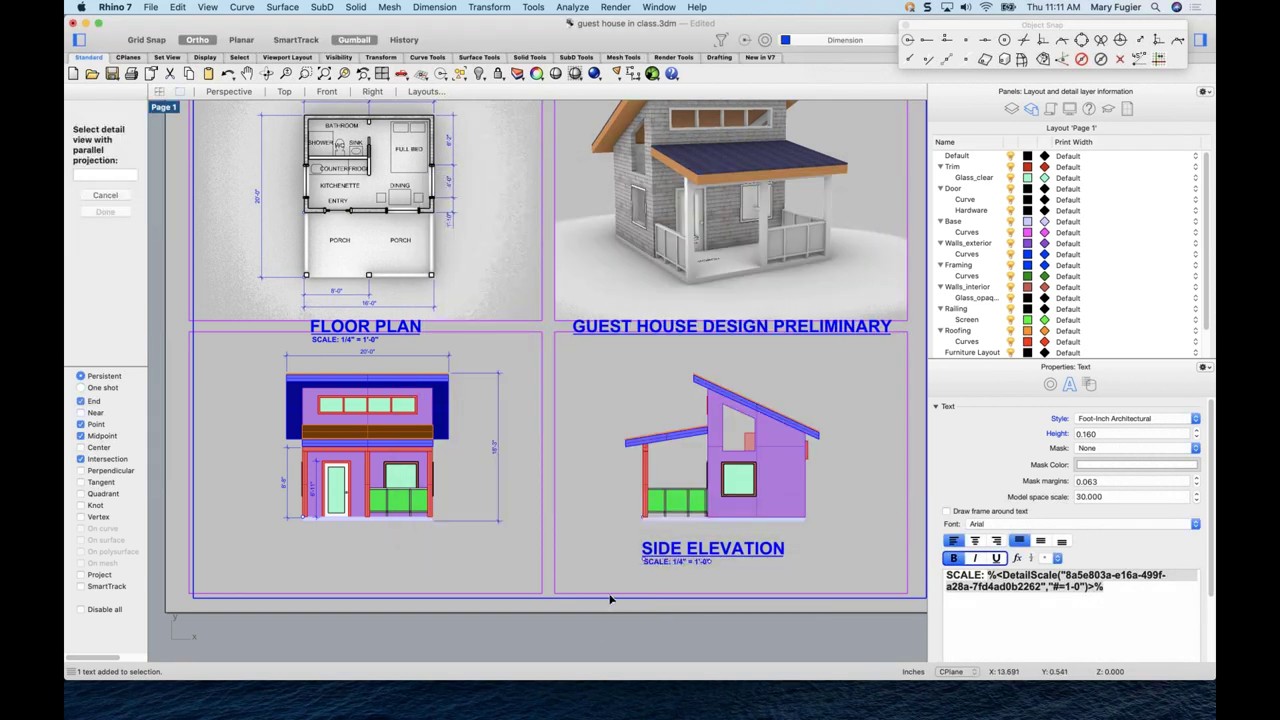
{"action": "left_click", "coordinate": [610, 595]}
{"action": "left_click", "coordinate": [565, 336]}
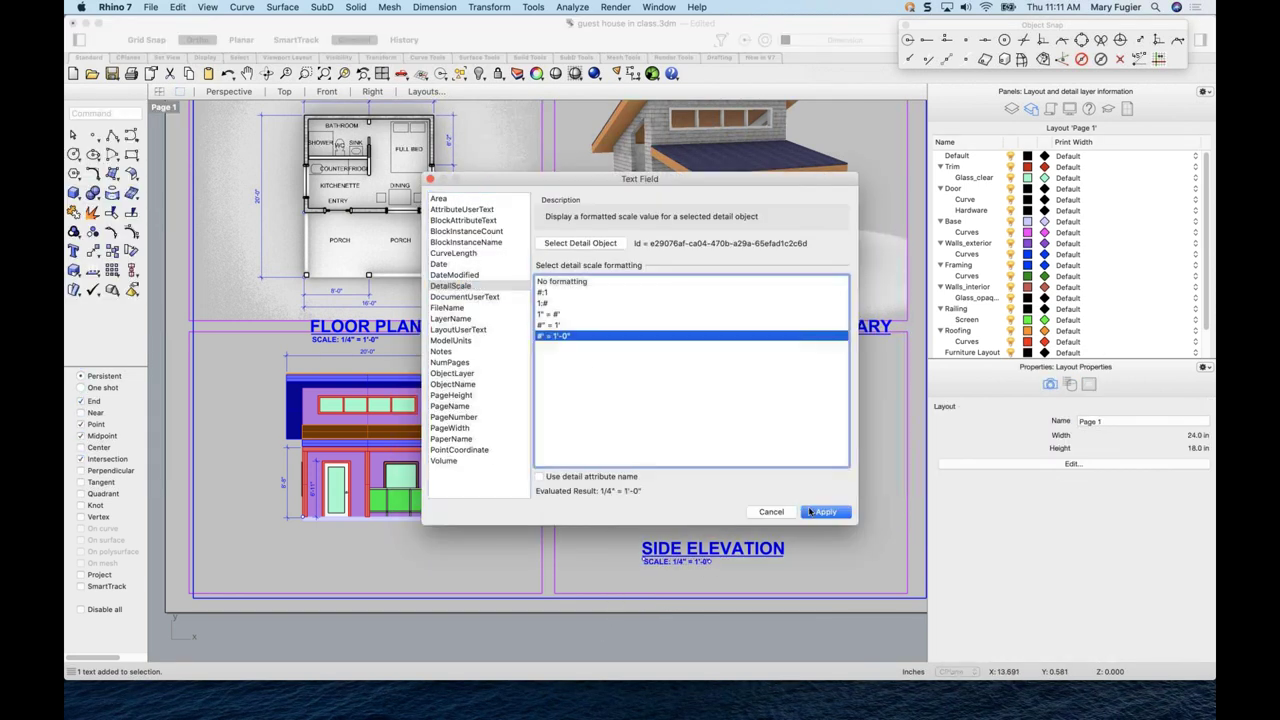
{"action": "left_click", "coordinate": [814, 512]}
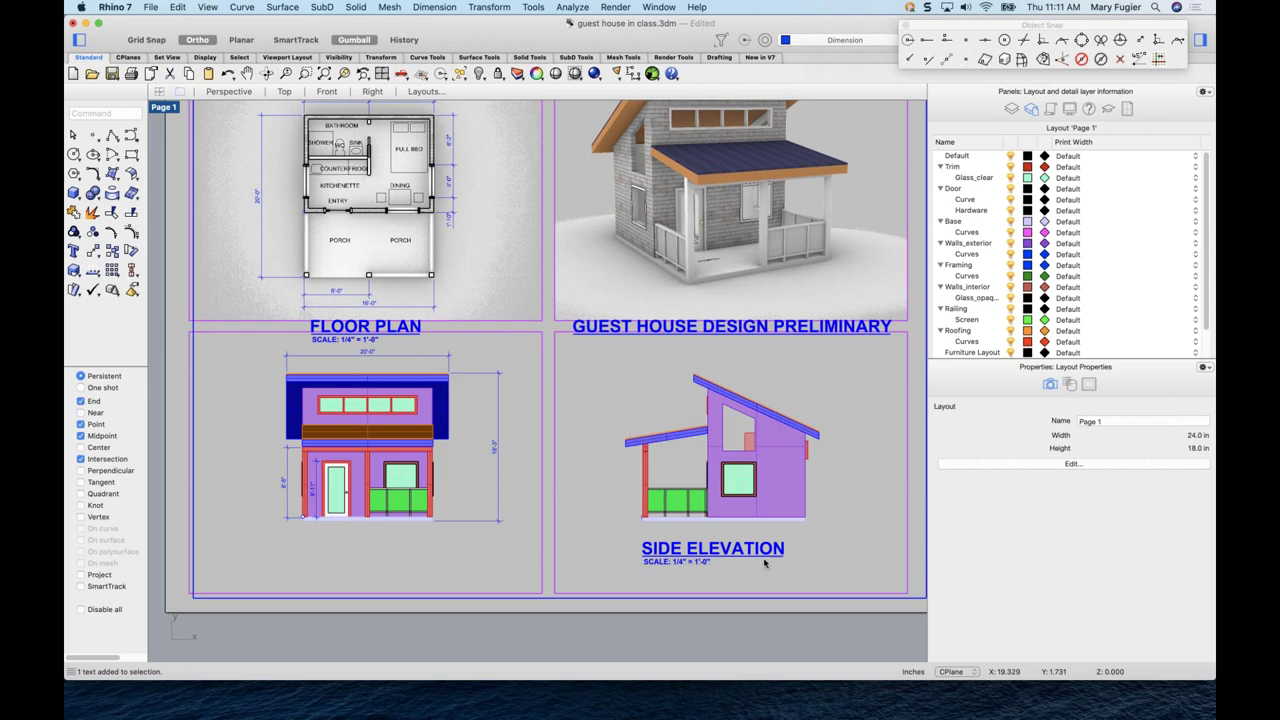
- Try moving the SIDE ELEVATION label together with its scale text, and undo the move
{"action": "mouse_move", "coordinate": [676, 561]}
{"action": "left_mouse_down"}
{"action": "mouse_move", "coordinate": [643, 526]}
{"action": "mouse_move", "coordinate": [608, 543]}
{"action": "mouse_move", "coordinate": [660, 552]}
{"action": "left_mouse_up"}
{"action": "key", "text": "super+z"}
{"action": "key", "text": "super+z"}
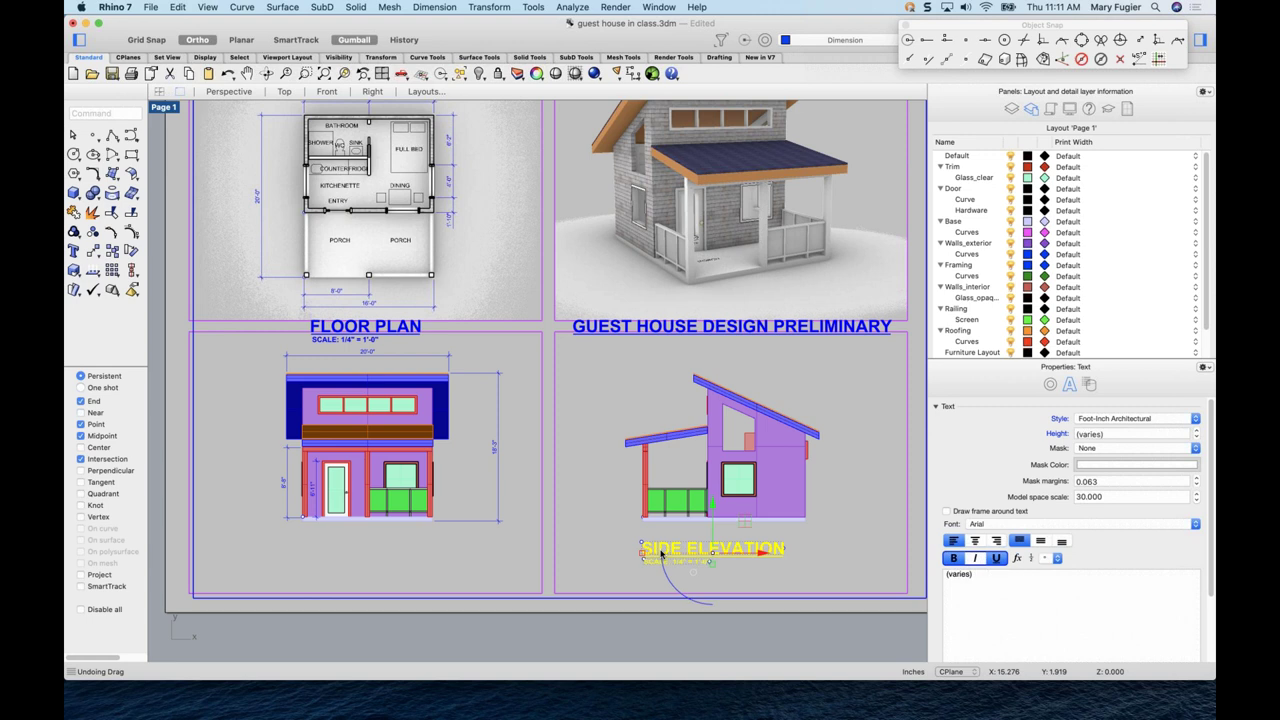
- Copy the SIDE ELEVATION label and its scale text horizontally to sit below the front elevation drawing
{"action": "left_click", "coordinate": [737, 571]}
{"action": "left_click_drag", "start_coordinate": [652, 542], "coordinate": [425, 557]}
{"action": "key", "text": "Escape"}
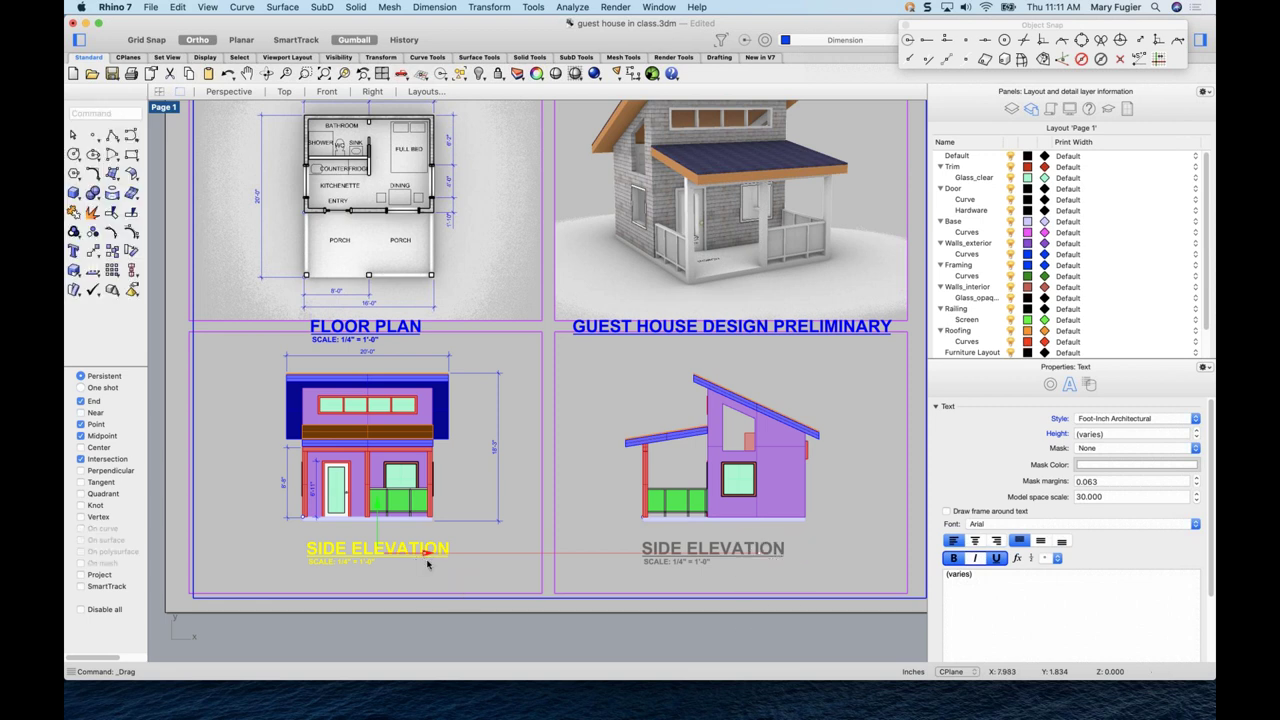
{"action": "key", "text": "Escape"}
- Replace the scale field below the front elevation with a DetailScale field linked to the front elevation detail, using the #" = 1'-0" format
{"action": "left_click", "coordinate": [365, 566]}
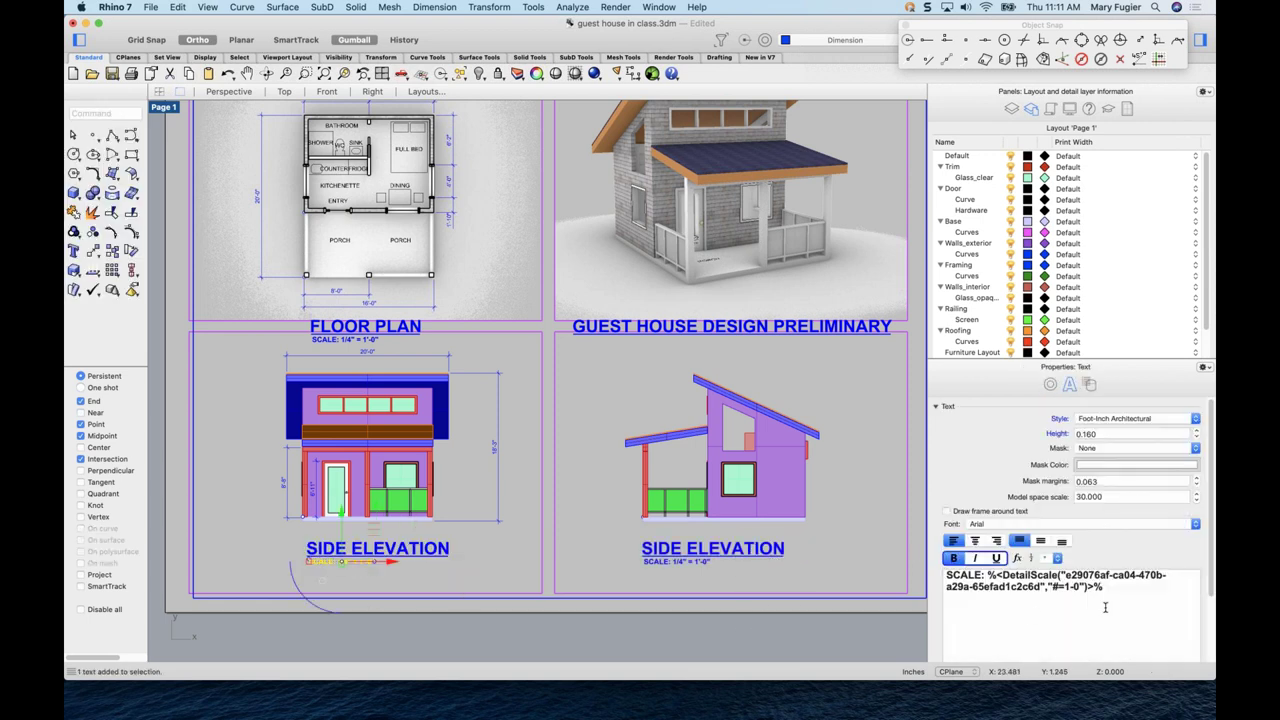
{"action": "left_click_drag", "start_coordinate": [988, 576], "coordinate": [1106, 592]}
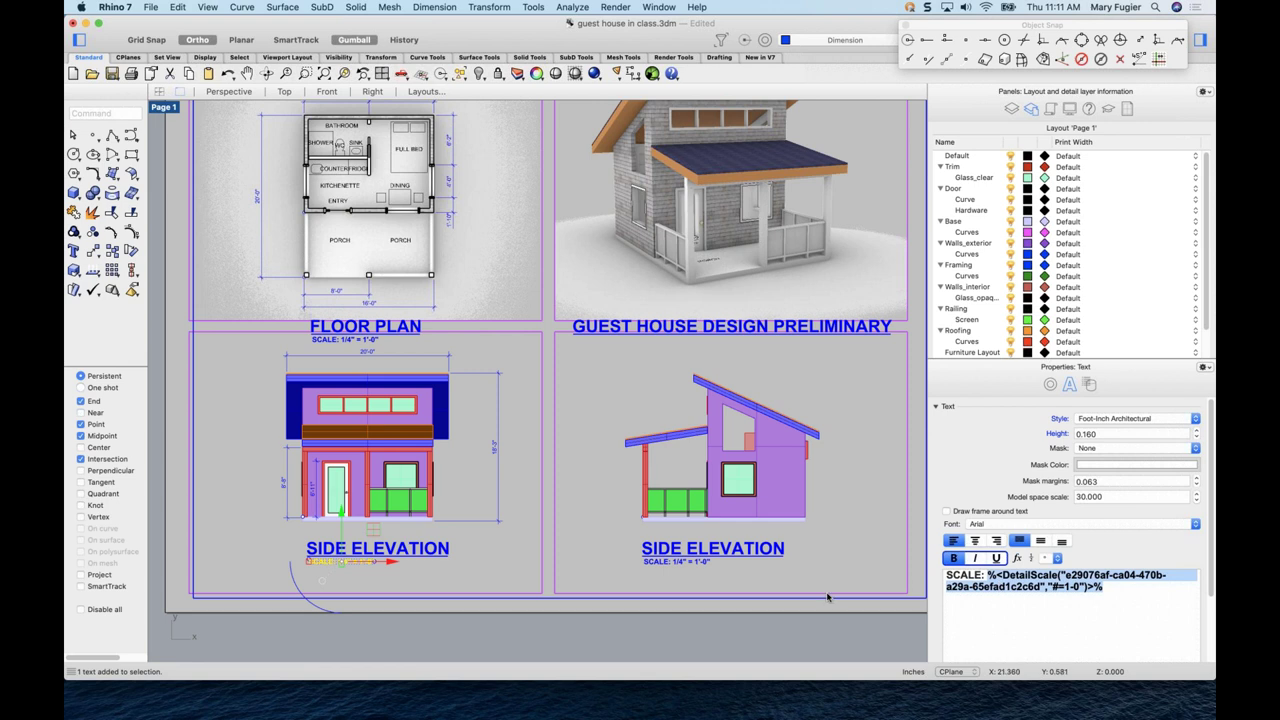
{"action": "left_click", "coordinate": [1016, 558]}
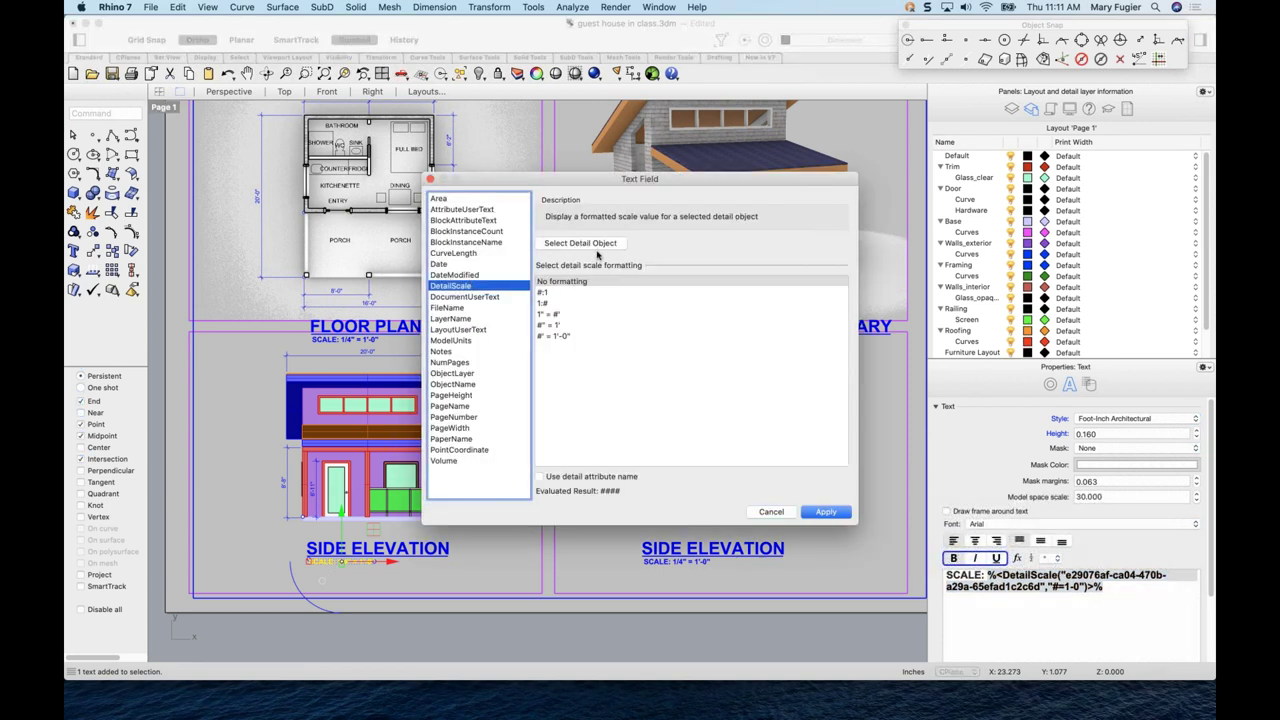
{"action": "left_click", "coordinate": [582, 243]}
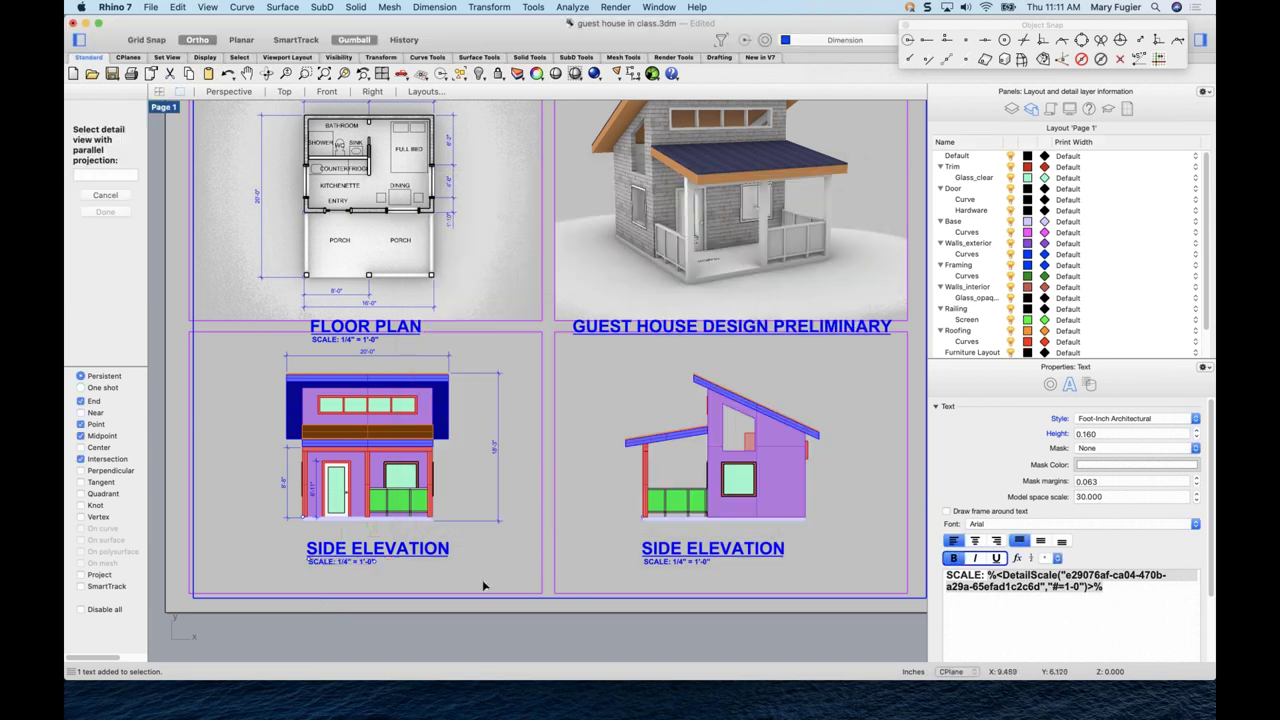
{"action": "left_click", "coordinate": [528, 594]}
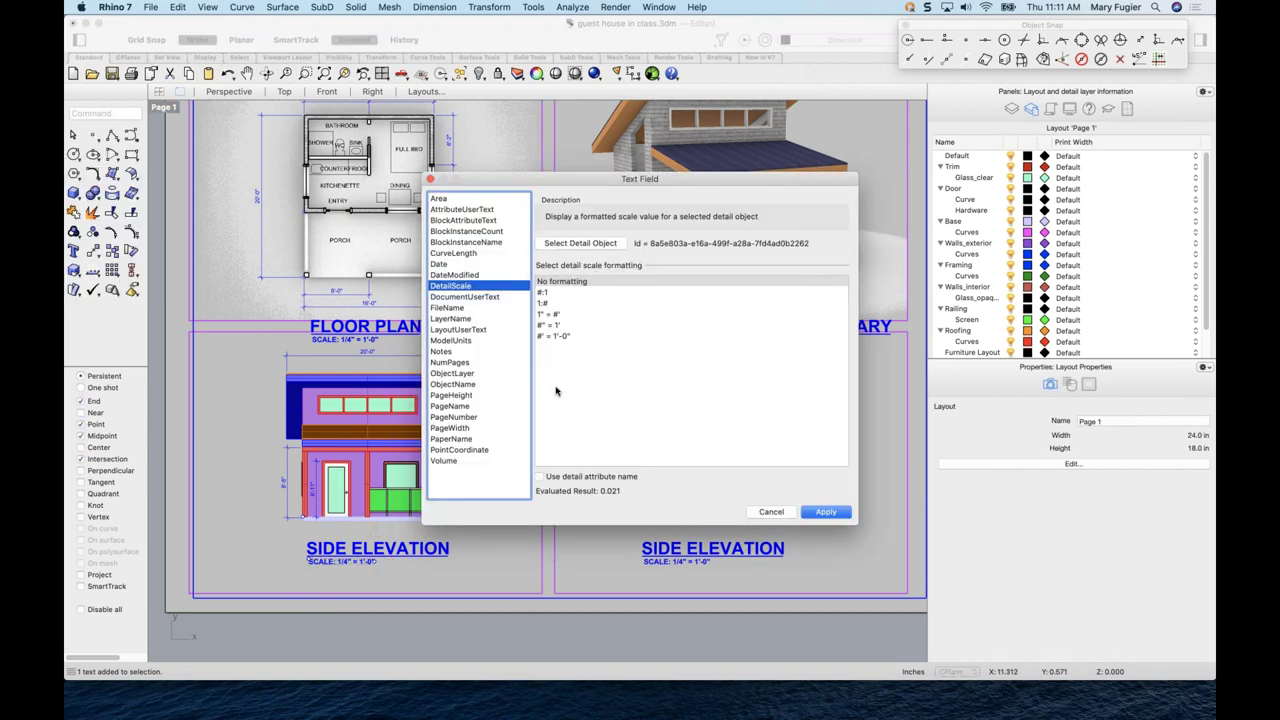
{"action": "left_click", "coordinate": [560, 336]}
{"action": "left_click", "coordinate": [818, 512]}
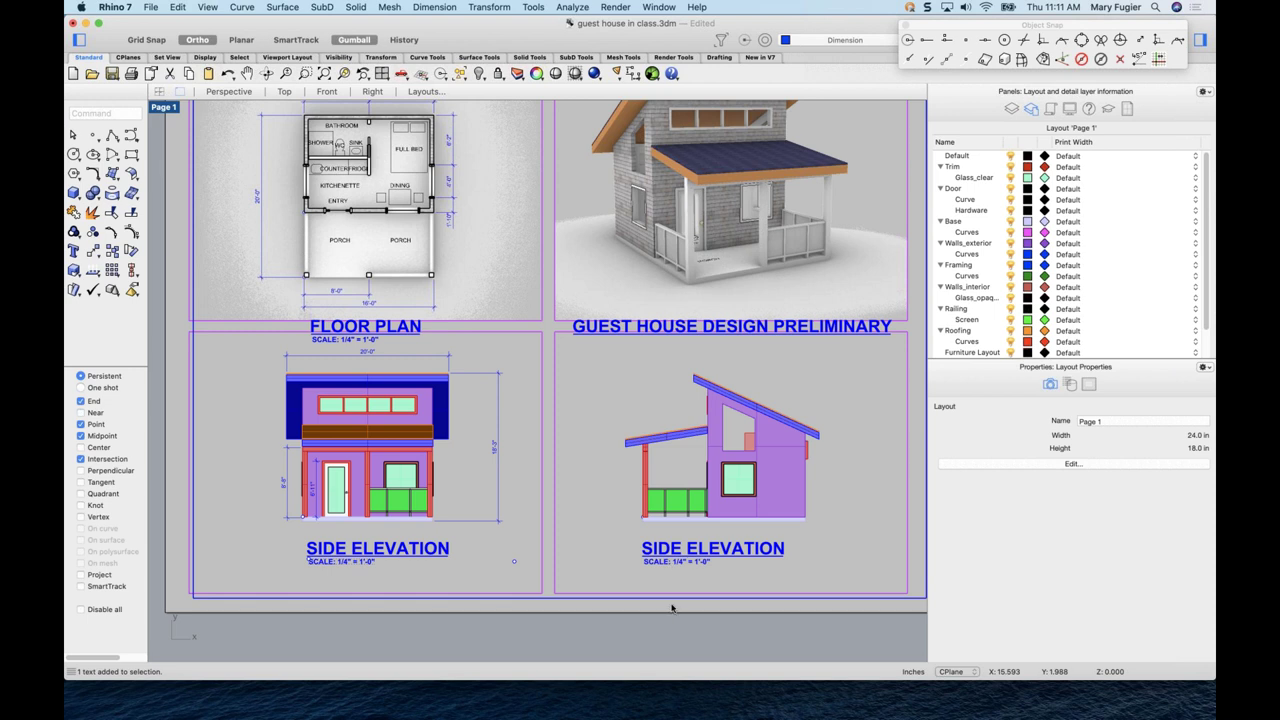
- Start printing the layout page and open its print output as a PDF in Preview
{"action": "scroll", "coordinate": [653, 583], "scroll_direction": "down", "scroll_amount": 2}
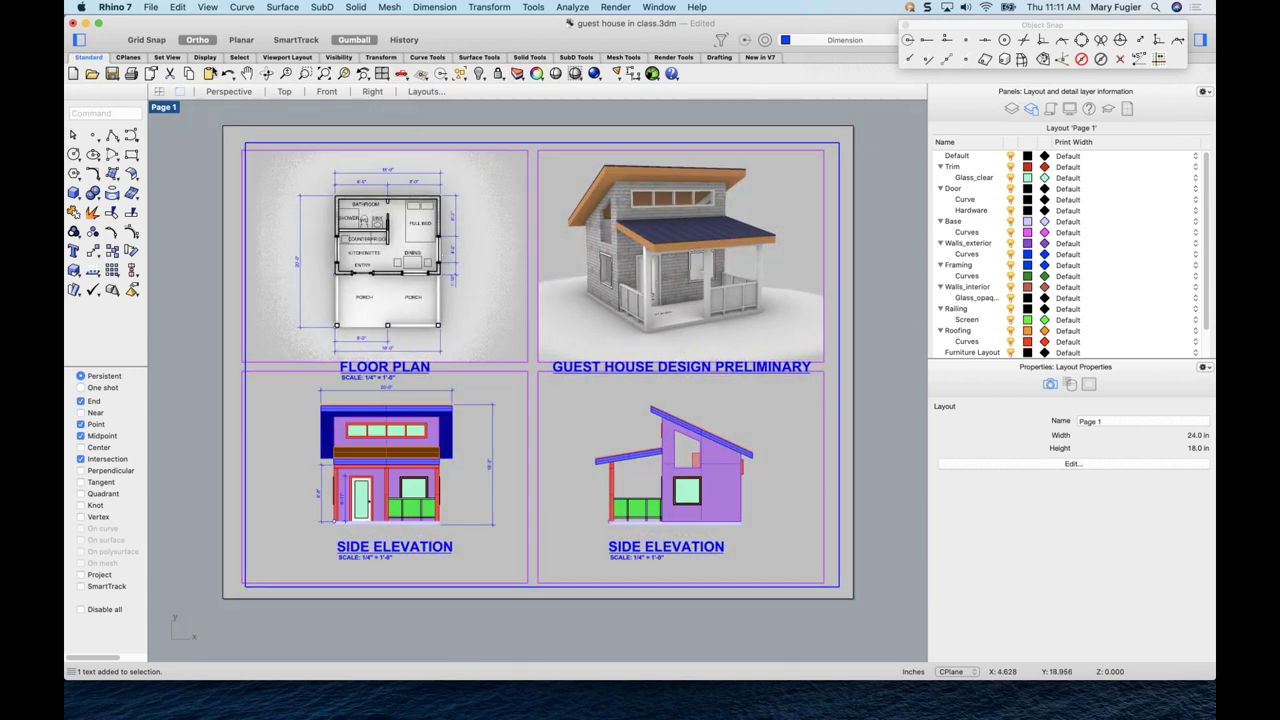
{"action": "left_click", "coordinate": [131, 75]}
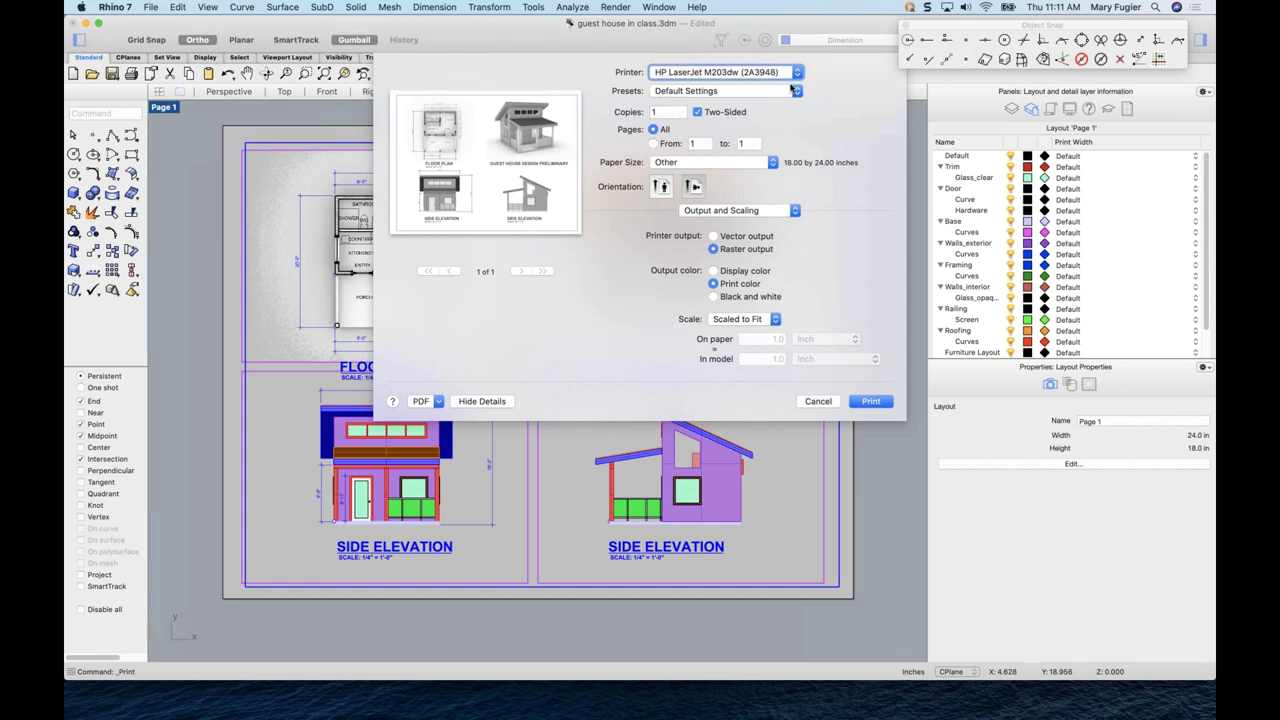
{"action": "left_click", "coordinate": [796, 77]}
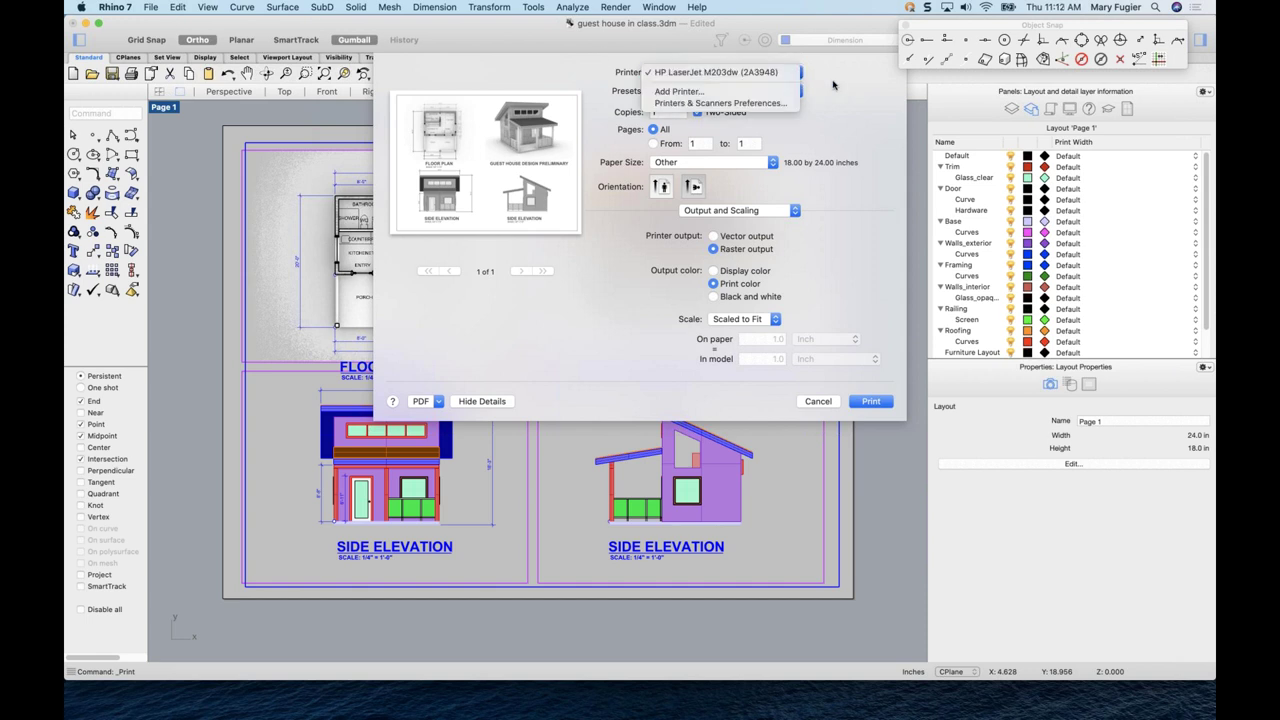
{"action": "left_click", "coordinate": [571, 416]}
{"action": "left_click", "coordinate": [438, 404]}
{"action": "left_click", "coordinate": [445, 417]}
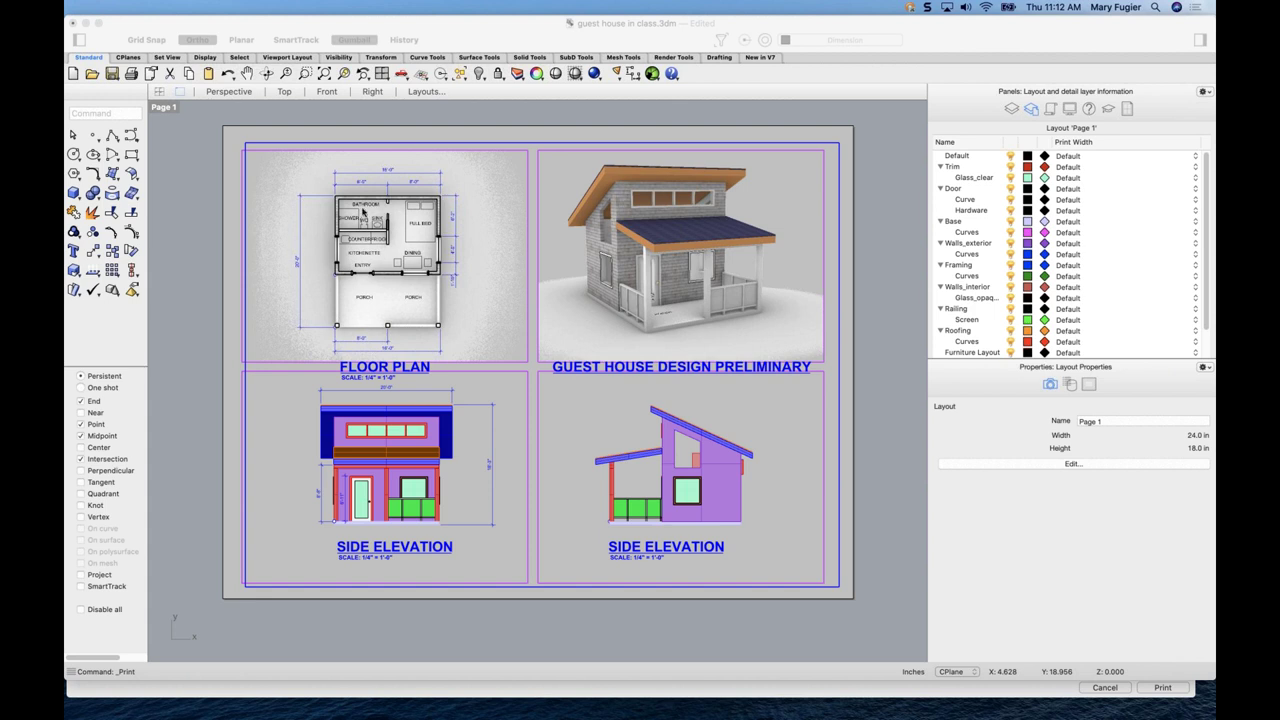
- Examine the drawings, title, view labels and scale texts across the PDF page, and close the preview to return to the Rhino layout
{"action": "left_click", "coordinate": [509, 24]}
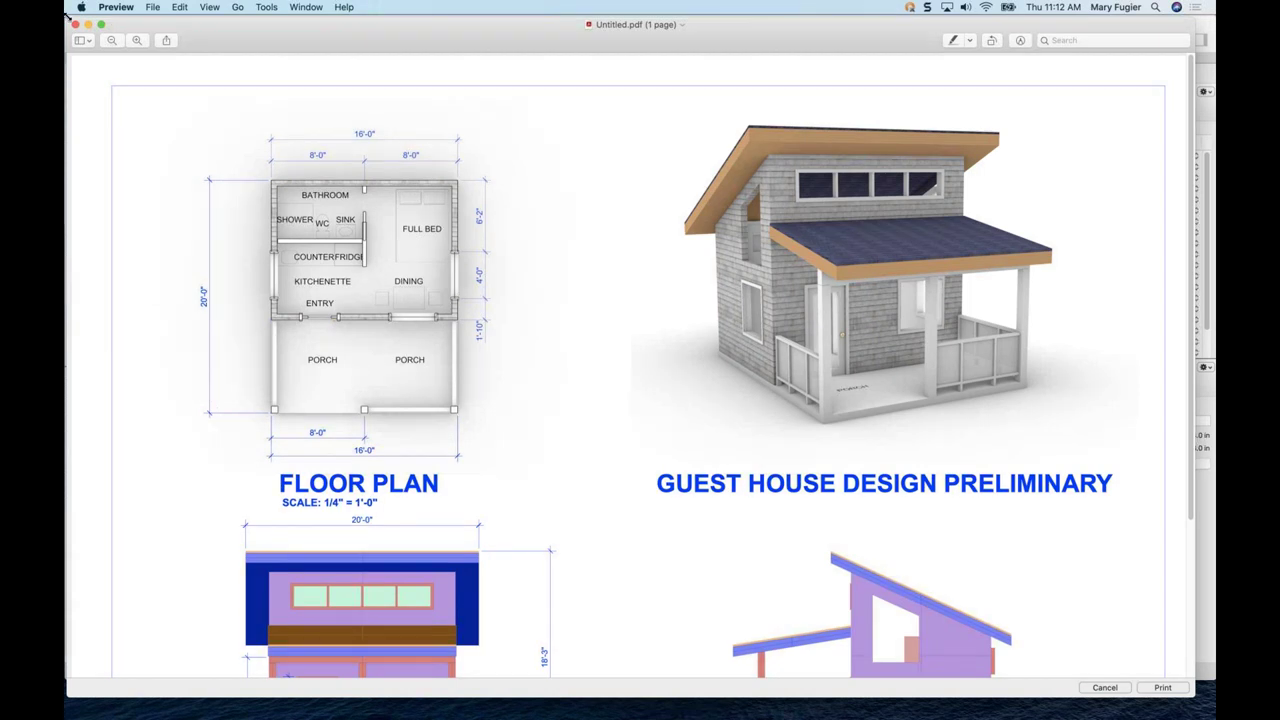
{"action": "left_click", "coordinate": [101, 23]}
{"action": "left_click_drag", "start_coordinate": [508, 148], "coordinate": [417, 72]}
{"action": "scroll", "coordinate": [645, 345], "scroll_direction": "down", "scroll_amount": 3}
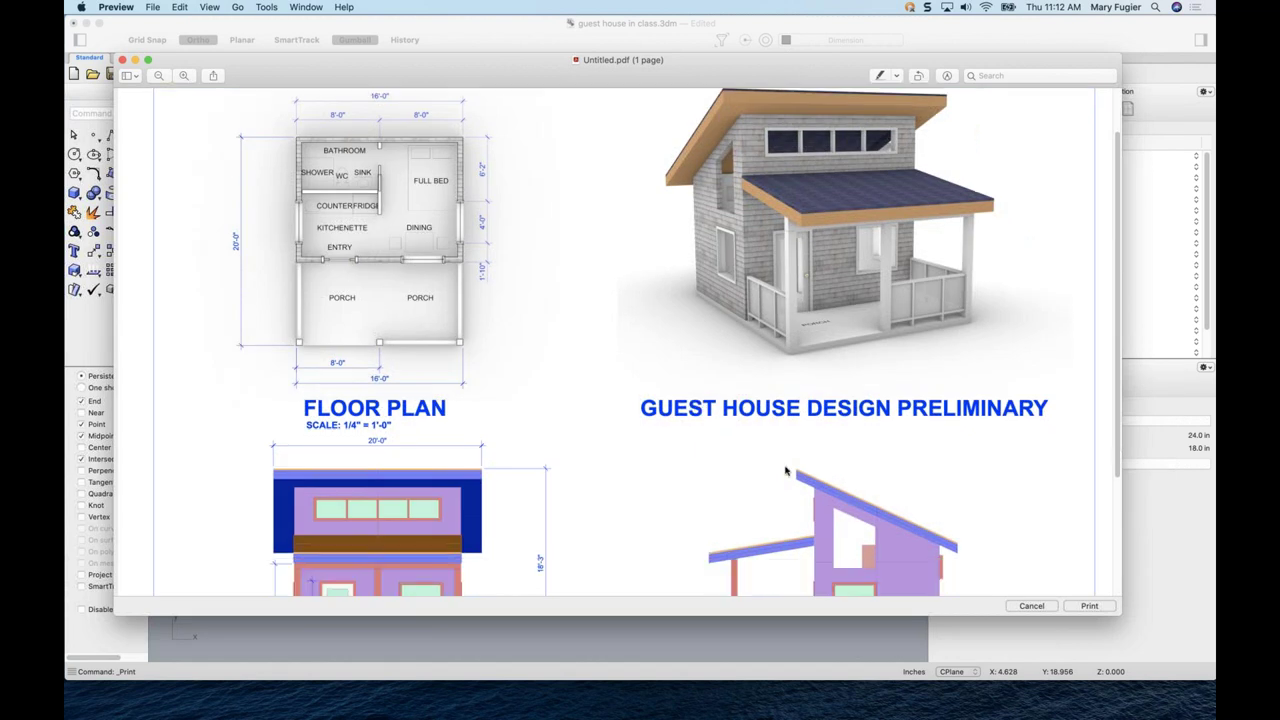
{"action": "left_click_drag", "start_coordinate": [1120, 615], "coordinate": [1163, 661]}
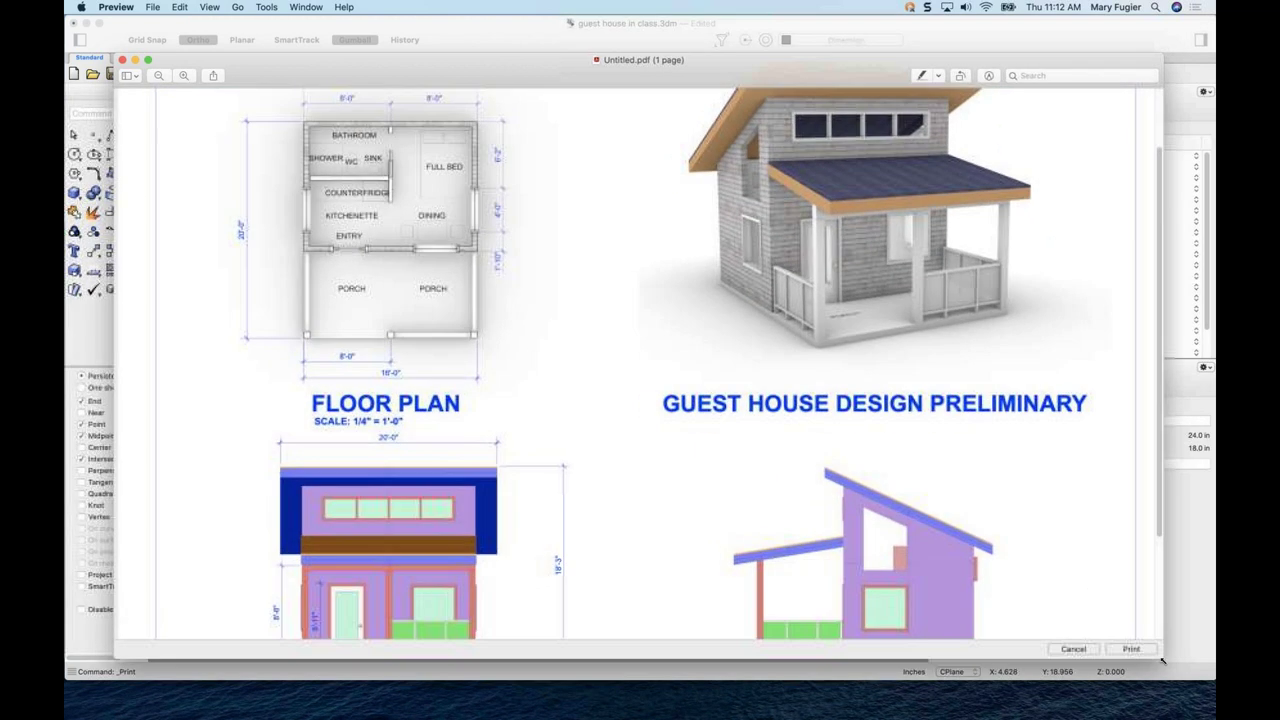
{"action": "scroll", "coordinate": [897, 542], "scroll_direction": "down", "scroll_amount": 4}
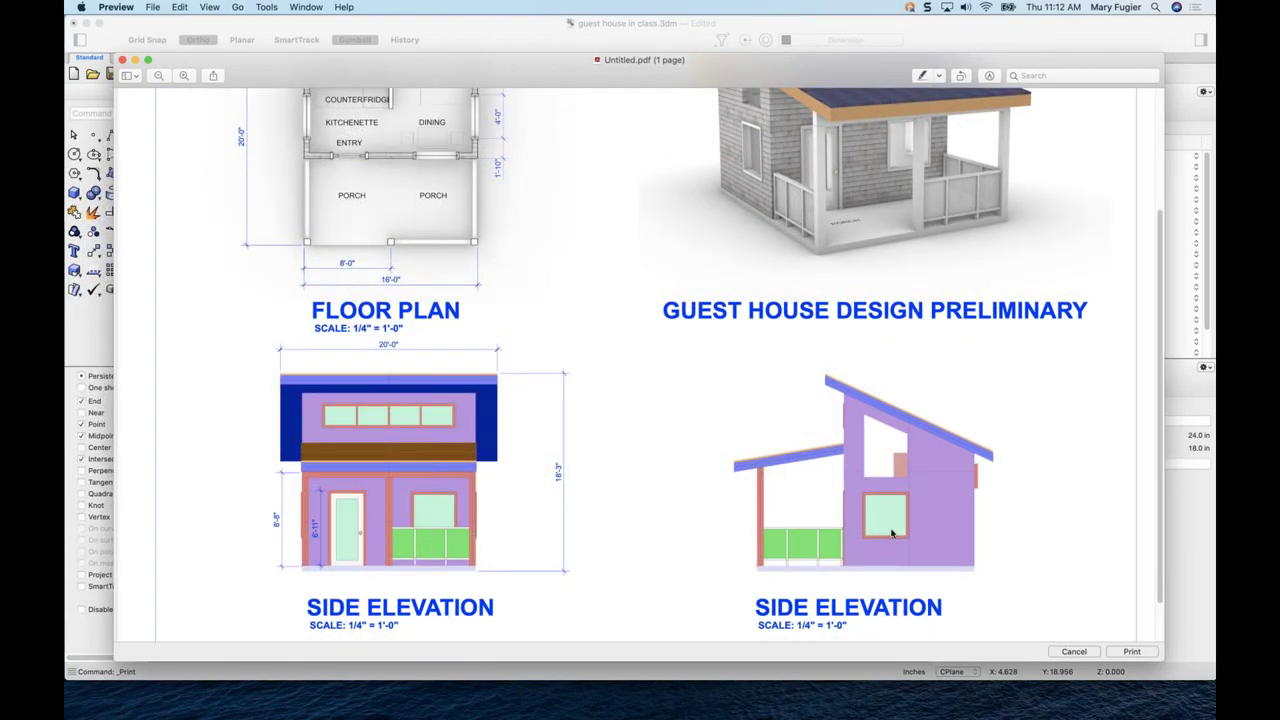
{"action": "scroll", "coordinate": [893, 533], "scroll_direction": "up", "scroll_amount": 3}
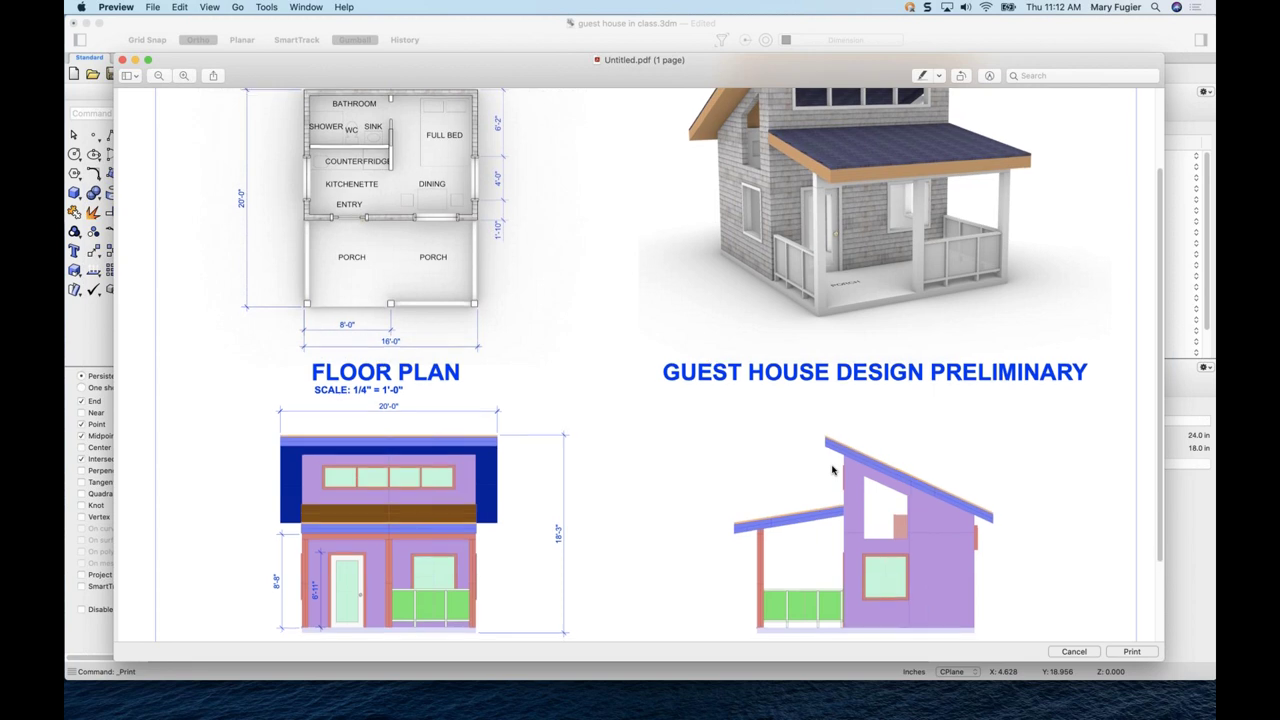
{"action": "scroll", "coordinate": [810, 465], "scroll_direction": "up", "scroll_amount": 1}
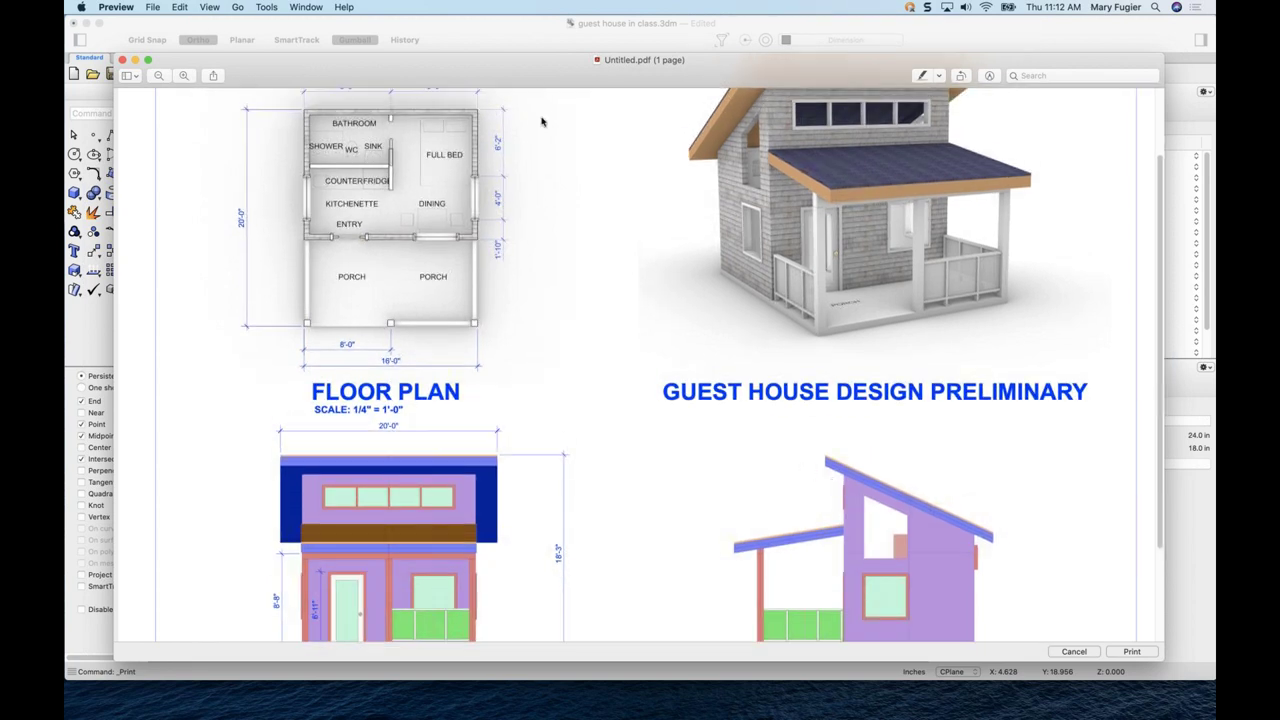
{"action": "scroll", "coordinate": [770, 297], "scroll_direction": "up", "scroll_amount": 2}
{"action": "scroll", "coordinate": [790, 370], "scroll_direction": "down", "scroll_amount": 5}
{"action": "scroll", "coordinate": [797, 390], "scroll_direction": "up", "scroll_amount": 3}
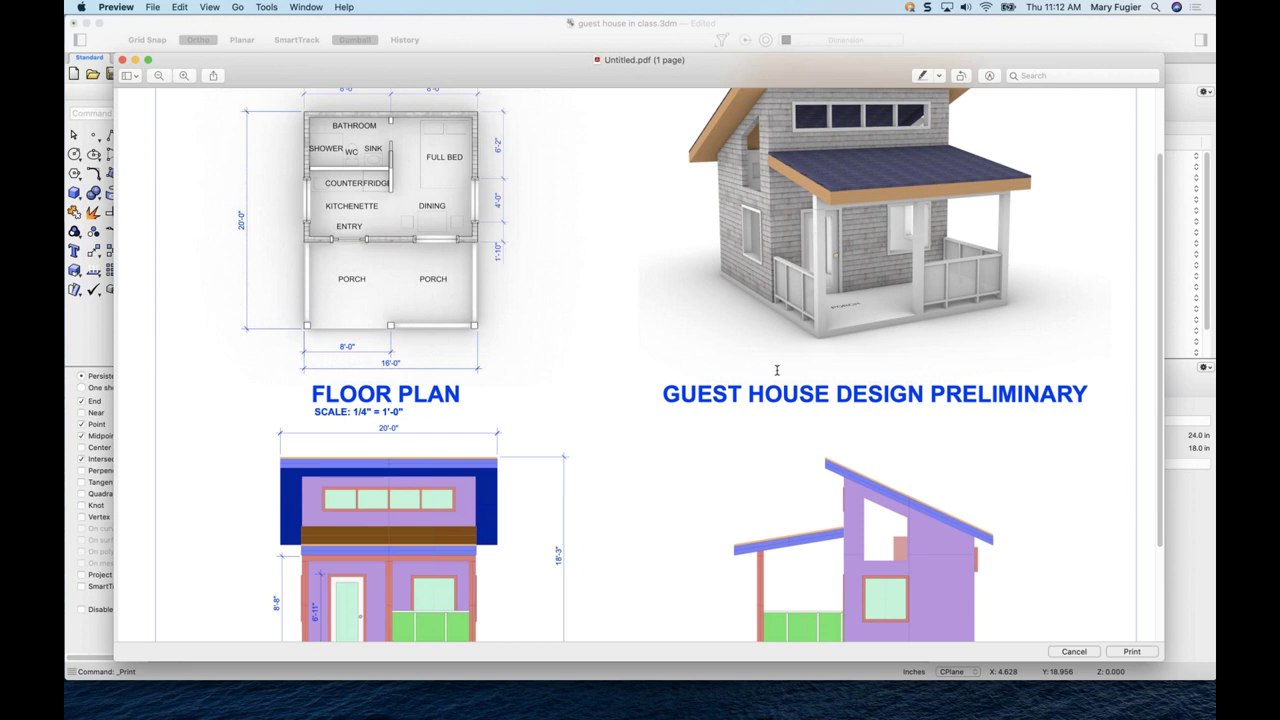
{"action": "scroll", "coordinate": [770, 376], "scroll_direction": "up", "scroll_amount": 1}
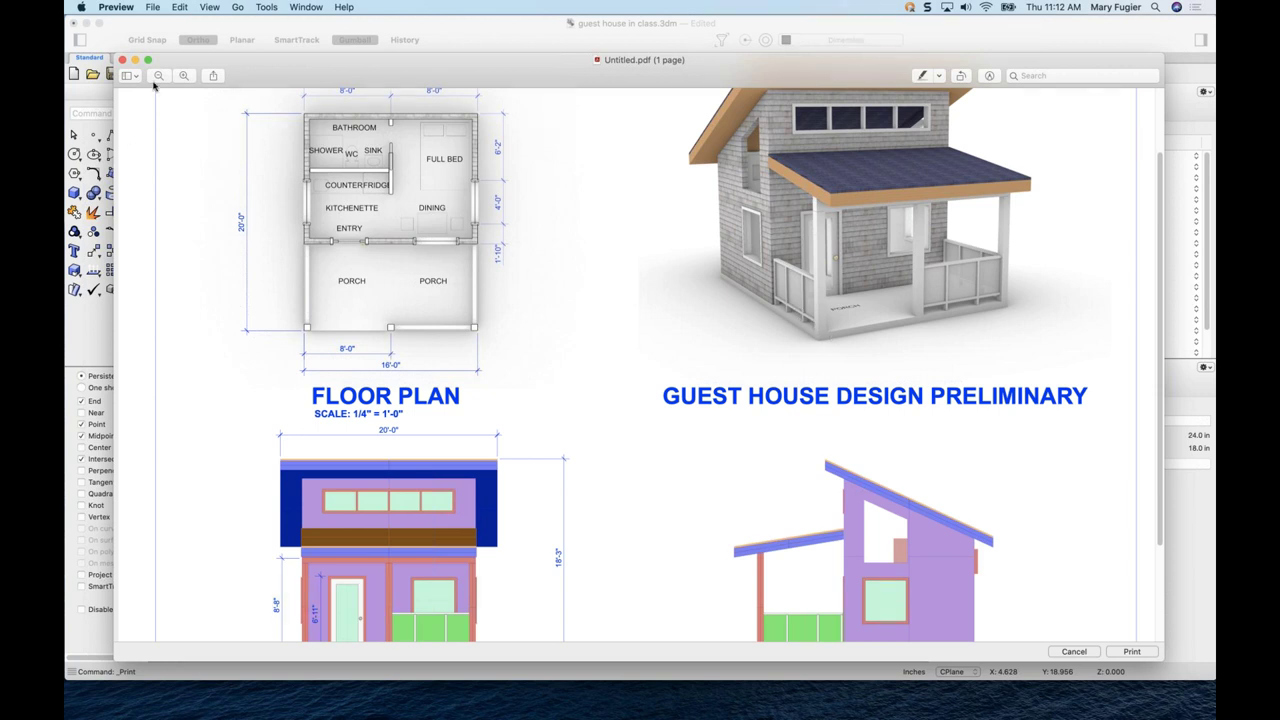
{"action": "left_click", "coordinate": [122, 60]}
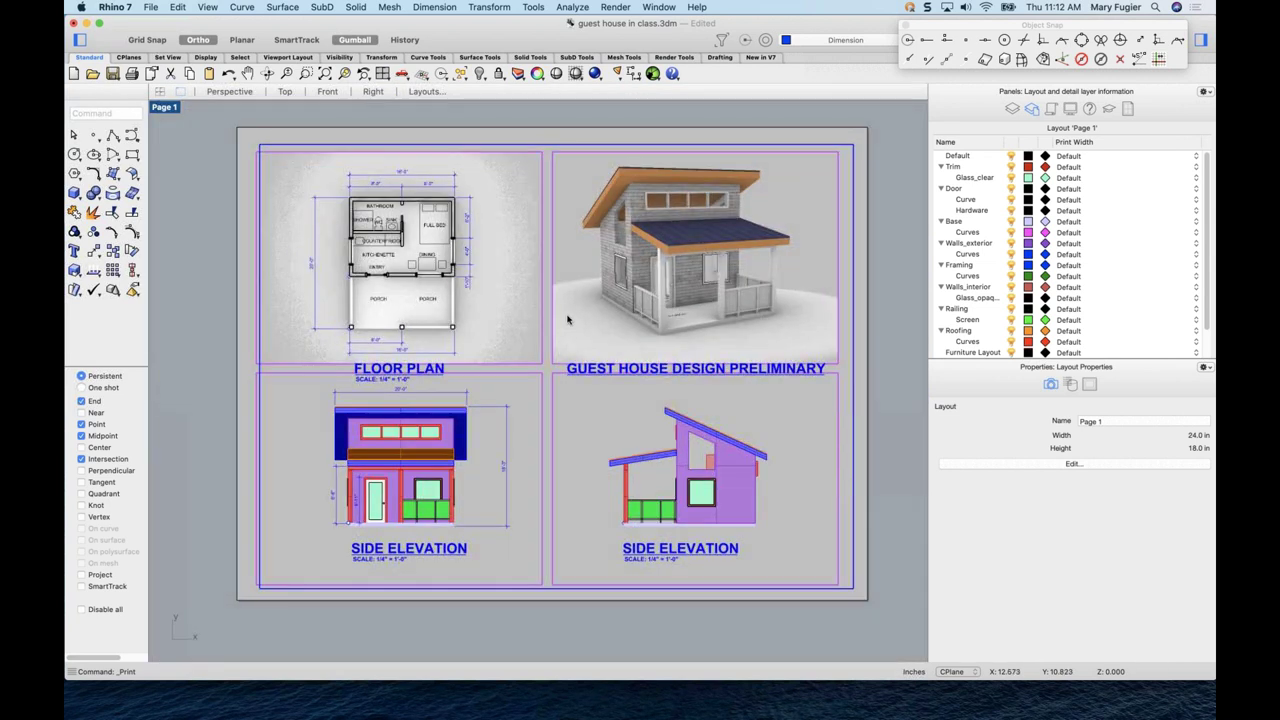
{"action": "scroll", "coordinate": [568, 320], "scroll_direction": "up", "scroll_amount": 2}
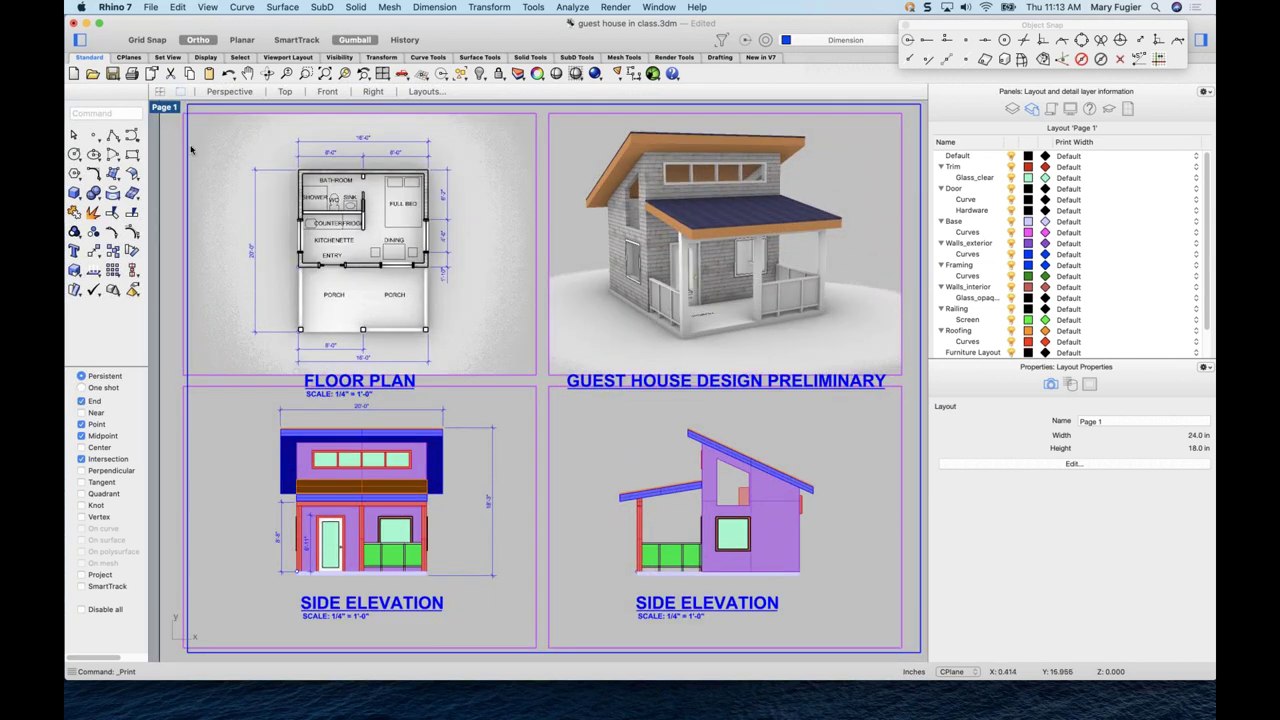